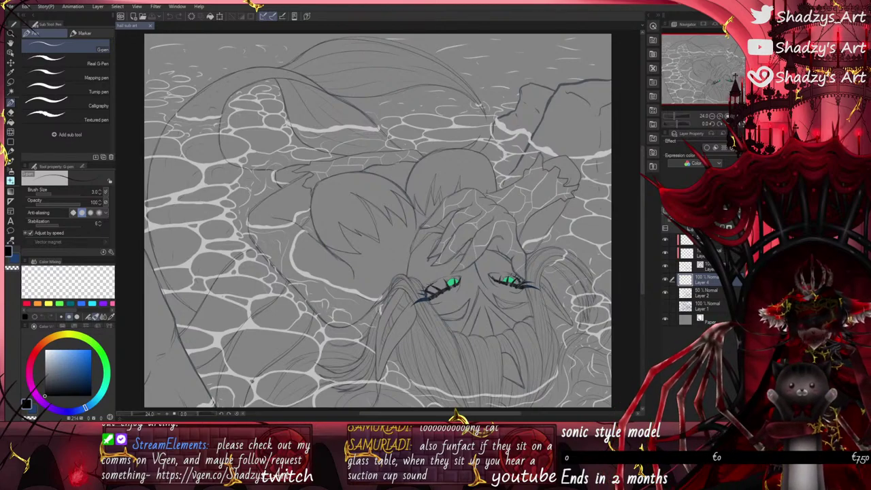
Step: Hide the sketch on Layer 2 and check the clean line art around the eyes
{"action": "left_click", "coordinate": [665, 293]}
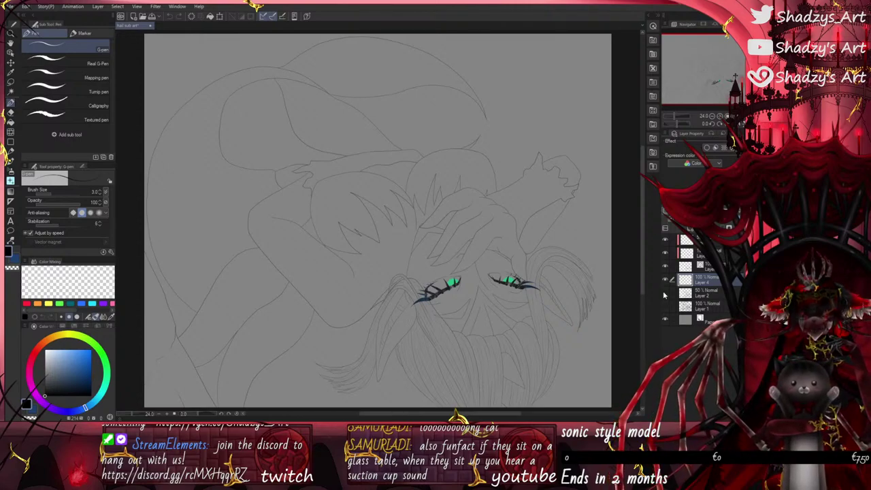
{"action": "left_click", "coordinate": [664, 293]}
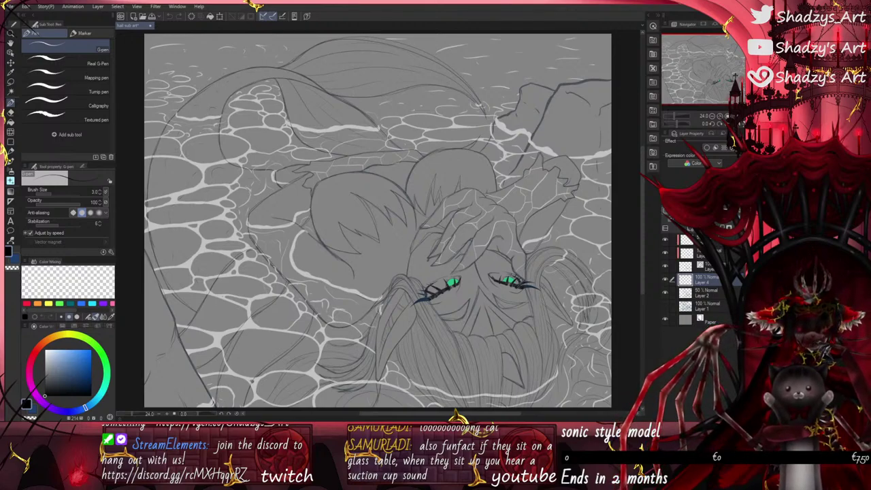
{"action": "scroll", "coordinate": [498, 319], "scroll_direction": "up", "scroll_amount": 5}
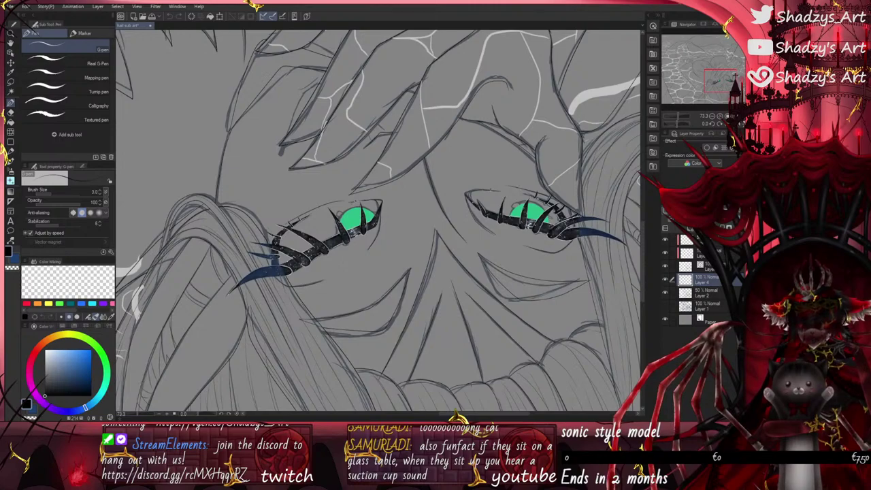
{"action": "scroll", "coordinate": [520, 226], "scroll_direction": "up", "scroll_amount": 3}
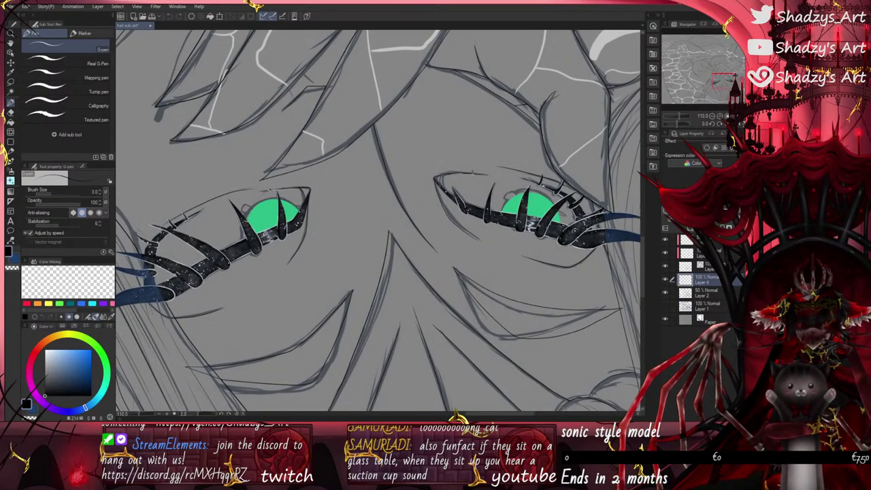
{"action": "scroll", "coordinate": [520, 226], "scroll_direction": "down", "scroll_amount": 2}
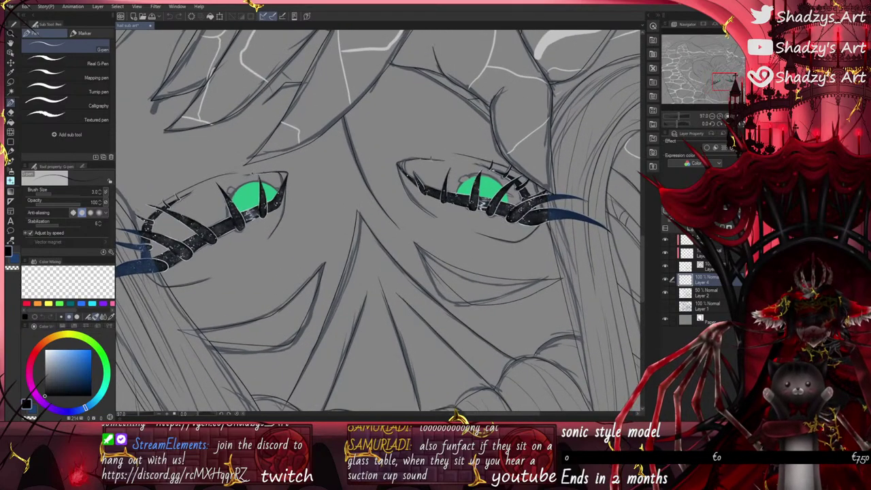
{"action": "left_click", "coordinate": [665, 306]}
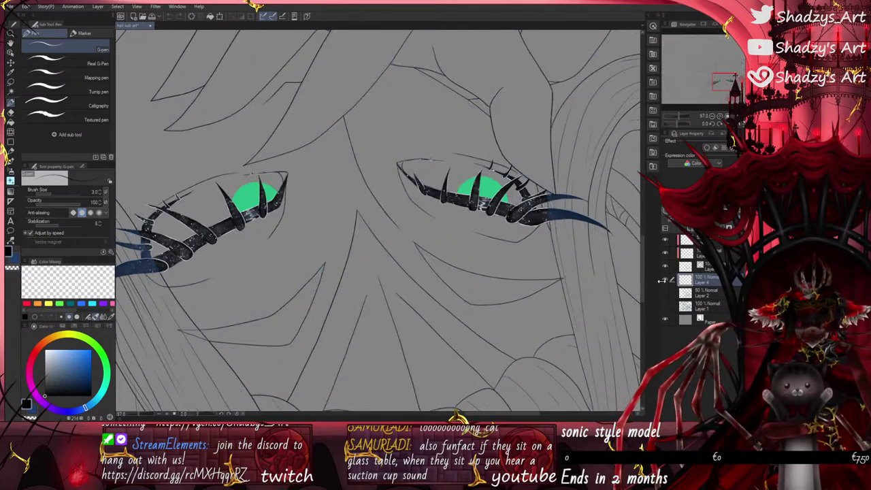
{"action": "left_click", "coordinate": [664, 282]}
{"action": "left_click", "coordinate": [664, 281]}
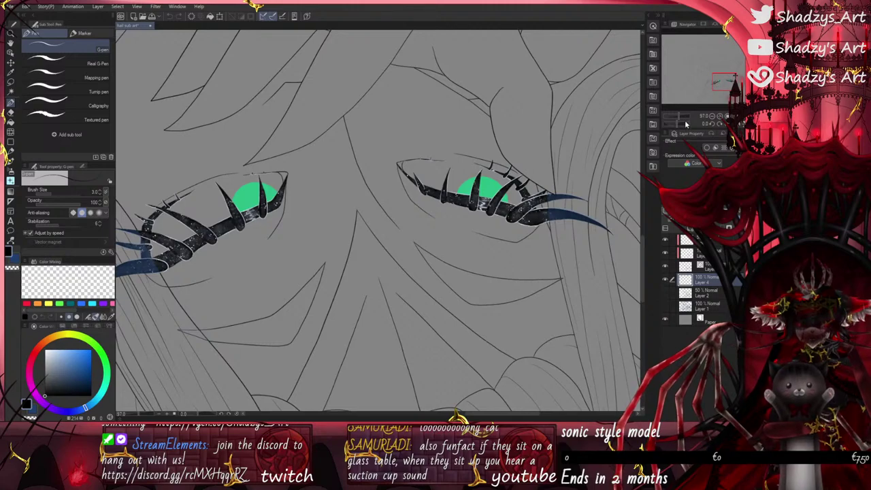
Step: Rotate the canvas 180 degrees and examine the line art of the face, eyelashes and hair upright
{"action": "left_click_drag", "start_coordinate": [685, 124], "coordinate": [641, 128]}
{"action": "scroll", "coordinate": [394, 184], "scroll_direction": "down", "scroll_amount": 2}
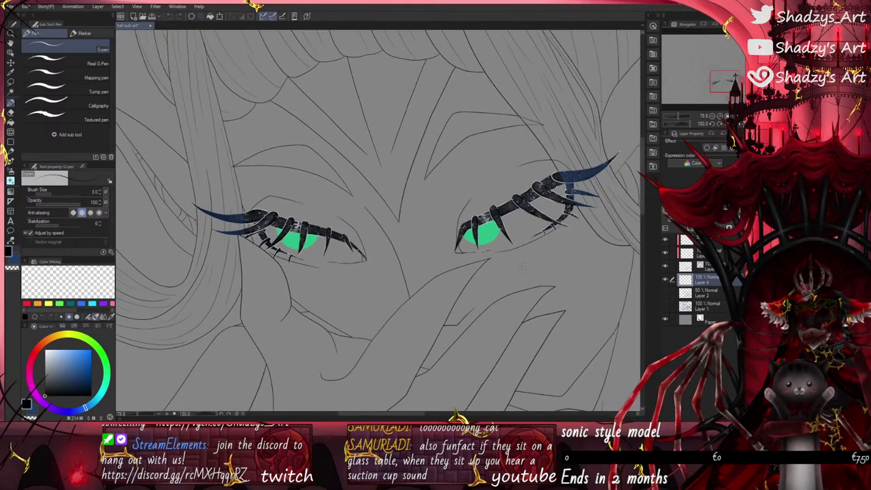
{"action": "scroll", "coordinate": [452, 219], "scroll_direction": "down", "scroll_amount": 9}
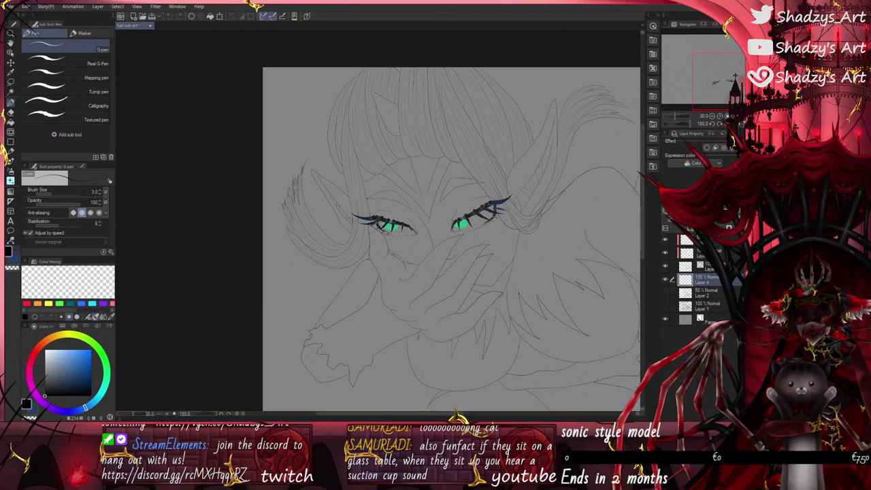
{"action": "scroll", "coordinate": [423, 250], "scroll_direction": "up", "scroll_amount": 2}
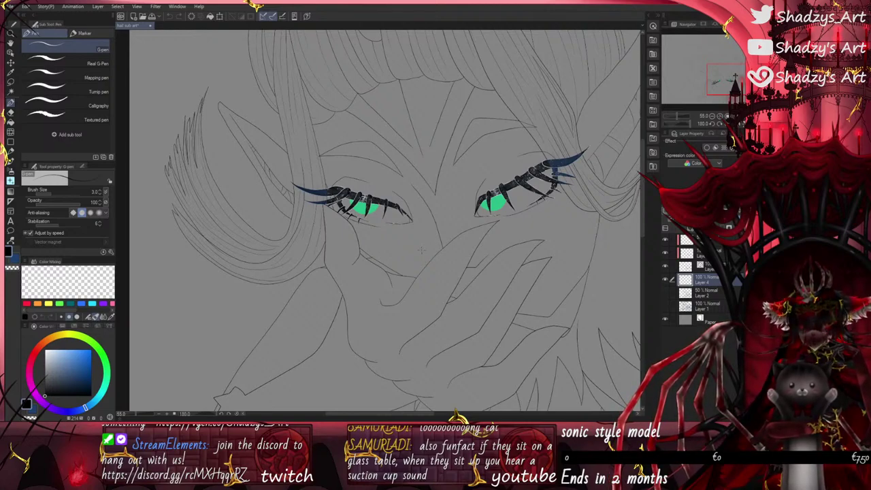
{"action": "scroll", "coordinate": [295, 179], "scroll_direction": "up", "scroll_amount": 5}
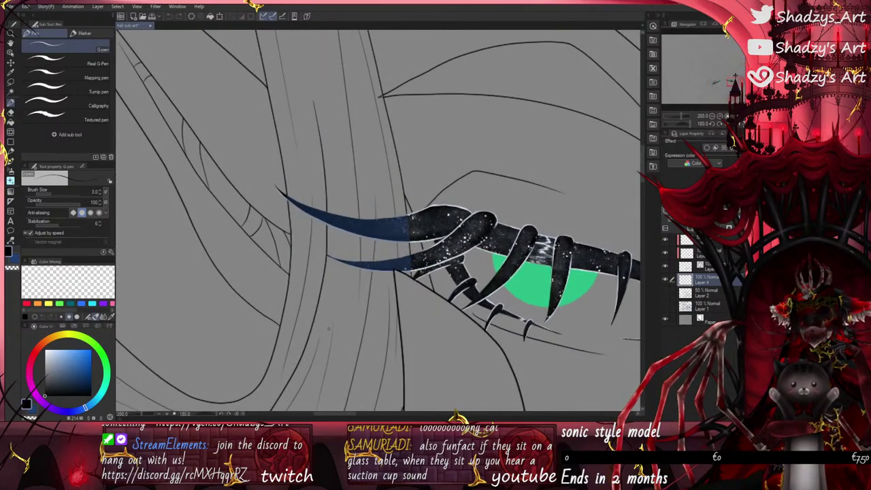
{"action": "scroll", "coordinate": [328, 328], "scroll_direction": "down", "scroll_amount": 6}
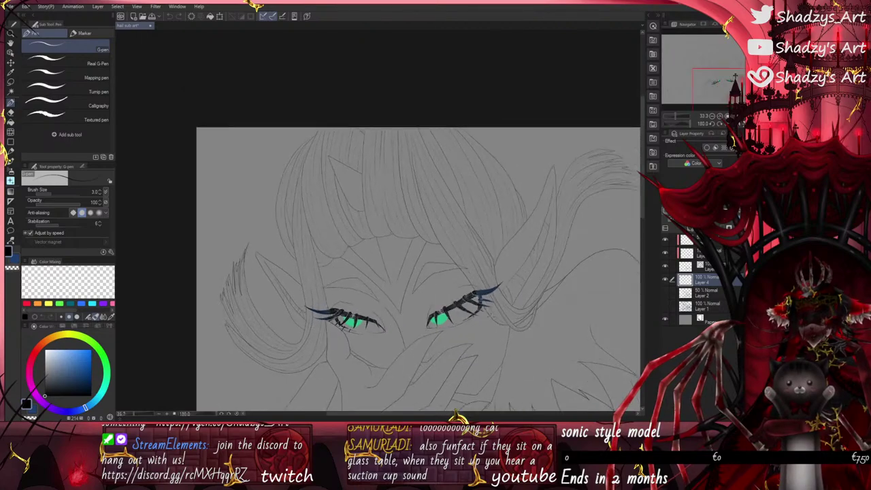
{"action": "scroll", "coordinate": [503, 314], "scroll_direction": "up", "scroll_amount": 2}
{"action": "scroll", "coordinate": [504, 345], "scroll_direction": "up", "scroll_amount": 2}
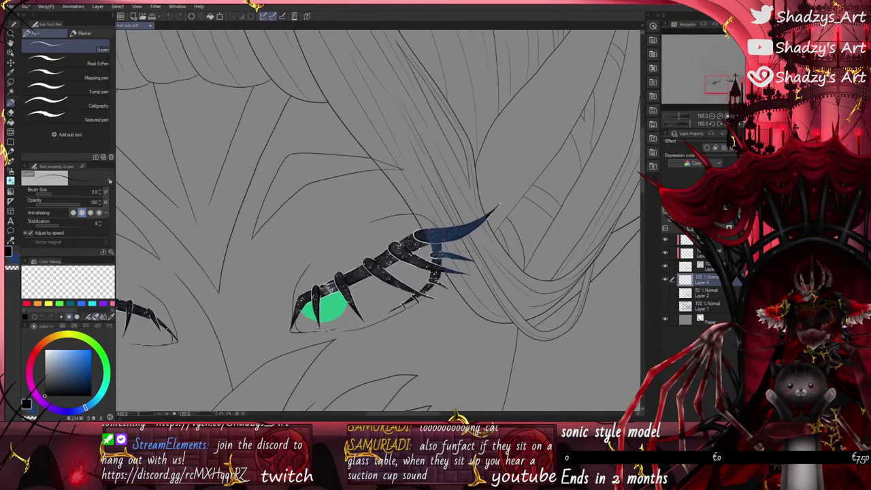
{"action": "scroll", "coordinate": [378, 259], "scroll_direction": "down", "scroll_amount": 4}
{"action": "scroll", "coordinate": [377, 258], "scroll_direction": "up", "scroll_amount": 2}
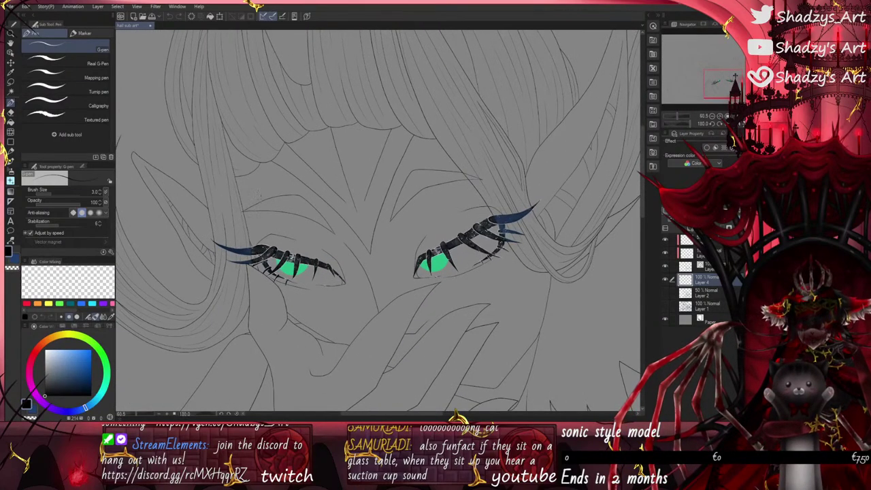
Step: Reset the canvas rotation and show the Layer 2 sketch again
{"action": "left_click", "coordinate": [727, 123]}
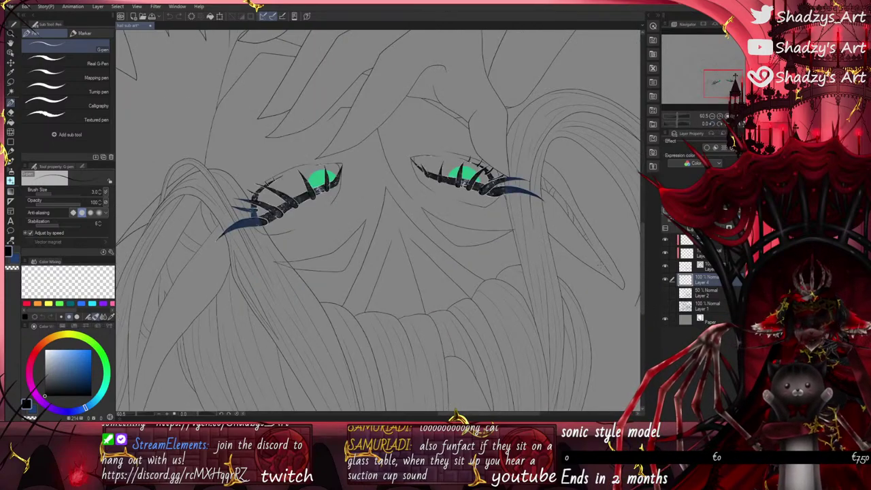
{"action": "left_click", "coordinate": [665, 293]}
{"action": "scroll", "coordinate": [512, 256], "scroll_direction": "down", "scroll_amount": 5}
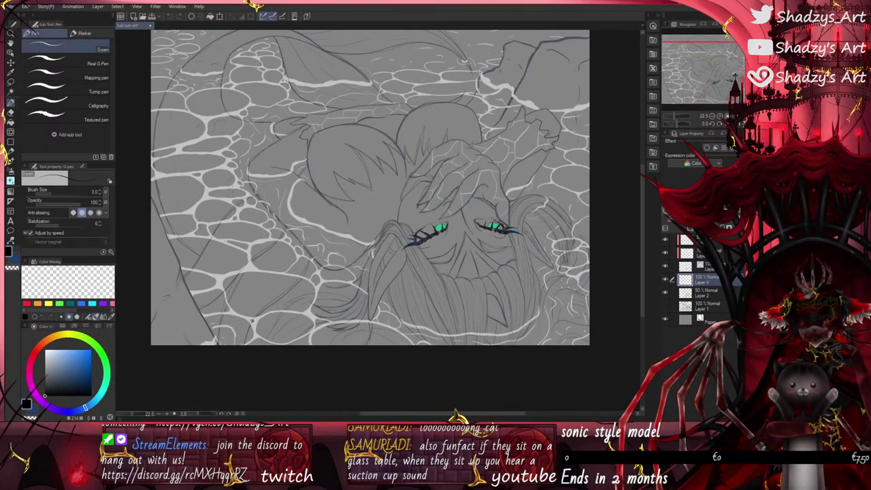
Step: Try to ink the rocks' outlines and cracks over the sketch on Layer 4 with the G-pen at size 3
{"action": "scroll", "coordinate": [419, 332], "scroll_direction": "down", "scroll_amount": 1}
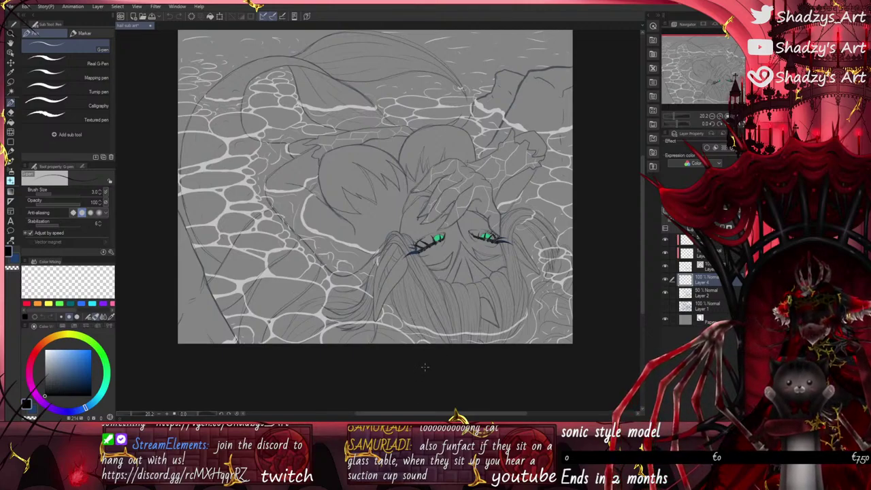
{"action": "scroll", "coordinate": [589, 361], "scroll_direction": "up", "scroll_amount": 9}
{"action": "scroll", "coordinate": [467, 367], "scroll_direction": "down", "scroll_amount": 10}
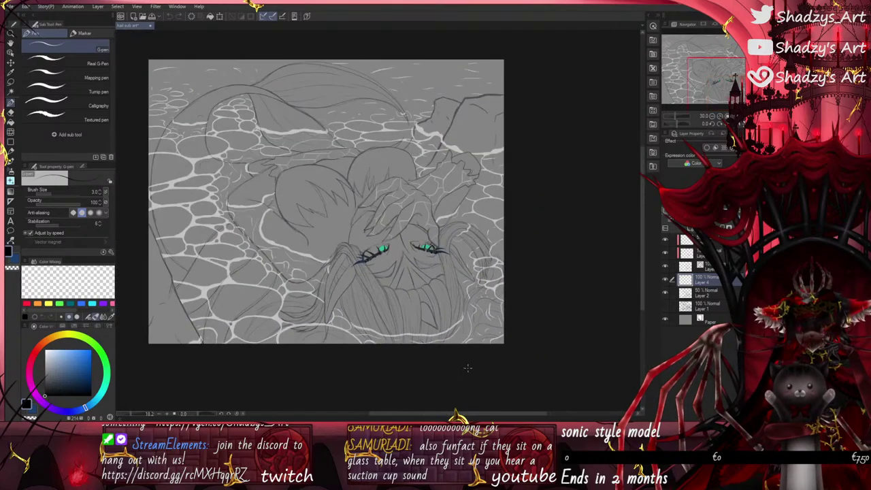
{"action": "scroll", "coordinate": [493, 99], "scroll_direction": "up", "scroll_amount": 5}
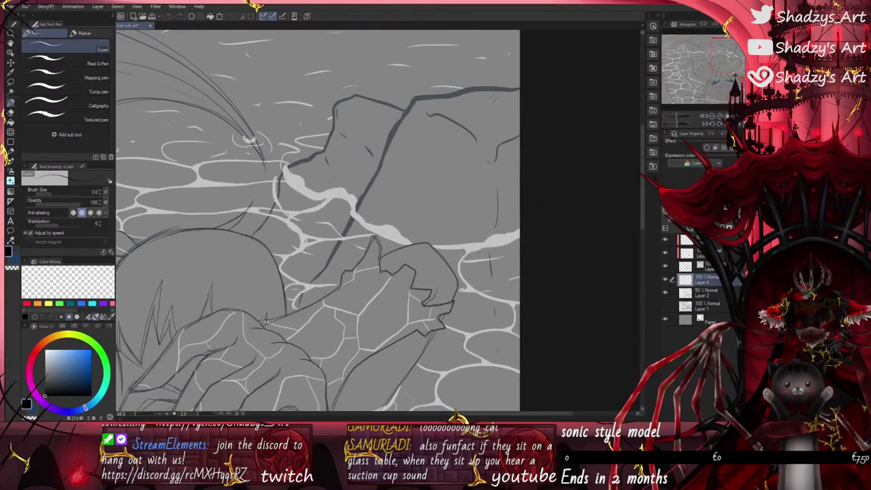
{"action": "mouse_move", "coordinate": [302, 304]}
{"action": "left_mouse_down"}
{"action": "mouse_move", "coordinate": [427, 97]}
{"action": "mouse_move", "coordinate": [521, 86]}
{"action": "left_mouse_up"}
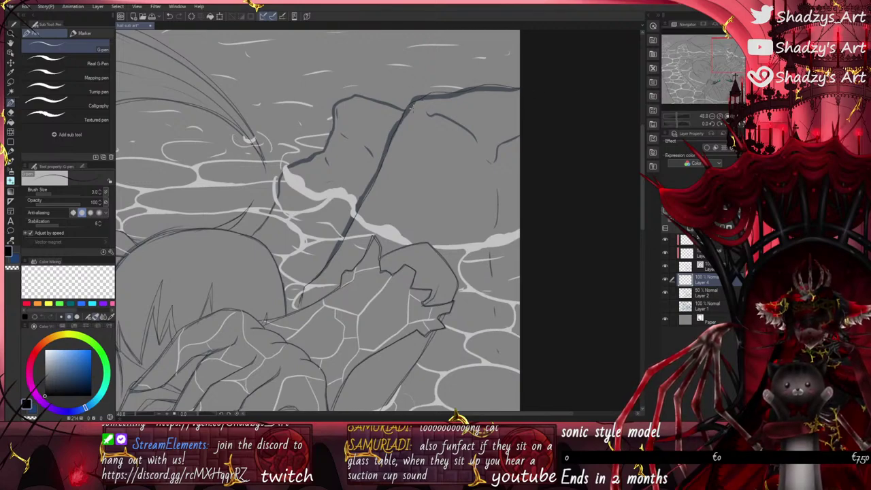
{"action": "mouse_move", "coordinate": [412, 108]}
{"action": "left_mouse_down"}
{"action": "mouse_move", "coordinate": [455, 121]}
{"action": "mouse_move", "coordinate": [486, 163]}
{"action": "mouse_move", "coordinate": [520, 140]}
{"action": "left_mouse_up"}
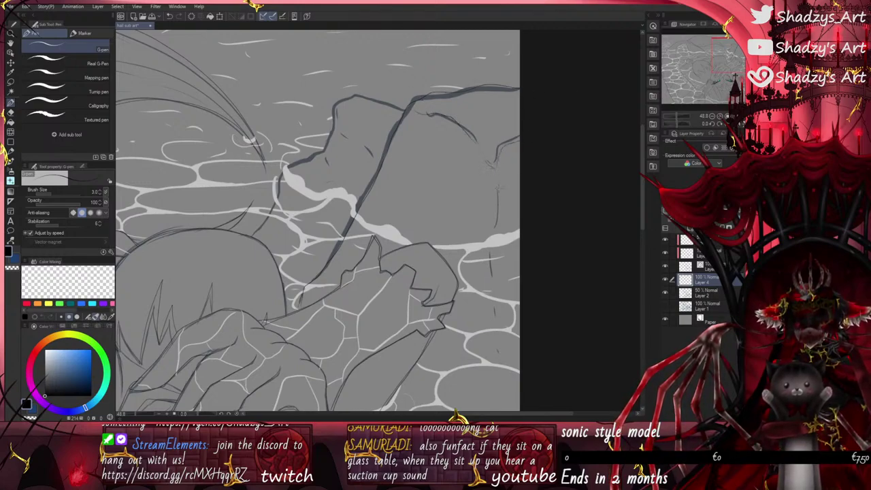
{"action": "left_click_drag", "start_coordinate": [500, 187], "coordinate": [495, 230]}
{"action": "left_click_drag", "start_coordinate": [490, 260], "coordinate": [498, 332]}
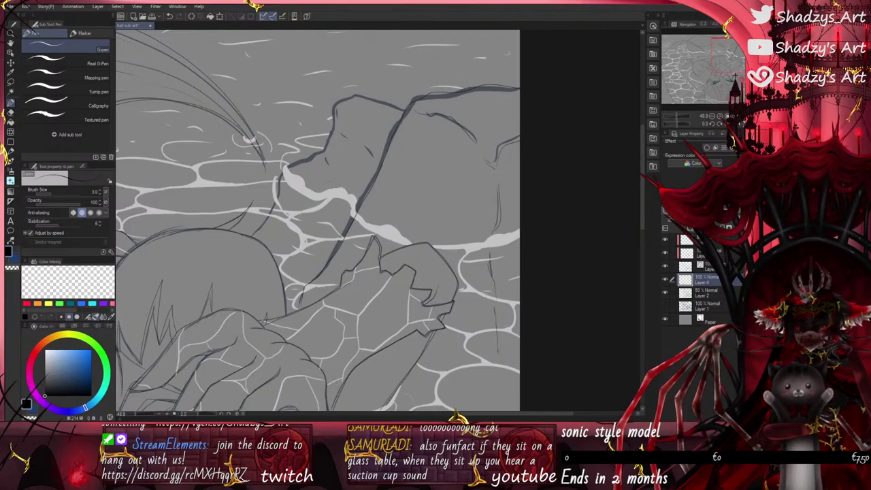
{"action": "scroll", "coordinate": [265, 133], "scroll_direction": "up", "scroll_amount": 2}
{"action": "mouse_move", "coordinate": [246, 260]}
{"action": "left_mouse_down"}
{"action": "mouse_move", "coordinate": [295, 181]}
{"action": "mouse_move", "coordinate": [347, 163]}
{"action": "mouse_move", "coordinate": [344, 109]}
{"action": "mouse_move", "coordinate": [410, 90]}
{"action": "mouse_move", "coordinate": [442, 103]}
{"action": "left_mouse_up"}
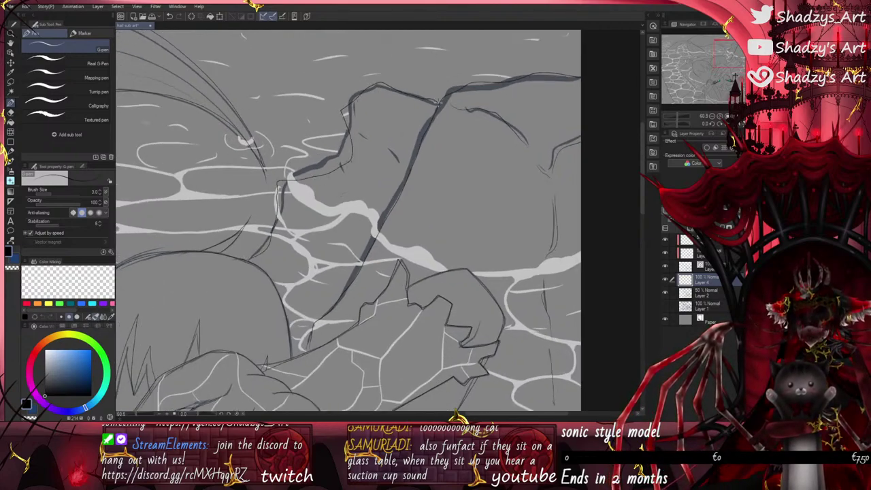
{"action": "scroll", "coordinate": [442, 103], "scroll_direction": "up", "scroll_amount": 5}
Step: Try to trim the lines where the two rock outlines meet with the vector eraser, and undo the rock inking
{"action": "key", "text": "e"}
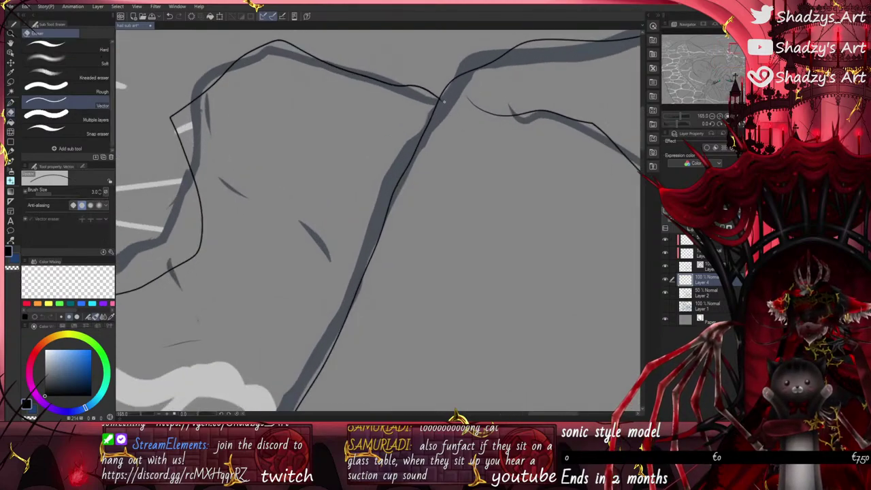
{"action": "left_click_drag", "start_coordinate": [440, 115], "coordinate": [457, 122]}
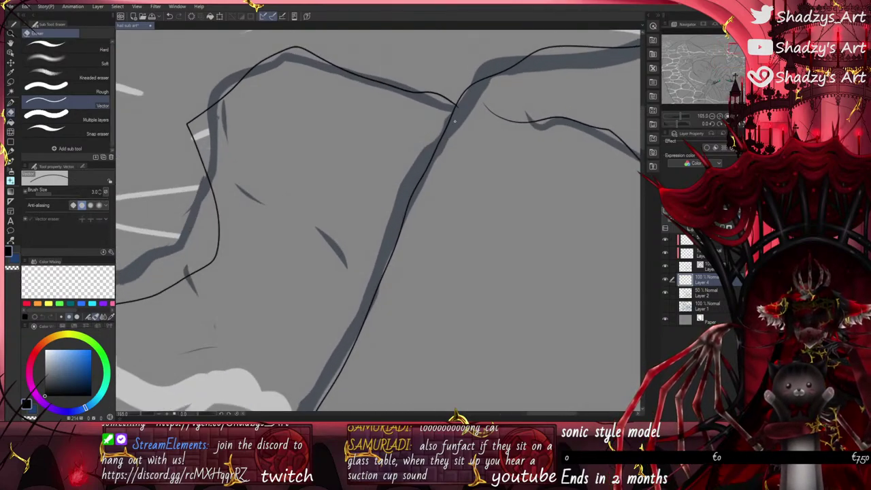
{"action": "scroll", "coordinate": [454, 123], "scroll_direction": "up", "scroll_amount": 5}
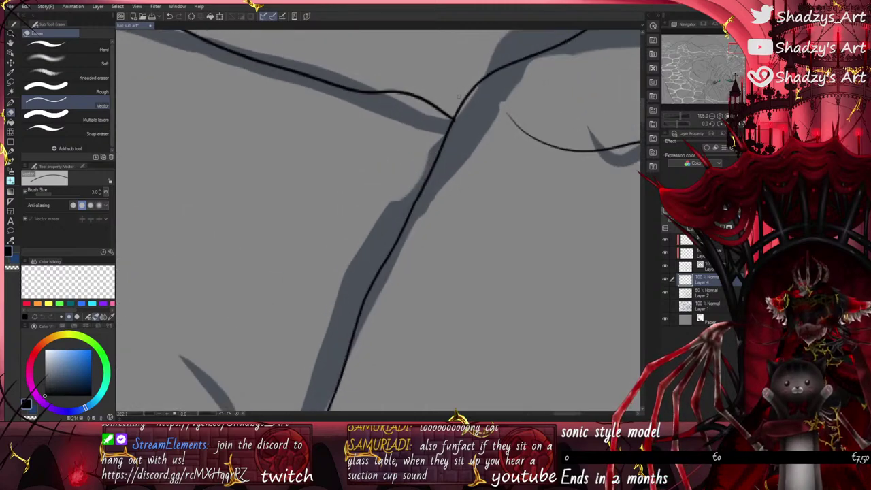
{"action": "scroll", "coordinate": [470, 116], "scroll_direction": "down", "scroll_amount": 10}
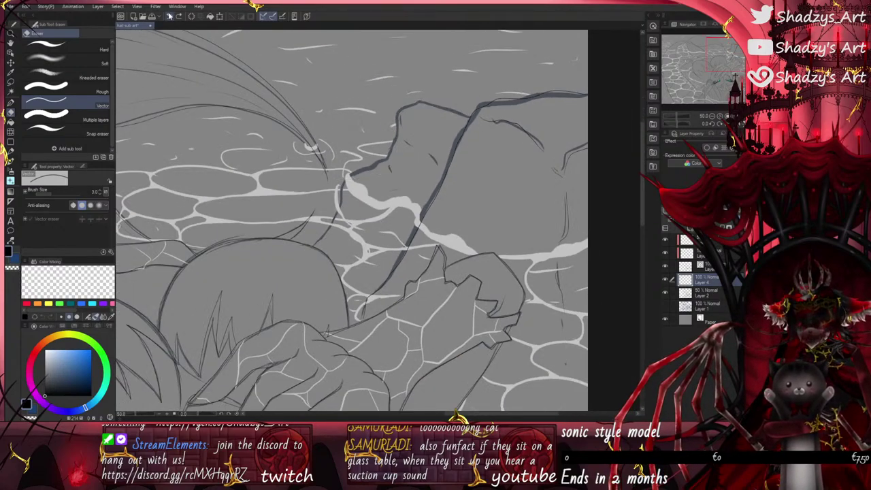
{"action": "scroll", "coordinate": [405, 80], "scroll_direction": "down", "scroll_amount": 3}
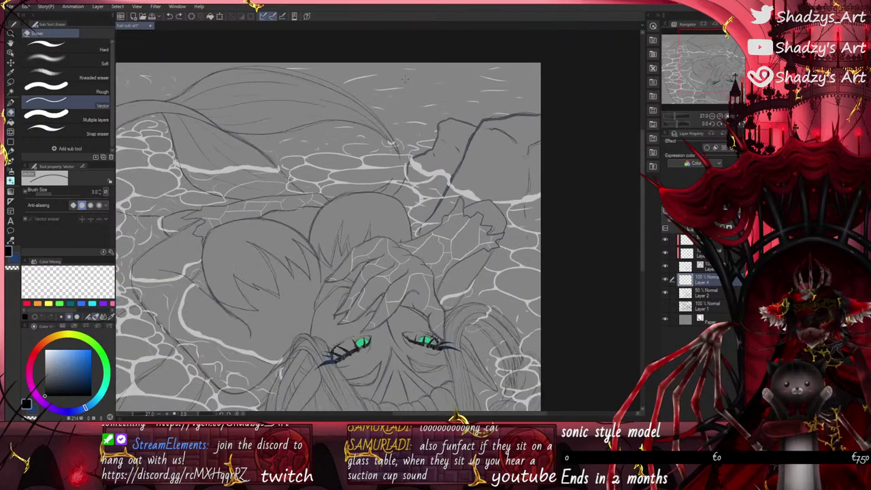
{"action": "left_click", "coordinate": [171, 17]}
Step: Make the vector line art layer above Layer 4 active, checking its contents by toggling it and the sketch
{"action": "left_click", "coordinate": [674, 266]}
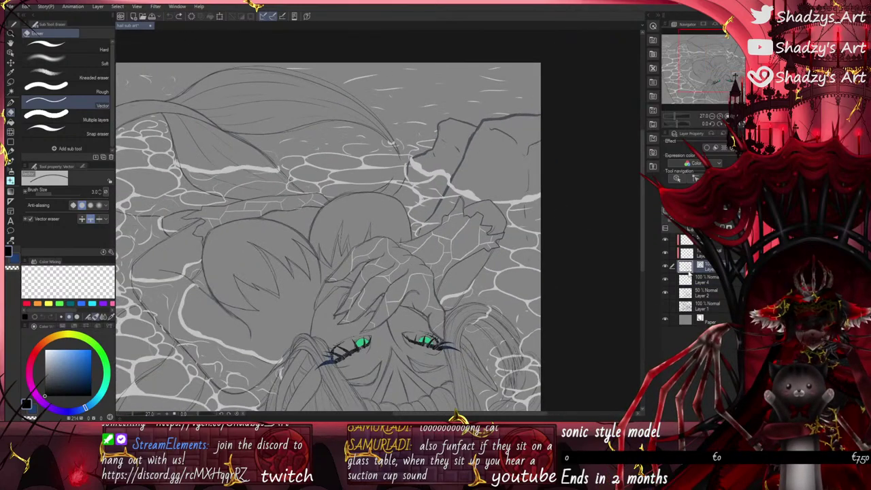
{"action": "left_click", "coordinate": [665, 266]}
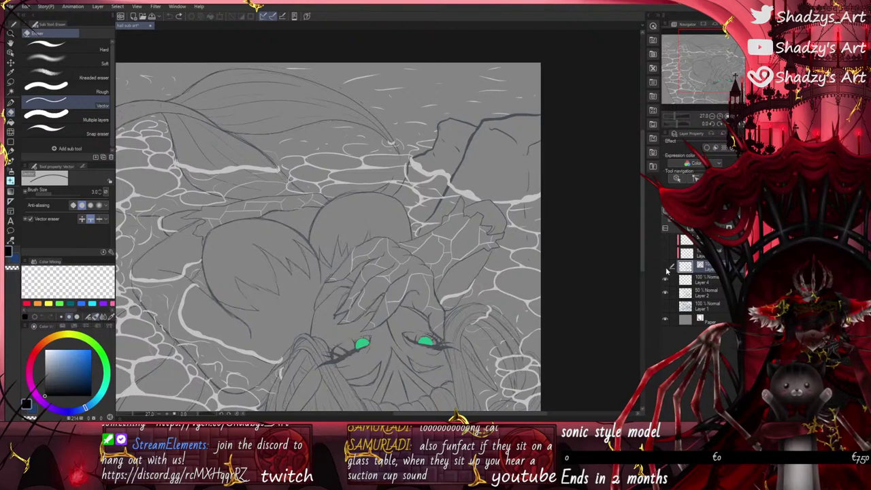
{"action": "left_click", "coordinate": [666, 293]}
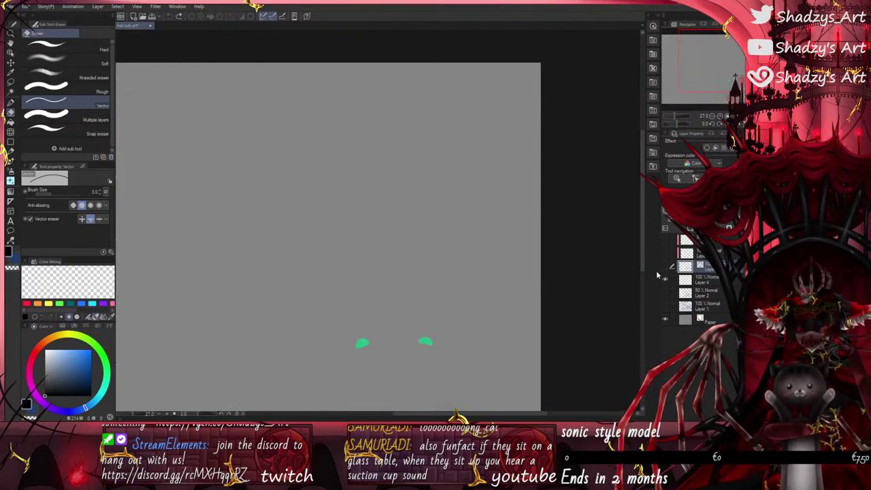
{"action": "left_click", "coordinate": [665, 266]}
{"action": "left_click", "coordinate": [666, 293]}
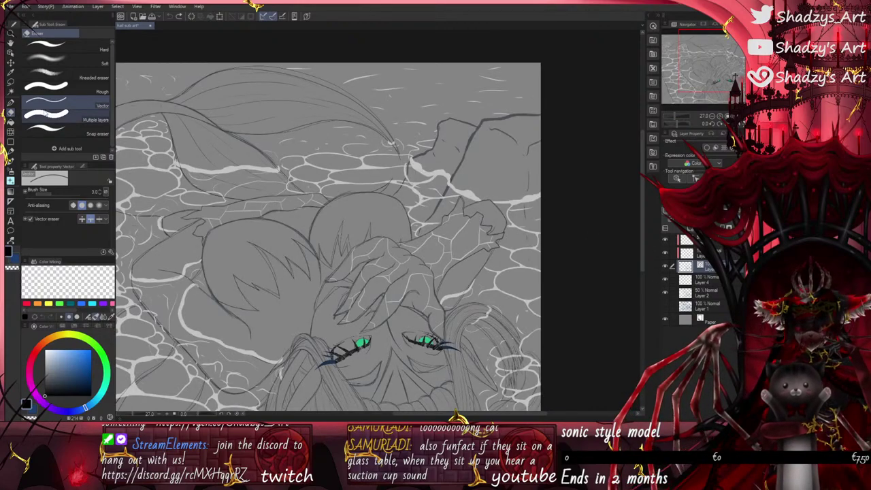
Step: Ink the larger rock's outline and surface cracks over the sketch on the vector layer with the G-pen at size 3
{"action": "left_click", "coordinate": [11, 103]}
{"action": "scroll", "coordinate": [550, 211], "scroll_direction": "up", "scroll_amount": 5}
{"action": "scroll", "coordinate": [326, 265], "scroll_direction": "down", "scroll_amount": 2}
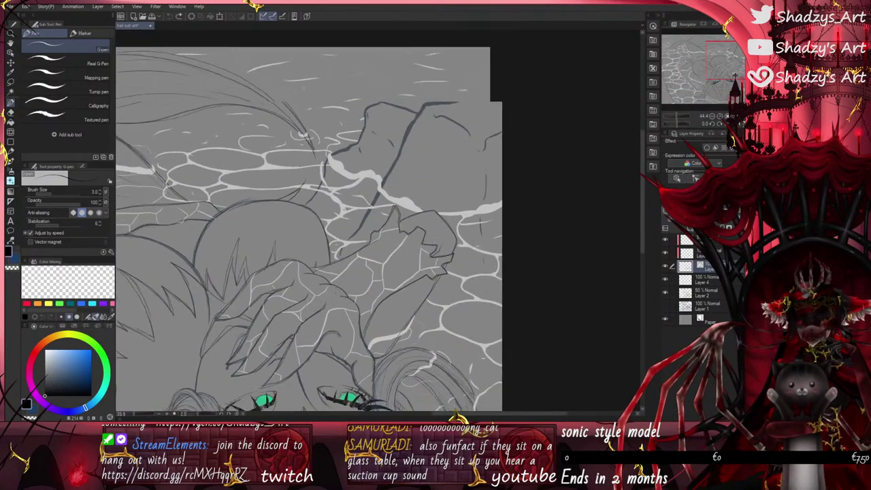
{"action": "scroll", "coordinate": [446, 106], "scroll_direction": "up", "scroll_amount": 2}
{"action": "mouse_move", "coordinate": [299, 306]}
{"action": "left_mouse_down"}
{"action": "mouse_move", "coordinate": [406, 103]}
{"action": "mouse_move", "coordinate": [469, 92]}
{"action": "mouse_move", "coordinate": [553, 116]}
{"action": "left_mouse_up"}
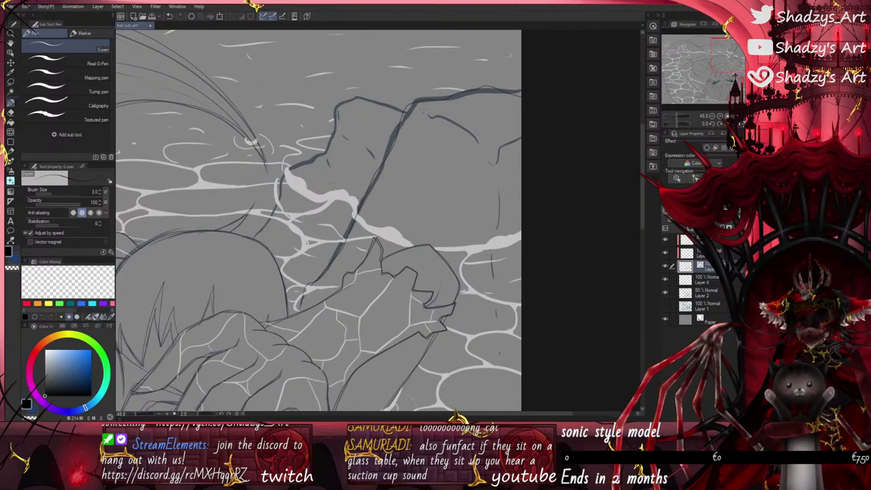
{"action": "mouse_move", "coordinate": [425, 114]}
{"action": "left_mouse_down"}
{"action": "mouse_move", "coordinate": [465, 132]}
{"action": "mouse_move", "coordinate": [522, 139]}
{"action": "left_mouse_up"}
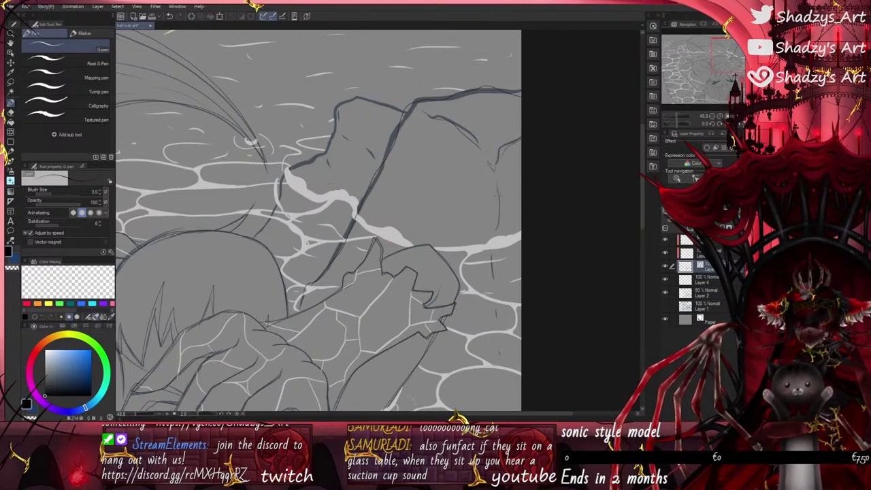
{"action": "left_click_drag", "start_coordinate": [501, 204], "coordinate": [493, 247]}
{"action": "left_click_drag", "start_coordinate": [493, 282], "coordinate": [490, 307]}
{"action": "scroll", "coordinate": [264, 163], "scroll_direction": "up", "scroll_amount": 1}
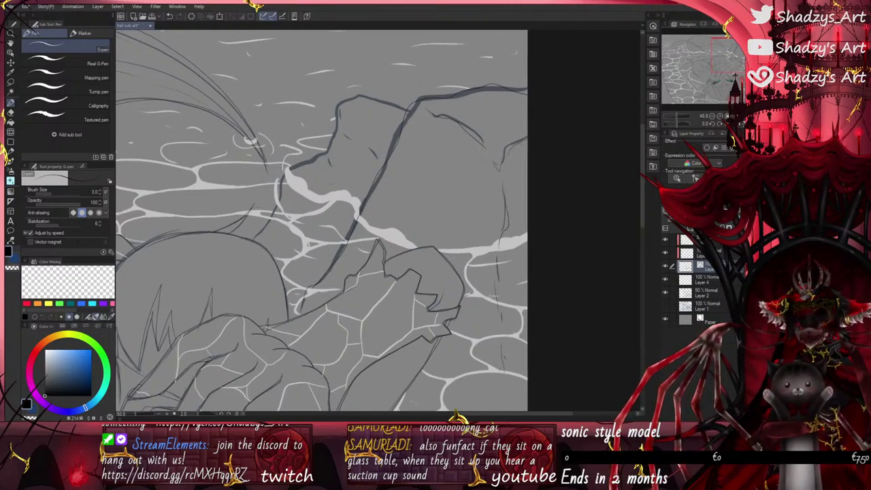
Step: Ink the smaller rock's outline and its short cracks over the sketch with the G-pen
{"action": "mouse_move", "coordinate": [250, 238]}
{"action": "left_mouse_down"}
{"action": "mouse_move", "coordinate": [274, 216]}
{"action": "mouse_move", "coordinate": [335, 102]}
{"action": "mouse_move", "coordinate": [381, 93]}
{"action": "mouse_move", "coordinate": [408, 114]}
{"action": "left_mouse_up"}
{"action": "key", "text": "ctrl+plus"}
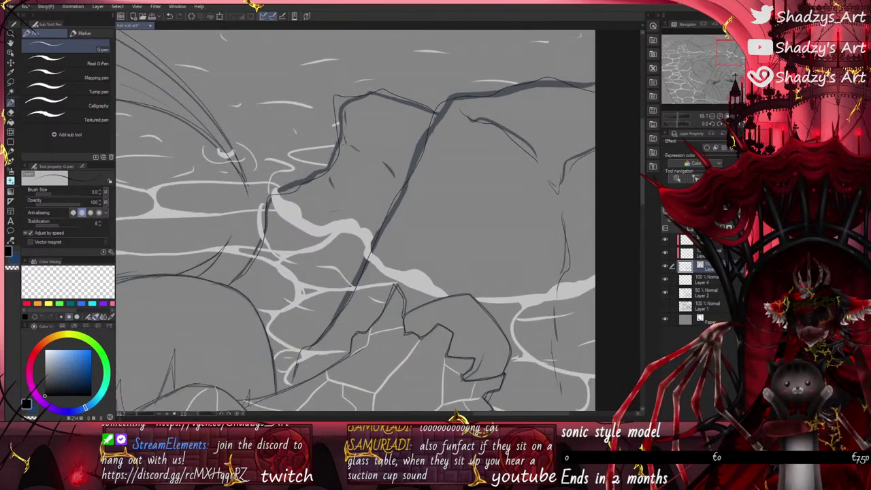
{"action": "left_click_drag", "start_coordinate": [379, 166], "coordinate": [389, 178]}
{"action": "mouse_move", "coordinate": [329, 181]}
{"action": "left_mouse_down"}
{"action": "mouse_move", "coordinate": [348, 212]}
{"action": "mouse_move", "coordinate": [306, 221]}
{"action": "left_mouse_up"}
Step: Trim the overshooting rock lines with the vector eraser and hide the Layer 2 sketch to check the line art
{"action": "key", "text": "e"}
{"action": "key", "text": "ctrl+plus"}
{"action": "key", "text": "ctrl+plus"}
{"action": "key", "text": "ctrl+plus"}
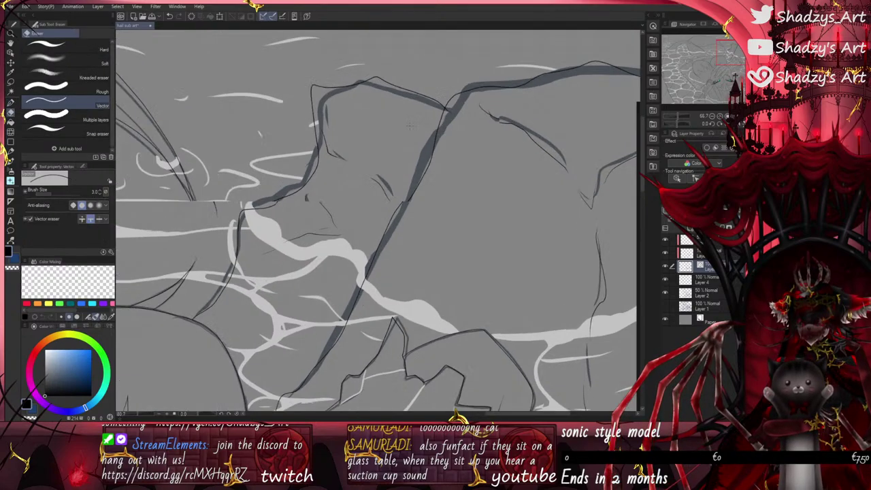
{"action": "scroll", "coordinate": [460, 158], "scroll_direction": "down", "scroll_amount": 5}
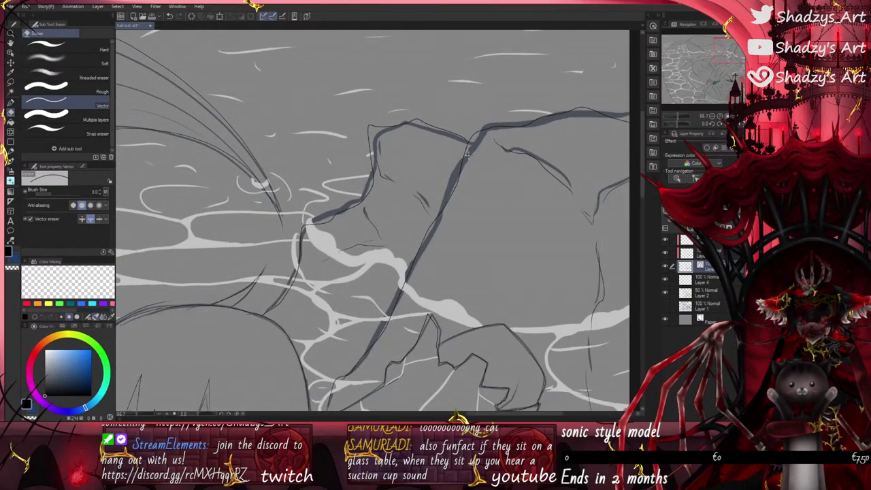
{"action": "key", "text": "ctrl+plus"}
{"action": "key", "text": "ctrl+plus"}
{"action": "key", "text": "ctrl+plus"}
{"action": "key", "text": "ctrl+plus"}
{"action": "key", "text": "ctrl+plus"}
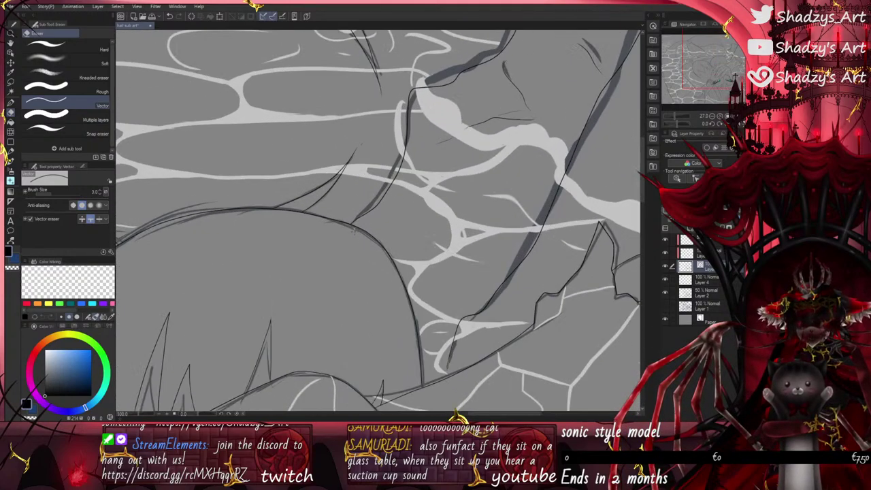
{"action": "scroll", "coordinate": [285, 181], "scroll_direction": "down", "scroll_amount": 1}
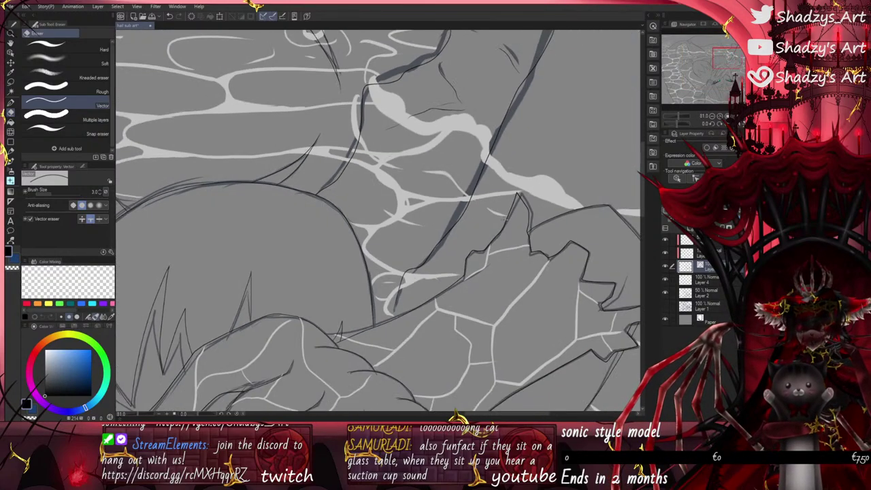
{"action": "left_click", "coordinate": [665, 293]}
{"action": "key", "text": "ctrl+minus"}
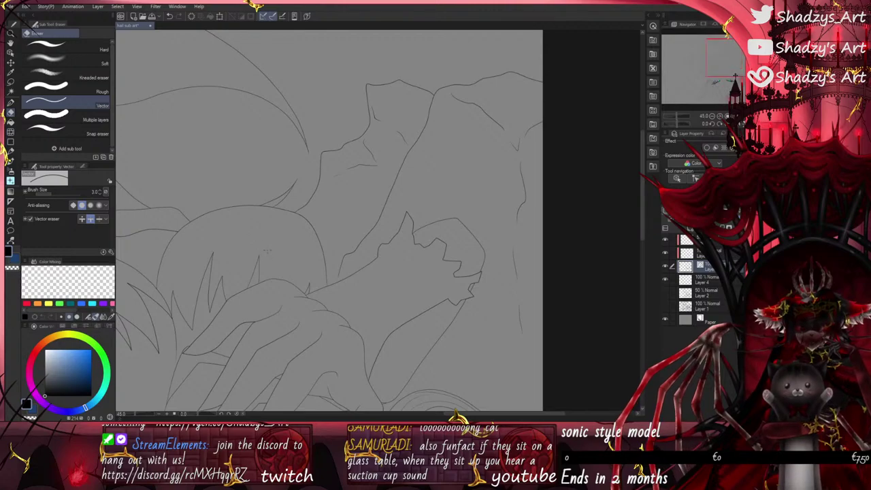
{"action": "key", "text": "ctrl+minus"}
{"action": "key", "text": "ctrl+minus"}
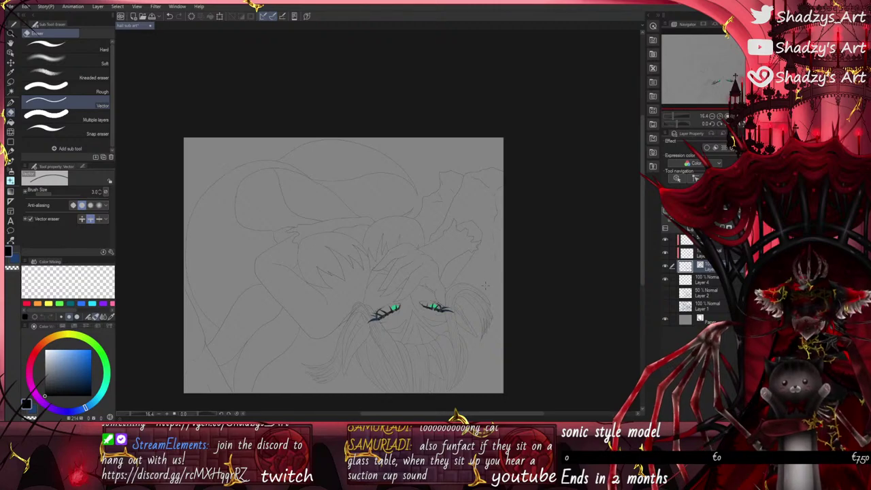
Step: Show the Layer 2 sketch and ink the fold lines inside the lower tail fin with the G-pen at size 3
{"action": "left_click", "coordinate": [666, 293]}
{"action": "left_click", "coordinate": [11, 103]}
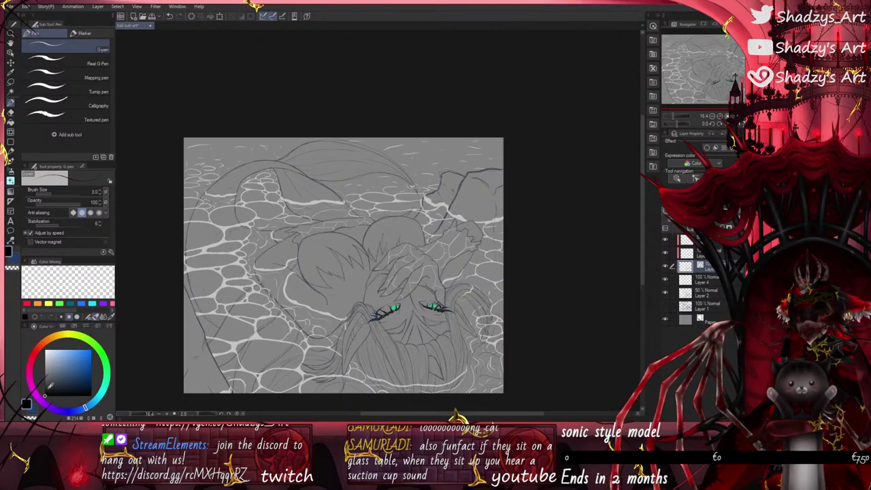
{"action": "scroll", "coordinate": [279, 179], "scroll_direction": "up", "scroll_amount": 6}
{"action": "scroll", "coordinate": [263, 142], "scroll_direction": "up", "scroll_amount": 2}
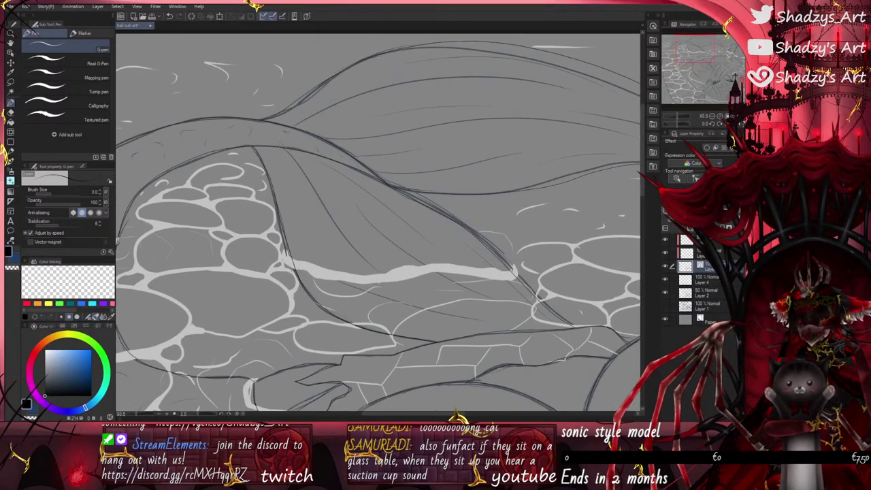
{"action": "left_click_drag", "start_coordinate": [362, 182], "coordinate": [449, 255]}
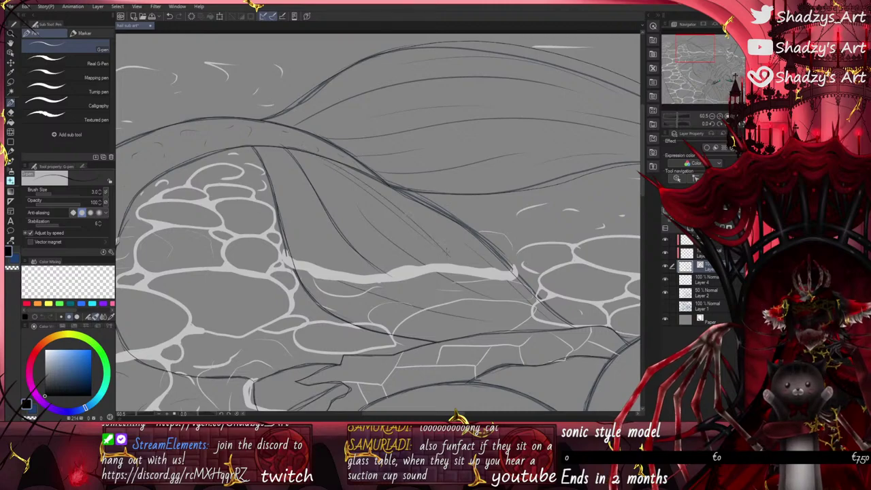
{"action": "left_click_drag", "start_coordinate": [371, 219], "coordinate": [510, 315]}
{"action": "left_click_drag", "start_coordinate": [336, 270], "coordinate": [541, 336]}
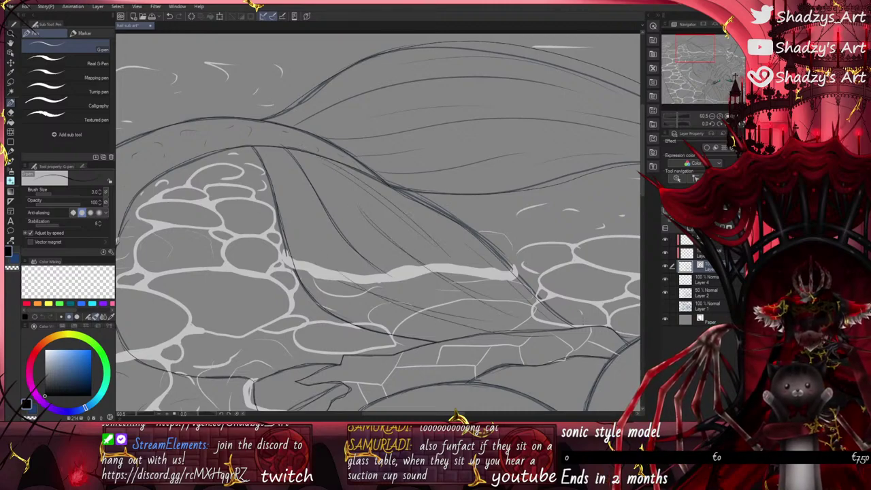
{"action": "left_click_drag", "start_coordinate": [487, 276], "coordinate": [560, 329]}
Step: Hide the Layer 2 sketch and trim the overshooting line ends around the tail fins with the vector eraser
{"action": "scroll", "coordinate": [411, 233], "scroll_direction": "down", "scroll_amount": 5}
{"action": "scroll", "coordinate": [631, 273], "scroll_direction": "up", "scroll_amount": 6}
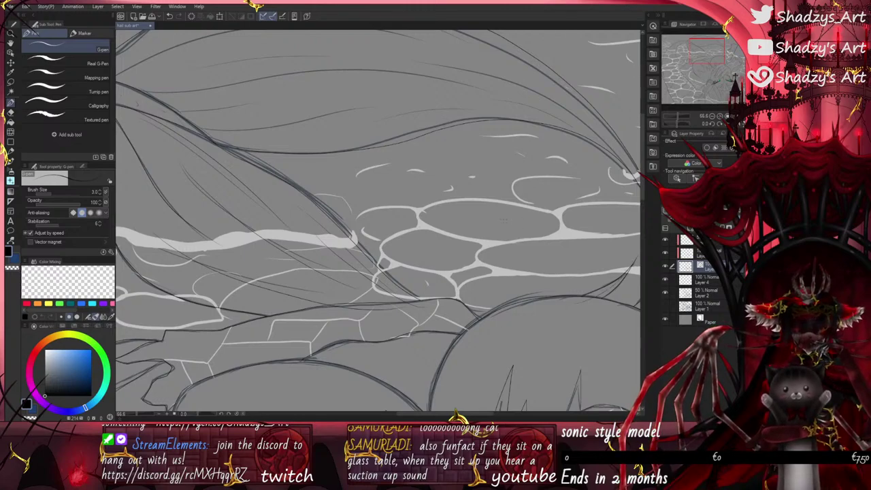
{"action": "key", "text": "e"}
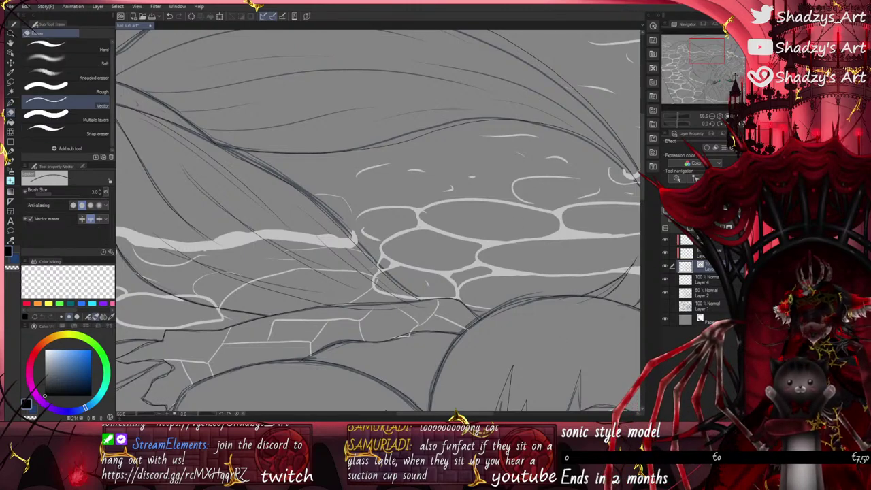
{"action": "left_click", "coordinate": [666, 293]}
{"action": "left_click_drag", "start_coordinate": [353, 309], "coordinate": [418, 306]}
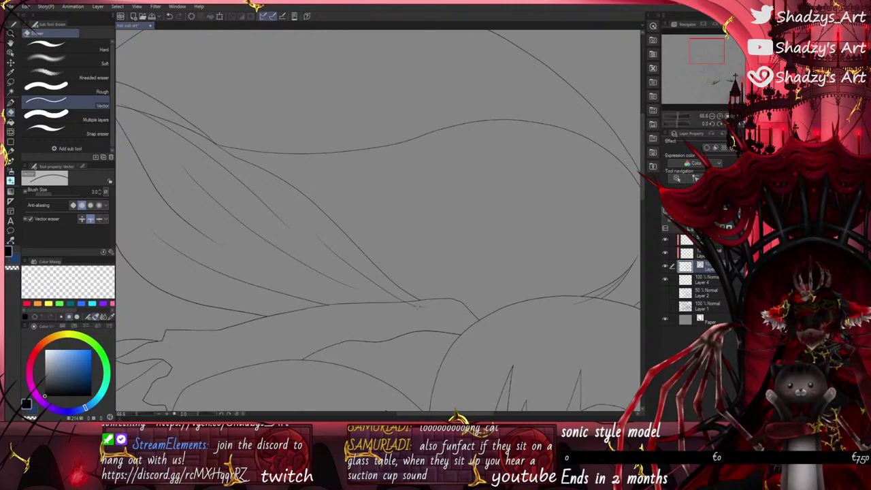
{"action": "scroll", "coordinate": [588, 304], "scroll_direction": "up", "scroll_amount": 4}
{"action": "left_click_drag", "start_coordinate": [577, 292], "coordinate": [590, 303]}
{"action": "scroll", "coordinate": [591, 320], "scroll_direction": "down", "scroll_amount": 6}
{"action": "scroll", "coordinate": [190, 160], "scroll_direction": "up", "scroll_amount": 6}
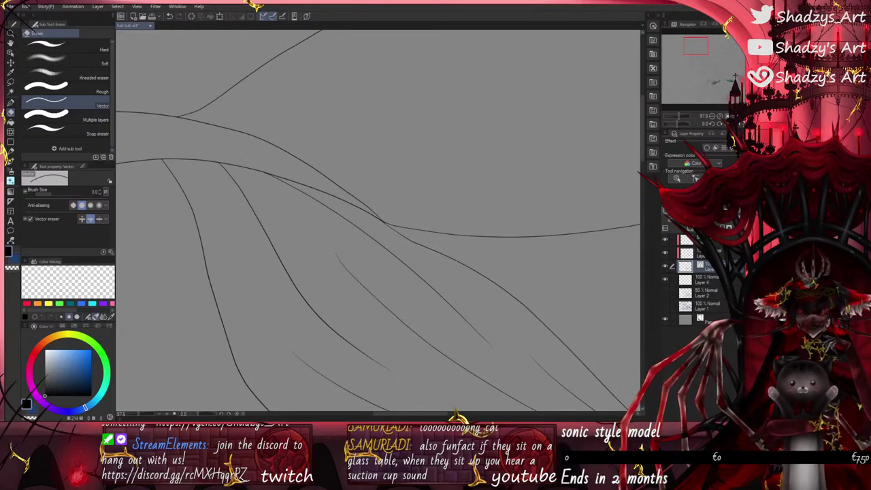
{"action": "scroll", "coordinate": [385, 154], "scroll_direction": "down", "scroll_amount": 5}
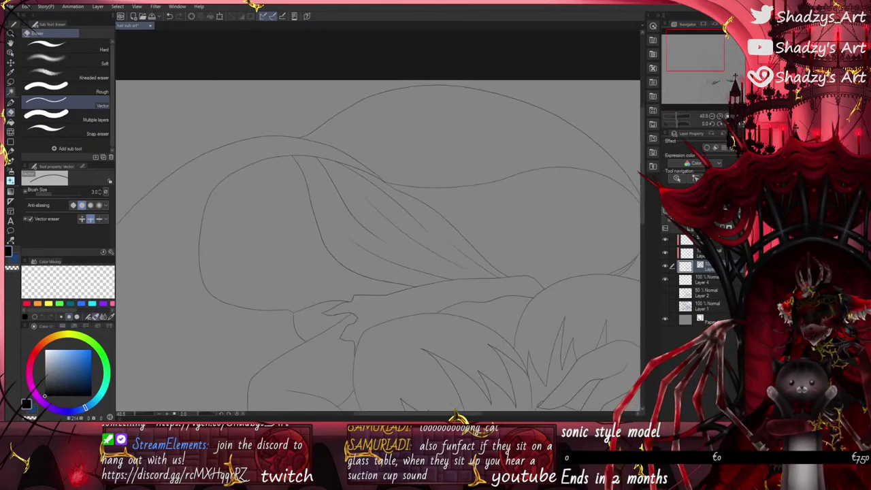
Step: Draw long curved fold lines inside the upper tail fin with the G-pen at size 3
{"action": "left_click", "coordinate": [11, 103]}
{"action": "key", "text": "ctrl+minus"}
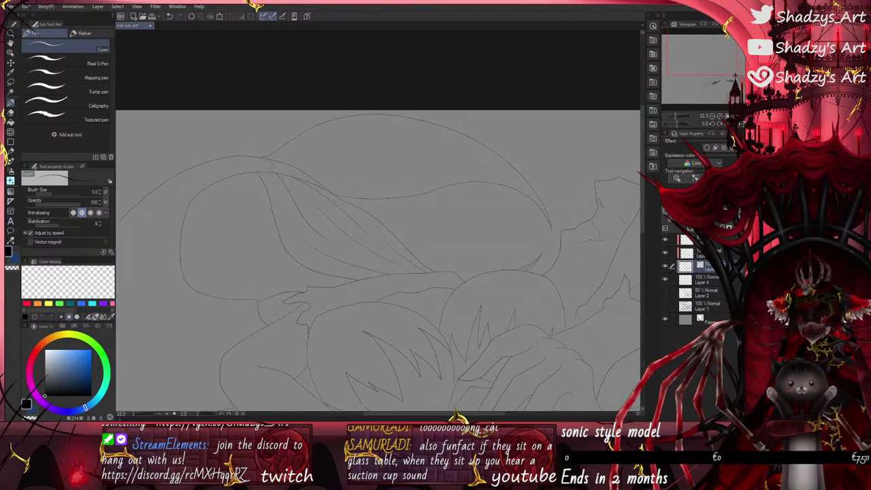
{"action": "left_click_drag", "start_coordinate": [272, 156], "coordinate": [381, 131]}
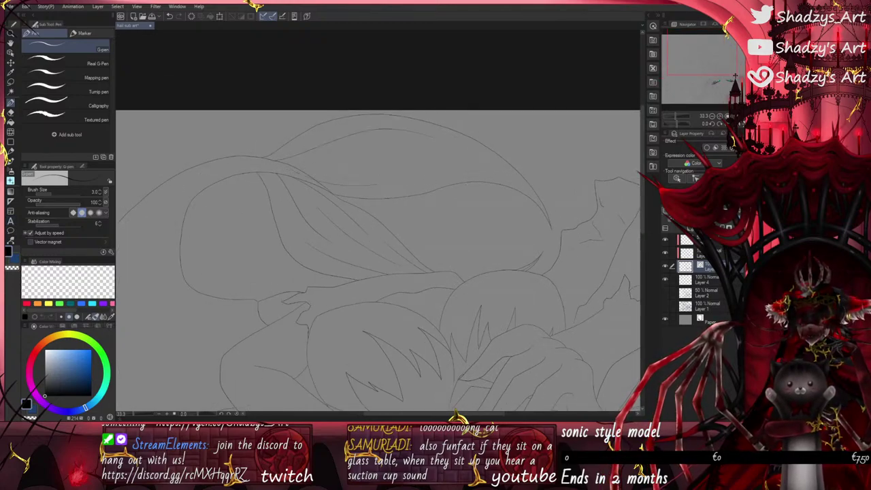
{"action": "left_click_drag", "start_coordinate": [305, 163], "coordinate": [455, 160]}
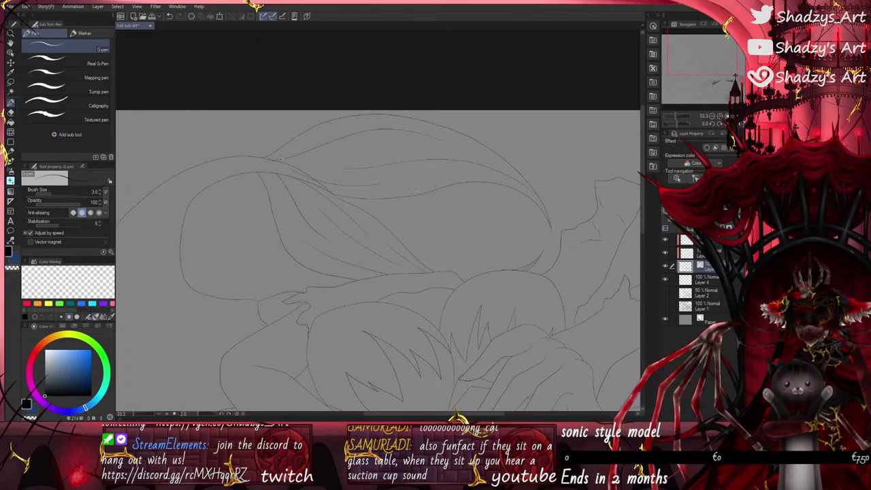
{"action": "scroll", "coordinate": [280, 158], "scroll_direction": "up", "scroll_amount": 1}
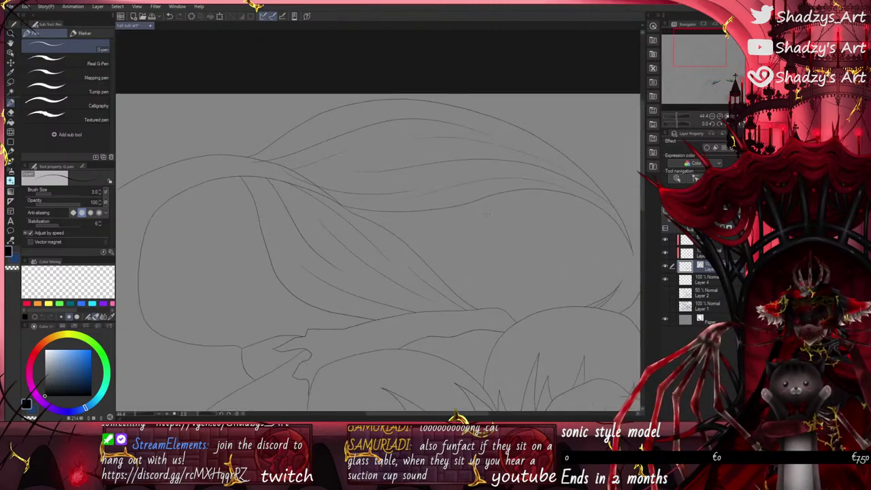
{"action": "scroll", "coordinate": [263, 162], "scroll_direction": "up", "scroll_amount": 5}
Step: Trim the upper fin's fold lines where they cross the tail outline with the vector eraser
{"action": "key", "text": "e"}
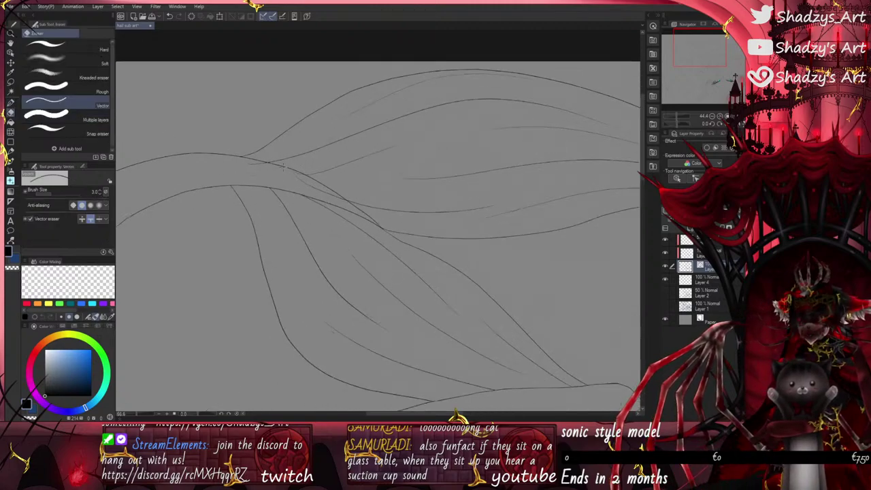
{"action": "scroll", "coordinate": [324, 157], "scroll_direction": "down", "scroll_amount": 7}
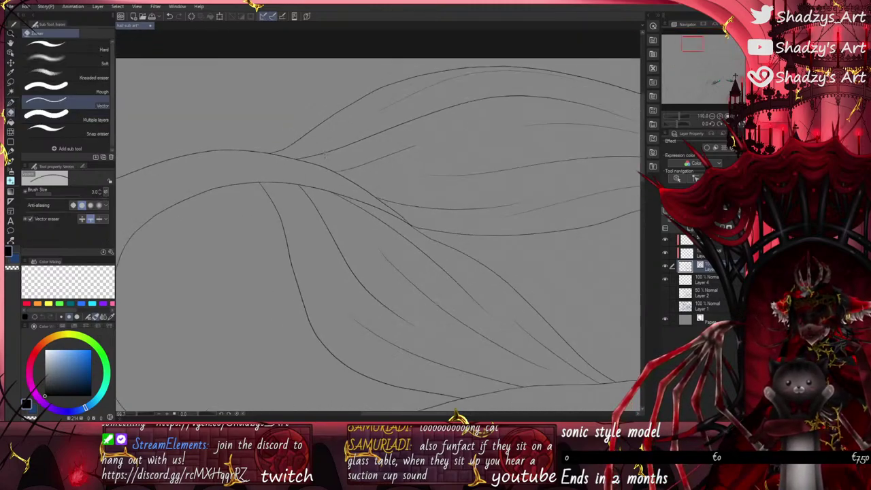
{"action": "scroll", "coordinate": [356, 368], "scroll_direction": "up", "scroll_amount": 2}
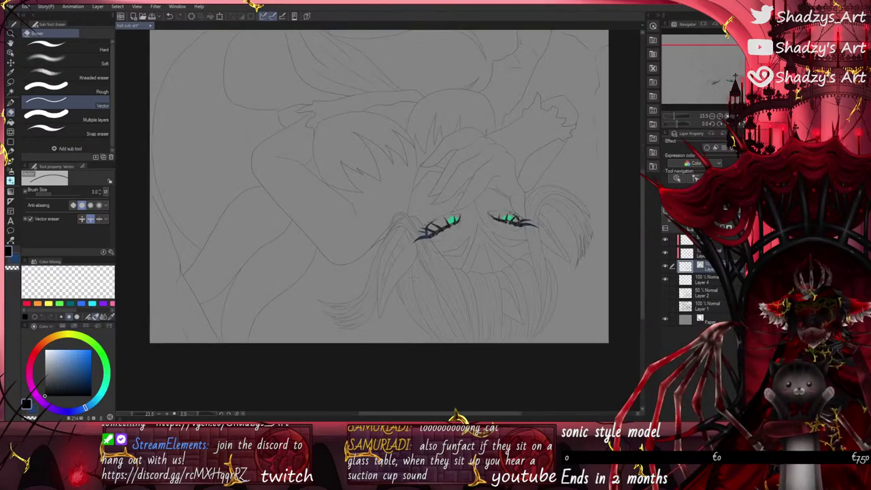
{"action": "scroll", "coordinate": [368, 371], "scroll_direction": "down", "scroll_amount": 1}
{"action": "scroll", "coordinate": [367, 371], "scroll_direction": "up", "scroll_amount": 2}
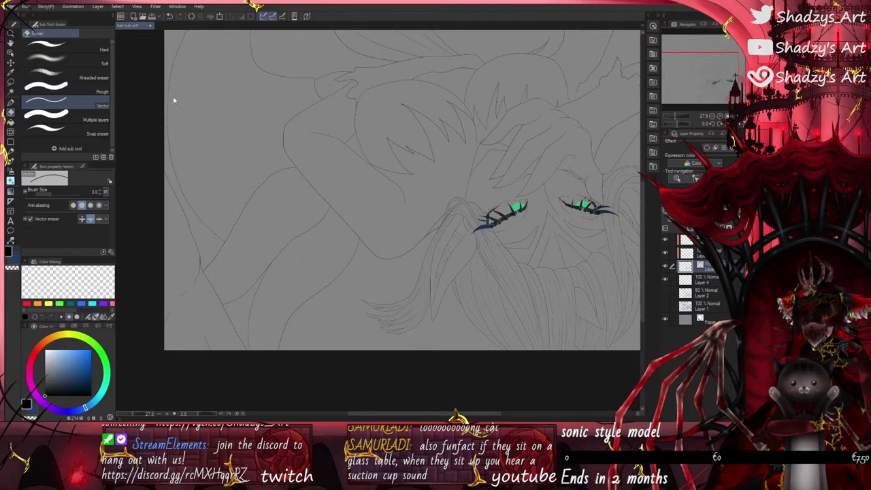
Step: Open the full-body character model reference and examine its face, hat, torso and sword
{"action": "left_click", "coordinate": [401, 348]}
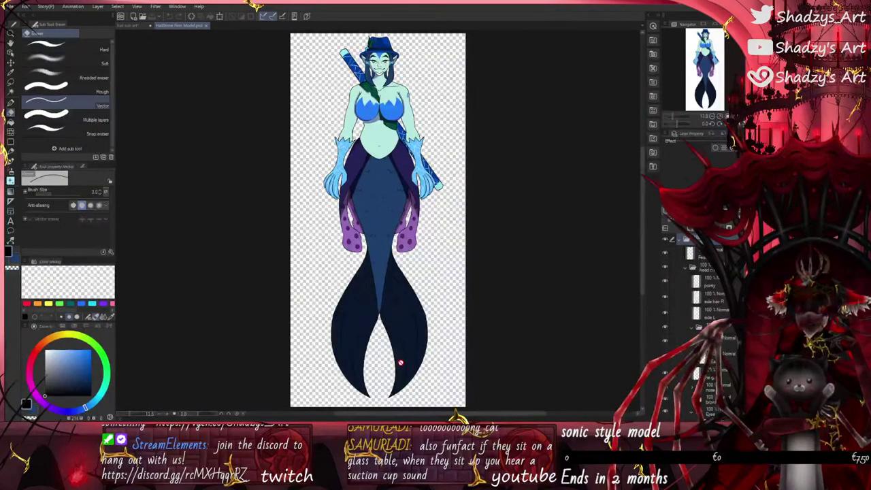
{"action": "scroll", "coordinate": [372, 135], "scroll_direction": "up", "scroll_amount": 5}
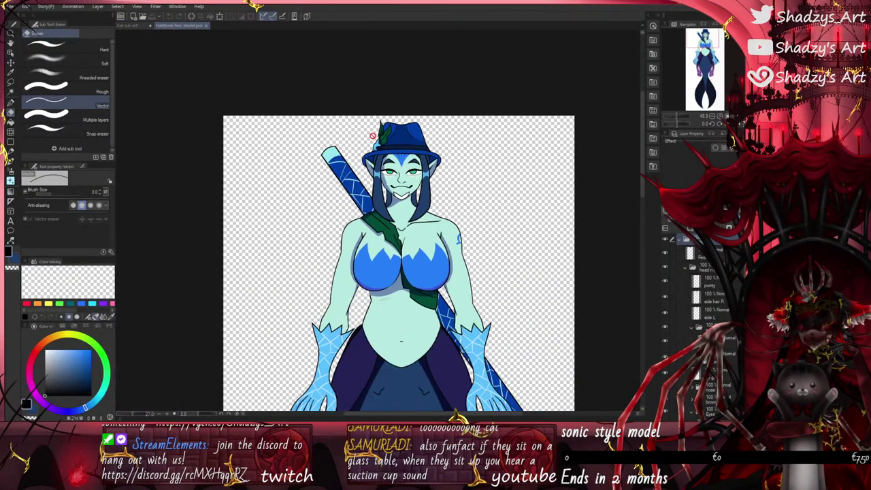
{"action": "scroll", "coordinate": [372, 135], "scroll_direction": "down", "scroll_amount": 4}
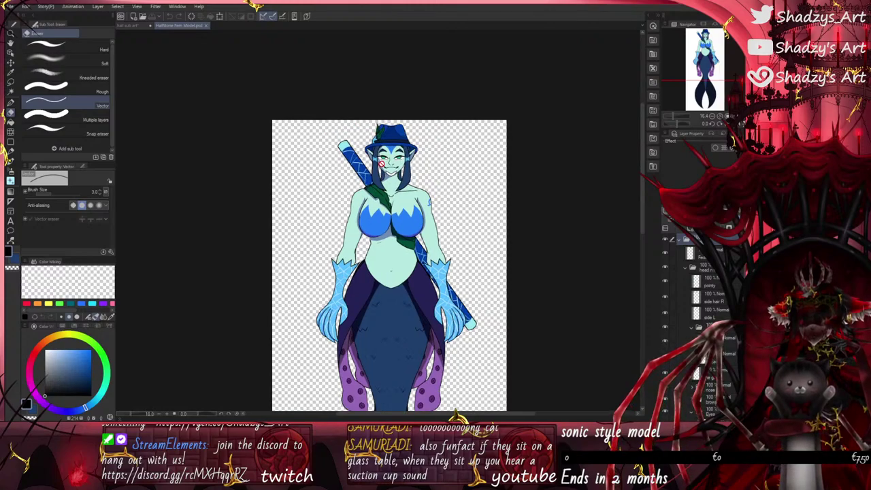
{"action": "scroll", "coordinate": [381, 163], "scroll_direction": "up", "scroll_amount": 3}
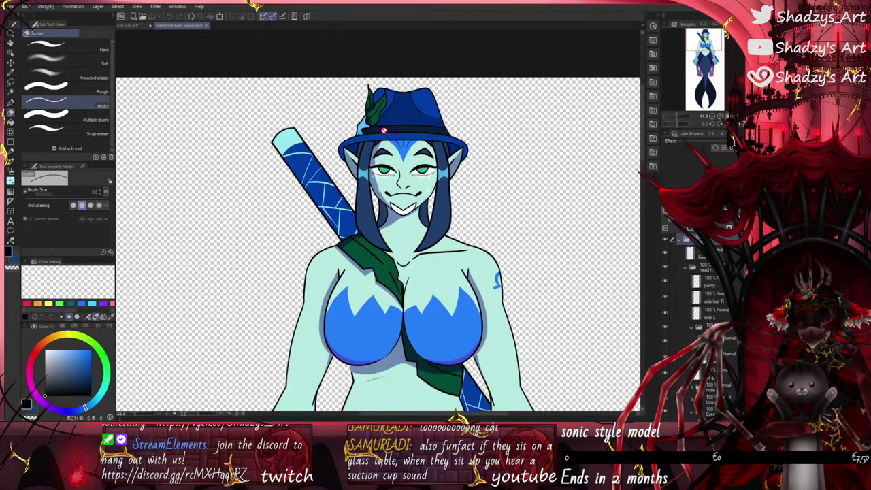
Step: Return to the line art, show the Layer 2 sketch and ink two lines running behind the raised hand's fingertips with the G-pen at size 3
{"action": "left_click", "coordinate": [139, 27]}
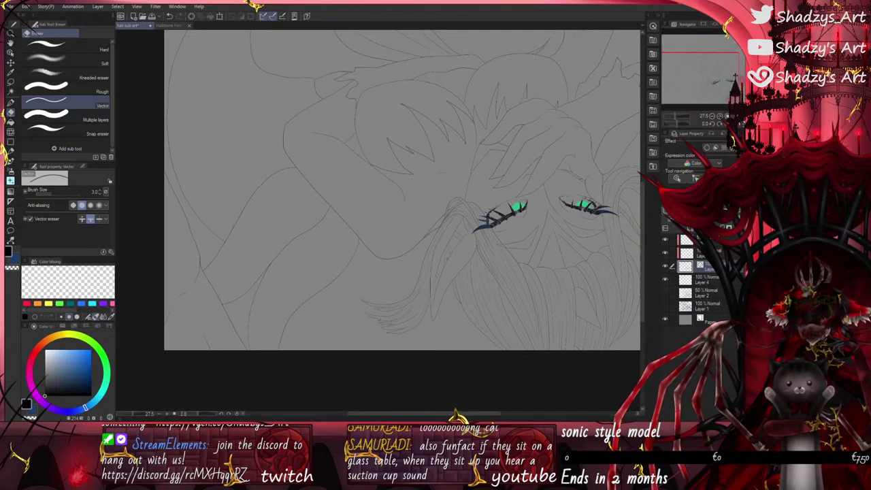
{"action": "scroll", "coordinate": [582, 84], "scroll_direction": "up", "scroll_amount": 2}
{"action": "scroll", "coordinate": [498, 116], "scroll_direction": "up", "scroll_amount": 4}
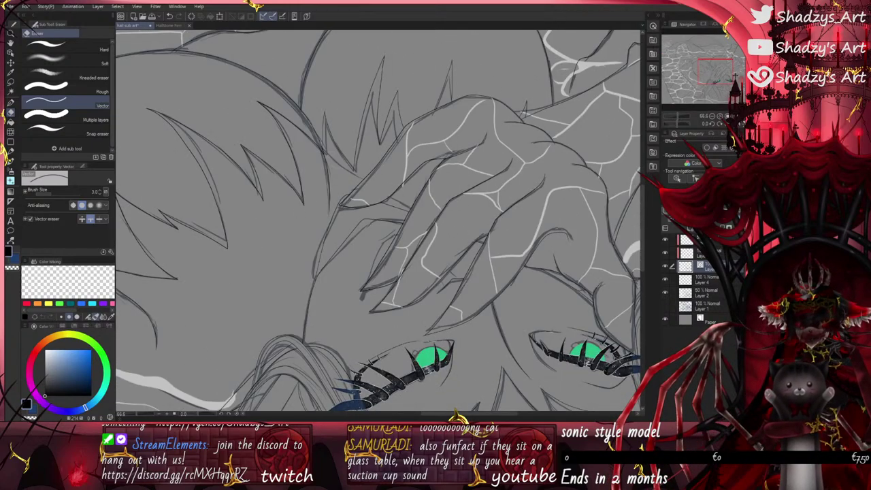
{"action": "scroll", "coordinate": [325, 162], "scroll_direction": "up", "scroll_amount": 2}
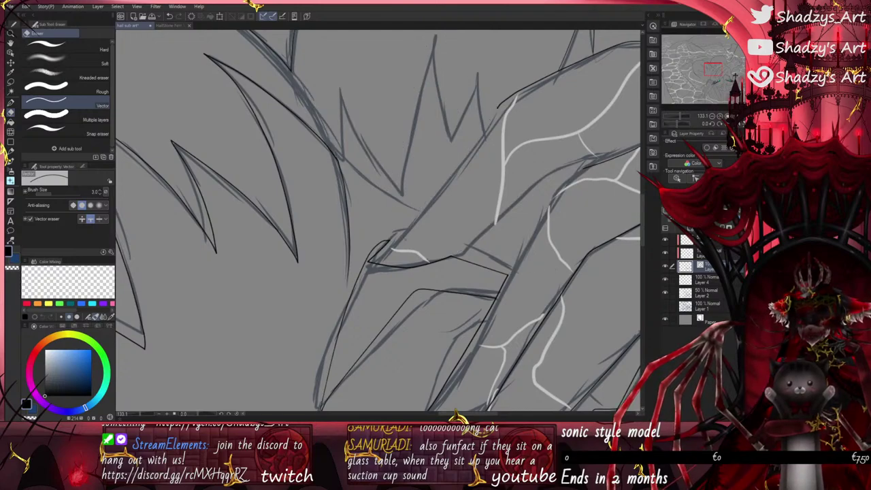
{"action": "left_click", "coordinate": [10, 103]}
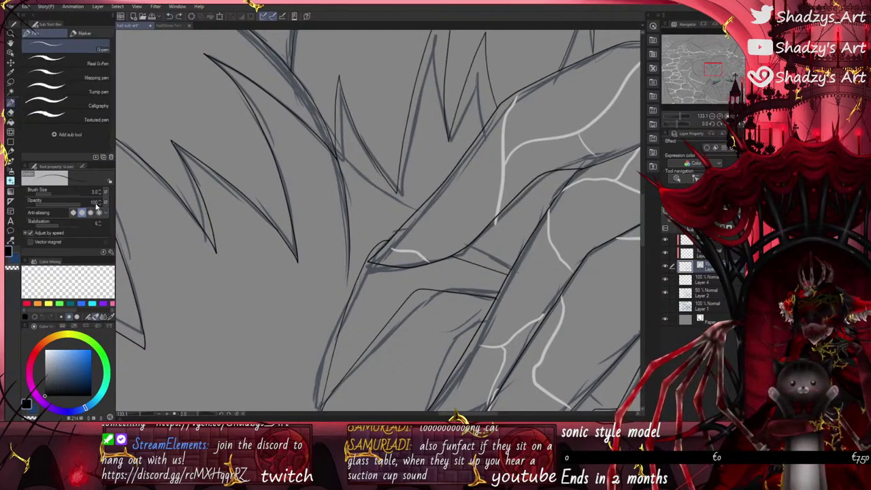
{"action": "left_click_drag", "start_coordinate": [398, 204], "coordinate": [544, 267]}
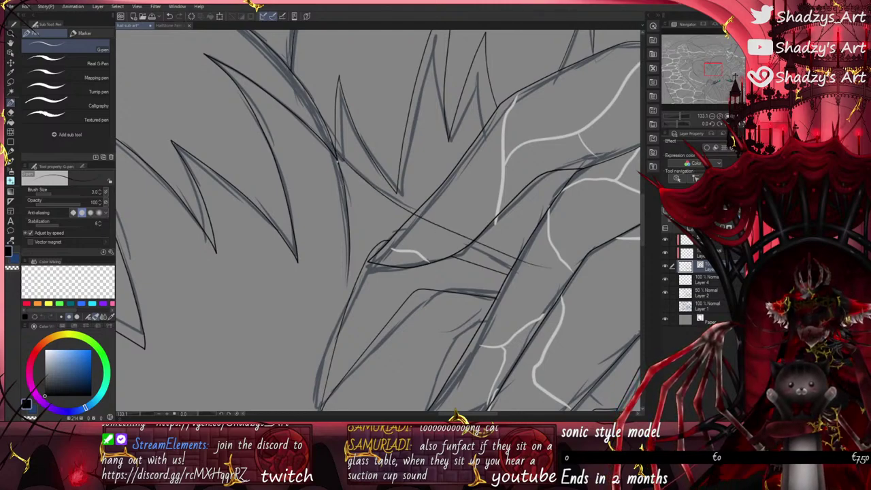
{"action": "mouse_move", "coordinate": [337, 161]}
{"action": "left_mouse_down"}
{"action": "mouse_move", "coordinate": [352, 210]}
{"action": "mouse_move", "coordinate": [451, 316]}
{"action": "left_mouse_up"}
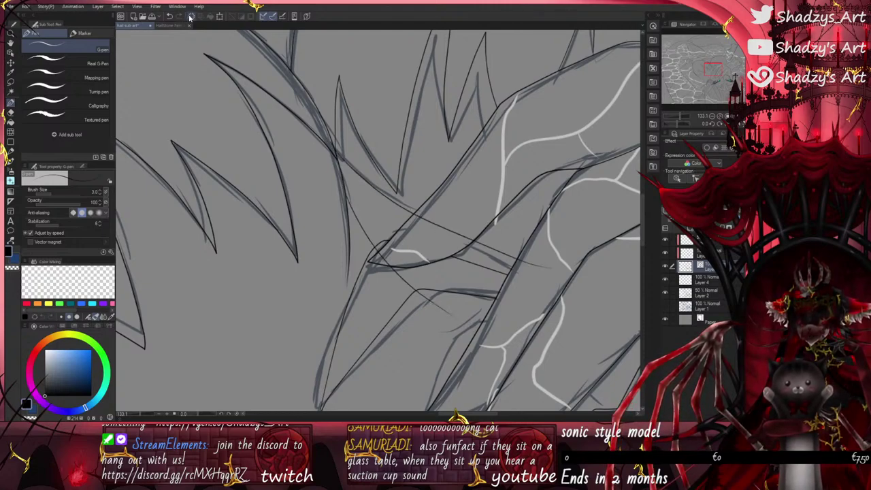
{"action": "left_click", "coordinate": [168, 15]}
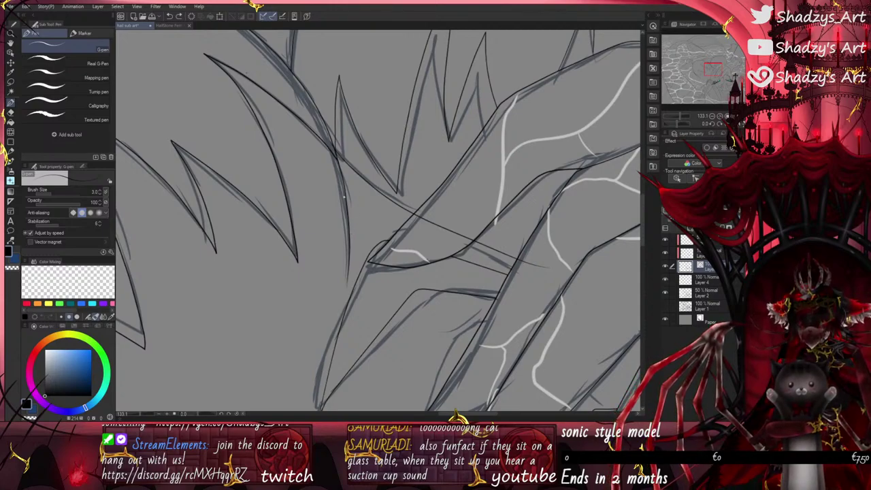
{"action": "left_click_drag", "start_coordinate": [344, 197], "coordinate": [476, 345]}
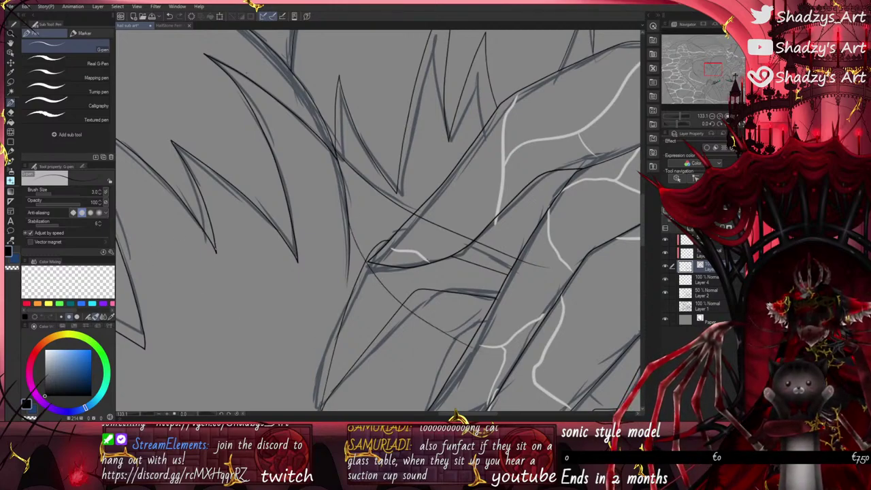
Step: Trim the new lines and the spike's end where they overshoot the fingers and chest contour with the vector eraser
{"action": "left_click", "coordinate": [10, 113]}
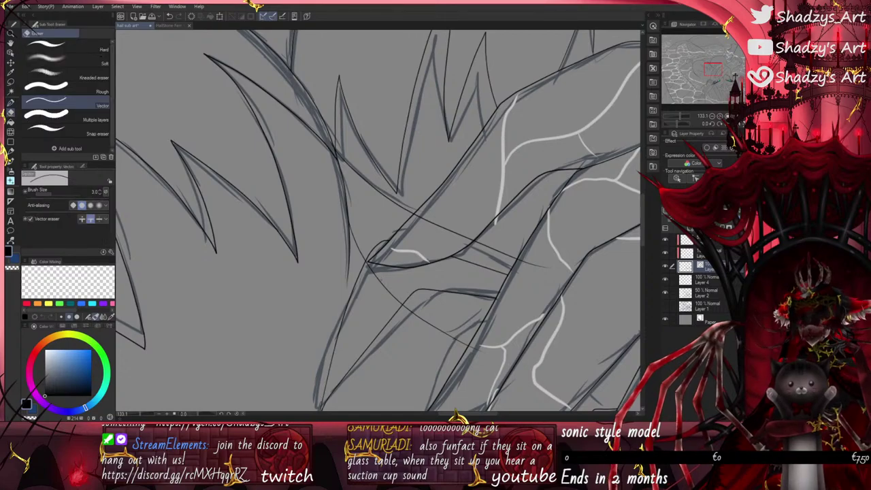
{"action": "left_click_drag", "start_coordinate": [368, 265], "coordinate": [402, 302]}
{"action": "left_click_drag", "start_coordinate": [442, 323], "coordinate": [435, 333]}
{"action": "mouse_move", "coordinate": [491, 259]}
{"action": "left_mouse_down"}
{"action": "mouse_move", "coordinate": [496, 242]}
{"action": "mouse_move", "coordinate": [443, 219]}
{"action": "left_mouse_up"}
{"action": "left_click_drag", "start_coordinate": [529, 270], "coordinate": [533, 257]}
{"action": "scroll", "coordinate": [349, 161], "scroll_direction": "down", "scroll_amount": 6}
{"action": "scroll", "coordinate": [351, 175], "scroll_direction": "up", "scroll_amount": 5}
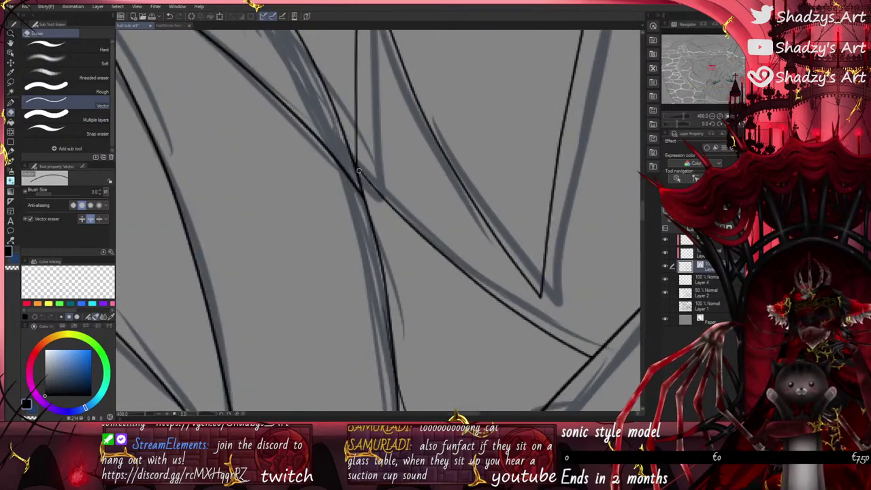
{"action": "scroll", "coordinate": [351, 175], "scroll_direction": "down", "scroll_amount": 2}
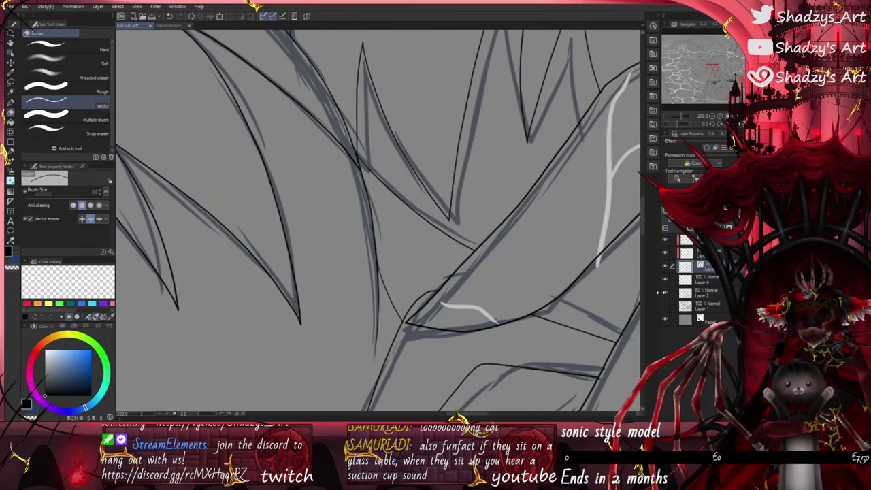
Step: Hide the Layer 2 sketch, draw a second short line across the gap between the two fingers and trim its overshooting ends
{"action": "scroll", "coordinate": [521, 271], "scroll_direction": "down", "scroll_amount": 5}
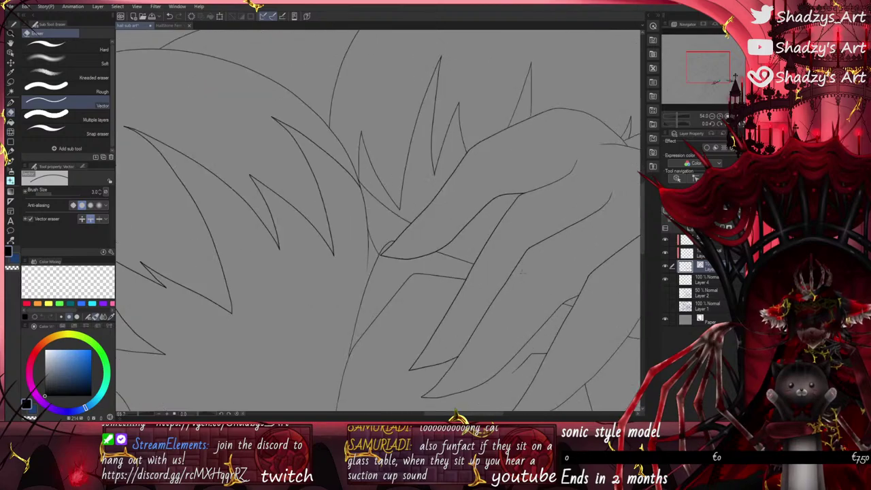
{"action": "key", "text": "p"}
{"action": "scroll", "coordinate": [521, 271], "scroll_direction": "up", "scroll_amount": 3}
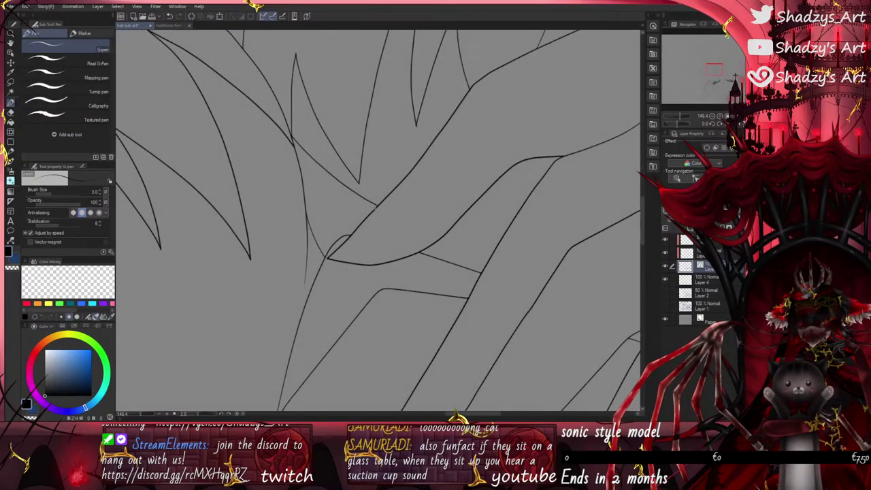
{"action": "left_click_drag", "start_coordinate": [429, 229], "coordinate": [544, 272]}
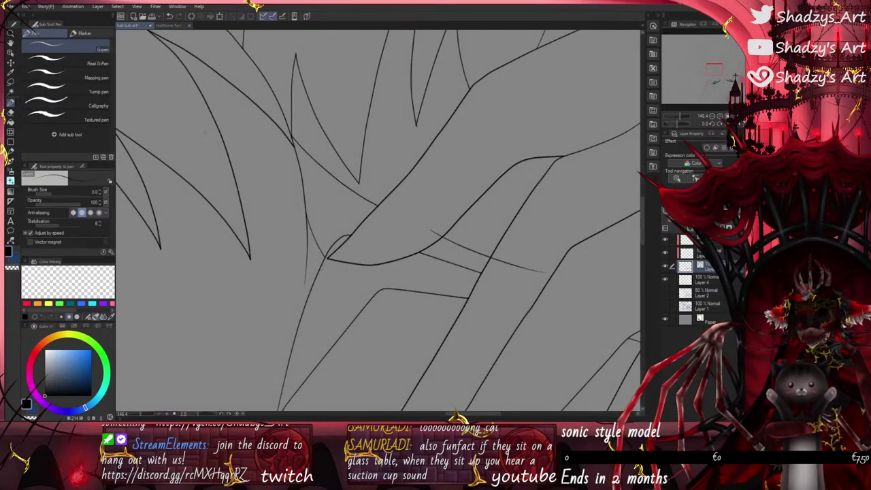
{"action": "key", "text": "e"}
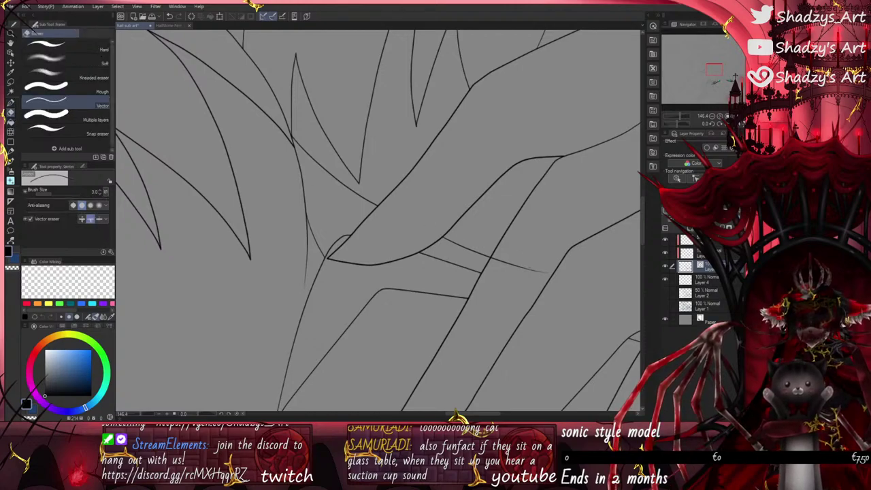
{"action": "scroll", "coordinate": [521, 271], "scroll_direction": "down", "scroll_amount": 6}
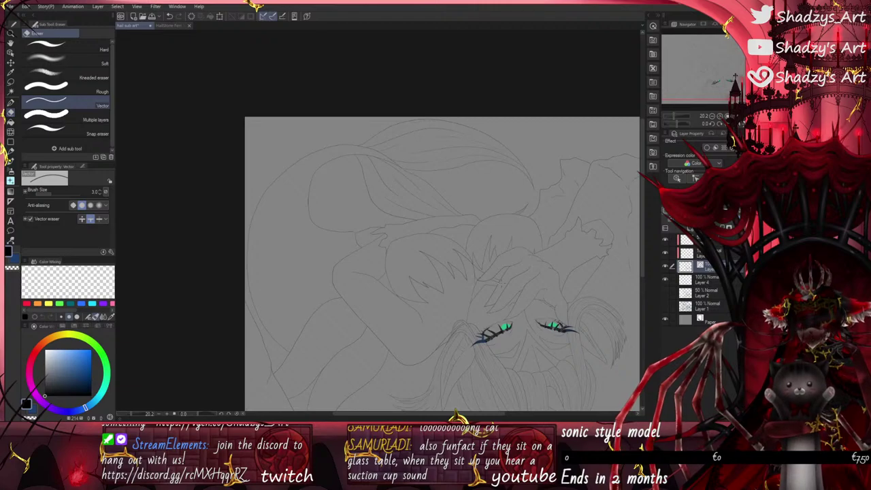
Step: Ink a jagged, notched edge along the chest's upper contour with the G-pen and trim its overlapping end with the vector eraser
{"action": "scroll", "coordinate": [488, 257], "scroll_direction": "up", "scroll_amount": 6}
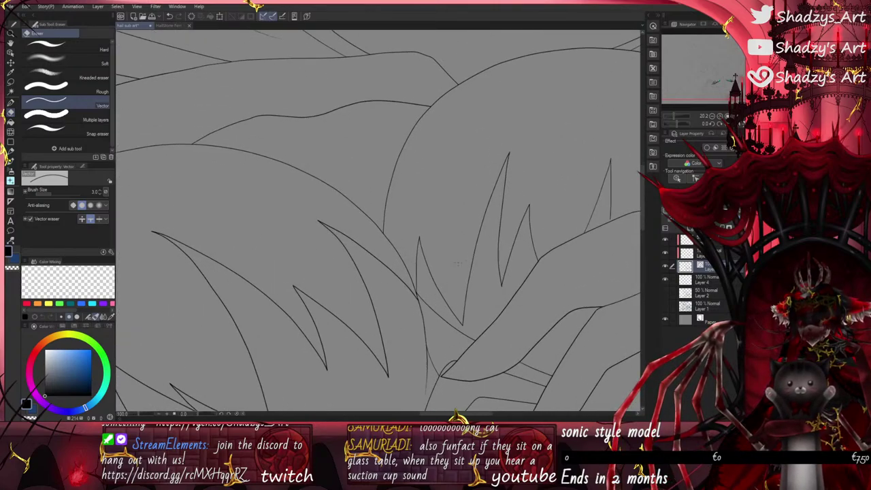
{"action": "left_click", "coordinate": [11, 104]}
{"action": "scroll", "coordinate": [211, 145], "scroll_direction": "up", "scroll_amount": 1}
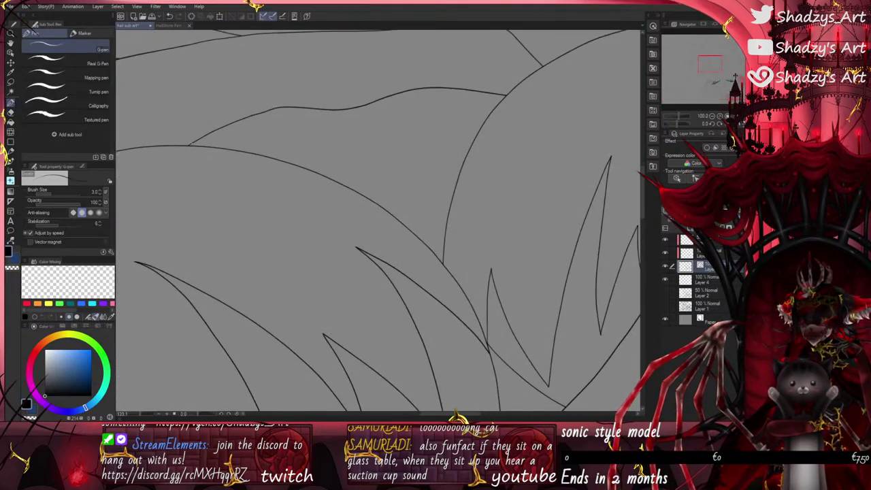
{"action": "mouse_move", "coordinate": [192, 143]}
{"action": "left_mouse_down"}
{"action": "mouse_move", "coordinate": [322, 147]}
{"action": "mouse_move", "coordinate": [422, 234]}
{"action": "left_mouse_up"}
{"action": "left_click", "coordinate": [170, 16]}
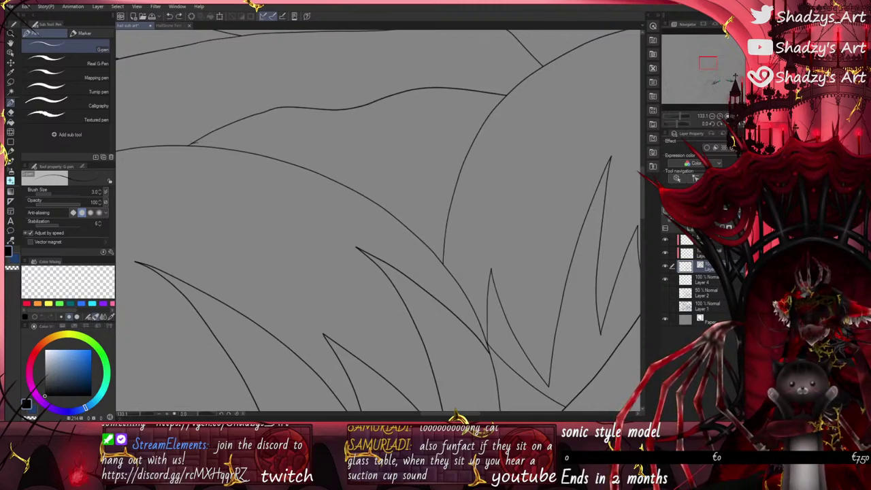
{"action": "mouse_move", "coordinate": [192, 143]}
{"action": "left_mouse_down"}
{"action": "mouse_move", "coordinate": [295, 140]}
{"action": "mouse_move", "coordinate": [317, 155]}
{"action": "mouse_move", "coordinate": [312, 166]}
{"action": "mouse_move", "coordinate": [341, 160]}
{"action": "mouse_move", "coordinate": [378, 191]}
{"action": "mouse_move", "coordinate": [436, 260]}
{"action": "left_mouse_up"}
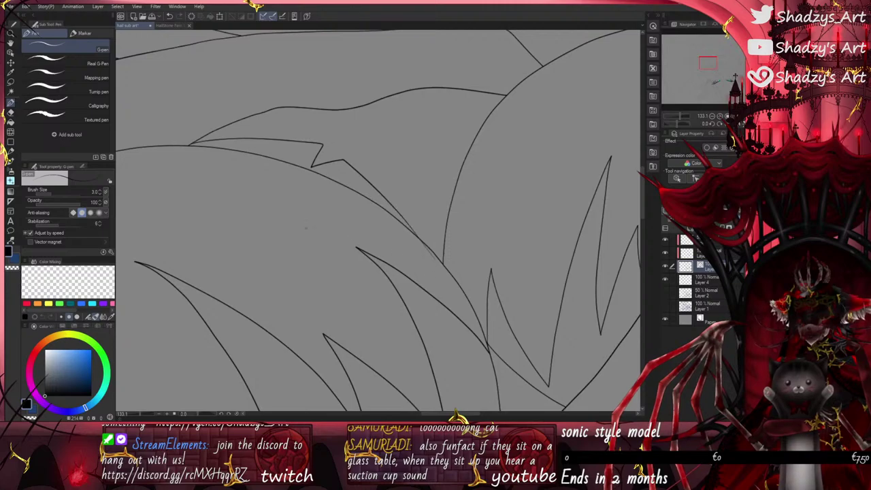
{"action": "key", "text": "e"}
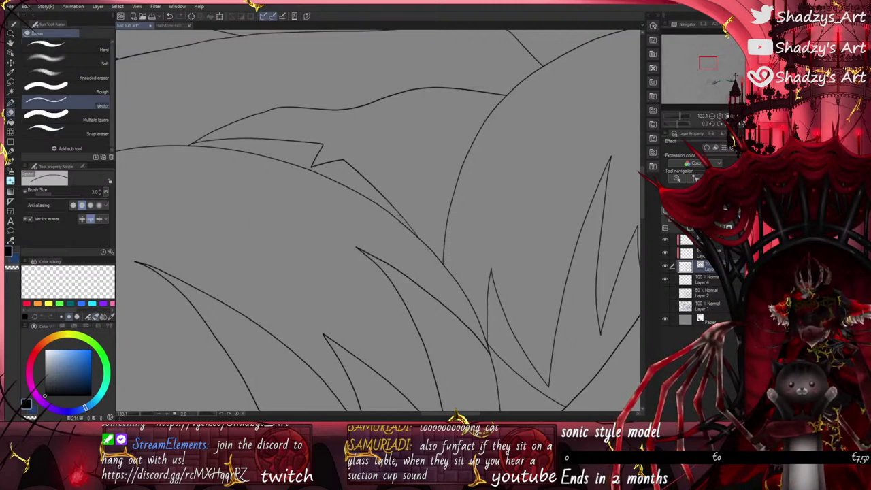
{"action": "scroll", "coordinate": [391, 178], "scroll_direction": "down", "scroll_amount": 8}
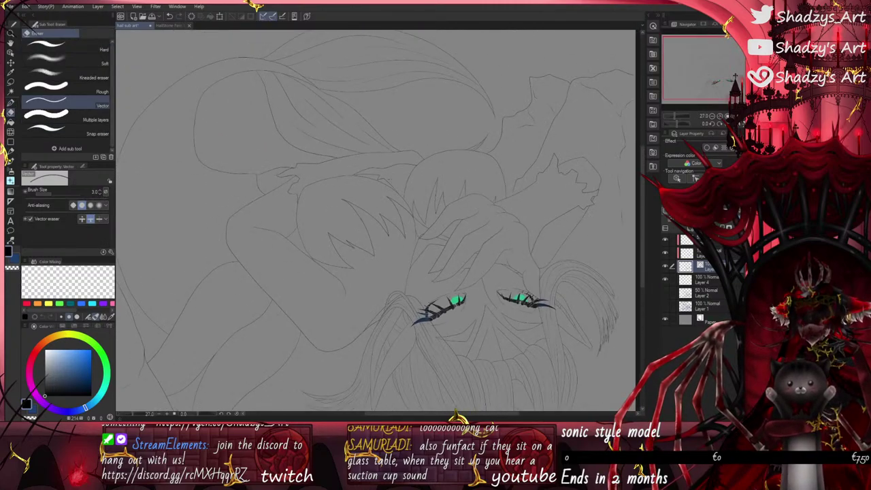
Step: Compare the line art around the chest and hand with the sash and chest markings on the character model reference
{"action": "left_click", "coordinate": [173, 25]}
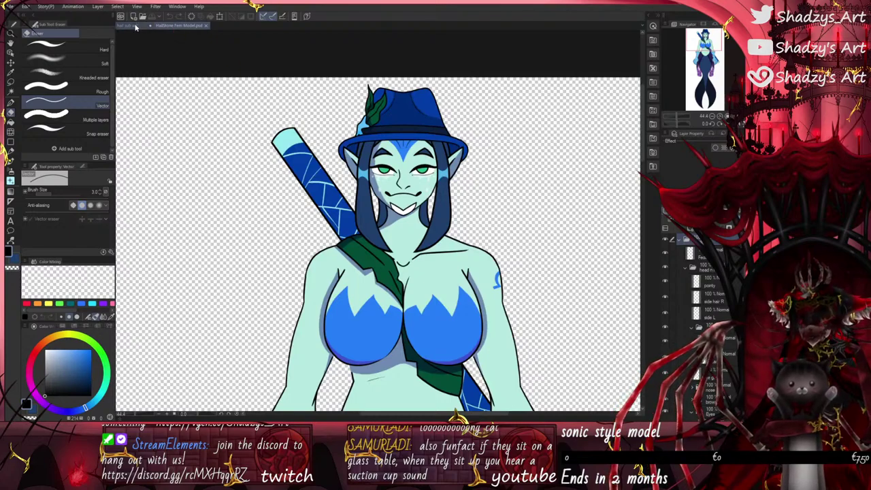
{"action": "left_click", "coordinate": [136, 26]}
{"action": "scroll", "coordinate": [452, 176], "scroll_direction": "up", "scroll_amount": 5}
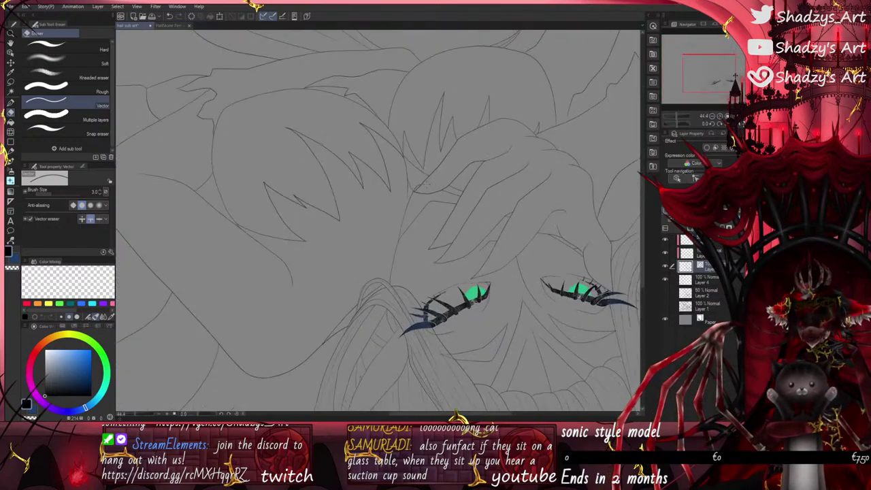
{"action": "left_click", "coordinate": [171, 26]}
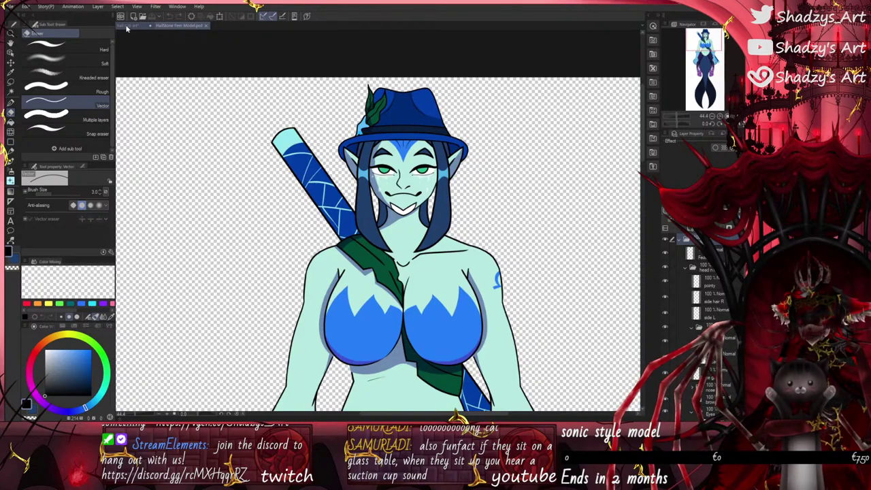
{"action": "left_click", "coordinate": [125, 25]}
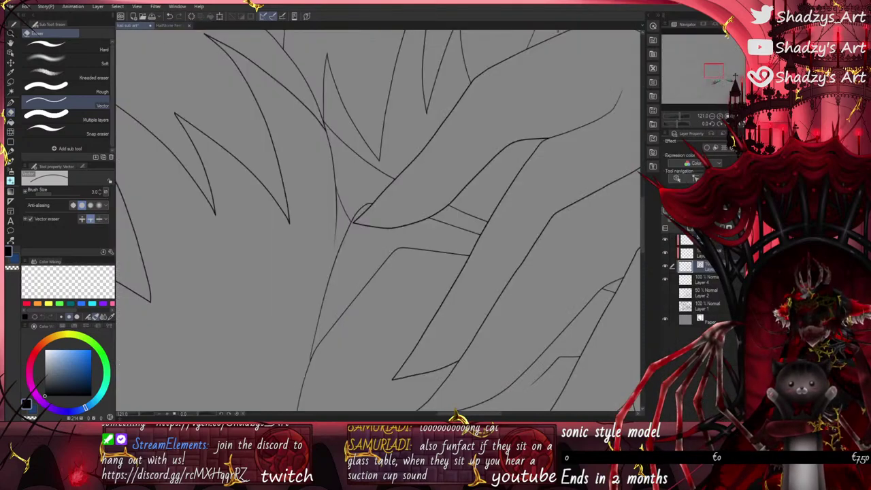
Step: Draw a jagged notch into the short line between the two fingers and erase the segments left over around it
{"action": "scroll", "coordinate": [452, 207], "scroll_direction": "up", "scroll_amount": 4}
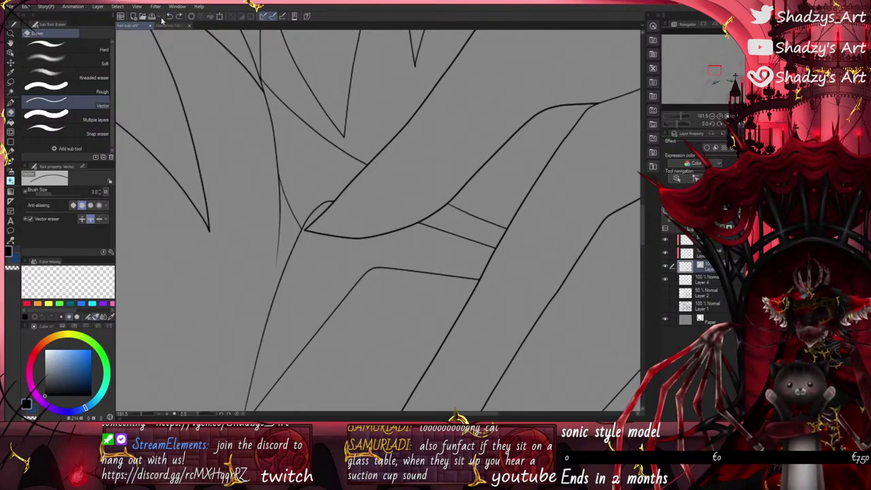
{"action": "left_click", "coordinate": [11, 103]}
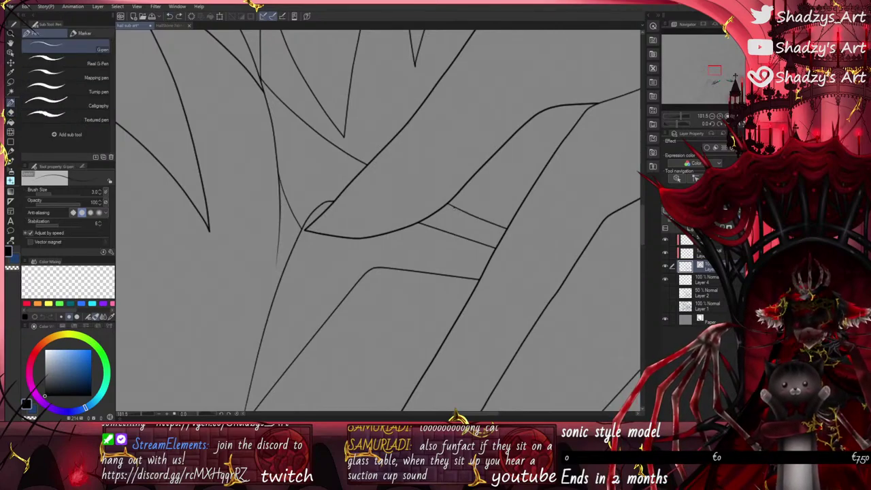
{"action": "mouse_move", "coordinate": [454, 208]}
{"action": "left_mouse_down"}
{"action": "mouse_move", "coordinate": [484, 229]}
{"action": "mouse_move", "coordinate": [500, 222]}
{"action": "left_mouse_up"}
{"action": "left_click", "coordinate": [10, 112]}
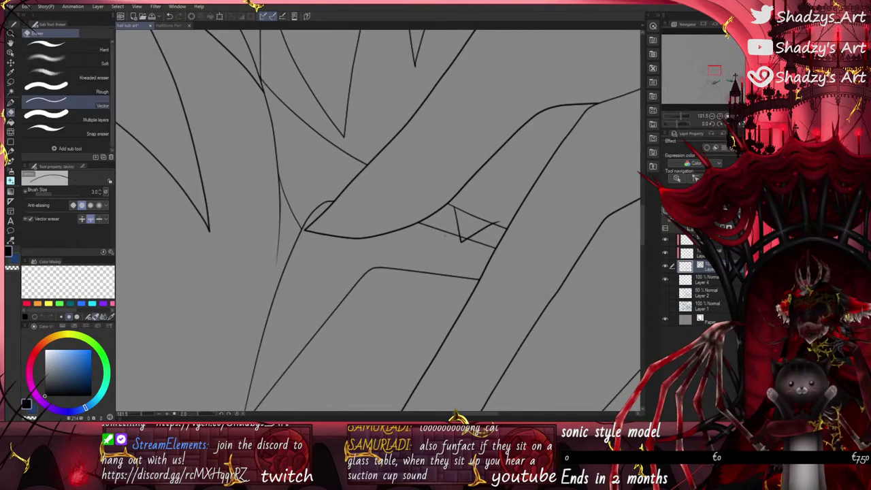
{"action": "scroll", "coordinate": [460, 242], "scroll_direction": "up", "scroll_amount": 4}
{"action": "left_click_drag", "start_coordinate": [459, 242], "coordinate": [466, 240]}
{"action": "mouse_move", "coordinate": [482, 199]}
{"action": "left_mouse_down"}
{"action": "mouse_move", "coordinate": [476, 206]}
{"action": "mouse_move", "coordinate": [514, 215]}
{"action": "left_mouse_up"}
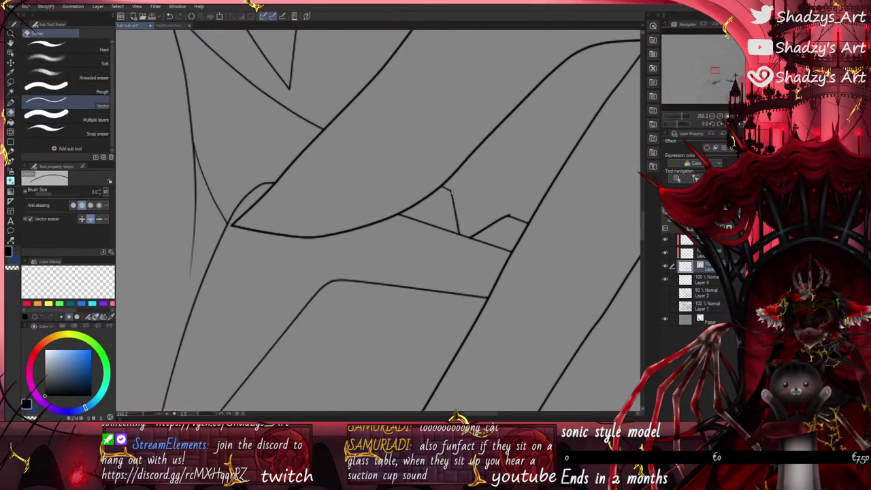
Step: Draw a thin curved line from the chest contour down to the fingertip with the G-pen
{"action": "scroll", "coordinate": [467, 193], "scroll_direction": "down", "scroll_amount": 18}
{"action": "left_click", "coordinate": [10, 102]}
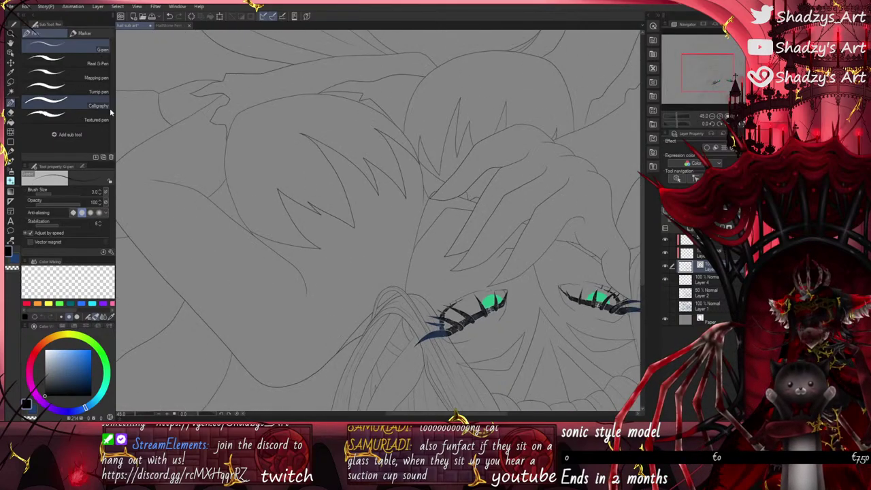
{"action": "scroll", "coordinate": [367, 238], "scroll_direction": "up", "scroll_amount": 4}
{"action": "left_click_drag", "start_coordinate": [417, 170], "coordinate": [483, 252]}
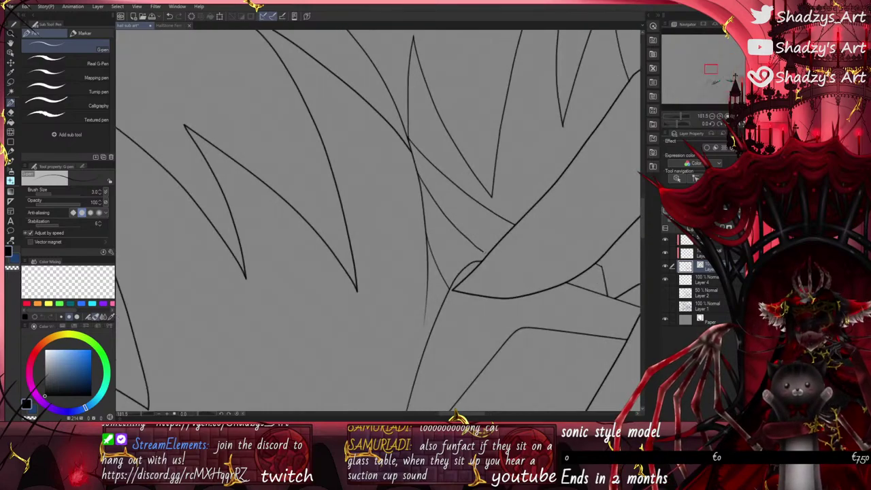
{"action": "scroll", "coordinate": [378, 225], "scroll_direction": "down", "scroll_amount": 4}
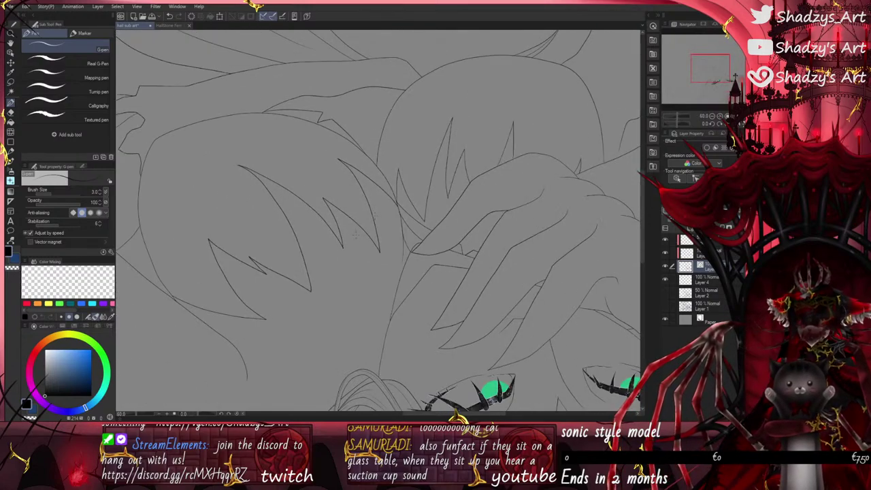
{"action": "scroll", "coordinate": [378, 220], "scroll_direction": "down", "scroll_amount": 3}
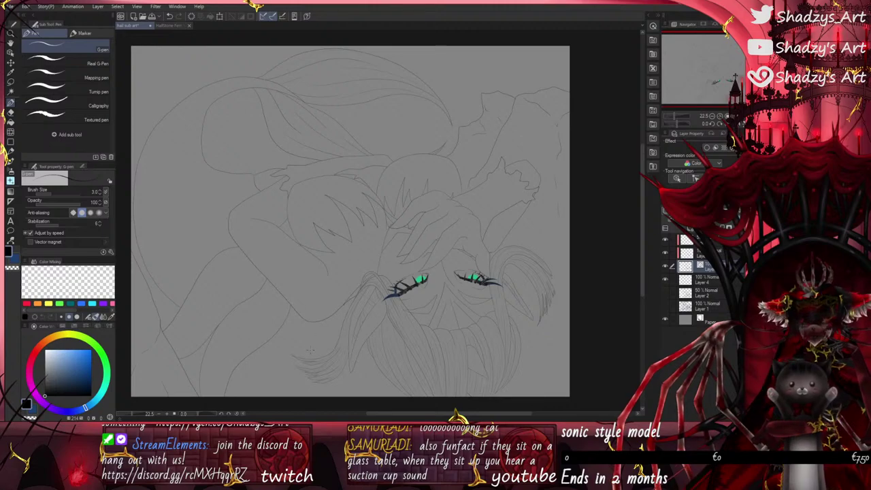
{"action": "scroll", "coordinate": [310, 351], "scroll_direction": "down", "scroll_amount": 2}
{"action": "scroll", "coordinate": [304, 320], "scroll_direction": "up", "scroll_amount": 2}
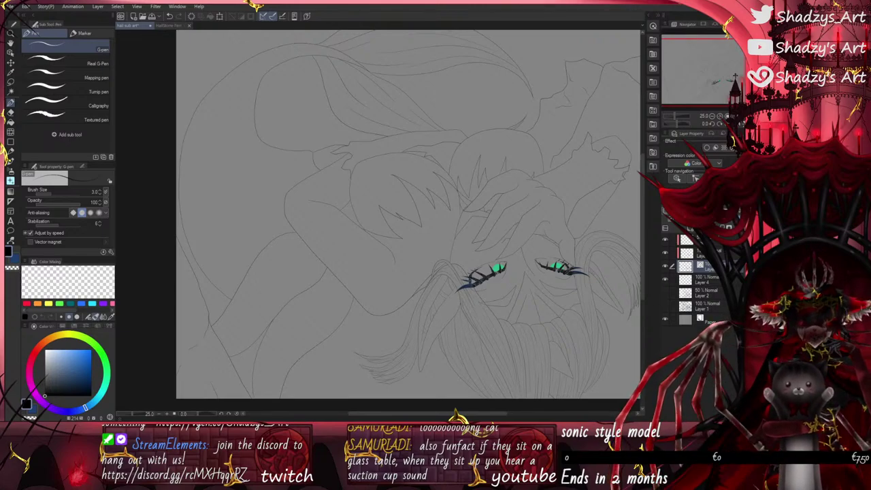
Step: Show the sketch layer and draw a thin wavy scale mark inside the tail with the G-pen, undoing and redrawing the first attempt
{"action": "scroll", "coordinate": [412, 259], "scroll_direction": "down", "scroll_amount": 1}
{"action": "scroll", "coordinate": [408, 272], "scroll_direction": "up", "scroll_amount": 2}
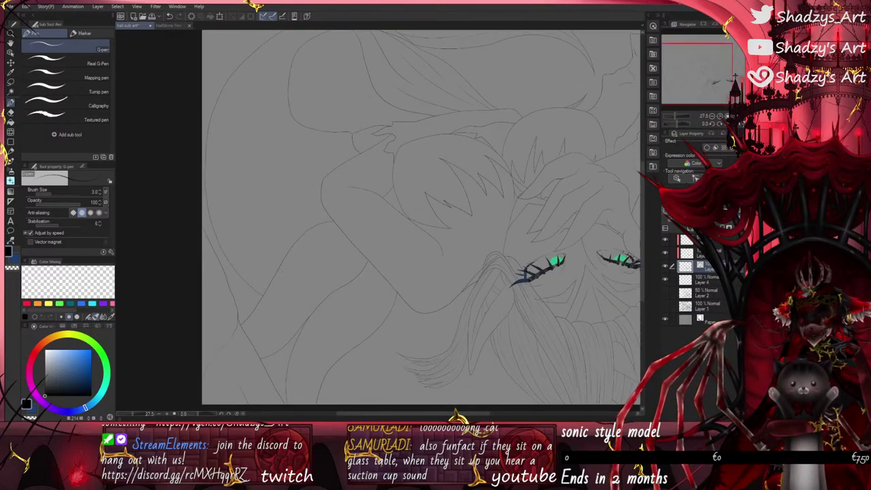
{"action": "left_click", "coordinate": [665, 295]}
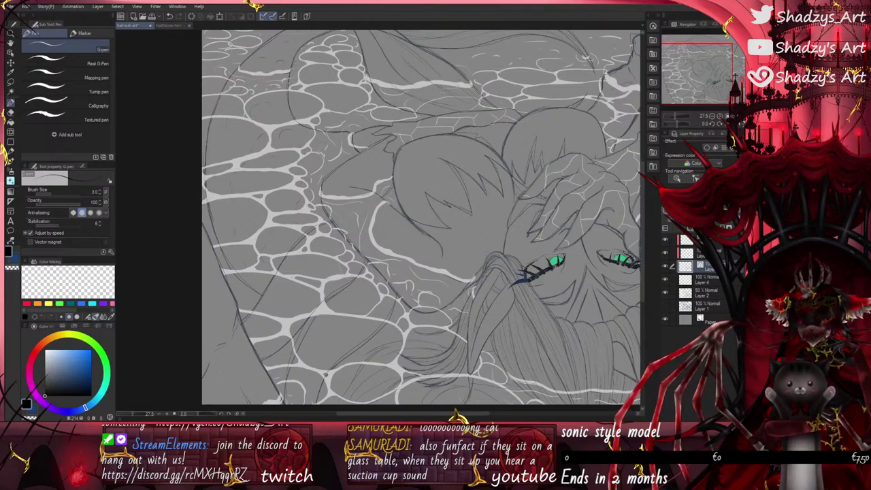
{"action": "scroll", "coordinate": [340, 375], "scroll_direction": "down", "scroll_amount": 2}
{"action": "scroll", "coordinate": [292, 288], "scroll_direction": "up", "scroll_amount": 13}
{"action": "left_click_drag", "start_coordinate": [271, 294], "coordinate": [297, 211]}
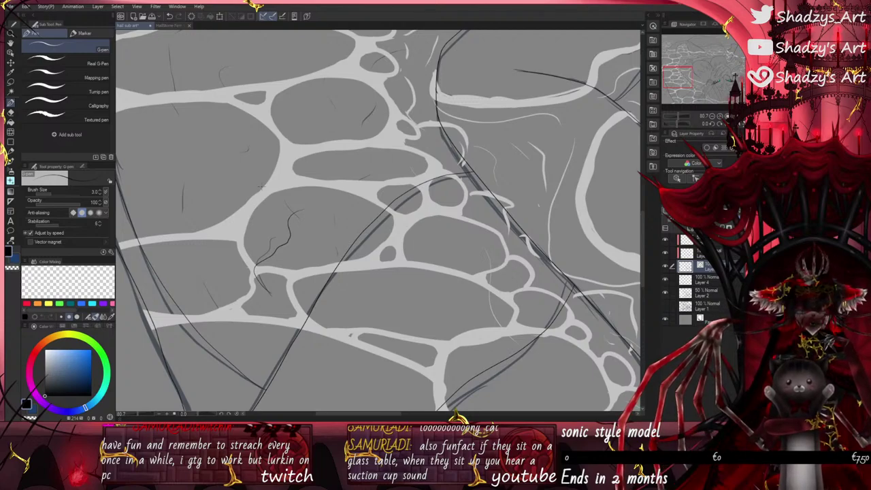
{"action": "left_click", "coordinate": [169, 16]}
{"action": "scroll", "coordinate": [361, 391], "scroll_direction": "down", "scroll_amount": 2}
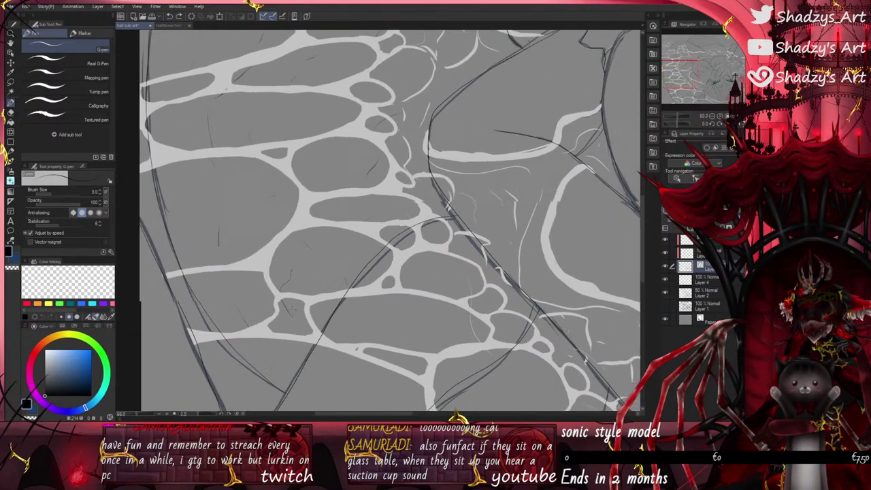
{"action": "scroll", "coordinate": [275, 305], "scroll_direction": "up", "scroll_amount": 2}
{"action": "left_click_drag", "start_coordinate": [275, 304], "coordinate": [299, 248]}
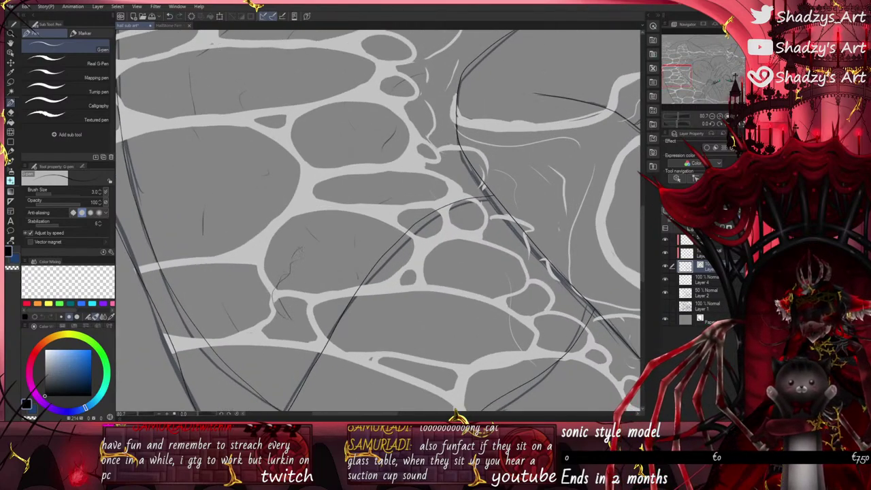
Step: Hide the sketch layer and scatter short curved scale marks across the wide part of the tail with the G-pen
{"action": "left_click", "coordinate": [664, 293]}
{"action": "scroll", "coordinate": [354, 351], "scroll_direction": "down", "scroll_amount": 2}
{"action": "scroll", "coordinate": [321, 224], "scroll_direction": "up", "scroll_amount": 1}
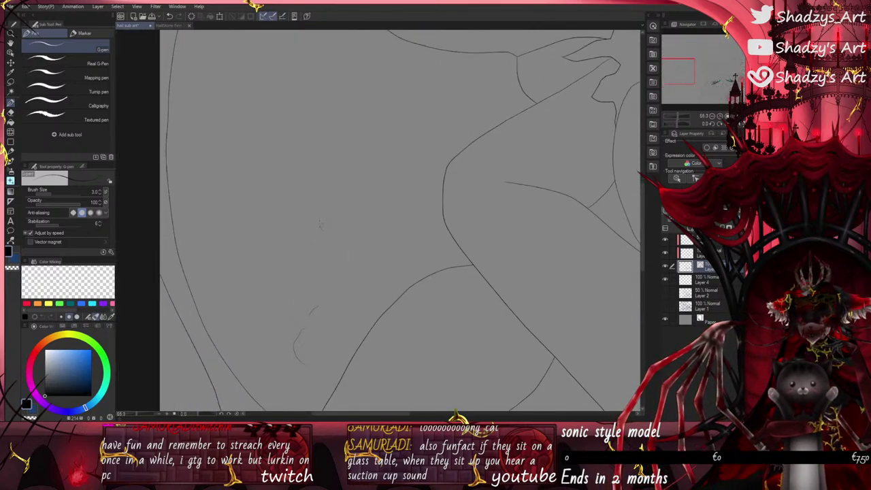
{"action": "left_click_drag", "start_coordinate": [381, 193], "coordinate": [403, 179]}
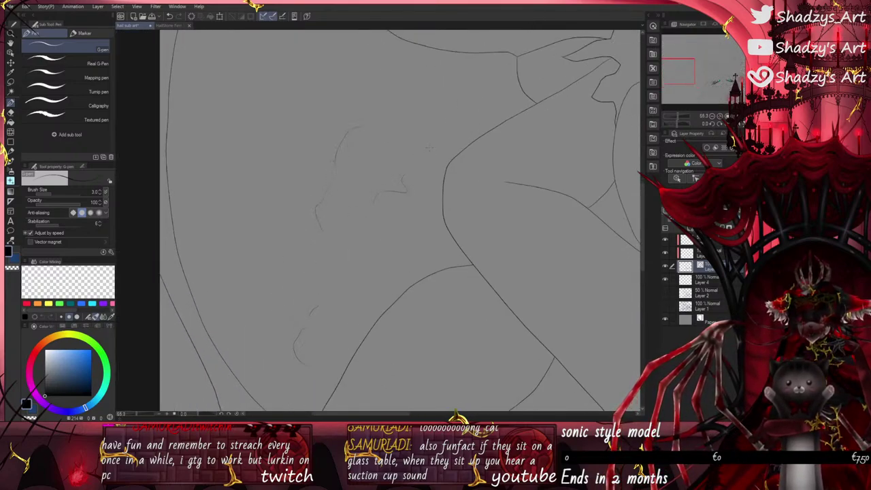
{"action": "scroll", "coordinate": [372, 271], "scroll_direction": "down", "scroll_amount": 2}
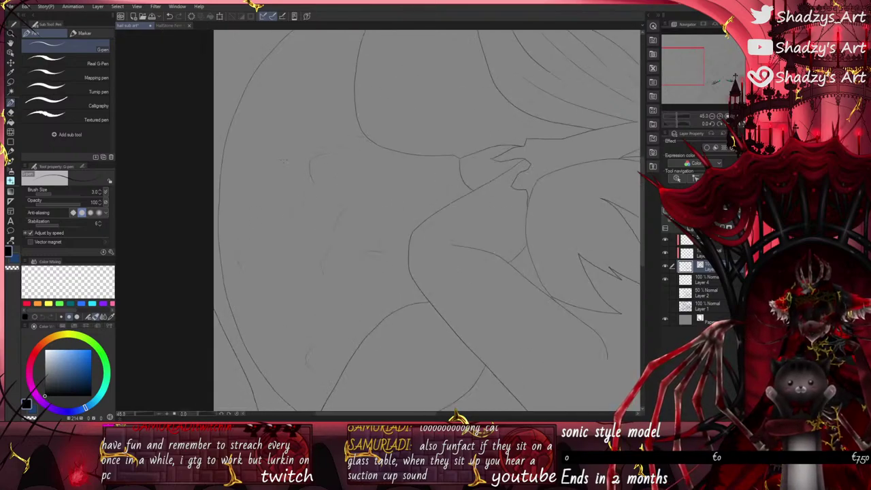
{"action": "scroll", "coordinate": [294, 282], "scroll_direction": "down", "scroll_amount": 2}
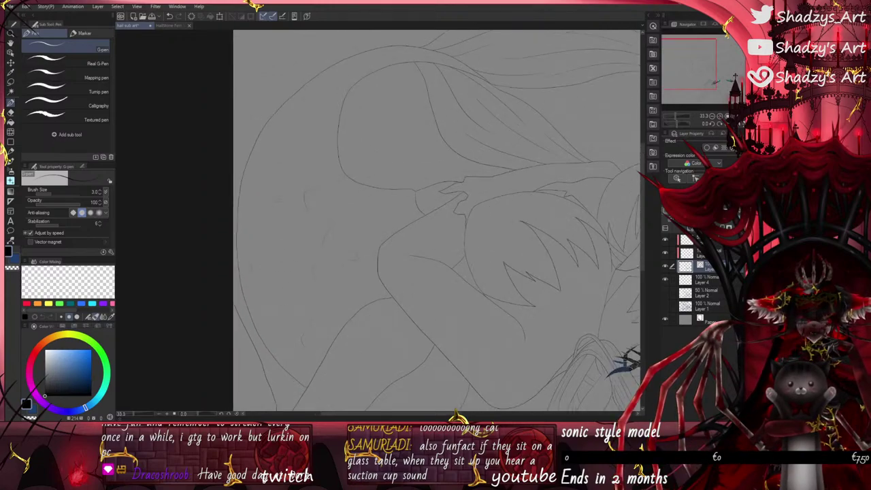
{"action": "scroll", "coordinate": [279, 166], "scroll_direction": "up", "scroll_amount": 2}
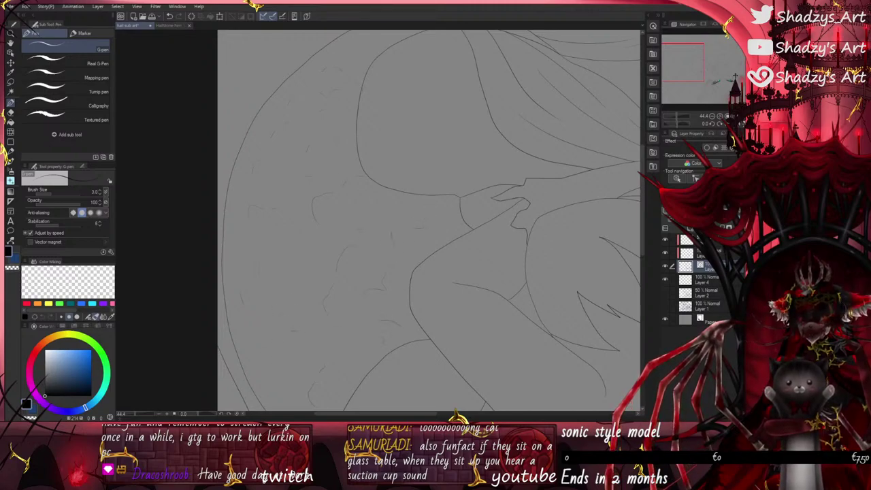
Step: Continue the small scale marks along the narrowing upper arch of the tail up to the base of the fin
{"action": "scroll", "coordinate": [360, 283], "scroll_direction": "down", "scroll_amount": 2}
{"action": "scroll", "coordinate": [347, 170], "scroll_direction": "up", "scroll_amount": 3}
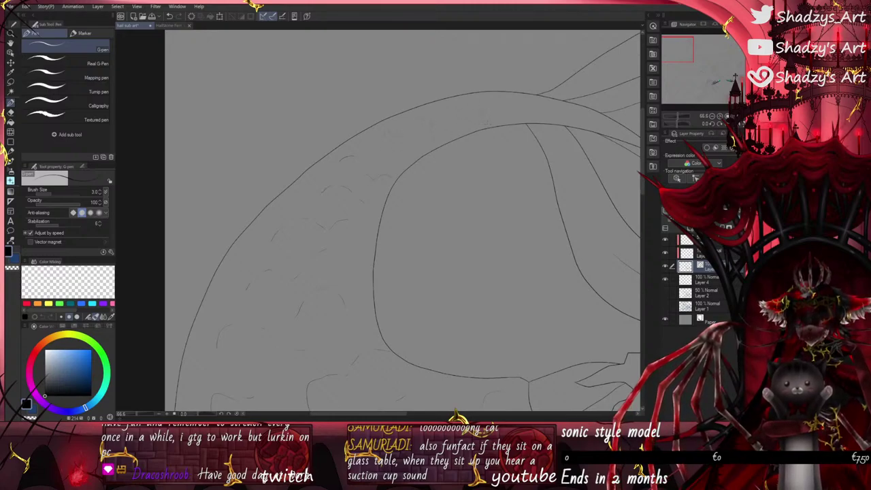
{"action": "scroll", "coordinate": [437, 183], "scroll_direction": "down", "scroll_amount": 2}
{"action": "scroll", "coordinate": [507, 145], "scroll_direction": "up", "scroll_amount": 3}
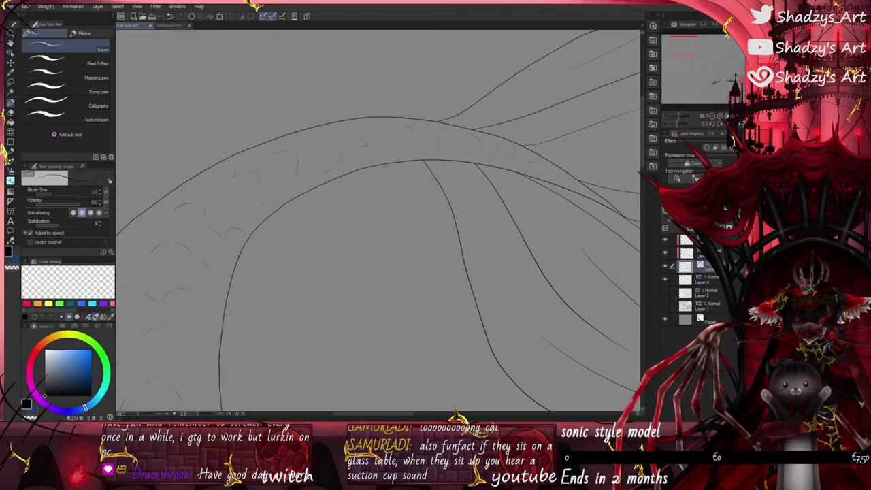
{"action": "scroll", "coordinate": [469, 153], "scroll_direction": "down", "scroll_amount": 2}
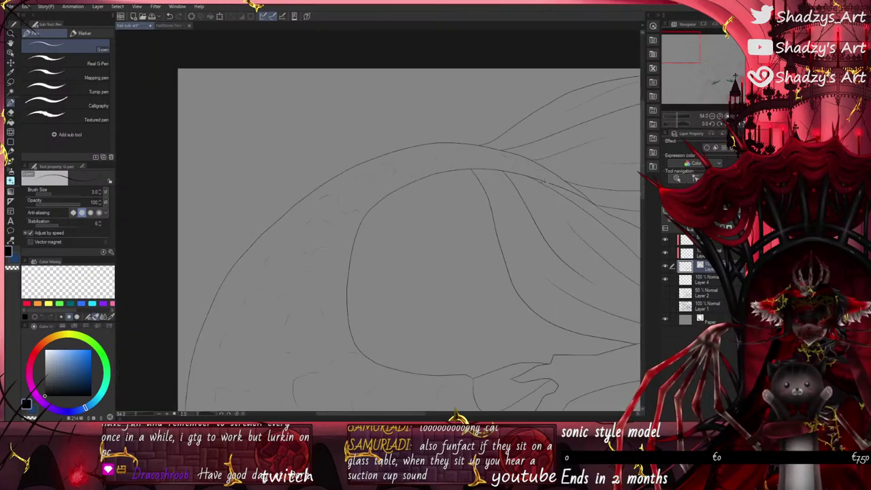
{"action": "scroll", "coordinate": [381, 129], "scroll_direction": "up", "scroll_amount": 1}
{"action": "scroll", "coordinate": [395, 122], "scroll_direction": "down", "scroll_amount": 3}
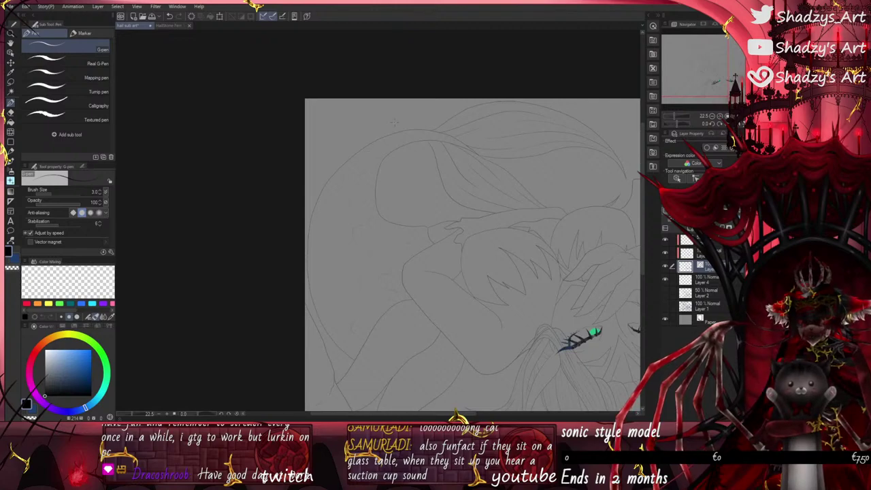
{"action": "scroll", "coordinate": [394, 121], "scroll_direction": "down", "scroll_amount": 3}
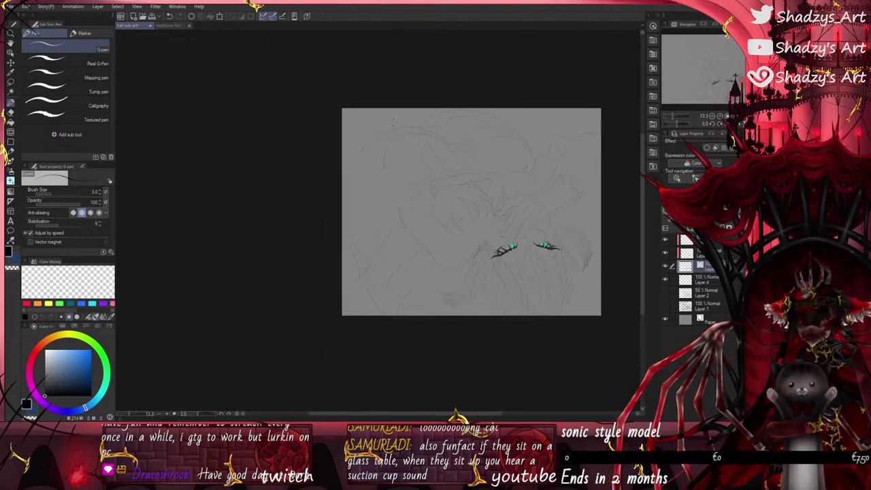
Step: Show the sketch layer and ink the long outer curve beside the lower hair and the parallel strand lines running up to the side hair tips
{"action": "left_click", "coordinate": [666, 293]}
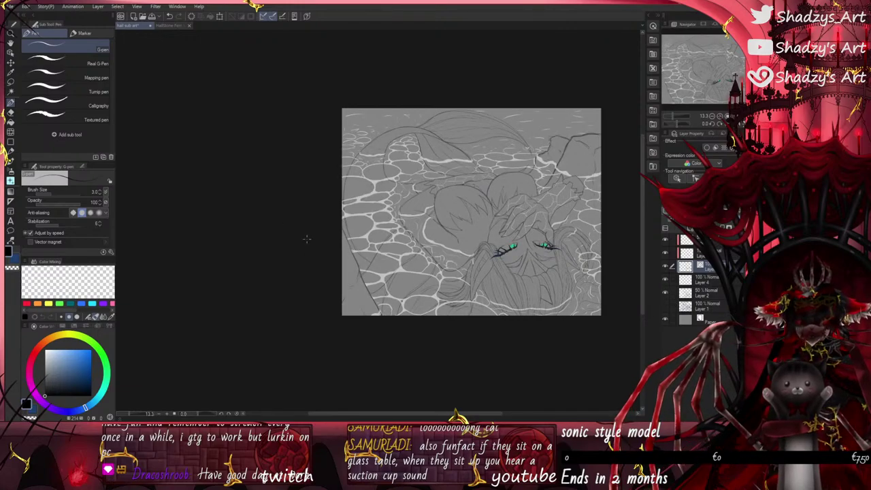
{"action": "scroll", "coordinate": [307, 239], "scroll_direction": "down", "scroll_amount": 1}
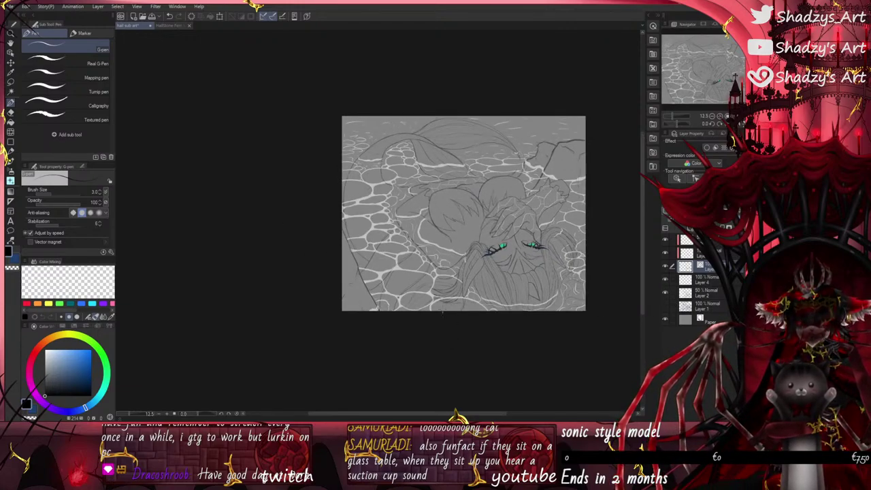
{"action": "scroll", "coordinate": [567, 371], "scroll_direction": "up", "scroll_amount": 5}
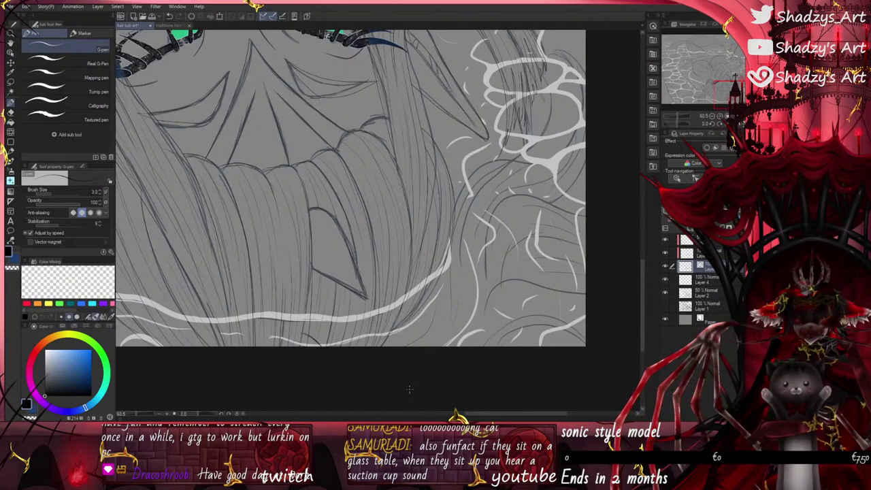
{"action": "scroll", "coordinate": [360, 353], "scroll_direction": "down", "scroll_amount": 4}
{"action": "scroll", "coordinate": [435, 292], "scroll_direction": "up", "scroll_amount": 2}
{"action": "scroll", "coordinate": [398, 330], "scroll_direction": "down", "scroll_amount": 4}
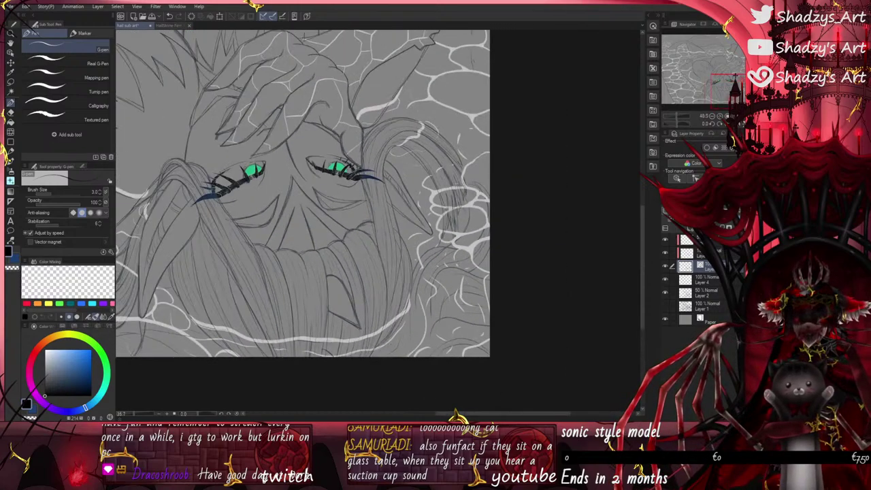
{"action": "scroll", "coordinate": [404, 303], "scroll_direction": "up", "scroll_amount": 5}
{"action": "mouse_move", "coordinate": [372, 355]}
{"action": "left_mouse_down"}
{"action": "mouse_move", "coordinate": [405, 347]}
{"action": "mouse_move", "coordinate": [417, 246]}
{"action": "mouse_move", "coordinate": [508, 213]}
{"action": "mouse_move", "coordinate": [505, 119]}
{"action": "left_mouse_up"}
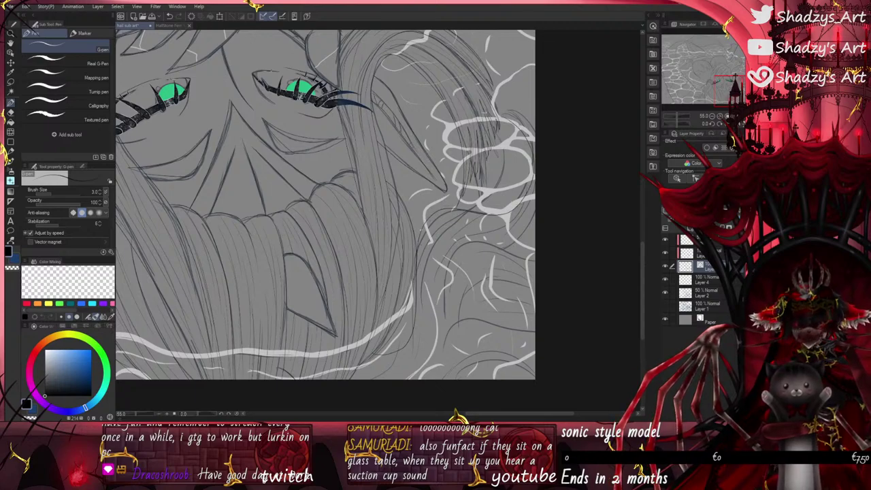
{"action": "scroll", "coordinate": [400, 304], "scroll_direction": "up", "scroll_amount": 2}
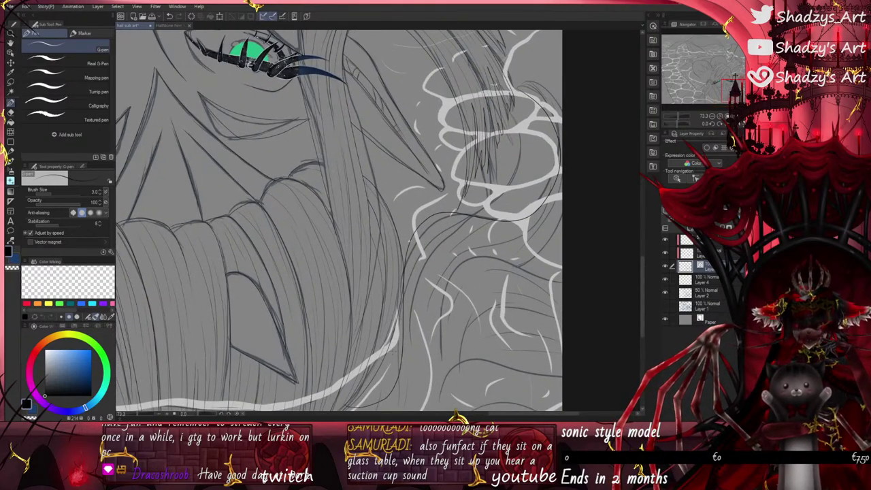
{"action": "mouse_move", "coordinate": [407, 383]}
{"action": "left_mouse_down"}
{"action": "mouse_move", "coordinate": [404, 293]}
{"action": "mouse_move", "coordinate": [485, 205]}
{"action": "mouse_move", "coordinate": [503, 135]}
{"action": "mouse_move", "coordinate": [511, 140]}
{"action": "mouse_move", "coordinate": [497, 205]}
{"action": "mouse_move", "coordinate": [442, 244]}
{"action": "mouse_move", "coordinate": [415, 302]}
{"action": "mouse_move", "coordinate": [409, 392]}
{"action": "left_mouse_up"}
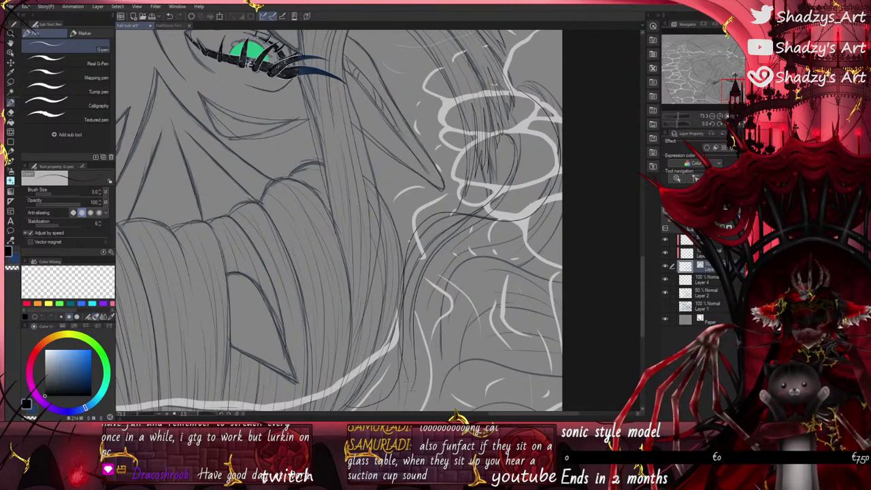
Step: Hide the sketch layer and reshape the lower ends of the parallel strand lines beside the hair with Pinch vector line
{"action": "scroll", "coordinate": [389, 224], "scroll_direction": "down", "scroll_amount": 3}
{"action": "scroll", "coordinate": [400, 355], "scroll_direction": "up", "scroll_amount": 7}
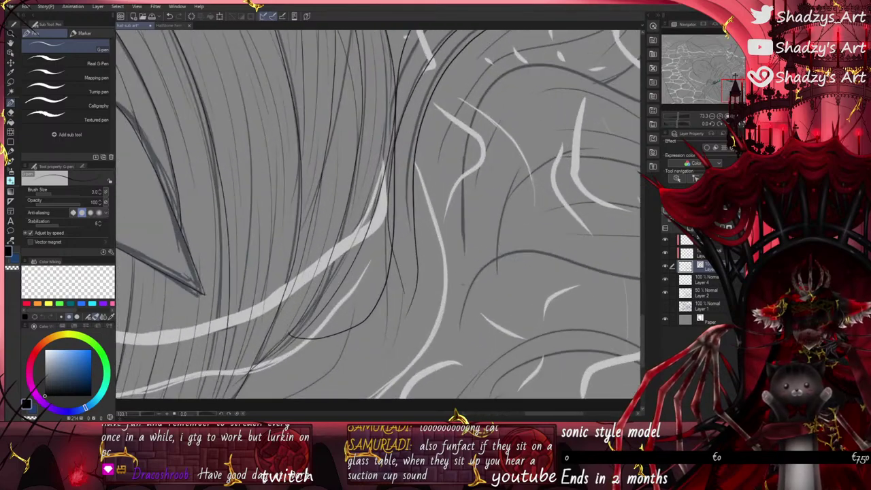
{"action": "left_click", "coordinate": [664, 291]}
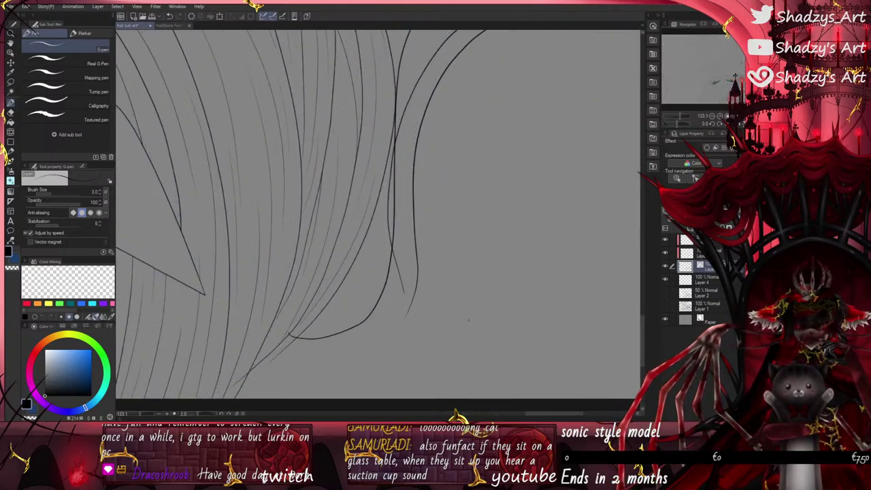
{"action": "left_click", "coordinate": [11, 242]}
{"action": "left_click_drag", "start_coordinate": [418, 332], "coordinate": [417, 331]}
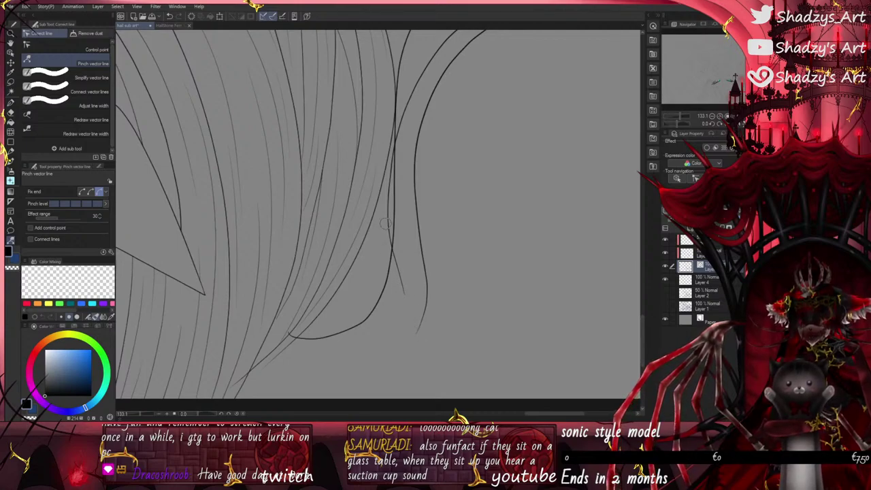
{"action": "left_click_drag", "start_coordinate": [388, 223], "coordinate": [398, 249]}
{"action": "left_click_drag", "start_coordinate": [407, 297], "coordinate": [412, 294]}
{"action": "left_click_drag", "start_coordinate": [414, 193], "coordinate": [411, 192]}
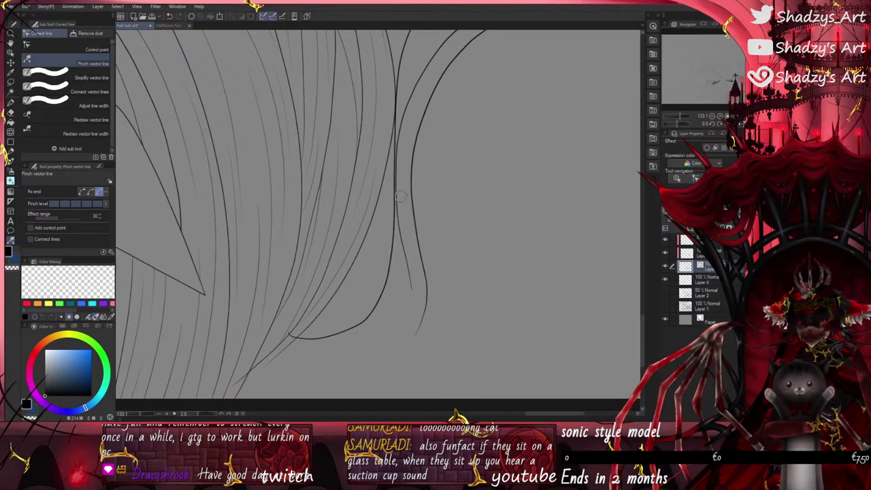
Step: Erase the overlapping segments where the outer curve crosses the strand below the side hair tips, using the vector eraser
{"action": "scroll", "coordinate": [368, 337], "scroll_direction": "down", "scroll_amount": 9}
{"action": "scroll", "coordinate": [421, 211], "scroll_direction": "up", "scroll_amount": 4}
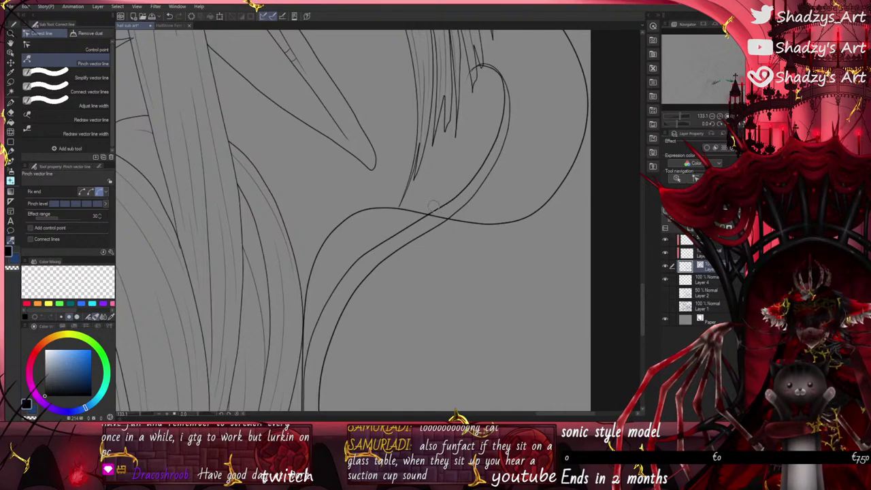
{"action": "key", "text": "e"}
{"action": "scroll", "coordinate": [468, 77], "scroll_direction": "up", "scroll_amount": 2}
{"action": "scroll", "coordinate": [468, 76], "scroll_direction": "up", "scroll_amount": 1}
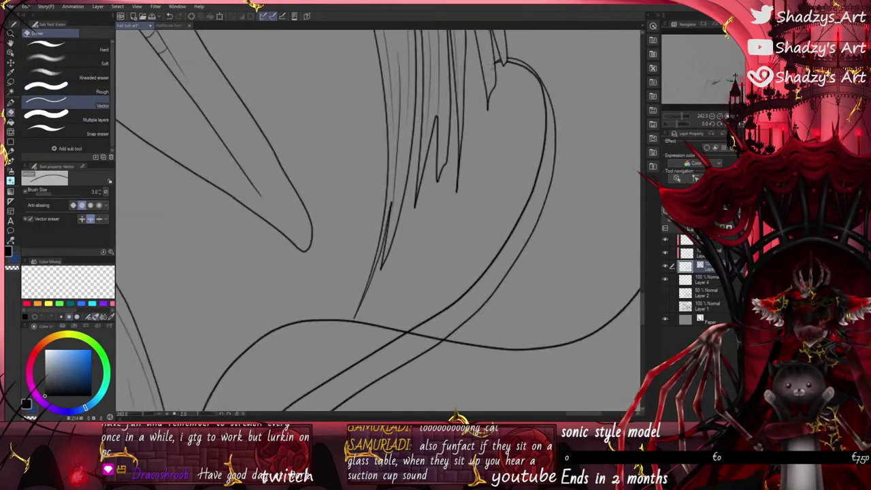
{"action": "scroll", "coordinate": [468, 76], "scroll_direction": "down", "scroll_amount": 4}
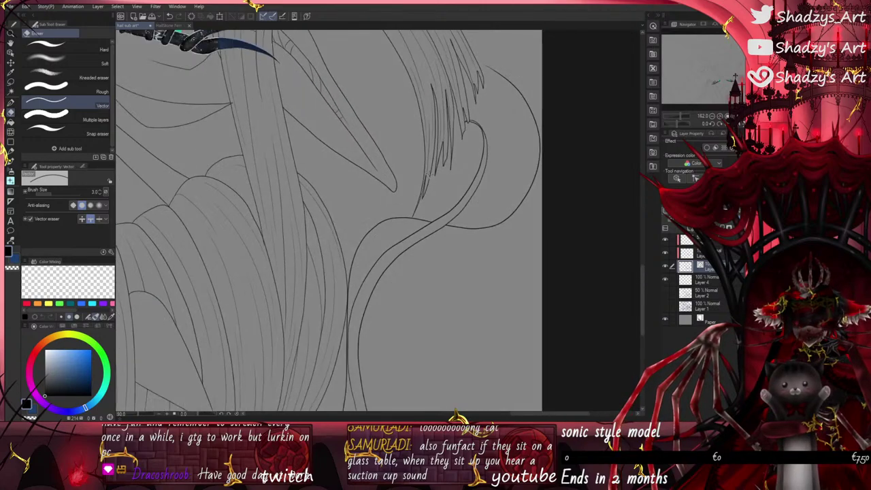
Step: Compare the line art with the sketch layer, and simplify the outer curve beneath the hair with Simplify vector line
{"action": "left_click", "coordinate": [666, 293]}
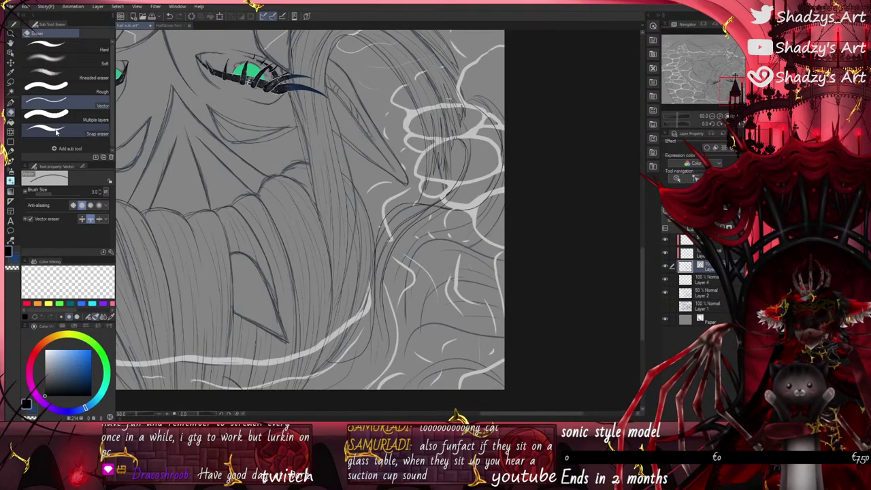
{"action": "left_click", "coordinate": [666, 293]}
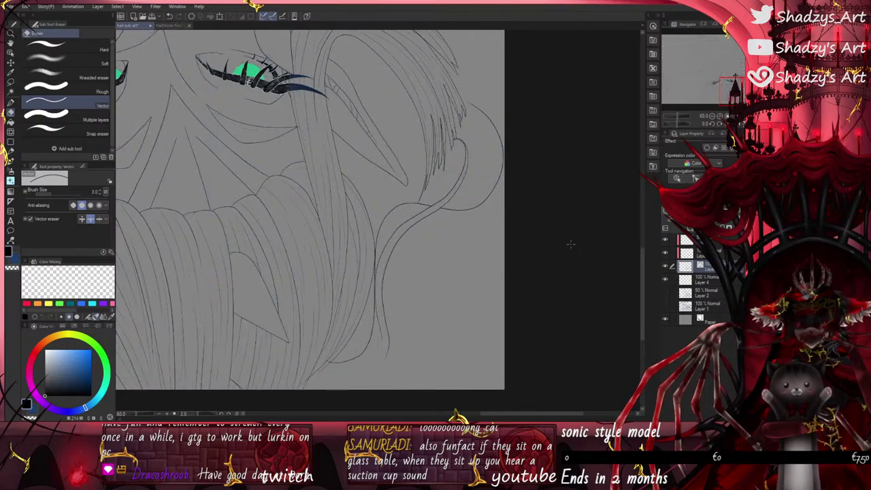
{"action": "left_click", "coordinate": [11, 241]}
{"action": "left_click", "coordinate": [68, 78]}
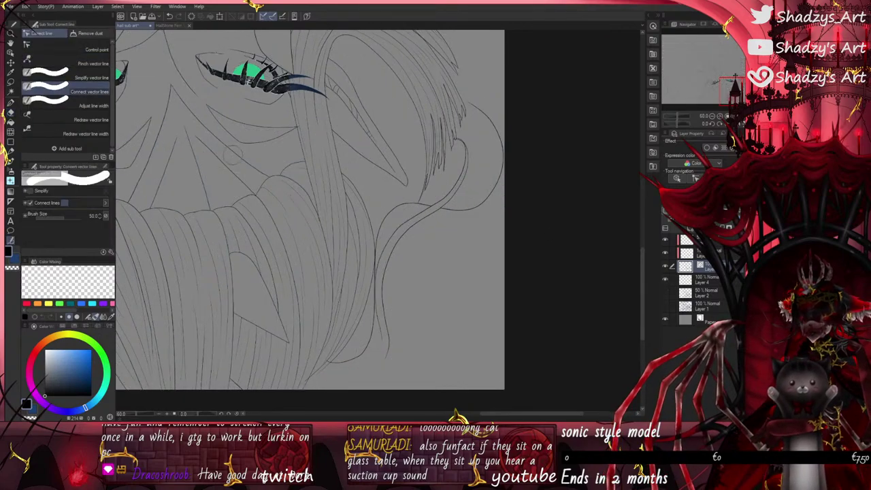
{"action": "scroll", "coordinate": [321, 363], "scroll_direction": "up", "scroll_amount": 3}
{"action": "scroll", "coordinate": [322, 362], "scroll_direction": "up", "scroll_amount": 1}
{"action": "left_click_drag", "start_coordinate": [329, 354], "coordinate": [452, 260]}
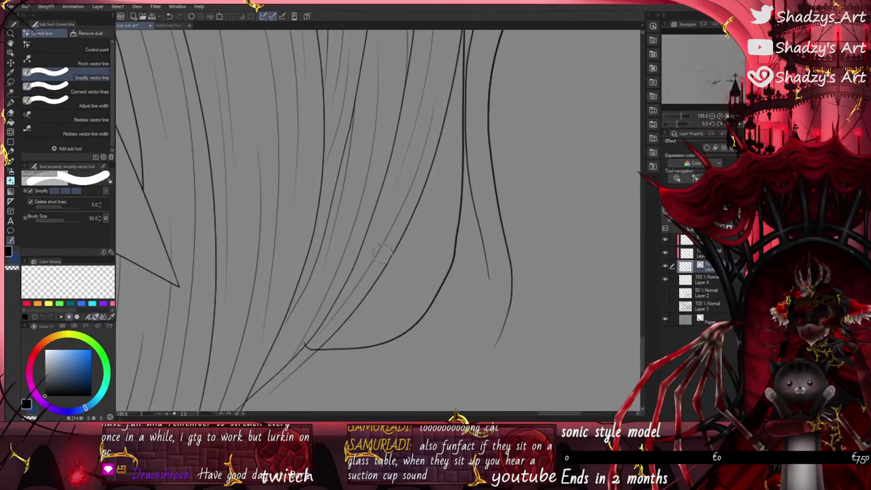
Step: Smooth the rounded bend of the outer curve under the hair by adjusting its control points
{"action": "left_click", "coordinate": [89, 49]}
{"action": "left_click_drag", "start_coordinate": [455, 248], "coordinate": [446, 280]}
{"action": "left_click_drag", "start_coordinate": [398, 337], "coordinate": [391, 341]}
{"action": "scroll", "coordinate": [289, 274], "scroll_direction": "down", "scroll_amount": 2}
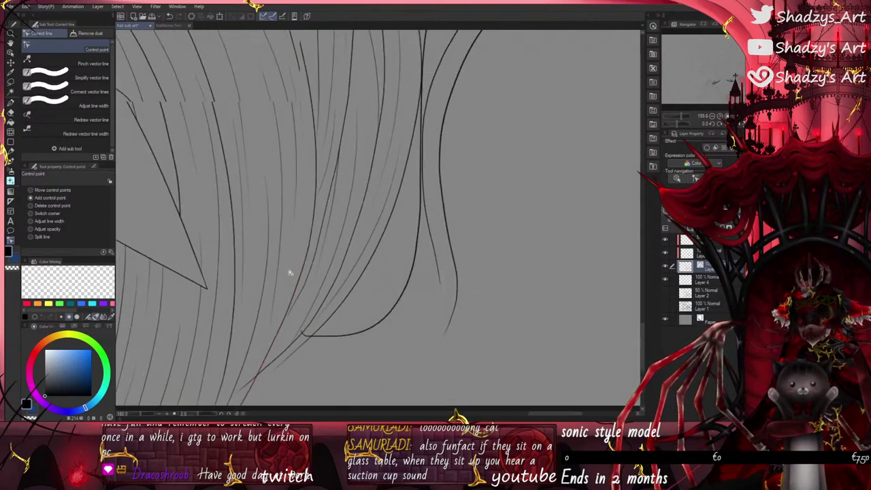
{"action": "scroll", "coordinate": [284, 388], "scroll_direction": "up", "scroll_amount": 2}
{"action": "scroll", "coordinate": [290, 379], "scroll_direction": "down", "scroll_amount": 2}
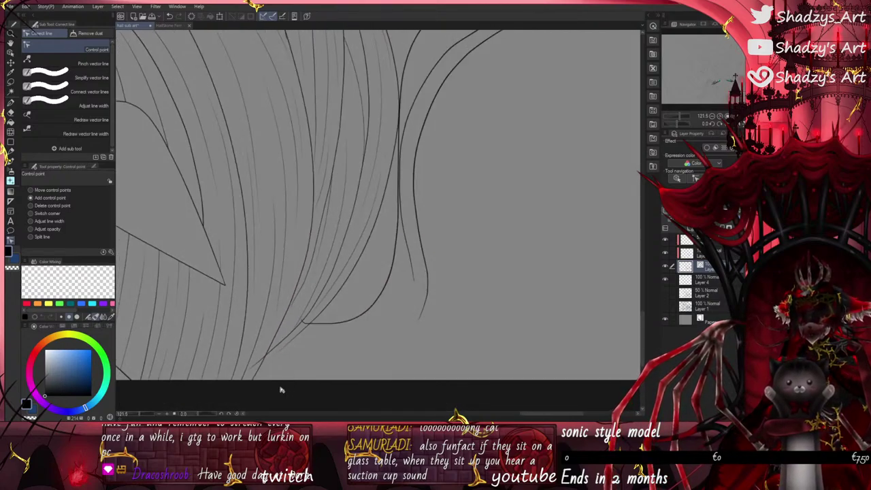
Step: Reshape the lower ends of the outermost hair strands near the canvas's bottom edge with control points and Pinch vector line
{"action": "scroll", "coordinate": [265, 385], "scroll_direction": "down", "scroll_amount": 1}
{"action": "scroll", "coordinate": [221, 391], "scroll_direction": "up", "scroll_amount": 2}
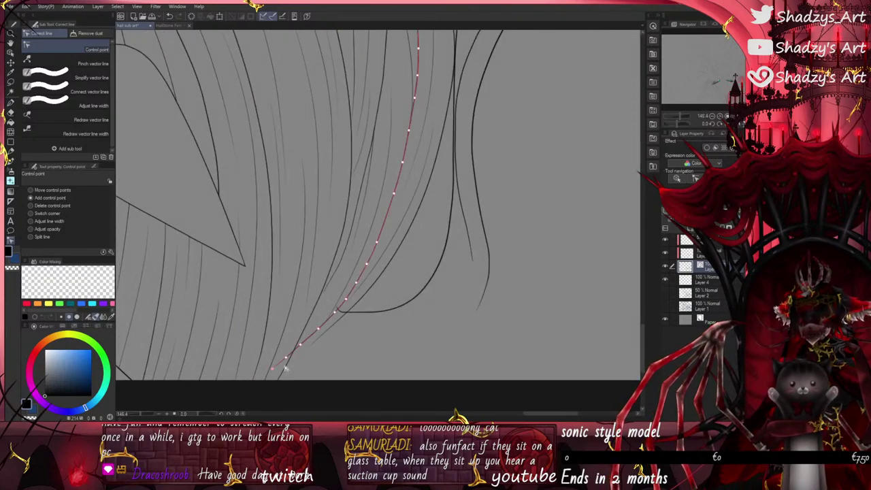
{"action": "scroll", "coordinate": [421, 350], "scroll_direction": "down", "scroll_amount": 2}
{"action": "scroll", "coordinate": [345, 380], "scroll_direction": "up", "scroll_amount": 4}
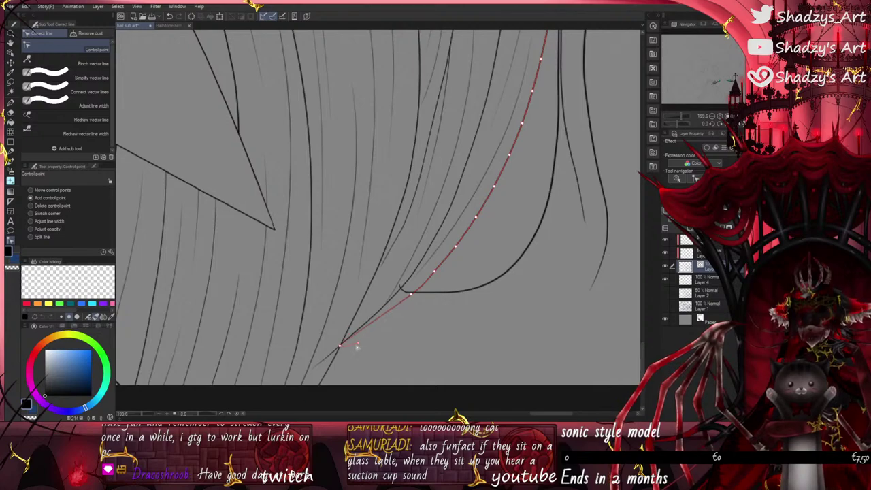
{"action": "scroll", "coordinate": [171, 398], "scroll_direction": "down", "scroll_amount": 5}
{"action": "scroll", "coordinate": [404, 291], "scroll_direction": "up", "scroll_amount": 3}
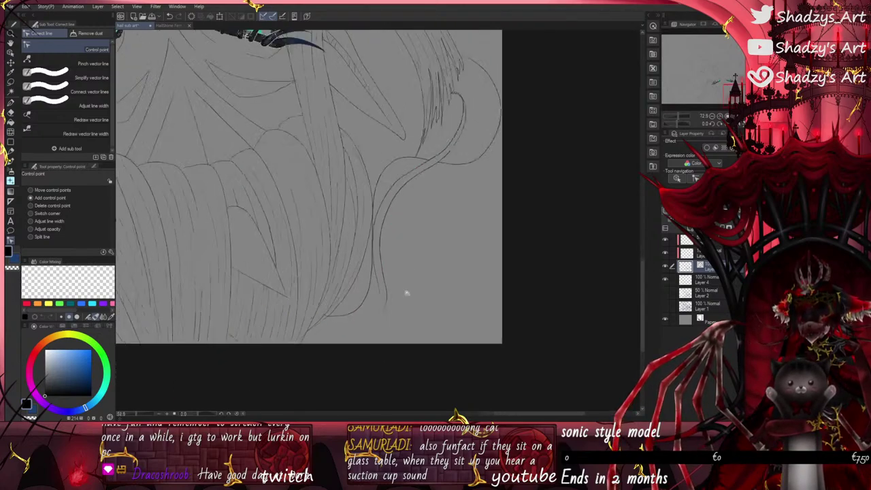
{"action": "scroll", "coordinate": [252, 361], "scroll_direction": "down", "scroll_amount": 2}
{"action": "scroll", "coordinate": [380, 298], "scroll_direction": "up", "scroll_amount": 3}
{"action": "scroll", "coordinate": [381, 298], "scroll_direction": "up", "scroll_amount": 3}
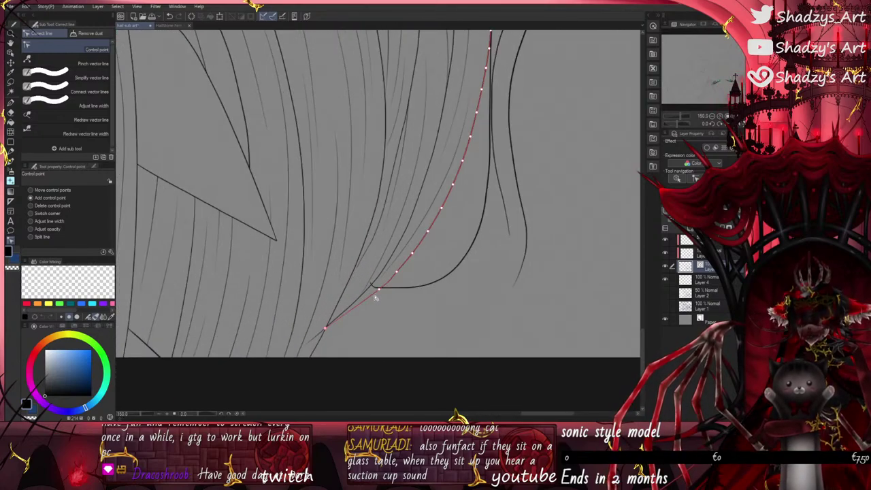
{"action": "left_click", "coordinate": [73, 65]}
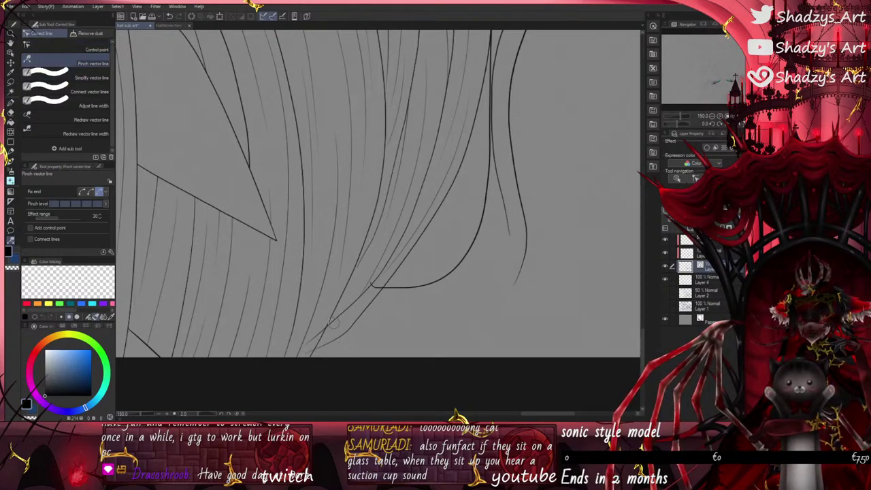
{"action": "left_click_drag", "start_coordinate": [332, 321], "coordinate": [337, 332]}
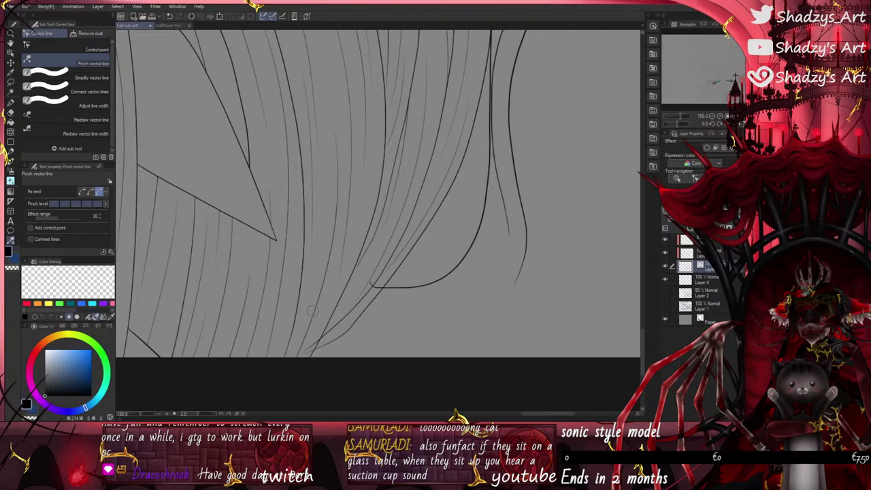
Step: Erase the overshooting strand tips where they converge and the outer curve's end that crosses them, using the vector eraser
{"action": "left_click", "coordinate": [85, 49]}
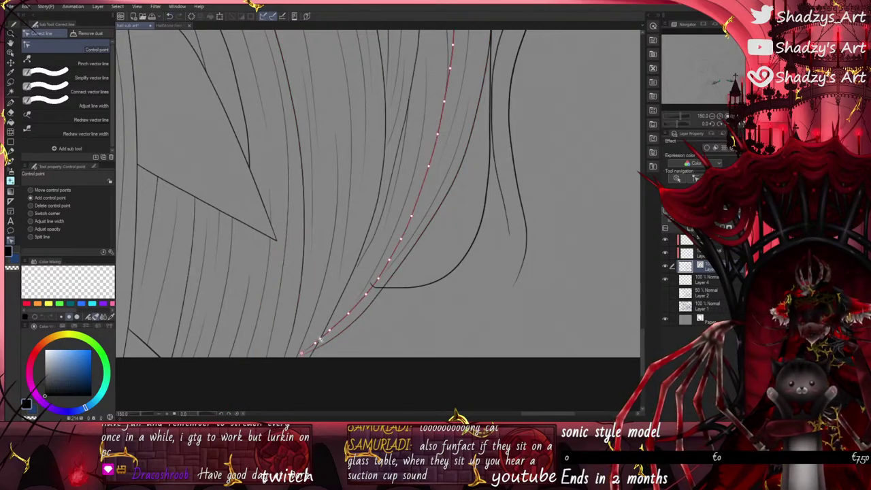
{"action": "left_click", "coordinate": [13, 114]}
{"action": "left_click_drag", "start_coordinate": [315, 342], "coordinate": [308, 349]}
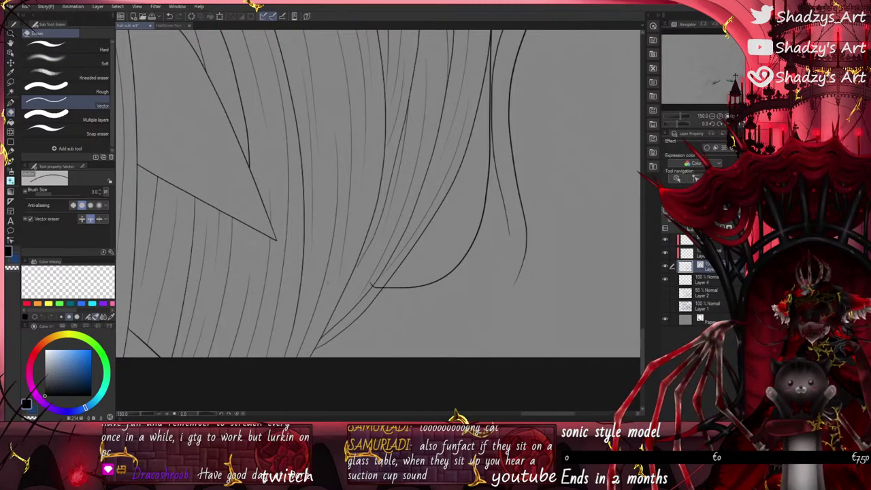
{"action": "left_click", "coordinate": [378, 285]}
{"action": "scroll", "coordinate": [331, 357], "scroll_direction": "down", "scroll_amount": 2}
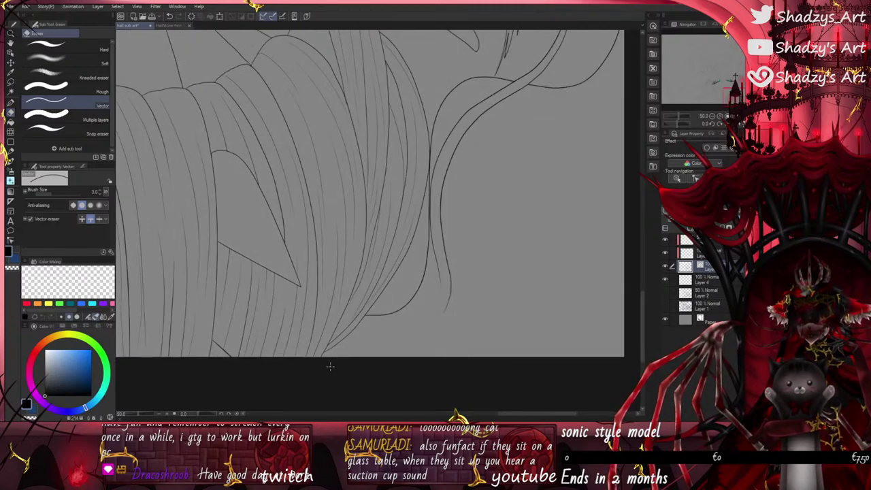
Step: Show the sketch layer and ink short fine G-pen strokes at the upper end of the round outer curve beside the hair tips
{"action": "left_click", "coordinate": [12, 103]}
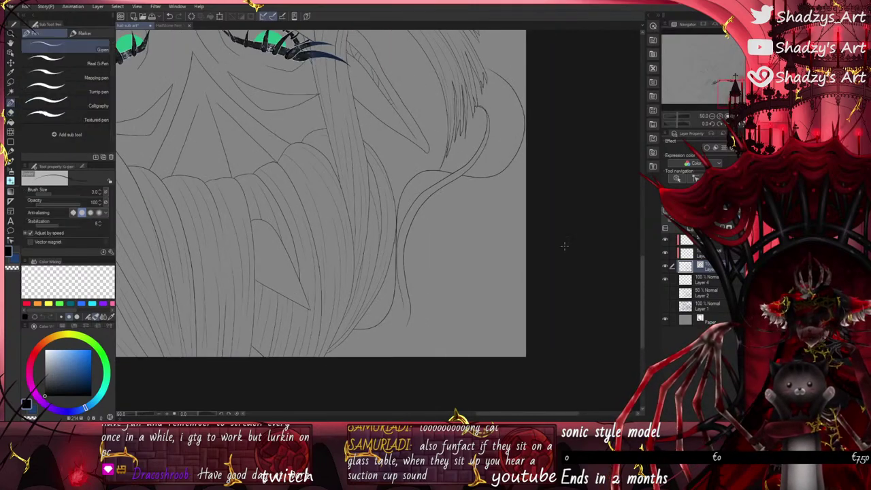
{"action": "left_click", "coordinate": [666, 293]}
{"action": "scroll", "coordinate": [510, 63], "scroll_direction": "up", "scroll_amount": 6}
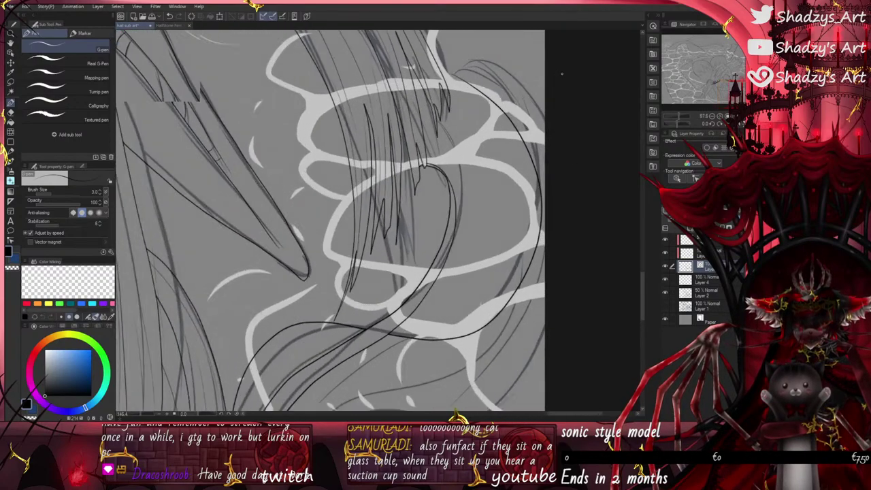
{"action": "mouse_move", "coordinate": [425, 80]}
{"action": "left_mouse_down"}
{"action": "mouse_move", "coordinate": [526, 132]}
{"action": "mouse_move", "coordinate": [457, 72]}
{"action": "left_mouse_up"}
{"action": "mouse_move", "coordinate": [508, 92]}
{"action": "left_mouse_down"}
{"action": "mouse_move", "coordinate": [436, 60]}
{"action": "mouse_move", "coordinate": [568, 148]}
{"action": "left_mouse_up"}
{"action": "scroll", "coordinate": [523, 99], "scroll_direction": "down", "scroll_amount": 3}
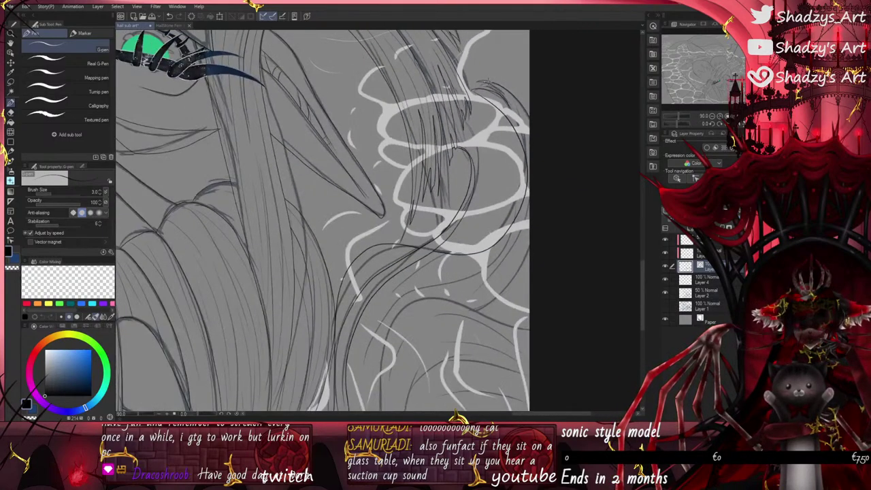
Step: Ink two wave-shaped curves below the round outer curve, each running to the canvas's right edge
{"action": "scroll", "coordinate": [392, 313], "scroll_direction": "up", "scroll_amount": 4}
{"action": "mouse_move", "coordinate": [380, 318]}
{"action": "left_mouse_down"}
{"action": "mouse_move", "coordinate": [378, 293]}
{"action": "mouse_move", "coordinate": [442, 189]}
{"action": "mouse_move", "coordinate": [525, 219]}
{"action": "left_mouse_up"}
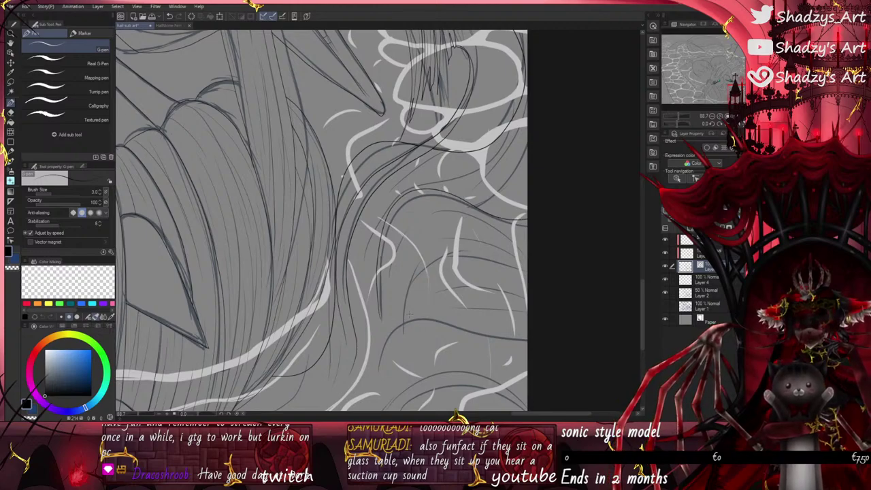
{"action": "mouse_move", "coordinate": [403, 315]}
{"action": "left_mouse_down"}
{"action": "mouse_move", "coordinate": [447, 250]}
{"action": "mouse_move", "coordinate": [528, 273]}
{"action": "left_mouse_up"}
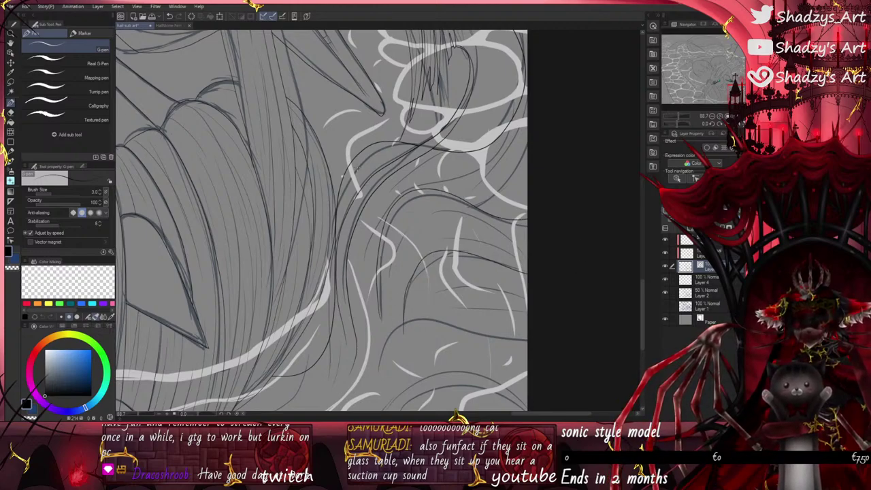
{"action": "scroll", "coordinate": [357, 170], "scroll_direction": "down", "scroll_amount": 4}
{"action": "scroll", "coordinate": [375, 361], "scroll_direction": "up", "scroll_amount": 2}
{"action": "scroll", "coordinate": [404, 174], "scroll_direction": "up", "scroll_amount": 3}
{"action": "mouse_move", "coordinate": [357, 304]}
{"action": "left_mouse_down"}
{"action": "mouse_move", "coordinate": [372, 260]}
{"action": "mouse_move", "coordinate": [522, 270]}
{"action": "left_mouse_up"}
{"action": "left_click_drag", "start_coordinate": [329, 181], "coordinate": [321, 119]}
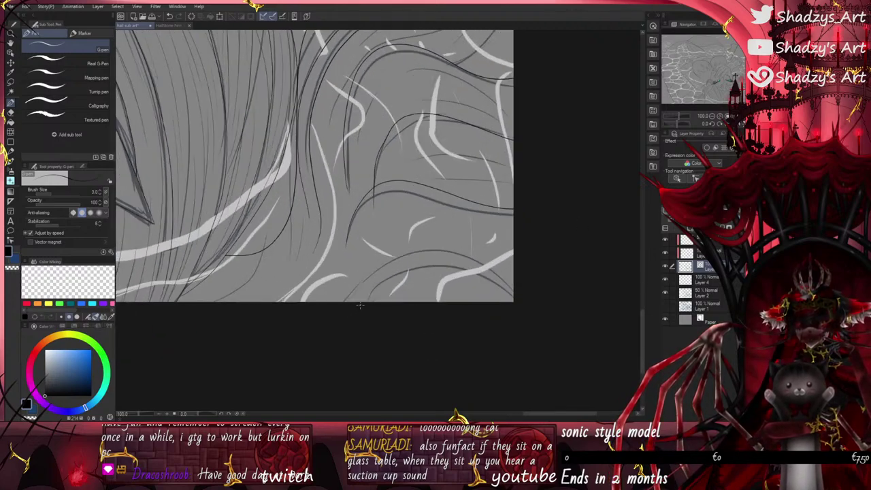
{"action": "mouse_move", "coordinate": [368, 301]}
{"action": "left_mouse_down"}
{"action": "mouse_move", "coordinate": [459, 265]}
{"action": "mouse_move", "coordinate": [512, 301]}
{"action": "left_mouse_up"}
{"action": "double_click", "coordinate": [170, 16]}
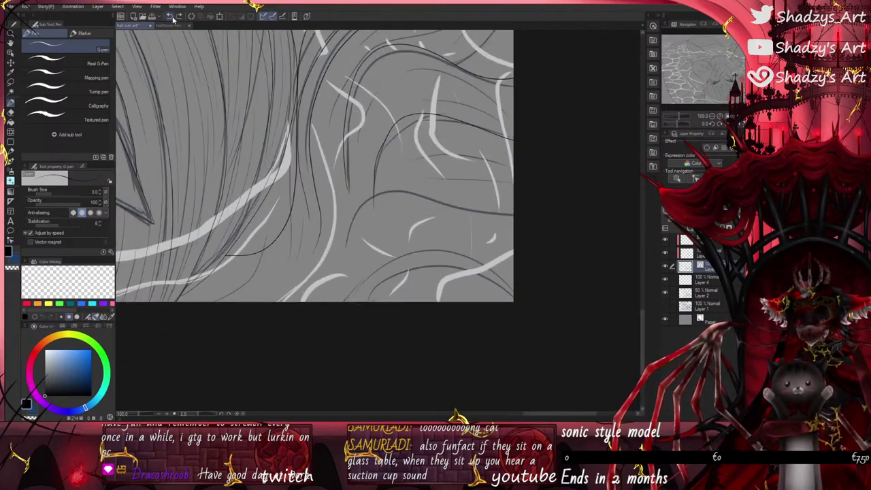
Step: Ink the large lower curve, the arc beneath it at the canvas's bottom edge, and two fold lines inside the second wave
{"action": "mouse_move", "coordinate": [345, 244]}
{"action": "left_mouse_down"}
{"action": "mouse_move", "coordinate": [453, 189]}
{"action": "mouse_move", "coordinate": [514, 230]}
{"action": "left_mouse_up"}
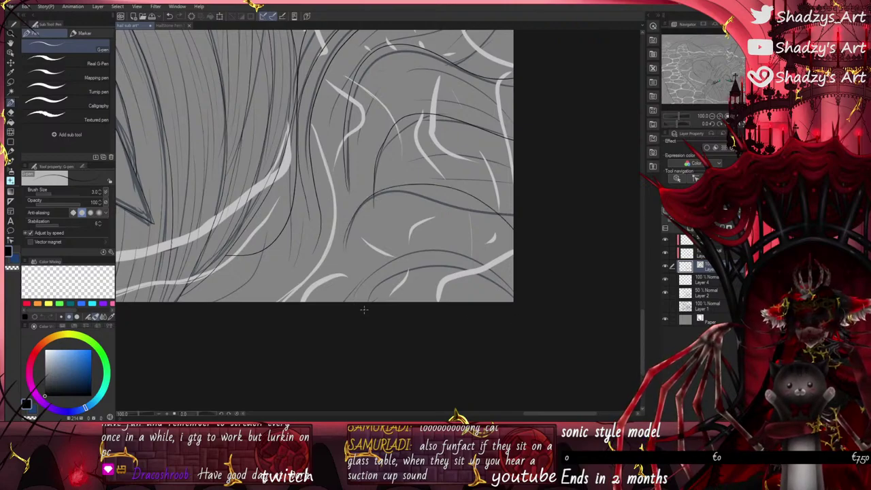
{"action": "left_click_drag", "start_coordinate": [363, 309], "coordinate": [515, 267]}
{"action": "mouse_move", "coordinate": [374, 197]}
{"action": "left_mouse_down"}
{"action": "mouse_move", "coordinate": [403, 158]}
{"action": "mouse_move", "coordinate": [514, 151]}
{"action": "left_mouse_up"}
{"action": "mouse_move", "coordinate": [379, 191]}
{"action": "left_mouse_down"}
{"action": "mouse_move", "coordinate": [410, 160]}
{"action": "mouse_move", "coordinate": [515, 151]}
{"action": "left_mouse_up"}
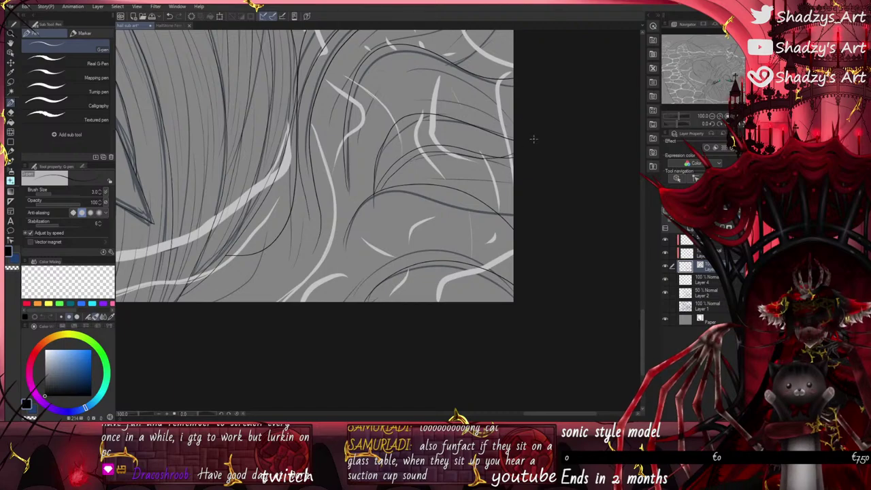
Step: Adjust the two fold lines inside the second wave with Pinch vector line so they meet at the canvas edge
{"action": "left_click", "coordinate": [10, 241]}
{"action": "left_click", "coordinate": [70, 62]}
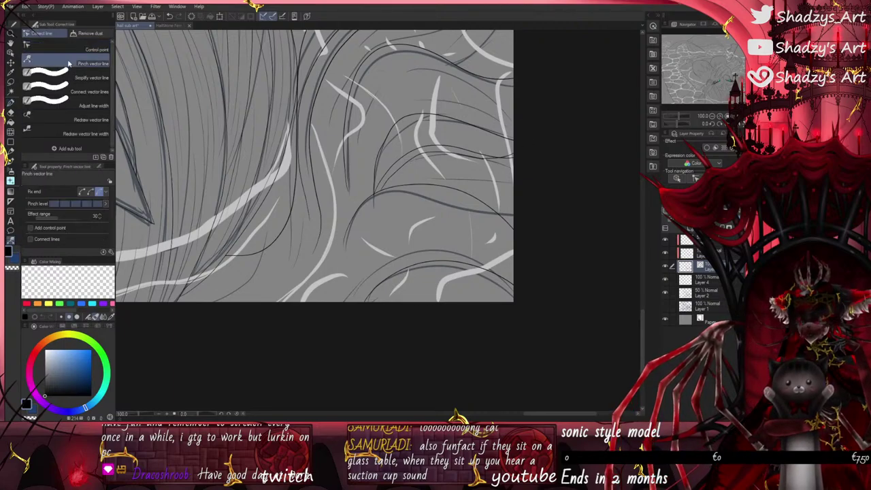
{"action": "scroll", "coordinate": [510, 145], "scroll_direction": "up", "scroll_amount": 5}
{"action": "left_click_drag", "start_coordinate": [515, 164], "coordinate": [521, 174]}
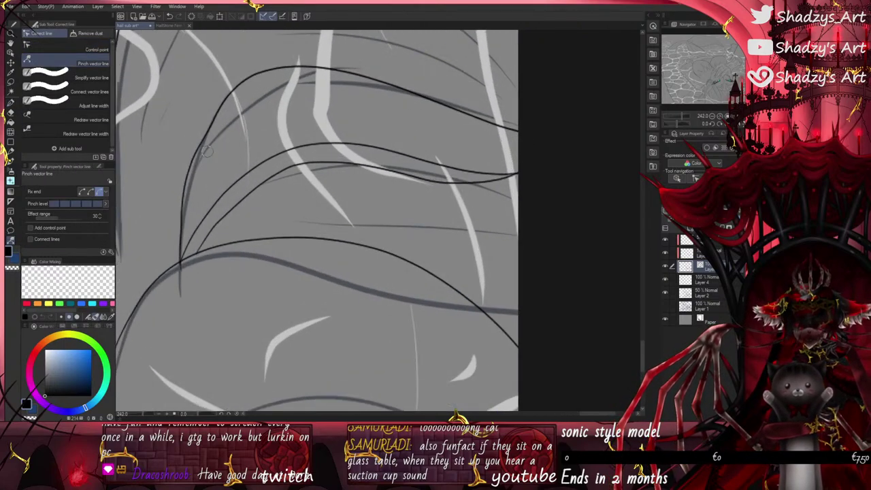
{"action": "left_click_drag", "start_coordinate": [217, 219], "coordinate": [230, 220]}
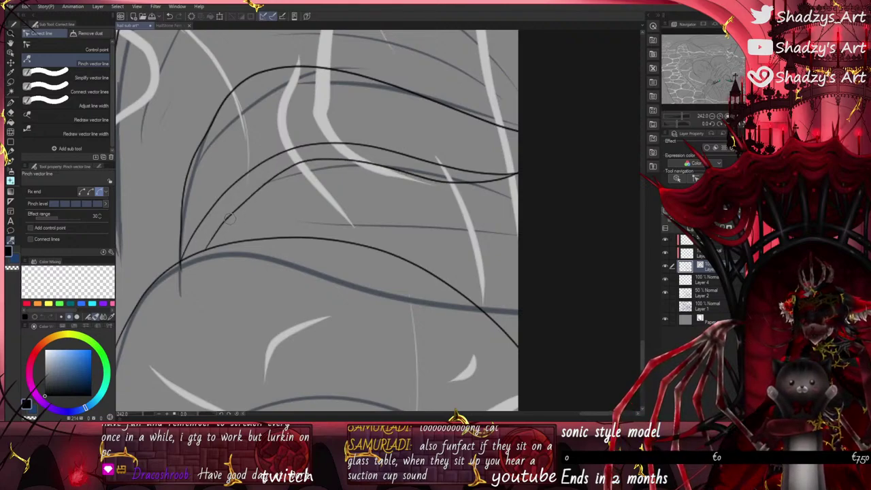
{"action": "left_click_drag", "start_coordinate": [309, 156], "coordinate": [307, 160]}
{"action": "left_click_drag", "start_coordinate": [446, 182], "coordinate": [452, 181]}
Step: Ink two thin fold lines just above the large lower curve, and a curve joining the upper wave to the canvas edge
{"action": "left_click", "coordinate": [11, 103]}
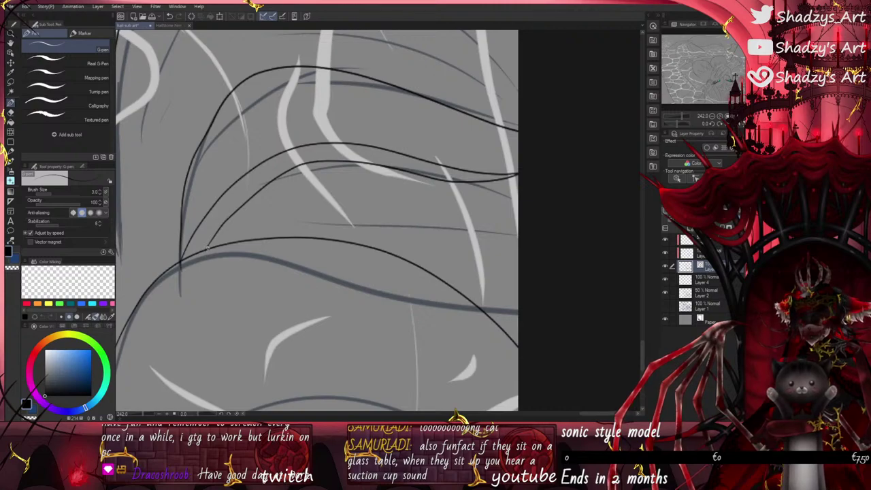
{"action": "mouse_move", "coordinate": [208, 249]}
{"action": "left_mouse_down"}
{"action": "mouse_move", "coordinate": [407, 225]}
{"action": "mouse_move", "coordinate": [518, 235]}
{"action": "left_mouse_up"}
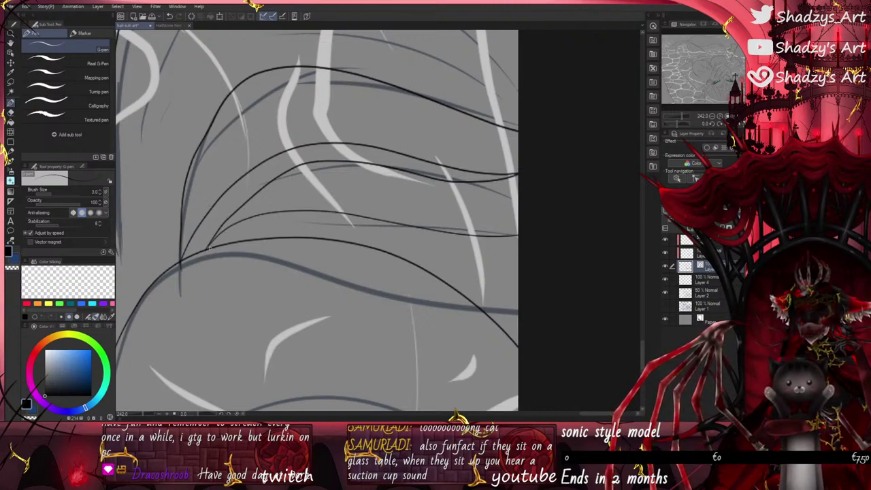
{"action": "mouse_move", "coordinate": [222, 239]}
{"action": "left_mouse_down"}
{"action": "mouse_move", "coordinate": [314, 216]}
{"action": "mouse_move", "coordinate": [420, 232]}
{"action": "mouse_move", "coordinate": [552, 227]}
{"action": "left_mouse_up"}
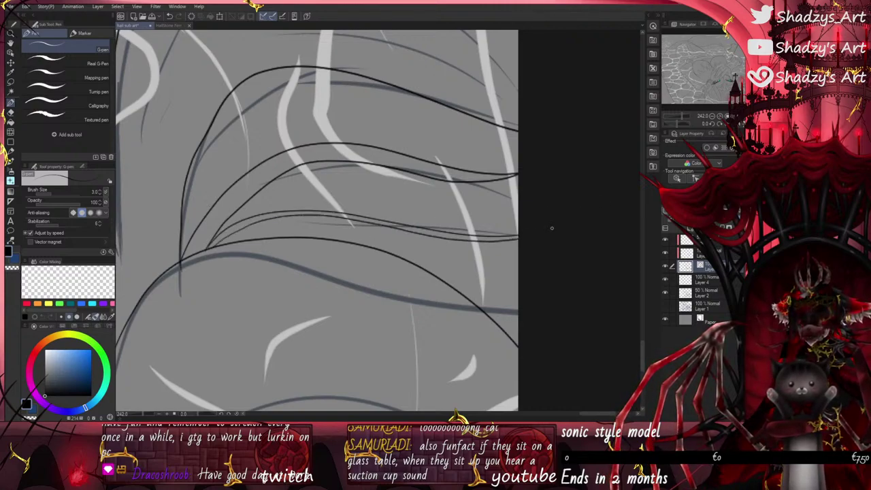
{"action": "scroll", "coordinate": [491, 281], "scroll_direction": "down", "scroll_amount": 3}
{"action": "scroll", "coordinate": [493, 298], "scroll_direction": "down", "scroll_amount": 3}
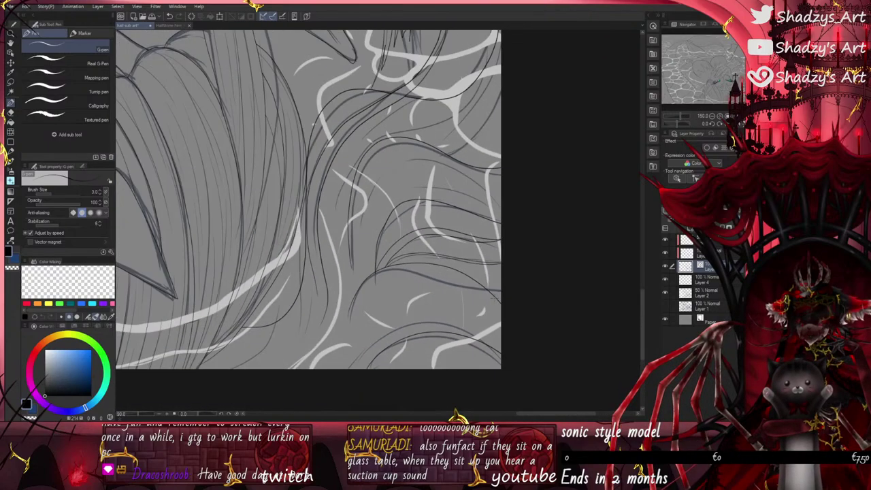
{"action": "scroll", "coordinate": [448, 212], "scroll_direction": "up", "scroll_amount": 2}
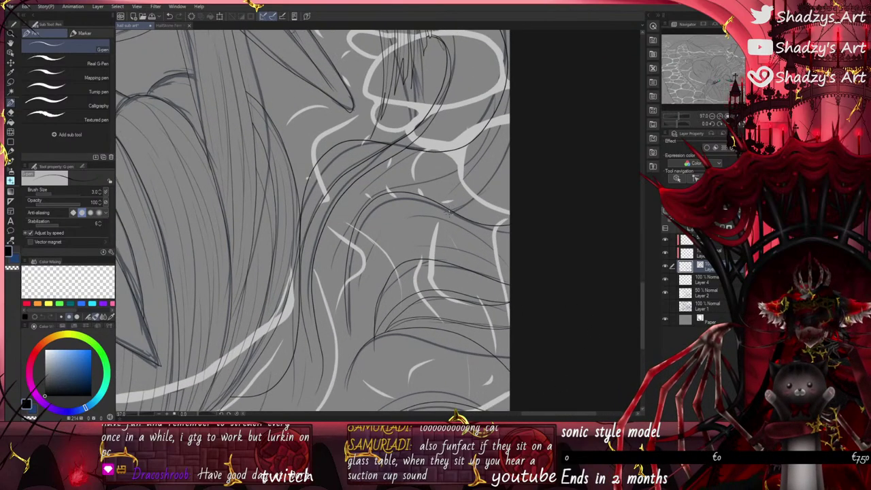
{"action": "scroll", "coordinate": [449, 212], "scroll_direction": "down", "scroll_amount": 1}
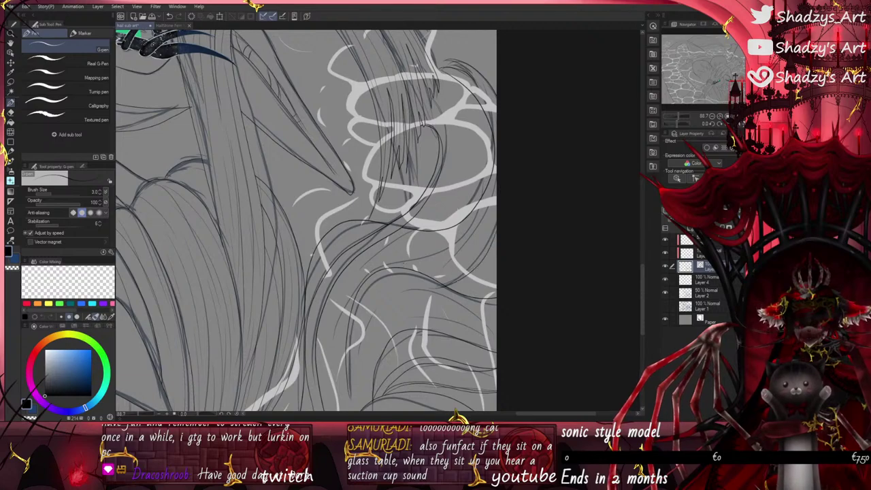
Step: Hide the sketch layer and erase the line ends overshooting the wave curves' junctions with the vector eraser
{"action": "left_click", "coordinate": [664, 292]}
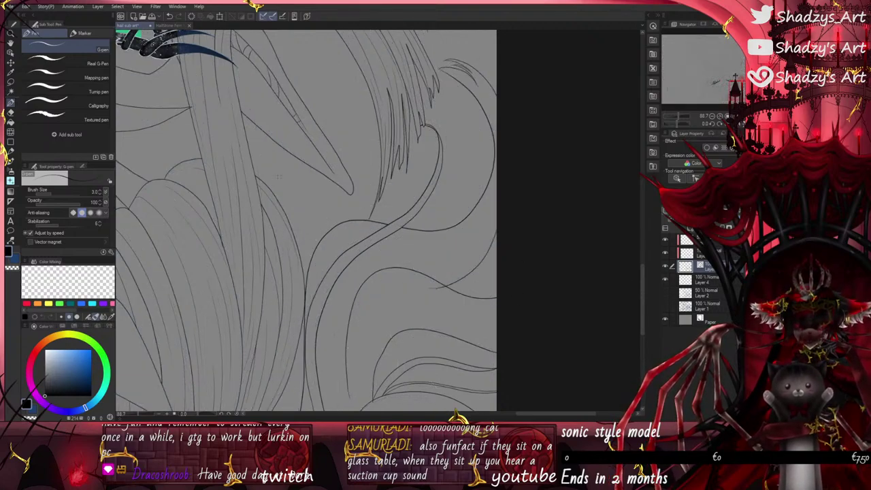
{"action": "scroll", "coordinate": [437, 292], "scroll_direction": "up", "scroll_amount": 5}
{"action": "left_click_drag", "start_coordinate": [424, 279], "coordinate": [439, 290]}
{"action": "scroll", "coordinate": [365, 176], "scroll_direction": "down", "scroll_amount": 6}
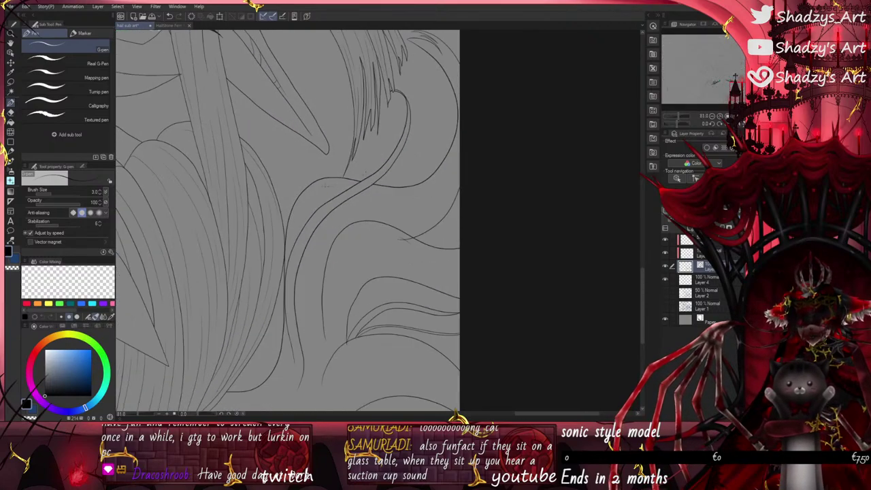
{"action": "key", "text": "e"}
{"action": "scroll", "coordinate": [350, 297], "scroll_direction": "up", "scroll_amount": 3}
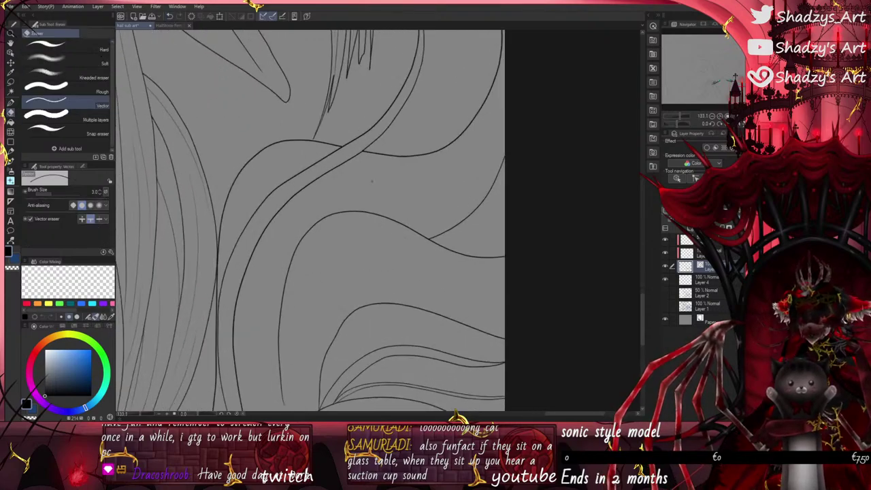
{"action": "scroll", "coordinate": [313, 303], "scroll_direction": "up", "scroll_amount": 2}
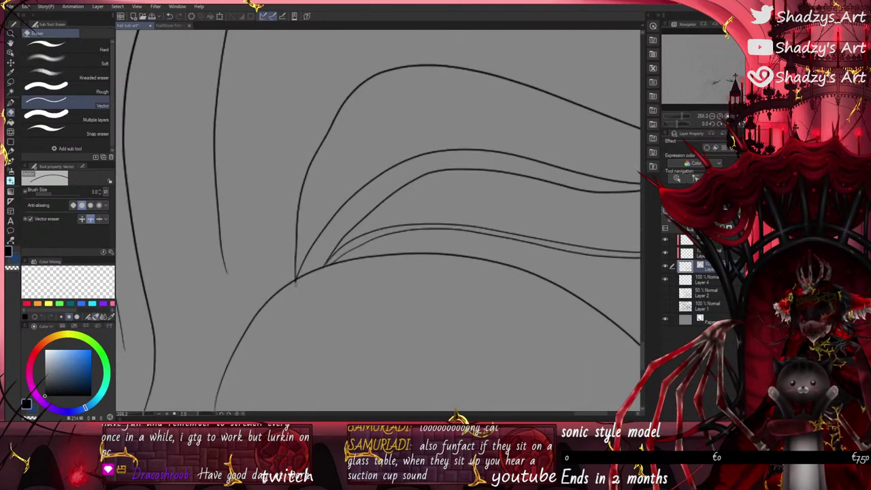
Step: Erase the lowest arc at the canvas's bottom edge with the vector eraser
{"action": "scroll", "coordinate": [295, 289], "scroll_direction": "down", "scroll_amount": 5}
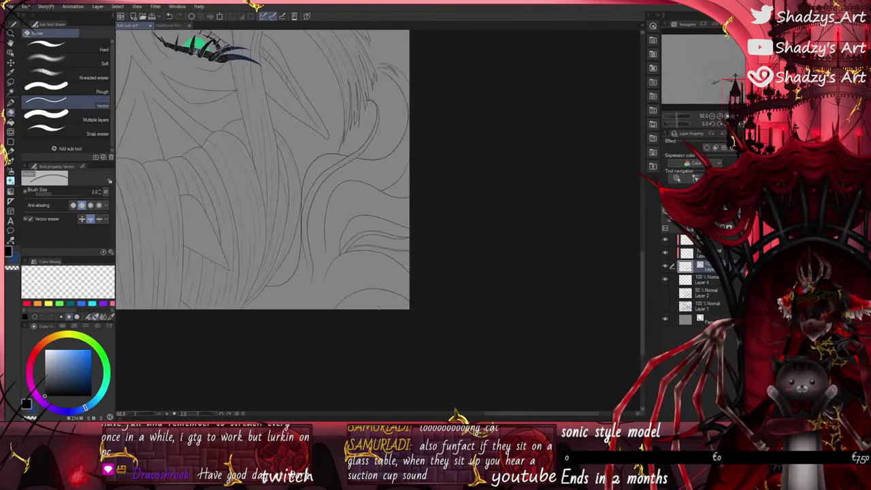
{"action": "left_click", "coordinate": [10, 103]}
{"action": "left_click", "coordinate": [10, 113]}
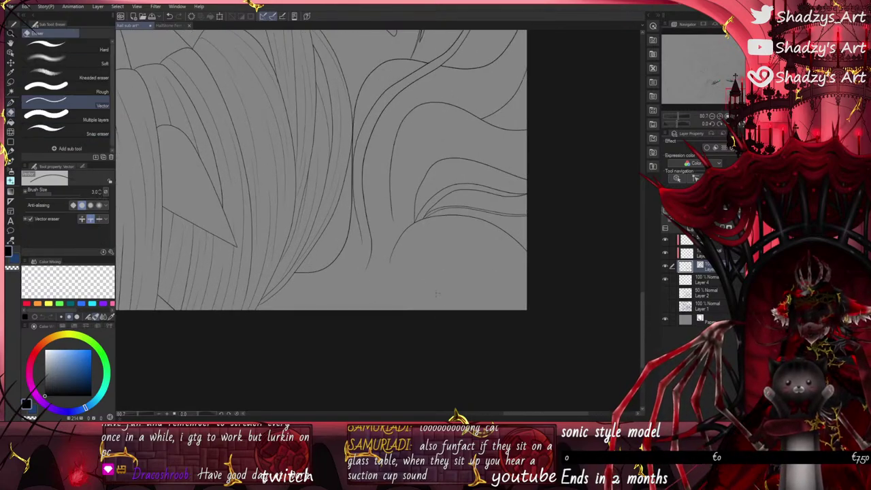
Step: Ink a small arc with the G-pen across the canvas's lower right corner, redrawing it until the shape fits
{"action": "left_click", "coordinate": [10, 102]}
{"action": "mouse_move", "coordinate": [527, 269]}
{"action": "left_mouse_down"}
{"action": "mouse_move", "coordinate": [471, 267]}
{"action": "mouse_move", "coordinate": [436, 309]}
{"action": "left_mouse_up"}
{"action": "left_click", "coordinate": [172, 17]}
{"action": "left_click_drag", "start_coordinate": [527, 266], "coordinate": [440, 339]}
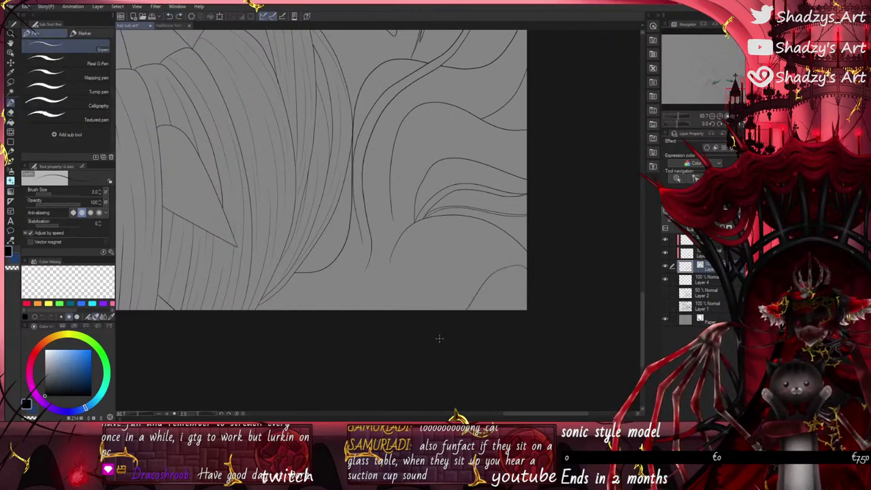
{"action": "left_click", "coordinate": [170, 17]}
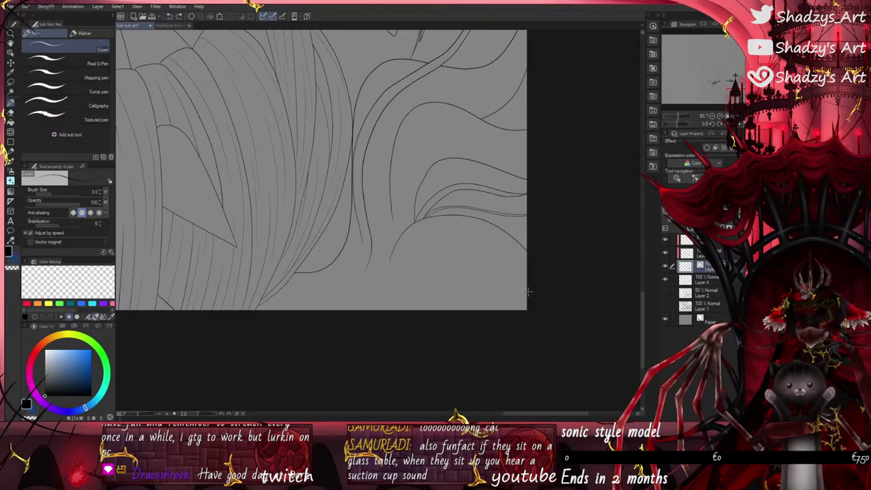
{"action": "left_click_drag", "start_coordinate": [527, 283], "coordinate": [456, 315]}
{"action": "left_click", "coordinate": [170, 17]}
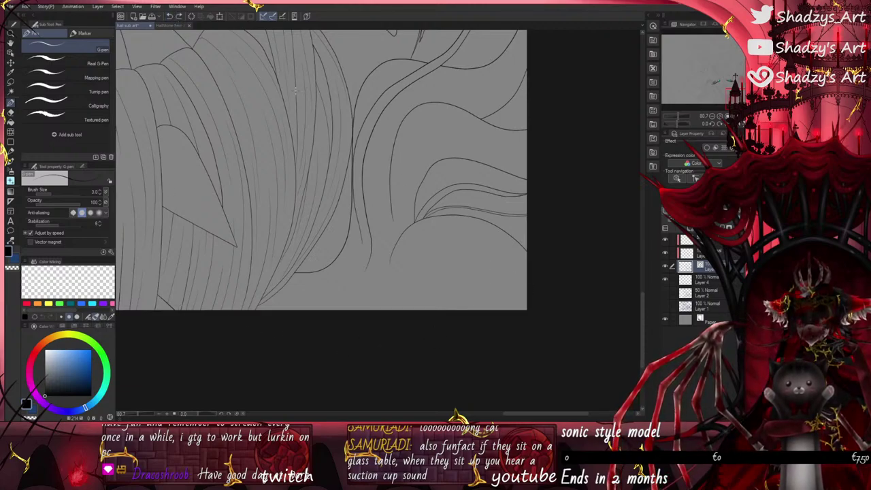
{"action": "left_click_drag", "start_coordinate": [527, 278], "coordinate": [476, 310]}
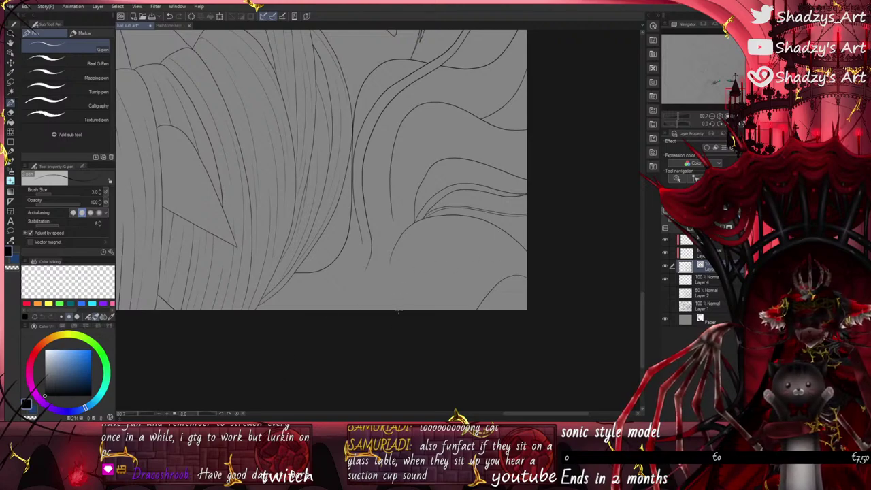
Step: Ink two nearly parallel curves sweeping from the canvas's bottom edge up to its right edge, above the corner arc
{"action": "left_click_drag", "start_coordinate": [394, 306], "coordinate": [526, 222]}
{"action": "mouse_move", "coordinate": [408, 315]}
{"action": "left_mouse_down"}
{"action": "mouse_move", "coordinate": [406, 304]}
{"action": "mouse_move", "coordinate": [464, 245]}
{"action": "mouse_move", "coordinate": [526, 237]}
{"action": "left_mouse_up"}
{"action": "left_click", "coordinate": [169, 17]}
{"action": "left_click", "coordinate": [169, 17]}
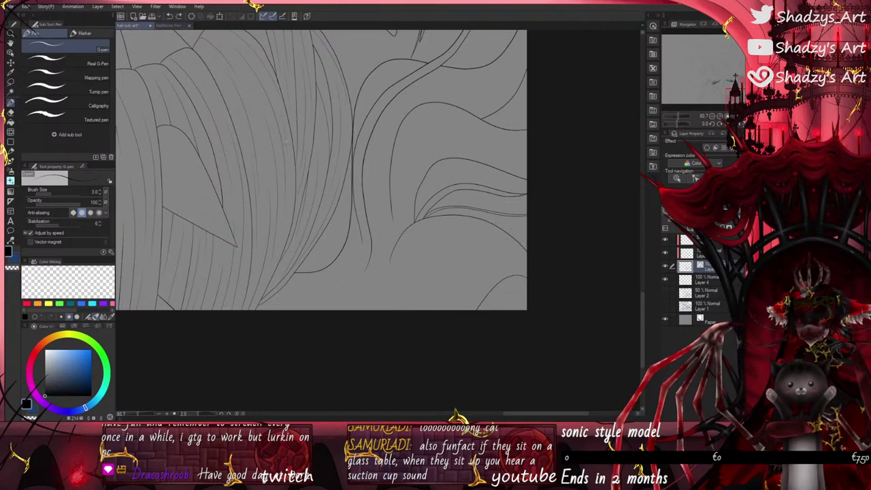
{"action": "left_click_drag", "start_coordinate": [373, 316], "coordinate": [527, 229]}
{"action": "mouse_move", "coordinate": [388, 314]}
{"action": "left_mouse_down"}
{"action": "mouse_move", "coordinate": [422, 274]}
{"action": "mouse_move", "coordinate": [528, 241]}
{"action": "left_mouse_up"}
Step: Reshape the lower of the two parallel curves with Pinch vector line so it follows the upper one more evenly
{"action": "scroll", "coordinate": [505, 238], "scroll_direction": "up", "scroll_amount": 4}
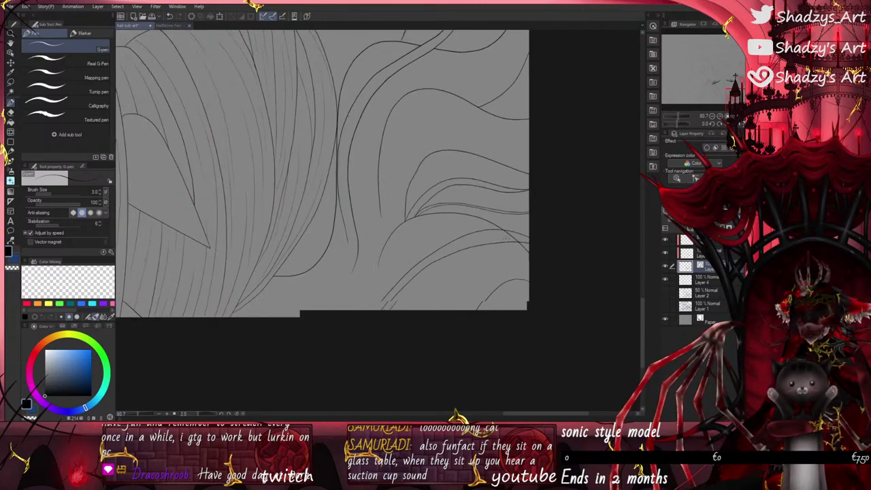
{"action": "left_click", "coordinate": [12, 239]}
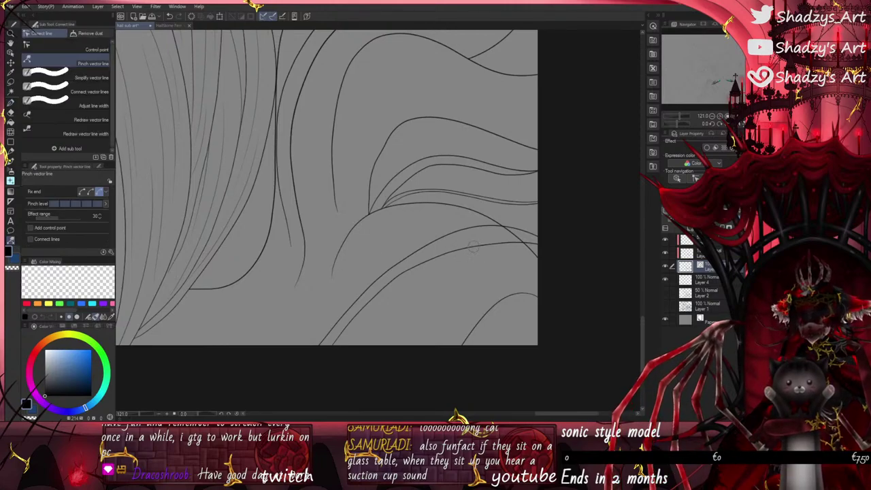
{"action": "left_click_drag", "start_coordinate": [472, 246], "coordinate": [482, 237]}
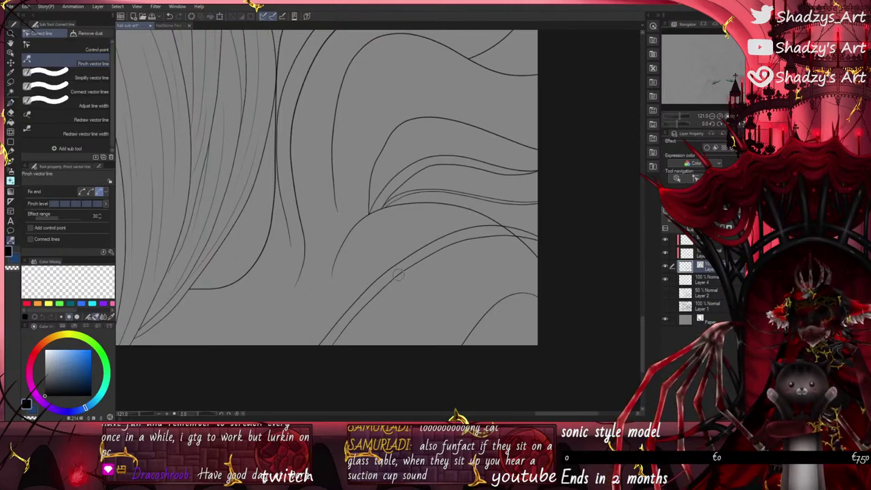
{"action": "left_click_drag", "start_coordinate": [398, 274], "coordinate": [401, 279]}
{"action": "left_click_drag", "start_coordinate": [334, 348], "coordinate": [337, 346]}
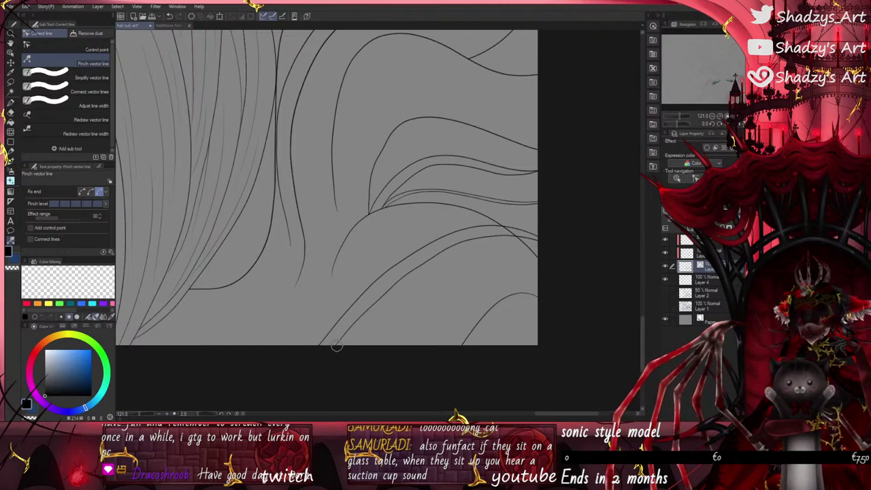
Step: Erase the section of the large wave curve lying between the two new parallel curves with the vector eraser
{"action": "key", "text": "e"}
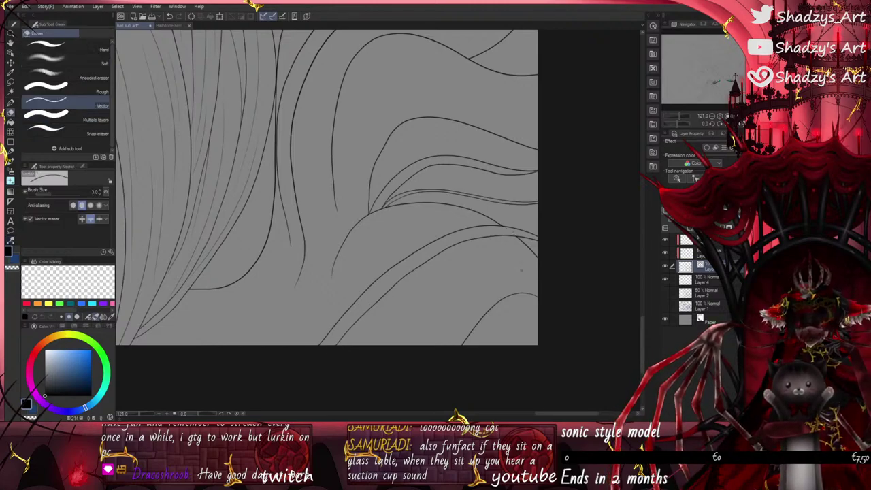
{"action": "scroll", "coordinate": [532, 306], "scroll_direction": "down", "scroll_amount": 6}
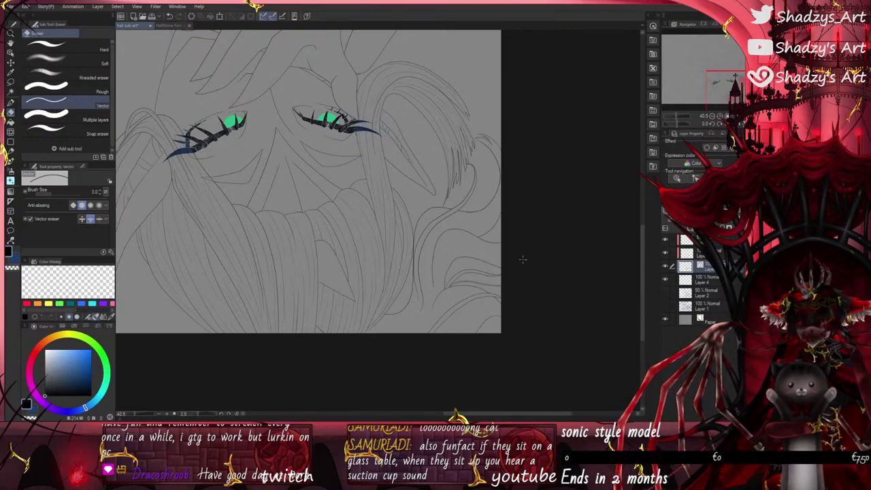
{"action": "scroll", "coordinate": [521, 258], "scroll_direction": "down", "scroll_amount": 1}
Step: Ink a short curve with the G-pen bridging the hair's outer edge and the start of the neighbouring flowing curve
{"action": "left_click", "coordinate": [11, 102]}
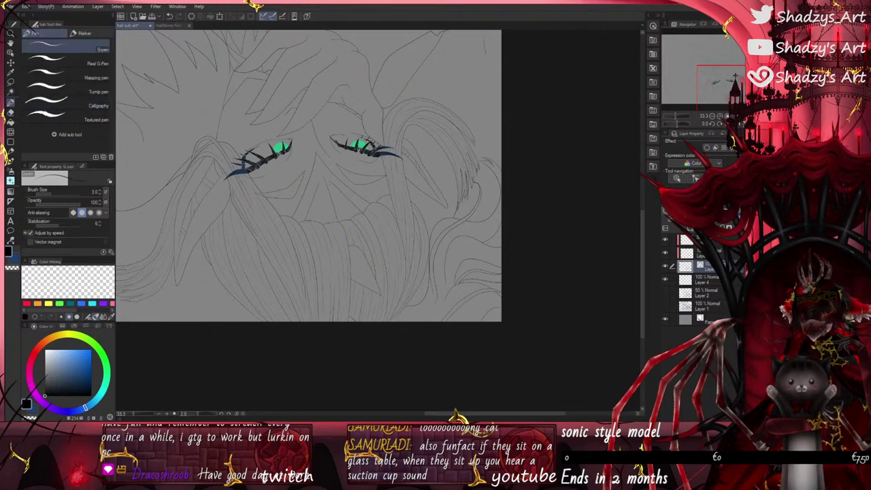
{"action": "scroll", "coordinate": [415, 256], "scroll_direction": "up", "scroll_amount": 3}
{"action": "scroll", "coordinate": [434, 235], "scroll_direction": "down", "scroll_amount": 2}
{"action": "scroll", "coordinate": [434, 235], "scroll_direction": "up", "scroll_amount": 2}
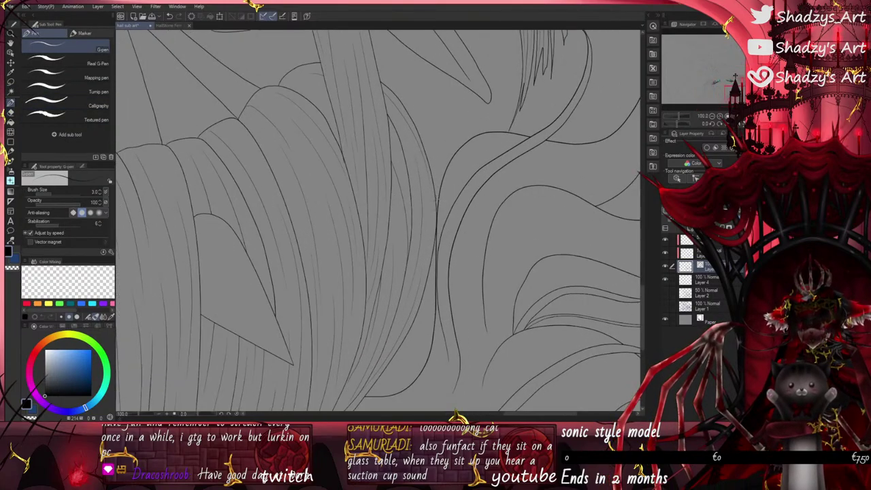
{"action": "left_click_drag", "start_coordinate": [442, 197], "coordinate": [408, 138]}
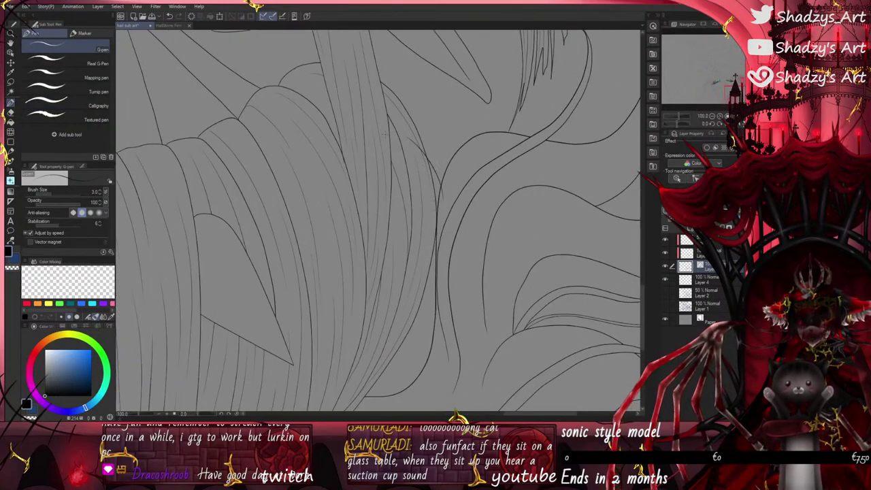
Step: Erase both overshooting ends of the short bridging curve with the vector eraser
{"action": "key", "text": "e"}
{"action": "scroll", "coordinate": [385, 138], "scroll_direction": "up", "scroll_amount": 3}
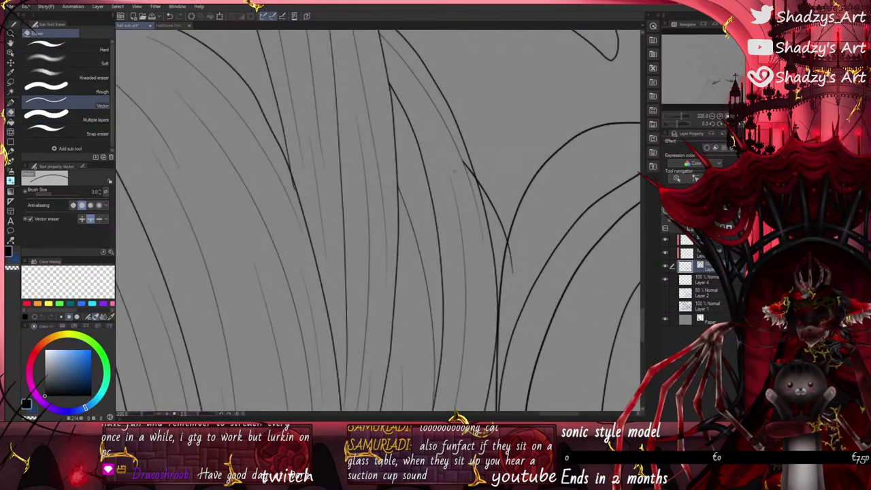
{"action": "left_click_drag", "start_coordinate": [464, 169], "coordinate": [472, 164]}
{"action": "left_click_drag", "start_coordinate": [506, 261], "coordinate": [516, 256]}
{"action": "scroll", "coordinate": [445, 126], "scroll_direction": "down", "scroll_amount": 4}
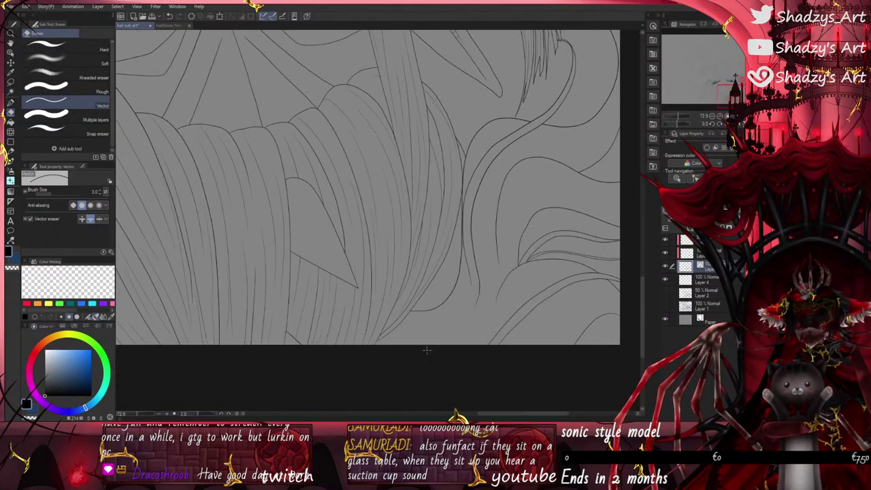
Step: Ink thin strands along the hair's lower outer edge, running down to the rounded lock's junction
{"action": "scroll", "coordinate": [425, 354], "scroll_direction": "up", "scroll_amount": 1}
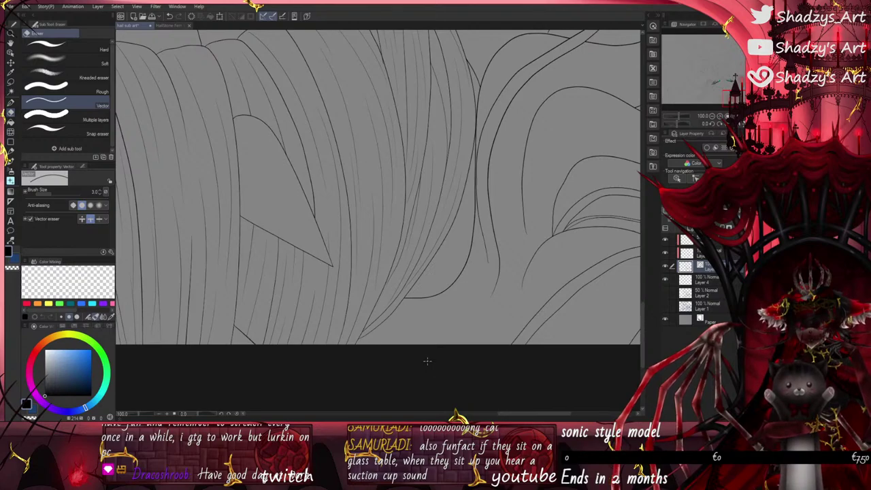
{"action": "left_click", "coordinate": [11, 102]}
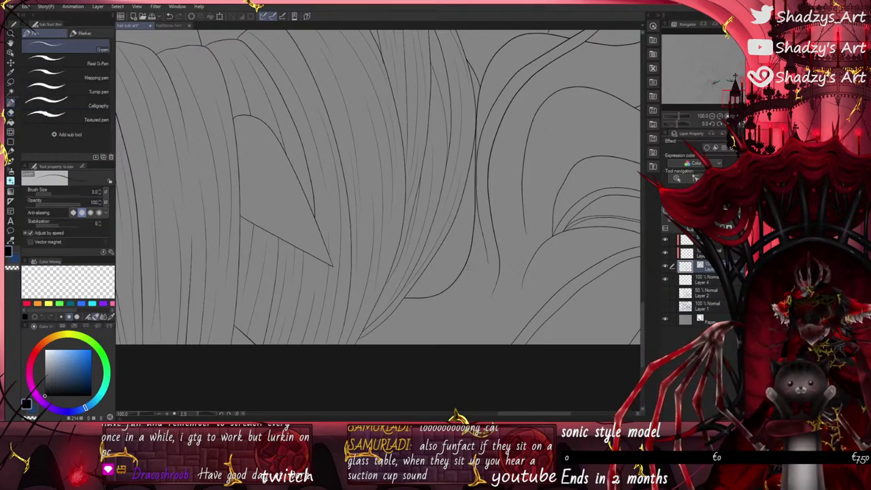
{"action": "left_click_drag", "start_coordinate": [460, 206], "coordinate": [446, 296]}
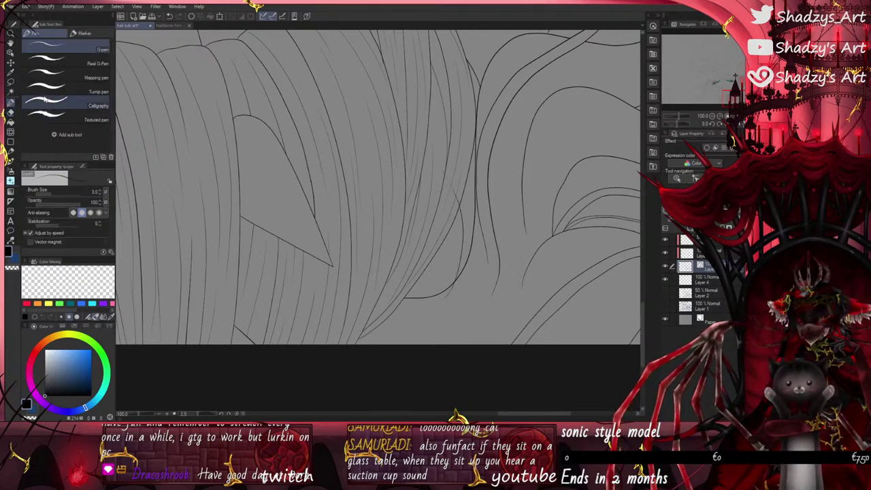
{"action": "key", "text": "ctrl+z"}
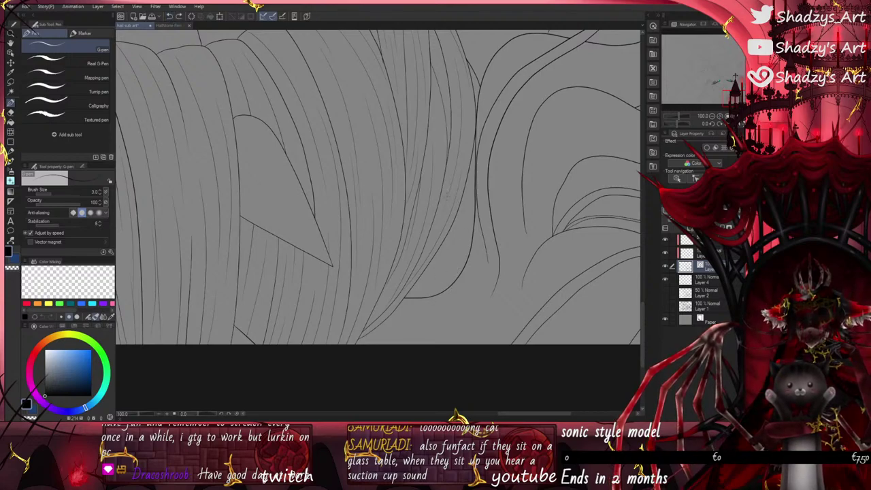
{"action": "mouse_move", "coordinate": [406, 297]}
{"action": "left_mouse_down"}
{"action": "mouse_move", "coordinate": [439, 196]}
{"action": "mouse_move", "coordinate": [430, 265]}
{"action": "mouse_move", "coordinate": [439, 255]}
{"action": "mouse_move", "coordinate": [383, 296]}
{"action": "mouse_move", "coordinate": [355, 285]}
{"action": "mouse_move", "coordinate": [425, 283]}
{"action": "left_mouse_up"}
Step: Trim the new strands' overshooting ends at the rounded lock's lower junction and the hair edge with the vector eraser
{"action": "left_click", "coordinate": [10, 241]}
{"action": "scroll", "coordinate": [433, 270], "scroll_direction": "up", "scroll_amount": 4}
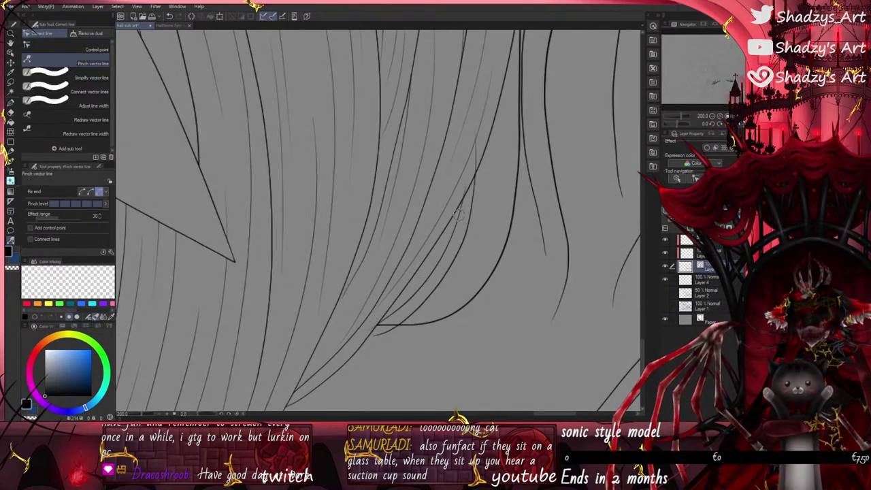
{"action": "scroll", "coordinate": [367, 332], "scroll_direction": "up", "scroll_amount": 1}
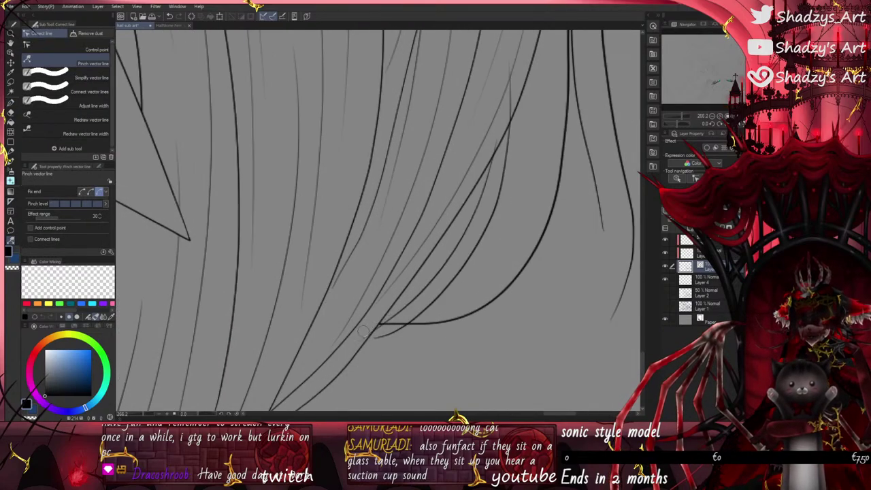
{"action": "key", "text": "e"}
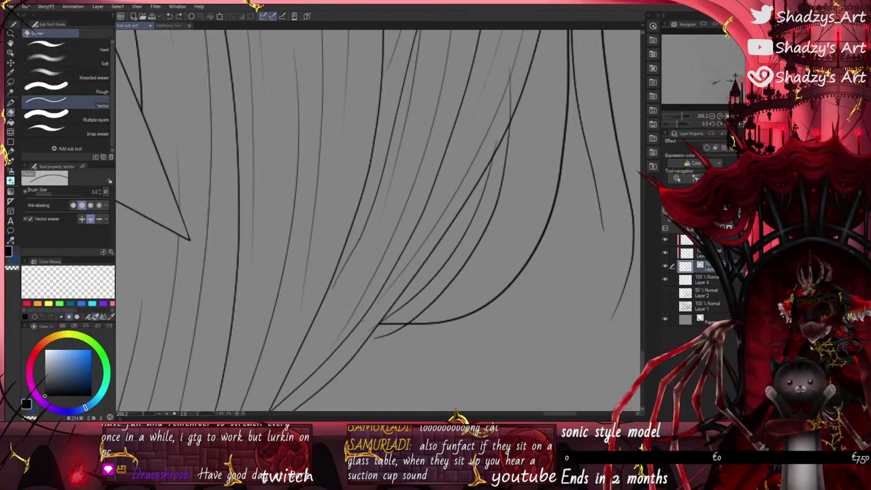
{"action": "left_click", "coordinate": [385, 331]}
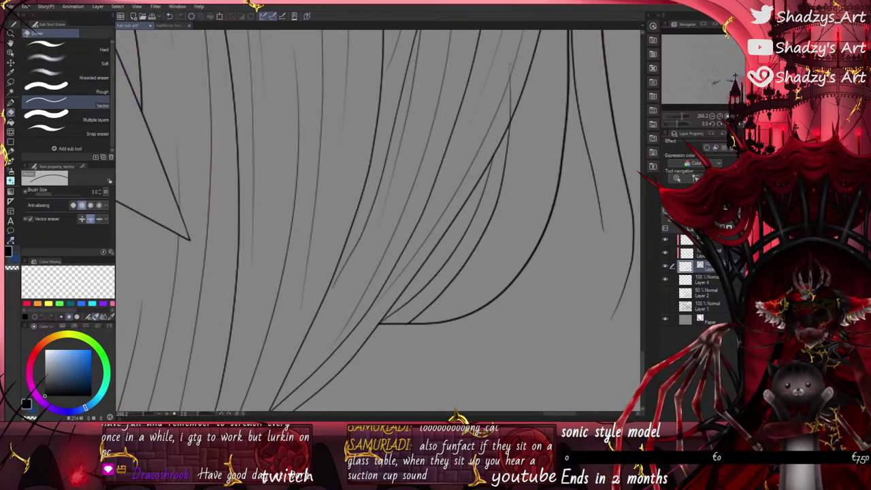
{"action": "scroll", "coordinate": [408, 364], "scroll_direction": "down", "scroll_amount": 5}
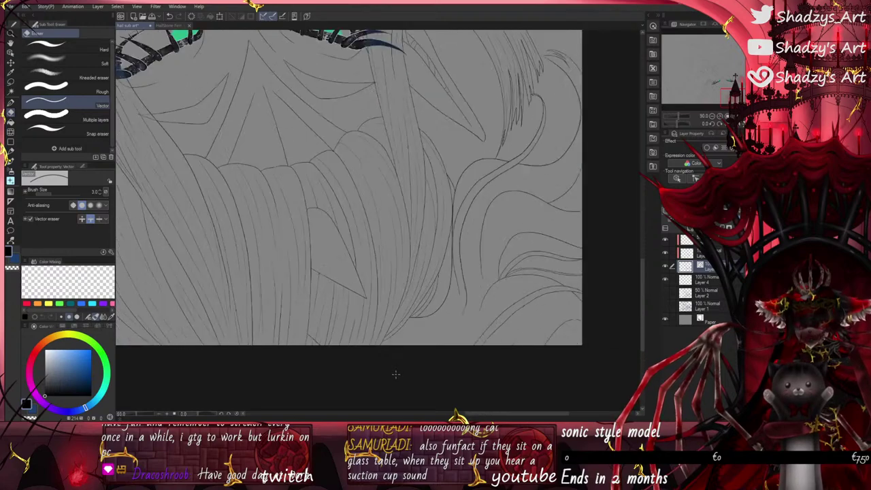
{"action": "scroll", "coordinate": [411, 367], "scroll_direction": "down", "scroll_amount": 3}
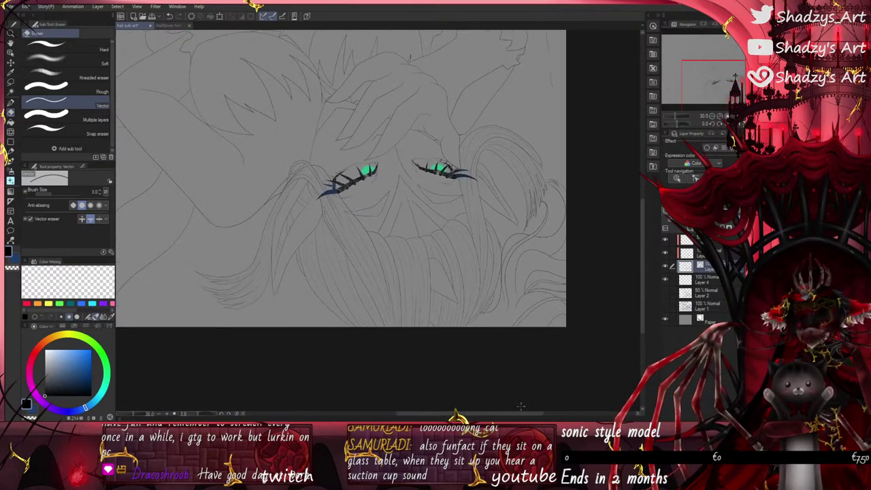
Step: Ink a thin curve with the G-pen from the lower hair edge, sweeping beneath the rounded lock toward the flowing curves
{"action": "key", "text": "p"}
{"action": "scroll", "coordinate": [502, 361], "scroll_direction": "down", "scroll_amount": 1}
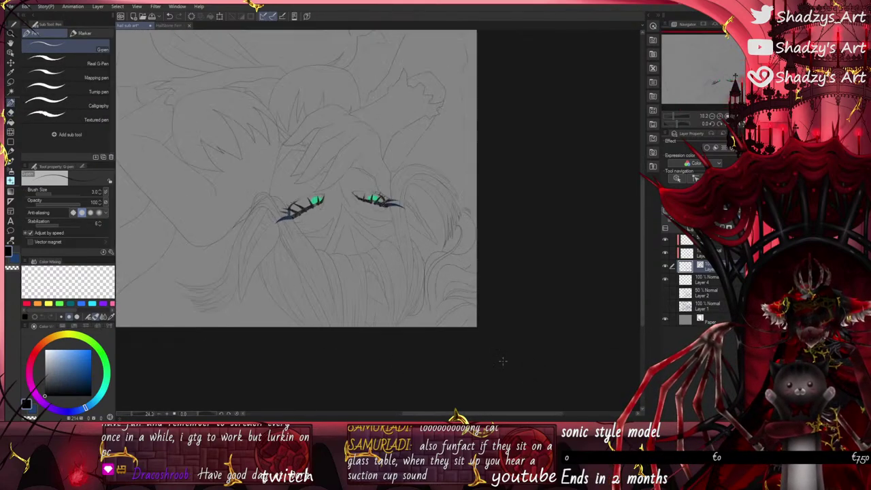
{"action": "scroll", "coordinate": [501, 361], "scroll_direction": "up", "scroll_amount": 5}
{"action": "mouse_move", "coordinate": [279, 302]}
{"action": "left_mouse_down"}
{"action": "mouse_move", "coordinate": [325, 293]}
{"action": "mouse_move", "coordinate": [355, 263]}
{"action": "left_mouse_up"}
{"action": "mouse_move", "coordinate": [270, 324]}
{"action": "left_mouse_down"}
{"action": "mouse_move", "coordinate": [370, 301]}
{"action": "mouse_move", "coordinate": [389, 274]}
{"action": "left_mouse_up"}
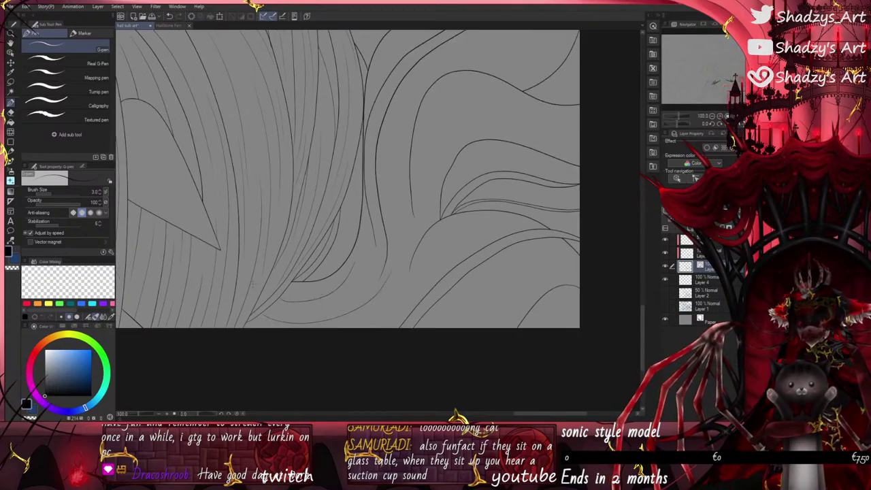
{"action": "key", "text": "ctrl+z"}
{"action": "key", "text": "ctrl+z"}
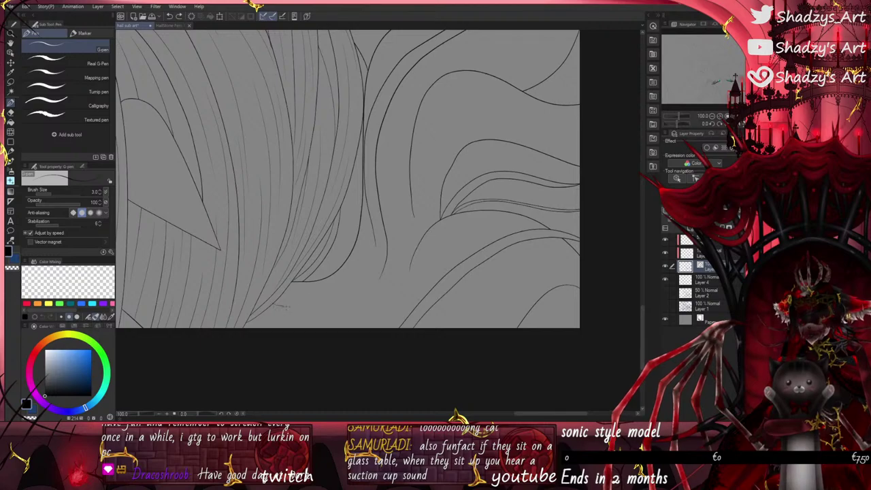
{"action": "left_click_drag", "start_coordinate": [290, 307], "coordinate": [362, 268]}
{"action": "key", "text": "ctrl+z"}
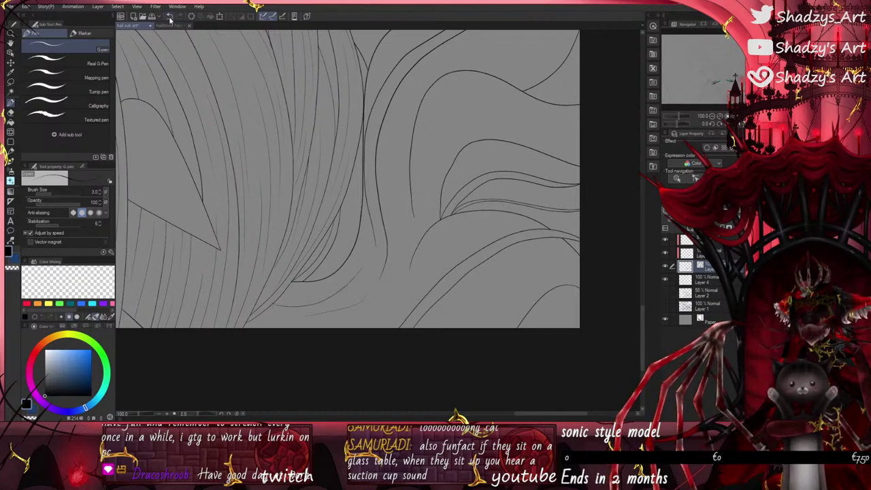
{"action": "scroll", "coordinate": [294, 299], "scroll_direction": "up", "scroll_amount": 3}
{"action": "left_click_drag", "start_coordinate": [302, 330], "coordinate": [431, 248]}
{"action": "key", "text": "ctrl+z"}
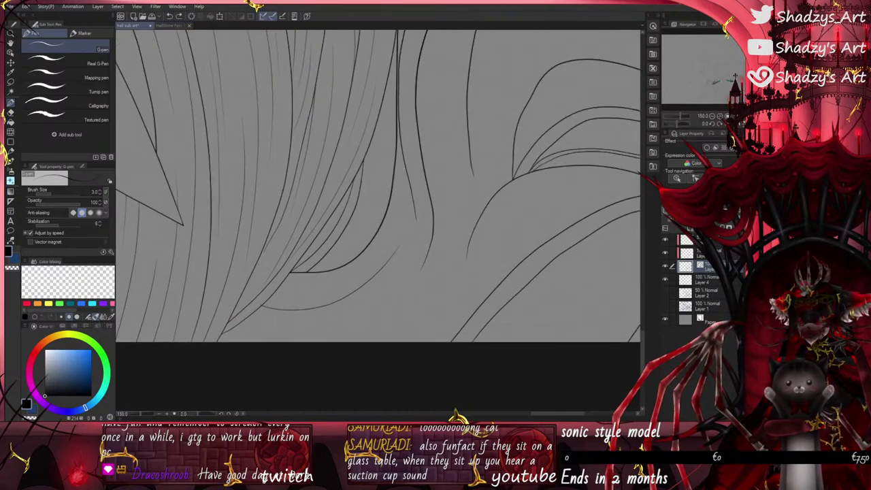
{"action": "left_click_drag", "start_coordinate": [323, 318], "coordinate": [401, 243]}
{"action": "key", "text": "ctrl+z"}
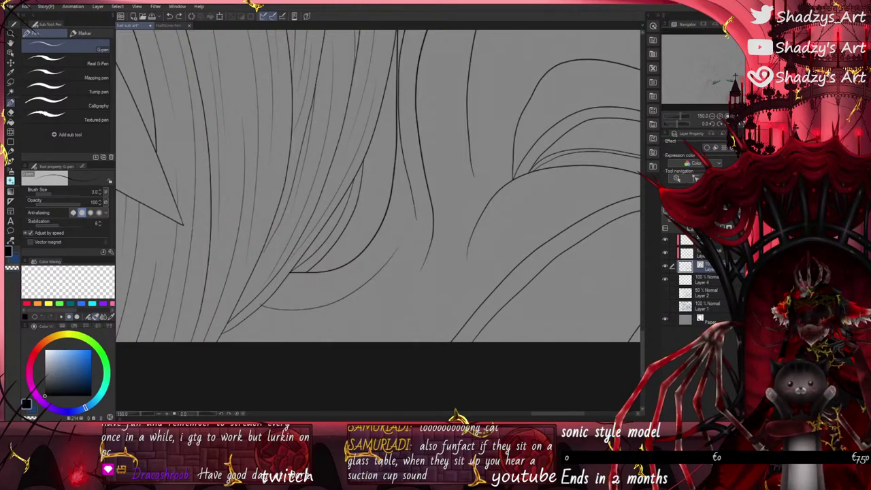
Step: Ink thin flow lines beneath the rounded lock, running from the hair tips along the canvas's bottom edge and up beside the flowing curves
{"action": "left_click_drag", "start_coordinate": [423, 215], "coordinate": [349, 320]}
{"action": "left_click_drag", "start_coordinate": [233, 324], "coordinate": [415, 291]}
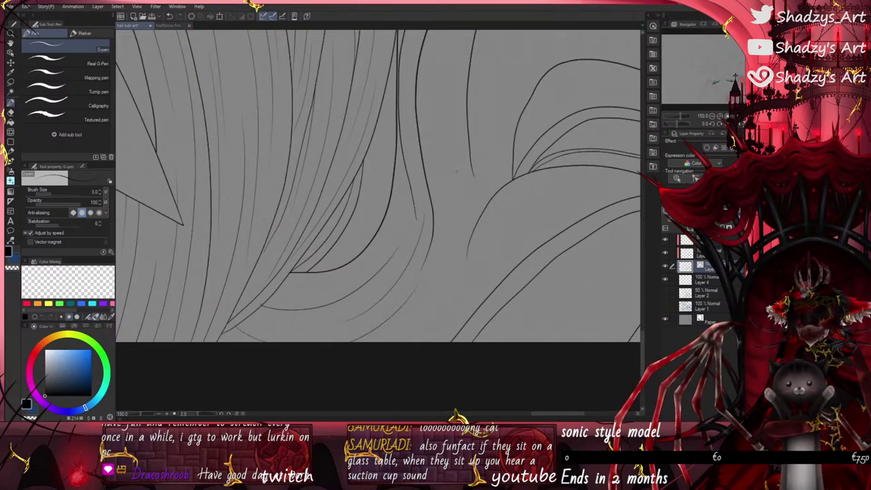
{"action": "left_click_drag", "start_coordinate": [457, 190], "coordinate": [395, 337]}
Step: Ink thin fold lines following the first large wave, in the gap beside the long flowing curves
{"action": "scroll", "coordinate": [353, 341], "scroll_direction": "down", "scroll_amount": 1}
{"action": "left_click_drag", "start_coordinate": [412, 252], "coordinate": [422, 121]}
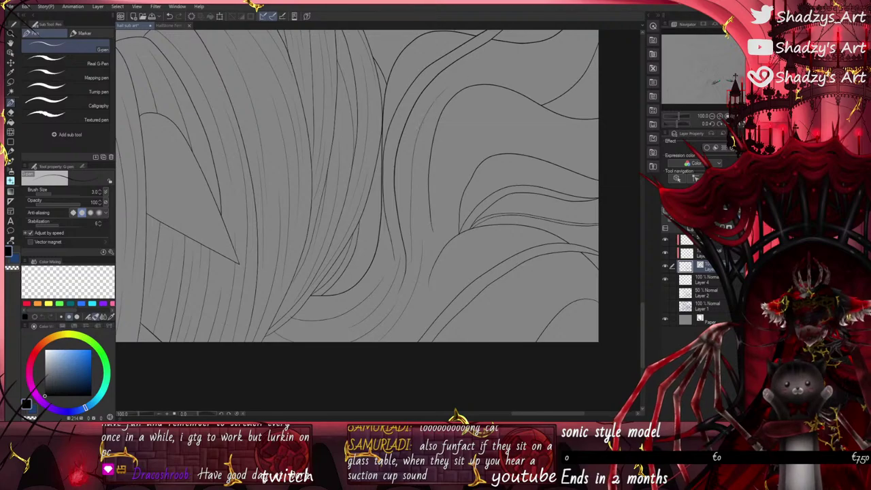
{"action": "scroll", "coordinate": [518, 166], "scroll_direction": "down", "scroll_amount": 1}
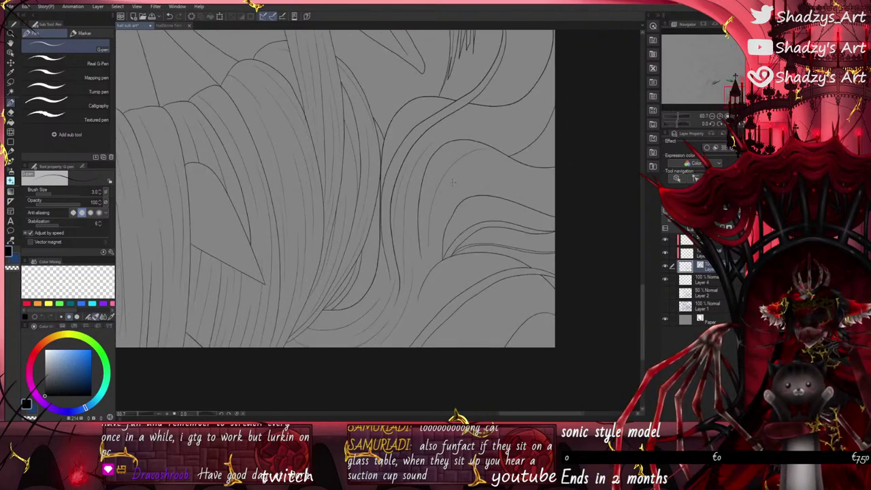
Step: Ink thin fold lines inside the large wave, following its upper crest toward the canvas's right edge
{"action": "mouse_move", "coordinate": [455, 179]}
{"action": "left_mouse_down"}
{"action": "mouse_move", "coordinate": [557, 180]}
{"action": "mouse_move", "coordinate": [546, 204]}
{"action": "left_mouse_up"}
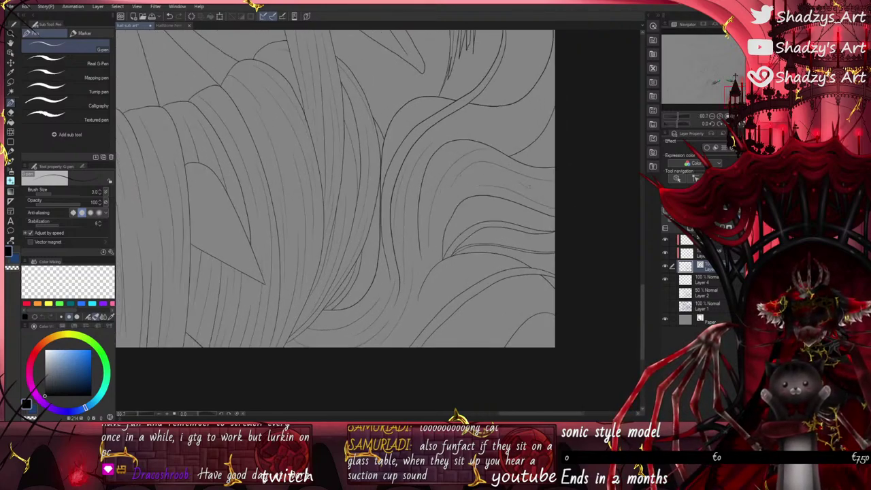
{"action": "scroll", "coordinate": [424, 166], "scroll_direction": "up", "scroll_amount": 2}
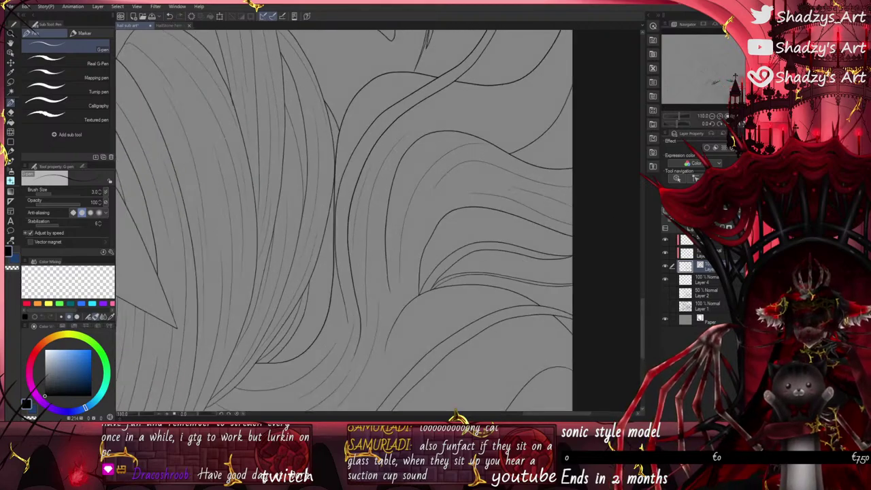
{"action": "left_click_drag", "start_coordinate": [414, 248], "coordinate": [457, 190]}
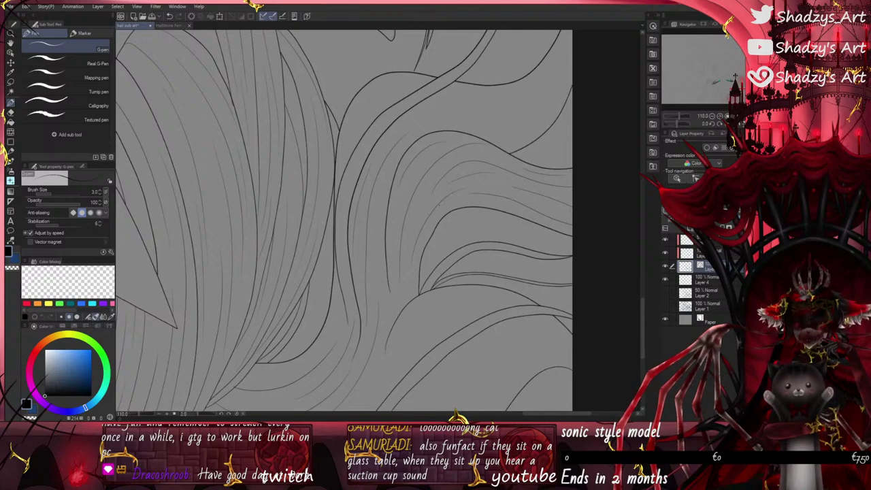
Step: Ink thin flow lines inside the lowest wave, arcing up from the canvas's bottom edge to its right edge
{"action": "scroll", "coordinate": [428, 229], "scroll_direction": "down", "scroll_amount": 2}
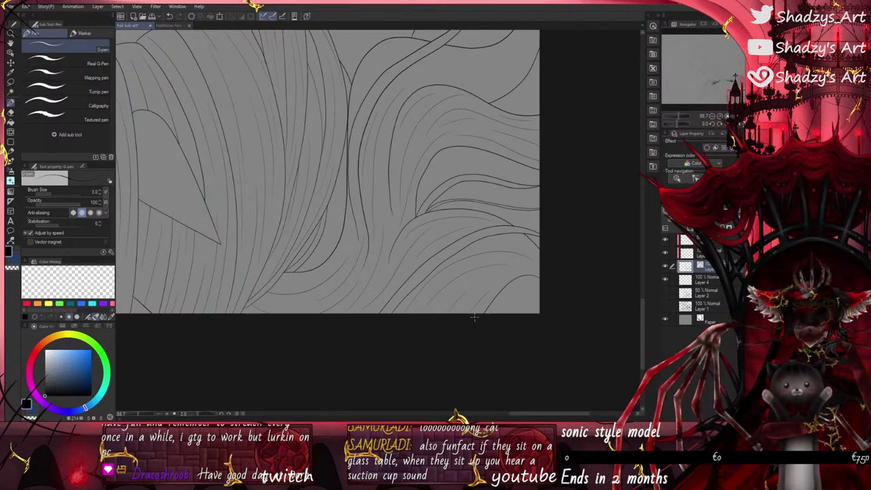
{"action": "left_click_drag", "start_coordinate": [460, 284], "coordinate": [543, 287]}
{"action": "left_click_drag", "start_coordinate": [476, 241], "coordinate": [552, 272]}
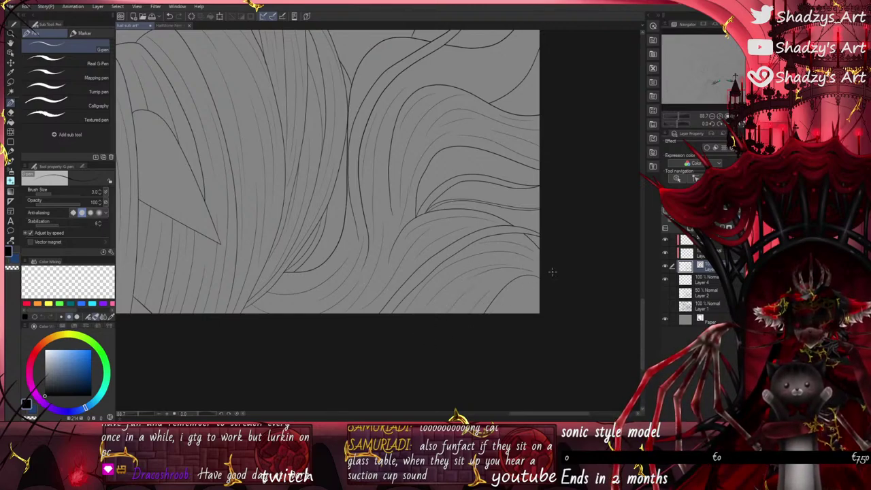
{"action": "mouse_move", "coordinate": [389, 312]}
{"action": "left_mouse_down"}
{"action": "mouse_move", "coordinate": [430, 267]}
{"action": "mouse_move", "coordinate": [516, 225]}
{"action": "left_mouse_up"}
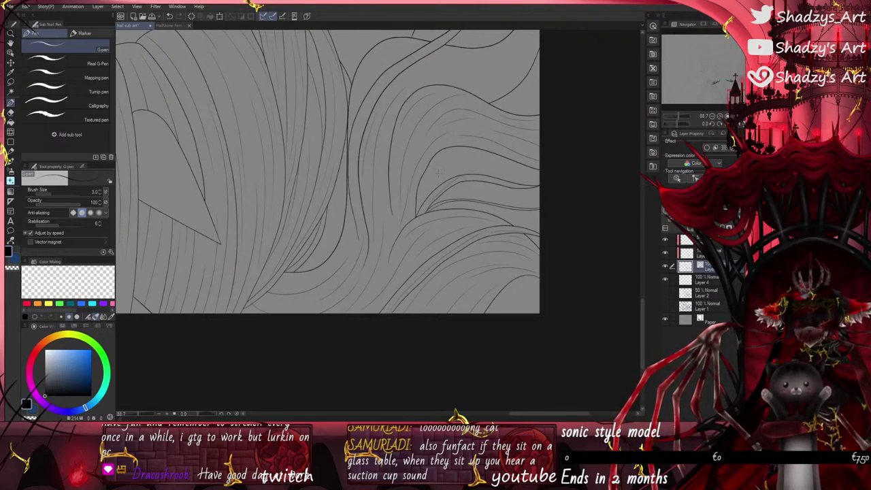
Step: Ink thin flow lines through the band above the large wave and along the narrow curl stem beside it
{"action": "scroll", "coordinate": [438, 172], "scroll_direction": "up", "scroll_amount": 2}
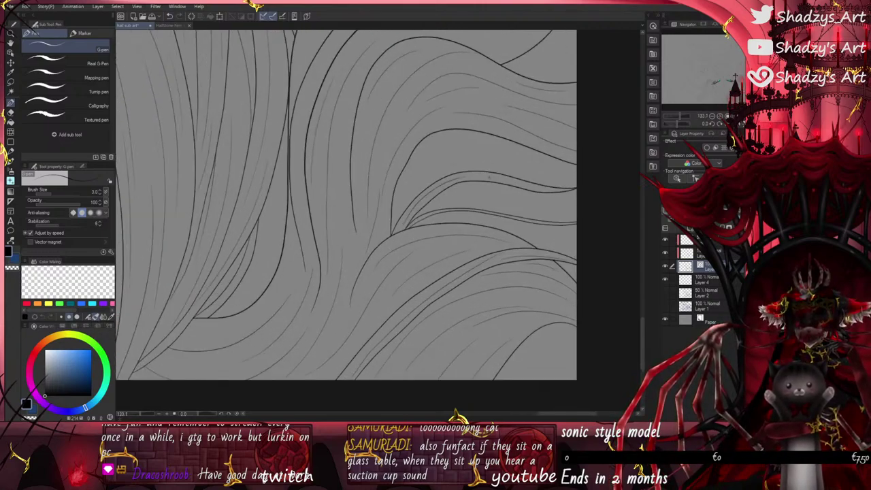
{"action": "scroll", "coordinate": [451, 258], "scroll_direction": "down", "scroll_amount": 2}
{"action": "scroll", "coordinate": [452, 83], "scroll_direction": "up", "scroll_amount": 1}
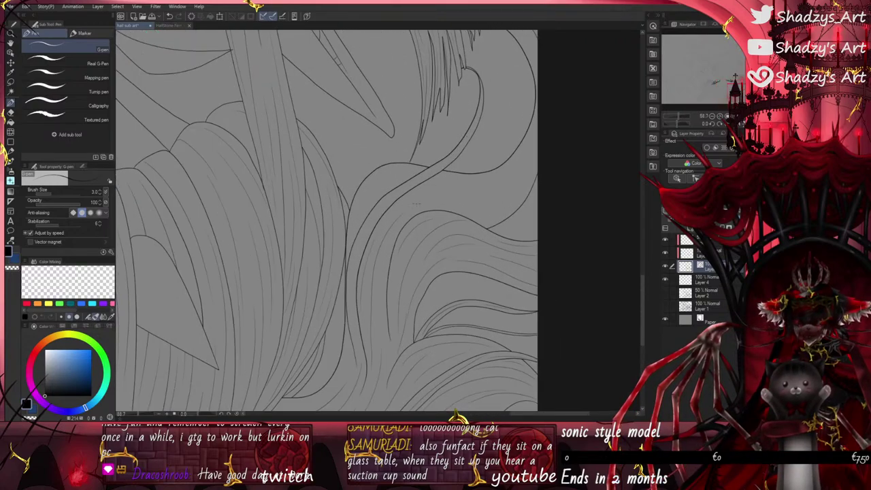
{"action": "left_click_drag", "start_coordinate": [418, 196], "coordinate": [536, 152]}
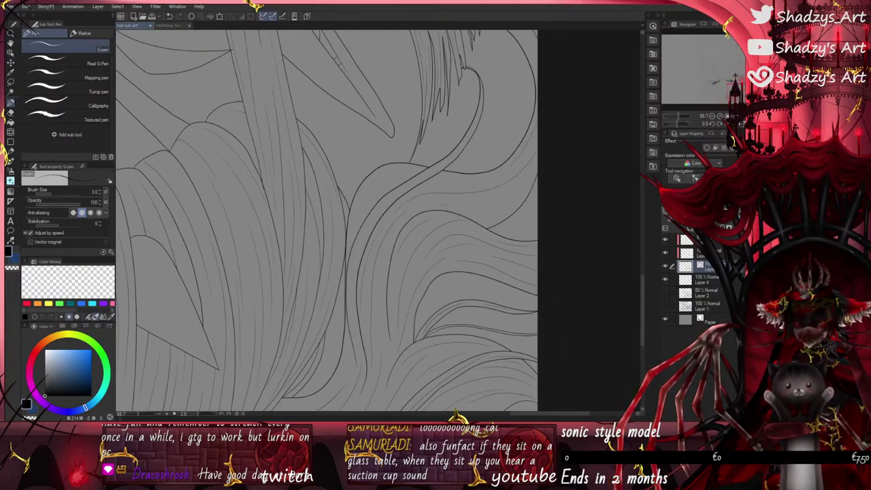
{"action": "left_click_drag", "start_coordinate": [443, 205], "coordinate": [541, 140]}
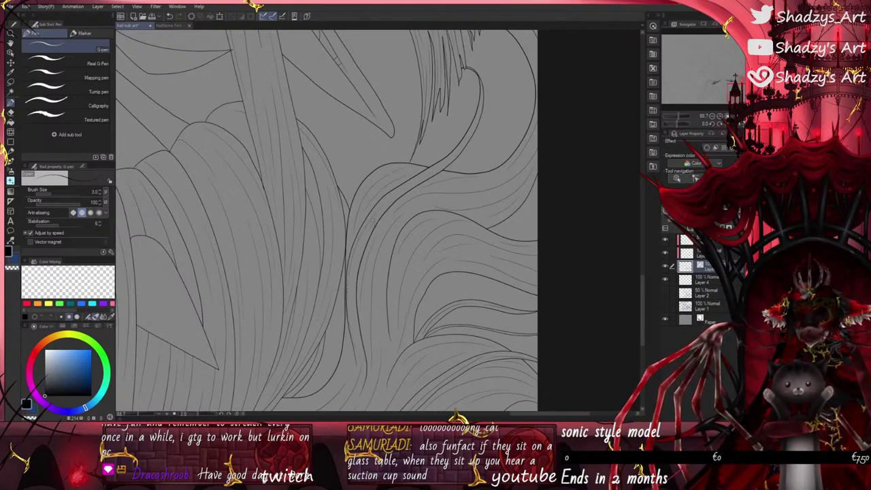
{"action": "left_click_drag", "start_coordinate": [415, 186], "coordinate": [461, 150]}
{"action": "scroll", "coordinate": [429, 223], "scroll_direction": "down", "scroll_amount": 1}
{"action": "scroll", "coordinate": [473, 62], "scroll_direction": "up", "scroll_amount": 1}
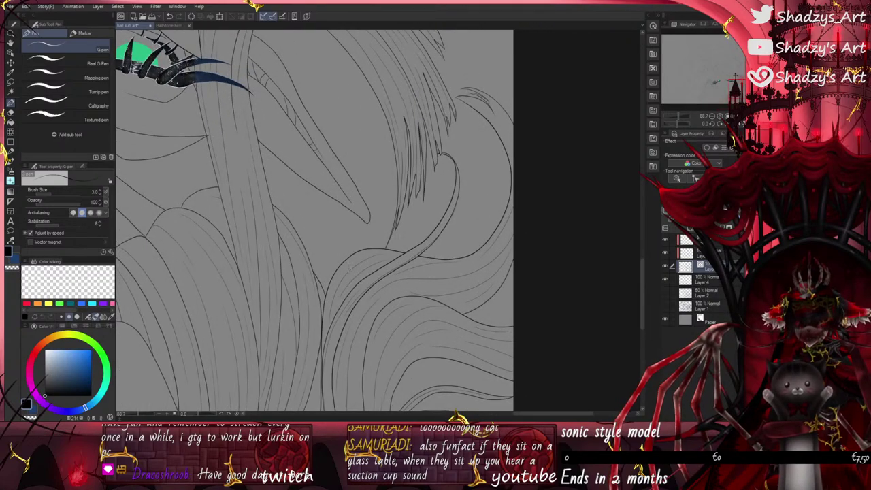
Step: Ink thin strand lines inside the tall curl, running from its pointed tip down along its outer curve
{"action": "scroll", "coordinate": [477, 114], "scroll_direction": "up", "scroll_amount": 2}
{"action": "mouse_move", "coordinate": [478, 101]}
{"action": "left_mouse_down"}
{"action": "mouse_move", "coordinate": [511, 141]}
{"action": "mouse_move", "coordinate": [523, 193]}
{"action": "left_mouse_up"}
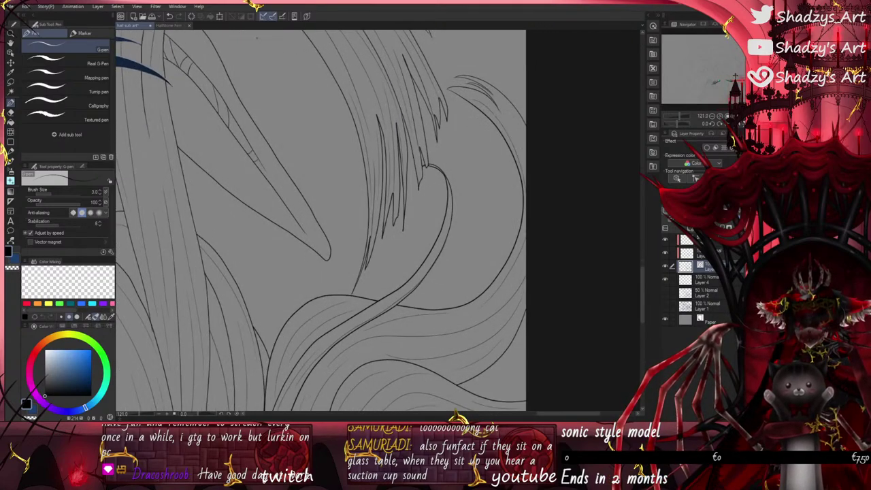
{"action": "left_click_drag", "start_coordinate": [473, 95], "coordinate": [524, 158]}
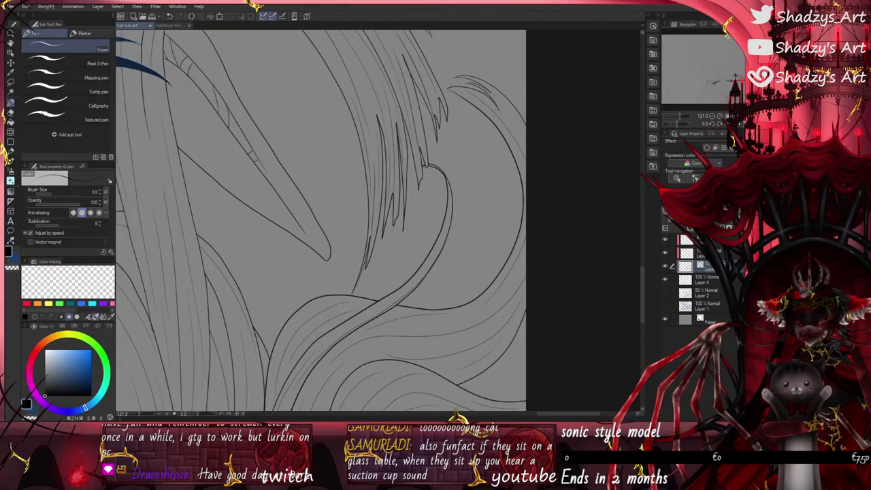
{"action": "scroll", "coordinate": [450, 87], "scroll_direction": "up", "scroll_amount": 3}
{"action": "left_click_drag", "start_coordinate": [444, 87], "coordinate": [503, 127]}
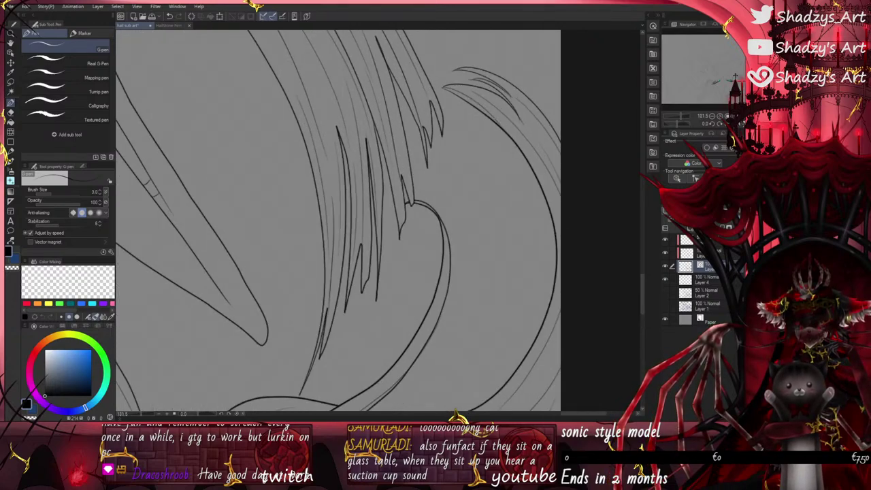
Step: Try to trim the short strand lines near the tall curl's tip with the vector eraser
{"action": "left_click", "coordinate": [11, 112]}
{"action": "scroll", "coordinate": [509, 123], "scroll_direction": "up", "scroll_amount": 4}
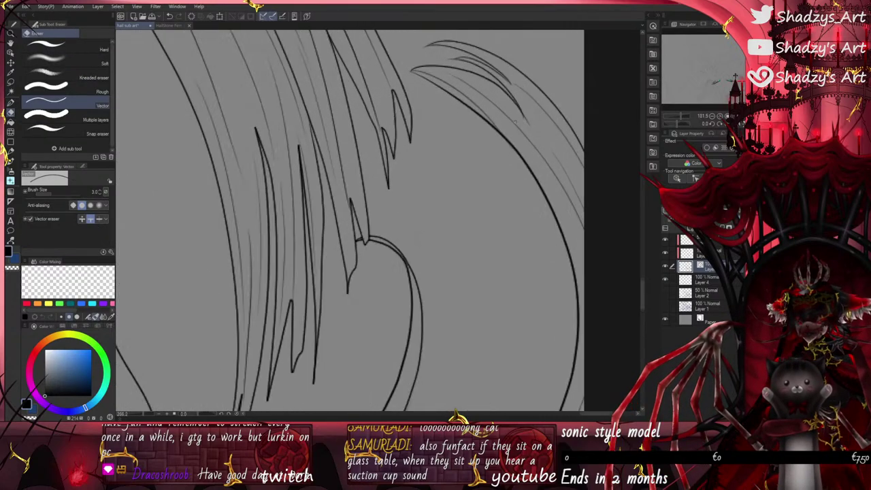
{"action": "scroll", "coordinate": [514, 143], "scroll_direction": "down", "scroll_amount": 3}
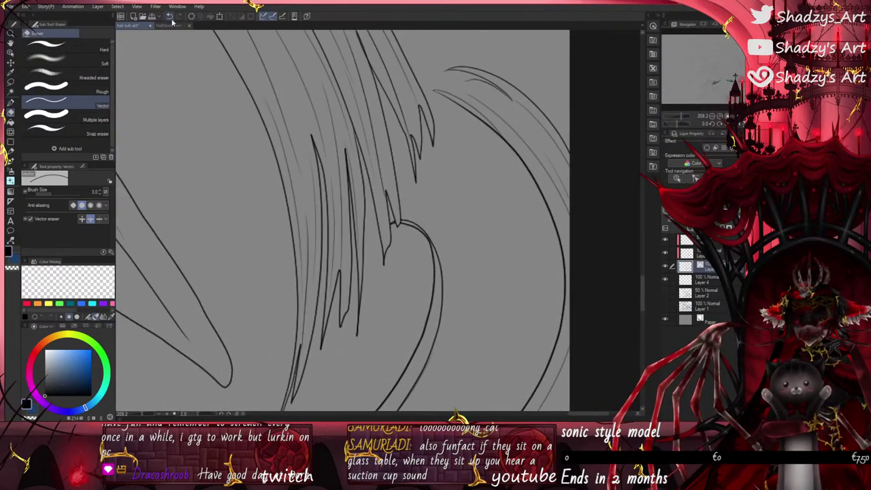
Step: Ink extra short G-pen strands beneath the tall curl's tip and along its curve by the canvas edge
{"action": "left_click", "coordinate": [10, 104]}
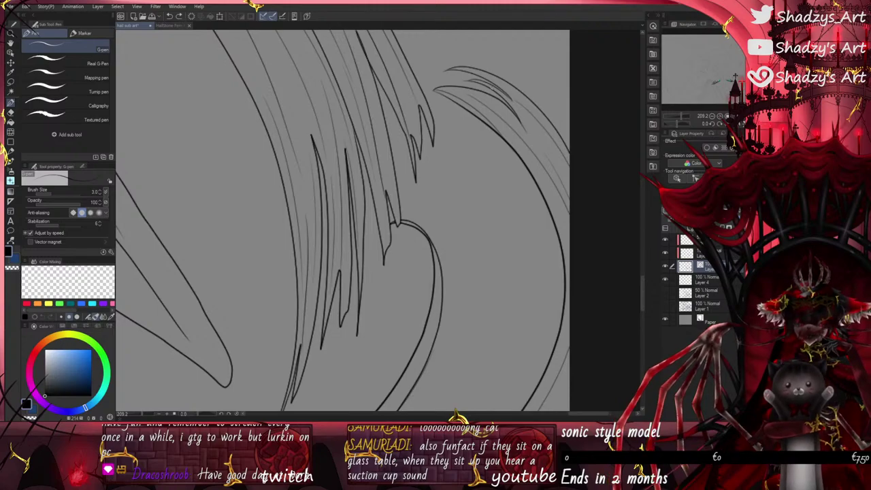
{"action": "left_click_drag", "start_coordinate": [508, 97], "coordinate": [533, 131]}
{"action": "left_click_drag", "start_coordinate": [545, 190], "coordinate": [570, 280]}
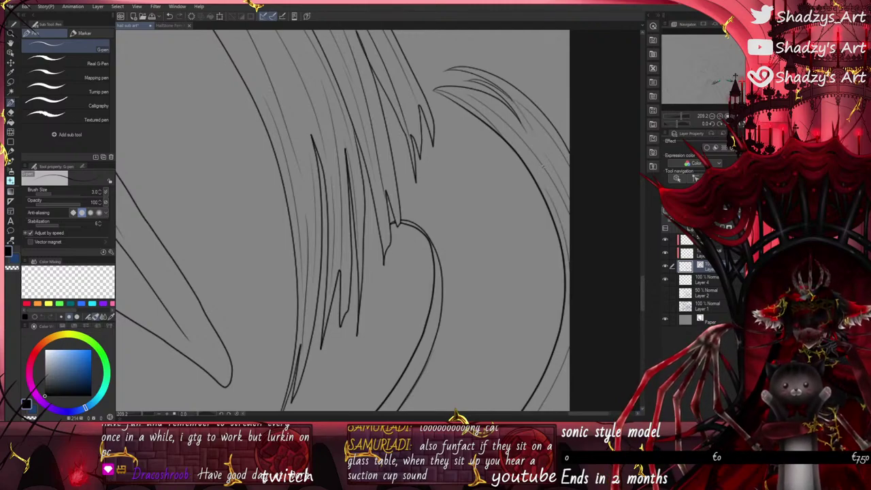
Step: Ink more thin flow lines in the band between the tall curl and the large wave, continuing down beside the wave's inner edge
{"action": "scroll", "coordinate": [465, 115], "scroll_direction": "down", "scroll_amount": 8}
{"action": "scroll", "coordinate": [387, 277], "scroll_direction": "up", "scroll_amount": 3}
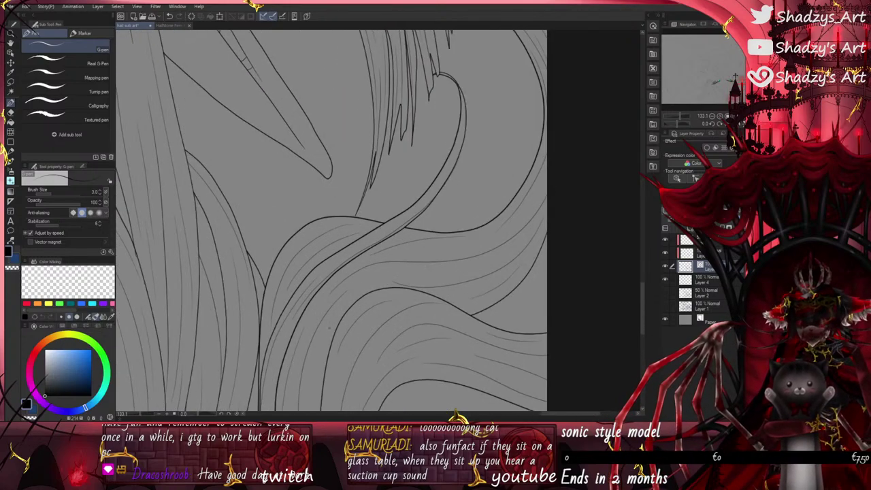
{"action": "left_click_drag", "start_coordinate": [340, 310], "coordinate": [446, 270]}
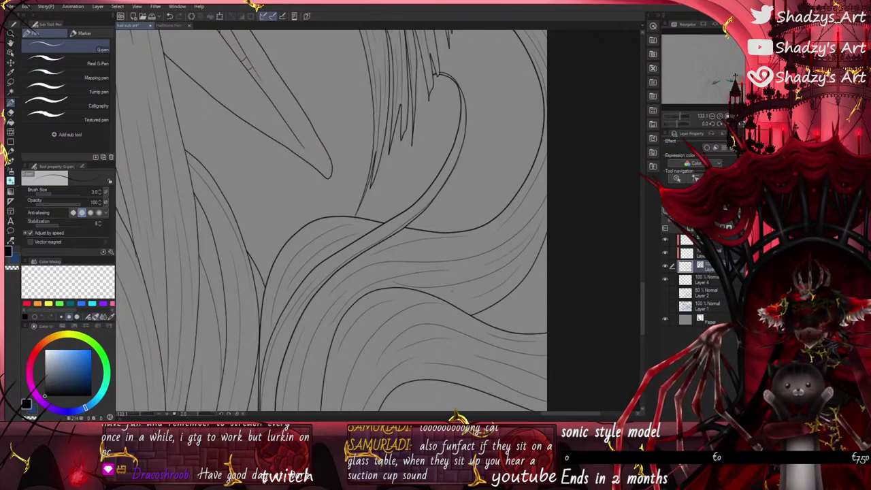
{"action": "scroll", "coordinate": [339, 119], "scroll_direction": "down", "scroll_amount": 2}
{"action": "scroll", "coordinate": [333, 253], "scroll_direction": "up", "scroll_amount": 2}
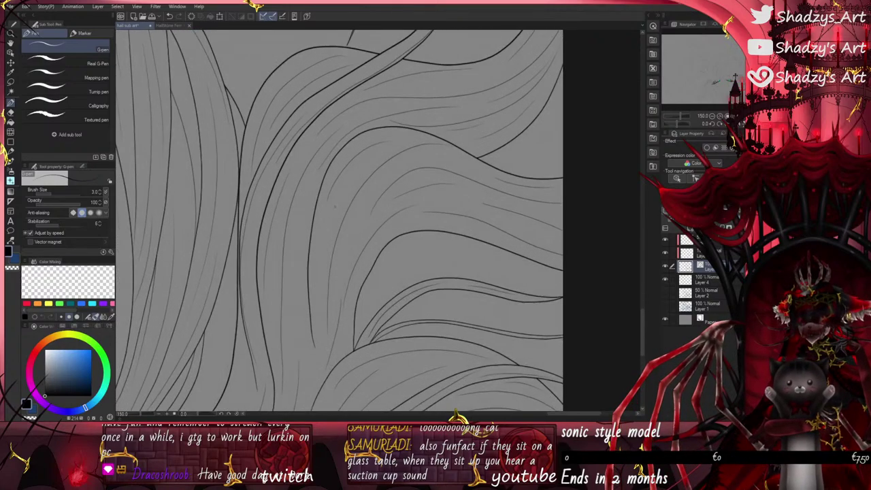
{"action": "left_click_drag", "start_coordinate": [310, 304], "coordinate": [330, 216]}
{"action": "scroll", "coordinate": [416, 157], "scroll_direction": "down", "scroll_amount": 2}
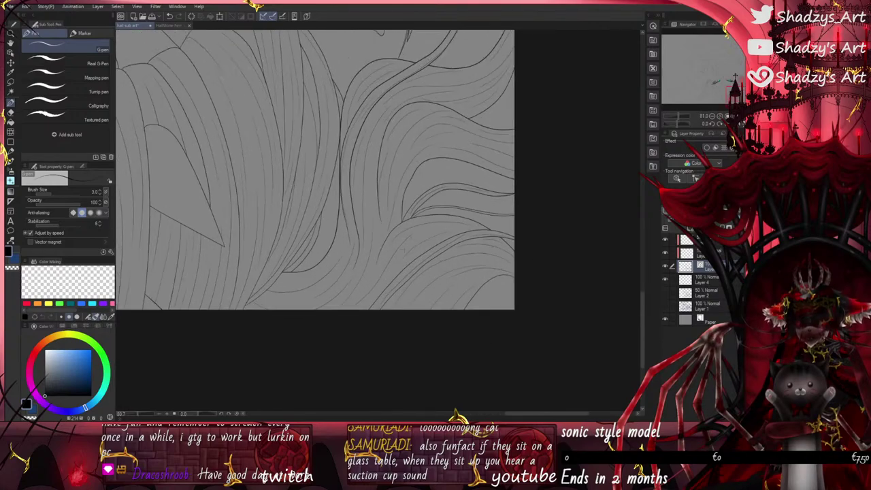
Step: Fill the remaining gaps in the lower waves and beneath the rounded lock with thin flow lines
{"action": "left_click_drag", "start_coordinate": [359, 318], "coordinate": [424, 238]}
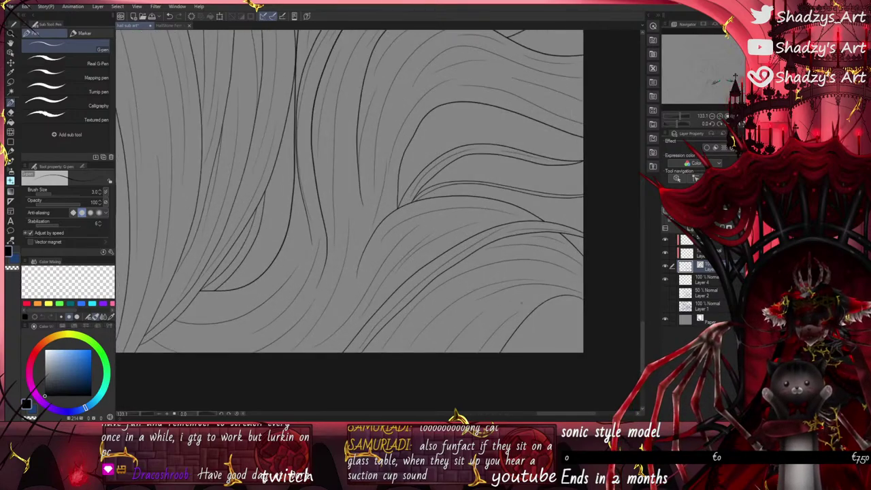
{"action": "left_click_drag", "start_coordinate": [530, 296], "coordinate": [447, 352]}
{"action": "left_click_drag", "start_coordinate": [346, 123], "coordinate": [355, 225]}
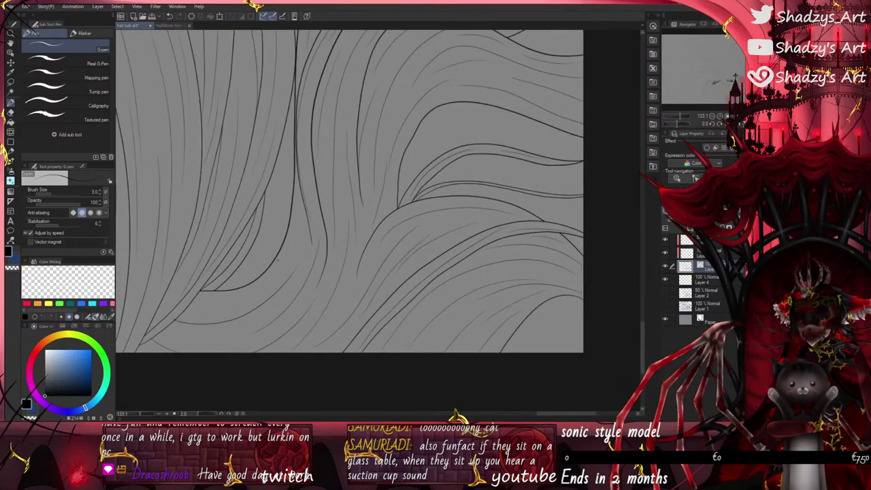
{"action": "left_click_drag", "start_coordinate": [300, 223], "coordinate": [267, 287]}
{"action": "left_click_drag", "start_coordinate": [163, 334], "coordinate": [209, 345]}
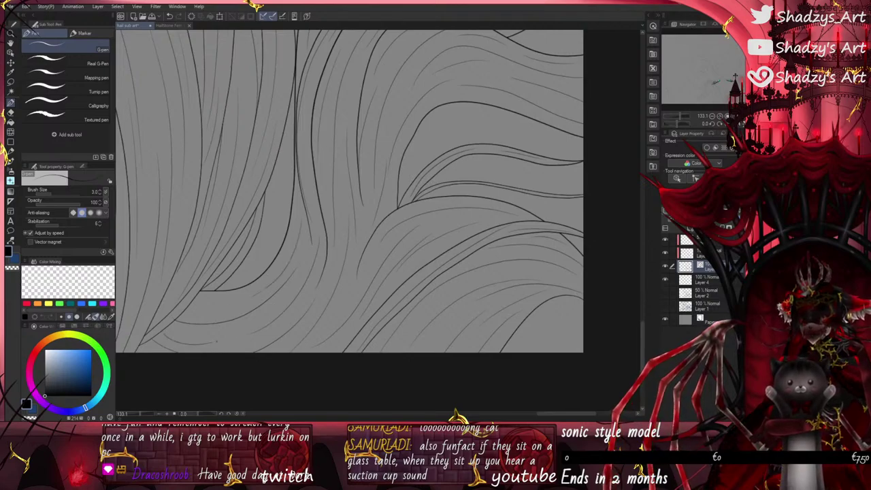
{"action": "left_click", "coordinate": [11, 113]}
{"action": "scroll", "coordinate": [175, 317], "scroll_direction": "up", "scroll_amount": 6}
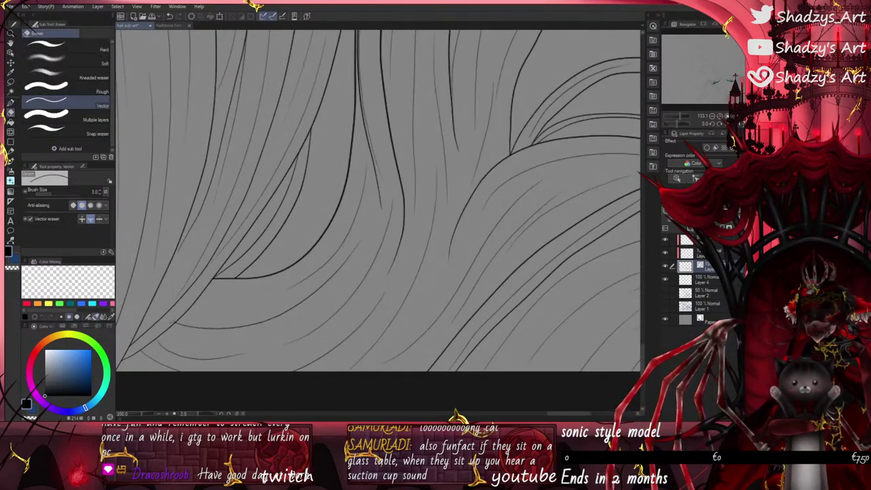
{"action": "scroll", "coordinate": [377, 204], "scroll_direction": "down", "scroll_amount": 3}
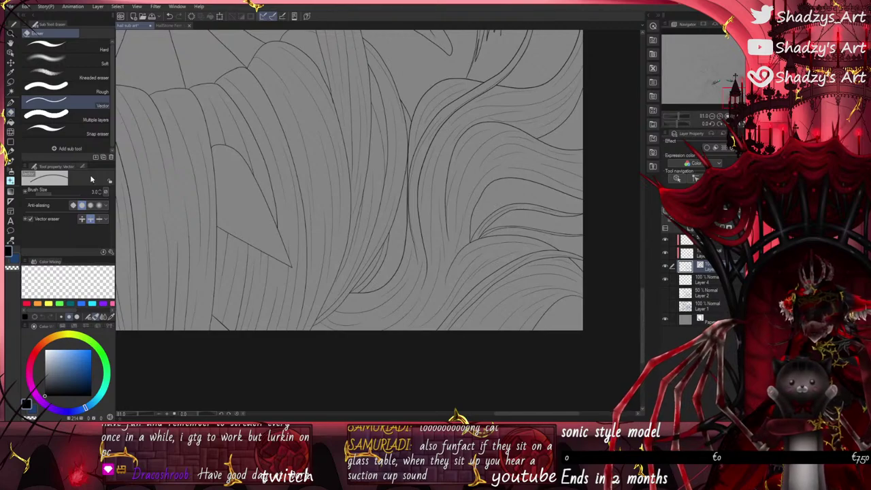
Step: Ink thin G-pen strands inside the rounded lock, following its curve up from the lower junction
{"action": "left_click", "coordinate": [10, 101]}
{"action": "scroll", "coordinate": [377, 204], "scroll_direction": "up", "scroll_amount": 3}
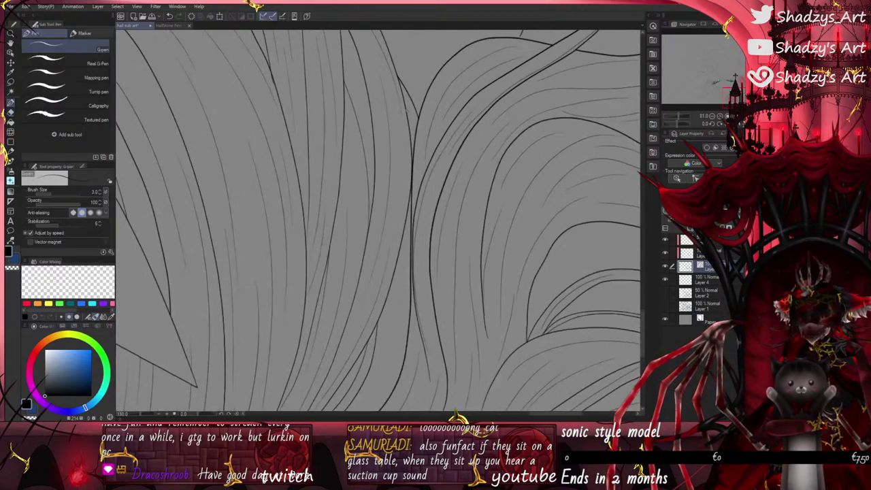
{"action": "scroll", "coordinate": [389, 141], "scroll_direction": "down", "scroll_amount": 3}
{"action": "scroll", "coordinate": [362, 292], "scroll_direction": "up", "scroll_amount": 3}
{"action": "left_click_drag", "start_coordinate": [362, 308], "coordinate": [414, 198]}
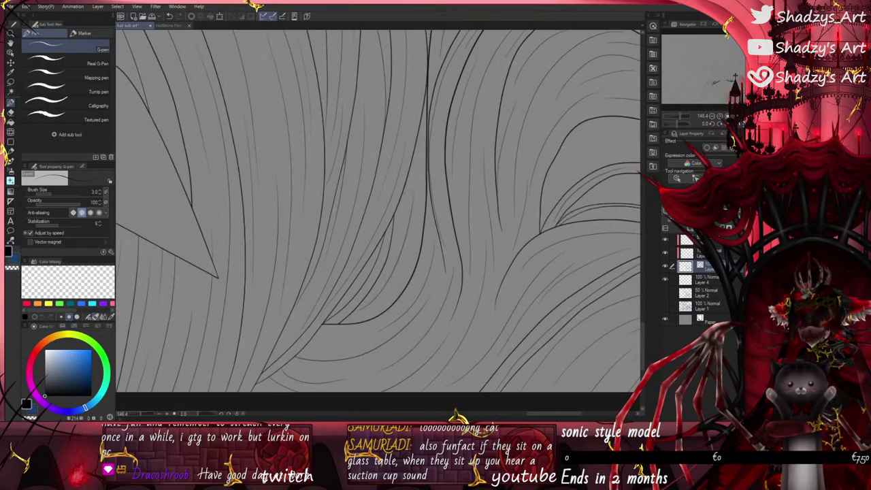
{"action": "scroll", "coordinate": [377, 204], "scroll_direction": "down", "scroll_amount": 2}
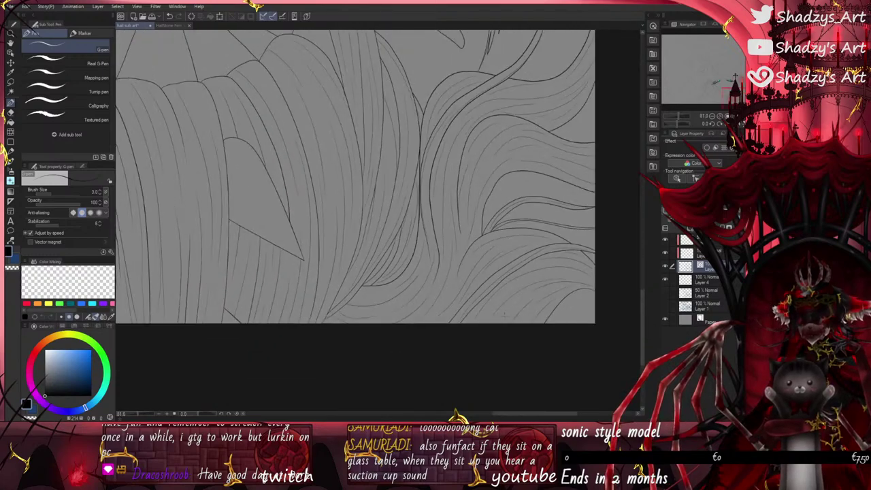
Step: Show the 50% opacity sketch layer, Layer 2, as a guide for the uninked hair and fin area at the canvas's lower left
{"action": "scroll", "coordinate": [510, 357], "scroll_direction": "down", "scroll_amount": 5}
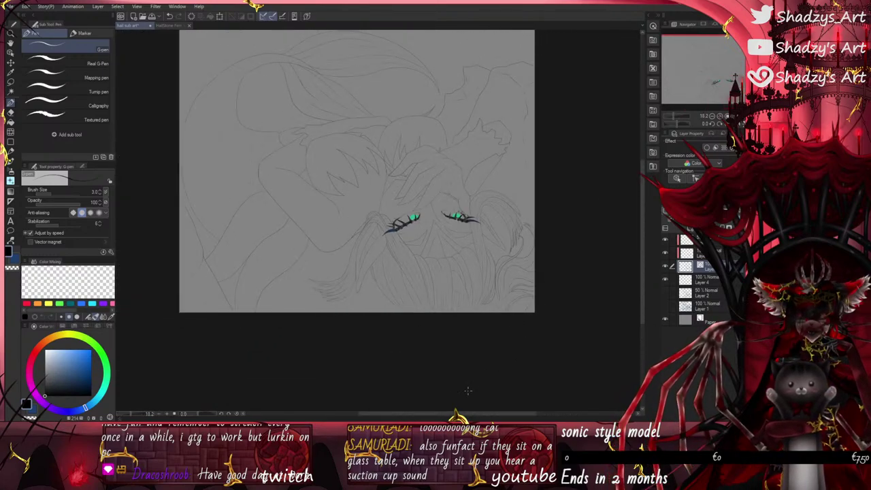
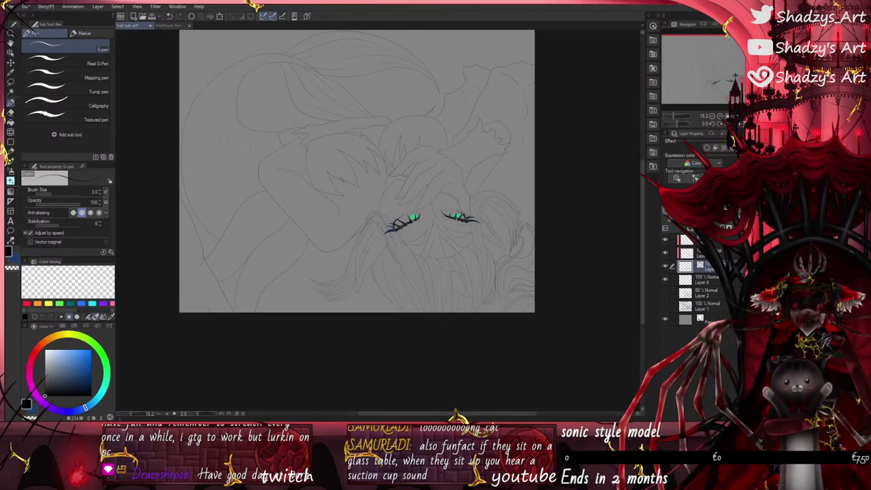
{"action": "left_click", "coordinate": [665, 293]}
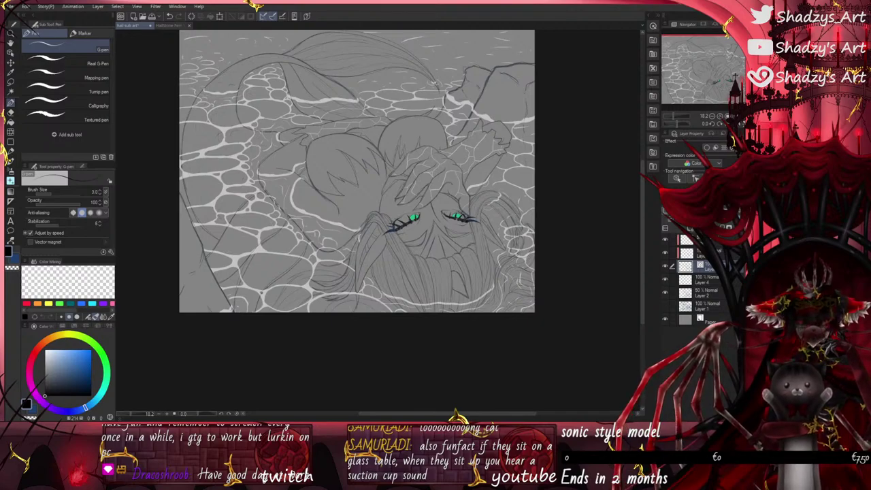
{"action": "scroll", "coordinate": [435, 286], "scroll_direction": "down", "scroll_amount": 2}
{"action": "scroll", "coordinate": [253, 279], "scroll_direction": "up", "scroll_amount": 12}
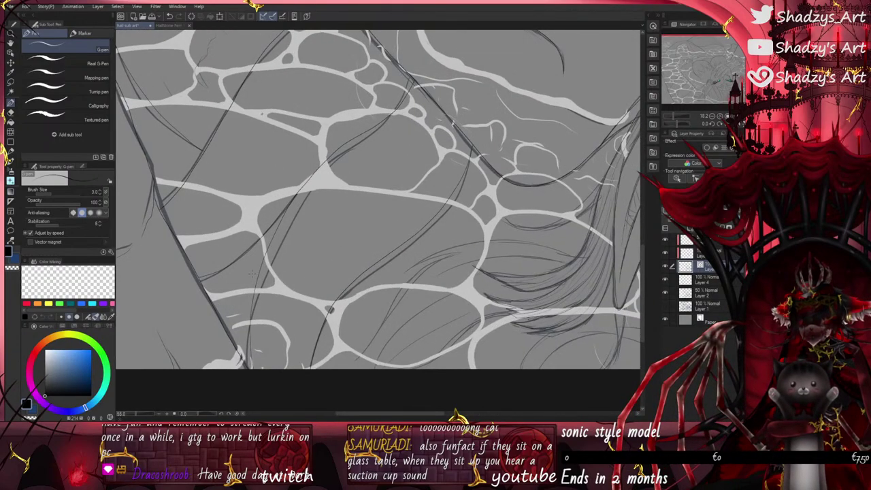
{"action": "scroll", "coordinate": [368, 401], "scroll_direction": "down", "scroll_amount": 5}
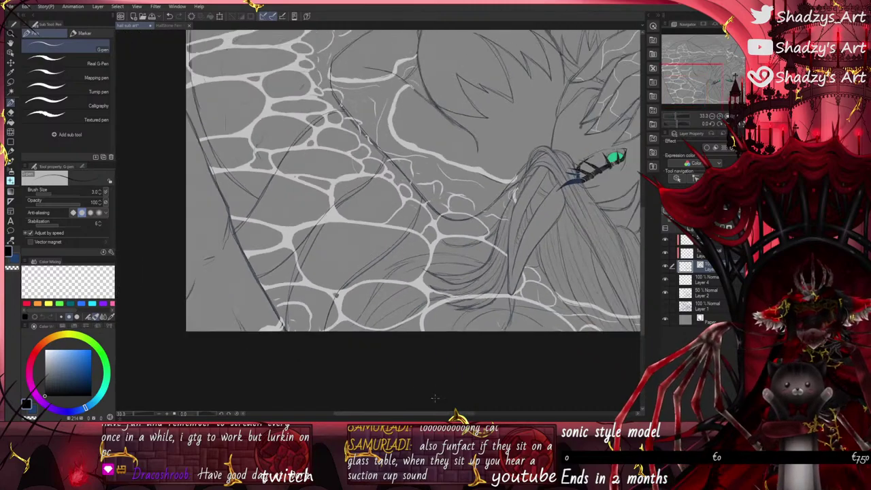
Step: Ink the upper arc of the uninked hair lock near the canvas's bottom edge with the G-pen, following the sketch
{"action": "scroll", "coordinate": [449, 369], "scroll_direction": "up", "scroll_amount": 4}
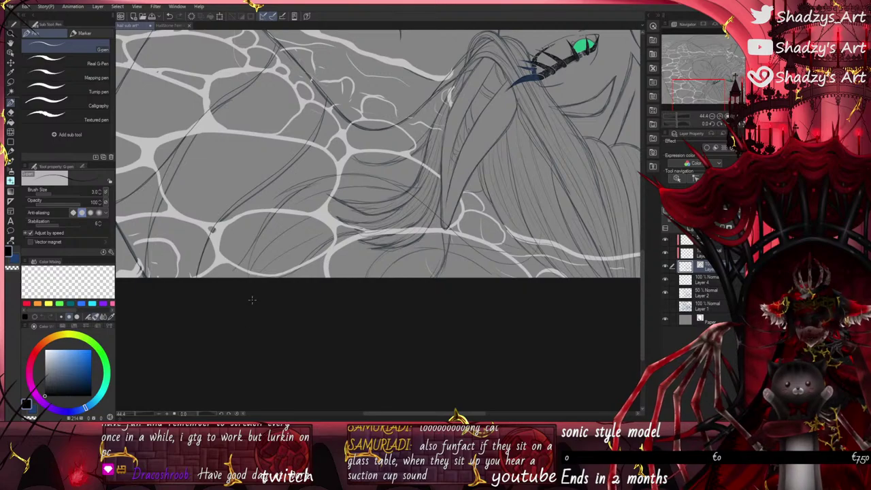
{"action": "scroll", "coordinate": [267, 204], "scroll_direction": "up", "scroll_amount": 5}
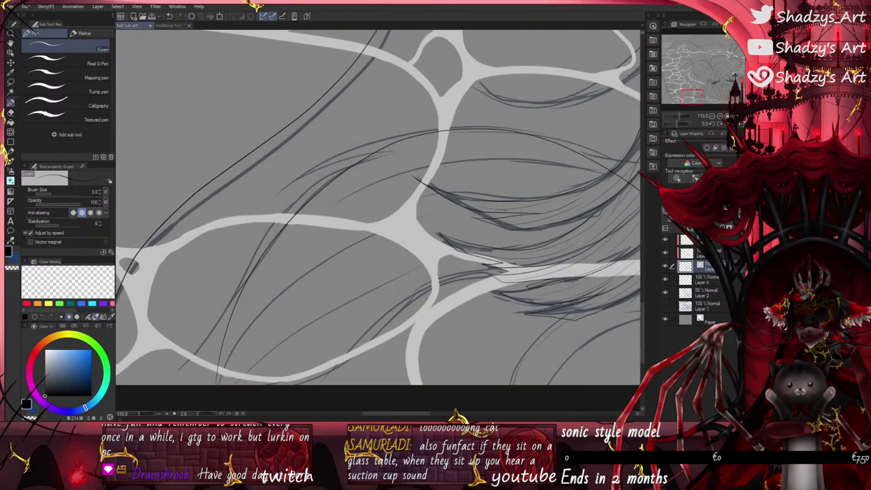
{"action": "mouse_move", "coordinate": [590, 159]}
{"action": "left_mouse_down"}
{"action": "mouse_move", "coordinate": [559, 139]}
{"action": "mouse_move", "coordinate": [260, 209]}
{"action": "mouse_move", "coordinate": [473, 155]}
{"action": "left_mouse_up"}
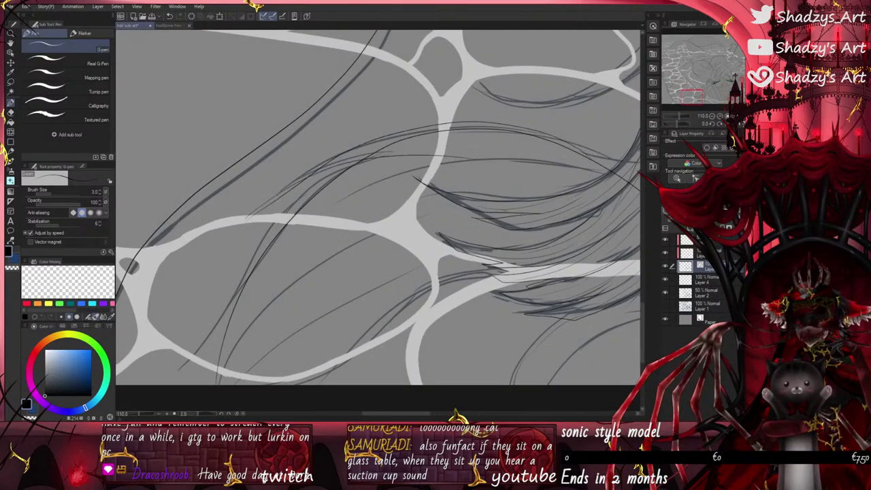
{"action": "key", "text": "ctrl+z"}
{"action": "left_click_drag", "start_coordinate": [255, 212], "coordinate": [503, 134]}
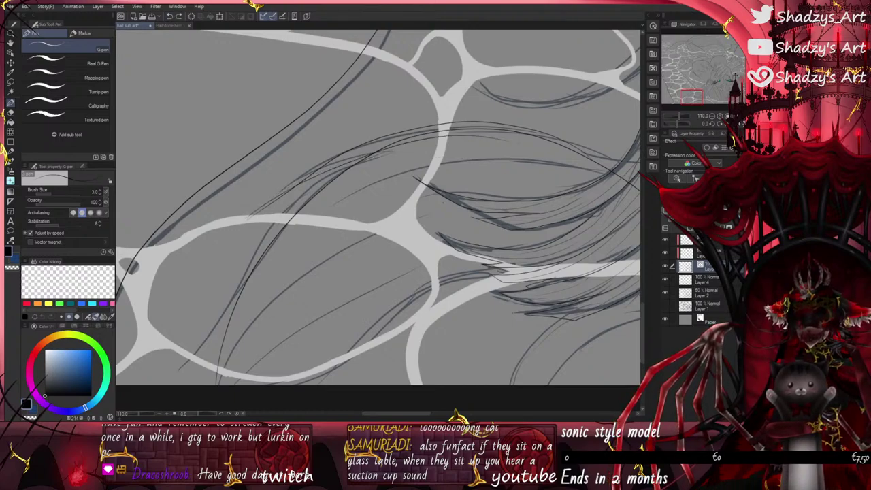
Step: Hide the sketch on Layer 2 and pull the arc's loose left ends together with Pinch vector line
{"action": "left_click", "coordinate": [665, 295]}
{"action": "scroll", "coordinate": [146, 165], "scroll_direction": "down", "scroll_amount": 5}
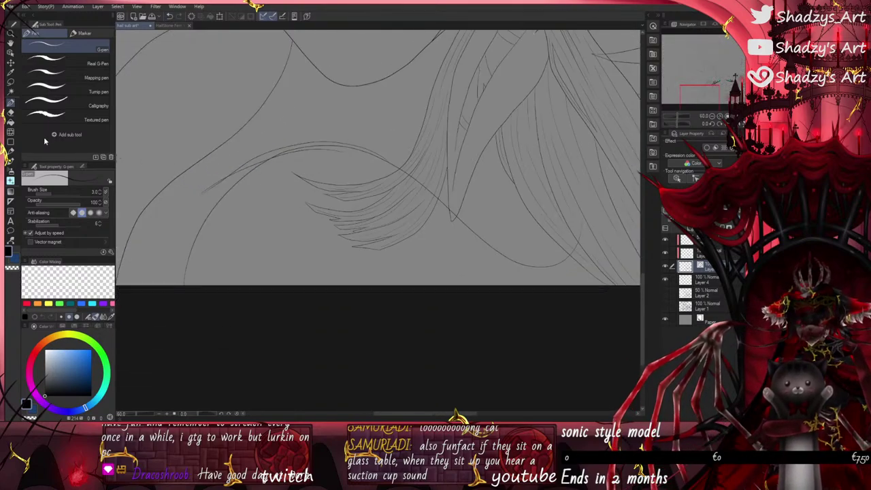
{"action": "left_click", "coordinate": [10, 240]}
{"action": "scroll", "coordinate": [196, 190], "scroll_direction": "up", "scroll_amount": 8}
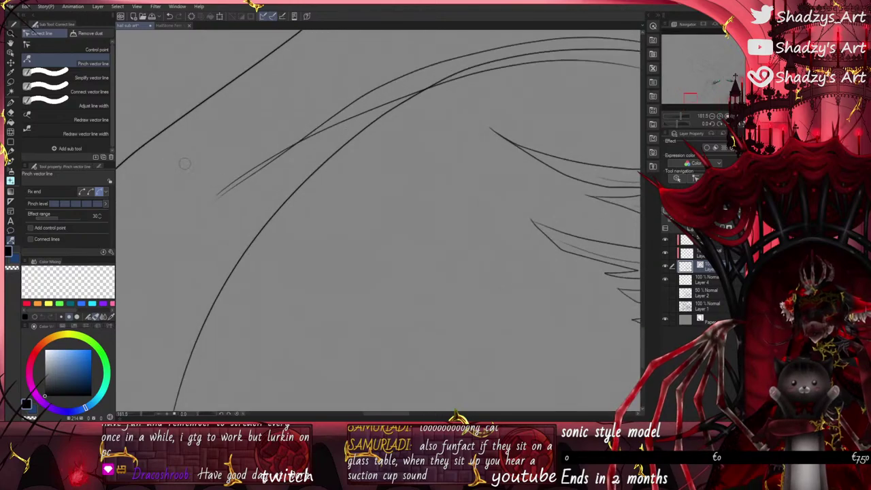
{"action": "left_click_drag", "start_coordinate": [225, 183], "coordinate": [226, 193]}
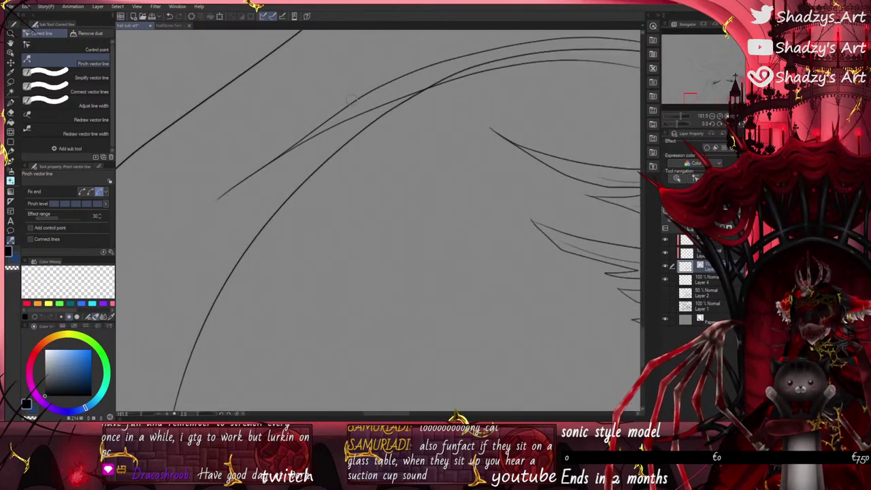
{"action": "mouse_move", "coordinate": [396, 78]}
{"action": "left_mouse_down"}
{"action": "mouse_move", "coordinate": [457, 78]}
{"action": "mouse_move", "coordinate": [460, 70]}
{"action": "left_mouse_up"}
Step: Remove the doubled segments along the arc with the vector eraser and pinch its right end onto the neighbouring curve
{"action": "key", "text": "e"}
{"action": "scroll", "coordinate": [371, 130], "scroll_direction": "down", "scroll_amount": 3}
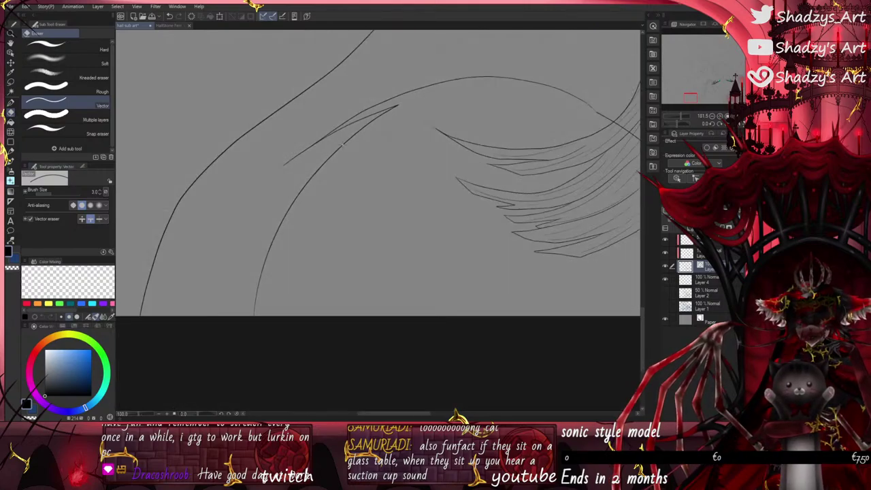
{"action": "scroll", "coordinate": [585, 187], "scroll_direction": "up", "scroll_amount": 1}
{"action": "left_click", "coordinate": [170, 17]}
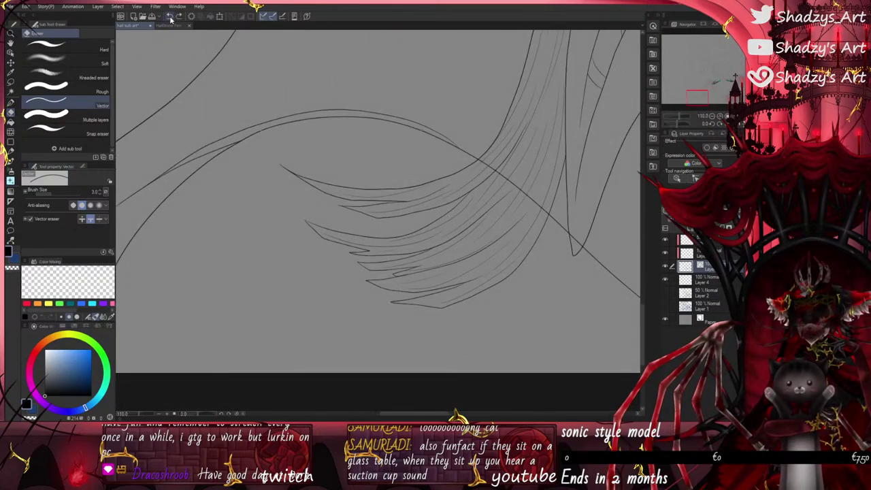
{"action": "left_click", "coordinate": [11, 241]}
{"action": "scroll", "coordinate": [430, 135], "scroll_direction": "up", "scroll_amount": 3}
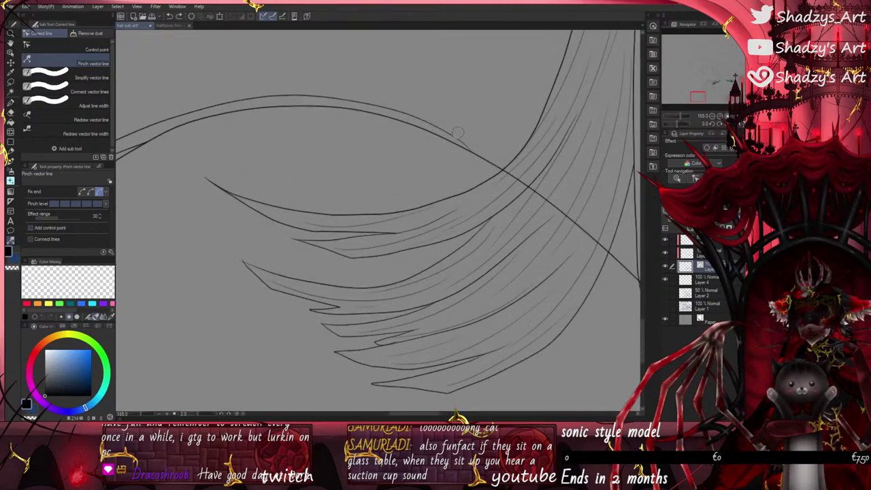
{"action": "left_click_drag", "start_coordinate": [457, 137], "coordinate": [480, 155]}
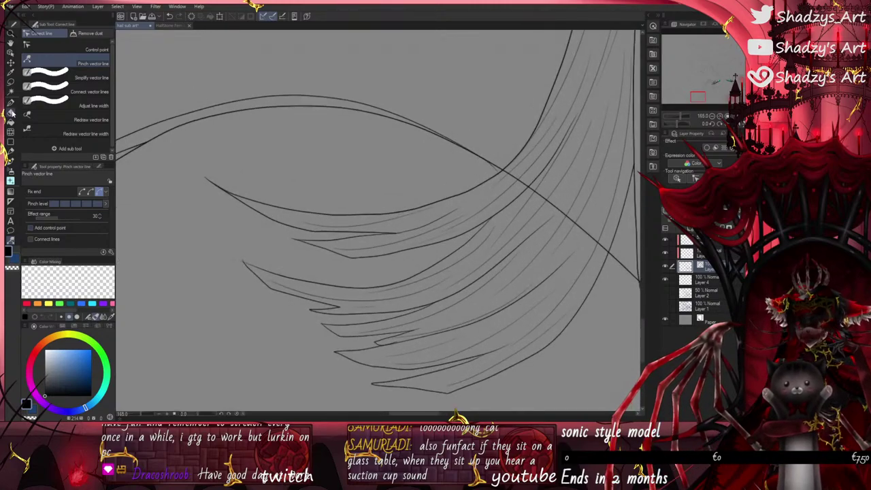
{"action": "key", "text": "e"}
{"action": "left_click", "coordinate": [399, 127]}
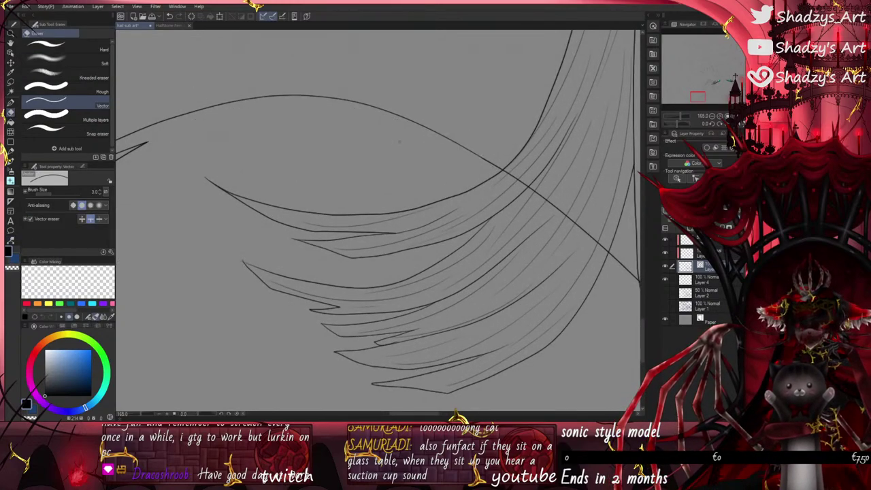
Step: Touch up the arc's pinched joint beside the feathered lock with a short G-pen stroke
{"action": "left_click", "coordinate": [11, 102]}
{"action": "scroll", "coordinate": [445, 138], "scroll_direction": "up", "scroll_amount": 12}
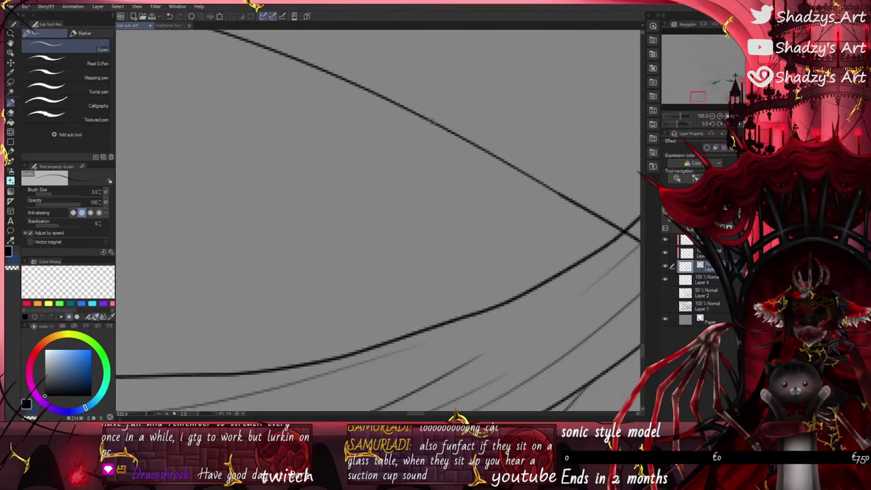
{"action": "left_click_drag", "start_coordinate": [433, 122], "coordinate": [573, 202]}
{"action": "scroll", "coordinate": [292, 104], "scroll_direction": "down", "scroll_amount": 9}
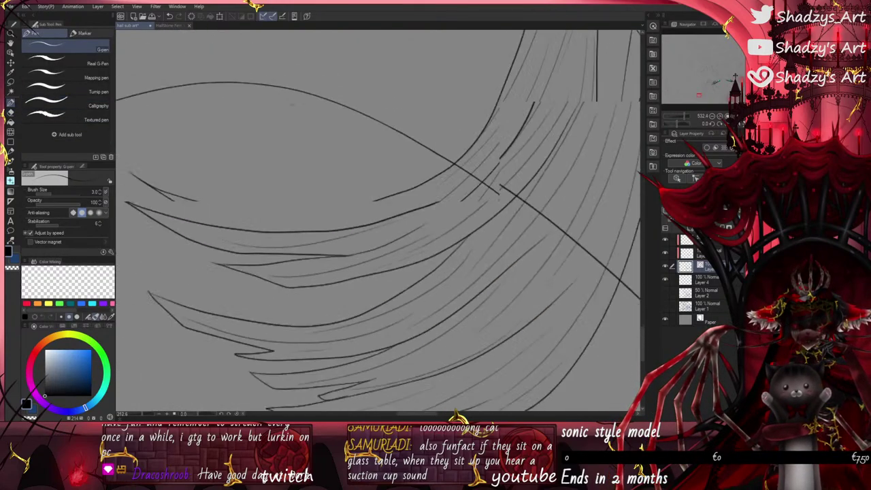
Step: Cut the arc where it crosses the feathered hair lock and delete the segment running through the lock
{"action": "scroll", "coordinate": [293, 104], "scroll_direction": "down", "scroll_amount": 8}
{"action": "left_click", "coordinate": [11, 112]}
{"action": "scroll", "coordinate": [346, 115], "scroll_direction": "up", "scroll_amount": 6}
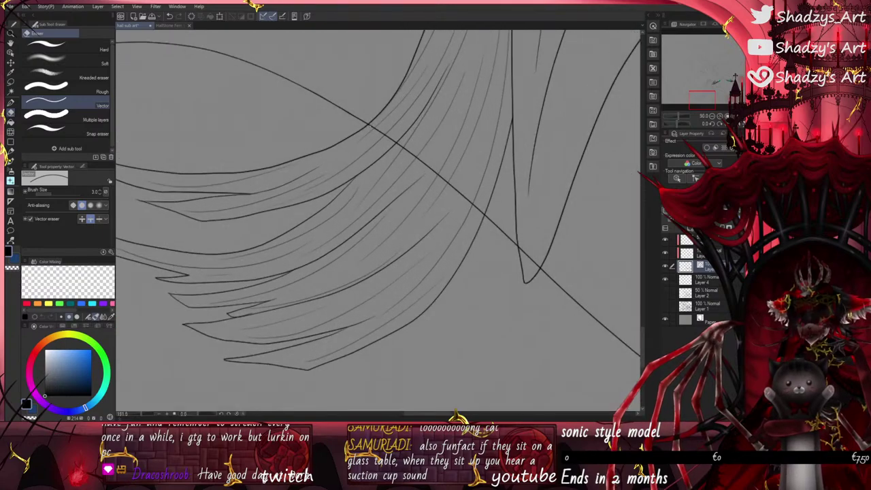
{"action": "left_click", "coordinate": [371, 126]}
{"action": "left_click", "coordinate": [478, 210]}
{"action": "key", "text": "o"}
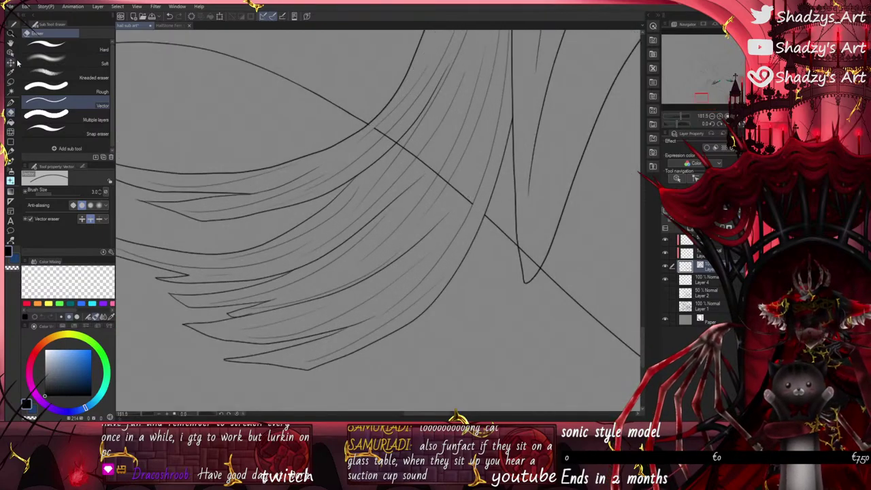
{"action": "left_click", "coordinate": [422, 165]}
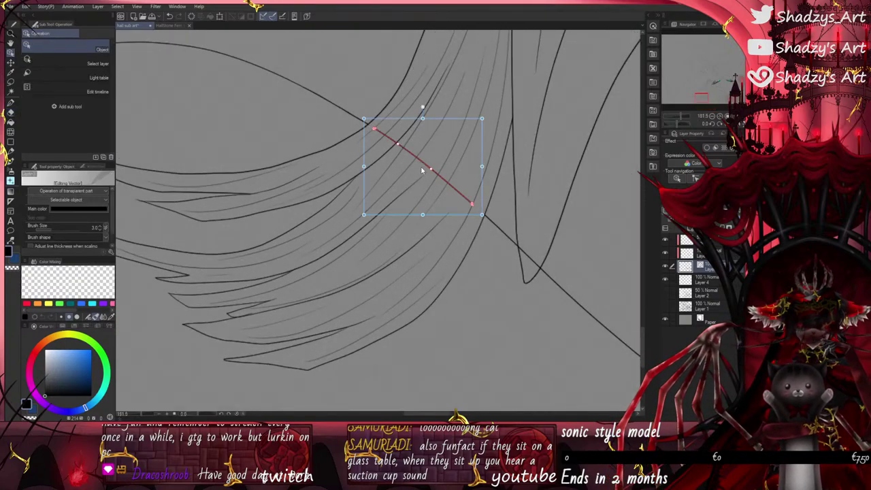
{"action": "key", "text": "Delete"}
Step: Erase the curve's leftover overlaps across the narrow pointed lock's tip and inside the long strands to its right
{"action": "left_click", "coordinate": [10, 103]}
{"action": "scroll", "coordinate": [413, 206], "scroll_direction": "down", "scroll_amount": 4}
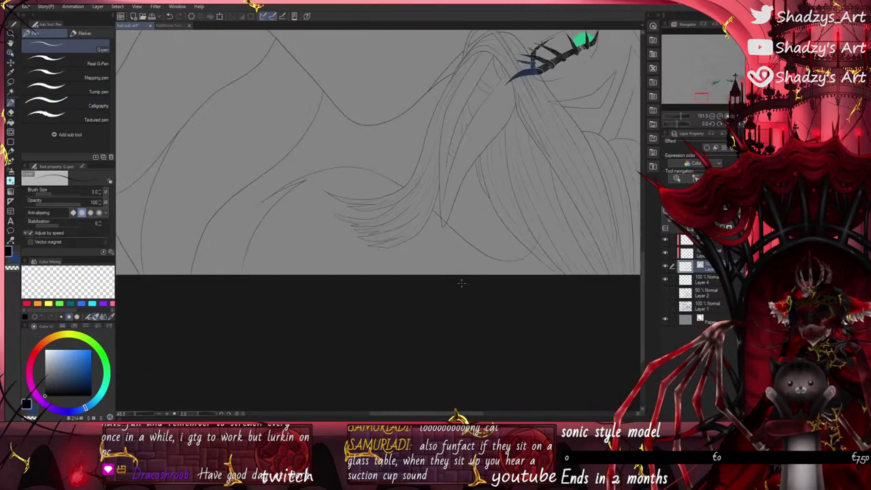
{"action": "scroll", "coordinate": [463, 276], "scroll_direction": "up", "scroll_amount": 1}
{"action": "left_click", "coordinate": [11, 112]}
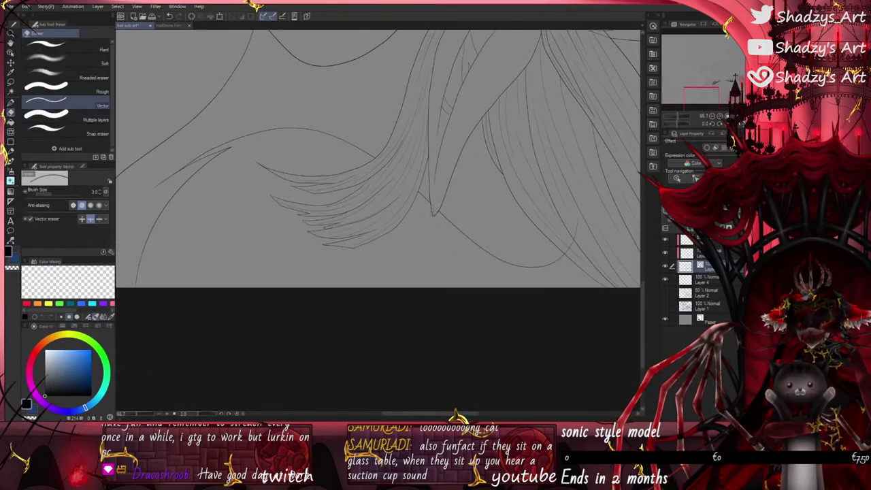
{"action": "key", "text": "ctrl+plus"}
{"action": "key", "text": "ctrl+plus"}
{"action": "key", "text": "ctrl+plus"}
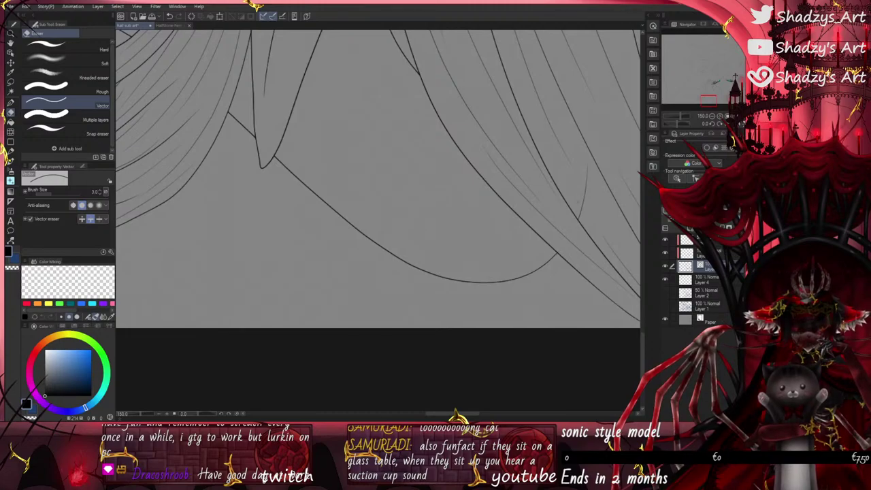
{"action": "left_click_drag", "start_coordinate": [579, 200], "coordinate": [588, 197]}
{"action": "scroll", "coordinate": [554, 267], "scroll_direction": "down", "scroll_amount": 3}
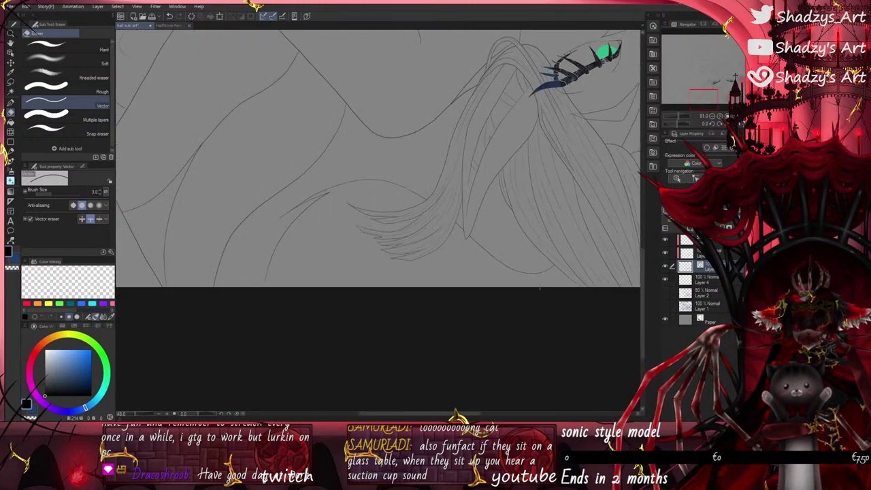
Step: Show the Layer 2 sketch and ink thin curved strands beneath the arc, running down to the canvas's bottom edge
{"action": "left_click", "coordinate": [664, 293]}
{"action": "left_click", "coordinate": [10, 101]}
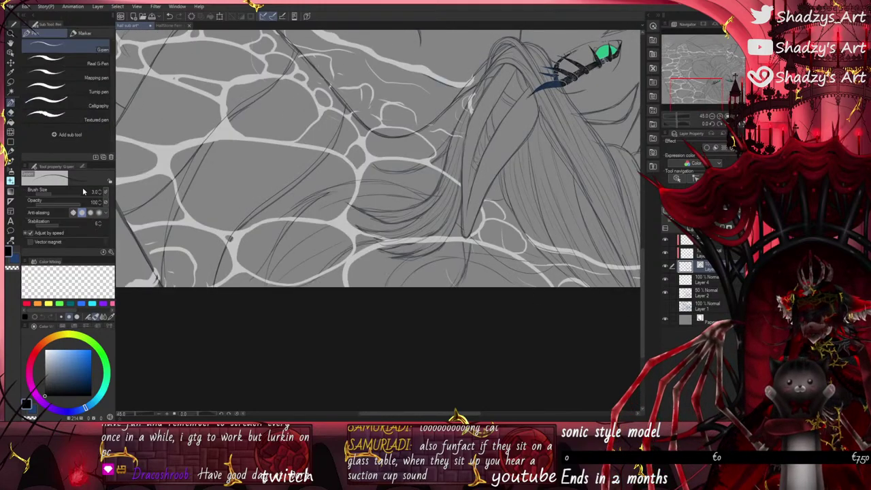
{"action": "scroll", "coordinate": [236, 352], "scroll_direction": "up", "scroll_amount": 4}
{"action": "mouse_move", "coordinate": [338, 180]}
{"action": "left_mouse_down"}
{"action": "mouse_move", "coordinate": [287, 286]}
{"action": "mouse_move", "coordinate": [432, 115]}
{"action": "left_mouse_up"}
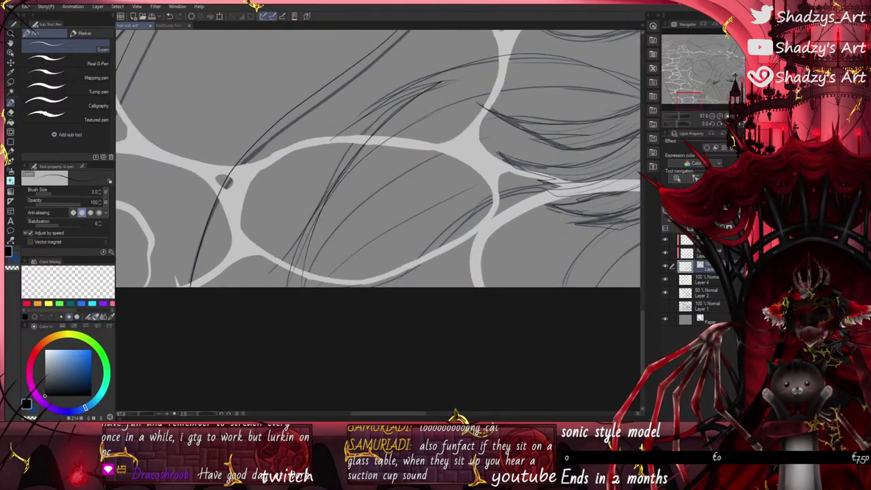
{"action": "key", "text": "ctrl+z"}
{"action": "key", "text": "ctrl+z"}
{"action": "mouse_move", "coordinate": [463, 102]}
{"action": "left_mouse_down"}
{"action": "mouse_move", "coordinate": [294, 275]}
{"action": "mouse_move", "coordinate": [296, 336]}
{"action": "left_mouse_up"}
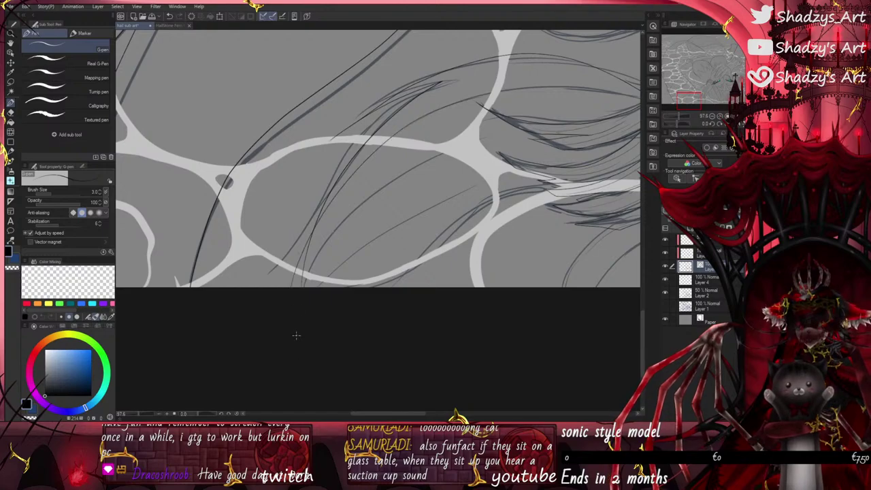
{"action": "left_click_drag", "start_coordinate": [297, 280], "coordinate": [505, 118]}
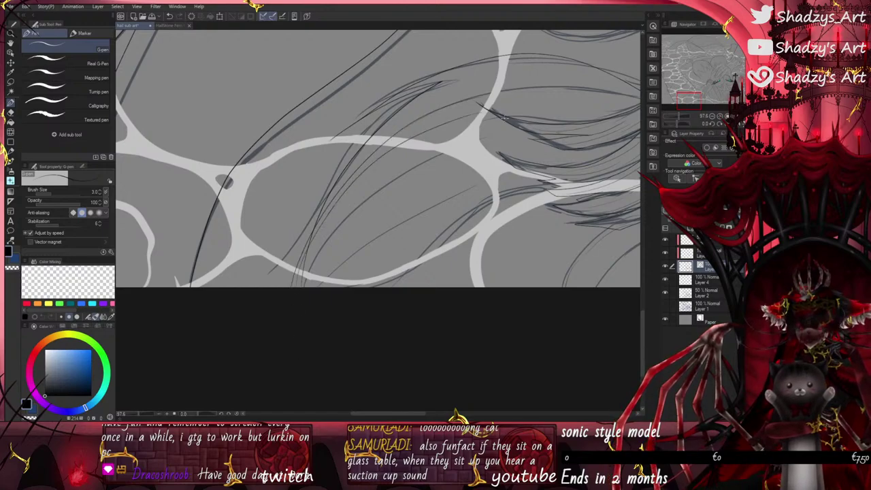
Step: Hide the Layer 2 sketch and adjust the new strands' lower ends and upper curves with Pinch vector line
{"action": "left_click", "coordinate": [665, 292]}
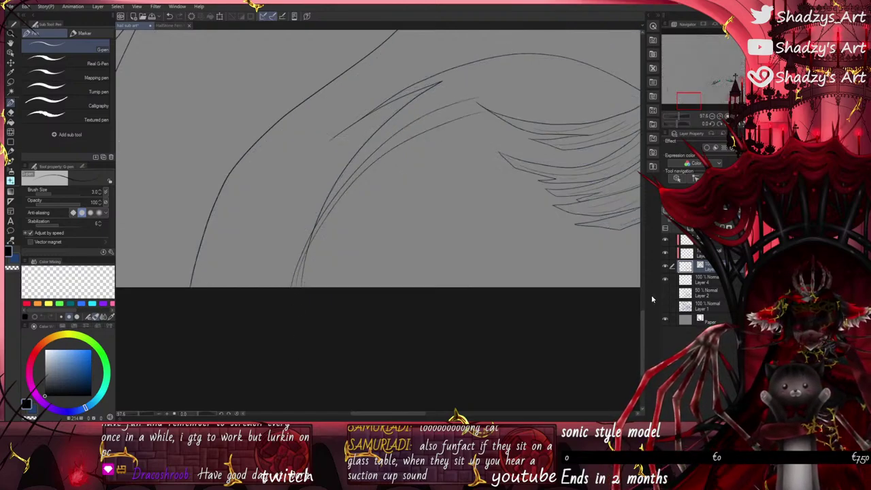
{"action": "left_click", "coordinate": [11, 242]}
{"action": "scroll", "coordinate": [302, 292], "scroll_direction": "up", "scroll_amount": 3}
{"action": "left_click_drag", "start_coordinate": [293, 291], "coordinate": [288, 298]}
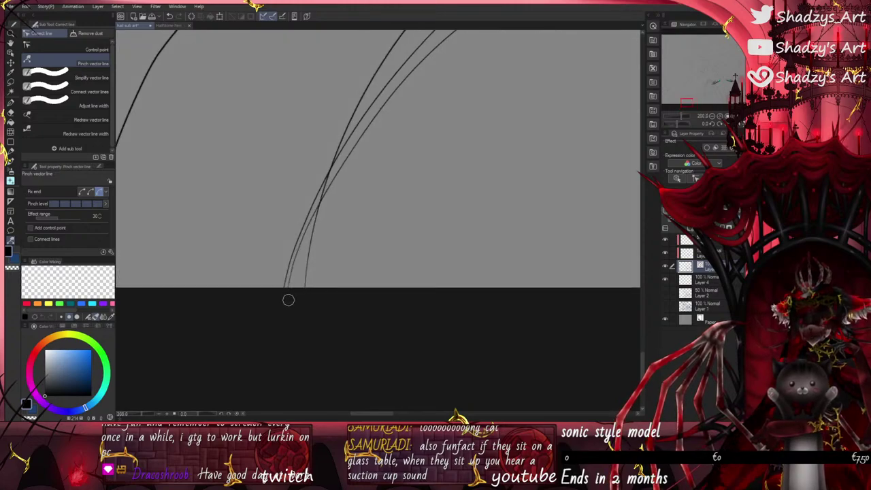
{"action": "scroll", "coordinate": [287, 299], "scroll_direction": "down", "scroll_amount": 3}
{"action": "left_click_drag", "start_coordinate": [423, 150], "coordinate": [422, 149]}
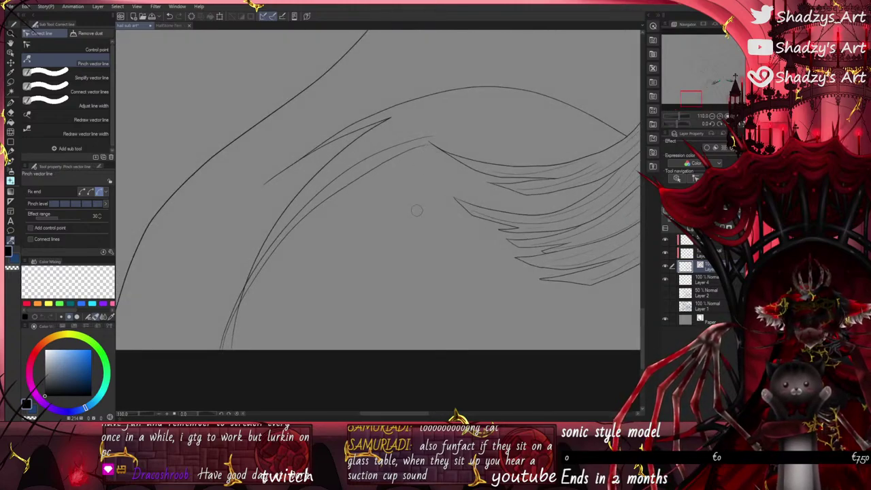
{"action": "left_click_drag", "start_coordinate": [357, 183], "coordinate": [354, 179]}
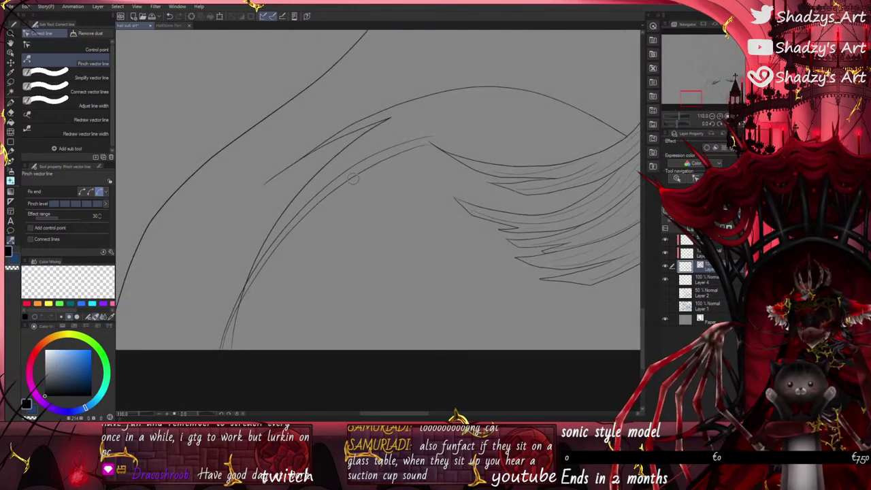
Step: Erase the overlapping line bits where the new strands cross near the canvas's bottom edge
{"action": "left_click", "coordinate": [11, 112]}
{"action": "scroll", "coordinate": [247, 288], "scroll_direction": "up", "scroll_amount": 3}
{"action": "left_click_drag", "start_coordinate": [231, 299], "coordinate": [241, 301]}
{"action": "scroll", "coordinate": [244, 268], "scroll_direction": "down", "scroll_amount": 3}
{"action": "scroll", "coordinate": [240, 220], "scroll_direction": "down", "scroll_amount": 3}
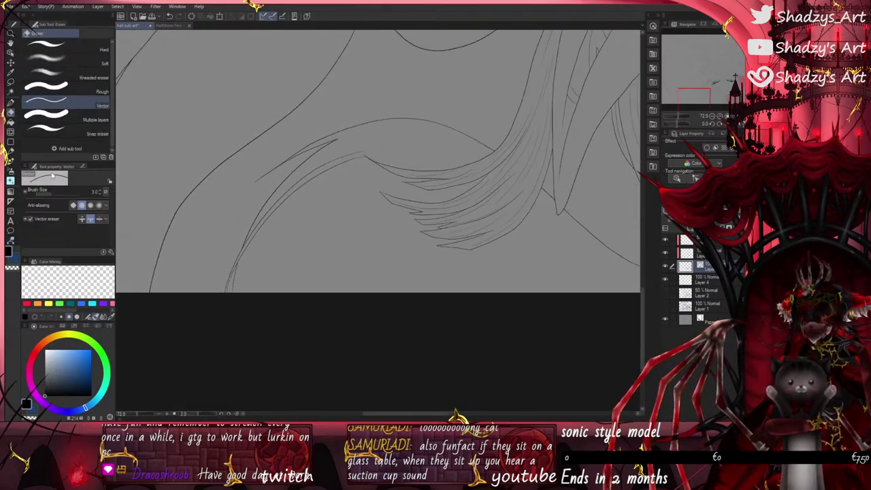
Step: Show the Layer 2 sketch and ink the wide lock's inner curve and two nested arches running down to the canvas's bottom edge
{"action": "left_click", "coordinate": [11, 102]}
{"action": "left_click", "coordinate": [666, 293]}
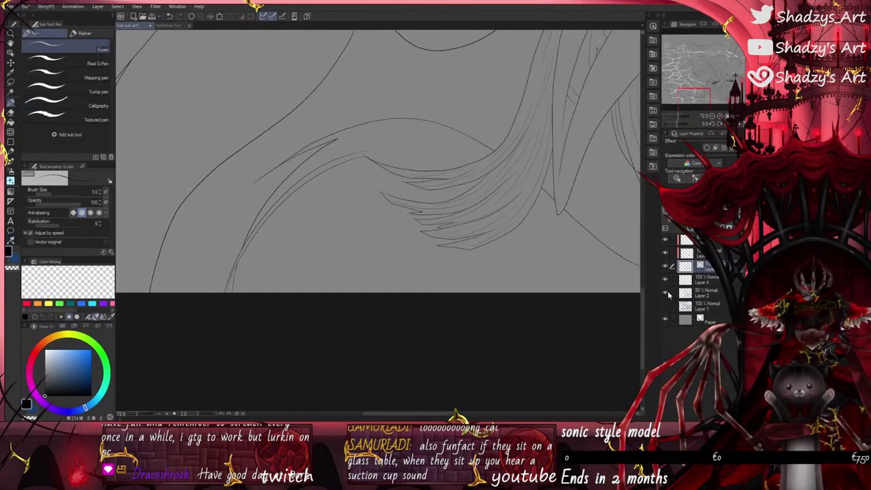
{"action": "scroll", "coordinate": [607, 335], "scroll_direction": "down", "scroll_amount": 2}
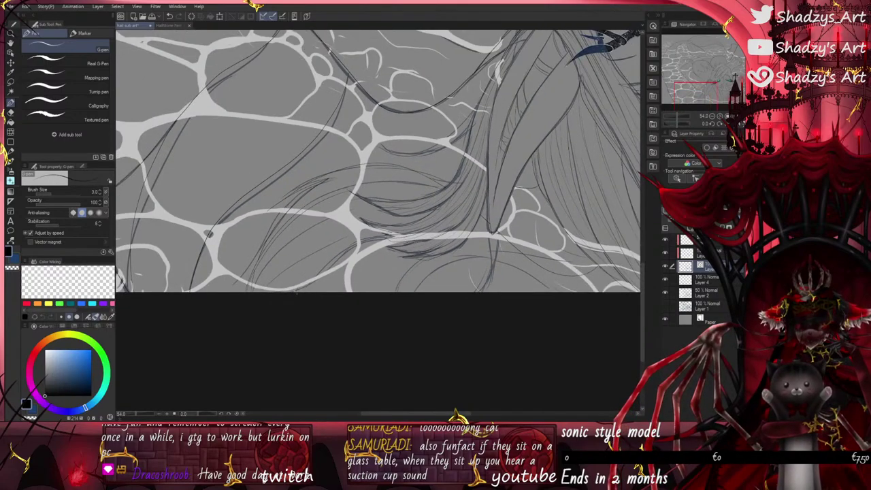
{"action": "left_click", "coordinate": [169, 17]}
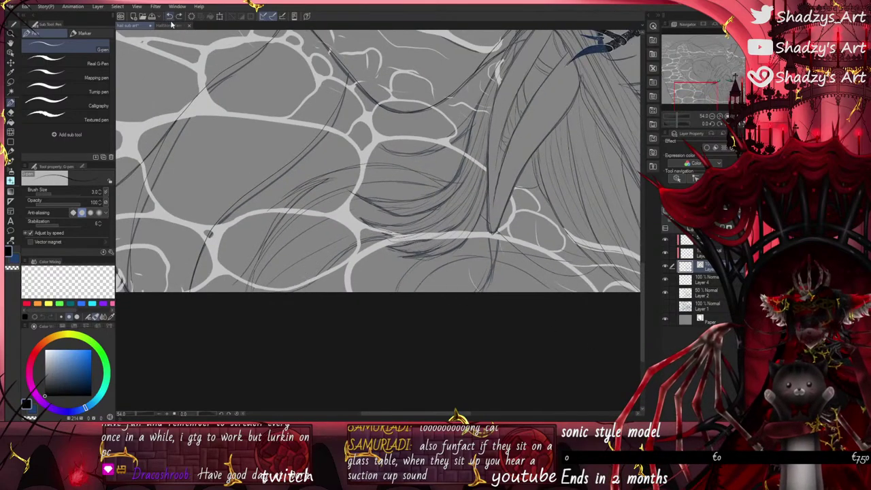
{"action": "mouse_move", "coordinate": [277, 283]}
{"action": "left_mouse_down"}
{"action": "mouse_move", "coordinate": [302, 255]}
{"action": "mouse_move", "coordinate": [476, 289]}
{"action": "left_mouse_up"}
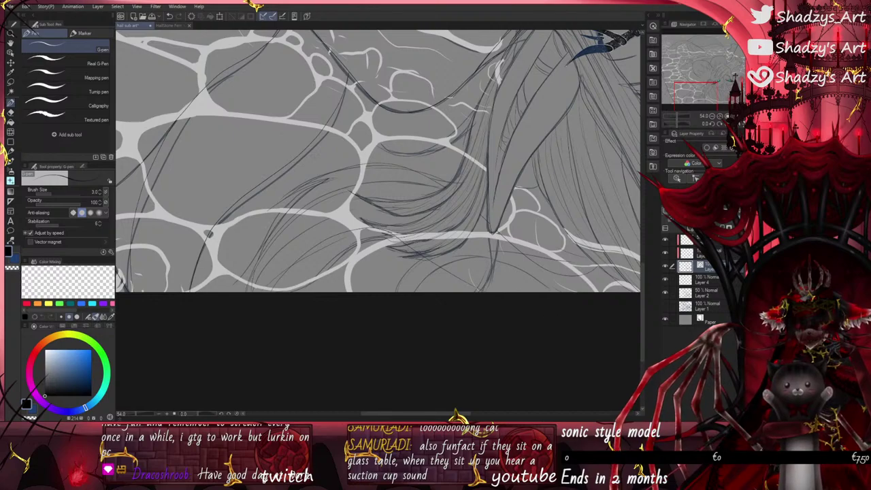
{"action": "left_click", "coordinate": [170, 17]}
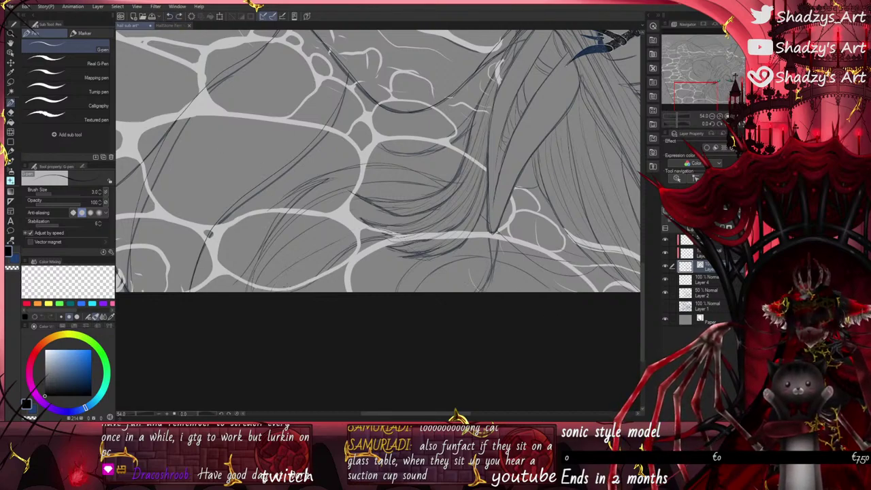
{"action": "left_click_drag", "start_coordinate": [297, 264], "coordinate": [477, 307]}
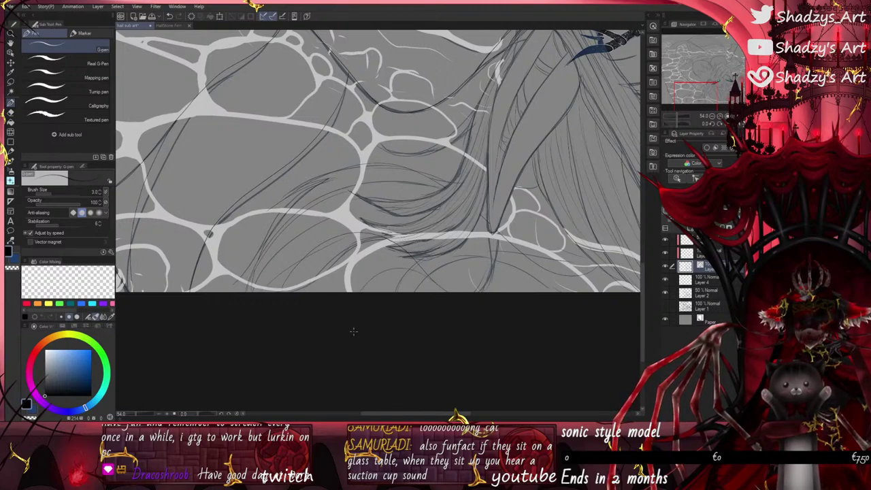
Step: Hide the Layer 2 sketch and erase the new curves' overlaps across the pointed hair tips with the vector eraser
{"action": "left_click", "coordinate": [666, 292]}
{"action": "left_click", "coordinate": [10, 112]}
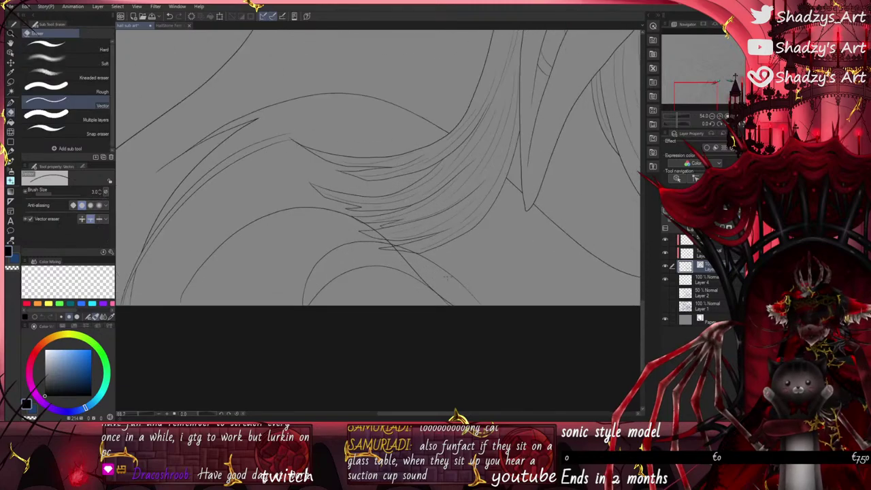
{"action": "scroll", "coordinate": [423, 263], "scroll_direction": "up", "scroll_amount": 5}
{"action": "left_click_drag", "start_coordinate": [389, 232], "coordinate": [385, 265]}
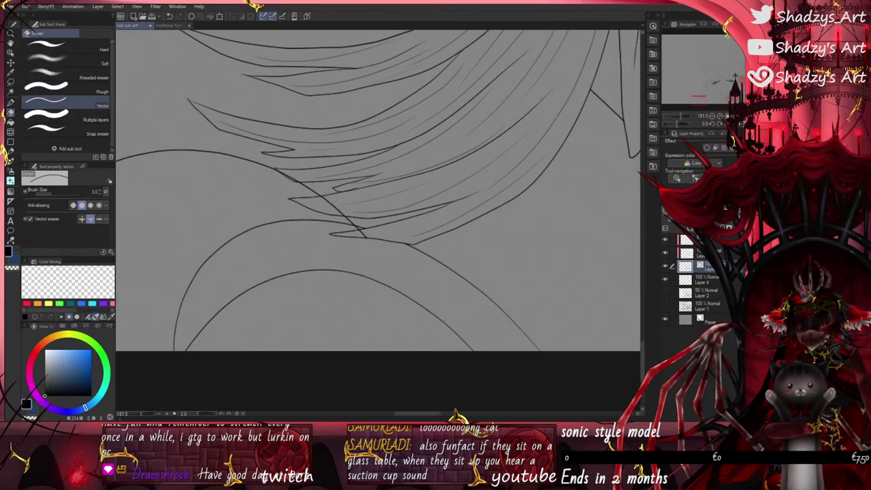
{"action": "left_click_drag", "start_coordinate": [337, 201], "coordinate": [328, 209]}
{"action": "left_click_drag", "start_coordinate": [292, 181], "coordinate": [289, 176]}
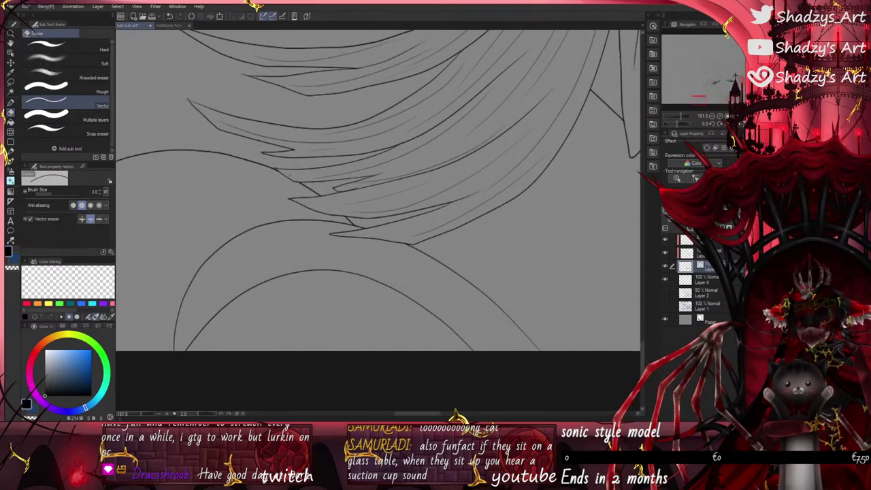
{"action": "scroll", "coordinate": [402, 243], "scroll_direction": "down", "scroll_amount": 4}
Step: Reshape the two nested arches with Pinch vector line, narrowing the inner one and spreading their ends along the canvas's bottom edge
{"action": "left_click", "coordinate": [10, 240]}
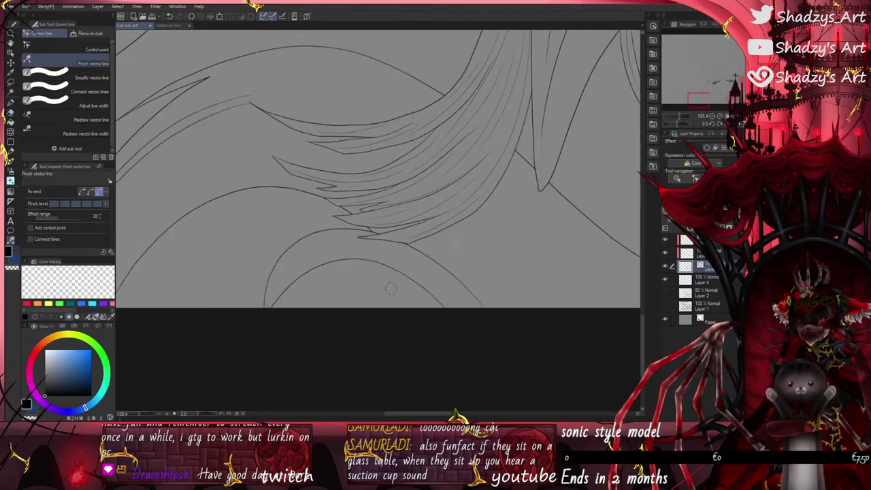
{"action": "left_click_drag", "start_coordinate": [427, 296], "coordinate": [406, 310]}
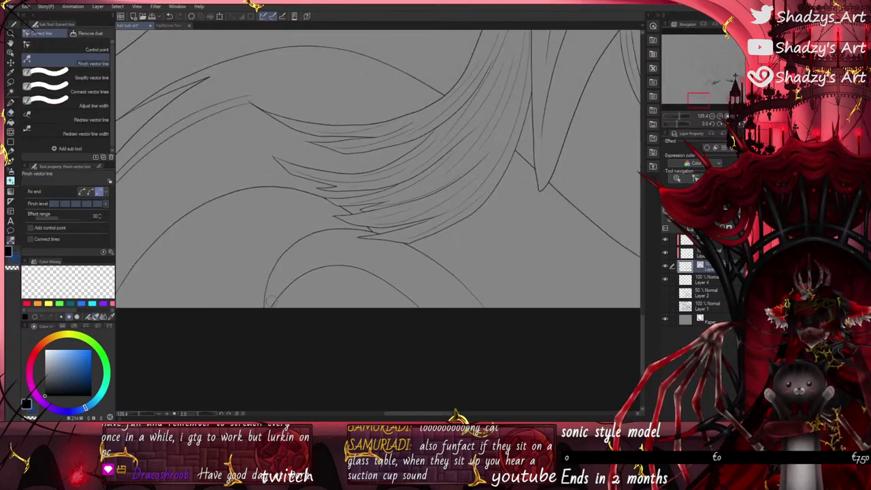
{"action": "mouse_move", "coordinate": [270, 304]}
{"action": "left_mouse_down"}
{"action": "mouse_move", "coordinate": [281, 313]}
{"action": "mouse_move", "coordinate": [252, 306]}
{"action": "left_mouse_up"}
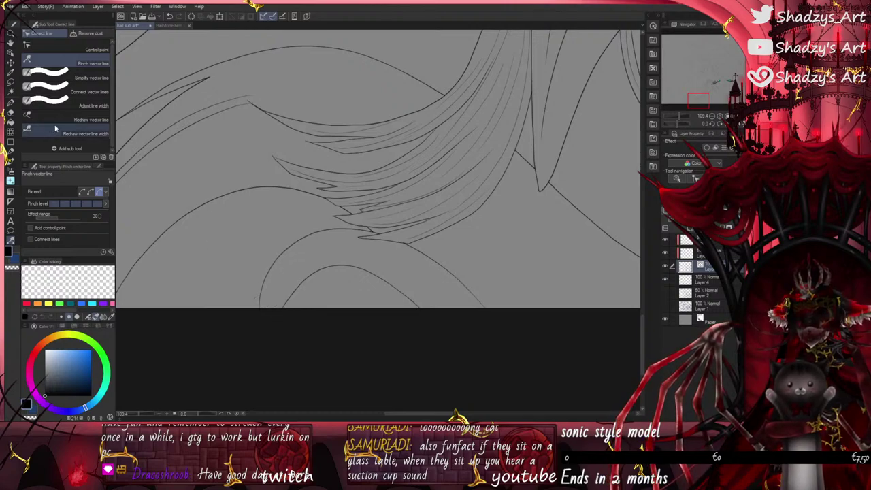
Step: Ink long curved strands from above the wide arched lock, crossing the hanging hair and sweeping down to the canvas's bottom edge
{"action": "left_click", "coordinate": [10, 103]}
{"action": "scroll", "coordinate": [469, 236], "scroll_direction": "down", "scroll_amount": 2}
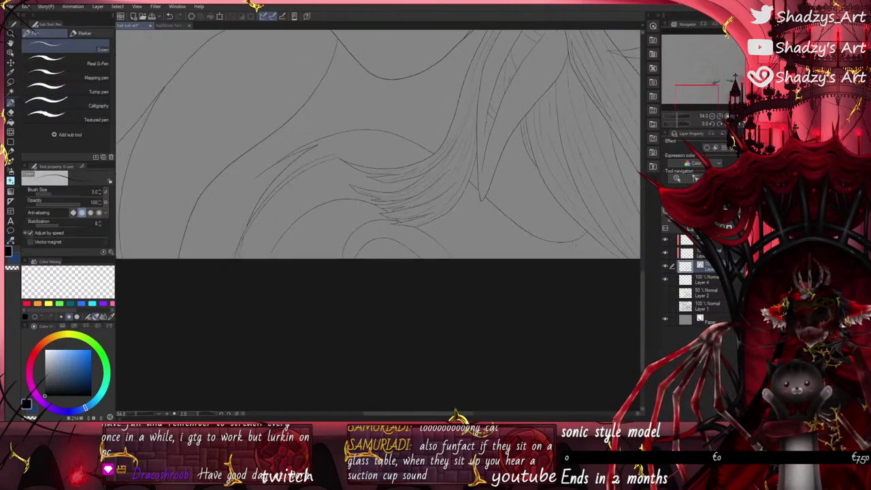
{"action": "mouse_move", "coordinate": [578, 249]}
{"action": "left_mouse_down"}
{"action": "mouse_move", "coordinate": [432, 126]}
{"action": "mouse_move", "coordinate": [353, 111]}
{"action": "mouse_move", "coordinate": [435, 142]}
{"action": "mouse_move", "coordinate": [513, 253]}
{"action": "left_mouse_up"}
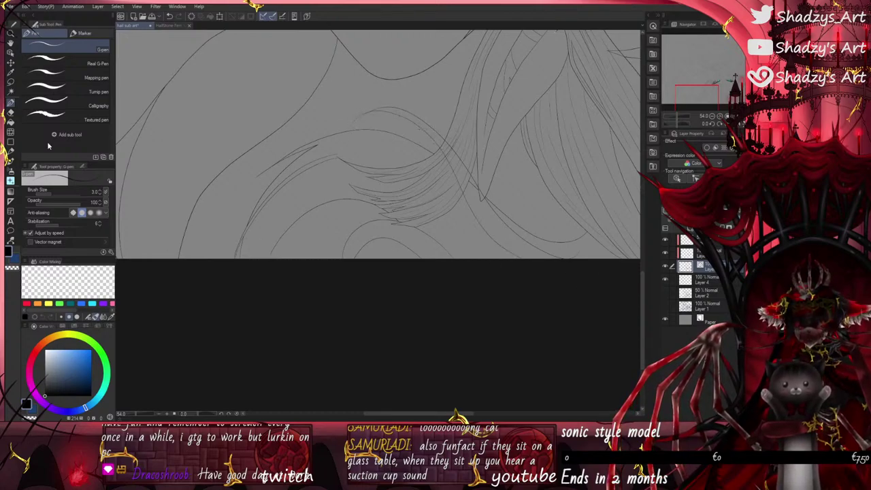
Step: Remove the parts of the long curves that cross the hanging lock, erasing at intersections and deleting the leftover vector segments
{"action": "left_click", "coordinate": [12, 113]}
{"action": "scroll", "coordinate": [362, 114], "scroll_direction": "up", "scroll_amount": 3}
{"action": "scroll", "coordinate": [355, 113], "scroll_direction": "up", "scroll_amount": 1}
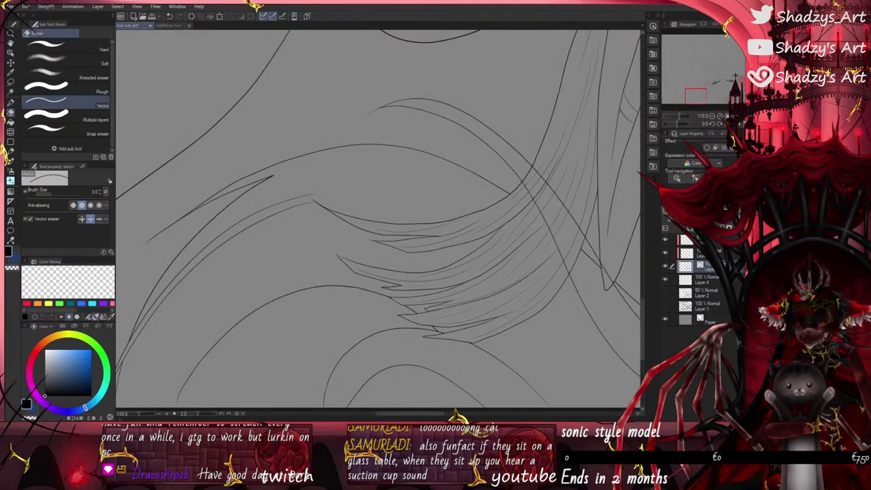
{"action": "scroll", "coordinate": [355, 112], "scroll_direction": "up", "scroll_amount": 2}
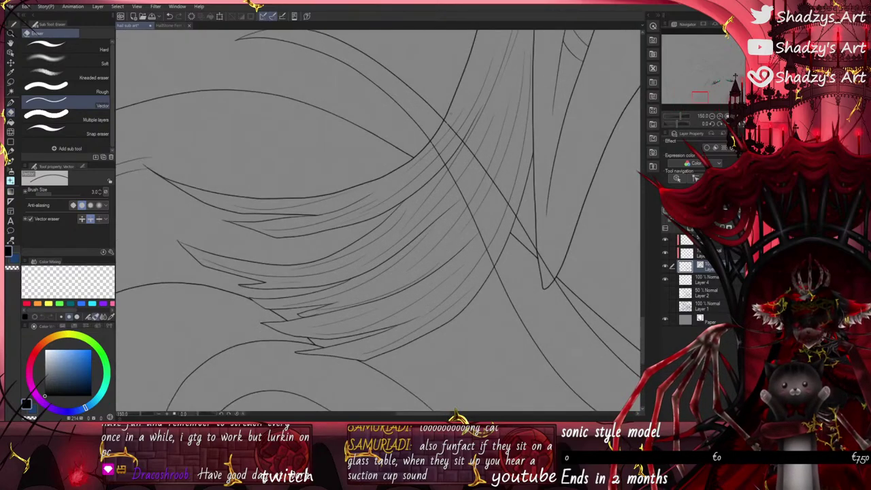
{"action": "left_click_drag", "start_coordinate": [512, 208], "coordinate": [489, 258]}
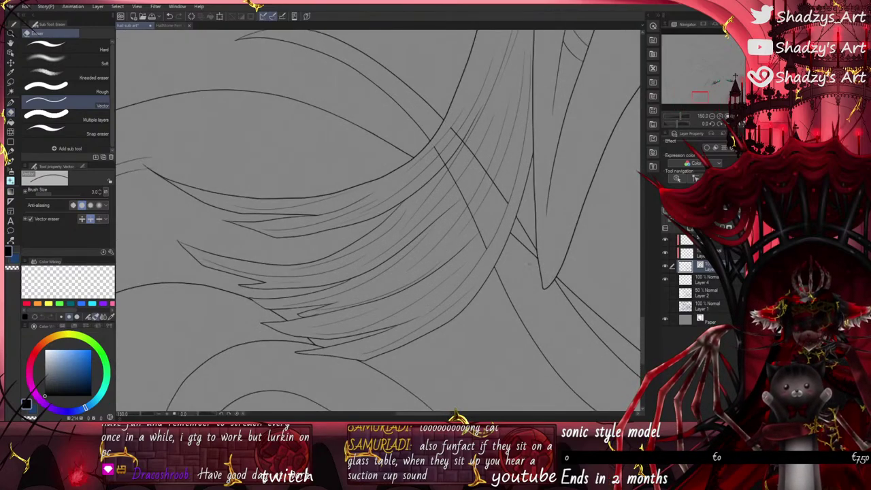
{"action": "left_click", "coordinate": [11, 53]}
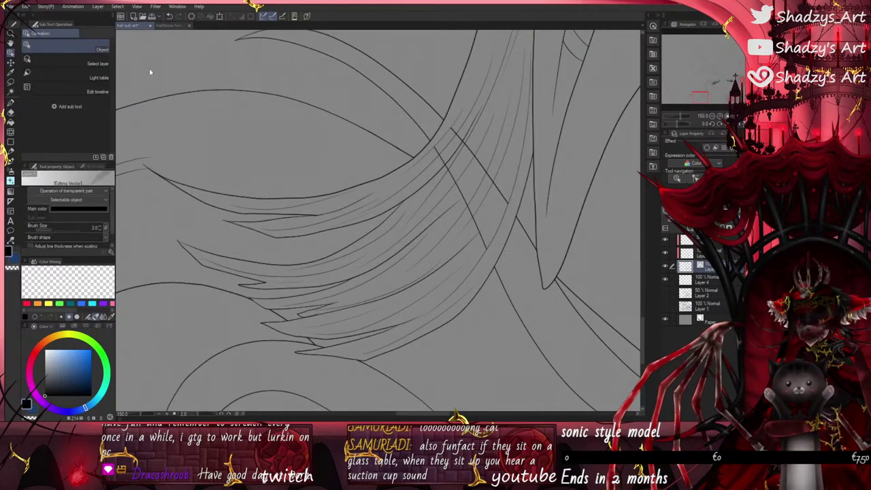
{"action": "left_click", "coordinate": [480, 165]}
{"action": "key", "text": "Delete"}
{"action": "left_click", "coordinate": [456, 187]}
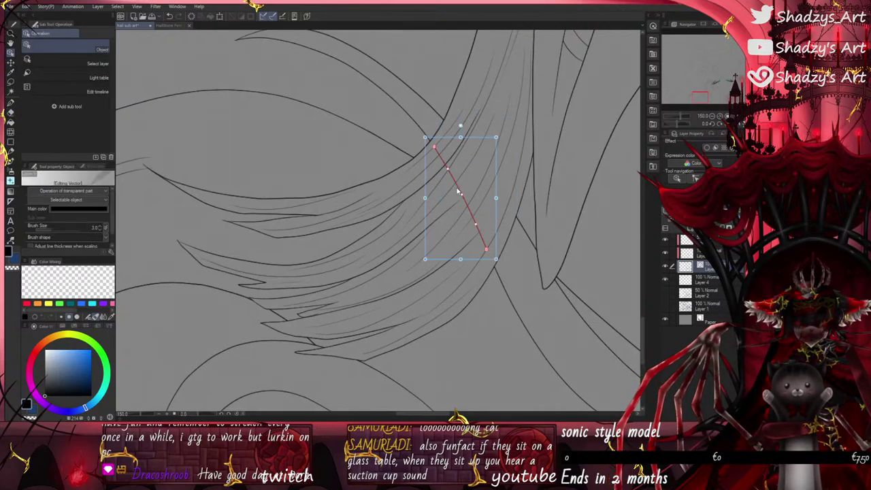
{"action": "key", "text": "Delete"}
Step: Ink fine strands inside the wide arched lock and extend its inner outline to the canvas's bottom edge with Pinch vector line
{"action": "left_click", "coordinate": [11, 103]}
{"action": "scroll", "coordinate": [274, 153], "scroll_direction": "down", "scroll_amount": 3}
{"action": "scroll", "coordinate": [366, 193], "scroll_direction": "down", "scroll_amount": 2}
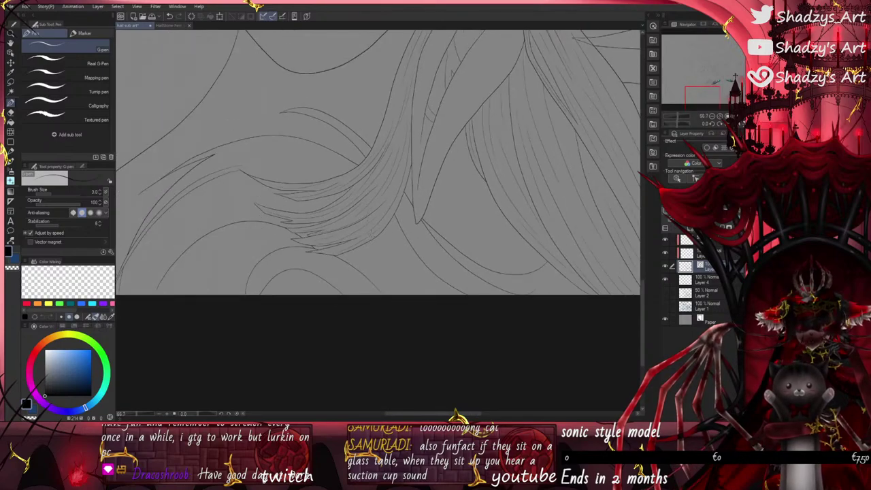
{"action": "scroll", "coordinate": [400, 244], "scroll_direction": "down", "scroll_amount": 3}
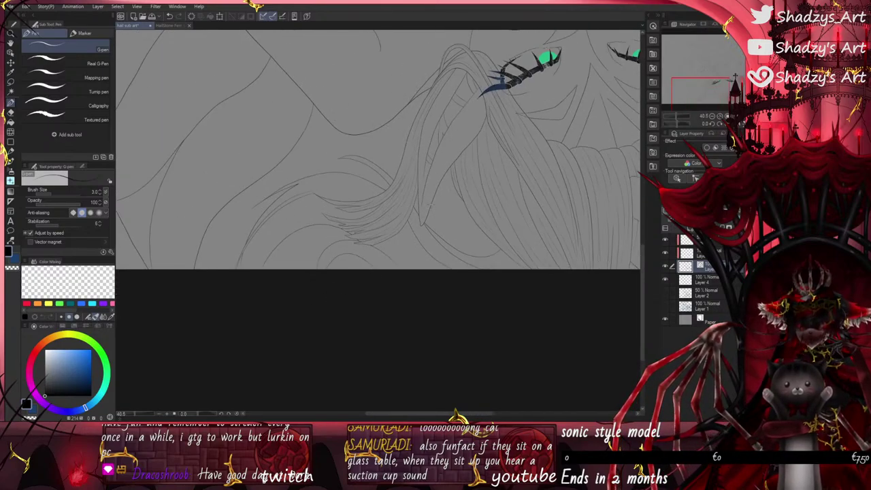
{"action": "scroll", "coordinate": [276, 272], "scroll_direction": "up", "scroll_amount": 3}
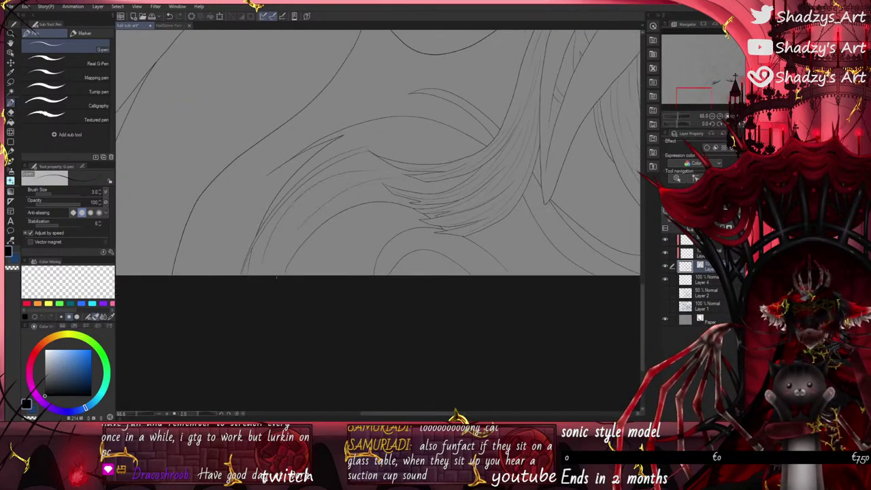
{"action": "scroll", "coordinate": [280, 286], "scroll_direction": "up", "scroll_amount": 5}
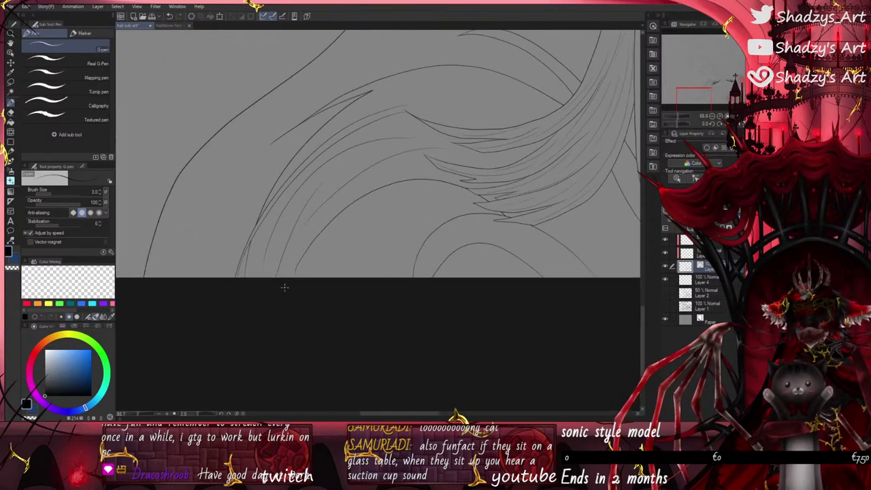
{"action": "left_click", "coordinate": [11, 243]}
{"action": "left_click_drag", "start_coordinate": [297, 269], "coordinate": [293, 288]}
{"action": "scroll", "coordinate": [289, 320], "scroll_direction": "down", "scroll_amount": 3}
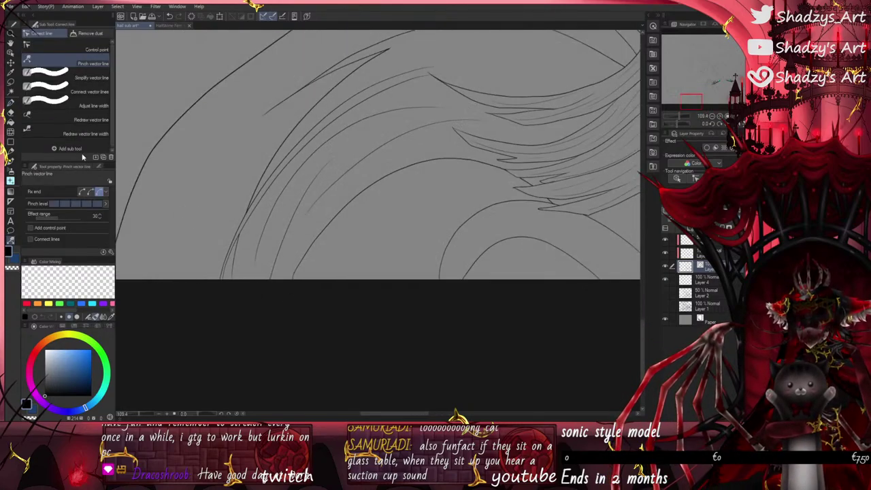
Step: Fill the wide arched lock with more fine strands, from the canvas's bottom edge up along its upper curve
{"action": "key", "text": "p"}
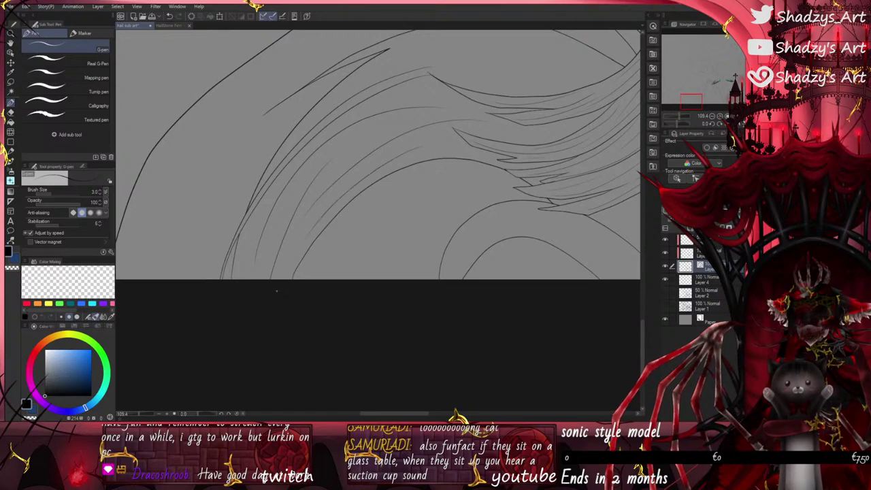
{"action": "left_click_drag", "start_coordinate": [258, 279], "coordinate": [273, 232]}
{"action": "mouse_move", "coordinate": [242, 274]}
{"action": "left_mouse_down"}
{"action": "mouse_move", "coordinate": [261, 210]}
{"action": "mouse_move", "coordinate": [379, 143]}
{"action": "left_mouse_up"}
{"action": "scroll", "coordinate": [275, 222], "scroll_direction": "down", "scroll_amount": 6}
{"action": "scroll", "coordinate": [430, 113], "scroll_direction": "up", "scroll_amount": 4}
{"action": "left_click_drag", "start_coordinate": [304, 132], "coordinate": [432, 142]}
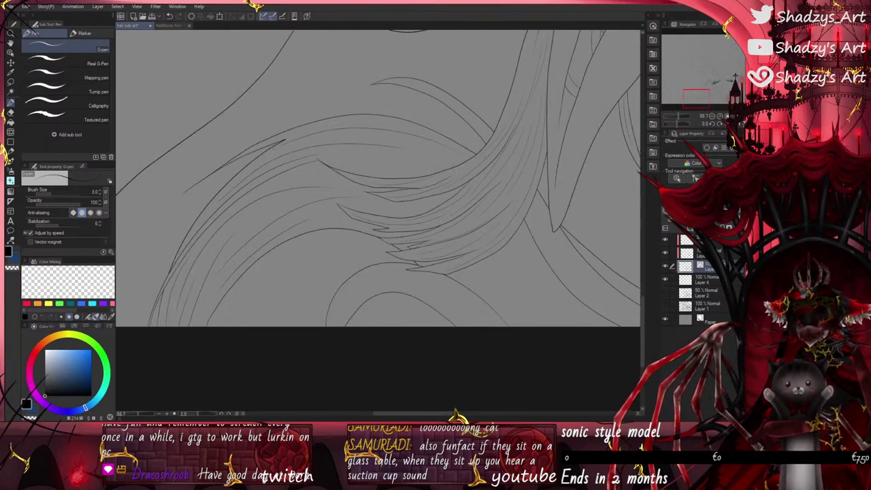
{"action": "left_click_drag", "start_coordinate": [345, 156], "coordinate": [417, 168]}
{"action": "left_click_drag", "start_coordinate": [252, 149], "coordinate": [360, 122]}
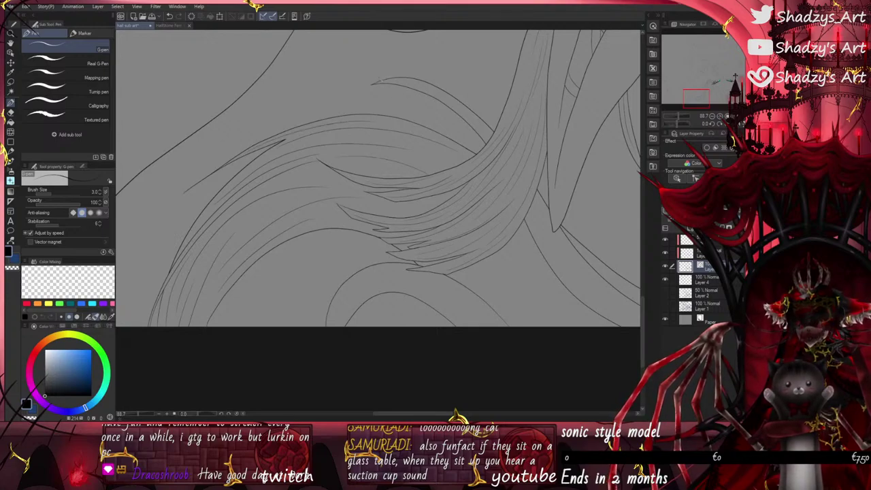
Step: Add fine strands inside the small curved lock above and in the remaining gaps of the wide arched lock
{"action": "left_click_drag", "start_coordinate": [403, 81], "coordinate": [422, 85]}
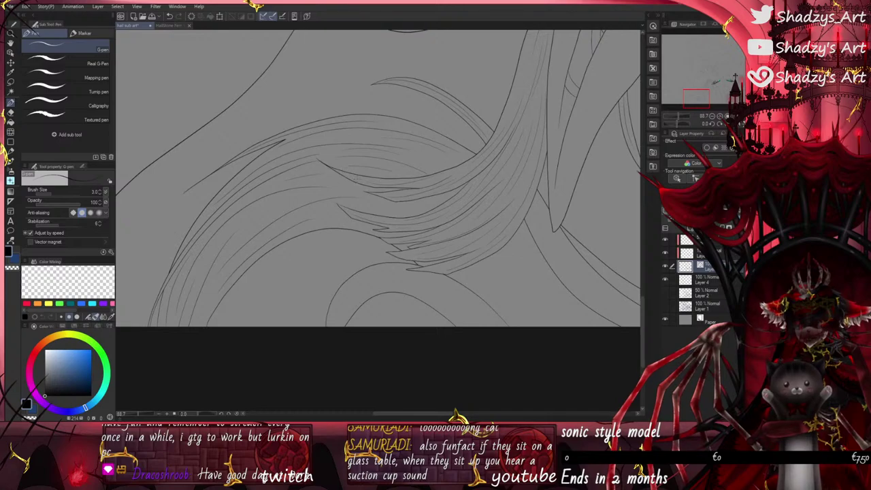
{"action": "left_click_drag", "start_coordinate": [255, 223], "coordinate": [272, 208]}
{"action": "left_click_drag", "start_coordinate": [360, 209], "coordinate": [386, 206]}
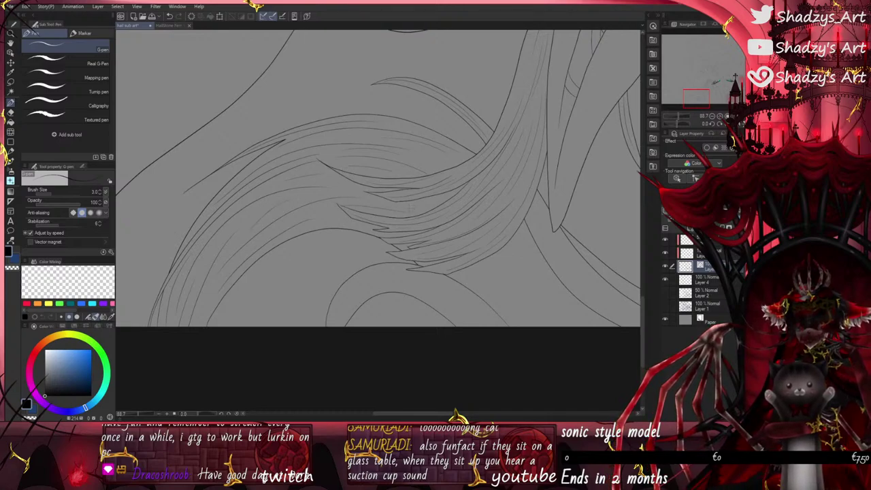
Step: Ink fine strands inside the nested arches and along the sweeping curves beneath the long pointed lock
{"action": "scroll", "coordinate": [343, 191], "scroll_direction": "down", "scroll_amount": 2}
{"action": "scroll", "coordinate": [442, 254], "scroll_direction": "up", "scroll_amount": 3}
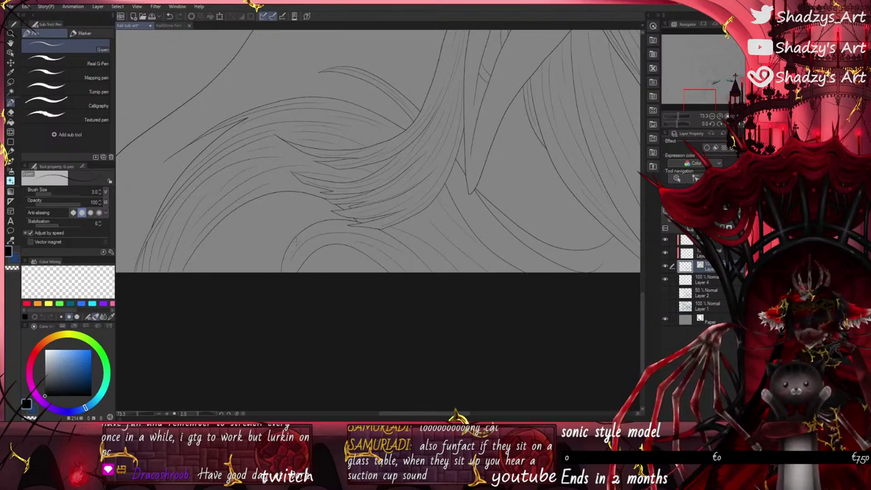
{"action": "scroll", "coordinate": [295, 238], "scroll_direction": "down", "scroll_amount": 3}
{"action": "scroll", "coordinate": [491, 247], "scroll_direction": "up", "scroll_amount": 4}
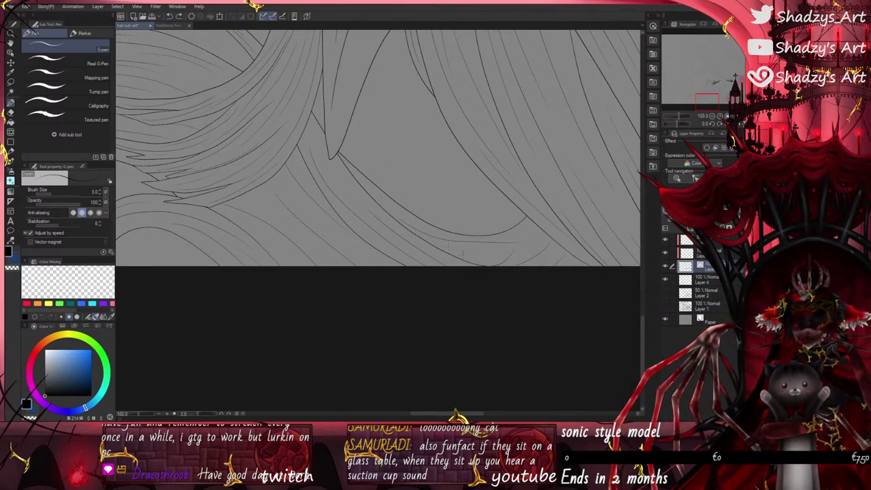
{"action": "scroll", "coordinate": [315, 145], "scroll_direction": "down", "scroll_amount": 5}
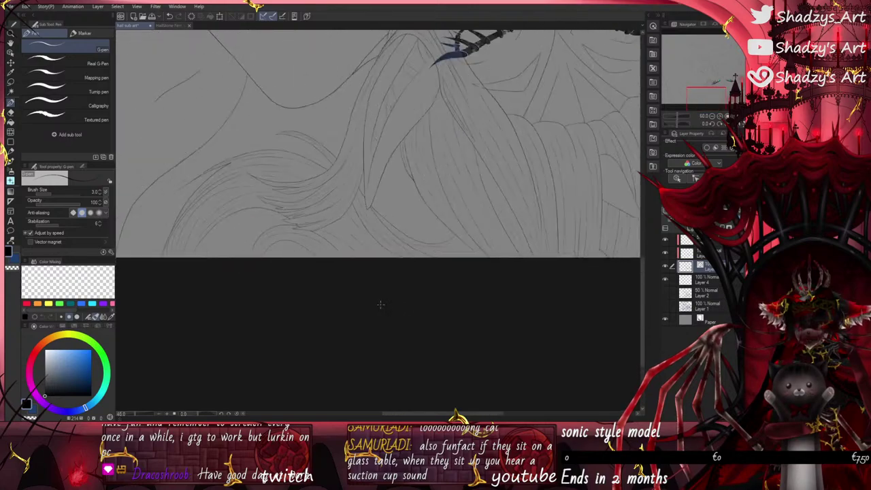
{"action": "scroll", "coordinate": [182, 272], "scroll_direction": "up", "scroll_amount": 5}
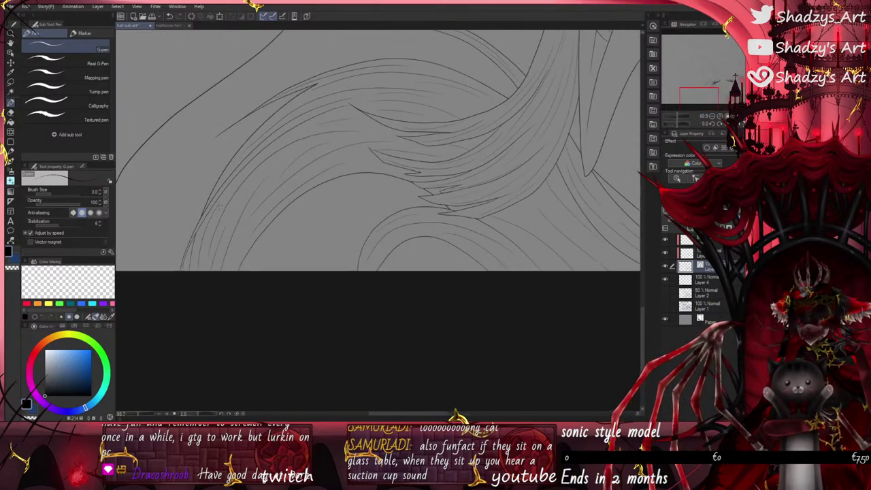
{"action": "scroll", "coordinate": [435, 258], "scroll_direction": "down", "scroll_amount": 3}
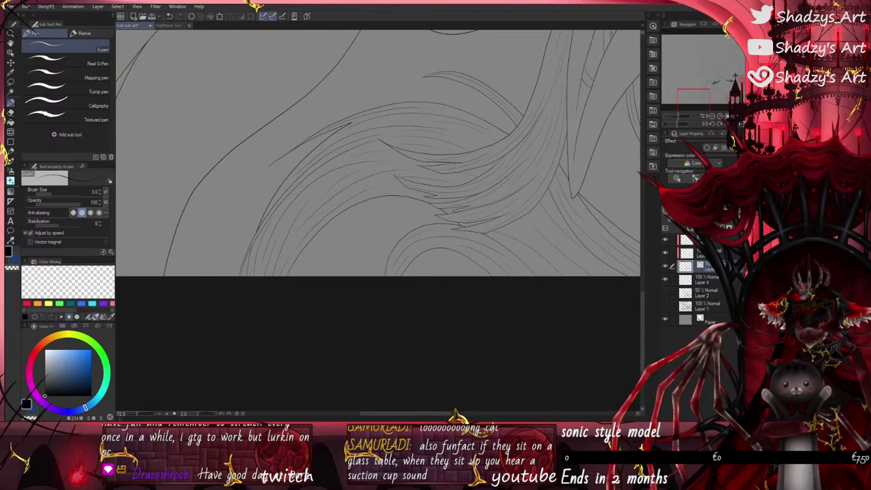
Step: Ink short connecting strokes across the jagged tips of the sweeping lock with the G-pen, replacing the first attempt
{"action": "left_click", "coordinate": [10, 113]}
{"action": "scroll", "coordinate": [406, 182], "scroll_direction": "up", "scroll_amount": 5}
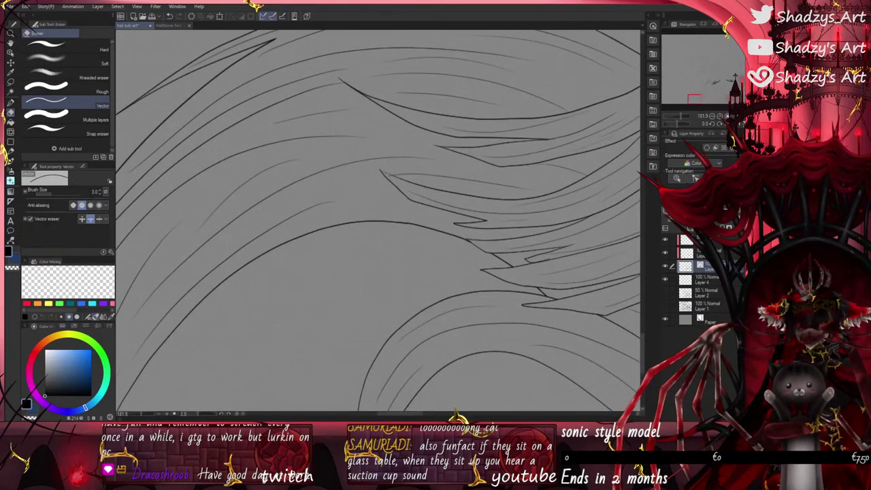
{"action": "scroll", "coordinate": [377, 217], "scroll_direction": "up", "scroll_amount": 2}
{"action": "left_click", "coordinate": [10, 104]}
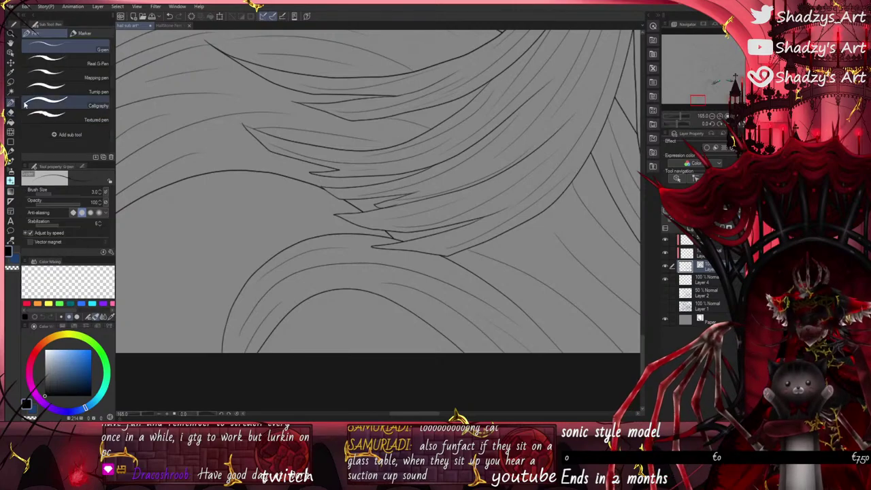
{"action": "scroll", "coordinate": [377, 191], "scroll_direction": "down", "scroll_amount": 1}
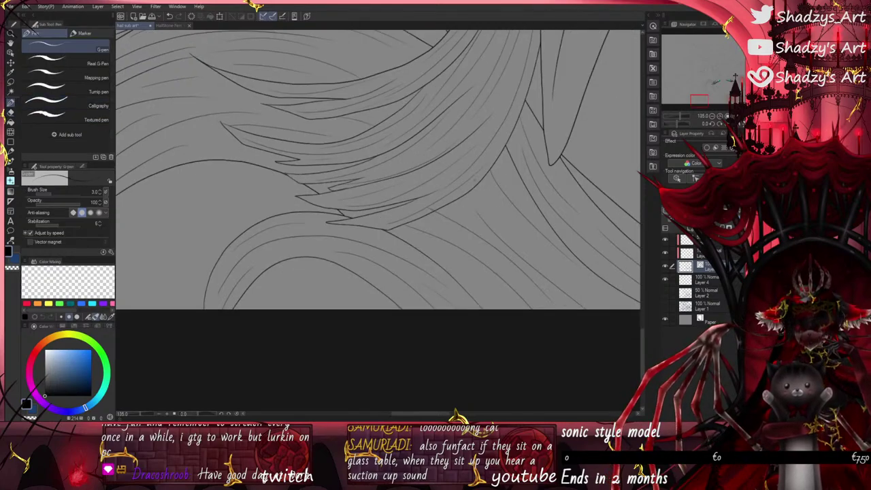
{"action": "scroll", "coordinate": [378, 187], "scroll_direction": "down", "scroll_amount": 2}
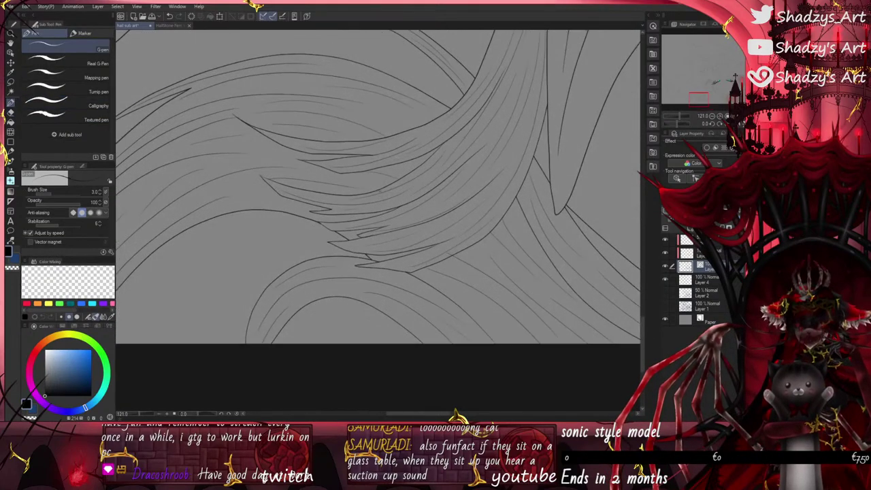
{"action": "left_click_drag", "start_coordinate": [244, 203], "coordinate": [330, 214]}
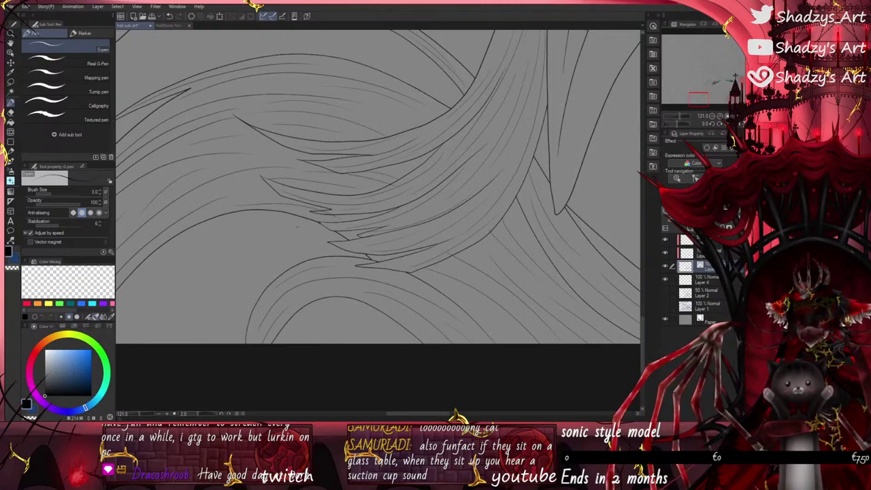
{"action": "left_click", "coordinate": [172, 17]}
{"action": "mouse_move", "coordinate": [238, 198]}
{"action": "left_mouse_down"}
{"action": "mouse_move", "coordinate": [319, 208]}
{"action": "mouse_move", "coordinate": [371, 242]}
{"action": "left_mouse_up"}
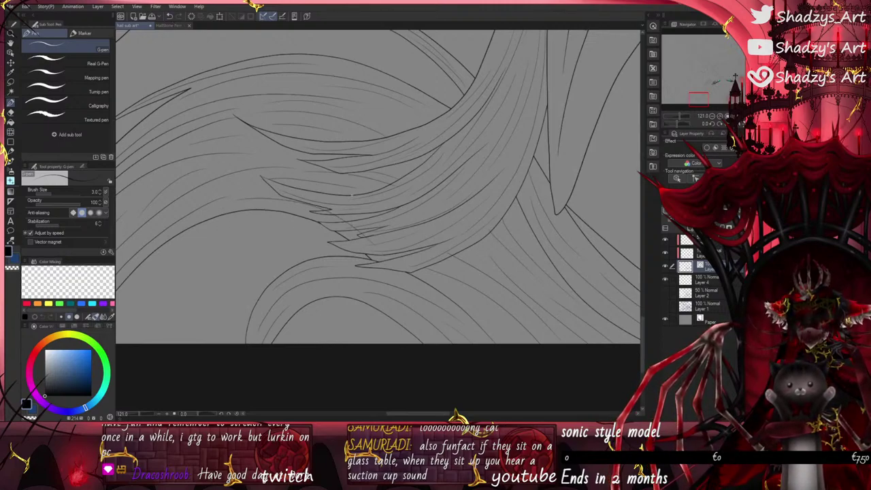
{"action": "left_click_drag", "start_coordinate": [379, 116], "coordinate": [419, 139]}
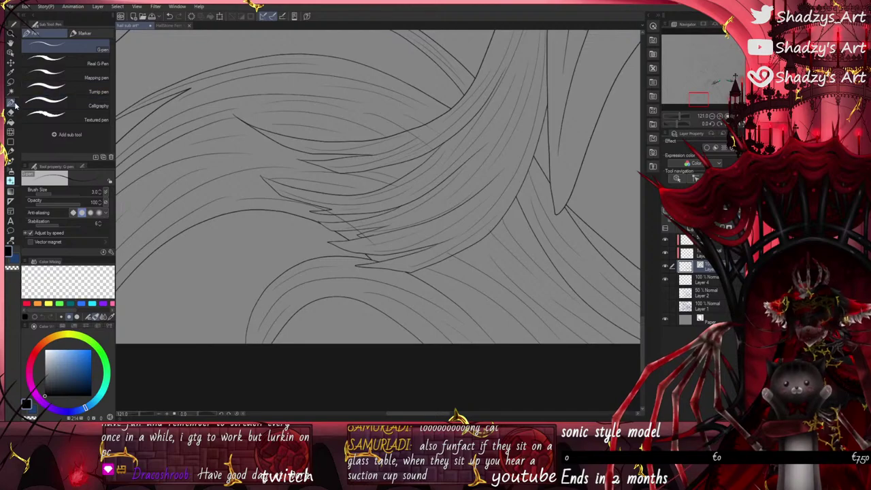
Step: Trim the overshooting parts of the new connecting strokes at the jagged tips with the Vector eraser
{"action": "key", "text": "e"}
{"action": "scroll", "coordinate": [372, 127], "scroll_direction": "up", "scroll_amount": 2}
{"action": "left_click_drag", "start_coordinate": [422, 141], "coordinate": [453, 164]}
{"action": "scroll", "coordinate": [309, 165], "scroll_direction": "down", "scroll_amount": 2}
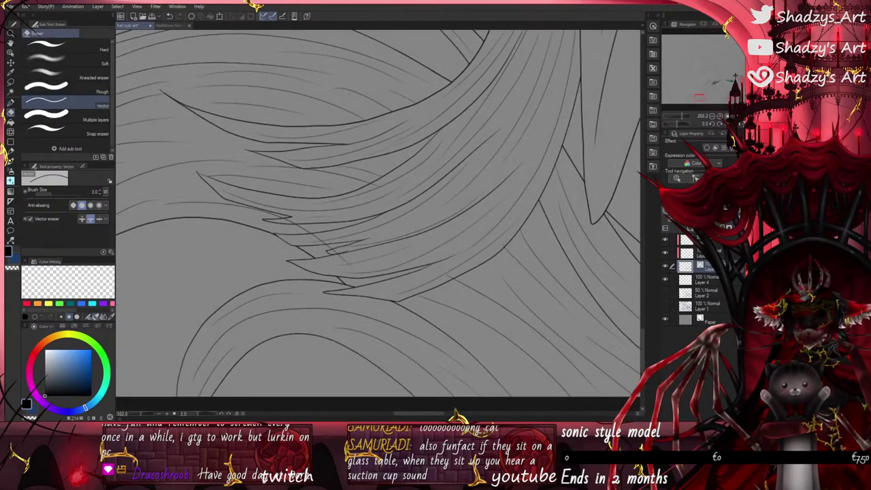
{"action": "scroll", "coordinate": [282, 221], "scroll_direction": "up", "scroll_amount": 2}
{"action": "left_click_drag", "start_coordinate": [386, 184], "coordinate": [381, 191]}
{"action": "left_click_drag", "start_coordinate": [253, 238], "coordinate": [257, 245]}
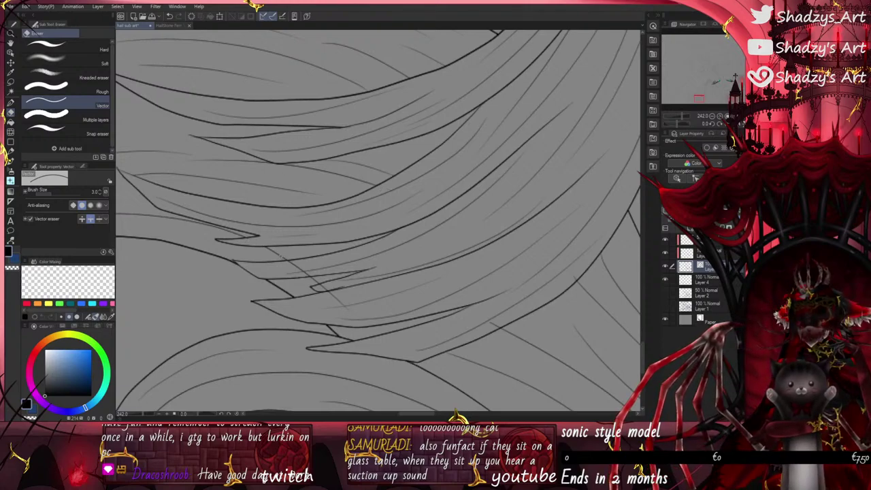
{"action": "left_click_drag", "start_coordinate": [294, 269], "coordinate": [299, 264]}
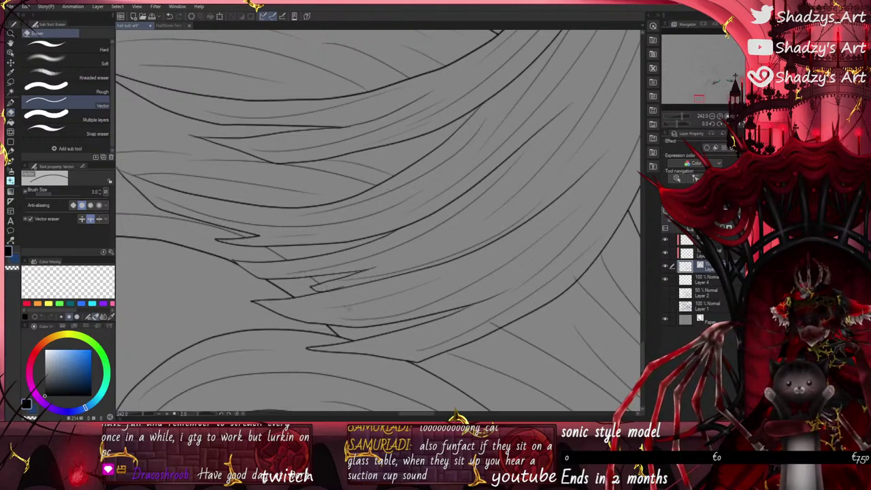
{"action": "scroll", "coordinate": [340, 297], "scroll_direction": "down", "scroll_amount": 1}
{"action": "scroll", "coordinate": [429, 282], "scroll_direction": "down", "scroll_amount": 1}
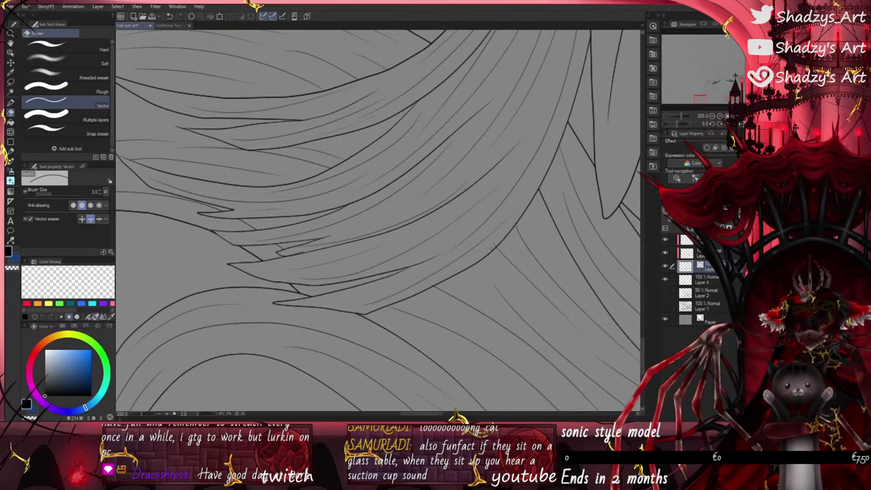
{"action": "scroll", "coordinate": [447, 210], "scroll_direction": "down", "scroll_amount": 3}
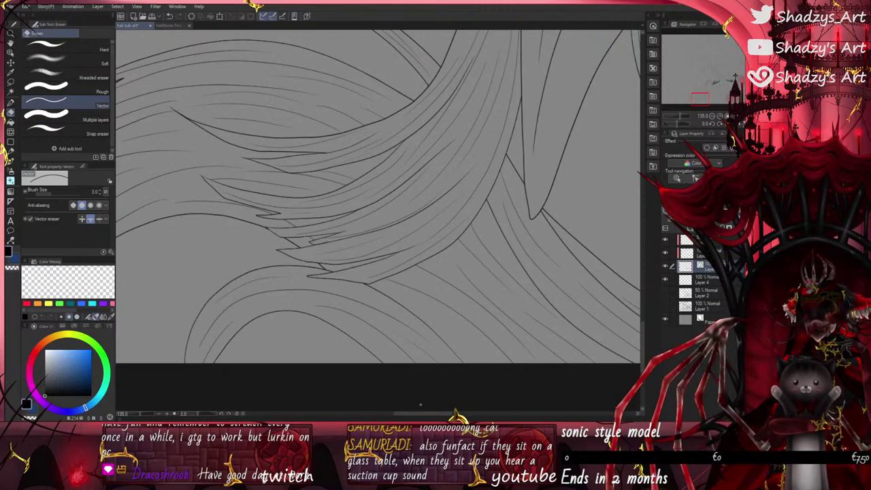
Step: Select the outline of the long pointed lock as a vector object and examine its control points
{"action": "scroll", "coordinate": [416, 267], "scroll_direction": "down", "scroll_amount": 6}
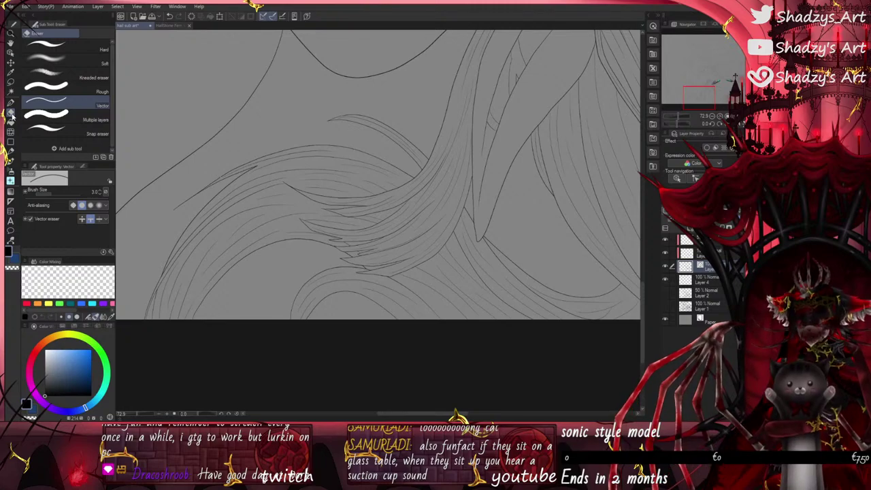
{"action": "key", "text": "ctrl+plus"}
{"action": "key", "text": "ctrl+plus"}
{"action": "key", "text": "ctrl+plus"}
{"action": "key", "text": "ctrl+plus"}
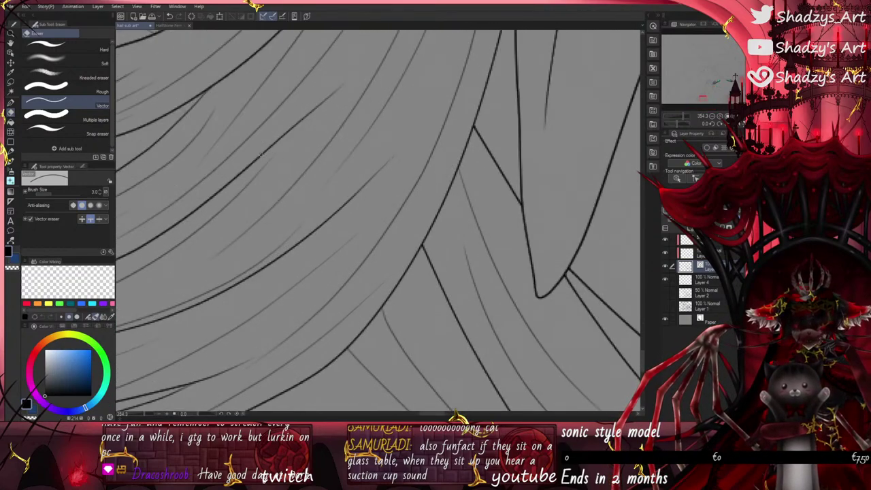
{"action": "key", "text": "o"}
{"action": "left_click", "coordinate": [529, 272]}
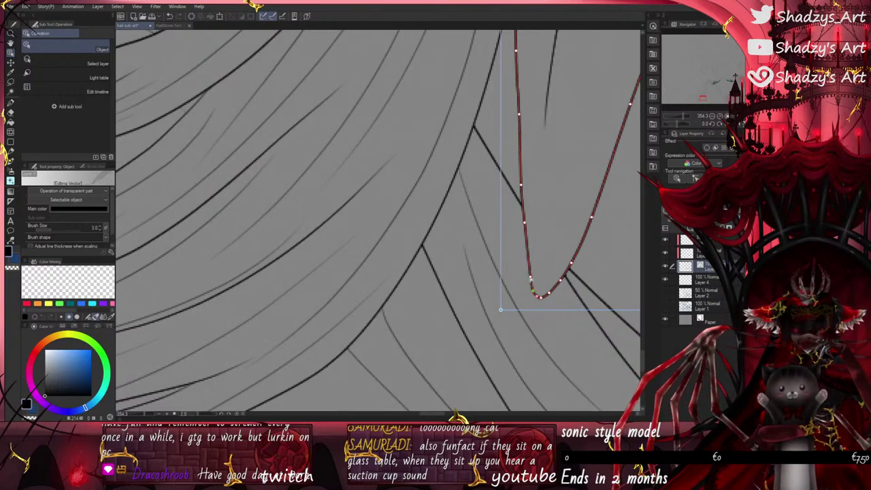
{"action": "scroll", "coordinate": [451, 265], "scroll_direction": "down", "scroll_amount": 3}
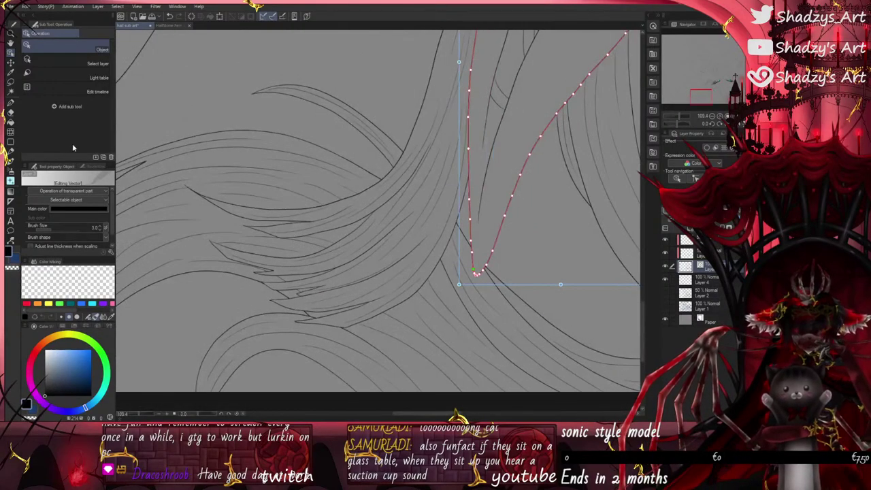
{"action": "left_click", "coordinate": [11, 102]}
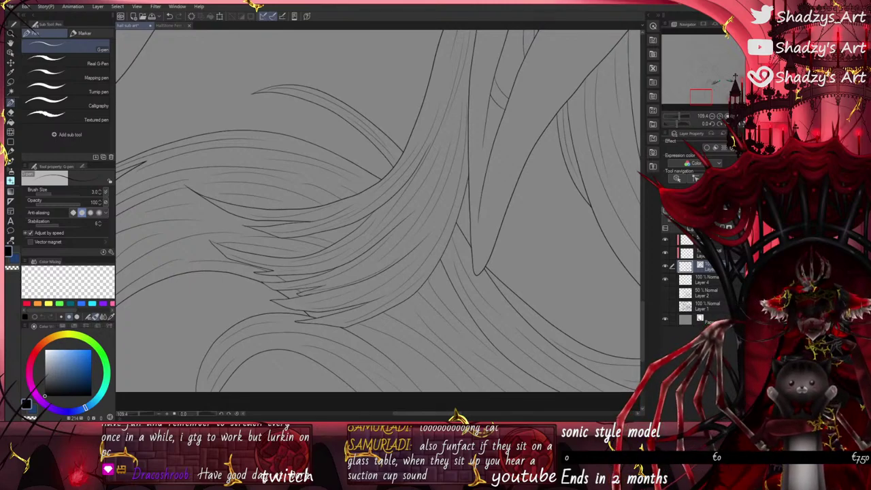
Step: Ink a long curved lock sweeping behind the pointed lock down to the lower hair, with a split tip at its upper end
{"action": "scroll", "coordinate": [290, 329], "scroll_direction": "down", "scroll_amount": 5}
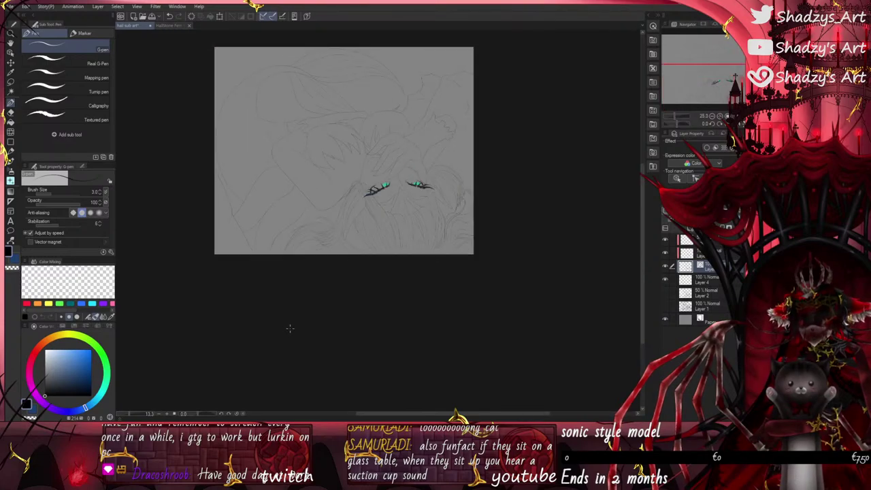
{"action": "scroll", "coordinate": [397, 259], "scroll_direction": "up", "scroll_amount": 5}
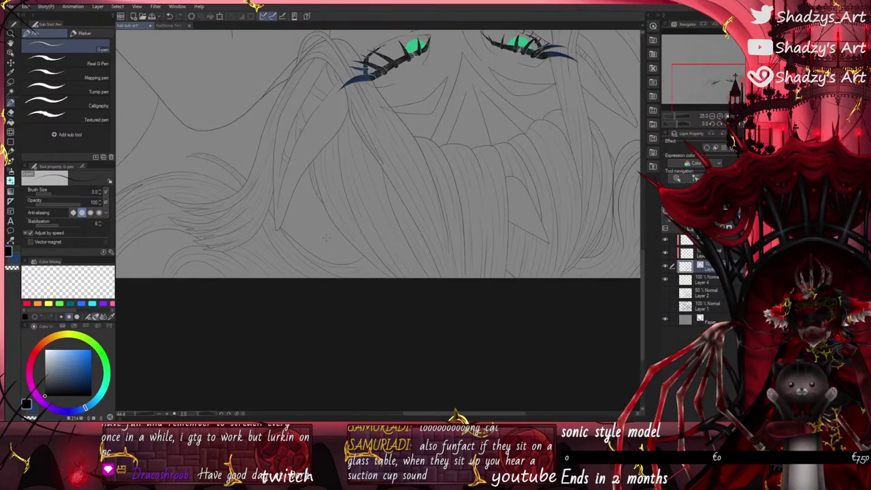
{"action": "mouse_move", "coordinate": [376, 245]}
{"action": "left_mouse_down"}
{"action": "mouse_move", "coordinate": [167, 64]}
{"action": "mouse_move", "coordinate": [229, 102]}
{"action": "mouse_move", "coordinate": [370, 280]}
{"action": "left_mouse_up"}
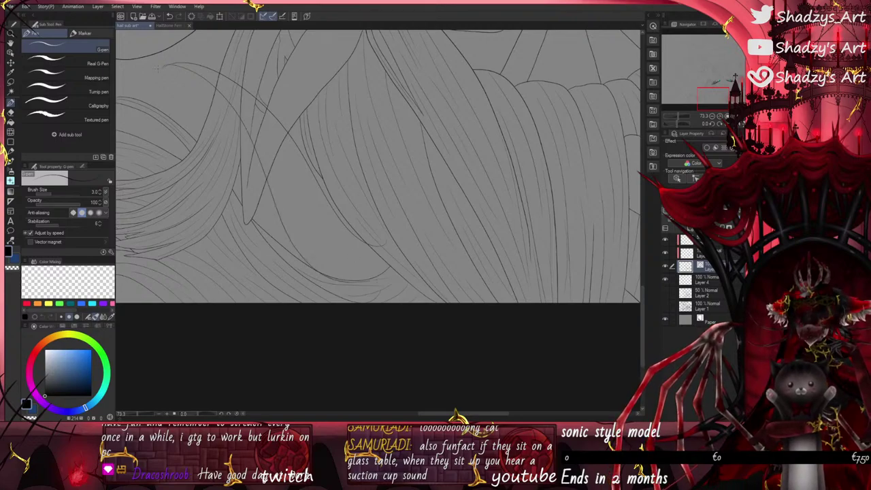
{"action": "scroll", "coordinate": [161, 67], "scroll_direction": "up", "scroll_amount": 1}
{"action": "scroll", "coordinate": [177, 64], "scroll_direction": "up", "scroll_amount": 5}
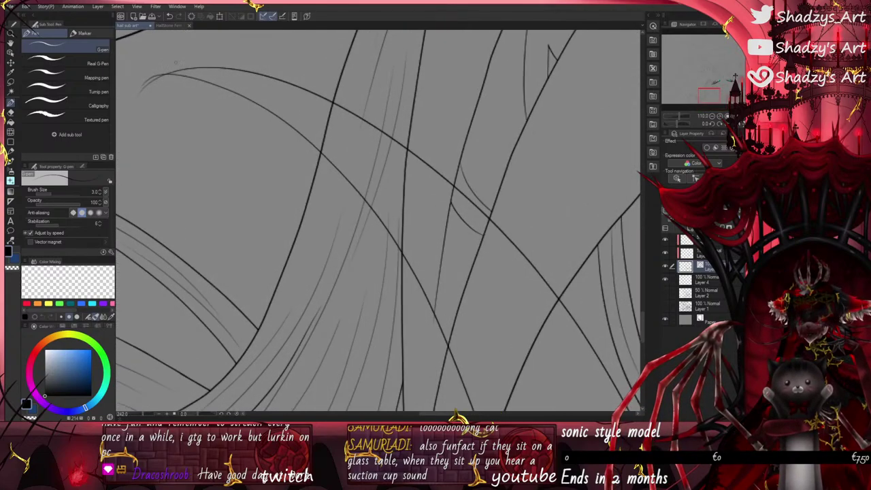
{"action": "left_click_drag", "start_coordinate": [178, 60], "coordinate": [379, 142]}
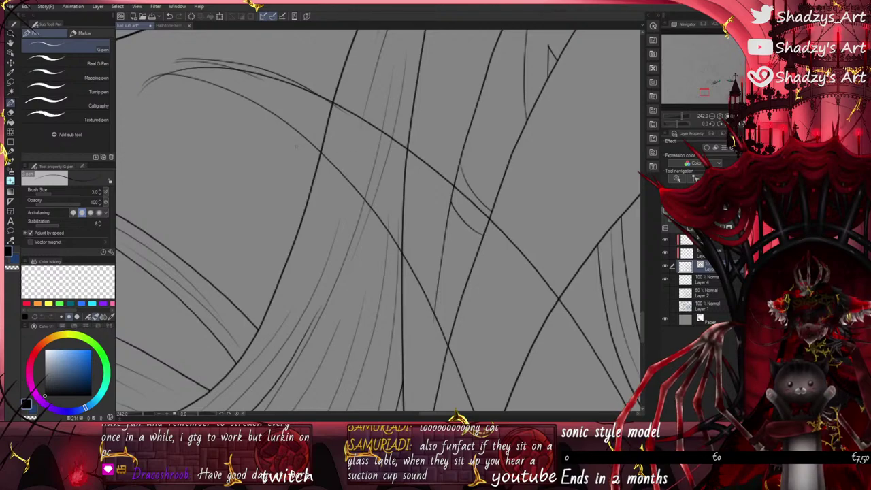
{"action": "key", "text": "ctrl+z"}
{"action": "mouse_move", "coordinate": [174, 60]}
{"action": "left_mouse_down"}
{"action": "mouse_move", "coordinate": [225, 61]}
{"action": "mouse_move", "coordinate": [396, 148]}
{"action": "left_mouse_up"}
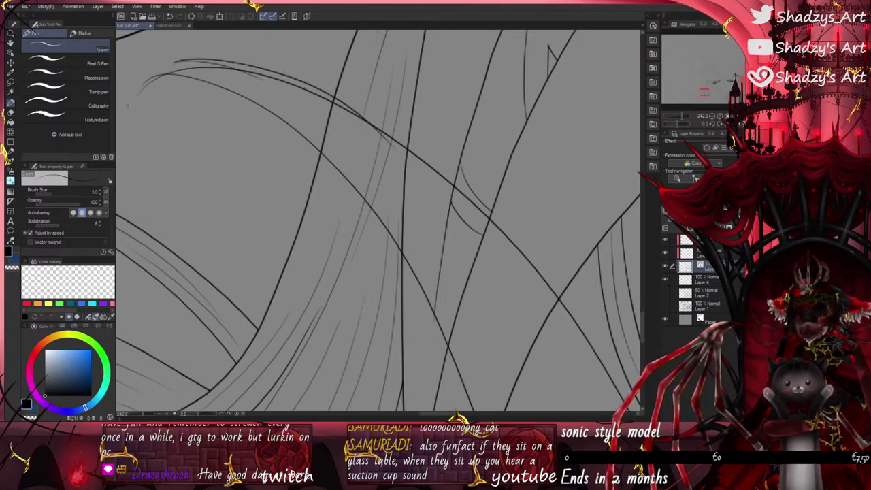
Step: Trim the stray line ends at the new curved lock's split tip with the Vector eraser
{"action": "key", "text": "e"}
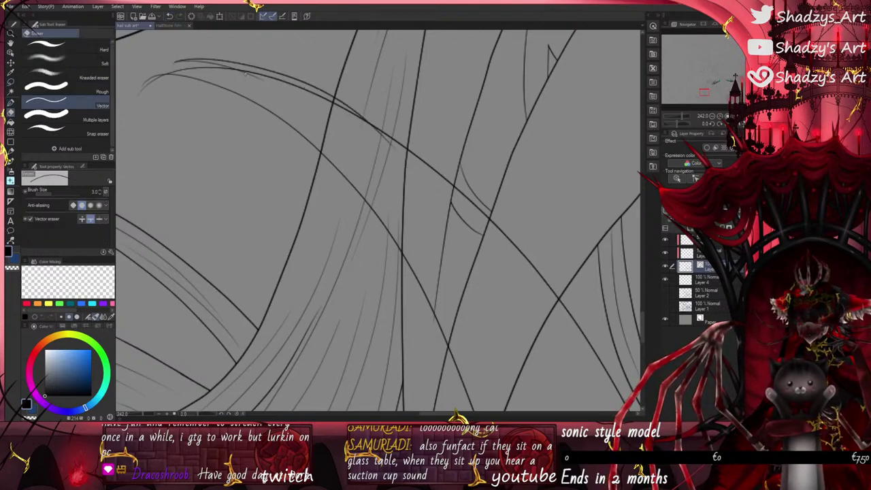
{"action": "left_click_drag", "start_coordinate": [246, 75], "coordinate": [282, 92]}
{"action": "left_click_drag", "start_coordinate": [143, 83], "coordinate": [146, 95]}
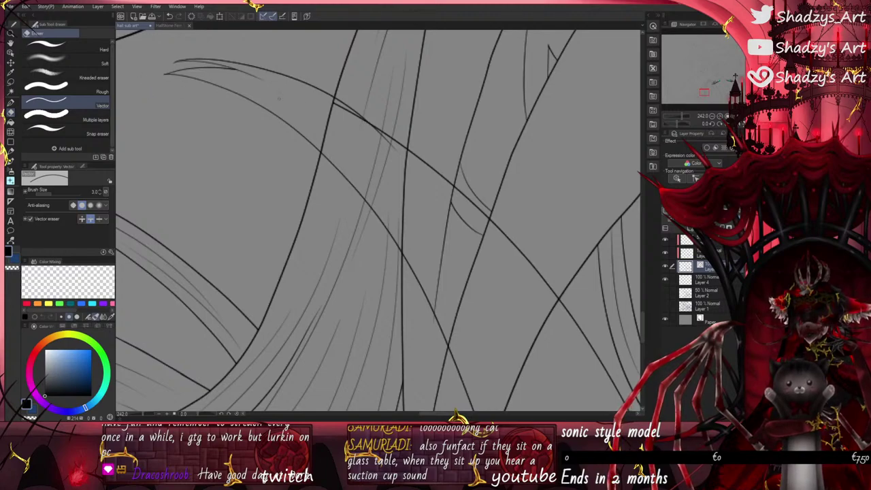
Step: Erase the curved lock's line segments wherever it passes behind the long hanging locks and the pointed lock
{"action": "mouse_move", "coordinate": [345, 114]}
{"action": "left_mouse_down"}
{"action": "mouse_move", "coordinate": [371, 119]}
{"action": "mouse_move", "coordinate": [368, 136]}
{"action": "mouse_move", "coordinate": [352, 100]}
{"action": "mouse_move", "coordinate": [345, 120]}
{"action": "left_mouse_up"}
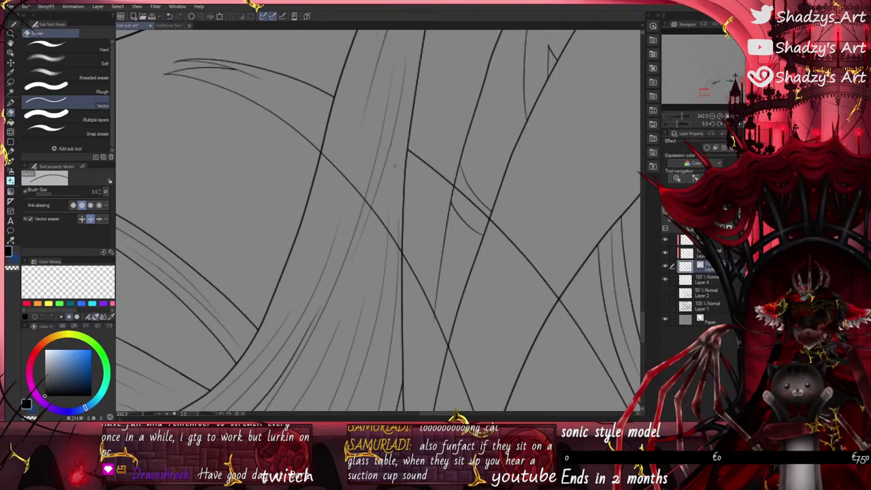
{"action": "scroll", "coordinate": [402, 140], "scroll_direction": "down", "scroll_amount": 1}
{"action": "left_click_drag", "start_coordinate": [412, 144], "coordinate": [405, 236]}
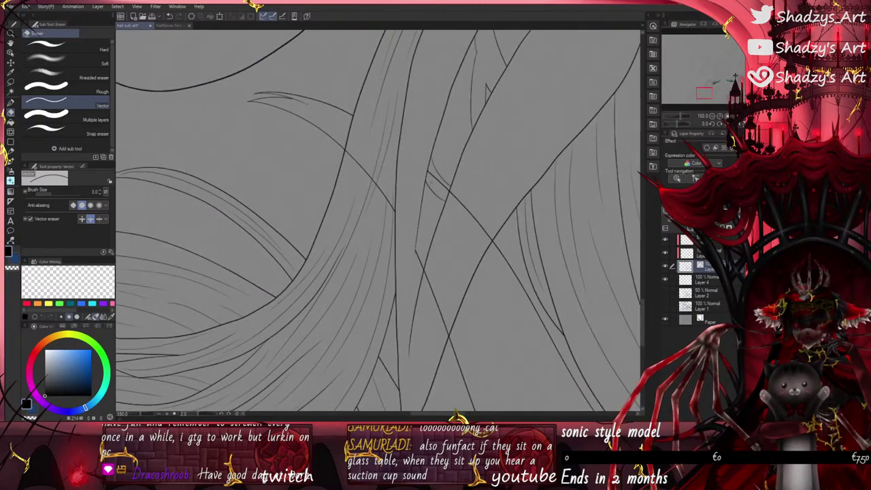
{"action": "left_click_drag", "start_coordinate": [430, 182], "coordinate": [442, 178]}
{"action": "left_click_drag", "start_coordinate": [424, 256], "coordinate": [415, 263]}
{"action": "left_click_drag", "start_coordinate": [432, 304], "coordinate": [474, 213]}
{"action": "mouse_move", "coordinate": [365, 159]}
{"action": "left_mouse_down"}
{"action": "mouse_move", "coordinate": [355, 177]}
{"action": "mouse_move", "coordinate": [394, 209]}
{"action": "left_mouse_up"}
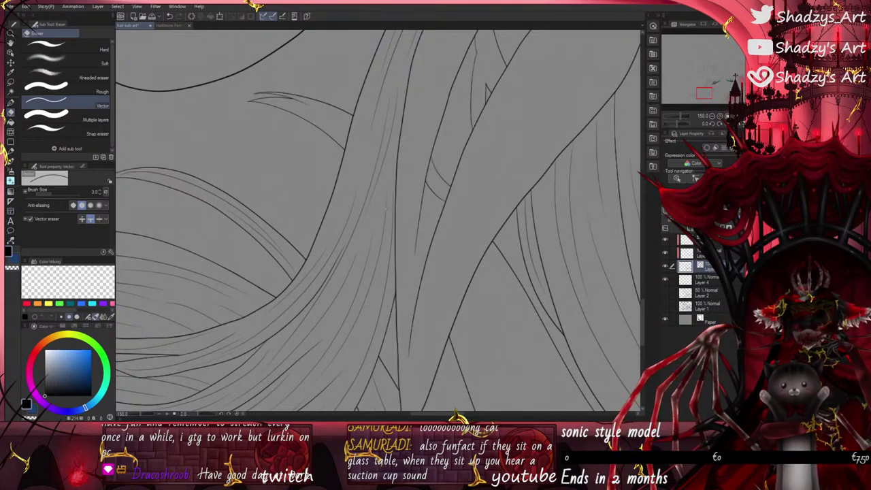
Step: Erase the curved lock's overlapping line ends where it meets the hair near the canvas's bottom edge
{"action": "scroll", "coordinate": [385, 208], "scroll_direction": "down", "scroll_amount": 3}
{"action": "left_click", "coordinate": [10, 102]}
{"action": "scroll", "coordinate": [408, 292], "scroll_direction": "down", "scroll_amount": 3}
{"action": "left_click_drag", "start_coordinate": [477, 369], "coordinate": [377, 264]}
{"action": "scroll", "coordinate": [376, 264], "scroll_direction": "up", "scroll_amount": 3}
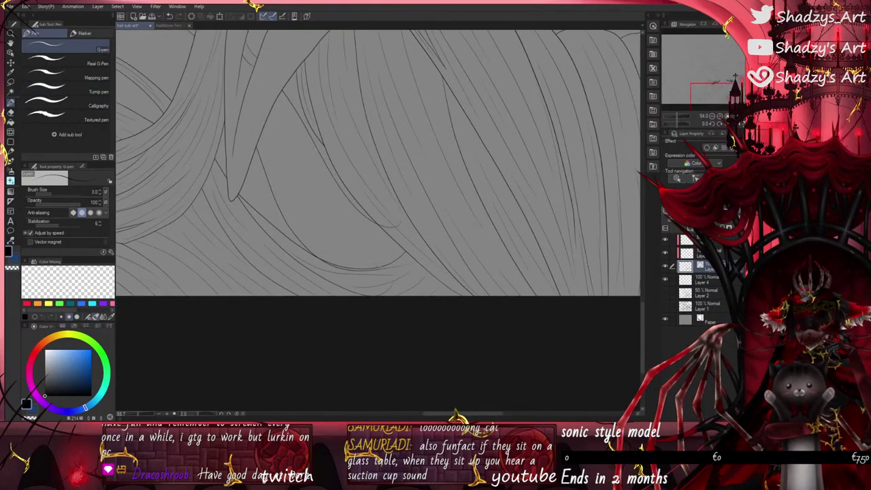
{"action": "key", "text": "ctrl+plus"}
{"action": "key", "text": "e"}
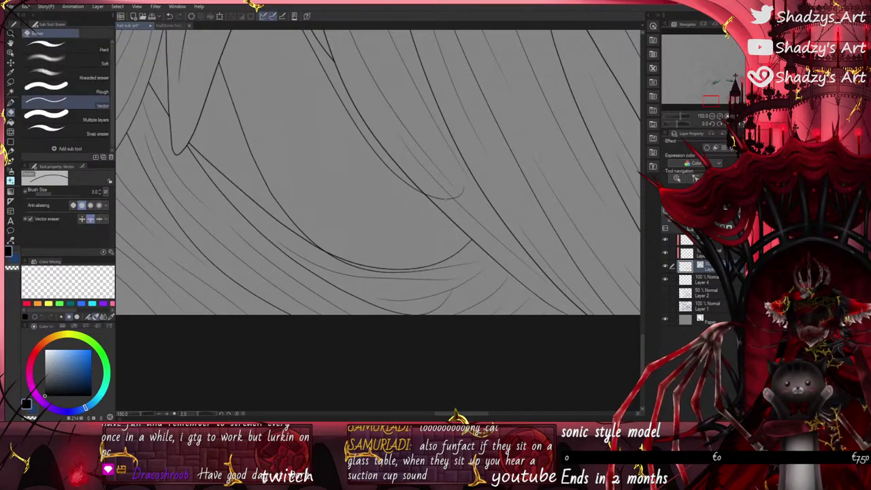
{"action": "left_click", "coordinate": [438, 198]}
{"action": "left_click", "coordinate": [373, 271]}
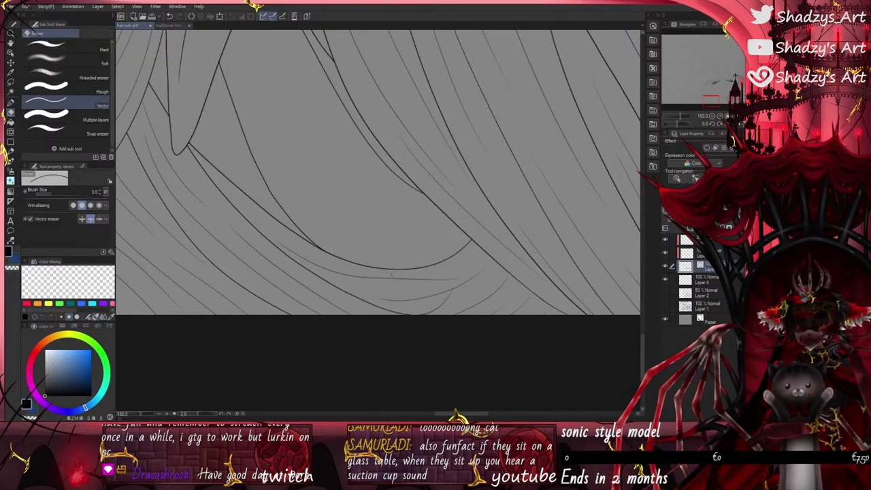
Step: Ink fine strands with the G-pen inside the lower part of the curved lock, following its sweep
{"action": "left_click", "coordinate": [11, 103]}
{"action": "scroll", "coordinate": [408, 280], "scroll_direction": "down", "scroll_amount": 3}
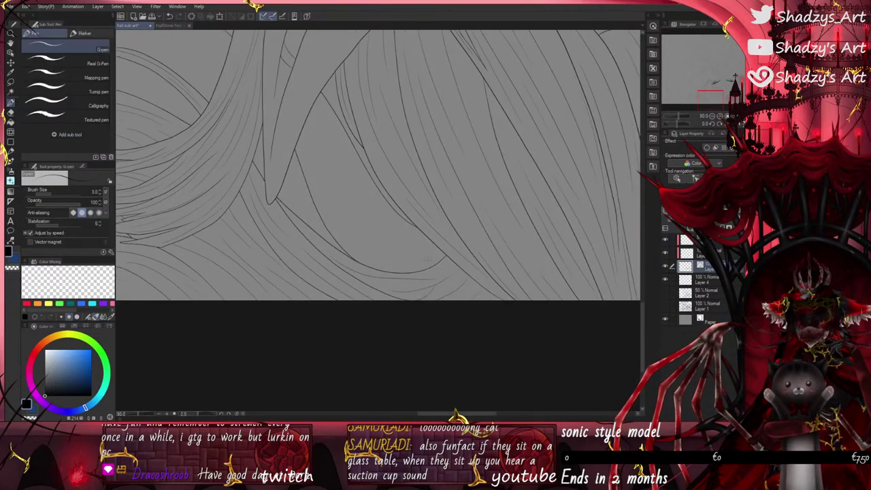
{"action": "mouse_move", "coordinate": [427, 261]}
{"action": "left_mouse_down"}
{"action": "mouse_move", "coordinate": [331, 170]}
{"action": "mouse_move", "coordinate": [324, 109]}
{"action": "mouse_move", "coordinate": [397, 223]}
{"action": "left_mouse_up"}
{"action": "mouse_move", "coordinate": [313, 156]}
{"action": "left_mouse_down"}
{"action": "mouse_move", "coordinate": [362, 246]}
{"action": "mouse_move", "coordinate": [382, 242]}
{"action": "left_mouse_up"}
{"action": "left_click_drag", "start_coordinate": [443, 251], "coordinate": [400, 245]}
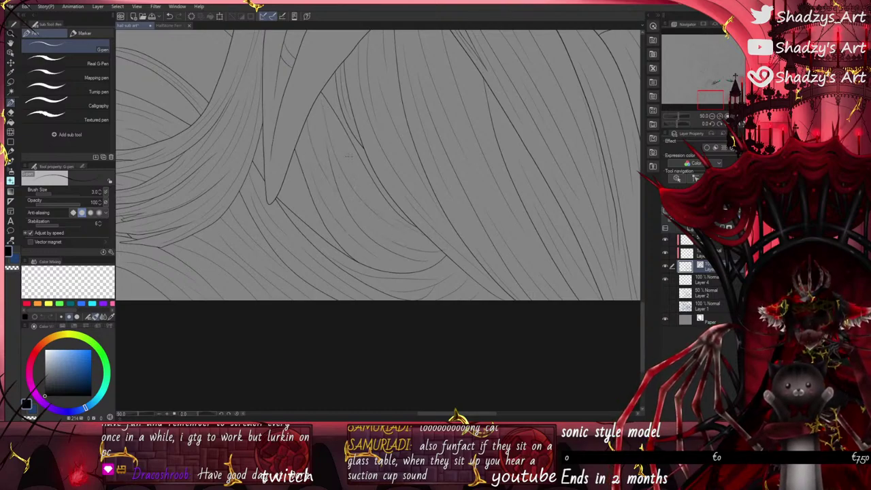
Step: Add fine strands inside the curved lock's split tip beside the long hanging lock
{"action": "scroll", "coordinate": [321, 283], "scroll_direction": "down", "scroll_amount": 4}
{"action": "scroll", "coordinate": [300, 112], "scroll_direction": "up", "scroll_amount": 8}
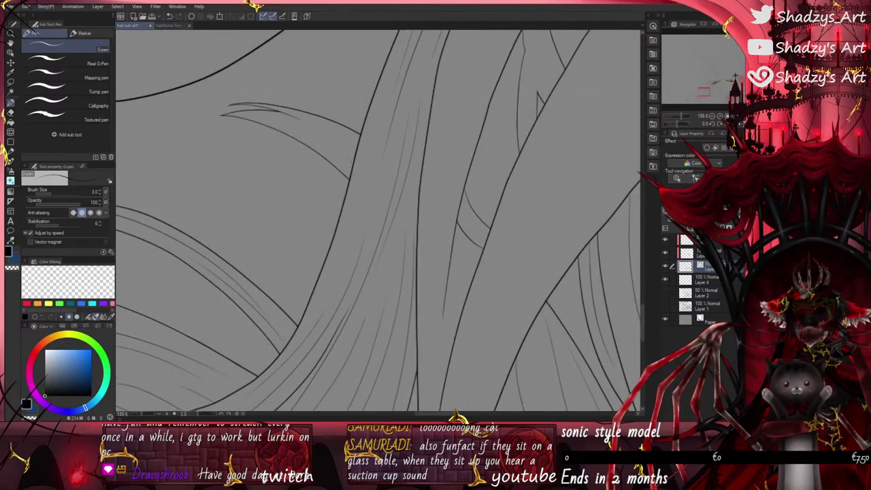
{"action": "mouse_move", "coordinate": [353, 164]}
{"action": "left_mouse_down"}
{"action": "mouse_move", "coordinate": [252, 117]}
{"action": "mouse_move", "coordinate": [355, 148]}
{"action": "mouse_move", "coordinate": [360, 137]}
{"action": "left_mouse_up"}
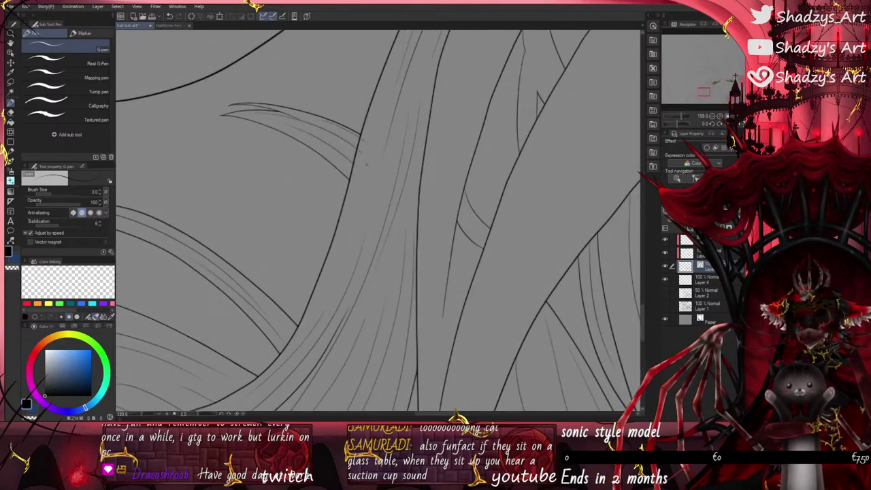
Step: Examine the inked hair locks along the canvas's bottom edge for stray line ends and gaps
{"action": "key", "text": "e"}
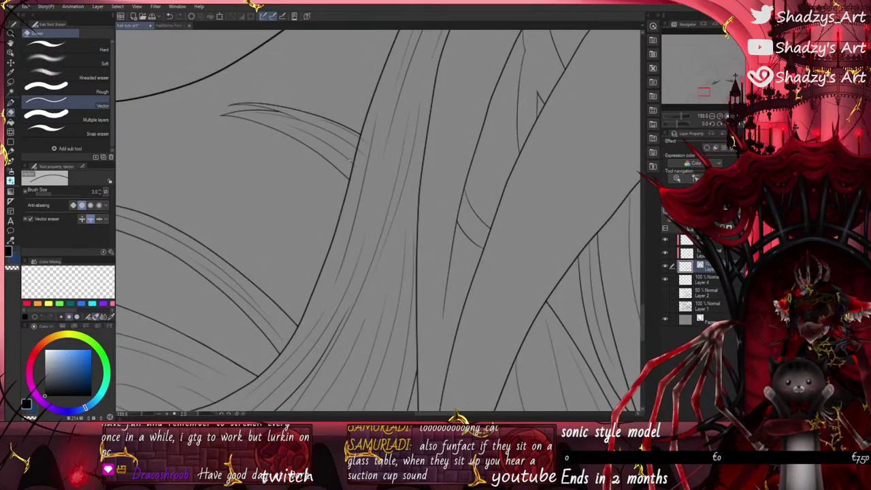
{"action": "scroll", "coordinate": [351, 161], "scroll_direction": "up", "scroll_amount": 3}
{"action": "scroll", "coordinate": [378, 218], "scroll_direction": "down", "scroll_amount": 4}
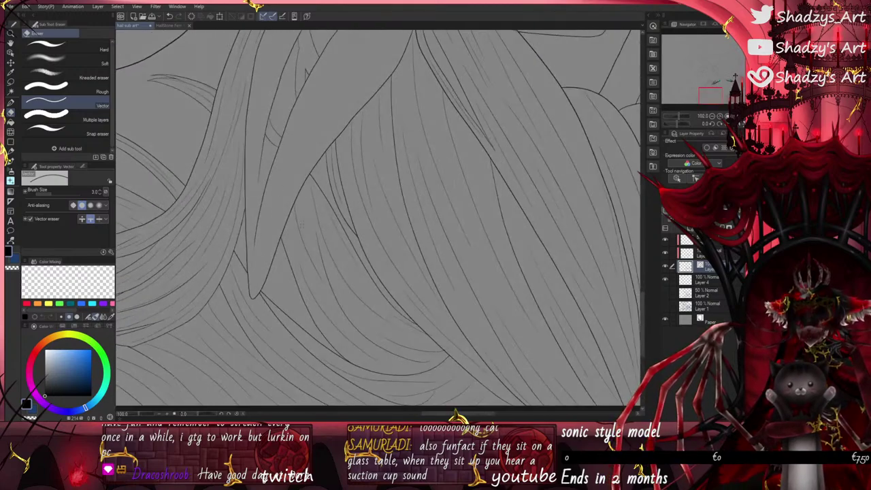
{"action": "scroll", "coordinate": [421, 297], "scroll_direction": "up", "scroll_amount": 3}
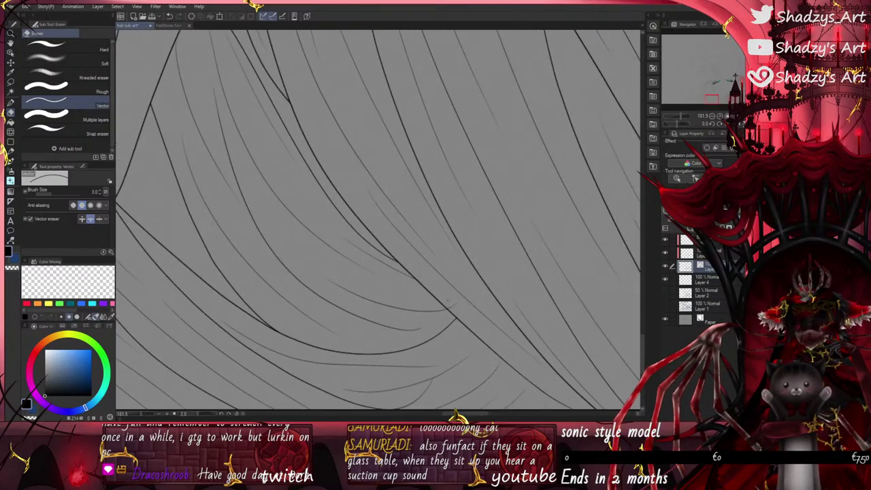
{"action": "scroll", "coordinate": [394, 228], "scroll_direction": "down", "scroll_amount": 3}
{"action": "scroll", "coordinate": [420, 346], "scroll_direction": "down", "scroll_amount": 3}
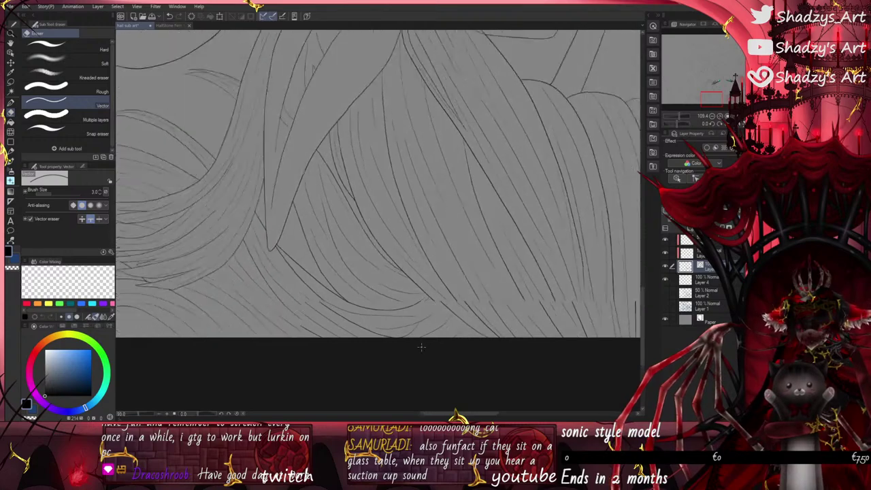
{"action": "scroll", "coordinate": [384, 221], "scroll_direction": "down", "scroll_amount": 3}
{"action": "scroll", "coordinate": [402, 376], "scroll_direction": "down", "scroll_amount": 3}
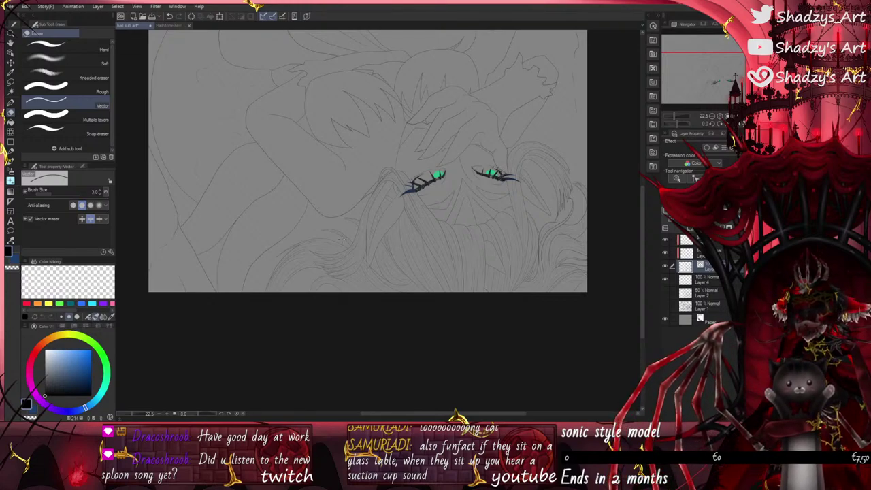
Step: Show the 50% opacity sketch layer and compare its water pattern with the inked figure
{"action": "left_click", "coordinate": [664, 292]}
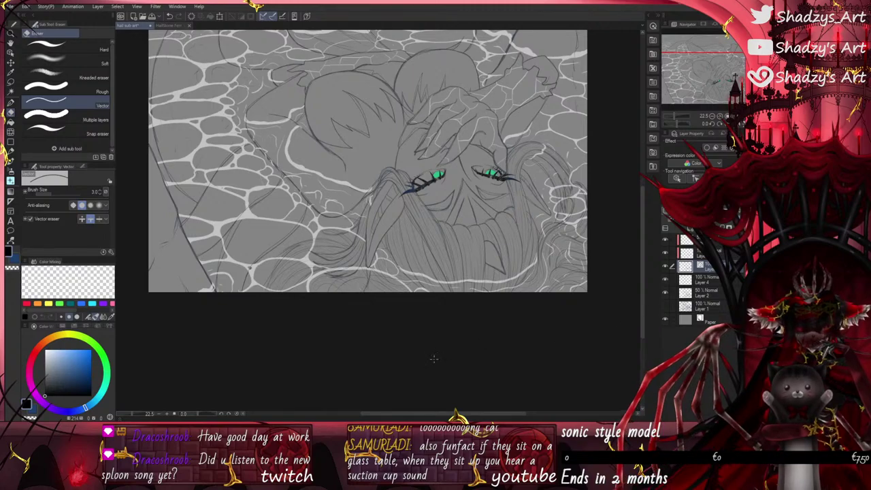
{"action": "scroll", "coordinate": [434, 359], "scroll_direction": "down", "scroll_amount": 5}
{"action": "scroll", "coordinate": [322, 302], "scroll_direction": "up", "scroll_amount": 5}
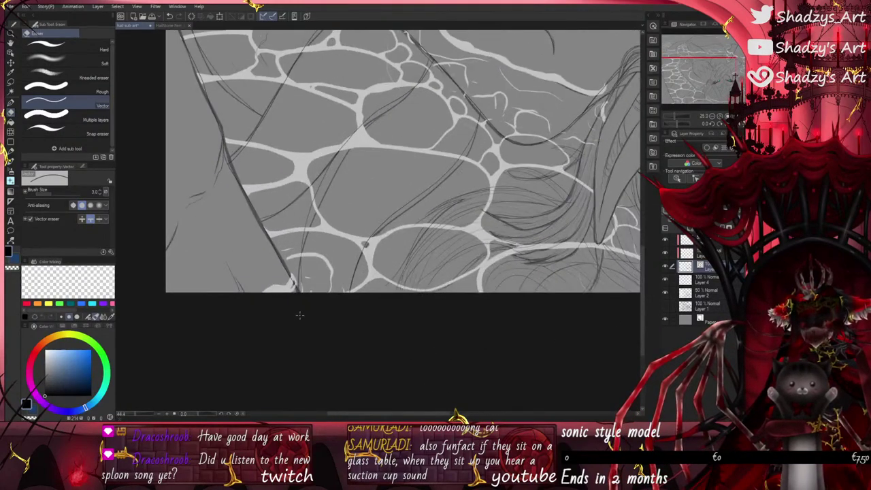
{"action": "scroll", "coordinate": [302, 315], "scroll_direction": "down", "scroll_amount": 3}
{"action": "scroll", "coordinate": [313, 347], "scroll_direction": "down", "scroll_amount": 2}
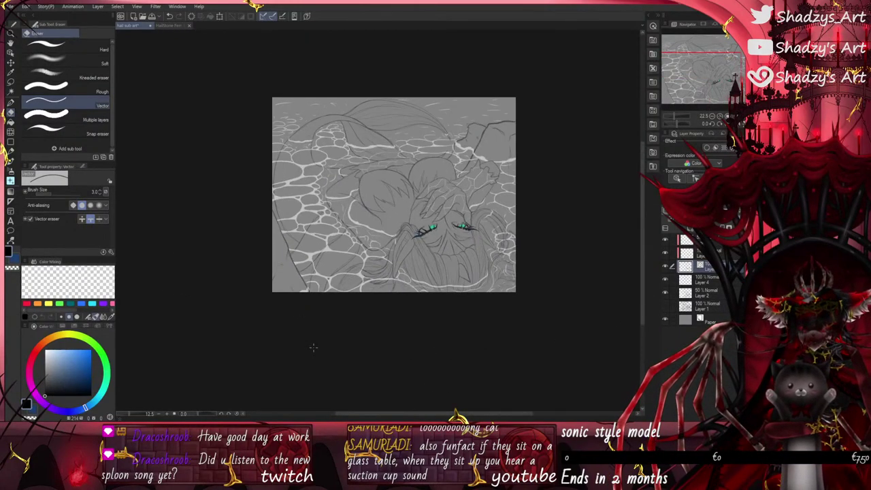
{"action": "scroll", "coordinate": [312, 347], "scroll_direction": "up", "scroll_amount": 5}
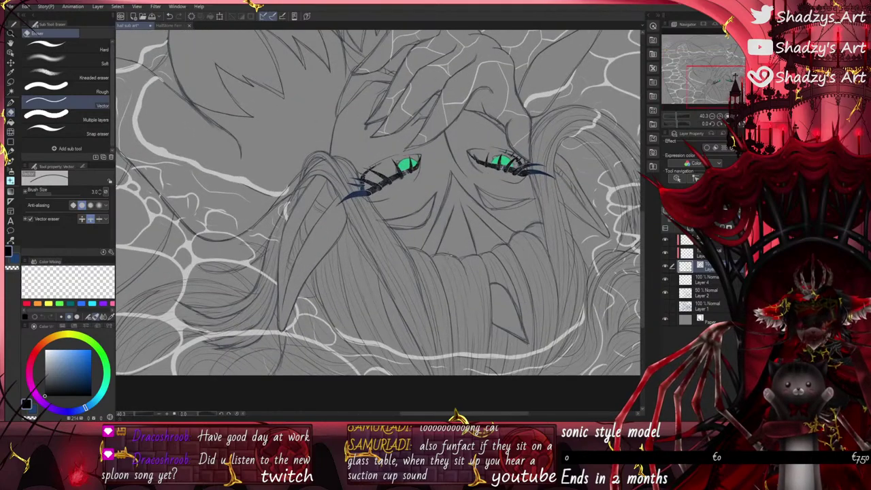
{"action": "scroll", "coordinate": [430, 393], "scroll_direction": "down", "scroll_amount": 2}
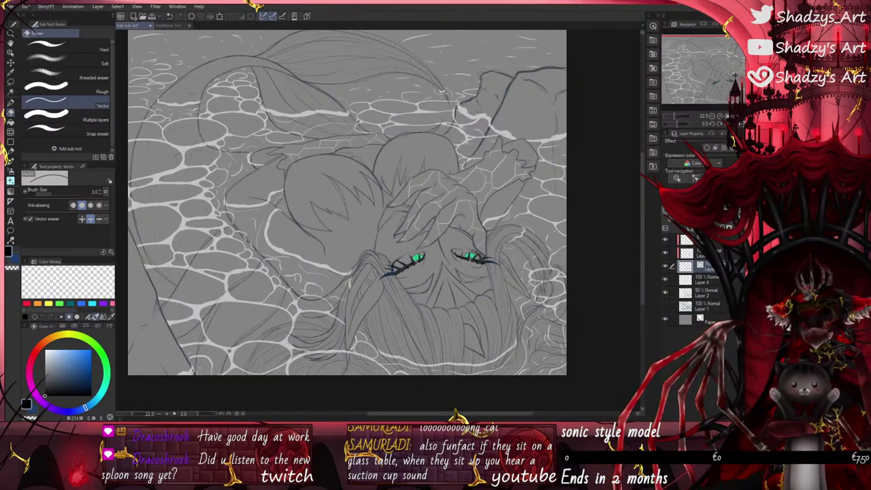
Step: Create a new vector layer at the top of the layer stack and make white the drawing colour
{"action": "left_click", "coordinate": [686, 240]}
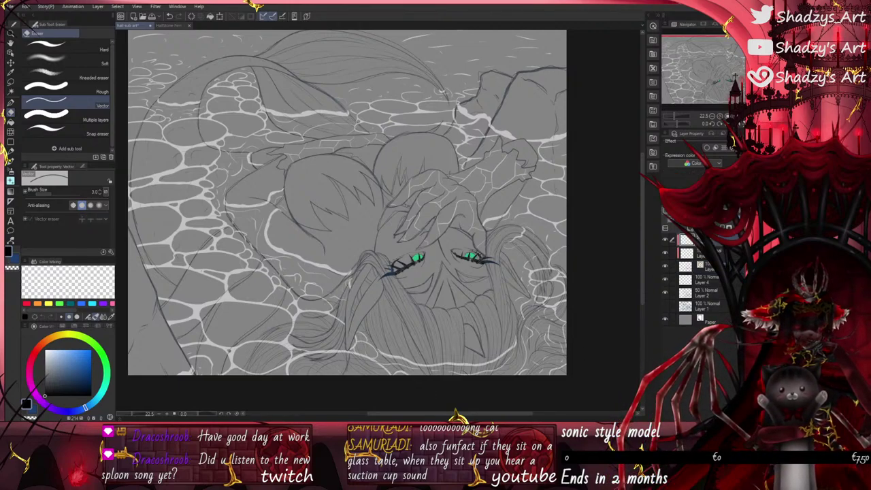
{"action": "left_click", "coordinate": [684, 228]}
{"action": "left_click", "coordinate": [13, 261]}
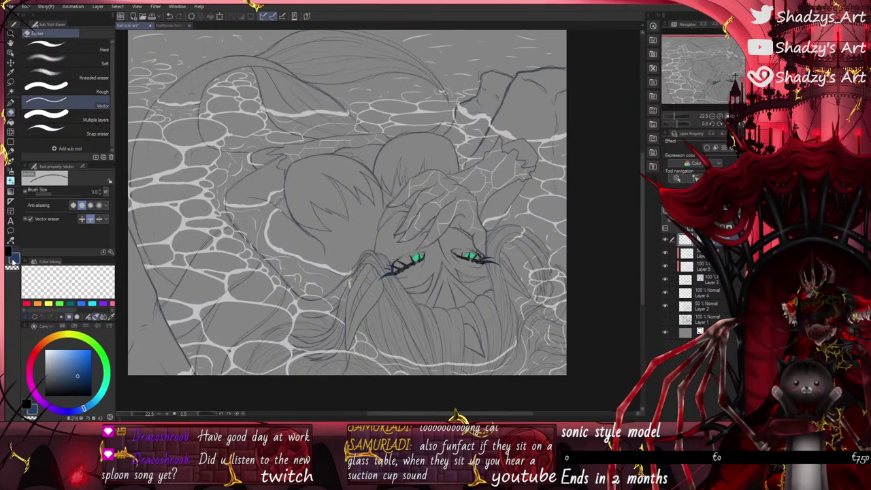
{"action": "left_click_drag", "start_coordinate": [49, 351], "coordinate": [27, 332]}
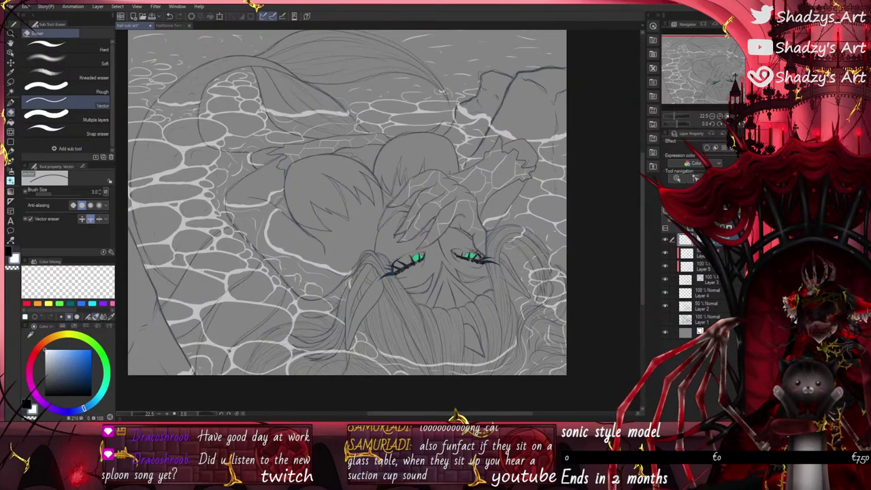
{"action": "left_click", "coordinate": [56, 195]}
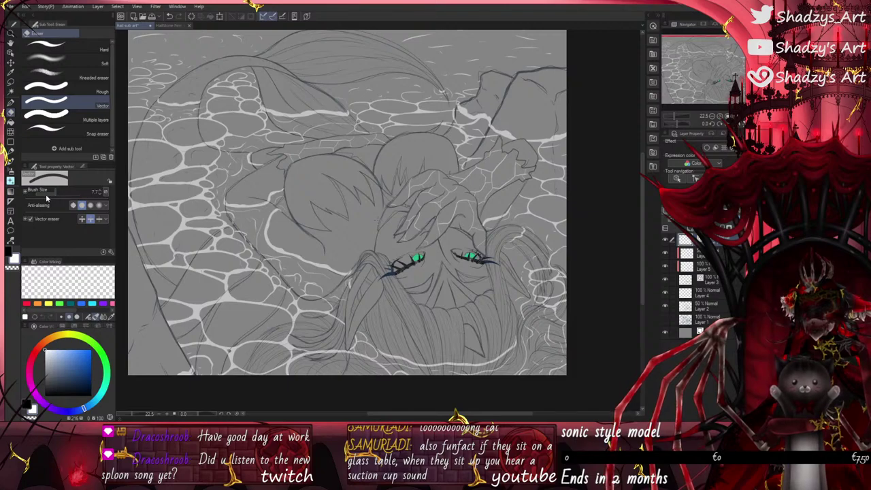
{"action": "left_click", "coordinate": [47, 194]}
{"action": "left_click", "coordinate": [100, 190]}
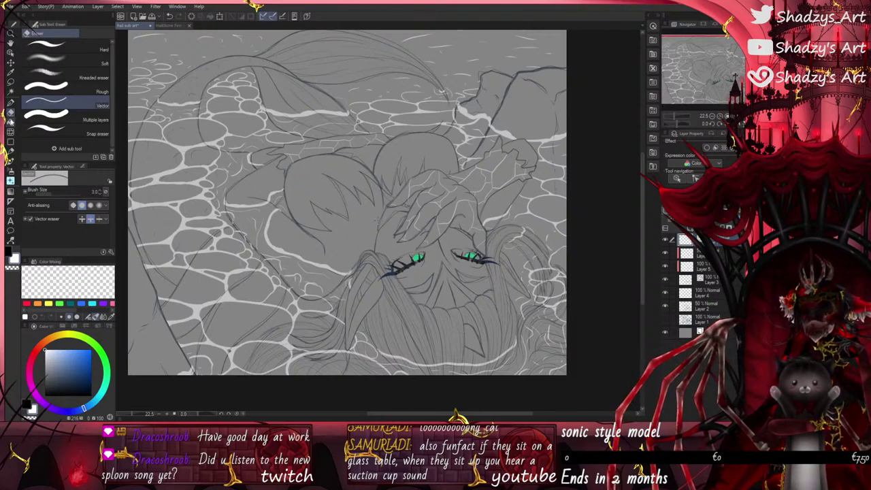
Step: Set the G-pen's brush size to 20
{"action": "key", "text": "p"}
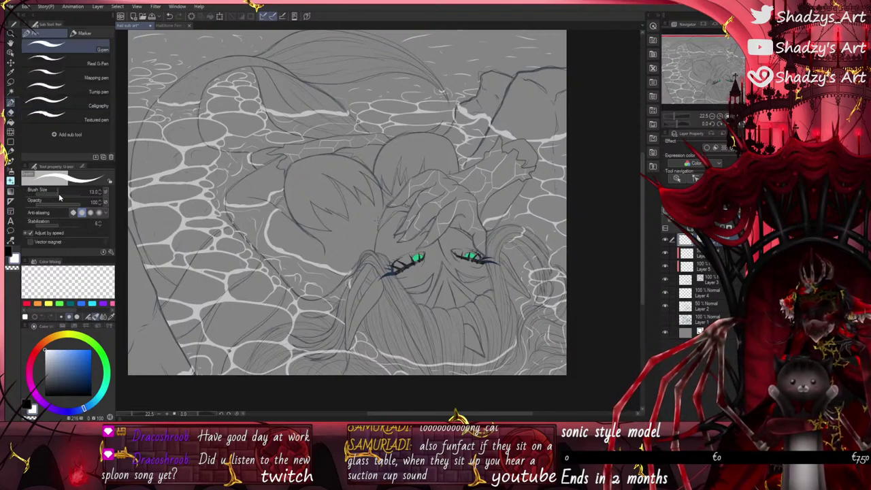
{"action": "left_click", "coordinate": [60, 195]}
{"action": "left_click", "coordinate": [100, 191]}
{"action": "left_click", "coordinate": [101, 193]}
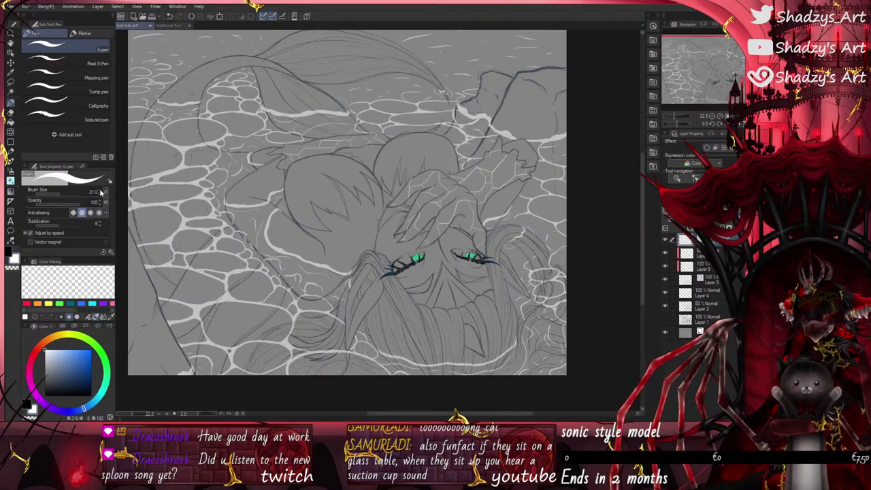
Step: Ink the main white waterline across the hanging hair, following the sketch from the left locks to the right edge of the hair
{"action": "scroll", "coordinate": [340, 246], "scroll_direction": "down", "scroll_amount": 5}
{"action": "scroll", "coordinate": [454, 334], "scroll_direction": "up", "scroll_amount": 6}
{"action": "scroll", "coordinate": [454, 335], "scroll_direction": "up", "scroll_amount": 2}
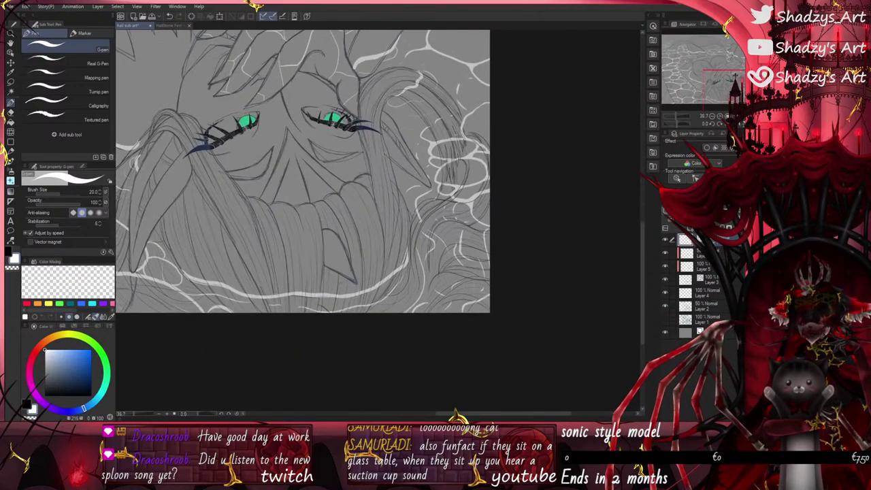
{"action": "scroll", "coordinate": [189, 260], "scroll_direction": "up", "scroll_amount": 4}
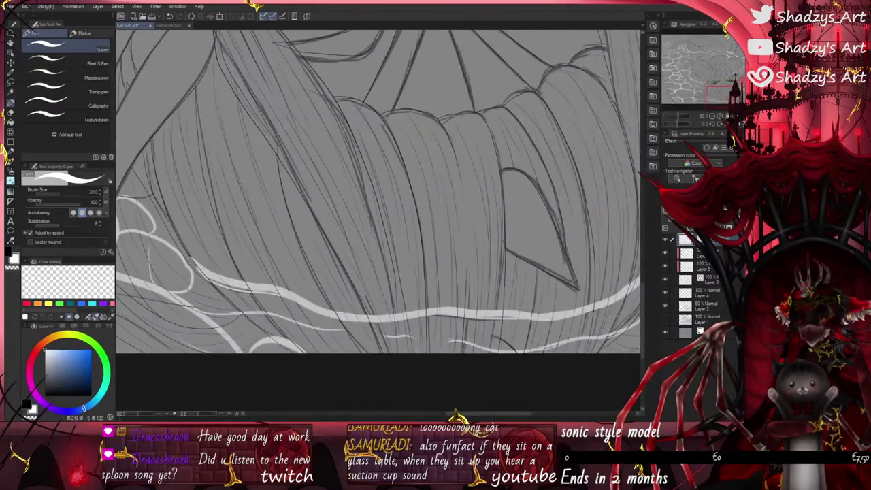
{"action": "scroll", "coordinate": [189, 261], "scroll_direction": "down", "scroll_amount": 5}
{"action": "scroll", "coordinate": [189, 260], "scroll_direction": "up", "scroll_amount": 4}
{"action": "scroll", "coordinate": [189, 260], "scroll_direction": "down", "scroll_amount": 5}
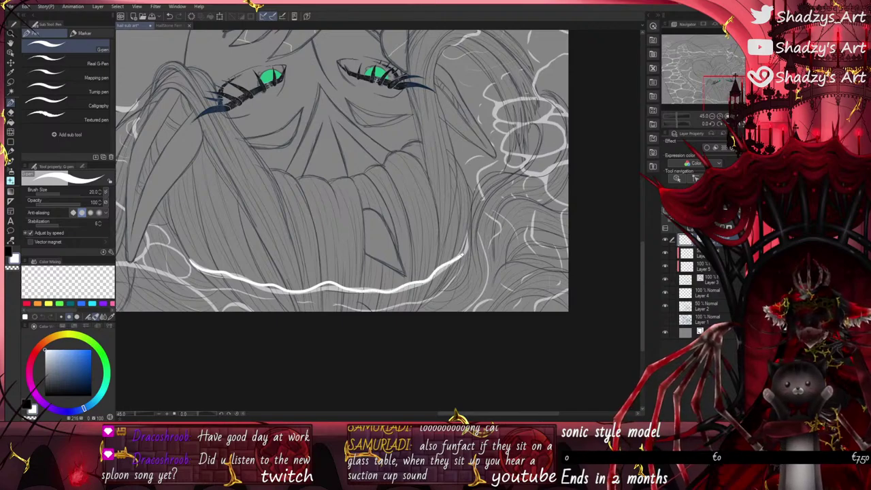
{"action": "scroll", "coordinate": [455, 305], "scroll_direction": "up", "scroll_amount": 5}
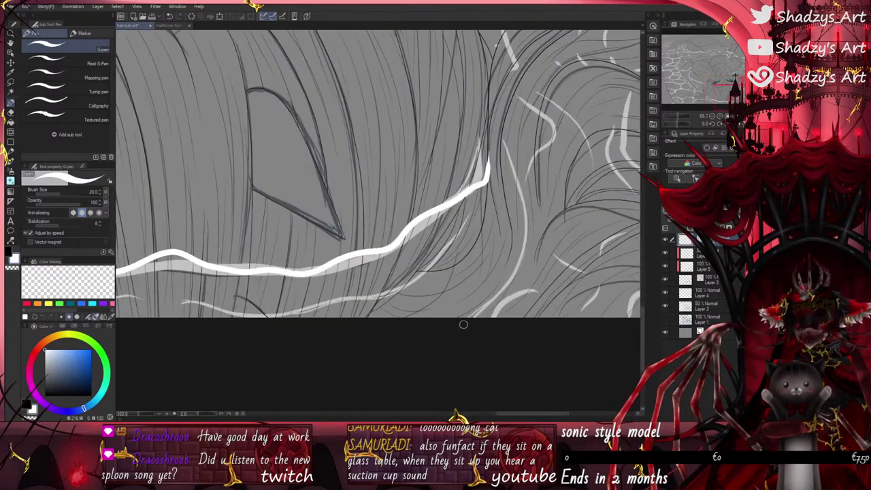
Step: Hide the 50% opacity sketch layer and adjust the waterline's right end with the Pinch vector line tool
{"action": "left_click", "coordinate": [665, 306]}
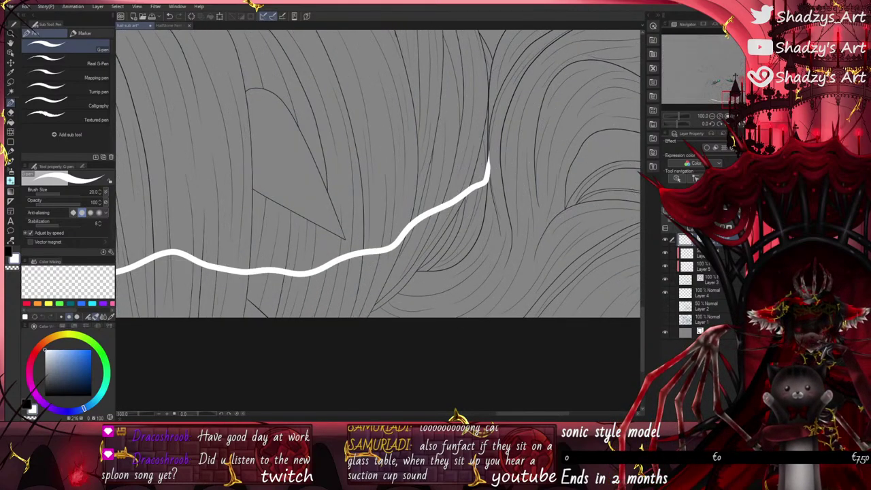
{"action": "left_click", "coordinate": [11, 240]}
{"action": "left_click_drag", "start_coordinate": [482, 180], "coordinate": [470, 178]}
{"action": "scroll", "coordinate": [470, 289], "scroll_direction": "down", "scroll_amount": 8}
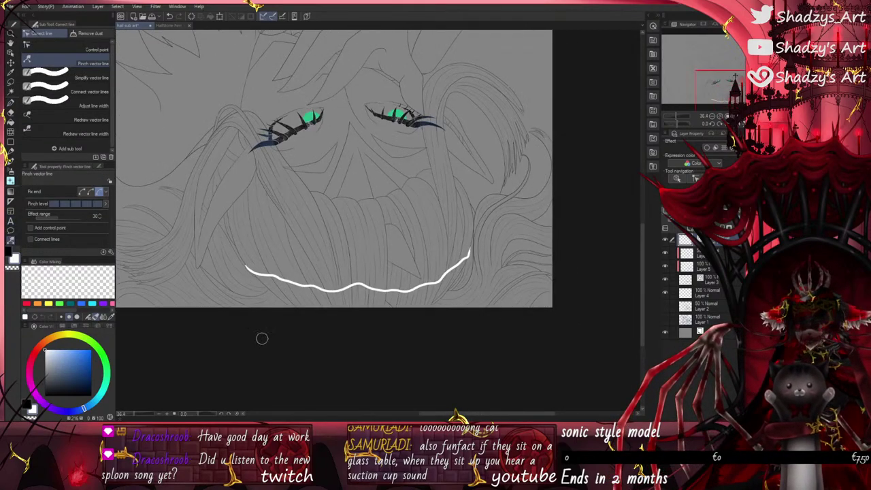
Step: Thicken the waterline's left end with white G-pen strokes along its lower side
{"action": "scroll", "coordinate": [262, 292], "scroll_direction": "up", "scroll_amount": 13}
{"action": "key", "text": "p"}
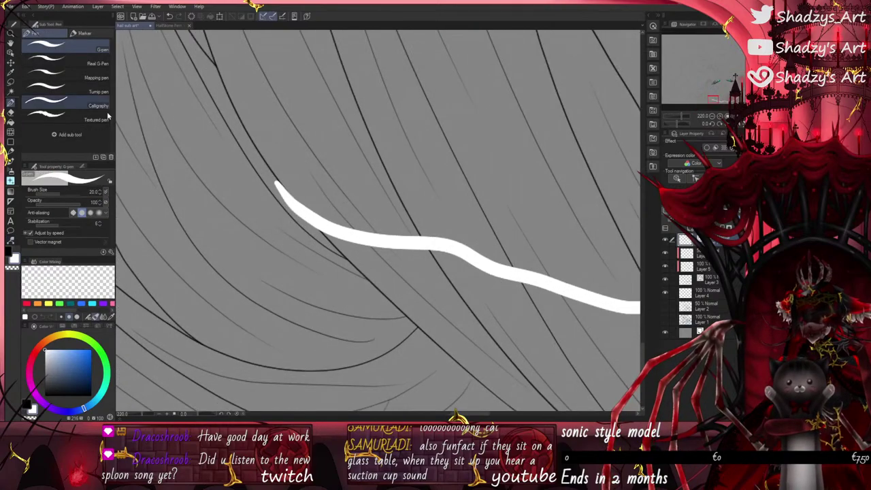
{"action": "scroll", "coordinate": [276, 181], "scroll_direction": "up", "scroll_amount": 3}
{"action": "mouse_move", "coordinate": [285, 194]}
{"action": "left_mouse_down"}
{"action": "mouse_move", "coordinate": [271, 164]}
{"action": "mouse_move", "coordinate": [299, 203]}
{"action": "mouse_move", "coordinate": [264, 156]}
{"action": "mouse_move", "coordinate": [300, 213]}
{"action": "mouse_move", "coordinate": [288, 226]}
{"action": "mouse_move", "coordinate": [361, 227]}
{"action": "mouse_move", "coordinate": [397, 242]}
{"action": "left_mouse_up"}
{"action": "scroll", "coordinate": [299, 216], "scroll_direction": "down", "scroll_amount": 4}
{"action": "scroll", "coordinate": [294, 226], "scroll_direction": "down", "scroll_amount": 2}
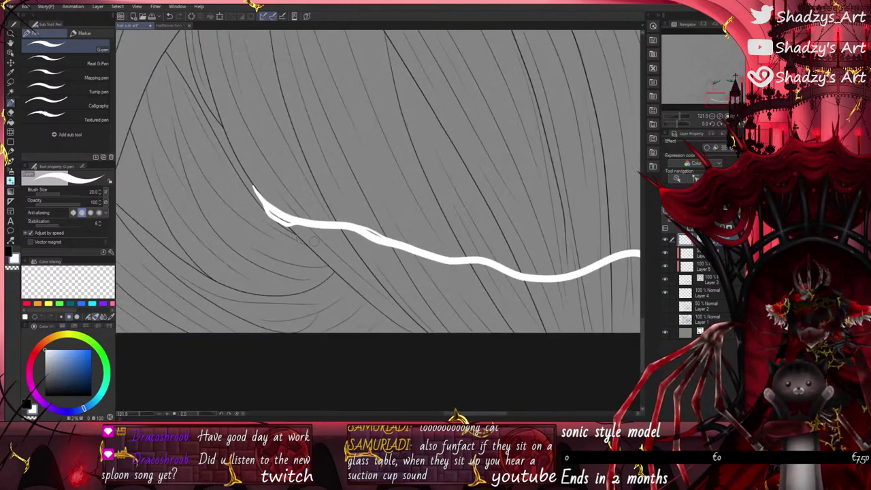
Step: Widen the wave crest left of the waterline's middle with overlapping white strokes that taper into the next trough
{"action": "scroll", "coordinate": [314, 241], "scroll_direction": "up", "scroll_amount": 3}
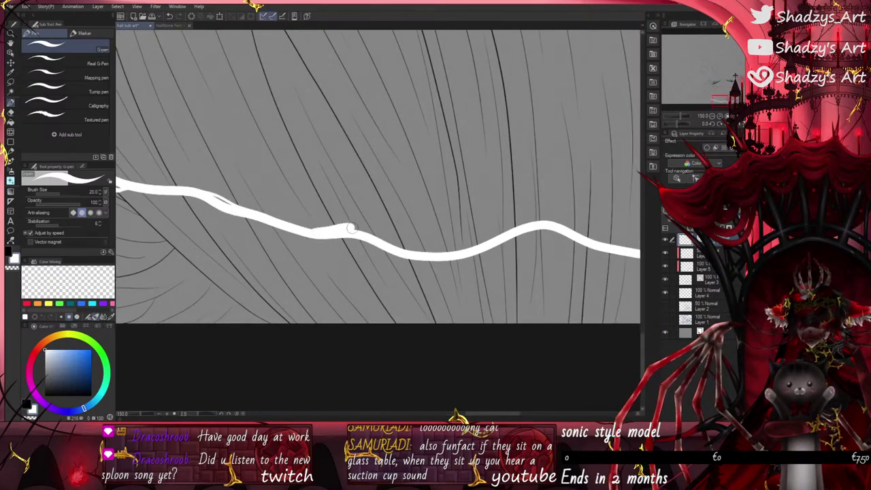
{"action": "left_click_drag", "start_coordinate": [349, 228], "coordinate": [403, 249]}
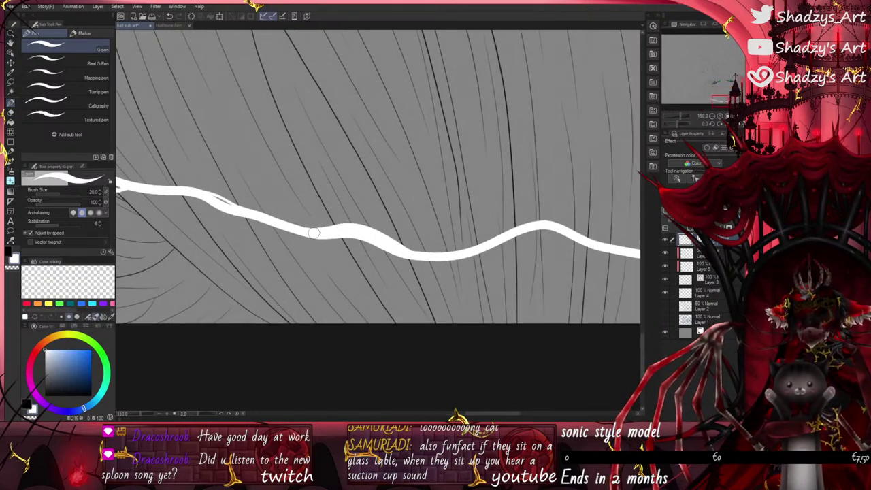
{"action": "mouse_move", "coordinate": [314, 233]}
{"action": "left_mouse_down"}
{"action": "mouse_move", "coordinate": [426, 248]}
{"action": "mouse_move", "coordinate": [378, 237]}
{"action": "mouse_move", "coordinate": [416, 251]}
{"action": "left_mouse_up"}
{"action": "scroll", "coordinate": [394, 259], "scroll_direction": "down", "scroll_amount": 1}
{"action": "scroll", "coordinate": [256, 226], "scroll_direction": "up", "scroll_amount": 3}
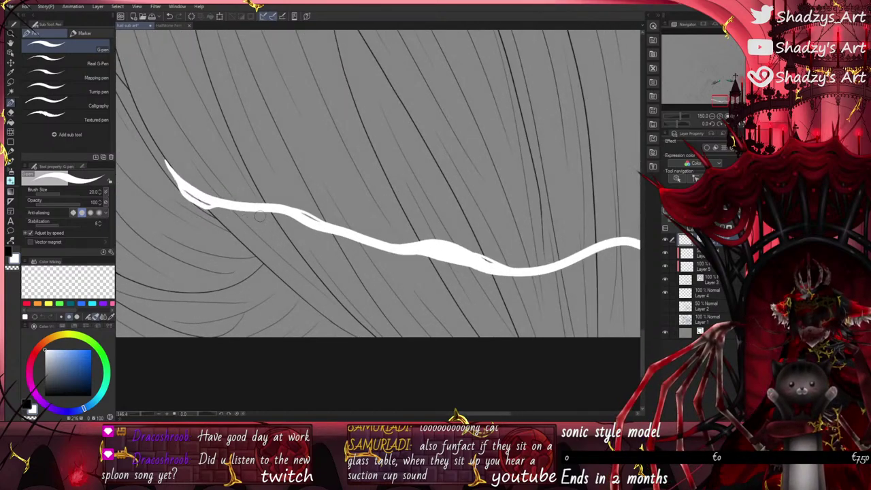
Step: Build up the waterline between its left end and the widened crest with overlapping white strokes, leaving a thin gap along the lower side
{"action": "left_click_drag", "start_coordinate": [255, 205], "coordinate": [423, 259]}
{"action": "left_click_drag", "start_coordinate": [340, 231], "coordinate": [431, 258]}
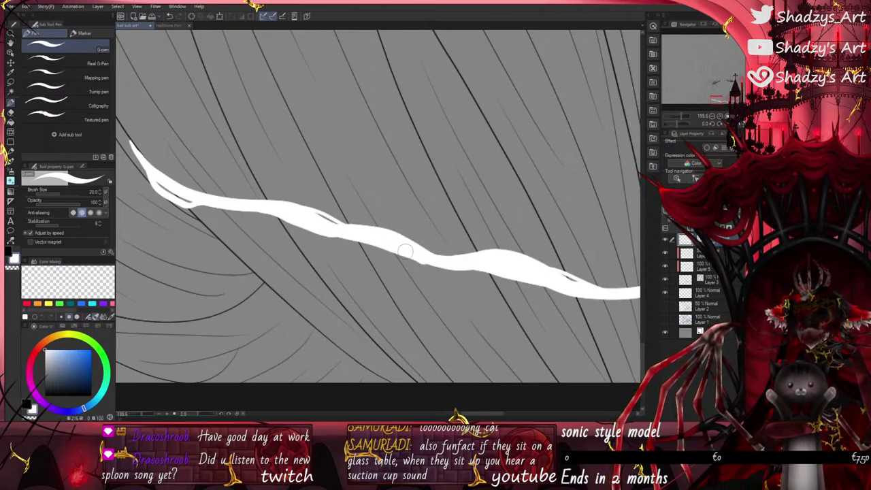
{"action": "mouse_move", "coordinate": [343, 234]}
{"action": "left_mouse_down"}
{"action": "mouse_move", "coordinate": [428, 265]}
{"action": "mouse_move", "coordinate": [497, 275]}
{"action": "left_mouse_up"}
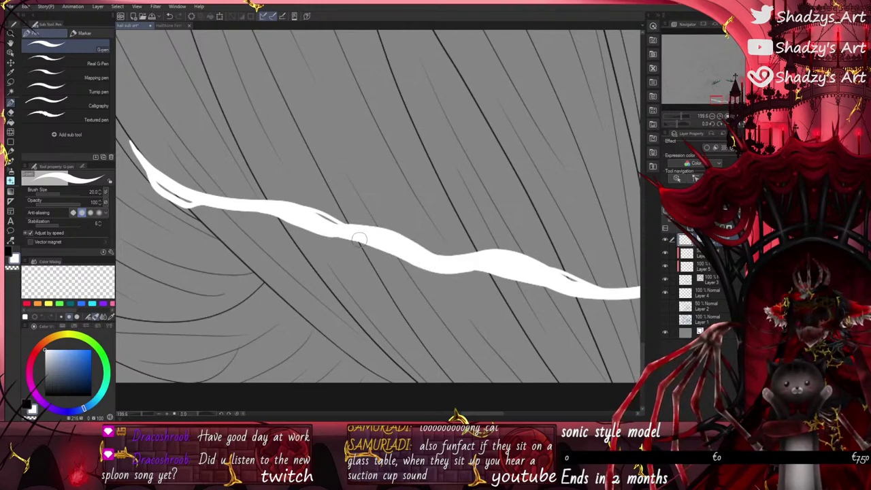
{"action": "mouse_move", "coordinate": [359, 238]}
{"action": "left_mouse_down"}
{"action": "mouse_move", "coordinate": [436, 274]}
{"action": "mouse_move", "coordinate": [487, 275]}
{"action": "left_mouse_up"}
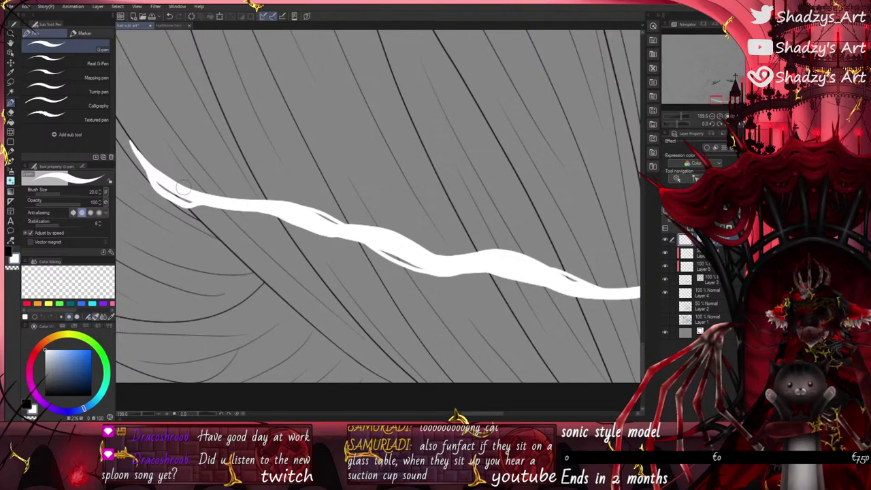
{"action": "left_click_drag", "start_coordinate": [183, 187], "coordinate": [286, 210]}
{"action": "left_click", "coordinate": [175, 18]}
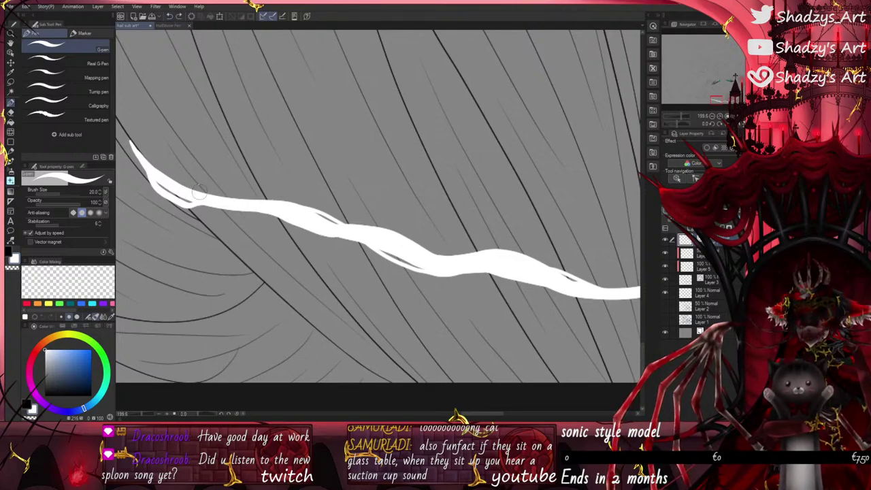
{"action": "mouse_move", "coordinate": [215, 196]}
{"action": "left_mouse_down"}
{"action": "mouse_move", "coordinate": [241, 182]}
{"action": "mouse_move", "coordinate": [266, 200]}
{"action": "left_mouse_up"}
{"action": "left_click", "coordinate": [170, 17]}
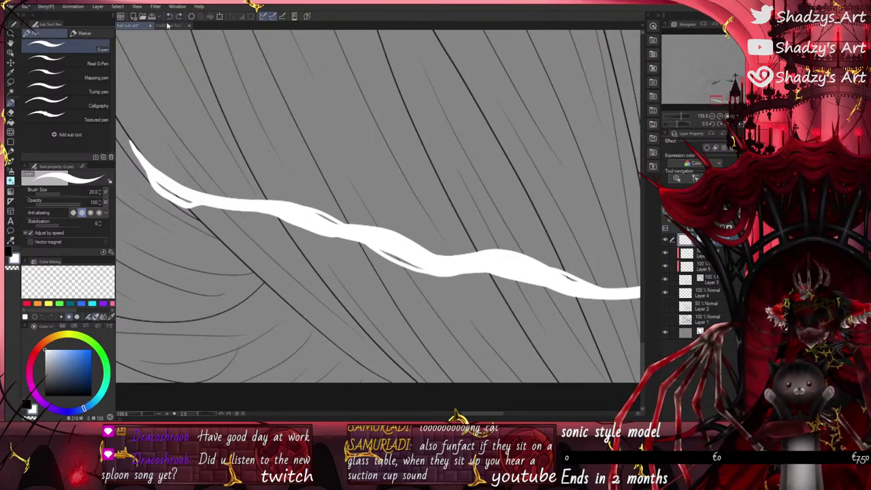
Step: Add a small raised white wavelet on the waterline's upper side near its left end
{"action": "mouse_move", "coordinate": [195, 198]}
{"action": "left_mouse_down"}
{"action": "mouse_move", "coordinate": [247, 180]}
{"action": "mouse_move", "coordinate": [271, 200]}
{"action": "left_mouse_up"}
{"action": "scroll", "coordinate": [251, 221], "scroll_direction": "down", "scroll_amount": 3}
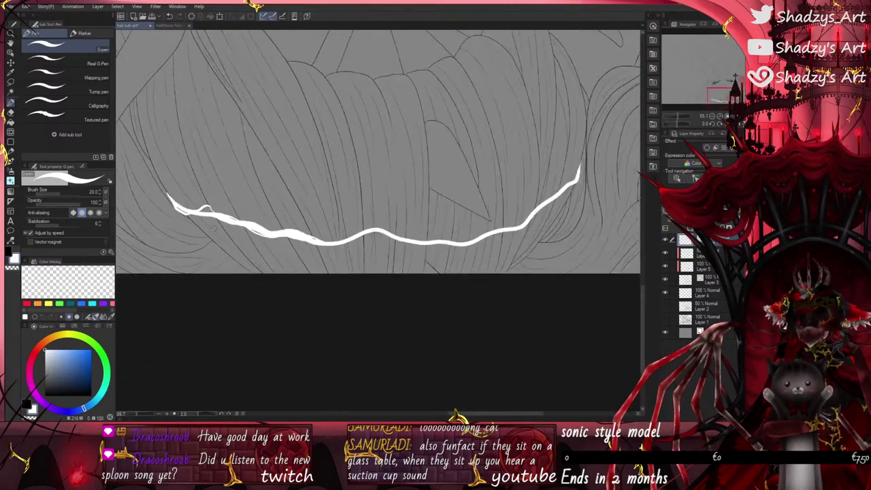
{"action": "scroll", "coordinate": [346, 240], "scroll_direction": "up", "scroll_amount": 1}
{"action": "scroll", "coordinate": [351, 238], "scroll_direction": "up", "scroll_amount": 4}
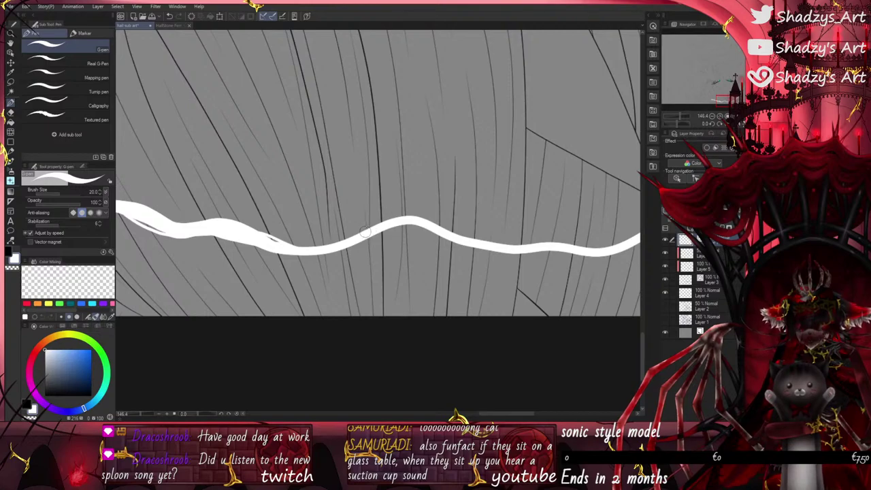
Step: Arch a white stroke over the waterline's middle crest and thicken both slopes beneath it, leaving a thin gap under the arch
{"action": "left_click_drag", "start_coordinate": [364, 230], "coordinate": [462, 235]}
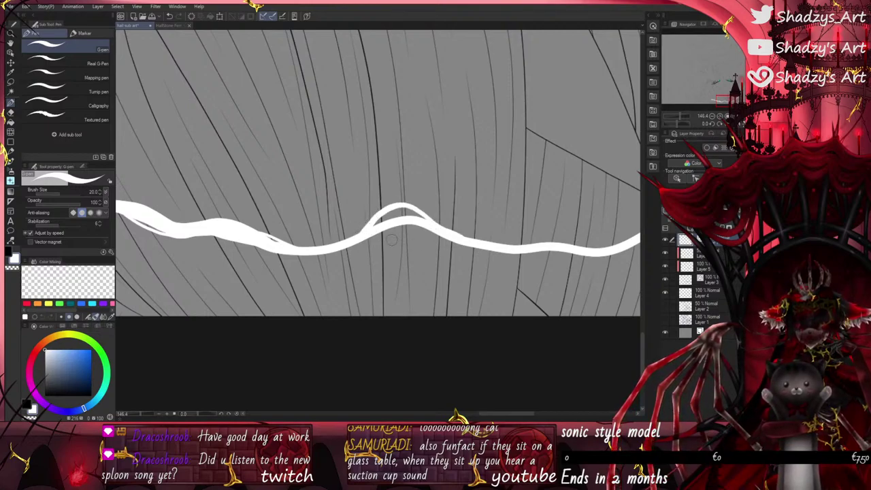
{"action": "mouse_move", "coordinate": [346, 242]}
{"action": "left_mouse_down"}
{"action": "mouse_move", "coordinate": [389, 219]}
{"action": "mouse_move", "coordinate": [427, 222]}
{"action": "left_mouse_up"}
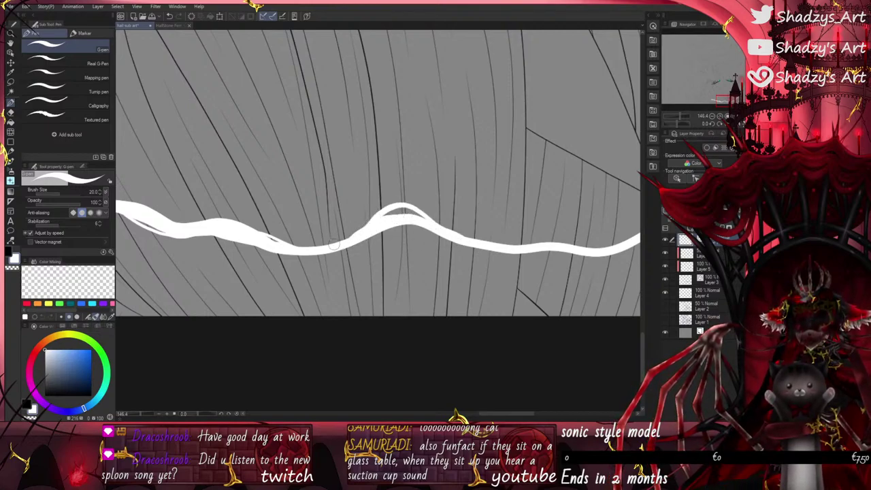
{"action": "left_click_drag", "start_coordinate": [326, 249], "coordinate": [376, 219]}
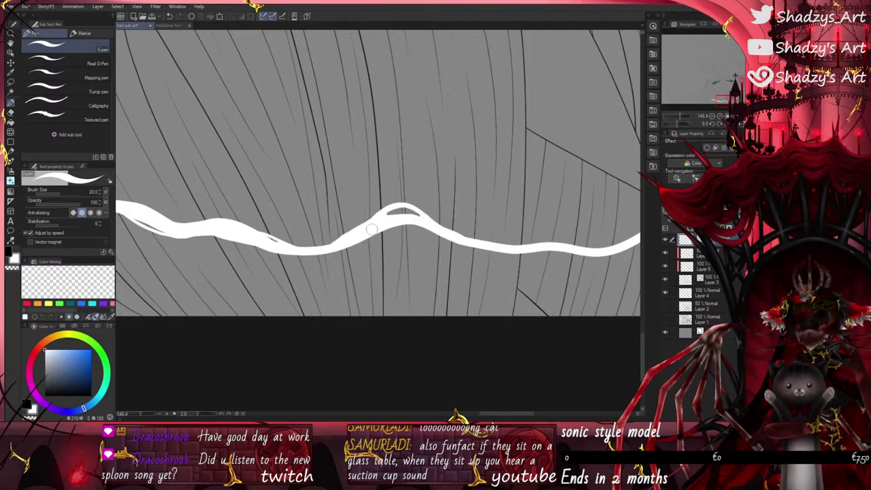
{"action": "mouse_move", "coordinate": [345, 241]}
{"action": "left_mouse_down"}
{"action": "mouse_move", "coordinate": [412, 224]}
{"action": "mouse_move", "coordinate": [481, 249]}
{"action": "left_mouse_up"}
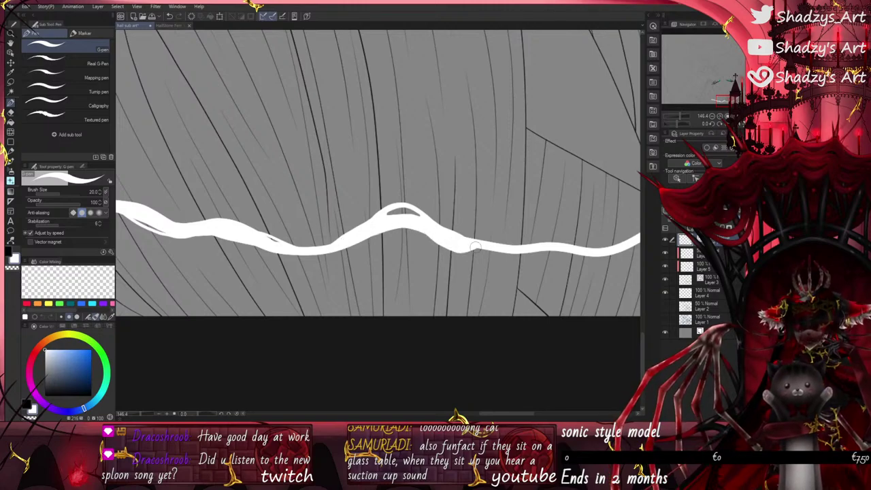
Step: Thicken the small raised wavelet near the waterline's left end and blend its base into the line with white
{"action": "scroll", "coordinate": [476, 247], "scroll_direction": "down", "scroll_amount": 5}
{"action": "scroll", "coordinate": [197, 235], "scroll_direction": "up", "scroll_amount": 8}
{"action": "left_click_drag", "start_coordinate": [218, 200], "coordinate": [288, 224]}
{"action": "scroll", "coordinate": [332, 233], "scroll_direction": "down", "scroll_amount": 4}
{"action": "scroll", "coordinate": [187, 199], "scroll_direction": "up", "scroll_amount": 4}
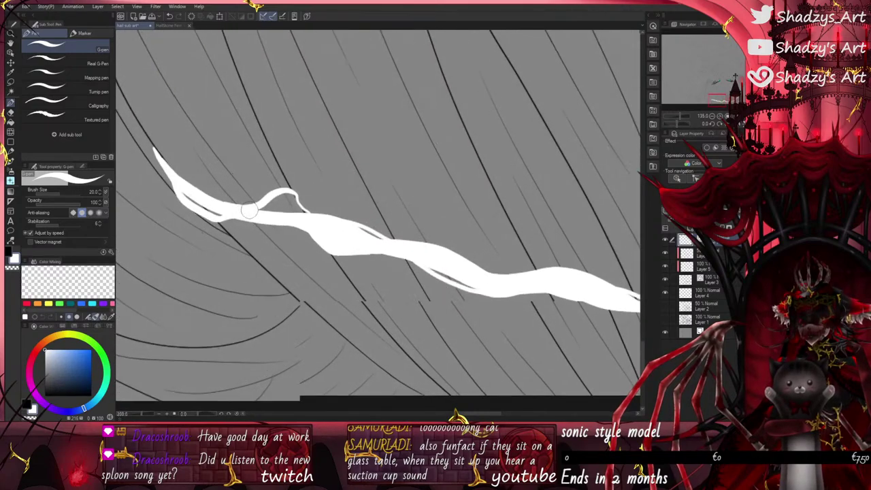
{"action": "scroll", "coordinate": [249, 210], "scroll_direction": "up", "scroll_amount": 2}
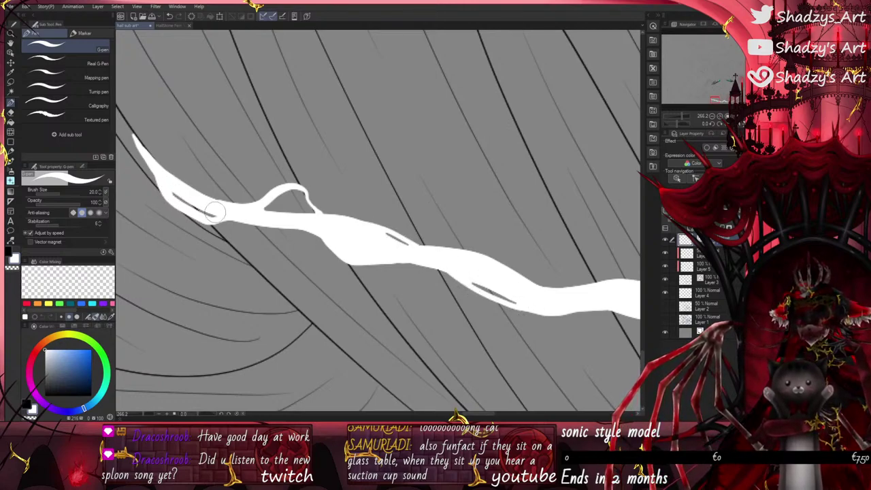
Step: Add a small rounded white bump on the upper edge of the thickened crest beyond the raised wavelet
{"action": "scroll", "coordinate": [170, 194], "scroll_direction": "down", "scroll_amount": 2}
{"action": "scroll", "coordinate": [364, 246], "scroll_direction": "up", "scroll_amount": 1}
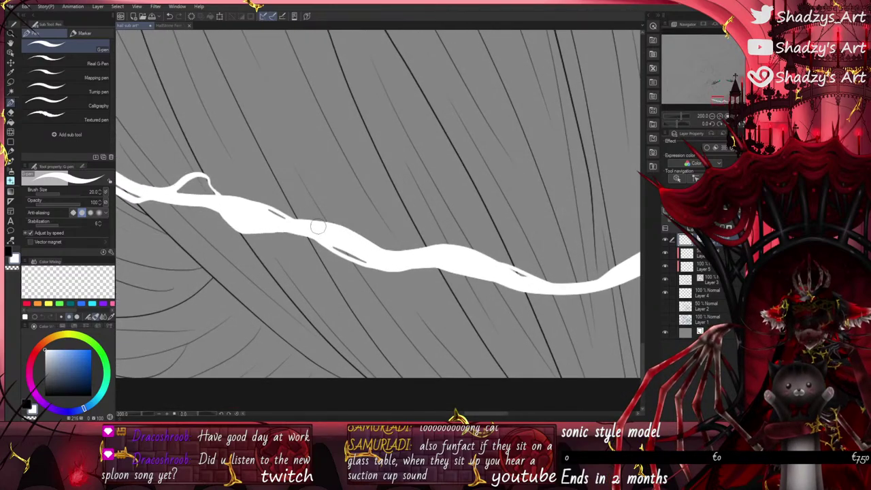
{"action": "mouse_move", "coordinate": [327, 231]}
{"action": "left_mouse_down"}
{"action": "mouse_move", "coordinate": [349, 229]}
{"action": "mouse_move", "coordinate": [345, 222]}
{"action": "mouse_move", "coordinate": [355, 239]}
{"action": "left_mouse_up"}
{"action": "left_click", "coordinate": [171, 16]}
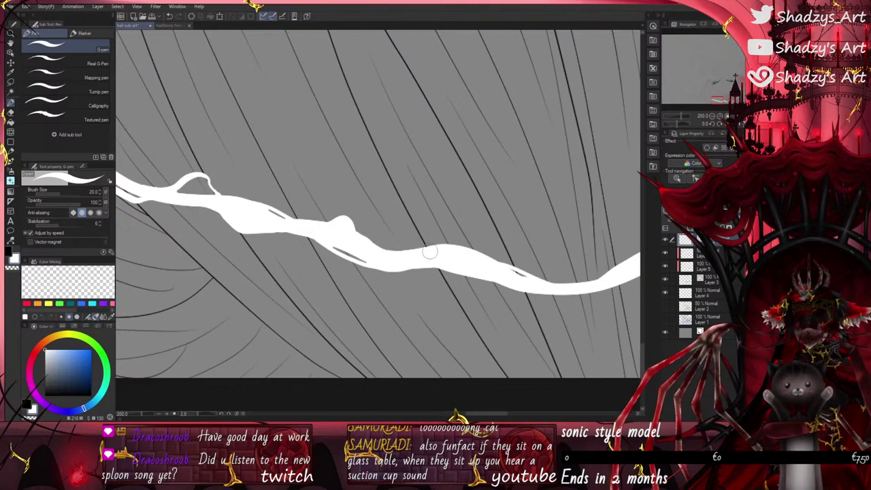
Step: Try a second rounded white bump on top of the next crest toward the waterline's middle
{"action": "mouse_move", "coordinate": [435, 250]}
{"action": "left_mouse_down"}
{"action": "mouse_move", "coordinate": [469, 253]}
{"action": "mouse_move", "coordinate": [436, 247]}
{"action": "mouse_move", "coordinate": [452, 237]}
{"action": "mouse_move", "coordinate": [467, 252]}
{"action": "left_mouse_up"}
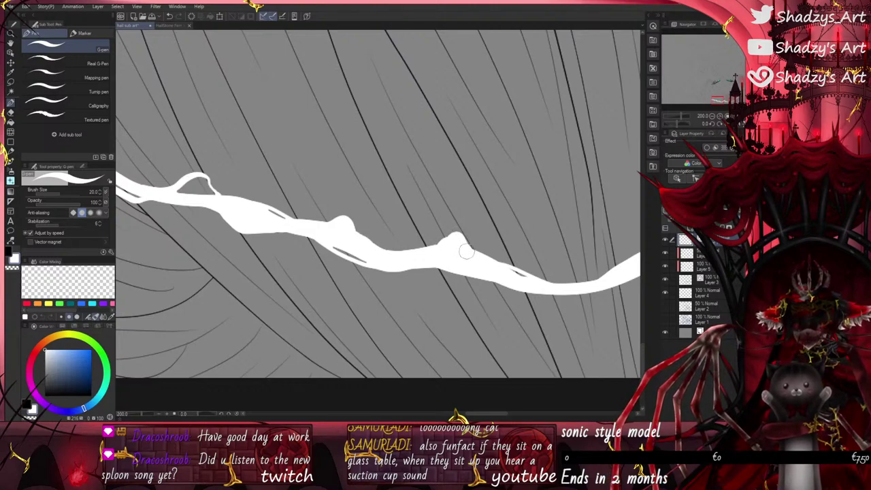
{"action": "scroll", "coordinate": [371, 238], "scroll_direction": "down", "scroll_amount": 4}
{"action": "scroll", "coordinate": [390, 228], "scroll_direction": "up", "scroll_amount": 2}
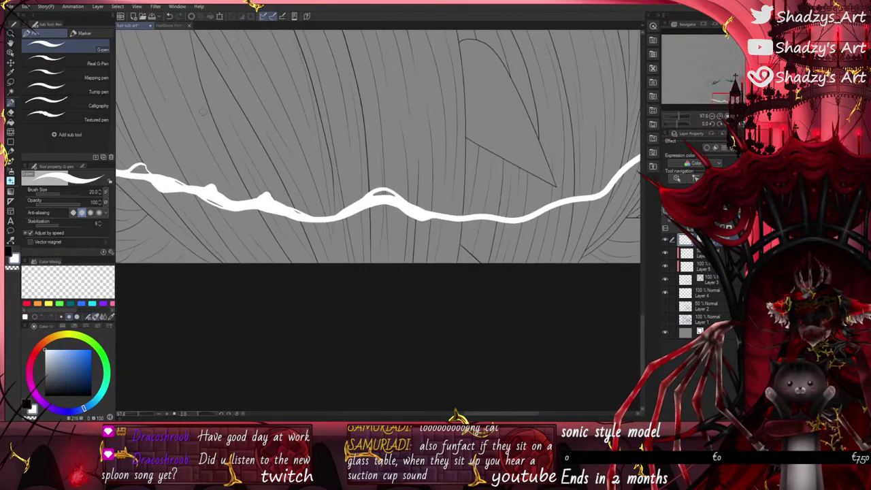
{"action": "scroll", "coordinate": [211, 85], "scroll_direction": "up", "scroll_amount": 2}
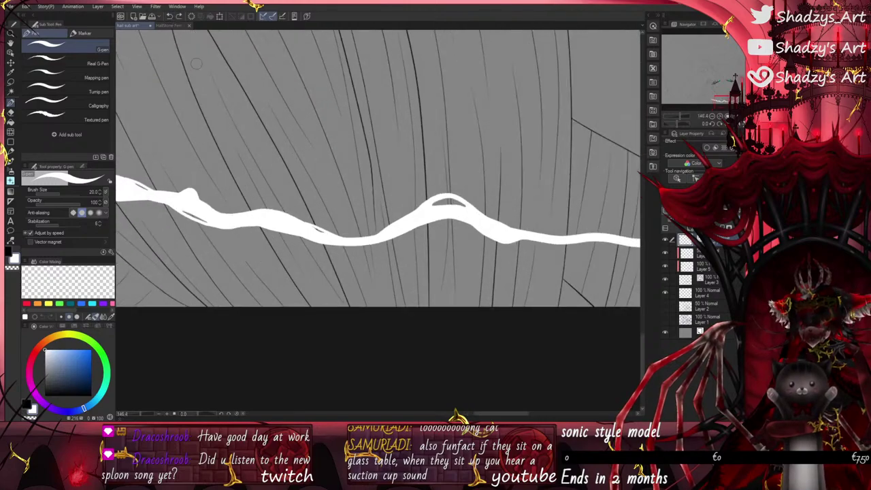
Step: Add two raised peaks to the wavy white line across the lower hair, one left of the central crest and one right of it
{"action": "mouse_move", "coordinate": [243, 216]}
{"action": "left_mouse_down"}
{"action": "mouse_move", "coordinate": [281, 211]}
{"action": "mouse_move", "coordinate": [287, 220]}
{"action": "mouse_move", "coordinate": [270, 208]}
{"action": "mouse_move", "coordinate": [345, 242]}
{"action": "left_mouse_up"}
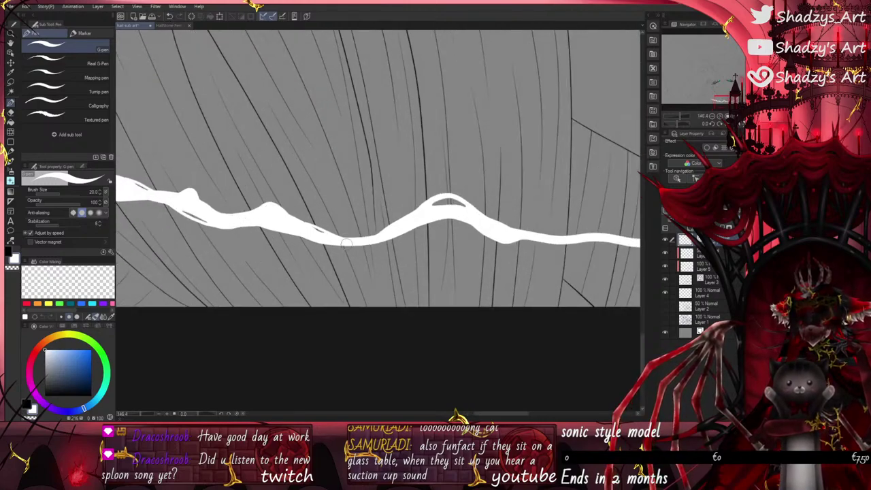
{"action": "scroll", "coordinate": [253, 324], "scroll_direction": "down", "scroll_amount": 2}
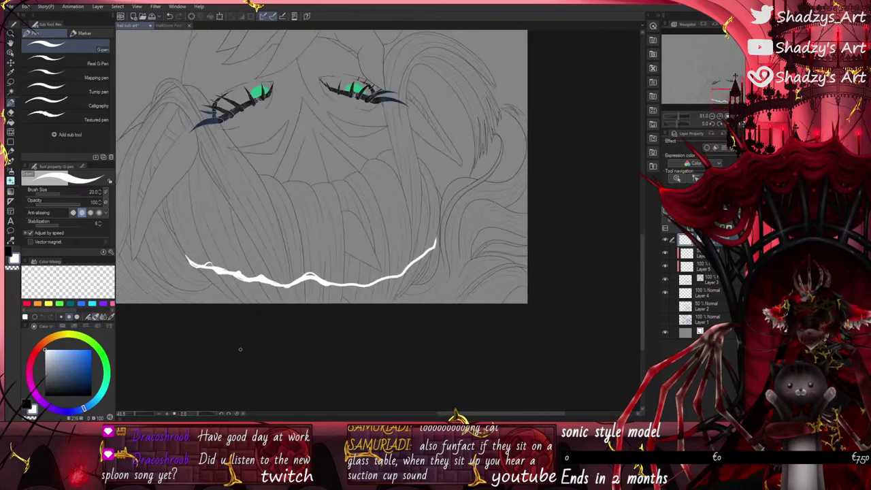
{"action": "scroll", "coordinate": [237, 367], "scroll_direction": "up", "scroll_amount": 4}
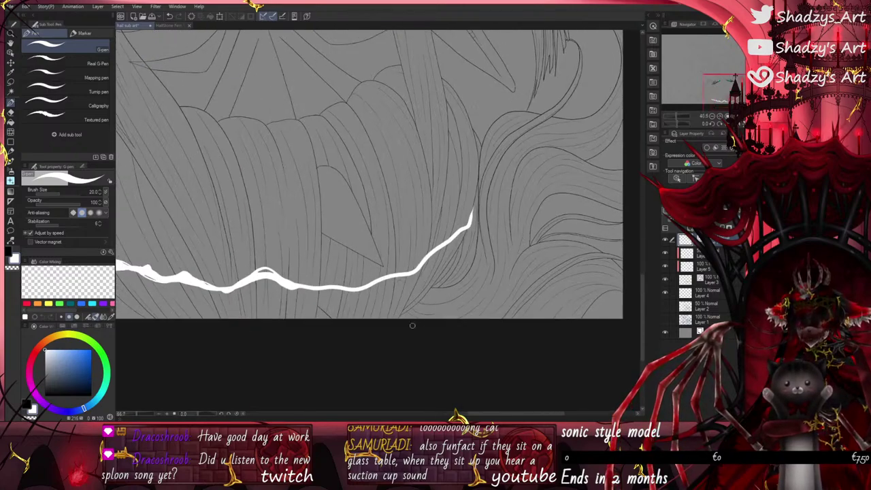
{"action": "mouse_move", "coordinate": [340, 271]}
{"action": "left_mouse_down"}
{"action": "mouse_move", "coordinate": [373, 246]}
{"action": "mouse_move", "coordinate": [410, 271]}
{"action": "left_mouse_up"}
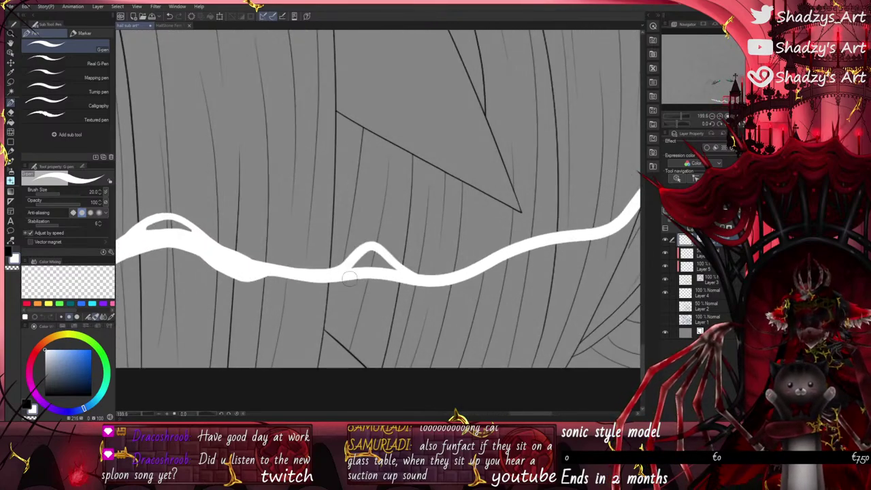
{"action": "mouse_move", "coordinate": [344, 269]}
{"action": "left_mouse_down"}
{"action": "mouse_move", "coordinate": [399, 273]}
{"action": "mouse_move", "coordinate": [298, 274]}
{"action": "mouse_move", "coordinate": [316, 281]}
{"action": "mouse_move", "coordinate": [355, 261]}
{"action": "mouse_move", "coordinate": [323, 247]}
{"action": "mouse_move", "coordinate": [334, 247]}
{"action": "mouse_move", "coordinate": [333, 280]}
{"action": "mouse_move", "coordinate": [363, 240]}
{"action": "mouse_move", "coordinate": [398, 273]}
{"action": "left_mouse_up"}
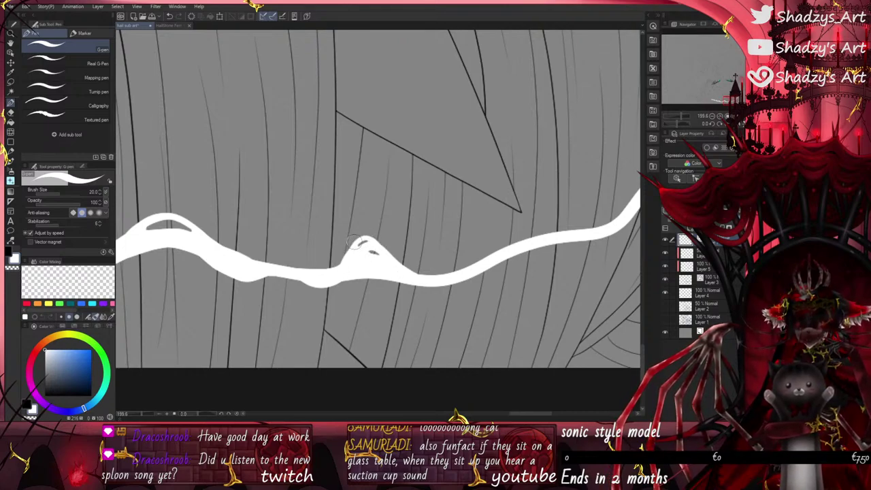
Step: Thicken the white line below the tip of the triangular hair shape and draw a small looped bump on its upper edge
{"action": "scroll", "coordinate": [295, 312], "scroll_direction": "down", "scroll_amount": 5}
{"action": "scroll", "coordinate": [350, 310], "scroll_direction": "up", "scroll_amount": 2}
{"action": "scroll", "coordinate": [304, 340], "scroll_direction": "up", "scroll_amount": 3}
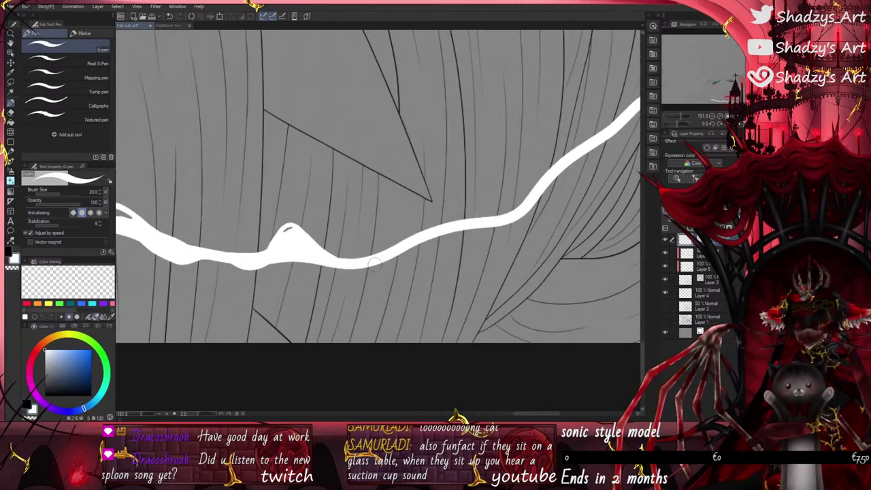
{"action": "mouse_move", "coordinate": [375, 264]}
{"action": "left_mouse_down"}
{"action": "mouse_move", "coordinate": [418, 250]}
{"action": "mouse_move", "coordinate": [451, 228]}
{"action": "mouse_move", "coordinate": [417, 247]}
{"action": "mouse_move", "coordinate": [430, 218]}
{"action": "left_mouse_up"}
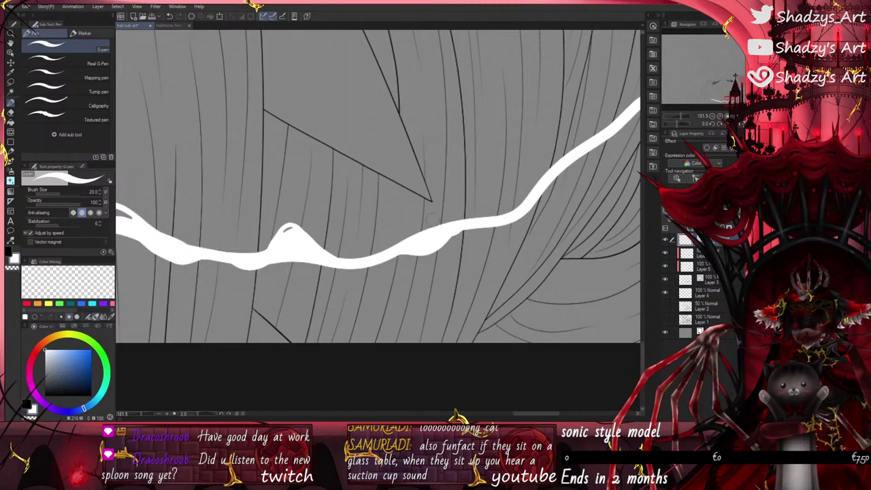
{"action": "mouse_move", "coordinate": [399, 248]}
{"action": "left_mouse_down"}
{"action": "mouse_move", "coordinate": [427, 246]}
{"action": "mouse_move", "coordinate": [473, 222]}
{"action": "left_mouse_up"}
{"action": "left_click_drag", "start_coordinate": [391, 252], "coordinate": [445, 227]}
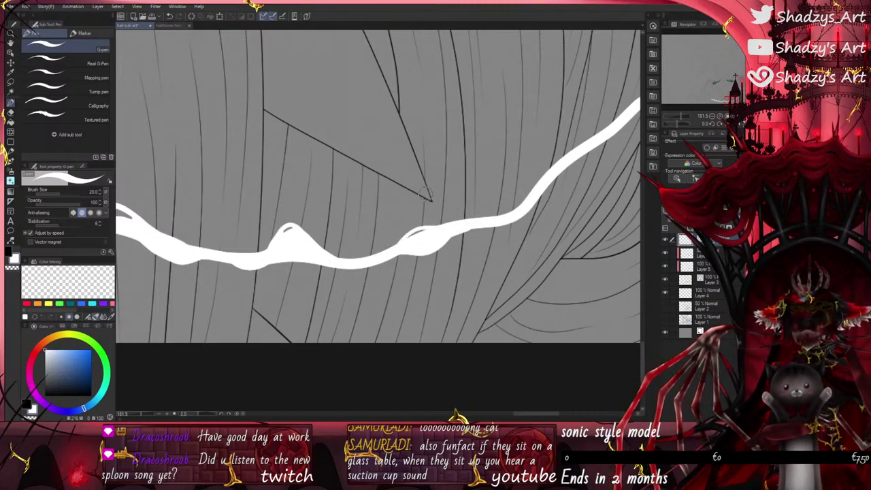
Step: Add a narrow sliver loop and a tall open peak along the rising right-hand stretch of the white line
{"action": "scroll", "coordinate": [282, 345], "scroll_direction": "down", "scroll_amount": 3}
{"action": "scroll", "coordinate": [389, 281], "scroll_direction": "up", "scroll_amount": 4}
{"action": "left_click_drag", "start_coordinate": [385, 283], "coordinate": [436, 249]}
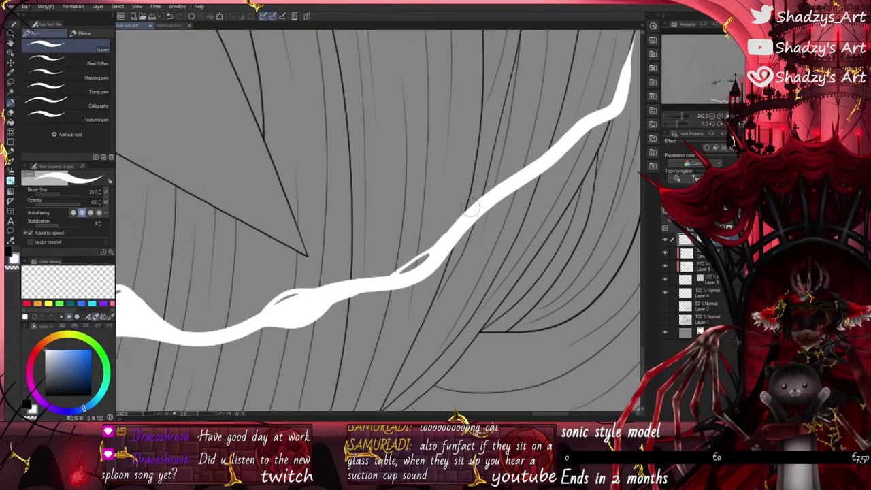
{"action": "mouse_move", "coordinate": [469, 208]}
{"action": "left_mouse_down"}
{"action": "mouse_move", "coordinate": [490, 157]}
{"action": "mouse_move", "coordinate": [514, 183]}
{"action": "left_mouse_up"}
{"action": "left_click_drag", "start_coordinate": [473, 201], "coordinate": [472, 202]}
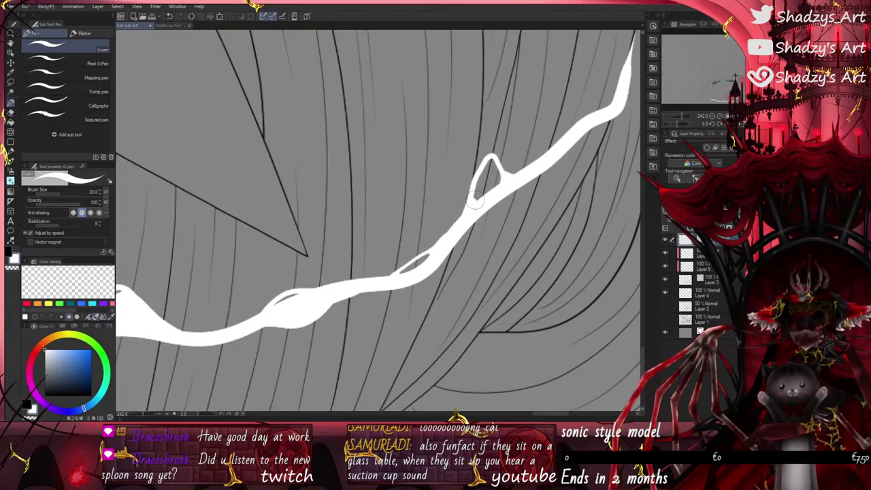
Step: Thicken the stretch above the open peak and round off the line's upper right end with a small curved loop
{"action": "scroll", "coordinate": [425, 267], "scroll_direction": "down", "scroll_amount": 2}
{"action": "scroll", "coordinate": [499, 200], "scroll_direction": "up", "scroll_amount": 1}
{"action": "scroll", "coordinate": [500, 198], "scroll_direction": "up", "scroll_amount": 1}
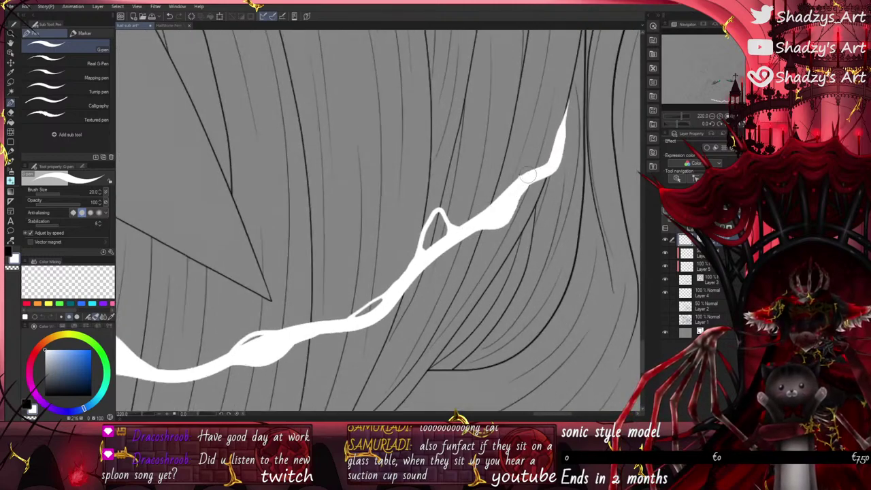
{"action": "left_click_drag", "start_coordinate": [568, 104], "coordinate": [560, 145]}
{"action": "mouse_move", "coordinate": [570, 107]}
{"action": "left_mouse_down"}
{"action": "mouse_move", "coordinate": [561, 142]}
{"action": "mouse_move", "coordinate": [576, 141]}
{"action": "mouse_move", "coordinate": [558, 162]}
{"action": "mouse_move", "coordinate": [570, 148]}
{"action": "left_mouse_up"}
{"action": "left_click_drag", "start_coordinate": [570, 107], "coordinate": [563, 148]}
{"action": "scroll", "coordinate": [550, 154], "scroll_direction": "down", "scroll_amount": 10}
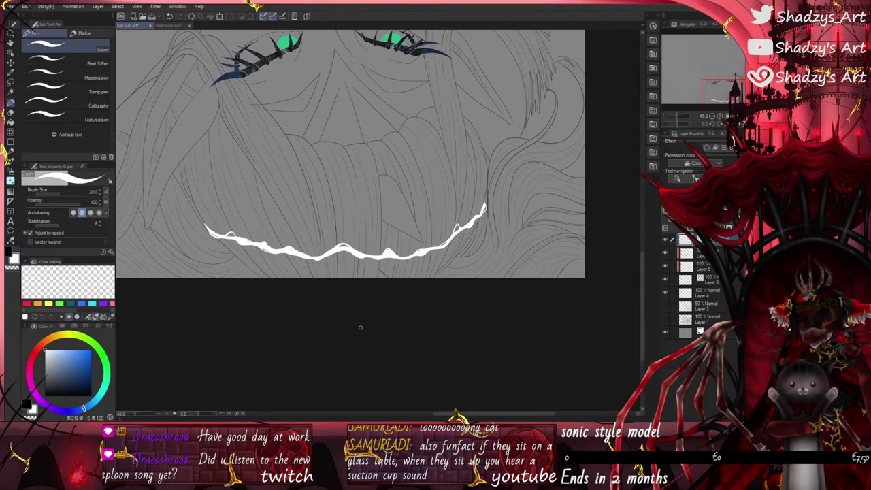
Step: Draw outlined droplets above the white line, one over the open right peak and two over the left bumps
{"action": "scroll", "coordinate": [466, 191], "scroll_direction": "up", "scroll_amount": 4}
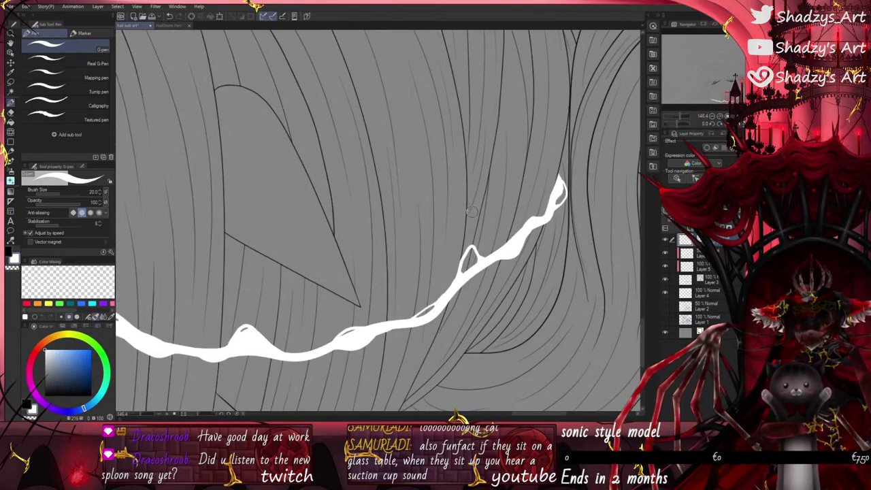
{"action": "left_click_drag", "start_coordinate": [471, 212], "coordinate": [468, 184]}
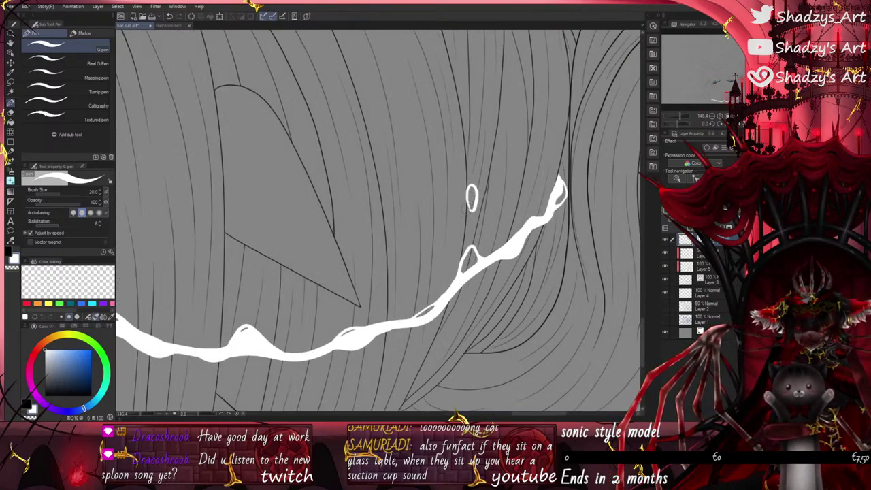
{"action": "scroll", "coordinate": [449, 274], "scroll_direction": "down", "scroll_amount": 10}
{"action": "scroll", "coordinate": [210, 294], "scroll_direction": "up", "scroll_amount": 10}
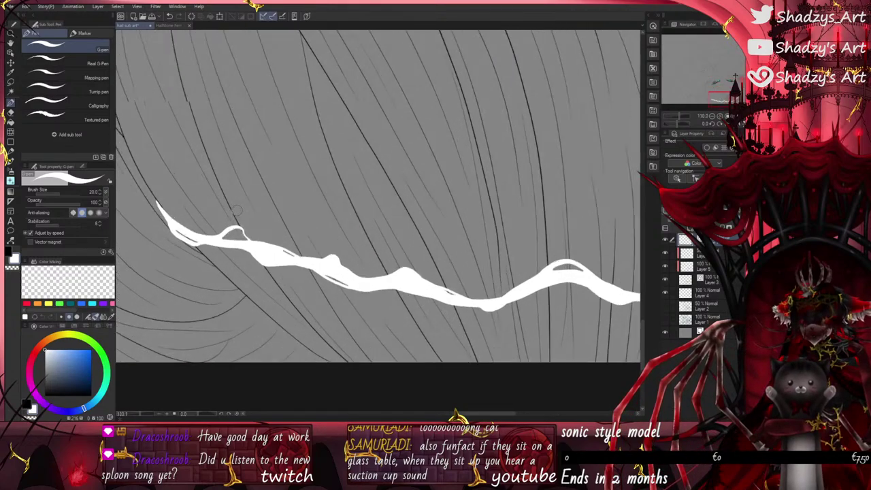
{"action": "scroll", "coordinate": [237, 210], "scroll_direction": "up", "scroll_amount": 3}
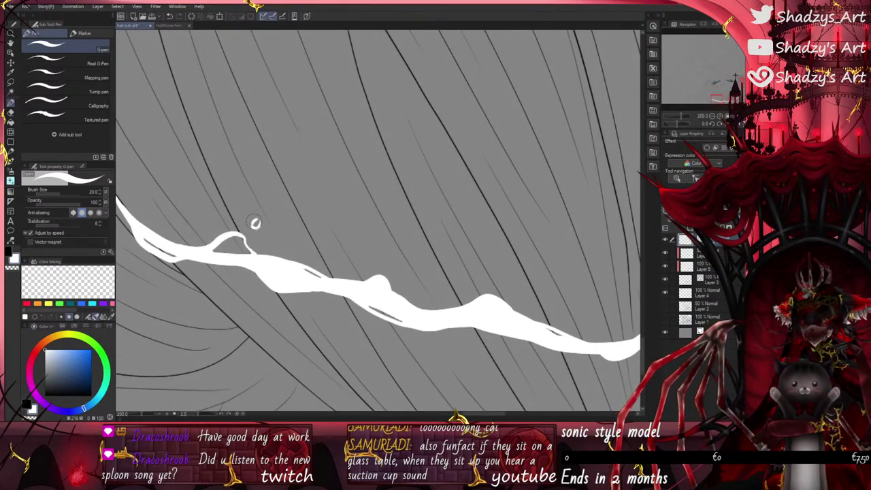
{"action": "scroll", "coordinate": [256, 223], "scroll_direction": "down", "scroll_amount": 3}
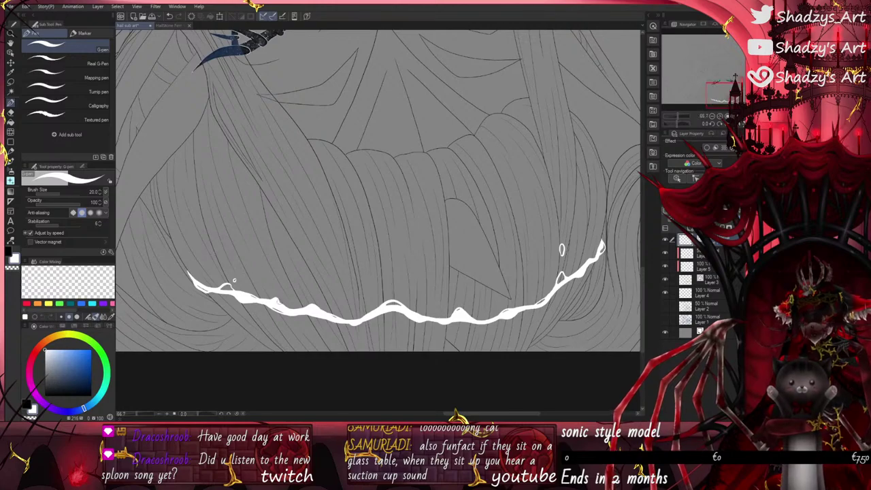
{"action": "scroll", "coordinate": [234, 280], "scroll_direction": "up", "scroll_amount": 4}
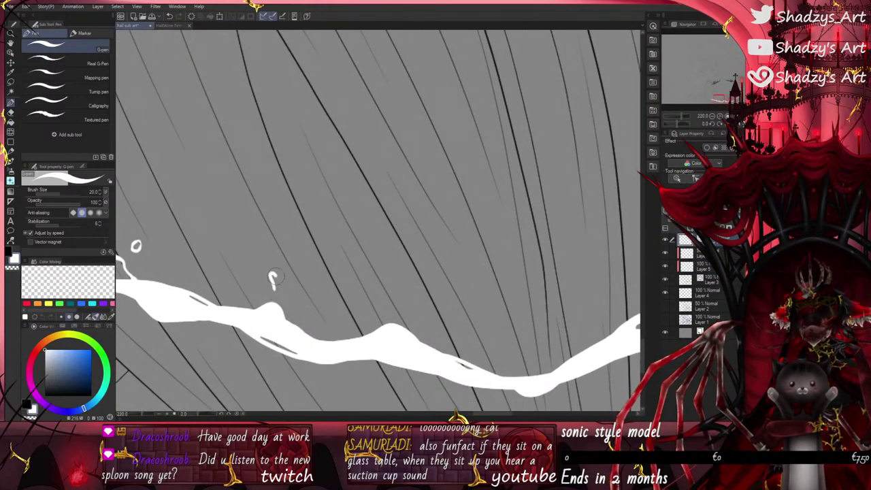
{"action": "scroll", "coordinate": [272, 279], "scroll_direction": "down", "scroll_amount": 6}
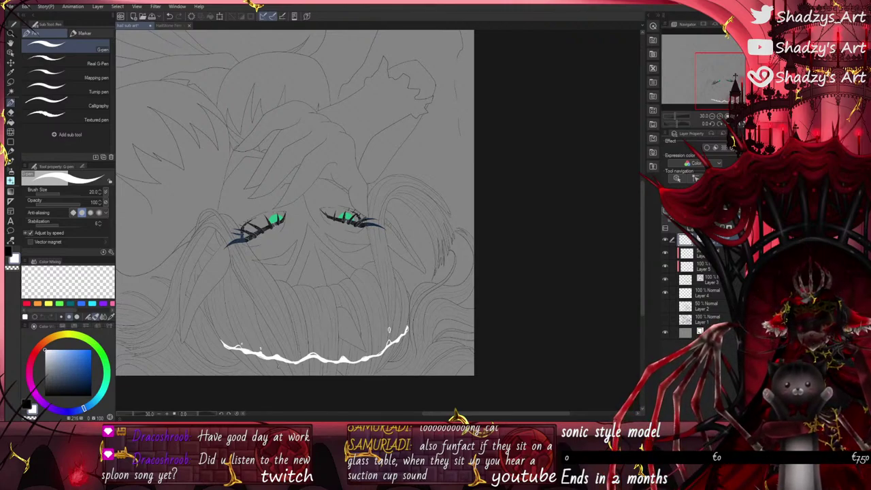
{"action": "scroll", "coordinate": [215, 326], "scroll_direction": "down", "scroll_amount": 2}
{"action": "scroll", "coordinate": [201, 358], "scroll_direction": "up", "scroll_amount": 4}
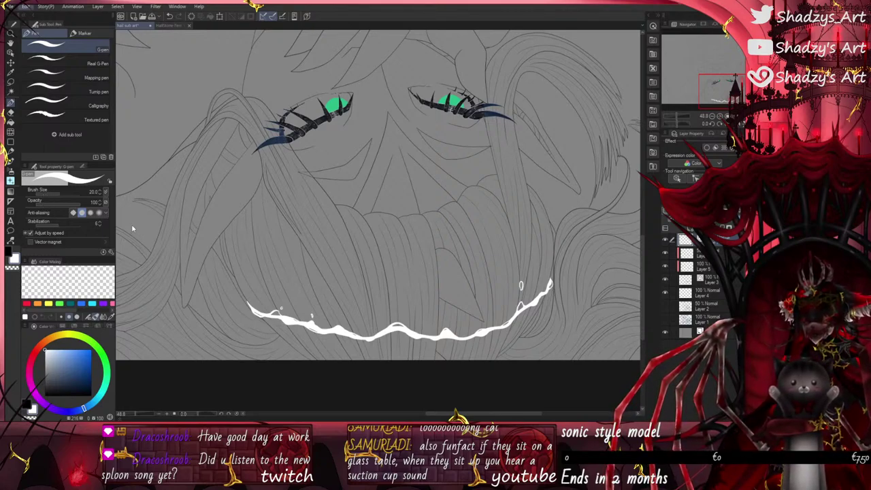
{"action": "key", "text": "ctrl+t"}
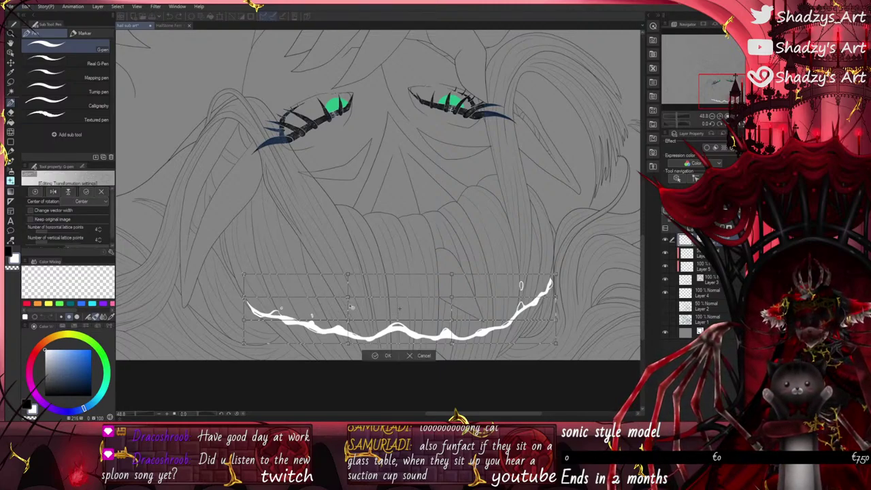
{"action": "left_click_drag", "start_coordinate": [348, 275], "coordinate": [351, 248]}
{"action": "mouse_move", "coordinate": [347, 316]}
{"action": "left_mouse_down"}
{"action": "mouse_move", "coordinate": [354, 288]}
{"action": "mouse_move", "coordinate": [356, 303]}
{"action": "left_mouse_up"}
{"action": "left_click", "coordinate": [168, 16]}
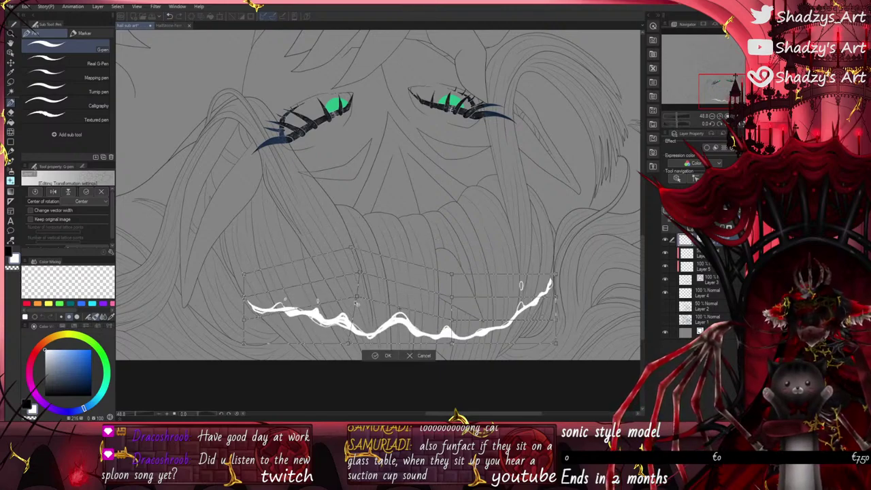
{"action": "left_click_drag", "start_coordinate": [348, 344], "coordinate": [353, 322]}
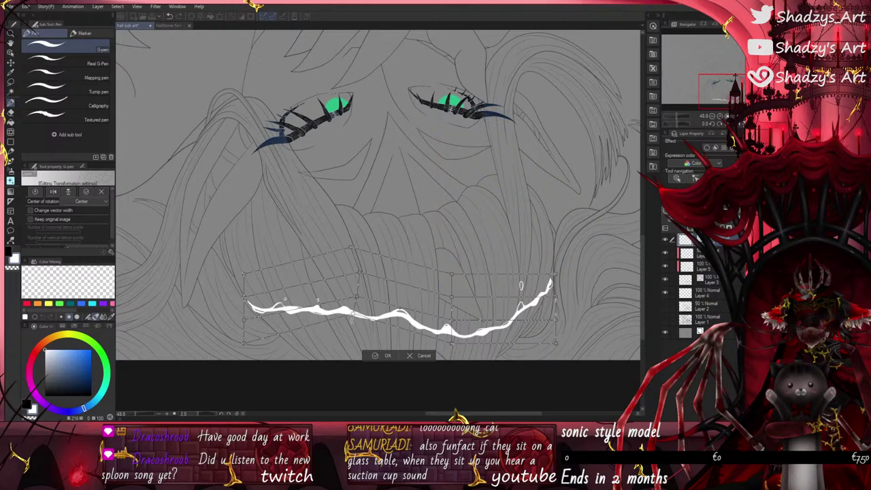
{"action": "left_click", "coordinate": [414, 356]}
Step: Switch to the Pinch vector line correction tool for reshaping the trough left of the central crest
{"action": "scroll", "coordinate": [336, 279], "scroll_direction": "down", "scroll_amount": 3}
{"action": "scroll", "coordinate": [345, 345], "scroll_direction": "up", "scroll_amount": 7}
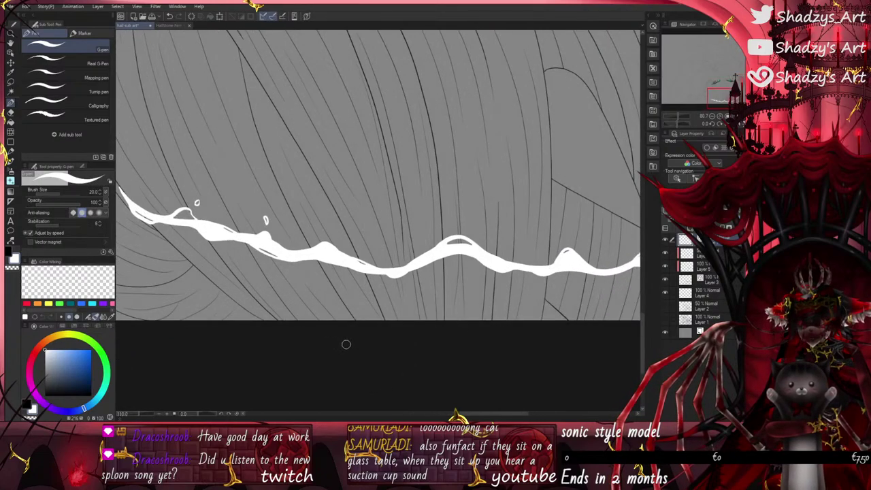
{"action": "scroll", "coordinate": [349, 357], "scroll_direction": "down", "scroll_amount": 2}
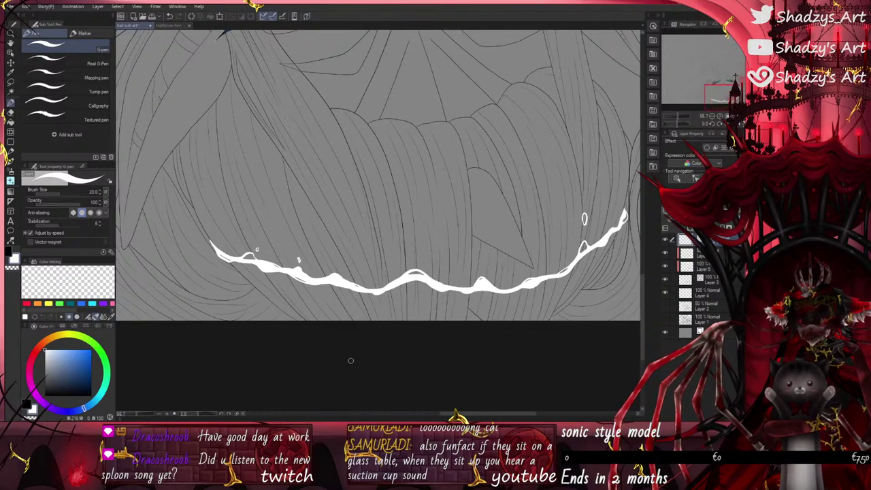
{"action": "scroll", "coordinate": [351, 363], "scroll_direction": "down", "scroll_amount": 2}
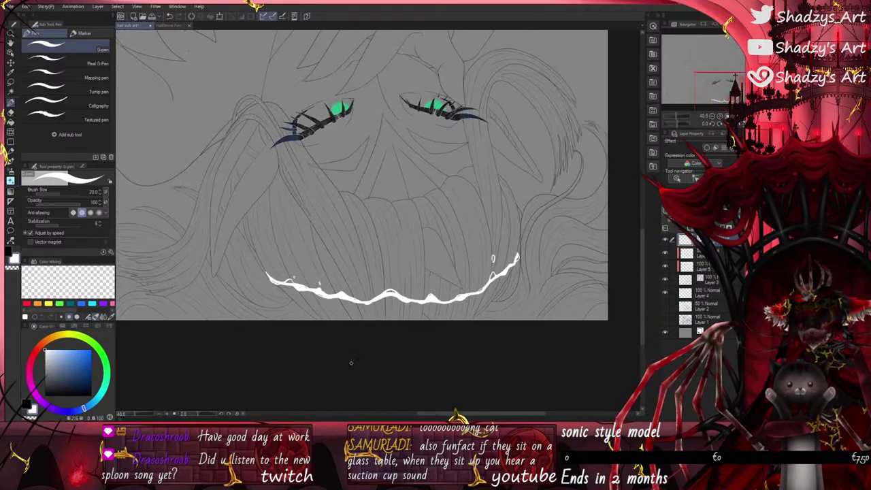
{"action": "scroll", "coordinate": [353, 361], "scroll_direction": "up", "scroll_amount": 1}
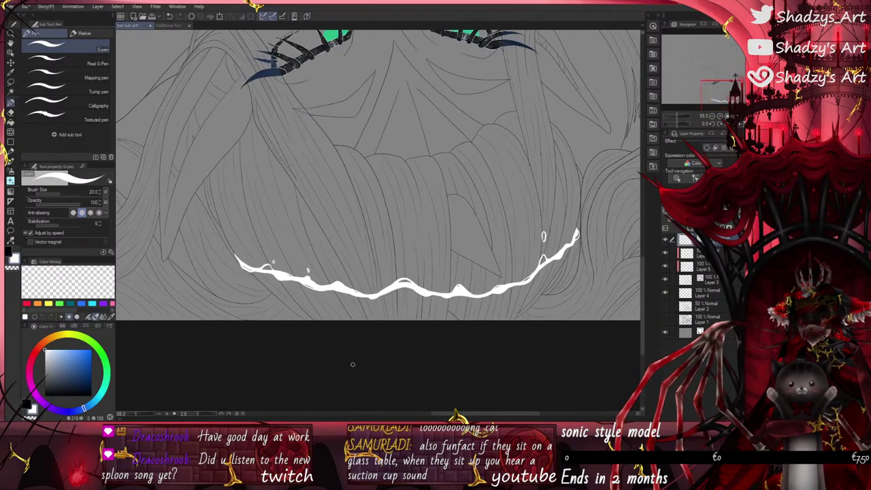
{"action": "left_click", "coordinate": [10, 240]}
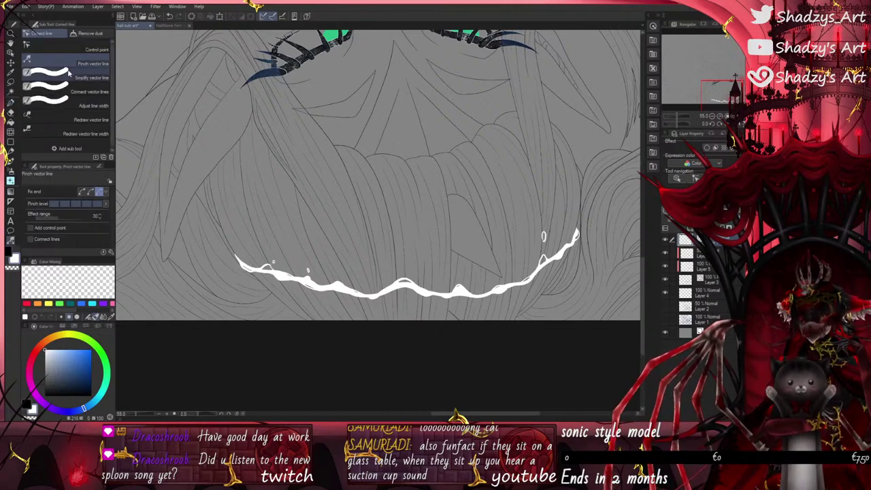
{"action": "scroll", "coordinate": [368, 292], "scroll_direction": "up", "scroll_amount": 1}
{"action": "scroll", "coordinate": [369, 293], "scroll_direction": "up", "scroll_amount": 2}
{"action": "left_click_drag", "start_coordinate": [369, 295], "coordinate": [370, 305]}
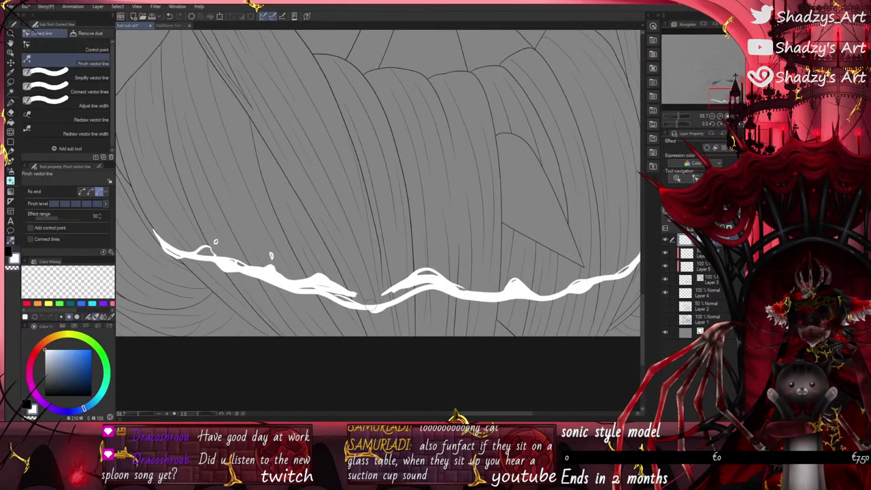
{"action": "left_click", "coordinate": [170, 15]}
{"action": "mouse_move", "coordinate": [371, 297]}
{"action": "left_mouse_down"}
{"action": "mouse_move", "coordinate": [372, 308]}
{"action": "mouse_move", "coordinate": [345, 291]}
{"action": "mouse_move", "coordinate": [353, 313]}
{"action": "left_mouse_up"}
{"action": "scroll", "coordinate": [349, 299], "scroll_direction": "up", "scroll_amount": 3}
{"action": "left_click", "coordinate": [170, 16]}
Step: Reduce the pinch level, pull the trough left of the central crest lower, and merge the stray line end back into the wave
{"action": "left_click", "coordinate": [90, 203]}
{"action": "left_click", "coordinate": [170, 16]}
{"action": "scroll", "coordinate": [330, 252], "scroll_direction": "up", "scroll_amount": 2}
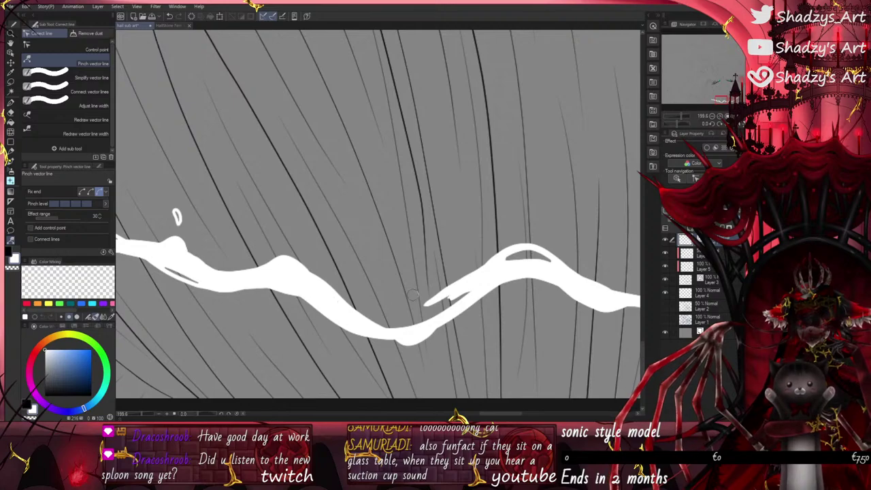
{"action": "mouse_move", "coordinate": [417, 296]}
{"action": "left_mouse_down"}
{"action": "mouse_move", "coordinate": [440, 300]}
{"action": "mouse_move", "coordinate": [437, 309]}
{"action": "mouse_move", "coordinate": [462, 300]}
{"action": "left_mouse_up"}
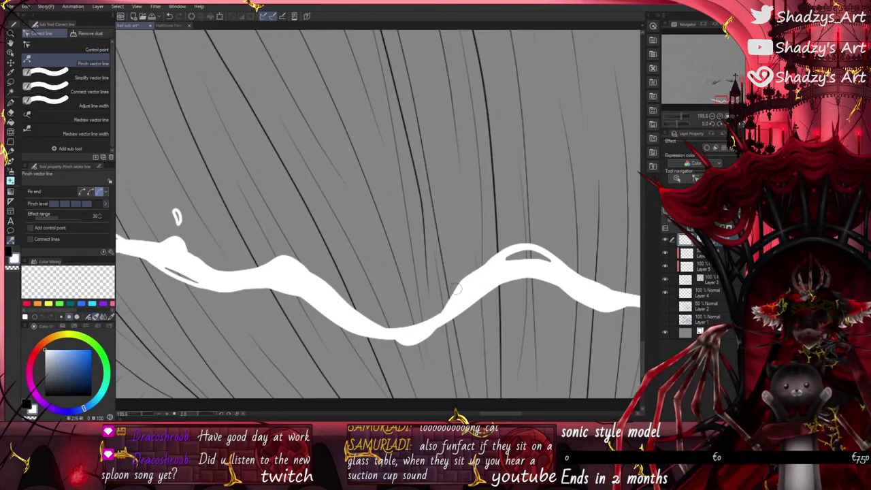
{"action": "scroll", "coordinate": [396, 225], "scroll_direction": "down", "scroll_amount": 5}
{"action": "scroll", "coordinate": [316, 363], "scroll_direction": "down", "scroll_amount": 2}
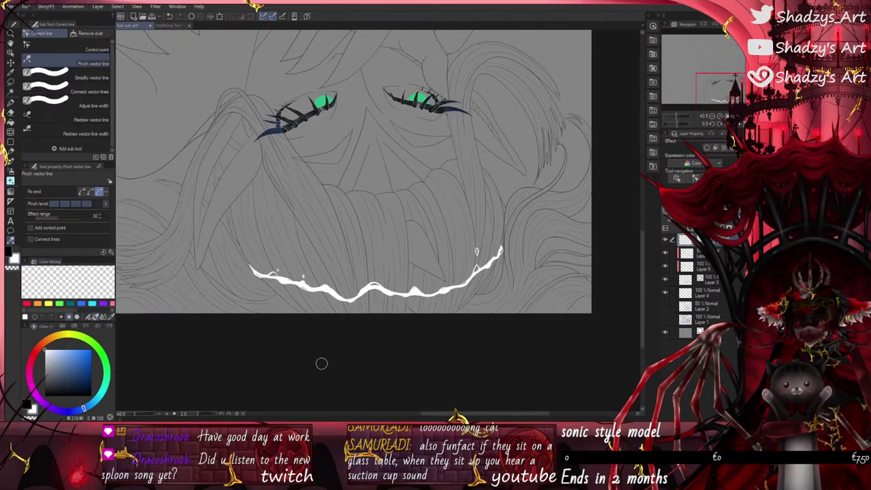
Step: Pinch the bump below the triangular hair shape's tip into a more pronounced form, undoing the first pull
{"action": "scroll", "coordinate": [427, 298], "scroll_direction": "up", "scroll_amount": 4}
{"action": "mouse_move", "coordinate": [409, 267]}
{"action": "left_mouse_down"}
{"action": "mouse_move", "coordinate": [399, 250]}
{"action": "mouse_move", "coordinate": [415, 263]}
{"action": "mouse_move", "coordinate": [408, 249]}
{"action": "mouse_move", "coordinate": [410, 284]}
{"action": "left_mouse_up"}
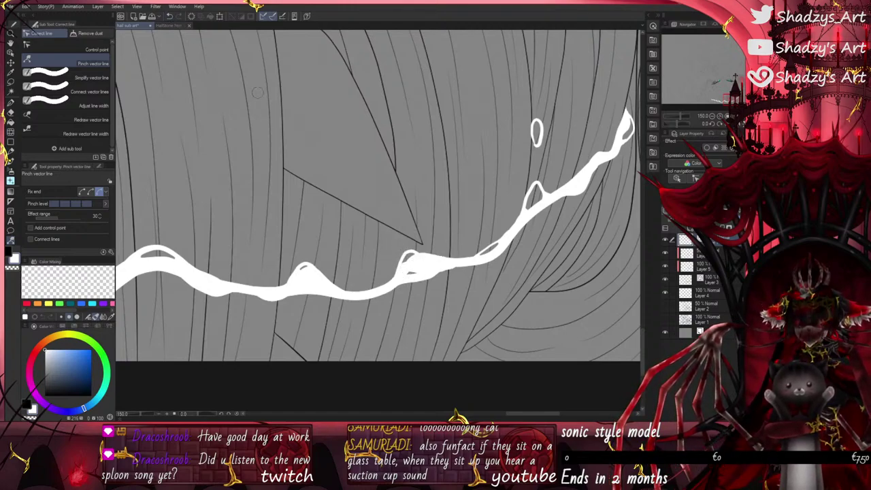
{"action": "left_click", "coordinate": [170, 15]}
{"action": "left_click_drag", "start_coordinate": [420, 272], "coordinate": [422, 268]}
{"action": "scroll", "coordinate": [361, 272], "scroll_direction": "down", "scroll_amount": 3}
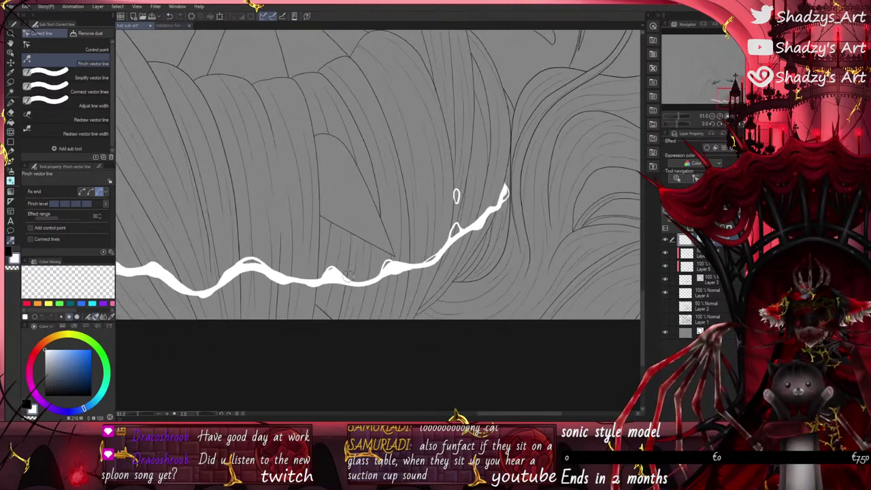
{"action": "scroll", "coordinate": [454, 227], "scroll_direction": "up", "scroll_amount": 5}
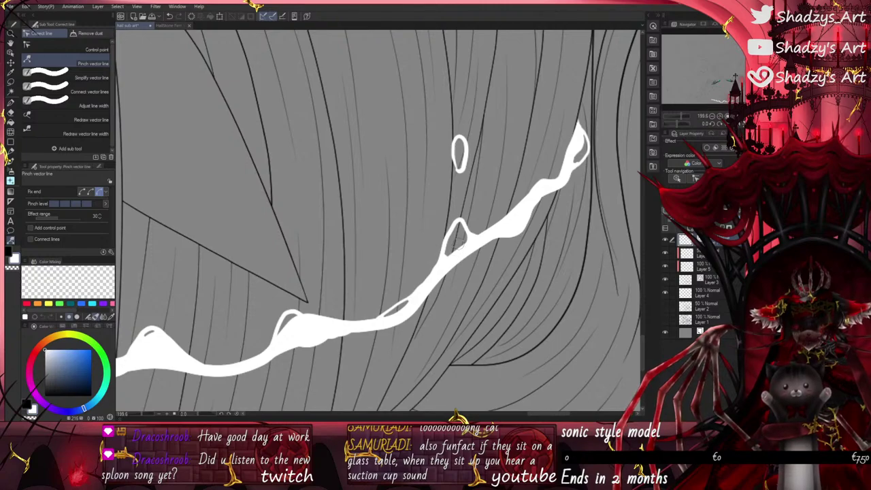
Step: Pinch the white line lower between the two rightmost peaks and pull the open peak beneath the large droplet higher
{"action": "mouse_move", "coordinate": [511, 230]}
{"action": "left_mouse_down"}
{"action": "mouse_move", "coordinate": [518, 244]}
{"action": "mouse_move", "coordinate": [511, 227]}
{"action": "mouse_move", "coordinate": [512, 236]}
{"action": "left_mouse_up"}
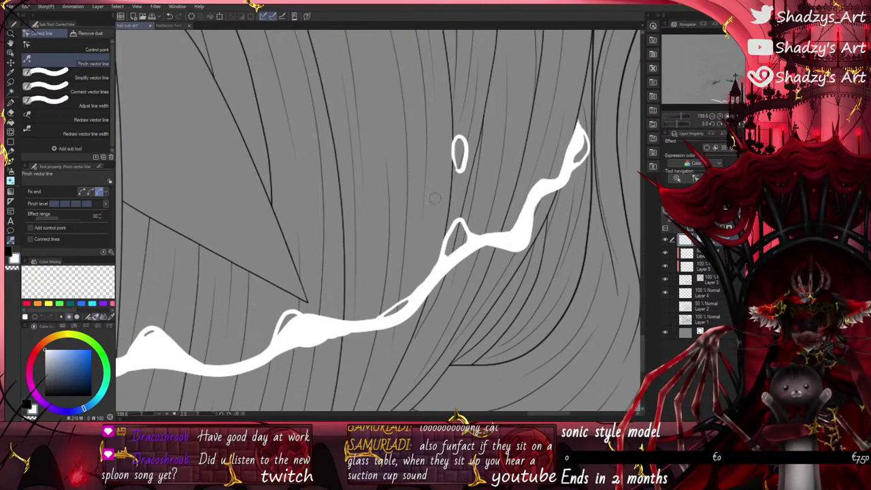
{"action": "mouse_move", "coordinate": [455, 255]}
{"action": "left_mouse_down"}
{"action": "mouse_move", "coordinate": [452, 218]}
{"action": "mouse_move", "coordinate": [455, 239]}
{"action": "left_mouse_up"}
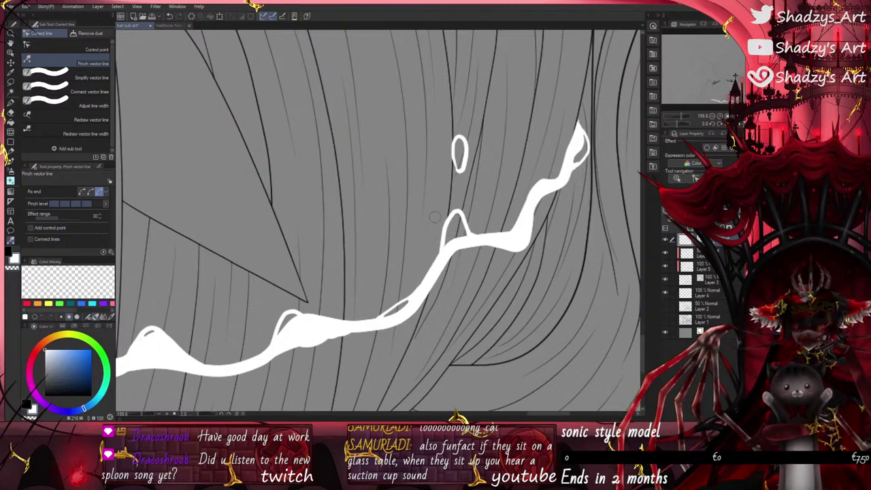
{"action": "scroll", "coordinate": [487, 328], "scroll_direction": "down", "scroll_amount": 4}
{"action": "scroll", "coordinate": [306, 258], "scroll_direction": "up", "scroll_amount": 5}
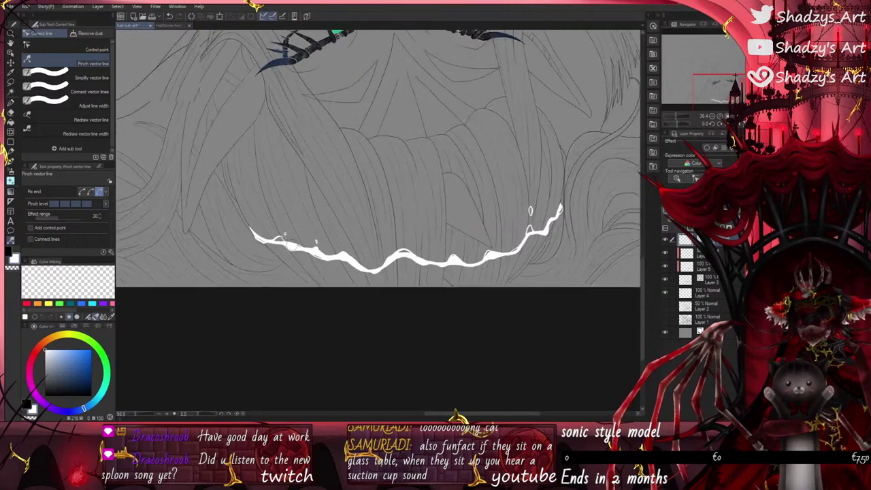
Step: Pinch the open bump near the white line's left end higher and reshape the thick underside beside it, undoing one pull
{"action": "left_click_drag", "start_coordinate": [244, 212], "coordinate": [244, 196]}
{"action": "mouse_move", "coordinate": [261, 228]}
{"action": "left_mouse_down"}
{"action": "mouse_move", "coordinate": [268, 220]}
{"action": "mouse_move", "coordinate": [265, 231]}
{"action": "mouse_move", "coordinate": [248, 223]}
{"action": "left_mouse_up"}
{"action": "left_click", "coordinate": [170, 17]}
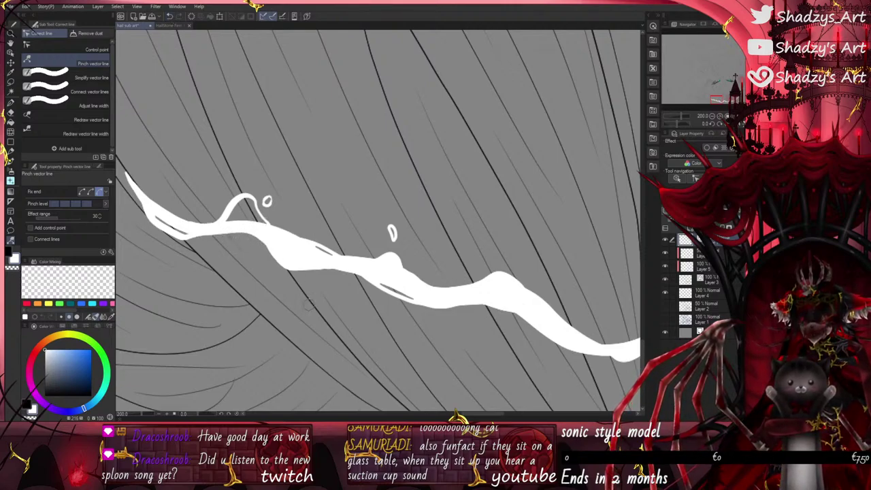
{"action": "mouse_move", "coordinate": [294, 268]}
{"action": "left_mouse_down"}
{"action": "mouse_move", "coordinate": [295, 279]}
{"action": "mouse_move", "coordinate": [298, 251]}
{"action": "mouse_move", "coordinate": [297, 261]}
{"action": "mouse_move", "coordinate": [308, 249]}
{"action": "mouse_move", "coordinate": [312, 258]}
{"action": "mouse_move", "coordinate": [308, 251]}
{"action": "mouse_move", "coordinate": [332, 255]}
{"action": "left_mouse_up"}
{"action": "scroll", "coordinate": [330, 255], "scroll_direction": "down", "scroll_amount": 8}
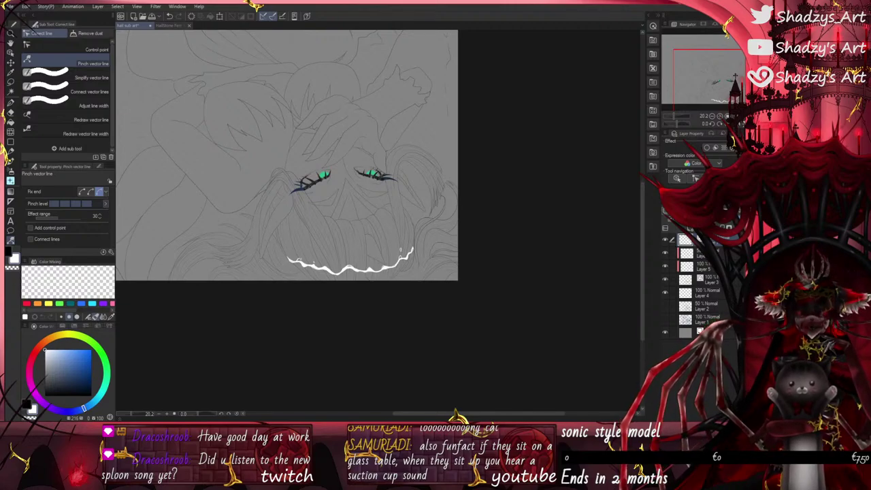
{"action": "scroll", "coordinate": [317, 317], "scroll_direction": "up", "scroll_amount": 6}
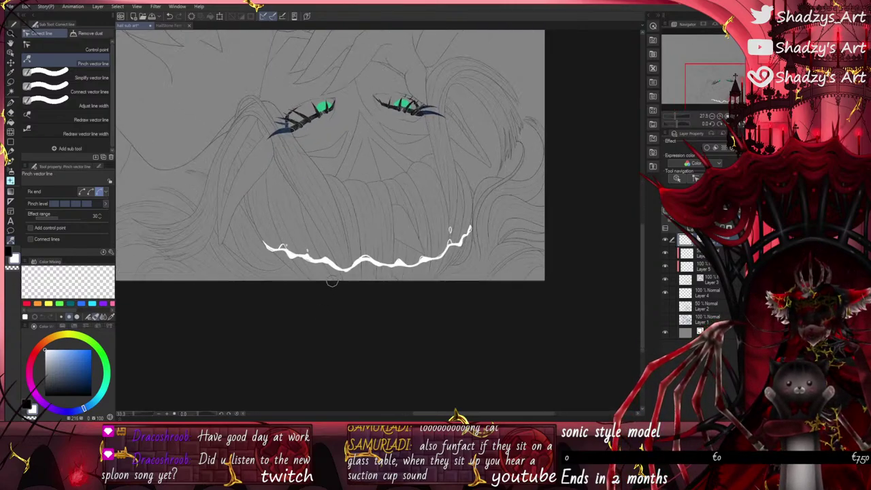
Step: With the G-pen at size 20, draw a curled white splash and a small outlined droplet on the hair strand left of the eyes
{"action": "key", "text": "p"}
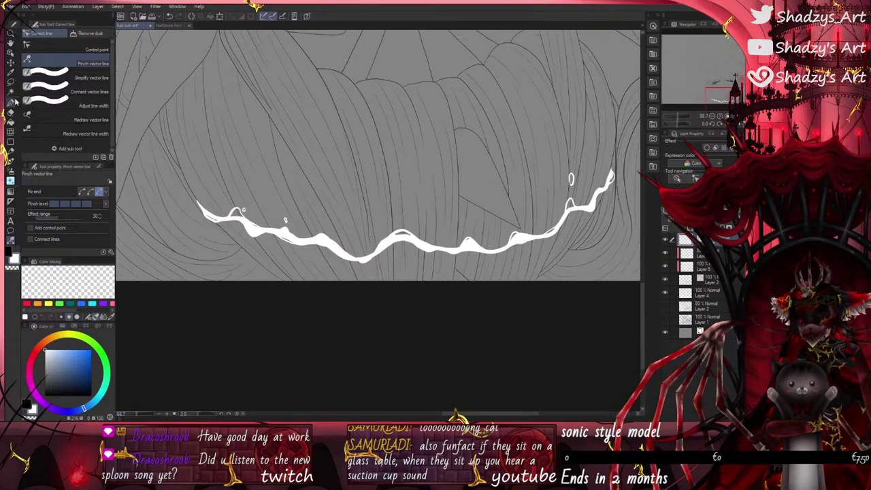
{"action": "scroll", "coordinate": [290, 237], "scroll_direction": "up", "scroll_amount": 4}
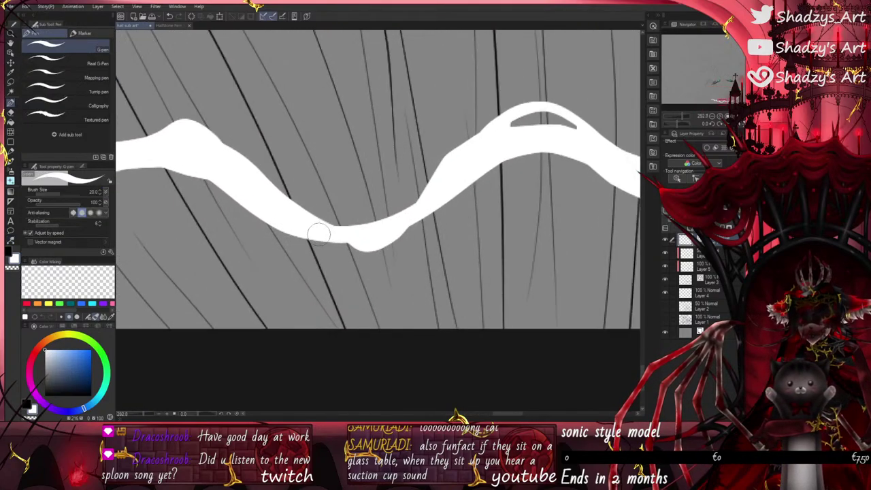
{"action": "scroll", "coordinate": [361, 260], "scroll_direction": "down", "scroll_amount": 5}
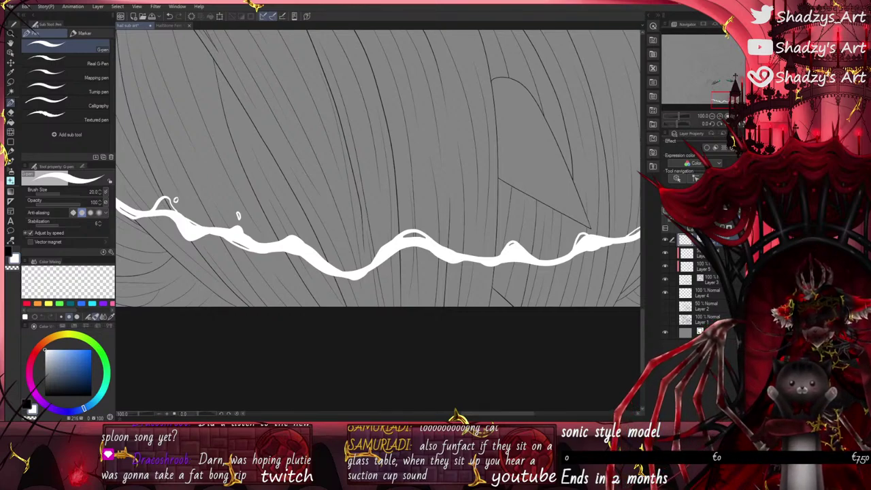
{"action": "scroll", "coordinate": [477, 258], "scroll_direction": "down", "scroll_amount": 5}
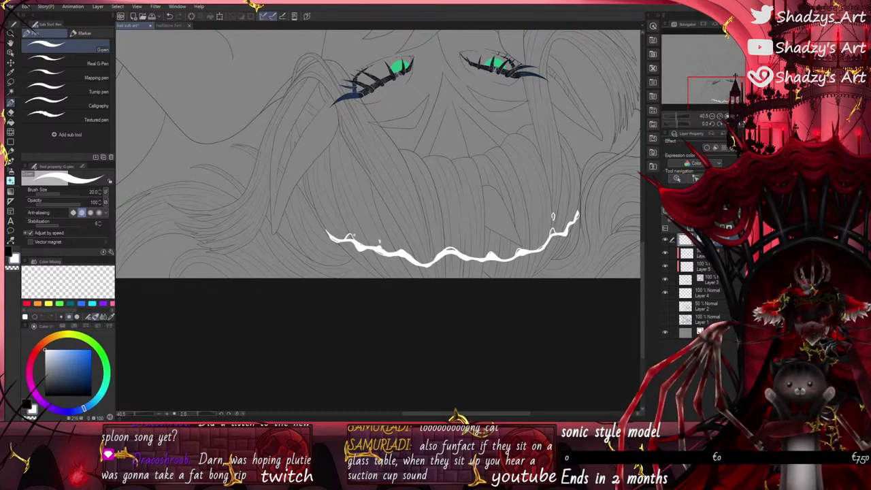
{"action": "scroll", "coordinate": [459, 277], "scroll_direction": "down", "scroll_amount": 2}
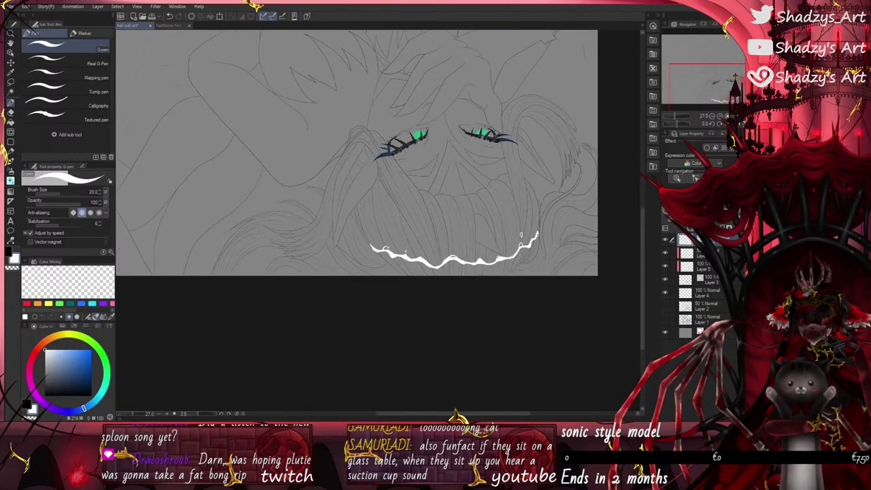
{"action": "scroll", "coordinate": [516, 276], "scroll_direction": "down", "scroll_amount": 2}
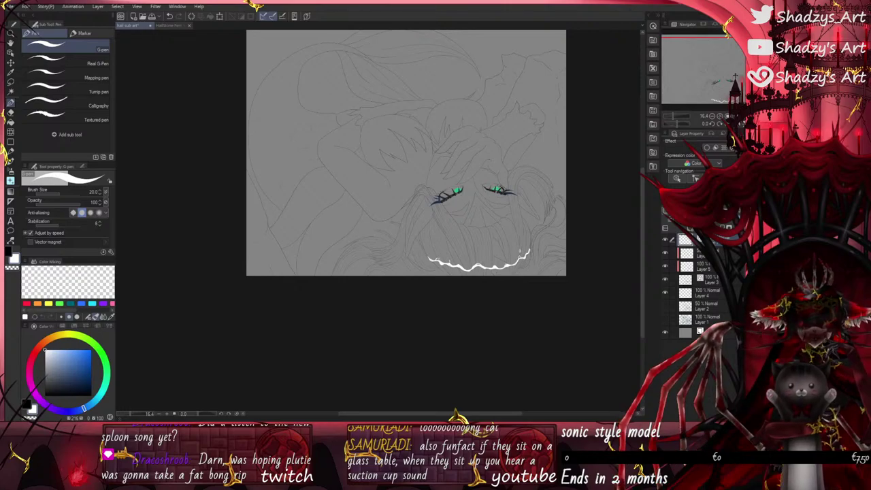
{"action": "scroll", "coordinate": [419, 179], "scroll_direction": "up", "scroll_amount": 5}
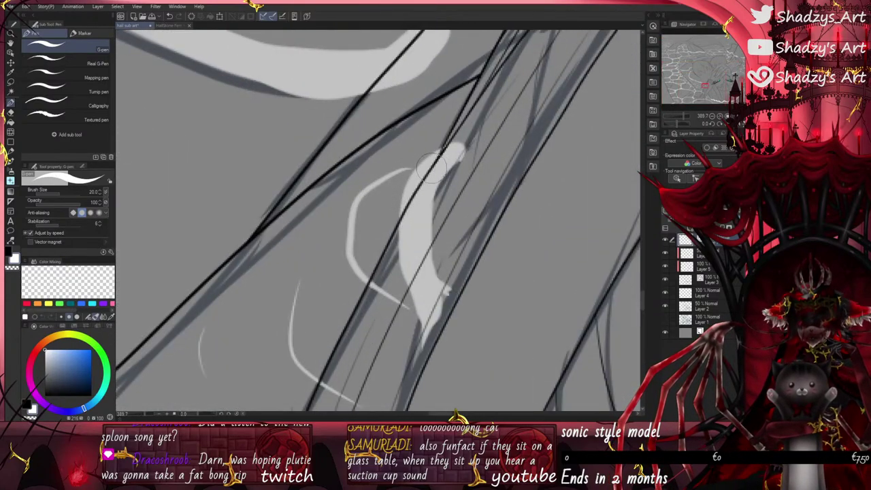
{"action": "mouse_move", "coordinate": [442, 155]}
{"action": "left_mouse_down"}
{"action": "mouse_move", "coordinate": [416, 189]}
{"action": "mouse_move", "coordinate": [437, 243]}
{"action": "mouse_move", "coordinate": [464, 274]}
{"action": "left_mouse_up"}
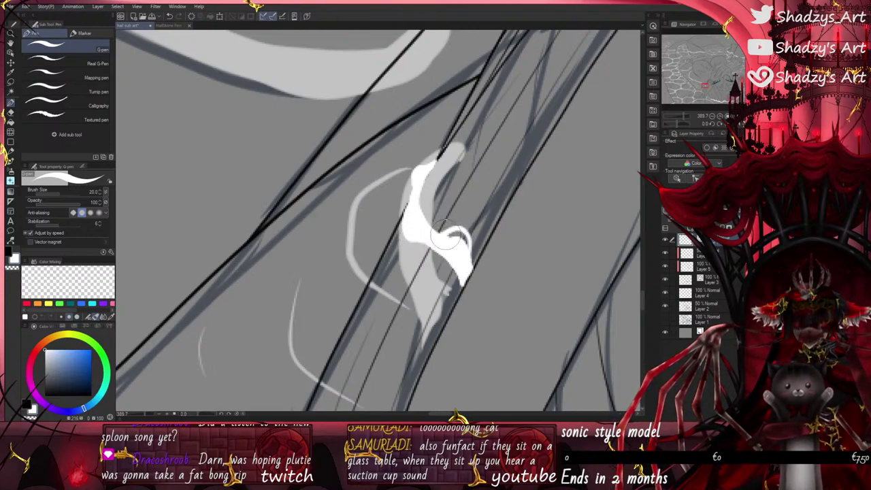
{"action": "left_click_drag", "start_coordinate": [468, 208], "coordinate": [470, 206]}
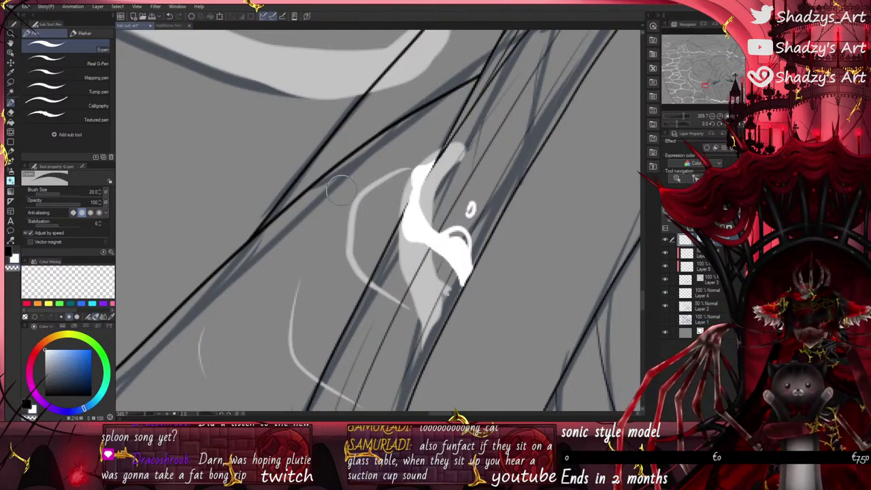
Step: Fill out the lower edge of the small splash on the hair strand in white
{"action": "left_click", "coordinate": [14, 258]}
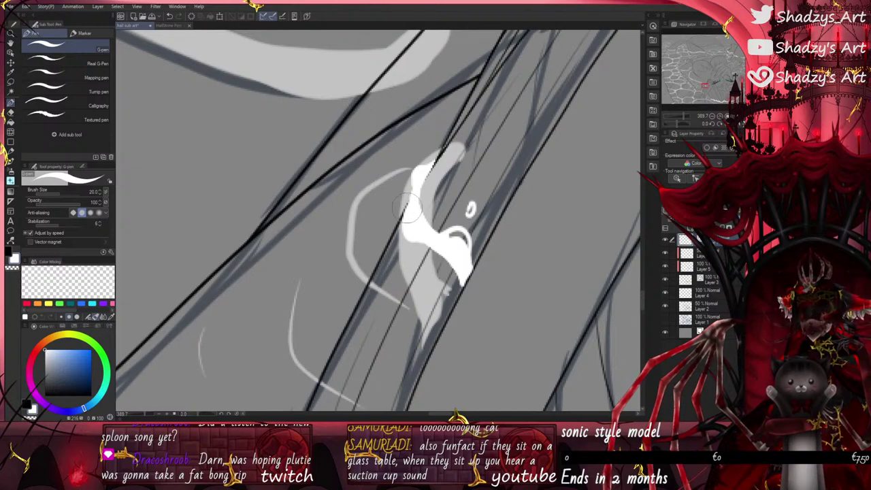
{"action": "scroll", "coordinate": [413, 212], "scroll_direction": "down", "scroll_amount": 10}
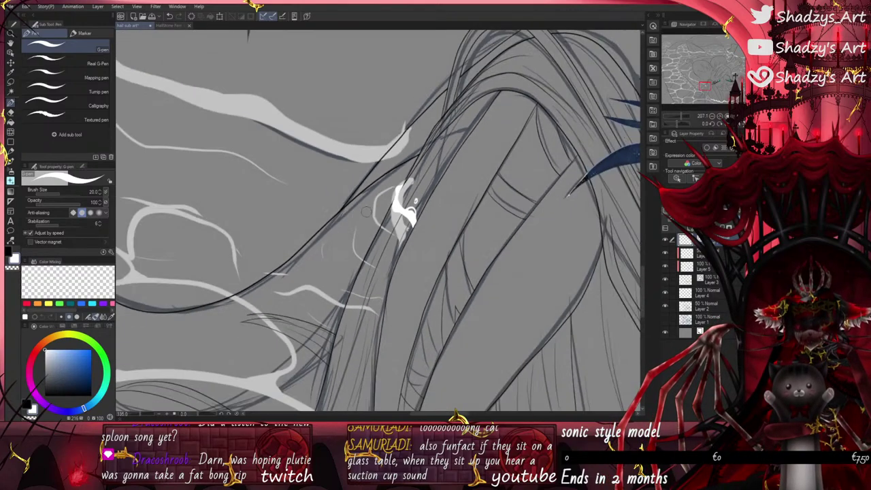
{"action": "scroll", "coordinate": [383, 214], "scroll_direction": "up", "scroll_amount": 6}
{"action": "scroll", "coordinate": [383, 214], "scroll_direction": "up", "scroll_amount": 7}
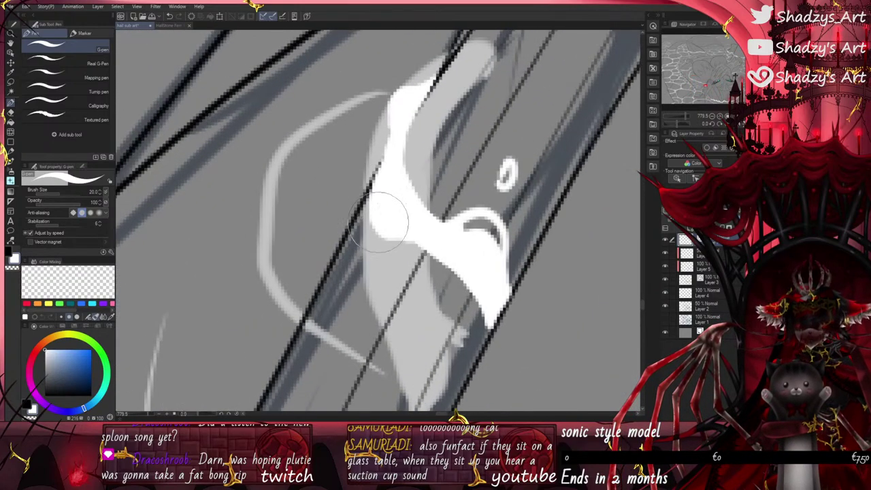
{"action": "left_click_drag", "start_coordinate": [389, 222], "coordinate": [449, 251]}
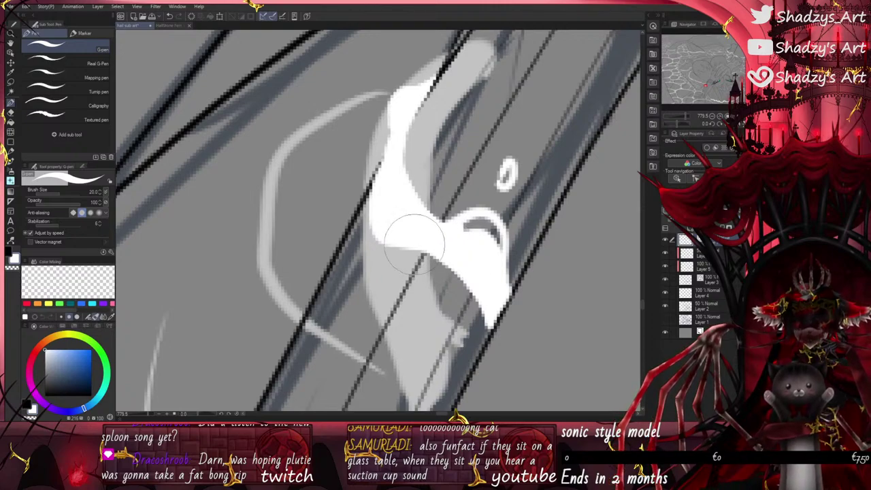
{"action": "scroll", "coordinate": [393, 234], "scroll_direction": "down", "scroll_amount": 5}
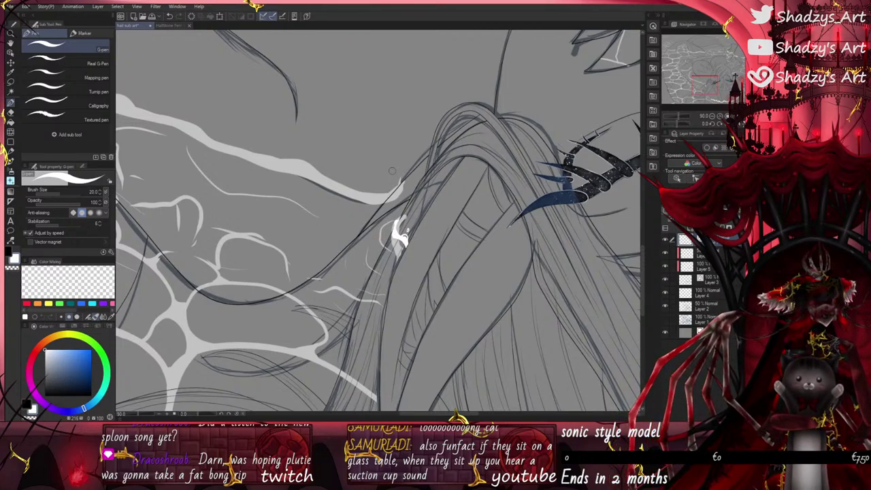
Step: Try to draw a thin black line across the hair strand above the small splash on Layer 3 with the G-pen at size 3
{"action": "left_click", "coordinate": [691, 278]}
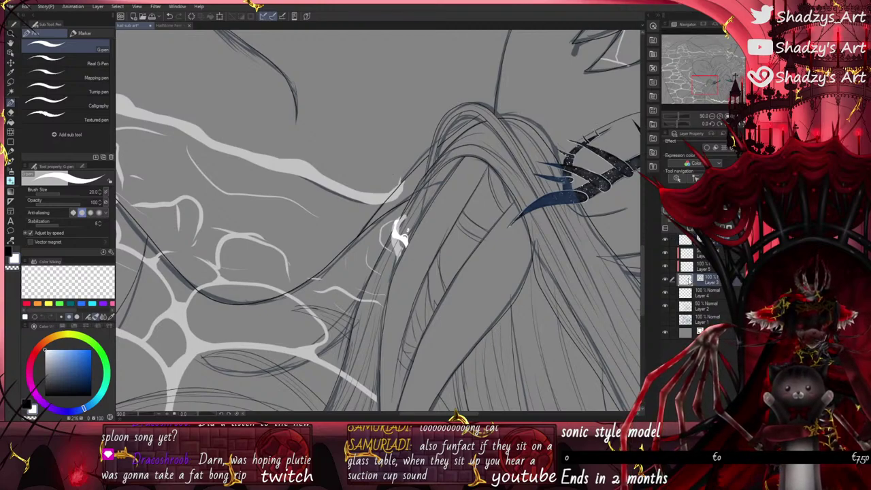
{"action": "left_click", "coordinate": [9, 251]}
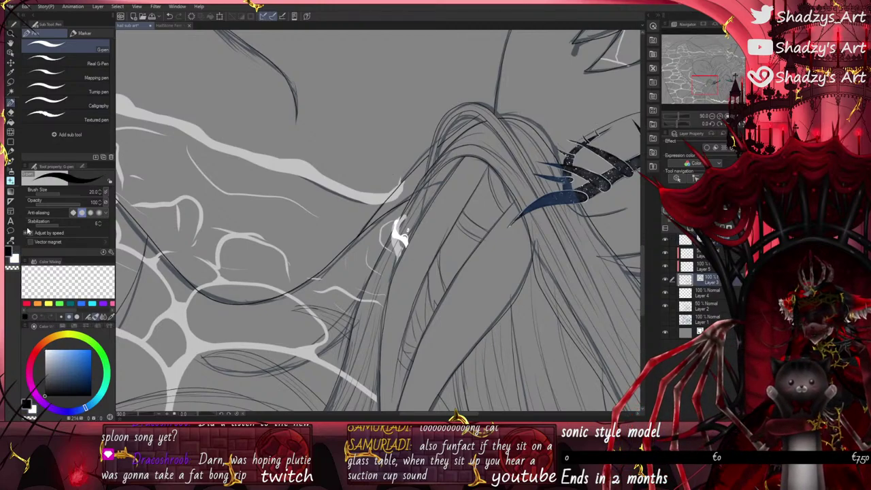
{"action": "left_click", "coordinate": [51, 194]}
{"action": "scroll", "coordinate": [489, 100], "scroll_direction": "up", "scroll_amount": 4}
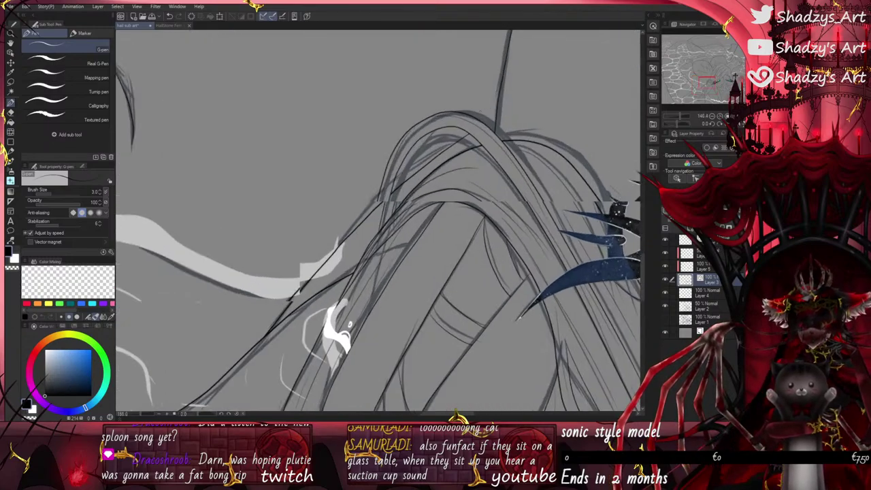
{"action": "scroll", "coordinate": [451, 144], "scroll_direction": "down", "scroll_amount": 1}
{"action": "scroll", "coordinate": [398, 227], "scroll_direction": "down", "scroll_amount": 5}
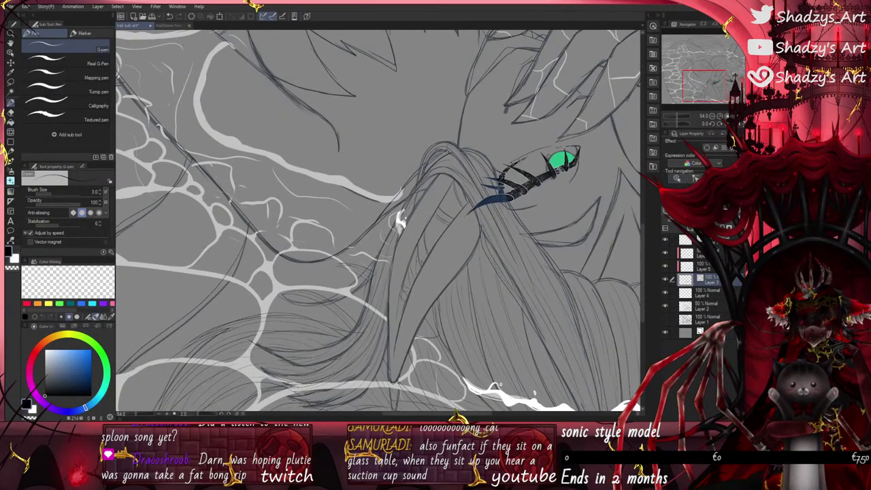
{"action": "scroll", "coordinate": [401, 222], "scroll_direction": "up", "scroll_amount": 5}
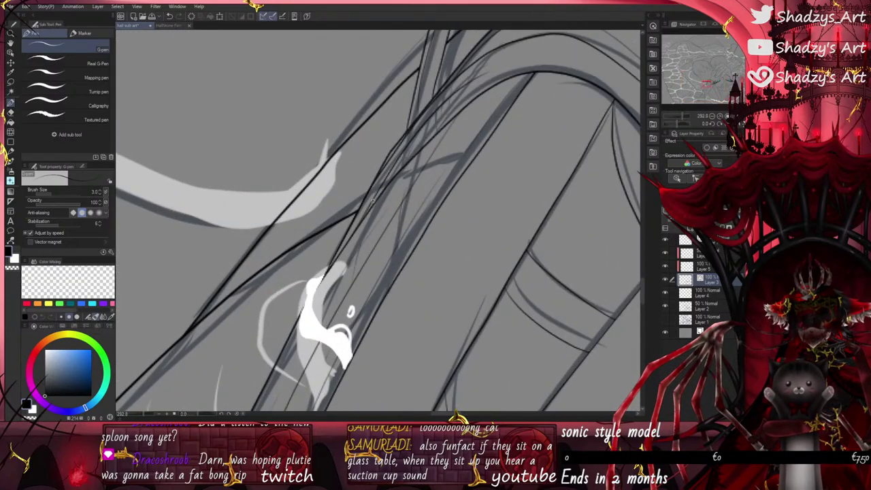
{"action": "left_click_drag", "start_coordinate": [373, 204], "coordinate": [464, 170]}
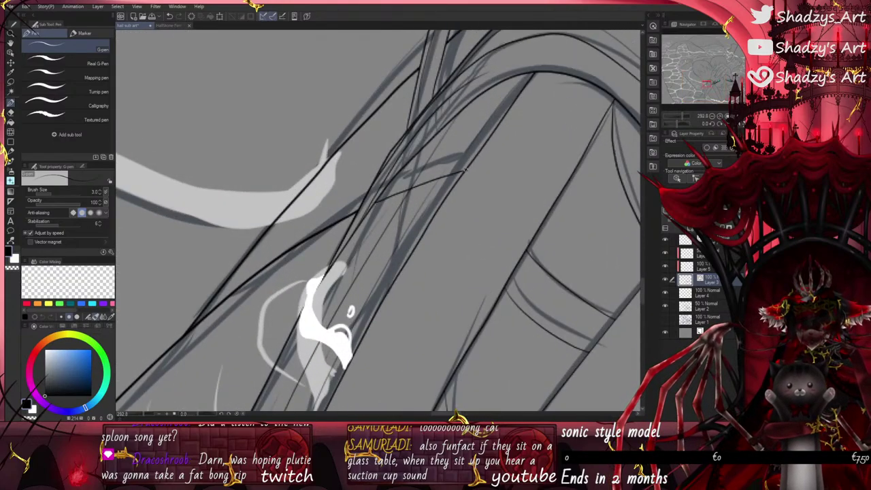
{"action": "scroll", "coordinate": [406, 141], "scroll_direction": "down", "scroll_amount": 1}
{"action": "scroll", "coordinate": [313, 124], "scroll_direction": "down", "scroll_amount": 3}
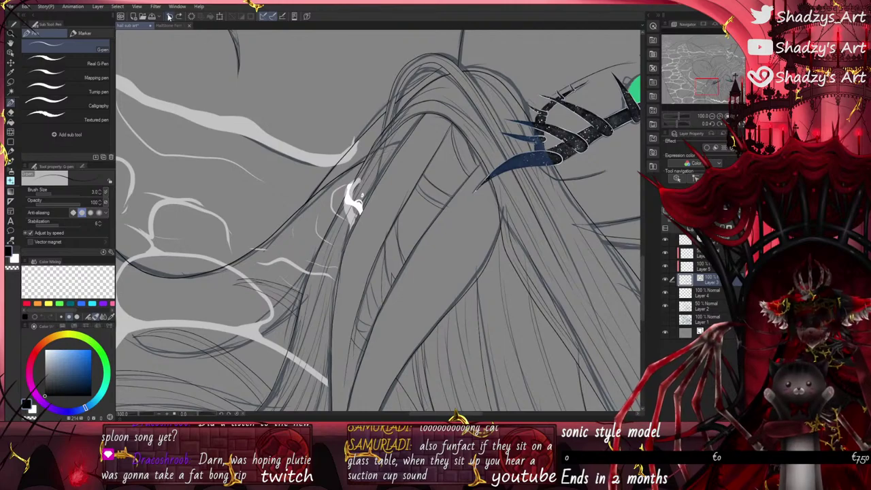
{"action": "scroll", "coordinate": [407, 148], "scroll_direction": "down", "scroll_amount": 2}
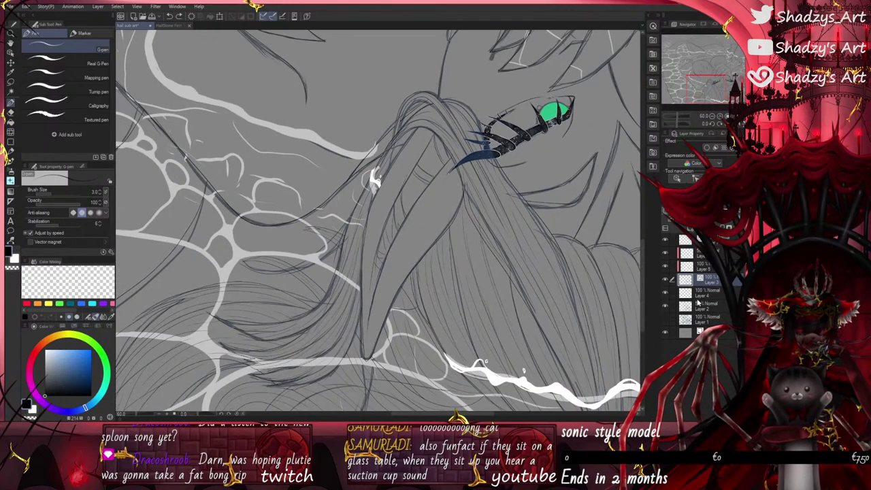
Step: Trace the sketched thick water line curving down to the hair in white on the top layer, using the G-pen at size 20
{"action": "left_click", "coordinate": [691, 242]}
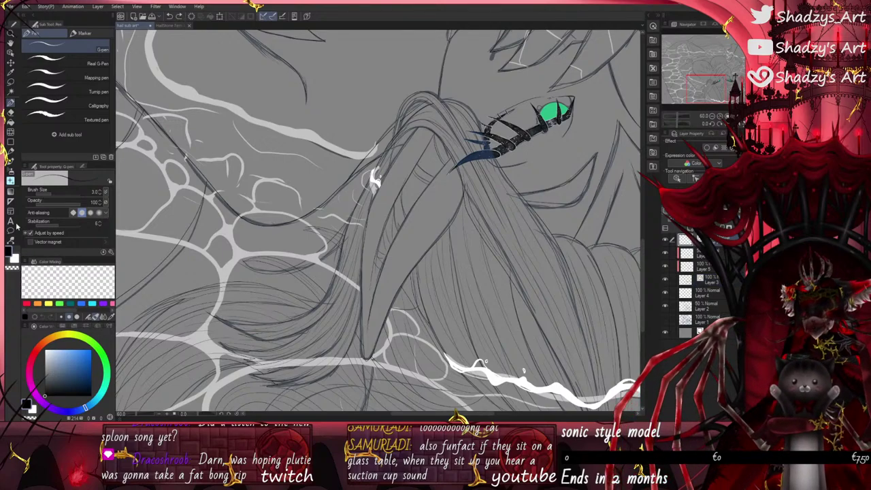
{"action": "left_click_drag", "start_coordinate": [45, 198], "coordinate": [61, 196]}
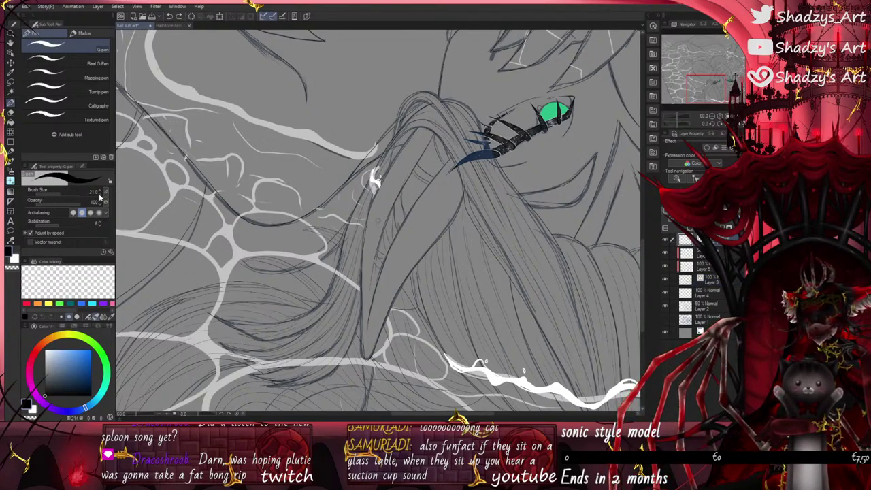
{"action": "left_click", "coordinate": [14, 262]}
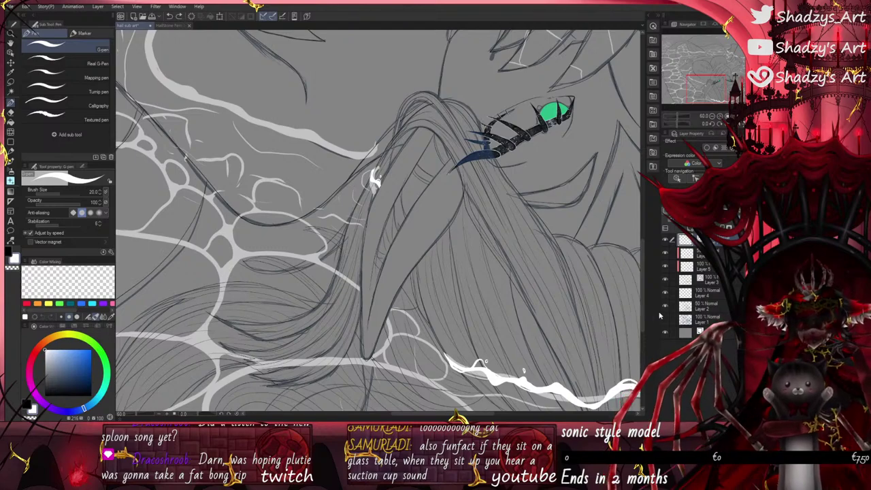
{"action": "left_click", "coordinate": [665, 308]}
{"action": "scroll", "coordinate": [400, 221], "scroll_direction": "down", "scroll_amount": 6}
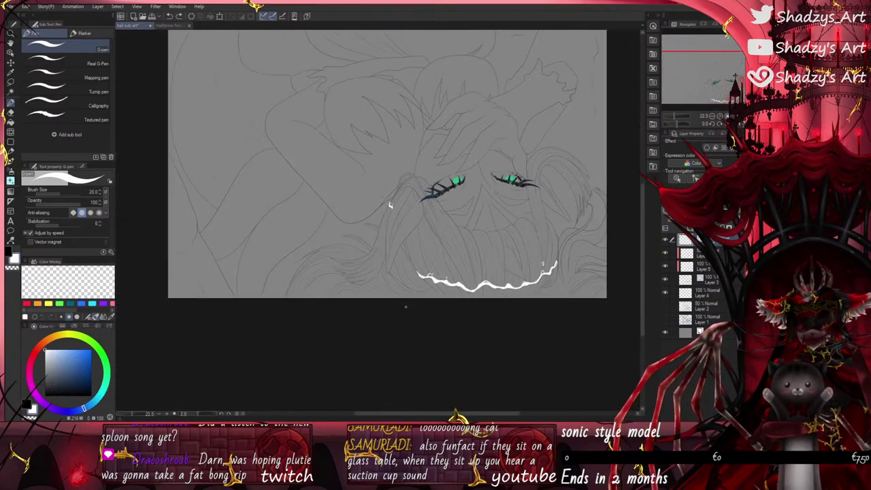
{"action": "left_click", "coordinate": [665, 307]}
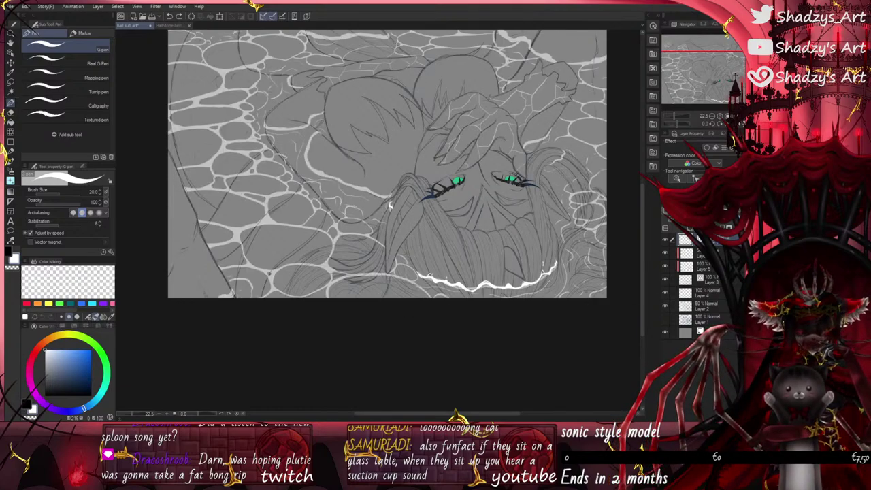
{"action": "scroll", "coordinate": [428, 224], "scroll_direction": "up", "scroll_amount": 8}
{"action": "scroll", "coordinate": [378, 221], "scroll_direction": "down", "scroll_amount": 2}
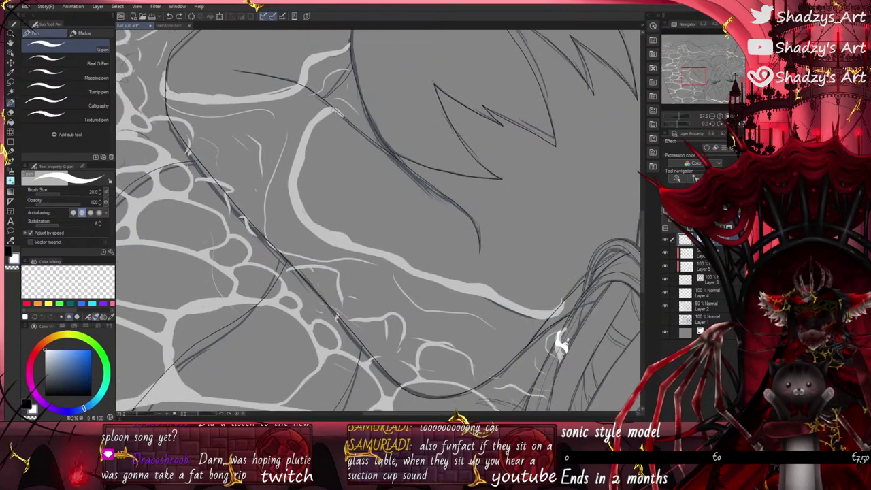
{"action": "mouse_move", "coordinate": [340, 111]}
{"action": "left_mouse_down"}
{"action": "mouse_move", "coordinate": [298, 151]}
{"action": "mouse_move", "coordinate": [299, 218]}
{"action": "mouse_move", "coordinate": [367, 255]}
{"action": "mouse_move", "coordinate": [538, 315]}
{"action": "mouse_move", "coordinate": [562, 299]}
{"action": "left_mouse_up"}
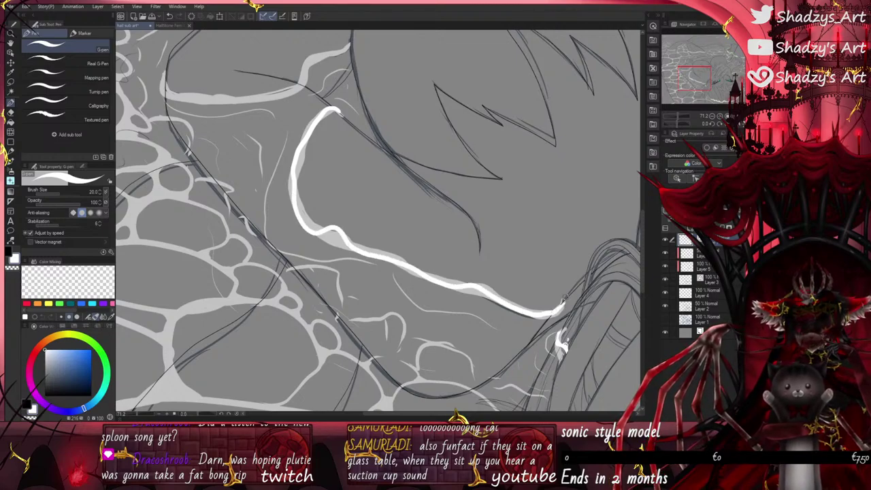
Step: Extend the thick white water line's hair-side end to a tapered tip along the black outline, using the G-pen at size 20
{"action": "scroll", "coordinate": [549, 320], "scroll_direction": "up", "scroll_amount": 9}
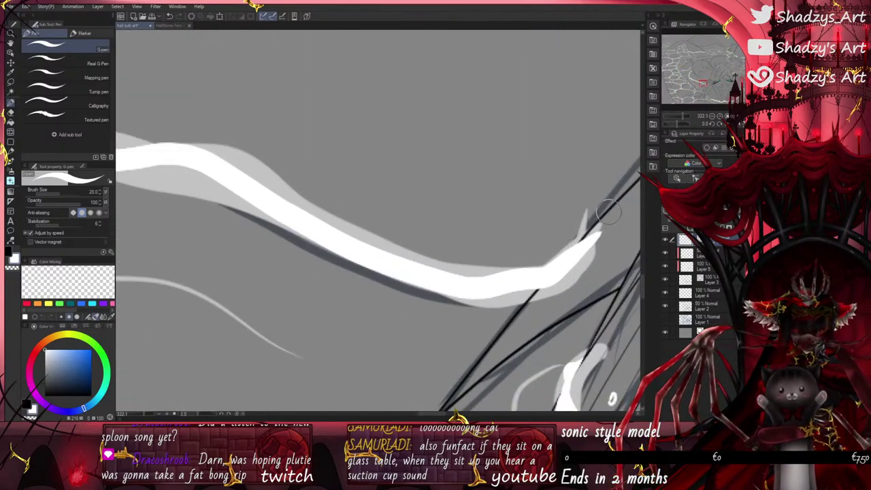
{"action": "left_click_drag", "start_coordinate": [606, 215], "coordinate": [584, 241]}
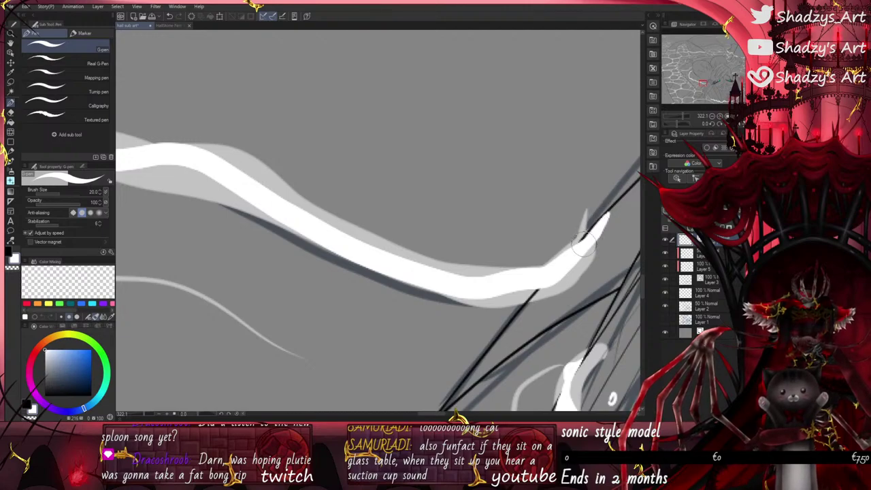
{"action": "scroll", "coordinate": [606, 216], "scroll_direction": "up", "scroll_amount": 4}
{"action": "left_click_drag", "start_coordinate": [617, 201], "coordinate": [607, 219]}
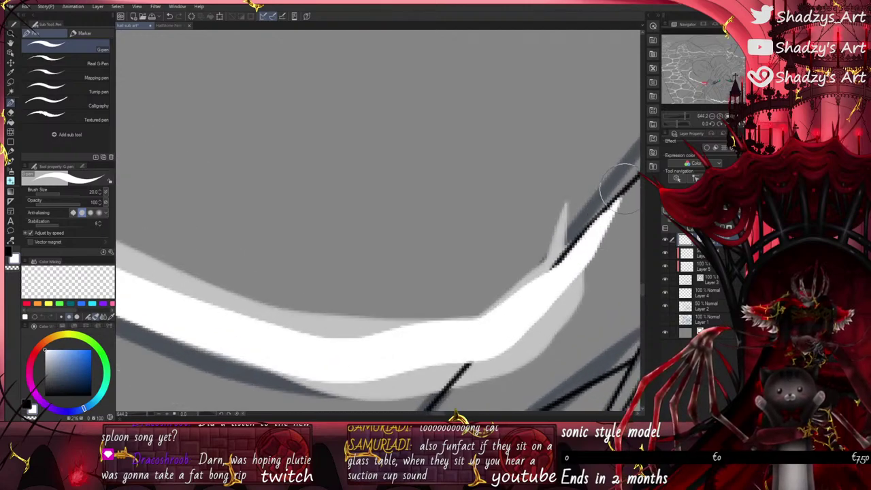
{"action": "scroll", "coordinate": [599, 225], "scroll_direction": "down", "scroll_amount": 10}
Step: Round off the upper end of the thick water line in white where it meets the diagonal body outline
{"action": "scroll", "coordinate": [521, 302], "scroll_direction": "up", "scroll_amount": 10}
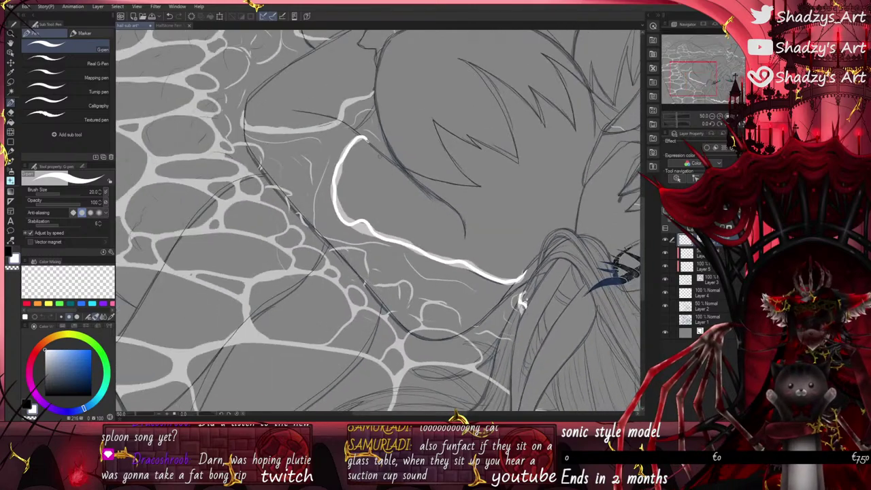
{"action": "left_click_drag", "start_coordinate": [365, 146], "coordinate": [377, 161]}
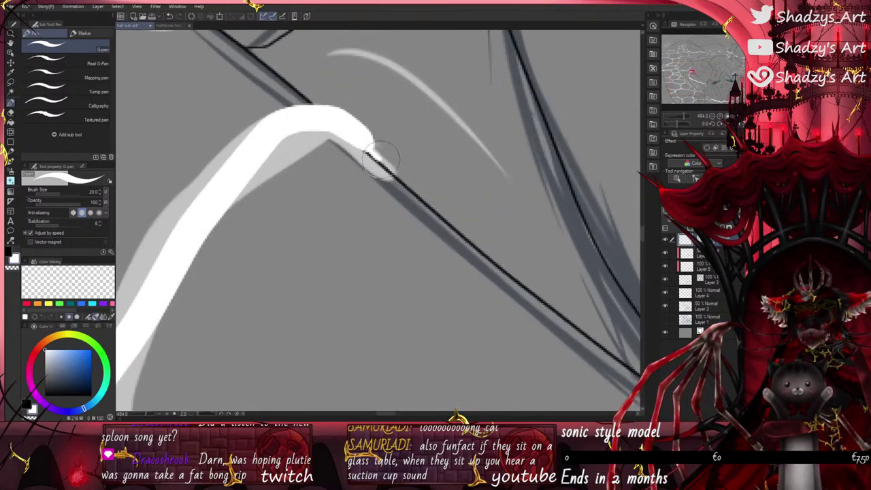
{"action": "left_click_drag", "start_coordinate": [364, 128], "coordinate": [384, 165]}
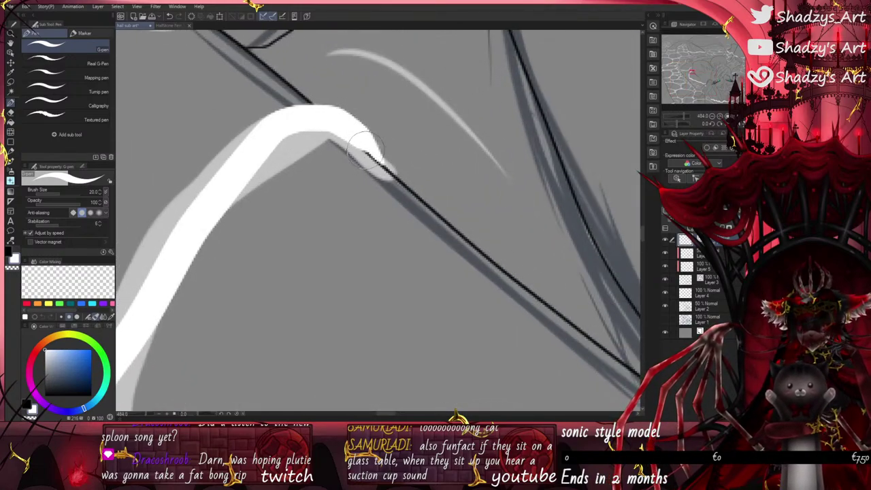
{"action": "scroll", "coordinate": [392, 219], "scroll_direction": "down", "scroll_amount": 4}
{"action": "scroll", "coordinate": [365, 351], "scroll_direction": "down", "scroll_amount": 5}
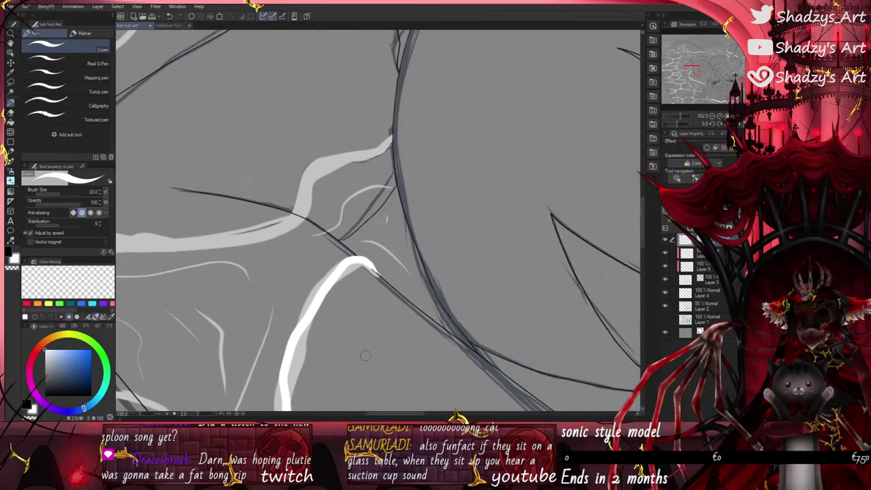
Step: Trace the sketched upper water line in white across the body shape, up to the curved black outline
{"action": "scroll", "coordinate": [127, 240], "scroll_direction": "up", "scroll_amount": 2}
{"action": "mouse_move", "coordinate": [127, 230]}
{"action": "left_mouse_down"}
{"action": "mouse_move", "coordinate": [133, 274]}
{"action": "mouse_move", "coordinate": [179, 281]}
{"action": "mouse_move", "coordinate": [221, 276]}
{"action": "mouse_move", "coordinate": [284, 289]}
{"action": "mouse_move", "coordinate": [398, 266]}
{"action": "left_mouse_up"}
{"action": "left_click_drag", "start_coordinate": [435, 199], "coordinate": [510, 171]}
Step: Try to trim the upper water line's tip at the black outline with the Vector eraser, and undo the erasure
{"action": "scroll", "coordinate": [524, 152], "scroll_direction": "up", "scroll_amount": 5}
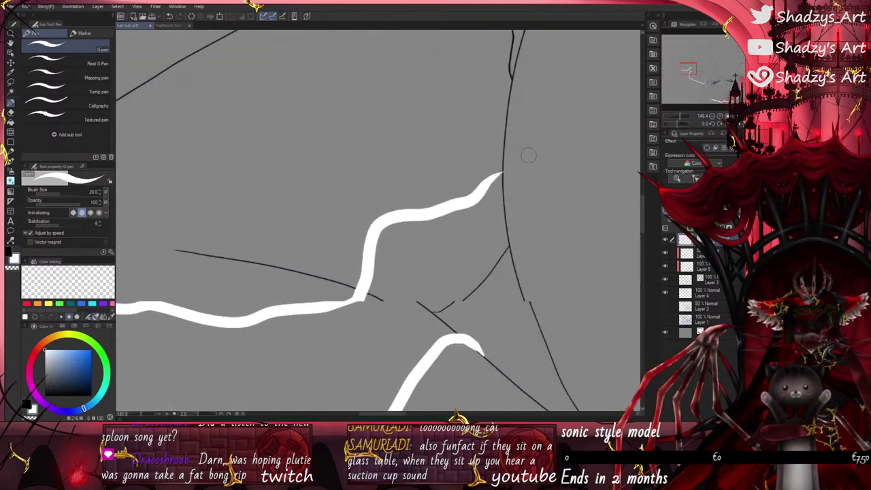
{"action": "key", "text": "e"}
{"action": "scroll", "coordinate": [495, 190], "scroll_direction": "up", "scroll_amount": 2}
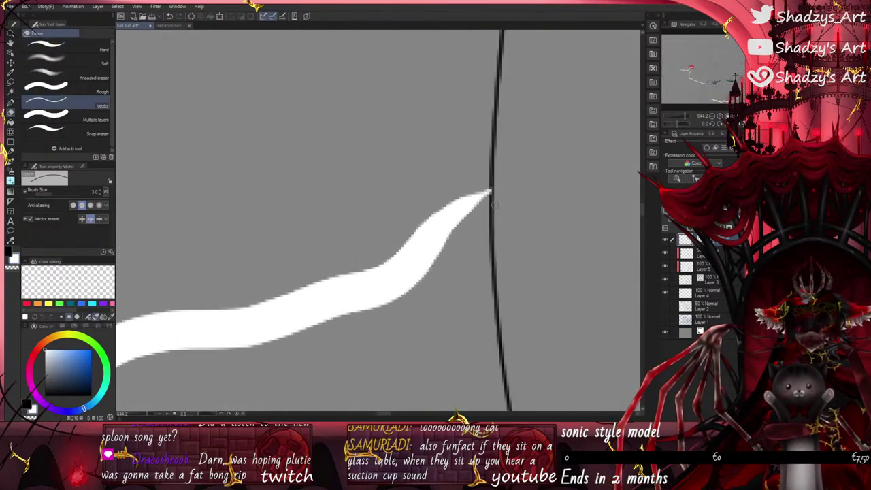
{"action": "left_click_drag", "start_coordinate": [490, 191], "coordinate": [492, 208]}
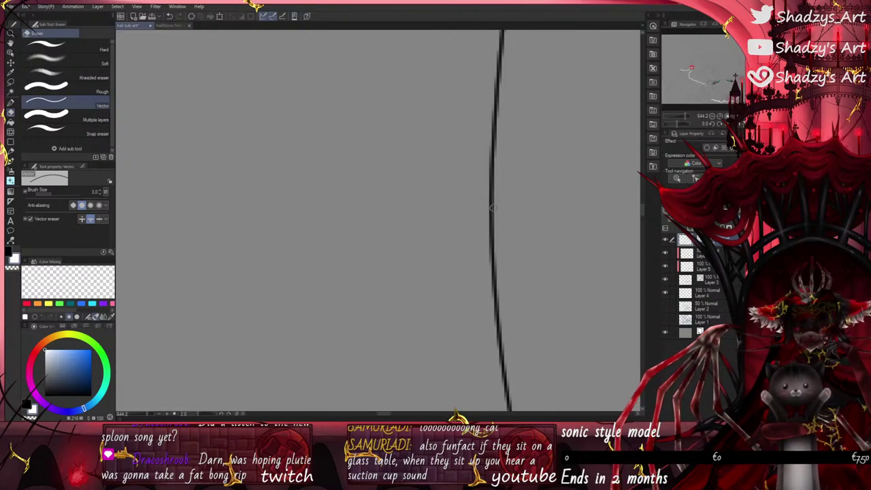
{"action": "left_click", "coordinate": [169, 15]}
Step: Pull the upper water line's tip slightly off the outline with Pinch vector line, and thicken it in white with the G-pen
{"action": "left_click", "coordinate": [10, 238]}
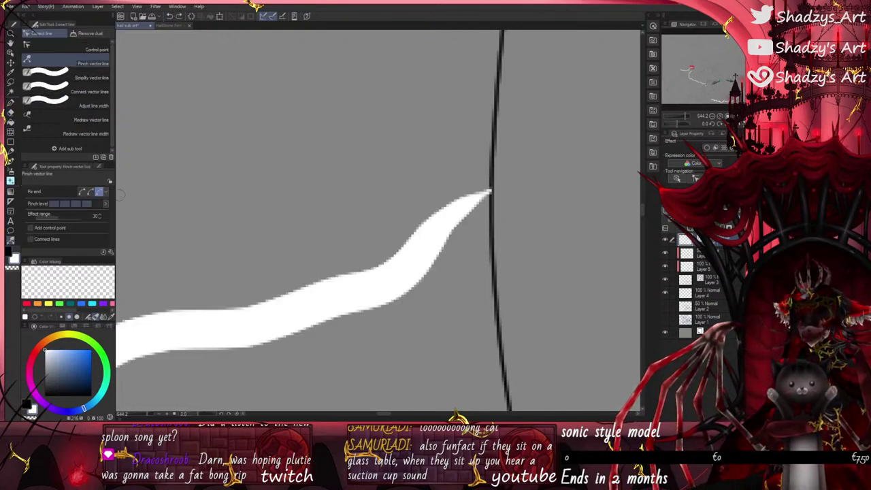
{"action": "left_click_drag", "start_coordinate": [485, 191], "coordinate": [480, 193]}
{"action": "key", "text": "p"}
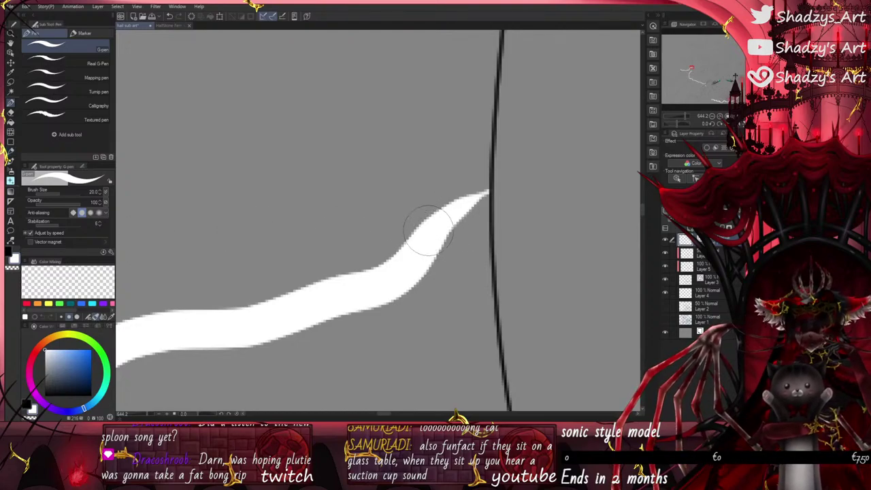
{"action": "mouse_move", "coordinate": [427, 214]}
{"action": "left_mouse_down"}
{"action": "mouse_move", "coordinate": [469, 182]}
{"action": "mouse_move", "coordinate": [484, 177]}
{"action": "mouse_move", "coordinate": [466, 188]}
{"action": "left_mouse_up"}
{"action": "mouse_move", "coordinate": [392, 253]}
{"action": "left_mouse_down"}
{"action": "mouse_move", "coordinate": [442, 182]}
{"action": "mouse_move", "coordinate": [475, 160]}
{"action": "mouse_move", "coordinate": [481, 174]}
{"action": "mouse_move", "coordinate": [448, 195]}
{"action": "mouse_move", "coordinate": [466, 178]}
{"action": "left_mouse_up"}
{"action": "scroll", "coordinate": [466, 174], "scroll_direction": "down", "scroll_amount": 5}
{"action": "scroll", "coordinate": [425, 157], "scroll_direction": "down", "scroll_amount": 6}
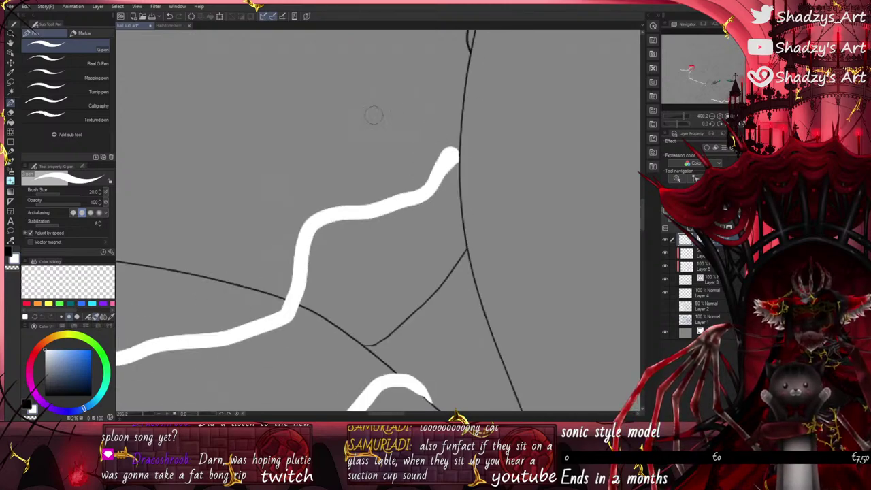
Step: Draw a small open white loop on the upper-left side of the upper water line's thickened tip
{"action": "scroll", "coordinate": [361, 265], "scroll_direction": "down", "scroll_amount": 9}
{"action": "scroll", "coordinate": [381, 251], "scroll_direction": "up", "scroll_amount": 5}
{"action": "scroll", "coordinate": [378, 266], "scroll_direction": "up", "scroll_amount": 12}
{"action": "mouse_move", "coordinate": [376, 291]}
{"action": "left_mouse_down"}
{"action": "mouse_move", "coordinate": [380, 221]}
{"action": "mouse_move", "coordinate": [436, 192]}
{"action": "left_mouse_up"}
{"action": "scroll", "coordinate": [411, 163], "scroll_direction": "down", "scroll_amount": 4}
{"action": "scroll", "coordinate": [411, 170], "scroll_direction": "down", "scroll_amount": 1}
{"action": "mouse_move", "coordinate": [418, 158]}
{"action": "left_mouse_down"}
{"action": "mouse_move", "coordinate": [388, 199]}
{"action": "mouse_move", "coordinate": [376, 226]}
{"action": "mouse_move", "coordinate": [376, 246]}
{"action": "left_mouse_up"}
{"action": "scroll", "coordinate": [381, 170], "scroll_direction": "down", "scroll_amount": 10}
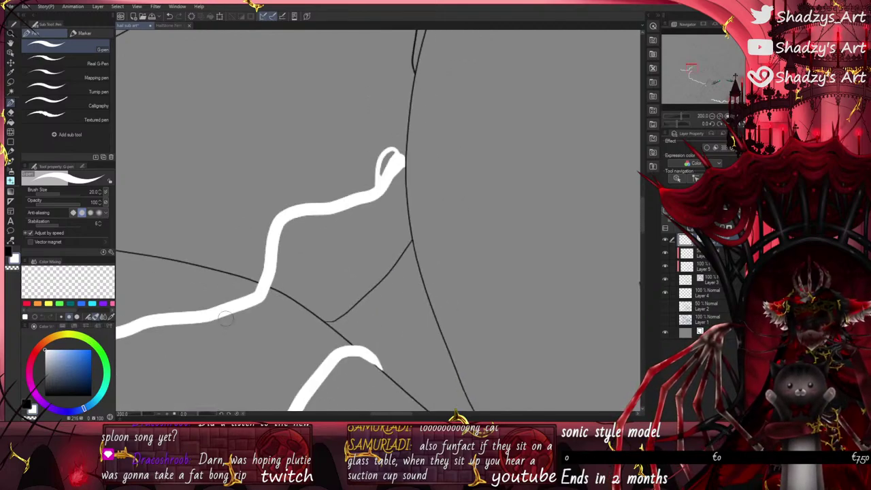
Step: Add a white bulge with a small open gap beneath the upper water line, just after its steep bend
{"action": "scroll", "coordinate": [235, 304], "scroll_direction": "up", "scroll_amount": 4}
{"action": "mouse_move", "coordinate": [341, 171]}
{"action": "left_mouse_down"}
{"action": "mouse_move", "coordinate": [388, 167]}
{"action": "mouse_move", "coordinate": [367, 177]}
{"action": "mouse_move", "coordinate": [349, 170]}
{"action": "mouse_move", "coordinate": [358, 163]}
{"action": "mouse_move", "coordinate": [328, 170]}
{"action": "mouse_move", "coordinate": [305, 189]}
{"action": "mouse_move", "coordinate": [319, 181]}
{"action": "mouse_move", "coordinate": [364, 189]}
{"action": "mouse_move", "coordinate": [382, 177]}
{"action": "left_mouse_up"}
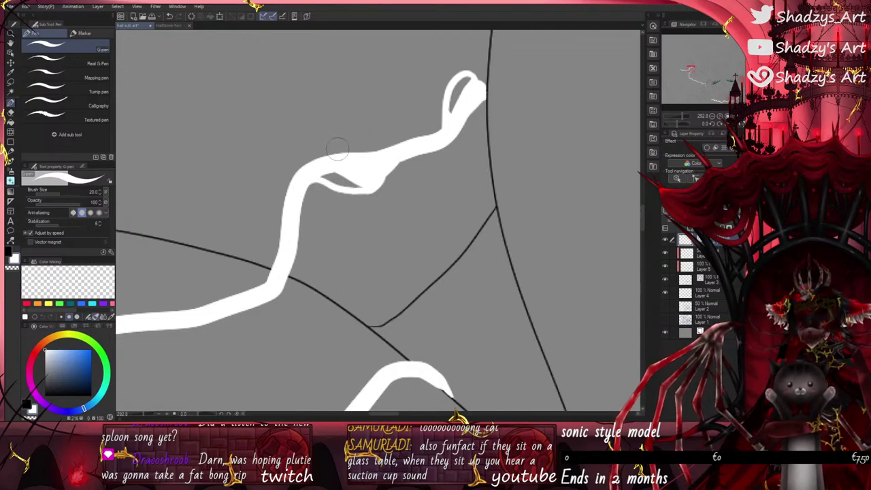
{"action": "scroll", "coordinate": [340, 143], "scroll_direction": "down", "scroll_amount": 2}
{"action": "scroll", "coordinate": [333, 144], "scroll_direction": "up", "scroll_amount": 1}
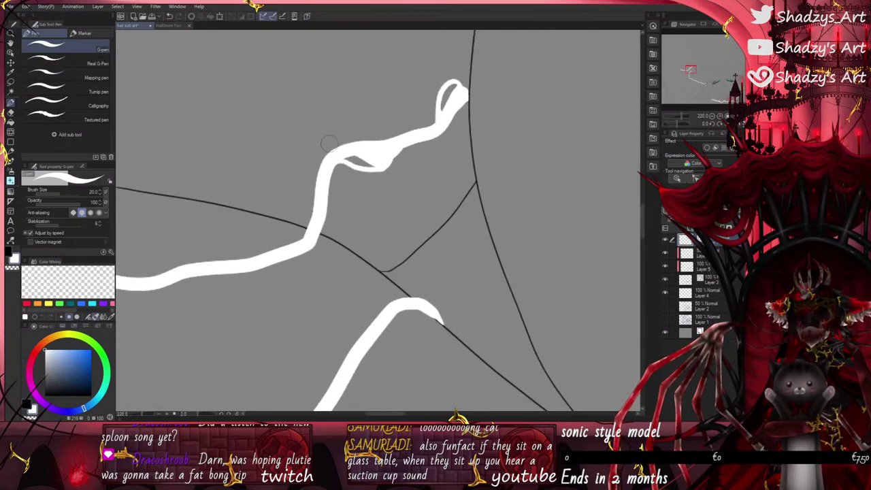
Step: Thicken the lower corner of the upper water line's steep bend in white
{"action": "scroll", "coordinate": [328, 143], "scroll_direction": "down", "scroll_amount": 2}
{"action": "scroll", "coordinate": [259, 232], "scroll_direction": "up", "scroll_amount": 2}
{"action": "mouse_move", "coordinate": [259, 233]}
{"action": "left_mouse_down"}
{"action": "mouse_move", "coordinate": [323, 220]}
{"action": "mouse_move", "coordinate": [337, 184]}
{"action": "left_mouse_up"}
{"action": "scroll", "coordinate": [450, 204], "scroll_direction": "down", "scroll_amount": 2}
Step: Build a white peak with a small outlined droplet above it on the upper water line, and thicken the wave beside it
{"action": "scroll", "coordinate": [213, 223], "scroll_direction": "up", "scroll_amount": 3}
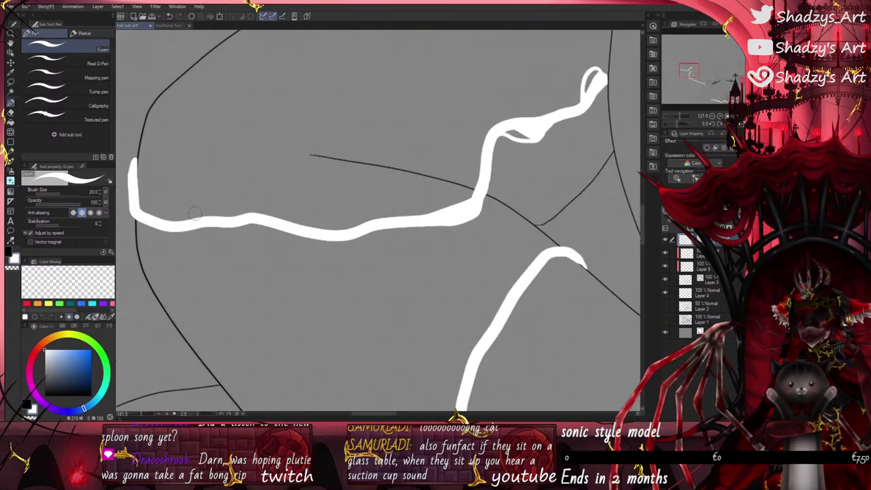
{"action": "mouse_move", "coordinate": [215, 226]}
{"action": "left_mouse_down"}
{"action": "mouse_move", "coordinate": [262, 207]}
{"action": "mouse_move", "coordinate": [312, 209]}
{"action": "mouse_move", "coordinate": [315, 217]}
{"action": "mouse_move", "coordinate": [267, 212]}
{"action": "mouse_move", "coordinate": [300, 206]}
{"action": "mouse_move", "coordinate": [381, 241]}
{"action": "mouse_move", "coordinate": [259, 198]}
{"action": "mouse_move", "coordinate": [237, 222]}
{"action": "mouse_move", "coordinate": [286, 178]}
{"action": "mouse_move", "coordinate": [311, 212]}
{"action": "left_mouse_up"}
{"action": "mouse_move", "coordinate": [295, 163]}
{"action": "left_mouse_down"}
{"action": "mouse_move", "coordinate": [295, 147]}
{"action": "mouse_move", "coordinate": [296, 161]}
{"action": "left_mouse_up"}
{"action": "scroll", "coordinate": [302, 160], "scroll_direction": "down", "scroll_amount": 2}
{"action": "scroll", "coordinate": [344, 223], "scroll_direction": "down", "scroll_amount": 2}
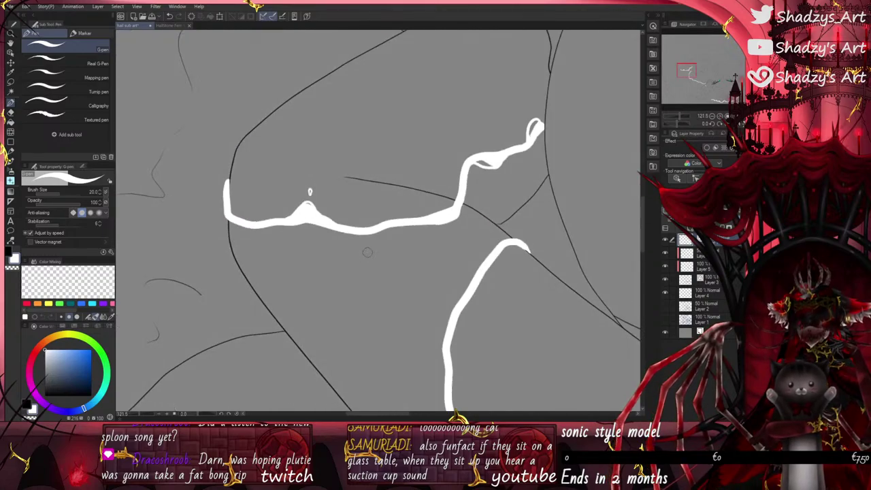
{"action": "scroll", "coordinate": [365, 251], "scroll_direction": "up", "scroll_amount": 1}
{"action": "mouse_move", "coordinate": [336, 229]}
{"action": "left_mouse_down"}
{"action": "mouse_move", "coordinate": [361, 234]}
{"action": "mouse_move", "coordinate": [335, 225]}
{"action": "mouse_move", "coordinate": [379, 229]}
{"action": "mouse_move", "coordinate": [392, 222]}
{"action": "mouse_move", "coordinate": [380, 217]}
{"action": "mouse_move", "coordinate": [409, 213]}
{"action": "mouse_move", "coordinate": [391, 208]}
{"action": "mouse_move", "coordinate": [401, 215]}
{"action": "mouse_move", "coordinate": [367, 230]}
{"action": "mouse_move", "coordinate": [376, 232]}
{"action": "mouse_move", "coordinate": [395, 213]}
{"action": "mouse_move", "coordinate": [432, 206]}
{"action": "left_mouse_up"}
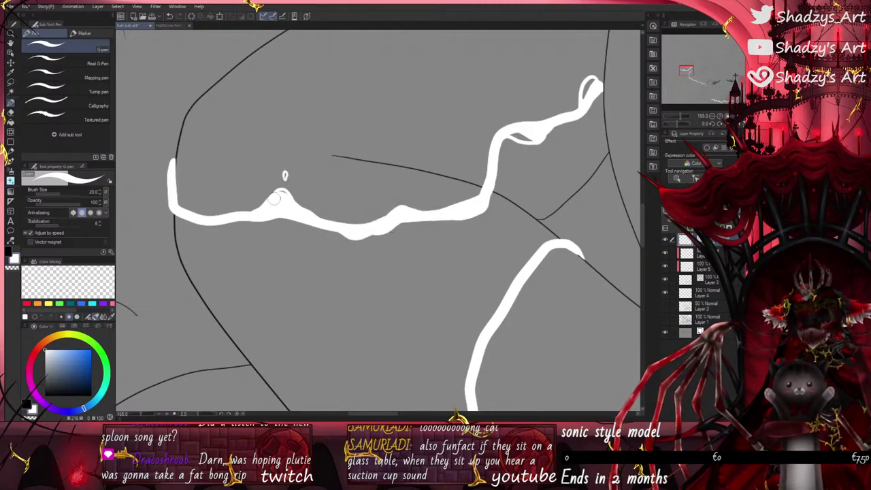
Step: Draw and fill a white bulge on the outer side of the upper water line's far left end, and widen its tip
{"action": "left_click_drag", "start_coordinate": [170, 176], "coordinate": [165, 210]}
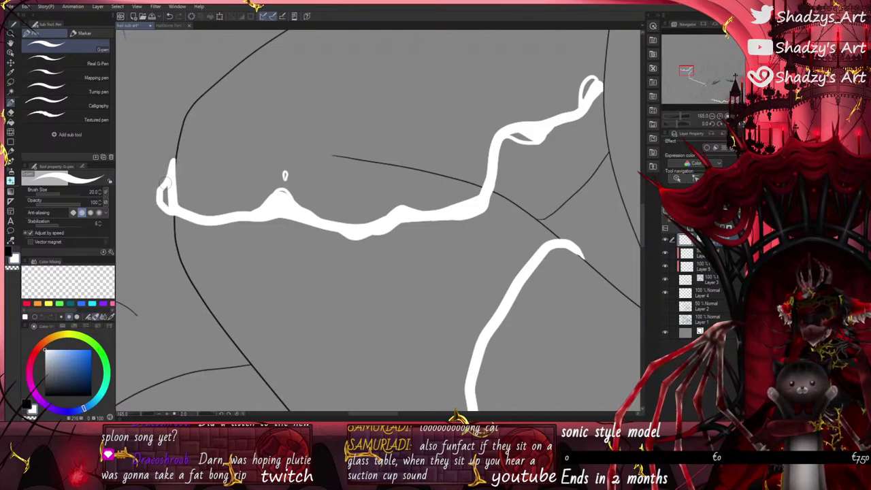
{"action": "left_click_drag", "start_coordinate": [171, 175], "coordinate": [167, 205]}
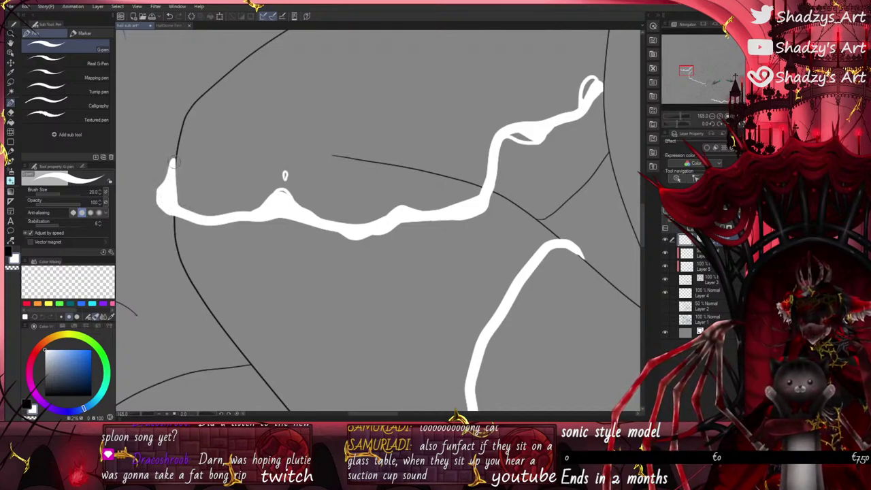
{"action": "scroll", "coordinate": [174, 160], "scroll_direction": "up", "scroll_amount": 5}
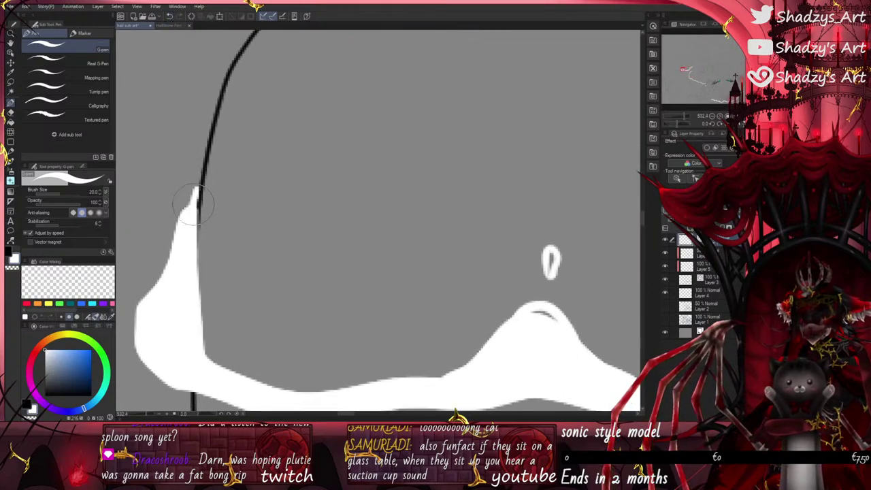
{"action": "mouse_move", "coordinate": [188, 215]}
{"action": "left_mouse_down"}
{"action": "mouse_move", "coordinate": [197, 179]}
{"action": "mouse_move", "coordinate": [178, 198]}
{"action": "mouse_move", "coordinate": [180, 215]}
{"action": "mouse_move", "coordinate": [182, 194]}
{"action": "left_mouse_up"}
{"action": "scroll", "coordinate": [163, 140], "scroll_direction": "down", "scroll_amount": 3}
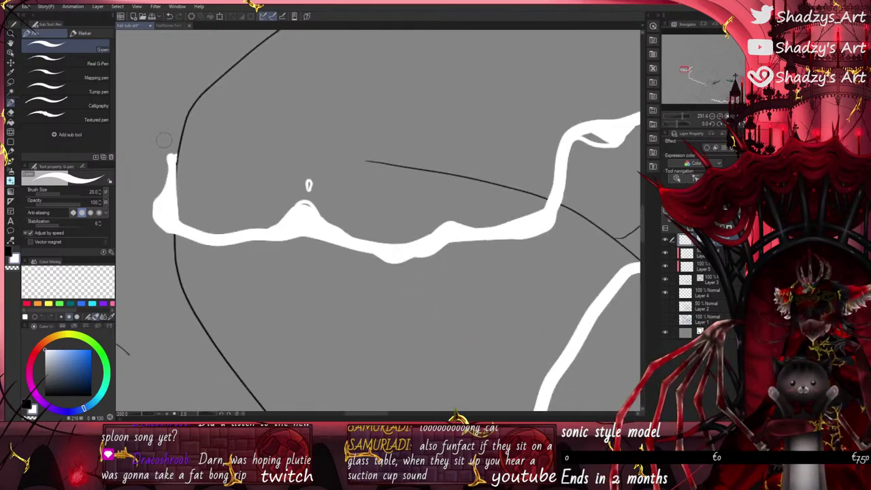
Step: Thicken the dip beside the upper water line's left end with a small white bump and a thin accent stroke
{"action": "left_click_drag", "start_coordinate": [189, 234], "coordinate": [222, 243]}
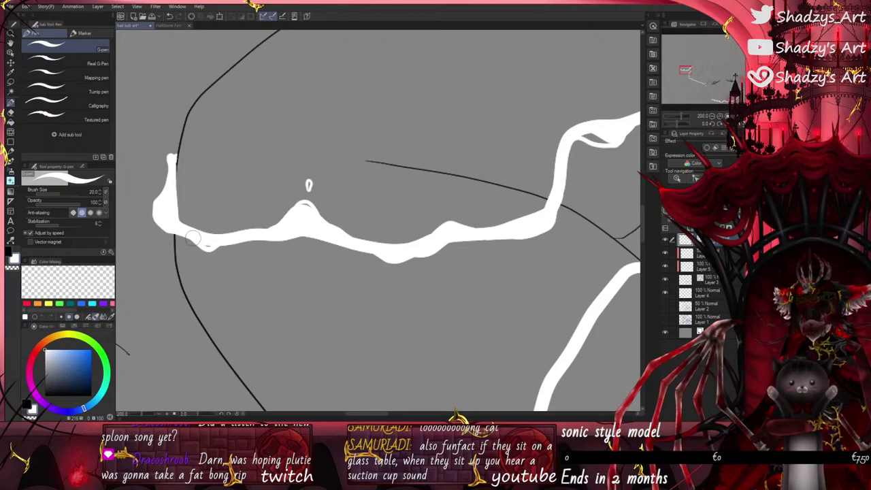
{"action": "scroll", "coordinate": [225, 230], "scroll_direction": "down", "scroll_amount": 3}
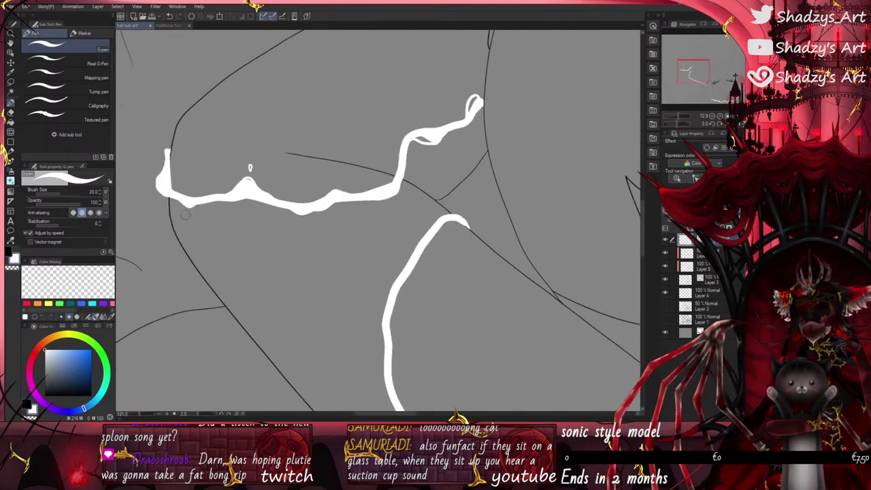
{"action": "scroll", "coordinate": [204, 197], "scroll_direction": "up", "scroll_amount": 4}
{"action": "scroll", "coordinate": [280, 272], "scroll_direction": "down", "scroll_amount": 3}
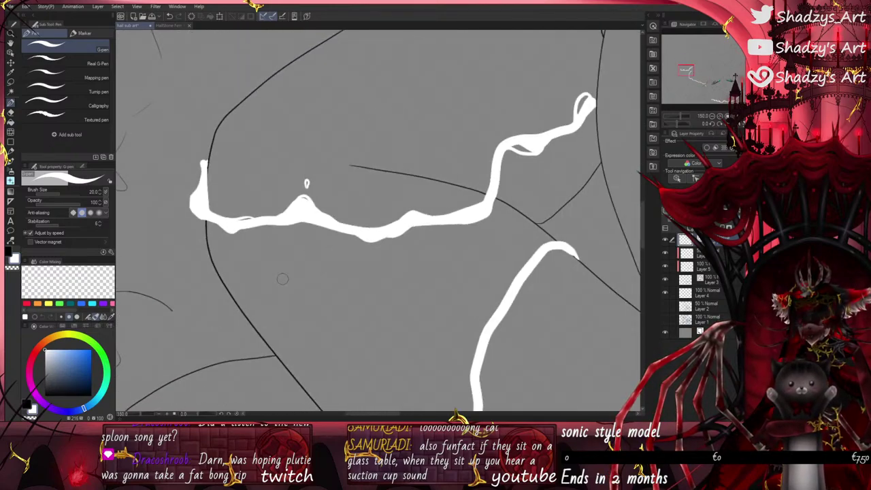
{"action": "scroll", "coordinate": [425, 202], "scroll_direction": "up", "scroll_amount": 2}
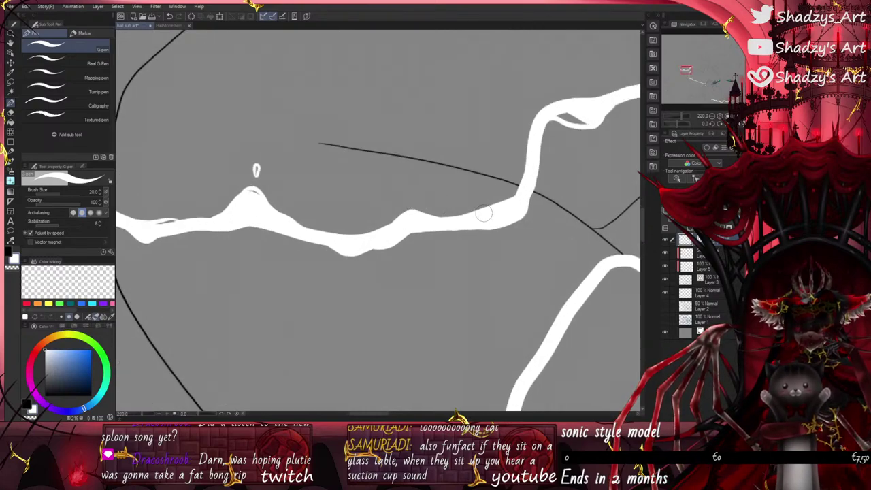
{"action": "scroll", "coordinate": [483, 214], "scroll_direction": "down", "scroll_amount": 5}
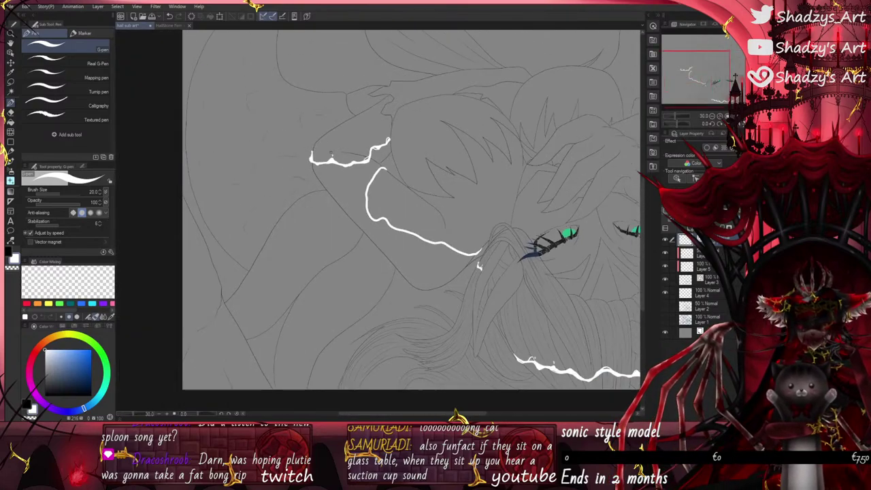
Step: Build up a rounded white crest on the long lower water line, at the wave nearest the hair
{"action": "scroll", "coordinate": [479, 267], "scroll_direction": "down", "scroll_amount": 3}
{"action": "scroll", "coordinate": [374, 203], "scroll_direction": "up", "scroll_amount": 5}
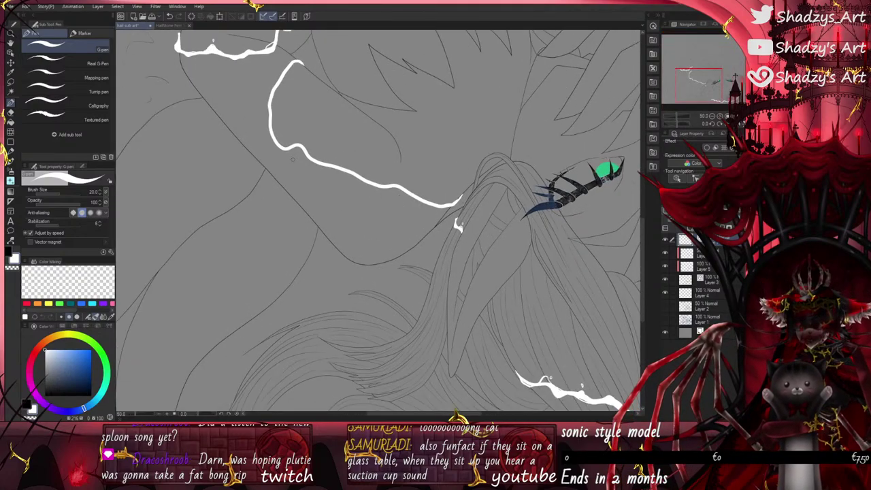
{"action": "scroll", "coordinate": [458, 226], "scroll_direction": "up", "scroll_amount": 5}
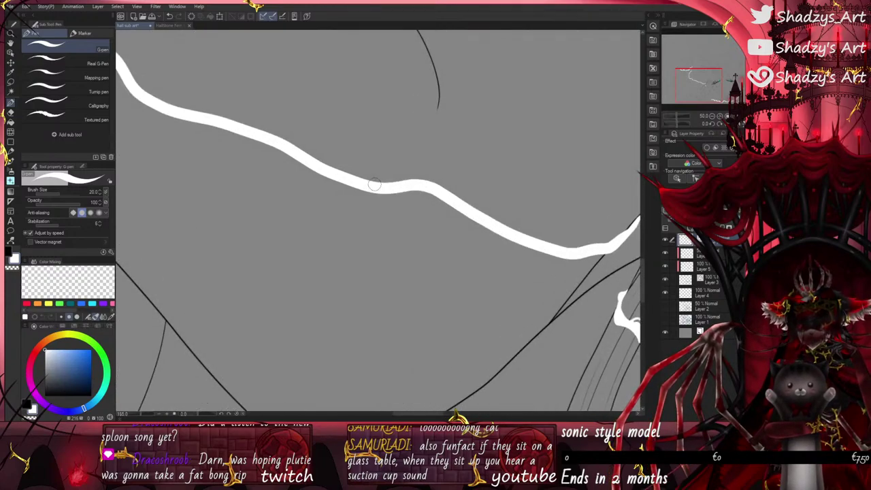
{"action": "mouse_move", "coordinate": [378, 184]}
{"action": "left_mouse_down"}
{"action": "mouse_move", "coordinate": [417, 168]}
{"action": "mouse_move", "coordinate": [469, 212]}
{"action": "left_mouse_up"}
{"action": "left_click_drag", "start_coordinate": [408, 179], "coordinate": [438, 186]}
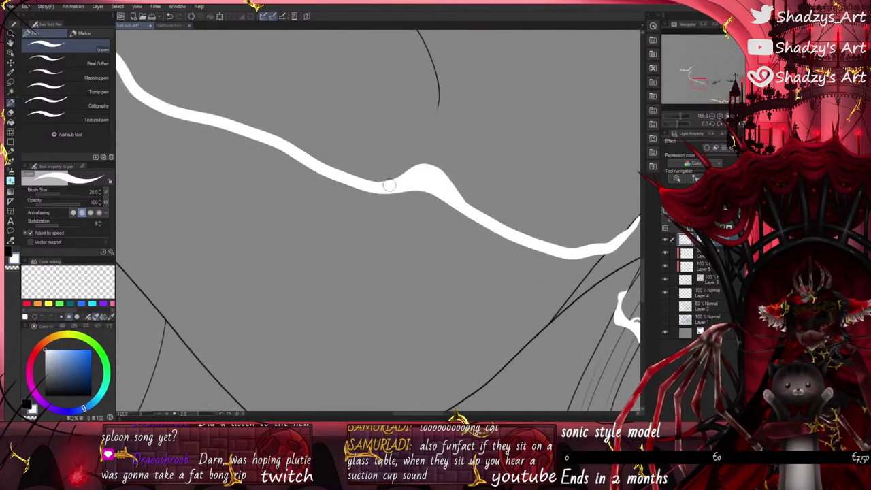
Step: Add a thin white arc midway along the lower water line, and thicken the wave above it with a small loop
{"action": "scroll", "coordinate": [421, 265], "scroll_direction": "down", "scroll_amount": 3}
{"action": "scroll", "coordinate": [289, 189], "scroll_direction": "up", "scroll_amount": 3}
{"action": "left_click_drag", "start_coordinate": [333, 207], "coordinate": [426, 245]}
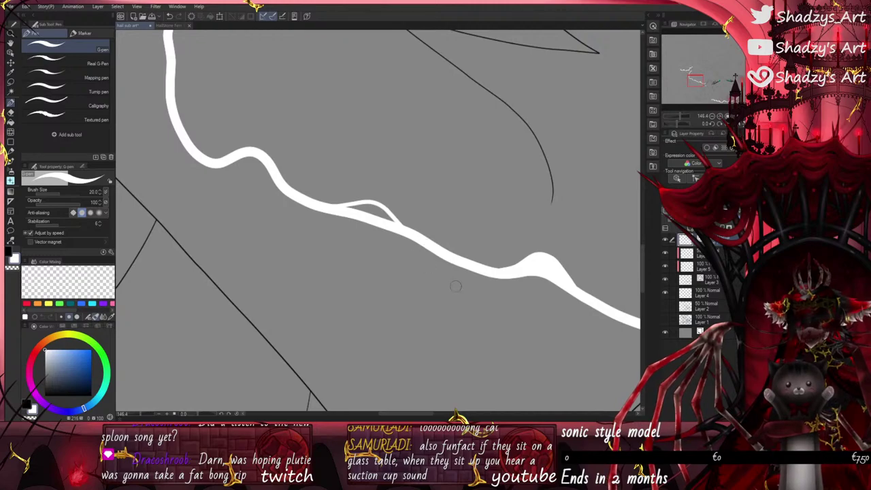
{"action": "scroll", "coordinate": [552, 360], "scroll_direction": "down", "scroll_amount": 2}
{"action": "scroll", "coordinate": [312, 212], "scroll_direction": "up", "scroll_amount": 4}
{"action": "left_click_drag", "start_coordinate": [324, 225], "coordinate": [410, 254]}
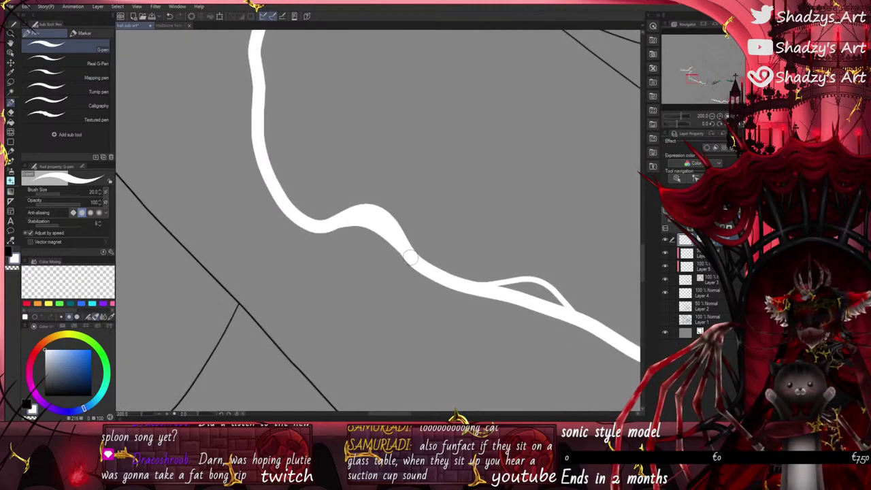
{"action": "mouse_move", "coordinate": [340, 210]}
{"action": "left_mouse_down"}
{"action": "mouse_move", "coordinate": [385, 204]}
{"action": "mouse_move", "coordinate": [412, 250]}
{"action": "left_mouse_up"}
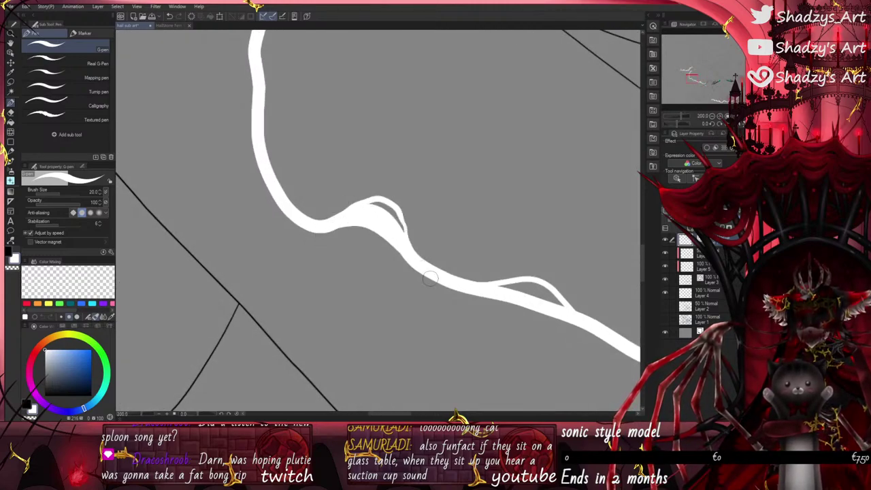
Step: Draw thin white loops on the outer edge of the lower water line's rising section and at the upper line's bend
{"action": "scroll", "coordinate": [381, 244], "scroll_direction": "down", "scroll_amount": 5}
{"action": "scroll", "coordinate": [335, 238], "scroll_direction": "up", "scroll_amount": 5}
{"action": "mouse_move", "coordinate": [362, 169]}
{"action": "left_mouse_down"}
{"action": "mouse_move", "coordinate": [338, 192]}
{"action": "mouse_move", "coordinate": [323, 236]}
{"action": "mouse_move", "coordinate": [342, 283]}
{"action": "left_mouse_up"}
{"action": "scroll", "coordinate": [385, 154], "scroll_direction": "down", "scroll_amount": 2}
{"action": "scroll", "coordinate": [385, 154], "scroll_direction": "up", "scroll_amount": 2}
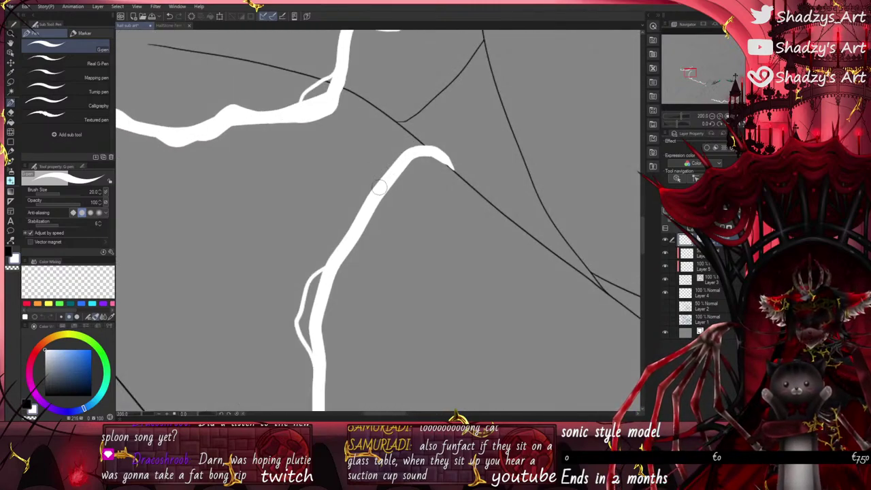
Step: Build up a rounded white crest at the lower water line's upper end and add a thin loop on its outer edge
{"action": "mouse_move", "coordinate": [379, 187]}
{"action": "left_mouse_down"}
{"action": "mouse_move", "coordinate": [391, 155]}
{"action": "mouse_move", "coordinate": [421, 136]}
{"action": "mouse_move", "coordinate": [436, 149]}
{"action": "mouse_move", "coordinate": [405, 148]}
{"action": "mouse_move", "coordinate": [396, 158]}
{"action": "mouse_move", "coordinate": [417, 140]}
{"action": "mouse_move", "coordinate": [438, 149]}
{"action": "mouse_move", "coordinate": [434, 141]}
{"action": "mouse_move", "coordinate": [453, 164]}
{"action": "left_mouse_up"}
{"action": "scroll", "coordinate": [435, 143], "scroll_direction": "up", "scroll_amount": 5}
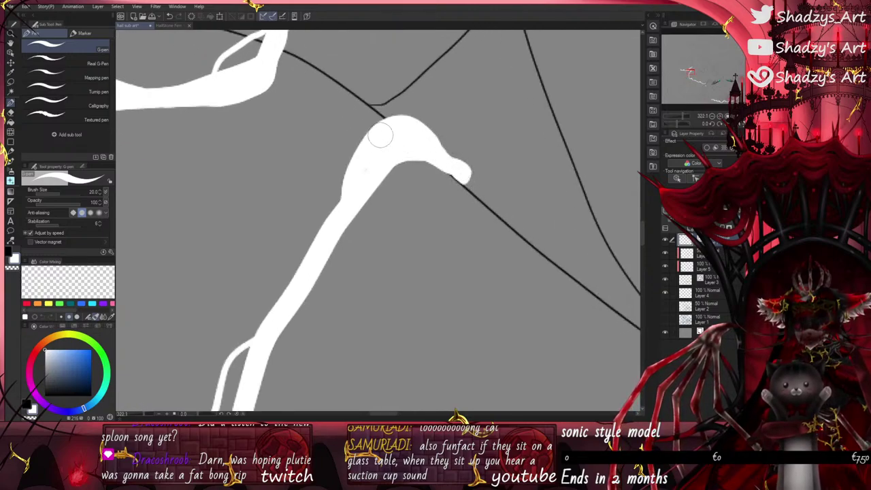
{"action": "left_click_drag", "start_coordinate": [312, 238], "coordinate": [350, 134]}
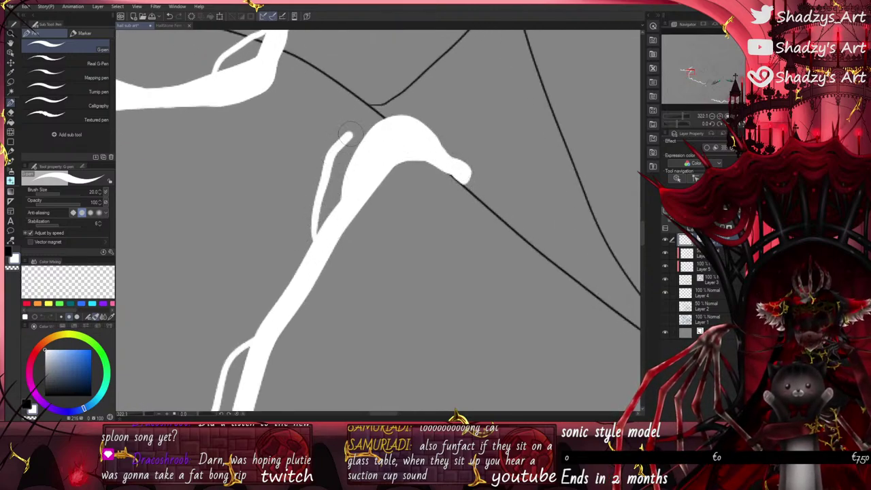
{"action": "scroll", "coordinate": [359, 100], "scroll_direction": "down", "scroll_amount": 2}
{"action": "left_click", "coordinate": [169, 15]}
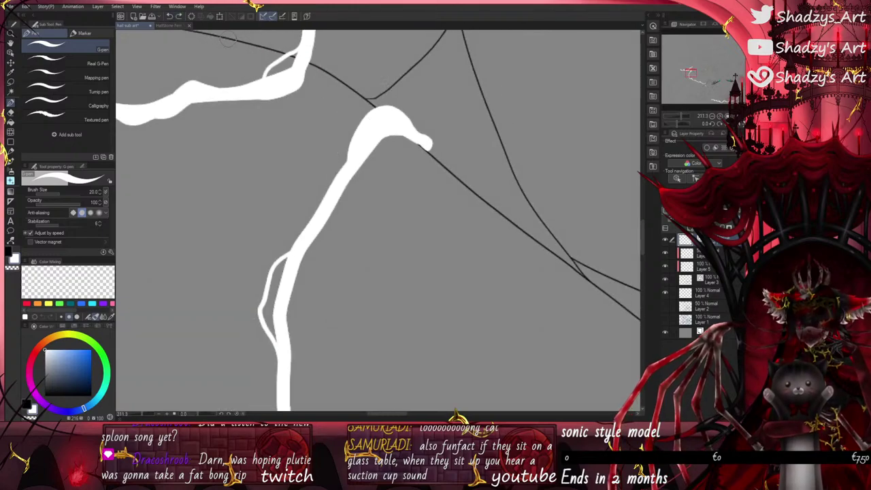
{"action": "scroll", "coordinate": [354, 140], "scroll_direction": "up", "scroll_amount": 2}
{"action": "mouse_move", "coordinate": [353, 165]}
{"action": "left_mouse_down"}
{"action": "mouse_move", "coordinate": [356, 99]}
{"action": "mouse_move", "coordinate": [407, 93]}
{"action": "left_mouse_up"}
{"action": "scroll", "coordinate": [348, 79], "scroll_direction": "down", "scroll_amount": 3}
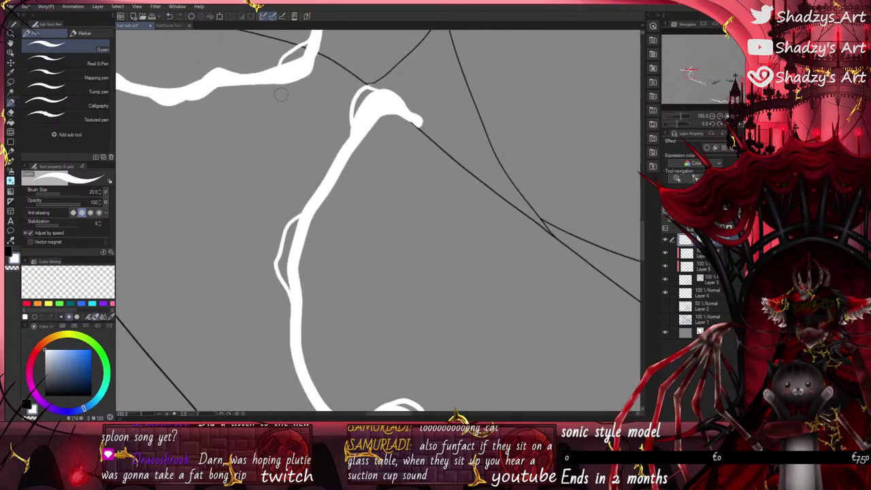
Step: Thicken the outer side of the lower water line's bend, where the vertical section turns toward the first wave
{"action": "mouse_move", "coordinate": [352, 144]}
{"action": "left_mouse_down"}
{"action": "mouse_move", "coordinate": [335, 204]}
{"action": "mouse_move", "coordinate": [317, 209]}
{"action": "mouse_move", "coordinate": [350, 161]}
{"action": "mouse_move", "coordinate": [300, 222]}
{"action": "mouse_move", "coordinate": [310, 250]}
{"action": "mouse_move", "coordinate": [329, 263]}
{"action": "left_mouse_up"}
{"action": "left_click", "coordinate": [169, 15]}
{"action": "scroll", "coordinate": [314, 128], "scroll_direction": "down", "scroll_amount": 4}
{"action": "scroll", "coordinate": [305, 199], "scroll_direction": "up", "scroll_amount": 4}
{"action": "mouse_move", "coordinate": [305, 217]}
{"action": "left_mouse_down"}
{"action": "mouse_move", "coordinate": [314, 254]}
{"action": "mouse_move", "coordinate": [333, 271]}
{"action": "left_mouse_up"}
{"action": "scroll", "coordinate": [315, 245], "scroll_direction": "down", "scroll_amount": 5}
{"action": "scroll", "coordinate": [386, 284], "scroll_direction": "up", "scroll_amount": 3}
{"action": "scroll", "coordinate": [381, 269], "scroll_direction": "up", "scroll_amount": 3}
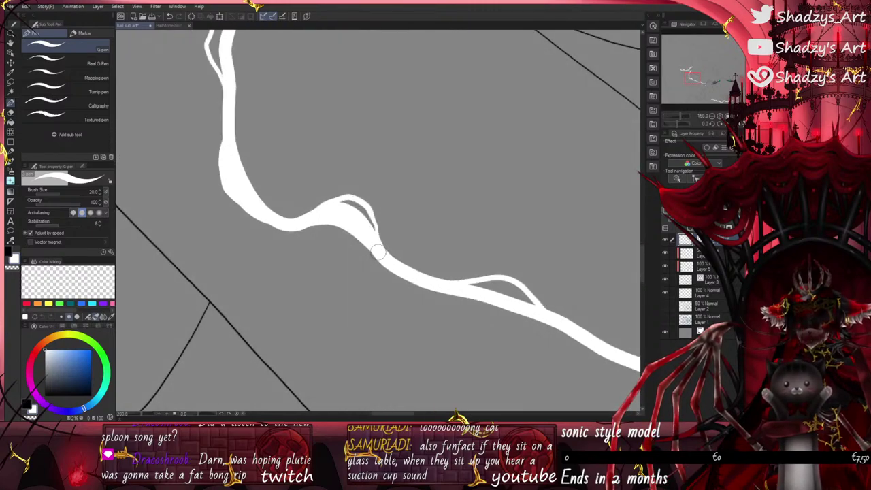
Step: Thicken the underside of the lower water line just past the first looped wave
{"action": "mouse_move", "coordinate": [377, 253]}
{"action": "left_mouse_down"}
{"action": "mouse_move", "coordinate": [408, 288]}
{"action": "mouse_move", "coordinate": [429, 290]}
{"action": "mouse_move", "coordinate": [385, 257]}
{"action": "mouse_move", "coordinate": [434, 290]}
{"action": "mouse_move", "coordinate": [476, 298]}
{"action": "mouse_move", "coordinate": [431, 294]}
{"action": "mouse_move", "coordinate": [494, 304]}
{"action": "left_mouse_up"}
{"action": "scroll", "coordinate": [445, 283], "scroll_direction": "down", "scroll_amount": 9}
{"action": "scroll", "coordinate": [435, 270], "scroll_direction": "up", "scroll_amount": 7}
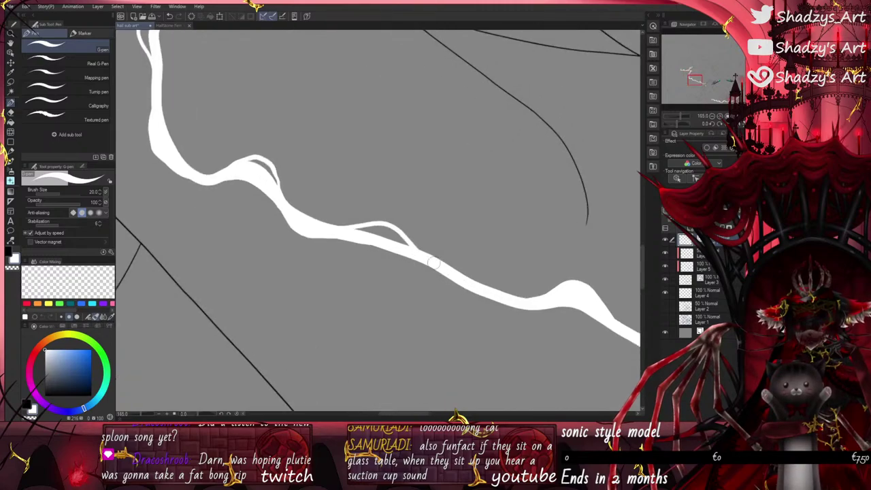
Step: Thicken the lower water line's underside past the thin middle arc and add a thin loop along its lower edge
{"action": "mouse_move", "coordinate": [449, 276]}
{"action": "left_mouse_down"}
{"action": "mouse_move", "coordinate": [474, 304]}
{"action": "mouse_move", "coordinate": [516, 305]}
{"action": "mouse_move", "coordinate": [455, 276]}
{"action": "mouse_move", "coordinate": [468, 290]}
{"action": "mouse_move", "coordinate": [510, 302]}
{"action": "left_mouse_up"}
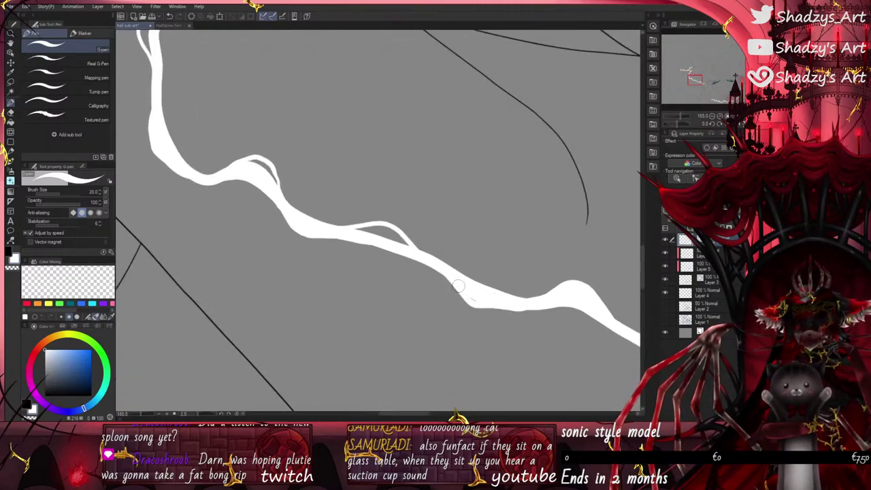
{"action": "mouse_move", "coordinate": [430, 267]}
{"action": "left_mouse_down"}
{"action": "mouse_move", "coordinate": [444, 291]}
{"action": "mouse_move", "coordinate": [470, 306]}
{"action": "mouse_move", "coordinate": [505, 306]}
{"action": "left_mouse_up"}
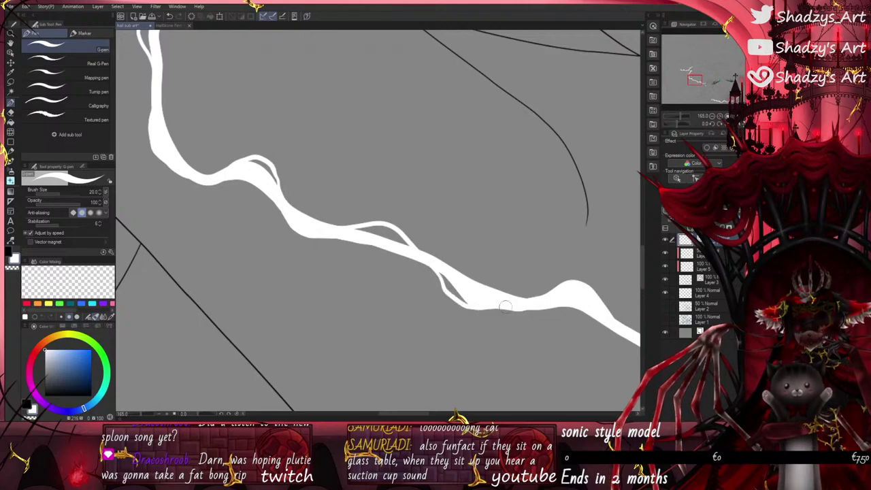
{"action": "scroll", "coordinate": [435, 251], "scroll_direction": "down", "scroll_amount": 5}
Step: Widen the lower water line's last dip before the hair and draw a thin white loop along its upper edge
{"action": "scroll", "coordinate": [472, 259], "scroll_direction": "up", "scroll_amount": 6}
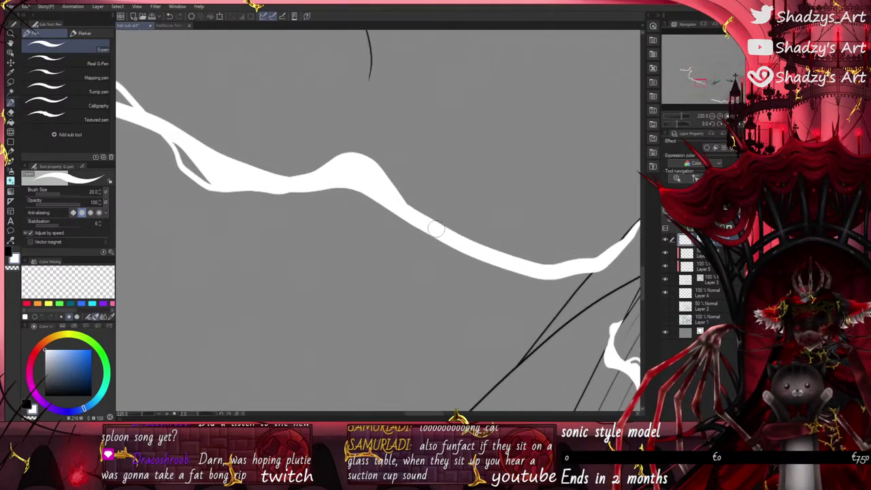
{"action": "mouse_move", "coordinate": [439, 232]}
{"action": "left_mouse_down"}
{"action": "mouse_move", "coordinate": [493, 272]}
{"action": "mouse_move", "coordinate": [531, 273]}
{"action": "left_mouse_up"}
{"action": "mouse_move", "coordinate": [445, 242]}
{"action": "left_mouse_down"}
{"action": "mouse_move", "coordinate": [497, 281]}
{"action": "mouse_move", "coordinate": [548, 274]}
{"action": "left_mouse_up"}
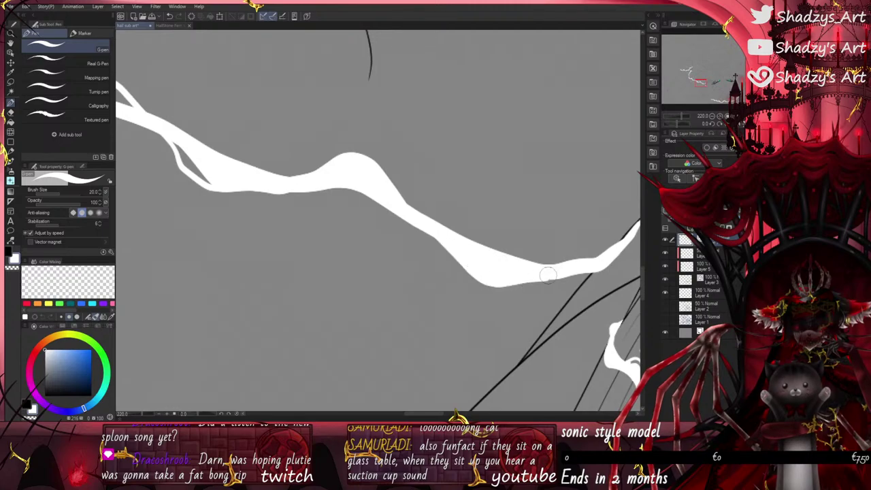
{"action": "left_click_drag", "start_coordinate": [495, 257], "coordinate": [587, 256]}
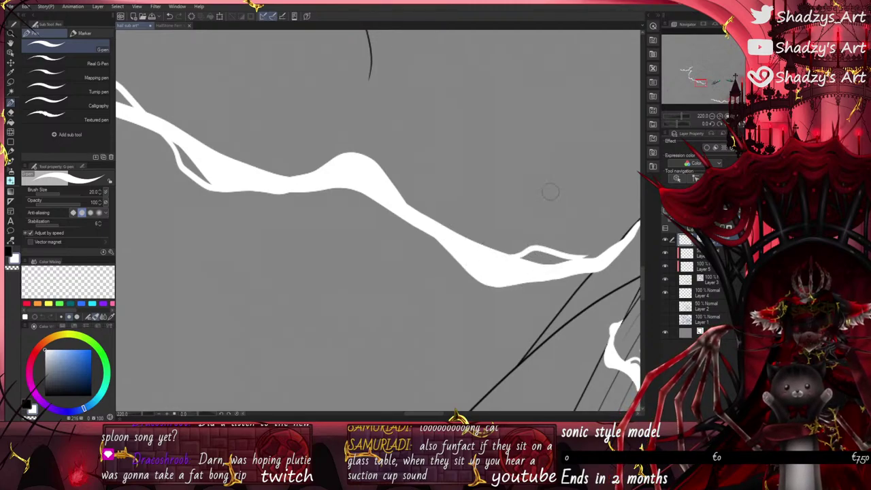
Step: Add a thin stroke beneath the lower line's crest nearest the hair and a white bump inside its upper rising section
{"action": "scroll", "coordinate": [510, 341], "scroll_direction": "down", "scroll_amount": 5}
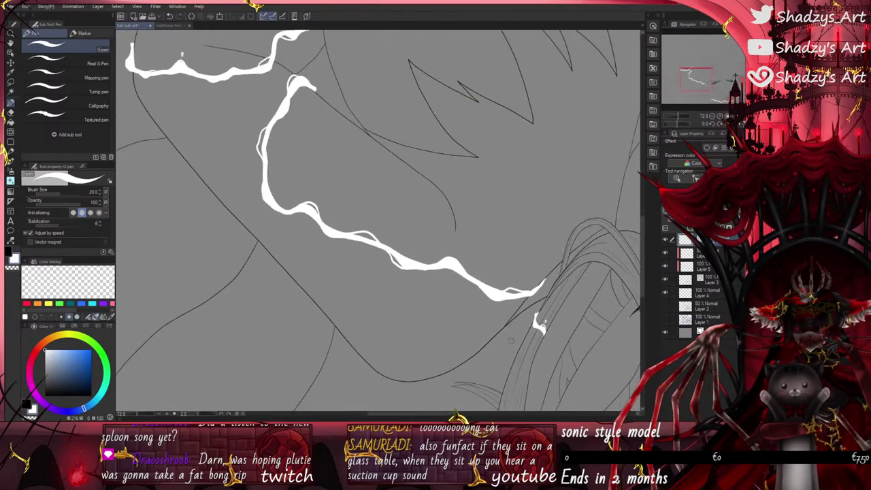
{"action": "scroll", "coordinate": [506, 362], "scroll_direction": "up", "scroll_amount": 5}
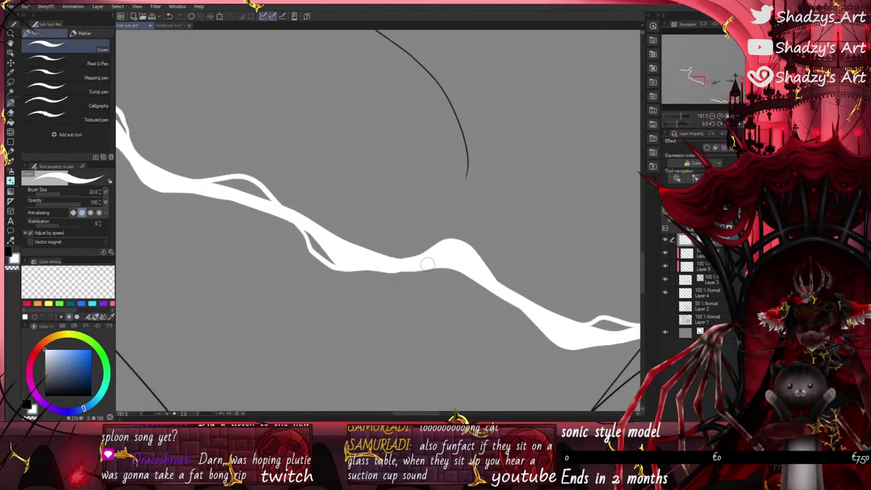
{"action": "scroll", "coordinate": [505, 353], "scroll_direction": "down", "scroll_amount": 5}
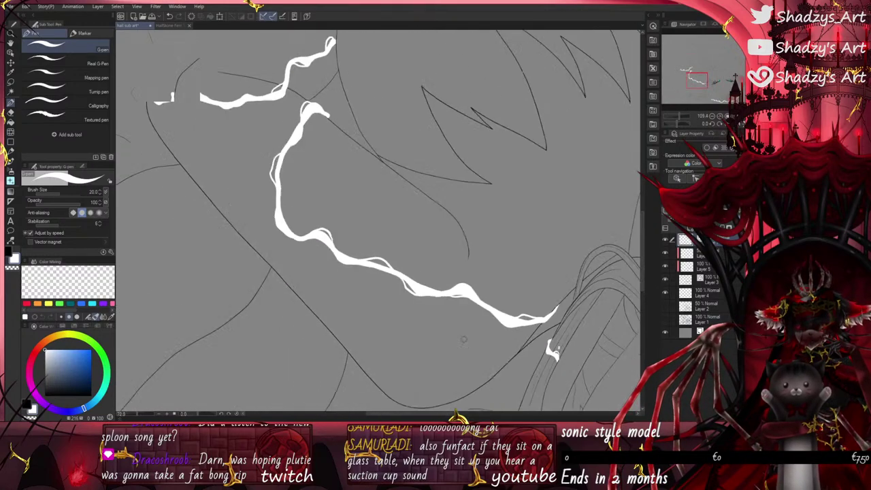
{"action": "scroll", "coordinate": [506, 354], "scroll_direction": "up", "scroll_amount": 5}
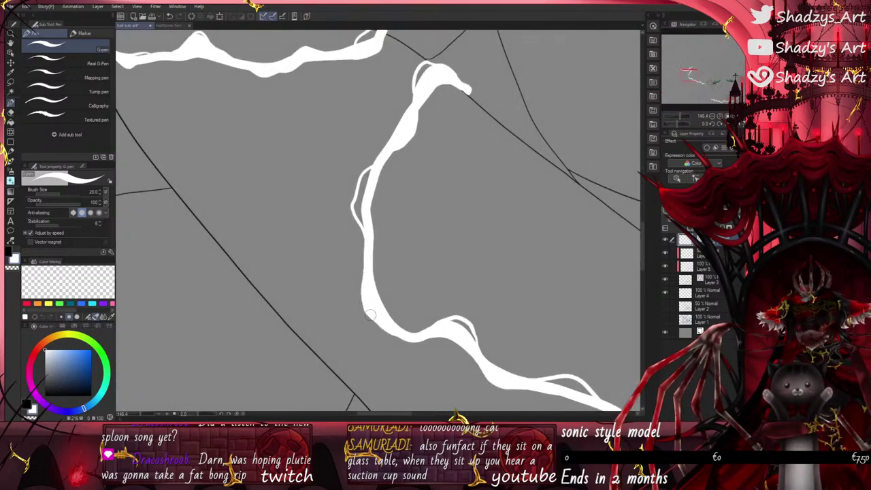
{"action": "scroll", "coordinate": [380, 313], "scroll_direction": "down", "scroll_amount": 5}
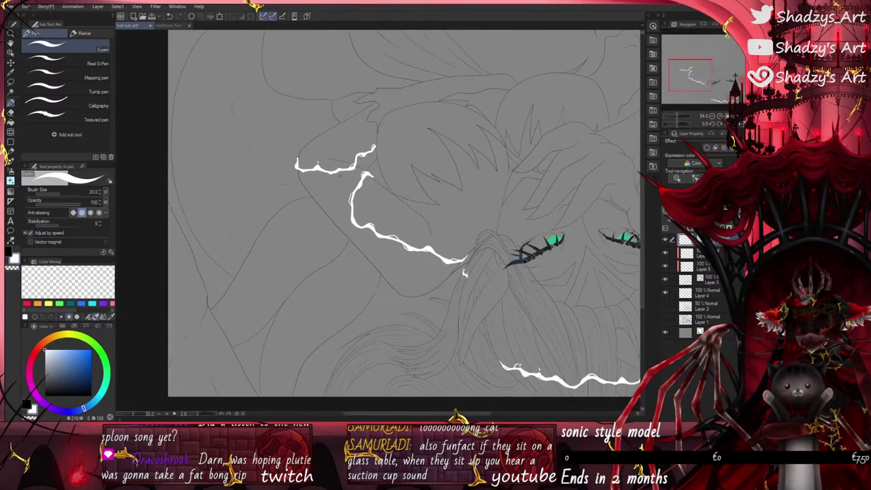
Step: Draw a small outlined white droplet above the lower water line's first looped wave, replacing the first attempt
{"action": "scroll", "coordinate": [454, 265], "scroll_direction": "up", "scroll_amount": 5}
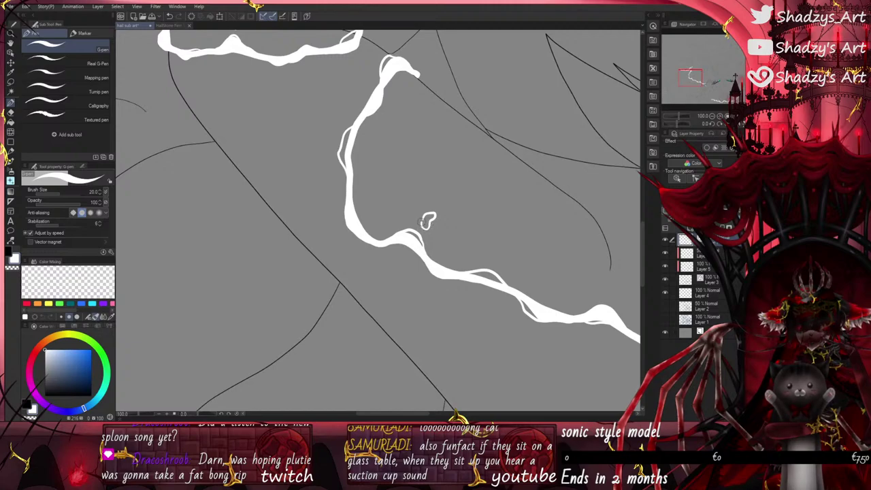
{"action": "left_click", "coordinate": [173, 18]}
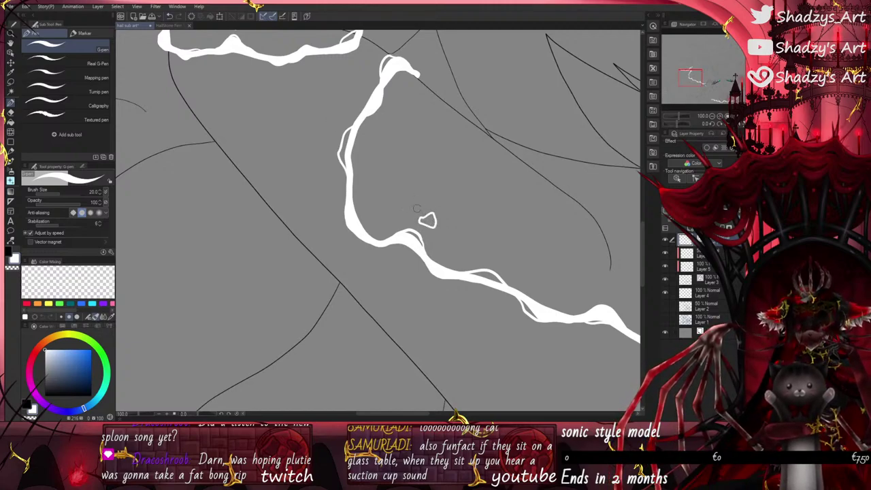
{"action": "scroll", "coordinate": [417, 208], "scroll_direction": "up", "scroll_amount": 2}
{"action": "scroll", "coordinate": [476, 218], "scroll_direction": "down", "scroll_amount": 2}
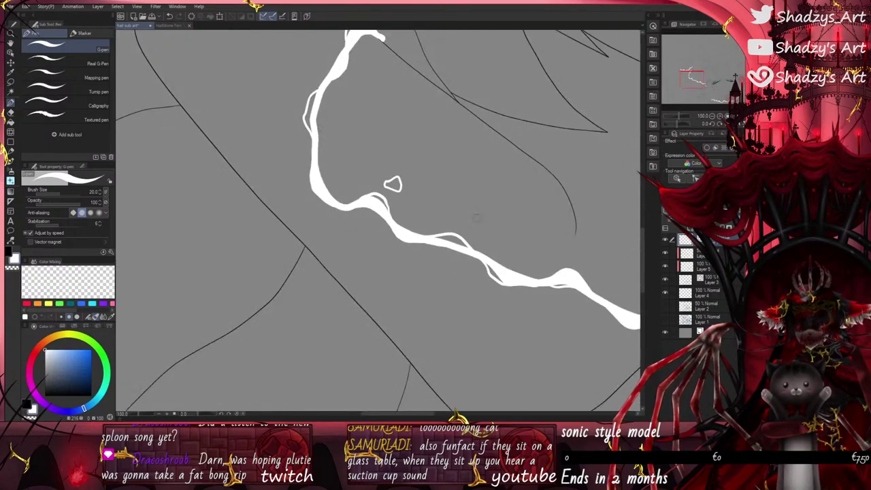
Step: Add a tiny solid white teardrop above the lower water line's crest nearest the hair
{"action": "scroll", "coordinate": [553, 273], "scroll_direction": "up", "scroll_amount": 2}
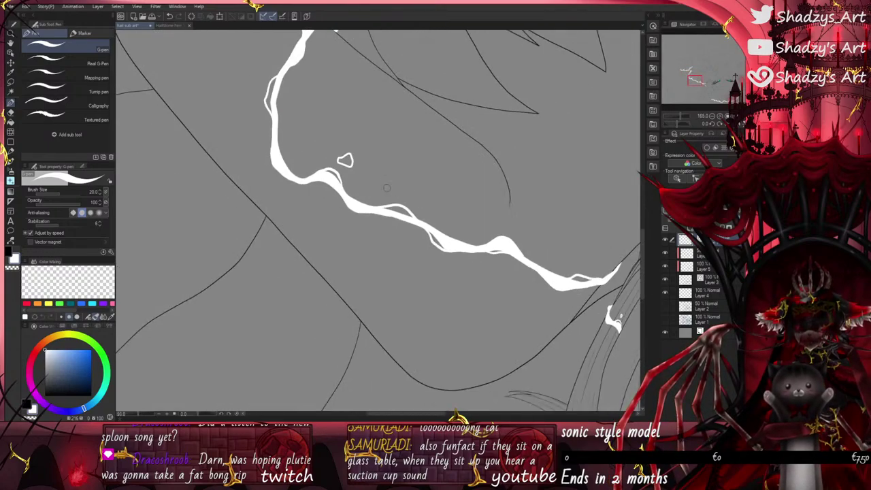
{"action": "scroll", "coordinate": [424, 210], "scroll_direction": "down", "scroll_amount": 2}
{"action": "scroll", "coordinate": [501, 228], "scroll_direction": "up", "scroll_amount": 1}
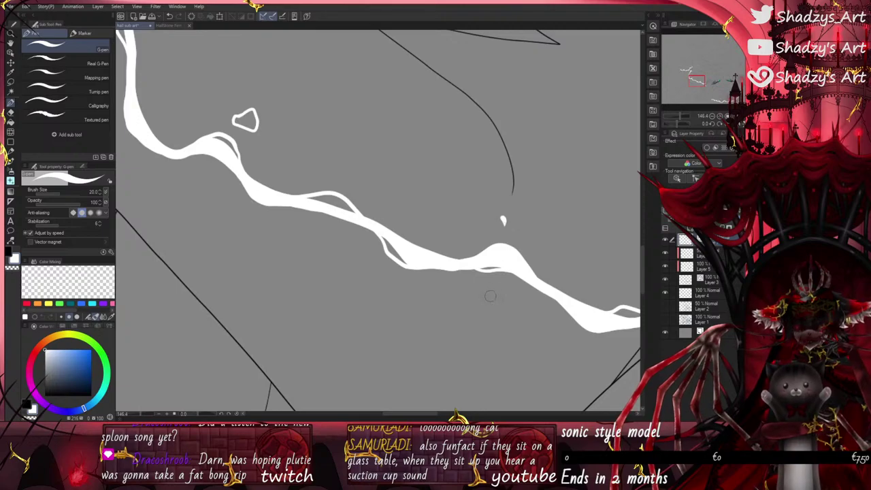
{"action": "scroll", "coordinate": [489, 295], "scroll_direction": "down", "scroll_amount": 3}
{"action": "scroll", "coordinate": [455, 364], "scroll_direction": "up", "scroll_amount": 1}
{"action": "scroll", "coordinate": [454, 364], "scroll_direction": "down", "scroll_amount": 4}
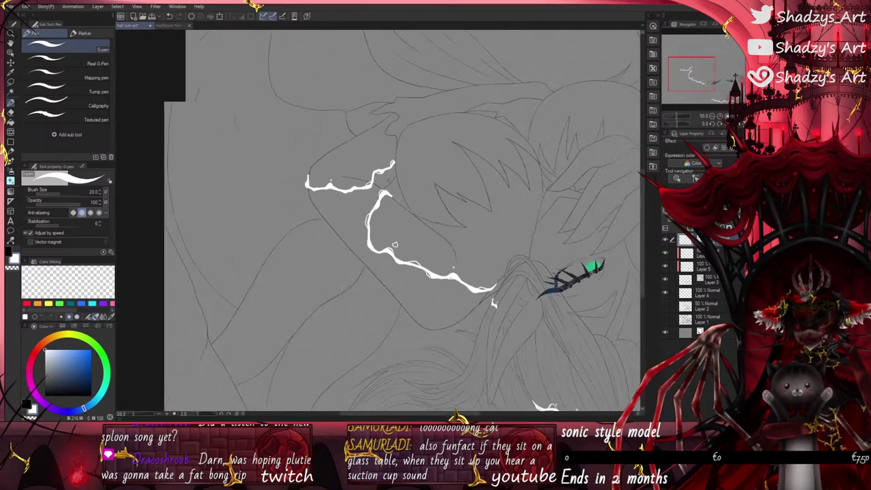
Step: Draw thin wavy white ripple strokes beneath the bottom hair water line and around its right end
{"action": "scroll", "coordinate": [487, 333], "scroll_direction": "up", "scroll_amount": 1}
{"action": "scroll", "coordinate": [487, 333], "scroll_direction": "up", "scroll_amount": 3}
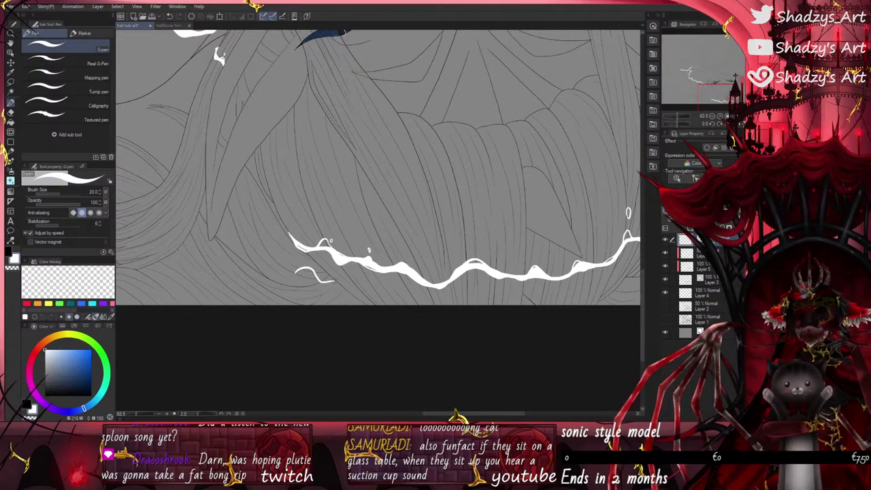
{"action": "scroll", "coordinate": [431, 304], "scroll_direction": "down", "scroll_amount": 1}
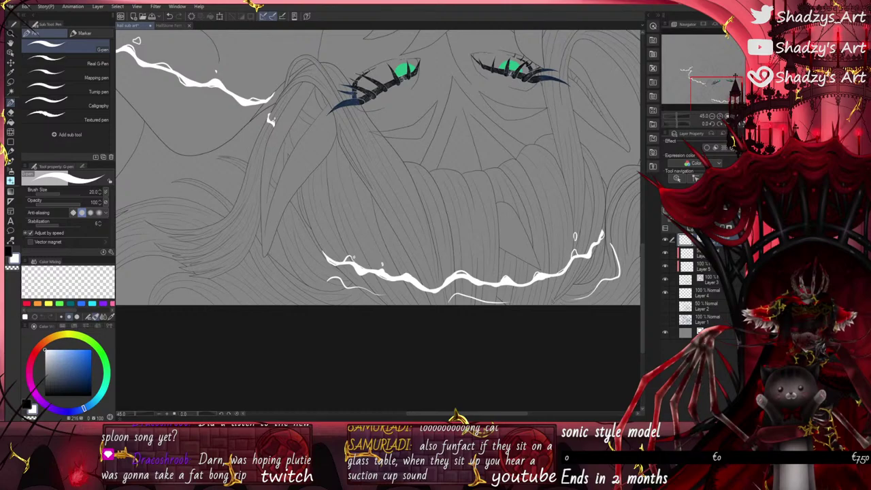
{"action": "left_click_drag", "start_coordinate": [449, 218], "coordinate": [431, 232]}
{"action": "scroll", "coordinate": [504, 229], "scroll_direction": "down", "scroll_amount": 2}
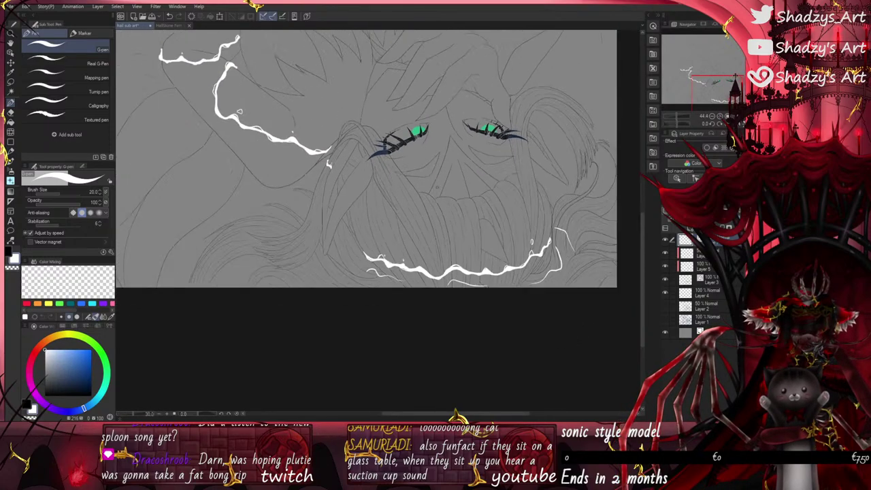
Step: Draw a thin short arc and a longer, thicker white curve around the left end of the bottom hair water line
{"action": "scroll", "coordinate": [353, 248], "scroll_direction": "up", "scroll_amount": 3}
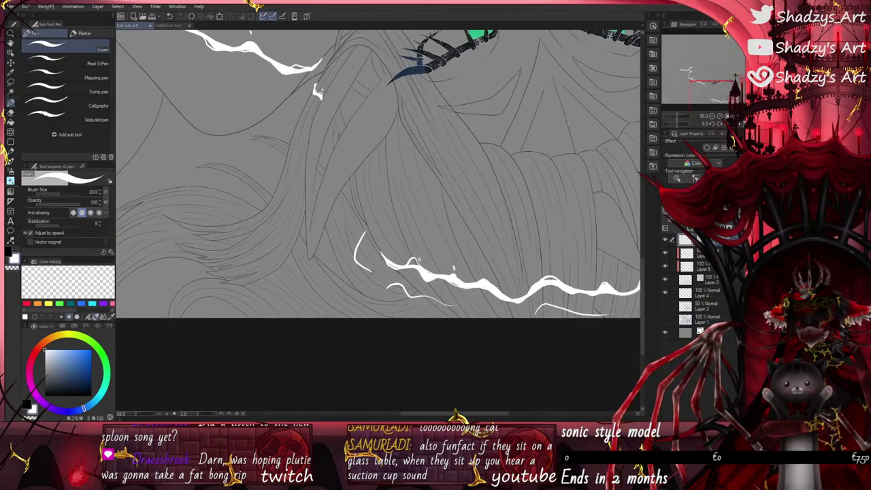
{"action": "left_click_drag", "start_coordinate": [344, 234], "coordinate": [328, 282]}
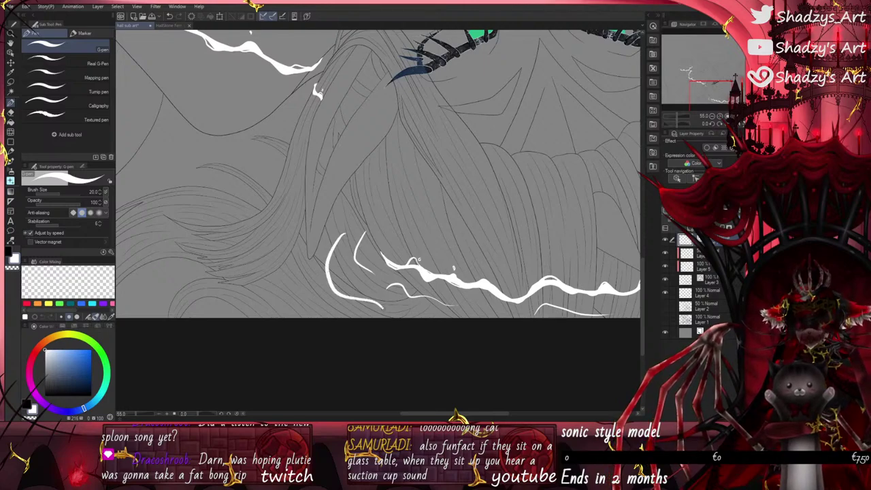
{"action": "scroll", "coordinate": [411, 286], "scroll_direction": "down", "scroll_amount": 3}
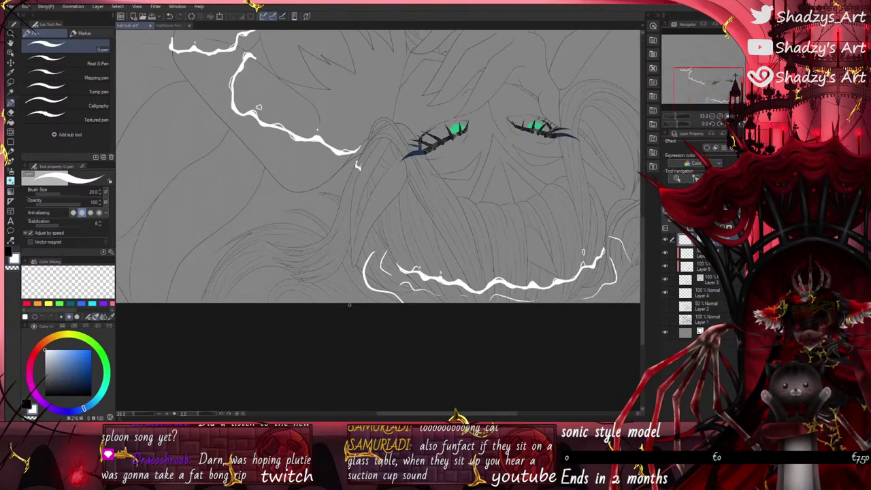
{"action": "scroll", "coordinate": [488, 292], "scroll_direction": "up", "scroll_amount": 4}
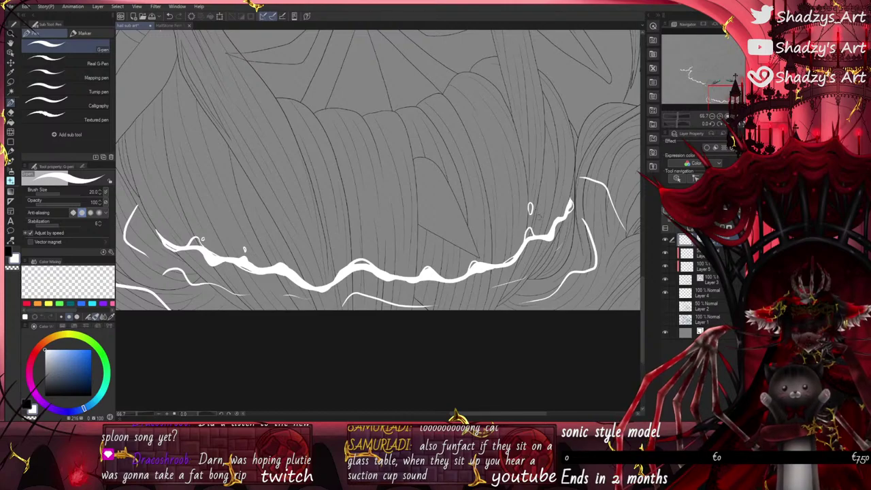
Step: Draw a short white ripple stroke running to the canvas's lower edge in the far-right hair, redrawing the first attempt shorter
{"action": "scroll", "coordinate": [418, 306], "scroll_direction": "down", "scroll_amount": 5}
{"action": "scroll", "coordinate": [558, 281], "scroll_direction": "up", "scroll_amount": 3}
{"action": "left_click_drag", "start_coordinate": [539, 264], "coordinate": [552, 319]}
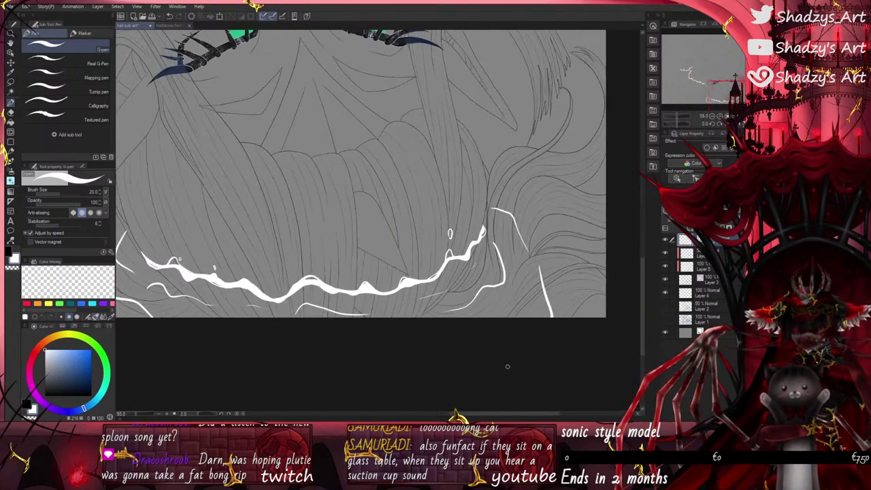
{"action": "left_click", "coordinate": [170, 16]}
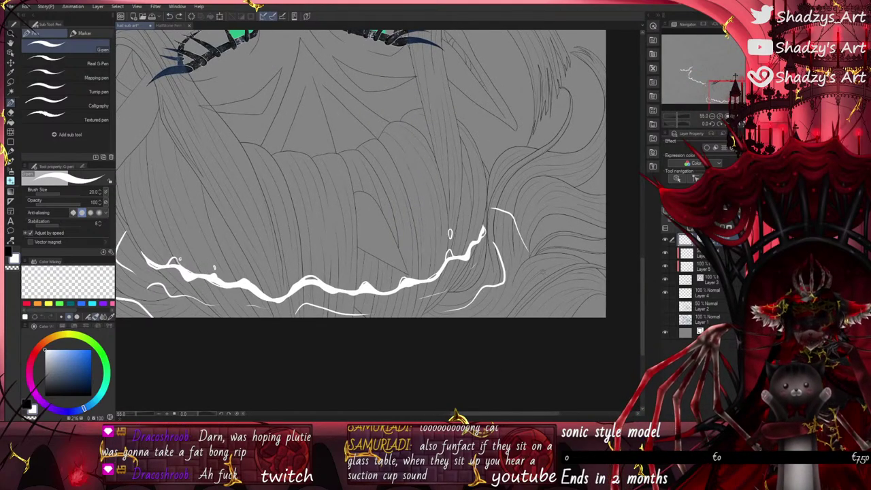
{"action": "left_click_drag", "start_coordinate": [553, 282], "coordinate": [564, 318]}
{"action": "scroll", "coordinate": [547, 282], "scroll_direction": "down", "scroll_amount": 8}
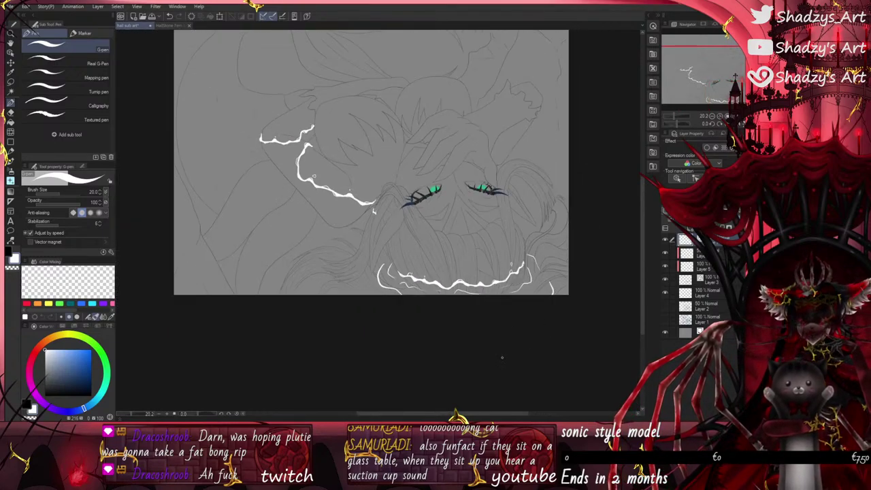
{"action": "scroll", "coordinate": [346, 285], "scroll_direction": "up", "scroll_amount": 6}
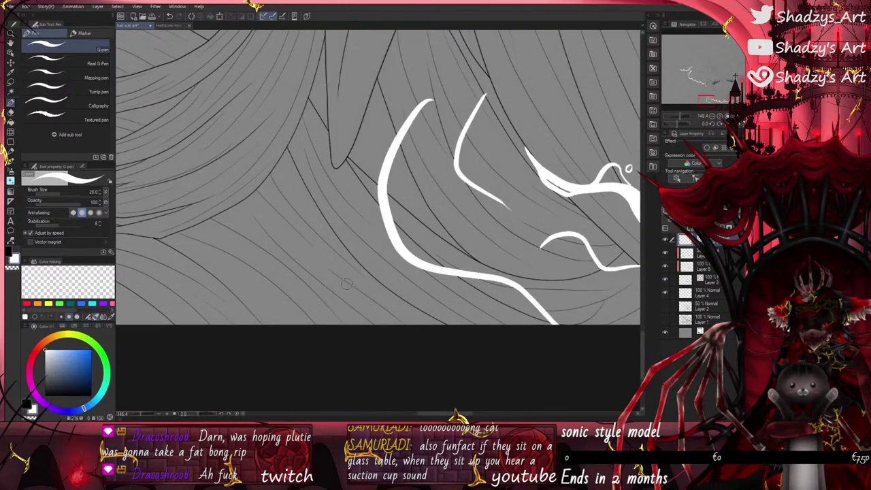
{"action": "scroll", "coordinate": [350, 259], "scroll_direction": "down", "scroll_amount": 3}
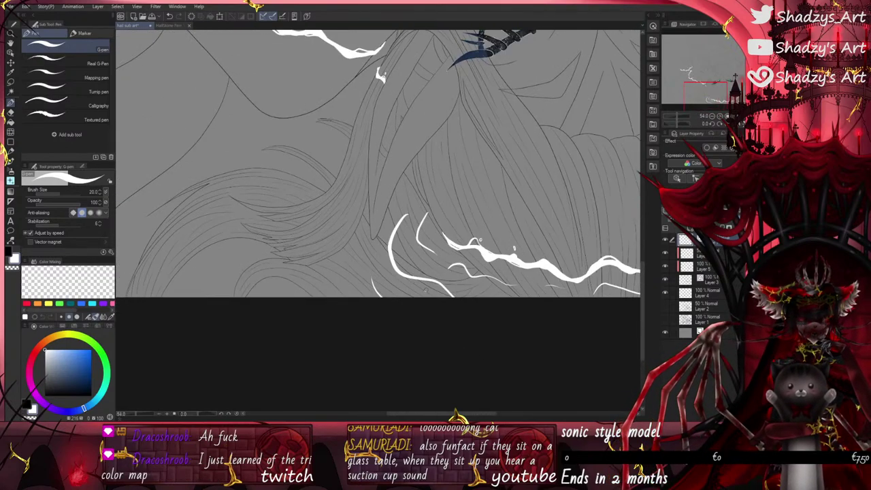
{"action": "left_click", "coordinate": [169, 15]}
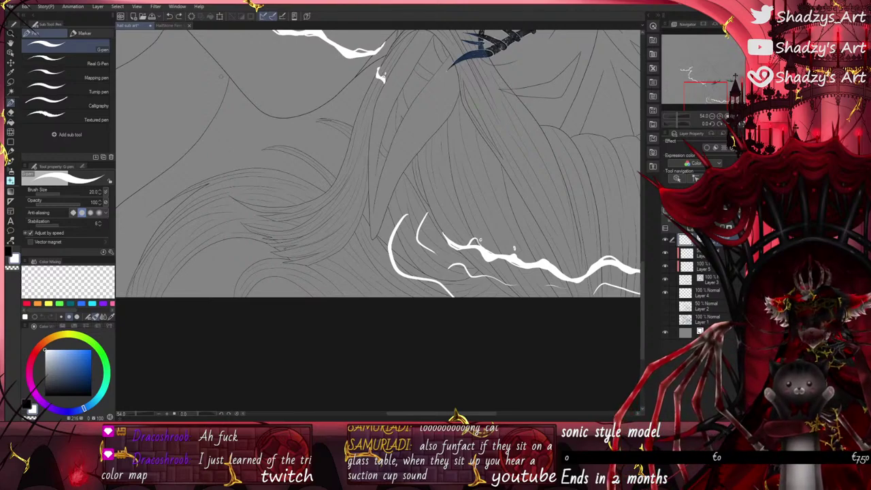
Step: Draw thin outer ripple strokes beyond both ends of the bottom hair water line, including a tiny one near the canvas's right edge
{"action": "left_click_drag", "start_coordinate": [359, 245], "coordinate": [360, 298]}
{"action": "scroll", "coordinate": [333, 303], "scroll_direction": "down", "scroll_amount": 4}
{"action": "scroll", "coordinate": [370, 240], "scroll_direction": "up", "scroll_amount": 6}
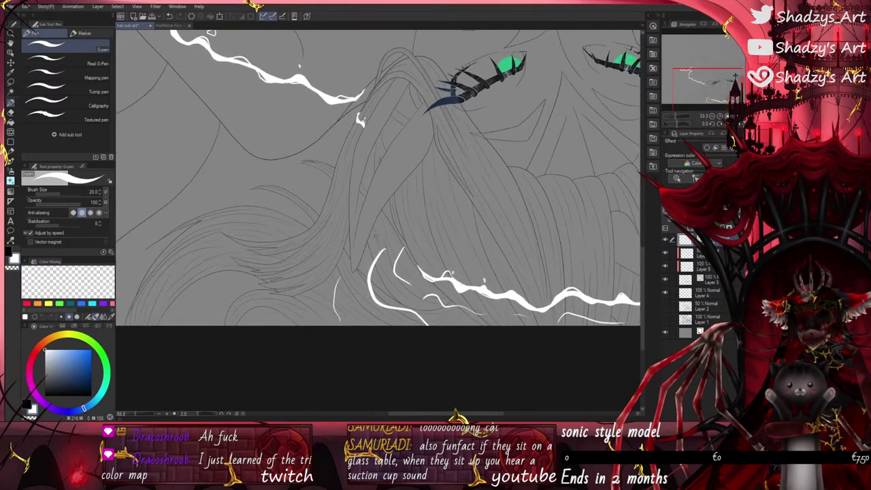
{"action": "scroll", "coordinate": [319, 226], "scroll_direction": "down", "scroll_amount": 9}
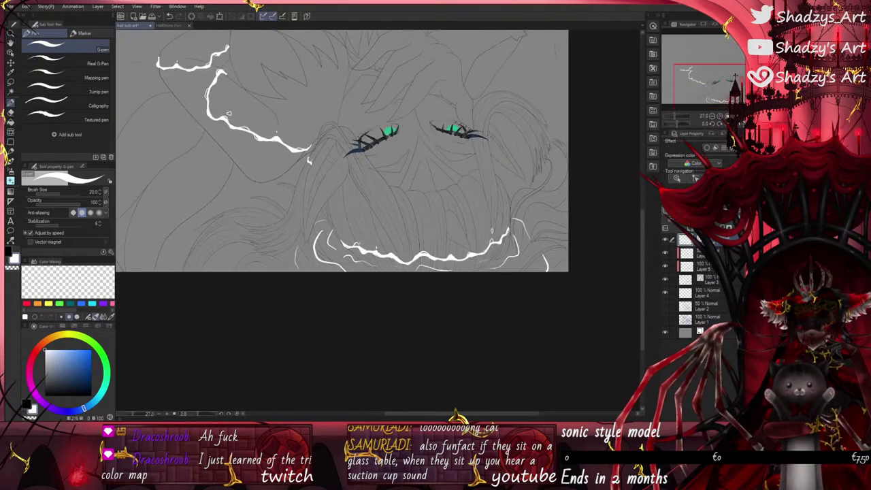
{"action": "scroll", "coordinate": [533, 222], "scroll_direction": "up", "scroll_amount": 8}
{"action": "left_click_drag", "start_coordinate": [545, 211], "coordinate": [584, 244]}
{"action": "left_click_drag", "start_coordinate": [605, 267], "coordinate": [603, 289]}
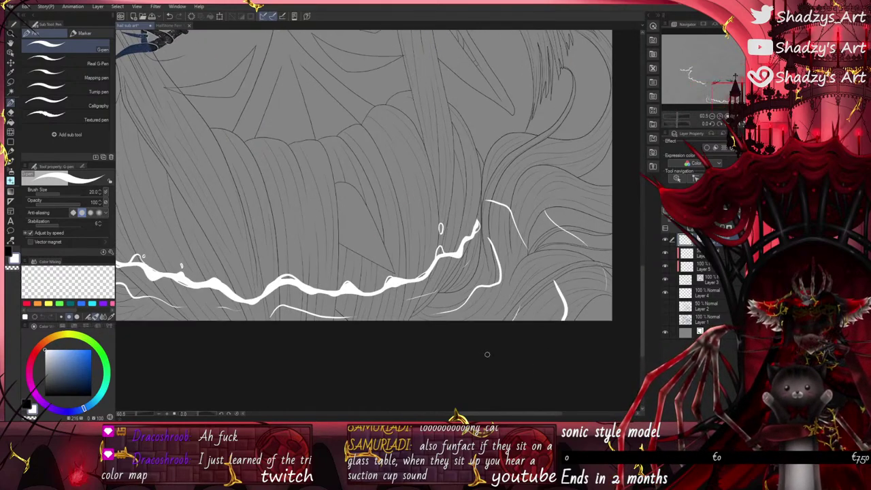
Step: Draw two tiny white ripple ticks in the far-right hair between the existing ripples, redrawing the lower one shorter at the canvas edge
{"action": "left_click", "coordinate": [171, 17]}
{"action": "left_click_drag", "start_coordinate": [522, 285], "coordinate": [519, 320]}
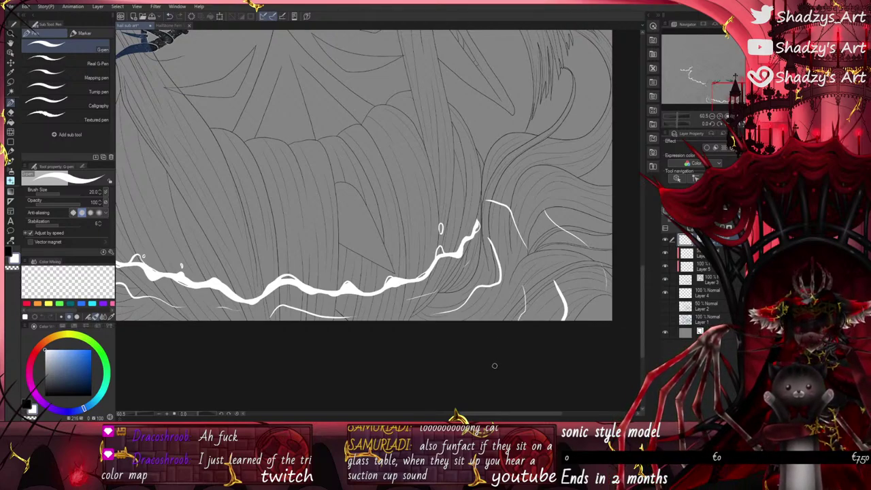
{"action": "key", "text": "ctrl+z"}
{"action": "left_click_drag", "start_coordinate": [526, 306], "coordinate": [512, 329]}
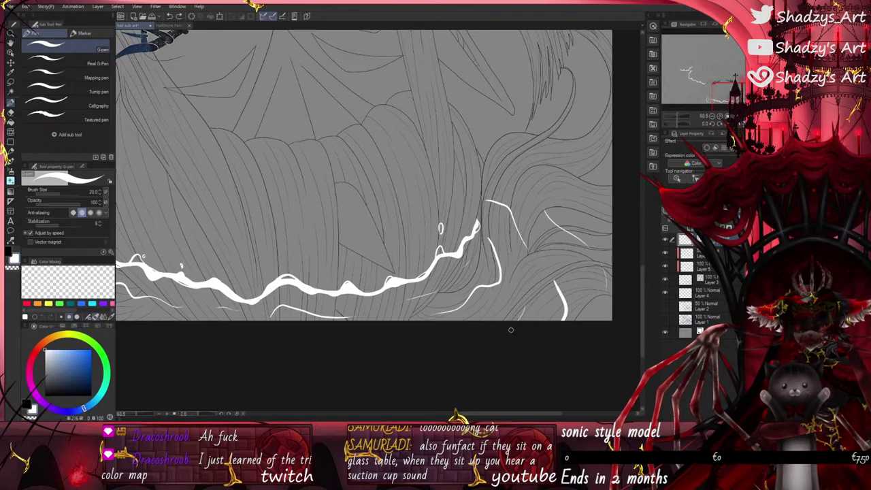
{"action": "left_click_drag", "start_coordinate": [523, 263], "coordinate": [526, 282]}
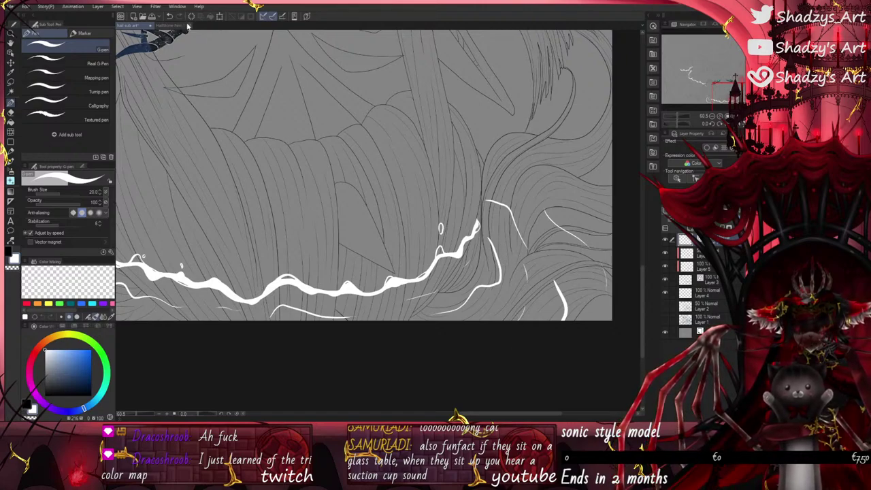
{"action": "key", "text": "ctrl+z"}
{"action": "key", "text": "ctrl+y"}
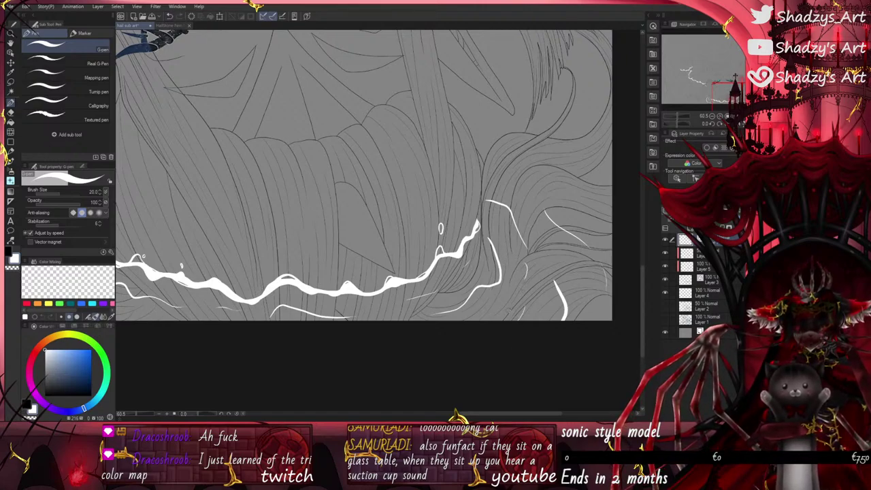
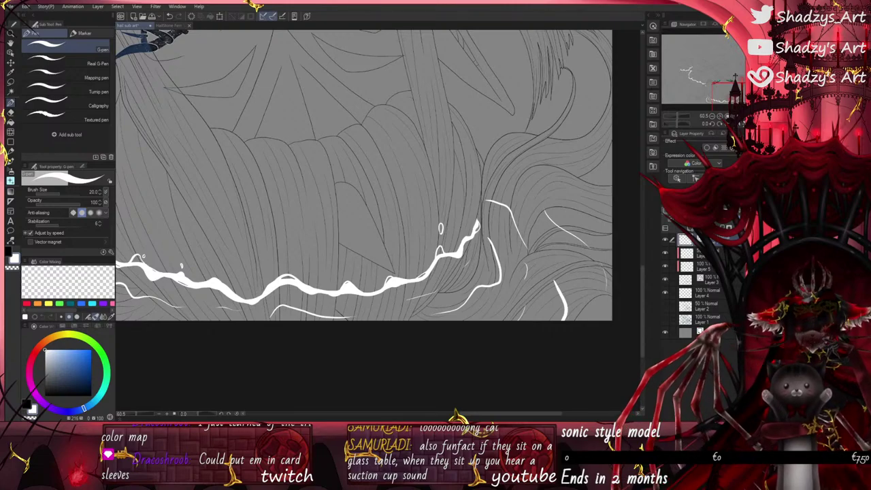
Step: Draw a thin arc, a thicker white curve and a fine short line beside the small splash on the hair strand
{"action": "scroll", "coordinate": [504, 273], "scroll_direction": "down", "scroll_amount": 2}
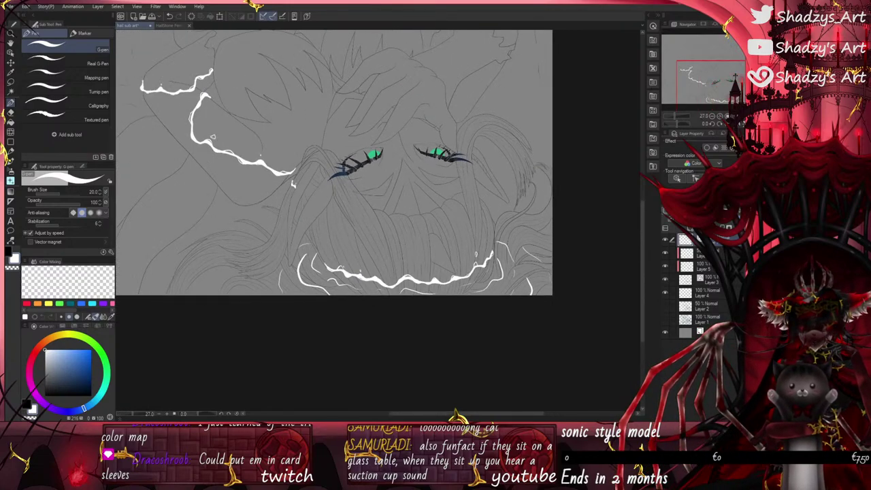
{"action": "scroll", "coordinate": [506, 274], "scroll_direction": "down", "scroll_amount": 2}
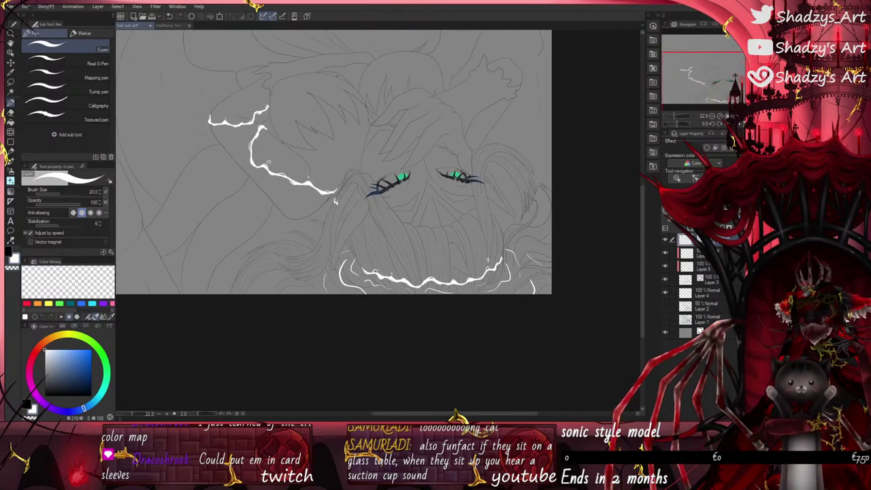
{"action": "scroll", "coordinate": [334, 210], "scroll_direction": "up", "scroll_amount": 12}
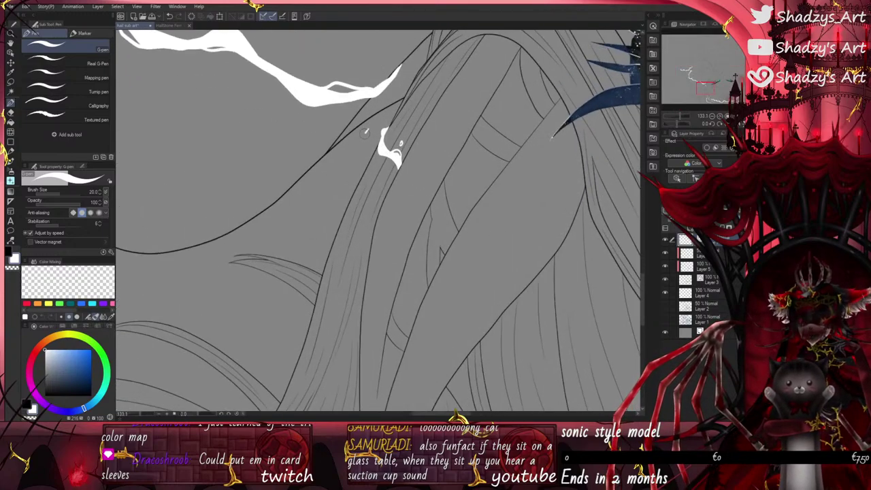
{"action": "mouse_move", "coordinate": [365, 132]}
{"action": "left_mouse_down"}
{"action": "mouse_move", "coordinate": [351, 166]}
{"action": "mouse_move", "coordinate": [380, 183]}
{"action": "mouse_move", "coordinate": [319, 193]}
{"action": "mouse_move", "coordinate": [358, 199]}
{"action": "mouse_move", "coordinate": [365, 227]}
{"action": "mouse_move", "coordinate": [322, 216]}
{"action": "left_mouse_up"}
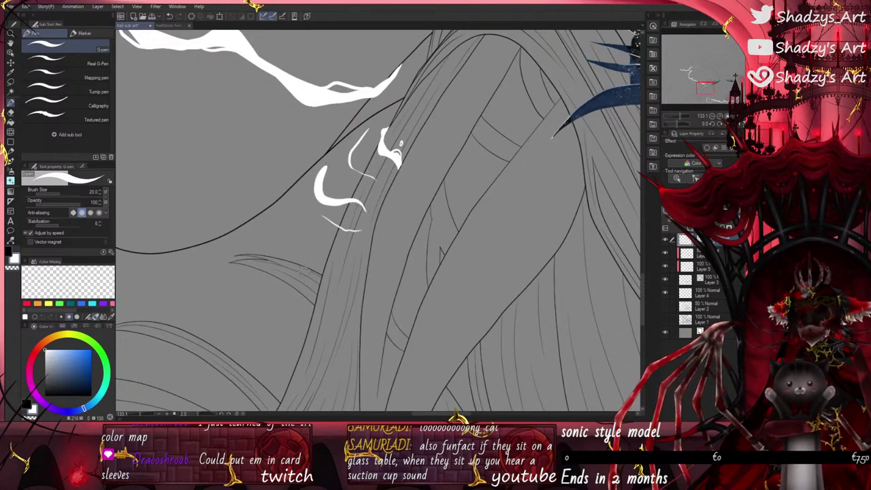
{"action": "scroll", "coordinate": [304, 270], "scroll_direction": "down", "scroll_amount": 2}
{"action": "scroll", "coordinate": [413, 180], "scroll_direction": "down", "scroll_amount": 7}
Step: Draw wavy white ripples along the underside of the long body water line, redrawing the first one around its bend farther out
{"action": "scroll", "coordinate": [185, 129], "scroll_direction": "up", "scroll_amount": 4}
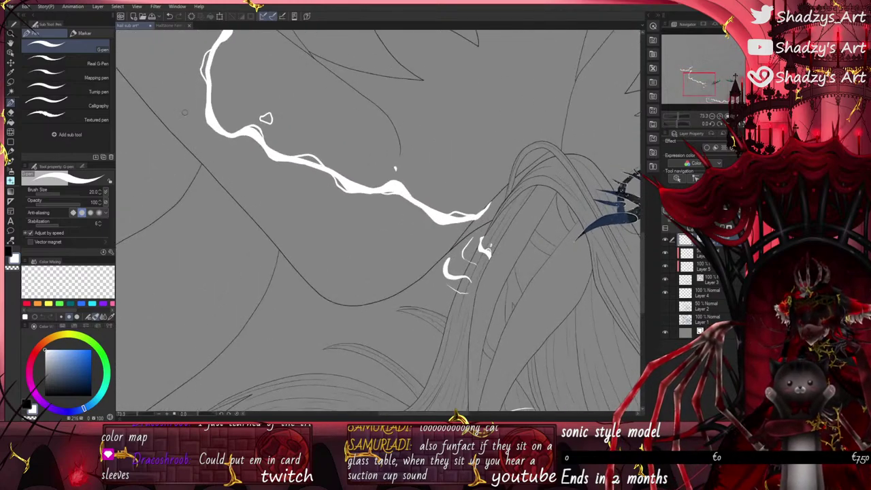
{"action": "mouse_move", "coordinate": [184, 110]}
{"action": "left_mouse_down"}
{"action": "mouse_move", "coordinate": [191, 169]}
{"action": "mouse_move", "coordinate": [229, 164]}
{"action": "mouse_move", "coordinate": [270, 181]}
{"action": "left_mouse_up"}
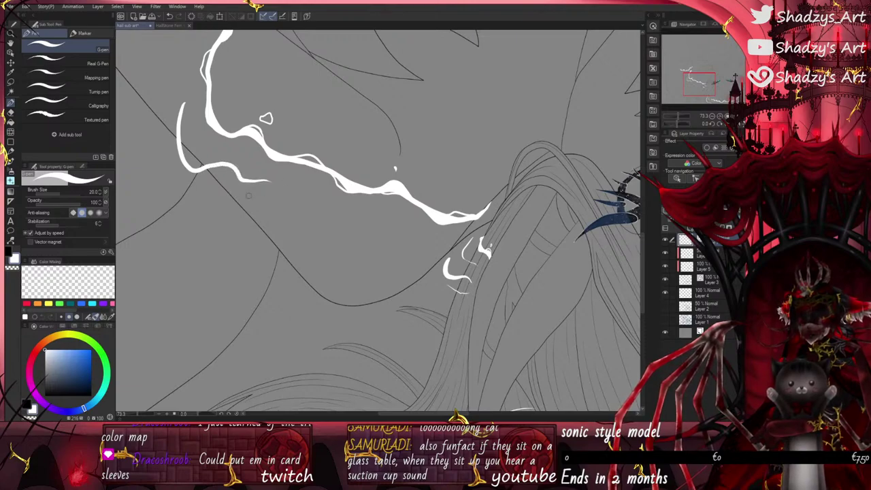
{"action": "left_click", "coordinate": [170, 16]}
{"action": "mouse_move", "coordinate": [170, 87]}
{"action": "left_mouse_down"}
{"action": "mouse_move", "coordinate": [176, 154]}
{"action": "mouse_move", "coordinate": [200, 163]}
{"action": "mouse_move", "coordinate": [243, 174]}
{"action": "left_mouse_up"}
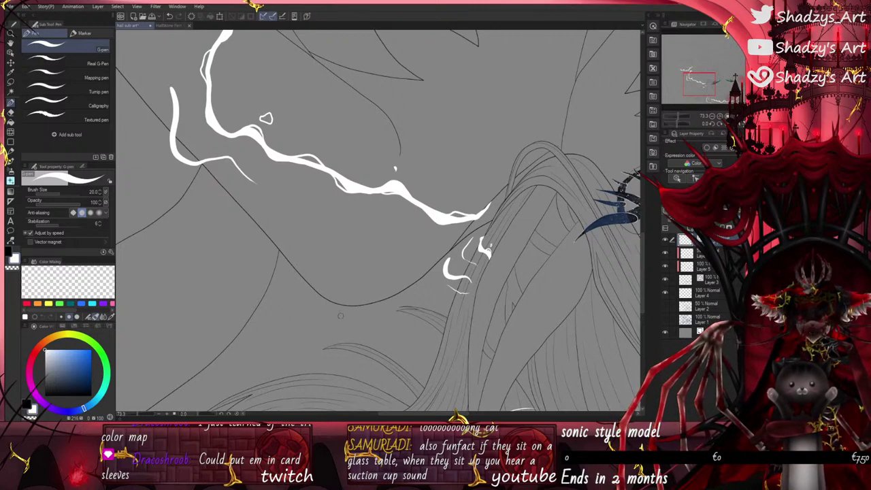
{"action": "scroll", "coordinate": [303, 209], "scroll_direction": "up", "scroll_amount": 1}
{"action": "mouse_move", "coordinate": [288, 190]}
{"action": "left_mouse_down"}
{"action": "mouse_move", "coordinate": [310, 194]}
{"action": "mouse_move", "coordinate": [337, 230]}
{"action": "mouse_move", "coordinate": [359, 221]}
{"action": "mouse_move", "coordinate": [465, 253]}
{"action": "left_mouse_up"}
{"action": "scroll", "coordinate": [408, 217], "scroll_direction": "down", "scroll_amount": 2}
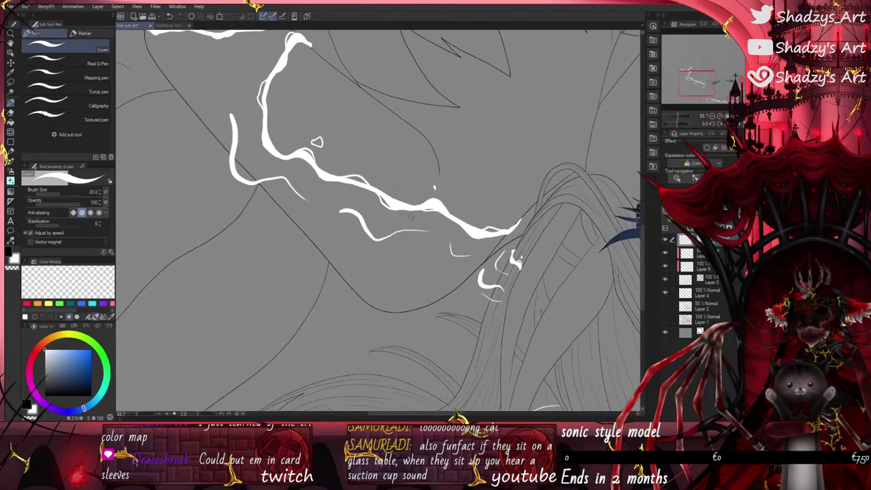
Step: Draw a long wavy outer ripple around the body water line and short thin ripples beneath the upper water line
{"action": "mouse_move", "coordinate": [228, 160]}
{"action": "left_mouse_down"}
{"action": "mouse_move", "coordinate": [317, 235]}
{"action": "mouse_move", "coordinate": [374, 250]}
{"action": "left_mouse_up"}
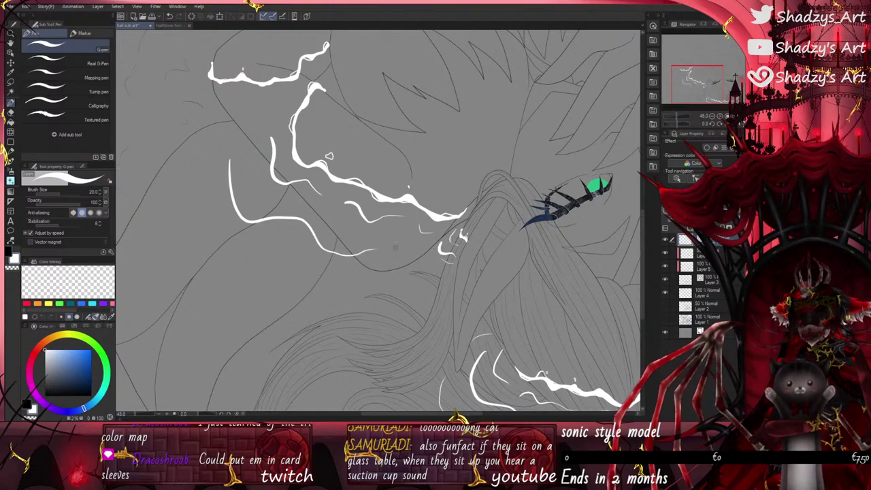
{"action": "left_click_drag", "start_coordinate": [242, 95], "coordinate": [274, 102]}
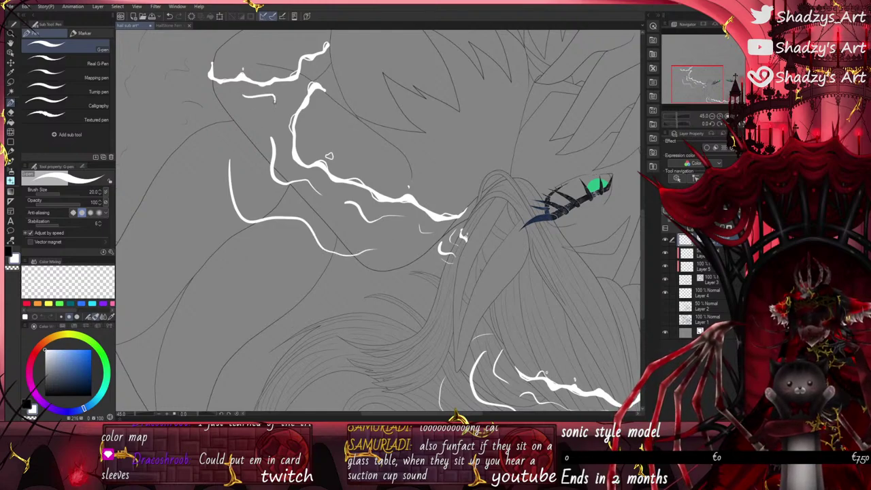
{"action": "scroll", "coordinate": [313, 68], "scroll_direction": "up", "scroll_amount": 3}
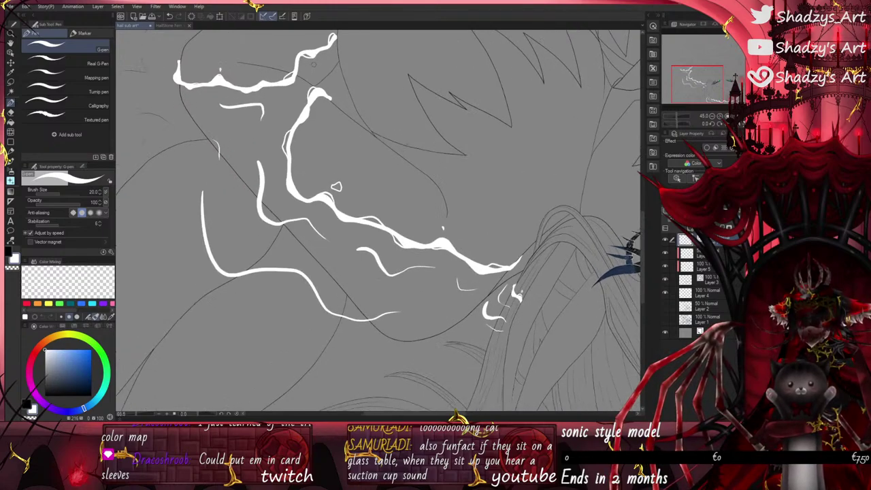
Step: Draw small ripples between the upper water line's right end and the lower line's tip, redrawing the first one shorter and thinner
{"action": "mouse_move", "coordinate": [332, 58]}
{"action": "left_mouse_down"}
{"action": "mouse_move", "coordinate": [322, 78]}
{"action": "mouse_move", "coordinate": [350, 105]}
{"action": "left_mouse_up"}
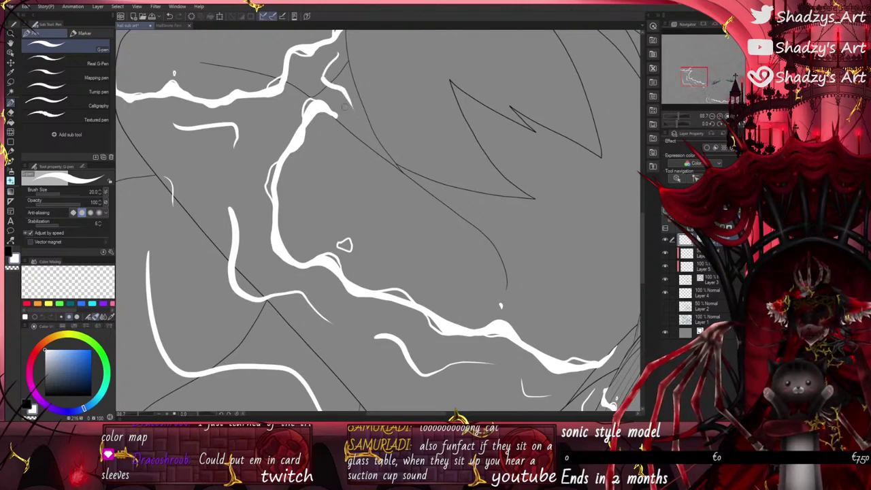
{"action": "key", "text": "ctrl+z"}
{"action": "left_click_drag", "start_coordinate": [340, 52], "coordinate": [327, 72]}
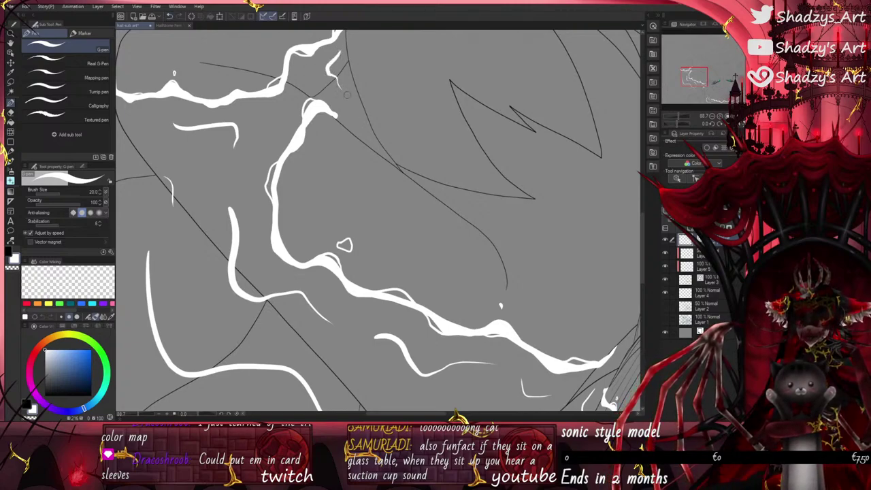
{"action": "left_click_drag", "start_coordinate": [347, 103], "coordinate": [353, 122]}
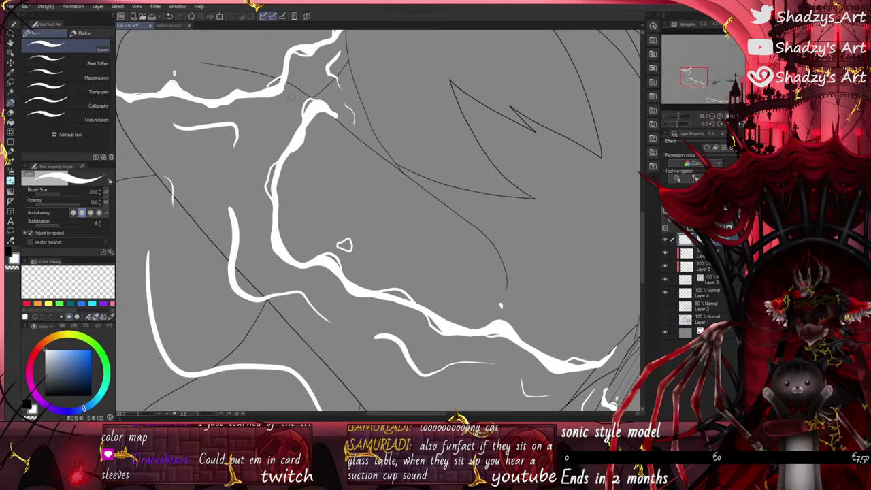
Step: Trace the sketched splash in thick white where the long diagonal body line meets the canvas's lower edge, showing Layer 2 only while tracing
{"action": "scroll", "coordinate": [291, 98], "scroll_direction": "down", "scroll_amount": 5}
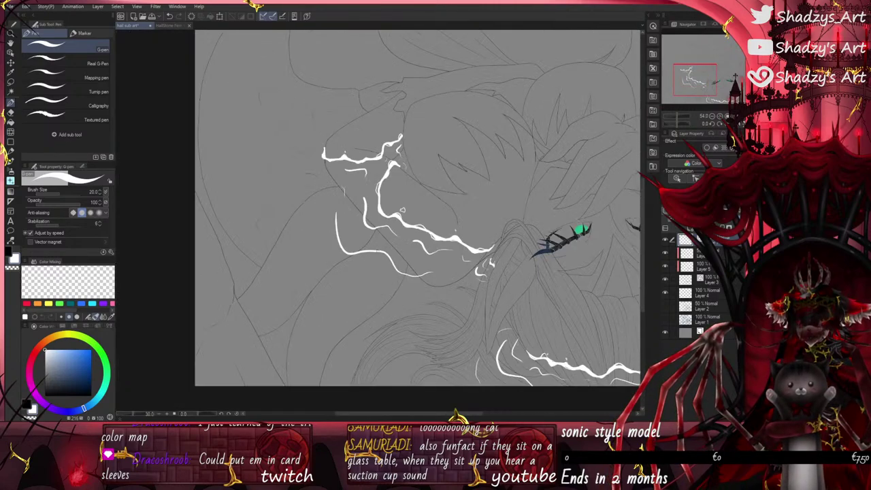
{"action": "scroll", "coordinate": [424, 242], "scroll_direction": "up", "scroll_amount": 3}
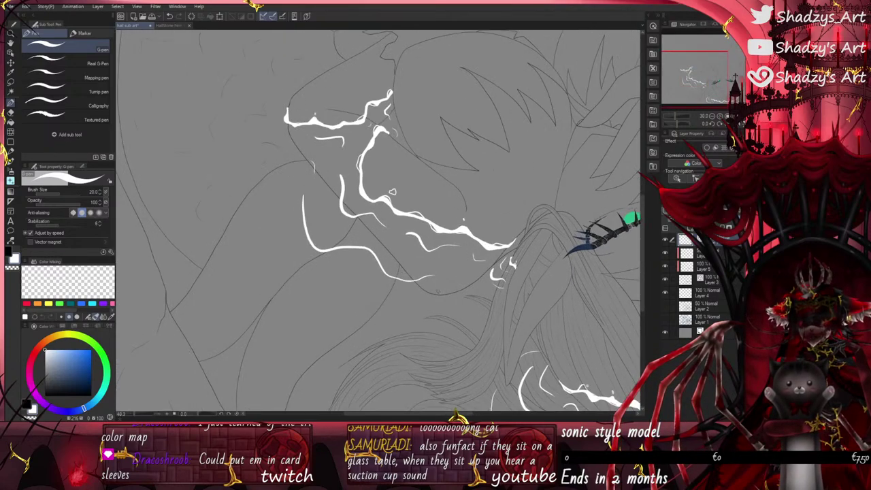
{"action": "scroll", "coordinate": [437, 292], "scroll_direction": "up", "scroll_amount": 2}
{"action": "scroll", "coordinate": [453, 296], "scroll_direction": "down", "scroll_amount": 5}
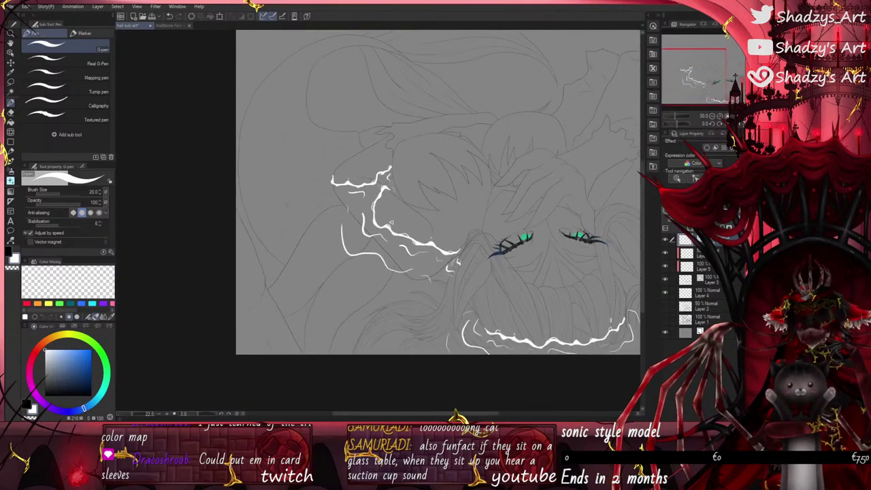
{"action": "scroll", "coordinate": [245, 364], "scroll_direction": "up", "scroll_amount": 3}
{"action": "left_click", "coordinate": [666, 306]}
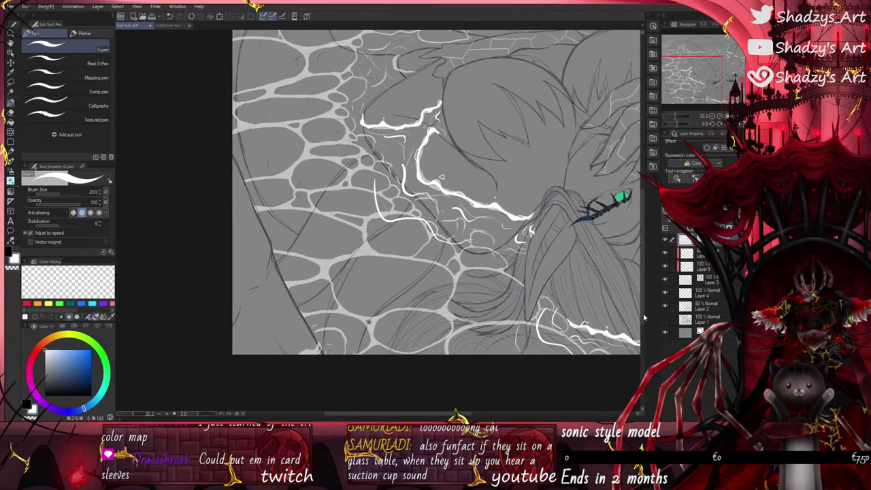
{"action": "scroll", "coordinate": [232, 309], "scroll_direction": "down", "scroll_amount": 4}
{"action": "scroll", "coordinate": [234, 334], "scroll_direction": "up", "scroll_amount": 8}
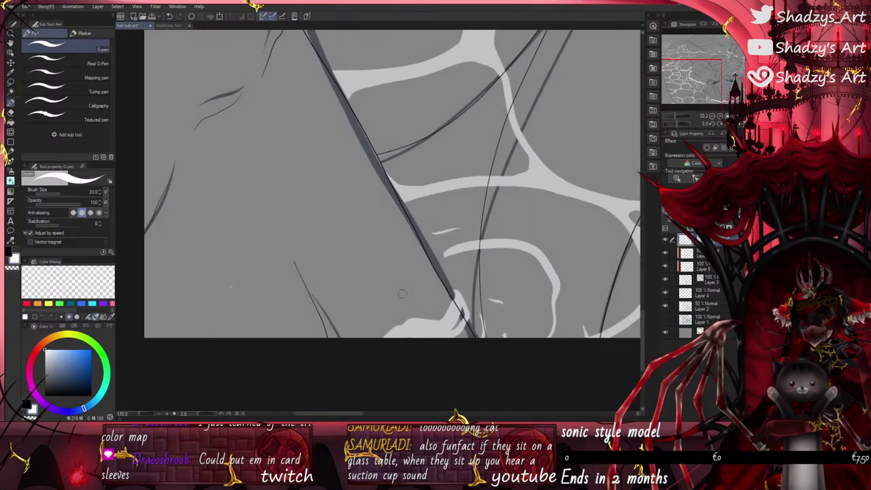
{"action": "mouse_move", "coordinate": [447, 288]}
{"action": "left_mouse_down"}
{"action": "mouse_move", "coordinate": [457, 329]}
{"action": "mouse_move", "coordinate": [404, 329]}
{"action": "mouse_move", "coordinate": [457, 309]}
{"action": "mouse_move", "coordinate": [550, 328]}
{"action": "mouse_move", "coordinate": [565, 282]}
{"action": "left_mouse_up"}
{"action": "left_click", "coordinate": [665, 307]}
Step: Thicken and round the lower-edge splash's upper tip and outer side, and add a small hollow loop on its left crest
{"action": "scroll", "coordinate": [397, 338], "scroll_direction": "up", "scroll_amount": 9}
{"action": "scroll", "coordinate": [525, 231], "scroll_direction": "up", "scroll_amount": 2}
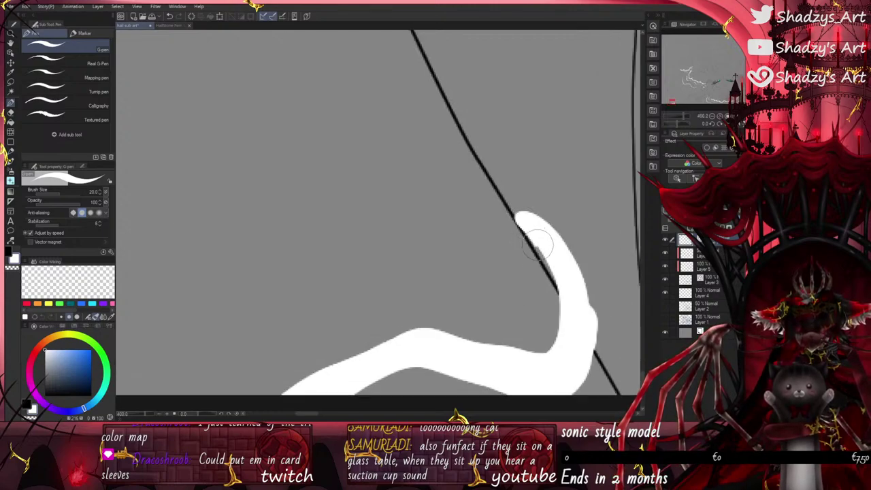
{"action": "mouse_move", "coordinate": [530, 231]}
{"action": "left_mouse_down"}
{"action": "mouse_move", "coordinate": [561, 281]}
{"action": "mouse_move", "coordinate": [531, 218]}
{"action": "mouse_move", "coordinate": [550, 221]}
{"action": "mouse_move", "coordinate": [572, 244]}
{"action": "mouse_move", "coordinate": [578, 278]}
{"action": "mouse_move", "coordinate": [568, 246]}
{"action": "mouse_move", "coordinate": [531, 215]}
{"action": "left_mouse_up"}
{"action": "scroll", "coordinate": [536, 200], "scroll_direction": "down", "scroll_amount": 4}
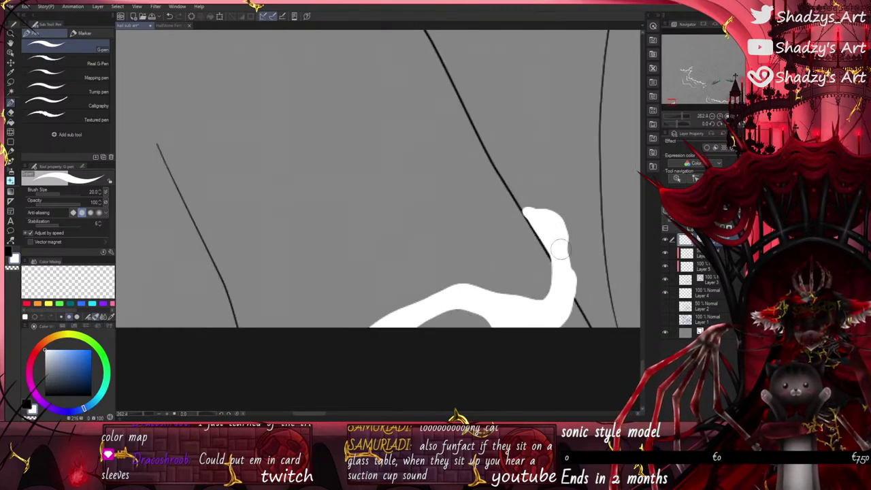
{"action": "mouse_move", "coordinate": [559, 248]}
{"action": "left_mouse_down"}
{"action": "mouse_move", "coordinate": [570, 300]}
{"action": "mouse_move", "coordinate": [558, 316]}
{"action": "mouse_move", "coordinate": [573, 278]}
{"action": "mouse_move", "coordinate": [544, 213]}
{"action": "left_mouse_up"}
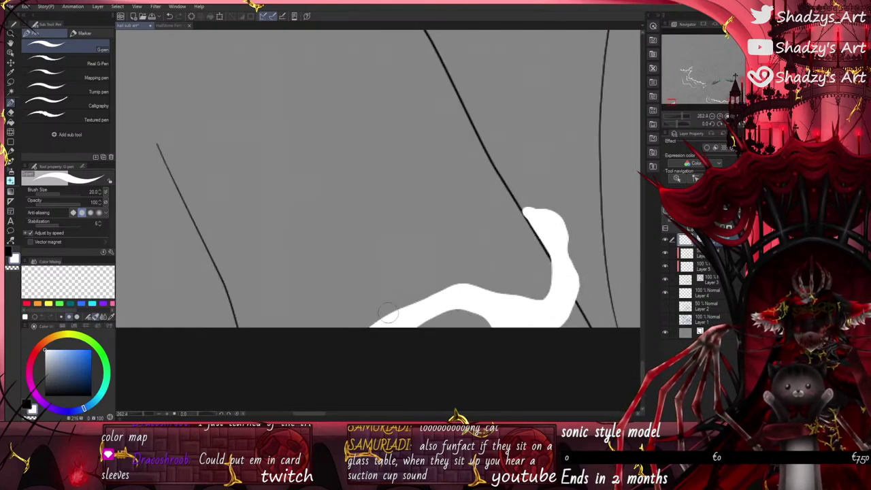
{"action": "mouse_move", "coordinate": [388, 313]}
{"action": "left_mouse_down"}
{"action": "mouse_move", "coordinate": [429, 303]}
{"action": "mouse_move", "coordinate": [378, 326]}
{"action": "mouse_move", "coordinate": [401, 304]}
{"action": "mouse_move", "coordinate": [360, 335]}
{"action": "mouse_move", "coordinate": [416, 298]}
{"action": "mouse_move", "coordinate": [440, 294]}
{"action": "mouse_move", "coordinate": [428, 280]}
{"action": "mouse_move", "coordinate": [393, 279]}
{"action": "mouse_move", "coordinate": [373, 322]}
{"action": "mouse_move", "coordinate": [409, 278]}
{"action": "mouse_move", "coordinate": [467, 289]}
{"action": "left_mouse_up"}
{"action": "mouse_move", "coordinate": [398, 290]}
{"action": "left_mouse_down"}
{"action": "mouse_move", "coordinate": [403, 298]}
{"action": "mouse_move", "coordinate": [445, 291]}
{"action": "mouse_move", "coordinate": [445, 279]}
{"action": "left_mouse_up"}
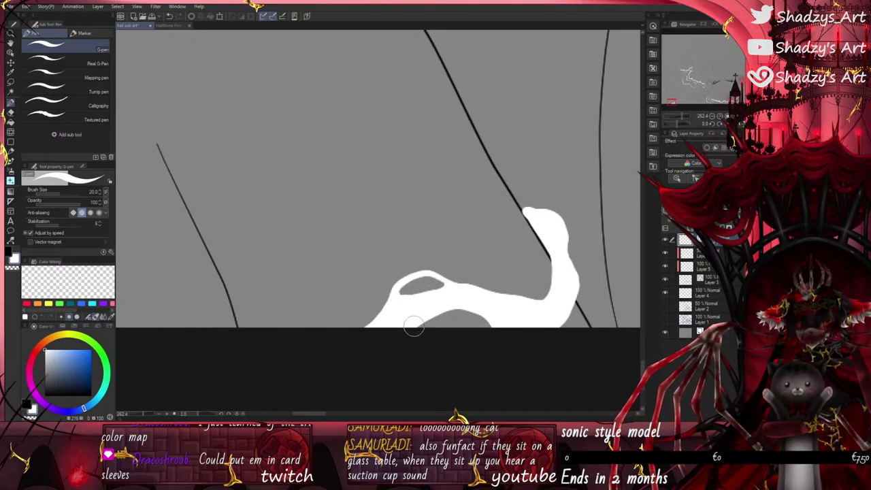
{"action": "scroll", "coordinate": [424, 354], "scroll_direction": "down", "scroll_amount": 4}
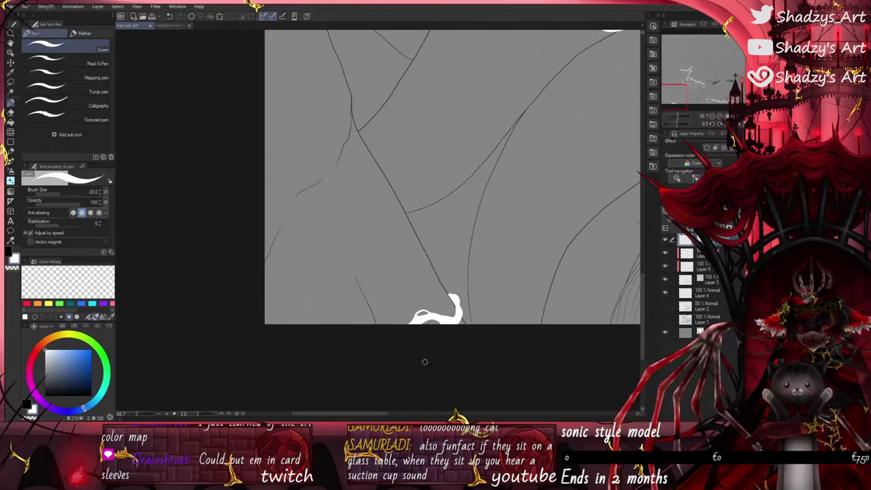
Step: Draw a wavy white ripple to the right of the lower-edge splash, a short inner stroke and a thin arc above its tip
{"action": "scroll", "coordinate": [474, 304], "scroll_direction": "up", "scroll_amount": 2}
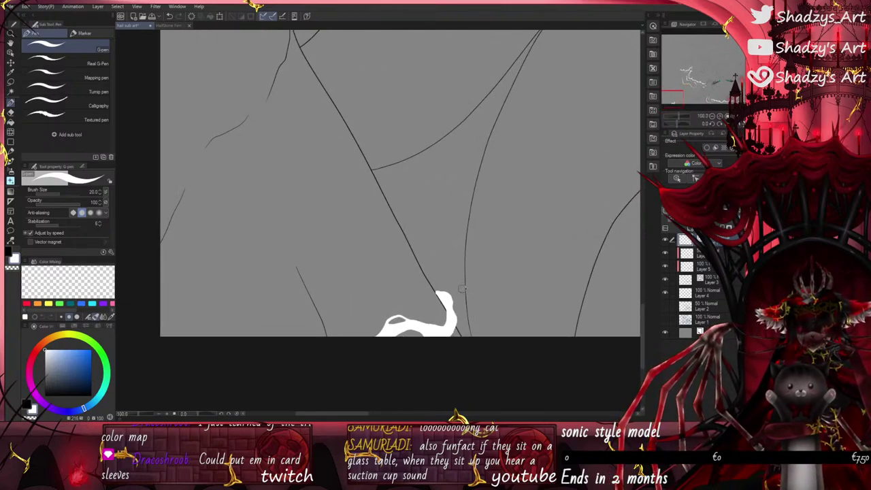
{"action": "left_click_drag", "start_coordinate": [457, 289], "coordinate": [504, 360]}
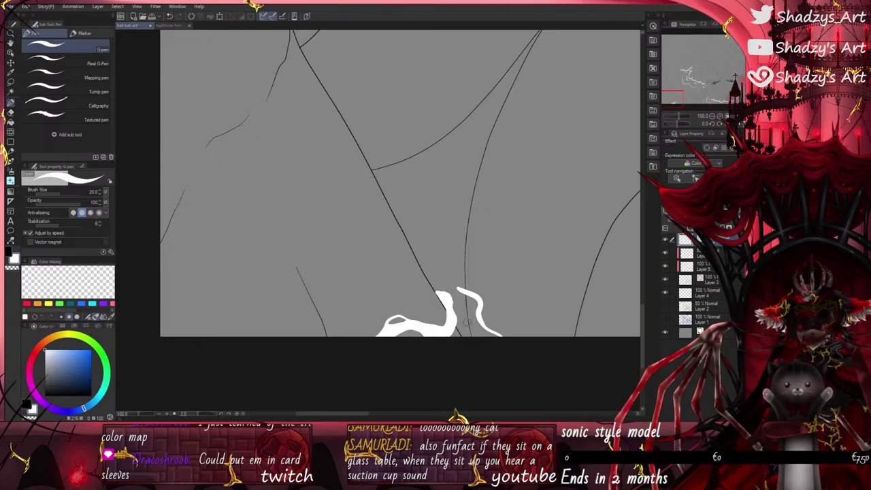
{"action": "mouse_move", "coordinate": [436, 272]}
{"action": "left_mouse_down"}
{"action": "mouse_move", "coordinate": [451, 267]}
{"action": "mouse_move", "coordinate": [474, 279]}
{"action": "left_mouse_up"}
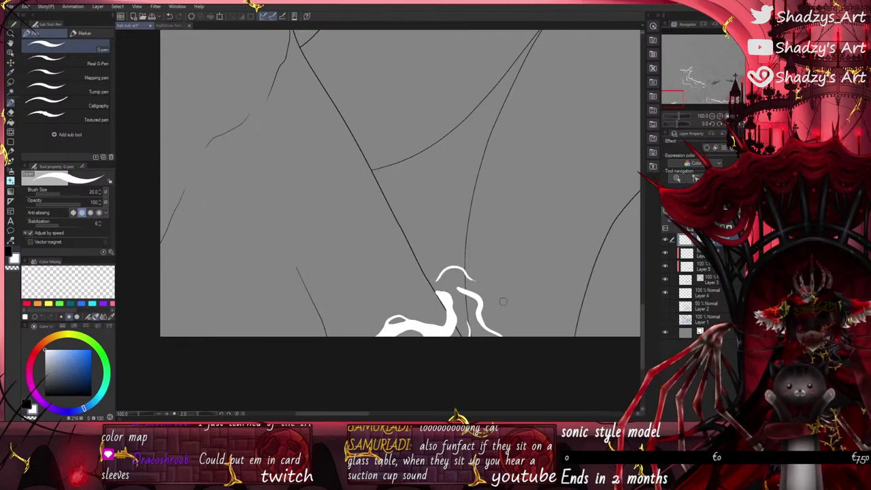
Step: Draw a thin curved ripple to the right of the lower-edge splash and a short thin stroke above it
{"action": "left_click_drag", "start_coordinate": [511, 305], "coordinate": [540, 321]}
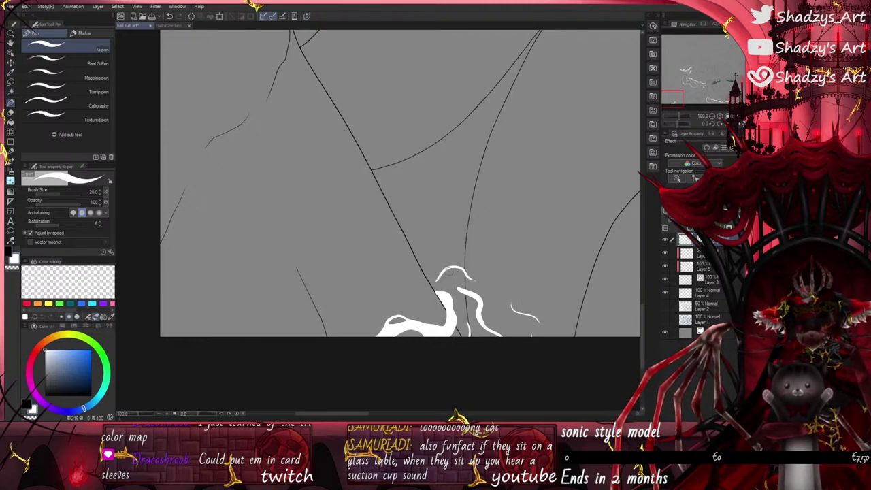
{"action": "key", "text": "ctrl+minus"}
{"action": "key", "text": "ctrl+minus"}
{"action": "key", "text": "ctrl+minus"}
{"action": "scroll", "coordinate": [453, 304], "scroll_direction": "down", "scroll_amount": 1}
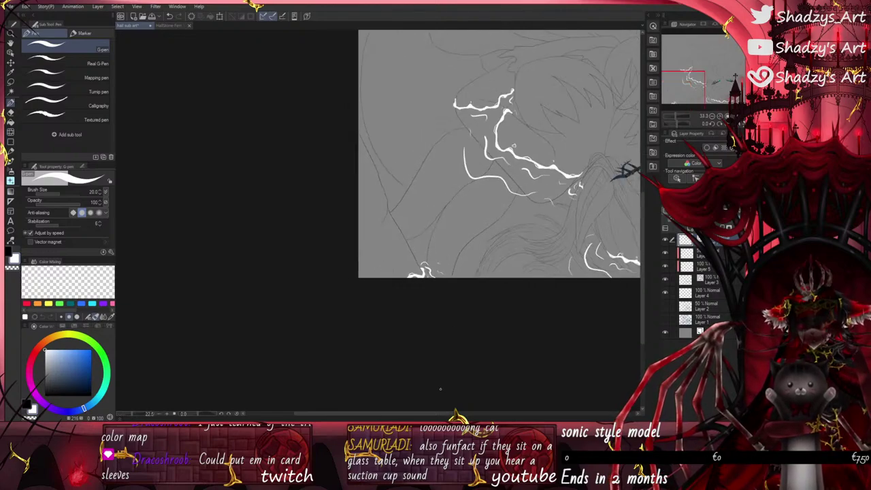
{"action": "scroll", "coordinate": [440, 394], "scroll_direction": "down", "scroll_amount": 2}
Step: Round off the tip of the lower-edge splash's left crest and draw a small elongated hollow droplet above it
{"action": "scroll", "coordinate": [430, 302], "scroll_direction": "up", "scroll_amount": 6}
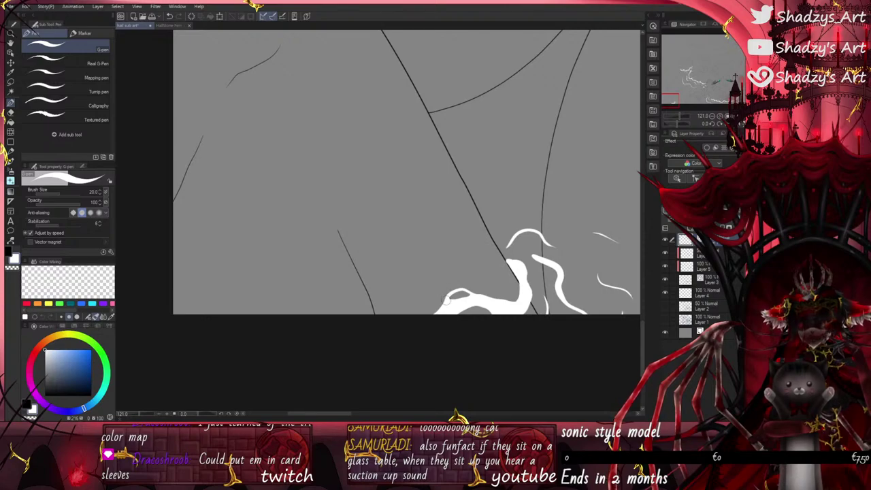
{"action": "scroll", "coordinate": [450, 287], "scroll_direction": "up", "scroll_amount": 3}
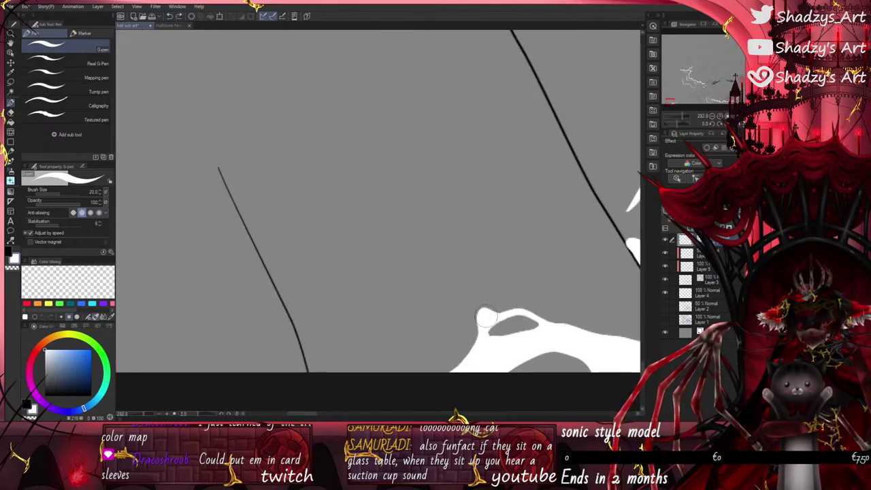
{"action": "scroll", "coordinate": [462, 278], "scroll_direction": "down", "scroll_amount": 3}
{"action": "mouse_move", "coordinate": [460, 278]}
{"action": "left_mouse_down"}
{"action": "mouse_move", "coordinate": [443, 237]}
{"action": "mouse_move", "coordinate": [462, 275]}
{"action": "left_mouse_up"}
{"action": "scroll", "coordinate": [433, 250], "scroll_direction": "down", "scroll_amount": 5}
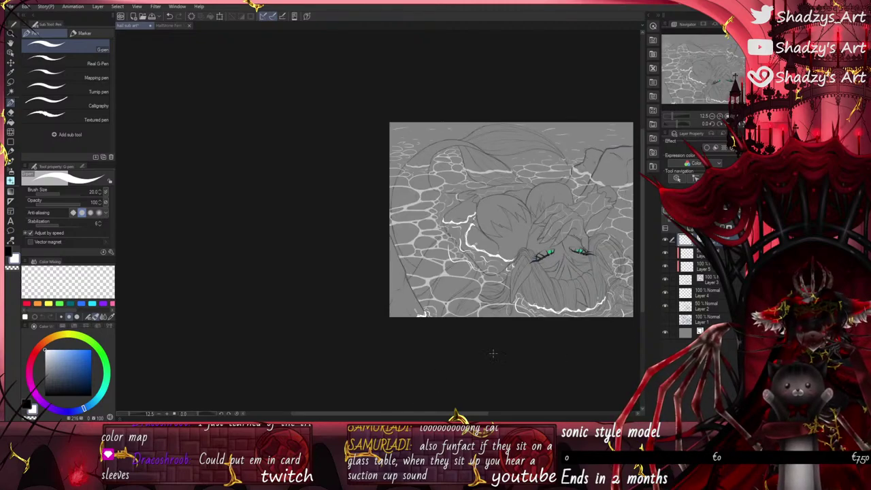
Step: With the Layer 2 water sketch shown, trace a wide white arc around the lower-edge splash and the large adjoining ripple cells above it
{"action": "scroll", "coordinate": [490, 351], "scroll_direction": "up", "scroll_amount": 4}
{"action": "scroll", "coordinate": [481, 347], "scroll_direction": "up", "scroll_amount": 2}
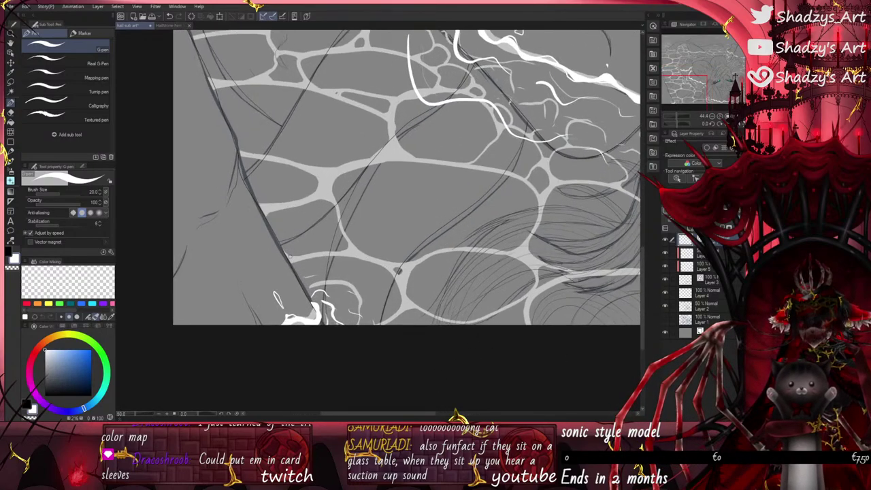
{"action": "scroll", "coordinate": [287, 260], "scroll_direction": "up", "scroll_amount": 2}
{"action": "mouse_move", "coordinate": [287, 260]}
{"action": "left_mouse_down"}
{"action": "mouse_move", "coordinate": [394, 253]}
{"action": "mouse_move", "coordinate": [368, 351]}
{"action": "left_mouse_up"}
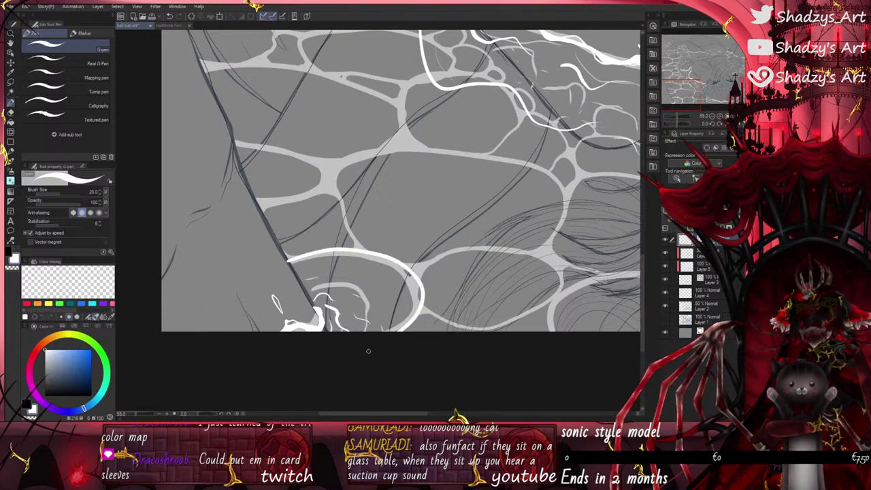
{"action": "scroll", "coordinate": [351, 370], "scroll_direction": "down", "scroll_amount": 2}
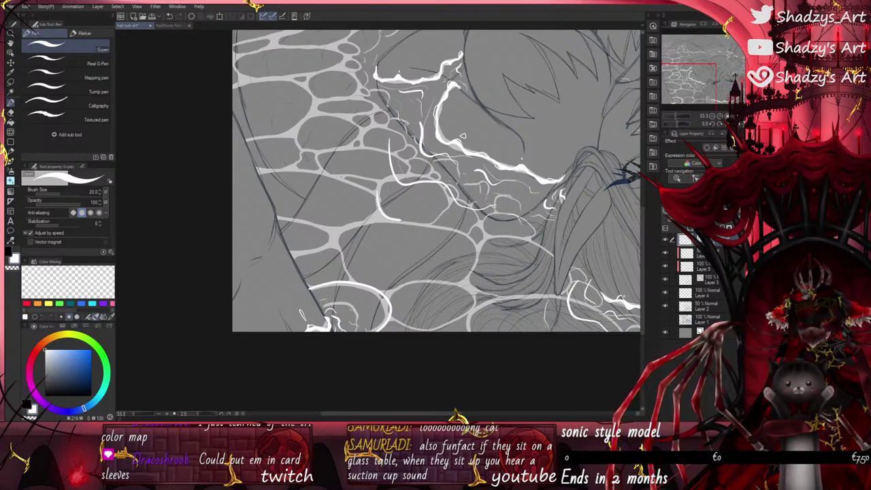
{"action": "mouse_move", "coordinate": [401, 220]}
{"action": "left_mouse_down"}
{"action": "mouse_move", "coordinate": [476, 241]}
{"action": "mouse_move", "coordinate": [476, 265]}
{"action": "mouse_move", "coordinate": [442, 282]}
{"action": "mouse_move", "coordinate": [312, 286]}
{"action": "mouse_move", "coordinate": [356, 284]}
{"action": "mouse_move", "coordinate": [339, 238]}
{"action": "mouse_move", "coordinate": [371, 221]}
{"action": "mouse_move", "coordinate": [334, 228]}
{"action": "mouse_move", "coordinate": [286, 220]}
{"action": "mouse_move", "coordinate": [254, 188]}
{"action": "mouse_move", "coordinate": [274, 170]}
{"action": "mouse_move", "coordinate": [330, 174]}
{"action": "mouse_move", "coordinate": [376, 193]}
{"action": "left_mouse_up"}
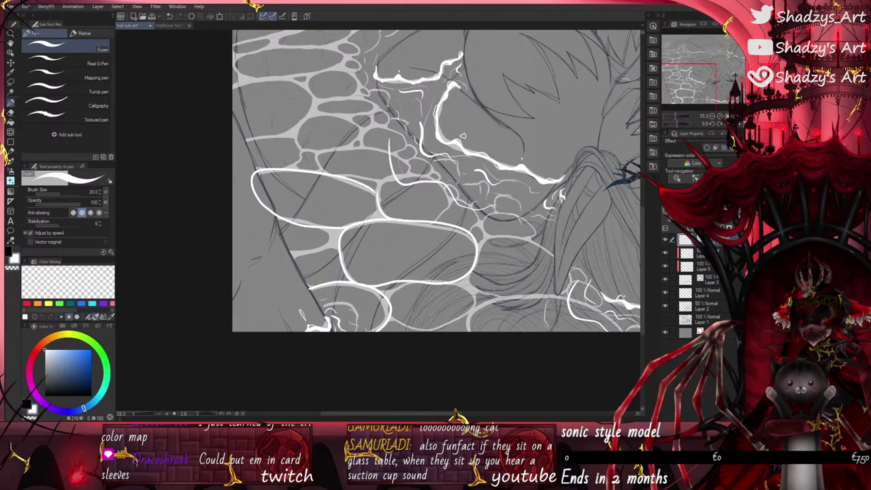
Step: Thicken the vertical joint between the two largest ripple cells and add a diagonal branch that forms a small triangular gap at its base
{"action": "scroll", "coordinate": [375, 204], "scroll_direction": "up", "scroll_amount": 9}
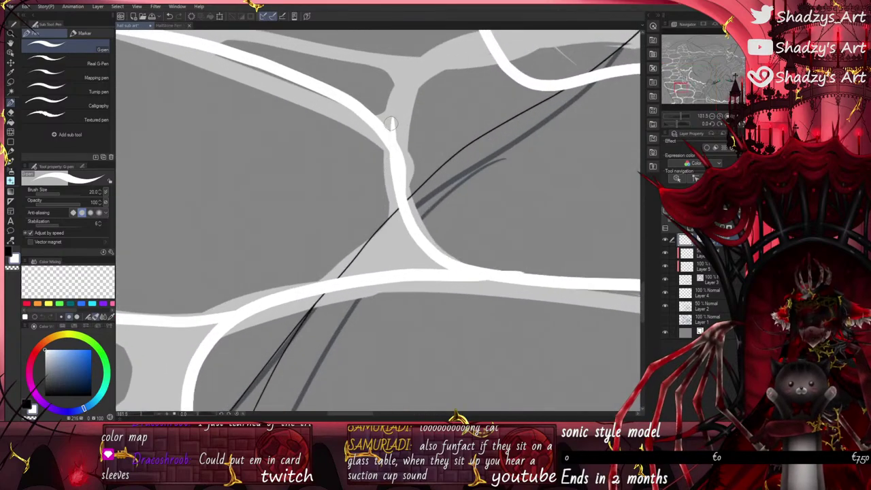
{"action": "left_click_drag", "start_coordinate": [391, 122], "coordinate": [397, 144]}
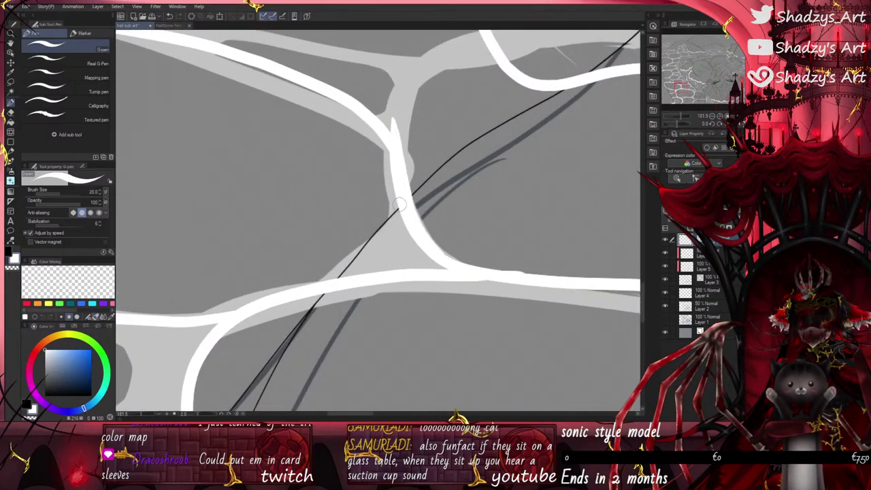
{"action": "mouse_move", "coordinate": [383, 133]}
{"action": "left_mouse_down"}
{"action": "mouse_move", "coordinate": [398, 230]}
{"action": "mouse_move", "coordinate": [374, 273]}
{"action": "left_mouse_up"}
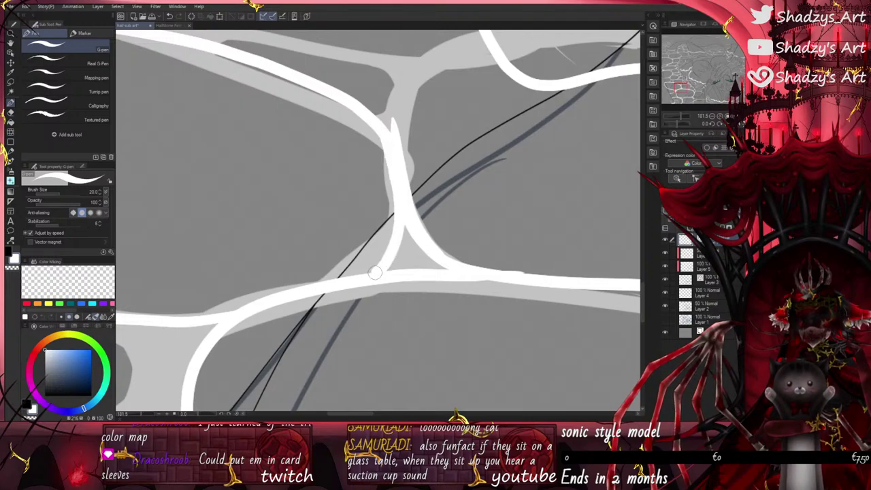
{"action": "scroll", "coordinate": [237, 255], "scroll_direction": "down", "scroll_amount": 3}
{"action": "scroll", "coordinate": [237, 255], "scroll_direction": "down", "scroll_amount": 6}
Step: Draw a closed rounded ripple cell right of the large central cell, over the hair, and another below it running off the canvas's lower edge
{"action": "scroll", "coordinate": [367, 329], "scroll_direction": "up", "scroll_amount": 2}
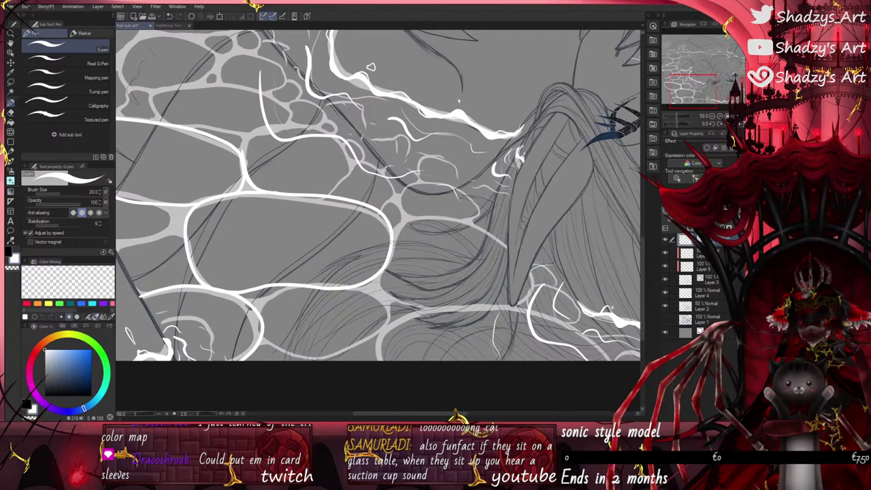
{"action": "mouse_move", "coordinate": [394, 235]}
{"action": "left_mouse_down"}
{"action": "mouse_move", "coordinate": [448, 212]}
{"action": "mouse_move", "coordinate": [493, 248]}
{"action": "mouse_move", "coordinate": [495, 298]}
{"action": "mouse_move", "coordinate": [429, 317]}
{"action": "mouse_move", "coordinate": [398, 283]}
{"action": "mouse_move", "coordinate": [391, 249]}
{"action": "left_mouse_up"}
{"action": "scroll", "coordinate": [371, 212], "scroll_direction": "down", "scroll_amount": 2}
{"action": "scroll", "coordinate": [273, 309], "scroll_direction": "up", "scroll_amount": 3}
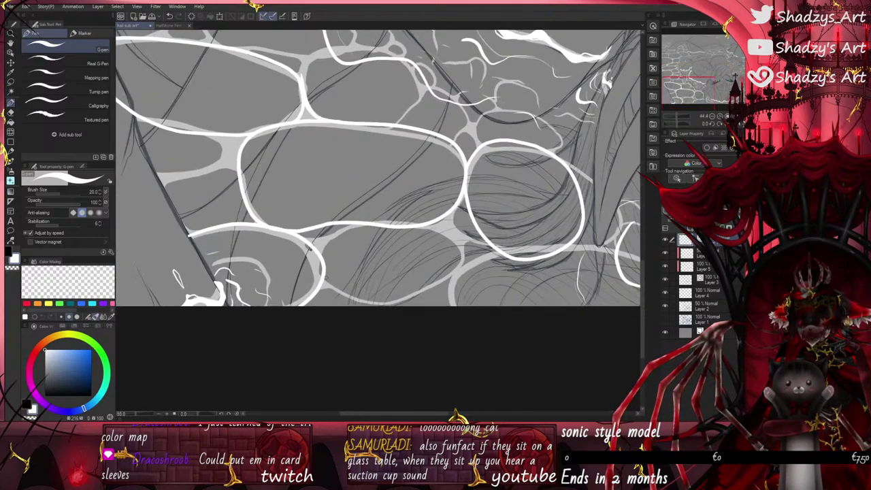
{"action": "mouse_move", "coordinate": [347, 311]}
{"action": "left_mouse_down"}
{"action": "mouse_move", "coordinate": [327, 284]}
{"action": "mouse_move", "coordinate": [333, 242]}
{"action": "mouse_move", "coordinate": [384, 227]}
{"action": "mouse_move", "coordinate": [468, 230]}
{"action": "mouse_move", "coordinate": [508, 279]}
{"action": "mouse_move", "coordinate": [506, 307]}
{"action": "left_mouse_up"}
{"action": "scroll", "coordinate": [313, 340], "scroll_direction": "down", "scroll_amount": 2}
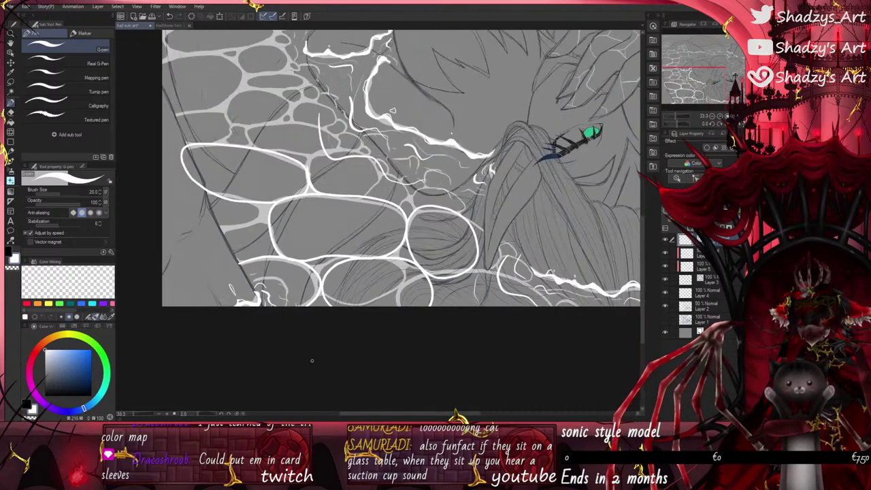
Step: Draw a flat oval cell left of the large central cell, with a small round cell and a short curved tail beneath it
{"action": "scroll", "coordinate": [204, 230], "scroll_direction": "up", "scroll_amount": 2}
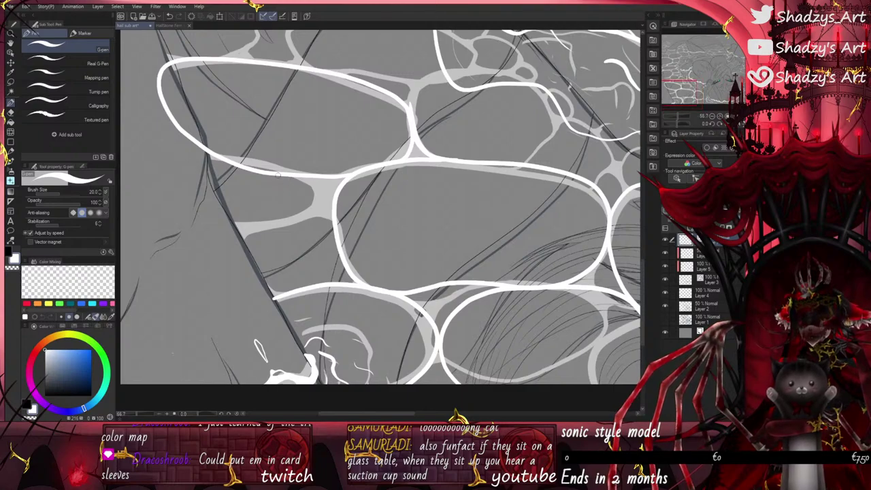
{"action": "mouse_move", "coordinate": [273, 173]}
{"action": "left_mouse_down"}
{"action": "mouse_move", "coordinate": [334, 199]}
{"action": "mouse_move", "coordinate": [327, 223]}
{"action": "mouse_move", "coordinate": [275, 239]}
{"action": "mouse_move", "coordinate": [221, 229]}
{"action": "mouse_move", "coordinate": [195, 205]}
{"action": "mouse_move", "coordinate": [205, 185]}
{"action": "mouse_move", "coordinate": [255, 172]}
{"action": "left_mouse_up"}
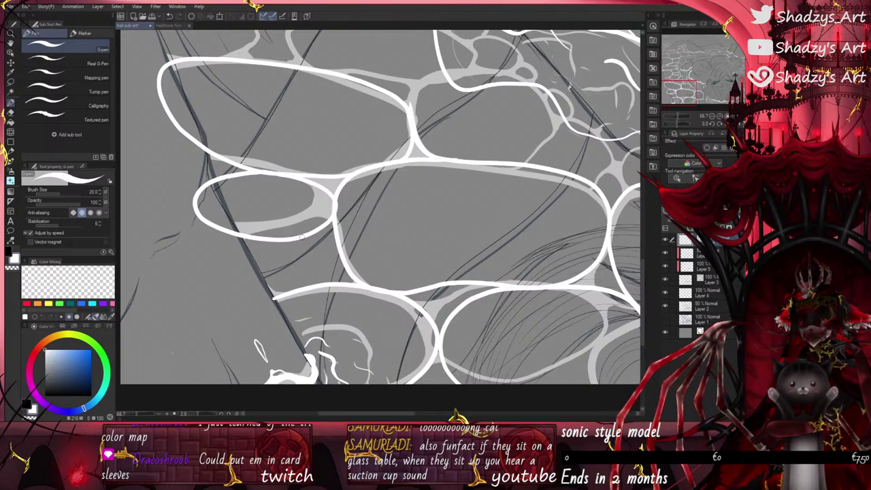
{"action": "mouse_move", "coordinate": [302, 236]}
{"action": "left_mouse_down"}
{"action": "mouse_move", "coordinate": [336, 251]}
{"action": "mouse_move", "coordinate": [321, 282]}
{"action": "mouse_move", "coordinate": [266, 262]}
{"action": "mouse_move", "coordinate": [291, 239]}
{"action": "mouse_move", "coordinate": [240, 297]}
{"action": "mouse_move", "coordinate": [236, 235]}
{"action": "left_mouse_up"}
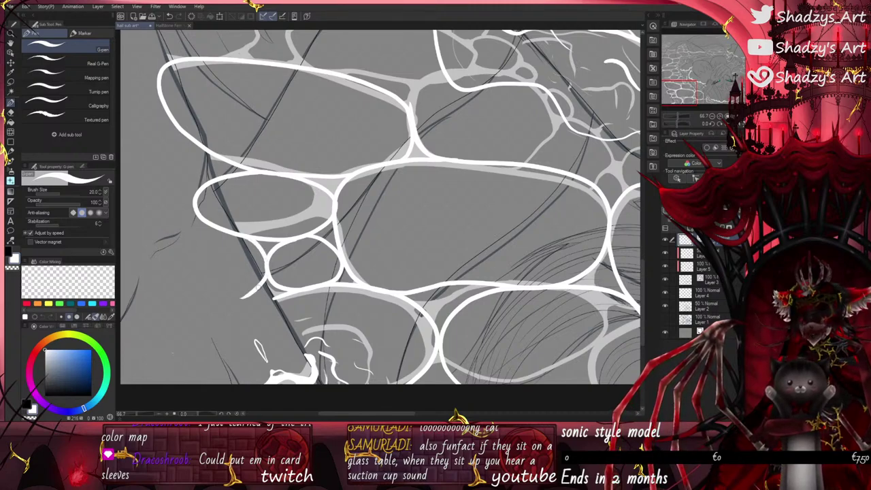
{"action": "scroll", "coordinate": [243, 292], "scroll_direction": "down", "scroll_amount": 3}
{"action": "scroll", "coordinate": [471, 91], "scroll_direction": "up", "scroll_amount": 2}
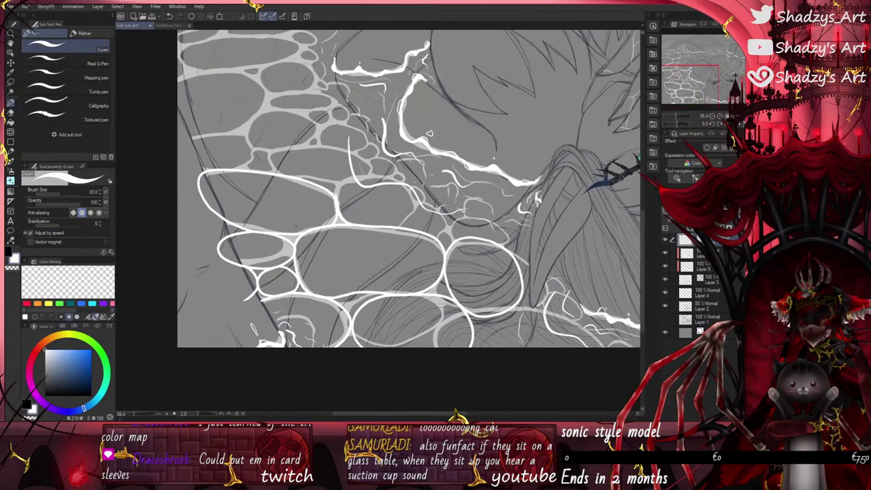
Step: Trim the overshooting line tip at the joint between the large cells with the vector eraser and try pinching the line there
{"action": "key", "text": "e"}
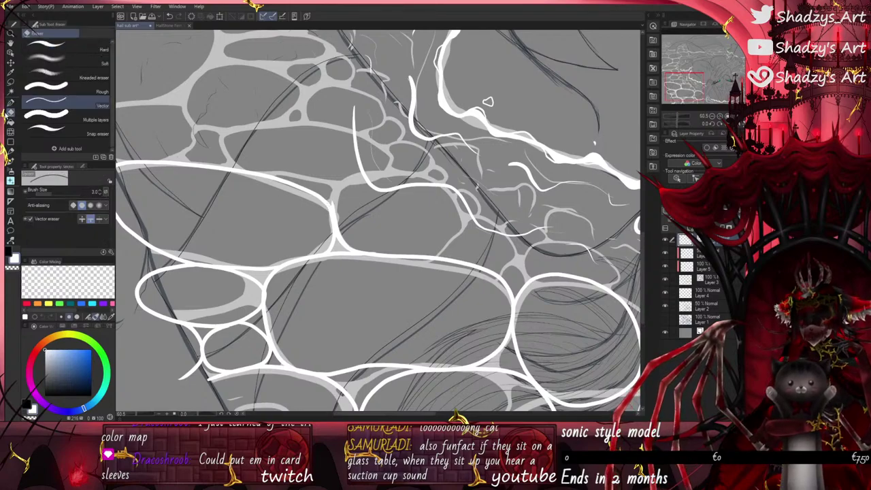
{"action": "key", "text": "y"}
{"action": "scroll", "coordinate": [333, 206], "scroll_direction": "up", "scroll_amount": 4}
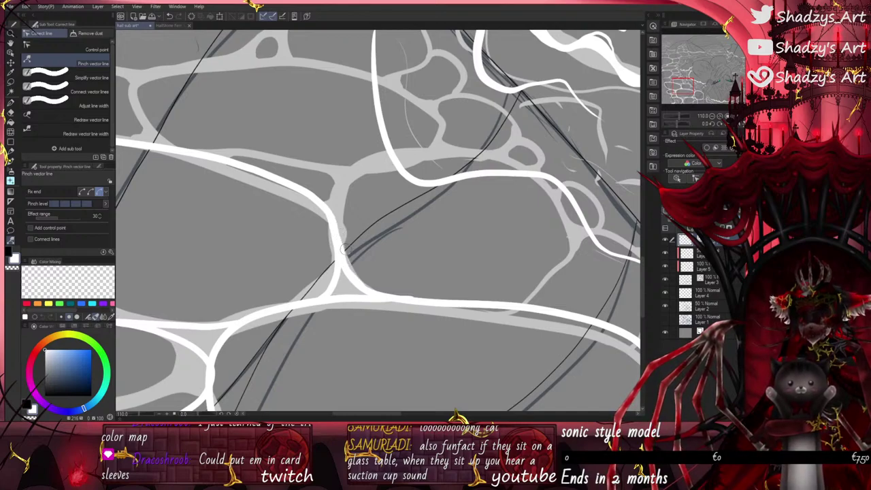
{"action": "scroll", "coordinate": [344, 253], "scroll_direction": "up", "scroll_amount": 2}
{"action": "left_click", "coordinate": [343, 247], "text": "ctrl+shift"}
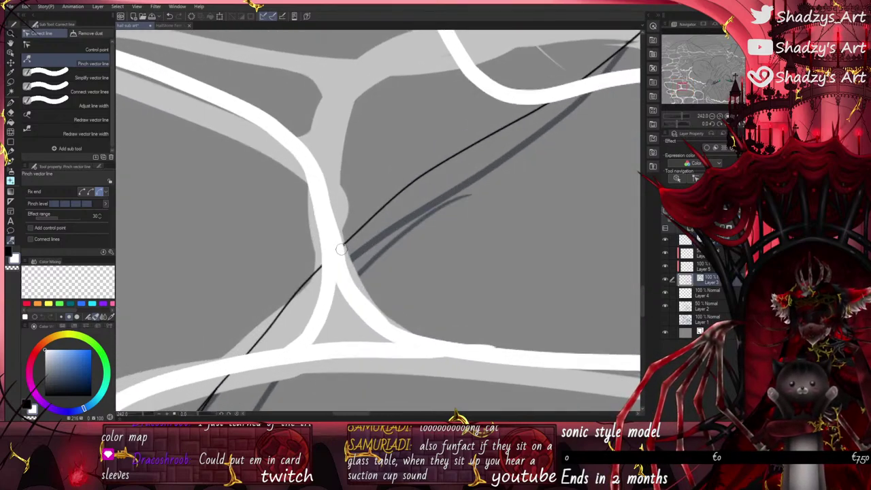
{"action": "left_click", "coordinate": [169, 15]}
{"action": "scroll", "coordinate": [523, 216], "scroll_direction": "down", "scroll_amount": 3}
{"action": "left_click", "coordinate": [706, 240]}
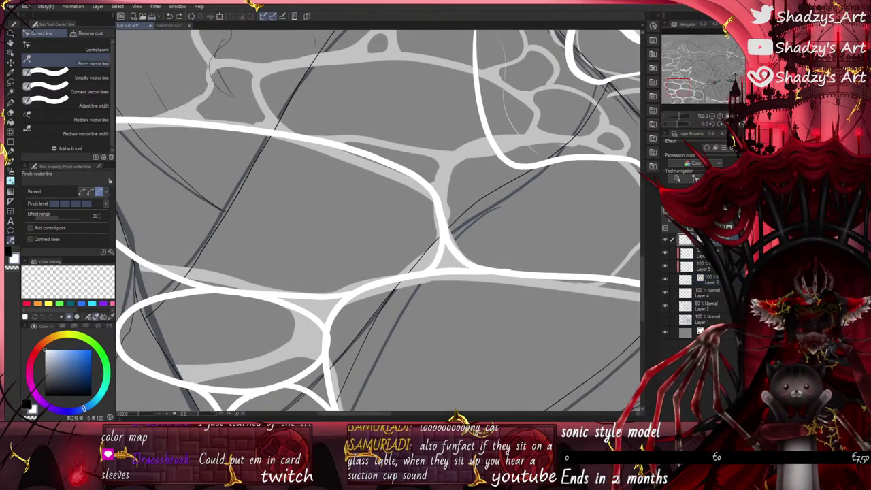
Step: Draw a short G-pen line bridging the upper-left large cell's right corner and a rounded cell sitting on its top edge
{"action": "left_click", "coordinate": [11, 103]}
{"action": "scroll", "coordinate": [414, 237], "scroll_direction": "down", "scroll_amount": 2}
{"action": "scroll", "coordinate": [385, 193], "scroll_direction": "up", "scroll_amount": 1}
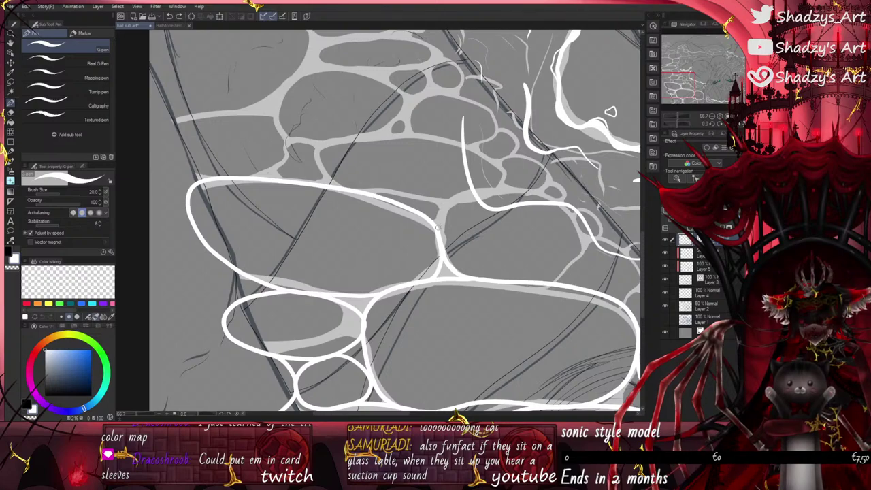
{"action": "mouse_move", "coordinate": [437, 230]}
{"action": "left_mouse_down"}
{"action": "mouse_move", "coordinate": [426, 194]}
{"action": "mouse_move", "coordinate": [371, 192]}
{"action": "left_mouse_up"}
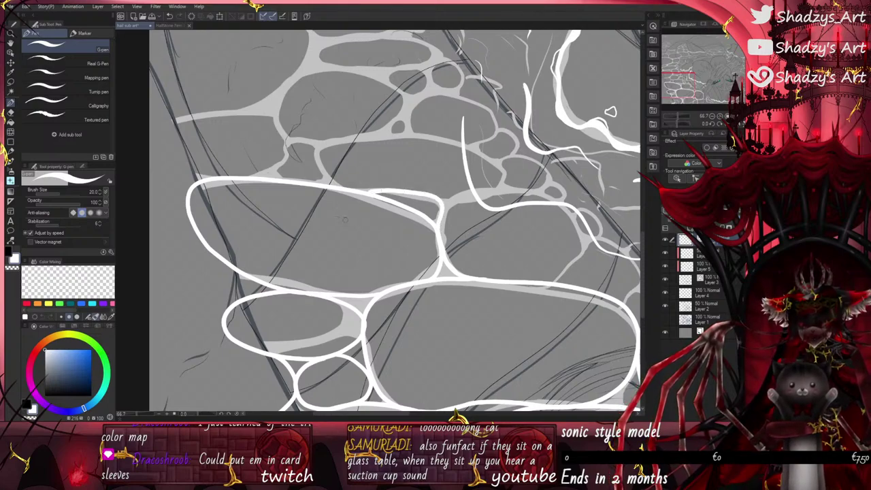
{"action": "scroll", "coordinate": [366, 332], "scroll_direction": "down", "scroll_amount": 2}
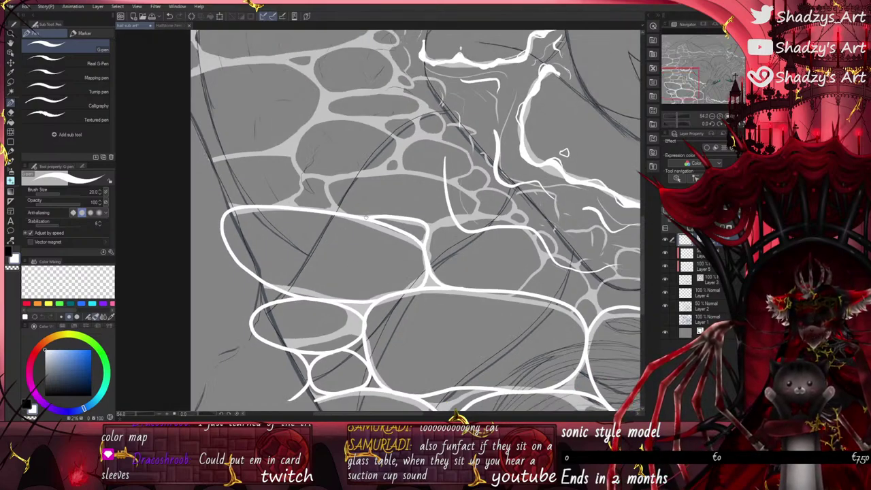
{"action": "mouse_move", "coordinate": [368, 218]}
{"action": "left_mouse_down"}
{"action": "mouse_move", "coordinate": [413, 184]}
{"action": "mouse_move", "coordinate": [403, 159]}
{"action": "mouse_move", "coordinate": [350, 161]}
{"action": "mouse_move", "coordinate": [317, 204]}
{"action": "left_mouse_up"}
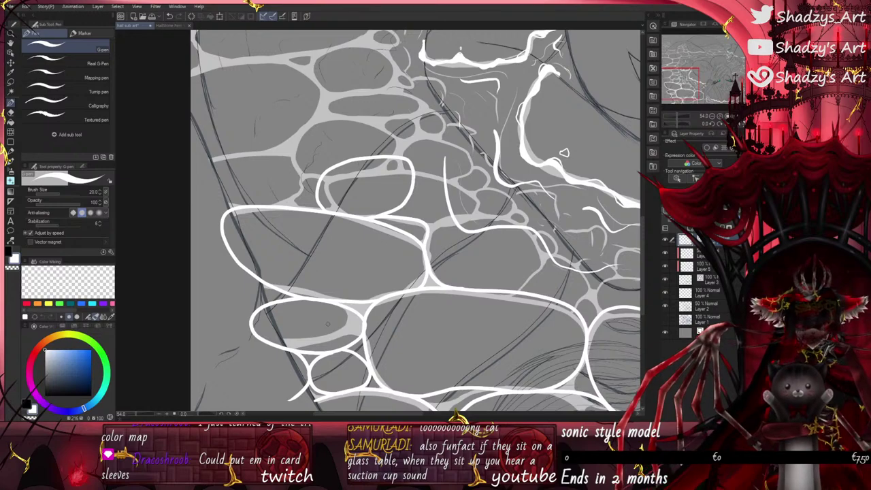
Step: Add a narrow arched cell left of the new rounded cell and a curved line continuing from it toward the canvas's left edge
{"action": "scroll", "coordinate": [317, 208], "scroll_direction": "up", "scroll_amount": 2}
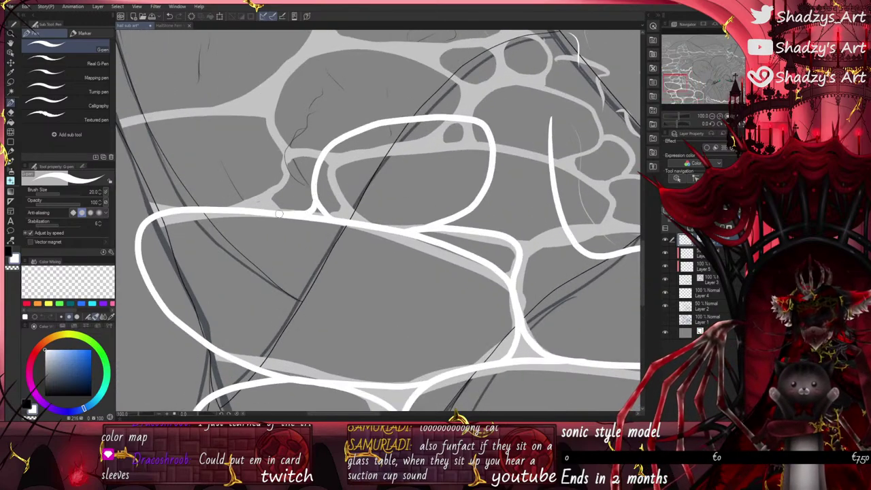
{"action": "mouse_move", "coordinate": [279, 213]}
{"action": "left_mouse_down"}
{"action": "mouse_move", "coordinate": [254, 194]}
{"action": "mouse_move", "coordinate": [272, 144]}
{"action": "mouse_move", "coordinate": [311, 142]}
{"action": "left_mouse_up"}
{"action": "scroll", "coordinate": [306, 208], "scroll_direction": "down", "scroll_amount": 5}
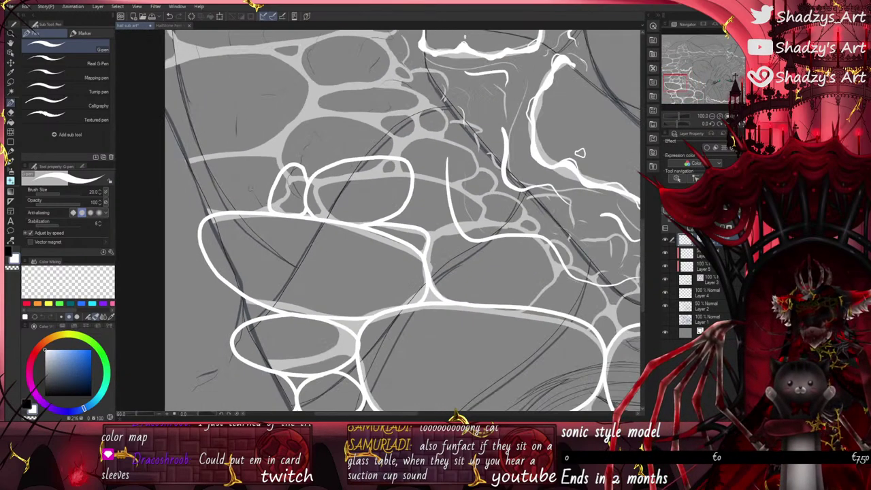
{"action": "scroll", "coordinate": [234, 204], "scroll_direction": "up", "scroll_amount": 1}
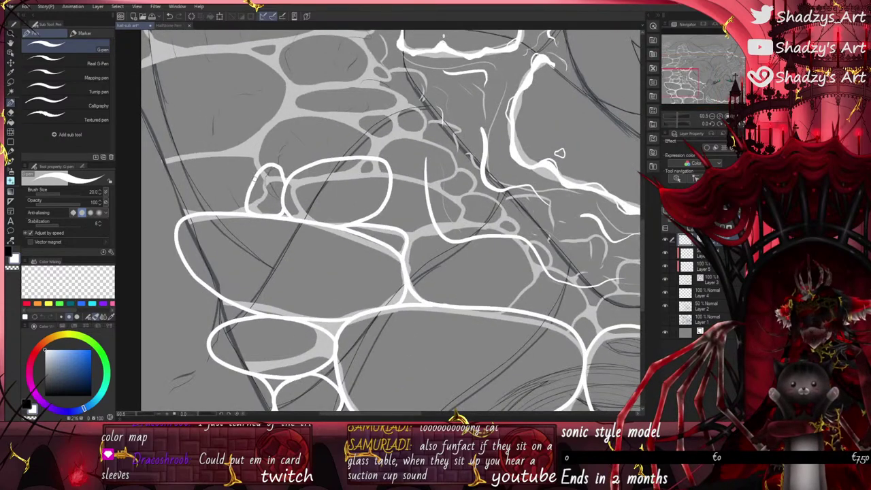
{"action": "mouse_move", "coordinate": [257, 182]}
{"action": "left_mouse_down"}
{"action": "mouse_move", "coordinate": [219, 145]}
{"action": "mouse_move", "coordinate": [155, 163]}
{"action": "left_mouse_up"}
{"action": "scroll", "coordinate": [235, 212], "scroll_direction": "down", "scroll_amount": 2}
{"action": "scroll", "coordinate": [284, 175], "scroll_direction": "down", "scroll_amount": 5}
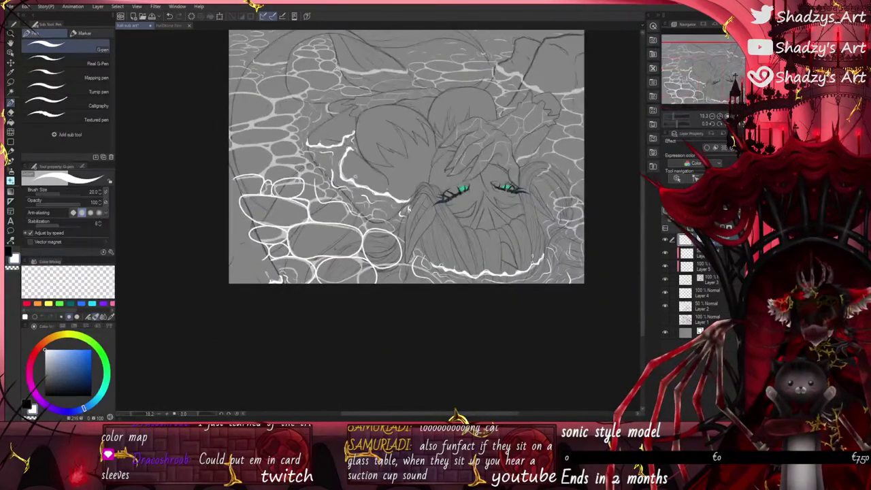
{"action": "scroll", "coordinate": [429, 303], "scroll_direction": "up", "scroll_amount": 4}
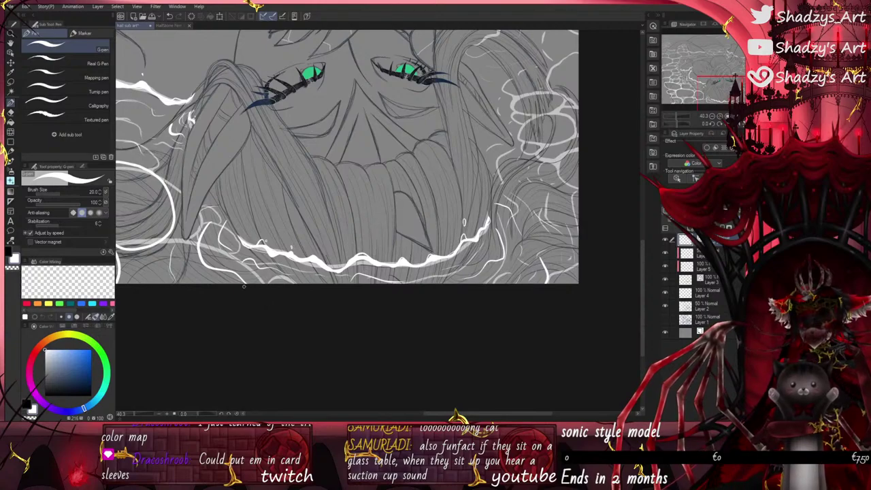
{"action": "scroll", "coordinate": [269, 286], "scroll_direction": "down", "scroll_amount": 2}
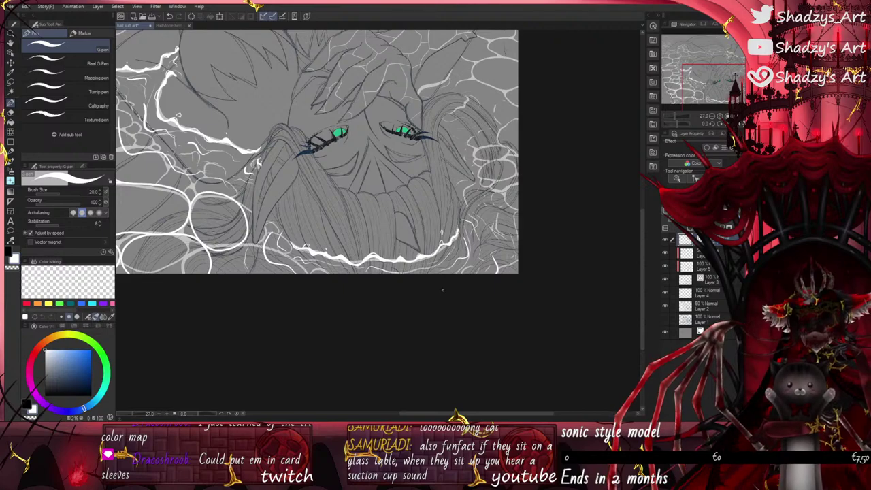
{"action": "scroll", "coordinate": [510, 307], "scroll_direction": "up", "scroll_amount": 4}
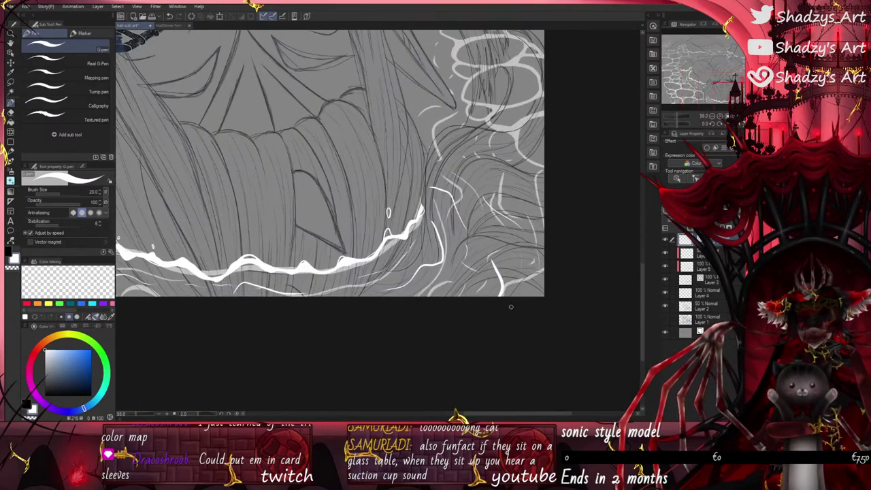
{"action": "scroll", "coordinate": [523, 362], "scroll_direction": "down", "scroll_amount": 1}
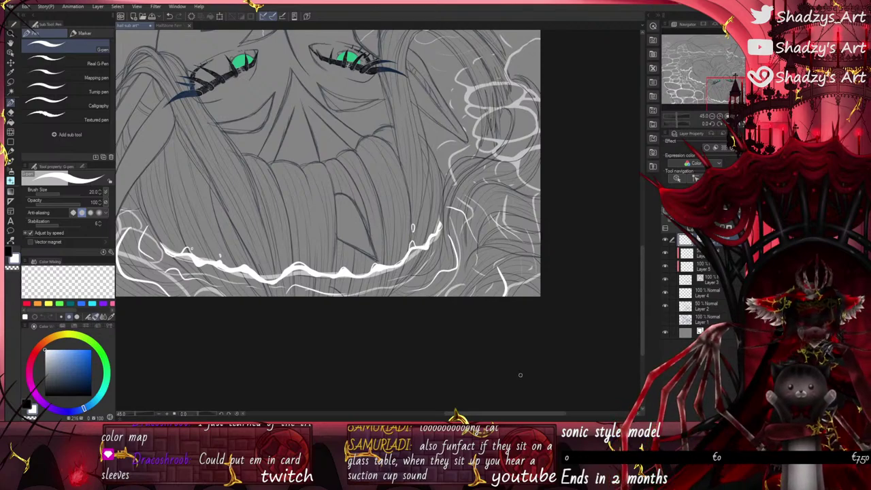
Step: Draw a large open cell against the canvas's right edge, over the lower sketched ripples beside the hair
{"action": "scroll", "coordinate": [476, 351], "scroll_direction": "up", "scroll_amount": 2}
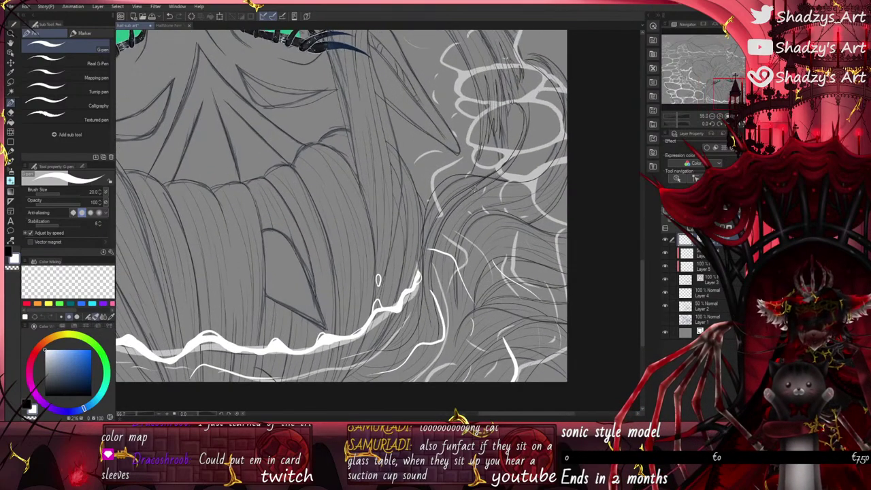
{"action": "left_click", "coordinate": [665, 307]}
{"action": "left_click", "coordinate": [666, 307]}
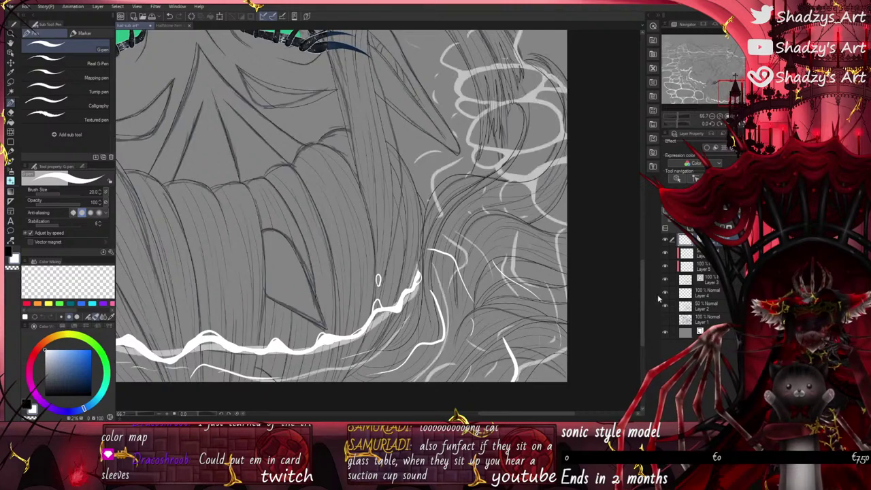
{"action": "mouse_move", "coordinate": [480, 155]}
{"action": "left_mouse_down"}
{"action": "mouse_move", "coordinate": [479, 220]}
{"action": "mouse_move", "coordinate": [567, 257]}
{"action": "left_mouse_up"}
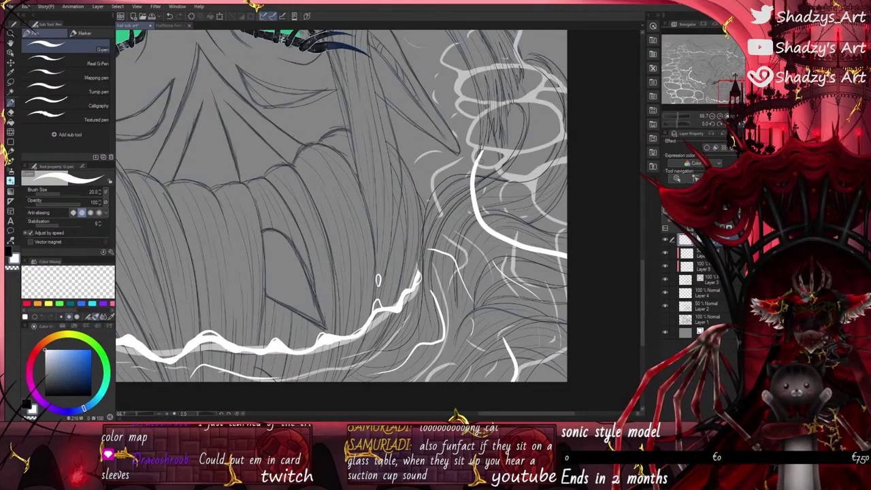
{"action": "left_click_drag", "start_coordinate": [479, 158], "coordinate": [587, 134]}
{"action": "scroll", "coordinate": [435, 279], "scroll_direction": "down", "scroll_amount": 4}
{"action": "scroll", "coordinate": [423, 243], "scroll_direction": "up", "scroll_amount": 5}
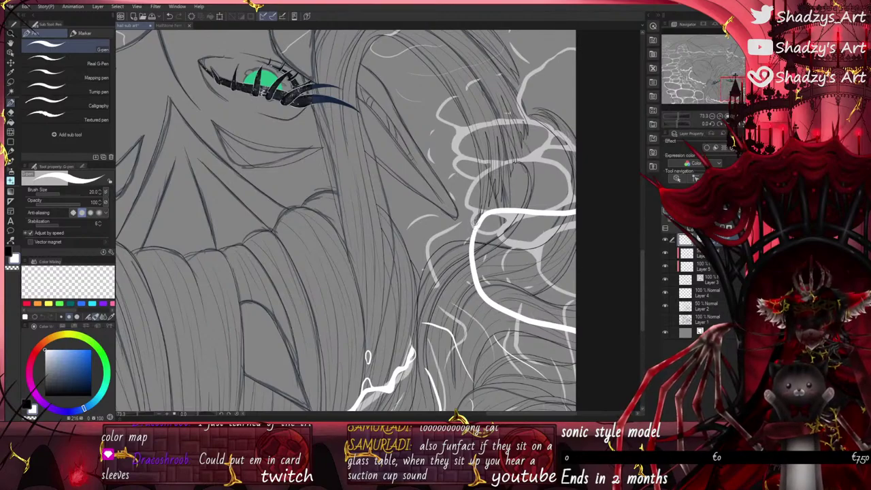
Step: Draw a thick zigzag water line across the top of the arched hair strand, broadening its upper bend
{"action": "scroll", "coordinate": [367, 357], "scroll_direction": "down", "scroll_amount": 3}
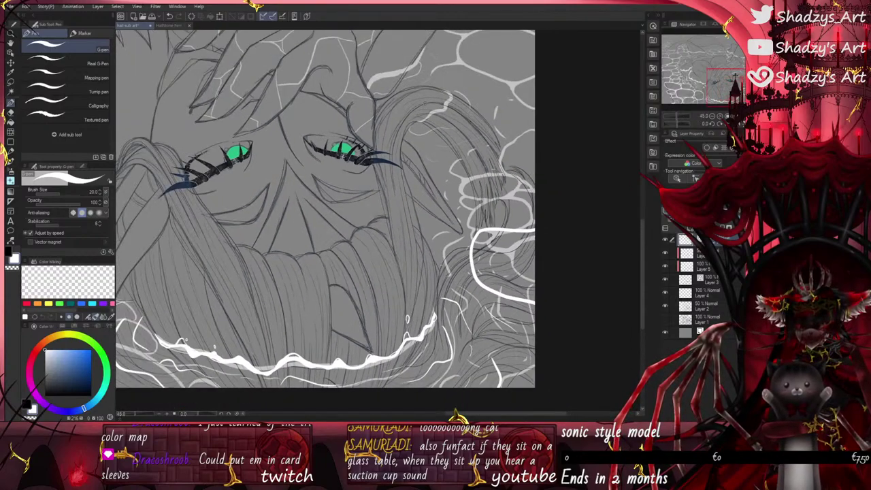
{"action": "scroll", "coordinate": [407, 317], "scroll_direction": "up", "scroll_amount": 5}
{"action": "mouse_move", "coordinate": [383, 202]}
{"action": "left_mouse_down"}
{"action": "mouse_move", "coordinate": [417, 195]}
{"action": "mouse_move", "coordinate": [442, 155]}
{"action": "mouse_move", "coordinate": [506, 138]}
{"action": "mouse_move", "coordinate": [534, 71]}
{"action": "left_mouse_up"}
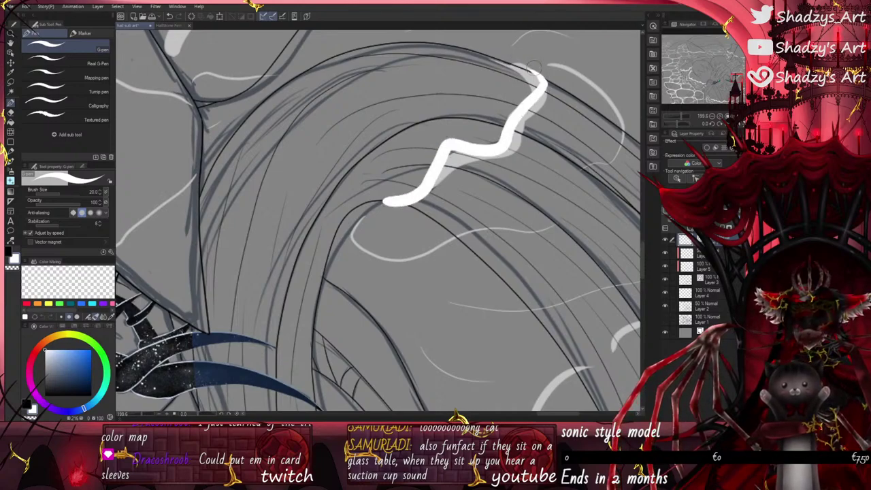
{"action": "scroll", "coordinate": [535, 67], "scroll_direction": "up", "scroll_amount": 3}
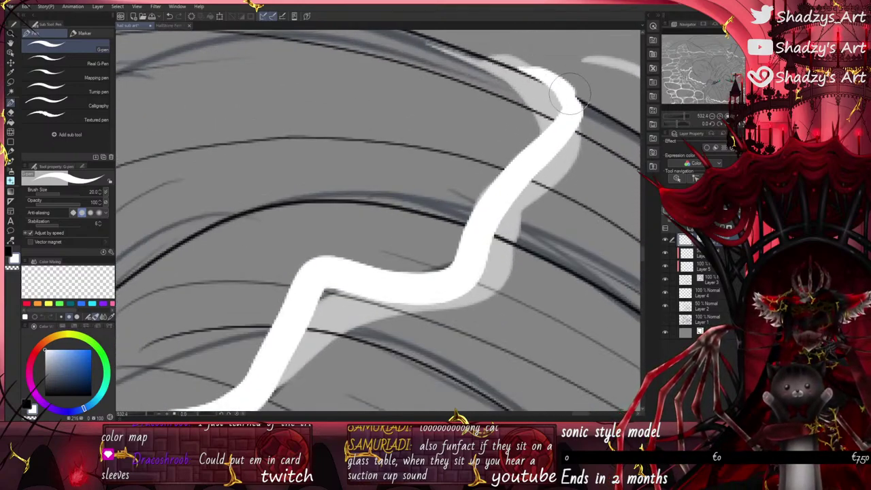
{"action": "mouse_move", "coordinate": [570, 93]}
{"action": "left_mouse_down"}
{"action": "mouse_move", "coordinate": [580, 136]}
{"action": "mouse_move", "coordinate": [546, 155]}
{"action": "left_mouse_up"}
{"action": "scroll", "coordinate": [451, 80], "scroll_direction": "down", "scroll_amount": 8}
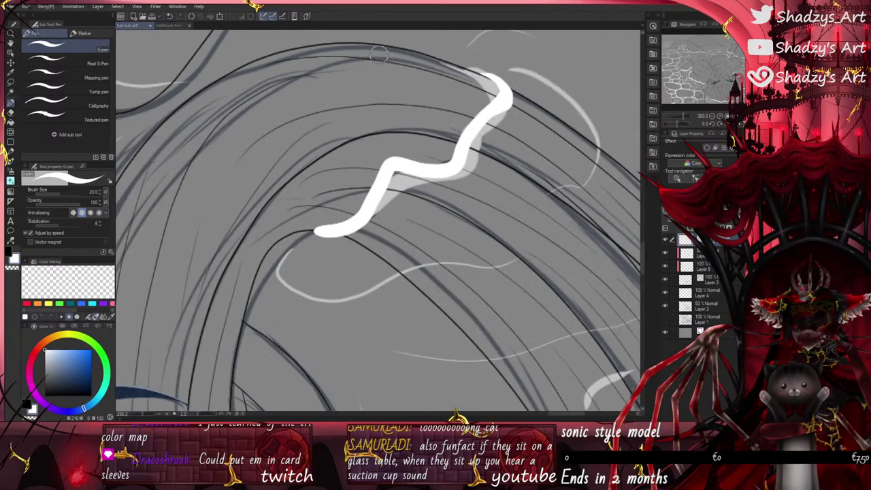
Step: Thicken the zigzag water line's middle and lower bends and extend its lower end into a narrow tip
{"action": "scroll", "coordinate": [372, 132], "scroll_direction": "up", "scroll_amount": 3}
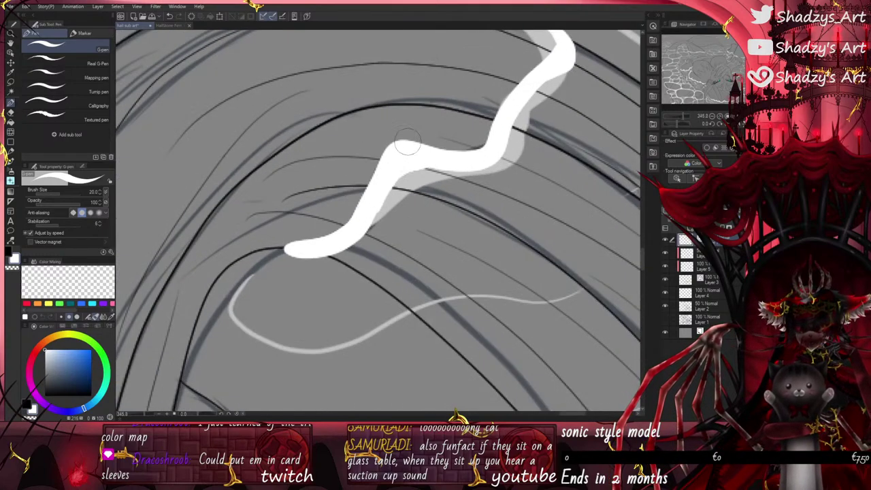
{"action": "mouse_move", "coordinate": [406, 145]}
{"action": "left_mouse_down"}
{"action": "mouse_move", "coordinate": [504, 171]}
{"action": "mouse_move", "coordinate": [524, 88]}
{"action": "mouse_move", "coordinate": [513, 113]}
{"action": "mouse_move", "coordinate": [474, 155]}
{"action": "left_mouse_up"}
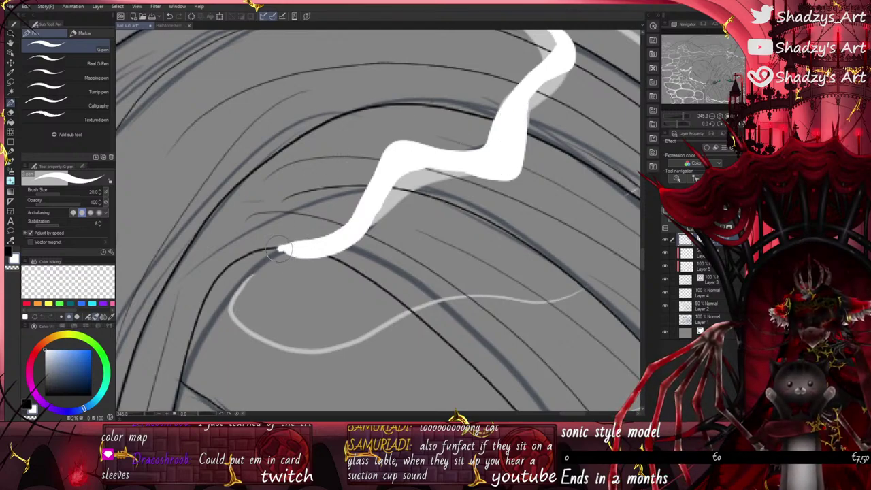
{"action": "mouse_move", "coordinate": [288, 248]}
{"action": "left_mouse_down"}
{"action": "mouse_move", "coordinate": [331, 259]}
{"action": "mouse_move", "coordinate": [355, 228]}
{"action": "left_mouse_up"}
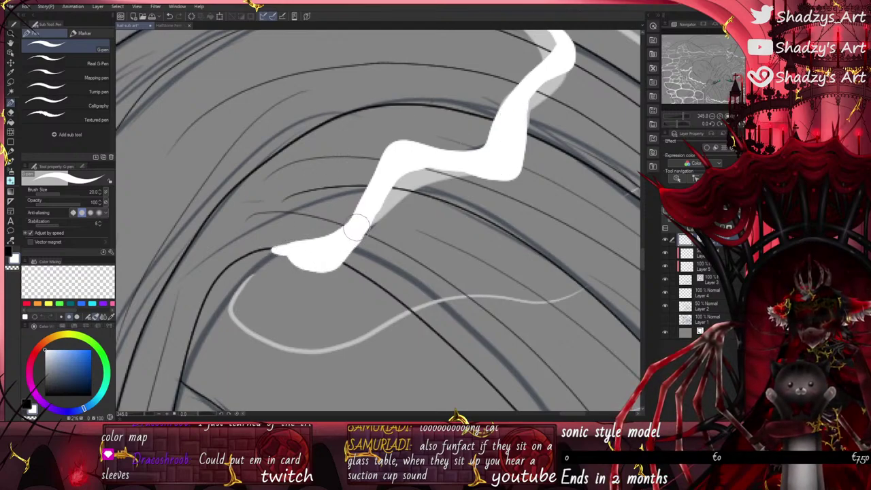
Step: Hide the Layer 2 sketch and add thin looped outlines along the zigzag water line's upper and middle bends
{"action": "left_click", "coordinate": [665, 306]}
{"action": "scroll", "coordinate": [505, 334], "scroll_direction": "down", "scroll_amount": 3}
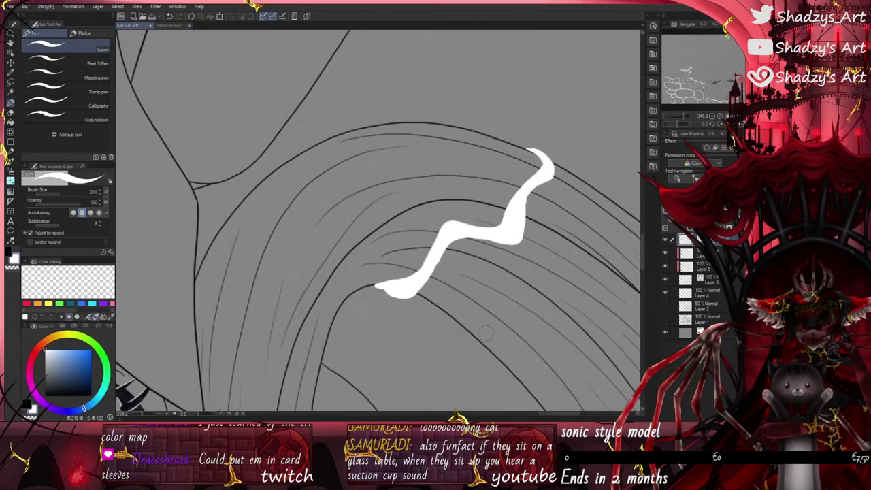
{"action": "scroll", "coordinate": [413, 230], "scroll_direction": "up", "scroll_amount": 3}
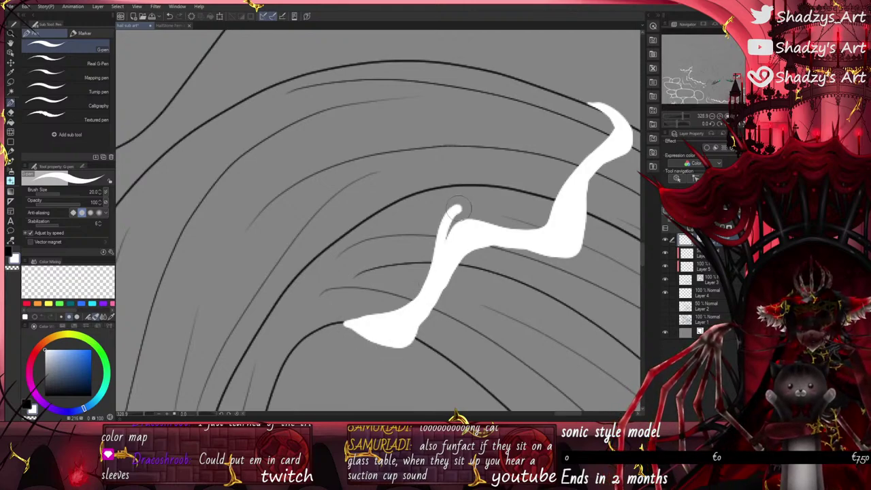
{"action": "scroll", "coordinate": [450, 259], "scroll_direction": "down", "scroll_amount": 2}
{"action": "scroll", "coordinate": [570, 173], "scroll_direction": "up", "scroll_amount": 4}
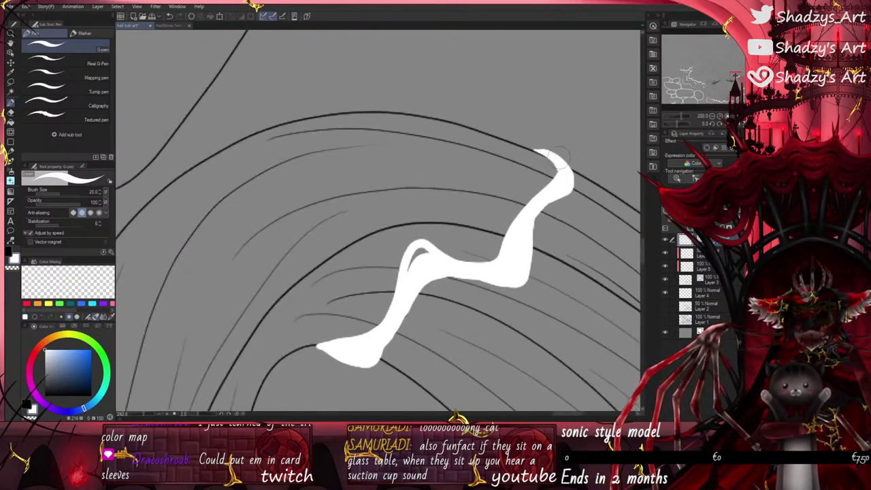
{"action": "mouse_move", "coordinate": [546, 153]}
{"action": "left_mouse_down"}
{"action": "mouse_move", "coordinate": [566, 160]}
{"action": "mouse_move", "coordinate": [570, 189]}
{"action": "left_mouse_up"}
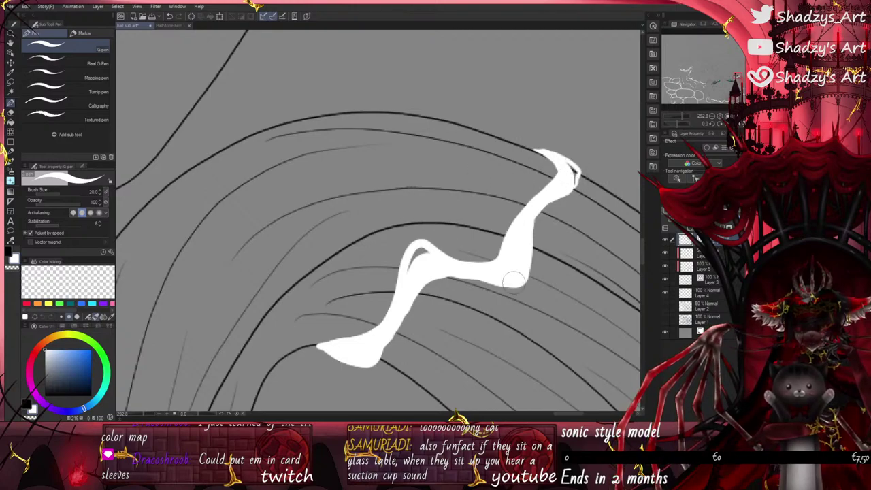
{"action": "scroll", "coordinate": [415, 201], "scroll_direction": "down", "scroll_amount": 2}
{"action": "scroll", "coordinate": [365, 299], "scroll_direction": "down", "scroll_amount": 2}
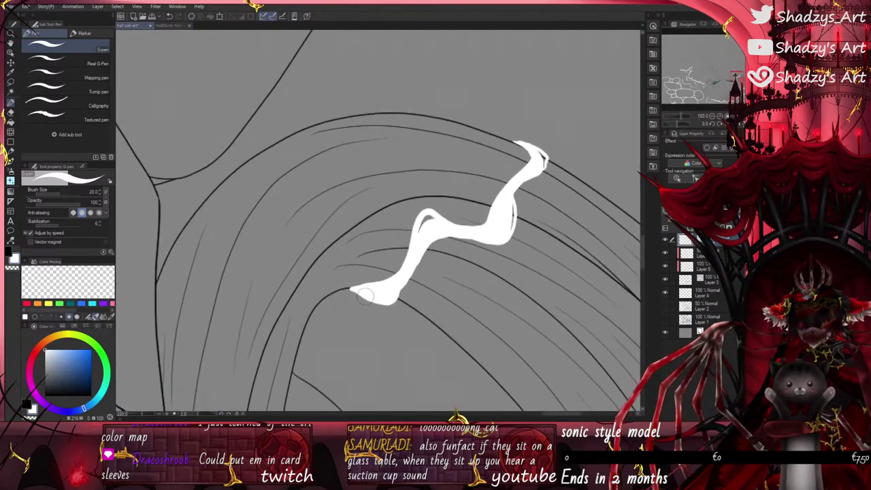
{"action": "scroll", "coordinate": [381, 285], "scroll_direction": "down", "scroll_amount": 1}
{"action": "scroll", "coordinate": [354, 204], "scroll_direction": "down", "scroll_amount": 1}
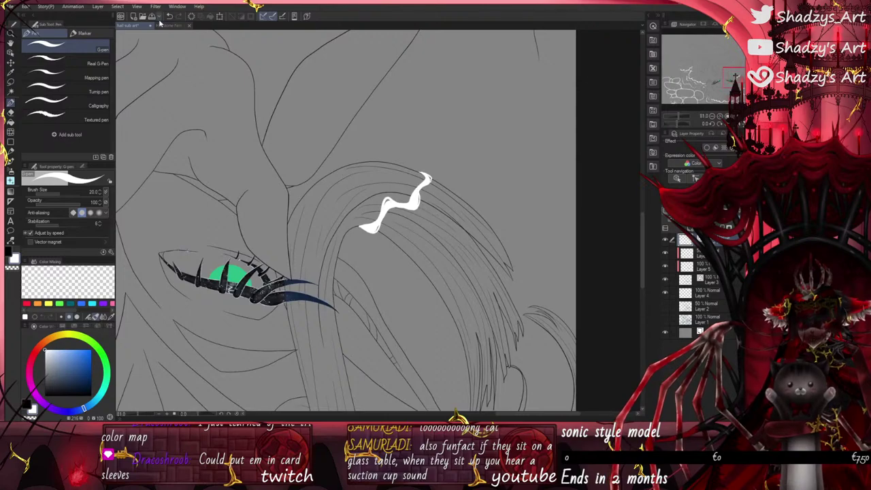
Step: Add a thin loop beside the zigzag line's lower segment and a small rounded spur on its middle peak
{"action": "scroll", "coordinate": [367, 228], "scroll_direction": "up", "scroll_amount": 3}
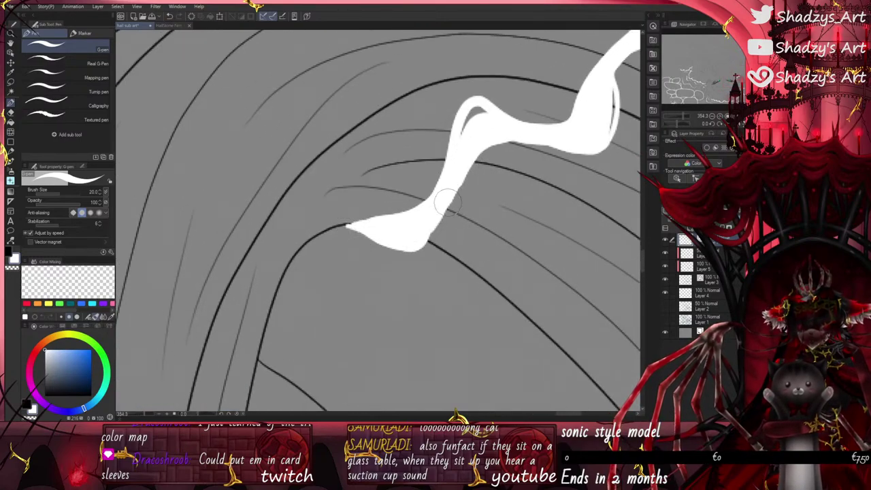
{"action": "mouse_move", "coordinate": [416, 231]}
{"action": "left_mouse_down"}
{"action": "mouse_move", "coordinate": [451, 217]}
{"action": "mouse_move", "coordinate": [463, 176]}
{"action": "mouse_move", "coordinate": [464, 155]}
{"action": "mouse_move", "coordinate": [442, 201]}
{"action": "mouse_move", "coordinate": [429, 145]}
{"action": "mouse_move", "coordinate": [439, 122]}
{"action": "mouse_move", "coordinate": [451, 141]}
{"action": "mouse_move", "coordinate": [440, 124]}
{"action": "left_mouse_up"}
{"action": "scroll", "coordinate": [442, 198], "scroll_direction": "down", "scroll_amount": 3}
{"action": "scroll", "coordinate": [427, 146], "scroll_direction": "up", "scroll_amount": 3}
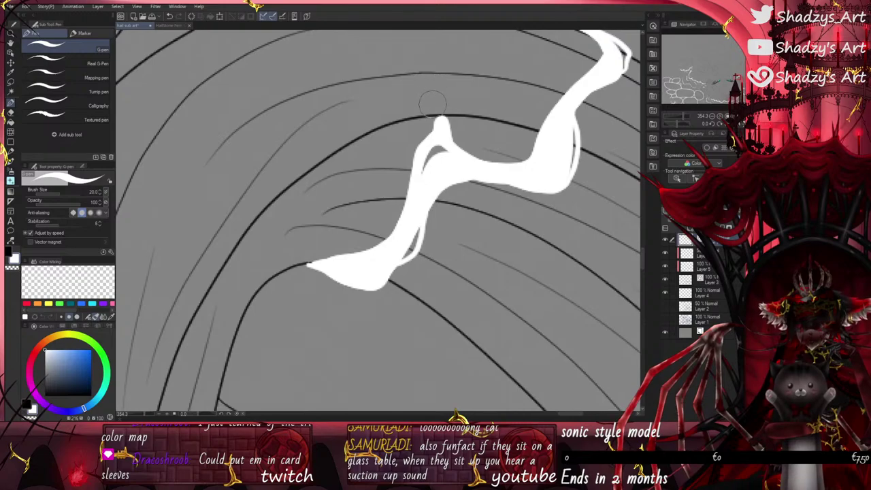
Step: Draw a small hollow droplet above the zigzag line's spur, replacing the first attempt with a redrawn one
{"action": "left_click_drag", "start_coordinate": [412, 72], "coordinate": [426, 91]}
{"action": "scroll", "coordinate": [391, 180], "scroll_direction": "down", "scroll_amount": 5}
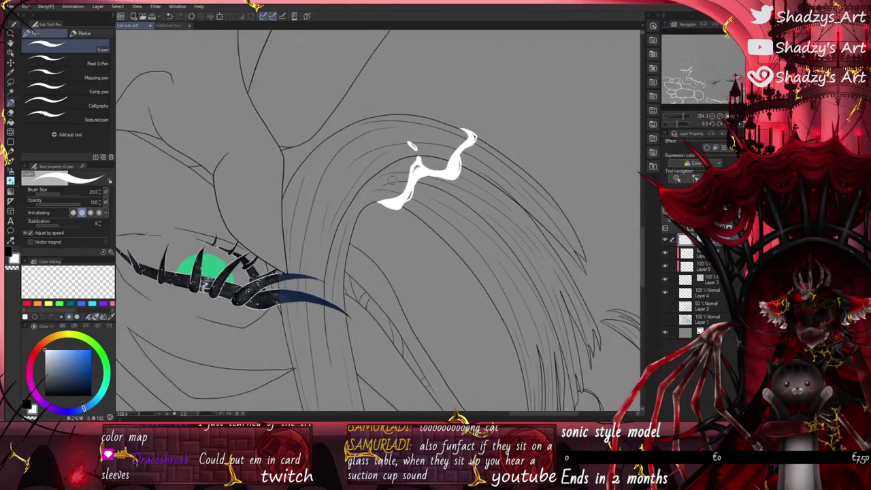
{"action": "scroll", "coordinate": [390, 180], "scroll_direction": "up", "scroll_amount": 5}
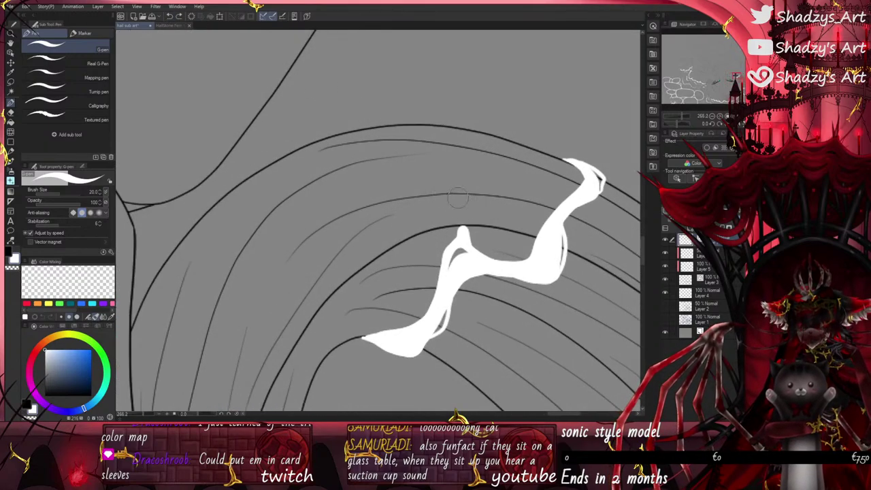
{"action": "mouse_move", "coordinate": [460, 216]}
{"action": "left_mouse_down"}
{"action": "mouse_move", "coordinate": [450, 194]}
{"action": "mouse_move", "coordinate": [457, 203]}
{"action": "left_mouse_up"}
{"action": "scroll", "coordinate": [425, 148], "scroll_direction": "down", "scroll_amount": 3}
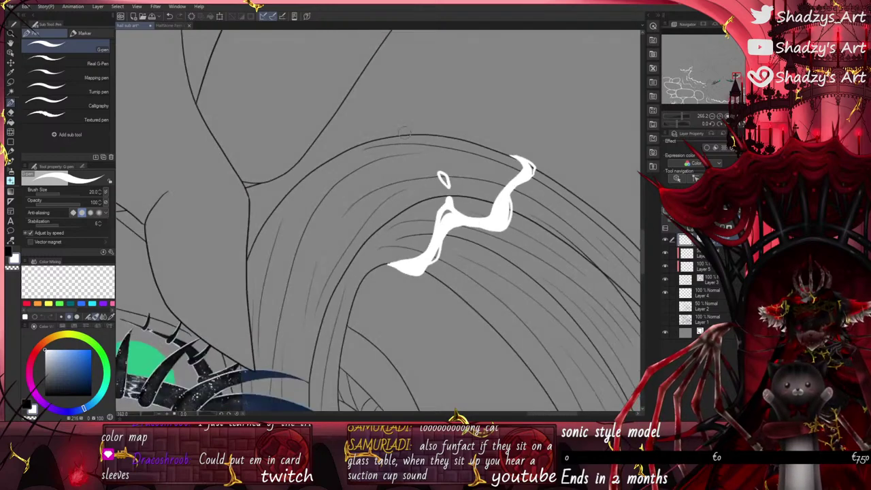
Step: Nudge the hollow droplet slightly up and away from the spur with the Object tool, and return to the G-pen
{"action": "scroll", "coordinate": [404, 134], "scroll_direction": "down", "scroll_amount": 3}
{"action": "left_click", "coordinate": [10, 52]}
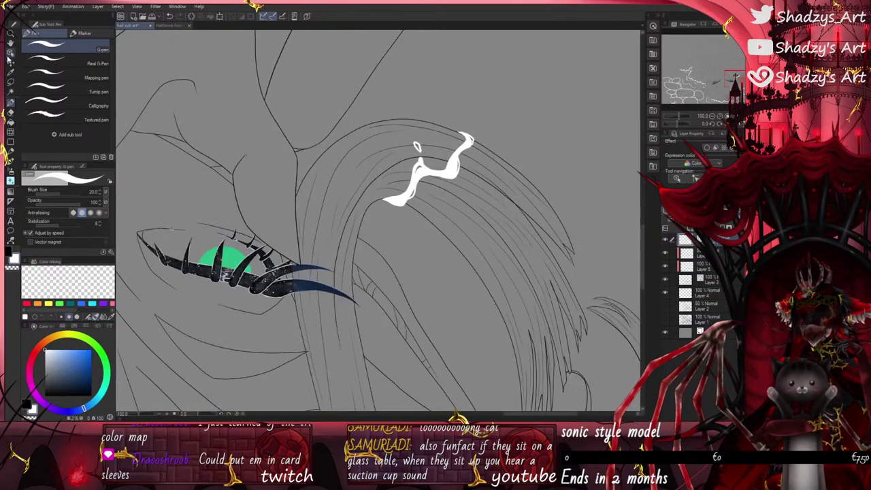
{"action": "scroll", "coordinate": [393, 136], "scroll_direction": "up", "scroll_amount": 5}
{"action": "left_click", "coordinate": [468, 175]}
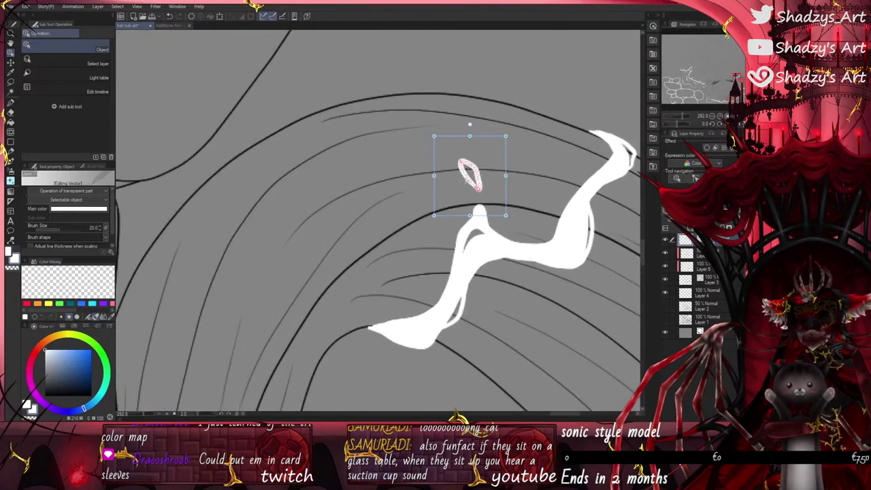
{"action": "left_click_drag", "start_coordinate": [431, 191], "coordinate": [429, 185]}
{"action": "left_click", "coordinate": [11, 103]}
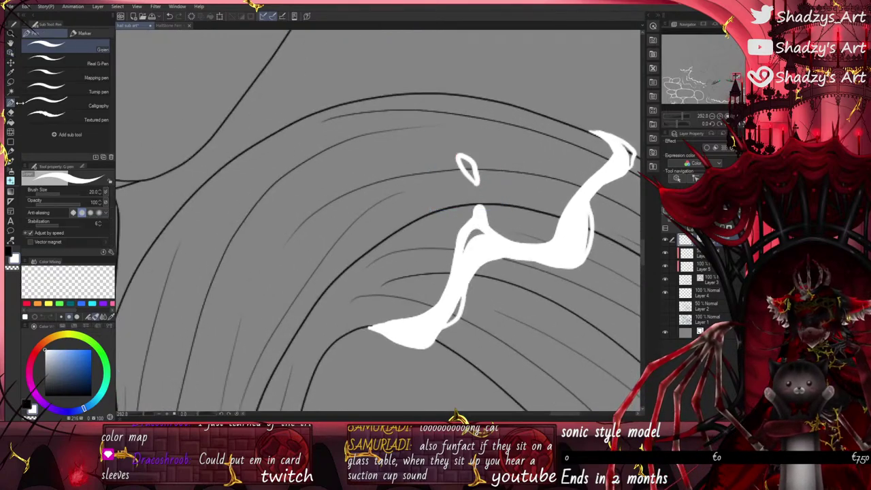
Step: Show the Layer 2 sketch again and draw curved ripple lines above, beside and below the zigzag water line
{"action": "scroll", "coordinate": [369, 161], "scroll_direction": "down", "scroll_amount": 3}
{"action": "scroll", "coordinate": [408, 131], "scroll_direction": "down", "scroll_amount": 4}
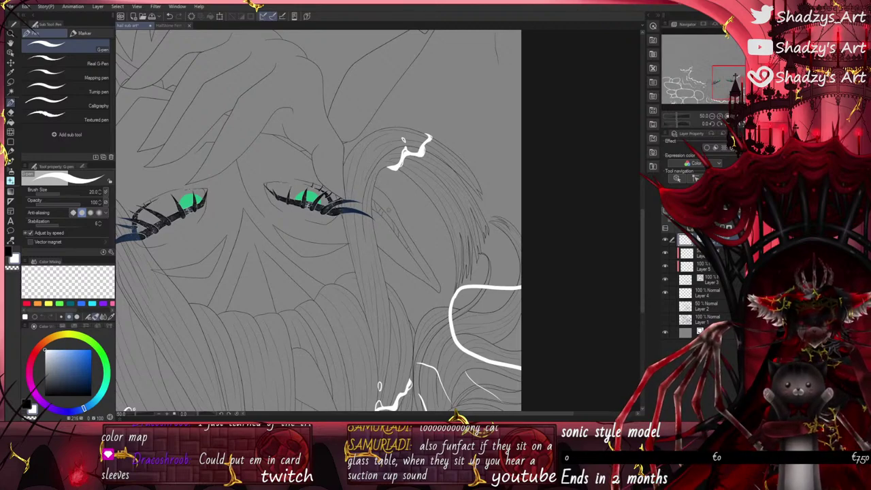
{"action": "left_click", "coordinate": [665, 307]}
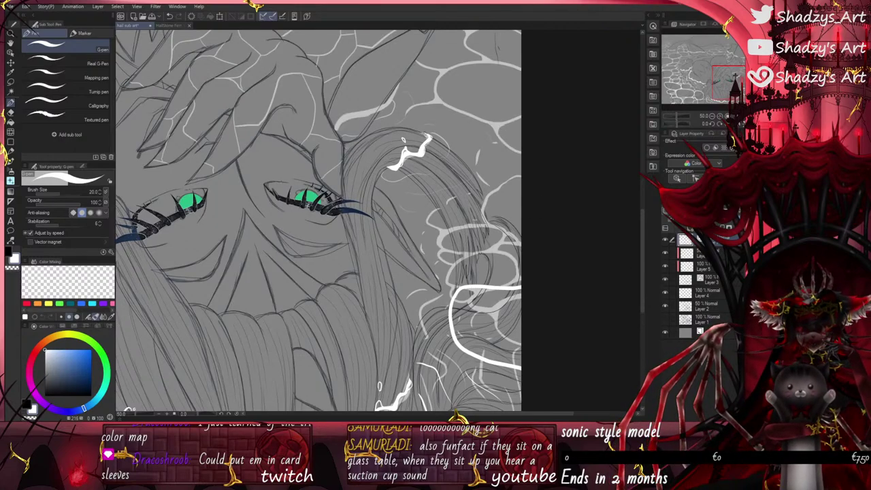
{"action": "scroll", "coordinate": [391, 173], "scroll_direction": "up", "scroll_amount": 2}
{"action": "mouse_move", "coordinate": [376, 168]}
{"action": "left_mouse_down"}
{"action": "mouse_move", "coordinate": [413, 175]}
{"action": "mouse_move", "coordinate": [497, 142]}
{"action": "mouse_move", "coordinate": [517, 113]}
{"action": "mouse_move", "coordinate": [484, 70]}
{"action": "left_mouse_up"}
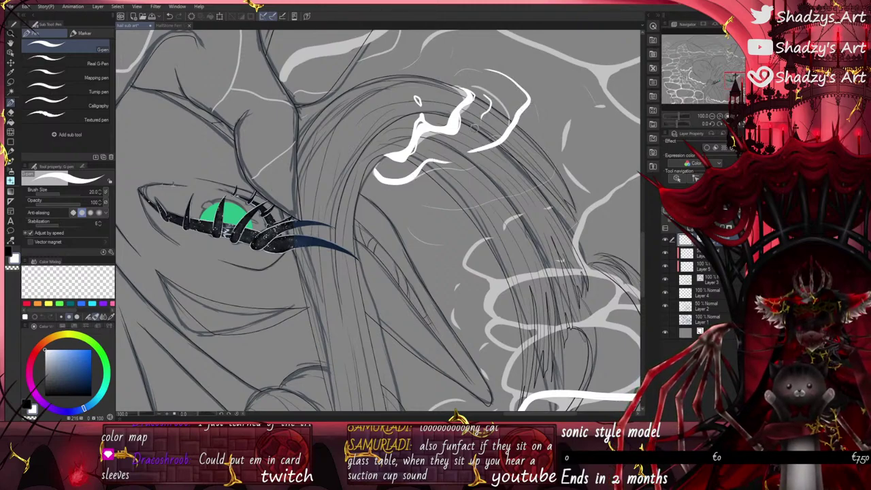
{"action": "left_click_drag", "start_coordinate": [424, 199], "coordinate": [522, 170]}
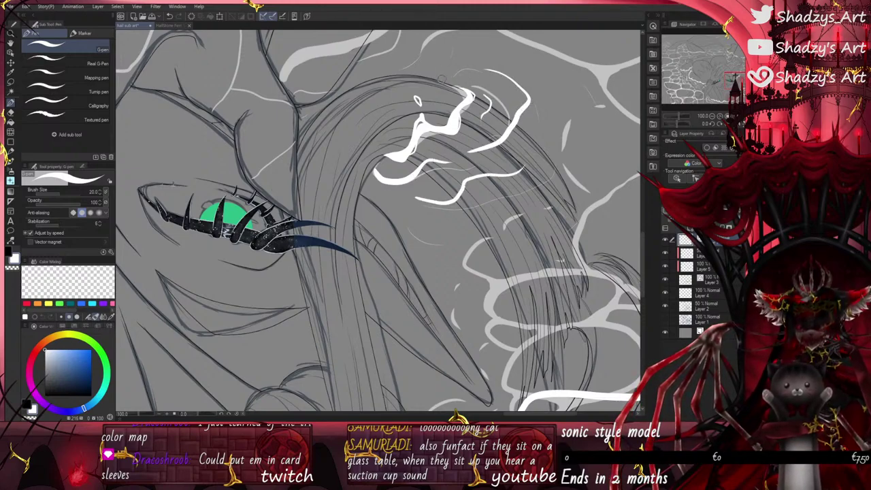
{"action": "scroll", "coordinate": [489, 95], "scroll_direction": "down", "scroll_amount": 2}
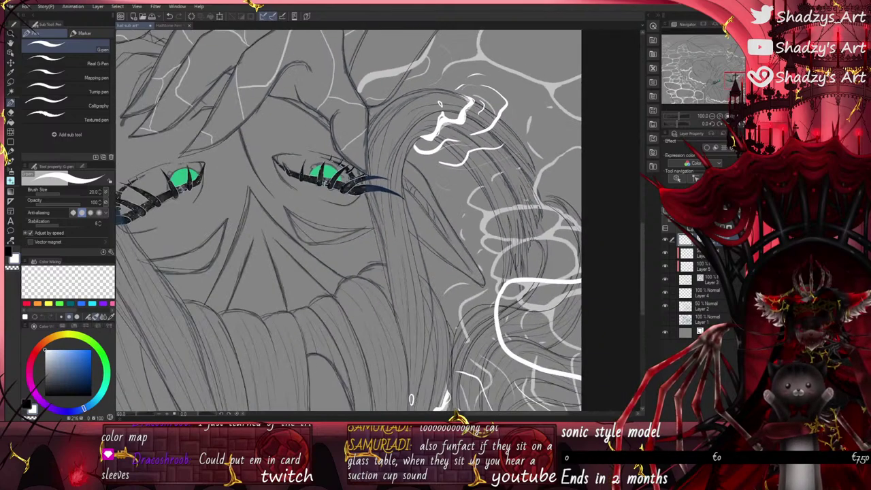
Step: Draw a rounded cell on top of the large edge cell, with a small round cell at its lower-right corner
{"action": "left_click", "coordinate": [666, 310]}
{"action": "left_click", "coordinate": [665, 312]}
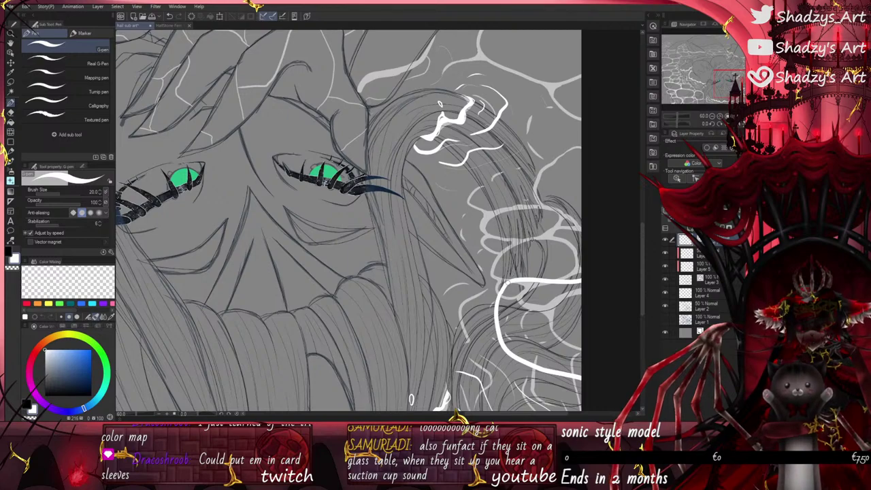
{"action": "mouse_move", "coordinate": [512, 282]}
{"action": "left_mouse_down"}
{"action": "mouse_move", "coordinate": [484, 260]}
{"action": "mouse_move", "coordinate": [482, 229]}
{"action": "mouse_move", "coordinate": [504, 215]}
{"action": "mouse_move", "coordinate": [540, 218]}
{"action": "mouse_move", "coordinate": [577, 204]}
{"action": "left_mouse_up"}
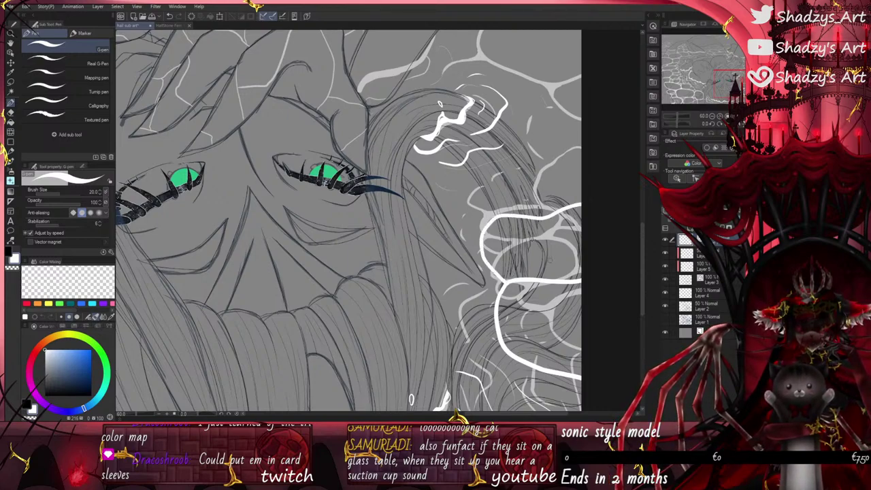
{"action": "mouse_move", "coordinate": [576, 279]}
{"action": "left_mouse_down"}
{"action": "mouse_move", "coordinate": [570, 249]}
{"action": "mouse_move", "coordinate": [549, 219]}
{"action": "left_mouse_up"}
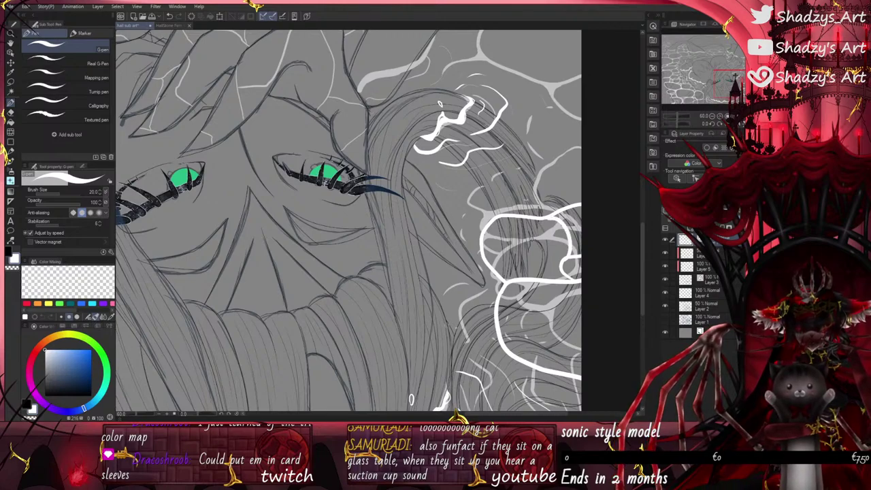
Step: Add a small rounded cell left of the joint between the edge cells and a curved line rising from them to the canvas's right edge
{"action": "scroll", "coordinate": [408, 182], "scroll_direction": "down", "scroll_amount": 3}
{"action": "scroll", "coordinate": [437, 263], "scroll_direction": "up", "scroll_amount": 3}
{"action": "mouse_move", "coordinate": [464, 276]}
{"action": "left_mouse_down"}
{"action": "mouse_move", "coordinate": [434, 245]}
{"action": "mouse_move", "coordinate": [443, 224]}
{"action": "mouse_move", "coordinate": [464, 218]}
{"action": "left_mouse_up"}
{"action": "scroll", "coordinate": [450, 340], "scroll_direction": "down", "scroll_amount": 5}
{"action": "scroll", "coordinate": [500, 140], "scroll_direction": "up", "scroll_amount": 3}
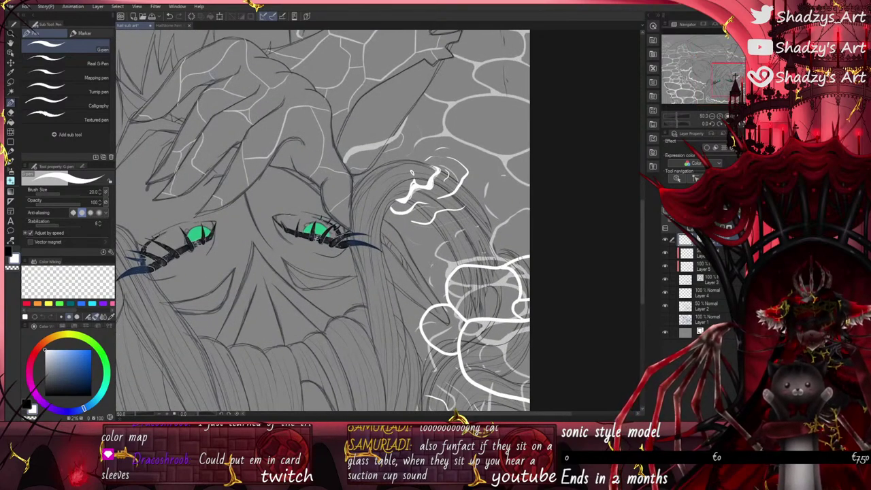
{"action": "mouse_move", "coordinate": [490, 239]}
{"action": "left_mouse_down"}
{"action": "mouse_move", "coordinate": [503, 199]}
{"action": "mouse_move", "coordinate": [500, 165]}
{"action": "mouse_move", "coordinate": [529, 144]}
{"action": "left_mouse_up"}
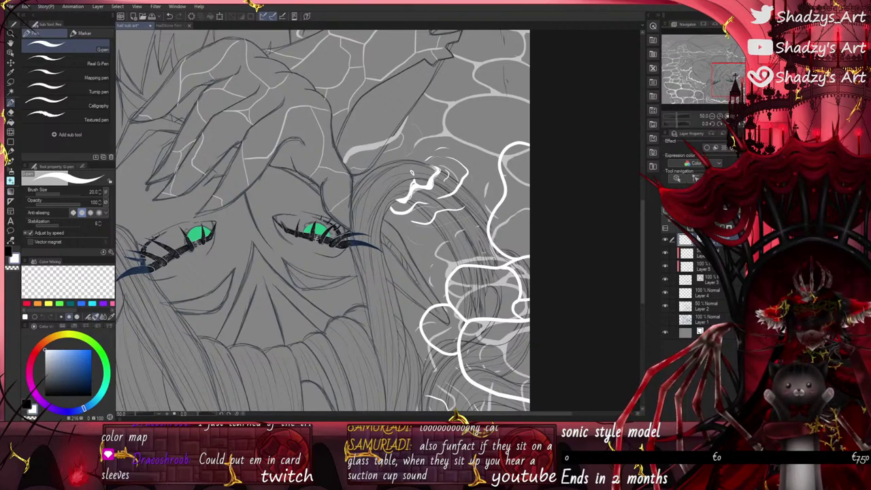
Step: Close off the upper edge cell with a curve to the canvas's right edge and draw a large rounded cell above it
{"action": "left_click_drag", "start_coordinate": [498, 205], "coordinate": [530, 198]}
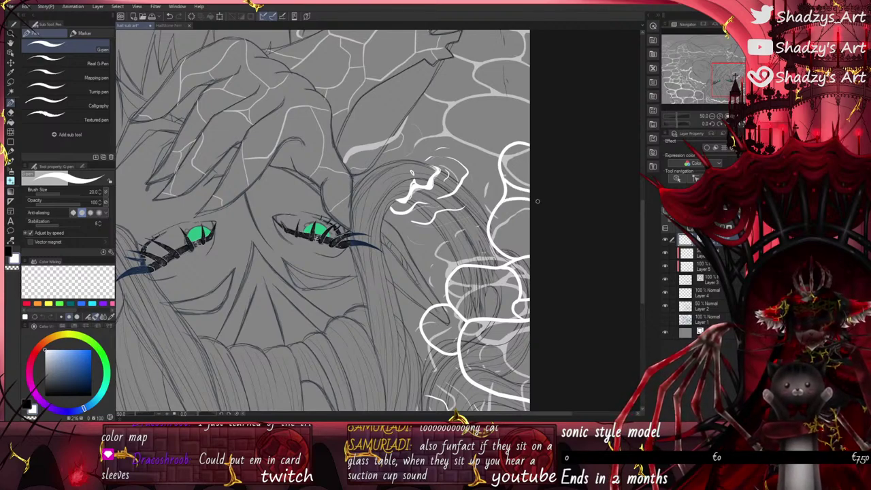
{"action": "scroll", "coordinate": [498, 179], "scroll_direction": "up", "scroll_amount": 5}
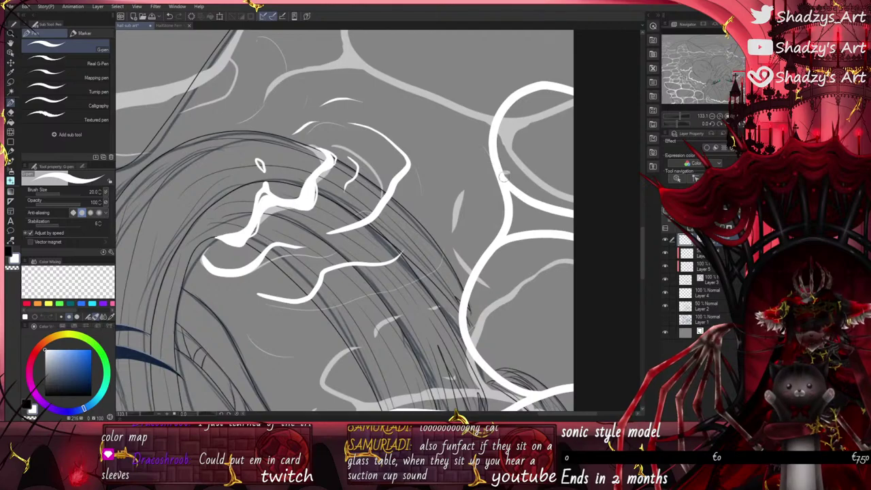
{"action": "scroll", "coordinate": [503, 176], "scroll_direction": "down", "scroll_amount": 10}
{"action": "scroll", "coordinate": [489, 195], "scroll_direction": "up", "scroll_amount": 4}
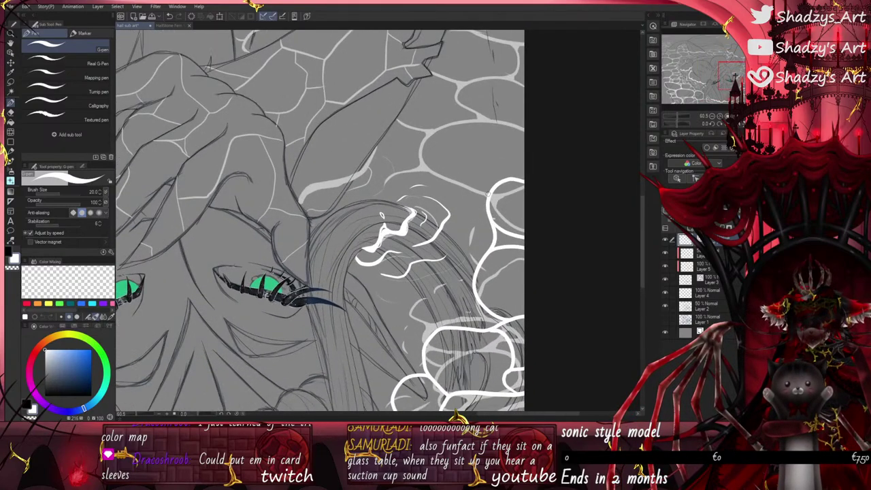
{"action": "mouse_move", "coordinate": [484, 185]}
{"action": "left_mouse_down"}
{"action": "mouse_move", "coordinate": [423, 155]}
{"action": "mouse_move", "coordinate": [479, 120]}
{"action": "mouse_move", "coordinate": [523, 120]}
{"action": "left_mouse_up"}
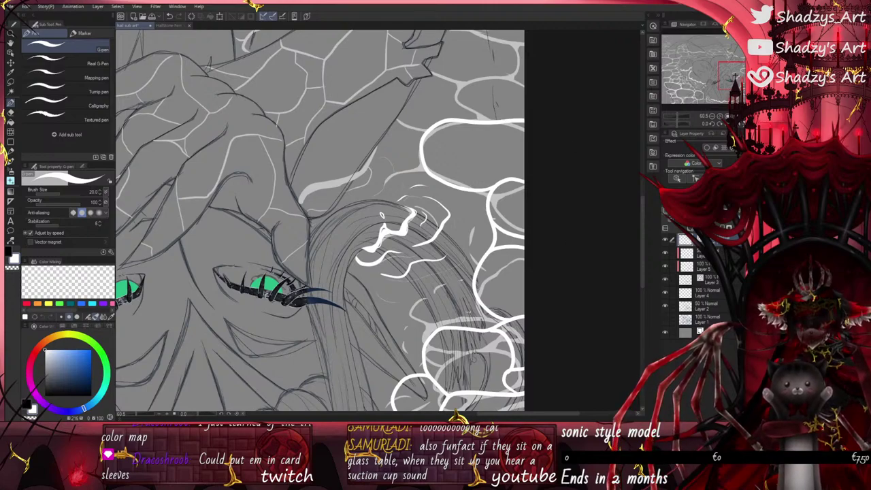
Step: Draw a thick wavy water line rising between the two dark outlines above the hair arch, and widen its middle and upper end
{"action": "scroll", "coordinate": [381, 215], "scroll_direction": "up", "scroll_amount": 4}
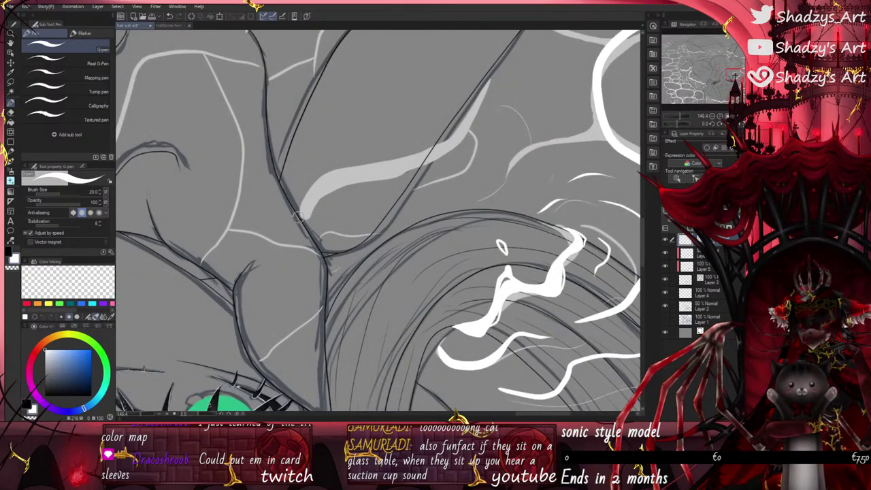
{"action": "mouse_move", "coordinate": [296, 219]}
{"action": "left_mouse_down"}
{"action": "mouse_move", "coordinate": [307, 196]}
{"action": "mouse_move", "coordinate": [339, 177]}
{"action": "mouse_move", "coordinate": [431, 147]}
{"action": "mouse_move", "coordinate": [471, 102]}
{"action": "left_mouse_up"}
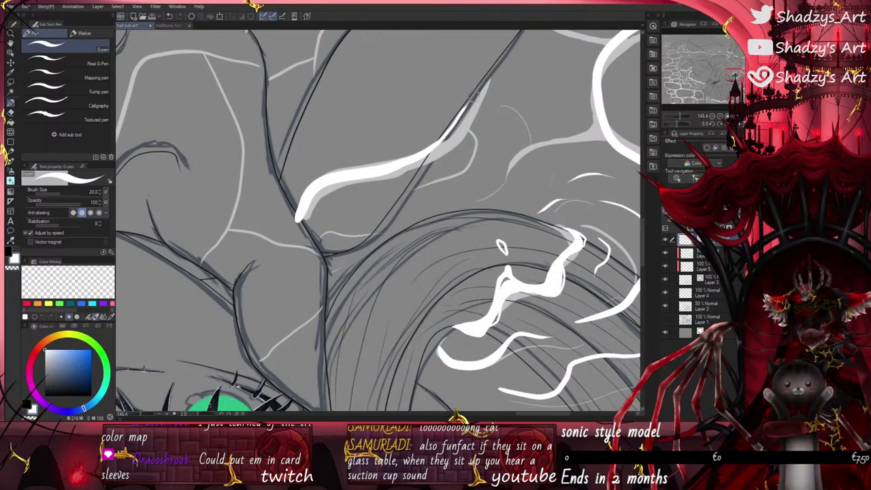
{"action": "scroll", "coordinate": [291, 230], "scroll_direction": "up", "scroll_amount": 2}
{"action": "mouse_move", "coordinate": [296, 221]}
{"action": "left_mouse_down"}
{"action": "mouse_move", "coordinate": [318, 180]}
{"action": "mouse_move", "coordinate": [355, 161]}
{"action": "mouse_move", "coordinate": [389, 169]}
{"action": "mouse_move", "coordinate": [426, 148]}
{"action": "mouse_move", "coordinate": [385, 165]}
{"action": "left_mouse_up"}
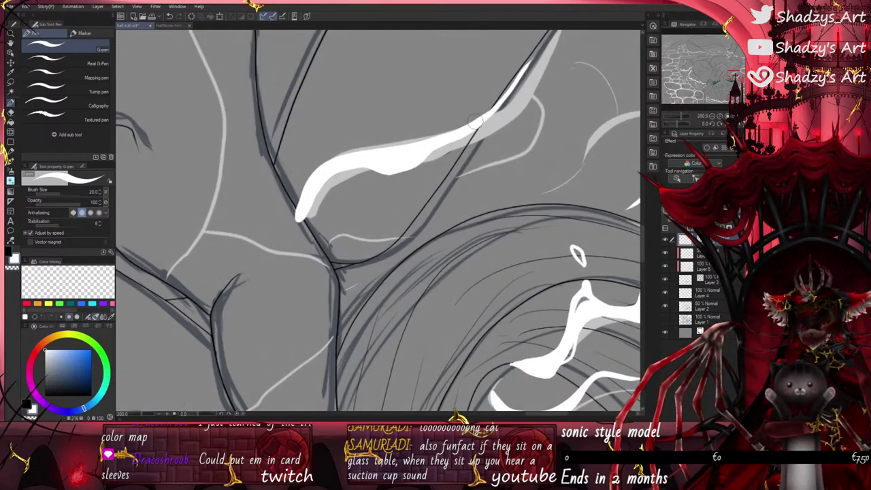
{"action": "scroll", "coordinate": [527, 63], "scroll_direction": "up", "scroll_amount": 9}
{"action": "left_click_drag", "start_coordinate": [527, 61], "coordinate": [488, 116]}
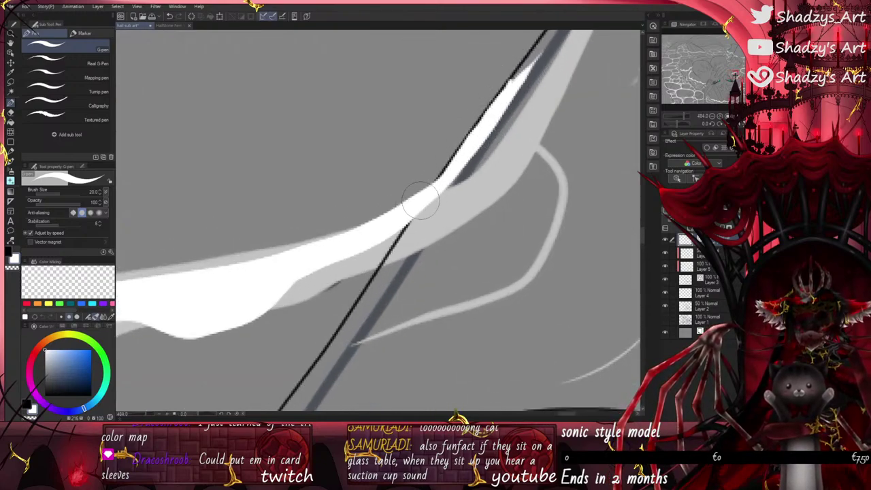
Step: Reshape the water line's upper-right end into a fuller, pointed tip that follows the dark outline
{"action": "key", "text": "e"}
{"action": "mouse_move", "coordinate": [517, 70]}
{"action": "left_mouse_down"}
{"action": "mouse_move", "coordinate": [508, 114]}
{"action": "mouse_move", "coordinate": [514, 165]}
{"action": "mouse_move", "coordinate": [429, 245]}
{"action": "left_mouse_up"}
{"action": "scroll", "coordinate": [480, 185], "scroll_direction": "down", "scroll_amount": 4}
{"action": "left_click", "coordinate": [11, 102]}
{"action": "scroll", "coordinate": [446, 168], "scroll_direction": "up", "scroll_amount": 3}
{"action": "scroll", "coordinate": [445, 165], "scroll_direction": "up", "scroll_amount": 2}
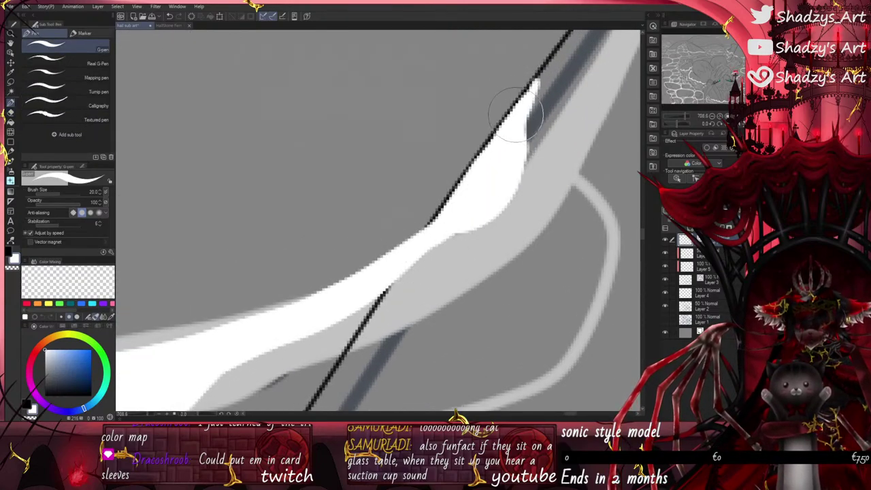
{"action": "scroll", "coordinate": [500, 148], "scroll_direction": "down", "scroll_amount": 2}
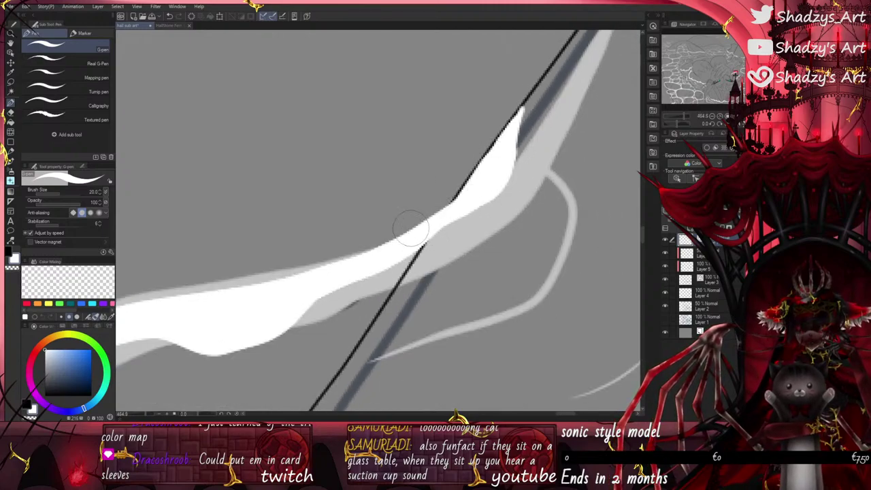
{"action": "scroll", "coordinate": [411, 232], "scroll_direction": "down", "scroll_amount": 2}
{"action": "mouse_move", "coordinate": [218, 279]}
{"action": "left_mouse_down"}
{"action": "mouse_move", "coordinate": [282, 294]}
{"action": "mouse_move", "coordinate": [432, 216]}
{"action": "mouse_move", "coordinate": [458, 177]}
{"action": "left_mouse_up"}
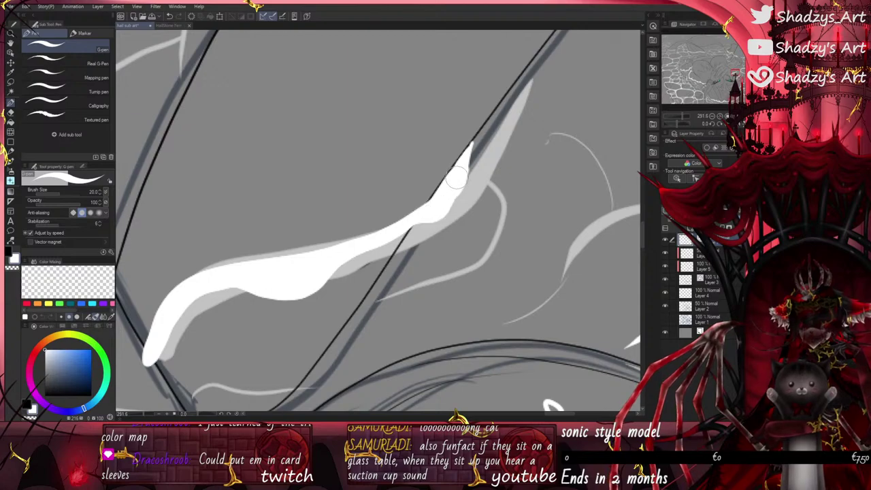
{"action": "scroll", "coordinate": [440, 124], "scroll_direction": "down", "scroll_amount": 2}
{"action": "scroll", "coordinate": [260, 264], "scroll_direction": "up", "scroll_amount": 2}
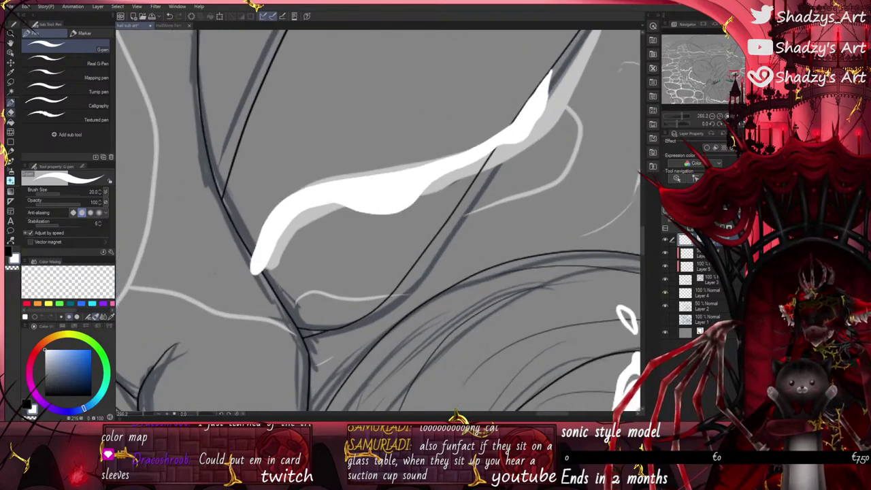
Step: Adjust the vector control points at the water line's lower-left end so it tapers onto the dark outline
{"action": "left_click", "coordinate": [10, 112]}
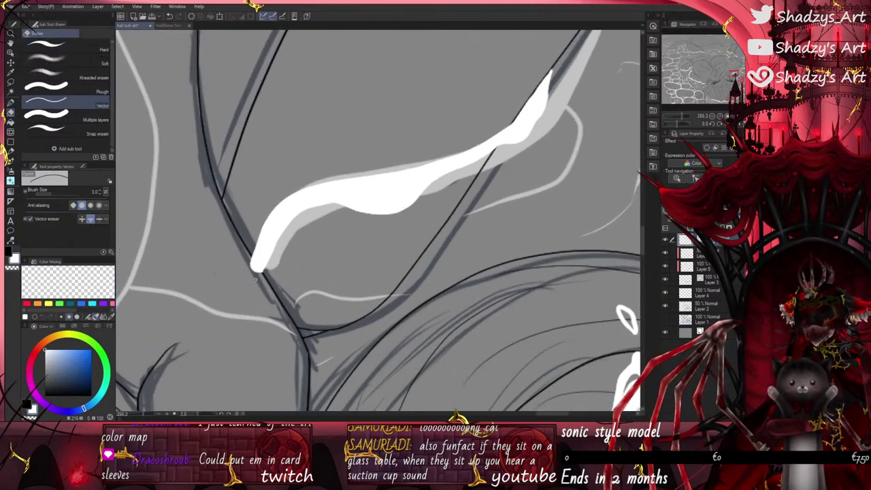
{"action": "left_click", "coordinate": [10, 53]}
{"action": "left_click", "coordinate": [10, 240]}
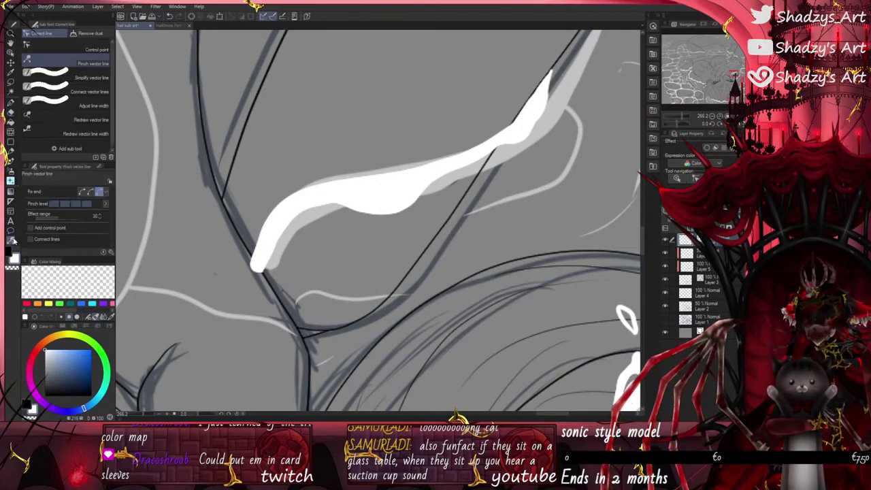
{"action": "left_click", "coordinate": [39, 48]}
{"action": "scroll", "coordinate": [258, 252], "scroll_direction": "up", "scroll_amount": 4}
{"action": "scroll", "coordinate": [257, 270], "scroll_direction": "up", "scroll_amount": 3}
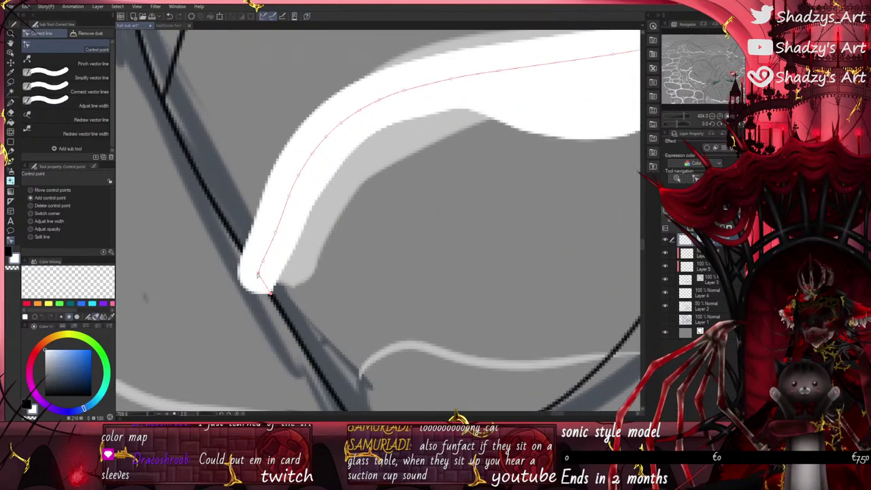
{"action": "left_click_drag", "start_coordinate": [259, 274], "coordinate": [267, 252]}
{"action": "left_click_drag", "start_coordinate": [268, 292], "coordinate": [271, 292]}
{"action": "scroll", "coordinate": [270, 288], "scroll_direction": "down", "scroll_amount": 6}
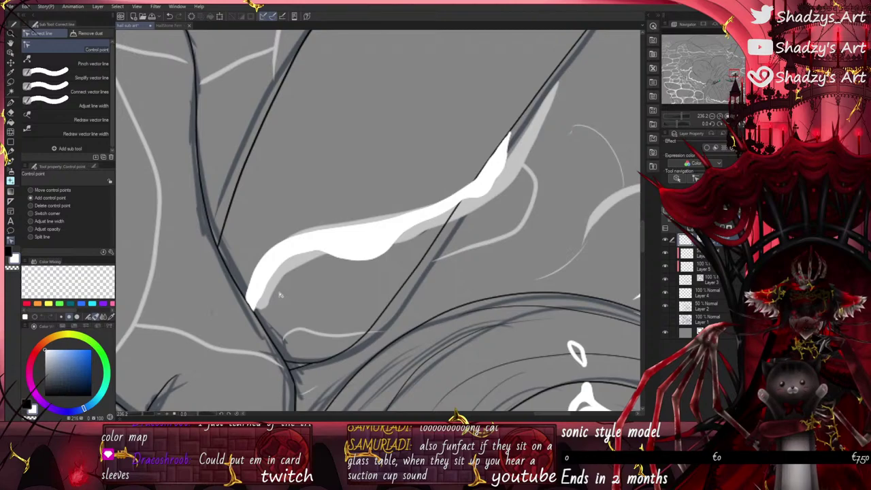
Step: Fill out the water line's lower-left end into a broad angular corner with the G-pen
{"action": "key", "text": "p"}
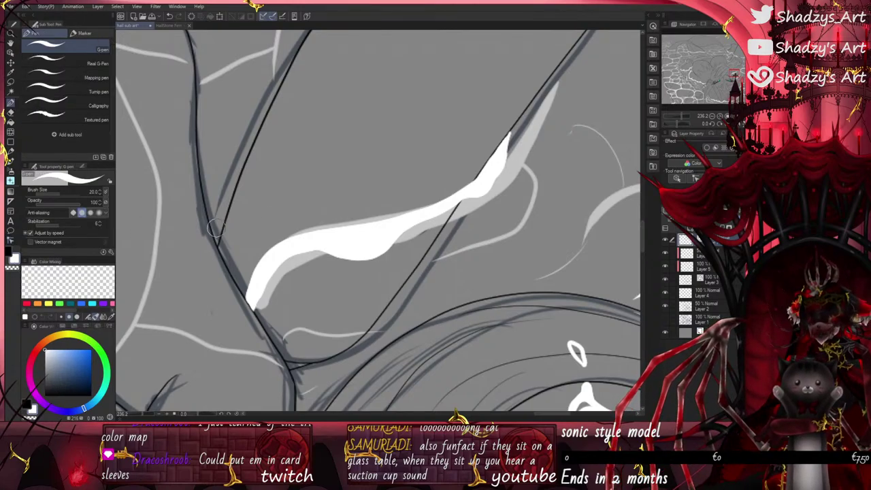
{"action": "scroll", "coordinate": [263, 272], "scroll_direction": "up", "scroll_amount": 3}
{"action": "mouse_move", "coordinate": [261, 288]}
{"action": "left_mouse_down"}
{"action": "mouse_move", "coordinate": [259, 242]}
{"action": "mouse_move", "coordinate": [290, 223]}
{"action": "mouse_move", "coordinate": [263, 254]}
{"action": "mouse_move", "coordinate": [277, 229]}
{"action": "left_mouse_up"}
{"action": "scroll", "coordinate": [273, 233], "scroll_direction": "down", "scroll_amount": 3}
{"action": "scroll", "coordinate": [275, 232], "scroll_direction": "up", "scroll_amount": 3}
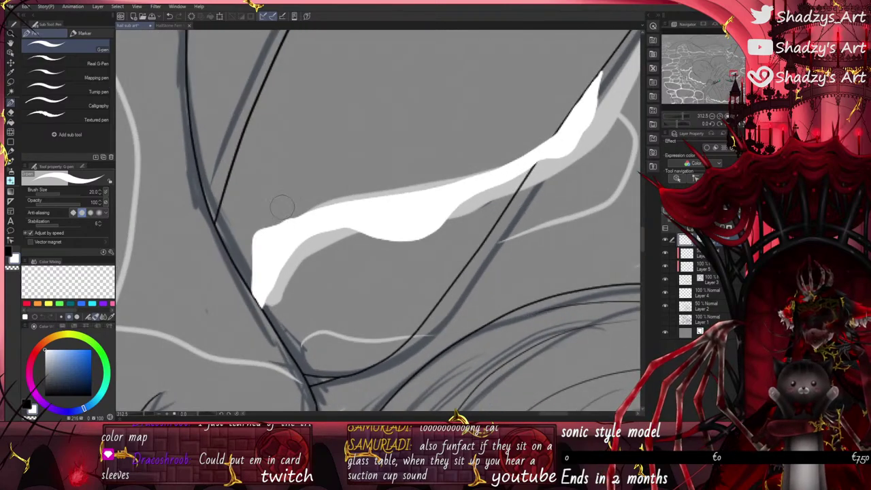
{"action": "scroll", "coordinate": [338, 281], "scroll_direction": "down", "scroll_amount": 2}
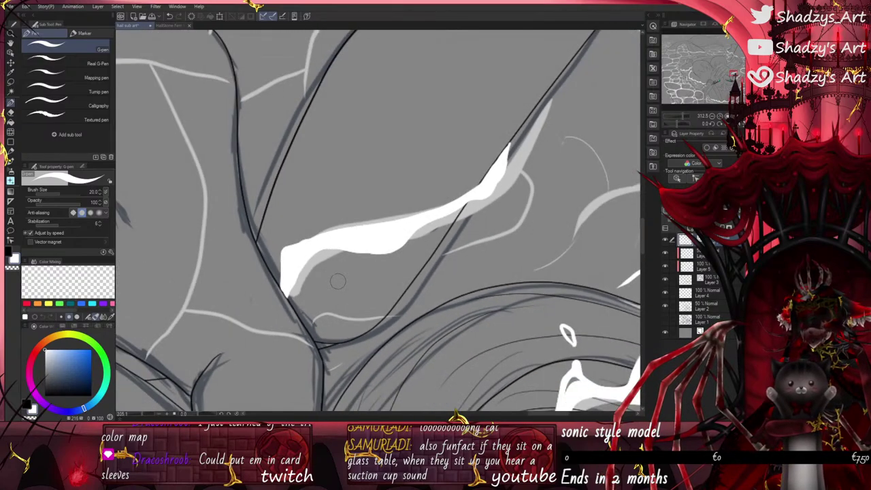
Step: Thicken the water line's upper-right end along the dark outline
{"action": "scroll", "coordinate": [507, 151], "scroll_direction": "up", "scroll_amount": 2}
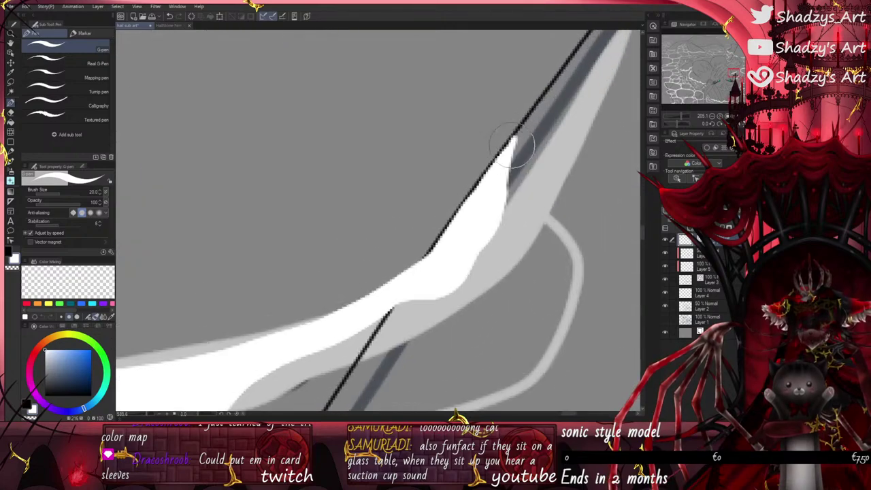
{"action": "scroll", "coordinate": [469, 238], "scroll_direction": "down", "scroll_amount": 1}
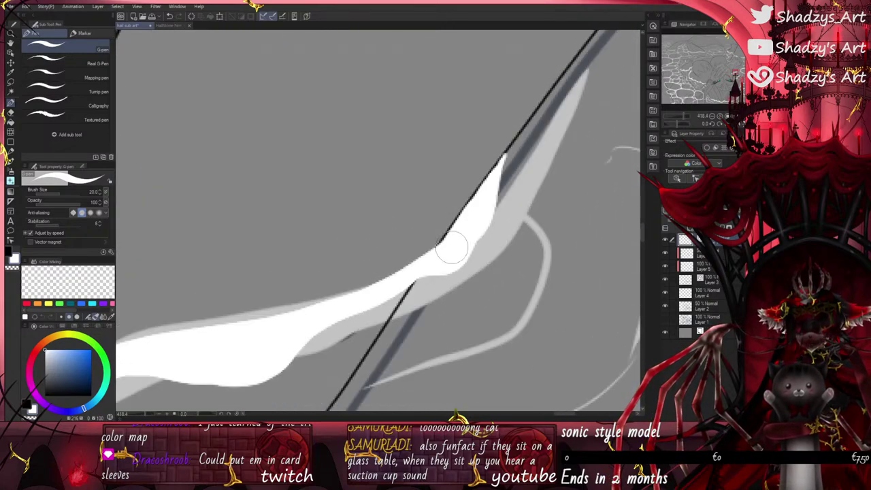
{"action": "mouse_move", "coordinate": [451, 250]}
{"action": "left_mouse_down"}
{"action": "mouse_move", "coordinate": [478, 216]}
{"action": "mouse_move", "coordinate": [521, 116]}
{"action": "left_mouse_up"}
{"action": "scroll", "coordinate": [519, 110], "scroll_direction": "down", "scroll_amount": 1}
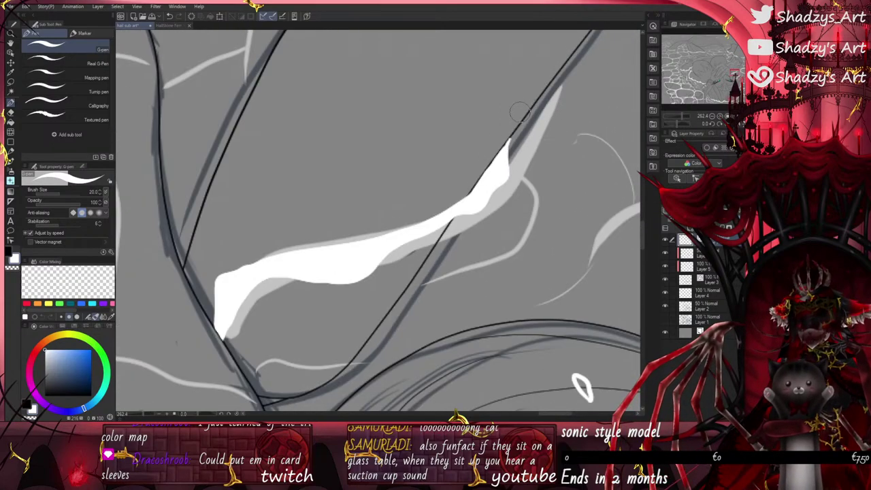
Step: Add a forked splash spur with a hollow droplet above the water line, and a small bump near its lower-left end
{"action": "mouse_move", "coordinate": [381, 237]}
{"action": "left_mouse_down"}
{"action": "mouse_move", "coordinate": [412, 205]}
{"action": "mouse_move", "coordinate": [462, 198]}
{"action": "mouse_move", "coordinate": [387, 232]}
{"action": "mouse_move", "coordinate": [408, 189]}
{"action": "mouse_move", "coordinate": [421, 199]}
{"action": "mouse_move", "coordinate": [410, 181]}
{"action": "mouse_move", "coordinate": [412, 203]}
{"action": "left_mouse_up"}
{"action": "left_click", "coordinate": [170, 16]}
{"action": "mouse_move", "coordinate": [407, 163]}
{"action": "left_mouse_down"}
{"action": "mouse_move", "coordinate": [401, 139]}
{"action": "mouse_move", "coordinate": [408, 161]}
{"action": "left_mouse_up"}
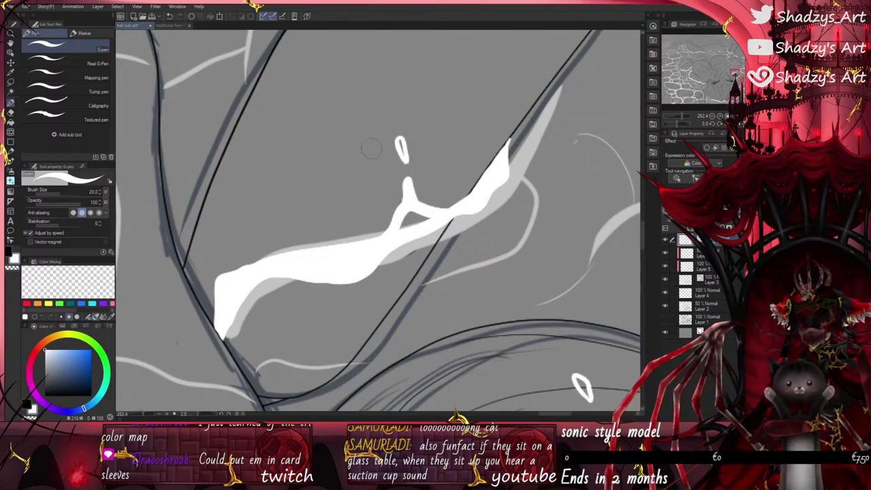
{"action": "scroll", "coordinate": [229, 160], "scroll_direction": "down", "scroll_amount": 4}
{"action": "scroll", "coordinate": [213, 256], "scroll_direction": "up", "scroll_amount": 4}
{"action": "scroll", "coordinate": [212, 255], "scroll_direction": "down", "scroll_amount": 5}
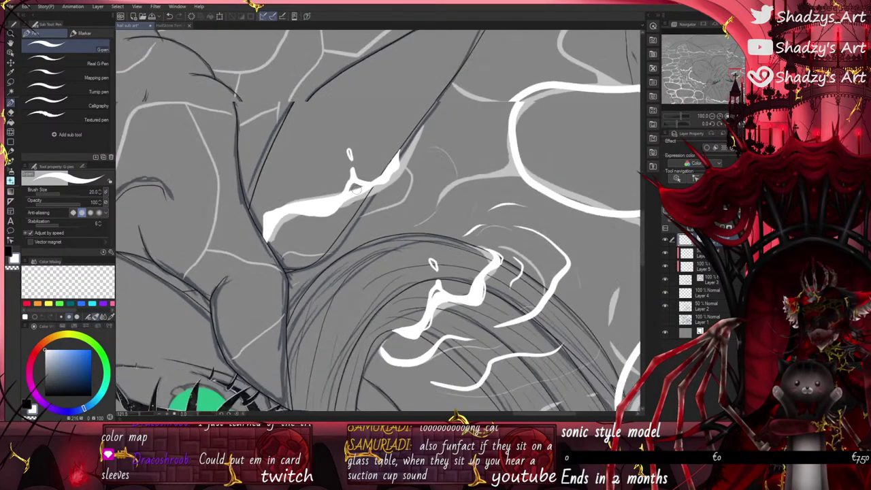
{"action": "scroll", "coordinate": [358, 205], "scroll_direction": "up", "scroll_amount": 6}
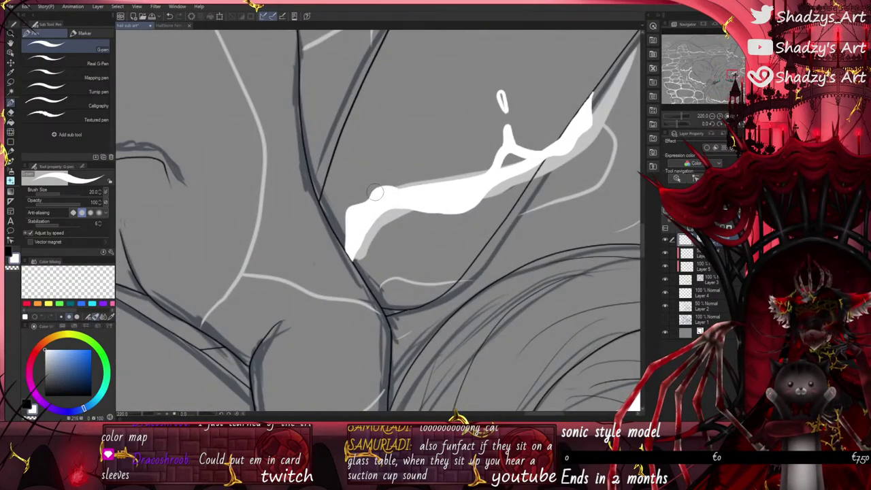
{"action": "scroll", "coordinate": [368, 175], "scroll_direction": "down", "scroll_amount": 4}
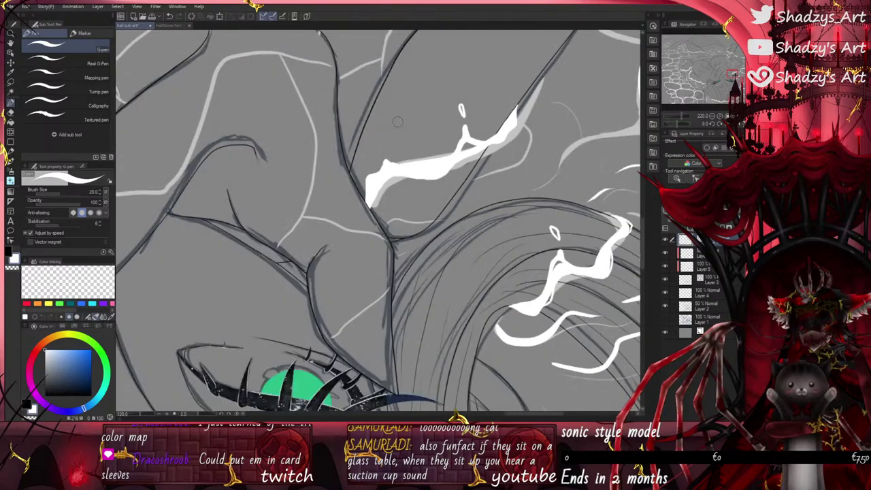
Step: Draw a curved cell edge left of the large cell, a rounded cell on top of it, and a line linking that cell to the jagged cuff
{"action": "scroll", "coordinate": [397, 121], "scroll_direction": "down", "scroll_amount": 3}
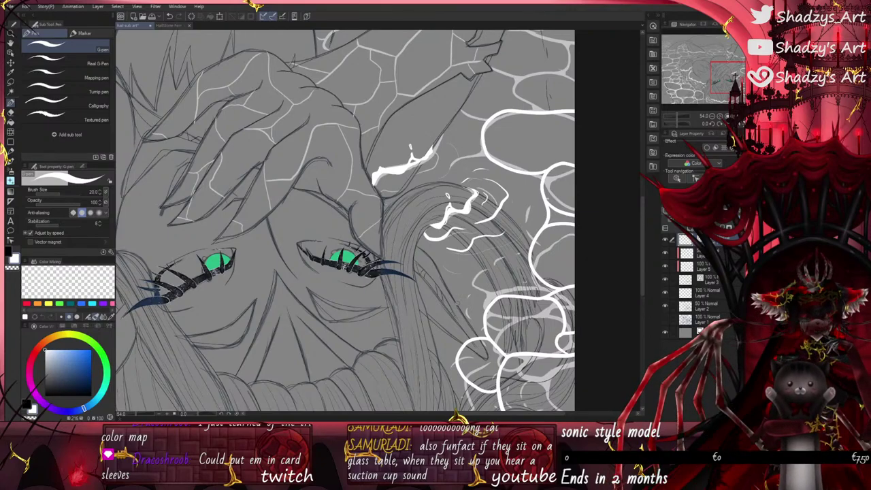
{"action": "scroll", "coordinate": [419, 221], "scroll_direction": "down", "scroll_amount": 4}
{"action": "scroll", "coordinate": [416, 265], "scroll_direction": "up", "scroll_amount": 5}
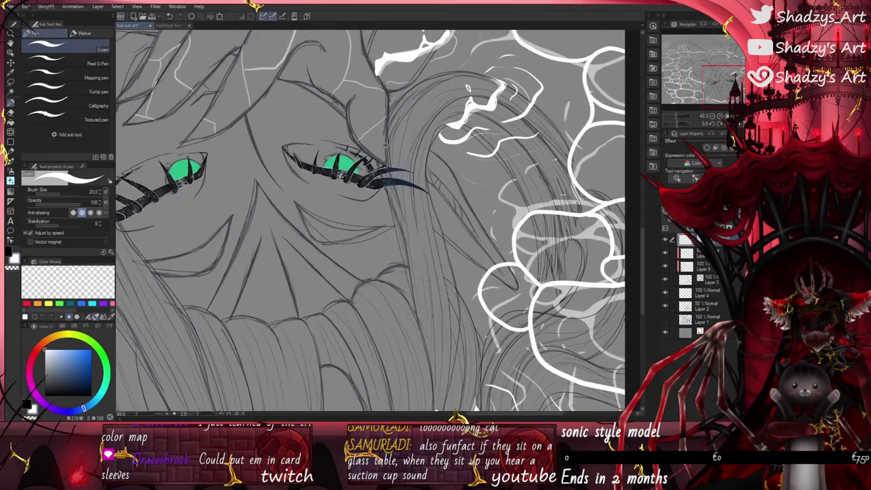
{"action": "scroll", "coordinate": [385, 144], "scroll_direction": "up", "scroll_amount": 4}
{"action": "scroll", "coordinate": [422, 218], "scroll_direction": "down", "scroll_amount": 4}
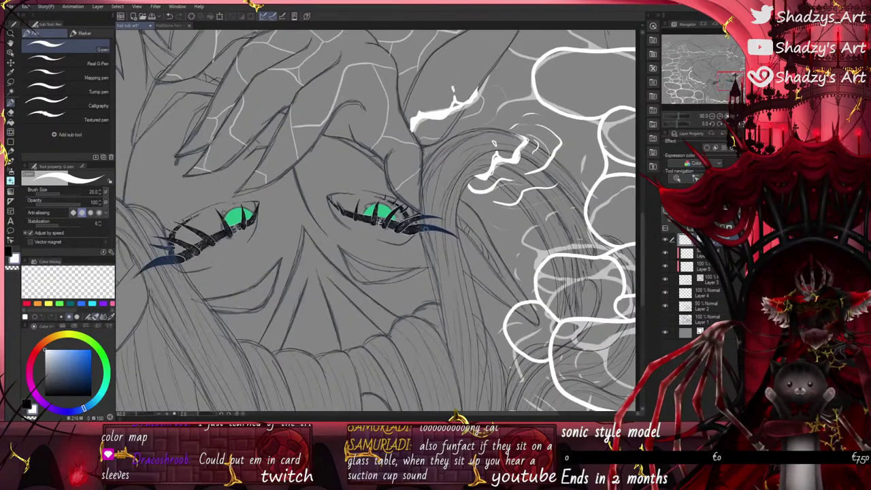
{"action": "scroll", "coordinate": [408, 227], "scroll_direction": "down", "scroll_amount": 2}
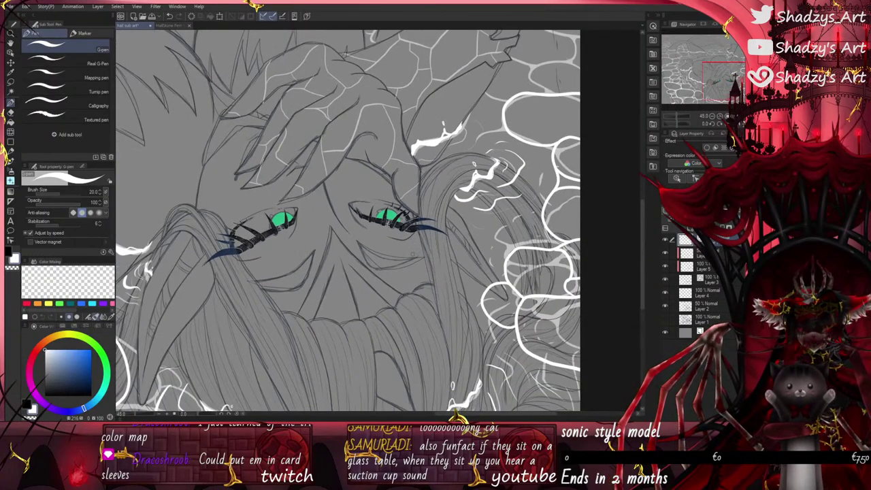
{"action": "scroll", "coordinate": [410, 254], "scroll_direction": "down", "scroll_amount": 2}
{"action": "scroll", "coordinate": [409, 241], "scroll_direction": "up", "scroll_amount": 5}
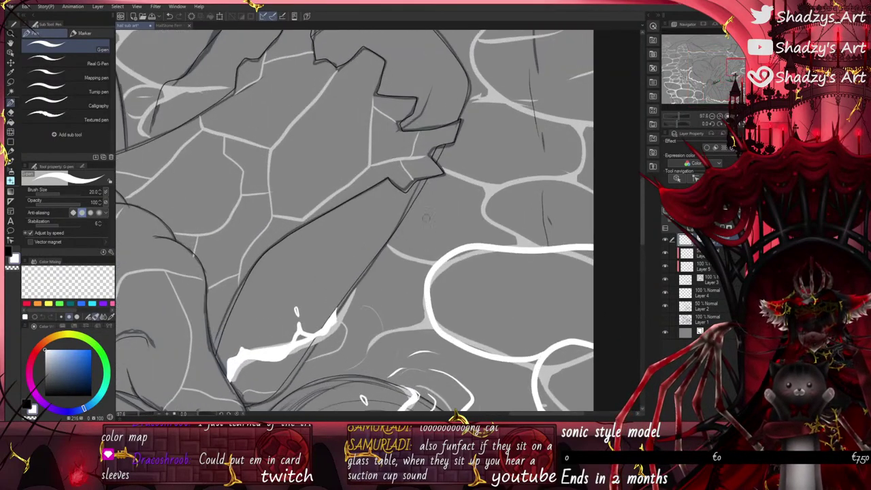
{"action": "scroll", "coordinate": [425, 217], "scroll_direction": "down", "scroll_amount": 2}
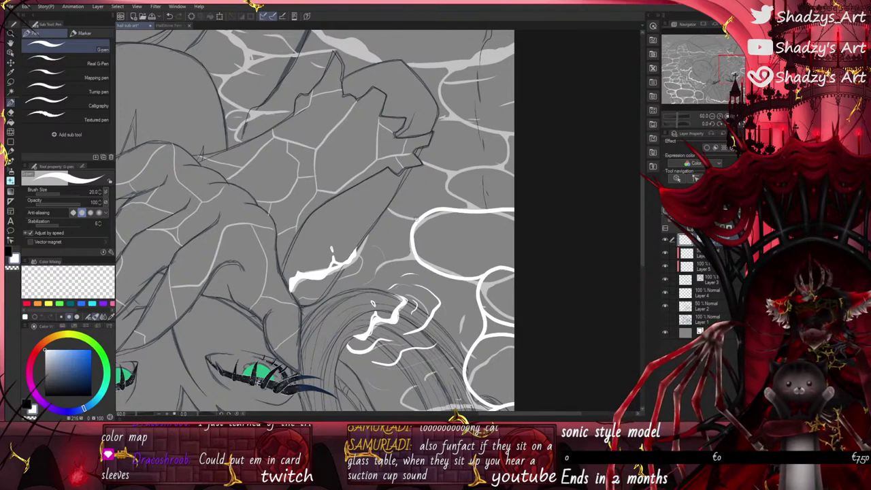
{"action": "left_click_drag", "start_coordinate": [404, 217], "coordinate": [386, 174]}
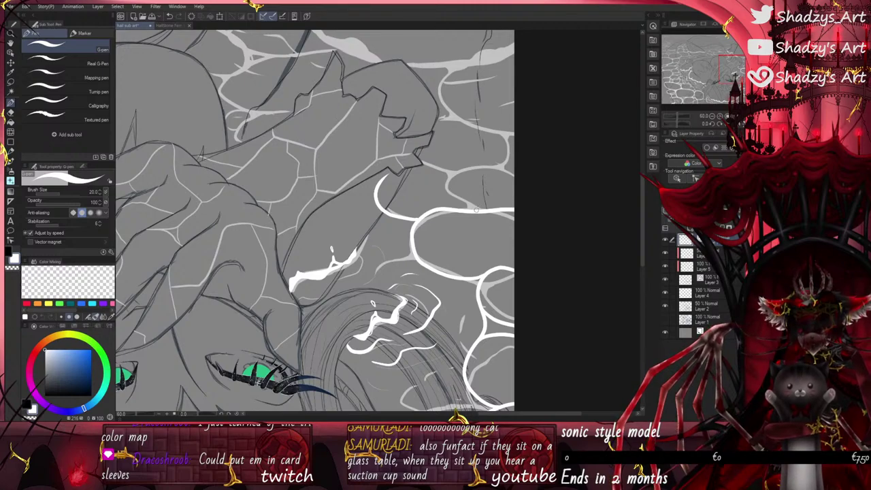
{"action": "mouse_move", "coordinate": [481, 210]}
{"action": "left_mouse_down"}
{"action": "mouse_move", "coordinate": [448, 184]}
{"action": "mouse_move", "coordinate": [493, 155]}
{"action": "left_mouse_up"}
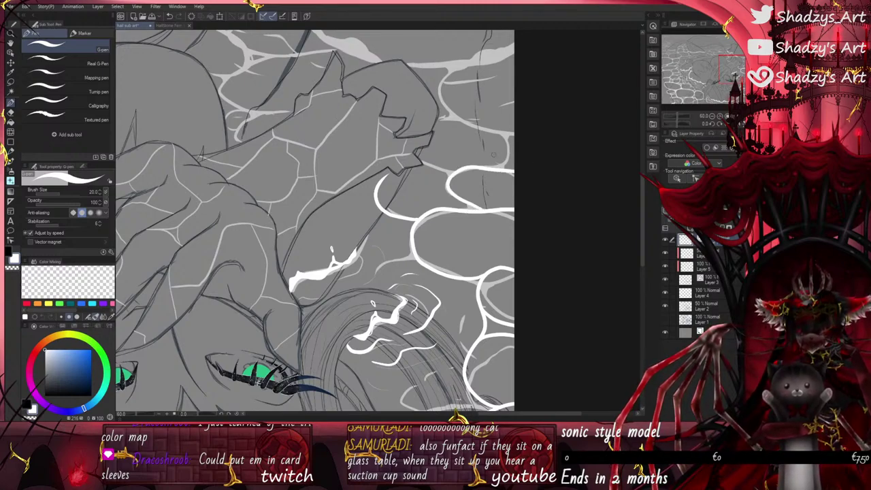
{"action": "left_click_drag", "start_coordinate": [449, 175], "coordinate": [394, 161]}
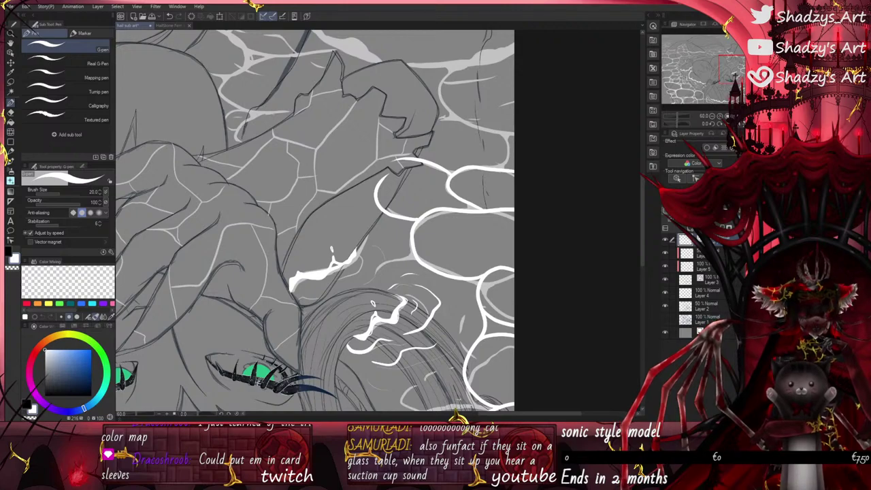
Step: Draw thin tapering branches from the large cell's lower-left edge and the two cells below it, reaching out over the hair
{"action": "scroll", "coordinate": [469, 349], "scroll_direction": "down", "scroll_amount": 2}
{"action": "scroll", "coordinate": [428, 354], "scroll_direction": "down", "scroll_amount": 2}
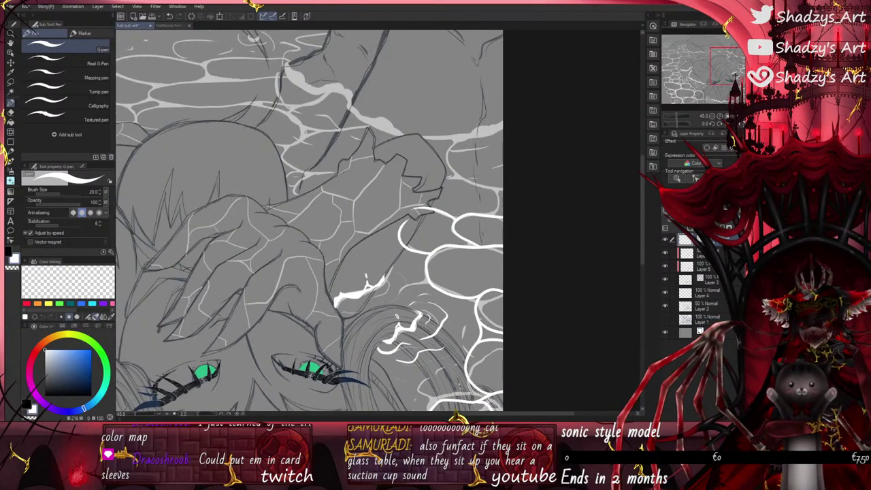
{"action": "scroll", "coordinate": [429, 354], "scroll_direction": "down", "scroll_amount": 2}
{"action": "scroll", "coordinate": [375, 146], "scroll_direction": "up", "scroll_amount": 5}
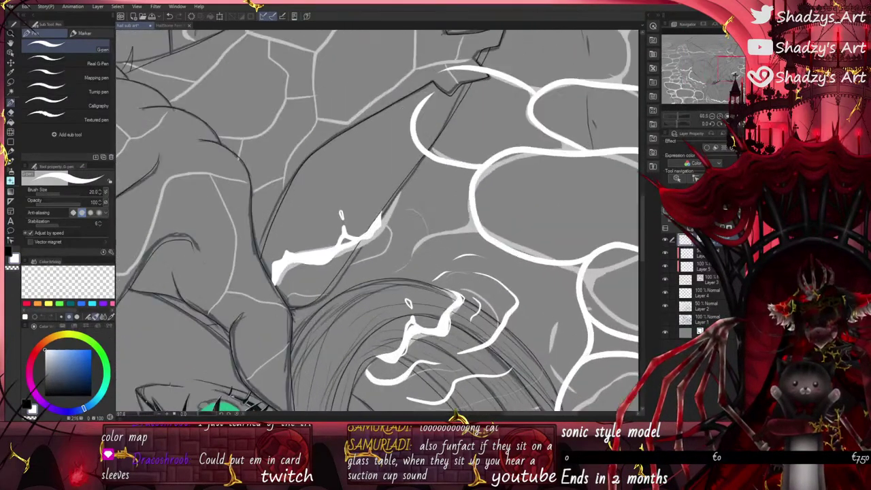
{"action": "scroll", "coordinate": [375, 146], "scroll_direction": "down", "scroll_amount": 2}
{"action": "scroll", "coordinate": [422, 170], "scroll_direction": "up", "scroll_amount": 3}
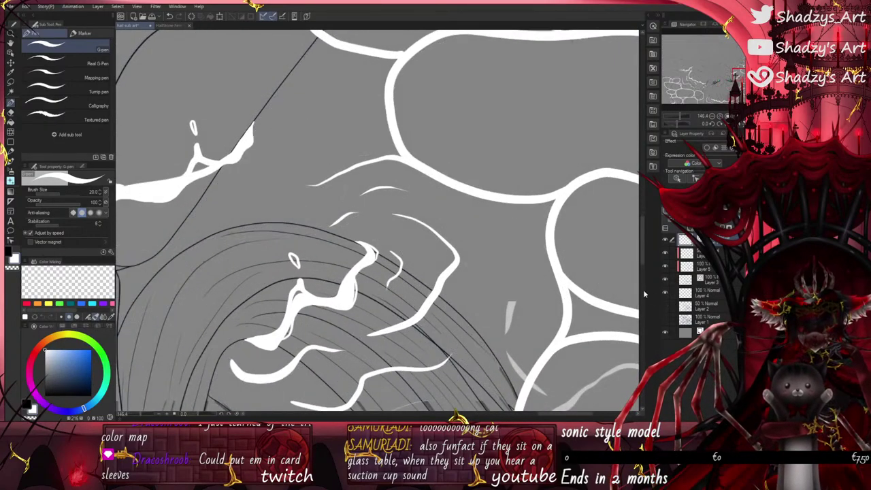
{"action": "scroll", "coordinate": [299, 183], "scroll_direction": "down", "scroll_amount": 5}
{"action": "scroll", "coordinate": [306, 259], "scroll_direction": "up", "scroll_amount": 3}
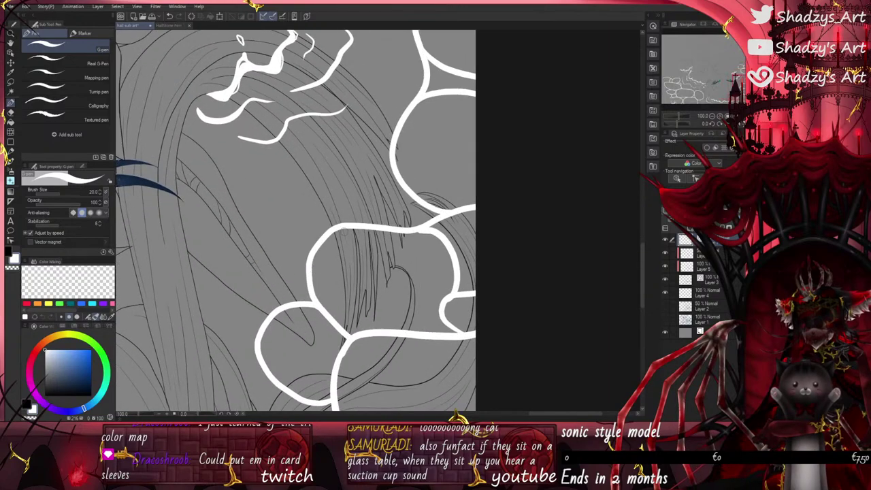
{"action": "left_click_drag", "start_coordinate": [394, 145], "coordinate": [332, 181]}
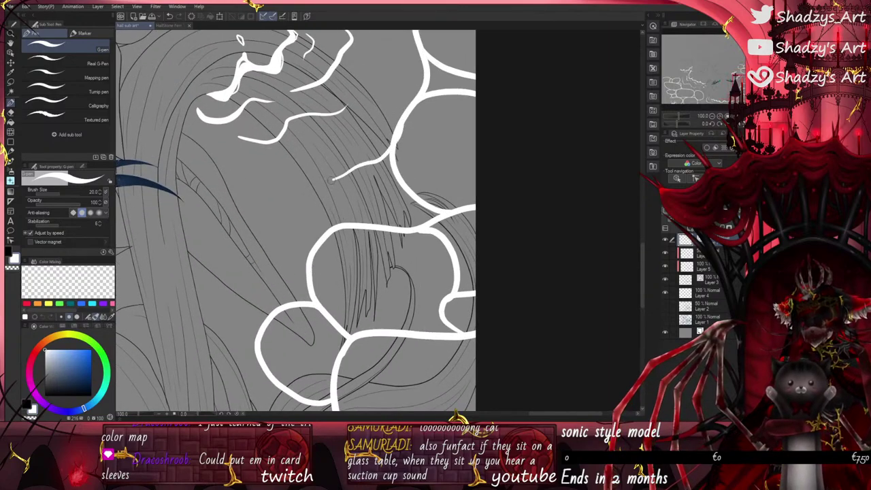
{"action": "left_click_drag", "start_coordinate": [348, 222], "coordinate": [233, 244]}
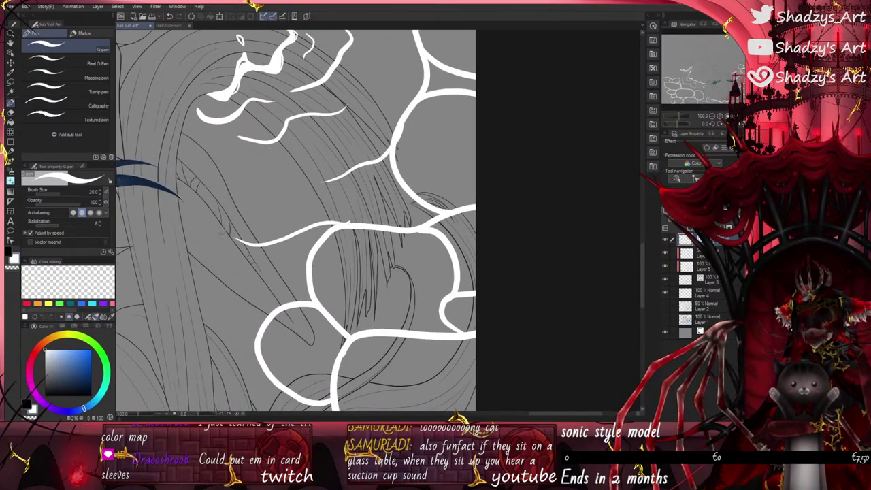
{"action": "scroll", "coordinate": [214, 223], "scroll_direction": "down", "scroll_amount": 4}
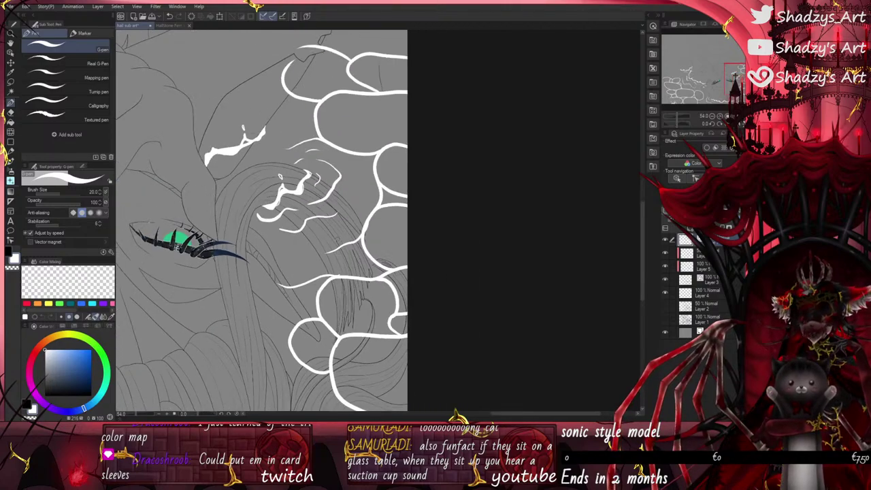
Step: Fill in the junctions where the large cell meets the smaller cells beneath it, rounding the corners and the narrow gap between them
{"action": "scroll", "coordinate": [367, 147], "scroll_direction": "up", "scroll_amount": 3}
{"action": "scroll", "coordinate": [368, 147], "scroll_direction": "up", "scroll_amount": 8}
{"action": "mouse_move", "coordinate": [369, 156]}
{"action": "left_mouse_down"}
{"action": "mouse_move", "coordinate": [415, 173]}
{"action": "mouse_move", "coordinate": [469, 234]}
{"action": "left_mouse_up"}
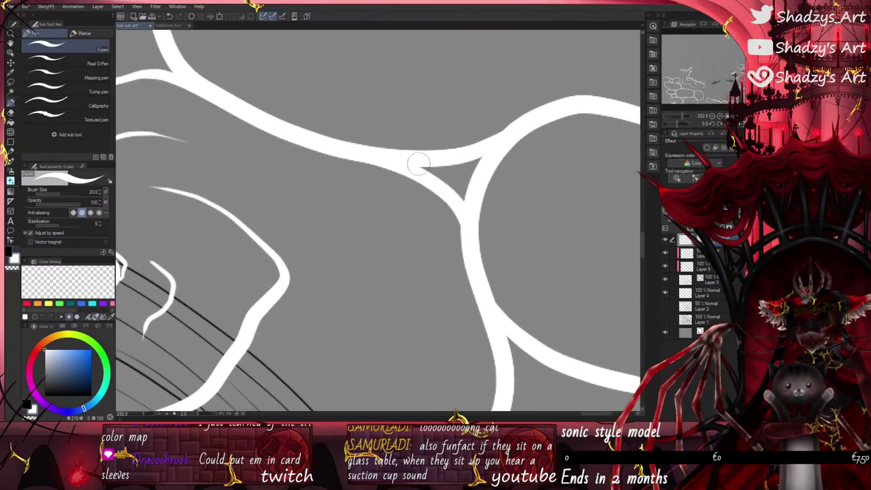
{"action": "mouse_move", "coordinate": [418, 164]}
{"action": "left_mouse_down"}
{"action": "mouse_move", "coordinate": [460, 193]}
{"action": "mouse_move", "coordinate": [465, 177]}
{"action": "mouse_move", "coordinate": [428, 160]}
{"action": "left_mouse_up"}
{"action": "scroll", "coordinate": [428, 160], "scroll_direction": "down", "scroll_amount": 4}
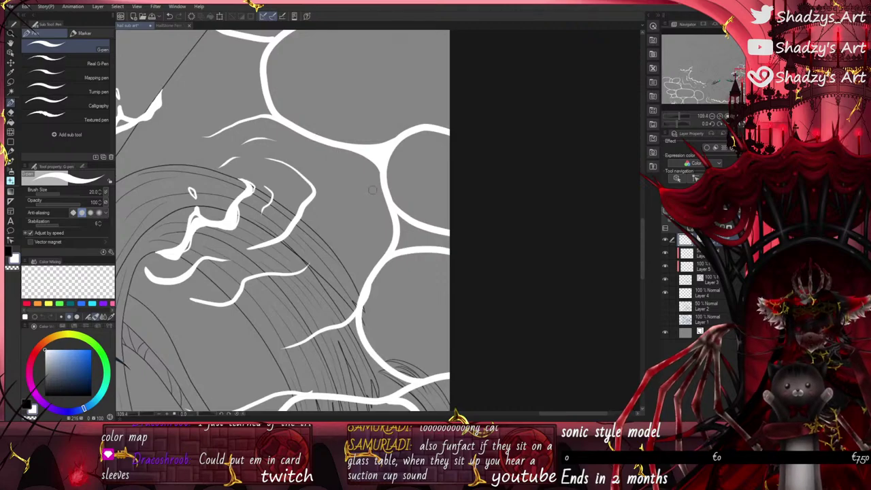
{"action": "scroll", "coordinate": [403, 218], "scroll_direction": "up", "scroll_amount": 2}
{"action": "mouse_move", "coordinate": [435, 207]}
{"action": "left_mouse_down"}
{"action": "mouse_move", "coordinate": [413, 221]}
{"action": "mouse_move", "coordinate": [408, 252]}
{"action": "mouse_move", "coordinate": [440, 268]}
{"action": "mouse_move", "coordinate": [403, 246]}
{"action": "mouse_move", "coordinate": [446, 265]}
{"action": "mouse_move", "coordinate": [401, 259]}
{"action": "left_mouse_up"}
{"action": "left_click_drag", "start_coordinate": [425, 212], "coordinate": [466, 216]}
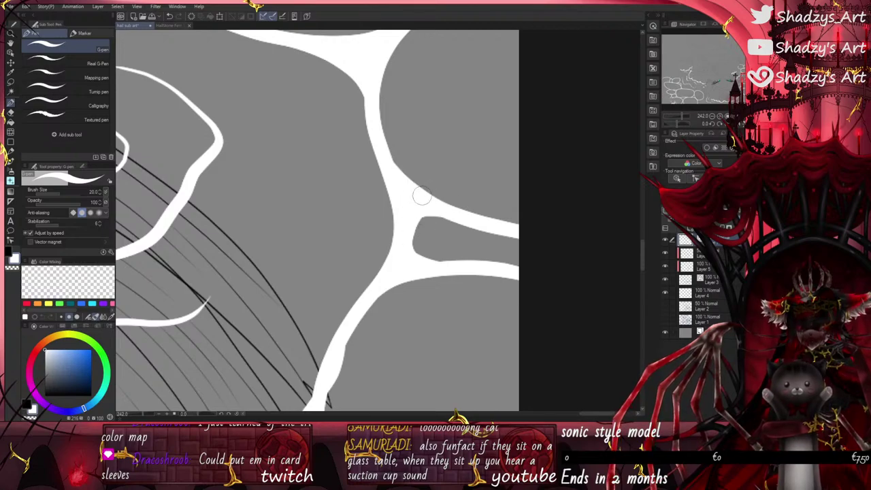
Step: Fill out the junction at the upper-right corner of the cell over the hair tips into a broad, smooth web
{"action": "scroll", "coordinate": [420, 166], "scroll_direction": "down", "scroll_amount": 4}
{"action": "scroll", "coordinate": [421, 159], "scroll_direction": "down", "scroll_amount": 3}
{"action": "scroll", "coordinate": [400, 193], "scroll_direction": "up", "scroll_amount": 7}
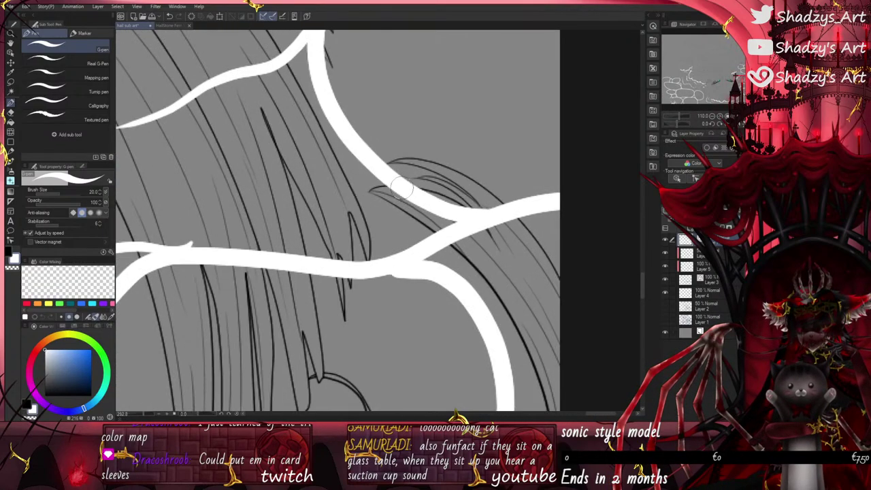
{"action": "mouse_move", "coordinate": [402, 184]}
{"action": "left_mouse_down"}
{"action": "mouse_move", "coordinate": [413, 204]}
{"action": "mouse_move", "coordinate": [394, 253]}
{"action": "mouse_move", "coordinate": [442, 226]}
{"action": "mouse_move", "coordinate": [445, 210]}
{"action": "mouse_move", "coordinate": [442, 246]}
{"action": "mouse_move", "coordinate": [461, 229]}
{"action": "mouse_move", "coordinate": [460, 275]}
{"action": "mouse_move", "coordinate": [434, 262]}
{"action": "mouse_move", "coordinate": [456, 231]}
{"action": "mouse_move", "coordinate": [472, 296]}
{"action": "left_mouse_up"}
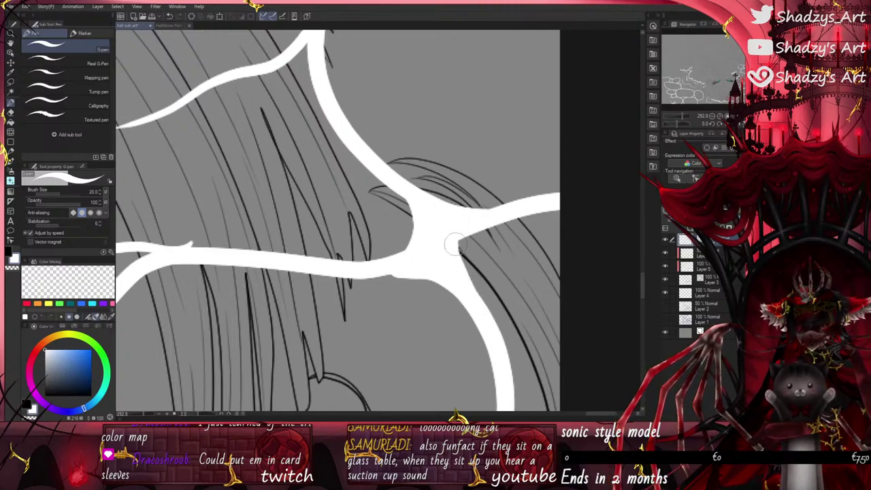
{"action": "left_click_drag", "start_coordinate": [352, 270], "coordinate": [400, 273]}
{"action": "scroll", "coordinate": [428, 216], "scroll_direction": "down", "scroll_amount": 5}
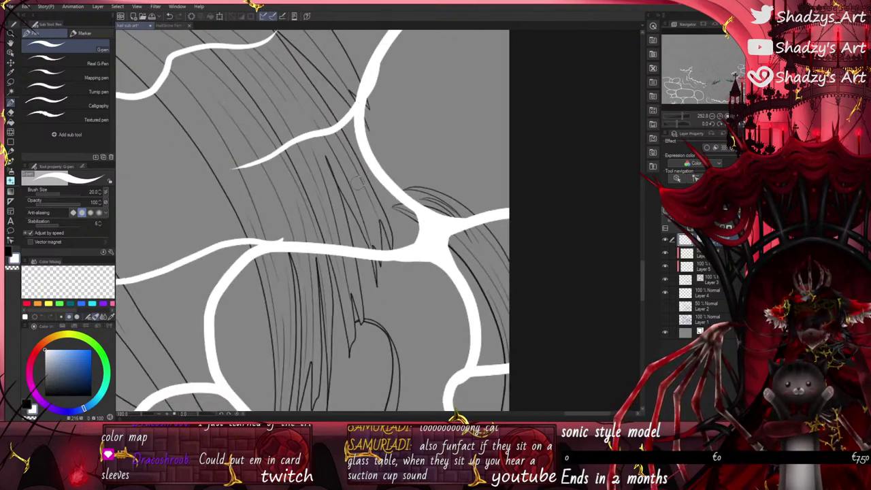
Step: Thicken the top edge and upper-left corner of the cell over the hair tips, filling the gap at its tapering branch
{"action": "scroll", "coordinate": [280, 252], "scroll_direction": "up", "scroll_amount": 2}
{"action": "scroll", "coordinate": [279, 253], "scroll_direction": "up", "scroll_amount": 2}
{"action": "mouse_move", "coordinate": [285, 211]}
{"action": "left_mouse_down"}
{"action": "mouse_move", "coordinate": [315, 180]}
{"action": "mouse_move", "coordinate": [402, 181]}
{"action": "left_mouse_up"}
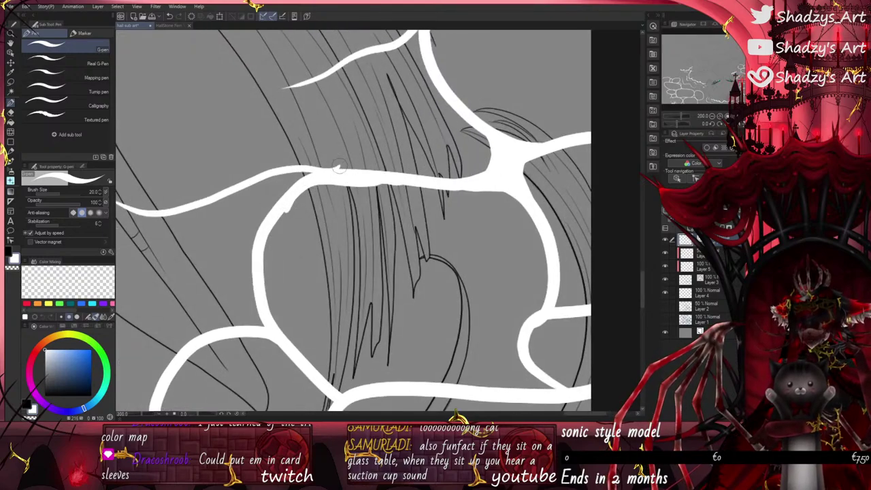
{"action": "left_click_drag", "start_coordinate": [292, 196], "coordinate": [266, 235]}
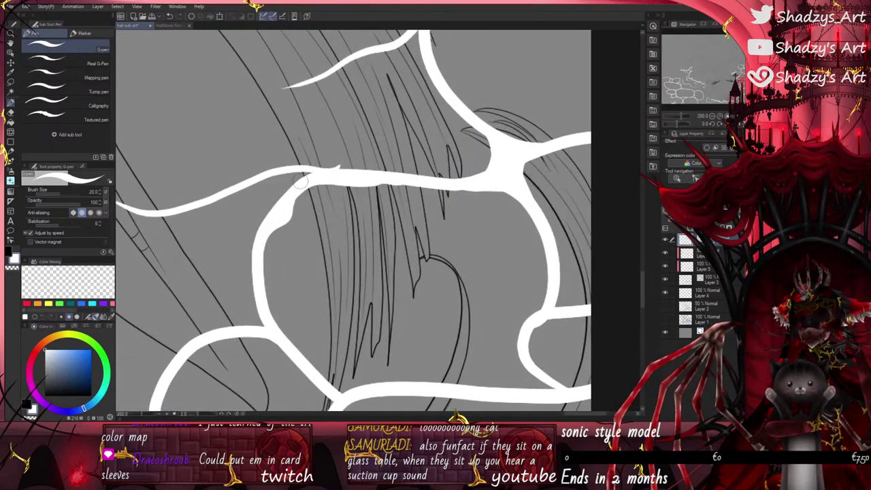
{"action": "mouse_move", "coordinate": [330, 171]}
{"action": "left_mouse_down"}
{"action": "mouse_move", "coordinate": [383, 189]}
{"action": "mouse_move", "coordinate": [387, 168]}
{"action": "left_mouse_up"}
{"action": "scroll", "coordinate": [408, 183], "scroll_direction": "down", "scroll_amount": 5}
{"action": "scroll", "coordinate": [314, 188], "scroll_direction": "up", "scroll_amount": 10}
{"action": "scroll", "coordinate": [386, 167], "scroll_direction": "down", "scroll_amount": 2}
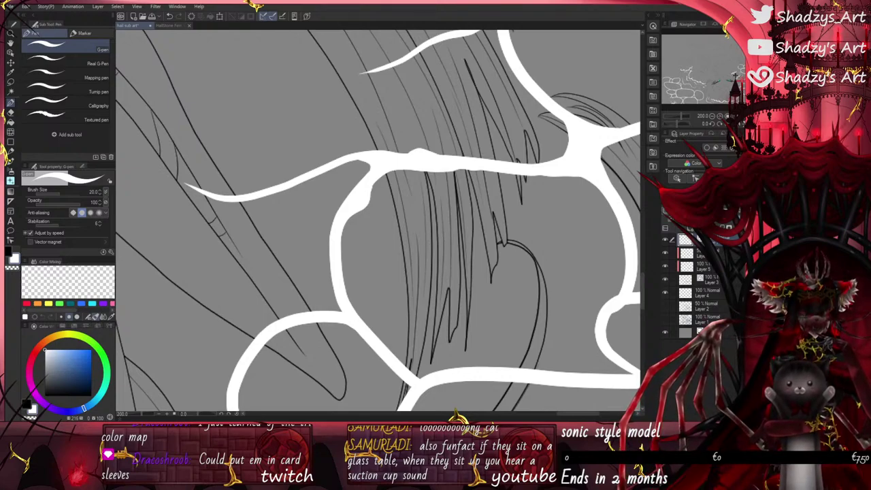
Step: Draw a thin tapering hooked curve over the hair beside the lash tips, above the long branch
{"action": "scroll", "coordinate": [330, 125], "scroll_direction": "down", "scroll_amount": 2}
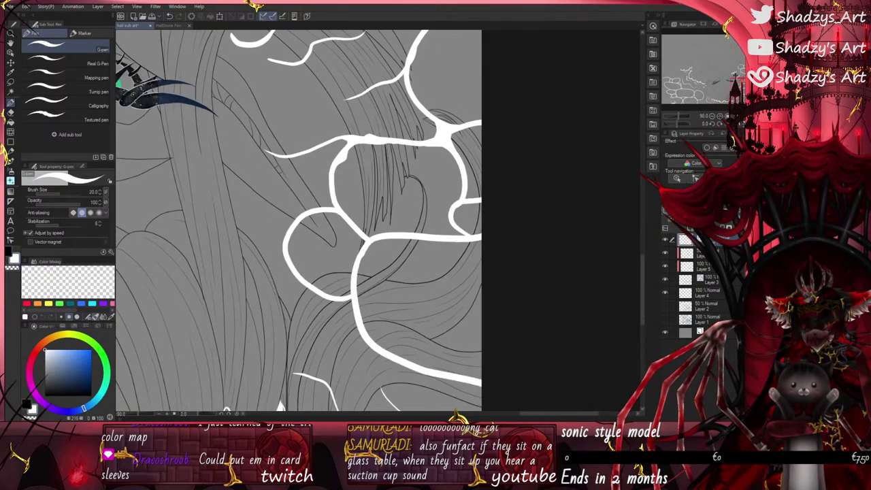
{"action": "scroll", "coordinate": [244, 93], "scroll_direction": "up", "scroll_amount": 3}
{"action": "left_click_drag", "start_coordinate": [219, 99], "coordinate": [314, 99]}
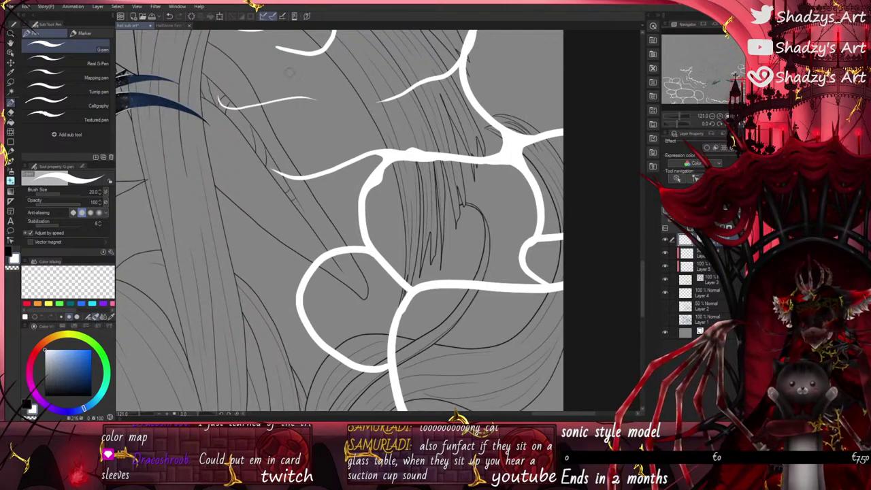
Step: Fill the junctions around the small cell at the canvas edge and thicken the adjoining cell's right edge with uneven bumps
{"action": "scroll", "coordinate": [440, 245], "scroll_direction": "up", "scroll_amount": 4}
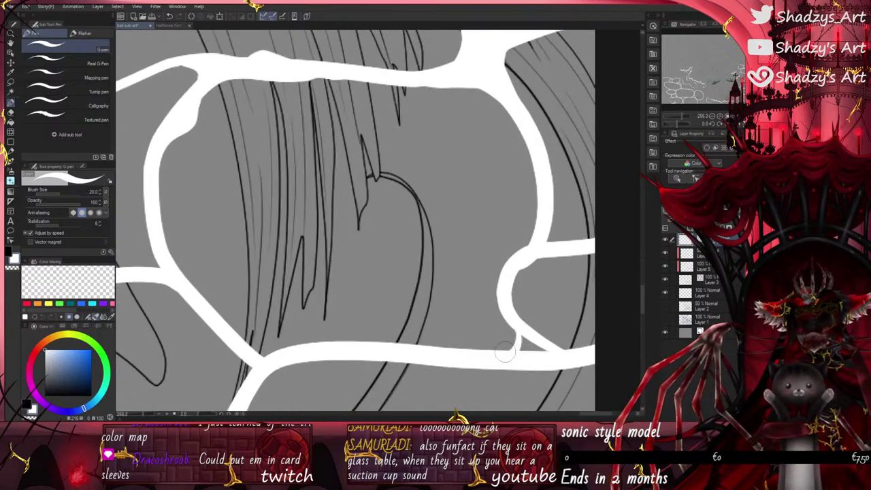
{"action": "left_click_drag", "start_coordinate": [525, 350], "coordinate": [588, 349]}
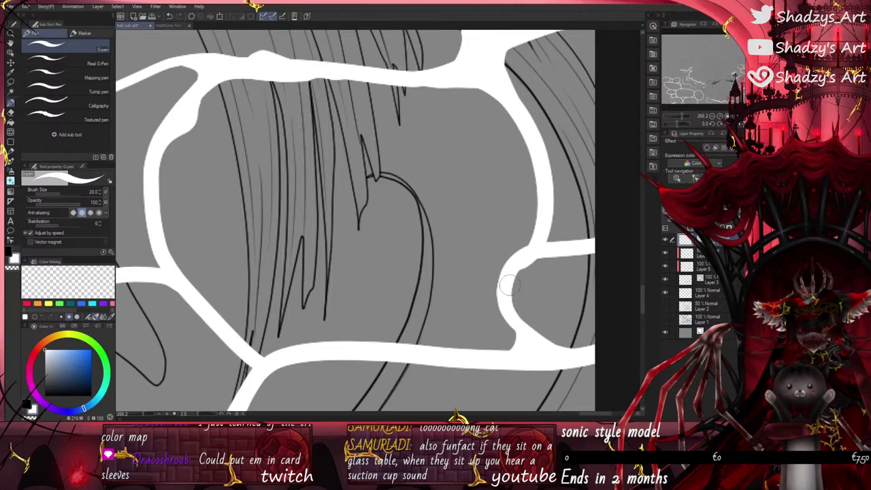
{"action": "scroll", "coordinate": [534, 245], "scroll_direction": "down", "scroll_amount": 2}
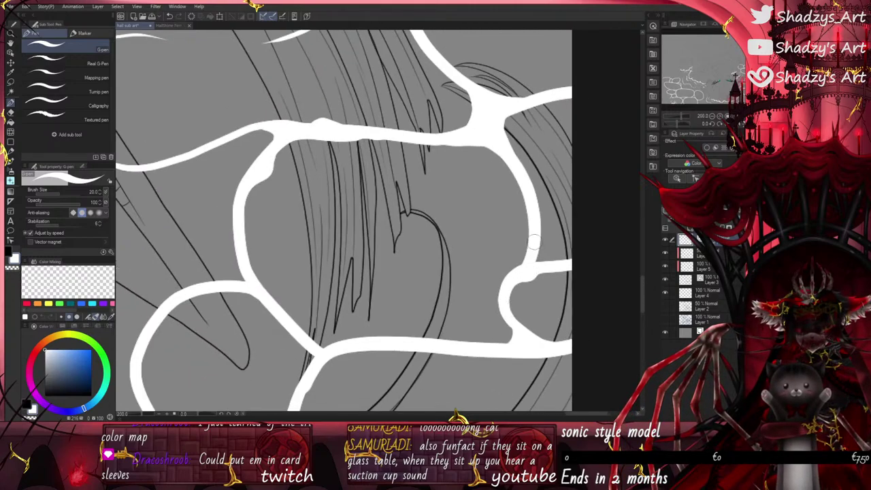
{"action": "scroll", "coordinate": [534, 241], "scroll_direction": "up", "scroll_amount": 1}
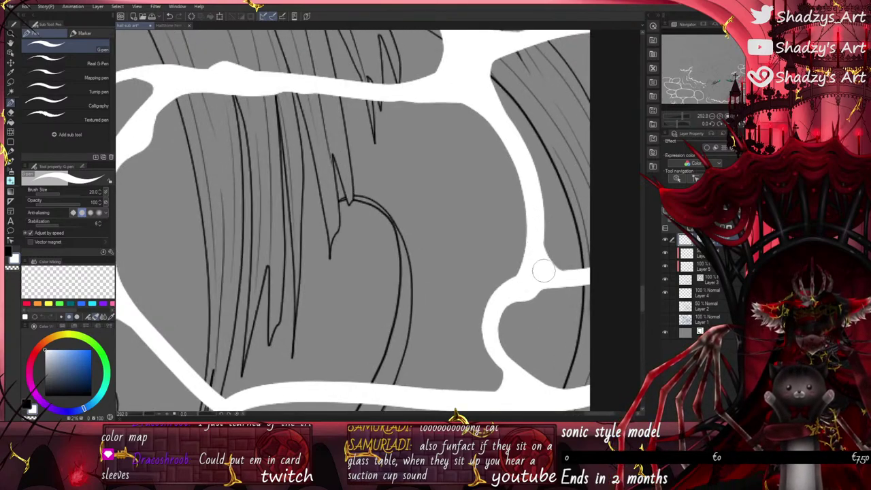
{"action": "left_click_drag", "start_coordinate": [543, 270], "coordinate": [589, 271]}
{"action": "mouse_move", "coordinate": [503, 136]}
{"action": "left_mouse_down"}
{"action": "mouse_move", "coordinate": [533, 193]}
{"action": "mouse_move", "coordinate": [502, 128]}
{"action": "mouse_move", "coordinate": [542, 204]}
{"action": "mouse_move", "coordinate": [541, 233]}
{"action": "left_mouse_up"}
{"action": "scroll", "coordinate": [539, 248], "scroll_direction": "down", "scroll_amount": 5}
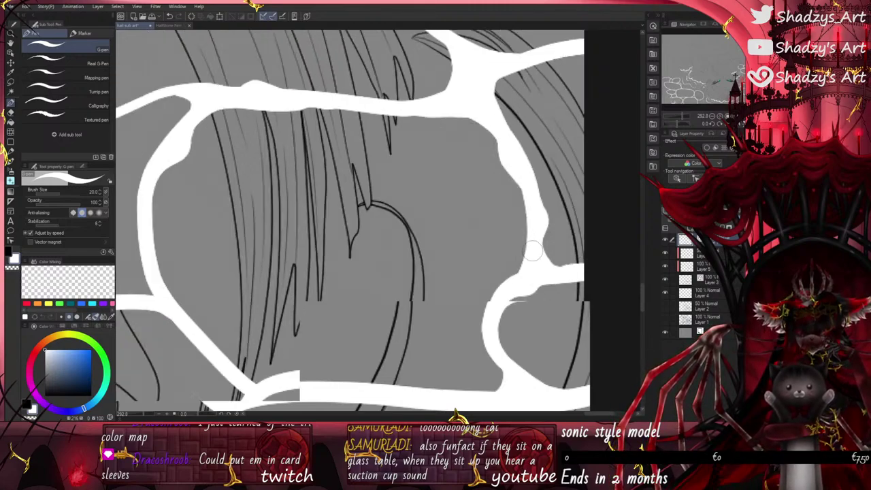
Step: Thicken the left and bottom edges of the cell over the hair tips with uneven bumps and a filled lower-left corner
{"action": "scroll", "coordinate": [327, 204], "scroll_direction": "down", "scroll_amount": 1}
{"action": "scroll", "coordinate": [321, 206], "scroll_direction": "up", "scroll_amount": 3}
{"action": "scroll", "coordinate": [319, 208], "scroll_direction": "up", "scroll_amount": 2}
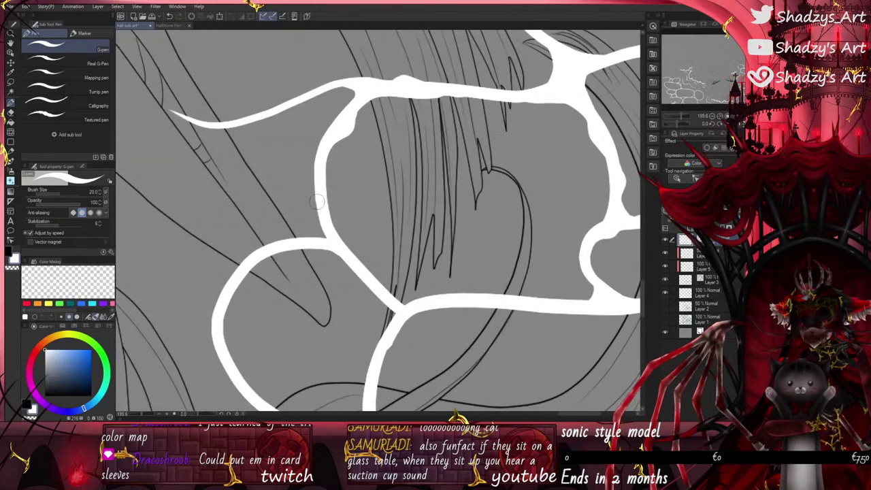
{"action": "left_click_drag", "start_coordinate": [318, 201], "coordinate": [333, 244]}
{"action": "mouse_move", "coordinate": [394, 298]}
{"action": "left_mouse_down"}
{"action": "mouse_move", "coordinate": [422, 301]}
{"action": "mouse_move", "coordinate": [397, 301]}
{"action": "mouse_move", "coordinate": [409, 306]}
{"action": "mouse_move", "coordinate": [479, 288]}
{"action": "mouse_move", "coordinate": [524, 299]}
{"action": "mouse_move", "coordinate": [456, 292]}
{"action": "mouse_move", "coordinate": [593, 310]}
{"action": "left_mouse_up"}
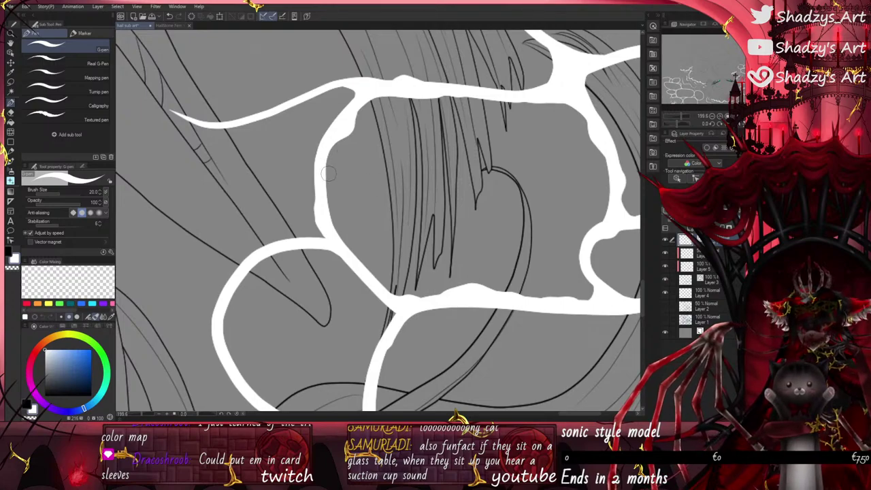
Step: Add thin hollow loops along the upper-left corner, top edge and upper-right junction of the cell over the hair tips
{"action": "mouse_move", "coordinate": [343, 112]}
{"action": "left_mouse_down"}
{"action": "mouse_move", "coordinate": [315, 140]}
{"action": "mouse_move", "coordinate": [325, 192]}
{"action": "left_mouse_up"}
{"action": "scroll", "coordinate": [300, 268], "scroll_direction": "down", "scroll_amount": 4}
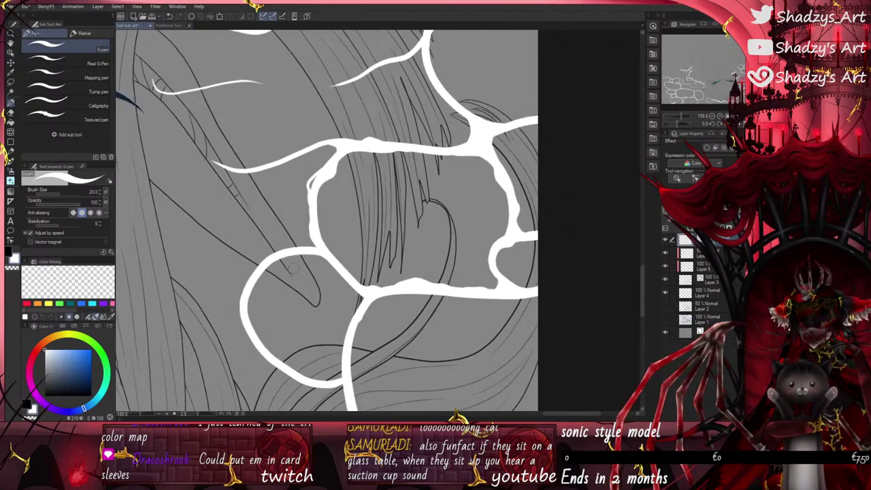
{"action": "scroll", "coordinate": [349, 142], "scroll_direction": "up", "scroll_amount": 3}
{"action": "left_click_drag", "start_coordinate": [397, 135], "coordinate": [443, 152]}
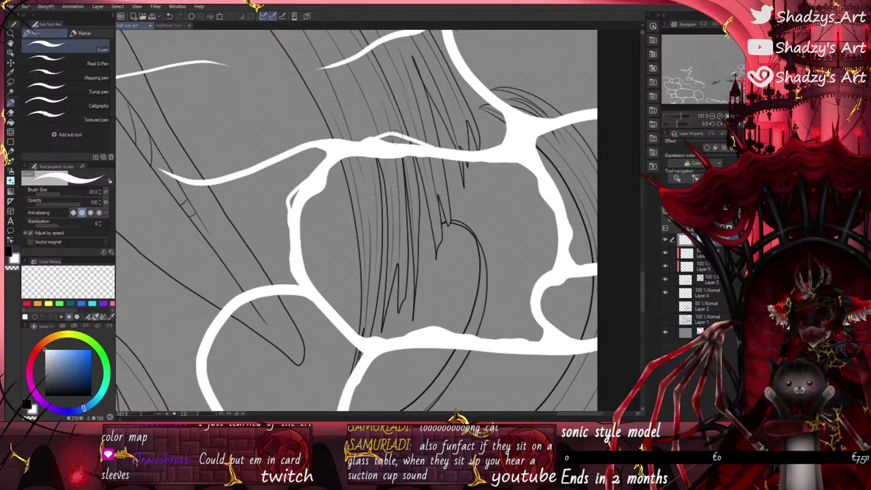
{"action": "scroll", "coordinate": [414, 298], "scroll_direction": "down", "scroll_amount": 5}
{"action": "scroll", "coordinate": [383, 195], "scroll_direction": "up", "scroll_amount": 4}
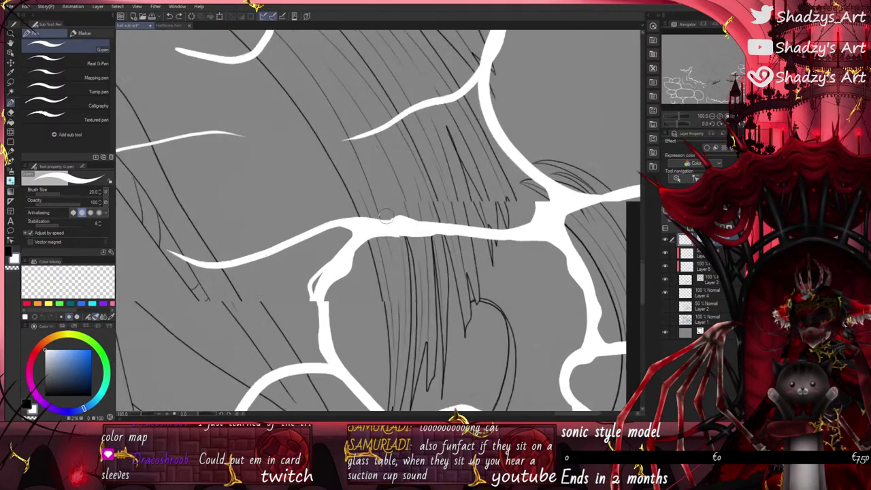
{"action": "mouse_move", "coordinate": [373, 227]}
{"action": "left_mouse_down"}
{"action": "mouse_move", "coordinate": [436, 212]}
{"action": "mouse_move", "coordinate": [475, 230]}
{"action": "mouse_move", "coordinate": [556, 236]}
{"action": "mouse_move", "coordinate": [566, 232]}
{"action": "mouse_move", "coordinate": [544, 236]}
{"action": "mouse_move", "coordinate": [572, 221]}
{"action": "mouse_move", "coordinate": [573, 185]}
{"action": "left_mouse_up"}
Step: Fill the junction of the upper tapering branch, and add thin accent loops along that branch and the cell edge below it
{"action": "scroll", "coordinate": [504, 264], "scroll_direction": "down", "scroll_amount": 3}
{"action": "scroll", "coordinate": [501, 170], "scroll_direction": "up", "scroll_amount": 3}
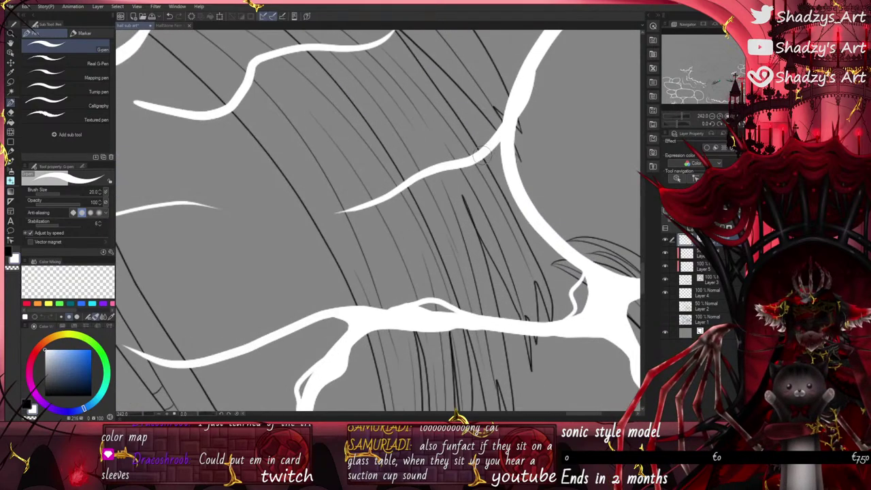
{"action": "mouse_move", "coordinate": [482, 155]}
{"action": "left_mouse_down"}
{"action": "mouse_move", "coordinate": [510, 167]}
{"action": "mouse_move", "coordinate": [488, 150]}
{"action": "left_mouse_up"}
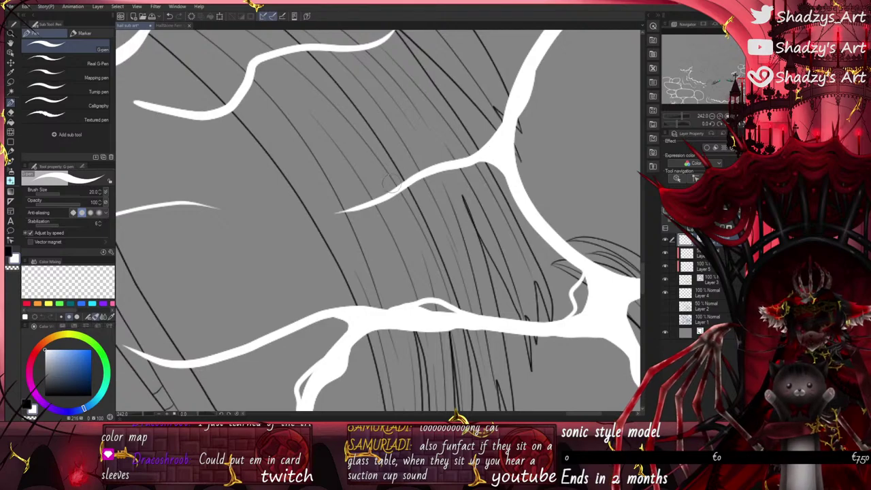
{"action": "mouse_move", "coordinate": [371, 204]}
{"action": "left_mouse_down"}
{"action": "mouse_move", "coordinate": [417, 181]}
{"action": "mouse_move", "coordinate": [480, 159]}
{"action": "mouse_move", "coordinate": [505, 170]}
{"action": "mouse_move", "coordinate": [509, 207]}
{"action": "mouse_move", "coordinate": [559, 252]}
{"action": "left_mouse_up"}
{"action": "scroll", "coordinate": [476, 233], "scroll_direction": "down", "scroll_amount": 17}
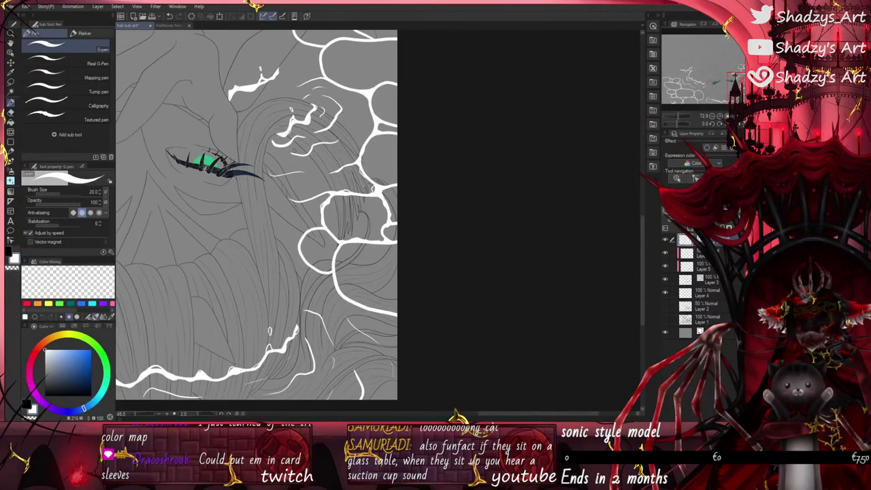
Step: Thicken the cell edge above the upper branch and add uneven bumps along the line beneath the narrow gap
{"action": "scroll", "coordinate": [351, 173], "scroll_direction": "up", "scroll_amount": 6}
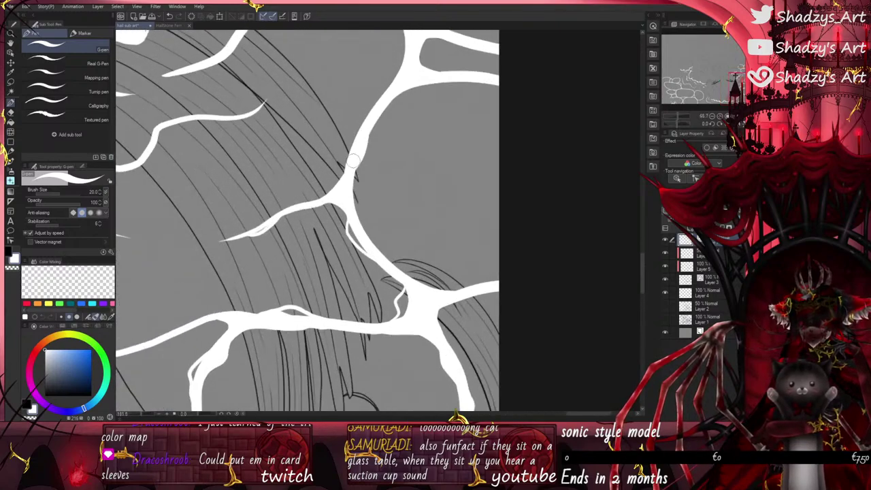
{"action": "left_click_drag", "start_coordinate": [379, 106], "coordinate": [436, 82]}
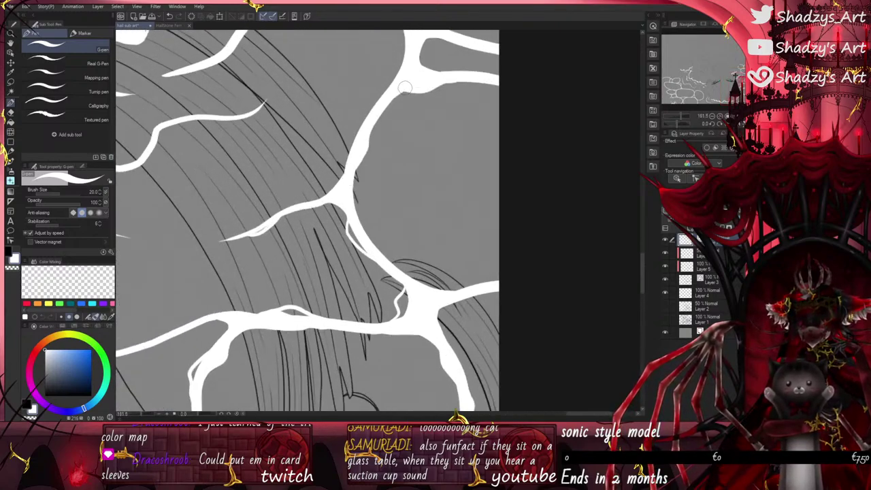
{"action": "scroll", "coordinate": [416, 155], "scroll_direction": "up", "scroll_amount": 3}
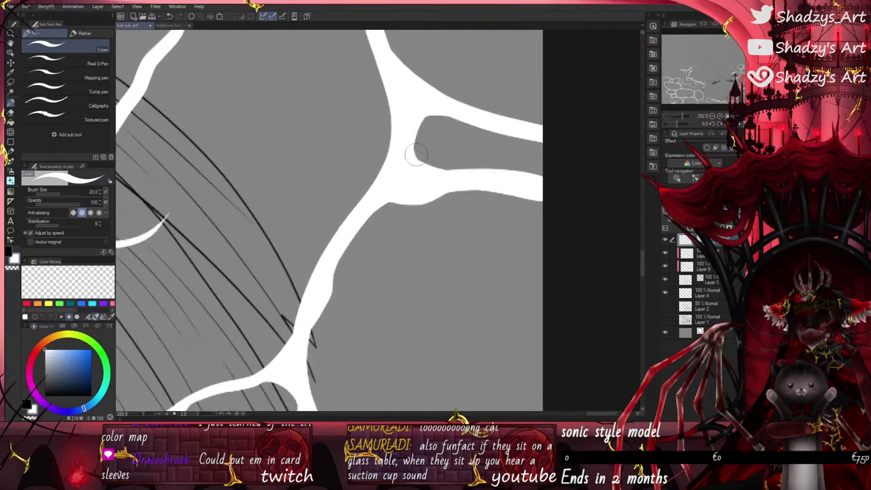
{"action": "mouse_move", "coordinate": [417, 154]}
{"action": "left_mouse_down"}
{"action": "mouse_move", "coordinate": [443, 175]}
{"action": "mouse_move", "coordinate": [482, 167]}
{"action": "mouse_move", "coordinate": [457, 166]}
{"action": "mouse_move", "coordinate": [523, 185]}
{"action": "left_mouse_up"}
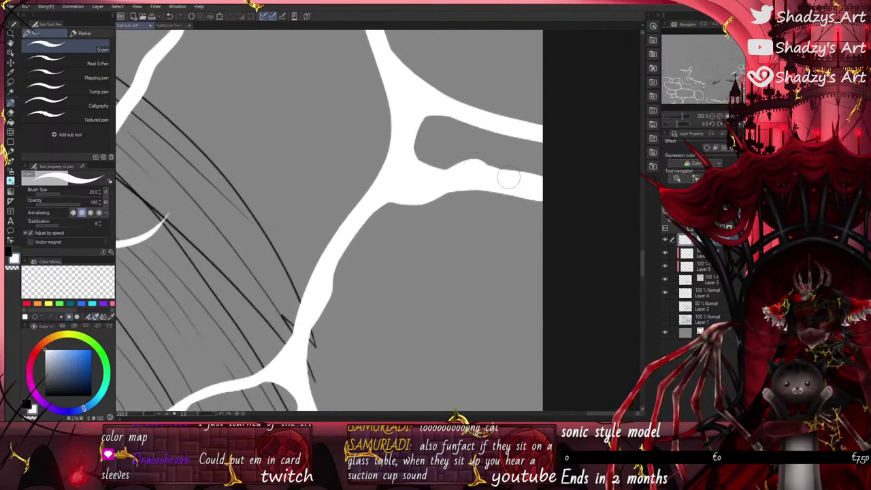
Step: Thicken the line above the narrow gap with an uneven lower edge, and undo the last strokes along its upper side
{"action": "mouse_move", "coordinate": [428, 95]}
{"action": "left_mouse_down"}
{"action": "mouse_move", "coordinate": [459, 122]}
{"action": "mouse_move", "coordinate": [485, 114]}
{"action": "mouse_move", "coordinate": [554, 129]}
{"action": "left_mouse_up"}
{"action": "left_click", "coordinate": [172, 16]}
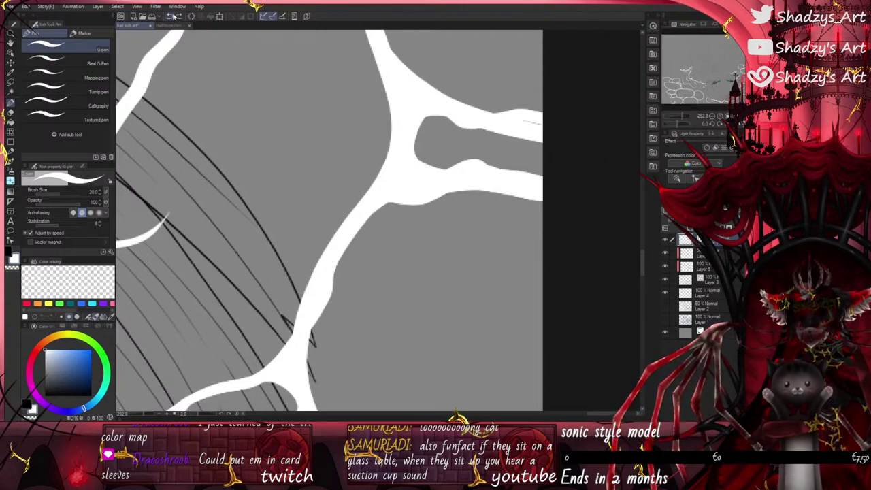
{"action": "left_click", "coordinate": [172, 14]}
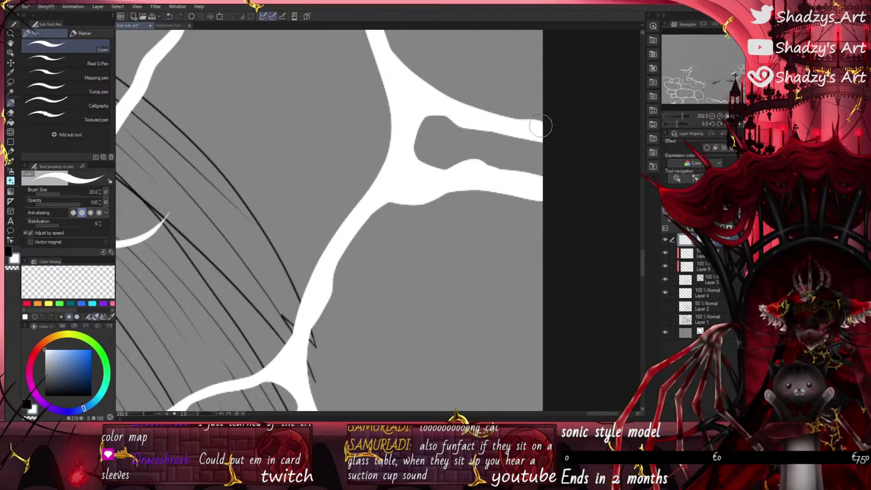
Step: Add uneven bumps along the outer left edge of the round cell above the narrow gap, and thicken the junction beneath it
{"action": "scroll", "coordinate": [548, 238], "scroll_direction": "down", "scroll_amount": 3}
{"action": "left_click_drag", "start_coordinate": [549, 299], "coordinate": [585, 400]}
{"action": "scroll", "coordinate": [464, 155], "scroll_direction": "up", "scroll_amount": 2}
{"action": "mouse_move", "coordinate": [459, 143]}
{"action": "left_mouse_down"}
{"action": "mouse_move", "coordinate": [462, 189]}
{"action": "mouse_move", "coordinate": [478, 217]}
{"action": "left_mouse_up"}
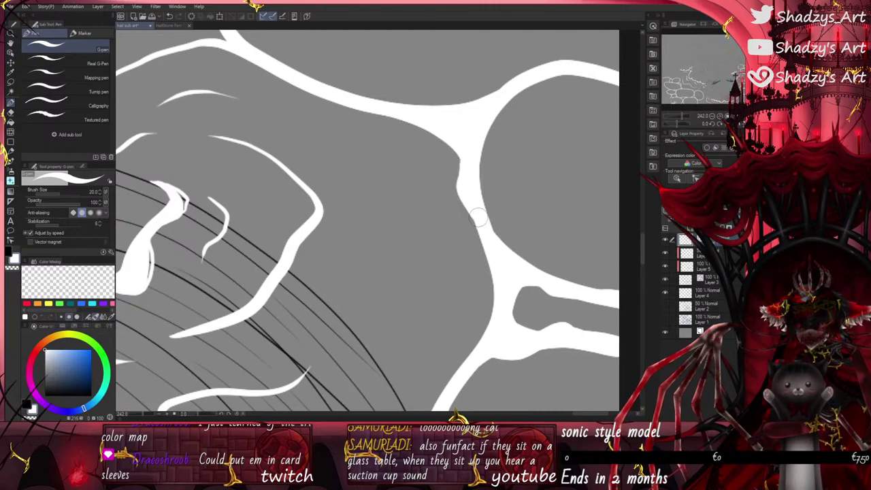
{"action": "left_click_drag", "start_coordinate": [464, 165], "coordinate": [461, 195]}
{"action": "left_click_drag", "start_coordinate": [474, 303], "coordinate": [461, 258]}
{"action": "scroll", "coordinate": [461, 259], "scroll_direction": "up", "scroll_amount": 1}
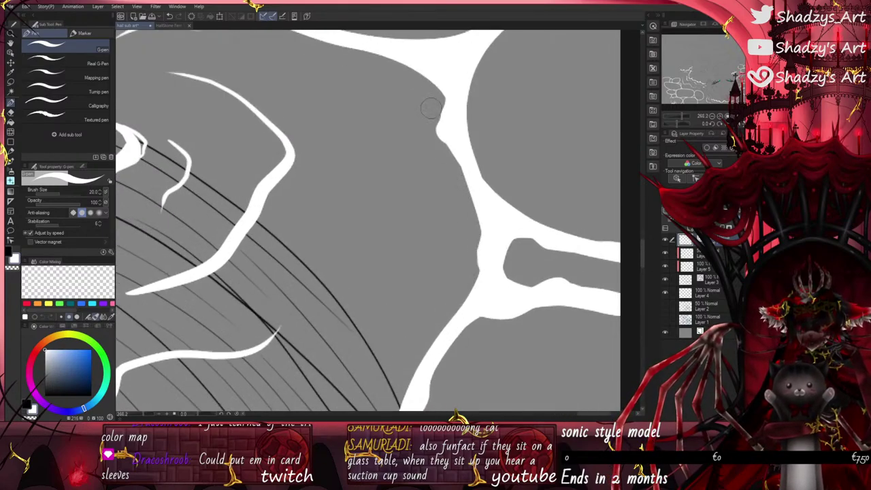
Step: Add thin hollow loops above and below the junction beside the narrow gap, and scatter small droplets next to the cell edges
{"action": "mouse_move", "coordinate": [445, 97]}
{"action": "left_mouse_down"}
{"action": "mouse_move", "coordinate": [439, 160]}
{"action": "mouse_move", "coordinate": [469, 201]}
{"action": "mouse_move", "coordinate": [483, 241]}
{"action": "mouse_move", "coordinate": [479, 265]}
{"action": "mouse_move", "coordinate": [441, 310]}
{"action": "mouse_move", "coordinate": [431, 348]}
{"action": "left_mouse_up"}
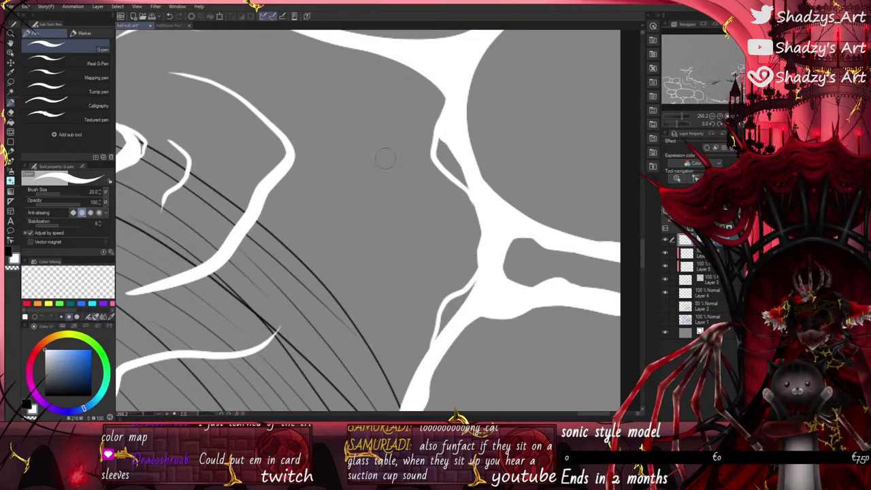
{"action": "scroll", "coordinate": [386, 161], "scroll_direction": "down", "scroll_amount": 4}
{"action": "scroll", "coordinate": [383, 262], "scroll_direction": "up", "scroll_amount": 3}
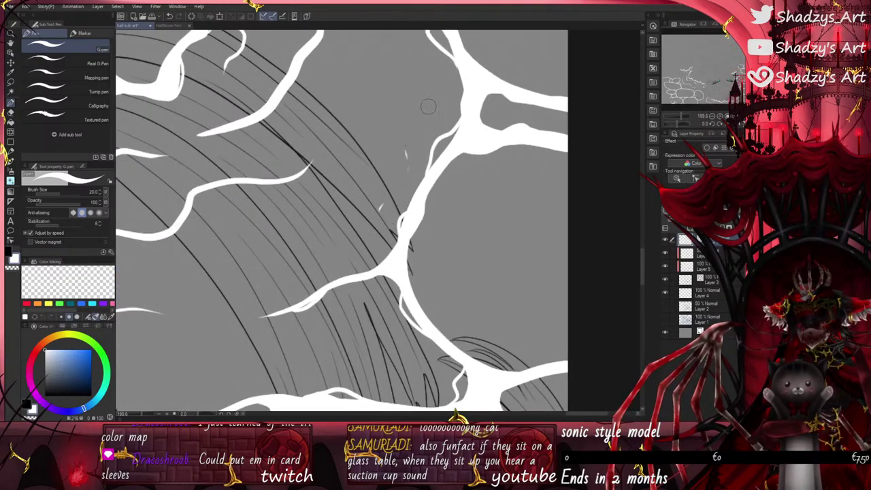
{"action": "scroll", "coordinate": [428, 105], "scroll_direction": "down", "scroll_amount": 6}
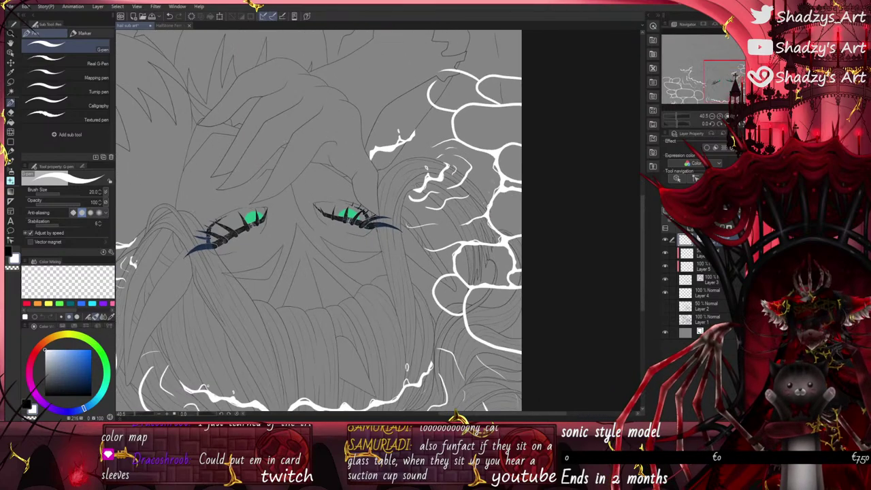
Step: Fill the small triangular gap where the thin tapering branch meets the lower-left corner of the wide upper cell
{"action": "scroll", "coordinate": [406, 184], "scroll_direction": "up", "scroll_amount": 8}
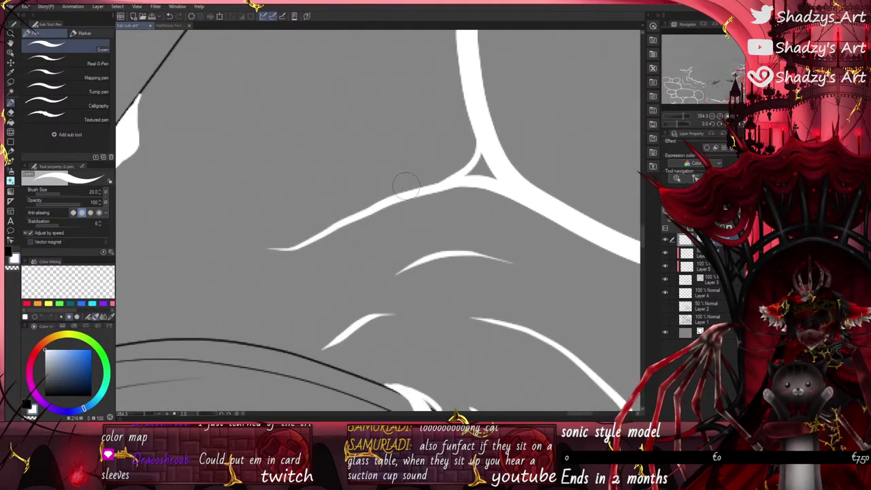
{"action": "mouse_move", "coordinate": [471, 175]}
{"action": "left_mouse_down"}
{"action": "mouse_move", "coordinate": [480, 156]}
{"action": "mouse_move", "coordinate": [492, 175]}
{"action": "left_mouse_up"}
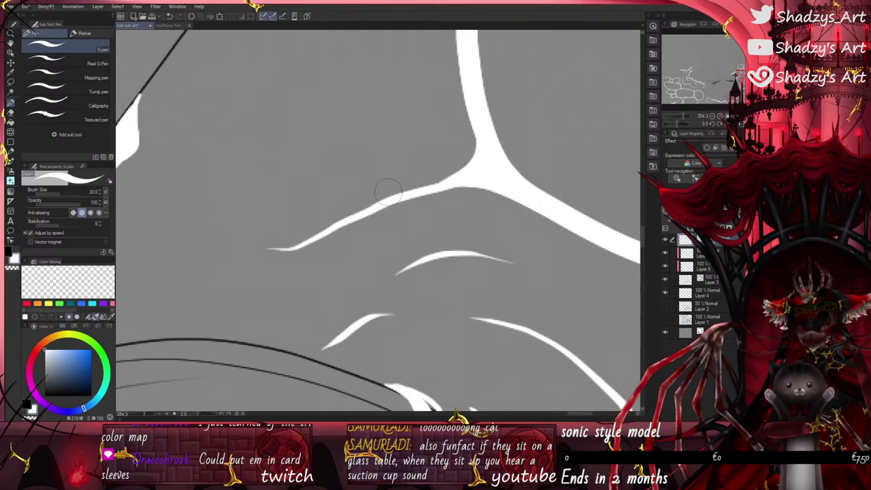
{"action": "scroll", "coordinate": [387, 191], "scroll_direction": "down", "scroll_amount": 5}
{"action": "scroll", "coordinate": [403, 165], "scroll_direction": "up", "scroll_amount": 3}
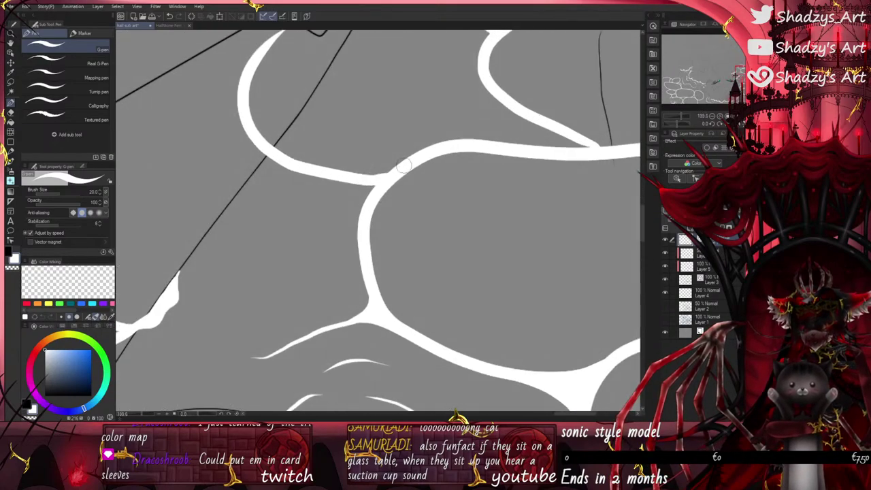
{"action": "scroll", "coordinate": [403, 165], "scroll_direction": "down", "scroll_amount": 5}
{"action": "scroll", "coordinate": [366, 228], "scroll_direction": "up", "scroll_amount": 4}
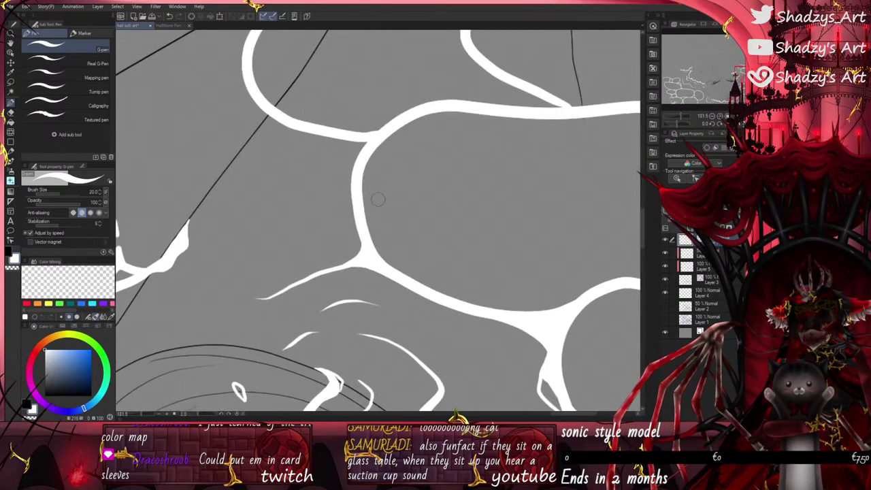
Step: Thicken the wide upper cell's bottom edge with uneven bumps and add thin hollow loops along it
{"action": "mouse_move", "coordinate": [374, 254]}
{"action": "left_mouse_down"}
{"action": "mouse_move", "coordinate": [425, 286]}
{"action": "mouse_move", "coordinate": [400, 274]}
{"action": "left_mouse_up"}
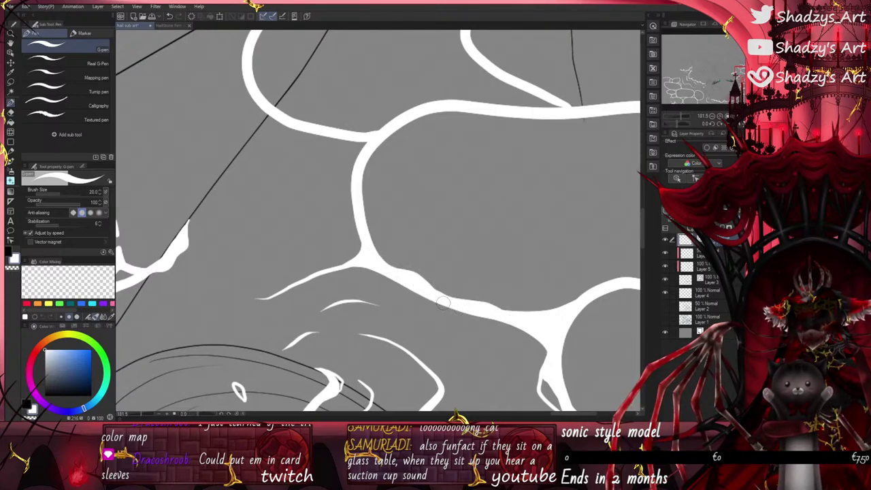
{"action": "mouse_move", "coordinate": [364, 265]}
{"action": "left_mouse_down"}
{"action": "mouse_move", "coordinate": [393, 275]}
{"action": "mouse_move", "coordinate": [368, 268]}
{"action": "mouse_move", "coordinate": [447, 311]}
{"action": "mouse_move", "coordinate": [421, 293]}
{"action": "mouse_move", "coordinate": [555, 340]}
{"action": "mouse_move", "coordinate": [519, 336]}
{"action": "mouse_move", "coordinate": [479, 312]}
{"action": "mouse_move", "coordinate": [529, 336]}
{"action": "left_mouse_up"}
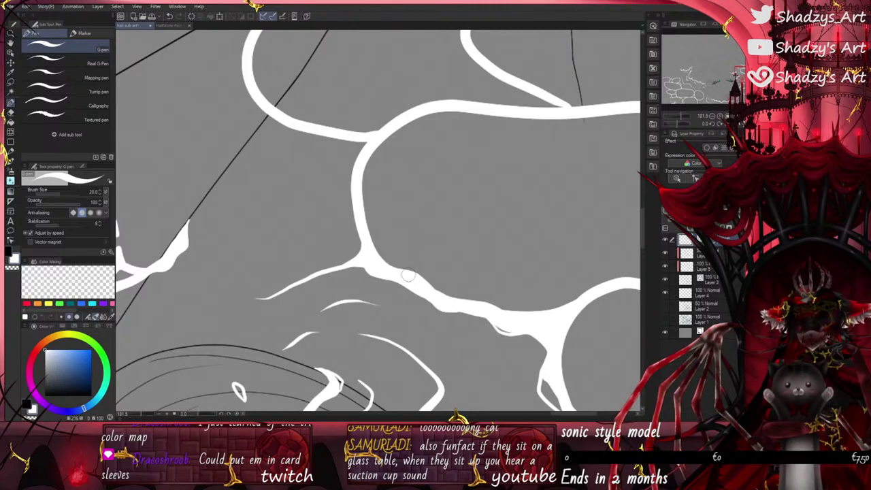
{"action": "mouse_move", "coordinate": [394, 268]}
{"action": "left_mouse_down"}
{"action": "mouse_move", "coordinate": [424, 276]}
{"action": "mouse_move", "coordinate": [457, 307]}
{"action": "left_mouse_up"}
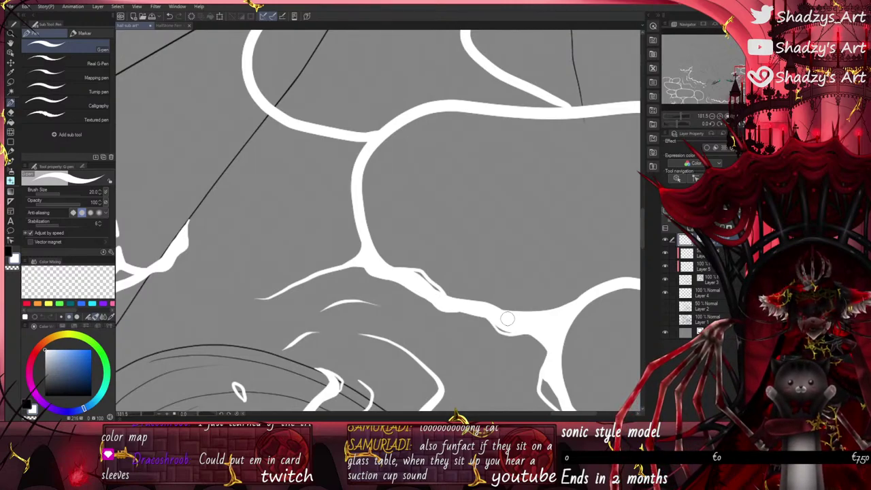
Step: Thicken the wide upper cell's left edge and upper-left junction with bumps, and undo the last stroke there
{"action": "mouse_move", "coordinate": [359, 253]}
{"action": "left_mouse_down"}
{"action": "mouse_move", "coordinate": [347, 202]}
{"action": "mouse_move", "coordinate": [350, 219]}
{"action": "left_mouse_up"}
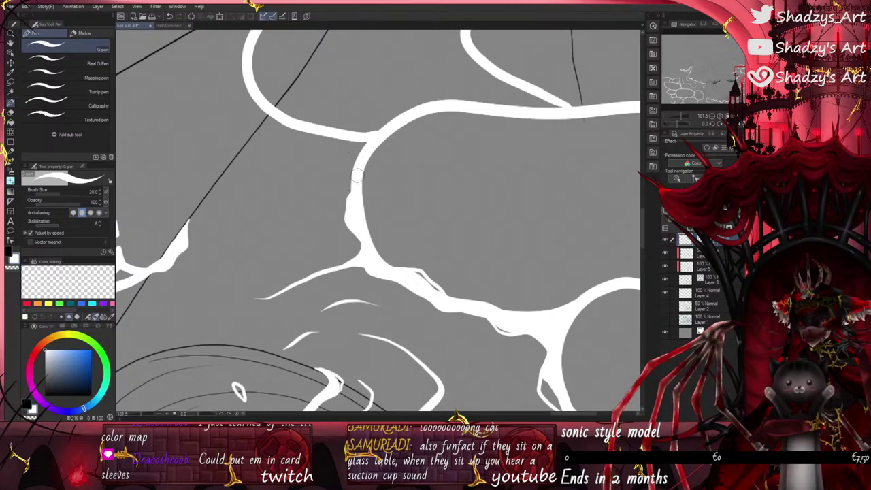
{"action": "mouse_move", "coordinate": [356, 175]}
{"action": "left_mouse_down"}
{"action": "mouse_move", "coordinate": [377, 143]}
{"action": "mouse_move", "coordinate": [355, 189]}
{"action": "left_mouse_up"}
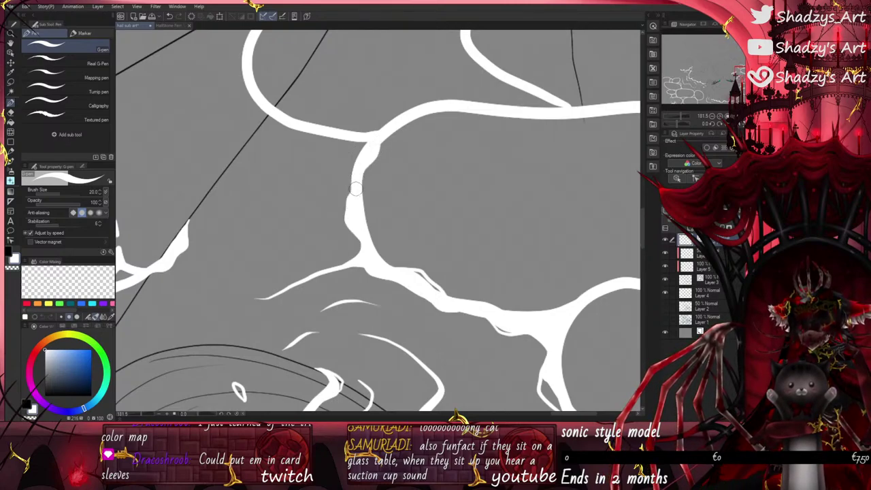
{"action": "left_click_drag", "start_coordinate": [351, 138], "coordinate": [365, 149]}
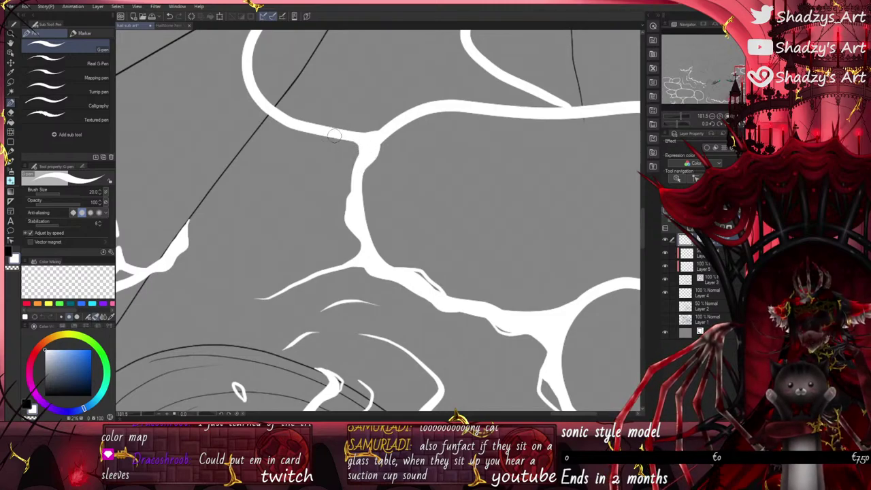
{"action": "left_click_drag", "start_coordinate": [356, 141], "coordinate": [351, 171]}
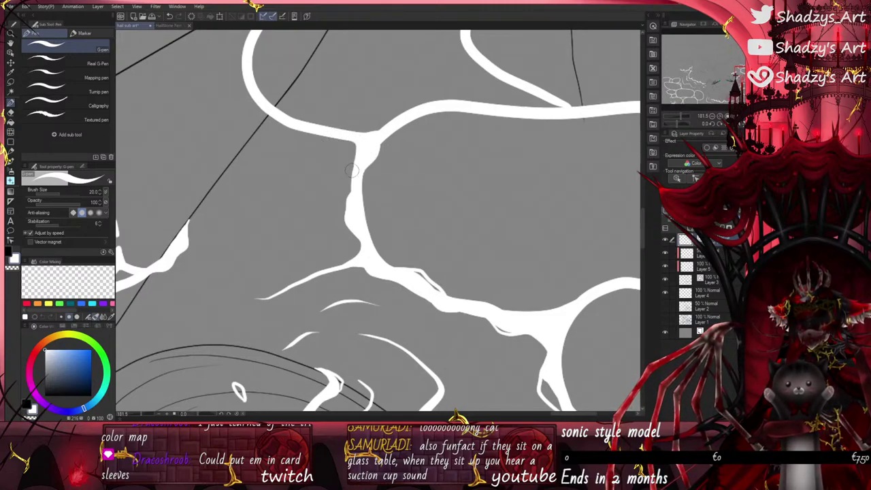
{"action": "left_click", "coordinate": [167, 17]}
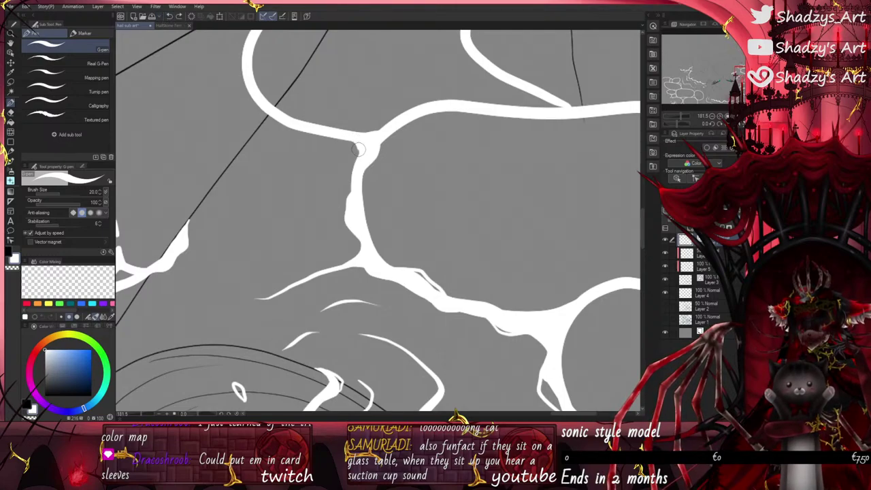
Step: Round out the wide upper cell's upper-left corner with a bump and add a thin hollow loop outside its left edge
{"action": "mouse_move", "coordinate": [349, 134]}
{"action": "left_mouse_down"}
{"action": "mouse_move", "coordinate": [391, 123]}
{"action": "mouse_move", "coordinate": [402, 106]}
{"action": "mouse_move", "coordinate": [356, 142]}
{"action": "mouse_move", "coordinate": [369, 156]}
{"action": "mouse_move", "coordinate": [412, 101]}
{"action": "mouse_move", "coordinate": [452, 98]}
{"action": "mouse_move", "coordinate": [406, 112]}
{"action": "mouse_move", "coordinate": [426, 102]}
{"action": "left_mouse_up"}
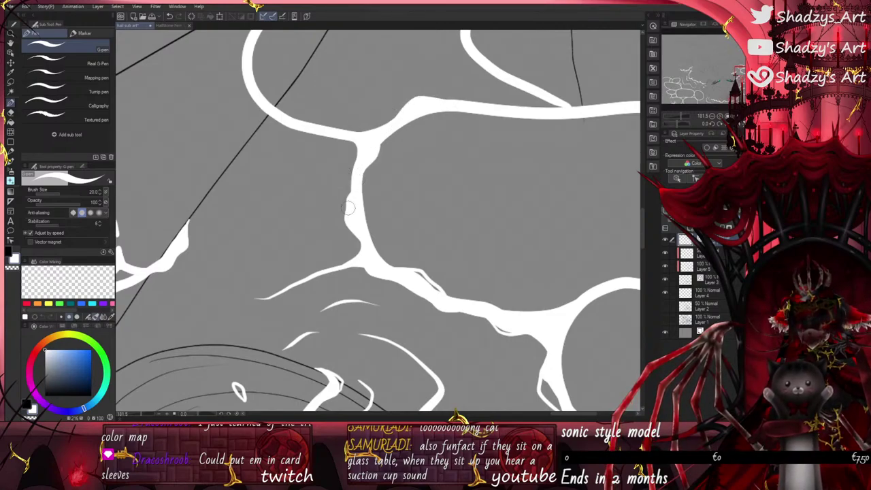
{"action": "mouse_move", "coordinate": [360, 237]}
{"action": "left_mouse_down"}
{"action": "mouse_move", "coordinate": [338, 215]}
{"action": "mouse_move", "coordinate": [352, 178]}
{"action": "left_mouse_up"}
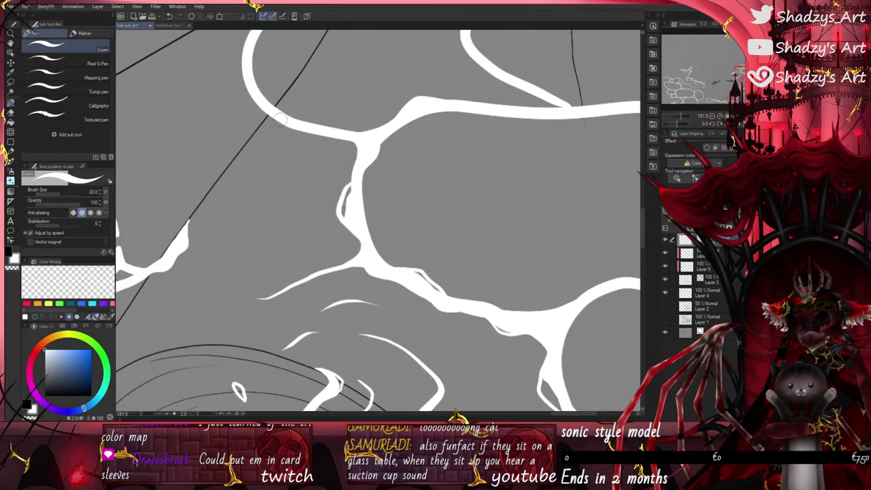
Step: Thicken the lower curve of the open cell at the upper left and add a thin hollow loop outside it
{"action": "mouse_move", "coordinate": [254, 101]}
{"action": "left_mouse_down"}
{"action": "mouse_move", "coordinate": [284, 128]}
{"action": "mouse_move", "coordinate": [275, 120]}
{"action": "mouse_move", "coordinate": [316, 131]}
{"action": "left_mouse_up"}
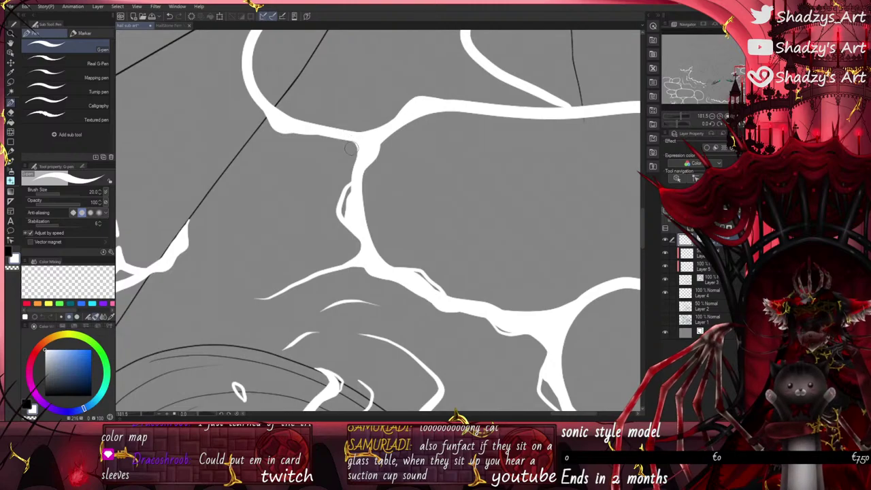
{"action": "left_click_drag", "start_coordinate": [253, 96], "coordinate": [278, 133]}
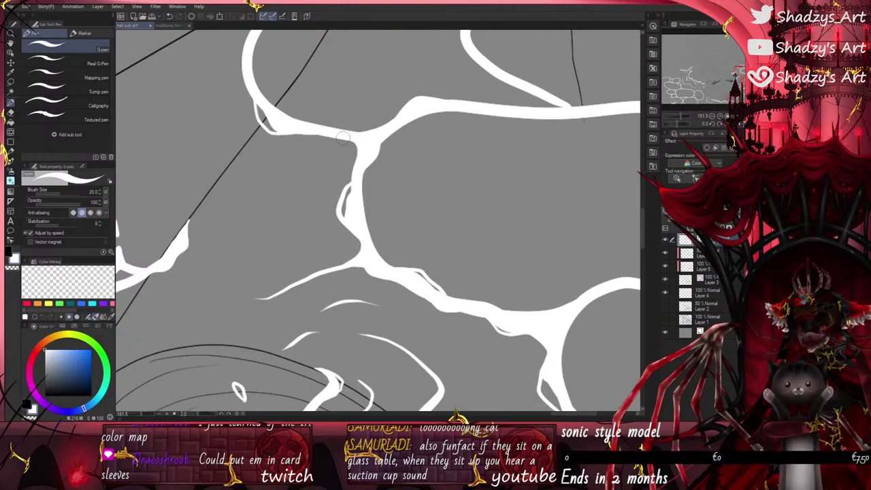
Step: Thicken the round cell's top edge and upper-left junction unevenly, adding a thin hollow loop on the outer side
{"action": "scroll", "coordinate": [374, 219], "scroll_direction": "down", "scroll_amount": 12}
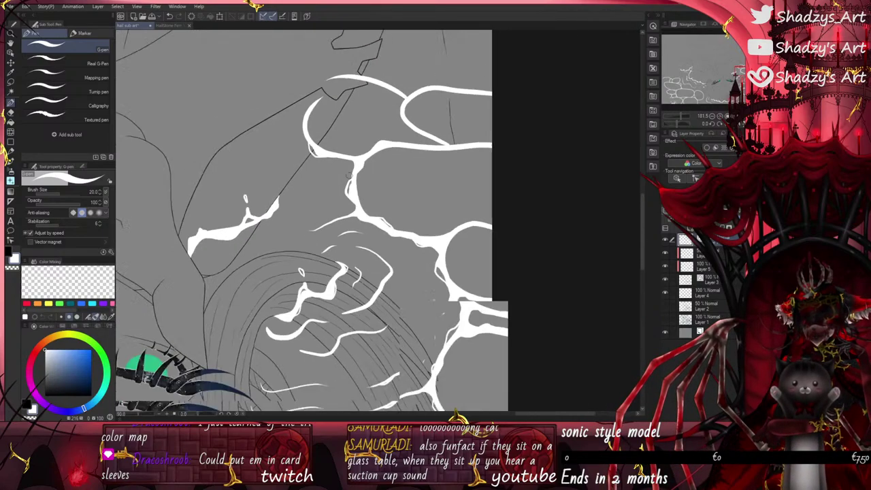
{"action": "scroll", "coordinate": [465, 272], "scroll_direction": "up", "scroll_amount": 10}
{"action": "scroll", "coordinate": [404, 159], "scroll_direction": "up", "scroll_amount": 3}
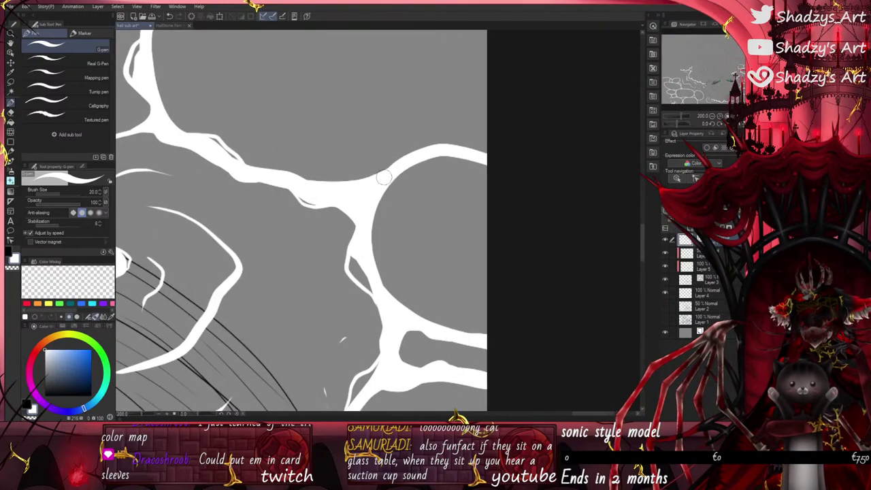
{"action": "left_click_drag", "start_coordinate": [377, 176], "coordinate": [418, 136]}
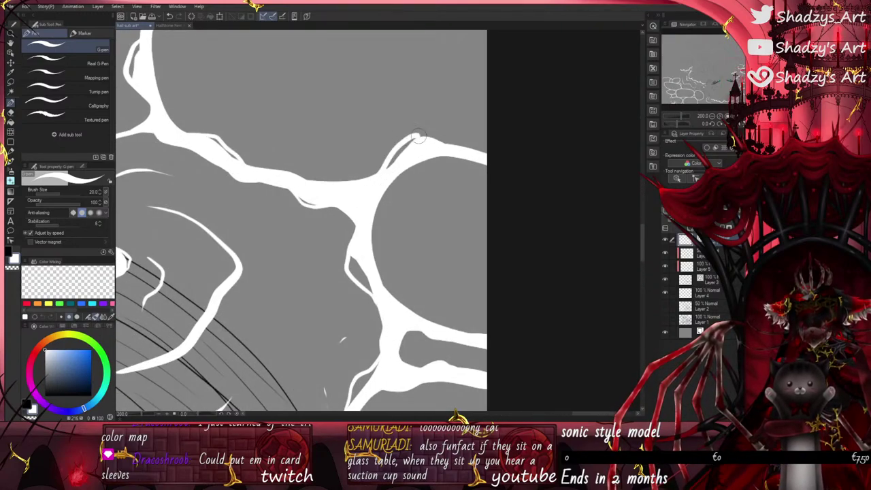
{"action": "left_click_drag", "start_coordinate": [457, 158], "coordinate": [484, 161]}
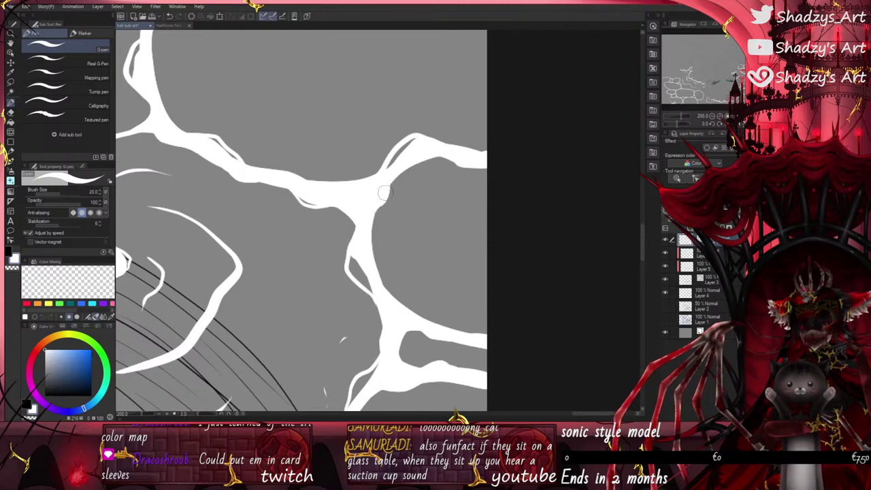
{"action": "left_click_drag", "start_coordinate": [385, 193], "coordinate": [400, 169]}
Step: Add a thin hollow loop beneath the line under the narrow gap, near the canvas's right edge
{"action": "scroll", "coordinate": [434, 183], "scroll_direction": "down", "scroll_amount": 9}
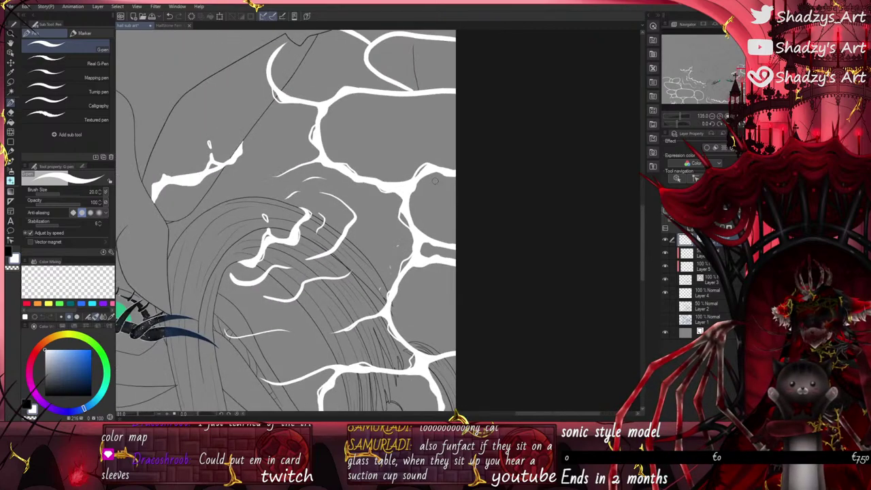
{"action": "scroll", "coordinate": [420, 212], "scroll_direction": "down", "scroll_amount": 9}
{"action": "scroll", "coordinate": [426, 285], "scroll_direction": "up", "scroll_amount": 16}
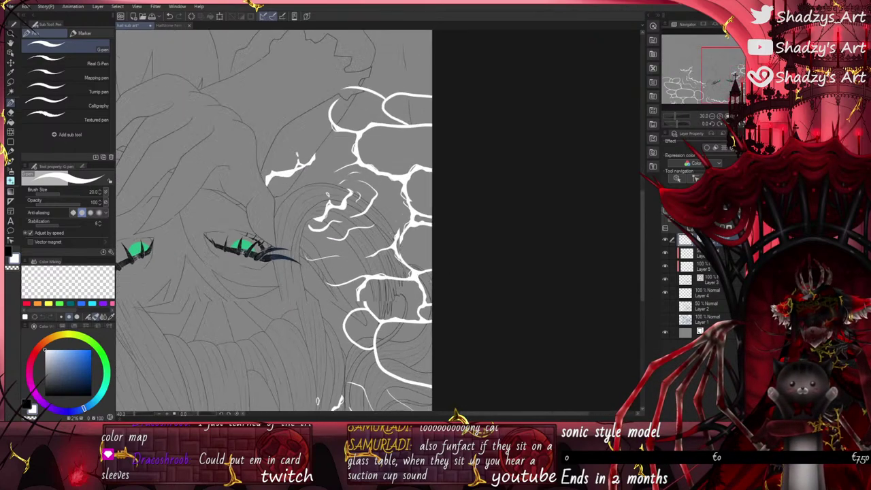
{"action": "scroll", "coordinate": [404, 136], "scroll_direction": "up", "scroll_amount": 2}
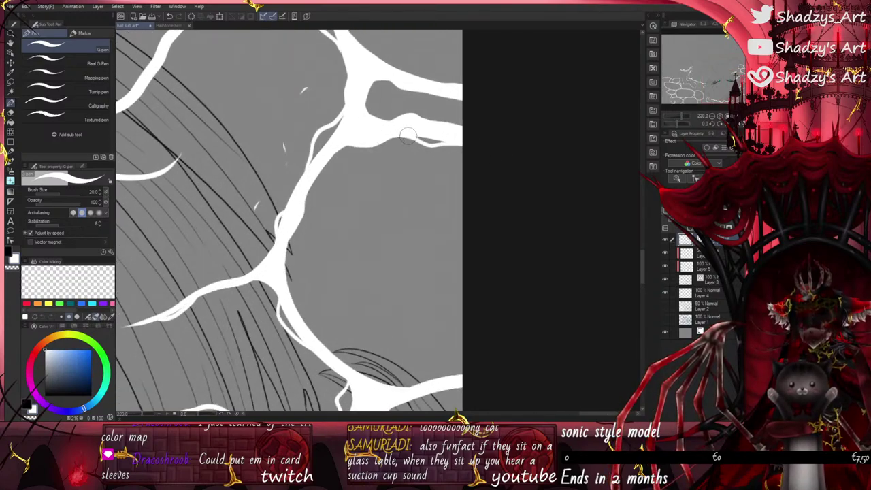
{"action": "scroll", "coordinate": [442, 140], "scroll_direction": "down", "scroll_amount": 6}
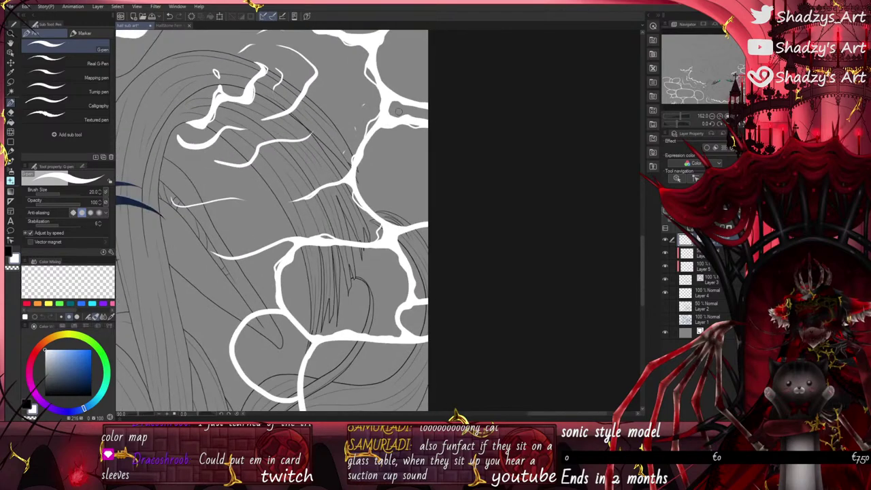
Step: Thicken the long lower line running to the canvas's right edge with uneven bumps and fill out its fork at the edge
{"action": "scroll", "coordinate": [256, 205], "scroll_direction": "down", "scroll_amount": 2}
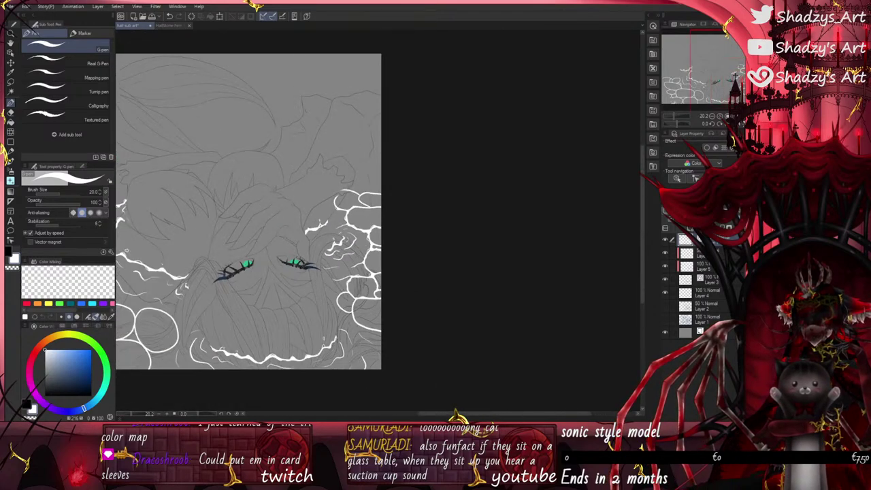
{"action": "scroll", "coordinate": [344, 275], "scroll_direction": "down", "scroll_amount": 3}
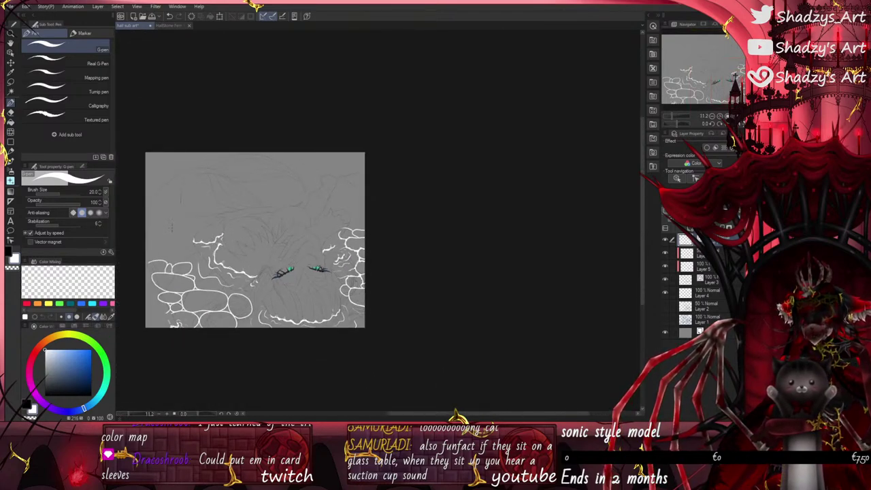
{"action": "scroll", "coordinate": [213, 368], "scroll_direction": "up", "scroll_amount": 8}
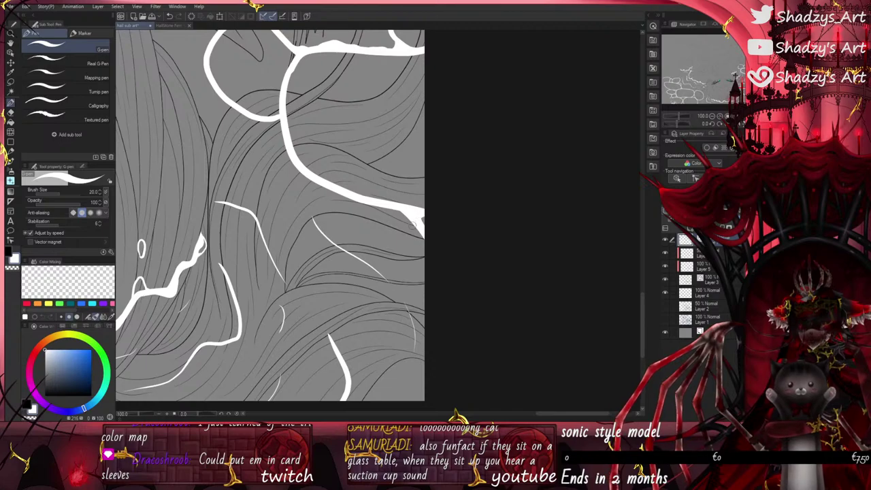
{"action": "scroll", "coordinate": [409, 215], "scroll_direction": "up", "scroll_amount": 3}
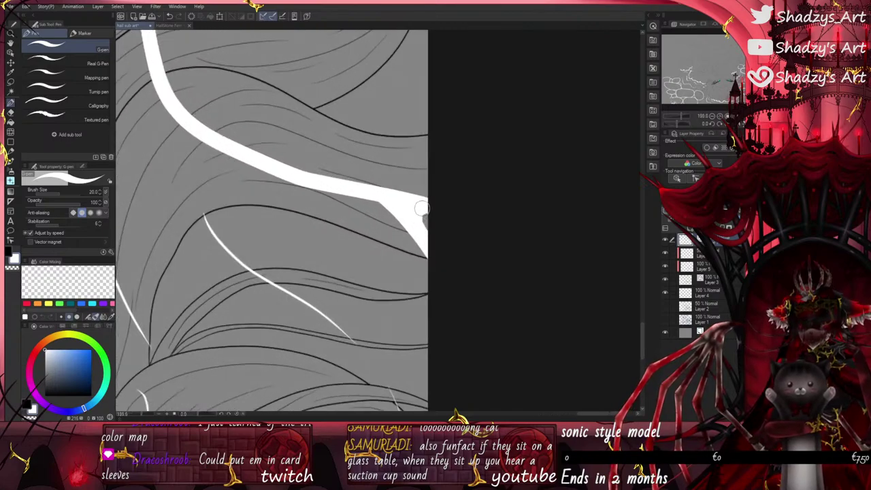
{"action": "scroll", "coordinate": [435, 231], "scroll_direction": "down", "scroll_amount": 4}
{"action": "scroll", "coordinate": [403, 227], "scroll_direction": "up", "scroll_amount": 3}
{"action": "left_click_drag", "start_coordinate": [376, 218], "coordinate": [421, 236]}
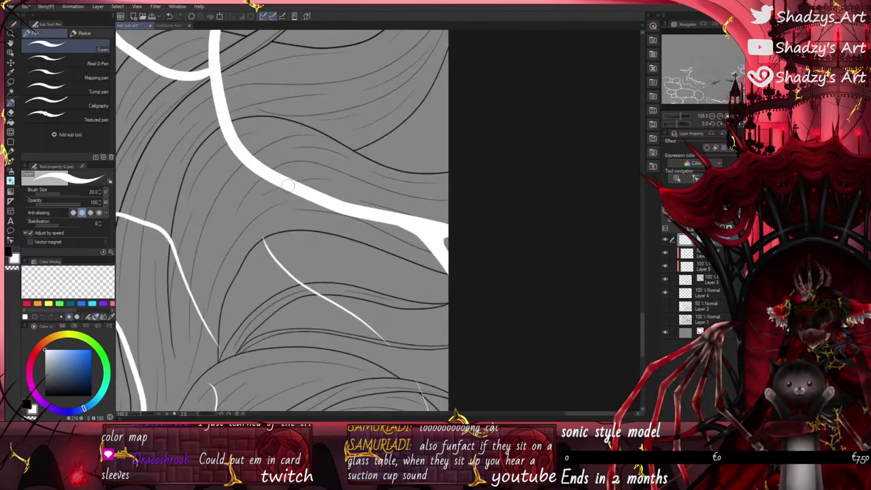
{"action": "mouse_move", "coordinate": [255, 172]}
{"action": "left_mouse_down"}
{"action": "mouse_move", "coordinate": [312, 201]}
{"action": "mouse_move", "coordinate": [355, 210]}
{"action": "left_mouse_up"}
{"action": "mouse_move", "coordinate": [262, 176]}
{"action": "left_mouse_down"}
{"action": "mouse_move", "coordinate": [277, 193]}
{"action": "mouse_move", "coordinate": [315, 199]}
{"action": "mouse_move", "coordinate": [266, 194]}
{"action": "mouse_move", "coordinate": [327, 205]}
{"action": "mouse_move", "coordinate": [289, 194]}
{"action": "mouse_move", "coordinate": [247, 162]}
{"action": "mouse_move", "coordinate": [271, 195]}
{"action": "mouse_move", "coordinate": [402, 218]}
{"action": "mouse_move", "coordinate": [321, 200]}
{"action": "mouse_move", "coordinate": [396, 212]}
{"action": "left_mouse_up"}
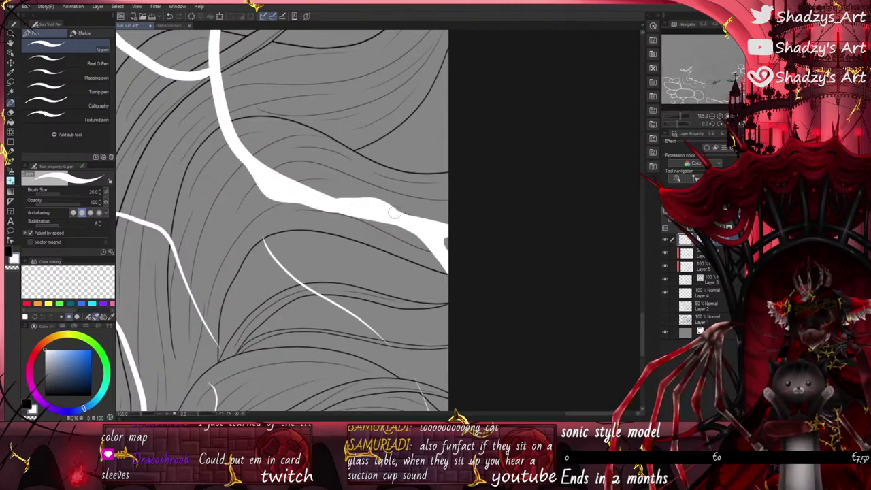
Step: Widen the junction where the small round cell's lower edge meets the long line, and bulge the line just below it
{"action": "scroll", "coordinate": [416, 229], "scroll_direction": "down", "scroll_amount": 8}
{"action": "scroll", "coordinate": [299, 189], "scroll_direction": "up", "scroll_amount": 8}
{"action": "scroll", "coordinate": [297, 187], "scroll_direction": "up", "scroll_amount": 4}
{"action": "mouse_move", "coordinate": [280, 187]}
{"action": "left_mouse_down"}
{"action": "mouse_move", "coordinate": [317, 203]}
{"action": "mouse_move", "coordinate": [320, 189]}
{"action": "mouse_move", "coordinate": [269, 185]}
{"action": "mouse_move", "coordinate": [343, 256]}
{"action": "left_mouse_up"}
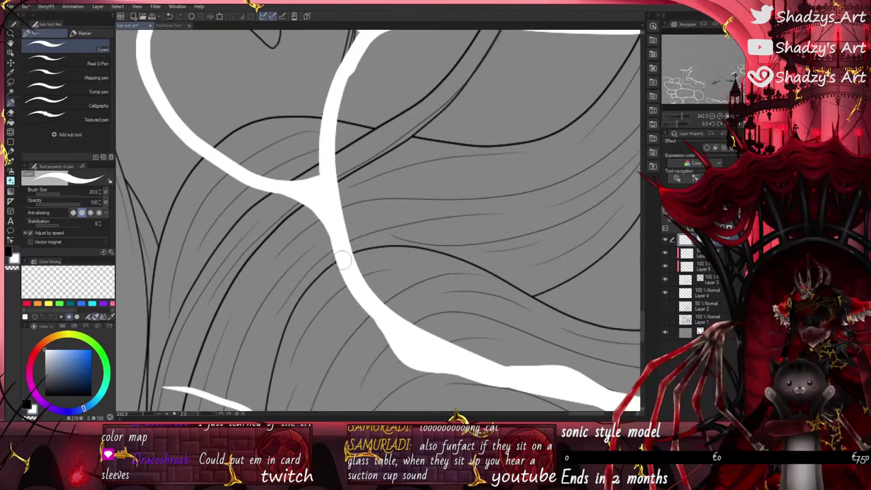
{"action": "left_click_drag", "start_coordinate": [336, 216], "coordinate": [360, 284]}
{"action": "left_click_drag", "start_coordinate": [333, 201], "coordinate": [379, 300]}
{"action": "scroll", "coordinate": [395, 317], "scroll_direction": "down", "scroll_amount": 8}
Step: Thicken the small round cell's outline unevenly and add thin hollow loops outside its lower-left and upper-left edges
{"action": "scroll", "coordinate": [284, 209], "scroll_direction": "up", "scroll_amount": 8}
{"action": "mouse_move", "coordinate": [284, 213]}
{"action": "left_mouse_down"}
{"action": "mouse_move", "coordinate": [314, 281]}
{"action": "mouse_move", "coordinate": [344, 304]}
{"action": "mouse_move", "coordinate": [327, 289]}
{"action": "mouse_move", "coordinate": [334, 301]}
{"action": "mouse_move", "coordinate": [430, 338]}
{"action": "left_mouse_up"}
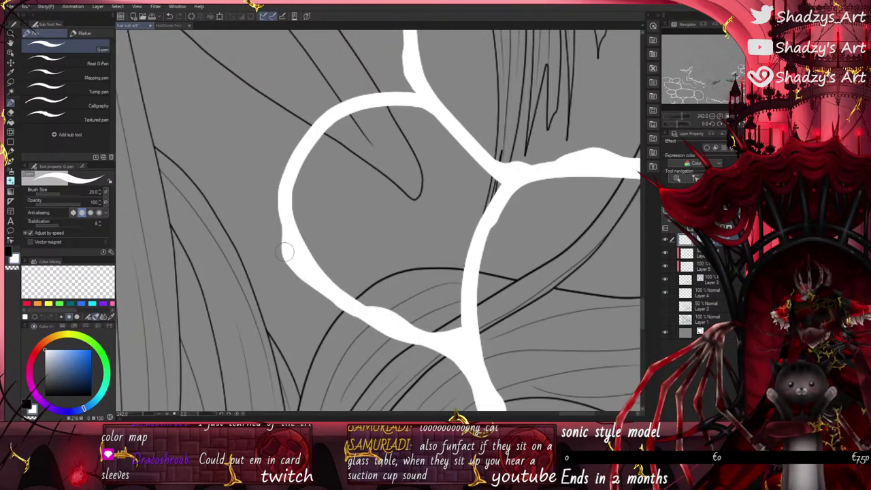
{"action": "mouse_move", "coordinate": [286, 240]}
{"action": "left_mouse_down"}
{"action": "mouse_move", "coordinate": [292, 276]}
{"action": "mouse_move", "coordinate": [329, 312]}
{"action": "mouse_move", "coordinate": [372, 325]}
{"action": "left_mouse_up"}
{"action": "mouse_move", "coordinate": [287, 224]}
{"action": "left_mouse_down"}
{"action": "mouse_move", "coordinate": [289, 147]}
{"action": "mouse_move", "coordinate": [309, 135]}
{"action": "mouse_move", "coordinate": [278, 178]}
{"action": "mouse_move", "coordinate": [285, 238]}
{"action": "mouse_move", "coordinate": [270, 147]}
{"action": "mouse_move", "coordinate": [291, 124]}
{"action": "mouse_move", "coordinate": [338, 106]}
{"action": "mouse_move", "coordinate": [403, 104]}
{"action": "mouse_move", "coordinate": [433, 118]}
{"action": "mouse_move", "coordinate": [394, 117]}
{"action": "mouse_move", "coordinate": [404, 106]}
{"action": "mouse_move", "coordinate": [456, 140]}
{"action": "left_mouse_up"}
{"action": "mouse_move", "coordinate": [425, 110]}
{"action": "left_mouse_down"}
{"action": "mouse_move", "coordinate": [497, 180]}
{"action": "mouse_move", "coordinate": [474, 153]}
{"action": "mouse_move", "coordinate": [462, 214]}
{"action": "left_mouse_up"}
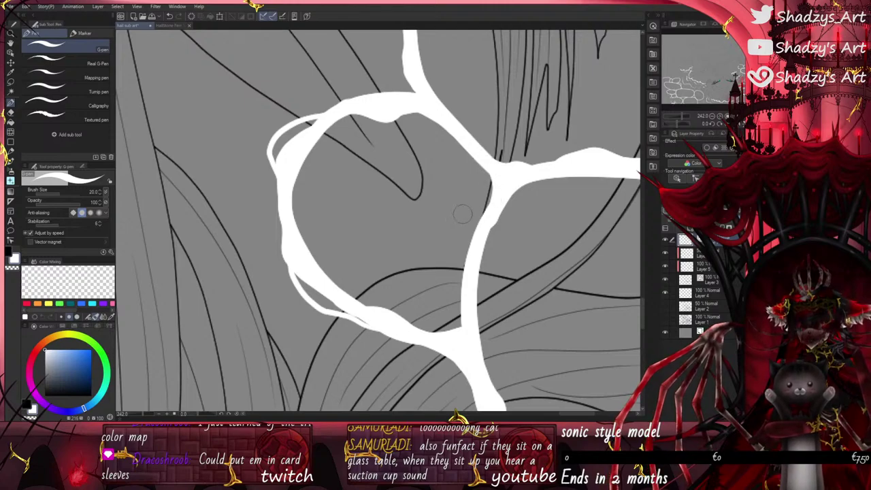
Step: Round the inner corner at the small round cell's lower-right junction and add a thin hollow loop beside the line below it
{"action": "scroll", "coordinate": [422, 234], "scroll_direction": "down", "scroll_amount": 5}
{"action": "scroll", "coordinate": [441, 303], "scroll_direction": "up", "scroll_amount": 10}
{"action": "left_click_drag", "start_coordinate": [436, 310], "coordinate": [473, 263]}
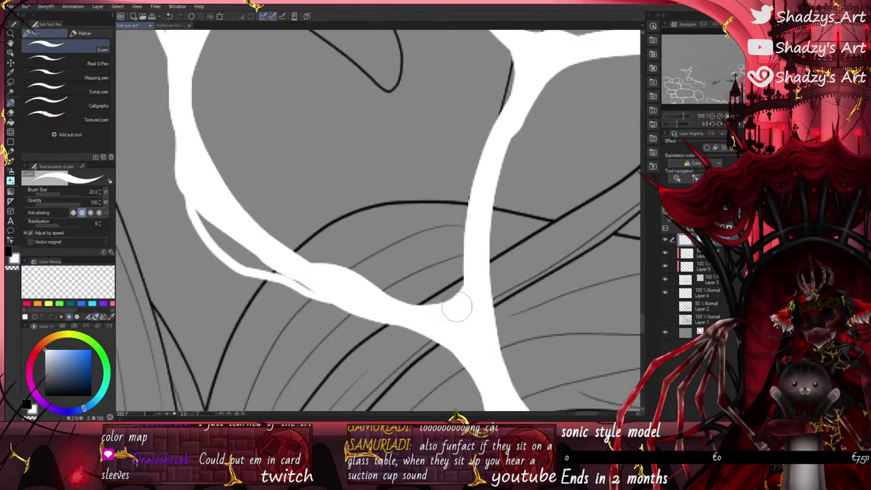
{"action": "scroll", "coordinate": [291, 141], "scroll_direction": "down", "scroll_amount": 2}
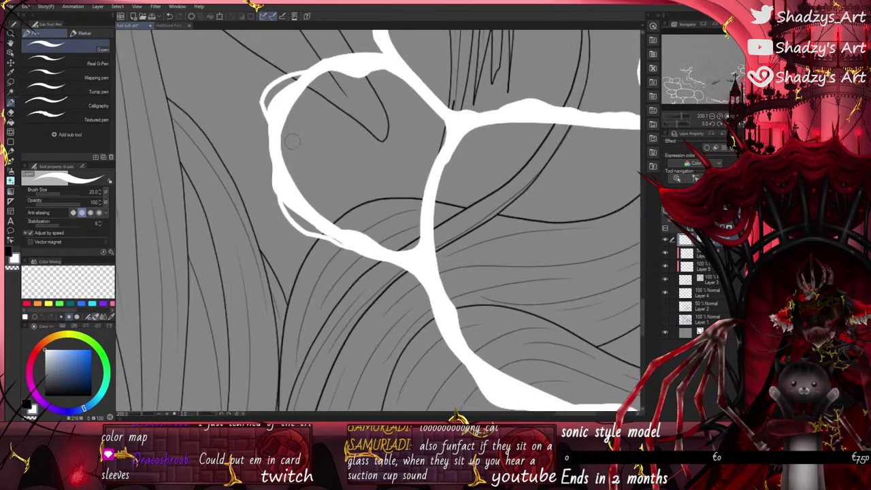
{"action": "scroll", "coordinate": [291, 141], "scroll_direction": "down", "scroll_amount": 2}
{"action": "scroll", "coordinate": [364, 188], "scroll_direction": "up", "scroll_amount": 2}
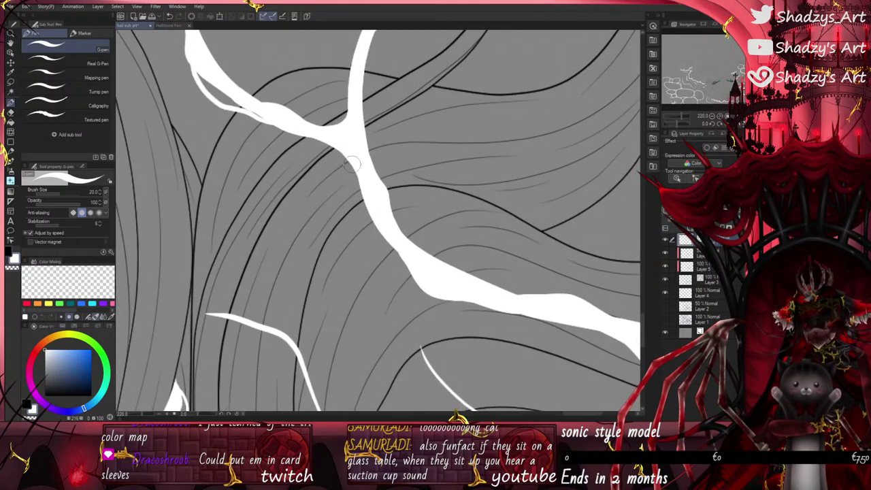
{"action": "mouse_move", "coordinate": [340, 151]}
{"action": "left_mouse_down"}
{"action": "mouse_move", "coordinate": [355, 210]}
{"action": "mouse_move", "coordinate": [379, 222]}
{"action": "left_mouse_up"}
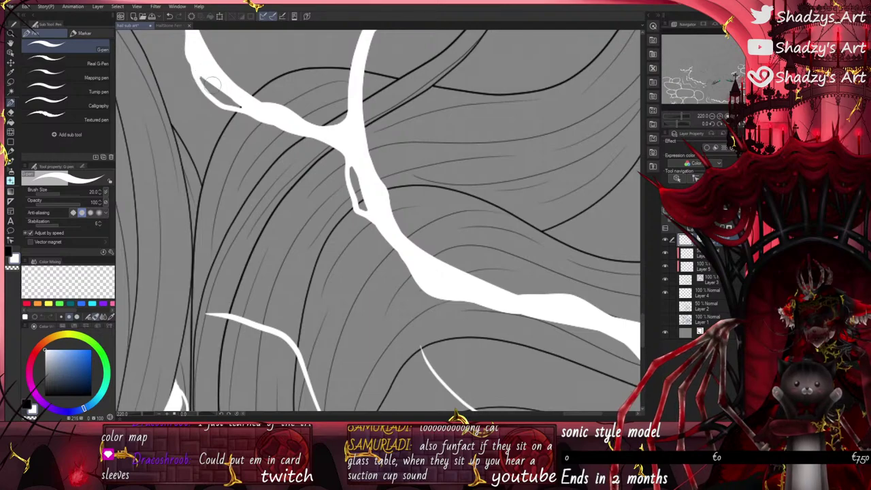
Step: Thicken the underside of the line beneath the wide cell and the dividing line below it with small bumps
{"action": "scroll", "coordinate": [213, 85], "scroll_direction": "down", "scroll_amount": 3}
{"action": "scroll", "coordinate": [388, 226], "scroll_direction": "up", "scroll_amount": 2}
{"action": "scroll", "coordinate": [386, 245], "scroll_direction": "down", "scroll_amount": 5}
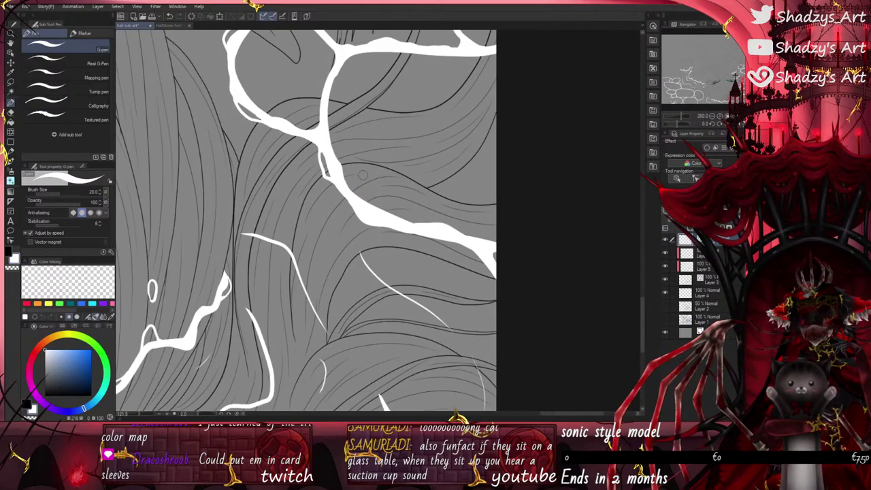
{"action": "scroll", "coordinate": [404, 344], "scroll_direction": "up", "scroll_amount": 6}
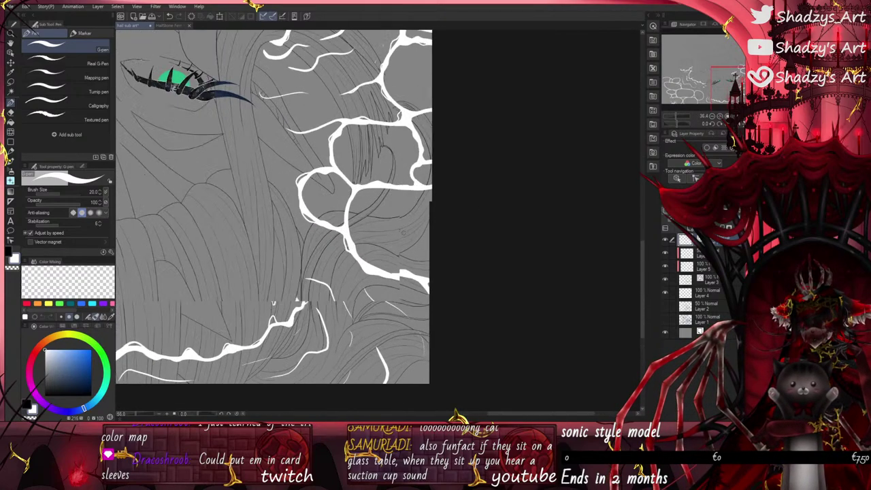
{"action": "left_click_drag", "start_coordinate": [378, 193], "coordinate": [428, 199]}
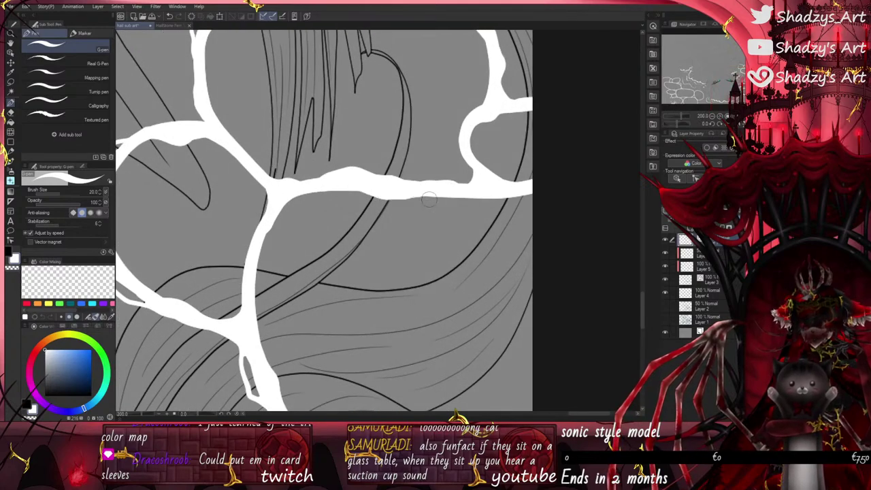
{"action": "mouse_move", "coordinate": [262, 234]}
{"action": "left_mouse_down"}
{"action": "mouse_move", "coordinate": [276, 205]}
{"action": "mouse_move", "coordinate": [255, 250]}
{"action": "left_mouse_up"}
{"action": "mouse_move", "coordinate": [469, 193]}
{"action": "left_mouse_down"}
{"action": "mouse_move", "coordinate": [529, 195]}
{"action": "mouse_move", "coordinate": [454, 193]}
{"action": "left_mouse_up"}
Step: Add thin curved accent strokes outside the small round cell and along the outer side of the line below it
{"action": "scroll", "coordinate": [487, 233], "scroll_direction": "down", "scroll_amount": 4}
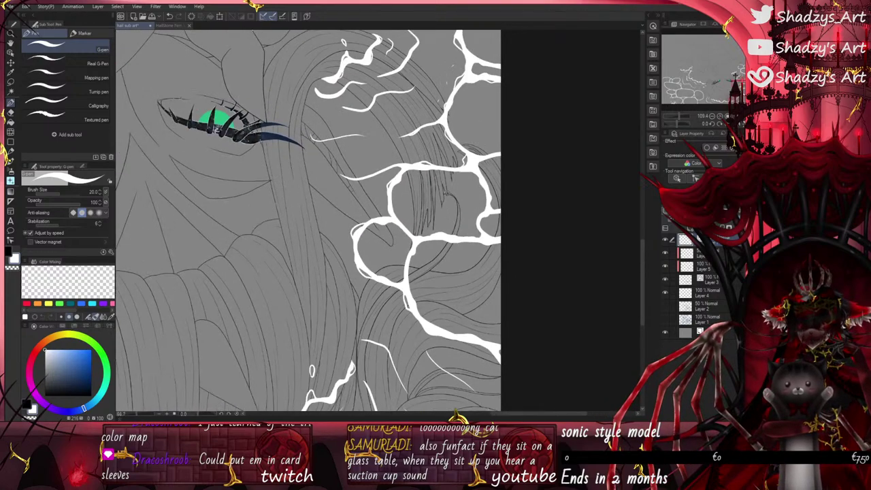
{"action": "scroll", "coordinate": [457, 316], "scroll_direction": "up", "scroll_amount": 3}
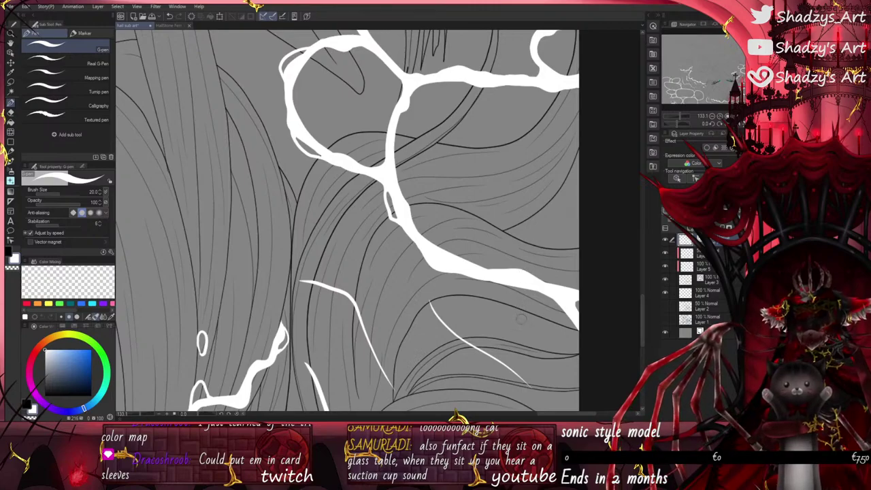
{"action": "scroll", "coordinate": [520, 318], "scroll_direction": "down", "scroll_amount": 5}
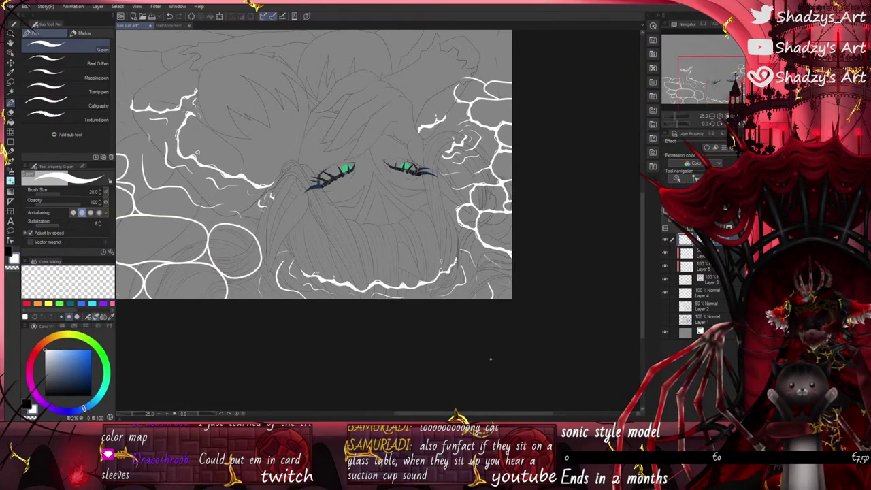
{"action": "scroll", "coordinate": [452, 207], "scroll_direction": "up", "scroll_amount": 5}
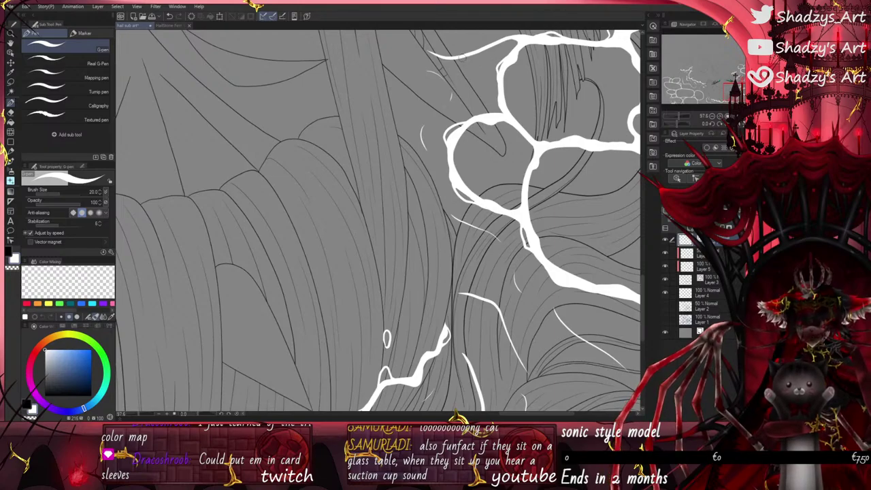
Step: Thicken the tapered line branching left from the wide cell unevenly and add thin hollow loops along it
{"action": "scroll", "coordinate": [439, 186], "scroll_direction": "down", "scroll_amount": 5}
{"action": "scroll", "coordinate": [430, 148], "scroll_direction": "up", "scroll_amount": 8}
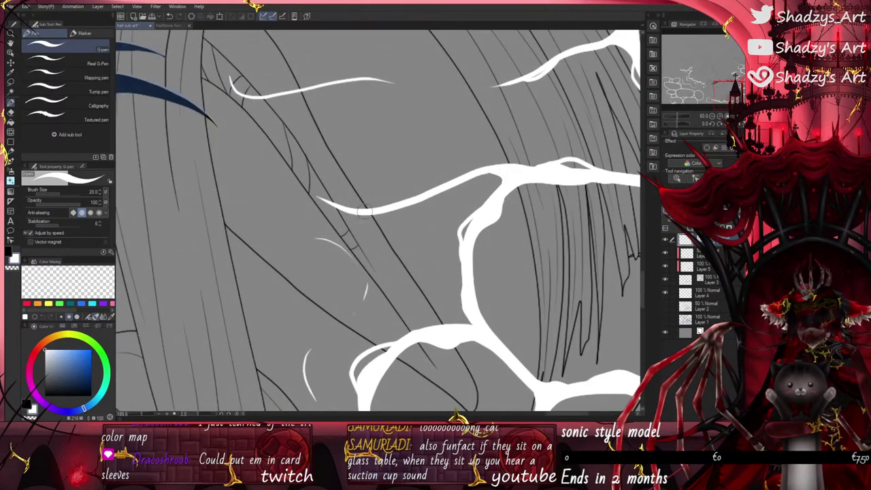
{"action": "mouse_move", "coordinate": [353, 212]}
{"action": "left_mouse_down"}
{"action": "mouse_move", "coordinate": [390, 210]}
{"action": "mouse_move", "coordinate": [470, 171]}
{"action": "left_mouse_up"}
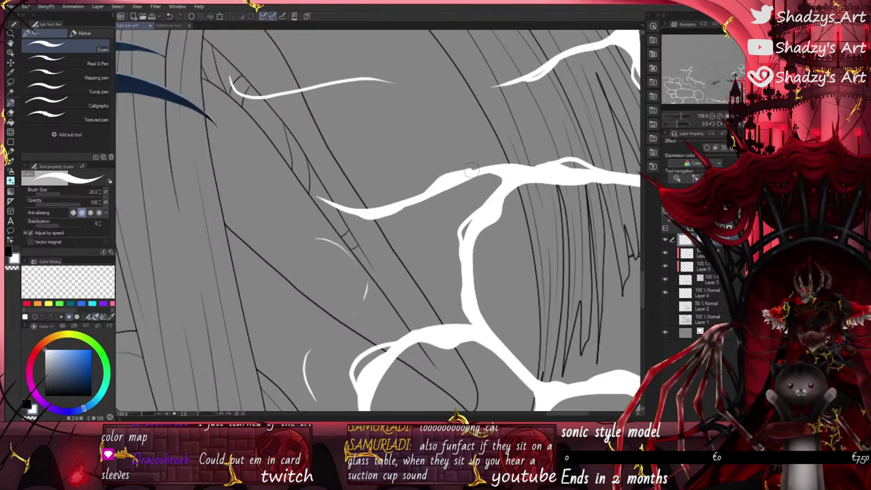
{"action": "left_click", "coordinate": [168, 17]}
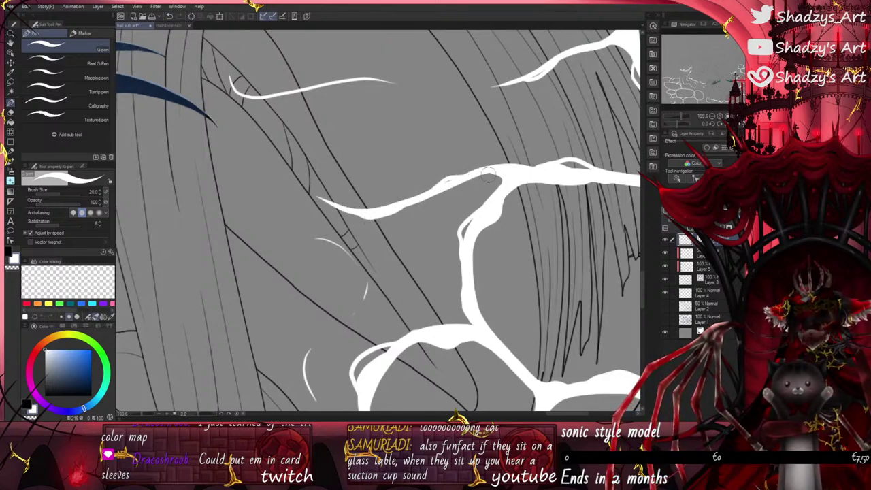
{"action": "scroll", "coordinate": [383, 238], "scroll_direction": "down", "scroll_amount": 3}
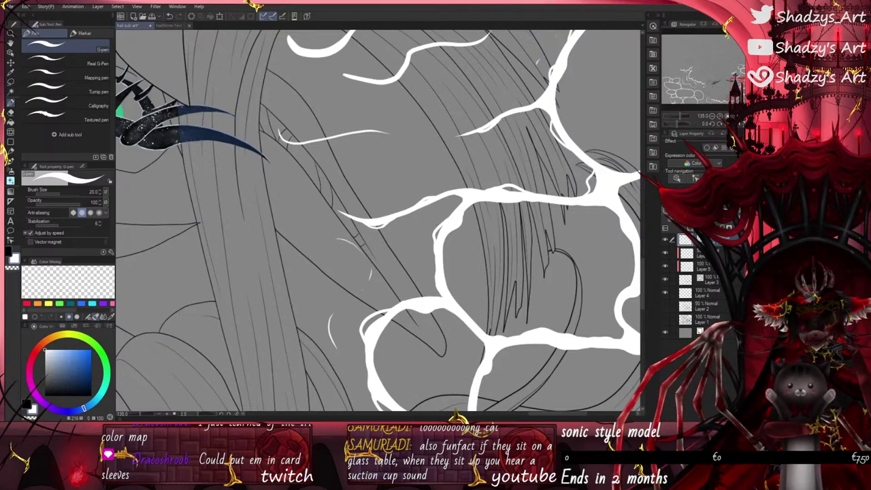
Step: Draw a curved white line cutting across the canvas's bottom-right corner
{"action": "scroll", "coordinate": [442, 287], "scroll_direction": "down", "scroll_amount": 6}
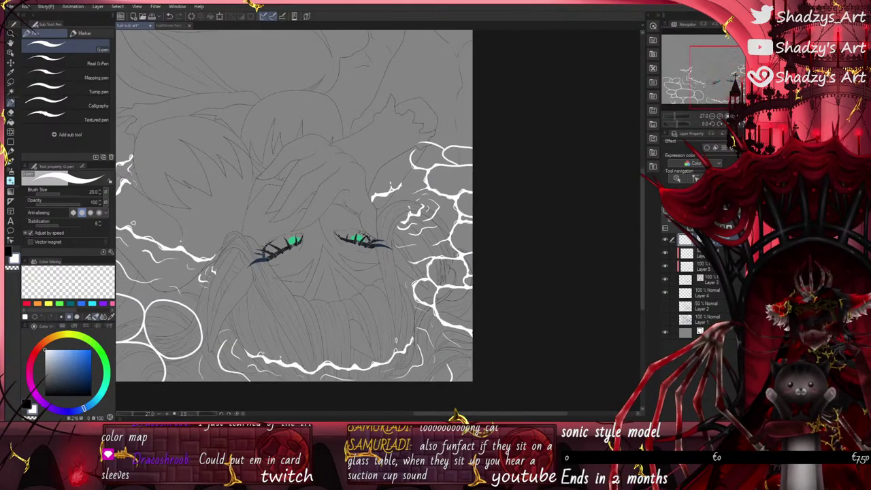
{"action": "scroll", "coordinate": [396, 339], "scroll_direction": "up", "scroll_amount": 6}
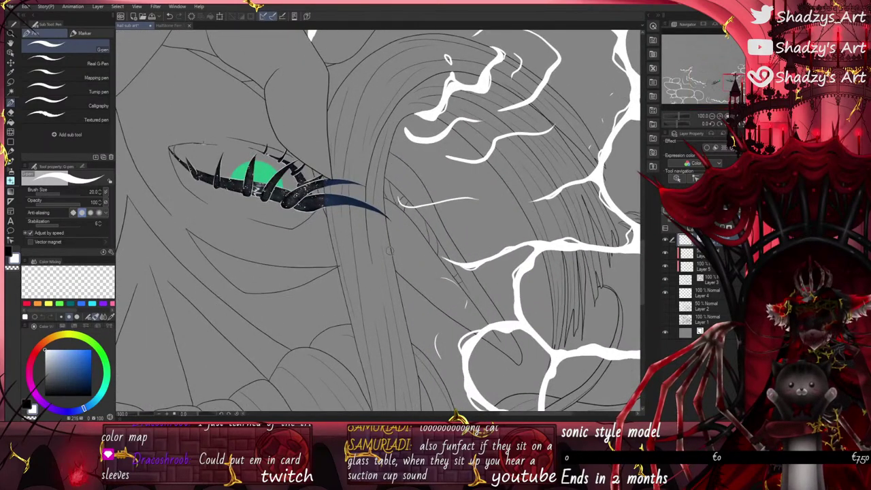
{"action": "scroll", "coordinate": [444, 261], "scroll_direction": "down", "scroll_amount": 5}
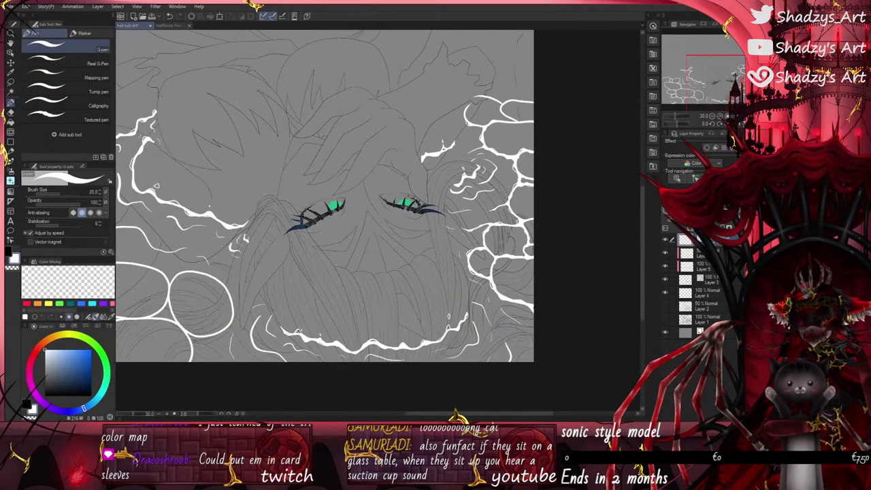
{"action": "scroll", "coordinate": [507, 248], "scroll_direction": "down", "scroll_amount": 2}
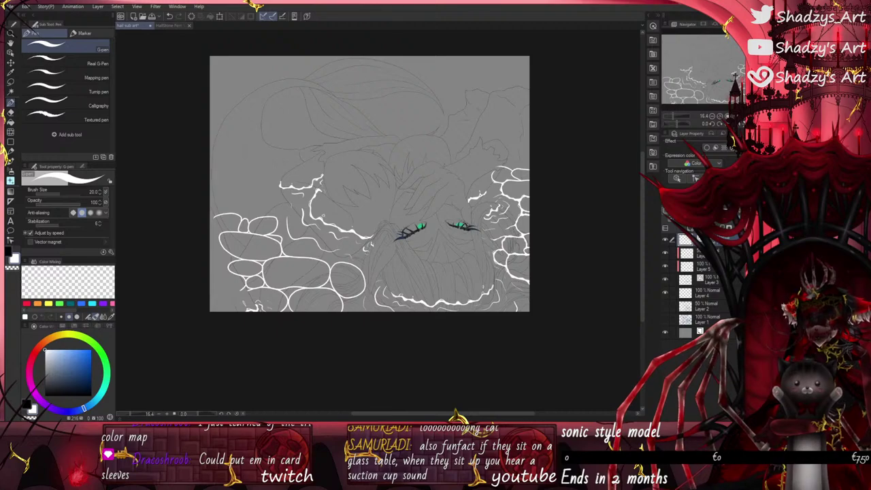
{"action": "scroll", "coordinate": [504, 324], "scroll_direction": "up", "scroll_amount": 5}
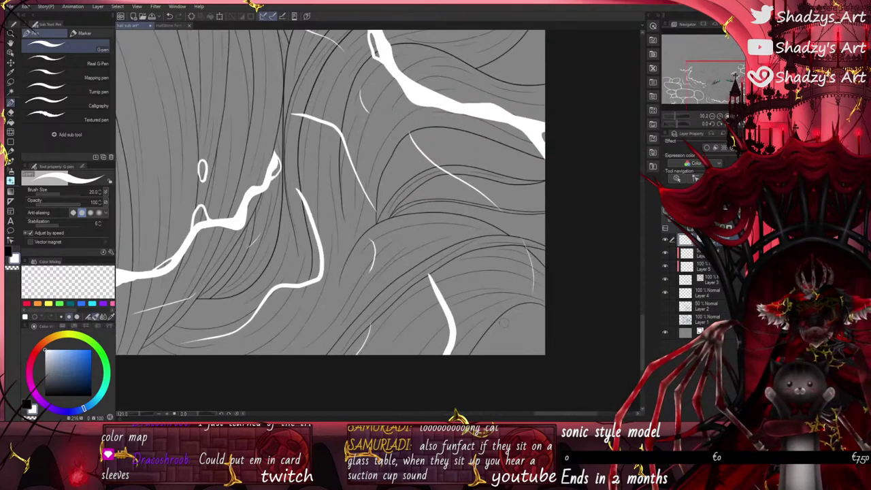
{"action": "scroll", "coordinate": [506, 260], "scroll_direction": "up", "scroll_amount": 2}
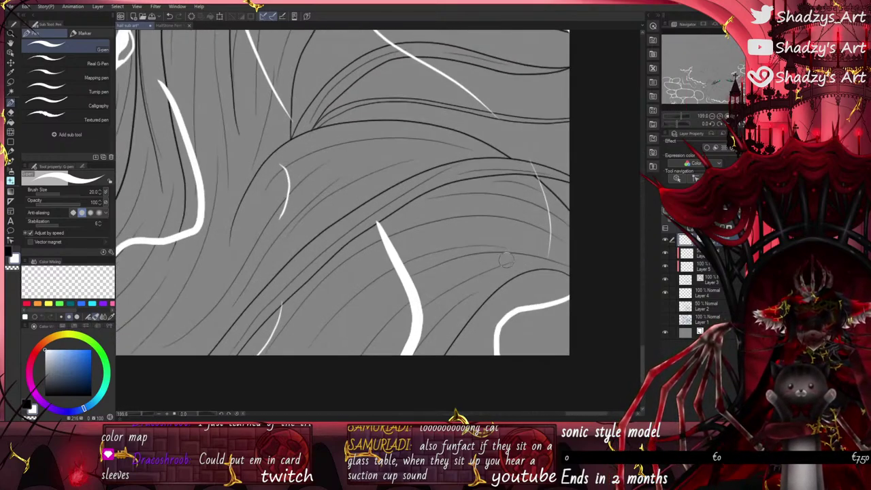
Step: Thicken the bottom-right corner curve unevenly and add a thin hollow loop on the outside of its bend
{"action": "scroll", "coordinate": [505, 260], "scroll_direction": "up", "scroll_amount": 2}
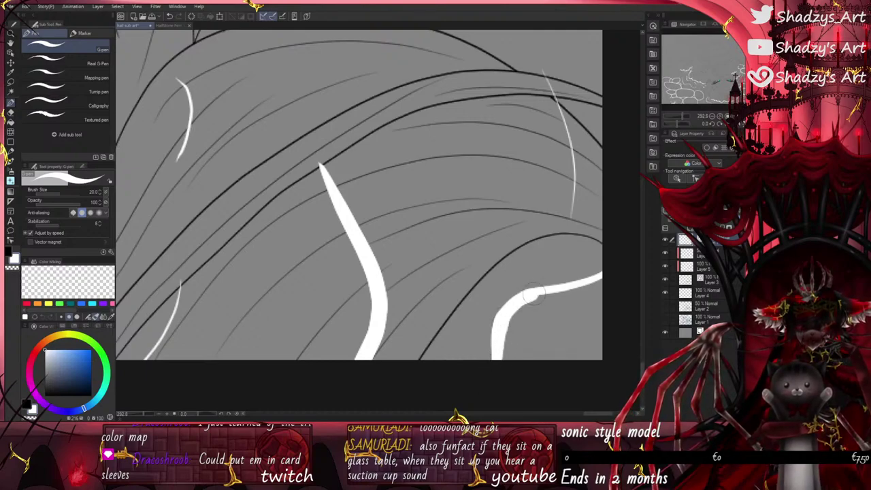
{"action": "mouse_move", "coordinate": [532, 293]}
{"action": "left_mouse_down"}
{"action": "mouse_move", "coordinate": [570, 289]}
{"action": "mouse_move", "coordinate": [601, 255]}
{"action": "left_mouse_up"}
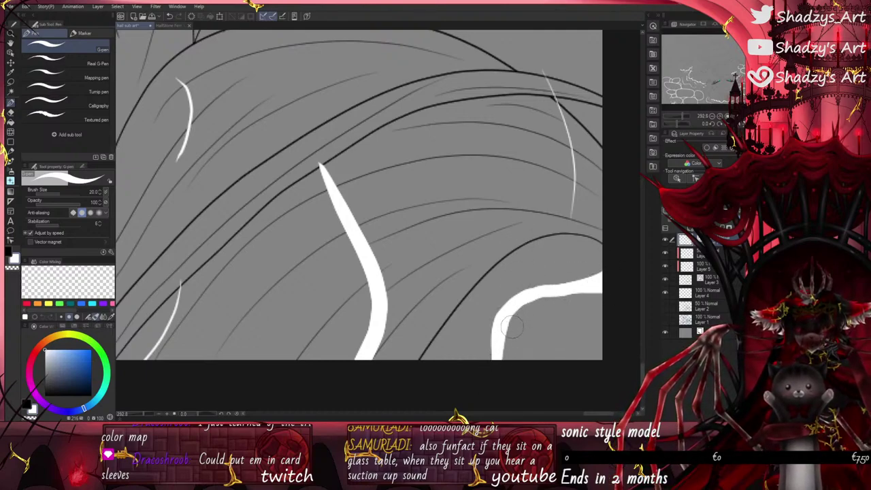
{"action": "mouse_move", "coordinate": [528, 291]}
{"action": "left_mouse_down"}
{"action": "mouse_move", "coordinate": [505, 307]}
{"action": "mouse_move", "coordinate": [532, 290]}
{"action": "mouse_move", "coordinate": [502, 294]}
{"action": "mouse_move", "coordinate": [498, 329]}
{"action": "mouse_move", "coordinate": [515, 283]}
{"action": "mouse_move", "coordinate": [545, 288]}
{"action": "mouse_move", "coordinate": [493, 289]}
{"action": "mouse_move", "coordinate": [500, 327]}
{"action": "left_mouse_up"}
{"action": "mouse_move", "coordinate": [499, 293]}
{"action": "left_mouse_down"}
{"action": "mouse_move", "coordinate": [498, 321]}
{"action": "mouse_move", "coordinate": [498, 284]}
{"action": "mouse_move", "coordinate": [534, 288]}
{"action": "left_mouse_up"}
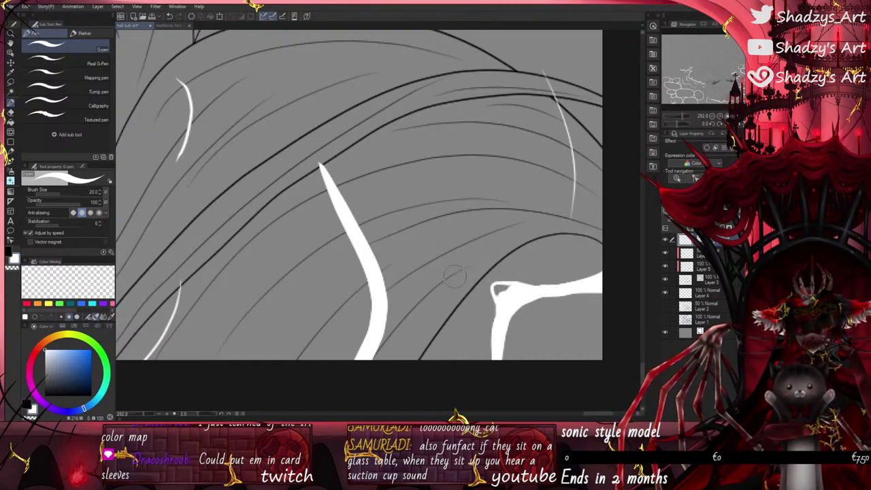
Step: Add two thin accent strokes outside the bottom-right corner curve, one beside it and one above it
{"action": "left_click_drag", "start_coordinate": [453, 312], "coordinate": [452, 267]}
{"action": "left_click_drag", "start_coordinate": [461, 253], "coordinate": [547, 251]}
{"action": "scroll", "coordinate": [478, 359], "scroll_direction": "down", "scroll_amount": 6}
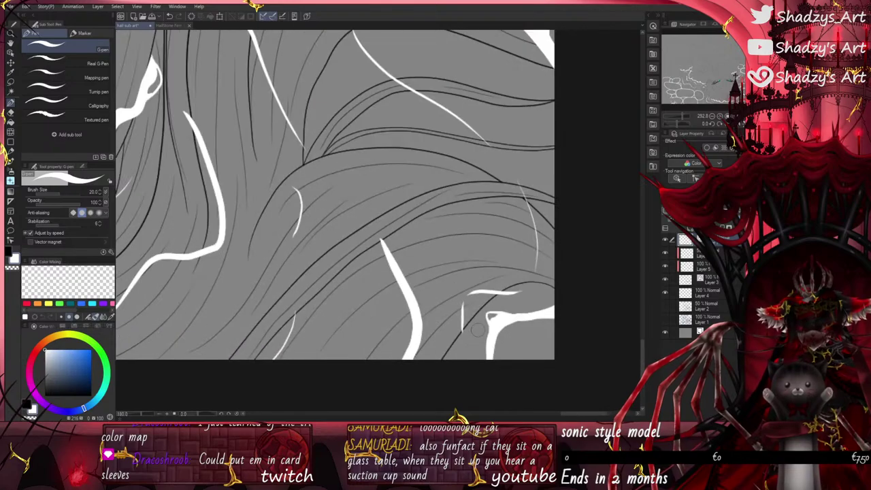
{"action": "scroll", "coordinate": [480, 252], "scroll_direction": "up", "scroll_amount": 2}
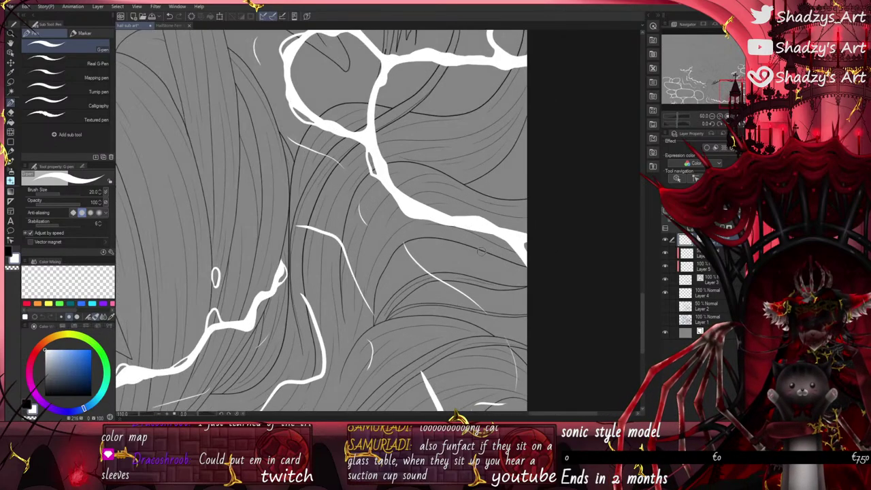
Step: Thicken the bent white water line right of the chin ripple with the G-pen, building up its upper stroke and corners
{"action": "scroll", "coordinate": [500, 284], "scroll_direction": "down", "scroll_amount": 5}
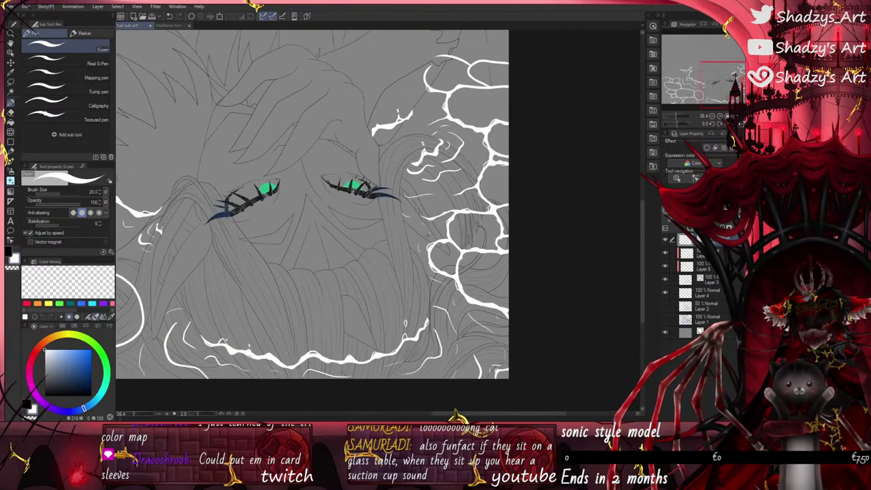
{"action": "scroll", "coordinate": [405, 324], "scroll_direction": "up", "scroll_amount": 5}
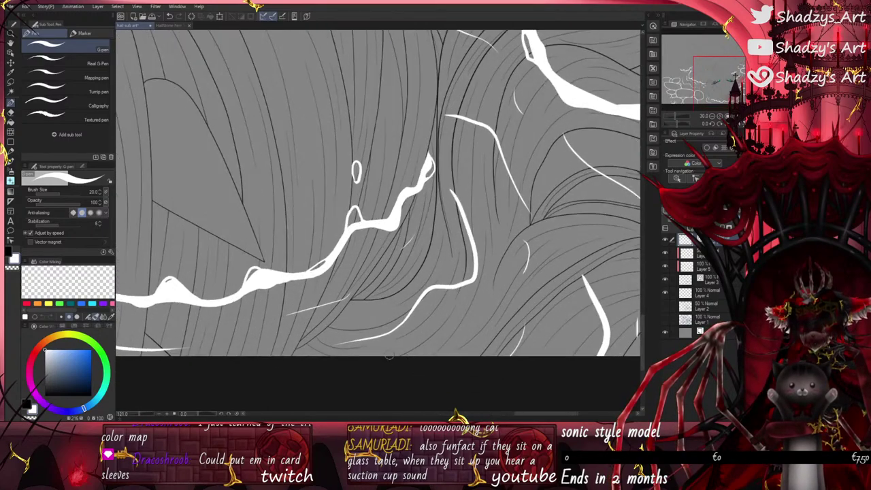
{"action": "mouse_move", "coordinate": [410, 324]}
{"action": "left_mouse_down"}
{"action": "mouse_move", "coordinate": [444, 275]}
{"action": "mouse_move", "coordinate": [432, 296]}
{"action": "mouse_move", "coordinate": [472, 255]}
{"action": "mouse_move", "coordinate": [524, 252]}
{"action": "mouse_move", "coordinate": [536, 238]}
{"action": "mouse_move", "coordinate": [531, 200]}
{"action": "left_mouse_up"}
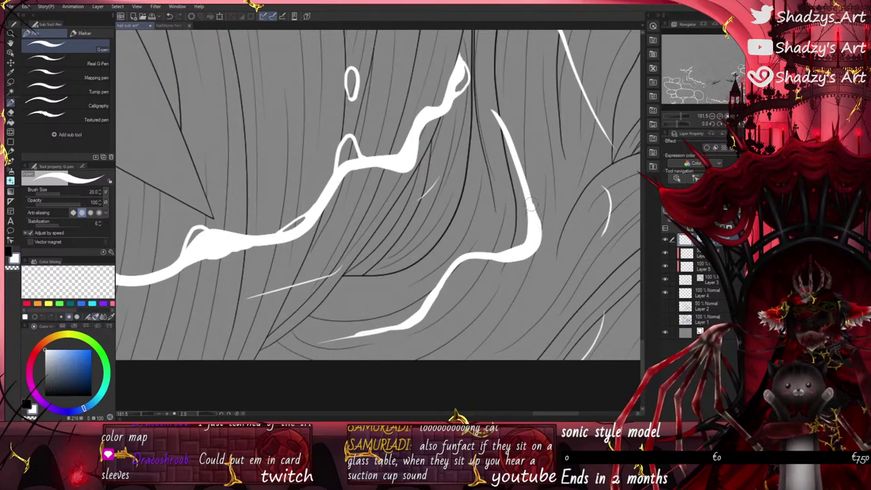
{"action": "left_click_drag", "start_coordinate": [495, 114], "coordinate": [516, 166]}
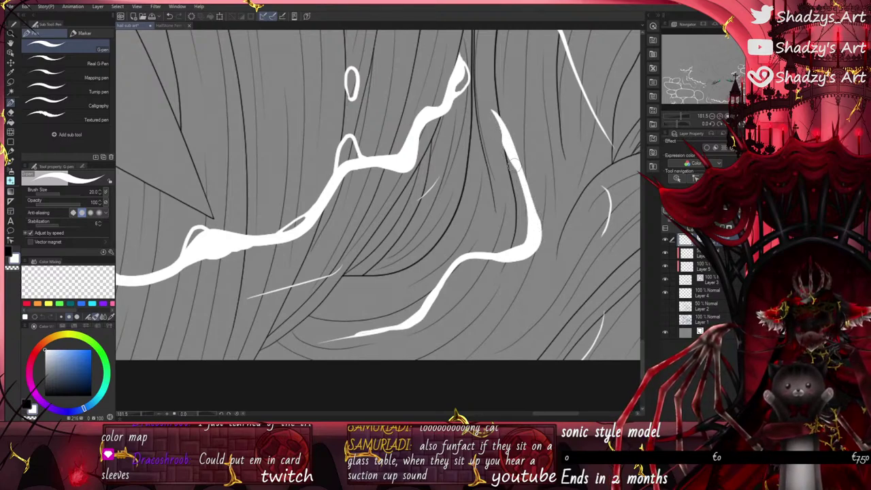
{"action": "mouse_move", "coordinate": [401, 327]}
{"action": "left_mouse_down"}
{"action": "mouse_move", "coordinate": [430, 301]}
{"action": "mouse_move", "coordinate": [417, 324]}
{"action": "mouse_move", "coordinate": [405, 325]}
{"action": "mouse_move", "coordinate": [433, 289]}
{"action": "mouse_move", "coordinate": [424, 315]}
{"action": "mouse_move", "coordinate": [459, 257]}
{"action": "left_mouse_up"}
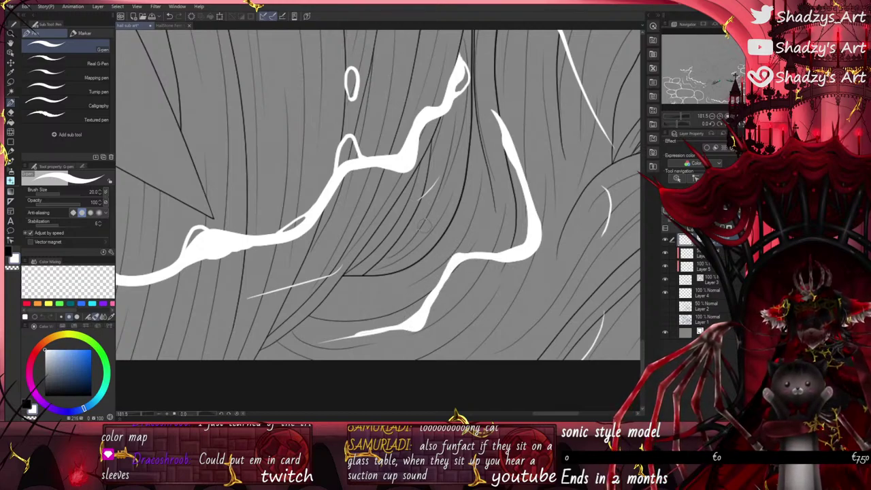
{"action": "mouse_move", "coordinate": [487, 257]}
{"action": "left_mouse_down"}
{"action": "mouse_move", "coordinate": [523, 264]}
{"action": "mouse_move", "coordinate": [537, 248]}
{"action": "left_mouse_up"}
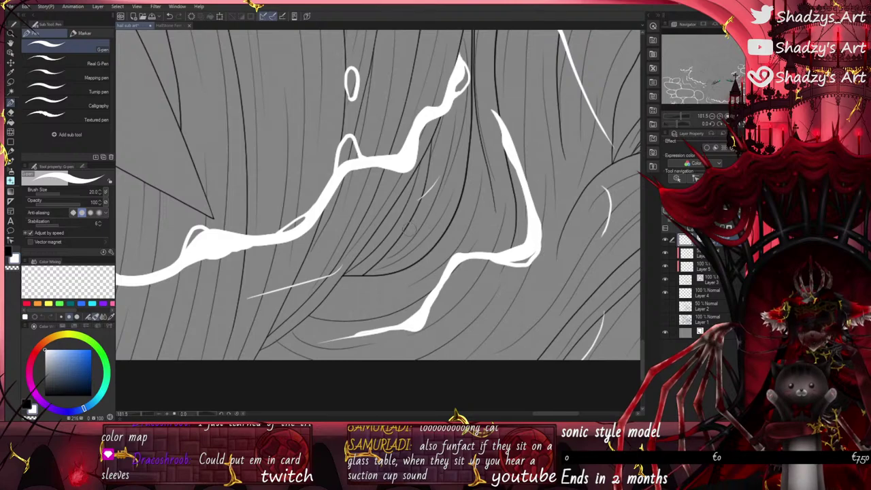
Step: Add a small open loop near the lower bend of that water line and thicken its tapered tail
{"action": "mouse_move", "coordinate": [406, 307]}
{"action": "left_mouse_down"}
{"action": "mouse_move", "coordinate": [387, 324]}
{"action": "mouse_move", "coordinate": [326, 340]}
{"action": "mouse_move", "coordinate": [352, 334]}
{"action": "left_mouse_up"}
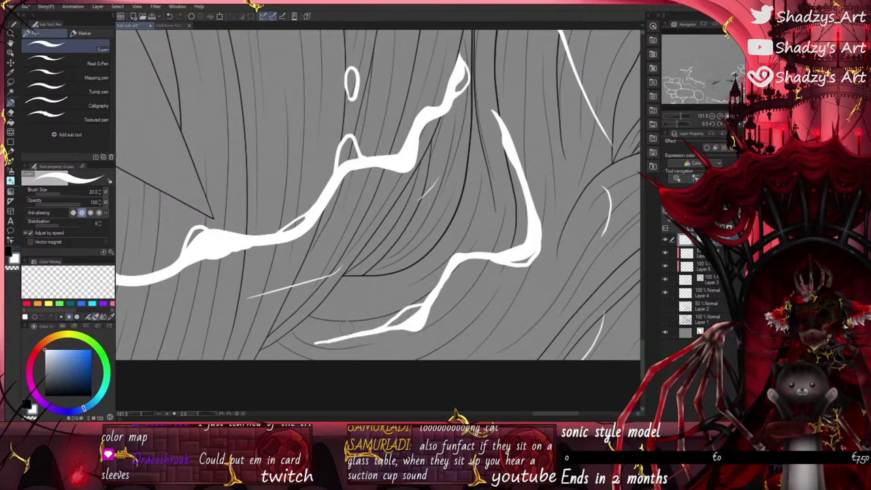
{"action": "scroll", "coordinate": [312, 343], "scroll_direction": "up", "scroll_amount": 8}
{"action": "mouse_move", "coordinate": [286, 348]}
{"action": "left_mouse_down"}
{"action": "mouse_move", "coordinate": [369, 340]}
{"action": "mouse_move", "coordinate": [417, 324]}
{"action": "mouse_move", "coordinate": [326, 347]}
{"action": "mouse_move", "coordinate": [426, 332]}
{"action": "left_mouse_up"}
{"action": "left_click_drag", "start_coordinate": [269, 350], "coordinate": [388, 340]}
{"action": "scroll", "coordinate": [394, 339], "scroll_direction": "down", "scroll_amount": 3}
{"action": "scroll", "coordinate": [393, 362], "scroll_direction": "down", "scroll_amount": 4}
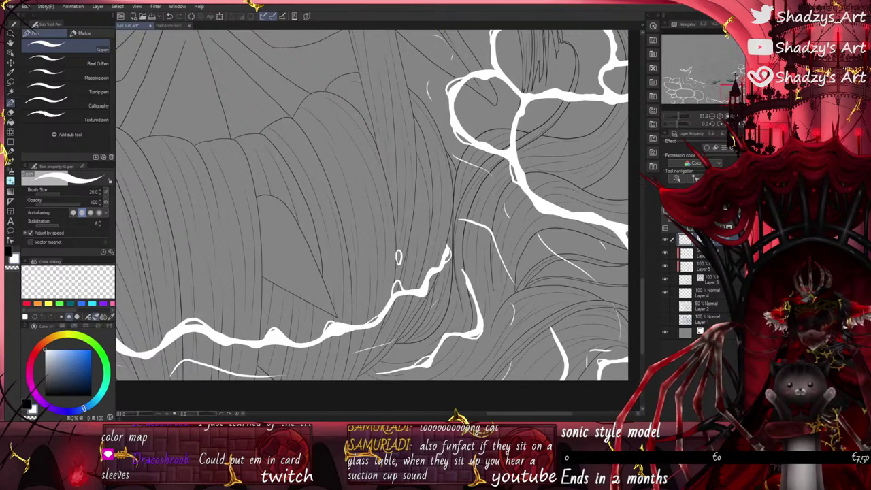
Step: Thicken the thin curved water line above, add a small loop at its bend, and build up the short line near the canvas's lower edge
{"action": "scroll", "coordinate": [442, 214], "scroll_direction": "up", "scroll_amount": 4}
{"action": "left_click_drag", "start_coordinate": [436, 207], "coordinate": [490, 272]}
{"action": "scroll", "coordinate": [488, 267], "scroll_direction": "up", "scroll_amount": 2}
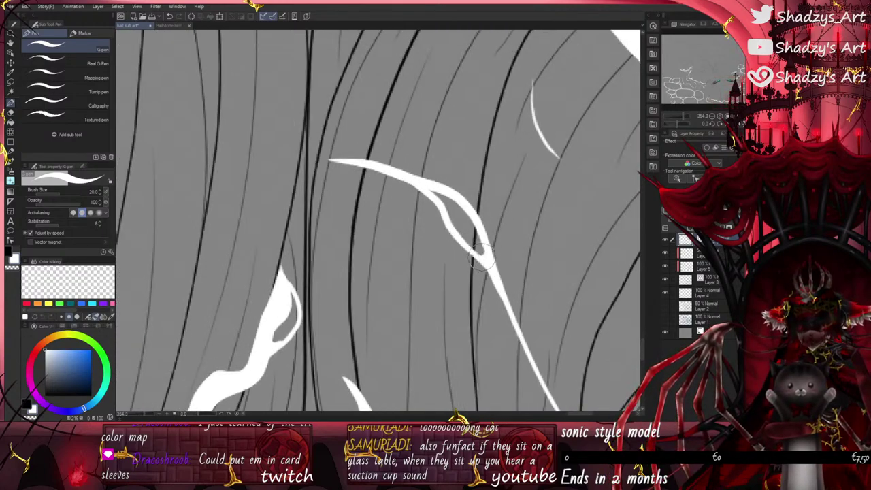
{"action": "scroll", "coordinate": [436, 194], "scroll_direction": "down", "scroll_amount": 5}
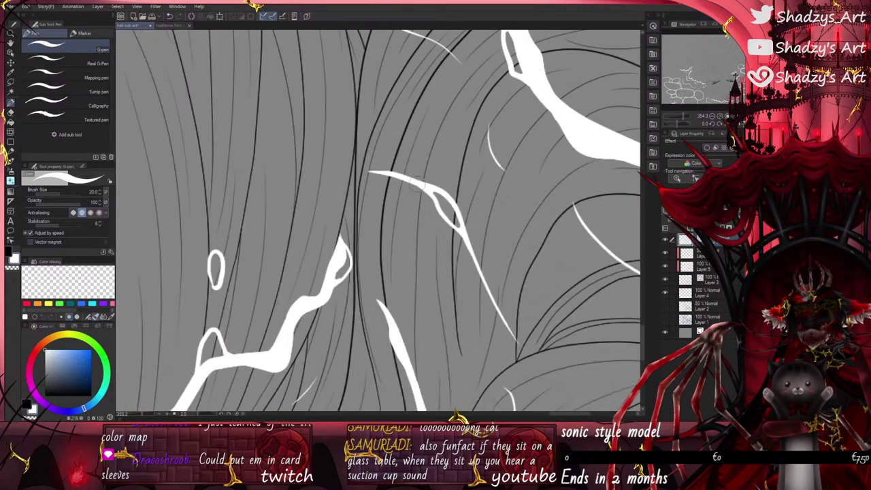
{"action": "scroll", "coordinate": [468, 299], "scroll_direction": "up", "scroll_amount": 3}
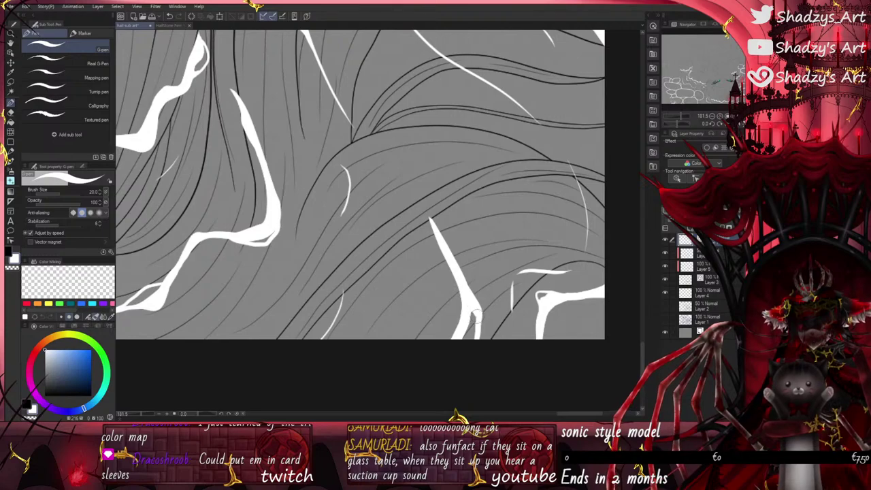
{"action": "scroll", "coordinate": [468, 308], "scroll_direction": "down", "scroll_amount": 4}
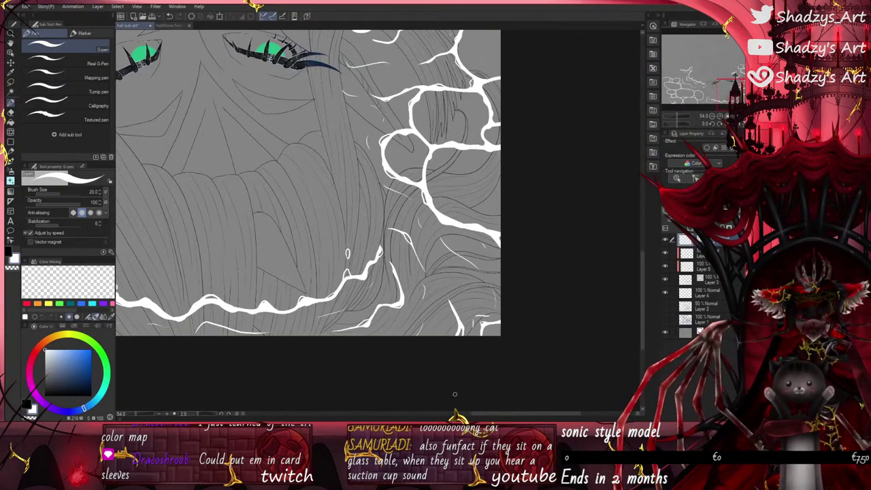
{"action": "scroll", "coordinate": [421, 373], "scroll_direction": "down", "scroll_amount": 3}
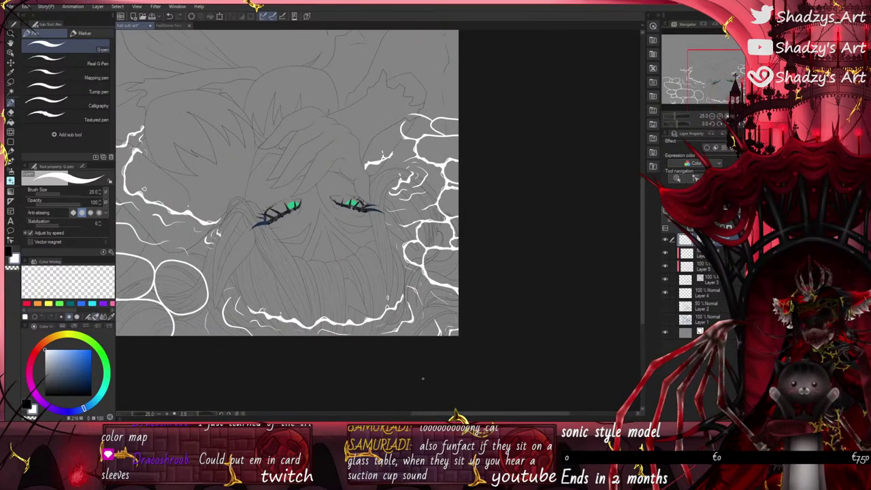
{"action": "scroll", "coordinate": [437, 301], "scroll_direction": "down", "scroll_amount": 2}
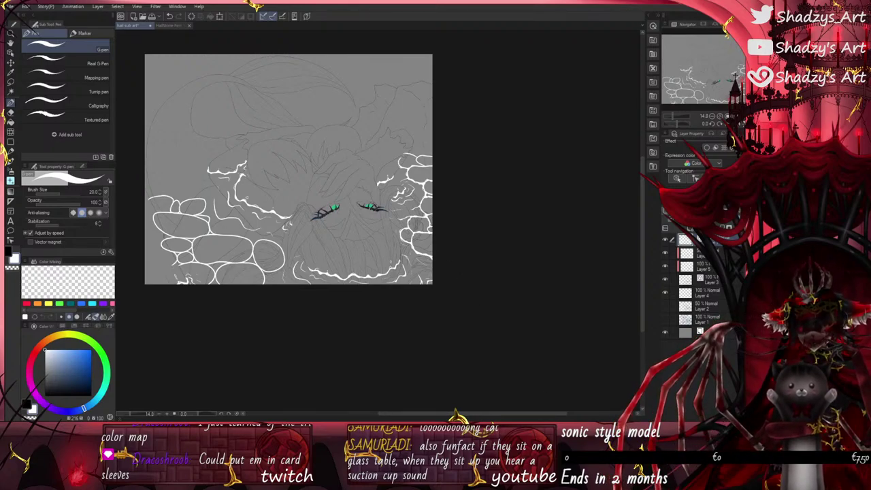
Step: Trim the end of the upper cell line that overlaps the jagged black outline, using the Vector eraser
{"action": "scroll", "coordinate": [376, 172], "scroll_direction": "up", "scroll_amount": 8}
{"action": "key", "text": "e"}
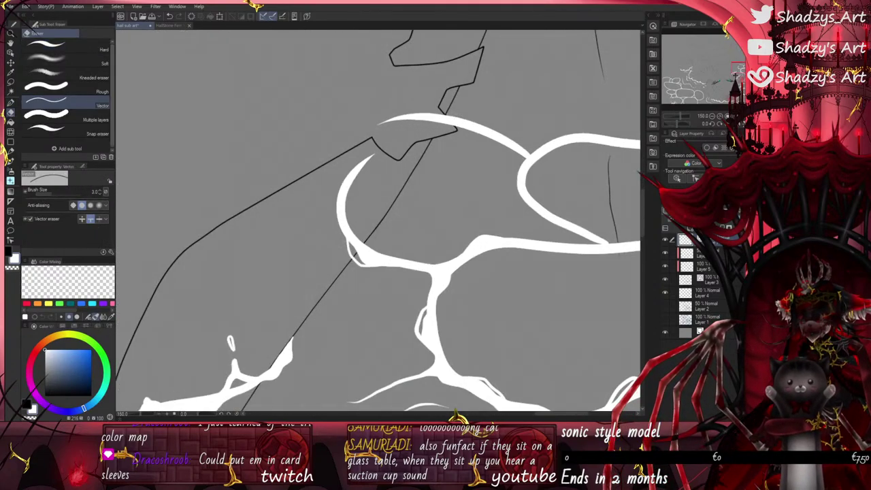
{"action": "left_click", "coordinate": [380, 123]}
{"action": "scroll", "coordinate": [339, 293], "scroll_direction": "down", "scroll_amount": 3}
{"action": "scroll", "coordinate": [442, 218], "scroll_direction": "up", "scroll_amount": 2}
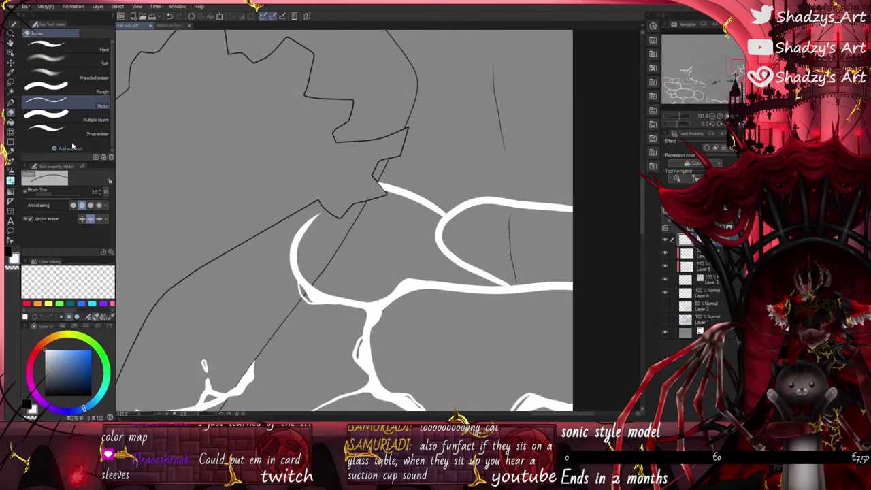
Step: Extend the open end of the left cell line up to the jagged black outline with the G-pen
{"action": "left_click", "coordinate": [11, 103]}
{"action": "scroll", "coordinate": [302, 211], "scroll_direction": "up", "scroll_amount": 2}
{"action": "left_click_drag", "start_coordinate": [299, 245], "coordinate": [340, 199]}
{"action": "scroll", "coordinate": [339, 200], "scroll_direction": "up", "scroll_amount": 2}
{"action": "scroll", "coordinate": [339, 201], "scroll_direction": "up", "scroll_amount": 1}
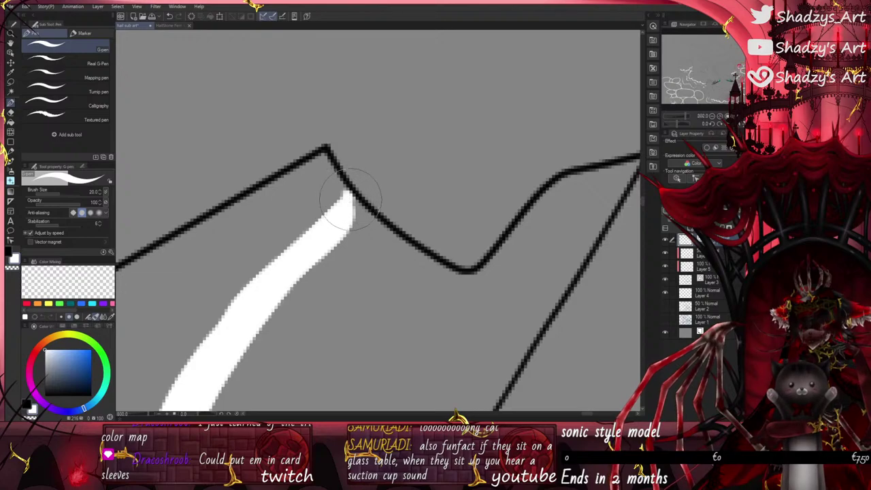
{"action": "mouse_move", "coordinate": [331, 218]}
{"action": "left_mouse_down"}
{"action": "mouse_move", "coordinate": [339, 182]}
{"action": "mouse_move", "coordinate": [330, 216]}
{"action": "mouse_move", "coordinate": [315, 222]}
{"action": "mouse_move", "coordinate": [341, 186]}
{"action": "mouse_move", "coordinate": [330, 215]}
{"action": "left_mouse_up"}
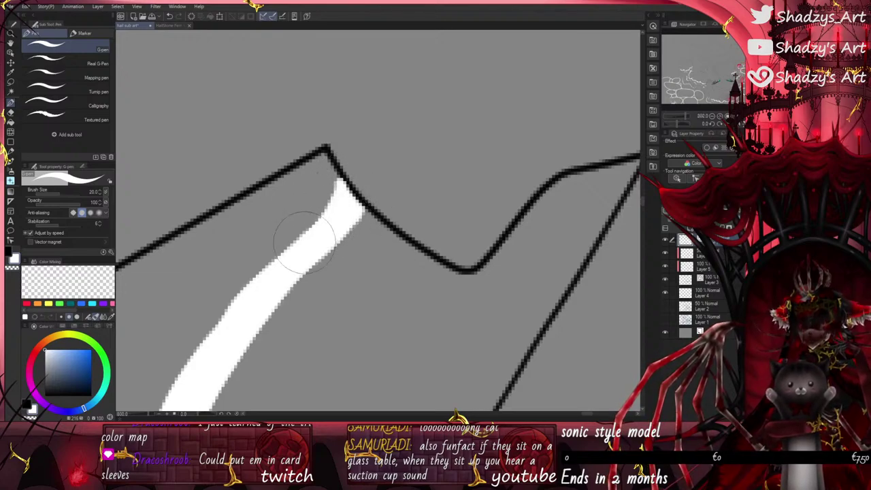
{"action": "scroll", "coordinate": [275, 266], "scroll_direction": "down", "scroll_amount": 5}
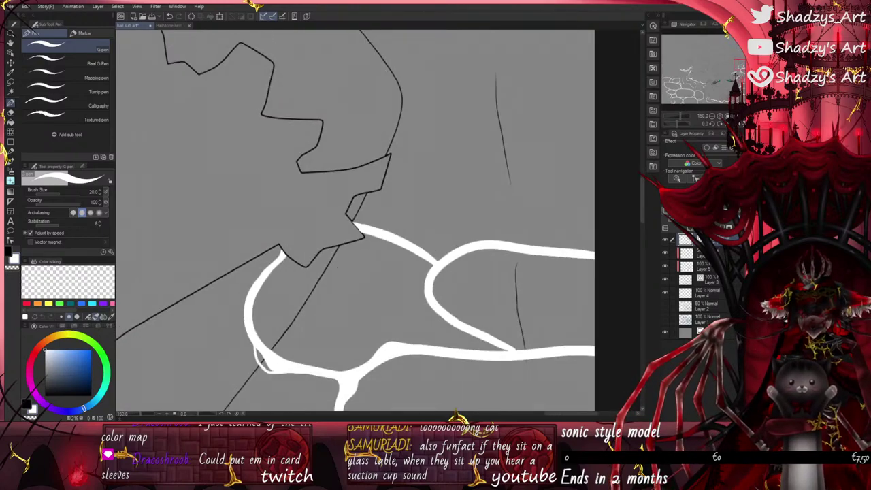
Step: Thicken the upper cell line where it meets the jagged outline and add a small loop along its underside
{"action": "scroll", "coordinate": [354, 222], "scroll_direction": "up", "scroll_amount": 7}
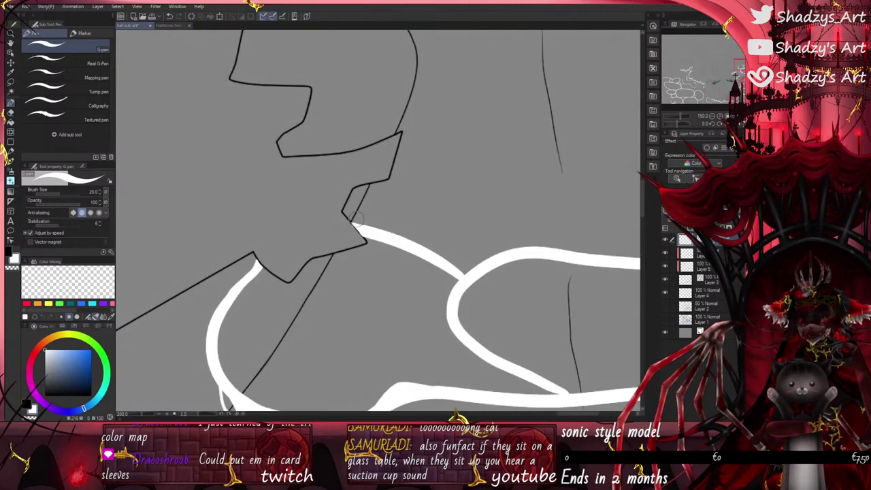
{"action": "mouse_move", "coordinate": [355, 223]}
{"action": "left_mouse_down"}
{"action": "mouse_move", "coordinate": [387, 225]}
{"action": "mouse_move", "coordinate": [390, 234]}
{"action": "mouse_move", "coordinate": [352, 221]}
{"action": "mouse_move", "coordinate": [390, 232]}
{"action": "mouse_move", "coordinate": [386, 221]}
{"action": "mouse_move", "coordinate": [450, 267]}
{"action": "mouse_move", "coordinate": [398, 247]}
{"action": "mouse_move", "coordinate": [433, 271]}
{"action": "mouse_move", "coordinate": [489, 285]}
{"action": "mouse_move", "coordinate": [403, 248]}
{"action": "mouse_move", "coordinate": [459, 286]}
{"action": "mouse_move", "coordinate": [460, 300]}
{"action": "mouse_move", "coordinate": [416, 268]}
{"action": "mouse_move", "coordinate": [437, 284]}
{"action": "mouse_move", "coordinate": [477, 285]}
{"action": "left_mouse_up"}
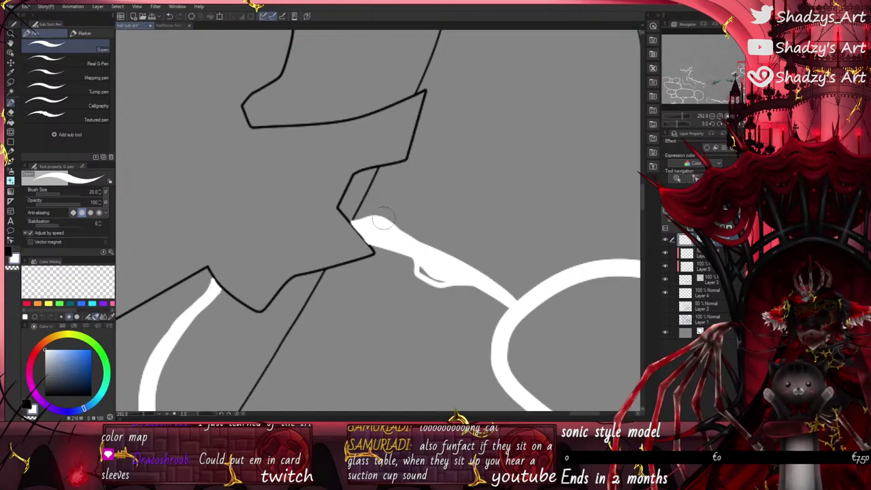
{"action": "scroll", "coordinate": [401, 187], "scroll_direction": "down", "scroll_amount": 11}
Step: Thicken the left curve of the cell outline with a loop on its outer side, and add a small loop at the junction below
{"action": "scroll", "coordinate": [318, 266], "scroll_direction": "up", "scroll_amount": 8}
{"action": "mouse_move", "coordinate": [331, 254]}
{"action": "left_mouse_down"}
{"action": "mouse_move", "coordinate": [331, 207]}
{"action": "mouse_move", "coordinate": [343, 186]}
{"action": "mouse_move", "coordinate": [351, 189]}
{"action": "mouse_move", "coordinate": [324, 202]}
{"action": "mouse_move", "coordinate": [328, 232]}
{"action": "mouse_move", "coordinate": [347, 186]}
{"action": "mouse_move", "coordinate": [374, 156]}
{"action": "mouse_move", "coordinate": [353, 189]}
{"action": "mouse_move", "coordinate": [383, 155]}
{"action": "mouse_move", "coordinate": [347, 189]}
{"action": "mouse_move", "coordinate": [315, 194]}
{"action": "mouse_move", "coordinate": [347, 190]}
{"action": "mouse_move", "coordinate": [311, 205]}
{"action": "mouse_move", "coordinate": [305, 222]}
{"action": "mouse_move", "coordinate": [327, 248]}
{"action": "left_mouse_up"}
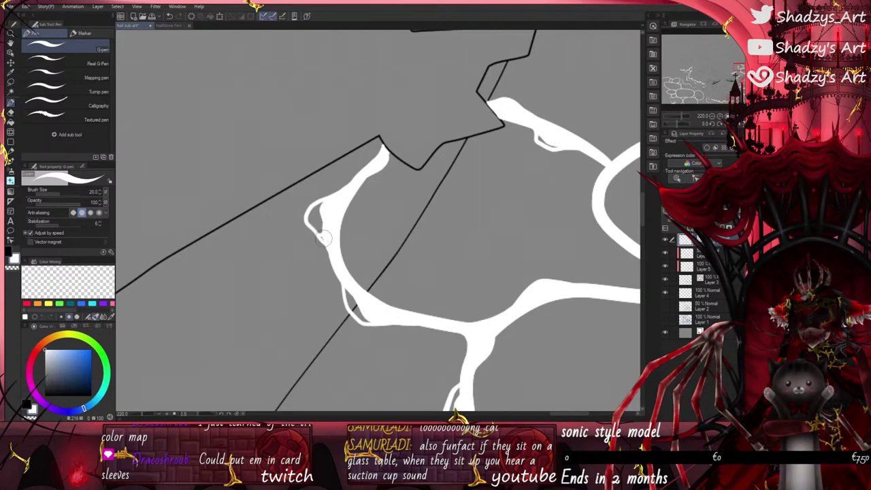
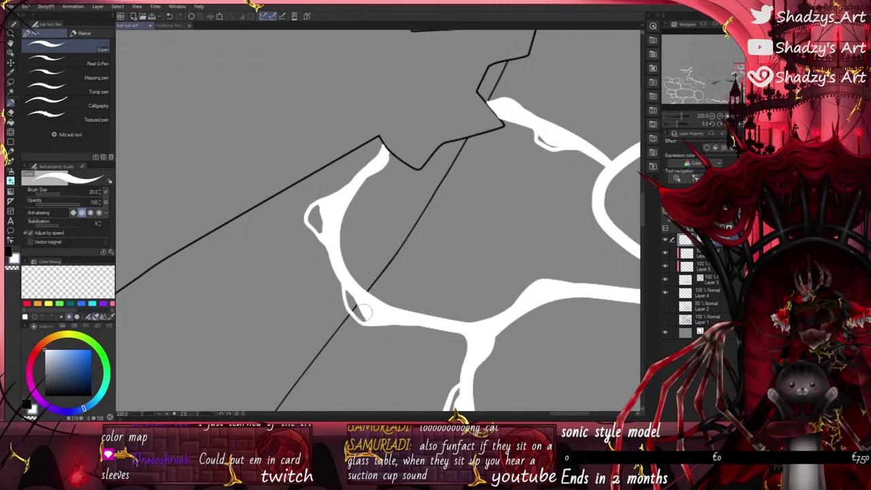
{"action": "scroll", "coordinate": [337, 251], "scroll_direction": "down", "scroll_amount": 3}
{"action": "scroll", "coordinate": [333, 248], "scroll_direction": "up", "scroll_amount": 3}
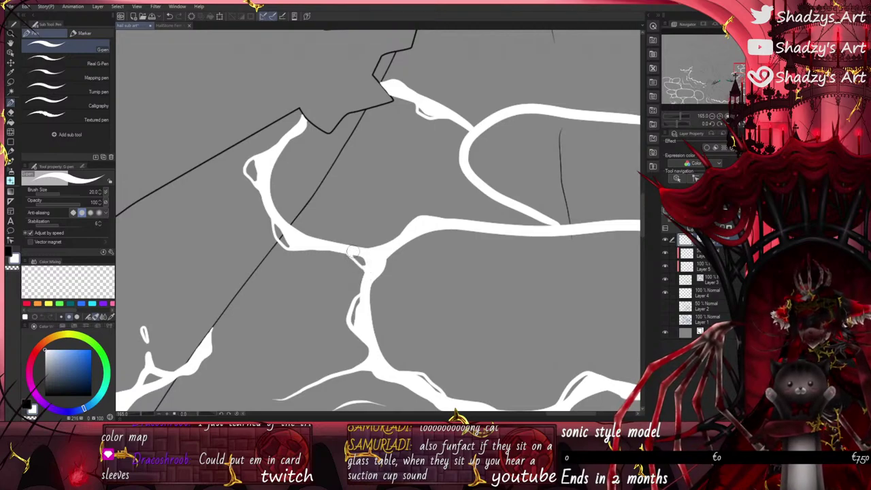
{"action": "scroll", "coordinate": [333, 252], "scroll_direction": "down", "scroll_amount": 2}
{"action": "scroll", "coordinate": [347, 257], "scroll_direction": "up", "scroll_amount": 4}
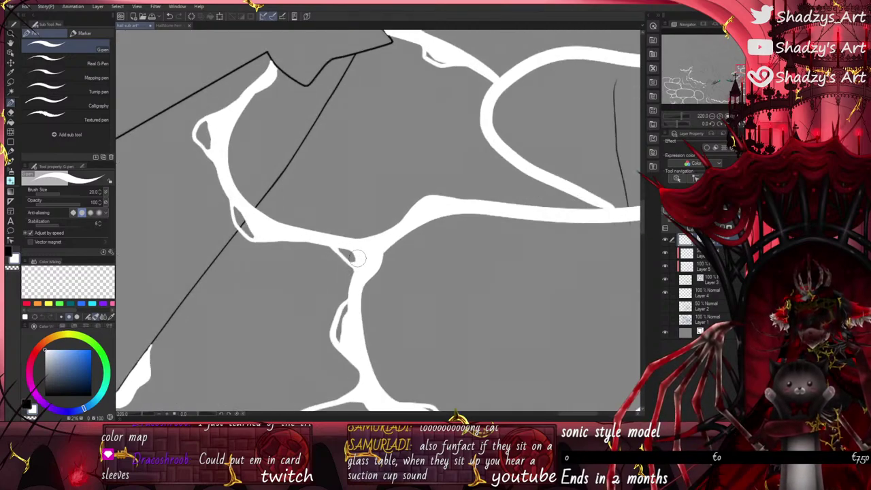
Step: Fill in the corners where the curved dividing line joins the upper cell line and the horizontal line below it
{"action": "scroll", "coordinate": [348, 261], "scroll_direction": "down", "scroll_amount": 2}
{"action": "scroll", "coordinate": [409, 217], "scroll_direction": "up", "scroll_amount": 4}
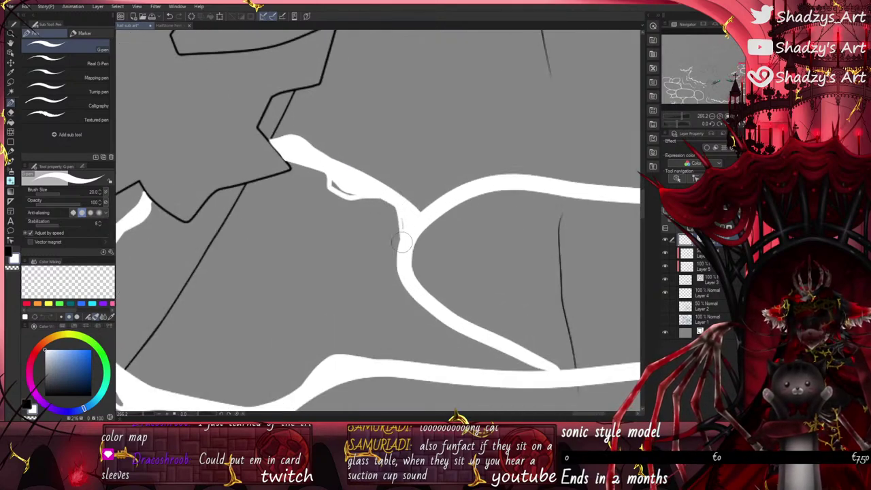
{"action": "left_click_drag", "start_coordinate": [400, 200], "coordinate": [432, 210]}
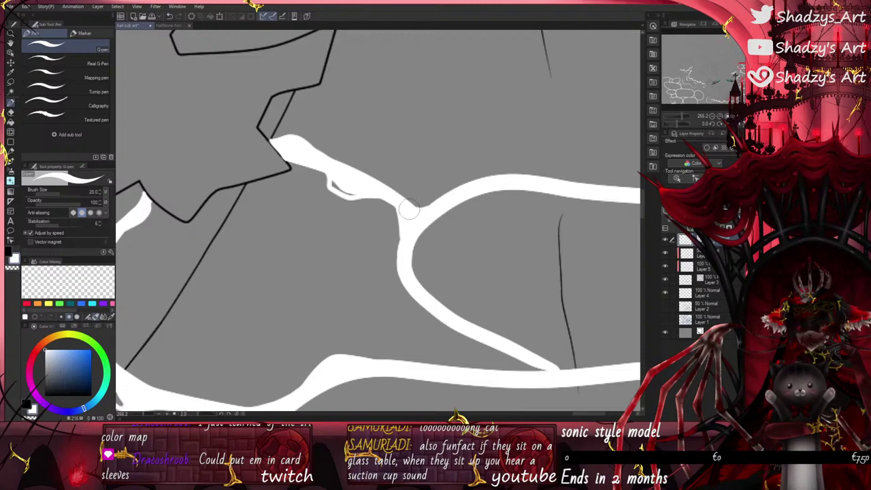
{"action": "scroll", "coordinate": [408, 209], "scroll_direction": "down", "scroll_amount": 4}
{"action": "scroll", "coordinate": [478, 304], "scroll_direction": "up", "scroll_amount": 5}
{"action": "mouse_move", "coordinate": [449, 287]}
{"action": "left_mouse_down"}
{"action": "mouse_move", "coordinate": [474, 320]}
{"action": "mouse_move", "coordinate": [443, 326]}
{"action": "mouse_move", "coordinate": [457, 327]}
{"action": "mouse_move", "coordinate": [476, 301]}
{"action": "mouse_move", "coordinate": [502, 323]}
{"action": "mouse_move", "coordinate": [523, 315]}
{"action": "mouse_move", "coordinate": [554, 320]}
{"action": "left_mouse_up"}
{"action": "scroll", "coordinate": [235, 244], "scroll_direction": "down", "scroll_amount": 5}
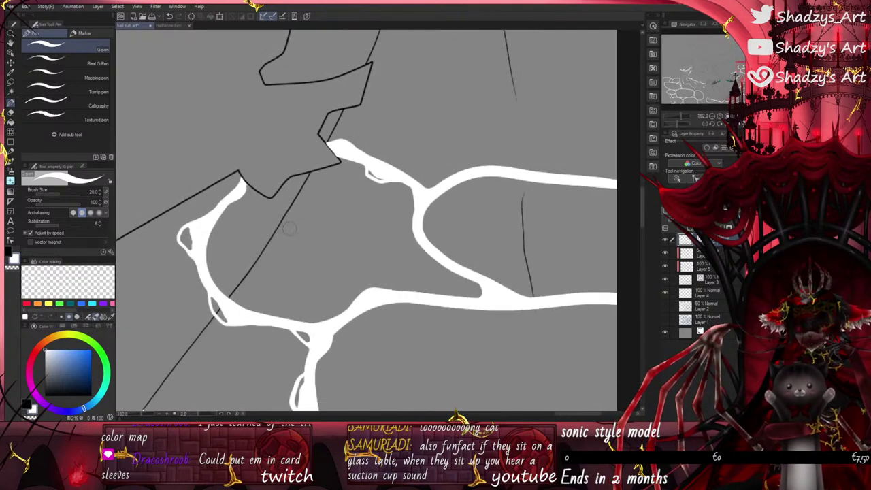
{"action": "scroll", "coordinate": [241, 243], "scroll_direction": "down", "scroll_amount": 1}
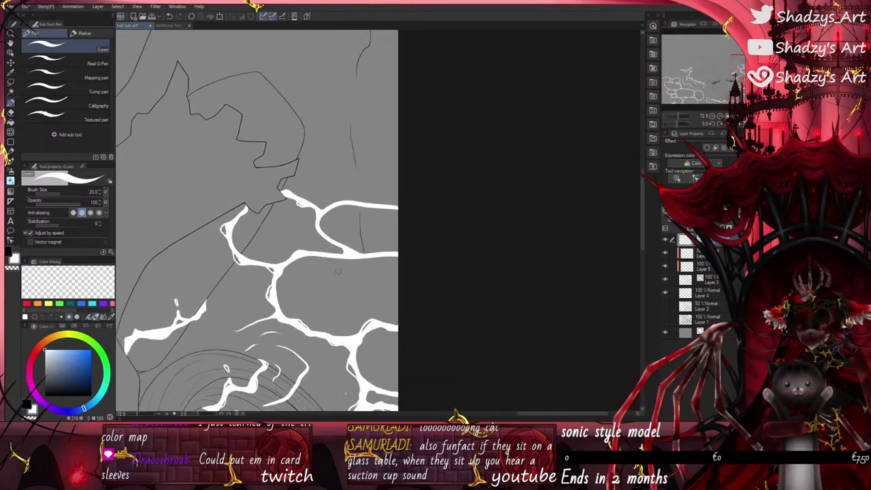
Step: Vary the horizontal cell line's thickness with a bulge along its underside and small open loops along its upper edge
{"action": "scroll", "coordinate": [350, 285], "scroll_direction": "up", "scroll_amount": 4}
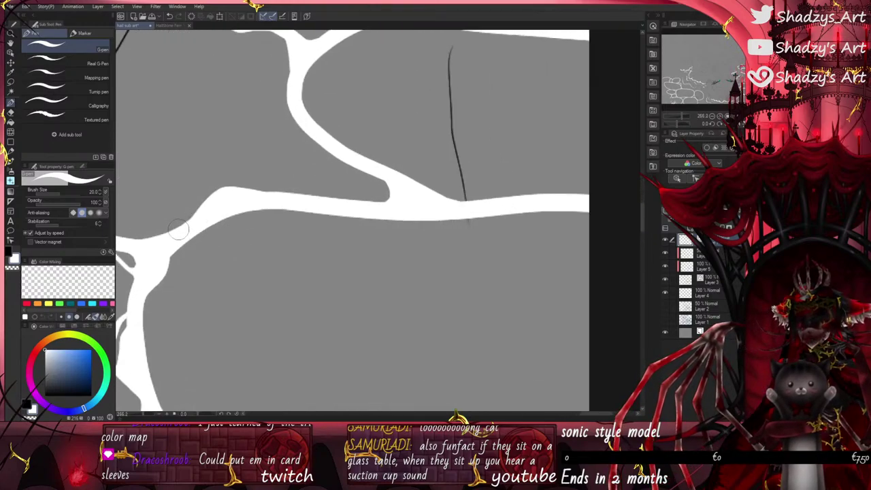
{"action": "mouse_move", "coordinate": [198, 204]}
{"action": "left_mouse_down"}
{"action": "mouse_move", "coordinate": [252, 188]}
{"action": "mouse_move", "coordinate": [263, 202]}
{"action": "left_mouse_up"}
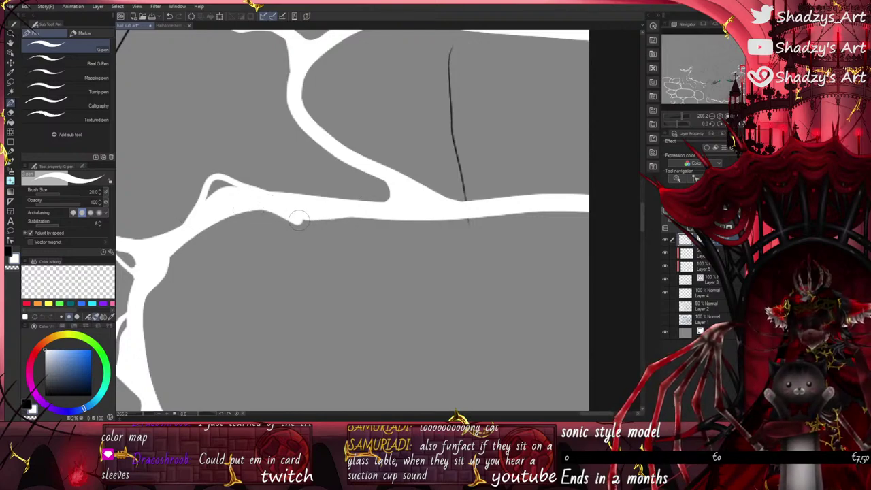
{"action": "left_click_drag", "start_coordinate": [297, 219], "coordinate": [378, 215]}
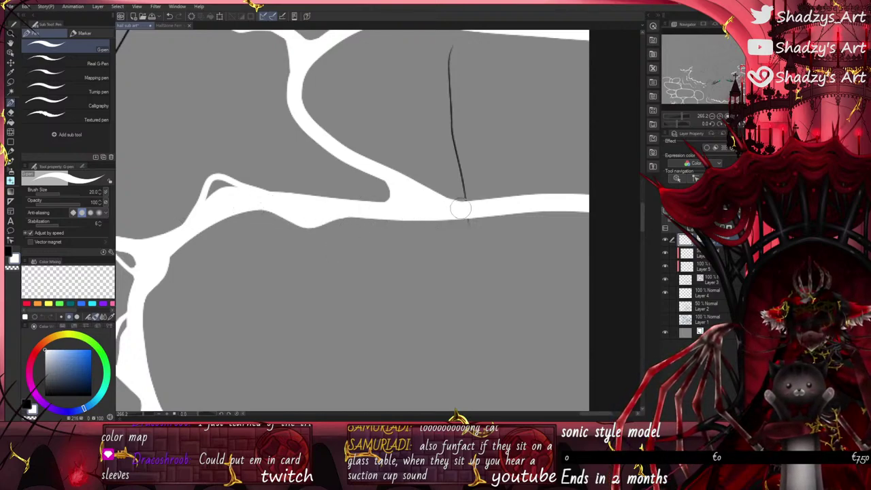
{"action": "mouse_move", "coordinate": [442, 204]}
{"action": "left_mouse_down"}
{"action": "mouse_move", "coordinate": [504, 192]}
{"action": "mouse_move", "coordinate": [455, 206]}
{"action": "mouse_move", "coordinate": [488, 178]}
{"action": "mouse_move", "coordinate": [525, 197]}
{"action": "mouse_move", "coordinate": [454, 196]}
{"action": "left_mouse_up"}
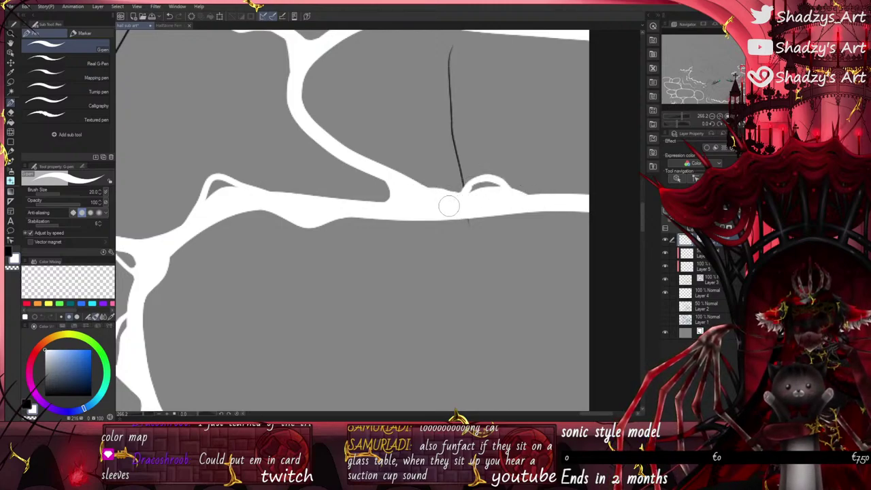
{"action": "mouse_move", "coordinate": [528, 211]}
{"action": "left_mouse_down"}
{"action": "mouse_move", "coordinate": [581, 214]}
{"action": "mouse_move", "coordinate": [536, 212]}
{"action": "left_mouse_up"}
{"action": "scroll", "coordinate": [523, 353], "scroll_direction": "down", "scroll_amount": 5}
{"action": "scroll", "coordinate": [512, 355], "scroll_direction": "down", "scroll_amount": 8}
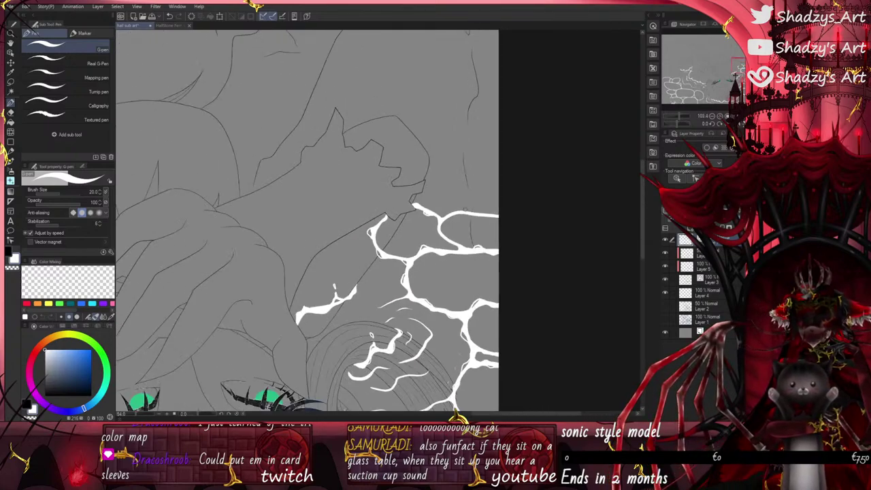
{"action": "scroll", "coordinate": [308, 298], "scroll_direction": "up", "scroll_amount": 3}
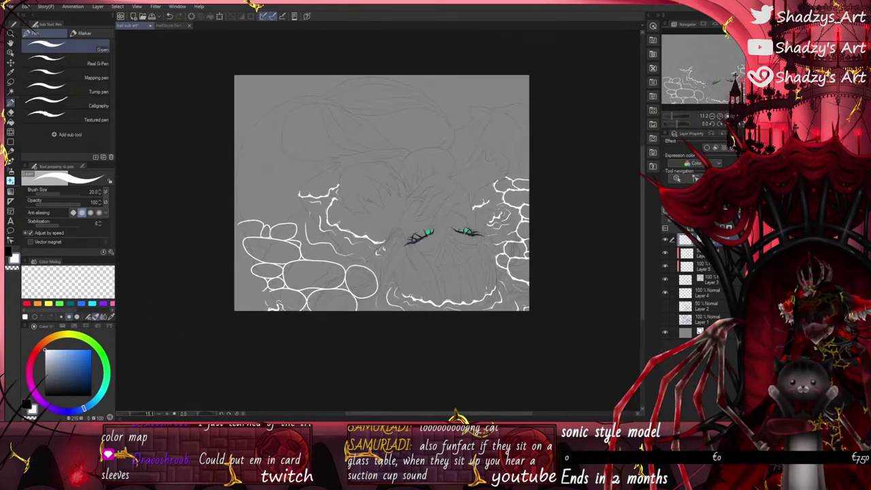
Step: Add a small loop on the outer side of the curved dividing line and a rounded bulge along its diagonal lower part
{"action": "scroll", "coordinate": [494, 211], "scroll_direction": "up", "scroll_amount": 10}
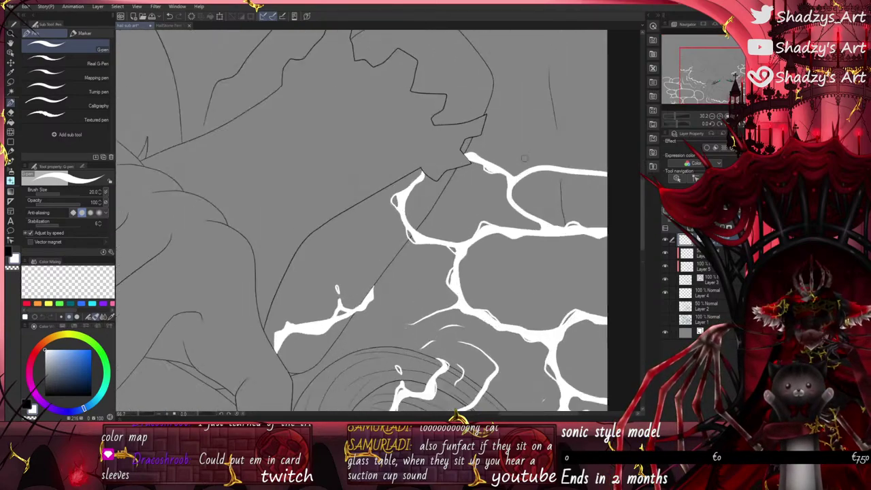
{"action": "mouse_move", "coordinate": [495, 211]}
{"action": "left_mouse_down"}
{"action": "mouse_move", "coordinate": [503, 236]}
{"action": "mouse_move", "coordinate": [499, 199]}
{"action": "left_mouse_up"}
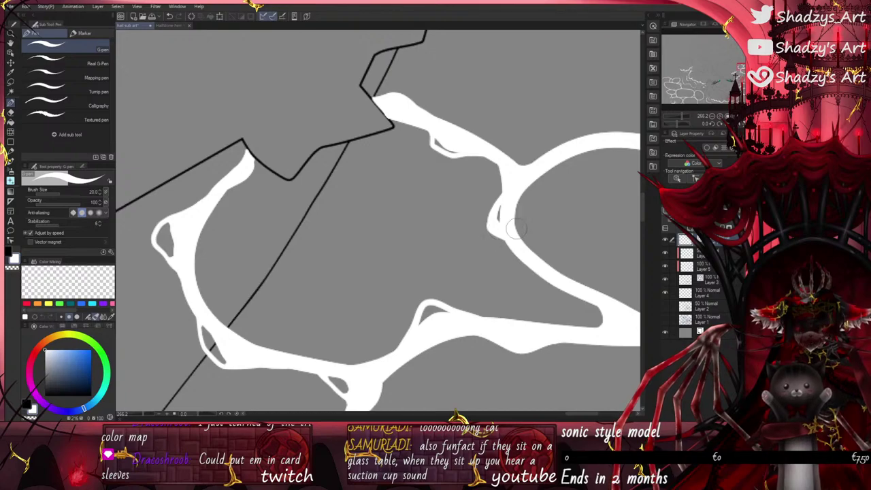
{"action": "mouse_move", "coordinate": [500, 233]}
{"action": "left_mouse_down"}
{"action": "mouse_move", "coordinate": [519, 243]}
{"action": "mouse_move", "coordinate": [511, 229]}
{"action": "mouse_move", "coordinate": [538, 246]}
{"action": "mouse_move", "coordinate": [552, 269]}
{"action": "mouse_move", "coordinate": [529, 248]}
{"action": "mouse_move", "coordinate": [569, 281]}
{"action": "mouse_move", "coordinate": [546, 262]}
{"action": "mouse_move", "coordinate": [532, 269]}
{"action": "mouse_move", "coordinate": [581, 295]}
{"action": "left_mouse_up"}
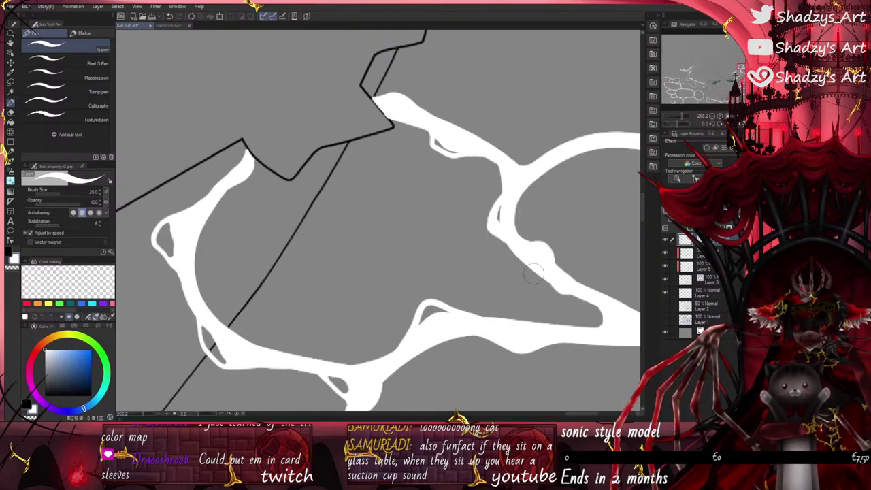
{"action": "scroll", "coordinate": [456, 273], "scroll_direction": "down", "scroll_amount": 12}
Step: Vary the thickness of the upper cell line running to the canvas edge with bulges and a small loop on its upper side
{"action": "scroll", "coordinate": [466, 251], "scroll_direction": "up", "scroll_amount": 3}
{"action": "mouse_move", "coordinate": [314, 221]}
{"action": "left_mouse_down"}
{"action": "mouse_move", "coordinate": [353, 179]}
{"action": "mouse_move", "coordinate": [378, 188]}
{"action": "mouse_move", "coordinate": [344, 202]}
{"action": "mouse_move", "coordinate": [374, 183]}
{"action": "mouse_move", "coordinate": [452, 189]}
{"action": "mouse_move", "coordinate": [477, 205]}
{"action": "mouse_move", "coordinate": [392, 193]}
{"action": "mouse_move", "coordinate": [433, 212]}
{"action": "mouse_move", "coordinate": [485, 208]}
{"action": "mouse_move", "coordinate": [415, 201]}
{"action": "mouse_move", "coordinate": [475, 208]}
{"action": "mouse_move", "coordinate": [508, 191]}
{"action": "mouse_move", "coordinate": [507, 203]}
{"action": "mouse_move", "coordinate": [493, 201]}
{"action": "mouse_move", "coordinate": [549, 195]}
{"action": "mouse_move", "coordinate": [576, 213]}
{"action": "mouse_move", "coordinate": [515, 204]}
{"action": "left_mouse_up"}
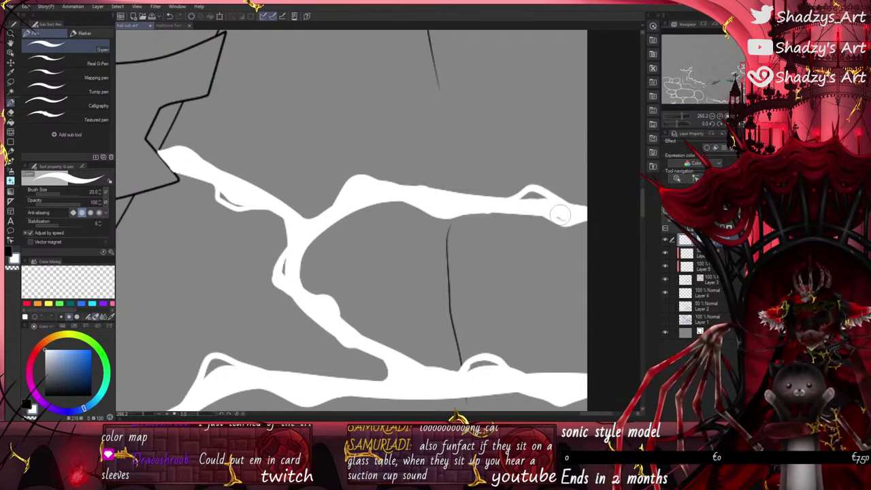
{"action": "scroll", "coordinate": [559, 215], "scroll_direction": "down", "scroll_amount": 10}
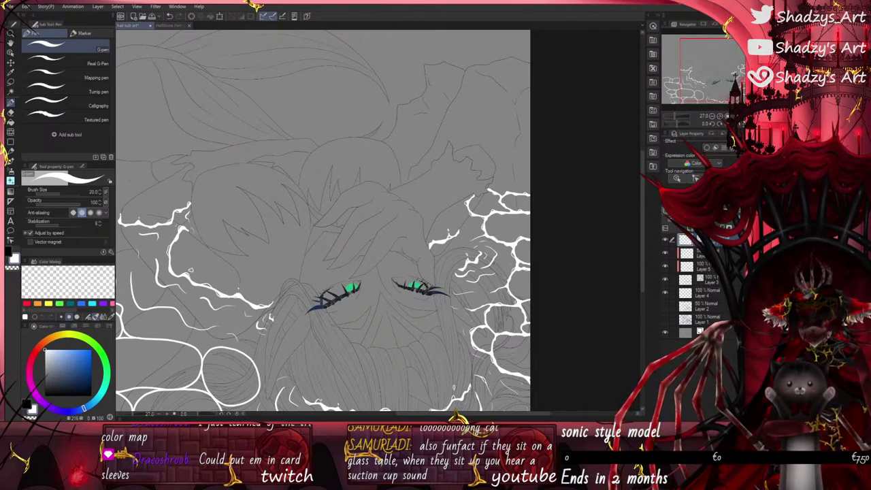
Step: Draw thin white ripple strokes around the thick ripple by the hand and over the hair strands below it
{"action": "scroll", "coordinate": [437, 250], "scroll_direction": "up", "scroll_amount": 6}
{"action": "mouse_move", "coordinate": [420, 262]}
{"action": "left_mouse_down"}
{"action": "mouse_move", "coordinate": [479, 249]}
{"action": "mouse_move", "coordinate": [521, 205]}
{"action": "left_mouse_up"}
{"action": "left_click_drag", "start_coordinate": [535, 175], "coordinate": [542, 202]}
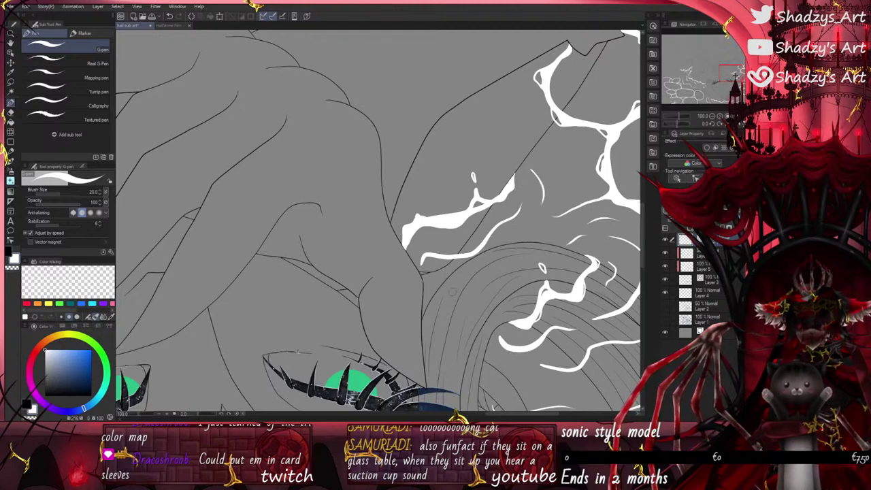
{"action": "left_click_drag", "start_coordinate": [442, 294], "coordinate": [504, 269]}
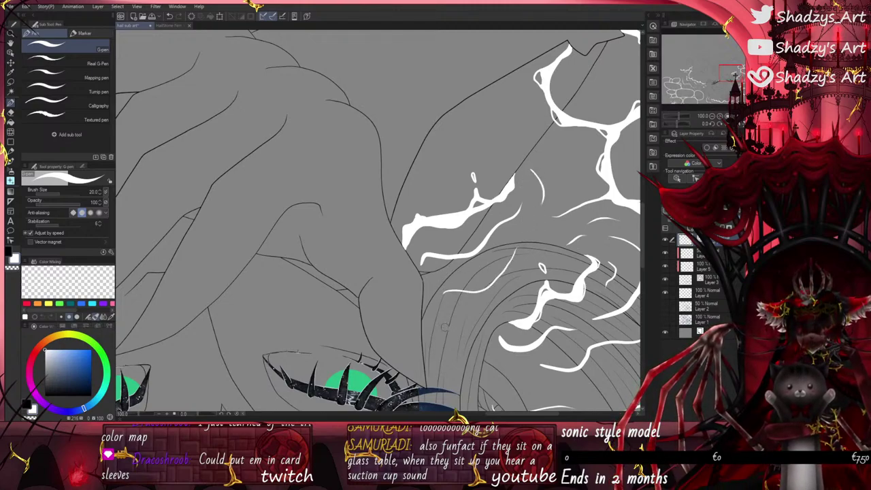
{"action": "left_click_drag", "start_coordinate": [462, 313], "coordinate": [424, 316]}
{"action": "left_click", "coordinate": [170, 18]}
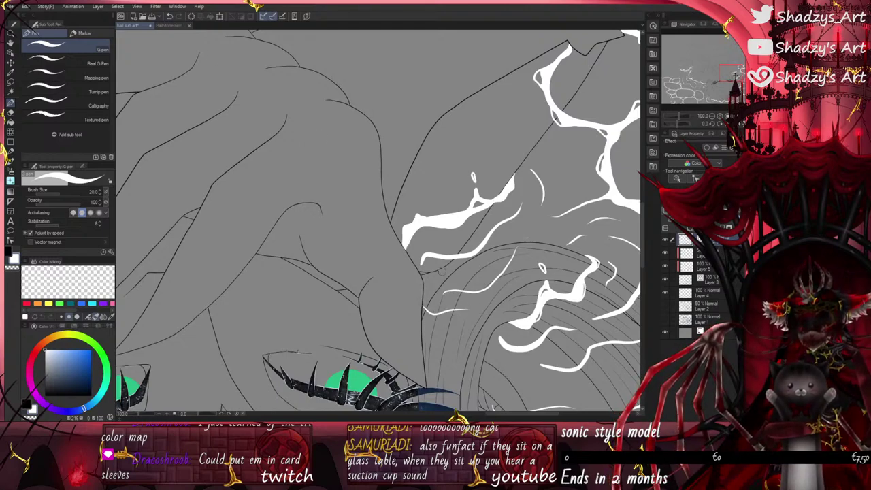
{"action": "scroll", "coordinate": [449, 201], "scroll_direction": "down", "scroll_amount": 3}
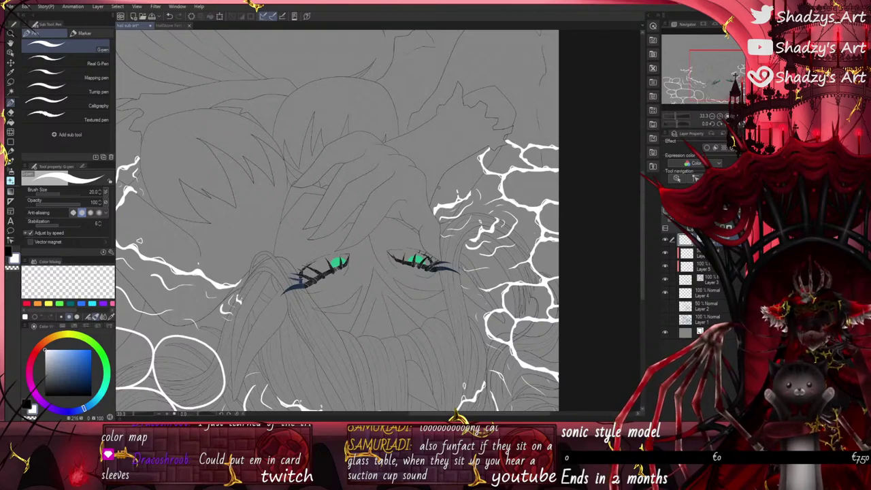
Step: Erase the part of the white cell line that crosses inside the arm outline with the Vector eraser, trimming it at the arm's edge
{"action": "scroll", "coordinate": [442, 224], "scroll_direction": "up", "scroll_amount": 5}
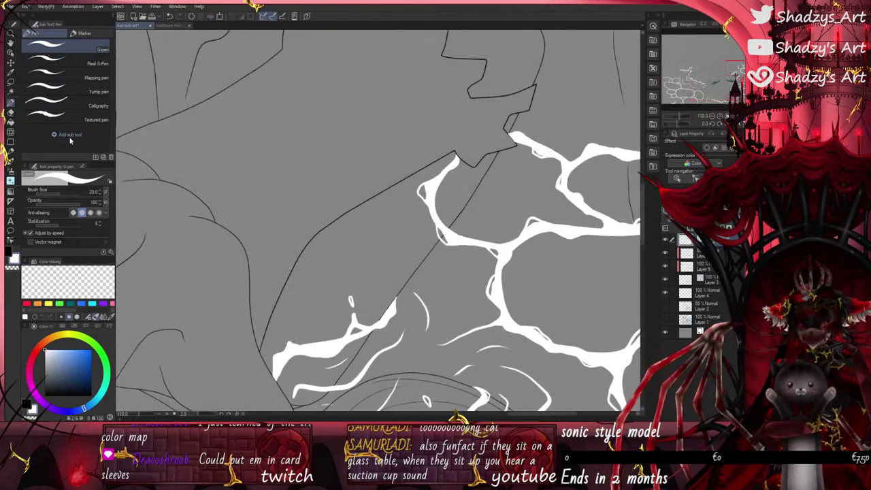
{"action": "left_click", "coordinate": [10, 114]}
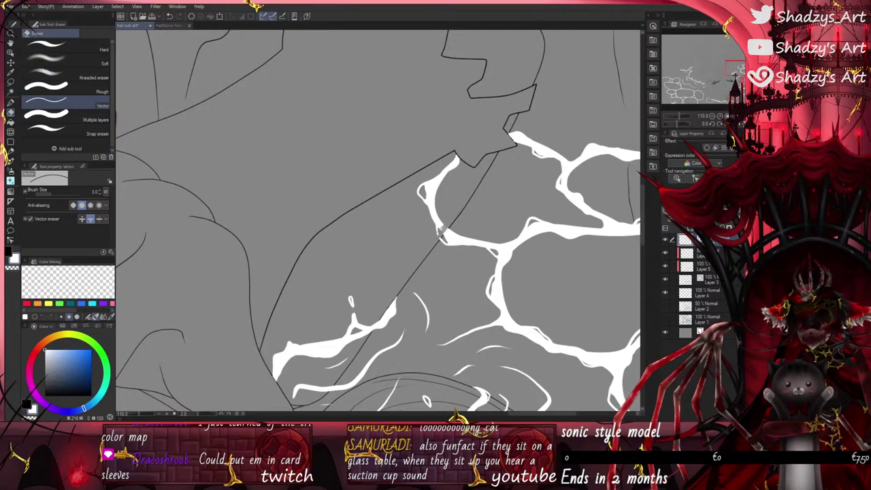
{"action": "left_click_drag", "start_coordinate": [425, 191], "coordinate": [441, 228]}
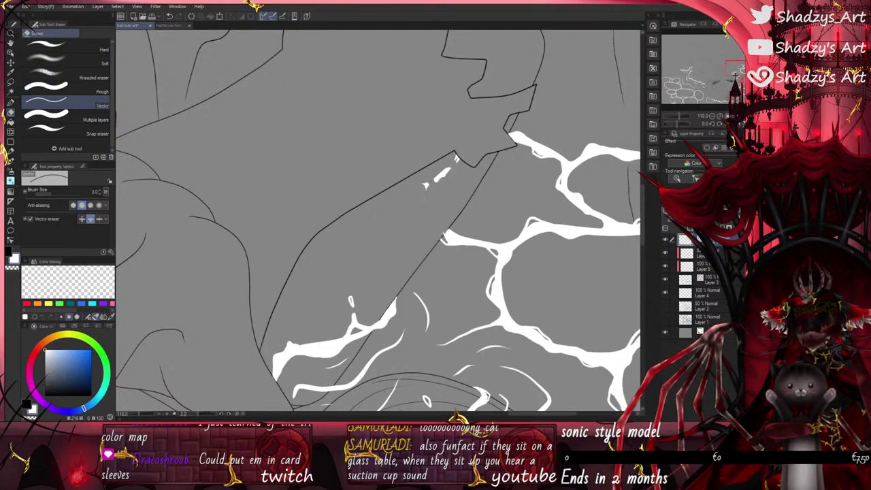
{"action": "left_click_drag", "start_coordinate": [424, 184], "coordinate": [449, 170]}
{"action": "scroll", "coordinate": [428, 180], "scroll_direction": "up", "scroll_amount": 3}
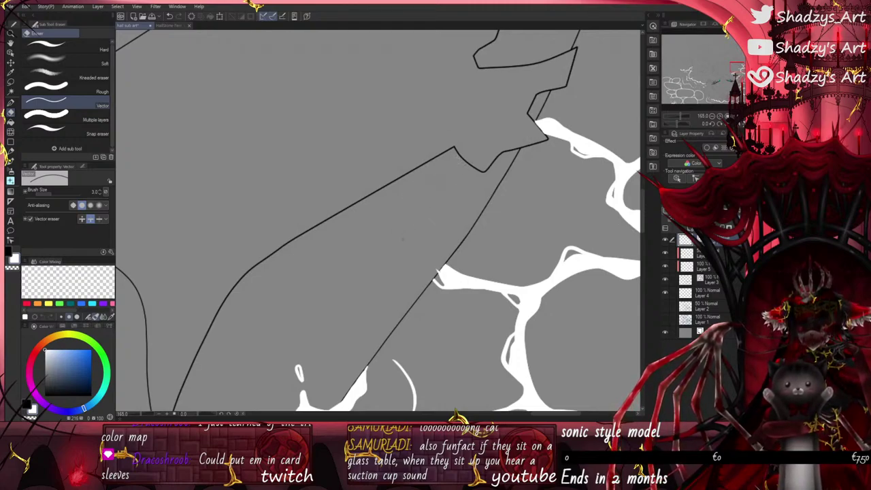
{"action": "scroll", "coordinate": [437, 278], "scroll_direction": "up", "scroll_amount": 2}
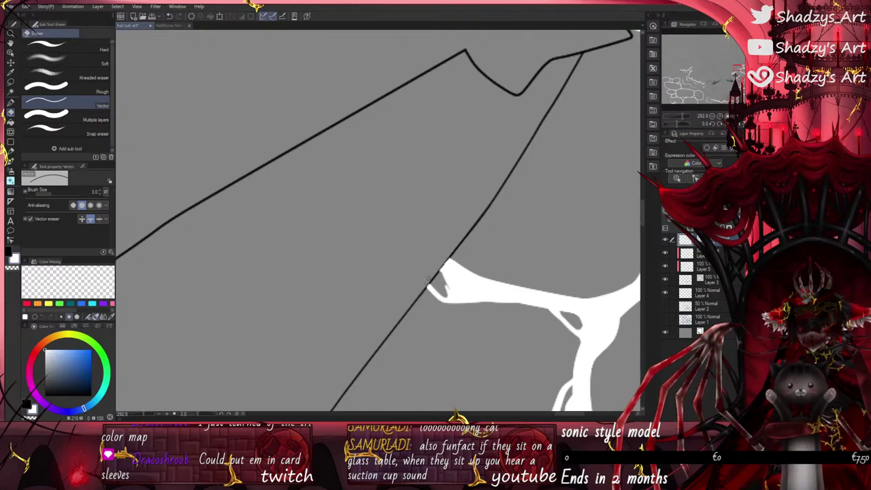
{"action": "left_click", "coordinate": [11, 104]}
{"action": "scroll", "coordinate": [441, 289], "scroll_direction": "up", "scroll_amount": 3}
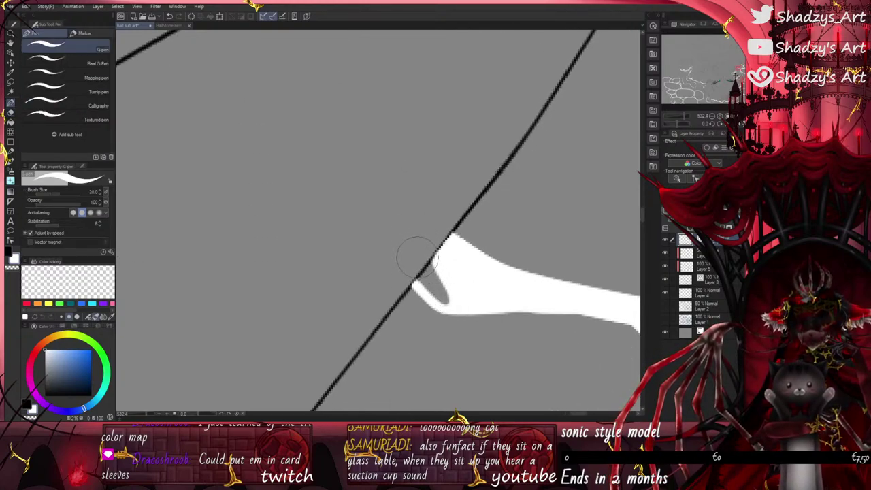
{"action": "scroll", "coordinate": [404, 206], "scroll_direction": "down", "scroll_amount": 8}
{"action": "scroll", "coordinate": [425, 292], "scroll_direction": "down", "scroll_amount": 6}
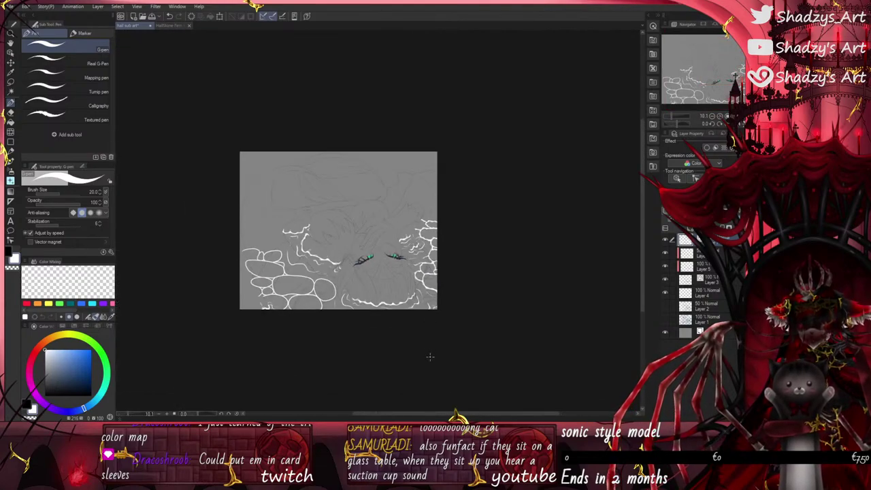
Step: Fill in the three corners of the triangular gap where the large central, round and lower cells meet, using the G-pen
{"action": "scroll", "coordinate": [328, 311], "scroll_direction": "up", "scroll_amount": 8}
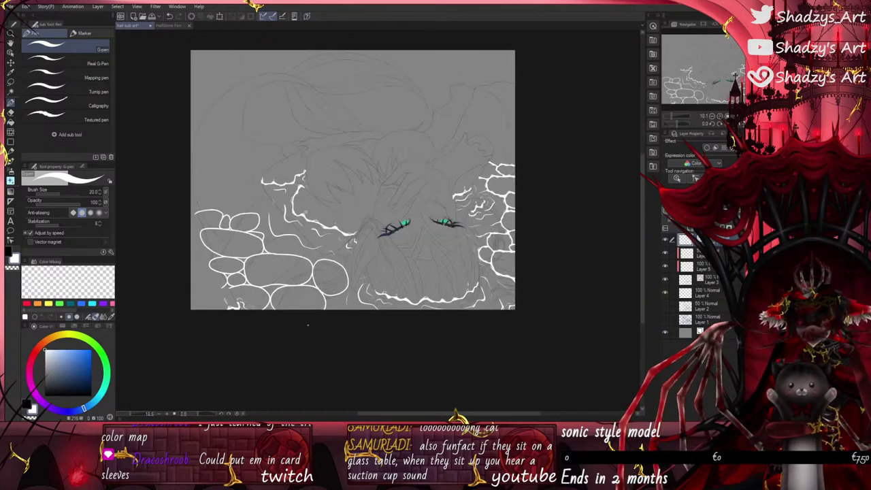
{"action": "scroll", "coordinate": [297, 187], "scroll_direction": "up", "scroll_amount": 1}
{"action": "mouse_move", "coordinate": [304, 183]}
{"action": "left_mouse_down"}
{"action": "mouse_move", "coordinate": [288, 216]}
{"action": "mouse_move", "coordinate": [298, 227]}
{"action": "left_mouse_up"}
{"action": "mouse_move", "coordinate": [230, 223]}
{"action": "left_mouse_down"}
{"action": "mouse_move", "coordinate": [280, 221]}
{"action": "mouse_move", "coordinate": [296, 190]}
{"action": "left_mouse_up"}
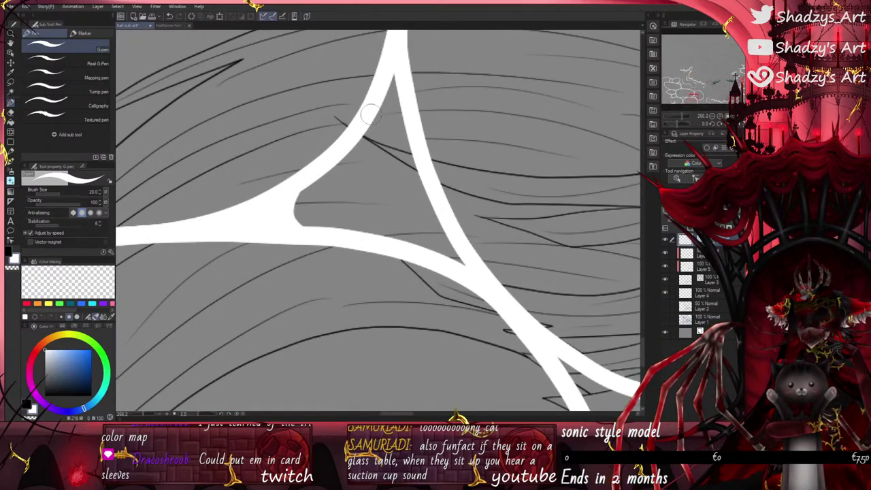
{"action": "mouse_move", "coordinate": [367, 115]}
{"action": "left_mouse_down"}
{"action": "mouse_move", "coordinate": [410, 119]}
{"action": "mouse_move", "coordinate": [386, 76]}
{"action": "mouse_move", "coordinate": [392, 86]}
{"action": "mouse_move", "coordinate": [366, 121]}
{"action": "mouse_move", "coordinate": [377, 101]}
{"action": "mouse_move", "coordinate": [415, 153]}
{"action": "left_mouse_up"}
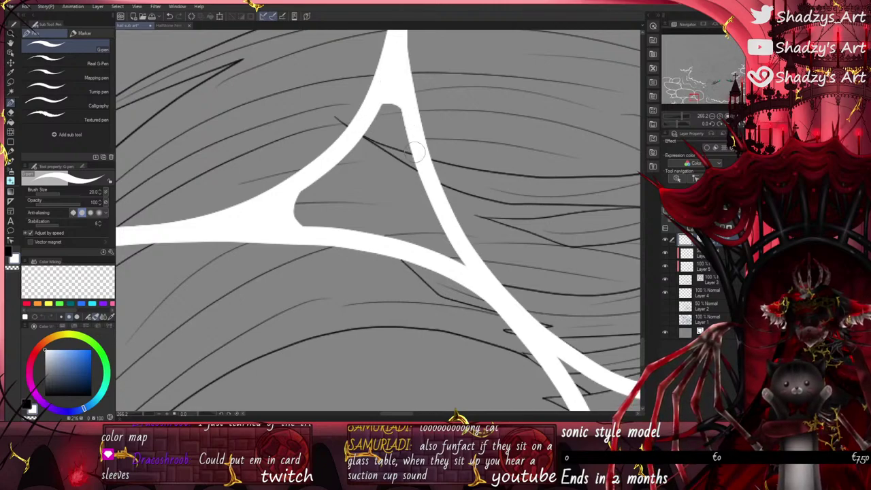
{"action": "mouse_move", "coordinate": [370, 121]}
{"action": "left_mouse_down"}
{"action": "mouse_move", "coordinate": [384, 105]}
{"action": "mouse_move", "coordinate": [402, 115]}
{"action": "mouse_move", "coordinate": [415, 155]}
{"action": "left_mouse_up"}
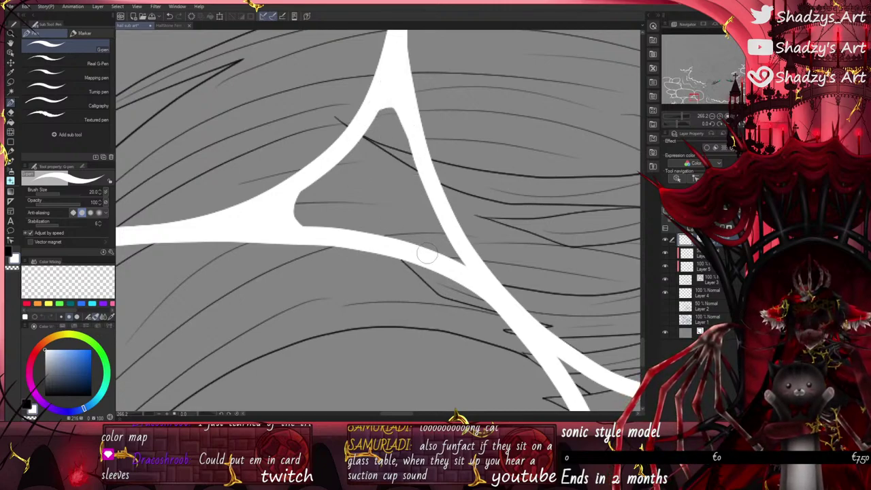
{"action": "mouse_move", "coordinate": [427, 254]}
{"action": "left_mouse_down"}
{"action": "mouse_move", "coordinate": [454, 251]}
{"action": "mouse_move", "coordinate": [445, 254]}
{"action": "mouse_move", "coordinate": [440, 220]}
{"action": "mouse_move", "coordinate": [445, 238]}
{"action": "mouse_move", "coordinate": [371, 238]}
{"action": "left_mouse_up"}
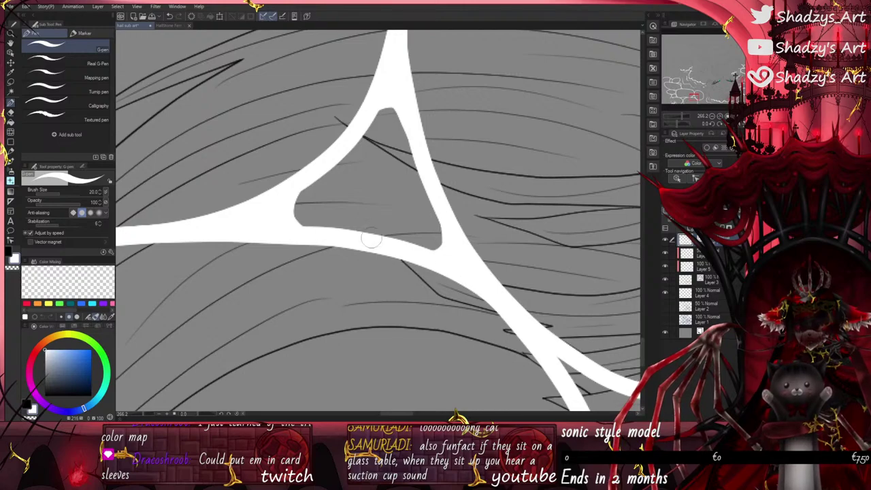
Step: Thicken the inner edges of the triangular gap, reducing it to a small rounded opening
{"action": "mouse_move", "coordinate": [312, 233]}
{"action": "left_mouse_down"}
{"action": "mouse_move", "coordinate": [297, 216]}
{"action": "mouse_move", "coordinate": [297, 196]}
{"action": "mouse_move", "coordinate": [398, 113]}
{"action": "left_mouse_up"}
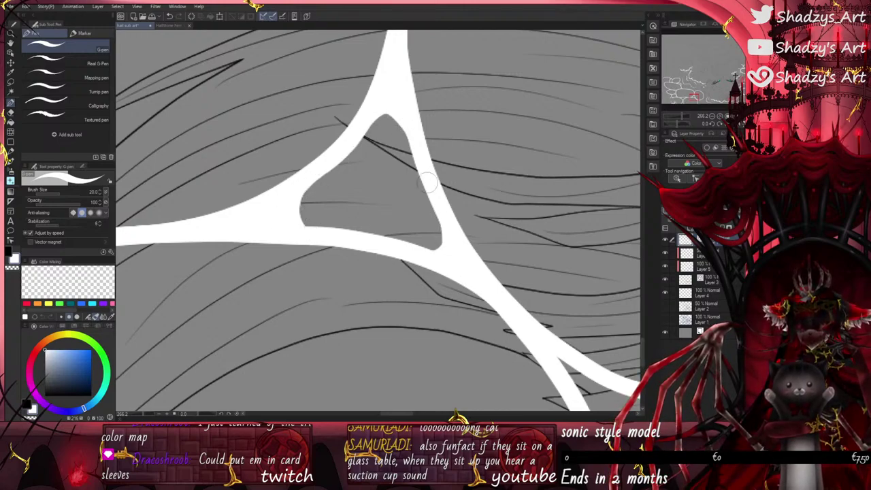
{"action": "mouse_move", "coordinate": [333, 231]}
{"action": "left_mouse_down"}
{"action": "mouse_move", "coordinate": [319, 206]}
{"action": "mouse_move", "coordinate": [336, 161]}
{"action": "mouse_move", "coordinate": [384, 136]}
{"action": "mouse_move", "coordinate": [427, 182]}
{"action": "mouse_move", "coordinate": [417, 236]}
{"action": "mouse_move", "coordinate": [399, 244]}
{"action": "mouse_move", "coordinate": [434, 252]}
{"action": "left_mouse_up"}
{"action": "left_click_drag", "start_coordinate": [402, 141], "coordinate": [387, 118]}
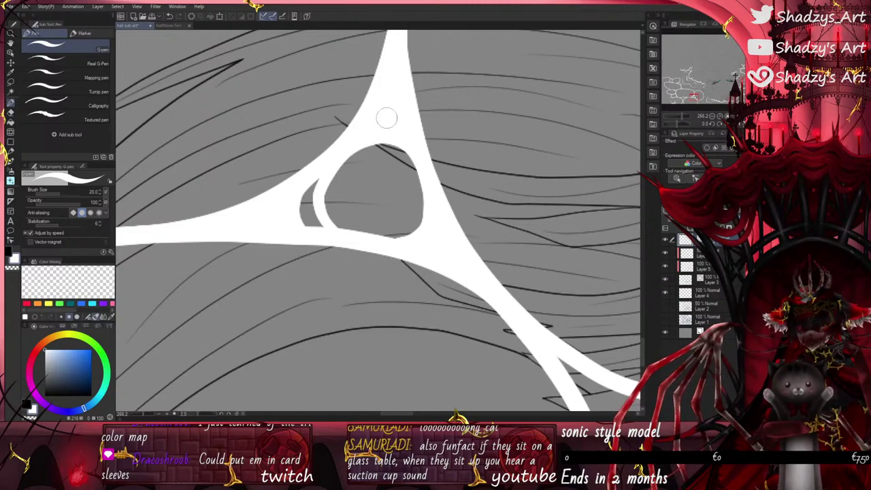
{"action": "mouse_move", "coordinate": [309, 181]}
{"action": "left_mouse_down"}
{"action": "mouse_move", "coordinate": [313, 219]}
{"action": "mouse_move", "coordinate": [300, 196]}
{"action": "mouse_move", "coordinate": [292, 210]}
{"action": "mouse_move", "coordinate": [316, 218]}
{"action": "mouse_move", "coordinate": [316, 206]}
{"action": "mouse_move", "coordinate": [354, 234]}
{"action": "mouse_move", "coordinate": [406, 243]}
{"action": "left_mouse_up"}
{"action": "left_click_drag", "start_coordinate": [344, 231], "coordinate": [327, 209]}
{"action": "scroll", "coordinate": [349, 148], "scroll_direction": "down", "scroll_amount": 5}
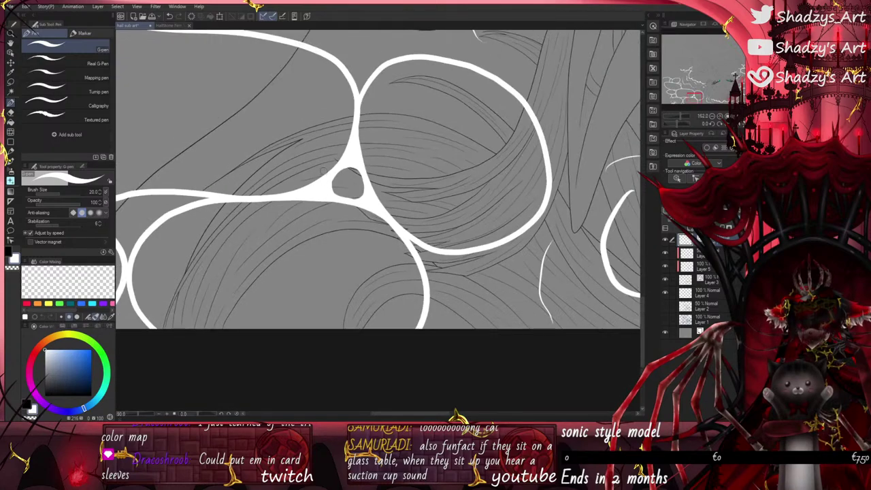
Step: Fill in the corner where the round cell's outline joins the right curve of the lower cell
{"action": "scroll", "coordinate": [322, 170], "scroll_direction": "down", "scroll_amount": 2}
{"action": "scroll", "coordinate": [384, 198], "scroll_direction": "up", "scroll_amount": 4}
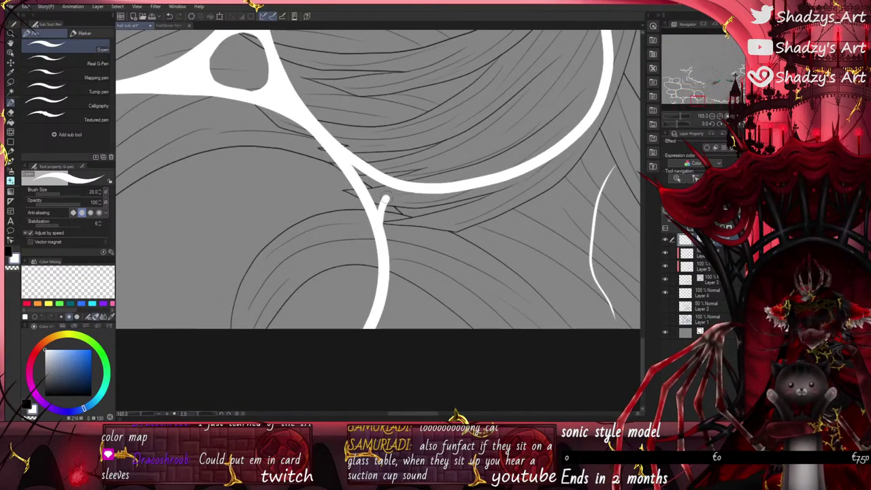
{"action": "left_click_drag", "start_coordinate": [386, 199], "coordinate": [394, 190]}
{"action": "mouse_move", "coordinate": [346, 159]}
{"action": "left_mouse_down"}
{"action": "mouse_move", "coordinate": [378, 191]}
{"action": "mouse_move", "coordinate": [377, 201]}
{"action": "left_mouse_up"}
{"action": "scroll", "coordinate": [393, 224], "scroll_direction": "down", "scroll_amount": 3}
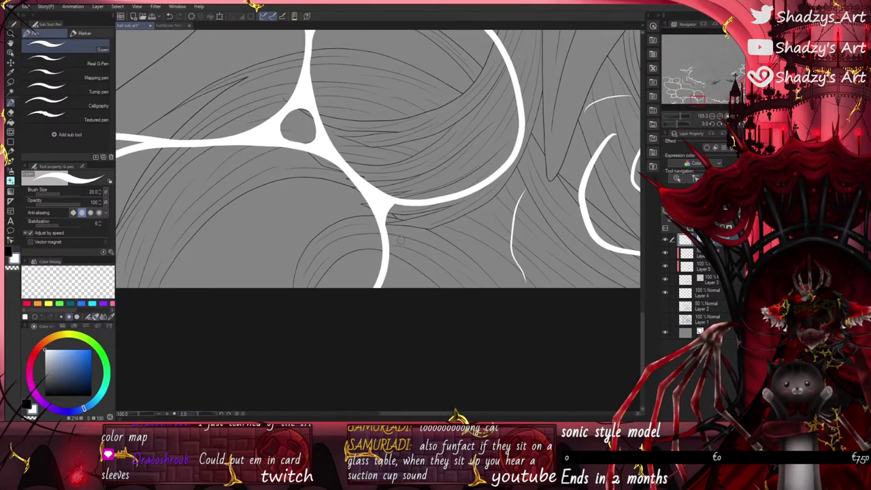
{"action": "scroll", "coordinate": [401, 240], "scroll_direction": "down", "scroll_amount": 3}
Step: Fill in the junction above the large central cell, leaving a tiny round hole in its middle
{"action": "scroll", "coordinate": [331, 198], "scroll_direction": "up", "scroll_amount": 4}
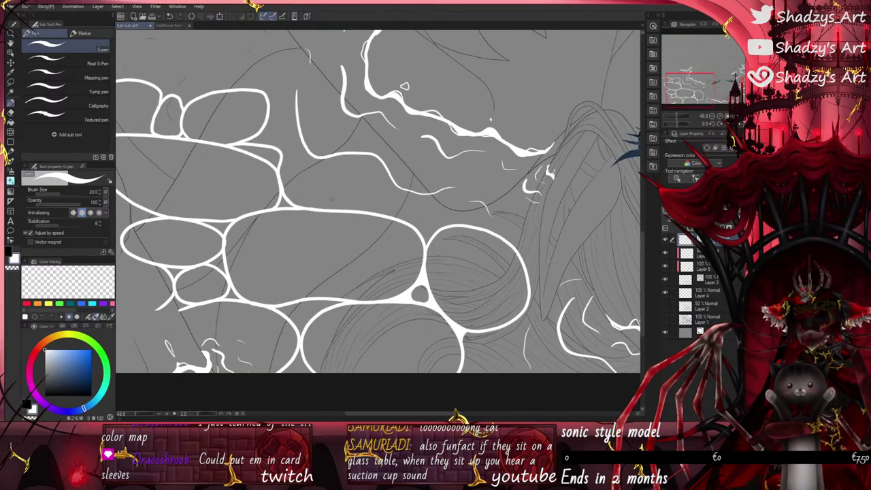
{"action": "scroll", "coordinate": [287, 193], "scroll_direction": "up", "scroll_amount": 6}
{"action": "mouse_move", "coordinate": [285, 227]}
{"action": "left_mouse_down"}
{"action": "mouse_move", "coordinate": [313, 231]}
{"action": "mouse_move", "coordinate": [310, 247]}
{"action": "mouse_move", "coordinate": [285, 247]}
{"action": "mouse_move", "coordinate": [280, 232]}
{"action": "mouse_move", "coordinate": [293, 207]}
{"action": "mouse_move", "coordinate": [282, 204]}
{"action": "mouse_move", "coordinate": [276, 248]}
{"action": "mouse_move", "coordinate": [336, 247]}
{"action": "left_mouse_up"}
{"action": "scroll", "coordinate": [335, 217], "scroll_direction": "down", "scroll_amount": 2}
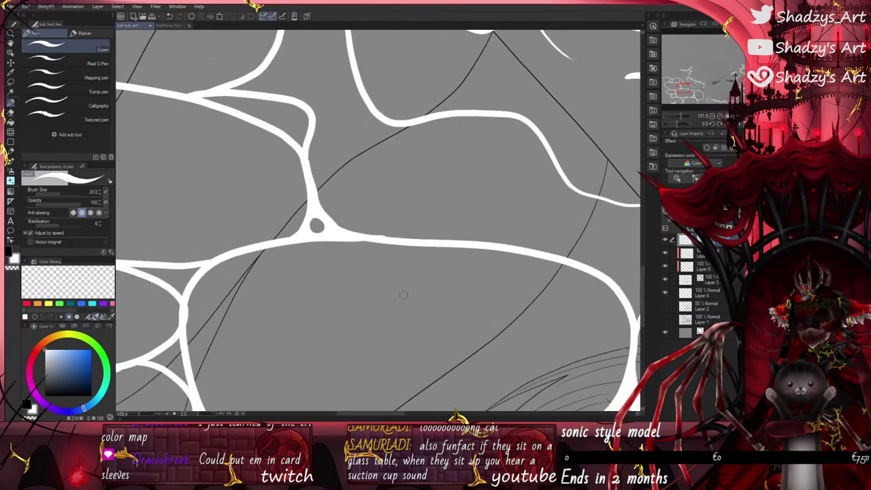
{"action": "scroll", "coordinate": [403, 296], "scroll_direction": "down", "scroll_amount": 3}
Step: Thicken the left and lower corners of the narrow gap between the upper cells into smooth, filled junctions
{"action": "scroll", "coordinate": [317, 189], "scroll_direction": "up", "scroll_amount": 5}
{"action": "mouse_move", "coordinate": [317, 190]}
{"action": "left_mouse_down"}
{"action": "mouse_move", "coordinate": [326, 217]}
{"action": "mouse_move", "coordinate": [264, 196]}
{"action": "mouse_move", "coordinate": [316, 206]}
{"action": "mouse_move", "coordinate": [323, 215]}
{"action": "mouse_move", "coordinate": [310, 204]}
{"action": "mouse_move", "coordinate": [315, 189]}
{"action": "mouse_move", "coordinate": [339, 192]}
{"action": "mouse_move", "coordinate": [320, 215]}
{"action": "left_mouse_up"}
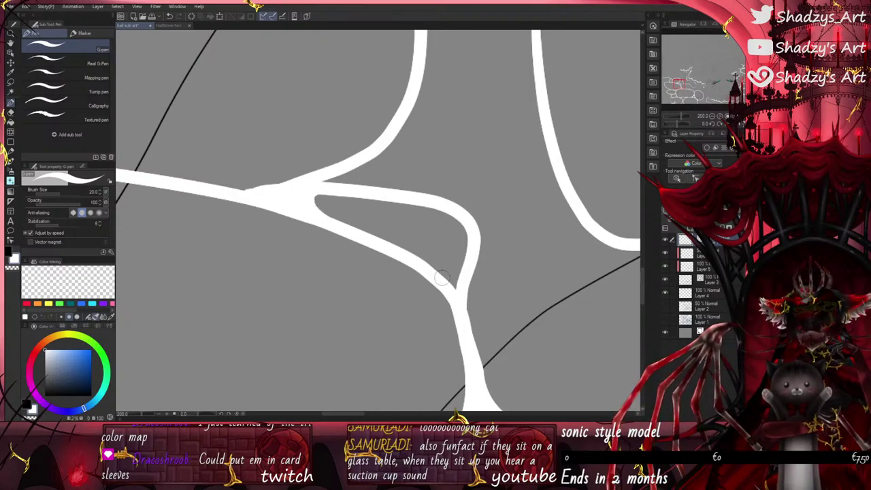
{"action": "mouse_move", "coordinate": [441, 275]}
{"action": "left_mouse_down"}
{"action": "mouse_move", "coordinate": [464, 269]}
{"action": "mouse_move", "coordinate": [452, 290]}
{"action": "left_mouse_up"}
{"action": "scroll", "coordinate": [412, 217], "scroll_direction": "down", "scroll_amount": 2}
{"action": "scroll", "coordinate": [402, 227], "scroll_direction": "up", "scroll_amount": 3}
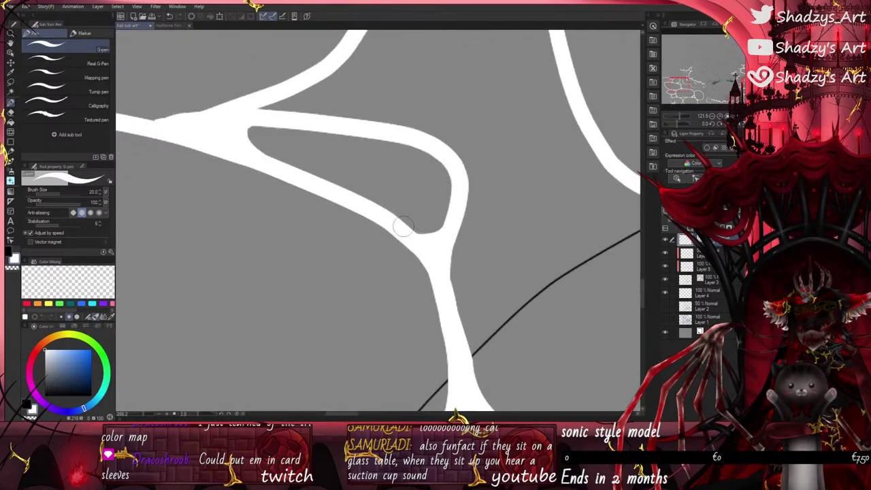
{"action": "left_click_drag", "start_coordinate": [401, 227], "coordinate": [435, 236]}
{"action": "scroll", "coordinate": [435, 237], "scroll_direction": "down", "scroll_amount": 5}
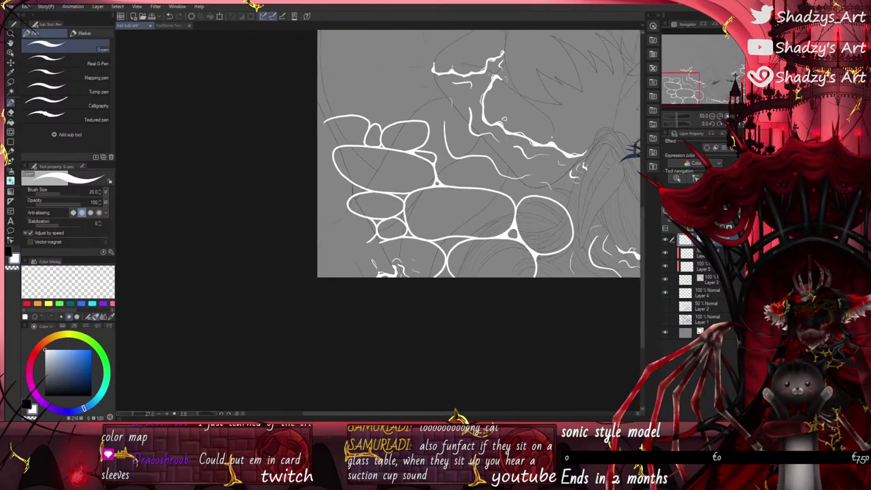
{"action": "scroll", "coordinate": [297, 239], "scroll_direction": "down", "scroll_amount": 2}
Step: Add a rounded bulge to the lower cell's right curve below the filled junction, near the canvas's bottom edge
{"action": "scroll", "coordinate": [408, 248], "scroll_direction": "up", "scroll_amount": 5}
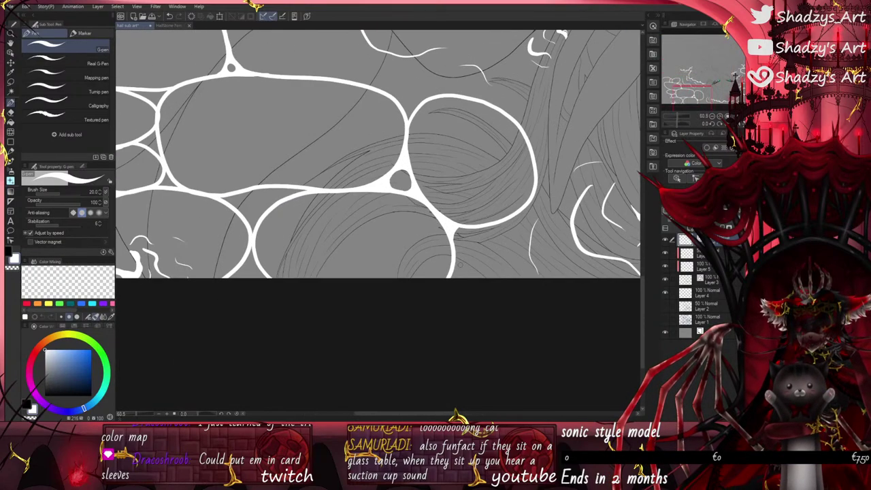
{"action": "scroll", "coordinate": [459, 264], "scroll_direction": "up", "scroll_amount": 4}
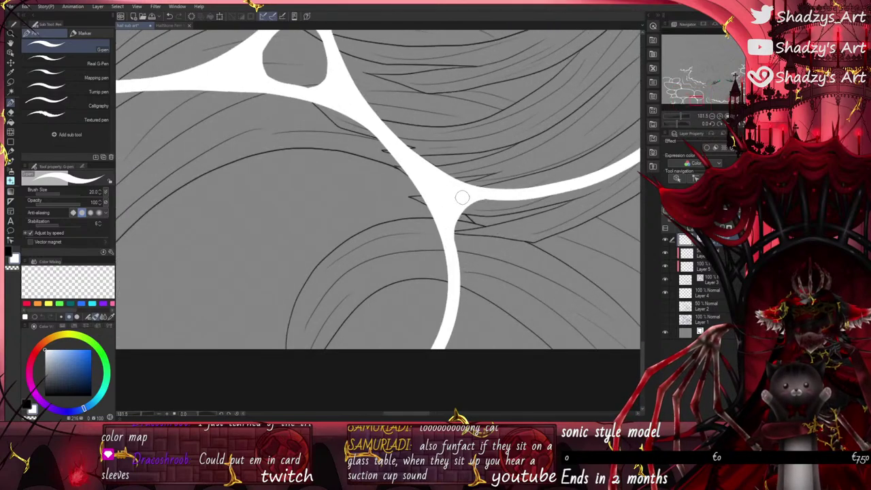
{"action": "scroll", "coordinate": [367, 276], "scroll_direction": "down", "scroll_amount": 3}
{"action": "scroll", "coordinate": [427, 304], "scroll_direction": "up", "scroll_amount": 1}
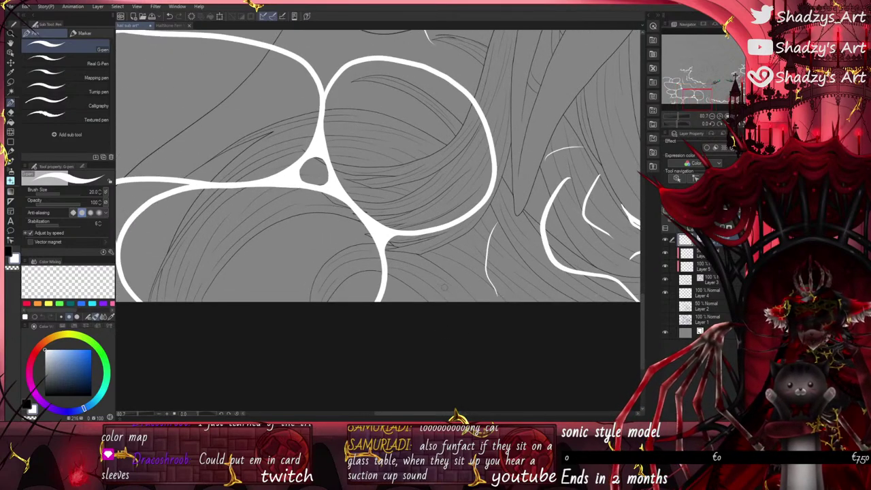
{"action": "scroll", "coordinate": [416, 295], "scroll_direction": "up", "scroll_amount": 1}
{"action": "scroll", "coordinate": [415, 295], "scroll_direction": "up", "scroll_amount": 1}
{"action": "mouse_move", "coordinate": [372, 236]}
{"action": "left_mouse_down"}
{"action": "mouse_move", "coordinate": [381, 271]}
{"action": "mouse_move", "coordinate": [368, 306]}
{"action": "mouse_move", "coordinate": [371, 255]}
{"action": "mouse_move", "coordinate": [362, 346]}
{"action": "mouse_move", "coordinate": [350, 359]}
{"action": "mouse_move", "coordinate": [343, 352]}
{"action": "mouse_move", "coordinate": [367, 277]}
{"action": "left_mouse_up"}
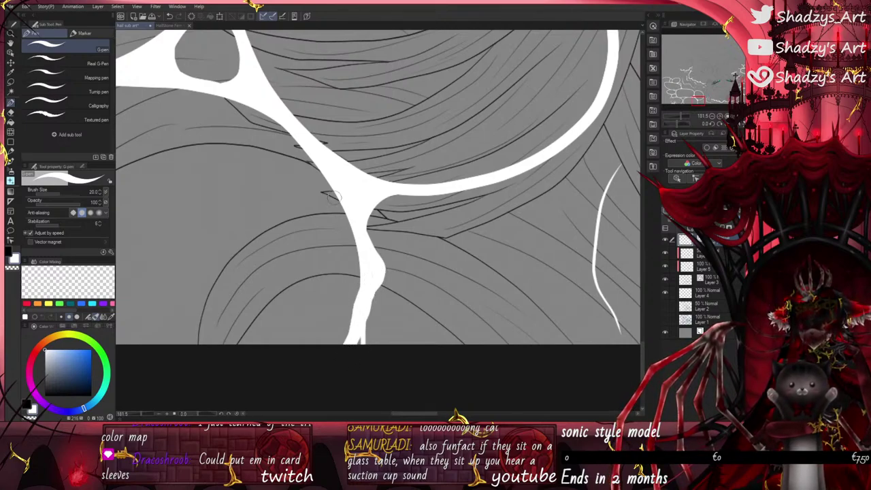
Step: Thicken the left side of the junction beneath the round cell and add bulges and a small open loop along the cell's lower-left outline
{"action": "mouse_move", "coordinate": [235, 93]}
{"action": "left_mouse_down"}
{"action": "mouse_move", "coordinate": [319, 161]}
{"action": "mouse_move", "coordinate": [363, 239]}
{"action": "left_mouse_up"}
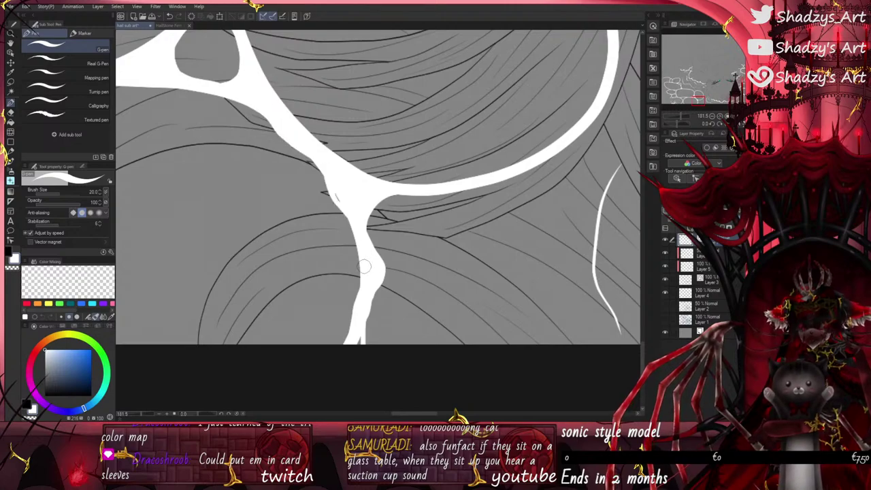
{"action": "scroll", "coordinate": [367, 303], "scroll_direction": "down", "scroll_amount": 2}
{"action": "scroll", "coordinate": [303, 187], "scroll_direction": "up", "scroll_amount": 1}
{"action": "mouse_move", "coordinate": [291, 141]}
{"action": "left_mouse_down"}
{"action": "mouse_move", "coordinate": [325, 229]}
{"action": "mouse_move", "coordinate": [357, 262]}
{"action": "mouse_move", "coordinate": [401, 283]}
{"action": "mouse_move", "coordinate": [466, 274]}
{"action": "mouse_move", "coordinate": [520, 248]}
{"action": "mouse_move", "coordinate": [547, 177]}
{"action": "left_mouse_up"}
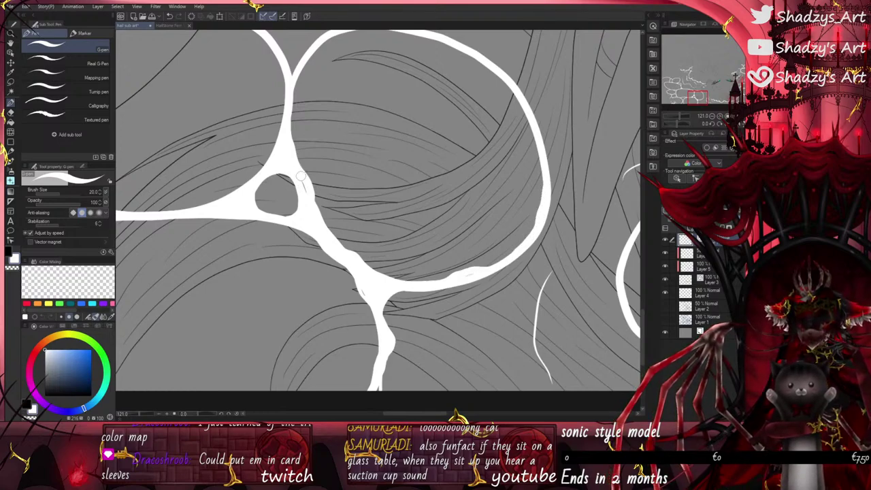
{"action": "mouse_move", "coordinate": [294, 159]}
{"action": "left_mouse_down"}
{"action": "mouse_move", "coordinate": [322, 192]}
{"action": "mouse_move", "coordinate": [341, 256]}
{"action": "mouse_move", "coordinate": [352, 245]}
{"action": "mouse_move", "coordinate": [382, 281]}
{"action": "left_mouse_up"}
{"action": "left_click", "coordinate": [170, 15]}
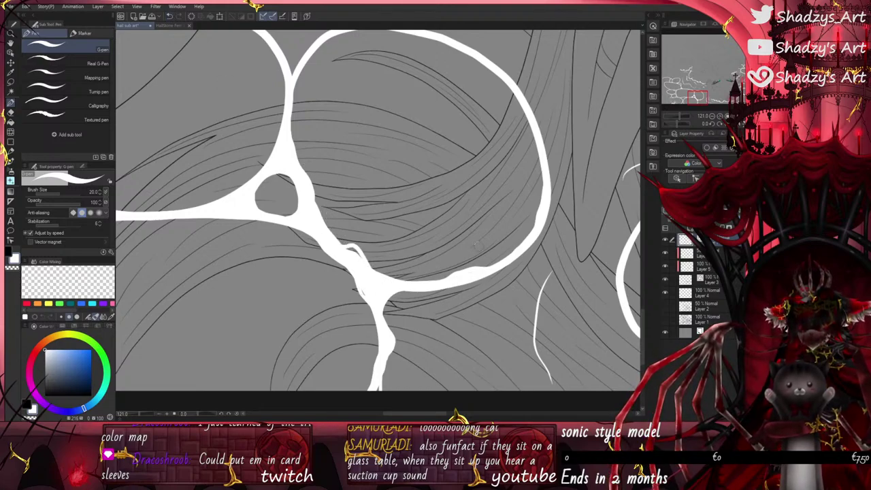
Step: Add uneven bulges and small open loops along the round cell's bottom and lower-right outline
{"action": "left_click_drag", "start_coordinate": [495, 266], "coordinate": [523, 238]}
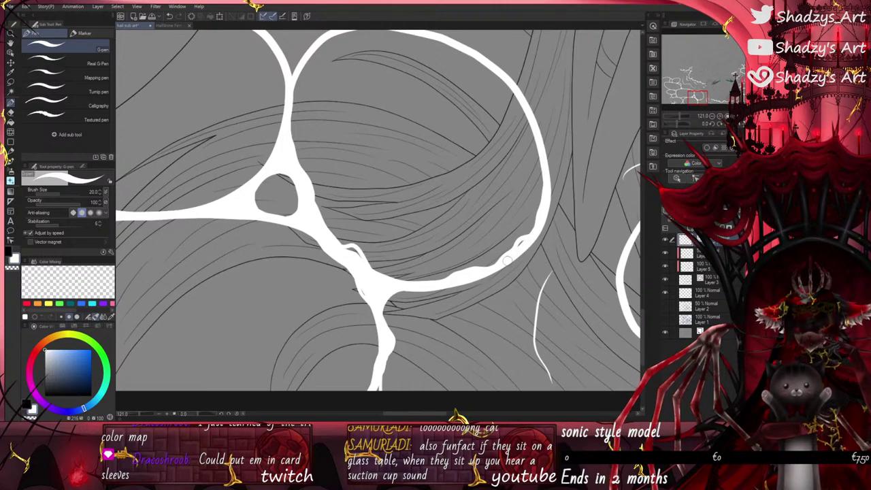
{"action": "left_click_drag", "start_coordinate": [545, 206], "coordinate": [534, 239]}
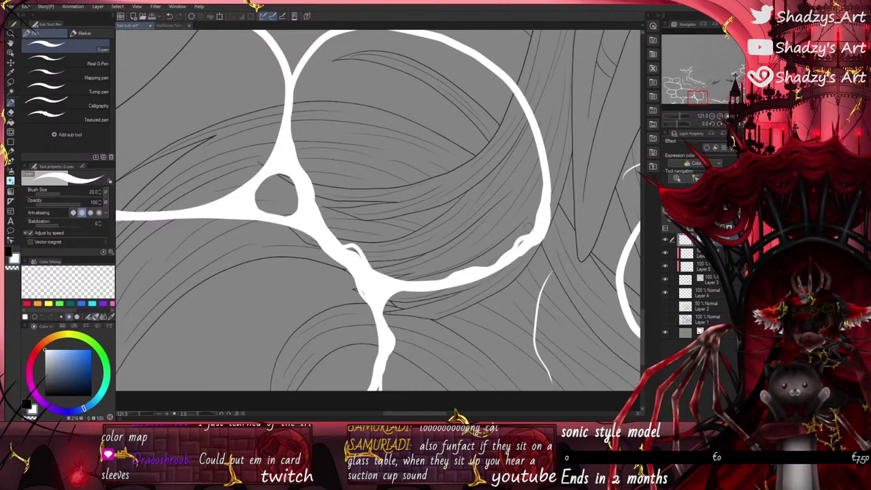
{"action": "left_click", "coordinate": [169, 17]}
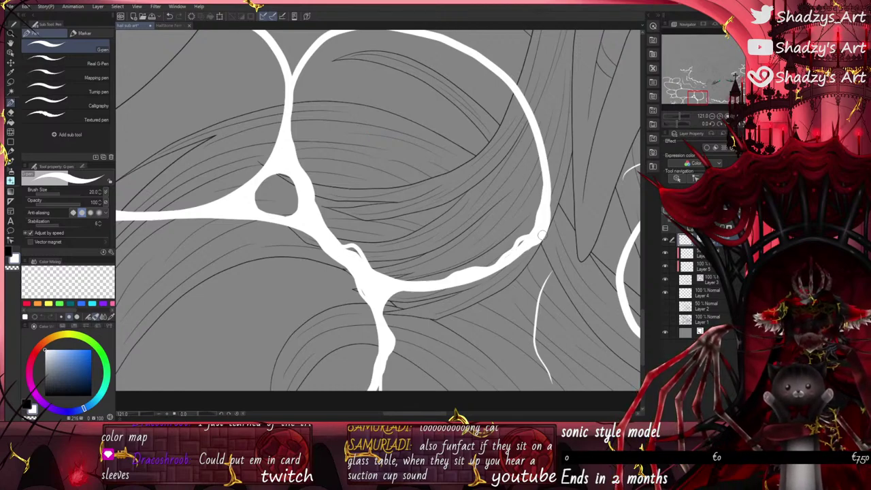
{"action": "mouse_move", "coordinate": [391, 285]}
{"action": "left_mouse_down"}
{"action": "mouse_move", "coordinate": [443, 290]}
{"action": "mouse_move", "coordinate": [511, 263]}
{"action": "left_mouse_up"}
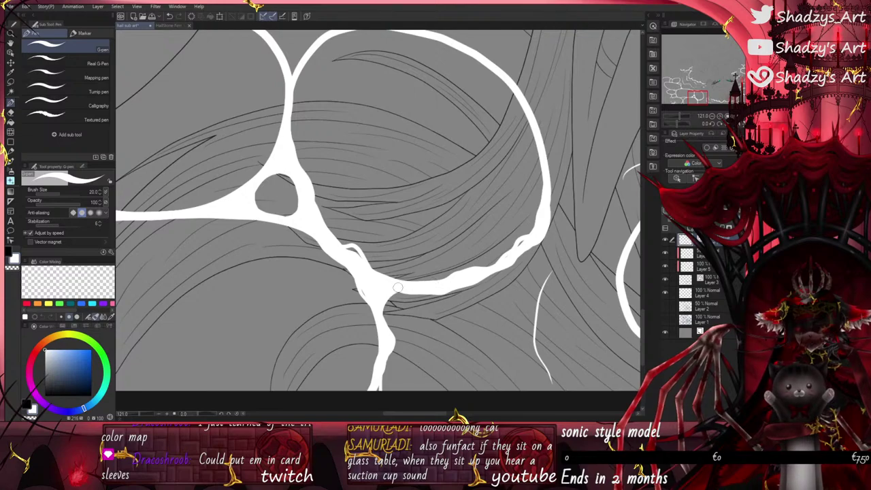
{"action": "mouse_move", "coordinate": [397, 288]}
{"action": "left_mouse_down"}
{"action": "mouse_move", "coordinate": [442, 295]}
{"action": "mouse_move", "coordinate": [484, 275]}
{"action": "left_mouse_up"}
Step: Thicken the round cell's upper and right outline with wavy bulges and thin open loops
{"action": "scroll", "coordinate": [406, 266], "scroll_direction": "down", "scroll_amount": 4}
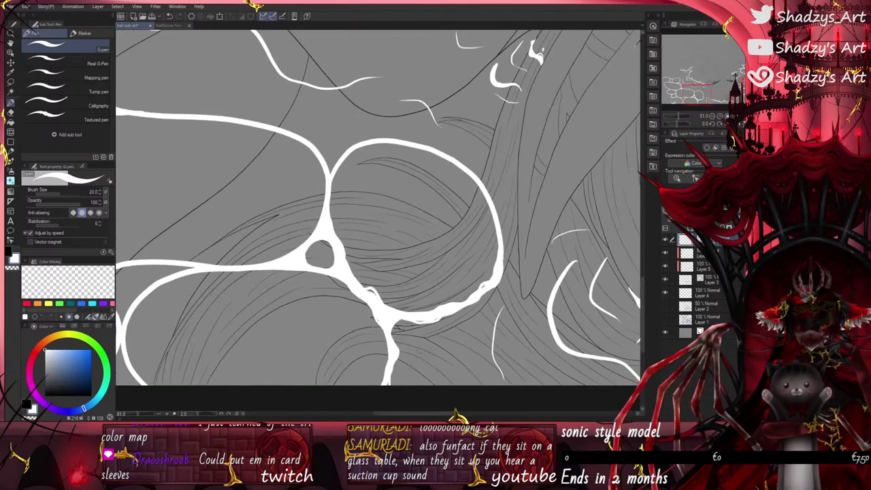
{"action": "scroll", "coordinate": [367, 129], "scroll_direction": "up", "scroll_amount": 3}
{"action": "mouse_move", "coordinate": [375, 142]}
{"action": "left_mouse_down"}
{"action": "mouse_move", "coordinate": [457, 154]}
{"action": "mouse_move", "coordinate": [491, 171]}
{"action": "mouse_move", "coordinate": [535, 225]}
{"action": "left_mouse_up"}
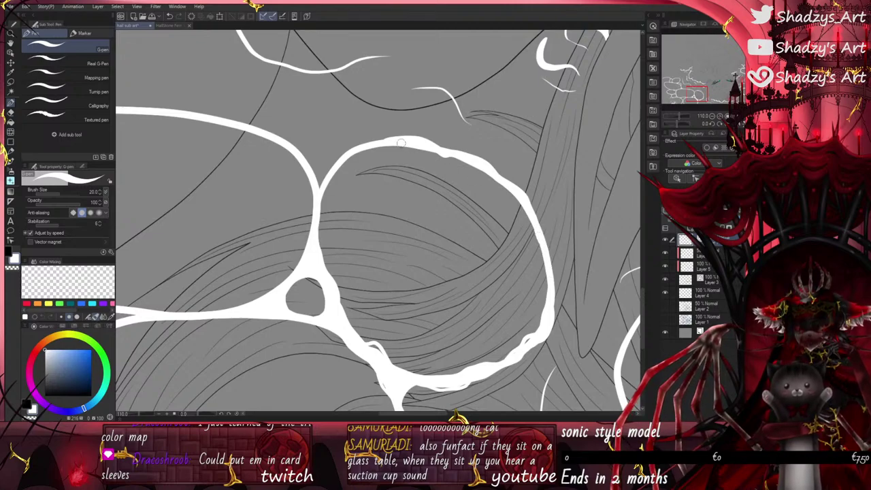
{"action": "left_click_drag", "start_coordinate": [400, 142], "coordinate": [461, 159]}
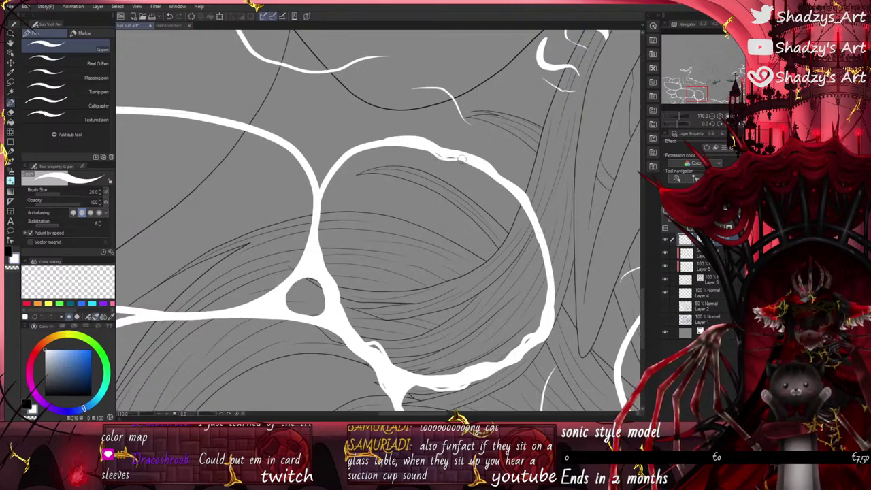
{"action": "left_click", "coordinate": [170, 17]}
{"action": "mouse_move", "coordinate": [451, 159]}
{"action": "left_mouse_down"}
{"action": "mouse_move", "coordinate": [495, 180]}
{"action": "mouse_move", "coordinate": [508, 202]}
{"action": "mouse_move", "coordinate": [506, 182]}
{"action": "mouse_move", "coordinate": [533, 197]}
{"action": "mouse_move", "coordinate": [551, 281]}
{"action": "left_mouse_up"}
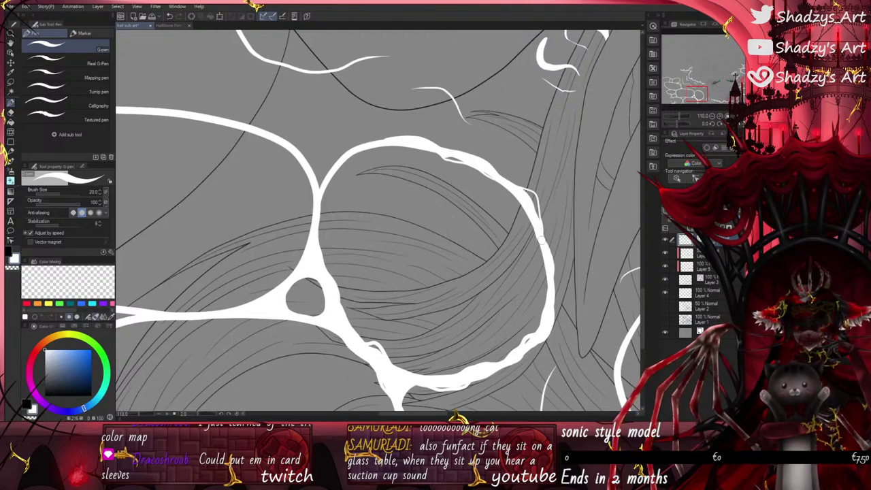
Step: Fill the notch above where the large and round cells meet, and add a bulge and small loop down their shared line
{"action": "scroll", "coordinate": [506, 160], "scroll_direction": "down", "scroll_amount": 2}
{"action": "scroll", "coordinate": [370, 167], "scroll_direction": "up", "scroll_amount": 4}
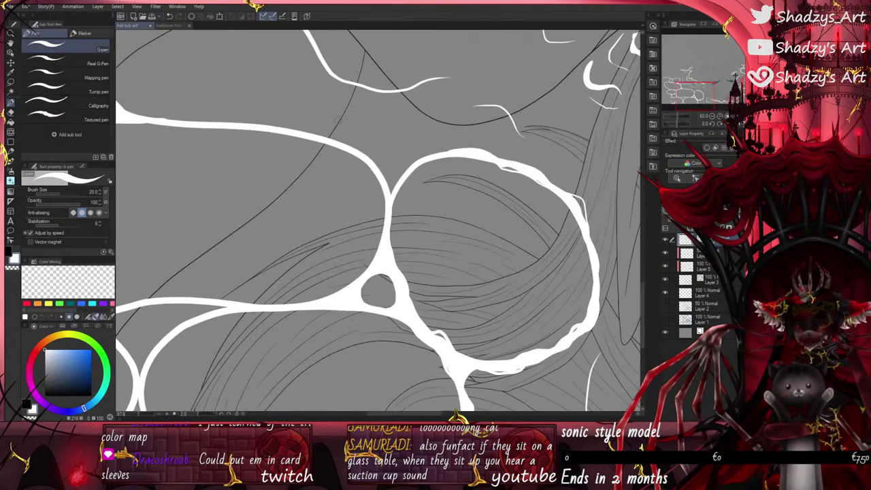
{"action": "mouse_move", "coordinate": [392, 178]}
{"action": "left_mouse_down"}
{"action": "mouse_move", "coordinate": [441, 174]}
{"action": "mouse_move", "coordinate": [424, 183]}
{"action": "mouse_move", "coordinate": [409, 218]}
{"action": "mouse_move", "coordinate": [405, 193]}
{"action": "left_mouse_up"}
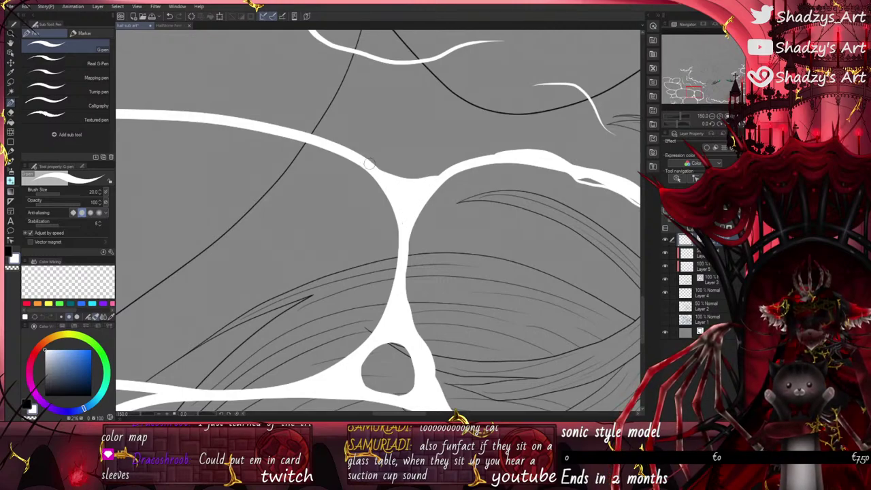
{"action": "mouse_move", "coordinate": [368, 163]}
{"action": "left_mouse_down"}
{"action": "mouse_move", "coordinate": [412, 171]}
{"action": "mouse_move", "coordinate": [432, 163]}
{"action": "left_mouse_up"}
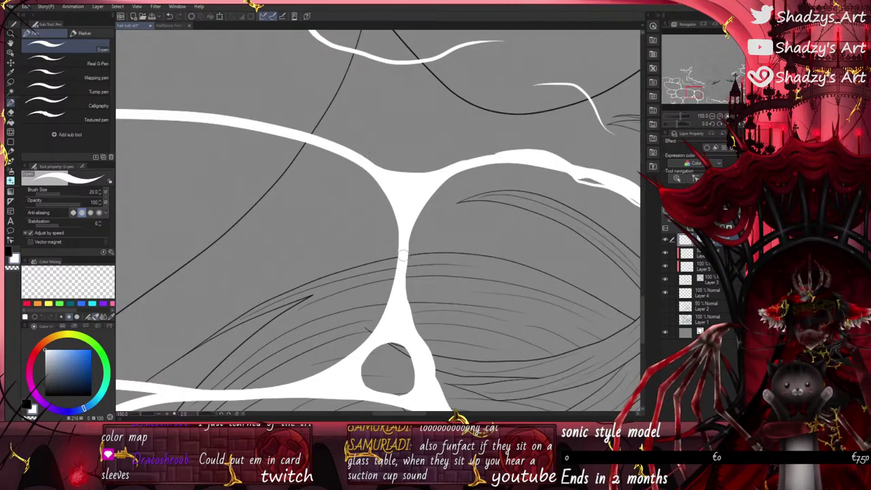
{"action": "mouse_move", "coordinate": [404, 303]}
{"action": "left_mouse_down"}
{"action": "mouse_move", "coordinate": [432, 193]}
{"action": "mouse_move", "coordinate": [481, 151]}
{"action": "left_mouse_up"}
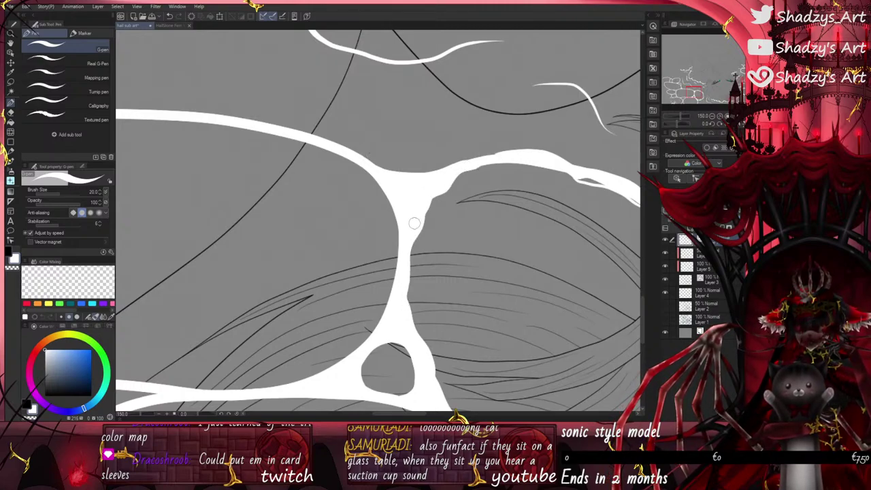
{"action": "mouse_move", "coordinate": [404, 255]}
{"action": "left_mouse_down"}
{"action": "mouse_move", "coordinate": [427, 181]}
{"action": "mouse_move", "coordinate": [426, 229]}
{"action": "mouse_move", "coordinate": [406, 289]}
{"action": "left_mouse_up"}
{"action": "key", "text": "ctrl+z"}
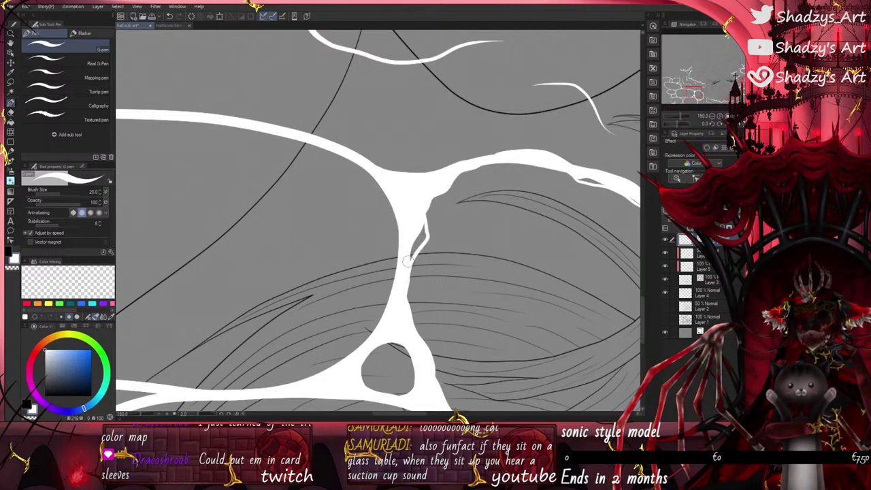
Step: Show the rough sketch on Layer 2 and draw a wavy white waterline over it, from the long diagonal line to the canvas's right edge
{"action": "scroll", "coordinate": [408, 258], "scroll_direction": "down", "scroll_amount": 3}
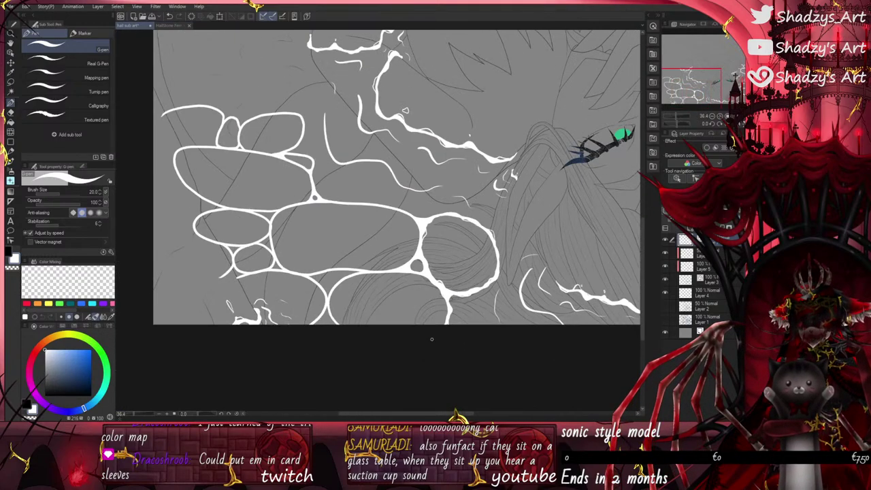
{"action": "scroll", "coordinate": [419, 353], "scroll_direction": "down", "scroll_amount": 3}
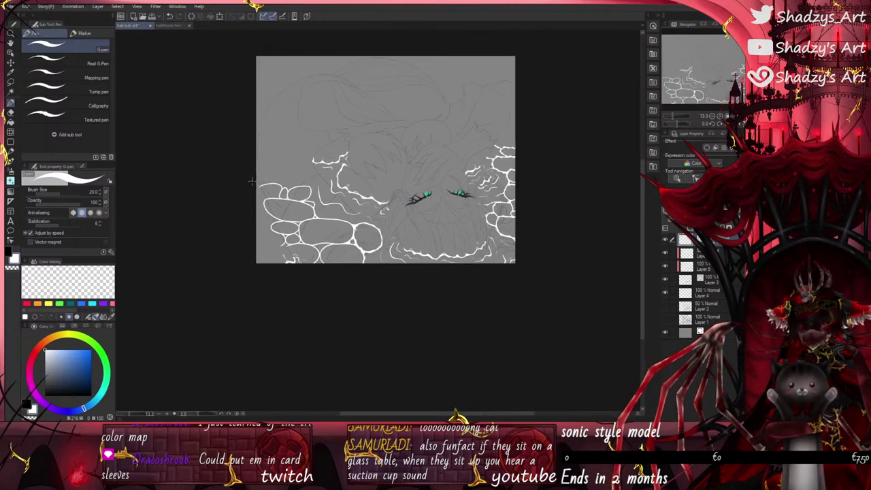
{"action": "scroll", "coordinate": [512, 97], "scroll_direction": "up", "scroll_amount": 4}
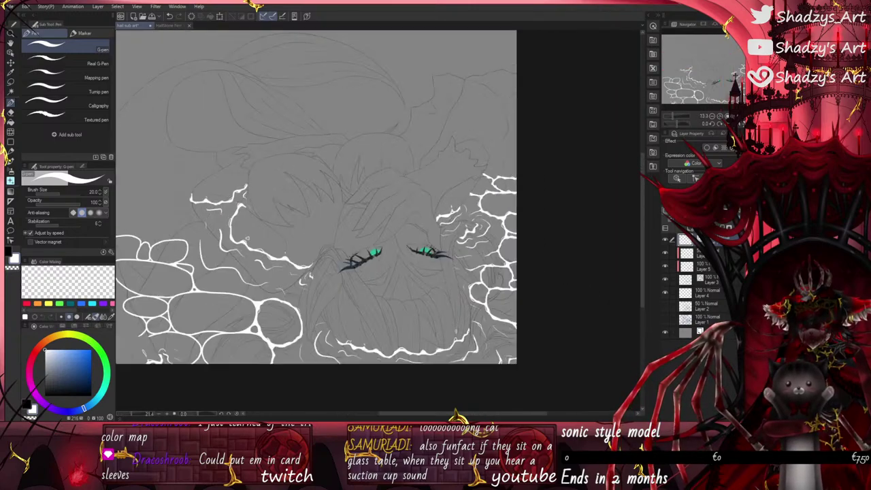
{"action": "left_click", "coordinate": [665, 307]}
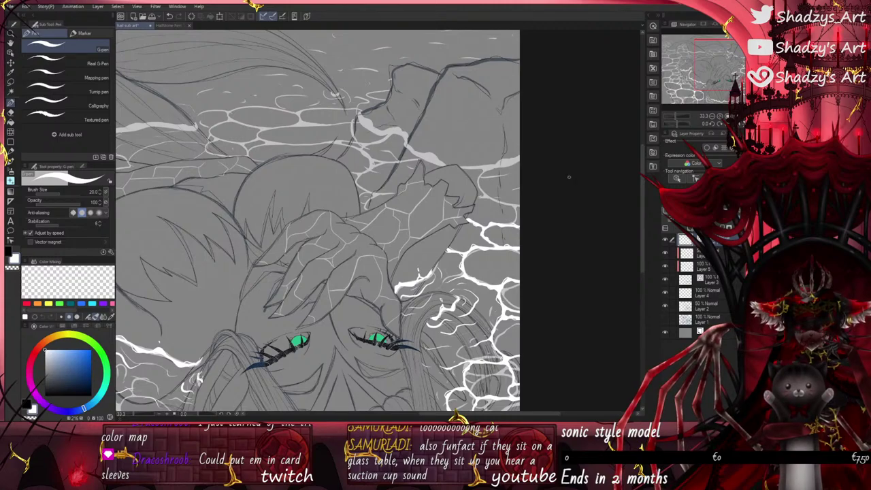
{"action": "scroll", "coordinate": [538, 130], "scroll_direction": "up", "scroll_amount": 4}
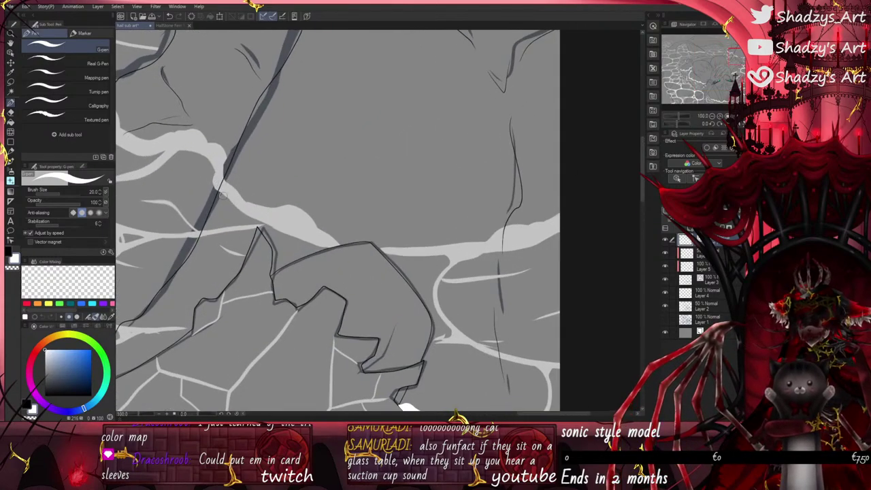
{"action": "mouse_move", "coordinate": [221, 179]}
{"action": "left_mouse_down"}
{"action": "mouse_move", "coordinate": [232, 198]}
{"action": "mouse_move", "coordinate": [333, 242]}
{"action": "mouse_move", "coordinate": [383, 251]}
{"action": "mouse_move", "coordinate": [485, 250]}
{"action": "mouse_move", "coordinate": [578, 204]}
{"action": "left_mouse_up"}
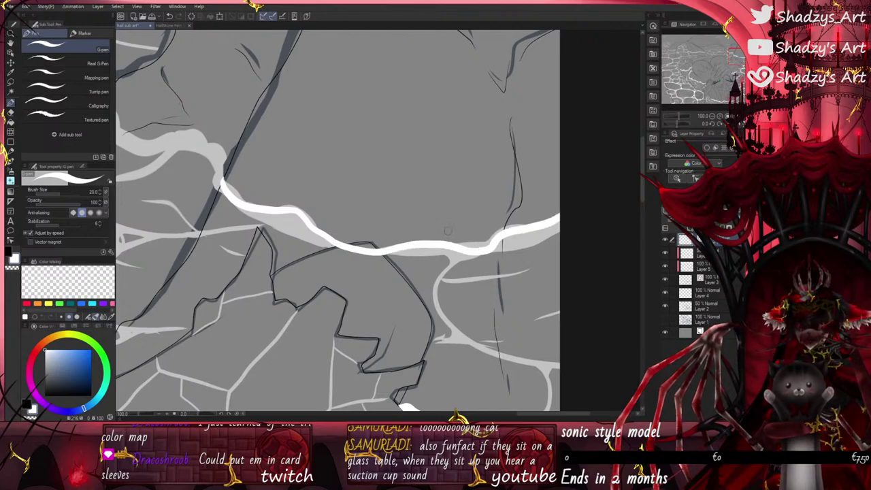
{"action": "scroll", "coordinate": [221, 182], "scroll_direction": "up", "scroll_amount": 3}
{"action": "scroll", "coordinate": [281, 223], "scroll_direction": "down", "scroll_amount": 4}
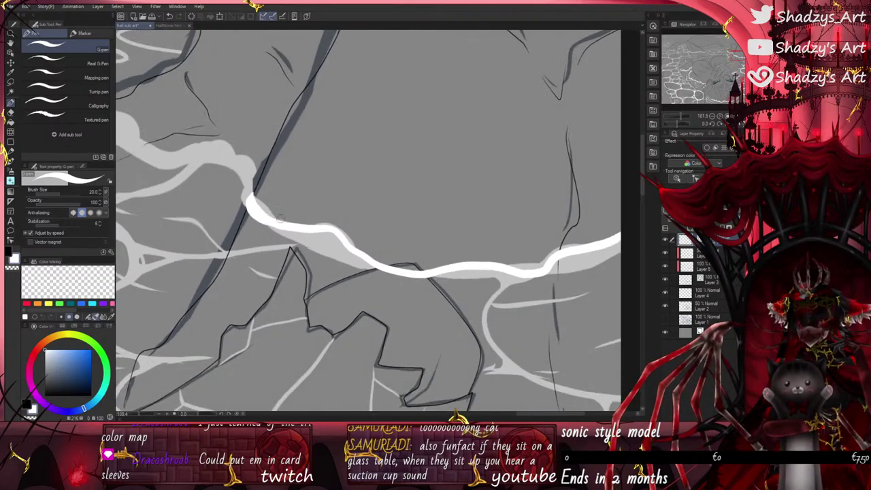
{"action": "left_click_drag", "start_coordinate": [343, 253], "coordinate": [463, 249]}
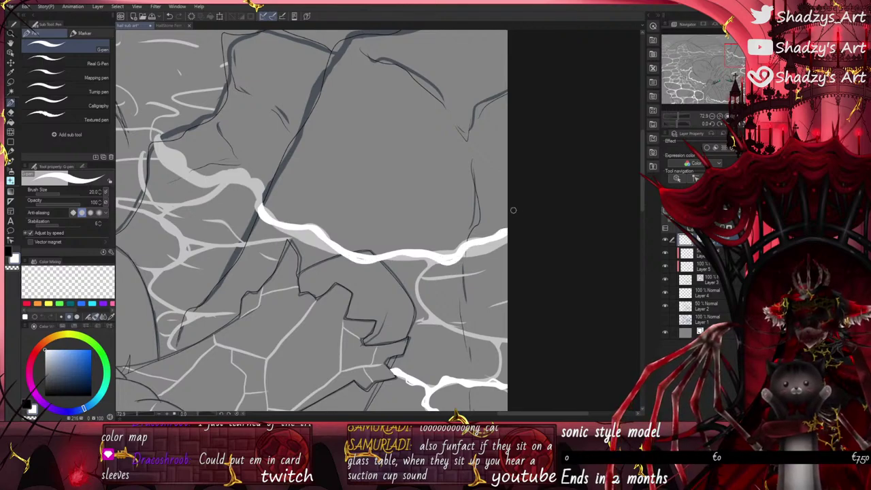
Step: Trim the part of the new waterline that crosses the curved top of the jagged shape with the vector eraser
{"action": "scroll", "coordinate": [297, 261], "scroll_direction": "up", "scroll_amount": 4}
{"action": "left_click", "coordinate": [11, 113]}
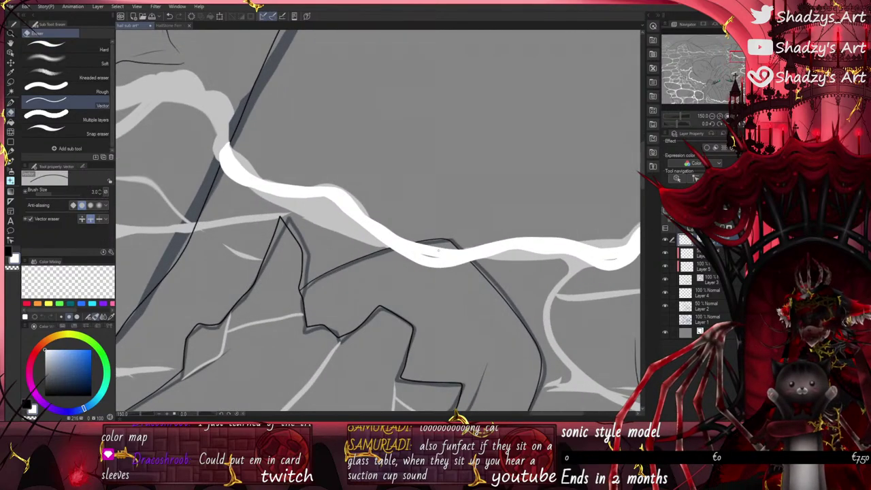
{"action": "left_click", "coordinate": [437, 252]}
{"action": "scroll", "coordinate": [374, 251], "scroll_direction": "up", "scroll_amount": 5}
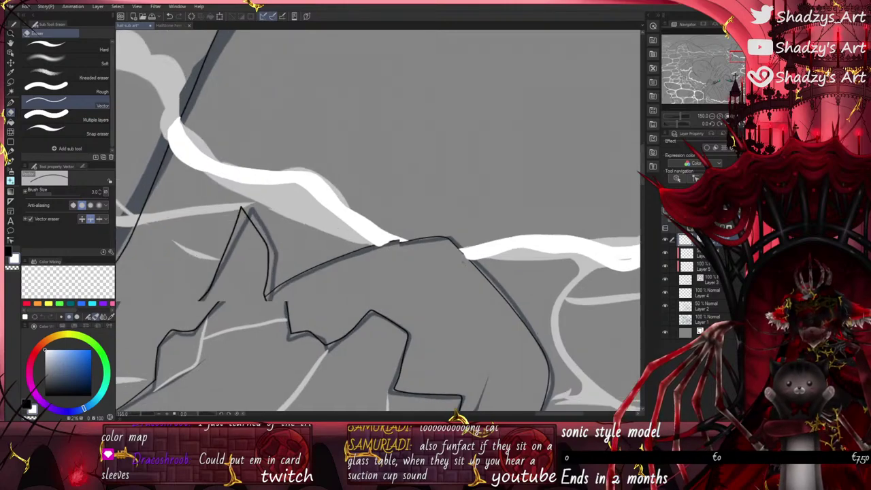
Step: Adjust the vector points at the waterline's cut ends so both segments meet the jagged shape's outline cleanly
{"action": "key", "text": "o"}
{"action": "left_click", "coordinate": [352, 239]}
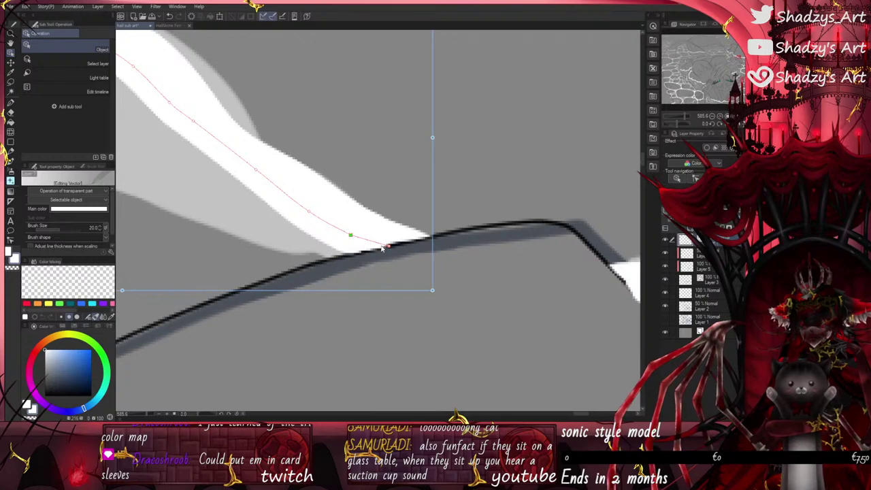
{"action": "scroll", "coordinate": [280, 196], "scroll_direction": "down", "scroll_amount": 3}
{"action": "left_click", "coordinate": [479, 246]}
{"action": "scroll", "coordinate": [469, 246], "scroll_direction": "up", "scroll_amount": 2}
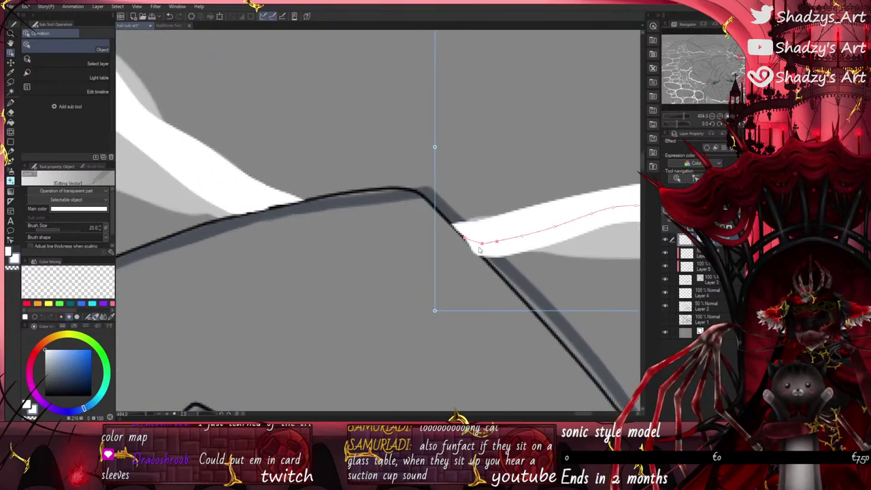
{"action": "left_click_drag", "start_coordinate": [482, 248], "coordinate": [486, 243]}
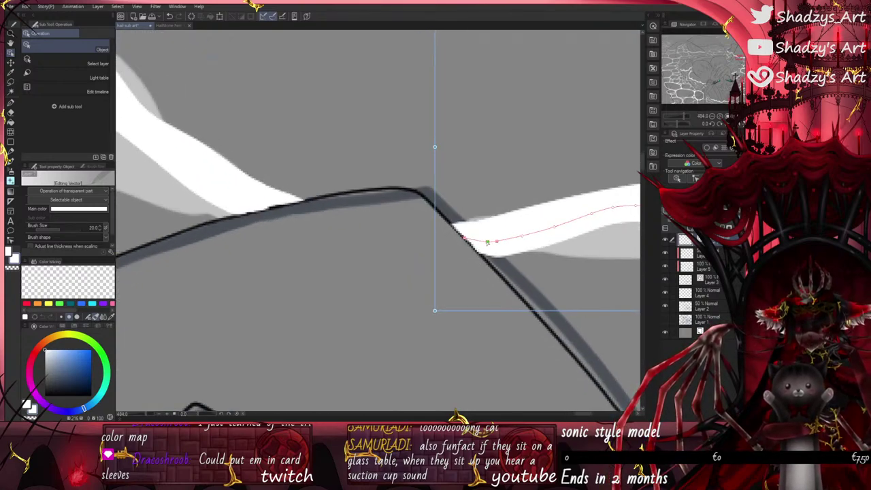
{"action": "scroll", "coordinate": [486, 270], "scroll_direction": "down", "scroll_amount": 3}
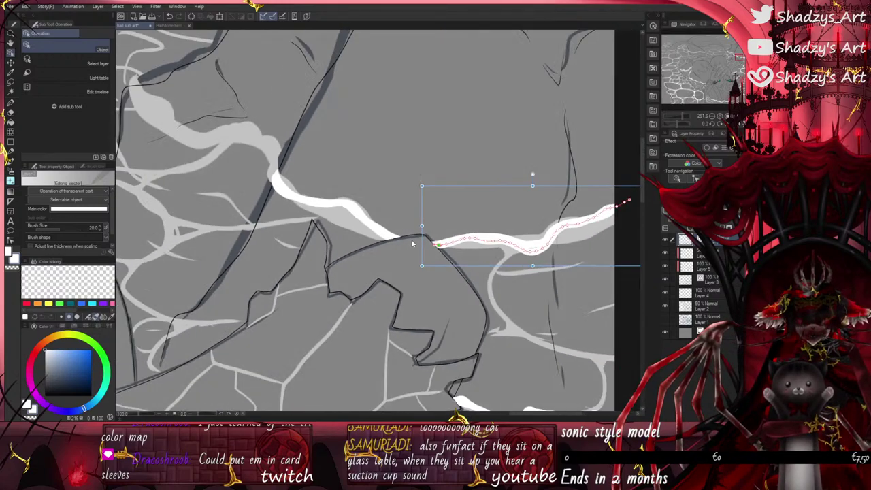
Step: Add a thin open loop over the crest of the left waterline segment and thicken its start beside the long diagonal line
{"action": "left_click", "coordinate": [10, 102]}
{"action": "scroll", "coordinate": [294, 198], "scroll_direction": "up", "scroll_amount": 3}
{"action": "mouse_move", "coordinate": [350, 208]}
{"action": "left_mouse_down"}
{"action": "mouse_move", "coordinate": [398, 198]}
{"action": "mouse_move", "coordinate": [416, 220]}
{"action": "left_mouse_up"}
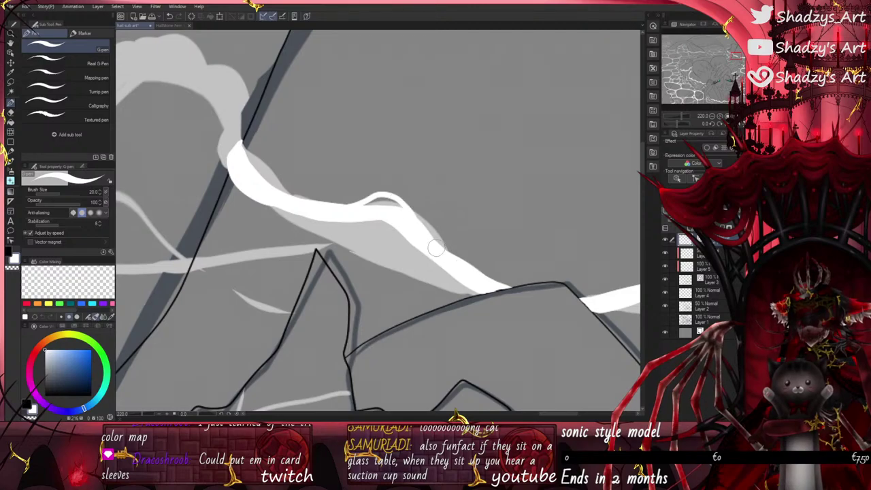
{"action": "mouse_move", "coordinate": [229, 168]}
{"action": "left_mouse_down"}
{"action": "mouse_move", "coordinate": [248, 201]}
{"action": "mouse_move", "coordinate": [298, 212]}
{"action": "left_mouse_up"}
{"action": "scroll", "coordinate": [298, 212], "scroll_direction": "down", "scroll_amount": 4}
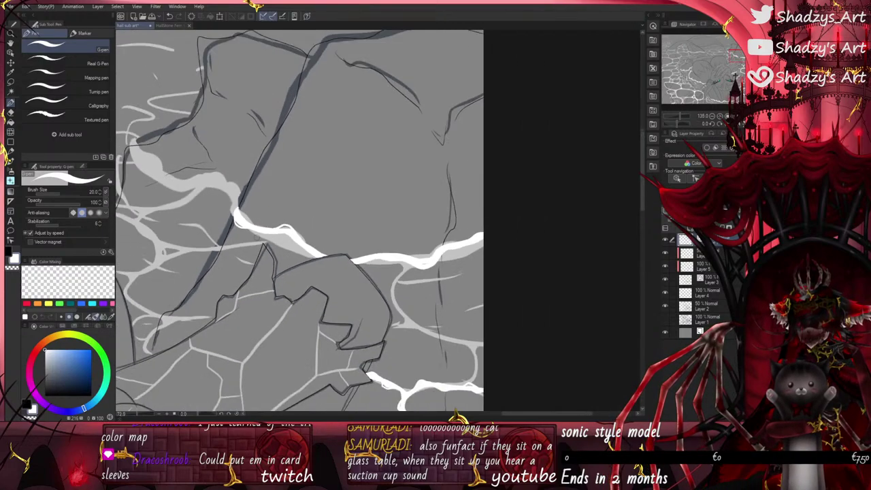
Step: Add a small open loop beneath the dip of the right waterline segment, undoing the unwanted strokes
{"action": "scroll", "coordinate": [397, 261], "scroll_direction": "up", "scroll_amount": 3}
{"action": "left_click_drag", "start_coordinate": [436, 264], "coordinate": [461, 265]}
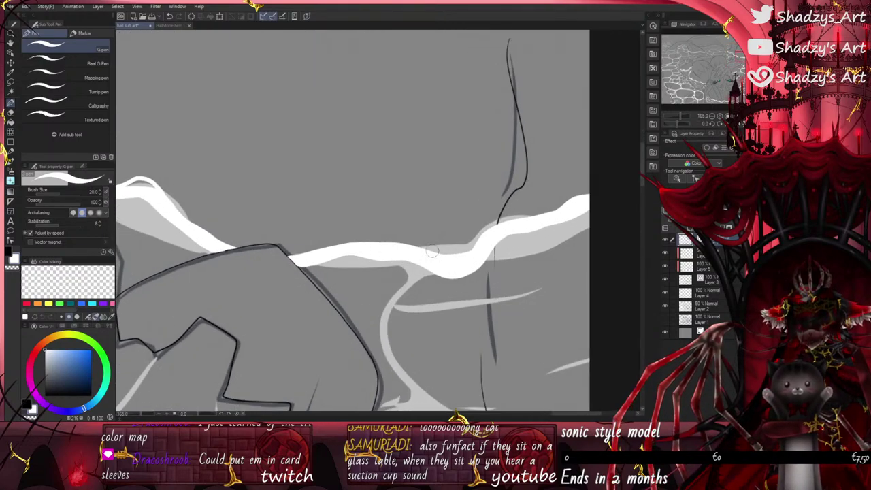
{"action": "mouse_move", "coordinate": [393, 257]}
{"action": "left_mouse_down"}
{"action": "mouse_move", "coordinate": [433, 284]}
{"action": "mouse_move", "coordinate": [459, 283]}
{"action": "left_mouse_up"}
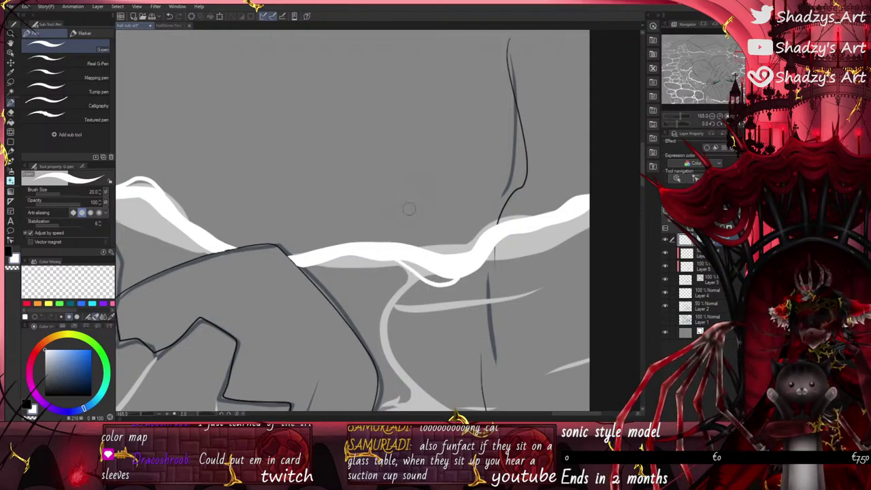
{"action": "left_click", "coordinate": [170, 17]}
{"action": "mouse_move", "coordinate": [423, 261]}
{"action": "left_mouse_down"}
{"action": "mouse_move", "coordinate": [445, 282]}
{"action": "mouse_move", "coordinate": [465, 280]}
{"action": "mouse_move", "coordinate": [453, 284]}
{"action": "mouse_move", "coordinate": [489, 250]}
{"action": "left_mouse_up"}
{"action": "left_click", "coordinate": [170, 16]}
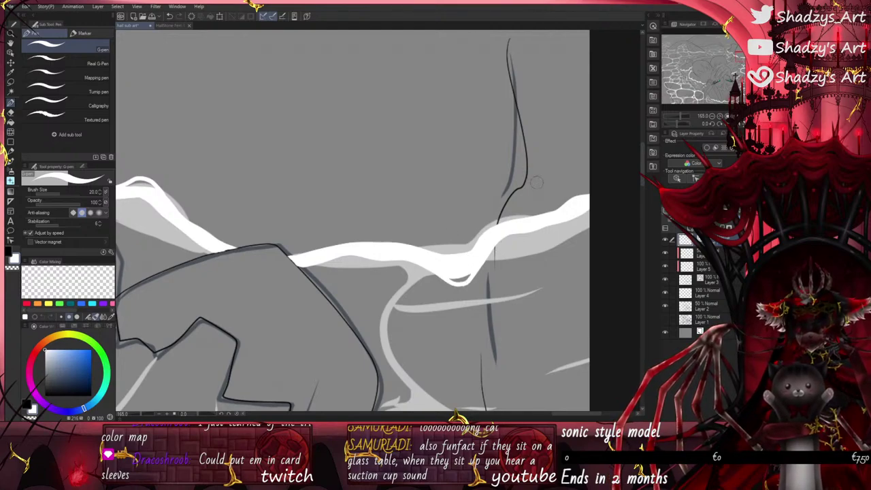
Step: Add a pointed splash loop where the right waterline segment rises and a narrow droplet outline above it
{"action": "left_click_drag", "start_coordinate": [537, 182], "coordinate": [603, 166]}
{"action": "scroll", "coordinate": [598, 167], "scroll_direction": "up", "scroll_amount": 1}
{"action": "mouse_move", "coordinate": [559, 215]}
{"action": "left_mouse_down"}
{"action": "mouse_move", "coordinate": [575, 166]}
{"action": "mouse_move", "coordinate": [605, 204]}
{"action": "left_mouse_up"}
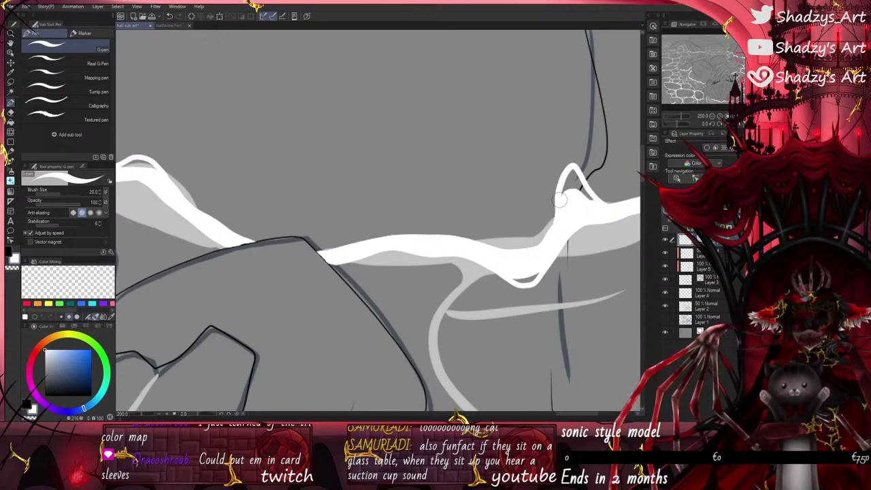
{"action": "scroll", "coordinate": [540, 246], "scroll_direction": "down", "scroll_amount": 2}
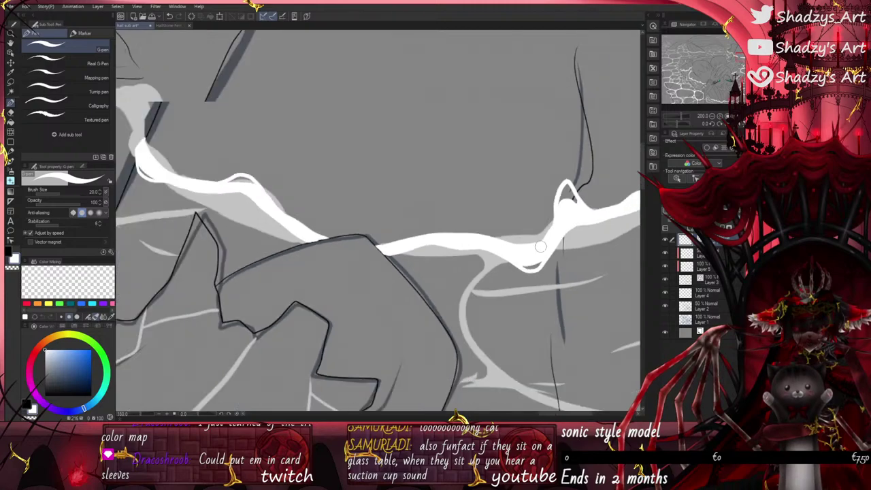
{"action": "scroll", "coordinate": [540, 246], "scroll_direction": "down", "scroll_amount": 1}
{"action": "mouse_move", "coordinate": [557, 180]}
{"action": "left_mouse_down"}
{"action": "mouse_move", "coordinate": [554, 129]}
{"action": "mouse_move", "coordinate": [562, 171]}
{"action": "left_mouse_up"}
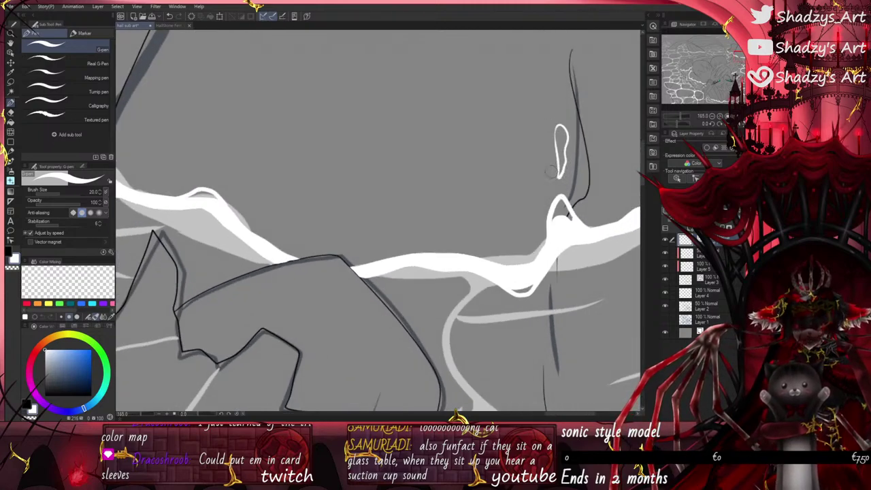
Step: Replace the low crest loop on the left waterline segment with a taller pointed splash loop
{"action": "scroll", "coordinate": [562, 204], "scroll_direction": "down", "scroll_amount": 7}
{"action": "scroll", "coordinate": [330, 205], "scroll_direction": "up", "scroll_amount": 8}
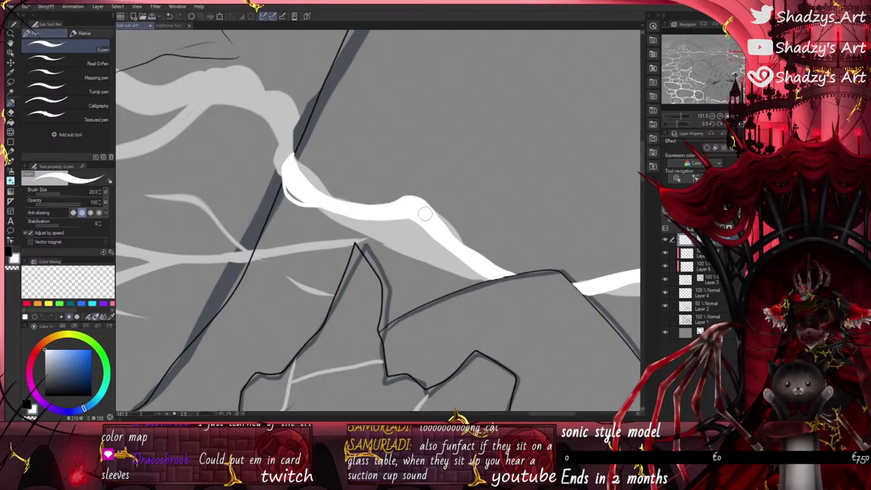
{"action": "mouse_move", "coordinate": [330, 196]}
{"action": "left_mouse_down"}
{"action": "mouse_move", "coordinate": [415, 177]}
{"action": "mouse_move", "coordinate": [426, 205]}
{"action": "mouse_move", "coordinate": [408, 182]}
{"action": "mouse_move", "coordinate": [435, 218]}
{"action": "left_mouse_up"}
{"action": "left_click", "coordinate": [170, 16]}
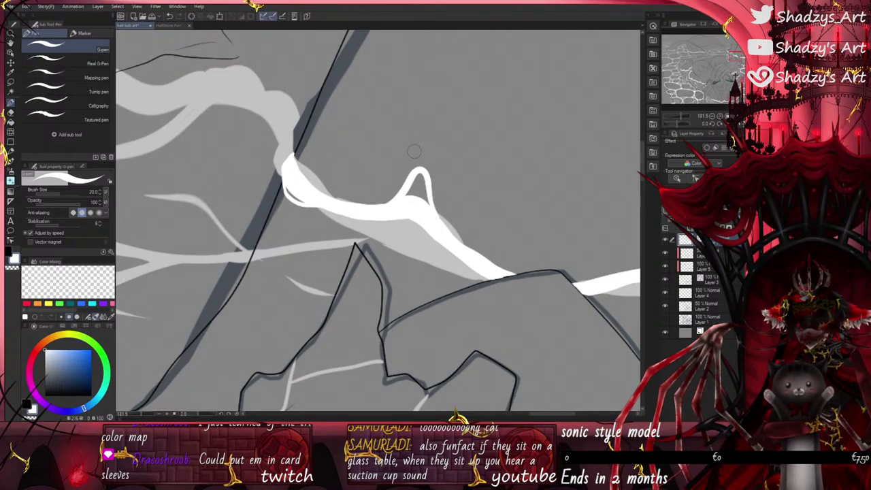
Step: Draw a small teardrop outline above the left segment's splash peak, undoing and redrawing it until its shape fits
{"action": "mouse_move", "coordinate": [413, 151]}
{"action": "left_mouse_down"}
{"action": "mouse_move", "coordinate": [413, 128]}
{"action": "mouse_move", "coordinate": [421, 158]}
{"action": "left_mouse_up"}
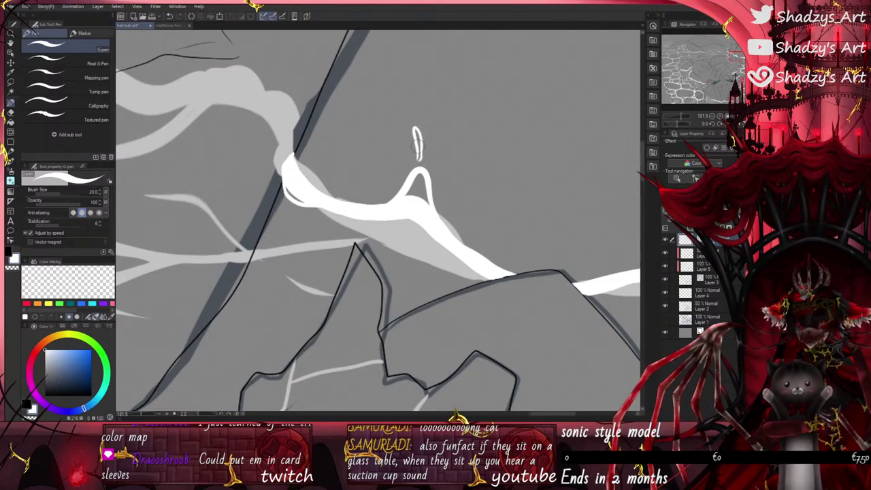
{"action": "left_click_drag", "start_coordinate": [430, 123], "coordinate": [431, 119]}
{"action": "scroll", "coordinate": [413, 145], "scroll_direction": "down", "scroll_amount": 5}
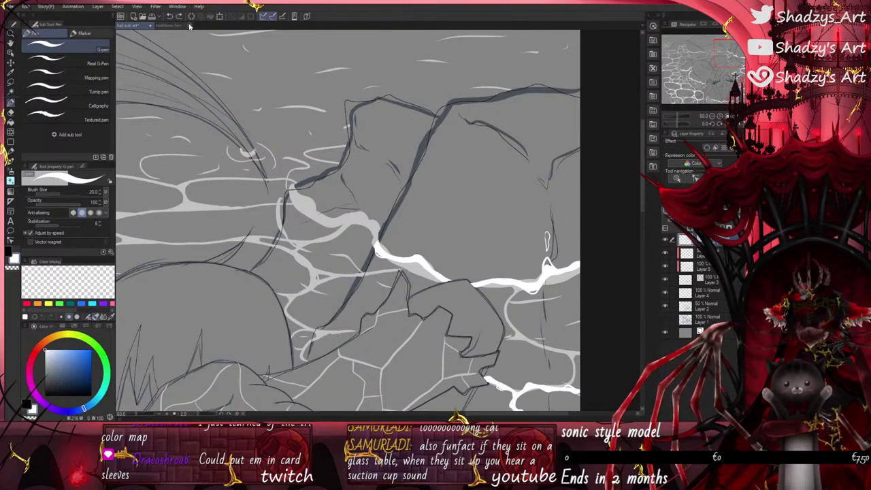
{"action": "scroll", "coordinate": [414, 234], "scroll_direction": "up", "scroll_amount": 4}
{"action": "mouse_move", "coordinate": [412, 234]}
{"action": "left_mouse_down"}
{"action": "mouse_move", "coordinate": [423, 196]}
{"action": "mouse_move", "coordinate": [439, 212]}
{"action": "mouse_move", "coordinate": [426, 237]}
{"action": "left_mouse_up"}
{"action": "scroll", "coordinate": [414, 243], "scroll_direction": "down", "scroll_amount": 4}
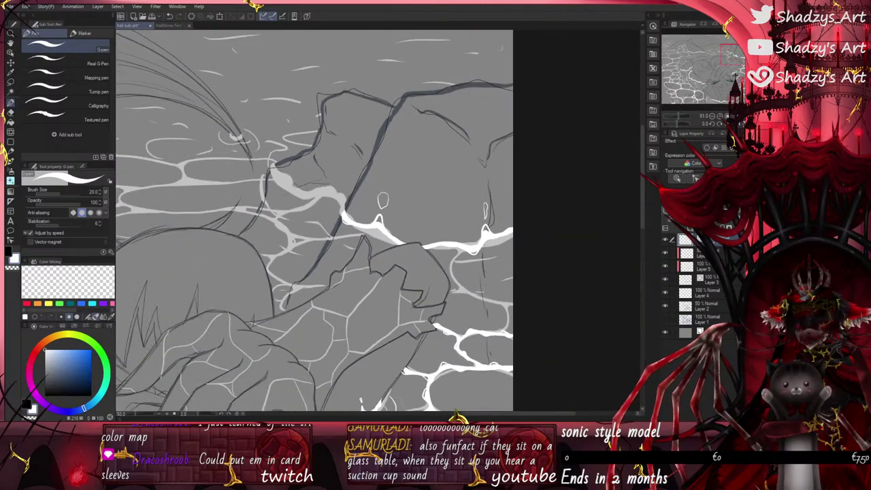
{"action": "scroll", "coordinate": [382, 200], "scroll_direction": "up", "scroll_amount": 5}
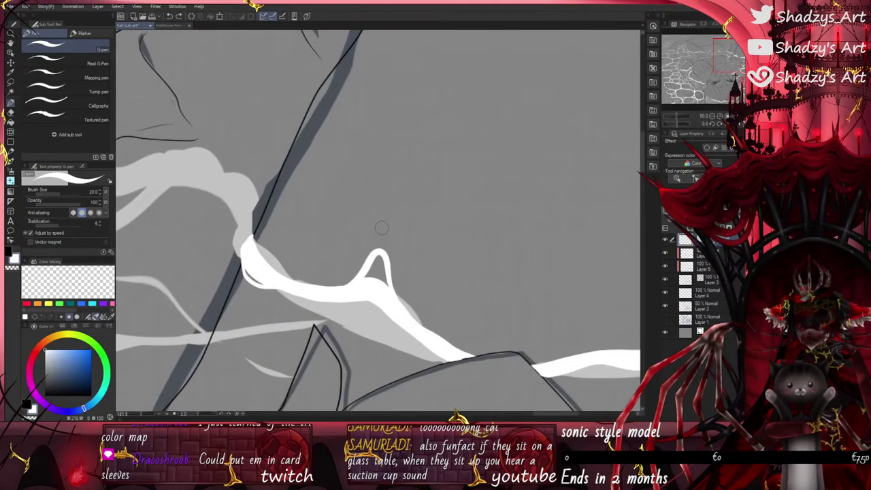
{"action": "left_click_drag", "start_coordinate": [391, 204], "coordinate": [378, 225]}
{"action": "scroll", "coordinate": [379, 218], "scroll_direction": "down", "scroll_amount": 4}
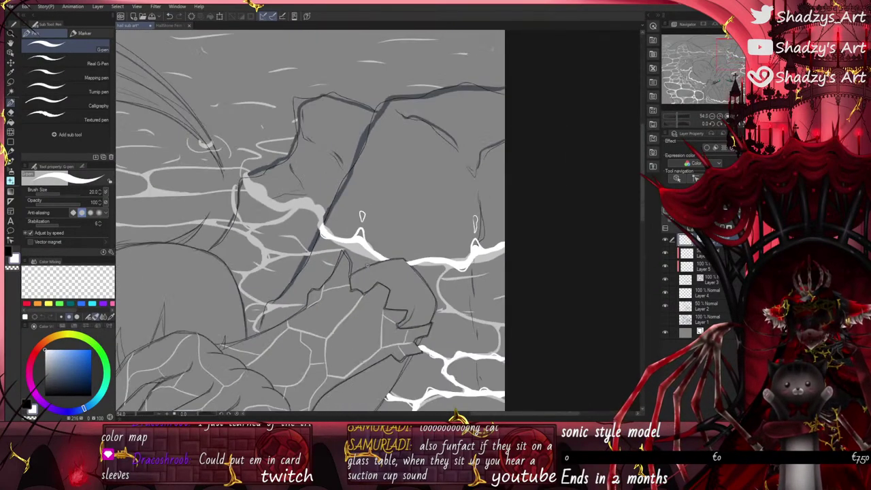
Step: Adjust the vector end point of the right waterline segment so it meets the jagged shape's outline cleanly
{"action": "scroll", "coordinate": [405, 297], "scroll_direction": "up", "scroll_amount": 8}
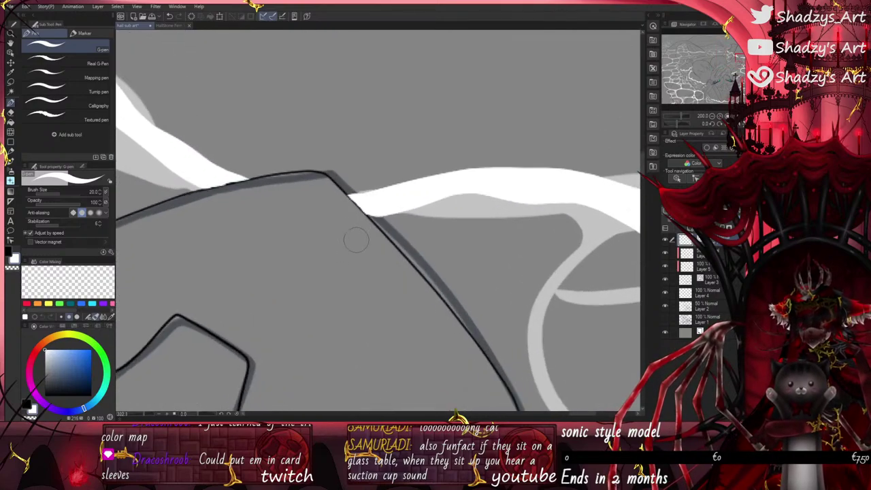
{"action": "key", "text": "o"}
{"action": "left_click", "coordinate": [408, 197]}
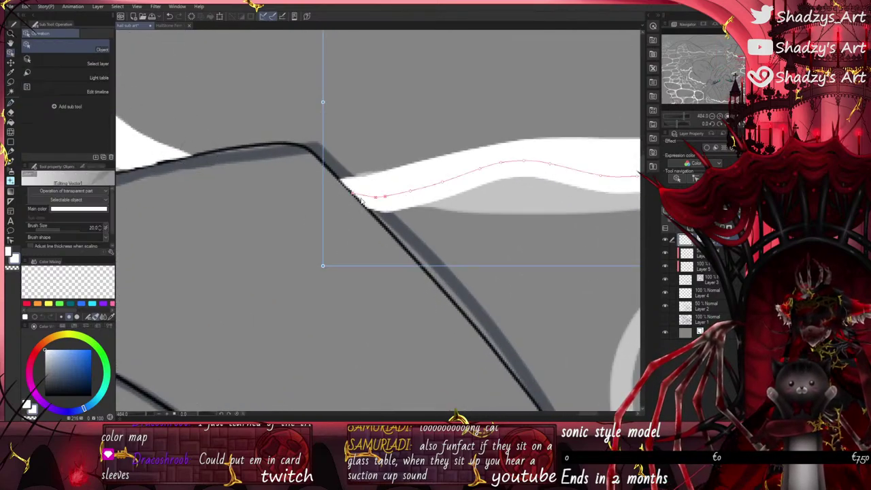
{"action": "scroll", "coordinate": [401, 198], "scroll_direction": "up", "scroll_amount": 2}
{"action": "left_click_drag", "start_coordinate": [347, 189], "coordinate": [328, 168]}
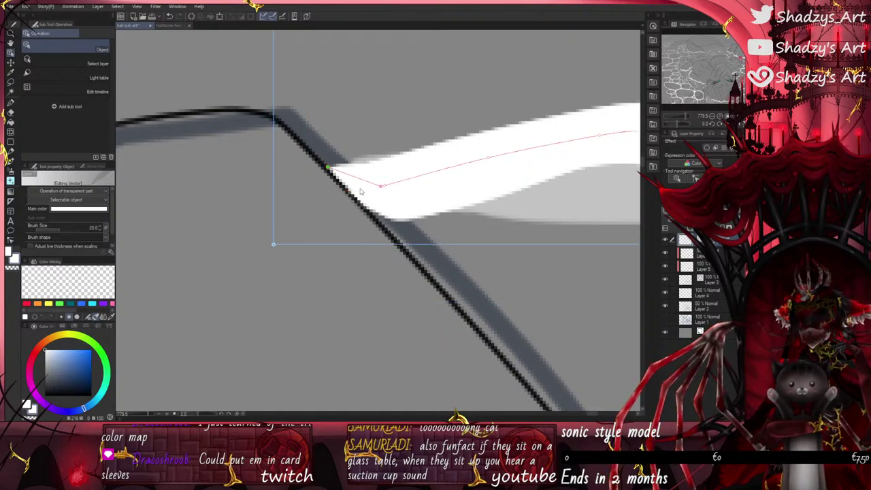
{"action": "scroll", "coordinate": [360, 193], "scroll_direction": "down", "scroll_amount": 4}
{"action": "scroll", "coordinate": [328, 173], "scroll_direction": "up", "scroll_amount": 3}
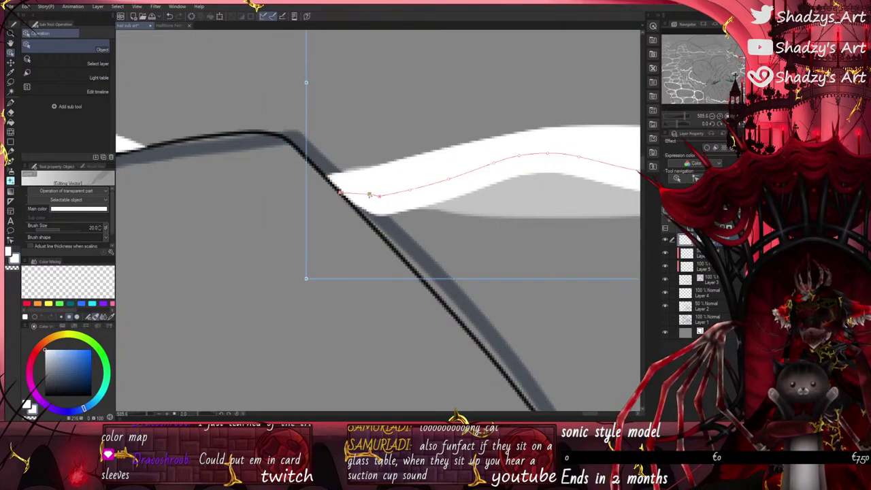
Step: Add small open loops along the upper edge of the right waterline segment, near its start and at the canvas edge
{"action": "left_click", "coordinate": [11, 102]}
{"action": "scroll", "coordinate": [233, 229], "scroll_direction": "down", "scroll_amount": 3}
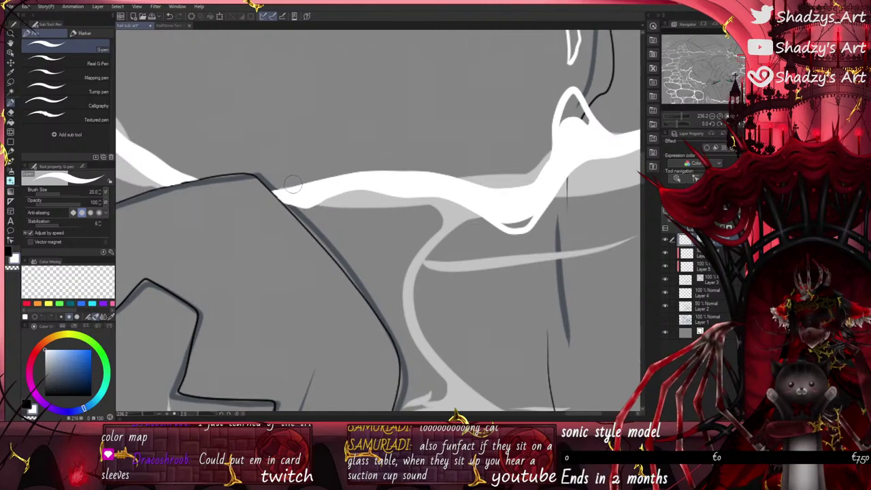
{"action": "left_click_drag", "start_coordinate": [325, 178], "coordinate": [380, 179]}
{"action": "scroll", "coordinate": [333, 250], "scroll_direction": "down", "scroll_amount": 3}
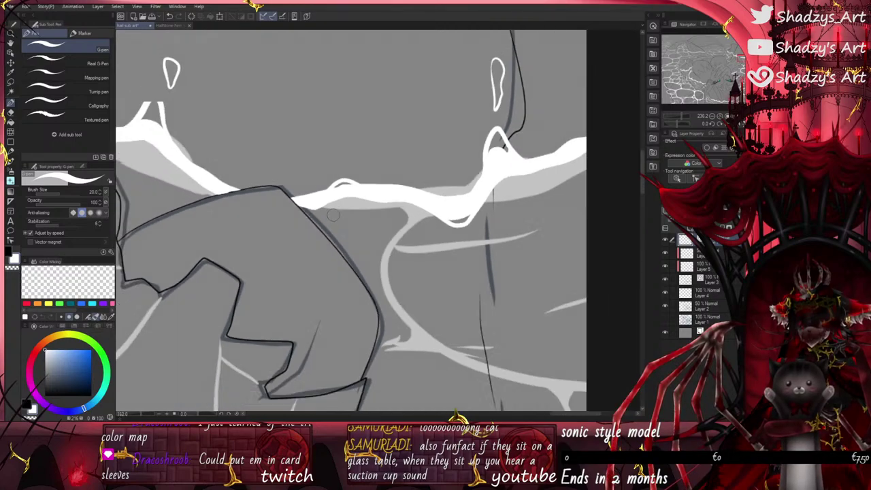
{"action": "scroll", "coordinate": [515, 181], "scroll_direction": "up", "scroll_amount": 2}
{"action": "left_click_drag", "start_coordinate": [533, 174], "coordinate": [568, 146]}
{"action": "scroll", "coordinate": [563, 207], "scroll_direction": "down", "scroll_amount": 2}
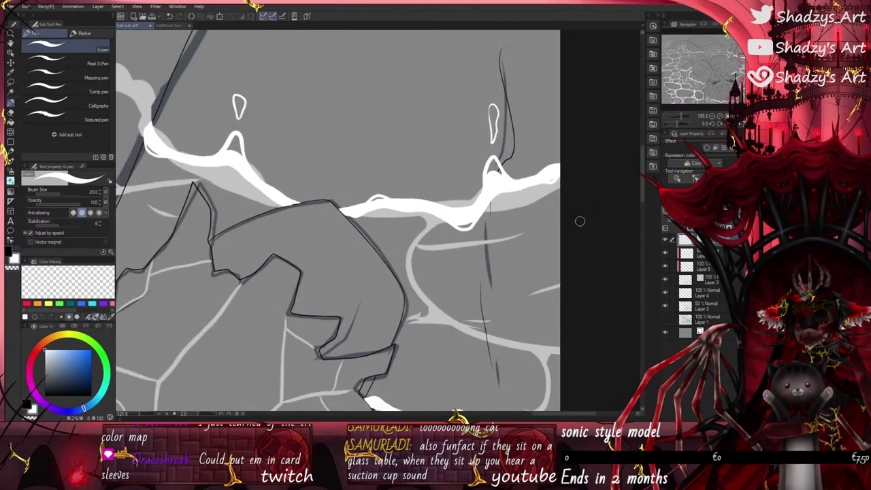
Step: Add small open loops to the left waterline segment, beneath its descending slope and above its curve near the diagonal line
{"action": "scroll", "coordinate": [206, 160], "scroll_direction": "up", "scroll_amount": 3}
{"action": "mouse_move", "coordinate": [302, 203]}
{"action": "left_mouse_down"}
{"action": "mouse_move", "coordinate": [329, 237]}
{"action": "mouse_move", "coordinate": [386, 269]}
{"action": "left_mouse_up"}
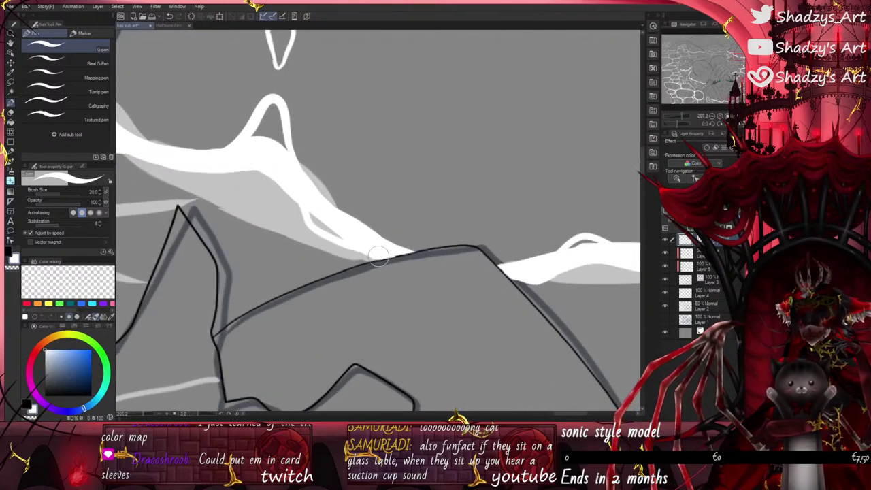
{"action": "scroll", "coordinate": [386, 273], "scroll_direction": "down", "scroll_amount": 2}
{"action": "scroll", "coordinate": [231, 187], "scroll_direction": "up", "scroll_amount": 2}
{"action": "left_click_drag", "start_coordinate": [227, 186], "coordinate": [283, 204]}
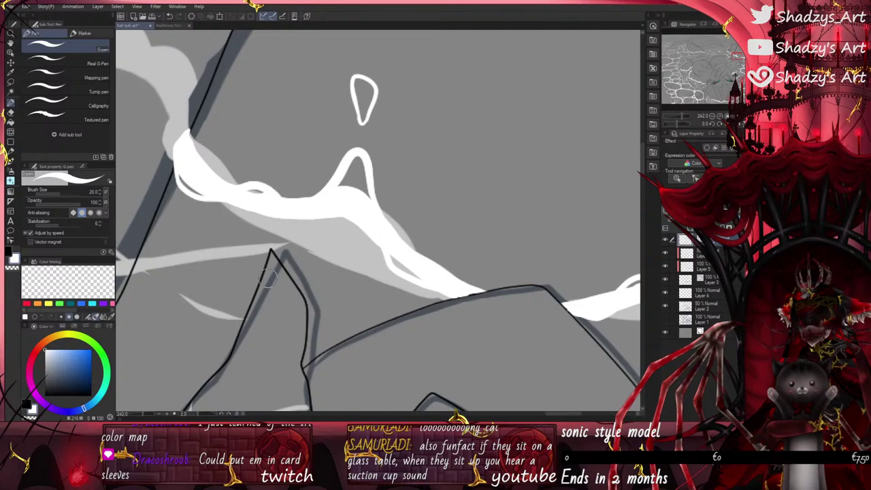
Step: Thicken the tip of the left waterline segment where it meets the long diagonal line, undoing the first stroke
{"action": "scroll", "coordinate": [274, 303], "scroll_direction": "down", "scroll_amount": 4}
{"action": "scroll", "coordinate": [273, 266], "scroll_direction": "up", "scroll_amount": 5}
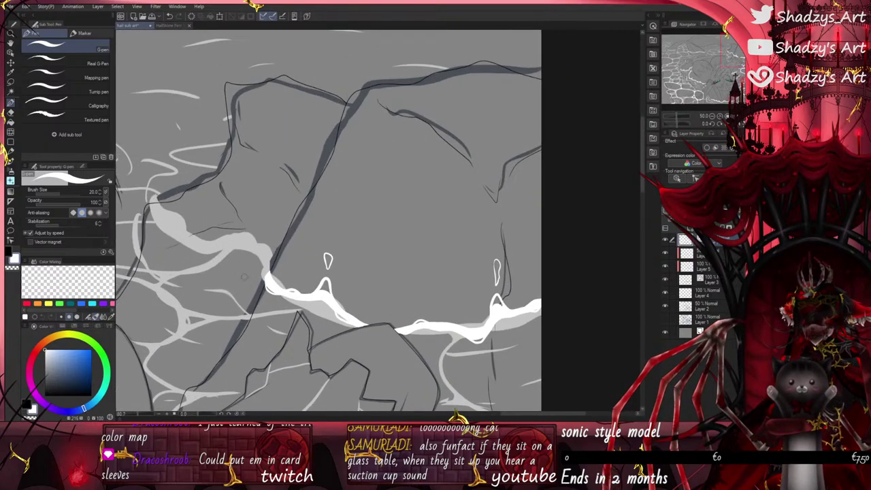
{"action": "scroll", "coordinate": [275, 264], "scroll_direction": "up", "scroll_amount": 5}
{"action": "mouse_move", "coordinate": [281, 258]}
{"action": "left_mouse_down"}
{"action": "mouse_move", "coordinate": [256, 268]}
{"action": "mouse_move", "coordinate": [264, 287]}
{"action": "left_mouse_up"}
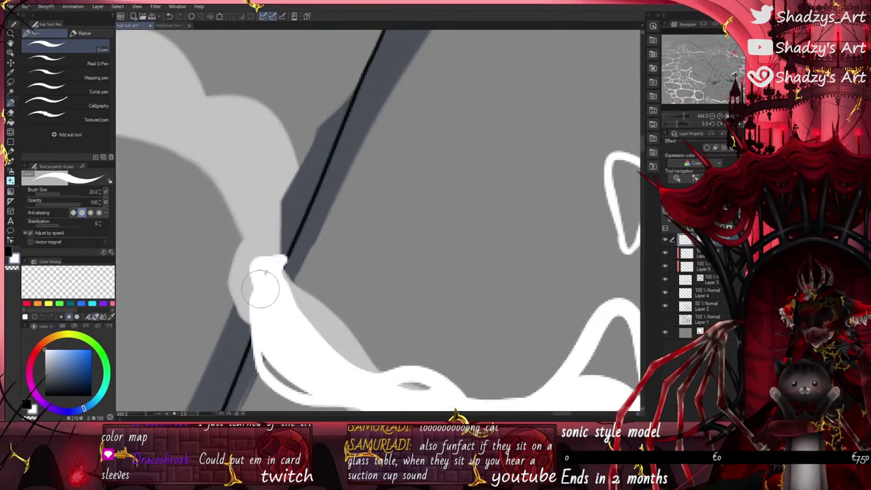
{"action": "left_click", "coordinate": [169, 15]}
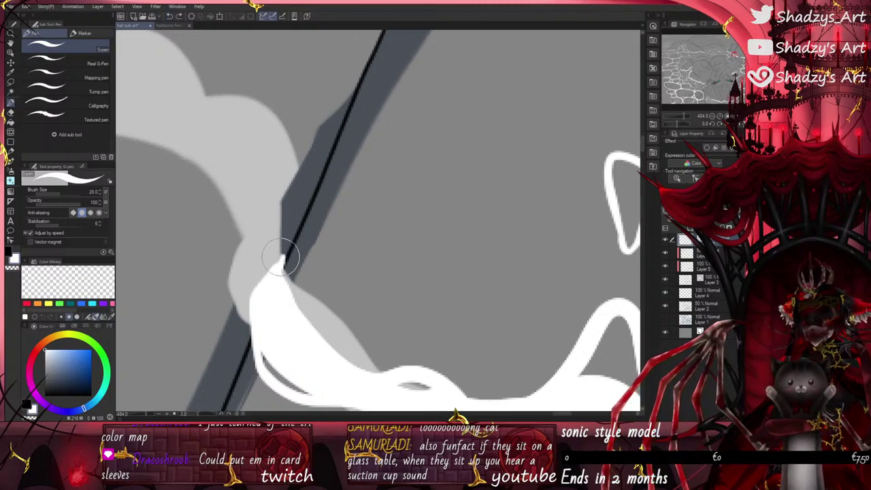
{"action": "mouse_move", "coordinate": [261, 276]}
{"action": "left_mouse_down"}
{"action": "mouse_move", "coordinate": [277, 259]}
{"action": "mouse_move", "coordinate": [268, 274]}
{"action": "mouse_move", "coordinate": [265, 256]}
{"action": "mouse_move", "coordinate": [281, 255]}
{"action": "mouse_move", "coordinate": [267, 252]}
{"action": "mouse_move", "coordinate": [261, 287]}
{"action": "left_mouse_up"}
{"action": "left_click_drag", "start_coordinate": [264, 256], "coordinate": [279, 257]}
{"action": "scroll", "coordinate": [279, 258], "scroll_direction": "down", "scroll_amount": 1}
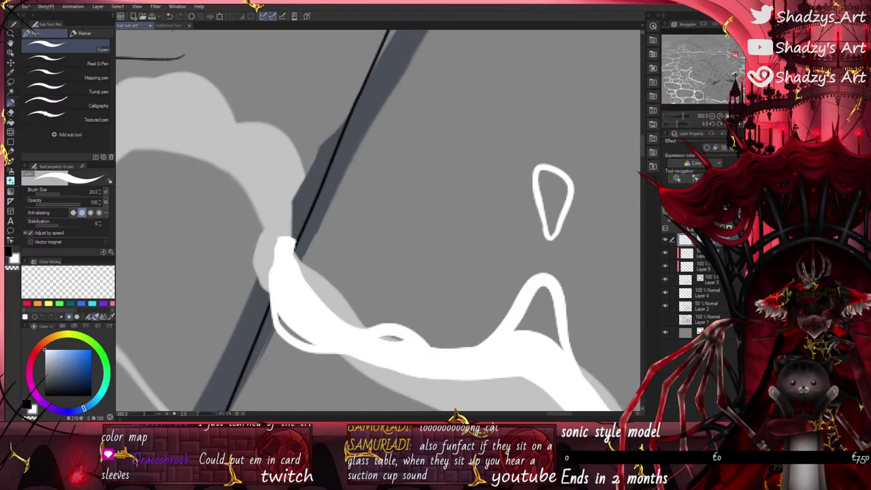
Step: Draw a thin curved ripple line below the right waterline segment, along the rough horizontal sketch stroke
{"action": "scroll", "coordinate": [417, 198], "scroll_direction": "down", "scroll_amount": 3}
{"action": "scroll", "coordinate": [416, 330], "scroll_direction": "down", "scroll_amount": 3}
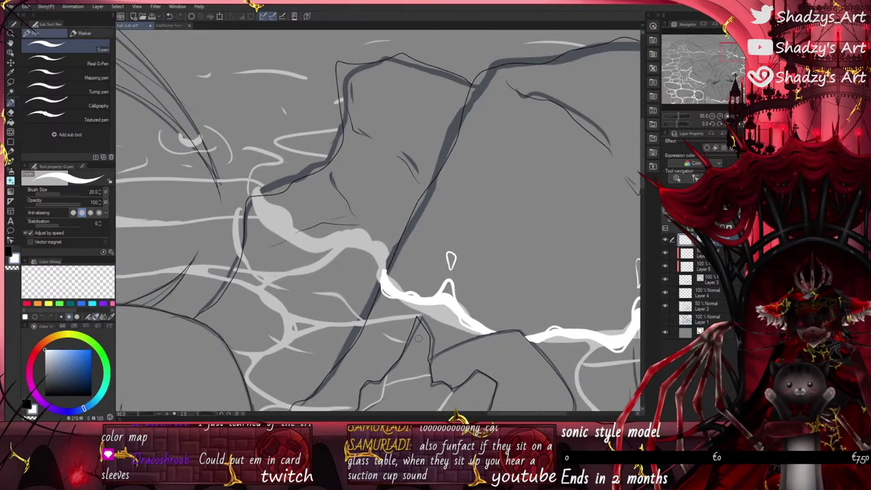
{"action": "scroll", "coordinate": [417, 365], "scroll_direction": "down", "scroll_amount": 2}
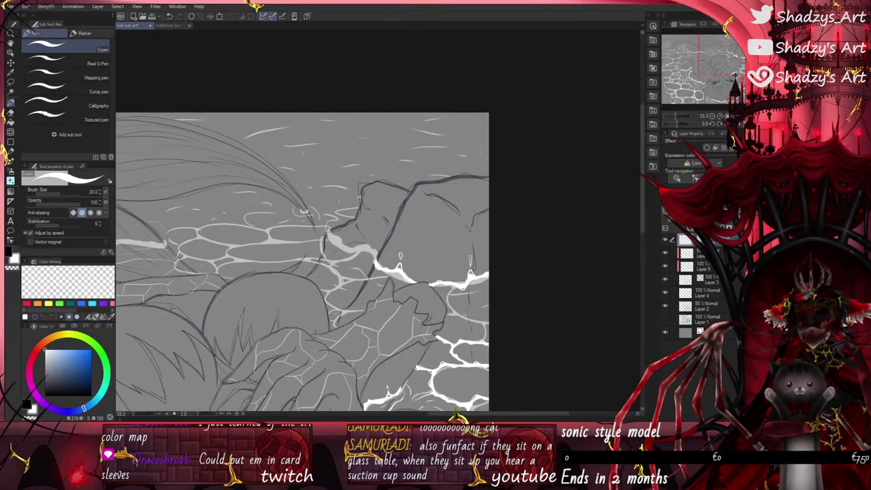
{"action": "scroll", "coordinate": [465, 328], "scroll_direction": "up", "scroll_amount": 3}
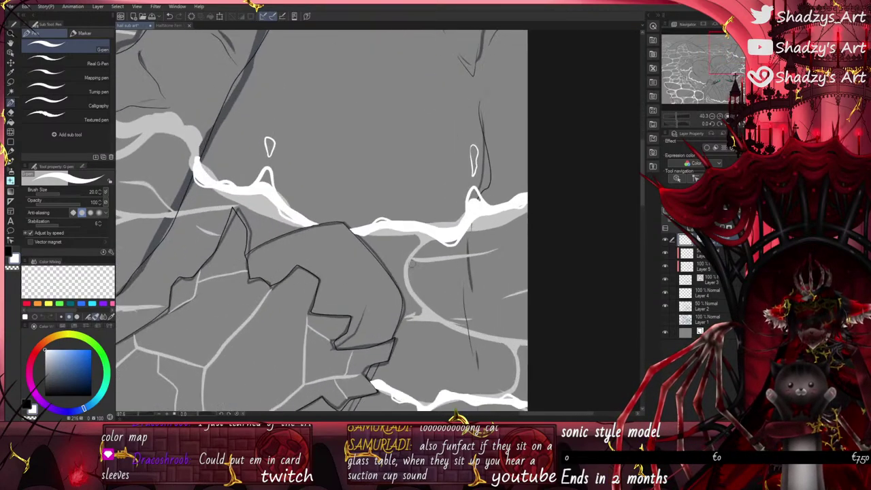
{"action": "scroll", "coordinate": [422, 229], "scroll_direction": "up", "scroll_amount": 3}
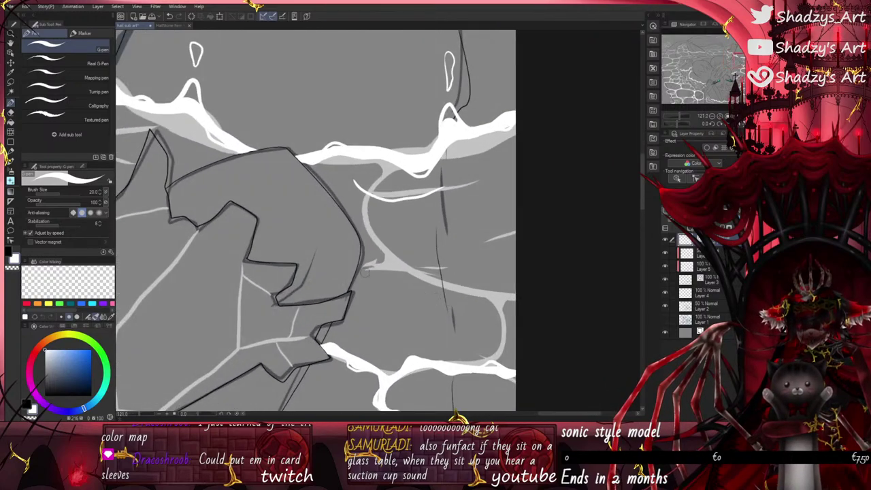
Step: Draw a thick caustic line from the jagged shape around to the lower water line, with a filled branch reaching the canvas edge
{"action": "mouse_move", "coordinate": [359, 267]}
{"action": "left_mouse_down"}
{"action": "mouse_move", "coordinate": [387, 251]}
{"action": "mouse_move", "coordinate": [492, 293]}
{"action": "mouse_move", "coordinate": [505, 317]}
{"action": "mouse_move", "coordinate": [490, 361]}
{"action": "left_mouse_up"}
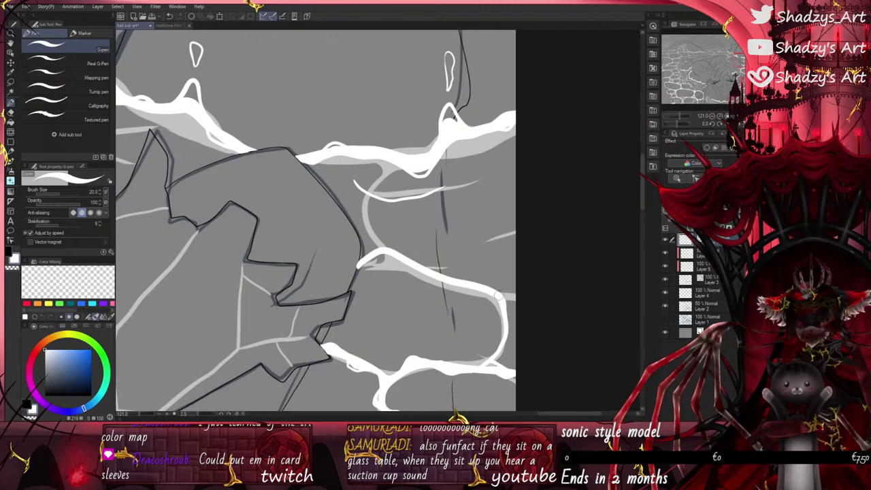
{"action": "scroll", "coordinate": [503, 294], "scroll_direction": "up", "scroll_amount": 2}
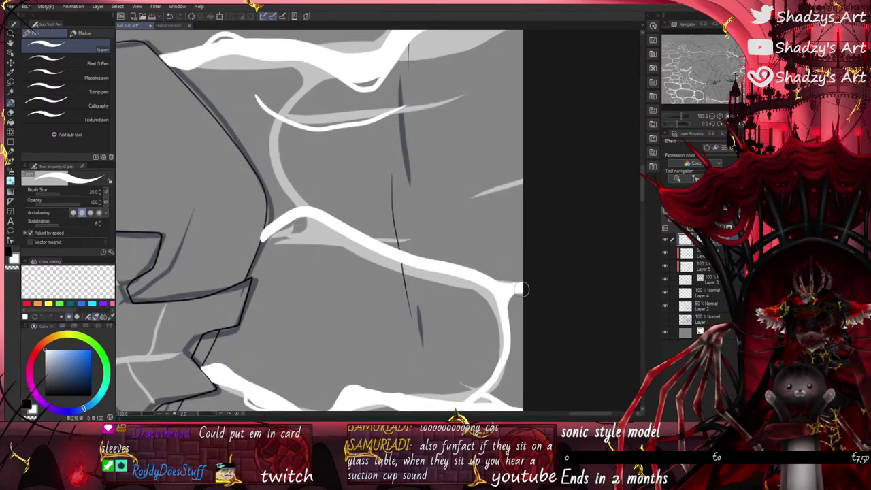
{"action": "left_click_drag", "start_coordinate": [521, 289], "coordinate": [500, 302]}
Step: Fill and round the junction where the new caustic line's curved end joins the lower water line, leaving a small gap
{"action": "scroll", "coordinate": [469, 179], "scroll_direction": "down", "scroll_amount": 3}
{"action": "scroll", "coordinate": [476, 299], "scroll_direction": "up", "scroll_amount": 5}
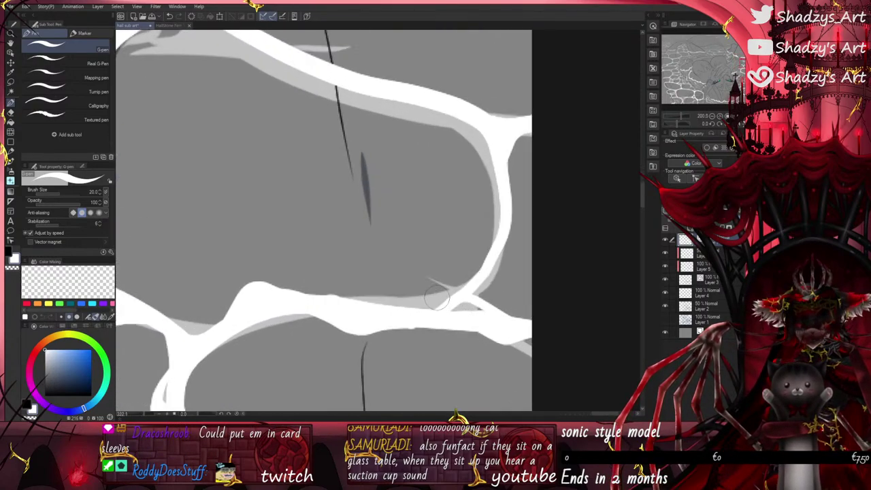
{"action": "scroll", "coordinate": [436, 296], "scroll_direction": "up", "scroll_amount": 2}
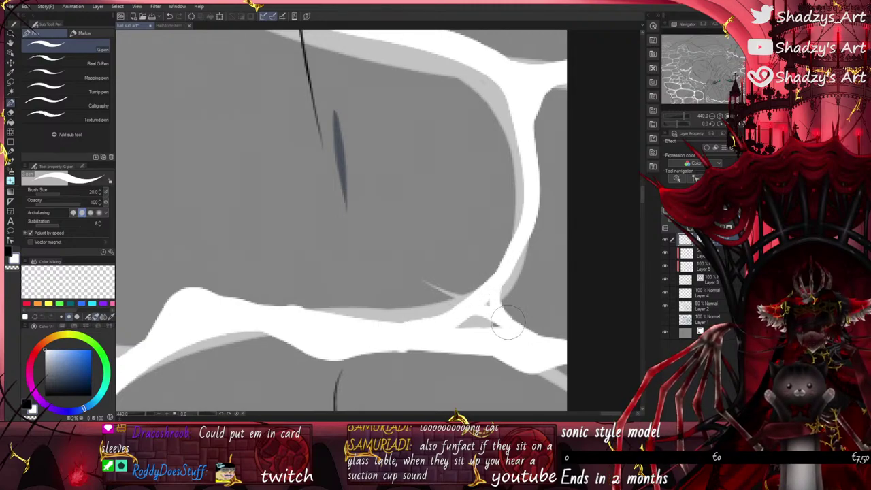
{"action": "mouse_move", "coordinate": [507, 321]}
{"action": "left_mouse_down"}
{"action": "mouse_move", "coordinate": [486, 295]}
{"action": "mouse_move", "coordinate": [460, 318]}
{"action": "left_mouse_up"}
{"action": "scroll", "coordinate": [490, 317], "scroll_direction": "down", "scroll_amount": 2}
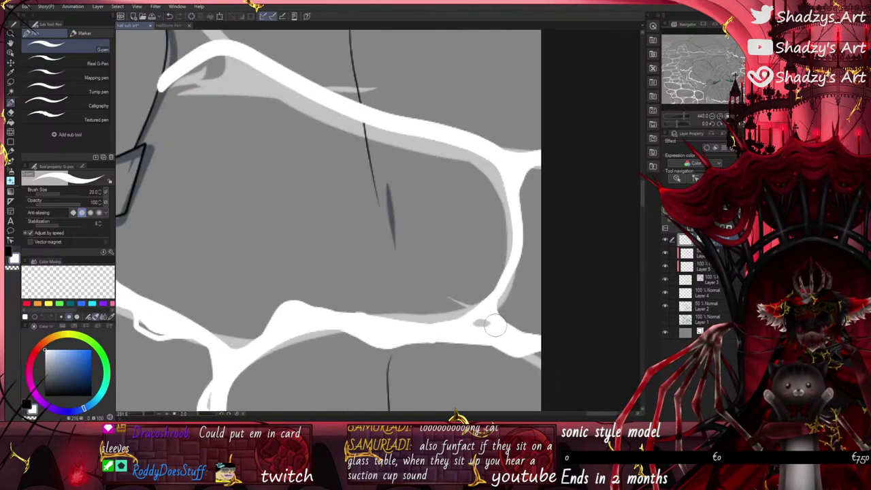
{"action": "scroll", "coordinate": [495, 326], "scroll_direction": "down", "scroll_amount": 4}
Step: Add a thin wavy ripple branching from the new caustic line's crest and a curved line descending from the canvas edge above it
{"action": "scroll", "coordinate": [372, 226], "scroll_direction": "up", "scroll_amount": 1}
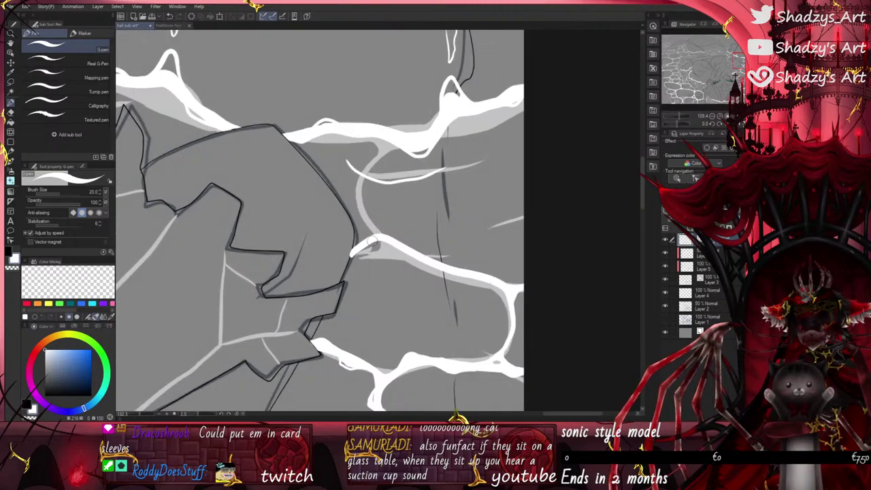
{"action": "left_click_drag", "start_coordinate": [371, 236], "coordinate": [489, 216]}
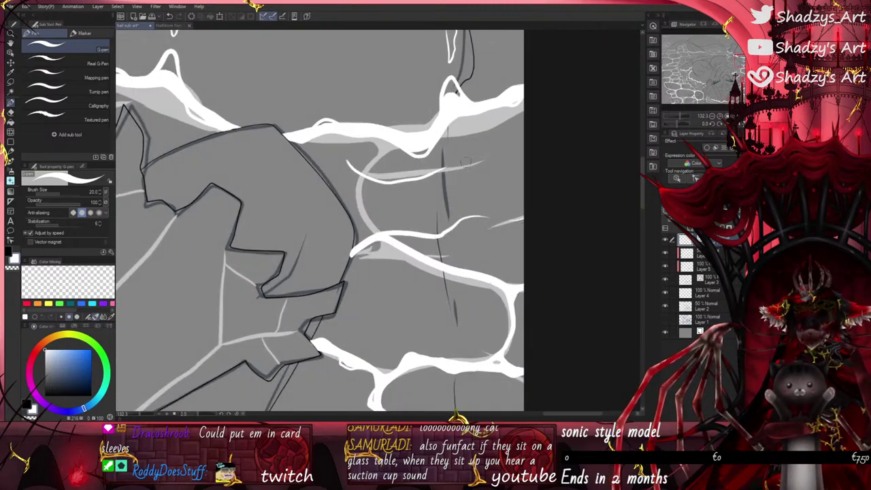
{"action": "left_click_drag", "start_coordinate": [522, 127], "coordinate": [449, 198]}
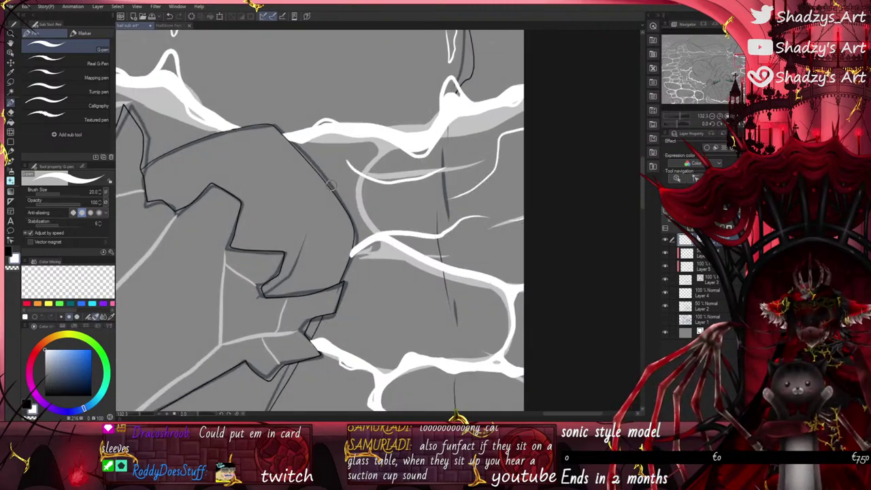
Step: Draw a short thin ripple out from the jagged shape's curved edge, and adjust the lower caustic line's end point to meet that edge
{"action": "left_click_drag", "start_coordinate": [332, 185], "coordinate": [381, 190]}
{"action": "scroll", "coordinate": [398, 214], "scroll_direction": "up", "scroll_amount": 5}
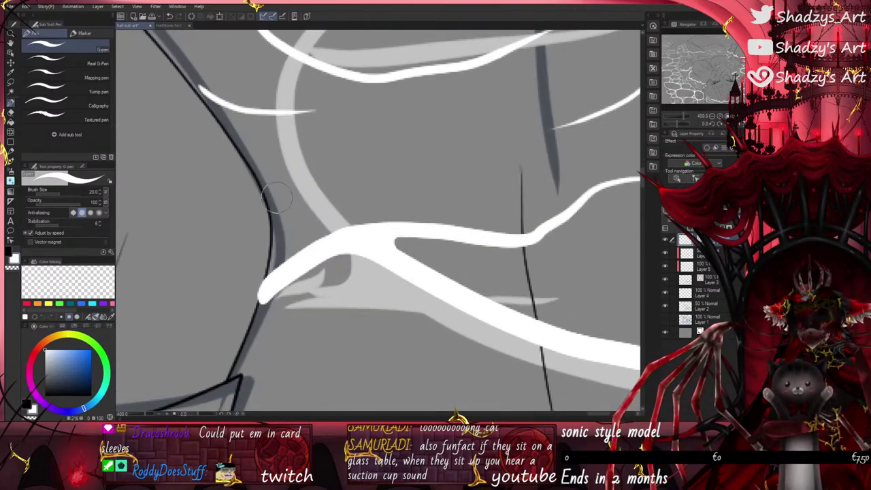
{"action": "scroll", "coordinate": [265, 194], "scroll_direction": "down", "scroll_amount": 2}
{"action": "key", "text": "y"}
{"action": "scroll", "coordinate": [305, 235], "scroll_direction": "up", "scroll_amount": 2}
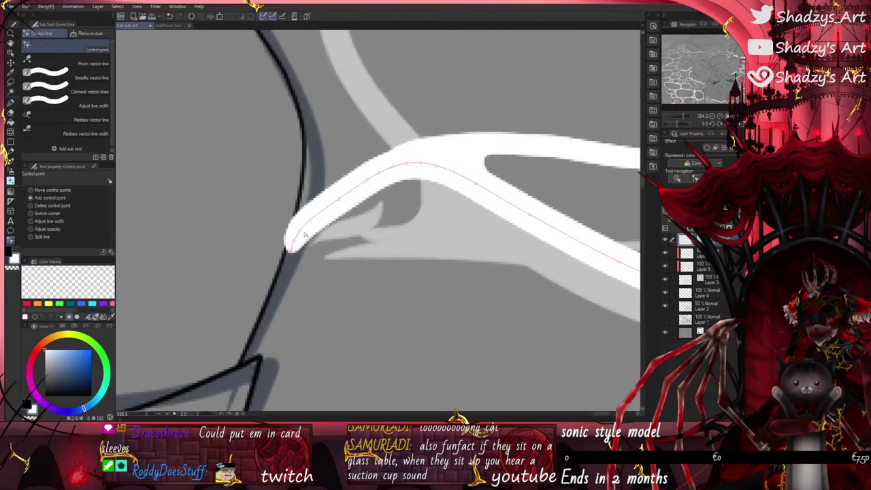
{"action": "mouse_move", "coordinate": [294, 241]}
{"action": "left_mouse_down"}
{"action": "mouse_move", "coordinate": [305, 230]}
{"action": "mouse_move", "coordinate": [299, 243]}
{"action": "left_mouse_up"}
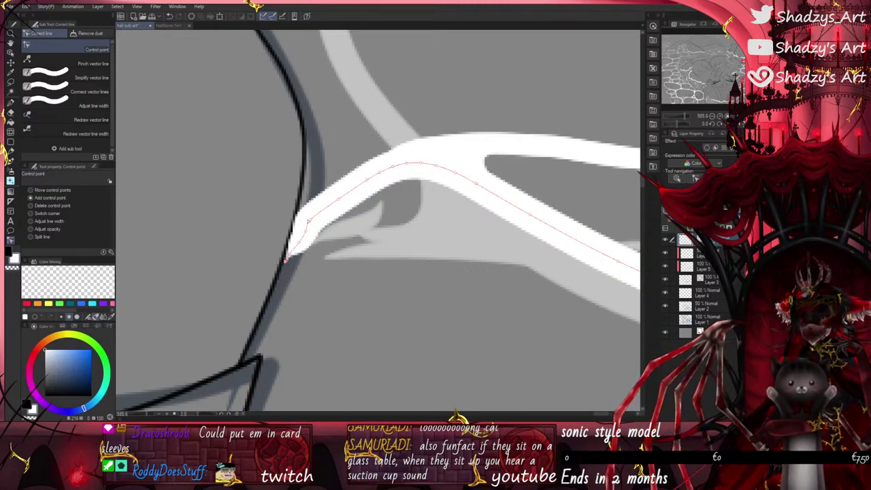
{"action": "scroll", "coordinate": [357, 217], "scroll_direction": "down", "scroll_amount": 10}
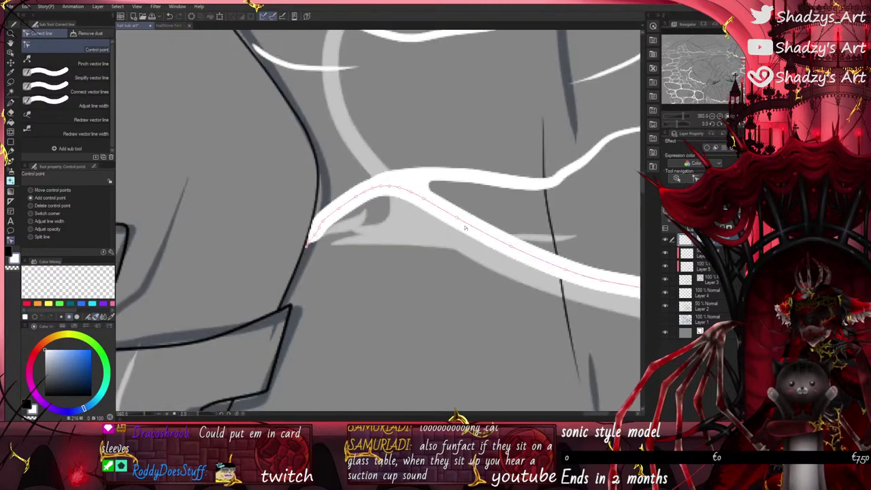
Step: Thicken the caustic line's end where it touches the jagged shape's outline, tapering it to a point on the outline
{"action": "left_click", "coordinate": [10, 103]}
{"action": "scroll", "coordinate": [379, 233], "scroll_direction": "up", "scroll_amount": 5}
{"action": "scroll", "coordinate": [380, 234], "scroll_direction": "up", "scroll_amount": 4}
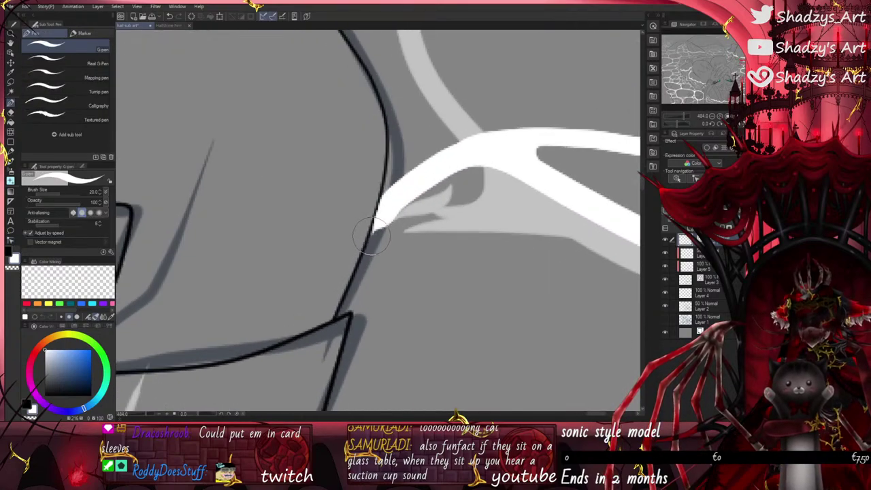
{"action": "mouse_move", "coordinate": [373, 236]}
{"action": "left_mouse_down"}
{"action": "mouse_move", "coordinate": [425, 193]}
{"action": "mouse_move", "coordinate": [441, 164]}
{"action": "left_mouse_up"}
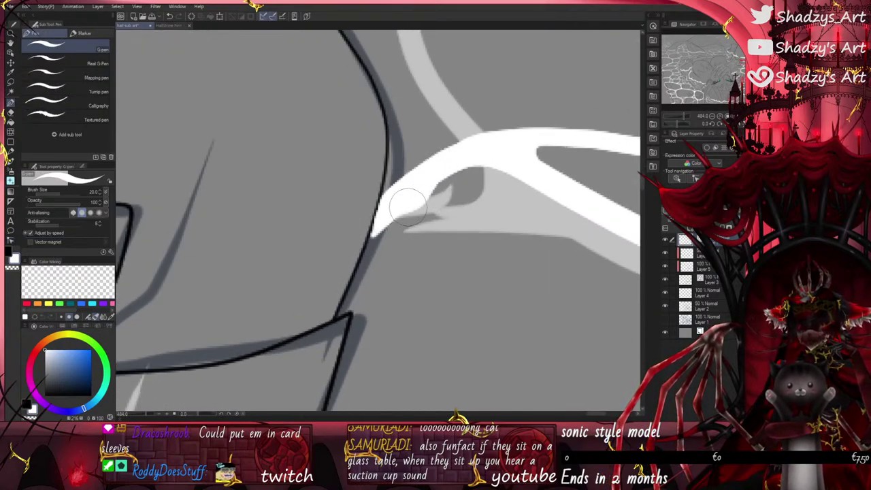
{"action": "scroll", "coordinate": [423, 240], "scroll_direction": "down", "scroll_amount": 2}
{"action": "scroll", "coordinate": [423, 238], "scroll_direction": "down", "scroll_amount": 3}
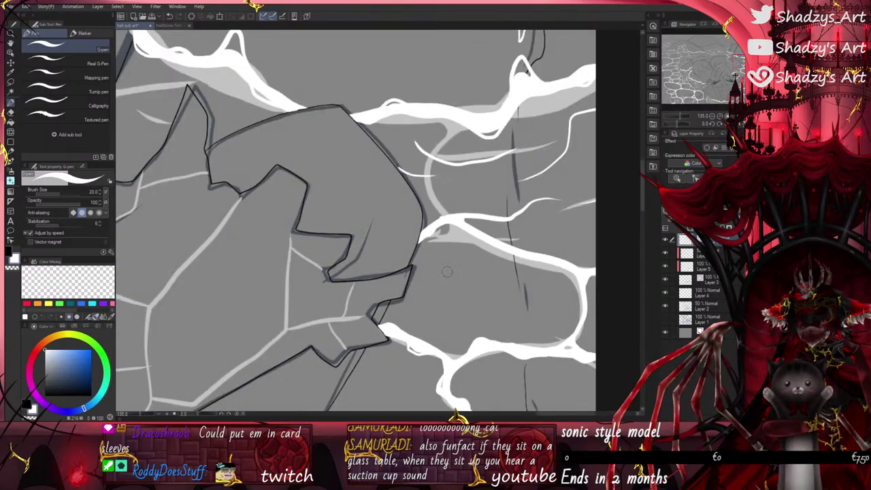
{"action": "scroll", "coordinate": [447, 270], "scroll_direction": "down", "scroll_amount": 2}
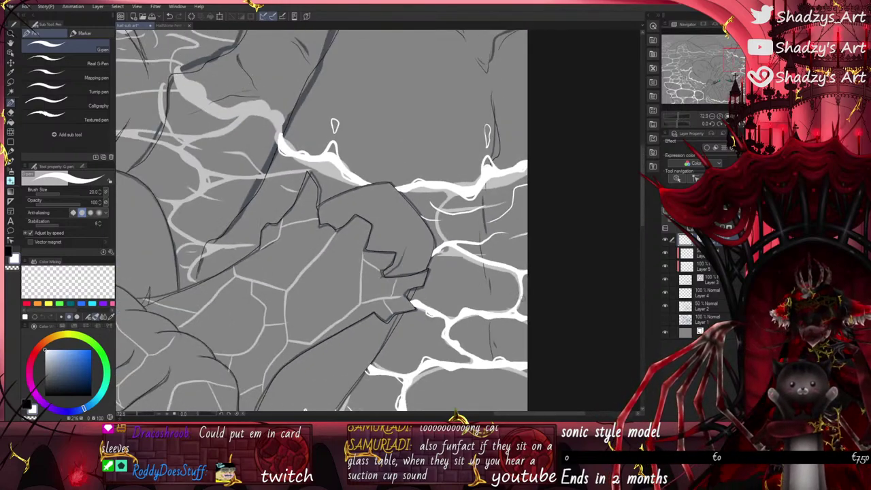
{"action": "scroll", "coordinate": [265, 128], "scroll_direction": "up", "scroll_amount": 3}
{"action": "mouse_move", "coordinate": [264, 128]}
{"action": "left_mouse_down"}
{"action": "mouse_move", "coordinate": [235, 177]}
{"action": "mouse_move", "coordinate": [268, 204]}
{"action": "mouse_move", "coordinate": [316, 219]}
{"action": "left_mouse_up"}
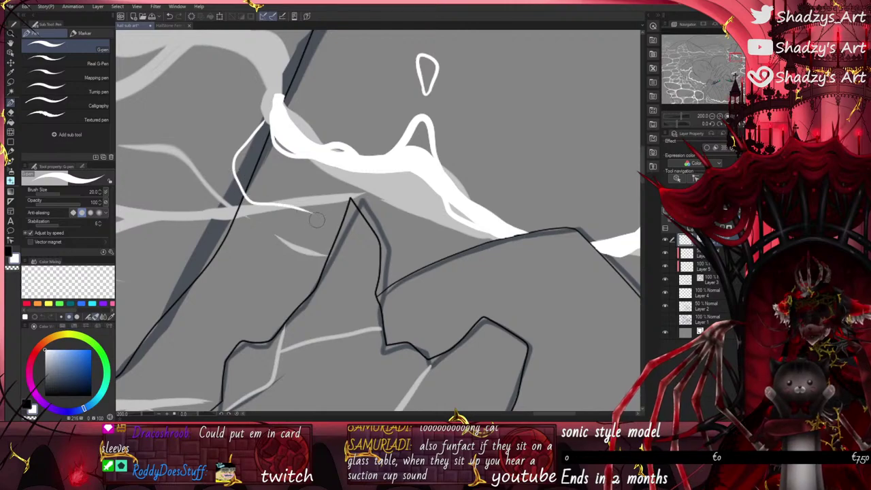
{"action": "left_click_drag", "start_coordinate": [355, 190], "coordinate": [435, 238]}
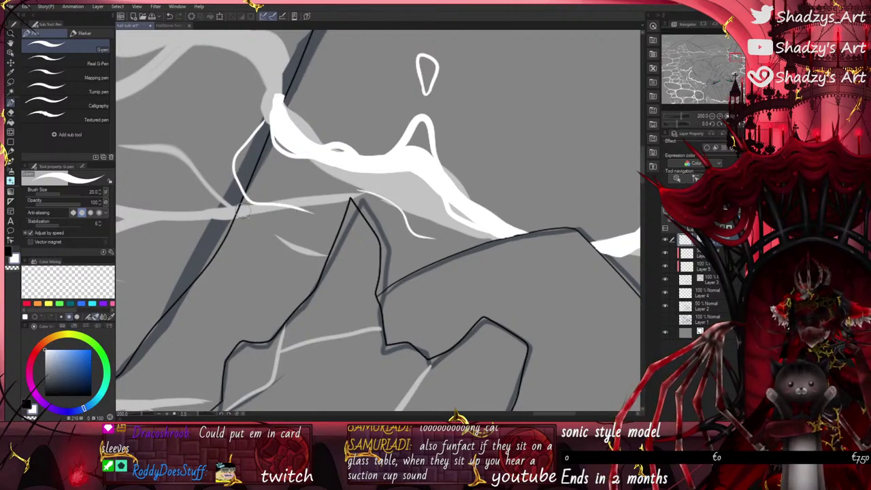
{"action": "left_click", "coordinate": [170, 16]}
{"action": "left_click", "coordinate": [170, 16]}
Step: Draw a thick tapered curve below the upper waterline's corner at the rock edge, with short thin ripple lines beside and beneath it
{"action": "mouse_move", "coordinate": [251, 121]}
{"action": "left_mouse_down"}
{"action": "mouse_move", "coordinate": [239, 180]}
{"action": "mouse_move", "coordinate": [249, 204]}
{"action": "mouse_move", "coordinate": [323, 212]}
{"action": "left_mouse_up"}
{"action": "left_click_drag", "start_coordinate": [393, 203], "coordinate": [443, 235]}
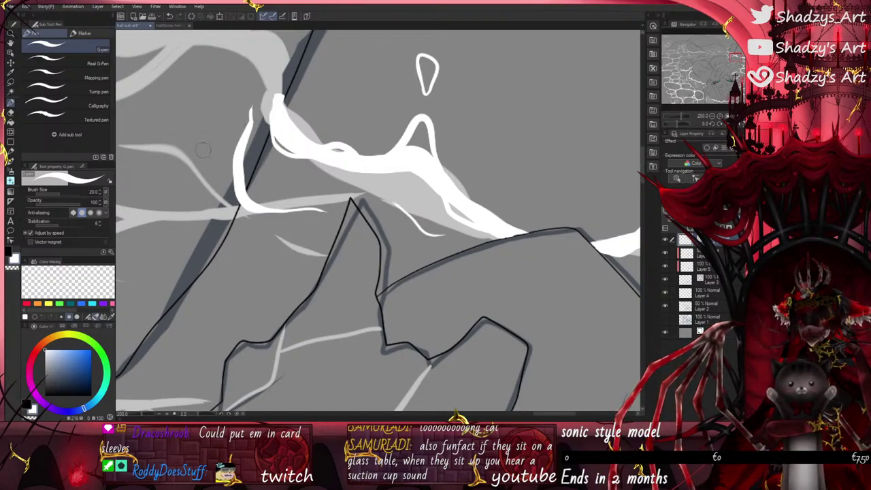
{"action": "left_click_drag", "start_coordinate": [249, 255], "coordinate": [321, 271]}
{"action": "scroll", "coordinate": [365, 221], "scroll_direction": "down", "scroll_amount": 5}
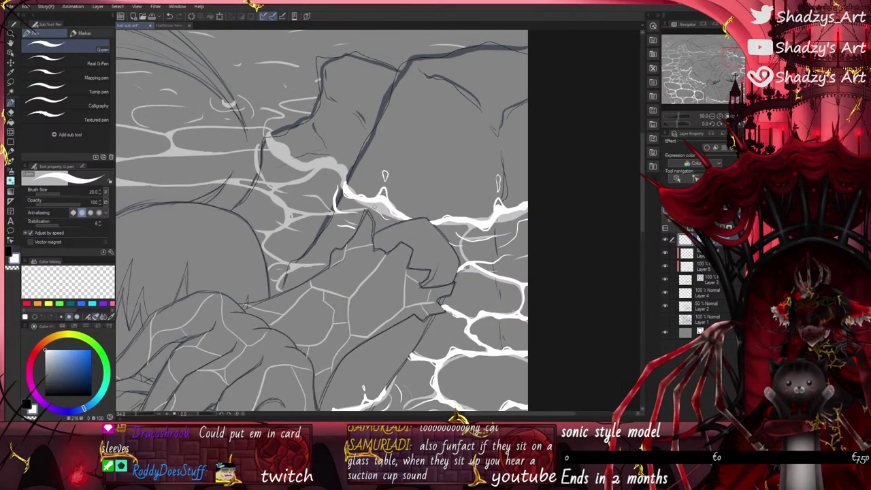
{"action": "scroll", "coordinate": [340, 224], "scroll_direction": "up", "scroll_amount": 3}
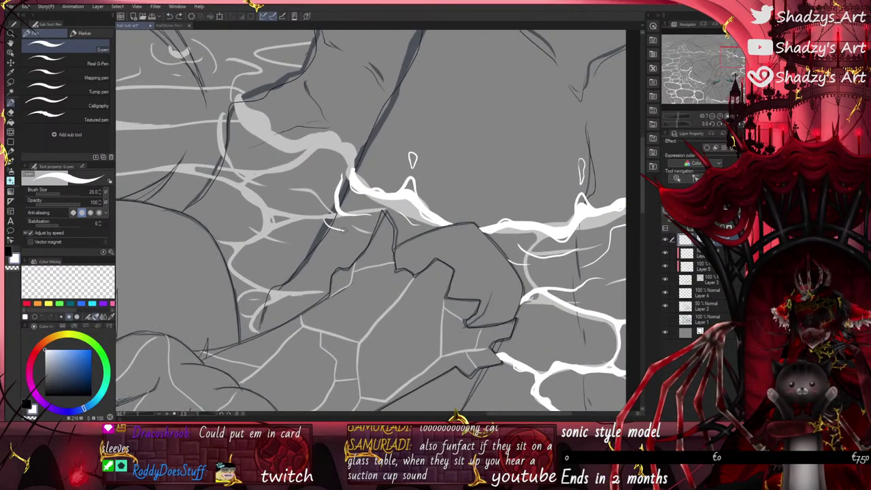
Step: Review the white water lines across the whole canvas with the rough water sketch hidden
{"action": "scroll", "coordinate": [341, 187], "scroll_direction": "down", "scroll_amount": 4}
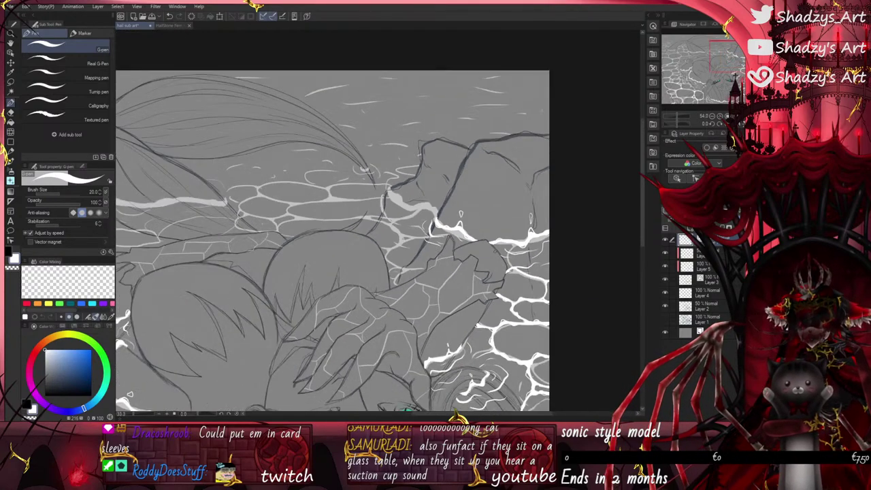
{"action": "scroll", "coordinate": [567, 222], "scroll_direction": "down", "scroll_amount": 3}
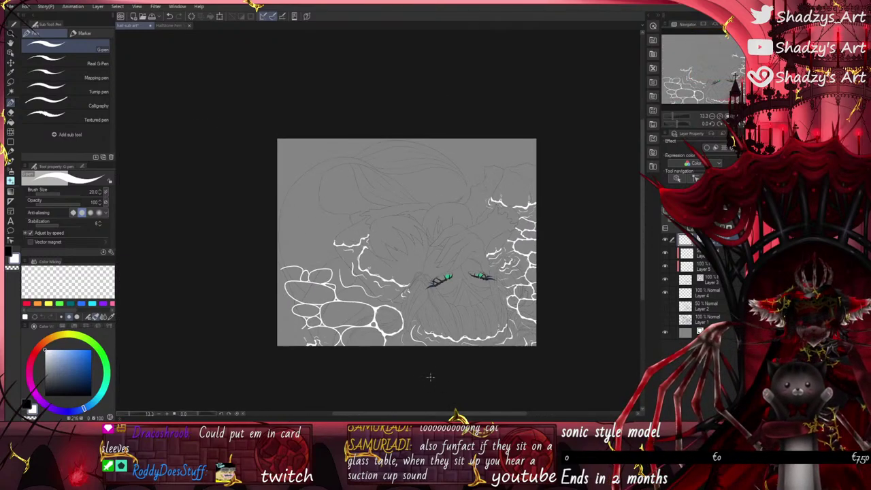
{"action": "scroll", "coordinate": [395, 351], "scroll_direction": "up", "scroll_amount": 3}
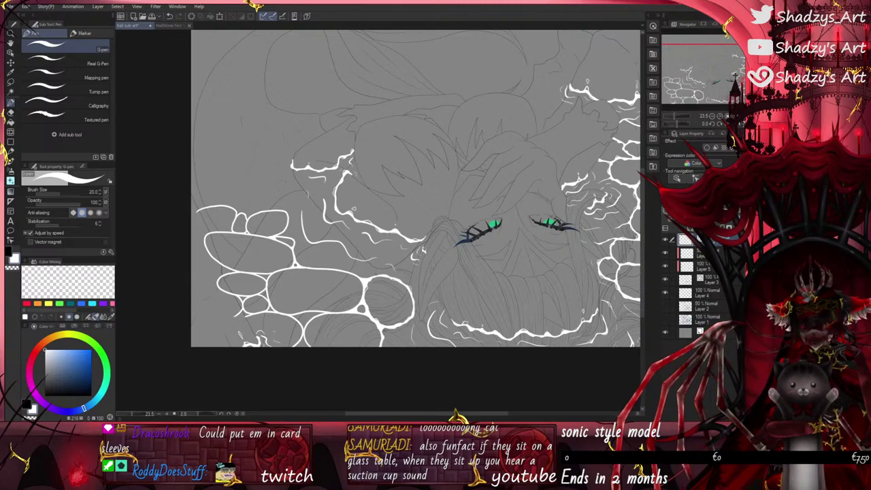
{"action": "scroll", "coordinate": [402, 348], "scroll_direction": "up", "scroll_amount": 10}
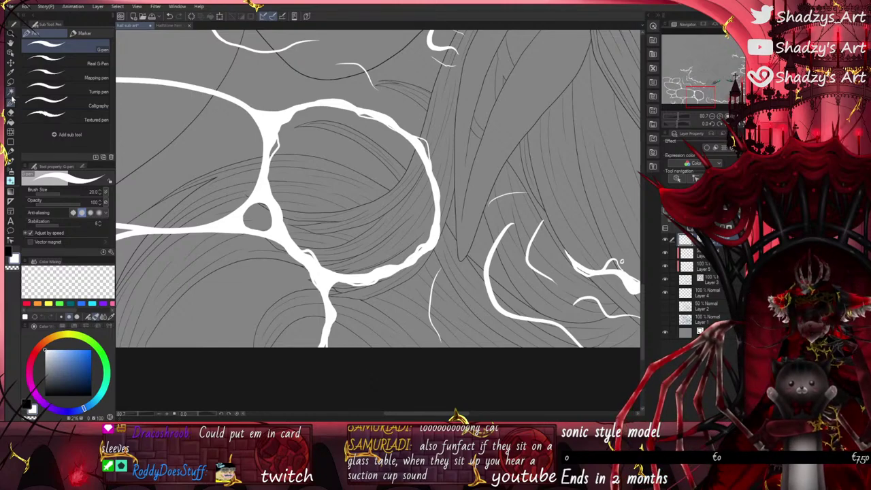
{"action": "left_click", "coordinate": [84, 32]}
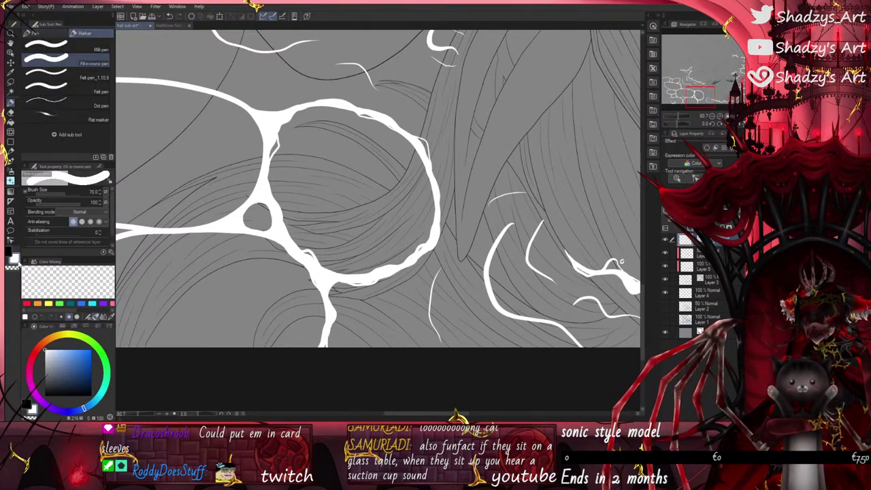
{"action": "scroll", "coordinate": [419, 316], "scroll_direction": "down", "scroll_amount": 1}
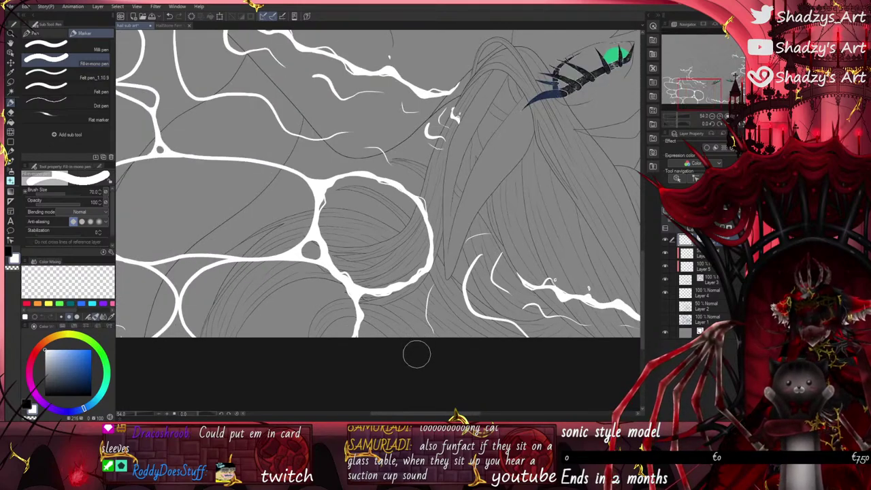
{"action": "scroll", "coordinate": [415, 357], "scroll_direction": "down", "scroll_amount": 1}
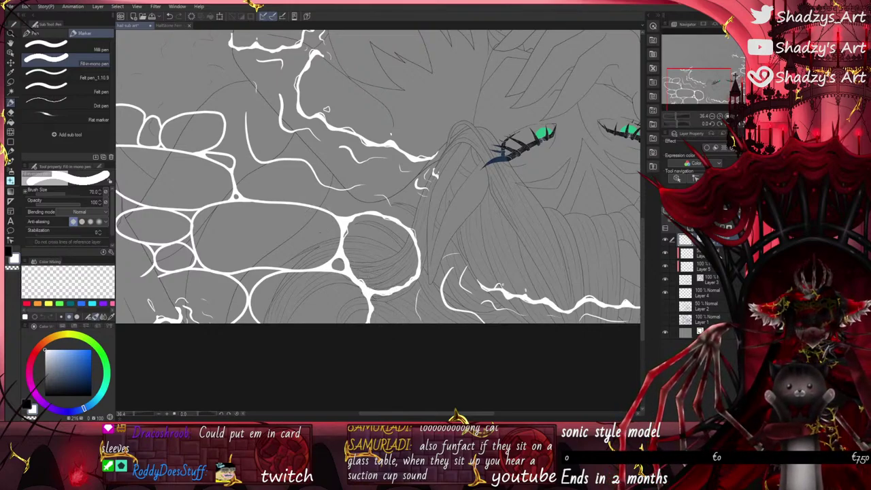
{"action": "left_click", "coordinate": [688, 282]}
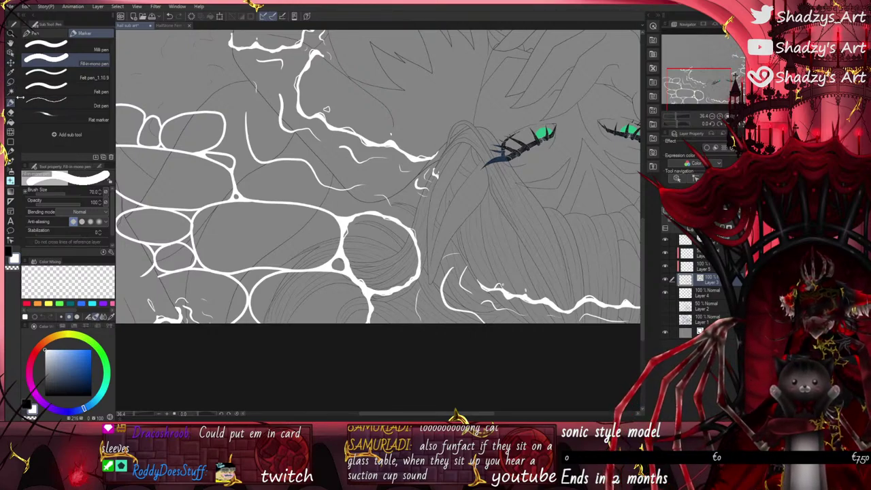
{"action": "scroll", "coordinate": [310, 333], "scroll_direction": "down", "scroll_amount": 4}
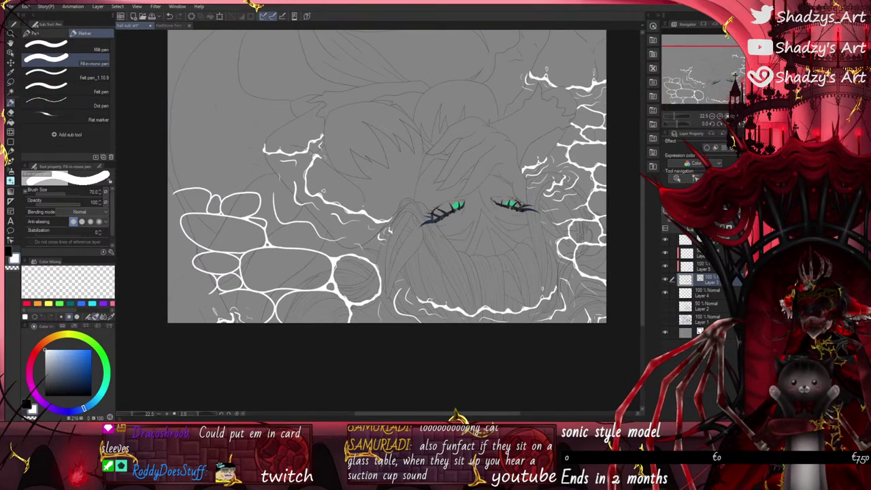
{"action": "left_click", "coordinate": [686, 240]}
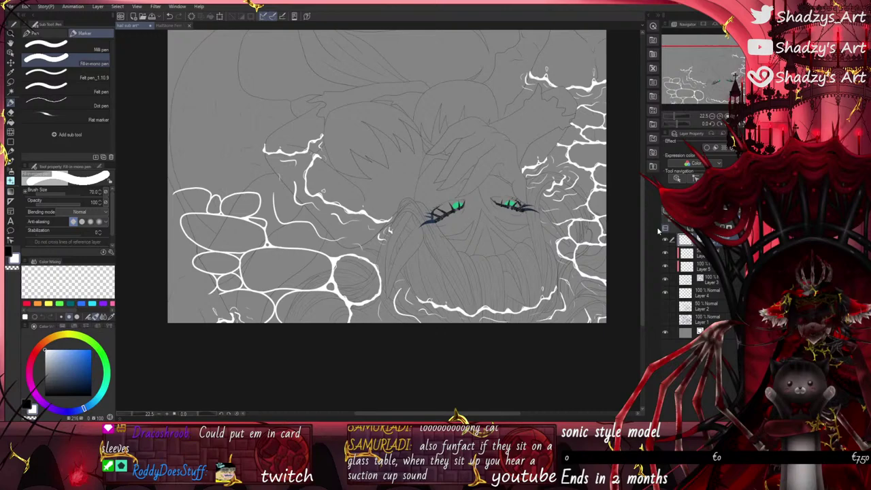
{"action": "left_click", "coordinate": [35, 33]}
{"action": "scroll", "coordinate": [412, 347], "scroll_direction": "down", "scroll_amount": 3}
{"action": "scroll", "coordinate": [411, 346], "scroll_direction": "up", "scroll_amount": 3}
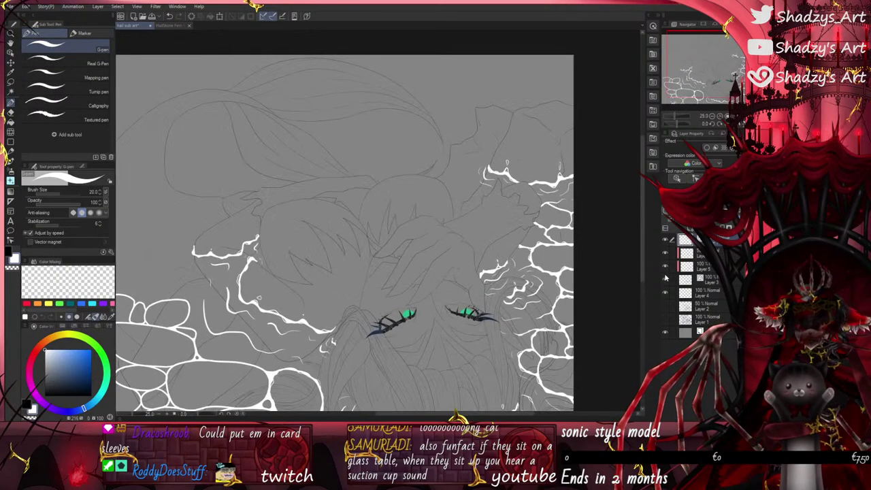
Step: Draw a thick wavy waterline segment across the smaller rock along the sketch, and pull its end point onto the larger rock's outline
{"action": "scroll", "coordinate": [335, 138], "scroll_direction": "up", "scroll_amount": 6}
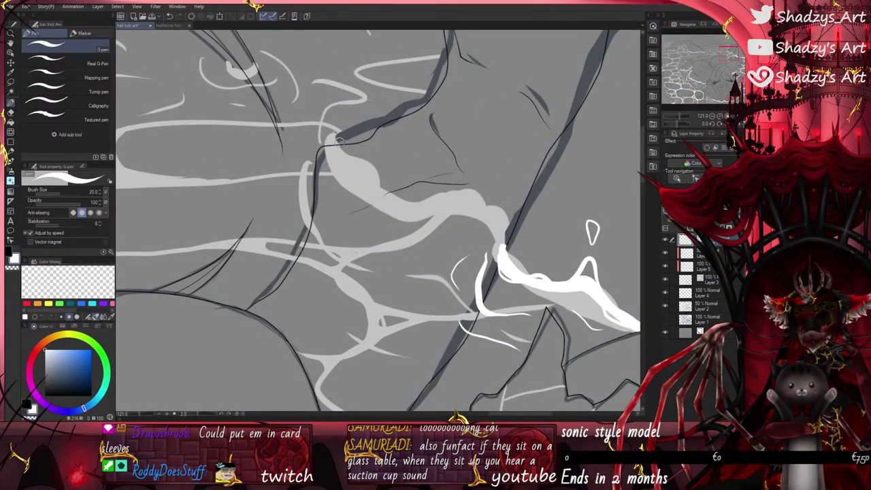
{"action": "mouse_move", "coordinate": [344, 141]}
{"action": "left_mouse_down"}
{"action": "mouse_move", "coordinate": [364, 169]}
{"action": "mouse_move", "coordinate": [389, 195]}
{"action": "mouse_move", "coordinate": [417, 203]}
{"action": "mouse_move", "coordinate": [446, 189]}
{"action": "mouse_move", "coordinate": [522, 216]}
{"action": "left_mouse_up"}
{"action": "scroll", "coordinate": [522, 216], "scroll_direction": "up", "scroll_amount": 4}
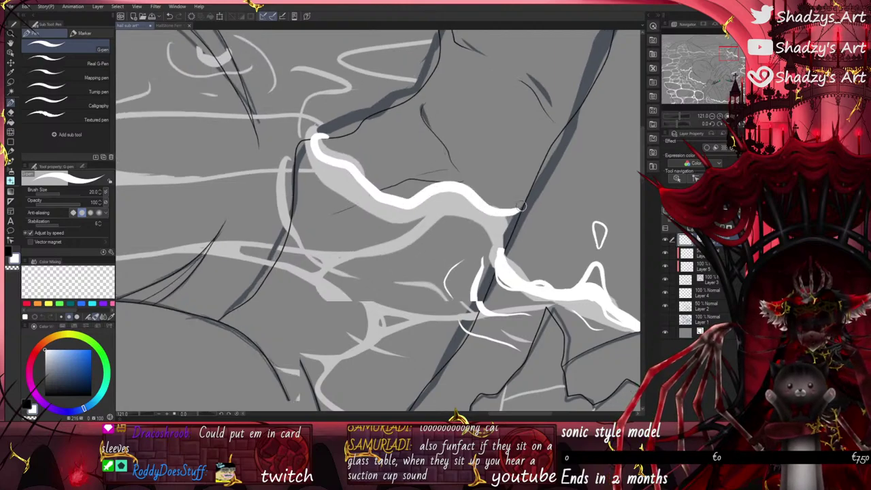
{"action": "left_click", "coordinate": [13, 241]}
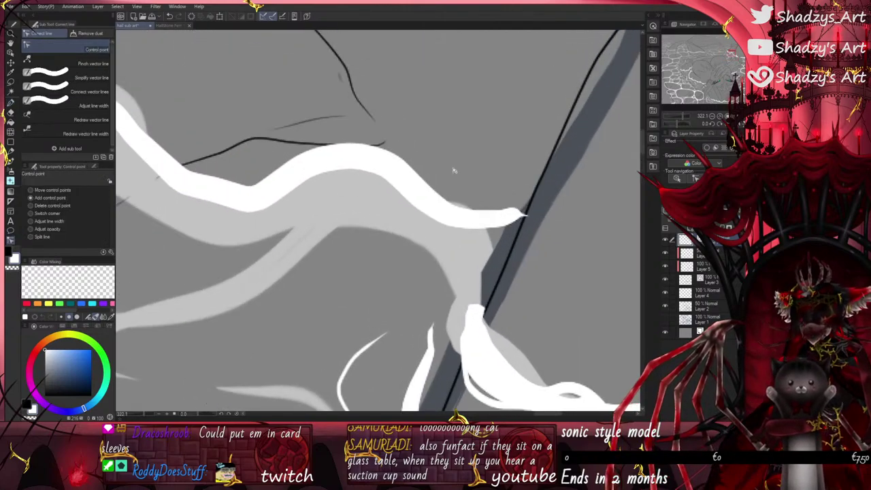
{"action": "scroll", "coordinate": [513, 214], "scroll_direction": "up", "scroll_amount": 5}
{"action": "mouse_move", "coordinate": [546, 222]}
{"action": "left_mouse_down"}
{"action": "mouse_move", "coordinate": [526, 240]}
{"action": "mouse_move", "coordinate": [535, 209]}
{"action": "mouse_move", "coordinate": [519, 220]}
{"action": "mouse_move", "coordinate": [539, 198]}
{"action": "mouse_move", "coordinate": [528, 235]}
{"action": "left_mouse_up"}
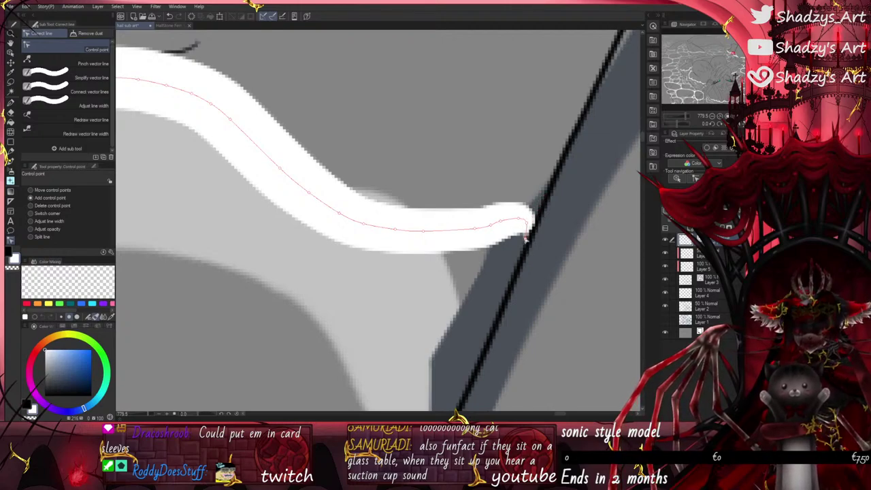
{"action": "scroll", "coordinate": [525, 237], "scroll_direction": "down", "scroll_amount": 8}
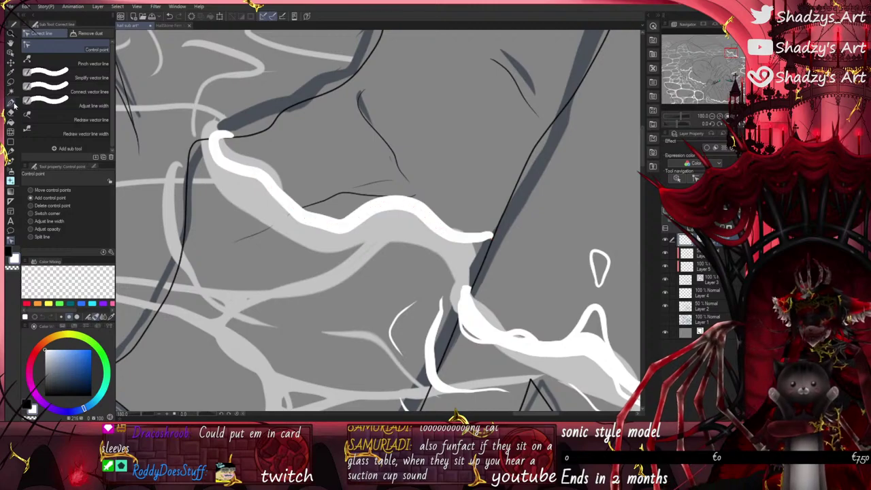
Step: Move the new segment's starting point onto the smaller rock's outline, and thicken the line's descending part
{"action": "scroll", "coordinate": [289, 156], "scroll_direction": "up", "scroll_amount": 8}
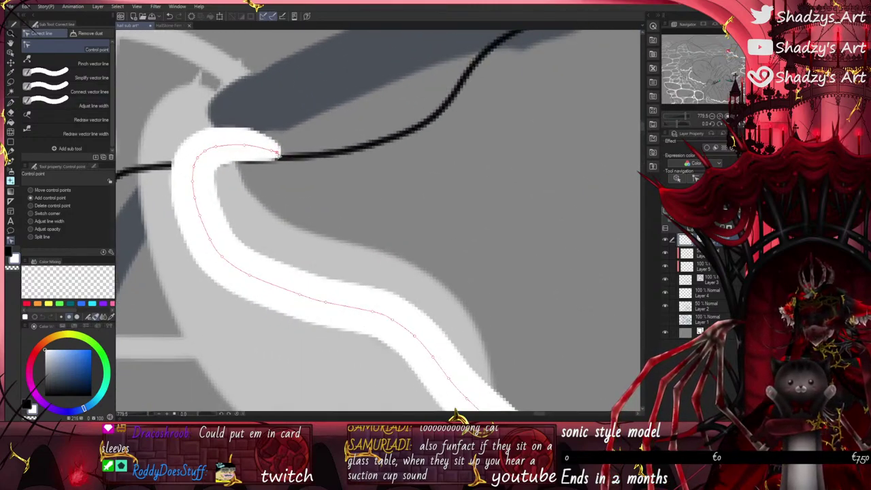
{"action": "mouse_move", "coordinate": [278, 153]}
{"action": "left_mouse_down"}
{"action": "mouse_move", "coordinate": [244, 122]}
{"action": "mouse_move", "coordinate": [218, 122]}
{"action": "mouse_move", "coordinate": [211, 136]}
{"action": "mouse_move", "coordinate": [251, 129]}
{"action": "mouse_move", "coordinate": [187, 131]}
{"action": "mouse_move", "coordinate": [192, 207]}
{"action": "mouse_move", "coordinate": [304, 232]}
{"action": "mouse_move", "coordinate": [341, 256]}
{"action": "mouse_move", "coordinate": [361, 285]}
{"action": "left_mouse_up"}
{"action": "left_click", "coordinate": [10, 102]}
{"action": "scroll", "coordinate": [194, 128], "scroll_direction": "down", "scroll_amount": 3}
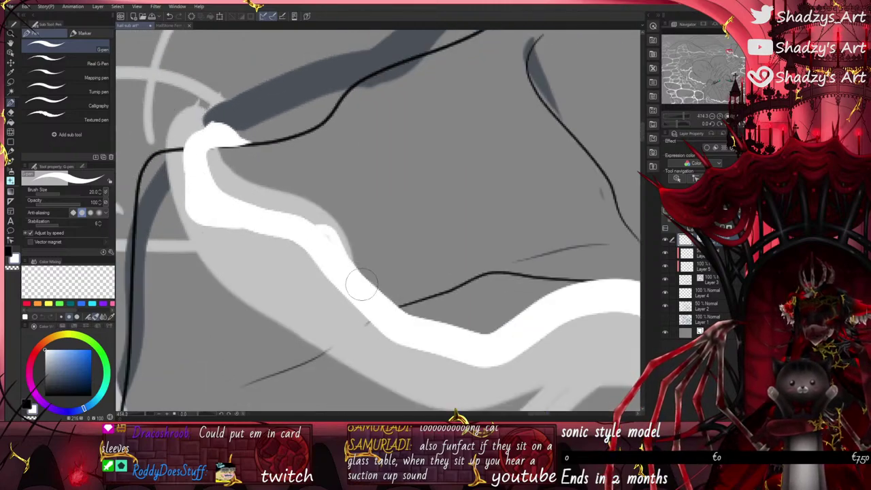
{"action": "mouse_move", "coordinate": [298, 224]}
{"action": "left_mouse_down"}
{"action": "mouse_move", "coordinate": [337, 241]}
{"action": "mouse_move", "coordinate": [374, 289]}
{"action": "mouse_move", "coordinate": [345, 246]}
{"action": "mouse_move", "coordinate": [388, 304]}
{"action": "mouse_move", "coordinate": [381, 297]}
{"action": "mouse_move", "coordinate": [445, 318]}
{"action": "left_mouse_up"}
{"action": "scroll", "coordinate": [344, 247], "scroll_direction": "down", "scroll_amount": 3}
{"action": "scroll", "coordinate": [282, 221], "scroll_direction": "down", "scroll_amount": 2}
Step: Add a pointed looped splash on the new segment's crest, with an outlined droplet above it
{"action": "mouse_move", "coordinate": [461, 256]}
{"action": "left_mouse_down"}
{"action": "mouse_move", "coordinate": [468, 239]}
{"action": "mouse_move", "coordinate": [528, 293]}
{"action": "left_mouse_up"}
{"action": "left_click", "coordinate": [169, 16]}
{"action": "mouse_move", "coordinate": [440, 267]}
{"action": "left_mouse_down"}
{"action": "mouse_move", "coordinate": [463, 247]}
{"action": "mouse_move", "coordinate": [501, 278]}
{"action": "mouse_move", "coordinate": [472, 252]}
{"action": "mouse_move", "coordinate": [447, 263]}
{"action": "mouse_move", "coordinate": [474, 213]}
{"action": "mouse_move", "coordinate": [500, 270]}
{"action": "left_mouse_up"}
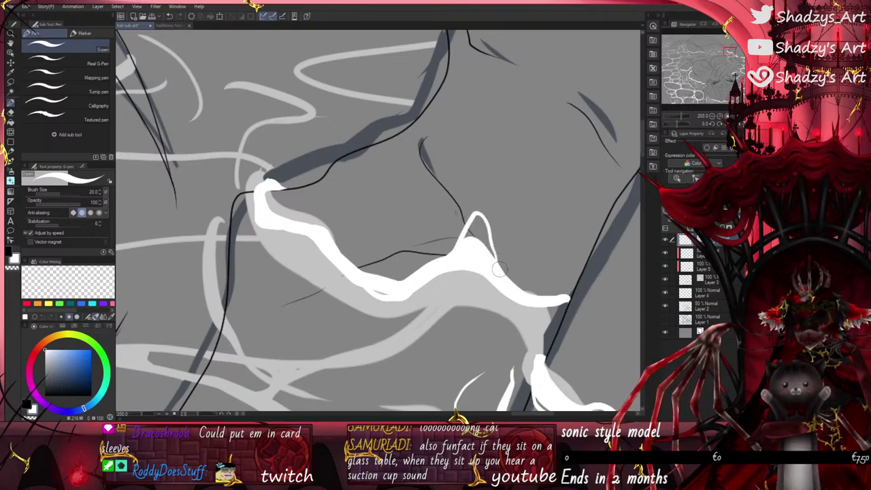
{"action": "mouse_move", "coordinate": [474, 194]}
{"action": "left_mouse_down"}
{"action": "mouse_move", "coordinate": [472, 165]}
{"action": "mouse_move", "coordinate": [486, 174]}
{"action": "mouse_move", "coordinate": [479, 196]}
{"action": "left_mouse_up"}
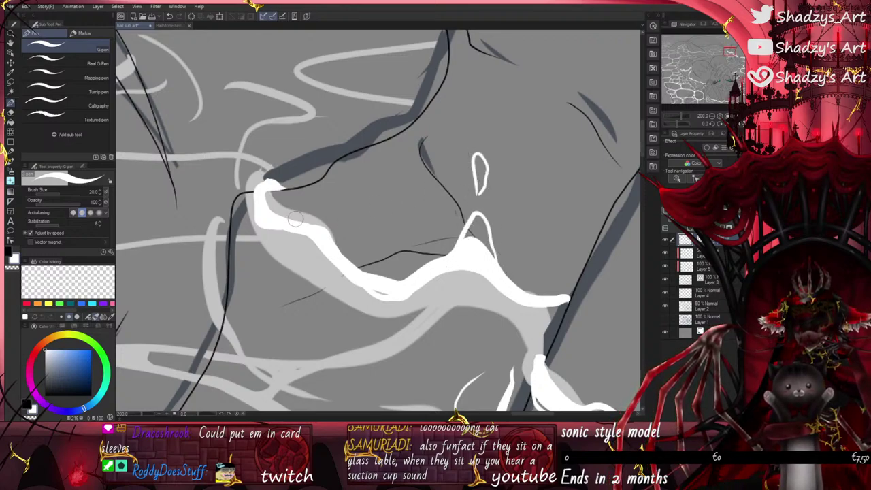
Step: Add a small looped bump near the new segment's start, and thicken the slope just past the splash
{"action": "mouse_move", "coordinate": [282, 223]}
{"action": "left_mouse_down"}
{"action": "mouse_move", "coordinate": [310, 221]}
{"action": "mouse_move", "coordinate": [320, 231]}
{"action": "left_mouse_up"}
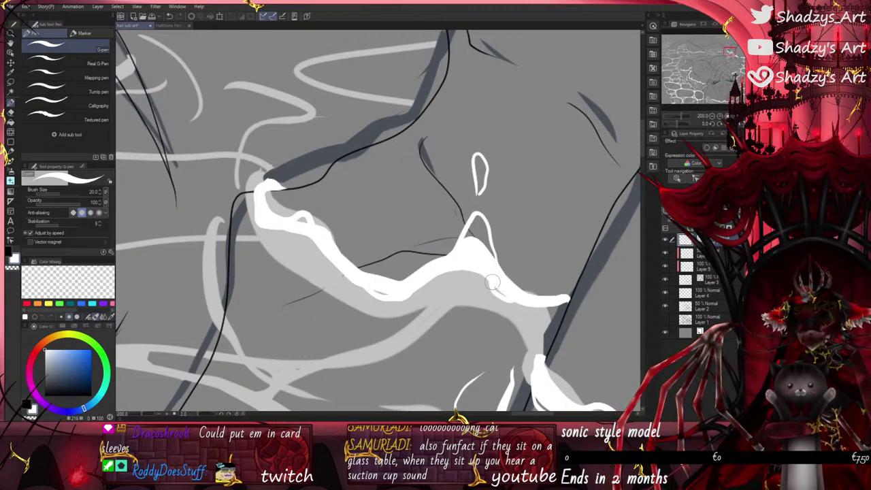
{"action": "mouse_move", "coordinate": [492, 281]}
{"action": "left_mouse_down"}
{"action": "mouse_move", "coordinate": [508, 297]}
{"action": "mouse_move", "coordinate": [565, 295]}
{"action": "mouse_move", "coordinate": [540, 298]}
{"action": "mouse_move", "coordinate": [549, 292]}
{"action": "left_mouse_up"}
{"action": "scroll", "coordinate": [524, 229], "scroll_direction": "down", "scroll_amount": 5}
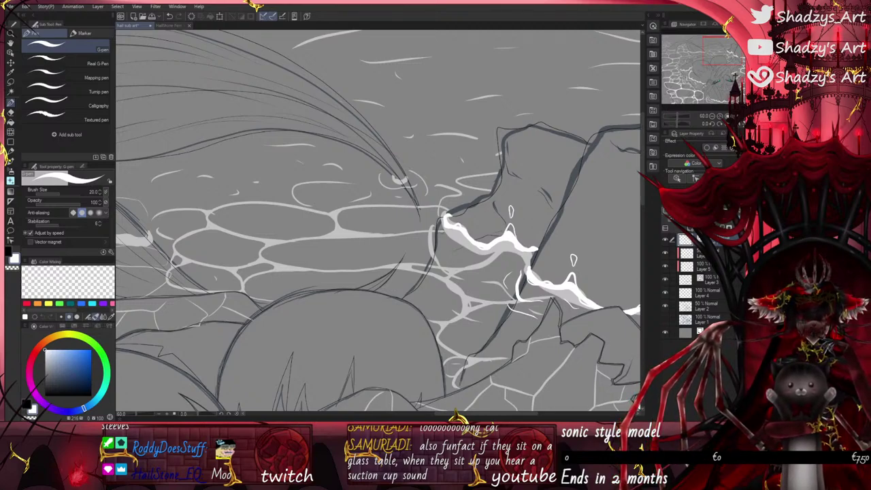
Step: Draw two joined, thick rounded ripple curves between the round outline and the rocks, following the rough sketch
{"action": "scroll", "coordinate": [370, 204], "scroll_direction": "down", "scroll_amount": 4}
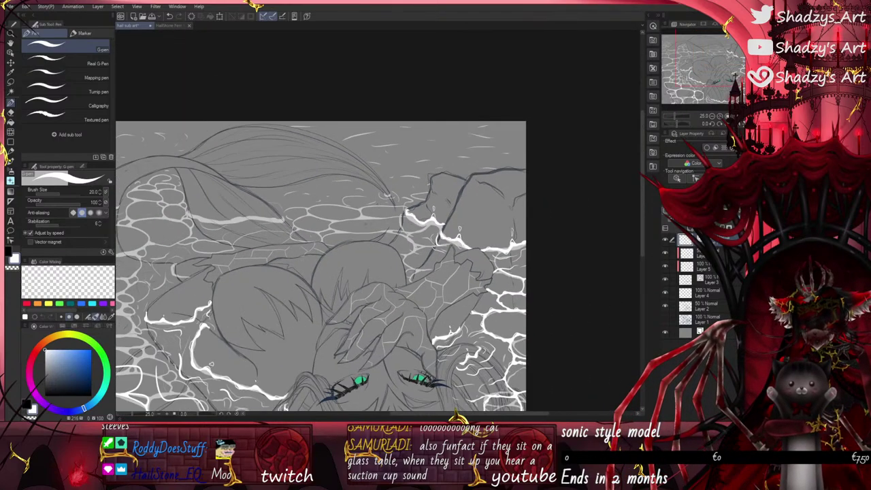
{"action": "scroll", "coordinate": [475, 338], "scroll_direction": "up", "scroll_amount": 5}
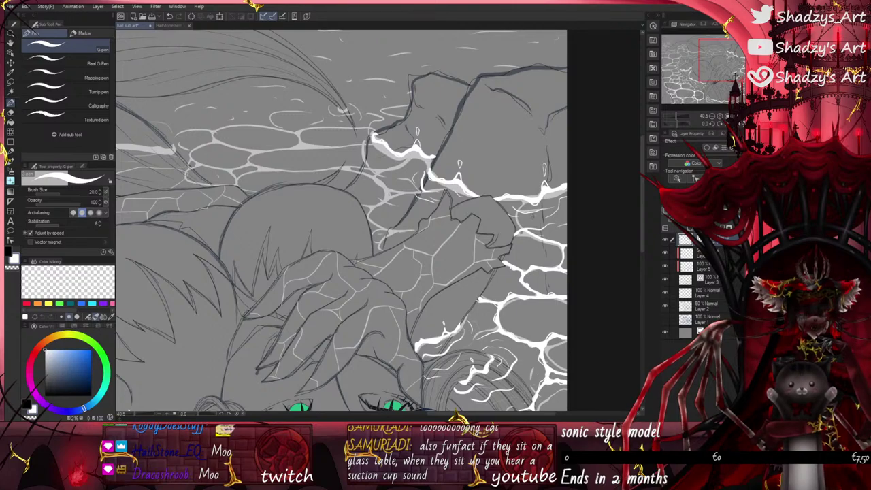
{"action": "scroll", "coordinate": [447, 164], "scroll_direction": "up", "scroll_amount": 2}
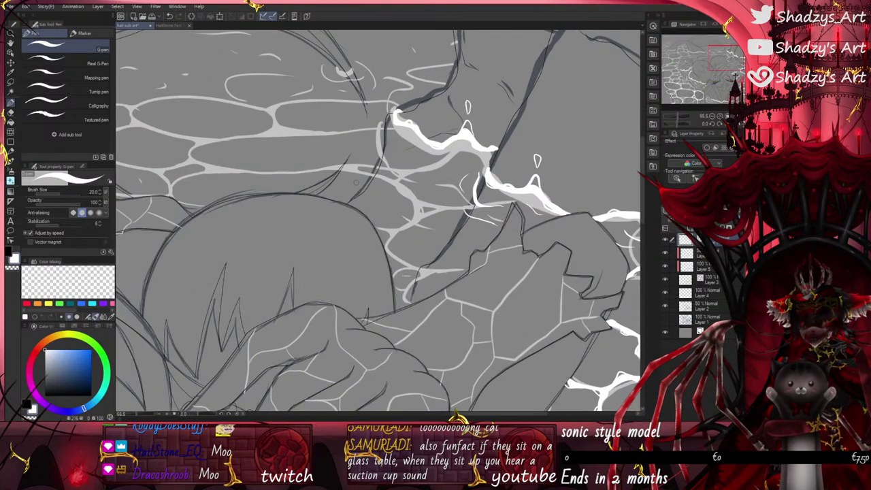
{"action": "scroll", "coordinate": [447, 164], "scroll_direction": "down", "scroll_amount": 1}
{"action": "scroll", "coordinate": [427, 212], "scroll_direction": "up", "scroll_amount": 4}
{"action": "mouse_move", "coordinate": [483, 199]}
{"action": "left_mouse_down"}
{"action": "mouse_move", "coordinate": [376, 193]}
{"action": "mouse_move", "coordinate": [319, 211]}
{"action": "mouse_move", "coordinate": [311, 250]}
{"action": "mouse_move", "coordinate": [395, 275]}
{"action": "left_mouse_up"}
{"action": "scroll", "coordinate": [394, 275], "scroll_direction": "down", "scroll_amount": 4}
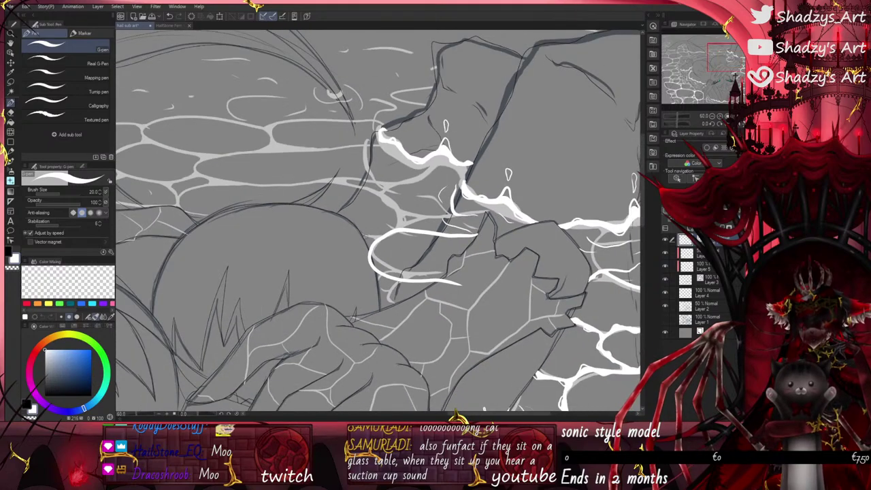
{"action": "mouse_move", "coordinate": [378, 237]}
{"action": "left_mouse_down"}
{"action": "mouse_move", "coordinate": [398, 204]}
{"action": "mouse_move", "coordinate": [286, 184]}
{"action": "mouse_move", "coordinate": [209, 193]}
{"action": "mouse_move", "coordinate": [182, 214]}
{"action": "mouse_move", "coordinate": [224, 219]}
{"action": "left_mouse_up"}
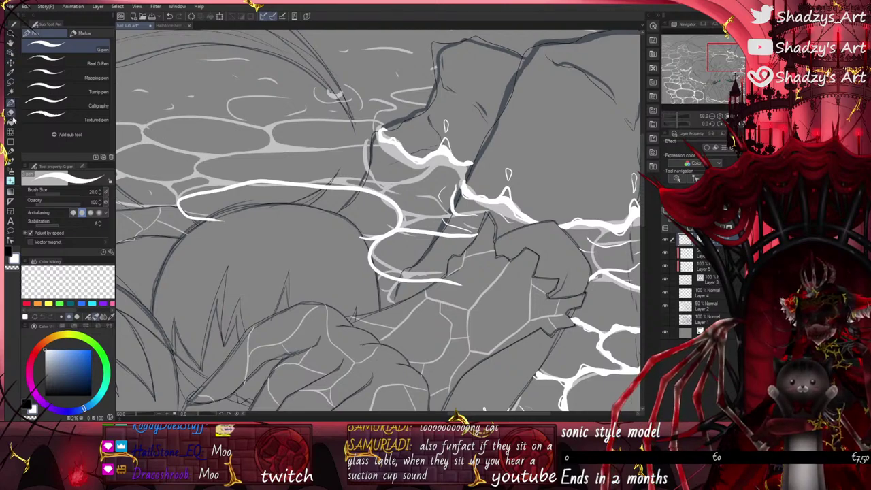
Step: Erase the parts of the lower ripple curve that cross the round outline and the cracked arm with the Vector eraser
{"action": "left_click", "coordinate": [11, 111]}
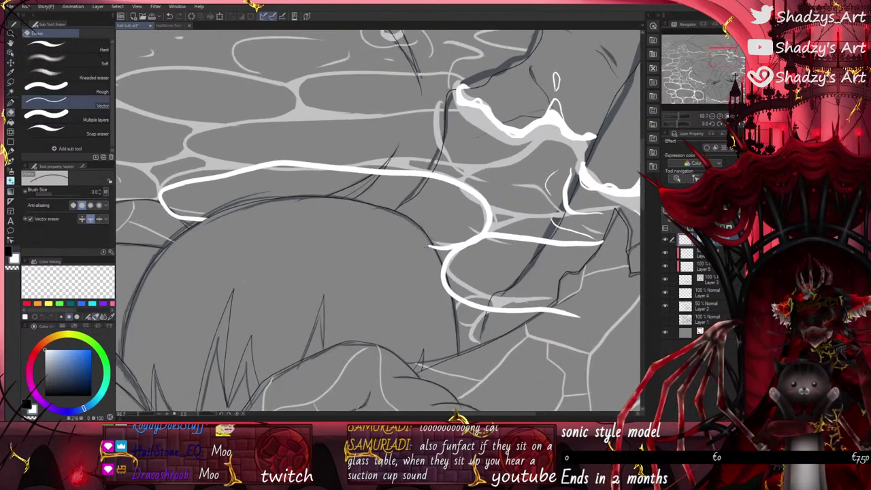
{"action": "left_click_drag", "start_coordinate": [568, 307], "coordinate": [561, 320]}
{"action": "scroll", "coordinate": [522, 326], "scroll_direction": "up", "scroll_amount": 2}
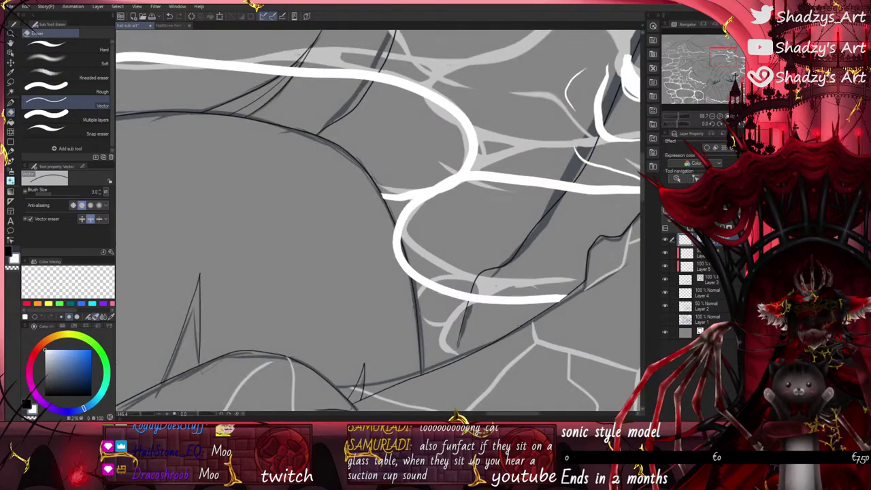
{"action": "left_click_drag", "start_coordinate": [351, 212], "coordinate": [354, 258]}
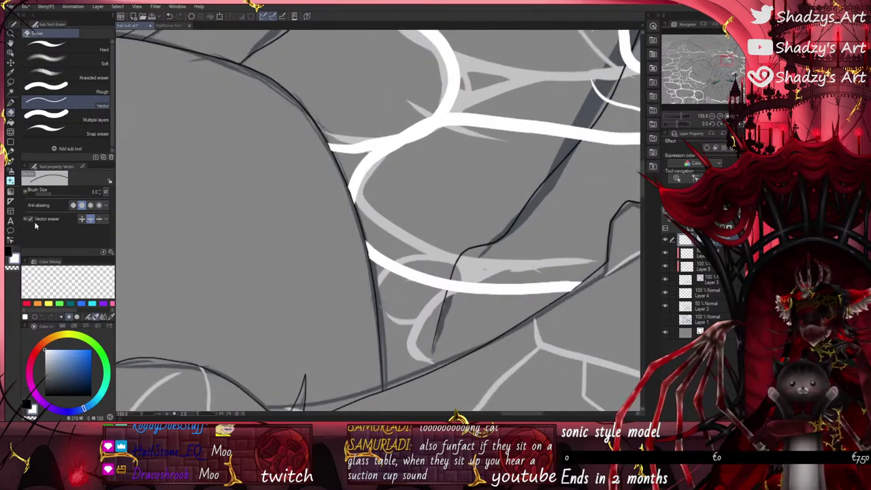
Step: Add control points near the trimmed ends of the lower ripple curve, at the round outline and the arm outline
{"action": "left_click", "coordinate": [11, 240]}
{"action": "scroll", "coordinate": [354, 187], "scroll_direction": "up", "scroll_amount": 3}
{"action": "left_click", "coordinate": [360, 181]}
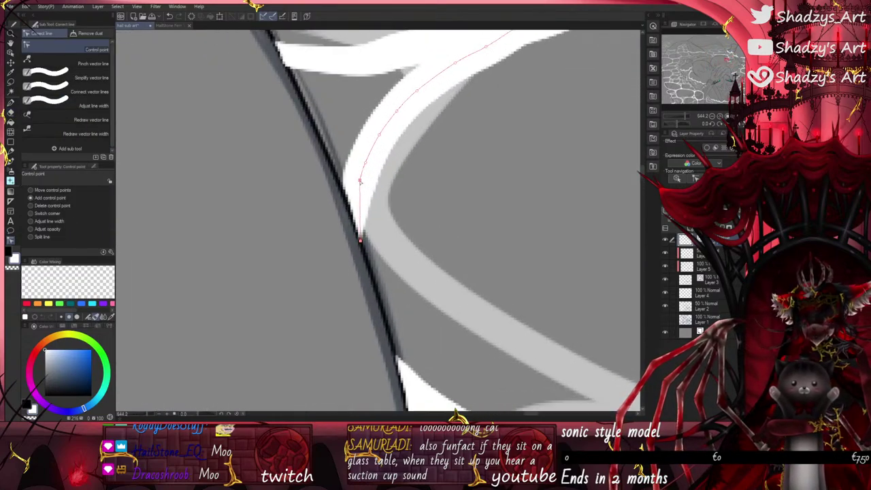
{"action": "scroll", "coordinate": [344, 187], "scroll_direction": "down", "scroll_amount": 7}
{"action": "scroll", "coordinate": [377, 272], "scroll_direction": "up", "scroll_amount": 6}
{"action": "left_click", "coordinate": [388, 277]}
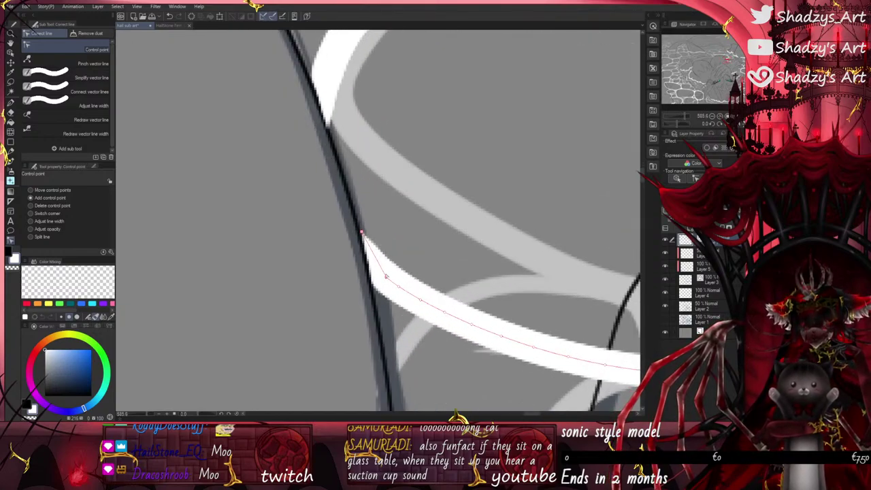
{"action": "scroll", "coordinate": [315, 247], "scroll_direction": "down", "scroll_amount": 9}
{"action": "scroll", "coordinate": [559, 303], "scroll_direction": "up", "scroll_amount": 9}
{"action": "left_click", "coordinate": [540, 279]}
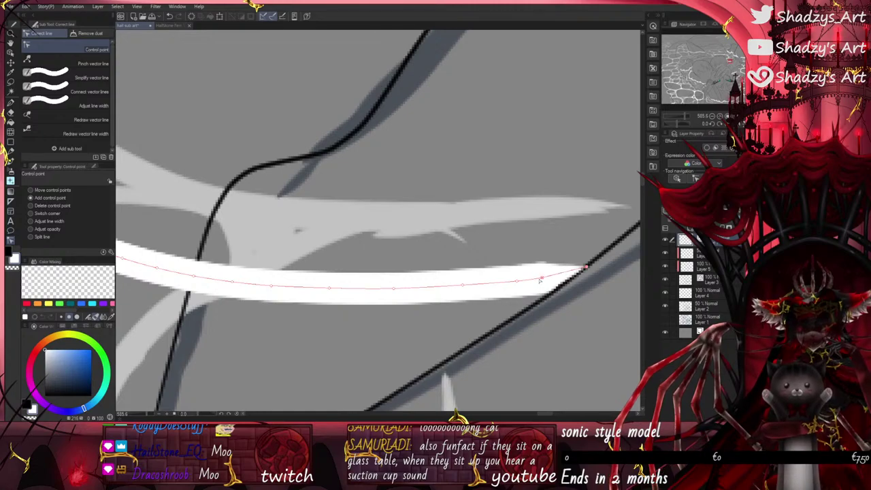
{"action": "scroll", "coordinate": [558, 277], "scroll_direction": "down", "scroll_amount": 3}
{"action": "scroll", "coordinate": [562, 276], "scroll_direction": "up", "scroll_amount": 3}
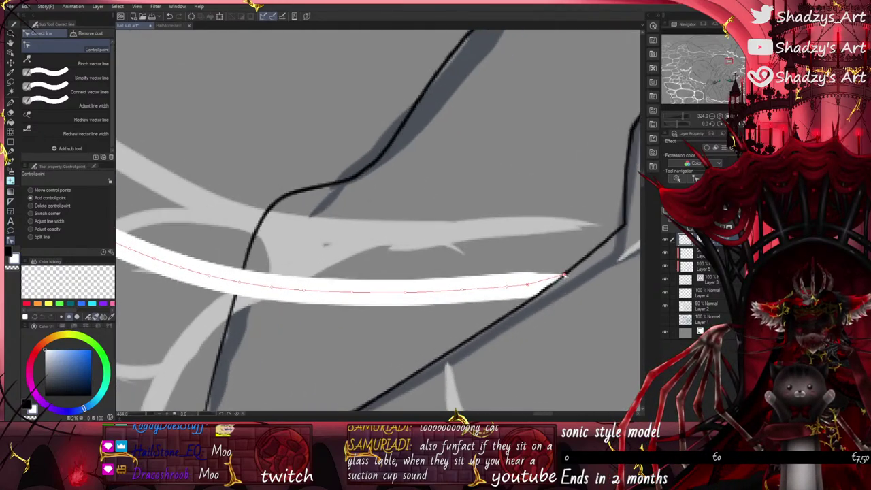
{"action": "scroll", "coordinate": [563, 276], "scroll_direction": "down", "scroll_amount": 1}
{"action": "scroll", "coordinate": [531, 303], "scroll_direction": "down", "scroll_amount": 3}
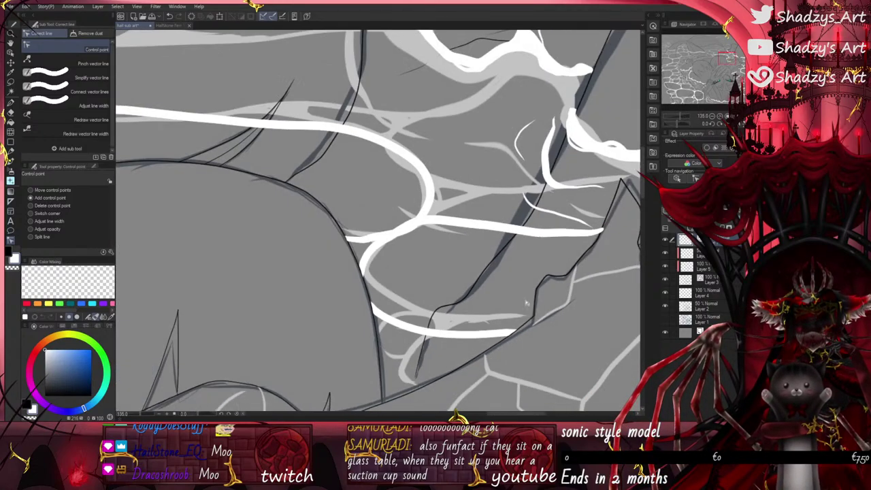
Step: Trim the middle ripple line at the arm's spike and move its last control points to meet the spike's outline
{"action": "scroll", "coordinate": [526, 303], "scroll_direction": "up", "scroll_amount": 3}
{"action": "key", "text": "e"}
{"action": "scroll", "coordinate": [599, 236], "scroll_direction": "up", "scroll_amount": 1}
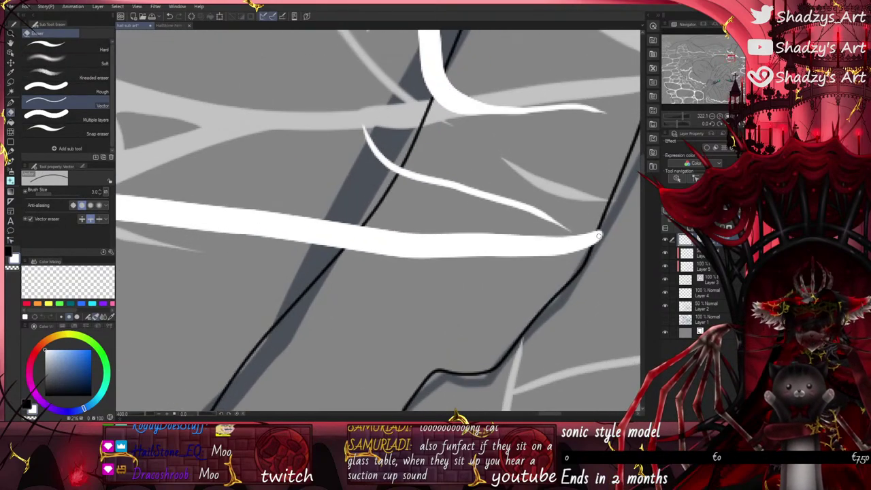
{"action": "left_click_drag", "start_coordinate": [596, 249], "coordinate": [594, 250]}
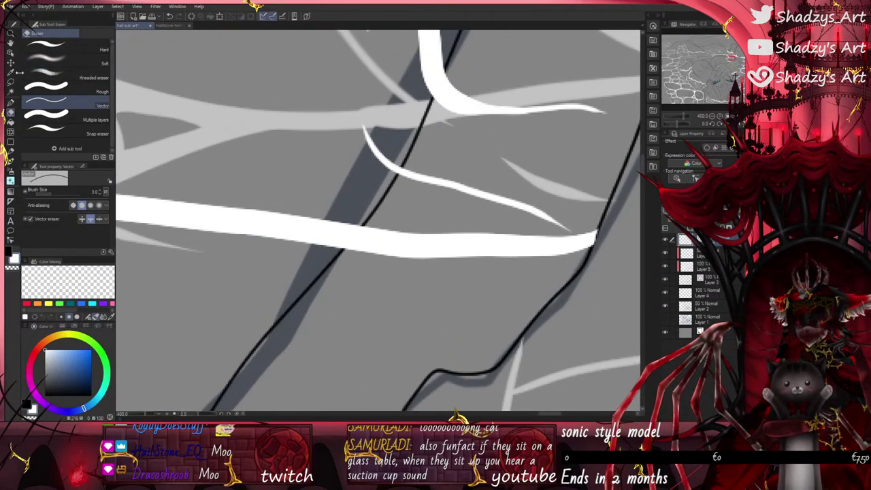
{"action": "left_click", "coordinate": [10, 52]}
{"action": "scroll", "coordinate": [537, 246], "scroll_direction": "up", "scroll_amount": 4}
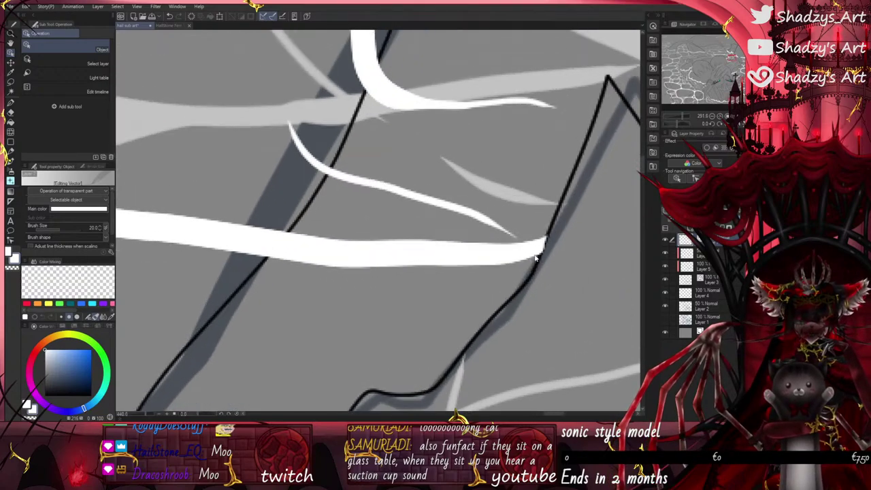
{"action": "left_click", "coordinate": [542, 243]}
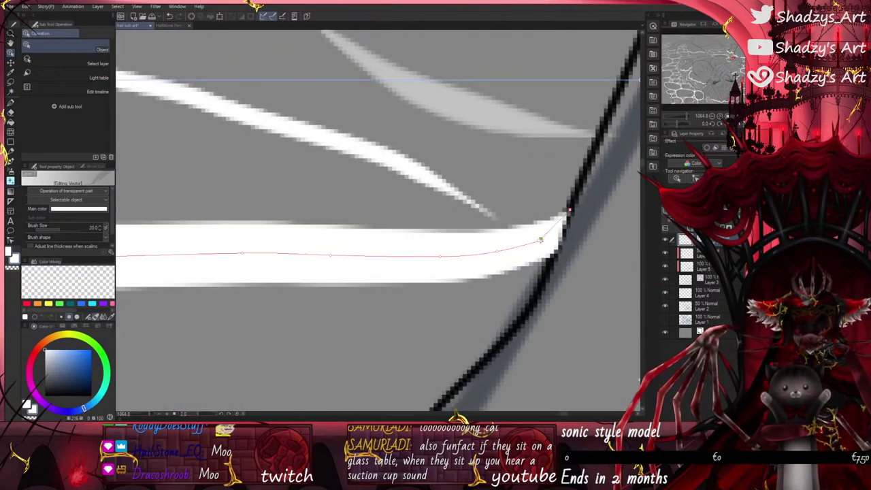
{"action": "left_click_drag", "start_coordinate": [541, 239], "coordinate": [538, 240]}
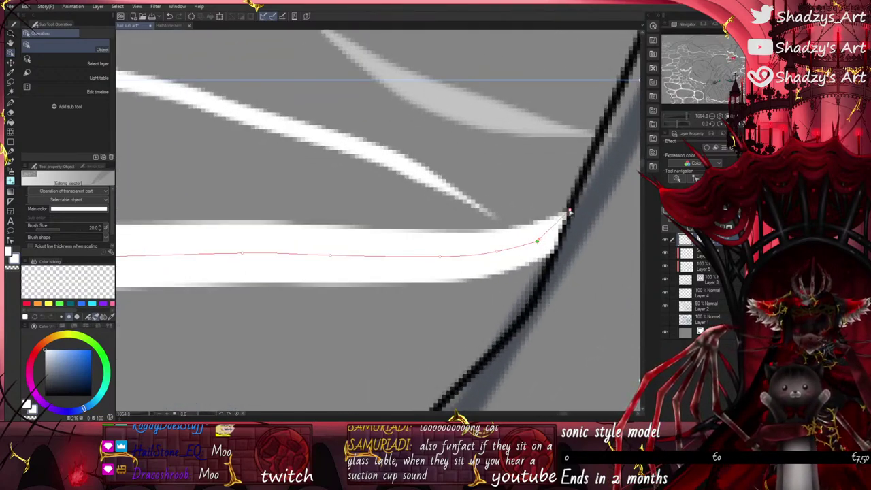
{"action": "left_click_drag", "start_coordinate": [569, 210], "coordinate": [563, 210]}
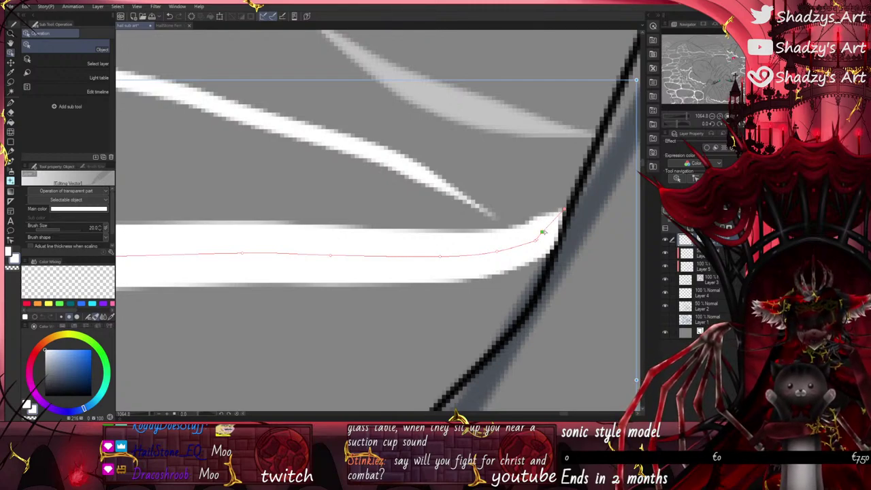
Step: Reshape the lower end of the thin ripple line just above the middle ripple by moving its control point
{"action": "left_click", "coordinate": [529, 217]}
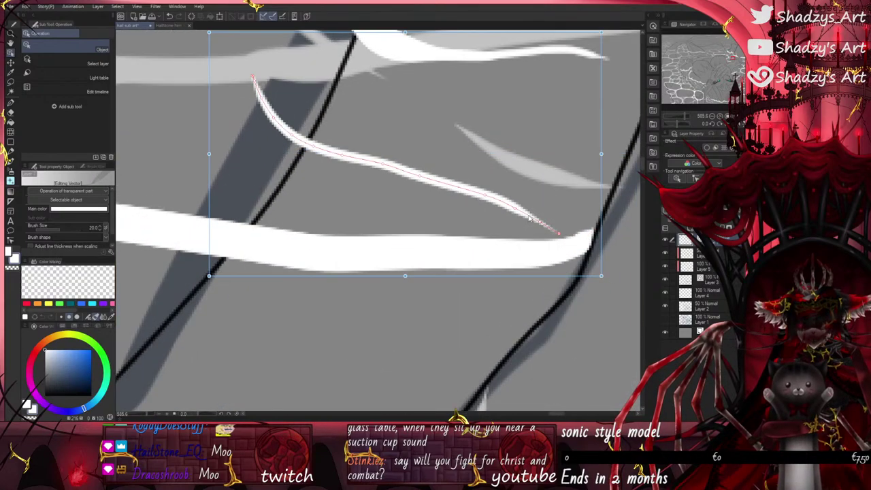
{"action": "left_click_drag", "start_coordinate": [529, 217], "coordinate": [495, 195]}
{"action": "scroll", "coordinate": [504, 232], "scroll_direction": "down", "scroll_amount": 4}
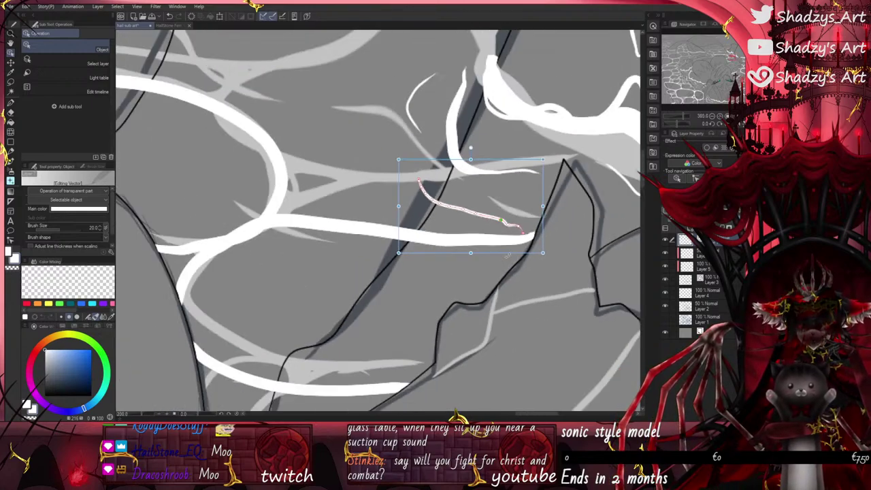
{"action": "scroll", "coordinate": [419, 180], "scroll_direction": "up", "scroll_amount": 10}
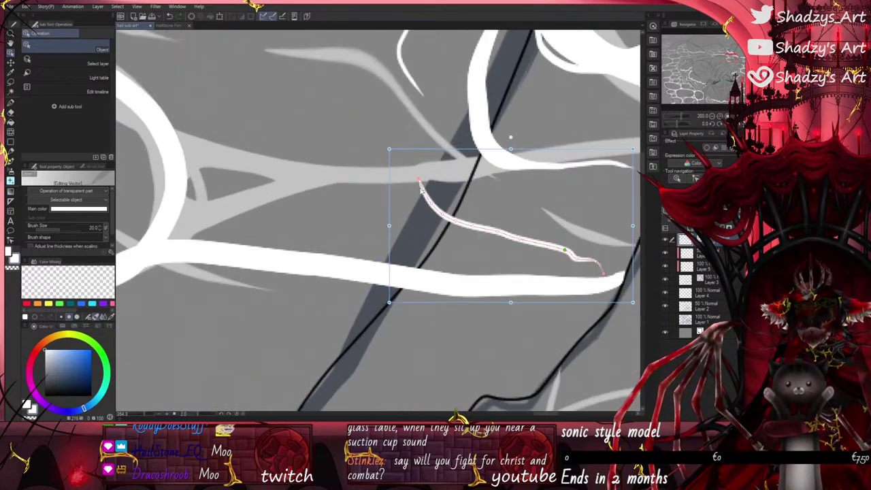
Step: Pinch the upper end of the thin ripple line toward the larger rock's outline and adjust its bend
{"action": "left_click", "coordinate": [11, 240]}
{"action": "left_click", "coordinate": [58, 64]}
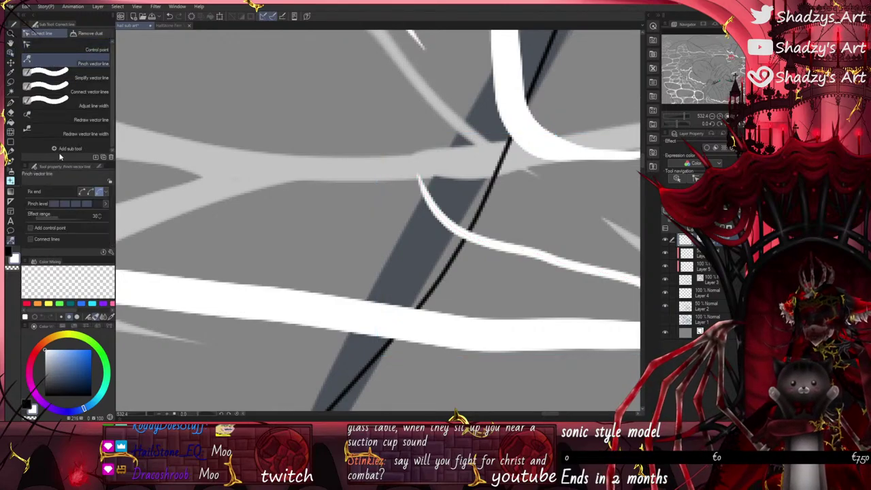
{"action": "left_click_drag", "start_coordinate": [421, 176], "coordinate": [442, 172]}
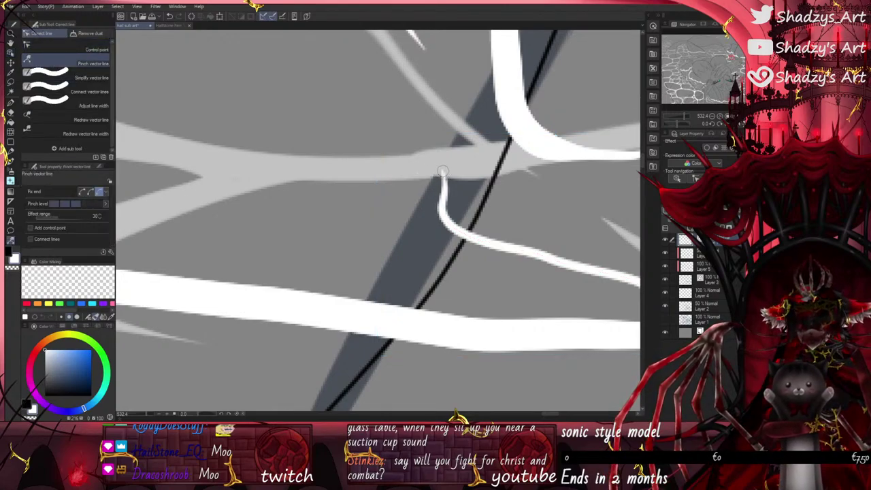
{"action": "left_click_drag", "start_coordinate": [442, 221], "coordinate": [443, 216]}
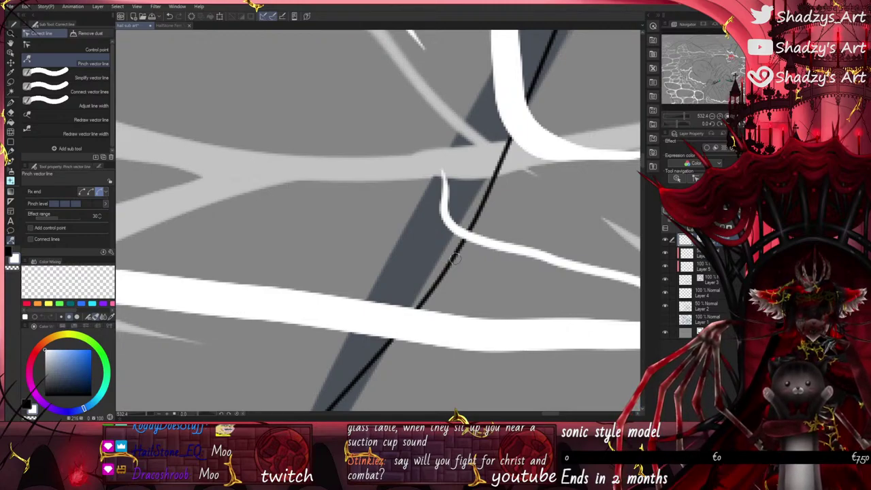
{"action": "scroll", "coordinate": [455, 259], "scroll_direction": "down", "scroll_amount": 10}
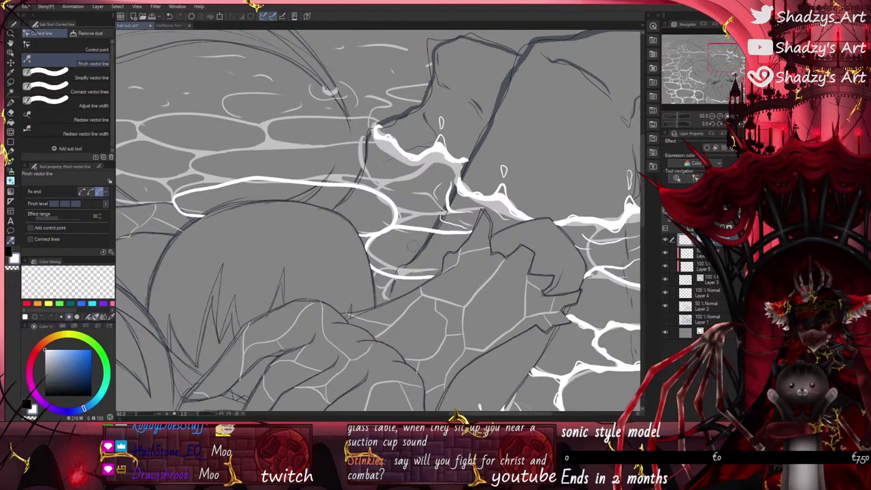
Step: Fill in and round the junctions where the ripple curves meet, in mid-water and beside the round outline
{"action": "left_click", "coordinate": [11, 102]}
{"action": "scroll", "coordinate": [388, 201], "scroll_direction": "up", "scroll_amount": 5}
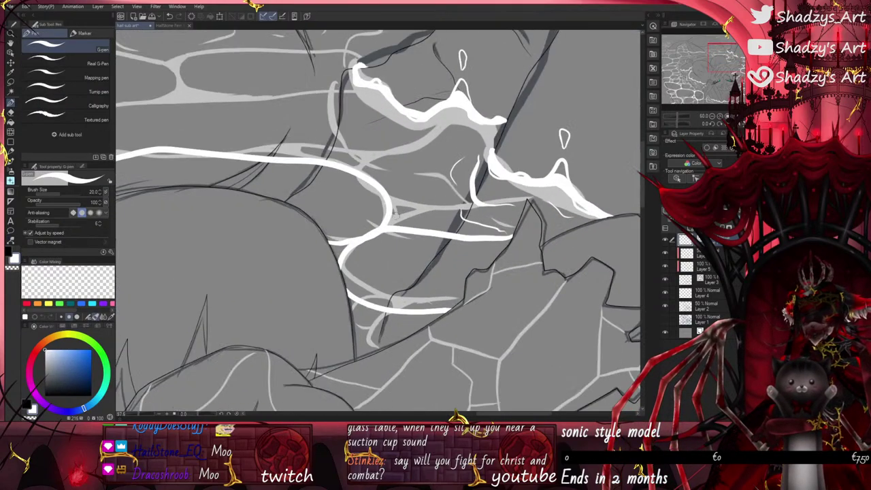
{"action": "left_click_drag", "start_coordinate": [390, 202], "coordinate": [398, 237]}
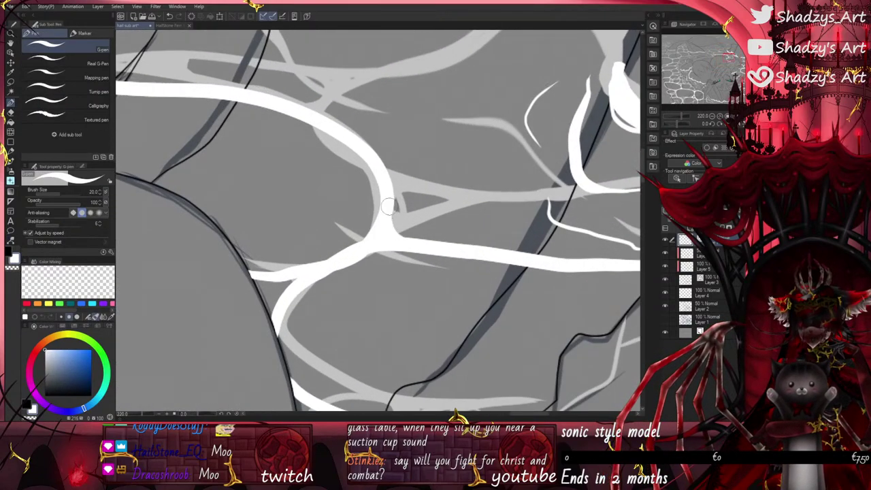
{"action": "left_click_drag", "start_coordinate": [390, 207], "coordinate": [409, 241]}
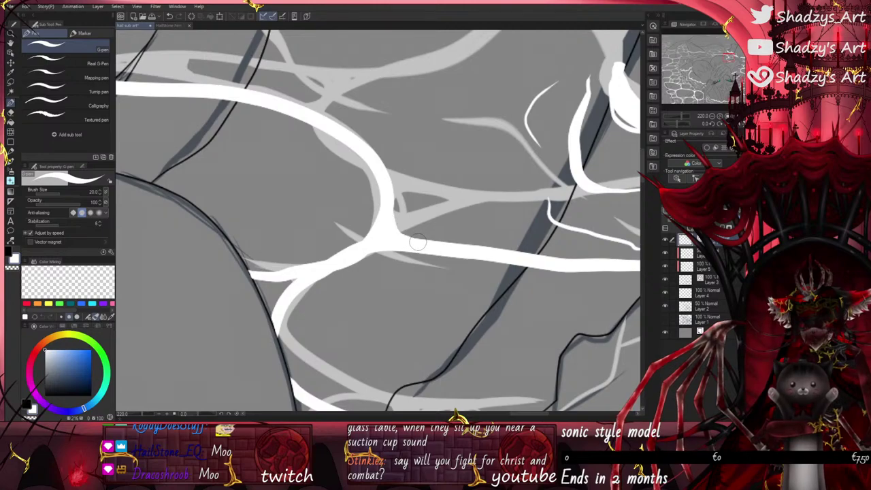
{"action": "scroll", "coordinate": [417, 242], "scroll_direction": "down", "scroll_amount": 3}
{"action": "scroll", "coordinate": [342, 272], "scroll_direction": "up", "scroll_amount": 5}
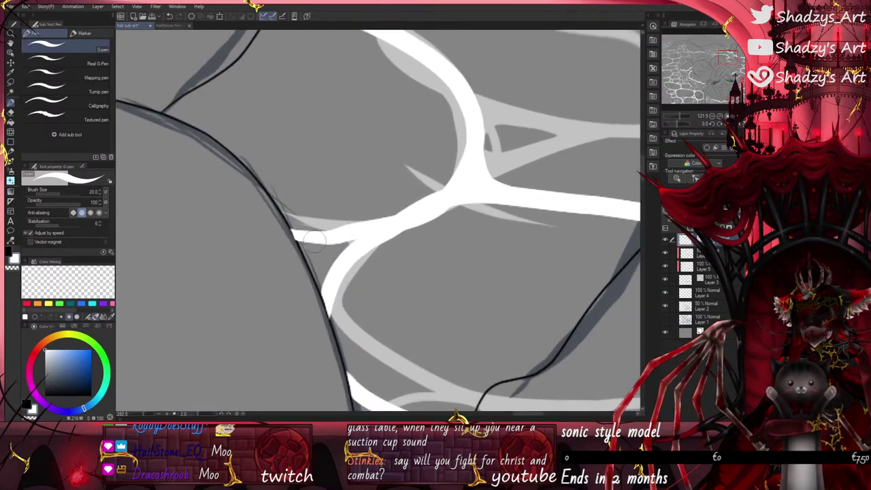
{"action": "mouse_move", "coordinate": [301, 236]}
{"action": "left_mouse_down"}
{"action": "mouse_move", "coordinate": [332, 272]}
{"action": "mouse_move", "coordinate": [320, 242]}
{"action": "mouse_move", "coordinate": [349, 244]}
{"action": "left_mouse_up"}
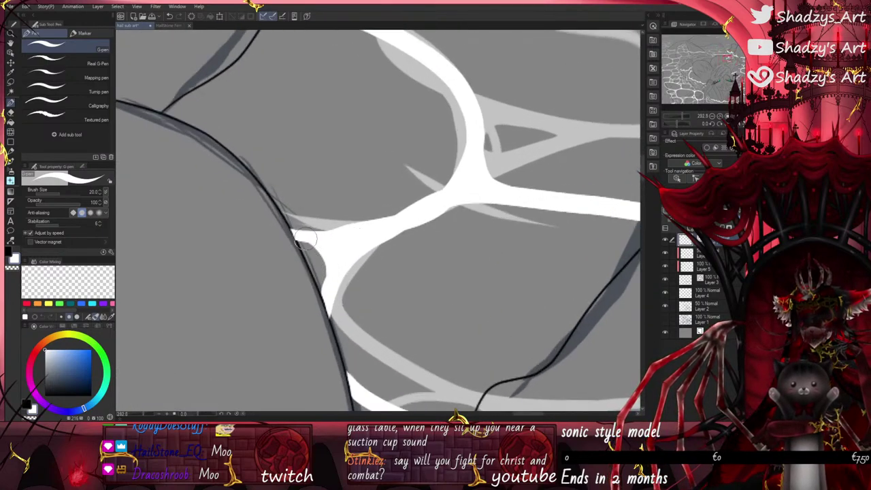
Step: Move the end point of the upper ripple curve onto the round outline beside the filled junction
{"action": "left_click", "coordinate": [11, 241]}
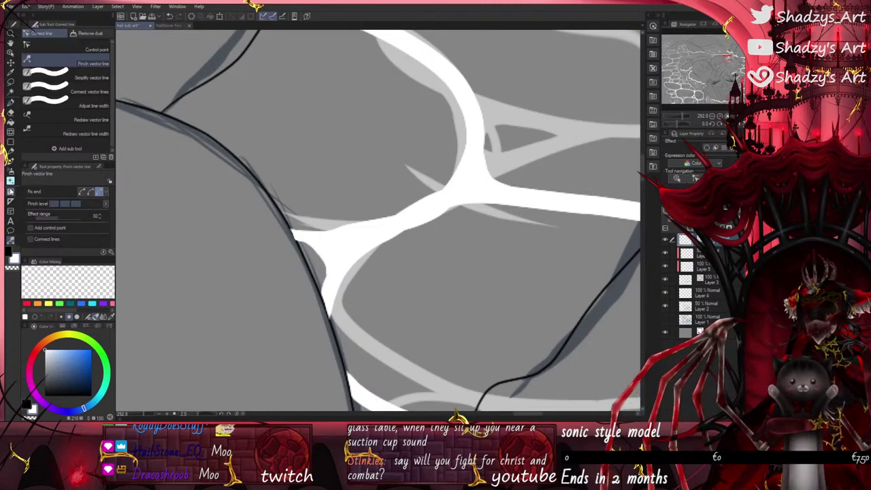
{"action": "left_click", "coordinate": [10, 54]}
{"action": "scroll", "coordinate": [291, 235], "scroll_direction": "up", "scroll_amount": 4}
{"action": "left_click", "coordinate": [308, 250]}
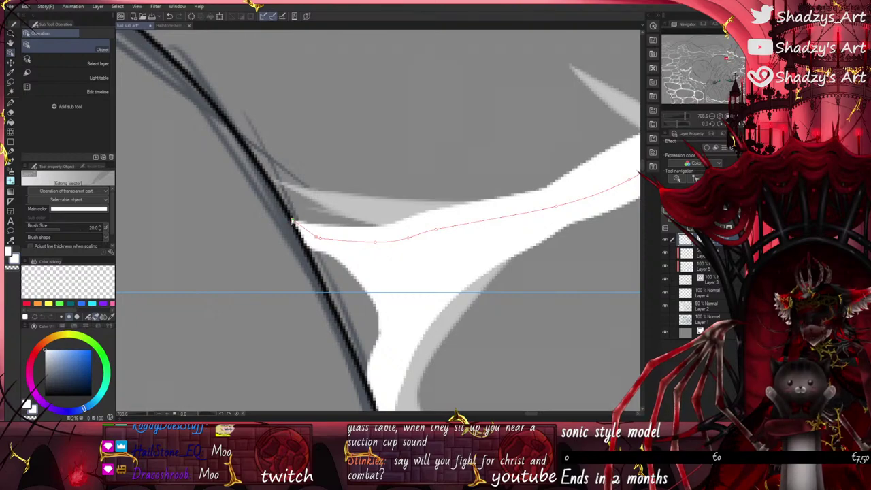
{"action": "scroll", "coordinate": [316, 177], "scroll_direction": "down", "scroll_amount": 6}
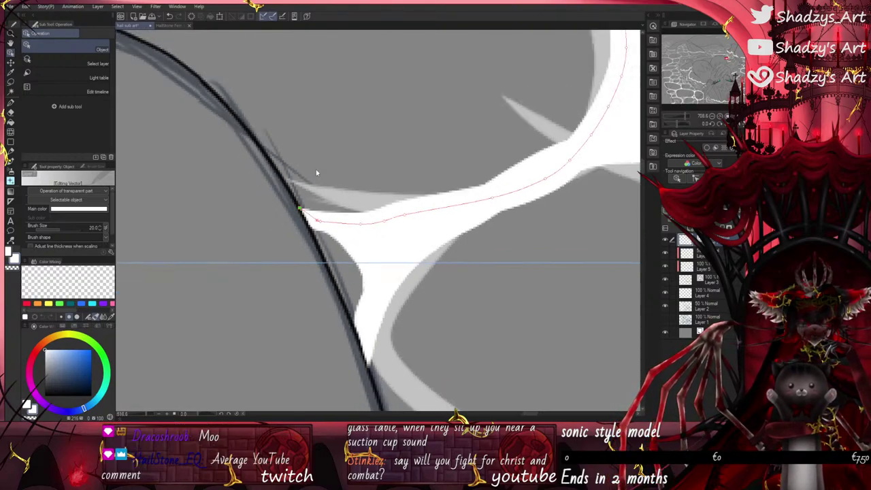
{"action": "scroll", "coordinate": [351, 313], "scroll_direction": "up", "scroll_amount": 6}
{"action": "scroll", "coordinate": [351, 249], "scroll_direction": "down", "scroll_amount": 1}
{"action": "scroll", "coordinate": [352, 251], "scroll_direction": "down", "scroll_amount": 5}
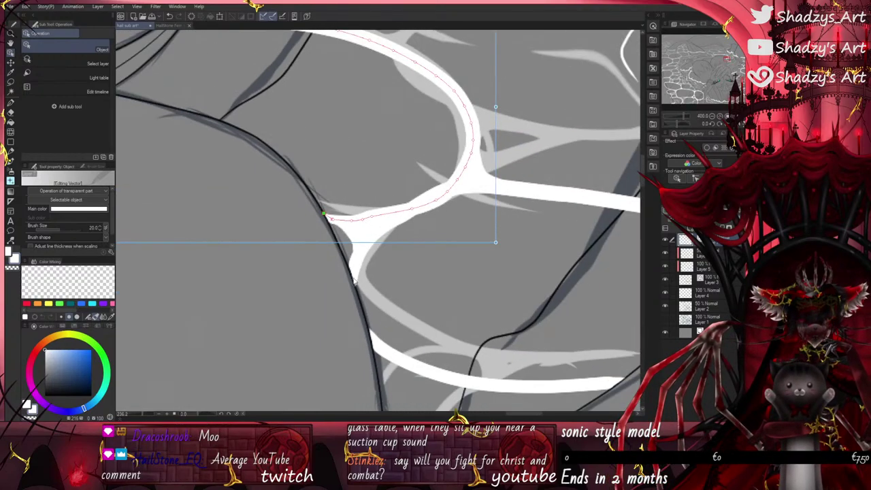
{"action": "left_click", "coordinate": [11, 102]}
{"action": "scroll", "coordinate": [250, 156], "scroll_direction": "down", "scroll_amount": 2}
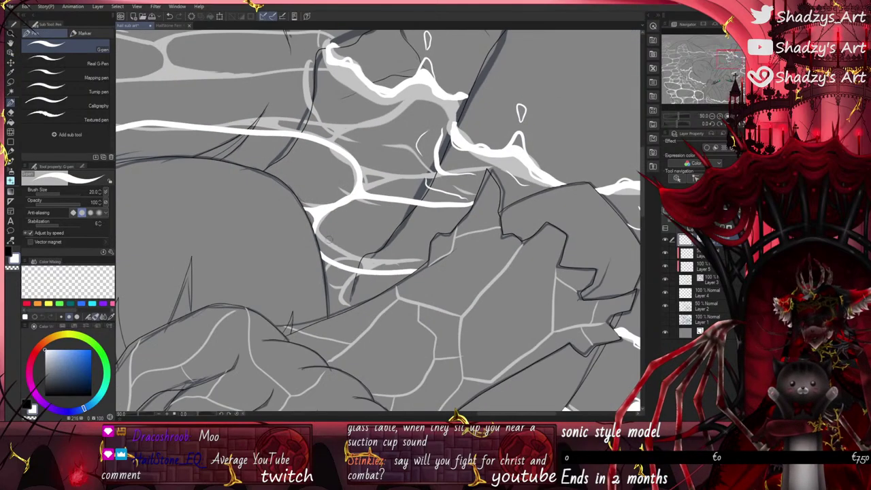
{"action": "scroll", "coordinate": [346, 298], "scroll_direction": "up", "scroll_amount": 2}
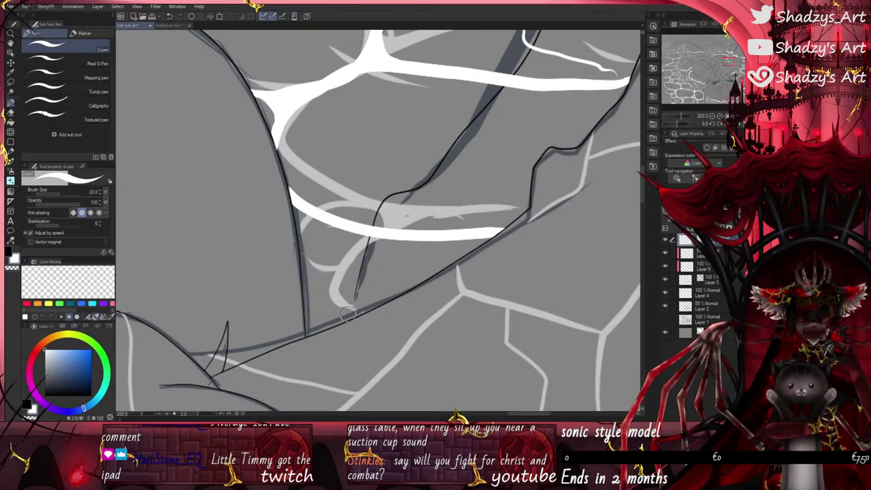
{"action": "scroll", "coordinate": [349, 342], "scroll_direction": "down", "scroll_amount": 5}
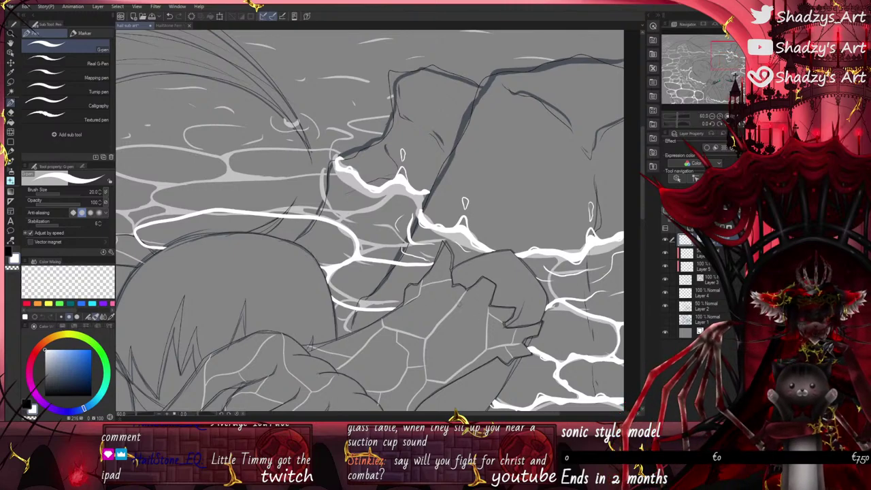
{"action": "scroll", "coordinate": [398, 328], "scroll_direction": "up", "scroll_amount": 4}
{"action": "scroll", "coordinate": [352, 259], "scroll_direction": "down", "scroll_amount": 3}
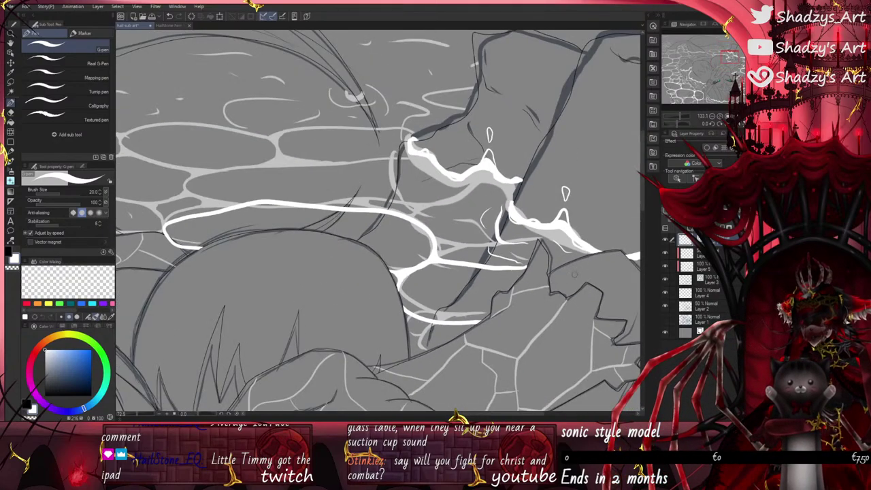
Step: Erase the part of the upper ripple curve's left hook that crosses over the dark outline beside the round shape
{"action": "left_click", "coordinate": [11, 113]}
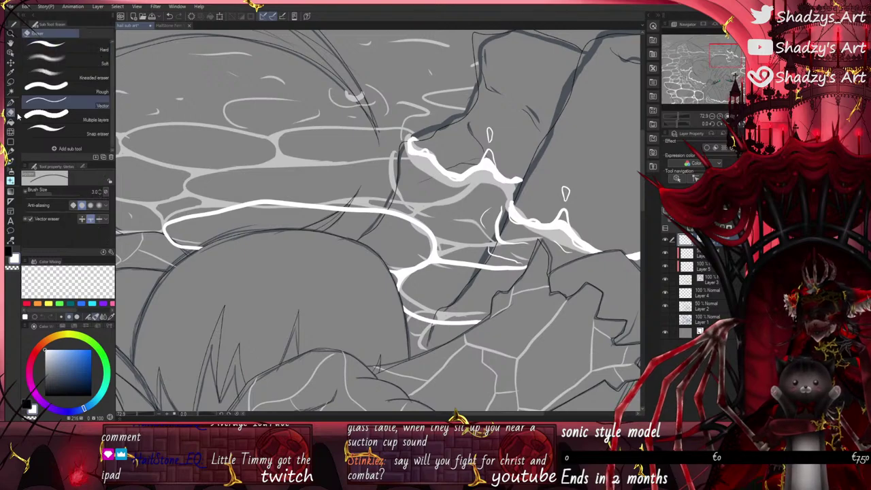
{"action": "scroll", "coordinate": [185, 239], "scroll_direction": "up", "scroll_amount": 7}
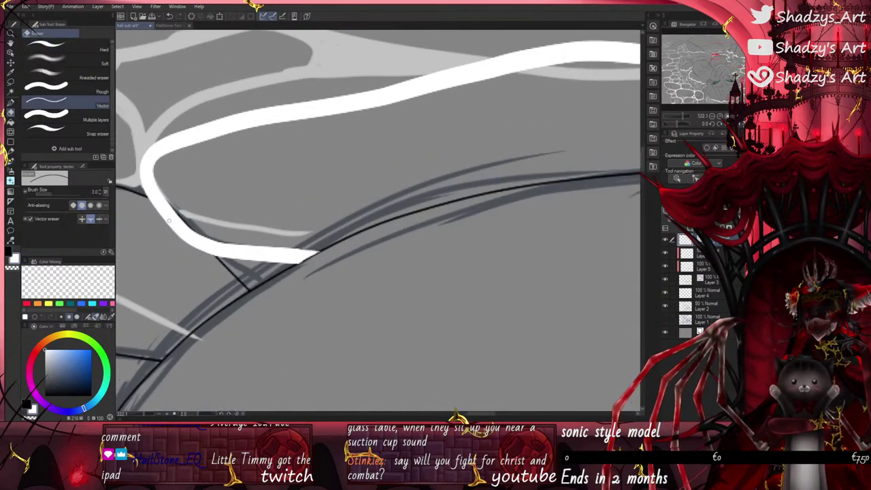
{"action": "scroll", "coordinate": [71, 224], "scroll_direction": "up", "scroll_amount": 3}
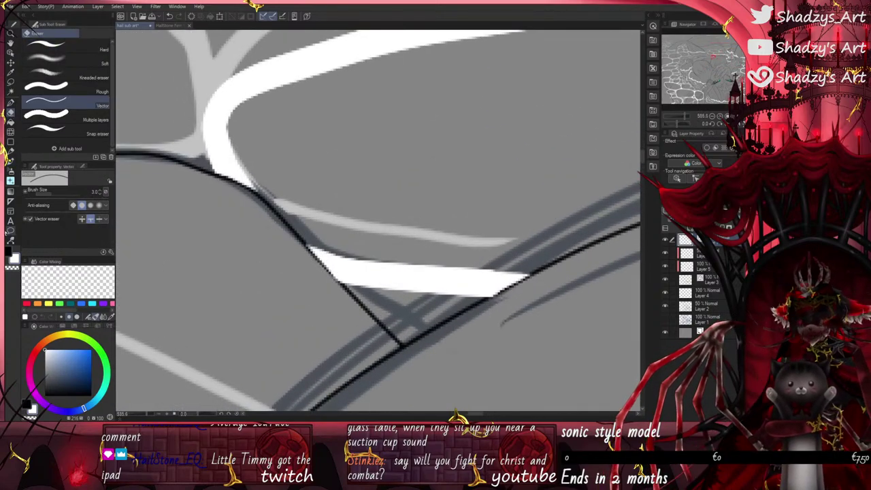
Step: Reshape the left end of the short leftover ripple segment so it tapers onto the dark outline
{"action": "left_click", "coordinate": [11, 53]}
{"action": "scroll", "coordinate": [333, 272], "scroll_direction": "up", "scroll_amount": 2}
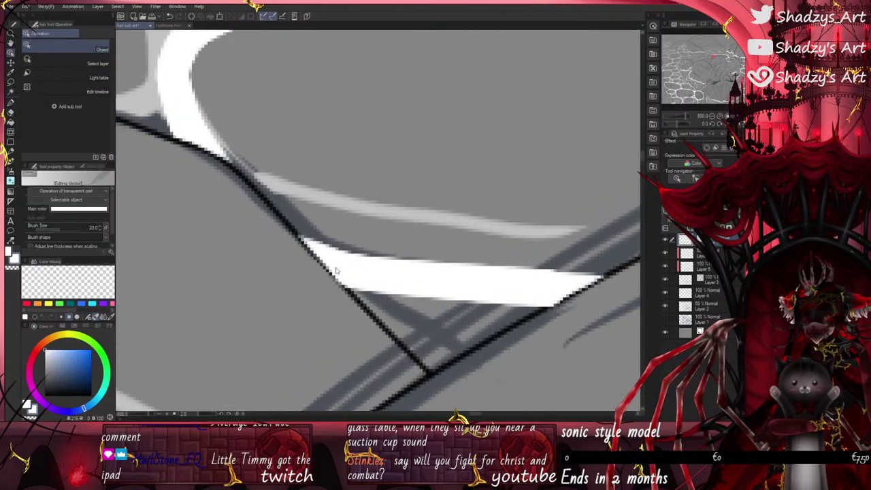
{"action": "left_click", "coordinate": [338, 278]}
{"action": "left_click_drag", "start_coordinate": [351, 271], "coordinate": [353, 270]}
{"action": "left_click_drag", "start_coordinate": [297, 234], "coordinate": [298, 233]}
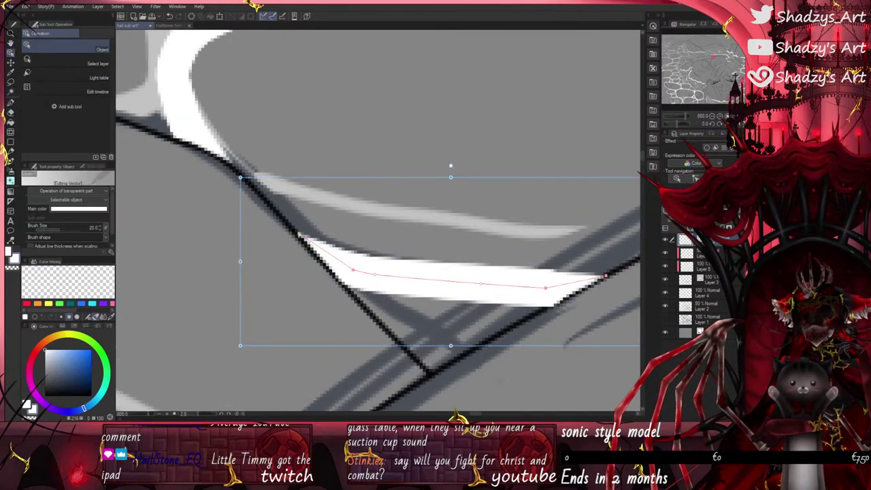
{"action": "scroll", "coordinate": [352, 282], "scroll_direction": "down", "scroll_amount": 7}
{"action": "scroll", "coordinate": [257, 200], "scroll_direction": "up", "scroll_amount": 10}
{"action": "scroll", "coordinate": [268, 205], "scroll_direction": "down", "scroll_amount": 5}
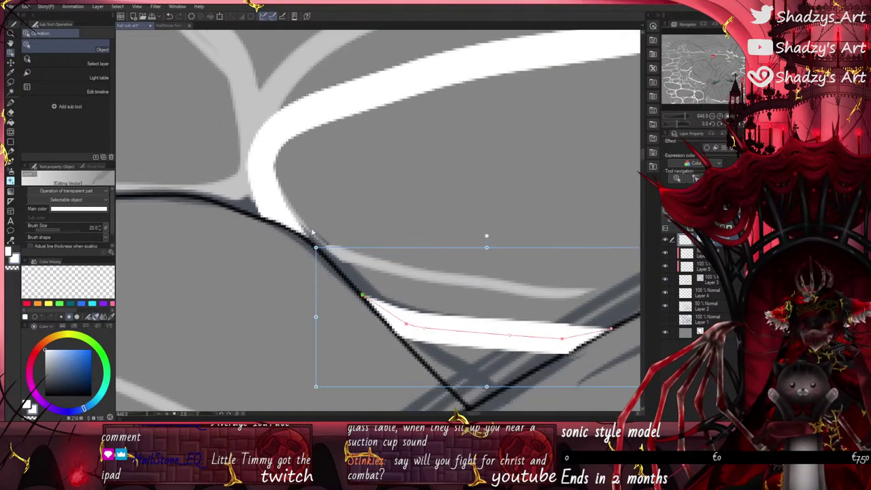
Step: Adjust the right end of the short ripple segment so it curves and tapers onto the round shape's outline
{"action": "scroll", "coordinate": [346, 264], "scroll_direction": "up", "scroll_amount": 3}
{"action": "scroll", "coordinate": [294, 220], "scroll_direction": "down", "scroll_amount": 9}
{"action": "scroll", "coordinate": [421, 273], "scroll_direction": "up", "scroll_amount": 9}
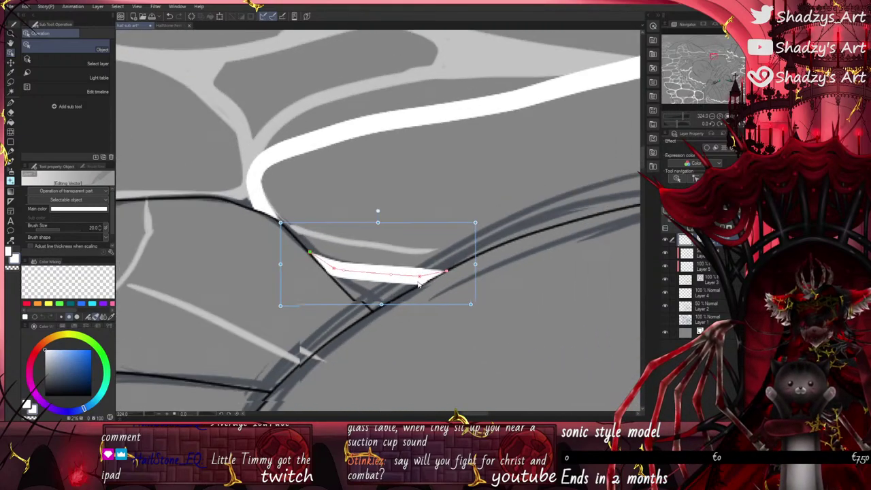
{"action": "left_click_drag", "start_coordinate": [420, 276], "coordinate": [418, 272]}
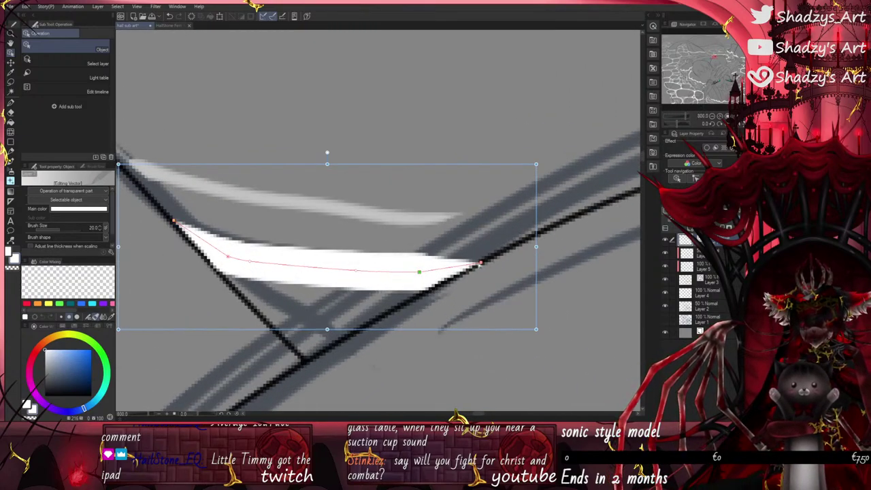
{"action": "left_click_drag", "start_coordinate": [481, 263], "coordinate": [479, 263]}
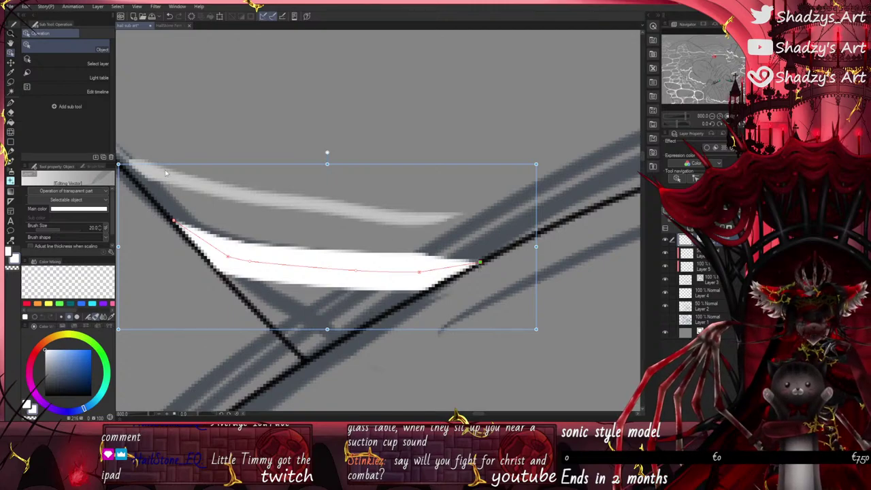
Step: Adjust the control point near the tapered end of the ripple line that touches the curved outline right of the jagged edge
{"action": "left_click", "coordinate": [10, 104]}
{"action": "scroll", "coordinate": [219, 238], "scroll_direction": "down", "scroll_amount": 9}
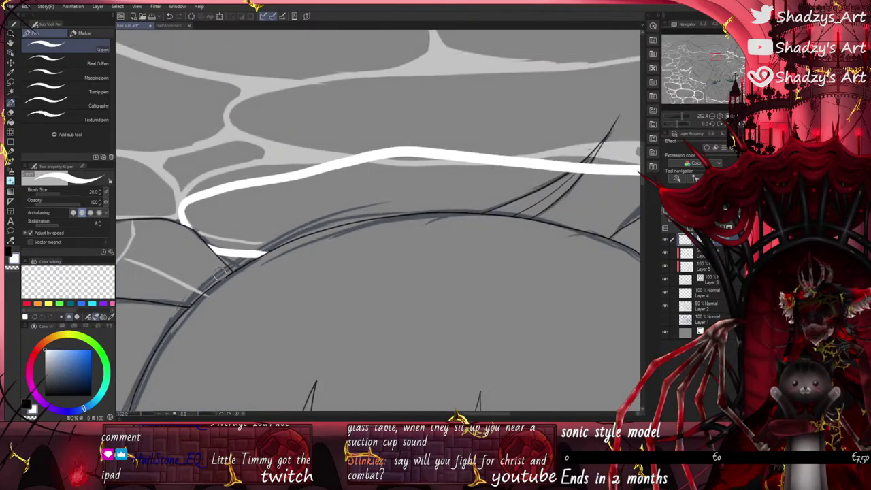
{"action": "scroll", "coordinate": [219, 272], "scroll_direction": "down", "scroll_amount": 2}
{"action": "scroll", "coordinate": [220, 274], "scroll_direction": "down", "scroll_amount": 2}
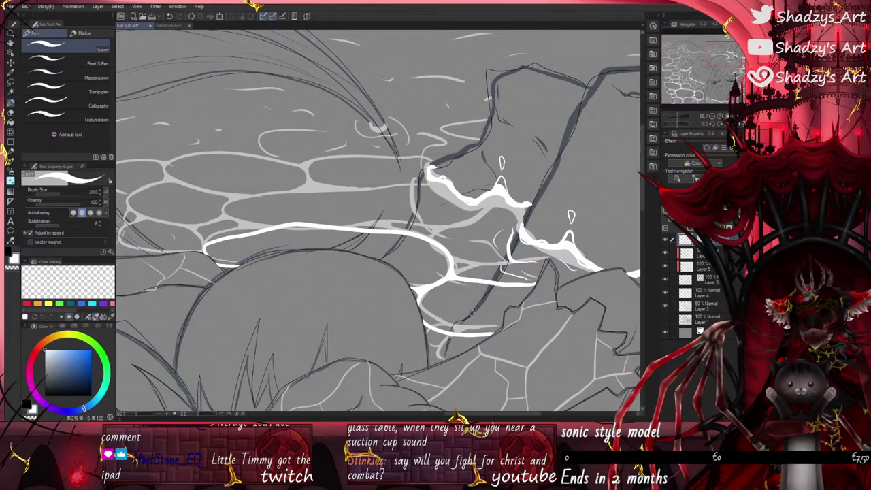
{"action": "scroll", "coordinate": [471, 320], "scroll_direction": "down", "scroll_amount": 4}
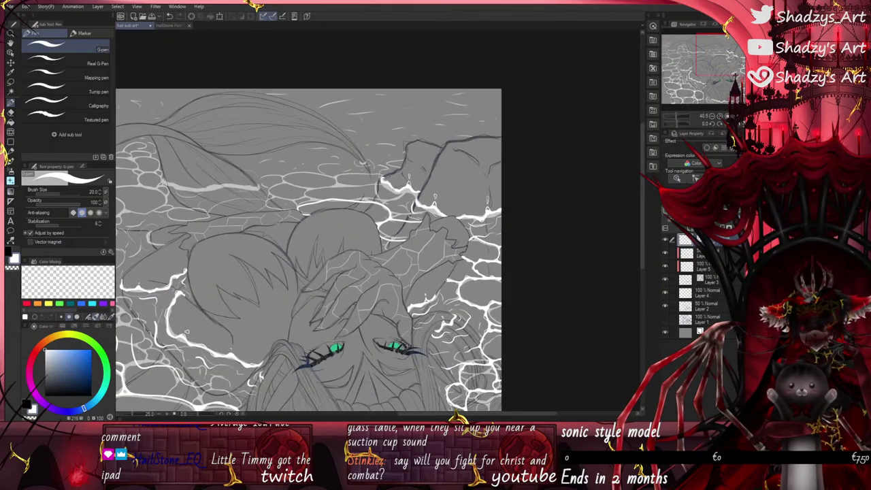
{"action": "scroll", "coordinate": [461, 235], "scroll_direction": "up", "scroll_amount": 6}
{"action": "scroll", "coordinate": [461, 235], "scroll_direction": "up", "scroll_amount": 6}
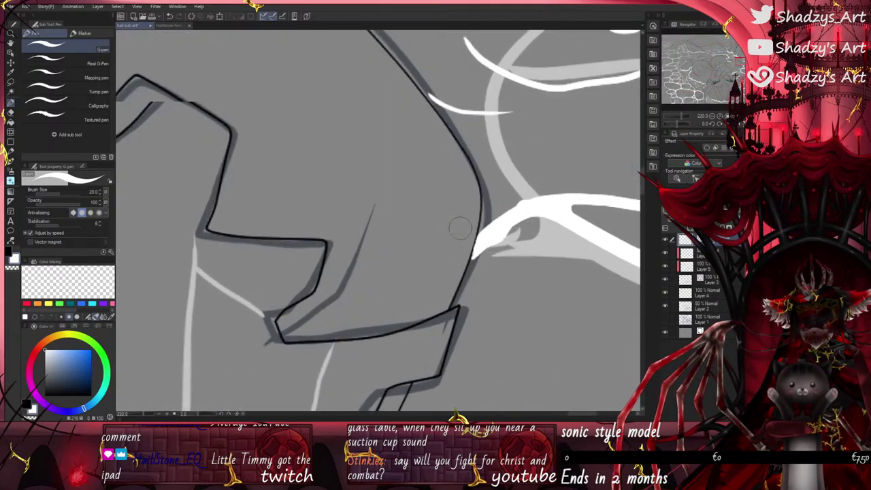
{"action": "left_click", "coordinate": [10, 53]}
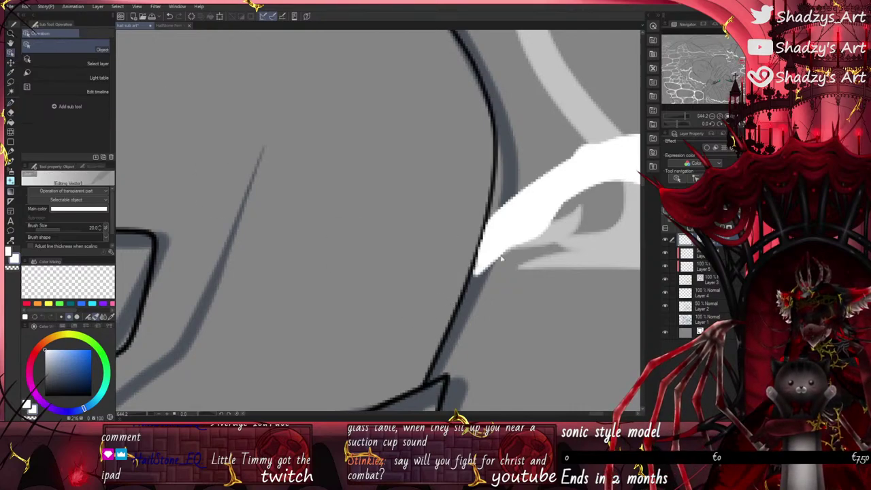
{"action": "left_click", "coordinate": [478, 235]}
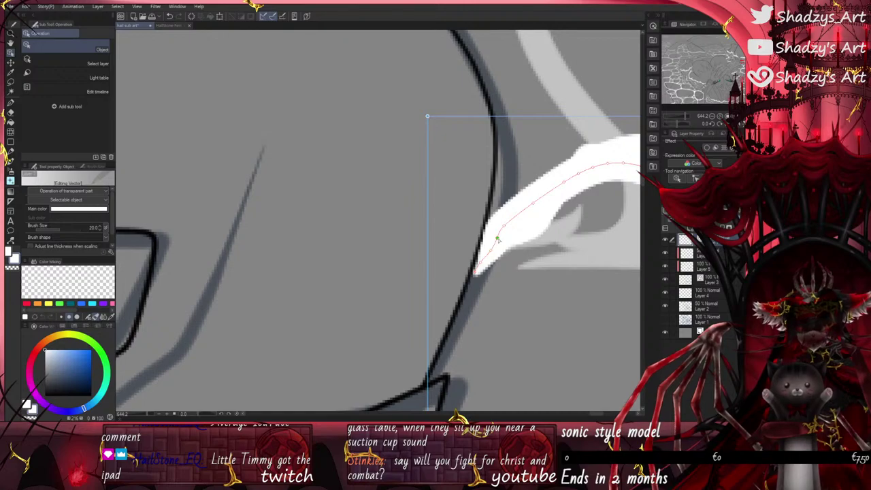
{"action": "scroll", "coordinate": [496, 242], "scroll_direction": "down", "scroll_amount": 4}
{"action": "scroll", "coordinate": [500, 252], "scroll_direction": "up", "scroll_amount": 4}
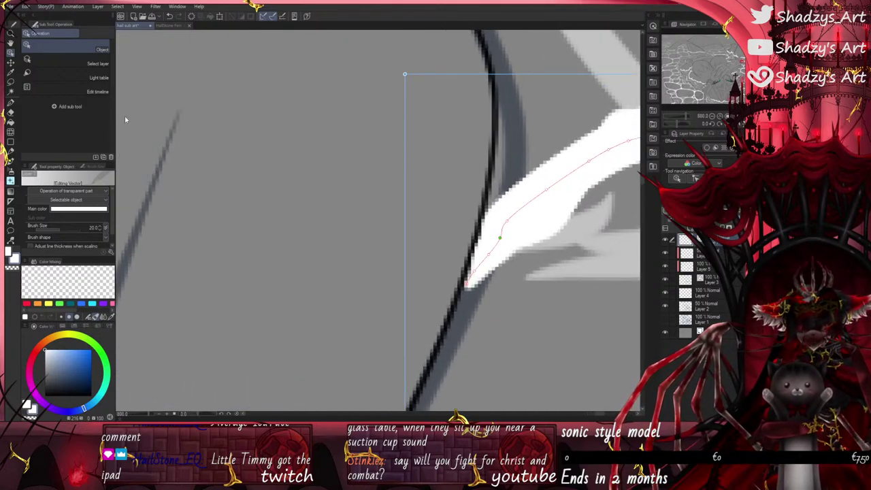
Step: Draw an arched ripple branch from the upper curve down to the middle ripple, forking into a small loop at its lower end
{"action": "key", "text": "p"}
{"action": "scroll", "coordinate": [433, 327], "scroll_direction": "down", "scroll_amount": 10}
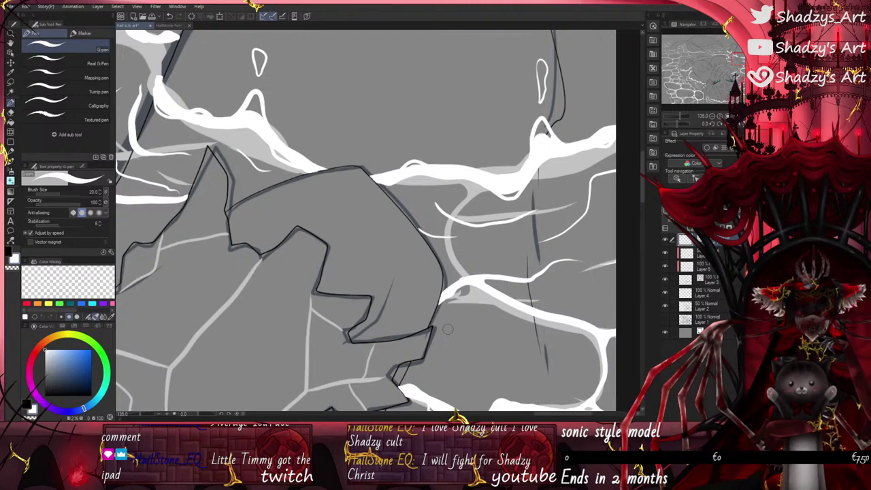
{"action": "scroll", "coordinate": [448, 329], "scroll_direction": "down", "scroll_amount": 3}
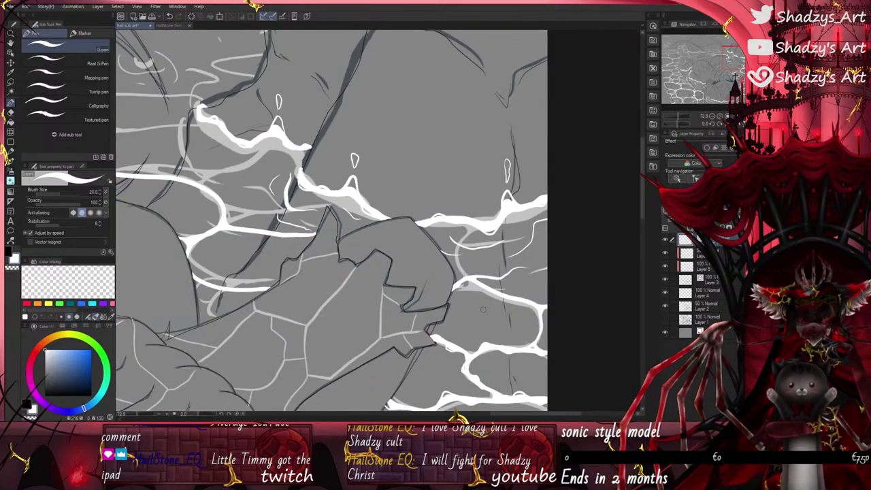
{"action": "scroll", "coordinate": [483, 312], "scroll_direction": "down", "scroll_amount": 2}
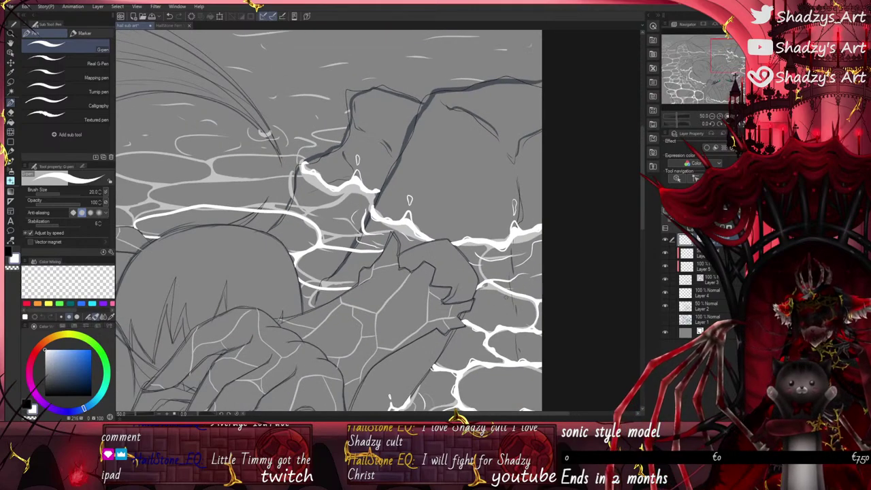
{"action": "scroll", "coordinate": [284, 216], "scroll_direction": "up", "scroll_amount": 5}
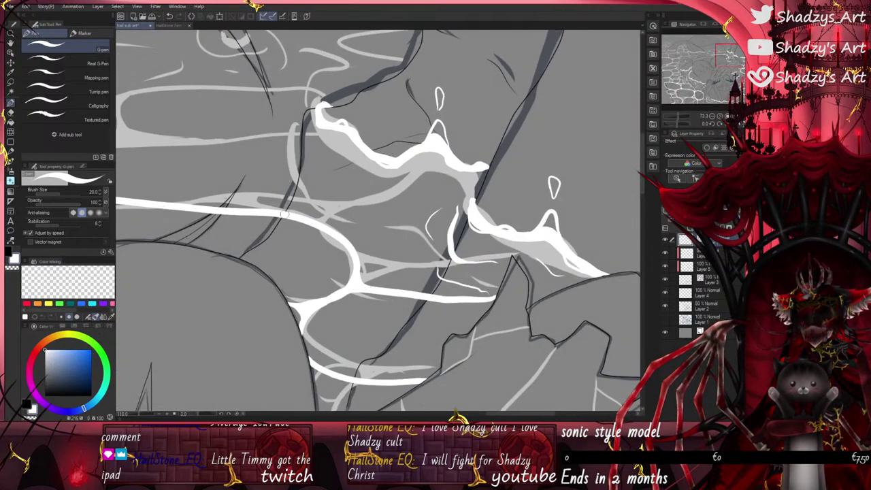
{"action": "mouse_move", "coordinate": [294, 209]}
{"action": "left_mouse_down"}
{"action": "mouse_move", "coordinate": [389, 204]}
{"action": "mouse_move", "coordinate": [467, 245]}
{"action": "mouse_move", "coordinate": [476, 290]}
{"action": "mouse_move", "coordinate": [461, 326]}
{"action": "left_mouse_up"}
{"action": "left_click_drag", "start_coordinate": [478, 288], "coordinate": [517, 326]}
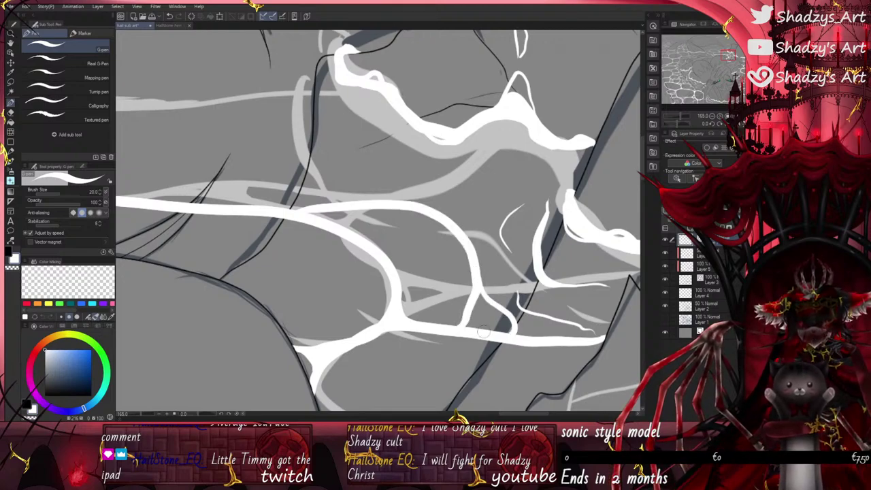
Step: Thicken and round the corners of the small loop and fill the junction where the arched branch leaves the upper curve
{"action": "scroll", "coordinate": [483, 299], "scroll_direction": "up", "scroll_amount": 2}
{"action": "mouse_move", "coordinate": [472, 300]}
{"action": "left_mouse_down"}
{"action": "mouse_move", "coordinate": [476, 336]}
{"action": "mouse_move", "coordinate": [461, 324]}
{"action": "mouse_move", "coordinate": [463, 336]}
{"action": "mouse_move", "coordinate": [509, 342]}
{"action": "mouse_move", "coordinate": [536, 330]}
{"action": "left_mouse_up"}
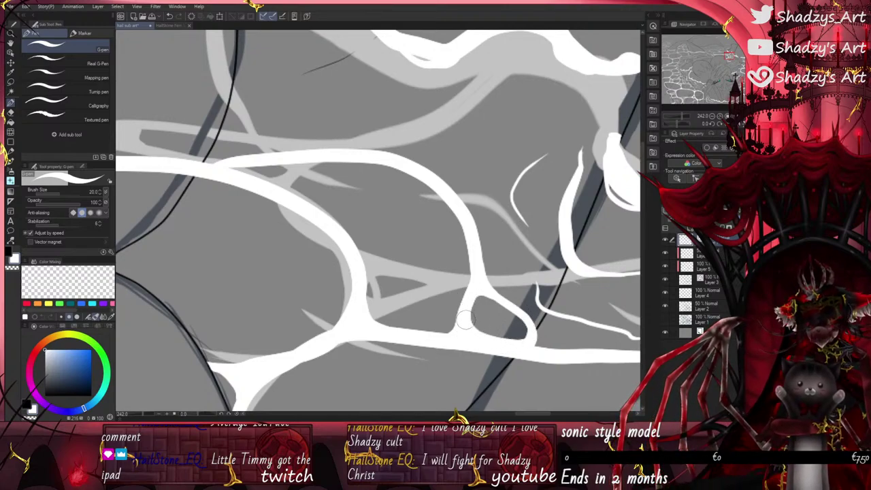
{"action": "scroll", "coordinate": [523, 297], "scroll_direction": "down", "scroll_amount": 4}
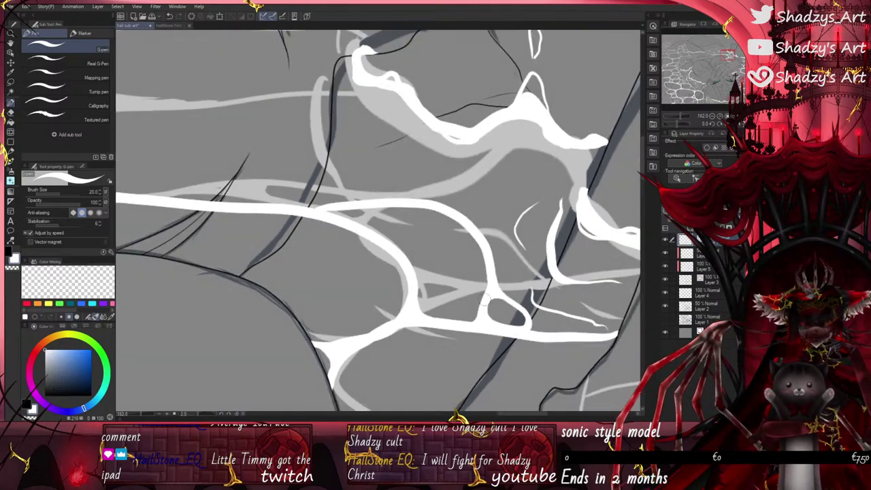
{"action": "scroll", "coordinate": [364, 216], "scroll_direction": "up", "scroll_amount": 3}
{"action": "left_click_drag", "start_coordinate": [348, 213], "coordinate": [346, 206]}
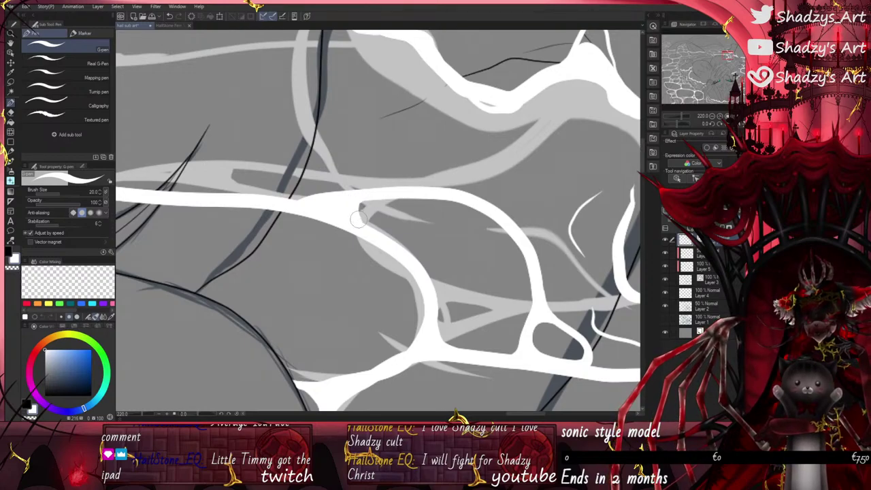
Step: Draw a long rounded ripple loop above the upper ripple curve, joining it at both ends along the sketch
{"action": "scroll", "coordinate": [449, 333], "scroll_direction": "down", "scroll_amount": 6}
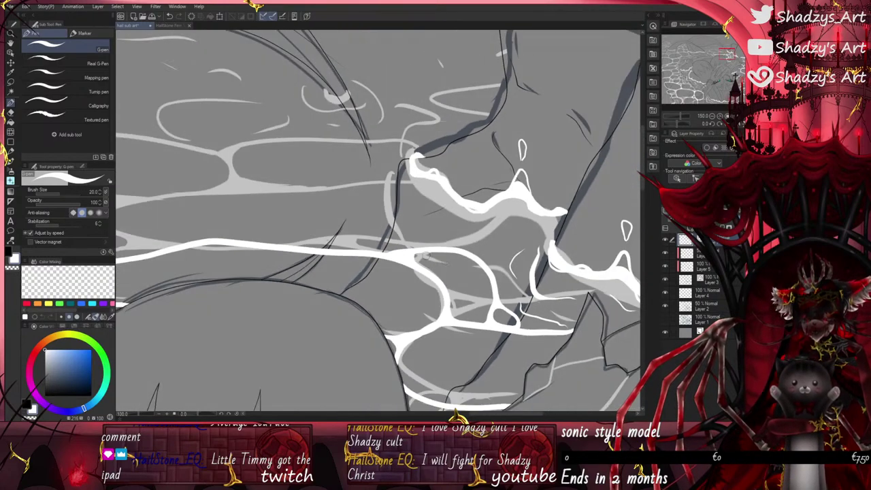
{"action": "scroll", "coordinate": [373, 252], "scroll_direction": "up", "scroll_amount": 5}
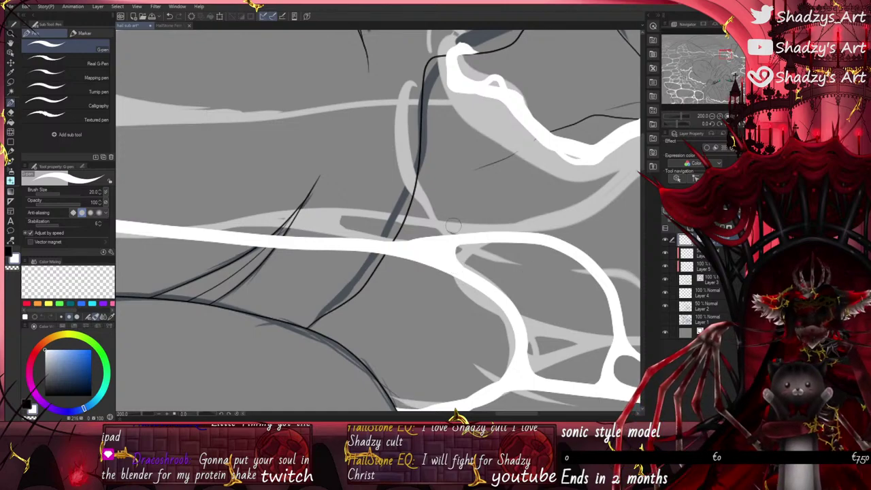
{"action": "left_click_drag", "start_coordinate": [459, 221], "coordinate": [344, 266]}
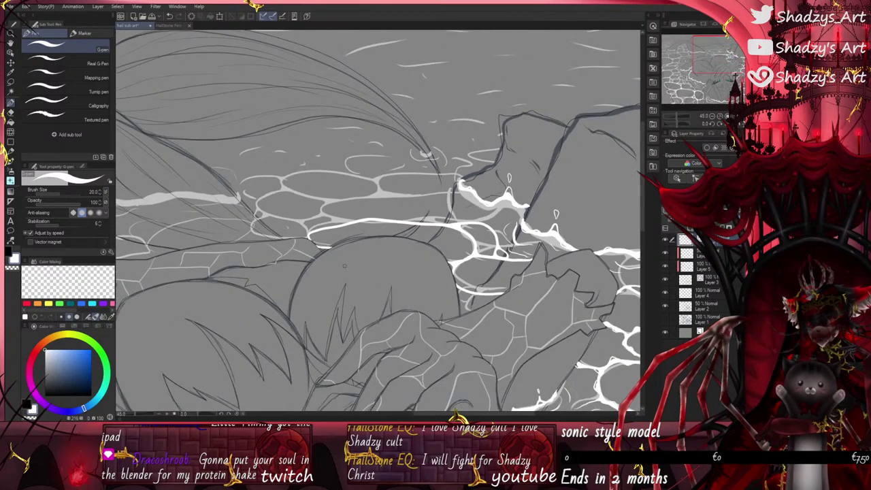
{"action": "scroll", "coordinate": [344, 265], "scroll_direction": "up", "scroll_amount": 3}
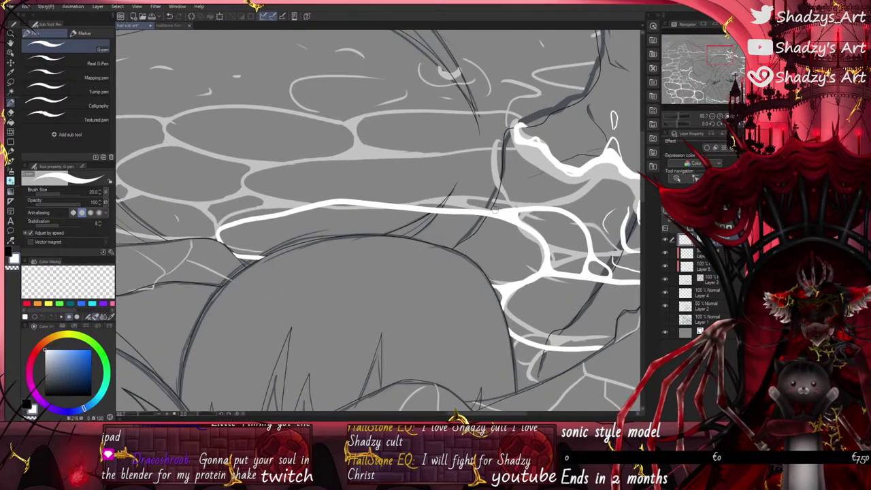
{"action": "mouse_move", "coordinate": [499, 212]}
{"action": "left_mouse_down"}
{"action": "mouse_move", "coordinate": [517, 170]}
{"action": "mouse_move", "coordinate": [485, 147]}
{"action": "mouse_move", "coordinate": [254, 171]}
{"action": "mouse_move", "coordinate": [254, 200]}
{"action": "mouse_move", "coordinate": [298, 208]}
{"action": "left_mouse_up"}
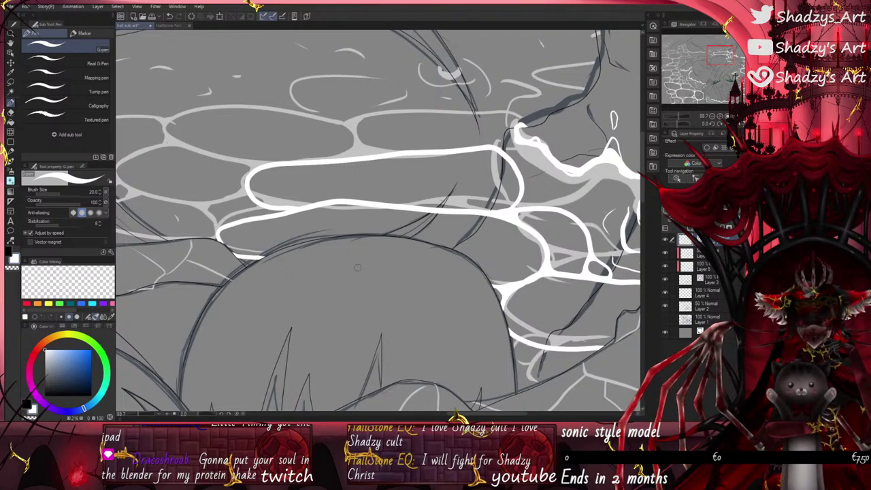
Step: Fill and smooth the narrow junction where the long ripple loop's left end merges into the upper ripple curve
{"action": "scroll", "coordinate": [335, 247], "scroll_direction": "up", "scroll_amount": 5}
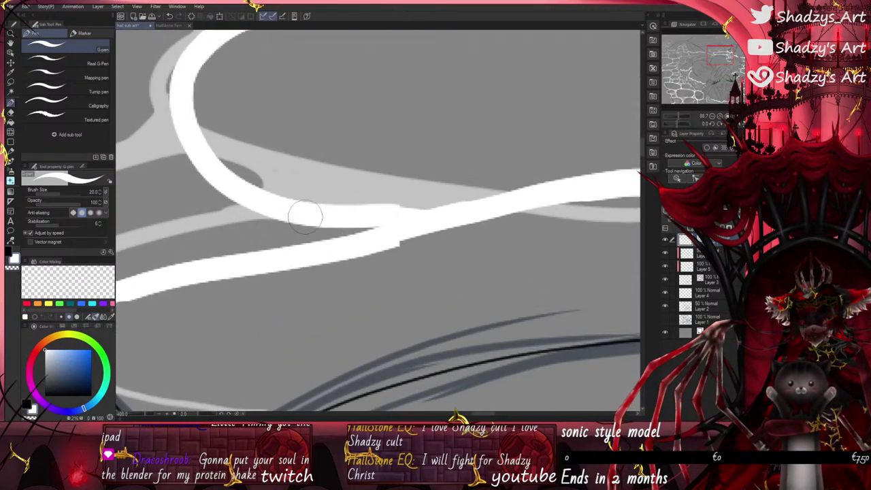
{"action": "mouse_move", "coordinate": [313, 249]}
{"action": "left_mouse_down"}
{"action": "mouse_move", "coordinate": [280, 210]}
{"action": "mouse_move", "coordinate": [287, 261]}
{"action": "mouse_move", "coordinate": [299, 242]}
{"action": "mouse_move", "coordinate": [281, 214]}
{"action": "mouse_move", "coordinate": [309, 231]}
{"action": "mouse_move", "coordinate": [387, 226]}
{"action": "mouse_move", "coordinate": [312, 245]}
{"action": "left_mouse_up"}
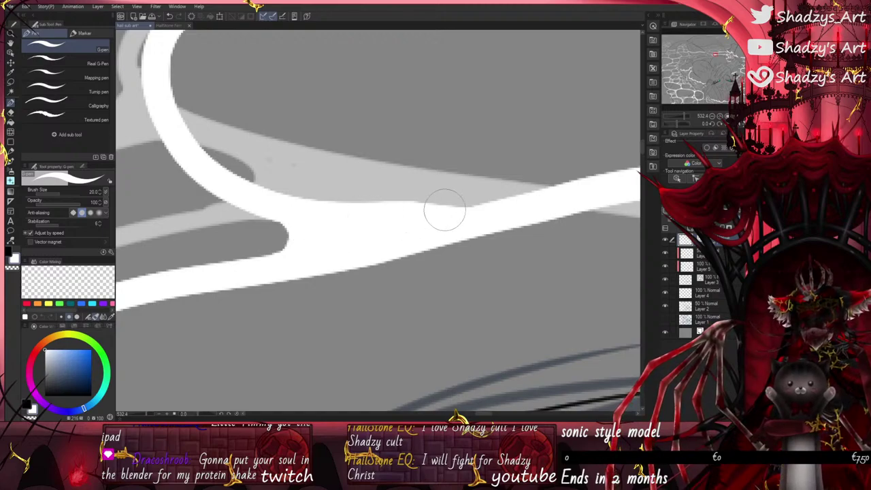
{"action": "scroll", "coordinate": [408, 235], "scroll_direction": "down", "scroll_amount": 2}
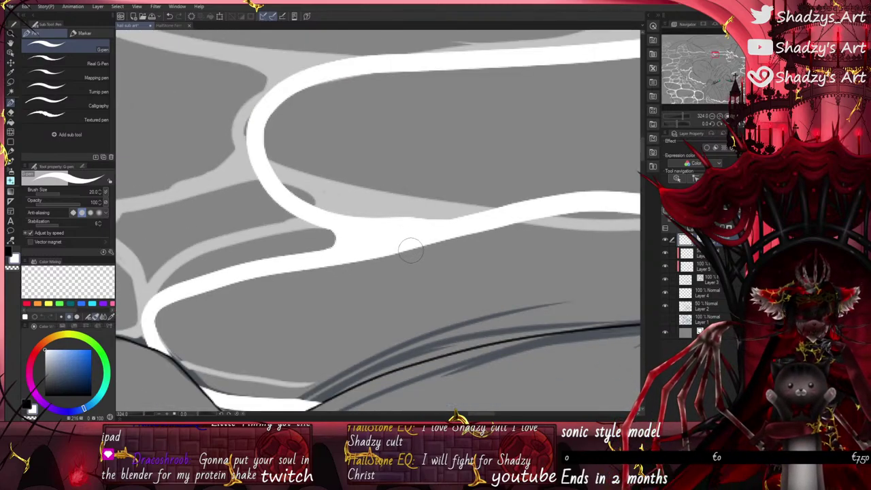
{"action": "scroll", "coordinate": [347, 184], "scroll_direction": "down", "scroll_amount": 2}
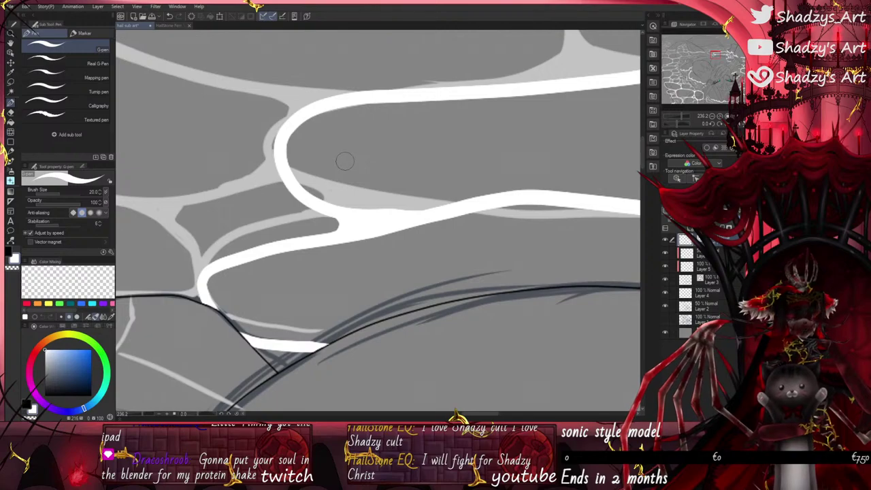
{"action": "scroll", "coordinate": [461, 270], "scroll_direction": "down", "scroll_amount": 3}
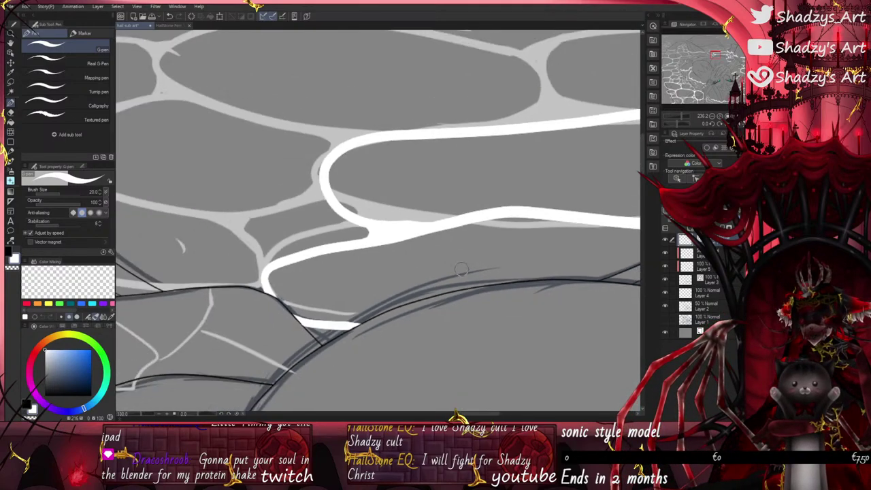
{"action": "scroll", "coordinate": [314, 275], "scroll_direction": "down", "scroll_amount": 2}
{"action": "scroll", "coordinate": [378, 222], "scroll_direction": "down", "scroll_amount": 2}
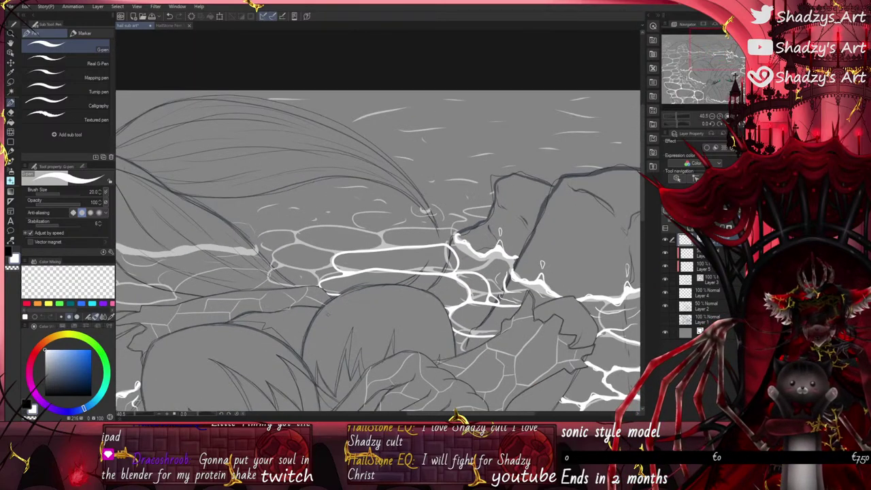
Step: Fill and round the junction where the long loop's right end meets the upper ripple curve and the arched branch
{"action": "scroll", "coordinate": [423, 210], "scroll_direction": "up", "scroll_amount": 10}
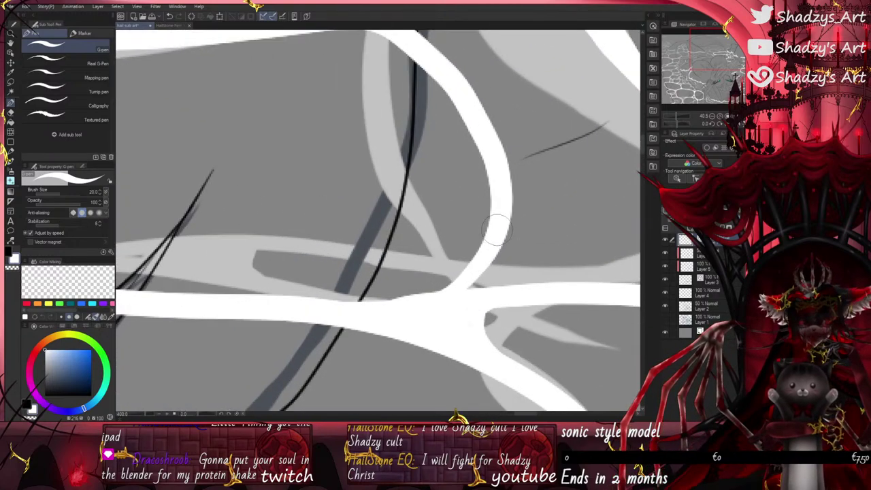
{"action": "left_click_drag", "start_coordinate": [496, 245], "coordinate": [436, 300]}
{"action": "left_click_drag", "start_coordinate": [472, 262], "coordinate": [371, 310]}
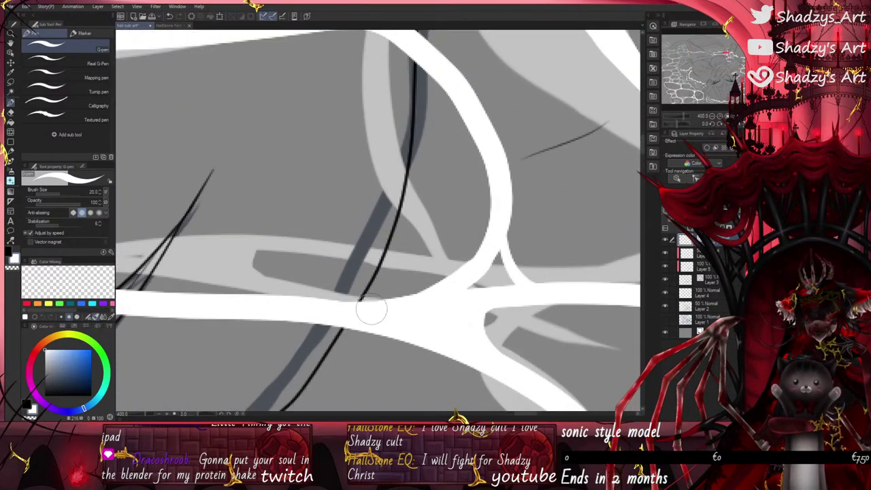
{"action": "left_click_drag", "start_coordinate": [478, 289], "coordinate": [509, 279]}
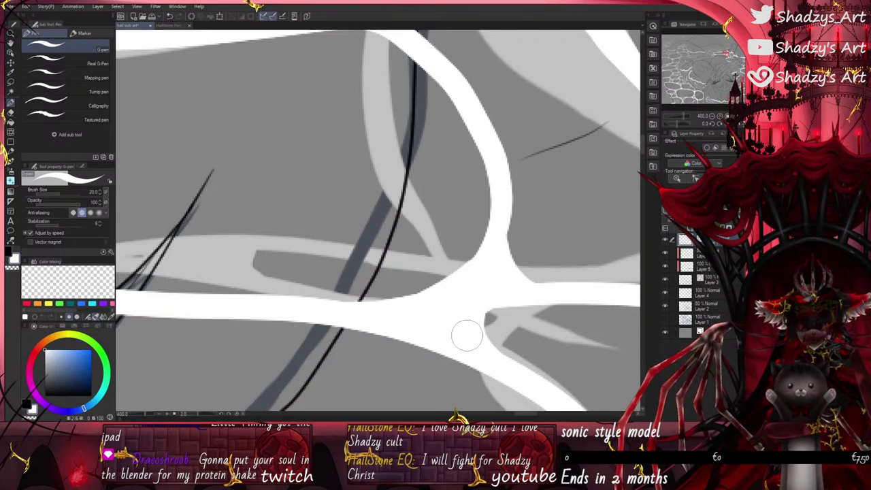
{"action": "scroll", "coordinate": [421, 235], "scroll_direction": "down", "scroll_amount": 3}
{"action": "scroll", "coordinate": [389, 240], "scroll_direction": "down", "scroll_amount": 2}
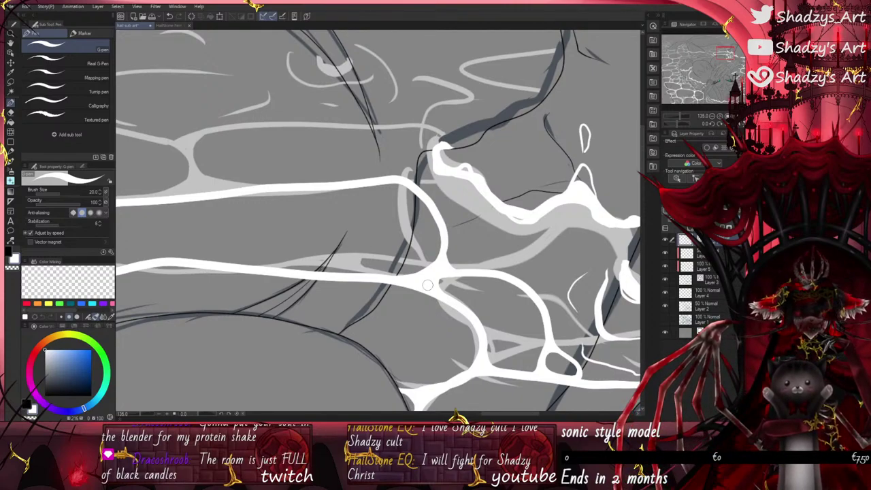
Step: Fill the outer corner where the small loop's right end meets the middle ripple line with a smooth taper
{"action": "scroll", "coordinate": [427, 284], "scroll_direction": "up", "scroll_amount": 5}
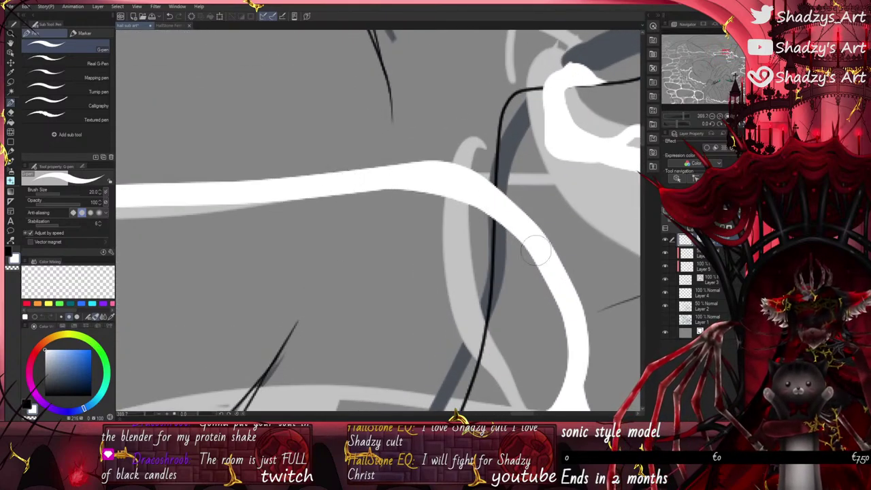
{"action": "scroll", "coordinate": [479, 260], "scroll_direction": "down", "scroll_amount": 3}
{"action": "scroll", "coordinate": [413, 213], "scroll_direction": "down", "scroll_amount": 3}
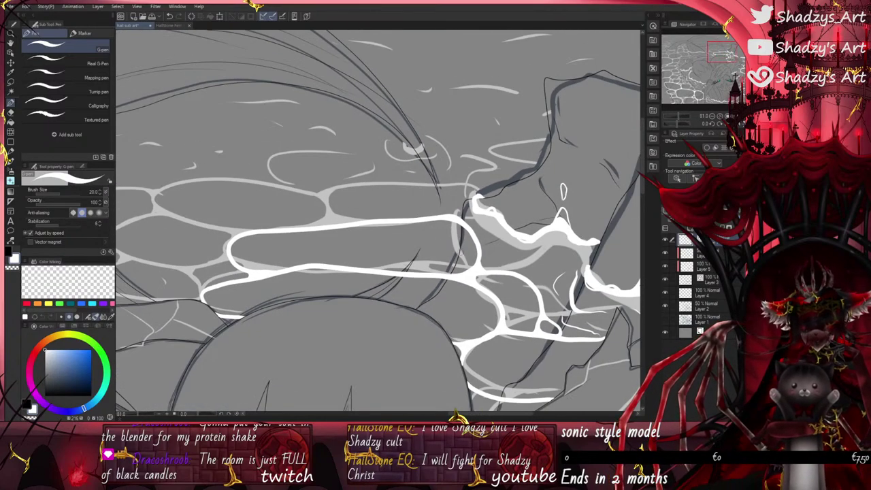
{"action": "scroll", "coordinate": [523, 260], "scroll_direction": "up", "scroll_amount": 2}
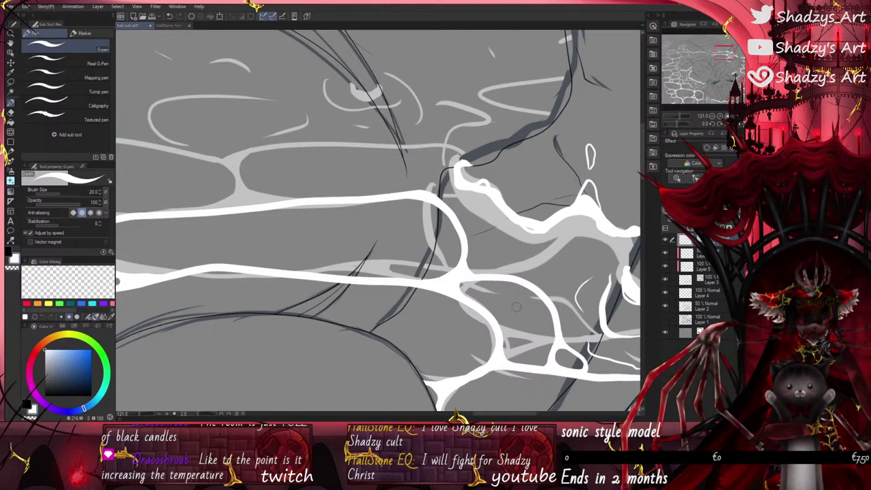
{"action": "scroll", "coordinate": [501, 268], "scroll_direction": "down", "scroll_amount": 5}
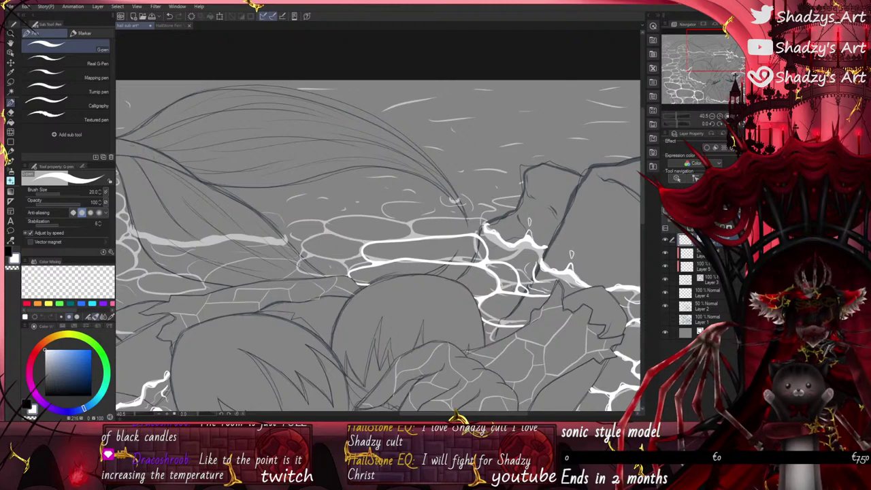
{"action": "scroll", "coordinate": [452, 201], "scroll_direction": "up", "scroll_amount": 5}
{"action": "scroll", "coordinate": [436, 194], "scroll_direction": "down", "scroll_amount": 3}
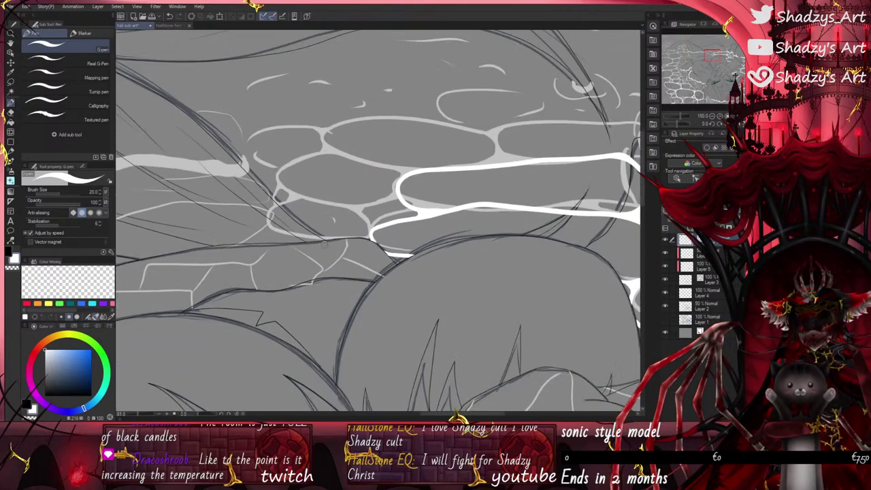
{"action": "scroll", "coordinate": [417, 188], "scroll_direction": "down", "scroll_amount": 2}
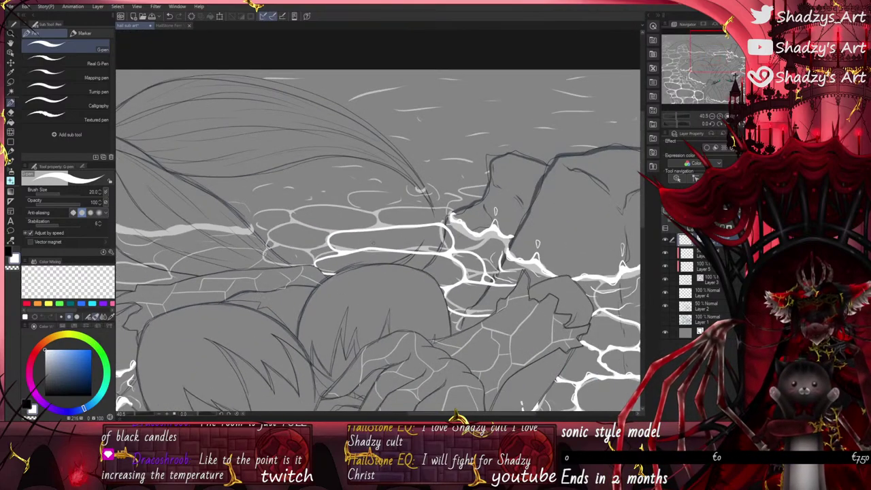
{"action": "scroll", "coordinate": [347, 178], "scroll_direction": "down", "scroll_amount": 1}
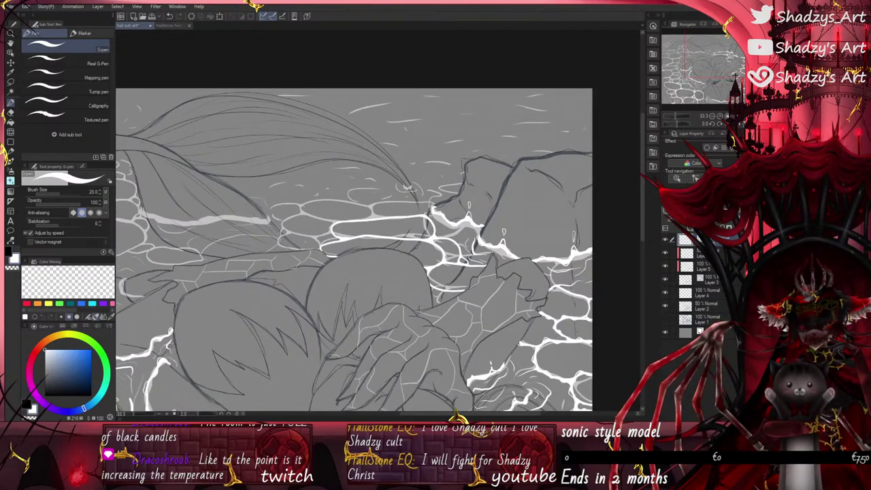
{"action": "scroll", "coordinate": [469, 272], "scroll_direction": "up", "scroll_amount": 2}
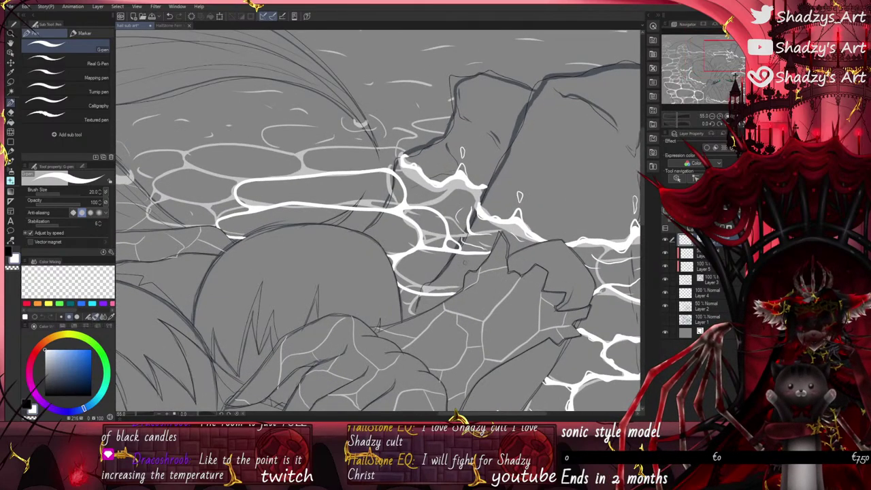
{"action": "scroll", "coordinate": [497, 262], "scroll_direction": "up", "scroll_amount": 6}
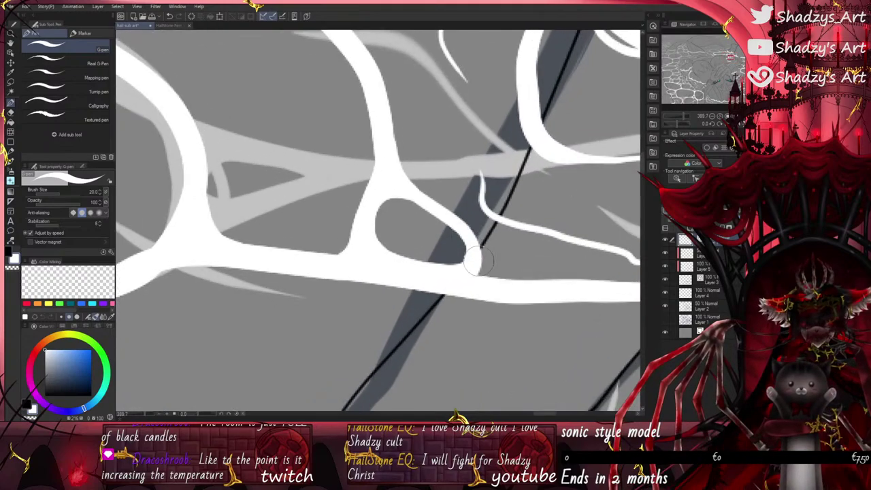
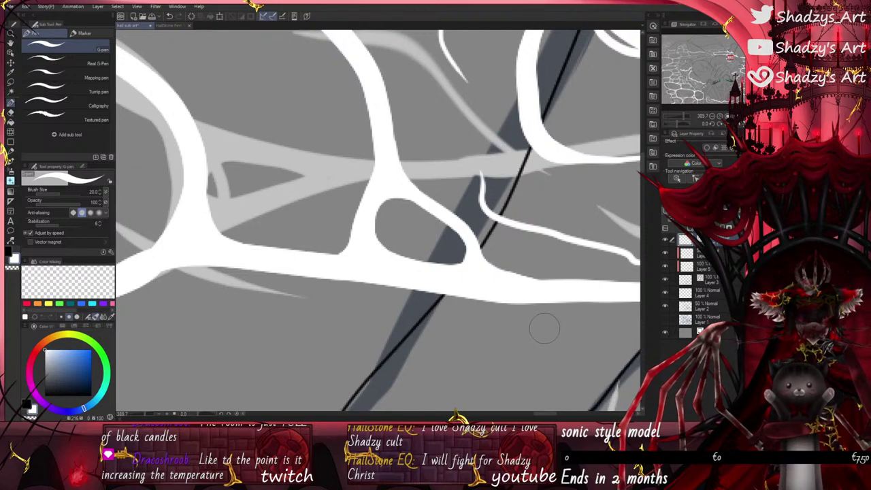
{"action": "scroll", "coordinate": [547, 292], "scroll_direction": "down", "scroll_amount": 10}
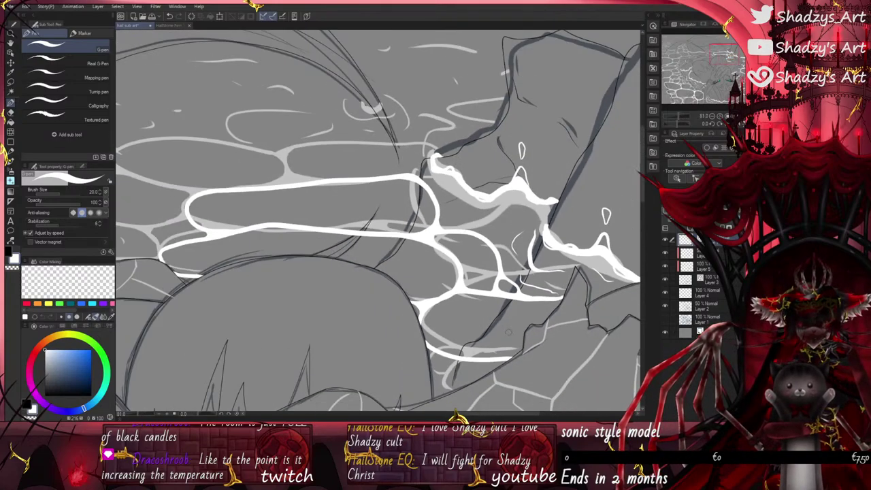
Step: Thicken the middle ripple line with an uneven, wavy edge between the curved outline and the jagged edge
{"action": "scroll", "coordinate": [271, 304], "scroll_direction": "up", "scroll_amount": 3}
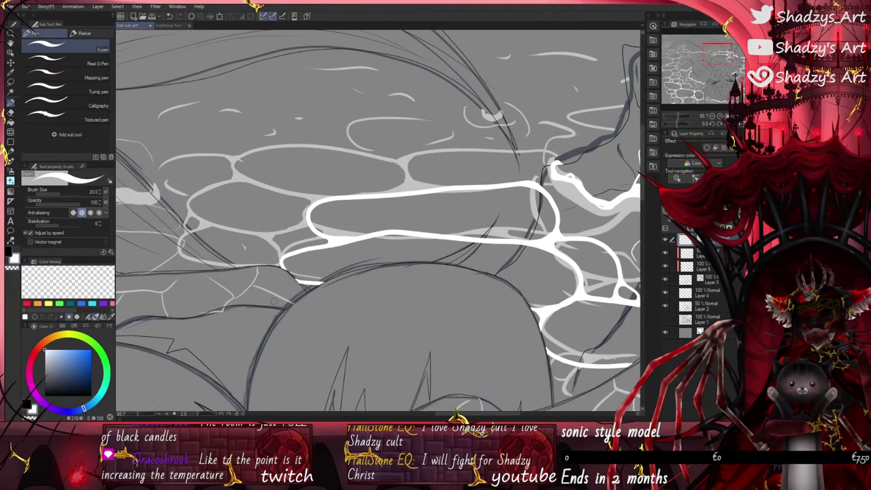
{"action": "scroll", "coordinate": [282, 253], "scroll_direction": "up", "scroll_amount": 10}
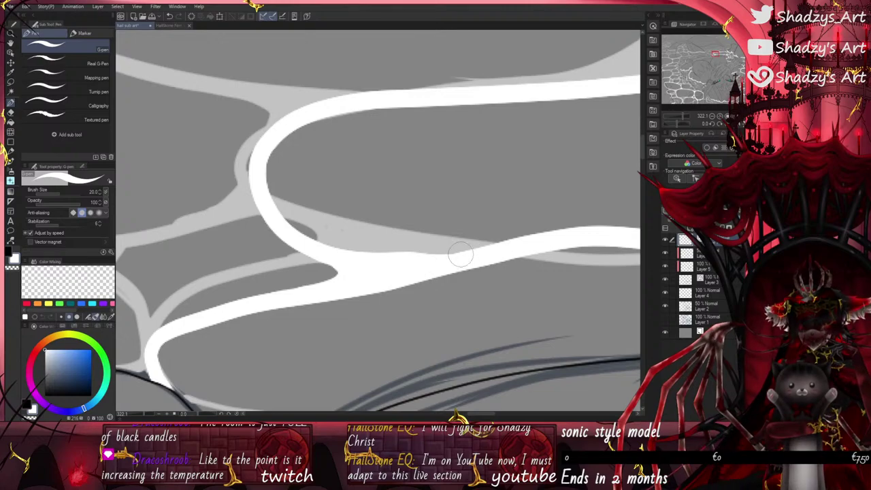
{"action": "scroll", "coordinate": [428, 263], "scroll_direction": "down", "scroll_amount": 3}
{"action": "scroll", "coordinate": [326, 263], "scroll_direction": "down", "scroll_amount": 3}
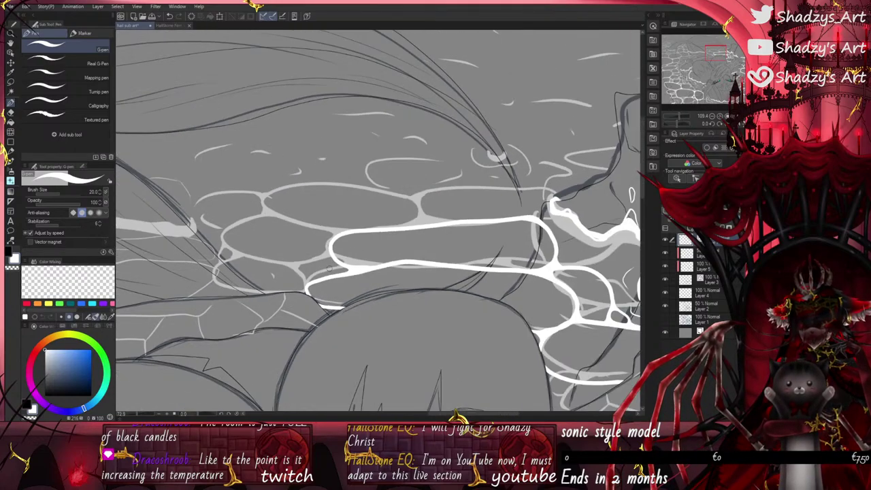
{"action": "scroll", "coordinate": [272, 235], "scroll_direction": "down", "scroll_amount": 3}
{"action": "left_click_drag", "start_coordinate": [430, 299], "coordinate": [332, 255]}
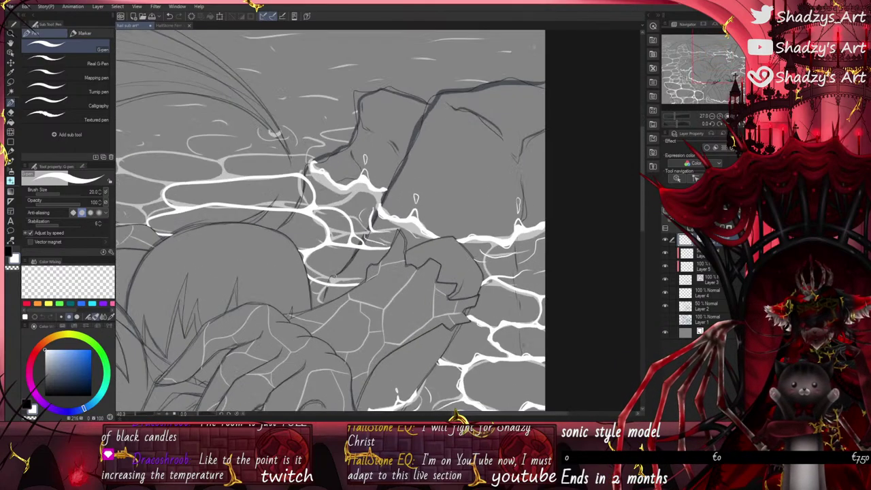
{"action": "scroll", "coordinate": [326, 256], "scroll_direction": "up", "scroll_amount": 6}
{"action": "mouse_move", "coordinate": [253, 289]}
{"action": "left_mouse_down"}
{"action": "mouse_move", "coordinate": [327, 259]}
{"action": "mouse_move", "coordinate": [575, 270]}
{"action": "left_mouse_up"}
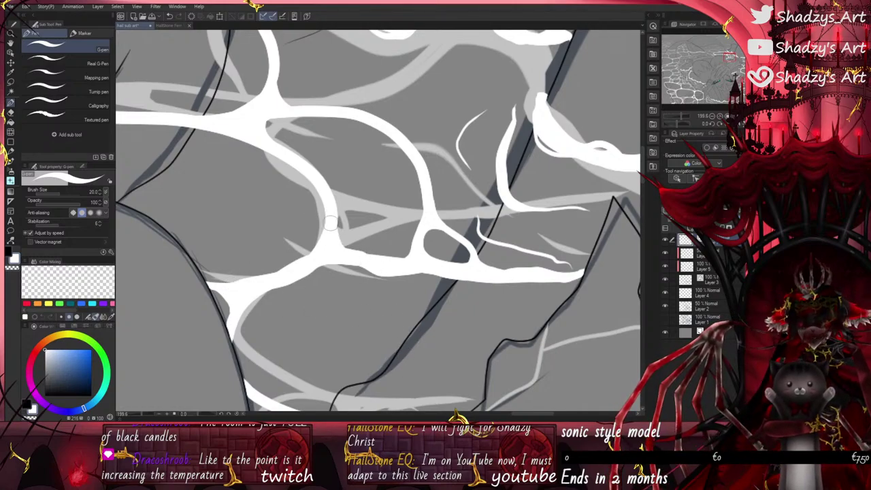
Step: Thicken the curve descending from the upper ripple to the middle ripple and add small looped bumps along its edges
{"action": "mouse_move", "coordinate": [217, 127]}
{"action": "left_mouse_down"}
{"action": "mouse_move", "coordinate": [316, 177]}
{"action": "mouse_move", "coordinate": [332, 230]}
{"action": "left_mouse_up"}
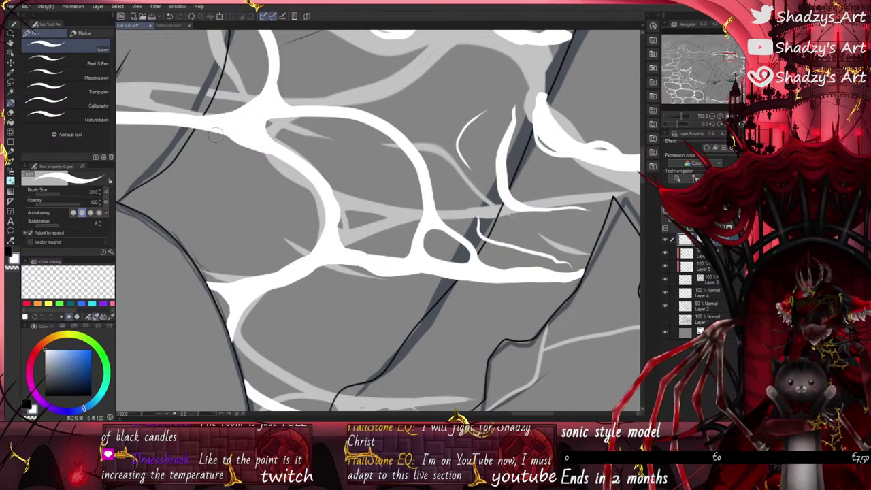
{"action": "left_click_drag", "start_coordinate": [214, 134], "coordinate": [293, 165]}
{"action": "left_click", "coordinate": [171, 15]}
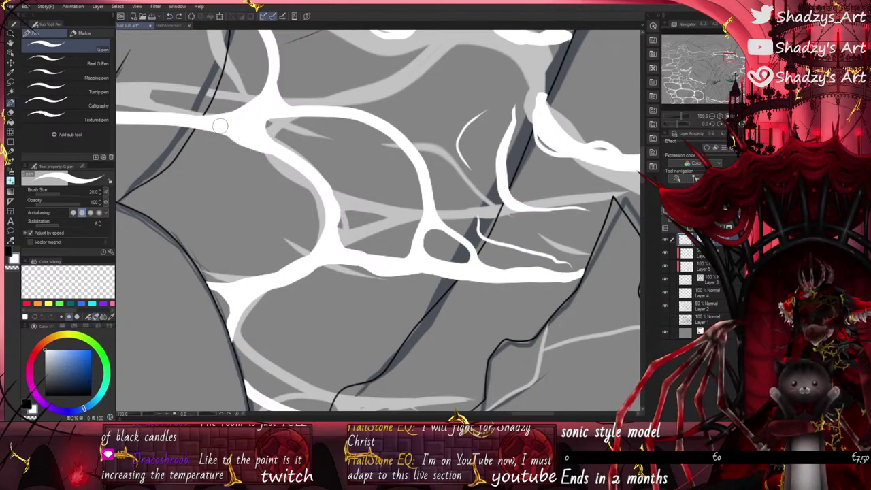
{"action": "mouse_move", "coordinate": [227, 133]}
{"action": "left_mouse_down"}
{"action": "mouse_move", "coordinate": [236, 151]}
{"action": "mouse_move", "coordinate": [294, 160]}
{"action": "left_mouse_up"}
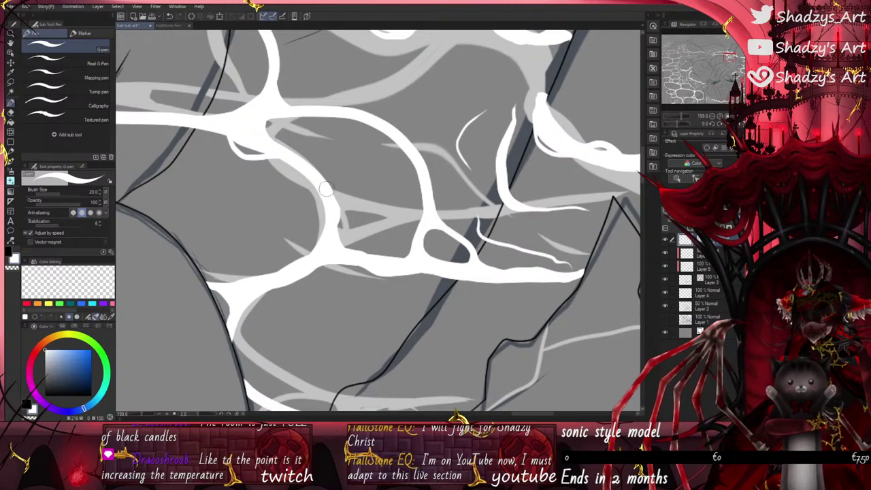
{"action": "mouse_move", "coordinate": [327, 190]}
{"action": "left_mouse_down"}
{"action": "mouse_move", "coordinate": [345, 222]}
{"action": "mouse_move", "coordinate": [337, 241]}
{"action": "left_mouse_up"}
{"action": "scroll", "coordinate": [338, 209], "scroll_direction": "up", "scroll_amount": 1}
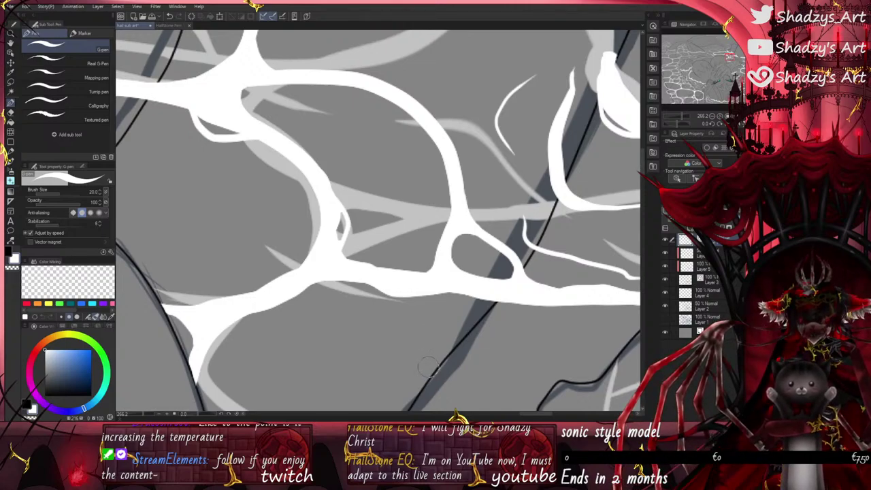
Step: Thicken the arched branch unevenly and add small looped bumps along its outer edge, filling their corners
{"action": "scroll", "coordinate": [423, 323], "scroll_direction": "down", "scroll_amount": 2}
{"action": "scroll", "coordinate": [375, 167], "scroll_direction": "up", "scroll_amount": 1}
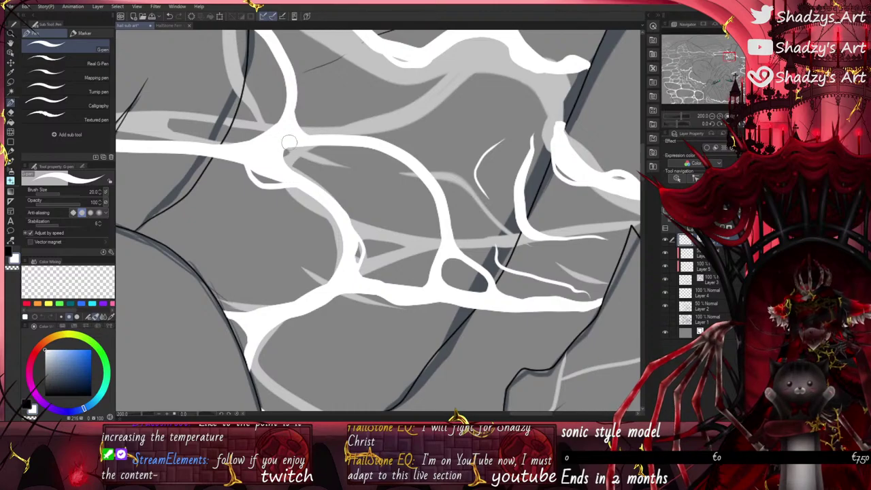
{"action": "mouse_move", "coordinate": [289, 141]}
{"action": "left_mouse_down"}
{"action": "mouse_move", "coordinate": [387, 142]}
{"action": "mouse_move", "coordinate": [429, 176]}
{"action": "mouse_move", "coordinate": [442, 202]}
{"action": "mouse_move", "coordinate": [441, 251]}
{"action": "left_mouse_up"}
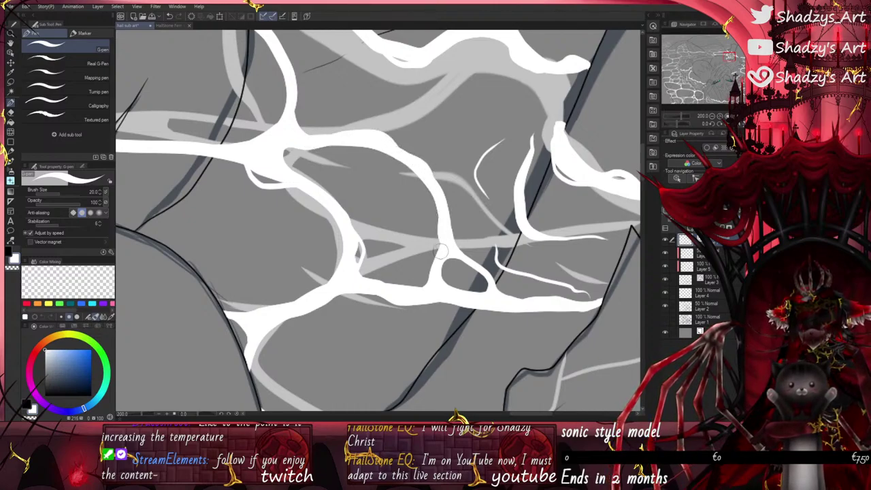
{"action": "mouse_move", "coordinate": [338, 130]}
{"action": "left_mouse_down"}
{"action": "mouse_move", "coordinate": [387, 132]}
{"action": "mouse_move", "coordinate": [444, 201]}
{"action": "left_mouse_up"}
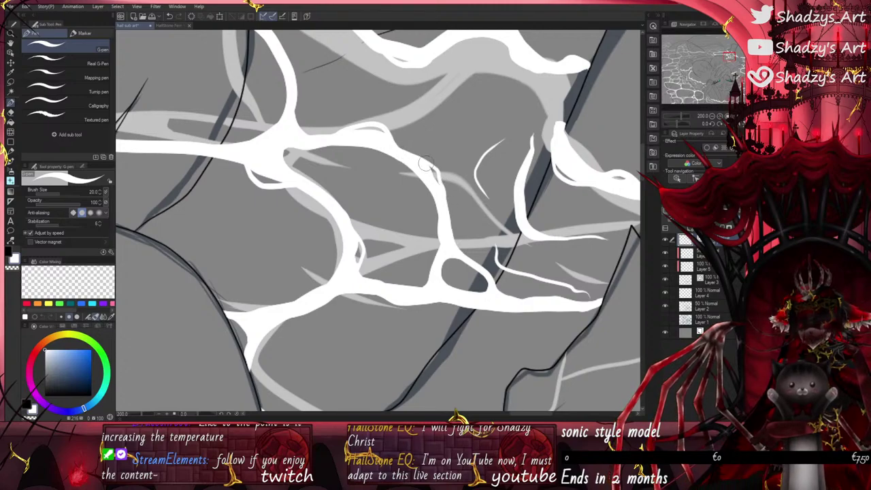
{"action": "scroll", "coordinate": [423, 170], "scroll_direction": "up", "scroll_amount": 2}
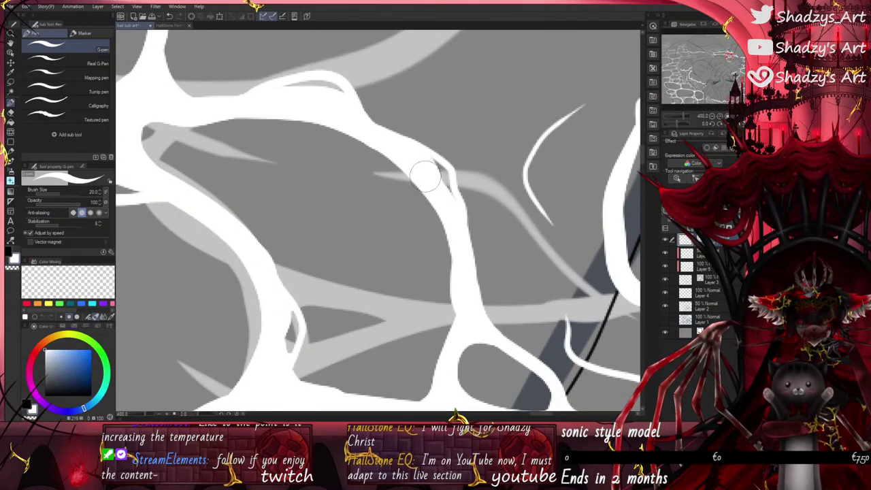
{"action": "scroll", "coordinate": [423, 167], "scroll_direction": "down", "scroll_amount": 2}
{"action": "scroll", "coordinate": [423, 167], "scroll_direction": "up", "scroll_amount": 2}
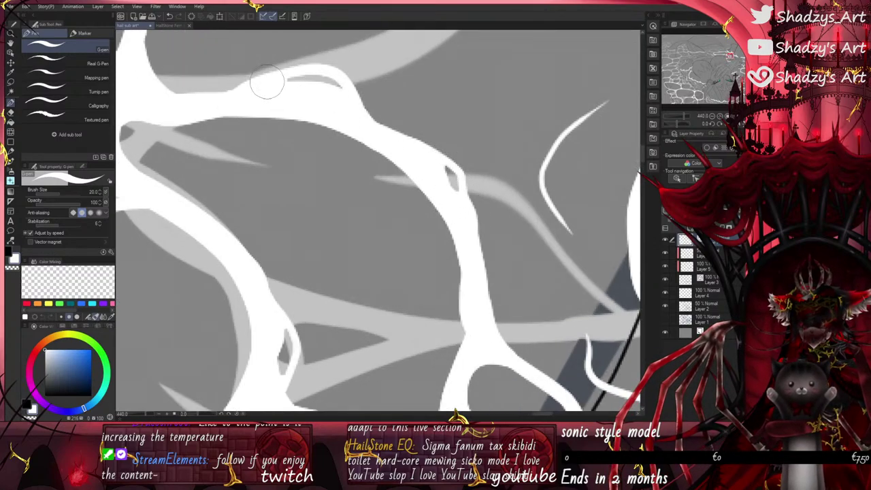
Step: Add a small loop under the right end of the lower ripple line, where it meets the jagged edge
{"action": "scroll", "coordinate": [341, 88], "scroll_direction": "down", "scroll_amount": 2}
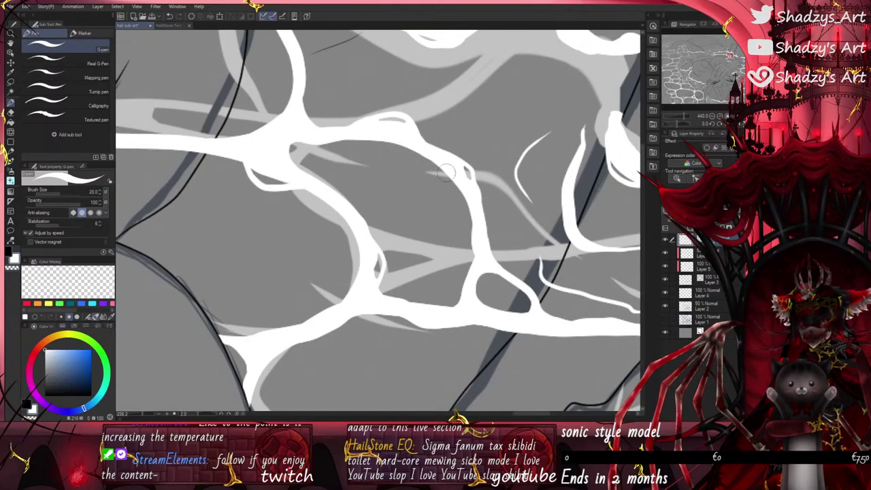
{"action": "scroll", "coordinate": [406, 288], "scroll_direction": "down", "scroll_amount": 2}
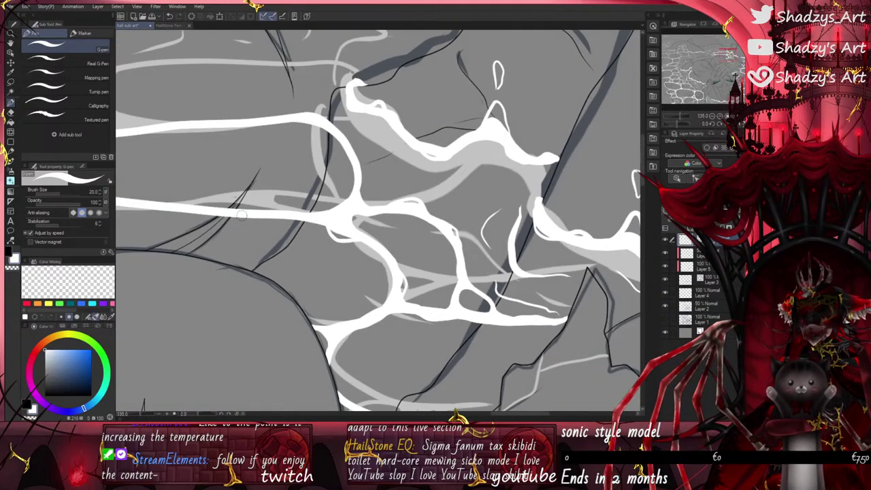
{"action": "scroll", "coordinate": [394, 229], "scroll_direction": "down", "scroll_amount": 2}
{"action": "scroll", "coordinate": [422, 279], "scroll_direction": "up", "scroll_amount": 4}
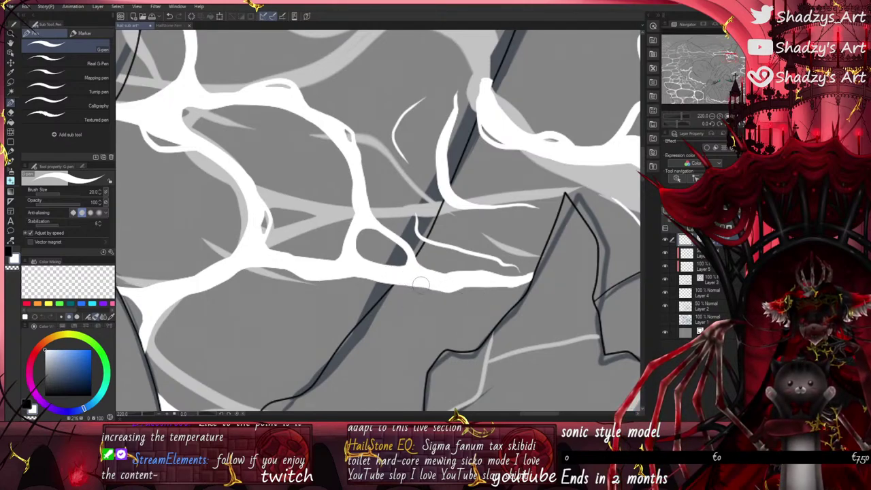
{"action": "mouse_move", "coordinate": [482, 283]}
{"action": "left_mouse_down"}
{"action": "mouse_move", "coordinate": [515, 295]}
{"action": "mouse_move", "coordinate": [521, 272]}
{"action": "left_mouse_up"}
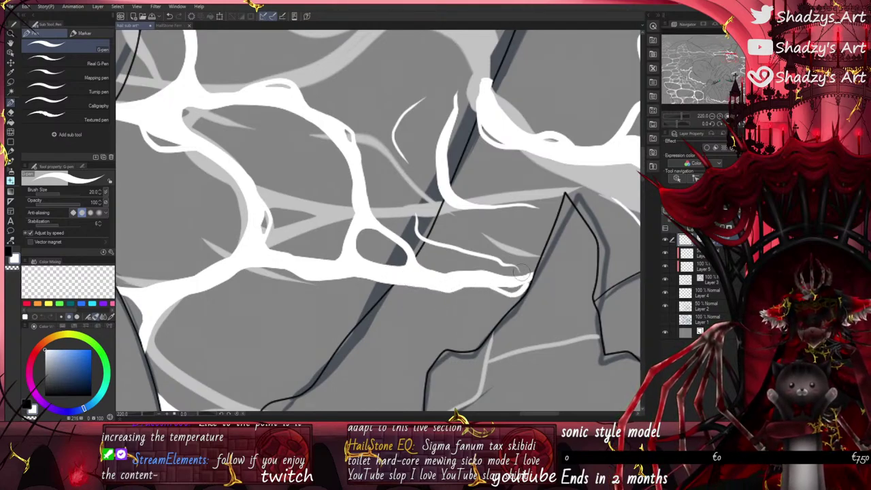
{"action": "scroll", "coordinate": [528, 283], "scroll_direction": "up", "scroll_amount": 4}
{"action": "scroll", "coordinate": [491, 240], "scroll_direction": "down", "scroll_amount": 5}
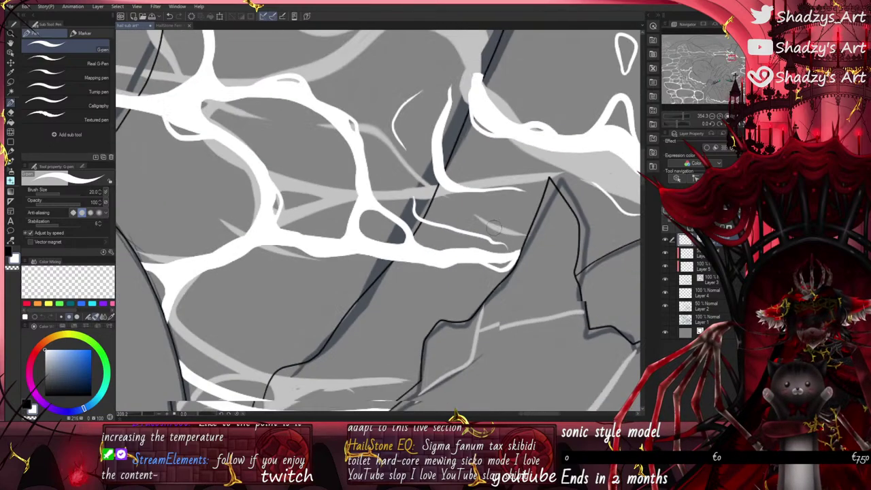
{"action": "scroll", "coordinate": [510, 279], "scroll_direction": "up", "scroll_amount": 5}
{"action": "scroll", "coordinate": [507, 245], "scroll_direction": "up", "scroll_amount": 2}
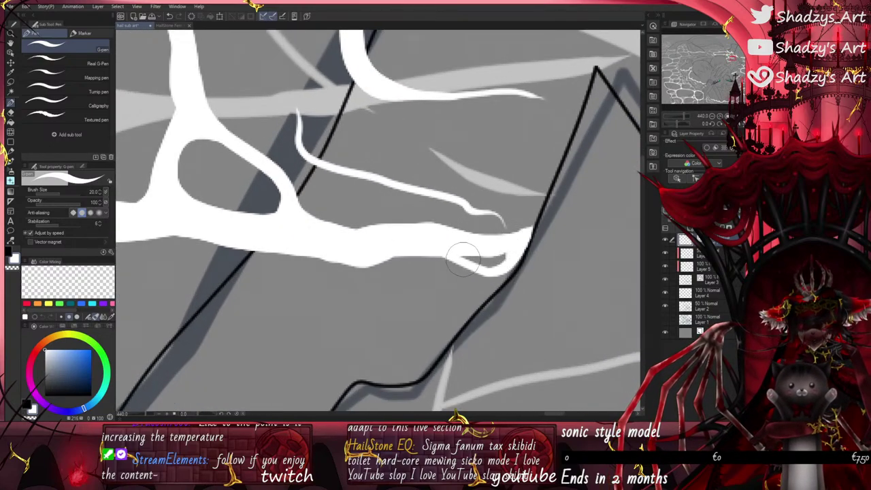
{"action": "scroll", "coordinate": [465, 265], "scroll_direction": "down", "scroll_amount": 4}
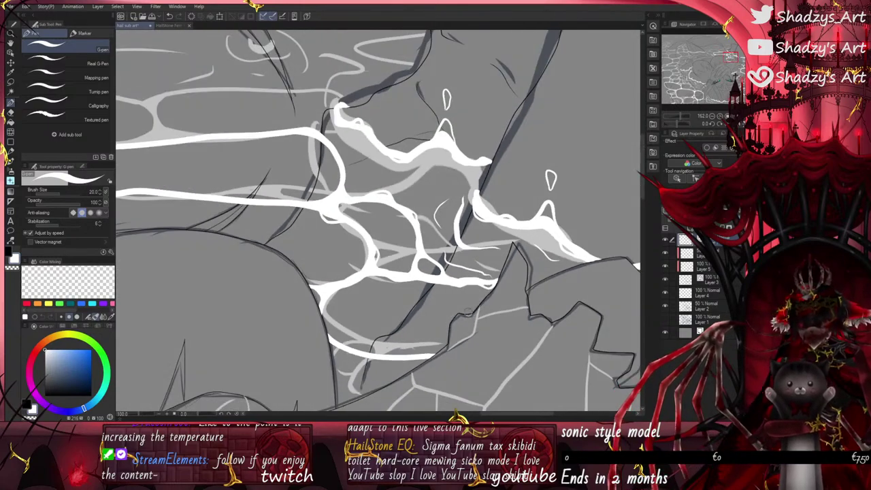
Step: Draw a small looped bump above the lower ripple line's left junction, beside the rounded outline
{"action": "scroll", "coordinate": [354, 265], "scroll_direction": "up", "scroll_amount": 3}
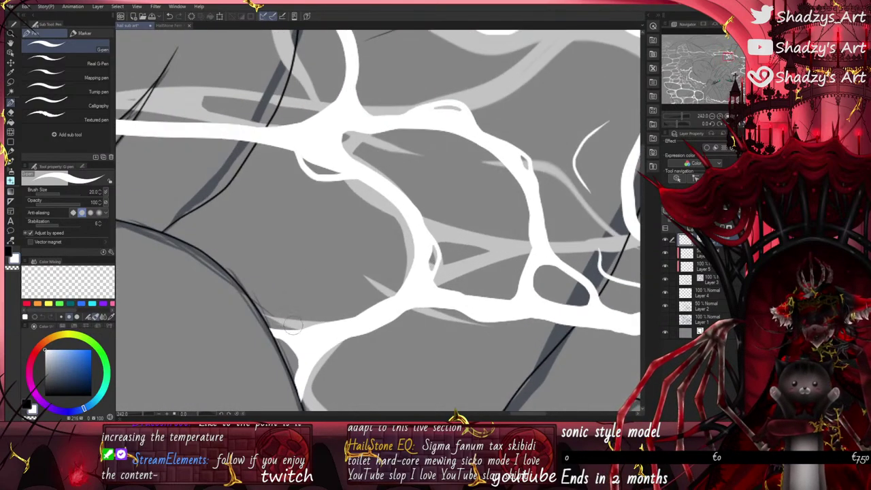
{"action": "mouse_move", "coordinate": [272, 330]}
{"action": "left_mouse_down"}
{"action": "mouse_move", "coordinate": [304, 309]}
{"action": "mouse_move", "coordinate": [371, 315]}
{"action": "left_mouse_up"}
{"action": "mouse_move", "coordinate": [297, 322]}
{"action": "left_mouse_down"}
{"action": "mouse_move", "coordinate": [295, 334]}
{"action": "mouse_move", "coordinate": [290, 324]}
{"action": "mouse_move", "coordinate": [345, 319]}
{"action": "left_mouse_up"}
{"action": "scroll", "coordinate": [345, 320], "scroll_direction": "down", "scroll_amount": 3}
{"action": "scroll", "coordinate": [327, 240], "scroll_direction": "up", "scroll_amount": 3}
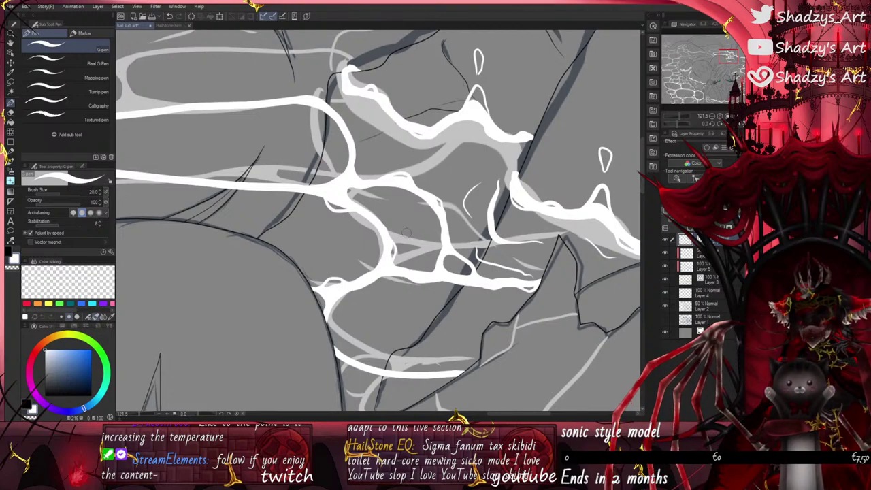
Step: Thicken the short bottom ripple line between the rounded outline and jagged edge unevenly, adding looped bumps above and below it
{"action": "scroll", "coordinate": [406, 232], "scroll_direction": "down", "scroll_amount": 3}
{"action": "scroll", "coordinate": [310, 214], "scroll_direction": "up", "scroll_amount": 5}
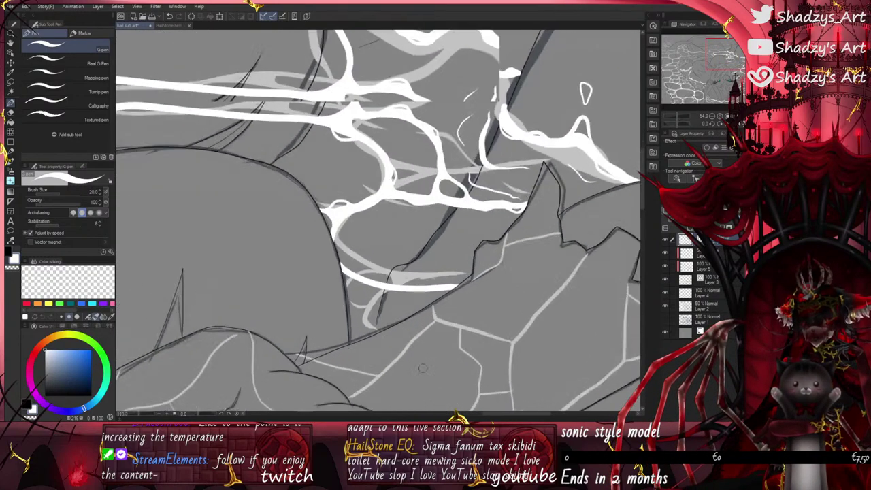
{"action": "mouse_move", "coordinate": [352, 216]}
{"action": "left_mouse_down"}
{"action": "mouse_move", "coordinate": [481, 233]}
{"action": "mouse_move", "coordinate": [500, 221]}
{"action": "left_mouse_up"}
{"action": "mouse_move", "coordinate": [277, 187]}
{"action": "left_mouse_down"}
{"action": "mouse_move", "coordinate": [305, 222]}
{"action": "mouse_move", "coordinate": [383, 234]}
{"action": "mouse_move", "coordinate": [454, 205]}
{"action": "mouse_move", "coordinate": [450, 221]}
{"action": "left_mouse_up"}
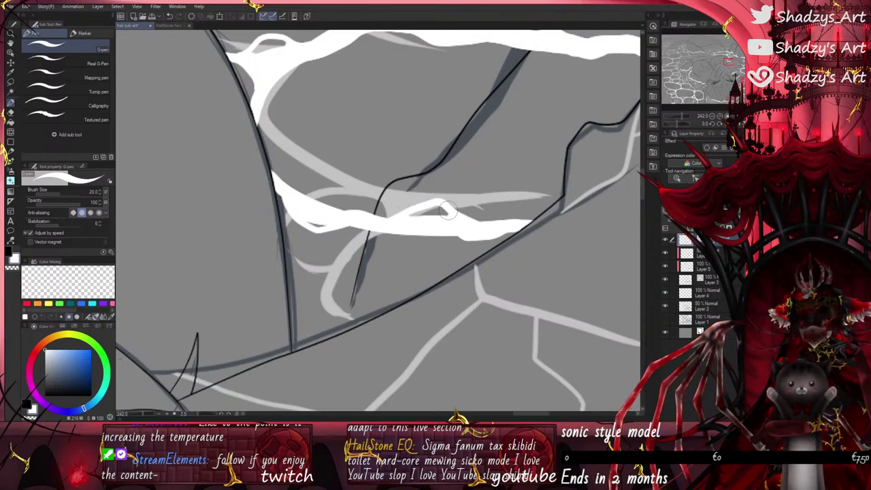
{"action": "mouse_move", "coordinate": [444, 231]}
{"action": "left_mouse_down"}
{"action": "mouse_move", "coordinate": [469, 238]}
{"action": "mouse_move", "coordinate": [502, 222]}
{"action": "mouse_move", "coordinate": [454, 224]}
{"action": "mouse_move", "coordinate": [461, 238]}
{"action": "mouse_move", "coordinate": [451, 232]}
{"action": "mouse_move", "coordinate": [463, 240]}
{"action": "mouse_move", "coordinate": [457, 234]}
{"action": "mouse_move", "coordinate": [515, 223]}
{"action": "mouse_move", "coordinate": [483, 224]}
{"action": "mouse_move", "coordinate": [531, 220]}
{"action": "mouse_move", "coordinate": [491, 226]}
{"action": "mouse_move", "coordinate": [523, 216]}
{"action": "left_mouse_up"}
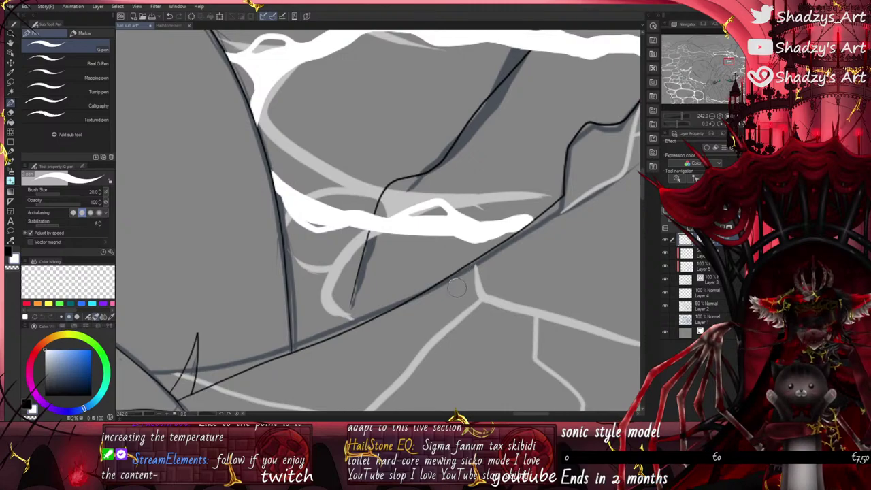
{"action": "left_click_drag", "start_coordinate": [366, 227], "coordinate": [418, 230]}
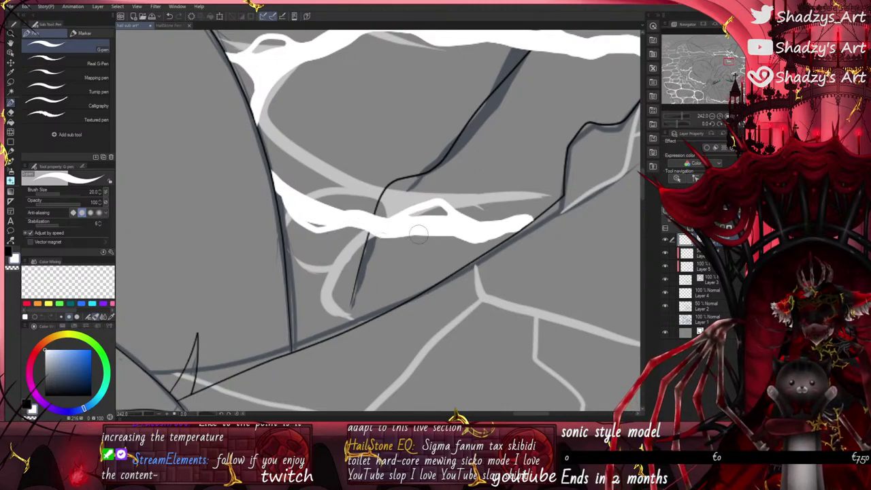
{"action": "scroll", "coordinate": [374, 228], "scroll_direction": "down", "scroll_amount": 3}
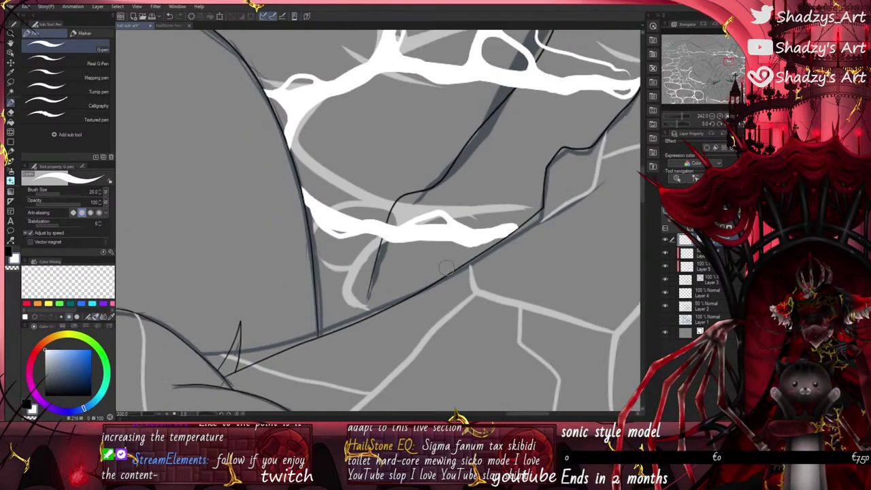
{"action": "scroll", "coordinate": [420, 300], "scroll_direction": "up", "scroll_amount": 3}
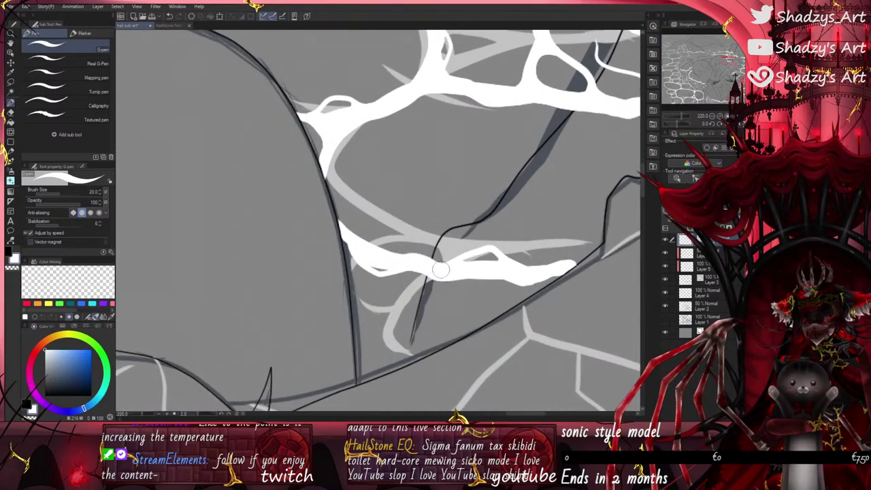
{"action": "scroll", "coordinate": [433, 277], "scroll_direction": "down", "scroll_amount": 6}
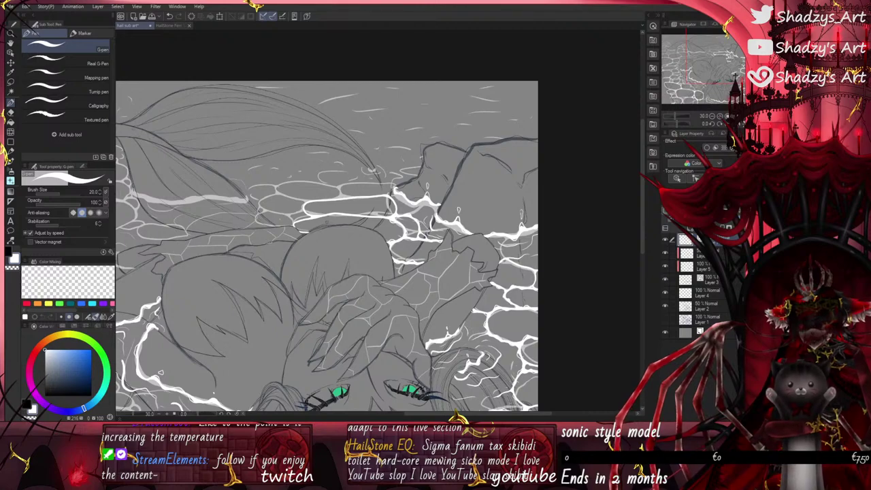
Step: Thicken the long ripple line above the rounded outline with a wavy edge and add a small loop on its raised hump
{"action": "scroll", "coordinate": [327, 222], "scroll_direction": "up", "scroll_amount": 1}
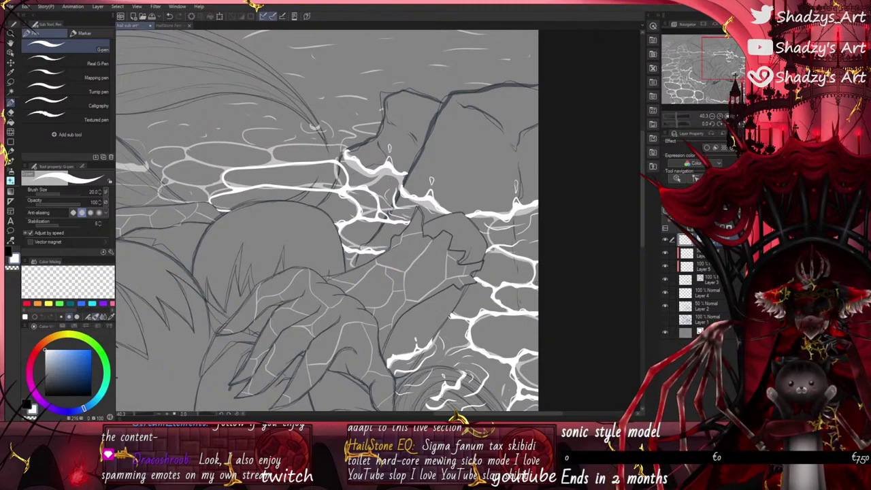
{"action": "scroll", "coordinate": [205, 232], "scroll_direction": "up", "scroll_amount": 5}
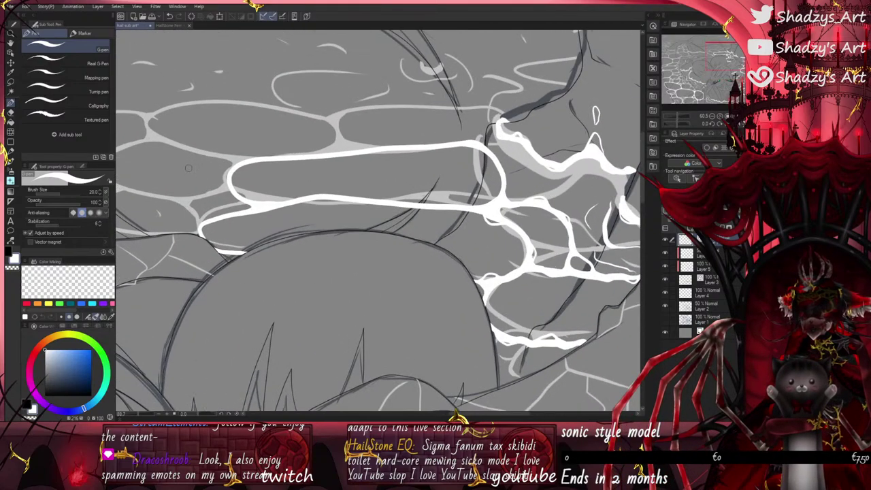
{"action": "mouse_move", "coordinate": [206, 227]}
{"action": "left_mouse_down"}
{"action": "mouse_move", "coordinate": [371, 189]}
{"action": "mouse_move", "coordinate": [473, 205]}
{"action": "mouse_move", "coordinate": [579, 209]}
{"action": "left_mouse_up"}
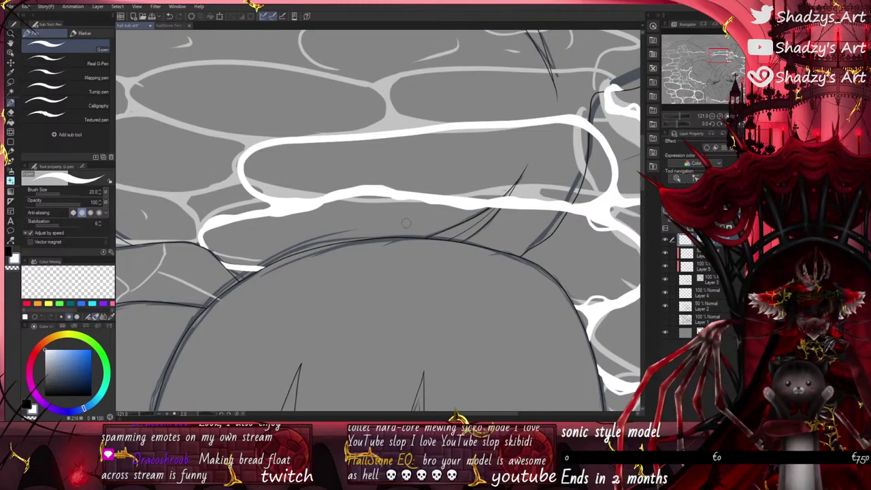
{"action": "scroll", "coordinate": [327, 184], "scroll_direction": "up", "scroll_amount": 2}
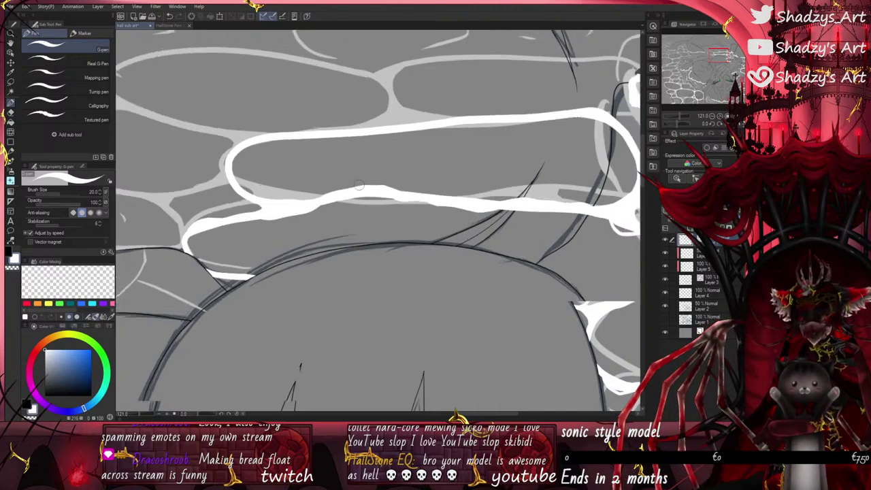
{"action": "left_click_drag", "start_coordinate": [342, 194], "coordinate": [409, 197]}
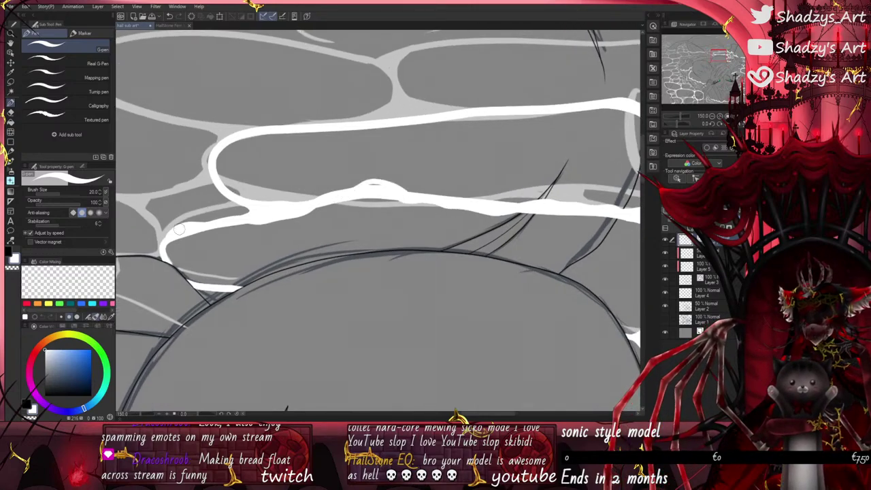
Step: Draw a thin loop around the outer bend at the long ripple line's left end, undoing and redrawing the stroke
{"action": "mouse_move", "coordinate": [158, 244]}
{"action": "left_mouse_down"}
{"action": "mouse_move", "coordinate": [164, 227]}
{"action": "mouse_move", "coordinate": [243, 223]}
{"action": "left_mouse_up"}
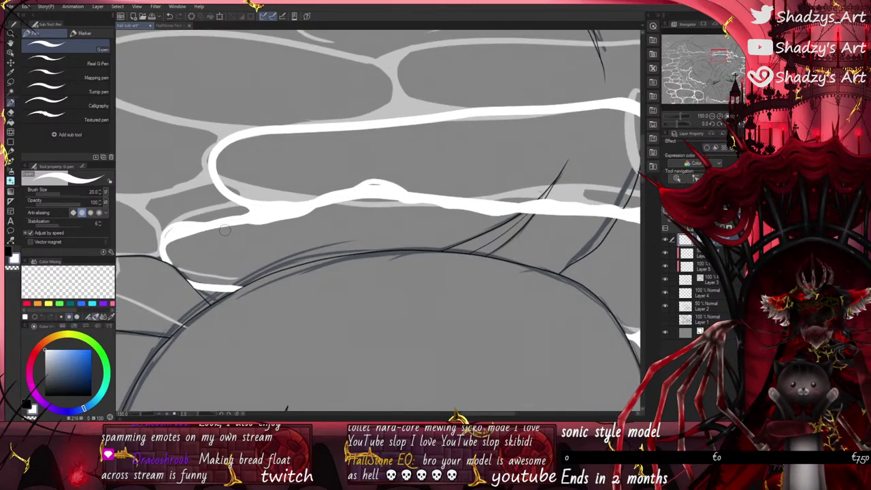
{"action": "left_click", "coordinate": [170, 15]}
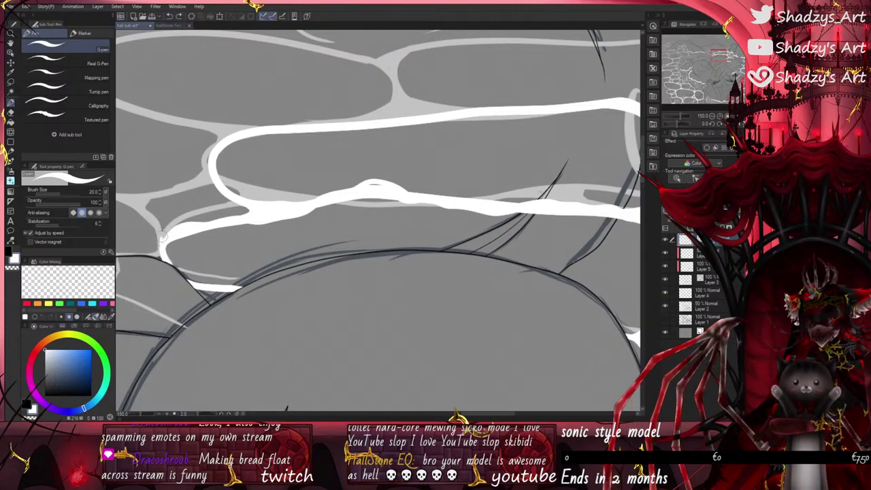
{"action": "left_click_drag", "start_coordinate": [162, 237], "coordinate": [202, 216]}
Step: Add small looped bumps along the underside of the long ripple line and undo the extra loop drawn above it
{"action": "left_click_drag", "start_coordinate": [260, 218], "coordinate": [314, 212]}
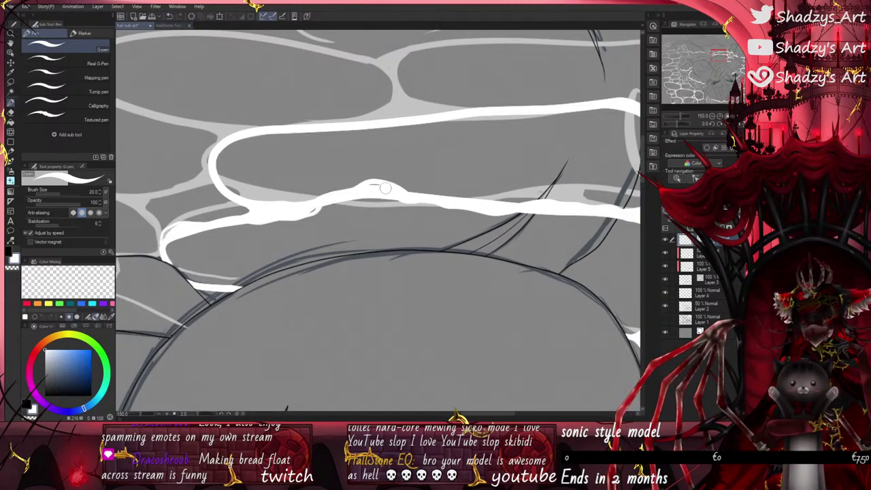
{"action": "mouse_move", "coordinate": [449, 205]}
{"action": "left_mouse_down"}
{"action": "mouse_move", "coordinate": [495, 218]}
{"action": "mouse_move", "coordinate": [539, 211]}
{"action": "mouse_move", "coordinate": [446, 201]}
{"action": "mouse_move", "coordinate": [443, 208]}
{"action": "mouse_move", "coordinate": [576, 199]}
{"action": "left_mouse_up"}
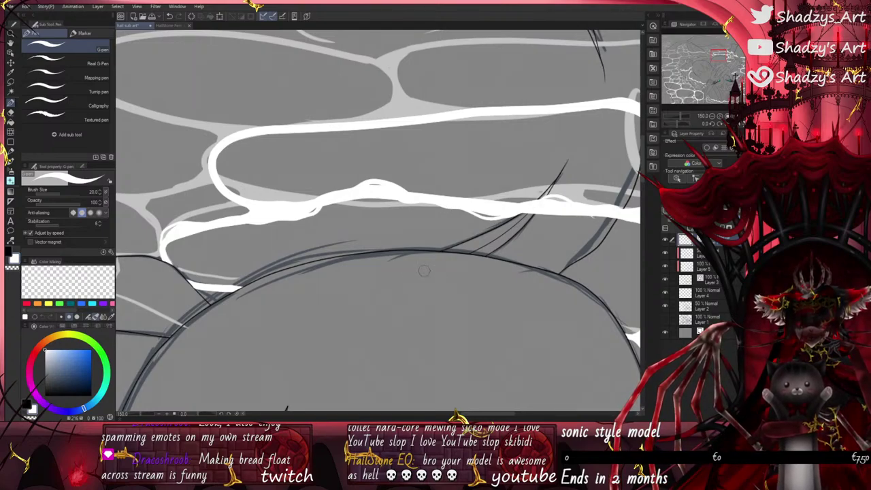
{"action": "left_click", "coordinate": [172, 17]}
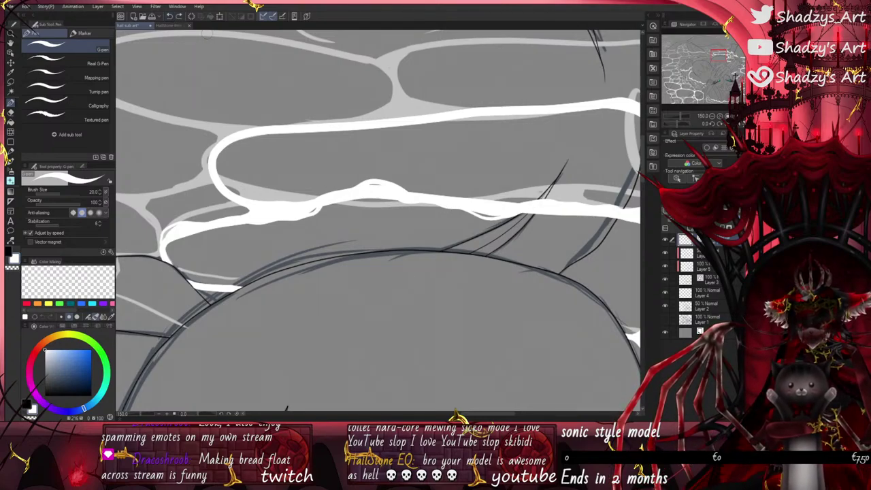
{"action": "scroll", "coordinate": [489, 196], "scroll_direction": "down", "scroll_amount": 1}
{"action": "scroll", "coordinate": [549, 209], "scroll_direction": "up", "scroll_amount": 3}
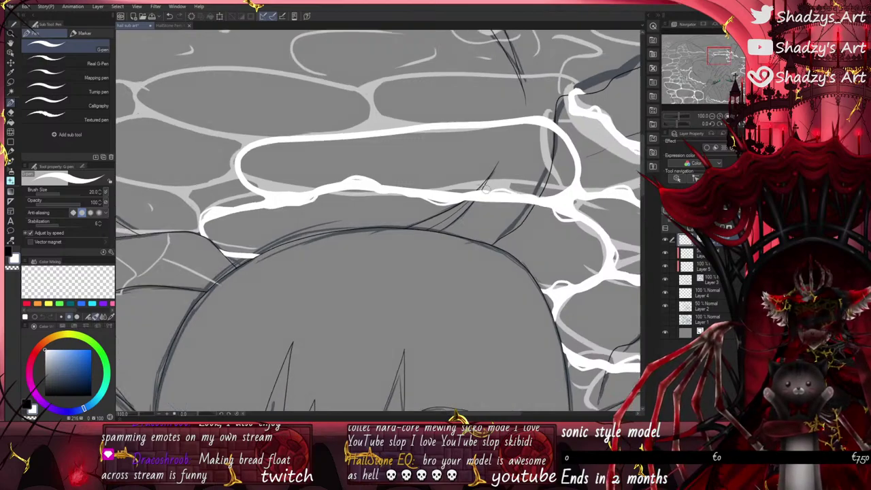
Step: Thicken the short white patch wedged between the two dark outlines and add a small loop along its upper edge
{"action": "scroll", "coordinate": [540, 214], "scroll_direction": "down", "scroll_amount": 7}
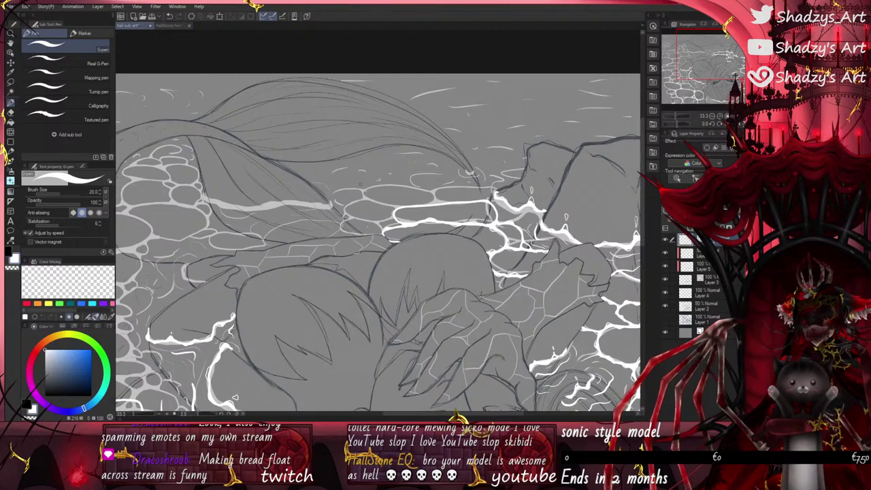
{"action": "scroll", "coordinate": [468, 172], "scroll_direction": "up", "scroll_amount": 8}
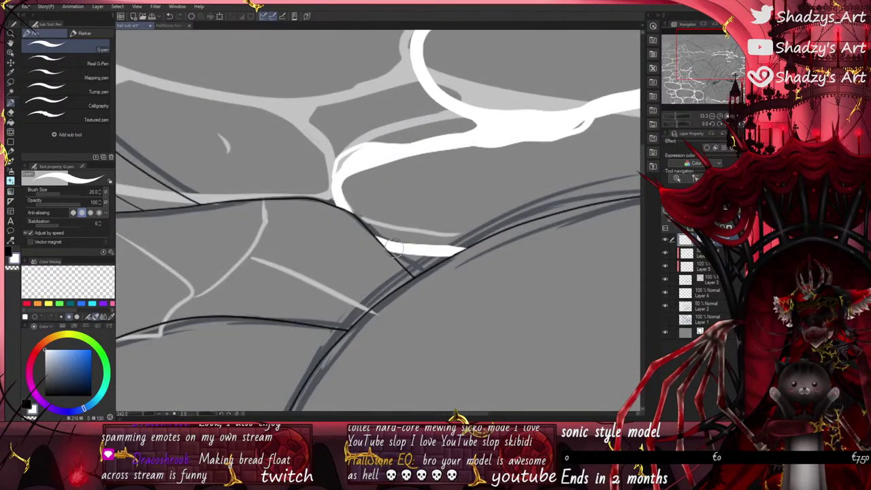
{"action": "mouse_move", "coordinate": [408, 257]}
{"action": "left_mouse_down"}
{"action": "mouse_move", "coordinate": [453, 251]}
{"action": "mouse_move", "coordinate": [404, 247]}
{"action": "mouse_move", "coordinate": [477, 249]}
{"action": "left_mouse_up"}
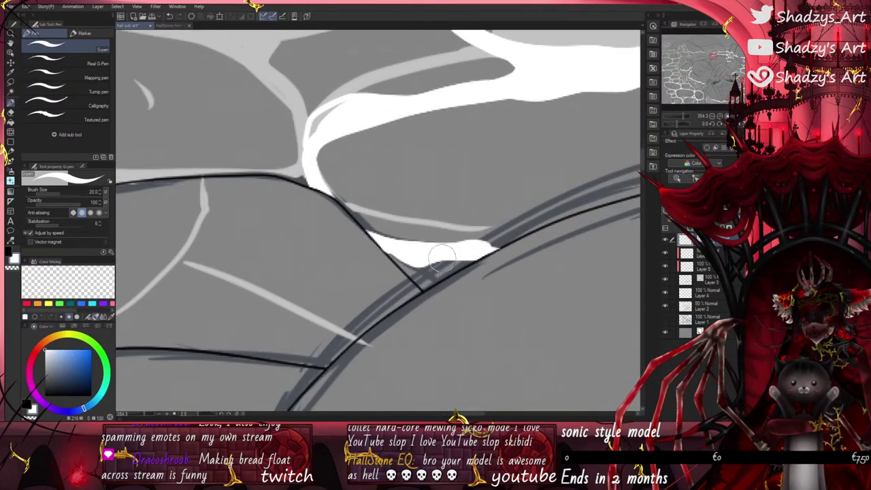
{"action": "scroll", "coordinate": [457, 272], "scroll_direction": "down", "scroll_amount": 2}
{"action": "scroll", "coordinate": [469, 257], "scroll_direction": "up", "scroll_amount": 2}
{"action": "scroll", "coordinate": [469, 259], "scroll_direction": "up", "scroll_amount": 1}
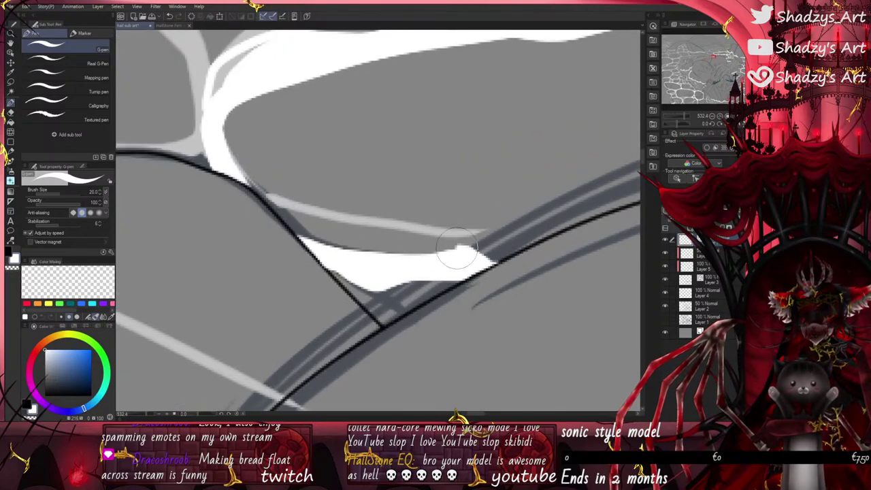
{"action": "mouse_move", "coordinate": [411, 261]}
{"action": "left_mouse_down"}
{"action": "mouse_move", "coordinate": [373, 284]}
{"action": "mouse_move", "coordinate": [363, 280]}
{"action": "mouse_move", "coordinate": [370, 254]}
{"action": "mouse_move", "coordinate": [404, 253]}
{"action": "mouse_move", "coordinate": [373, 256]}
{"action": "mouse_move", "coordinate": [439, 236]}
{"action": "mouse_move", "coordinate": [468, 244]}
{"action": "mouse_move", "coordinate": [475, 258]}
{"action": "mouse_move", "coordinate": [466, 244]}
{"action": "mouse_move", "coordinate": [431, 249]}
{"action": "left_mouse_up"}
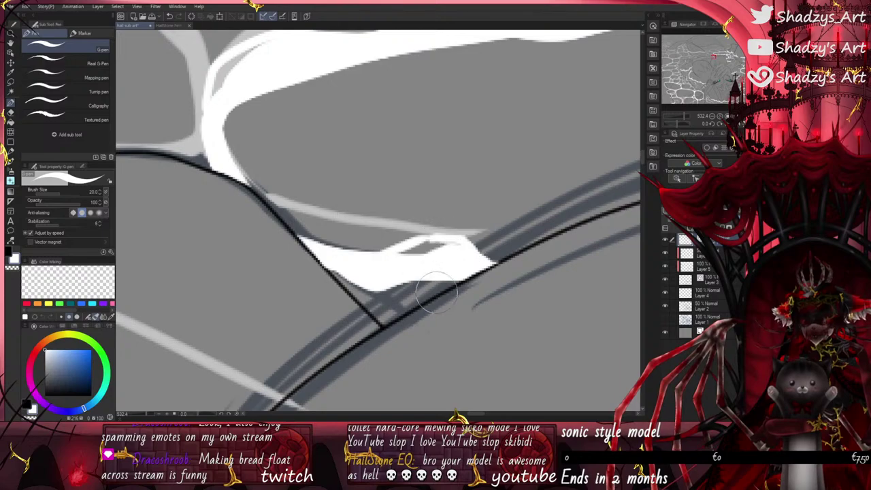
{"action": "scroll", "coordinate": [431, 249], "scroll_direction": "down", "scroll_amount": 1}
{"action": "scroll", "coordinate": [435, 279], "scroll_direction": "up", "scroll_amount": 1}
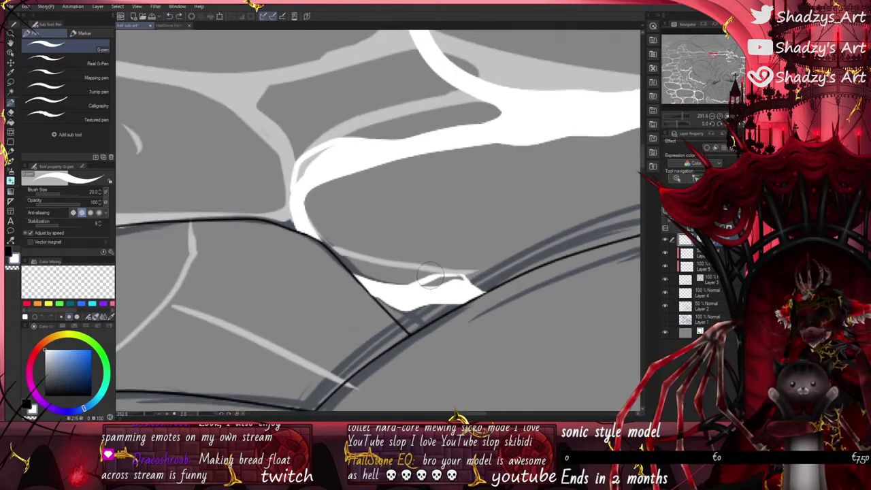
Step: Add a small loop in the corner where the long cell's left curve joins the ripple line below it
{"action": "scroll", "coordinate": [466, 291], "scroll_direction": "down", "scroll_amount": 2}
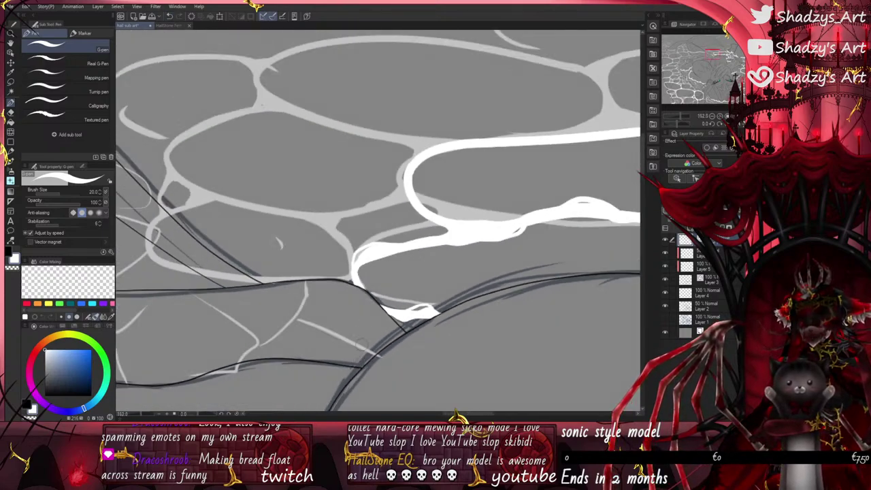
{"action": "scroll", "coordinate": [431, 226], "scroll_direction": "up", "scroll_amount": 2}
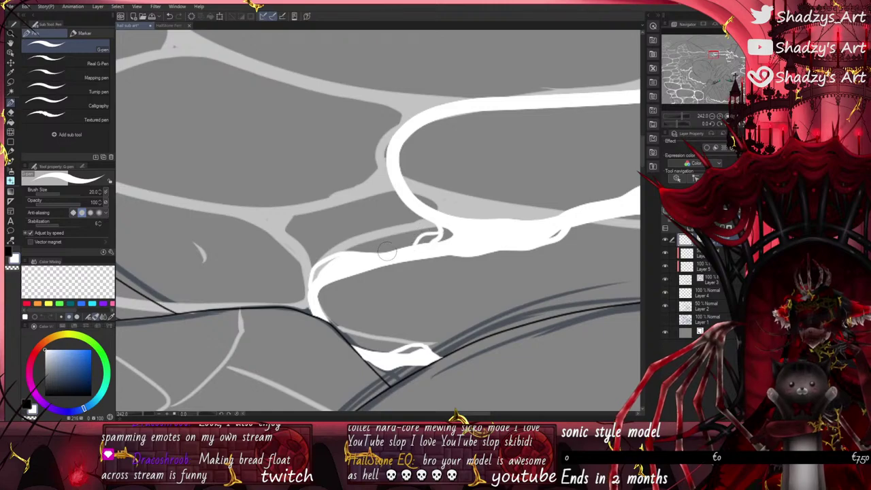
Step: Paint a short wavy white splash over the grey sketch where the tail fin's tip meets the water
{"action": "scroll", "coordinate": [399, 256], "scroll_direction": "down", "scroll_amount": 2}
{"action": "scroll", "coordinate": [387, 326], "scroll_direction": "down", "scroll_amount": 3}
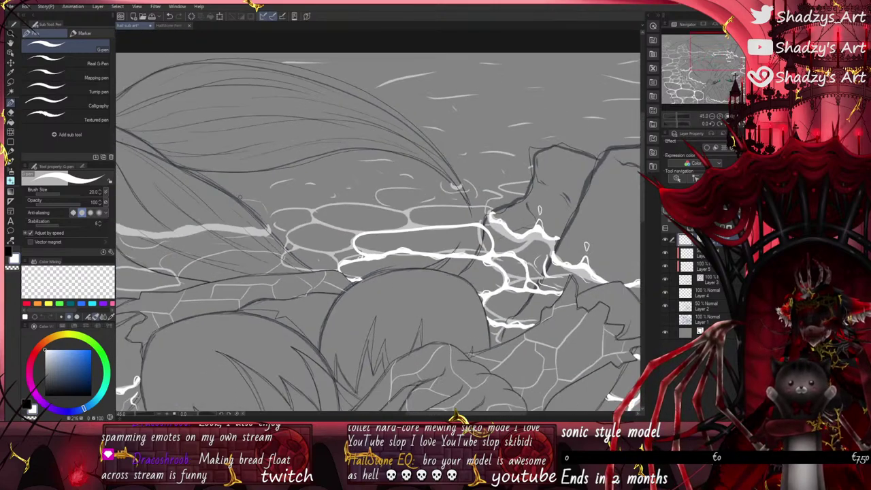
{"action": "scroll", "coordinate": [352, 222], "scroll_direction": "down", "scroll_amount": 2}
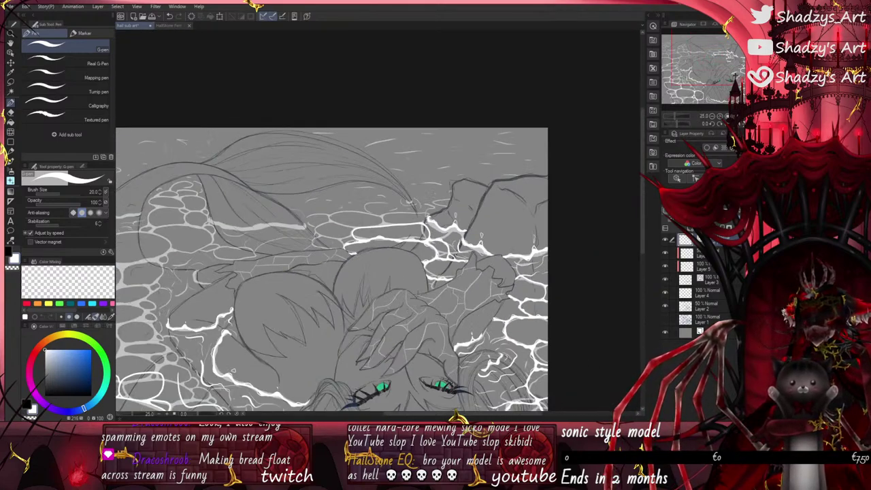
{"action": "scroll", "coordinate": [412, 224], "scroll_direction": "up", "scroll_amount": 9}
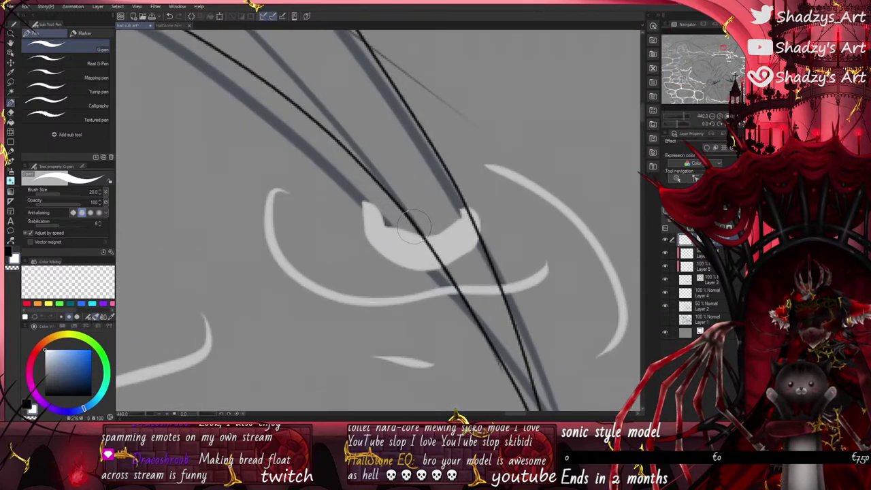
{"action": "left_click_drag", "start_coordinate": [410, 238], "coordinate": [468, 204]}
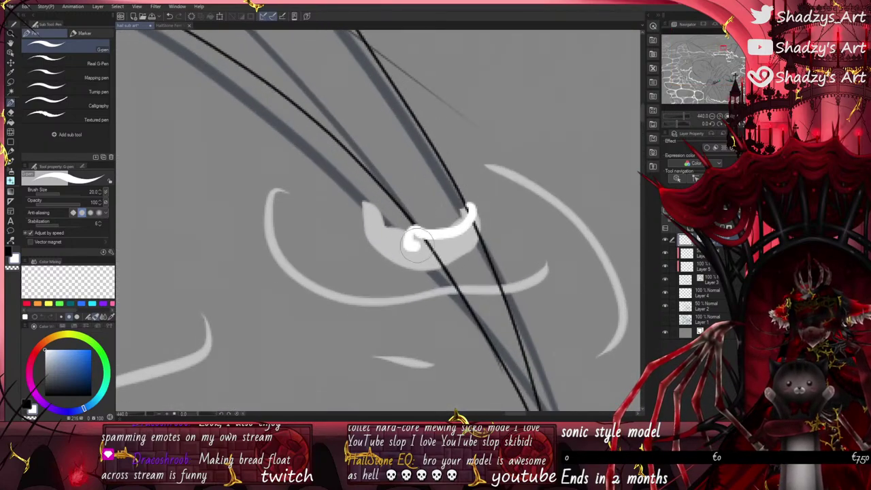
{"action": "mouse_move", "coordinate": [415, 241]}
{"action": "left_mouse_down"}
{"action": "mouse_move", "coordinate": [464, 230]}
{"action": "mouse_move", "coordinate": [481, 211]}
{"action": "mouse_move", "coordinate": [448, 205]}
{"action": "mouse_move", "coordinate": [468, 219]}
{"action": "mouse_move", "coordinate": [399, 227]}
{"action": "mouse_move", "coordinate": [418, 237]}
{"action": "mouse_move", "coordinate": [406, 213]}
{"action": "mouse_move", "coordinate": [410, 235]}
{"action": "left_mouse_up"}
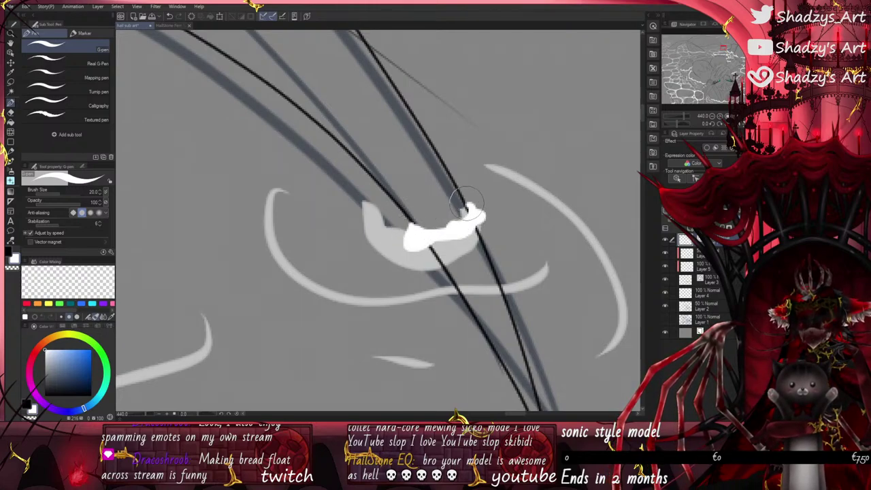
{"action": "left_click_drag", "start_coordinate": [466, 202], "coordinate": [478, 211]}
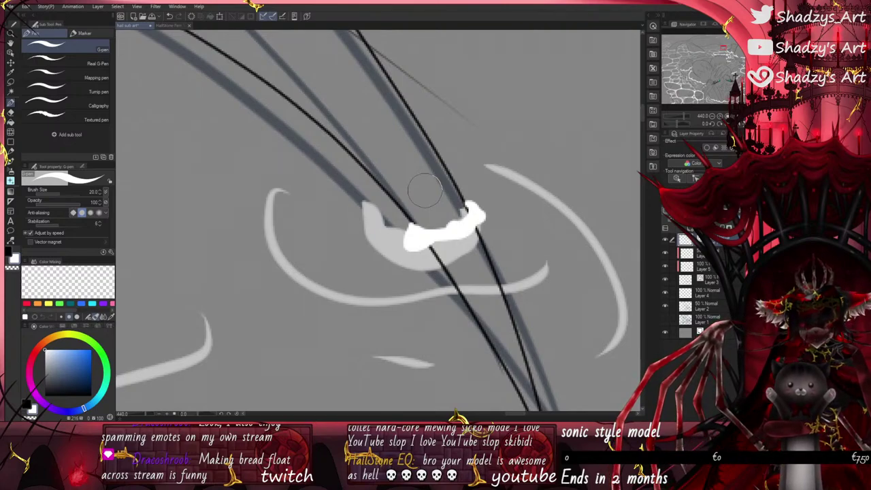
Step: Draw white ripple rings around the fin tip: an angular inner curve, a wide arc beneath it and a thin outer arc
{"action": "mouse_move", "coordinate": [412, 242]}
{"action": "left_mouse_down"}
{"action": "mouse_move", "coordinate": [440, 247]}
{"action": "mouse_move", "coordinate": [465, 218]}
{"action": "mouse_move", "coordinate": [453, 190]}
{"action": "mouse_move", "coordinate": [487, 187]}
{"action": "left_mouse_up"}
{"action": "mouse_move", "coordinate": [491, 195]}
{"action": "left_mouse_down"}
{"action": "mouse_move", "coordinate": [525, 238]}
{"action": "mouse_move", "coordinate": [504, 260]}
{"action": "mouse_move", "coordinate": [439, 281]}
{"action": "left_mouse_up"}
{"action": "scroll", "coordinate": [370, 211], "scroll_direction": "down", "scroll_amount": 5}
{"action": "mouse_move", "coordinate": [354, 206]}
{"action": "left_mouse_down"}
{"action": "mouse_move", "coordinate": [354, 249]}
{"action": "mouse_move", "coordinate": [388, 254]}
{"action": "mouse_move", "coordinate": [439, 235]}
{"action": "left_mouse_up"}
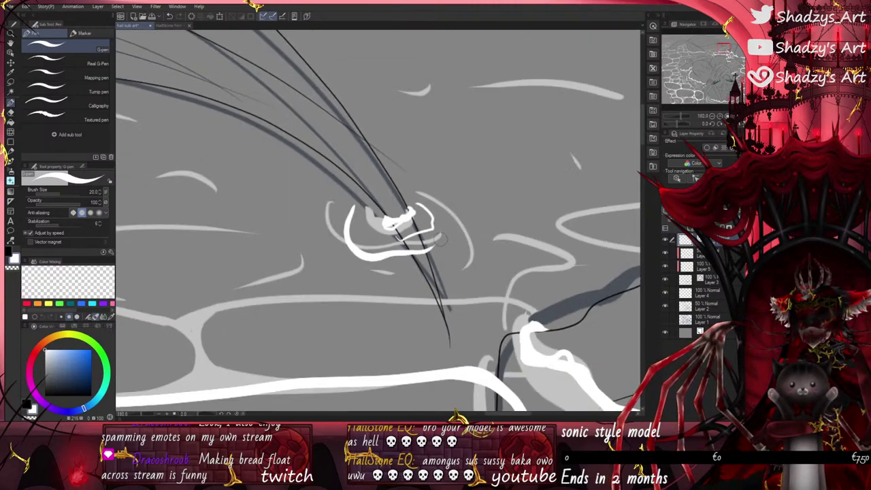
{"action": "mouse_move", "coordinate": [430, 192]}
{"action": "left_mouse_down"}
{"action": "mouse_move", "coordinate": [470, 205]}
{"action": "mouse_move", "coordinate": [485, 227]}
{"action": "mouse_move", "coordinate": [465, 244]}
{"action": "left_mouse_up"}
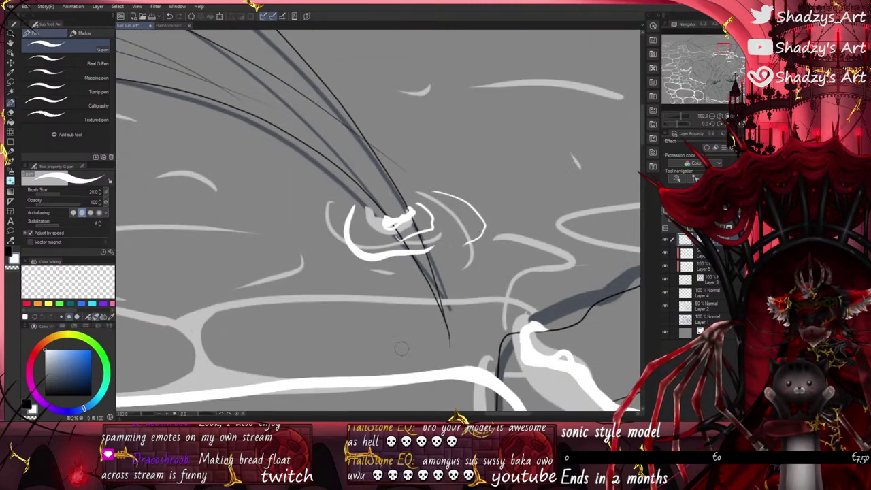
Step: Trim the white cell lines overshooting the long dark diagonal outline near the canvas edge with the Vector eraser
{"action": "scroll", "coordinate": [435, 265], "scroll_direction": "down", "scroll_amount": 8}
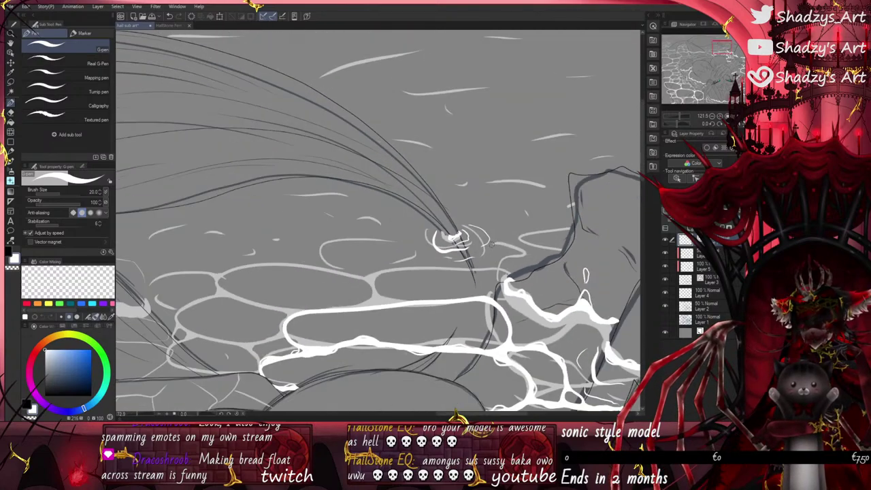
{"action": "scroll", "coordinate": [480, 248], "scroll_direction": "down", "scroll_amount": 3}
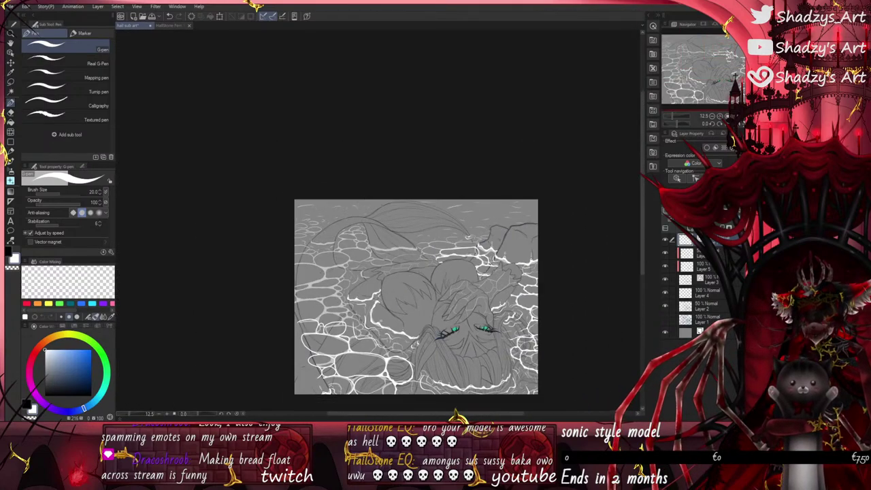
{"action": "scroll", "coordinate": [466, 237], "scroll_direction": "up", "scroll_amount": 5}
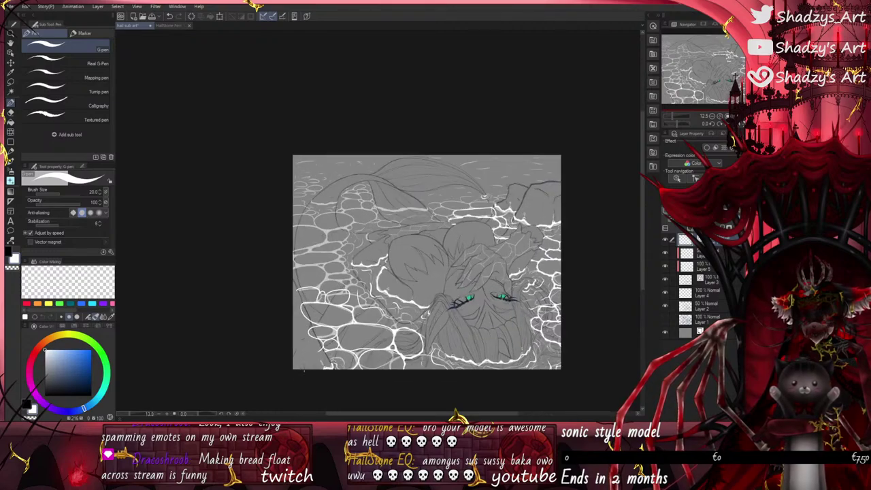
{"action": "key", "text": "e"}
{"action": "scroll", "coordinate": [284, 137], "scroll_direction": "up", "scroll_amount": 2}
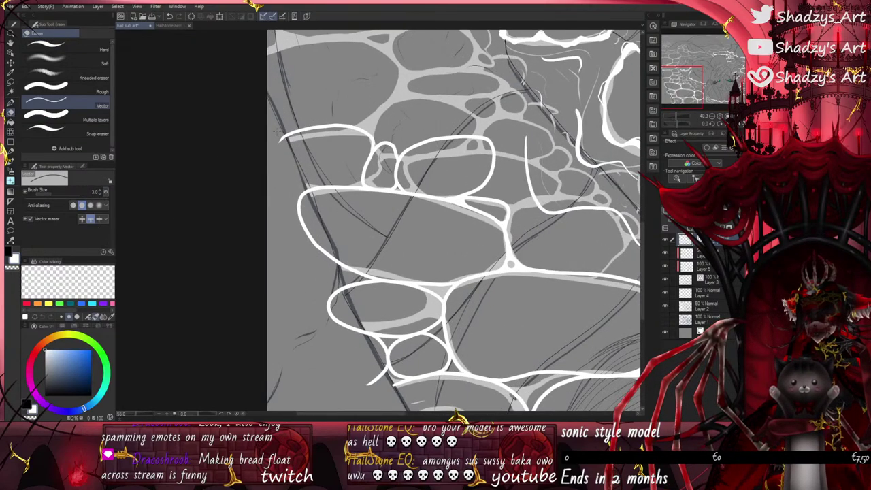
{"action": "left_click_drag", "start_coordinate": [284, 134], "coordinate": [279, 142]}
{"action": "left_click_drag", "start_coordinate": [315, 229], "coordinate": [302, 242]}
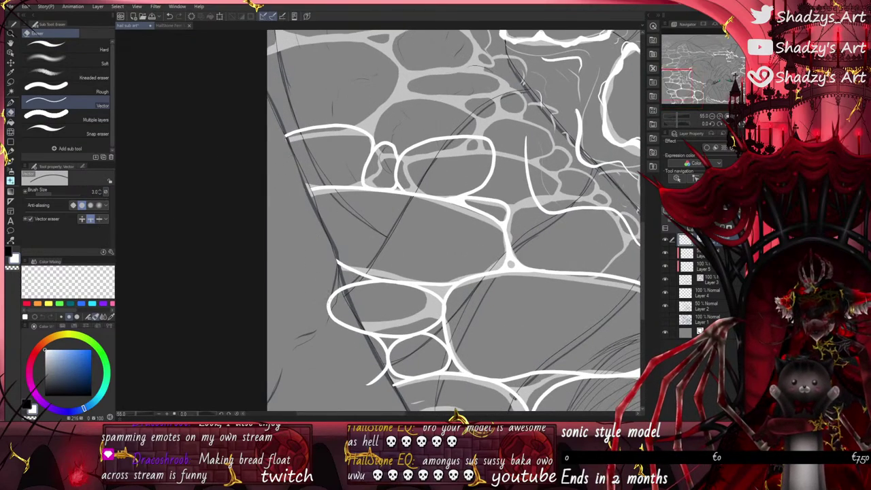
{"action": "mouse_move", "coordinate": [335, 292]}
{"action": "left_mouse_down"}
{"action": "mouse_move", "coordinate": [329, 312]}
{"action": "mouse_move", "coordinate": [342, 330]}
{"action": "mouse_move", "coordinate": [370, 338]}
{"action": "left_mouse_up"}
{"action": "scroll", "coordinate": [344, 334], "scroll_direction": "down", "scroll_amount": 2}
{"action": "scroll", "coordinate": [363, 381], "scroll_direction": "up", "scroll_amount": 3}
{"action": "scroll", "coordinate": [333, 263], "scroll_direction": "down", "scroll_amount": 2}
{"action": "scroll", "coordinate": [329, 254], "scroll_direction": "up", "scroll_amount": 3}
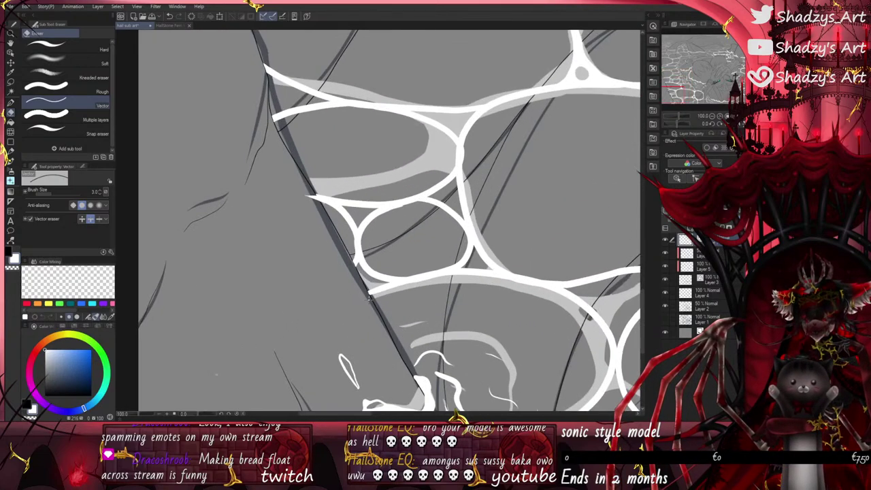
{"action": "scroll", "coordinate": [314, 210], "scroll_direction": "up", "scroll_amount": 4}
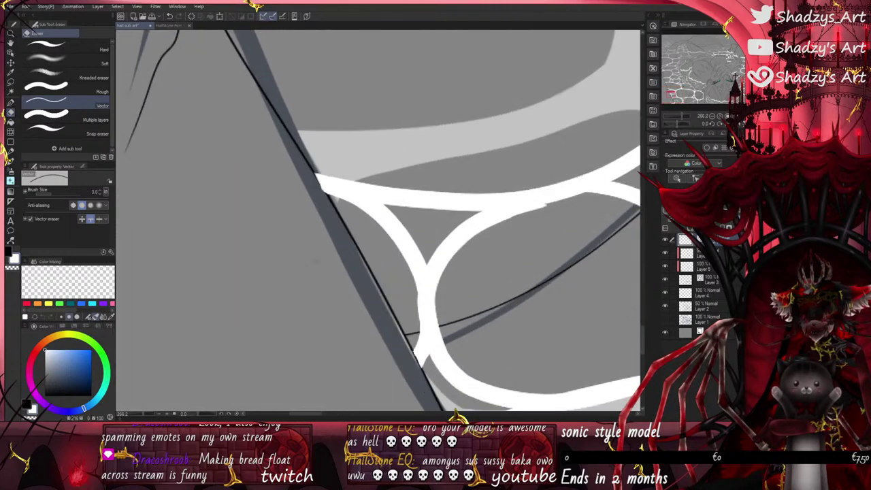
Step: Adjust the control points of the two white line ends meeting above the small round cell to fit the dark outline
{"action": "left_click", "coordinate": [11, 60]}
{"action": "scroll", "coordinate": [325, 193], "scroll_direction": "up", "scroll_amount": 3}
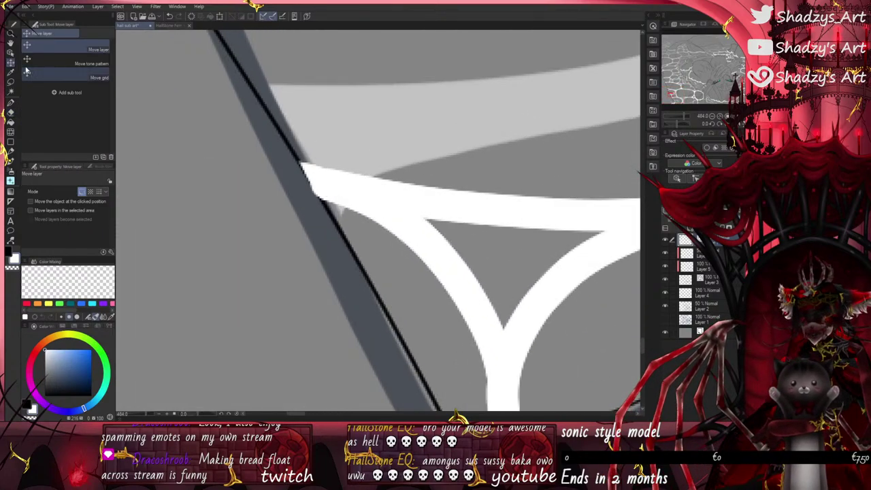
{"action": "left_click", "coordinate": [10, 51]}
{"action": "left_click", "coordinate": [325, 188]}
{"action": "scroll", "coordinate": [325, 187], "scroll_direction": "up", "scroll_amount": 1}
{"action": "left_click_drag", "start_coordinate": [325, 185], "coordinate": [329, 183]}
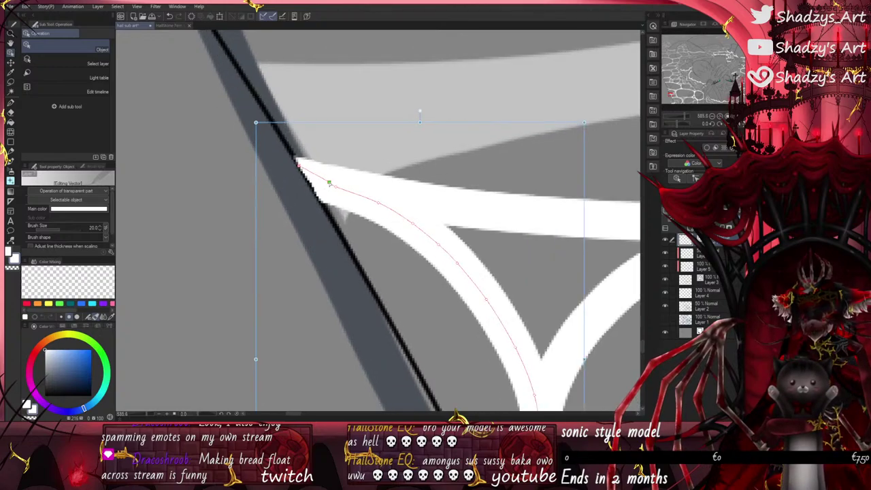
{"action": "left_click", "coordinate": [323, 192]}
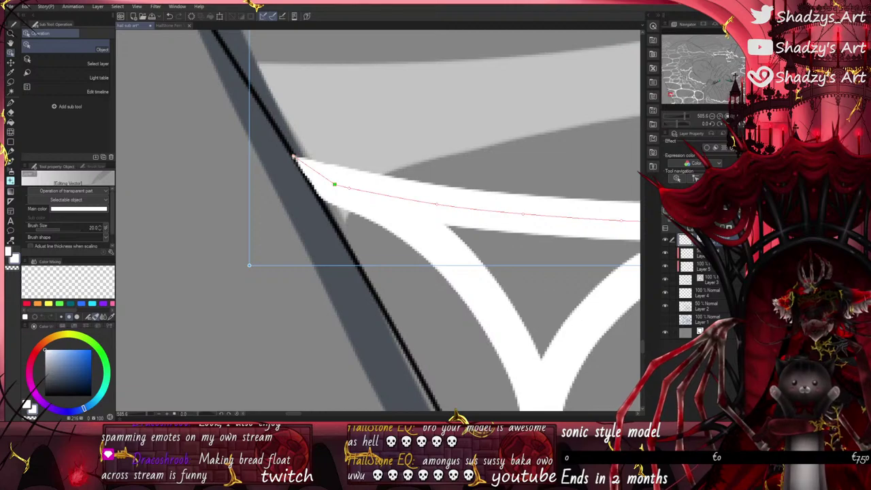
{"action": "left_click_drag", "start_coordinate": [294, 157], "coordinate": [301, 164]}
{"action": "left_click", "coordinate": [312, 181]}
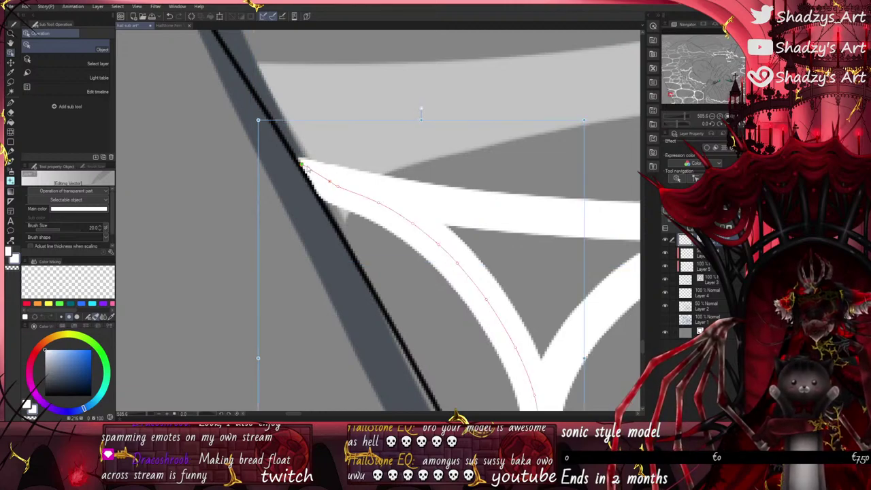
Step: Nudge the end points of the short line beside the small round cell so it tapers against the dark outline
{"action": "scroll", "coordinate": [323, 160], "scroll_direction": "down", "scroll_amount": 5}
{"action": "scroll", "coordinate": [401, 308], "scroll_direction": "up", "scroll_amount": 5}
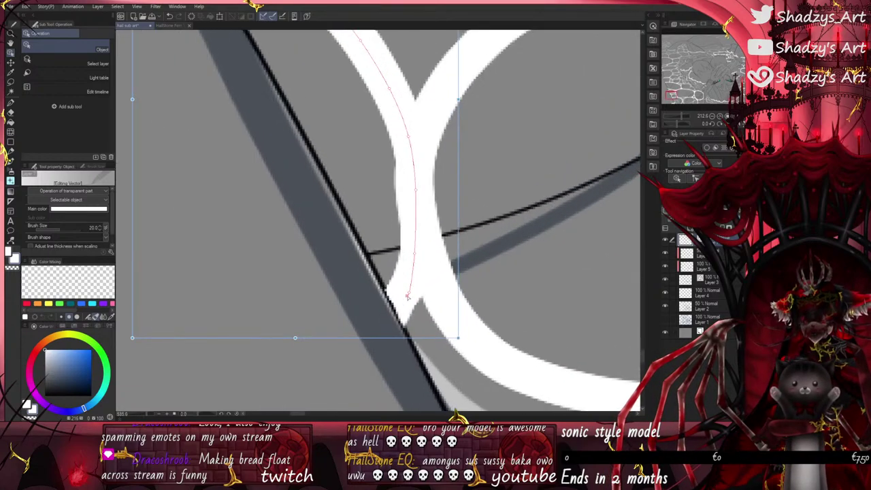
{"action": "left_click", "coordinate": [397, 304]}
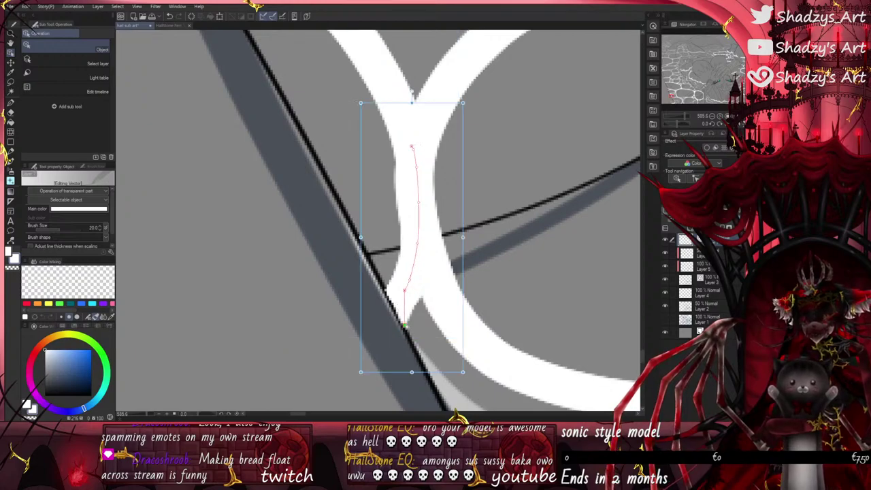
{"action": "left_click_drag", "start_coordinate": [404, 327], "coordinate": [404, 323]}
{"action": "left_click_drag", "start_coordinate": [404, 290], "coordinate": [404, 289]}
Step: Reshape the end of the line running under the small round cell so it stops at the dark outline
{"action": "scroll", "coordinate": [370, 238], "scroll_direction": "down", "scroll_amount": 5}
{"action": "scroll", "coordinate": [412, 327], "scroll_direction": "up", "scroll_amount": 5}
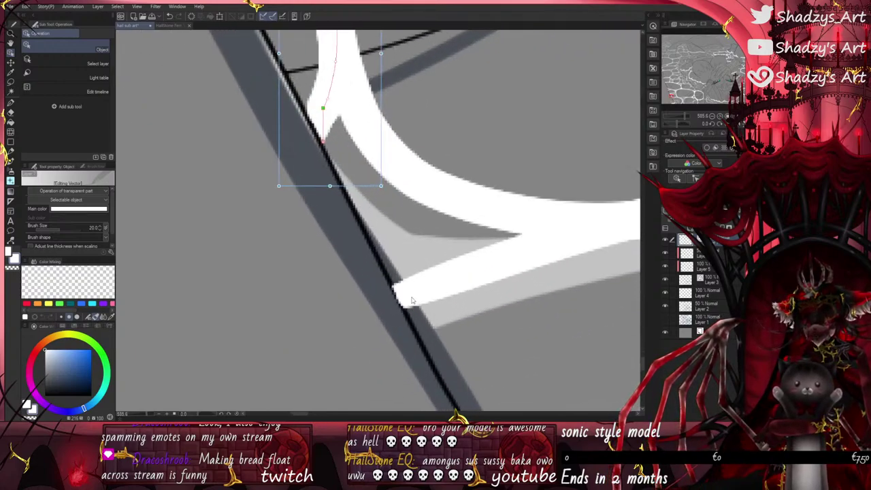
{"action": "left_click", "coordinate": [393, 287]}
{"action": "left_click_drag", "start_coordinate": [393, 285], "coordinate": [411, 292]}
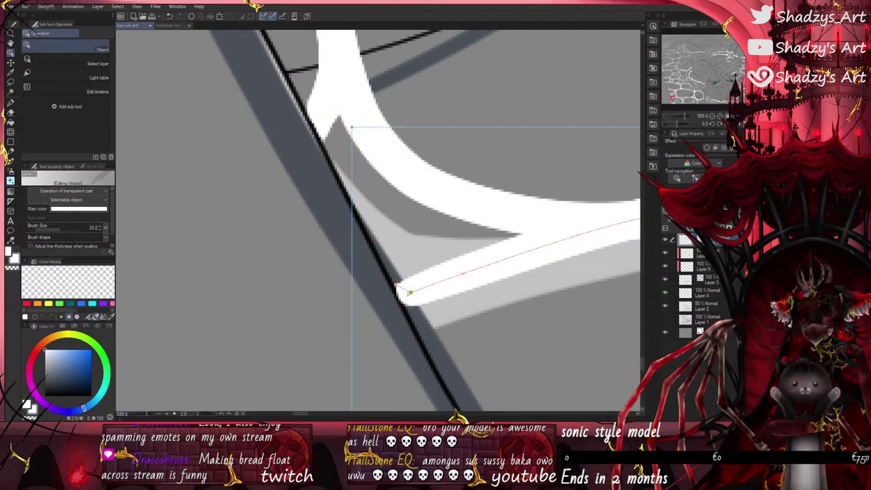
Step: Fine-tune the two end control points of the large cell's lower line where it meets the bend in the dark outline
{"action": "scroll", "coordinate": [411, 293], "scroll_direction": "down", "scroll_amount": 3}
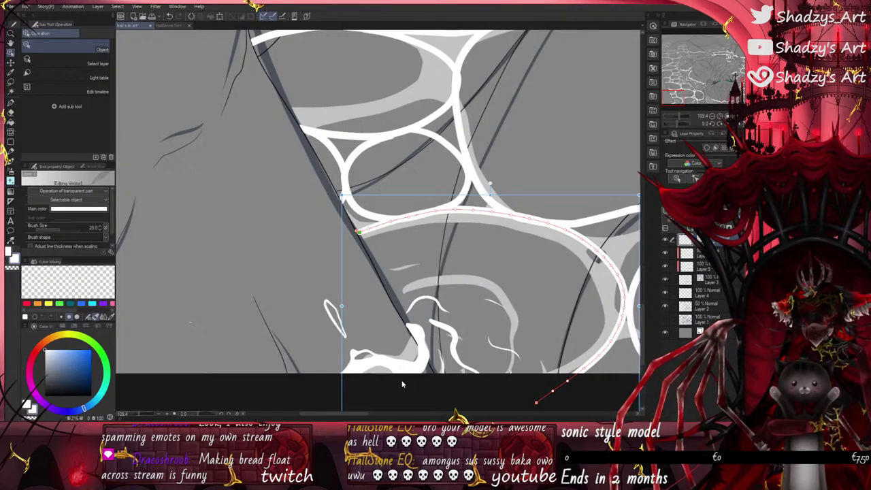
{"action": "scroll", "coordinate": [411, 379], "scroll_direction": "down", "scroll_amount": 3}
{"action": "scroll", "coordinate": [354, 243], "scroll_direction": "up", "scroll_amount": 5}
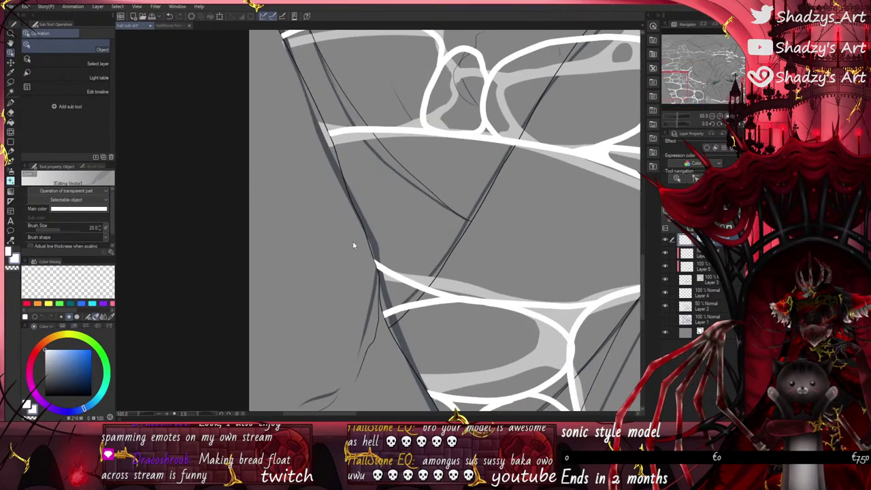
{"action": "scroll", "coordinate": [390, 290], "scroll_direction": "up", "scroll_amount": 2}
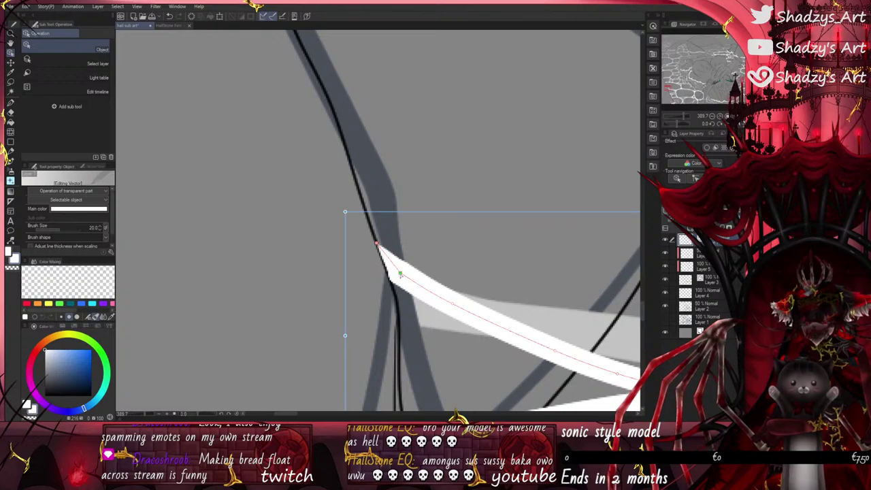
{"action": "left_click_drag", "start_coordinate": [400, 273], "coordinate": [400, 274]}
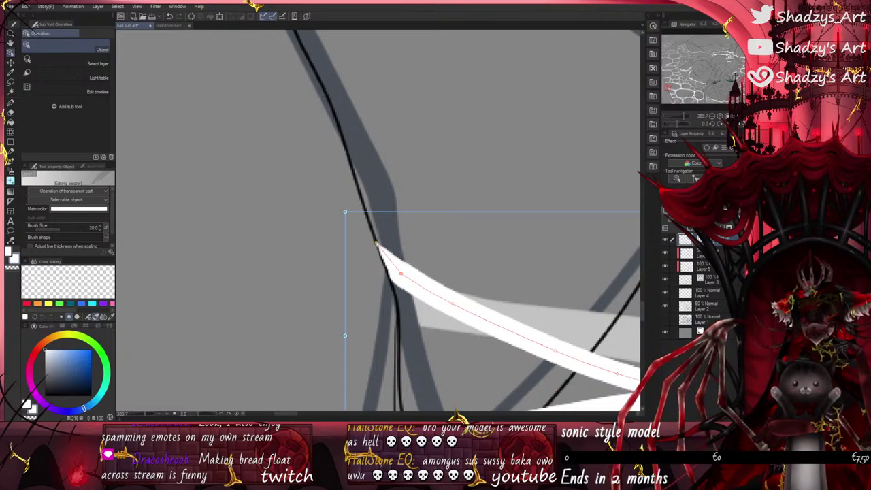
{"action": "left_click_drag", "start_coordinate": [377, 243], "coordinate": [378, 244]}
Step: Pull in the end points of the large cell's upper line so its tip sits against the dark outline
{"action": "scroll", "coordinate": [419, 323], "scroll_direction": "down", "scroll_amount": 4}
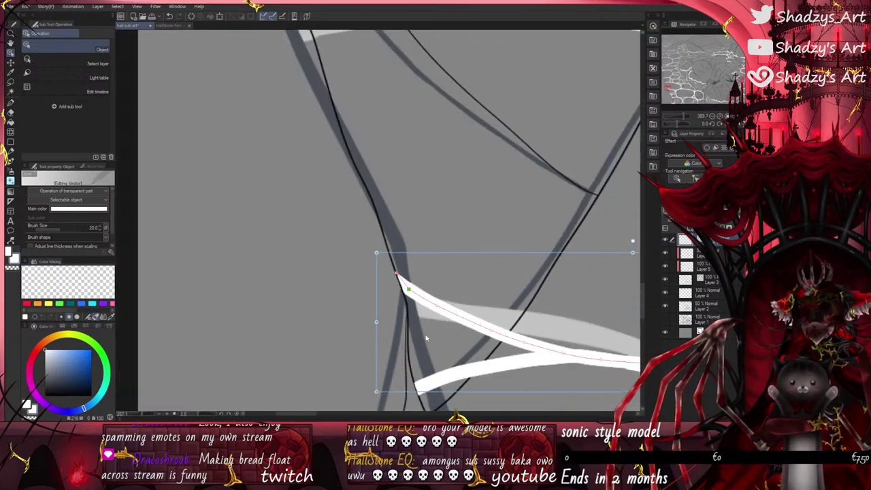
{"action": "scroll", "coordinate": [376, 197], "scroll_direction": "up", "scroll_amount": 4}
{"action": "scroll", "coordinate": [374, 233], "scroll_direction": "up", "scroll_amount": 2}
{"action": "left_click", "coordinate": [378, 234]}
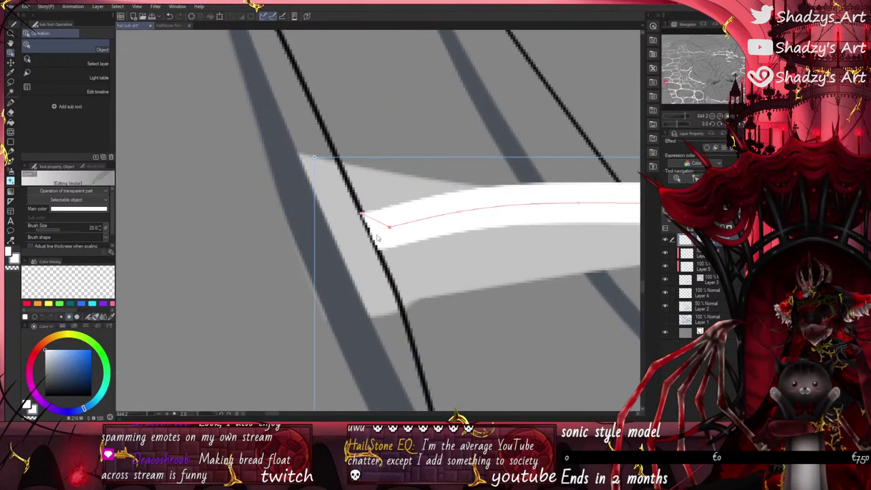
{"action": "left_click_drag", "start_coordinate": [363, 212], "coordinate": [363, 212]}
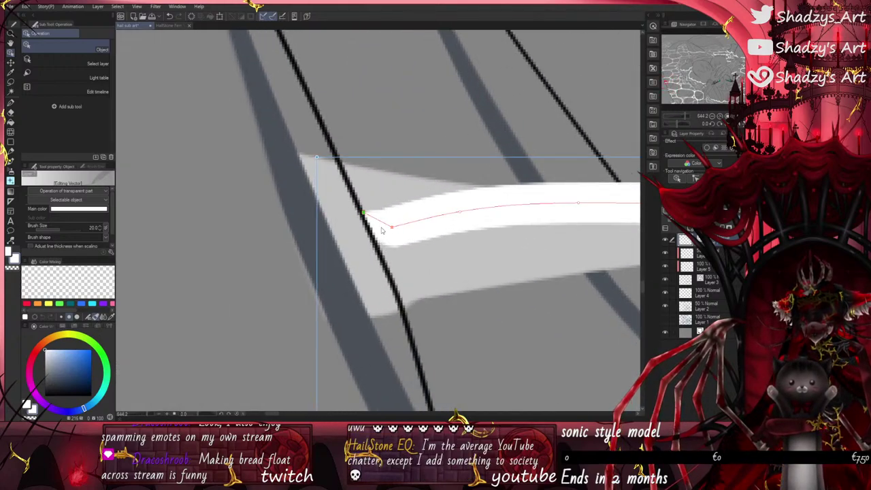
Step: Adjust the end point of the topmost arched cell line so its tip meets the dark outline
{"action": "scroll", "coordinate": [431, 301], "scroll_direction": "down", "scroll_amount": 2}
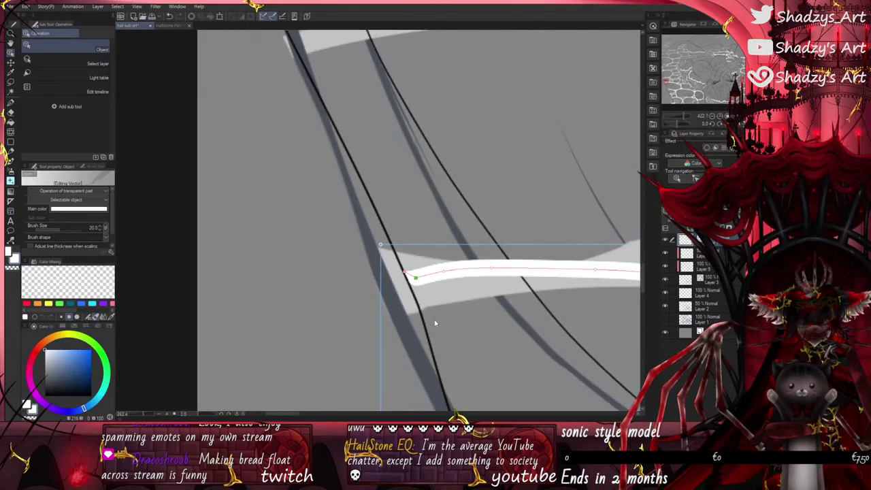
{"action": "scroll", "coordinate": [439, 339], "scroll_direction": "down", "scroll_amount": 2}
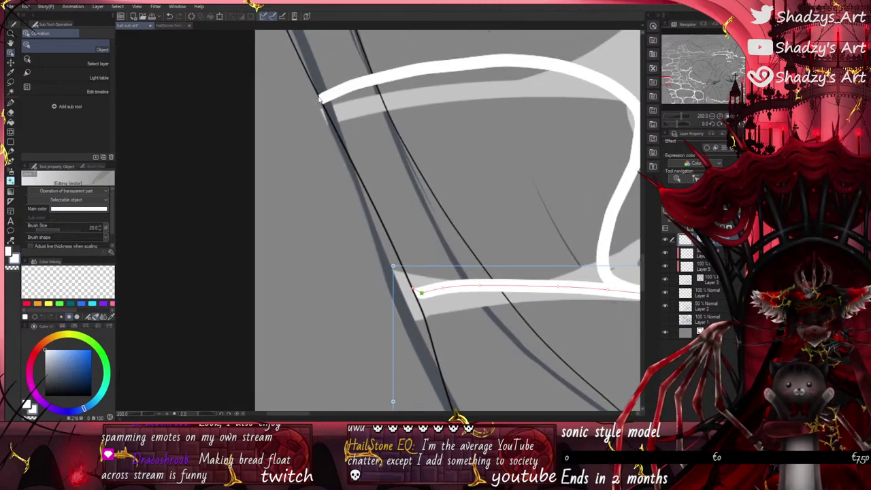
{"action": "scroll", "coordinate": [333, 126], "scroll_direction": "up", "scroll_amount": 4}
{"action": "mouse_move", "coordinate": [333, 126]}
{"action": "left_mouse_down"}
{"action": "mouse_move", "coordinate": [343, 128]}
{"action": "mouse_move", "coordinate": [339, 154]}
{"action": "left_mouse_up"}
{"action": "scroll", "coordinate": [401, 338], "scroll_direction": "down", "scroll_amount": 4}
{"action": "scroll", "coordinate": [402, 342], "scroll_direction": "down", "scroll_amount": 3}
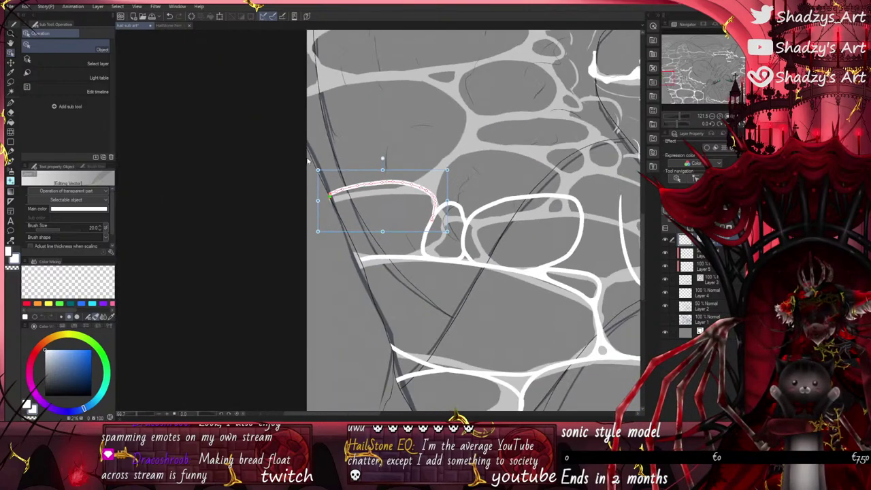
Step: Fill the corner where the small arched cell's side joins the long line below it with white G-pen strokes
{"action": "key", "text": "p"}
{"action": "scroll", "coordinate": [442, 241], "scroll_direction": "up", "scroll_amount": 5}
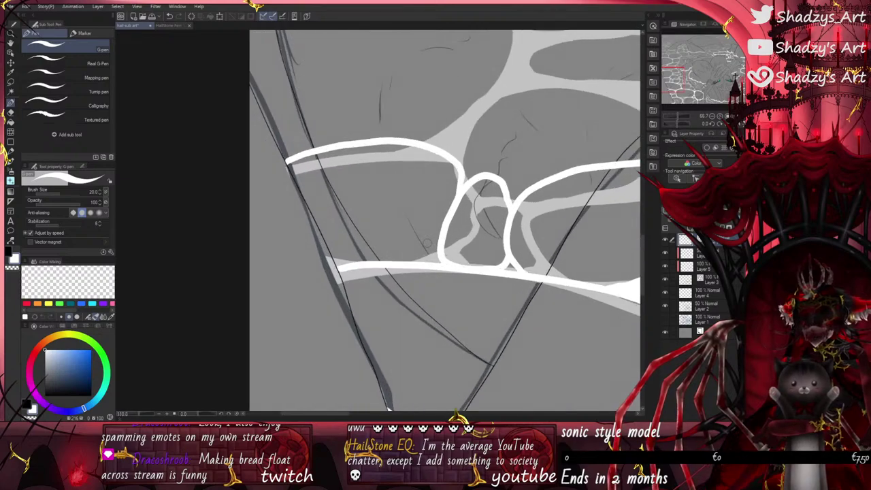
{"action": "left_click_drag", "start_coordinate": [424, 291], "coordinate": [441, 286]}
{"action": "scroll", "coordinate": [445, 293], "scroll_direction": "down", "scroll_amount": 4}
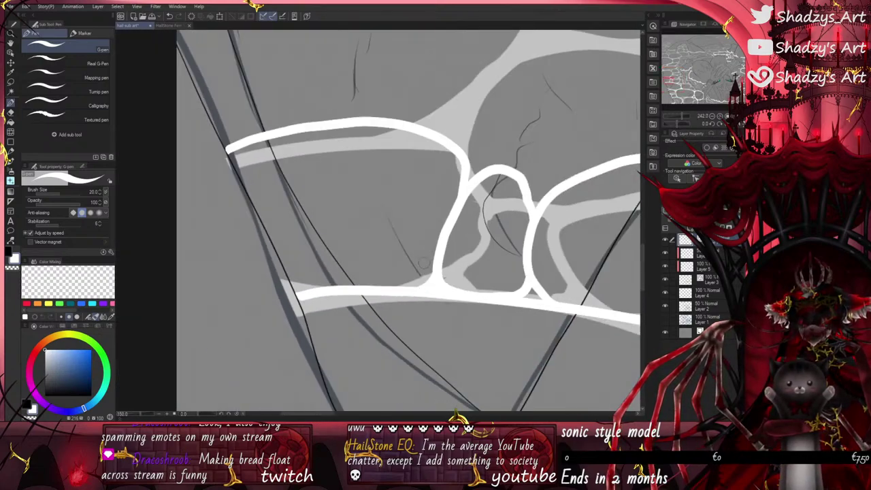
Step: Fill the junction where the topmost arched line meets the small arched cell with white G-pen strokes
{"action": "scroll", "coordinate": [462, 162], "scroll_direction": "up", "scroll_amount": 7}
{"action": "left_click_drag", "start_coordinate": [463, 160], "coordinate": [479, 186]}
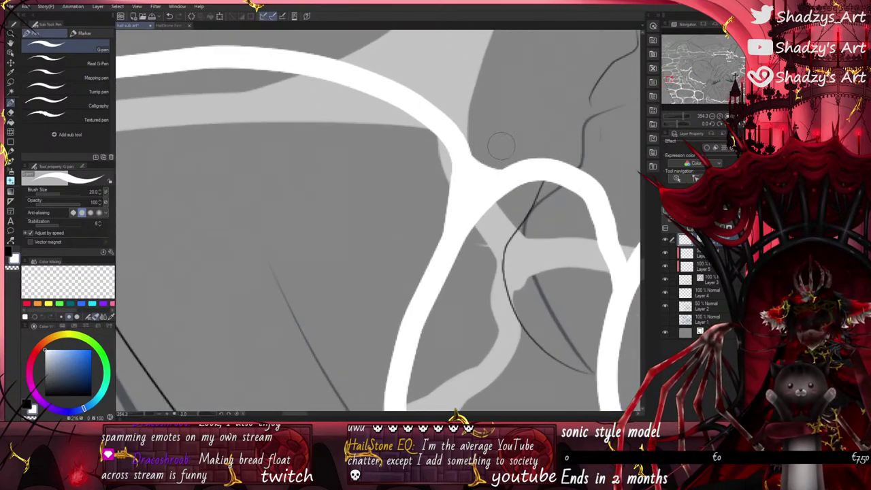
{"action": "scroll", "coordinate": [476, 160], "scroll_direction": "down", "scroll_amount": 2}
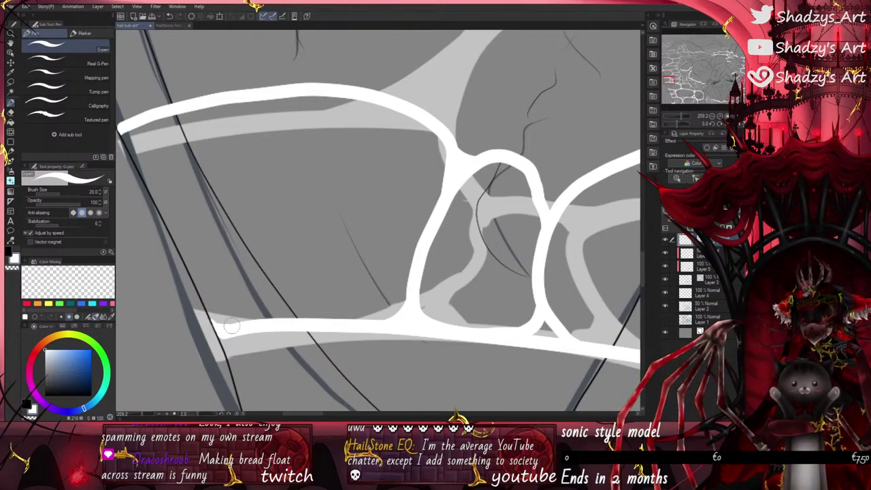
{"action": "scroll", "coordinate": [228, 323], "scroll_direction": "down", "scroll_amount": 1}
{"action": "scroll", "coordinate": [216, 206], "scroll_direction": "up", "scroll_amount": 1}
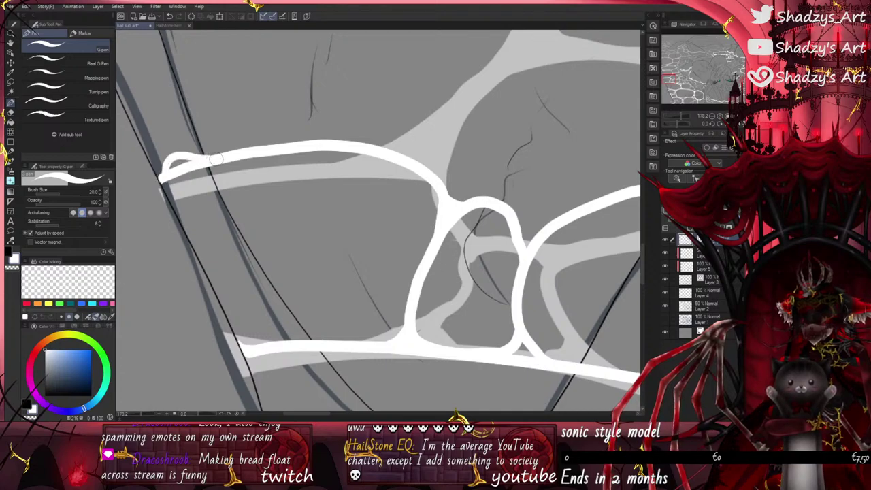
Step: Thicken the topmost arched line unevenly with wavy white strokes, adding thin ripple loops near its outer end and at its crest
{"action": "mouse_move", "coordinate": [183, 161]}
{"action": "left_mouse_down"}
{"action": "mouse_move", "coordinate": [327, 143]}
{"action": "mouse_move", "coordinate": [387, 152]}
{"action": "mouse_move", "coordinate": [436, 175]}
{"action": "mouse_move", "coordinate": [442, 211]}
{"action": "left_mouse_up"}
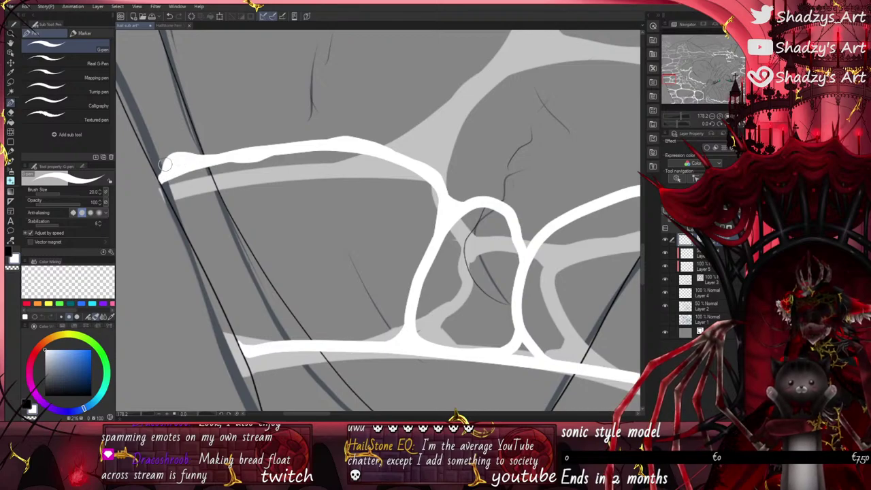
{"action": "mouse_move", "coordinate": [162, 174]}
{"action": "left_mouse_down"}
{"action": "mouse_move", "coordinate": [178, 148]}
{"action": "mouse_move", "coordinate": [360, 155]}
{"action": "left_mouse_up"}
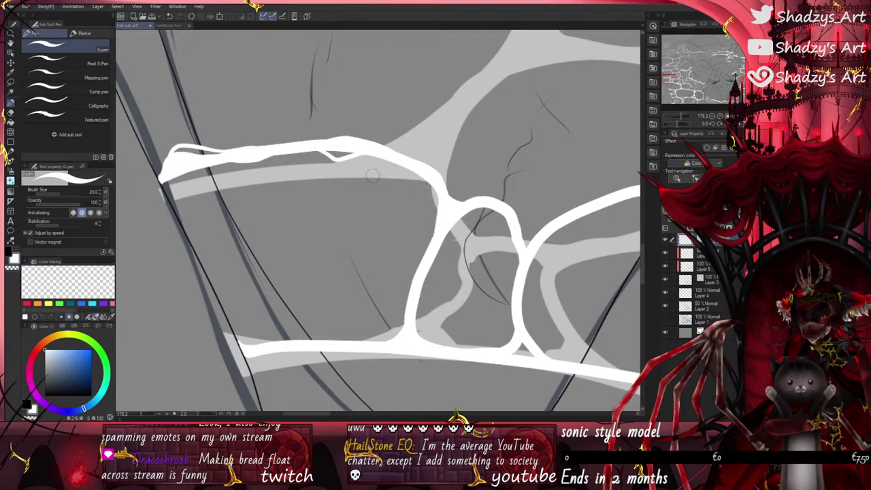
{"action": "left_click", "coordinate": [172, 17]}
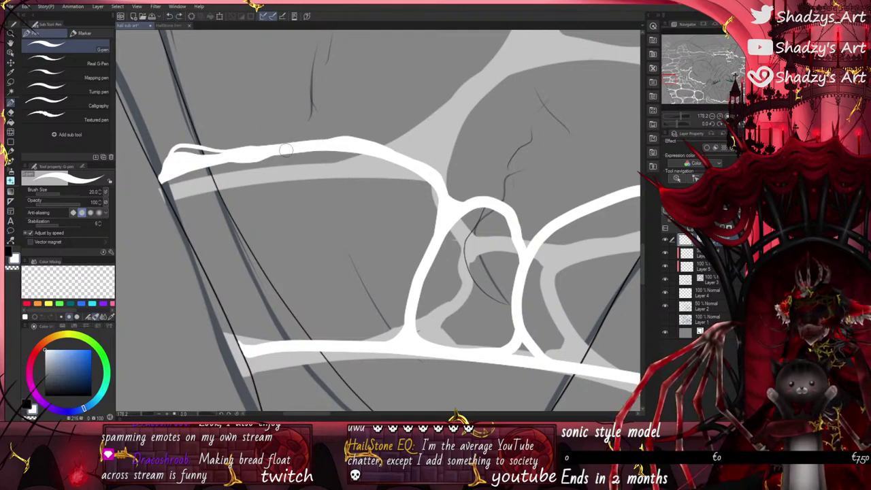
{"action": "mouse_move", "coordinate": [286, 149]}
{"action": "left_mouse_down"}
{"action": "mouse_move", "coordinate": [350, 147]}
{"action": "mouse_move", "coordinate": [424, 174]}
{"action": "left_mouse_up"}
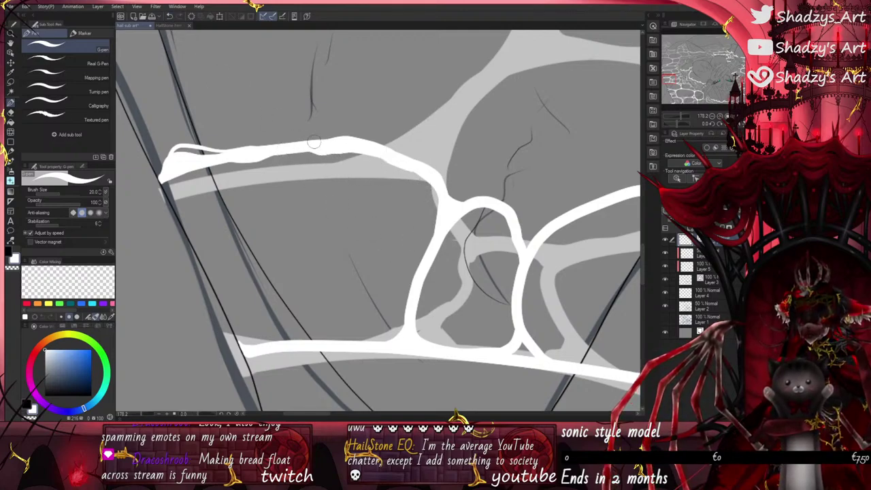
{"action": "left_click_drag", "start_coordinate": [328, 140], "coordinate": [376, 143]}
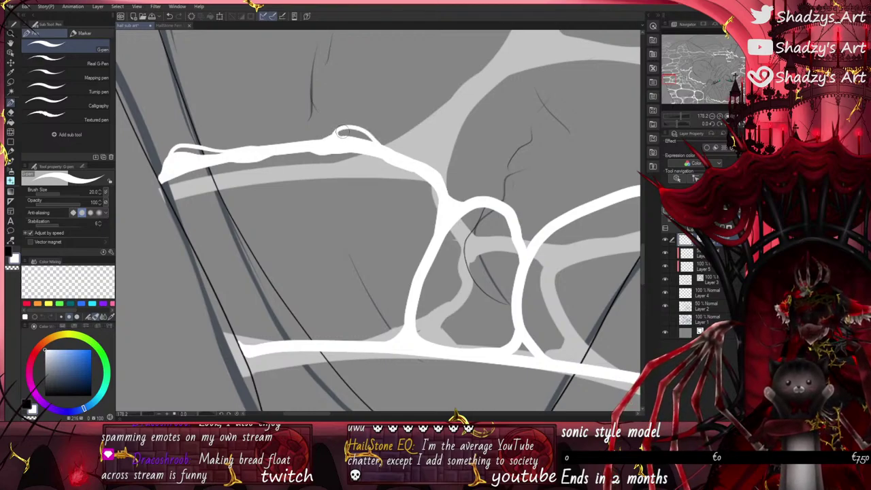
{"action": "scroll", "coordinate": [314, 151], "scroll_direction": "down", "scroll_amount": 5}
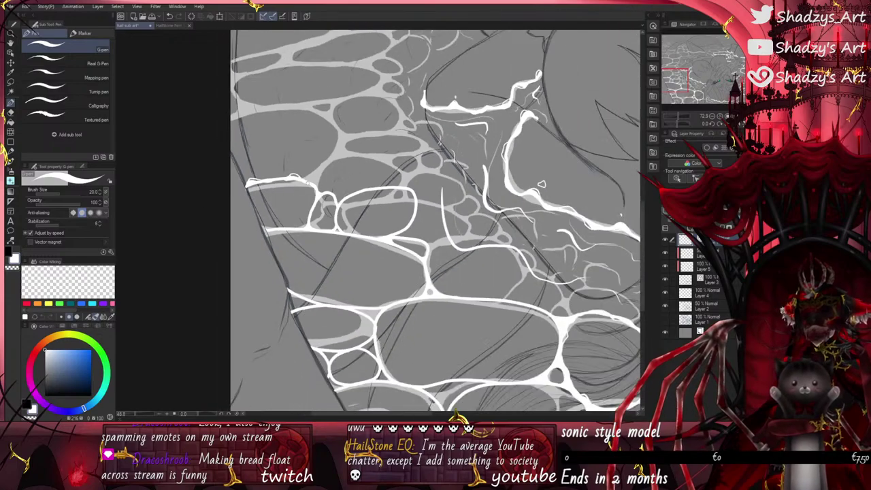
Step: Thicken the white corners around the small triangular gap where the rounded cells meet above the long lower line
{"action": "scroll", "coordinate": [334, 293], "scroll_direction": "up", "scroll_amount": 8}
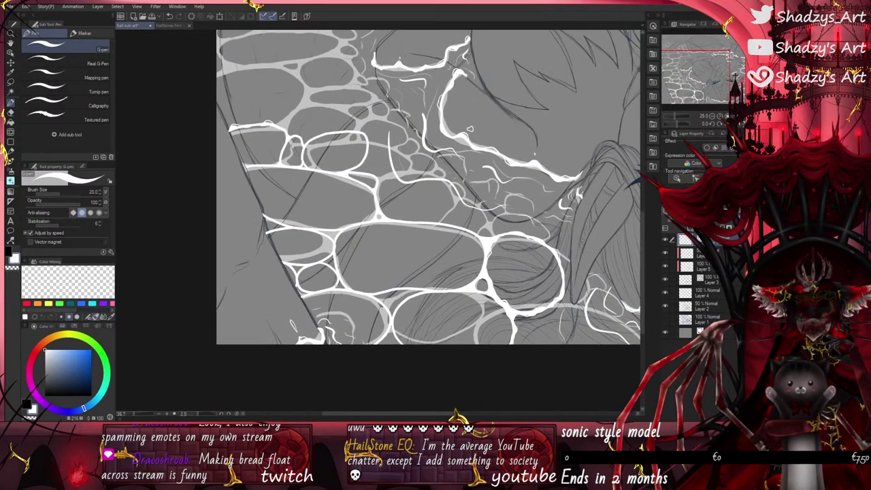
{"action": "mouse_move", "coordinate": [333, 293]}
{"action": "left_mouse_down"}
{"action": "mouse_move", "coordinate": [349, 317]}
{"action": "mouse_move", "coordinate": [318, 309]}
{"action": "mouse_move", "coordinate": [343, 285]}
{"action": "mouse_move", "coordinate": [351, 316]}
{"action": "mouse_move", "coordinate": [366, 323]}
{"action": "mouse_move", "coordinate": [349, 312]}
{"action": "mouse_move", "coordinate": [346, 278]}
{"action": "mouse_move", "coordinate": [364, 253]}
{"action": "mouse_move", "coordinate": [398, 270]}
{"action": "mouse_move", "coordinate": [412, 312]}
{"action": "mouse_move", "coordinate": [379, 326]}
{"action": "mouse_move", "coordinate": [390, 324]}
{"action": "mouse_move", "coordinate": [411, 292]}
{"action": "mouse_move", "coordinate": [408, 308]}
{"action": "mouse_move", "coordinate": [373, 321]}
{"action": "mouse_move", "coordinate": [341, 296]}
{"action": "mouse_move", "coordinate": [352, 313]}
{"action": "mouse_move", "coordinate": [387, 308]}
{"action": "mouse_move", "coordinate": [360, 247]}
{"action": "mouse_move", "coordinate": [369, 239]}
{"action": "mouse_move", "coordinate": [426, 334]}
{"action": "left_mouse_up"}
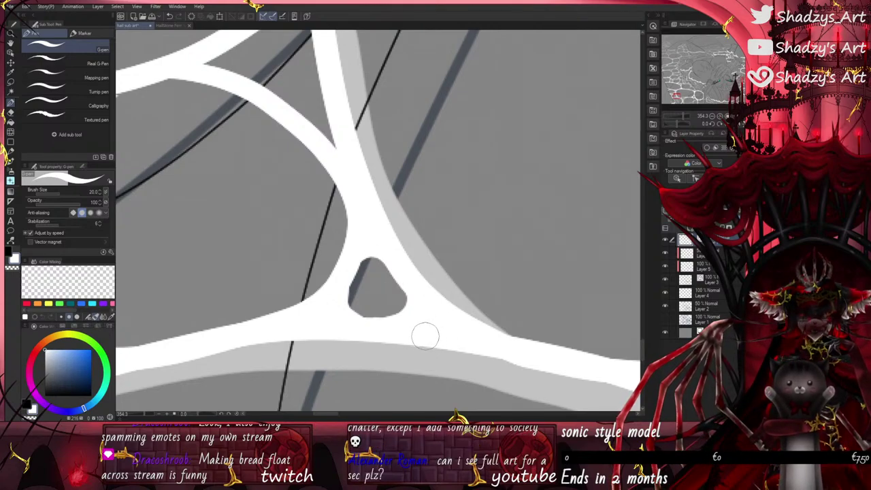
{"action": "left_click_drag", "start_coordinate": [389, 267], "coordinate": [407, 314]}
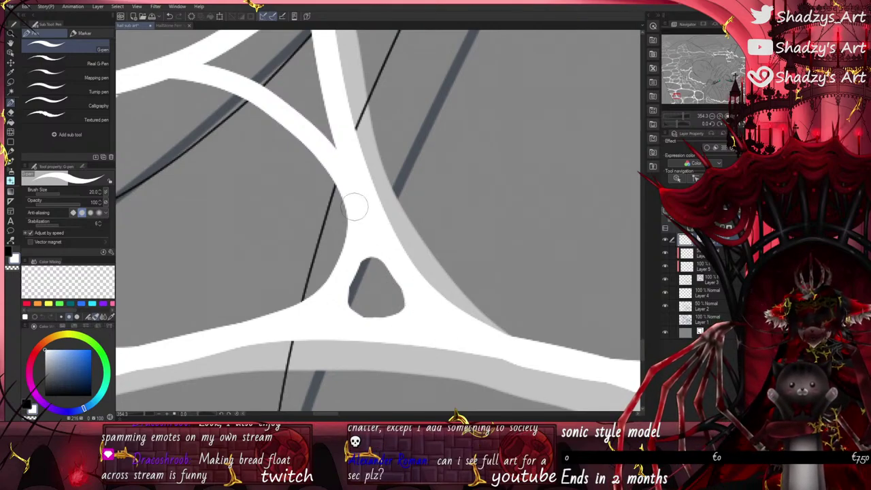
Step: Draw a small white cell beneath the round cell at the canvas's lower edge, blending its ends into the neighbouring lines
{"action": "key", "text": "ctrl+0"}
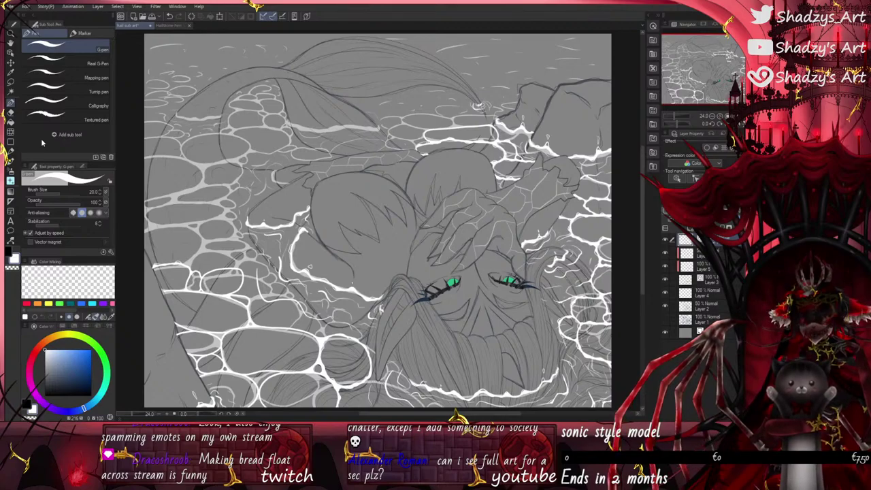
{"action": "scroll", "coordinate": [291, 230], "scroll_direction": "down", "scroll_amount": 2}
{"action": "scroll", "coordinate": [313, 361], "scroll_direction": "up", "scroll_amount": 5}
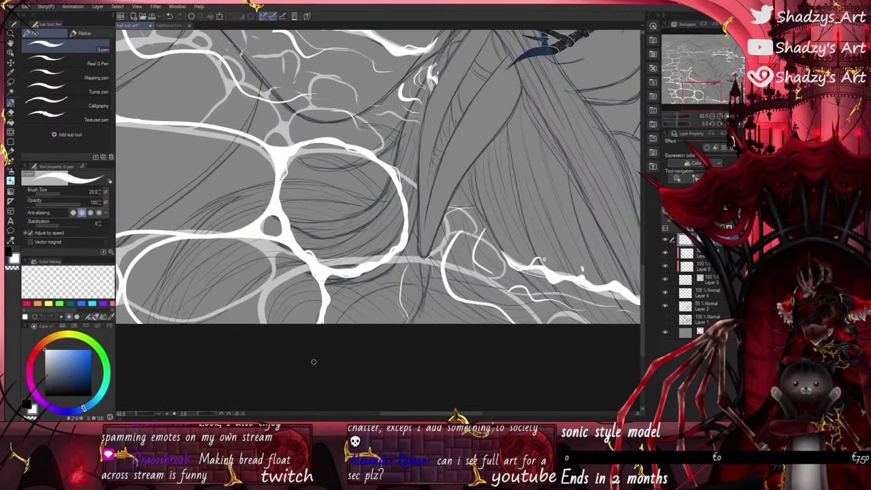
{"action": "scroll", "coordinate": [313, 326], "scroll_direction": "up", "scroll_amount": 2}
{"action": "mouse_move", "coordinate": [391, 249]}
{"action": "left_mouse_down"}
{"action": "mouse_move", "coordinate": [395, 281]}
{"action": "mouse_move", "coordinate": [380, 313]}
{"action": "mouse_move", "coordinate": [344, 317]}
{"action": "mouse_move", "coordinate": [332, 298]}
{"action": "mouse_move", "coordinate": [359, 333]}
{"action": "mouse_move", "coordinate": [338, 306]}
{"action": "left_mouse_up"}
{"action": "scroll", "coordinate": [355, 314], "scroll_direction": "up", "scroll_amount": 3}
{"action": "left_click_drag", "start_coordinate": [352, 337], "coordinate": [329, 347]}
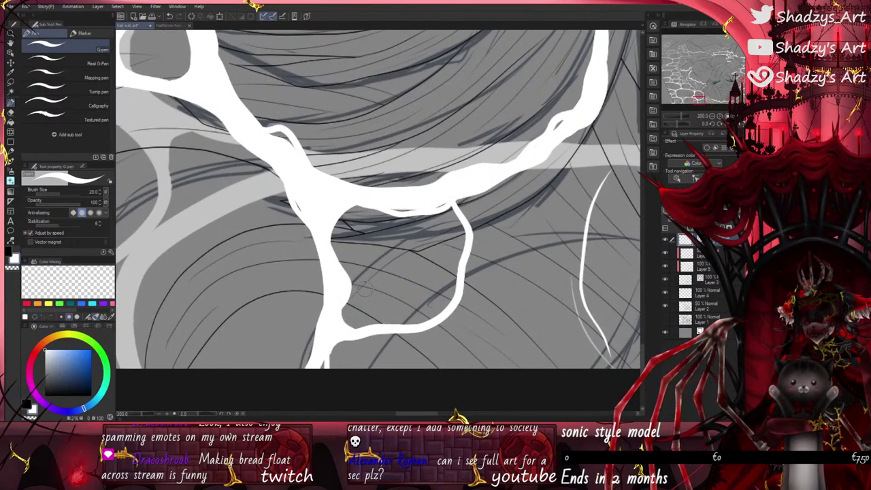
{"action": "left_click_drag", "start_coordinate": [463, 194], "coordinate": [463, 229]}
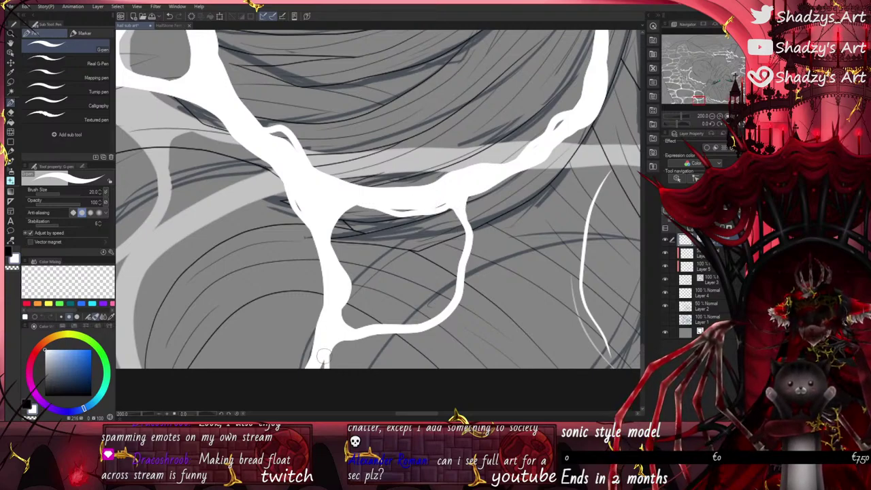
{"action": "mouse_move", "coordinate": [489, 294]}
{"action": "left_mouse_down"}
{"action": "mouse_move", "coordinate": [510, 332]}
{"action": "mouse_move", "coordinate": [505, 348]}
{"action": "mouse_move", "coordinate": [500, 302]}
{"action": "left_mouse_up"}
Step: Vary the small lower cell's line thickness with wavy strokes and add thin ripple loops at its outer bends
{"action": "scroll", "coordinate": [500, 303], "scroll_direction": "up", "scroll_amount": 3}
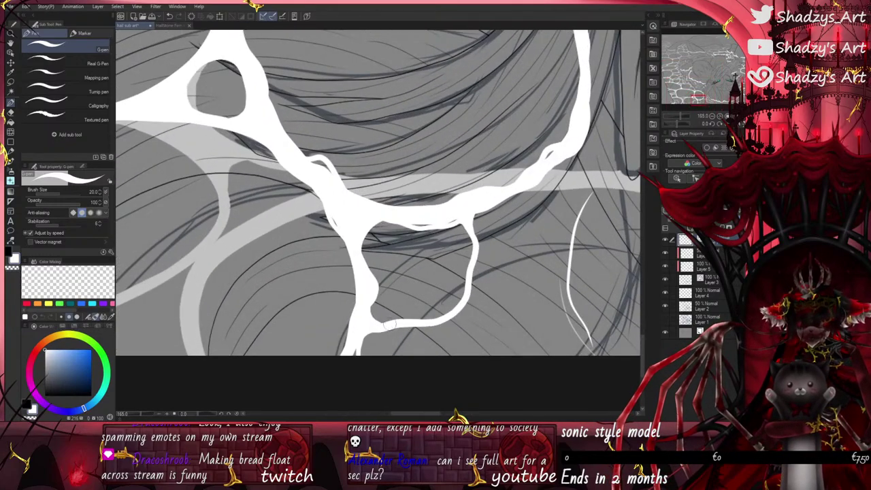
{"action": "mouse_move", "coordinate": [430, 325]}
{"action": "left_mouse_down"}
{"action": "mouse_move", "coordinate": [465, 302]}
{"action": "mouse_move", "coordinate": [472, 231]}
{"action": "left_mouse_up"}
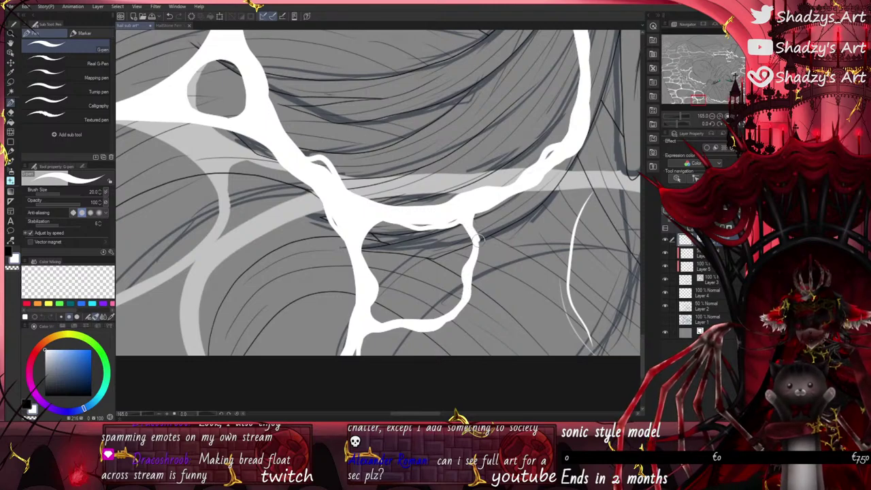
{"action": "scroll", "coordinate": [489, 313], "scroll_direction": "down", "scroll_amount": 1}
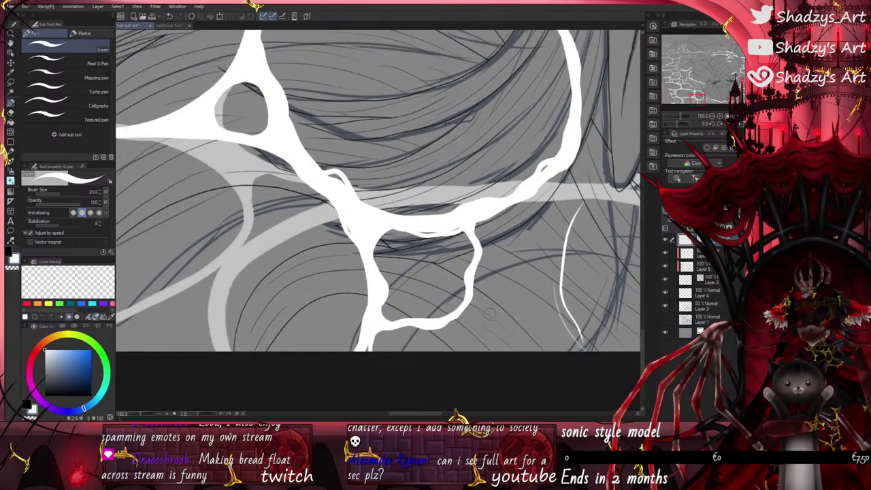
{"action": "mouse_move", "coordinate": [408, 324]}
{"action": "left_mouse_down"}
{"action": "mouse_move", "coordinate": [452, 328]}
{"action": "mouse_move", "coordinate": [459, 287]}
{"action": "left_mouse_up"}
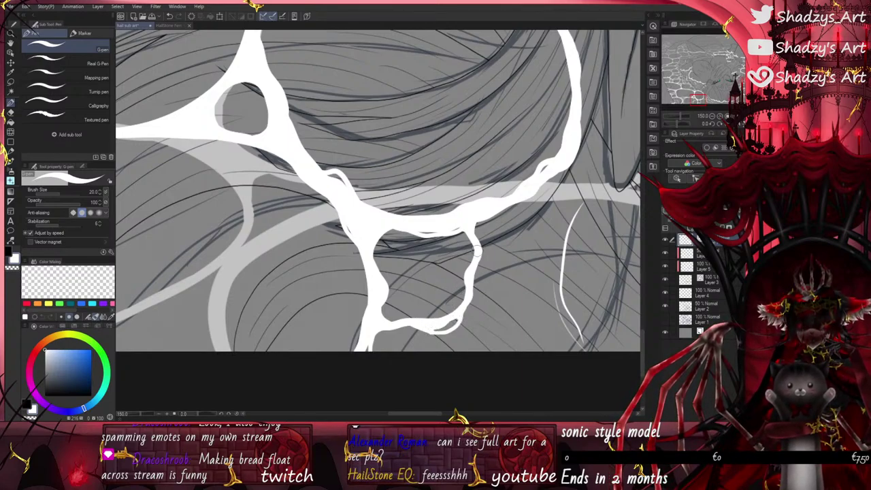
{"action": "mouse_move", "coordinate": [474, 234]}
{"action": "left_mouse_down"}
{"action": "mouse_move", "coordinate": [487, 251]}
{"action": "mouse_move", "coordinate": [480, 269]}
{"action": "mouse_move", "coordinate": [490, 251]}
{"action": "left_mouse_up"}
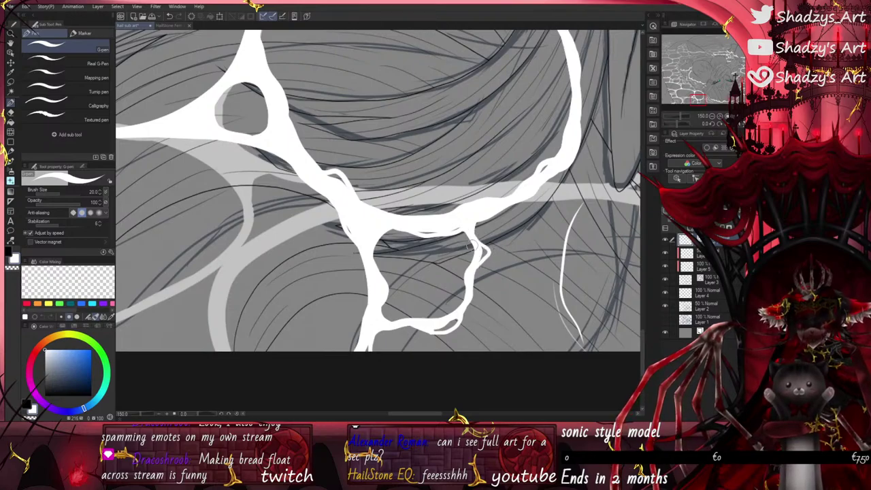
{"action": "scroll", "coordinate": [469, 329], "scroll_direction": "down", "scroll_amount": 4}
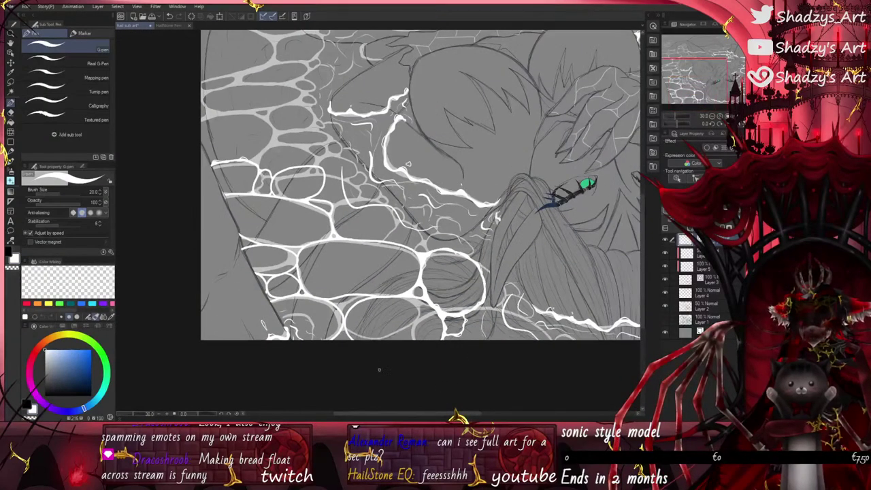
Step: Fill the junctions between the two neighbouring cells along the canvas's lower edge and bridge the narrow wedge between their upper lines
{"action": "scroll", "coordinate": [325, 323], "scroll_direction": "up", "scroll_amount": 5}
{"action": "mouse_move", "coordinate": [325, 322]}
{"action": "left_mouse_down"}
{"action": "mouse_move", "coordinate": [361, 307]}
{"action": "mouse_move", "coordinate": [350, 275]}
{"action": "mouse_move", "coordinate": [349, 291]}
{"action": "left_mouse_up"}
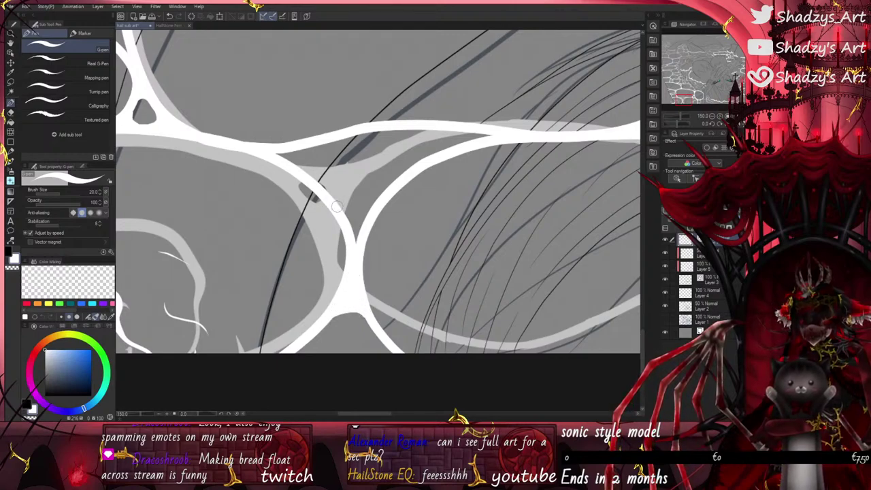
{"action": "mouse_move", "coordinate": [336, 207]}
{"action": "left_mouse_down"}
{"action": "mouse_move", "coordinate": [372, 210]}
{"action": "mouse_move", "coordinate": [356, 238]}
{"action": "mouse_move", "coordinate": [314, 182]}
{"action": "mouse_move", "coordinate": [335, 196]}
{"action": "mouse_move", "coordinate": [381, 196]}
{"action": "mouse_move", "coordinate": [367, 205]}
{"action": "mouse_move", "coordinate": [328, 198]}
{"action": "mouse_move", "coordinate": [307, 176]}
{"action": "mouse_move", "coordinate": [332, 197]}
{"action": "mouse_move", "coordinate": [311, 165]}
{"action": "mouse_move", "coordinate": [324, 139]}
{"action": "mouse_move", "coordinate": [275, 153]}
{"action": "mouse_move", "coordinate": [305, 173]}
{"action": "mouse_move", "coordinate": [304, 148]}
{"action": "mouse_move", "coordinate": [283, 152]}
{"action": "mouse_move", "coordinate": [304, 150]}
{"action": "left_mouse_up"}
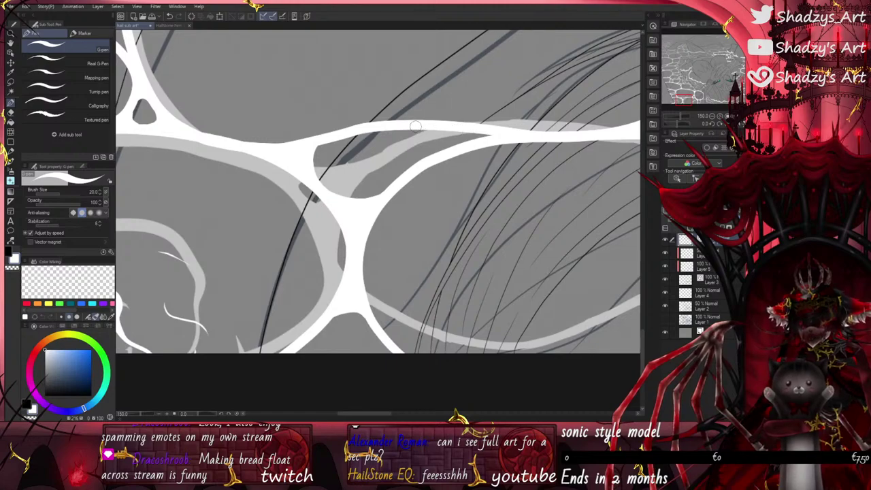
{"action": "mouse_move", "coordinate": [415, 126]}
{"action": "left_mouse_down"}
{"action": "mouse_move", "coordinate": [435, 155]}
{"action": "mouse_move", "coordinate": [437, 130]}
{"action": "mouse_move", "coordinate": [440, 149]}
{"action": "mouse_move", "coordinate": [455, 129]}
{"action": "mouse_move", "coordinate": [473, 134]}
{"action": "mouse_move", "coordinate": [456, 147]}
{"action": "mouse_move", "coordinate": [442, 143]}
{"action": "mouse_move", "coordinate": [469, 136]}
{"action": "left_mouse_up"}
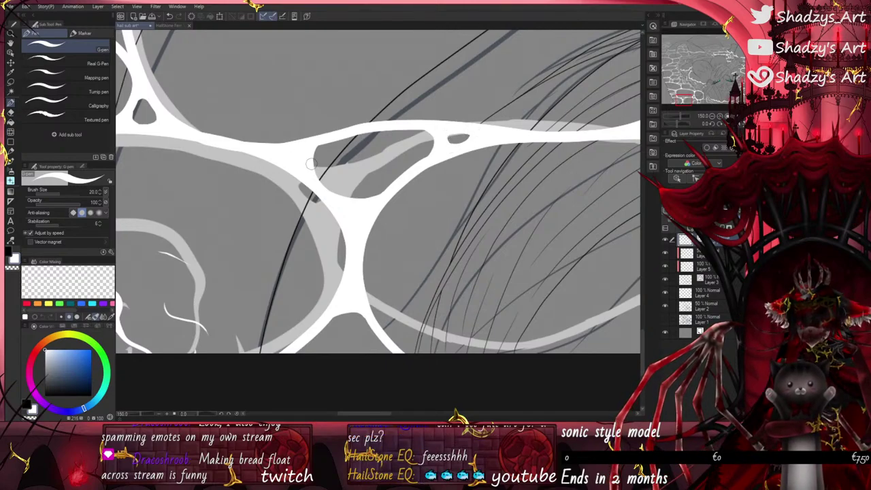
Step: Round the corners of the enclosed gap between the two lower cells and thicken the line above it with uneven strokes
{"action": "left_click_drag", "start_coordinate": [310, 157], "coordinate": [361, 135]}
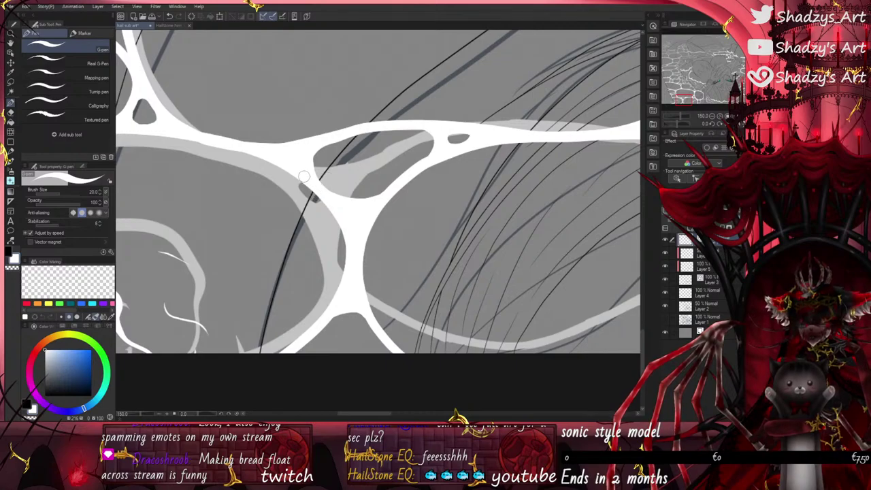
{"action": "mouse_move", "coordinate": [295, 151]}
{"action": "left_mouse_down"}
{"action": "mouse_move", "coordinate": [371, 124]}
{"action": "mouse_move", "coordinate": [403, 118]}
{"action": "mouse_move", "coordinate": [433, 129]}
{"action": "left_mouse_up"}
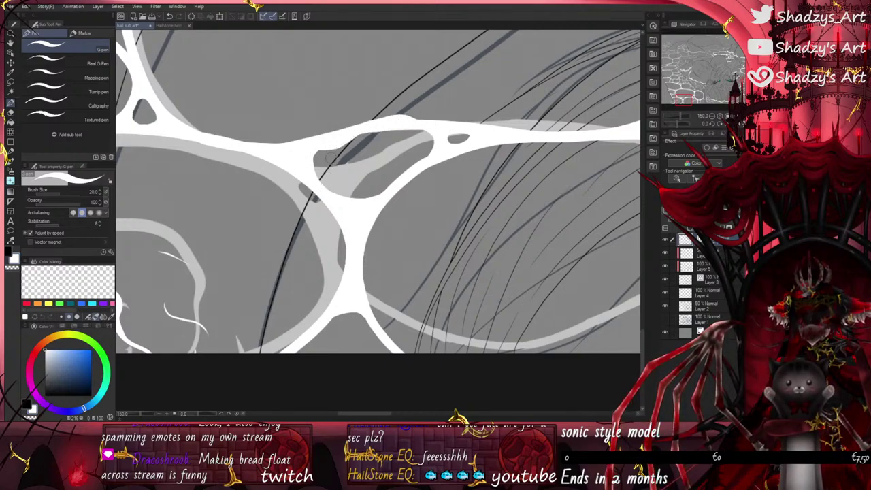
{"action": "mouse_move", "coordinate": [309, 167]}
{"action": "left_mouse_down"}
{"action": "mouse_move", "coordinate": [317, 179]}
{"action": "mouse_move", "coordinate": [367, 199]}
{"action": "mouse_move", "coordinate": [444, 144]}
{"action": "left_mouse_up"}
Step: Thicken the large oval cell's upper and side lines with wavy strokes, down through the forked junction at the canvas's lower edge
{"action": "scroll", "coordinate": [379, 185], "scroll_direction": "down", "scroll_amount": 2}
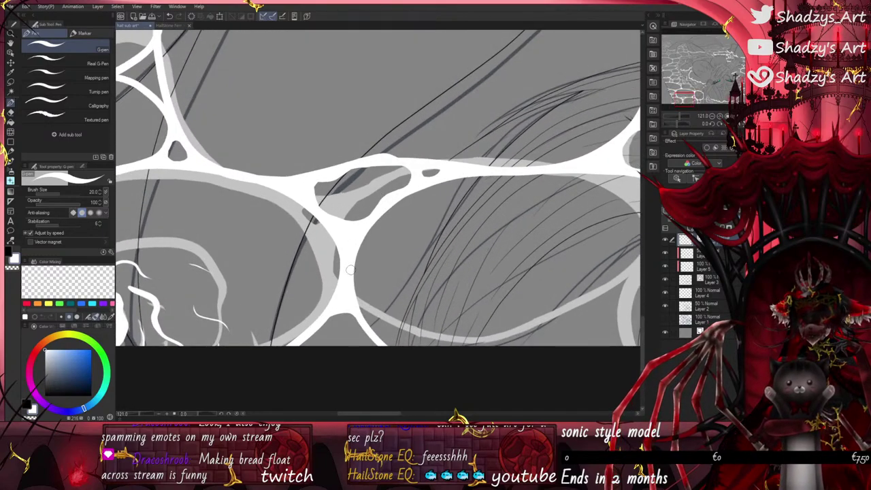
{"action": "mouse_move", "coordinate": [349, 269]}
{"action": "left_mouse_down"}
{"action": "mouse_move", "coordinate": [357, 243]}
{"action": "mouse_move", "coordinate": [384, 212]}
{"action": "mouse_move", "coordinate": [429, 184]}
{"action": "mouse_move", "coordinate": [535, 167]}
{"action": "mouse_move", "coordinate": [612, 171]}
{"action": "left_mouse_up"}
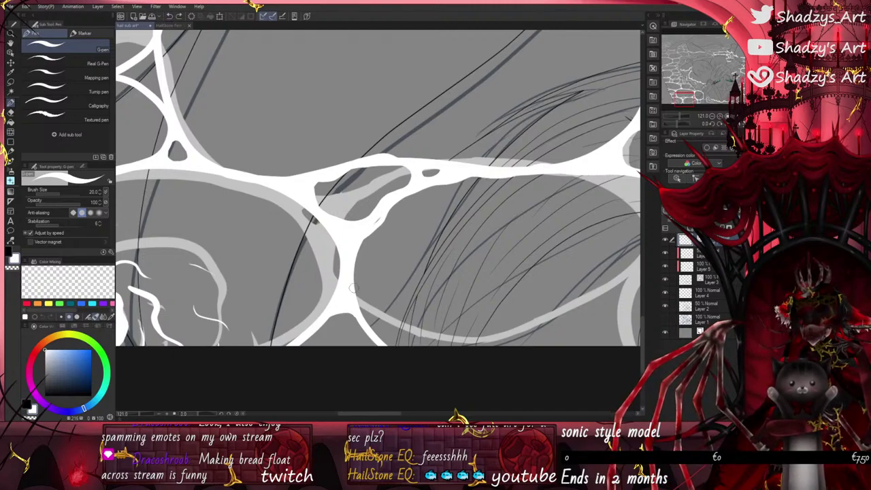
{"action": "left_click_drag", "start_coordinate": [351, 283], "coordinate": [389, 343]}
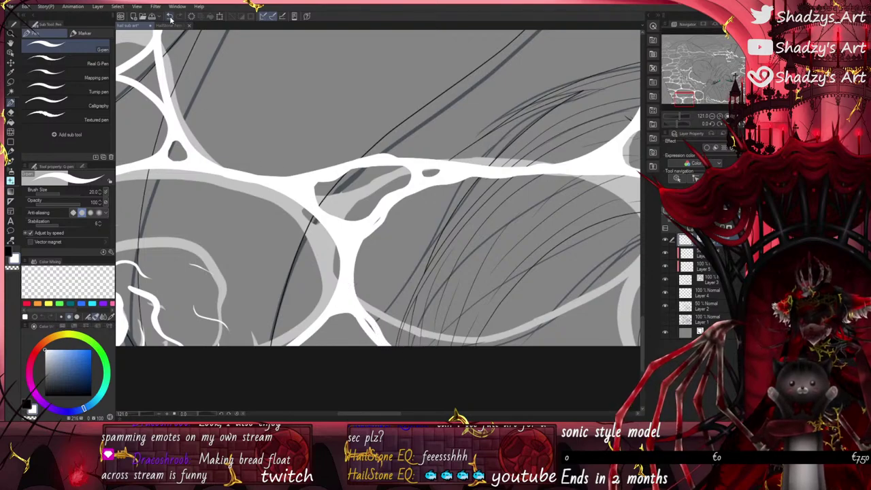
{"action": "key", "text": "ctrl+z"}
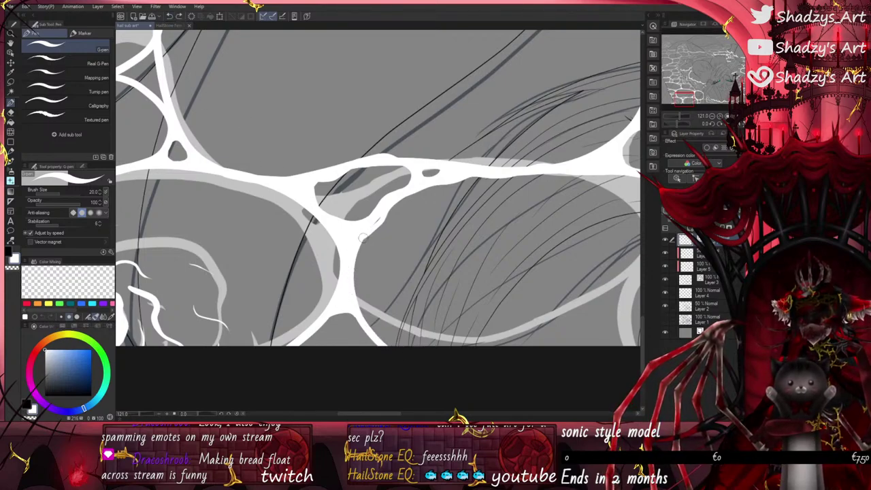
{"action": "mouse_move", "coordinate": [363, 237]}
{"action": "left_mouse_down"}
{"action": "mouse_move", "coordinate": [353, 262]}
{"action": "mouse_move", "coordinate": [363, 319]}
{"action": "left_mouse_up"}
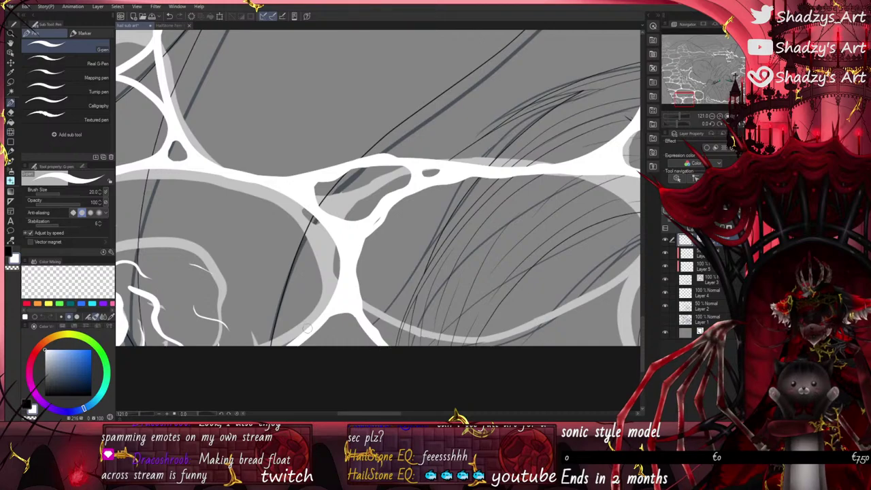
{"action": "mouse_move", "coordinate": [329, 315]}
{"action": "left_mouse_down"}
{"action": "mouse_move", "coordinate": [362, 322]}
{"action": "mouse_move", "coordinate": [370, 337]}
{"action": "left_mouse_up"}
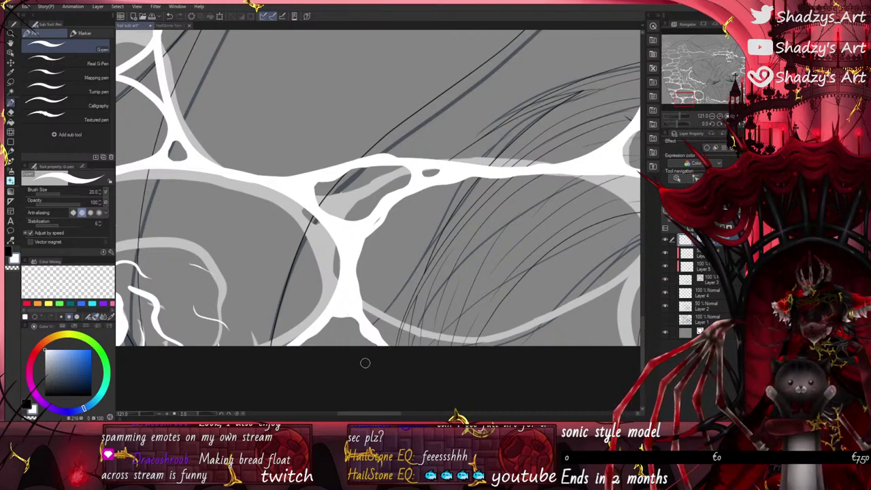
{"action": "scroll", "coordinate": [299, 345], "scroll_direction": "down", "scroll_amount": 3}
{"action": "scroll", "coordinate": [312, 333], "scroll_direction": "up", "scroll_amount": 3}
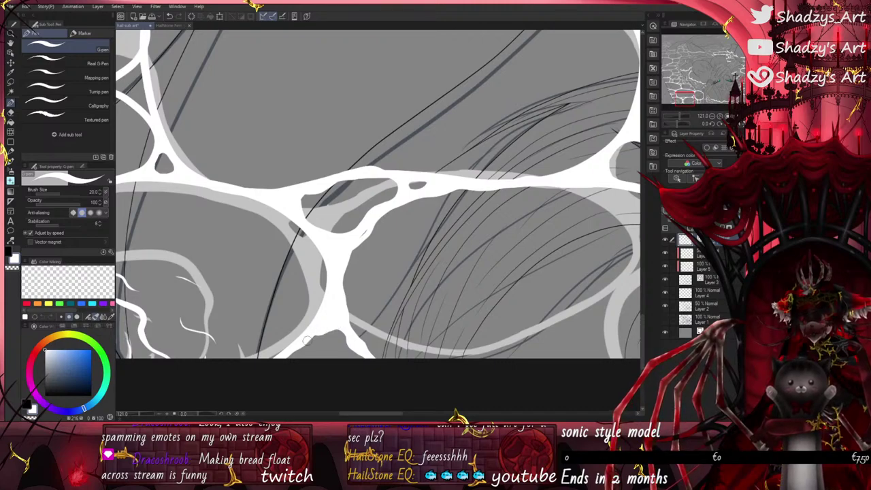
Step: Ink a small white loop at the forked base of the vertical strand near the canvas's lower edge
{"action": "left_click_drag", "start_coordinate": [331, 338], "coordinate": [346, 332]}
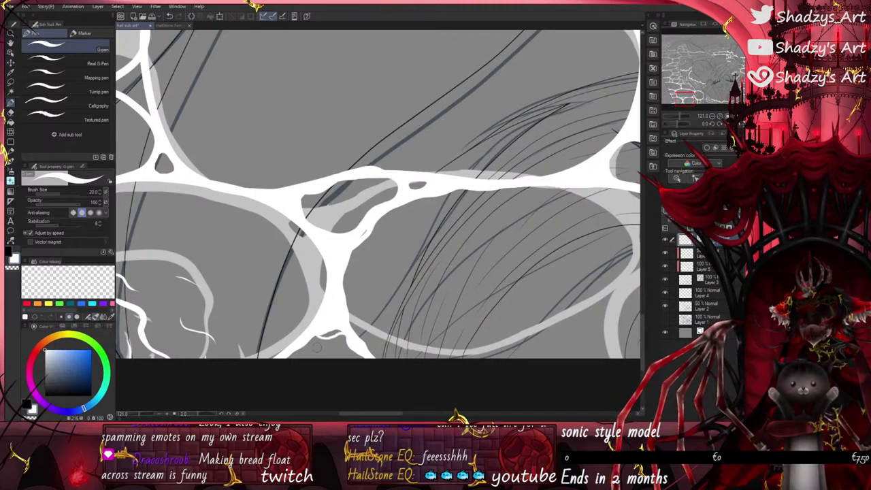
{"action": "scroll", "coordinate": [278, 332], "scroll_direction": "down", "scroll_amount": 6}
{"action": "scroll", "coordinate": [286, 343], "scroll_direction": "up", "scroll_amount": 5}
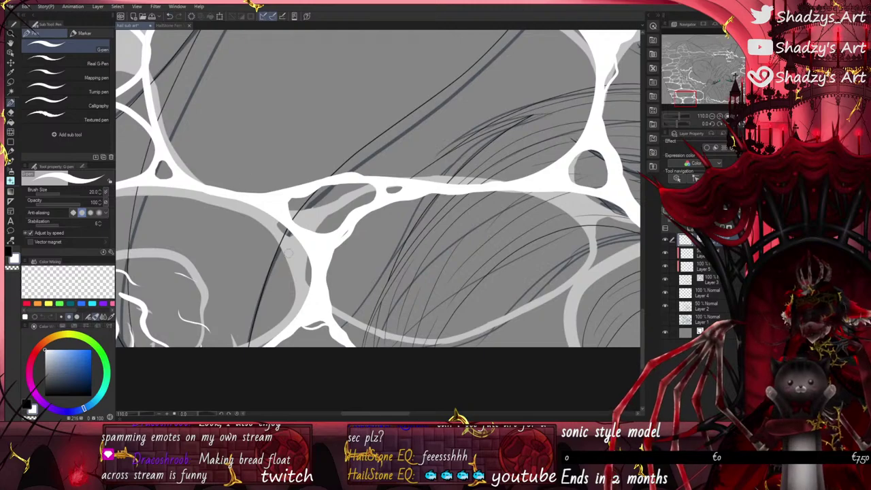
{"action": "scroll", "coordinate": [310, 328], "scroll_direction": "up", "scroll_amount": 4}
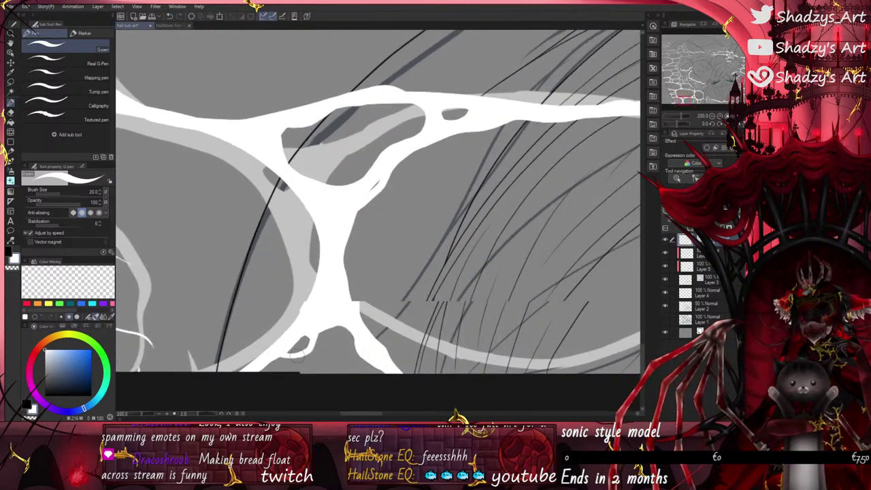
{"action": "scroll", "coordinate": [275, 352], "scroll_direction": "down", "scroll_amount": 3}
{"action": "scroll", "coordinate": [347, 248], "scroll_direction": "up", "scroll_amount": 3}
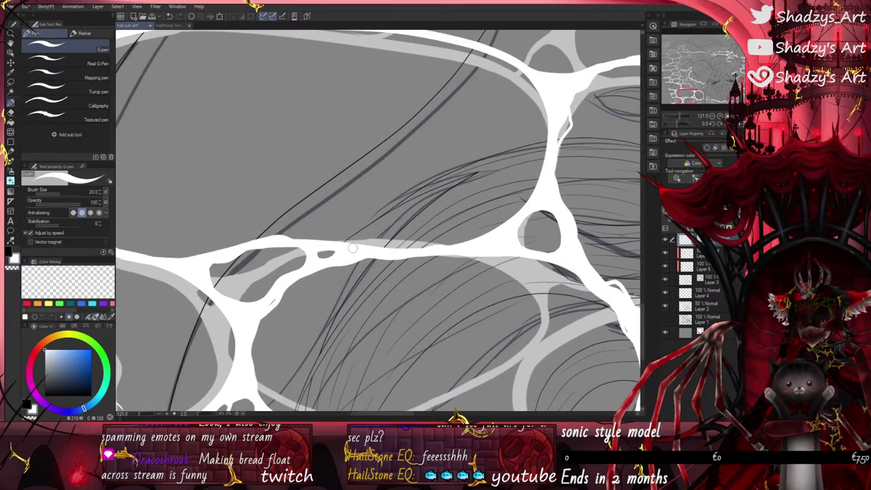
Step: Thicken the horizontal strand beneath the large central cell unevenly and add small bumps around the round-holed junction at its right end
{"action": "left_click_drag", "start_coordinate": [352, 247], "coordinate": [397, 251]}
{"action": "mouse_move", "coordinate": [454, 247]}
{"action": "left_mouse_down"}
{"action": "mouse_move", "coordinate": [500, 228]}
{"action": "mouse_move", "coordinate": [524, 200]}
{"action": "mouse_move", "coordinate": [463, 243]}
{"action": "mouse_move", "coordinate": [499, 225]}
{"action": "left_mouse_up"}
{"action": "scroll", "coordinate": [340, 255], "scroll_direction": "down", "scroll_amount": 2}
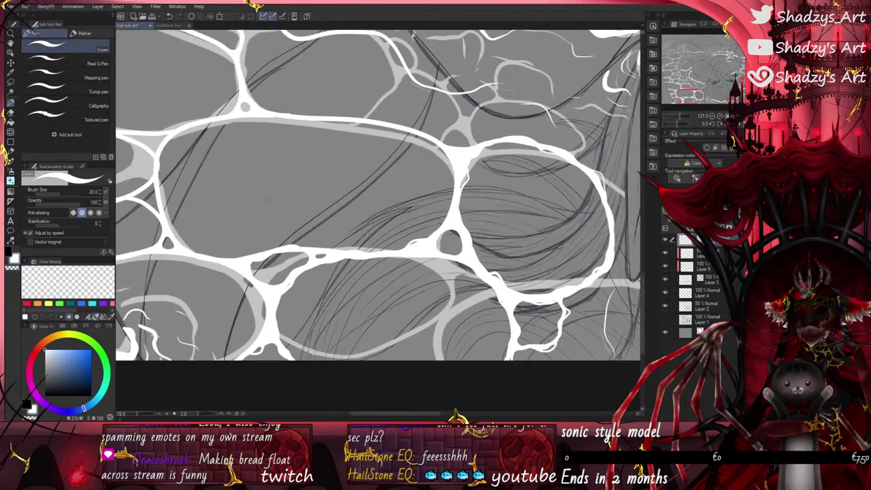
{"action": "scroll", "coordinate": [391, 248], "scroll_direction": "up", "scroll_amount": 2}
{"action": "left_click_drag", "start_coordinate": [422, 240], "coordinate": [568, 279]}
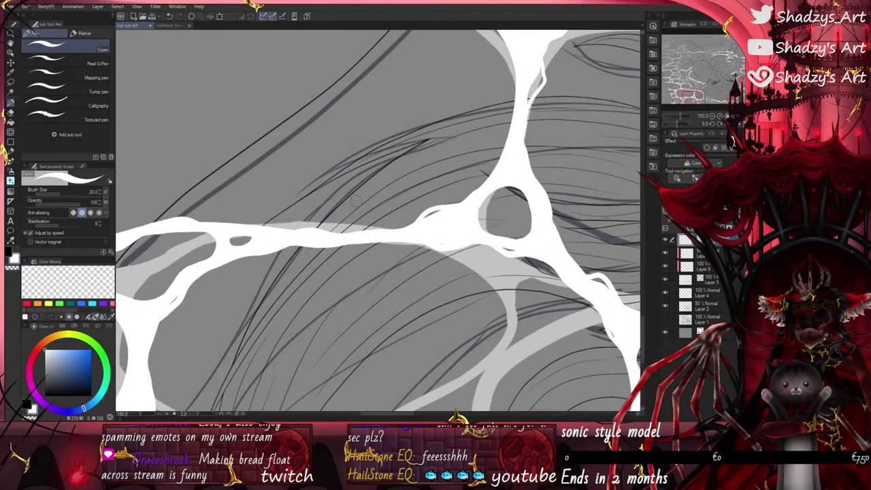
Step: Thicken the lower strand from the left body outline to the forked junction, including the branch running down to the canvas edge
{"action": "scroll", "coordinate": [356, 201], "scroll_direction": "down", "scroll_amount": 1}
{"action": "scroll", "coordinate": [522, 328], "scroll_direction": "down", "scroll_amount": 4}
{"action": "scroll", "coordinate": [270, 331], "scroll_direction": "up", "scroll_amount": 8}
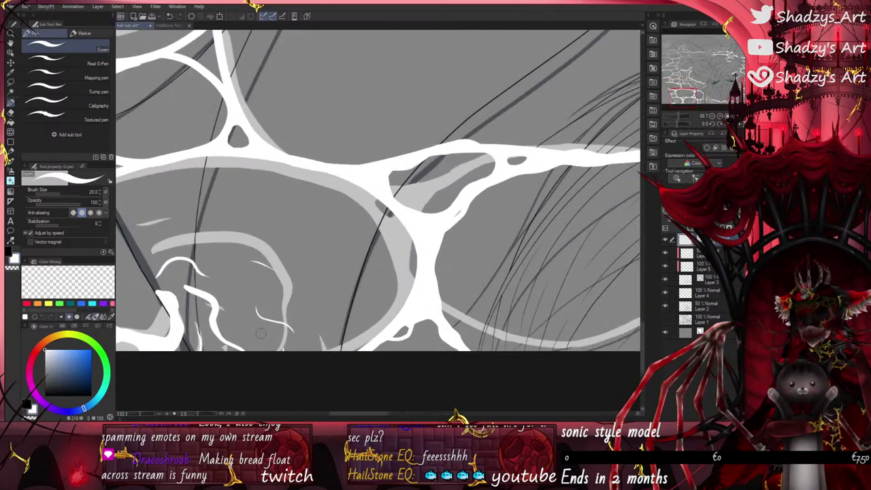
{"action": "scroll", "coordinate": [283, 248], "scroll_direction": "down", "scroll_amount": 2}
{"action": "scroll", "coordinate": [289, 258], "scroll_direction": "up", "scroll_amount": 1}
{"action": "mouse_move", "coordinate": [158, 202]}
{"action": "left_mouse_down"}
{"action": "mouse_move", "coordinate": [263, 176]}
{"action": "mouse_move", "coordinate": [297, 178]}
{"action": "mouse_move", "coordinate": [433, 211]}
{"action": "mouse_move", "coordinate": [462, 245]}
{"action": "left_mouse_up"}
{"action": "left_click_drag", "start_coordinate": [482, 310], "coordinate": [429, 367]}
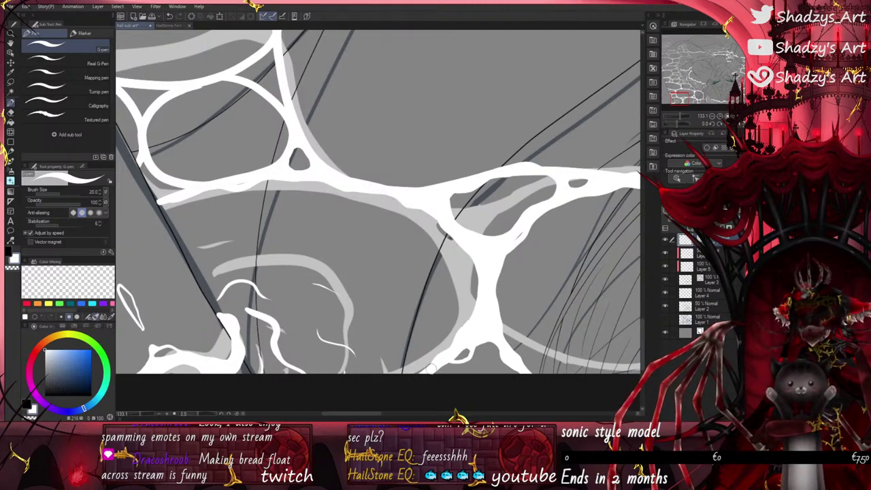
{"action": "scroll", "coordinate": [465, 363], "scroll_direction": "down", "scroll_amount": 2}
{"action": "scroll", "coordinate": [422, 271], "scroll_direction": "up", "scroll_amount": 3}
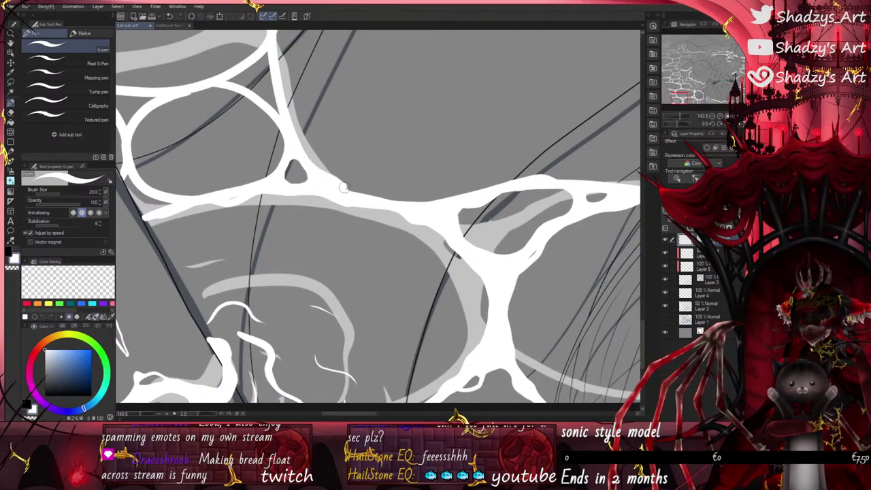
Step: Paint white around the upper-right corner of the small left cell, leaving a round hole in the junction
{"action": "scroll", "coordinate": [467, 306], "scroll_direction": "down", "scroll_amount": 5}
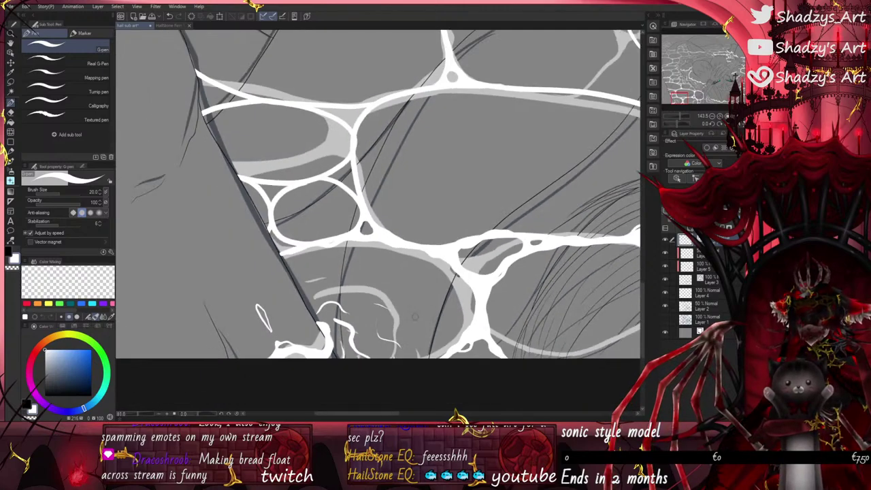
{"action": "scroll", "coordinate": [316, 181], "scroll_direction": "up", "scroll_amount": 12}
{"action": "mouse_move", "coordinate": [374, 139]}
{"action": "left_mouse_down"}
{"action": "mouse_move", "coordinate": [364, 170]}
{"action": "mouse_move", "coordinate": [396, 195]}
{"action": "mouse_move", "coordinate": [426, 170]}
{"action": "mouse_move", "coordinate": [407, 136]}
{"action": "mouse_move", "coordinate": [380, 138]}
{"action": "mouse_move", "coordinate": [344, 163]}
{"action": "left_mouse_up"}
{"action": "left_click_drag", "start_coordinate": [407, 132], "coordinate": [408, 110]}
{"action": "mouse_move", "coordinate": [422, 190]}
{"action": "left_mouse_down"}
{"action": "mouse_move", "coordinate": [436, 225]}
{"action": "mouse_move", "coordinate": [427, 210]}
{"action": "mouse_move", "coordinate": [434, 214]}
{"action": "mouse_move", "coordinate": [444, 247]}
{"action": "mouse_move", "coordinate": [418, 207]}
{"action": "left_mouse_up"}
{"action": "scroll", "coordinate": [417, 207], "scroll_direction": "down", "scroll_amount": 2}
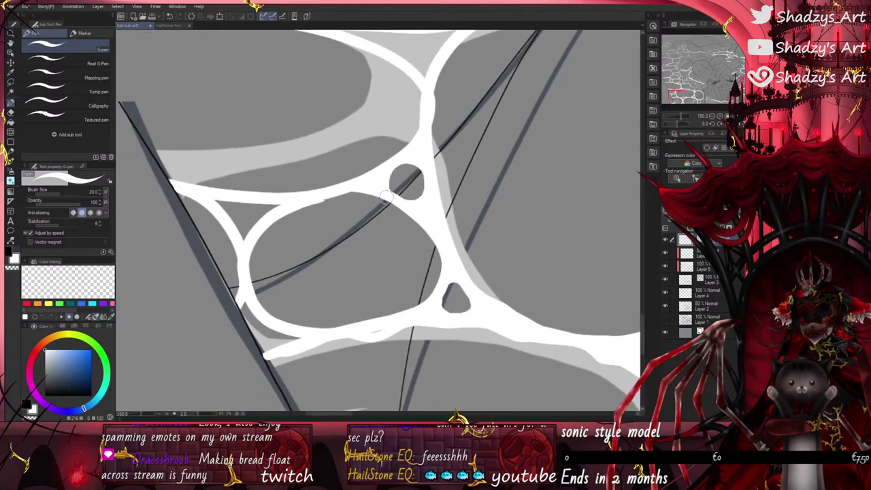
{"action": "scroll", "coordinate": [422, 211], "scroll_direction": "up", "scroll_amount": 2}
{"action": "scroll", "coordinate": [426, 213], "scroll_direction": "down", "scroll_amount": 2}
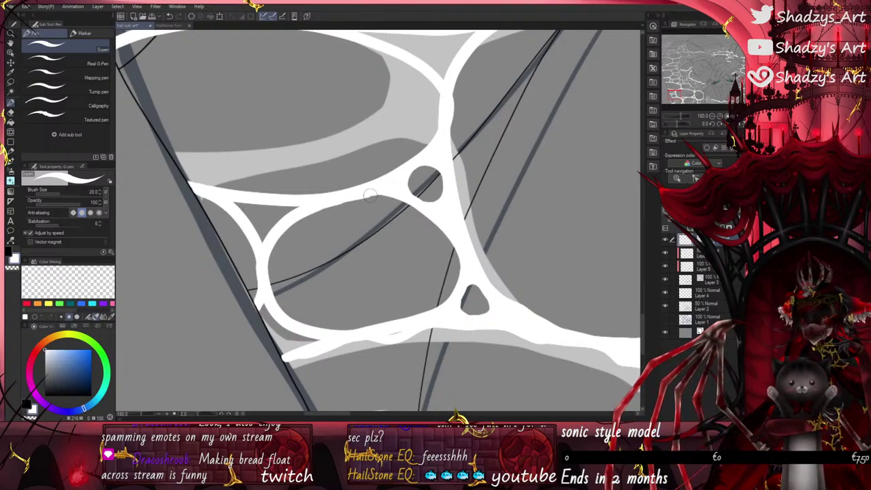
Step: Turn the small cell's upper-left gap into a rounded hole and make the cell's inner edges thicker and uneven
{"action": "mouse_move", "coordinate": [252, 226]}
{"action": "left_mouse_down"}
{"action": "mouse_move", "coordinate": [267, 199]}
{"action": "mouse_move", "coordinate": [282, 219]}
{"action": "mouse_move", "coordinate": [256, 227]}
{"action": "mouse_move", "coordinate": [246, 216]}
{"action": "mouse_move", "coordinate": [255, 202]}
{"action": "mouse_move", "coordinate": [283, 215]}
{"action": "mouse_move", "coordinate": [271, 232]}
{"action": "mouse_move", "coordinate": [236, 212]}
{"action": "mouse_move", "coordinate": [240, 201]}
{"action": "mouse_move", "coordinate": [263, 238]}
{"action": "mouse_move", "coordinate": [289, 210]}
{"action": "left_mouse_up"}
{"action": "mouse_move", "coordinate": [261, 255]}
{"action": "left_mouse_down"}
{"action": "mouse_move", "coordinate": [335, 201]}
{"action": "mouse_move", "coordinate": [383, 194]}
{"action": "mouse_move", "coordinate": [406, 202]}
{"action": "mouse_move", "coordinate": [443, 229]}
{"action": "mouse_move", "coordinate": [460, 269]}
{"action": "mouse_move", "coordinate": [429, 312]}
{"action": "left_mouse_up"}
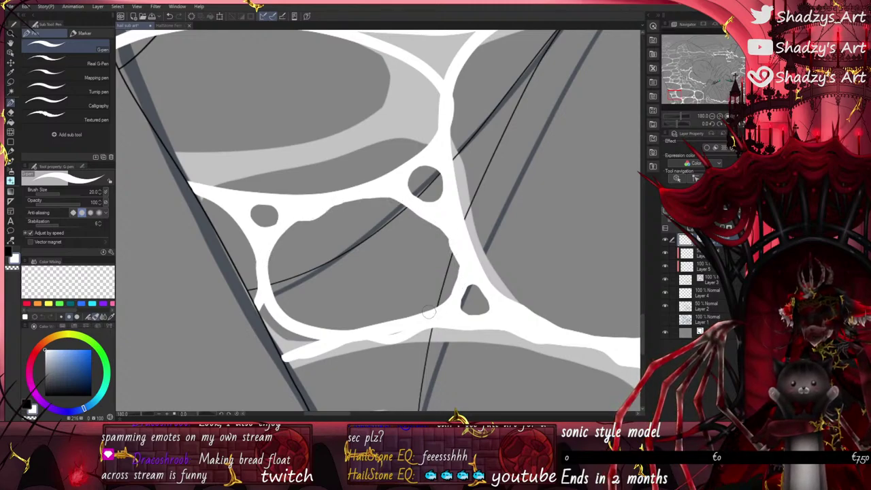
{"action": "mouse_move", "coordinate": [293, 219]}
{"action": "left_mouse_down"}
{"action": "mouse_move", "coordinate": [268, 250]}
{"action": "mouse_move", "coordinate": [266, 281]}
{"action": "mouse_move", "coordinate": [294, 322]}
{"action": "mouse_move", "coordinate": [338, 331]}
{"action": "mouse_move", "coordinate": [415, 317]}
{"action": "mouse_move", "coordinate": [442, 305]}
{"action": "mouse_move", "coordinate": [458, 254]}
{"action": "left_mouse_up"}
{"action": "scroll", "coordinate": [272, 287], "scroll_direction": "down", "scroll_amount": 9}
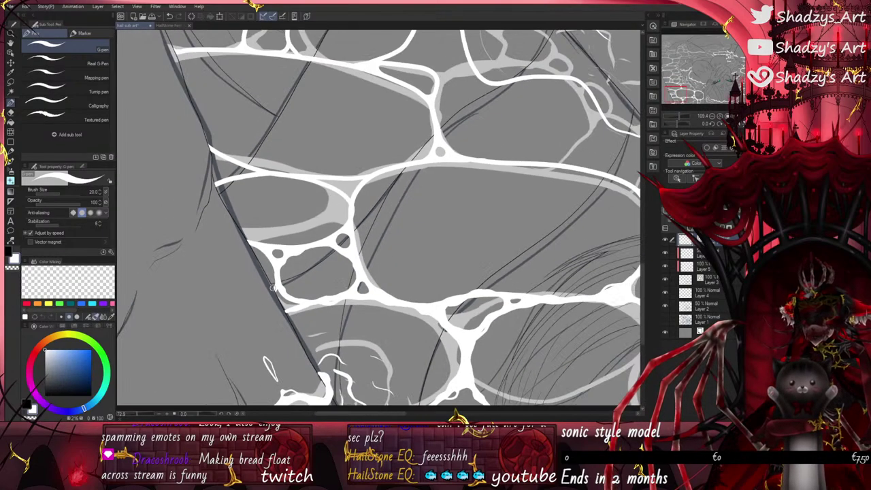
Step: Thicken the small cell's outer left strand, filling the remaining gaps beside its upper-left hole
{"action": "scroll", "coordinate": [247, 243], "scroll_direction": "up", "scroll_amount": 5}
{"action": "scroll", "coordinate": [248, 242], "scroll_direction": "up", "scroll_amount": 8}
{"action": "mouse_move", "coordinate": [250, 240]}
{"action": "left_mouse_down"}
{"action": "mouse_move", "coordinate": [325, 309]}
{"action": "mouse_move", "coordinate": [339, 338]}
{"action": "left_mouse_up"}
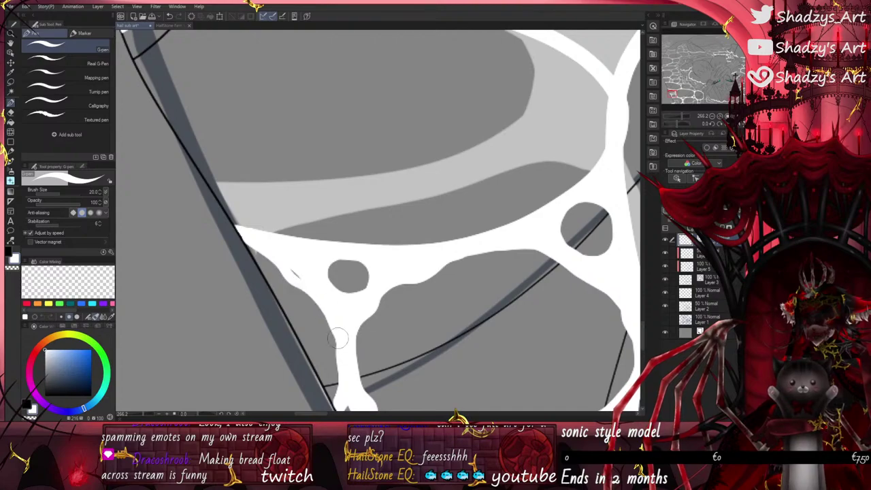
{"action": "scroll", "coordinate": [283, 252], "scroll_direction": "down", "scroll_amount": 5}
{"action": "left_click_drag", "start_coordinate": [297, 270], "coordinate": [318, 331]}
{"action": "scroll", "coordinate": [317, 341], "scroll_direction": "down", "scroll_amount": 5}
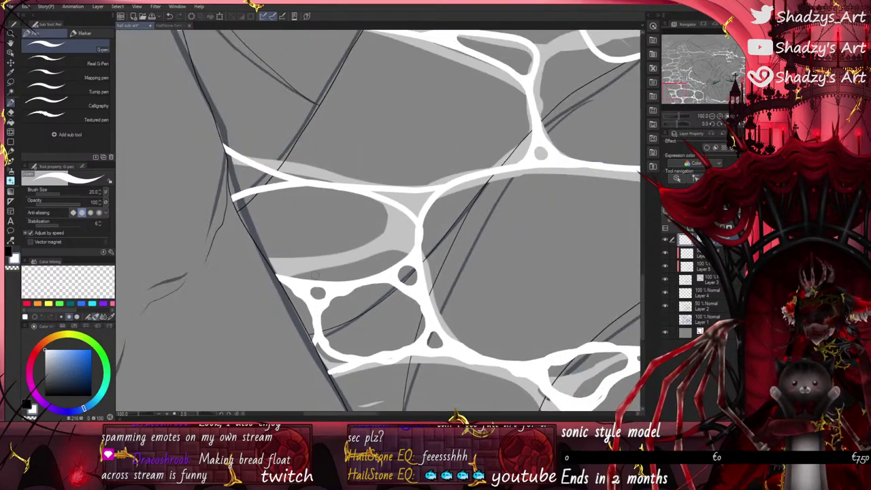
{"action": "scroll", "coordinate": [297, 220], "scroll_direction": "down", "scroll_amount": 10}
{"action": "scroll", "coordinate": [317, 340], "scroll_direction": "down", "scroll_amount": 1}
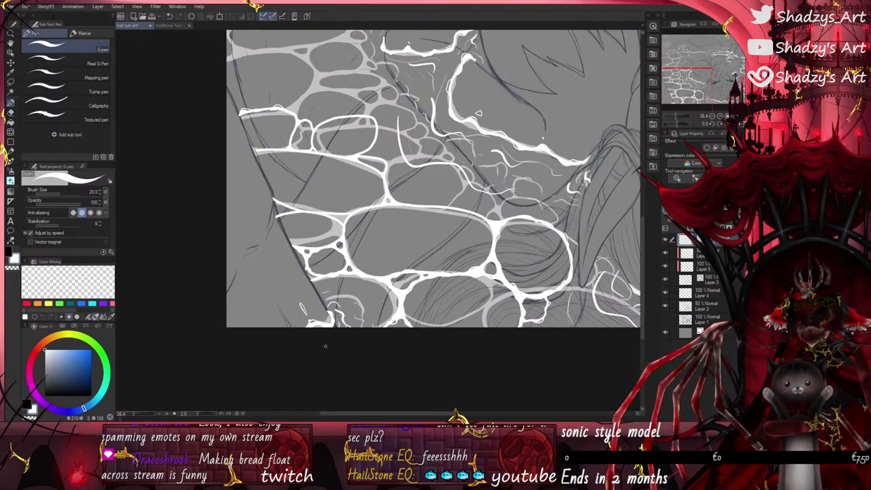
Step: Thicken the strand along the top of the large central cell up to its right junction
{"action": "scroll", "coordinate": [249, 216], "scroll_direction": "up", "scroll_amount": 5}
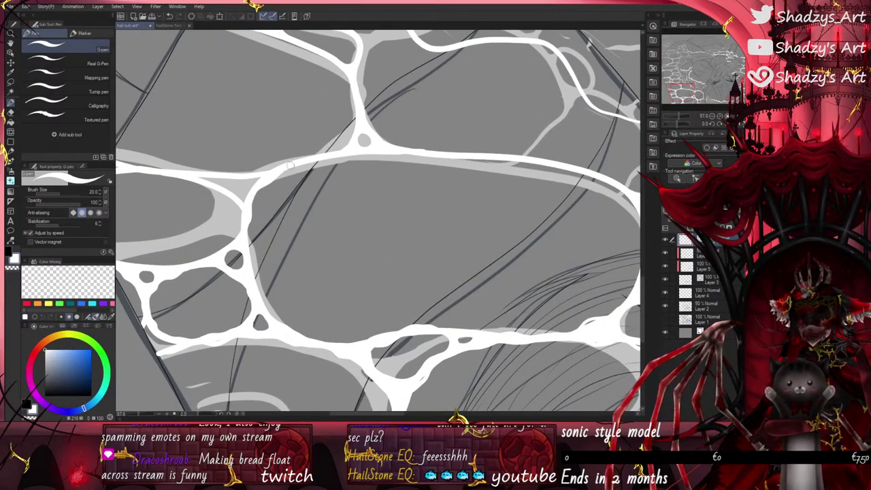
{"action": "mouse_move", "coordinate": [289, 164]}
{"action": "left_mouse_down"}
{"action": "mouse_move", "coordinate": [344, 155]}
{"action": "mouse_move", "coordinate": [451, 157]}
{"action": "mouse_move", "coordinate": [566, 167]}
{"action": "mouse_move", "coordinate": [604, 181]}
{"action": "left_mouse_up"}
{"action": "scroll", "coordinate": [593, 231], "scroll_direction": "down", "scroll_amount": 3}
{"action": "scroll", "coordinate": [455, 214], "scroll_direction": "up", "scroll_amount": 4}
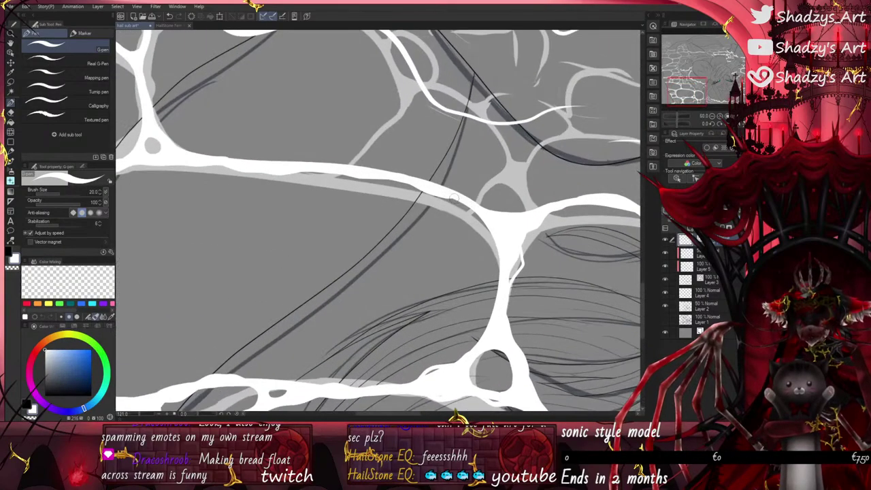
{"action": "left_click_drag", "start_coordinate": [486, 225], "coordinate": [502, 259]}
{"action": "scroll", "coordinate": [475, 345], "scroll_direction": "down", "scroll_amount": 2}
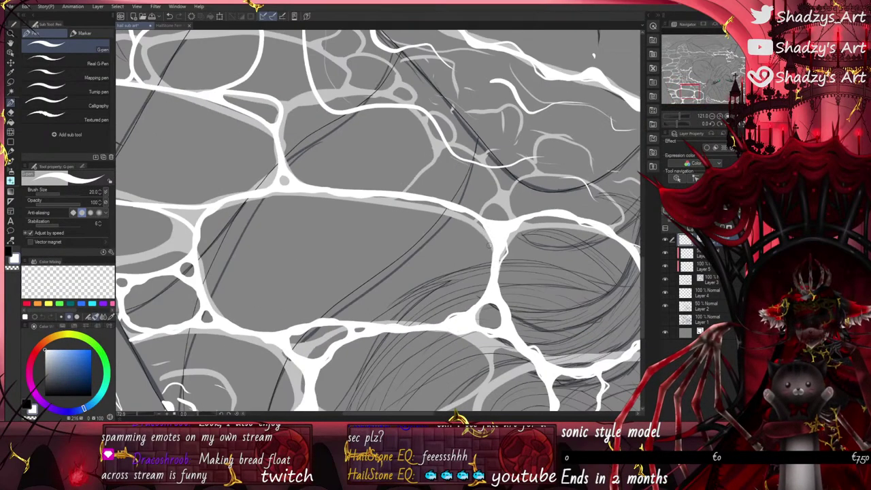
Step: Fill the junction at the large central cell's upper-left corner with white around an oval hole
{"action": "scroll", "coordinate": [461, 152], "scroll_direction": "down", "scroll_amount": 2}
{"action": "scroll", "coordinate": [323, 279], "scroll_direction": "up", "scroll_amount": 6}
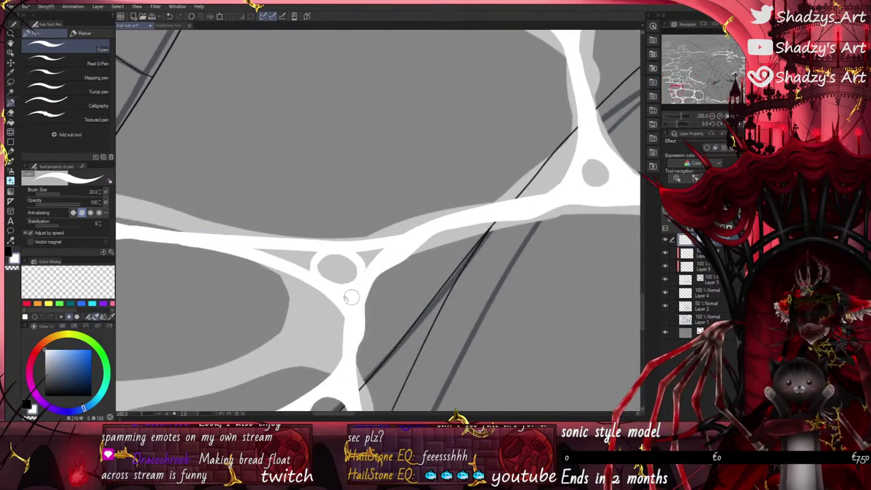
{"action": "mouse_move", "coordinate": [312, 254]}
{"action": "left_mouse_down"}
{"action": "mouse_move", "coordinate": [253, 250]}
{"action": "mouse_move", "coordinate": [310, 258]}
{"action": "left_mouse_up"}
{"action": "scroll", "coordinate": [461, 267], "scroll_direction": "down", "scroll_amount": 3}
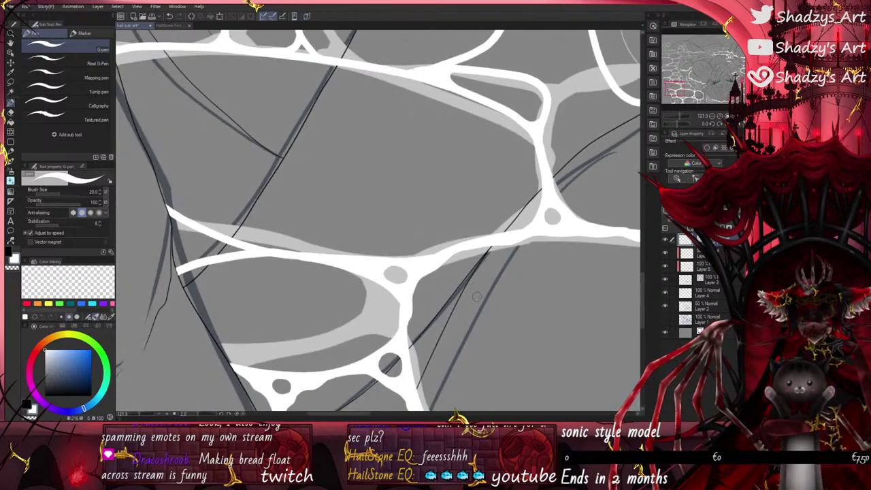
Step: Round off the inside of the fork at the left body outline and thicken the strands leading from it
{"action": "scroll", "coordinate": [274, 213], "scroll_direction": "up", "scroll_amount": 3}
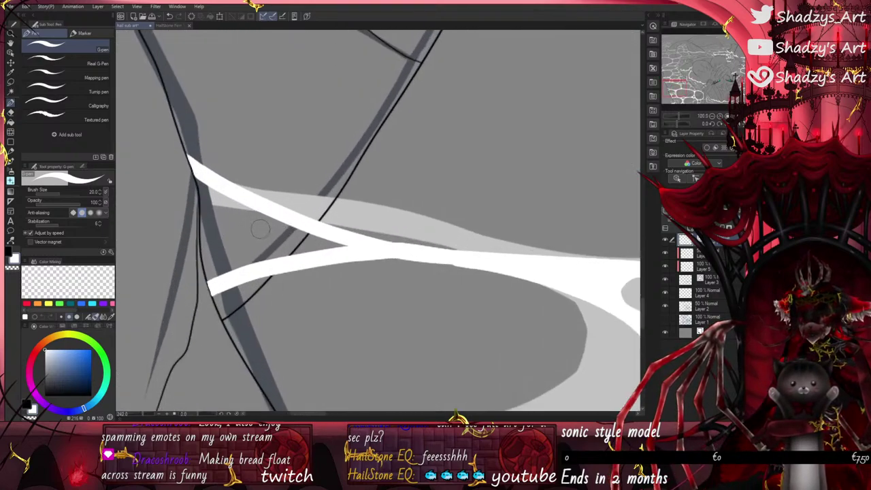
{"action": "mouse_move", "coordinate": [274, 213]}
{"action": "left_mouse_down"}
{"action": "mouse_move", "coordinate": [279, 263]}
{"action": "mouse_move", "coordinate": [296, 228]}
{"action": "mouse_move", "coordinate": [302, 251]}
{"action": "mouse_move", "coordinate": [309, 236]}
{"action": "mouse_move", "coordinate": [323, 241]}
{"action": "mouse_move", "coordinate": [258, 268]}
{"action": "mouse_move", "coordinate": [270, 216]}
{"action": "mouse_move", "coordinate": [247, 204]}
{"action": "mouse_move", "coordinate": [297, 241]}
{"action": "mouse_move", "coordinate": [298, 272]}
{"action": "left_mouse_up"}
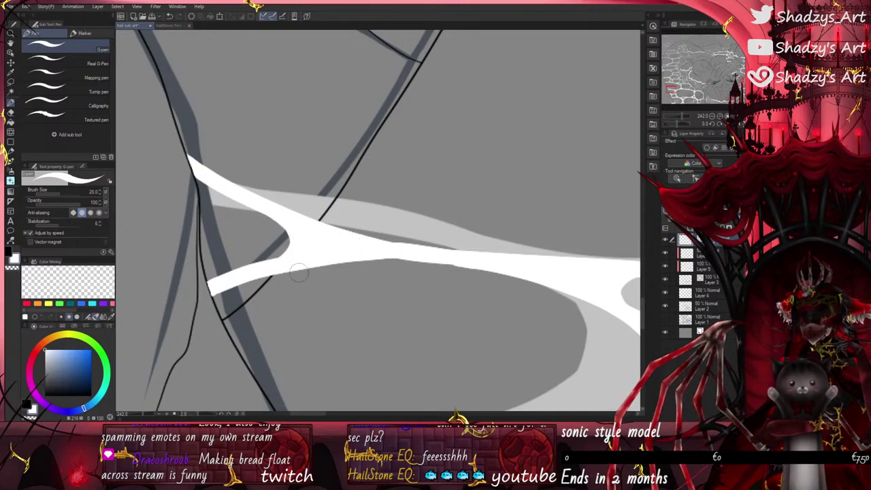
{"action": "scroll", "coordinate": [297, 272], "scroll_direction": "down", "scroll_amount": 4}
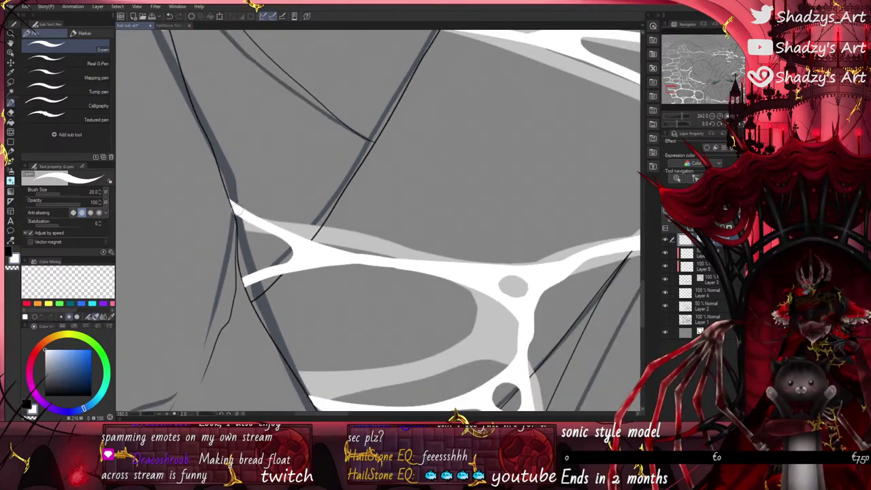
{"action": "mouse_move", "coordinate": [280, 250]}
{"action": "left_mouse_down"}
{"action": "mouse_move", "coordinate": [343, 252]}
{"action": "mouse_move", "coordinate": [402, 271]}
{"action": "left_mouse_up"}
{"action": "scroll", "coordinate": [373, 252], "scroll_direction": "up", "scroll_amount": 4}
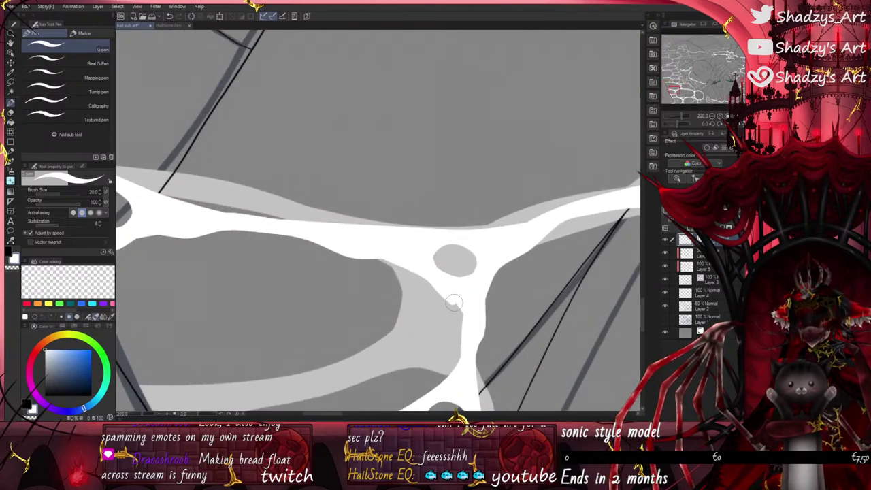
Step: Refine the strand between the left fork and the oval-holed junction, adding a small loop on its upper edge
{"action": "scroll", "coordinate": [398, 256], "scroll_direction": "down", "scroll_amount": 2}
{"action": "scroll", "coordinate": [204, 239], "scroll_direction": "up", "scroll_amount": 1}
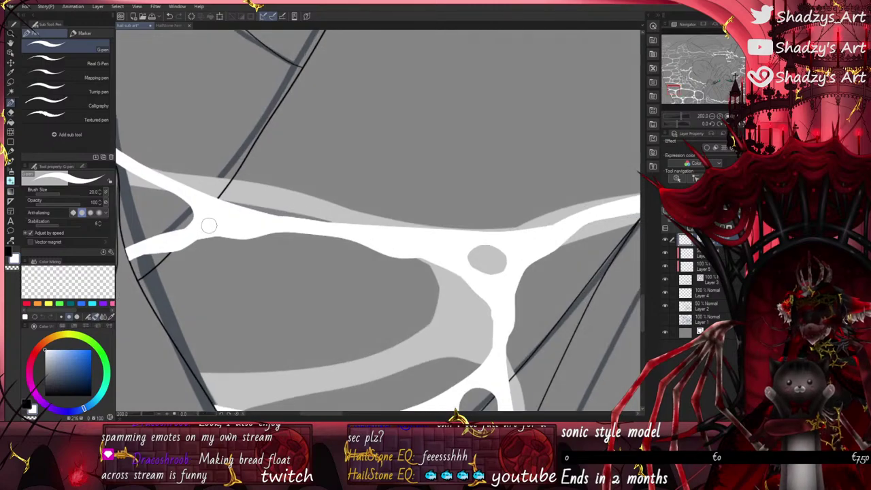
{"action": "scroll", "coordinate": [194, 213], "scroll_direction": "down", "scroll_amount": 3}
{"action": "mouse_move", "coordinate": [133, 157]}
{"action": "left_mouse_down"}
{"action": "mouse_move", "coordinate": [247, 211]}
{"action": "mouse_move", "coordinate": [447, 221]}
{"action": "left_mouse_up"}
{"action": "scroll", "coordinate": [296, 230], "scroll_direction": "down", "scroll_amount": 2}
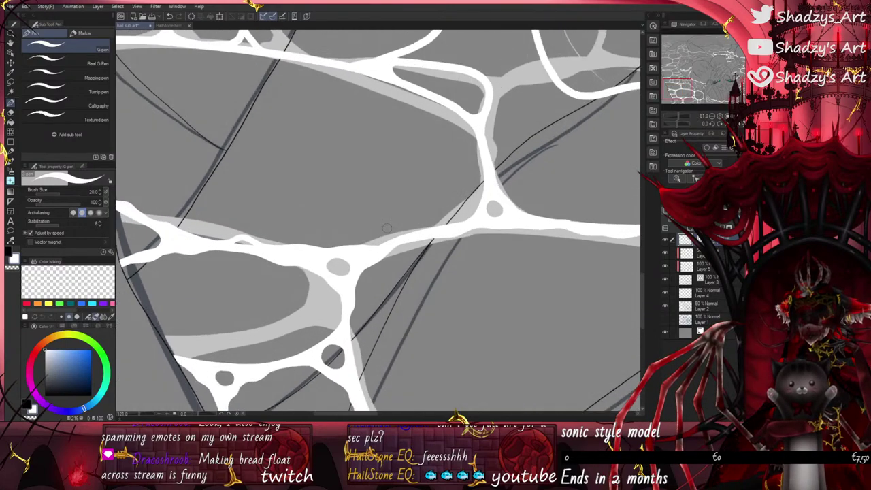
Step: Add thin wavy side strands along the line between the two holed junctions on the large cell's upper-left side
{"action": "mouse_move", "coordinate": [372, 248]}
{"action": "left_mouse_down"}
{"action": "mouse_move", "coordinate": [405, 227]}
{"action": "mouse_move", "coordinate": [468, 220]}
{"action": "mouse_move", "coordinate": [484, 202]}
{"action": "mouse_move", "coordinate": [486, 180]}
{"action": "mouse_move", "coordinate": [472, 221]}
{"action": "mouse_move", "coordinate": [483, 157]}
{"action": "mouse_move", "coordinate": [476, 204]}
{"action": "left_mouse_up"}
{"action": "mouse_move", "coordinate": [379, 251]}
{"action": "left_mouse_down"}
{"action": "mouse_move", "coordinate": [456, 240]}
{"action": "mouse_move", "coordinate": [484, 227]}
{"action": "left_mouse_up"}
{"action": "scroll", "coordinate": [450, 239], "scroll_direction": "down", "scroll_amount": 4}
{"action": "scroll", "coordinate": [450, 240], "scroll_direction": "up", "scroll_amount": 1}
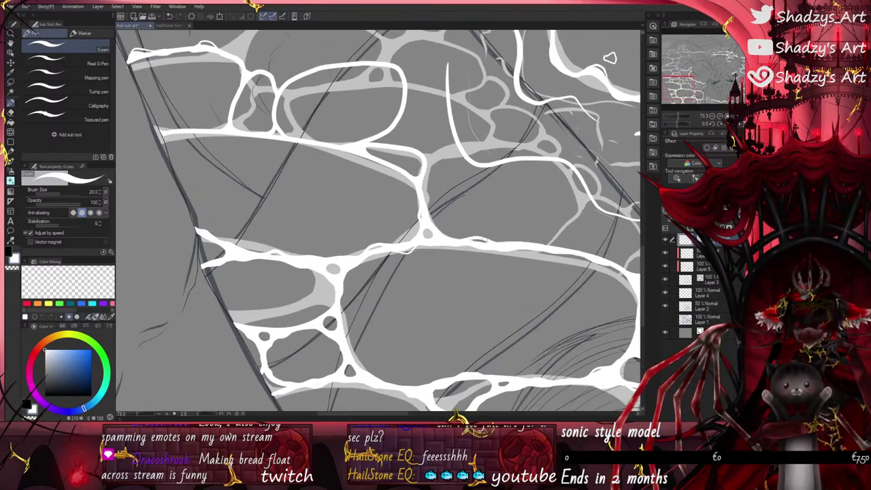
Step: Add a small open loop and uneven bumps along the right half of the large central cell's top strand
{"action": "scroll", "coordinate": [487, 243], "scroll_direction": "up", "scroll_amount": 3}
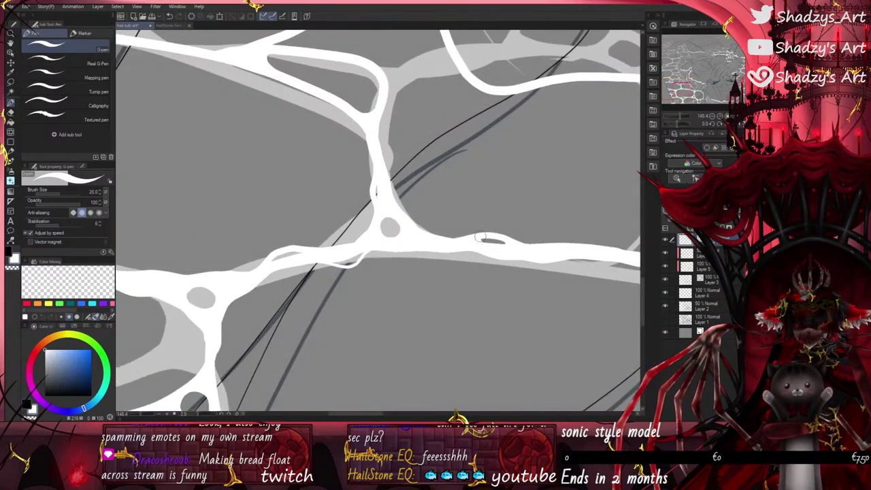
{"action": "scroll", "coordinate": [456, 241], "scroll_direction": "down", "scroll_amount": 4}
{"action": "scroll", "coordinate": [455, 238], "scroll_direction": "up", "scroll_amount": 3}
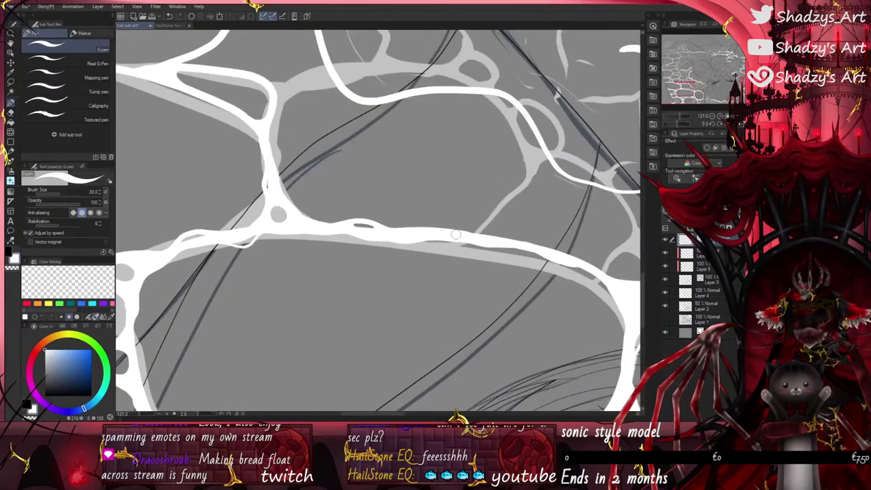
{"action": "mouse_move", "coordinate": [455, 234]}
{"action": "left_mouse_down"}
{"action": "mouse_move", "coordinate": [507, 229]}
{"action": "mouse_move", "coordinate": [559, 251]}
{"action": "left_mouse_up"}
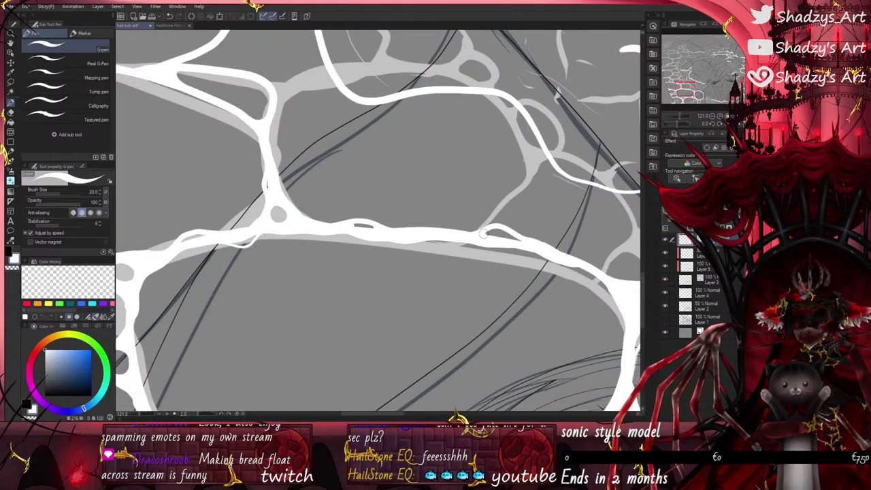
{"action": "scroll", "coordinate": [486, 233], "scroll_direction": "up", "scroll_amount": 2}
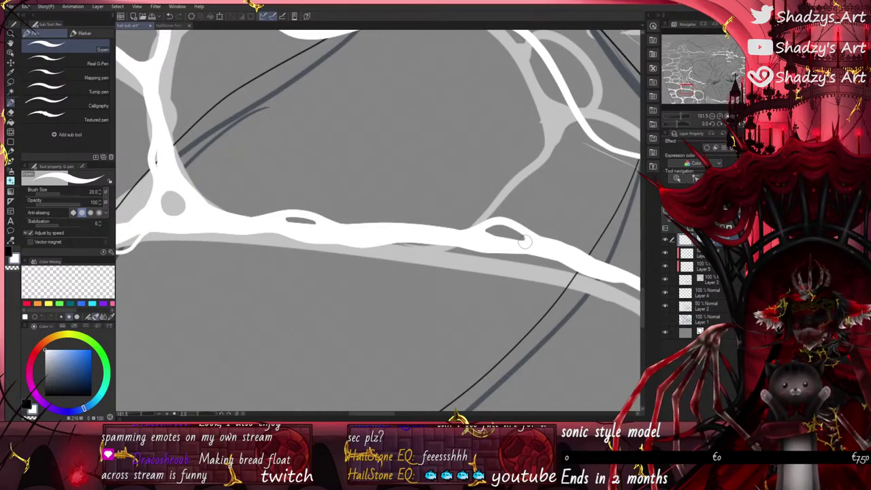
{"action": "scroll", "coordinate": [523, 242], "scroll_direction": "down", "scroll_amount": 3}
{"action": "scroll", "coordinate": [533, 239], "scroll_direction": "up", "scroll_amount": 2}
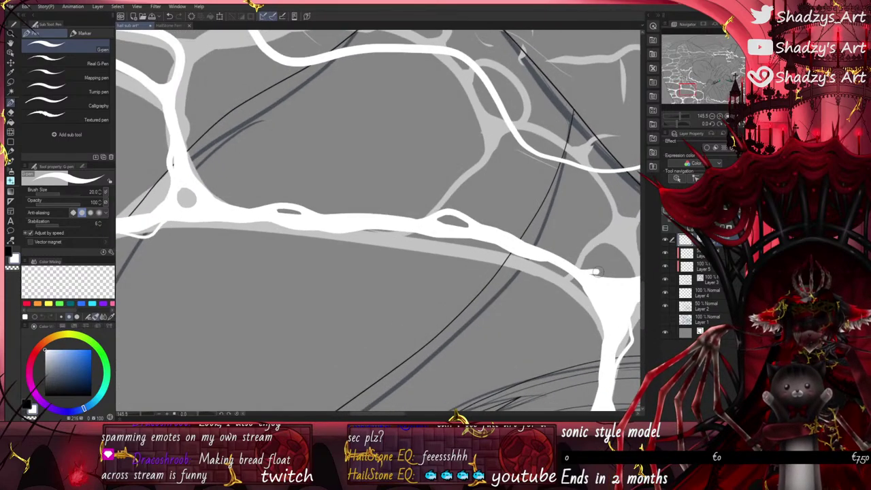
{"action": "mouse_move", "coordinate": [595, 271]}
{"action": "left_mouse_down"}
{"action": "mouse_move", "coordinate": [583, 275]}
{"action": "mouse_move", "coordinate": [542, 253]}
{"action": "left_mouse_up"}
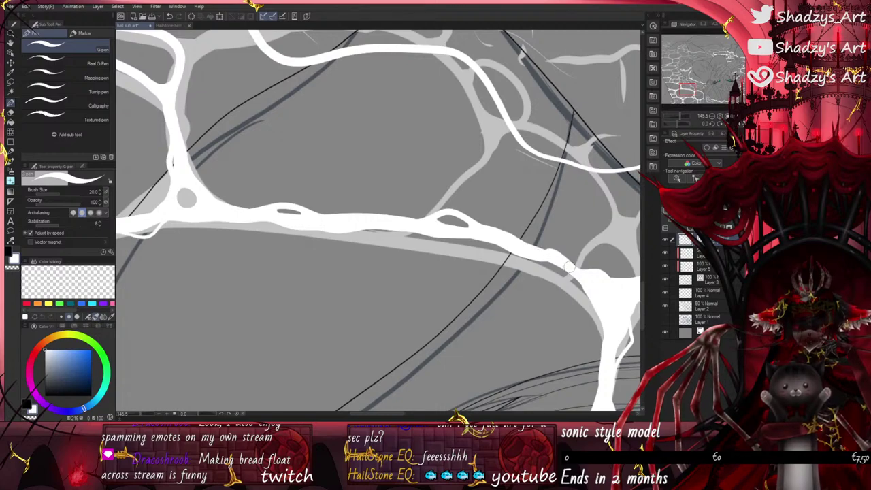
Step: Add a small thin loop beneath the right end of the large central cell's top strand, near the right junction
{"action": "scroll", "coordinate": [552, 255], "scroll_direction": "down", "scroll_amount": 3}
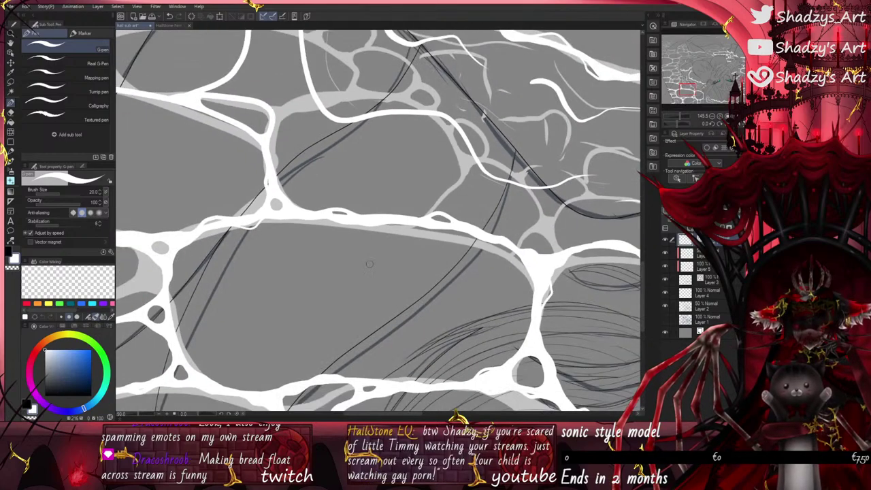
{"action": "scroll", "coordinate": [457, 218], "scroll_direction": "up", "scroll_amount": 3}
{"action": "mouse_move", "coordinate": [457, 218]}
{"action": "left_mouse_down"}
{"action": "mouse_move", "coordinate": [491, 252]}
{"action": "mouse_move", "coordinate": [564, 261]}
{"action": "left_mouse_up"}
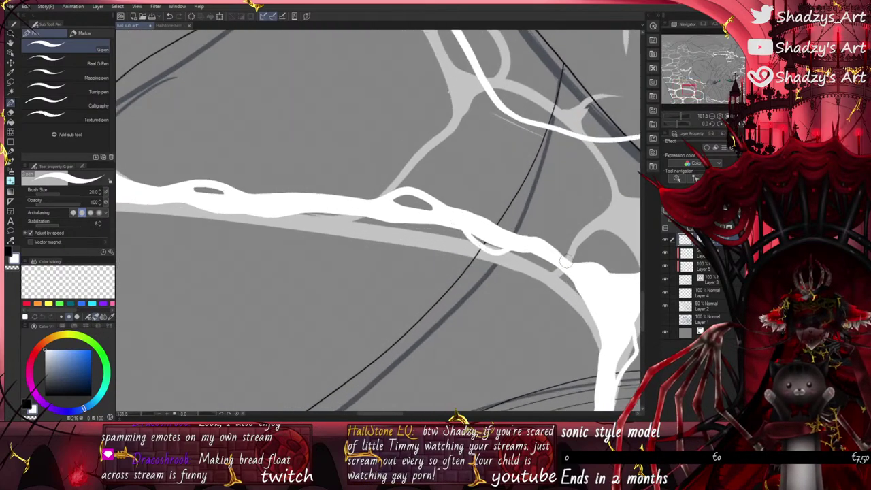
{"action": "scroll", "coordinate": [433, 195], "scroll_direction": "down", "scroll_amount": 2}
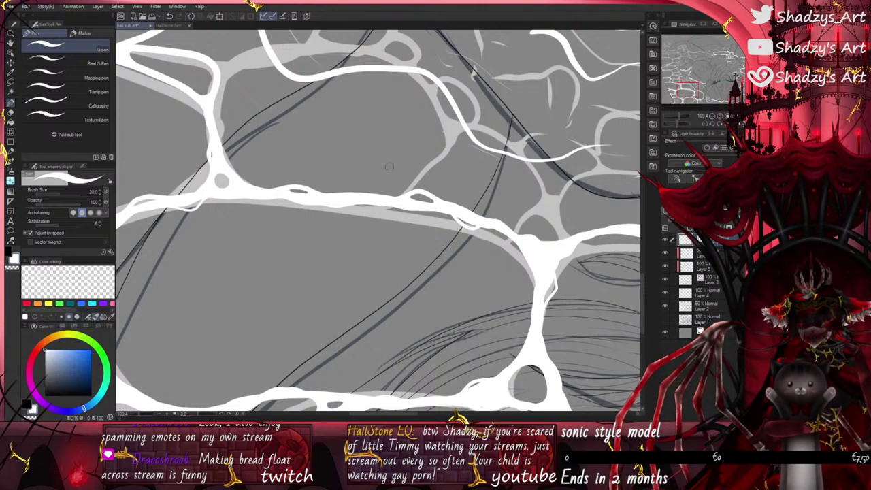
Step: Add small open loops above and below the right cell's top strand, just right of the Y-shaped junction
{"action": "scroll", "coordinate": [405, 204], "scroll_direction": "down", "scroll_amount": 10}
{"action": "scroll", "coordinate": [482, 239], "scroll_direction": "up", "scroll_amount": 1}
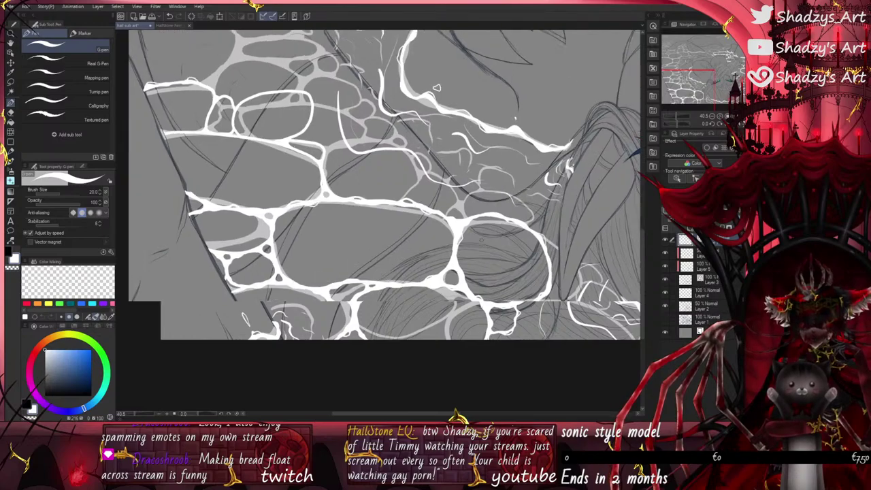
{"action": "scroll", "coordinate": [483, 231], "scroll_direction": "up", "scroll_amount": 15}
{"action": "left_click_drag", "start_coordinate": [403, 213], "coordinate": [461, 202]}
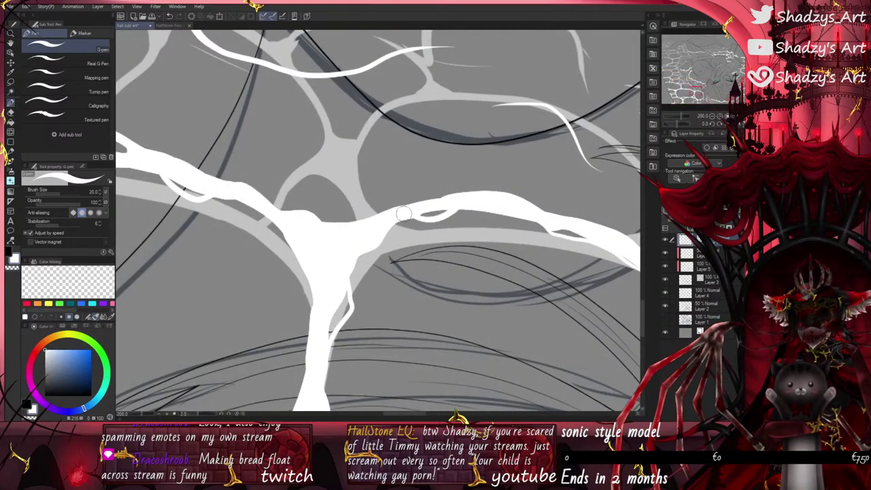
{"action": "left_click", "coordinate": [170, 16]}
{"action": "left_click_drag", "start_coordinate": [403, 217], "coordinate": [456, 207]}
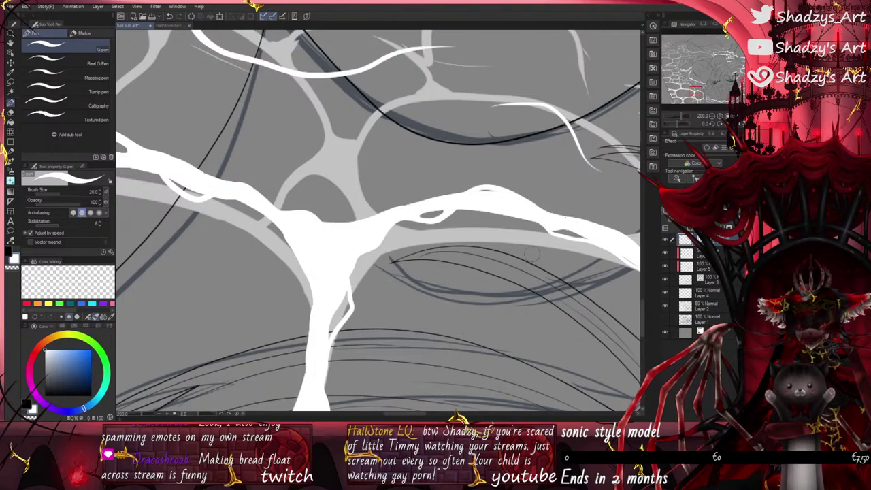
{"action": "scroll", "coordinate": [304, 211], "scroll_direction": "down", "scroll_amount": 3}
{"action": "scroll", "coordinate": [320, 226], "scroll_direction": "up", "scroll_amount": 1}
{"action": "scroll", "coordinate": [319, 227], "scroll_direction": "up", "scroll_amount": 1}
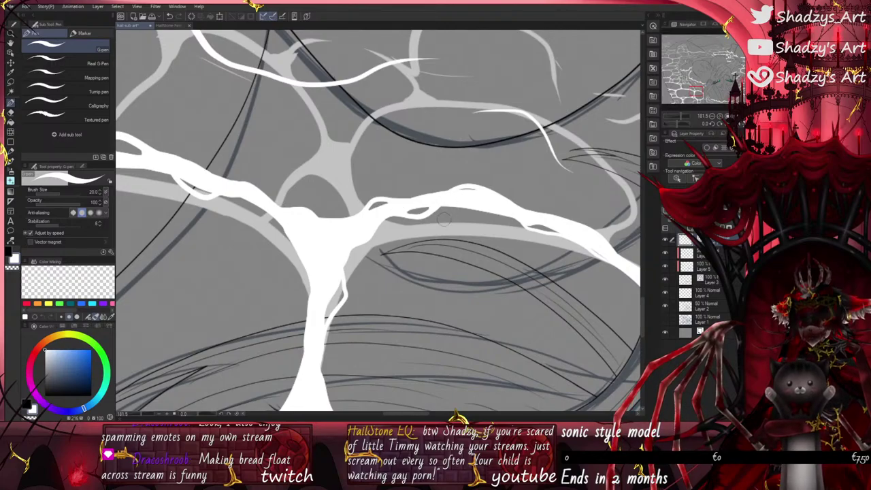
Step: Add thin side loops along the outer right edge of the rounded right cell
{"action": "scroll", "coordinate": [443, 218], "scroll_direction": "down", "scroll_amount": 3}
{"action": "scroll", "coordinate": [506, 299], "scroll_direction": "up", "scroll_amount": 5}
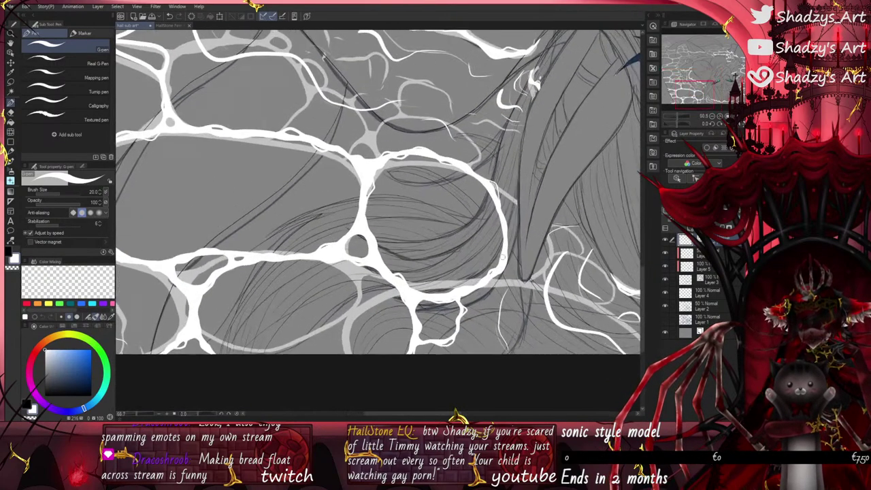
{"action": "mouse_move", "coordinate": [493, 180]}
{"action": "left_mouse_down"}
{"action": "mouse_move", "coordinate": [523, 227]}
{"action": "mouse_move", "coordinate": [517, 315]}
{"action": "left_mouse_up"}
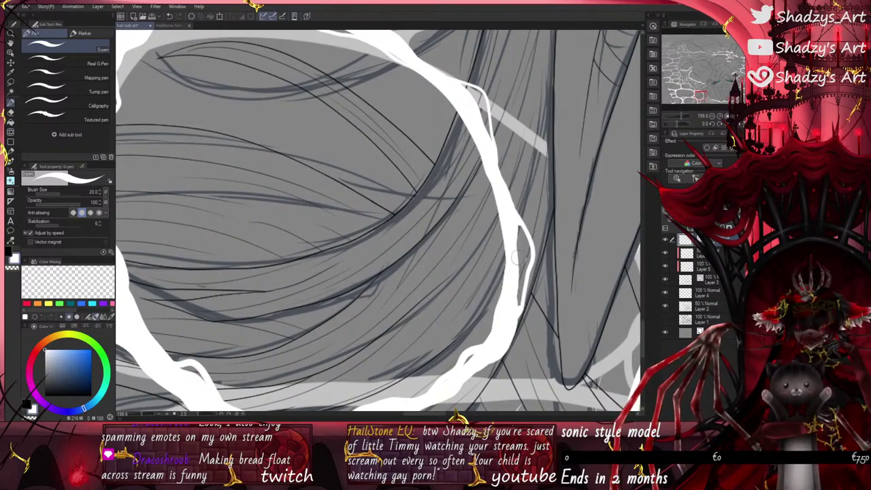
{"action": "scroll", "coordinate": [519, 257], "scroll_direction": "up", "scroll_amount": 4}
{"action": "scroll", "coordinate": [515, 195], "scroll_direction": "down", "scroll_amount": 4}
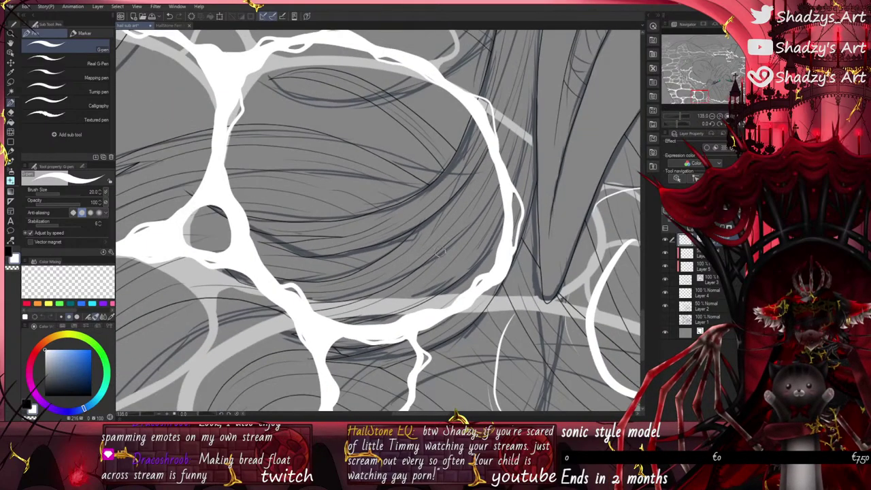
{"action": "scroll", "coordinate": [440, 251], "scroll_direction": "down", "scroll_amount": 6}
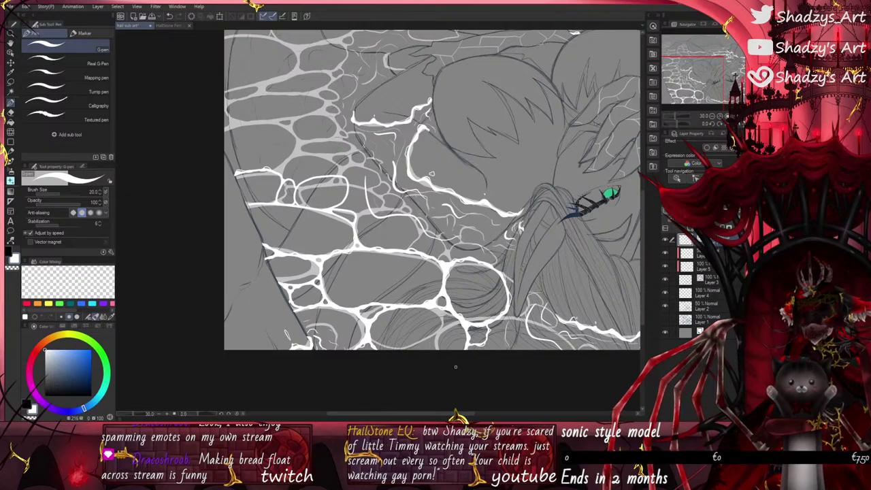
Step: Draw a short tapering branch curving down and left from the lower bend of the long curved strand
{"action": "scroll", "coordinate": [431, 173], "scroll_direction": "up", "scroll_amount": 5}
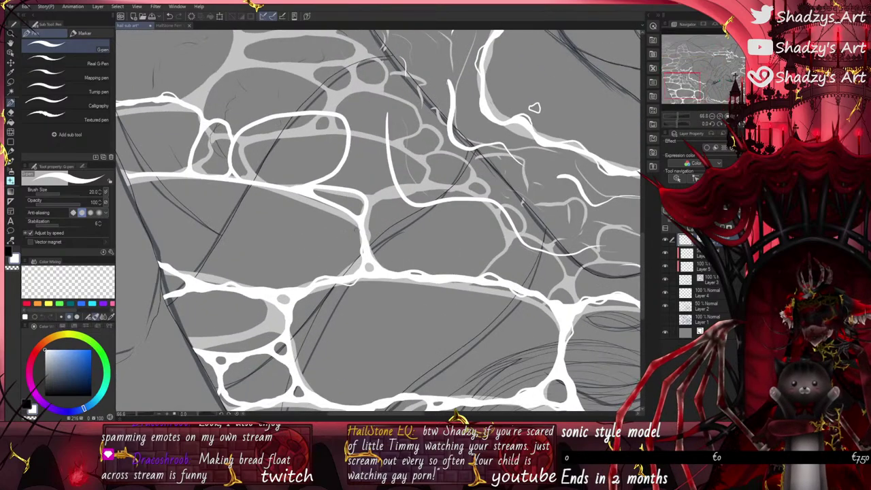
{"action": "scroll", "coordinate": [528, 197], "scroll_direction": "down", "scroll_amount": 3}
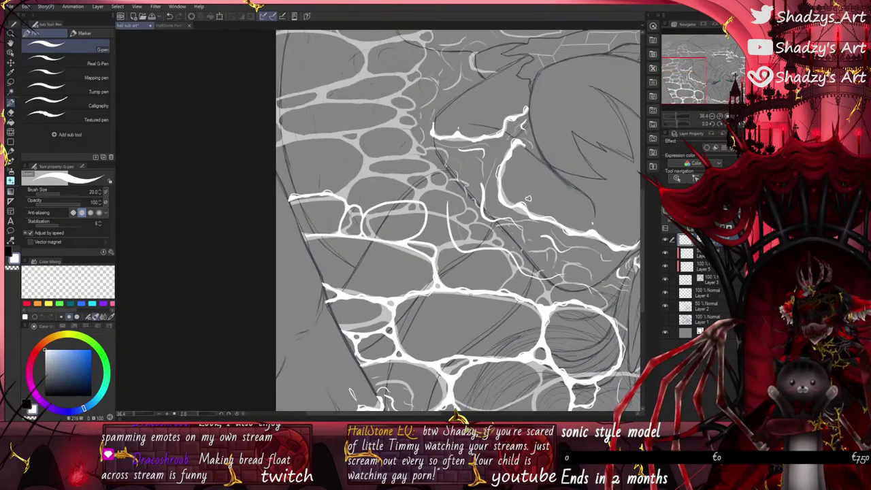
{"action": "scroll", "coordinate": [464, 251], "scroll_direction": "up", "scroll_amount": 5}
{"action": "mouse_move", "coordinate": [480, 248]}
{"action": "left_mouse_down"}
{"action": "mouse_move", "coordinate": [415, 266]}
{"action": "mouse_move", "coordinate": [410, 274]}
{"action": "mouse_move", "coordinate": [481, 249]}
{"action": "left_mouse_up"}
{"action": "scroll", "coordinate": [449, 238], "scroll_direction": "up", "scroll_amount": 2}
{"action": "scroll", "coordinate": [447, 235], "scroll_direction": "up", "scroll_amount": 2}
{"action": "key", "text": "ctrl+z"}
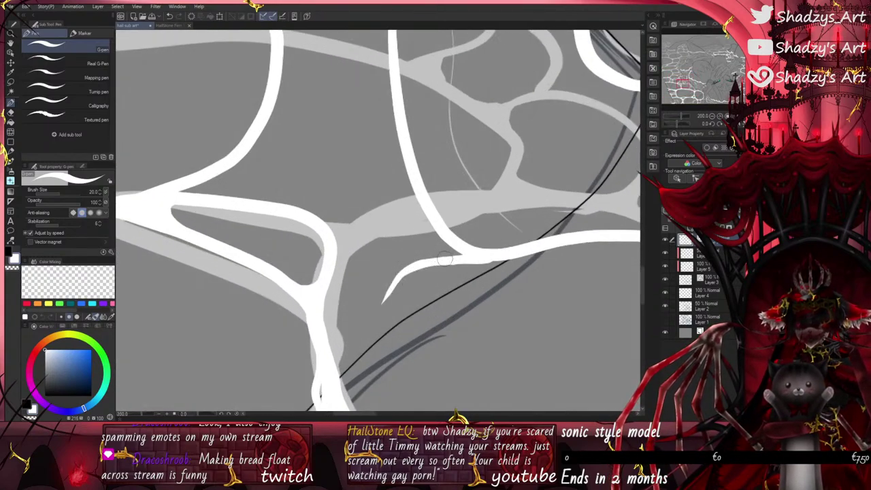
Step: Thicken the long curved strand unevenly and run thin parallel side strands along its lower bend and right descent
{"action": "scroll", "coordinate": [389, 197], "scroll_direction": "down", "scroll_amount": 7}
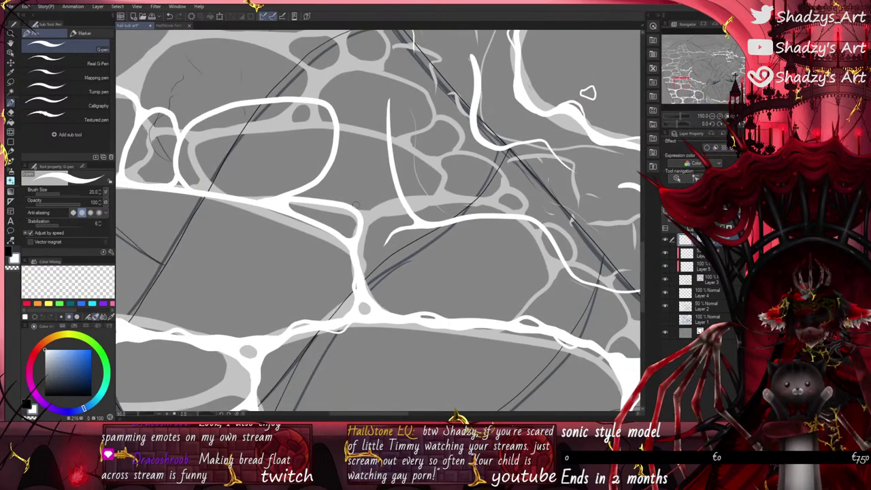
{"action": "left_click_drag", "start_coordinate": [388, 104], "coordinate": [388, 131]}
{"action": "mouse_move", "coordinate": [392, 162]}
{"action": "left_mouse_down"}
{"action": "mouse_move", "coordinate": [417, 220]}
{"action": "mouse_move", "coordinate": [523, 215]}
{"action": "mouse_move", "coordinate": [540, 223]}
{"action": "mouse_move", "coordinate": [574, 278]}
{"action": "mouse_move", "coordinate": [631, 294]}
{"action": "left_mouse_up"}
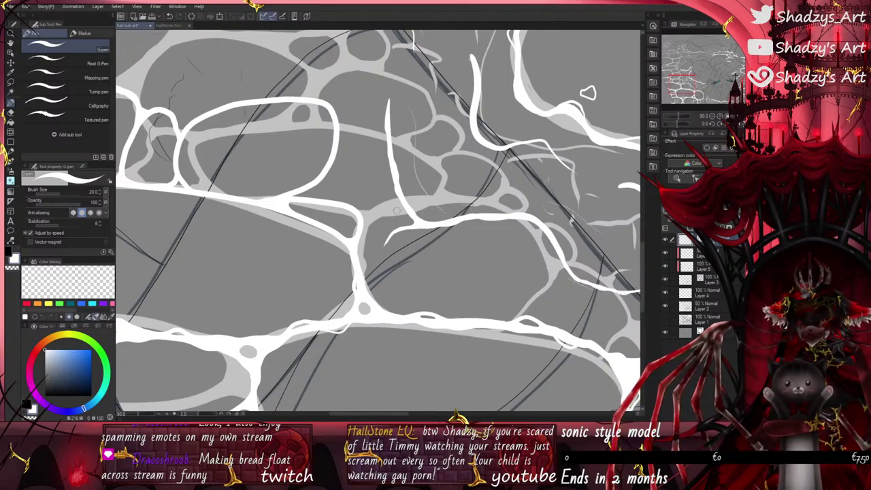
{"action": "mouse_move", "coordinate": [395, 167]}
{"action": "left_mouse_down"}
{"action": "mouse_move", "coordinate": [437, 210]}
{"action": "mouse_move", "coordinate": [477, 217]}
{"action": "mouse_move", "coordinate": [520, 266]}
{"action": "mouse_move", "coordinate": [584, 292]}
{"action": "left_mouse_up"}
{"action": "scroll", "coordinate": [361, 195], "scroll_direction": "down", "scroll_amount": 3}
{"action": "scroll", "coordinate": [475, 216], "scroll_direction": "up", "scroll_amount": 4}
{"action": "scroll", "coordinate": [553, 76], "scroll_direction": "down", "scroll_amount": 2}
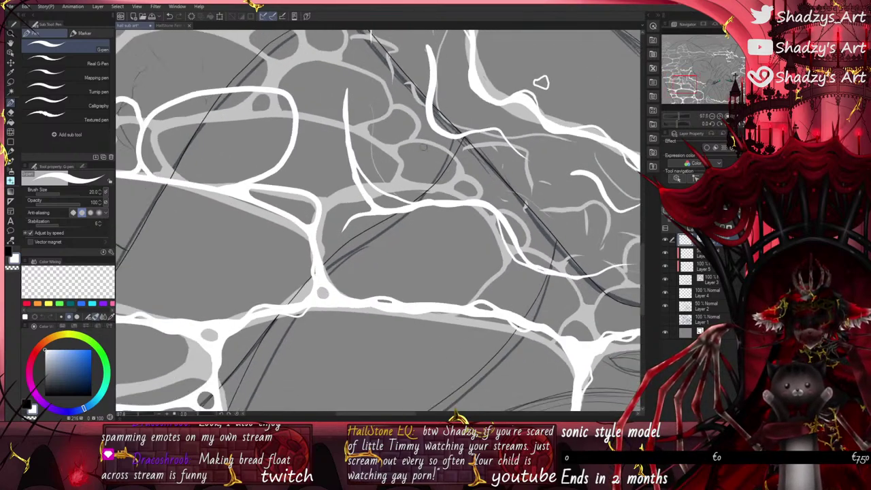
Step: Thicken the strand running from the left body outline to the triangular opening, giving it uneven edges
{"action": "scroll", "coordinate": [427, 238], "scroll_direction": "up", "scroll_amount": 5}
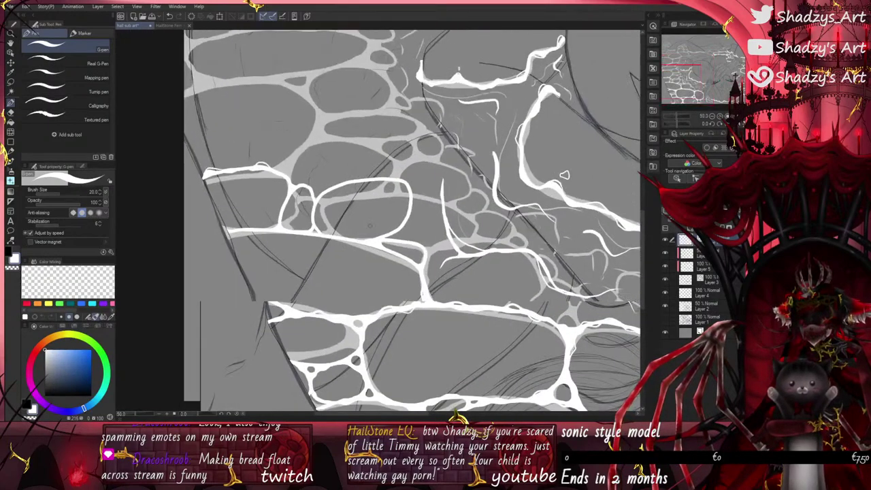
{"action": "scroll", "coordinate": [427, 239], "scroll_direction": "down", "scroll_amount": 3}
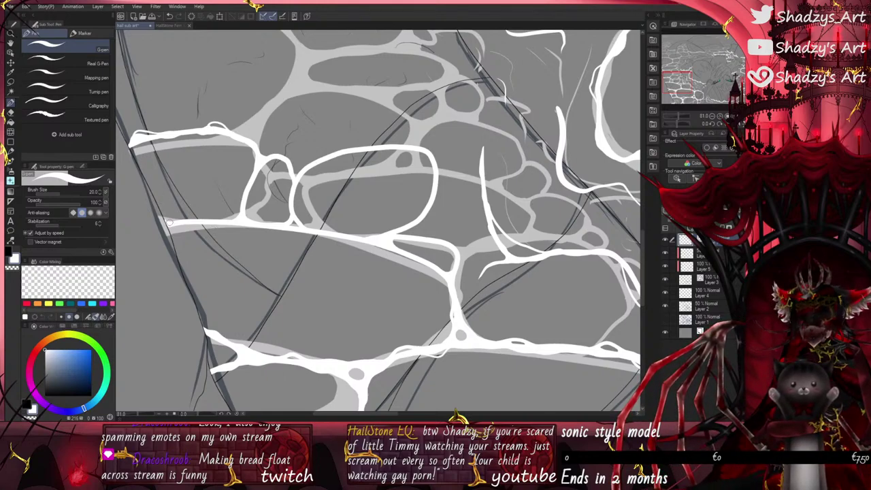
{"action": "mouse_move", "coordinate": [191, 219]}
{"action": "left_mouse_down"}
{"action": "mouse_move", "coordinate": [349, 234]}
{"action": "mouse_move", "coordinate": [420, 260]}
{"action": "mouse_move", "coordinate": [452, 290]}
{"action": "left_mouse_up"}
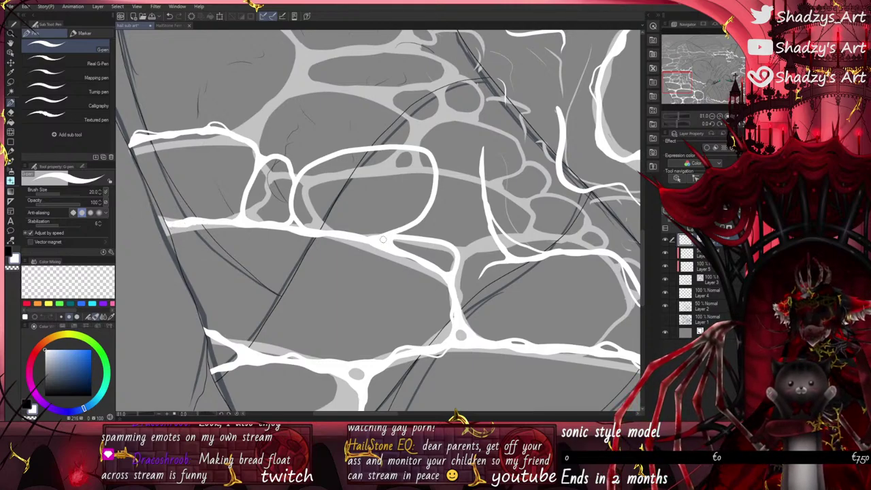
{"action": "mouse_move", "coordinate": [391, 238]}
{"action": "left_mouse_down"}
{"action": "mouse_move", "coordinate": [426, 240]}
{"action": "mouse_move", "coordinate": [457, 255]}
{"action": "mouse_move", "coordinate": [456, 275]}
{"action": "left_mouse_up"}
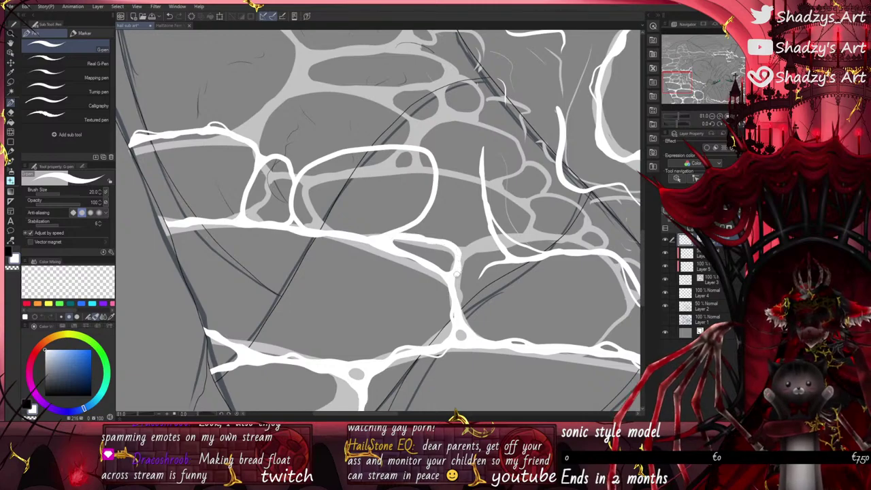
Step: Fill the corner where the rounded cell meets the triangular opening and add a thin loop over the opening's upper-right bend
{"action": "scroll", "coordinate": [395, 256], "scroll_direction": "up", "scroll_amount": 4}
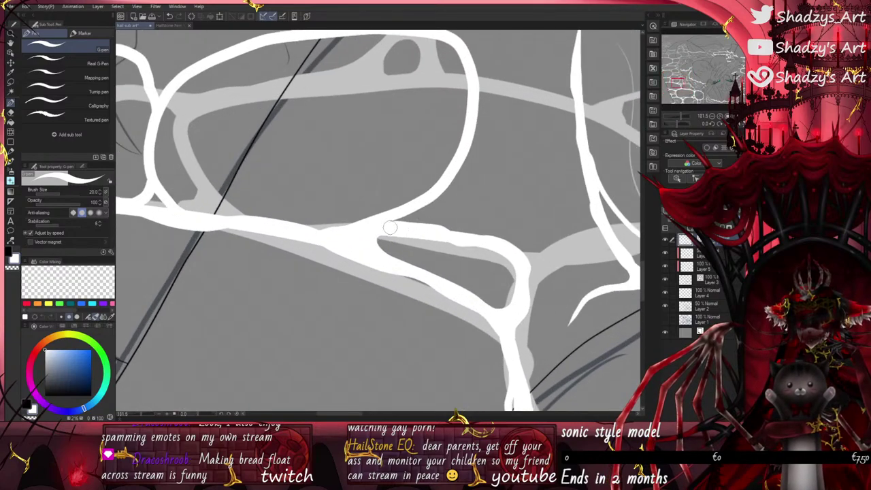
{"action": "left_click_drag", "start_coordinate": [421, 205], "coordinate": [399, 223]}
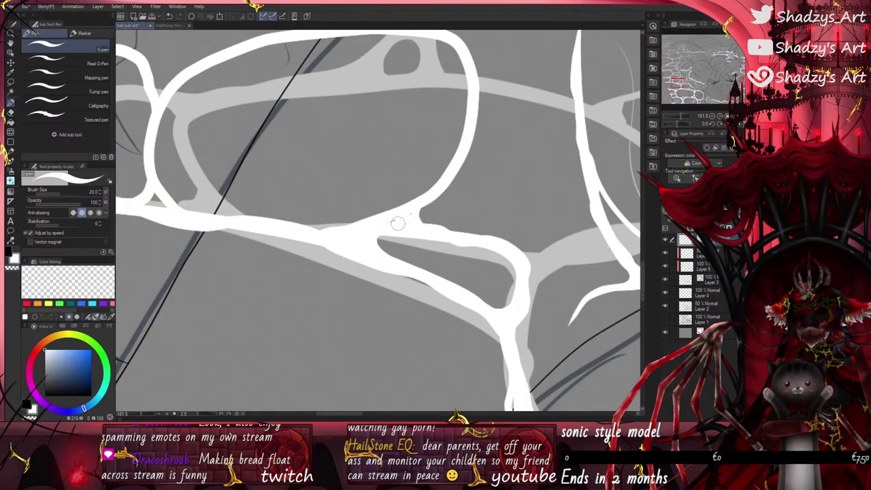
{"action": "mouse_move", "coordinate": [470, 231]}
{"action": "left_mouse_down"}
{"action": "mouse_move", "coordinate": [534, 266]}
{"action": "mouse_move", "coordinate": [529, 286]}
{"action": "left_mouse_up"}
{"action": "left_click", "coordinate": [169, 16]}
{"action": "mouse_move", "coordinate": [448, 233]}
{"action": "left_mouse_down"}
{"action": "mouse_move", "coordinate": [510, 225]}
{"action": "mouse_move", "coordinate": [527, 273]}
{"action": "left_mouse_up"}
{"action": "scroll", "coordinate": [439, 199], "scroll_direction": "down", "scroll_amount": 2}
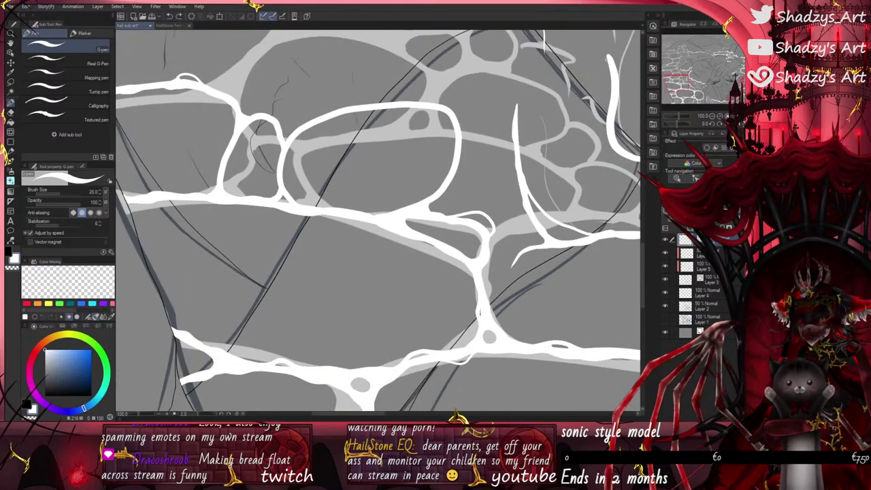
Step: Add a small narrow loop beneath the fork at the left end of the triangular opening
{"action": "left_click_drag", "start_coordinate": [367, 219], "coordinate": [427, 239]}
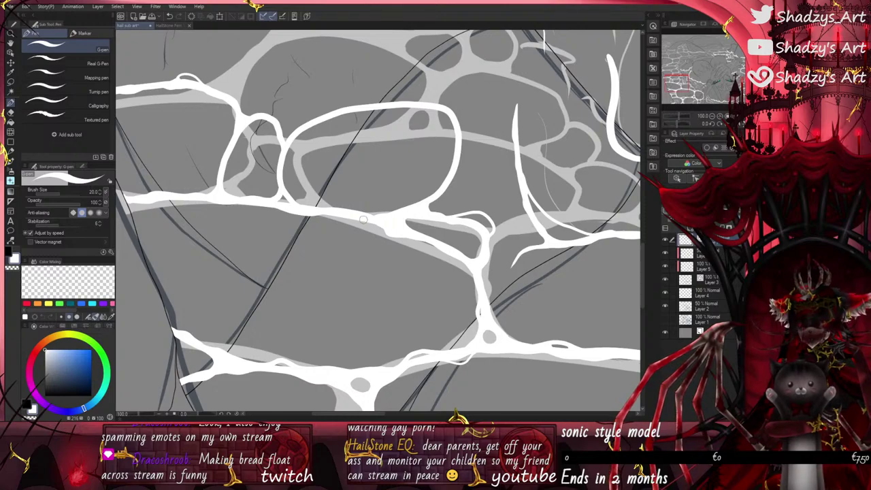
{"action": "mouse_move", "coordinate": [364, 219]}
{"action": "left_mouse_down"}
{"action": "mouse_move", "coordinate": [385, 236]}
{"action": "mouse_move", "coordinate": [432, 239]}
{"action": "left_mouse_up"}
{"action": "left_click", "coordinate": [170, 16]}
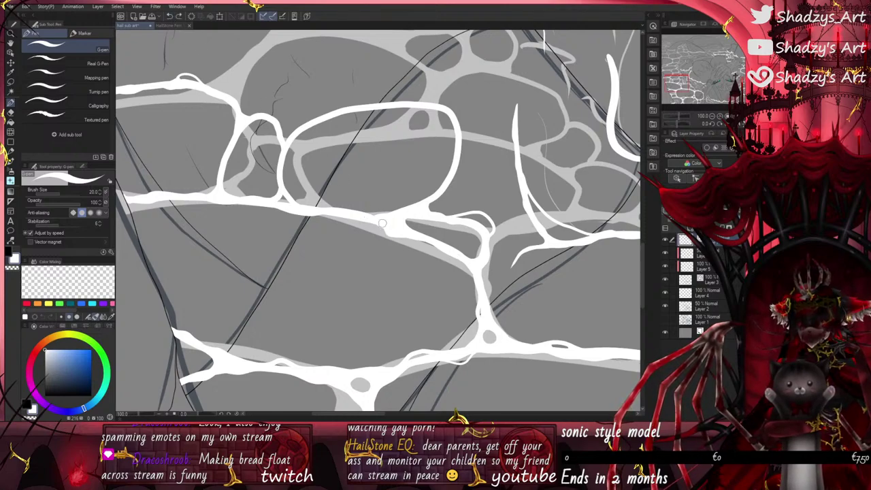
{"action": "left_click_drag", "start_coordinate": [382, 224], "coordinate": [427, 240]}
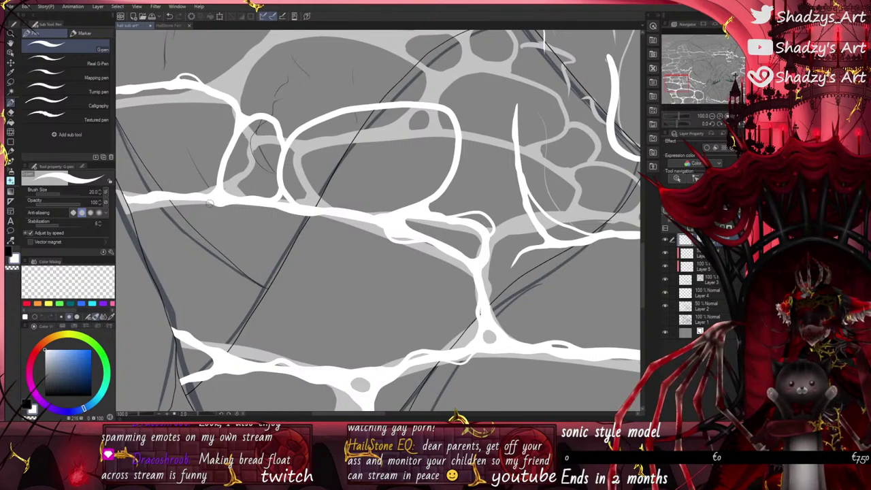
Step: Fill the base corners of the small arch-shaped cell and add small loops on its left side and top
{"action": "scroll", "coordinate": [318, 330], "scroll_direction": "down", "scroll_amount": 1}
{"action": "scroll", "coordinate": [257, 251], "scroll_direction": "up", "scroll_amount": 1}
{"action": "scroll", "coordinate": [252, 223], "scroll_direction": "up", "scroll_amount": 1}
{"action": "left_click_drag", "start_coordinate": [343, 244], "coordinate": [342, 248]}
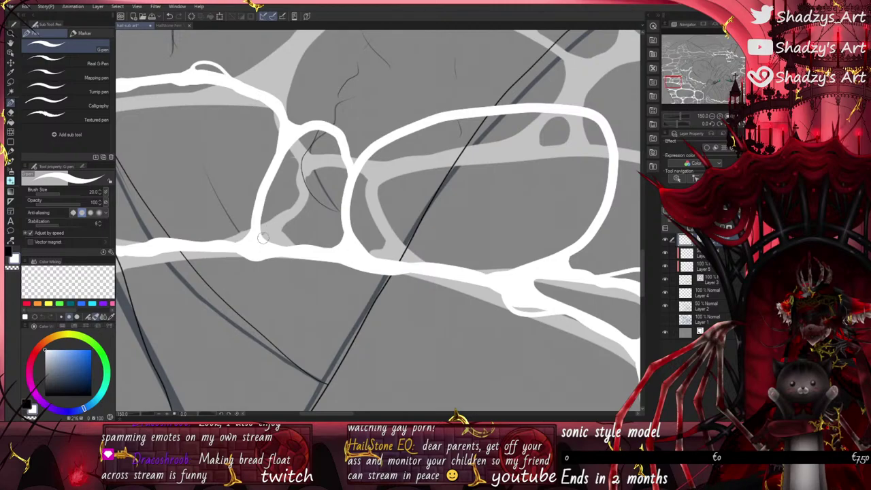
{"action": "mouse_move", "coordinate": [263, 237]}
{"action": "left_mouse_down"}
{"action": "mouse_move", "coordinate": [272, 154]}
{"action": "mouse_move", "coordinate": [320, 122]}
{"action": "mouse_move", "coordinate": [344, 146]}
{"action": "mouse_move", "coordinate": [346, 245]}
{"action": "left_mouse_up"}
{"action": "mouse_move", "coordinate": [258, 216]}
{"action": "left_mouse_down"}
{"action": "mouse_move", "coordinate": [257, 226]}
{"action": "mouse_move", "coordinate": [262, 160]}
{"action": "mouse_move", "coordinate": [250, 153]}
{"action": "mouse_move", "coordinate": [317, 120]}
{"action": "mouse_move", "coordinate": [349, 118]}
{"action": "mouse_move", "coordinate": [350, 139]}
{"action": "left_mouse_up"}
{"action": "scroll", "coordinate": [308, 267], "scroll_direction": "down", "scroll_amount": 3}
{"action": "scroll", "coordinate": [338, 212], "scroll_direction": "down", "scroll_amount": 3}
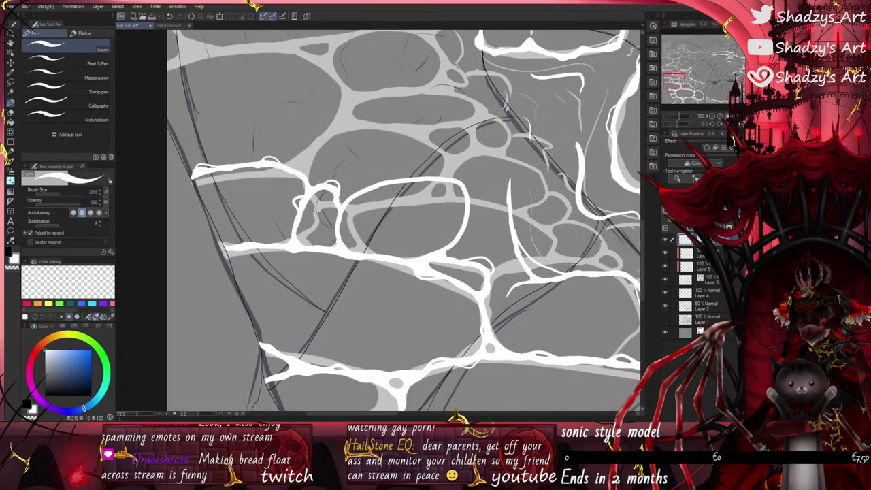
Step: Thicken the outline of the rounded cell beside the small arch with uneven, bumpy edges
{"action": "scroll", "coordinate": [338, 212], "scroll_direction": "up", "scroll_amount": 2}
{"action": "mouse_move", "coordinate": [370, 184]}
{"action": "left_mouse_down"}
{"action": "mouse_move", "coordinate": [454, 170]}
{"action": "mouse_move", "coordinate": [497, 177]}
{"action": "mouse_move", "coordinate": [509, 199]}
{"action": "mouse_move", "coordinate": [504, 239]}
{"action": "mouse_move", "coordinate": [478, 266]}
{"action": "left_mouse_up"}
{"action": "mouse_move", "coordinate": [420, 276]}
{"action": "left_mouse_down"}
{"action": "mouse_move", "coordinate": [442, 278]}
{"action": "mouse_move", "coordinate": [483, 250]}
{"action": "left_mouse_up"}
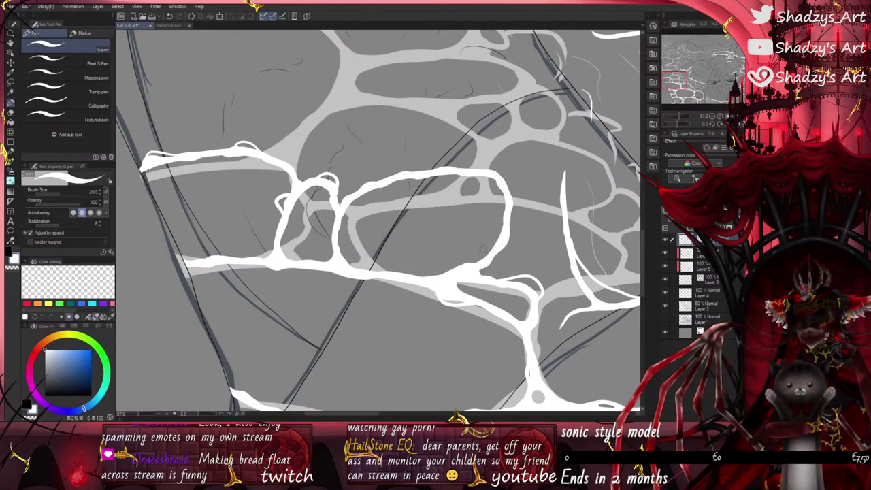
Step: Add small open loops along the rounded cell's top strand and on its lower-right side
{"action": "scroll", "coordinate": [338, 232], "scroll_direction": "up", "scroll_amount": 3}
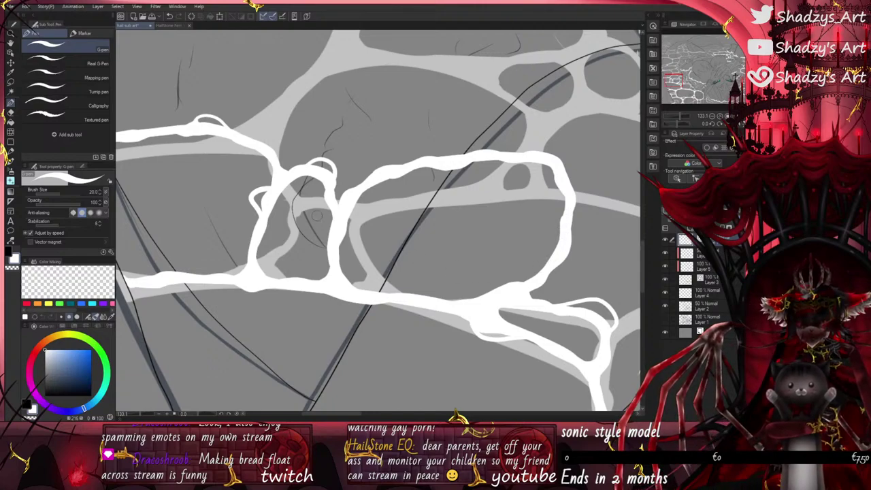
{"action": "mouse_move", "coordinate": [366, 183]}
{"action": "left_mouse_down"}
{"action": "mouse_move", "coordinate": [374, 171]}
{"action": "mouse_move", "coordinate": [496, 161]}
{"action": "left_mouse_up"}
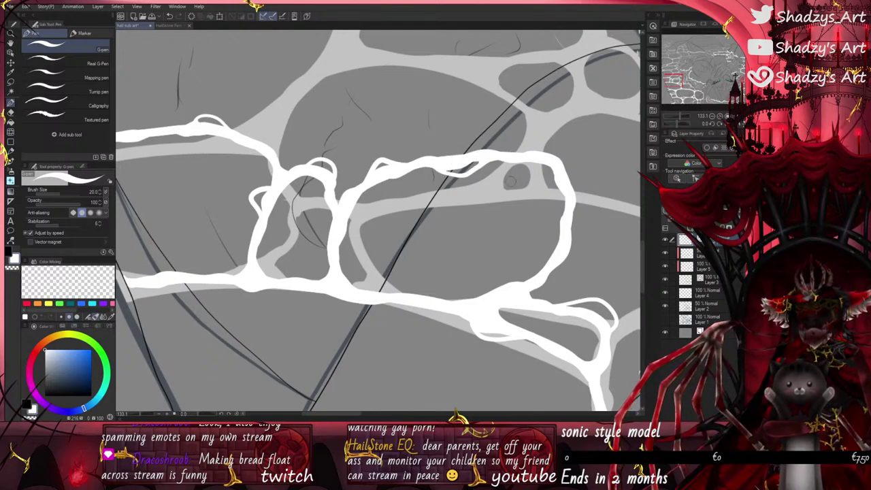
{"action": "mouse_move", "coordinate": [568, 217]}
{"action": "left_mouse_down"}
{"action": "mouse_move", "coordinate": [578, 253]}
{"action": "mouse_move", "coordinate": [552, 275]}
{"action": "left_mouse_up"}
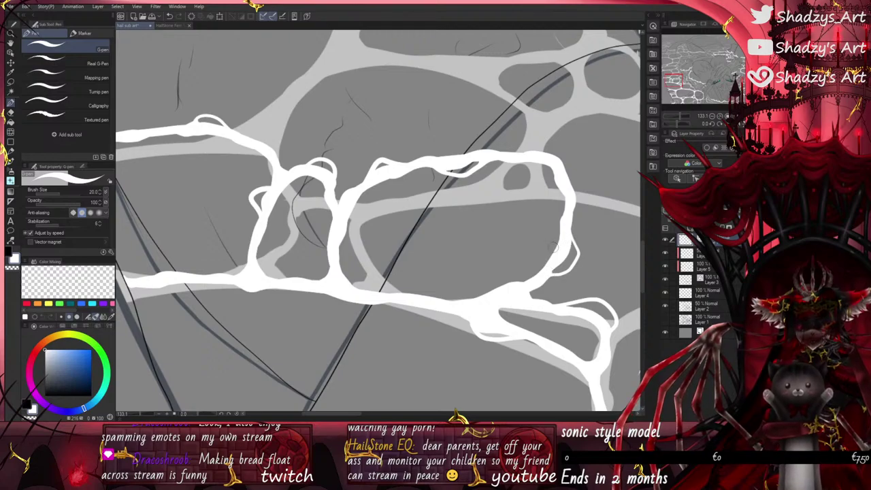
Step: Draw a thin open loop hanging below the base strand under the small arch-shaped cell
{"action": "scroll", "coordinate": [555, 248], "scroll_direction": "down", "scroll_amount": 3}
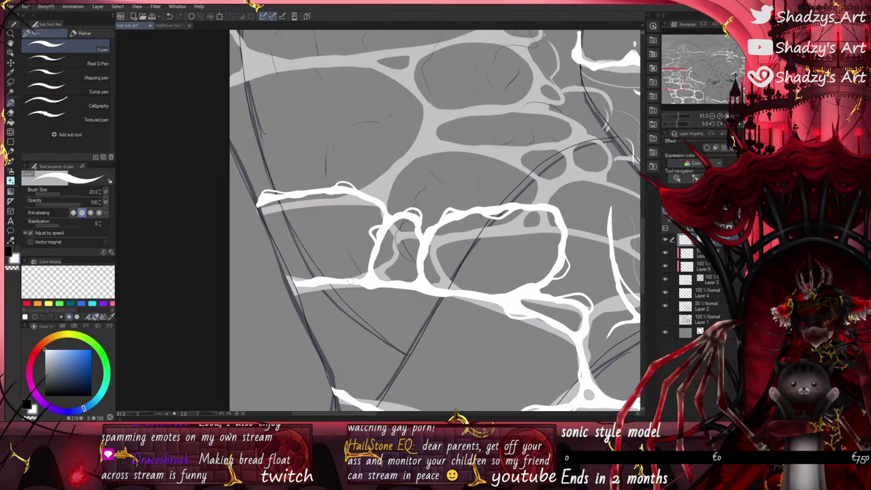
{"action": "left_click_drag", "start_coordinate": [367, 286], "coordinate": [430, 292]}
{"action": "scroll", "coordinate": [426, 306], "scroll_direction": "up", "scroll_amount": 5}
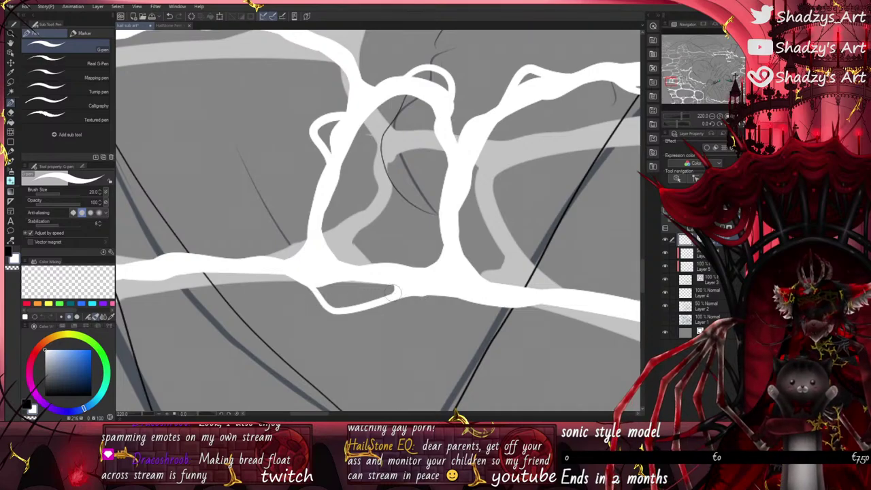
Step: Review the inked white strands across the whole canvas by briefly hiding the rough guide layers, including Layer 2, and showing them again
{"action": "scroll", "coordinate": [414, 287], "scroll_direction": "down", "scroll_amount": 5}
{"action": "scroll", "coordinate": [376, 264], "scroll_direction": "up", "scroll_amount": 2}
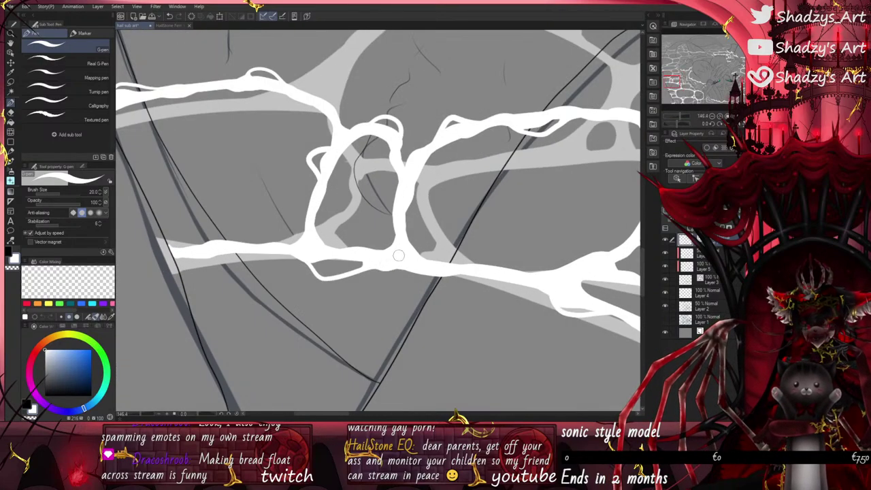
{"action": "scroll", "coordinate": [375, 265], "scroll_direction": "down", "scroll_amount": 3}
{"action": "scroll", "coordinate": [435, 312], "scroll_direction": "down", "scroll_amount": 2}
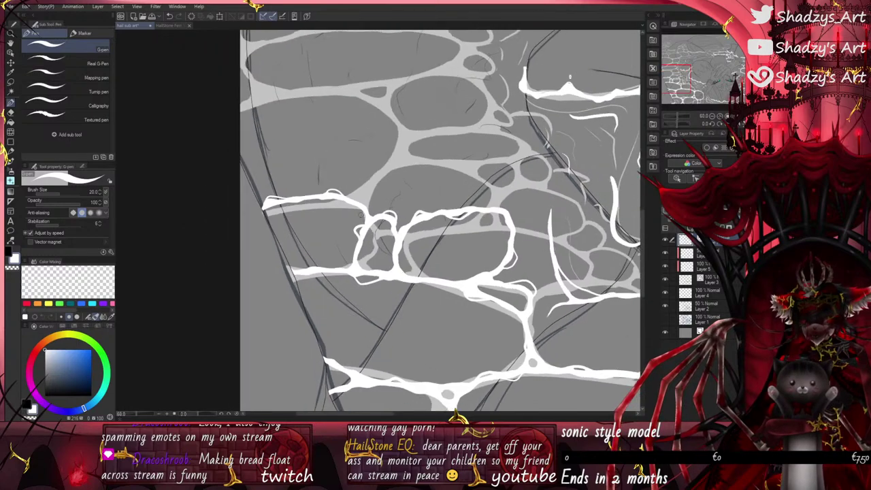
{"action": "scroll", "coordinate": [435, 313], "scroll_direction": "up", "scroll_amount": 2}
{"action": "scroll", "coordinate": [435, 313], "scroll_direction": "down", "scroll_amount": 5}
{"action": "scroll", "coordinate": [480, 193], "scroll_direction": "down", "scroll_amount": 2}
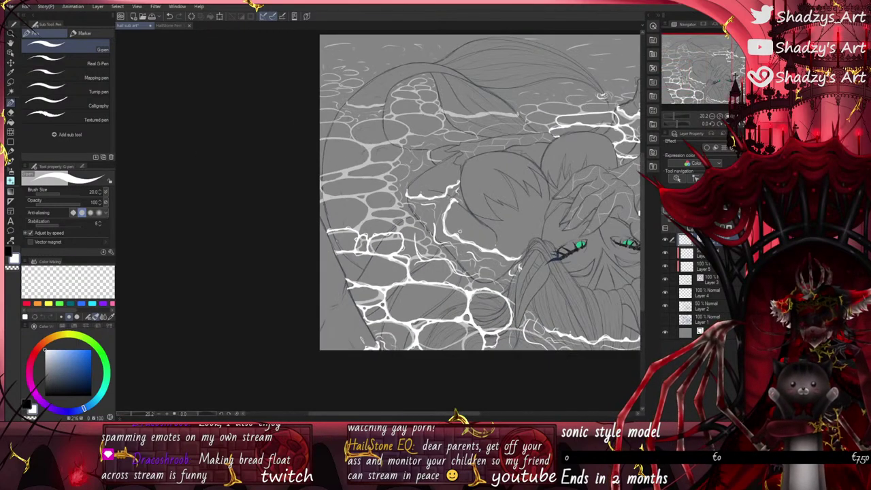
{"action": "scroll", "coordinate": [480, 192], "scroll_direction": "down", "scroll_amount": 2}
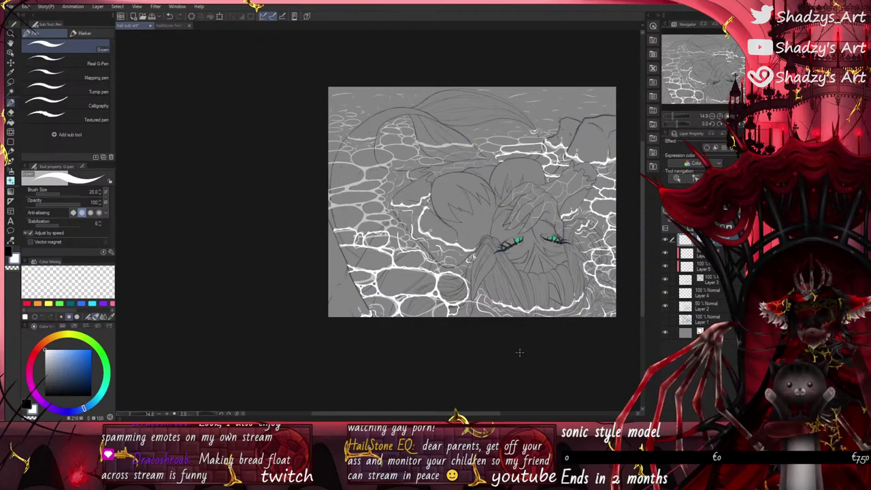
{"action": "left_click", "coordinate": [666, 309]}
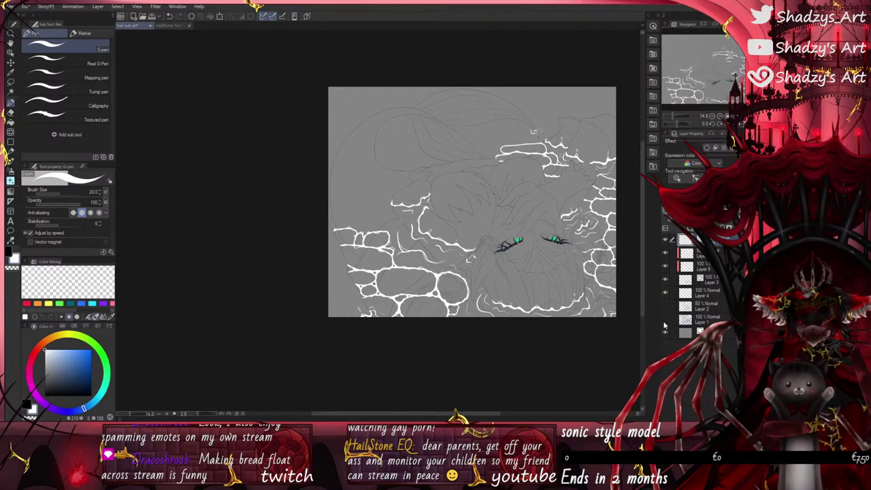
{"action": "left_click", "coordinate": [665, 309]}
Step: Draw a wavy white waterline over the pale guide band across the tail fin, ending in a small hook at its right end
{"action": "scroll", "coordinate": [453, 130], "scroll_direction": "up", "scroll_amount": 10}
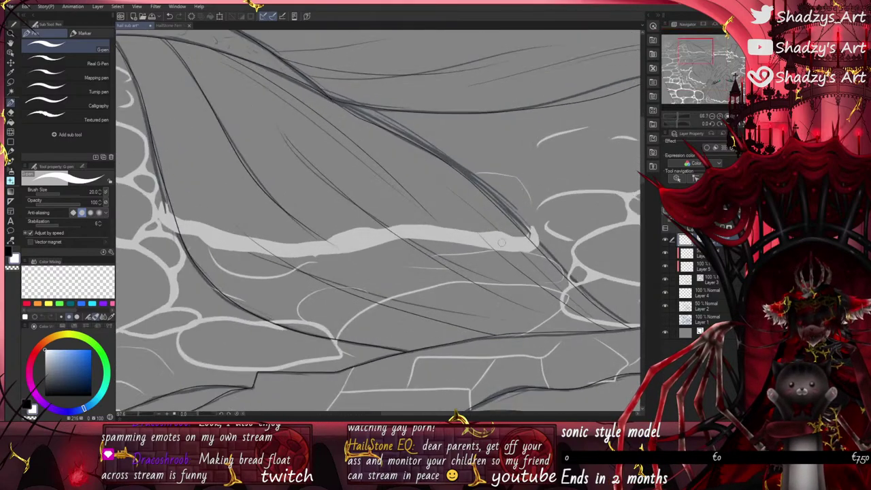
{"action": "mouse_move", "coordinate": [171, 216]}
{"action": "left_mouse_down"}
{"action": "mouse_move", "coordinate": [238, 242]}
{"action": "mouse_move", "coordinate": [339, 241]}
{"action": "mouse_move", "coordinate": [366, 224]}
{"action": "mouse_move", "coordinate": [525, 237]}
{"action": "left_mouse_up"}
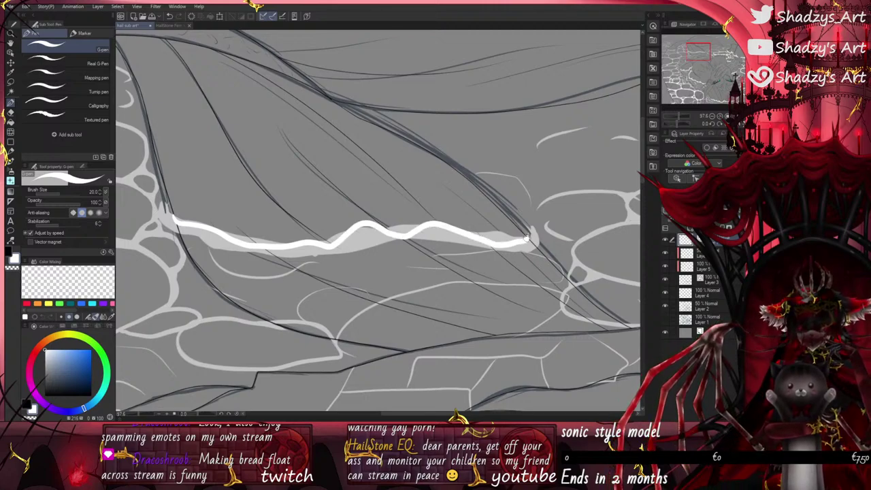
{"action": "scroll", "coordinate": [527, 238], "scroll_direction": "up", "scroll_amount": 6}
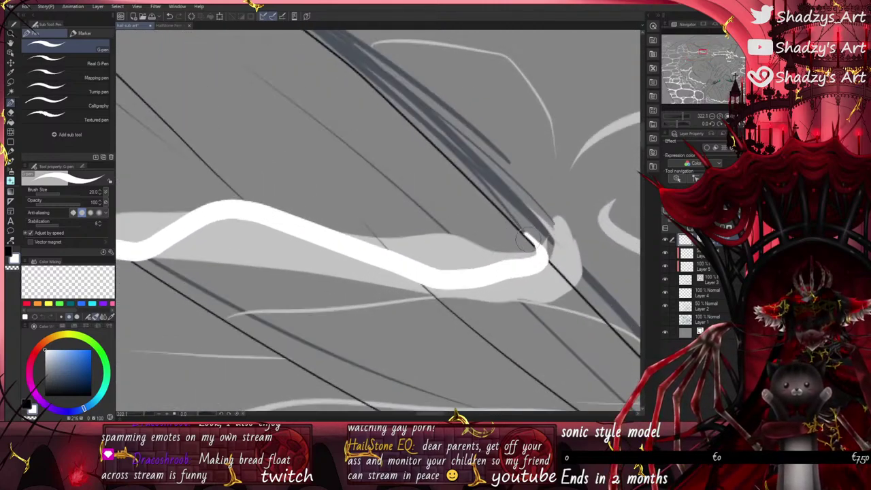
{"action": "mouse_move", "coordinate": [527, 234]}
{"action": "left_mouse_down"}
{"action": "mouse_move", "coordinate": [564, 278]}
{"action": "mouse_move", "coordinate": [505, 276]}
{"action": "left_mouse_up"}
{"action": "scroll", "coordinate": [505, 275], "scroll_direction": "down", "scroll_amount": 6}
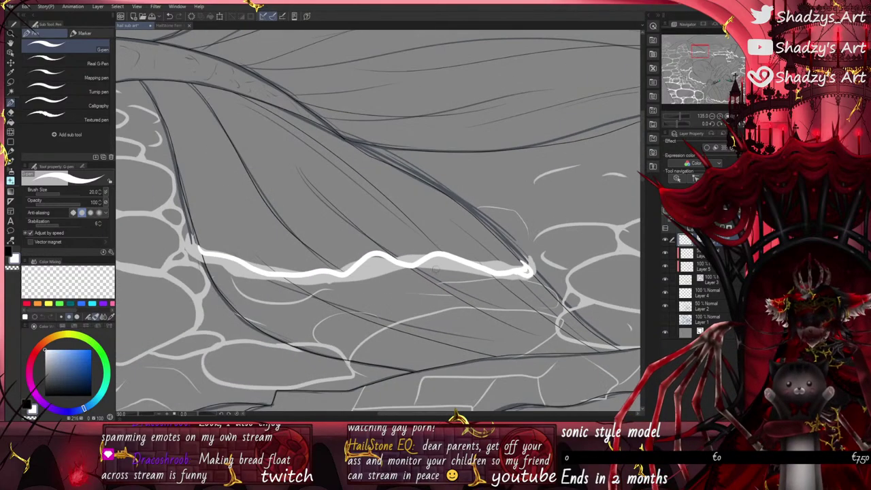
Step: Thicken the left end of the tail fin's waterline and build up uneven width along its waves
{"action": "scroll", "coordinate": [201, 248], "scroll_direction": "up", "scroll_amount": 5}
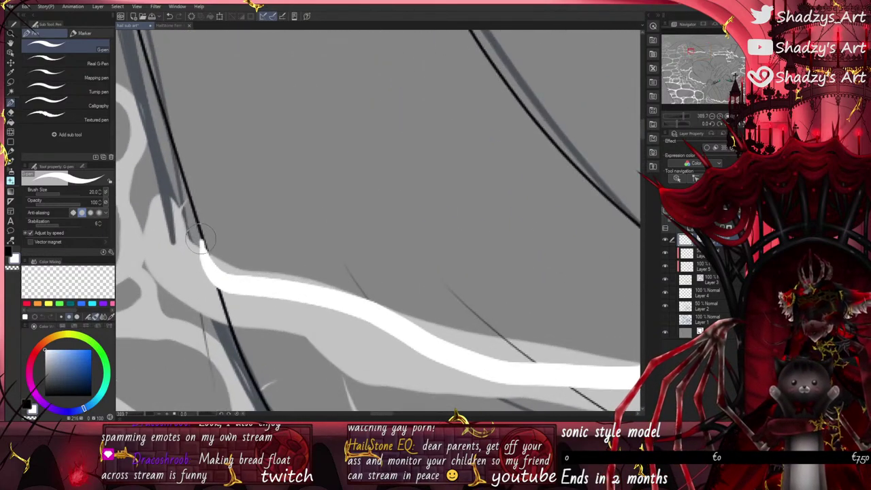
{"action": "scroll", "coordinate": [198, 238], "scroll_direction": "down", "scroll_amount": 2}
{"action": "scroll", "coordinate": [199, 238], "scroll_direction": "down", "scroll_amount": 2}
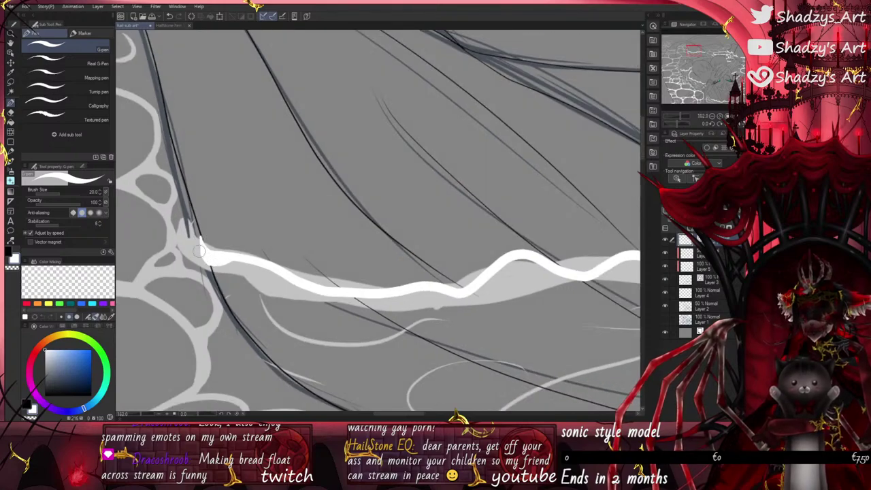
{"action": "scroll", "coordinate": [201, 248], "scroll_direction": "down", "scroll_amount": 1}
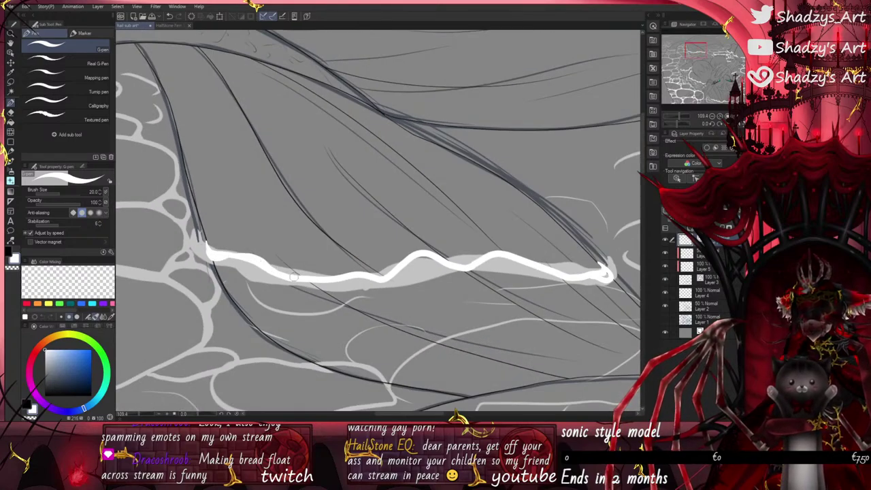
{"action": "mouse_move", "coordinate": [292, 275]}
{"action": "left_mouse_down"}
{"action": "mouse_move", "coordinate": [397, 276]}
{"action": "mouse_move", "coordinate": [422, 251]}
{"action": "mouse_move", "coordinate": [459, 270]}
{"action": "mouse_move", "coordinate": [495, 247]}
{"action": "mouse_move", "coordinate": [594, 283]}
{"action": "left_mouse_up"}
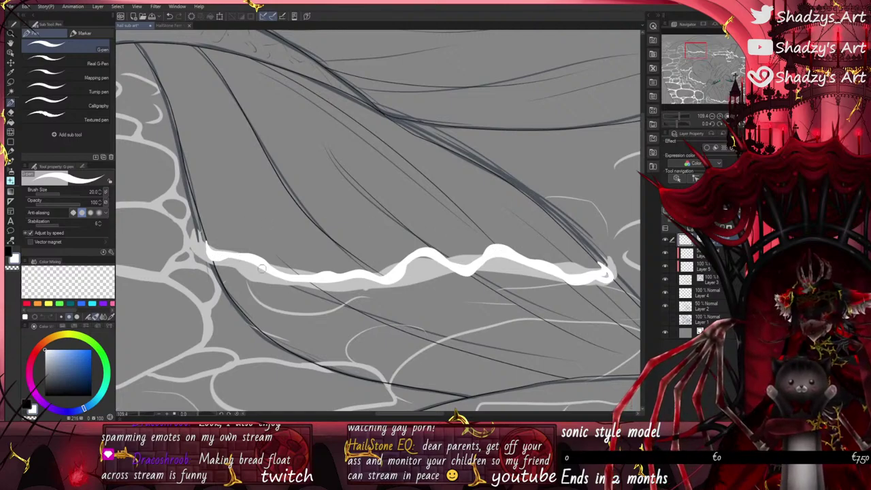
Step: Add an open loop below the waterline's left part, one over its middle crest and a pointed splash with an oval droplet on the next crest
{"action": "mouse_move", "coordinate": [261, 268]}
{"action": "left_mouse_down"}
{"action": "mouse_move", "coordinate": [284, 285]}
{"action": "mouse_move", "coordinate": [313, 277]}
{"action": "left_mouse_up"}
{"action": "mouse_move", "coordinate": [412, 254]}
{"action": "left_mouse_down"}
{"action": "mouse_move", "coordinate": [434, 246]}
{"action": "mouse_move", "coordinate": [459, 274]}
{"action": "left_mouse_up"}
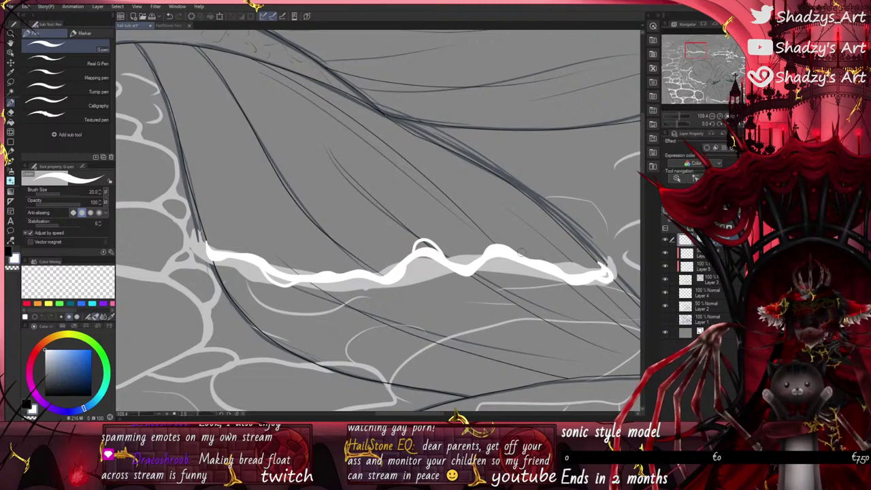
{"action": "mouse_move", "coordinate": [521, 255]}
{"action": "left_mouse_down"}
{"action": "mouse_move", "coordinate": [491, 220]}
{"action": "mouse_move", "coordinate": [482, 252]}
{"action": "mouse_move", "coordinate": [480, 222]}
{"action": "mouse_move", "coordinate": [472, 269]}
{"action": "left_mouse_up"}
{"action": "left_click", "coordinate": [170, 16]}
{"action": "scroll", "coordinate": [505, 229], "scroll_direction": "up", "scroll_amount": 1}
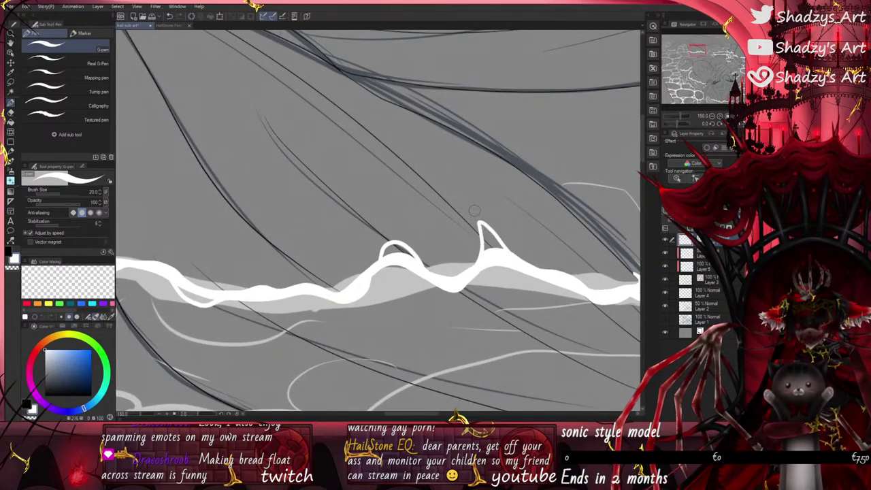
{"action": "left_click_drag", "start_coordinate": [464, 204], "coordinate": [446, 187]}
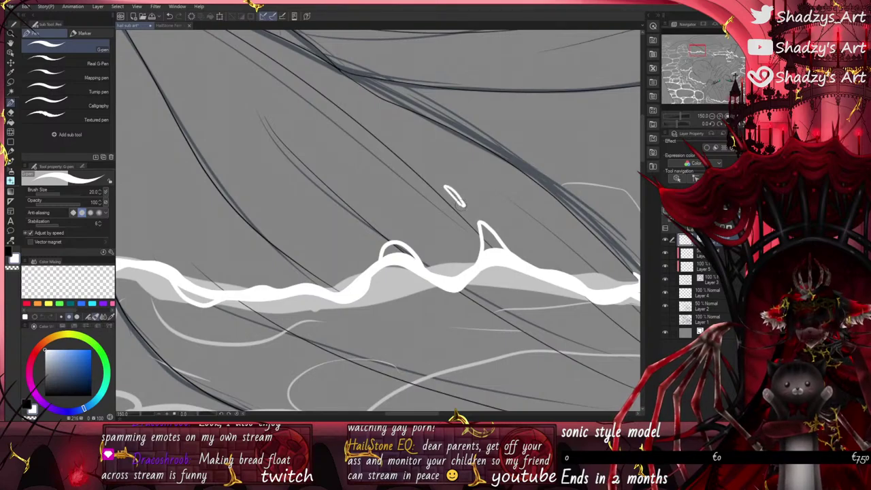
{"action": "scroll", "coordinate": [427, 277], "scroll_direction": "down", "scroll_amount": 5}
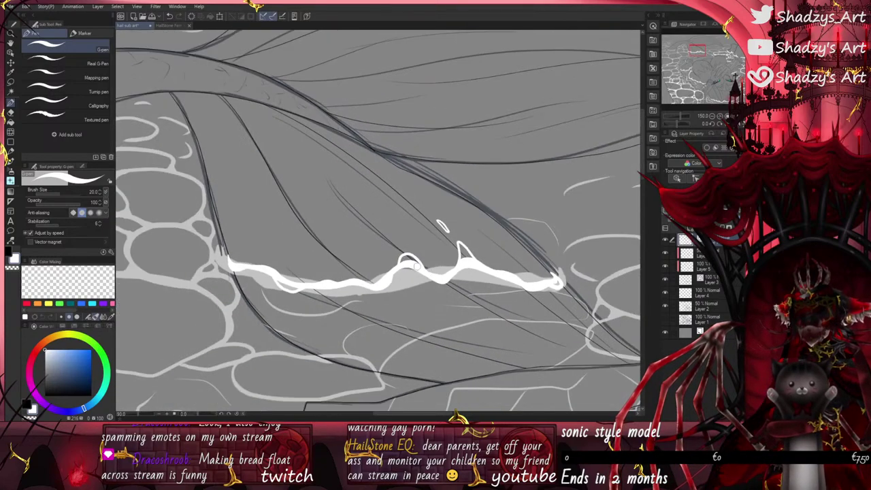
Step: Add small open loops on top of the waterline near its left end and on the low stretch before the middle crest
{"action": "scroll", "coordinate": [250, 280], "scroll_direction": "up", "scroll_amount": 7}
{"action": "mouse_move", "coordinate": [242, 264]}
{"action": "left_mouse_down"}
{"action": "mouse_move", "coordinate": [277, 252]}
{"action": "mouse_move", "coordinate": [294, 271]}
{"action": "left_mouse_up"}
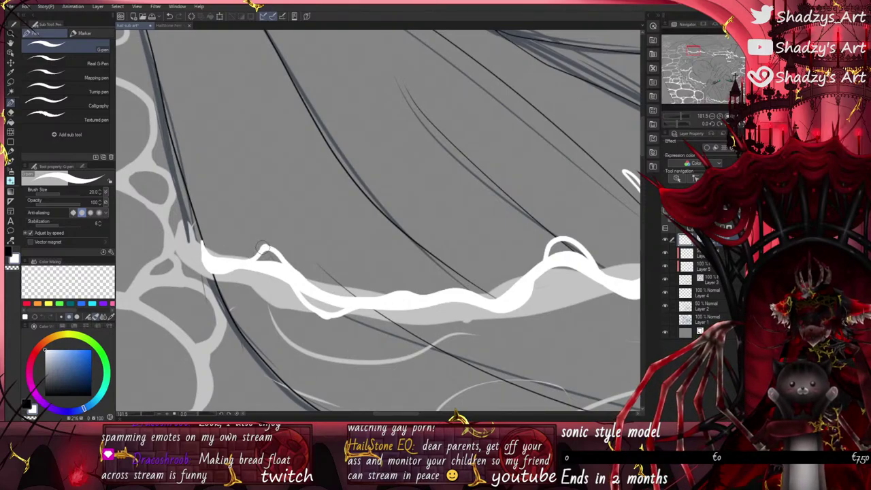
{"action": "scroll", "coordinate": [247, 247], "scroll_direction": "down", "scroll_amount": 3}
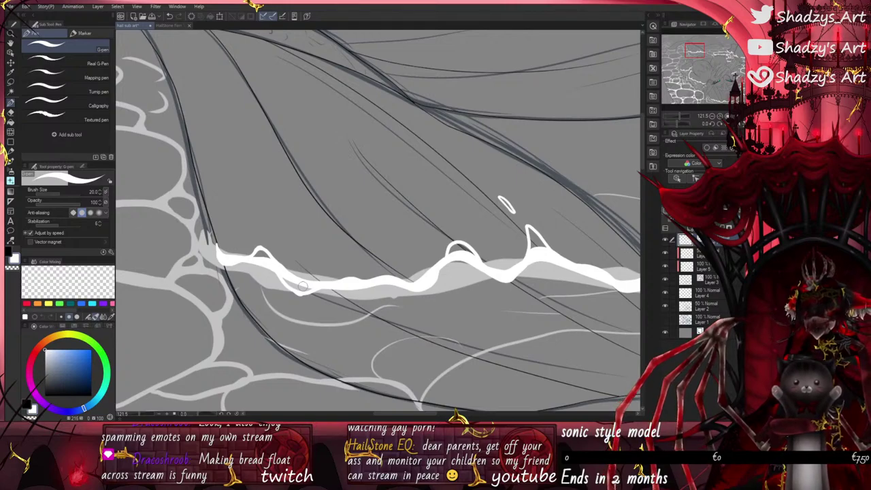
{"action": "scroll", "coordinate": [304, 286], "scroll_direction": "up", "scroll_amount": 4}
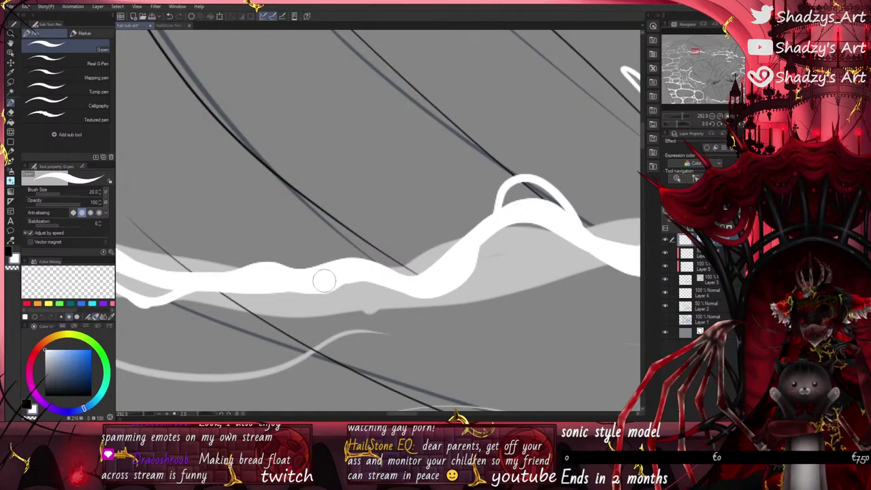
{"action": "scroll", "coordinate": [323, 280], "scroll_direction": "down", "scroll_amount": 6}
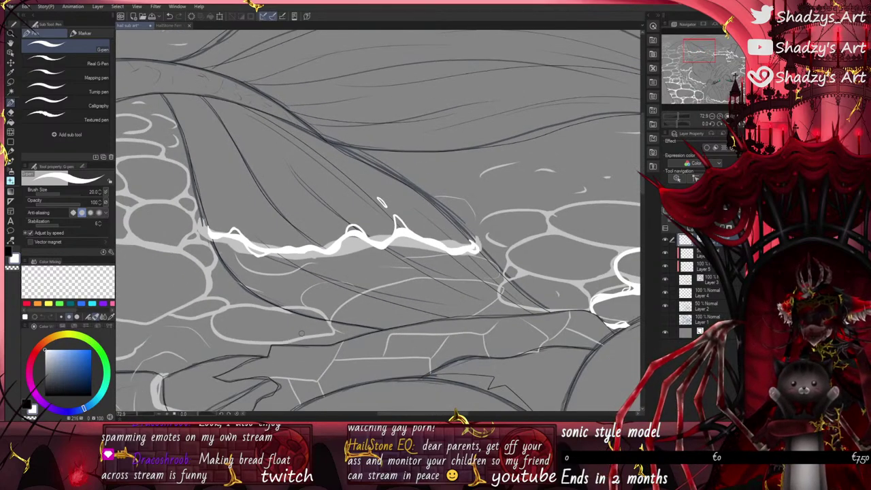
{"action": "scroll", "coordinate": [301, 327], "scroll_direction": "up", "scroll_amount": 4}
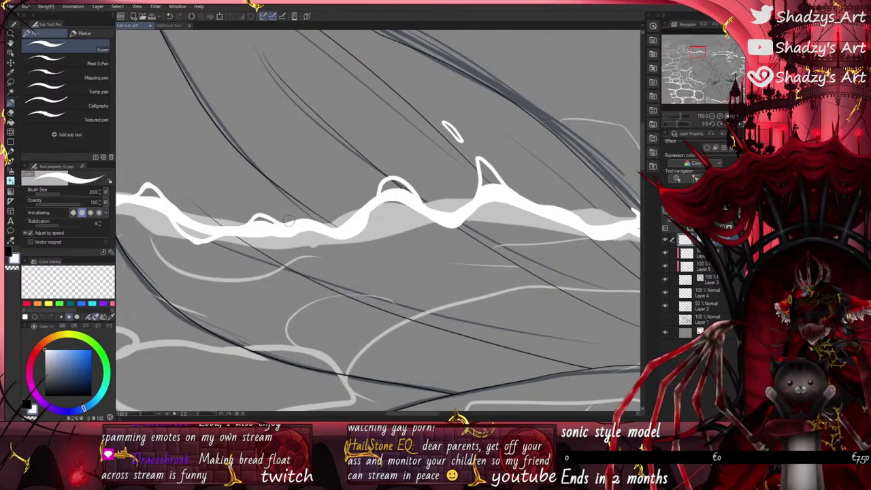
{"action": "scroll", "coordinate": [276, 246], "scroll_direction": "down", "scroll_amount": 1}
{"action": "scroll", "coordinate": [507, 219], "scroll_direction": "up", "scroll_amount": 2}
{"action": "scroll", "coordinate": [508, 194], "scroll_direction": "down", "scroll_amount": 3}
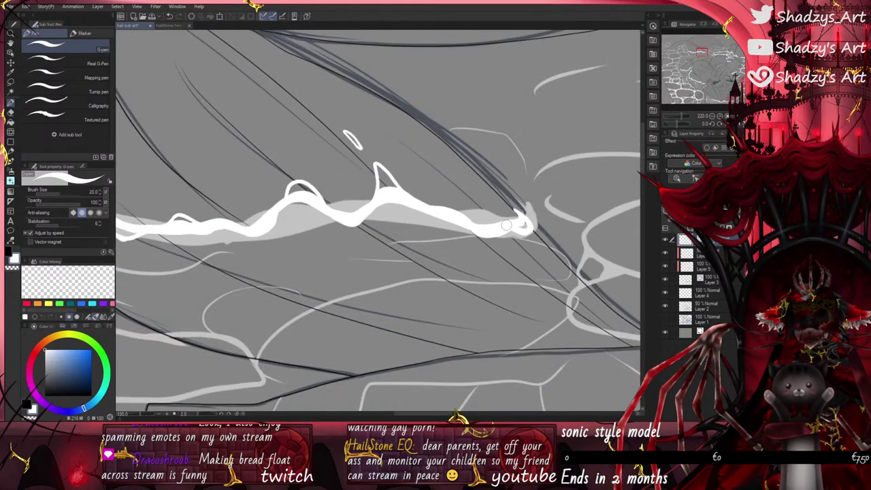
Step: Thicken the hooked right end of the tail fin's waterline
{"action": "scroll", "coordinate": [497, 220], "scroll_direction": "up", "scroll_amount": 3}
{"action": "mouse_move", "coordinate": [505, 233]}
{"action": "left_mouse_down"}
{"action": "mouse_move", "coordinate": [548, 239]}
{"action": "mouse_move", "coordinate": [538, 215]}
{"action": "left_mouse_up"}
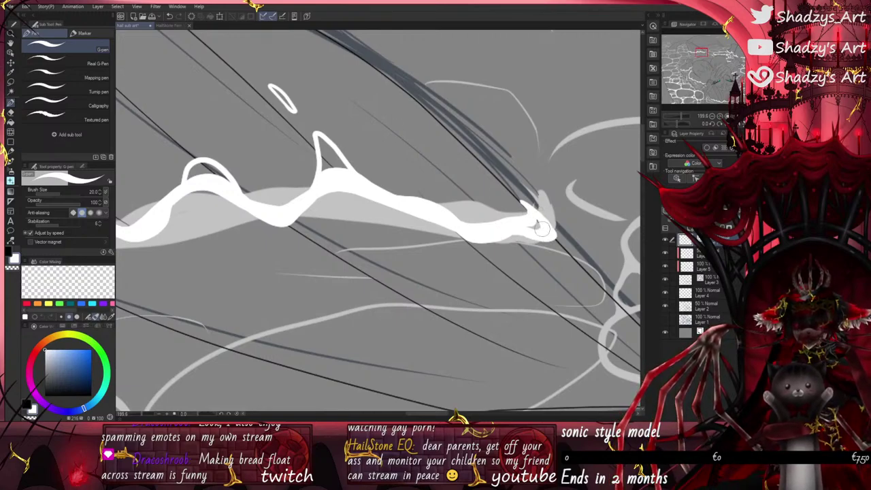
{"action": "scroll", "coordinate": [535, 207], "scroll_direction": "down", "scroll_amount": 2}
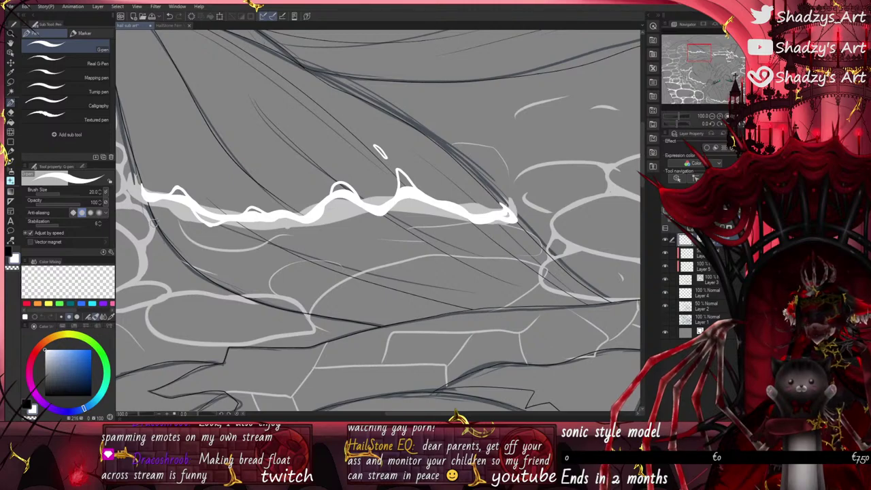
Step: Draw thin wavy ripples below the waterline and short curved ones around its right end, undoing the extra lowest ripple
{"action": "mouse_move", "coordinate": [155, 219]}
{"action": "left_mouse_down"}
{"action": "mouse_move", "coordinate": [177, 258]}
{"action": "mouse_move", "coordinate": [211, 267]}
{"action": "mouse_move", "coordinate": [236, 247]}
{"action": "mouse_move", "coordinate": [321, 236]}
{"action": "mouse_move", "coordinate": [404, 246]}
{"action": "mouse_move", "coordinate": [458, 231]}
{"action": "mouse_move", "coordinate": [503, 242]}
{"action": "mouse_move", "coordinate": [526, 202]}
{"action": "left_mouse_up"}
{"action": "mouse_move", "coordinate": [514, 195]}
{"action": "left_mouse_down"}
{"action": "mouse_move", "coordinate": [533, 210]}
{"action": "mouse_move", "coordinate": [518, 201]}
{"action": "left_mouse_up"}
{"action": "left_click_drag", "start_coordinate": [529, 193], "coordinate": [552, 207]}
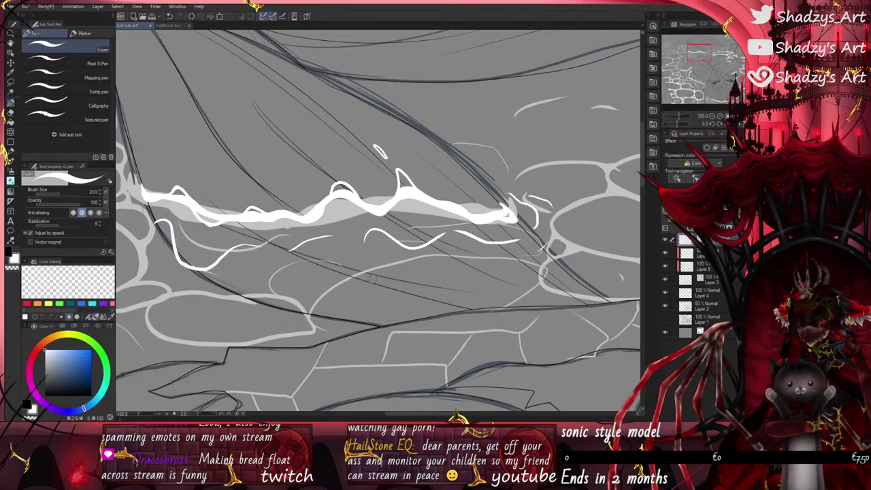
{"action": "left_click_drag", "start_coordinate": [297, 277], "coordinate": [393, 274]}
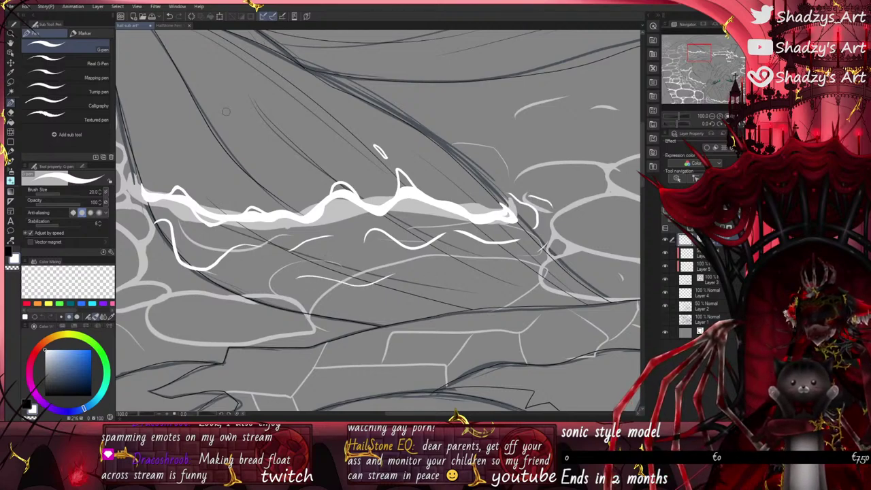
{"action": "left_click", "coordinate": [170, 16]}
Step: Draw thin curved ripple lines around the left end of the waterline beside the fin's edge
{"action": "scroll", "coordinate": [228, 249], "scroll_direction": "down", "scroll_amount": 2}
{"action": "scroll", "coordinate": [249, 238], "scroll_direction": "up", "scroll_amount": 4}
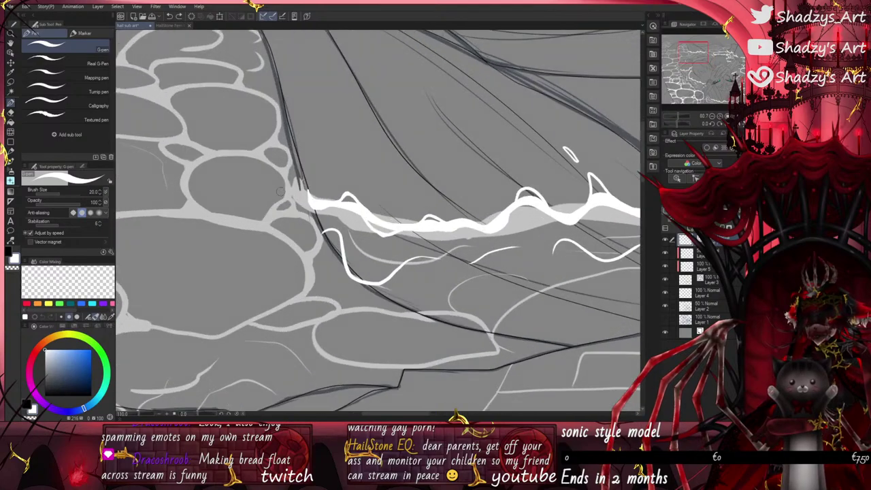
{"action": "mouse_move", "coordinate": [297, 190]}
{"action": "left_mouse_down"}
{"action": "mouse_move", "coordinate": [283, 211]}
{"action": "mouse_move", "coordinate": [314, 246]}
{"action": "mouse_move", "coordinate": [329, 290]}
{"action": "left_mouse_up"}
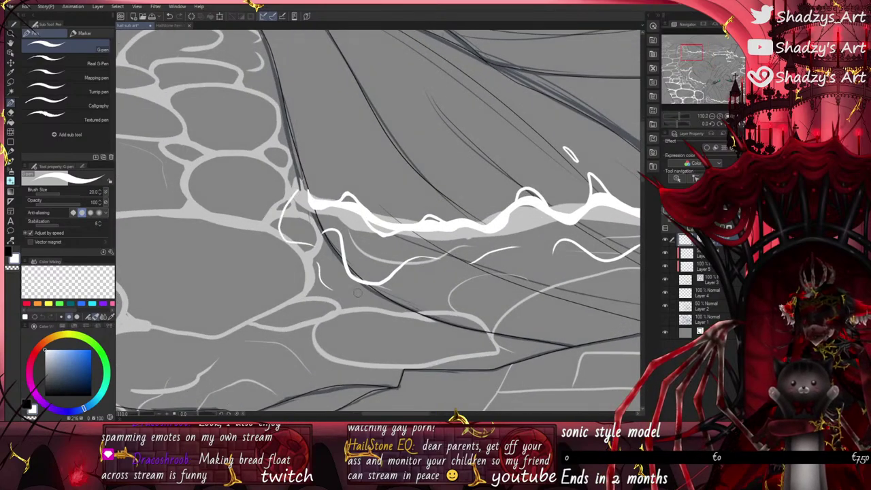
{"action": "key", "text": "ctrl+minus"}
{"action": "key", "text": "ctrl+minus"}
{"action": "key", "text": "ctrl+minus"}
{"action": "key", "text": "ctrl+minus"}
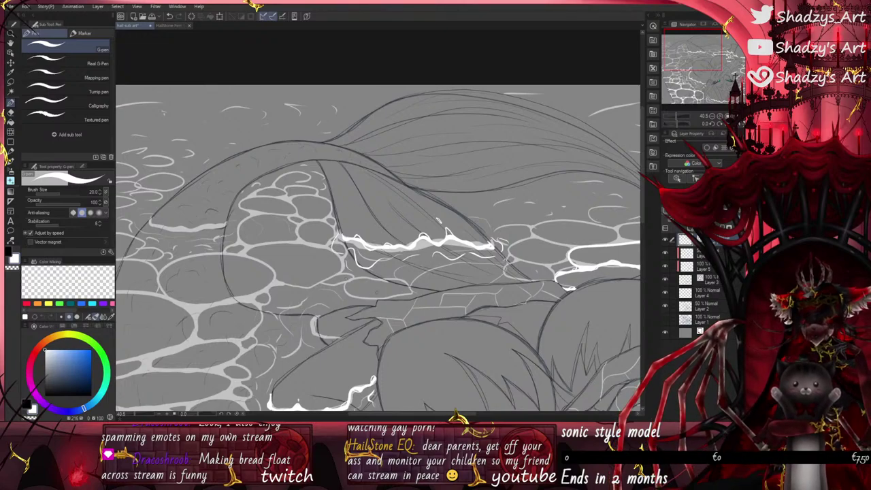
Step: Thicken the leftmost loop into a pointed splash and draw a small oval droplet above it
{"action": "scroll", "coordinate": [355, 239], "scroll_direction": "up", "scroll_amount": 10}
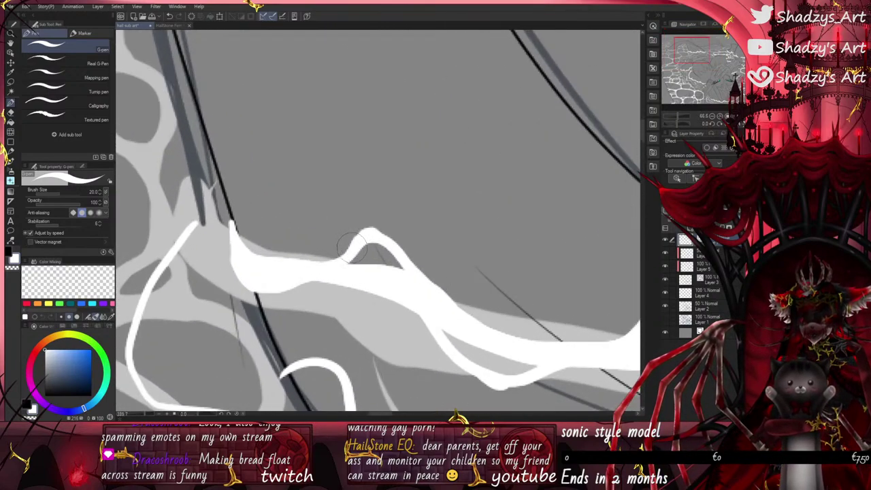
{"action": "mouse_move", "coordinate": [350, 251]}
{"action": "left_mouse_down"}
{"action": "mouse_move", "coordinate": [369, 224]}
{"action": "mouse_move", "coordinate": [383, 241]}
{"action": "left_mouse_up"}
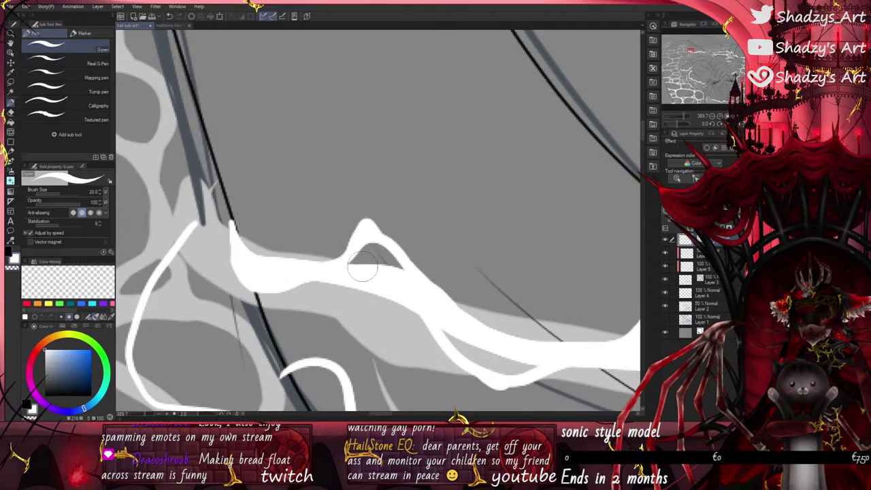
{"action": "key", "text": "ctrl+minus"}
{"action": "mouse_move", "coordinate": [354, 205]}
{"action": "left_mouse_down"}
{"action": "mouse_move", "coordinate": [364, 187]}
{"action": "mouse_move", "coordinate": [362, 214]}
{"action": "left_mouse_up"}
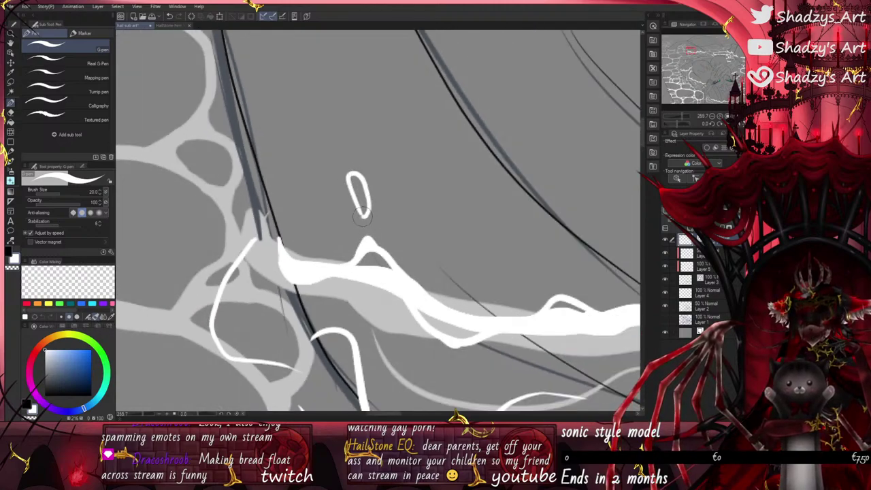
{"action": "scroll", "coordinate": [357, 235], "scroll_direction": "down", "scroll_amount": 8}
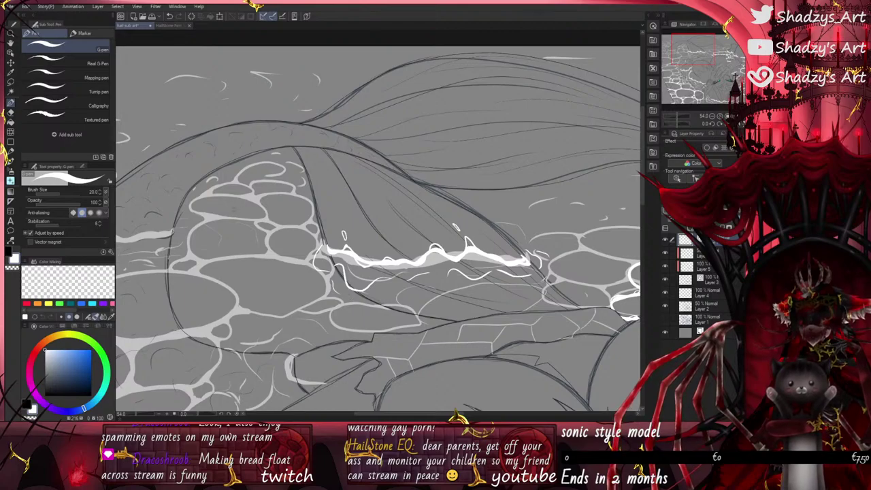
{"action": "scroll", "coordinate": [272, 245], "scroll_direction": "down", "scroll_amount": 4}
{"action": "scroll", "coordinate": [252, 309], "scroll_direction": "up", "scroll_amount": 3}
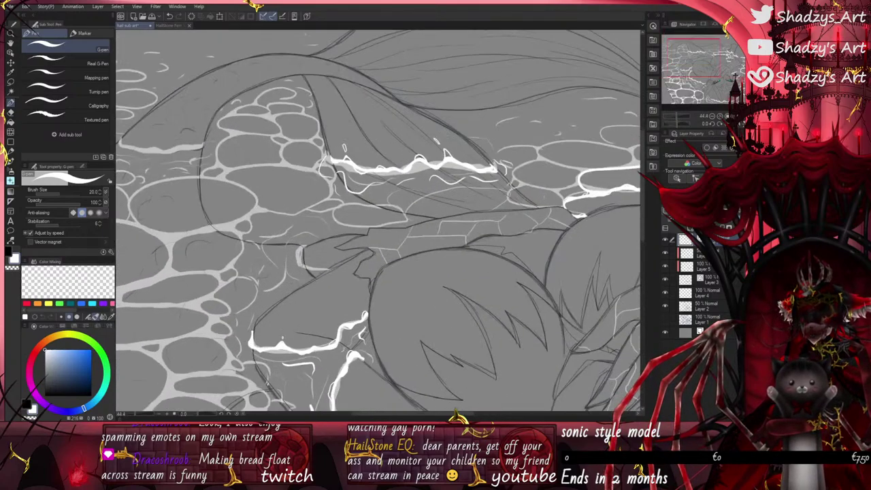
Step: Ink the short C-shaped waterline below the tail fin in thick white over the grey guide, squaring its upper corner and tapering its right end
{"action": "scroll", "coordinate": [309, 243], "scroll_direction": "up", "scroll_amount": 8}
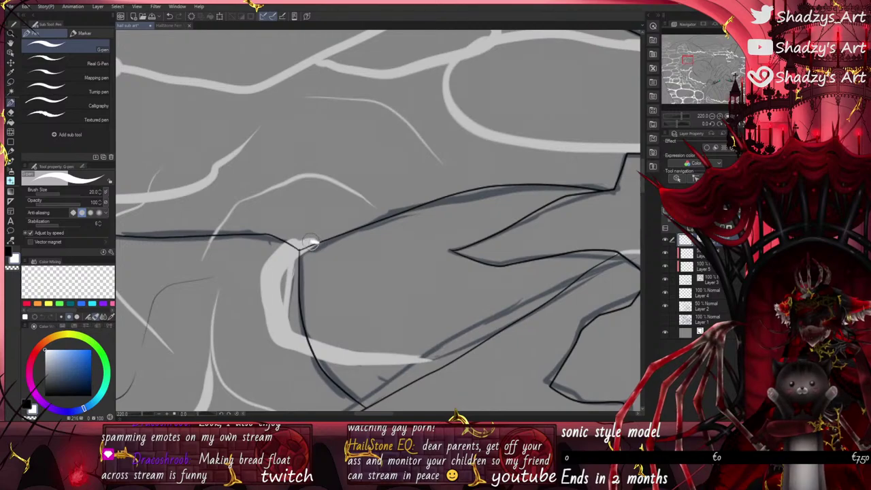
{"action": "mouse_move", "coordinate": [309, 243]}
{"action": "left_mouse_down"}
{"action": "mouse_move", "coordinate": [289, 247]}
{"action": "mouse_move", "coordinate": [268, 276]}
{"action": "mouse_move", "coordinate": [272, 349]}
{"action": "mouse_move", "coordinate": [433, 363]}
{"action": "left_mouse_up"}
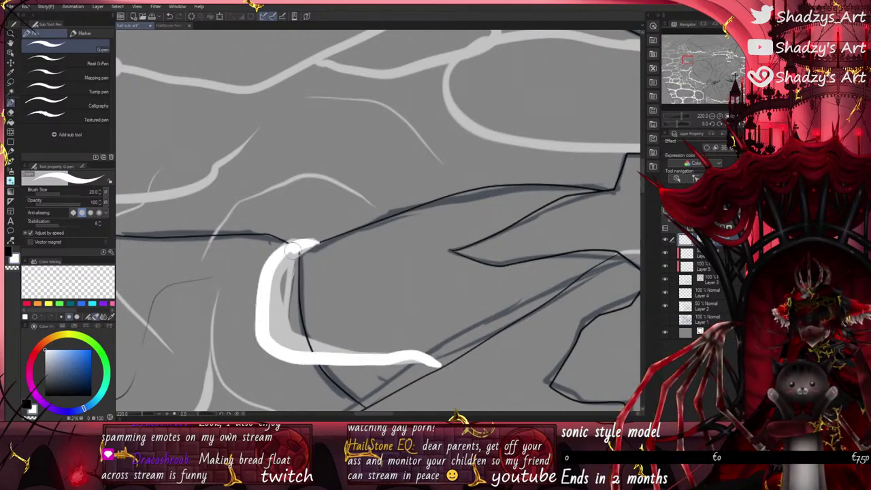
{"action": "mouse_move", "coordinate": [292, 249]}
{"action": "left_mouse_down"}
{"action": "mouse_move", "coordinate": [263, 305]}
{"action": "mouse_move", "coordinate": [292, 355]}
{"action": "mouse_move", "coordinate": [314, 364]}
{"action": "mouse_move", "coordinate": [386, 350]}
{"action": "mouse_move", "coordinate": [439, 363]}
{"action": "left_mouse_up"}
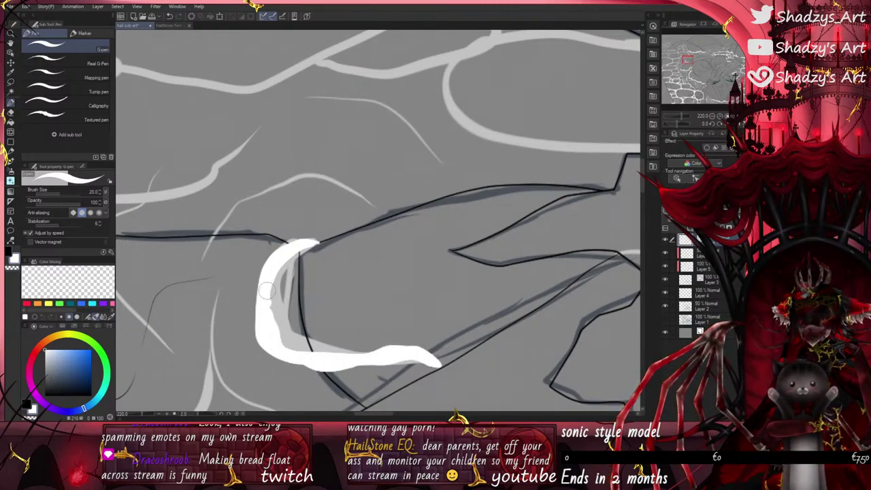
{"action": "left_click_drag", "start_coordinate": [264, 291], "coordinate": [272, 252]}
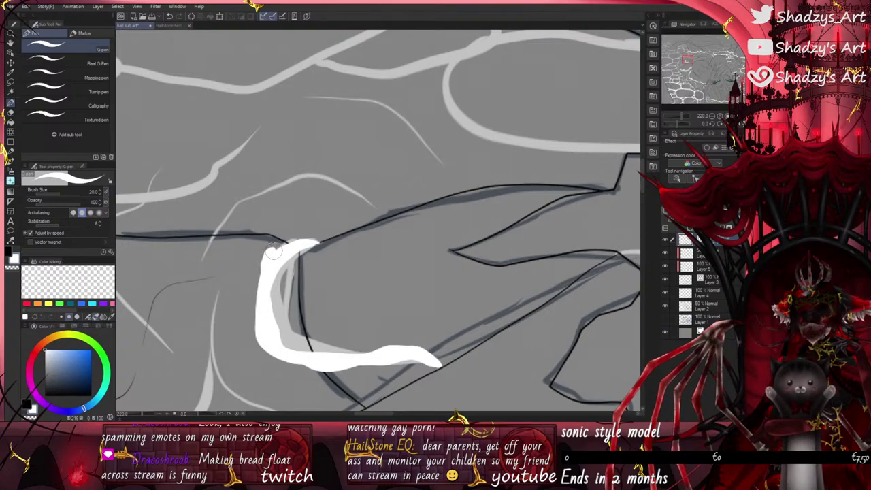
{"action": "scroll", "coordinate": [425, 353], "scroll_direction": "up", "scroll_amount": 10}
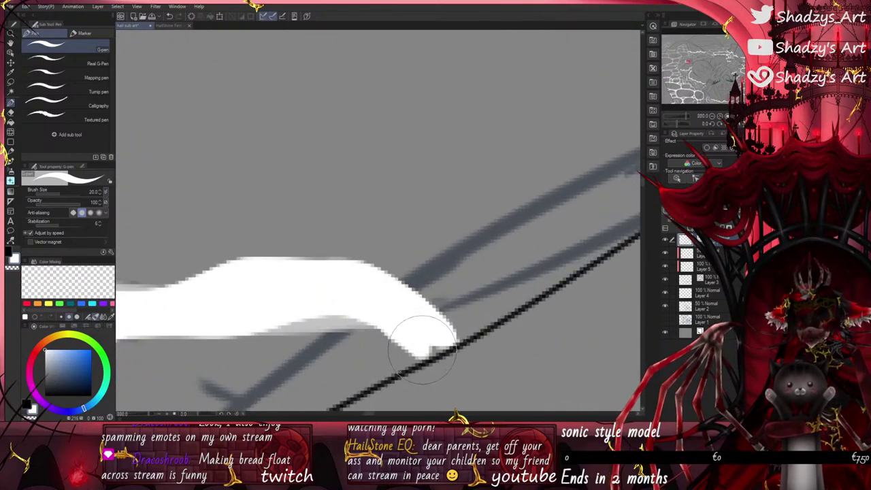
{"action": "left_click_drag", "start_coordinate": [421, 350], "coordinate": [443, 336]}
{"action": "scroll", "coordinate": [449, 271], "scroll_direction": "down", "scroll_amount": 8}
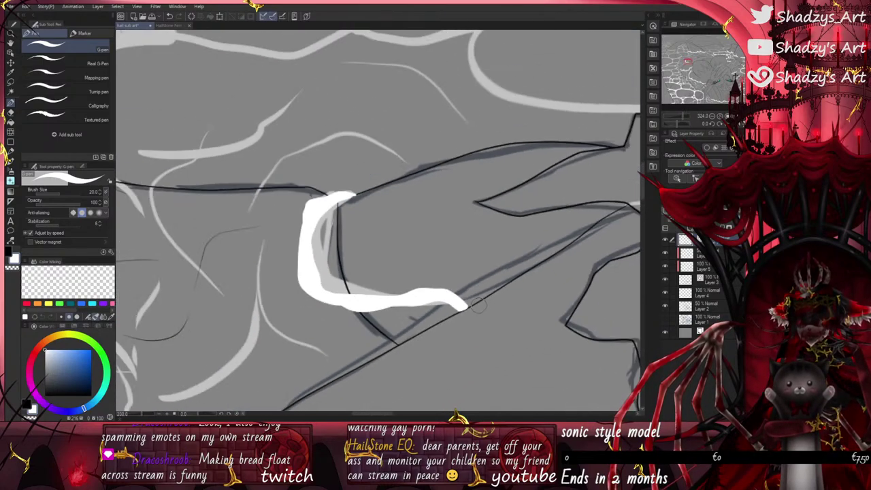
Step: Add small white loops at the top, lower-left corner and right end of the C-shaped waterline, plus an oval droplet beside it
{"action": "mouse_move", "coordinate": [299, 253]}
{"action": "left_mouse_down"}
{"action": "mouse_move", "coordinate": [298, 305]}
{"action": "mouse_move", "coordinate": [343, 308]}
{"action": "left_mouse_up"}
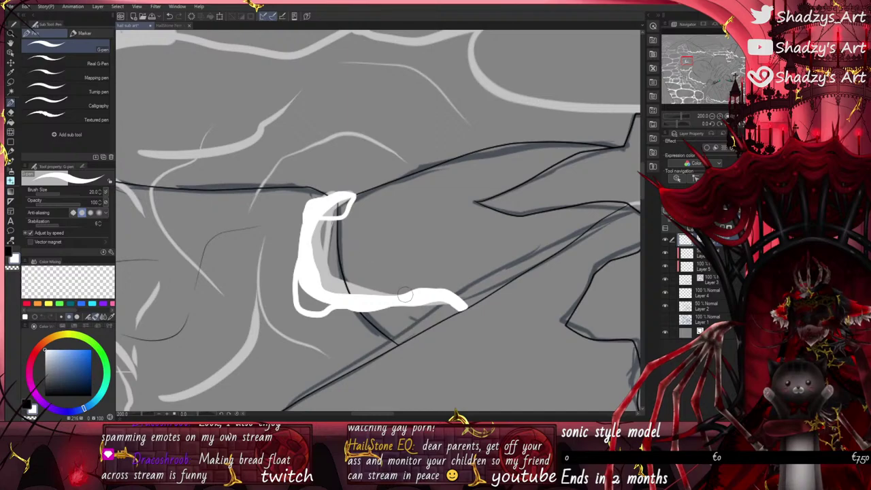
{"action": "left_click_drag", "start_coordinate": [405, 294], "coordinate": [454, 292]}
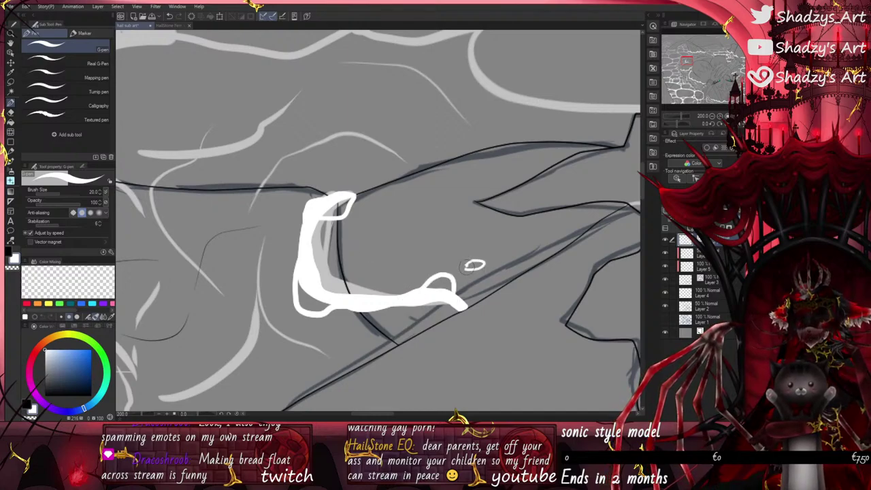
{"action": "scroll", "coordinate": [448, 257], "scroll_direction": "down", "scroll_amount": 3}
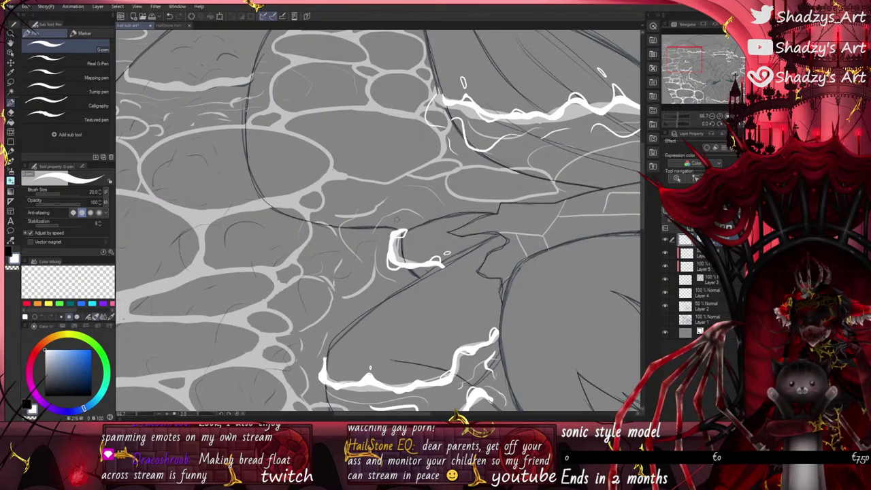
Step: Draw thin curved ripple lines around the outside of the C-shaped waterline, mainly above it and along its left side
{"action": "mouse_move", "coordinate": [411, 219]}
{"action": "left_mouse_down"}
{"action": "mouse_move", "coordinate": [379, 226]}
{"action": "mouse_move", "coordinate": [373, 262]}
{"action": "mouse_move", "coordinate": [402, 282]}
{"action": "left_mouse_up"}
{"action": "left_click_drag", "start_coordinate": [358, 231], "coordinate": [351, 252]}
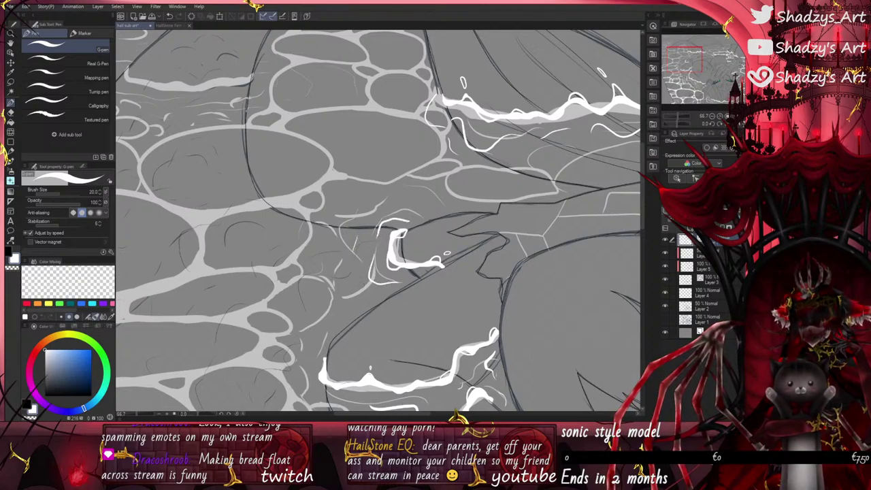
{"action": "left_click_drag", "start_coordinate": [364, 293], "coordinate": [364, 309]}
{"action": "left_click_drag", "start_coordinate": [378, 206], "coordinate": [399, 200]}
{"action": "left_click_drag", "start_coordinate": [419, 206], "coordinate": [426, 217]}
{"action": "scroll", "coordinate": [444, 242], "scroll_direction": "down", "scroll_amount": 7}
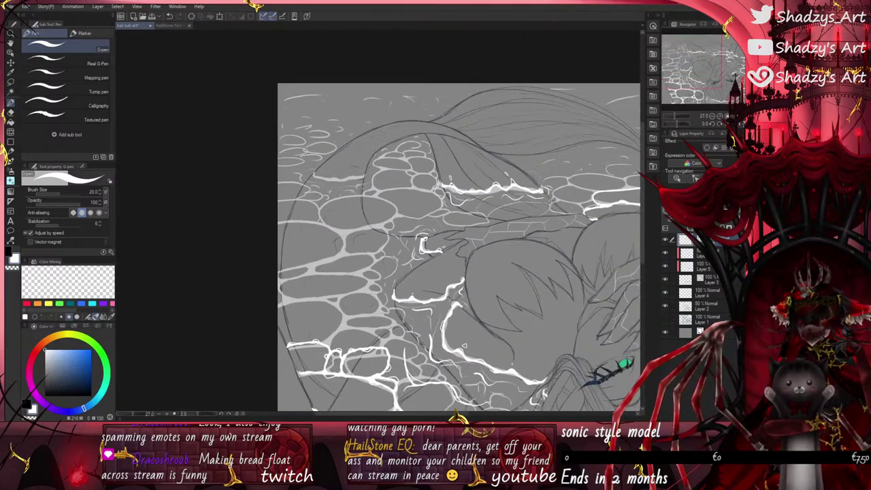
{"action": "scroll", "coordinate": [373, 232], "scroll_direction": "down", "scroll_amount": 2}
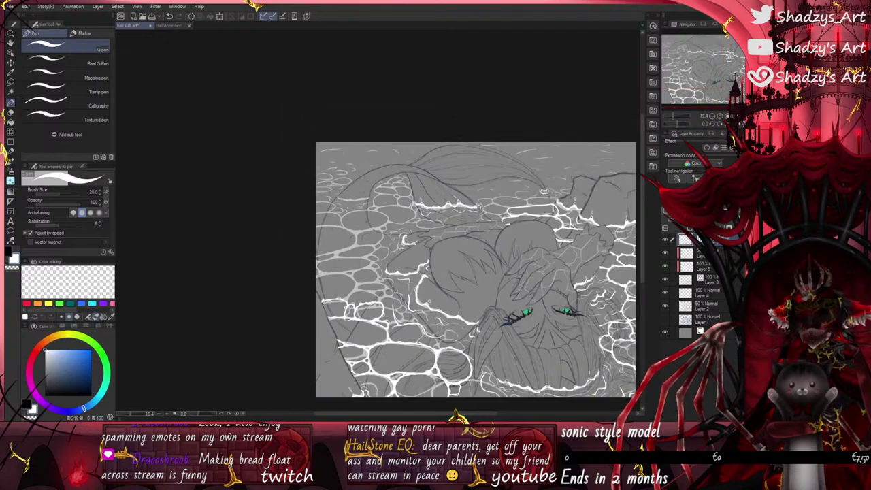
Step: Outline in white the large rounded water cell above the inked lower-left cells and the smaller cells along its right side
{"action": "scroll", "coordinate": [476, 269], "scroll_direction": "up", "scroll_amount": 4}
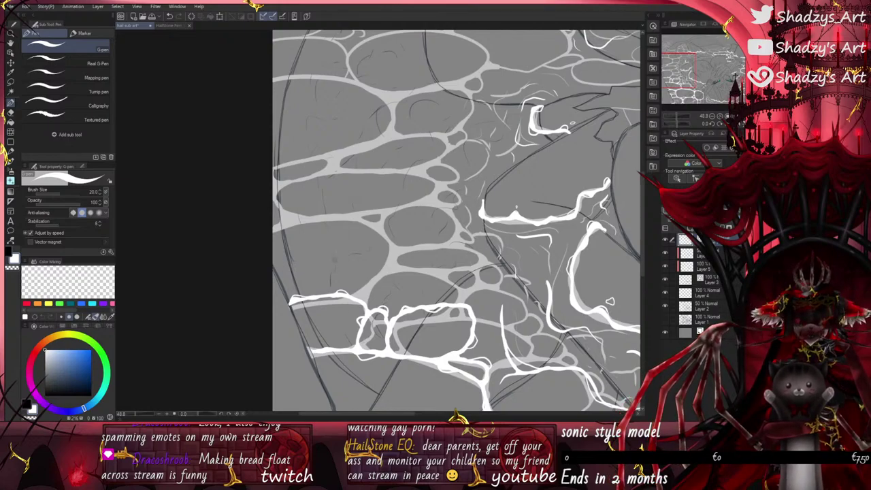
{"action": "scroll", "coordinate": [610, 302], "scroll_direction": "down", "scroll_amount": 2}
{"action": "scroll", "coordinate": [617, 298], "scroll_direction": "up", "scroll_amount": 4}
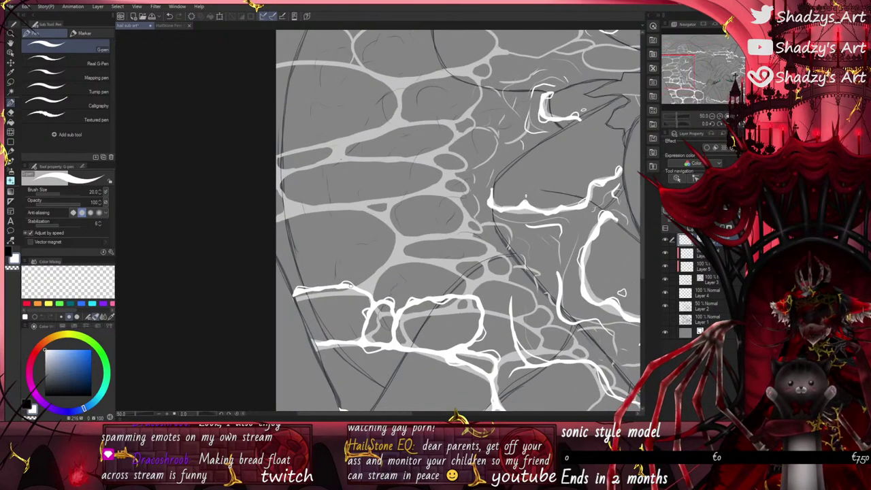
{"action": "mouse_move", "coordinate": [348, 284]}
{"action": "left_mouse_down"}
{"action": "mouse_move", "coordinate": [394, 231]}
{"action": "mouse_move", "coordinate": [323, 206]}
{"action": "mouse_move", "coordinate": [251, 227]}
{"action": "left_mouse_up"}
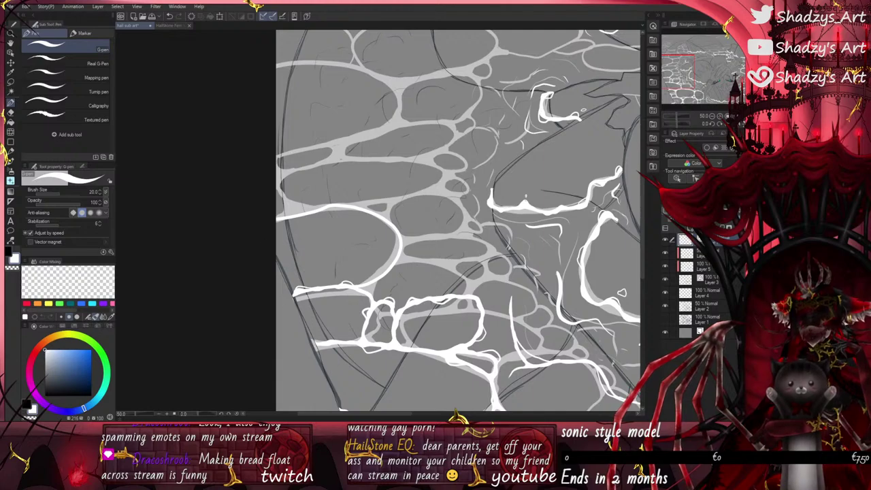
{"action": "mouse_move", "coordinate": [389, 269]}
{"action": "left_mouse_down"}
{"action": "mouse_move", "coordinate": [406, 254]}
{"action": "mouse_move", "coordinate": [476, 276]}
{"action": "mouse_move", "coordinate": [464, 295]}
{"action": "left_mouse_up"}
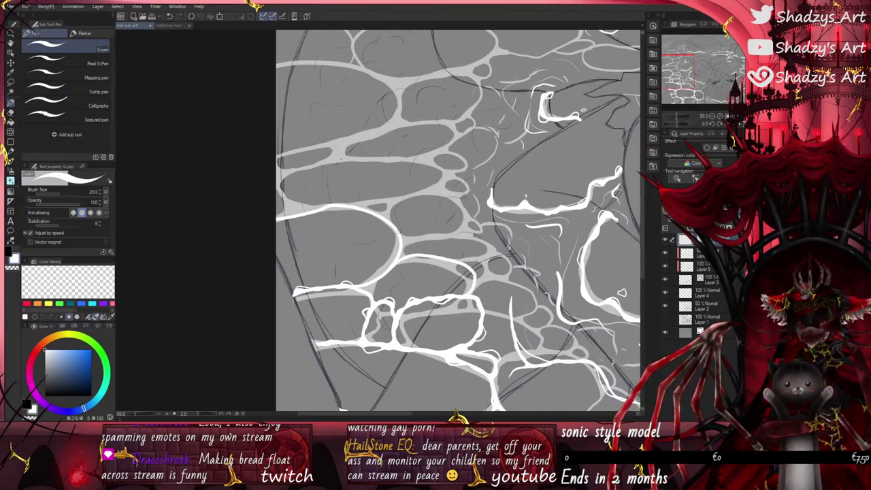
{"action": "mouse_move", "coordinate": [398, 234]}
{"action": "left_mouse_down"}
{"action": "mouse_move", "coordinate": [467, 212]}
{"action": "mouse_move", "coordinate": [464, 254]}
{"action": "mouse_move", "coordinate": [446, 260]}
{"action": "left_mouse_up"}
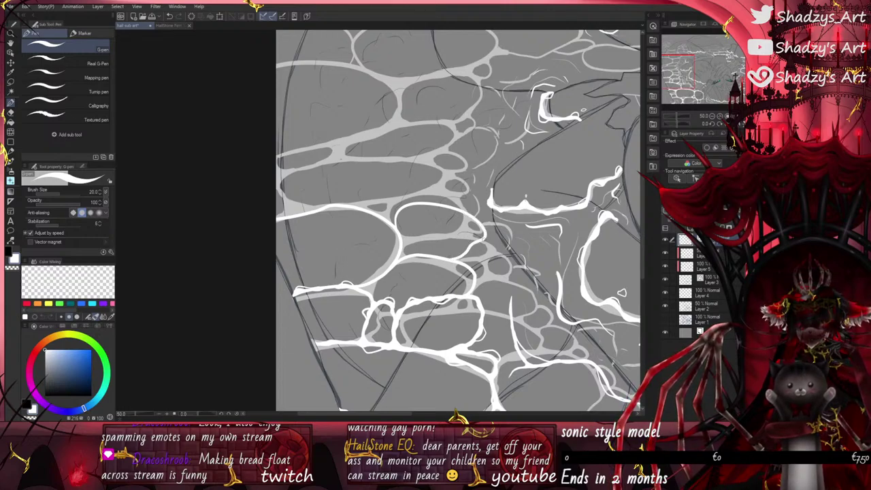
{"action": "mouse_move", "coordinate": [488, 238]}
{"action": "left_mouse_down"}
{"action": "mouse_move", "coordinate": [483, 272]}
{"action": "mouse_move", "coordinate": [492, 257]}
{"action": "mouse_move", "coordinate": [486, 238]}
{"action": "mouse_move", "coordinate": [490, 258]}
{"action": "mouse_move", "coordinate": [500, 256]}
{"action": "mouse_move", "coordinate": [508, 270]}
{"action": "mouse_move", "coordinate": [480, 304]}
{"action": "left_mouse_up"}
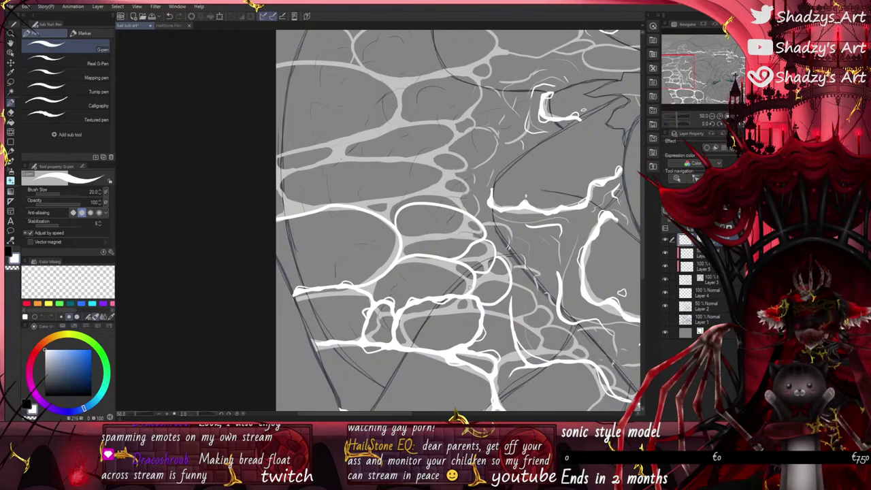
Step: Continue the white cell outlines up the canvas's left side, tracing the long oval cell, the small gaps beside it and the arcs above
{"action": "mouse_move", "coordinate": [277, 158]}
{"action": "left_mouse_down"}
{"action": "mouse_move", "coordinate": [472, 174]}
{"action": "mouse_move", "coordinate": [423, 204]}
{"action": "left_mouse_up"}
{"action": "left_click_drag", "start_coordinate": [360, 207], "coordinate": [409, 204]}
{"action": "scroll", "coordinate": [375, 340], "scroll_direction": "down", "scroll_amount": 3}
{"action": "scroll", "coordinate": [383, 243], "scroll_direction": "up", "scroll_amount": 2}
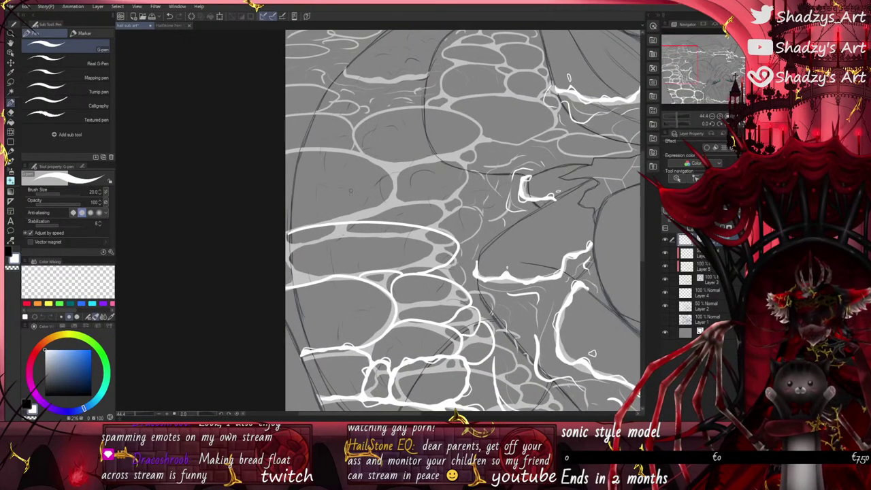
{"action": "mouse_move", "coordinate": [441, 232]}
{"action": "left_mouse_down"}
{"action": "mouse_move", "coordinate": [484, 216]}
{"action": "mouse_move", "coordinate": [466, 201]}
{"action": "mouse_move", "coordinate": [424, 203]}
{"action": "mouse_move", "coordinate": [404, 210]}
{"action": "mouse_move", "coordinate": [400, 224]}
{"action": "mouse_move", "coordinate": [400, 204]}
{"action": "mouse_move", "coordinate": [339, 182]}
{"action": "mouse_move", "coordinate": [277, 197]}
{"action": "left_mouse_up"}
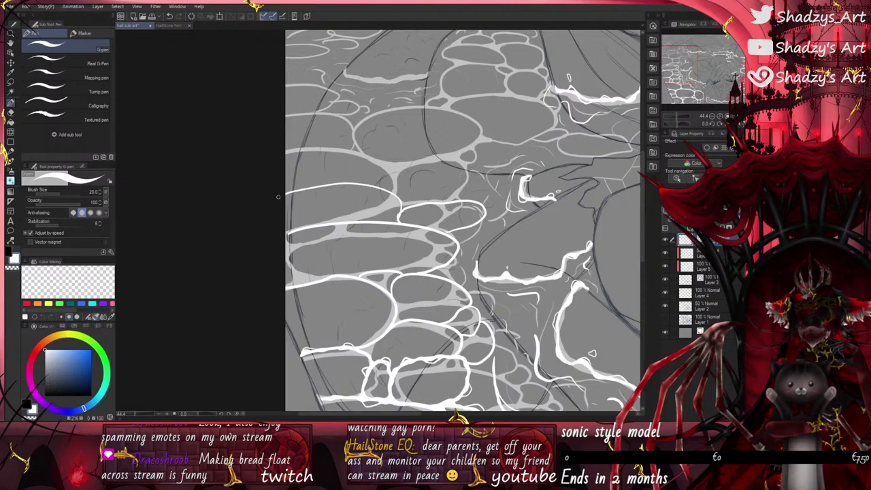
{"action": "mouse_move", "coordinate": [337, 185]}
{"action": "left_mouse_down"}
{"action": "mouse_move", "coordinate": [389, 163]}
{"action": "mouse_move", "coordinate": [453, 160]}
{"action": "mouse_move", "coordinate": [491, 177]}
{"action": "mouse_move", "coordinate": [446, 196]}
{"action": "mouse_move", "coordinate": [396, 196]}
{"action": "left_mouse_up"}
{"action": "mouse_move", "coordinate": [278, 131]}
{"action": "left_mouse_down"}
{"action": "mouse_move", "coordinate": [379, 132]}
{"action": "mouse_move", "coordinate": [376, 162]}
{"action": "left_mouse_up"}
{"action": "scroll", "coordinate": [307, 231], "scroll_direction": "down", "scroll_amount": 5}
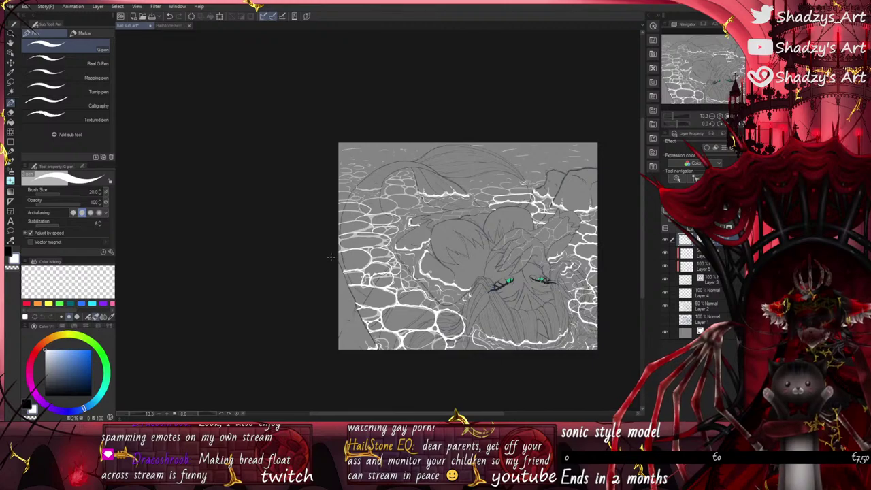
{"action": "left_click", "coordinate": [138, 7]}
{"action": "left_click", "coordinate": [143, 44]}
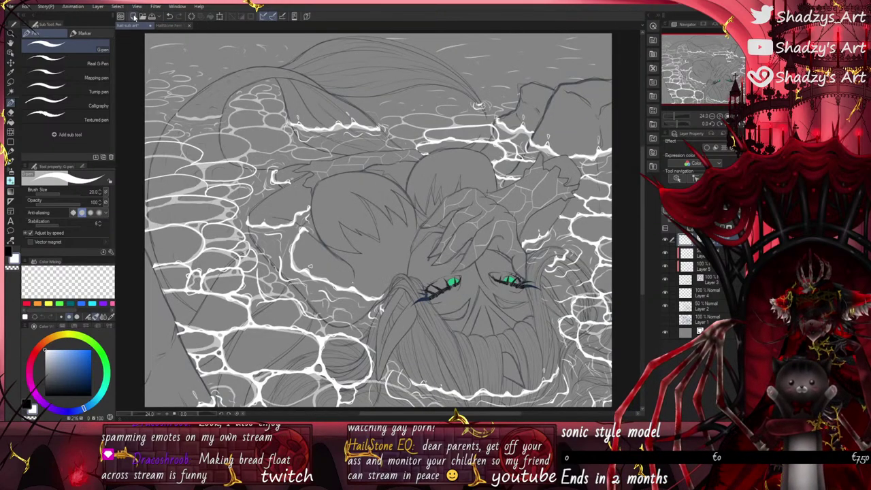
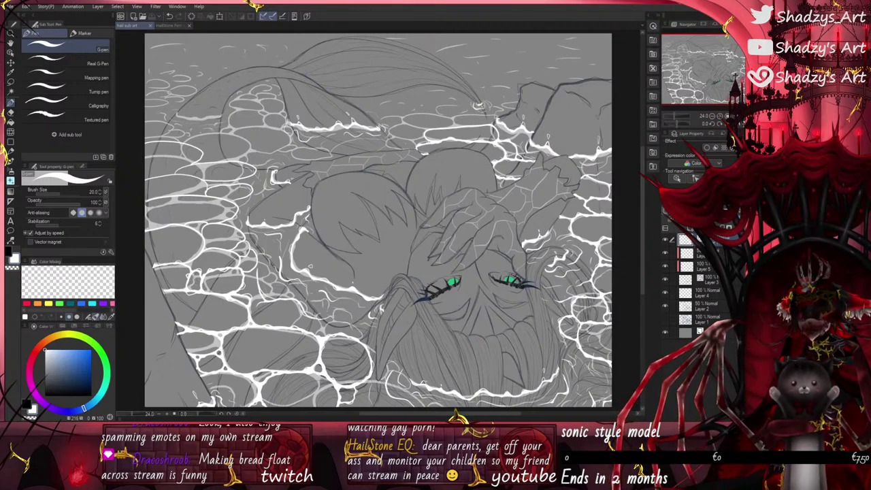
{"action": "scroll", "coordinate": [401, 280], "scroll_direction": "down", "scroll_amount": 4}
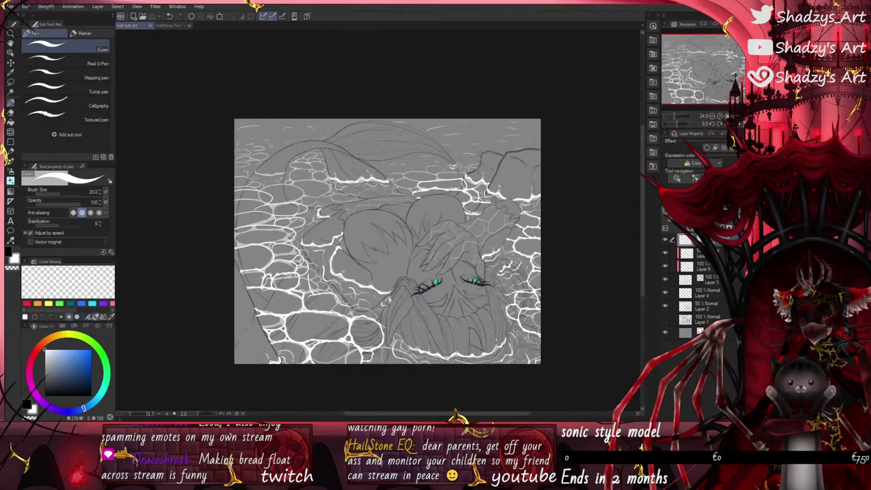
Step: Thicken the large rounded cell's outline and the strand branching to its right with uneven white strokes
{"action": "scroll", "coordinate": [323, 271], "scroll_direction": "up", "scroll_amount": 20}
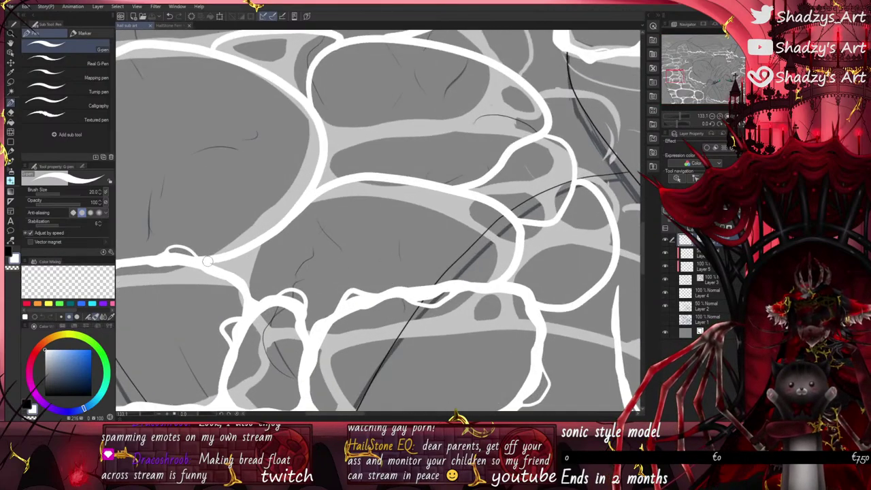
{"action": "mouse_move", "coordinate": [207, 260]}
{"action": "left_mouse_down"}
{"action": "mouse_move", "coordinate": [278, 232]}
{"action": "mouse_move", "coordinate": [310, 191]}
{"action": "mouse_move", "coordinate": [325, 139]}
{"action": "mouse_move", "coordinate": [294, 89]}
{"action": "mouse_move", "coordinate": [263, 71]}
{"action": "mouse_move", "coordinate": [203, 46]}
{"action": "mouse_move", "coordinate": [149, 43]}
{"action": "left_mouse_up"}
{"action": "scroll", "coordinate": [264, 192], "scroll_direction": "down", "scroll_amount": 4}
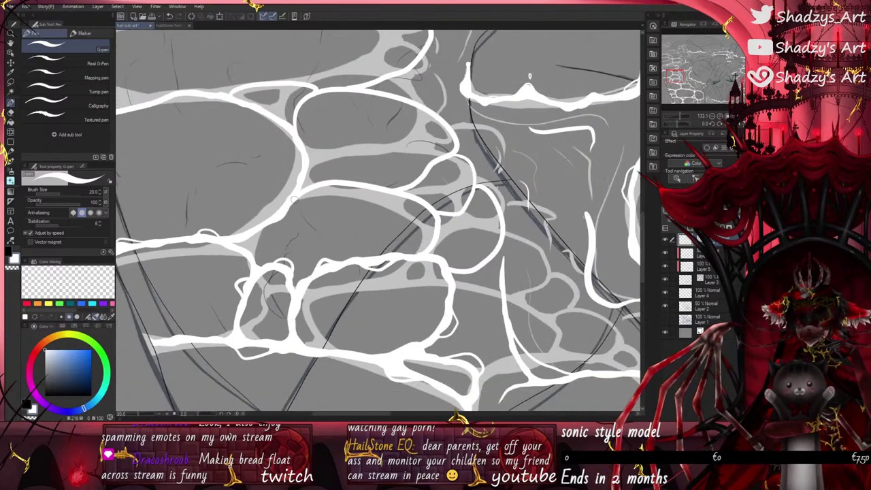
{"action": "mouse_move", "coordinate": [292, 199]}
{"action": "left_mouse_down"}
{"action": "mouse_move", "coordinate": [309, 183]}
{"action": "mouse_move", "coordinate": [350, 181]}
{"action": "mouse_move", "coordinate": [408, 194]}
{"action": "mouse_move", "coordinate": [436, 219]}
{"action": "mouse_move", "coordinate": [422, 257]}
{"action": "left_mouse_up"}
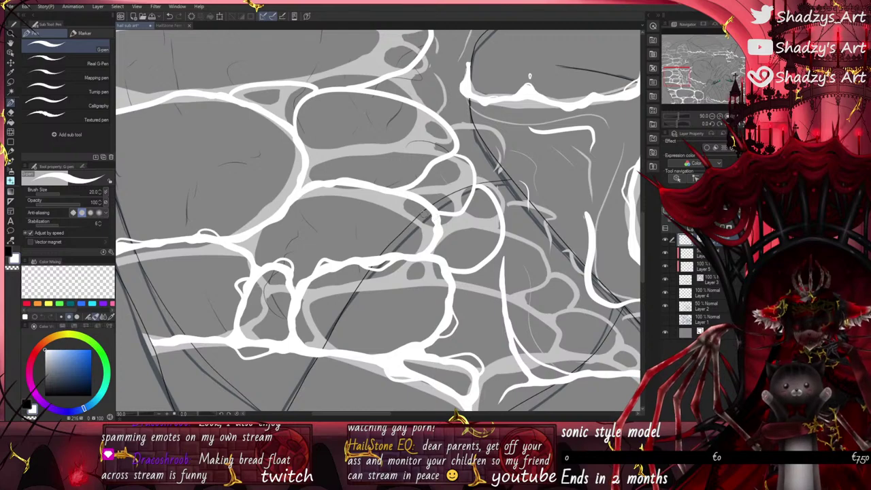
{"action": "scroll", "coordinate": [432, 218], "scroll_direction": "up", "scroll_amount": 1}
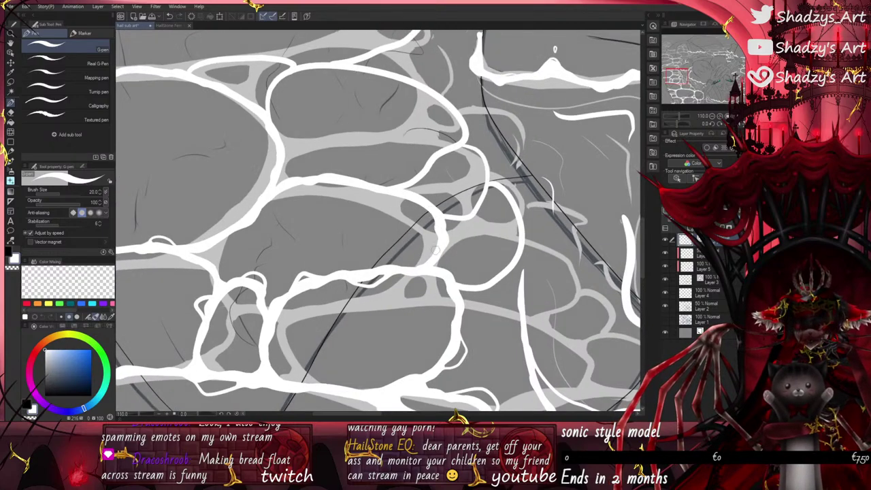
Step: Fill out the junctions of the middle branching strand and add thin white loops along its upper and lower edges
{"action": "scroll", "coordinate": [424, 264], "scroll_direction": "up", "scroll_amount": 1}
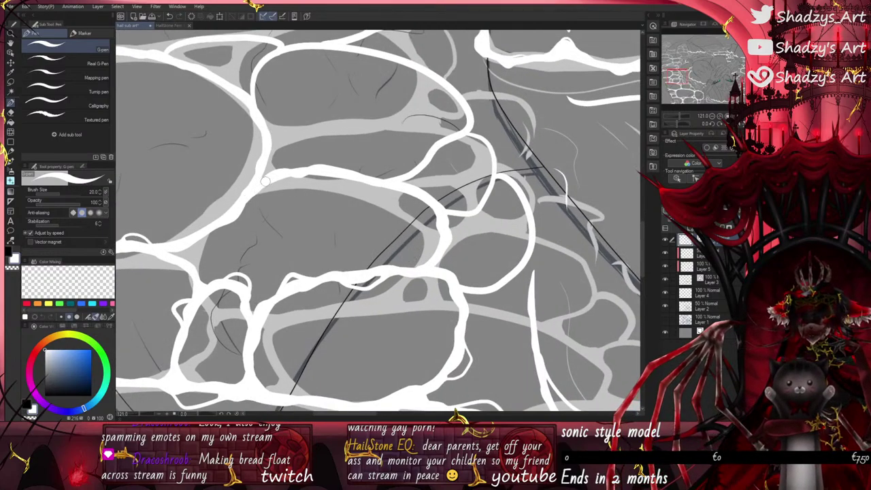
{"action": "mouse_move", "coordinate": [292, 176]}
{"action": "left_mouse_down"}
{"action": "mouse_move", "coordinate": [325, 175]}
{"action": "mouse_move", "coordinate": [324, 165]}
{"action": "left_mouse_up"}
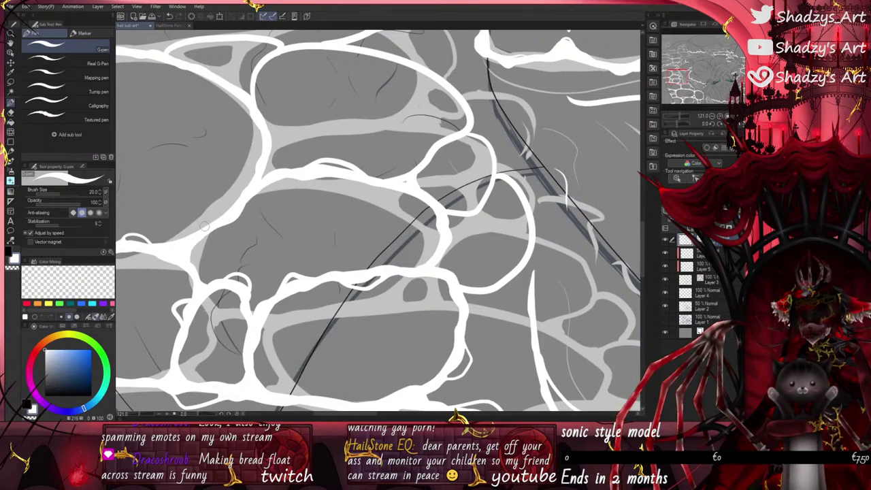
{"action": "mouse_move", "coordinate": [202, 235]}
{"action": "left_mouse_down"}
{"action": "mouse_move", "coordinate": [236, 225]}
{"action": "mouse_move", "coordinate": [248, 190]}
{"action": "left_mouse_up"}
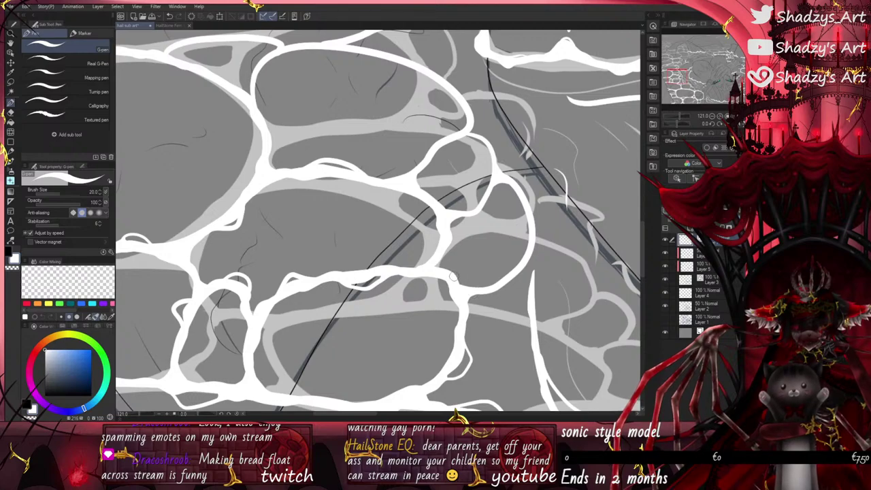
Step: Thicken the two small round cells at the strand's right end and add thin loops along their outer edges, undoing one misplaced stroke
{"action": "mouse_move", "coordinate": [502, 176]}
{"action": "left_mouse_down"}
{"action": "mouse_move", "coordinate": [516, 185]}
{"action": "mouse_move", "coordinate": [531, 234]}
{"action": "mouse_move", "coordinate": [523, 265]}
{"action": "mouse_move", "coordinate": [497, 289]}
{"action": "mouse_move", "coordinate": [462, 292]}
{"action": "left_mouse_up"}
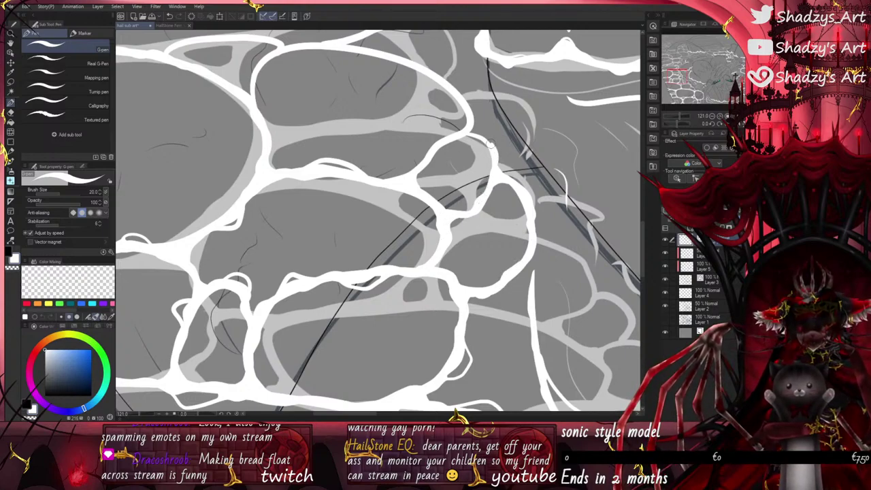
{"action": "mouse_move", "coordinate": [470, 125]}
{"action": "left_mouse_down"}
{"action": "mouse_move", "coordinate": [492, 136]}
{"action": "mouse_move", "coordinate": [500, 164]}
{"action": "mouse_move", "coordinate": [491, 175]}
{"action": "left_mouse_up"}
{"action": "key", "text": "ctrl+z"}
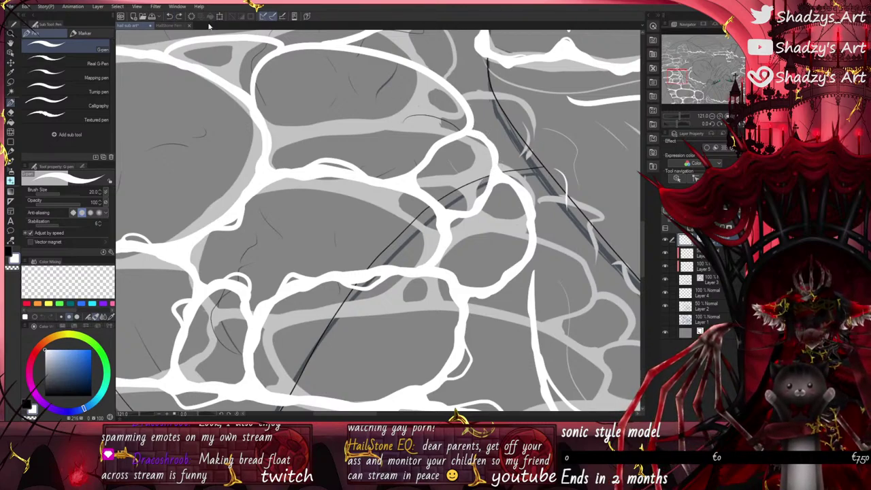
{"action": "mouse_move", "coordinate": [469, 131]}
{"action": "left_mouse_down"}
{"action": "mouse_move", "coordinate": [494, 156]}
{"action": "mouse_move", "coordinate": [490, 182]}
{"action": "mouse_move", "coordinate": [503, 196]}
{"action": "mouse_move", "coordinate": [498, 175]}
{"action": "mouse_move", "coordinate": [534, 216]}
{"action": "mouse_move", "coordinate": [531, 260]}
{"action": "mouse_move", "coordinate": [479, 288]}
{"action": "left_mouse_up"}
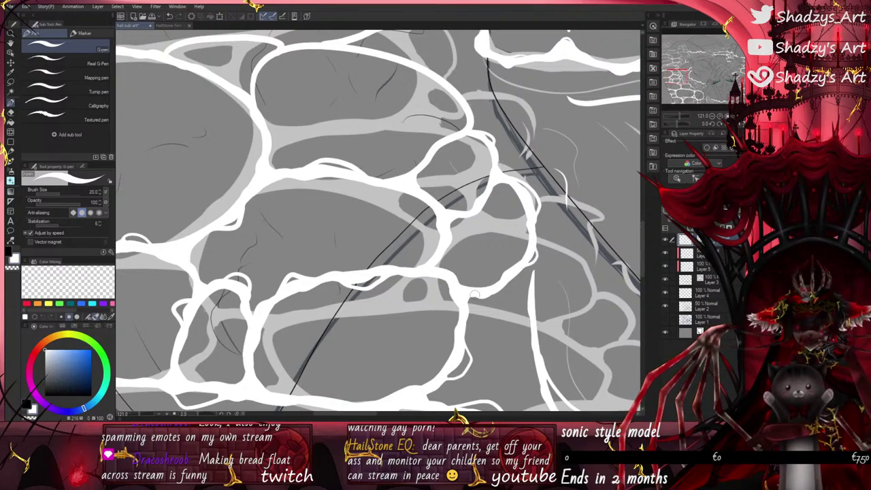
{"action": "scroll", "coordinate": [428, 271], "scroll_direction": "down", "scroll_amount": 6}
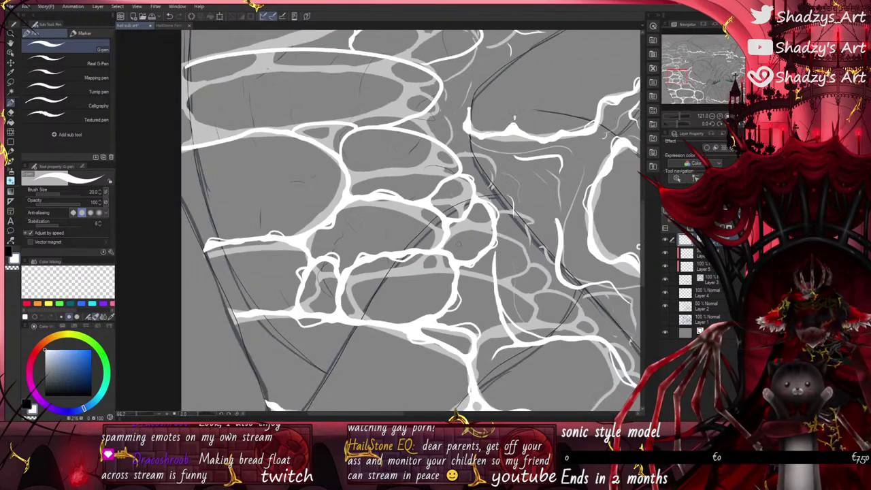
Step: Add a thin white loop beneath the small round cell's lower junction, with a thin tail trailing down from it
{"action": "scroll", "coordinate": [563, 253], "scroll_direction": "up", "scroll_amount": 3}
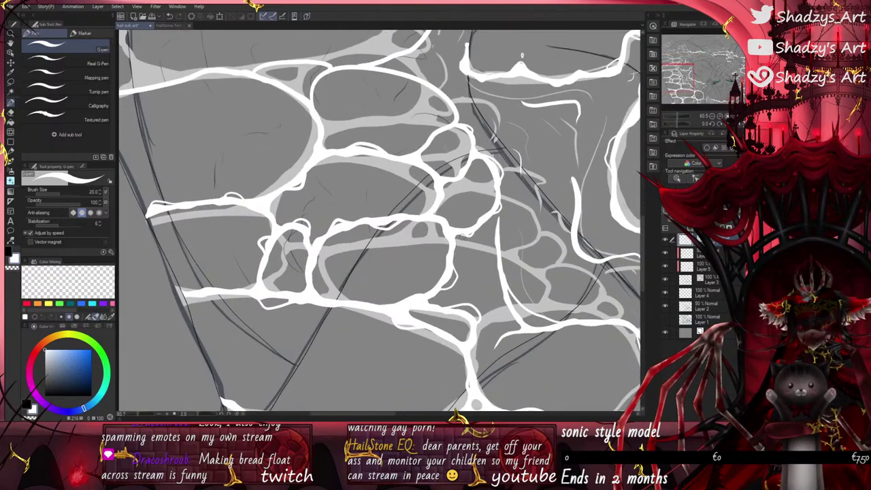
{"action": "left_click_drag", "start_coordinate": [472, 234], "coordinate": [466, 264]}
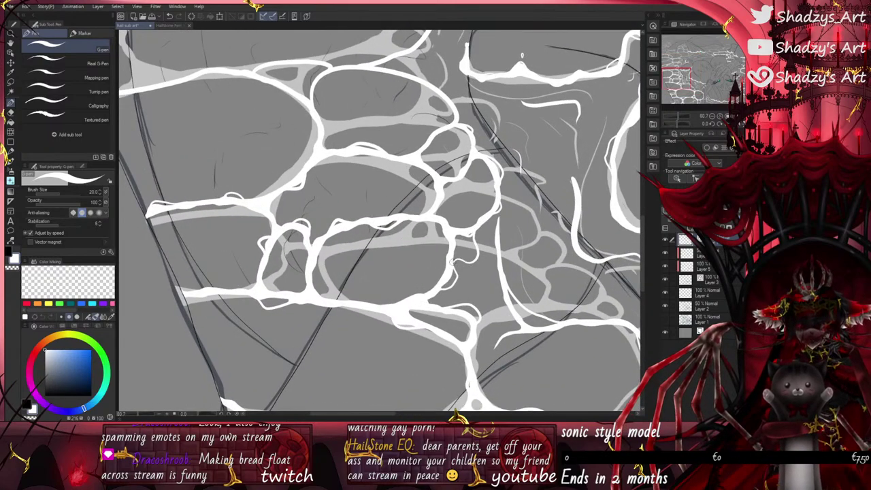
{"action": "scroll", "coordinate": [452, 263], "scroll_direction": "up", "scroll_amount": 6}
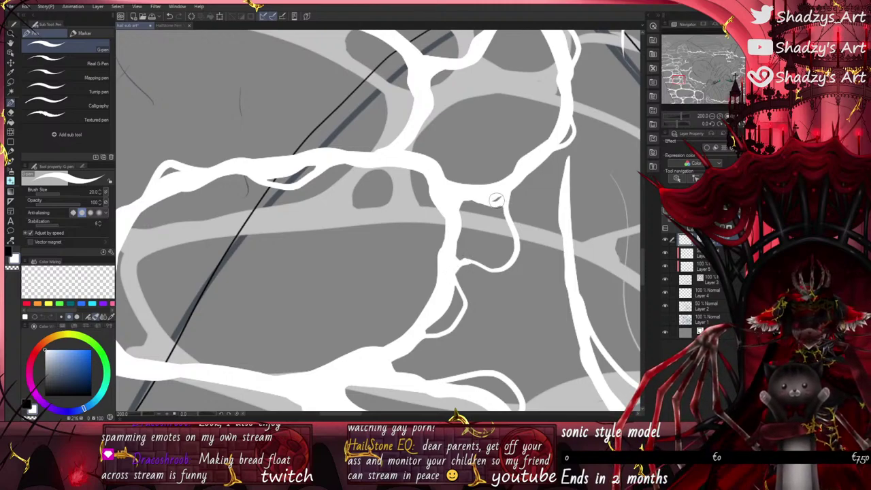
{"action": "scroll", "coordinate": [495, 198], "scroll_direction": "down", "scroll_amount": 2}
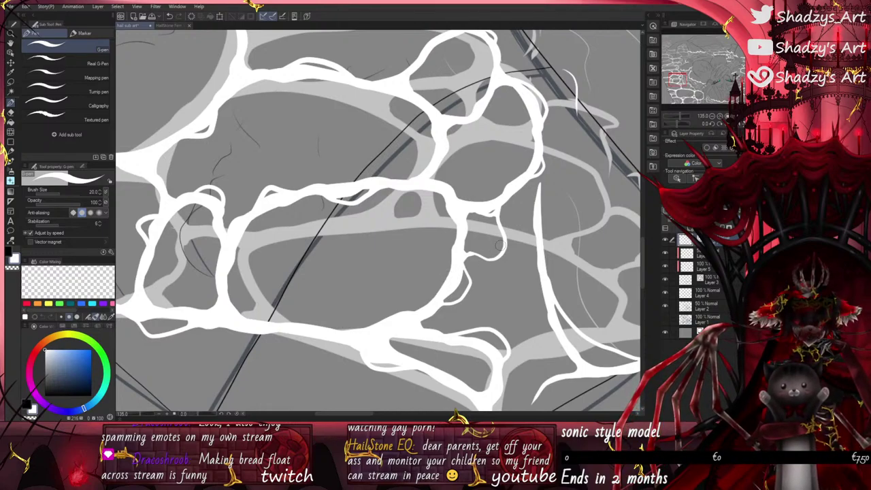
{"action": "left_click_drag", "start_coordinate": [507, 254], "coordinate": [510, 315]}
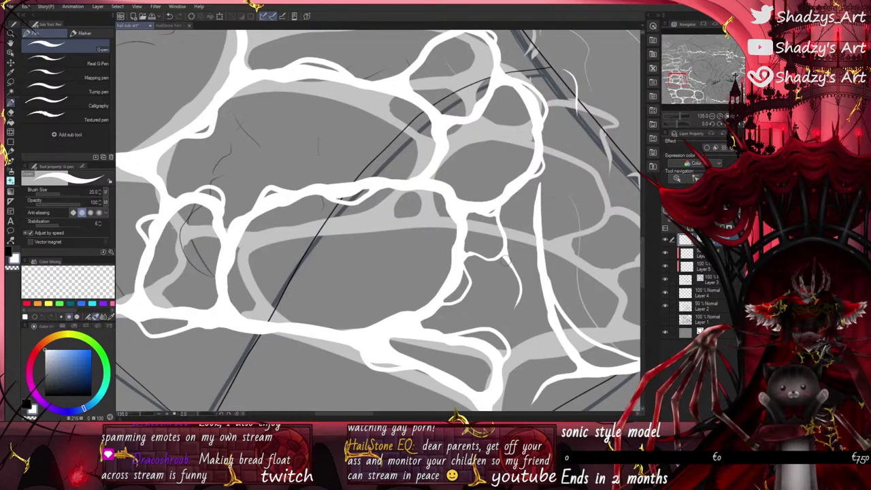
{"action": "scroll", "coordinate": [510, 265], "scroll_direction": "down", "scroll_amount": 4}
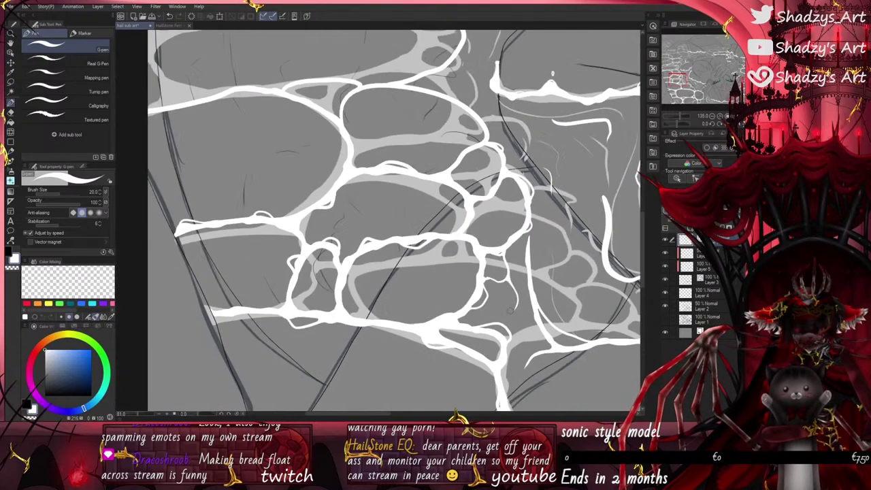
{"action": "scroll", "coordinate": [510, 266], "scroll_direction": "down", "scroll_amount": 2}
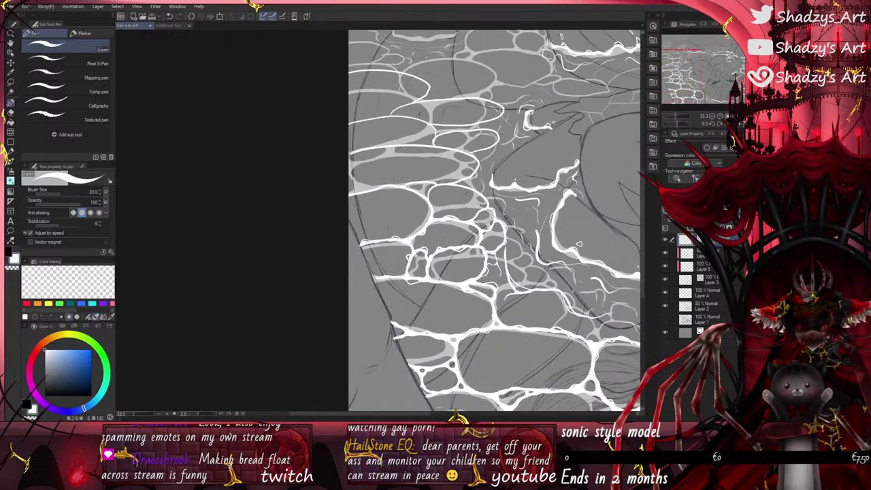
Step: Draw a thin white loop bridging the short vertical strand's right side and the horizontal strand below it
{"action": "scroll", "coordinate": [411, 258], "scroll_direction": "up", "scroll_amount": 5}
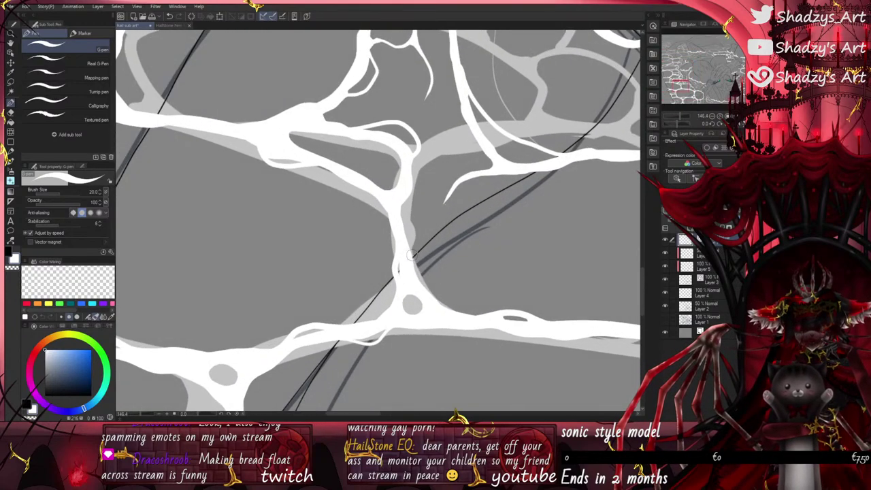
{"action": "mouse_move", "coordinate": [408, 268]}
{"action": "left_mouse_down"}
{"action": "mouse_move", "coordinate": [457, 275]}
{"action": "mouse_move", "coordinate": [481, 310]}
{"action": "left_mouse_up"}
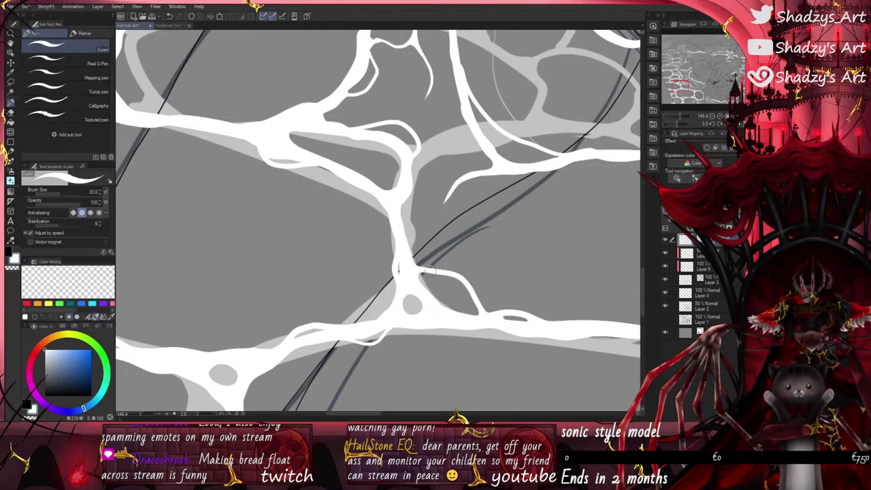
{"action": "scroll", "coordinate": [478, 321], "scroll_direction": "down", "scroll_amount": 15}
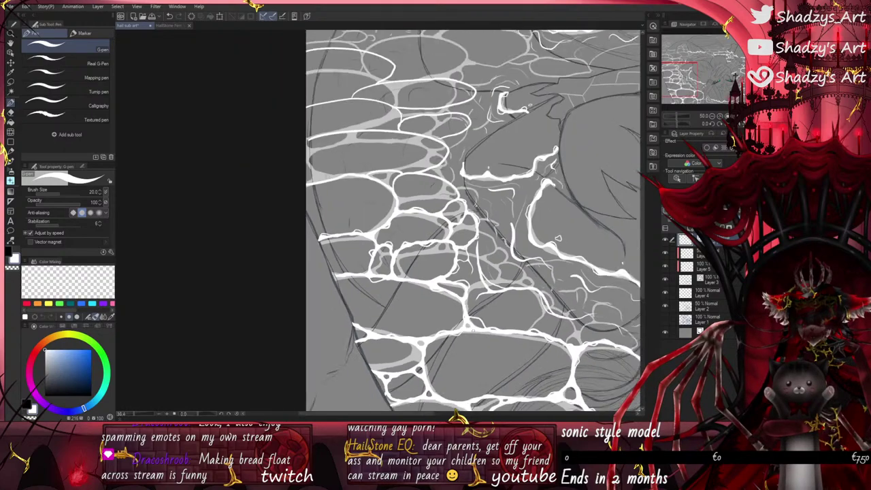
Step: Thicken the large left cell's upper edge with uneven white strokes and add thin loops along its top
{"action": "scroll", "coordinate": [327, 165], "scroll_direction": "up", "scroll_amount": 1}
{"action": "scroll", "coordinate": [580, 245], "scroll_direction": "up", "scroll_amount": 5}
{"action": "left_click_drag", "start_coordinate": [279, 204], "coordinate": [425, 176]}
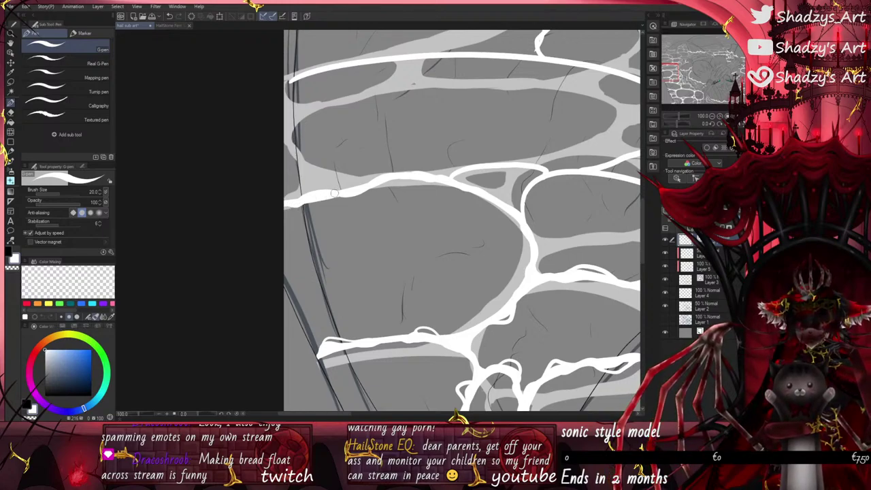
{"action": "left_click_drag", "start_coordinate": [331, 195], "coordinate": [380, 178]}
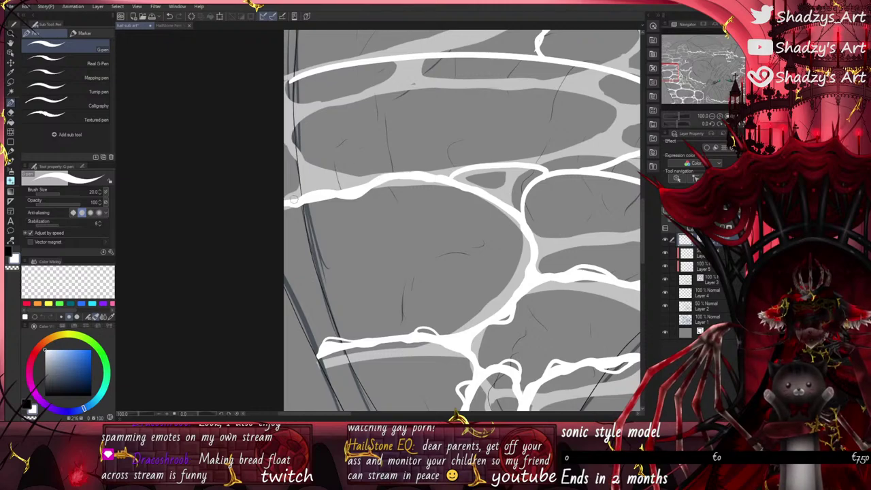
{"action": "left_click_drag", "start_coordinate": [303, 195], "coordinate": [336, 191]}
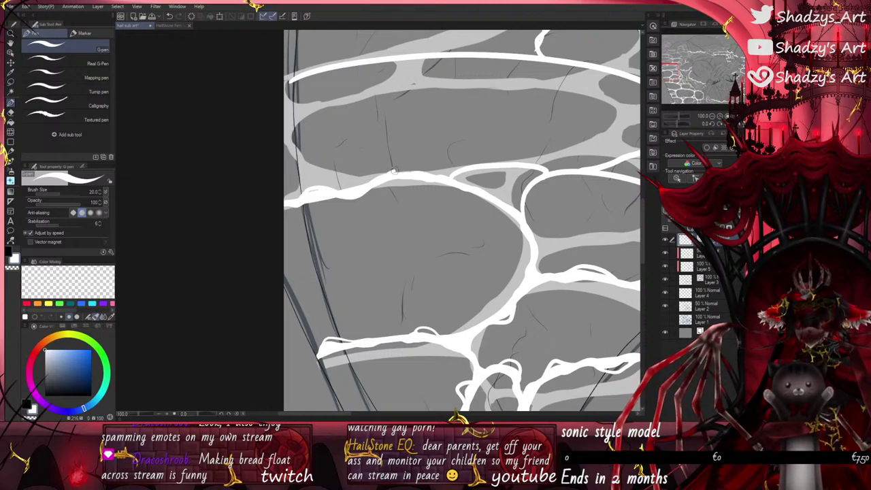
{"action": "left_click_drag", "start_coordinate": [393, 172], "coordinate": [442, 175]}
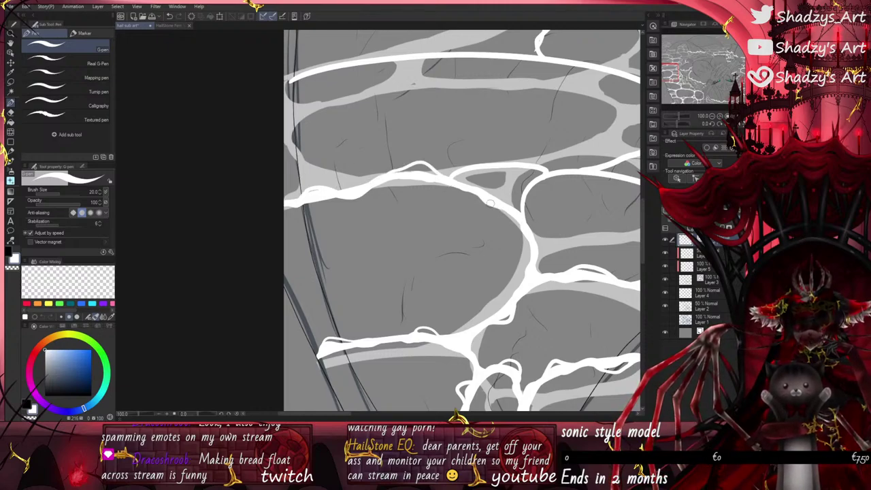
Step: Fill out the white junctions around the small triangular gap between the large left cell and the neighbouring oval cell
{"action": "scroll", "coordinate": [498, 291], "scroll_direction": "down", "scroll_amount": 2}
{"action": "scroll", "coordinate": [370, 191], "scroll_direction": "up", "scroll_amount": 5}
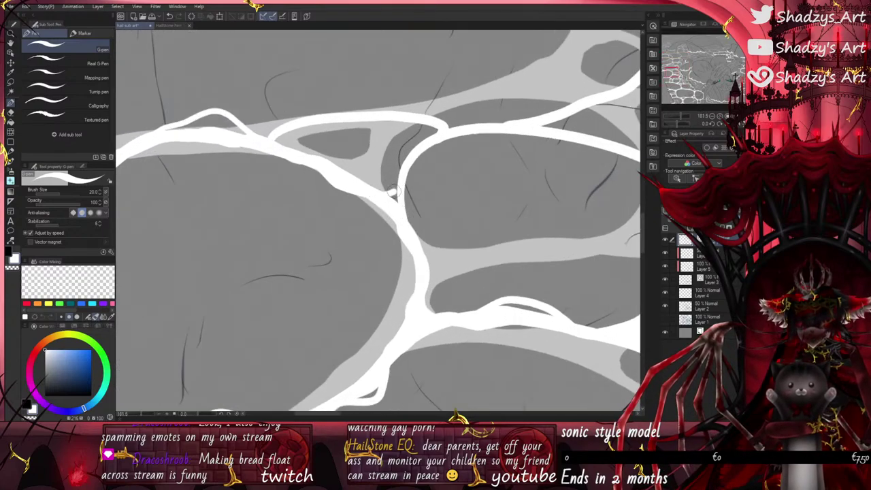
{"action": "scroll", "coordinate": [377, 191], "scroll_direction": "down", "scroll_amount": 2}
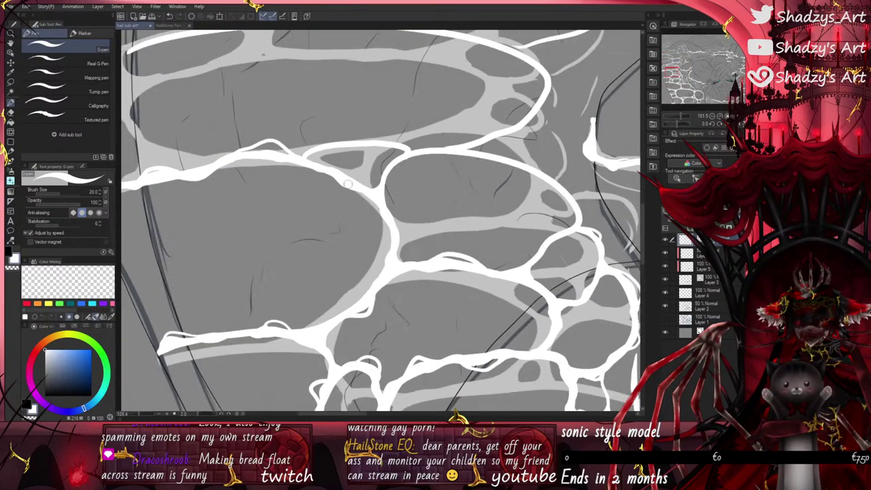
{"action": "scroll", "coordinate": [385, 160], "scroll_direction": "up", "scroll_amount": 2}
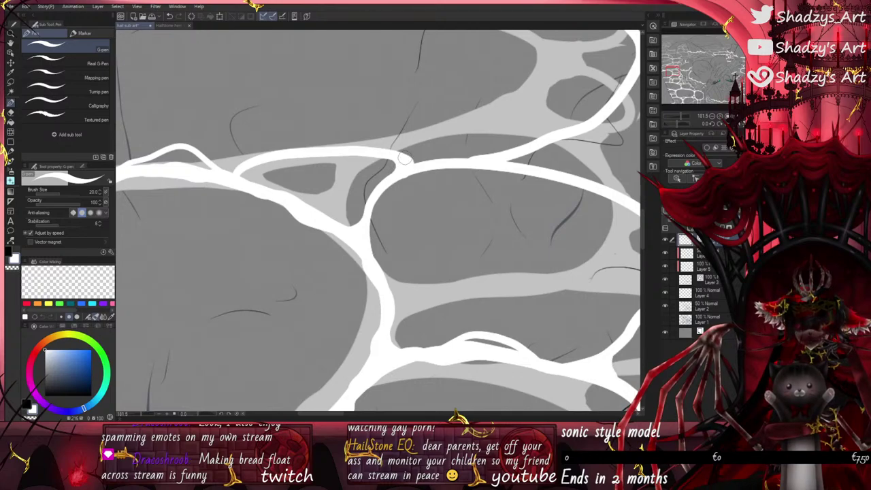
{"action": "left_click_drag", "start_coordinate": [223, 172], "coordinate": [248, 164]}
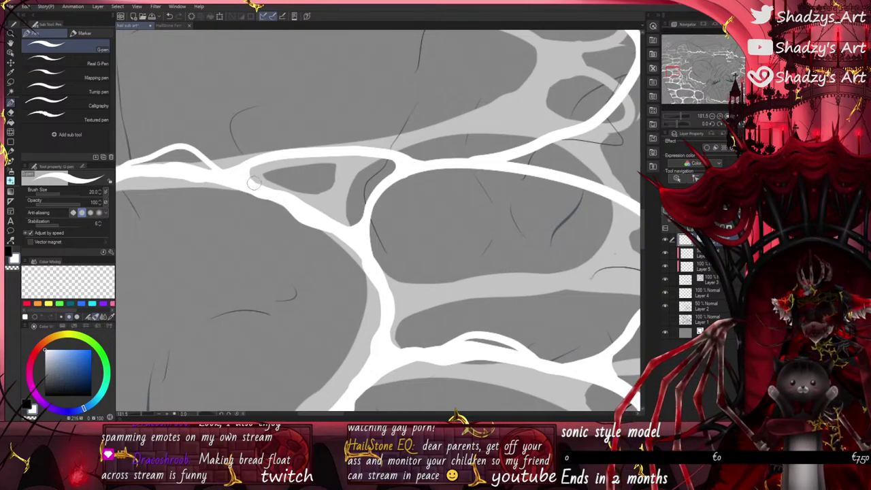
Step: Fill the junction above the small round cell and thicken the neighbouring oval cell's upper edge with uneven white strokes
{"action": "scroll", "coordinate": [251, 198], "scroll_direction": "down", "scroll_amount": 7}
{"action": "scroll", "coordinate": [420, 259], "scroll_direction": "up", "scroll_amount": 2}
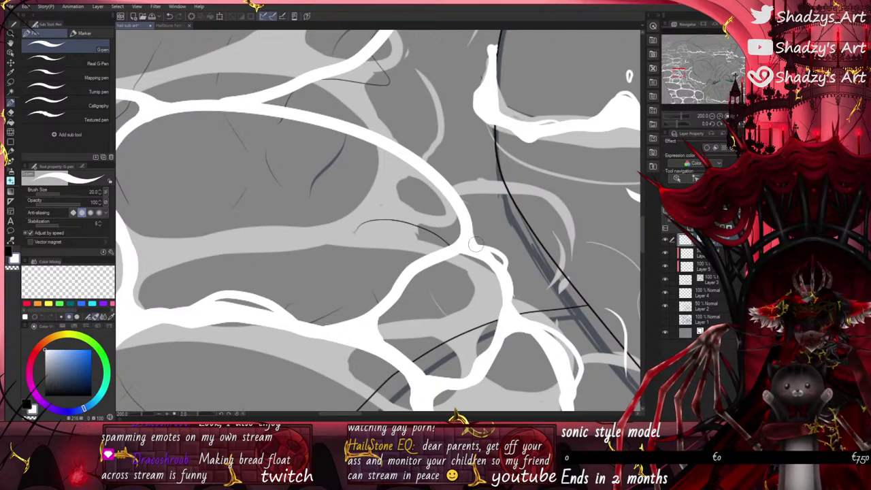
{"action": "scroll", "coordinate": [494, 263], "scroll_direction": "down", "scroll_amount": 1}
{"action": "scroll", "coordinate": [493, 253], "scroll_direction": "up", "scroll_amount": 2}
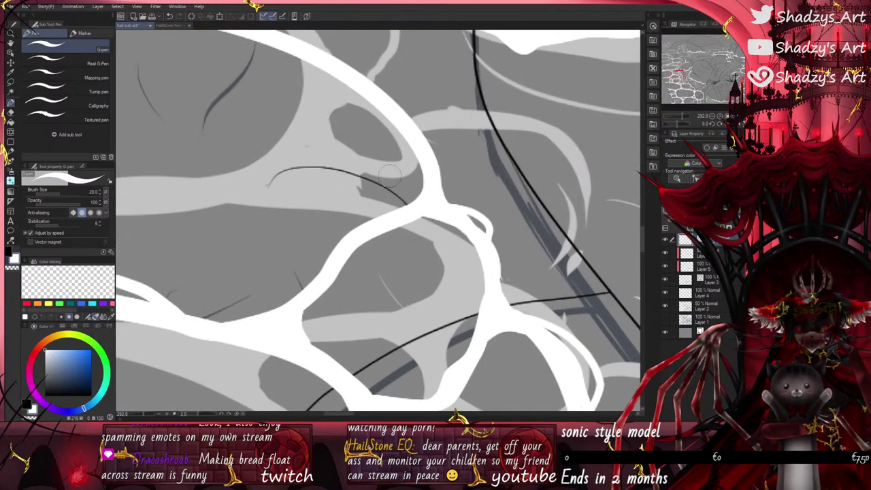
{"action": "key", "text": "e"}
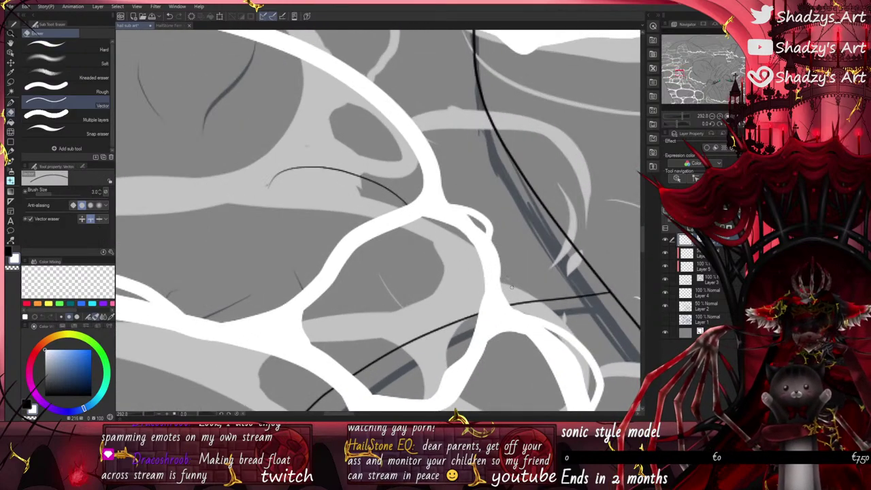
{"action": "scroll", "coordinate": [508, 282], "scroll_direction": "down", "scroll_amount": 2}
{"action": "key", "text": "p"}
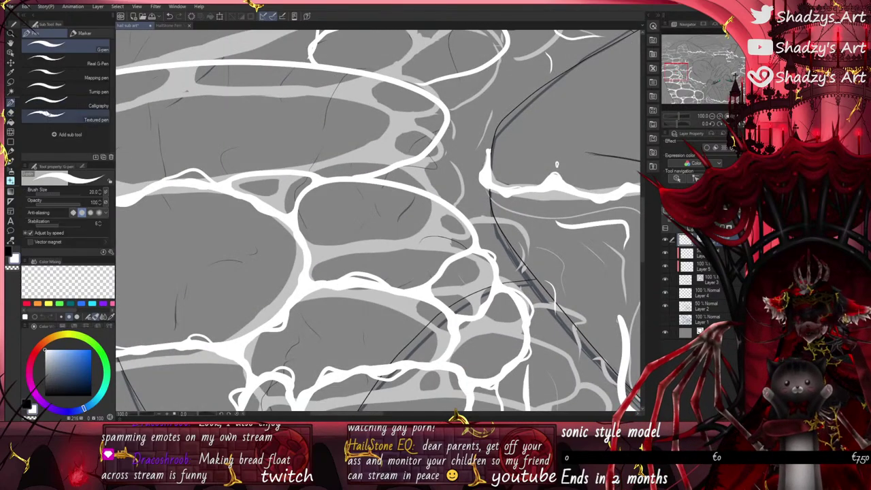
{"action": "scroll", "coordinate": [334, 174], "scroll_direction": "up", "scroll_amount": 2}
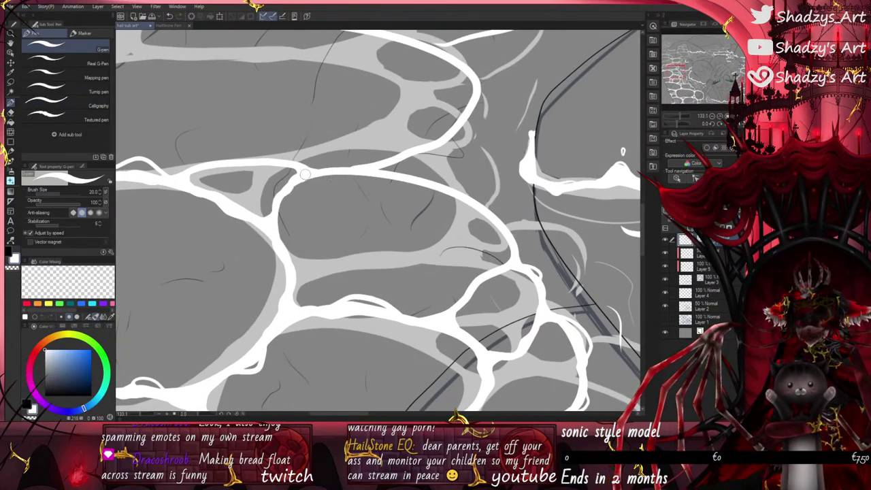
{"action": "mouse_move", "coordinate": [373, 173]}
{"action": "left_mouse_down"}
{"action": "mouse_move", "coordinate": [461, 194]}
{"action": "mouse_move", "coordinate": [513, 248]}
{"action": "left_mouse_up"}
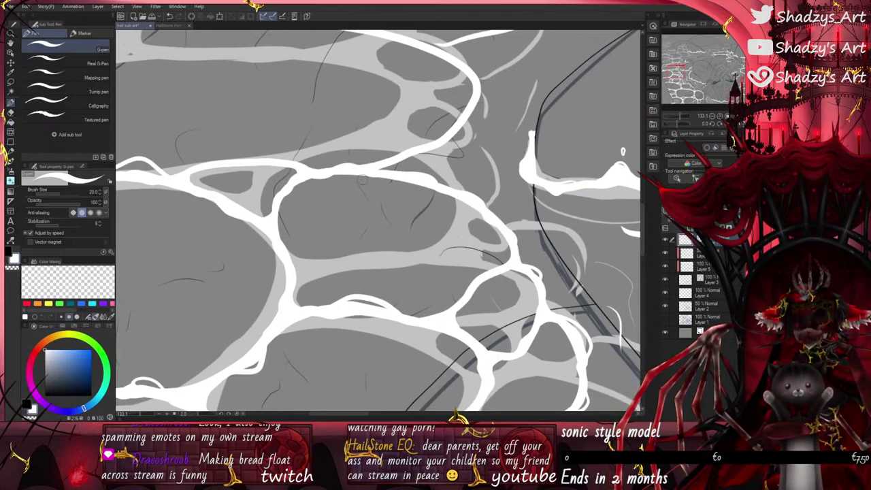
{"action": "left_click_drag", "start_coordinate": [346, 170], "coordinate": [433, 189]}
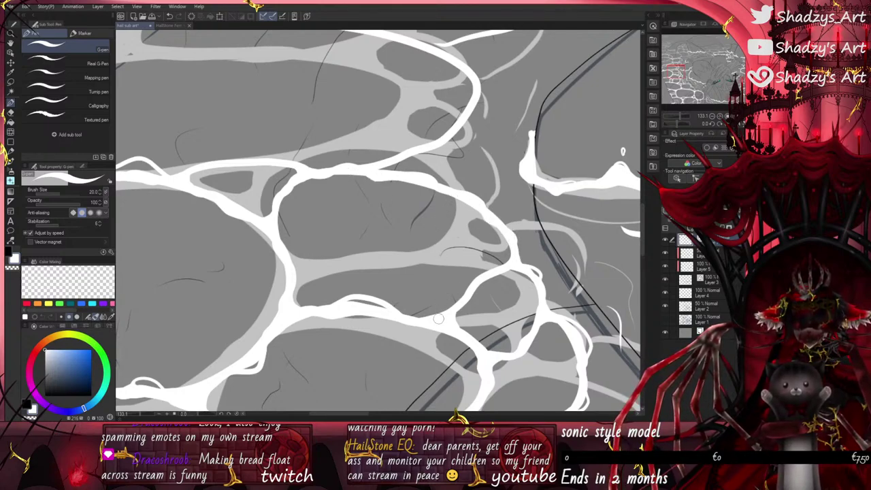
Step: Thicken the small round cell's upper-left edge and add a thin white loop on its outer side
{"action": "left_click_drag", "start_coordinate": [438, 318], "coordinate": [515, 252]}
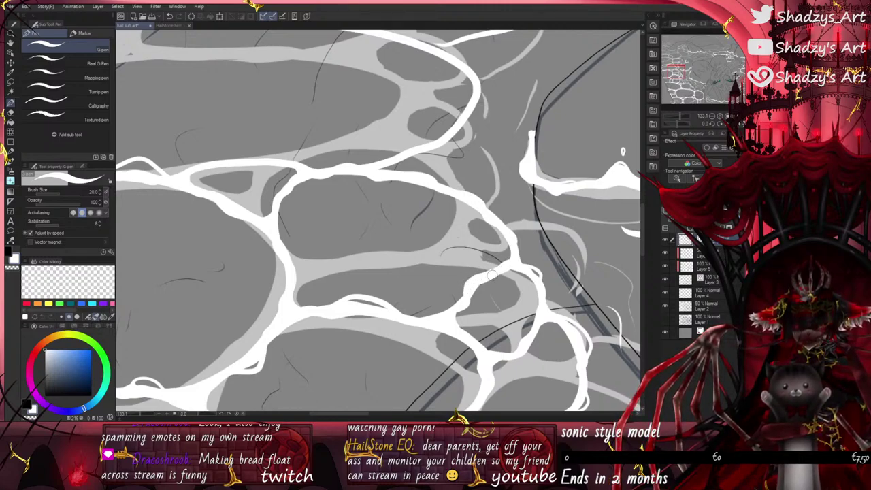
{"action": "left_click_drag", "start_coordinate": [491, 275], "coordinate": [526, 270]}
{"action": "mouse_move", "coordinate": [444, 300]}
{"action": "left_mouse_down"}
{"action": "mouse_move", "coordinate": [466, 295]}
{"action": "mouse_move", "coordinate": [484, 270]}
{"action": "left_mouse_up"}
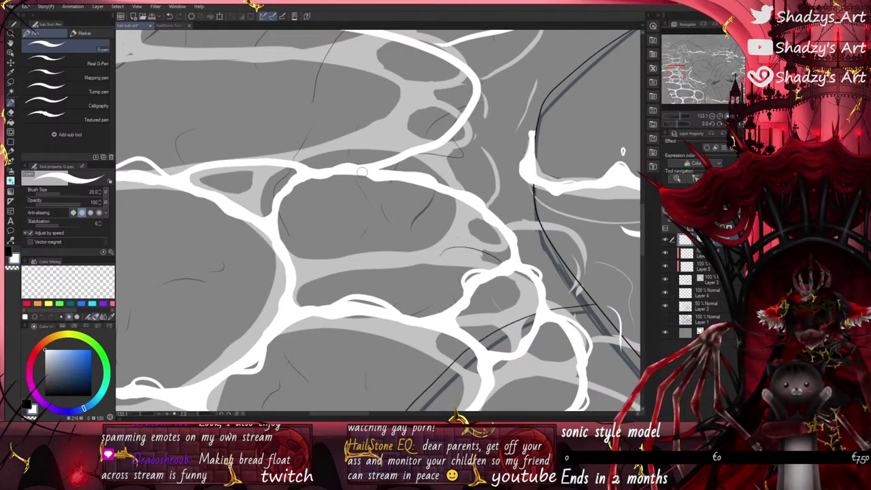
Step: Add thin white loops along the inside and outside of the oval cell's upper-right edge
{"action": "mouse_move", "coordinate": [362, 172]}
{"action": "left_mouse_down"}
{"action": "mouse_move", "coordinate": [424, 174]}
{"action": "mouse_move", "coordinate": [489, 201]}
{"action": "mouse_move", "coordinate": [502, 223]}
{"action": "left_mouse_up"}
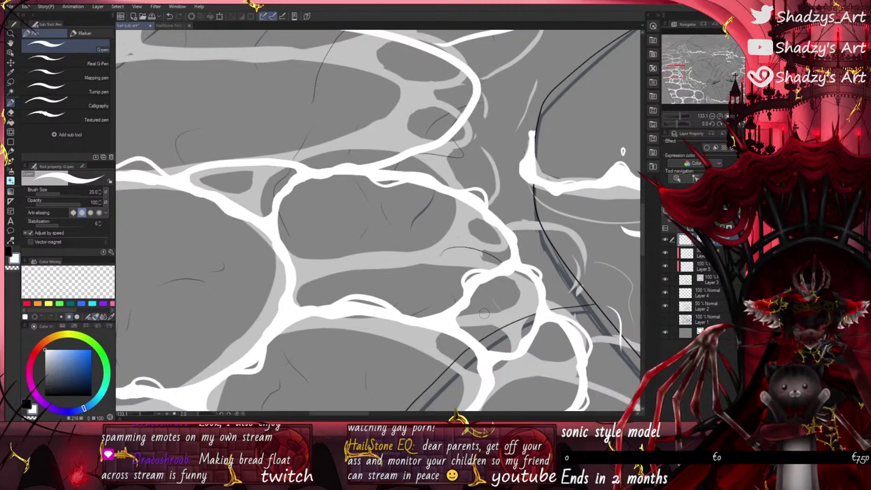
{"action": "mouse_move", "coordinate": [505, 228]}
{"action": "left_mouse_down"}
{"action": "mouse_move", "coordinate": [522, 244]}
{"action": "mouse_move", "coordinate": [518, 270]}
{"action": "left_mouse_up"}
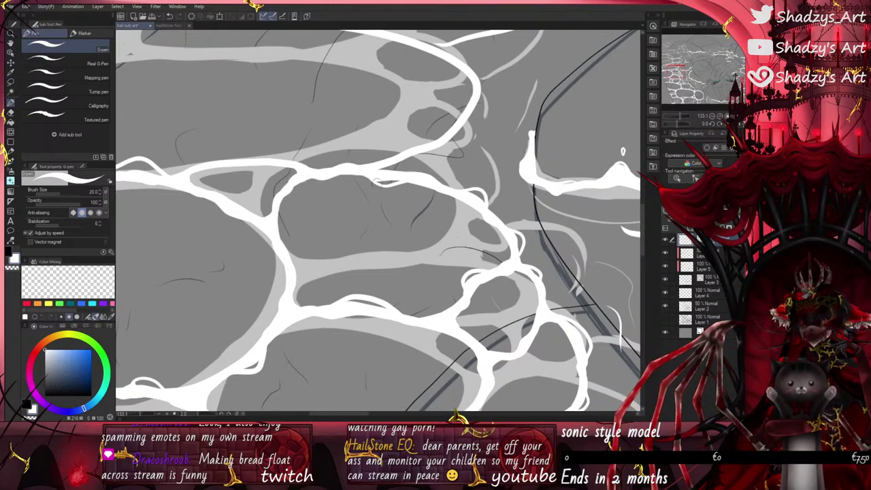
{"action": "scroll", "coordinate": [351, 168], "scroll_direction": "up", "scroll_amount": 3}
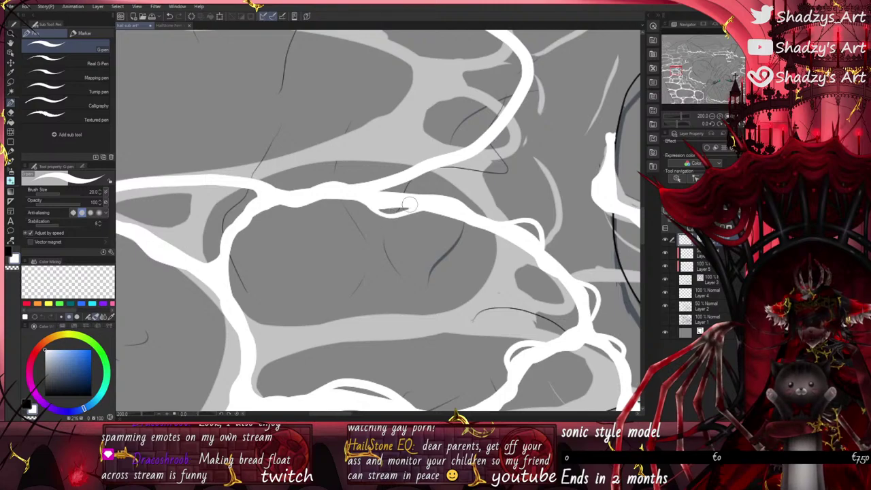
{"action": "scroll", "coordinate": [408, 204], "scroll_direction": "down", "scroll_amount": 3}
{"action": "left_click_drag", "start_coordinate": [412, 227], "coordinate": [454, 245]}
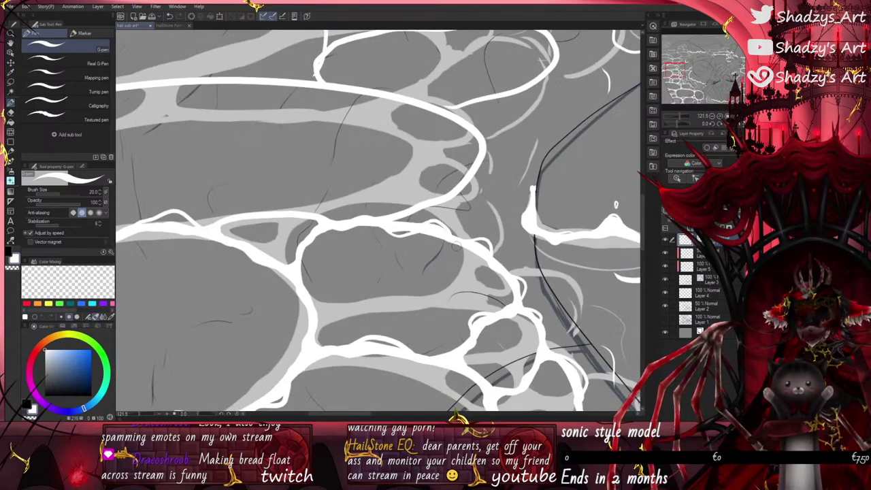
Step: Thicken the long oval cell's curved right end, fill its lower junction and draw a thin wavy strand beside it
{"action": "mouse_move", "coordinate": [385, 218]}
{"action": "left_mouse_down"}
{"action": "mouse_move", "coordinate": [442, 197]}
{"action": "mouse_move", "coordinate": [485, 164]}
{"action": "mouse_move", "coordinate": [481, 135]}
{"action": "left_mouse_up"}
{"action": "scroll", "coordinate": [437, 277], "scroll_direction": "down", "scroll_amount": 3}
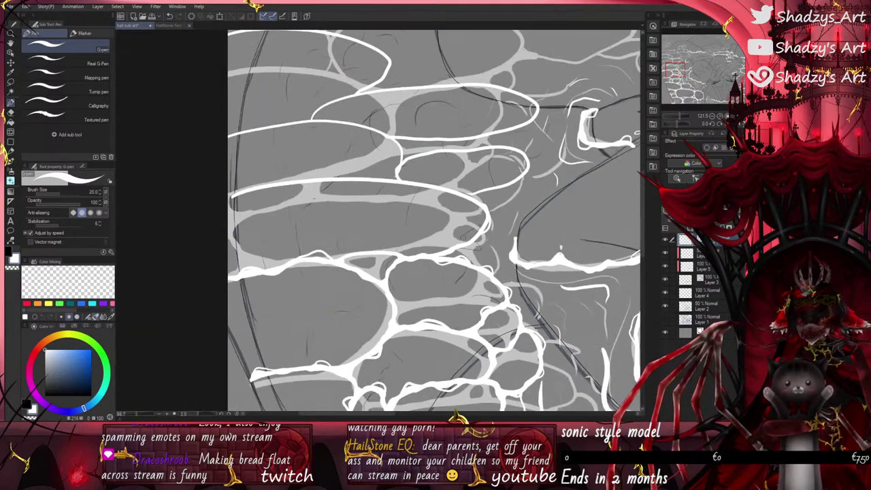
{"action": "scroll", "coordinate": [403, 243], "scroll_direction": "up", "scroll_amount": 4}
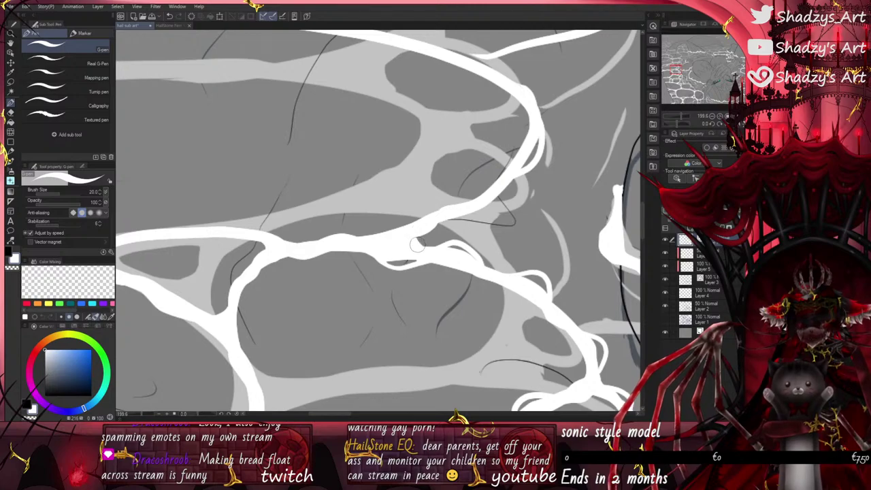
{"action": "scroll", "coordinate": [403, 243], "scroll_direction": "down", "scroll_amount": 2}
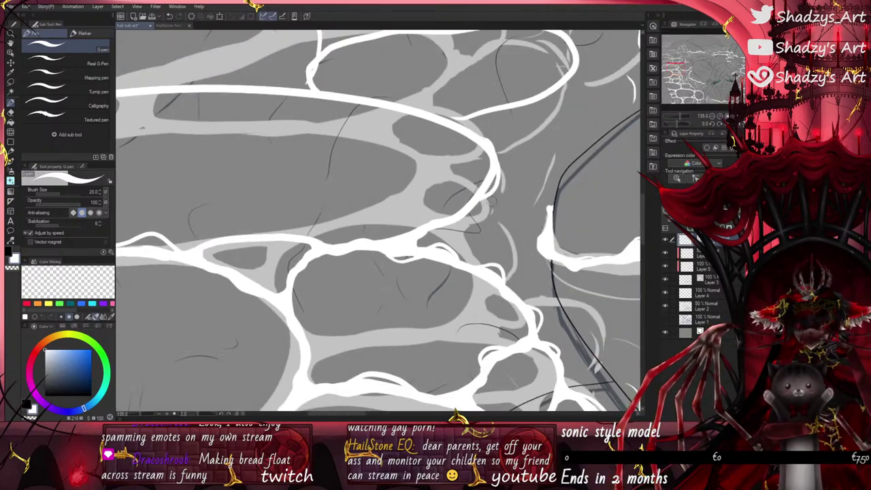
{"action": "mouse_move", "coordinate": [491, 201]}
{"action": "left_mouse_down"}
{"action": "mouse_move", "coordinate": [521, 234]}
{"action": "mouse_move", "coordinate": [519, 276]}
{"action": "left_mouse_up"}
{"action": "scroll", "coordinate": [474, 250], "scroll_direction": "down", "scroll_amount": 2}
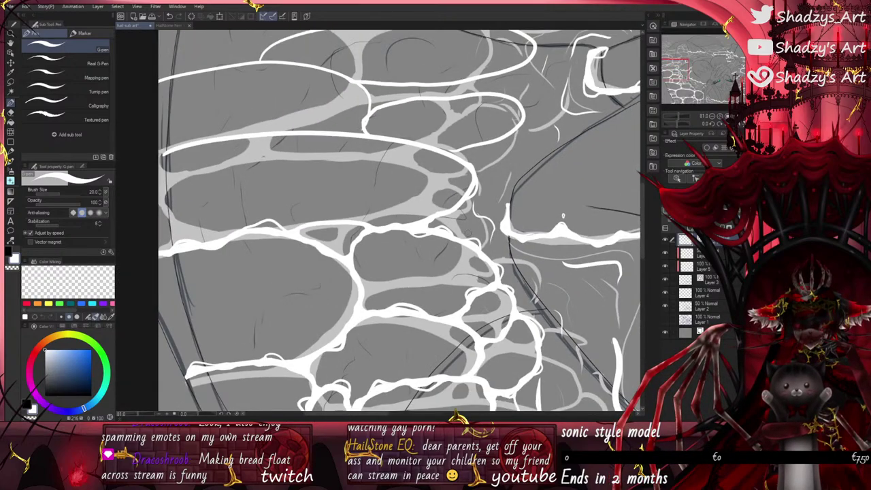
Step: Fill the junctions at both ends of the small oval cell where it meets the long oval cell and the cells above
{"action": "scroll", "coordinate": [502, 285], "scroll_direction": "up", "scroll_amount": 2}
{"action": "scroll", "coordinate": [506, 303], "scroll_direction": "down", "scroll_amount": 3}
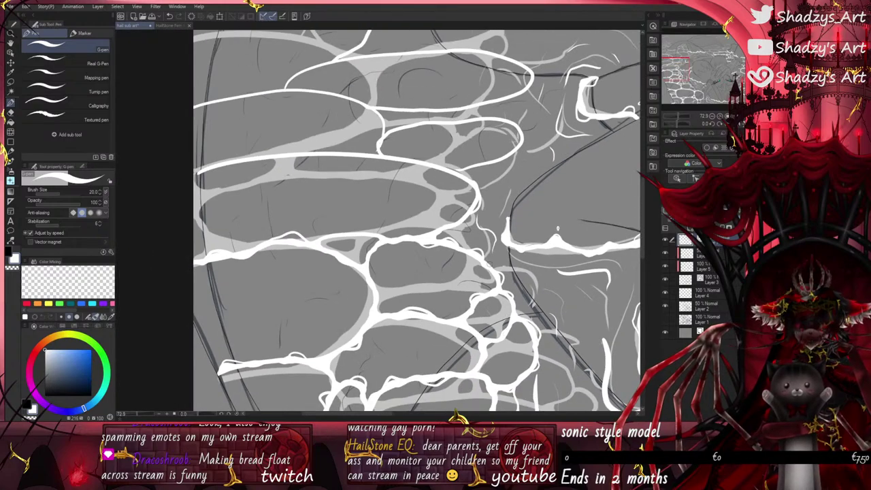
{"action": "scroll", "coordinate": [557, 230], "scroll_direction": "up", "scroll_amount": 4}
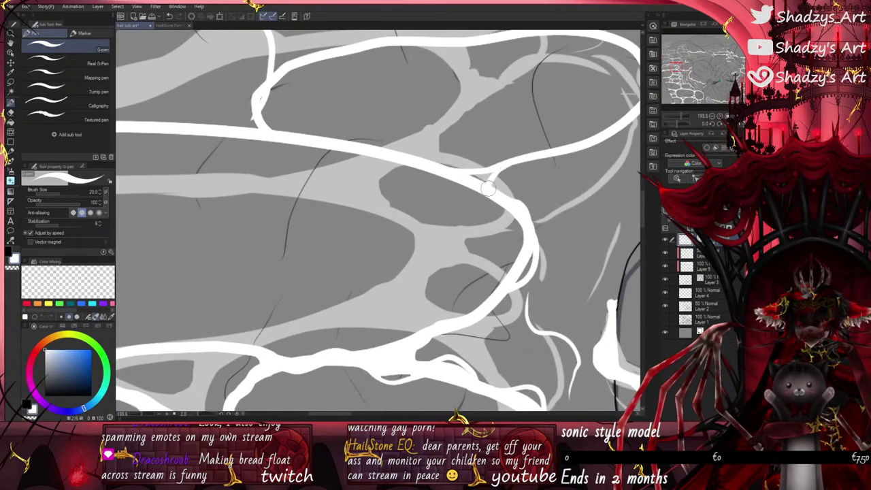
{"action": "mouse_move", "coordinate": [487, 189]}
{"action": "left_mouse_down"}
{"action": "mouse_move", "coordinate": [468, 175]}
{"action": "mouse_move", "coordinate": [492, 182]}
{"action": "left_mouse_up"}
{"action": "scroll", "coordinate": [458, 286], "scroll_direction": "down", "scroll_amount": 2}
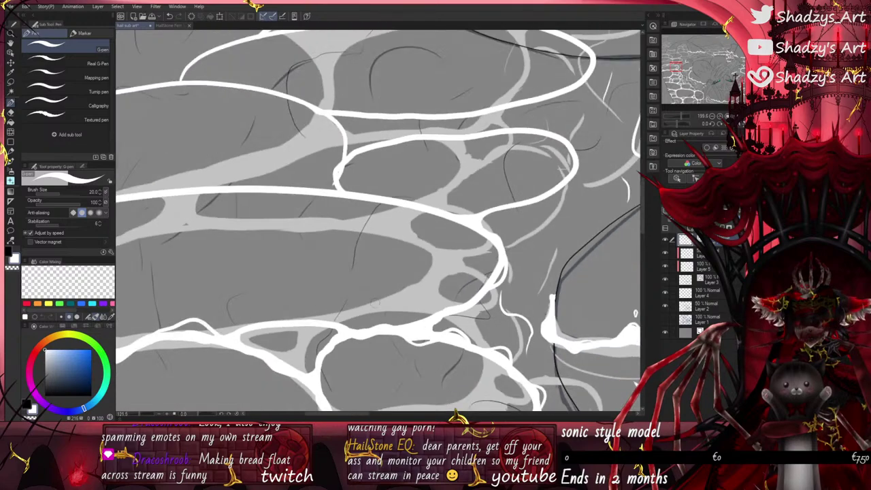
{"action": "scroll", "coordinate": [327, 180], "scroll_direction": "up", "scroll_amount": 2}
{"action": "mouse_move", "coordinate": [348, 160]}
{"action": "left_mouse_down"}
{"action": "mouse_move", "coordinate": [319, 197]}
{"action": "mouse_move", "coordinate": [339, 193]}
{"action": "mouse_move", "coordinate": [325, 193]}
{"action": "mouse_move", "coordinate": [350, 146]}
{"action": "mouse_move", "coordinate": [345, 104]}
{"action": "mouse_move", "coordinate": [372, 134]}
{"action": "left_mouse_up"}
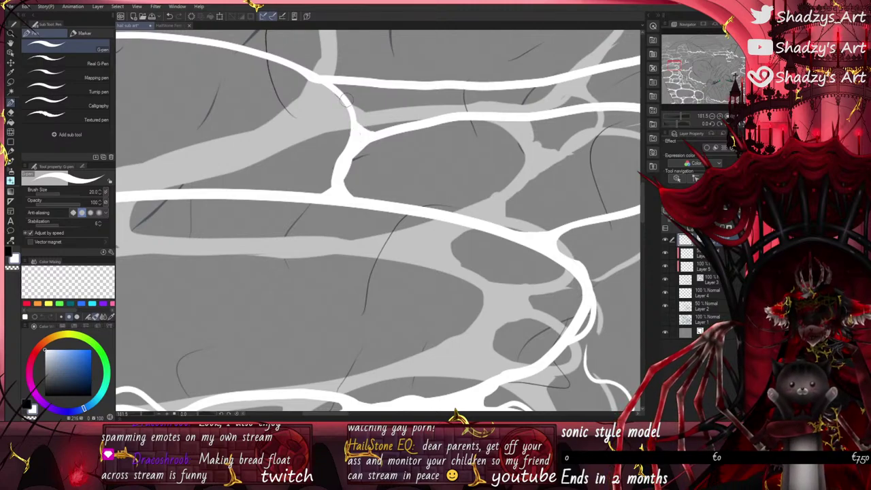
{"action": "scroll", "coordinate": [340, 95], "scroll_direction": "down", "scroll_amount": 1}
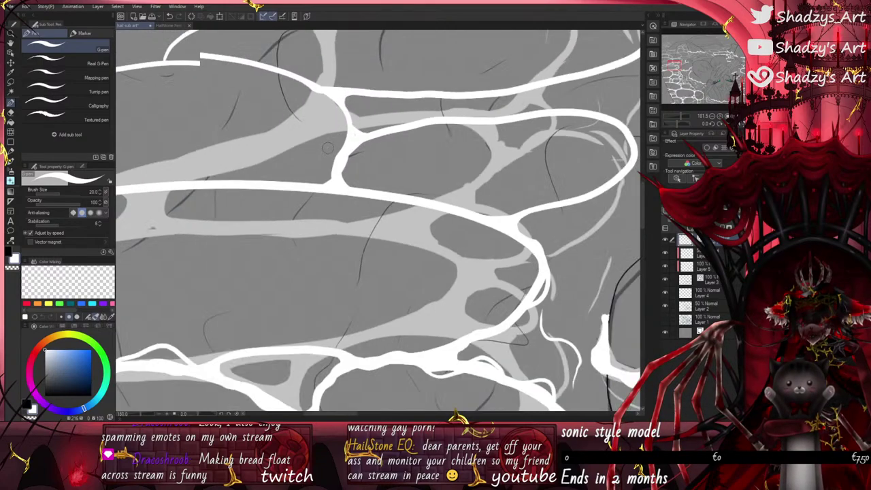
{"action": "scroll", "coordinate": [327, 148], "scroll_direction": "down", "scroll_amount": 1}
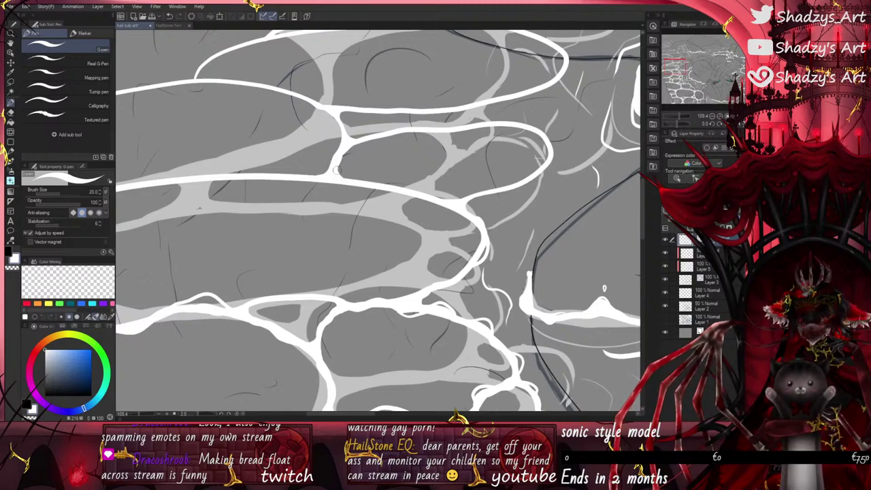
{"action": "mouse_move", "coordinate": [337, 167]}
{"action": "left_mouse_down"}
{"action": "mouse_move", "coordinate": [344, 137]}
{"action": "mouse_move", "coordinate": [324, 144]}
{"action": "mouse_move", "coordinate": [338, 154]}
{"action": "mouse_move", "coordinate": [337, 171]}
{"action": "mouse_move", "coordinate": [348, 142]}
{"action": "left_mouse_up"}
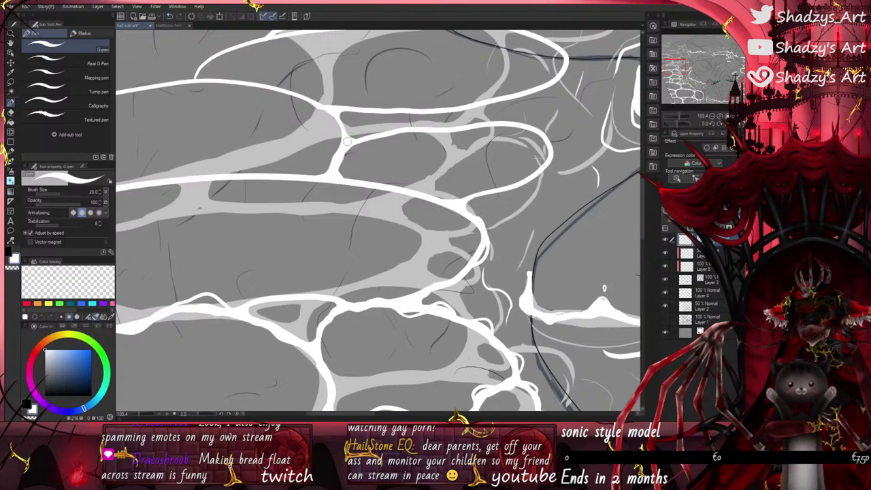
{"action": "scroll", "coordinate": [347, 141], "scroll_direction": "down", "scroll_amount": 3}
{"action": "scroll", "coordinate": [328, 170], "scroll_direction": "up", "scroll_amount": 3}
Step: Thicken the small oval cell's upper edge and rounded right end with uneven white strokes and add thin loops along its top
{"action": "left_click_drag", "start_coordinate": [328, 170], "coordinate": [360, 161]}
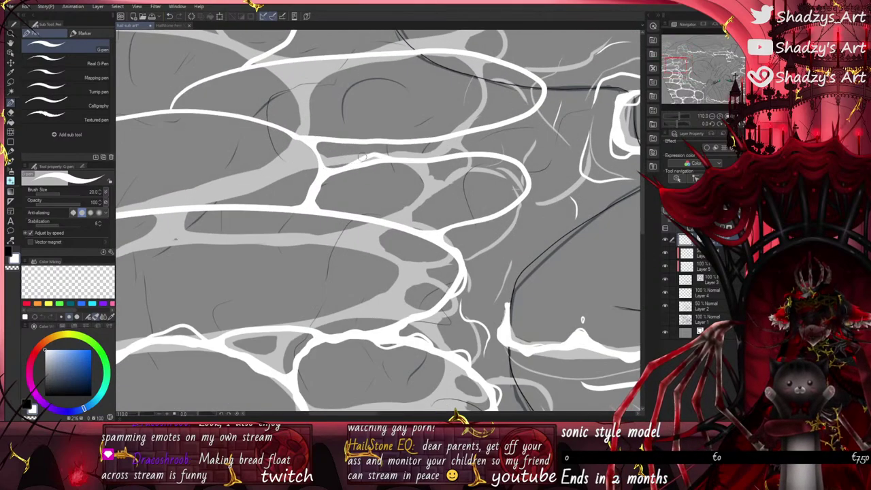
{"action": "scroll", "coordinate": [364, 161], "scroll_direction": "up", "scroll_amount": 4}
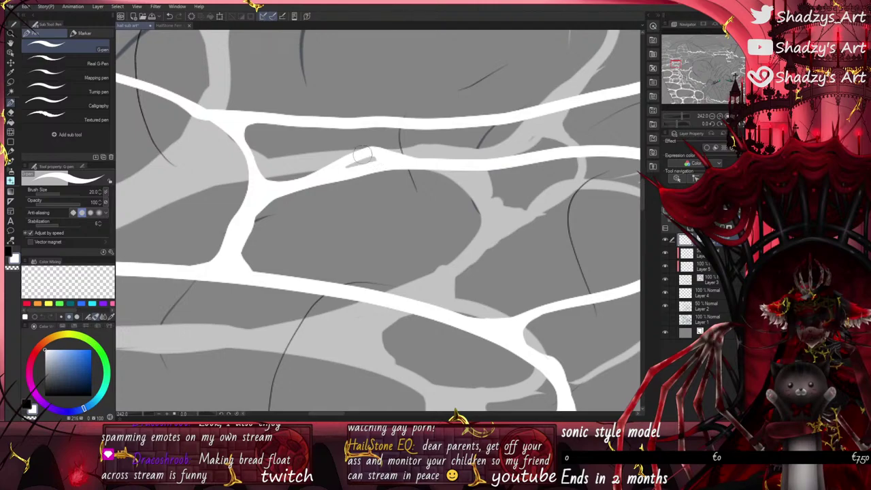
{"action": "scroll", "coordinate": [374, 162], "scroll_direction": "down", "scroll_amount": 3}
{"action": "mouse_move", "coordinate": [401, 170]}
{"action": "left_mouse_down"}
{"action": "mouse_move", "coordinate": [431, 173]}
{"action": "mouse_move", "coordinate": [504, 155]}
{"action": "mouse_move", "coordinate": [550, 162]}
{"action": "mouse_move", "coordinate": [562, 176]}
{"action": "mouse_move", "coordinate": [573, 196]}
{"action": "mouse_move", "coordinate": [550, 229]}
{"action": "mouse_move", "coordinate": [528, 247]}
{"action": "mouse_move", "coordinate": [446, 261]}
{"action": "left_mouse_up"}
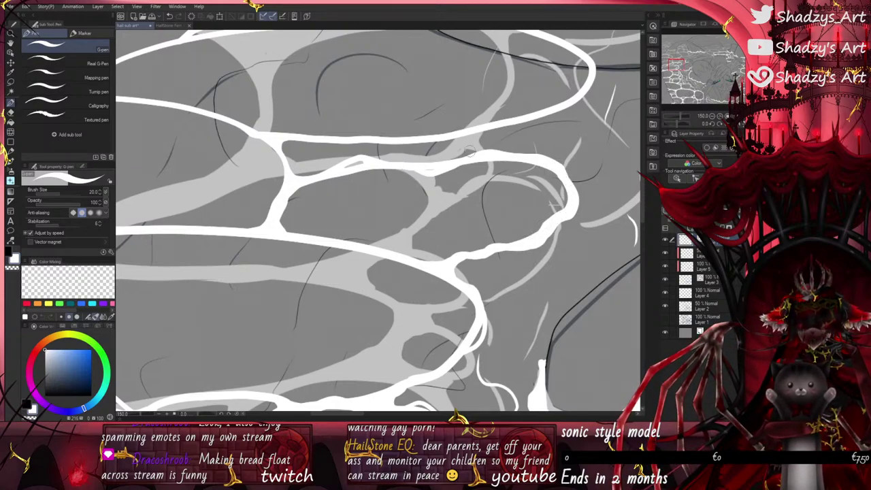
{"action": "mouse_move", "coordinate": [468, 154]}
{"action": "left_mouse_down"}
{"action": "mouse_move", "coordinate": [488, 147]}
{"action": "mouse_move", "coordinate": [521, 165]}
{"action": "left_mouse_up"}
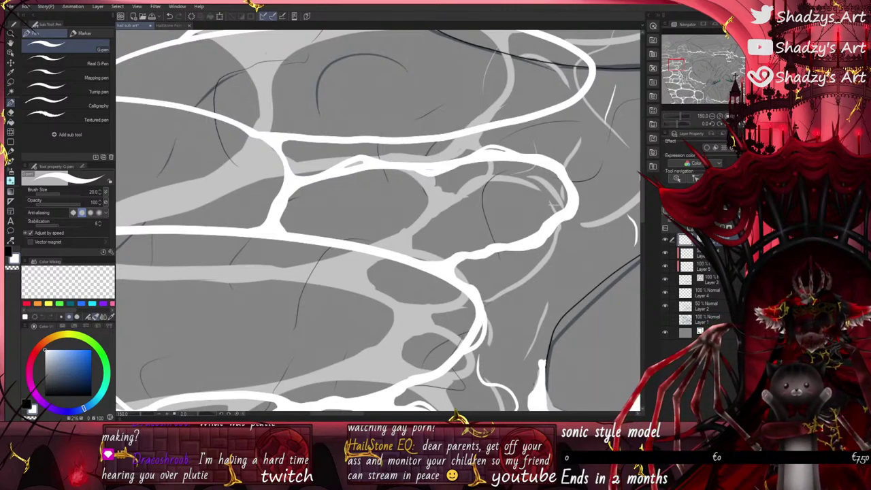
Step: Thicken the long oval cell's upper-right edge and curved end, add a thin loop beneath it, and fill the junction above the small oval
{"action": "mouse_move", "coordinate": [381, 398]}
{"action": "left_mouse_down"}
{"action": "mouse_move", "coordinate": [434, 371]}
{"action": "mouse_move", "coordinate": [475, 308]}
{"action": "left_mouse_up"}
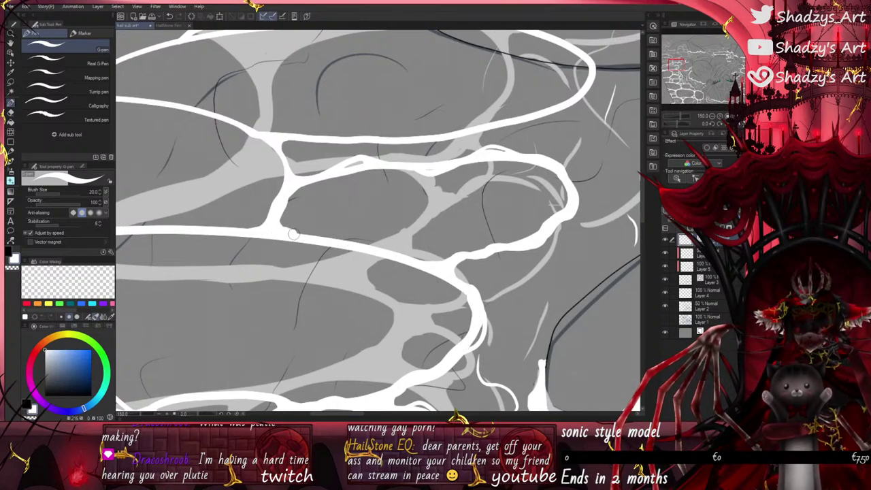
{"action": "mouse_move", "coordinate": [294, 234]}
{"action": "left_mouse_down"}
{"action": "mouse_move", "coordinate": [337, 238]}
{"action": "mouse_move", "coordinate": [414, 256]}
{"action": "left_mouse_up"}
{"action": "left_click_drag", "start_coordinate": [271, 234], "coordinate": [439, 272]}
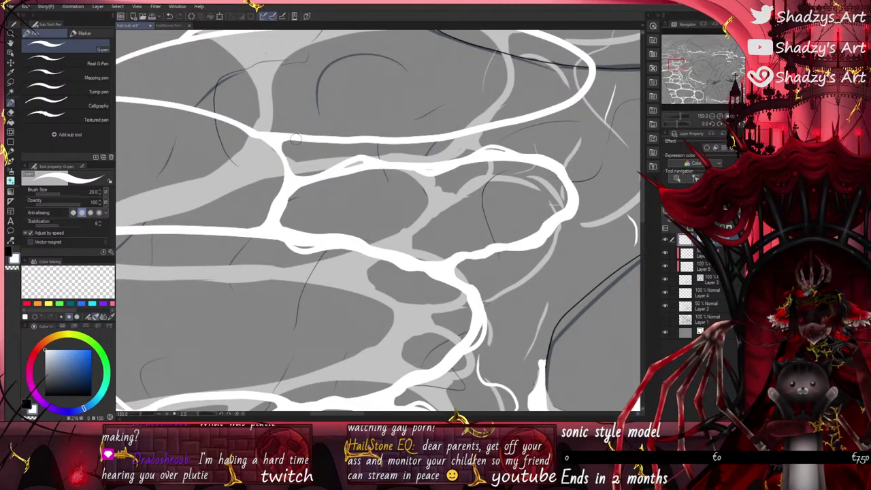
{"action": "mouse_move", "coordinate": [294, 139]}
{"action": "left_mouse_down"}
{"action": "mouse_move", "coordinate": [303, 139]}
{"action": "mouse_move", "coordinate": [286, 145]}
{"action": "mouse_move", "coordinate": [291, 175]}
{"action": "mouse_move", "coordinate": [297, 164]}
{"action": "mouse_move", "coordinate": [285, 149]}
{"action": "mouse_move", "coordinate": [321, 144]}
{"action": "left_mouse_up"}
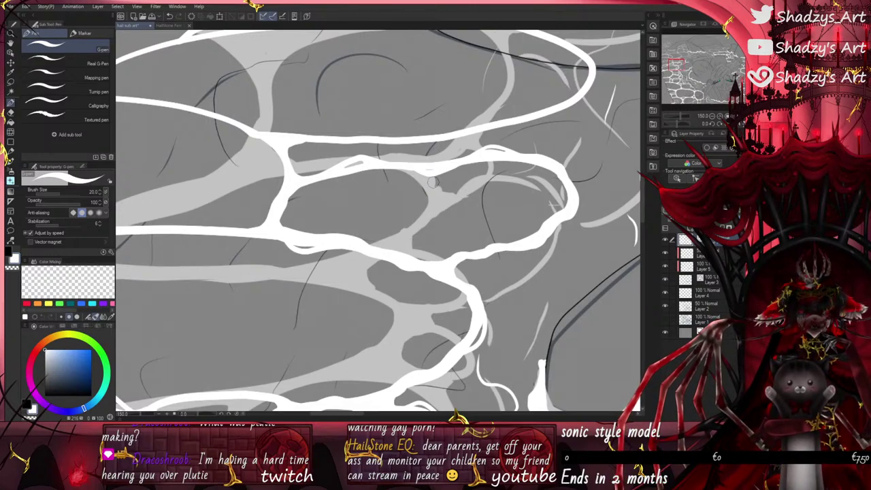
Step: Thicken the upper edge of the cell above the long oval with wavy white strokes and add thin loops along it
{"action": "scroll", "coordinate": [465, 216], "scroll_direction": "down", "scroll_amount": 2}
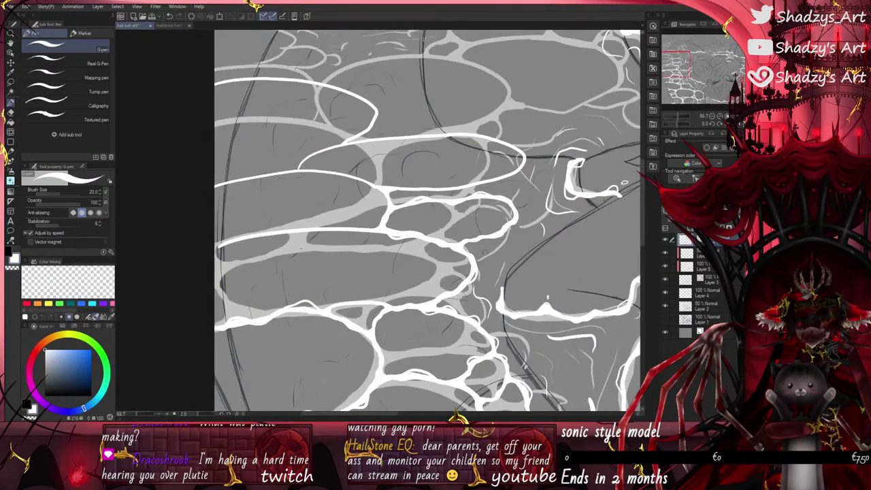
{"action": "scroll", "coordinate": [486, 281], "scroll_direction": "up", "scroll_amount": 5}
{"action": "mouse_move", "coordinate": [203, 189]}
{"action": "left_mouse_down"}
{"action": "mouse_move", "coordinate": [356, 159]}
{"action": "mouse_move", "coordinate": [430, 161]}
{"action": "mouse_move", "coordinate": [506, 189]}
{"action": "left_mouse_up"}
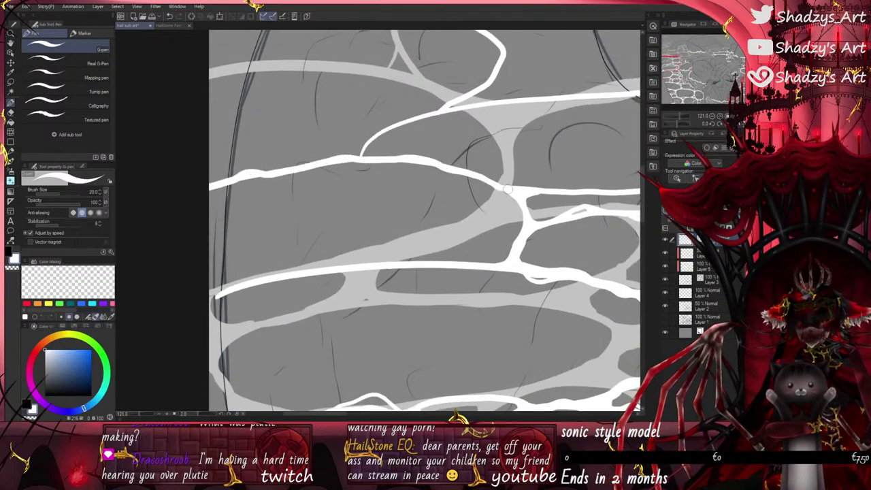
{"action": "mouse_move", "coordinate": [211, 185]}
{"action": "left_mouse_down"}
{"action": "mouse_move", "coordinate": [246, 167]}
{"action": "mouse_move", "coordinate": [277, 175]}
{"action": "left_mouse_up"}
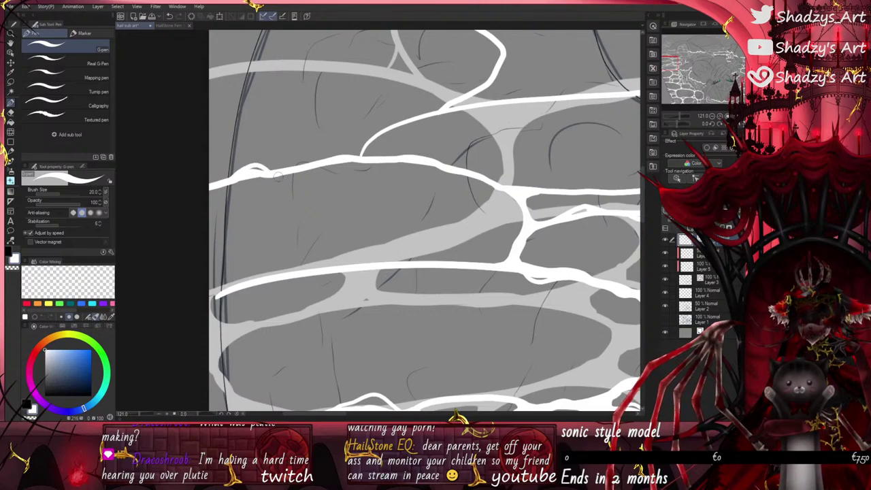
{"action": "left_click_drag", "start_coordinate": [330, 162], "coordinate": [396, 159]}
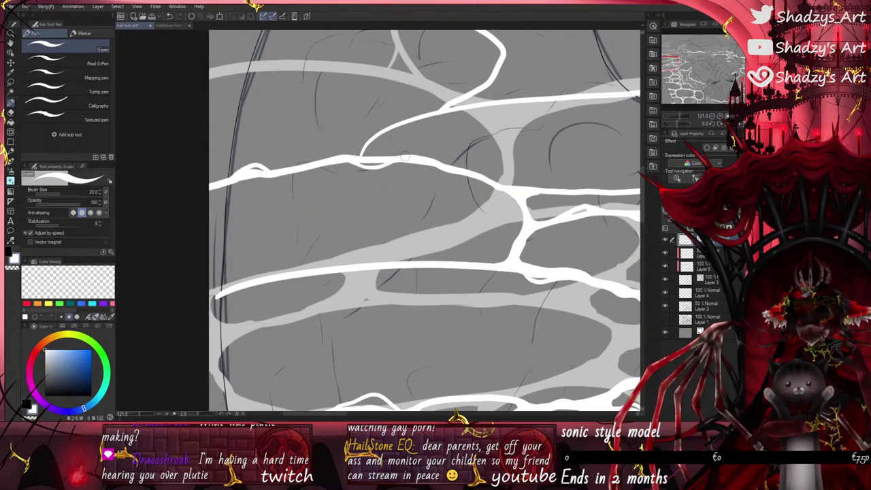
{"action": "left_click_drag", "start_coordinate": [422, 158], "coordinate": [487, 178]}
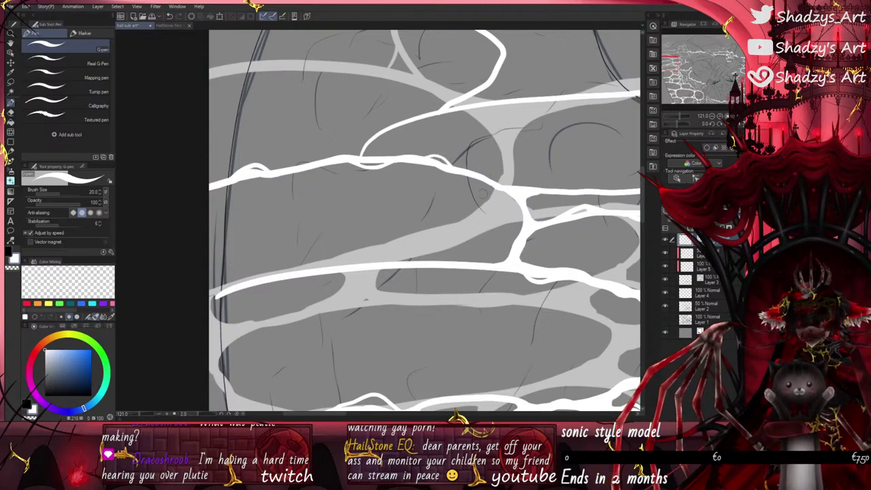
{"action": "scroll", "coordinate": [333, 219], "scroll_direction": "down", "scroll_amount": 6}
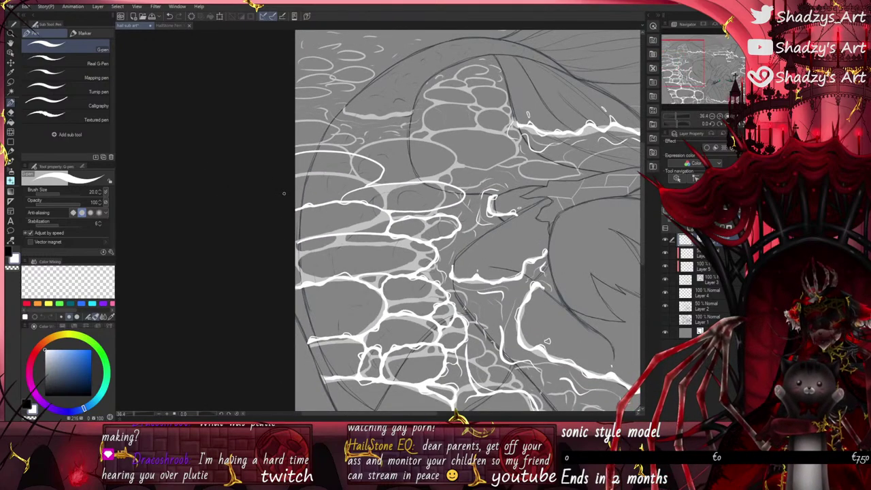
Step: Extend the long oval cell's upper edge to the canvas border with uneven thickness and add thin loops below and above it
{"action": "scroll", "coordinate": [283, 193], "scroll_direction": "up", "scroll_amount": 4}
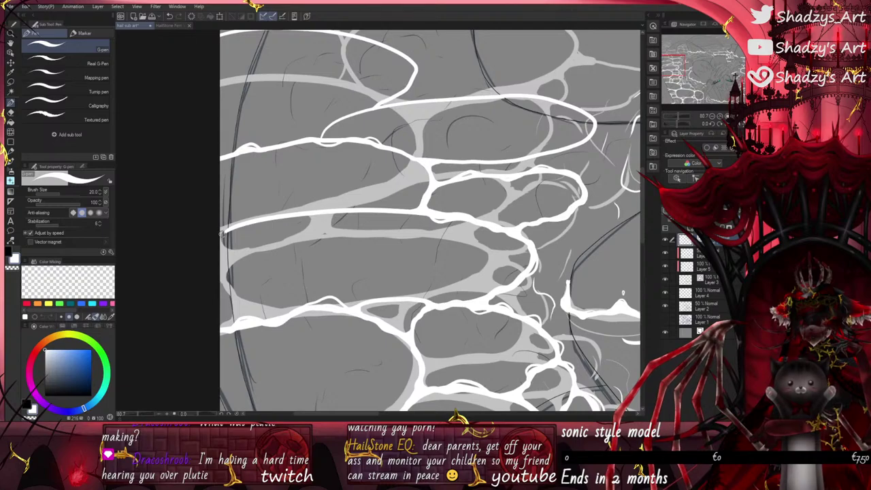
{"action": "mouse_move", "coordinate": [219, 233]}
{"action": "left_mouse_down"}
{"action": "mouse_move", "coordinate": [322, 208]}
{"action": "mouse_move", "coordinate": [382, 208]}
{"action": "left_mouse_up"}
{"action": "scroll", "coordinate": [412, 240], "scroll_direction": "up", "scroll_amount": 3}
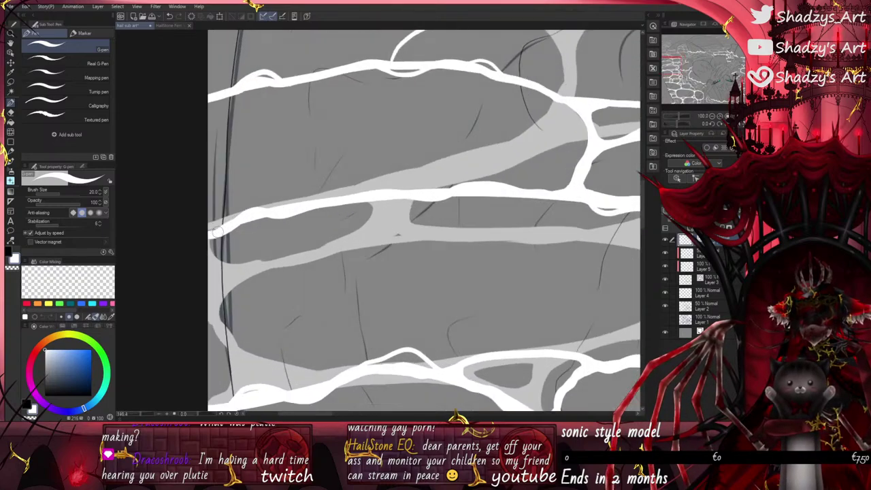
{"action": "left_click_drag", "start_coordinate": [277, 220], "coordinate": [297, 210]}
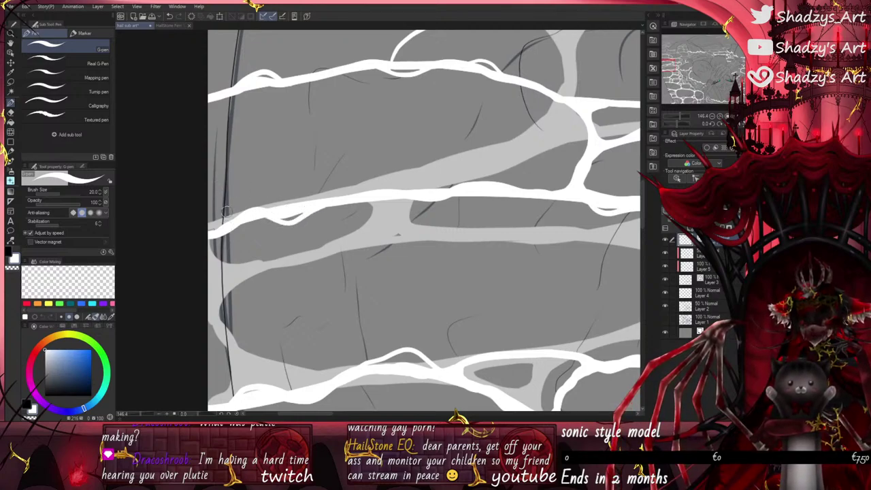
{"action": "left_click_drag", "start_coordinate": [452, 188], "coordinate": [495, 192]}
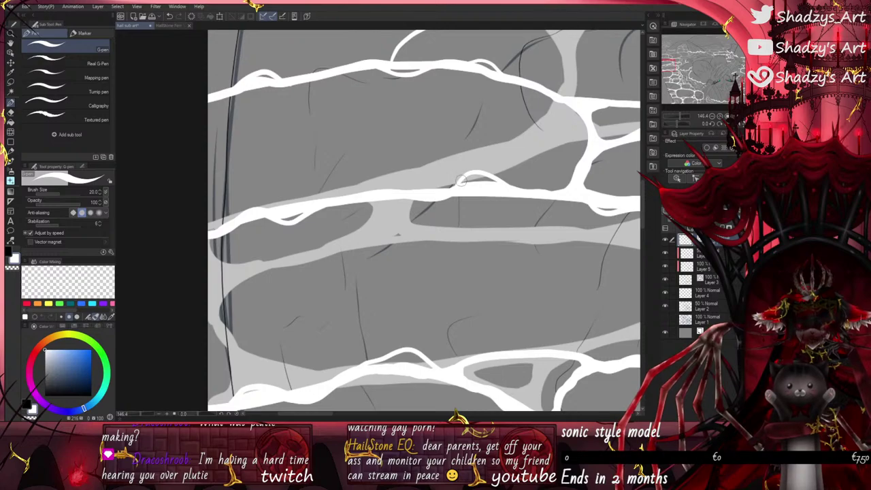
{"action": "scroll", "coordinate": [493, 182], "scroll_direction": "down", "scroll_amount": 4}
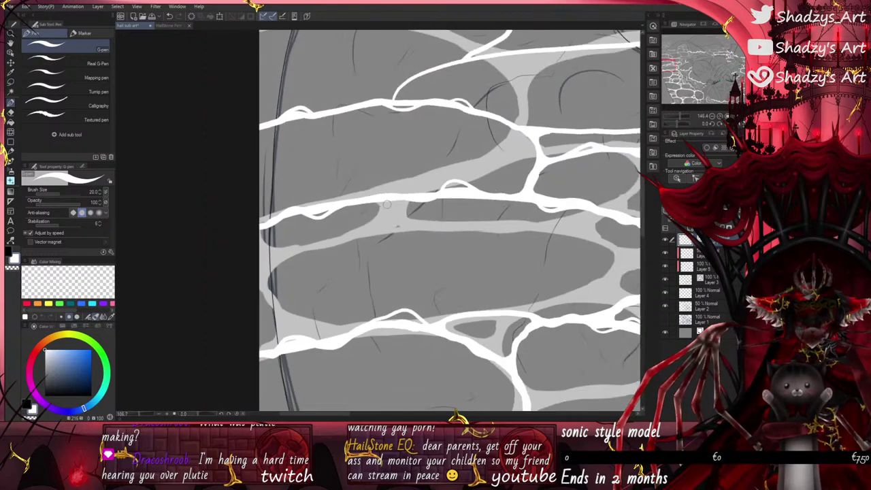
Step: Thicken the long oval cell's upper edge around its raised loop and towards the junction with the small oval cell
{"action": "scroll", "coordinate": [319, 180], "scroll_direction": "up", "scroll_amount": 4}
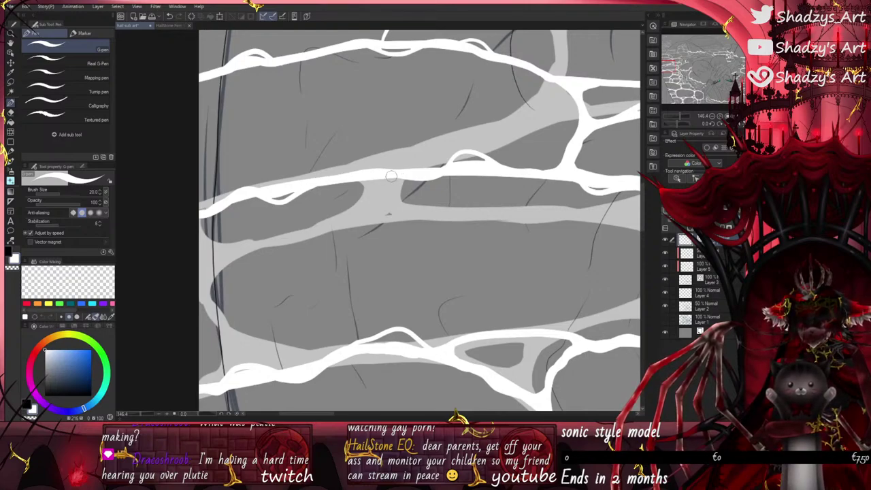
{"action": "left_click_drag", "start_coordinate": [393, 176], "coordinate": [459, 174]}
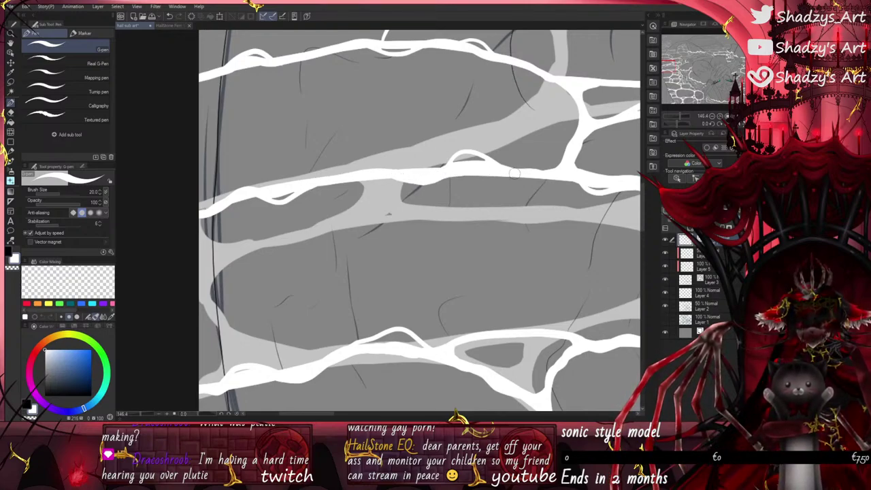
{"action": "left_click_drag", "start_coordinate": [514, 173], "coordinate": [536, 177]}
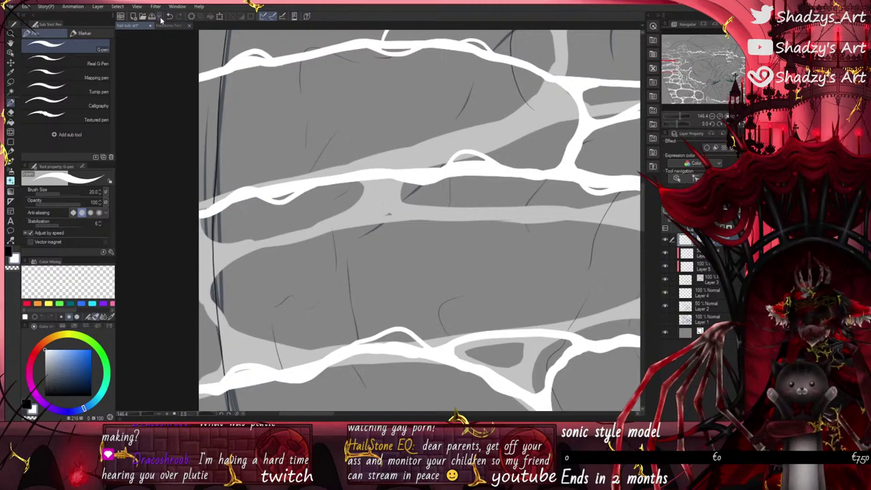
{"action": "left_click", "coordinate": [161, 20]}
{"action": "left_click_drag", "start_coordinate": [515, 175], "coordinate": [563, 180]}
{"action": "scroll", "coordinate": [415, 285], "scroll_direction": "down", "scroll_amount": 7}
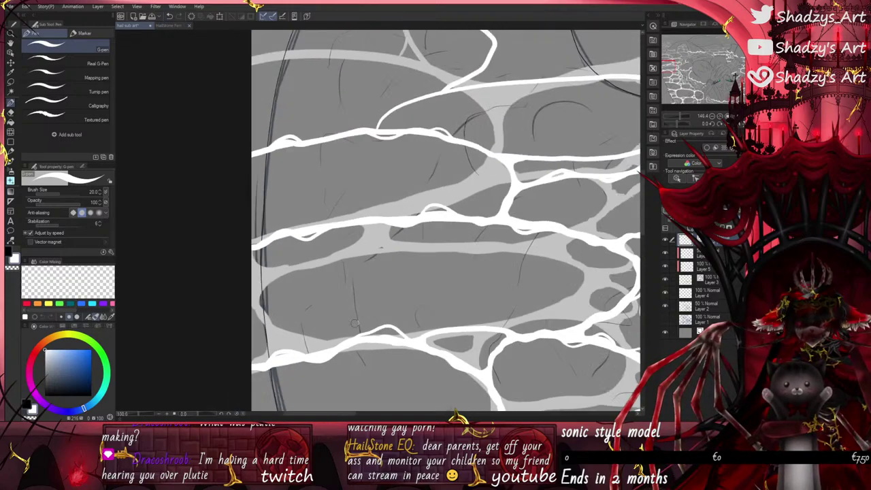
Step: Add more uneven thickness to the wavy upper edge of the cell above the long oval, up to its right-hand junction
{"action": "scroll", "coordinate": [449, 210], "scroll_direction": "up", "scroll_amount": 4}
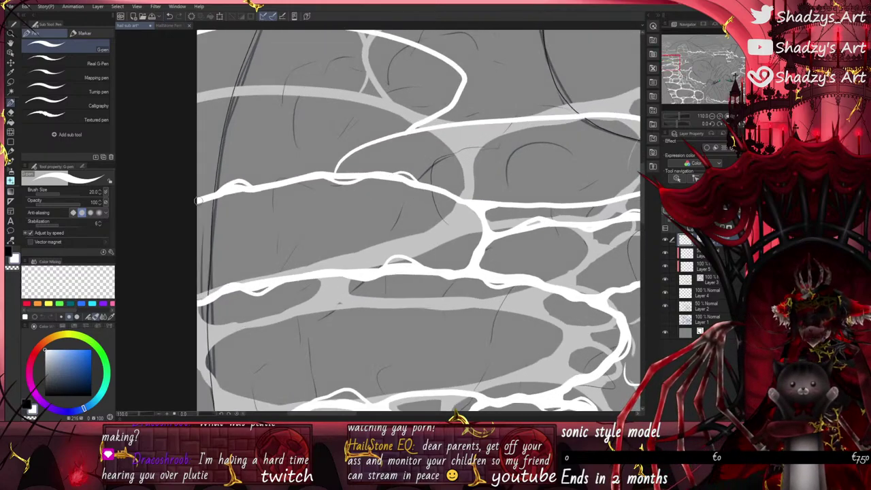
{"action": "mouse_move", "coordinate": [267, 191]}
{"action": "left_mouse_down"}
{"action": "mouse_move", "coordinate": [306, 174]}
{"action": "mouse_move", "coordinate": [380, 176]}
{"action": "left_mouse_up"}
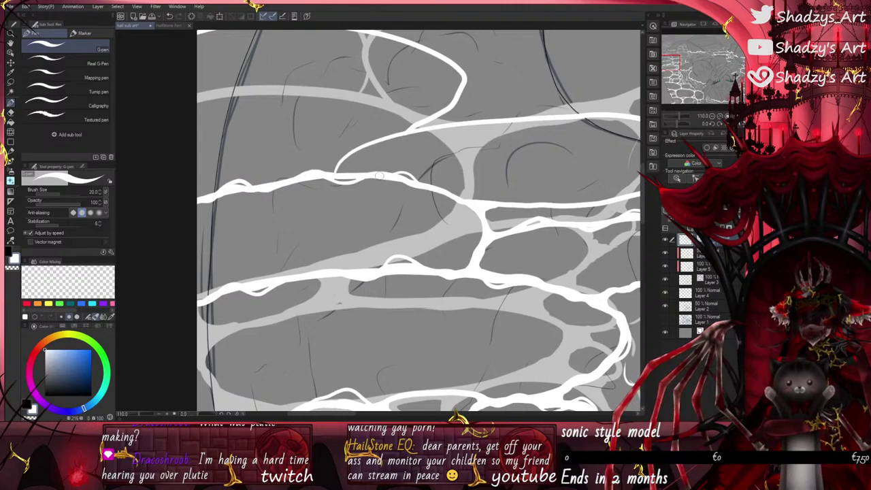
{"action": "left_click_drag", "start_coordinate": [432, 188], "coordinate": [475, 211]}
{"action": "scroll", "coordinate": [375, 320], "scroll_direction": "down", "scroll_amount": 6}
Step: Thicken the outline of the large oval above the small one with uneven strokes and link their right ends with a short white strand
{"action": "scroll", "coordinate": [511, 298], "scroll_direction": "up", "scroll_amount": 3}
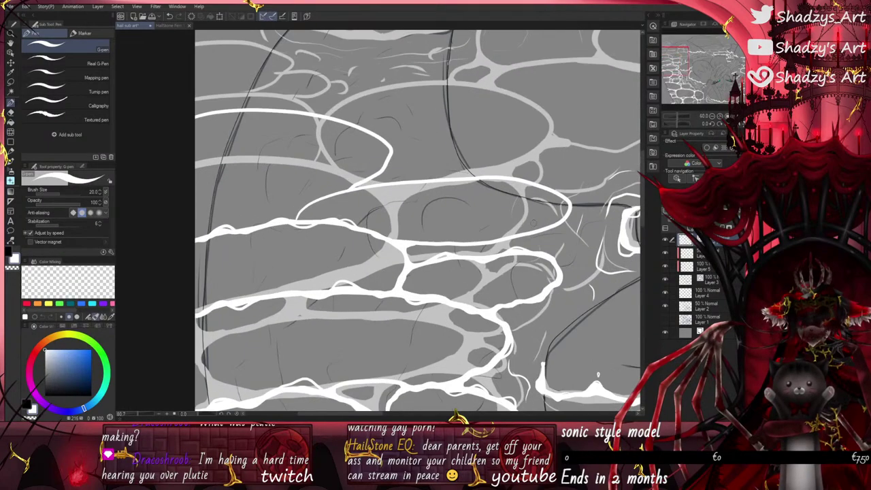
{"action": "mouse_move", "coordinate": [297, 217]}
{"action": "left_mouse_down"}
{"action": "mouse_move", "coordinate": [359, 188]}
{"action": "mouse_move", "coordinate": [488, 176]}
{"action": "mouse_move", "coordinate": [548, 186]}
{"action": "mouse_move", "coordinate": [572, 204]}
{"action": "mouse_move", "coordinate": [556, 226]}
{"action": "mouse_move", "coordinate": [523, 236]}
{"action": "mouse_move", "coordinate": [427, 242]}
{"action": "left_mouse_up"}
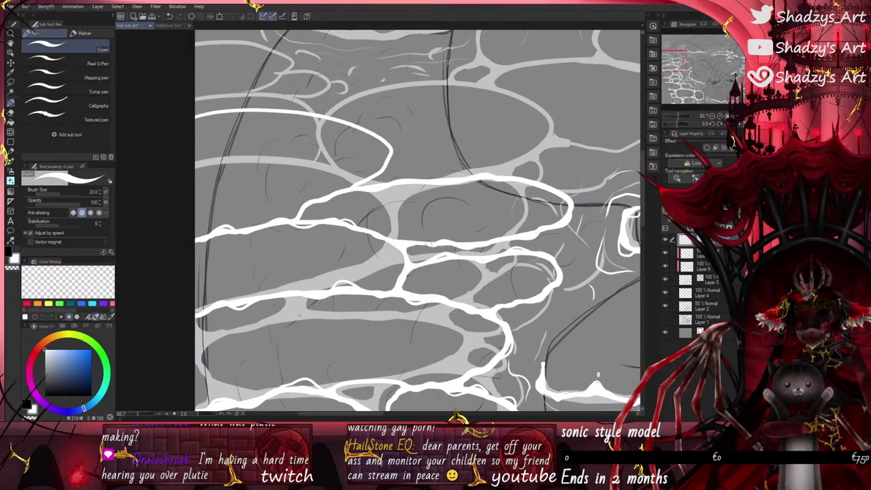
{"action": "scroll", "coordinate": [535, 234], "scroll_direction": "up", "scroll_amount": 5}
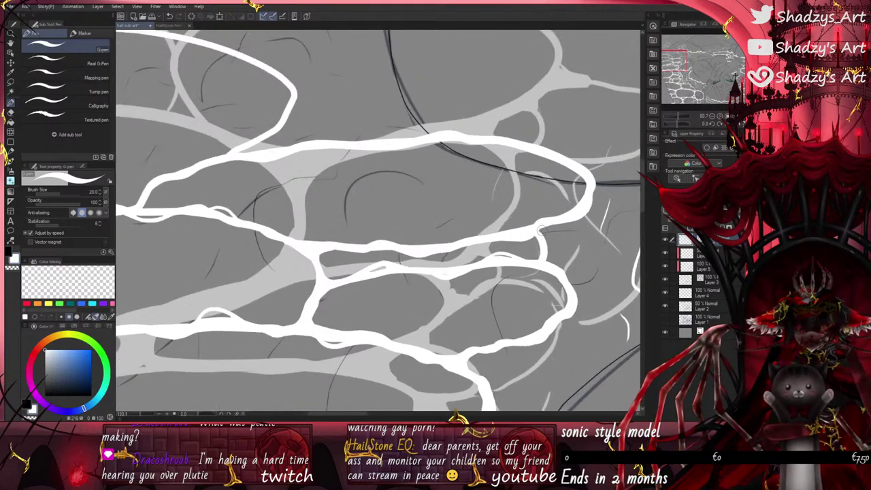
{"action": "left_click_drag", "start_coordinate": [542, 267], "coordinate": [550, 279]}
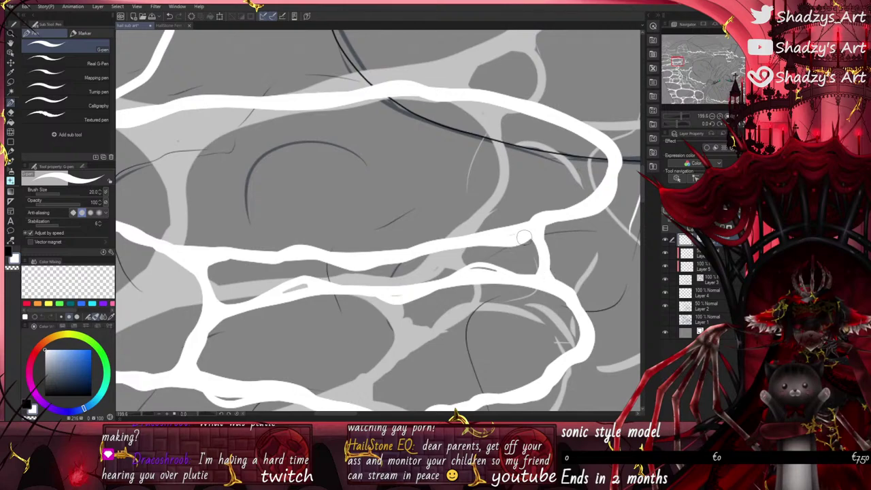
Step: Thicken the junction above the short link at the large oval's right end and add a second white link midway between the two cells
{"action": "mouse_move", "coordinate": [523, 237]}
{"action": "left_mouse_down"}
{"action": "mouse_move", "coordinate": [538, 247]}
{"action": "mouse_move", "coordinate": [536, 275]}
{"action": "left_mouse_up"}
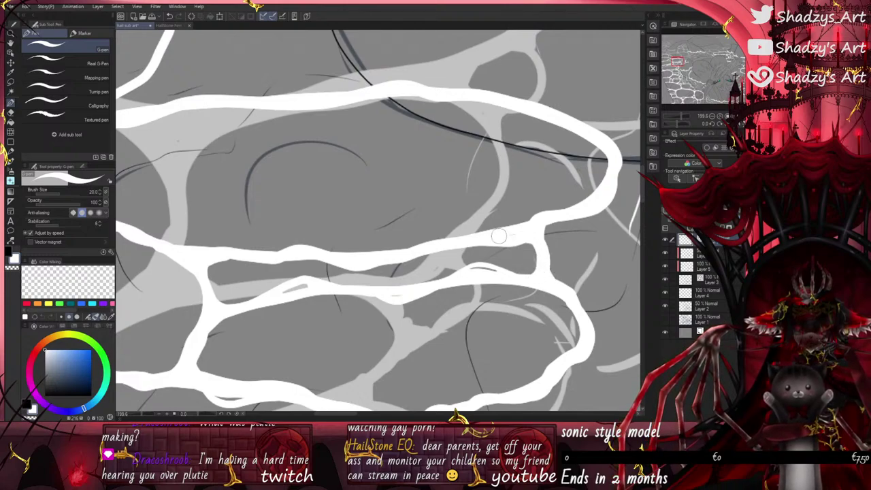
{"action": "scroll", "coordinate": [244, 244], "scroll_direction": "down", "scroll_amount": 3}
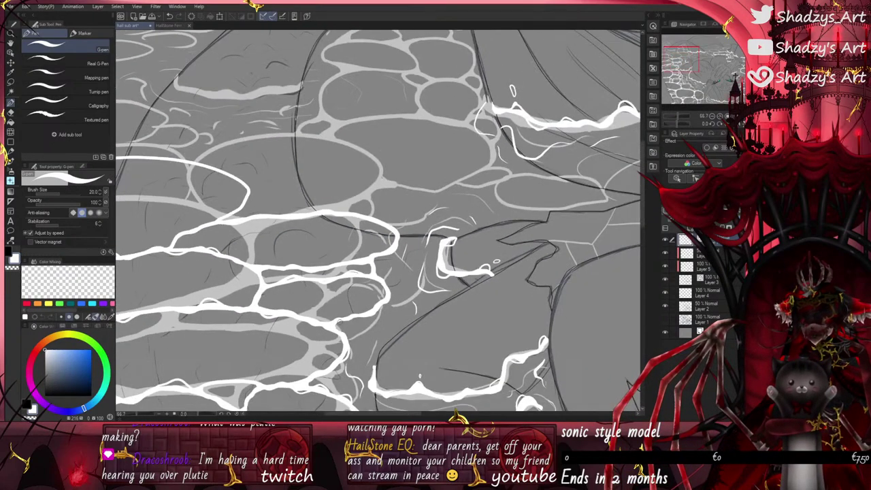
{"action": "scroll", "coordinate": [305, 254], "scroll_direction": "up", "scroll_amount": 2}
{"action": "left_click_drag", "start_coordinate": [308, 250], "coordinate": [309, 261]}
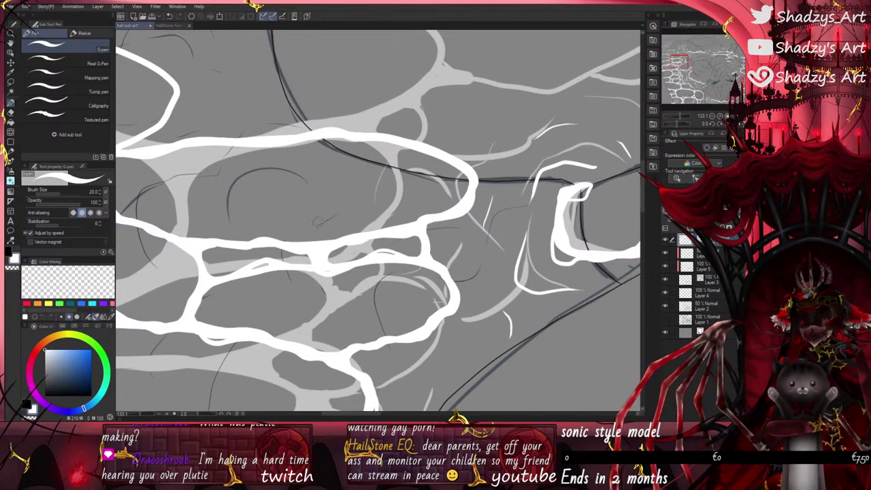
{"action": "scroll", "coordinate": [252, 230], "scroll_direction": "down", "scroll_amount": 5}
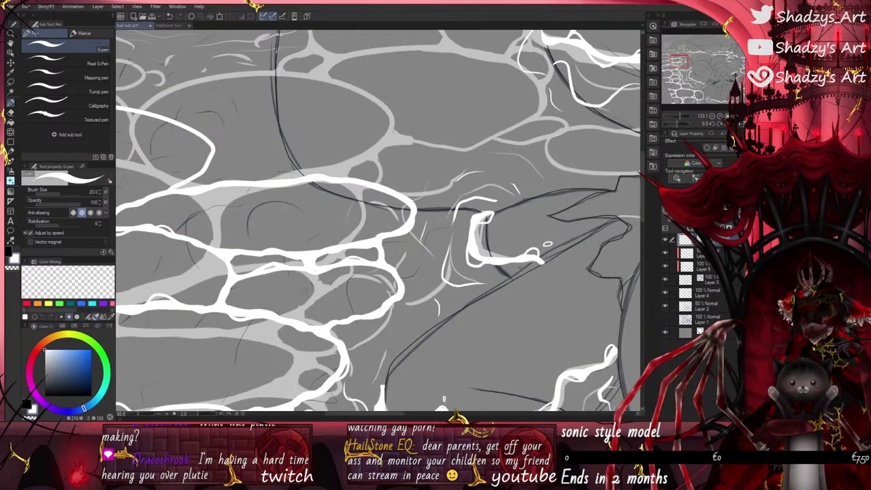
{"action": "scroll", "coordinate": [223, 249], "scroll_direction": "up", "scroll_amount": 3}
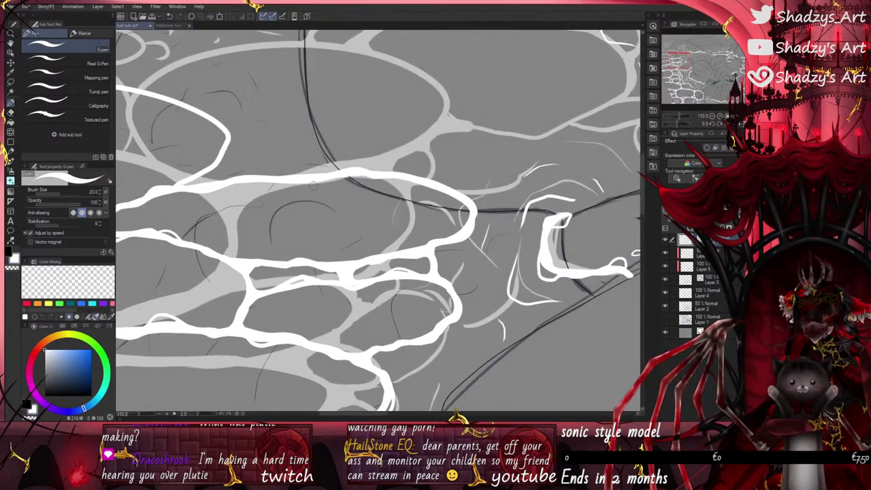
Step: Thicken the large oval's upper right edge, add a small raised loop there, and add another small loop at its lower right junction
{"action": "left_click_drag", "start_coordinate": [399, 174], "coordinate": [461, 202]}
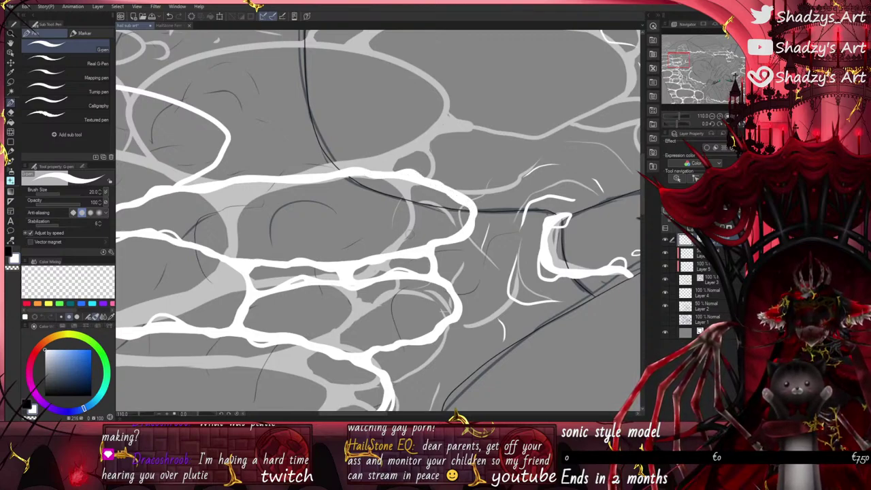
{"action": "mouse_move", "coordinate": [391, 173]}
{"action": "left_mouse_down"}
{"action": "mouse_move", "coordinate": [415, 165]}
{"action": "mouse_move", "coordinate": [450, 190]}
{"action": "left_mouse_up"}
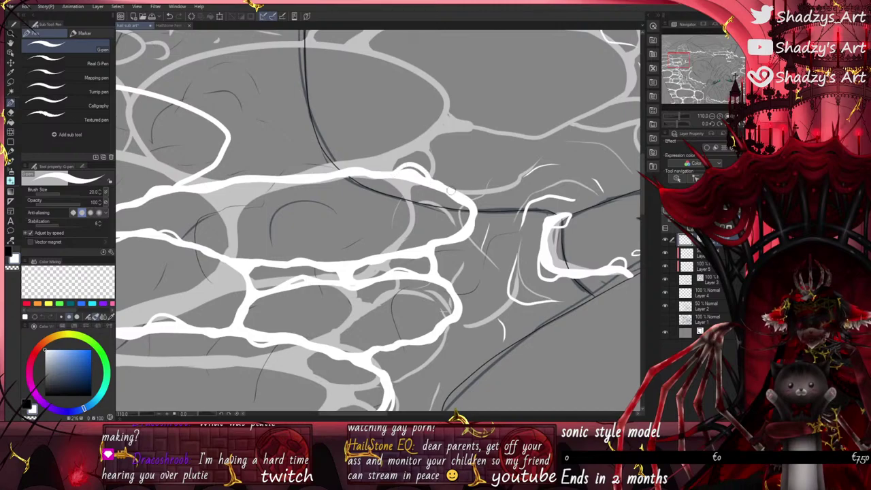
{"action": "left_click", "coordinate": [172, 16]}
{"action": "left_click_drag", "start_coordinate": [392, 170], "coordinate": [443, 187]}
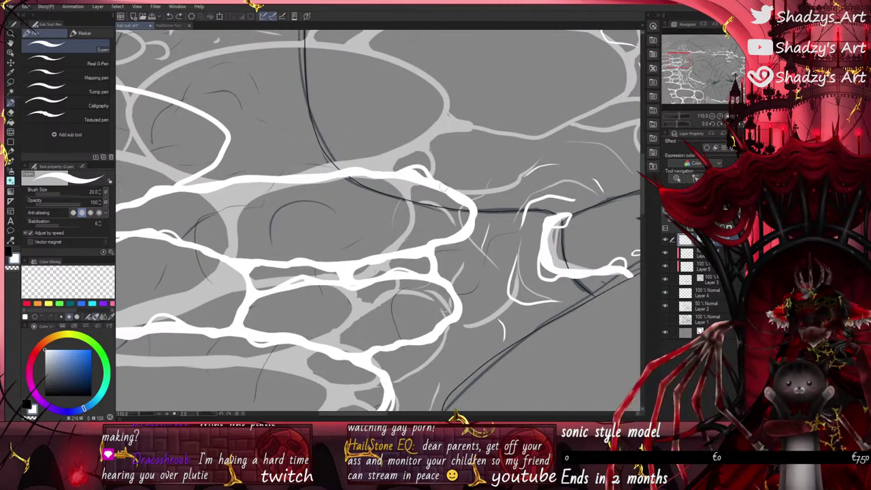
{"action": "left_click_drag", "start_coordinate": [446, 236], "coordinate": [411, 252]}
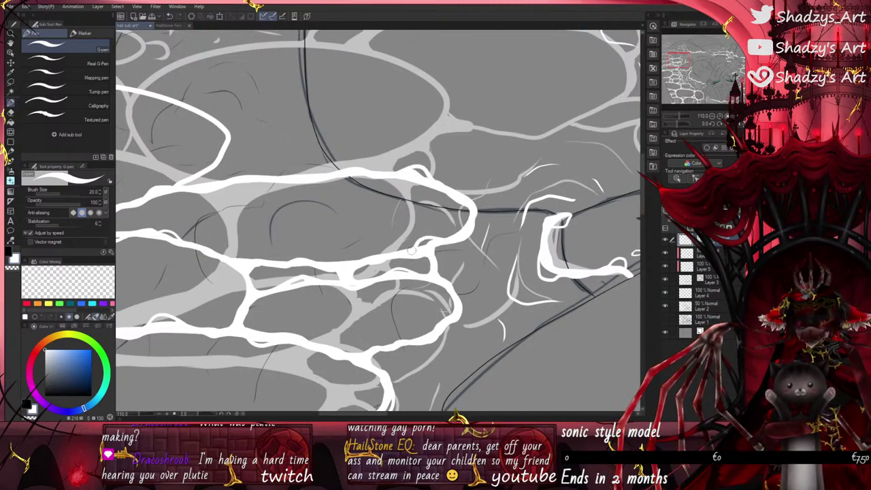
Step: Add thin loops and uneven thickness along the large oval's upper edge, from its left end to a small bump near the middle
{"action": "left_click_drag", "start_coordinate": [181, 191], "coordinate": [256, 184]}
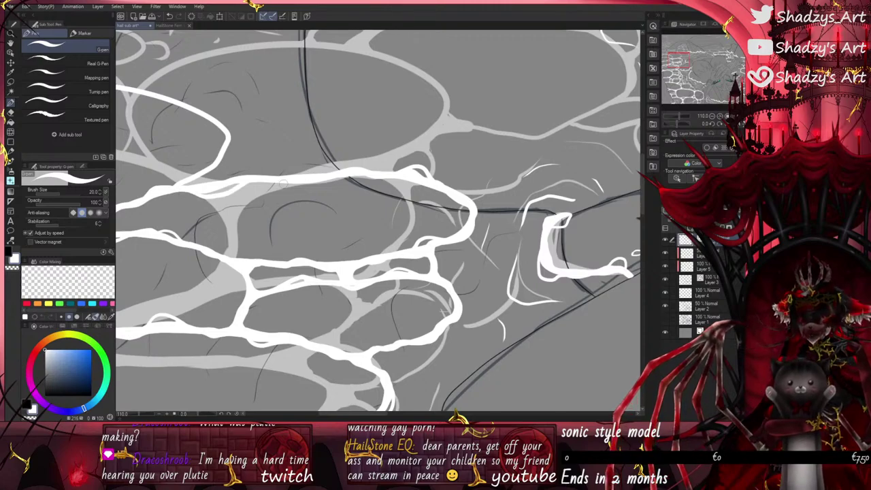
{"action": "scroll", "coordinate": [289, 217], "scroll_direction": "down", "scroll_amount": 2}
{"action": "scroll", "coordinate": [159, 228], "scroll_direction": "up", "scroll_amount": 1}
{"action": "left_click_drag", "start_coordinate": [165, 227], "coordinate": [185, 209]}
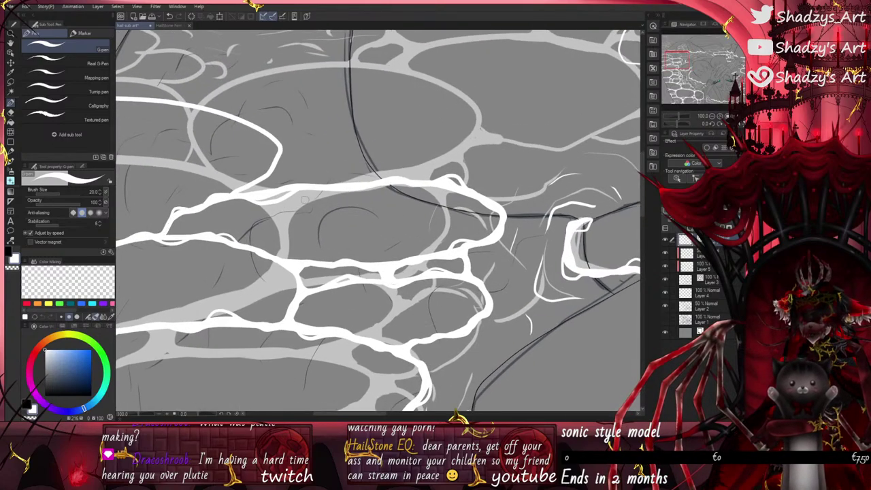
{"action": "left_click_drag", "start_coordinate": [340, 186], "coordinate": [378, 177]}
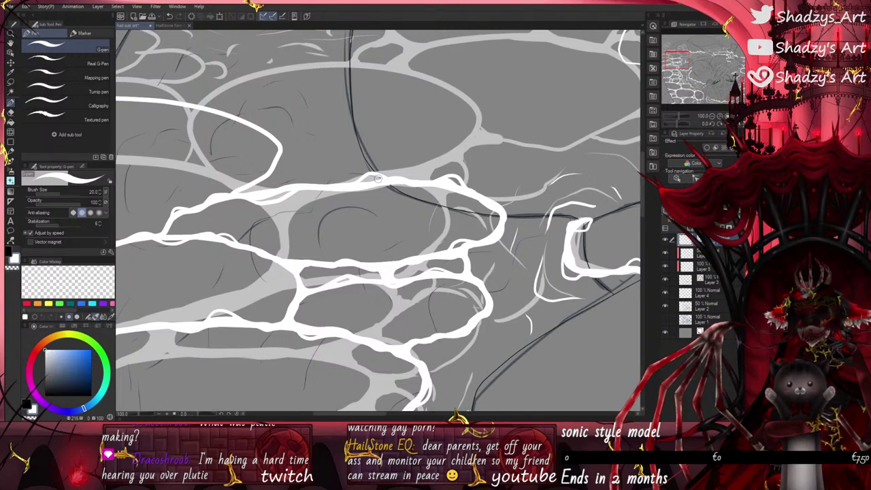
Step: Outline another large white oval above the detailed cells and join it to the neighbouring left cell with a small arched cell
{"action": "scroll", "coordinate": [316, 167], "scroll_direction": "down", "scroll_amount": 2}
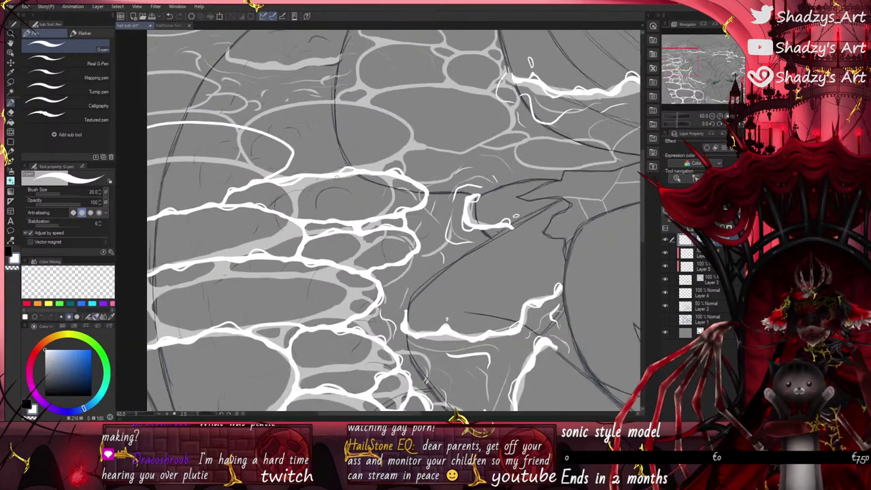
{"action": "scroll", "coordinate": [413, 331], "scroll_direction": "down", "scroll_amount": 2}
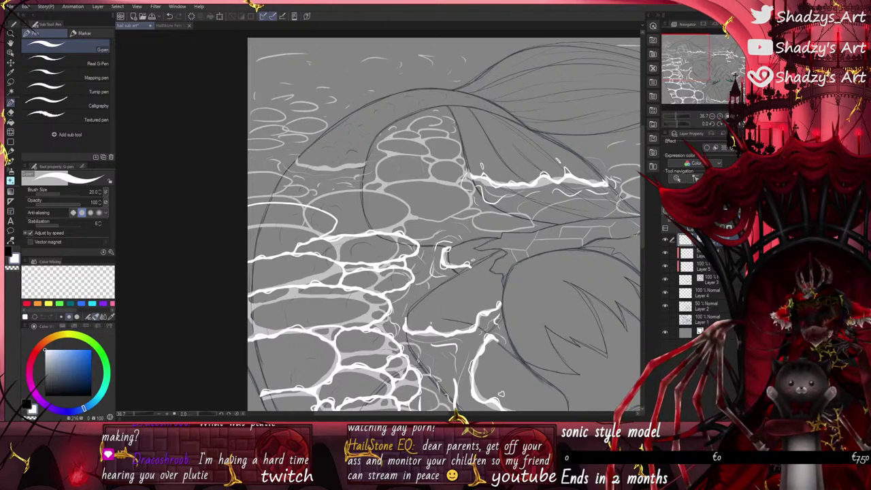
{"action": "left_click_drag", "start_coordinate": [314, 208], "coordinate": [413, 197]}
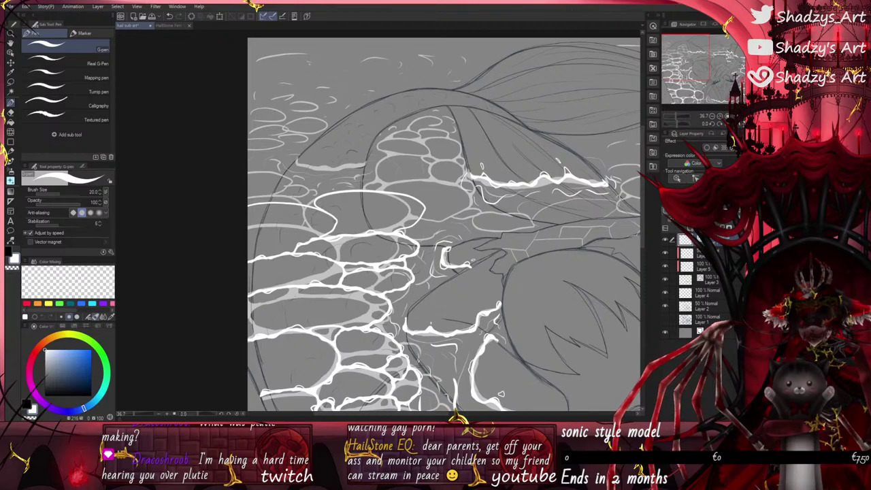
{"action": "scroll", "coordinate": [324, 217], "scroll_direction": "up", "scroll_amount": 2}
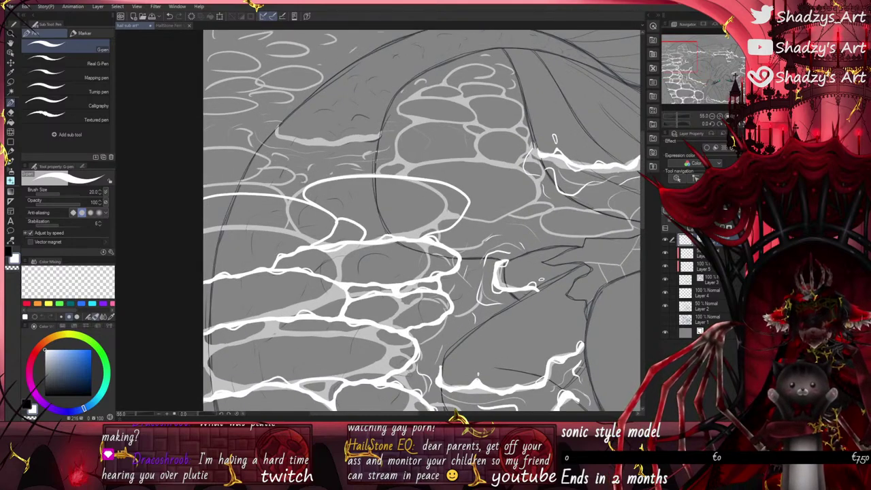
{"action": "scroll", "coordinate": [344, 225], "scroll_direction": "up", "scroll_amount": 2}
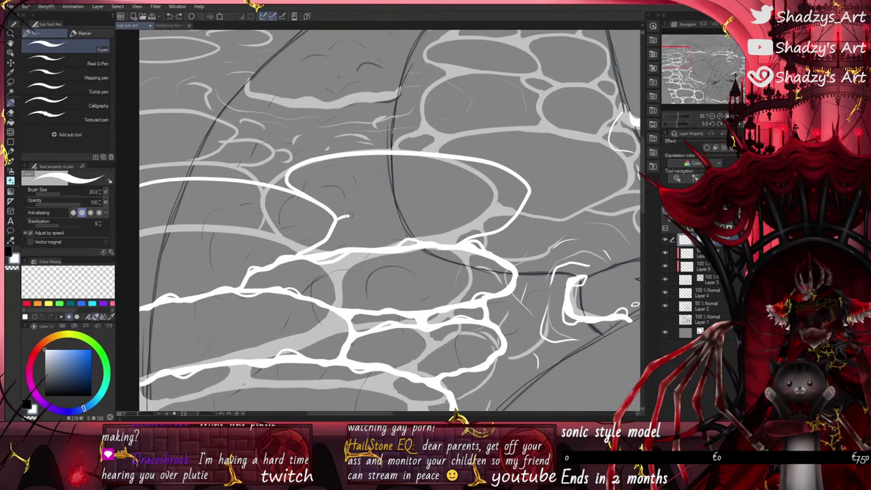
{"action": "scroll", "coordinate": [292, 258], "scroll_direction": "down", "scroll_amount": 2}
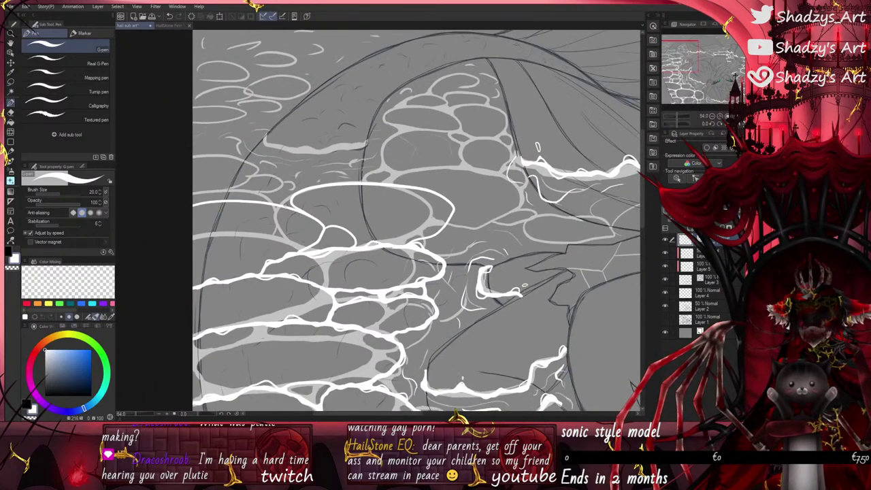
{"action": "scroll", "coordinate": [290, 204], "scroll_direction": "up", "scroll_amount": 3}
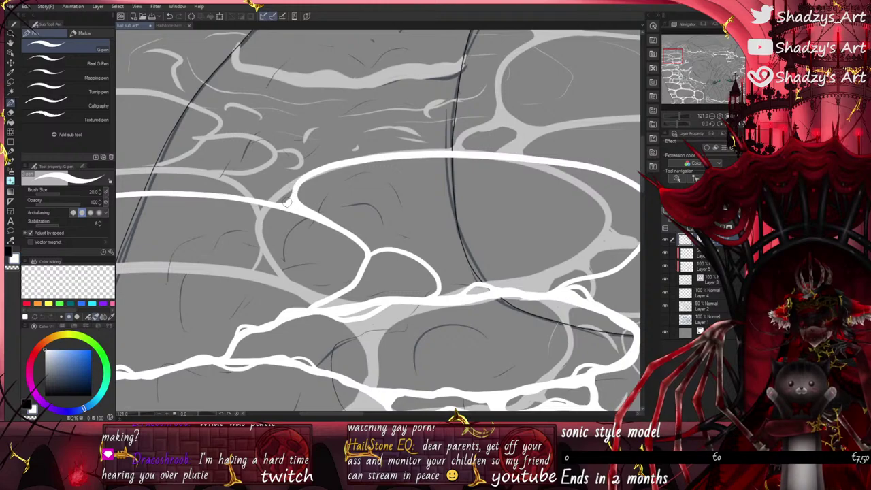
{"action": "scroll", "coordinate": [289, 204], "scroll_direction": "down", "scroll_amount": 2}
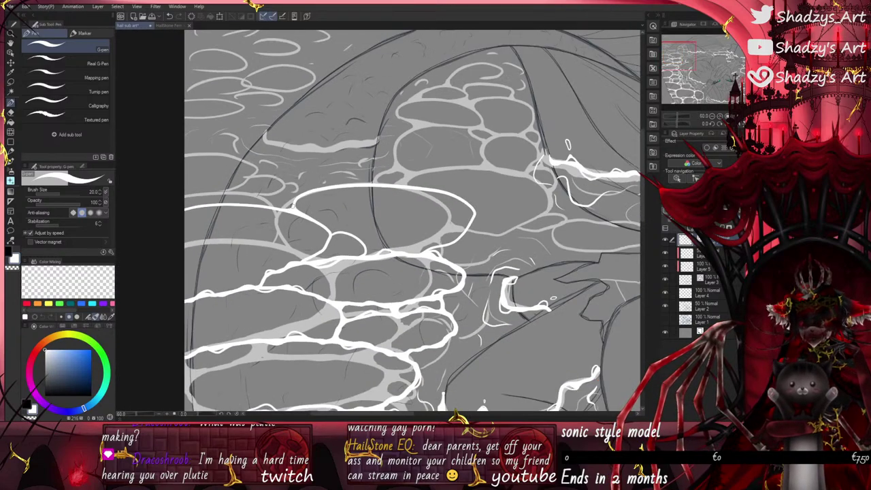
Step: Outline a small oval and two overlapping cells running off the canvas's left border, above the existing upper-left cell
{"action": "left_click_drag", "start_coordinate": [296, 193], "coordinate": [162, 179]}
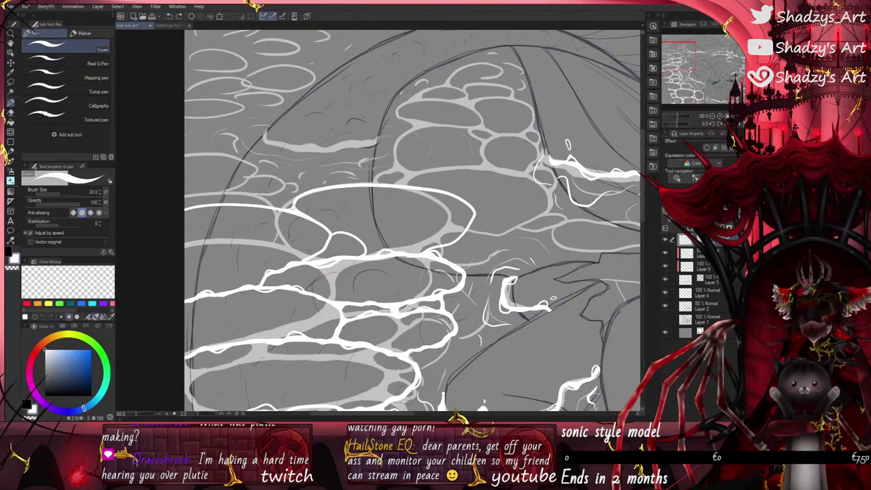
{"action": "mouse_move", "coordinate": [291, 182]}
{"action": "left_mouse_down"}
{"action": "mouse_move", "coordinate": [225, 178]}
{"action": "mouse_move", "coordinate": [207, 187]}
{"action": "mouse_move", "coordinate": [208, 198]}
{"action": "mouse_move", "coordinate": [208, 164]}
{"action": "mouse_move", "coordinate": [160, 181]}
{"action": "left_mouse_up"}
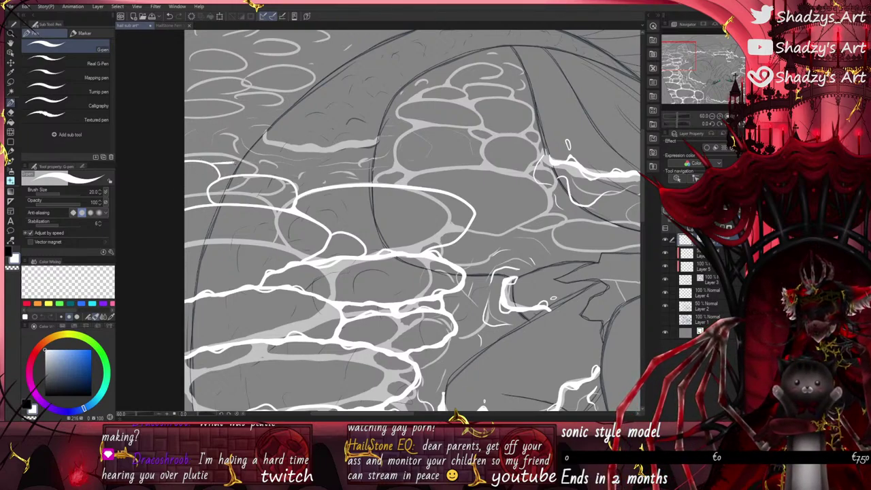
{"action": "mouse_move", "coordinate": [262, 157]}
{"action": "left_mouse_down"}
{"action": "mouse_move", "coordinate": [224, 142]}
{"action": "mouse_move", "coordinate": [158, 151]}
{"action": "left_mouse_up"}
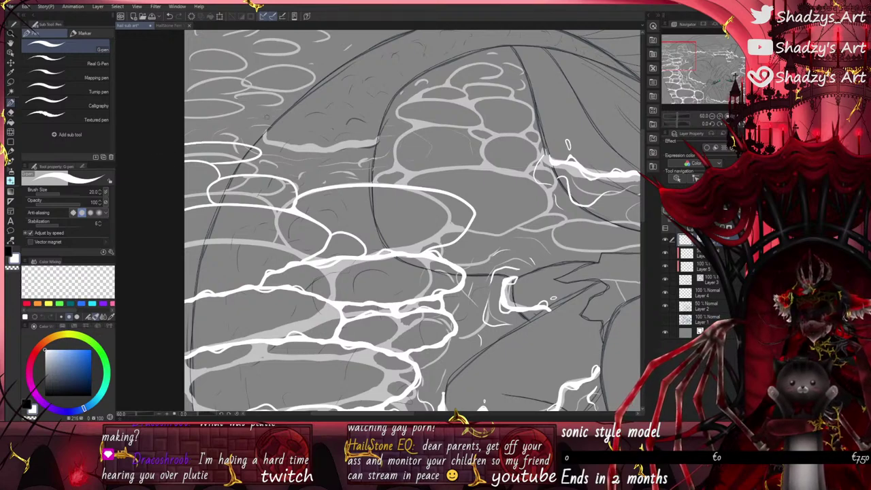
Step: Draw a wavy white waterline over the thick guide band where the curved limb sketch meets the water, undoing unwanted strokes
{"action": "scroll", "coordinate": [306, 102], "scroll_direction": "up", "scroll_amount": 6}
{"action": "mouse_move", "coordinate": [172, 193]}
{"action": "left_mouse_down"}
{"action": "mouse_move", "coordinate": [192, 223]}
{"action": "mouse_move", "coordinate": [231, 210]}
{"action": "mouse_move", "coordinate": [257, 228]}
{"action": "mouse_move", "coordinate": [310, 241]}
{"action": "mouse_move", "coordinate": [546, 212]}
{"action": "mouse_move", "coordinate": [555, 231]}
{"action": "mouse_move", "coordinate": [538, 237]}
{"action": "mouse_move", "coordinate": [528, 230]}
{"action": "mouse_move", "coordinate": [542, 210]}
{"action": "mouse_move", "coordinate": [552, 230]}
{"action": "mouse_move", "coordinate": [544, 239]}
{"action": "mouse_move", "coordinate": [520, 232]}
{"action": "mouse_move", "coordinate": [538, 234]}
{"action": "mouse_move", "coordinate": [543, 215]}
{"action": "mouse_move", "coordinate": [518, 236]}
{"action": "mouse_move", "coordinate": [540, 242]}
{"action": "mouse_move", "coordinate": [544, 212]}
{"action": "mouse_move", "coordinate": [528, 216]}
{"action": "mouse_move", "coordinate": [555, 226]}
{"action": "mouse_move", "coordinate": [541, 242]}
{"action": "left_mouse_up"}
{"action": "scroll", "coordinate": [543, 209], "scroll_direction": "up", "scroll_amount": 4}
{"action": "key", "text": "ctrl+z"}
{"action": "key", "text": "ctrl+z"}
{"action": "key", "text": "ctrl+z"}
{"action": "key", "text": "ctrl+z"}
{"action": "scroll", "coordinate": [571, 238], "scroll_direction": "down", "scroll_amount": 12}
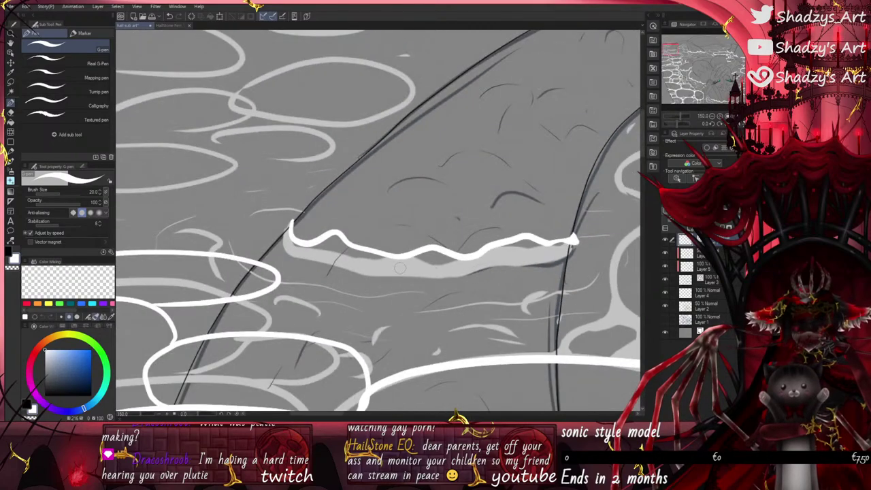
Step: Thicken the waterline's upturned left tip, its first crest and the stretch leading to the second crest
{"action": "scroll", "coordinate": [291, 232], "scroll_direction": "up", "scroll_amount": 15}
{"action": "mouse_move", "coordinate": [300, 215]}
{"action": "left_mouse_down"}
{"action": "mouse_move", "coordinate": [312, 208]}
{"action": "mouse_move", "coordinate": [325, 253]}
{"action": "mouse_move", "coordinate": [294, 247]}
{"action": "left_mouse_up"}
{"action": "scroll", "coordinate": [294, 156], "scroll_direction": "down", "scroll_amount": 5}
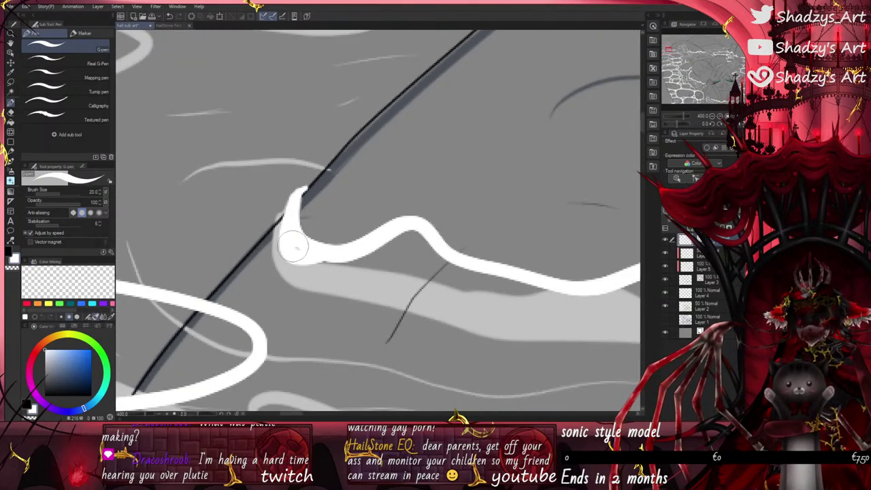
{"action": "scroll", "coordinate": [293, 242], "scroll_direction": "down", "scroll_amount": 6}
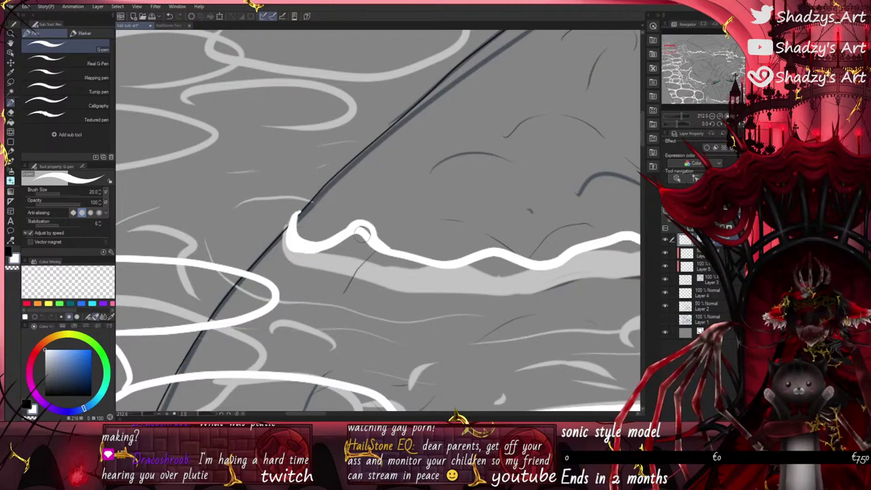
{"action": "mouse_move", "coordinate": [375, 246]}
{"action": "left_mouse_down"}
{"action": "mouse_move", "coordinate": [452, 267]}
{"action": "mouse_move", "coordinate": [488, 251]}
{"action": "mouse_move", "coordinate": [520, 258]}
{"action": "left_mouse_up"}
Step: Thicken the waterline's right half, add a small loop on the third crest and raise the middle crest into a hollow peak
{"action": "scroll", "coordinate": [368, 265], "scroll_direction": "down", "scroll_amount": 6}
{"action": "scroll", "coordinate": [326, 258], "scroll_direction": "up", "scroll_amount": 2}
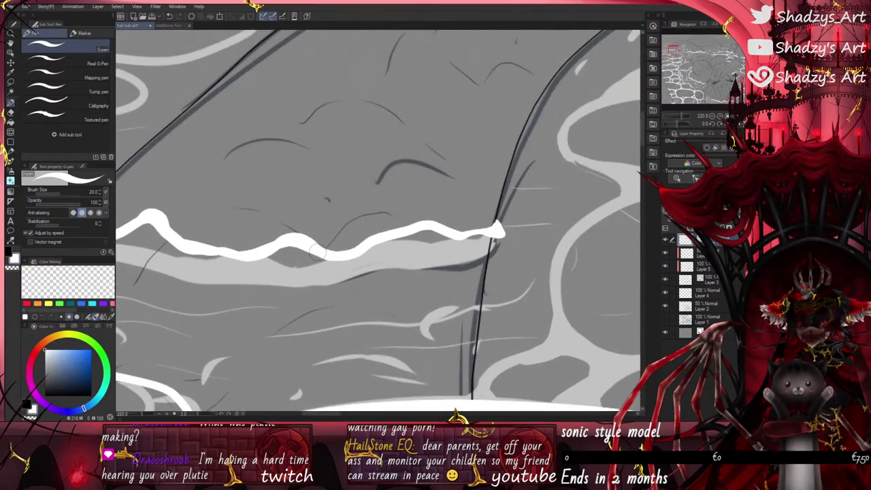
{"action": "mouse_move", "coordinate": [411, 225]}
{"action": "left_mouse_down"}
{"action": "mouse_move", "coordinate": [457, 238]}
{"action": "mouse_move", "coordinate": [486, 233]}
{"action": "mouse_move", "coordinate": [498, 257]}
{"action": "left_mouse_up"}
{"action": "scroll", "coordinate": [313, 258], "scroll_direction": "up", "scroll_amount": 2}
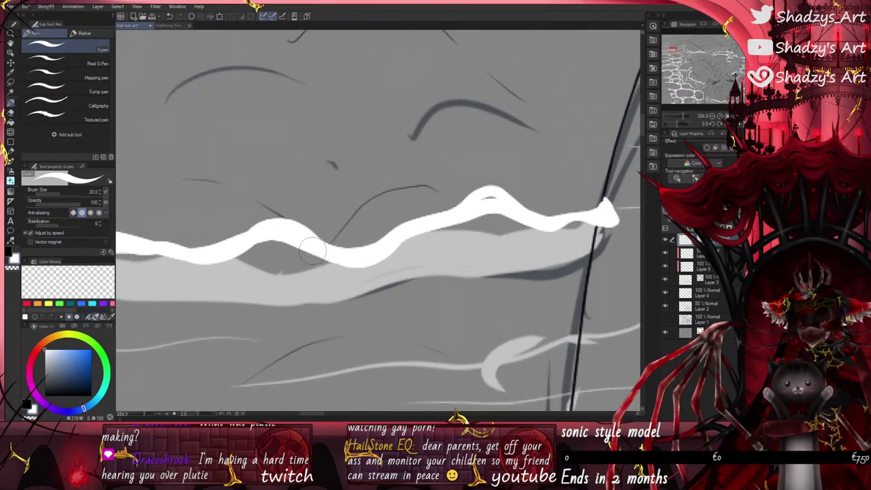
{"action": "mouse_move", "coordinate": [259, 224]}
{"action": "left_mouse_down"}
{"action": "mouse_move", "coordinate": [290, 192]}
{"action": "mouse_move", "coordinate": [339, 248]}
{"action": "left_mouse_up"}
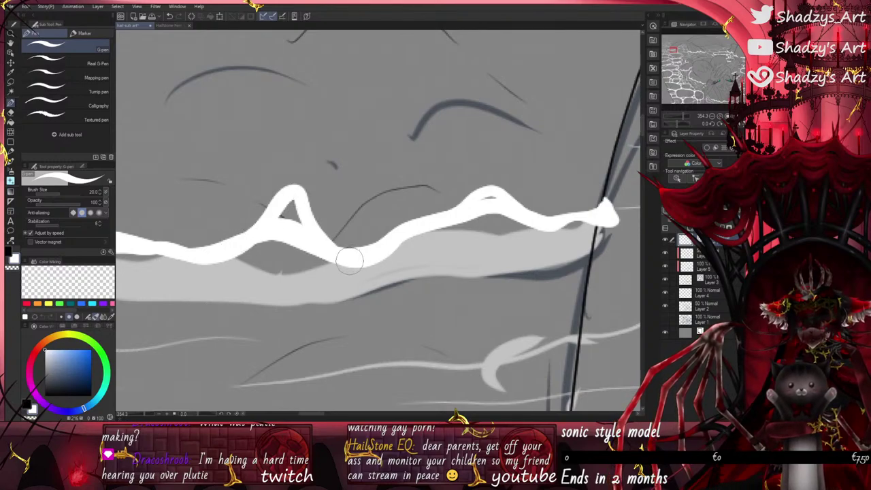
{"action": "scroll", "coordinate": [346, 251], "scroll_direction": "down", "scroll_amount": 1}
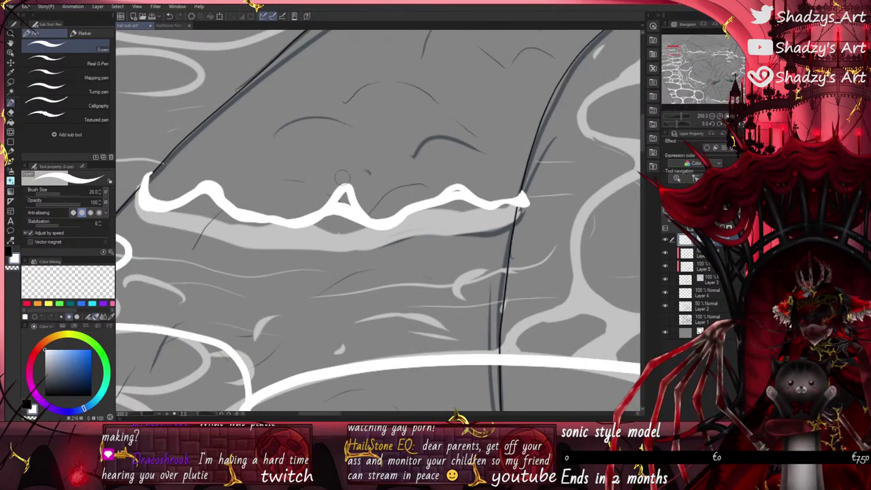
Step: Extend the waterline's first crest into a tall slanted hollow splash and draw a hollow elongated droplet above it
{"action": "scroll", "coordinate": [327, 218], "scroll_direction": "down", "scroll_amount": 2}
{"action": "scroll", "coordinate": [286, 224], "scroll_direction": "up", "scroll_amount": 3}
{"action": "left_click_drag", "start_coordinate": [294, 214], "coordinate": [327, 196]}
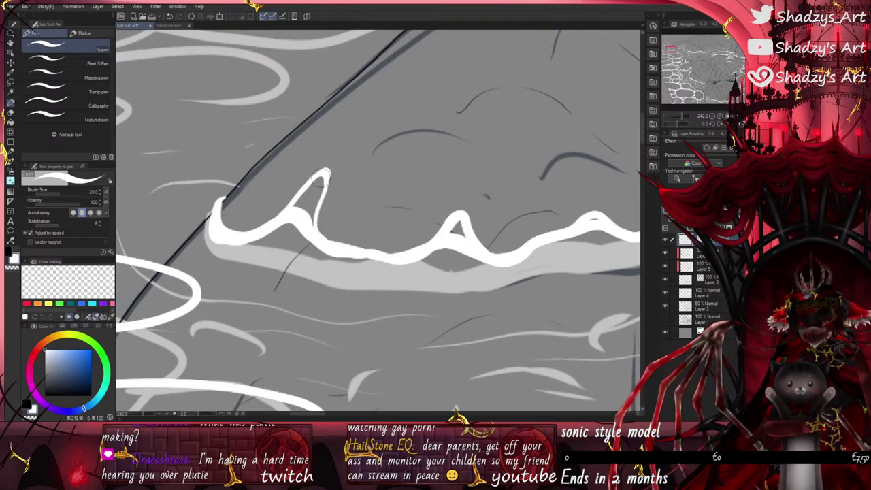
{"action": "mouse_move", "coordinate": [348, 146]}
{"action": "left_mouse_down"}
{"action": "mouse_move", "coordinate": [361, 109]}
{"action": "mouse_move", "coordinate": [367, 129]}
{"action": "mouse_move", "coordinate": [348, 145]}
{"action": "left_mouse_up"}
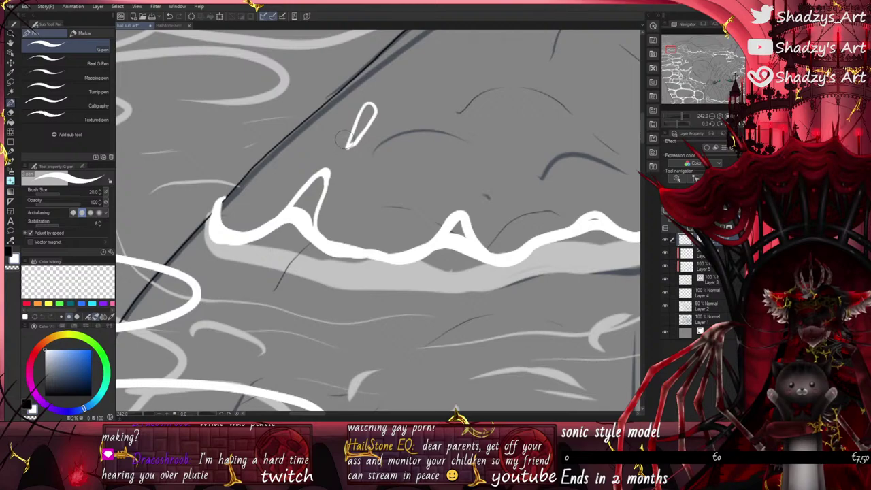
Step: Raise the waterline's third crest into a small hollow peak, fill its base white and draw a small hollow droplet above it
{"action": "scroll", "coordinate": [307, 165], "scroll_direction": "down", "scroll_amount": 9}
{"action": "scroll", "coordinate": [427, 176], "scroll_direction": "up", "scroll_amount": 4}
{"action": "scroll", "coordinate": [426, 175], "scroll_direction": "up", "scroll_amount": 5}
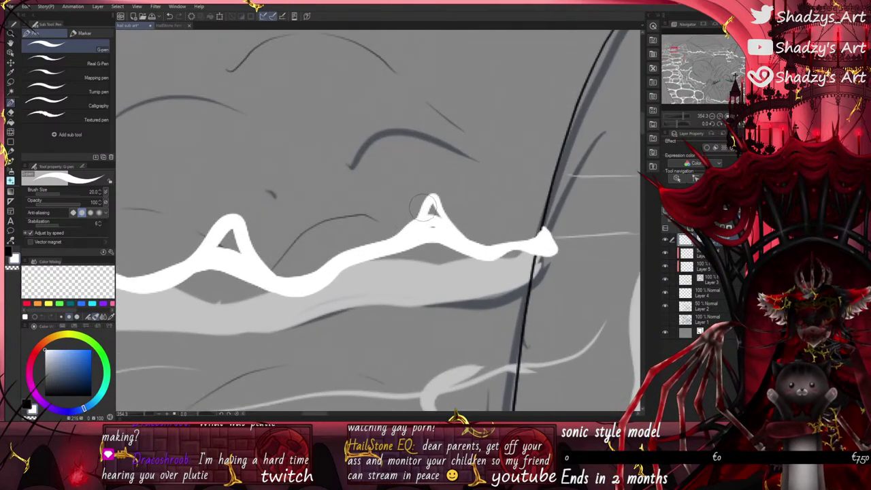
{"action": "mouse_move", "coordinate": [440, 126]}
{"action": "left_mouse_down"}
{"action": "mouse_move", "coordinate": [437, 156]}
{"action": "mouse_move", "coordinate": [440, 128]}
{"action": "left_mouse_up"}
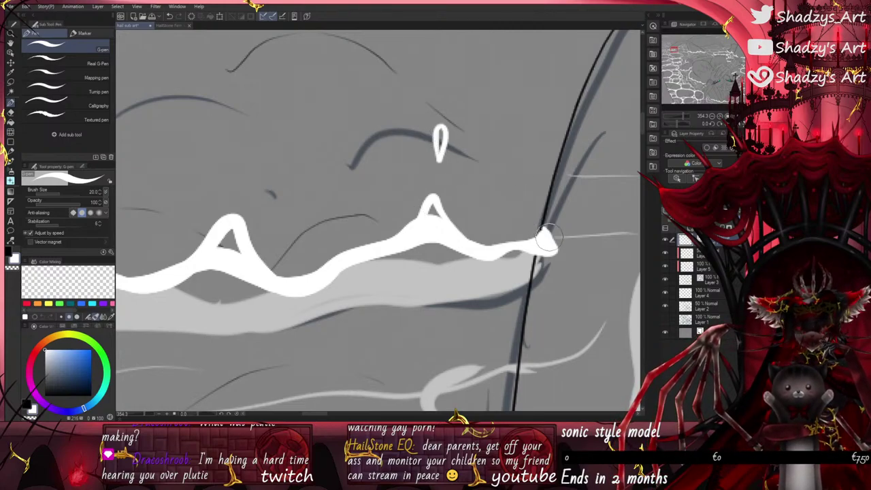
{"action": "scroll", "coordinate": [472, 153], "scroll_direction": "down", "scroll_amount": 2}
{"action": "scroll", "coordinate": [415, 206], "scroll_direction": "up", "scroll_amount": 2}
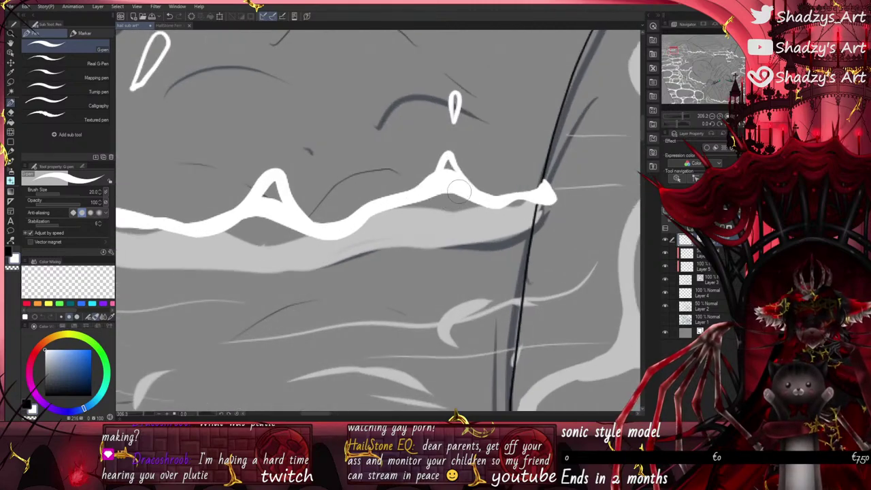
Step: Draw thin white ripple strokes just beneath the waterline and short curved accents beyond its right end
{"action": "scroll", "coordinate": [505, 200], "scroll_direction": "down", "scroll_amount": 2}
{"action": "scroll", "coordinate": [235, 214], "scroll_direction": "up", "scroll_amount": 1}
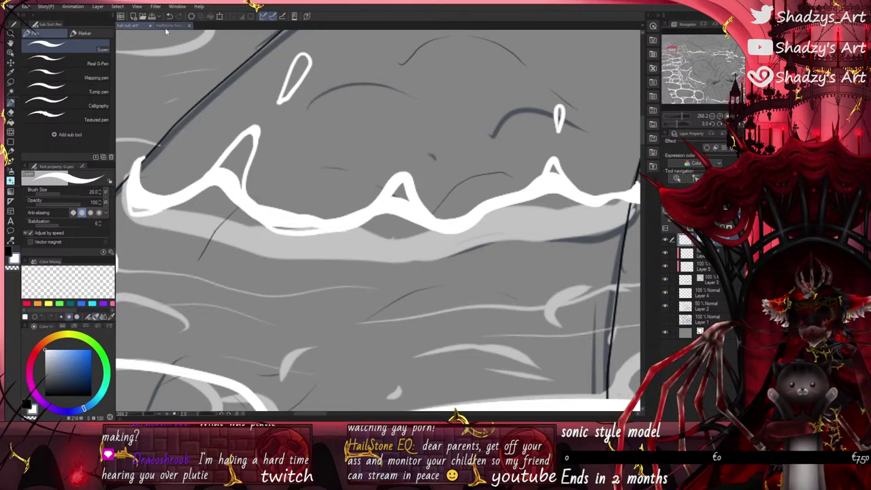
{"action": "scroll", "coordinate": [262, 213], "scroll_direction": "down", "scroll_amount": 4}
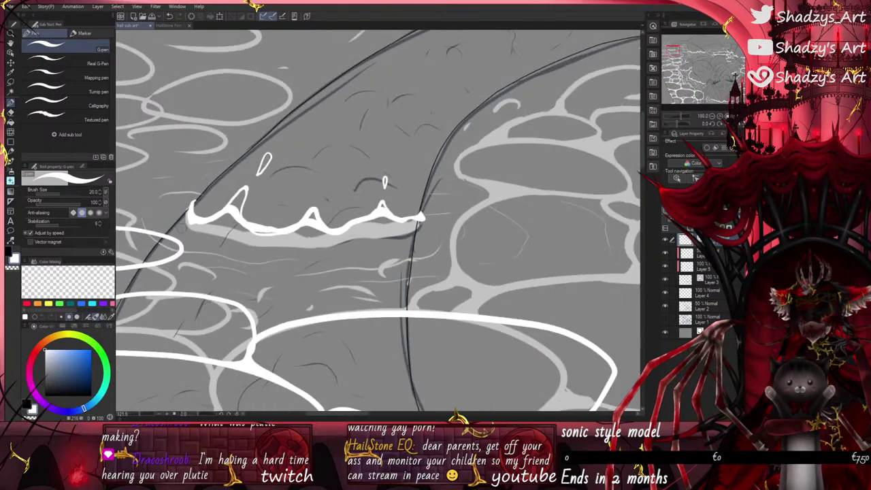
{"action": "left_click_drag", "start_coordinate": [182, 242], "coordinate": [386, 256]}
{"action": "mouse_move", "coordinate": [434, 206]}
{"action": "left_mouse_down"}
{"action": "mouse_move", "coordinate": [455, 220]}
{"action": "mouse_move", "coordinate": [442, 235]}
{"action": "left_mouse_up"}
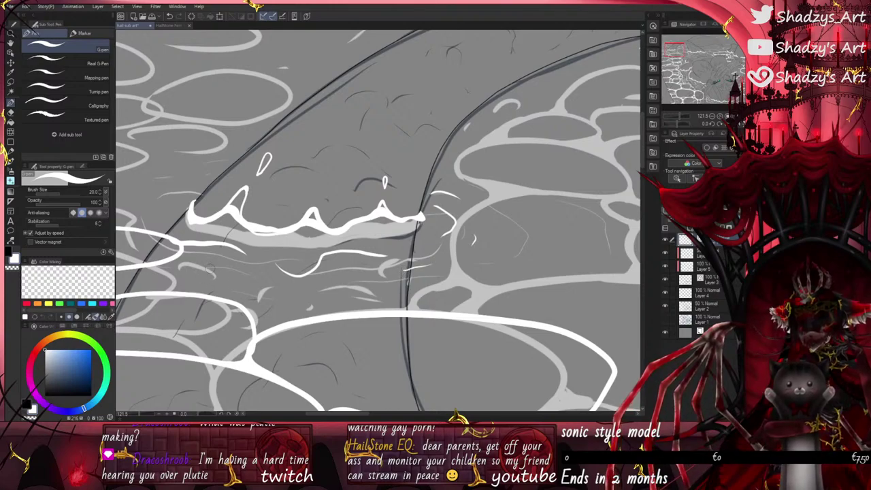
Step: Fill in the corner where the large cell meets its left neighbour and the junction between the far-left cells
{"action": "left_click_drag", "start_coordinate": [252, 320], "coordinate": [271, 331]}
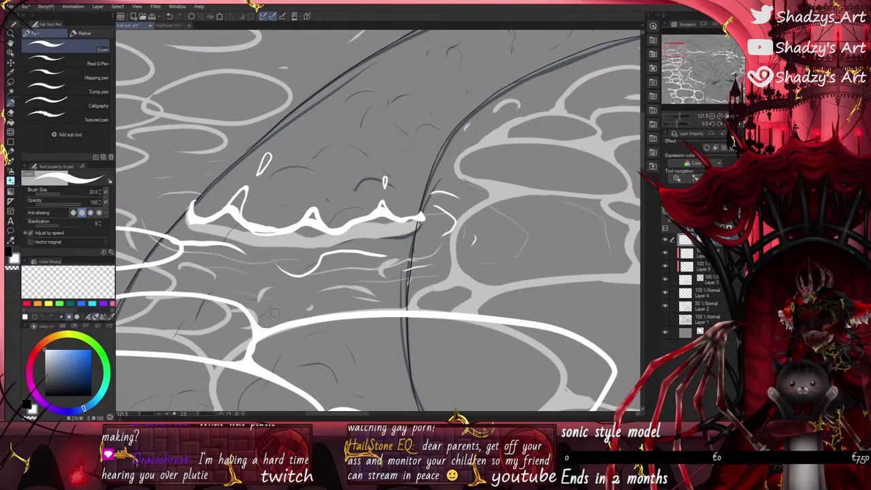
{"action": "scroll", "coordinate": [500, 255], "scroll_direction": "down", "scroll_amount": 3}
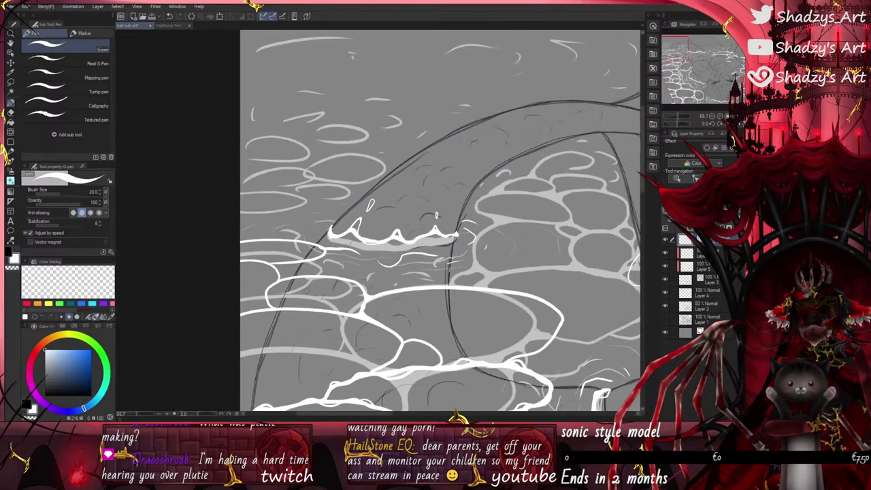
{"action": "scroll", "coordinate": [273, 274], "scroll_direction": "up", "scroll_amount": 7}
{"action": "mouse_move", "coordinate": [306, 236]}
{"action": "left_mouse_down"}
{"action": "mouse_move", "coordinate": [280, 285]}
{"action": "mouse_move", "coordinate": [273, 261]}
{"action": "mouse_move", "coordinate": [281, 241]}
{"action": "mouse_move", "coordinate": [220, 232]}
{"action": "mouse_move", "coordinate": [270, 240]}
{"action": "mouse_move", "coordinate": [256, 239]}
{"action": "mouse_move", "coordinate": [277, 254]}
{"action": "mouse_move", "coordinate": [290, 285]}
{"action": "mouse_move", "coordinate": [276, 282]}
{"action": "mouse_move", "coordinate": [272, 266]}
{"action": "mouse_move", "coordinate": [275, 281]}
{"action": "mouse_move", "coordinate": [254, 318]}
{"action": "mouse_move", "coordinate": [287, 290]}
{"action": "mouse_move", "coordinate": [278, 281]}
{"action": "mouse_move", "coordinate": [293, 292]}
{"action": "mouse_move", "coordinate": [262, 307]}
{"action": "left_mouse_up"}
{"action": "scroll", "coordinate": [218, 225], "scroll_direction": "down", "scroll_amount": 4}
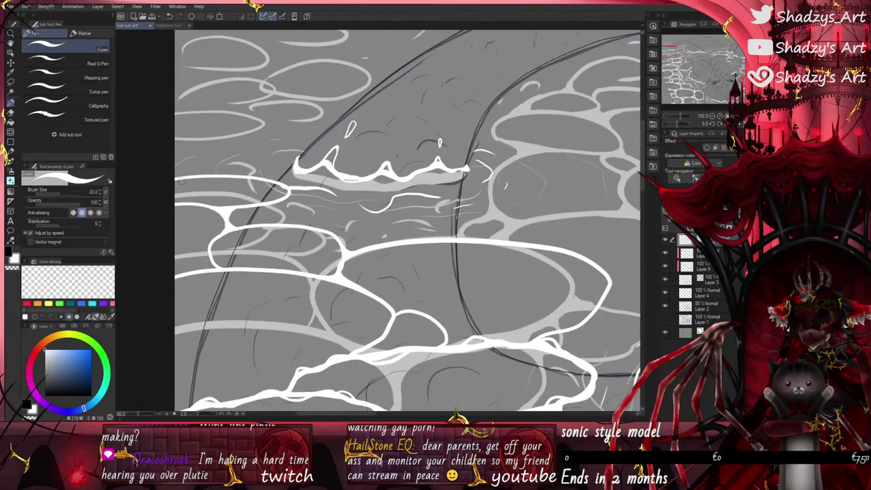
Step: Round out the white junctions joining the middle-left cells to the large cell and the small arched cell
{"action": "scroll", "coordinate": [345, 255], "scroll_direction": "up", "scroll_amount": 3}
{"action": "mouse_move", "coordinate": [341, 303]}
{"action": "left_mouse_down"}
{"action": "mouse_move", "coordinate": [338, 313]}
{"action": "mouse_move", "coordinate": [348, 261]}
{"action": "left_mouse_up"}
{"action": "mouse_move", "coordinate": [297, 314]}
{"action": "left_mouse_down"}
{"action": "mouse_move", "coordinate": [326, 303]}
{"action": "mouse_move", "coordinate": [337, 254]}
{"action": "mouse_move", "coordinate": [363, 277]}
{"action": "mouse_move", "coordinate": [356, 281]}
{"action": "mouse_move", "coordinate": [378, 281]}
{"action": "left_mouse_up"}
{"action": "scroll", "coordinate": [313, 226], "scroll_direction": "down", "scroll_amount": 3}
{"action": "scroll", "coordinate": [313, 232], "scroll_direction": "down", "scroll_amount": 2}
{"action": "scroll", "coordinate": [338, 284], "scroll_direction": "up", "scroll_amount": 5}
{"action": "mouse_move", "coordinate": [471, 329]}
{"action": "left_mouse_down"}
{"action": "mouse_move", "coordinate": [482, 354]}
{"action": "mouse_move", "coordinate": [472, 358]}
{"action": "mouse_move", "coordinate": [474, 346]}
{"action": "mouse_move", "coordinate": [500, 362]}
{"action": "left_mouse_up"}
{"action": "scroll", "coordinate": [501, 362], "scroll_direction": "down", "scroll_amount": 2}
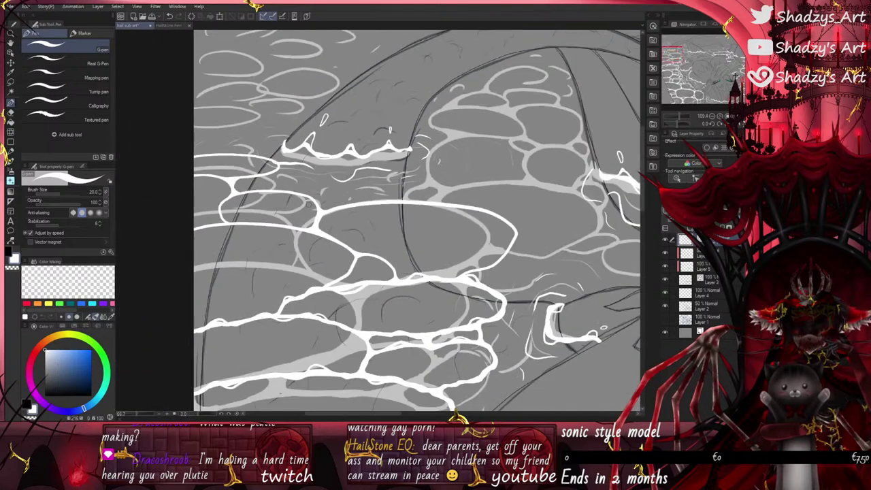
Step: Thicken the junctions where the small arched cell and the large cell meet the thick wavy line below
{"action": "scroll", "coordinate": [343, 314], "scroll_direction": "up", "scroll_amount": 3}
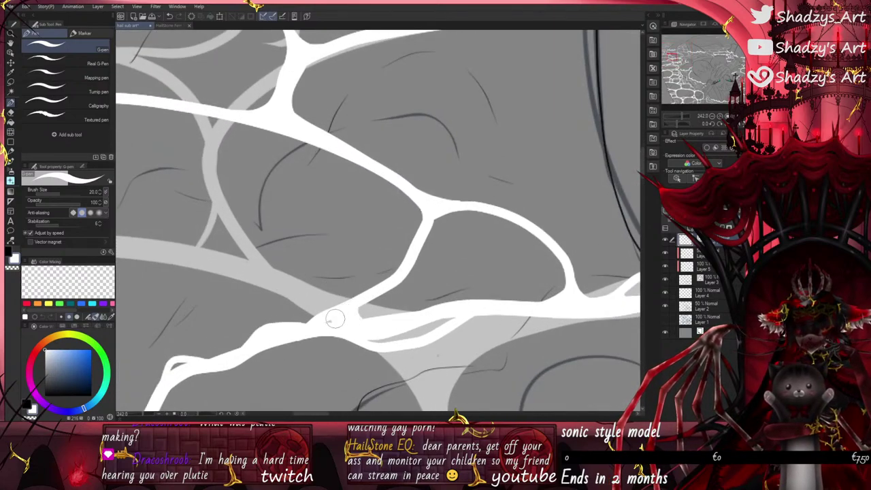
{"action": "scroll", "coordinate": [353, 312], "scroll_direction": "down", "scroll_amount": 3}
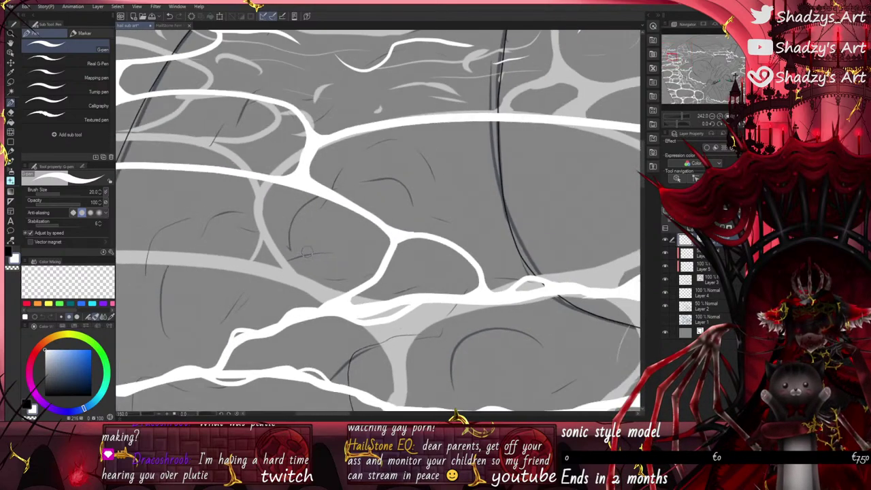
{"action": "scroll", "coordinate": [323, 276], "scroll_direction": "up", "scroll_amount": 3}
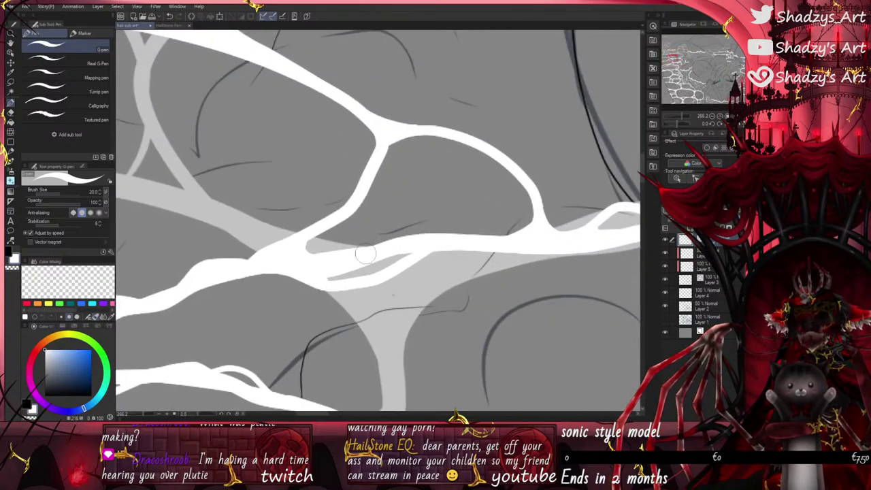
{"action": "scroll", "coordinate": [368, 219], "scroll_direction": "down", "scroll_amount": 3}
{"action": "scroll", "coordinate": [297, 293], "scroll_direction": "down", "scroll_amount": 2}
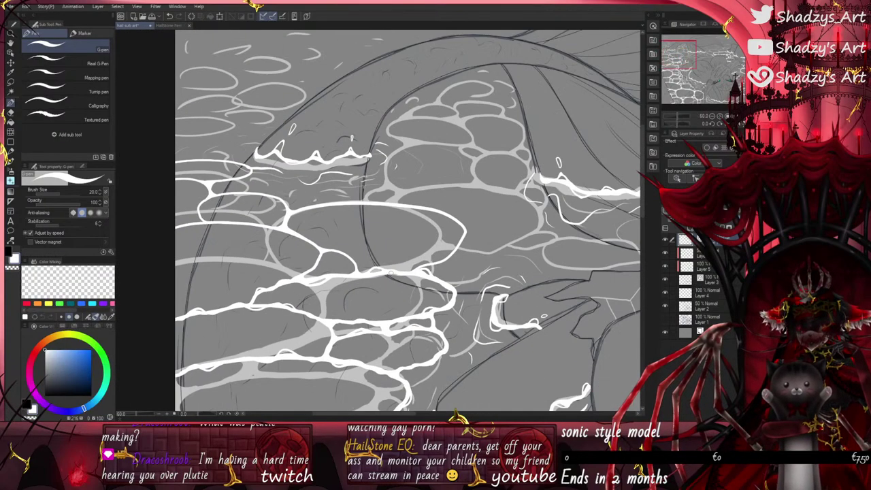
{"action": "scroll", "coordinate": [408, 272], "scroll_direction": "up", "scroll_amount": 6}
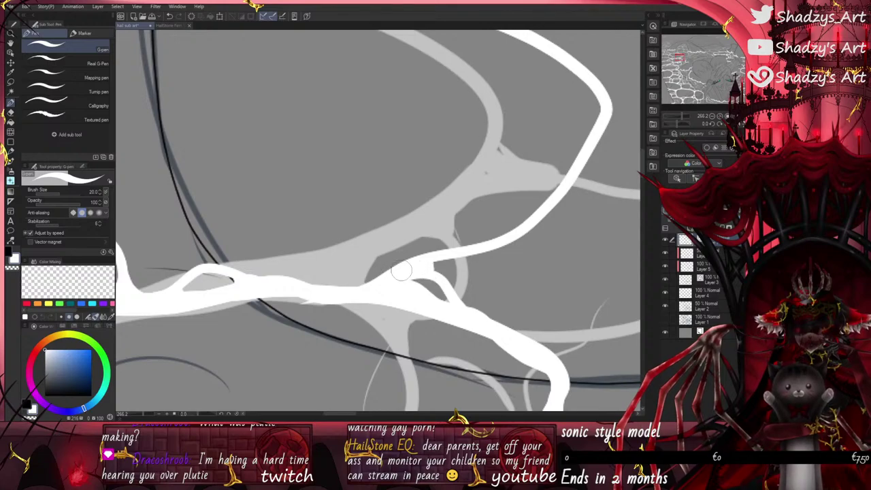
{"action": "scroll", "coordinate": [432, 268], "scroll_direction": "down", "scroll_amount": 3}
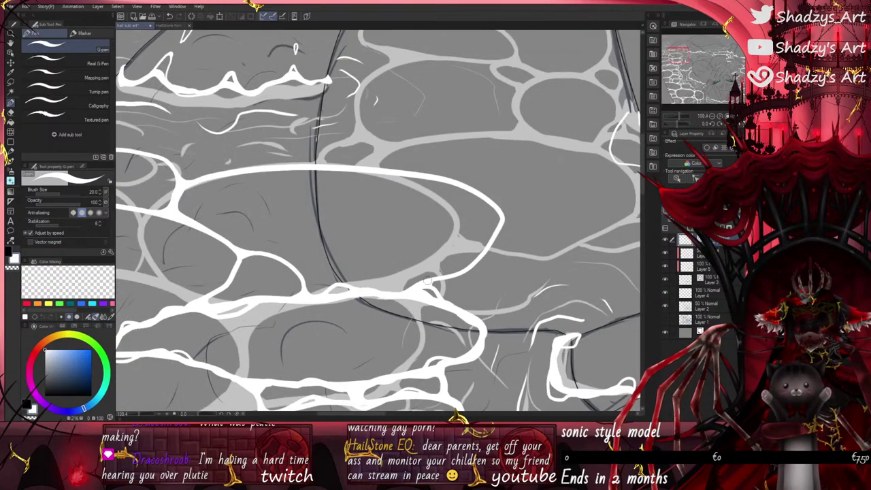
Step: Thicken the large cell's outline into a wavy, uneven white line along its top edge and right end
{"action": "mouse_move", "coordinate": [428, 281]}
{"action": "left_mouse_down"}
{"action": "mouse_move", "coordinate": [474, 265]}
{"action": "mouse_move", "coordinate": [501, 216]}
{"action": "left_mouse_up"}
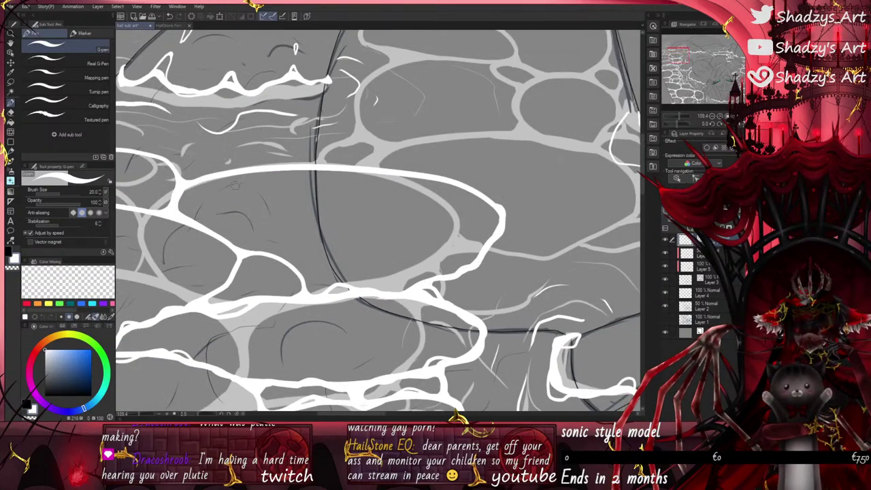
{"action": "mouse_move", "coordinate": [176, 211]}
{"action": "left_mouse_down"}
{"action": "mouse_move", "coordinate": [198, 181]}
{"action": "mouse_move", "coordinate": [264, 164]}
{"action": "mouse_move", "coordinate": [329, 165]}
{"action": "mouse_move", "coordinate": [465, 184]}
{"action": "mouse_move", "coordinate": [497, 205]}
{"action": "left_mouse_up"}
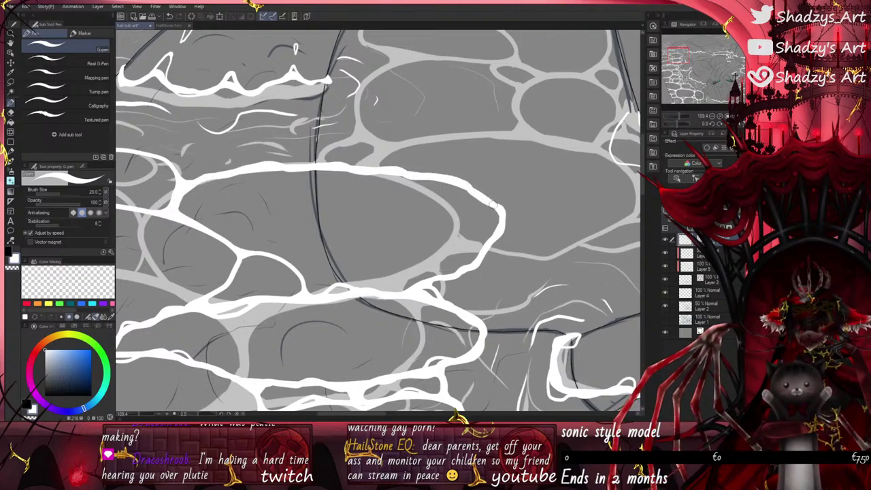
{"action": "mouse_move", "coordinate": [236, 169]}
{"action": "left_mouse_down"}
{"action": "mouse_move", "coordinate": [268, 160]}
{"action": "mouse_move", "coordinate": [288, 168]}
{"action": "left_mouse_up"}
{"action": "left_click_drag", "start_coordinate": [345, 168], "coordinate": [391, 164]}
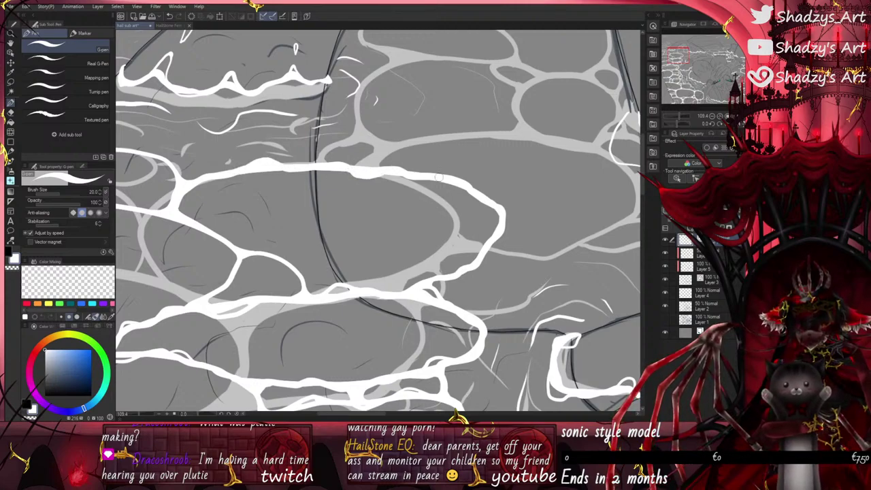
{"action": "left_click_drag", "start_coordinate": [439, 177], "coordinate": [469, 185]}
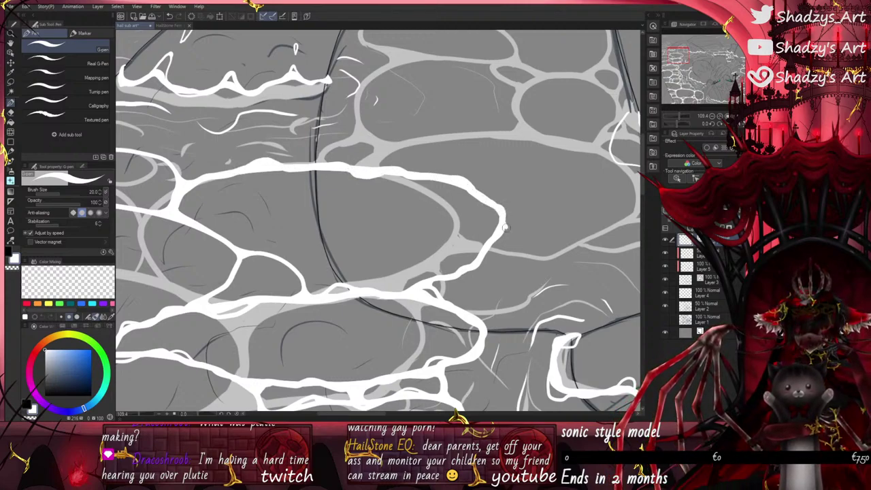
{"action": "left_click_drag", "start_coordinate": [504, 226], "coordinate": [487, 245]}
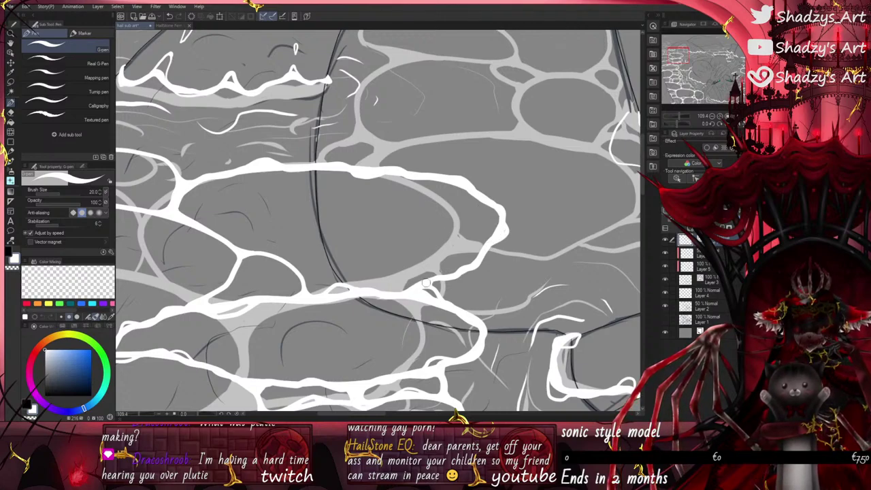
{"action": "left_click_drag", "start_coordinate": [427, 282], "coordinate": [478, 251]}
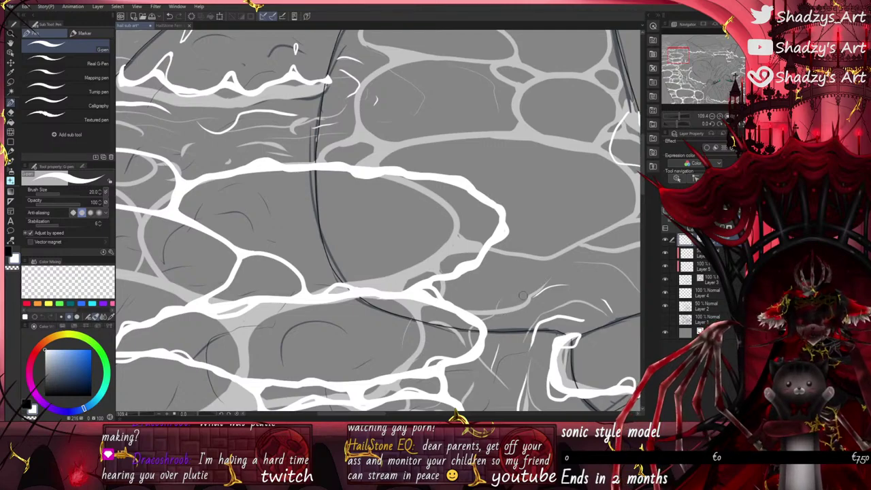
Step: Add small hollow loops along the large cell's top edge and around its upper-right curve
{"action": "scroll", "coordinate": [522, 296], "scroll_direction": "up", "scroll_amount": 3}
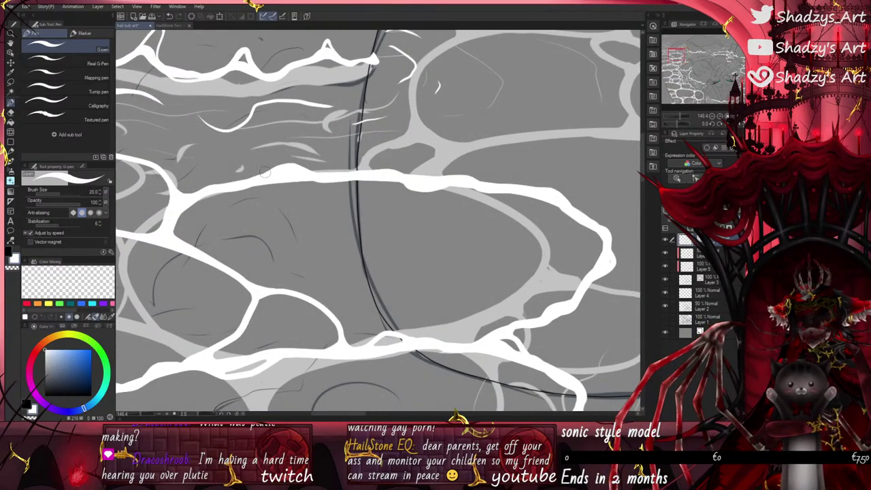
{"action": "mouse_move", "coordinate": [265, 173]}
{"action": "left_mouse_down"}
{"action": "mouse_move", "coordinate": [306, 157]}
{"action": "mouse_move", "coordinate": [321, 166]}
{"action": "left_mouse_up"}
{"action": "left_click_drag", "start_coordinate": [402, 180], "coordinate": [475, 192]}
{"action": "mouse_move", "coordinate": [537, 188]}
{"action": "left_mouse_down"}
{"action": "mouse_move", "coordinate": [583, 213]}
{"action": "mouse_move", "coordinate": [607, 240]}
{"action": "left_mouse_up"}
{"action": "left_click", "coordinate": [169, 16]}
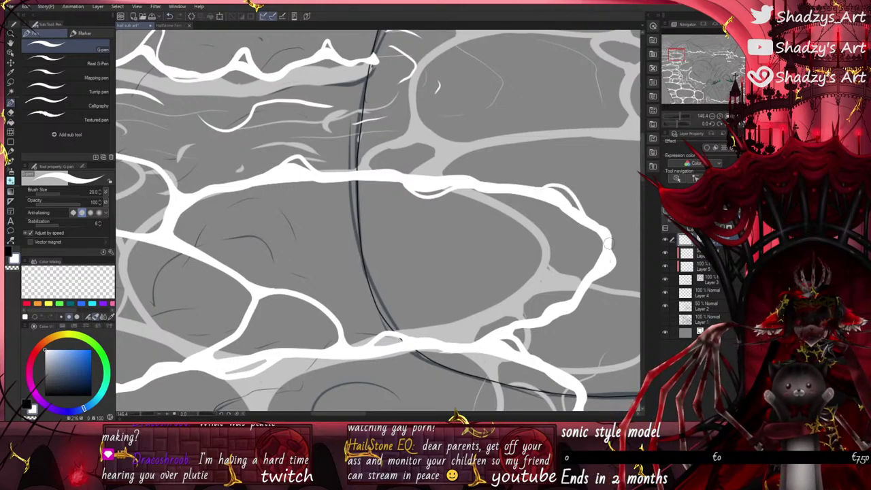
{"action": "scroll", "coordinate": [539, 201], "scroll_direction": "up", "scroll_amount": 2}
{"action": "scroll", "coordinate": [476, 181], "scroll_direction": "down", "scroll_amount": 2}
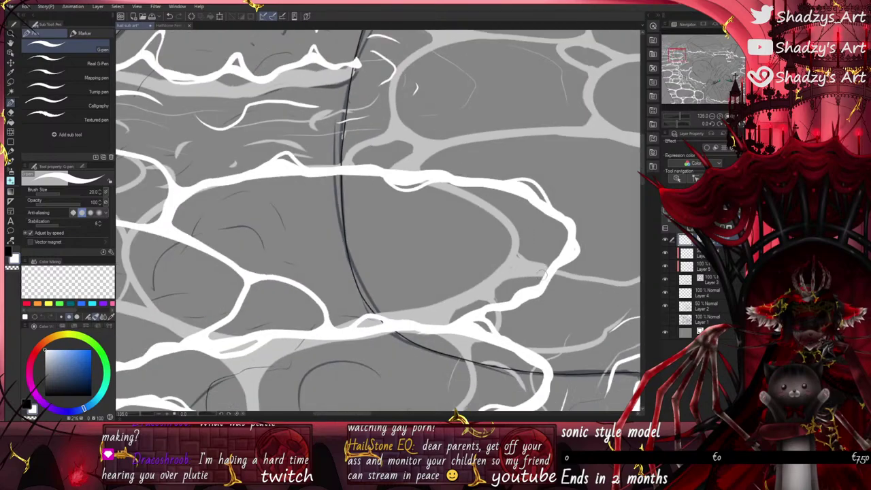
{"action": "left_click_drag", "start_coordinate": [544, 289], "coordinate": [545, 296]}
{"action": "scroll", "coordinate": [544, 294], "scroll_direction": "down", "scroll_amount": 3}
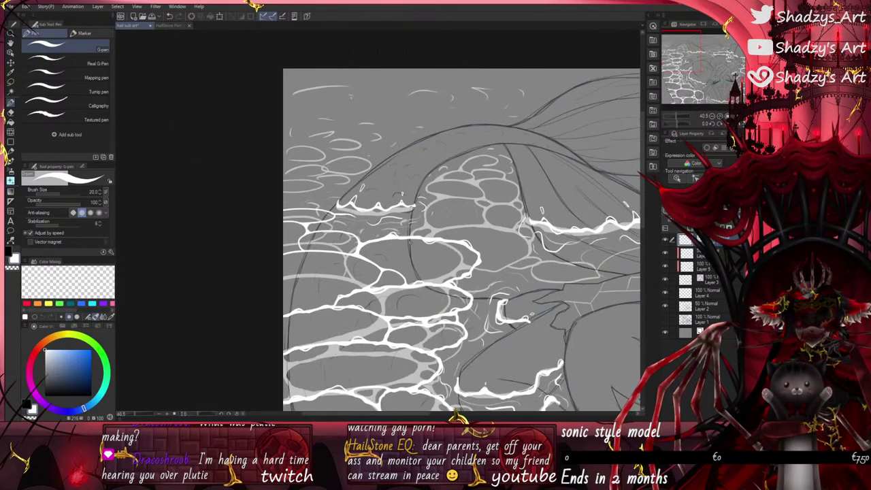
Step: Thicken the line running from the canvas's left edge to the small arched cell, including the arch, with a wavy contour
{"action": "scroll", "coordinate": [462, 265], "scroll_direction": "down", "scroll_amount": 2}
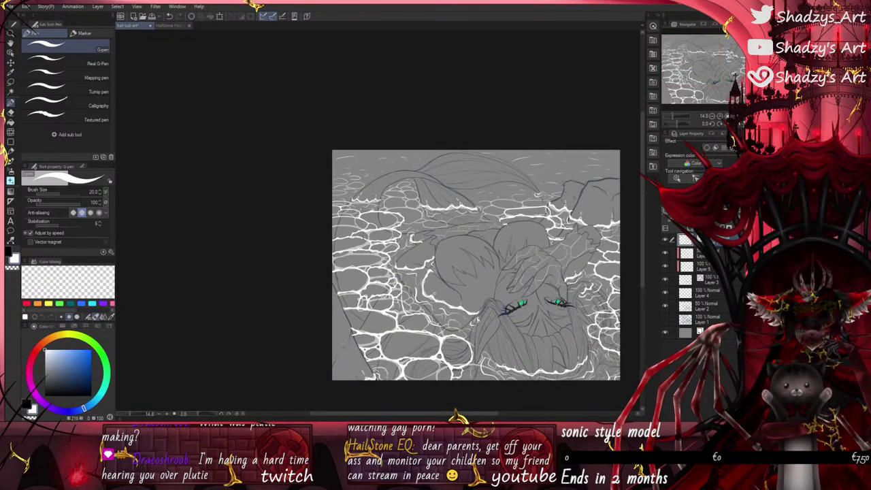
{"action": "scroll", "coordinate": [350, 228], "scroll_direction": "down", "scroll_amount": 2}
{"action": "scroll", "coordinate": [346, 218], "scroll_direction": "up", "scroll_amount": 12}
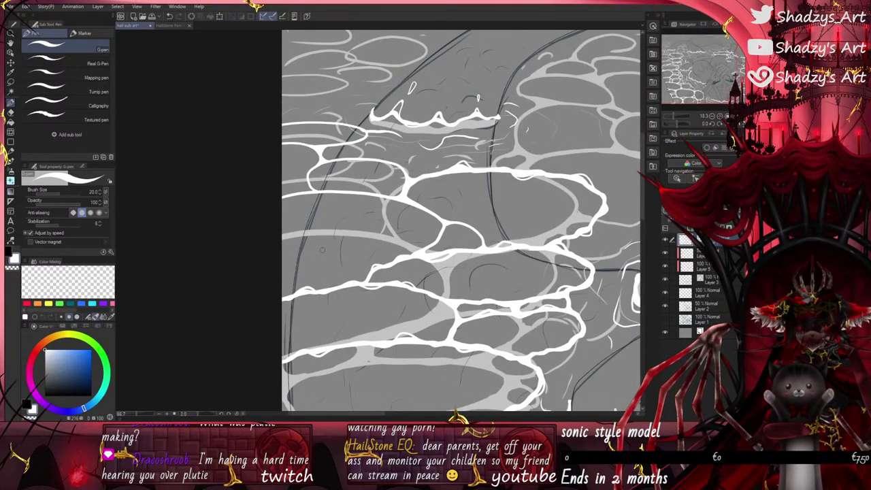
{"action": "mouse_move", "coordinate": [254, 180]}
{"action": "left_mouse_down"}
{"action": "mouse_move", "coordinate": [351, 168]}
{"action": "mouse_move", "coordinate": [408, 174]}
{"action": "mouse_move", "coordinate": [519, 214]}
{"action": "left_mouse_up"}
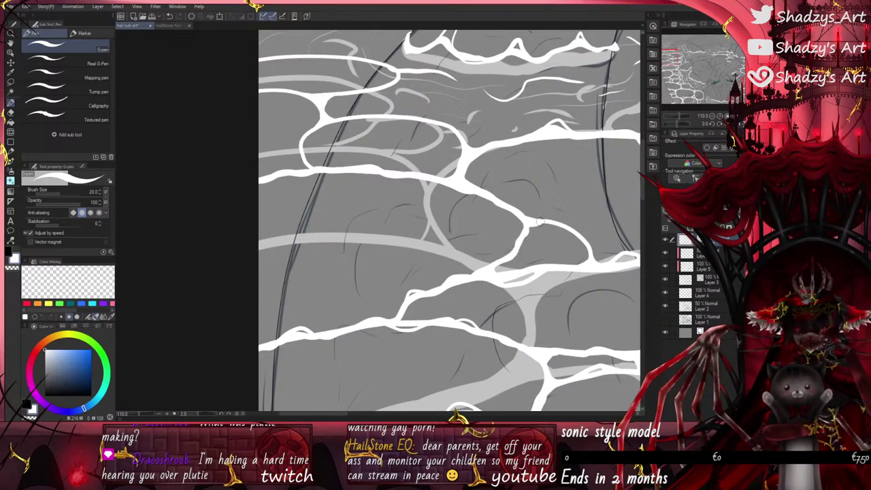
{"action": "mouse_move", "coordinate": [536, 220]}
{"action": "left_mouse_down"}
{"action": "mouse_move", "coordinate": [582, 239]}
{"action": "mouse_move", "coordinate": [592, 265]}
{"action": "left_mouse_up"}
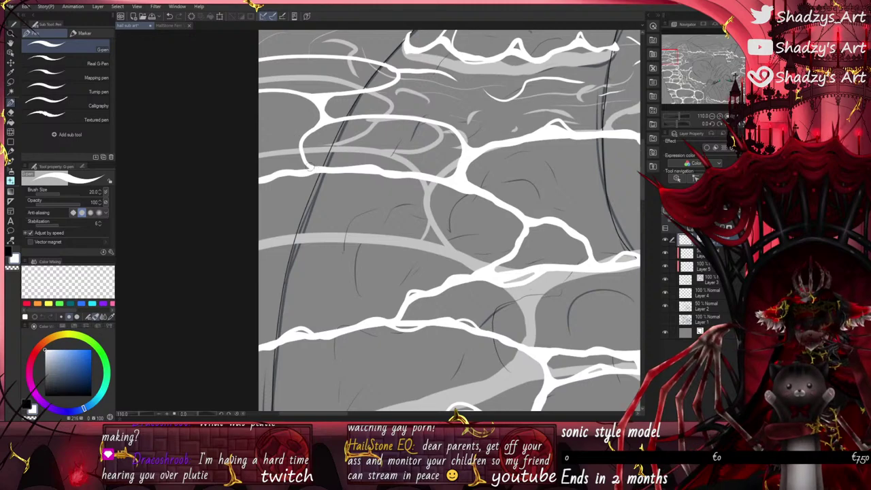
Step: Thicken the elongated cell left of the large cell with a wavy outline and add small hollow loops on its top and bottom edges
{"action": "mouse_move", "coordinate": [307, 167]}
{"action": "left_mouse_down"}
{"action": "mouse_move", "coordinate": [300, 140]}
{"action": "mouse_move", "coordinate": [330, 120]}
{"action": "mouse_move", "coordinate": [389, 115]}
{"action": "mouse_move", "coordinate": [451, 127]}
{"action": "left_mouse_up"}
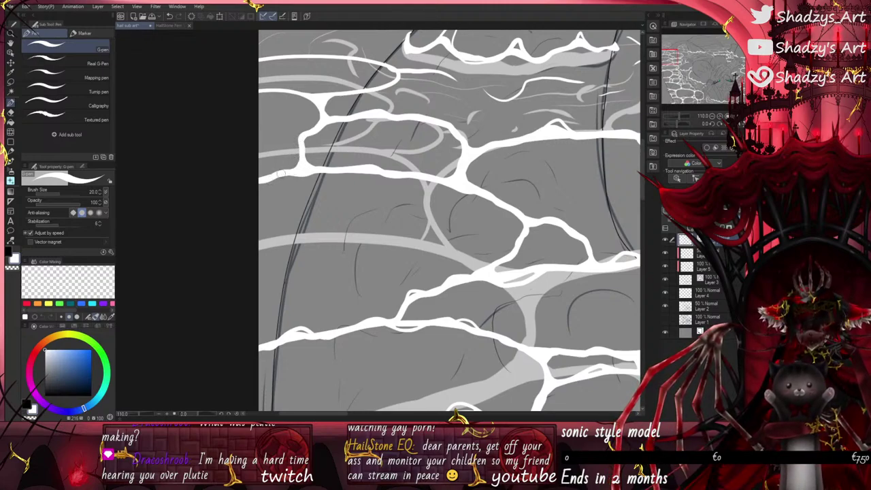
{"action": "mouse_move", "coordinate": [280, 174]}
{"action": "left_mouse_down"}
{"action": "mouse_move", "coordinate": [305, 178]}
{"action": "mouse_move", "coordinate": [326, 165]}
{"action": "mouse_move", "coordinate": [293, 158]}
{"action": "mouse_move", "coordinate": [360, 167]}
{"action": "mouse_move", "coordinate": [349, 168]}
{"action": "mouse_move", "coordinate": [375, 162]}
{"action": "mouse_move", "coordinate": [438, 179]}
{"action": "mouse_move", "coordinate": [463, 200]}
{"action": "mouse_move", "coordinate": [431, 185]}
{"action": "mouse_move", "coordinate": [457, 195]}
{"action": "left_mouse_up"}
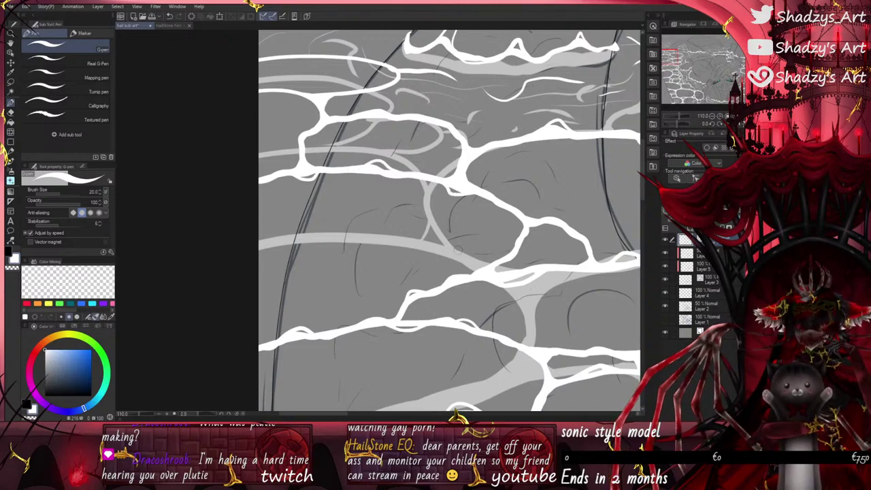
{"action": "left_click_drag", "start_coordinate": [457, 250], "coordinate": [461, 323]}
{"action": "scroll", "coordinate": [373, 192], "scroll_direction": "up", "scroll_amount": 4}
{"action": "left_click_drag", "start_coordinate": [365, 183], "coordinate": [433, 187]}
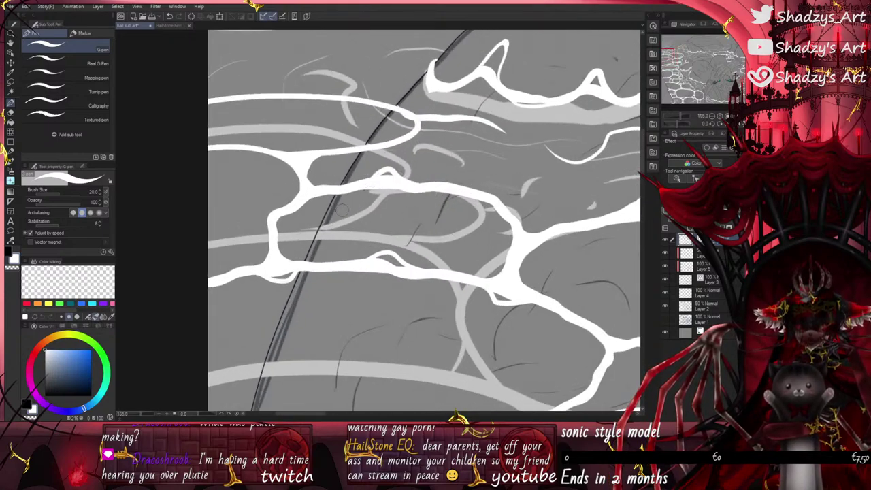
Step: Thicken the uppermost left cell's top, bottom and rounded right end into an uneven wavy white outline
{"action": "left_click_drag", "start_coordinate": [203, 145], "coordinate": [291, 157]}
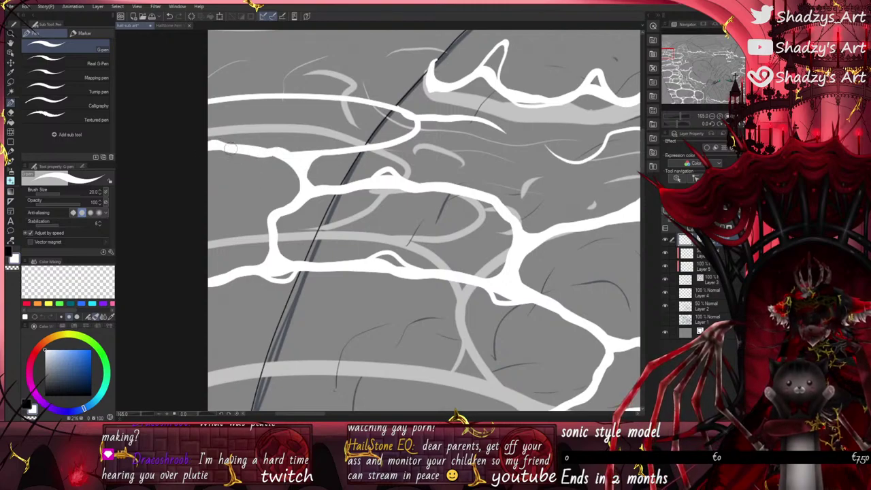
{"action": "mouse_move", "coordinate": [222, 147]}
{"action": "left_mouse_down"}
{"action": "mouse_move", "coordinate": [245, 155]}
{"action": "mouse_move", "coordinate": [275, 146]}
{"action": "mouse_move", "coordinate": [243, 154]}
{"action": "mouse_move", "coordinate": [254, 157]}
{"action": "mouse_move", "coordinate": [230, 141]}
{"action": "mouse_move", "coordinate": [238, 157]}
{"action": "mouse_move", "coordinate": [269, 152]}
{"action": "left_mouse_up"}
{"action": "left_click", "coordinate": [169, 16]}
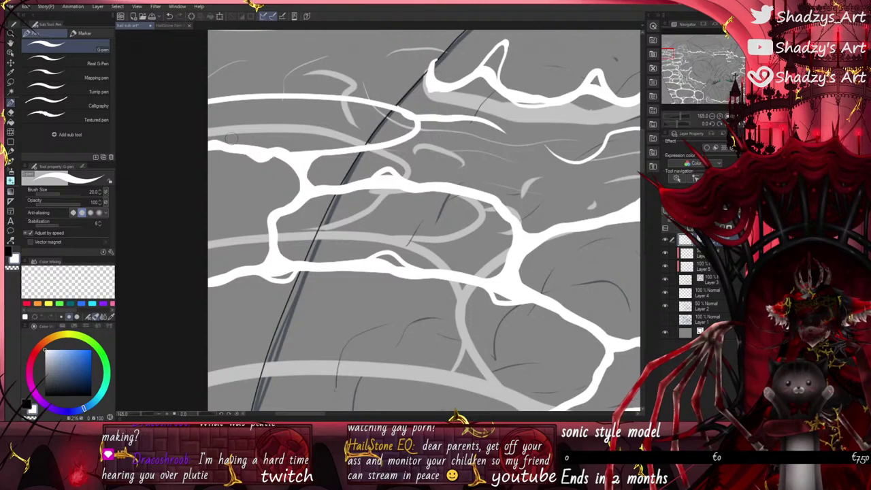
{"action": "mouse_move", "coordinate": [205, 102]}
{"action": "left_mouse_down"}
{"action": "mouse_move", "coordinate": [313, 94]}
{"action": "mouse_move", "coordinate": [409, 111]}
{"action": "mouse_move", "coordinate": [418, 124]}
{"action": "mouse_move", "coordinate": [417, 135]}
{"action": "mouse_move", "coordinate": [394, 145]}
{"action": "mouse_move", "coordinate": [308, 156]}
{"action": "mouse_move", "coordinate": [299, 165]}
{"action": "mouse_move", "coordinate": [322, 147]}
{"action": "mouse_move", "coordinate": [353, 147]}
{"action": "left_mouse_up"}
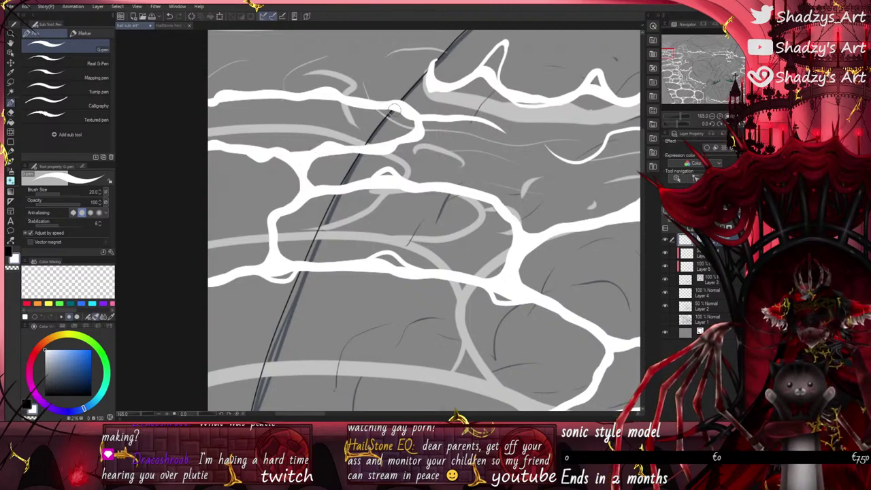
{"action": "mouse_move", "coordinate": [394, 110]}
{"action": "left_mouse_down"}
{"action": "mouse_move", "coordinate": [415, 133]}
{"action": "mouse_move", "coordinate": [406, 144]}
{"action": "left_mouse_up"}
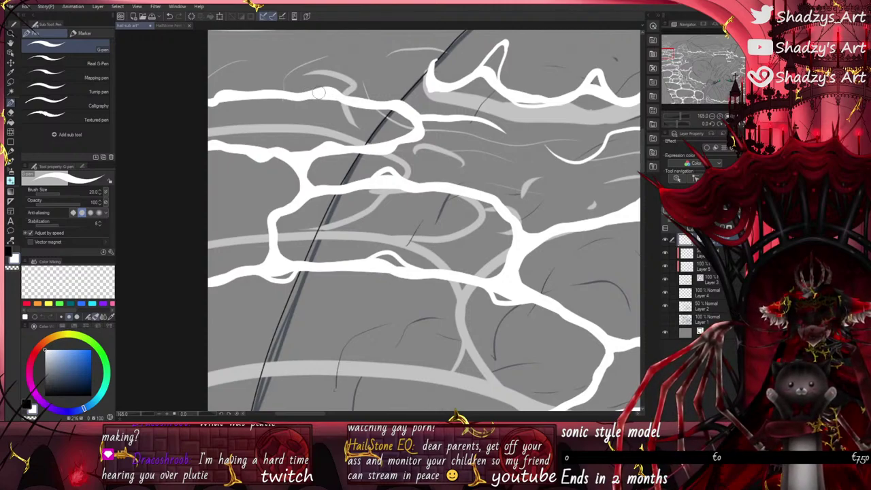
Step: Add a thin upward splash spike on the uppermost left cell's top edge near its rounded end, with a short ripple above it
{"action": "mouse_move", "coordinate": [394, 103]}
{"action": "left_mouse_down"}
{"action": "mouse_move", "coordinate": [371, 87]}
{"action": "mouse_move", "coordinate": [374, 49]}
{"action": "left_mouse_up"}
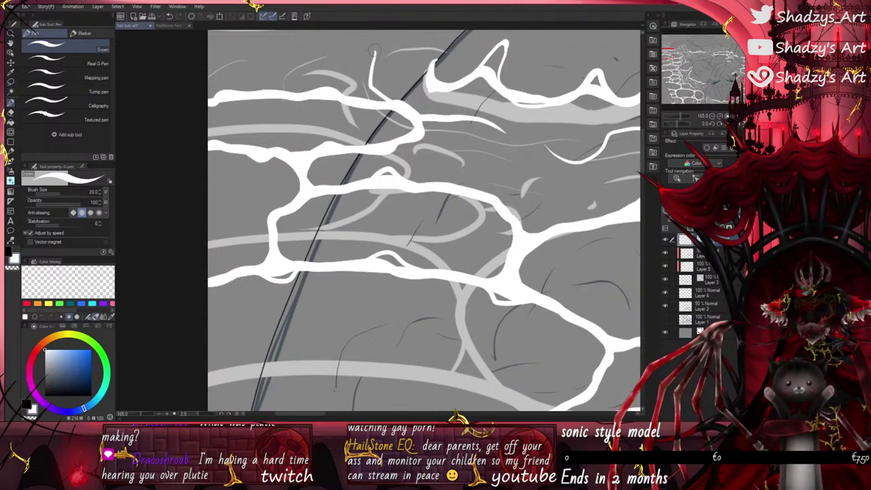
{"action": "left_click_drag", "start_coordinate": [378, 93], "coordinate": [393, 104]}
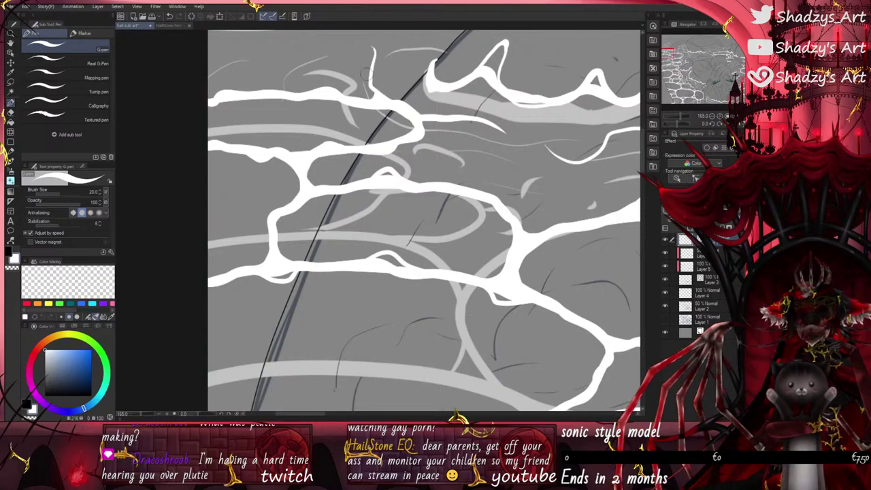
{"action": "left_click_drag", "start_coordinate": [400, 34], "coordinate": [438, 38]}
{"action": "scroll", "coordinate": [341, 151], "scroll_direction": "down", "scroll_amount": 2}
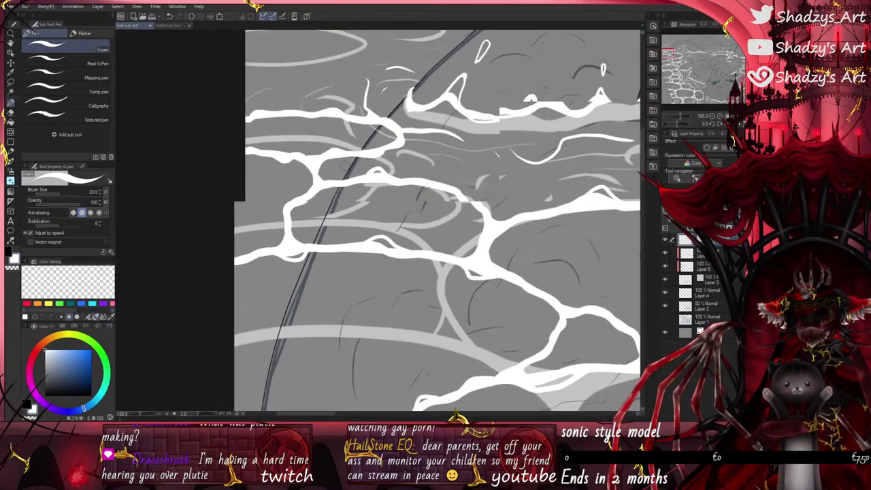
Step: Add small hollow loops on the uppermost left cell's bottom edge and around the upper-left corner of the elongated cell below it
{"action": "scroll", "coordinate": [294, 127], "scroll_direction": "up", "scroll_amount": 2}
{"action": "scroll", "coordinate": [315, 144], "scroll_direction": "up", "scroll_amount": 1}
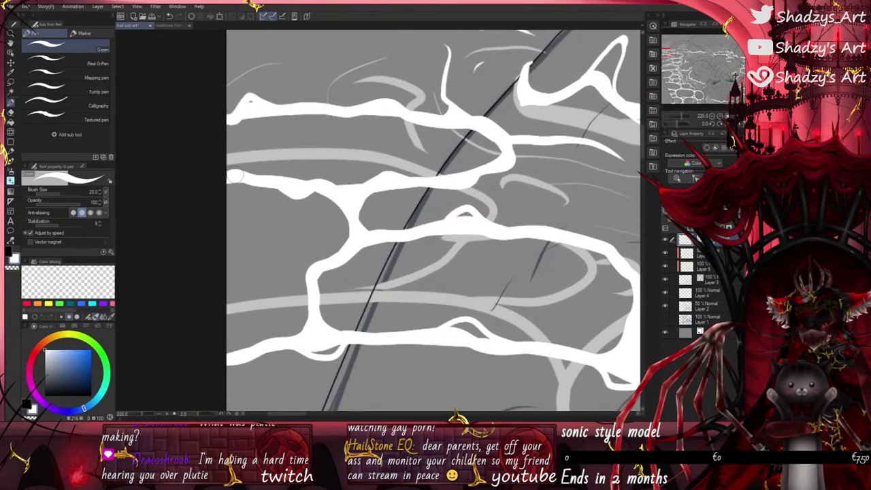
{"action": "mouse_move", "coordinate": [301, 185]}
{"action": "left_mouse_down"}
{"action": "mouse_move", "coordinate": [360, 189]}
{"action": "mouse_move", "coordinate": [325, 182]}
{"action": "mouse_move", "coordinate": [375, 181]}
{"action": "left_mouse_up"}
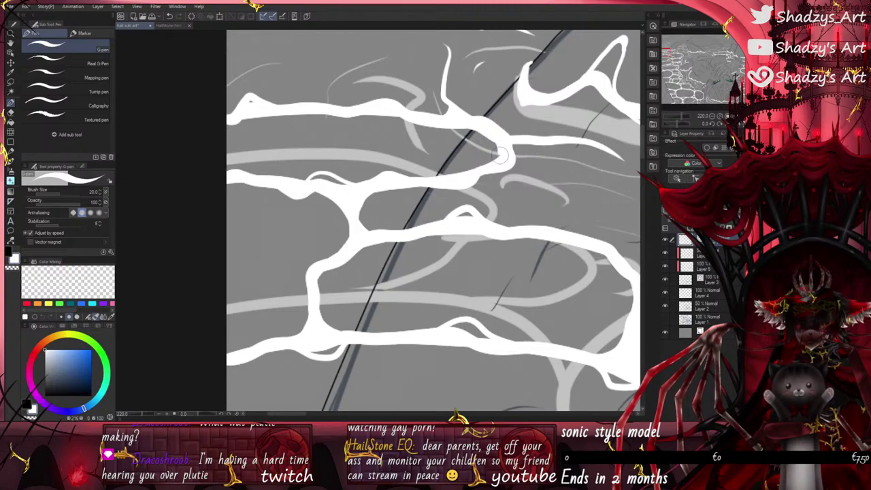
{"action": "scroll", "coordinate": [283, 120], "scroll_direction": "down", "scroll_amount": 2}
{"action": "scroll", "coordinate": [317, 247], "scroll_direction": "up", "scroll_amount": 4}
{"action": "mouse_move", "coordinate": [327, 261]}
{"action": "left_mouse_down"}
{"action": "mouse_move", "coordinate": [315, 232]}
{"action": "mouse_move", "coordinate": [353, 202]}
{"action": "left_mouse_up"}
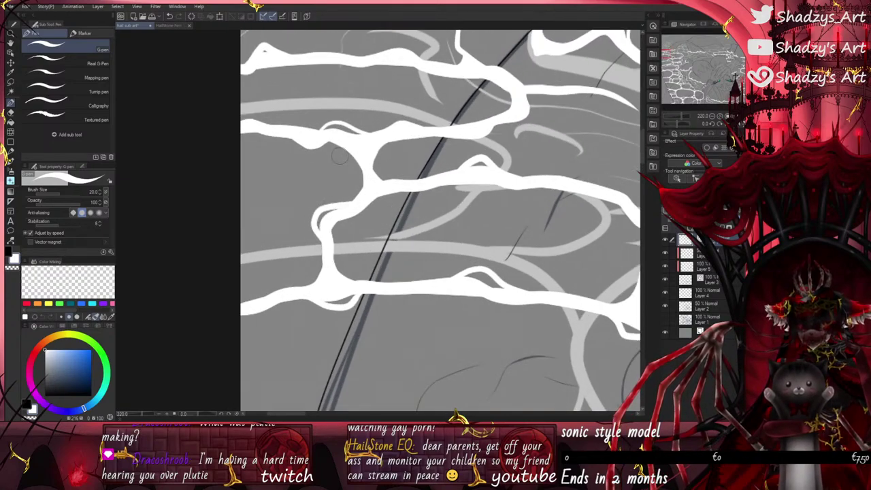
Step: Draw a small arched cell bridging the junction of the elongated and large cells, with a hollow loop on its upper-right curve
{"action": "scroll", "coordinate": [320, 176], "scroll_direction": "down", "scroll_amount": 5}
{"action": "scroll", "coordinate": [284, 255], "scroll_direction": "down", "scroll_amount": 6}
{"action": "scroll", "coordinate": [530, 256], "scroll_direction": "up", "scroll_amount": 5}
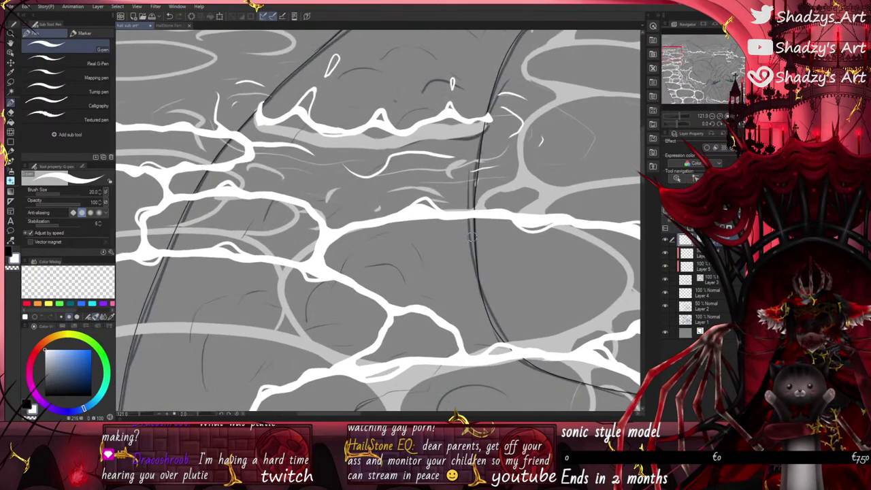
{"action": "scroll", "coordinate": [309, 204], "scroll_direction": "up", "scroll_amount": 2}
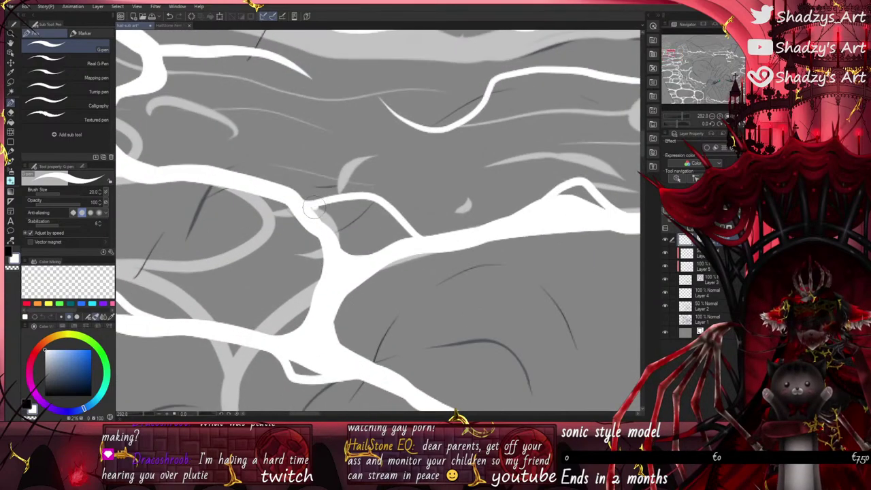
{"action": "left_click_drag", "start_coordinate": [404, 224], "coordinate": [412, 245]}
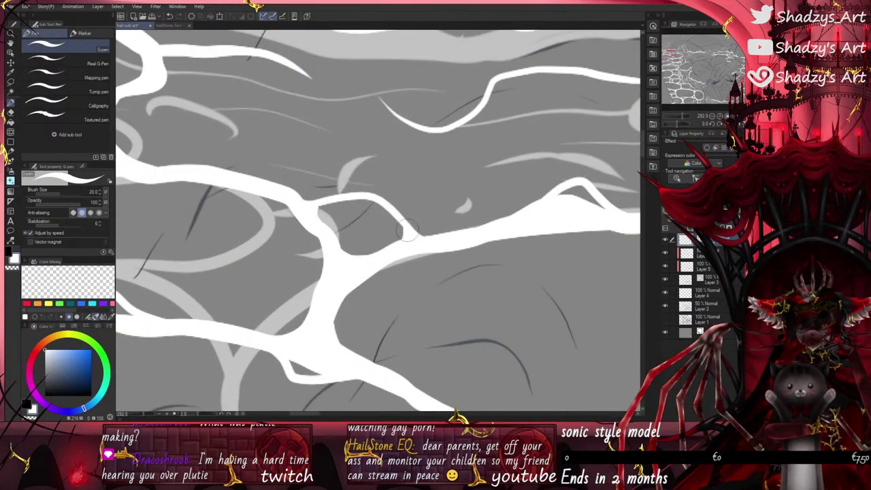
{"action": "left_click_drag", "start_coordinate": [392, 214], "coordinate": [402, 235]}
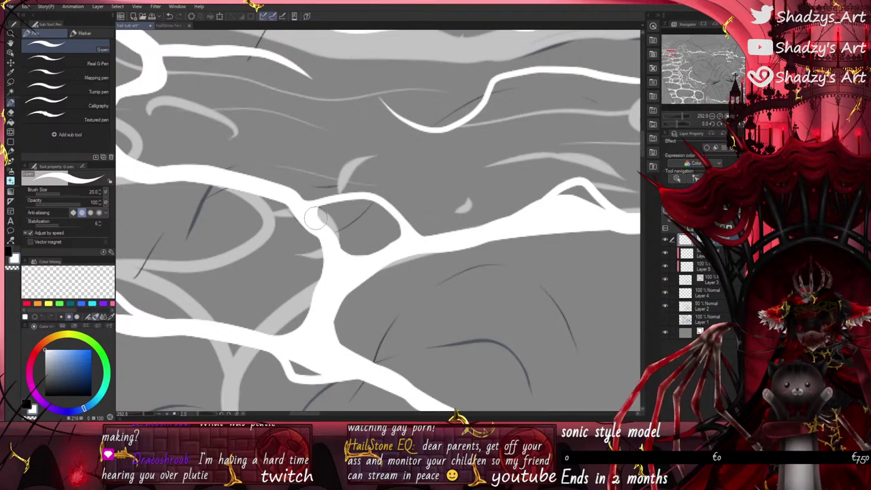
{"action": "mouse_move", "coordinate": [329, 199]}
{"action": "left_mouse_down"}
{"action": "mouse_move", "coordinate": [392, 190]}
{"action": "mouse_move", "coordinate": [409, 218]}
{"action": "left_mouse_up"}
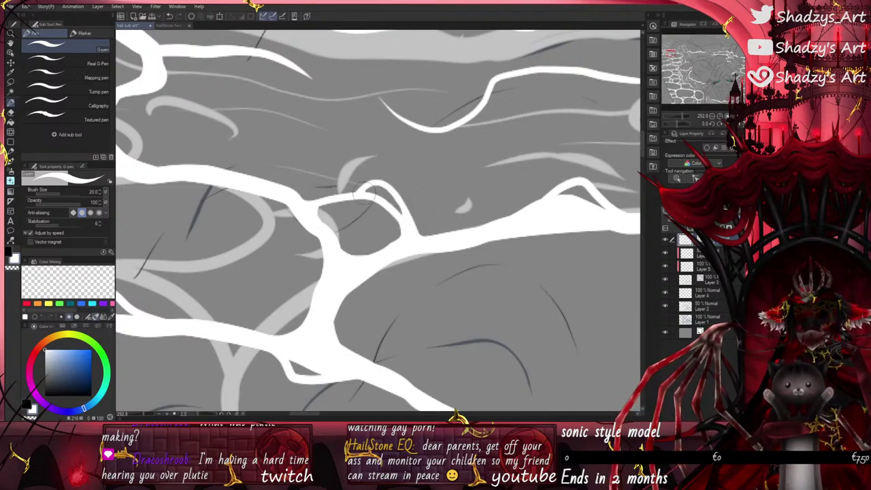
Step: Outline a rounded cell extending from the large cell's right end and thicken its contour into an uneven wavy white line
{"action": "scroll", "coordinate": [355, 194], "scroll_direction": "down", "scroll_amount": 8}
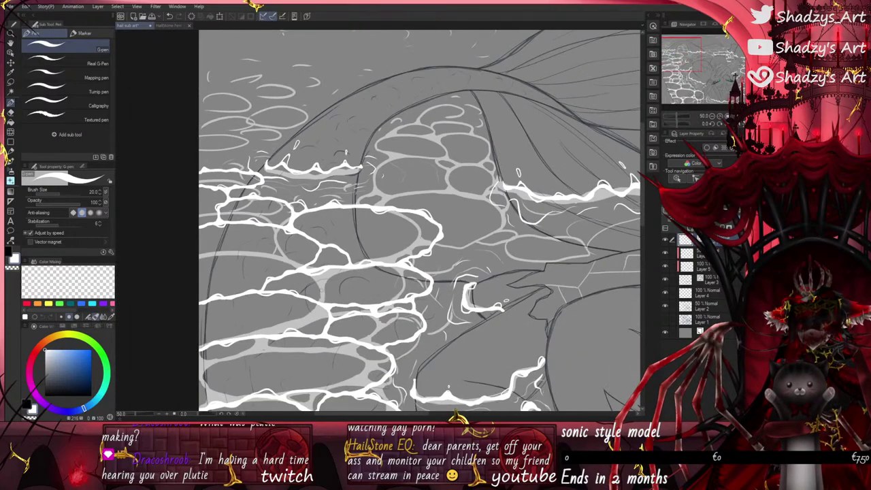
{"action": "scroll", "coordinate": [405, 266], "scroll_direction": "up", "scroll_amount": 5}
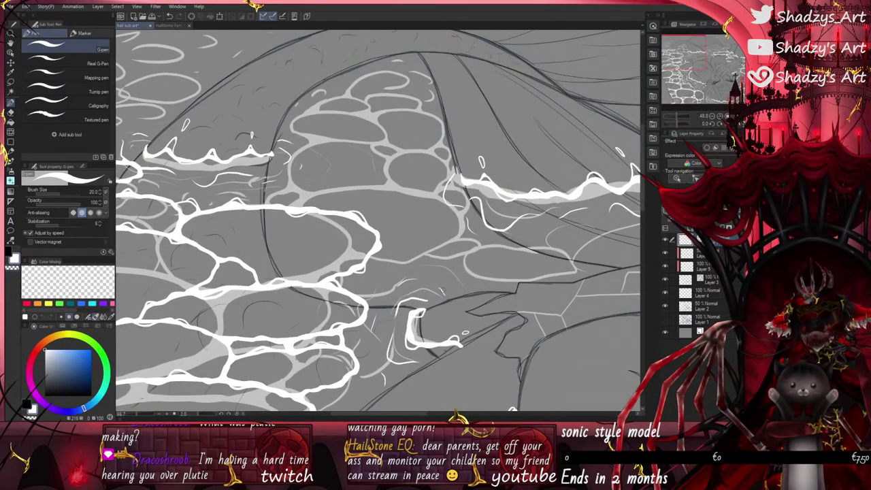
{"action": "mouse_move", "coordinate": [378, 239]}
{"action": "left_mouse_down"}
{"action": "mouse_move", "coordinate": [450, 249]}
{"action": "mouse_move", "coordinate": [456, 257]}
{"action": "mouse_move", "coordinate": [368, 302]}
{"action": "left_mouse_up"}
{"action": "scroll", "coordinate": [415, 272], "scroll_direction": "up", "scroll_amount": 4}
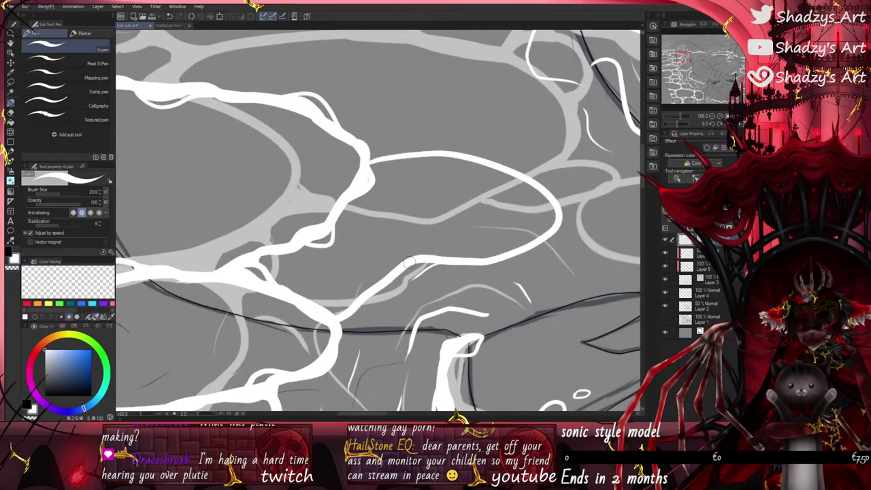
{"action": "mouse_move", "coordinate": [423, 270]}
{"action": "left_mouse_down"}
{"action": "mouse_move", "coordinate": [434, 260]}
{"action": "mouse_move", "coordinate": [400, 288]}
{"action": "left_mouse_up"}
{"action": "left_click_drag", "start_coordinate": [348, 311], "coordinate": [332, 348]}
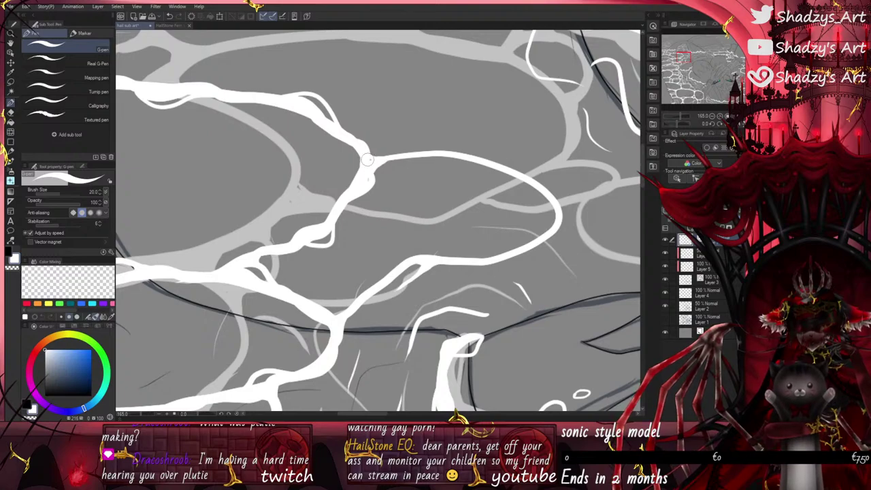
{"action": "mouse_move", "coordinate": [371, 158]}
{"action": "left_mouse_down"}
{"action": "mouse_move", "coordinate": [491, 162]}
{"action": "mouse_move", "coordinate": [558, 207]}
{"action": "mouse_move", "coordinate": [553, 235]}
{"action": "mouse_move", "coordinate": [500, 263]}
{"action": "mouse_move", "coordinate": [398, 263]}
{"action": "mouse_move", "coordinate": [384, 286]}
{"action": "mouse_move", "coordinate": [362, 291]}
{"action": "mouse_move", "coordinate": [333, 319]}
{"action": "left_mouse_up"}
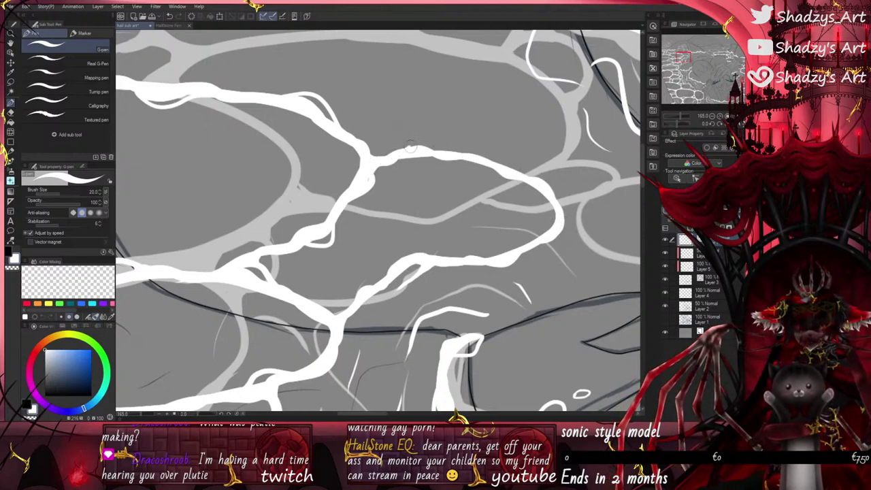
Step: Add small hollow loops to the new rounded cell's top edge, right end and lower-left edge, undoing the one on its bottom edge
{"action": "left_click_drag", "start_coordinate": [408, 153], "coordinate": [434, 154]}
{"action": "mouse_move", "coordinate": [496, 169]}
{"action": "left_mouse_down"}
{"action": "mouse_move", "coordinate": [555, 217]}
{"action": "mouse_move", "coordinate": [544, 217]}
{"action": "mouse_move", "coordinate": [557, 204]}
{"action": "mouse_move", "coordinate": [564, 218]}
{"action": "mouse_move", "coordinate": [551, 243]}
{"action": "mouse_move", "coordinate": [495, 251]}
{"action": "left_mouse_up"}
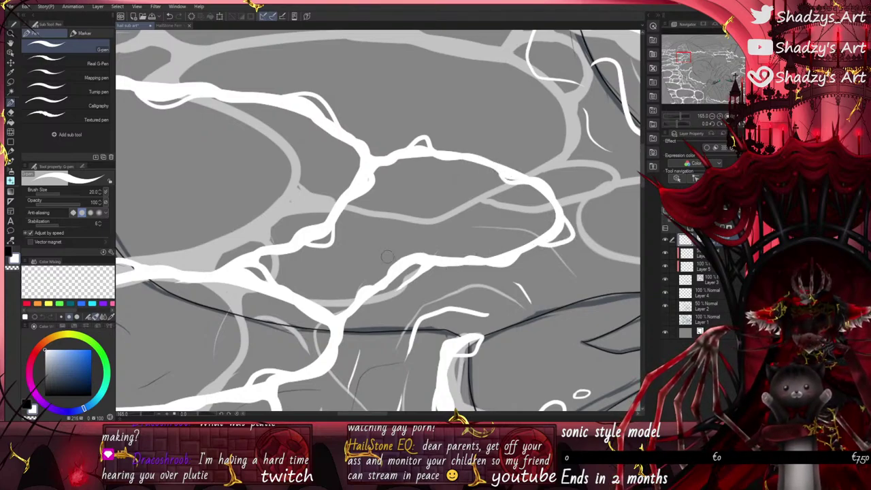
{"action": "mouse_move", "coordinate": [407, 266]}
{"action": "left_mouse_down"}
{"action": "mouse_move", "coordinate": [441, 261]}
{"action": "mouse_move", "coordinate": [466, 270]}
{"action": "mouse_move", "coordinate": [494, 253]}
{"action": "left_mouse_up"}
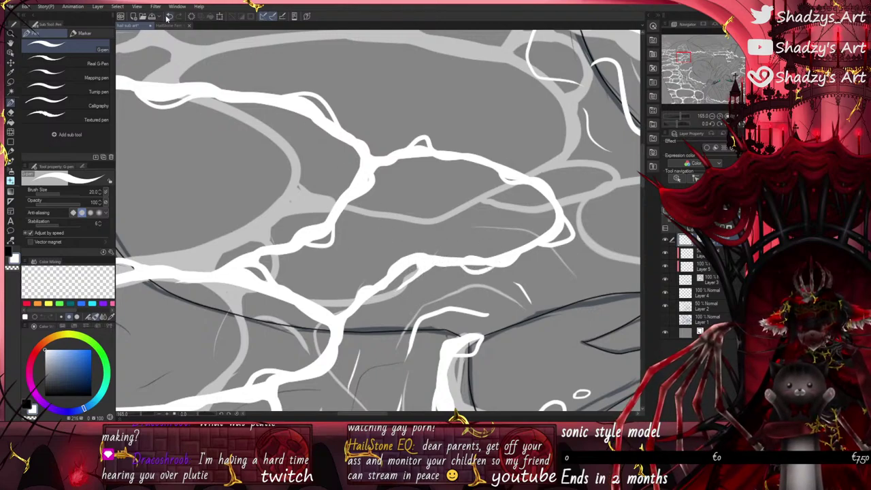
{"action": "key", "text": "ctrl+z"}
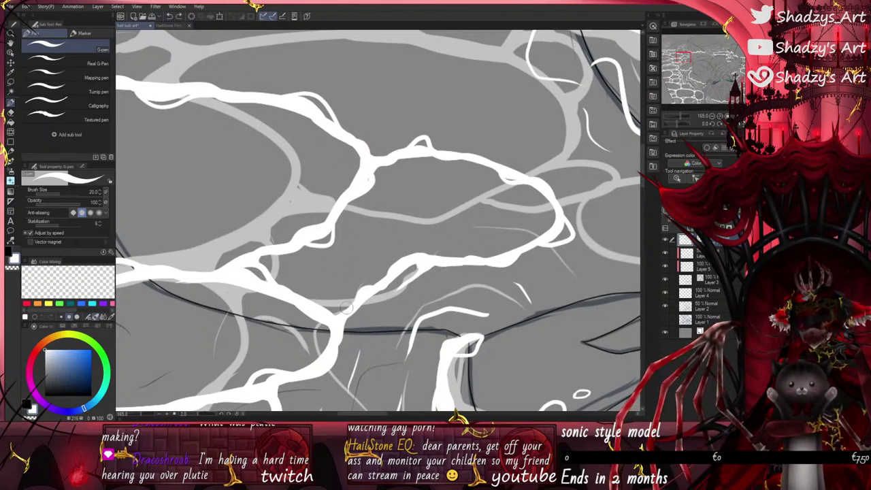
{"action": "mouse_move", "coordinate": [345, 307]}
{"action": "left_mouse_down"}
{"action": "mouse_move", "coordinate": [360, 284]}
{"action": "mouse_move", "coordinate": [393, 265]}
{"action": "left_mouse_up"}
Step: Draw a smaller pointed cell off the rounded cell's right end and thicken its outline into a wavy white contour
{"action": "scroll", "coordinate": [373, 281], "scroll_direction": "down", "scroll_amount": 5}
{"action": "scroll", "coordinate": [404, 321], "scroll_direction": "up", "scroll_amount": 2}
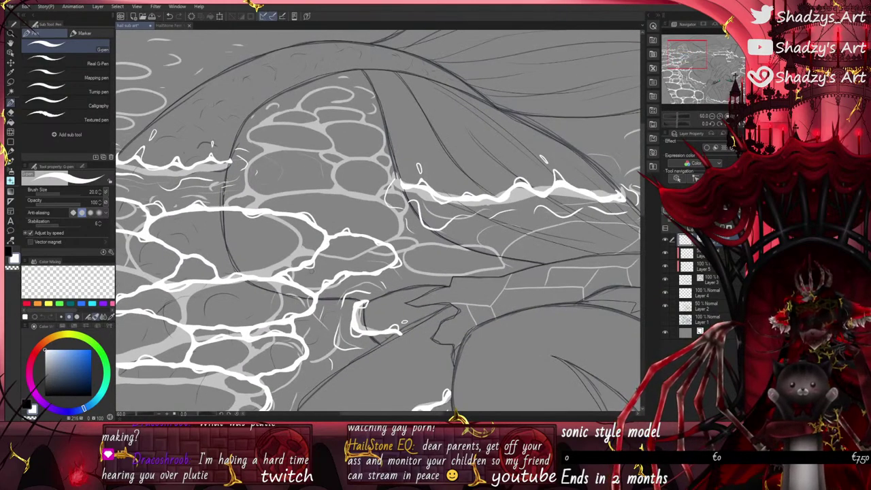
{"action": "scroll", "coordinate": [398, 261], "scroll_direction": "up", "scroll_amount": 1}
{"action": "scroll", "coordinate": [367, 306], "scroll_direction": "down", "scroll_amount": 2}
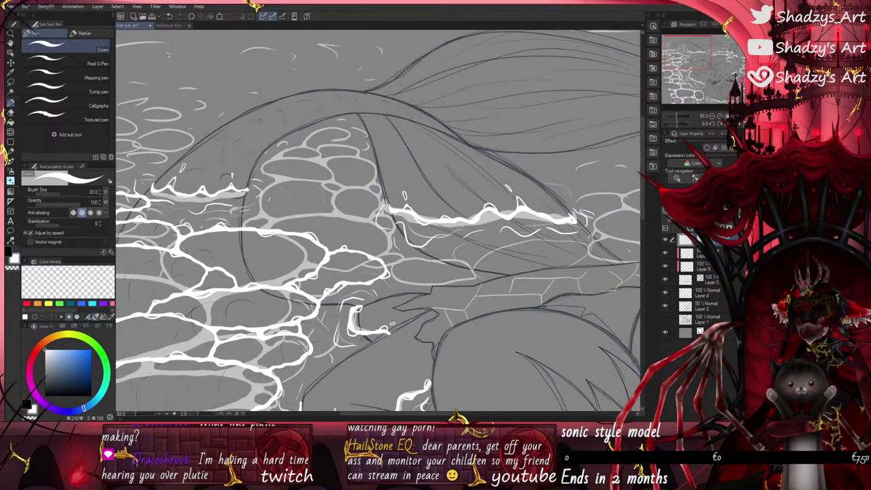
{"action": "scroll", "coordinate": [388, 263], "scroll_direction": "up", "scroll_amount": 2}
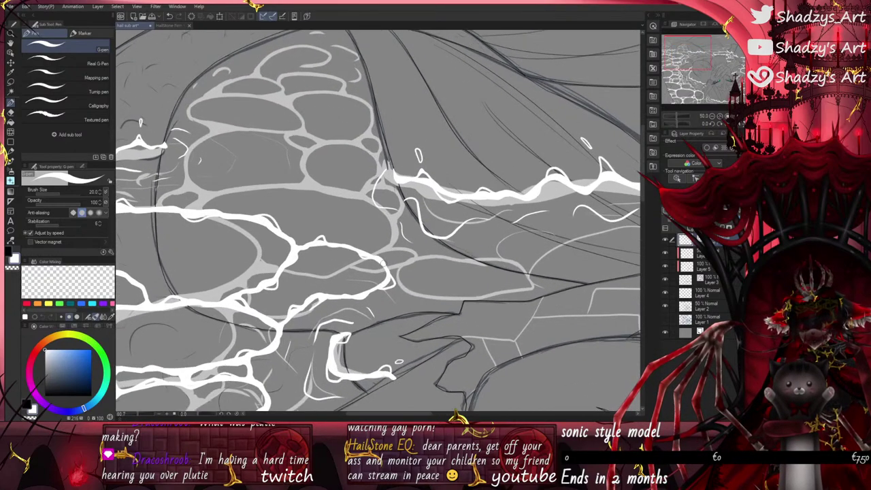
{"action": "mouse_move", "coordinate": [386, 267]}
{"action": "left_mouse_down"}
{"action": "mouse_move", "coordinate": [429, 295]}
{"action": "mouse_move", "coordinate": [378, 294]}
{"action": "left_mouse_up"}
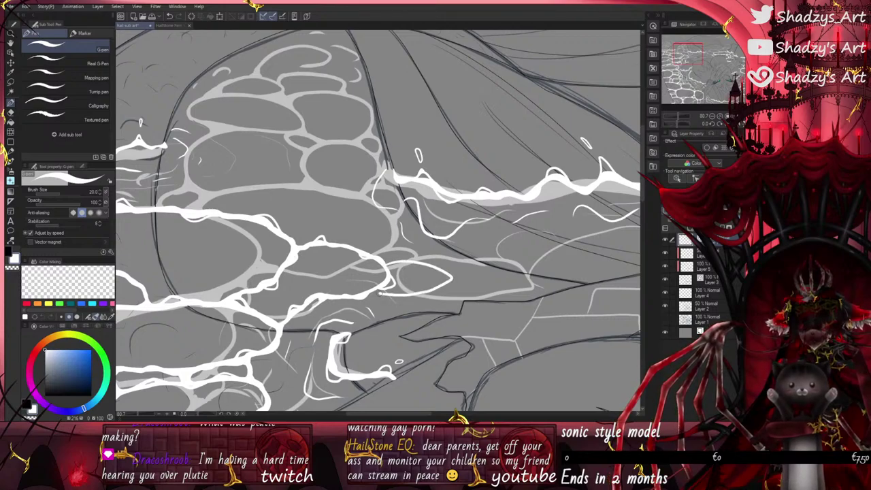
{"action": "scroll", "coordinate": [388, 297], "scroll_direction": "up", "scroll_amount": 4}
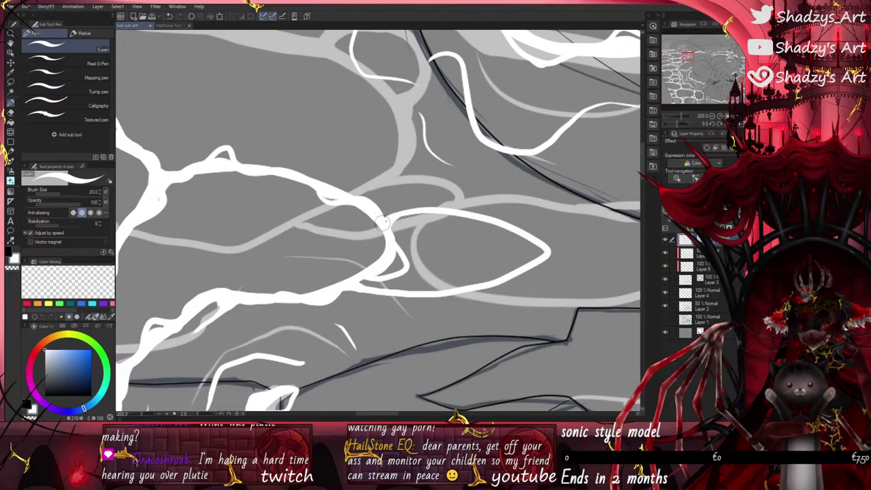
{"action": "mouse_move", "coordinate": [386, 222]}
{"action": "left_mouse_down"}
{"action": "mouse_move", "coordinate": [415, 208]}
{"action": "mouse_move", "coordinate": [495, 219]}
{"action": "mouse_move", "coordinate": [546, 251]}
{"action": "mouse_move", "coordinate": [476, 291]}
{"action": "mouse_move", "coordinate": [347, 286]}
{"action": "mouse_move", "coordinate": [430, 291]}
{"action": "left_mouse_up"}
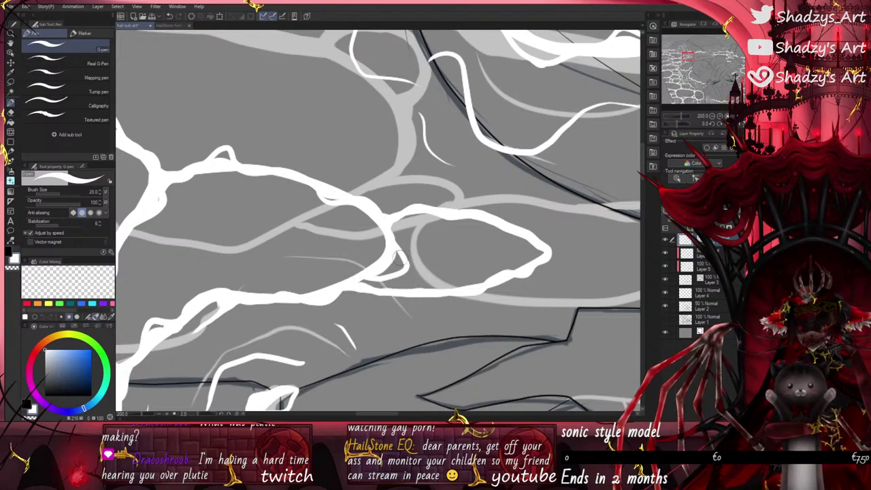
{"action": "left_click_drag", "start_coordinate": [356, 287], "coordinate": [438, 293]}
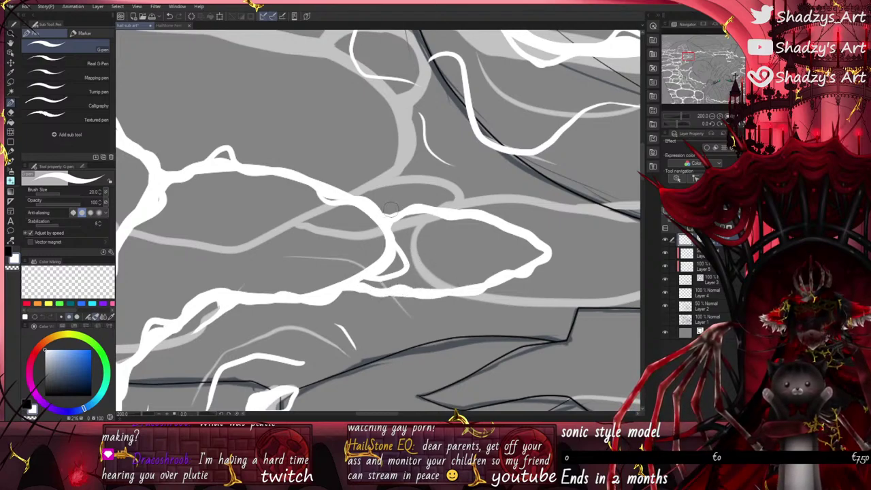
Step: Add small hollow loops on the pointed cell's top and bottom edges and inside its tip, reworking the upper-right loop
{"action": "mouse_move", "coordinate": [401, 215]}
{"action": "left_mouse_down"}
{"action": "mouse_move", "coordinate": [508, 221]}
{"action": "mouse_move", "coordinate": [529, 257]}
{"action": "mouse_move", "coordinate": [510, 273]}
{"action": "left_mouse_up"}
{"action": "mouse_move", "coordinate": [405, 293]}
{"action": "left_mouse_down"}
{"action": "mouse_move", "coordinate": [492, 288]}
{"action": "mouse_move", "coordinate": [492, 266]}
{"action": "mouse_move", "coordinate": [488, 289]}
{"action": "mouse_move", "coordinate": [454, 293]}
{"action": "left_mouse_up"}
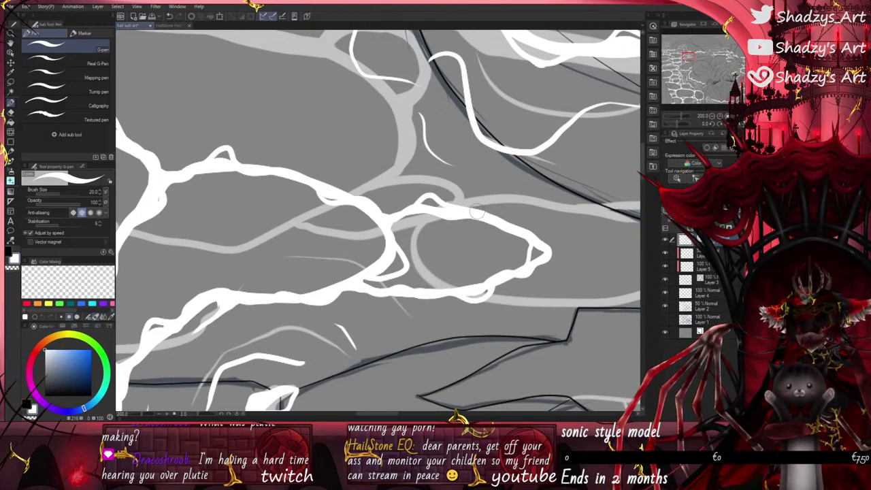
{"action": "mouse_move", "coordinate": [471, 211]}
{"action": "left_mouse_down"}
{"action": "mouse_move", "coordinate": [500, 210]}
{"action": "mouse_move", "coordinate": [515, 236]}
{"action": "left_mouse_up"}
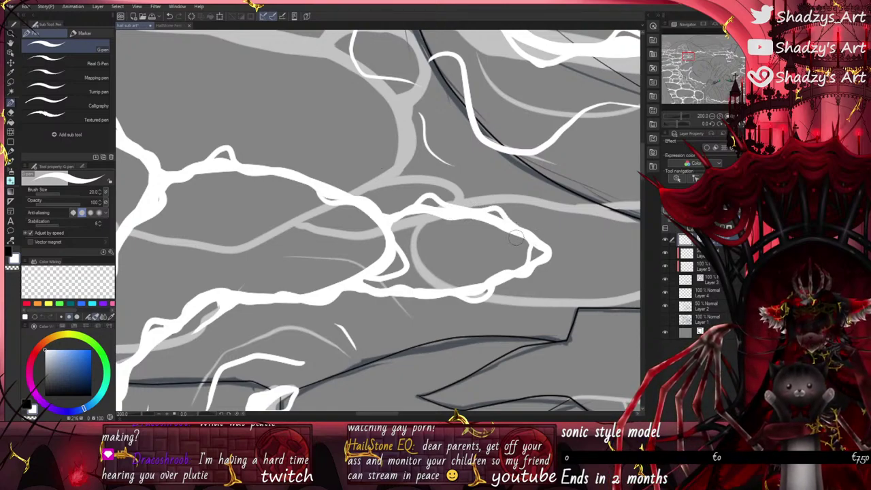
{"action": "left_click", "coordinate": [170, 16]}
{"action": "left_click_drag", "start_coordinate": [475, 210], "coordinate": [528, 238]}
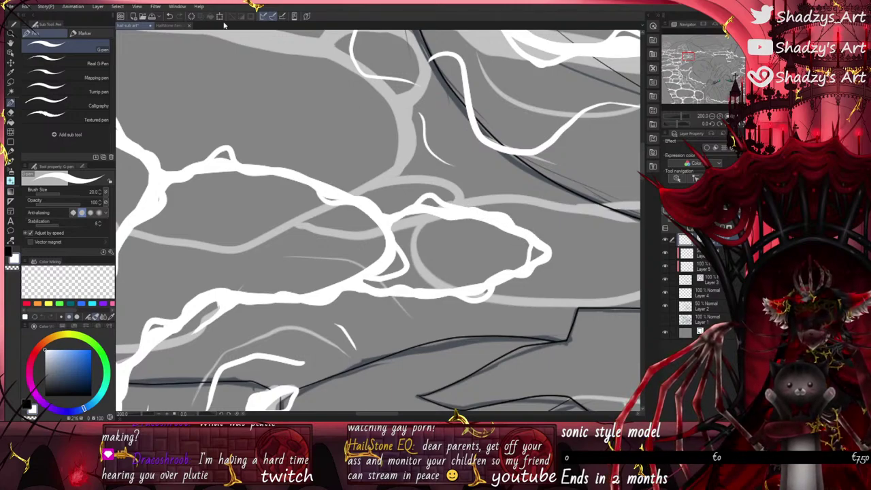
{"action": "left_click", "coordinate": [170, 16]}
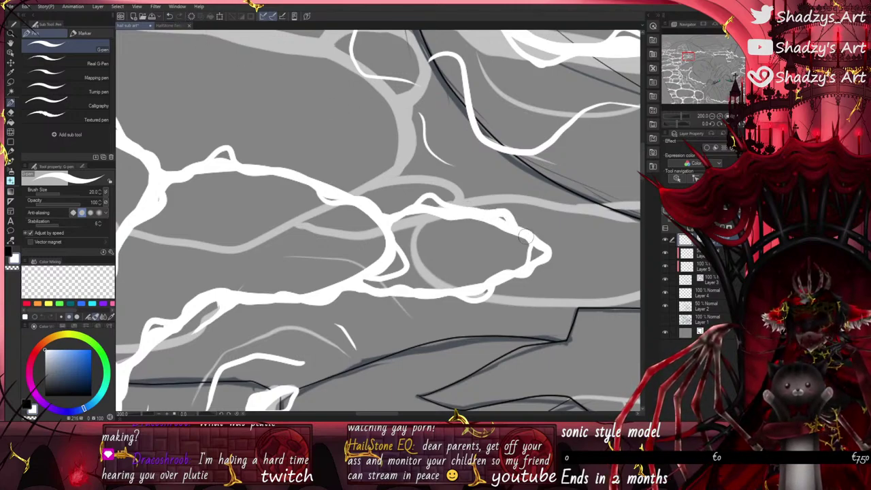
{"action": "left_click_drag", "start_coordinate": [492, 210], "coordinate": [514, 218]}
{"action": "left_click", "coordinate": [169, 17]}
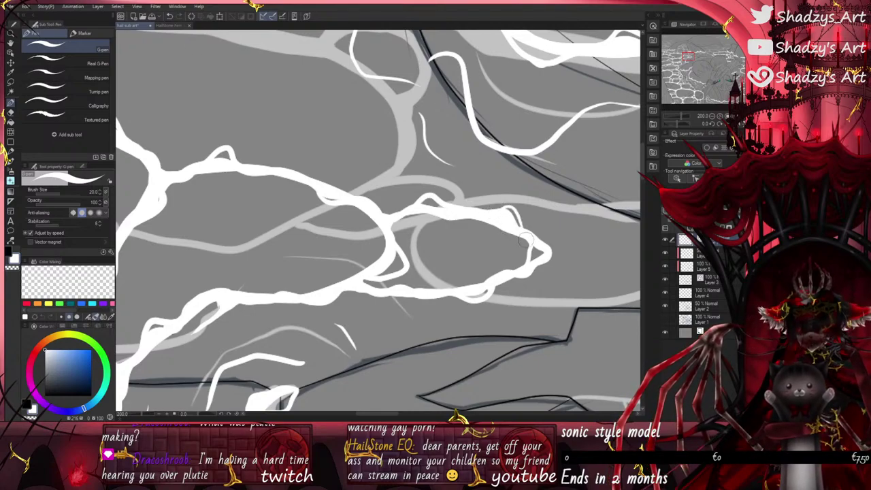
{"action": "left_click_drag", "start_coordinate": [520, 216], "coordinate": [530, 236]}
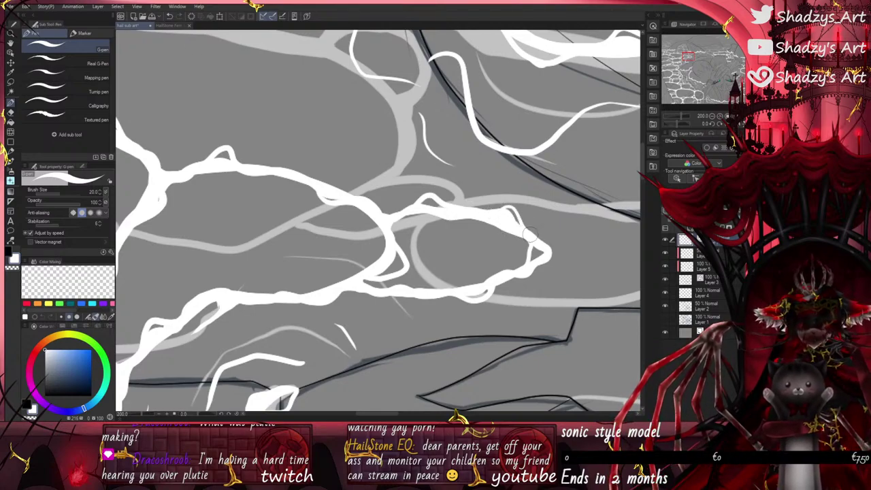
Step: Add a small arched cell with a wavy white outline above the junction between the rounded cell and the pointed cell
{"action": "scroll", "coordinate": [321, 177], "scroll_direction": "down", "scroll_amount": 4}
{"action": "scroll", "coordinate": [350, 183], "scroll_direction": "up", "scroll_amount": 2}
{"action": "key", "text": "ctrl+plus"}
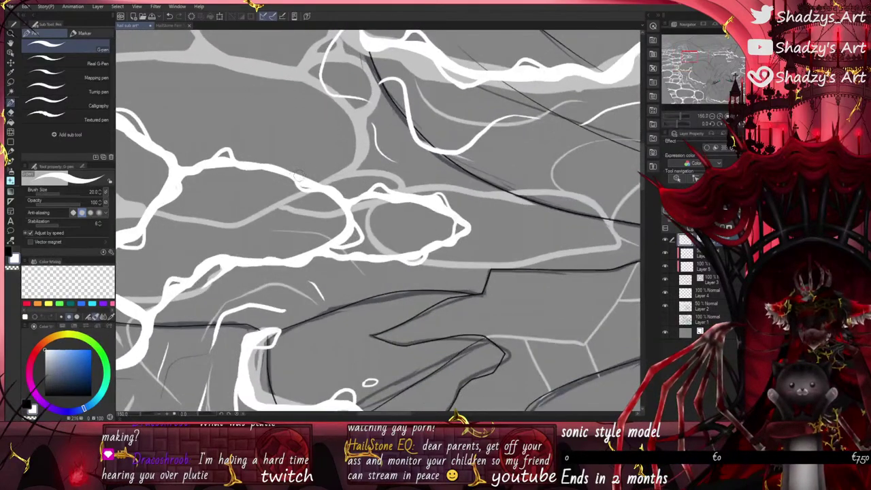
{"action": "key", "text": "ctrl+plus"}
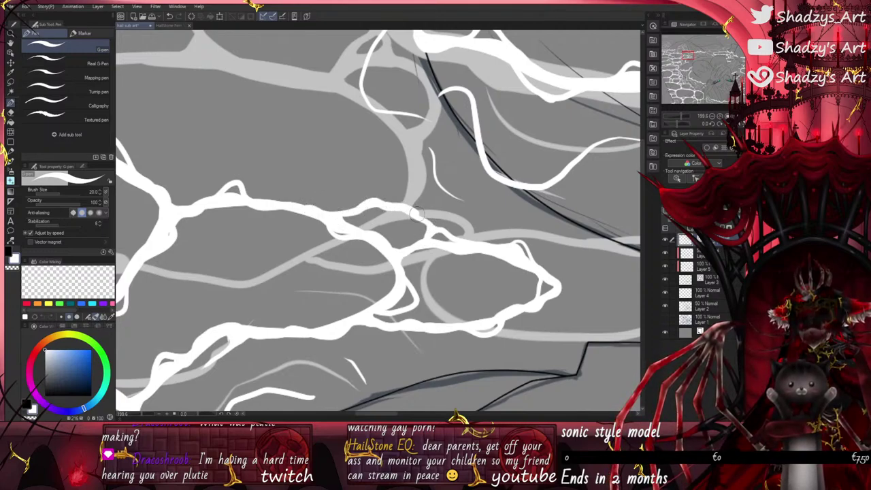
{"action": "scroll", "coordinate": [384, 244], "scroll_direction": "down", "scroll_amount": 5}
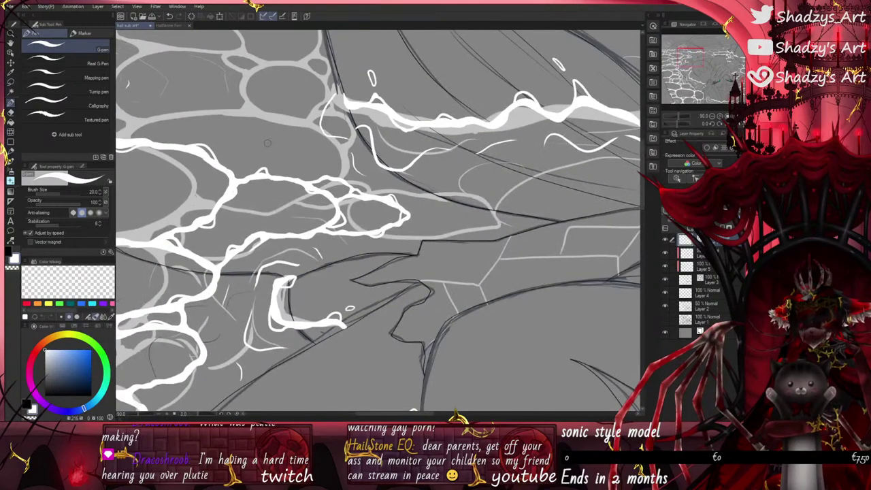
Step: Draw a wide rounded white cell above the rounded cell, with a smaller oval cell on its upper-right edge
{"action": "scroll", "coordinate": [206, 178], "scroll_direction": "up", "scroll_amount": 2}
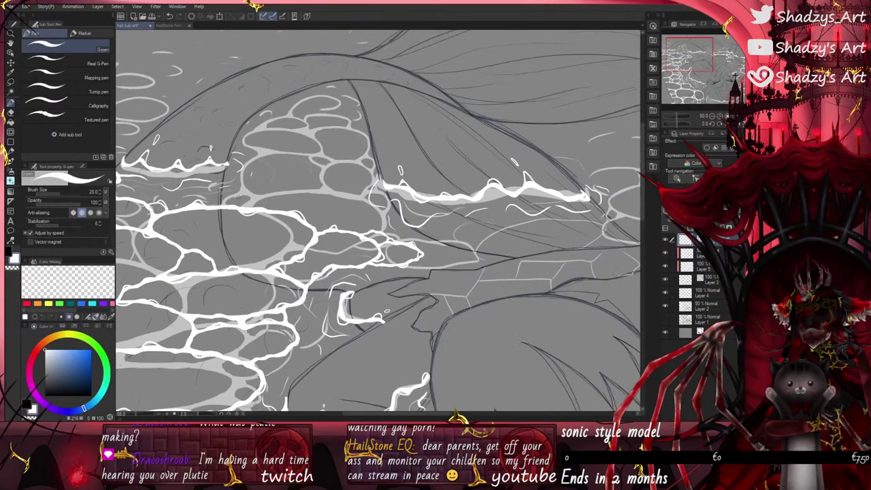
{"action": "mouse_move", "coordinate": [247, 207]}
{"action": "left_mouse_down"}
{"action": "mouse_move", "coordinate": [320, 175]}
{"action": "mouse_move", "coordinate": [373, 223]}
{"action": "left_mouse_up"}
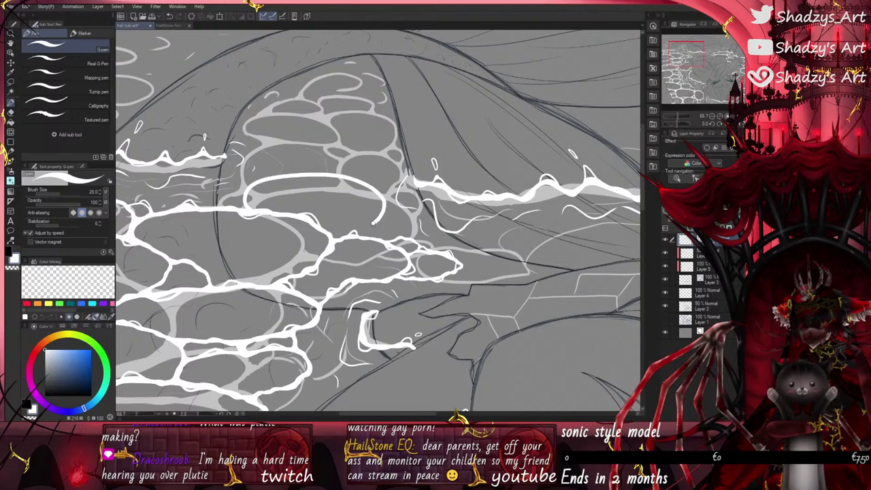
{"action": "scroll", "coordinate": [231, 197], "scroll_direction": "up", "scroll_amount": 2}
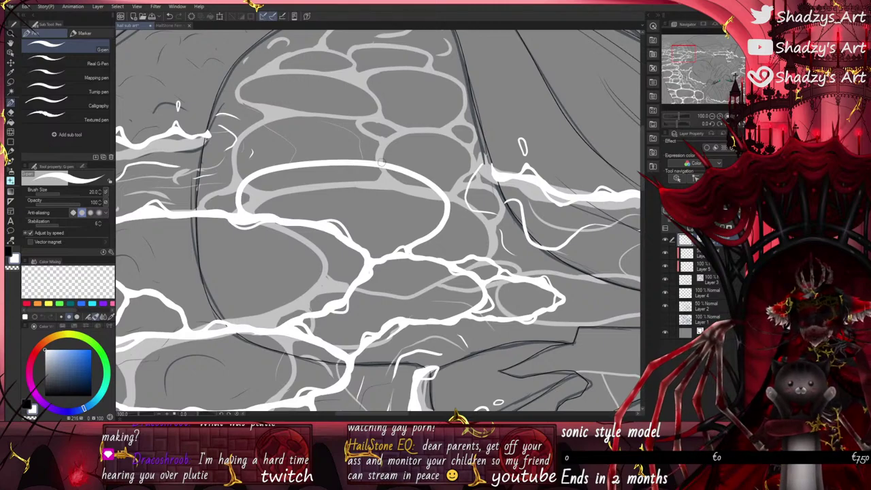
{"action": "mouse_move", "coordinate": [382, 162]}
{"action": "left_mouse_down"}
{"action": "mouse_move", "coordinate": [392, 135]}
{"action": "mouse_move", "coordinate": [463, 153]}
{"action": "mouse_move", "coordinate": [429, 173]}
{"action": "left_mouse_up"}
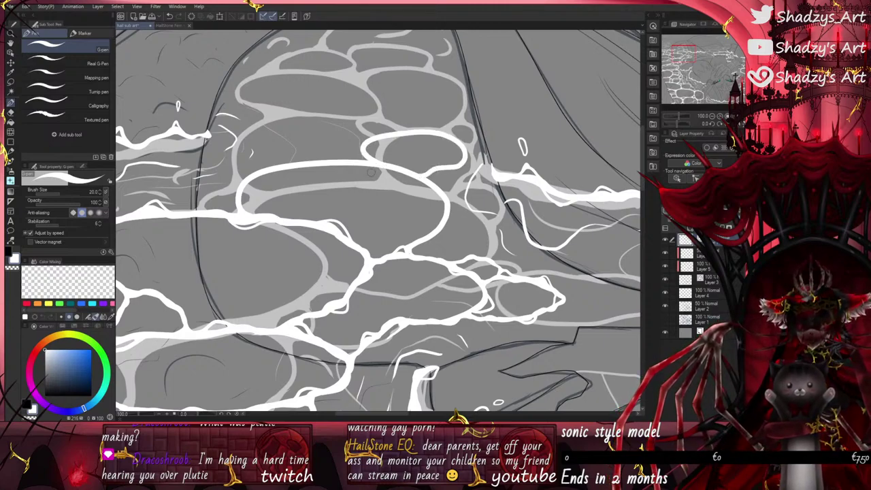
{"action": "scroll", "coordinate": [417, 191], "scroll_direction": "up", "scroll_amount": 4}
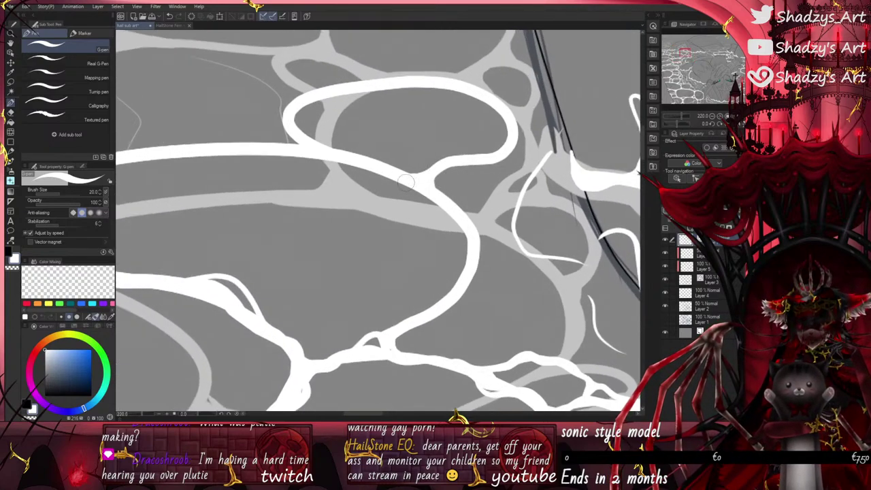
{"action": "scroll", "coordinate": [353, 199], "scroll_direction": "down", "scroll_amount": 5}
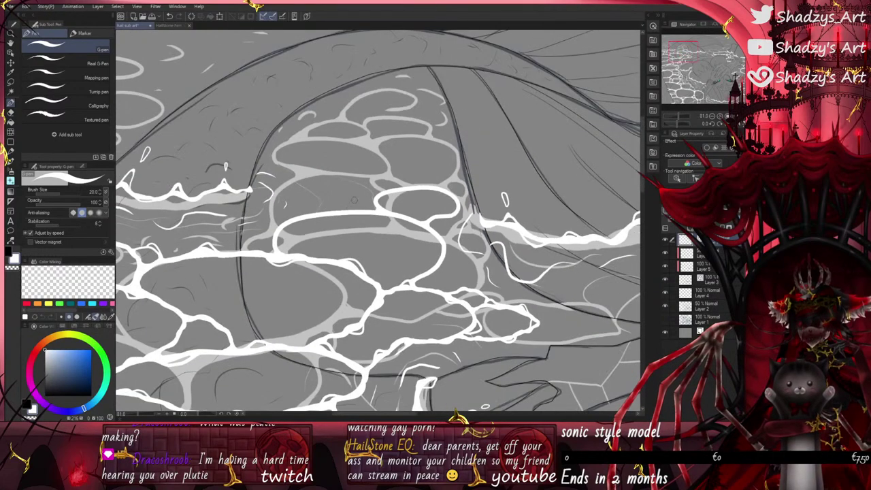
Step: Add an arched cell on the wide cell's top edge beside the oval cell and thicken its outline
{"action": "mouse_move", "coordinate": [382, 193]}
{"action": "left_mouse_down"}
{"action": "mouse_move", "coordinate": [353, 171]}
{"action": "mouse_move", "coordinate": [324, 199]}
{"action": "left_mouse_up"}
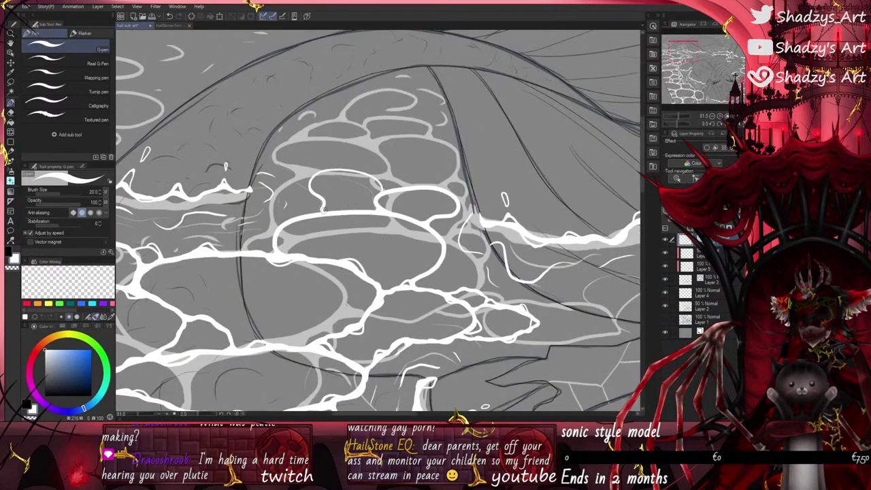
{"action": "scroll", "coordinate": [324, 200], "scroll_direction": "up", "scroll_amount": 4}
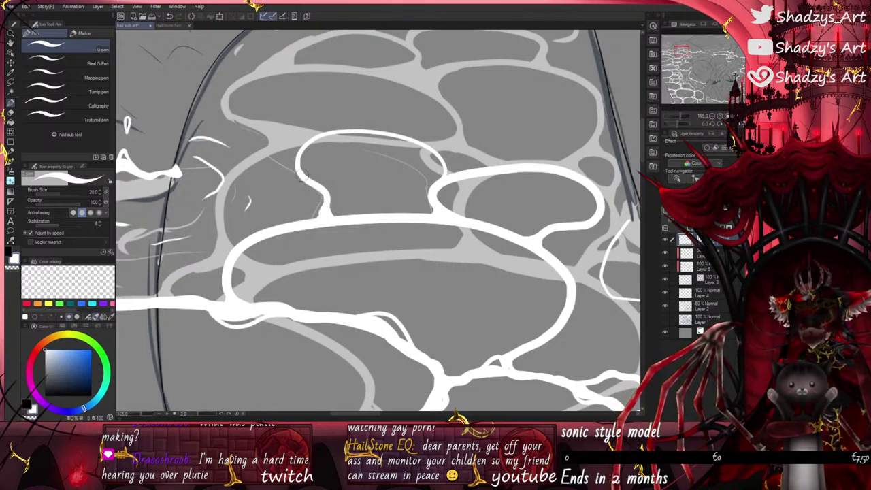
{"action": "mouse_move", "coordinate": [300, 178]}
{"action": "left_mouse_down"}
{"action": "mouse_move", "coordinate": [314, 138]}
{"action": "mouse_move", "coordinate": [353, 128]}
{"action": "mouse_move", "coordinate": [403, 137]}
{"action": "mouse_move", "coordinate": [437, 176]}
{"action": "left_mouse_up"}
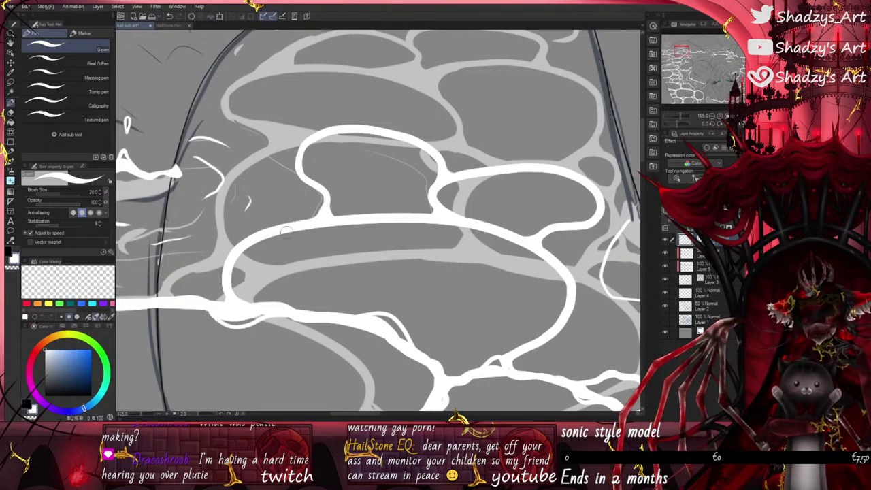
{"action": "scroll", "coordinate": [332, 226], "scroll_direction": "down", "scroll_amount": 1}
{"action": "scroll", "coordinate": [334, 206], "scroll_direction": "down", "scroll_amount": 1}
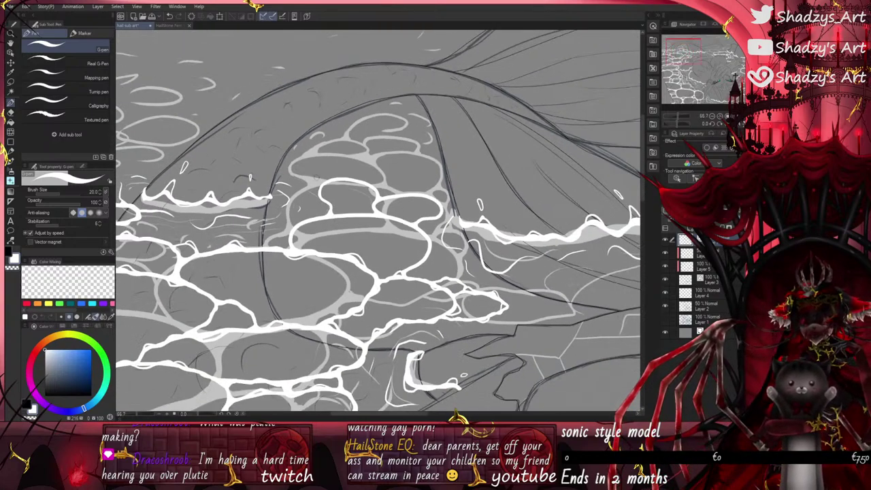
Step: Add a small arched cell above the junction between the thickened arched cell and the oval cell
{"action": "scroll", "coordinate": [408, 204], "scroll_direction": "up", "scroll_amount": 3}
{"action": "mouse_move", "coordinate": [372, 193]}
{"action": "left_mouse_down"}
{"action": "mouse_move", "coordinate": [367, 180]}
{"action": "mouse_move", "coordinate": [449, 177]}
{"action": "mouse_move", "coordinate": [426, 194]}
{"action": "mouse_move", "coordinate": [438, 204]}
{"action": "left_mouse_up"}
{"action": "scroll", "coordinate": [444, 196], "scroll_direction": "up", "scroll_amount": 2}
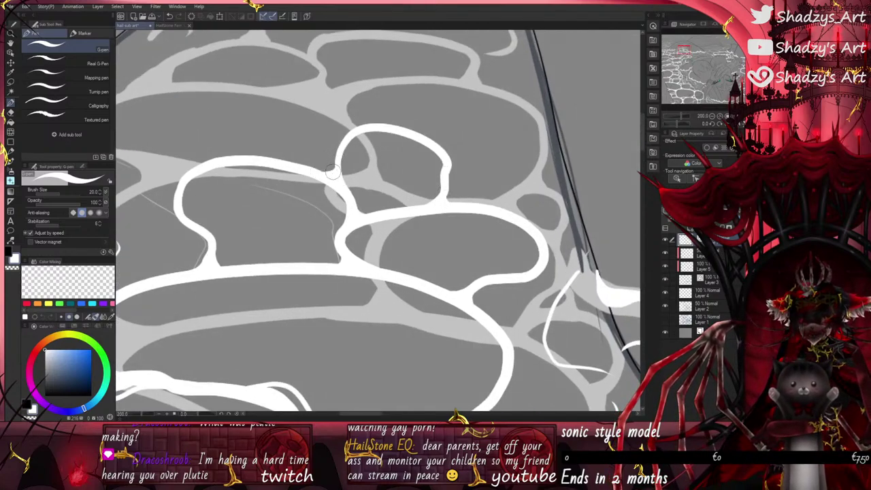
{"action": "scroll", "coordinate": [334, 170], "scroll_direction": "down", "scroll_amount": 5}
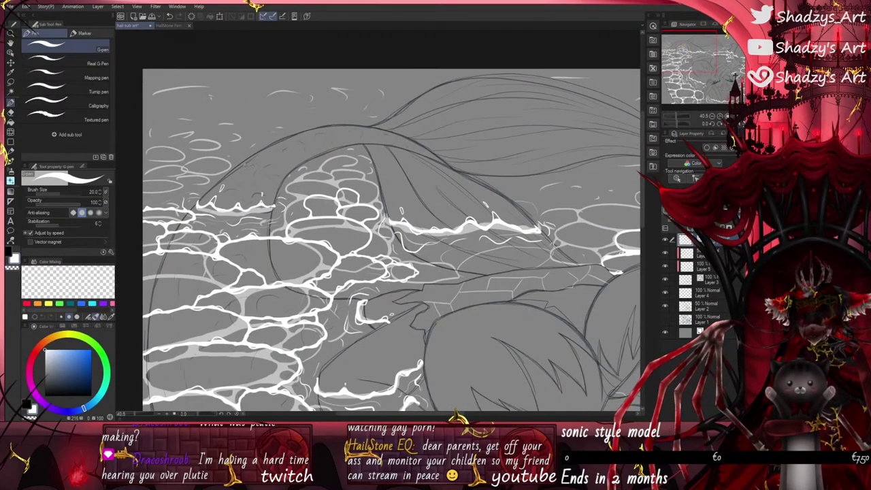
Step: Extend the pointed cell rightward with a long arched contour that curves down to the dark sketch outline
{"action": "scroll", "coordinate": [423, 259], "scroll_direction": "up", "scroll_amount": 4}
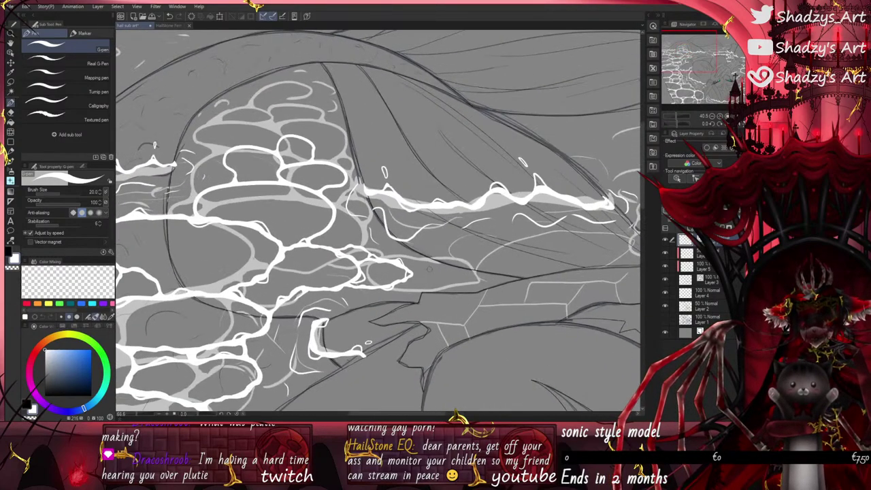
{"action": "scroll", "coordinate": [381, 234], "scroll_direction": "down", "scroll_amount": 4}
{"action": "scroll", "coordinate": [439, 243], "scroll_direction": "up", "scroll_amount": 2}
{"action": "scroll", "coordinate": [433, 266], "scroll_direction": "up", "scroll_amount": 1}
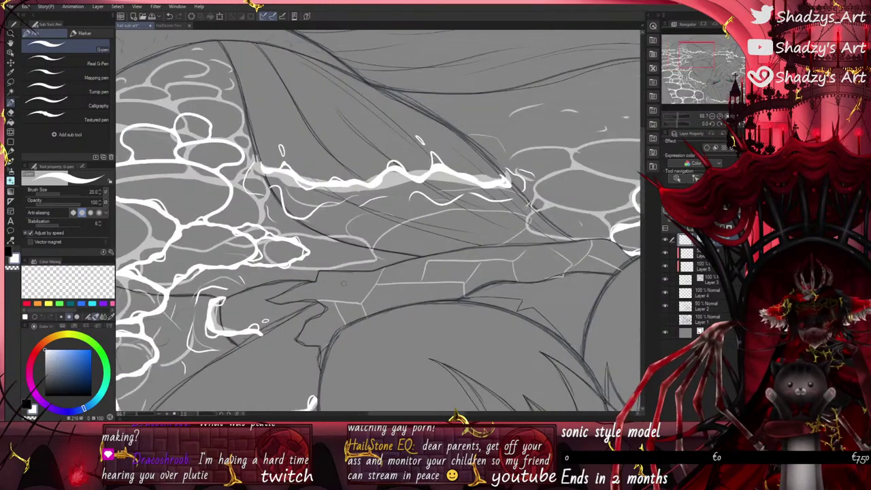
{"action": "mouse_move", "coordinate": [303, 250]}
{"action": "left_mouse_down"}
{"action": "mouse_move", "coordinate": [347, 249]}
{"action": "mouse_move", "coordinate": [374, 257]}
{"action": "left_mouse_up"}
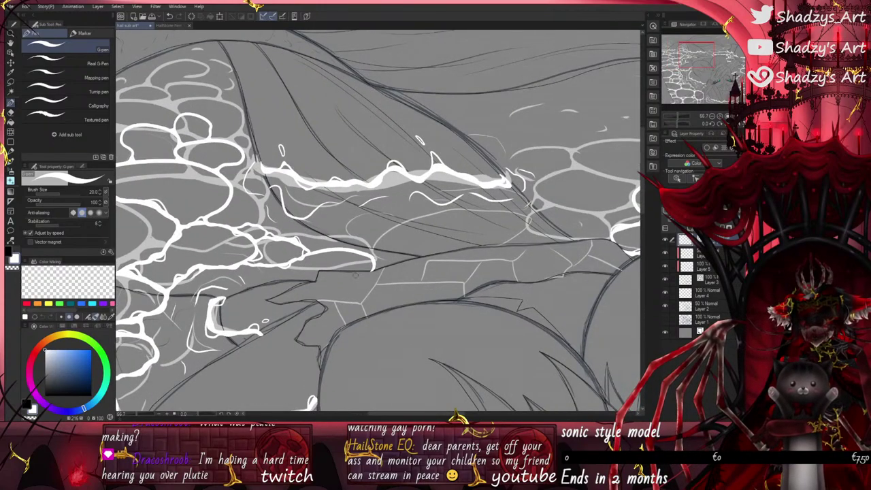
{"action": "scroll", "coordinate": [414, 244], "scroll_direction": "down", "scroll_amount": 2}
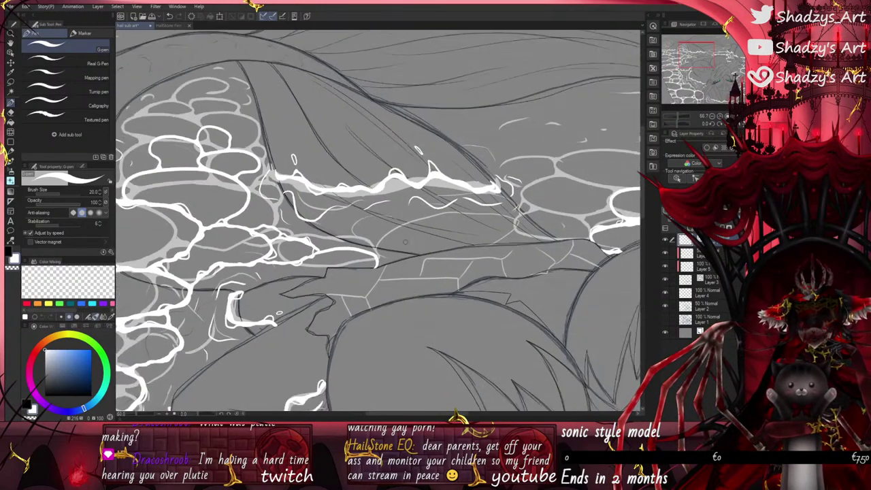
Step: Branch a tapered stroke up from the long contour's end and draw a separate tapered ripple further right along the outline
{"action": "scroll", "coordinate": [610, 174], "scroll_direction": "up", "scroll_amount": 1}
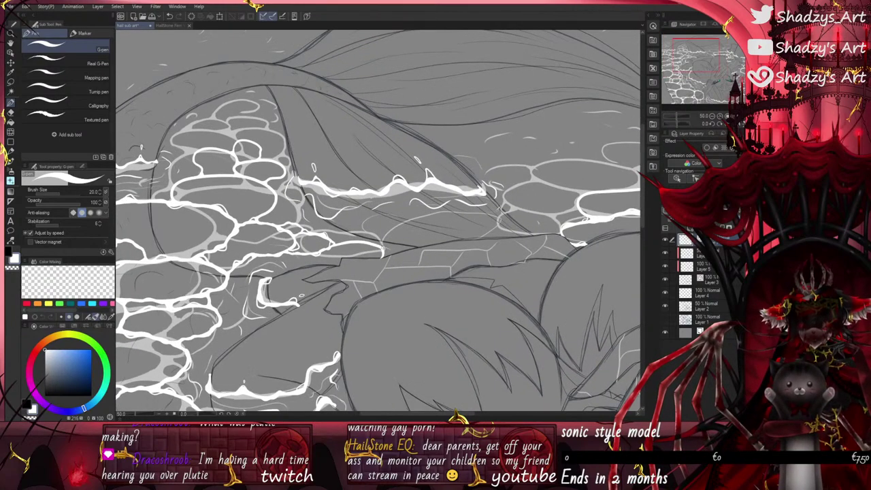
{"action": "left_click_drag", "start_coordinate": [383, 245], "coordinate": [507, 229]}
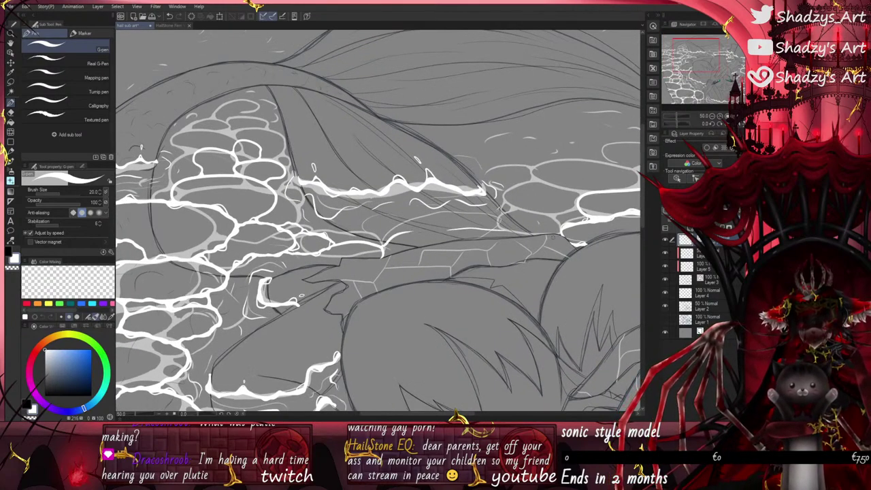
{"action": "scroll", "coordinate": [497, 228], "scroll_direction": "up", "scroll_amount": 4}
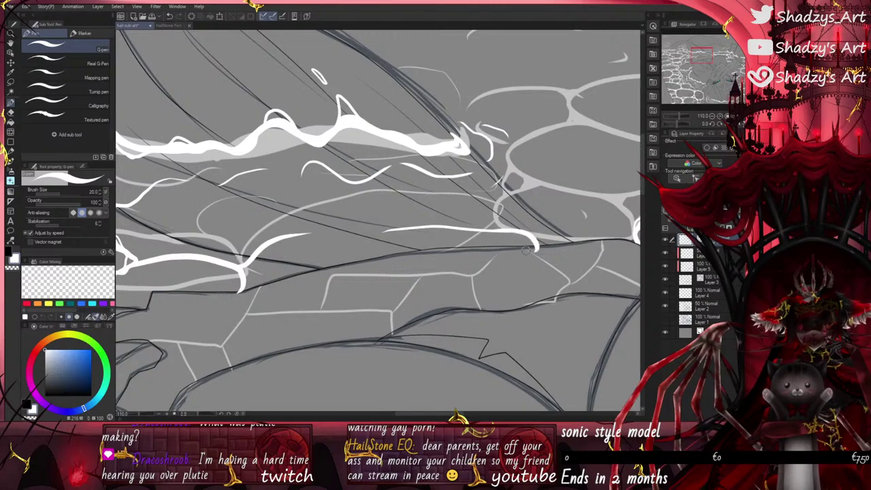
Step: Draw a curved contour linking the right-hand ripple to the far-right white cells and close its end down to the sketch outline
{"action": "scroll", "coordinate": [508, 243], "scroll_direction": "down", "scroll_amount": 3}
{"action": "scroll", "coordinate": [490, 247], "scroll_direction": "up", "scroll_amount": 3}
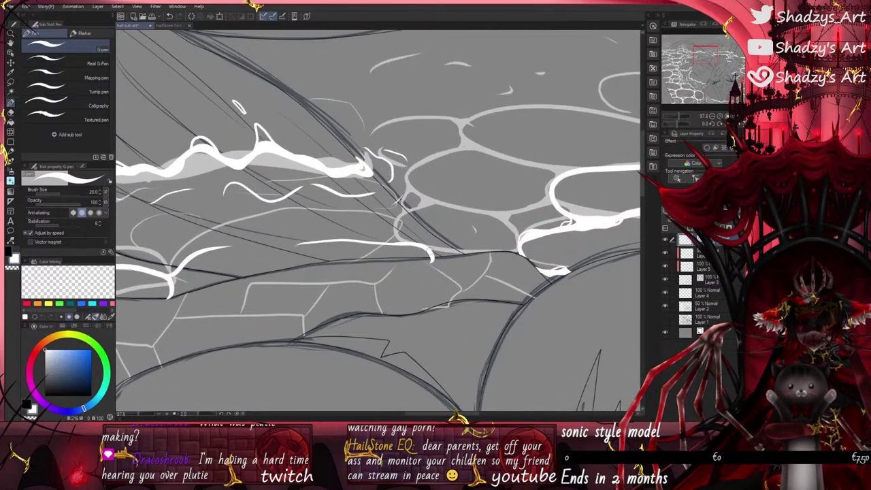
{"action": "mouse_move", "coordinate": [431, 255]}
{"action": "left_mouse_down"}
{"action": "mouse_move", "coordinate": [463, 228]}
{"action": "mouse_move", "coordinate": [520, 234]}
{"action": "left_mouse_up"}
{"action": "scroll", "coordinate": [504, 270], "scroll_direction": "up", "scroll_amount": 5}
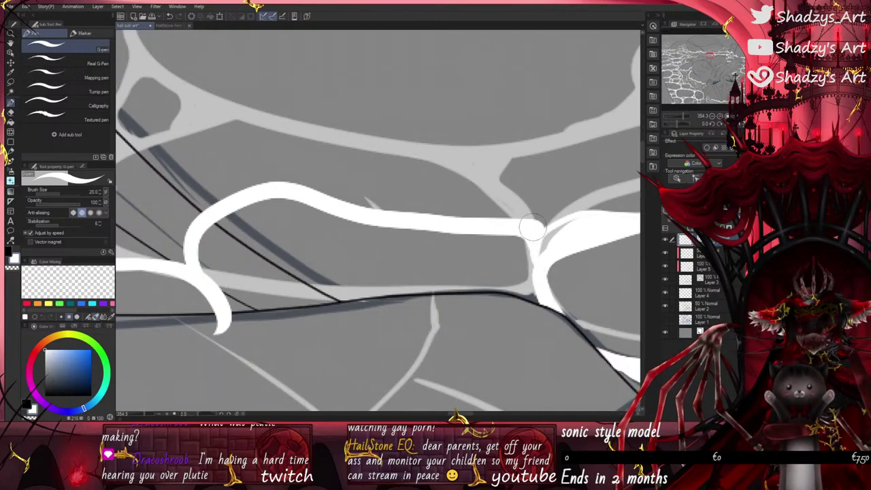
{"action": "left_click_drag", "start_coordinate": [532, 251], "coordinate": [538, 292]}
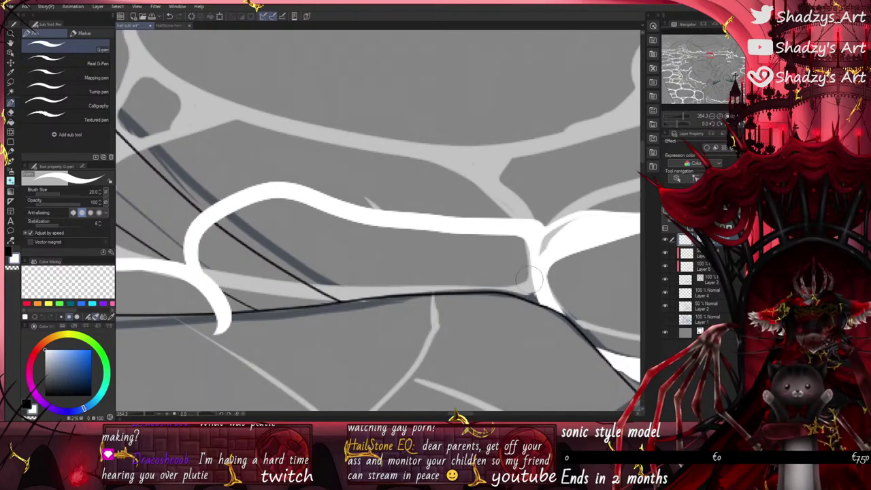
{"action": "scroll", "coordinate": [519, 240], "scroll_direction": "down", "scroll_amount": 2}
{"action": "scroll", "coordinate": [331, 251], "scroll_direction": "up", "scroll_amount": 2}
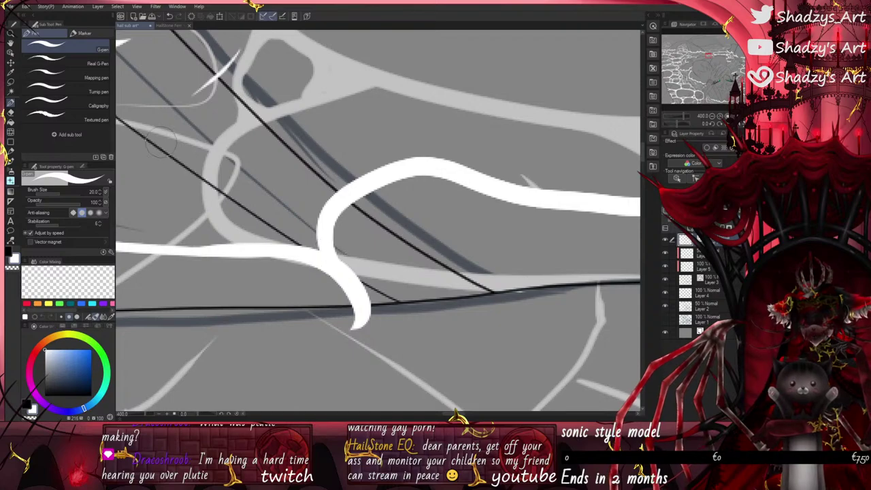
Step: Trim the ends of the new white contours that overhang the dark sketch outline with the Vector eraser
{"action": "left_click", "coordinate": [10, 113]}
{"action": "left_click_drag", "start_coordinate": [347, 317], "coordinate": [376, 315]}
{"action": "scroll", "coordinate": [466, 242], "scroll_direction": "down", "scroll_amount": 3}
{"action": "scroll", "coordinate": [469, 241], "scroll_direction": "down", "scroll_amount": 3}
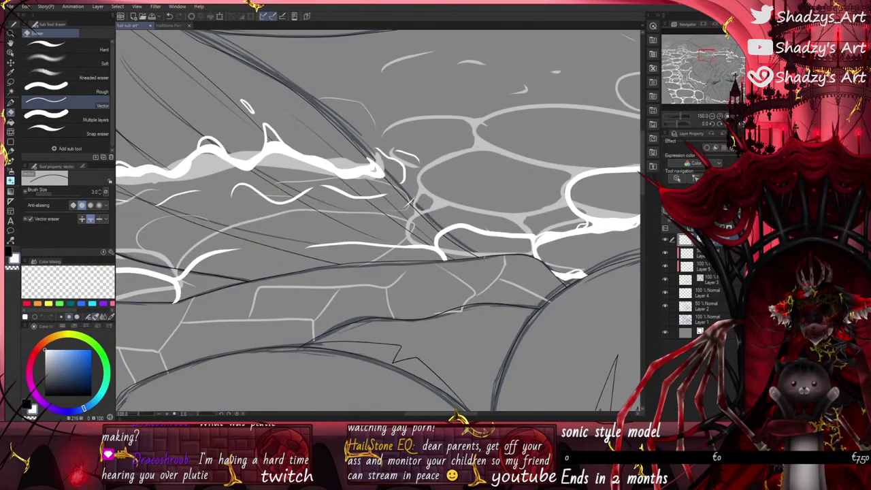
{"action": "scroll", "coordinate": [160, 296], "scroll_direction": "up", "scroll_amount": 4}
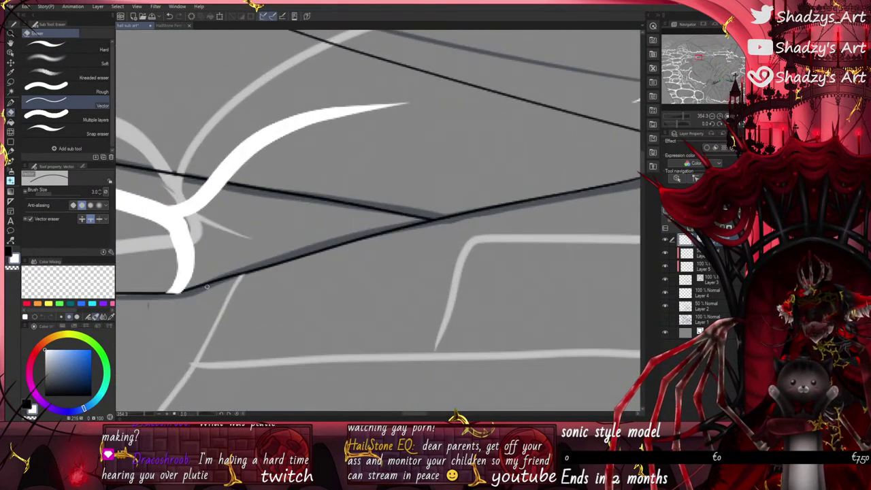
{"action": "scroll", "coordinate": [158, 295], "scroll_direction": "down", "scroll_amount": 3}
{"action": "scroll", "coordinate": [155, 199], "scroll_direction": "up", "scroll_amount": 3}
Step: Adjust the end control points of the two trimmed contours with the Object tool where they meet the sketch outline
{"action": "key", "text": "o"}
{"action": "scroll", "coordinate": [155, 198], "scroll_direction": "up", "scroll_amount": 1}
{"action": "left_click", "coordinate": [170, 275]}
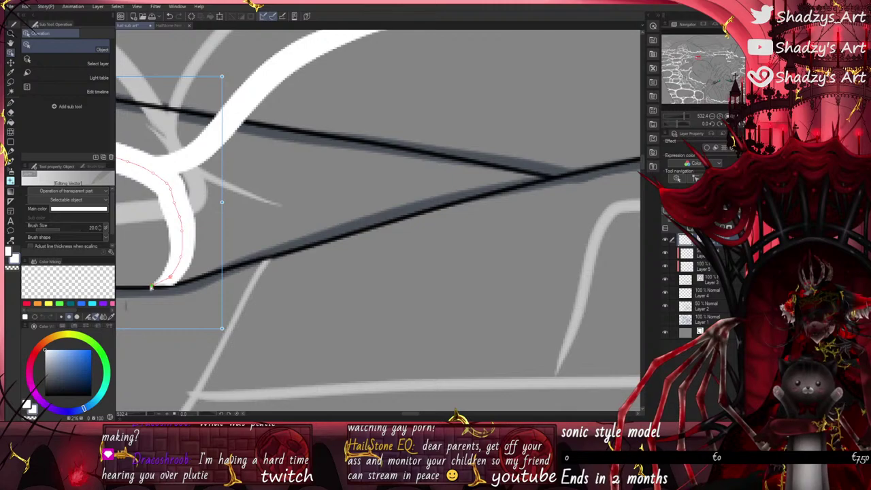
{"action": "scroll", "coordinate": [493, 260], "scroll_direction": "down", "scroll_amount": 8}
{"action": "scroll", "coordinate": [360, 279], "scroll_direction": "down", "scroll_amount": 3}
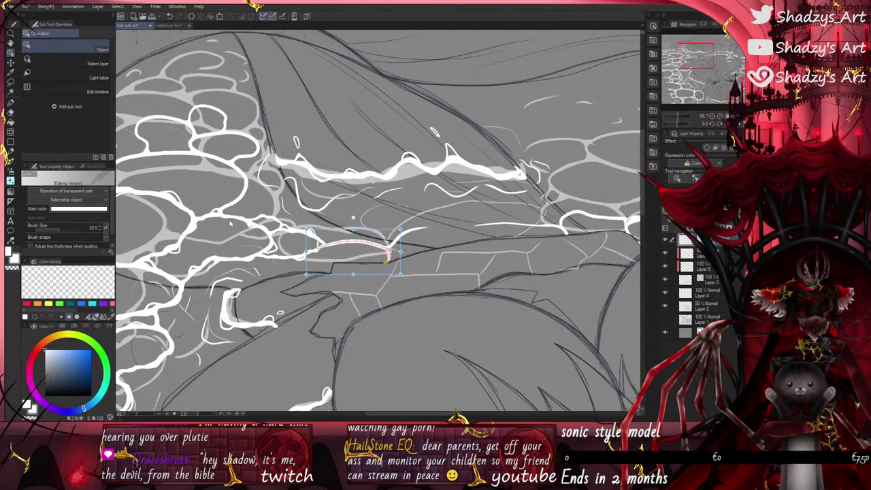
{"action": "scroll", "coordinate": [395, 241], "scroll_direction": "up", "scroll_amount": 5}
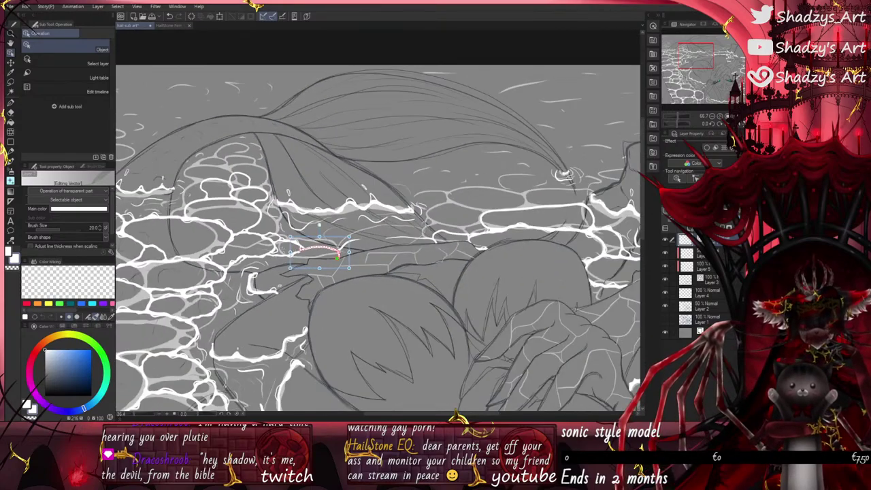
{"action": "scroll", "coordinate": [395, 241], "scroll_direction": "up", "scroll_amount": 3}
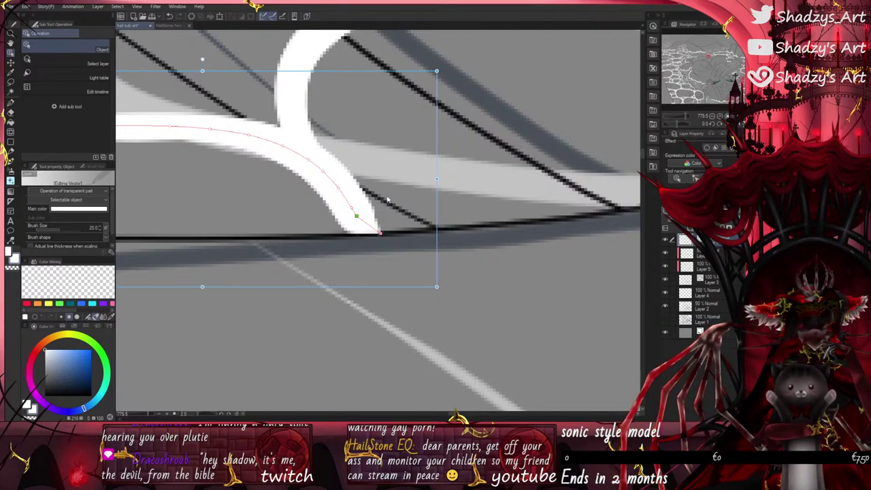
{"action": "scroll", "coordinate": [387, 199], "scroll_direction": "down", "scroll_amount": 5}
Step: Thicken the branching junctions of the right-hand ripple and the long arched contour with the G-pen
{"action": "key", "text": "p"}
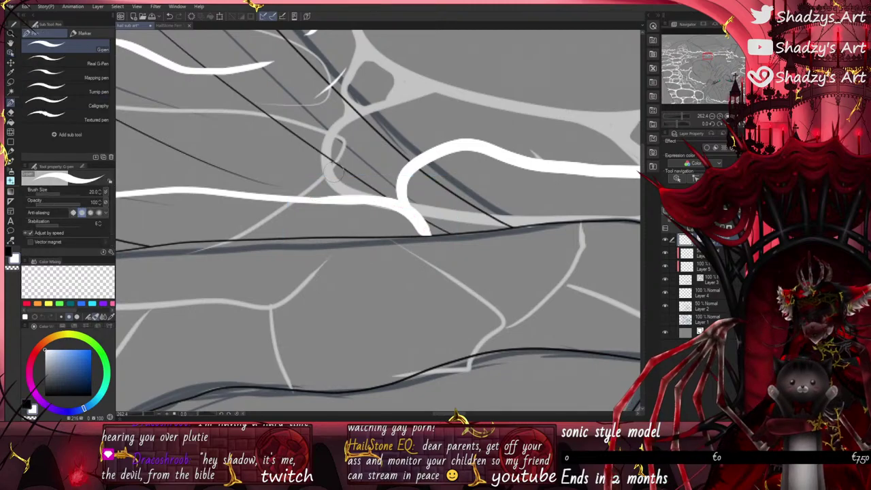
{"action": "scroll", "coordinate": [388, 217], "scroll_direction": "up", "scroll_amount": 2}
{"action": "scroll", "coordinate": [394, 209], "scroll_direction": "down", "scroll_amount": 6}
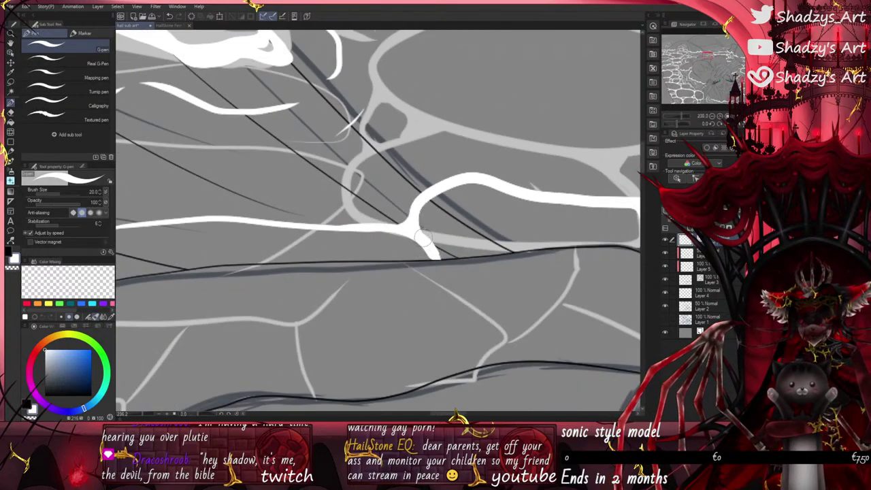
{"action": "scroll", "coordinate": [219, 278], "scroll_direction": "up", "scroll_amount": 5}
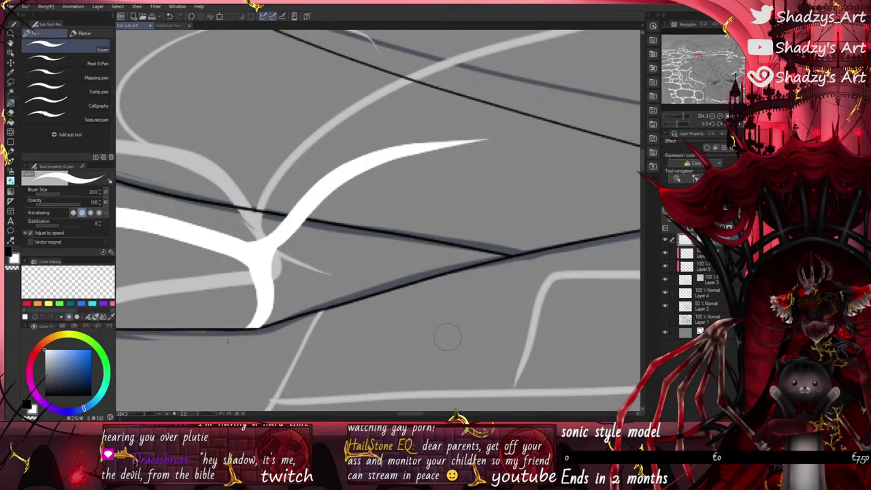
{"action": "scroll", "coordinate": [448, 337], "scroll_direction": "down", "scroll_amount": 6}
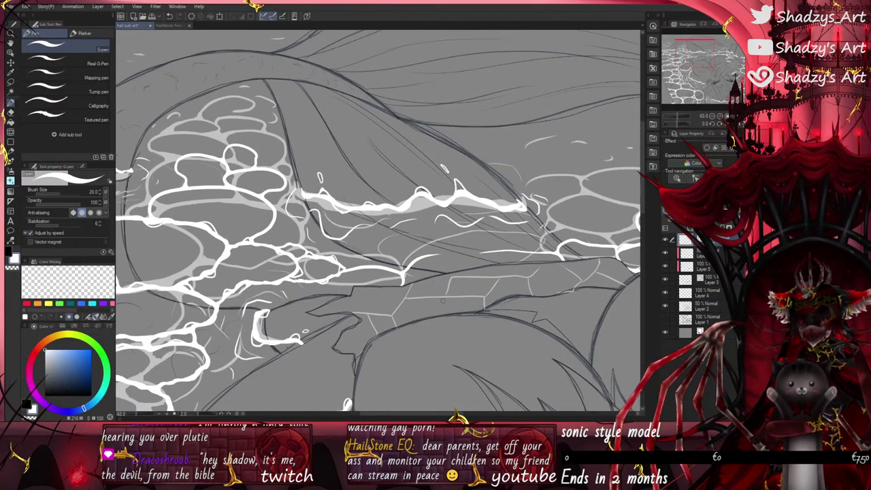
Step: Draw a short curved stroke from the pointed cell's bottom edge to the sketch outline and trim its overhang with the Vector eraser
{"action": "scroll", "coordinate": [385, 214], "scroll_direction": "up", "scroll_amount": 6}
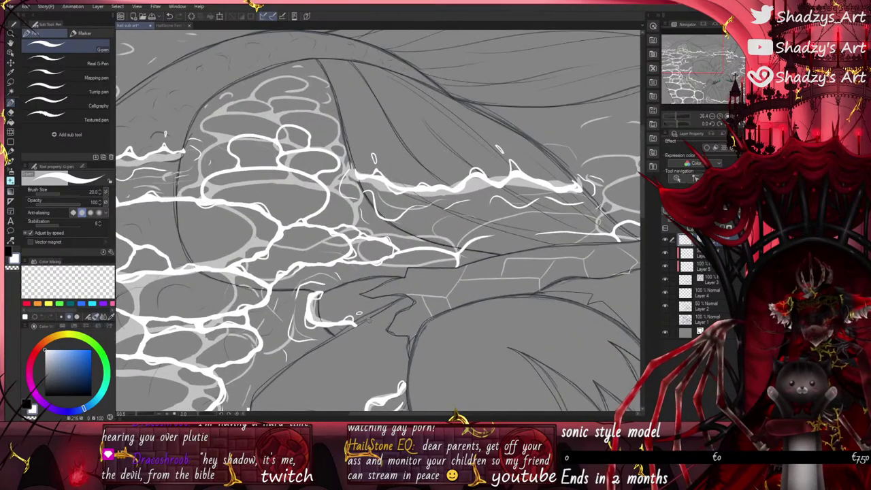
{"action": "left_click_drag", "start_coordinate": [386, 213], "coordinate": [367, 257]}
{"action": "key", "text": "e"}
{"action": "scroll", "coordinate": [367, 257], "scroll_direction": "up", "scroll_amount": 5}
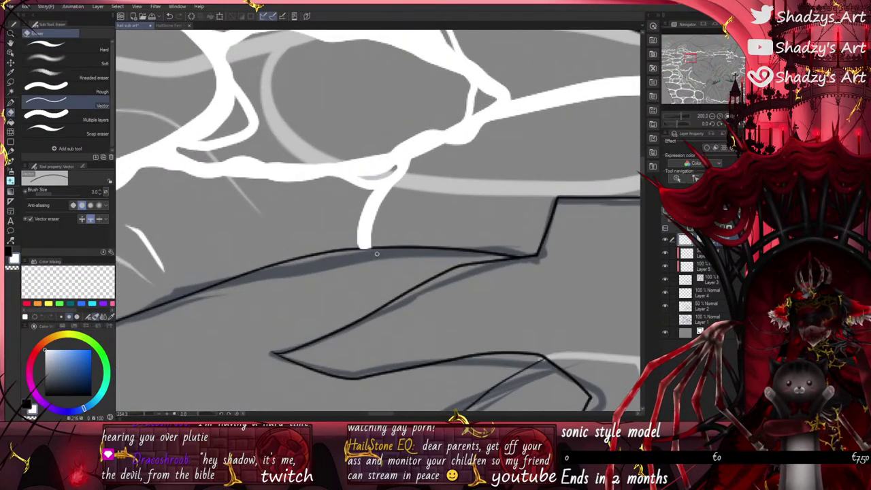
Step: Adjust the lower end control point of the short curved stroke with the Object tool where it meets the sketch outline
{"action": "left_click", "coordinate": [11, 60]}
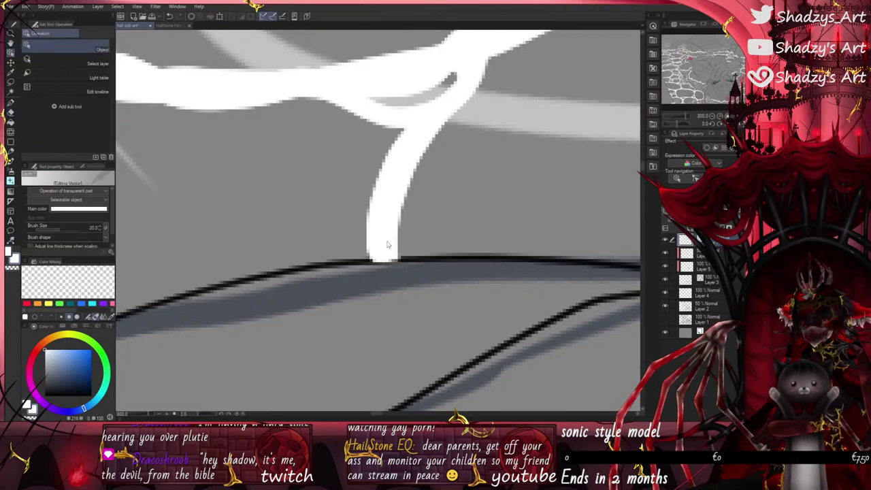
{"action": "left_click", "coordinate": [382, 245]}
{"action": "scroll", "coordinate": [383, 246], "scroll_direction": "up", "scroll_amount": 2}
{"action": "left_click_drag", "start_coordinate": [382, 246], "coordinate": [406, 259]}
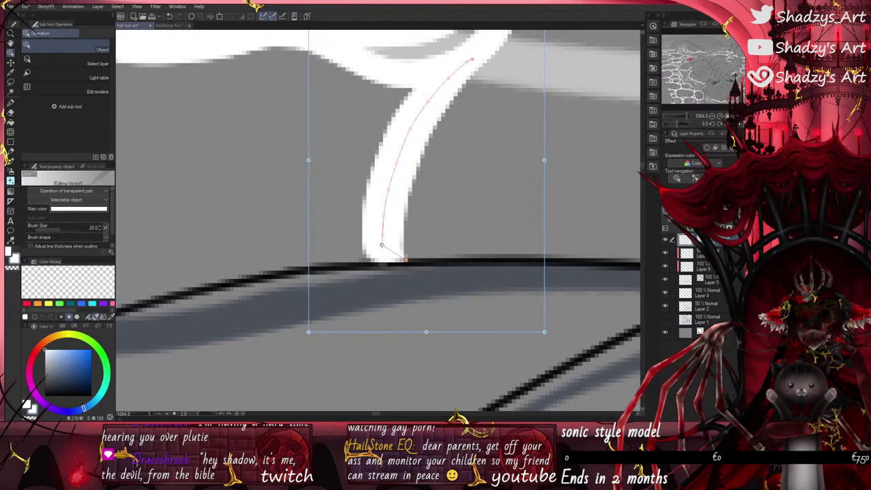
Step: Thicken the short curved stroke and its junction below the pointed cell with the G-pen
{"action": "key", "text": "p"}
{"action": "scroll", "coordinate": [389, 94], "scroll_direction": "down", "scroll_amount": 4}
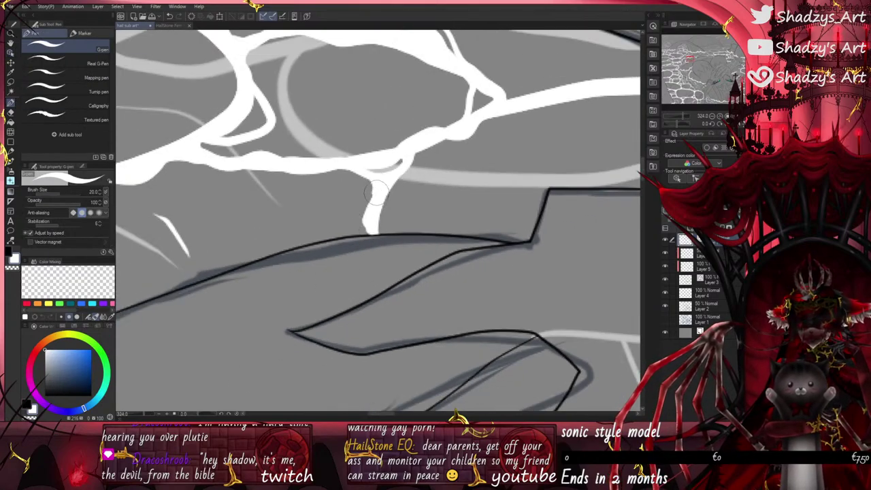
{"action": "mouse_move", "coordinate": [394, 184]}
{"action": "left_mouse_down"}
{"action": "mouse_move", "coordinate": [372, 213]}
{"action": "mouse_move", "coordinate": [238, 232]}
{"action": "mouse_move", "coordinate": [338, 205]}
{"action": "mouse_move", "coordinate": [431, 227]}
{"action": "left_mouse_up"}
Step: Thicken the rising branch at the long contour's right end, then add a small arch on the contour and a thin loop beside the branch
{"action": "scroll", "coordinate": [378, 216], "scroll_direction": "down", "scroll_amount": 4}
{"action": "scroll", "coordinate": [255, 221], "scroll_direction": "up", "scroll_amount": 2}
{"action": "scroll", "coordinate": [240, 225], "scroll_direction": "up", "scroll_amount": 1}
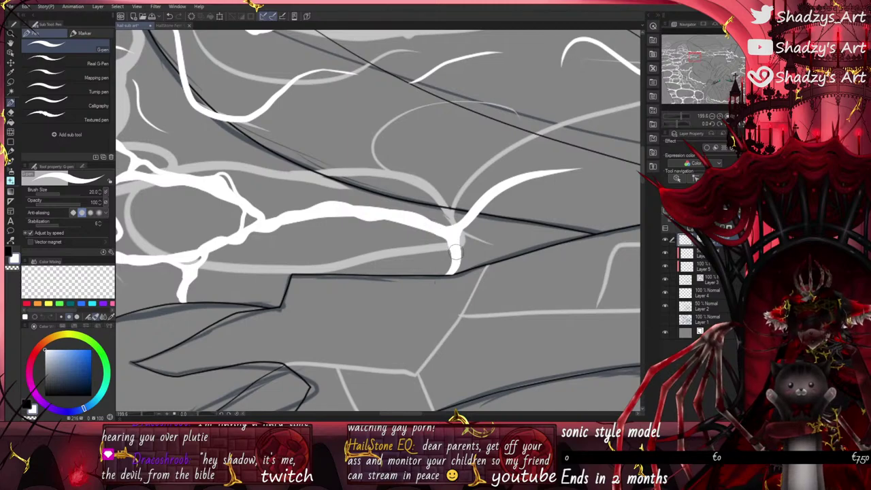
{"action": "left_click_drag", "start_coordinate": [481, 199], "coordinate": [528, 176]}
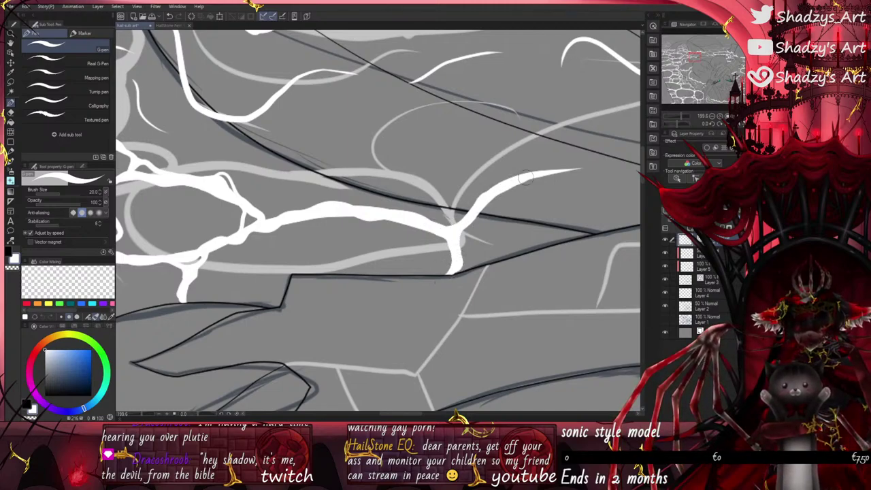
{"action": "left_click_drag", "start_coordinate": [481, 202], "coordinate": [543, 171]}
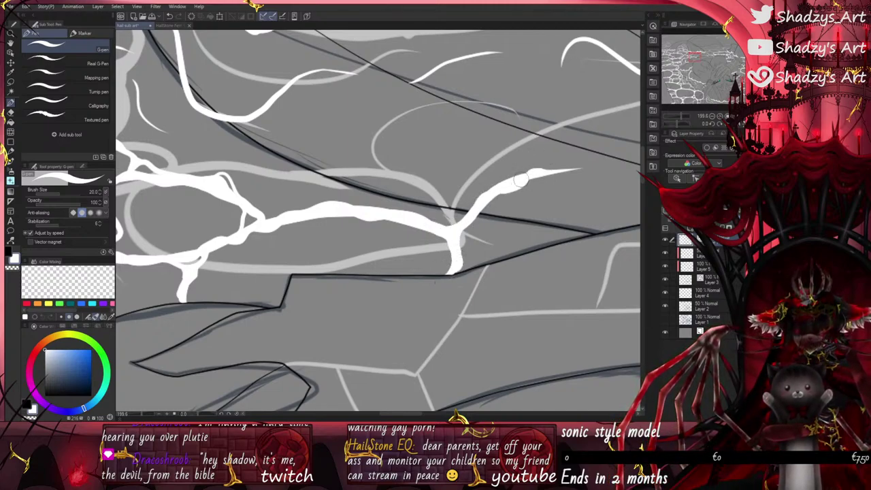
{"action": "mouse_move", "coordinate": [493, 194]}
{"action": "left_mouse_down"}
{"action": "mouse_move", "coordinate": [553, 160]}
{"action": "mouse_move", "coordinate": [525, 177]}
{"action": "mouse_move", "coordinate": [549, 169]}
{"action": "left_mouse_up"}
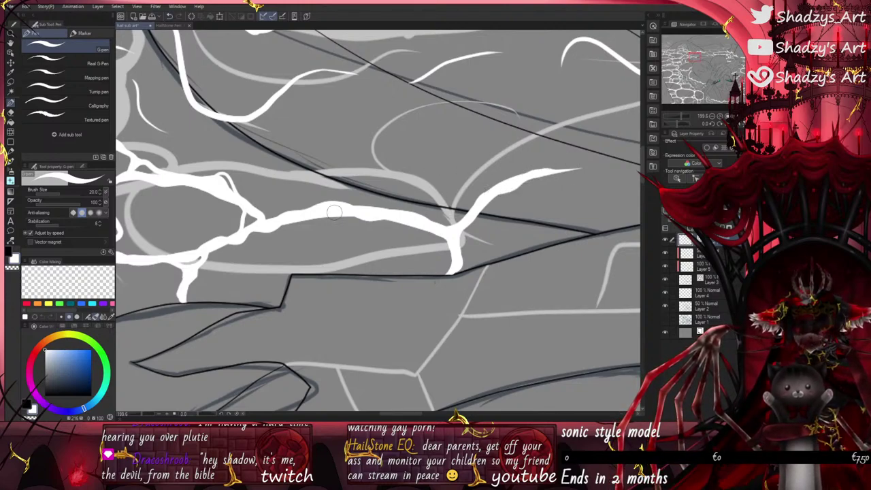
{"action": "left_click_drag", "start_coordinate": [296, 214], "coordinate": [360, 198]}
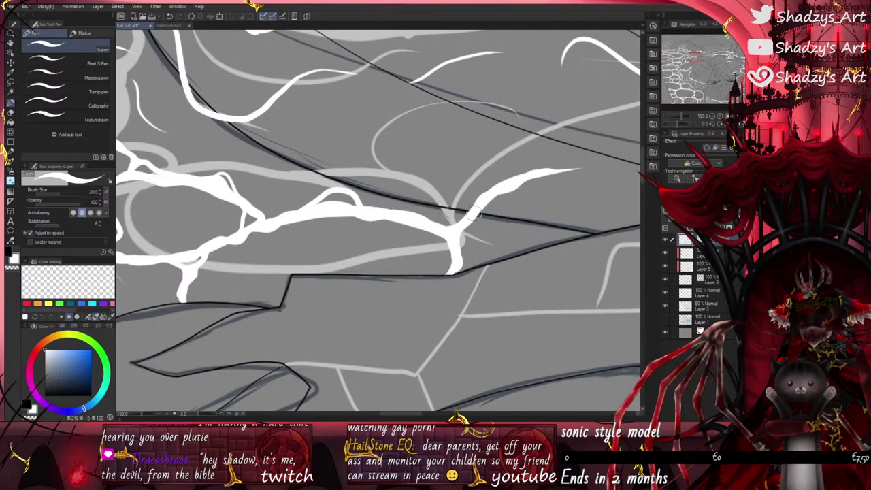
{"action": "mouse_move", "coordinate": [467, 261]}
{"action": "left_mouse_down"}
{"action": "mouse_move", "coordinate": [498, 205]}
{"action": "mouse_move", "coordinate": [544, 171]}
{"action": "left_mouse_up"}
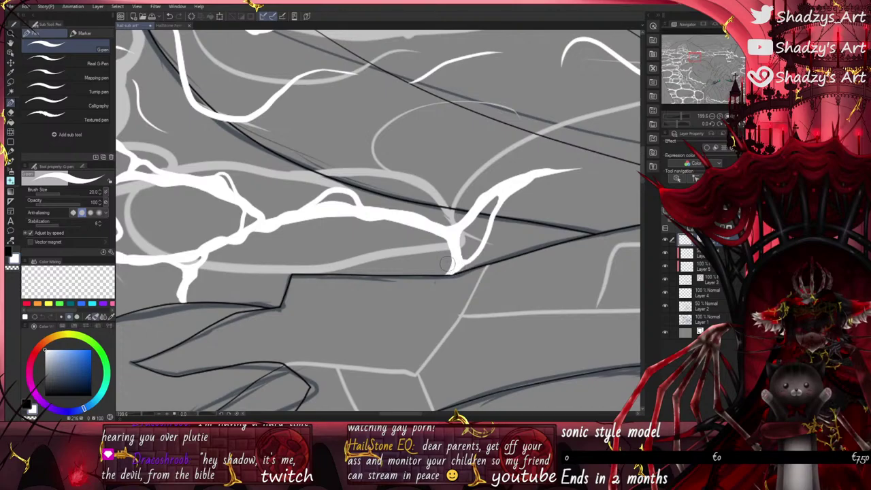
Step: Thicken the tapered ripple along the upper body outline and ink an arched strand above it toward the branching junction
{"action": "scroll", "coordinate": [466, 264], "scroll_direction": "down", "scroll_amount": 8}
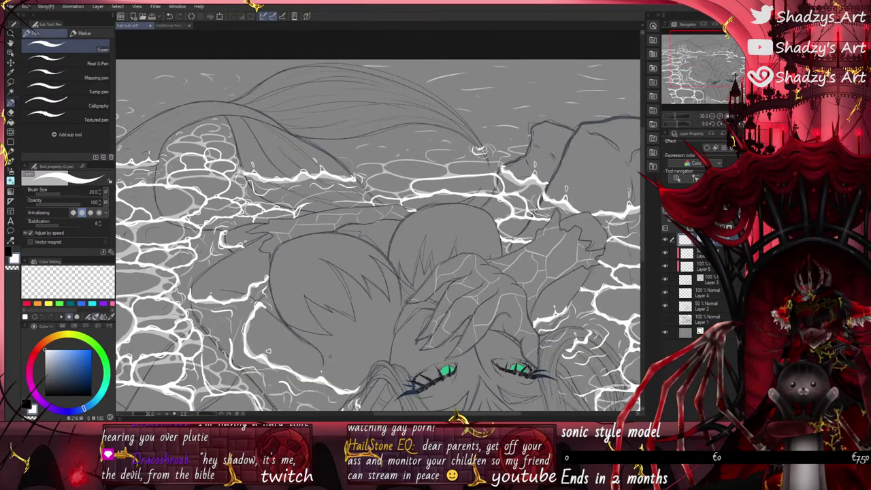
{"action": "scroll", "coordinate": [479, 149], "scroll_direction": "up", "scroll_amount": 10}
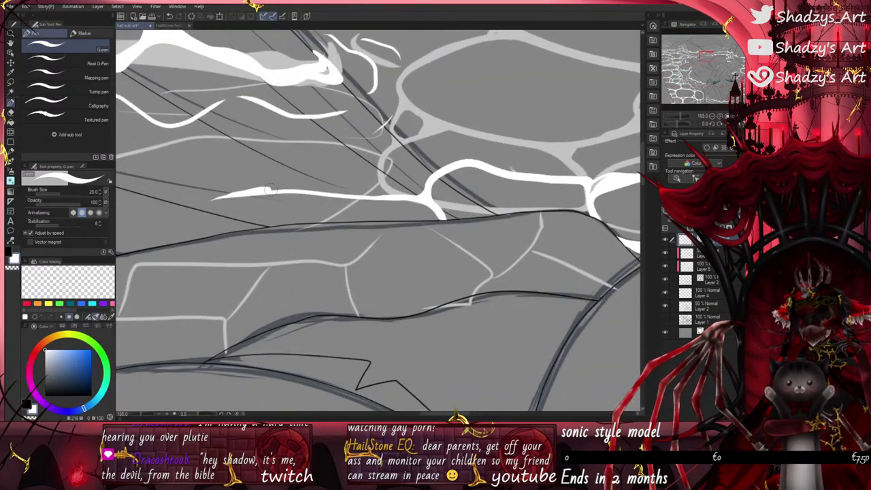
{"action": "left_click_drag", "start_coordinate": [267, 191], "coordinate": [415, 209]}
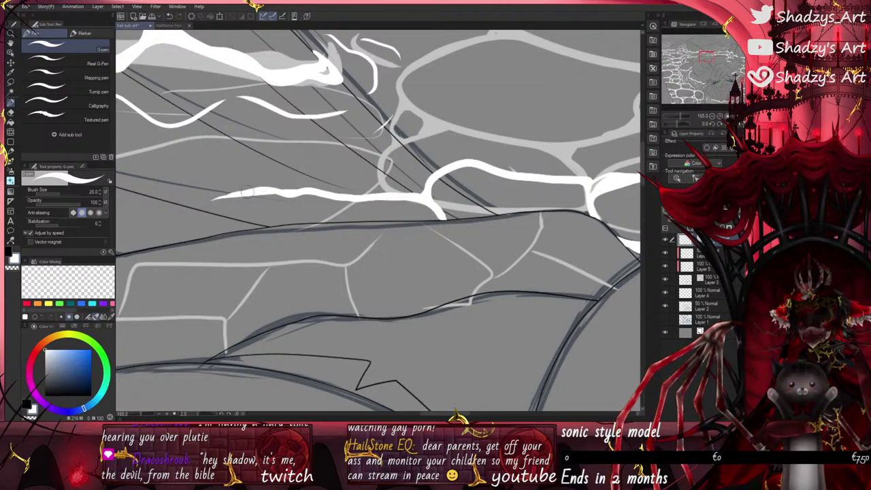
{"action": "mouse_move", "coordinate": [285, 189]}
{"action": "left_mouse_down"}
{"action": "mouse_move", "coordinate": [331, 171]}
{"action": "mouse_move", "coordinate": [430, 181]}
{"action": "left_mouse_up"}
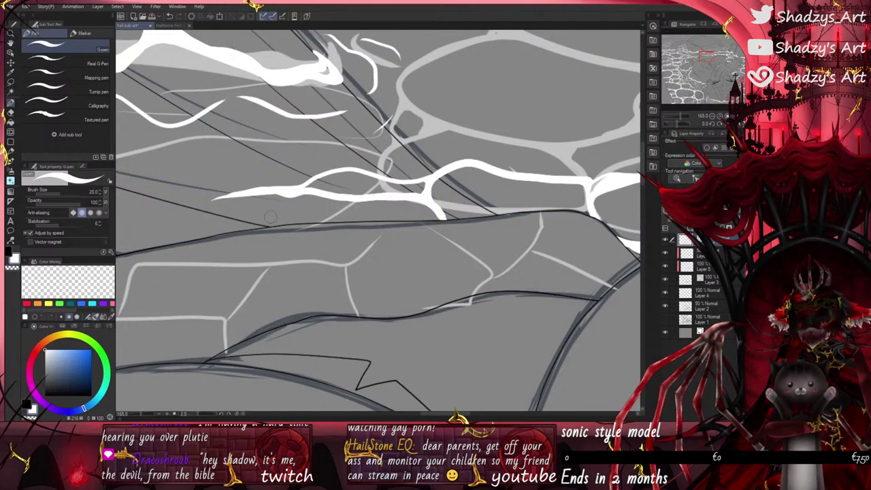
Step: Thicken the ripple's continuation to the right of the junction and add a small arch over its crest
{"action": "scroll", "coordinate": [427, 197], "scroll_direction": "down", "scroll_amount": 1}
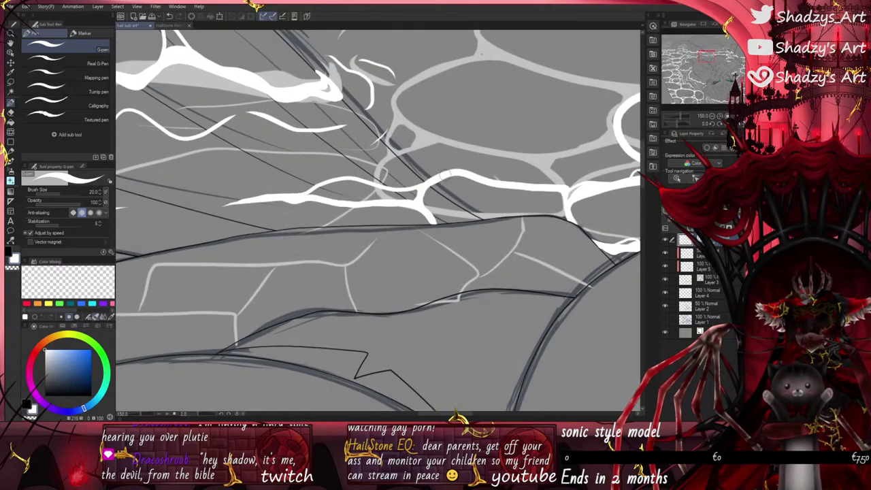
{"action": "mouse_move", "coordinate": [441, 173]}
{"action": "left_mouse_down"}
{"action": "mouse_move", "coordinate": [526, 183]}
{"action": "mouse_move", "coordinate": [563, 211]}
{"action": "left_mouse_up"}
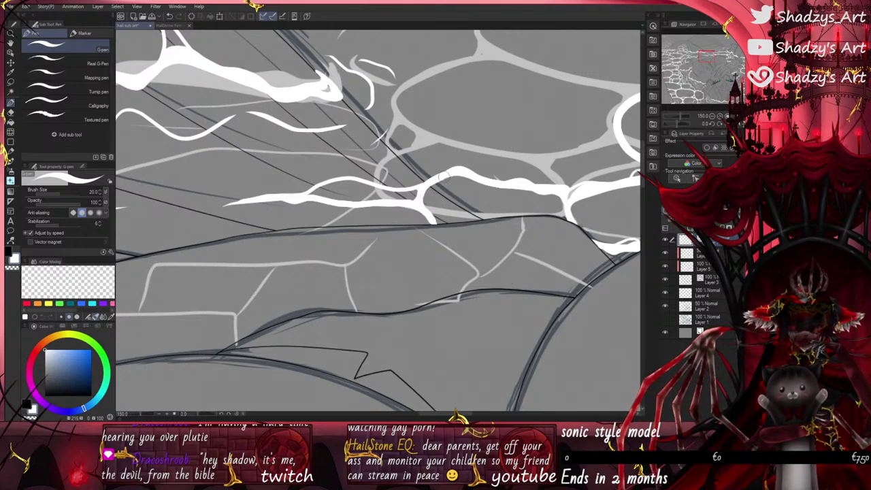
{"action": "left_click_drag", "start_coordinate": [436, 179], "coordinate": [476, 171]}
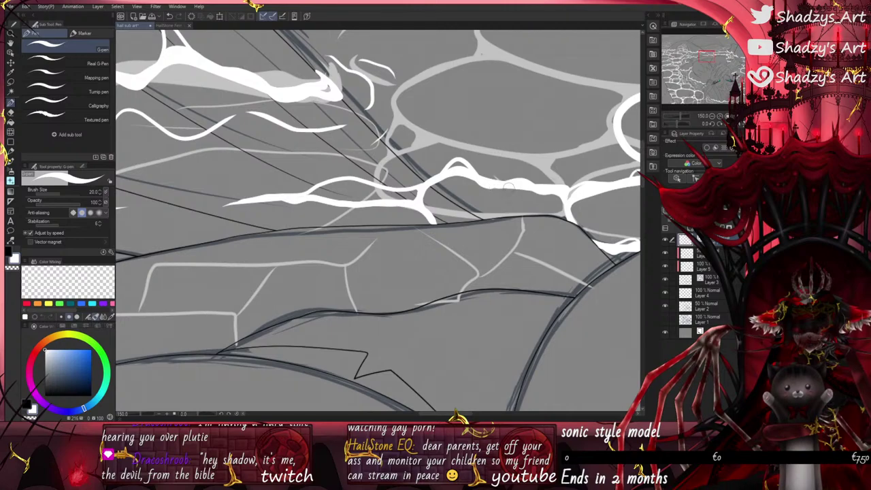
Step: Hide the 50% opacity Layer 2 and review the white water linework across the whole canvas
{"action": "scroll", "coordinate": [388, 273], "scroll_direction": "down", "scroll_amount": 3}
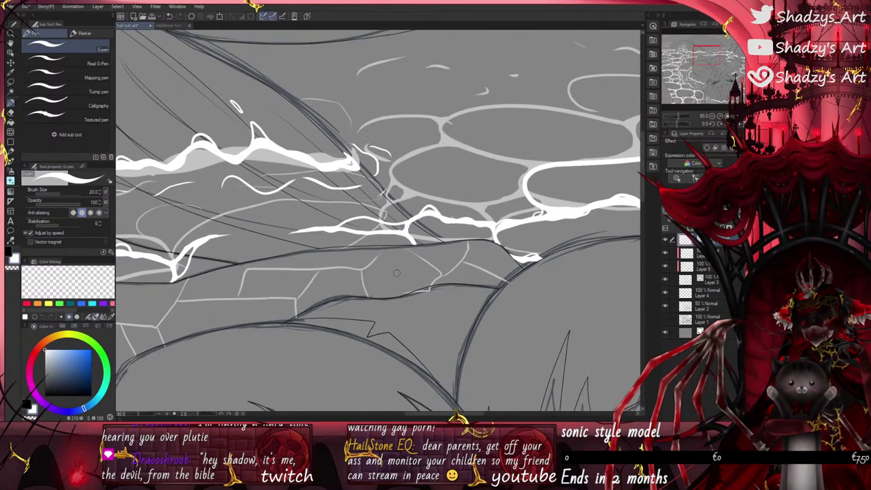
{"action": "scroll", "coordinate": [395, 273], "scroll_direction": "down", "scroll_amount": 2}
{"action": "left_click", "coordinate": [664, 306]}
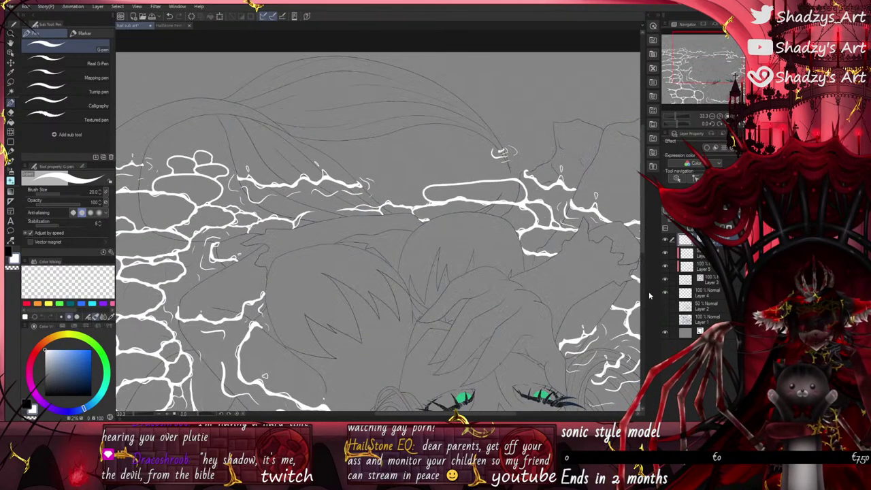
{"action": "scroll", "coordinate": [428, 188], "scroll_direction": "down", "scroll_amount": 3}
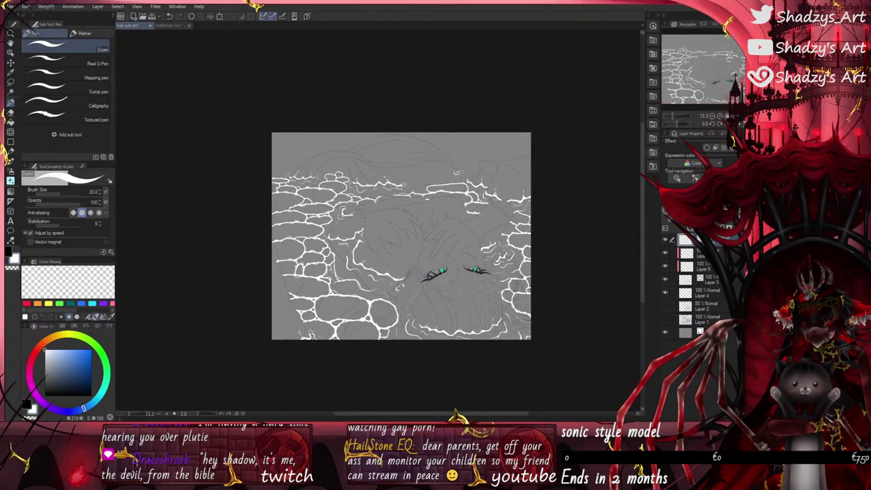
Step: Ink thin open cell outlines and ripple lines above the small stacked cells inside the arched shape
{"action": "scroll", "coordinate": [327, 172], "scroll_direction": "up", "scroll_amount": 5}
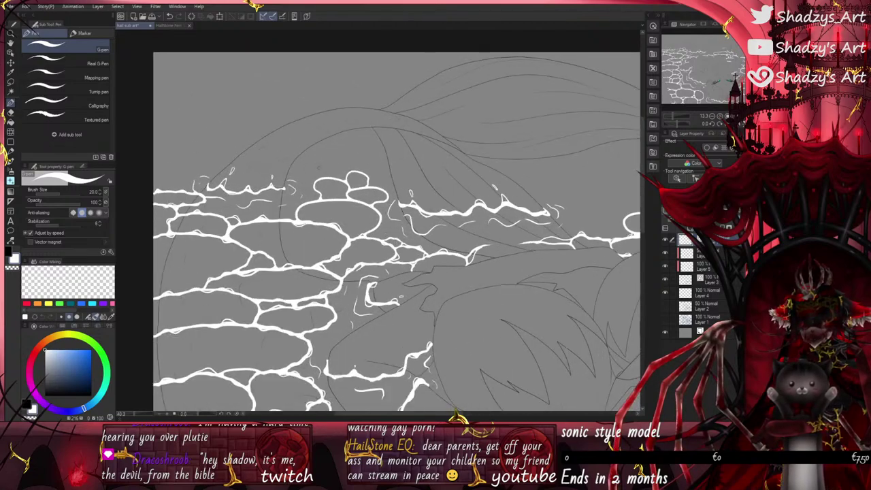
{"action": "mouse_move", "coordinate": [328, 180]}
{"action": "left_mouse_down"}
{"action": "mouse_move", "coordinate": [281, 162]}
{"action": "mouse_move", "coordinate": [374, 149]}
{"action": "mouse_move", "coordinate": [381, 161]}
{"action": "mouse_move", "coordinate": [381, 153]}
{"action": "mouse_move", "coordinate": [446, 147]}
{"action": "left_mouse_up"}
{"action": "mouse_move", "coordinate": [452, 158]}
{"action": "left_mouse_down"}
{"action": "mouse_move", "coordinate": [455, 165]}
{"action": "mouse_move", "coordinate": [436, 170]}
{"action": "mouse_move", "coordinate": [460, 196]}
{"action": "mouse_move", "coordinate": [447, 205]}
{"action": "left_mouse_up"}
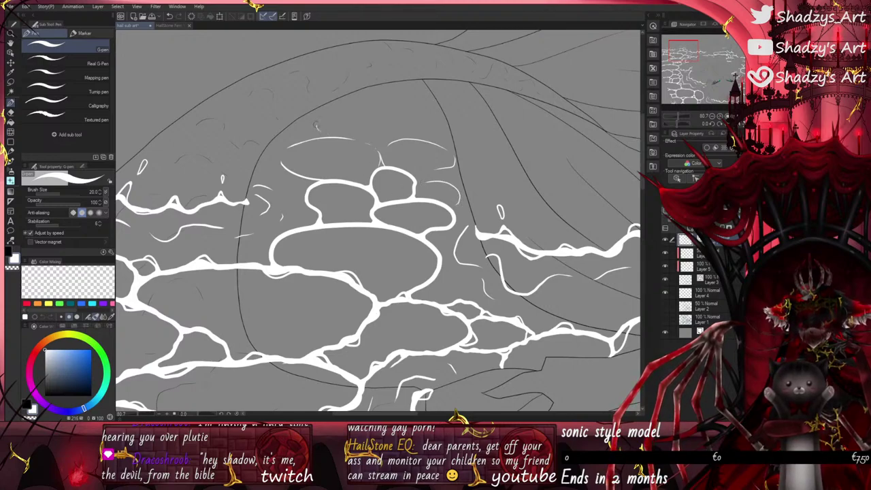
{"action": "mouse_move", "coordinate": [316, 128]}
{"action": "left_mouse_down"}
{"action": "mouse_move", "coordinate": [381, 106]}
{"action": "mouse_move", "coordinate": [424, 121]}
{"action": "left_mouse_up"}
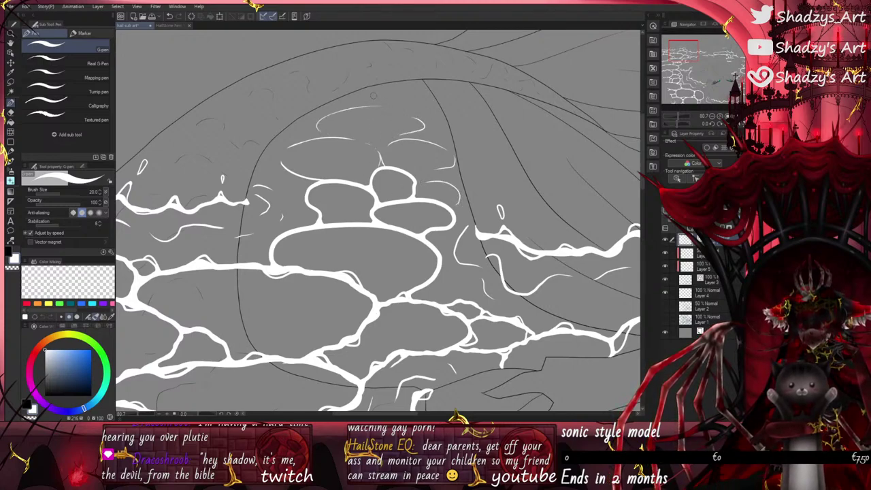
{"action": "mouse_move", "coordinate": [373, 96]}
{"action": "left_mouse_down"}
{"action": "mouse_move", "coordinate": [429, 97]}
{"action": "mouse_move", "coordinate": [436, 114]}
{"action": "left_mouse_up"}
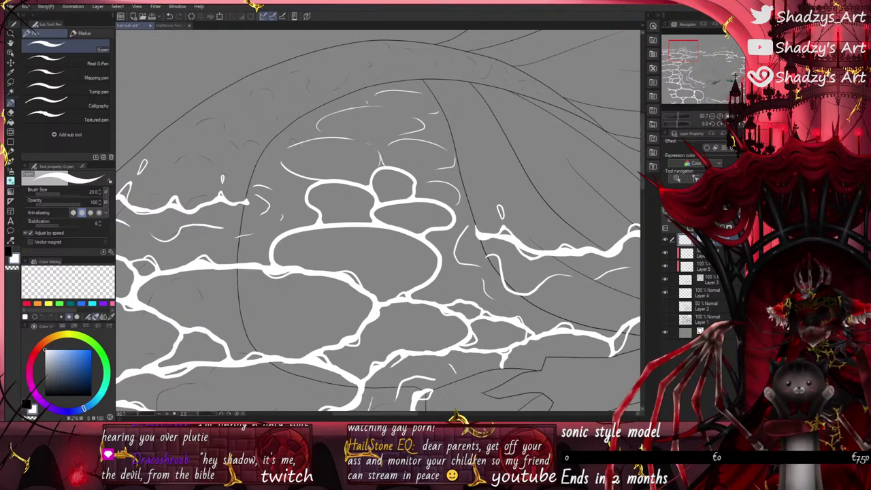
Step: Add a short diagonal accent between the thin cell outlines near the arch's inner left edge, undoing one stroke along the way
{"action": "left_click_drag", "start_coordinate": [290, 146], "coordinate": [312, 127]}
{"action": "scroll", "coordinate": [498, 228], "scroll_direction": "down", "scroll_amount": 2}
{"action": "key", "text": "ctrl+z"}
{"action": "scroll", "coordinate": [369, 150], "scroll_direction": "up", "scroll_amount": 1}
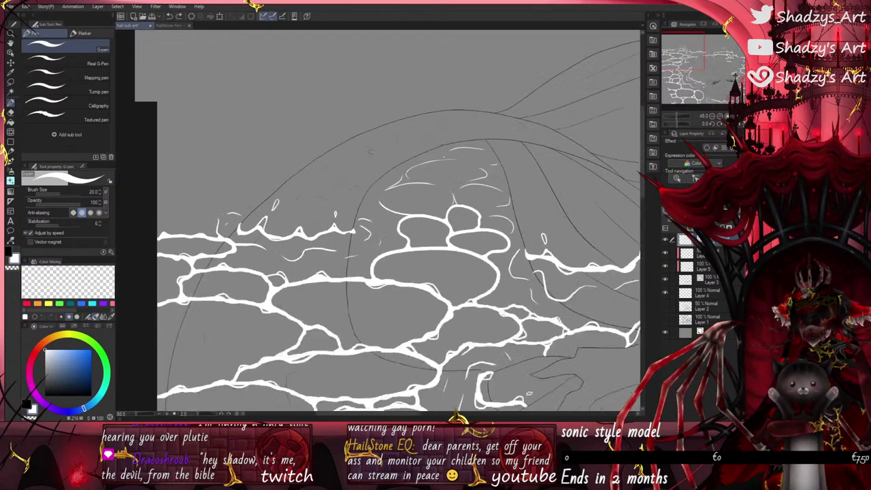
{"action": "scroll", "coordinate": [387, 160], "scroll_direction": "up", "scroll_amount": 3}
{"action": "left_click_drag", "start_coordinate": [402, 170], "coordinate": [408, 177]}
{"action": "scroll", "coordinate": [409, 178], "scroll_direction": "down", "scroll_amount": 3}
Step: Draw thin curved ripple accents above the foam line between the canvas's left edge and the arched shape
{"action": "scroll", "coordinate": [150, 241], "scroll_direction": "up", "scroll_amount": 2}
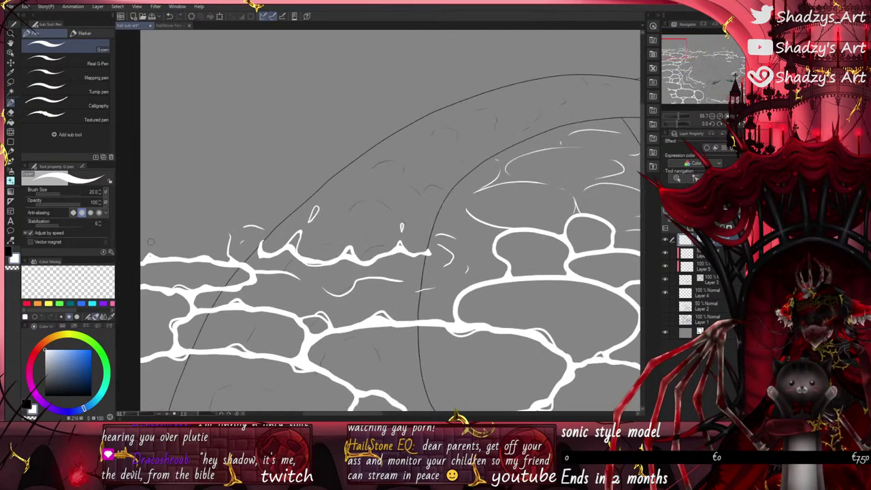
{"action": "left_click_drag", "start_coordinate": [198, 221], "coordinate": [219, 217]}
{"action": "left_click_drag", "start_coordinate": [140, 234], "coordinate": [173, 225]}
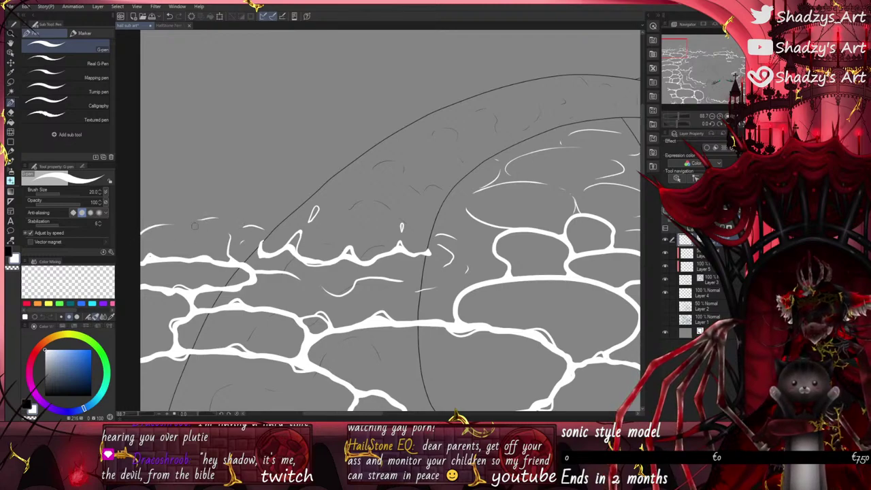
{"action": "left_click_drag", "start_coordinate": [246, 207], "coordinate": [303, 183]}
{"action": "left_click_drag", "start_coordinate": [294, 168], "coordinate": [180, 163]}
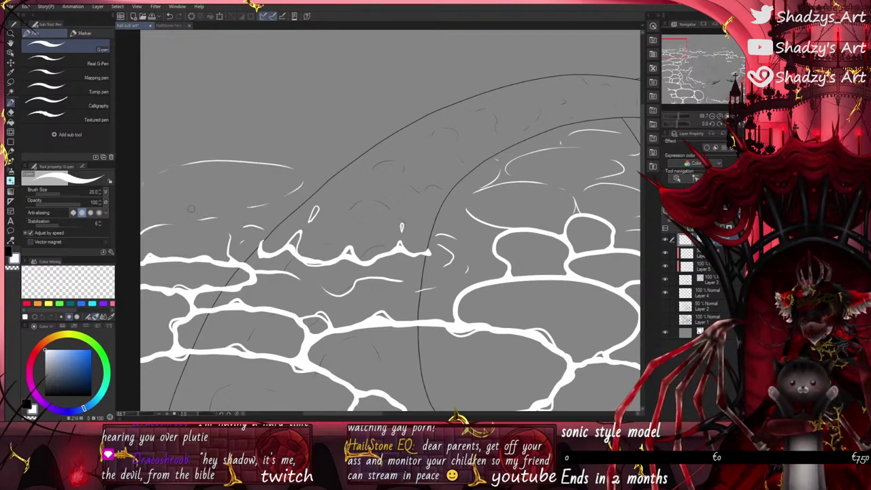
{"action": "left_click_drag", "start_coordinate": [199, 213], "coordinate": [169, 211]}
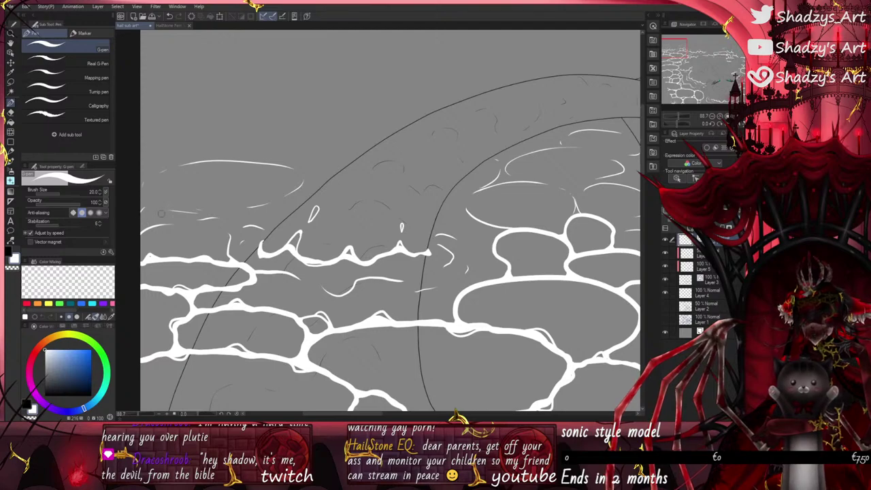
Step: Add further thin, tapered ripple strokes higher up in the open water left of the arched shape
{"action": "left_click_drag", "start_coordinate": [278, 157], "coordinate": [251, 142]}
{"action": "left_click_drag", "start_coordinate": [251, 135], "coordinate": [303, 126]}
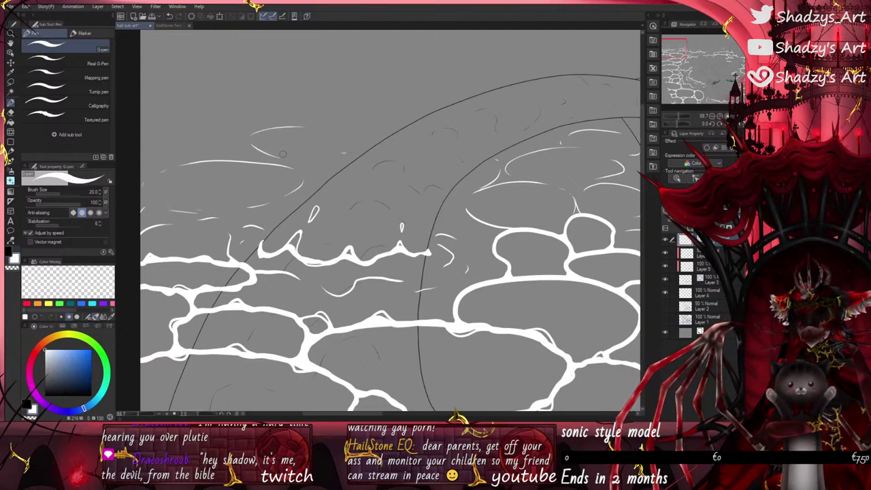
{"action": "left_click_drag", "start_coordinate": [186, 150], "coordinate": [141, 151]}
{"action": "mouse_move", "coordinate": [178, 119]}
{"action": "left_mouse_down"}
{"action": "mouse_move", "coordinate": [226, 120]}
{"action": "mouse_move", "coordinate": [202, 107]}
{"action": "left_mouse_up"}
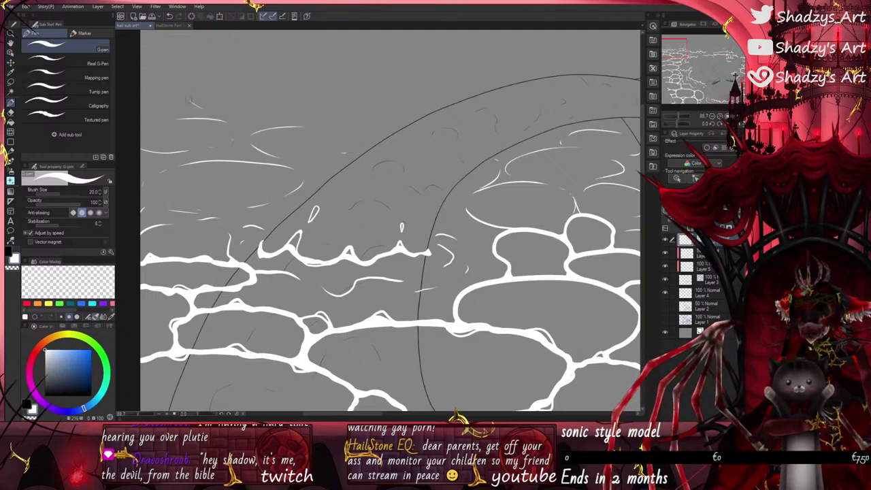
{"action": "left_click_drag", "start_coordinate": [286, 82], "coordinate": [350, 96]}
{"action": "left_click_drag", "start_coordinate": [352, 100], "coordinate": [252, 111]}
Step: Draw a sparse uppermost row of faint horizontal ripple strokes in the open water left of the arch
{"action": "scroll", "coordinate": [302, 123], "scroll_direction": "down", "scroll_amount": 4}
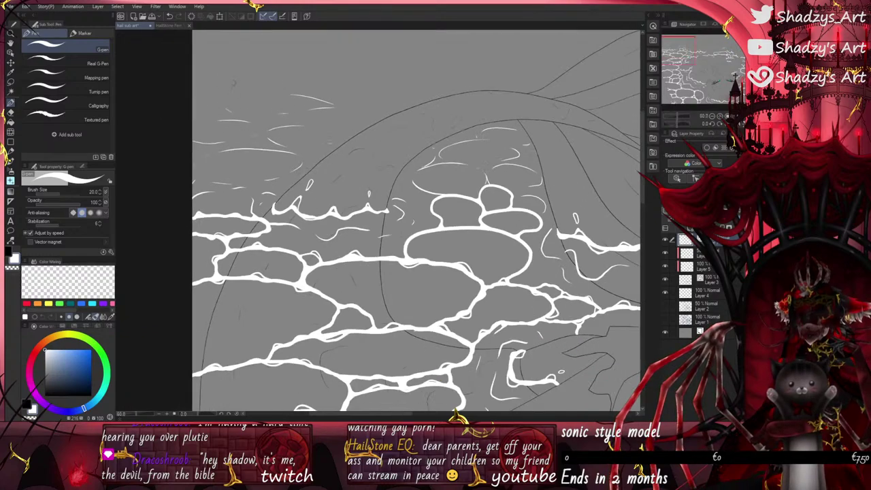
{"action": "mouse_move", "coordinate": [187, 87]}
{"action": "left_mouse_down"}
{"action": "mouse_move", "coordinate": [219, 91]}
{"action": "mouse_move", "coordinate": [236, 67]}
{"action": "mouse_move", "coordinate": [329, 77]}
{"action": "left_mouse_up"}
{"action": "scroll", "coordinate": [294, 98], "scroll_direction": "down", "scroll_amount": 4}
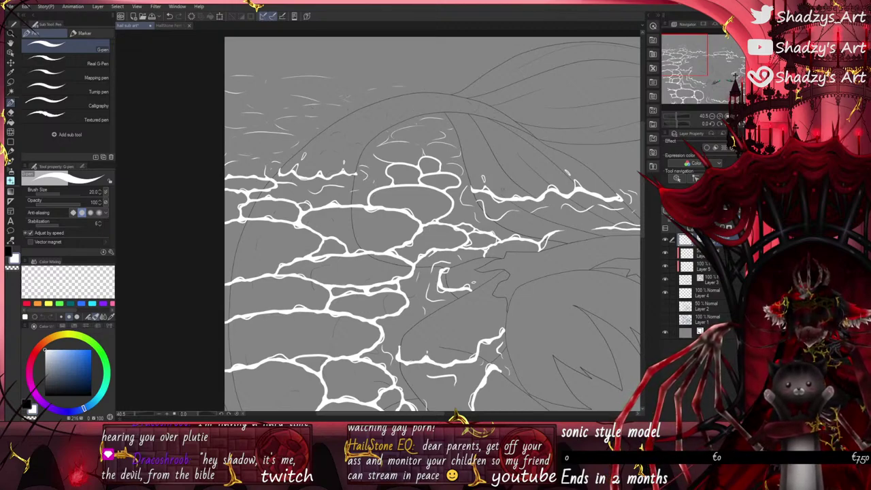
Step: Make the 50% opacity Layer 2 visible so the rough sketch shows beneath the line art
{"action": "key", "text": "ctrl+minus"}
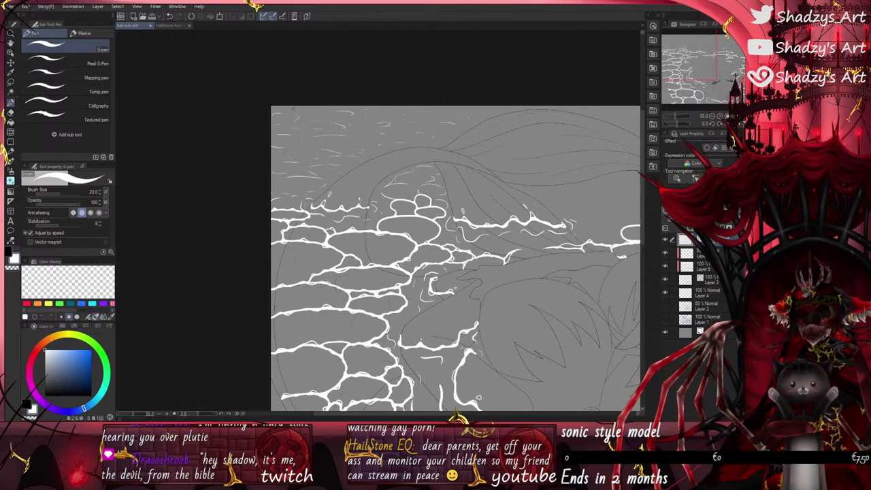
{"action": "scroll", "coordinate": [271, 140], "scroll_direction": "down", "scroll_amount": 5}
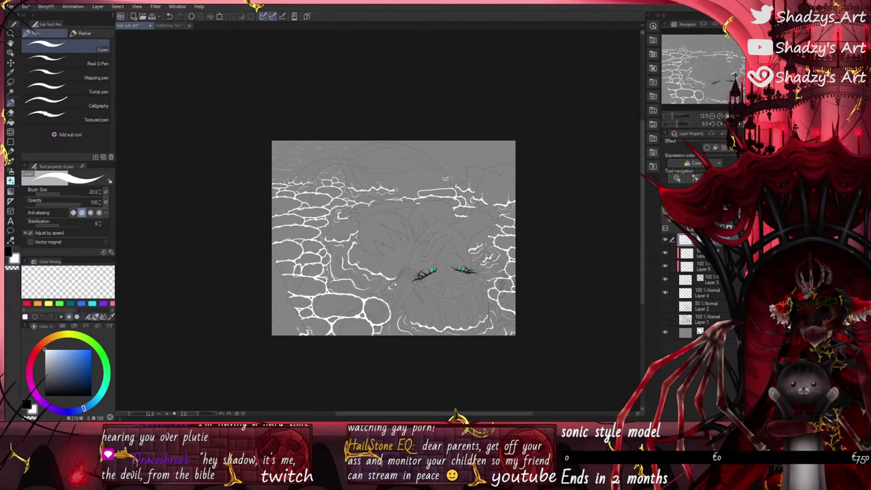
{"action": "left_click", "coordinate": [138, 8]}
{"action": "left_click", "coordinate": [146, 64]}
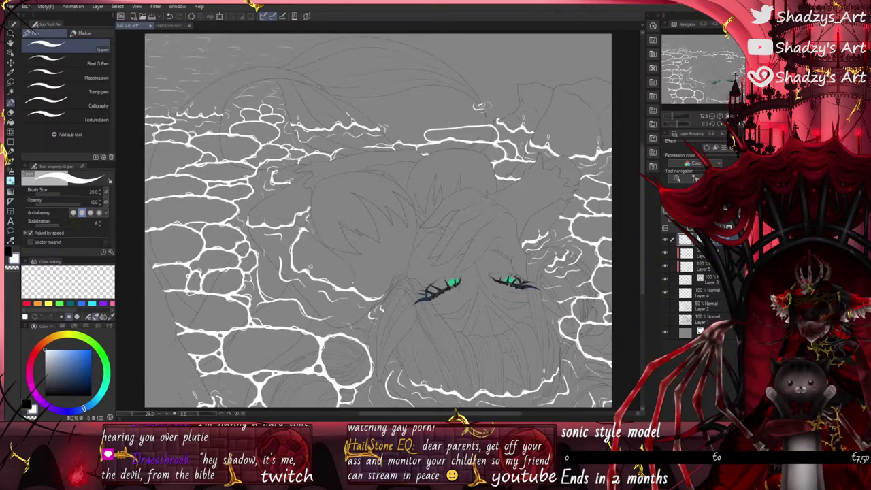
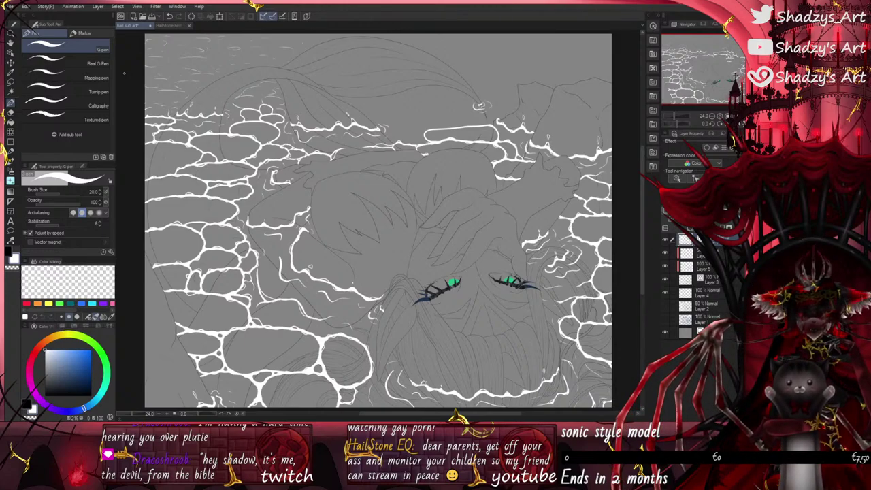
{"action": "left_click", "coordinate": [666, 306]}
Step: Draw a small rounded ripple cell beside the long water cell and an elongated oval cell above it in white
{"action": "scroll", "coordinate": [329, 348], "scroll_direction": "down", "scroll_amount": 2}
{"action": "scroll", "coordinate": [382, 241], "scroll_direction": "up", "scroll_amount": 6}
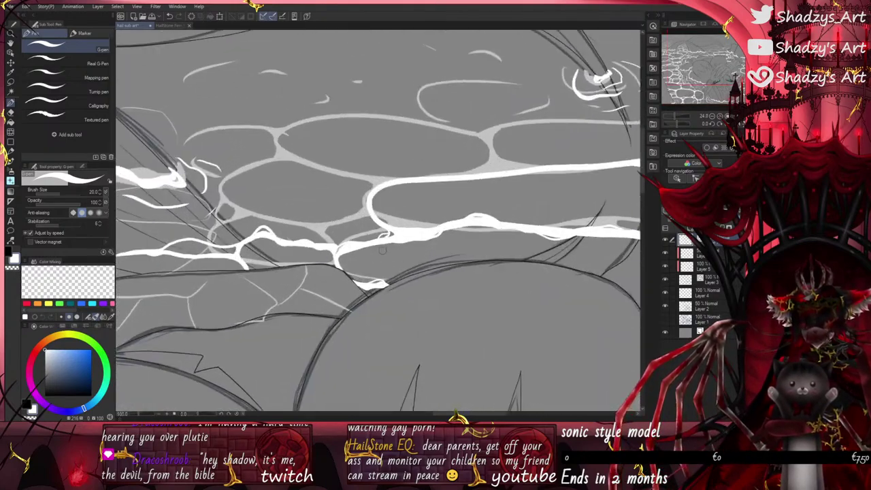
{"action": "mouse_move", "coordinate": [257, 228]}
{"action": "left_mouse_down"}
{"action": "mouse_move", "coordinate": [235, 204]}
{"action": "mouse_move", "coordinate": [334, 178]}
{"action": "mouse_move", "coordinate": [370, 185]}
{"action": "left_mouse_up"}
{"action": "scroll", "coordinate": [275, 324], "scroll_direction": "down", "scroll_amount": 5}
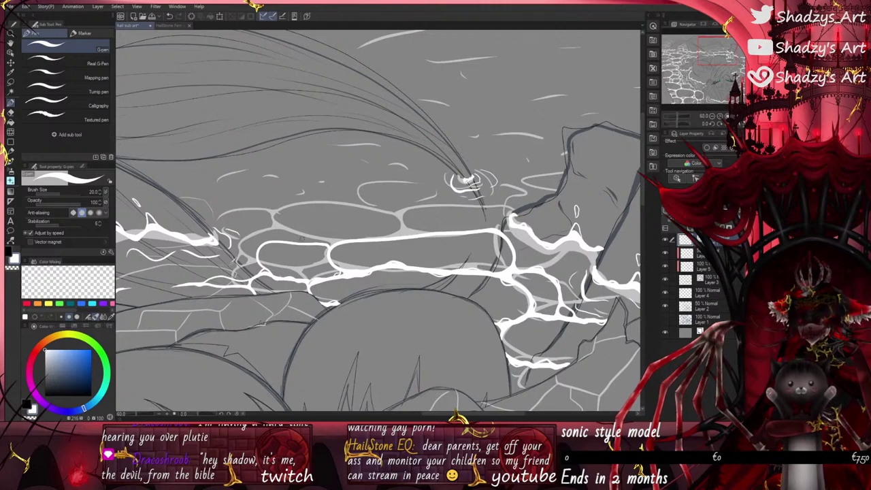
{"action": "mouse_move", "coordinate": [272, 225]}
{"action": "left_mouse_down"}
{"action": "mouse_move", "coordinate": [381, 217]}
{"action": "mouse_move", "coordinate": [416, 234]}
{"action": "left_mouse_up"}
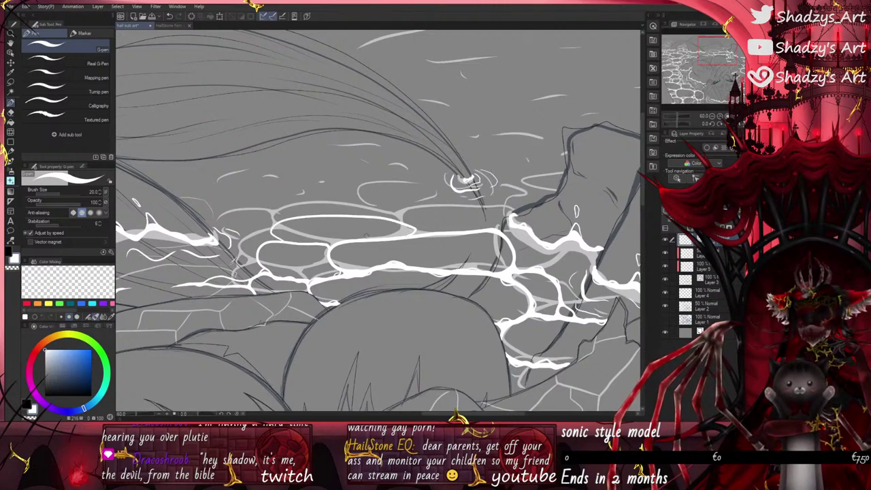
Step: Add thin curved ripple strokes at the long cell's rock-side end and below the foam along the rock
{"action": "scroll", "coordinate": [454, 212], "scroll_direction": "up", "scroll_amount": 4}
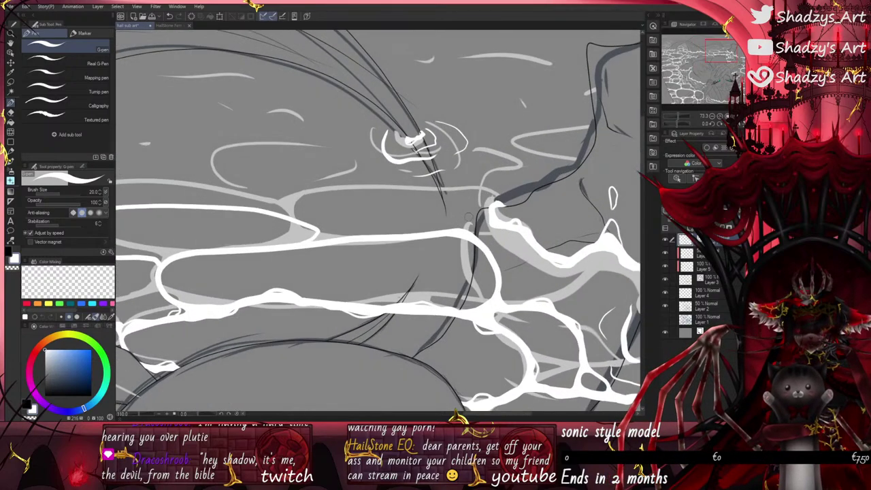
{"action": "mouse_move", "coordinate": [466, 209]}
{"action": "left_mouse_down"}
{"action": "mouse_move", "coordinate": [469, 235]}
{"action": "mouse_move", "coordinate": [459, 219]}
{"action": "mouse_move", "coordinate": [459, 231]}
{"action": "mouse_move", "coordinate": [449, 230]}
{"action": "mouse_move", "coordinate": [473, 185]}
{"action": "mouse_move", "coordinate": [498, 166]}
{"action": "left_mouse_up"}
{"action": "scroll", "coordinate": [464, 227], "scroll_direction": "up", "scroll_amount": 2}
{"action": "scroll", "coordinate": [436, 219], "scroll_direction": "down", "scroll_amount": 3}
{"action": "mouse_move", "coordinate": [435, 221]}
{"action": "left_mouse_down"}
{"action": "mouse_move", "coordinate": [378, 221]}
{"action": "mouse_move", "coordinate": [408, 246]}
{"action": "left_mouse_up"}
{"action": "scroll", "coordinate": [377, 221], "scroll_direction": "up", "scroll_amount": 3}
{"action": "left_click_drag", "start_coordinate": [465, 257], "coordinate": [511, 249]}
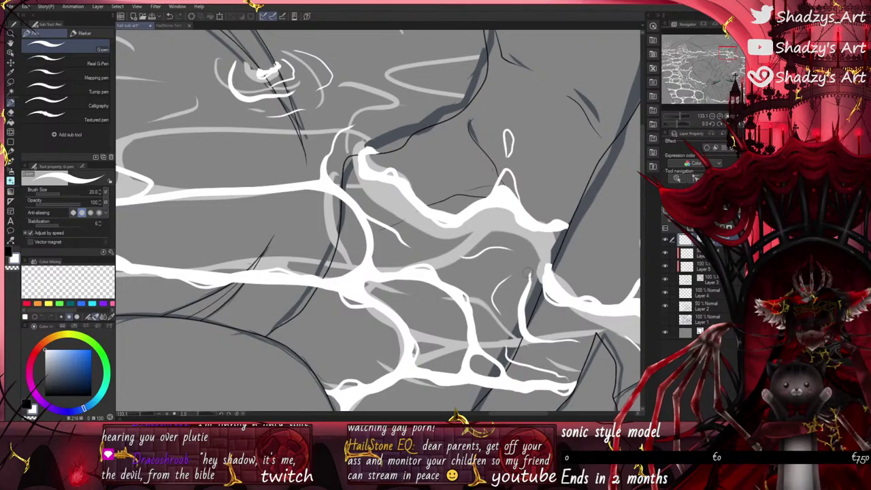
{"action": "scroll", "coordinate": [459, 346], "scroll_direction": "down", "scroll_amount": 5}
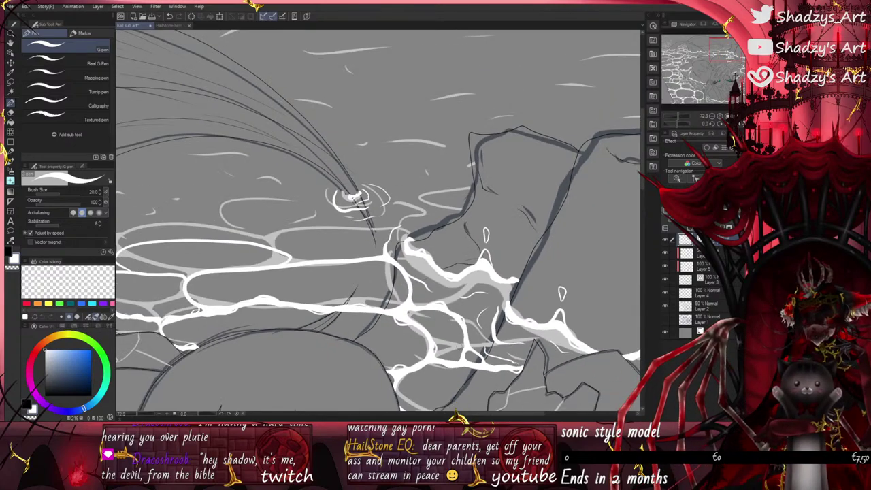
Step: Thicken the joints where the small rounded cell meets the oval, the long cell and the wavy water line below
{"action": "scroll", "coordinate": [266, 257], "scroll_direction": "up", "scroll_amount": 8}
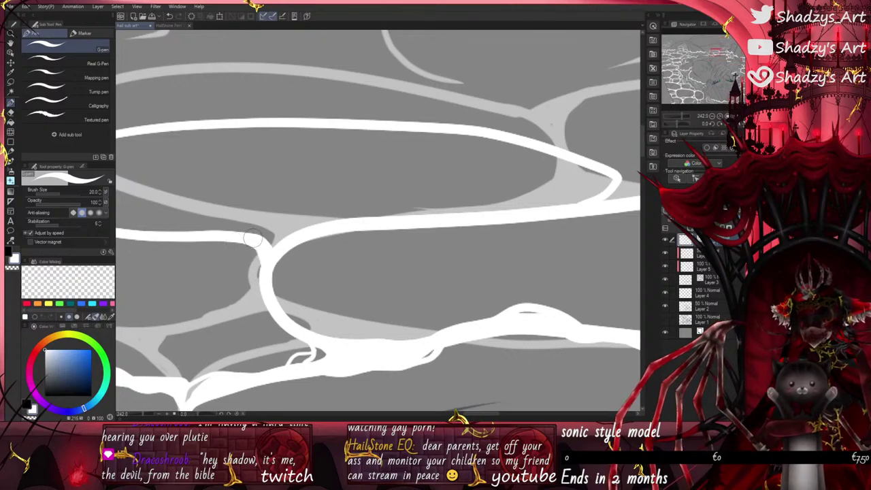
{"action": "scroll", "coordinate": [307, 226], "scroll_direction": "down", "scroll_amount": 5}
{"action": "scroll", "coordinate": [391, 201], "scroll_direction": "up", "scroll_amount": 5}
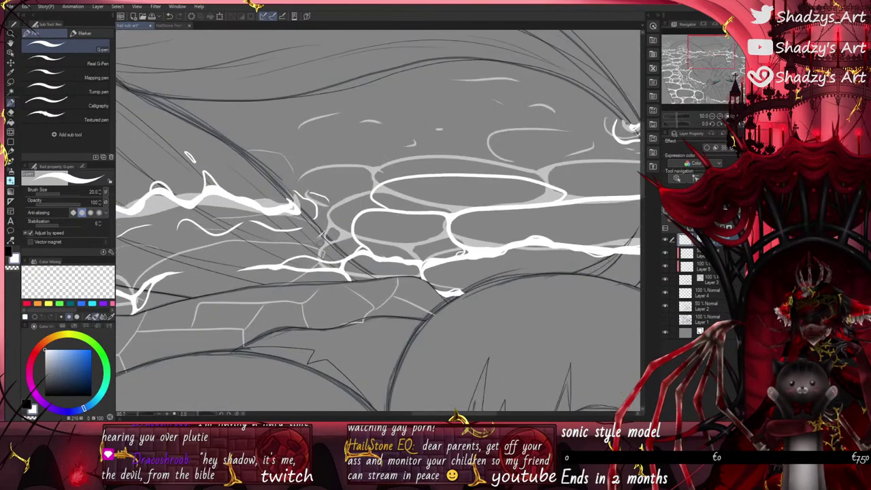
{"action": "left_click_drag", "start_coordinate": [391, 202], "coordinate": [414, 214]}
{"action": "scroll", "coordinate": [470, 212], "scroll_direction": "down", "scroll_amount": 3}
{"action": "scroll", "coordinate": [455, 202], "scroll_direction": "up", "scroll_amount": 3}
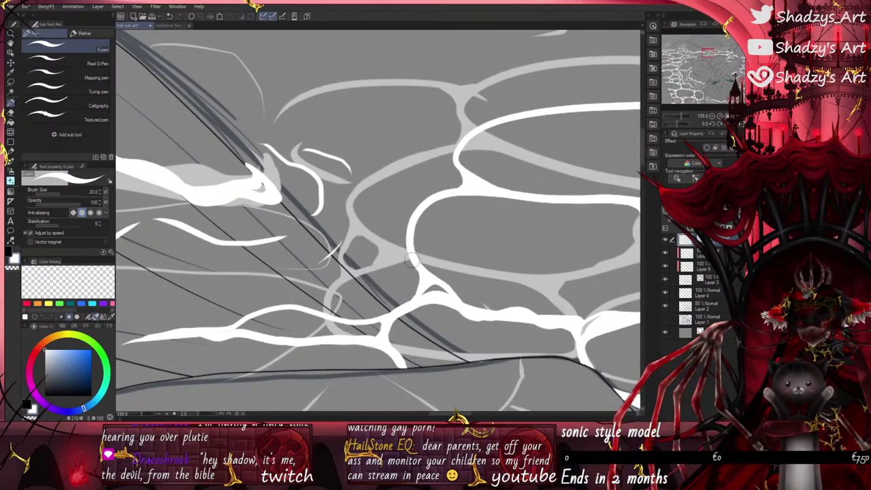
{"action": "left_click_drag", "start_coordinate": [412, 260], "coordinate": [416, 295]}
{"action": "scroll", "coordinate": [393, 316], "scroll_direction": "down", "scroll_amount": 3}
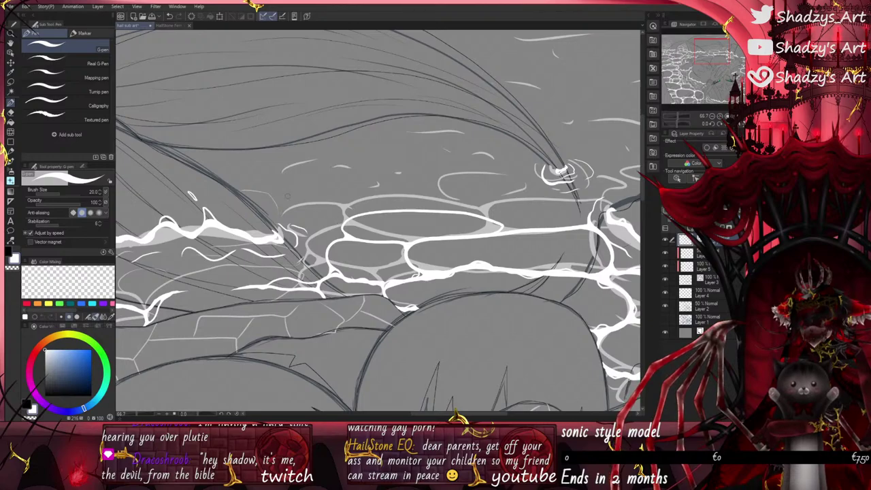
Step: Draw a rounded ripple cell above the oval's left end and fill in its joints with the neighbouring lines
{"action": "scroll", "coordinate": [284, 194], "scroll_direction": "down", "scroll_amount": 5}
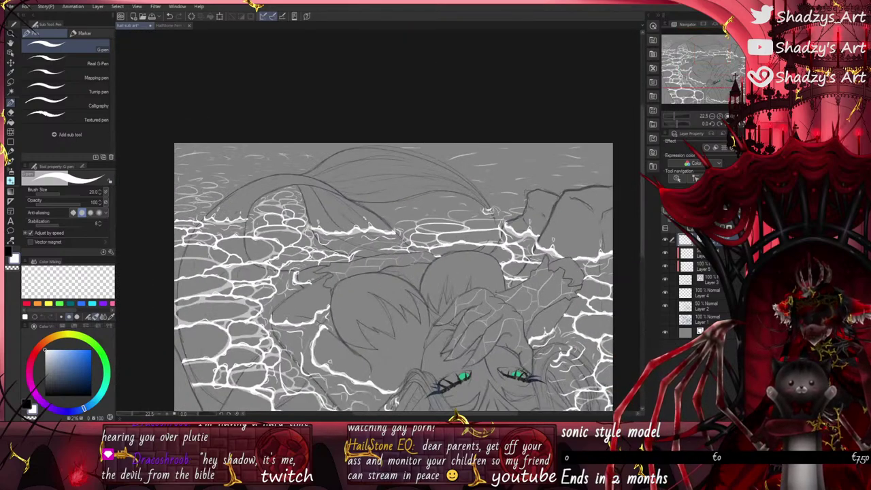
{"action": "scroll", "coordinate": [422, 231], "scroll_direction": "up", "scroll_amount": 5}
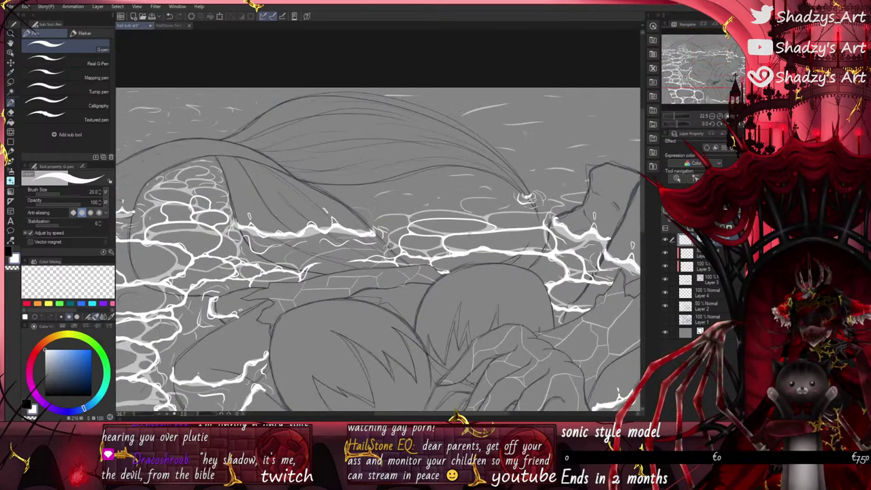
{"action": "mouse_move", "coordinate": [345, 235]}
{"action": "left_mouse_down"}
{"action": "mouse_move", "coordinate": [280, 212]}
{"action": "mouse_move", "coordinate": [290, 193]}
{"action": "mouse_move", "coordinate": [359, 187]}
{"action": "mouse_move", "coordinate": [373, 213]}
{"action": "left_mouse_up"}
{"action": "scroll", "coordinate": [374, 217], "scroll_direction": "up", "scroll_amount": 5}
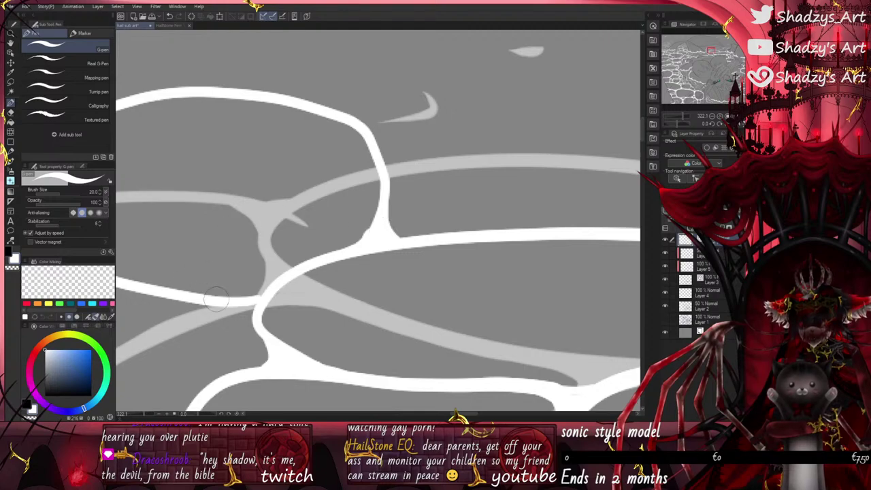
{"action": "left_click_drag", "start_coordinate": [224, 300], "coordinate": [268, 289]}
{"action": "mouse_move", "coordinate": [219, 302]}
{"action": "left_mouse_down"}
{"action": "mouse_move", "coordinate": [252, 310]}
{"action": "mouse_move", "coordinate": [238, 304]}
{"action": "mouse_move", "coordinate": [281, 351]}
{"action": "left_mouse_up"}
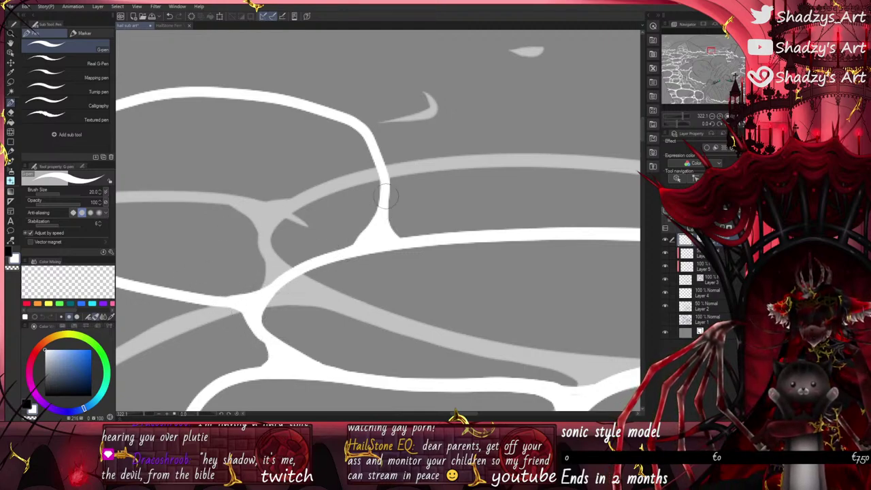
{"action": "scroll", "coordinate": [418, 243], "scroll_direction": "down", "scroll_amount": 3}
{"action": "scroll", "coordinate": [418, 244], "scroll_direction": "down", "scroll_amount": 2}
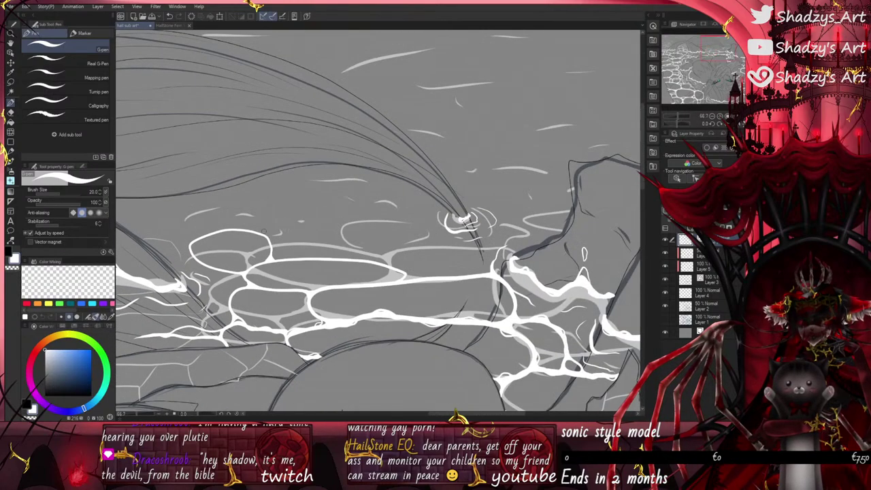
Step: Extend the upper ripple row toward the rock with a wide cell, a rounded cell and a small one beneath it
{"action": "mouse_move", "coordinate": [267, 230]}
{"action": "left_mouse_down"}
{"action": "mouse_move", "coordinate": [359, 224]}
{"action": "mouse_move", "coordinate": [378, 243]}
{"action": "mouse_move", "coordinate": [418, 234]}
{"action": "mouse_move", "coordinate": [404, 272]}
{"action": "left_mouse_up"}
{"action": "scroll", "coordinate": [408, 268], "scroll_direction": "up", "scroll_amount": 3}
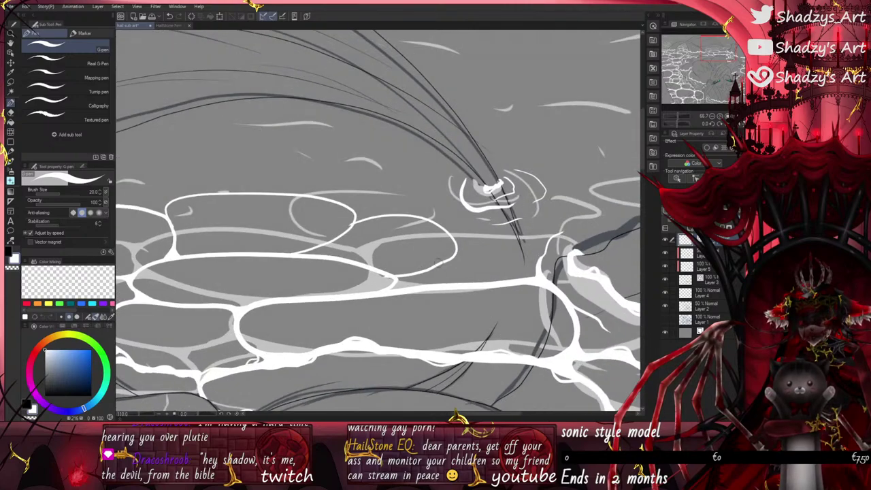
{"action": "scroll", "coordinate": [374, 278], "scroll_direction": "up", "scroll_amount": 3}
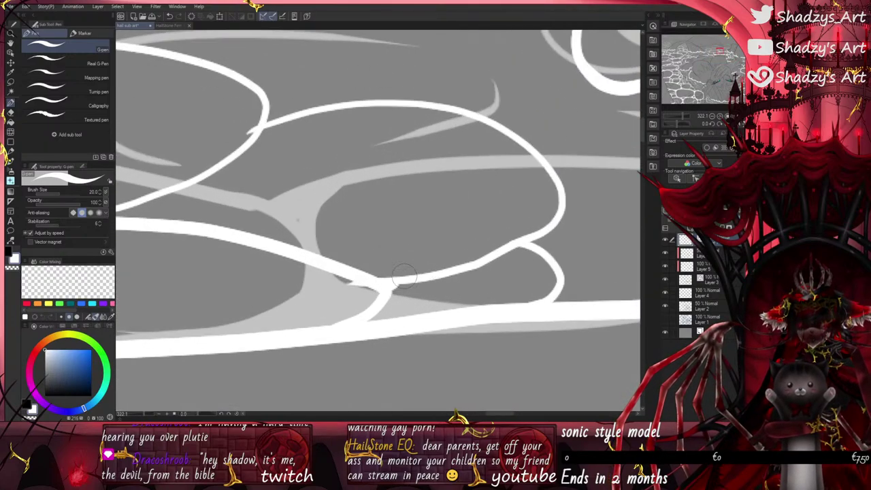
Step: Trim the overshooting line ends of the new cells with the vector eraser and thicken their joints with the G-pen
{"action": "left_click", "coordinate": [11, 113]}
{"action": "mouse_move", "coordinate": [348, 286]}
{"action": "left_mouse_down"}
{"action": "mouse_move", "coordinate": [388, 305]}
{"action": "mouse_move", "coordinate": [389, 292]}
{"action": "mouse_move", "coordinate": [414, 280]}
{"action": "mouse_move", "coordinate": [385, 285]}
{"action": "mouse_move", "coordinate": [396, 283]}
{"action": "mouse_move", "coordinate": [375, 317]}
{"action": "mouse_move", "coordinate": [383, 320]}
{"action": "mouse_move", "coordinate": [388, 298]}
{"action": "mouse_move", "coordinate": [393, 319]}
{"action": "left_mouse_up"}
{"action": "left_click", "coordinate": [11, 103]}
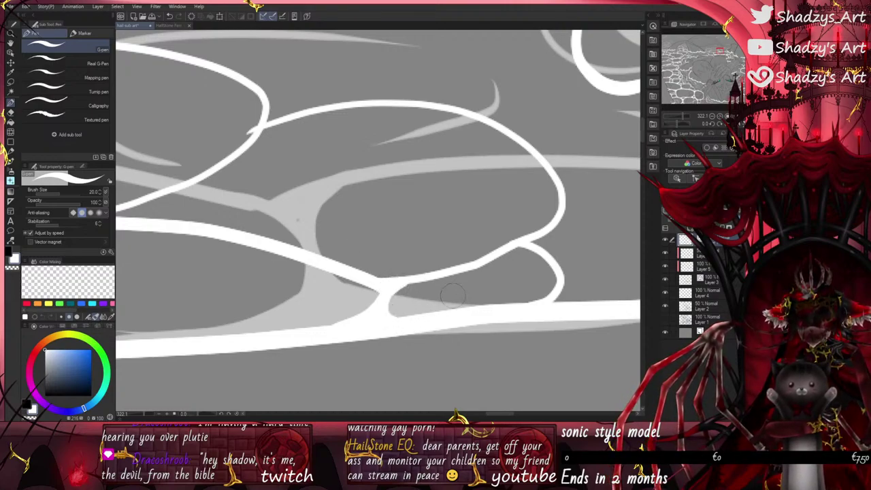
{"action": "mouse_move", "coordinate": [550, 229]}
{"action": "left_mouse_down"}
{"action": "mouse_move", "coordinate": [546, 254]}
{"action": "mouse_move", "coordinate": [534, 246]}
{"action": "left_mouse_up"}
{"action": "left_click_drag", "start_coordinate": [559, 280], "coordinate": [562, 304]}
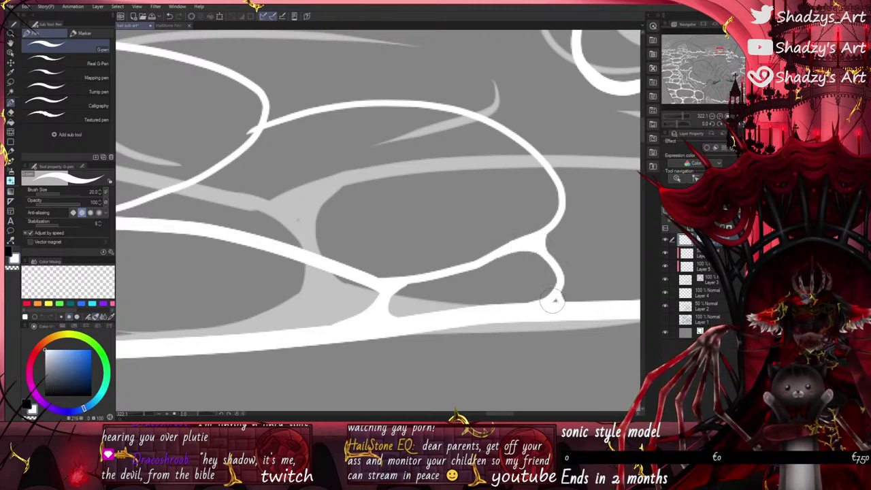
{"action": "key", "text": "e"}
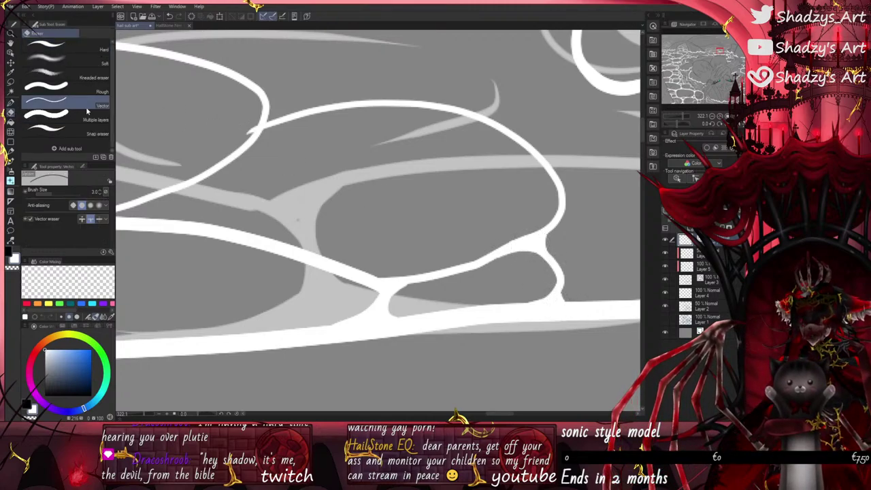
{"action": "left_click", "coordinate": [10, 102]}
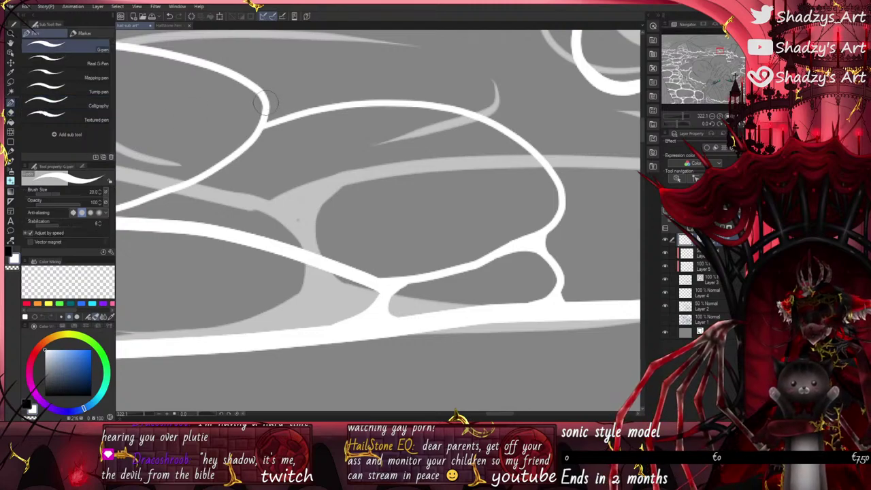
{"action": "mouse_move", "coordinate": [264, 99]}
{"action": "left_mouse_down"}
{"action": "mouse_move", "coordinate": [271, 116]}
{"action": "mouse_move", "coordinate": [262, 128]}
{"action": "left_mouse_up"}
Step: Fill in the joints where the wide upper cell meets the oval below and the rounded cell to its left
{"action": "scroll", "coordinate": [387, 179], "scroll_direction": "down", "scroll_amount": 6}
{"action": "scroll", "coordinate": [252, 201], "scroll_direction": "up", "scroll_amount": 8}
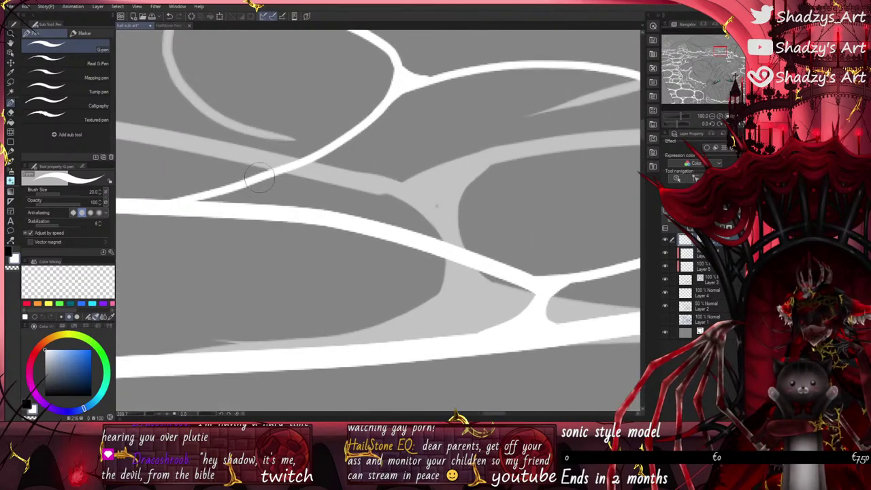
{"action": "left_click_drag", "start_coordinate": [258, 181], "coordinate": [256, 206]}
{"action": "mouse_move", "coordinate": [193, 202]}
{"action": "left_mouse_down"}
{"action": "mouse_move", "coordinate": [243, 188]}
{"action": "mouse_move", "coordinate": [223, 203]}
{"action": "mouse_move", "coordinate": [246, 200]}
{"action": "mouse_move", "coordinate": [263, 182]}
{"action": "left_mouse_up"}
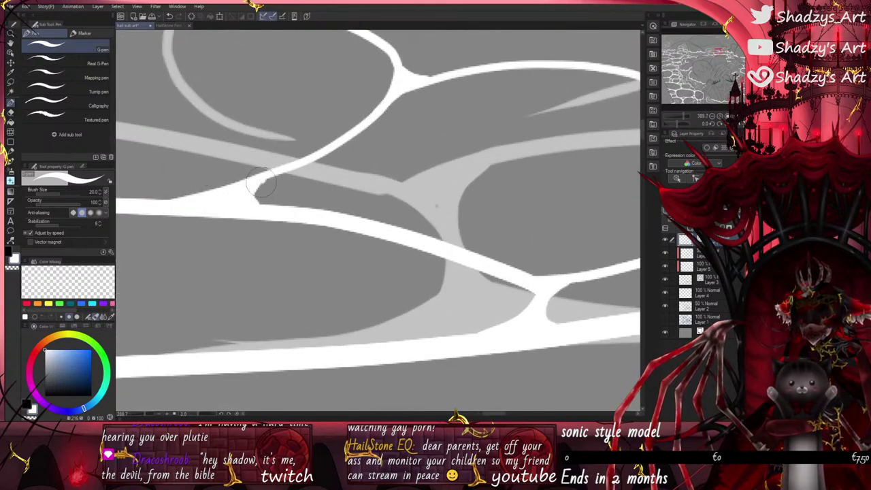
{"action": "scroll", "coordinate": [379, 227], "scroll_direction": "down", "scroll_amount": 5}
{"action": "scroll", "coordinate": [468, 263], "scroll_direction": "down", "scroll_amount": 3}
{"action": "scroll", "coordinate": [252, 184], "scroll_direction": "up", "scroll_amount": 5}
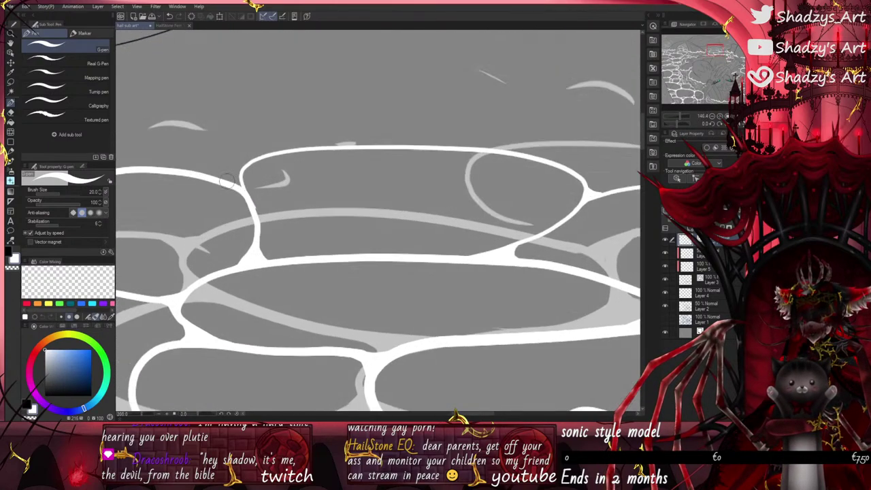
{"action": "mouse_move", "coordinate": [211, 170]}
{"action": "left_mouse_down"}
{"action": "mouse_move", "coordinate": [253, 170]}
{"action": "mouse_move", "coordinate": [254, 182]}
{"action": "mouse_move", "coordinate": [239, 182]}
{"action": "mouse_move", "coordinate": [248, 177]}
{"action": "mouse_move", "coordinate": [260, 202]}
{"action": "mouse_move", "coordinate": [257, 181]}
{"action": "mouse_move", "coordinate": [271, 211]}
{"action": "mouse_move", "coordinate": [289, 294]}
{"action": "left_mouse_up"}
{"action": "scroll", "coordinate": [289, 294], "scroll_direction": "down", "scroll_amount": 5}
{"action": "scroll", "coordinate": [192, 234], "scroll_direction": "up", "scroll_amount": 3}
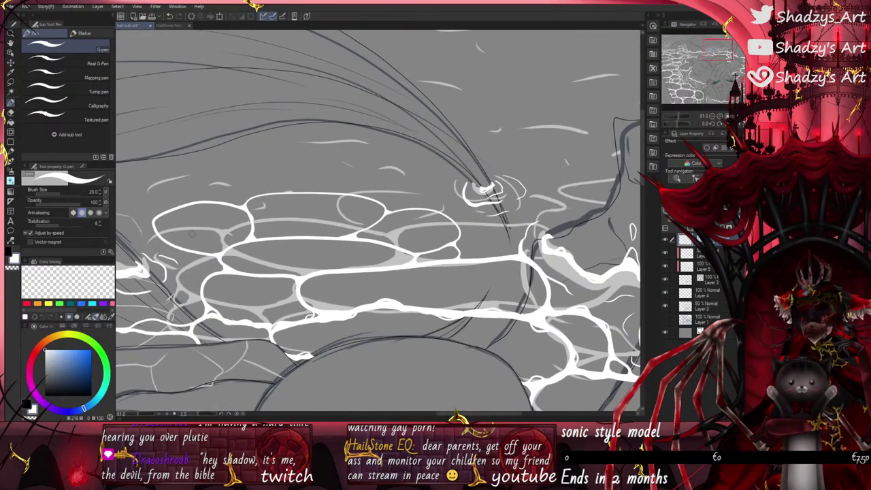
Step: Thicken the outlines of the three main upper-row ripple cells with uneven, wavy white strokes
{"action": "scroll", "coordinate": [199, 248], "scroll_direction": "up", "scroll_amount": 2}
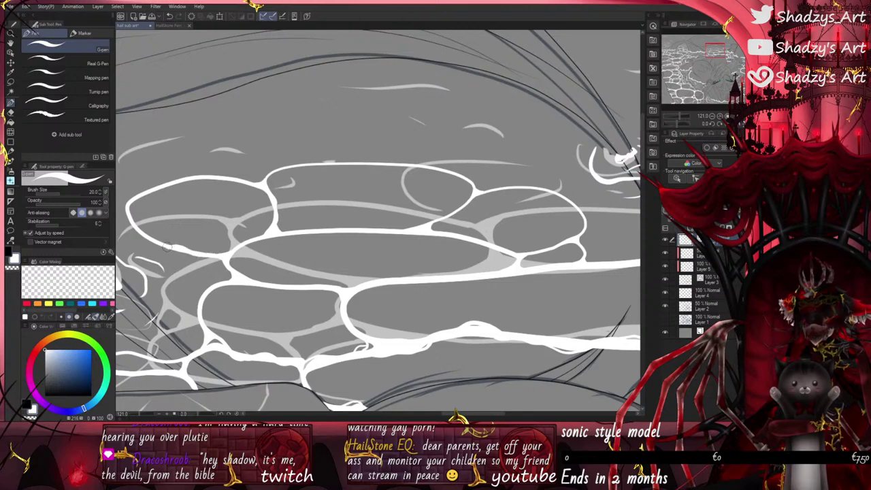
{"action": "mouse_move", "coordinate": [166, 185]}
{"action": "left_mouse_down"}
{"action": "mouse_move", "coordinate": [197, 177]}
{"action": "mouse_move", "coordinate": [270, 191]}
{"action": "left_mouse_up"}
{"action": "mouse_move", "coordinate": [295, 164]}
{"action": "left_mouse_down"}
{"action": "mouse_move", "coordinate": [429, 166]}
{"action": "mouse_move", "coordinate": [474, 183]}
{"action": "left_mouse_up"}
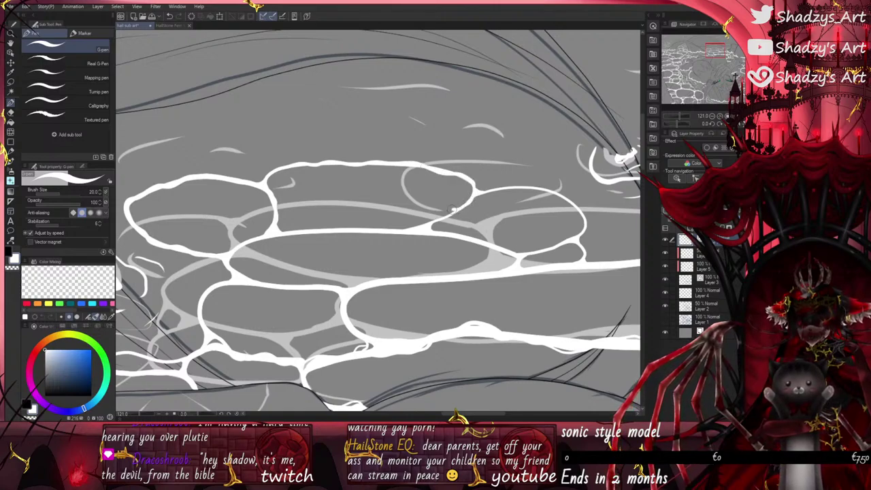
{"action": "left_click_drag", "start_coordinate": [450, 211], "coordinate": [422, 227]}
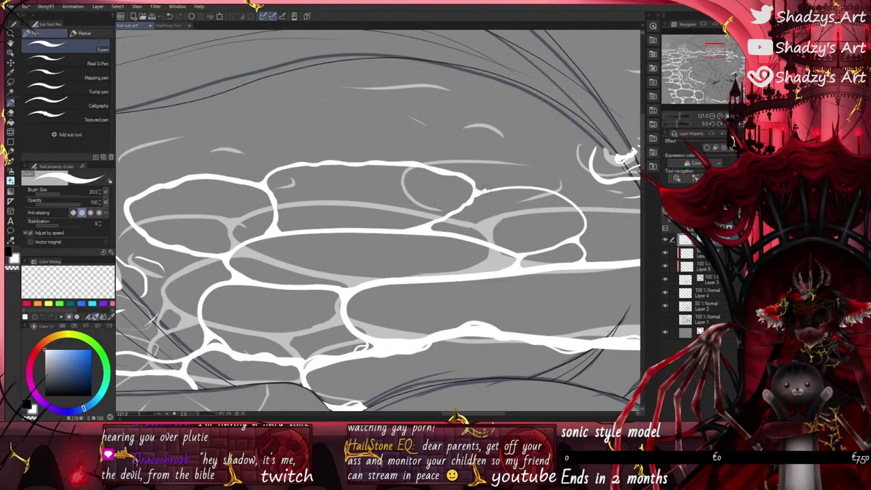
{"action": "mouse_move", "coordinate": [484, 191]}
{"action": "left_mouse_down"}
{"action": "mouse_move", "coordinate": [532, 185]}
{"action": "mouse_move", "coordinate": [575, 202]}
{"action": "mouse_move", "coordinate": [582, 239]}
{"action": "left_mouse_up"}
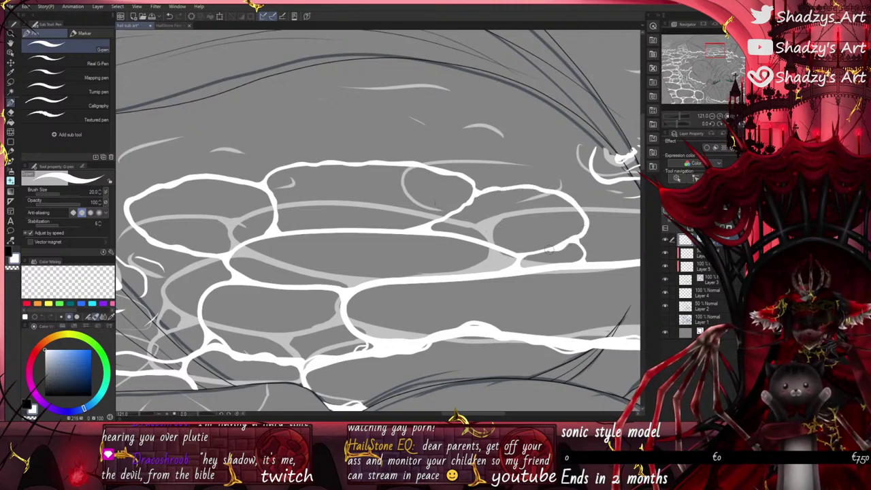
Step: Close the upper ripple row near the tail tip with a rounded G-pen cell and thicken its joint with the small cell beside it
{"action": "scroll", "coordinate": [345, 281], "scroll_direction": "down", "scroll_amount": 2}
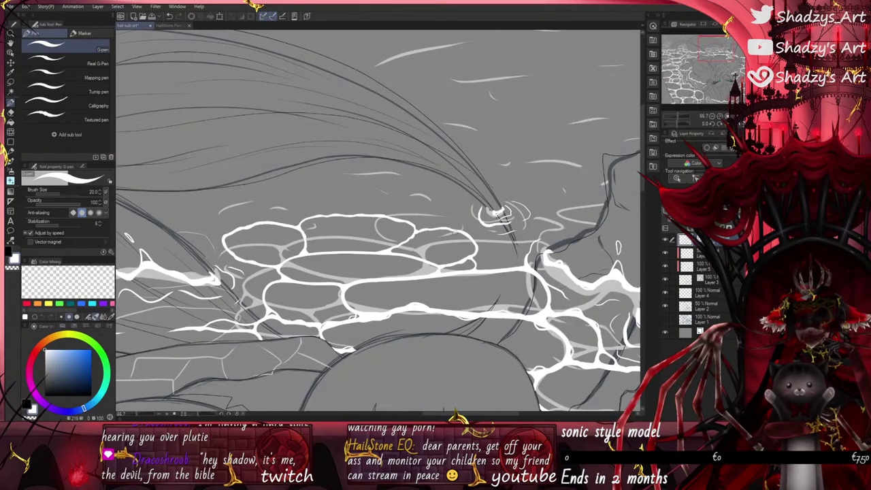
{"action": "scroll", "coordinate": [515, 253], "scroll_direction": "up", "scroll_amount": 5}
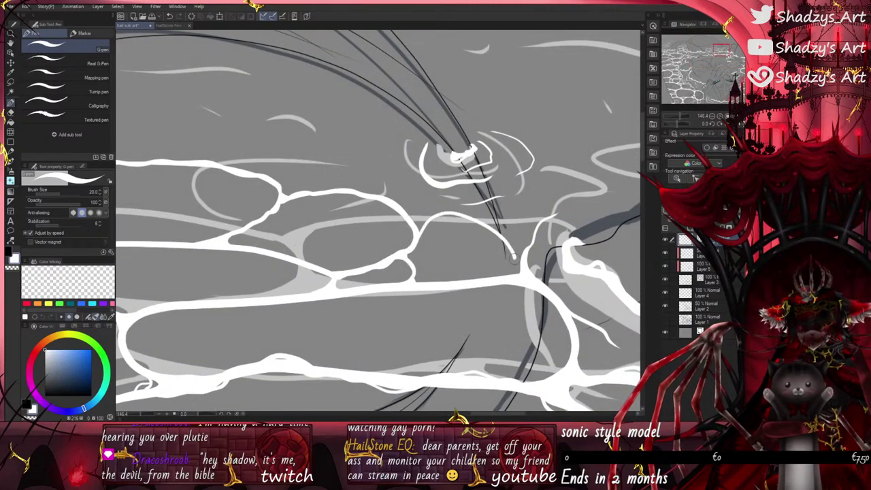
{"action": "mouse_move", "coordinate": [414, 233]}
{"action": "left_mouse_down"}
{"action": "mouse_move", "coordinate": [440, 211]}
{"action": "mouse_move", "coordinate": [473, 219]}
{"action": "mouse_move", "coordinate": [502, 239]}
{"action": "mouse_move", "coordinate": [515, 273]}
{"action": "left_mouse_up"}
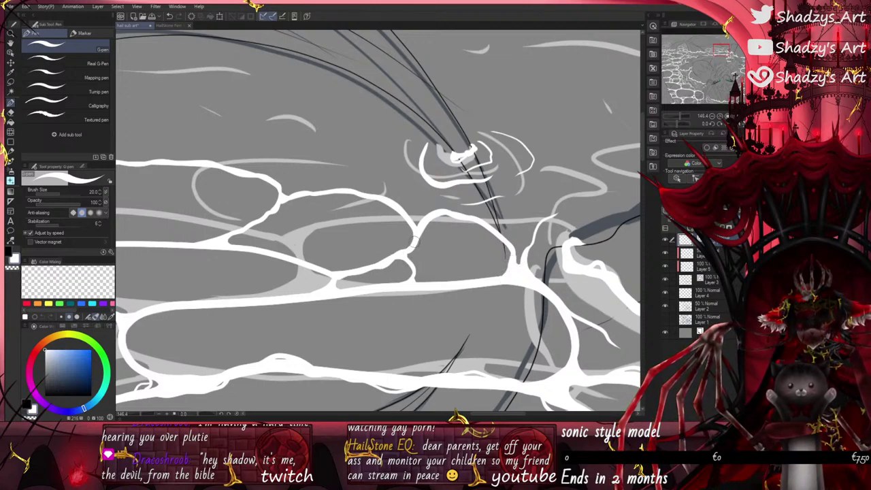
{"action": "left_click_drag", "start_coordinate": [412, 254], "coordinate": [426, 287]}
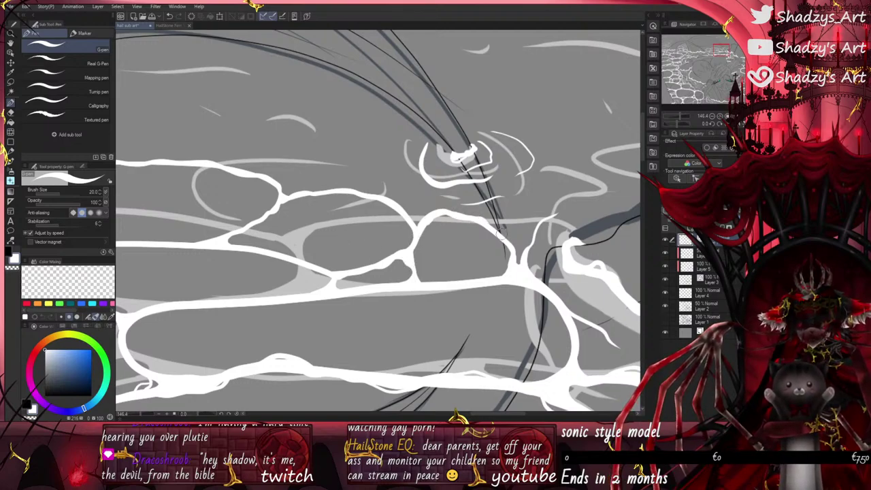
{"action": "scroll", "coordinate": [502, 233], "scroll_direction": "down", "scroll_amount": 4}
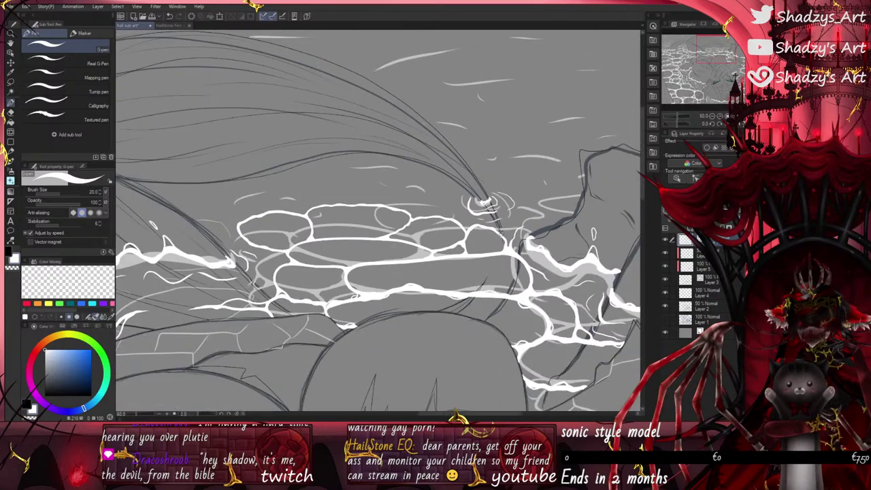
Step: Thicken the upper edge of the long lower ripple cell with uneven, wavy white strokes along its whole length
{"action": "scroll", "coordinate": [328, 244], "scroll_direction": "down", "scroll_amount": 2}
{"action": "scroll", "coordinate": [376, 235], "scroll_direction": "down", "scroll_amount": 2}
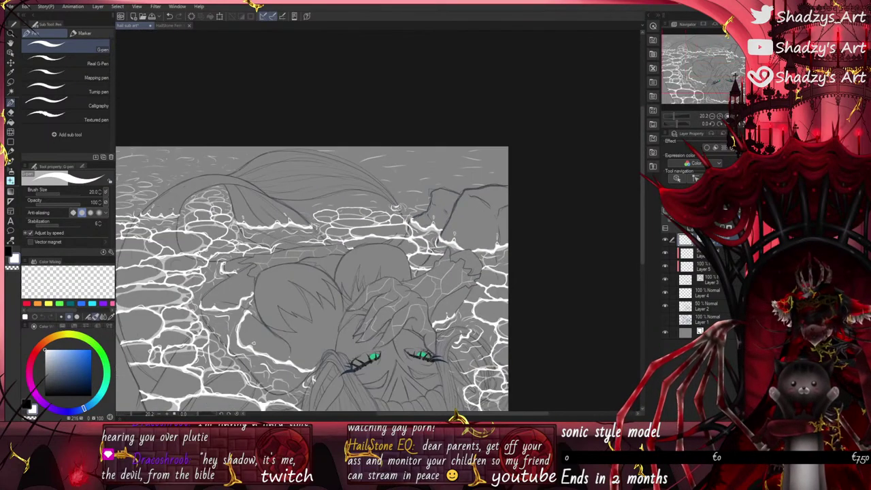
{"action": "scroll", "coordinate": [313, 378], "scroll_direction": "up", "scroll_amount": 4}
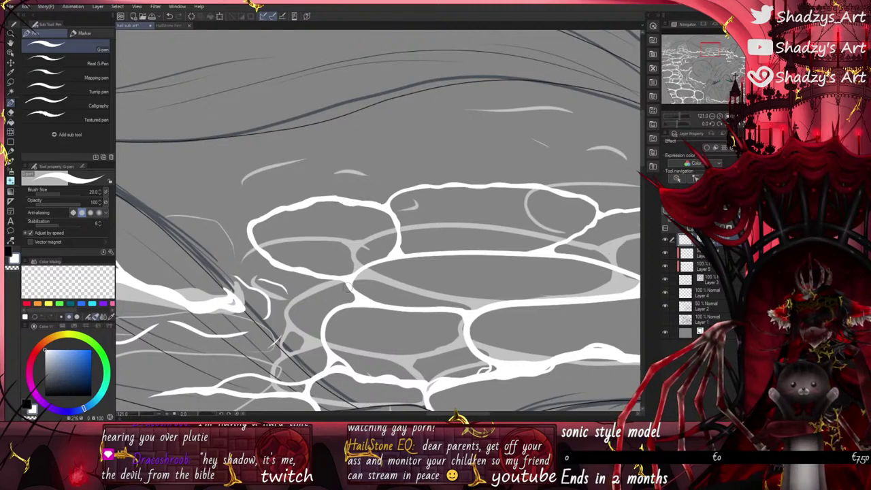
{"action": "scroll", "coordinate": [348, 287], "scroll_direction": "down", "scroll_amount": 1}
{"action": "mouse_move", "coordinate": [382, 263]}
{"action": "left_mouse_down"}
{"action": "mouse_move", "coordinate": [531, 266]}
{"action": "mouse_move", "coordinate": [564, 284]}
{"action": "left_mouse_up"}
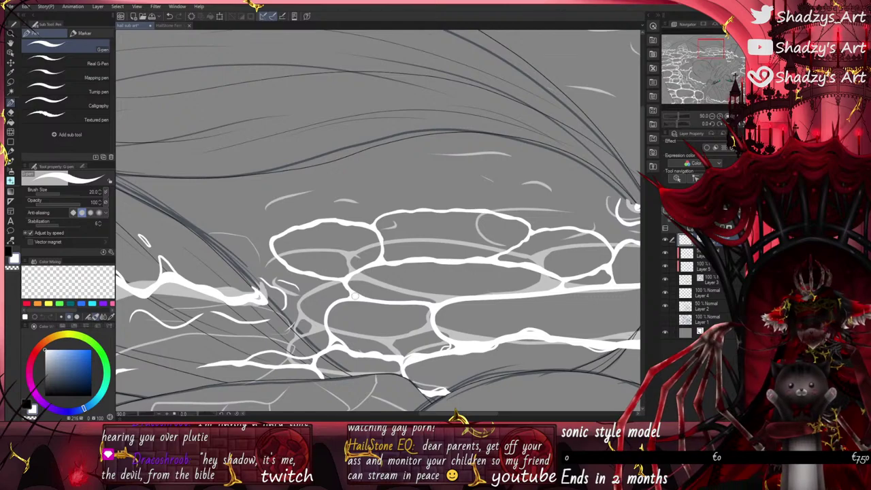
{"action": "left_click_drag", "start_coordinate": [446, 304], "coordinate": [537, 294]}
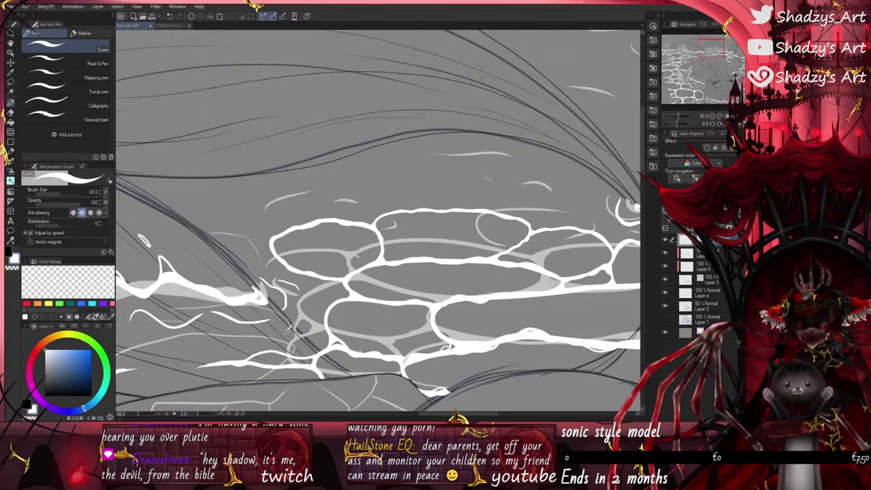
{"action": "scroll", "coordinate": [286, 273], "scroll_direction": "down", "scroll_amount": 2}
{"action": "scroll", "coordinate": [503, 316], "scroll_direction": "up", "scroll_amount": 2}
{"action": "scroll", "coordinate": [399, 293], "scroll_direction": "up", "scroll_amount": 1}
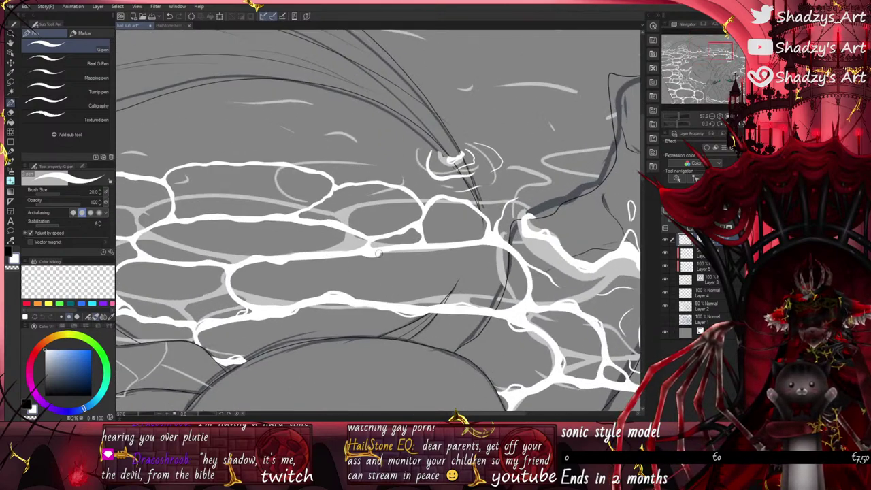
{"action": "left_click_drag", "start_coordinate": [448, 245], "coordinate": [511, 253]}
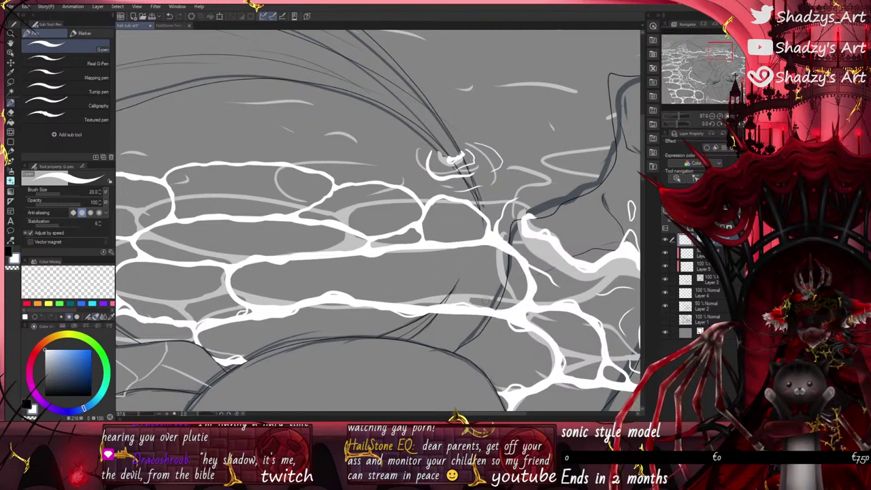
{"action": "left_click_drag", "start_coordinate": [262, 259], "coordinate": [347, 256]}
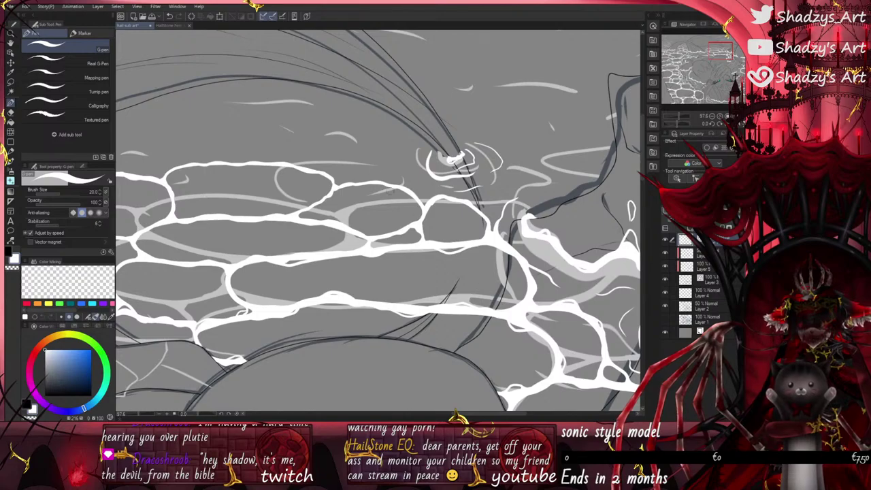
Step: Add wavy accent strokes along the top edges of the wide upper cells and the oval cell beneath them
{"action": "left_click_drag", "start_coordinate": [335, 182], "coordinate": [410, 185]}
{"action": "scroll", "coordinate": [378, 200], "scroll_direction": "up", "scroll_amount": 5}
{"action": "scroll", "coordinate": [438, 208], "scroll_direction": "down", "scroll_amount": 4}
{"action": "mouse_move", "coordinate": [144, 194]}
{"action": "left_mouse_down"}
{"action": "mouse_move", "coordinate": [253, 199]}
{"action": "mouse_move", "coordinate": [314, 166]}
{"action": "mouse_move", "coordinate": [522, 204]}
{"action": "left_mouse_up"}
{"action": "scroll", "coordinate": [255, 198], "scroll_direction": "up", "scroll_amount": 2}
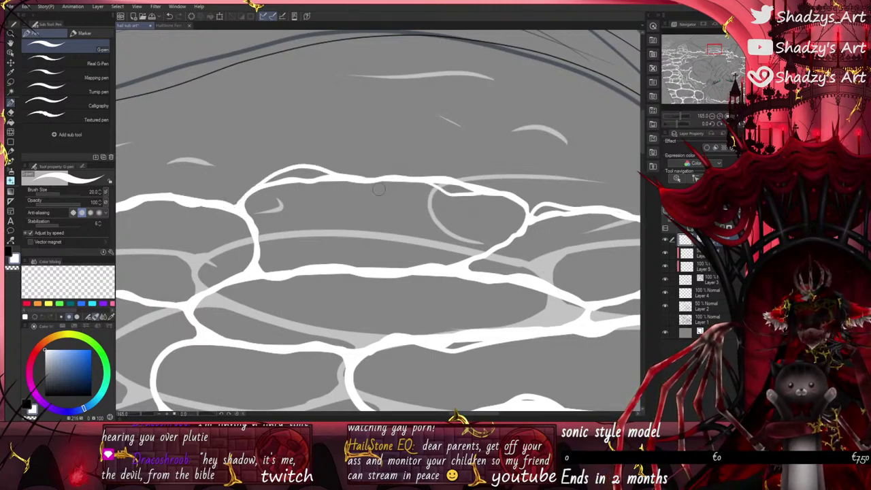
{"action": "scroll", "coordinate": [379, 189], "scroll_direction": "down", "scroll_amount": 2}
{"action": "mouse_move", "coordinate": [287, 232]}
{"action": "left_mouse_down"}
{"action": "mouse_move", "coordinate": [321, 223]}
{"action": "mouse_move", "coordinate": [383, 232]}
{"action": "left_mouse_up"}
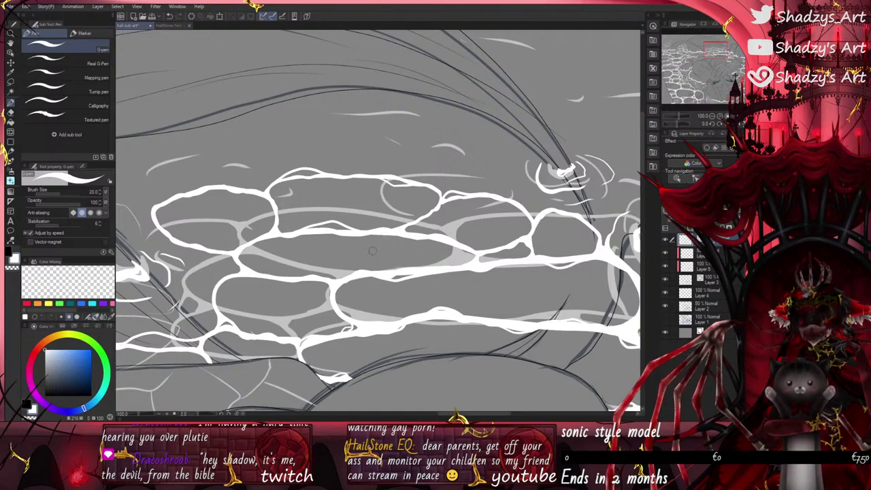
Step: Add uneven secondary strokes to the outlines of the leftmost upper oval and the rounded cell below it
{"action": "left_click_drag", "start_coordinate": [172, 198], "coordinate": [197, 190]}
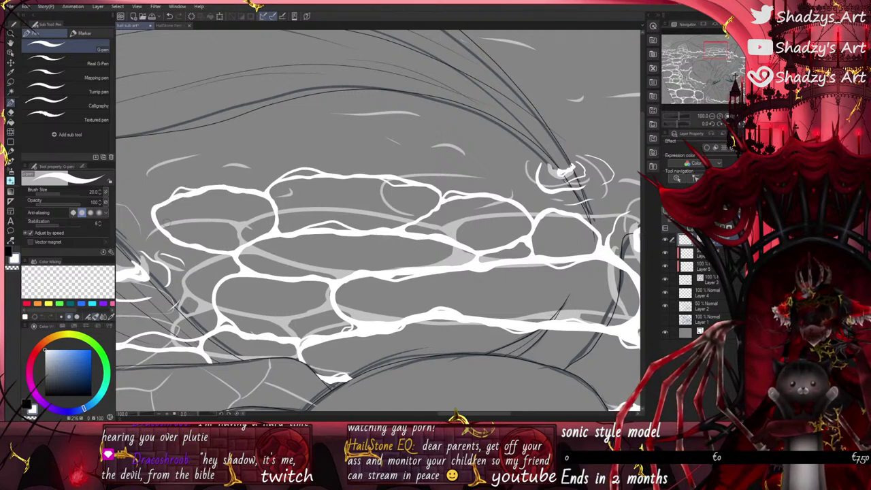
{"action": "left_click_drag", "start_coordinate": [171, 235], "coordinate": [212, 249]}
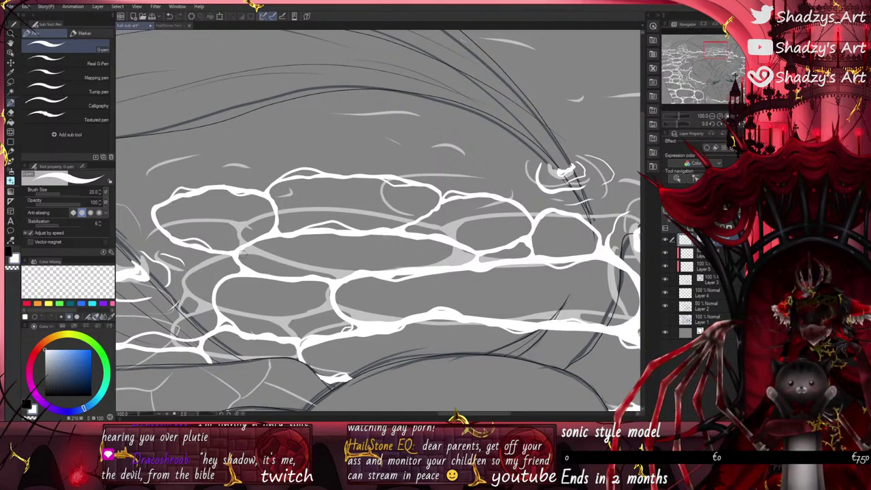
{"action": "left_click_drag", "start_coordinate": [217, 314], "coordinate": [232, 274]}
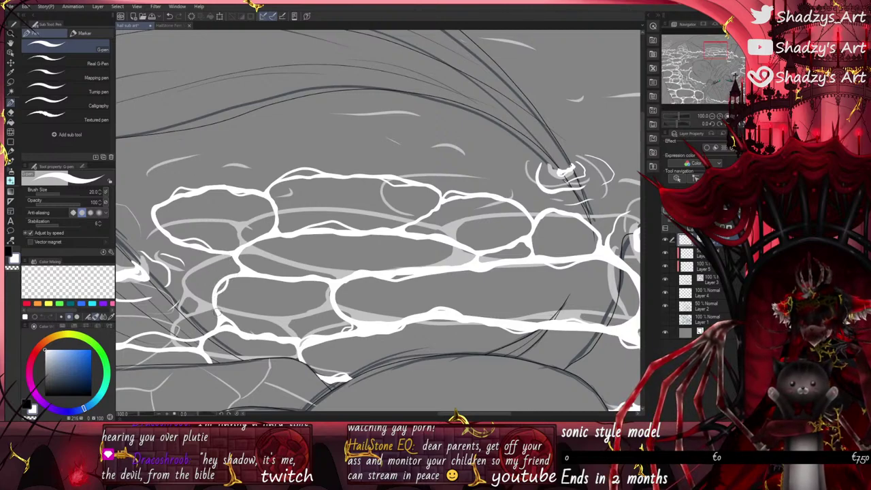
{"action": "mouse_move", "coordinate": [216, 288]}
{"action": "left_mouse_down"}
{"action": "mouse_move", "coordinate": [233, 274]}
{"action": "mouse_move", "coordinate": [332, 279]}
{"action": "left_mouse_up"}
{"action": "scroll", "coordinate": [205, 207], "scroll_direction": "down", "scroll_amount": 2}
{"action": "scroll", "coordinate": [204, 203], "scroll_direction": "up", "scroll_amount": 4}
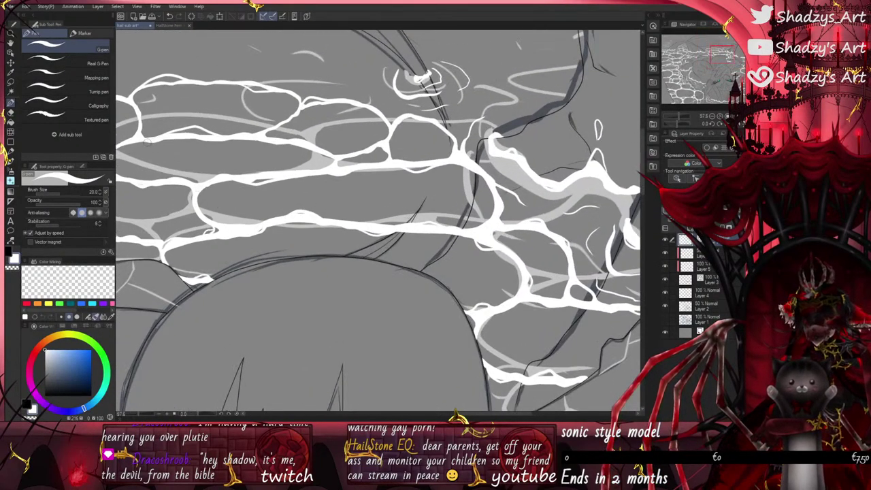
Step: Fill the joint beneath the leftmost oval and draw thin, loose ripple lines in the open water around and above the upper row
{"action": "scroll", "coordinate": [397, 231], "scroll_direction": "down", "scroll_amount": 5}
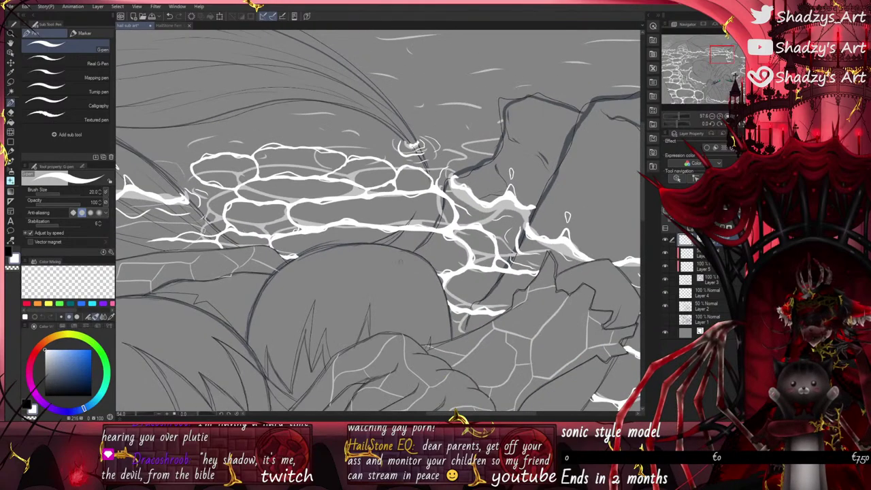
{"action": "scroll", "coordinate": [230, 191], "scroll_direction": "up", "scroll_amount": 6}
{"action": "left_click_drag", "start_coordinate": [243, 187], "coordinate": [287, 166]}
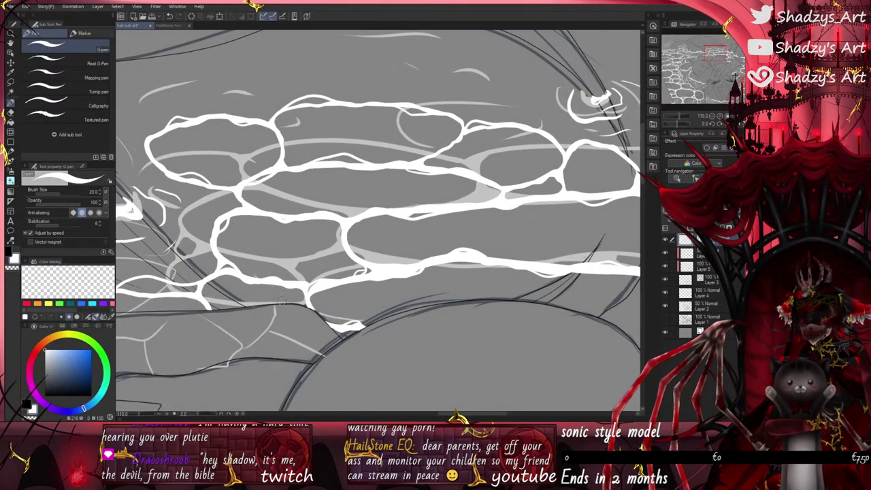
{"action": "scroll", "coordinate": [286, 165], "scroll_direction": "down", "scroll_amount": 2}
{"action": "left_click_drag", "start_coordinate": [187, 196], "coordinate": [191, 209]}
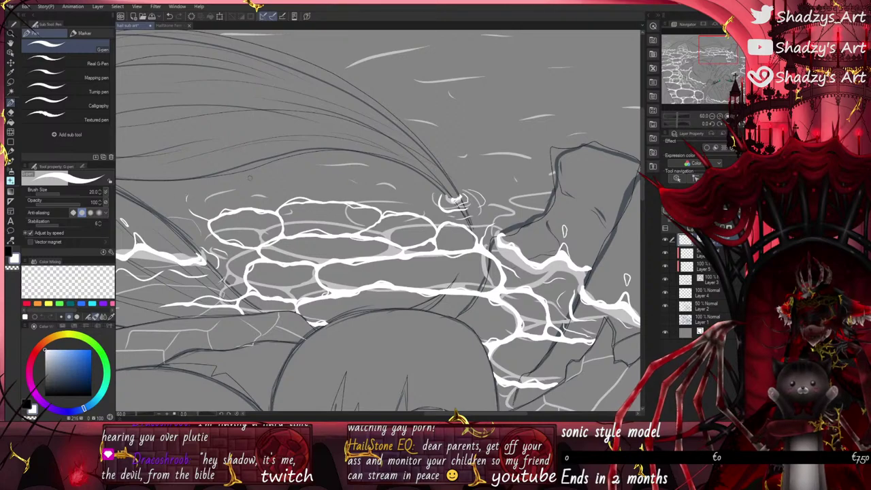
{"action": "mouse_move", "coordinate": [247, 178]}
{"action": "left_mouse_down"}
{"action": "mouse_move", "coordinate": [385, 169]}
{"action": "mouse_move", "coordinate": [406, 181]}
{"action": "left_mouse_up"}
{"action": "left_click_drag", "start_coordinate": [414, 197], "coordinate": [385, 205]}
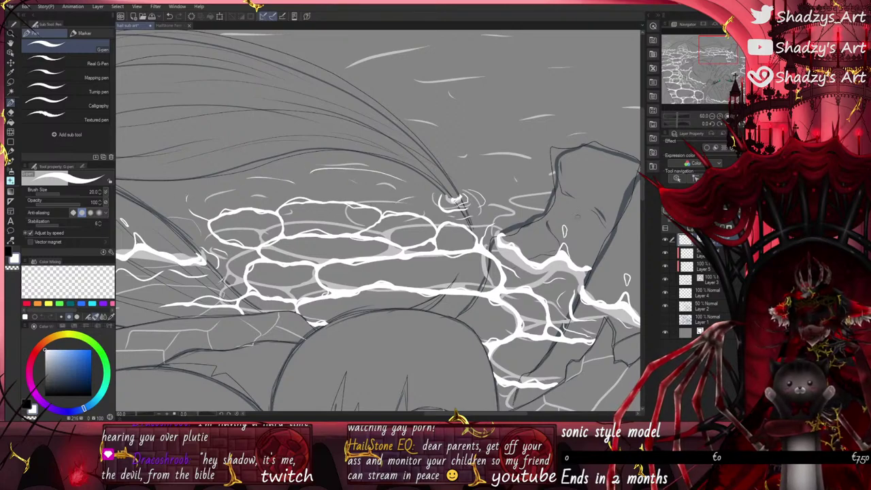
Step: Hide the rough water sketch and ink thin curved ripple lines between the tail tip and the rock
{"action": "left_click", "coordinate": [664, 307]}
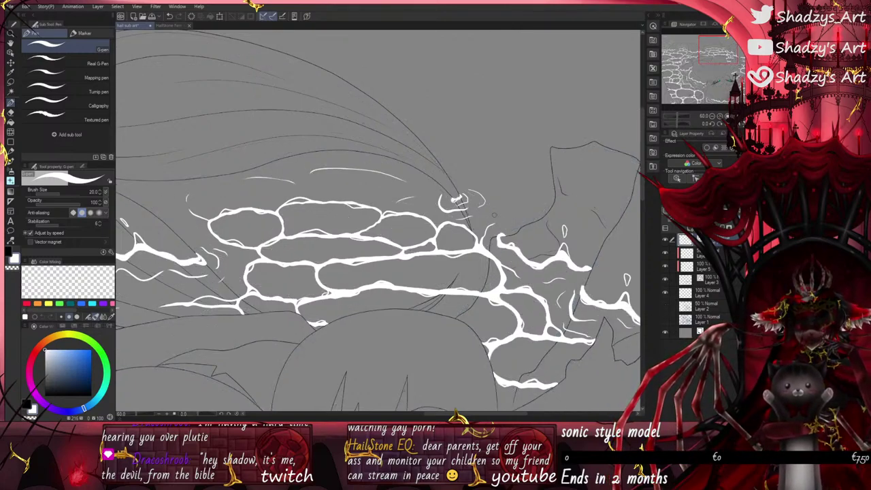
{"action": "left_click_drag", "start_coordinate": [499, 217], "coordinate": [544, 202]}
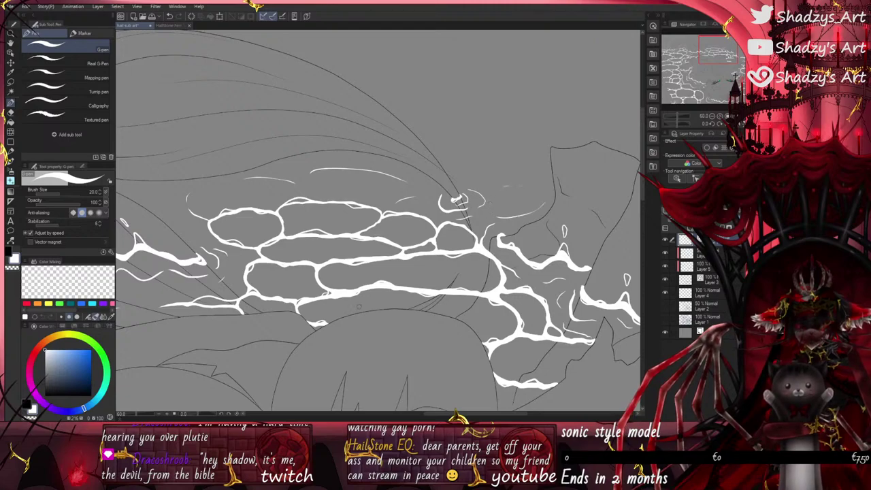
{"action": "mouse_move", "coordinate": [488, 144]}
{"action": "left_mouse_down"}
{"action": "mouse_move", "coordinate": [453, 189]}
{"action": "mouse_move", "coordinate": [476, 189]}
{"action": "left_mouse_up"}
{"action": "scroll", "coordinate": [453, 189], "scroll_direction": "down", "scroll_amount": 1}
{"action": "scroll", "coordinate": [422, 245], "scroll_direction": "up", "scroll_amount": 1}
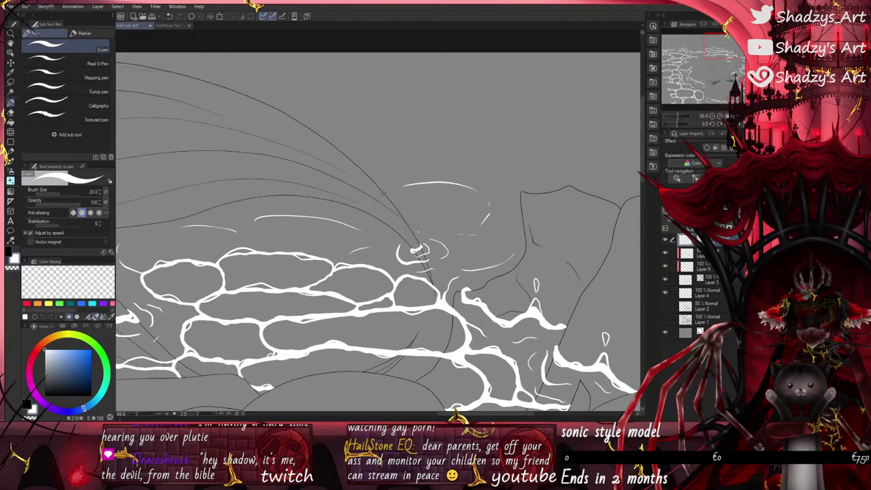
Step: Scatter short, thin white ripple dashes with the G-pen across the open water above the tail tip and rocks
{"action": "key", "text": "e"}
{"action": "scroll", "coordinate": [438, 259], "scroll_direction": "up", "scroll_amount": 2}
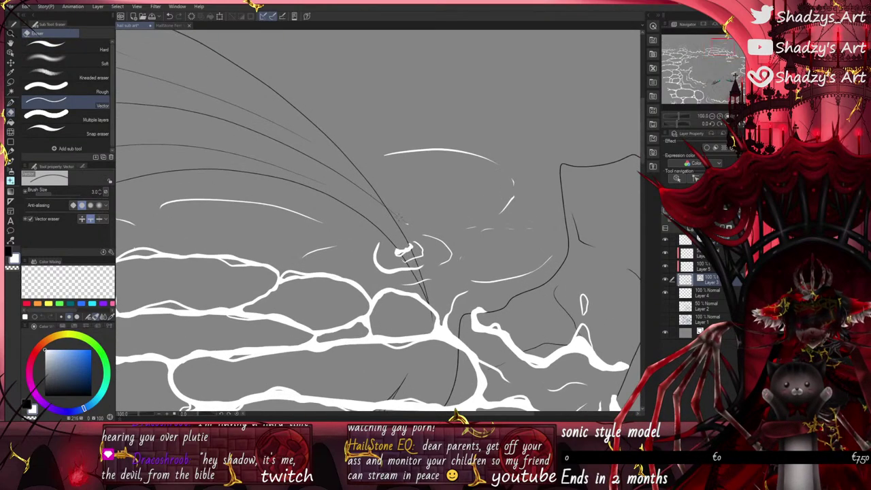
{"action": "scroll", "coordinate": [398, 216], "scroll_direction": "up", "scroll_amount": 2}
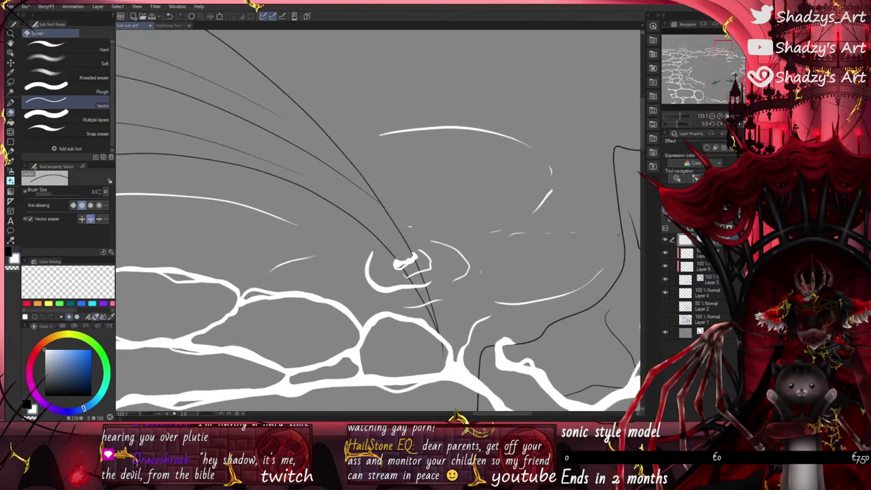
{"action": "key", "text": "p"}
{"action": "scroll", "coordinate": [393, 200], "scroll_direction": "down", "scroll_amount": 3}
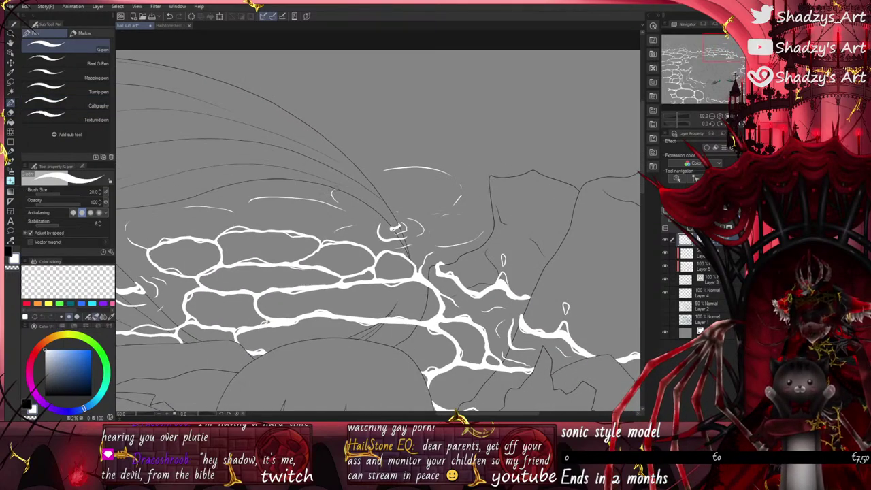
{"action": "scroll", "coordinate": [446, 208], "scroll_direction": "down", "scroll_amount": 2}
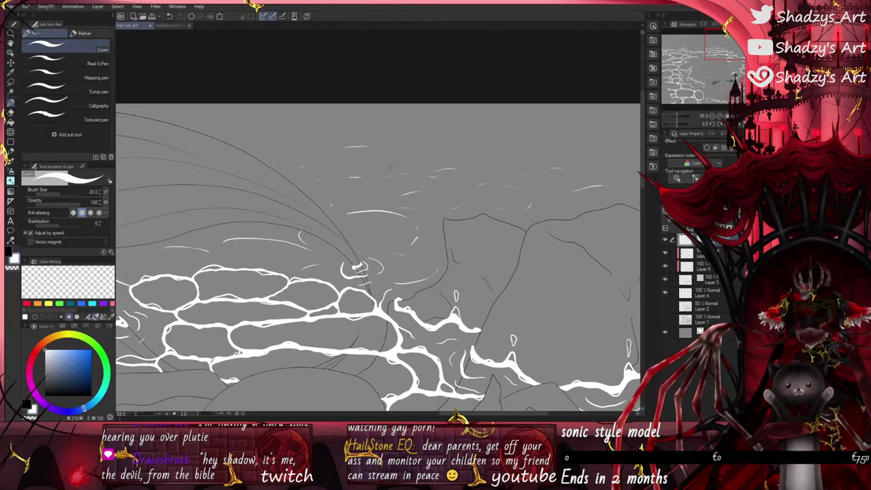
{"action": "scroll", "coordinate": [318, 195], "scroll_direction": "down", "scroll_amount": 1}
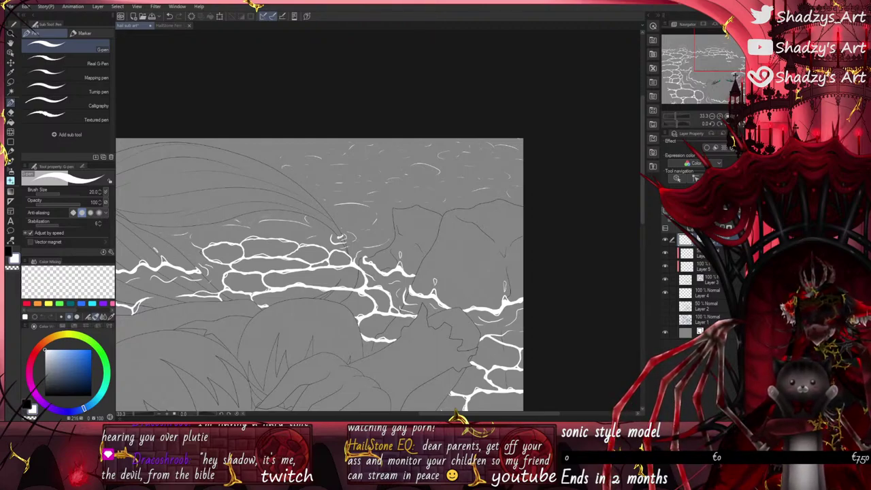
Step: Continue the small ripple strokes along the canvas's upper edge above the tail fin and around its outline
{"action": "left_click_drag", "start_coordinate": [267, 147], "coordinate": [281, 168]}
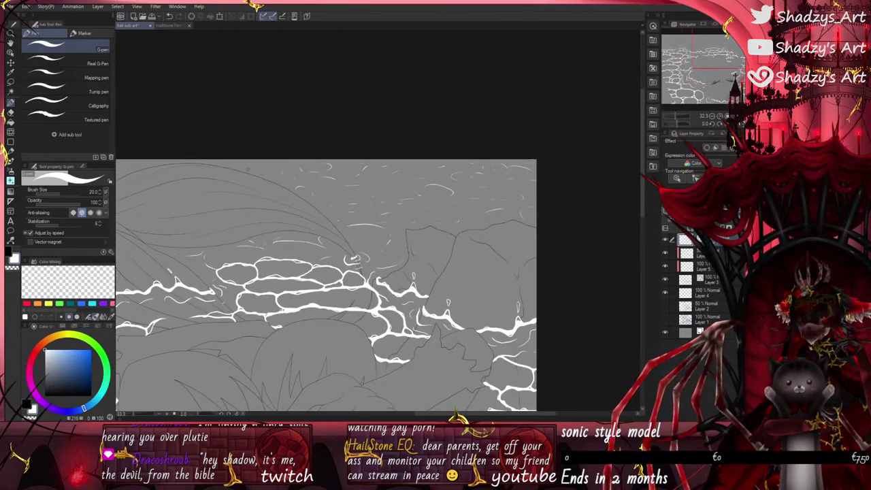
{"action": "left_click_drag", "start_coordinate": [247, 168], "coordinate": [224, 168]}
{"action": "left_click_drag", "start_coordinate": [162, 166], "coordinate": [189, 163]}
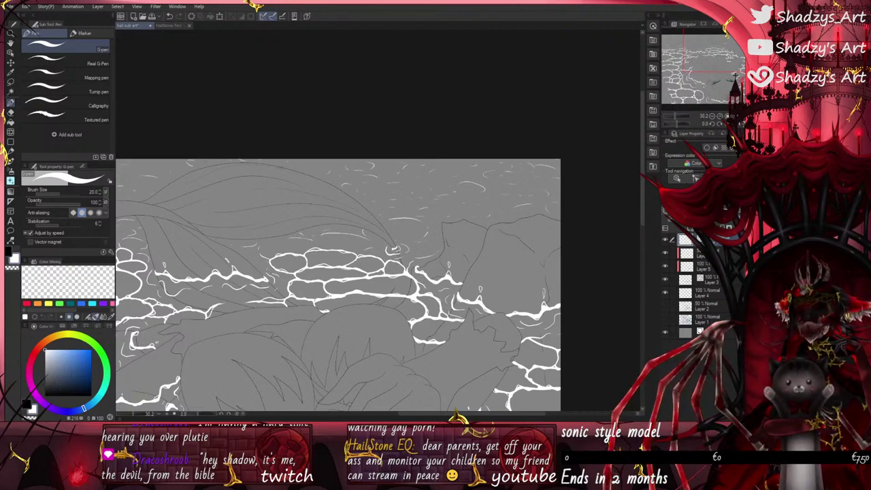
{"action": "scroll", "coordinate": [350, 156], "scroll_direction": "down", "scroll_amount": 3}
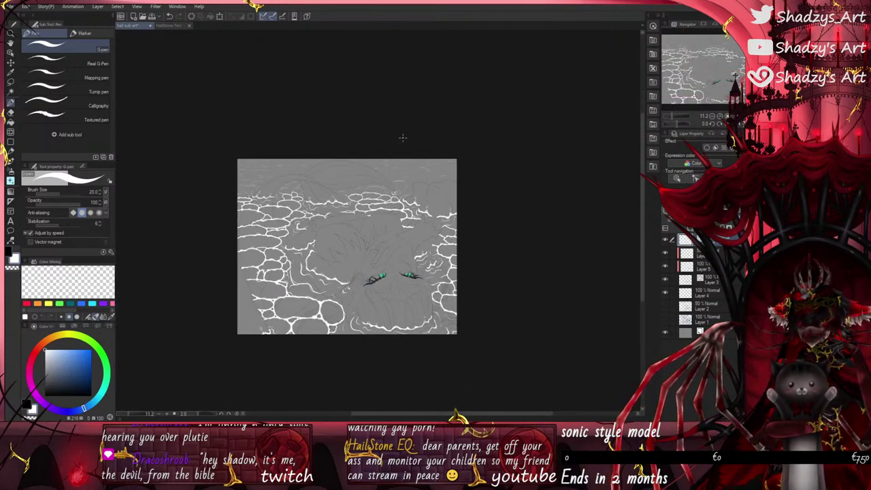
{"action": "scroll", "coordinate": [326, 177], "scroll_direction": "up", "scroll_amount": 6}
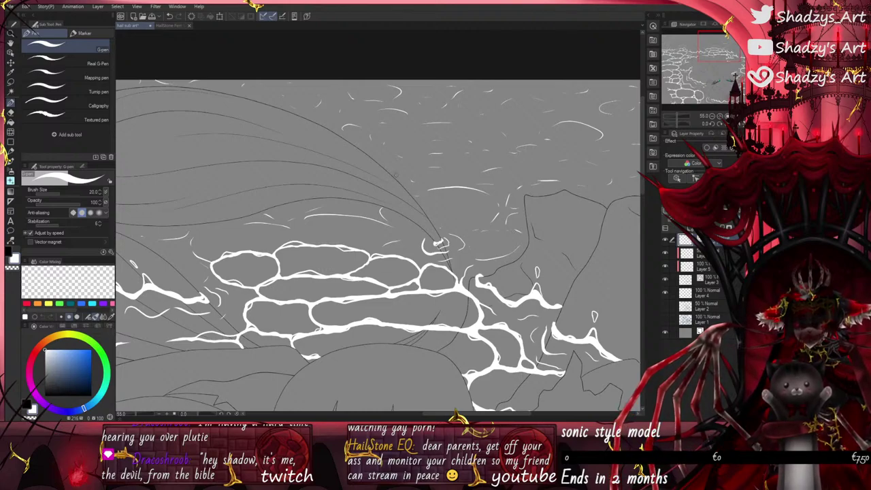
{"action": "scroll", "coordinate": [374, 272], "scroll_direction": "down", "scroll_amount": 4}
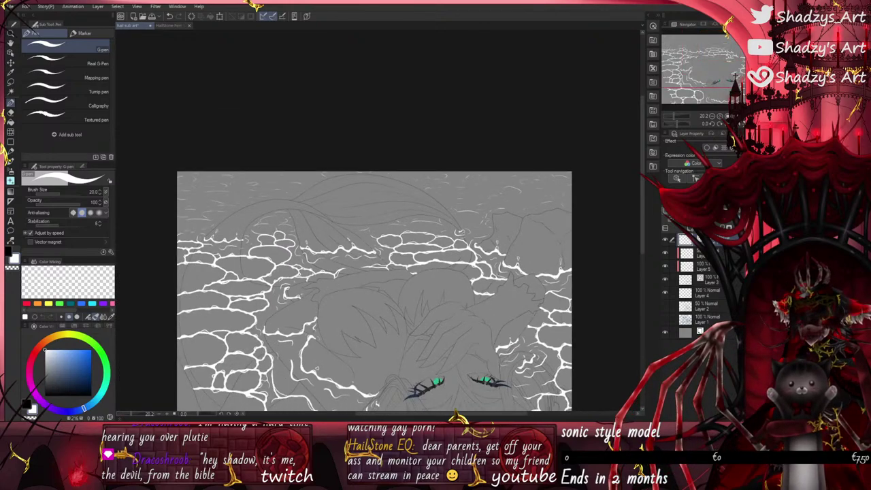
Step: Add a small hooked white stroke to the end of the foam line where it meets the hair lock beside the eye
{"action": "scroll", "coordinate": [222, 132], "scroll_direction": "down", "scroll_amount": 3}
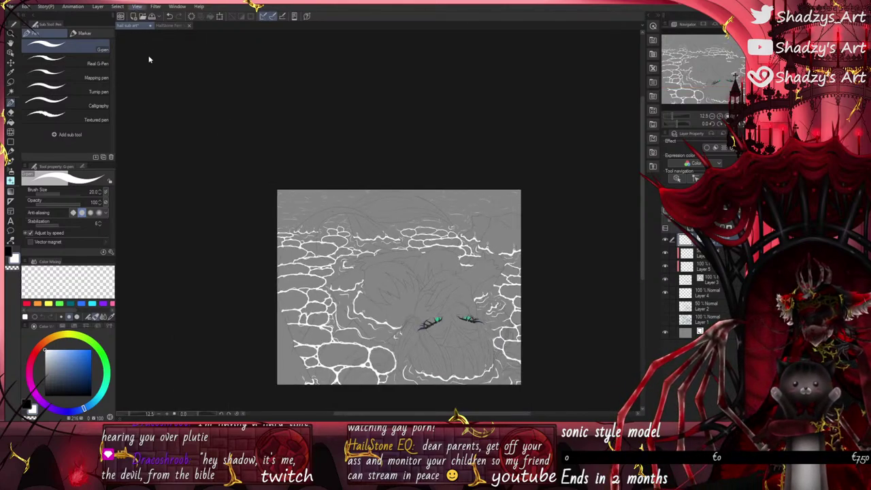
{"action": "key", "text": "ctrl+0"}
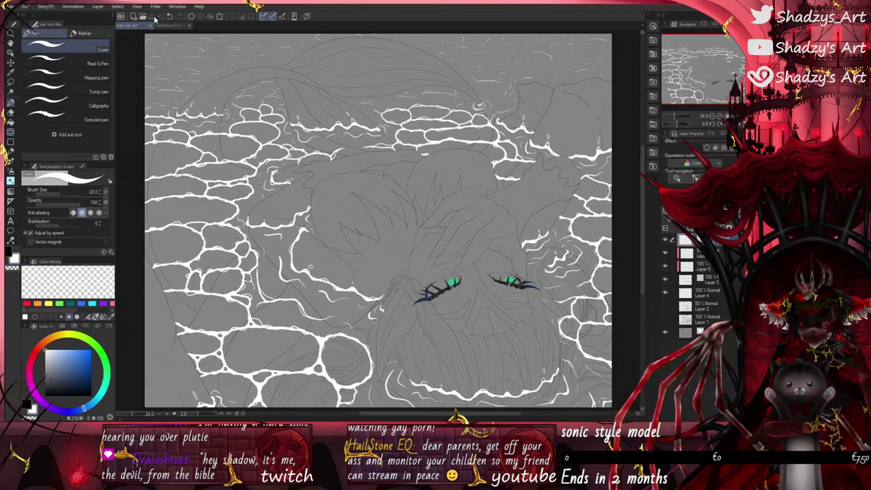
{"action": "scroll", "coordinate": [419, 224], "scroll_direction": "up", "scroll_amount": 10}
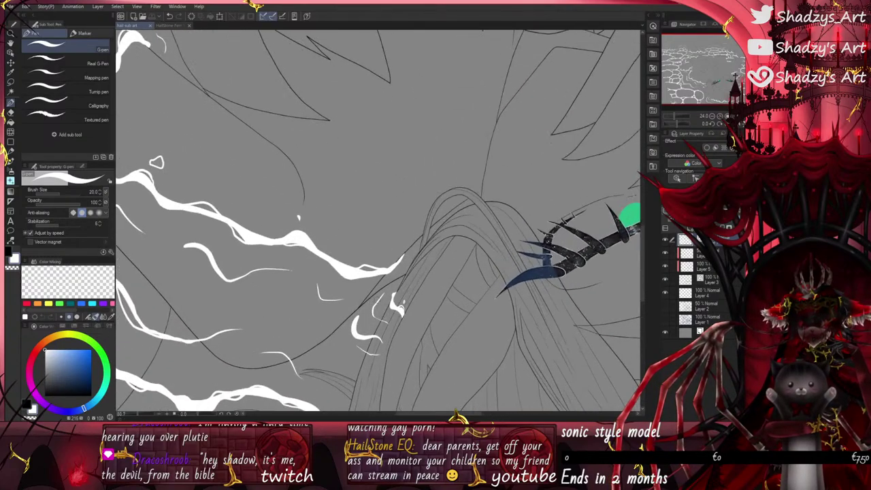
{"action": "mouse_move", "coordinate": [420, 225]}
{"action": "left_mouse_down"}
{"action": "mouse_move", "coordinate": [436, 246]}
{"action": "mouse_move", "coordinate": [441, 219]}
{"action": "mouse_move", "coordinate": [426, 217]}
{"action": "mouse_move", "coordinate": [438, 230]}
{"action": "mouse_move", "coordinate": [419, 216]}
{"action": "mouse_move", "coordinate": [433, 217]}
{"action": "mouse_move", "coordinate": [440, 246]}
{"action": "left_mouse_up"}
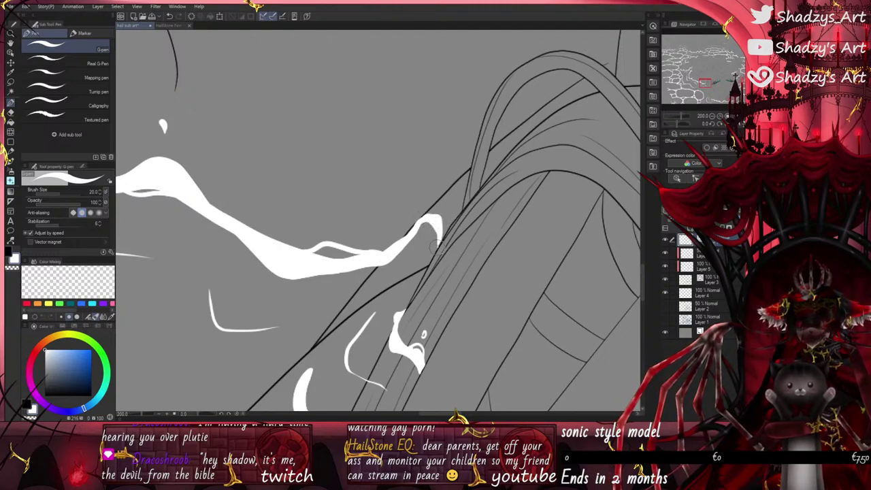
{"action": "scroll", "coordinate": [392, 180], "scroll_direction": "down", "scroll_amount": 5}
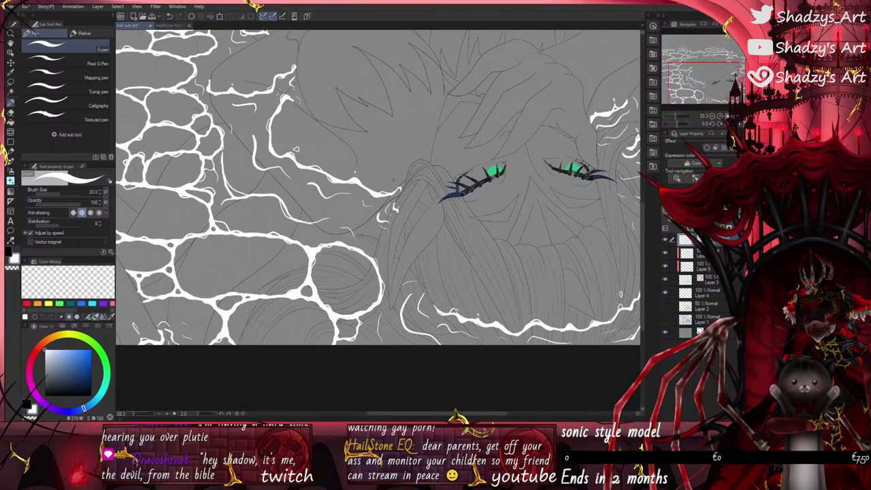
{"action": "scroll", "coordinate": [378, 187], "scroll_direction": "down", "scroll_amount": 2}
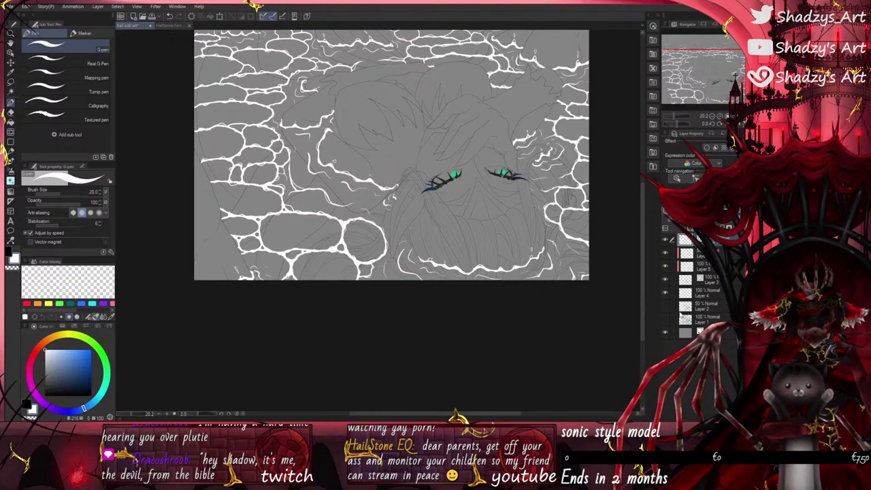
Step: Hide the white ripple layer and auto-select the open water around the tail, referring only to the Layer 3 line art
{"action": "left_click", "coordinate": [688, 279]}
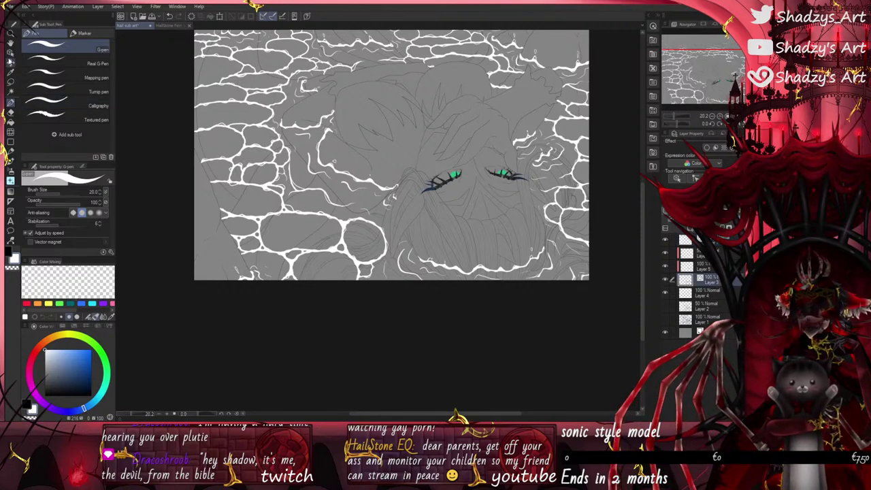
{"action": "left_click", "coordinate": [10, 92]}
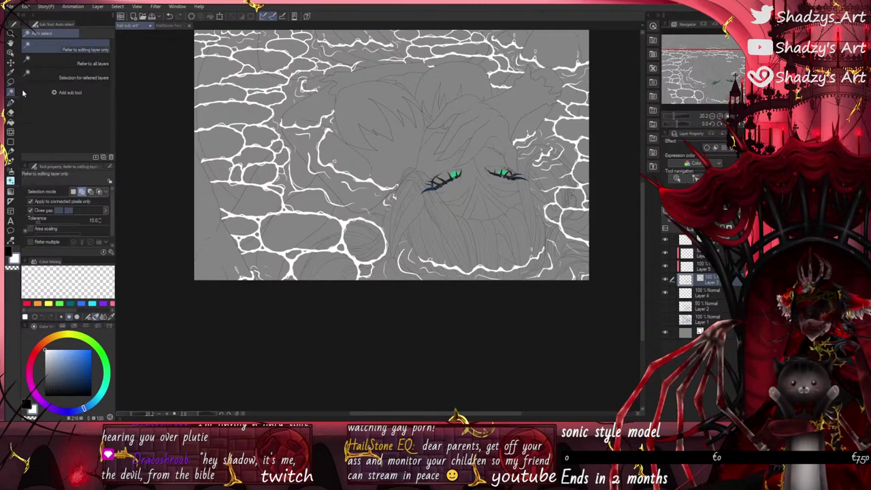
{"action": "left_click", "coordinate": [667, 241]}
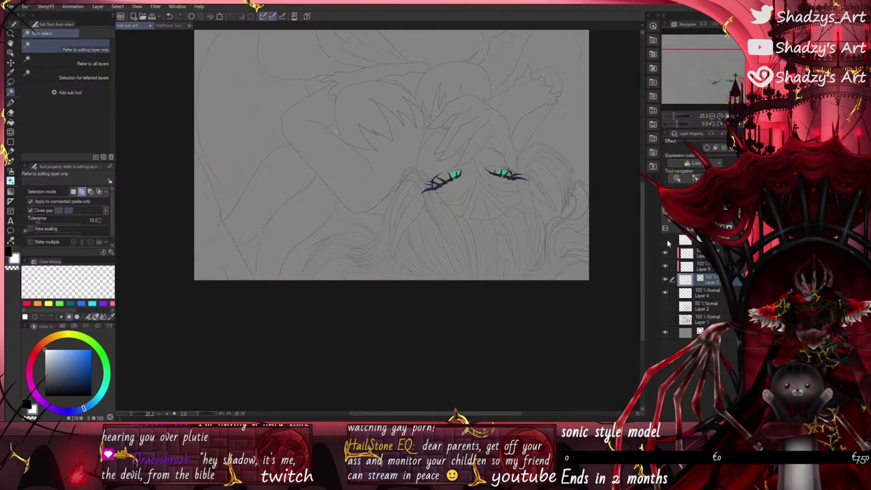
{"action": "left_click", "coordinate": [256, 264]}
{"action": "scroll", "coordinate": [275, 310], "scroll_direction": "down", "scroll_amount": 2}
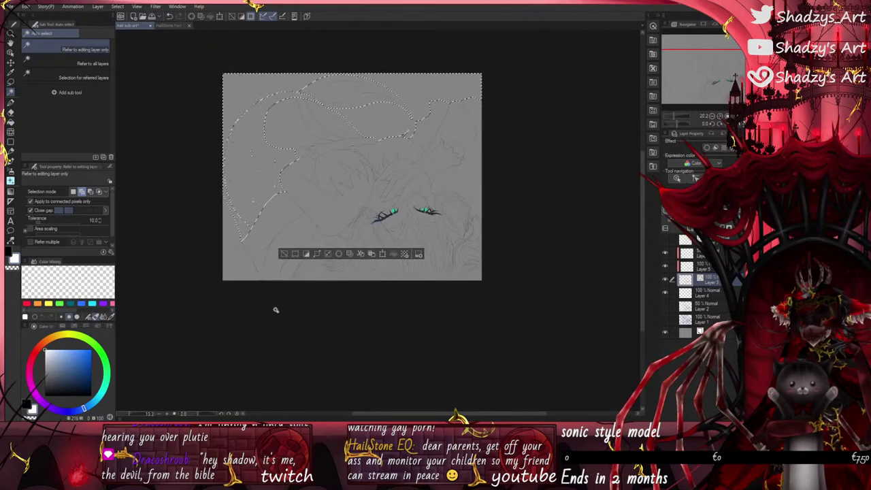
{"action": "scroll", "coordinate": [356, 107], "scroll_direction": "up", "scroll_amount": 2}
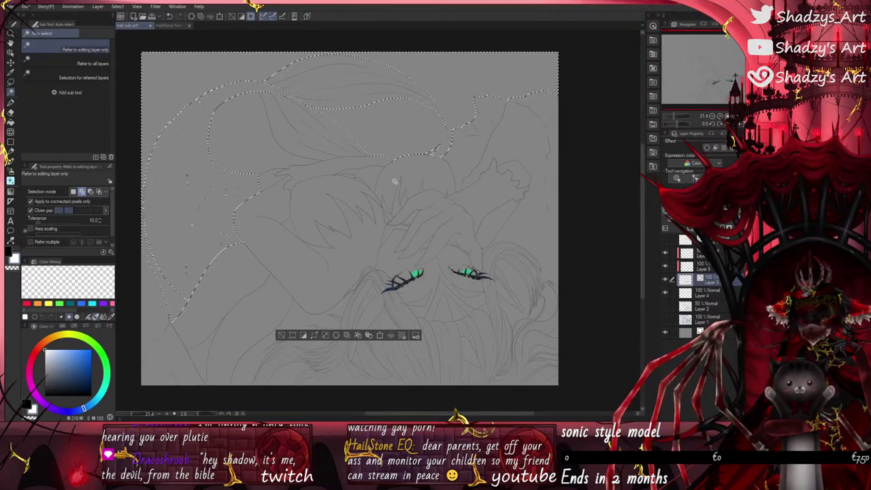
Step: Add the rock area, the nearby loose hair and the gap between body and hair to the auto selection
{"action": "left_click", "coordinate": [491, 138], "text": "shift"}
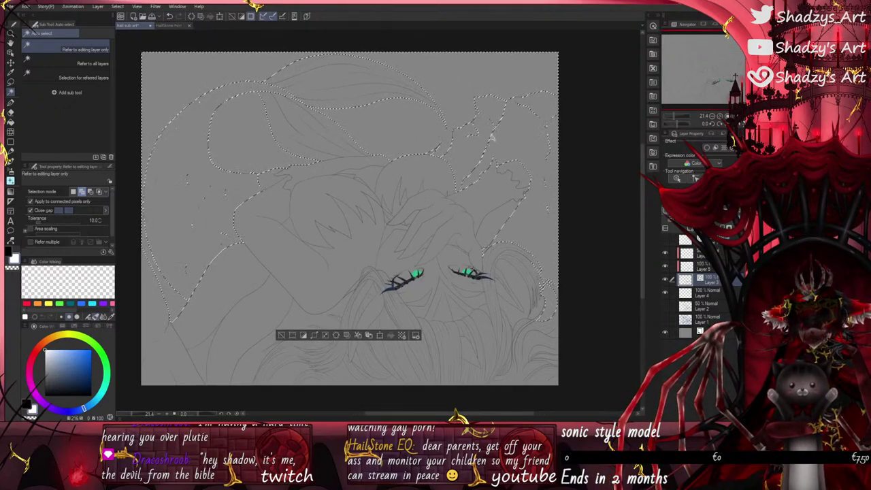
{"action": "scroll", "coordinate": [501, 136], "scroll_direction": "down", "scroll_amount": 2}
{"action": "scroll", "coordinate": [507, 279], "scroll_direction": "up", "scroll_amount": 3}
{"action": "left_click", "coordinate": [525, 284]}
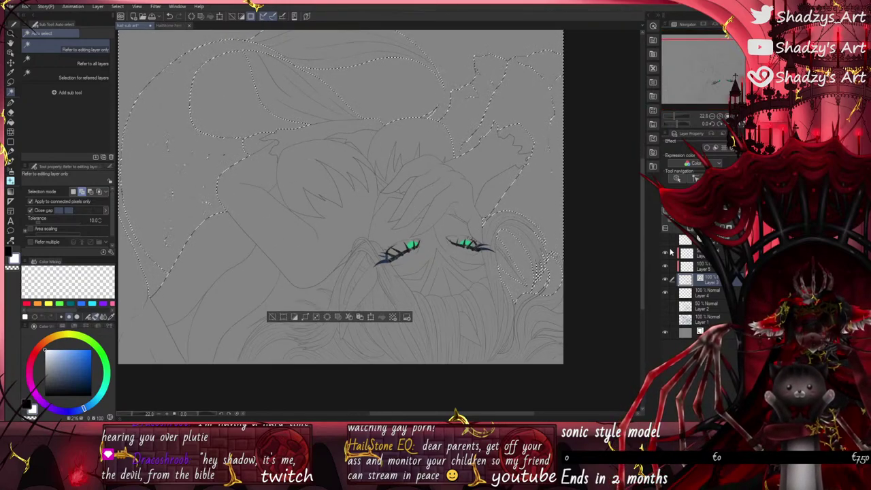
{"action": "scroll", "coordinate": [268, 222], "scroll_direction": "down", "scroll_amount": 2}
{"action": "scroll", "coordinate": [312, 343], "scroll_direction": "up", "scroll_amount": 3}
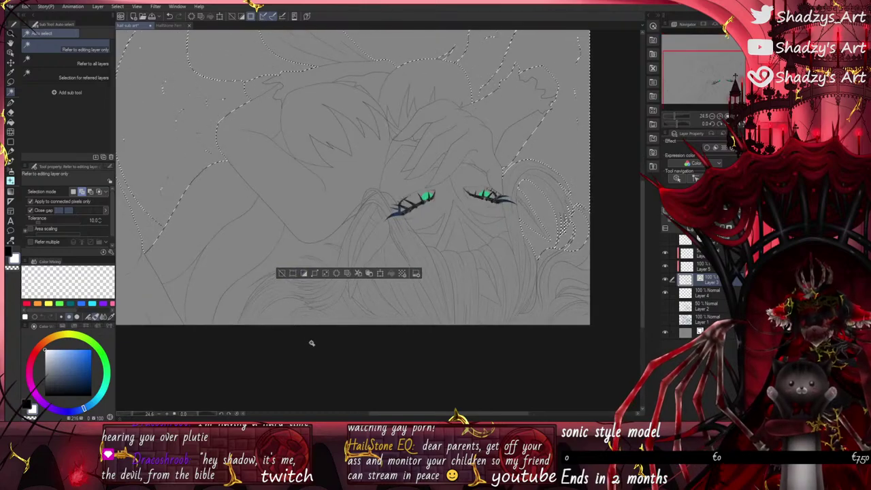
{"action": "left_click", "coordinate": [289, 251]}
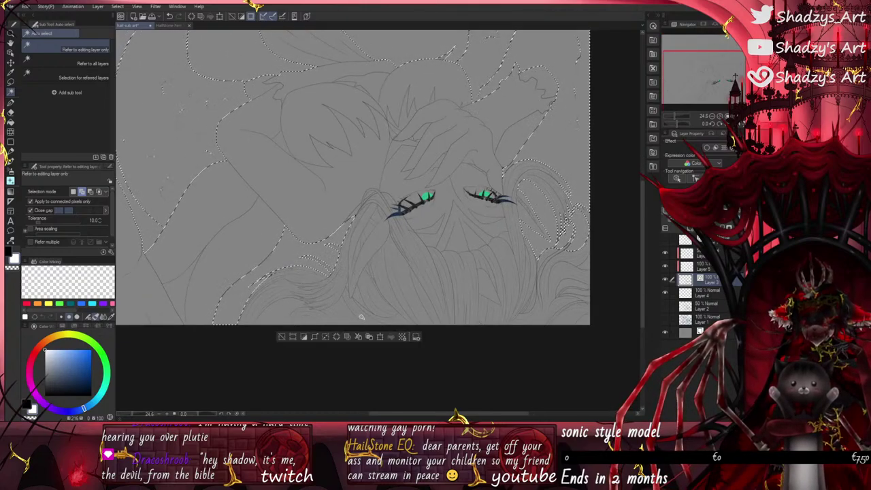
Step: Show the white ripples again and lasso-add the hair lock area beneath the small foam splash, following the foam's edge
{"action": "left_click", "coordinate": [665, 240]}
{"action": "scroll", "coordinate": [334, 342], "scroll_direction": "up", "scroll_amount": 2}
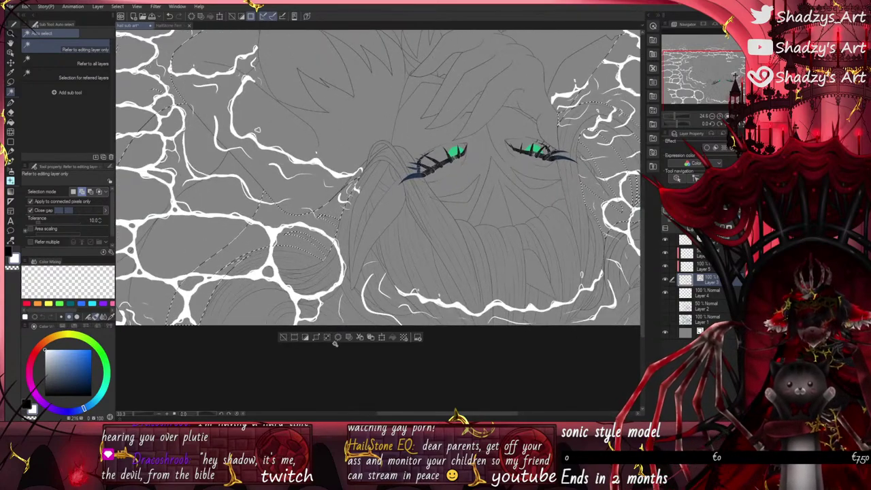
{"action": "scroll", "coordinate": [335, 344], "scroll_direction": "up", "scroll_amount": 2}
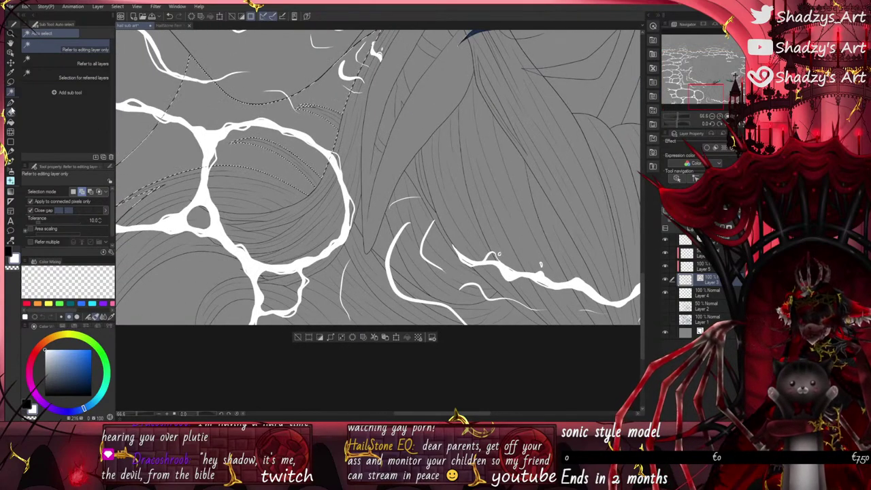
{"action": "left_click", "coordinate": [11, 83]}
{"action": "scroll", "coordinate": [362, 238], "scroll_direction": "down", "scroll_amount": 1}
{"action": "scroll", "coordinate": [366, 113], "scroll_direction": "up", "scroll_amount": 4}
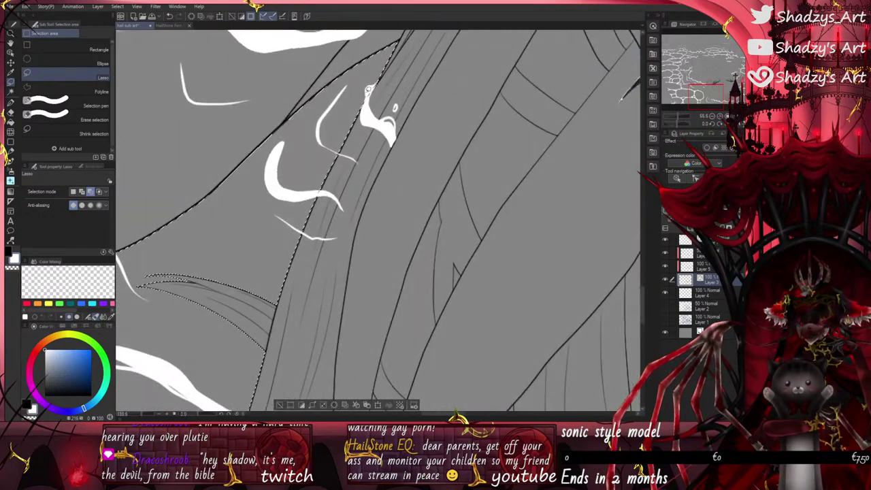
{"action": "scroll", "coordinate": [368, 89], "scroll_direction": "up", "scroll_amount": 1}
{"action": "mouse_move", "coordinate": [401, 113]}
{"action": "left_mouse_down"}
{"action": "mouse_move", "coordinate": [397, 157]}
{"action": "mouse_move", "coordinate": [361, 216]}
{"action": "mouse_move", "coordinate": [319, 121]}
{"action": "left_mouse_up"}
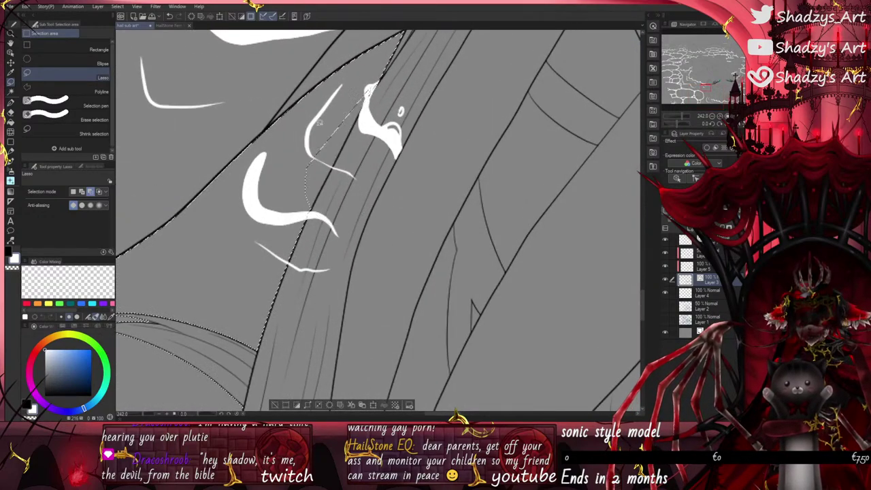
{"action": "left_click", "coordinate": [171, 18]}
{"action": "left_click", "coordinate": [83, 193]}
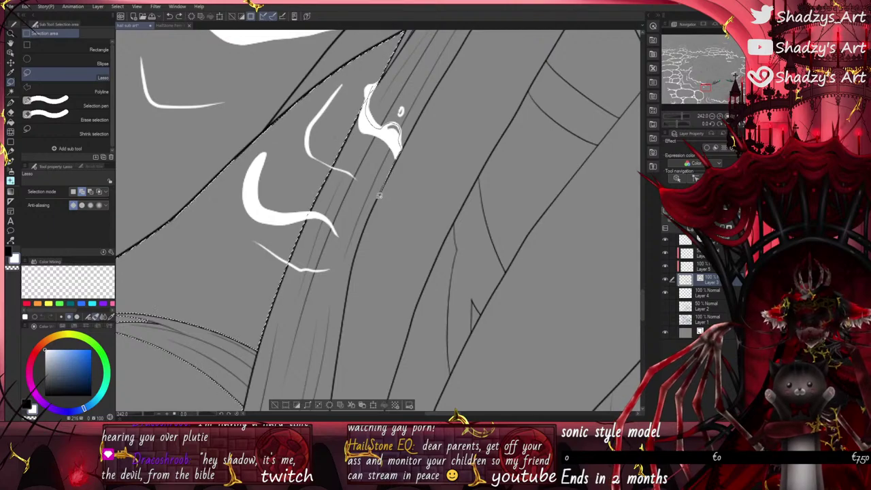
{"action": "scroll", "coordinate": [310, 193], "scroll_direction": "down", "scroll_amount": 3}
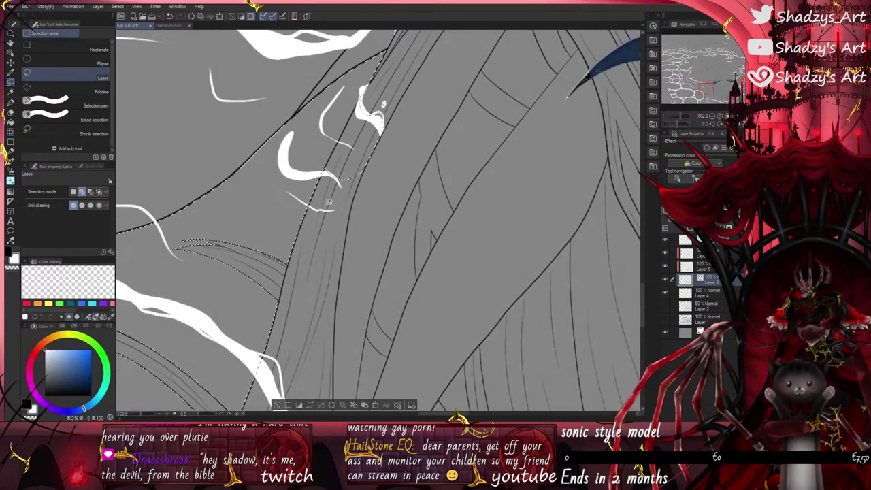
{"action": "scroll", "coordinate": [328, 202], "scroll_direction": "down", "scroll_amount": 3}
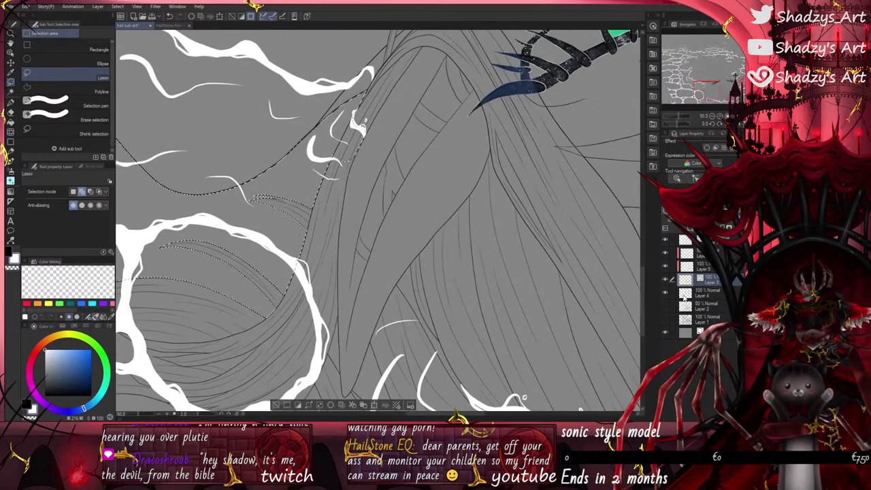
Step: Auto-select the rest of the submerged hair lock and the hair sections around the lower ripple lines, adding them to the selection
{"action": "left_click", "coordinate": [11, 92]}
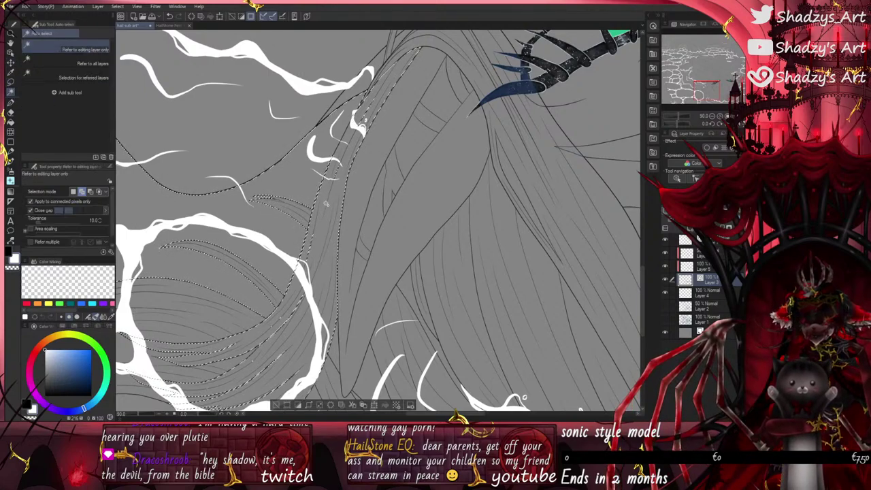
{"action": "scroll", "coordinate": [347, 272], "scroll_direction": "down", "scroll_amount": 4}
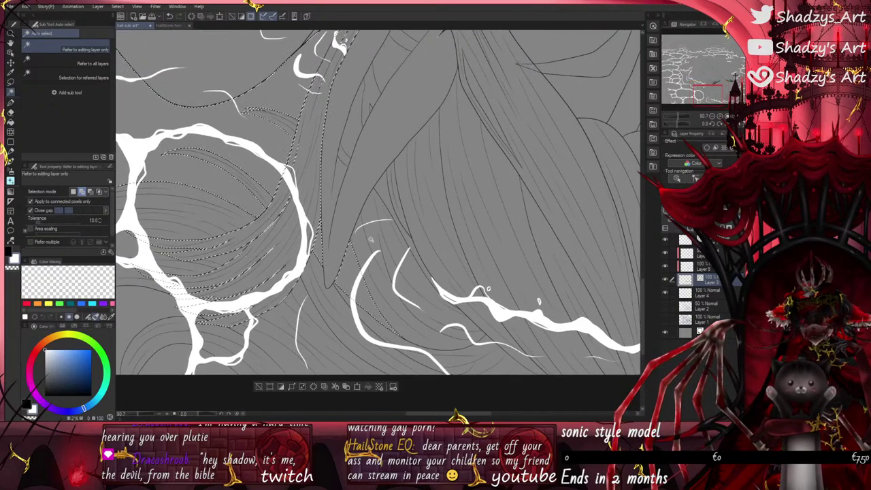
{"action": "left_click", "coordinate": [391, 219]}
{"action": "scroll", "coordinate": [442, 295], "scroll_direction": "down", "scroll_amount": 4}
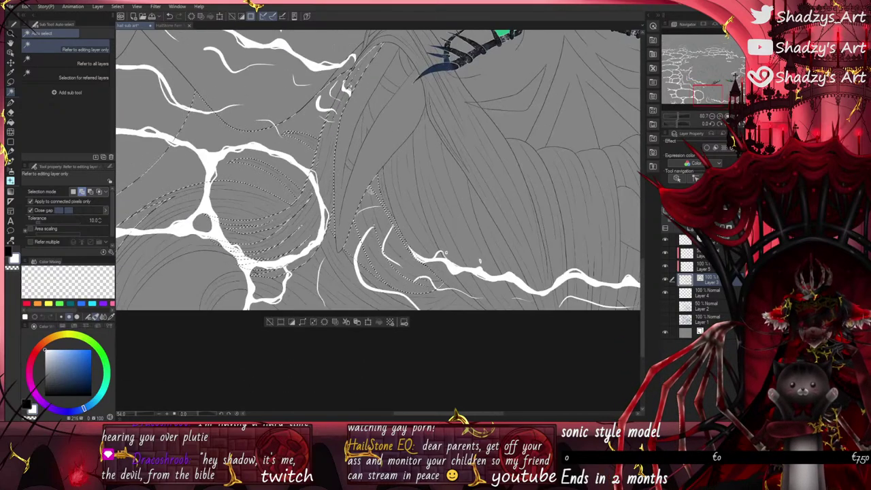
{"action": "scroll", "coordinate": [442, 295], "scroll_direction": "up", "scroll_amount": 3}
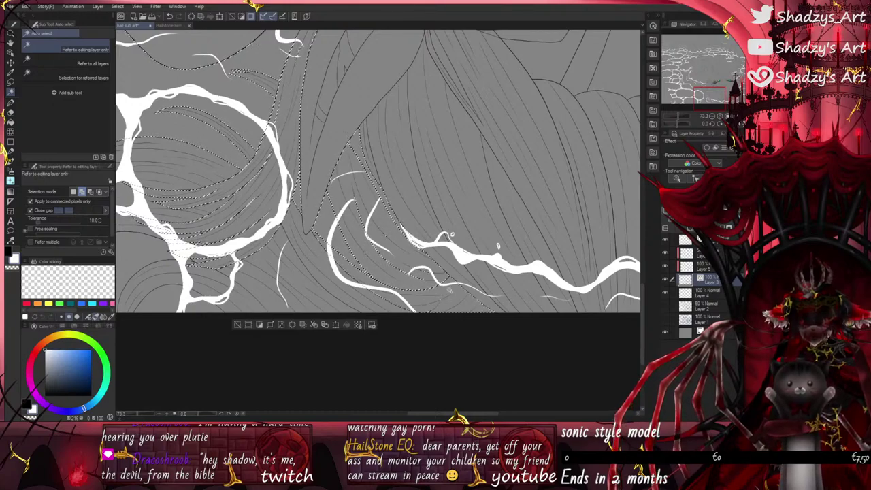
{"action": "scroll", "coordinate": [442, 295], "scroll_direction": "down", "scroll_amount": 3}
{"action": "scroll", "coordinate": [374, 241], "scroll_direction": "up", "scroll_amount": 3}
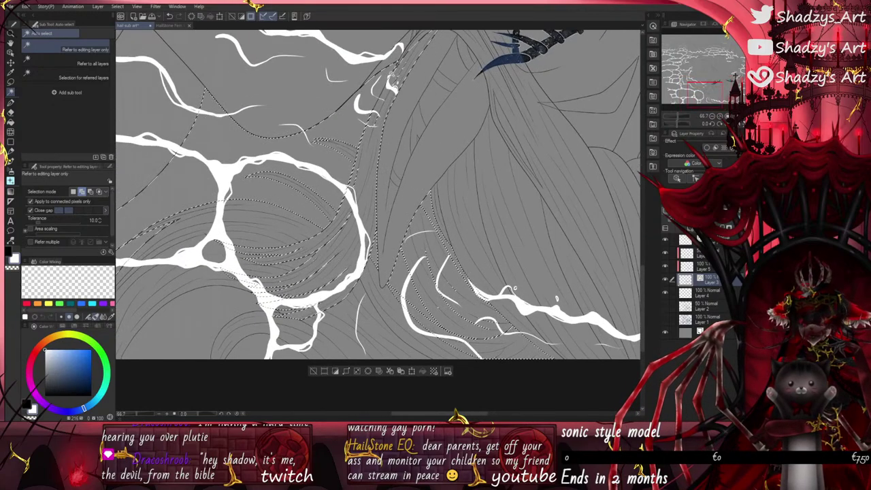
Step: Lasso the hair lock above the small foam splash out of the selection, tracing the foam's edge in subtract mode
{"action": "left_click", "coordinate": [11, 82]}
{"action": "scroll", "coordinate": [279, 204], "scroll_direction": "down", "scroll_amount": 2}
{"action": "scroll", "coordinate": [381, 67], "scroll_direction": "up", "scroll_amount": 6}
{"action": "scroll", "coordinate": [358, 170], "scroll_direction": "up", "scroll_amount": 1}
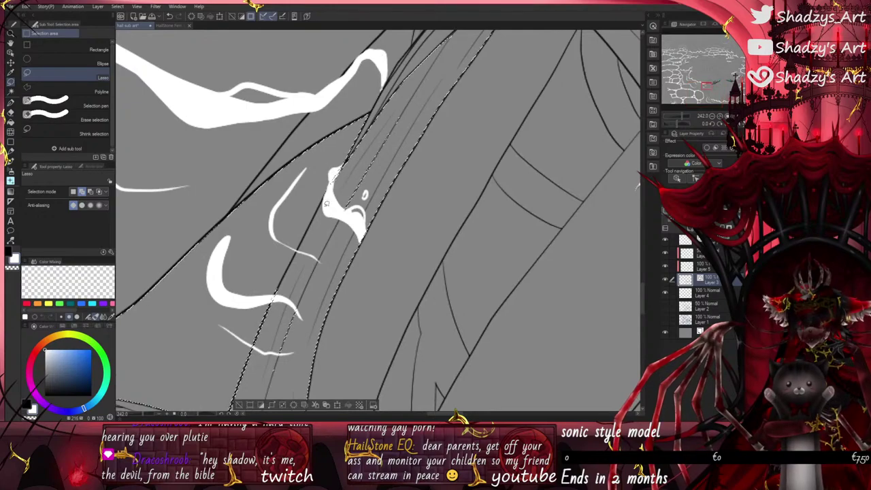
{"action": "scroll", "coordinate": [359, 170], "scroll_direction": "up", "scroll_amount": 1}
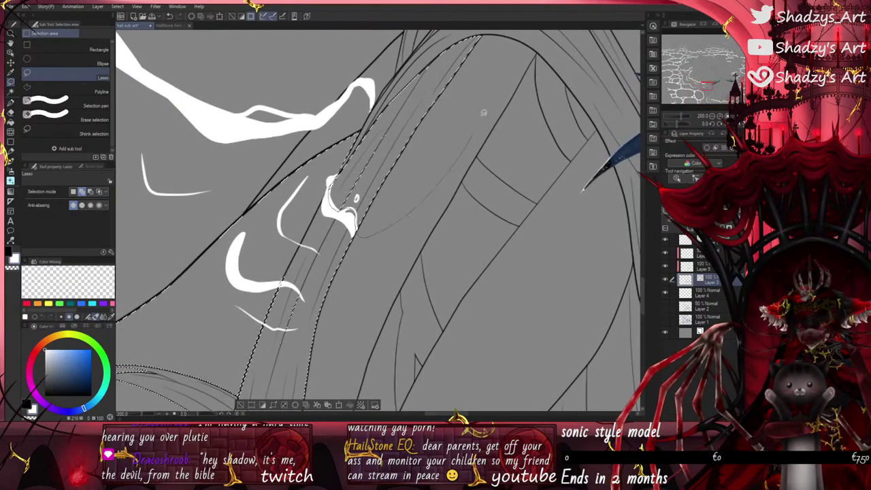
{"action": "mouse_move", "coordinate": [483, 113]}
{"action": "left_mouse_down"}
{"action": "mouse_move", "coordinate": [445, 31]}
{"action": "mouse_move", "coordinate": [342, 187]}
{"action": "left_mouse_up"}
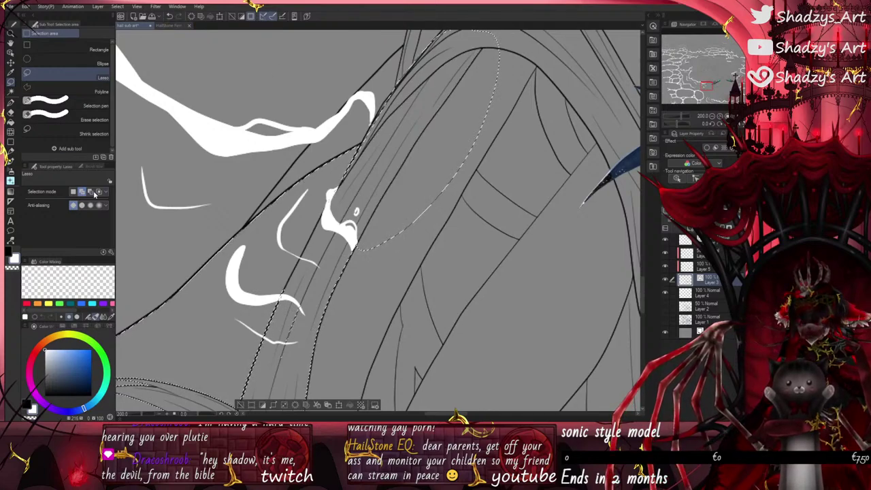
{"action": "left_click", "coordinate": [91, 192]}
{"action": "left_click", "coordinate": [170, 16]}
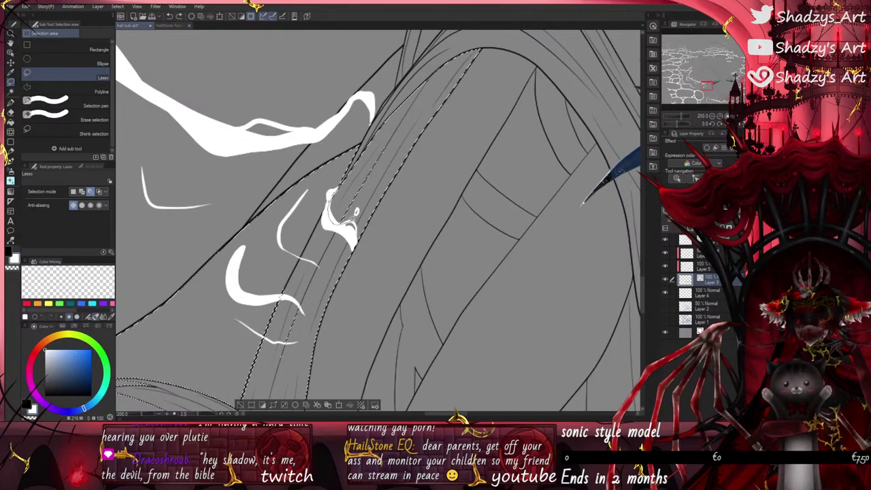
{"action": "mouse_move", "coordinate": [359, 230]}
{"action": "left_mouse_down"}
{"action": "mouse_move", "coordinate": [484, 141]}
{"action": "mouse_move", "coordinate": [361, 136]}
{"action": "mouse_move", "coordinate": [336, 175]}
{"action": "left_mouse_up"}
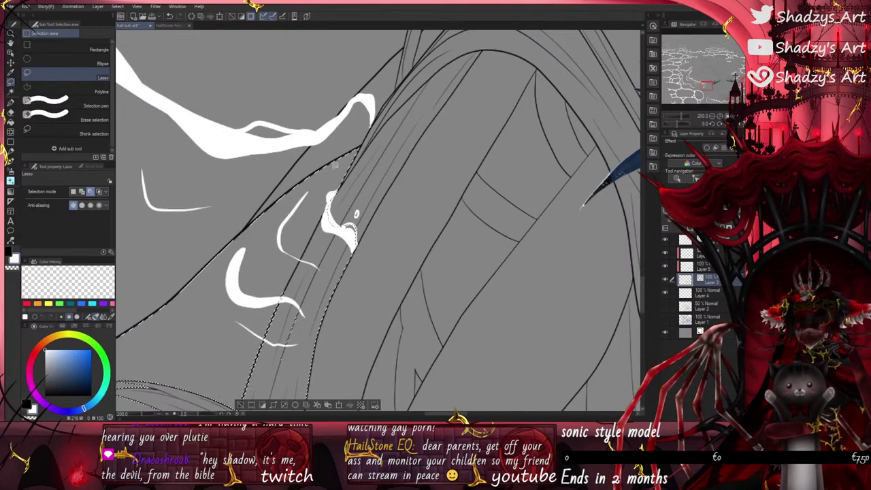
{"action": "left_click_drag", "start_coordinate": [345, 224], "coordinate": [418, 224]}
Step: Switch the lasso back to adding and include the small droplet above the foam splash in the selection
{"action": "left_click", "coordinate": [81, 192]}
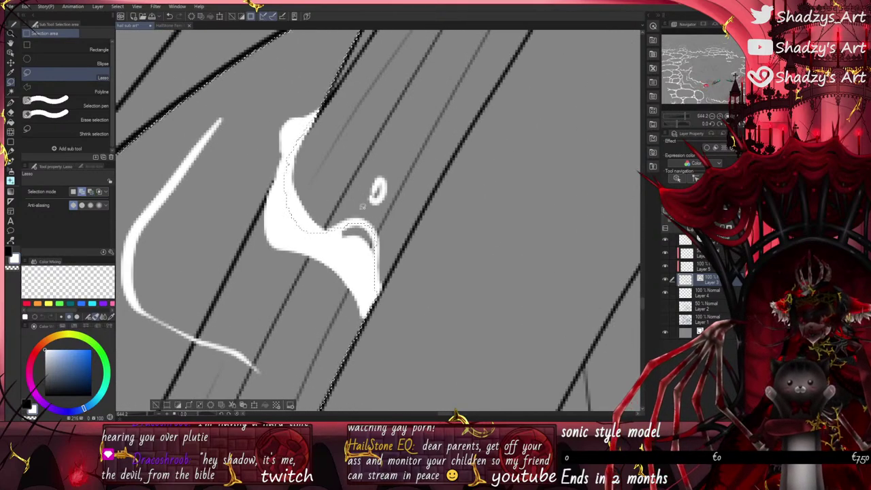
{"action": "scroll", "coordinate": [428, 174], "scroll_direction": "down", "scroll_amount": 5}
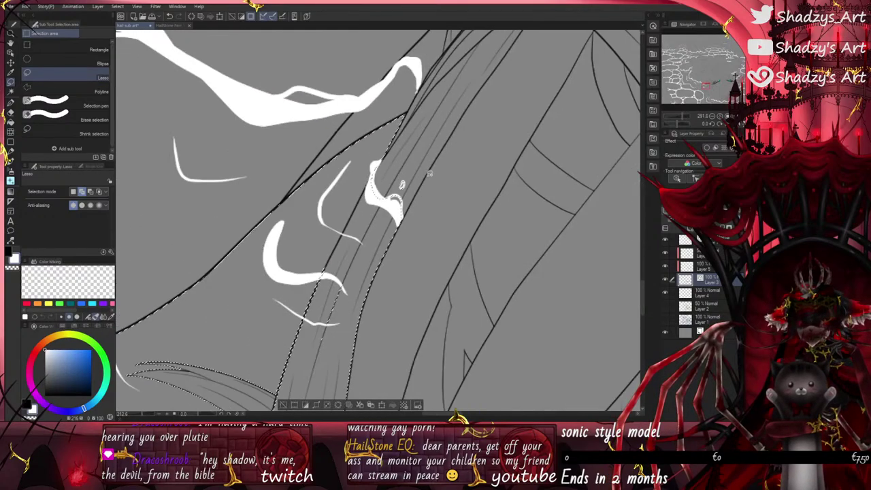
{"action": "scroll", "coordinate": [429, 173], "scroll_direction": "down", "scroll_amount": 3}
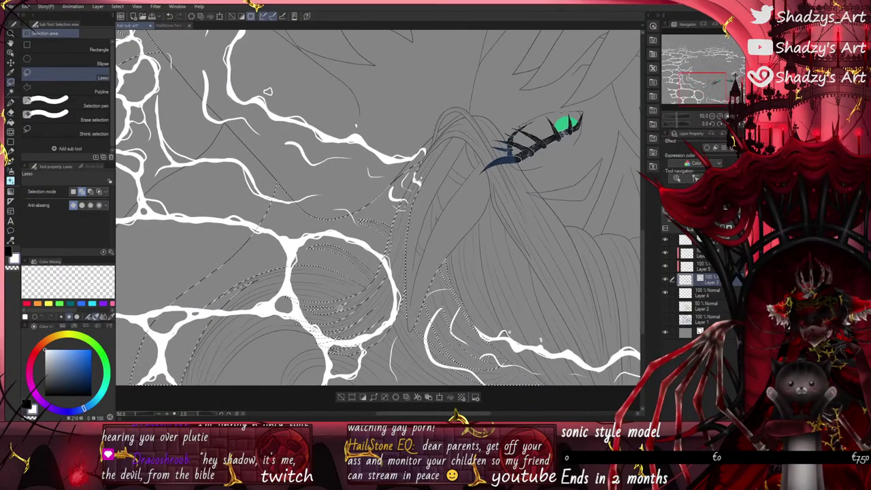
Step: Lasso-add the submerged hair around the round ripple, taking the selection down past the canvas's lower edge
{"action": "scroll", "coordinate": [429, 173], "scroll_direction": "down", "scroll_amount": 1}
{"action": "scroll", "coordinate": [312, 338], "scroll_direction": "up", "scroll_amount": 1}
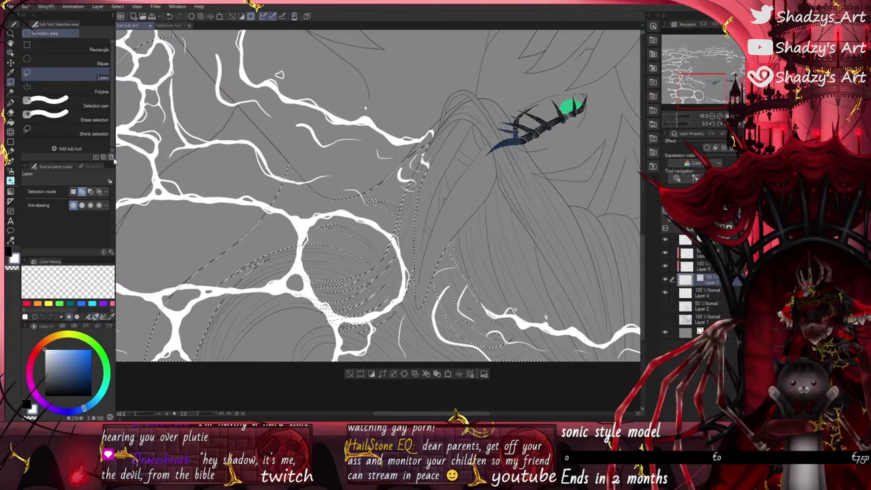
{"action": "scroll", "coordinate": [312, 178], "scroll_direction": "down", "scroll_amount": 2}
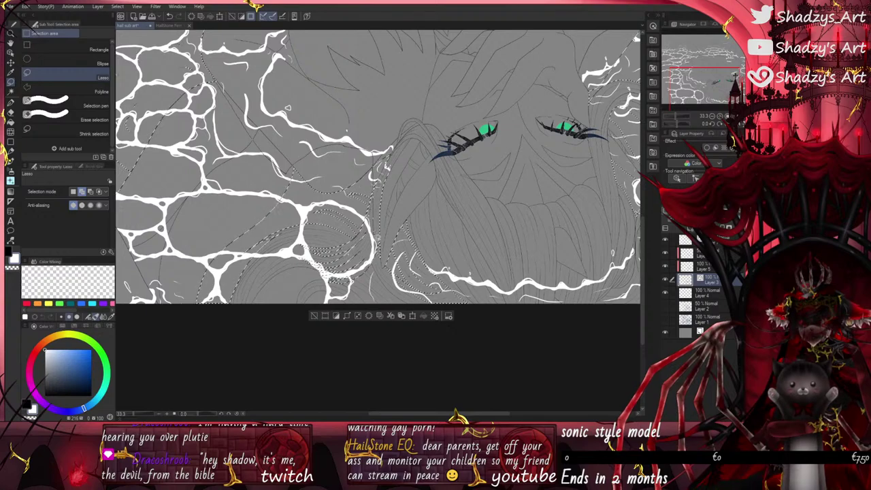
{"action": "mouse_move", "coordinate": [309, 333]}
{"action": "left_mouse_down"}
{"action": "mouse_move", "coordinate": [231, 323]}
{"action": "mouse_move", "coordinate": [184, 306]}
{"action": "left_mouse_up"}
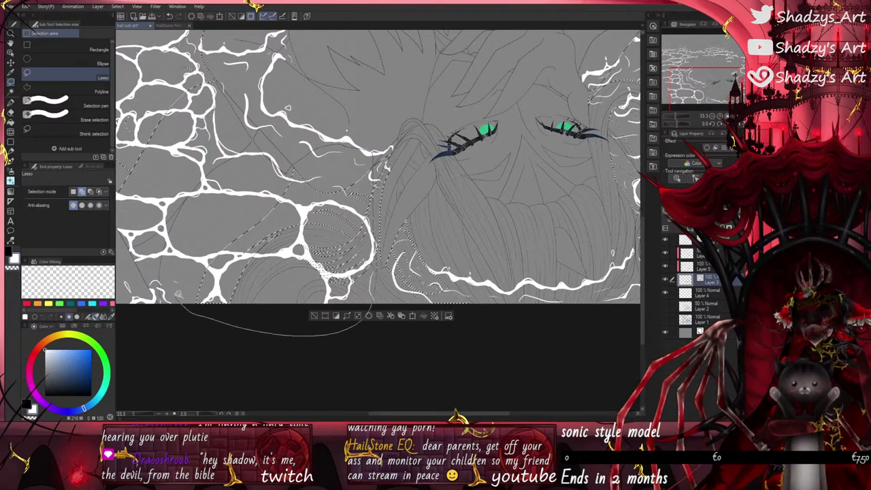
{"action": "left_click_drag", "start_coordinate": [178, 294], "coordinate": [179, 298]}
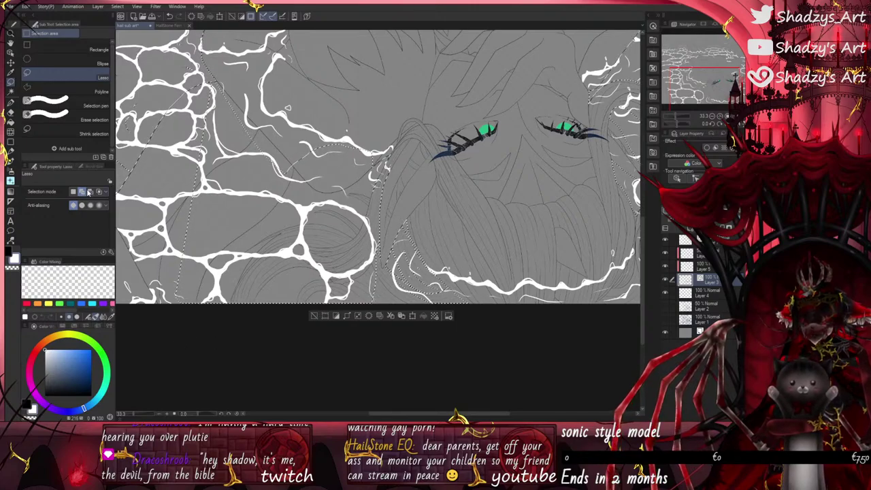
Step: Add the remaining hair section between the round ripple and the pointed hair lock, using the lasso and Auto select
{"action": "scroll", "coordinate": [388, 293], "scroll_direction": "up", "scroll_amount": 20}
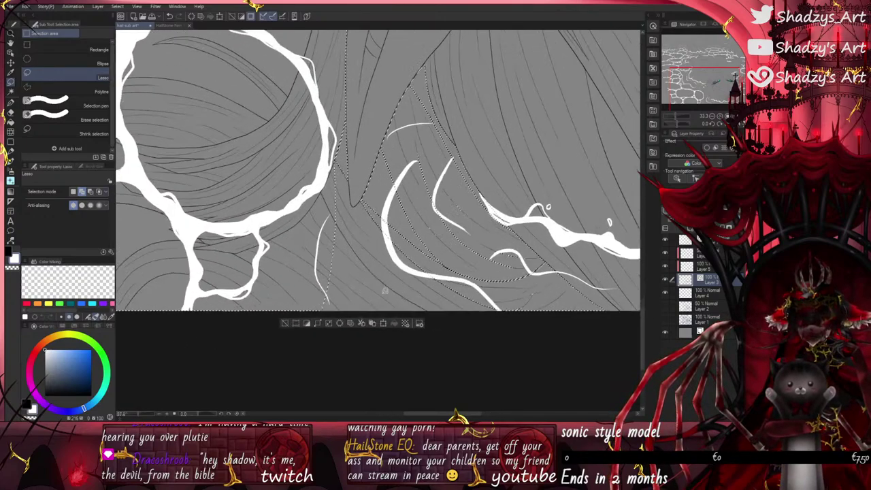
{"action": "scroll", "coordinate": [354, 70], "scroll_direction": "up", "scroll_amount": 2}
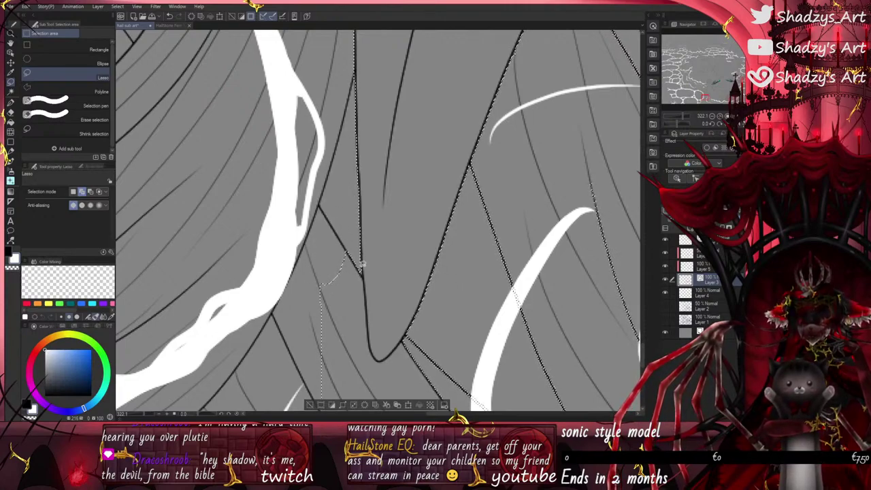
{"action": "mouse_move", "coordinate": [368, 317]}
{"action": "left_mouse_down"}
{"action": "mouse_move", "coordinate": [370, 350]}
{"action": "mouse_move", "coordinate": [322, 268]}
{"action": "left_mouse_up"}
{"action": "scroll", "coordinate": [337, 323], "scroll_direction": "up", "scroll_amount": 1}
{"action": "scroll", "coordinate": [337, 324], "scroll_direction": "up", "scroll_amount": 2}
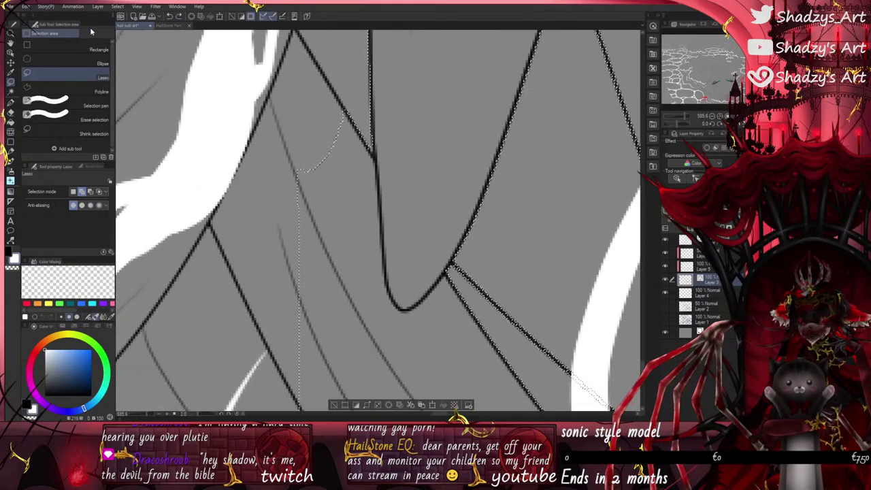
{"action": "left_click", "coordinate": [11, 93]}
{"action": "scroll", "coordinate": [272, 170], "scroll_direction": "down", "scroll_amount": 1}
{"action": "left_click", "coordinate": [325, 261]}
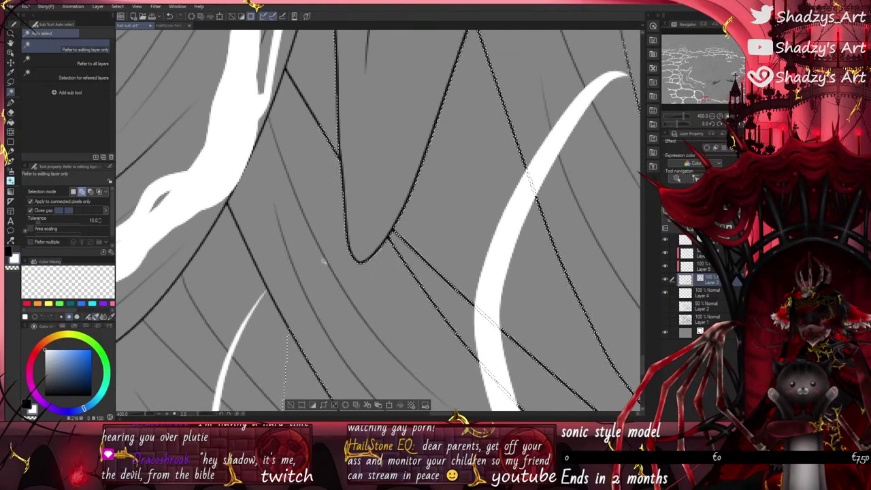
{"action": "scroll", "coordinate": [324, 258], "scroll_direction": "down", "scroll_amount": 3}
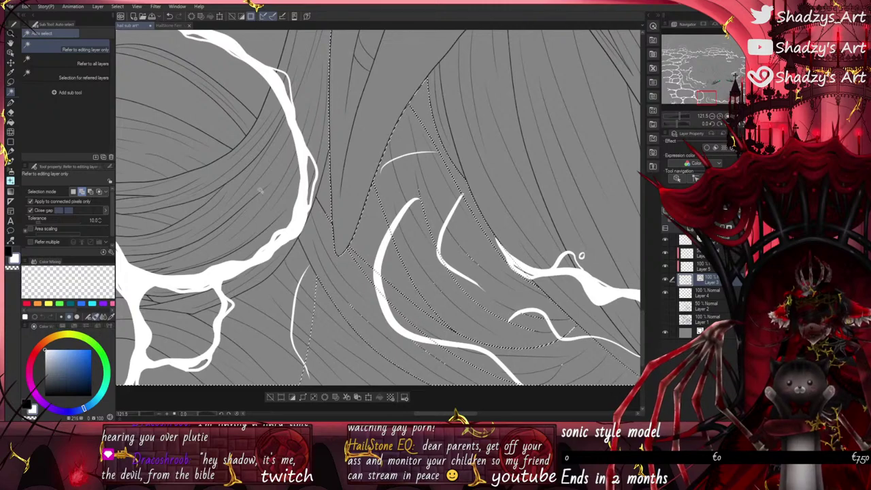
Step: Lasso the unselected line-art gaps around the pointed hair lock's tip into the selection
{"action": "left_click", "coordinate": [11, 80]}
{"action": "scroll", "coordinate": [351, 211], "scroll_direction": "up", "scroll_amount": 8}
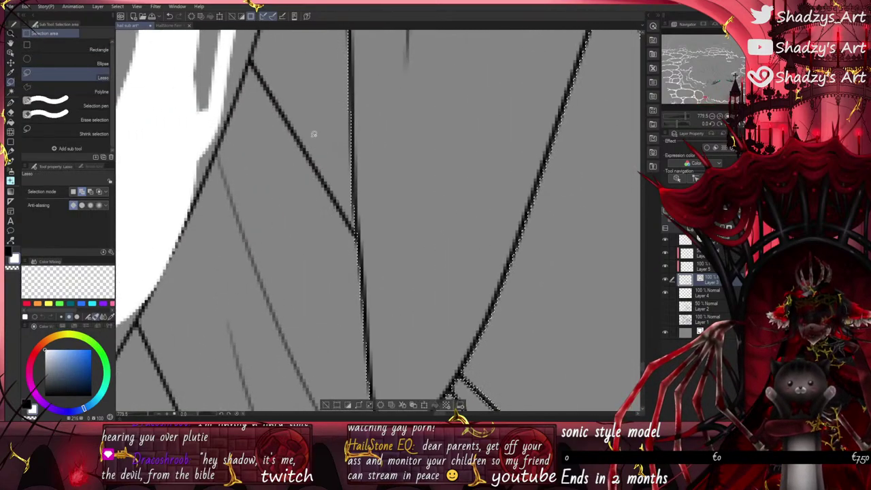
{"action": "scroll", "coordinate": [314, 134], "scroll_direction": "down", "scroll_amount": 3}
{"action": "scroll", "coordinate": [381, 245], "scroll_direction": "up", "scroll_amount": 4}
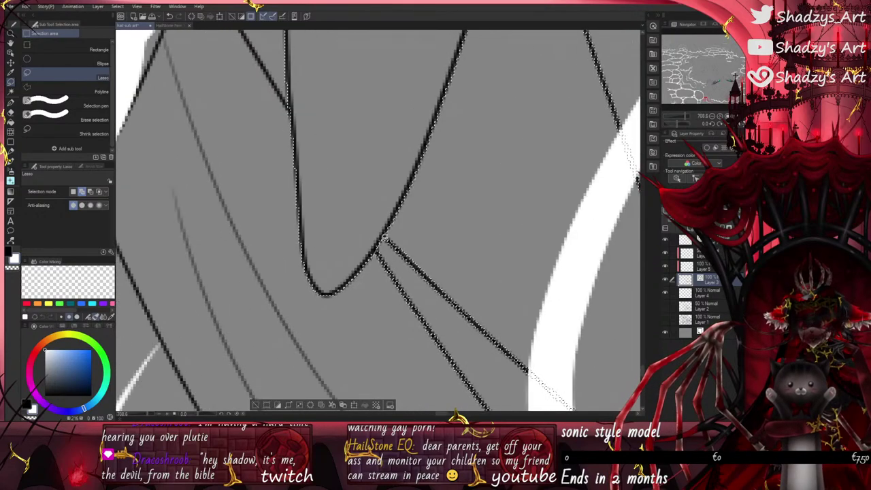
{"action": "scroll", "coordinate": [384, 237], "scroll_direction": "down", "scroll_amount": 5}
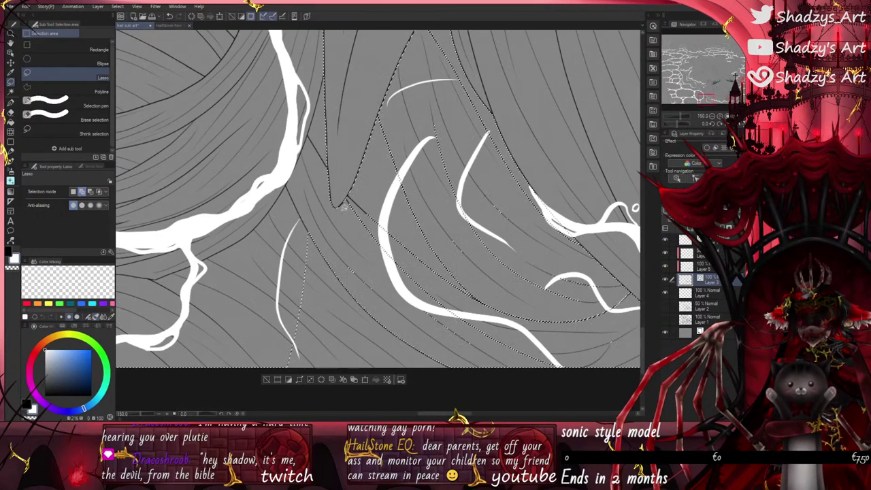
{"action": "mouse_move", "coordinate": [344, 206]}
{"action": "left_mouse_down"}
{"action": "mouse_move", "coordinate": [375, 177]}
{"action": "mouse_move", "coordinate": [561, 271]}
{"action": "mouse_move", "coordinate": [614, 368]}
{"action": "mouse_move", "coordinate": [279, 396]}
{"action": "mouse_move", "coordinate": [240, 308]}
{"action": "mouse_move", "coordinate": [299, 222]}
{"action": "mouse_move", "coordinate": [388, 243]}
{"action": "left_mouse_up"}
{"action": "scroll", "coordinate": [352, 298], "scroll_direction": "down", "scroll_amount": 3}
{"action": "scroll", "coordinate": [374, 184], "scroll_direction": "up", "scroll_amount": 4}
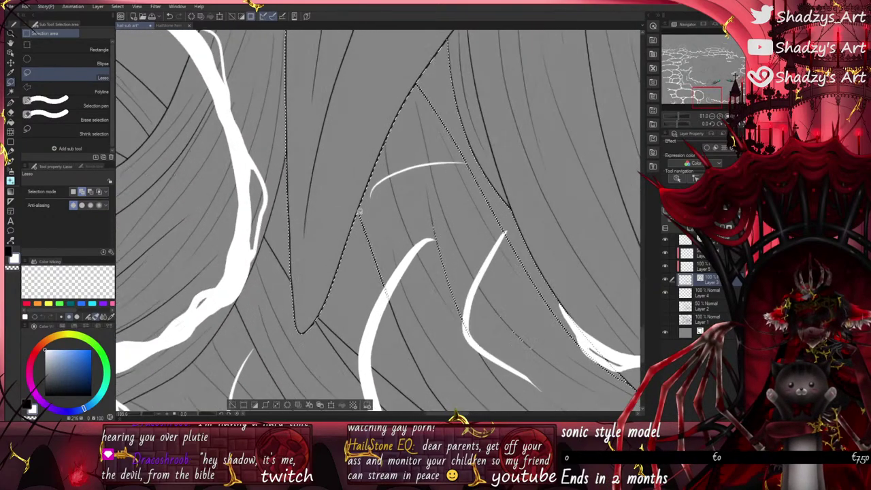
Step: Lasso-add the unselected line gaps between the submerged strands along the pointed lock's edge, up to the narrow wedge beside the large hair mass
{"action": "scroll", "coordinate": [359, 212], "scroll_direction": "up", "scroll_amount": 4}
{"action": "mouse_move", "coordinate": [360, 207]}
{"action": "left_mouse_down"}
{"action": "mouse_move", "coordinate": [356, 233]}
{"action": "mouse_move", "coordinate": [415, 252]}
{"action": "mouse_move", "coordinate": [374, 204]}
{"action": "left_mouse_up"}
{"action": "scroll", "coordinate": [428, 177], "scroll_direction": "down", "scroll_amount": 3}
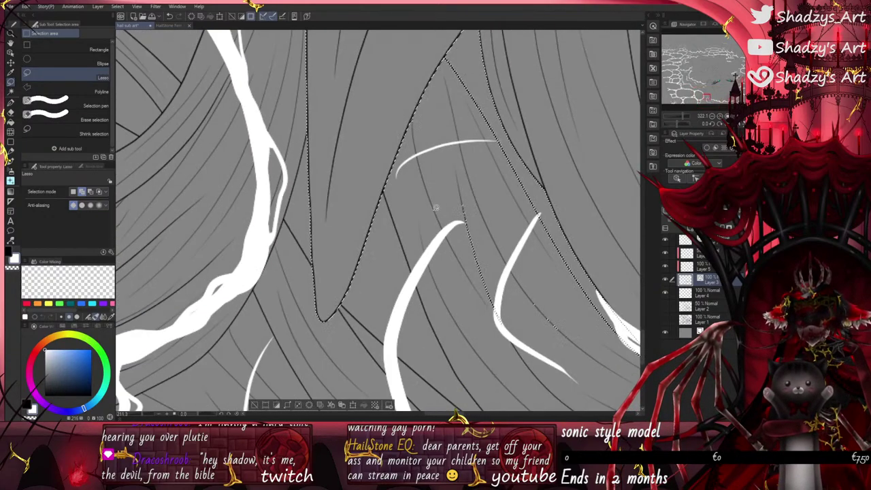
{"action": "scroll", "coordinate": [435, 207], "scroll_direction": "down", "scroll_amount": 3}
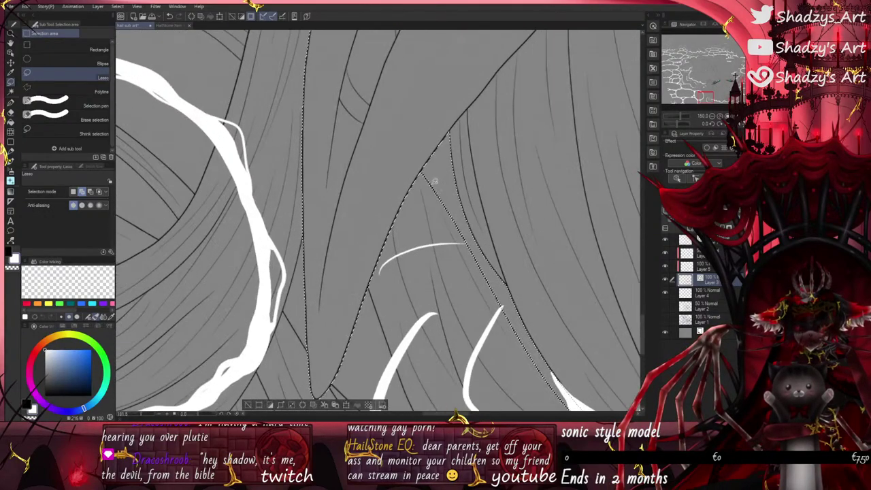
{"action": "scroll", "coordinate": [434, 180], "scroll_direction": "up", "scroll_amount": 5}
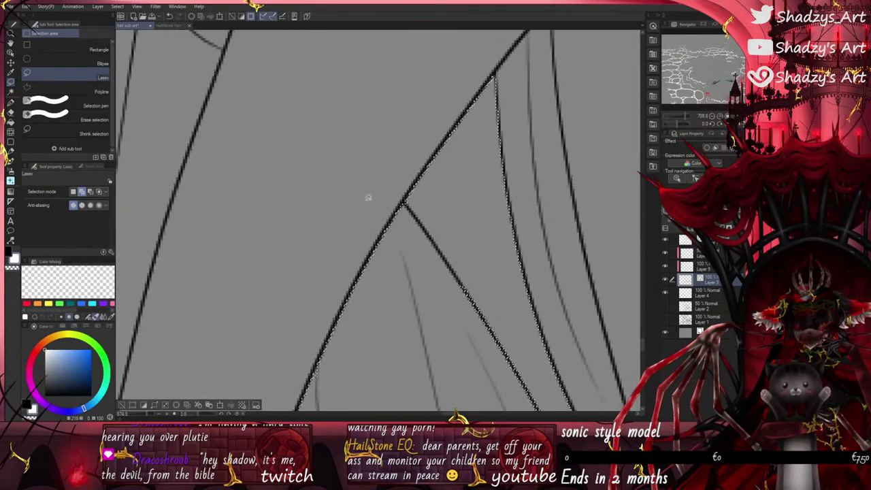
{"action": "scroll", "coordinate": [367, 197], "scroll_direction": "down", "scroll_amount": 4}
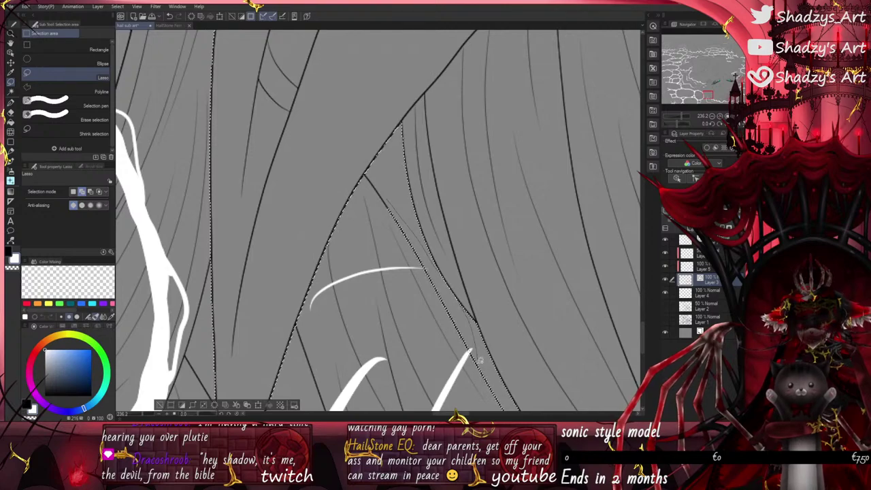
{"action": "scroll", "coordinate": [442, 327], "scroll_direction": "down", "scroll_amount": 3}
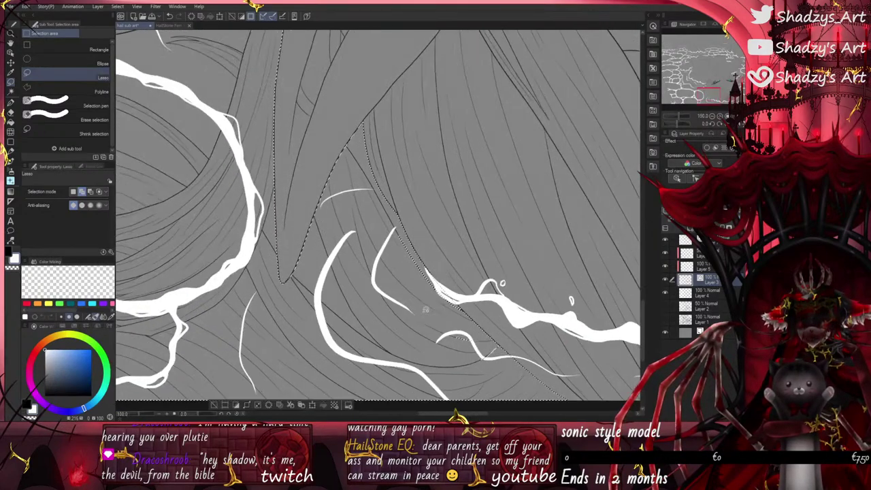
Step: Lasso-add the hair below the start of the foam line under the face, tracing the foam's upper edge around its first small splashes
{"action": "scroll", "coordinate": [425, 310], "scroll_direction": "up", "scroll_amount": 2}
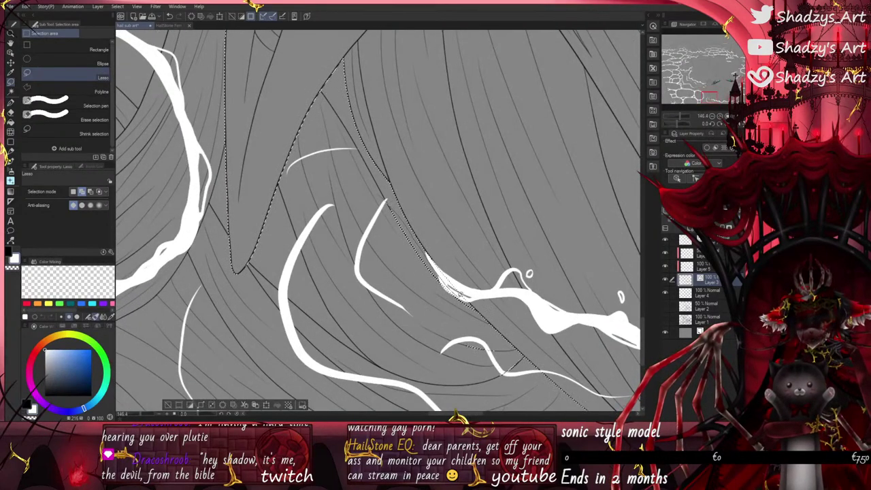
{"action": "scroll", "coordinate": [297, 174], "scroll_direction": "down", "scroll_amount": 2}
{"action": "scroll", "coordinate": [296, 174], "scroll_direction": "up", "scroll_amount": 3}
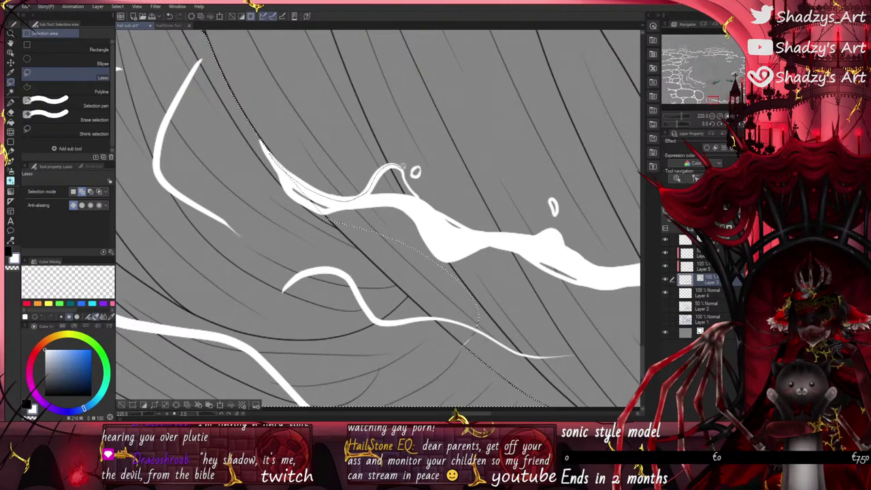
{"action": "left_click_drag", "start_coordinate": [439, 212], "coordinate": [481, 231]}
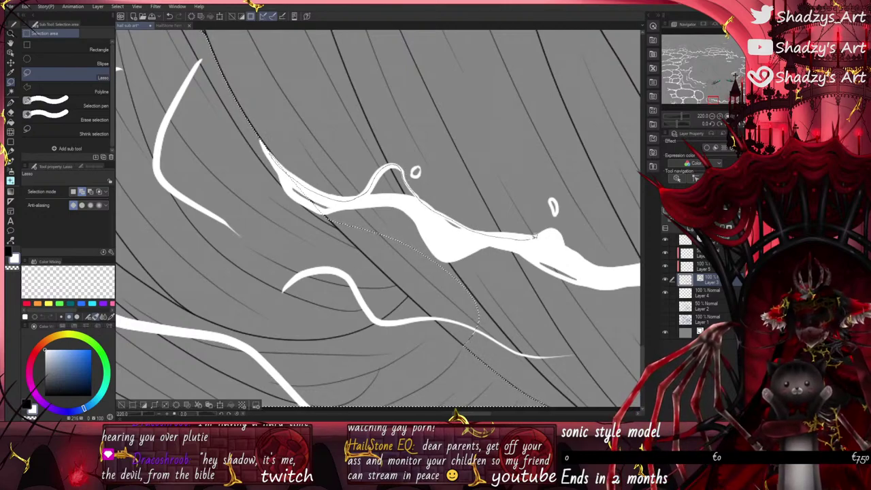
{"action": "left_click_drag", "start_coordinate": [561, 242], "coordinate": [626, 279]}
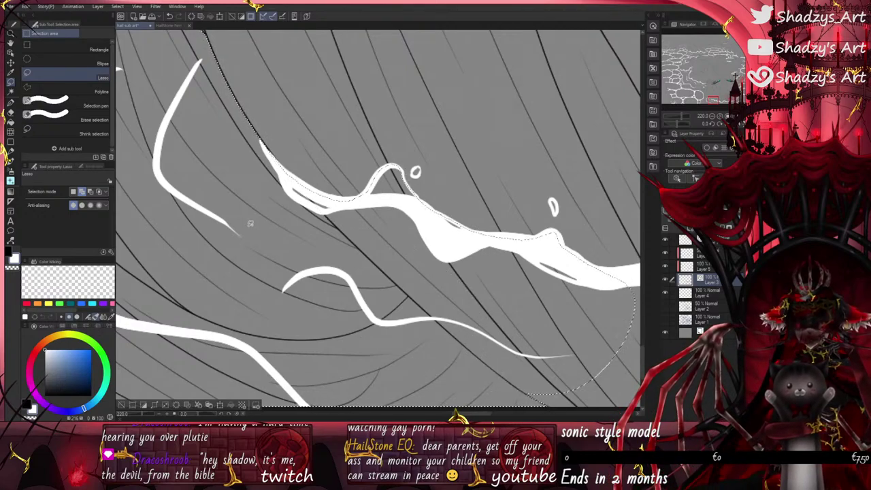
{"action": "scroll", "coordinate": [421, 285], "scroll_direction": "down", "scroll_amount": 4}
{"action": "scroll", "coordinate": [463, 219], "scroll_direction": "up", "scroll_amount": 3}
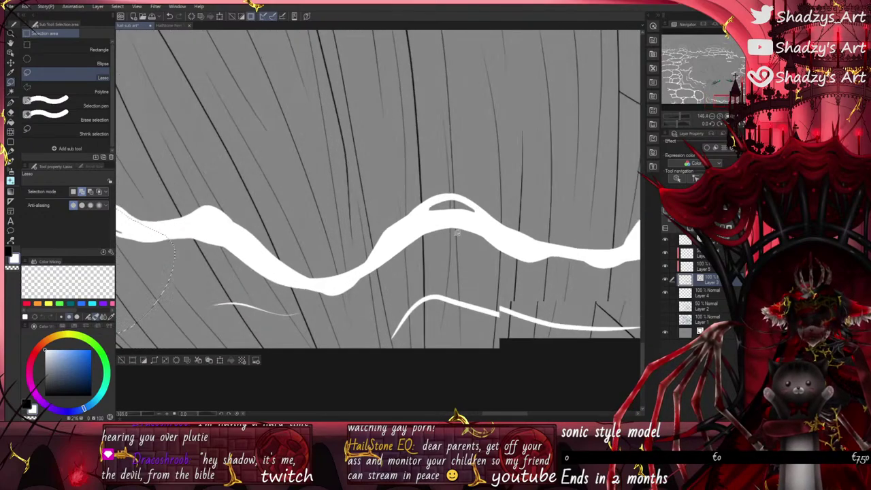
Step: Extend the lasso selection along the upper edge of the next wavy foam stretch, including everything down to the canvas's lower edge
{"action": "mouse_move", "coordinate": [144, 222]}
{"action": "left_mouse_down"}
{"action": "mouse_move", "coordinate": [212, 207]}
{"action": "mouse_move", "coordinate": [307, 277]}
{"action": "left_mouse_up"}
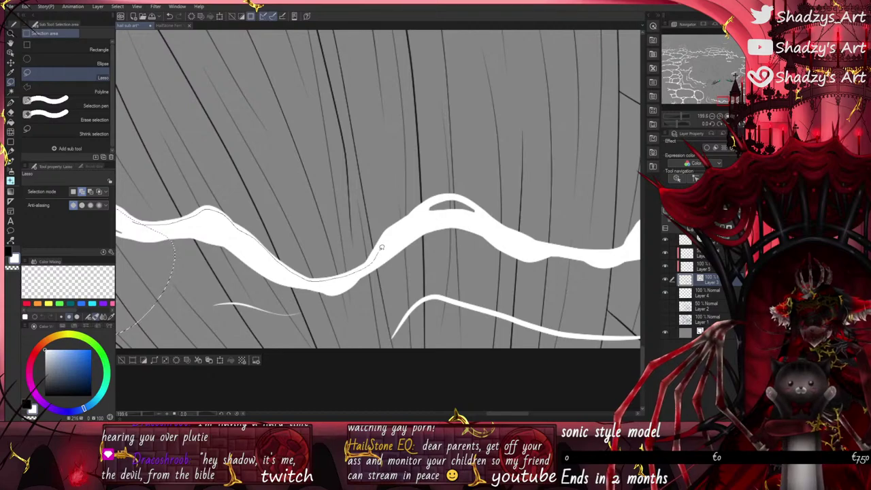
{"action": "left_click_drag", "start_coordinate": [480, 211], "coordinate": [529, 236]}
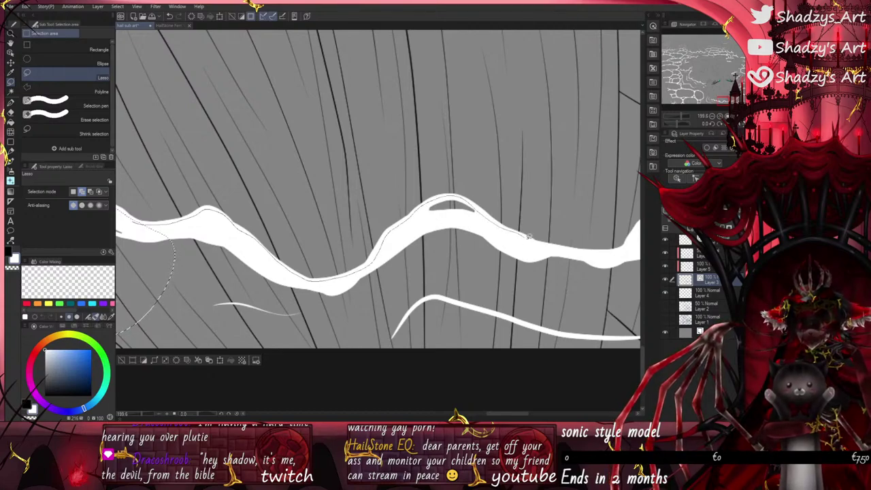
{"action": "mouse_move", "coordinate": [635, 251]}
{"action": "left_mouse_down"}
{"action": "mouse_move", "coordinate": [631, 349]}
{"action": "mouse_move", "coordinate": [437, 398]}
{"action": "mouse_move", "coordinate": [191, 387]}
{"action": "mouse_move", "coordinate": [117, 363]}
{"action": "mouse_move", "coordinate": [163, 287]}
{"action": "left_mouse_up"}
{"action": "scroll", "coordinate": [243, 271], "scroll_direction": "down", "scroll_amount": 5}
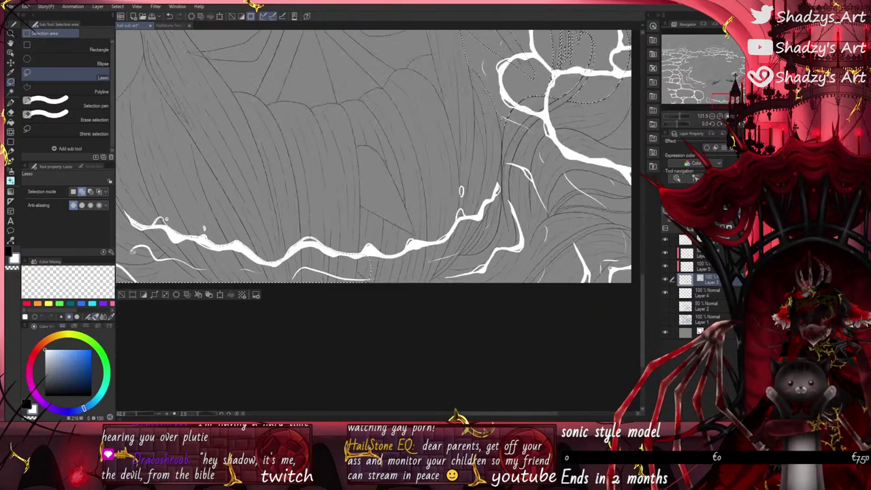
Step: Lasso-add the area beneath the foam's two peaked splashes, following their upper edges and closing along the canvas's lower edge
{"action": "scroll", "coordinate": [272, 258], "scroll_direction": "up", "scroll_amount": 4}
{"action": "left_click_drag", "start_coordinate": [232, 259], "coordinate": [196, 239]}
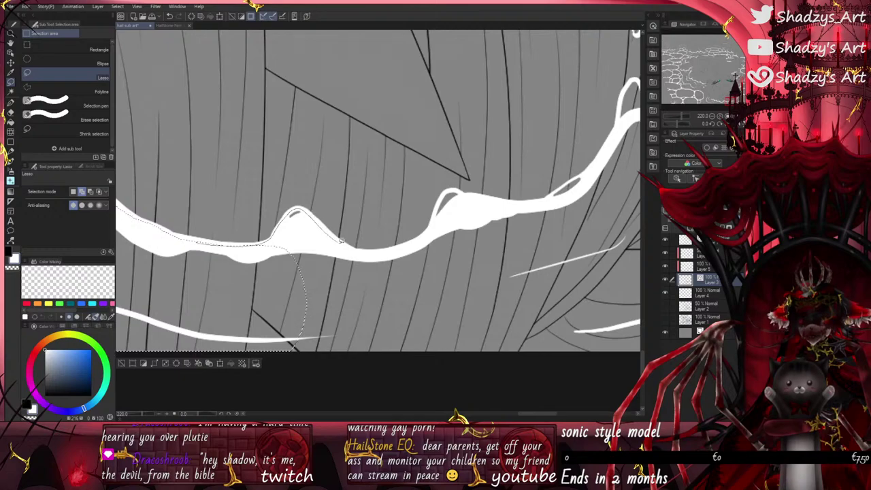
{"action": "mouse_move", "coordinate": [432, 218]}
{"action": "left_mouse_down"}
{"action": "mouse_move", "coordinate": [453, 189]}
{"action": "mouse_move", "coordinate": [530, 200]}
{"action": "mouse_move", "coordinate": [588, 170]}
{"action": "mouse_move", "coordinate": [626, 261]}
{"action": "mouse_move", "coordinate": [534, 382]}
{"action": "mouse_move", "coordinate": [303, 382]}
{"action": "mouse_move", "coordinate": [197, 347]}
{"action": "left_mouse_up"}
{"action": "scroll", "coordinate": [196, 349], "scroll_direction": "down", "scroll_amount": 1}
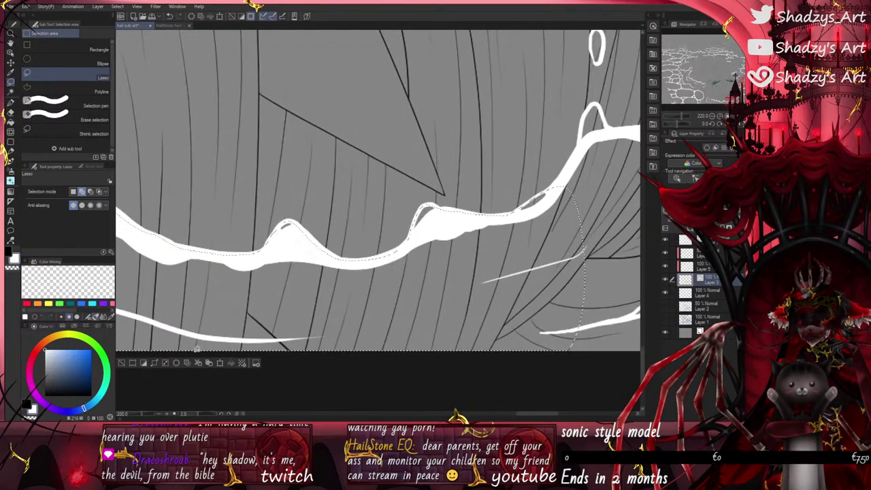
Step: Lasso-add the hair beneath the rising foam stretch, tracing around its loop-shaped splash toward the foam's tip
{"action": "scroll", "coordinate": [196, 348], "scroll_direction": "down", "scroll_amount": 9}
{"action": "scroll", "coordinate": [336, 269], "scroll_direction": "up", "scroll_amount": 13}
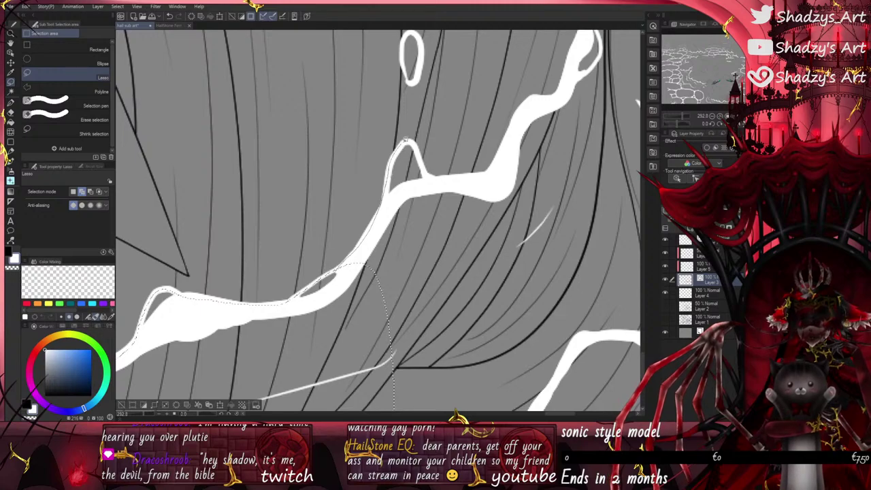
{"action": "left_click_drag", "start_coordinate": [419, 157], "coordinate": [446, 176]}
{"action": "left_click_drag", "start_coordinate": [496, 164], "coordinate": [519, 116]}
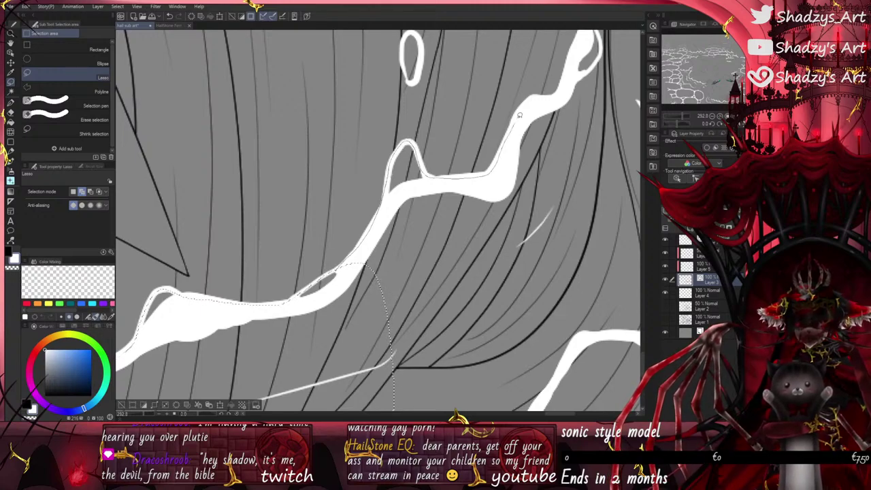
{"action": "mouse_move", "coordinate": [558, 93]}
{"action": "left_mouse_down"}
{"action": "mouse_move", "coordinate": [624, 223]}
{"action": "mouse_move", "coordinate": [394, 409]}
{"action": "left_mouse_up"}
{"action": "scroll", "coordinate": [294, 273], "scroll_direction": "down", "scroll_amount": 10}
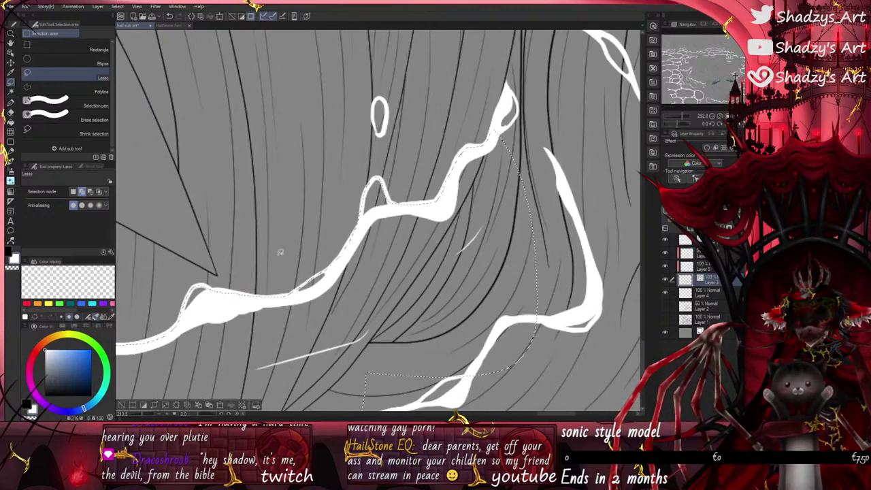
Step: Lasso-add the submerged hair from the foam line's tip outward toward the neighbouring ripples
{"action": "scroll", "coordinate": [324, 302], "scroll_direction": "down", "scroll_amount": 1}
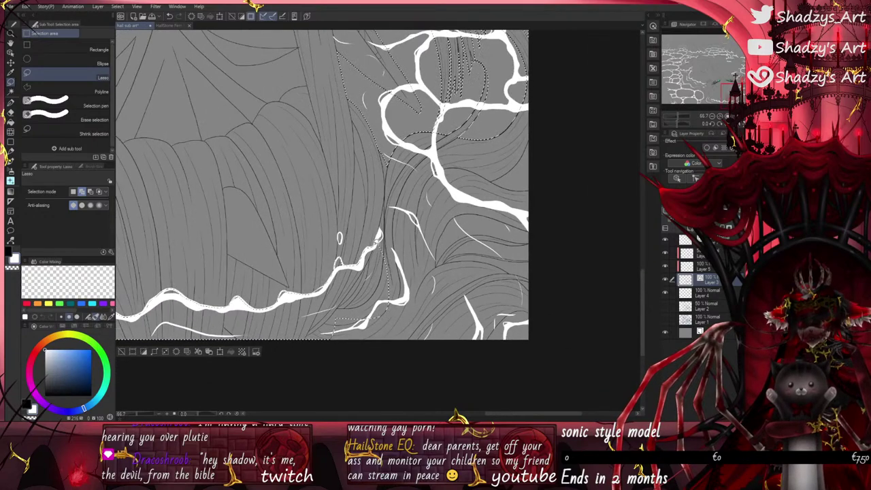
{"action": "mouse_move", "coordinate": [382, 221]}
{"action": "left_mouse_down"}
{"action": "mouse_move", "coordinate": [538, 184]}
{"action": "mouse_move", "coordinate": [550, 374]}
{"action": "mouse_move", "coordinate": [352, 371]}
{"action": "mouse_move", "coordinate": [300, 341]}
{"action": "mouse_move", "coordinate": [324, 314]}
{"action": "left_mouse_up"}
{"action": "scroll", "coordinate": [324, 314], "scroll_direction": "up", "scroll_amount": 6}
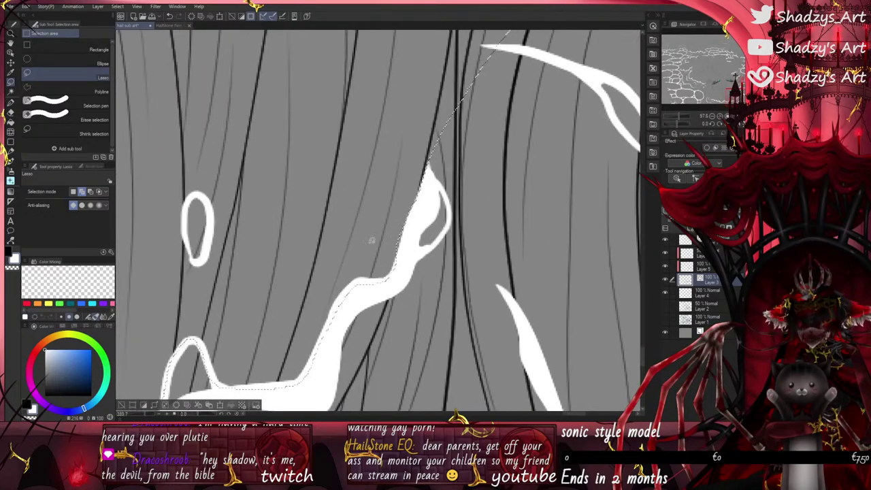
Step: Subtract the sliver overshooting the foam tip's outer edge with the lasso, and return the lasso to adding mode
{"action": "left_click", "coordinate": [89, 191]}
{"action": "left_click_drag", "start_coordinate": [399, 257], "coordinate": [422, 184]}
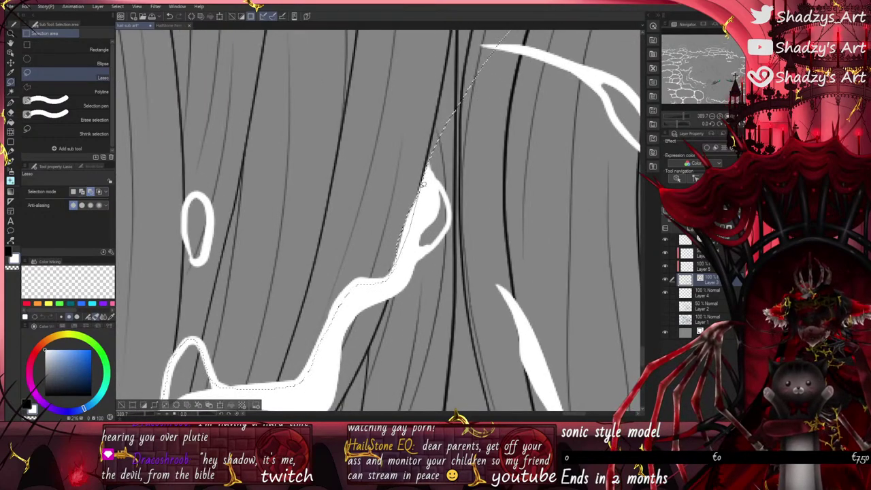
{"action": "left_click", "coordinate": [82, 192]}
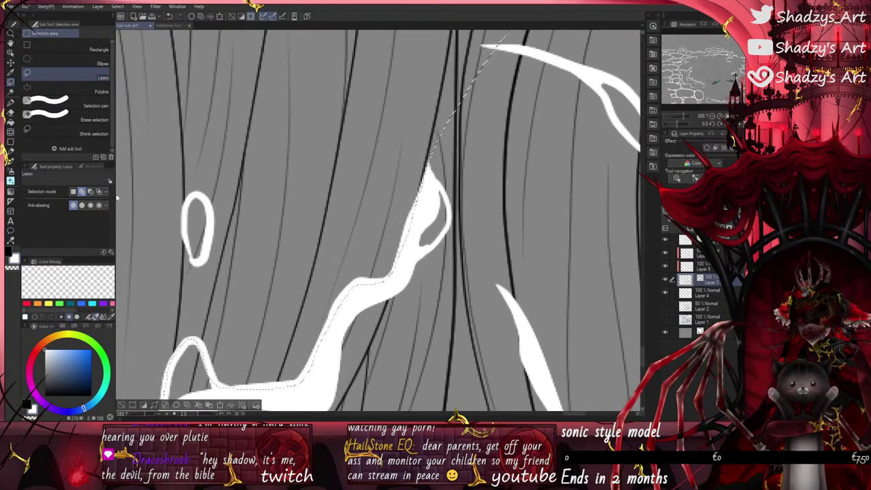
Step: Add the enclosed gaps between the hair strands beside the foam line's tip to the selection with Auto select
{"action": "scroll", "coordinate": [361, 272], "scroll_direction": "down", "scroll_amount": 6}
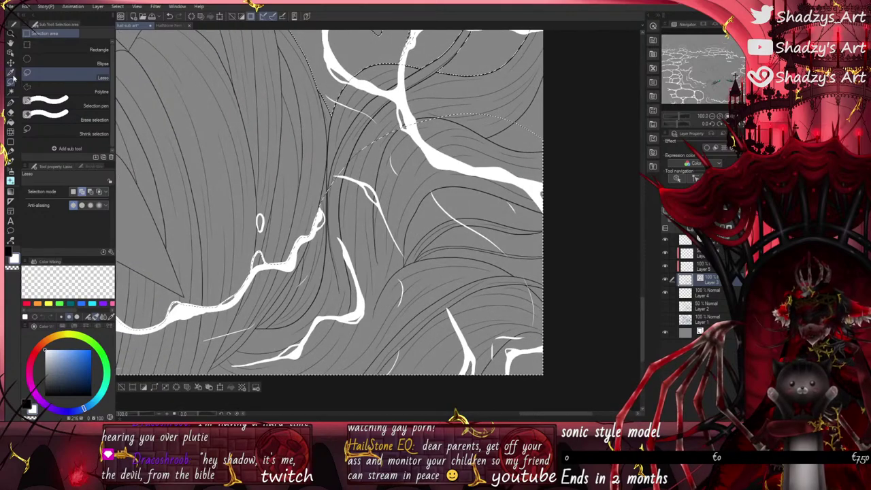
{"action": "left_click", "coordinate": [11, 92]}
{"action": "scroll", "coordinate": [335, 131], "scroll_direction": "up", "scroll_amount": 1}
{"action": "left_click_drag", "start_coordinate": [398, 311], "coordinate": [365, 292]}
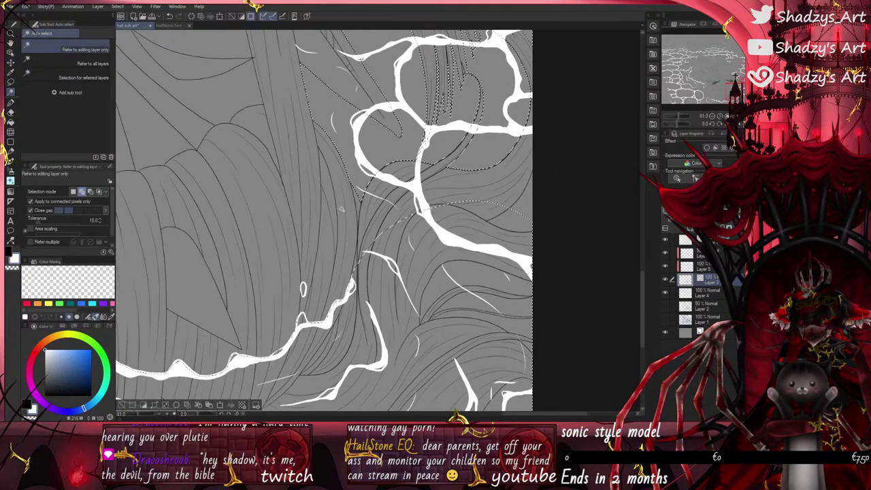
{"action": "key", "text": "ctrl+plus"}
{"action": "key", "text": "ctrl+plus"}
{"action": "key", "text": "ctrl+plus"}
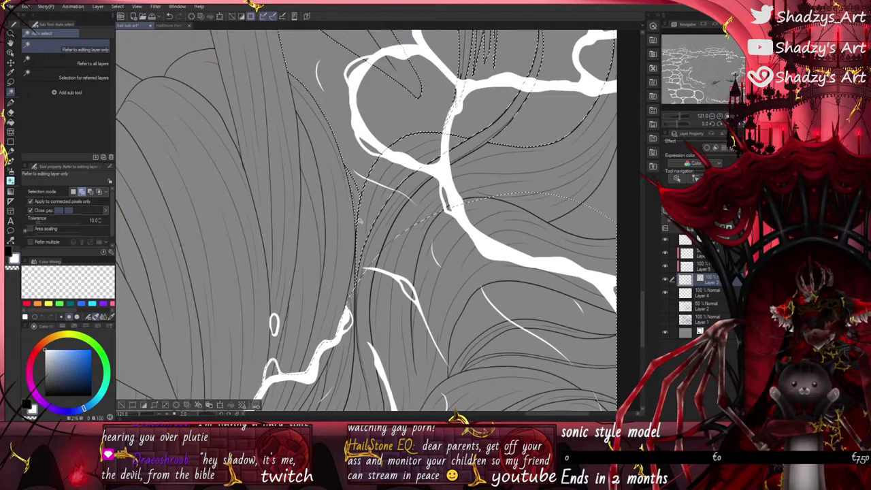
{"action": "scroll", "coordinate": [348, 303], "scroll_direction": "up", "scroll_amount": 3}
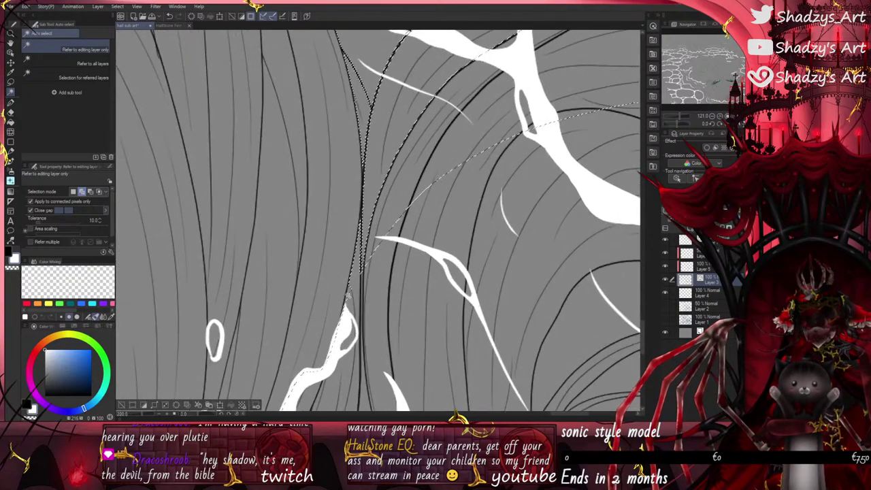
{"action": "key", "text": "ctrl+minus"}
{"action": "key", "text": "ctrl+minus"}
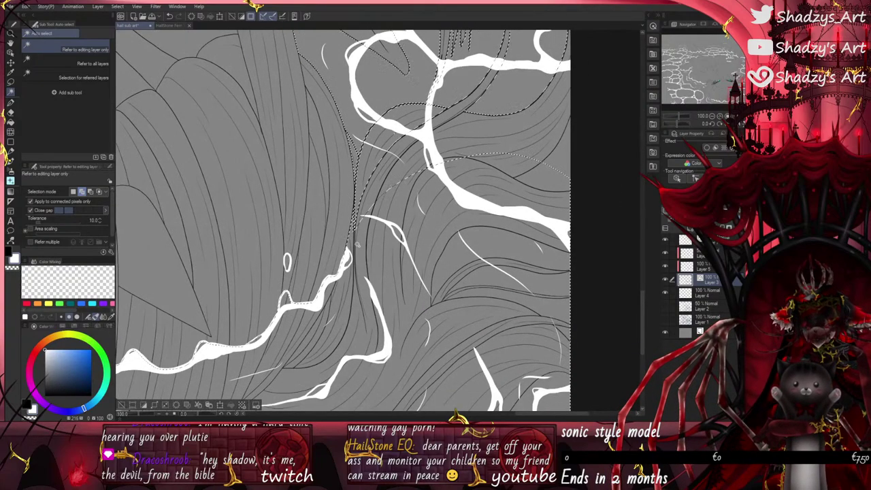
{"action": "key", "text": "ctrl+minus"}
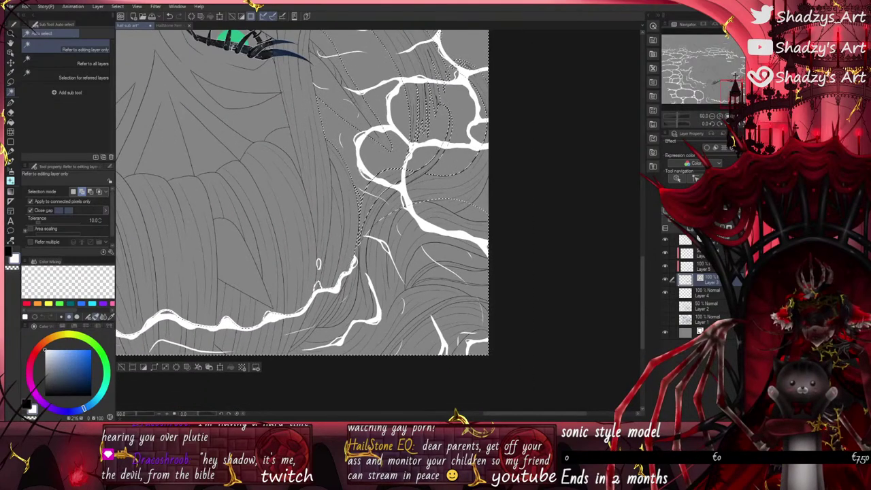
Step: Lasso-add the remaining submerged hair between the foam line's tip and the canvas's side edge, covering the leftover inner outlines
{"action": "left_click", "coordinate": [10, 81]}
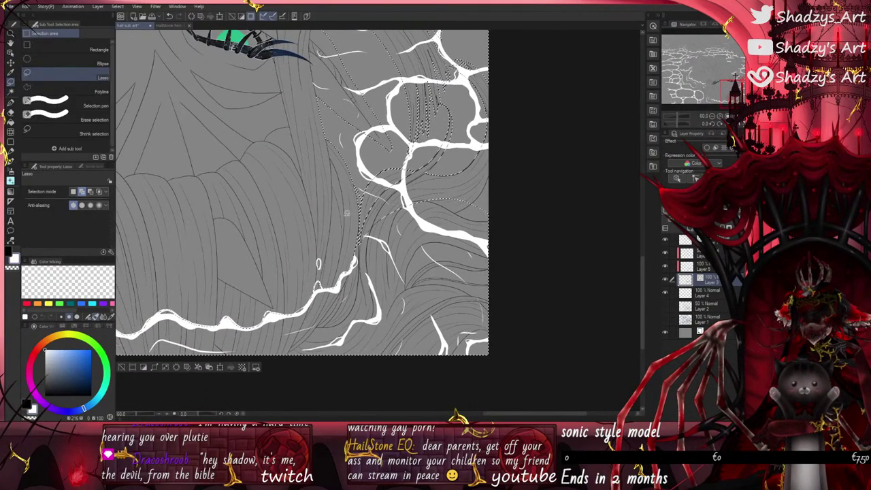
{"action": "mouse_move", "coordinate": [393, 350]}
{"action": "left_mouse_down"}
{"action": "mouse_move", "coordinate": [532, 363]}
{"action": "mouse_move", "coordinate": [541, 211]}
{"action": "mouse_move", "coordinate": [488, 155]}
{"action": "left_mouse_up"}
{"action": "left_click_drag", "start_coordinate": [373, 164], "coordinate": [373, 165]}
{"action": "scroll", "coordinate": [372, 165], "scroll_direction": "up", "scroll_amount": 10}
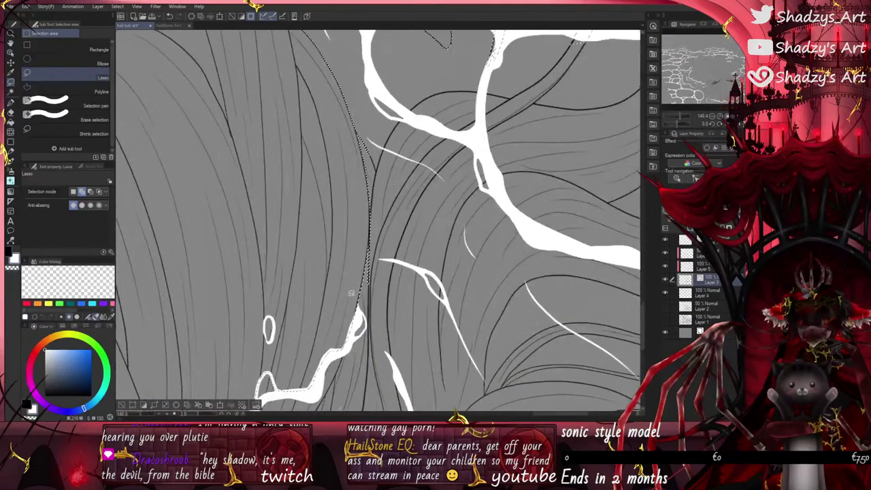
Step: Lasso-add the thin slivers and the narrow wedge left unselected along the long strand's edge above the foam tip
{"action": "scroll", "coordinate": [399, 143], "scroll_direction": "up", "scroll_amount": 3}
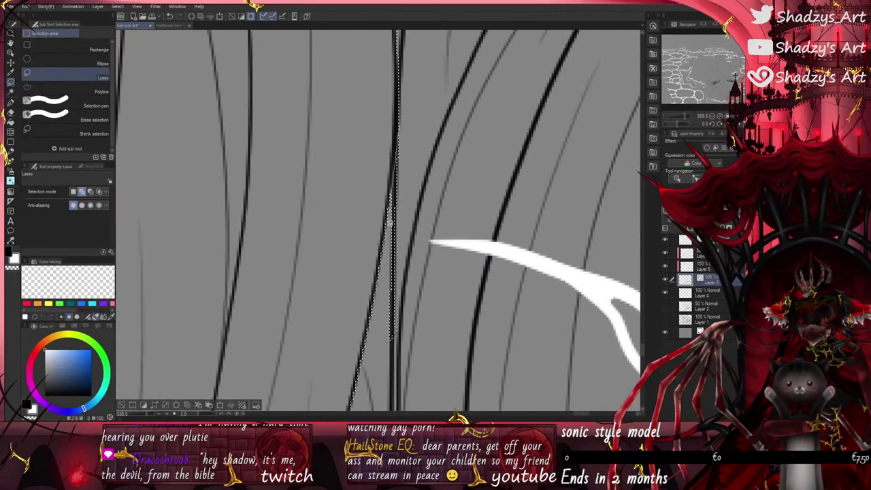
{"action": "scroll", "coordinate": [395, 218], "scroll_direction": "up", "scroll_amount": 3}
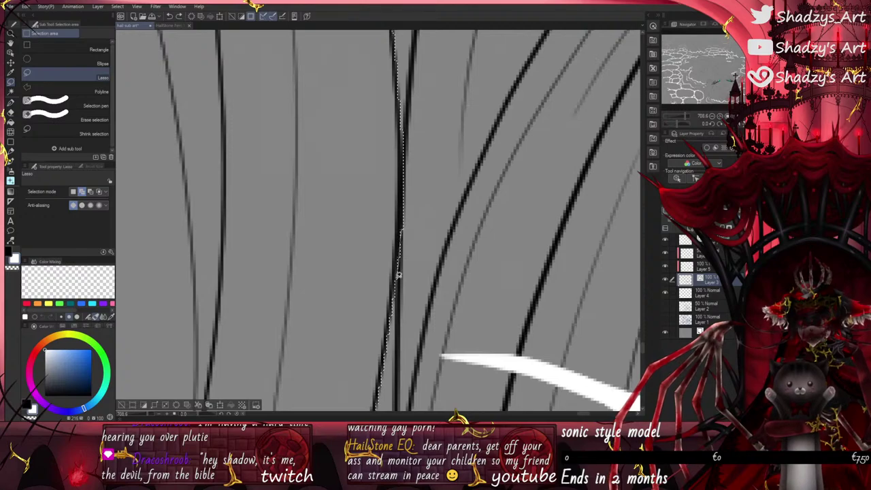
{"action": "scroll", "coordinate": [430, 357], "scroll_direction": "down", "scroll_amount": 8}
{"action": "scroll", "coordinate": [405, 153], "scroll_direction": "up", "scroll_amount": 7}
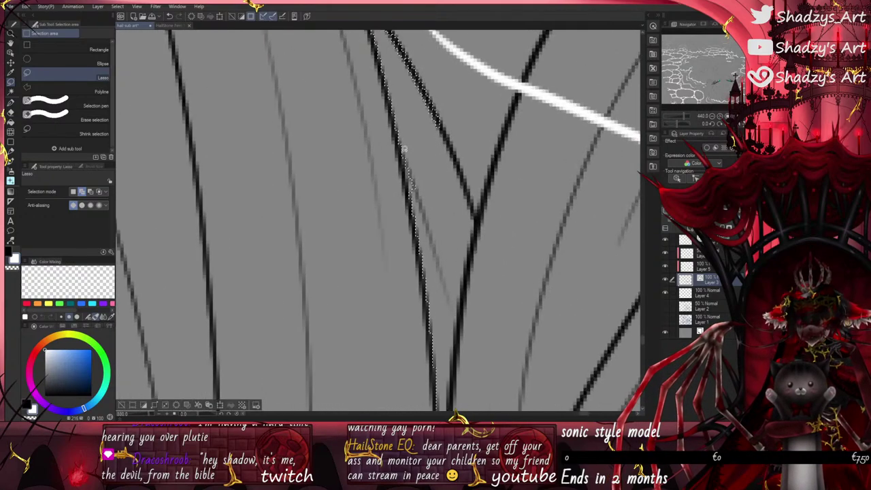
{"action": "scroll", "coordinate": [451, 311], "scroll_direction": "down", "scroll_amount": 3}
{"action": "scroll", "coordinate": [382, 69], "scroll_direction": "up", "scroll_amount": 2}
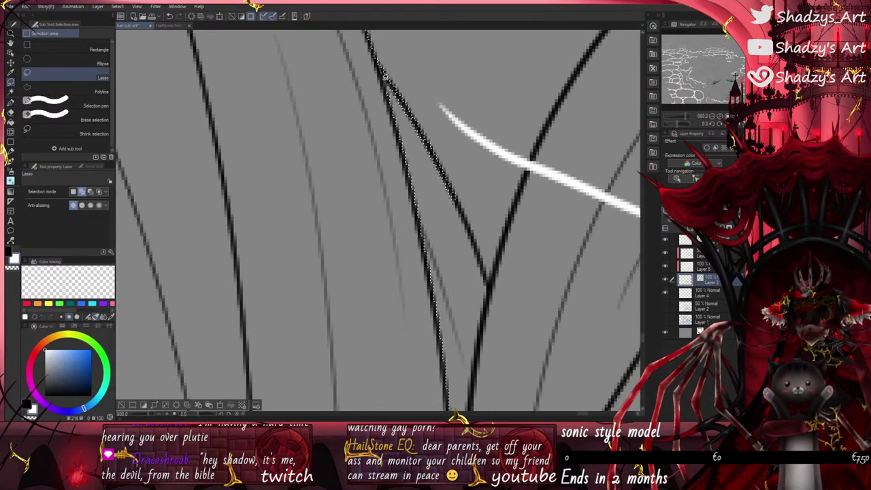
{"action": "scroll", "coordinate": [469, 114], "scroll_direction": "down", "scroll_amount": 6}
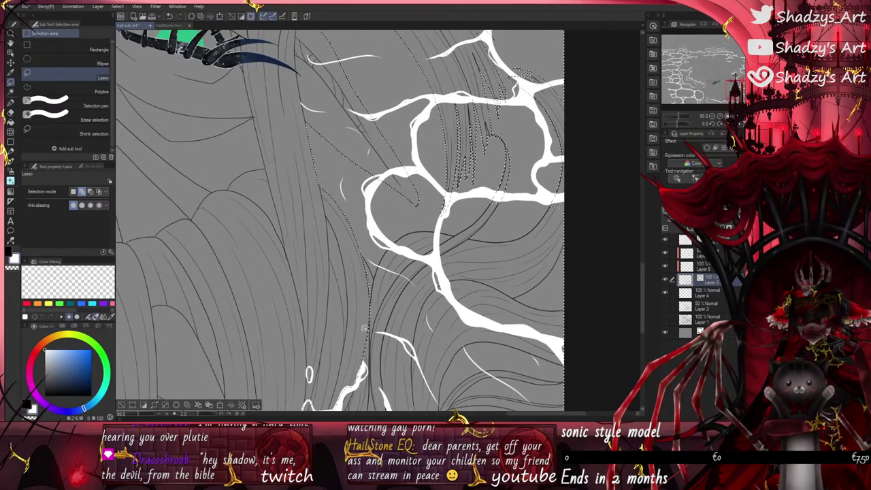
{"action": "left_click", "coordinate": [686, 241]}
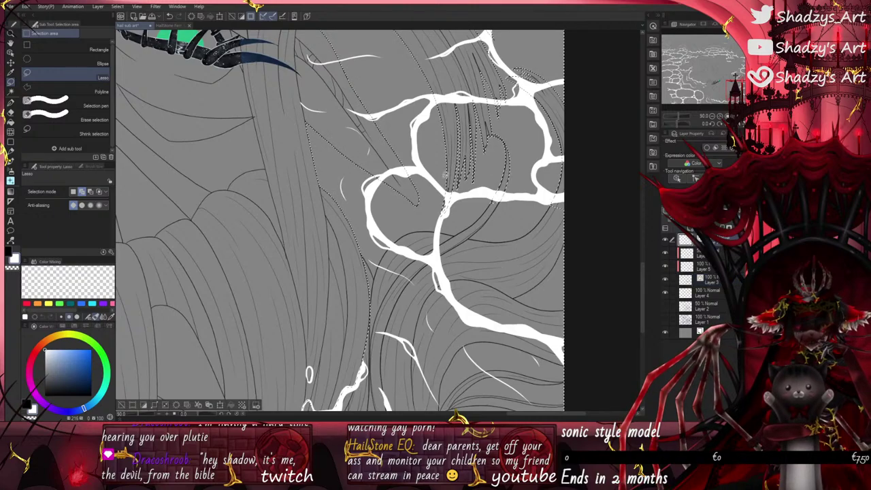
{"action": "left_click", "coordinate": [12, 113]}
{"action": "scroll", "coordinate": [378, 170], "scroll_direction": "up", "scroll_amount": 3}
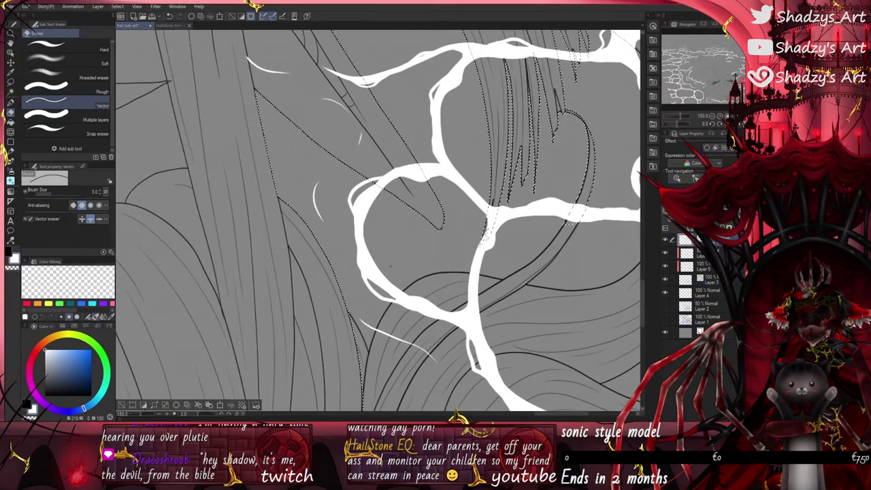
{"action": "scroll", "coordinate": [290, 203], "scroll_direction": "down", "scroll_amount": 4}
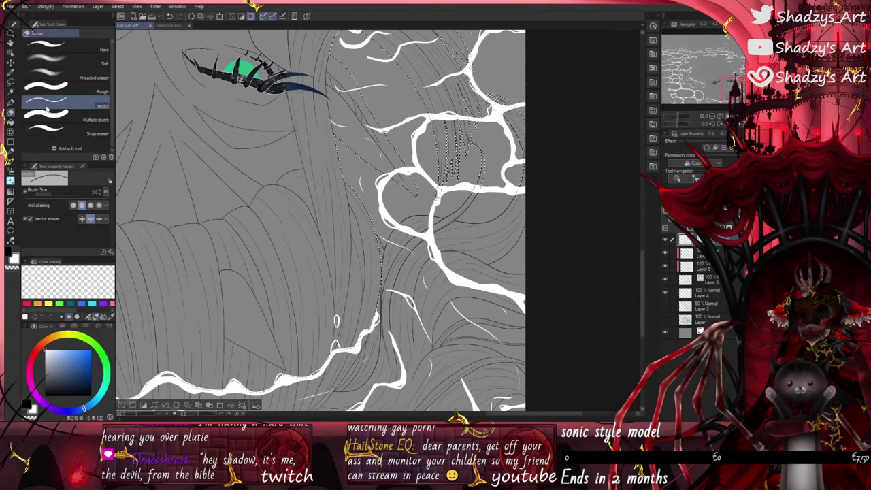
{"action": "left_click", "coordinate": [698, 278]}
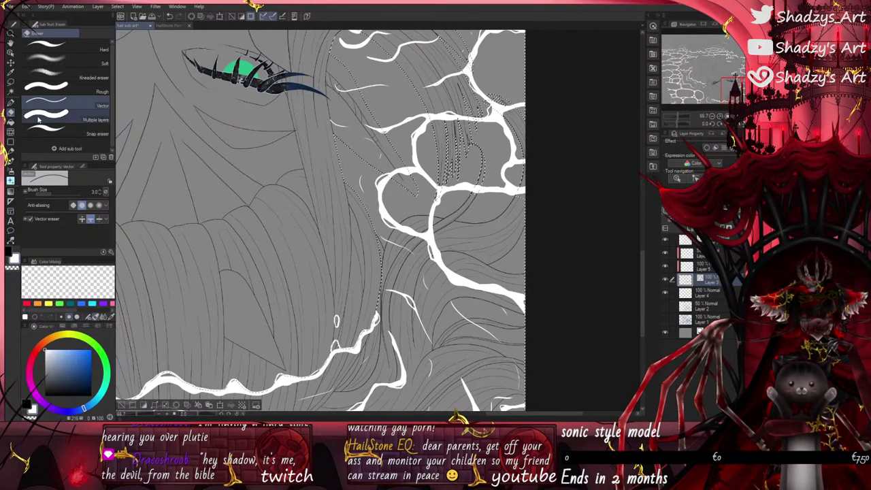
{"action": "left_click_drag", "start_coordinate": [327, 204], "coordinate": [342, 268]}
{"action": "scroll", "coordinate": [382, 253], "scroll_direction": "up", "scroll_amount": 2}
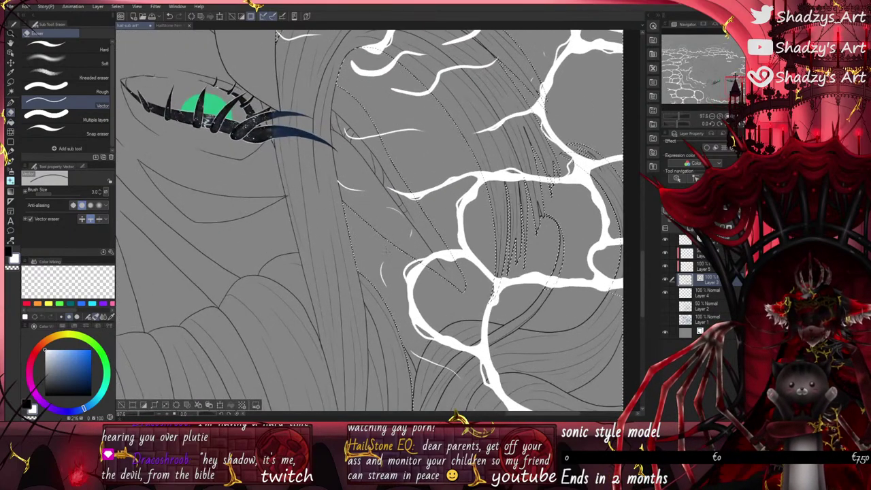
Step: Lasso-add the curved hair beneath the foam splash beside the eye, tracing along the splash and outward to the neighbouring ripples
{"action": "scroll", "coordinate": [379, 255], "scroll_direction": "down", "scroll_amount": 8}
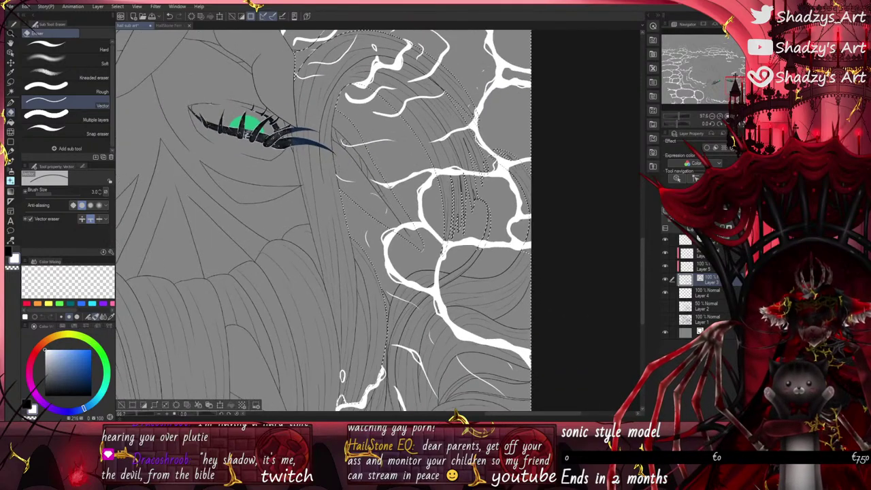
{"action": "scroll", "coordinate": [431, 139], "scroll_direction": "up", "scroll_amount": 12}
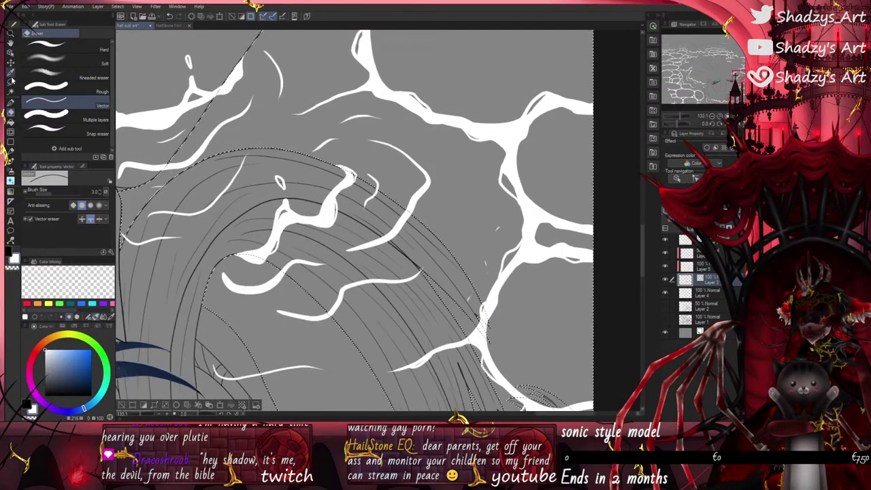
{"action": "key", "text": "m"}
{"action": "scroll", "coordinate": [238, 251], "scroll_direction": "up", "scroll_amount": 3}
{"action": "mouse_move", "coordinate": [238, 250]}
{"action": "left_mouse_down"}
{"action": "mouse_move", "coordinate": [299, 230]}
{"action": "mouse_move", "coordinate": [329, 154]}
{"action": "mouse_move", "coordinate": [362, 181]}
{"action": "mouse_move", "coordinate": [390, 182]}
{"action": "mouse_move", "coordinate": [401, 159]}
{"action": "left_mouse_up"}
{"action": "mouse_move", "coordinate": [437, 119]}
{"action": "left_mouse_down"}
{"action": "mouse_move", "coordinate": [442, 68]}
{"action": "mouse_move", "coordinate": [583, 290]}
{"action": "mouse_move", "coordinate": [292, 313]}
{"action": "left_mouse_up"}
{"action": "scroll", "coordinate": [265, 184], "scroll_direction": "down", "scroll_amount": 6}
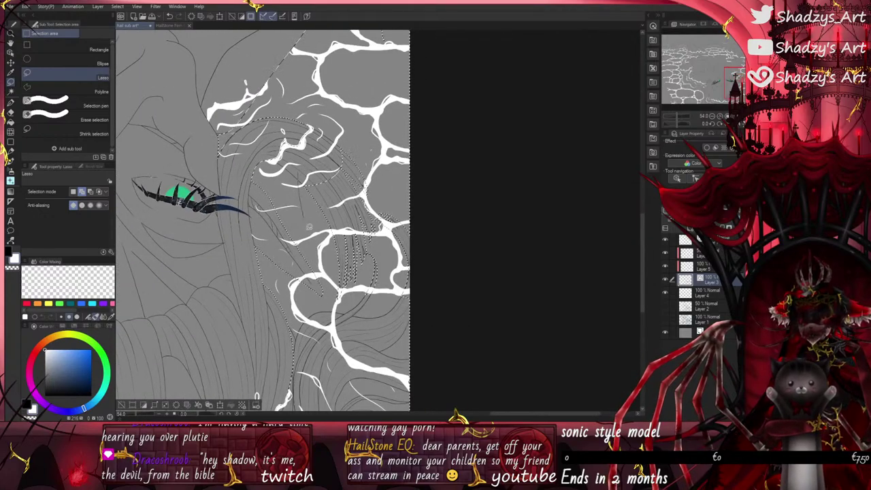
{"action": "scroll", "coordinate": [436, 204], "scroll_direction": "down", "scroll_amount": 3}
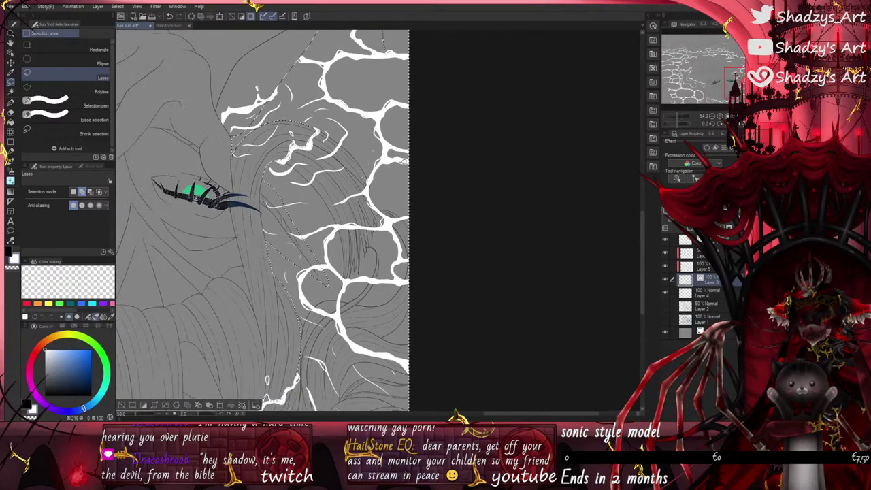
{"action": "scroll", "coordinate": [325, 152], "scroll_direction": "up", "scroll_amount": 6}
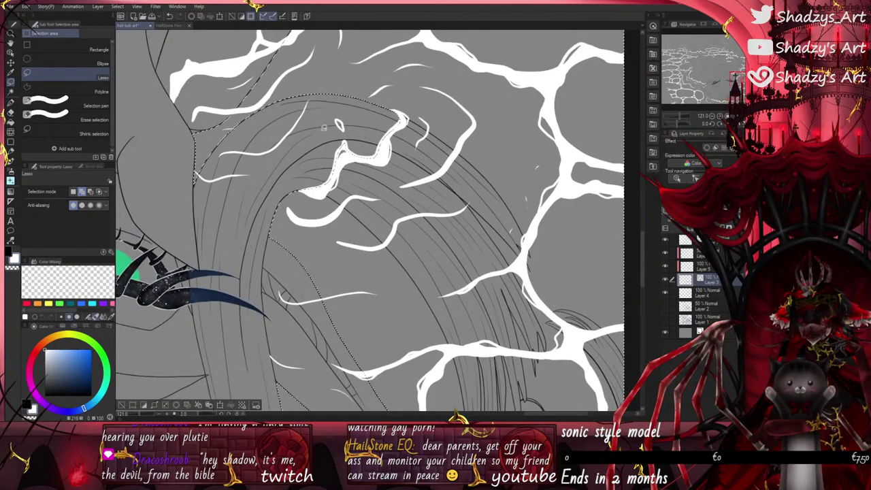
Step: Lasso-add the loose droplet rings above the eye-side foam splash and above the loop-shaped splash on the lower foam line
{"action": "scroll", "coordinate": [342, 118], "scroll_direction": "up", "scroll_amount": 6}
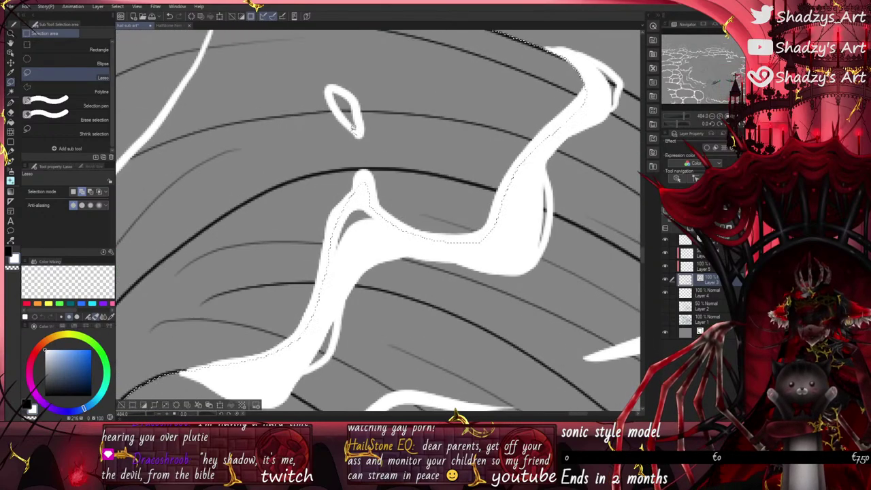
{"action": "scroll", "coordinate": [329, 89], "scroll_direction": "down", "scroll_amount": 5}
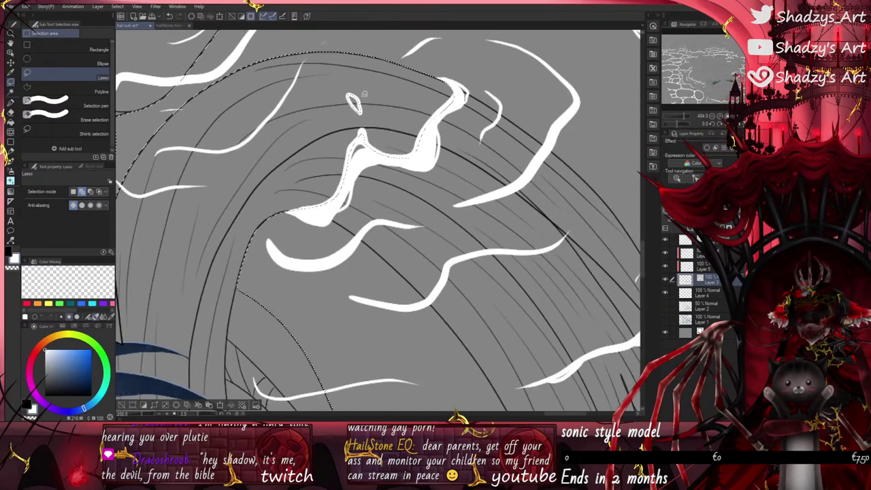
{"action": "scroll", "coordinate": [364, 94], "scroll_direction": "down", "scroll_amount": 3}
{"action": "scroll", "coordinate": [364, 94], "scroll_direction": "up", "scroll_amount": 5}
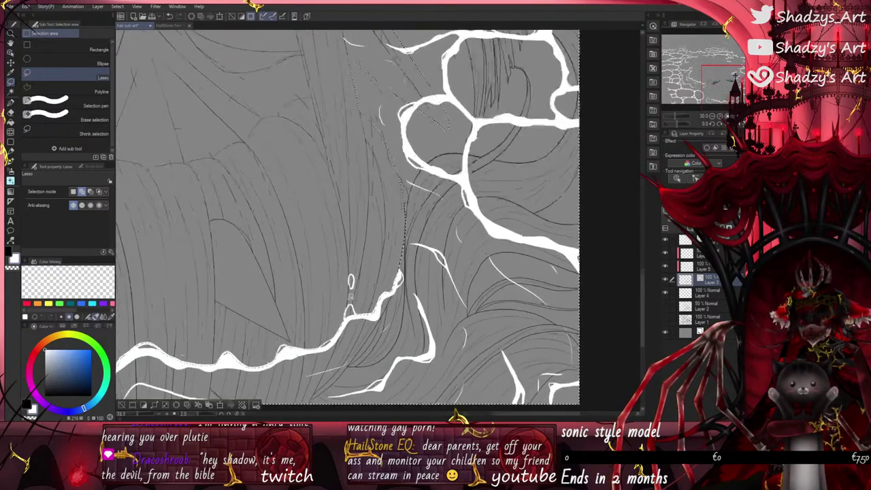
{"action": "scroll", "coordinate": [352, 272], "scroll_direction": "up", "scroll_amount": 3}
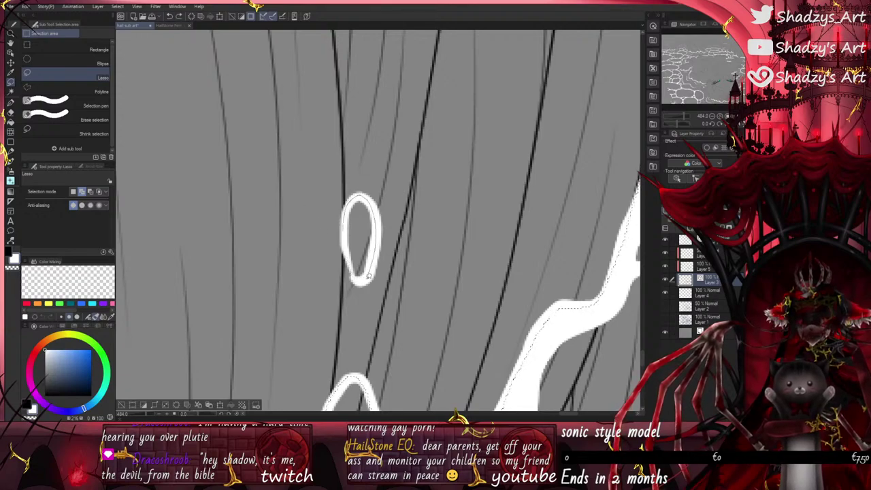
{"action": "scroll", "coordinate": [345, 239], "scroll_direction": "down", "scroll_amount": 8}
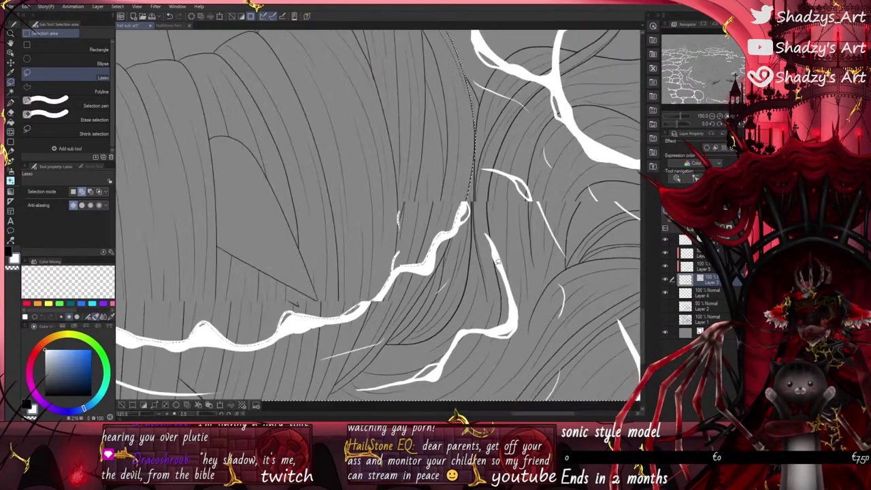
Step: Lasso-add the two tiny droplets floating above the lower foam line near its small bump and its arched loop
{"action": "scroll", "coordinate": [479, 238], "scroll_direction": "up", "scroll_amount": 4}
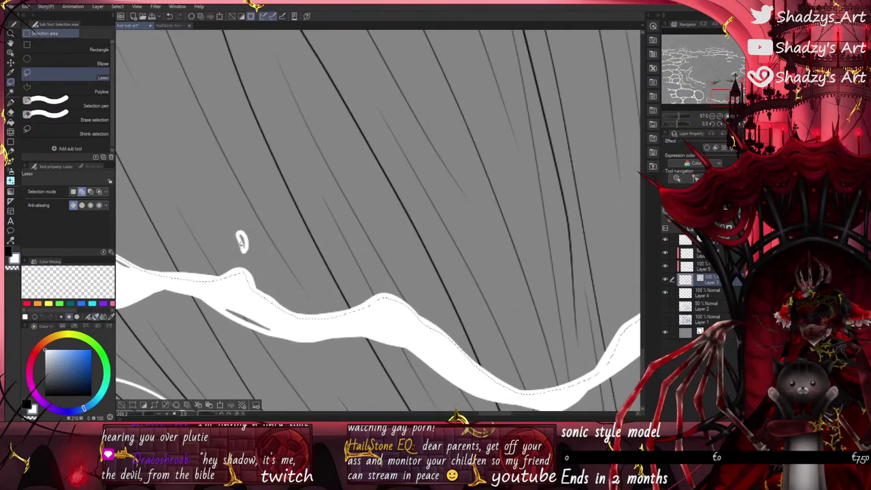
{"action": "left_click_drag", "start_coordinate": [260, 237], "coordinate": [246, 257]}
{"action": "scroll", "coordinate": [340, 250], "scroll_direction": "down", "scroll_amount": 10}
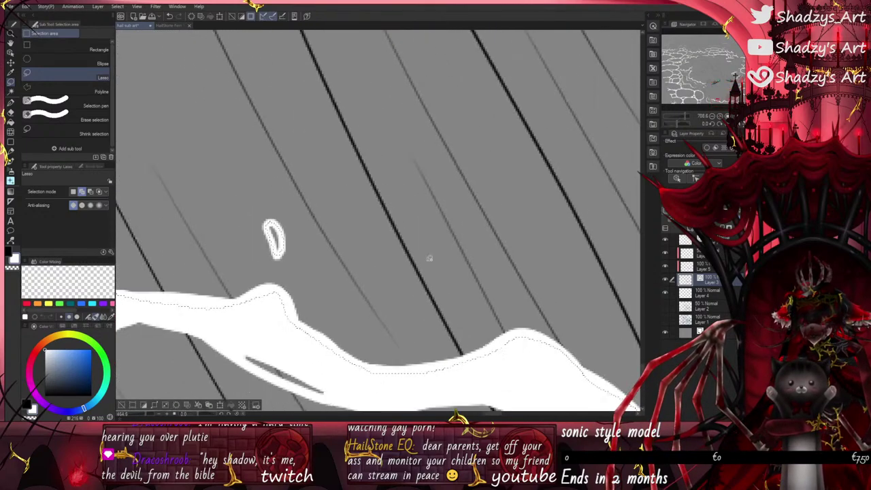
{"action": "scroll", "coordinate": [323, 269], "scroll_direction": "up", "scroll_amount": 10}
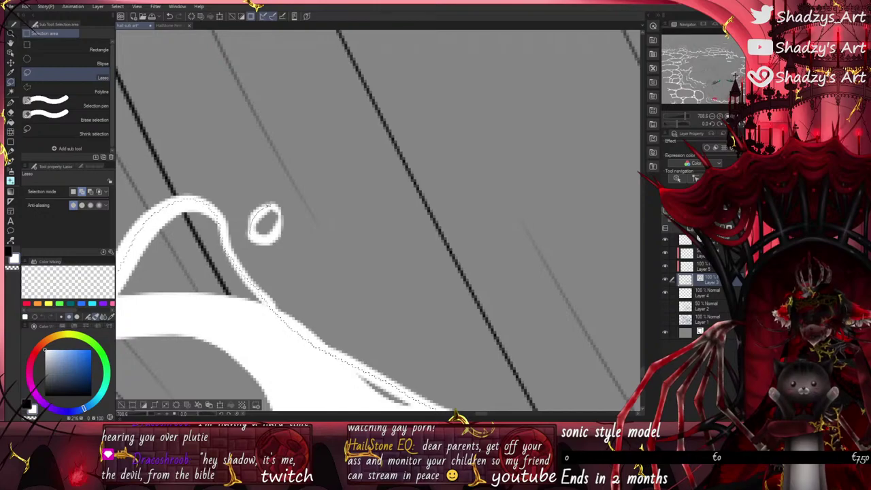
{"action": "scroll", "coordinate": [425, 263], "scroll_direction": "down", "scroll_amount": 5}
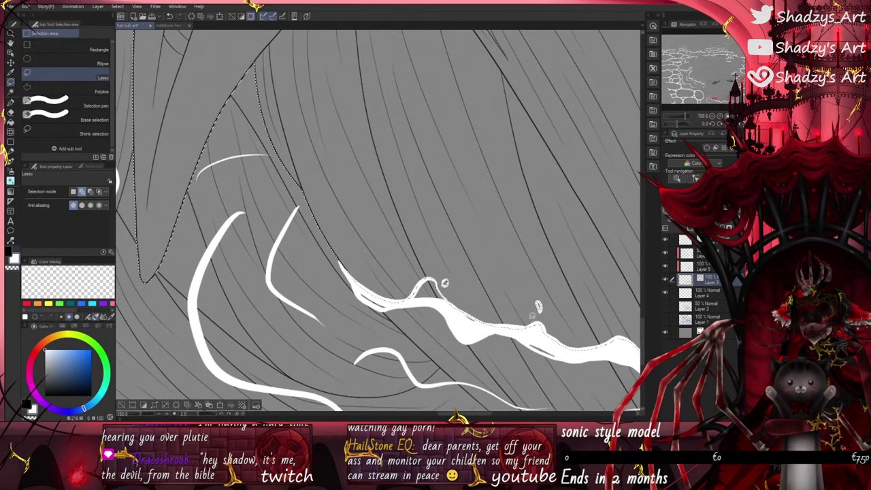
{"action": "scroll", "coordinate": [355, 264], "scroll_direction": "down", "scroll_amount": 3}
{"action": "scroll", "coordinate": [316, 226], "scroll_direction": "down", "scroll_amount": 2}
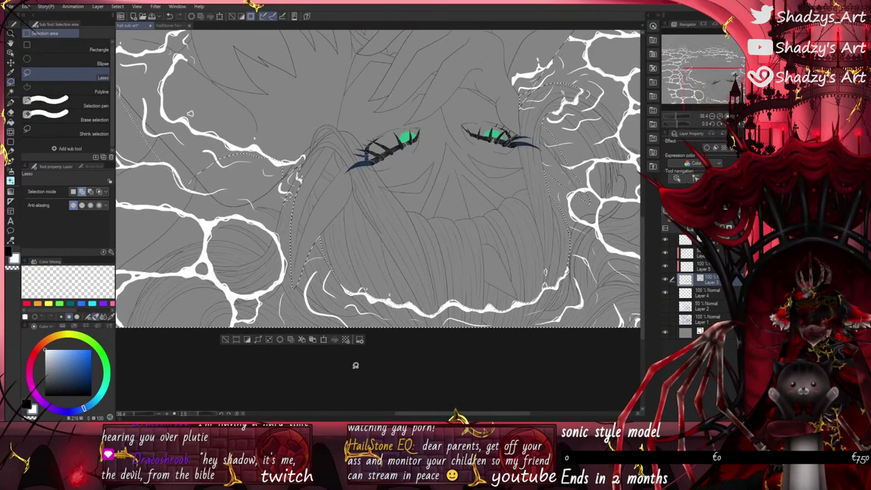
{"action": "scroll", "coordinate": [355, 365], "scroll_direction": "down", "scroll_amount": 2}
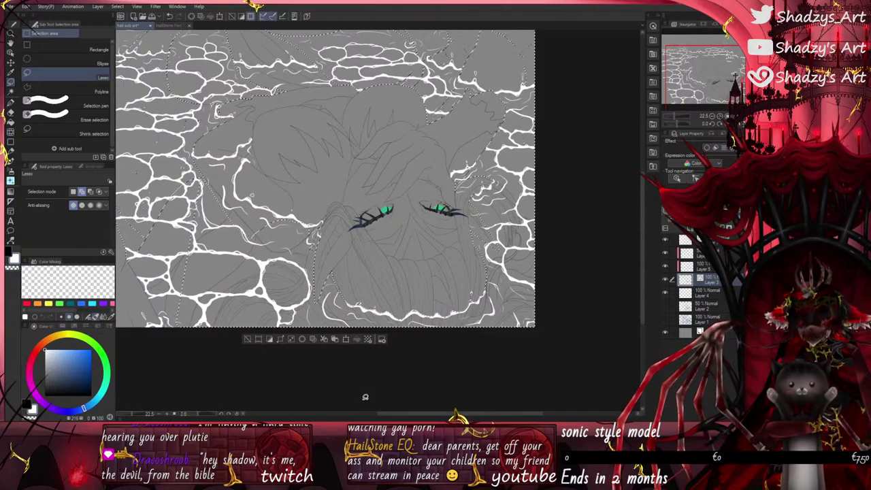
{"action": "scroll", "coordinate": [390, 325], "scroll_direction": "down", "scroll_amount": 1}
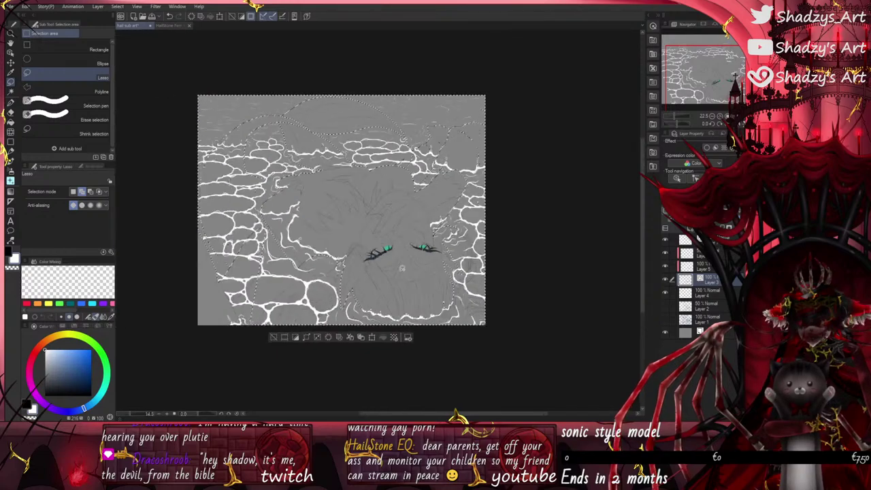
Step: Lasso-add the water patch beneath the upper foam splash beside the eye, following the foam and the dark outline down to the pointed corner
{"action": "scroll", "coordinate": [452, 231], "scroll_direction": "up", "scroll_amount": 2}
{"action": "scroll", "coordinate": [510, 124], "scroll_direction": "up", "scroll_amount": 5}
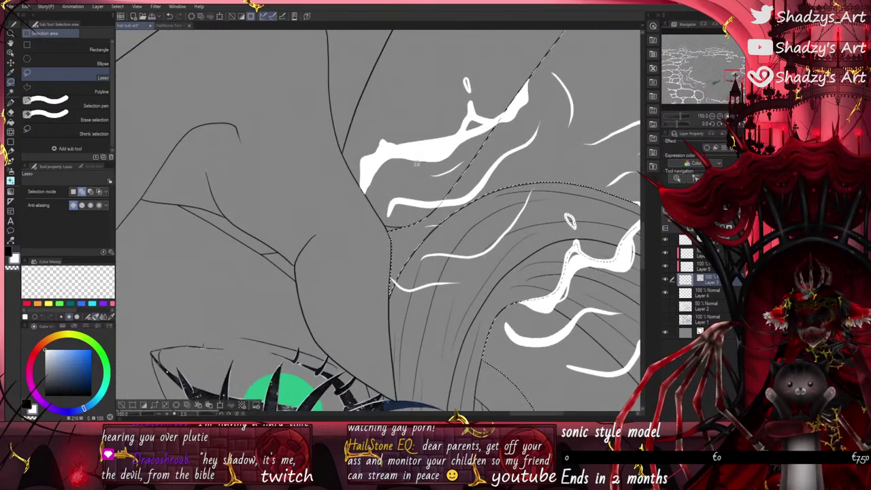
{"action": "scroll", "coordinate": [510, 124], "scroll_direction": "up", "scroll_amount": 3}
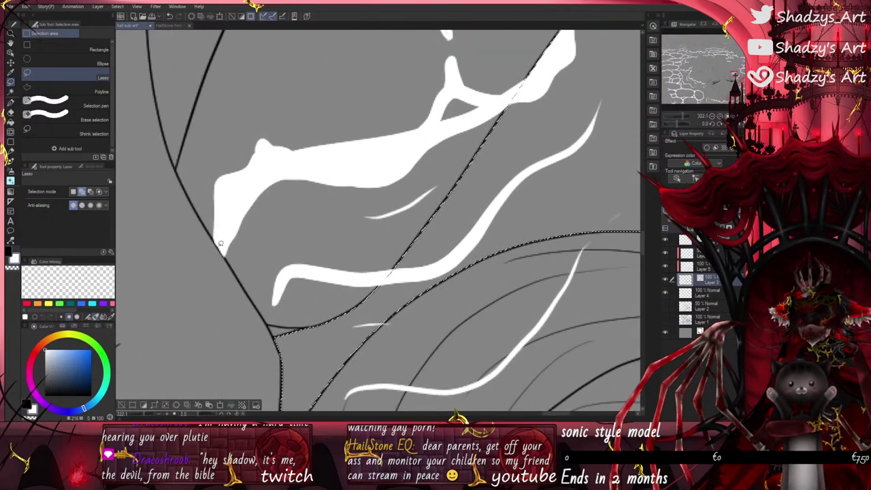
{"action": "mouse_move", "coordinate": [220, 215]}
{"action": "left_mouse_down"}
{"action": "mouse_move", "coordinate": [266, 144]}
{"action": "mouse_move", "coordinate": [314, 152]}
{"action": "mouse_move", "coordinate": [410, 138]}
{"action": "mouse_move", "coordinate": [434, 118]}
{"action": "mouse_move", "coordinate": [452, 60]}
{"action": "mouse_move", "coordinate": [476, 96]}
{"action": "mouse_move", "coordinate": [530, 84]}
{"action": "mouse_move", "coordinate": [525, 162]}
{"action": "mouse_move", "coordinate": [423, 274]}
{"action": "mouse_move", "coordinate": [348, 329]}
{"action": "mouse_move", "coordinate": [311, 343]}
{"action": "mouse_move", "coordinate": [226, 250]}
{"action": "left_mouse_up"}
{"action": "scroll", "coordinate": [236, 345], "scroll_direction": "up", "scroll_amount": 4}
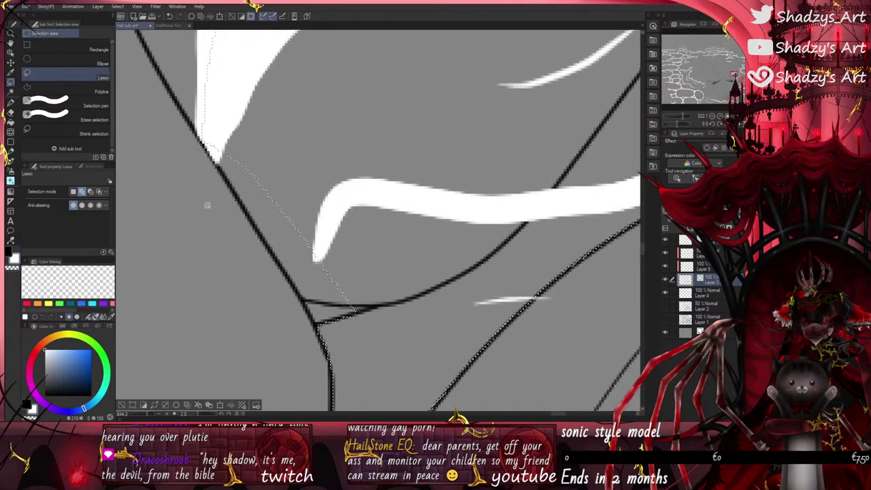
{"action": "left_click_drag", "start_coordinate": [201, 122], "coordinate": [204, 133]}
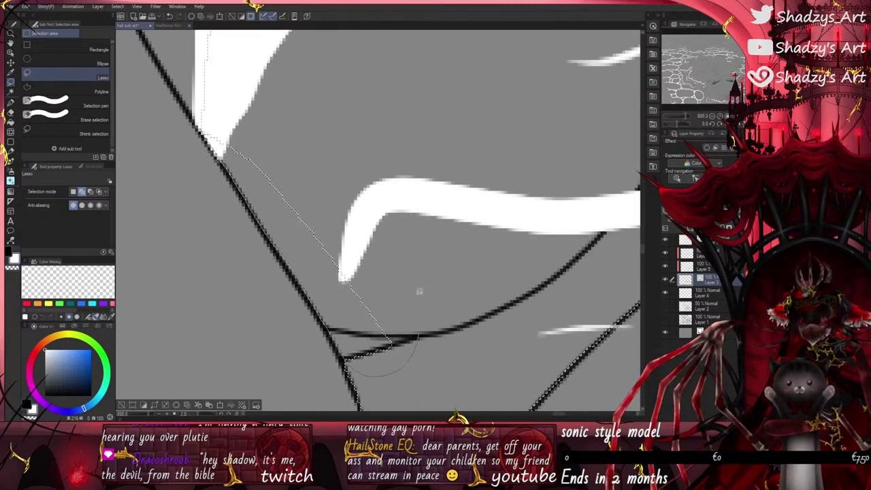
{"action": "left_click", "coordinate": [91, 192]}
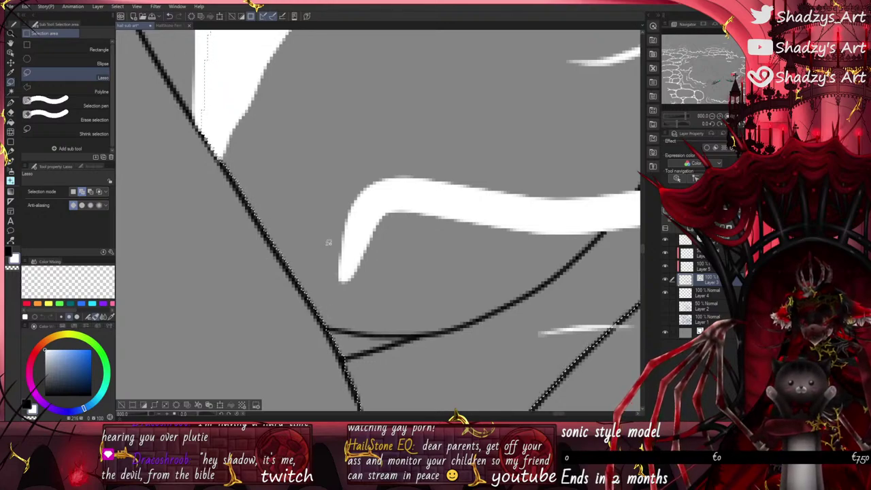
{"action": "scroll", "coordinate": [329, 242], "scroll_direction": "down", "scroll_amount": 2}
{"action": "scroll", "coordinate": [341, 310], "scroll_direction": "up", "scroll_amount": 3}
Step: Try to lasso-subtract a large oval above the foam line, across the diagonal outline of the large raised shape
{"action": "scroll", "coordinate": [359, 333], "scroll_direction": "down", "scroll_amount": 6}
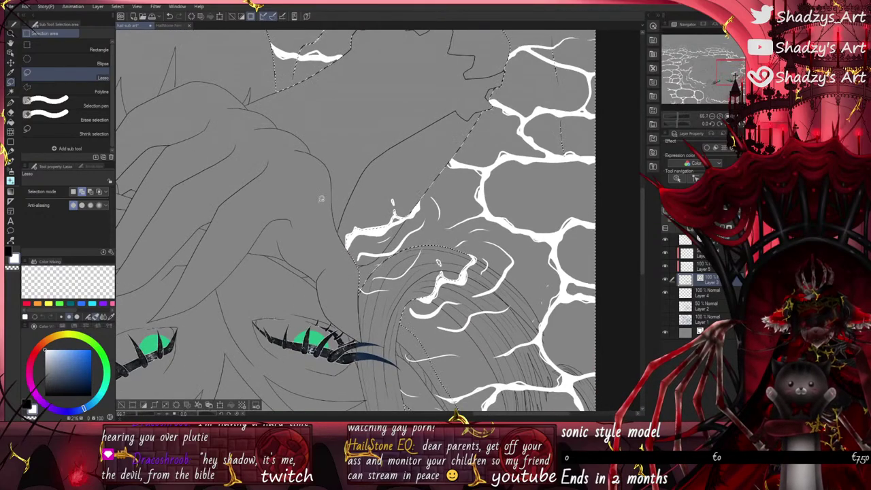
{"action": "scroll", "coordinate": [334, 199], "scroll_direction": "up", "scroll_amount": 2}
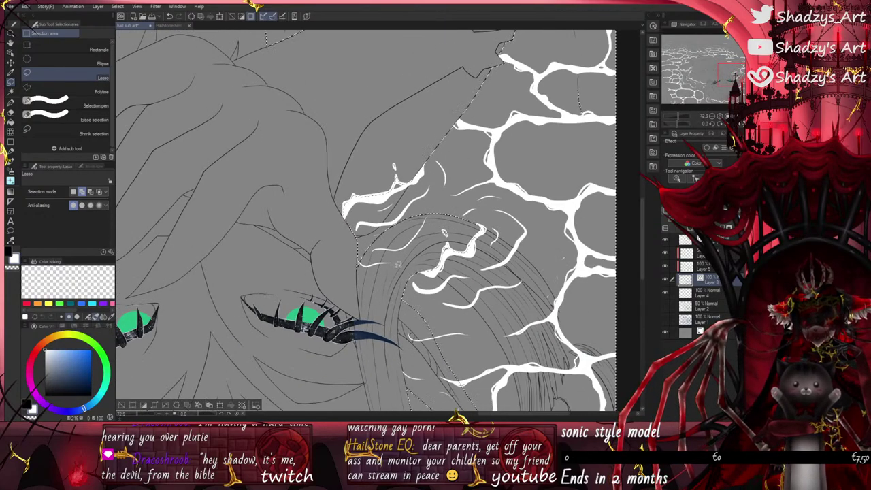
{"action": "scroll", "coordinate": [350, 231], "scroll_direction": "down", "scroll_amount": 3}
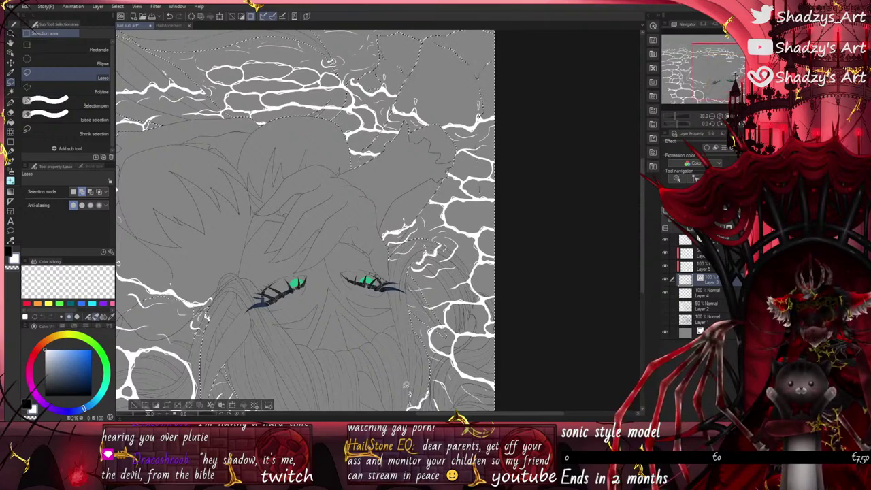
{"action": "scroll", "coordinate": [401, 394], "scroll_direction": "down", "scroll_amount": 3}
{"action": "scroll", "coordinate": [442, 235], "scroll_direction": "up", "scroll_amount": 7}
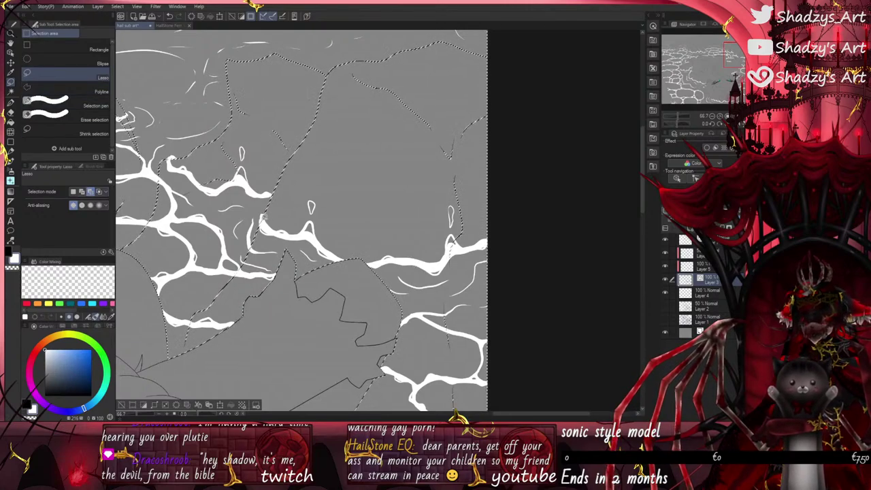
{"action": "scroll", "coordinate": [263, 216], "scroll_direction": "up", "scroll_amount": 1}
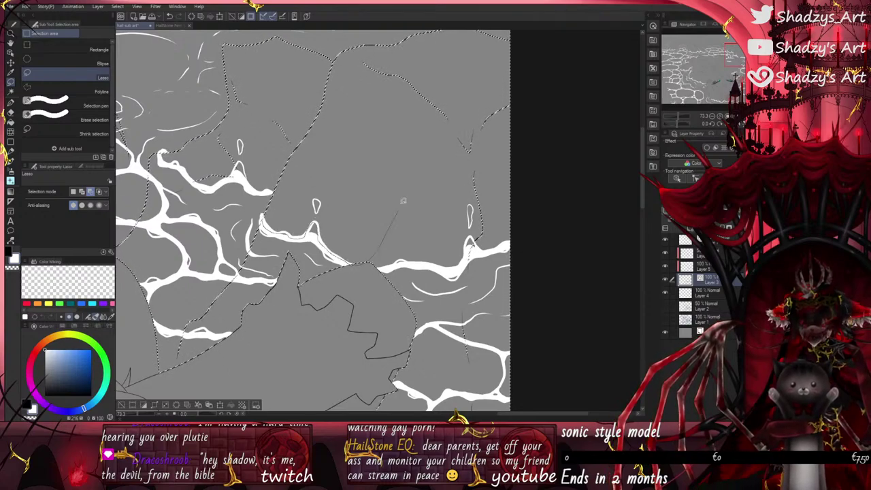
{"action": "mouse_move", "coordinate": [403, 201]}
{"action": "left_mouse_down"}
{"action": "mouse_move", "coordinate": [405, 147]}
{"action": "mouse_move", "coordinate": [385, 59]}
{"action": "mouse_move", "coordinate": [353, 57]}
{"action": "mouse_move", "coordinate": [291, 95]}
{"action": "left_mouse_up"}
{"action": "left_click_drag", "start_coordinate": [269, 139], "coordinate": [272, 194]}
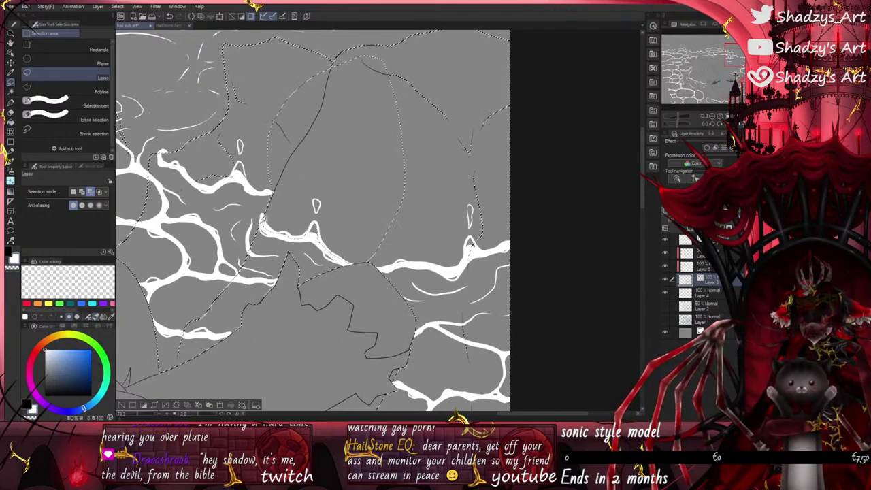
{"action": "scroll", "coordinate": [258, 214], "scroll_direction": "up", "scroll_amount": 3}
{"action": "scroll", "coordinate": [255, 213], "scroll_direction": "up", "scroll_amount": 4}
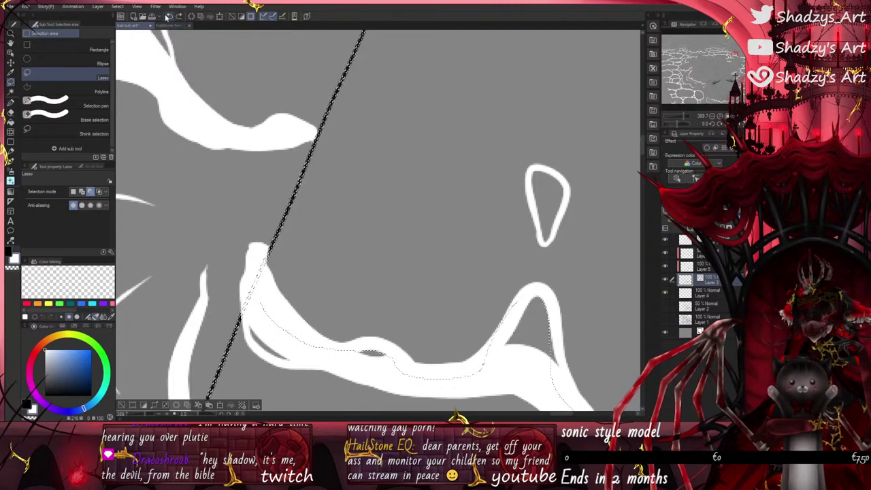
{"action": "scroll", "coordinate": [314, 142], "scroll_direction": "up", "scroll_amount": 1}
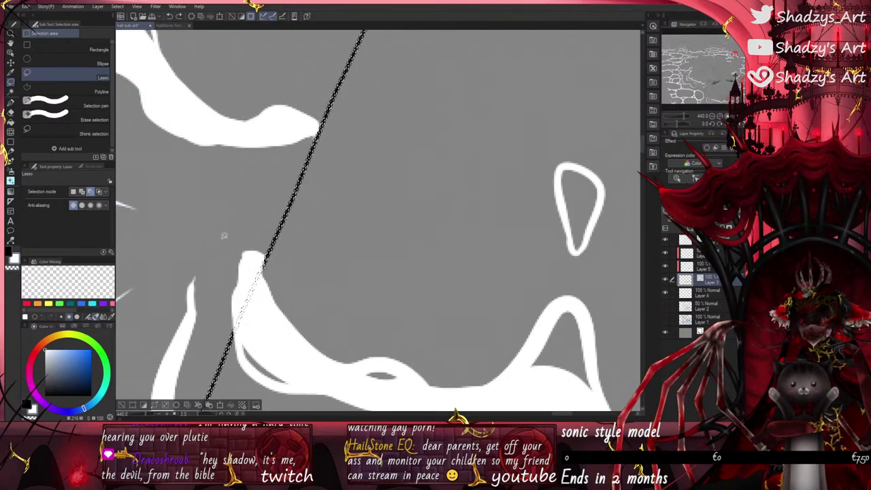
Step: Lasso-subtract the area above the foam between the diagonal outline and the arched splash, and re-add the droplet ring above it
{"action": "scroll", "coordinate": [225, 235], "scroll_direction": "up", "scroll_amount": 1}
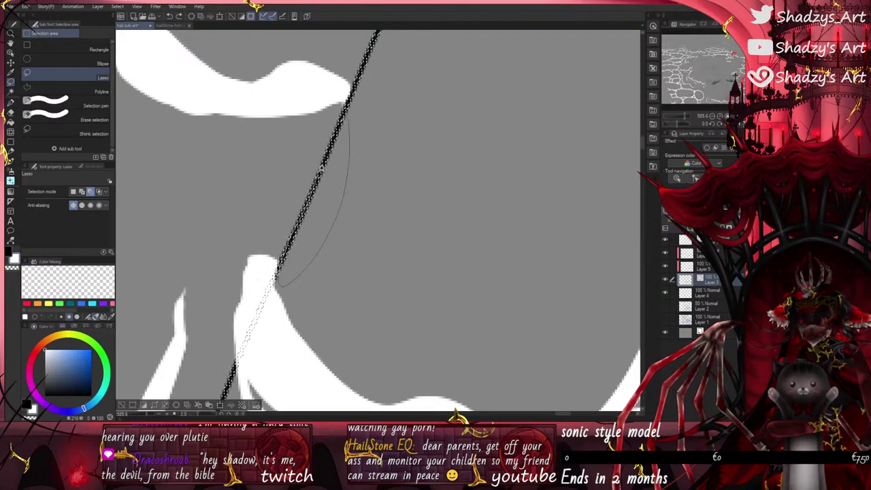
{"action": "left_click_drag", "start_coordinate": [337, 133], "coordinate": [344, 118]}
{"action": "scroll", "coordinate": [330, 134], "scroll_direction": "down", "scroll_amount": 5}
{"action": "scroll", "coordinate": [264, 269], "scroll_direction": "up", "scroll_amount": 2}
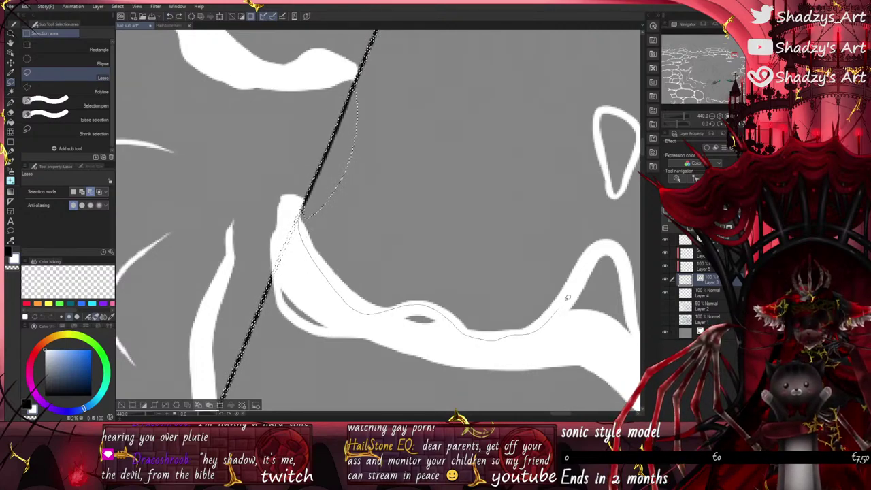
{"action": "mouse_move", "coordinate": [631, 305]}
{"action": "left_mouse_down"}
{"action": "mouse_move", "coordinate": [657, 322]}
{"action": "mouse_move", "coordinate": [642, 246]}
{"action": "mouse_move", "coordinate": [562, 206]}
{"action": "mouse_move", "coordinate": [422, 159]}
{"action": "mouse_move", "coordinate": [317, 97]}
{"action": "left_mouse_up"}
{"action": "scroll", "coordinate": [361, 312], "scroll_direction": "down", "scroll_amount": 3}
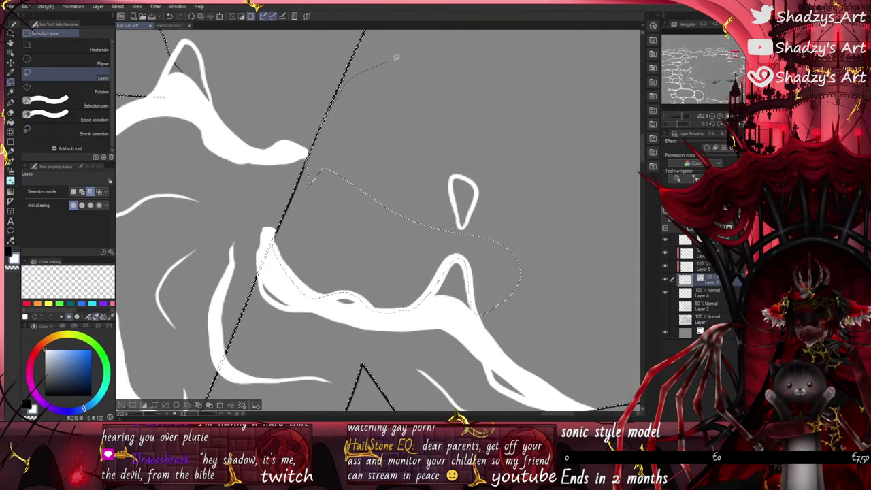
{"action": "left_click_drag", "start_coordinate": [539, 183], "coordinate": [536, 257]}
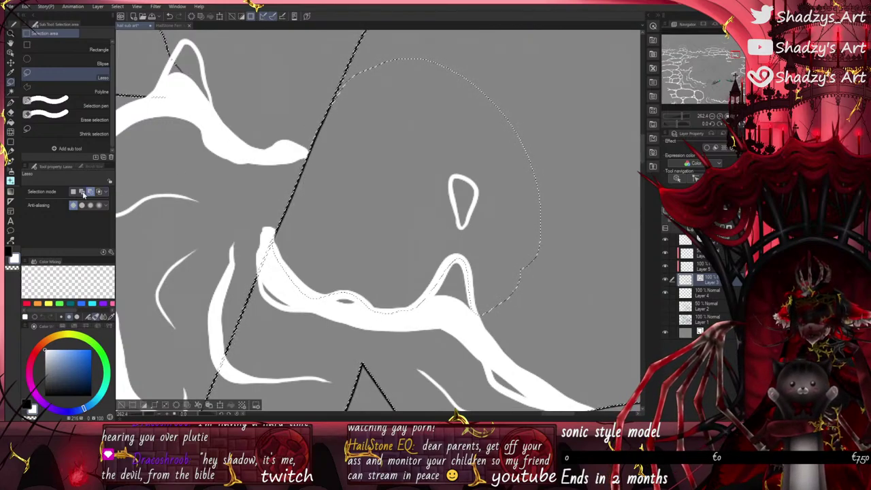
{"action": "scroll", "coordinate": [450, 190], "scroll_direction": "up", "scroll_amount": 1}
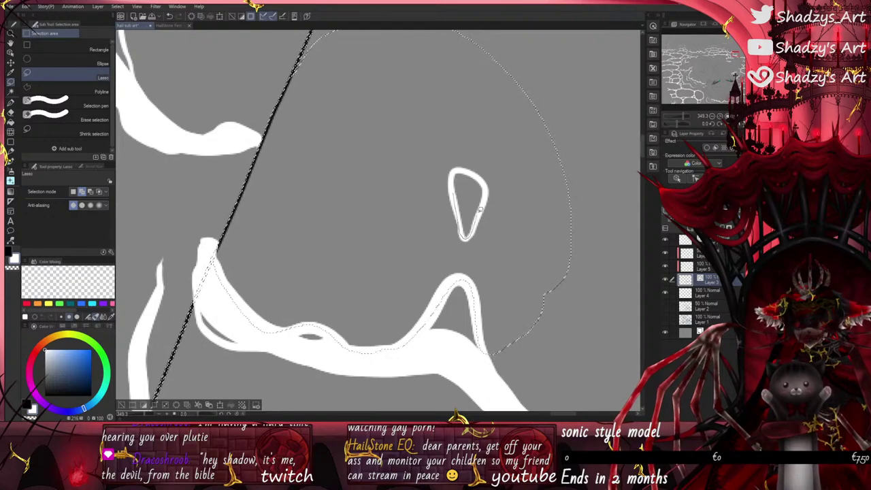
{"action": "scroll", "coordinate": [425, 329], "scroll_direction": "down", "scroll_amount": 2}
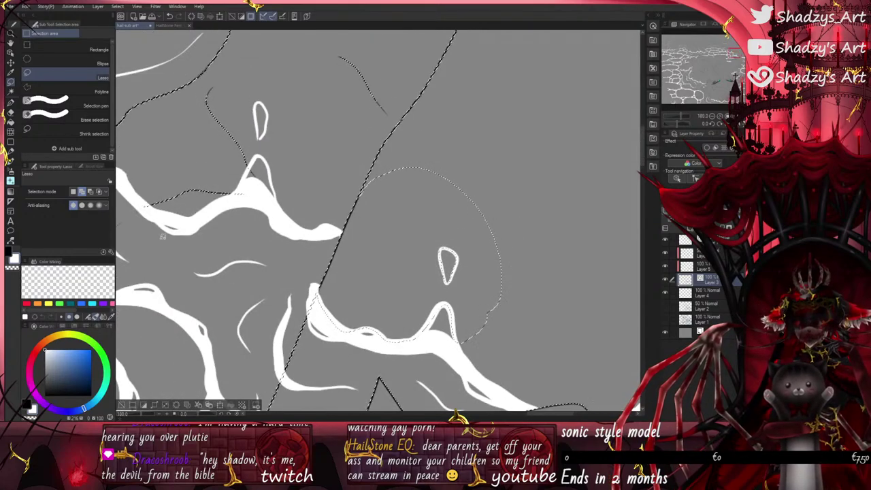
Step: Lasso-subtract the area above the neighbouring foam line, tracing its arch and looping around across the diagonal outline
{"action": "left_click", "coordinate": [91, 191]}
{"action": "scroll", "coordinate": [400, 121], "scroll_direction": "up", "scroll_amount": 3}
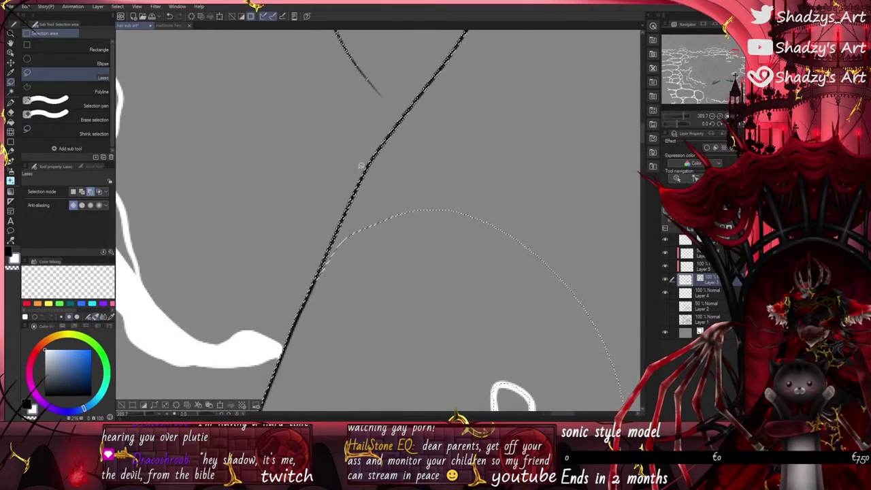
{"action": "scroll", "coordinate": [360, 194], "scroll_direction": "down", "scroll_amount": 2}
{"action": "mouse_move", "coordinate": [320, 292]}
{"action": "left_mouse_down"}
{"action": "mouse_move", "coordinate": [275, 291]}
{"action": "mouse_move", "coordinate": [251, 279]}
{"action": "mouse_move", "coordinate": [230, 213]}
{"action": "mouse_move", "coordinate": [212, 199]}
{"action": "mouse_move", "coordinate": [199, 223]}
{"action": "mouse_move", "coordinate": [174, 236]}
{"action": "left_mouse_up"}
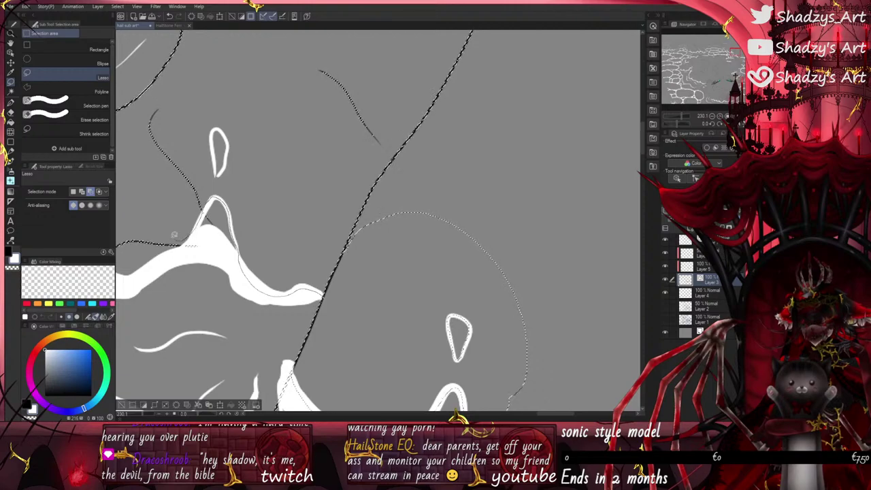
{"action": "mouse_move", "coordinate": [238, 66]}
{"action": "left_mouse_down"}
{"action": "mouse_move", "coordinate": [446, 272]}
{"action": "mouse_move", "coordinate": [347, 292]}
{"action": "left_mouse_up"}
{"action": "scroll", "coordinate": [313, 251], "scroll_direction": "down", "scroll_amount": 6}
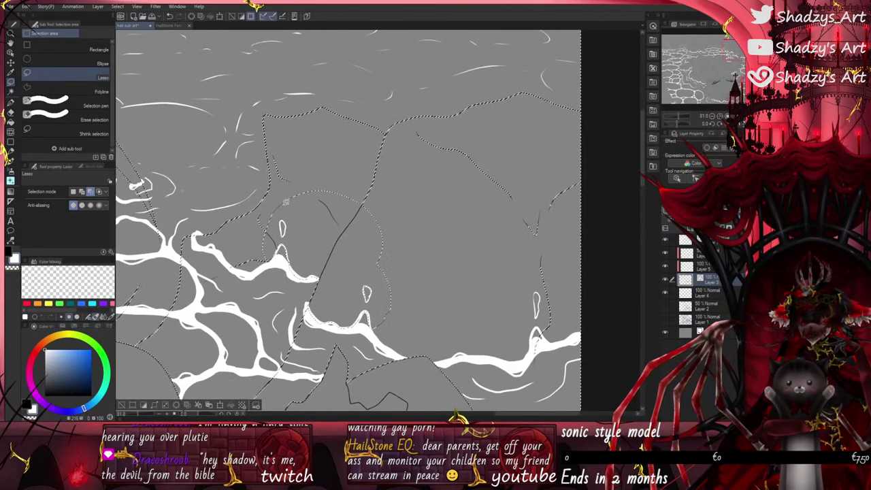
Step: Lasso-subtract the bulk of the large raised shape's interior, staying just under its upper outline and looping past the canvas edge
{"action": "left_click_drag", "start_coordinate": [362, 128], "coordinate": [399, 133]}
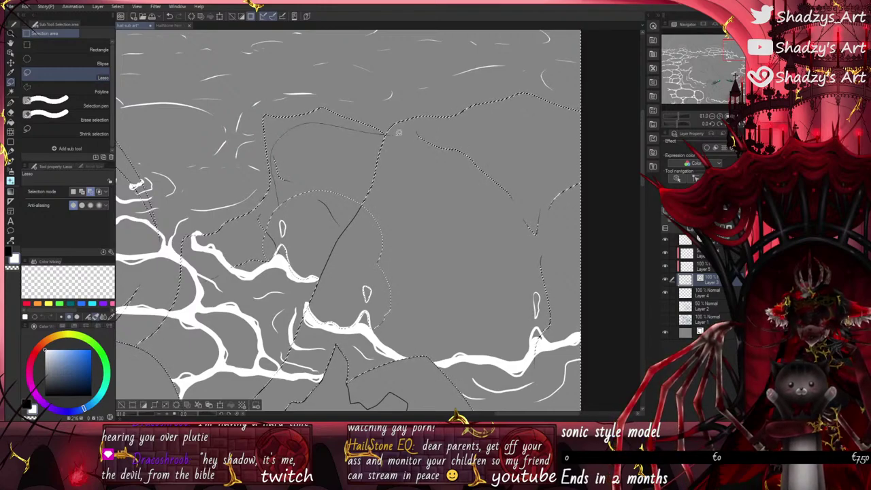
{"action": "mouse_move", "coordinate": [472, 121]}
{"action": "left_mouse_down"}
{"action": "mouse_move", "coordinate": [563, 123]}
{"action": "mouse_move", "coordinate": [613, 219]}
{"action": "left_mouse_up"}
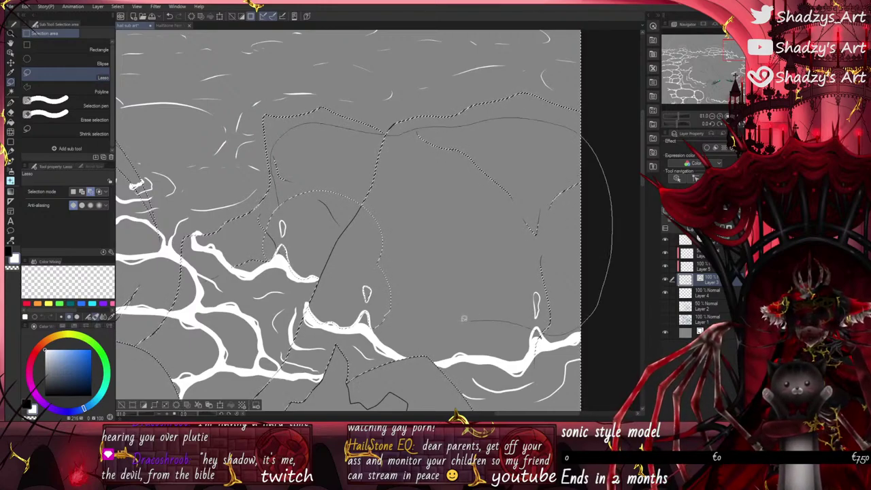
{"action": "mouse_move", "coordinate": [463, 318]}
{"action": "left_mouse_down"}
{"action": "mouse_move", "coordinate": [388, 292]}
{"action": "mouse_move", "coordinate": [340, 231]}
{"action": "left_mouse_up"}
{"action": "scroll", "coordinate": [336, 225], "scroll_direction": "down", "scroll_amount": 2}
Step: Lasso-subtract the remaining strip above the foam line, tracing the foam from the first arch to the canvas edge
{"action": "scroll", "coordinate": [410, 367], "scroll_direction": "up", "scroll_amount": 4}
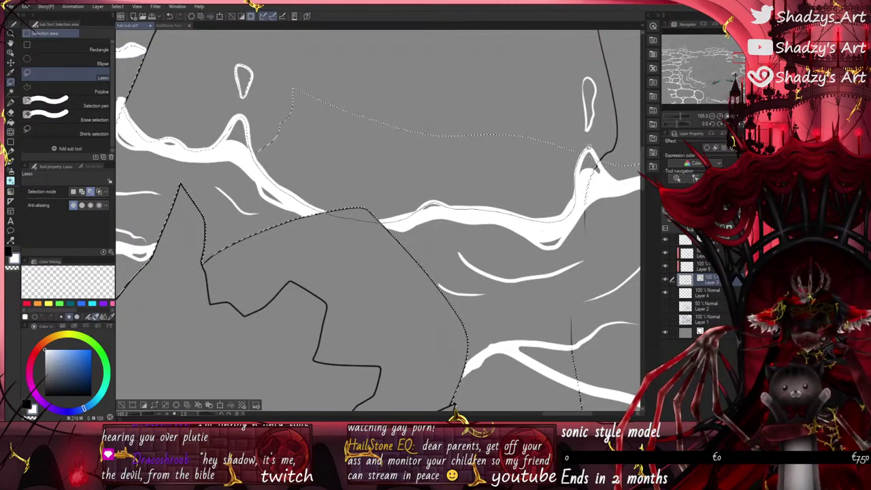
{"action": "mouse_move", "coordinate": [599, 161]}
{"action": "left_mouse_down"}
{"action": "mouse_move", "coordinate": [637, 134]}
{"action": "mouse_move", "coordinate": [435, 28]}
{"action": "mouse_move", "coordinate": [262, 76]}
{"action": "left_mouse_up"}
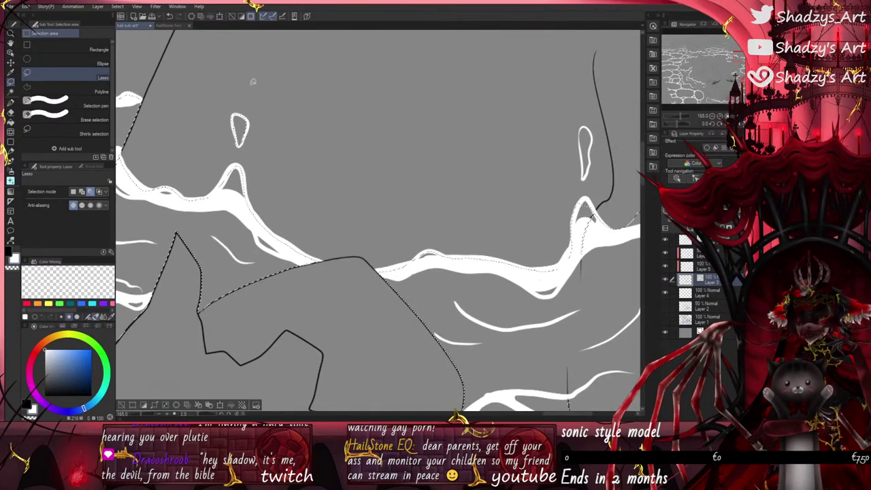
{"action": "scroll", "coordinate": [236, 300], "scroll_direction": "down", "scroll_amount": 2}
Step: Lasso-add the unselected sliver inside the foam under the arch nearest the canvas edge, and the long droplet ring above it
{"action": "scroll", "coordinate": [428, 237], "scroll_direction": "up", "scroll_amount": 3}
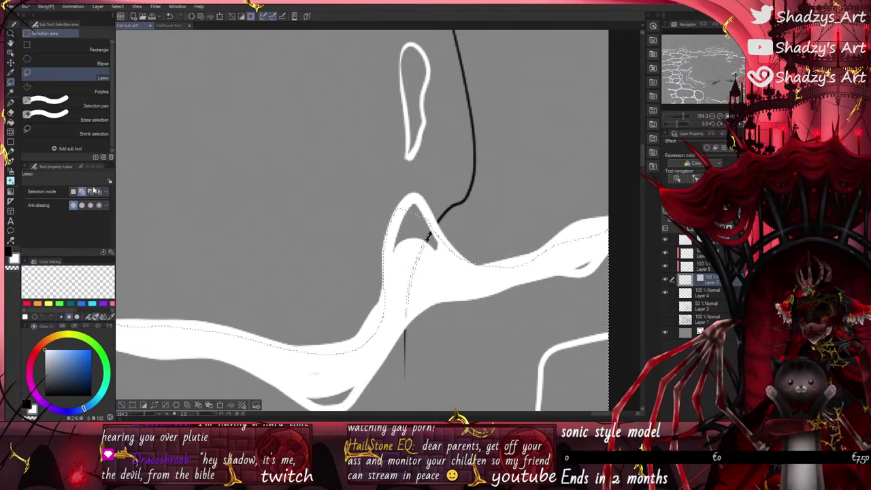
{"action": "scroll", "coordinate": [404, 206], "scroll_direction": "up", "scroll_amount": 2}
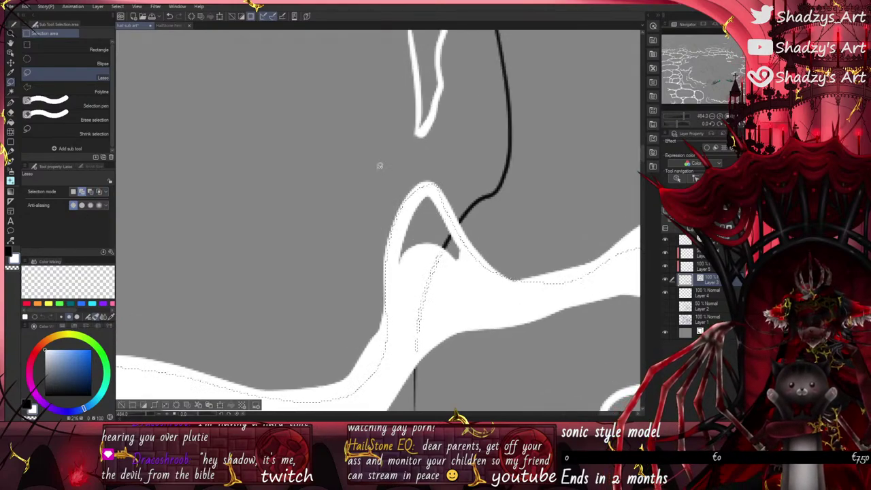
{"action": "scroll", "coordinate": [378, 165], "scroll_direction": "down", "scroll_amount": 2}
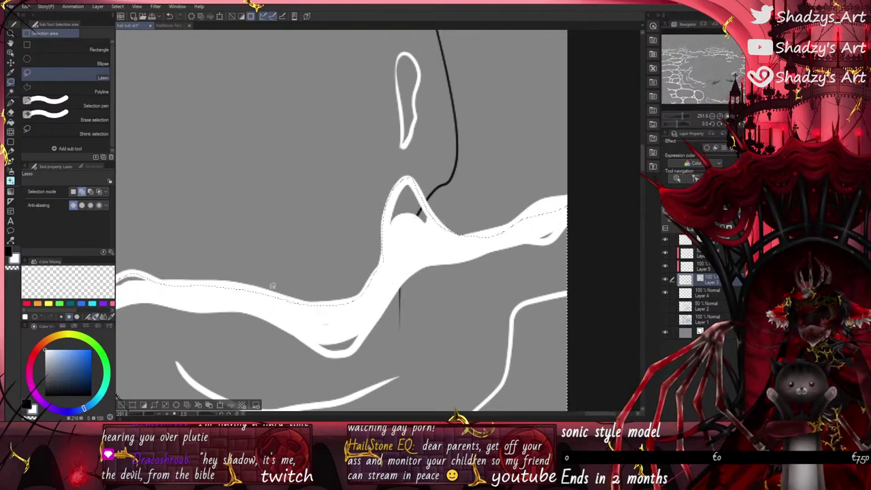
{"action": "scroll", "coordinate": [402, 68], "scroll_direction": "up", "scroll_amount": 2}
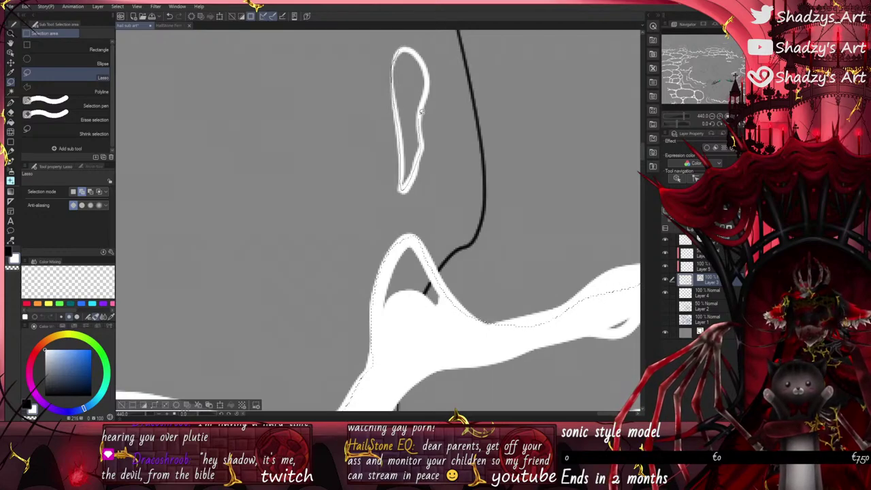
{"action": "scroll", "coordinate": [358, 157], "scroll_direction": "down", "scroll_amount": 5}
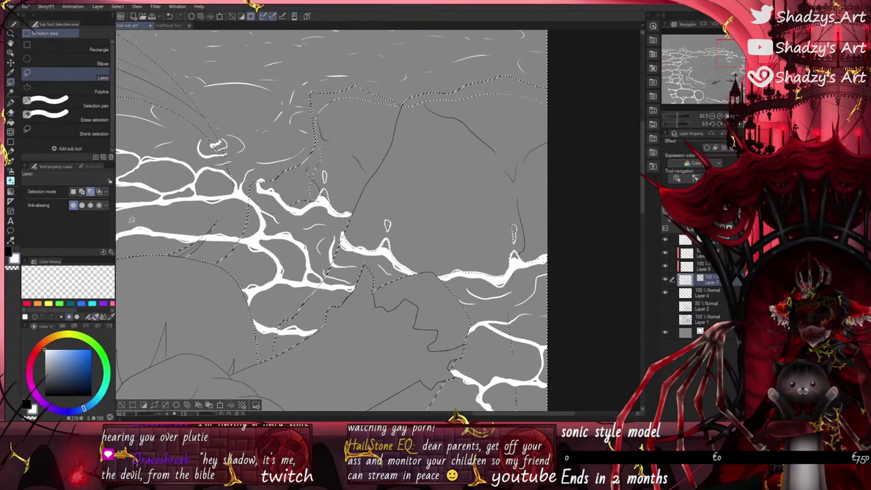
Step: Lasso-subtract the strip beneath the large raised shape's upper outline, from its junction with the neighbouring shape through the shallow dip
{"action": "scroll", "coordinate": [380, 119], "scroll_direction": "up", "scroll_amount": 3}
{"action": "scroll", "coordinate": [178, 213], "scroll_direction": "up", "scroll_amount": 4}
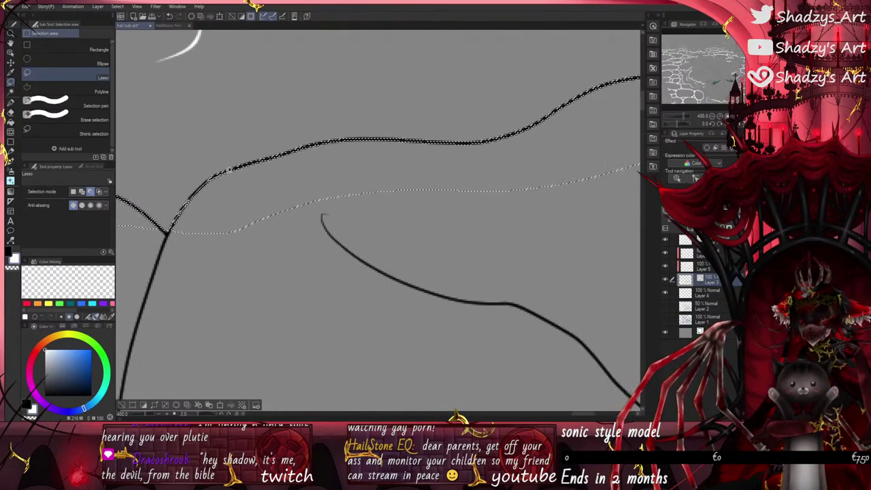
{"action": "mouse_move", "coordinate": [300, 148]}
{"action": "left_mouse_down"}
{"action": "mouse_move", "coordinate": [383, 137]}
{"action": "mouse_move", "coordinate": [463, 154]}
{"action": "mouse_move", "coordinate": [333, 296]}
{"action": "left_mouse_up"}
{"action": "scroll", "coordinate": [193, 190], "scroll_direction": "up", "scroll_amount": 3}
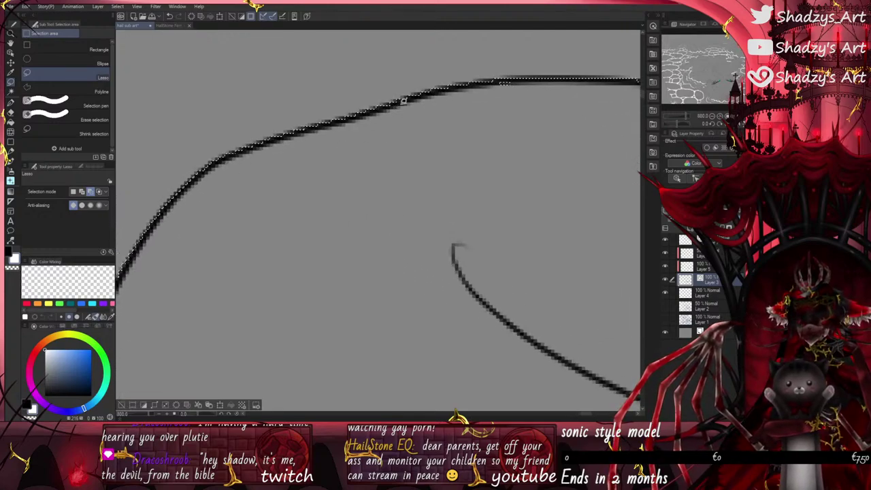
{"action": "scroll", "coordinate": [340, 232], "scroll_direction": "down", "scroll_amount": 5}
{"action": "scroll", "coordinate": [415, 235], "scroll_direction": "up", "scroll_amount": 5}
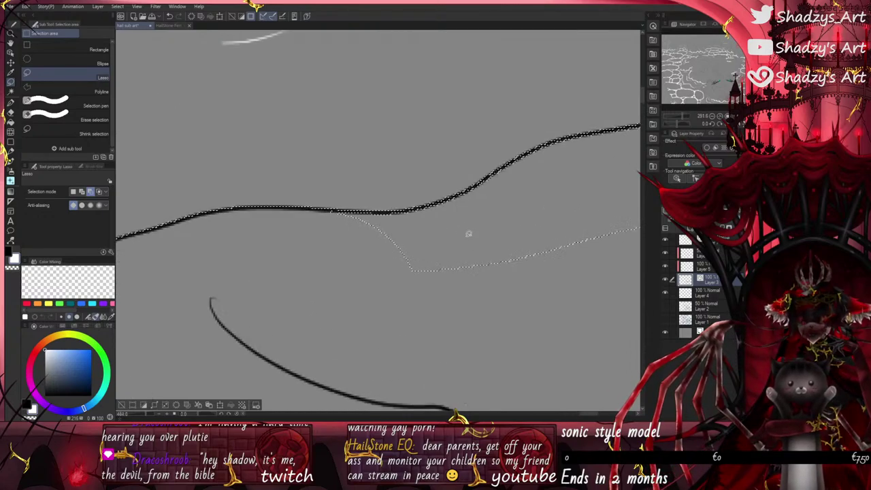
{"action": "left_click_drag", "start_coordinate": [318, 187], "coordinate": [393, 184]}
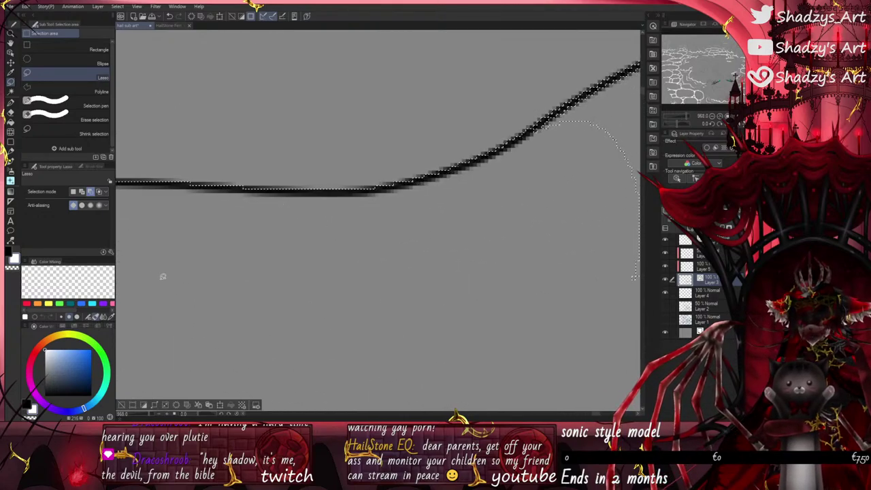
Step: Lasso-subtract the next stretch beneath the same outline, tracing the line as it rises from the dip toward the peak
{"action": "scroll", "coordinate": [158, 272], "scroll_direction": "down", "scroll_amount": 2}
{"action": "scroll", "coordinate": [517, 184], "scroll_direction": "up", "scroll_amount": 3}
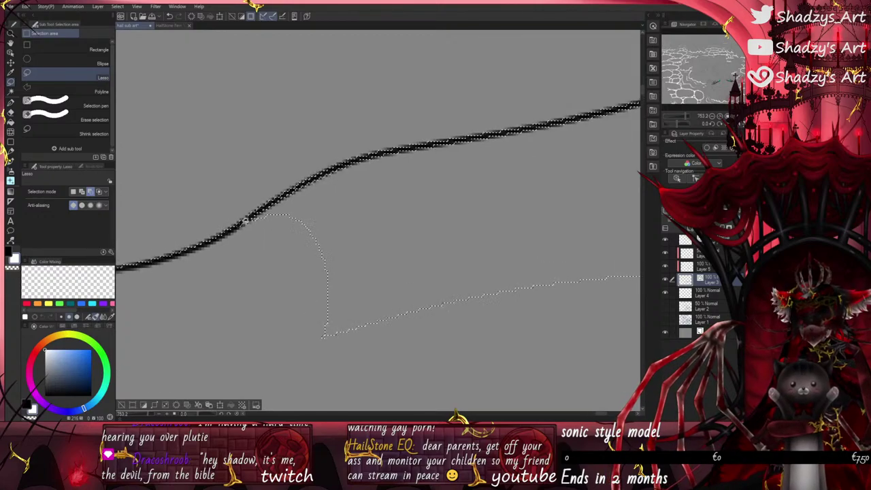
{"action": "mouse_move", "coordinate": [352, 161]}
{"action": "left_mouse_down"}
{"action": "mouse_move", "coordinate": [551, 123]}
{"action": "mouse_move", "coordinate": [566, 339]}
{"action": "mouse_move", "coordinate": [313, 340]}
{"action": "left_mouse_up"}
{"action": "scroll", "coordinate": [160, 319], "scroll_direction": "down", "scroll_amount": 1}
{"action": "mouse_move", "coordinate": [215, 293]}
{"action": "left_mouse_down"}
{"action": "mouse_move", "coordinate": [298, 319]}
{"action": "mouse_move", "coordinate": [197, 310]}
{"action": "left_mouse_up"}
{"action": "scroll", "coordinate": [187, 307], "scroll_direction": "down", "scroll_amount": 1}
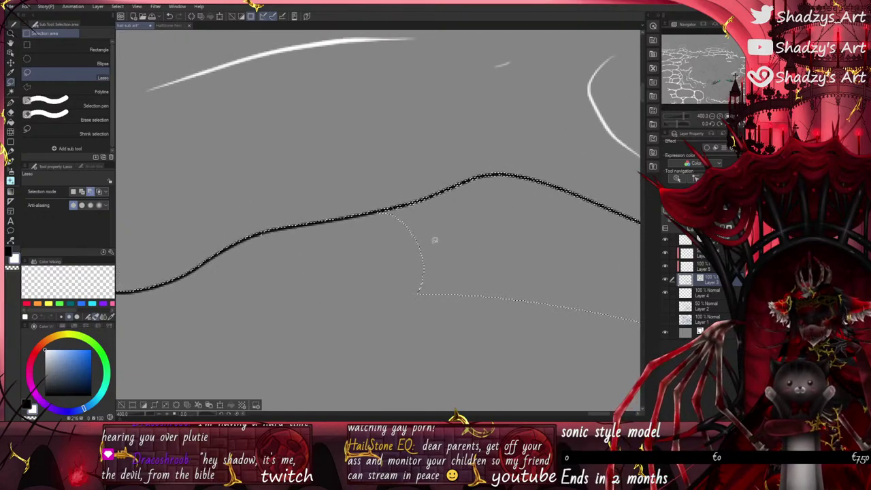
Step: Lasso-subtract the remaining strip beneath the large shape's outline, tracing over the peak and down to the canvas edge
{"action": "scroll", "coordinate": [408, 225], "scroll_direction": "up", "scroll_amount": 1}
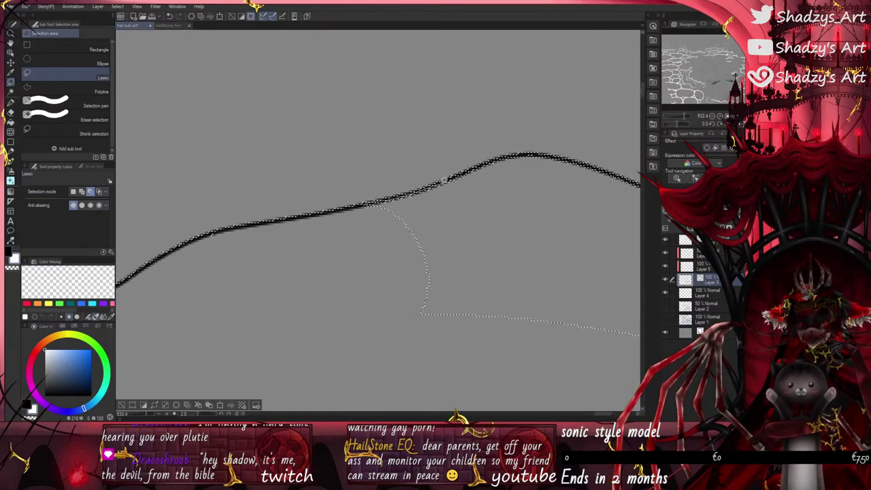
{"action": "mouse_move", "coordinate": [444, 181]}
{"action": "left_mouse_down"}
{"action": "mouse_move", "coordinate": [510, 156]}
{"action": "mouse_move", "coordinate": [553, 157]}
{"action": "mouse_move", "coordinate": [610, 335]}
{"action": "mouse_move", "coordinate": [408, 328]}
{"action": "left_mouse_up"}
{"action": "scroll", "coordinate": [179, 204], "scroll_direction": "down", "scroll_amount": 4}
{"action": "scroll", "coordinate": [247, 173], "scroll_direction": "down", "scroll_amount": 5}
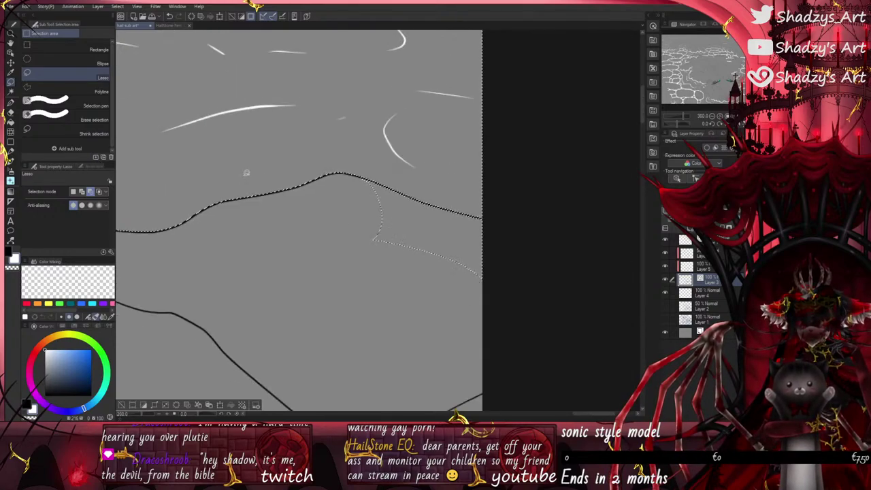
{"action": "scroll", "coordinate": [427, 233], "scroll_direction": "up", "scroll_amount": 8}
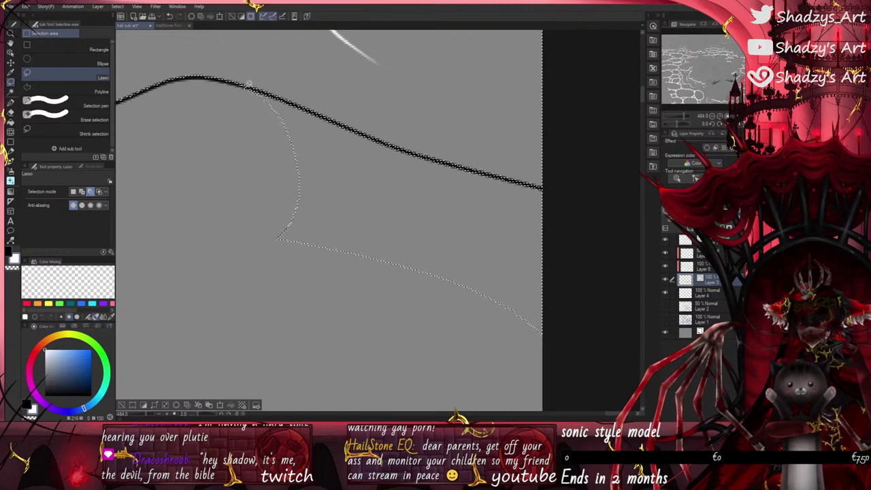
{"action": "mouse_move", "coordinate": [248, 83]}
{"action": "left_mouse_down"}
{"action": "mouse_move", "coordinate": [372, 136]}
{"action": "mouse_move", "coordinate": [556, 192]}
{"action": "mouse_move", "coordinate": [301, 321]}
{"action": "mouse_move", "coordinate": [198, 143]}
{"action": "left_mouse_up"}
{"action": "scroll", "coordinate": [480, 213], "scroll_direction": "down", "scroll_amount": 8}
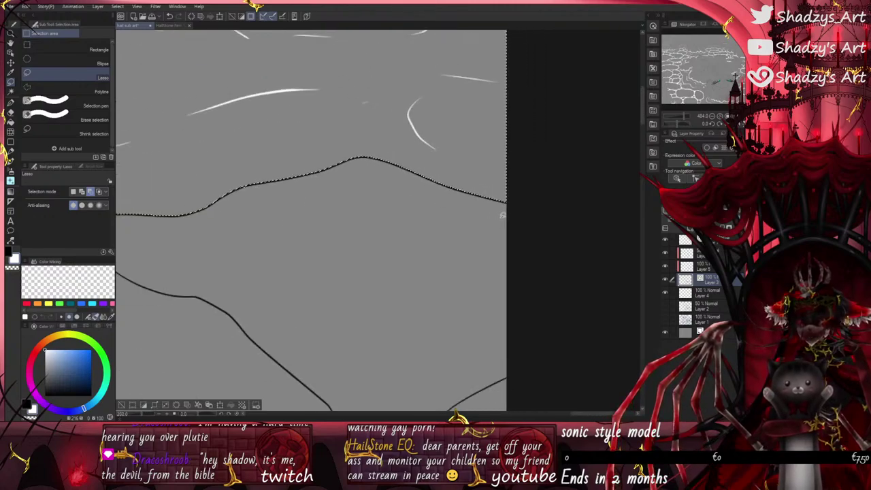
Step: Lasso-subtract the strip inside the neighbouring raised shape's steep side and around its rounded upper corner
{"action": "scroll", "coordinate": [501, 215], "scroll_direction": "down", "scroll_amount": 10}
{"action": "scroll", "coordinate": [220, 229], "scroll_direction": "up", "scroll_amount": 12}
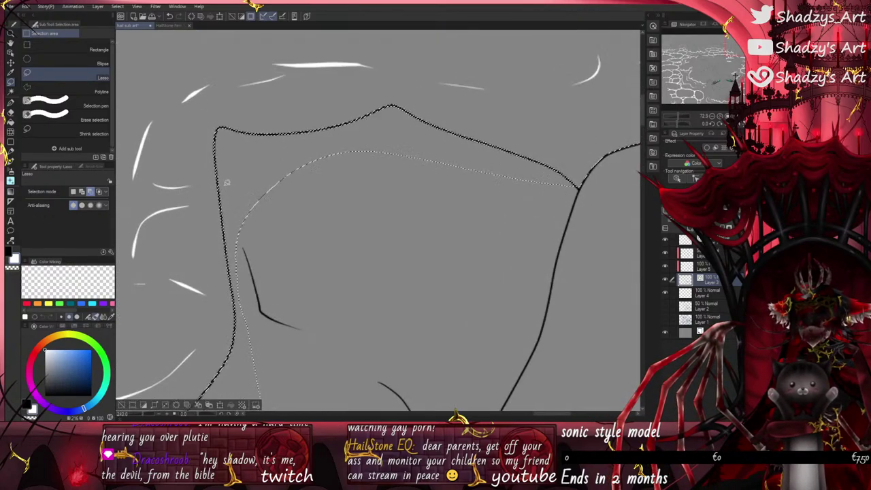
{"action": "scroll", "coordinate": [226, 182], "scroll_direction": "up", "scroll_amount": 2}
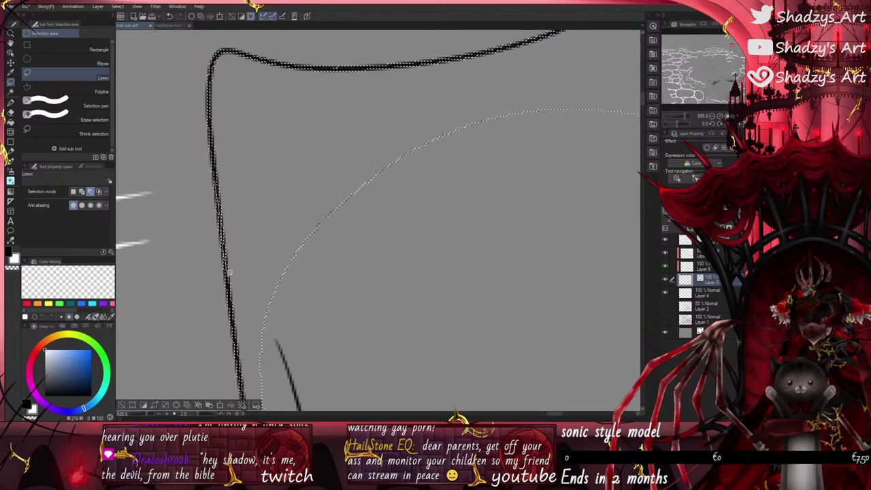
{"action": "mouse_move", "coordinate": [230, 282]}
{"action": "left_mouse_down"}
{"action": "mouse_move", "coordinate": [238, 328]}
{"action": "mouse_move", "coordinate": [337, 349]}
{"action": "mouse_move", "coordinate": [411, 197]}
{"action": "mouse_move", "coordinate": [384, 107]}
{"action": "mouse_move", "coordinate": [340, 88]}
{"action": "mouse_move", "coordinate": [243, 79]}
{"action": "left_mouse_up"}
{"action": "scroll", "coordinate": [224, 146], "scroll_direction": "up", "scroll_amount": 3}
{"action": "scroll", "coordinate": [223, 189], "scroll_direction": "down", "scroll_amount": 4}
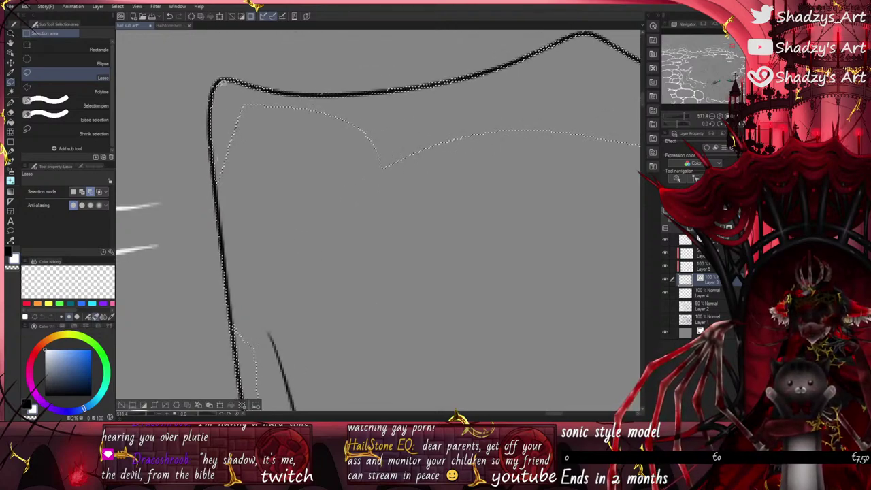
{"action": "scroll", "coordinate": [214, 82], "scroll_direction": "up", "scroll_amount": 2}
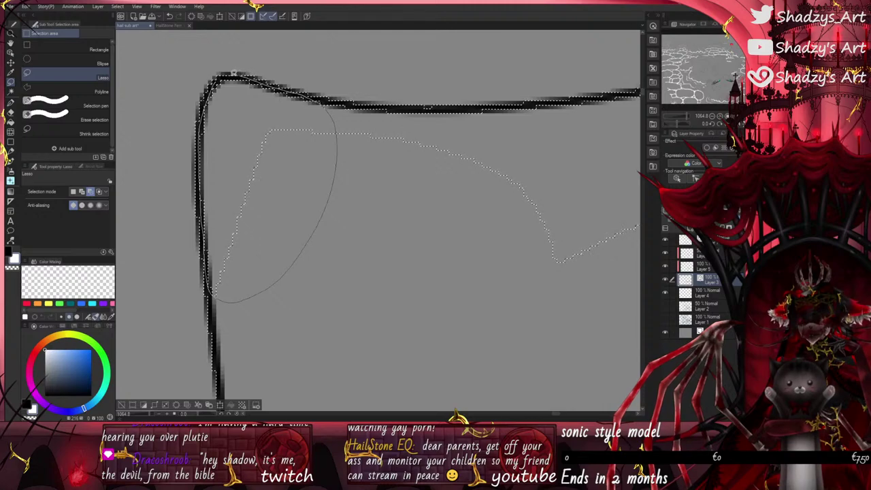
{"action": "left_click_drag", "start_coordinate": [233, 73], "coordinate": [226, 75]}
{"action": "scroll", "coordinate": [146, 262], "scroll_direction": "down", "scroll_amount": 8}
Step: Lasso-subtract the area beneath the neighbouring shape's upper outline from the rounded corner to just past the peak, clearing leftover bits
{"action": "scroll", "coordinate": [401, 224], "scroll_direction": "up", "scroll_amount": 3}
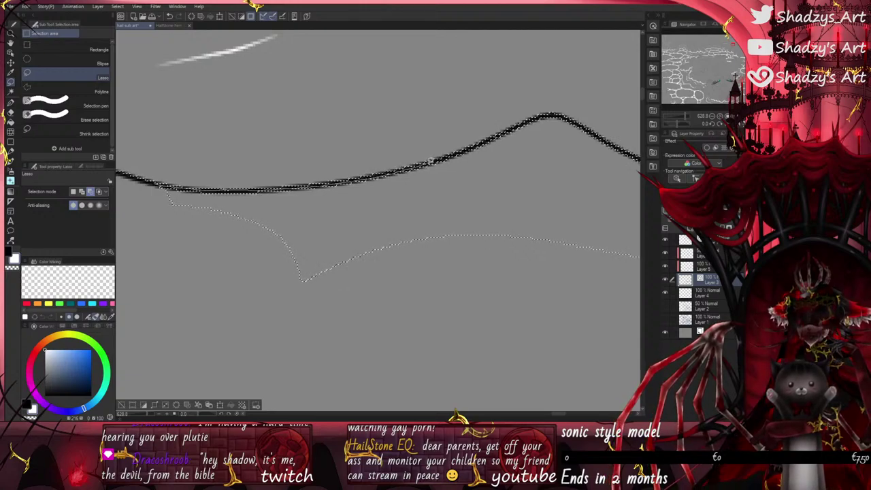
{"action": "mouse_move", "coordinate": [523, 124]}
{"action": "left_mouse_down"}
{"action": "mouse_move", "coordinate": [553, 115]}
{"action": "mouse_move", "coordinate": [604, 328]}
{"action": "mouse_move", "coordinate": [520, 380]}
{"action": "left_mouse_up"}
{"action": "scroll", "coordinate": [121, 254], "scroll_direction": "down", "scroll_amount": 2}
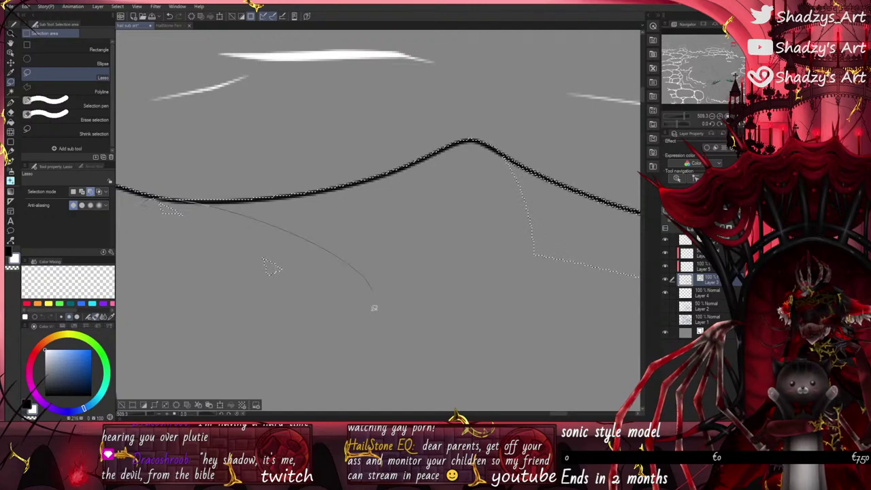
{"action": "scroll", "coordinate": [150, 198], "scroll_direction": "down", "scroll_amount": 4}
Step: Set the lasso's anti-aliasing to the third level and subtract the strip from the neighbouring shape's peak down to the junction
{"action": "left_click", "coordinate": [90, 206]}
{"action": "scroll", "coordinate": [381, 217], "scroll_direction": "up", "scroll_amount": 2}
{"action": "scroll", "coordinate": [392, 213], "scroll_direction": "down", "scroll_amount": 4}
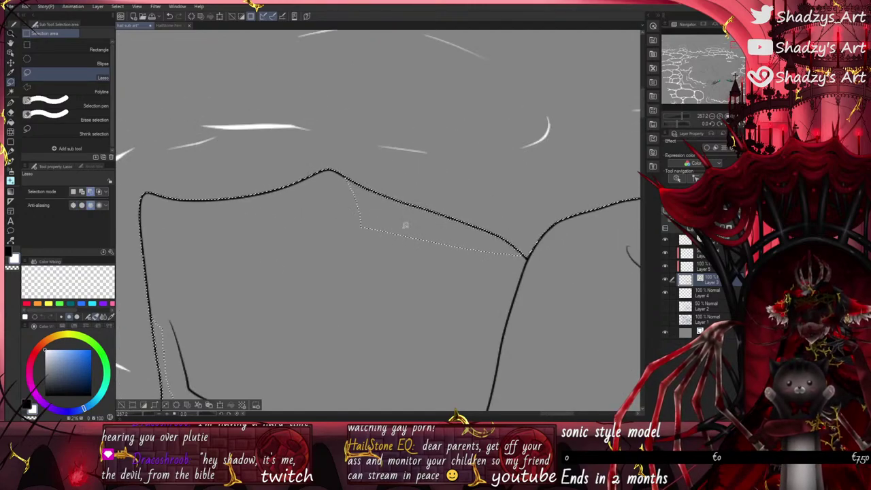
{"action": "scroll", "coordinate": [469, 238], "scroll_direction": "up", "scroll_amount": 9}
{"action": "scroll", "coordinate": [465, 235], "scroll_direction": "down", "scroll_amount": 2}
{"action": "scroll", "coordinate": [288, 202], "scroll_direction": "up", "scroll_amount": 2}
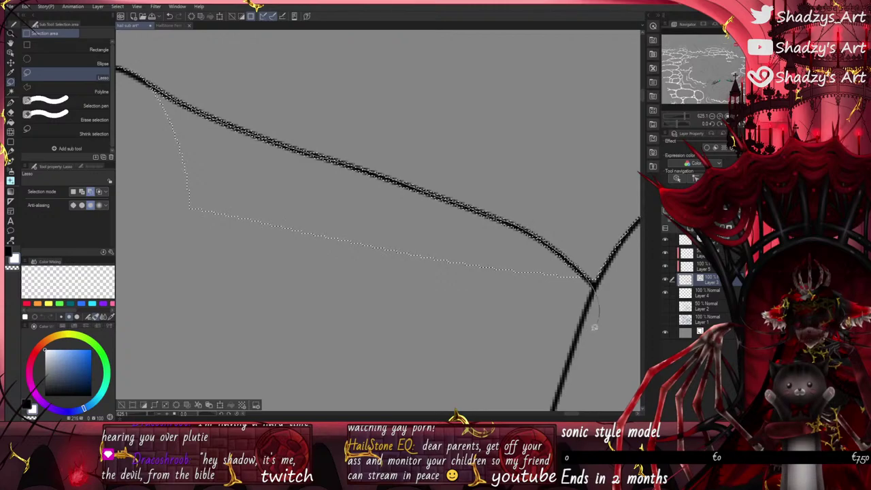
{"action": "mouse_move", "coordinate": [594, 327]}
{"action": "left_mouse_down"}
{"action": "mouse_move", "coordinate": [152, 169]}
{"action": "mouse_move", "coordinate": [153, 95]}
{"action": "left_mouse_up"}
{"action": "scroll", "coordinate": [476, 210], "scroll_direction": "down", "scroll_amount": 8}
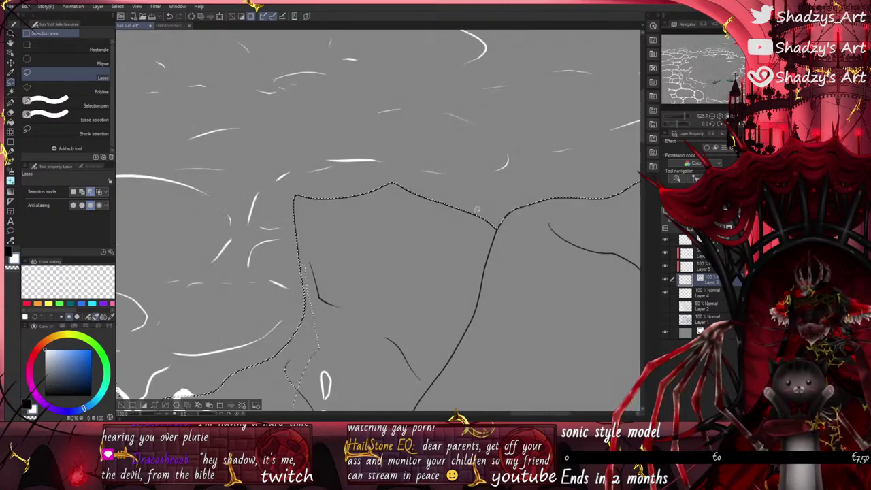
Step: Lasso-subtract the strip inside the neighbouring shape's steep side, tracing the outline down around its inward bend
{"action": "scroll", "coordinate": [477, 210], "scroll_direction": "up", "scroll_amount": 6}
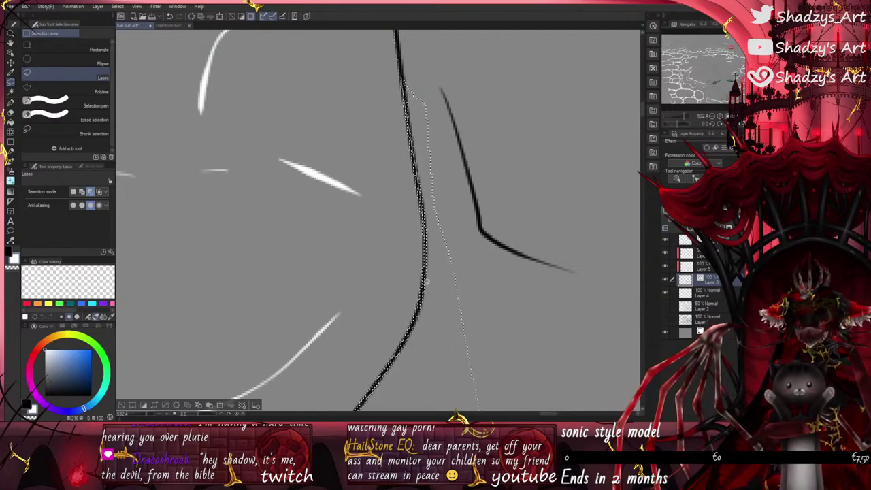
{"action": "left_click_drag", "start_coordinate": [514, 297], "coordinate": [416, 34]}
{"action": "scroll", "coordinate": [411, 39], "scroll_direction": "down", "scroll_amount": 5}
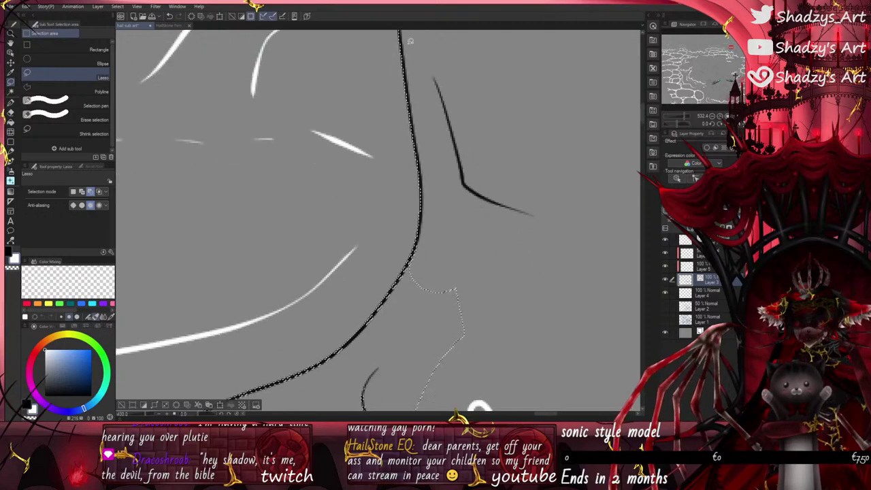
{"action": "scroll", "coordinate": [376, 238], "scroll_direction": "up", "scroll_amount": 5}
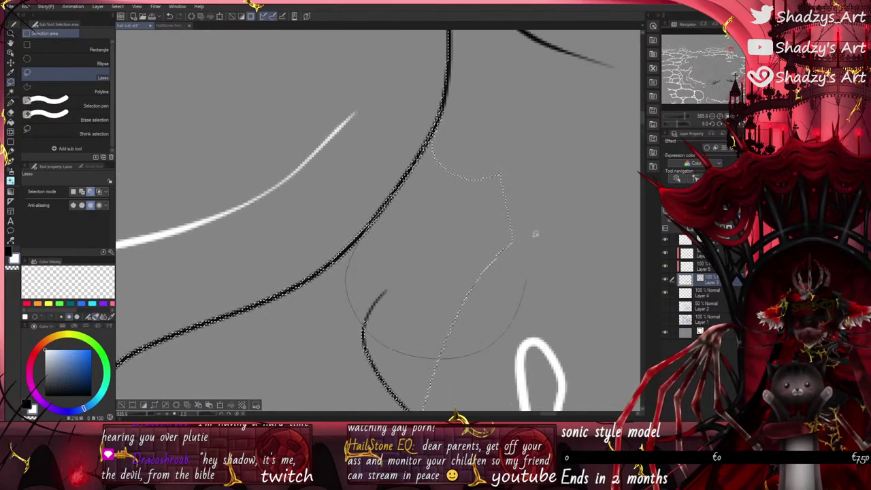
Step: Lasso-subtract the area inside the shape's lower diagonal outline, looping past the short inner line and across the pointed foam arch
{"action": "scroll", "coordinate": [425, 119], "scroll_direction": "down", "scroll_amount": 2}
{"action": "scroll", "coordinate": [424, 120], "scroll_direction": "down", "scroll_amount": 2}
{"action": "scroll", "coordinate": [299, 330], "scroll_direction": "up", "scroll_amount": 4}
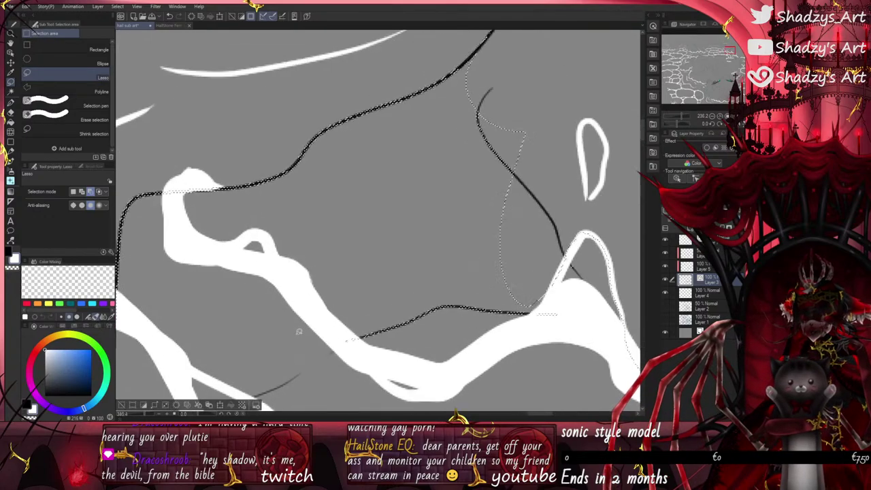
{"action": "scroll", "coordinate": [480, 49], "scroll_direction": "up", "scroll_amount": 1}
{"action": "scroll", "coordinate": [480, 45], "scroll_direction": "up", "scroll_amount": 1}
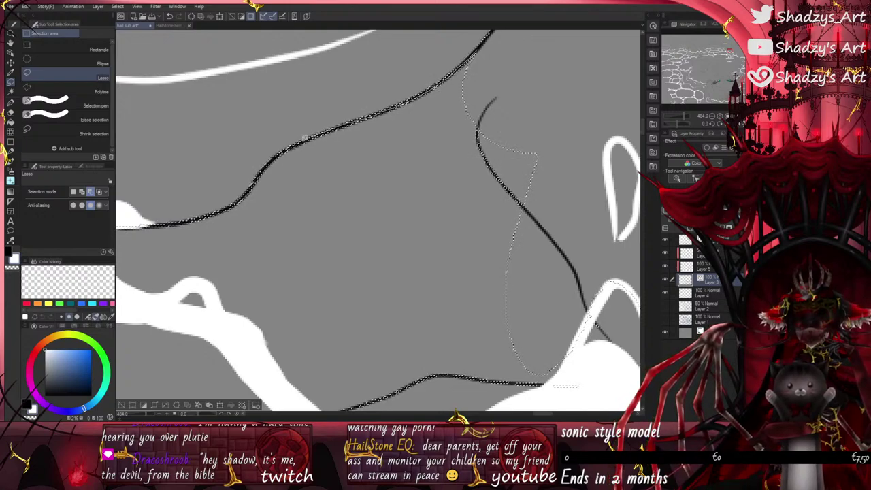
{"action": "mouse_move", "coordinate": [287, 151]}
{"action": "left_mouse_down"}
{"action": "mouse_move", "coordinate": [302, 301]}
{"action": "mouse_move", "coordinate": [429, 394]}
{"action": "mouse_move", "coordinate": [561, 393]}
{"action": "left_mouse_up"}
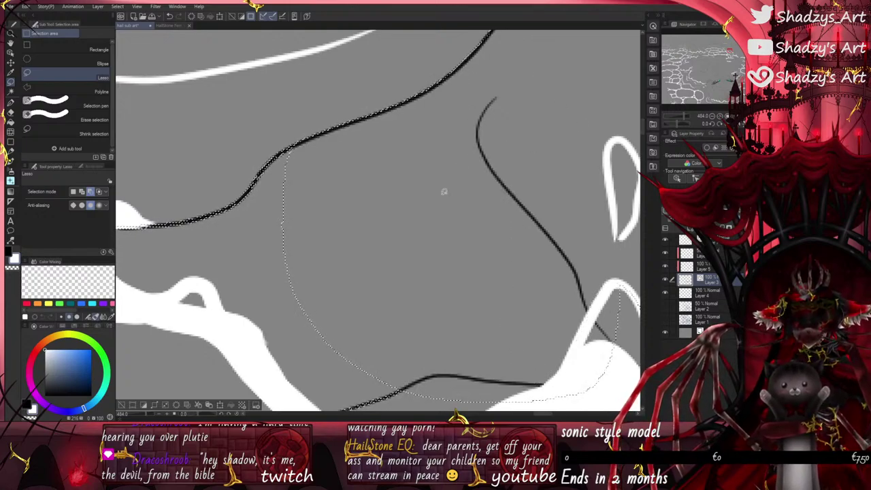
Step: Lasso-add the pointed foam arch back to the selection, tracing its outer edge from the foam line over the tip
{"action": "scroll", "coordinate": [444, 188], "scroll_direction": "down", "scroll_amount": 2}
{"action": "left_click", "coordinate": [82, 192]}
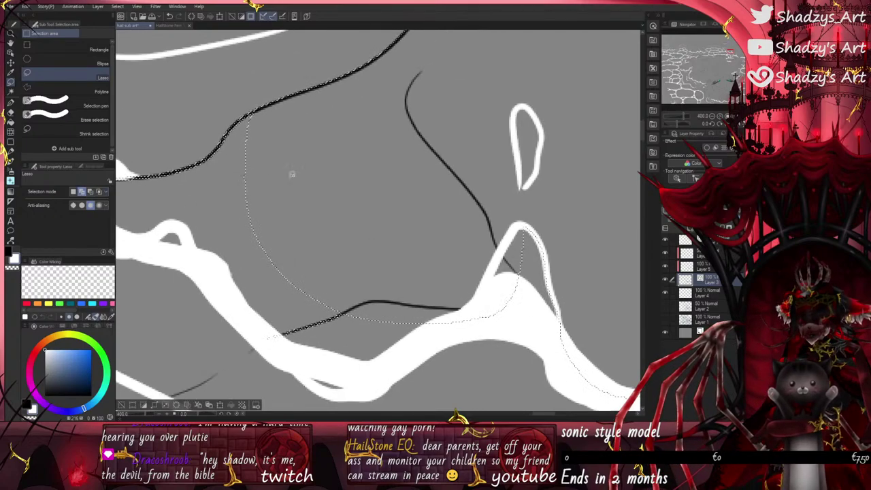
{"action": "scroll", "coordinate": [527, 241], "scroll_direction": "up", "scroll_amount": 3}
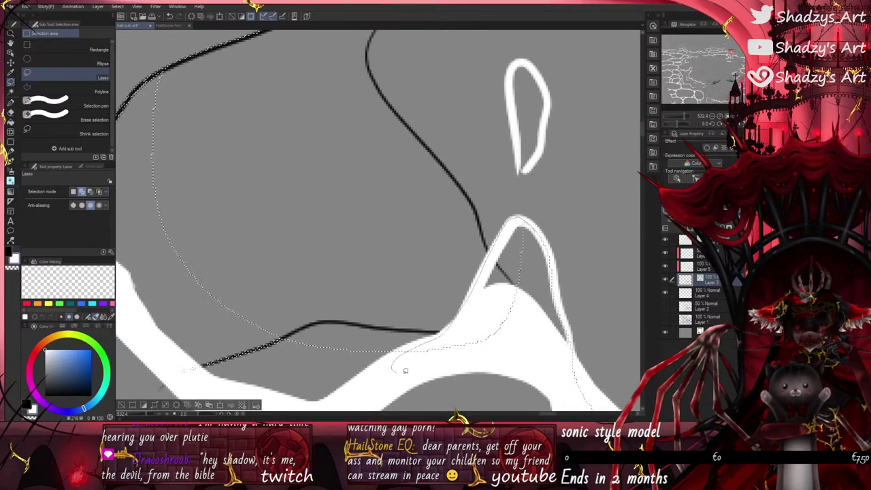
{"action": "left_click_drag", "start_coordinate": [406, 371], "coordinate": [521, 275]}
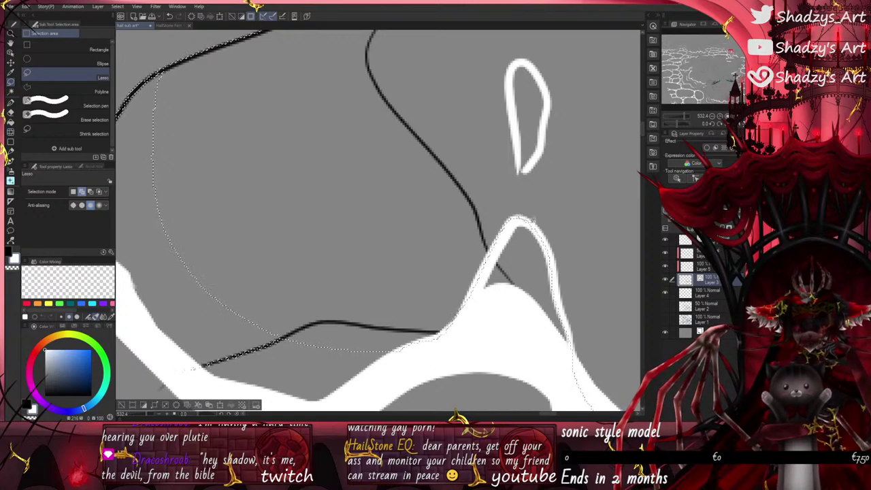
{"action": "mouse_move", "coordinate": [529, 219]}
{"action": "left_mouse_down"}
{"action": "mouse_move", "coordinate": [550, 245]}
{"action": "mouse_move", "coordinate": [555, 274]}
{"action": "left_mouse_up"}
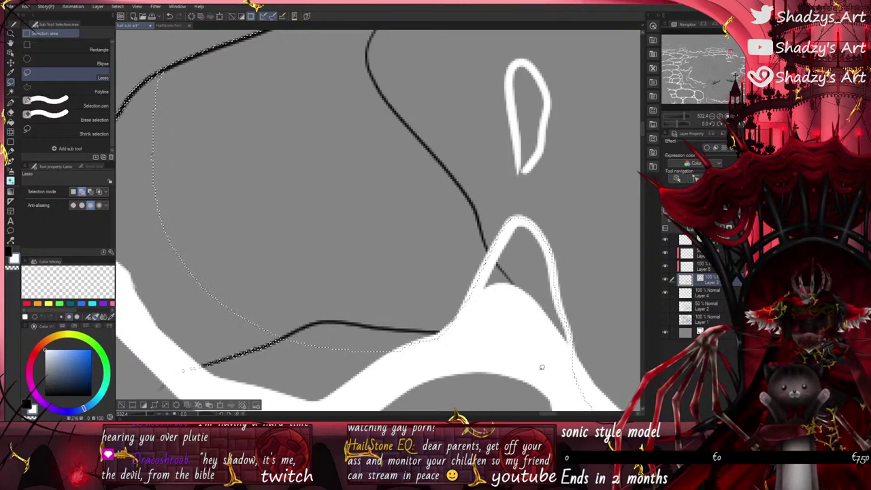
{"action": "scroll", "coordinate": [420, 170], "scroll_direction": "down", "scroll_amount": 3}
{"action": "scroll", "coordinate": [421, 169], "scroll_direction": "up", "scroll_amount": 4}
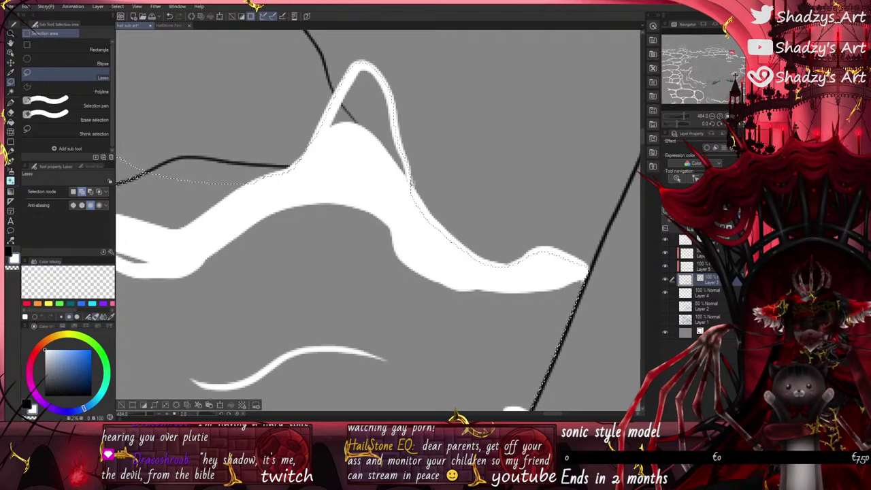
{"action": "scroll", "coordinate": [554, 302], "scroll_direction": "down", "scroll_amount": 3}
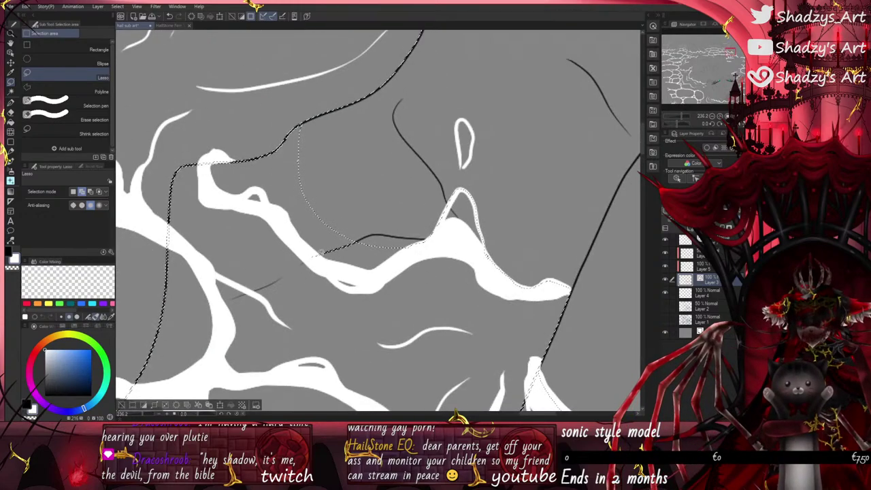
Step: Lasso-subtract the remaining area between the diagonal outline and the foam line, tracing the foam's upper edge to its hooked end
{"action": "scroll", "coordinate": [296, 259], "scroll_direction": "up", "scroll_amount": 1}
{"action": "left_click", "coordinate": [90, 192]}
{"action": "left_click", "coordinate": [89, 193]}
{"action": "scroll", "coordinate": [184, 129], "scroll_direction": "up", "scroll_amount": 2}
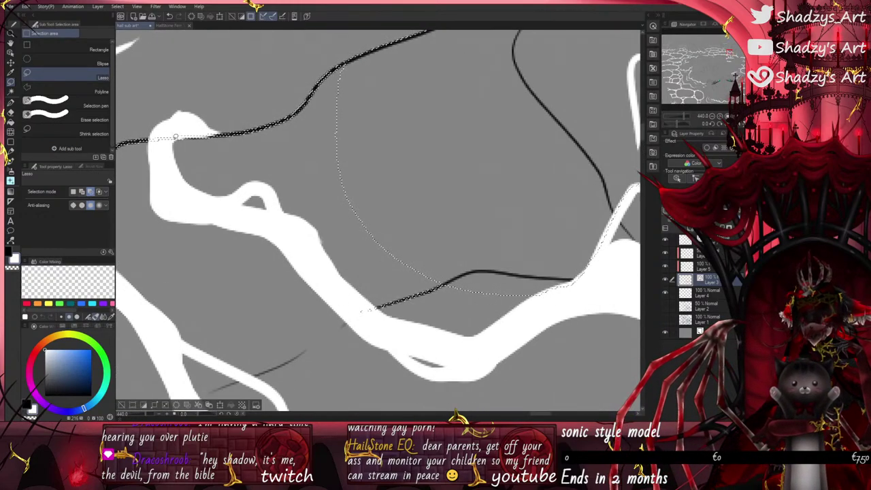
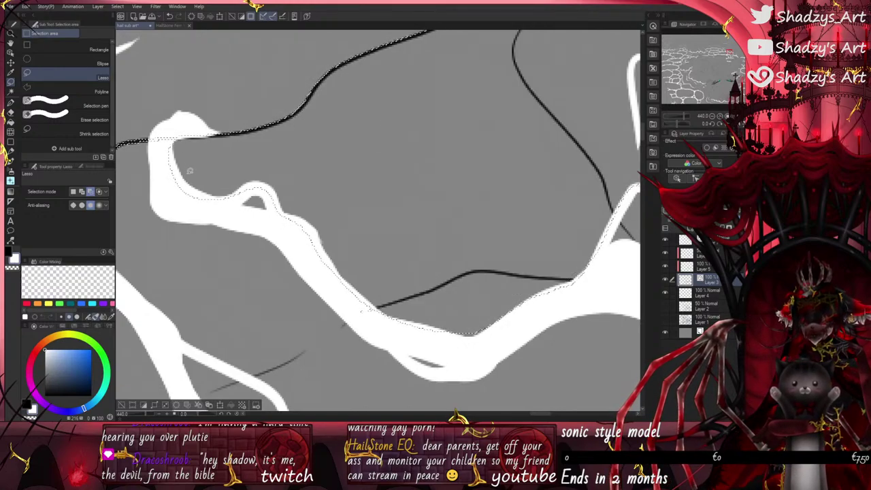
Step: Lasso-add the water area beneath the hooked foam end, crossing the raised shape's submerged side outline
{"action": "scroll", "coordinate": [479, 263], "scroll_direction": "down", "scroll_amount": 4}
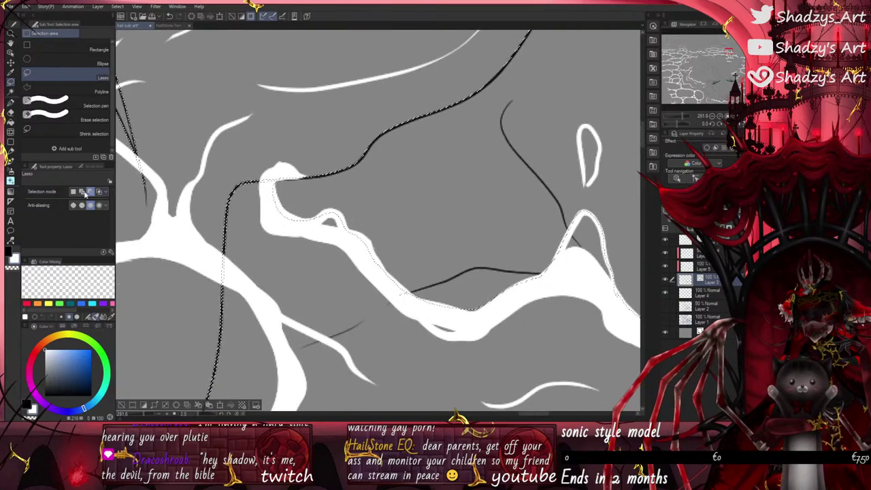
{"action": "left_click", "coordinate": [81, 192]}
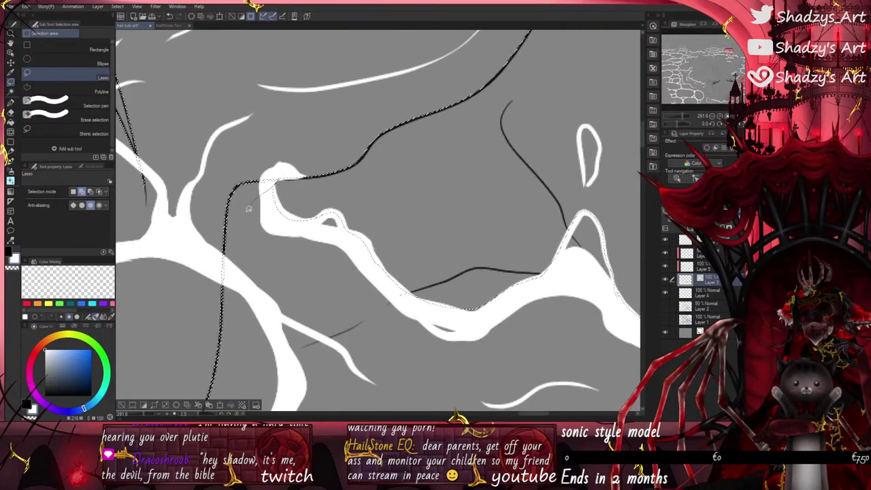
{"action": "scroll", "coordinate": [251, 159], "scroll_direction": "down", "scroll_amount": 2}
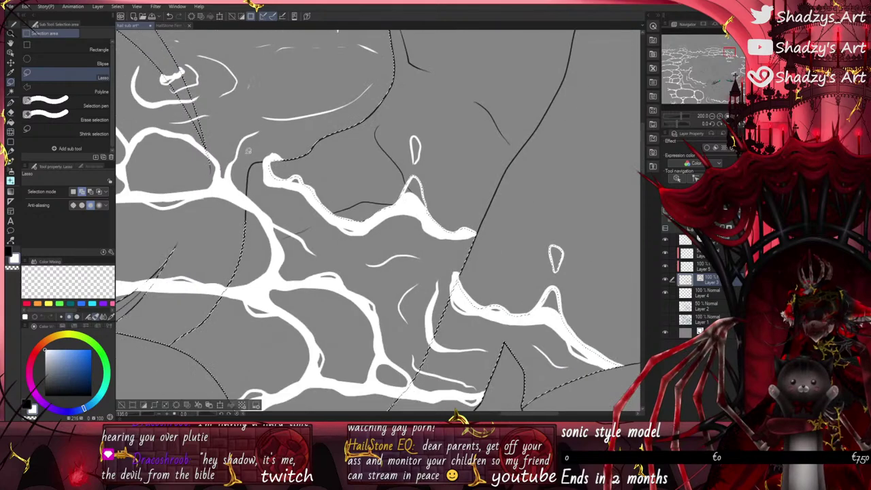
{"action": "scroll", "coordinate": [167, 344], "scroll_direction": "up", "scroll_amount": 2}
{"action": "mouse_move", "coordinate": [224, 331]}
{"action": "left_mouse_down"}
{"action": "mouse_move", "coordinate": [311, 216]}
{"action": "mouse_move", "coordinate": [250, 136]}
{"action": "left_mouse_up"}
{"action": "scroll", "coordinate": [156, 355], "scroll_direction": "down", "scroll_amount": 2}
{"action": "scroll", "coordinate": [202, 375], "scroll_direction": "up", "scroll_amount": 2}
{"action": "scroll", "coordinate": [263, 296], "scroll_direction": "down", "scroll_amount": 1}
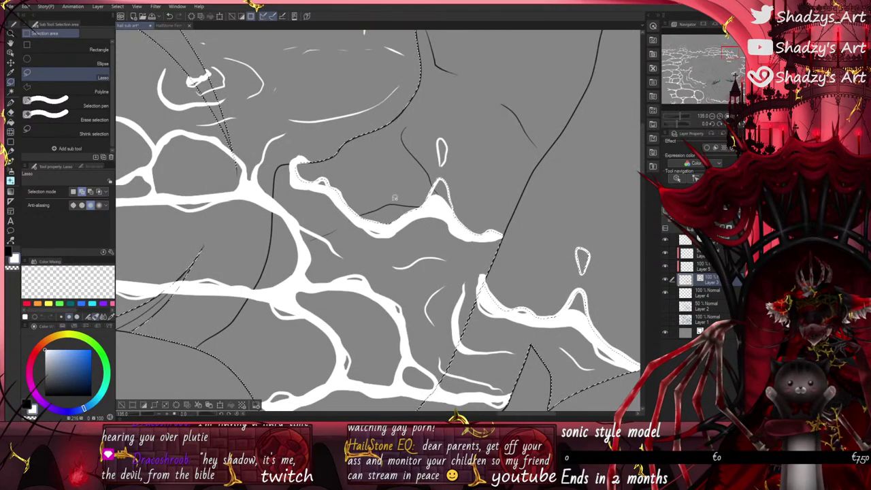
Step: Lasso-subtract the sliver at the foam line's lowest dip beneath the short inner line, following the foam's upper edge
{"action": "scroll", "coordinate": [375, 184], "scroll_direction": "up", "scroll_amount": 4}
{"action": "left_click", "coordinate": [91, 192]}
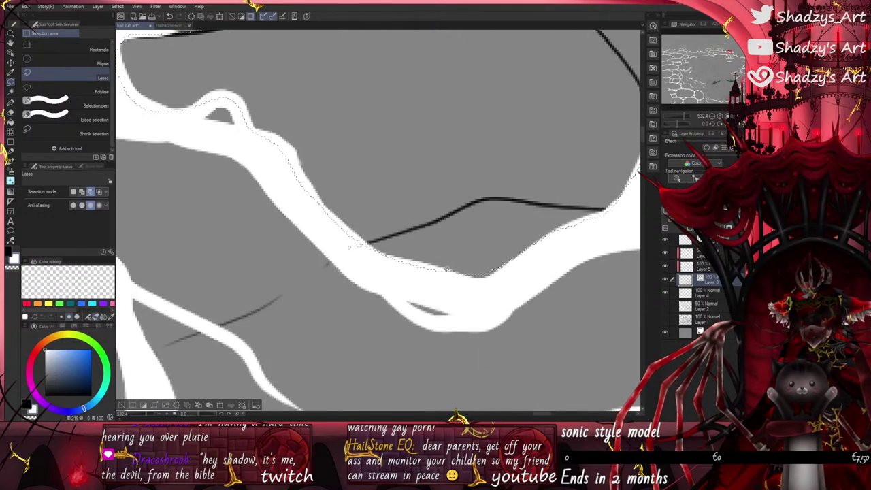
{"action": "mouse_move", "coordinate": [441, 268]}
{"action": "left_mouse_down"}
{"action": "mouse_move", "coordinate": [465, 277]}
{"action": "mouse_move", "coordinate": [501, 272]}
{"action": "left_mouse_up"}
{"action": "mouse_move", "coordinate": [599, 213]}
{"action": "left_mouse_down"}
{"action": "mouse_move", "coordinate": [558, 157]}
{"action": "mouse_move", "coordinate": [431, 216]}
{"action": "left_mouse_up"}
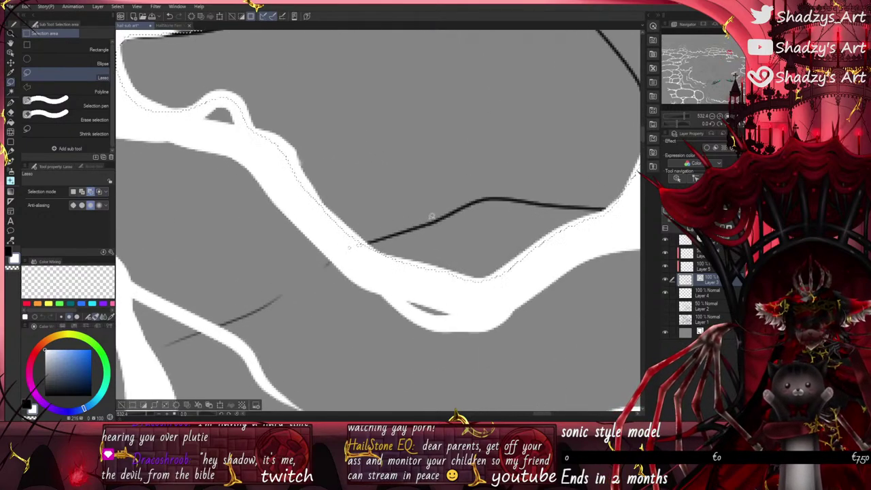
Step: Lasso-add the missed foam slivers along the sloping upper edge and the inner curve of the hooked end
{"action": "left_click", "coordinate": [80, 193]}
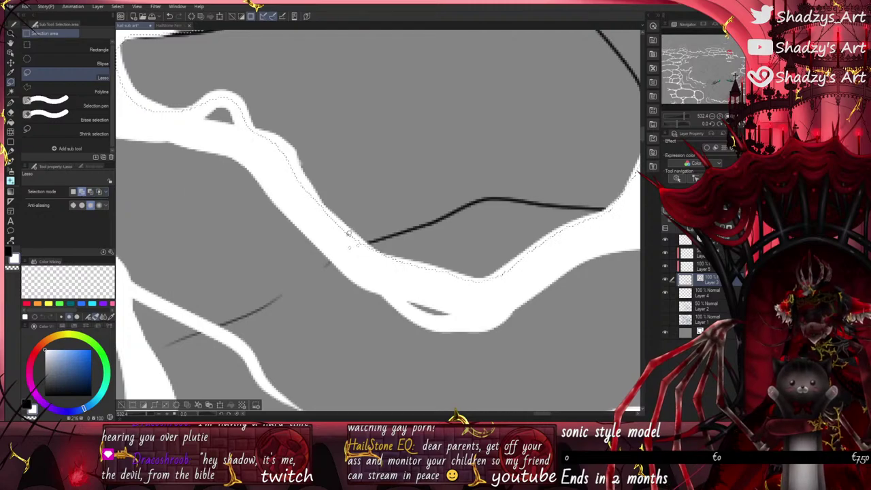
{"action": "scroll", "coordinate": [377, 345], "scroll_direction": "down", "scroll_amount": 4}
{"action": "scroll", "coordinate": [287, 193], "scroll_direction": "up", "scroll_amount": 6}
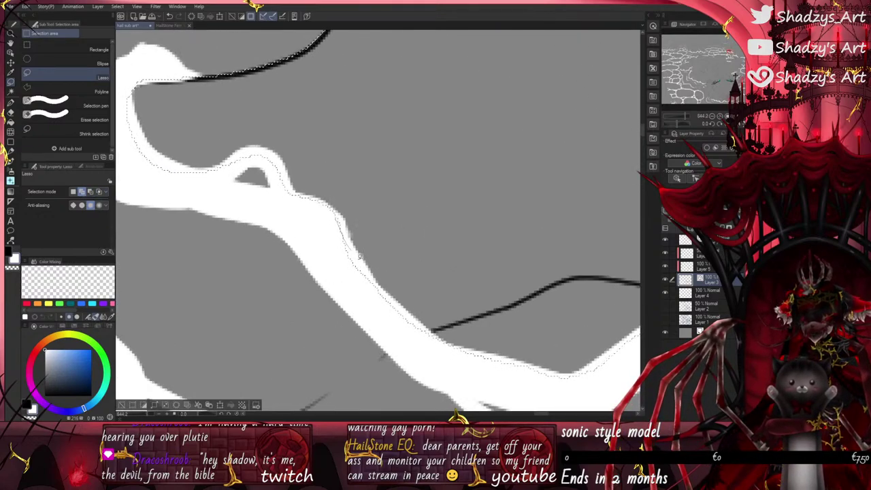
{"action": "scroll", "coordinate": [359, 255], "scroll_direction": "down", "scroll_amount": 2}
{"action": "scroll", "coordinate": [348, 292], "scroll_direction": "up", "scroll_amount": 3}
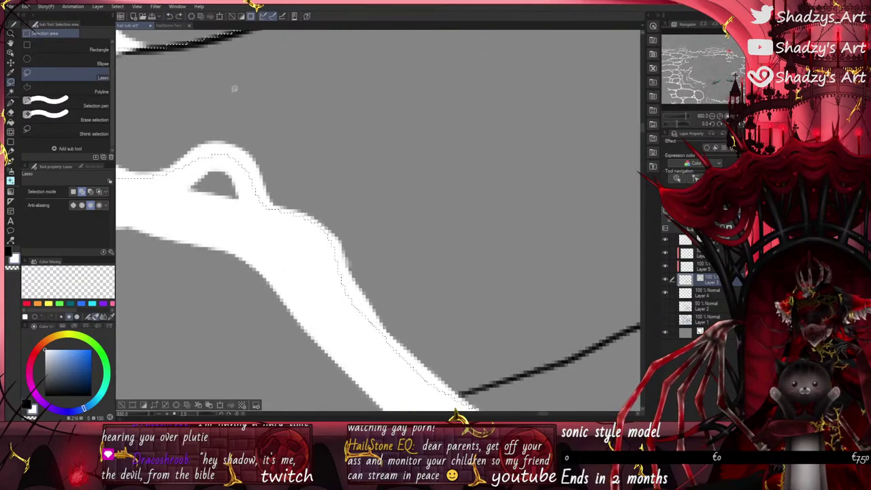
{"action": "scroll", "coordinate": [361, 344], "scroll_direction": "down", "scroll_amount": 2}
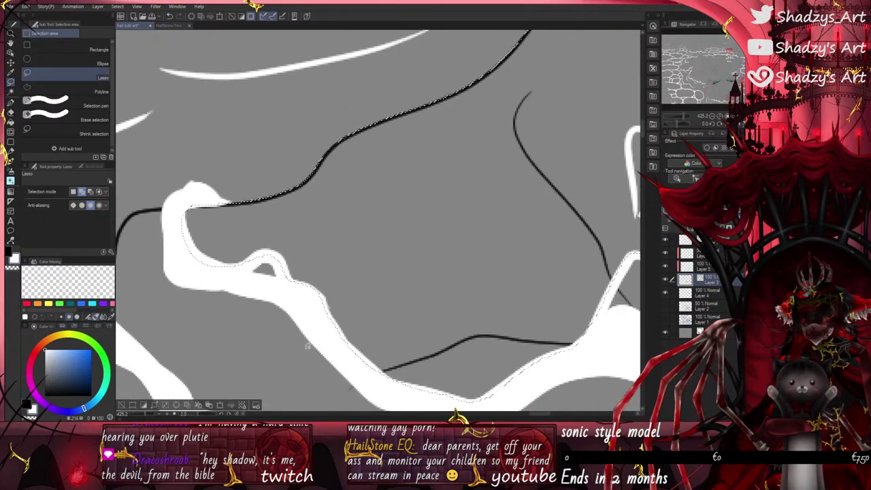
{"action": "scroll", "coordinate": [307, 345], "scroll_direction": "up", "scroll_amount": 2}
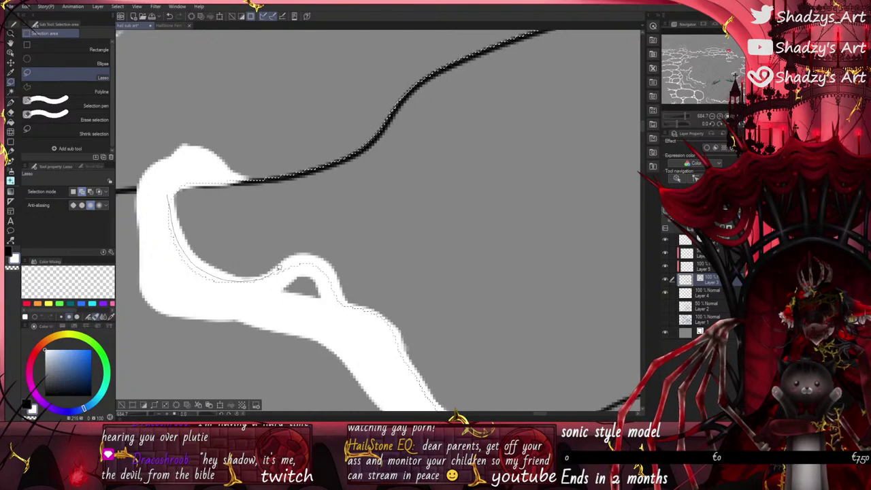
{"action": "mouse_move", "coordinate": [276, 268]}
{"action": "left_mouse_down"}
{"action": "mouse_move", "coordinate": [346, 295]}
{"action": "mouse_move", "coordinate": [342, 338]}
{"action": "mouse_move", "coordinate": [283, 328]}
{"action": "mouse_move", "coordinate": [195, 292]}
{"action": "mouse_move", "coordinate": [167, 197]}
{"action": "left_mouse_up"}
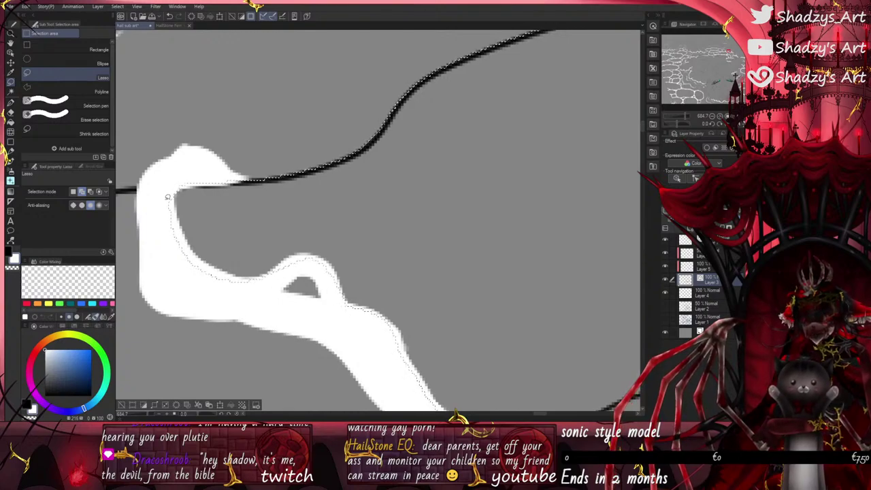
Step: Lasso-add the foam droplet floating above the pointed foam arch, tracing around its outline
{"action": "scroll", "coordinate": [178, 286], "scroll_direction": "down", "scroll_amount": 3}
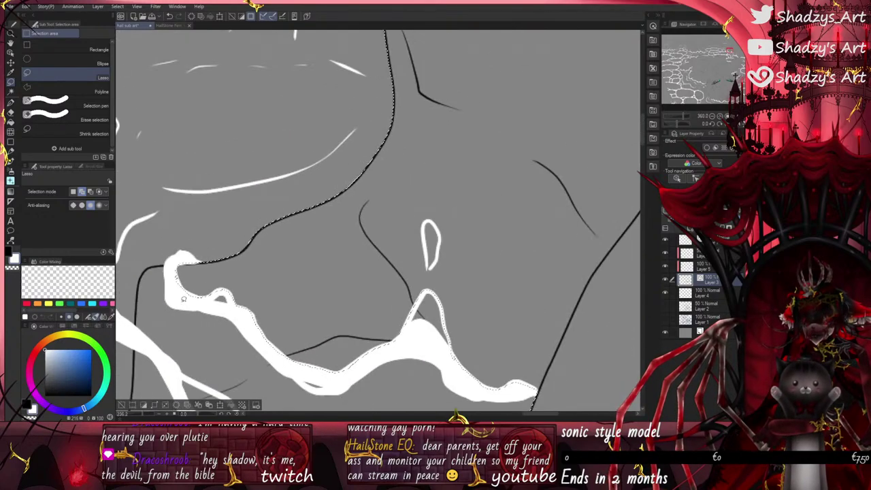
{"action": "scroll", "coordinate": [425, 270], "scroll_direction": "up", "scroll_amount": 3}
{"action": "mouse_move", "coordinate": [430, 270]}
{"action": "left_mouse_down"}
{"action": "mouse_move", "coordinate": [420, 193]}
{"action": "mouse_move", "coordinate": [423, 164]}
{"action": "mouse_move", "coordinate": [436, 160]}
{"action": "mouse_move", "coordinate": [458, 188]}
{"action": "mouse_move", "coordinate": [449, 253]}
{"action": "mouse_move", "coordinate": [419, 266]}
{"action": "left_mouse_up"}
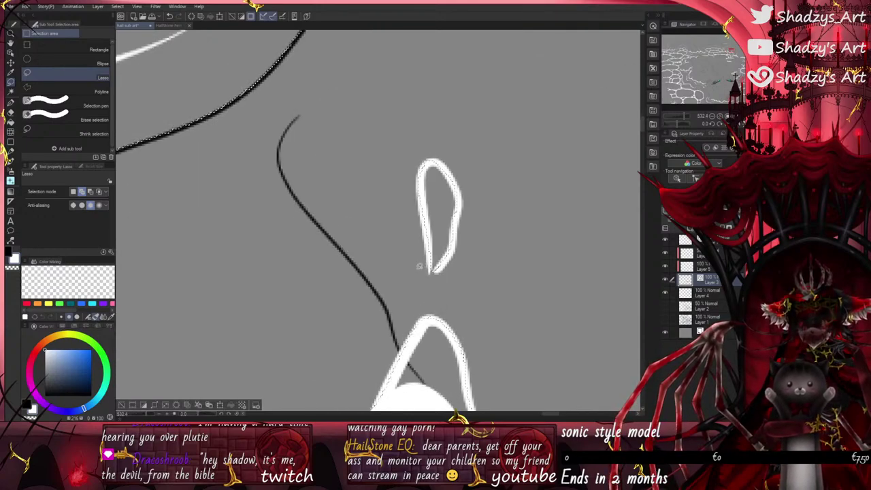
{"action": "scroll", "coordinate": [408, 248], "scroll_direction": "down", "scroll_amount": 4}
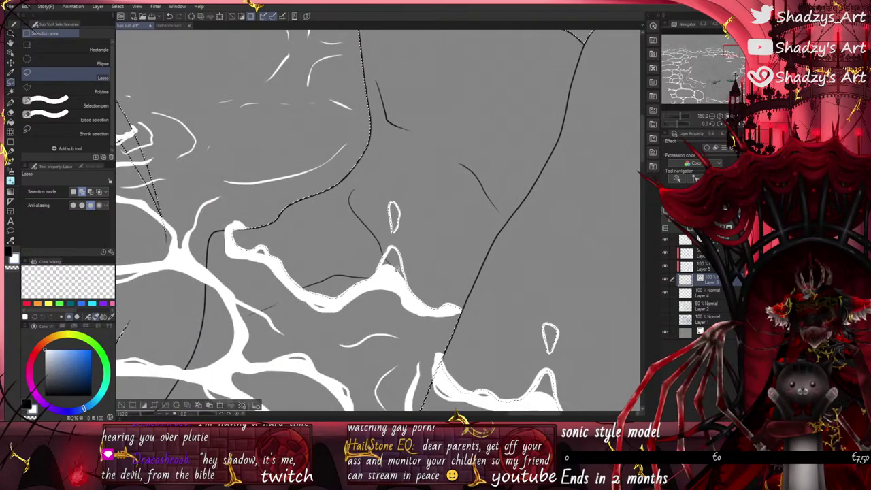
{"action": "scroll", "coordinate": [408, 292], "scroll_direction": "up", "scroll_amount": 5}
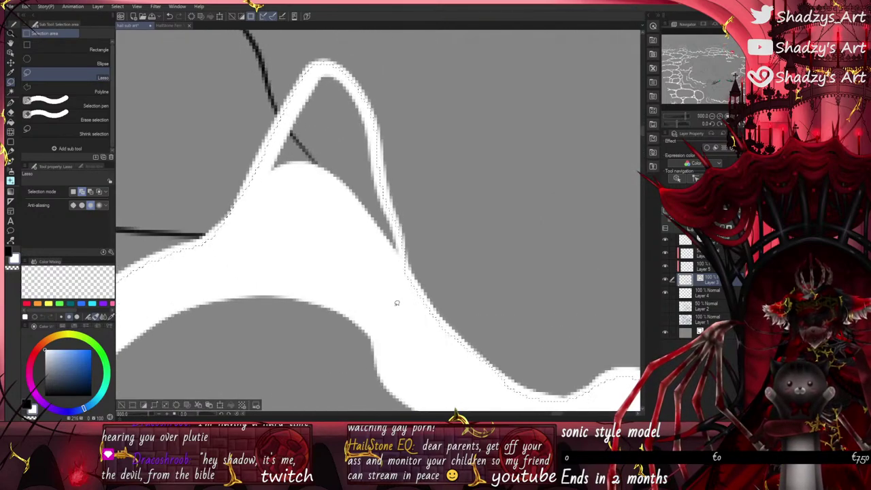
{"action": "scroll", "coordinate": [396, 303], "scroll_direction": "down", "scroll_amount": 2}
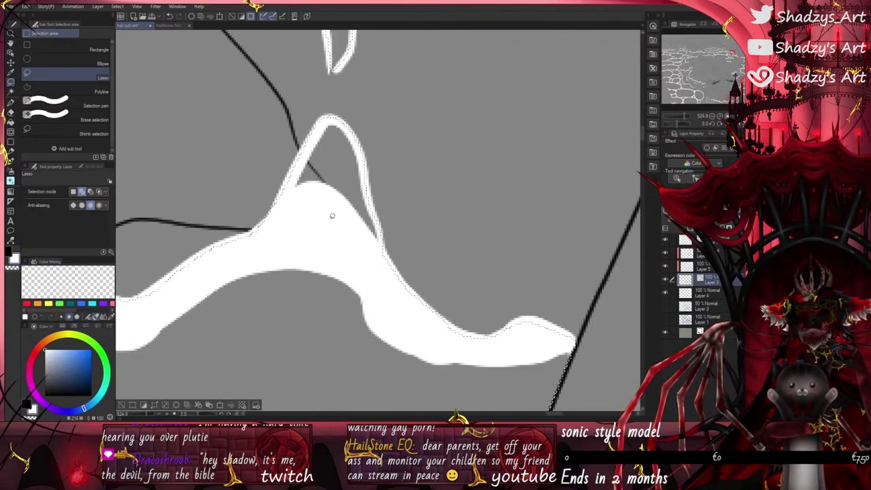
{"action": "scroll", "coordinate": [332, 216], "scroll_direction": "down", "scroll_amount": 5}
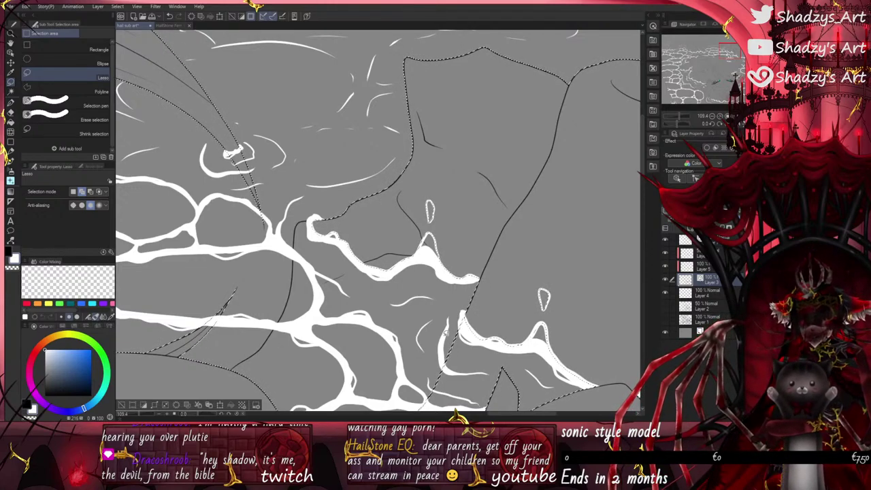
Step: Lasso-add the small foam patch crossing the long tapered tip and the submerged part of the tip below it
{"action": "scroll", "coordinate": [469, 300], "scroll_direction": "down", "scroll_amount": 5}
{"action": "scroll", "coordinate": [353, 221], "scroll_direction": "up", "scroll_amount": 12}
{"action": "scroll", "coordinate": [363, 221], "scroll_direction": "up", "scroll_amount": 2}
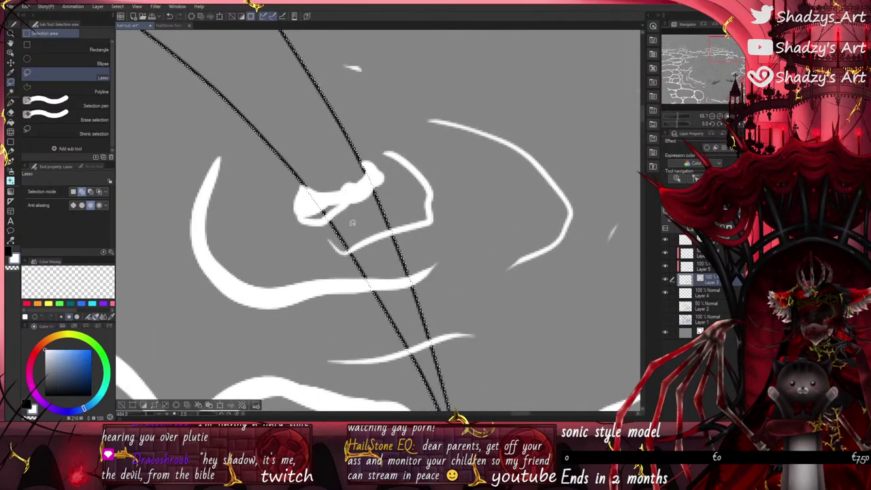
{"action": "mouse_move", "coordinate": [304, 193]}
{"action": "left_mouse_down"}
{"action": "mouse_move", "coordinate": [350, 186]}
{"action": "mouse_move", "coordinate": [367, 179]}
{"action": "mouse_move", "coordinate": [366, 168]}
{"action": "mouse_move", "coordinate": [424, 203]}
{"action": "mouse_move", "coordinate": [481, 361]}
{"action": "mouse_move", "coordinate": [348, 340]}
{"action": "mouse_move", "coordinate": [306, 198]}
{"action": "left_mouse_up"}
{"action": "scroll", "coordinate": [307, 202], "scroll_direction": "down", "scroll_amount": 4}
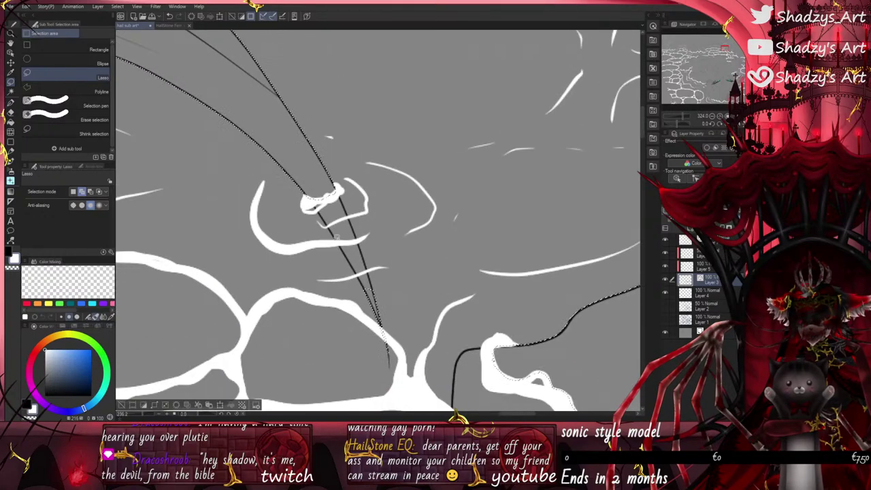
{"action": "left_click_drag", "start_coordinate": [340, 249], "coordinate": [391, 284]}
Step: Lasso-add the start of the foam band across the wide lined shape, tracing its upper edge over the first small peak
{"action": "scroll", "coordinate": [390, 284], "scroll_direction": "down", "scroll_amount": 5}
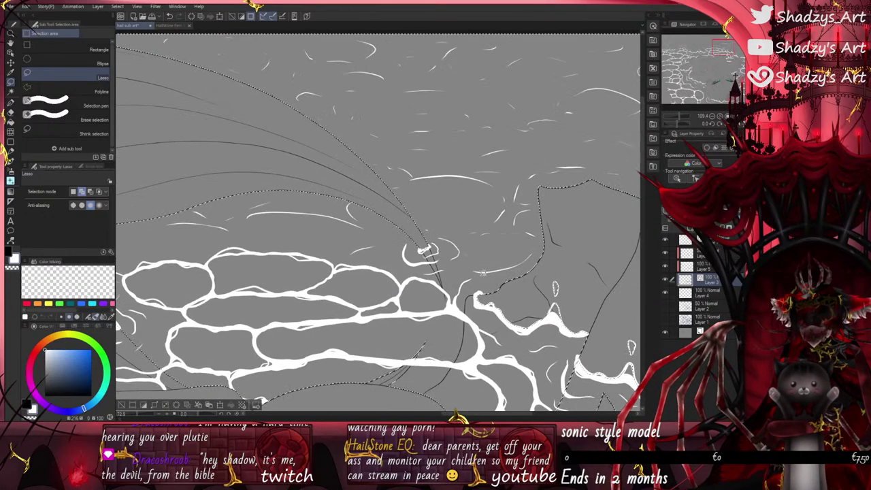
{"action": "scroll", "coordinate": [459, 267], "scroll_direction": "up", "scroll_amount": 8}
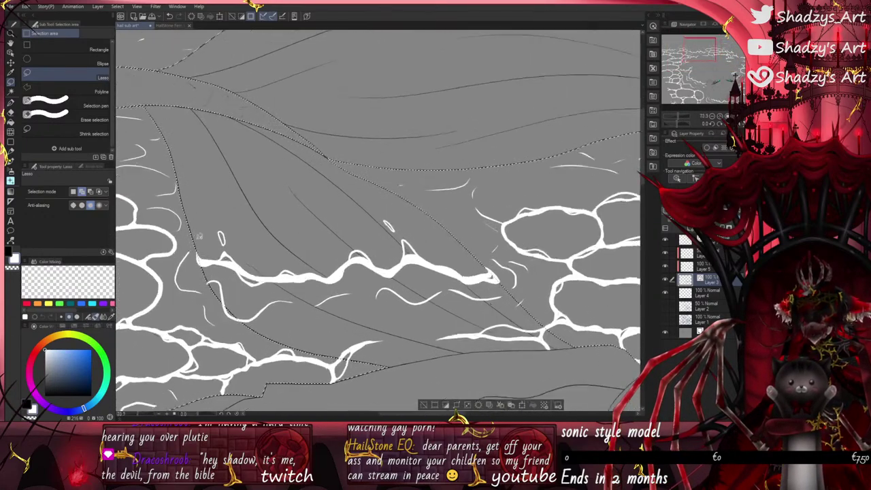
{"action": "scroll", "coordinate": [196, 259], "scroll_direction": "up", "scroll_amount": 2}
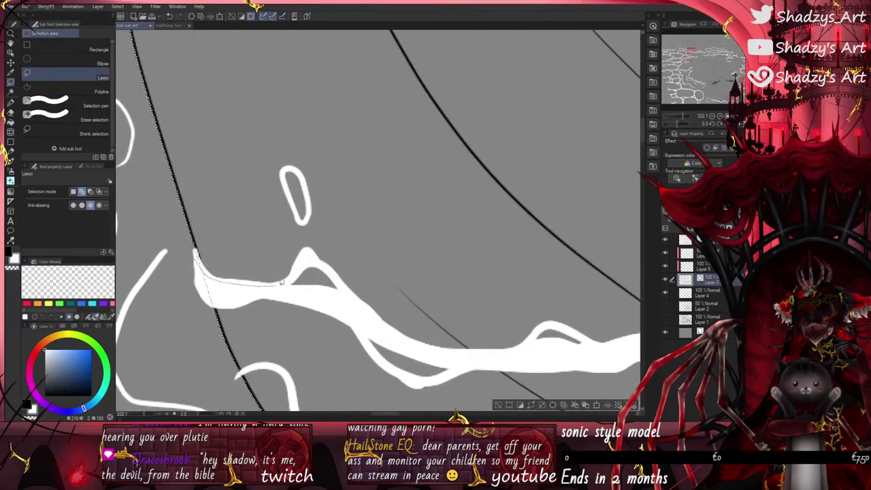
{"action": "left_click_drag", "start_coordinate": [282, 281], "coordinate": [307, 250]}
{"action": "left_click_drag", "start_coordinate": [344, 278], "coordinate": [391, 327]}
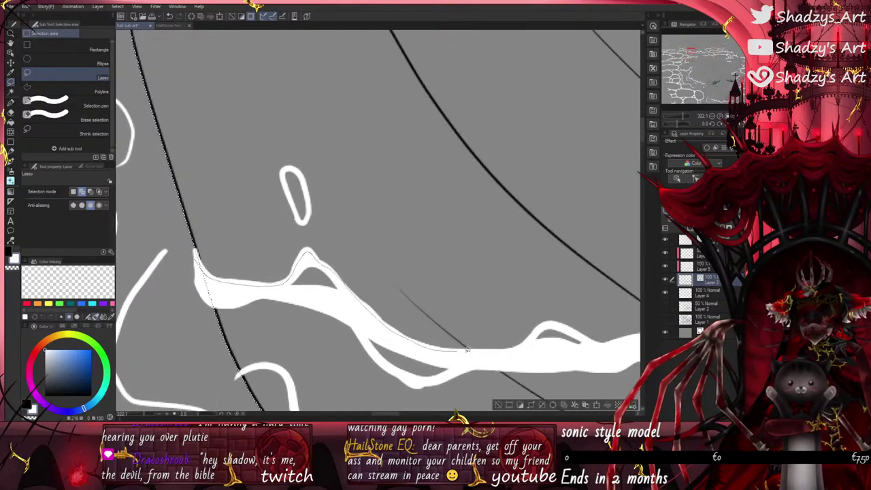
{"action": "mouse_move", "coordinate": [467, 350]}
{"action": "left_mouse_down"}
{"action": "mouse_move", "coordinate": [329, 400]}
{"action": "mouse_move", "coordinate": [188, 260]}
{"action": "left_mouse_up"}
Step: Lasso-add the missed slivers at the foam band's starting corner and around the first small peak
{"action": "scroll", "coordinate": [166, 214], "scroll_direction": "down", "scroll_amount": 4}
{"action": "scroll", "coordinate": [189, 239], "scroll_direction": "up", "scroll_amount": 10}
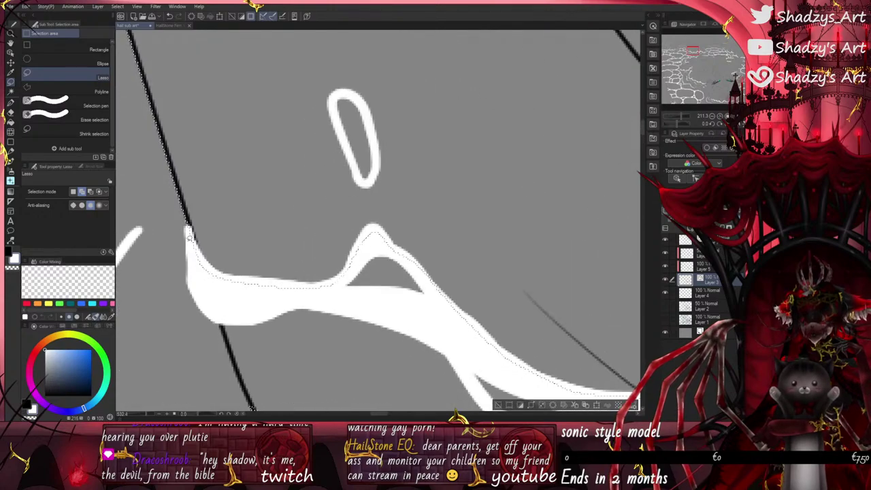
{"action": "mouse_move", "coordinate": [319, 282]}
{"action": "left_mouse_down"}
{"action": "mouse_move", "coordinate": [199, 296]}
{"action": "mouse_move", "coordinate": [180, 237]}
{"action": "left_mouse_up"}
{"action": "scroll", "coordinate": [144, 221], "scroll_direction": "down", "scroll_amount": 3}
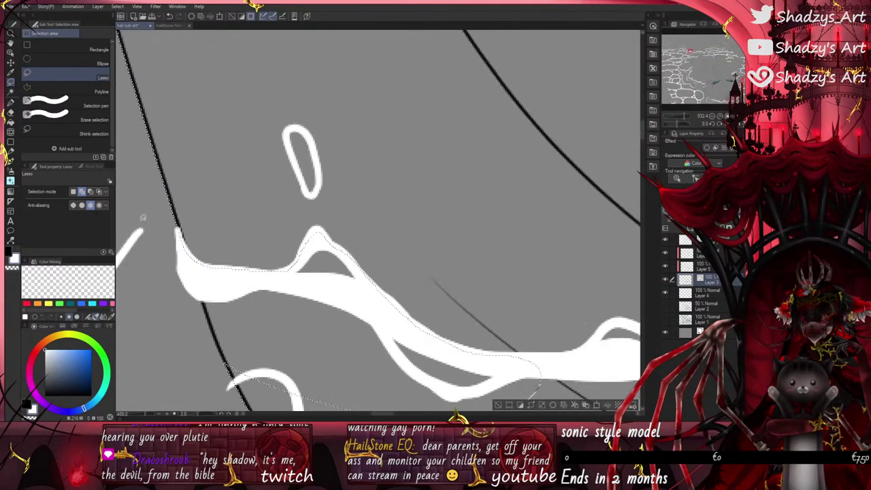
{"action": "scroll", "coordinate": [280, 272], "scroll_direction": "up", "scroll_amount": 6}
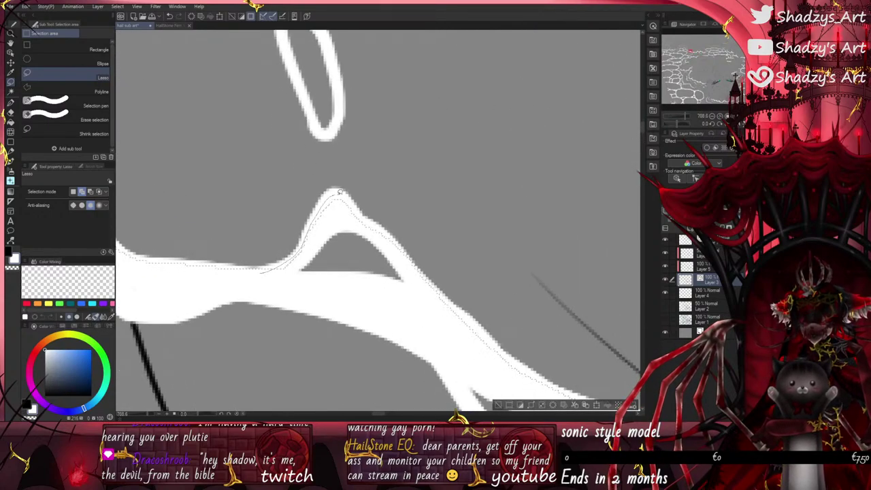
{"action": "left_click_drag", "start_coordinate": [463, 343], "coordinate": [333, 336]}
Step: Extend the lasso selection along the foam band's upper edge past the first peak and over the low bump, including the water below
{"action": "scroll", "coordinate": [144, 176], "scroll_direction": "down", "scroll_amount": 3}
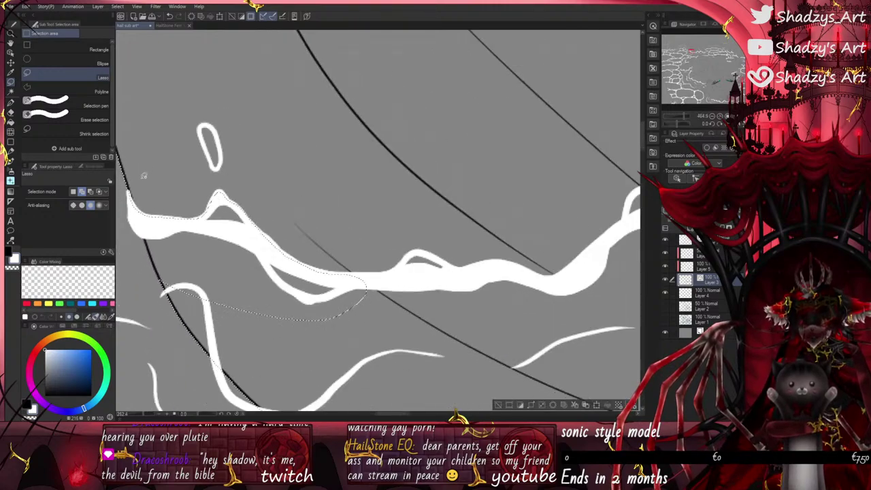
{"action": "scroll", "coordinate": [267, 240], "scroll_direction": "up", "scroll_amount": 1}
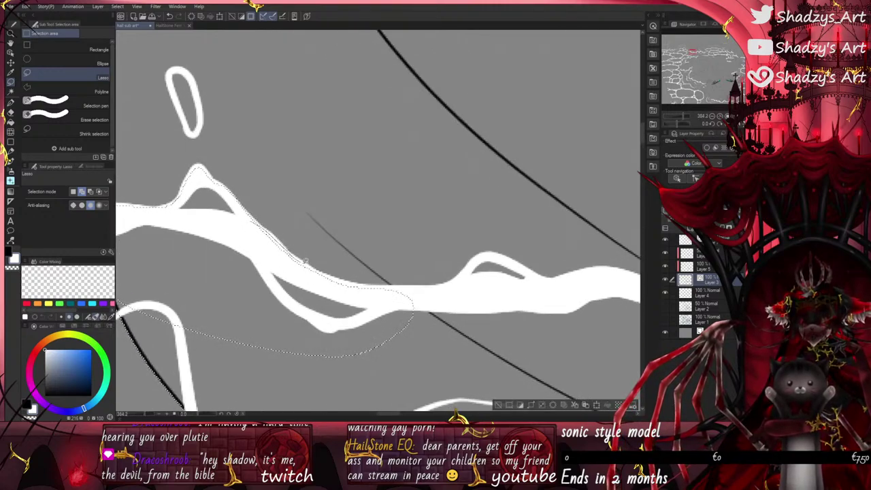
{"action": "mouse_move", "coordinate": [306, 260]}
{"action": "left_mouse_down"}
{"action": "mouse_move", "coordinate": [350, 281]}
{"action": "mouse_move", "coordinate": [412, 286]}
{"action": "mouse_move", "coordinate": [591, 268]}
{"action": "mouse_move", "coordinate": [599, 378]}
{"action": "mouse_move", "coordinate": [183, 279]}
{"action": "left_mouse_up"}
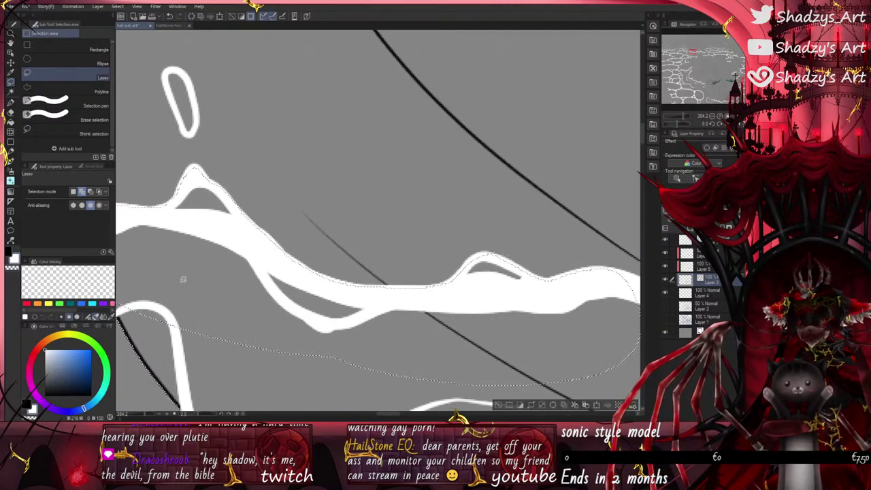
Step: Lasso-add the next stretch of foam and water below, tracing the upper edge through the dip and over the rounded foam arch
{"action": "scroll", "coordinate": [183, 278], "scroll_direction": "down", "scroll_amount": 2}
{"action": "scroll", "coordinate": [252, 246], "scroll_direction": "down", "scroll_amount": 1}
{"action": "scroll", "coordinate": [457, 307], "scroll_direction": "up", "scroll_amount": 1}
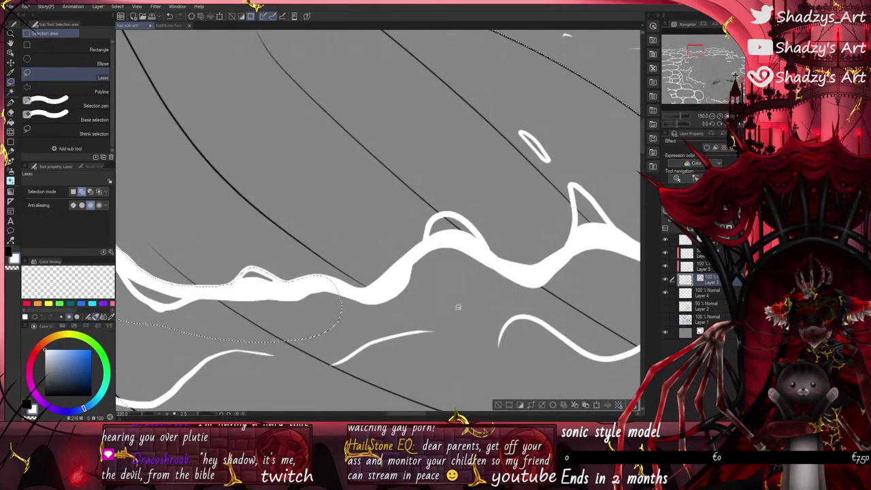
{"action": "scroll", "coordinate": [398, 296], "scroll_direction": "up", "scroll_amount": 3}
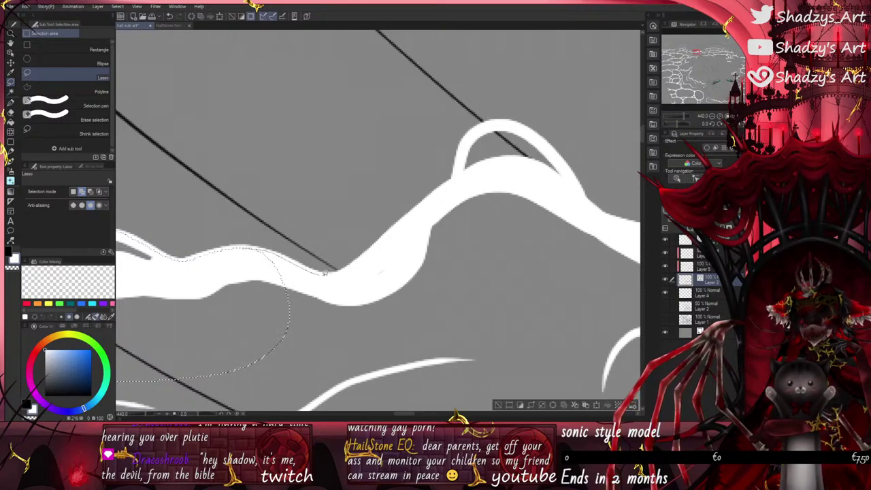
{"action": "left_click_drag", "start_coordinate": [366, 255], "coordinate": [403, 221]}
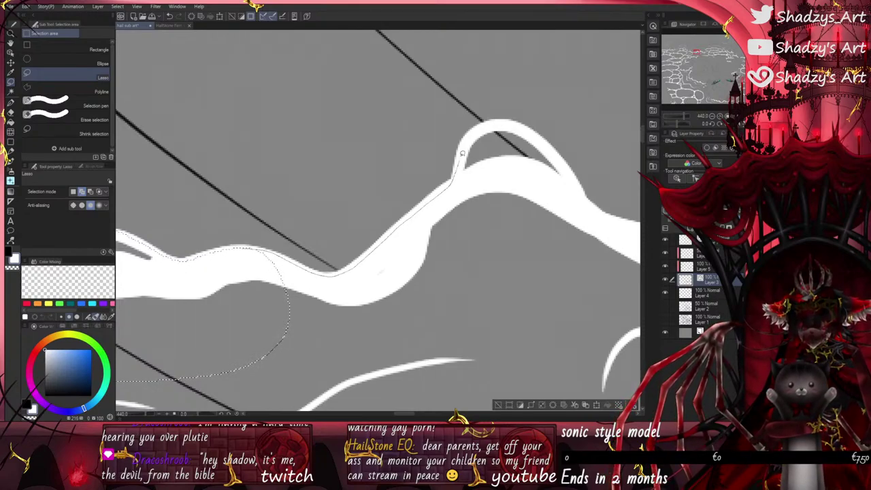
{"action": "left_click_drag", "start_coordinate": [461, 153], "coordinate": [488, 121]}
{"action": "mouse_move", "coordinate": [567, 165]}
{"action": "left_mouse_down"}
{"action": "mouse_move", "coordinate": [326, 360]}
{"action": "mouse_move", "coordinate": [262, 316]}
{"action": "left_mouse_up"}
{"action": "scroll", "coordinate": [228, 262], "scroll_direction": "down", "scroll_amount": 5}
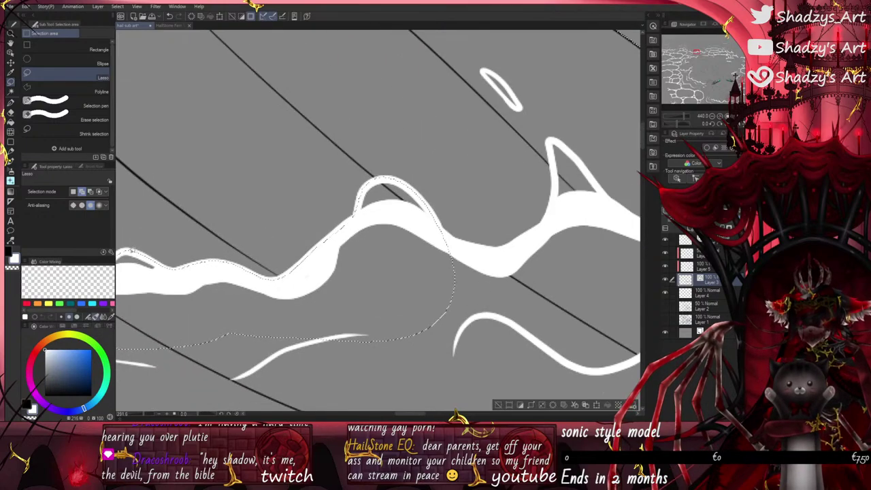
{"action": "scroll", "coordinate": [279, 255], "scroll_direction": "up", "scroll_amount": 4}
{"action": "scroll", "coordinate": [283, 234], "scroll_direction": "up", "scroll_amount": 2}
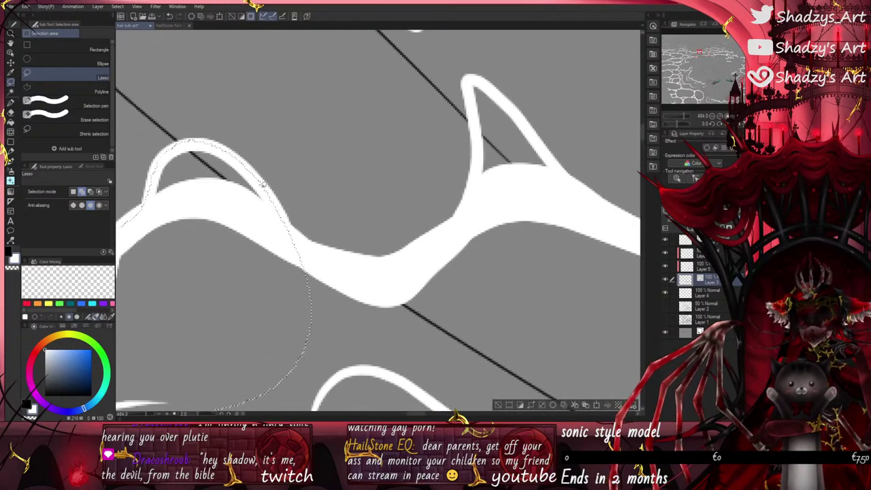
Step: Lasso-add the foam from the rounded arch through the dip and up over the tall pointed peak, including the water below
{"action": "left_click_drag", "start_coordinate": [262, 183], "coordinate": [313, 239]}
{"action": "mouse_move", "coordinate": [377, 259]}
{"action": "left_mouse_down"}
{"action": "mouse_move", "coordinate": [404, 253]}
{"action": "mouse_move", "coordinate": [461, 214]}
{"action": "mouse_move", "coordinate": [475, 181]}
{"action": "left_mouse_up"}
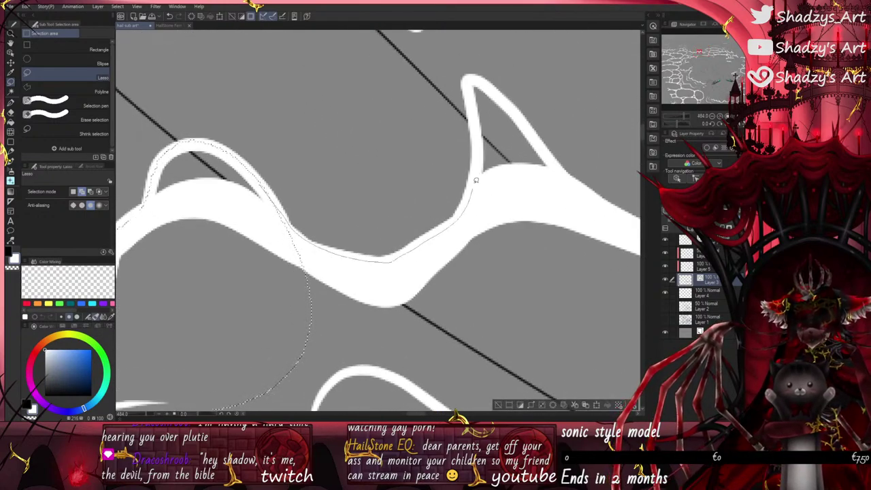
{"action": "mouse_move", "coordinate": [477, 119]}
{"action": "left_mouse_down"}
{"action": "mouse_move", "coordinate": [471, 77]}
{"action": "mouse_move", "coordinate": [584, 206]}
{"action": "mouse_move", "coordinate": [308, 369]}
{"action": "mouse_move", "coordinate": [182, 291]}
{"action": "left_mouse_up"}
{"action": "scroll", "coordinate": [175, 284], "scroll_direction": "down", "scroll_amount": 2}
{"action": "scroll", "coordinate": [173, 269], "scroll_direction": "up", "scroll_amount": 3}
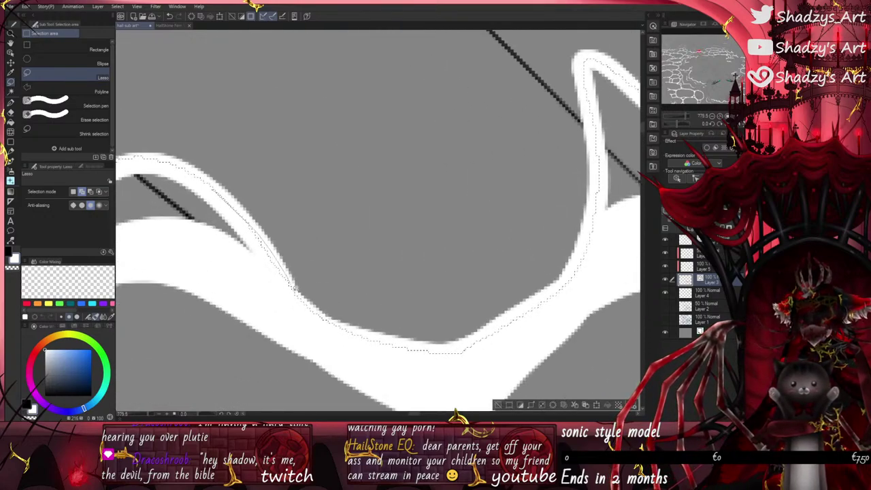
{"action": "scroll", "coordinate": [198, 291], "scroll_direction": "down", "scroll_amount": 3}
{"action": "scroll", "coordinate": [228, 216], "scroll_direction": "up", "scroll_amount": 3}
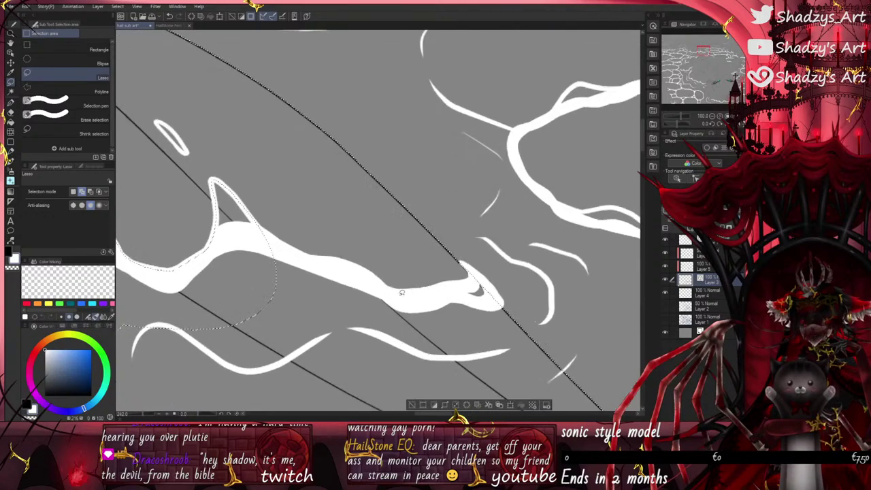
Step: Extend the lasso selection along the foam band's upper edge from the tall peak to the band's far tip, including the water below
{"action": "left_click_drag", "start_coordinate": [221, 201], "coordinate": [250, 226]}
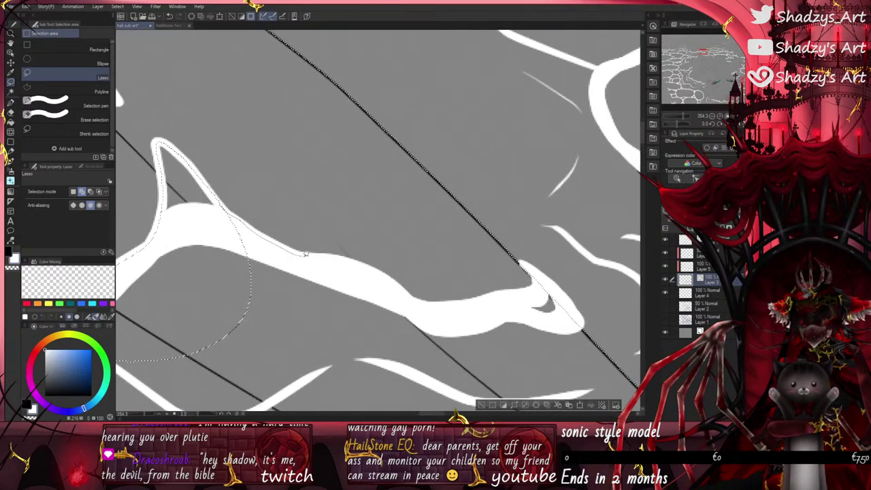
{"action": "mouse_move", "coordinate": [306, 253]}
{"action": "left_mouse_down"}
{"action": "mouse_move", "coordinate": [367, 267]}
{"action": "mouse_move", "coordinate": [411, 297]}
{"action": "mouse_move", "coordinate": [449, 302]}
{"action": "mouse_move", "coordinate": [534, 283]}
{"action": "mouse_move", "coordinate": [615, 355]}
{"action": "mouse_move", "coordinate": [306, 341]}
{"action": "mouse_move", "coordinate": [227, 228]}
{"action": "left_mouse_up"}
{"action": "scroll", "coordinate": [227, 225], "scroll_direction": "down", "scroll_amount": 1}
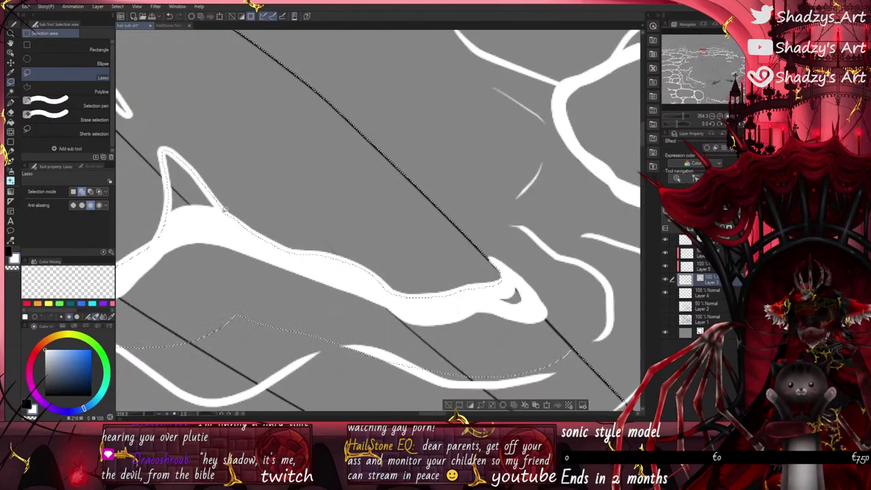
Step: Lasso-add the large remaining water area beneath the foam band, down to just above the dark outline of the shape below
{"action": "scroll", "coordinate": [367, 202], "scroll_direction": "down", "scroll_amount": 13}
{"action": "left_click_drag", "start_coordinate": [460, 263], "coordinate": [444, 285]}
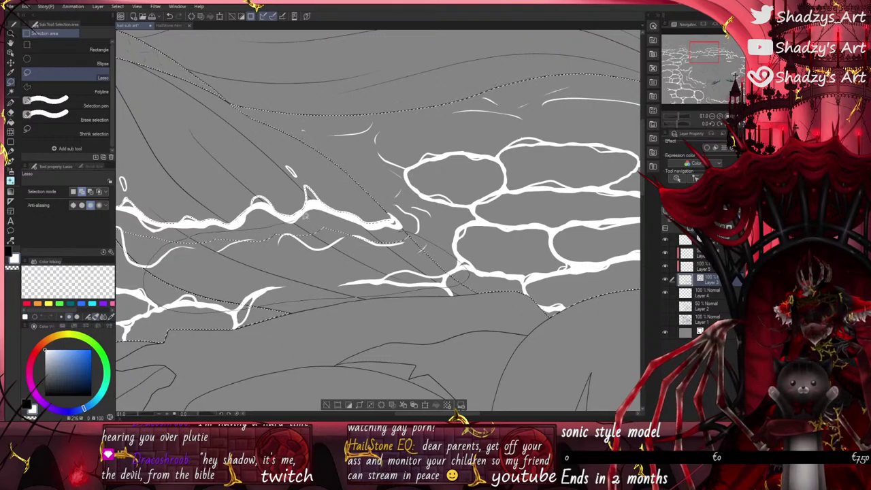
{"action": "left_click_drag", "start_coordinate": [306, 215], "coordinate": [413, 234]}
{"action": "scroll", "coordinate": [469, 266], "scroll_direction": "down", "scroll_amount": 5}
{"action": "scroll", "coordinate": [238, 252], "scroll_direction": "up", "scroll_amount": 7}
{"action": "mouse_move", "coordinate": [240, 222]}
{"action": "left_mouse_down"}
{"action": "mouse_move", "coordinate": [267, 217]}
{"action": "mouse_move", "coordinate": [299, 286]}
{"action": "mouse_move", "coordinate": [257, 246]}
{"action": "left_mouse_up"}
{"action": "scroll", "coordinate": [232, 249], "scroll_direction": "down", "scroll_amount": 3}
Step: Lasso-add the missed strip of water along the dark lower outline, starting at the first line junction beside the tapering foam strand
{"action": "scroll", "coordinate": [455, 299], "scroll_direction": "up", "scroll_amount": 8}
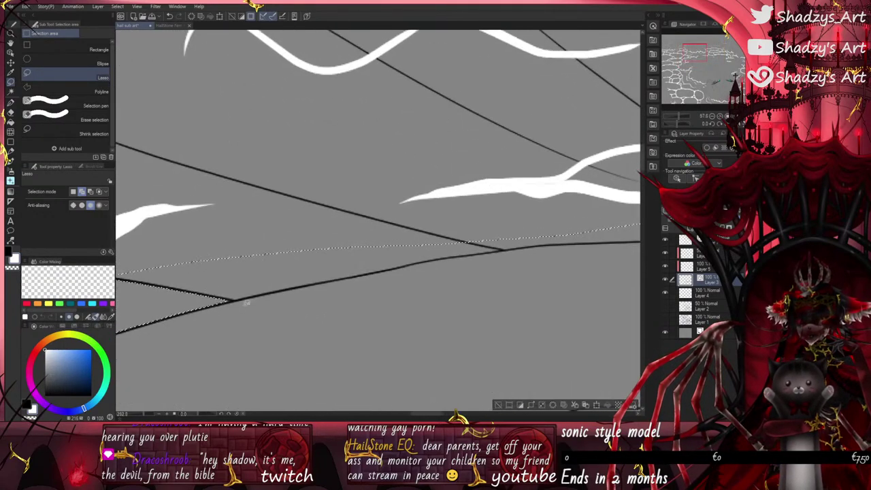
{"action": "scroll", "coordinate": [246, 302], "scroll_direction": "up", "scroll_amount": 2}
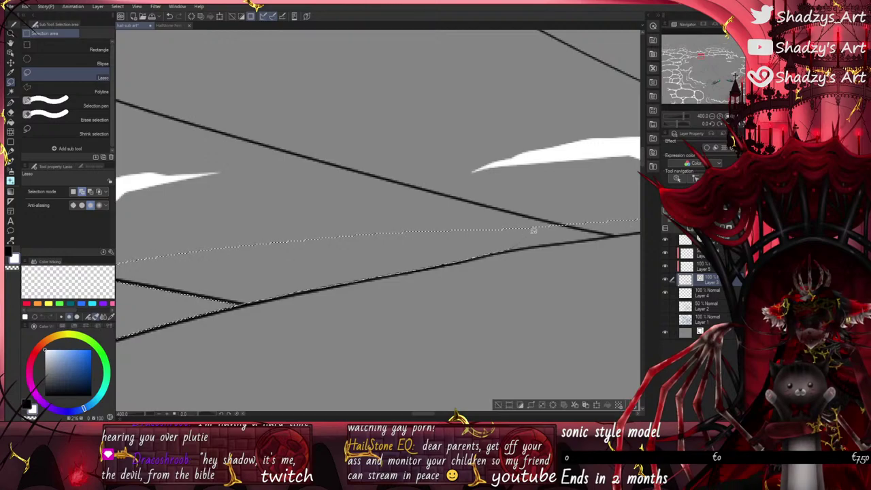
{"action": "mouse_move", "coordinate": [533, 230]}
{"action": "left_mouse_down"}
{"action": "mouse_move", "coordinate": [419, 170]}
{"action": "mouse_move", "coordinate": [186, 187]}
{"action": "mouse_move", "coordinate": [106, 222]}
{"action": "mouse_move", "coordinate": [93, 241]}
{"action": "mouse_move", "coordinate": [116, 272]}
{"action": "mouse_move", "coordinate": [185, 300]}
{"action": "left_mouse_up"}
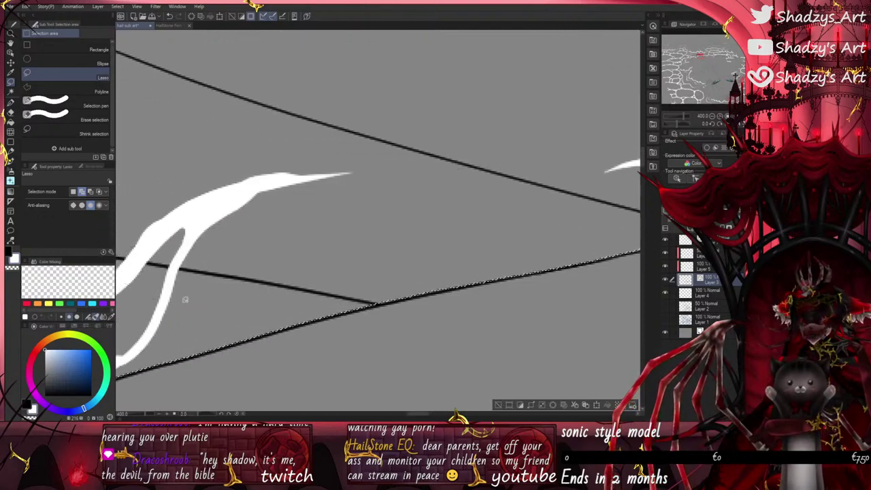
{"action": "scroll", "coordinate": [379, 291], "scroll_direction": "up", "scroll_amount": 4}
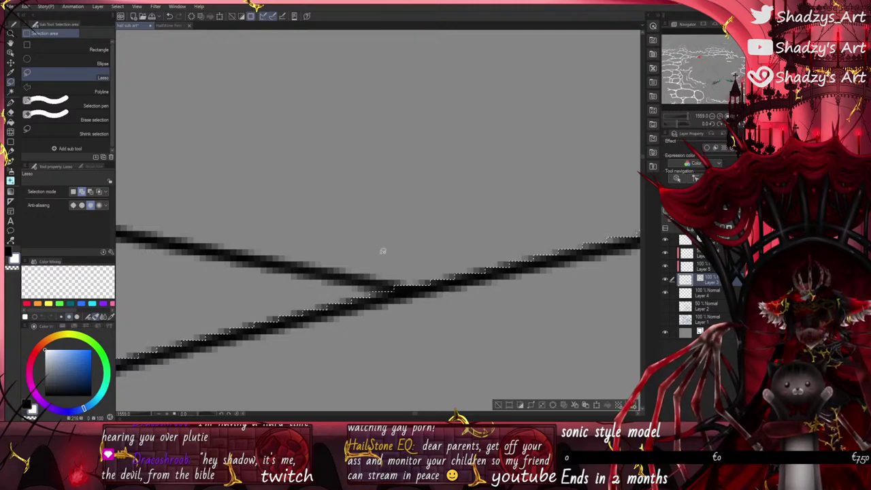
{"action": "scroll", "coordinate": [142, 317], "scroll_direction": "down", "scroll_amount": 3}
{"action": "scroll", "coordinate": [326, 282], "scroll_direction": "up", "scroll_amount": 2}
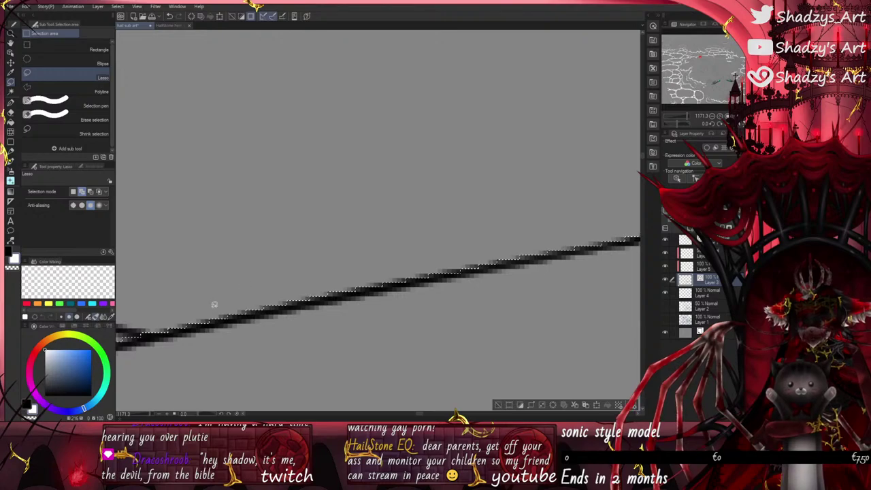
Step: Extend the lasso selection along the dark lower outline through the second line junction
{"action": "scroll", "coordinate": [206, 296], "scroll_direction": "down", "scroll_amount": 4}
{"action": "scroll", "coordinate": [446, 289], "scroll_direction": "up", "scroll_amount": 3}
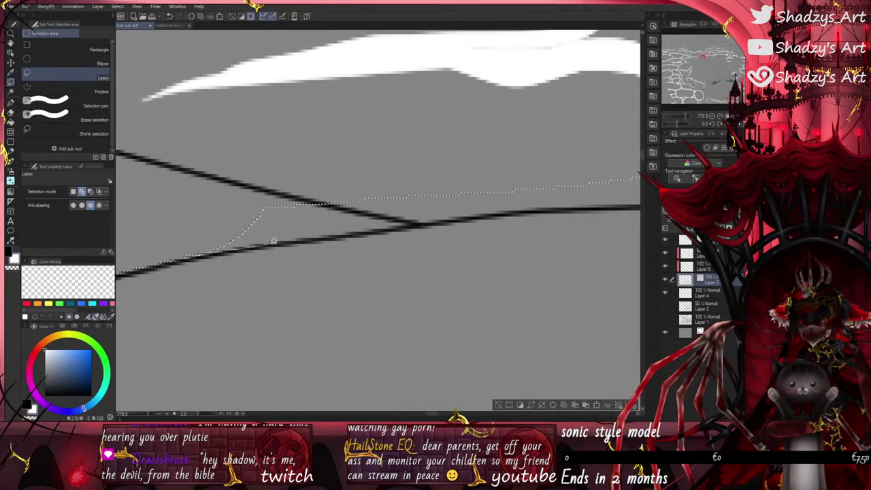
{"action": "left_click_drag", "start_coordinate": [326, 234], "coordinate": [374, 228]}
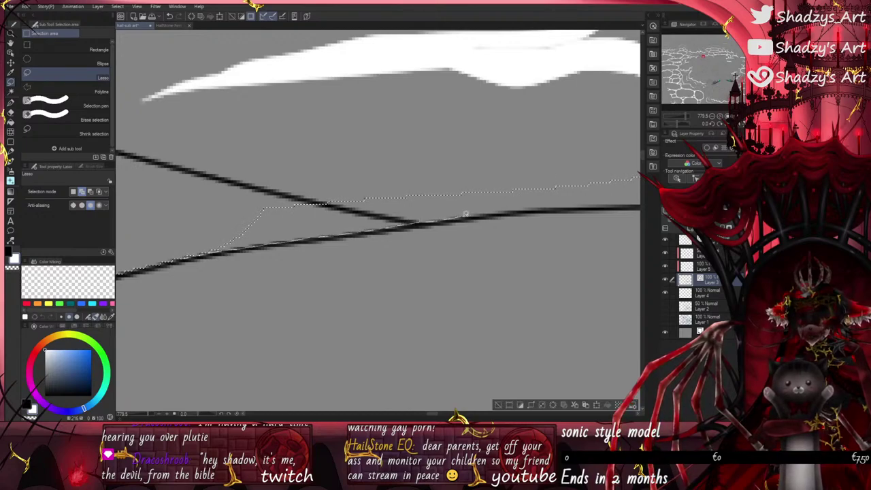
{"action": "mouse_move", "coordinate": [512, 208]}
{"action": "left_mouse_down"}
{"action": "mouse_move", "coordinate": [553, 205]}
{"action": "mouse_move", "coordinate": [573, 183]}
{"action": "left_mouse_up"}
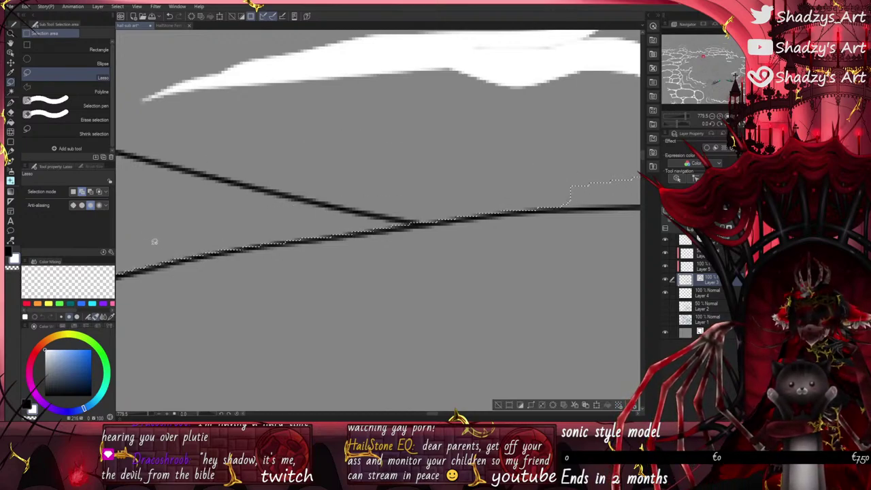
Step: Clean up the selection edge along the dark outline just before the second junction, using subtractive lasso selection
{"action": "scroll", "coordinate": [148, 242], "scroll_direction": "up", "scroll_amount": 4}
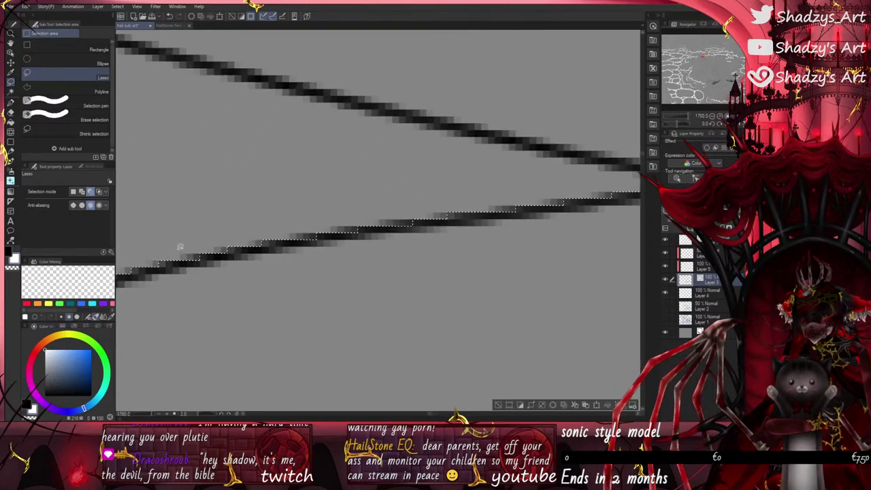
{"action": "left_click_drag", "start_coordinate": [267, 244], "coordinate": [346, 236]}
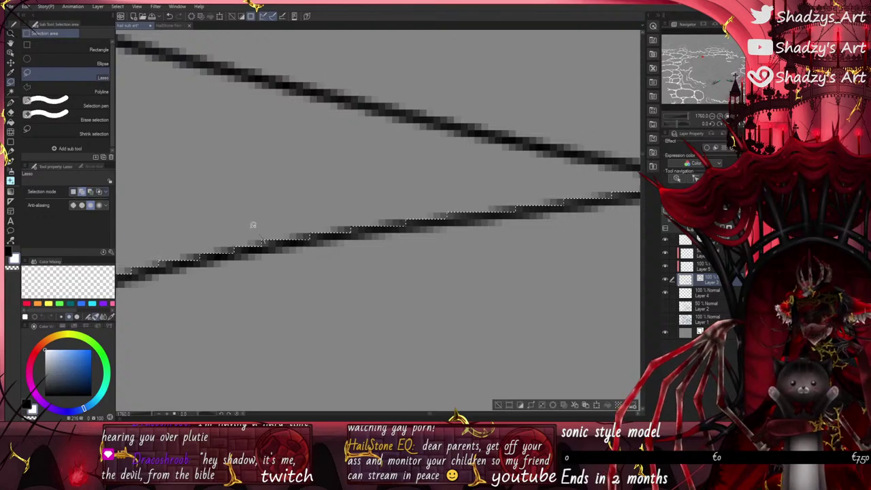
{"action": "scroll", "coordinate": [397, 295], "scroll_direction": "down", "scroll_amount": 2}
{"action": "scroll", "coordinate": [275, 235], "scroll_direction": "down", "scroll_amount": 6}
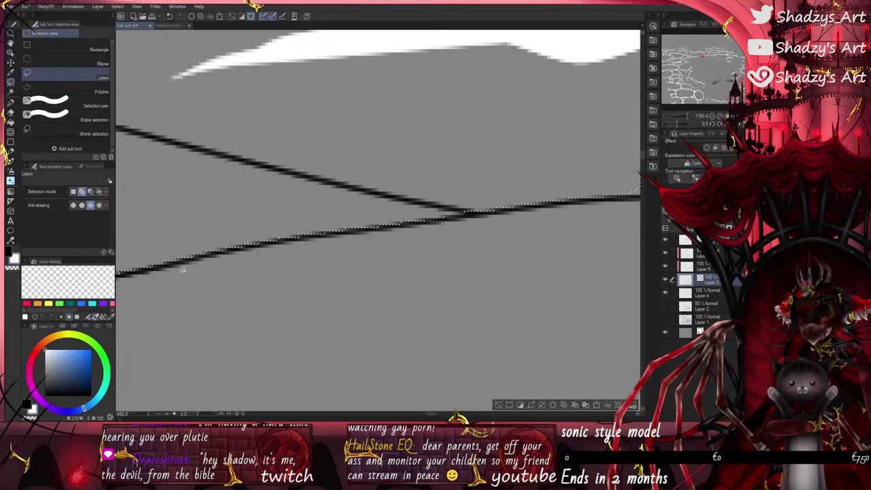
Step: Lasso-add the next strip between the selection and the dark outline beneath the wavy foam strand, and check its edge
{"action": "scroll", "coordinate": [265, 234], "scroll_direction": "up", "scroll_amount": 4}
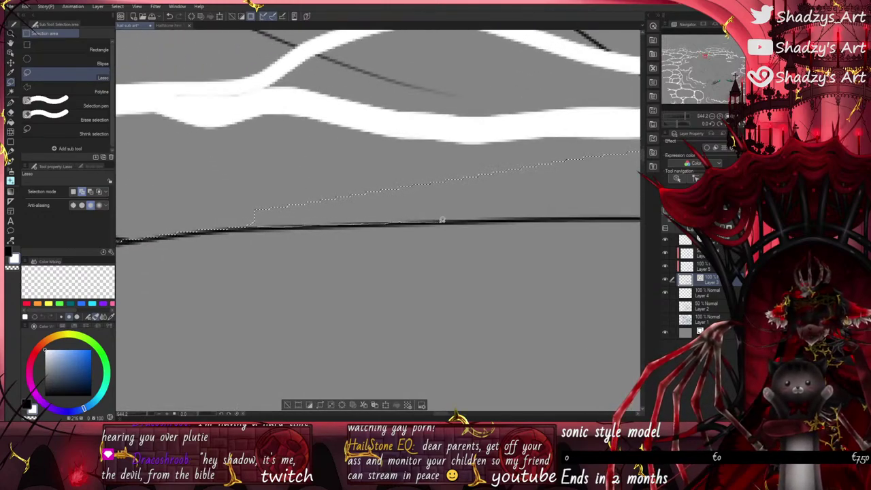
{"action": "left_click_drag", "start_coordinate": [592, 190], "coordinate": [583, 157]}
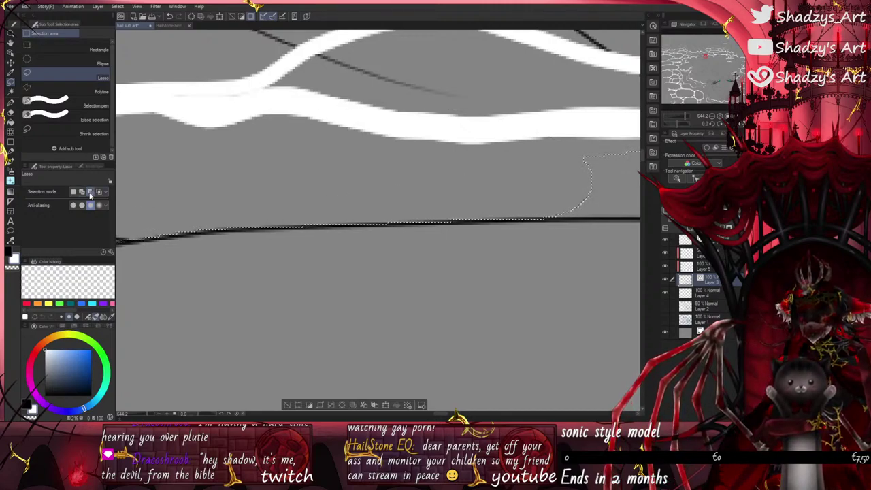
{"action": "scroll", "coordinate": [324, 221], "scroll_direction": "up", "scroll_amount": 5}
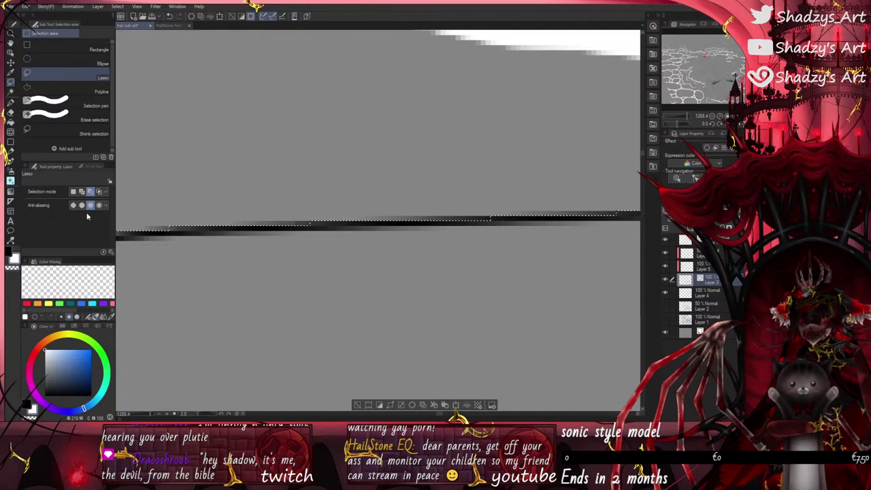
{"action": "scroll", "coordinate": [236, 213], "scroll_direction": "down", "scroll_amount": 8}
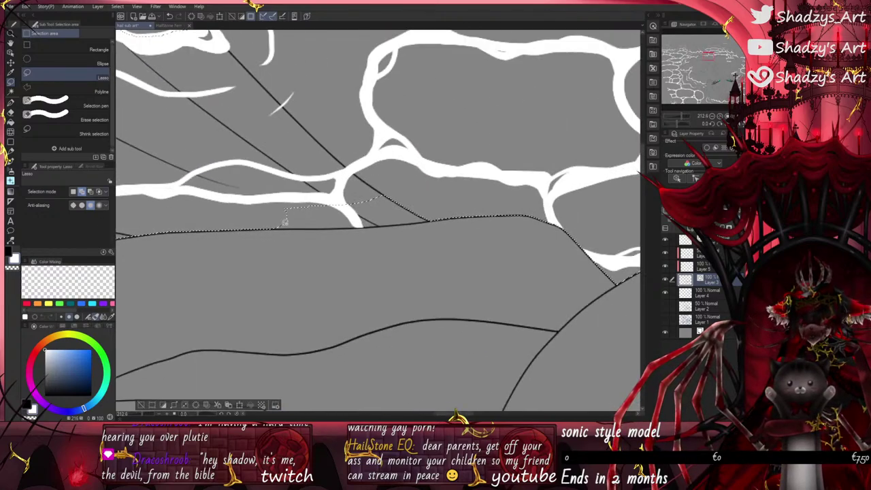
Step: Lasso-add the water and the foam branch that meets the dark outline, continuing just past the branch's base
{"action": "scroll", "coordinate": [236, 213], "scroll_direction": "down", "scroll_amount": 2}
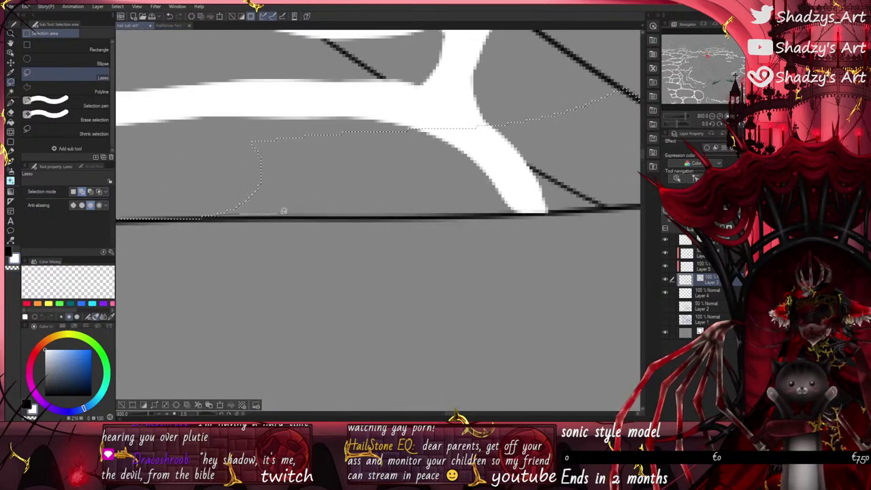
{"action": "left_click_drag", "start_coordinate": [284, 211], "coordinate": [344, 213]}
{"action": "left_click_drag", "start_coordinate": [415, 214], "coordinate": [466, 211]}
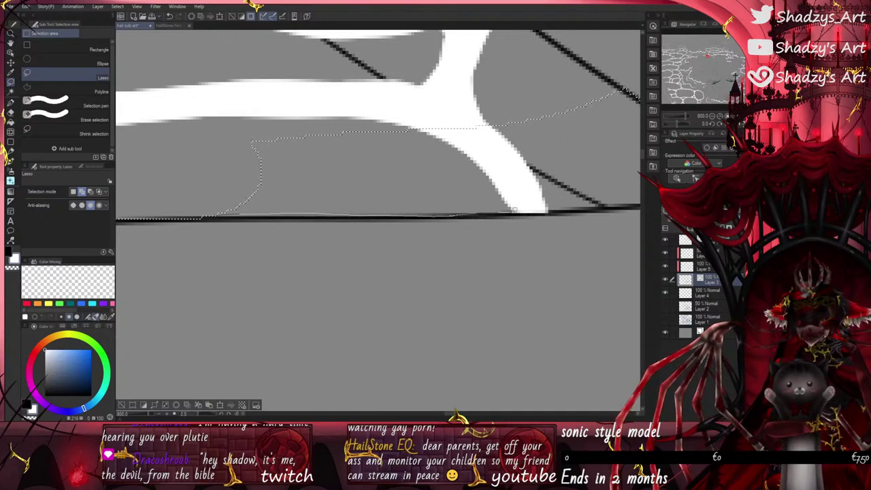
{"action": "left_click_drag", "start_coordinate": [638, 170], "coordinate": [575, 109]}
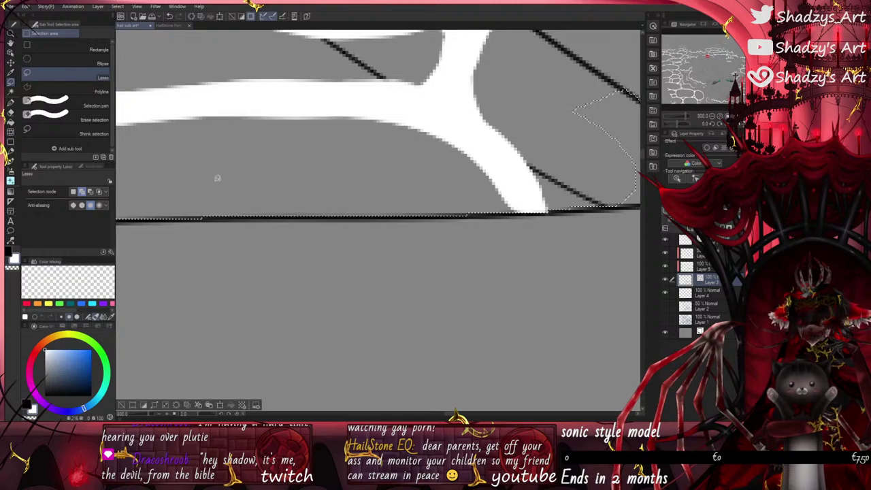
Step: Lasso-add the last gap between the foam branch and the diagonal line, joining the selections along the dark outline
{"action": "scroll", "coordinate": [183, 225], "scroll_direction": "down", "scroll_amount": 2}
{"action": "scroll", "coordinate": [180, 256], "scroll_direction": "down", "scroll_amount": 1}
{"action": "scroll", "coordinate": [378, 229], "scroll_direction": "up", "scroll_amount": 2}
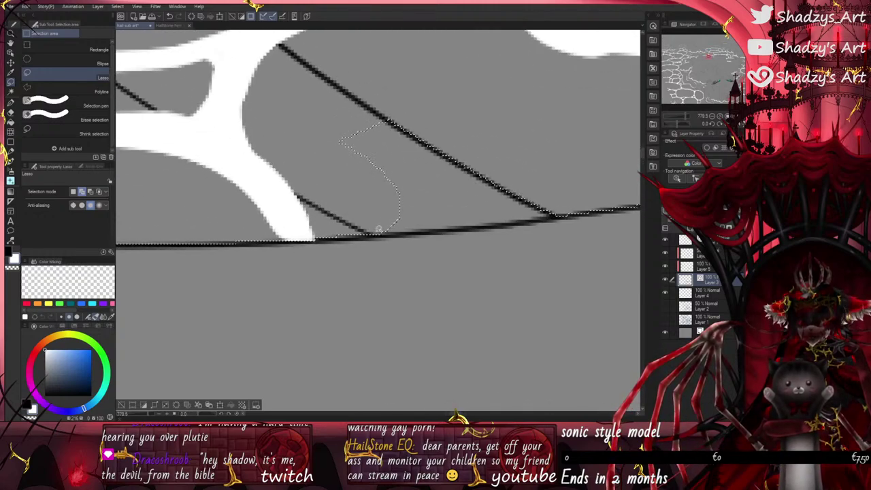
{"action": "mouse_move", "coordinate": [496, 219]}
{"action": "left_mouse_down"}
{"action": "mouse_move", "coordinate": [544, 213]}
{"action": "mouse_move", "coordinate": [348, 143]}
{"action": "left_mouse_up"}
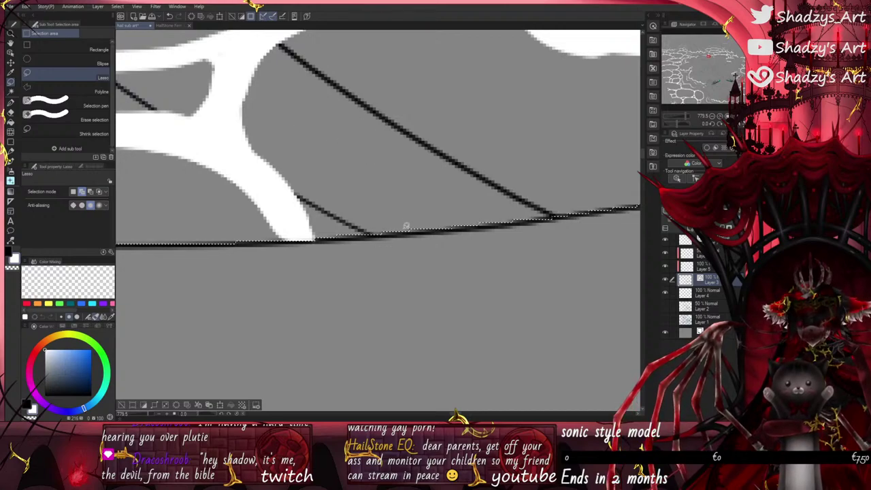
Step: Refine the selection edge along the dark outline where the long diagonal line meets it, using subtractive and additive lasso
{"action": "scroll", "coordinate": [407, 218], "scroll_direction": "down", "scroll_amount": 2}
{"action": "scroll", "coordinate": [566, 203], "scroll_direction": "up", "scroll_amount": 4}
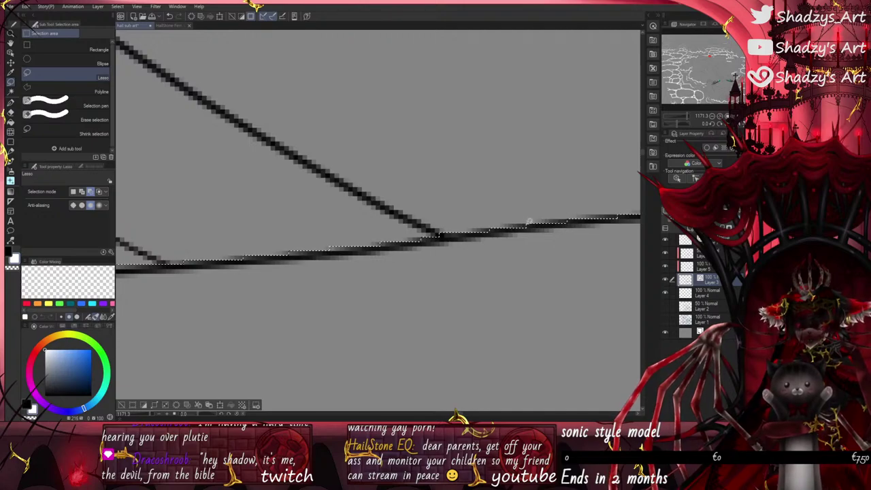
{"action": "scroll", "coordinate": [252, 237], "scroll_direction": "down", "scroll_amount": 3}
{"action": "scroll", "coordinate": [480, 222], "scroll_direction": "up", "scroll_amount": 5}
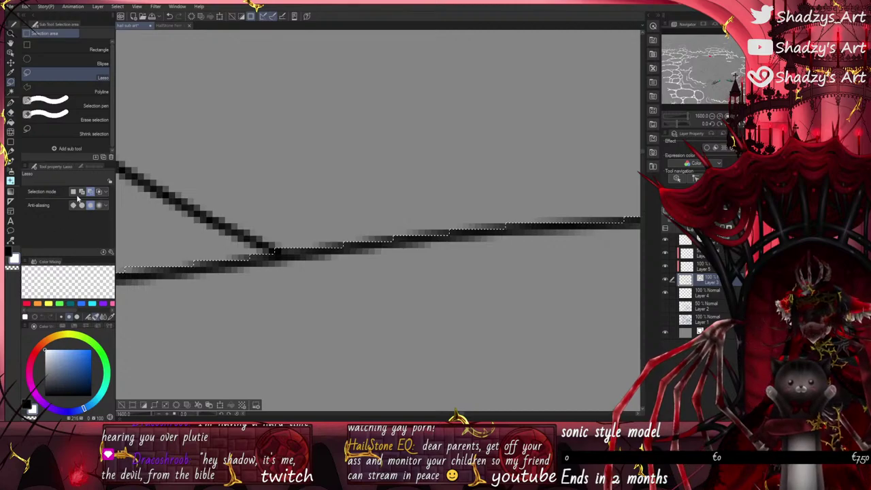
{"action": "scroll", "coordinate": [224, 251], "scroll_direction": "down", "scroll_amount": 3}
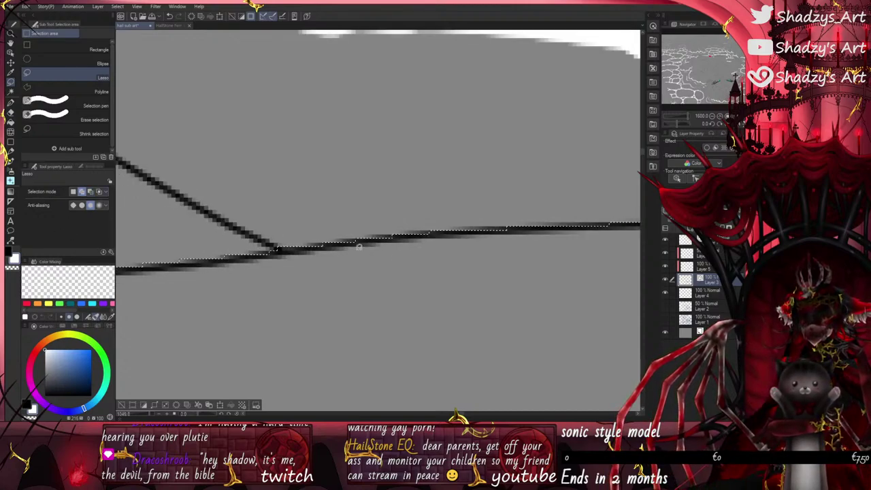
{"action": "scroll", "coordinate": [302, 251], "scroll_direction": "up", "scroll_amount": 4}
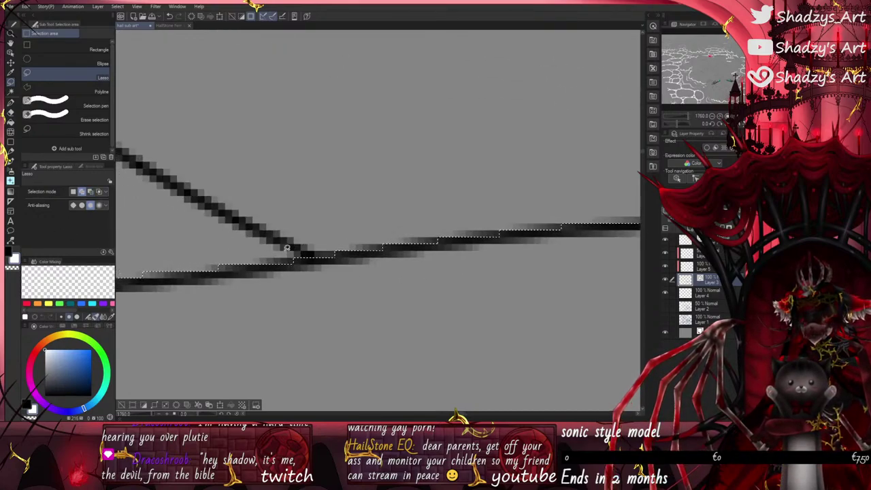
Step: Lasso-add the oval droplet floating above the foam band's first small peak
{"action": "scroll", "coordinate": [401, 247], "scroll_direction": "down", "scroll_amount": 6}
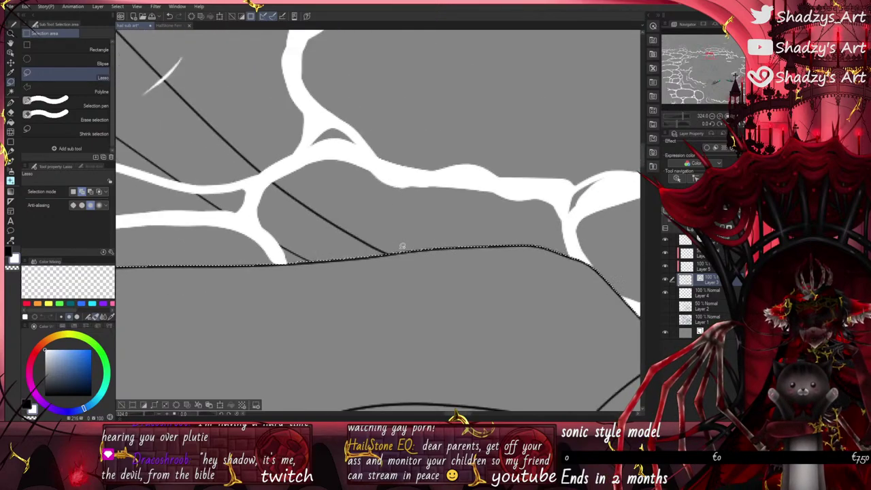
{"action": "scroll", "coordinate": [402, 247], "scroll_direction": "down", "scroll_amount": 2}
{"action": "scroll", "coordinate": [429, 285], "scroll_direction": "down", "scroll_amount": 7}
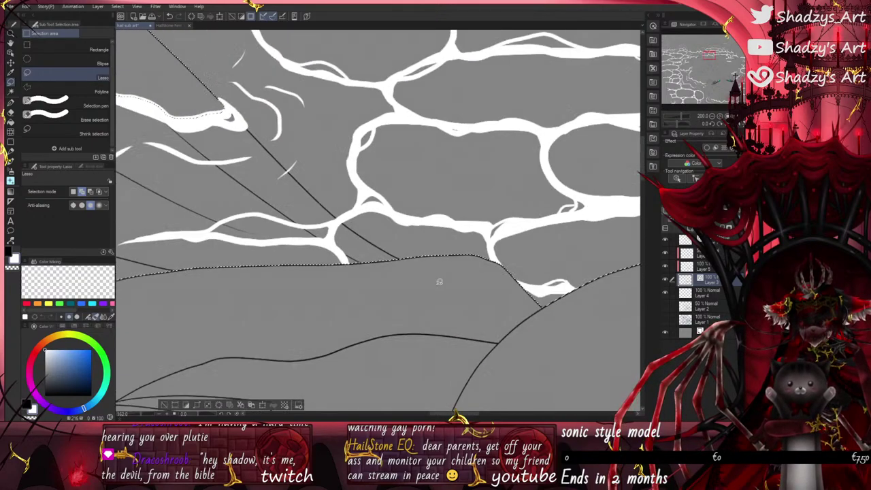
{"action": "scroll", "coordinate": [434, 253], "scroll_direction": "up", "scroll_amount": 2}
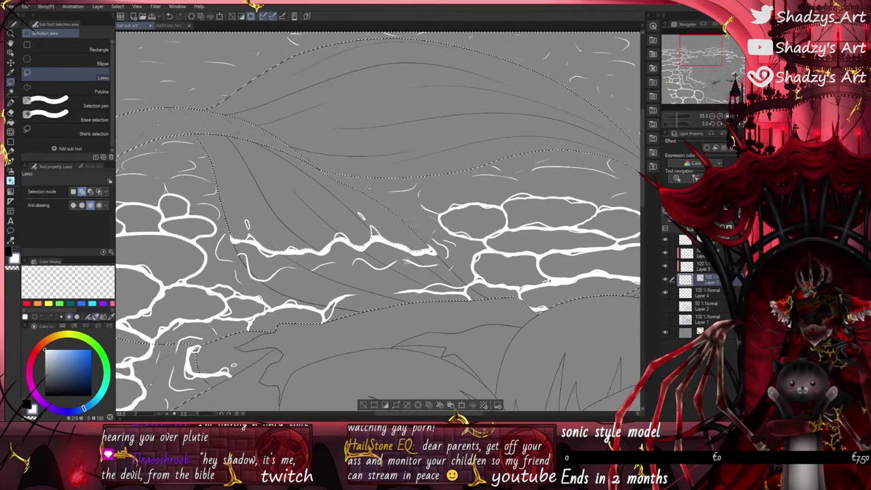
{"action": "scroll", "coordinate": [279, 224], "scroll_direction": "up", "scroll_amount": 4}
{"action": "scroll", "coordinate": [278, 224], "scroll_direction": "up", "scroll_amount": 4}
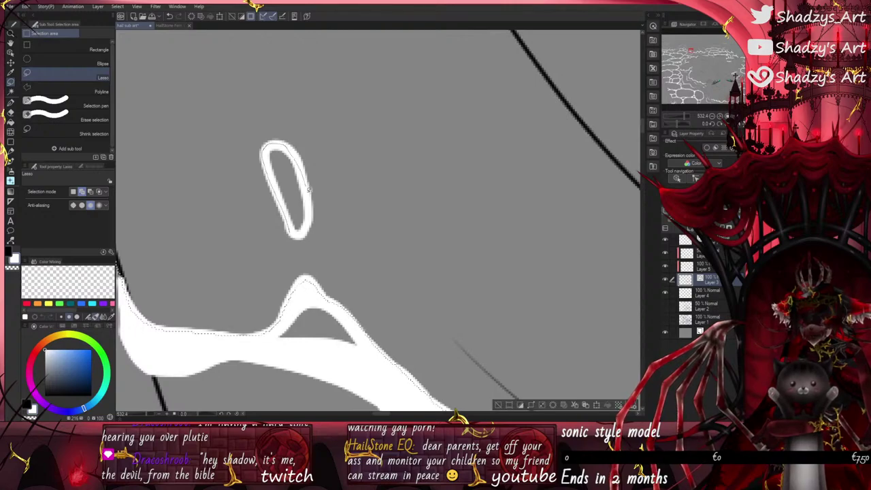
{"action": "scroll", "coordinate": [300, 234], "scroll_direction": "down", "scroll_amount": 6}
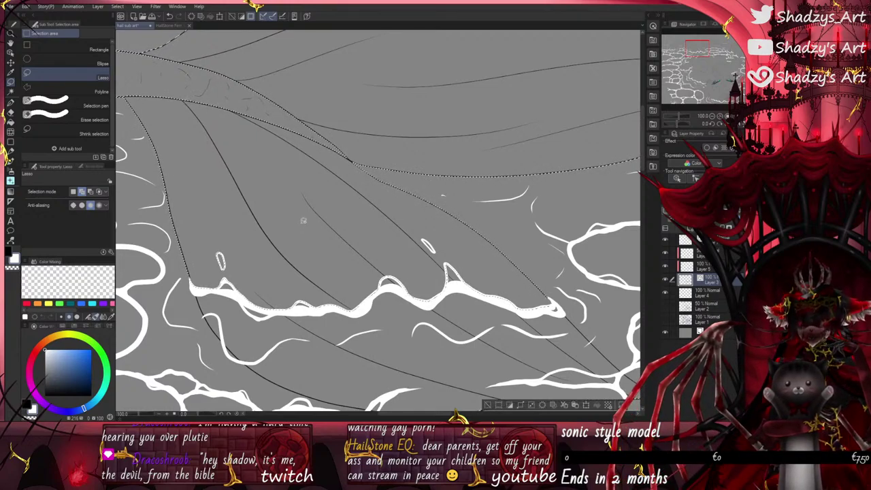
Step: Lasso-add the slim slanted droplet floating above the foam band's tallest peak
{"action": "scroll", "coordinate": [400, 208], "scroll_direction": "up", "scroll_amount": 5}
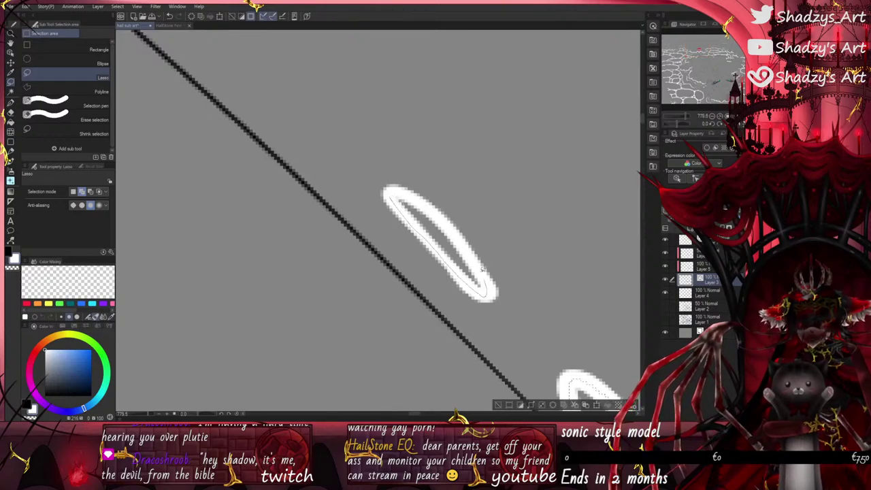
{"action": "scroll", "coordinate": [422, 197], "scroll_direction": "down", "scroll_amount": 10}
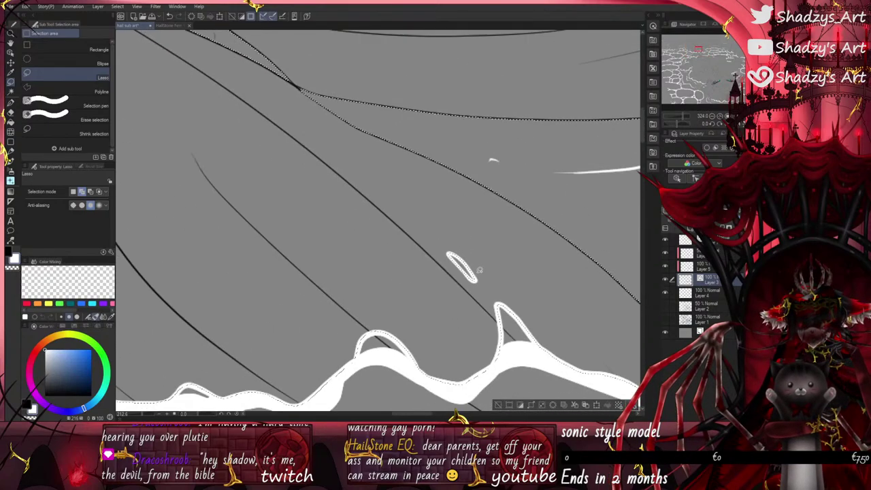
{"action": "scroll", "coordinate": [478, 270], "scroll_direction": "down", "scroll_amount": 6}
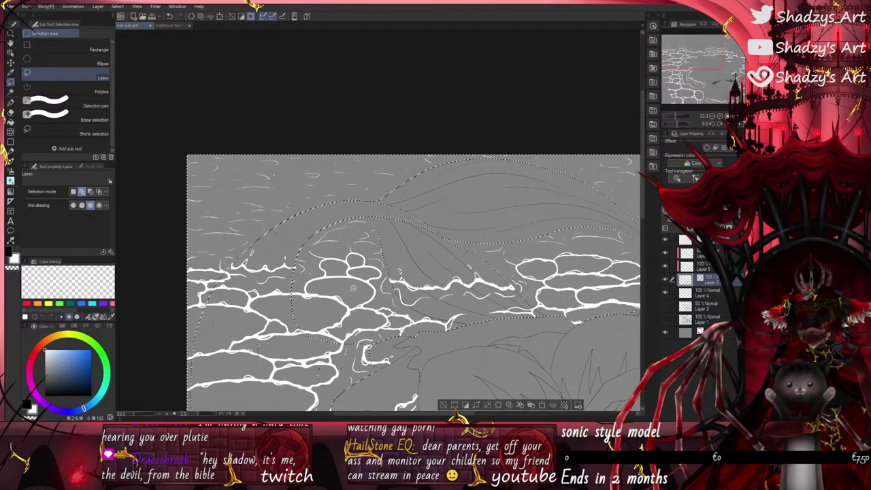
{"action": "scroll", "coordinate": [206, 240], "scroll_direction": "up", "scroll_amount": 8}
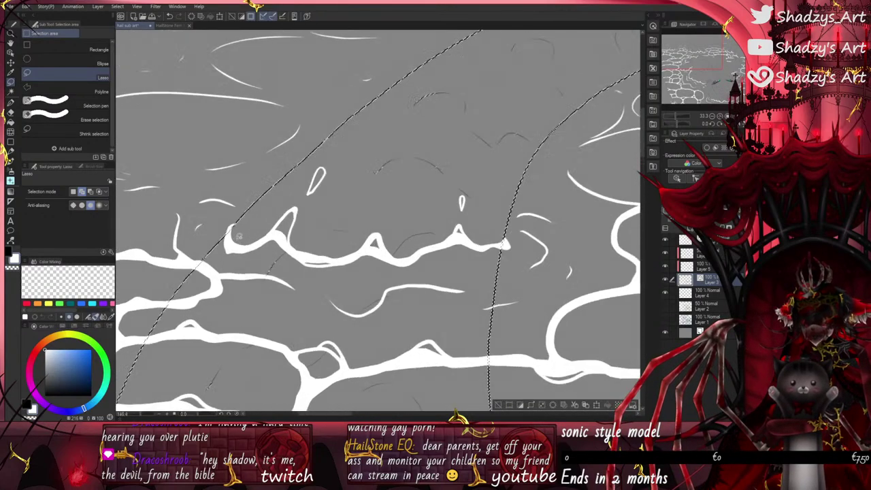
{"action": "scroll", "coordinate": [233, 223], "scroll_direction": "up", "scroll_amount": 3}
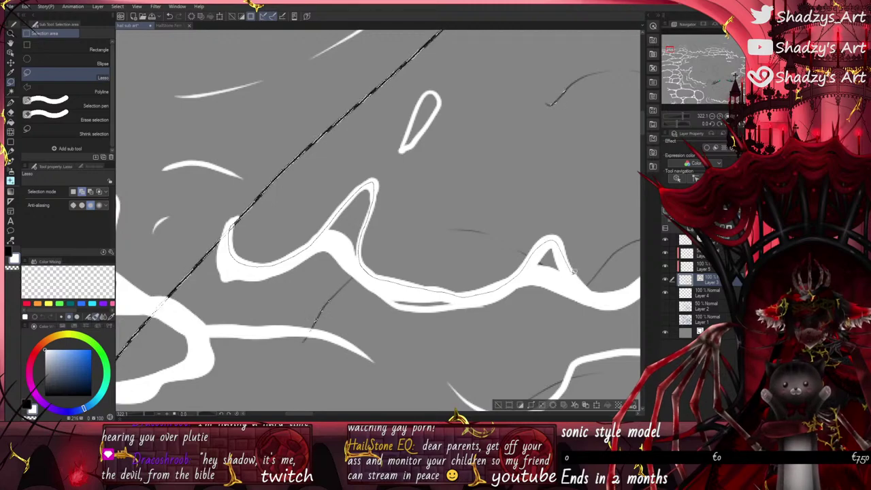
{"action": "left_click_drag", "start_coordinate": [167, 248], "coordinate": [188, 199]}
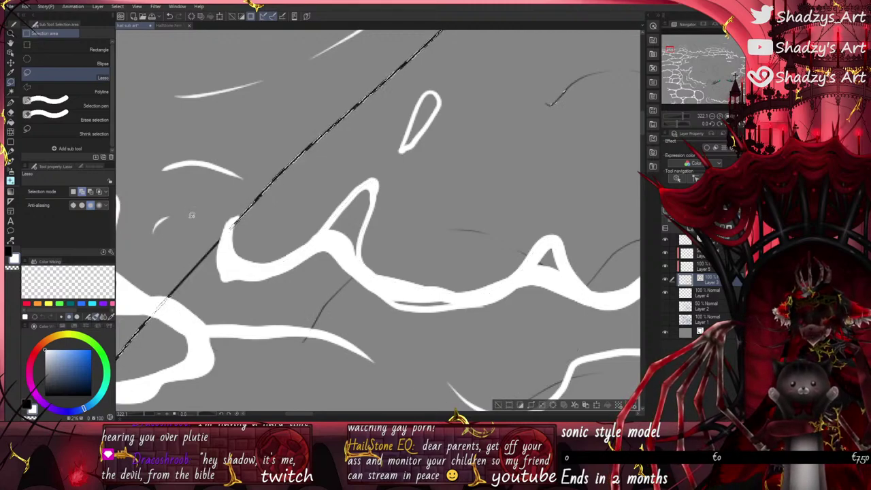
{"action": "scroll", "coordinate": [192, 227], "scroll_direction": "down", "scroll_amount": 6}
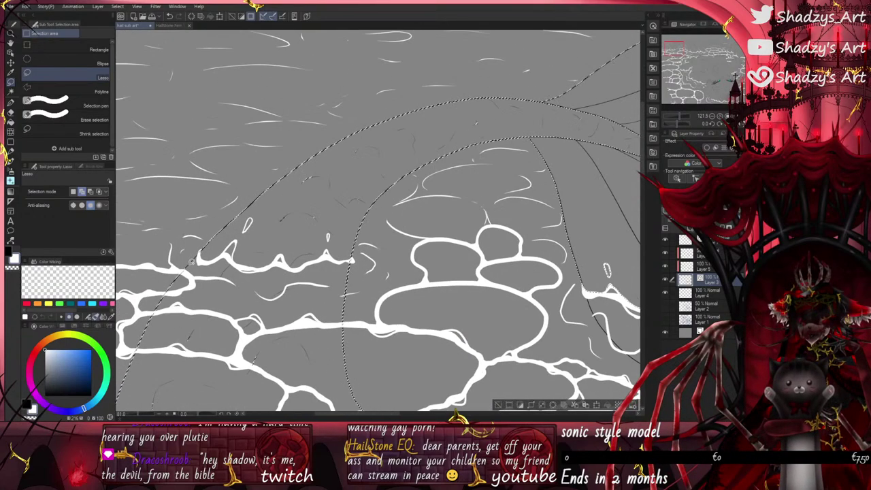
{"action": "scroll", "coordinate": [192, 262], "scroll_direction": "up", "scroll_amount": 5}
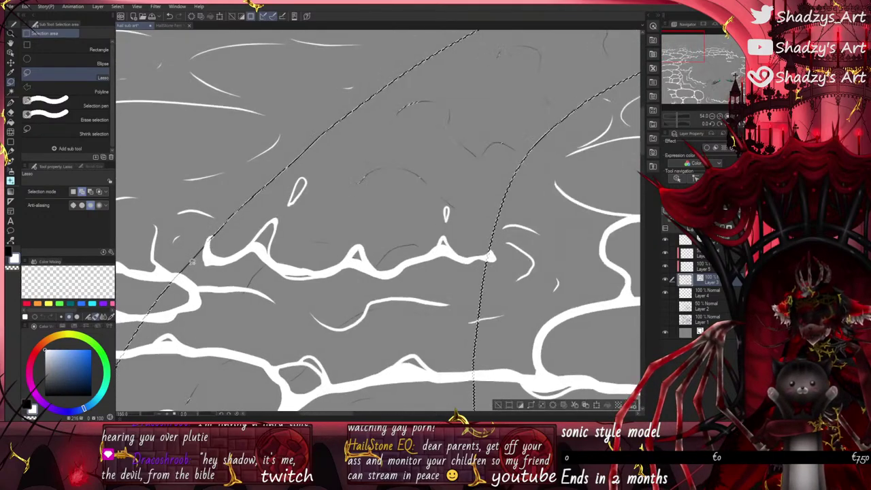
{"action": "scroll", "coordinate": [192, 262], "scroll_direction": "down", "scroll_amount": 4}
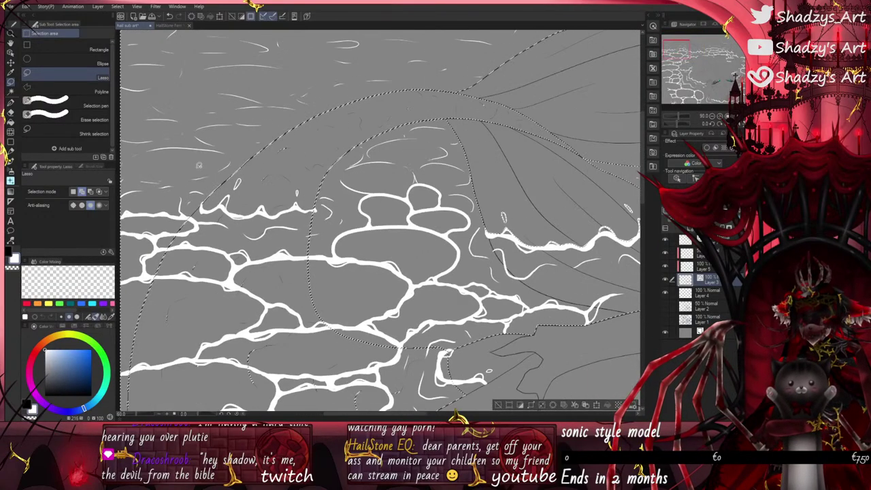
{"action": "scroll", "coordinate": [217, 188], "scroll_direction": "up", "scroll_amount": 3}
{"action": "scroll", "coordinate": [216, 189], "scroll_direction": "up", "scroll_amount": 2}
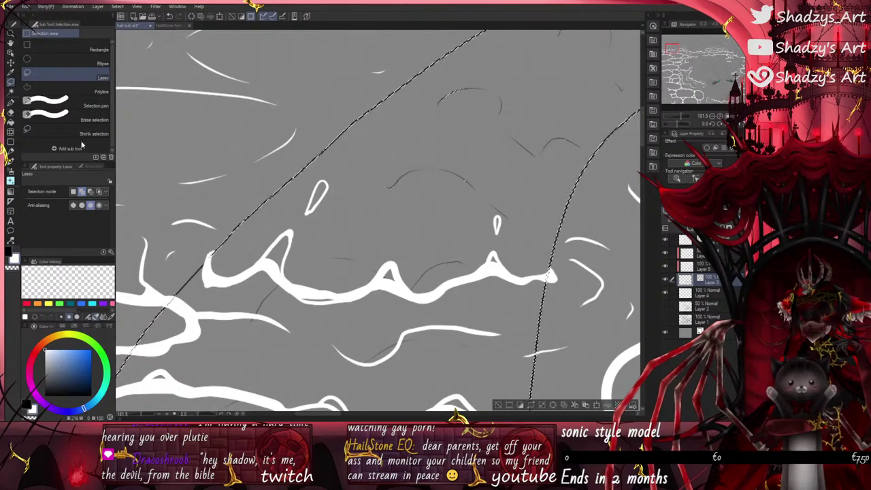
{"action": "scroll", "coordinate": [215, 245], "scroll_direction": "up", "scroll_amount": 2}
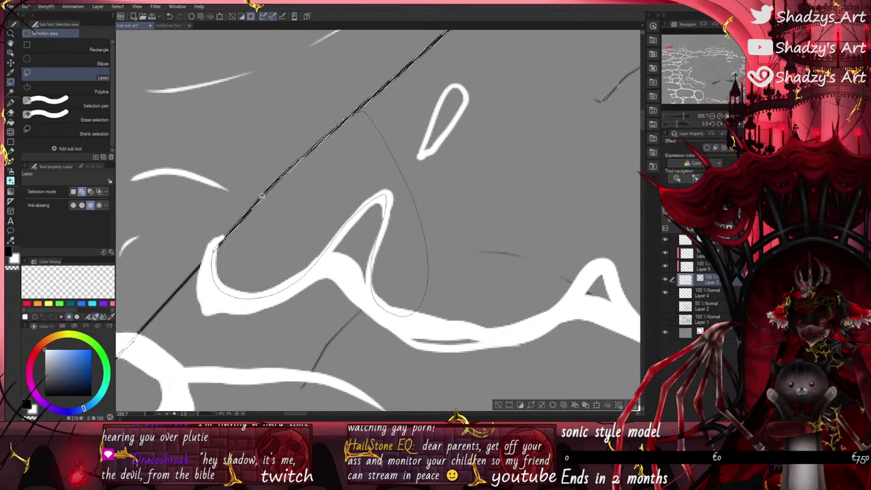
{"action": "left_click_drag", "start_coordinate": [223, 240], "coordinate": [221, 243]}
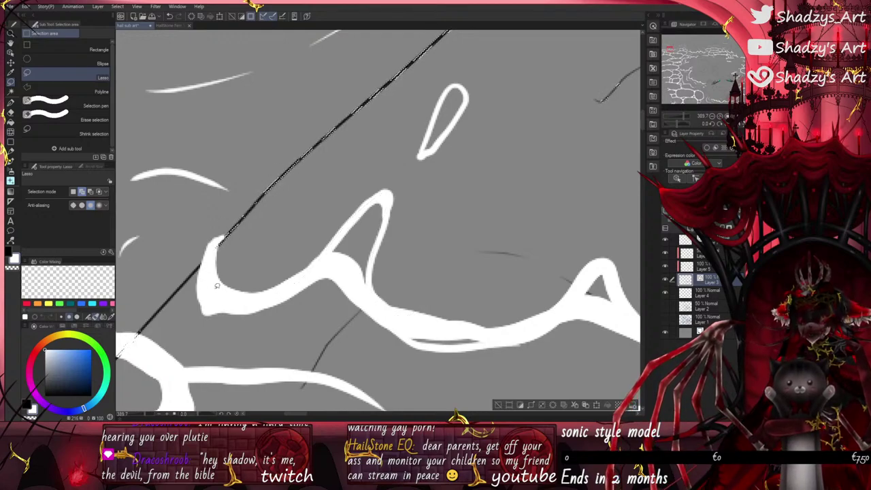
Step: Lasso-subtract the arch interior above the foam's curled tip and first tall peak, starting from the arch's outer outline
{"action": "scroll", "coordinate": [216, 285], "scroll_direction": "up", "scroll_amount": 5}
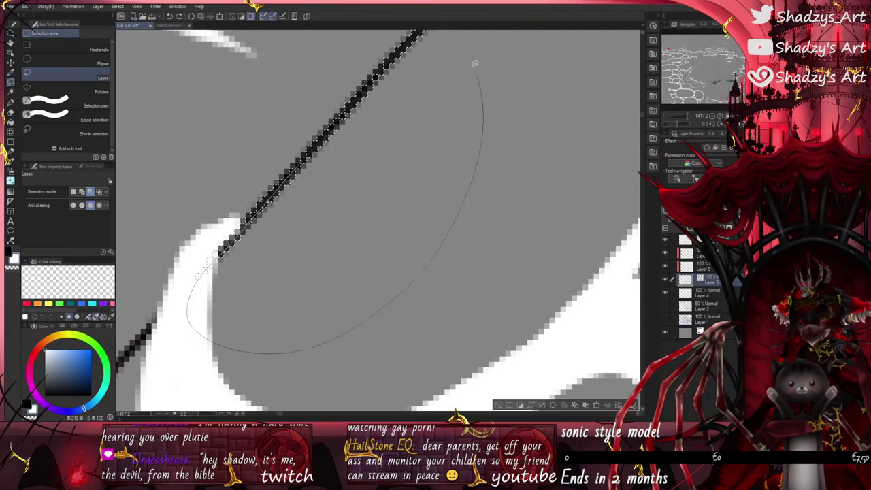
{"action": "scroll", "coordinate": [198, 272], "scroll_direction": "down", "scroll_amount": 5}
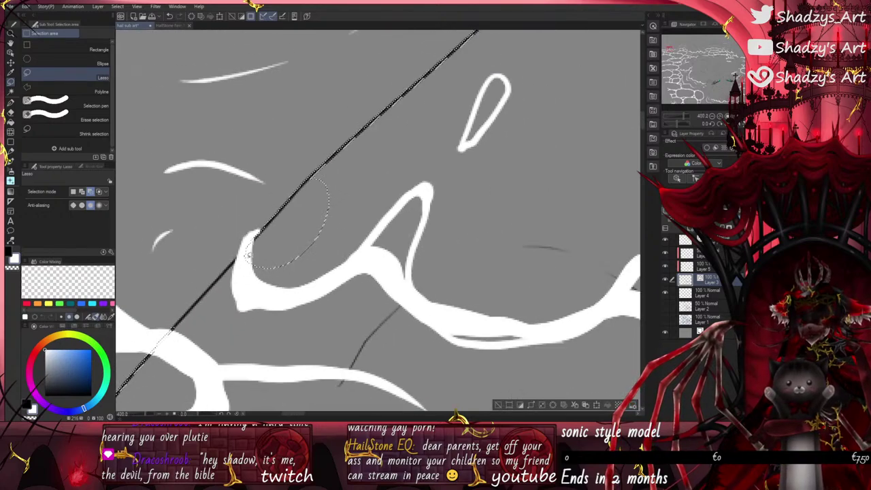
{"action": "mouse_move", "coordinate": [261, 284]}
{"action": "left_mouse_down"}
{"action": "mouse_move", "coordinate": [320, 286]}
{"action": "mouse_move", "coordinate": [370, 257]}
{"action": "mouse_move", "coordinate": [419, 204]}
{"action": "mouse_move", "coordinate": [412, 240]}
{"action": "mouse_move", "coordinate": [423, 308]}
{"action": "mouse_move", "coordinate": [497, 225]}
{"action": "mouse_move", "coordinate": [415, 134]}
{"action": "mouse_move", "coordinate": [346, 143]}
{"action": "mouse_move", "coordinate": [297, 213]}
{"action": "left_mouse_up"}
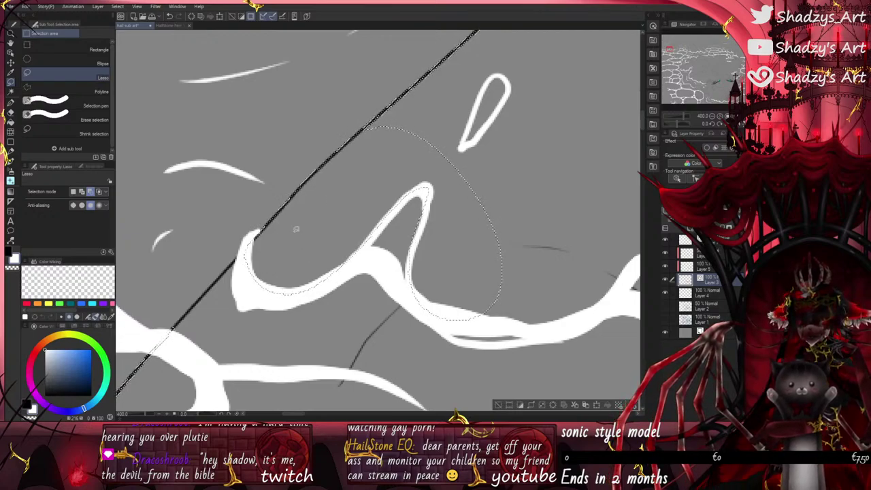
Step: Lasso-subtract the area around the slanted teardrop above the arch's first foam peak, keeping the teardrop itself selected
{"action": "scroll", "coordinate": [311, 268], "scroll_direction": "down", "scroll_amount": 4}
{"action": "scroll", "coordinate": [382, 204], "scroll_direction": "up", "scroll_amount": 4}
{"action": "scroll", "coordinate": [382, 203], "scroll_direction": "up", "scroll_amount": 2}
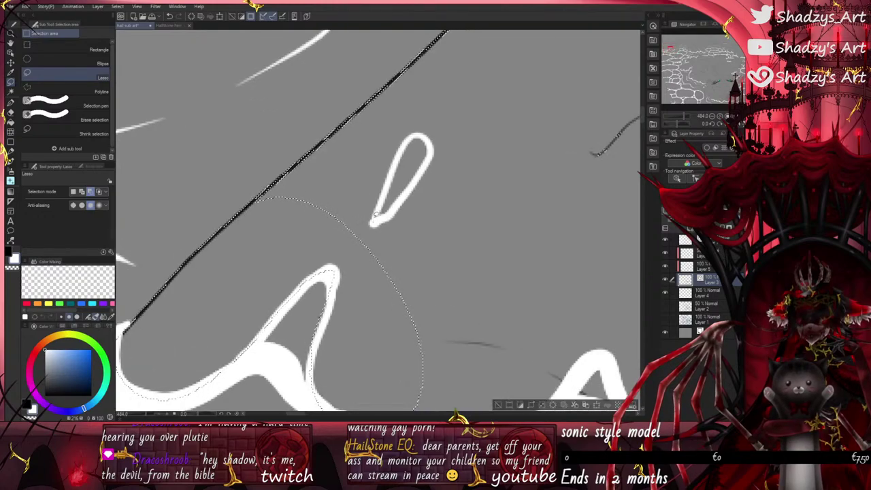
{"action": "left_click_drag", "start_coordinate": [394, 151], "coordinate": [427, 139]}
{"action": "mouse_move", "coordinate": [391, 212]}
{"action": "left_mouse_down"}
{"action": "mouse_move", "coordinate": [448, 205]}
{"action": "mouse_move", "coordinate": [423, 91]}
{"action": "left_mouse_up"}
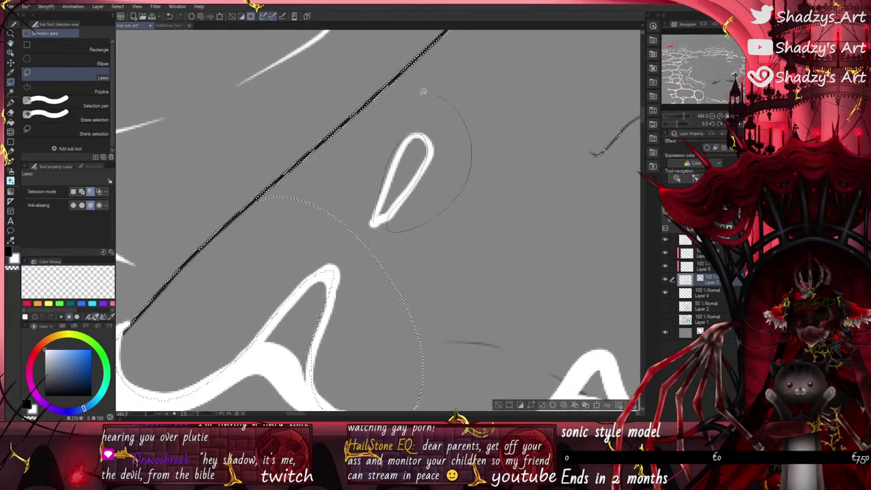
{"action": "mouse_move", "coordinate": [372, 220]}
{"action": "left_mouse_down"}
{"action": "mouse_move", "coordinate": [382, 197]}
{"action": "mouse_move", "coordinate": [420, 201]}
{"action": "left_mouse_up"}
{"action": "left_click_drag", "start_coordinate": [400, 328], "coordinate": [398, 330]}
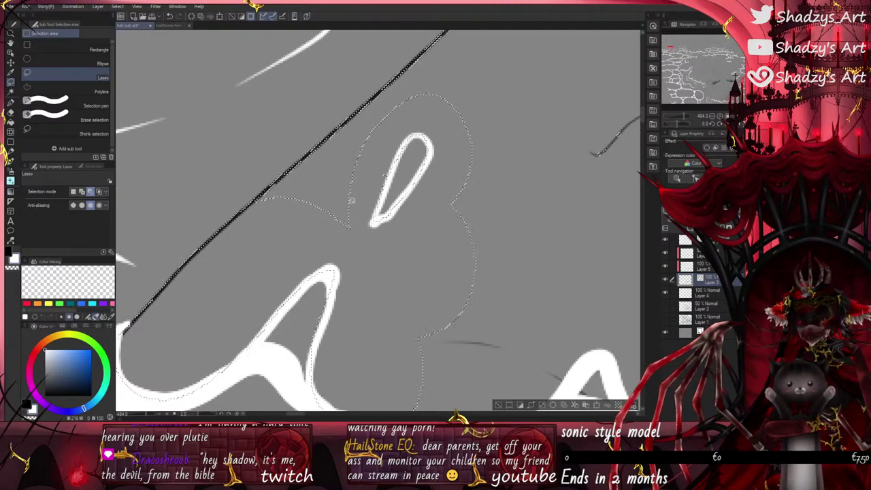
Step: Lasso-subtract the gap between the teardrop and the arch's outer outline, plus the broad lower interior of the arch
{"action": "scroll", "coordinate": [259, 197], "scroll_direction": "up", "scroll_amount": 2}
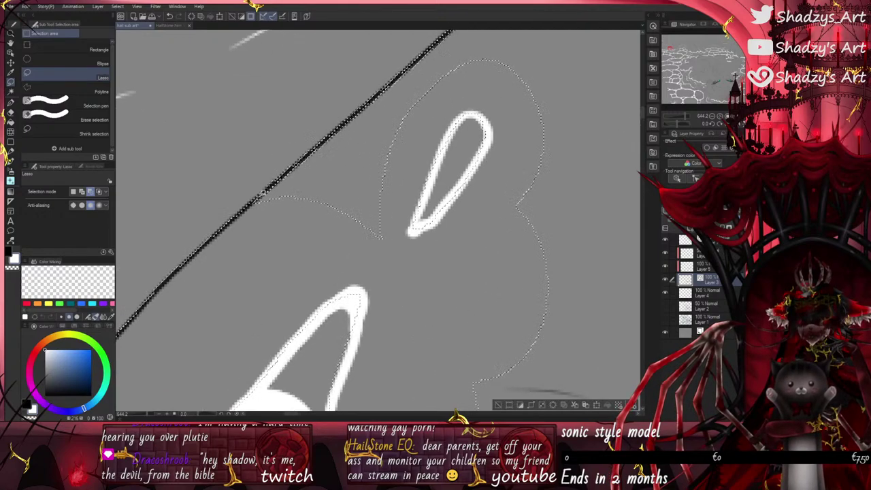
{"action": "left_click_drag", "start_coordinate": [261, 195], "coordinate": [447, 38]}
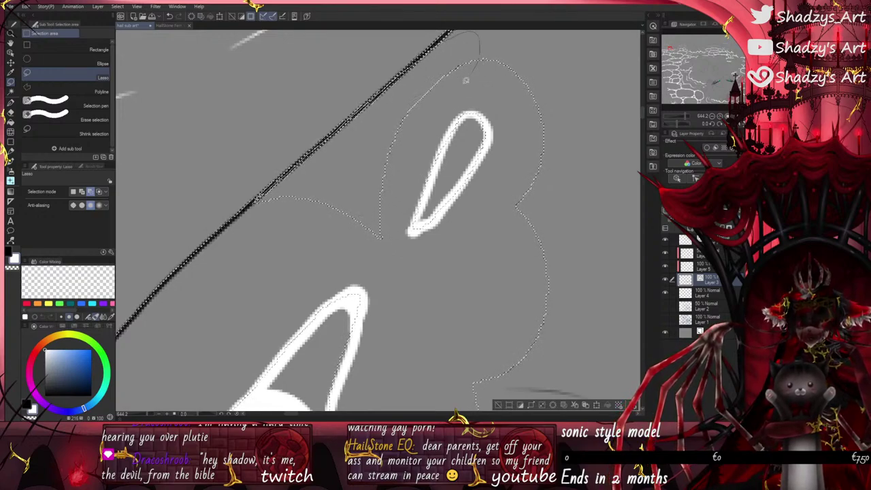
{"action": "left_click_drag", "start_coordinate": [465, 80], "coordinate": [345, 262]}
{"action": "scroll", "coordinate": [241, 269], "scroll_direction": "down", "scroll_amount": 9}
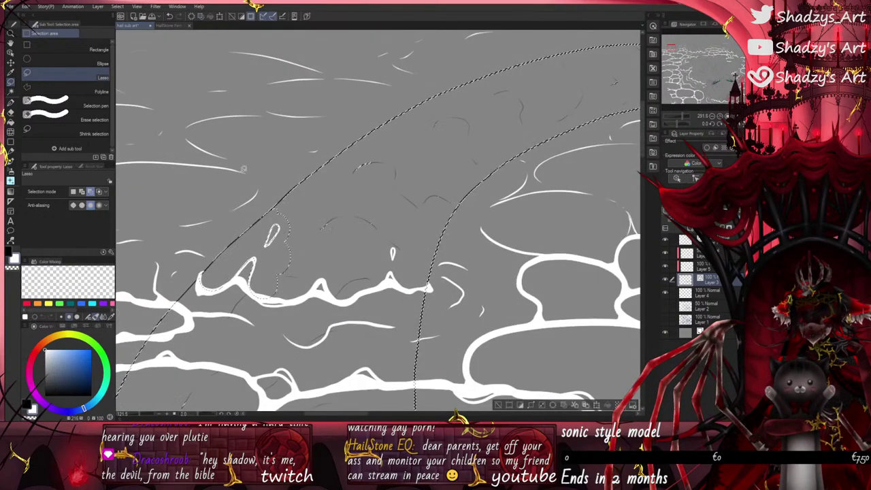
{"action": "mouse_move", "coordinate": [323, 174]}
{"action": "left_mouse_down"}
{"action": "mouse_move", "coordinate": [456, 184]}
{"action": "mouse_move", "coordinate": [405, 286]}
{"action": "mouse_move", "coordinate": [393, 270]}
{"action": "mouse_move", "coordinate": [389, 285]}
{"action": "mouse_move", "coordinate": [356, 287]}
{"action": "mouse_move", "coordinate": [328, 267]}
{"action": "mouse_move", "coordinate": [311, 267]}
{"action": "mouse_move", "coordinate": [283, 290]}
{"action": "mouse_move", "coordinate": [274, 269]}
{"action": "mouse_move", "coordinate": [286, 239]}
{"action": "mouse_move", "coordinate": [270, 212]}
{"action": "left_mouse_up"}
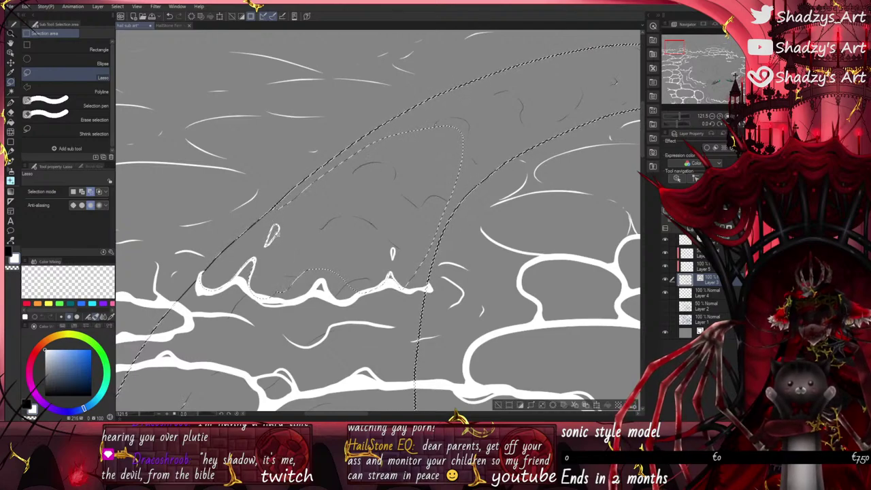
Step: Refine the selection edge along the arch's foam line from the first tall peak to the inner outline with the lasso
{"action": "scroll", "coordinate": [255, 293], "scroll_direction": "up", "scroll_amount": 4}
{"action": "scroll", "coordinate": [248, 285], "scroll_direction": "up", "scroll_amount": 2}
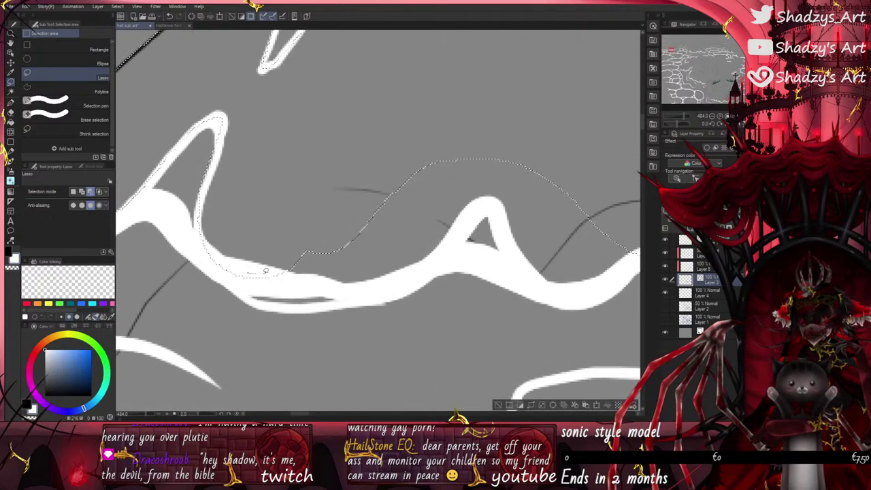
{"action": "mouse_move", "coordinate": [265, 270]}
{"action": "left_mouse_down"}
{"action": "mouse_move", "coordinate": [348, 285]}
{"action": "mouse_move", "coordinate": [394, 278]}
{"action": "mouse_move", "coordinate": [435, 257]}
{"action": "mouse_move", "coordinate": [489, 200]}
{"action": "mouse_move", "coordinate": [540, 283]}
{"action": "mouse_move", "coordinate": [587, 287]}
{"action": "mouse_move", "coordinate": [552, 136]}
{"action": "mouse_move", "coordinate": [299, 166]}
{"action": "mouse_move", "coordinate": [250, 273]}
{"action": "left_mouse_up"}
{"action": "scroll", "coordinate": [208, 292], "scroll_direction": "down", "scroll_amount": 4}
{"action": "scroll", "coordinate": [226, 279], "scroll_direction": "up", "scroll_amount": 6}
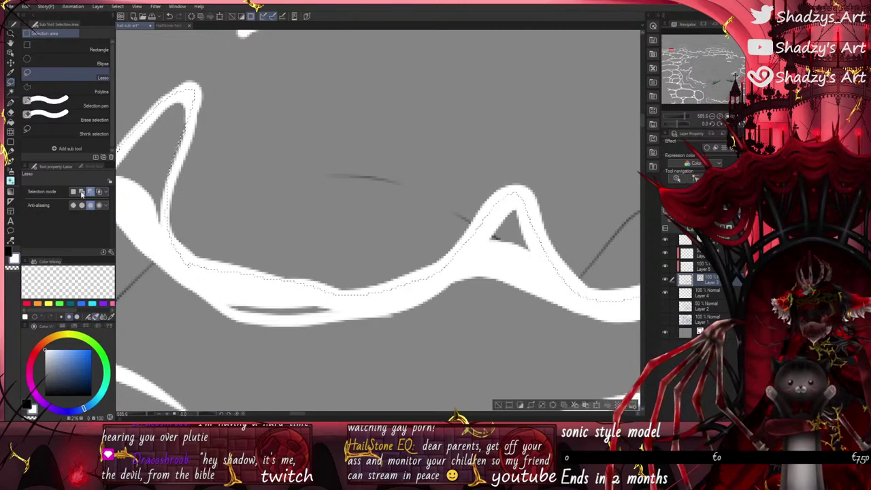
{"action": "left_click", "coordinate": [81, 193]}
{"action": "scroll", "coordinate": [228, 255], "scroll_direction": "down", "scroll_amount": 12}
{"action": "scroll", "coordinate": [406, 305], "scroll_direction": "up", "scroll_amount": 9}
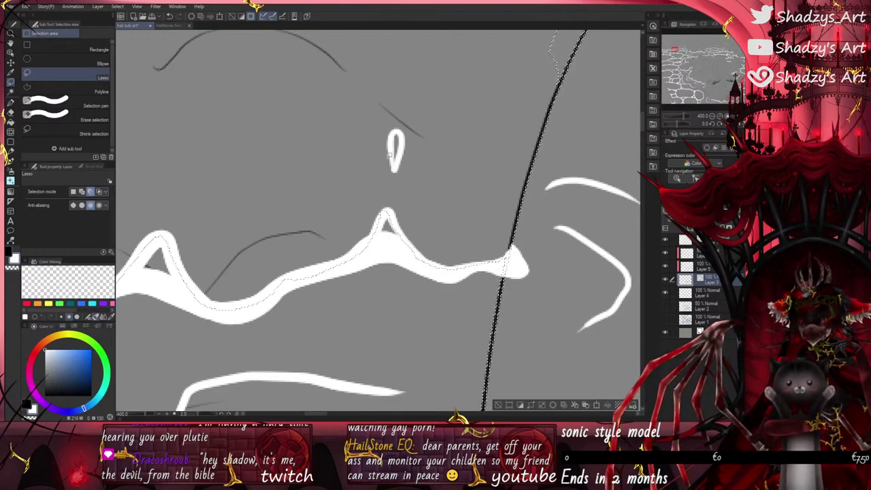
Step: Lasso-add the small upright droplet floating above the last foam peak inside the arch
{"action": "scroll", "coordinate": [390, 155], "scroll_direction": "up", "scroll_amount": 5}
{"action": "mouse_move", "coordinate": [395, 168]}
{"action": "left_mouse_down"}
{"action": "mouse_move", "coordinate": [406, 125]}
{"action": "mouse_move", "coordinate": [397, 171]}
{"action": "mouse_move", "coordinate": [398, 71]}
{"action": "mouse_move", "coordinate": [368, 195]}
{"action": "left_mouse_up"}
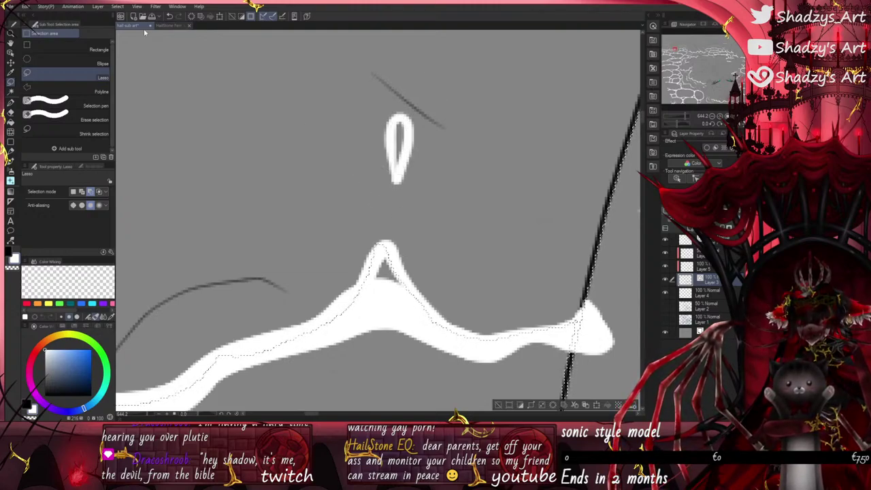
{"action": "left_click", "coordinate": [82, 191]}
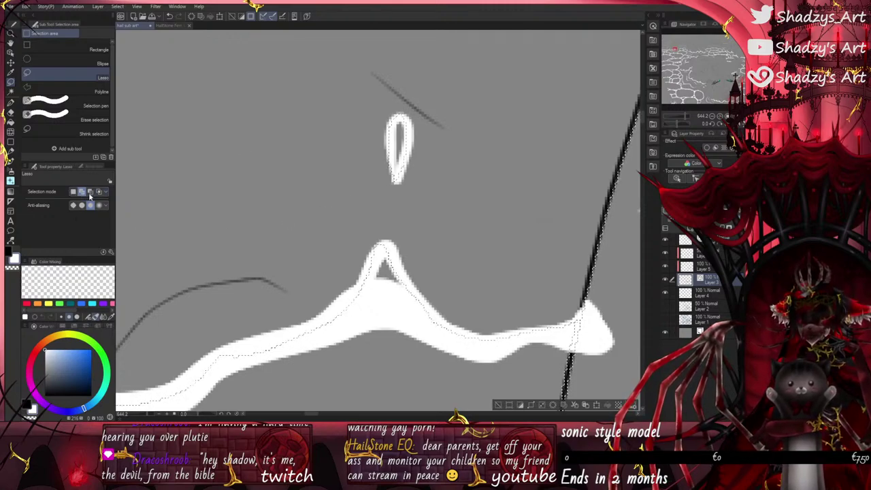
Step: Lasso-subtract the arch interior bordering its inner dark outline, tracing upward from the foam's end
{"action": "scroll", "coordinate": [346, 346], "scroll_direction": "down", "scroll_amount": 4}
{"action": "scroll", "coordinate": [347, 355], "scroll_direction": "down", "scroll_amount": 2}
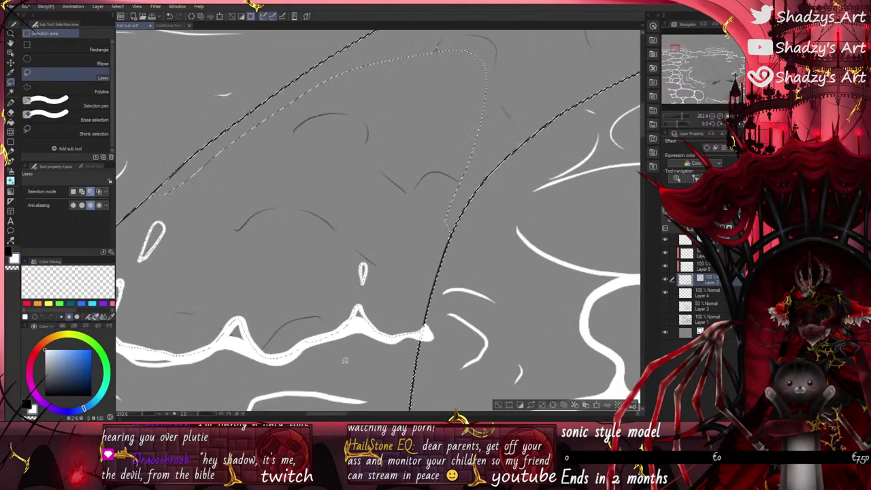
{"action": "scroll", "coordinate": [492, 177], "scroll_direction": "up", "scroll_amount": 8}
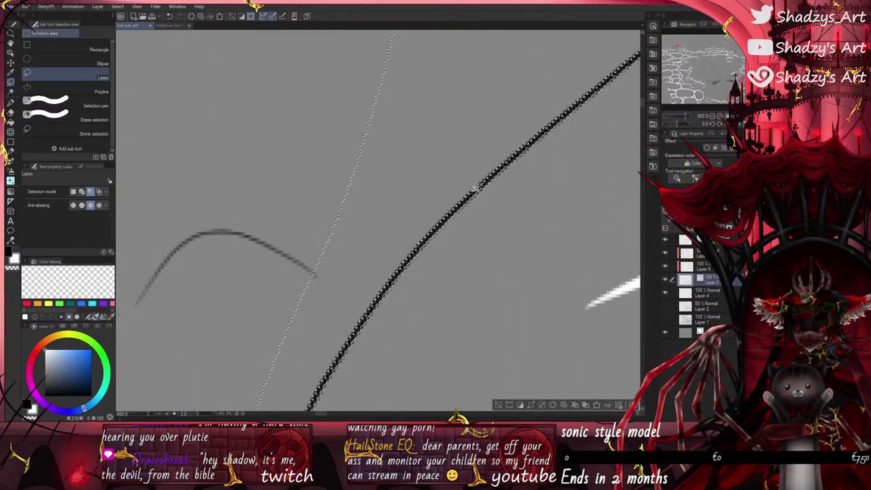
{"action": "mouse_move", "coordinate": [353, 267]}
{"action": "left_mouse_down"}
{"action": "mouse_move", "coordinate": [480, 180]}
{"action": "mouse_move", "coordinate": [412, 184]}
{"action": "mouse_move", "coordinate": [336, 348]}
{"action": "mouse_move", "coordinate": [286, 338]}
{"action": "mouse_move", "coordinate": [410, 124]}
{"action": "left_mouse_up"}
{"action": "scroll", "coordinate": [476, 82], "scroll_direction": "down", "scroll_amount": 4}
{"action": "scroll", "coordinate": [417, 197], "scroll_direction": "up", "scroll_amount": 4}
{"action": "scroll", "coordinate": [273, 359], "scroll_direction": "down", "scroll_amount": 5}
{"action": "scroll", "coordinate": [356, 269], "scroll_direction": "up", "scroll_amount": 5}
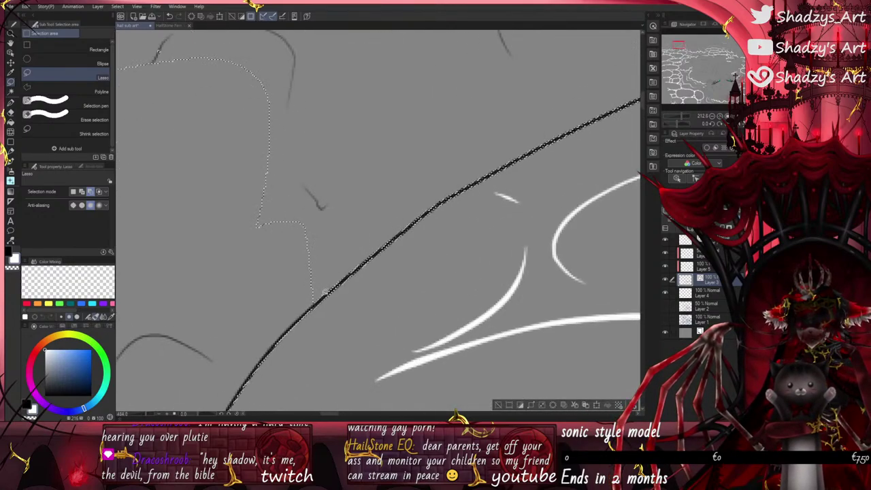
{"action": "left_click_drag", "start_coordinate": [358, 268], "coordinate": [397, 238]}
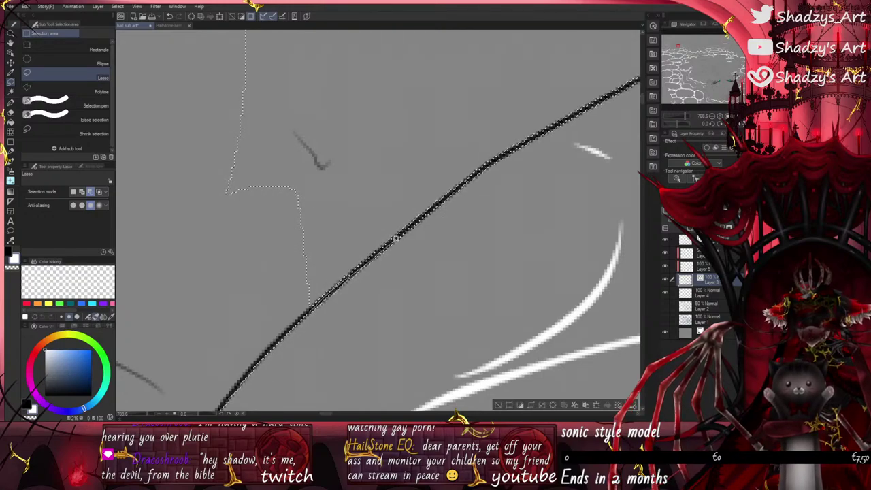
{"action": "left_click_drag", "start_coordinate": [427, 213], "coordinate": [465, 183]}
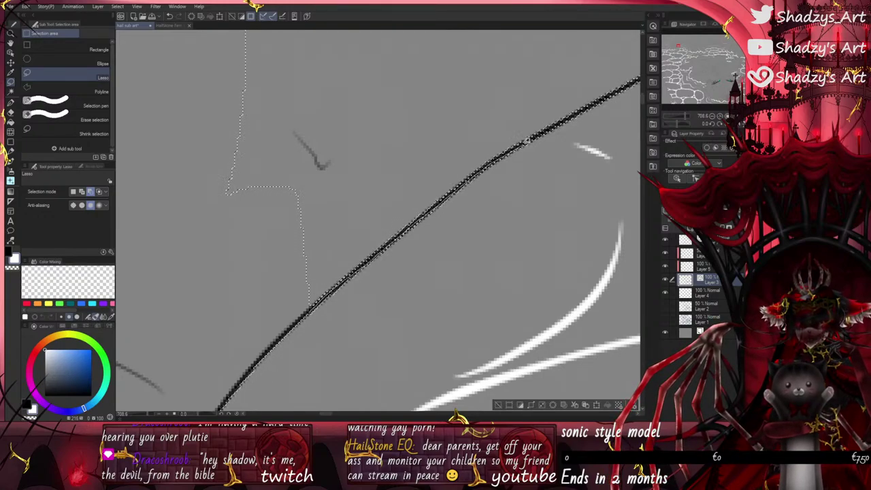
Step: Continue the lasso subtraction through the arch's upper band between its two outlines, up to near the tail fin's base
{"action": "scroll", "coordinate": [533, 78], "scroll_direction": "down", "scroll_amount": 5}
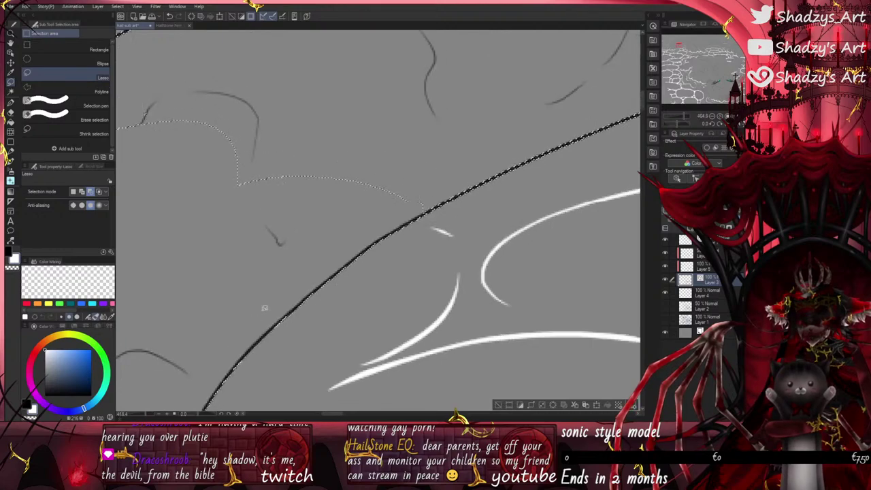
{"action": "scroll", "coordinate": [287, 290], "scroll_direction": "down", "scroll_amount": 3}
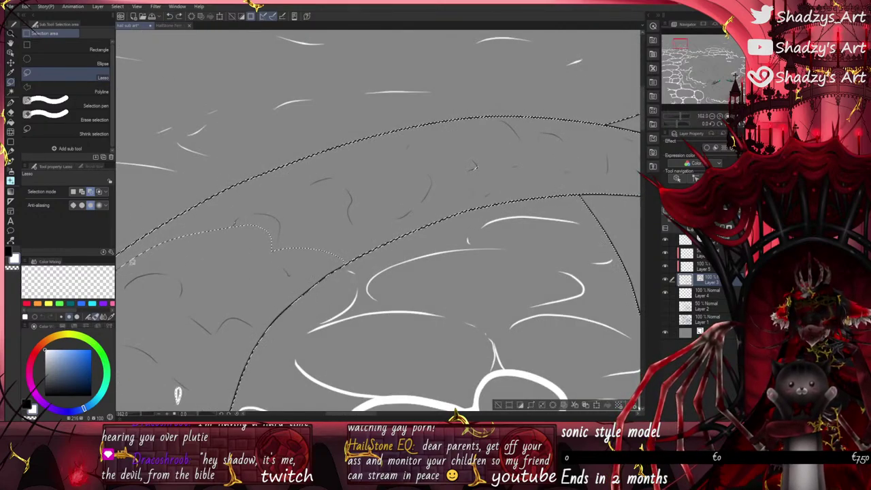
{"action": "mouse_move", "coordinate": [253, 185]}
{"action": "left_mouse_down"}
{"action": "mouse_move", "coordinate": [457, 125]}
{"action": "mouse_move", "coordinate": [614, 175]}
{"action": "mouse_move", "coordinate": [513, 193]}
{"action": "mouse_move", "coordinate": [349, 242]}
{"action": "mouse_move", "coordinate": [299, 268]}
{"action": "left_mouse_up"}
{"action": "scroll", "coordinate": [367, 300], "scroll_direction": "down", "scroll_amount": 4}
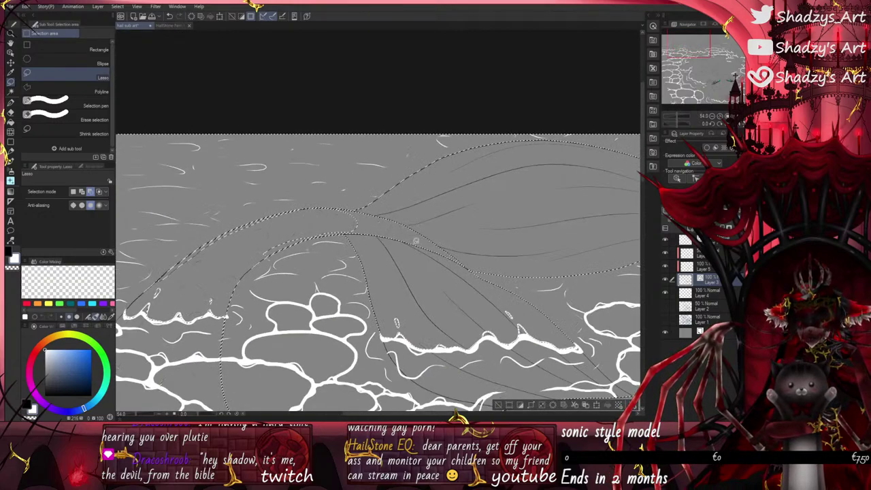
Step: Lasso-subtract the leftover sliver beneath the arch's outer outline next to the tail fin's base
{"action": "scroll", "coordinate": [436, 249], "scroll_direction": "up", "scroll_amount": 3}
{"action": "mouse_move", "coordinate": [283, 162]}
{"action": "left_mouse_down"}
{"action": "mouse_move", "coordinate": [523, 240]}
{"action": "mouse_move", "coordinate": [539, 273]}
{"action": "mouse_move", "coordinate": [528, 295]}
{"action": "mouse_move", "coordinate": [422, 289]}
{"action": "mouse_move", "coordinate": [267, 213]}
{"action": "mouse_move", "coordinate": [253, 173]}
{"action": "left_mouse_up"}
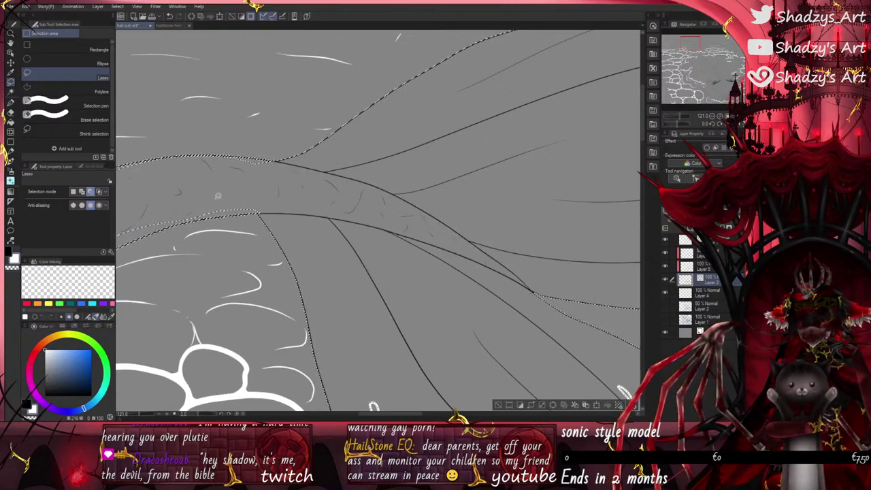
{"action": "scroll", "coordinate": [250, 173], "scroll_direction": "up", "scroll_amount": 2}
{"action": "scroll", "coordinate": [239, 147], "scroll_direction": "up", "scroll_amount": 4}
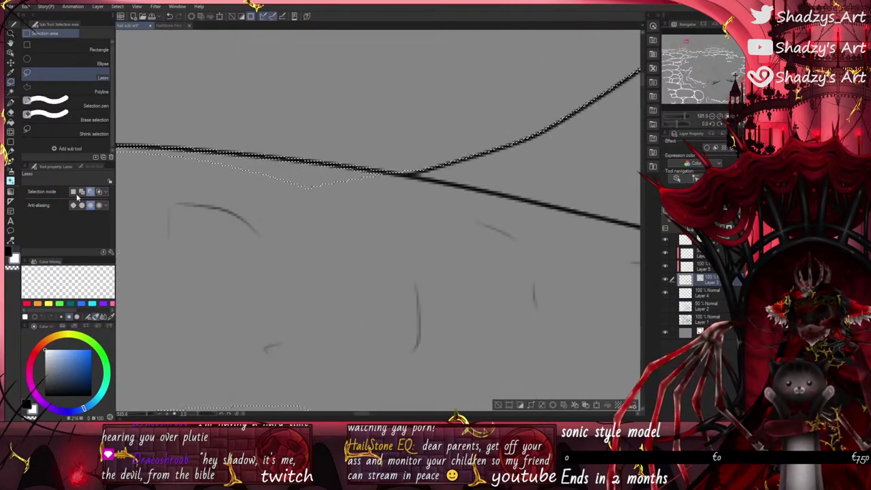
{"action": "scroll", "coordinate": [416, 168], "scroll_direction": "up", "scroll_amount": 4}
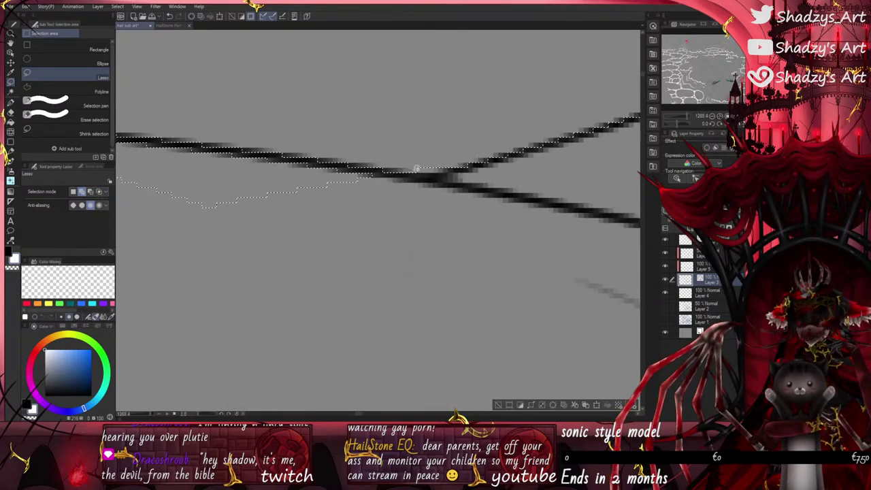
{"action": "scroll", "coordinate": [441, 146], "scroll_direction": "down", "scroll_amount": 3}
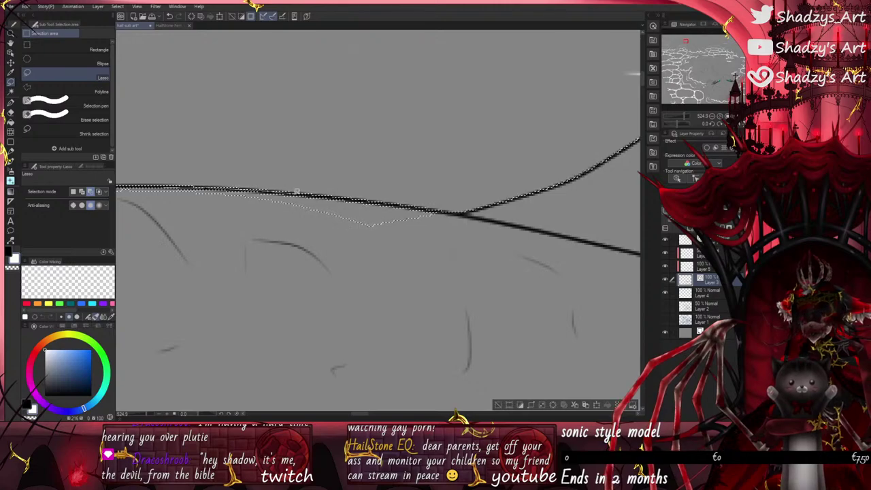
{"action": "scroll", "coordinate": [429, 205], "scroll_direction": "down", "scroll_amount": 5}
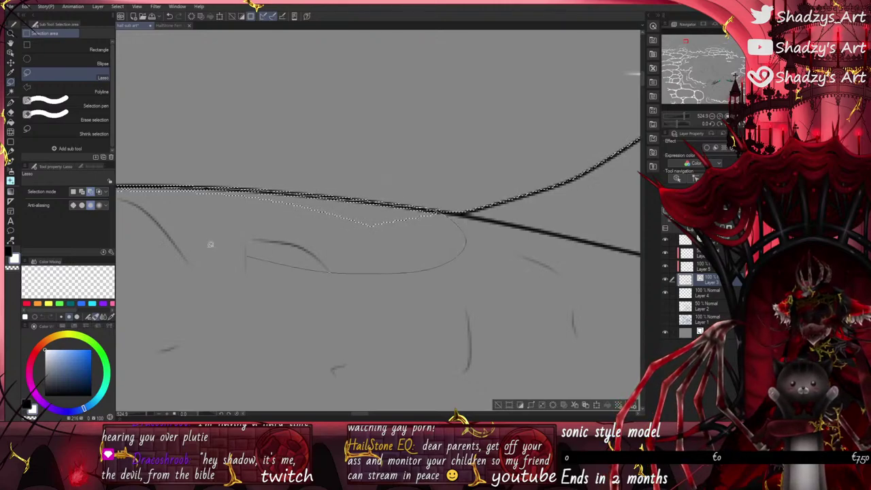
{"action": "scroll", "coordinate": [321, 213], "scroll_direction": "up", "scroll_amount": 5}
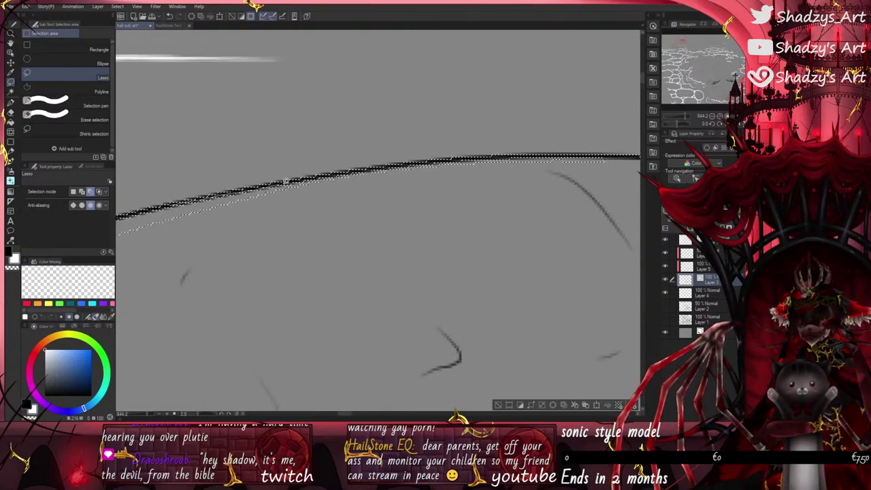
Step: Continue the lasso subtraction beneath the arch's outer outline from its crest onto the start of the left slope
{"action": "mouse_move", "coordinate": [466, 155]}
{"action": "left_mouse_down"}
{"action": "mouse_move", "coordinate": [611, 156]}
{"action": "mouse_move", "coordinate": [625, 201]}
{"action": "mouse_move", "coordinate": [381, 265]}
{"action": "mouse_move", "coordinate": [164, 234]}
{"action": "left_mouse_up"}
{"action": "scroll", "coordinate": [381, 235], "scroll_direction": "down", "scroll_amount": 4}
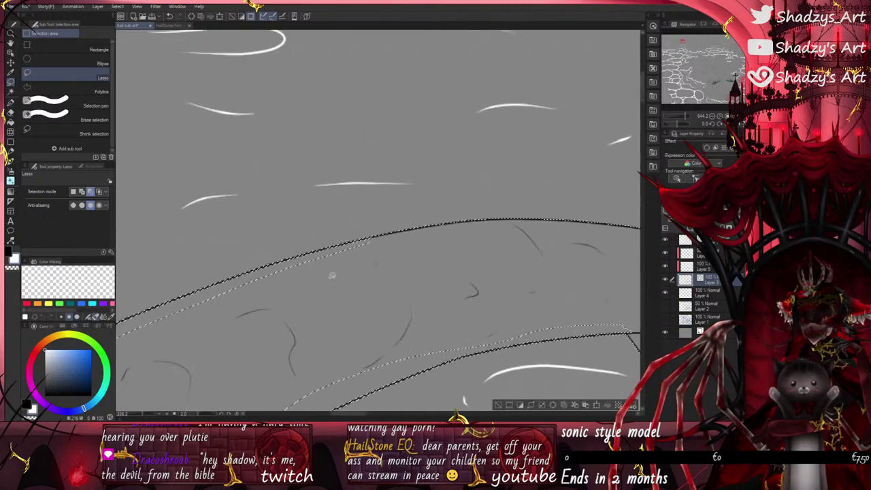
{"action": "scroll", "coordinate": [276, 270], "scroll_direction": "up", "scroll_amount": 3}
{"action": "left_click_drag", "start_coordinate": [282, 251], "coordinate": [333, 235]}
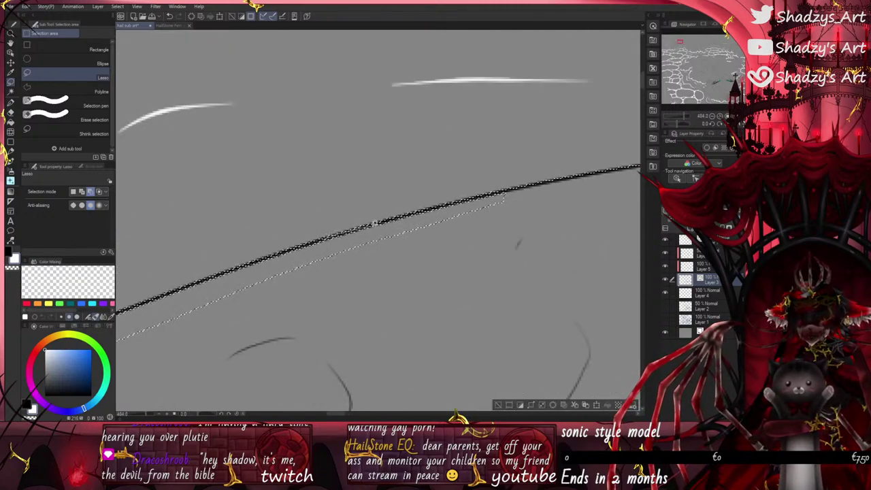
{"action": "mouse_move", "coordinate": [505, 192]}
{"action": "left_mouse_down"}
{"action": "mouse_move", "coordinate": [539, 240]}
{"action": "mouse_move", "coordinate": [166, 336]}
{"action": "left_mouse_up"}
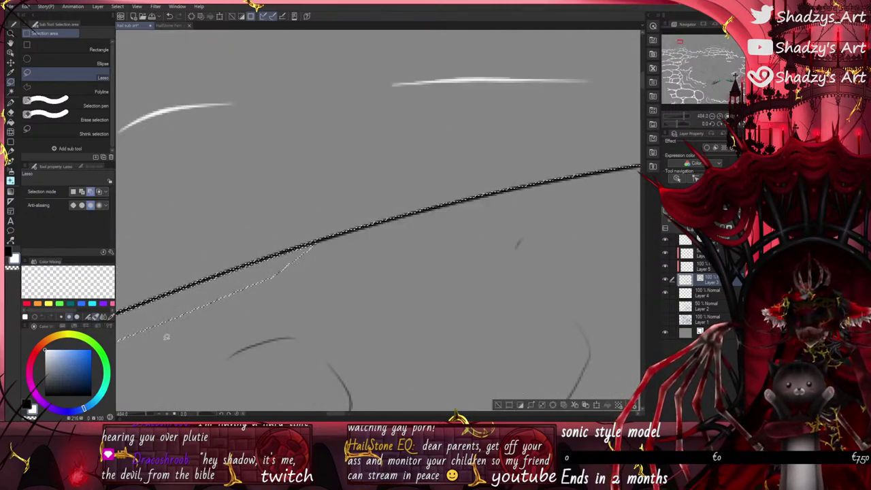
Step: Lasso-subtract the leftover strip inside the outer outline along the upper half of the arch's left slope
{"action": "scroll", "coordinate": [384, 249], "scroll_direction": "down", "scroll_amount": 8}
{"action": "scroll", "coordinate": [285, 310], "scroll_direction": "up", "scroll_amount": 11}
{"action": "mouse_move", "coordinate": [303, 225]}
{"action": "left_mouse_down"}
{"action": "mouse_move", "coordinate": [338, 200]}
{"action": "mouse_move", "coordinate": [436, 165]}
{"action": "left_mouse_up"}
{"action": "mouse_move", "coordinate": [481, 149]}
{"action": "left_mouse_down"}
{"action": "mouse_move", "coordinate": [606, 111]}
{"action": "mouse_move", "coordinate": [311, 315]}
{"action": "mouse_move", "coordinate": [148, 319]}
{"action": "left_mouse_up"}
{"action": "scroll", "coordinate": [384, 238], "scroll_direction": "down", "scroll_amount": 9}
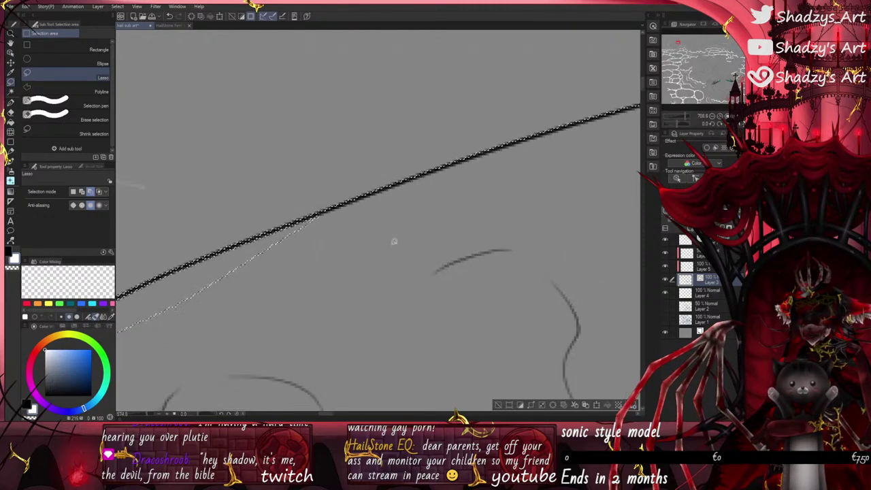
{"action": "scroll", "coordinate": [250, 342], "scroll_direction": "up", "scroll_amount": 10}
{"action": "mouse_move", "coordinate": [272, 190]}
{"action": "left_mouse_down"}
{"action": "mouse_move", "coordinate": [525, 80]}
{"action": "mouse_move", "coordinate": [573, 155]}
{"action": "mouse_move", "coordinate": [179, 282]}
{"action": "mouse_move", "coordinate": [262, 203]}
{"action": "left_mouse_up"}
{"action": "scroll", "coordinate": [477, 220], "scroll_direction": "down", "scroll_amount": 9}
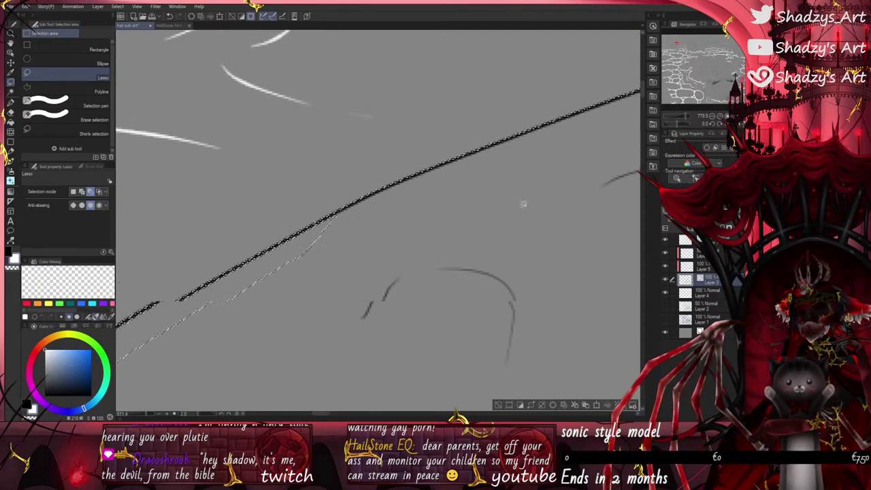
Step: Trim the leftover strip along the middle of the left slope's outer outline, including the small notch left between passes
{"action": "scroll", "coordinate": [272, 312], "scroll_direction": "up", "scroll_amount": 9}
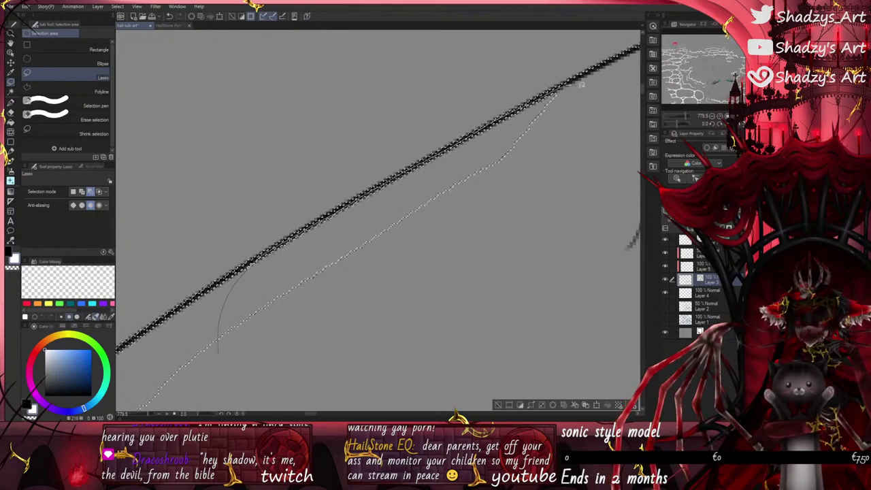
{"action": "left_click_drag", "start_coordinate": [282, 349], "coordinate": [220, 352]}
{"action": "scroll", "coordinate": [454, 165], "scroll_direction": "down", "scroll_amount": 8}
{"action": "scroll", "coordinate": [272, 225], "scroll_direction": "up", "scroll_amount": 8}
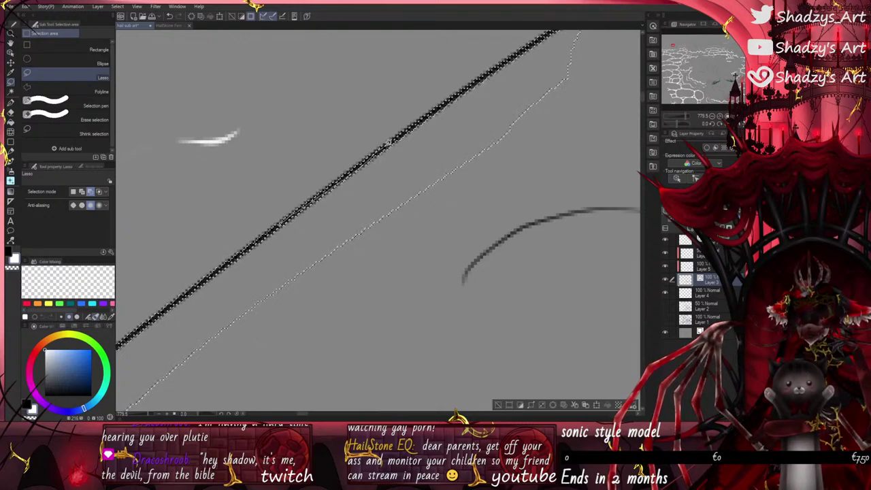
{"action": "left_click_drag", "start_coordinate": [483, 280], "coordinate": [285, 333]}
{"action": "scroll", "coordinate": [245, 371], "scroll_direction": "down", "scroll_amount": 4}
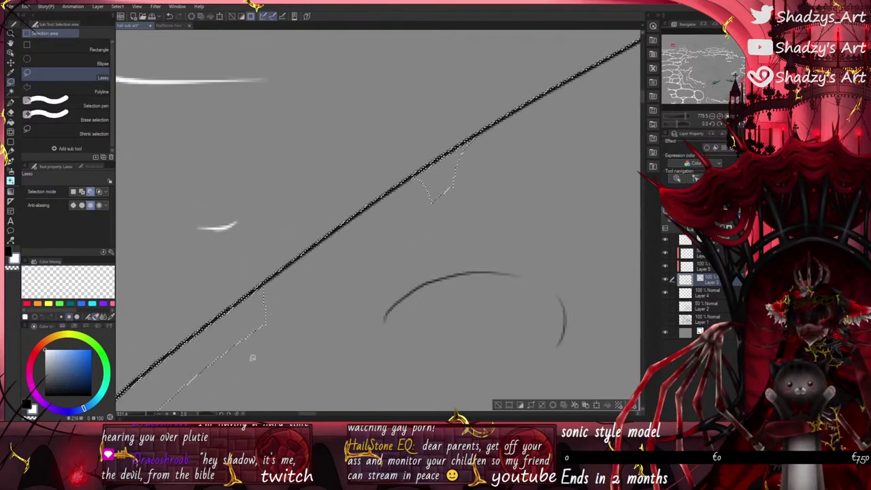
{"action": "scroll", "coordinate": [401, 181], "scroll_direction": "up", "scroll_amount": 4}
{"action": "left_click_drag", "start_coordinate": [470, 138], "coordinate": [525, 105]}
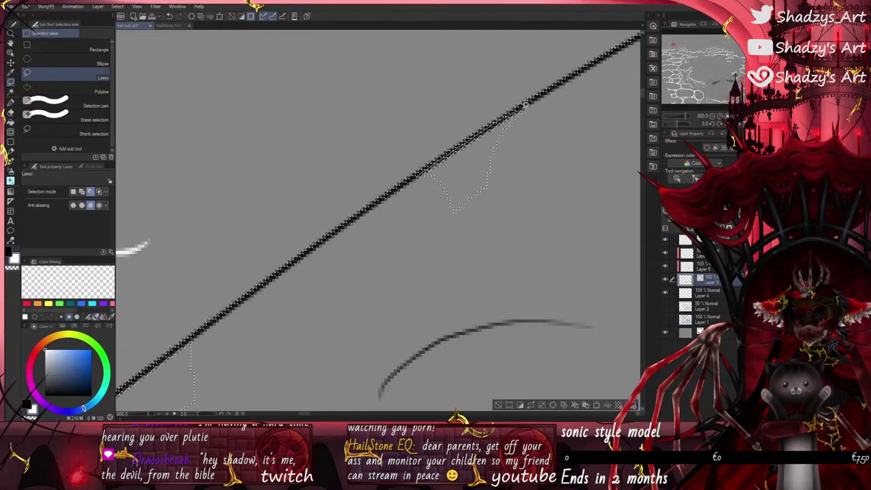
Step: Lasso-subtract the last leftover piece under the outer outline just above the slanted foam droplet
{"action": "scroll", "coordinate": [416, 183], "scroll_direction": "down", "scroll_amount": 12}
{"action": "scroll", "coordinate": [255, 278], "scroll_direction": "up", "scroll_amount": 9}
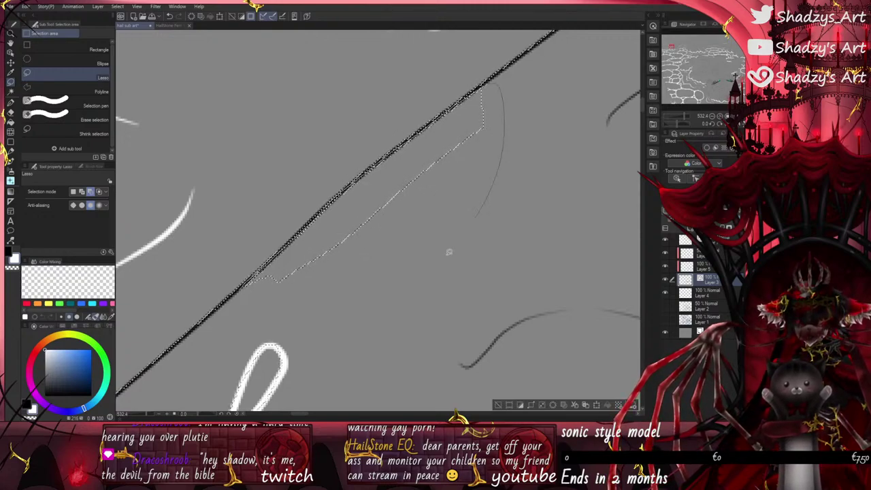
{"action": "scroll", "coordinate": [388, 227], "scroll_direction": "down", "scroll_amount": 6}
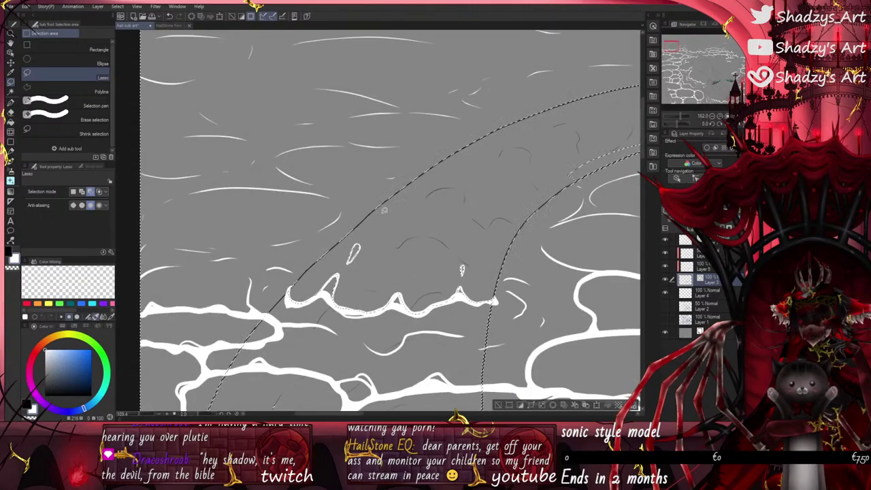
Step: Lasso-subtract the leftover strip above the arch's inner outline, working up from its left end
{"action": "scroll", "coordinate": [224, 333], "scroll_direction": "down", "scroll_amount": 2}
{"action": "scroll", "coordinate": [303, 290], "scroll_direction": "up", "scroll_amount": 7}
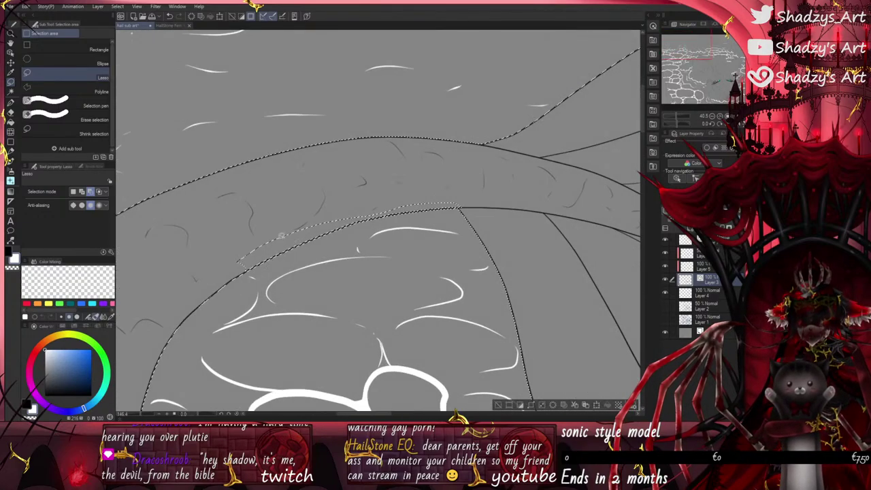
{"action": "scroll", "coordinate": [234, 279], "scroll_direction": "up", "scroll_amount": 3}
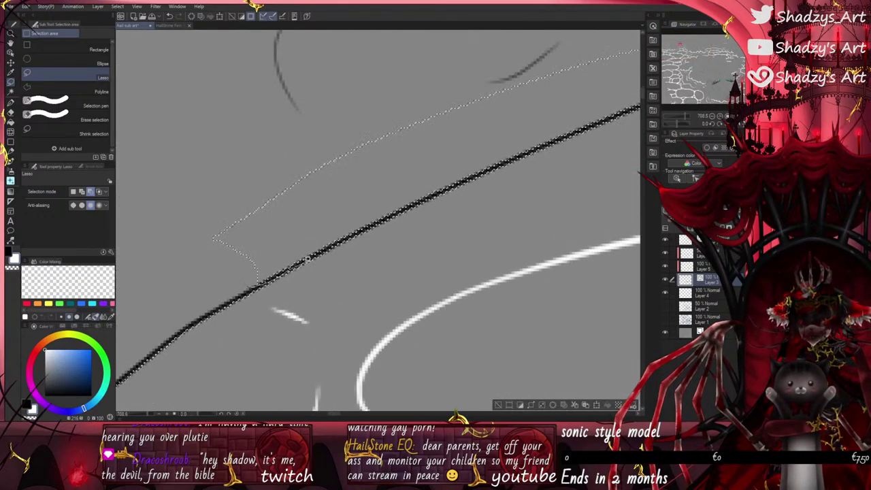
{"action": "mouse_move", "coordinate": [349, 236]}
{"action": "left_mouse_down"}
{"action": "mouse_move", "coordinate": [500, 164]}
{"action": "mouse_move", "coordinate": [493, 87]}
{"action": "left_mouse_up"}
{"action": "scroll", "coordinate": [295, 230], "scroll_direction": "down", "scroll_amount": 5}
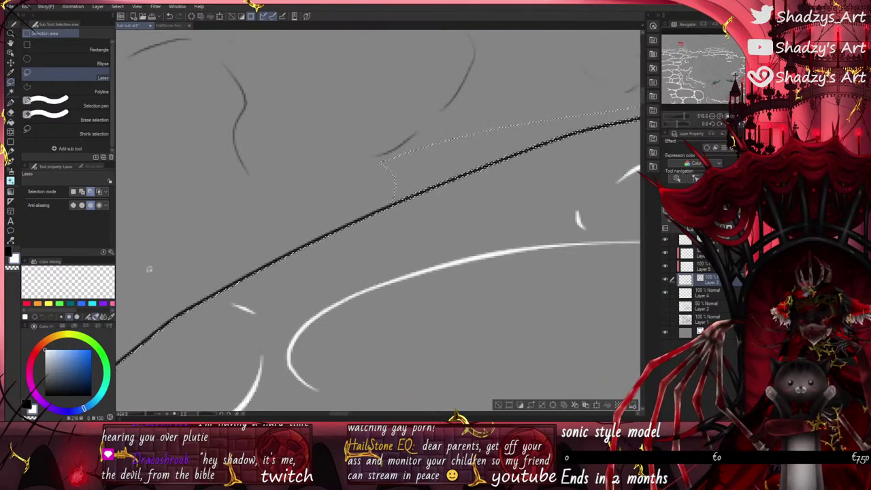
{"action": "scroll", "coordinate": [295, 229], "scroll_direction": "up", "scroll_amount": 2}
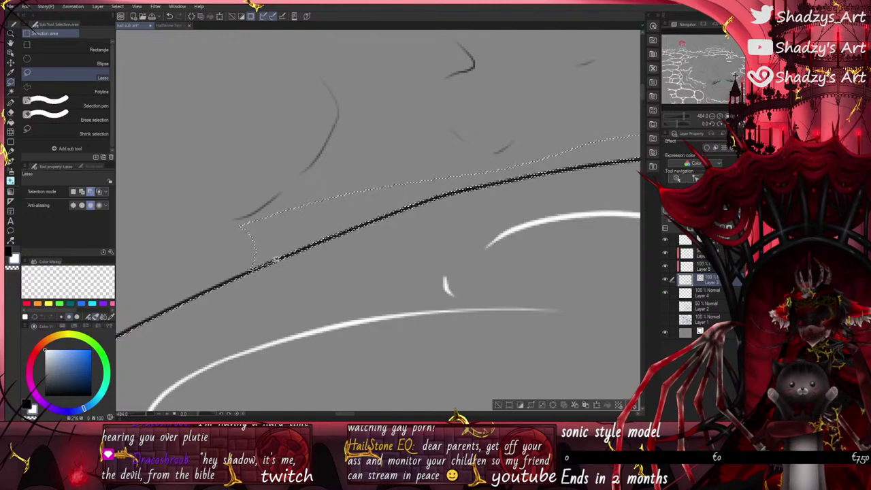
{"action": "mouse_move", "coordinate": [301, 249]}
{"action": "left_mouse_down"}
{"action": "mouse_move", "coordinate": [363, 224]}
{"action": "mouse_move", "coordinate": [400, 149]}
{"action": "mouse_move", "coordinate": [159, 278]}
{"action": "left_mouse_up"}
Step: Finish subtracting the strip above the inner outline up to where the lower fin's edge meets the arch
{"action": "scroll", "coordinate": [158, 278], "scroll_direction": "down", "scroll_amount": 8}
{"action": "scroll", "coordinate": [468, 240], "scroll_direction": "up", "scroll_amount": 4}
{"action": "scroll", "coordinate": [156, 253], "scroll_direction": "up", "scroll_amount": 3}
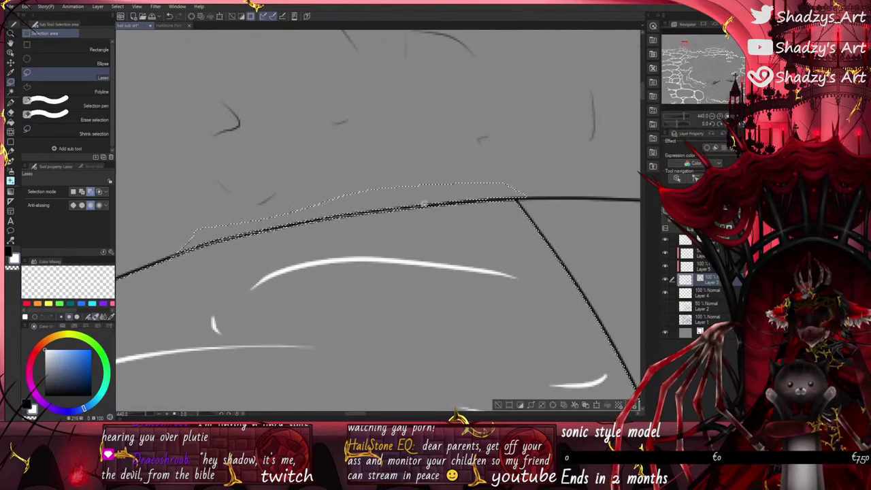
{"action": "mouse_move", "coordinate": [484, 198]}
{"action": "left_mouse_down"}
{"action": "mouse_move", "coordinate": [516, 196]}
{"action": "mouse_move", "coordinate": [432, 117]}
{"action": "mouse_move", "coordinate": [192, 220]}
{"action": "left_mouse_up"}
{"action": "scroll", "coordinate": [339, 219], "scroll_direction": "down", "scroll_amount": 3}
{"action": "scroll", "coordinate": [383, 221], "scroll_direction": "down", "scroll_amount": 10}
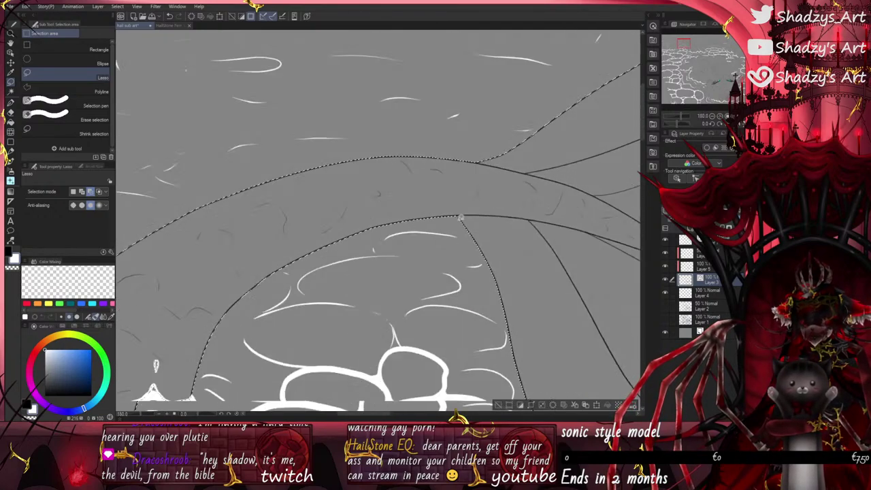
{"action": "scroll", "coordinate": [285, 231], "scroll_direction": "down", "scroll_amount": 3}
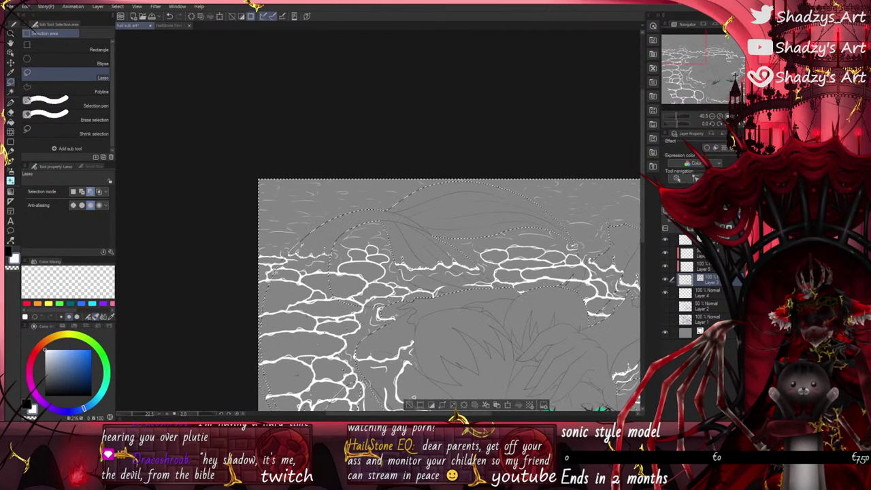
Step: Switch the lasso to adding and include the unselected strip along the tail's submerged outer outline below the foam
{"action": "scroll", "coordinate": [278, 327], "scroll_direction": "up", "scroll_amount": 3}
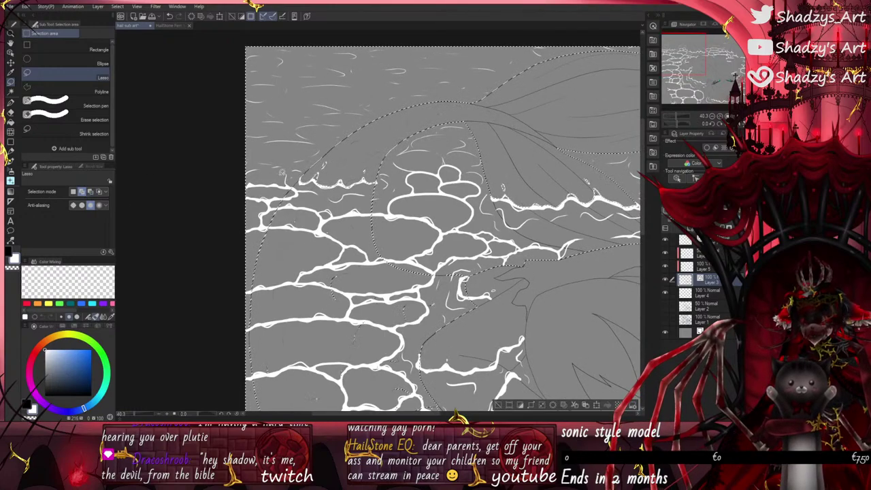
{"action": "mouse_move", "coordinate": [317, 268]}
{"action": "left_mouse_down"}
{"action": "mouse_move", "coordinate": [212, 211]}
{"action": "mouse_move", "coordinate": [272, 170]}
{"action": "left_mouse_up"}
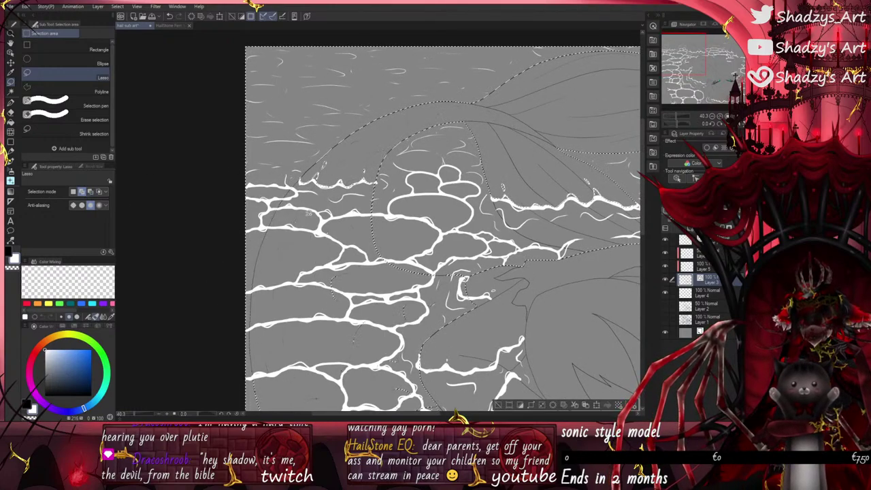
{"action": "scroll", "coordinate": [381, 184], "scroll_direction": "up", "scroll_amount": 8}
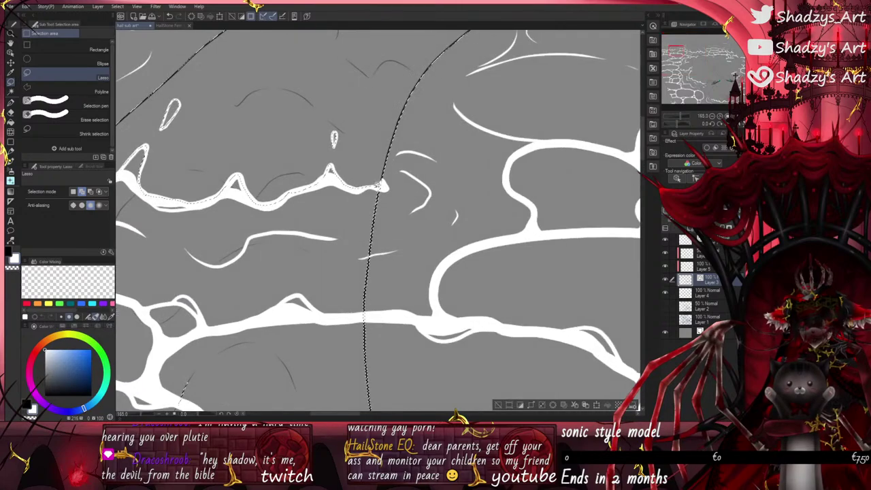
{"action": "scroll", "coordinate": [381, 185], "scroll_direction": "down", "scroll_amount": 8}
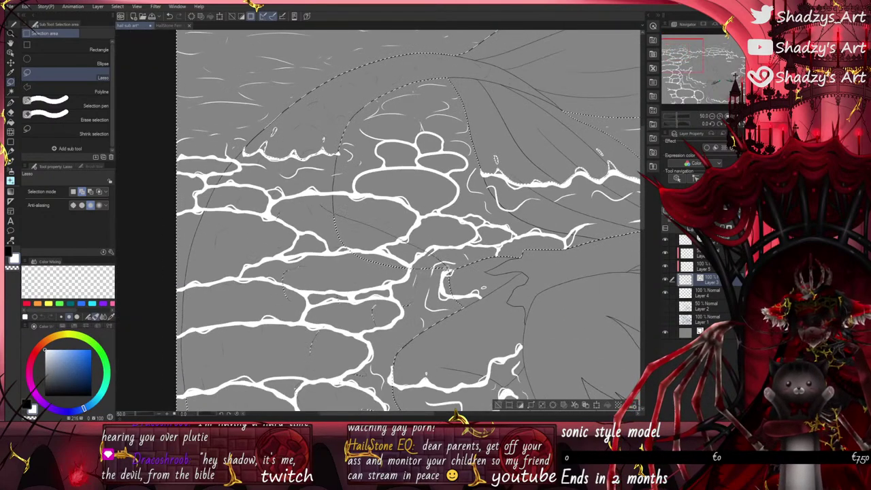
Step: Lasso-add the unselected gaps along the submerged outlines among the foam cells left of the head
{"action": "left_click_drag", "start_coordinate": [385, 331], "coordinate": [265, 317]}
{"action": "scroll", "coordinate": [344, 163], "scroll_direction": "up", "scroll_amount": 5}
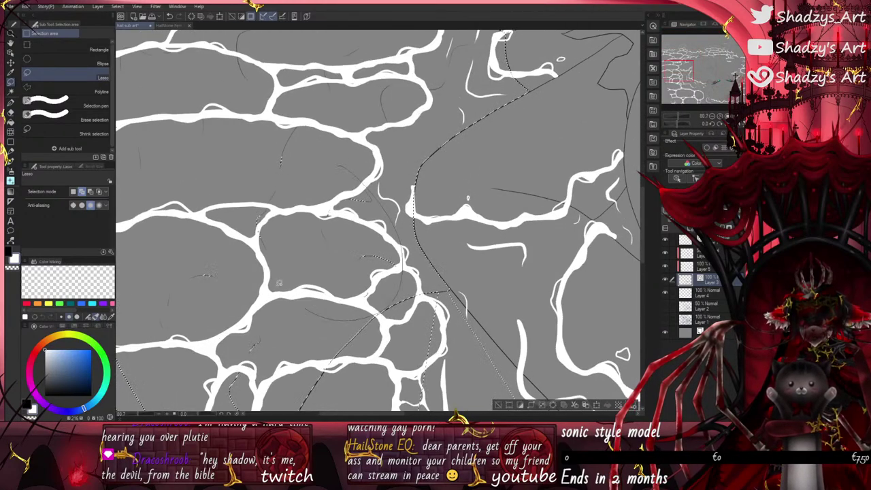
{"action": "scroll", "coordinate": [344, 163], "scroll_direction": "down", "scroll_amount": 5}
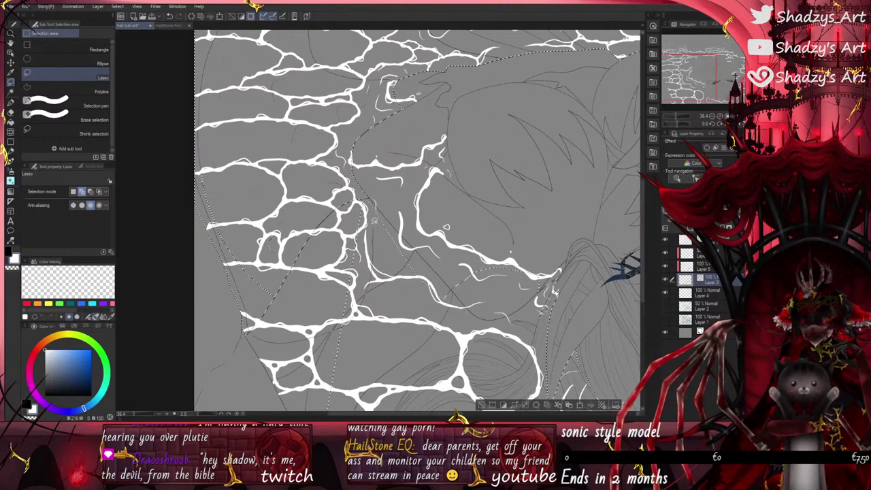
{"action": "left_click_drag", "start_coordinate": [366, 197], "coordinate": [270, 151]}
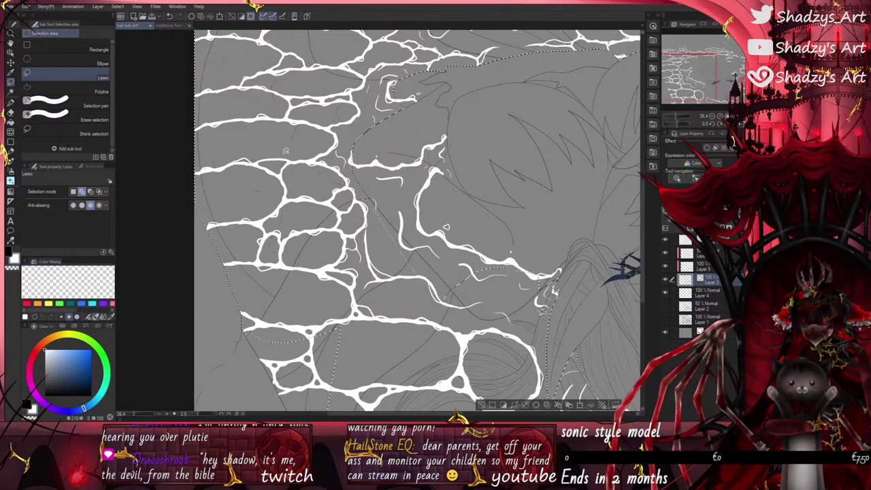
Step: Add the submerged region among the lower-left foam cells with Auto select, referring to the editing layer only
{"action": "scroll", "coordinate": [280, 132], "scroll_direction": "down", "scroll_amount": 2}
{"action": "scroll", "coordinate": [255, 267], "scroll_direction": "up", "scroll_amount": 2}
{"action": "scroll", "coordinate": [257, 250], "scroll_direction": "down", "scroll_amount": 1}
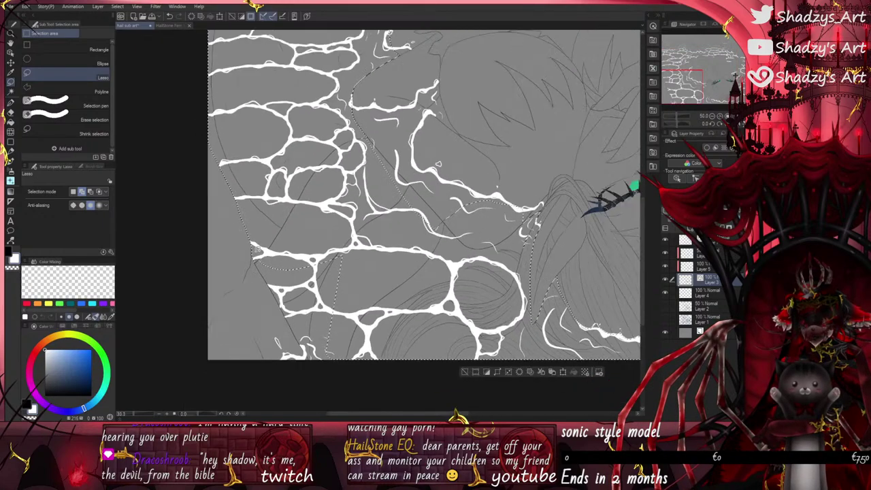
{"action": "scroll", "coordinate": [255, 251], "scroll_direction": "up", "scroll_amount": 3}
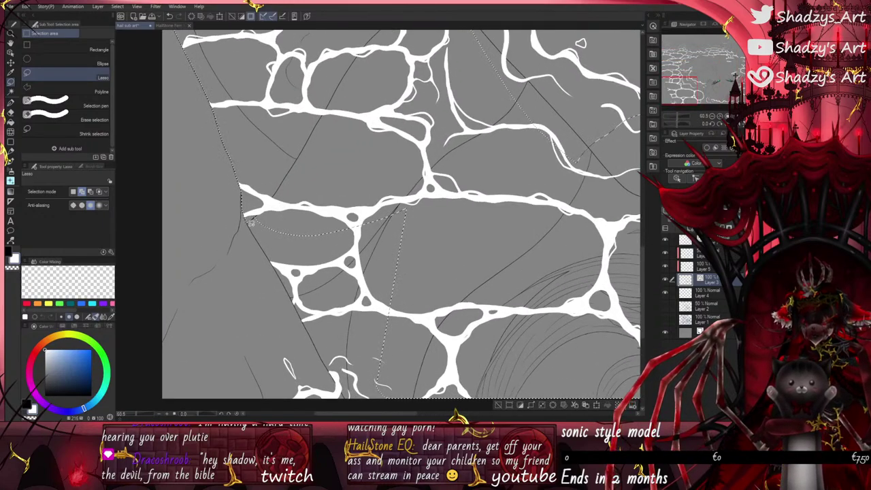
{"action": "left_click", "coordinate": [11, 92]}
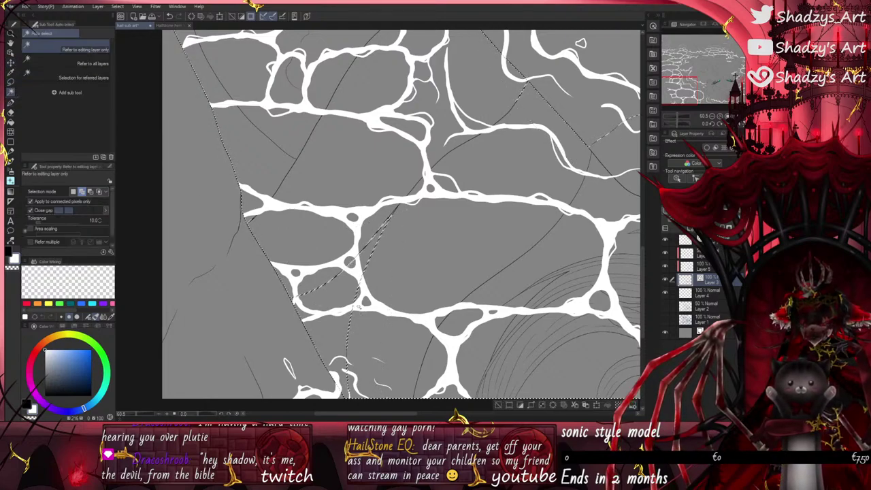
{"action": "scroll", "coordinate": [359, 307], "scroll_direction": "down", "scroll_amount": 2}
{"action": "left_click_drag", "start_coordinate": [359, 307], "coordinate": [358, 261]}
{"action": "scroll", "coordinate": [359, 261], "scroll_direction": "up", "scroll_amount": 1}
Step: Lasso-add the thin slivers left along the crossing outlines in the lower-left foam cells
{"action": "left_click", "coordinate": [12, 81]}
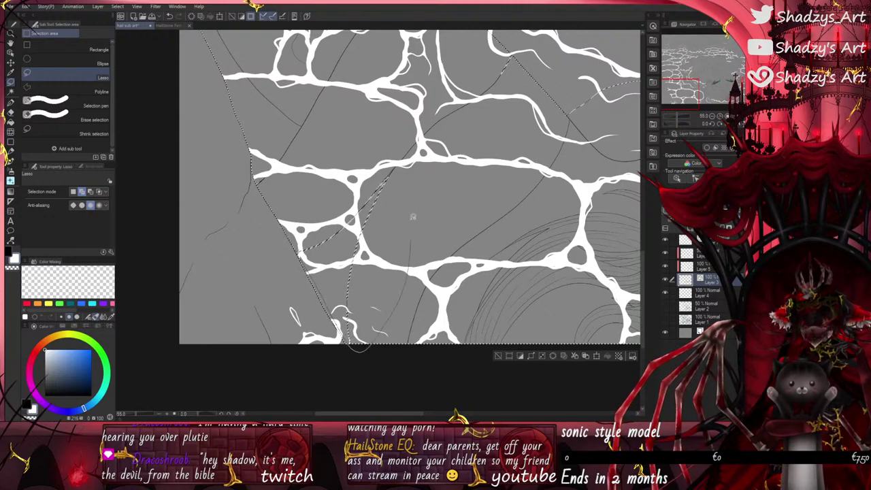
{"action": "scroll", "coordinate": [294, 258], "scroll_direction": "up", "scroll_amount": 9}
{"action": "scroll", "coordinate": [303, 346], "scroll_direction": "down", "scroll_amount": 6}
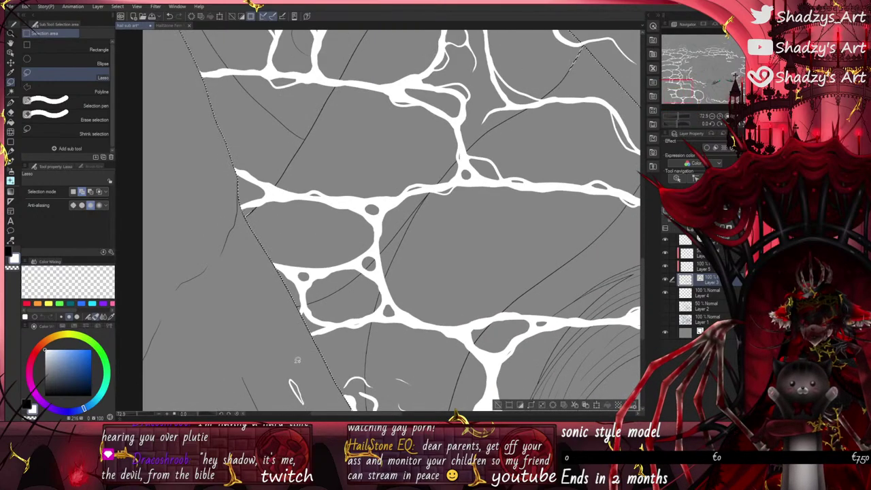
Step: Lasso-add the sliver along the outline branching off the diagonal line beneath the curved foam stroke
{"action": "scroll", "coordinate": [442, 202], "scroll_direction": "up", "scroll_amount": 4}
{"action": "scroll", "coordinate": [442, 203], "scroll_direction": "up", "scroll_amount": 5}
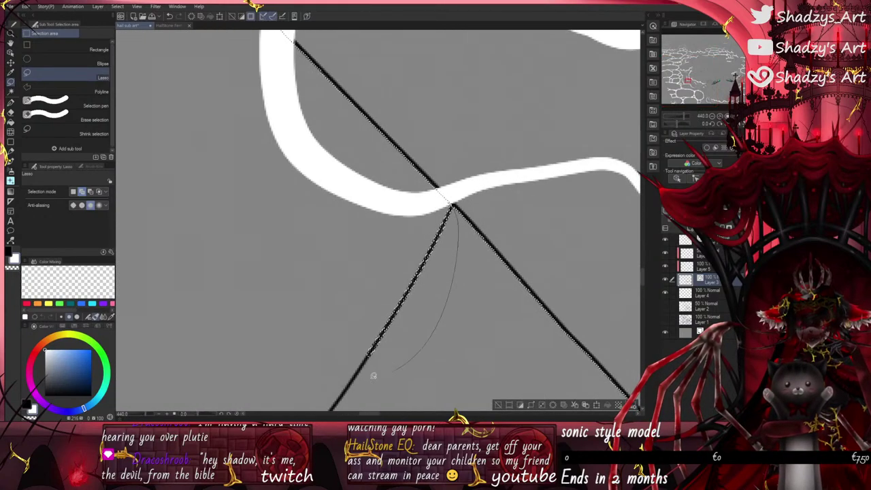
{"action": "scroll", "coordinate": [344, 274], "scroll_direction": "down", "scroll_amount": 5}
{"action": "scroll", "coordinate": [353, 280], "scroll_direction": "down", "scroll_amount": 2}
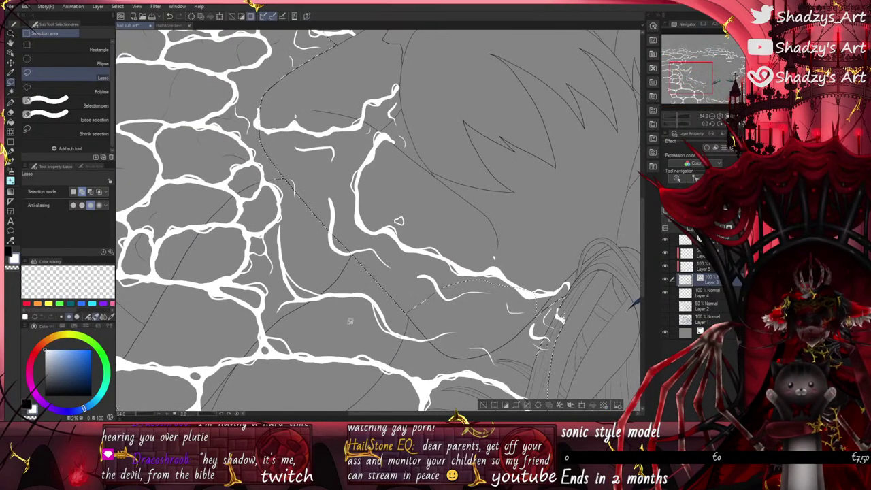
Step: Lasso along the upper edge of the foam line beside the head, from its left tip toward the first peak
{"action": "scroll", "coordinate": [251, 125], "scroll_direction": "up", "scroll_amount": 5}
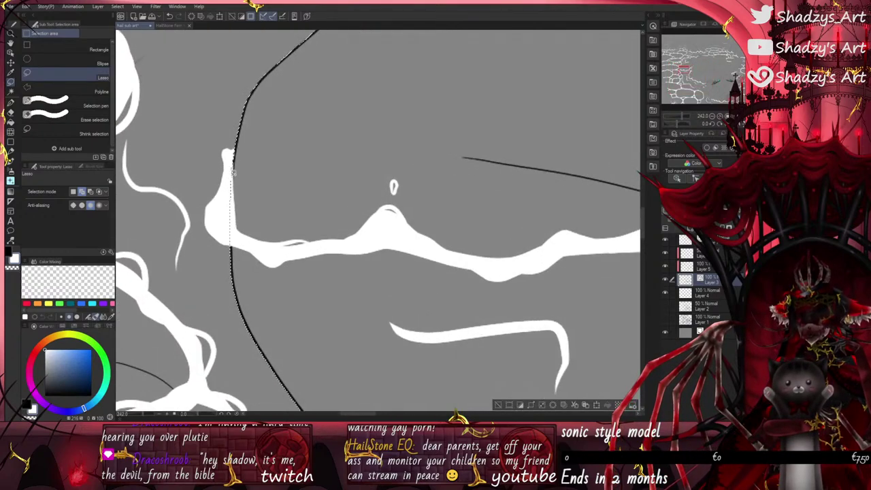
{"action": "left_click_drag", "start_coordinate": [233, 173], "coordinate": [235, 225]}
{"action": "left_click_drag", "start_coordinate": [297, 239], "coordinate": [348, 240]}
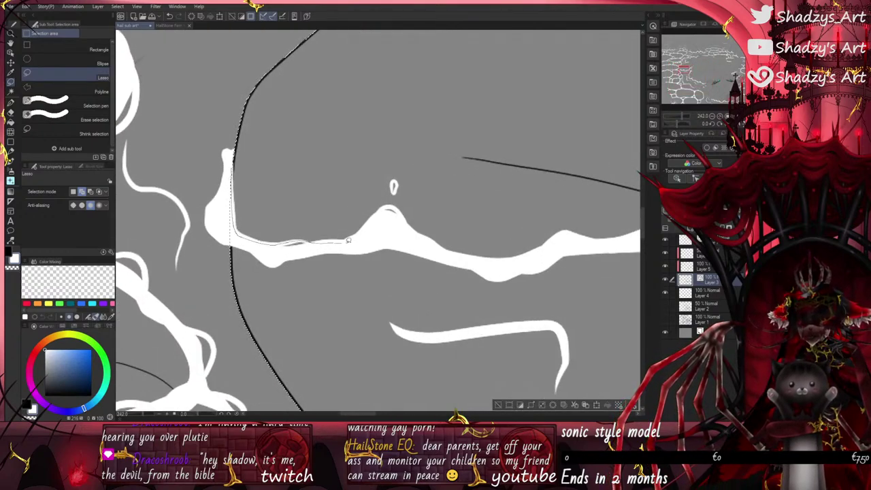
Step: Extend the Lasso selection along the upper edge of the upper white line, taking in the area beneath its left and middle stretch
{"action": "mouse_move", "coordinate": [386, 208]}
{"action": "left_mouse_down"}
{"action": "mouse_move", "coordinate": [401, 212]}
{"action": "mouse_move", "coordinate": [412, 233]}
{"action": "mouse_move", "coordinate": [451, 247]}
{"action": "mouse_move", "coordinate": [526, 256]}
{"action": "left_mouse_up"}
{"action": "mouse_move", "coordinate": [577, 233]}
{"action": "left_mouse_down"}
{"action": "mouse_move", "coordinate": [497, 400]}
{"action": "mouse_move", "coordinate": [252, 359]}
{"action": "mouse_move", "coordinate": [198, 203]}
{"action": "left_mouse_up"}
{"action": "scroll", "coordinate": [165, 248], "scroll_direction": "down", "scroll_amount": 3}
{"action": "scroll", "coordinate": [345, 238], "scroll_direction": "up", "scroll_amount": 5}
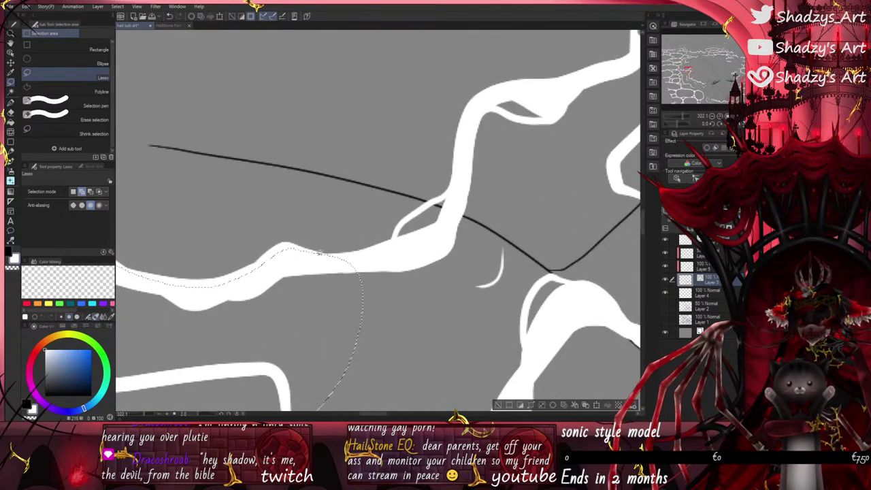
Step: Add the area beneath the rising stretch of the upper white line to the selection, following its small loop and bend
{"action": "left_click_drag", "start_coordinate": [397, 233], "coordinate": [427, 204]}
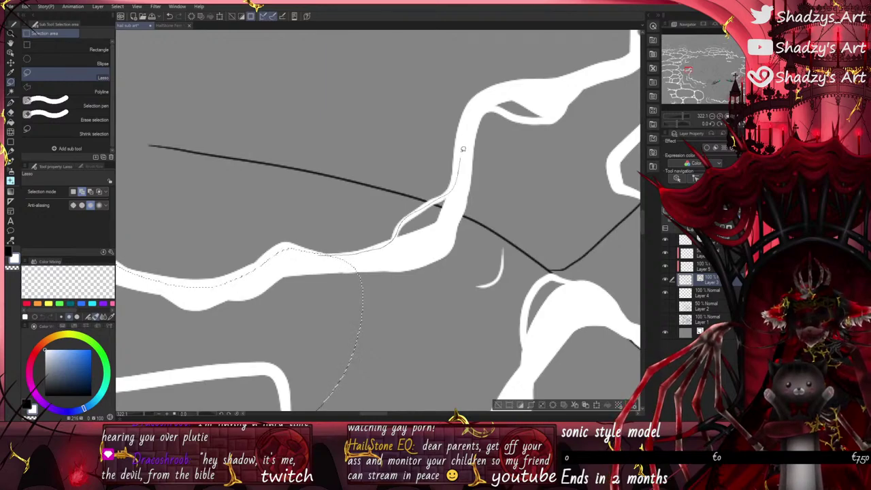
{"action": "mouse_move", "coordinate": [462, 148]}
{"action": "left_mouse_down"}
{"action": "mouse_move", "coordinate": [478, 106]}
{"action": "mouse_move", "coordinate": [504, 83]}
{"action": "left_mouse_up"}
{"action": "mouse_move", "coordinate": [583, 78]}
{"action": "left_mouse_down"}
{"action": "mouse_move", "coordinate": [609, 130]}
{"action": "mouse_move", "coordinate": [619, 238]}
{"action": "mouse_move", "coordinate": [502, 319]}
{"action": "mouse_move", "coordinate": [360, 323]}
{"action": "left_mouse_up"}
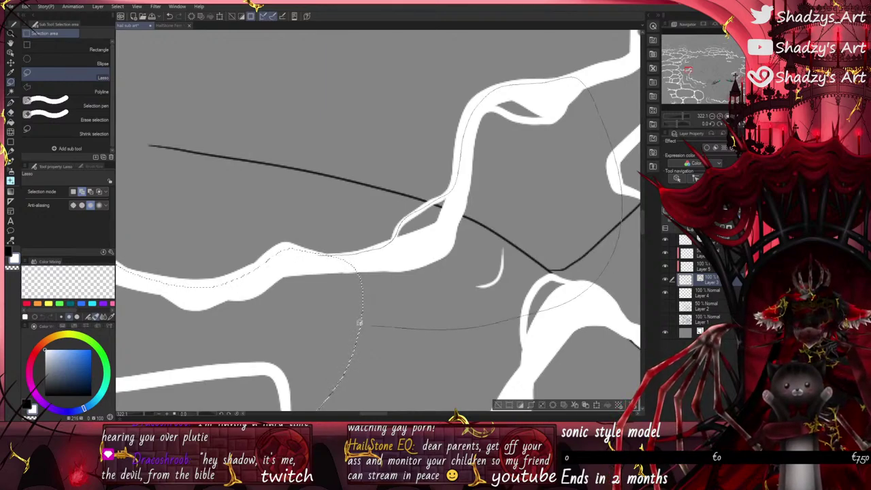
{"action": "scroll", "coordinate": [360, 323], "scroll_direction": "down", "scroll_amount": 5}
{"action": "scroll", "coordinate": [335, 178], "scroll_direction": "down", "scroll_amount": 2}
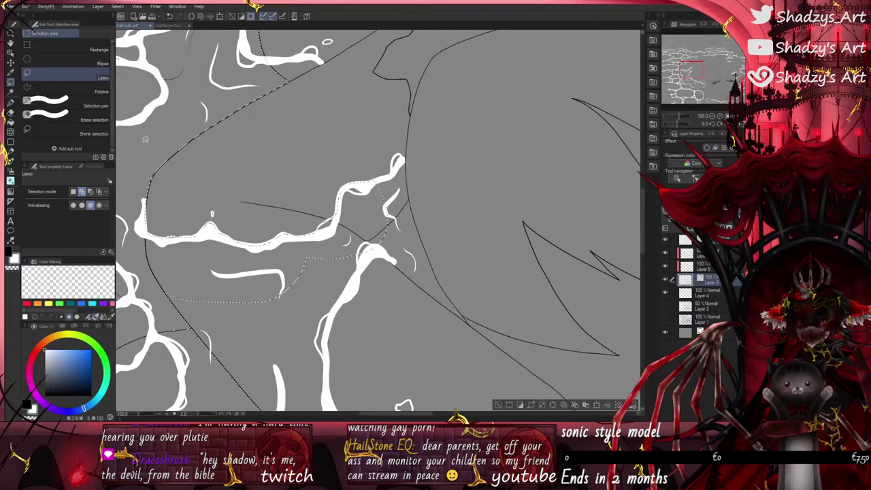
Step: Lasso the remaining end of the upper white line into the selection, up to its looped tip at the curved black outline
{"action": "left_click", "coordinate": [10, 54]}
{"action": "left_click", "coordinate": [10, 90]}
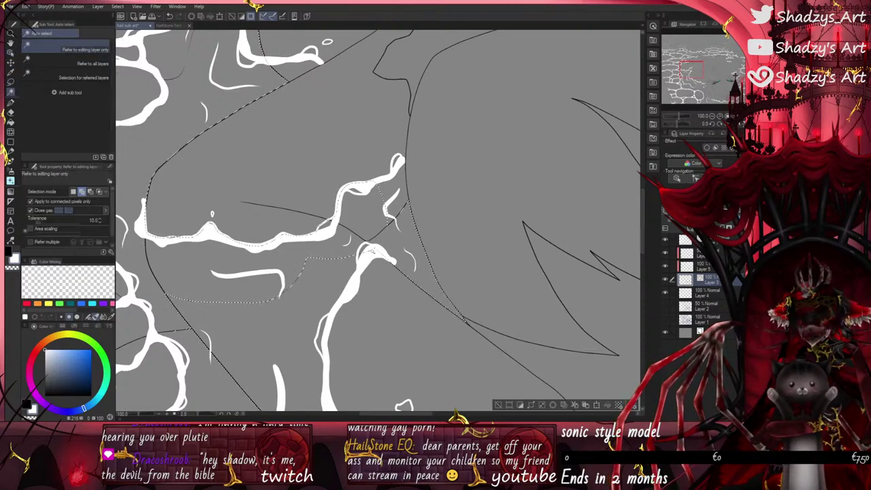
{"action": "left_click", "coordinate": [10, 80]}
{"action": "scroll", "coordinate": [348, 189], "scroll_direction": "up", "scroll_amount": 3}
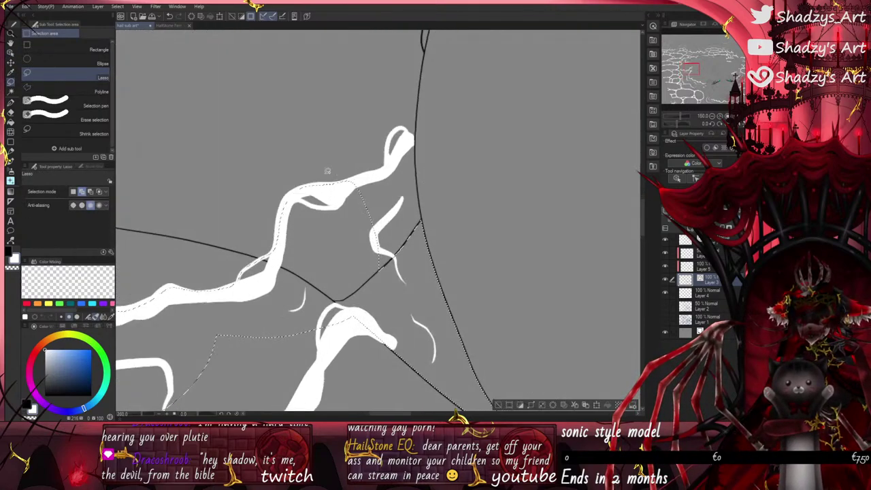
{"action": "mouse_move", "coordinate": [348, 189]}
{"action": "left_mouse_down"}
{"action": "mouse_move", "coordinate": [394, 174]}
{"action": "mouse_move", "coordinate": [435, 141]}
{"action": "mouse_move", "coordinate": [442, 107]}
{"action": "mouse_move", "coordinate": [491, 88]}
{"action": "mouse_move", "coordinate": [510, 241]}
{"action": "mouse_move", "coordinate": [490, 334]}
{"action": "mouse_move", "coordinate": [348, 358]}
{"action": "left_mouse_up"}
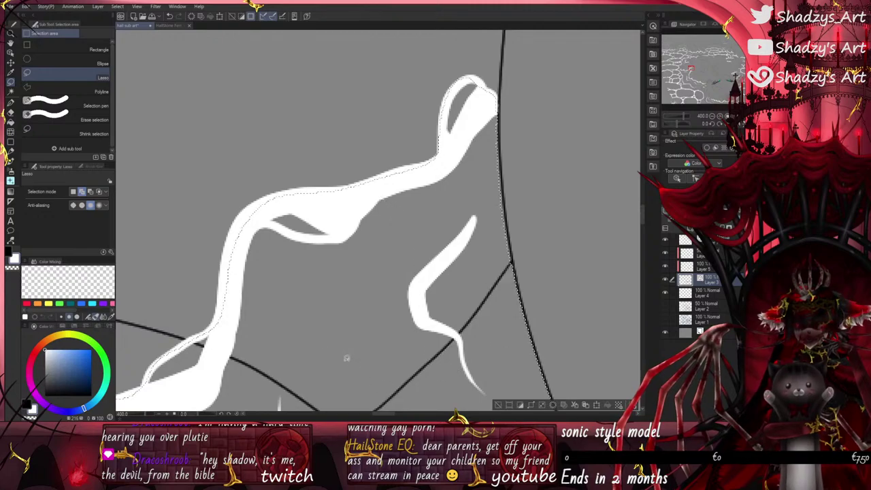
{"action": "scroll", "coordinate": [503, 92], "scroll_direction": "up", "scroll_amount": 2}
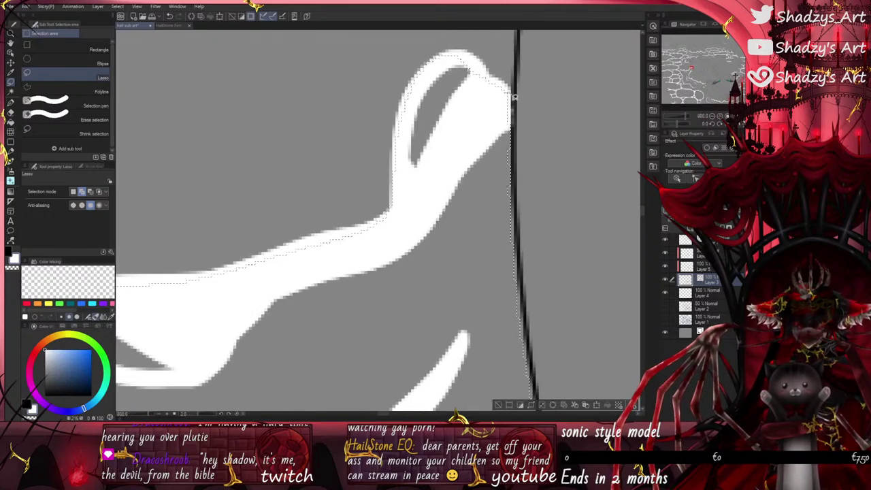
{"action": "scroll", "coordinate": [463, 184], "scroll_direction": "down", "scroll_amount": 2}
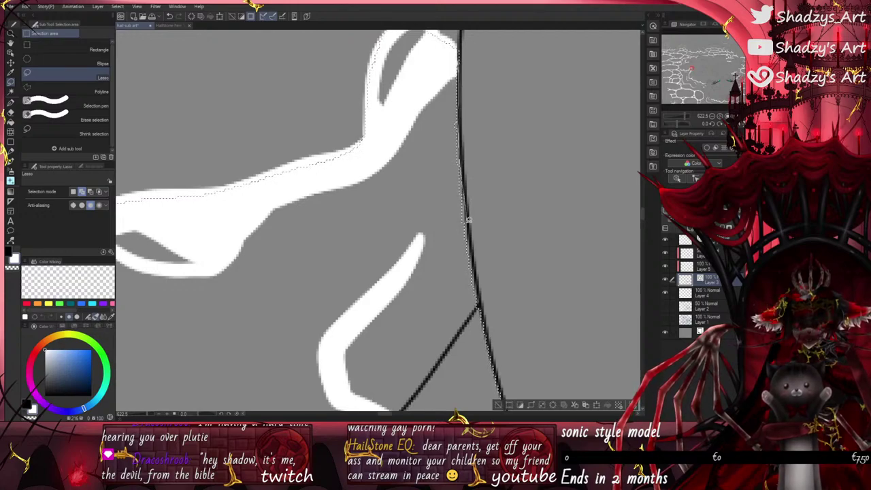
Step: Refine the selection edge along the curved black outline below the upper white line's tip
{"action": "left_click_drag", "start_coordinate": [474, 270], "coordinate": [480, 312]}
{"action": "scroll", "coordinate": [474, 263], "scroll_direction": "up", "scroll_amount": 1}
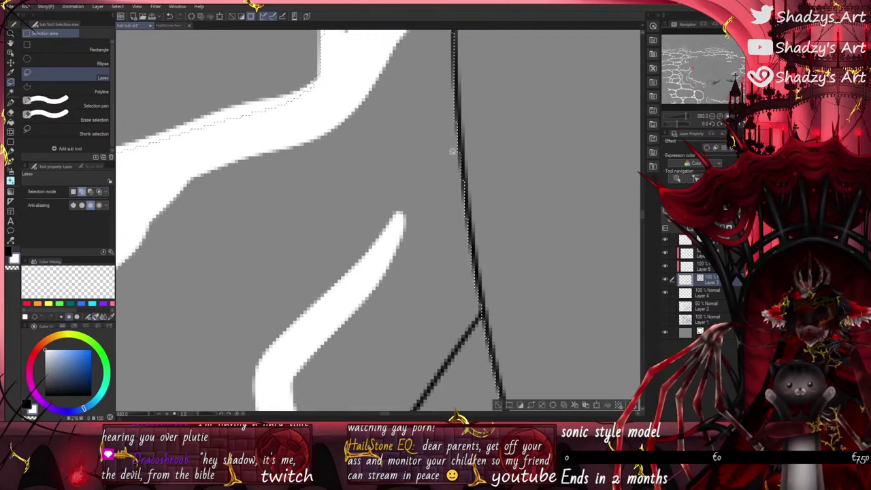
{"action": "scroll", "coordinate": [453, 152], "scroll_direction": "down", "scroll_amount": 1}
{"action": "scroll", "coordinate": [442, 144], "scroll_direction": "down", "scroll_amount": 7}
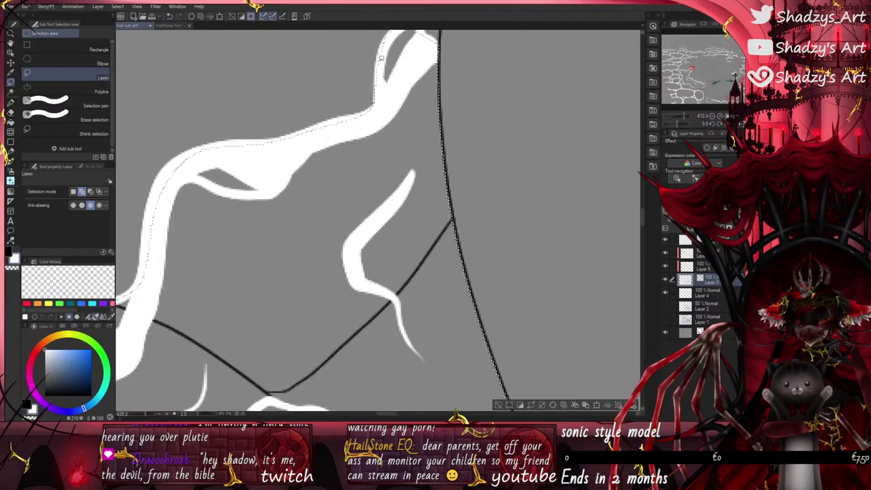
{"action": "mouse_move", "coordinate": [332, 189]}
{"action": "left_mouse_down"}
{"action": "mouse_move", "coordinate": [360, 171]}
{"action": "mouse_move", "coordinate": [440, 267]}
{"action": "mouse_move", "coordinate": [478, 220]}
{"action": "mouse_move", "coordinate": [465, 205]}
{"action": "left_mouse_up"}
Step: Extend the selection down the inner edge of the lower white line, from its hooked top to below its side loop
{"action": "scroll", "coordinate": [466, 208], "scroll_direction": "down", "scroll_amount": 4}
{"action": "scroll", "coordinate": [327, 181], "scroll_direction": "up", "scroll_amount": 1}
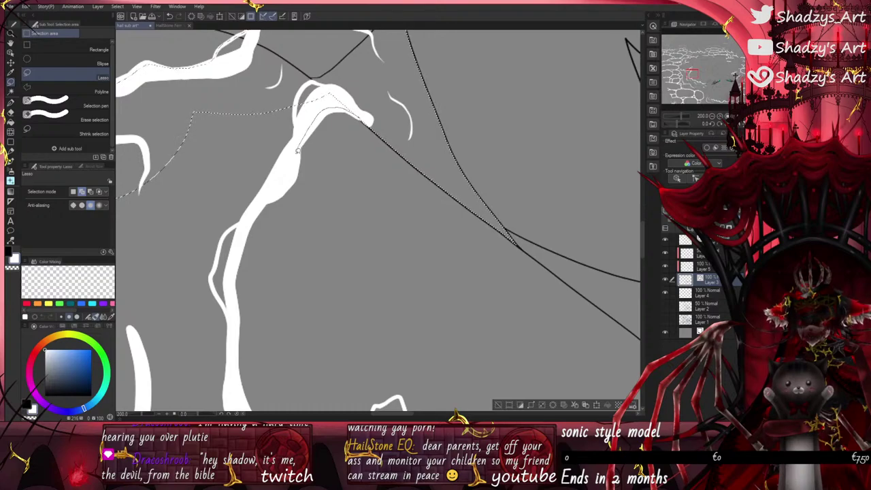
{"action": "mouse_move", "coordinate": [250, 217]}
{"action": "left_mouse_down"}
{"action": "mouse_move", "coordinate": [235, 310]}
{"action": "mouse_move", "coordinate": [161, 265]}
{"action": "mouse_move", "coordinate": [267, 82]}
{"action": "mouse_move", "coordinate": [371, 107]}
{"action": "left_mouse_up"}
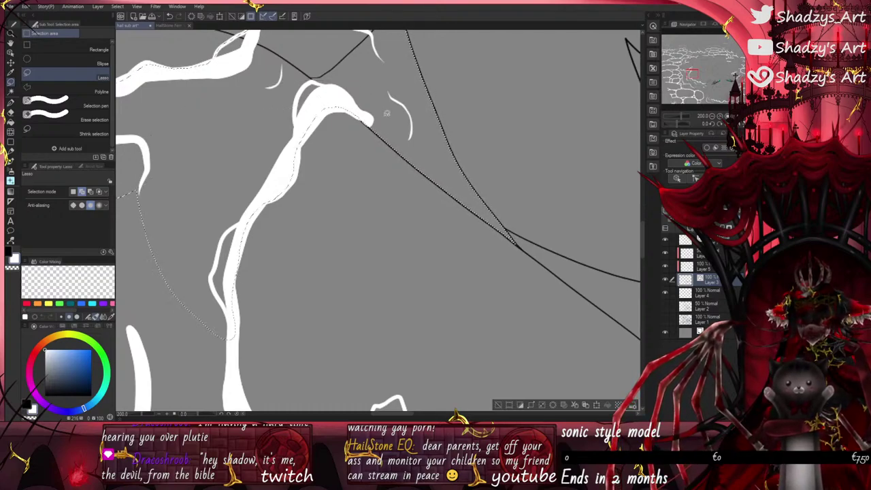
{"action": "scroll", "coordinate": [383, 108], "scroll_direction": "down", "scroll_amount": 10}
{"action": "scroll", "coordinate": [307, 208], "scroll_direction": "up", "scroll_amount": 6}
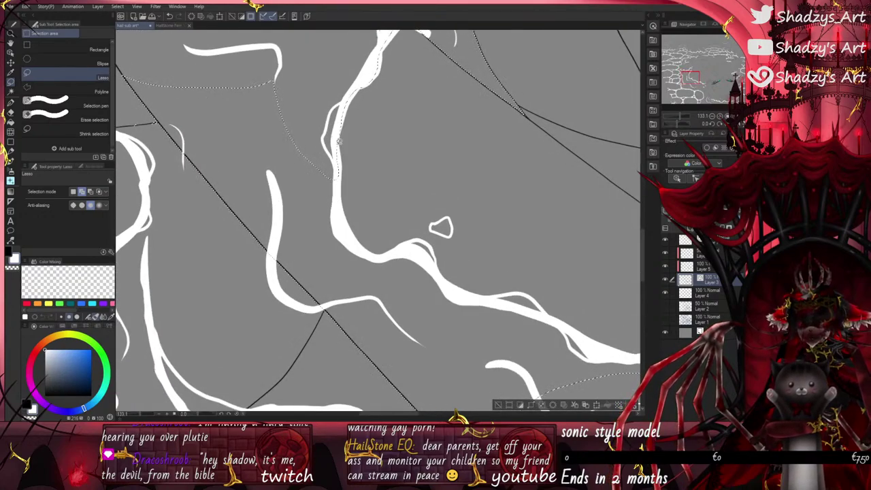
Step: Continue the Lasso selection around the lower white line's bend and along the upper edge of its descending stretch
{"action": "mouse_move", "coordinate": [338, 141]}
{"action": "left_mouse_down"}
{"action": "mouse_move", "coordinate": [352, 235]}
{"action": "mouse_move", "coordinate": [381, 254]}
{"action": "mouse_move", "coordinate": [413, 239]}
{"action": "mouse_move", "coordinate": [428, 244]}
{"action": "mouse_move", "coordinate": [448, 281]}
{"action": "mouse_move", "coordinate": [519, 292]}
{"action": "mouse_move", "coordinate": [604, 358]}
{"action": "mouse_move", "coordinate": [429, 400]}
{"action": "mouse_move", "coordinate": [247, 291]}
{"action": "mouse_move", "coordinate": [151, 151]}
{"action": "mouse_move", "coordinate": [128, 49]}
{"action": "mouse_move", "coordinate": [297, 50]}
{"action": "left_mouse_up"}
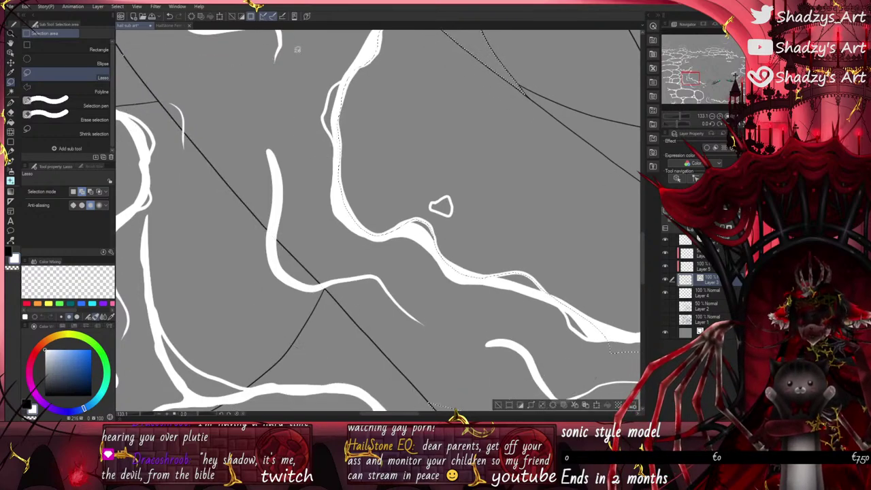
{"action": "scroll", "coordinate": [354, 144], "scroll_direction": "down", "scroll_amount": 5}
{"action": "scroll", "coordinate": [296, 251], "scroll_direction": "down", "scroll_amount": 1}
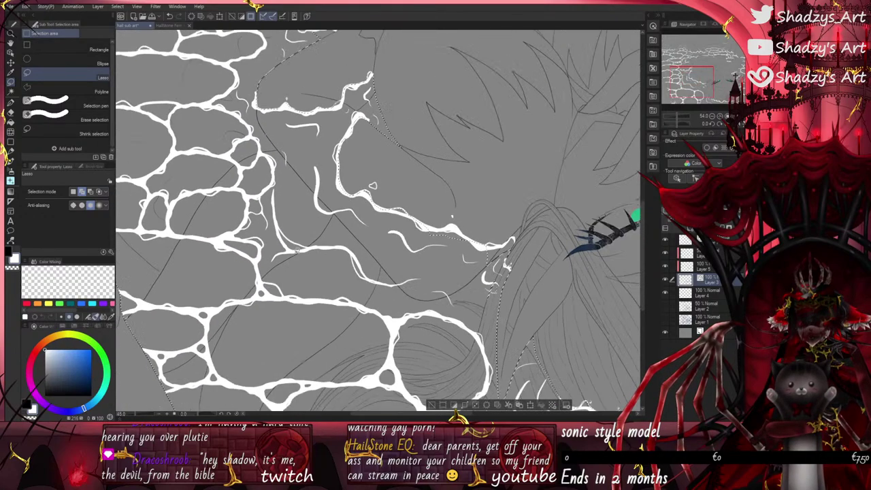
{"action": "scroll", "coordinate": [372, 185], "scroll_direction": "up", "scroll_amount": 5}
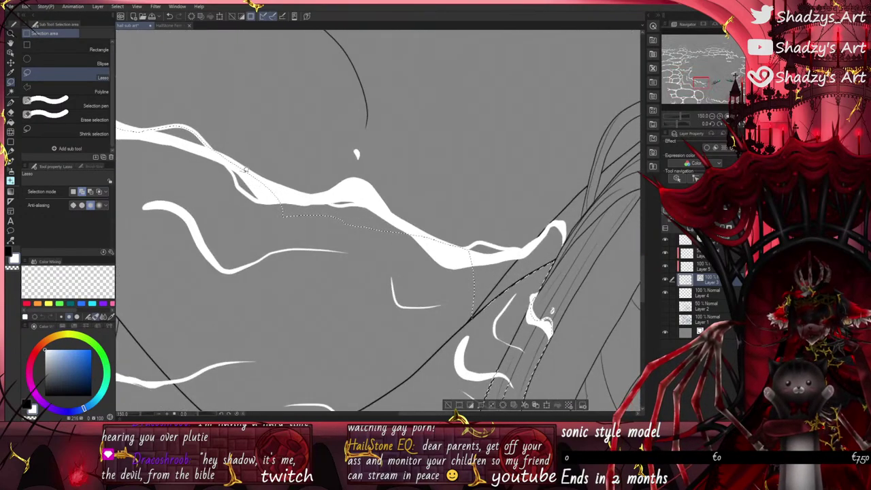
Step: Extend the selection along the lower white line's upper edge, over its hump and on to its tip at the hair strands
{"action": "left_click_drag", "start_coordinate": [245, 170], "coordinate": [311, 193]}
{"action": "mouse_move", "coordinate": [373, 193]}
{"action": "left_mouse_down"}
{"action": "mouse_move", "coordinate": [437, 236]}
{"action": "mouse_move", "coordinate": [519, 249]}
{"action": "mouse_move", "coordinate": [558, 222]}
{"action": "mouse_move", "coordinate": [564, 238]}
{"action": "mouse_move", "coordinate": [554, 260]}
{"action": "mouse_move", "coordinate": [301, 298]}
{"action": "left_mouse_up"}
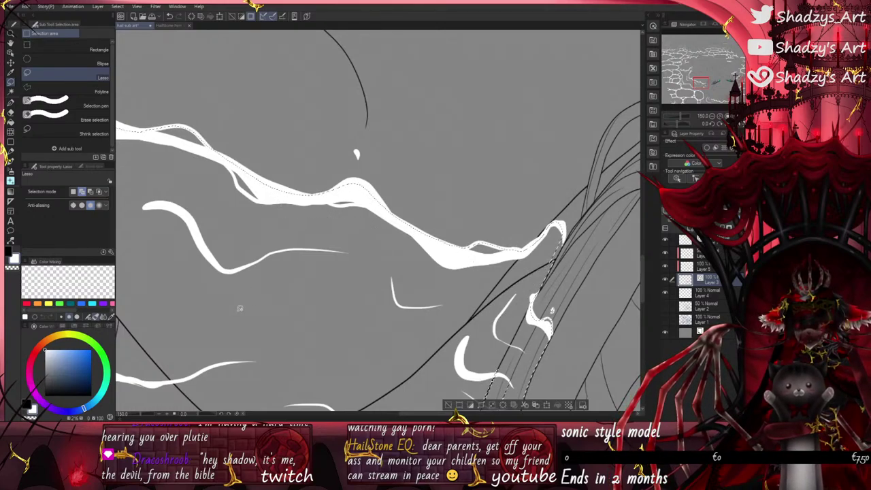
Step: Refine the selection edge around the lower white line's hooked tip and the small loop beside it
{"action": "left_click_drag", "start_coordinate": [551, 310], "coordinate": [470, 329]}
{"action": "mouse_move", "coordinate": [470, 268]}
{"action": "left_mouse_down"}
{"action": "mouse_move", "coordinate": [500, 215]}
{"action": "mouse_move", "coordinate": [495, 196]}
{"action": "mouse_move", "coordinate": [497, 233]}
{"action": "left_mouse_up"}
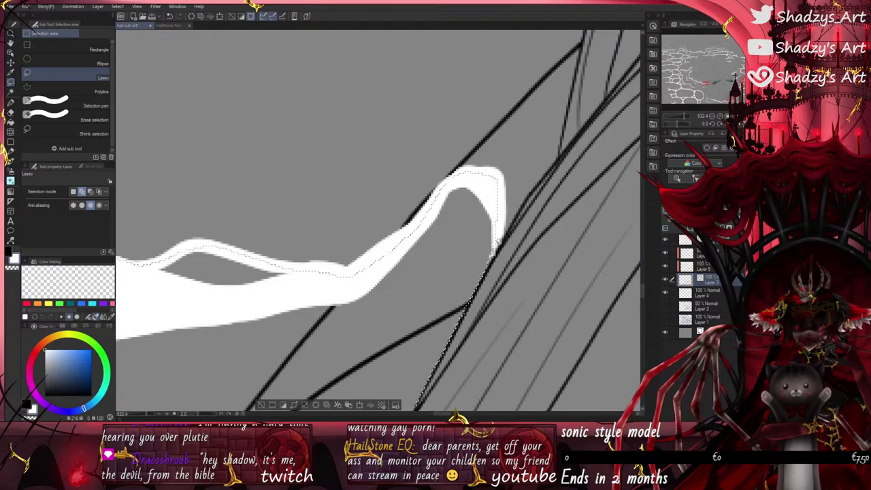
{"action": "scroll", "coordinate": [488, 244], "scroll_direction": "down", "scroll_amount": 4}
{"action": "scroll", "coordinate": [406, 276], "scroll_direction": "up", "scroll_amount": 4}
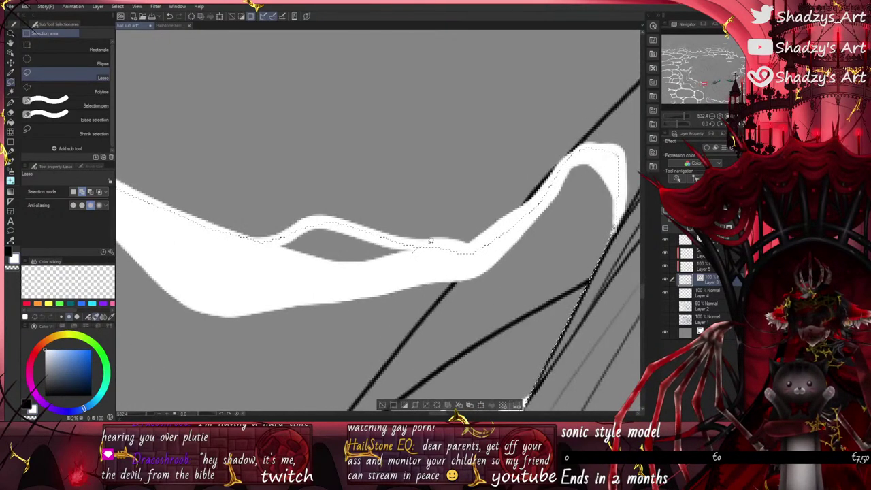
{"action": "left_click_drag", "start_coordinate": [489, 311], "coordinate": [437, 292]}
Step: Add the small loose marks above the white lines to the selection, including the triangular outline and the tiny droplet
{"action": "scroll", "coordinate": [470, 289], "scroll_direction": "down", "scroll_amount": 12}
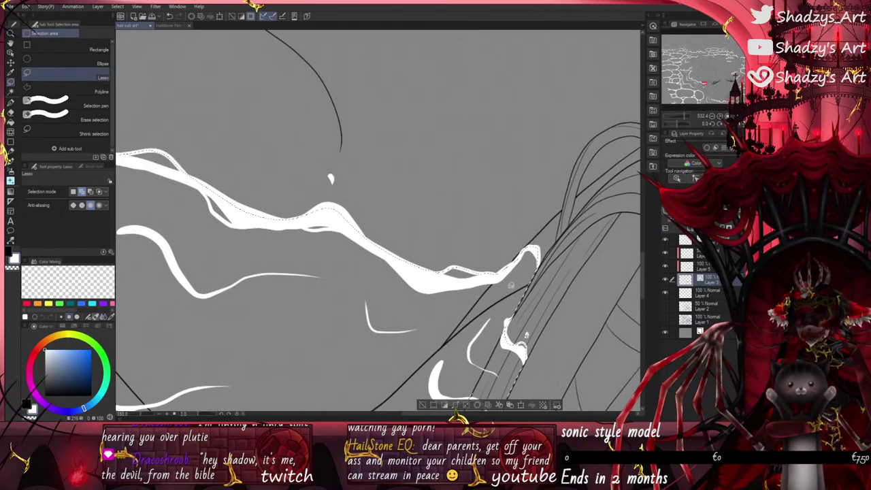
{"action": "scroll", "coordinate": [326, 223], "scroll_direction": "up", "scroll_amount": 8}
{"action": "left_click_drag", "start_coordinate": [289, 217], "coordinate": [319, 198]}
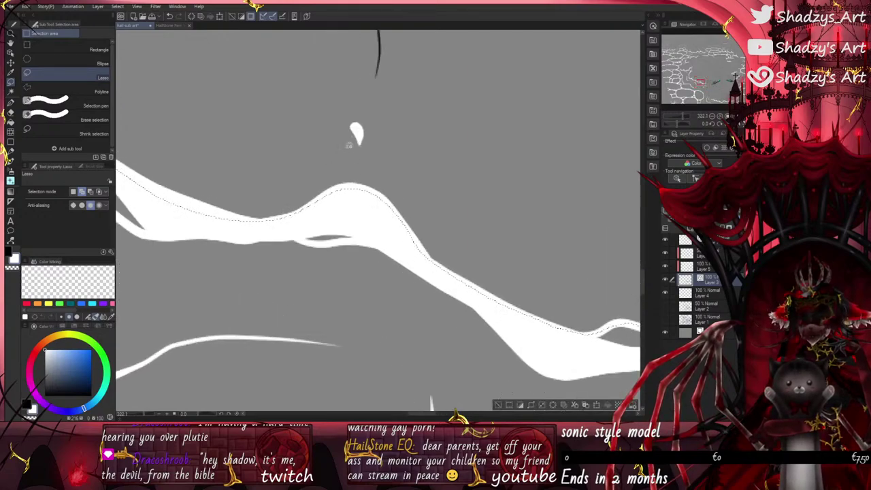
{"action": "scroll", "coordinate": [365, 138], "scroll_direction": "up", "scroll_amount": 2}
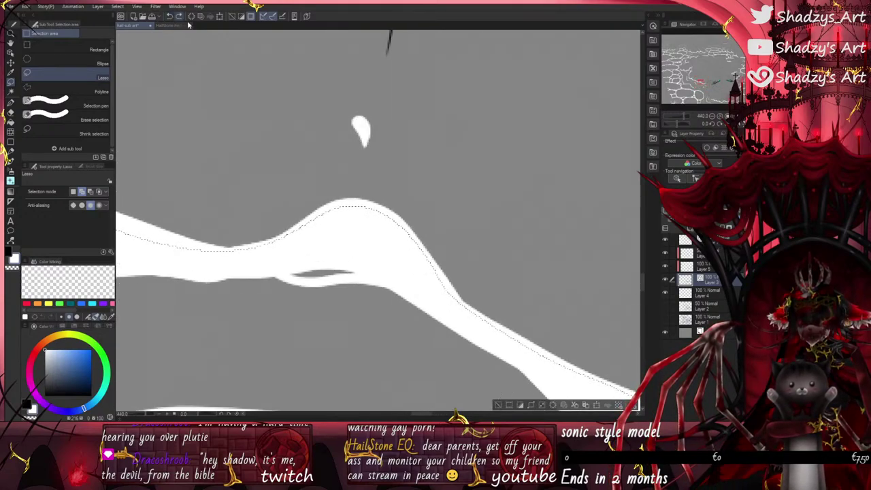
{"action": "scroll", "coordinate": [367, 160], "scroll_direction": "down", "scroll_amount": 11}
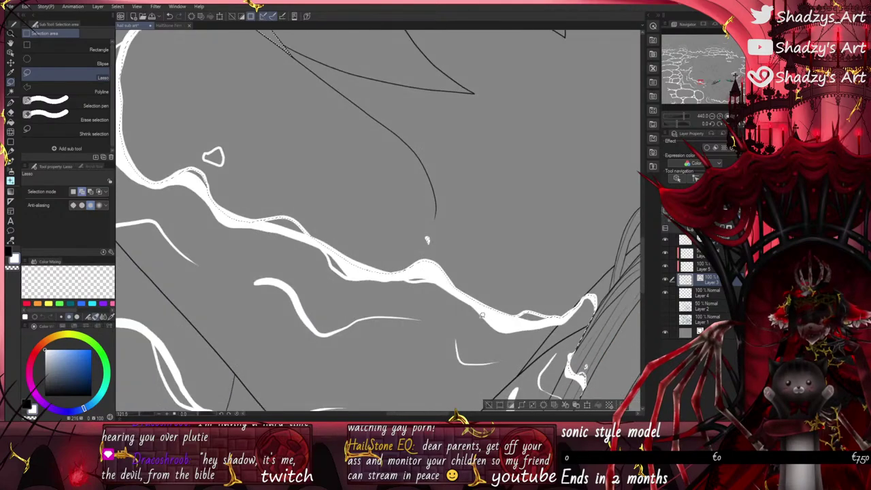
{"action": "scroll", "coordinate": [314, 224], "scroll_direction": "up", "scroll_amount": 4}
{"action": "scroll", "coordinate": [317, 228], "scroll_direction": "up", "scroll_amount": 3}
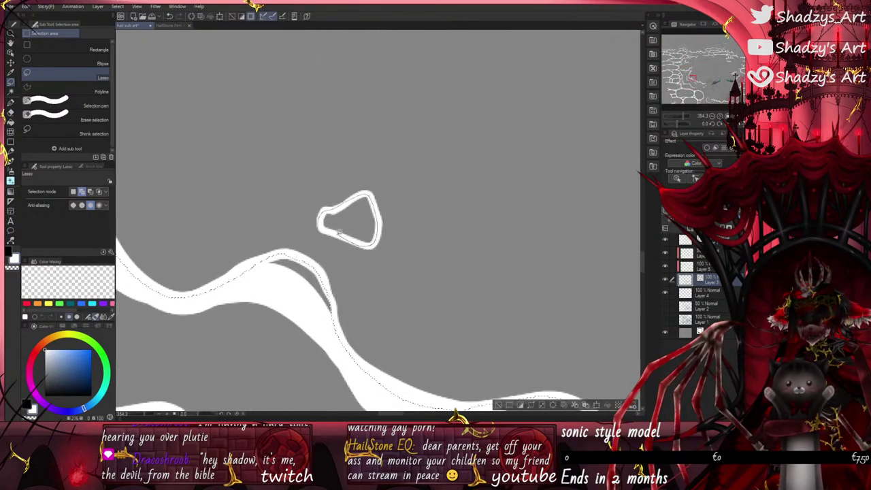
{"action": "scroll", "coordinate": [319, 225], "scroll_direction": "down", "scroll_amount": 3}
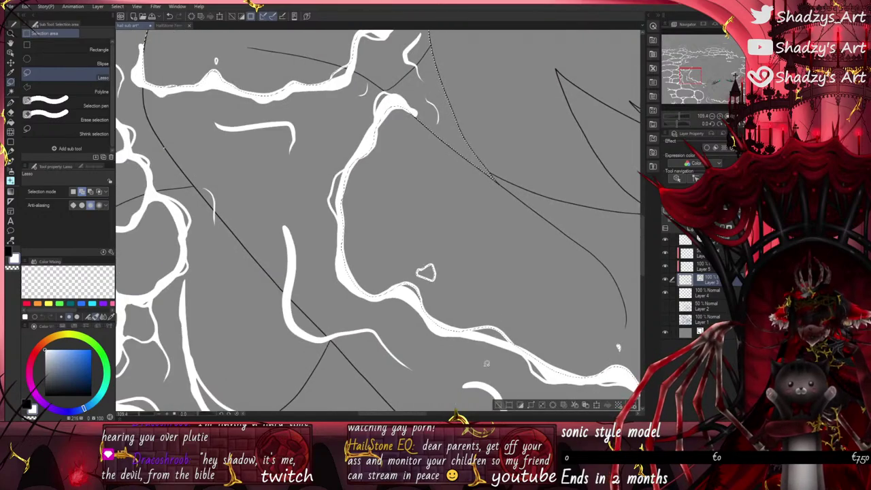
{"action": "scroll", "coordinate": [471, 393], "scroll_direction": "down", "scroll_amount": 2}
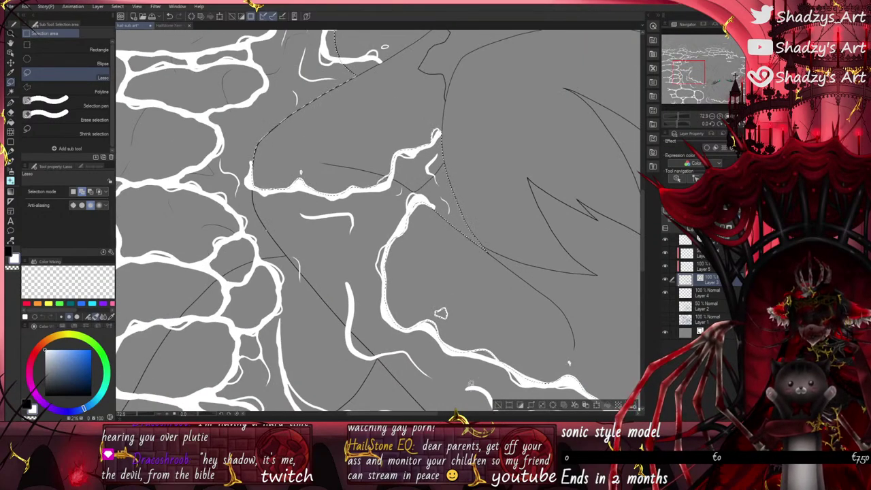
{"action": "scroll", "coordinate": [311, 167], "scroll_direction": "up", "scroll_amount": 6}
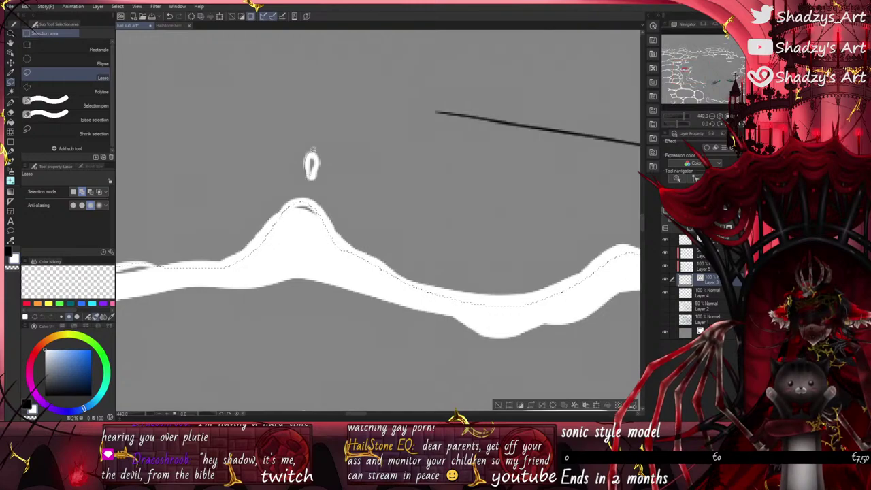
{"action": "scroll", "coordinate": [316, 159], "scroll_direction": "down", "scroll_amount": 5}
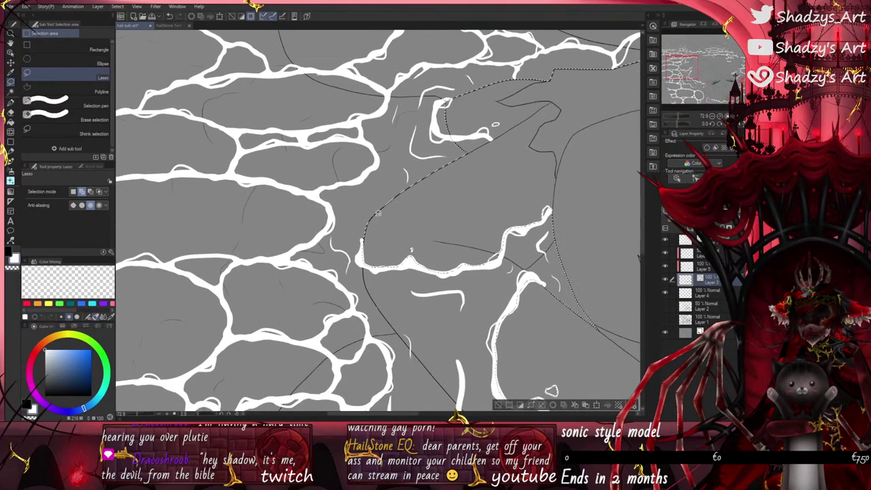
Step: Switch the Lasso to subtract from the selection and remove the area between the C-shaped white line's inner edge and the black outline
{"action": "scroll", "coordinate": [378, 213], "scroll_direction": "down", "scroll_amount": 2}
{"action": "scroll", "coordinate": [420, 151], "scroll_direction": "up", "scroll_amount": 6}
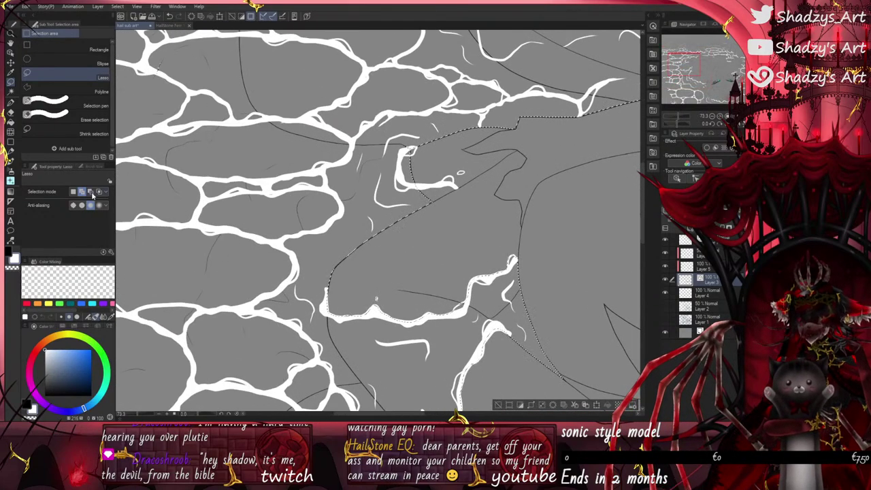
{"action": "scroll", "coordinate": [420, 139], "scroll_direction": "up", "scroll_amount": 2}
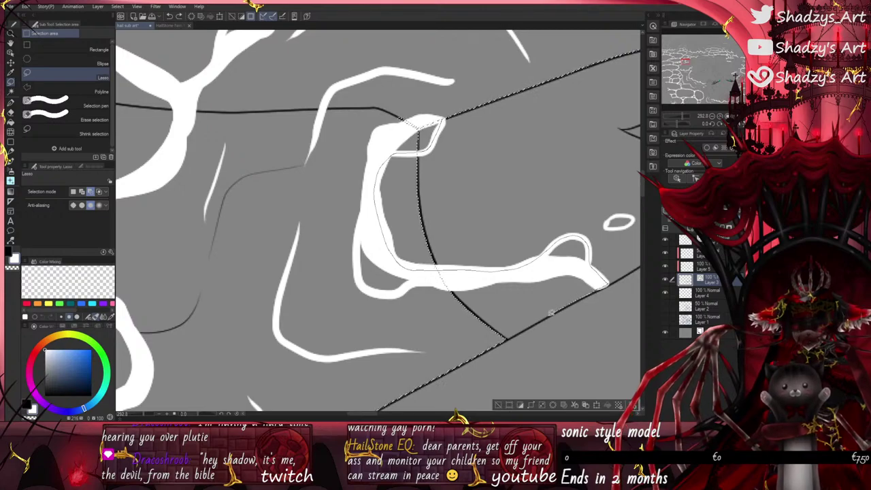
{"action": "left_click_drag", "start_coordinate": [459, 329], "coordinate": [453, 329]}
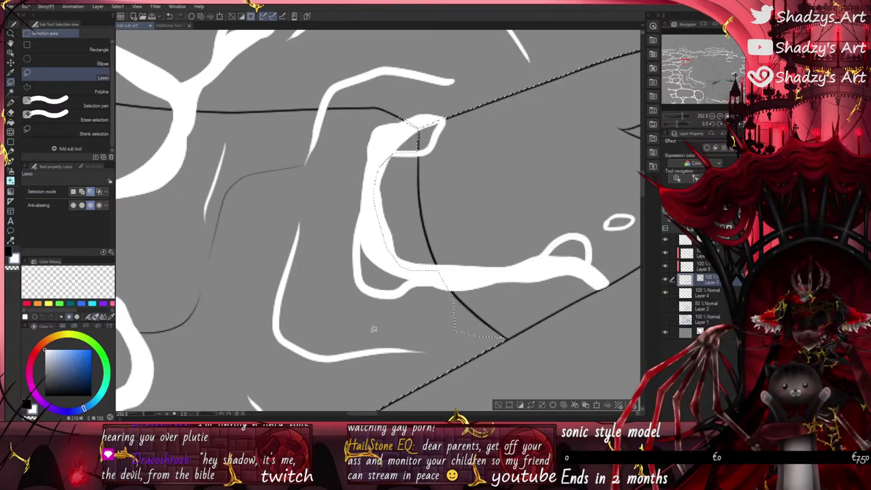
{"action": "scroll", "coordinate": [612, 268], "scroll_direction": "up", "scroll_amount": 1}
{"action": "left_click_drag", "start_coordinate": [612, 268], "coordinate": [548, 289]}
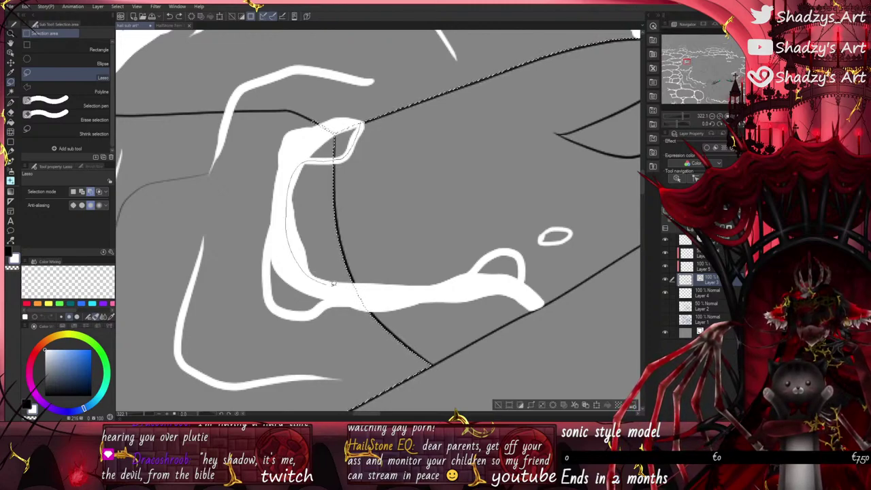
{"action": "mouse_move", "coordinate": [521, 278]}
{"action": "left_mouse_down"}
{"action": "mouse_move", "coordinate": [544, 301]}
{"action": "mouse_move", "coordinate": [587, 231]}
{"action": "mouse_move", "coordinate": [437, 163]}
{"action": "left_mouse_up"}
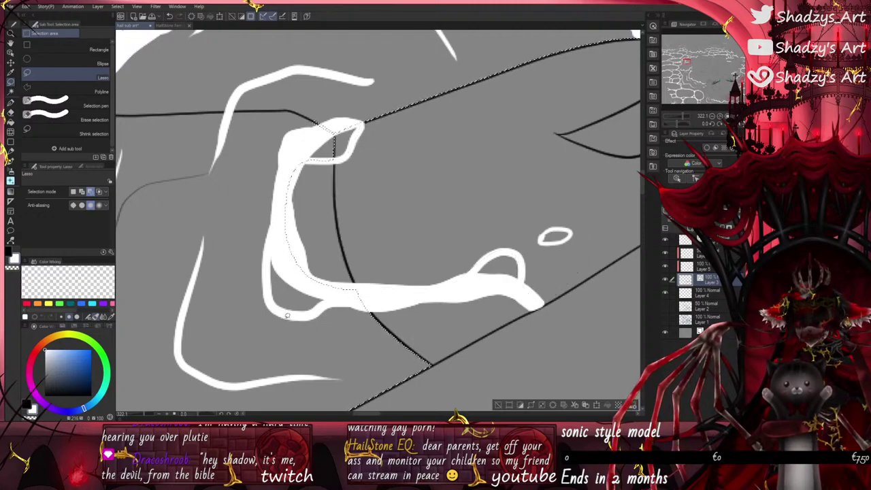
Step: Switch the Lasso to add to the selection and follow the lower white line's upper edge over its loop to the tip at the black outline
{"action": "left_click", "coordinate": [82, 192]}
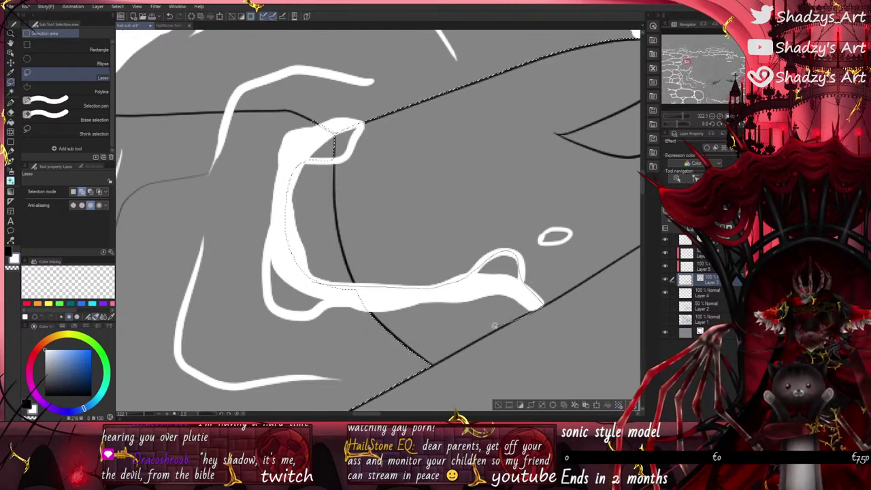
{"action": "scroll", "coordinate": [435, 361], "scroll_direction": "up", "scroll_amount": 4}
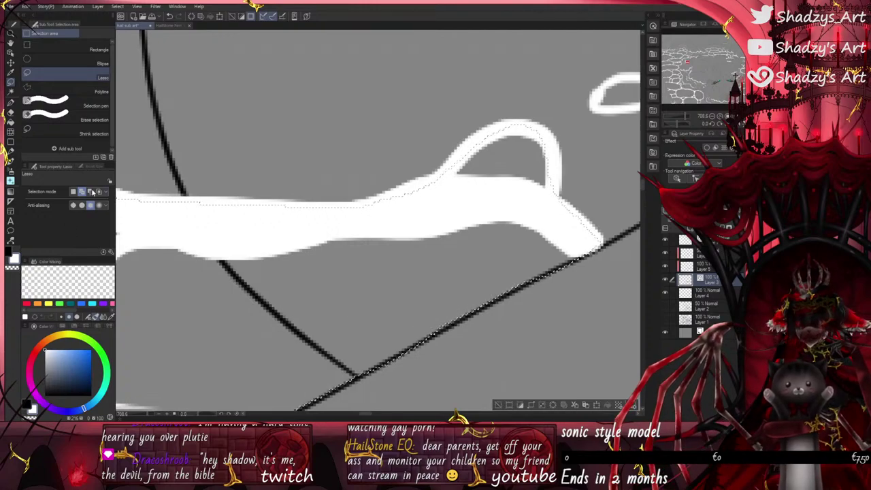
{"action": "scroll", "coordinate": [578, 259], "scroll_direction": "up", "scroll_amount": 3}
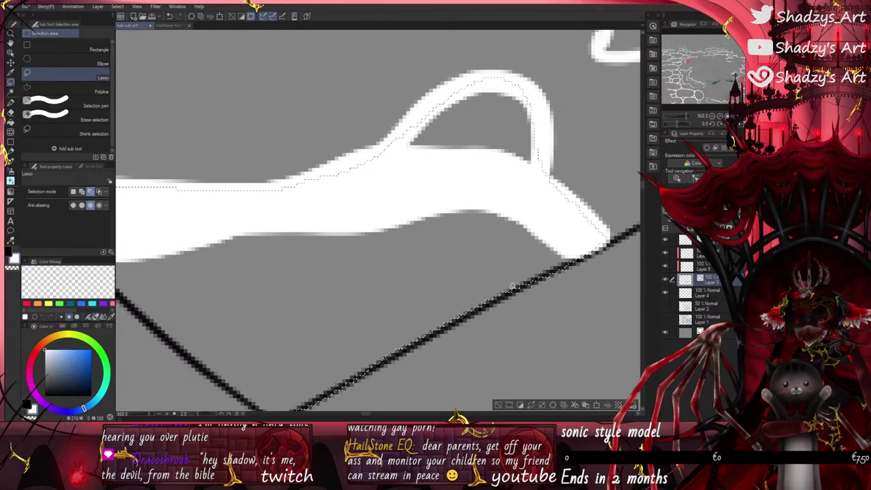
{"action": "scroll", "coordinate": [551, 176], "scroll_direction": "down", "scroll_amount": 4}
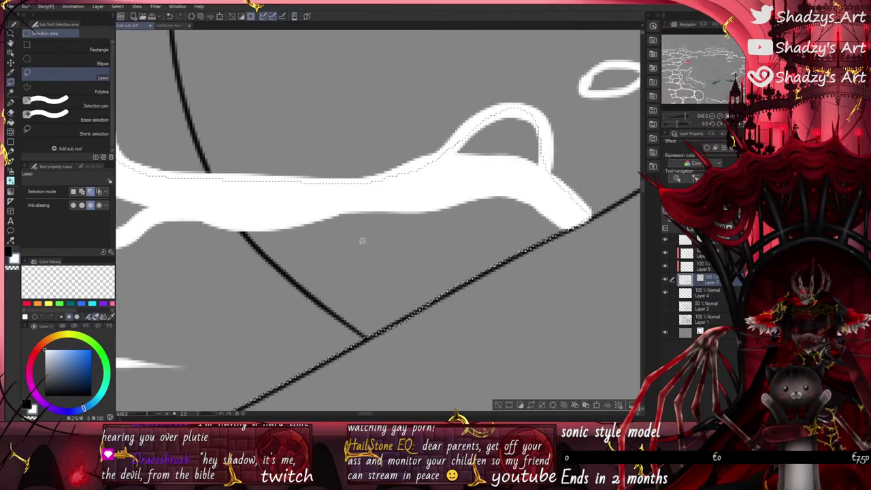
{"action": "scroll", "coordinate": [354, 293], "scroll_direction": "up", "scroll_amount": 3}
{"action": "scroll", "coordinate": [394, 295], "scroll_direction": "down", "scroll_amount": 3}
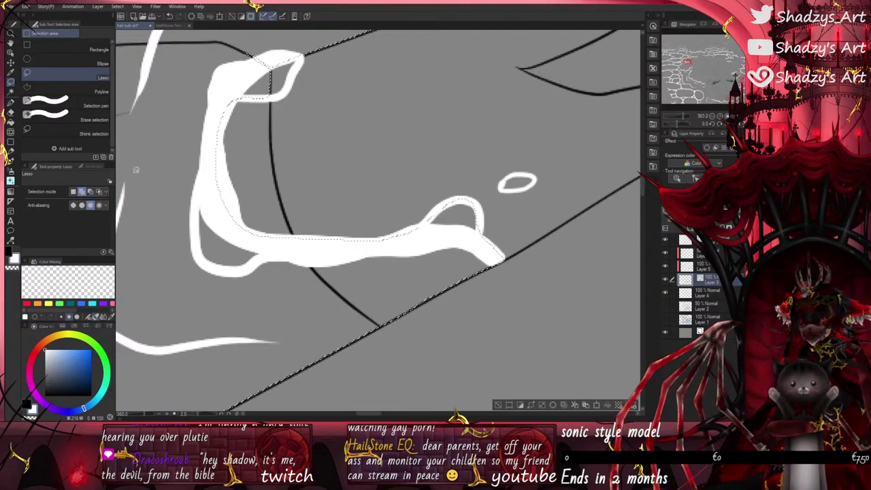
Step: Extend the selection around the small loop at the C-shaped white line's upper end and along the line's inner edge
{"action": "scroll", "coordinate": [239, 94], "scroll_direction": "up", "scroll_amount": 1}
{"action": "mouse_move", "coordinate": [239, 94]}
{"action": "left_mouse_down"}
{"action": "mouse_move", "coordinate": [277, 98]}
{"action": "mouse_move", "coordinate": [297, 84]}
{"action": "mouse_move", "coordinate": [317, 47]}
{"action": "mouse_move", "coordinate": [309, 41]}
{"action": "mouse_move", "coordinate": [249, 53]}
{"action": "left_mouse_up"}
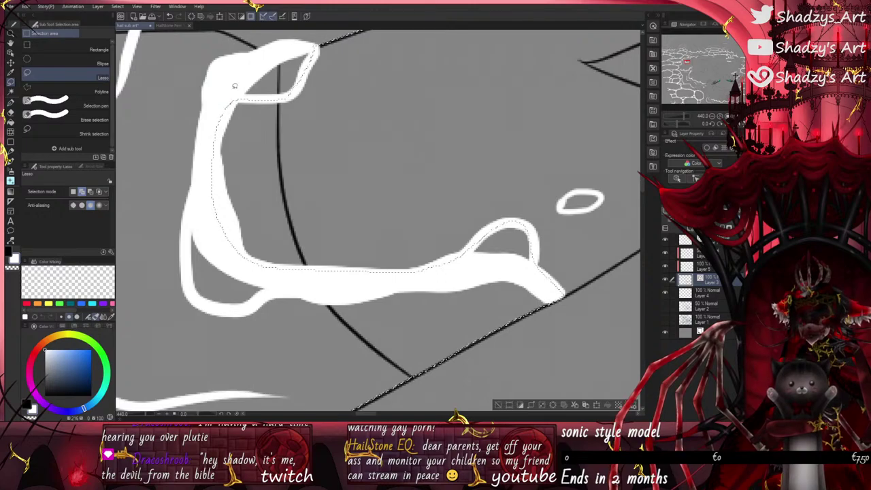
{"action": "scroll", "coordinate": [239, 315], "scroll_direction": "down", "scroll_amount": 2}
{"action": "scroll", "coordinate": [226, 229], "scroll_direction": "up", "scroll_amount": 2}
{"action": "mouse_move", "coordinate": [244, 139]}
{"action": "left_mouse_down"}
{"action": "mouse_move", "coordinate": [225, 201]}
{"action": "mouse_move", "coordinate": [248, 301]}
{"action": "mouse_move", "coordinate": [191, 245]}
{"action": "left_mouse_up"}
Step: Add the small white oval above the C-shaped line's lower arm to the selection
{"action": "scroll", "coordinate": [532, 230], "scroll_direction": "up", "scroll_amount": 2}
{"action": "mouse_move", "coordinate": [528, 246]}
{"action": "left_mouse_down"}
{"action": "mouse_move", "coordinate": [547, 221]}
{"action": "mouse_move", "coordinate": [575, 225]}
{"action": "mouse_move", "coordinate": [529, 247]}
{"action": "left_mouse_up"}
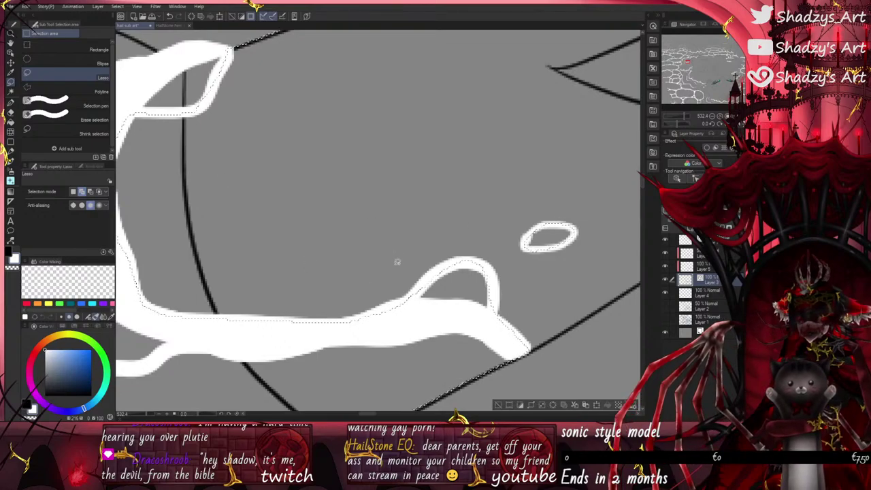
{"action": "scroll", "coordinate": [413, 282], "scroll_direction": "down", "scroll_amount": 2}
{"action": "scroll", "coordinate": [412, 282], "scroll_direction": "up", "scroll_amount": 1}
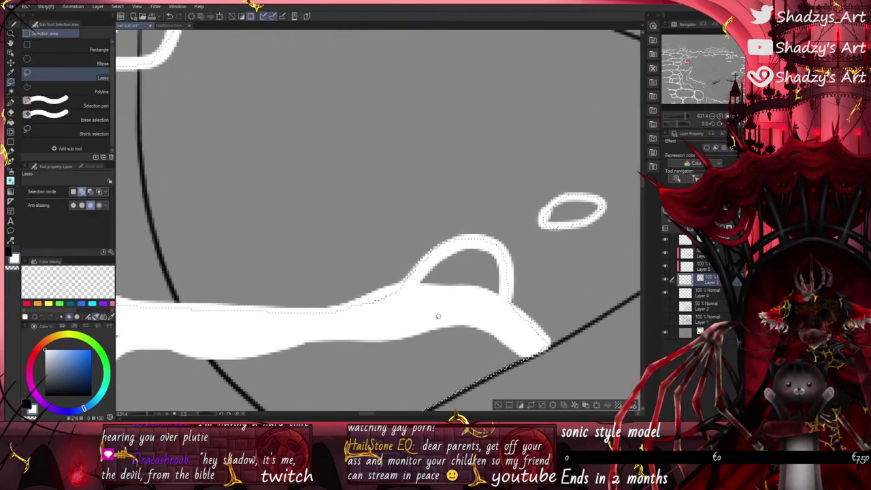
Step: Extend the selection along the upper edge of the white line at the canvas's bottom edge, over its small loop to the diagonal black outline
{"action": "scroll", "coordinate": [437, 317], "scroll_direction": "down", "scroll_amount": 4}
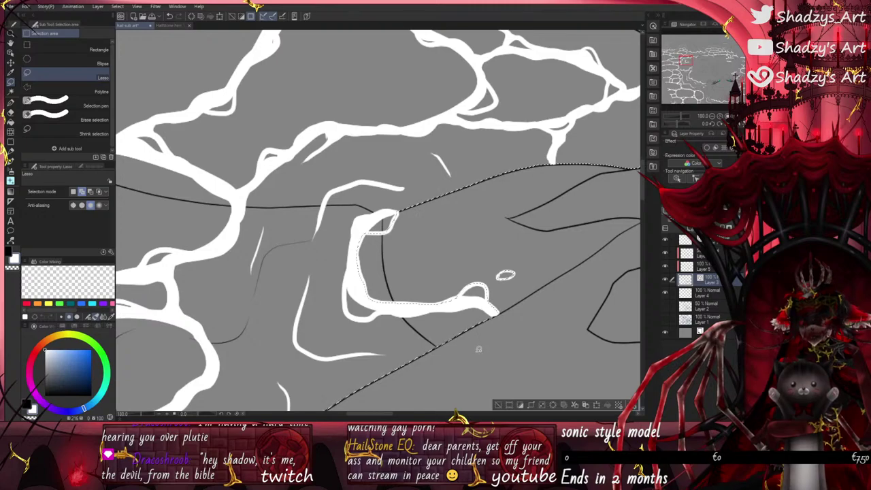
{"action": "scroll", "coordinate": [478, 349], "scroll_direction": "down", "scroll_amount": 3}
{"action": "scroll", "coordinate": [375, 217], "scroll_direction": "up", "scroll_amount": 2}
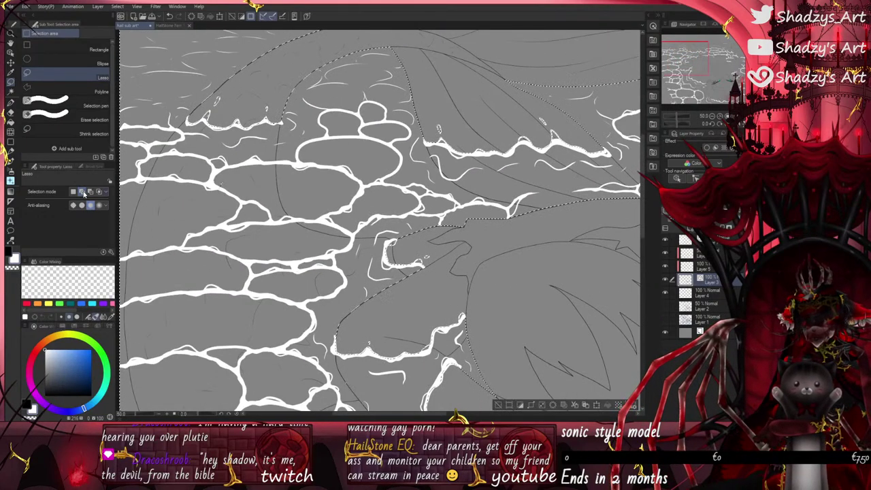
{"action": "scroll", "coordinate": [317, 235], "scroll_direction": "down", "scroll_amount": 2}
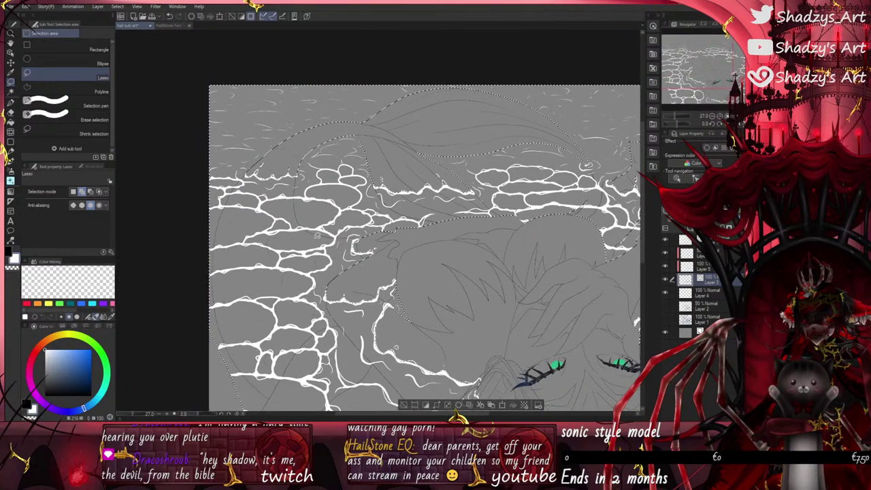
{"action": "scroll", "coordinate": [248, 232], "scroll_direction": "down", "scroll_amount": 1}
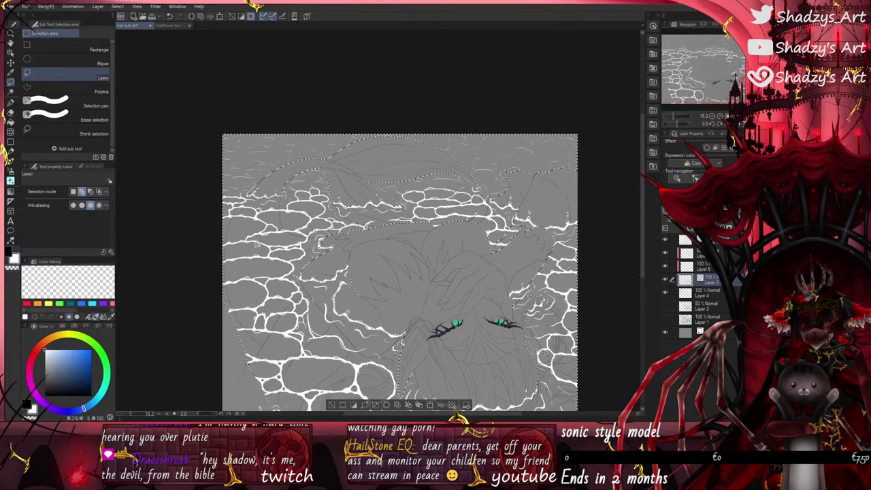
{"action": "scroll", "coordinate": [259, 217], "scroll_direction": "down", "scroll_amount": 2}
{"action": "scroll", "coordinate": [252, 337], "scroll_direction": "up", "scroll_amount": 3}
{"action": "scroll", "coordinate": [270, 334], "scroll_direction": "up", "scroll_amount": 5}
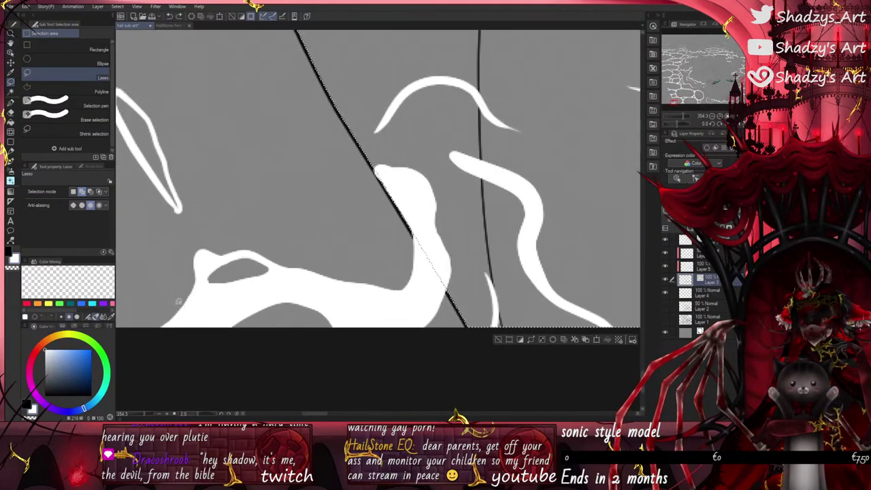
{"action": "left_click_drag", "start_coordinate": [199, 270], "coordinate": [221, 256]}
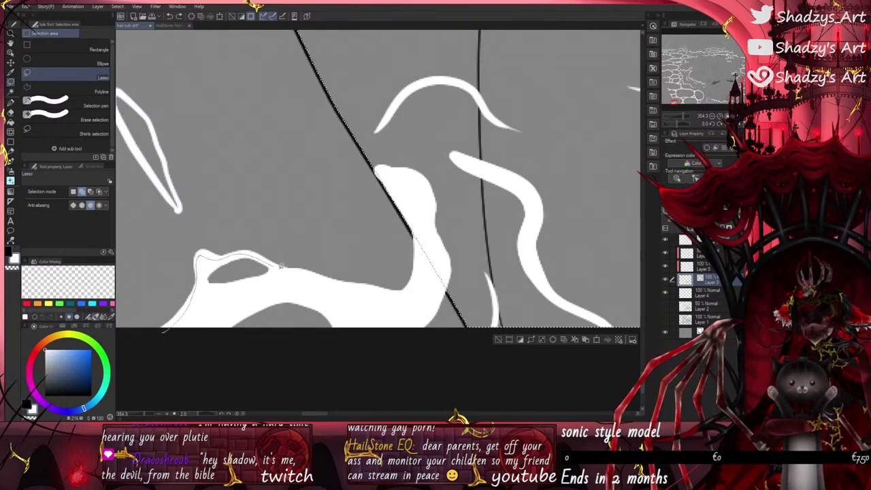
{"action": "mouse_move", "coordinate": [356, 286]}
{"action": "left_mouse_down"}
{"action": "mouse_move", "coordinate": [400, 295]}
{"action": "mouse_move", "coordinate": [417, 274]}
{"action": "left_mouse_up"}
{"action": "left_click_drag", "start_coordinate": [495, 301], "coordinate": [410, 365]}
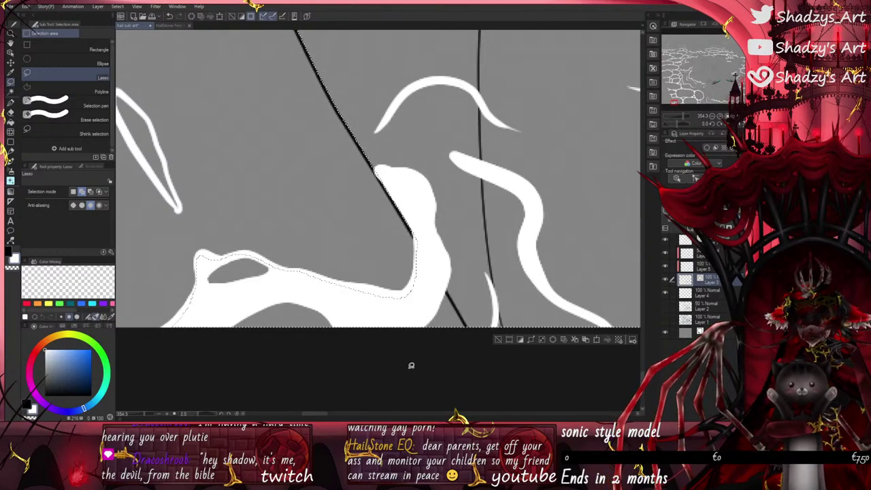
Step: Add the slim leaf-shaped white outline above the bottom white line to the selection, leaving the Lasso in add mode
{"action": "scroll", "coordinate": [436, 318], "scroll_direction": "down", "scroll_amount": 2}
{"action": "scroll", "coordinate": [242, 231], "scroll_direction": "up", "scroll_amount": 4}
{"action": "mouse_move", "coordinate": [294, 264]}
{"action": "left_mouse_down"}
{"action": "mouse_move", "coordinate": [214, 146]}
{"action": "mouse_move", "coordinate": [199, 102]}
{"action": "mouse_move", "coordinate": [213, 91]}
{"action": "mouse_move", "coordinate": [263, 149]}
{"action": "mouse_move", "coordinate": [289, 262]}
{"action": "left_mouse_up"}
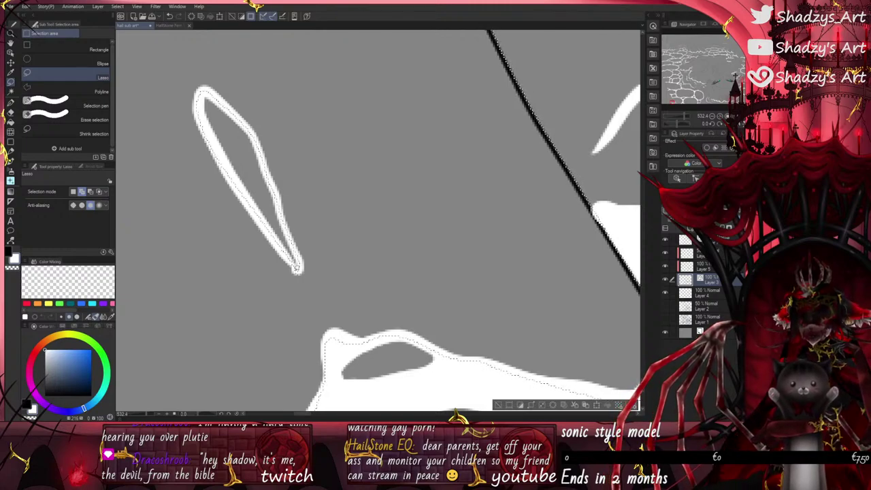
{"action": "scroll", "coordinate": [306, 300], "scroll_direction": "down", "scroll_amount": 3}
{"action": "scroll", "coordinate": [284, 284], "scroll_direction": "up", "scroll_amount": 5}
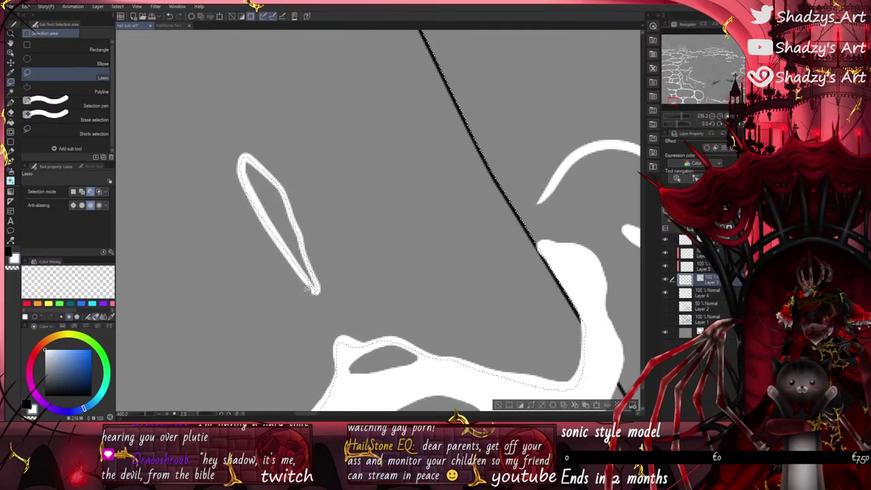
{"action": "left_click", "coordinate": [81, 192]}
Step: Inspect the selection edges along the lower white lines and hair strands, and across the whole canvas
{"action": "scroll", "coordinate": [239, 245], "scroll_direction": "down", "scroll_amount": 4}
{"action": "scroll", "coordinate": [306, 325], "scroll_direction": "down", "scroll_amount": 8}
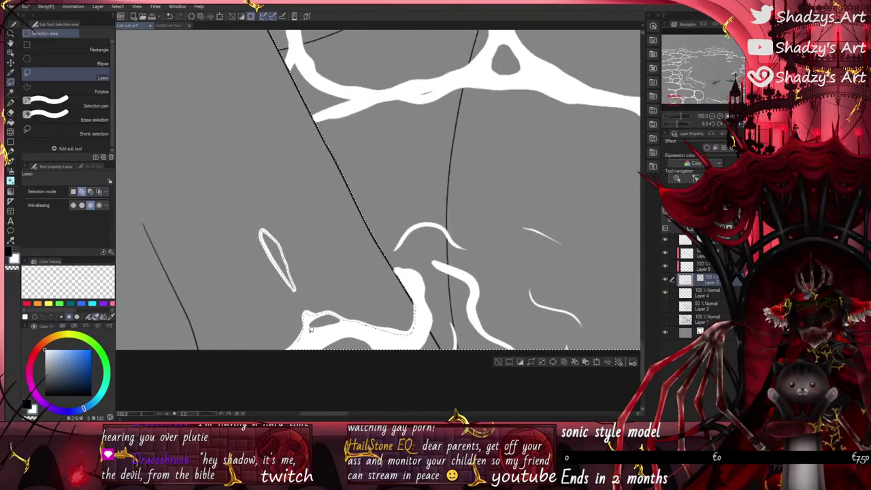
{"action": "scroll", "coordinate": [355, 303], "scroll_direction": "up", "scroll_amount": 12}
{"action": "scroll", "coordinate": [373, 305], "scroll_direction": "down", "scroll_amount": 4}
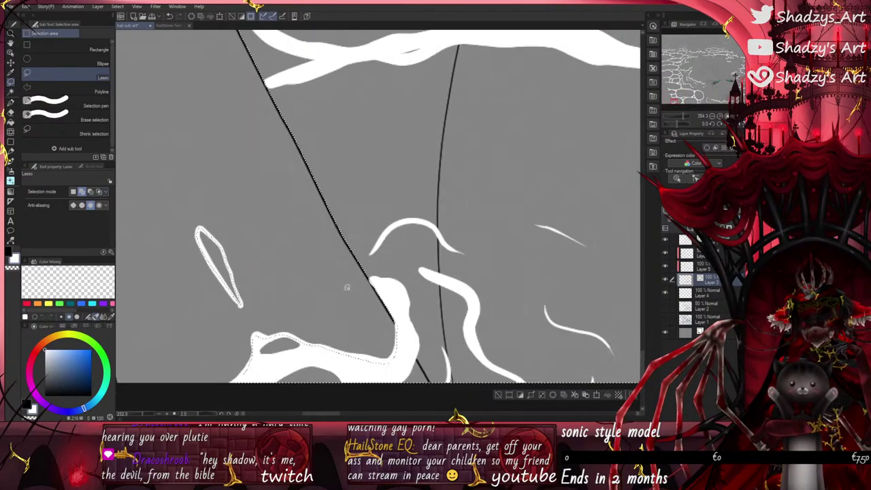
{"action": "scroll", "coordinate": [324, 360], "scroll_direction": "down", "scroll_amount": 2}
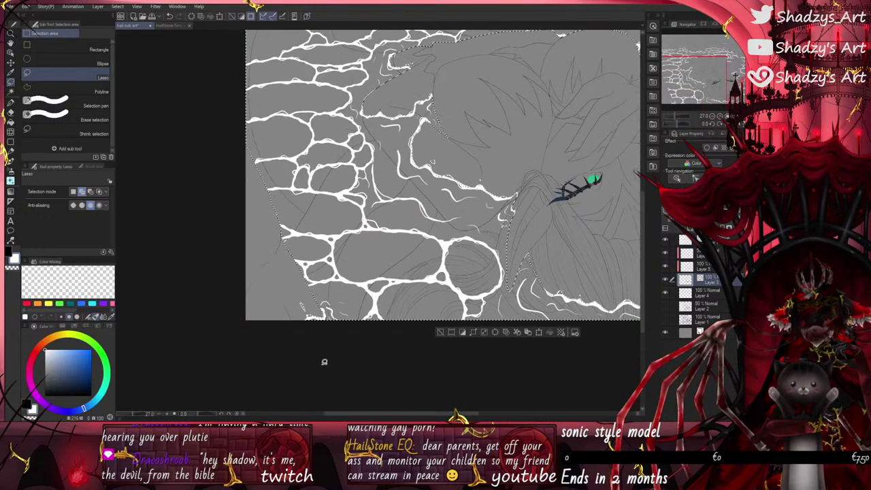
{"action": "scroll", "coordinate": [353, 141], "scroll_direction": "up", "scroll_amount": 3}
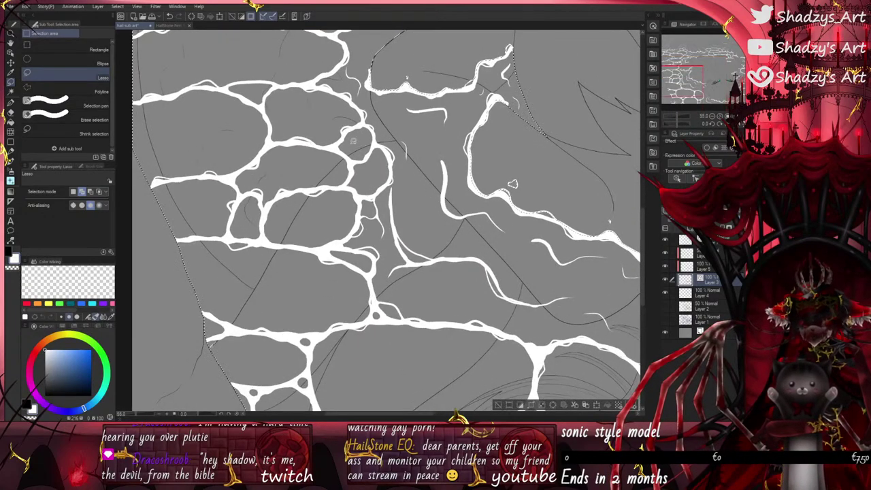
{"action": "scroll", "coordinate": [349, 159], "scroll_direction": "down", "scroll_amount": 2}
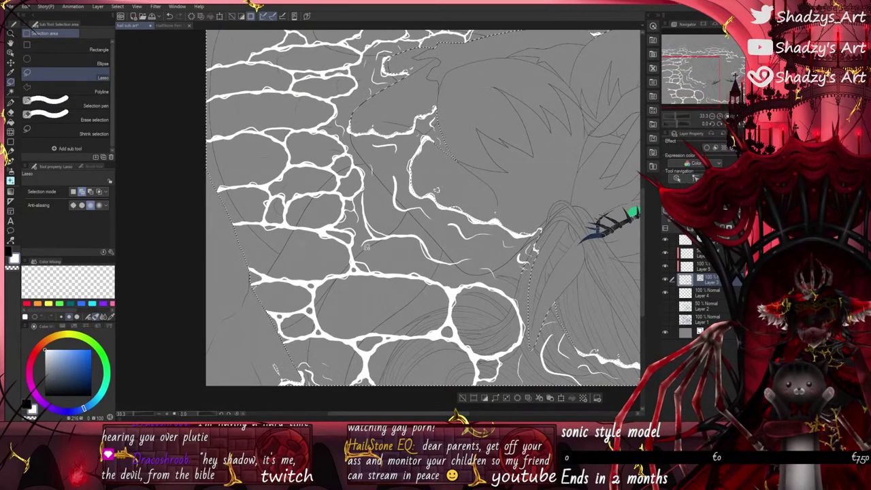
{"action": "scroll", "coordinate": [612, 224], "scroll_direction": "down", "scroll_amount": 1}
{"action": "scroll", "coordinate": [550, 243], "scroll_direction": "up", "scroll_amount": 5}
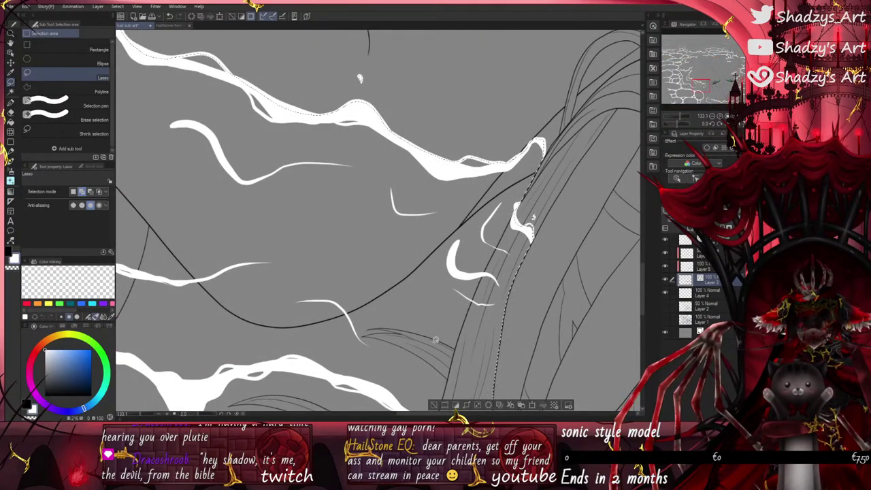
{"action": "scroll", "coordinate": [435, 339], "scroll_direction": "down", "scroll_amount": 5}
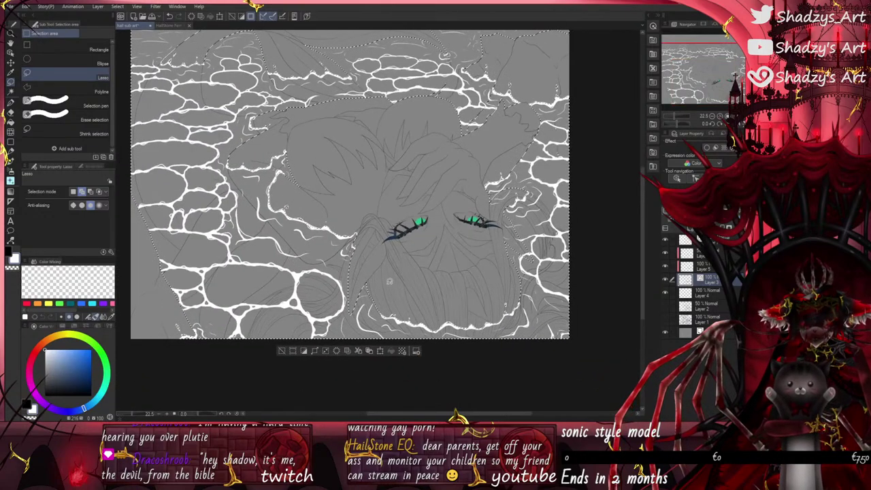
{"action": "scroll", "coordinate": [364, 204], "scroll_direction": "down", "scroll_amount": 2}
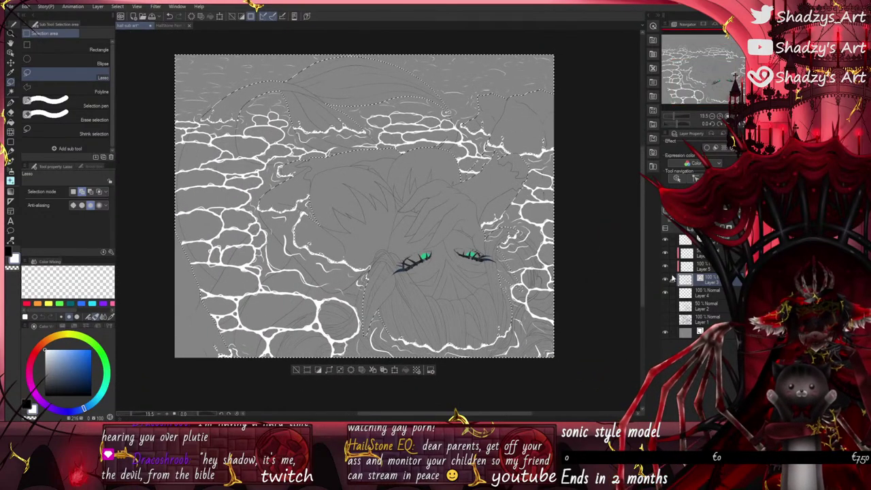
Step: Add a new layer above Layer 6 and fill the selected water area with light blue
{"action": "left_click", "coordinate": [688, 254]}
{"action": "left_click", "coordinate": [674, 229]}
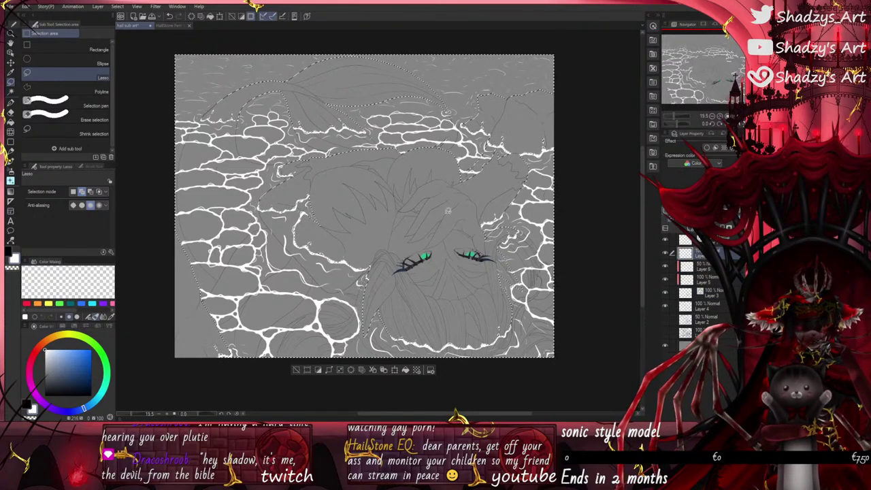
{"action": "left_click", "coordinate": [10, 119]}
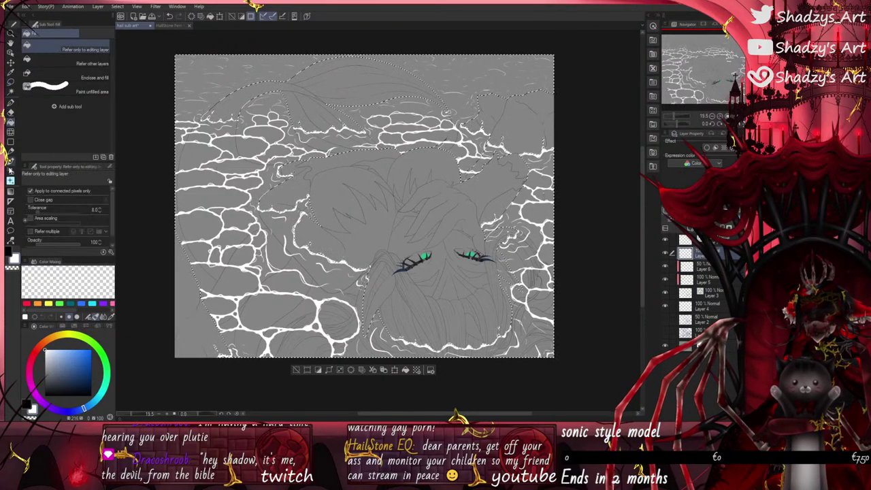
{"action": "left_click", "coordinate": [59, 326]}
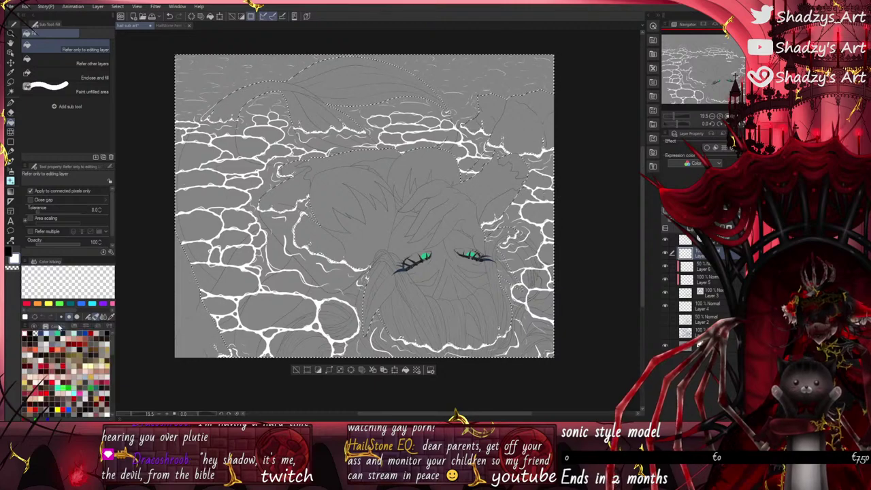
{"action": "left_click", "coordinate": [34, 327]}
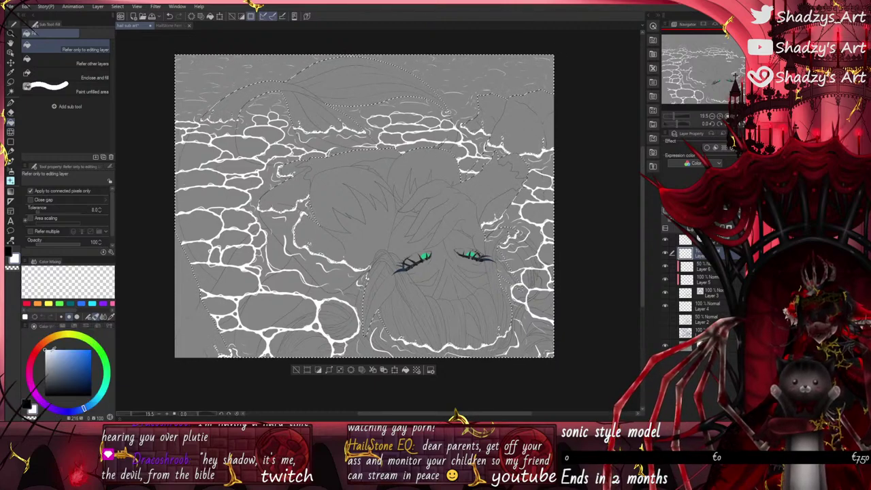
{"action": "left_click", "coordinate": [92, 404]}
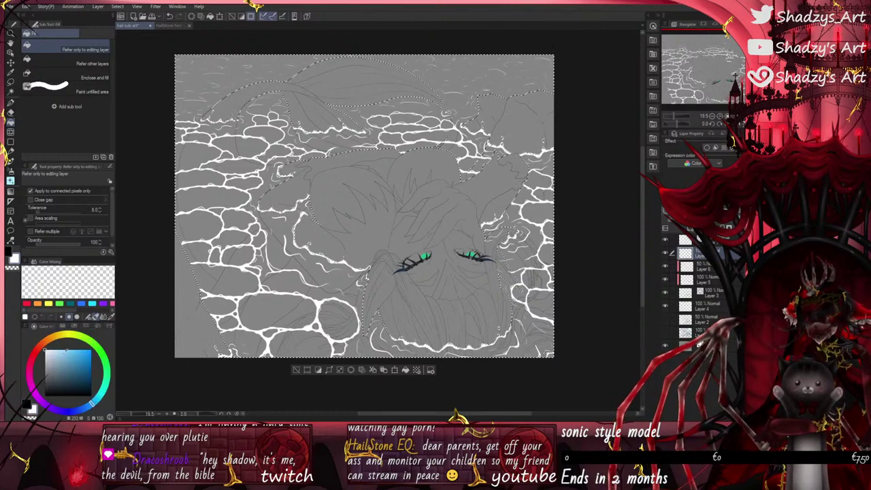
{"action": "left_click_drag", "start_coordinate": [92, 404], "coordinate": [64, 347]}
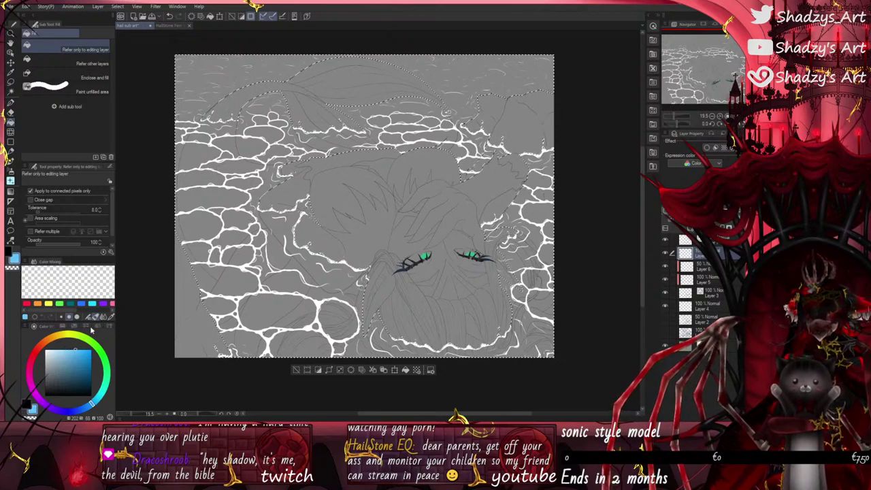
{"action": "left_click", "coordinate": [248, 253]}
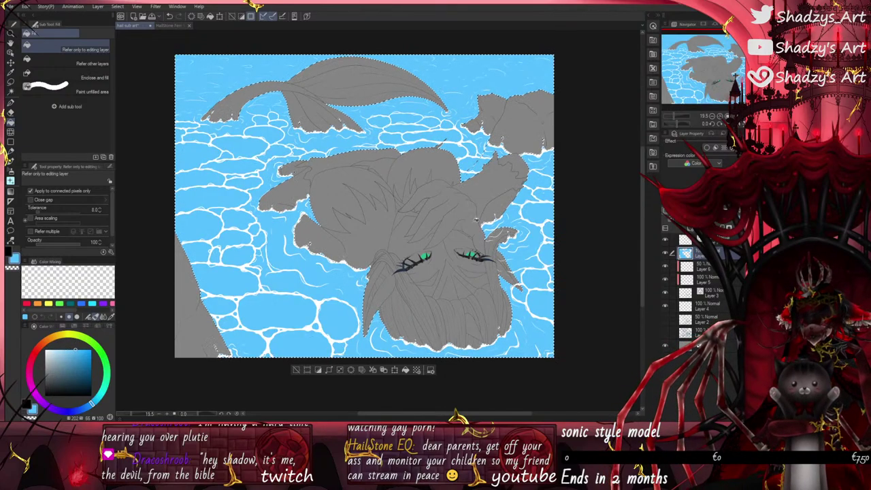
Step: Lower the opacity of the blue fill layer and clear the selection
{"action": "left_click", "coordinate": [717, 211]}
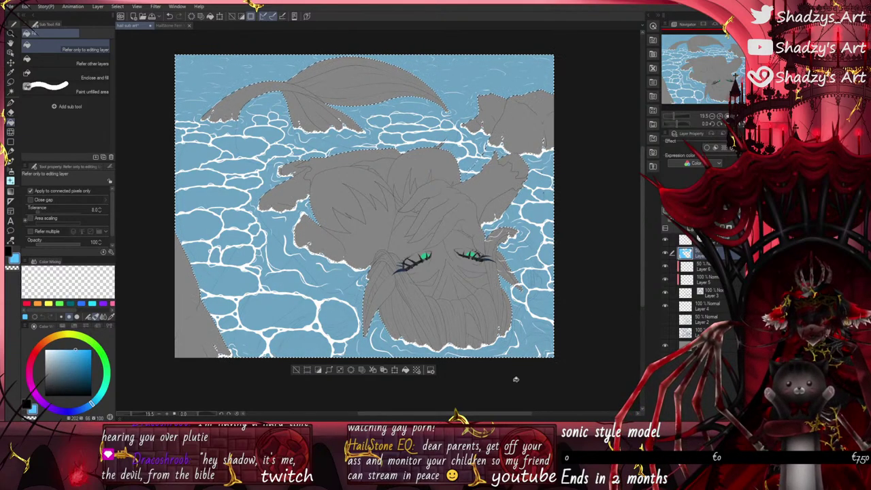
{"action": "left_click", "coordinate": [296, 371]}
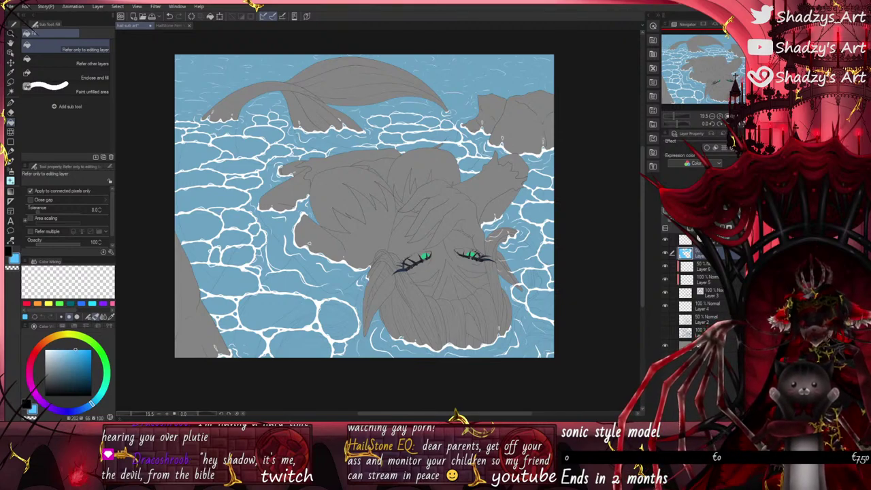
{"action": "scroll", "coordinate": [327, 284], "scroll_direction": "up", "scroll_amount": 6}
{"action": "scroll", "coordinate": [446, 327], "scroll_direction": "up", "scroll_amount": 4}
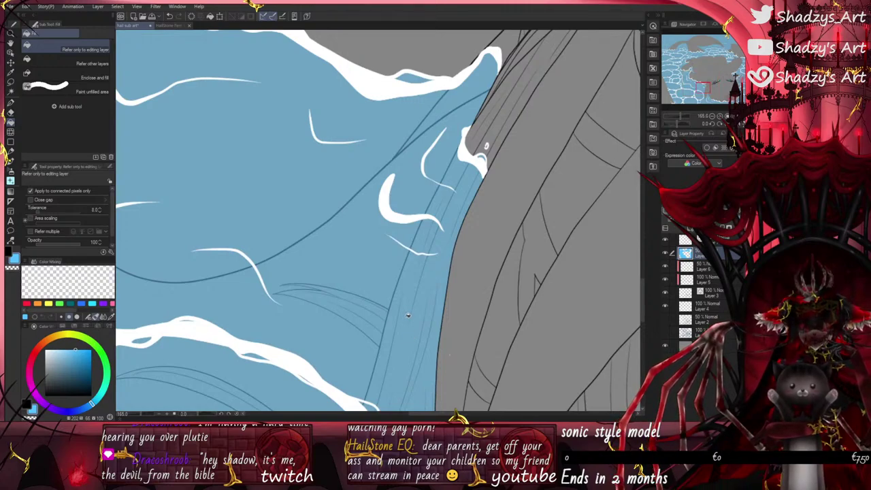
Step: Erase the white foam lines that cross the pointed ear beside the right eye, using the Vector eraser on the foam line layer
{"action": "scroll", "coordinate": [408, 314], "scroll_direction": "down", "scroll_amount": 8}
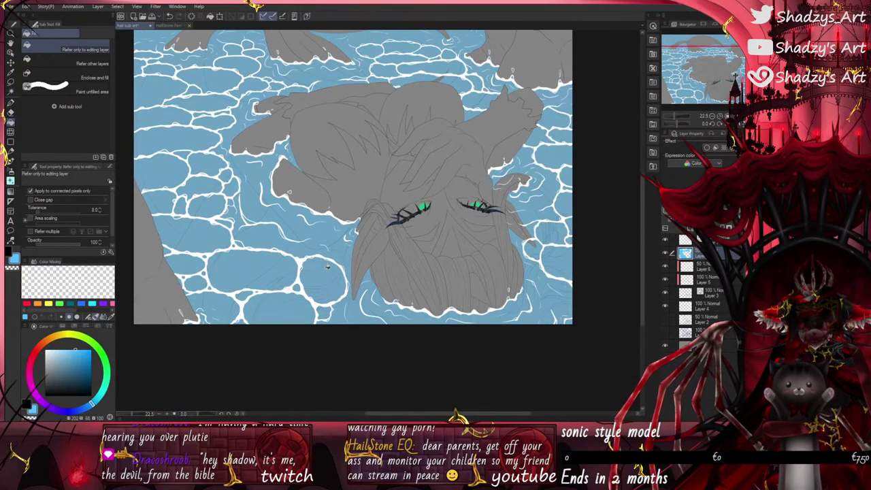
{"action": "scroll", "coordinate": [447, 272], "scroll_direction": "up", "scroll_amount": 3}
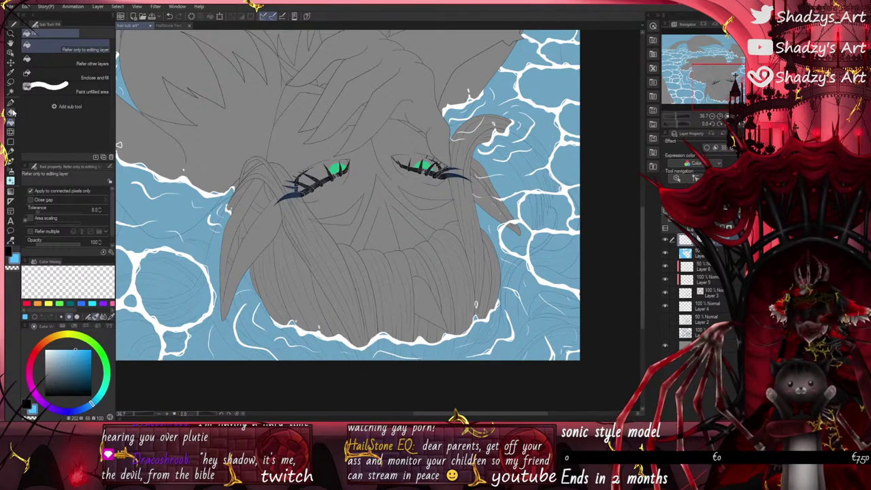
{"action": "key", "text": "e"}
{"action": "scroll", "coordinate": [493, 123], "scroll_direction": "up", "scroll_amount": 3}
{"action": "scroll", "coordinate": [453, 163], "scroll_direction": "up", "scroll_amount": 2}
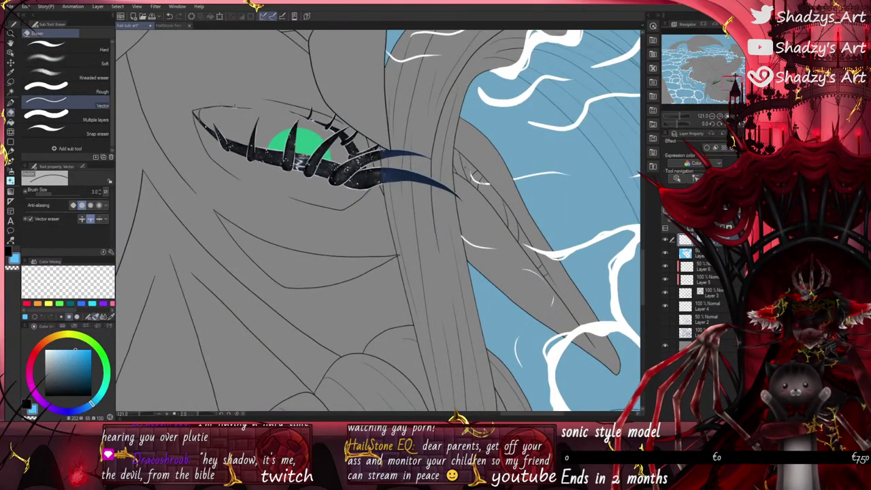
{"action": "scroll", "coordinate": [364, 225], "scroll_direction": "down", "scroll_amount": 3}
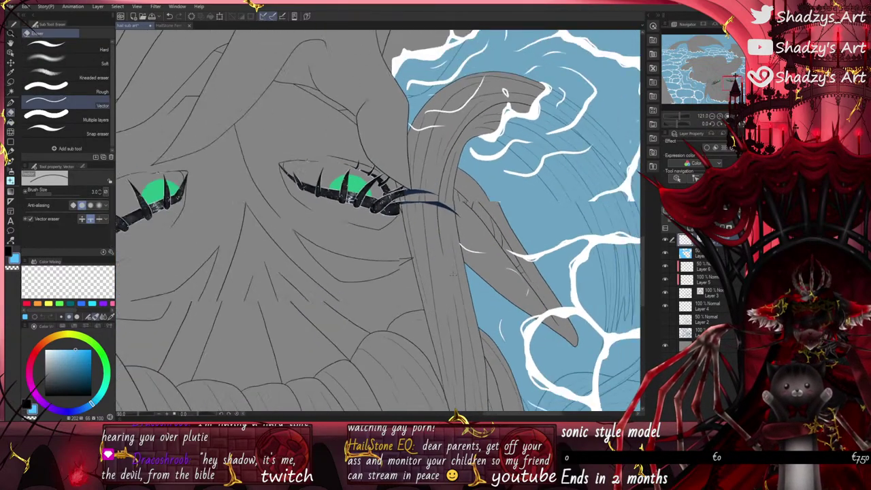
{"action": "scroll", "coordinate": [341, 167], "scroll_direction": "up", "scroll_amount": 3}
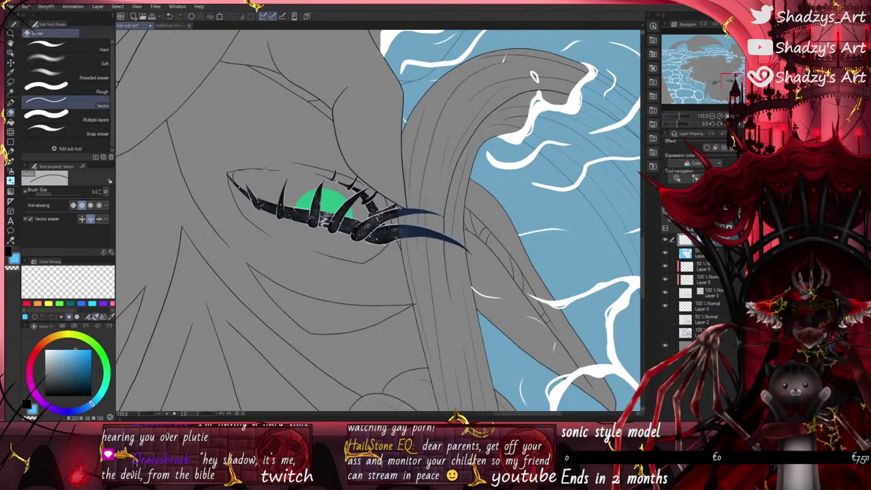
{"action": "scroll", "coordinate": [443, 171], "scroll_direction": "down", "scroll_amount": 3}
{"action": "scroll", "coordinate": [509, 243], "scroll_direction": "up", "scroll_amount": 3}
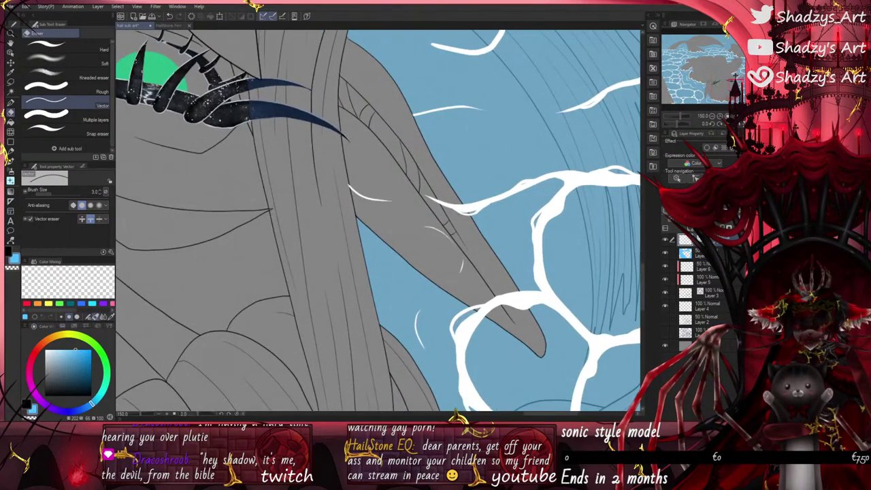
{"action": "left_click", "coordinate": [451, 207]}
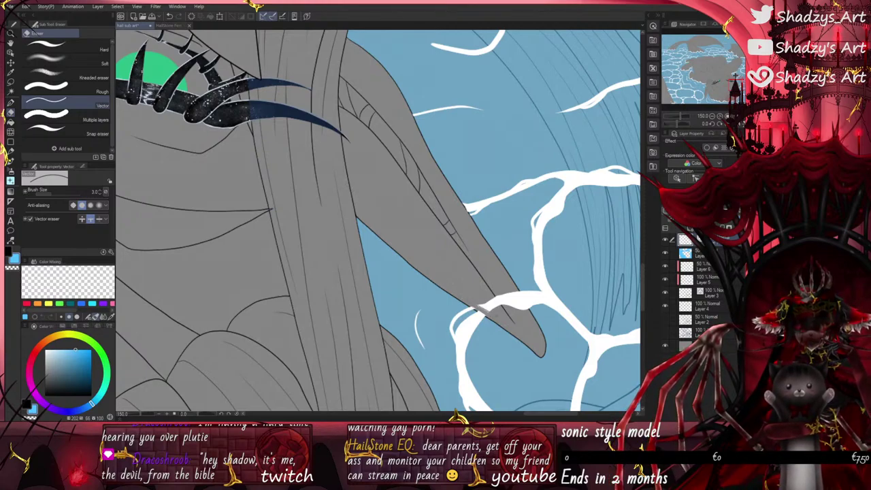
{"action": "left_click_drag", "start_coordinate": [480, 309], "coordinate": [527, 296]}
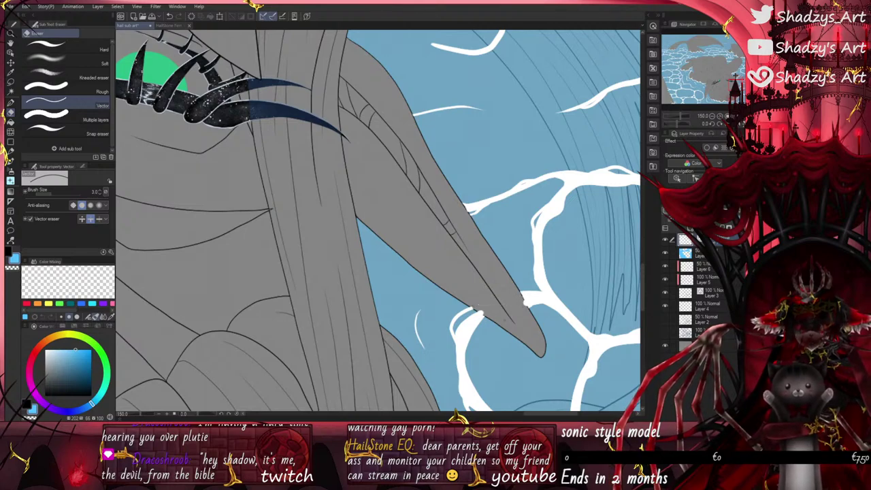
Step: Select the thick white line at the ear tip's lower edge and move its cut end to meet the black outline
{"action": "scroll", "coordinate": [476, 309], "scroll_direction": "up", "scroll_amount": 2}
{"action": "key", "text": "o"}
{"action": "scroll", "coordinate": [462, 310], "scroll_direction": "up", "scroll_amount": 3}
{"action": "left_click", "coordinate": [454, 311]}
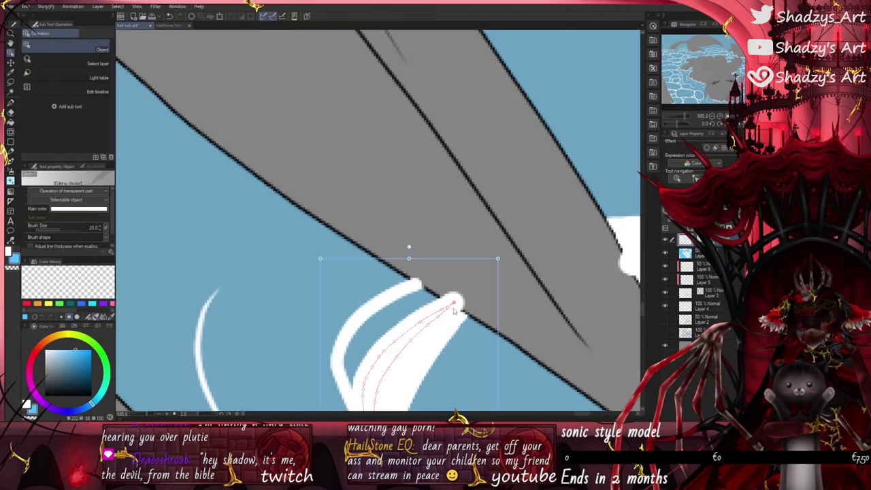
{"action": "scroll", "coordinate": [455, 310], "scroll_direction": "up", "scroll_amount": 1}
{"action": "mouse_move", "coordinate": [449, 319]}
{"action": "left_mouse_down"}
{"action": "mouse_move", "coordinate": [440, 313]}
{"action": "mouse_move", "coordinate": [451, 320]}
{"action": "left_mouse_up"}
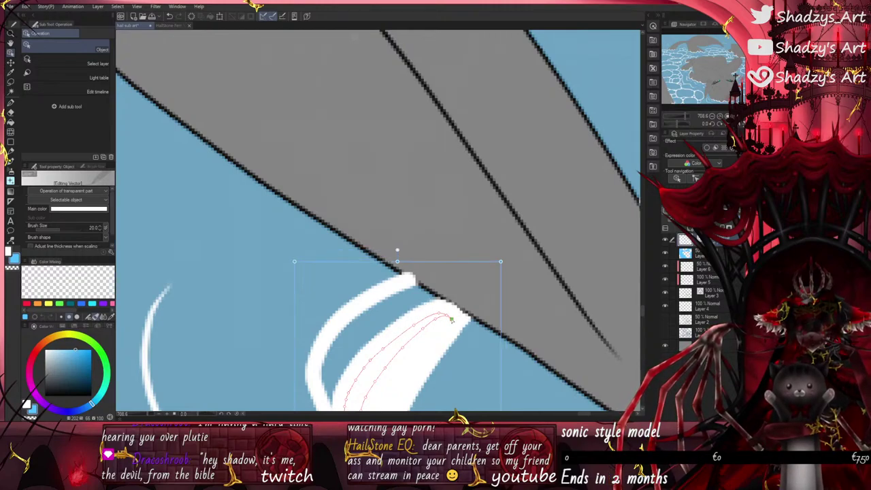
Step: Move the cut ends of the neighbouring thin white line and the foam branch across the ear tip onto the black outlines
{"action": "scroll", "coordinate": [453, 320], "scroll_direction": "down", "scroll_amount": 4}
{"action": "scroll", "coordinate": [416, 288], "scroll_direction": "up", "scroll_amount": 5}
{"action": "left_click", "coordinate": [419, 293]}
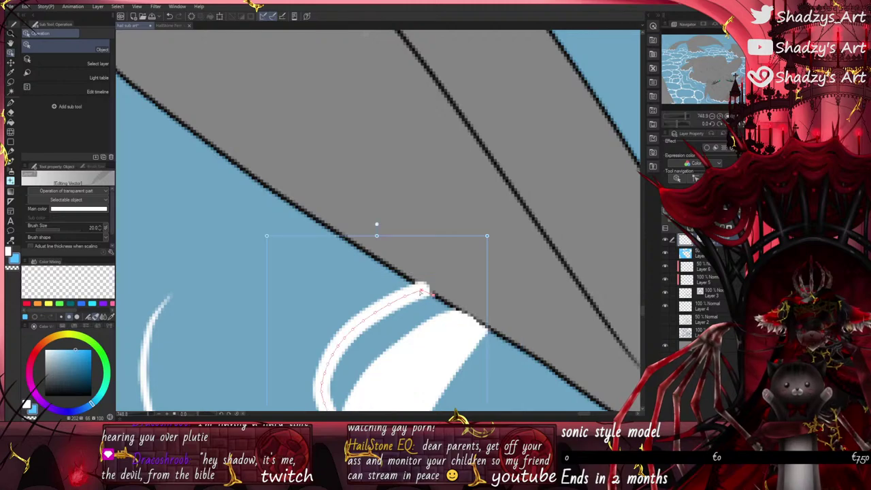
{"action": "left_click_drag", "start_coordinate": [421, 292], "coordinate": [418, 295]}
{"action": "scroll", "coordinate": [391, 299], "scroll_direction": "down", "scroll_amount": 9}
{"action": "scroll", "coordinate": [457, 286], "scroll_direction": "up", "scroll_amount": 8}
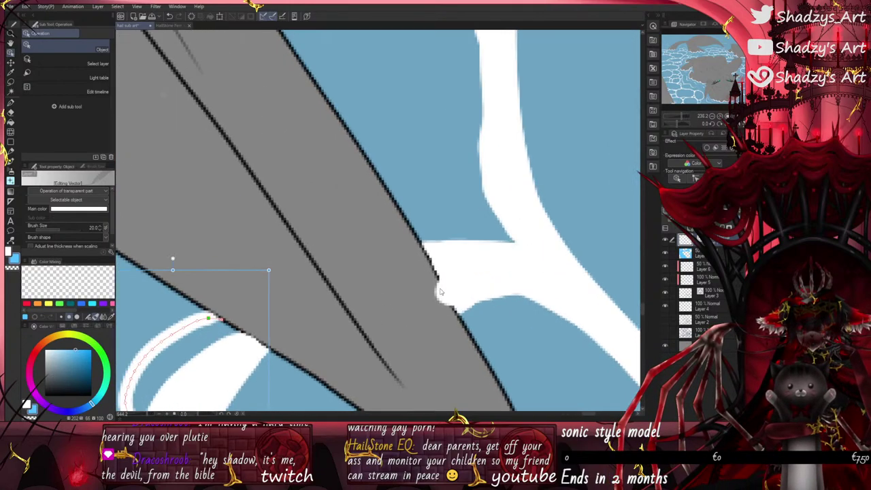
{"action": "left_click", "coordinate": [442, 293]}
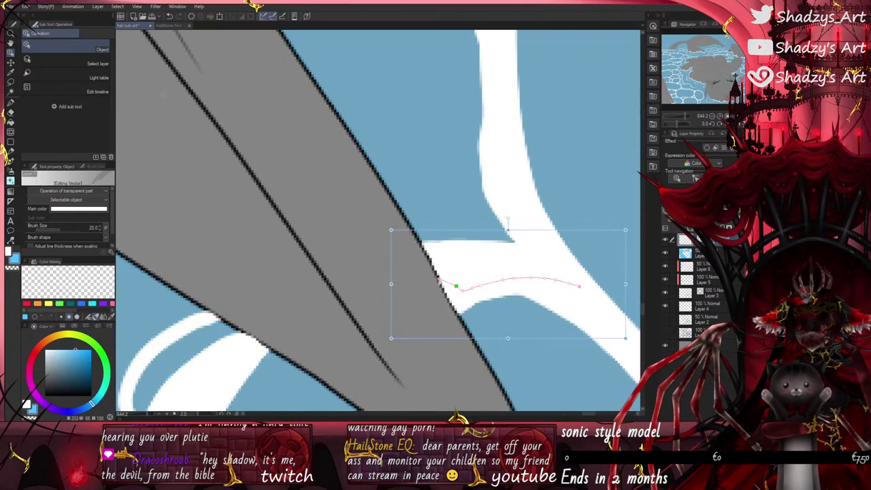
Step: Adjust the end points of the upper foam branch's white strokes so they stop at the ear's outer outline
{"action": "scroll", "coordinate": [442, 316], "scroll_direction": "down", "scroll_amount": 9}
{"action": "scroll", "coordinate": [393, 256], "scroll_direction": "up", "scroll_amount": 5}
{"action": "left_click", "coordinate": [389, 242]}
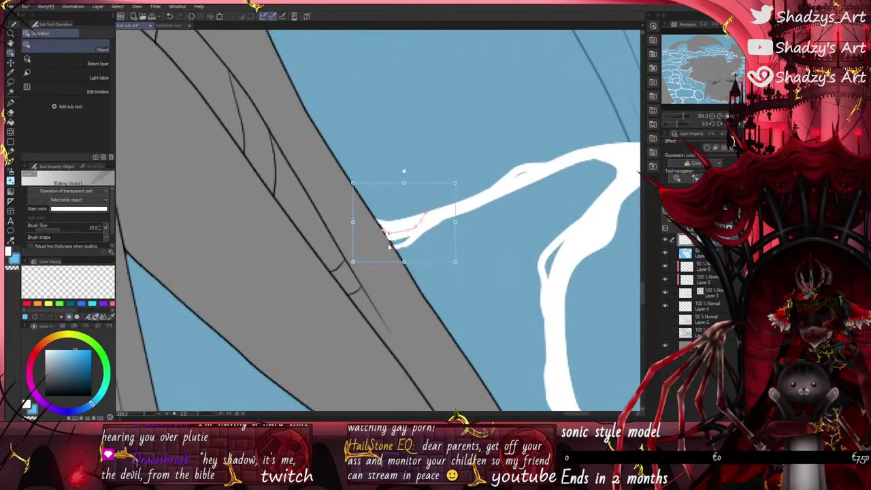
{"action": "scroll", "coordinate": [388, 247], "scroll_direction": "up", "scroll_amount": 1}
{"action": "left_click_drag", "start_coordinate": [383, 230], "coordinate": [389, 219]}
{"action": "left_click", "coordinate": [169, 17]}
{"action": "left_click", "coordinate": [389, 218]}
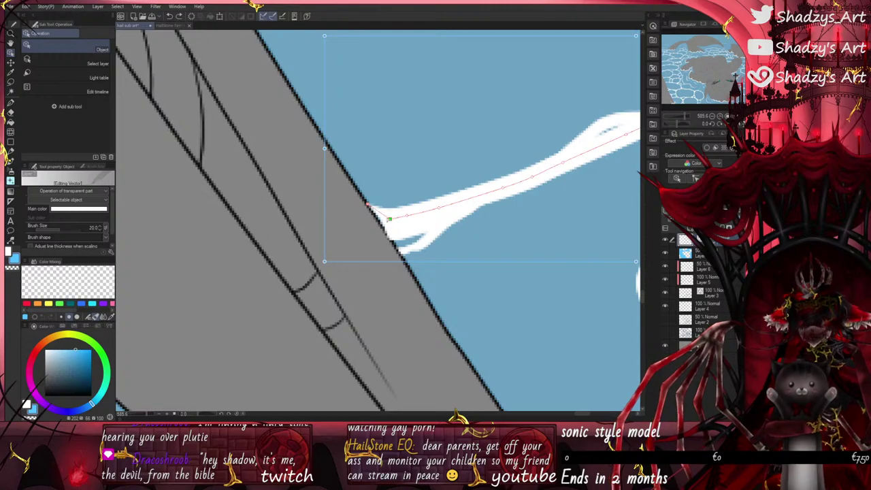
{"action": "left_click", "coordinate": [406, 252]}
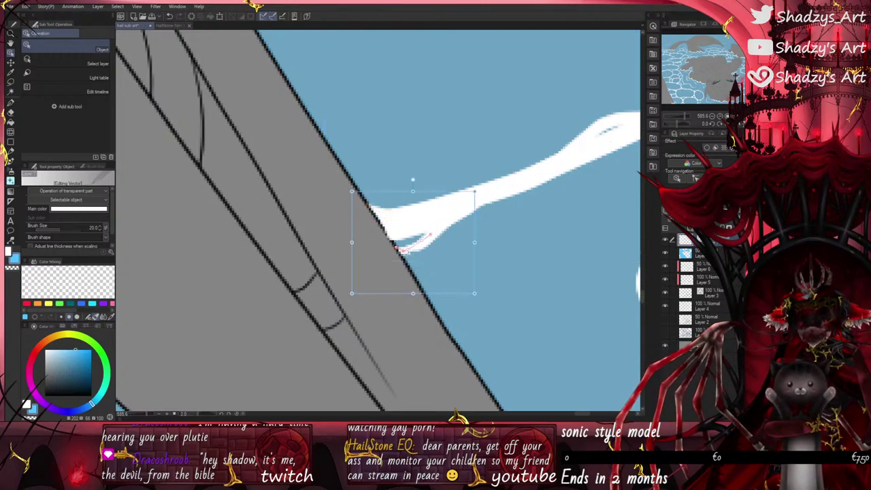
Step: Trim the short white line against the outer edge of the curved hair strand with the Vector eraser
{"action": "scroll", "coordinate": [406, 245], "scroll_direction": "down", "scroll_amount": 5}
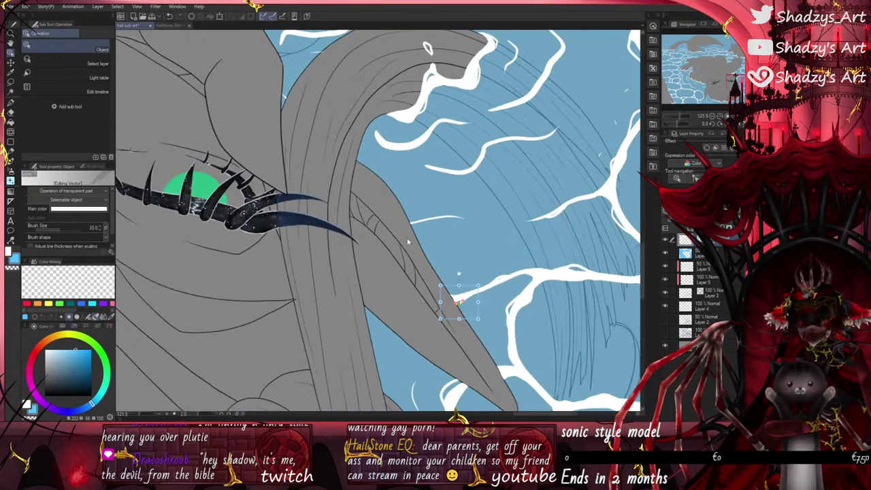
{"action": "scroll", "coordinate": [408, 238], "scroll_direction": "up", "scroll_amount": 3}
{"action": "scroll", "coordinate": [412, 232], "scroll_direction": "down", "scroll_amount": 5}
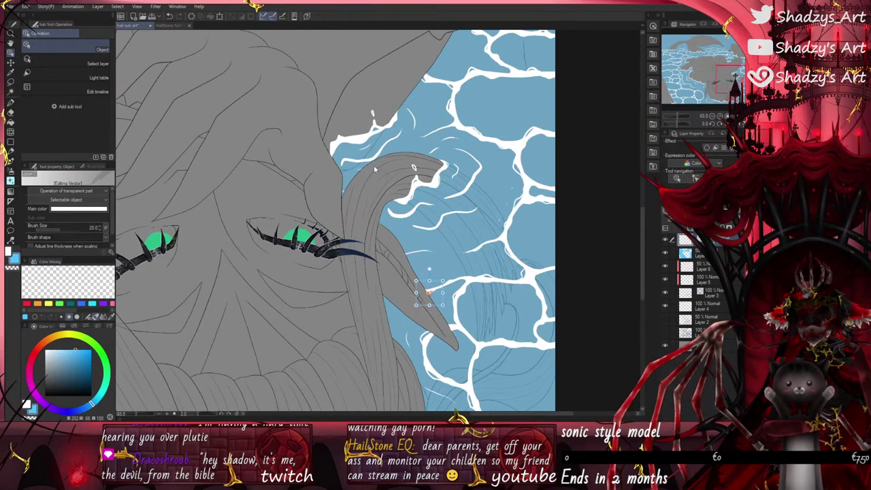
{"action": "scroll", "coordinate": [381, 177], "scroll_direction": "up", "scroll_amount": 3}
{"action": "key", "text": "e"}
{"action": "scroll", "coordinate": [394, 194], "scroll_direction": "up", "scroll_amount": 3}
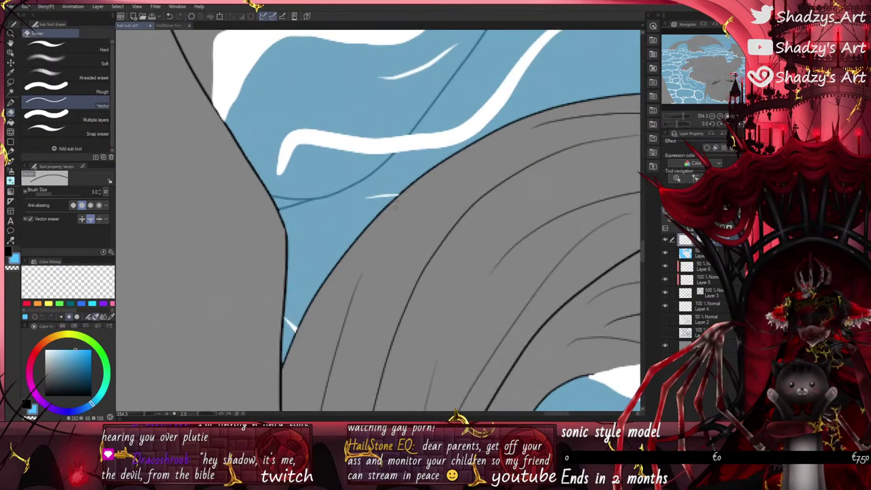
{"action": "scroll", "coordinate": [394, 206], "scroll_direction": "down", "scroll_amount": 4}
{"action": "scroll", "coordinate": [558, 200], "scroll_direction": "up", "scroll_amount": 2}
Step: Lasso the droplet above the curved hair strand on the blue fill layer, fill it with light blue, and clear the selection
{"action": "left_click", "coordinate": [694, 257]}
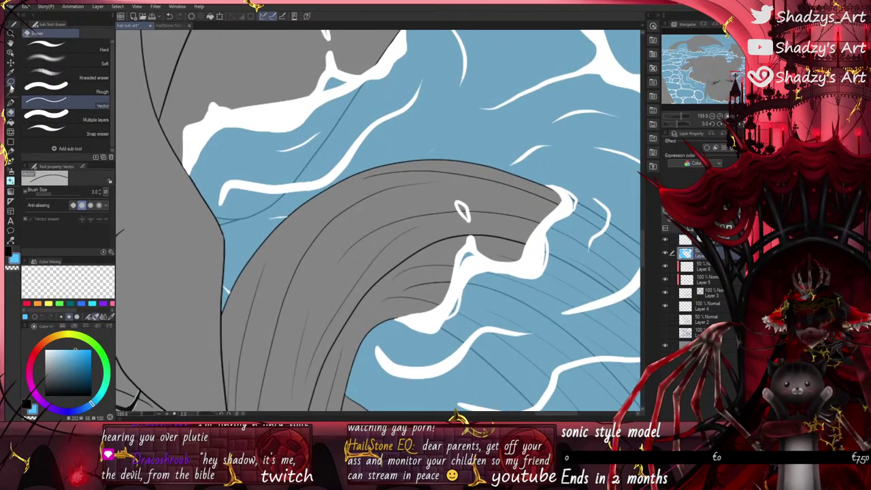
{"action": "left_click", "coordinate": [11, 83]}
{"action": "scroll", "coordinate": [465, 217], "scroll_direction": "up", "scroll_amount": 4}
{"action": "mouse_move", "coordinate": [474, 225]}
{"action": "left_mouse_down"}
{"action": "mouse_move", "coordinate": [447, 198]}
{"action": "mouse_move", "coordinate": [448, 176]}
{"action": "mouse_move", "coordinate": [469, 198]}
{"action": "left_mouse_up"}
{"action": "key", "text": "g"}
{"action": "left_click", "coordinate": [449, 192]}
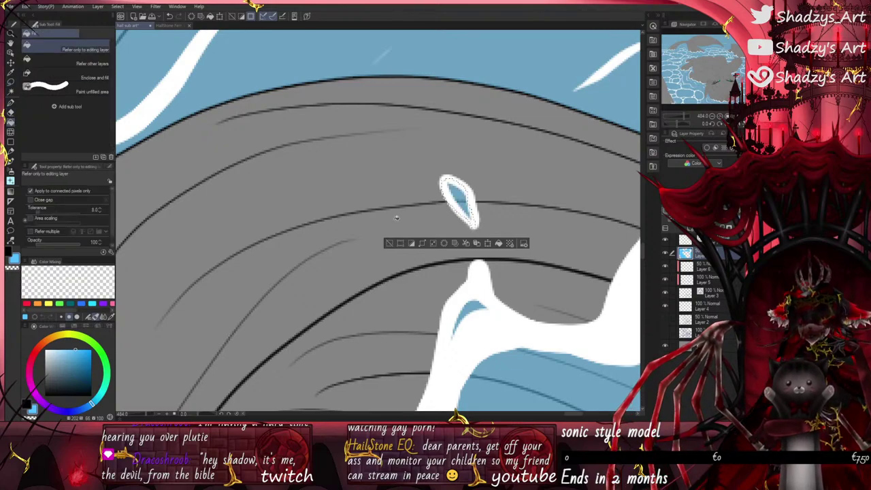
{"action": "left_click", "coordinate": [389, 243]}
Step: Paint the inside of the narrow droplet above the foam at the arm light blue with the Fill-in-mono pen
{"action": "scroll", "coordinate": [401, 235], "scroll_direction": "down", "scroll_amount": 4}
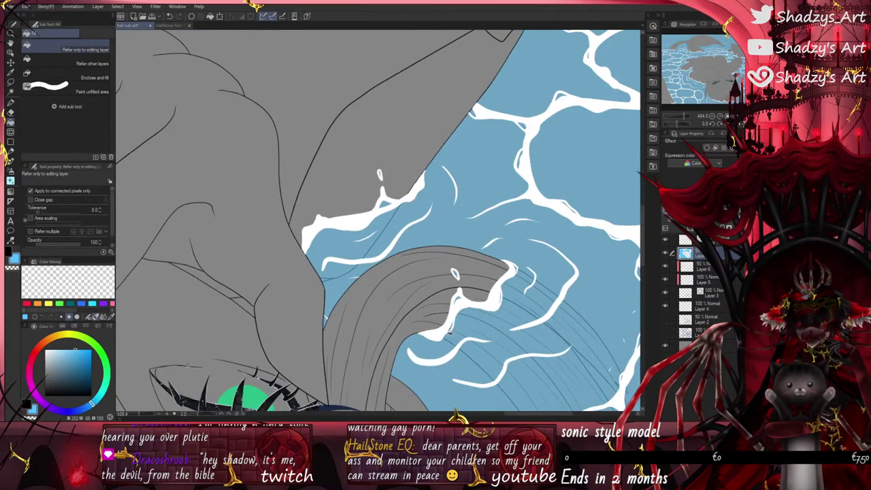
{"action": "scroll", "coordinate": [402, 233], "scroll_direction": "up", "scroll_amount": 6}
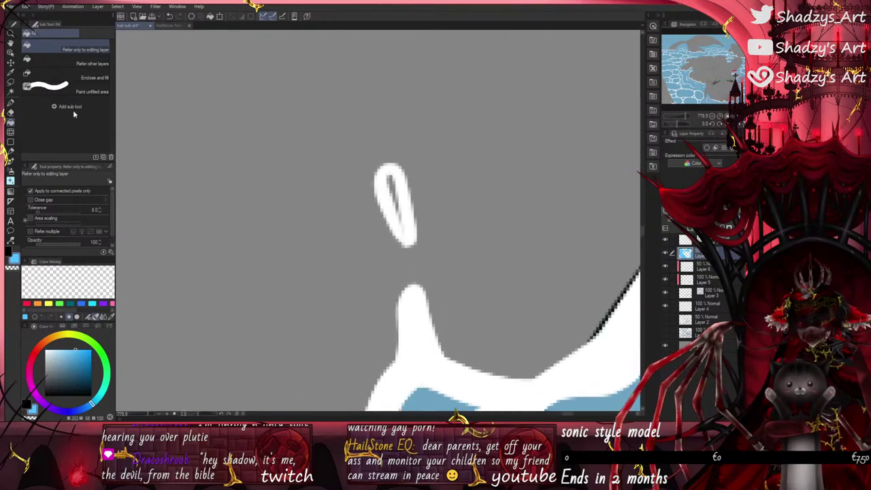
{"action": "left_click", "coordinate": [10, 104]}
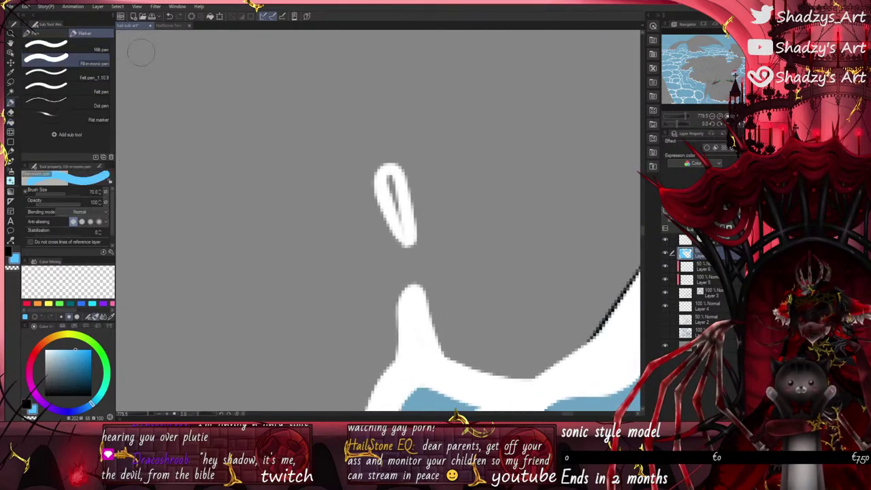
{"action": "scroll", "coordinate": [393, 180], "scroll_direction": "up", "scroll_amount": 2}
{"action": "left_click_drag", "start_coordinate": [393, 180], "coordinate": [413, 235]}
{"action": "scroll", "coordinate": [408, 238], "scroll_direction": "down", "scroll_amount": 6}
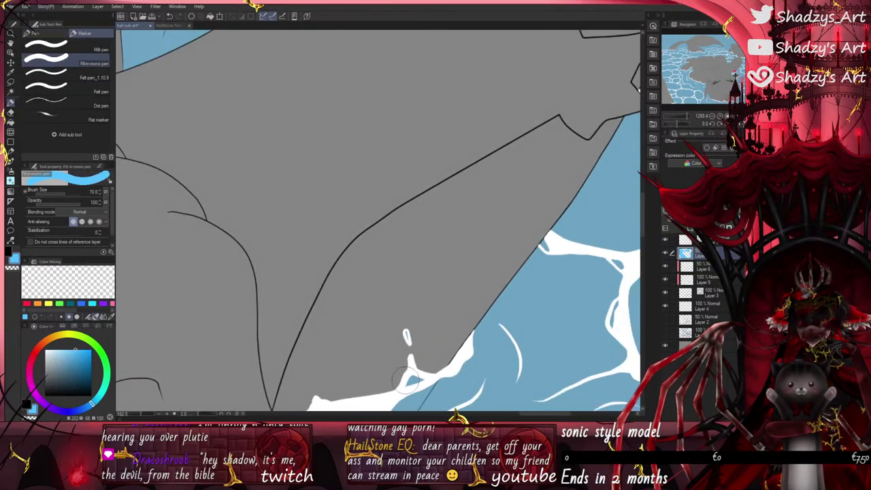
{"action": "scroll", "coordinate": [527, 177], "scroll_direction": "up", "scroll_amount": 8}
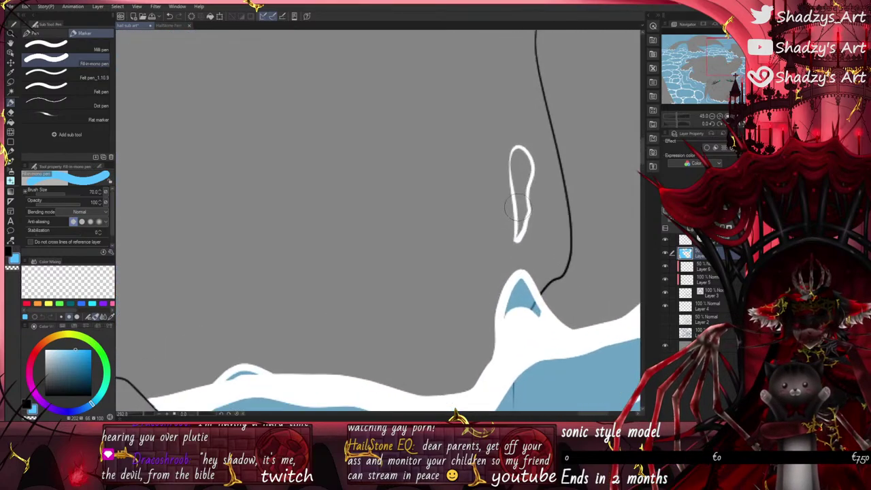
{"action": "mouse_move", "coordinate": [519, 125]}
{"action": "left_mouse_down"}
{"action": "mouse_move", "coordinate": [522, 201]}
{"action": "mouse_move", "coordinate": [516, 153]}
{"action": "mouse_move", "coordinate": [506, 145]}
{"action": "mouse_move", "coordinate": [512, 119]}
{"action": "mouse_move", "coordinate": [523, 119]}
{"action": "mouse_move", "coordinate": [515, 116]}
{"action": "mouse_move", "coordinate": [521, 231]}
{"action": "left_mouse_up"}
{"action": "scroll", "coordinate": [509, 146], "scroll_direction": "up", "scroll_amount": 1}
{"action": "left_click", "coordinate": [174, 17]}
{"action": "left_click", "coordinate": [173, 17]}
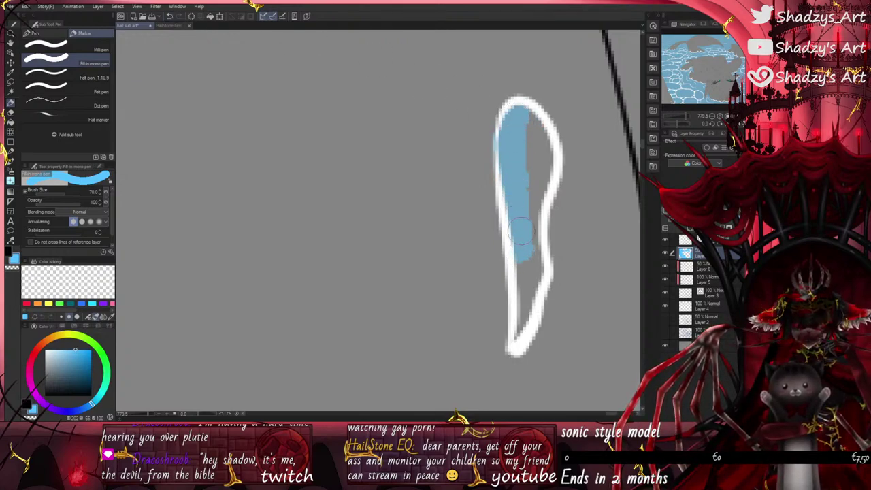
{"action": "left_click", "coordinate": [170, 16]}
Step: Paint the inside of the long droplet over the large boulder light blue, keeping within its white outline
{"action": "mouse_move", "coordinate": [515, 182]}
{"action": "left_mouse_down"}
{"action": "mouse_move", "coordinate": [527, 288]}
{"action": "mouse_move", "coordinate": [516, 351]}
{"action": "left_mouse_up"}
{"action": "scroll", "coordinate": [527, 292], "scroll_direction": "up", "scroll_amount": 2}
{"action": "mouse_move", "coordinate": [543, 279]}
{"action": "left_mouse_down"}
{"action": "mouse_move", "coordinate": [553, 117]}
{"action": "mouse_move", "coordinate": [540, 66]}
{"action": "mouse_move", "coordinate": [529, 153]}
{"action": "left_mouse_up"}
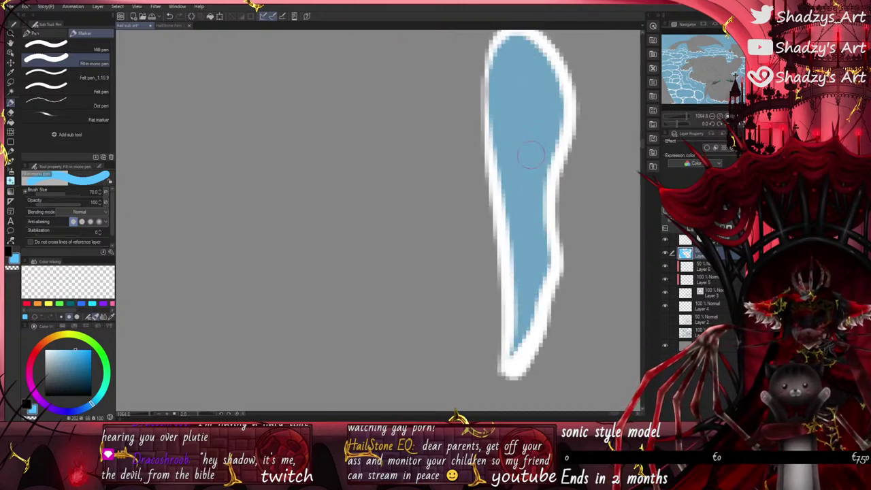
Step: Paint the inside of the triangular droplet above the splash at the large boulder's near edge light blue
{"action": "scroll", "coordinate": [484, 307], "scroll_direction": "down", "scroll_amount": 10}
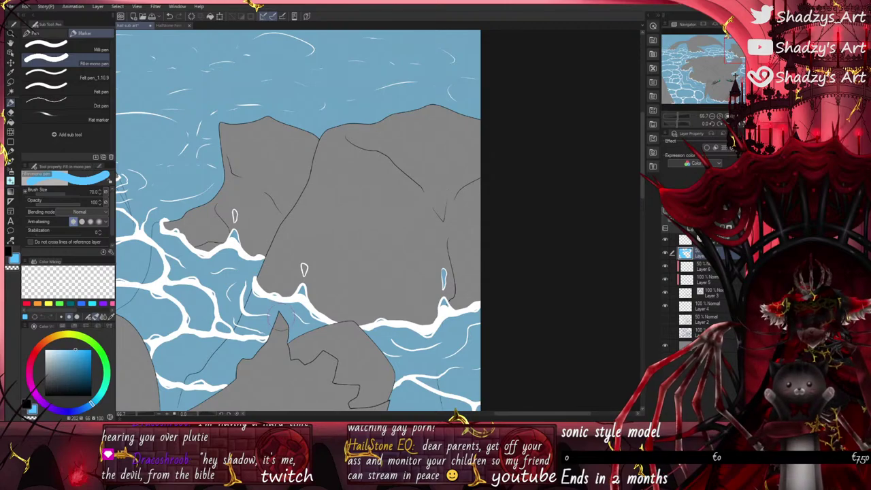
{"action": "scroll", "coordinate": [290, 310], "scroll_direction": "up", "scroll_amount": 12}
{"action": "left_click_drag", "start_coordinate": [304, 152], "coordinate": [303, 150]}
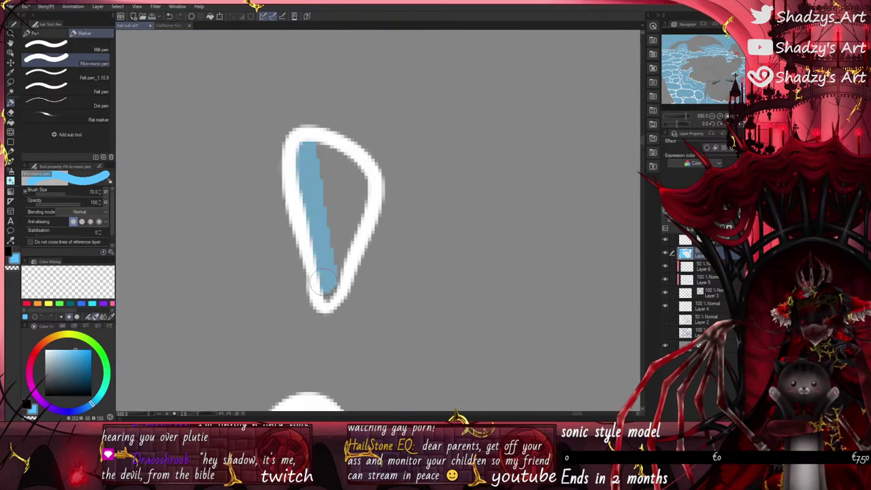
{"action": "left_click_drag", "start_coordinate": [350, 229], "coordinate": [334, 160]}
Step: Paint the inside of the droplet above the splash on the smaller adjacent rock light blue
{"action": "scroll", "coordinate": [345, 169], "scroll_direction": "down", "scroll_amount": 8}
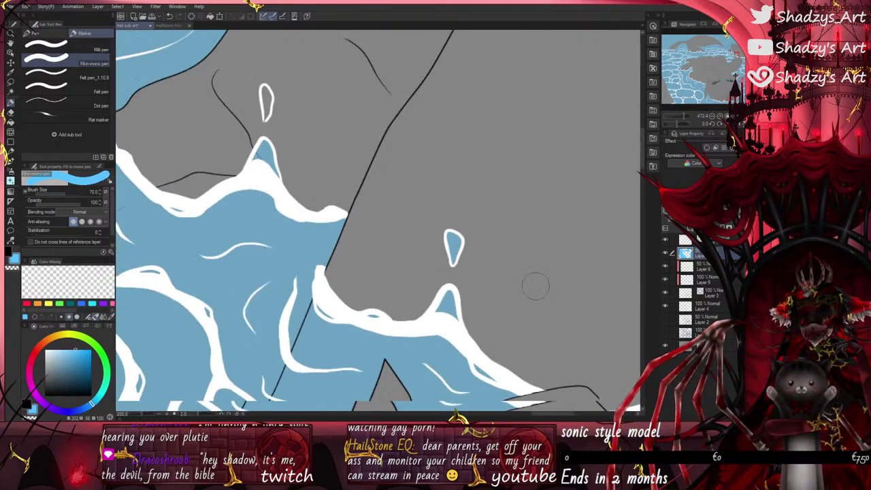
{"action": "scroll", "coordinate": [345, 160], "scroll_direction": "up", "scroll_amount": 10}
{"action": "left_click_drag", "start_coordinate": [357, 128], "coordinate": [362, 250]}
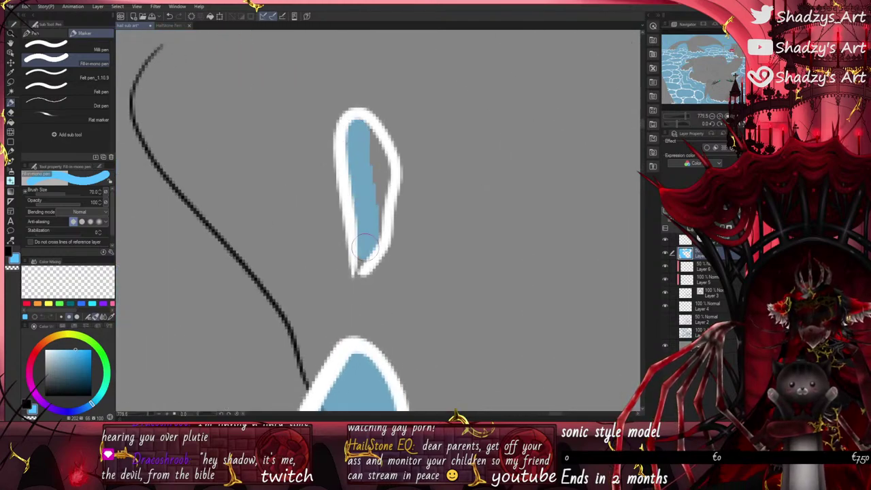
{"action": "scroll", "coordinate": [360, 261], "scroll_direction": "up", "scroll_amount": 2}
{"action": "left_click_drag", "start_coordinate": [388, 188], "coordinate": [374, 85]}
Step: Paint the insides of the two narrow droplets above the foam on the lower tail fin light blue with the Fill-in-mono pen
{"action": "scroll", "coordinate": [451, 237], "scroll_direction": "down", "scroll_amount": 8}
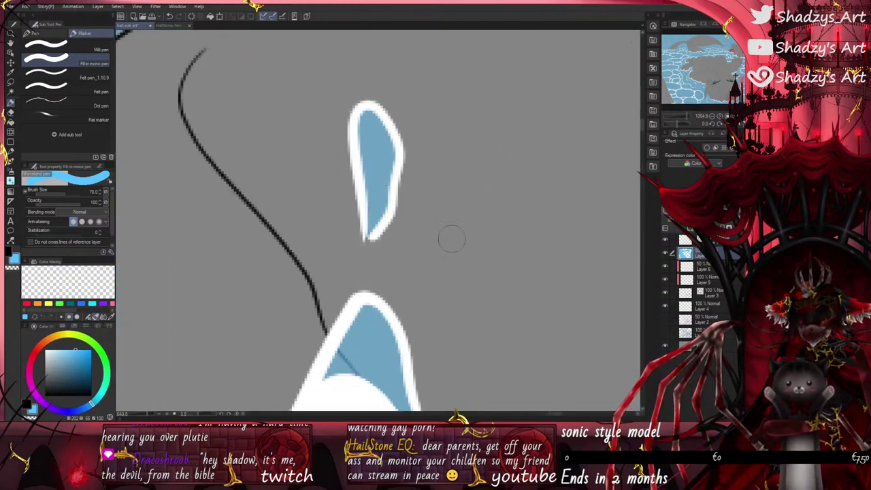
{"action": "scroll", "coordinate": [479, 348], "scroll_direction": "down", "scroll_amount": 3}
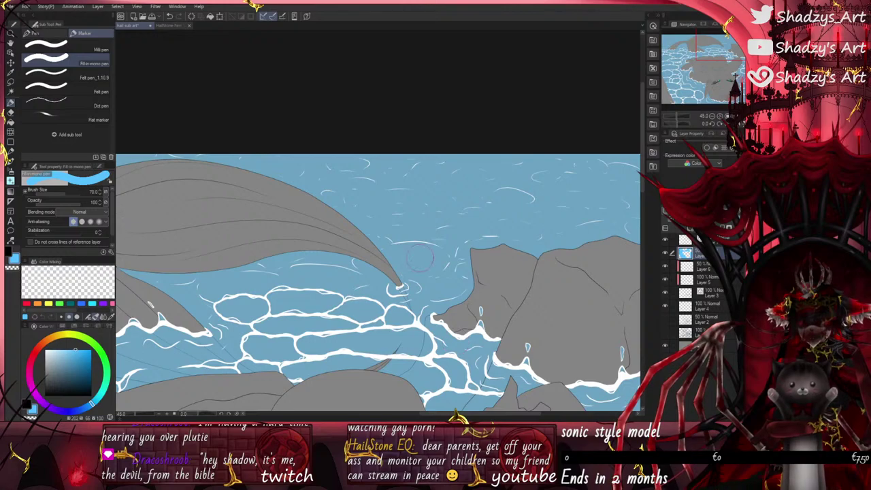
{"action": "scroll", "coordinate": [419, 257], "scroll_direction": "up", "scroll_amount": 8}
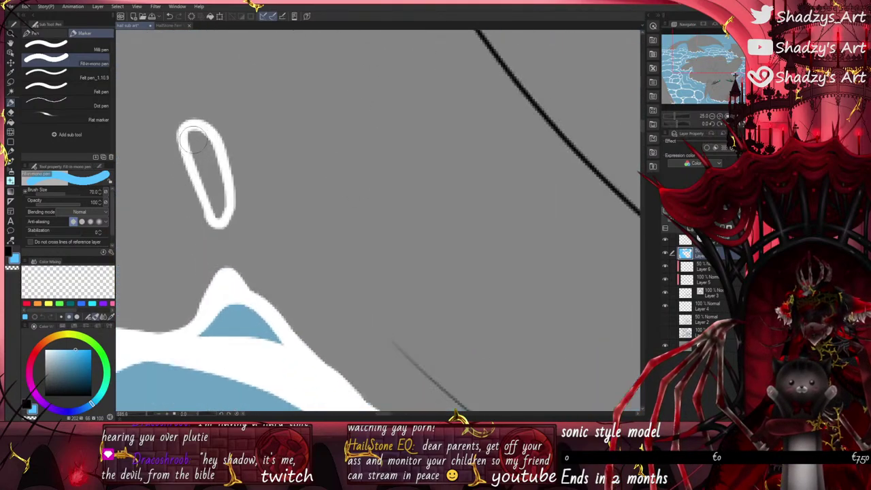
{"action": "scroll", "coordinate": [194, 139], "scroll_direction": "up", "scroll_amount": 1}
{"action": "left_click_drag", "start_coordinate": [194, 140], "coordinate": [222, 189]}
{"action": "scroll", "coordinate": [184, 210], "scroll_direction": "down", "scroll_amount": 14}
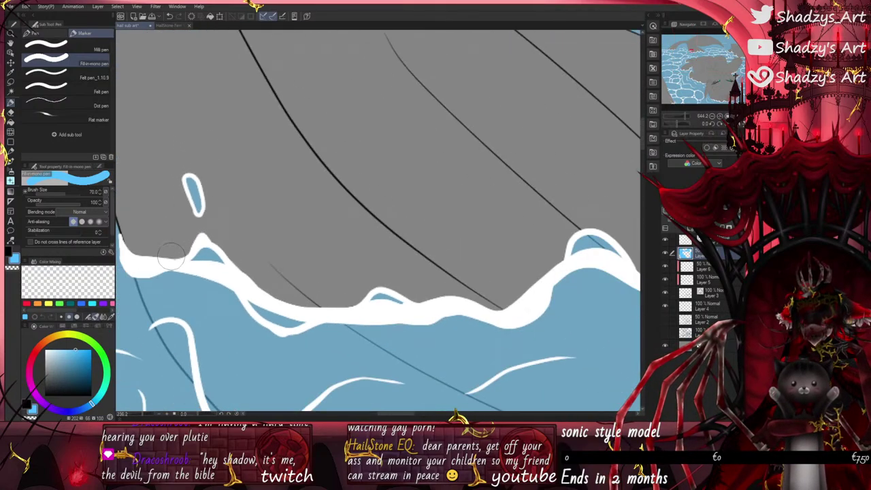
{"action": "scroll", "coordinate": [333, 235], "scroll_direction": "up", "scroll_amount": 12}
{"action": "scroll", "coordinate": [301, 212], "scroll_direction": "up", "scroll_amount": 3}
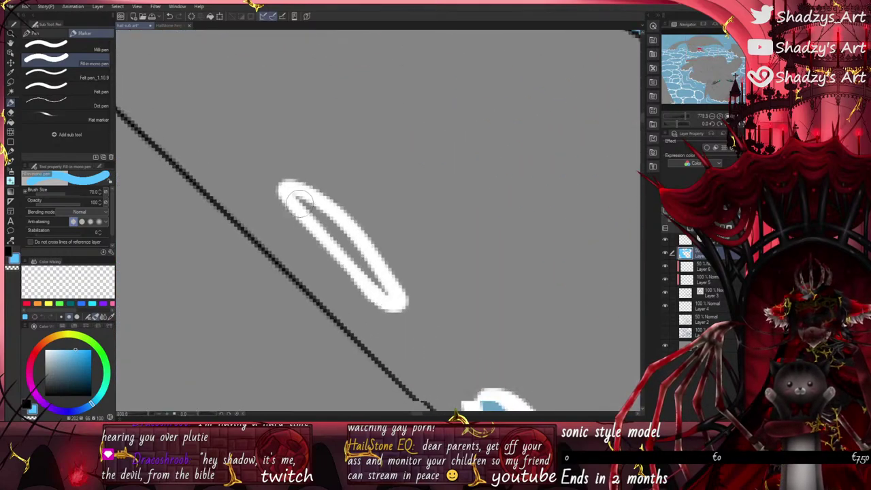
{"action": "scroll", "coordinate": [386, 293], "scroll_direction": "down", "scroll_amount": 6}
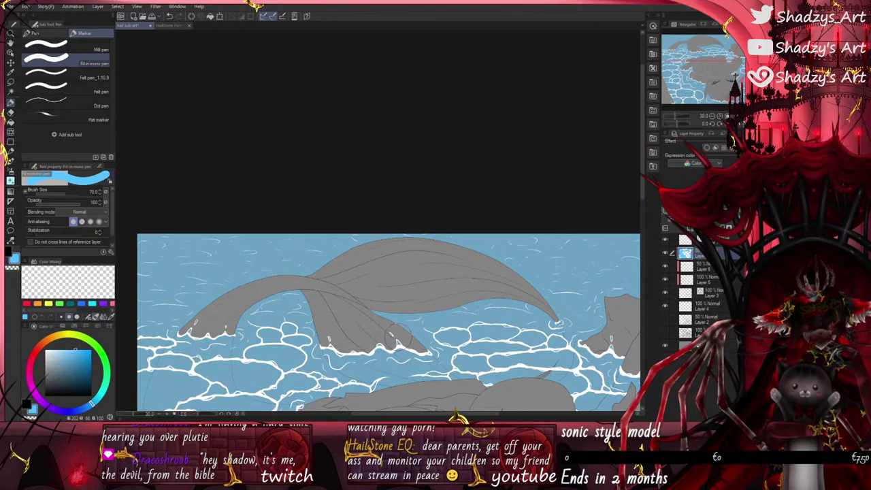
Step: Paint the slanted teardrop and the small upright droplet over the tail's far-left fluke light blue inside their white outlines
{"action": "scroll", "coordinate": [397, 328], "scroll_direction": "down", "scroll_amount": 3}
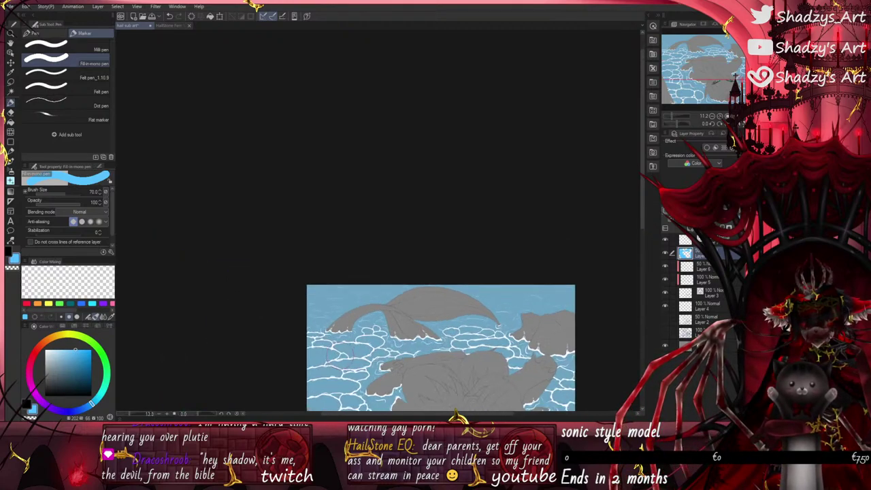
{"action": "scroll", "coordinate": [321, 285], "scroll_direction": "up", "scroll_amount": 5}
{"action": "scroll", "coordinate": [324, 285], "scroll_direction": "up", "scroll_amount": 10}
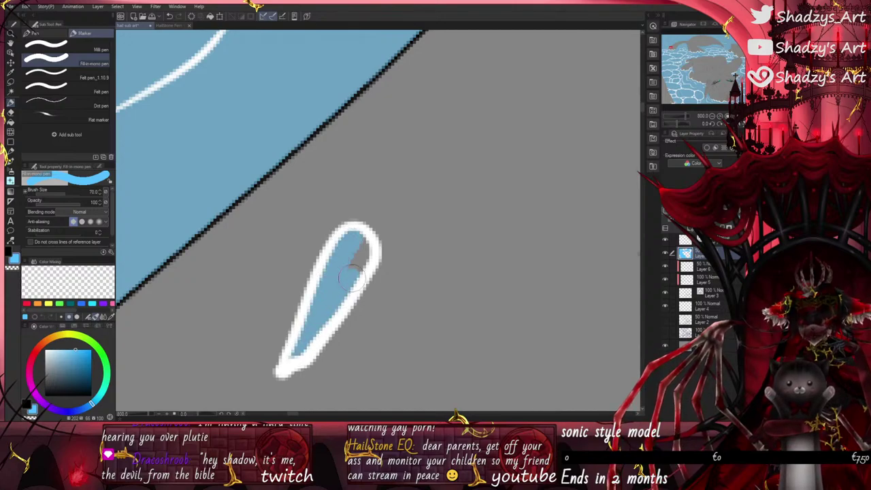
{"action": "scroll", "coordinate": [348, 276], "scroll_direction": "down", "scroll_amount": 8}
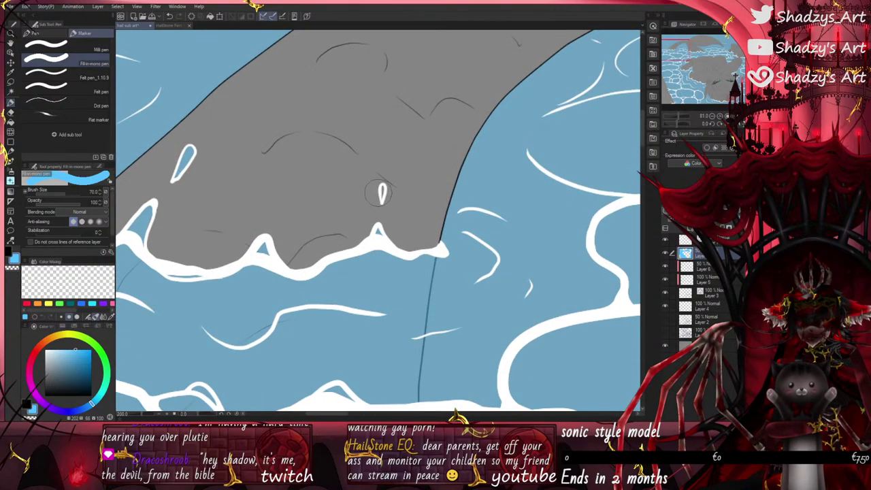
{"action": "scroll", "coordinate": [381, 194], "scroll_direction": "up", "scroll_amount": 6}
{"action": "left_click_drag", "start_coordinate": [383, 162], "coordinate": [382, 225]}
{"action": "scroll", "coordinate": [347, 192], "scroll_direction": "down", "scroll_amount": 2}
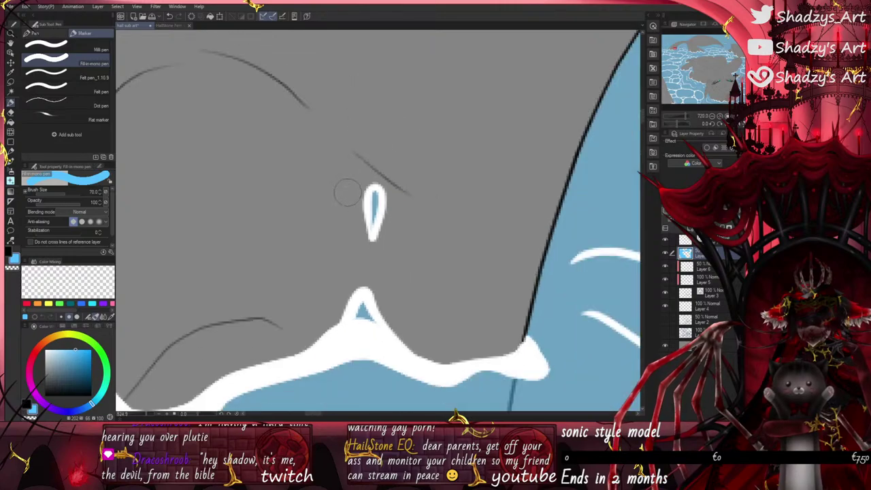
{"action": "scroll", "coordinate": [347, 192], "scroll_direction": "down", "scroll_amount": 8}
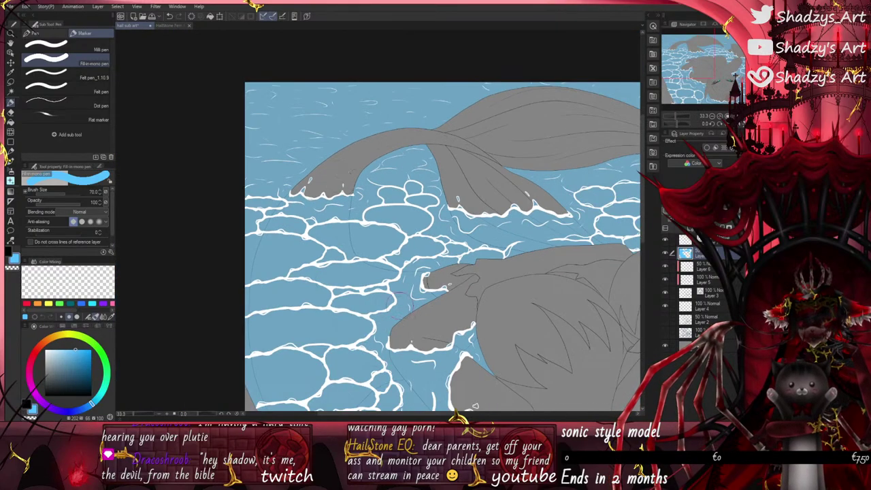
Step: Paint the insides of the small oval droplet beside the upper limb's foam and the triangular droplet over the lowest limb light blue
{"action": "scroll", "coordinate": [446, 286], "scroll_direction": "up", "scroll_amount": 10}
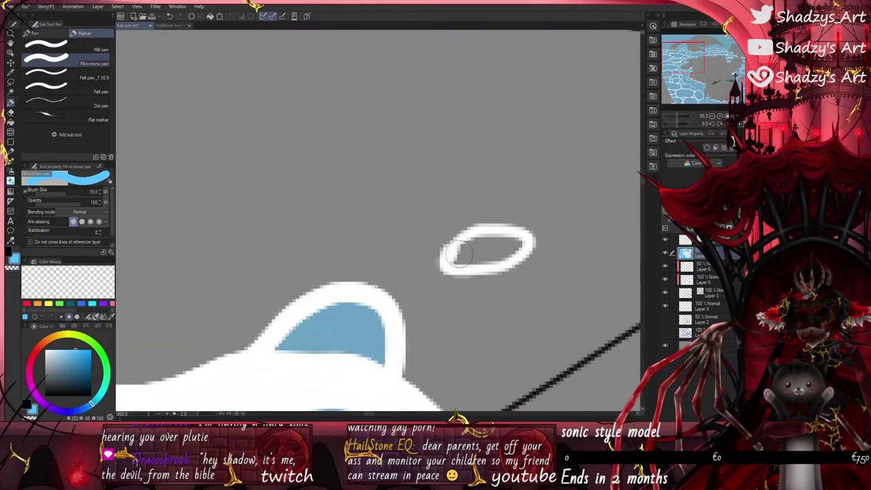
{"action": "left_click_drag", "start_coordinate": [487, 242], "coordinate": [513, 250]}
{"action": "scroll", "coordinate": [408, 187], "scroll_direction": "down", "scroll_amount": 8}
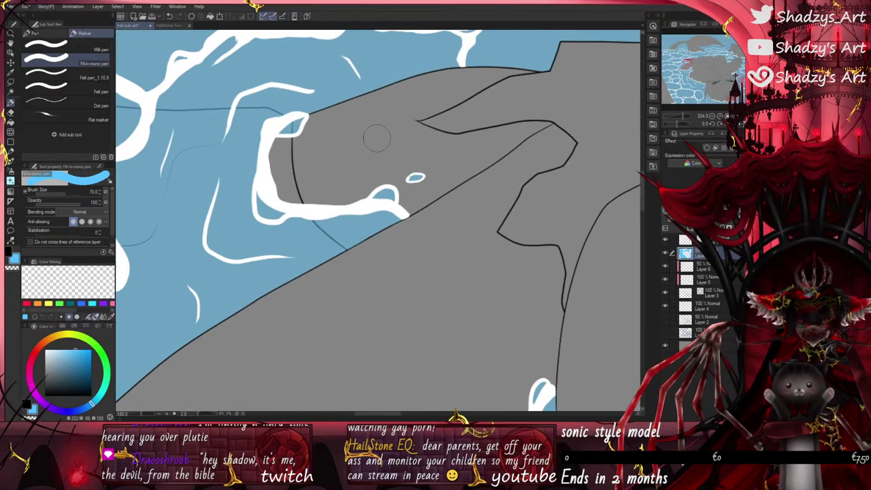
{"action": "scroll", "coordinate": [376, 138], "scroll_direction": "down", "scroll_amount": 4}
{"action": "scroll", "coordinate": [378, 289], "scroll_direction": "up", "scroll_amount": 10}
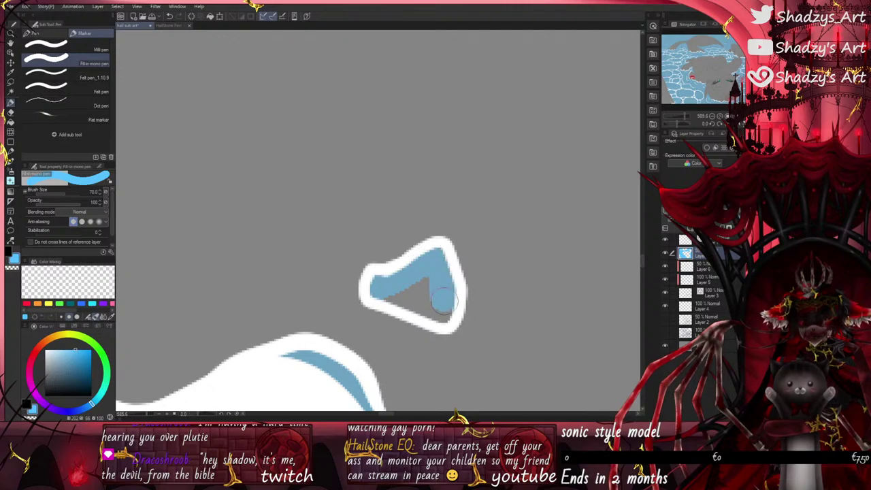
{"action": "scroll", "coordinate": [390, 293], "scroll_direction": "down", "scroll_amount": 10}
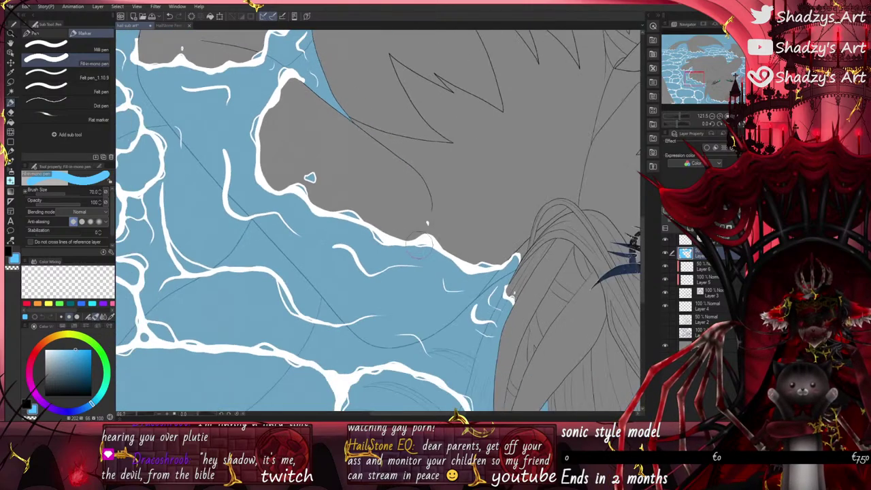
Step: Paint the inside of the tiny droplet over the hair strands beside the foam at the lower limb's end light blue
{"action": "scroll", "coordinate": [427, 238], "scroll_direction": "up", "scroll_amount": 10}
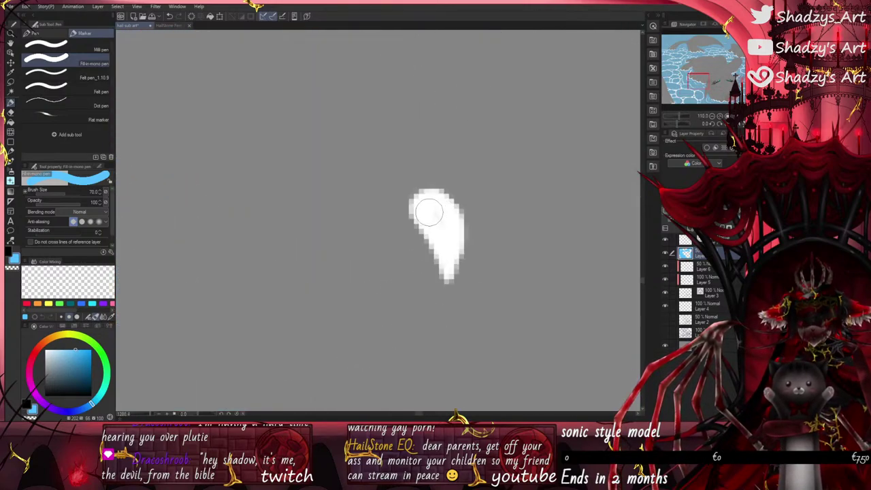
{"action": "scroll", "coordinate": [340, 131], "scroll_direction": "down", "scroll_amount": 10}
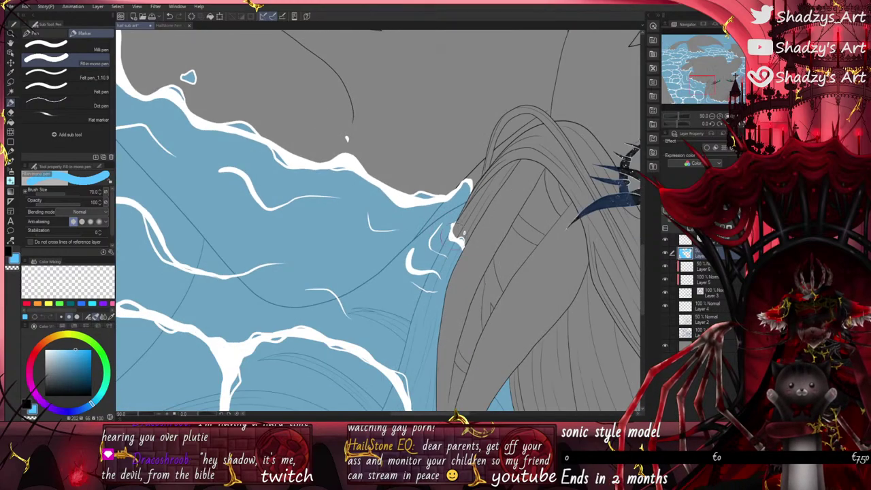
{"action": "scroll", "coordinate": [466, 233], "scroll_direction": "up", "scroll_amount": 5}
{"action": "scroll", "coordinate": [466, 224], "scroll_direction": "up", "scroll_amount": 6}
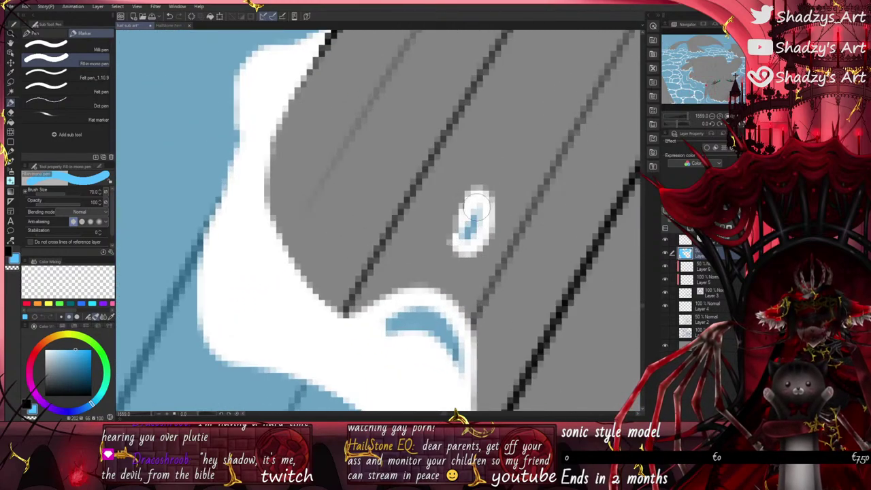
{"action": "scroll", "coordinate": [476, 208], "scroll_direction": "down", "scroll_amount": 10}
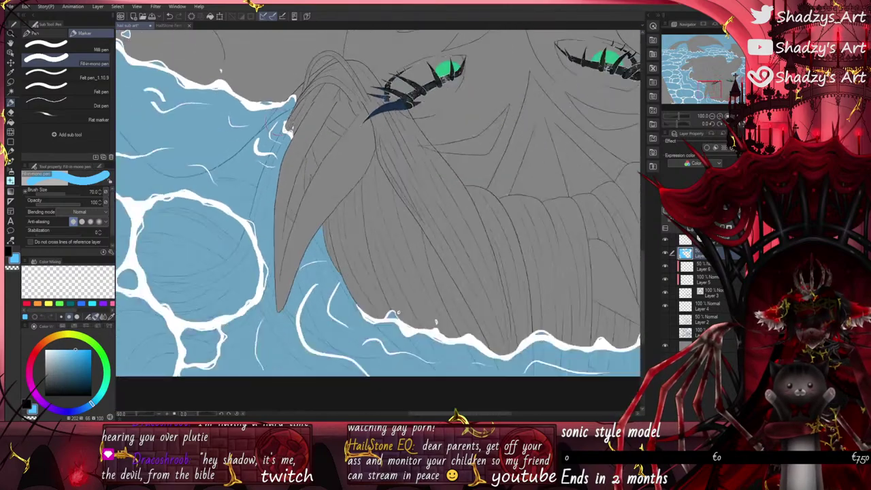
Step: Paint the insides of the round and the narrow droplet above the foam on the left side of the lower hair light blue
{"action": "scroll", "coordinate": [398, 313], "scroll_direction": "up", "scroll_amount": 10}
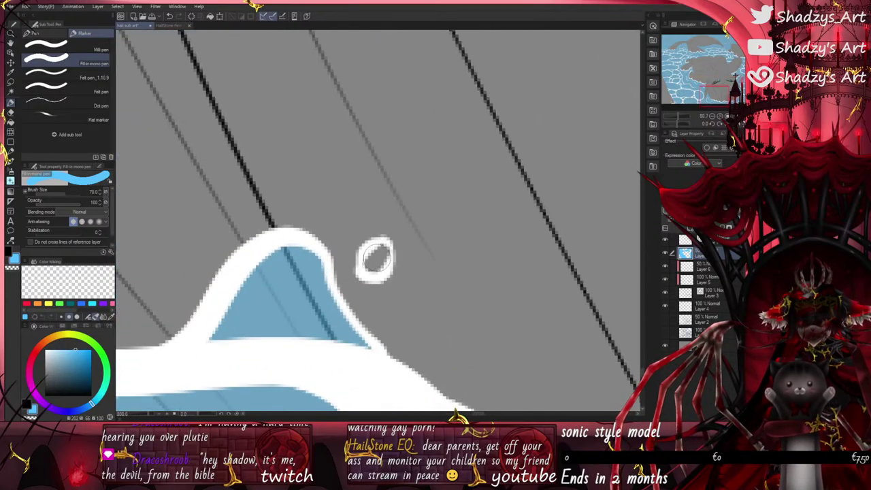
{"action": "scroll", "coordinate": [374, 259], "scroll_direction": "down", "scroll_amount": 5}
{"action": "scroll", "coordinate": [496, 290], "scroll_direction": "up", "scroll_amount": 6}
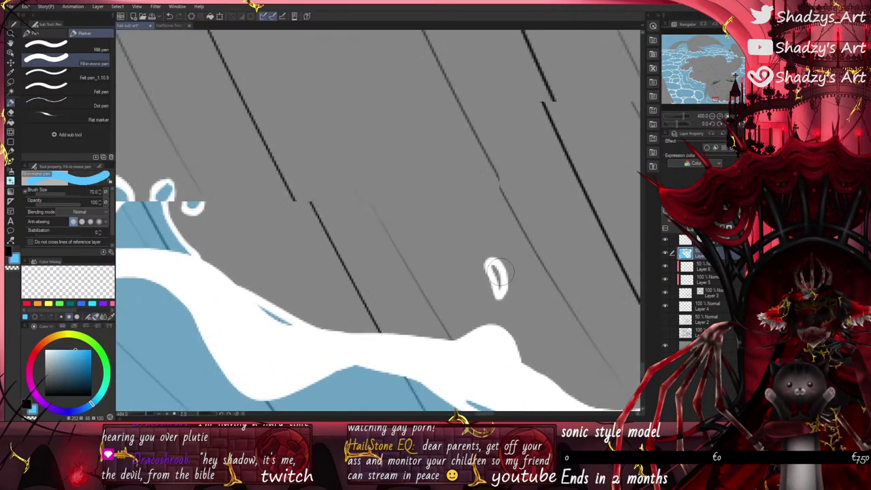
{"action": "scroll", "coordinate": [497, 289], "scroll_direction": "down", "scroll_amount": 8}
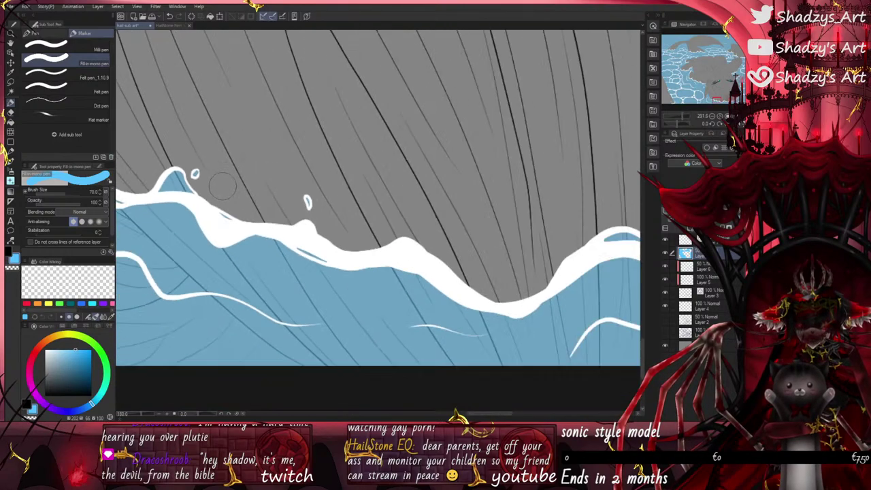
{"action": "scroll", "coordinate": [235, 190], "scroll_direction": "down", "scroll_amount": 4}
Step: Paint the inside of the upright oval droplet above the foam on the right side of the lower hair light blue
{"action": "scroll", "coordinate": [466, 163], "scroll_direction": "up", "scroll_amount": 8}
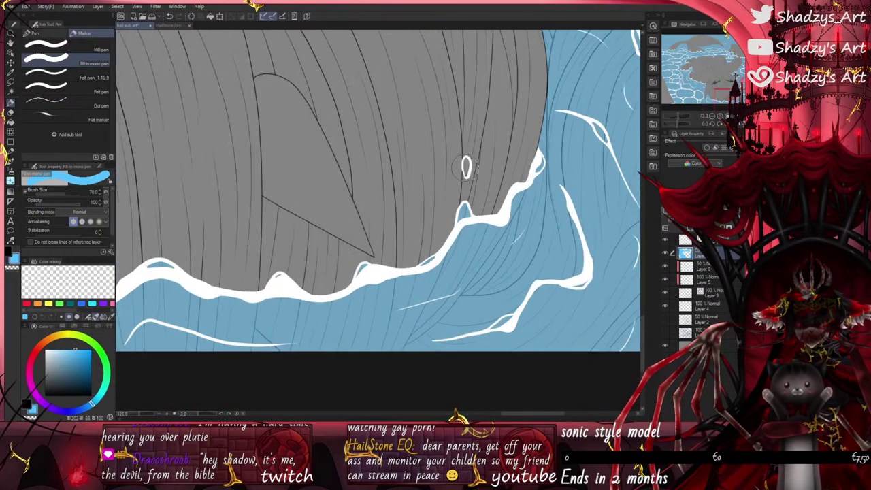
{"action": "scroll", "coordinate": [466, 167], "scroll_direction": "up", "scroll_amount": 3}
{"action": "left_click_drag", "start_coordinate": [467, 151], "coordinate": [466, 193]}
{"action": "scroll", "coordinate": [469, 170], "scroll_direction": "up", "scroll_amount": 4}
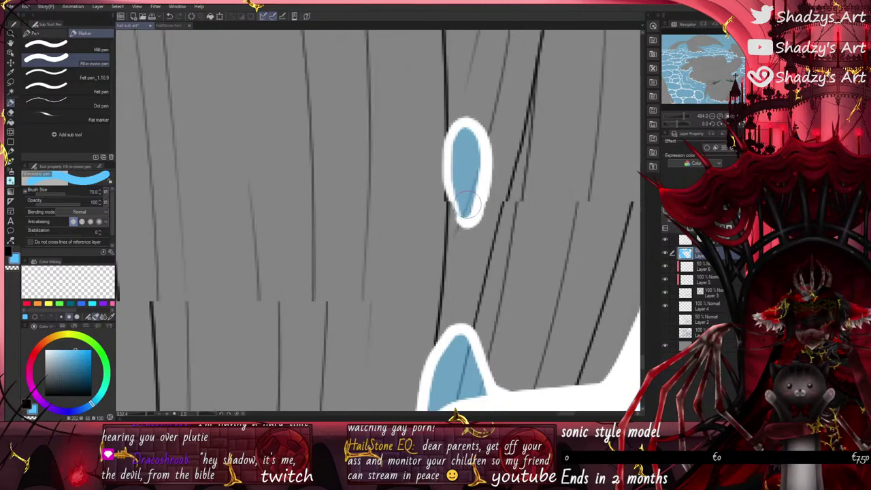
{"action": "scroll", "coordinate": [474, 171], "scroll_direction": "down", "scroll_amount": 10}
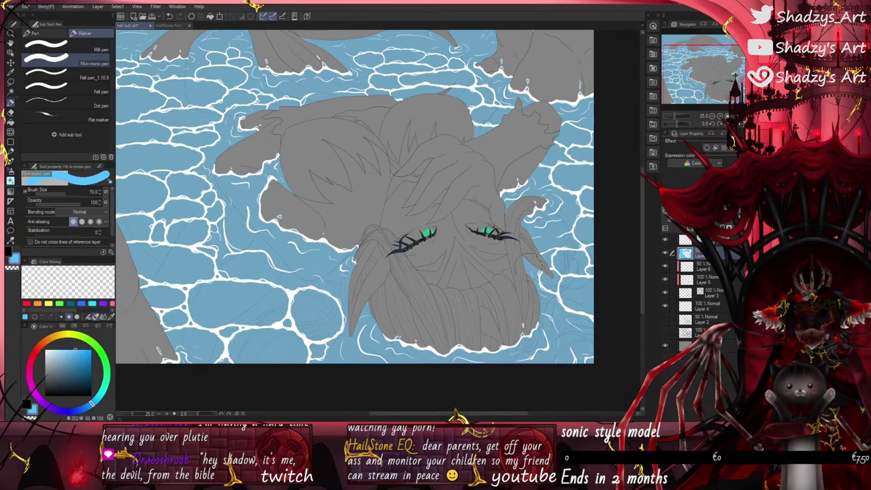
Step: Paint the long slanted droplet over the grey shape in the picture's lower-left corner light blue, keeping the colour within its outline
{"action": "scroll", "coordinate": [527, 255], "scroll_direction": "down", "scroll_amount": 3}
{"action": "scroll", "coordinate": [321, 326], "scroll_direction": "up", "scroll_amount": 10}
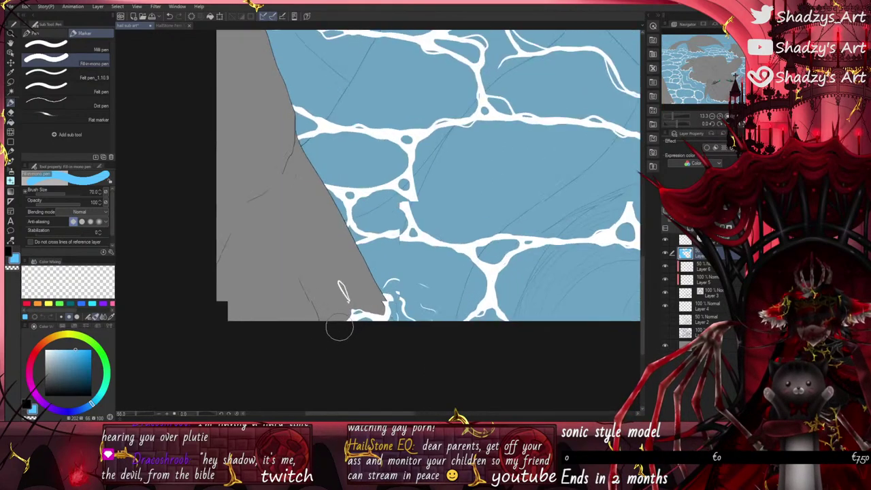
{"action": "scroll", "coordinate": [314, 204], "scroll_direction": "up", "scroll_amount": 3}
{"action": "mouse_move", "coordinate": [310, 178]}
{"action": "left_mouse_down"}
{"action": "mouse_move", "coordinate": [328, 221]}
{"action": "mouse_move", "coordinate": [336, 213]}
{"action": "mouse_move", "coordinate": [325, 189]}
{"action": "mouse_move", "coordinate": [360, 224]}
{"action": "mouse_move", "coordinate": [389, 309]}
{"action": "mouse_move", "coordinate": [364, 280]}
{"action": "mouse_move", "coordinate": [431, 392]}
{"action": "left_mouse_up"}
{"action": "scroll", "coordinate": [418, 378], "scroll_direction": "up", "scroll_amount": 2}
{"action": "scroll", "coordinate": [381, 311], "scroll_direction": "down", "scroll_amount": 3}
{"action": "left_click", "coordinate": [12, 268]}
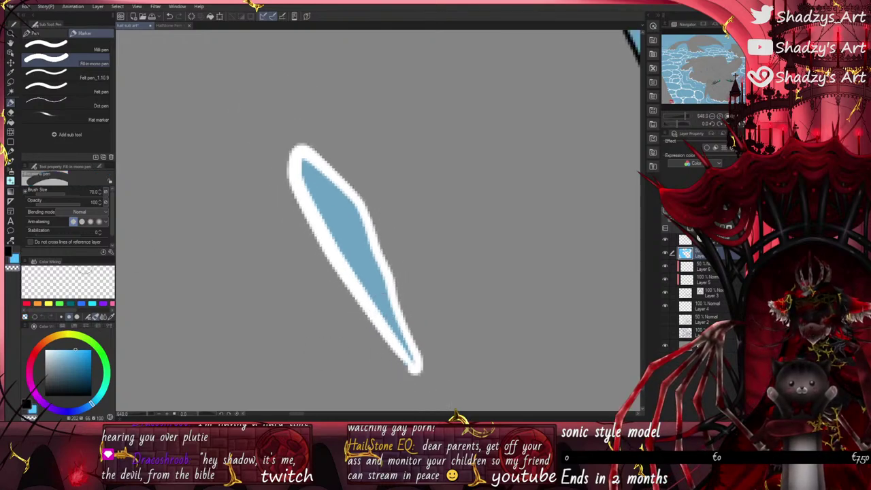
{"action": "left_click", "coordinate": [14, 261]}
{"action": "scroll", "coordinate": [449, 322], "scroll_direction": "down", "scroll_amount": 8}
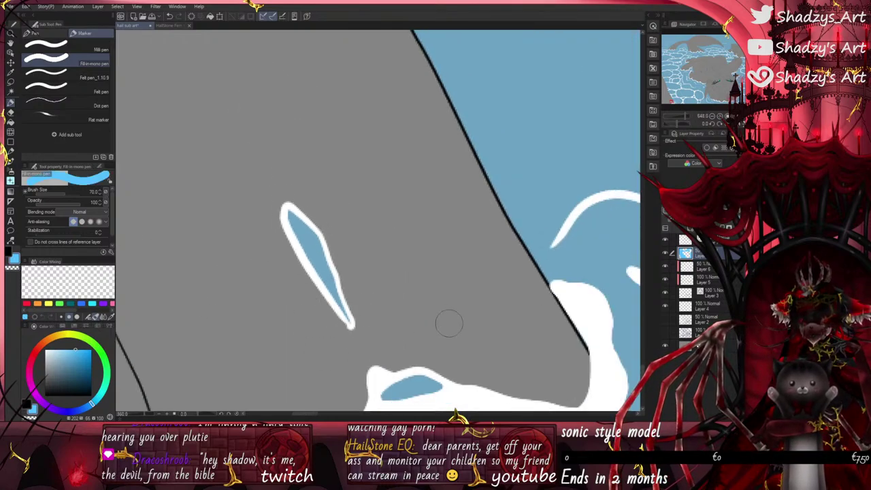
Step: Hide the water colour and foam layers, and add a new layer directly below Layer 4
{"action": "scroll", "coordinate": [370, 386], "scroll_direction": "down", "scroll_amount": 5}
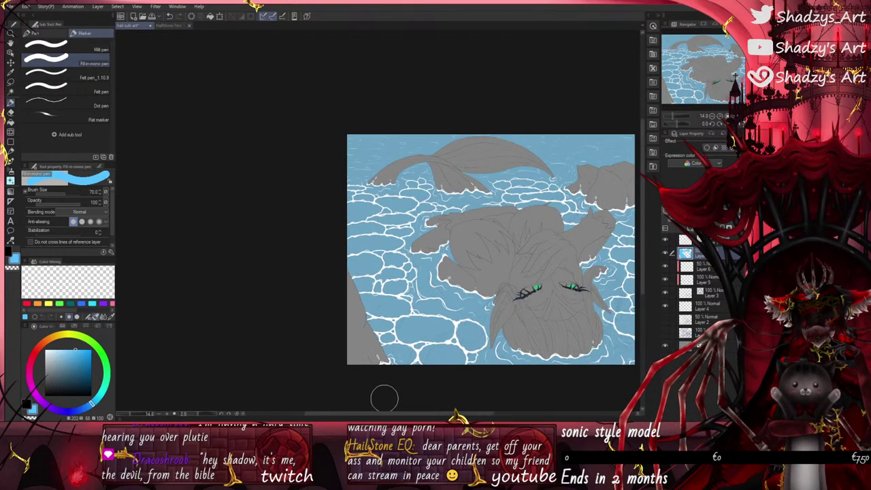
{"action": "scroll", "coordinate": [382, 397], "scroll_direction": "down", "scroll_amount": 2}
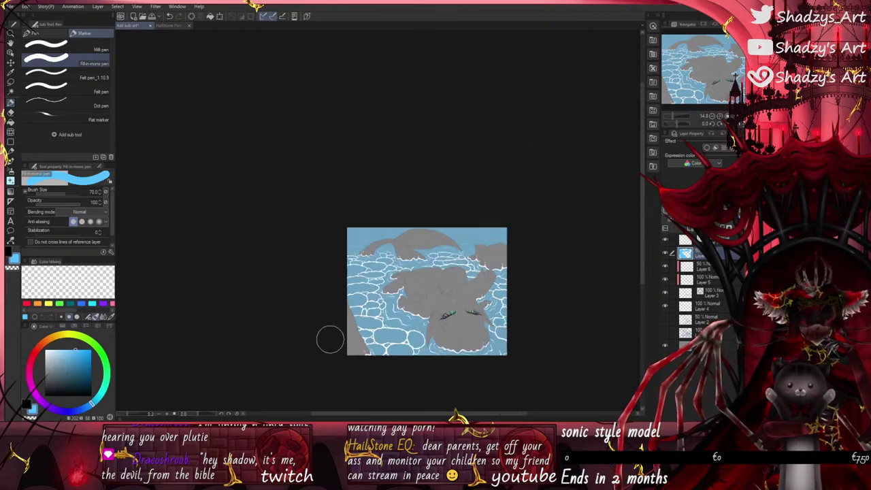
{"action": "scroll", "coordinate": [330, 336], "scroll_direction": "up", "scroll_amount": 5}
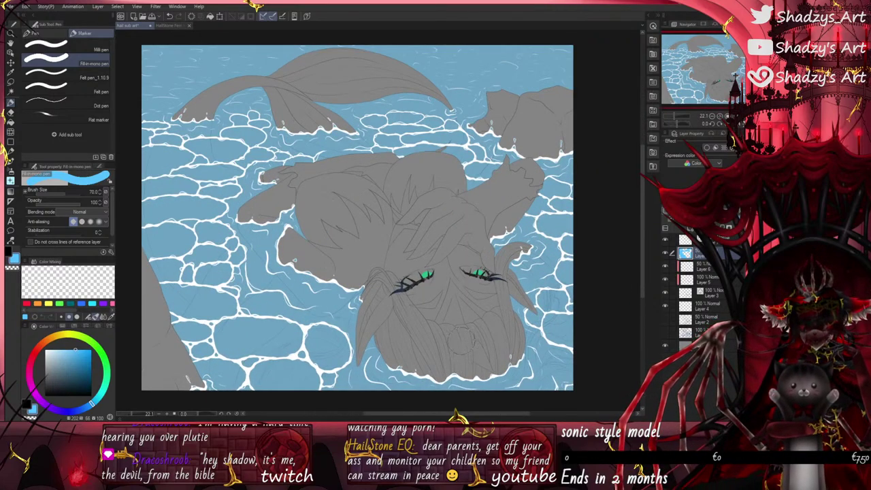
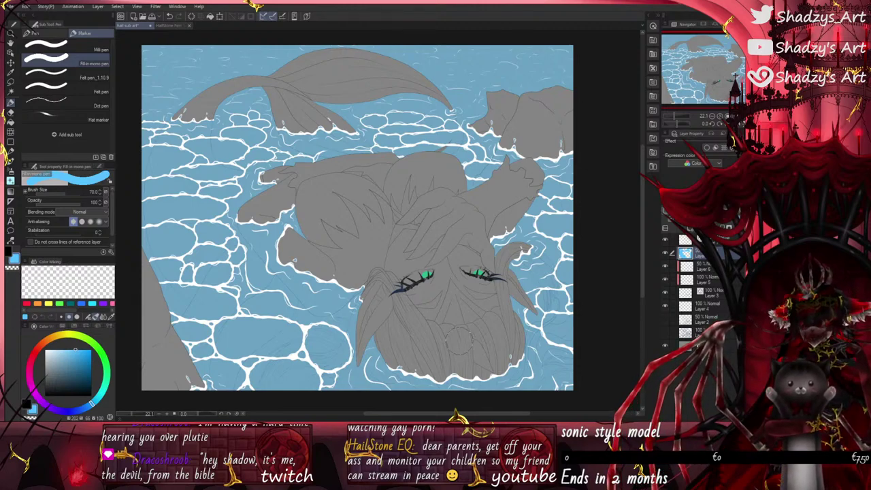
{"action": "left_click", "coordinate": [665, 255]}
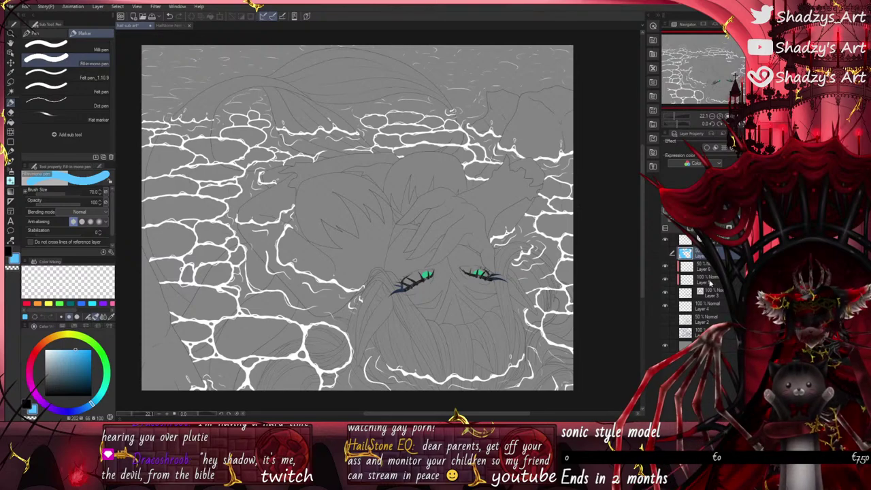
{"action": "left_click", "coordinate": [665, 255]}
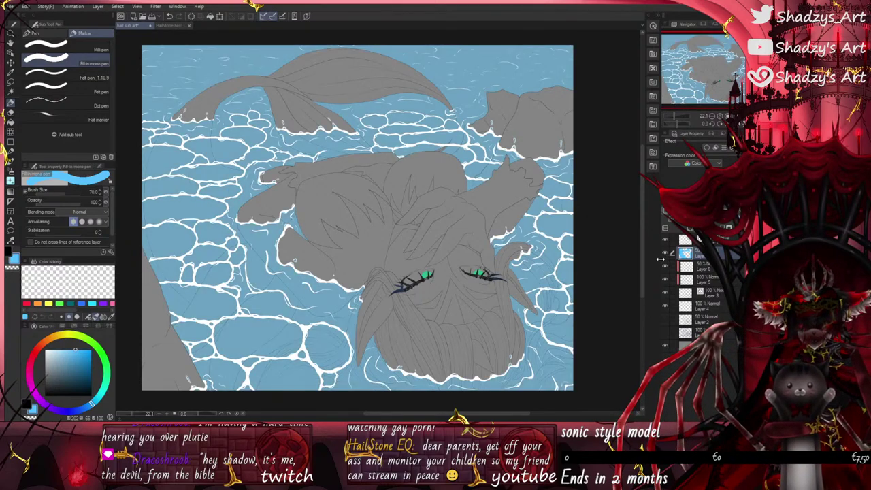
{"action": "left_click", "coordinate": [665, 255]}
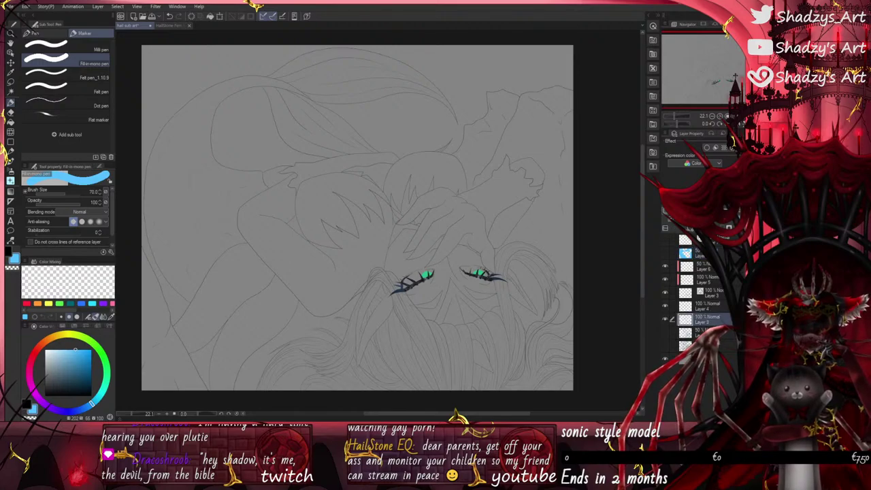
Step: Choose a light grey and draw a G-pen line along the upper edge of the left eye's white, up to the inner corner
{"action": "left_click", "coordinate": [162, 26]}
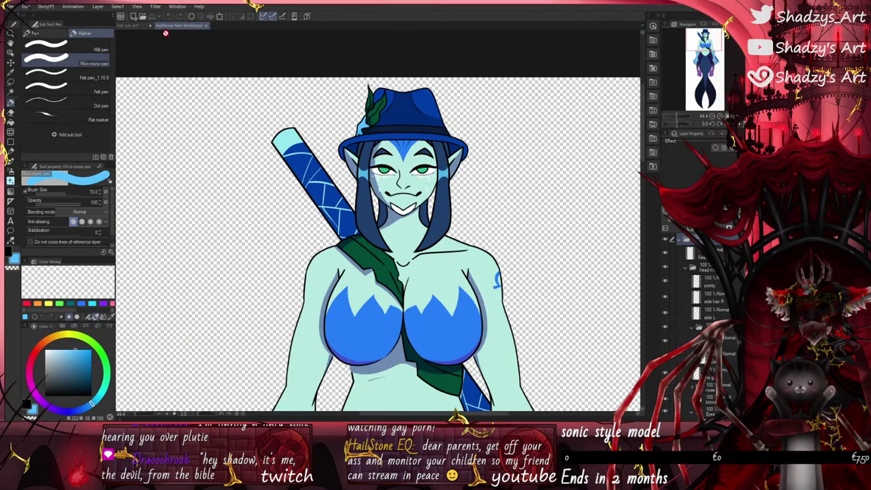
{"action": "left_click", "coordinate": [125, 27]}
{"action": "scroll", "coordinate": [428, 326], "scroll_direction": "up", "scroll_amount": 4}
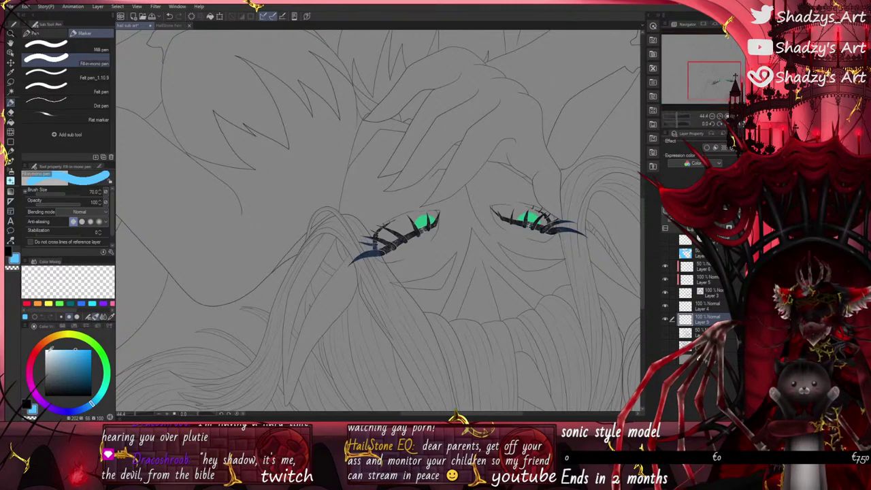
{"action": "left_click_drag", "start_coordinate": [51, 349], "coordinate": [44, 357]}
{"action": "scroll", "coordinate": [552, 214], "scroll_direction": "up", "scroll_amount": 4}
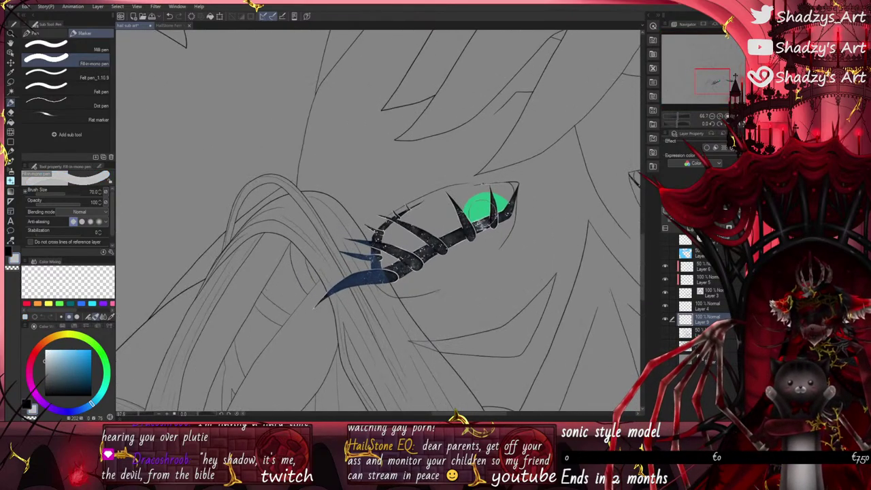
{"action": "left_click", "coordinate": [37, 33]}
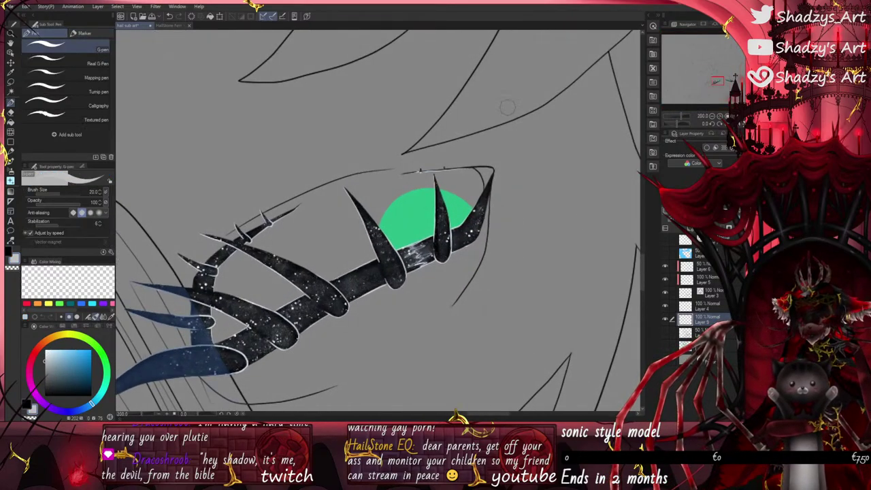
{"action": "left_click_drag", "start_coordinate": [678, 124], "coordinate": [681, 123]}
{"action": "scroll", "coordinate": [435, 165], "scroll_direction": "up", "scroll_amount": 1}
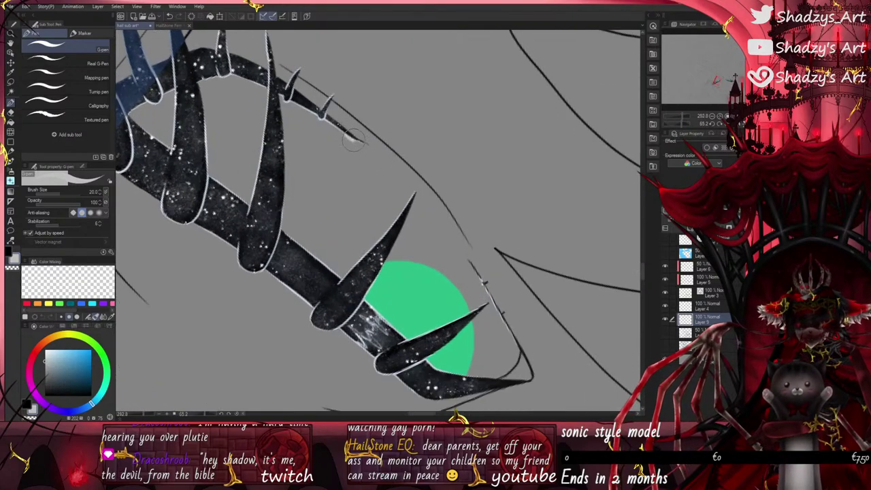
{"action": "left_click_drag", "start_coordinate": [368, 151], "coordinate": [439, 224]}
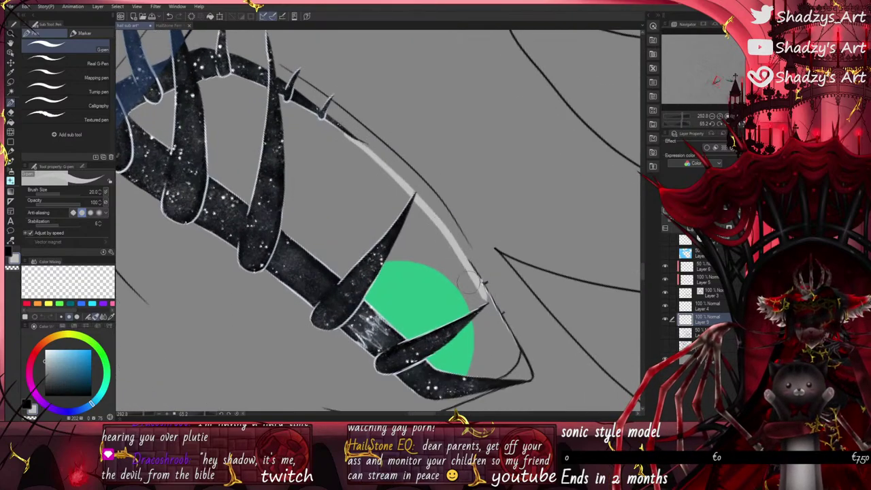
Step: Fill the white of the left eye with light grey around the green iris using the fill-in mono pen
{"action": "scroll", "coordinate": [468, 279], "scroll_direction": "down", "scroll_amount": 1}
{"action": "left_click", "coordinate": [84, 33]}
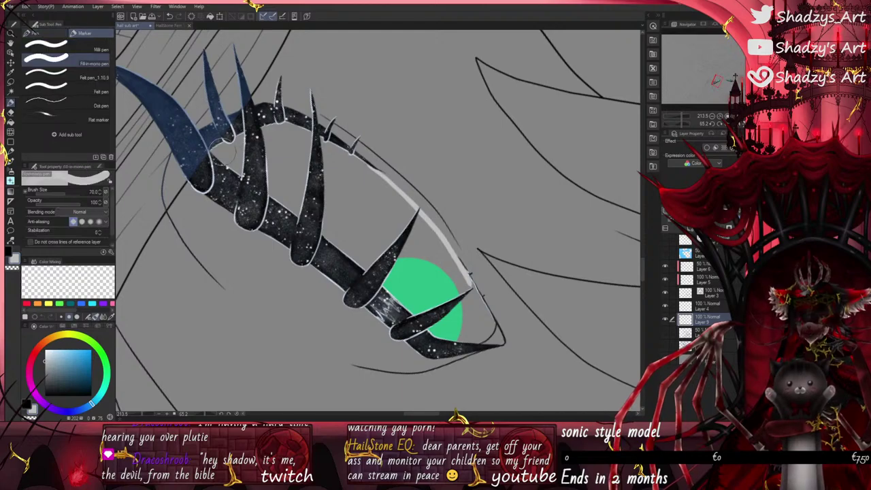
{"action": "mouse_move", "coordinate": [214, 153]}
{"action": "left_mouse_down"}
{"action": "mouse_move", "coordinate": [290, 135]}
{"action": "mouse_move", "coordinate": [279, 133]}
{"action": "mouse_move", "coordinate": [316, 144]}
{"action": "mouse_move", "coordinate": [376, 187]}
{"action": "mouse_move", "coordinate": [447, 270]}
{"action": "left_mouse_up"}
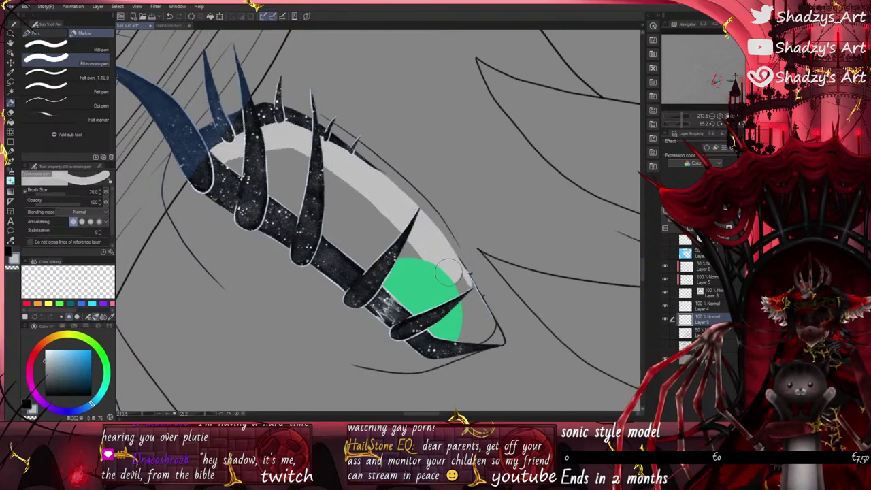
{"action": "left_click_drag", "start_coordinate": [422, 235], "coordinate": [459, 294]}
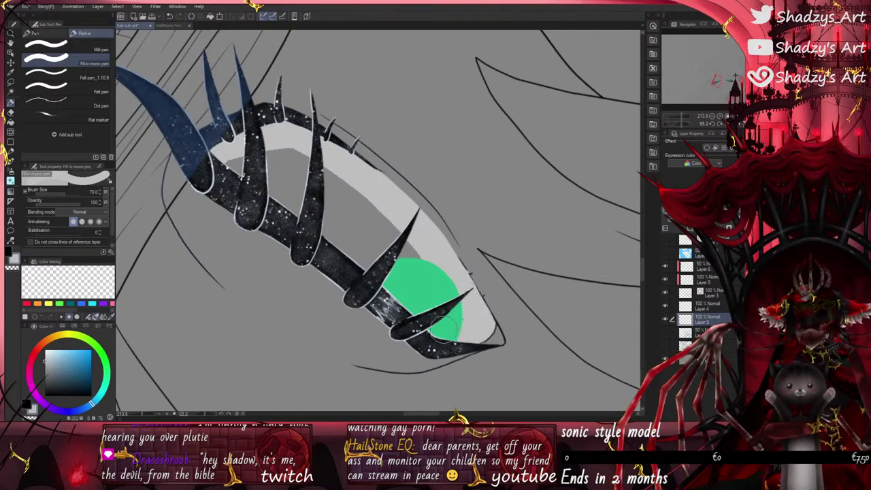
{"action": "mouse_move", "coordinate": [444, 327]}
{"action": "left_mouse_down"}
{"action": "mouse_move", "coordinate": [311, 213]}
{"action": "mouse_move", "coordinate": [230, 162]}
{"action": "mouse_move", "coordinate": [304, 194]}
{"action": "mouse_move", "coordinate": [260, 144]}
{"action": "mouse_move", "coordinate": [297, 160]}
{"action": "mouse_move", "coordinate": [410, 250]}
{"action": "mouse_move", "coordinate": [340, 195]}
{"action": "mouse_move", "coordinate": [442, 317]}
{"action": "left_mouse_up"}
{"action": "scroll", "coordinate": [471, 313], "scroll_direction": "up", "scroll_amount": 12}
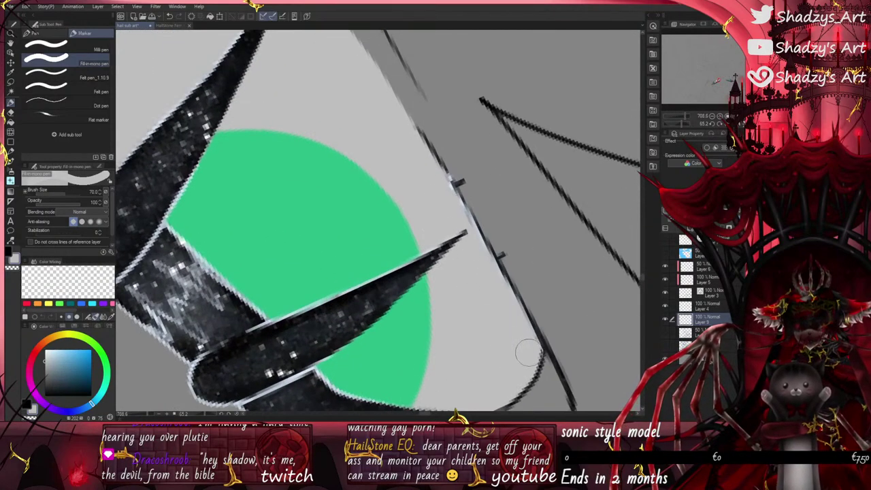
{"action": "scroll", "coordinate": [509, 375], "scroll_direction": "down", "scroll_amount": 3}
{"action": "scroll", "coordinate": [350, 162], "scroll_direction": "up", "scroll_amount": 3}
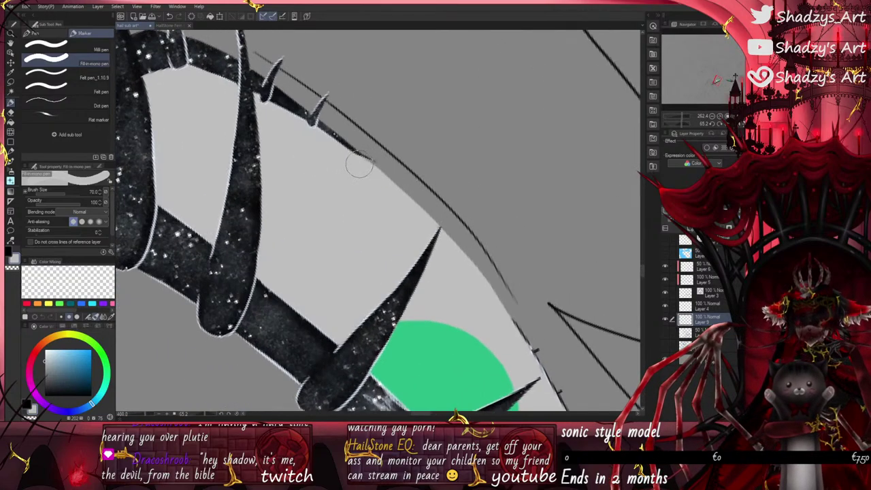
Step: Draw a light grey G-pen line along the upper edge of the right eye's white
{"action": "key", "text": "p"}
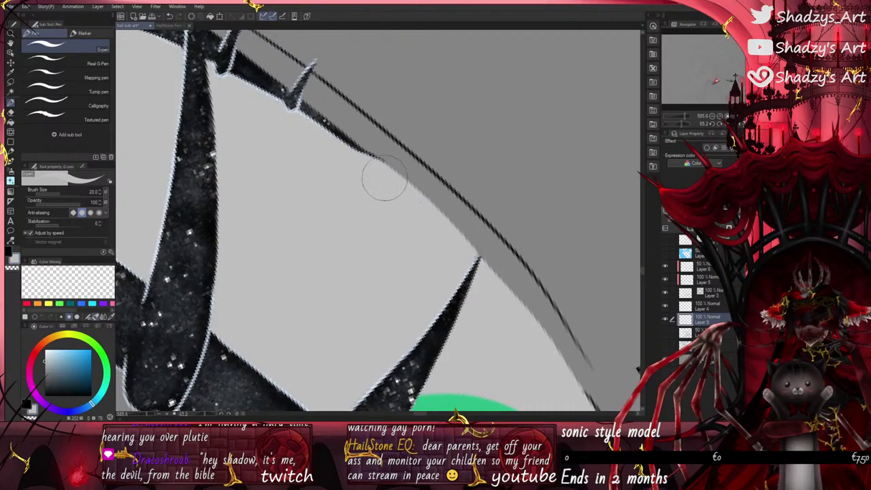
{"action": "scroll", "coordinate": [602, 360], "scroll_direction": "down", "scroll_amount": 3}
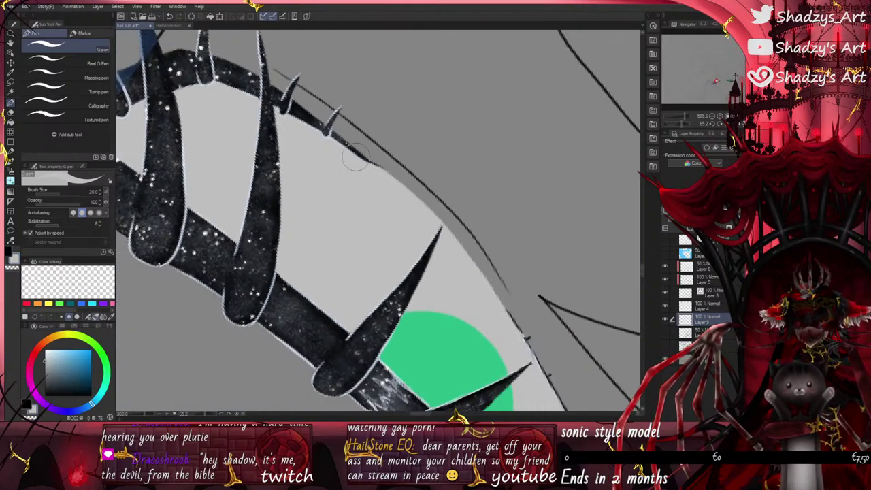
{"action": "scroll", "coordinate": [438, 236], "scroll_direction": "up", "scroll_amount": 3}
{"action": "scroll", "coordinate": [496, 313], "scroll_direction": "down", "scroll_amount": 6}
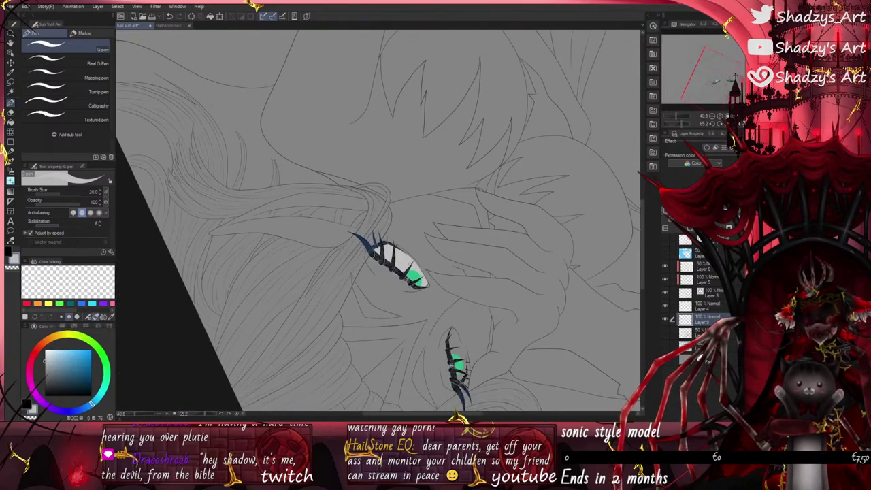
{"action": "scroll", "coordinate": [453, 371], "scroll_direction": "up", "scroll_amount": 5}
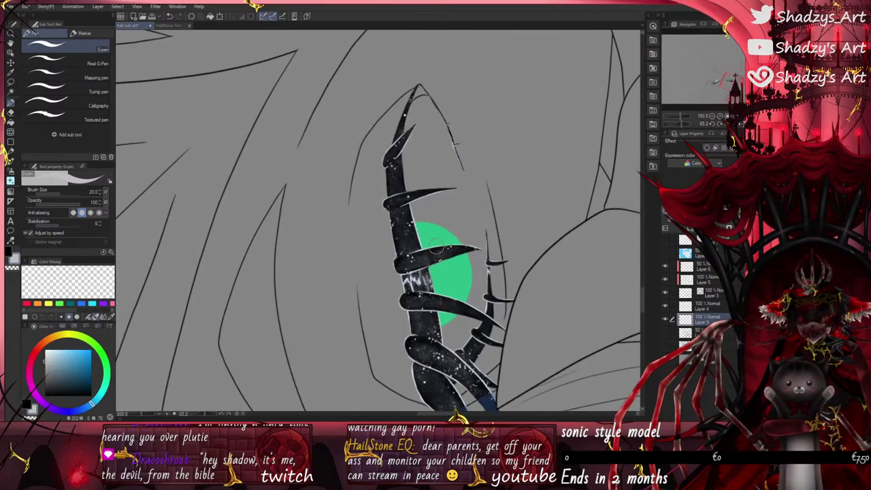
{"action": "scroll", "coordinate": [432, 169], "scroll_direction": "up", "scroll_amount": 1}
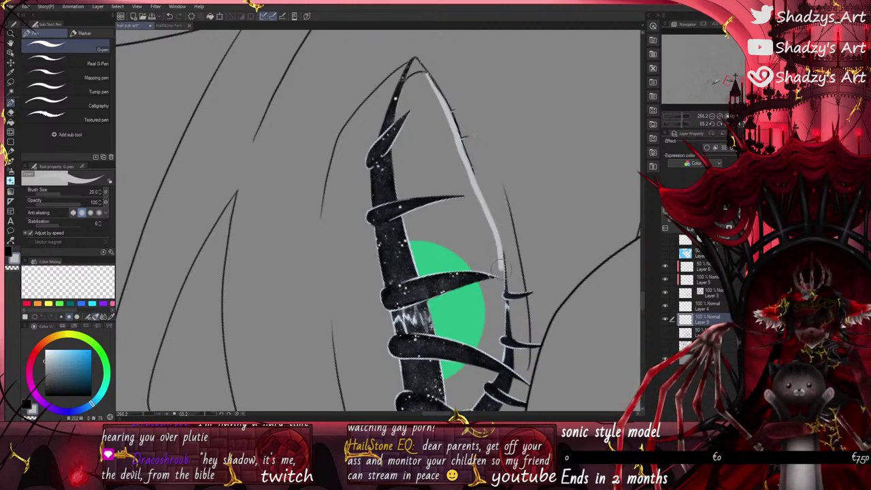
Step: Fill the white of the right eye with light grey around the green iris using the fill-in mono pen
{"action": "left_click", "coordinate": [80, 33]}
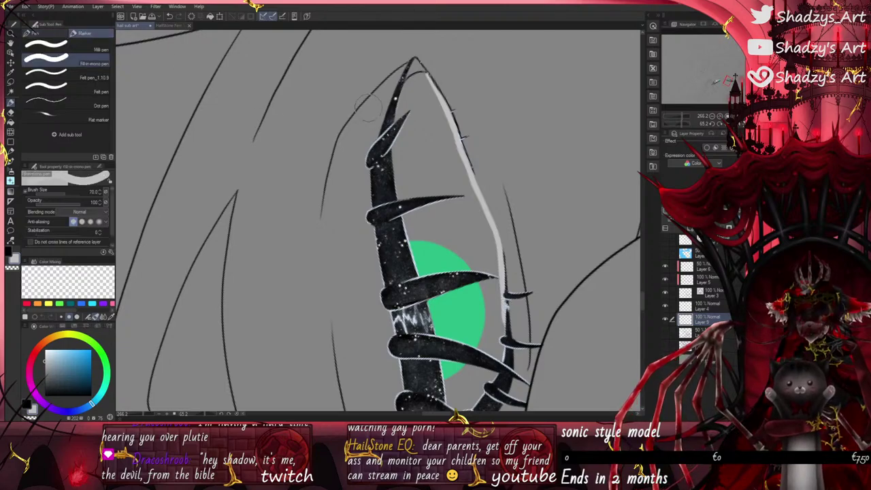
{"action": "left_click", "coordinate": [413, 88]}
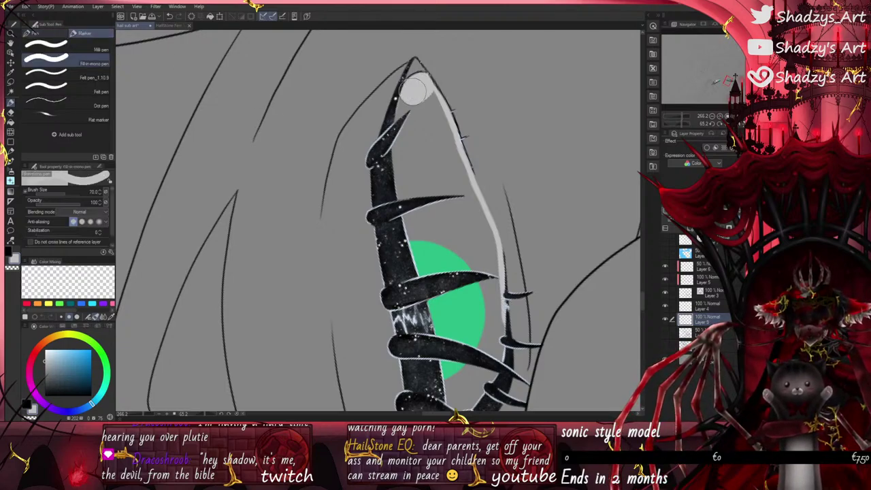
{"action": "mouse_move", "coordinate": [413, 91]}
{"action": "left_mouse_down"}
{"action": "mouse_move", "coordinate": [403, 159]}
{"action": "mouse_move", "coordinate": [411, 235]}
{"action": "left_mouse_up"}
{"action": "scroll", "coordinate": [391, 163], "scroll_direction": "down", "scroll_amount": 5}
{"action": "scroll", "coordinate": [401, 224], "scroll_direction": "up", "scroll_amount": 3}
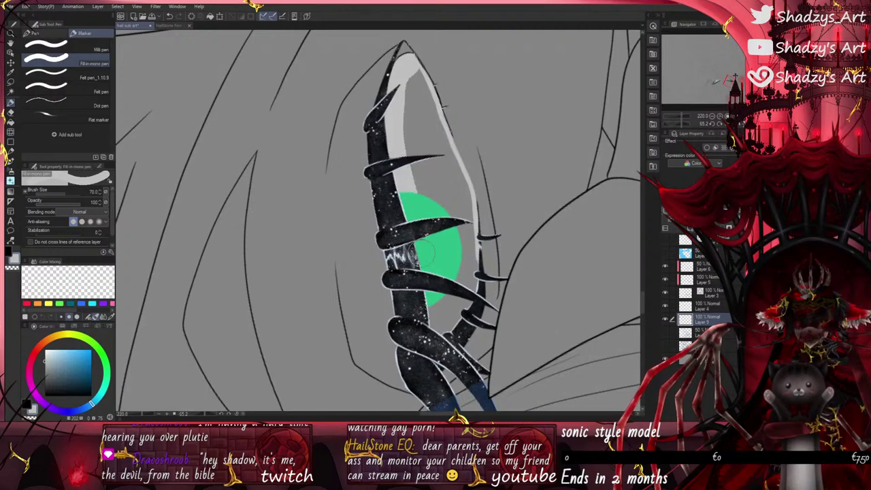
{"action": "mouse_move", "coordinate": [427, 299]}
{"action": "left_mouse_down"}
{"action": "mouse_move", "coordinate": [435, 337]}
{"action": "mouse_move", "coordinate": [452, 323]}
{"action": "mouse_move", "coordinate": [468, 267]}
{"action": "mouse_move", "coordinate": [458, 191]}
{"action": "mouse_move", "coordinate": [421, 92]}
{"action": "mouse_move", "coordinate": [411, 108]}
{"action": "mouse_move", "coordinate": [421, 190]}
{"action": "mouse_move", "coordinate": [417, 141]}
{"action": "left_mouse_up"}
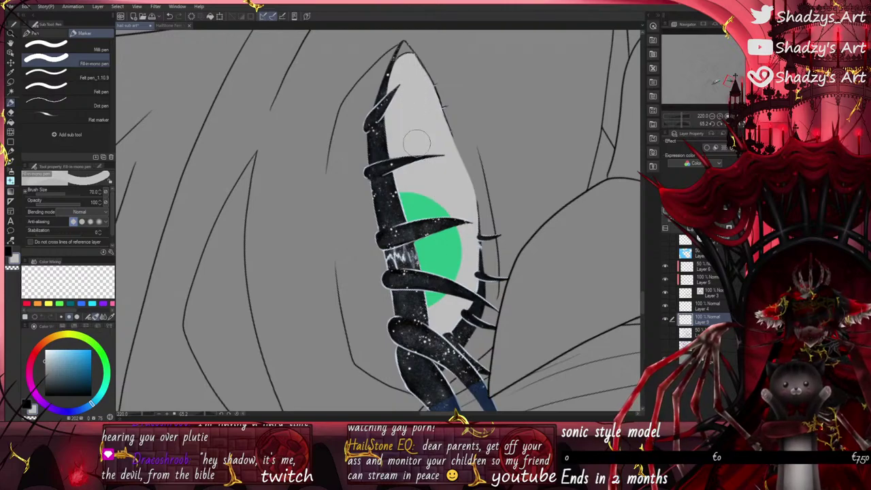
{"action": "scroll", "coordinate": [413, 213], "scroll_direction": "down", "scroll_amount": 2}
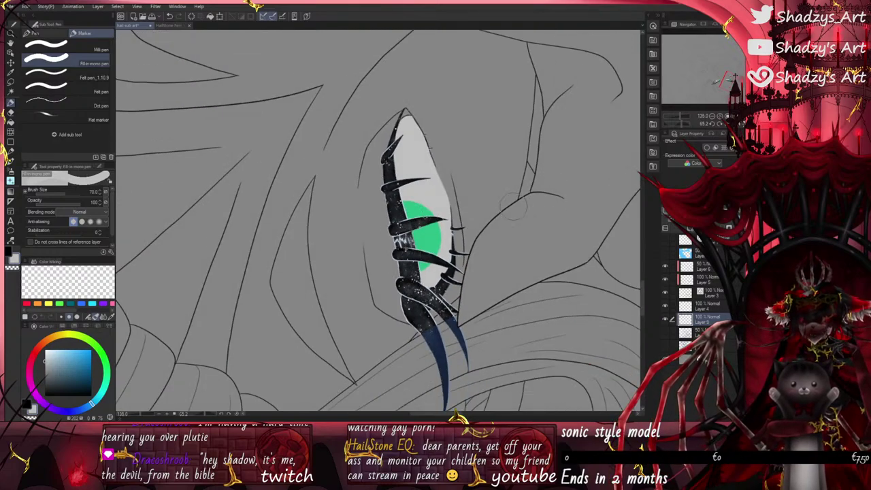
Step: Reset the canvas rotation and sample the pale mint skin colour from the neck in the character reference drawing
{"action": "key", "text": "ctrl+@"}
{"action": "scroll", "coordinate": [464, 206], "scroll_direction": "down", "scroll_amount": 5}
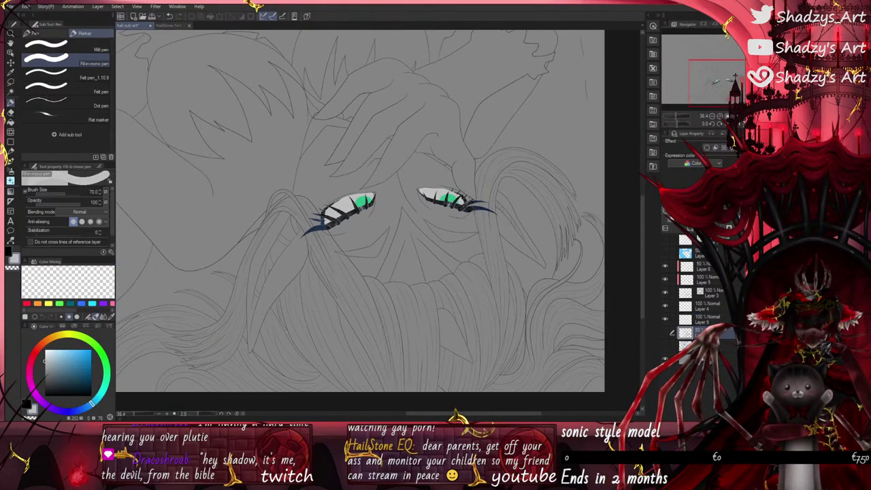
{"action": "left_click", "coordinate": [166, 25]}
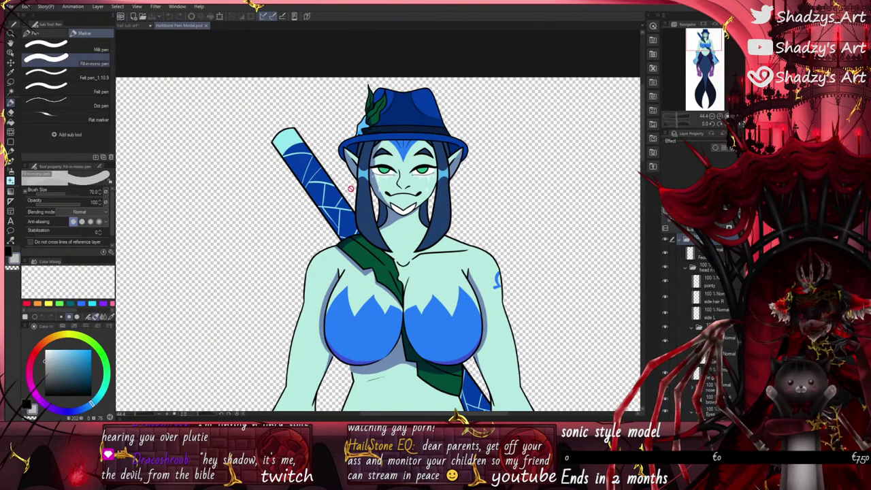
{"action": "left_click", "coordinate": [401, 230], "text": "alt"}
{"action": "left_click", "coordinate": [128, 27]}
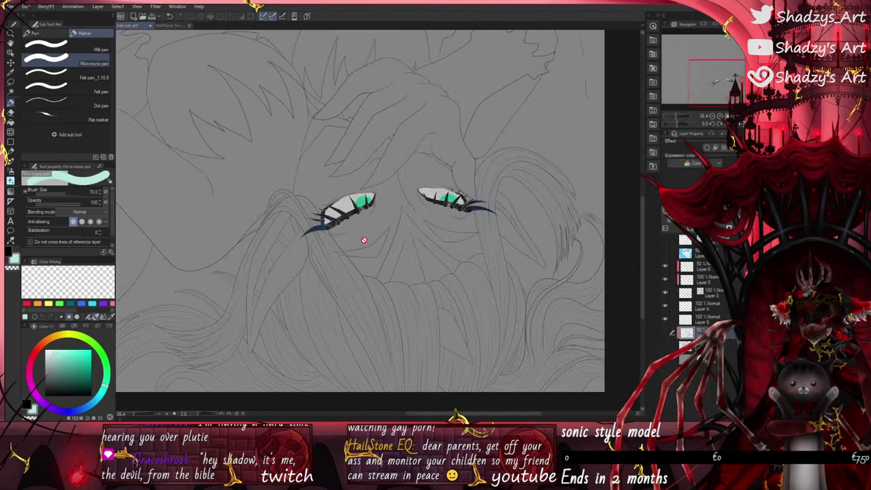
Step: Set Layer 3 as the reference layer and keep the fill-in mono pen from crossing its lines
{"action": "left_click", "coordinate": [704, 293]}
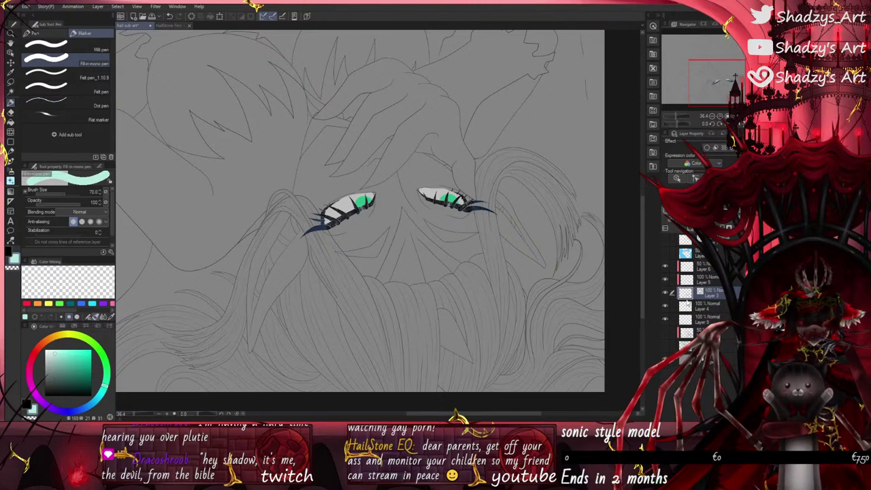
{"action": "left_click", "coordinate": [704, 317]}
{"action": "scroll", "coordinate": [342, 237], "scroll_direction": "up", "scroll_amount": 5}
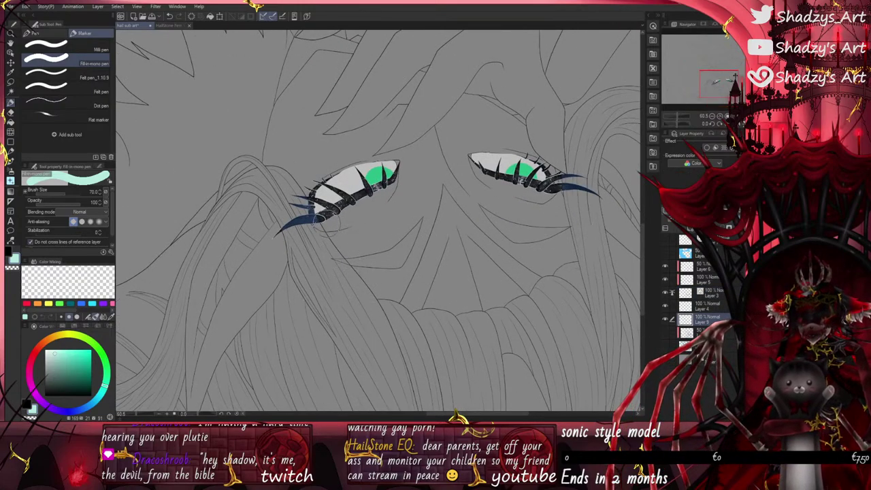
{"action": "mouse_move", "coordinate": [323, 212]}
{"action": "left_mouse_down"}
{"action": "mouse_move", "coordinate": [348, 245]}
{"action": "mouse_move", "coordinate": [350, 213]}
{"action": "mouse_move", "coordinate": [387, 191]}
{"action": "mouse_move", "coordinate": [395, 172]}
{"action": "mouse_move", "coordinate": [352, 240]}
{"action": "mouse_move", "coordinate": [351, 228]}
{"action": "mouse_move", "coordinate": [356, 244]}
{"action": "mouse_move", "coordinate": [384, 237]}
{"action": "mouse_move", "coordinate": [428, 196]}
{"action": "mouse_move", "coordinate": [420, 247]}
{"action": "mouse_move", "coordinate": [400, 274]}
{"action": "mouse_move", "coordinate": [358, 274]}
{"action": "mouse_move", "coordinate": [393, 291]}
{"action": "left_mouse_up"}
{"action": "mouse_move", "coordinate": [367, 232]}
{"action": "left_mouse_down"}
{"action": "mouse_move", "coordinate": [409, 164]}
{"action": "mouse_move", "coordinate": [406, 188]}
{"action": "mouse_move", "coordinate": [400, 155]}
{"action": "mouse_move", "coordinate": [369, 153]}
{"action": "mouse_move", "coordinate": [300, 185]}
{"action": "left_mouse_up"}
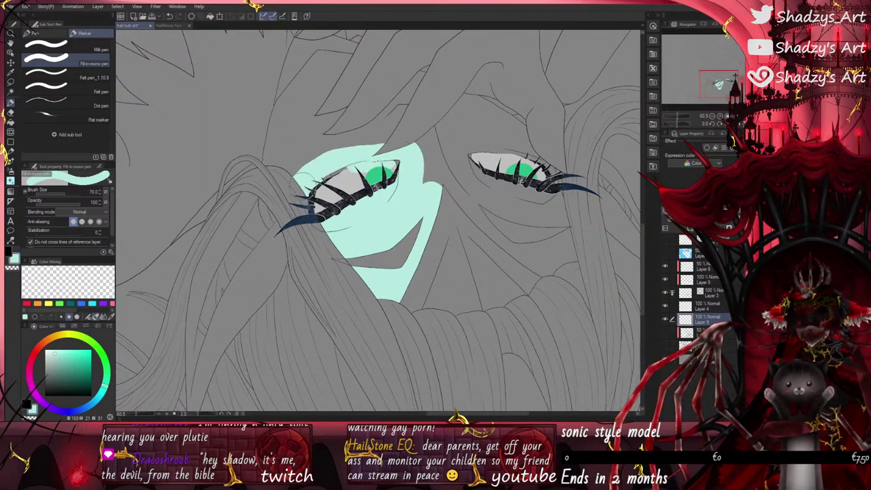
{"action": "scroll", "coordinate": [303, 185], "scroll_direction": "up", "scroll_amount": 3}
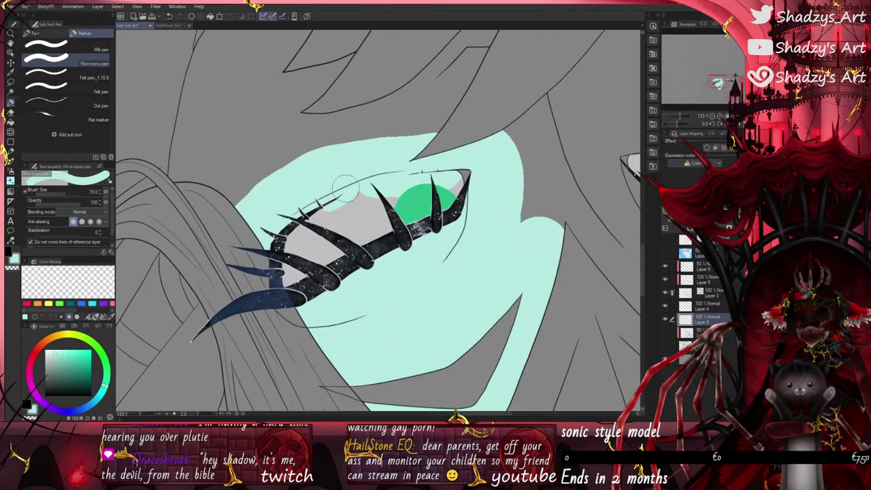
{"action": "left_click", "coordinate": [664, 319]}
{"action": "left_click", "coordinate": [663, 321]}
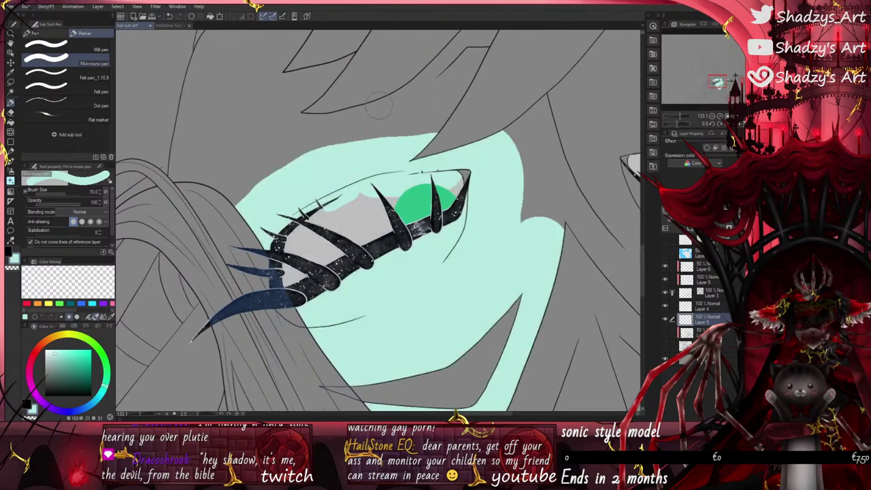
{"action": "left_click", "coordinate": [170, 16]}
{"action": "left_click", "coordinate": [169, 16]}
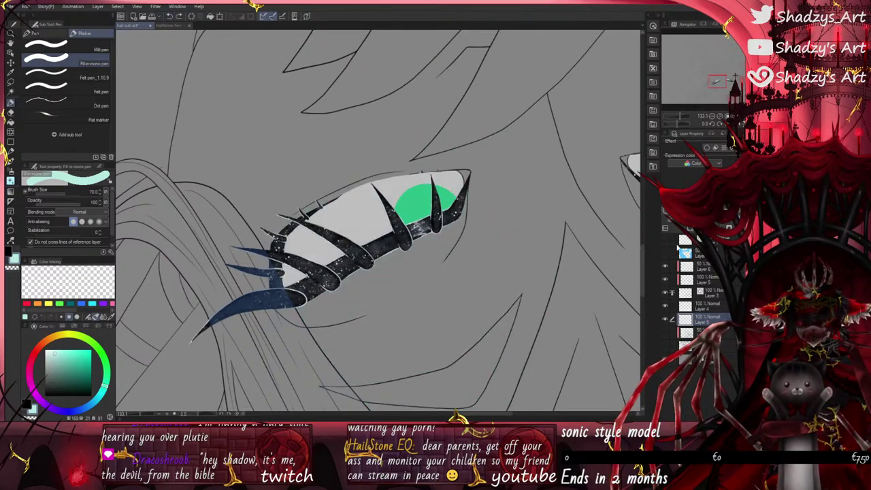
{"action": "left_click", "coordinate": [665, 319]}
{"action": "key", "text": "ctrl+y"}
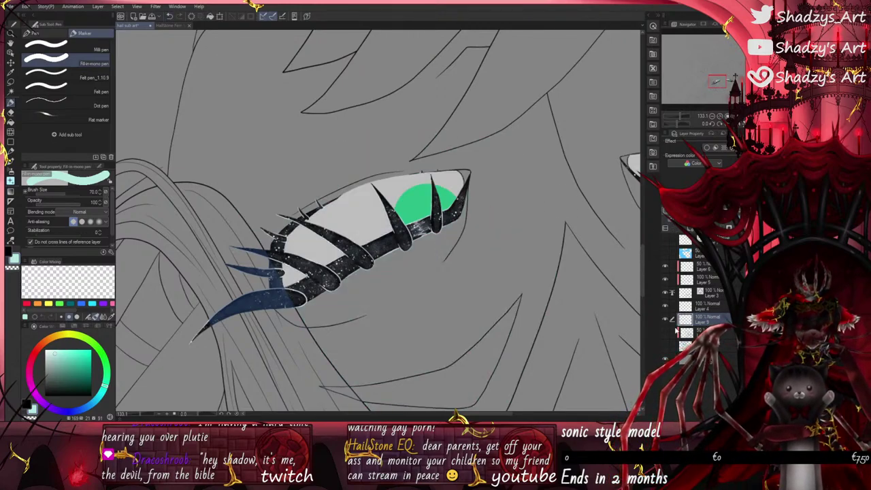
Step: On the layer below the eye whites, fill the skin around the fingers above the left eye with pale mint
{"action": "left_click", "coordinate": [689, 333]}
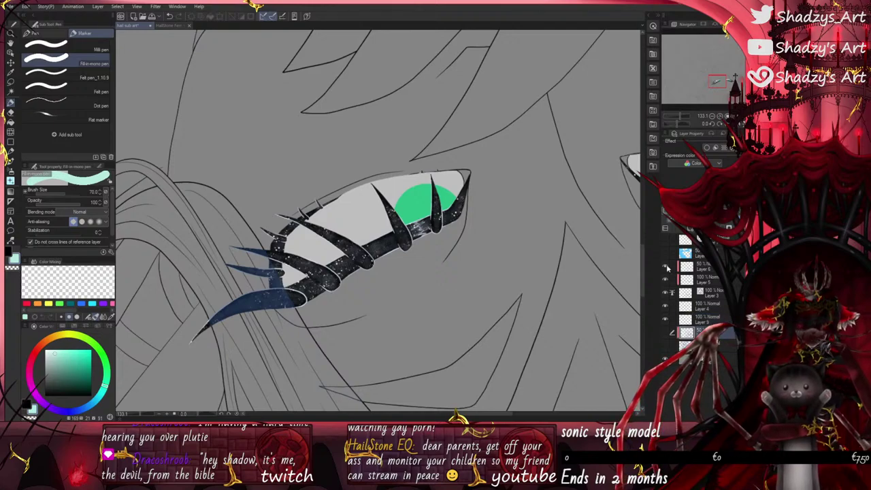
{"action": "left_click", "coordinate": [676, 230]}
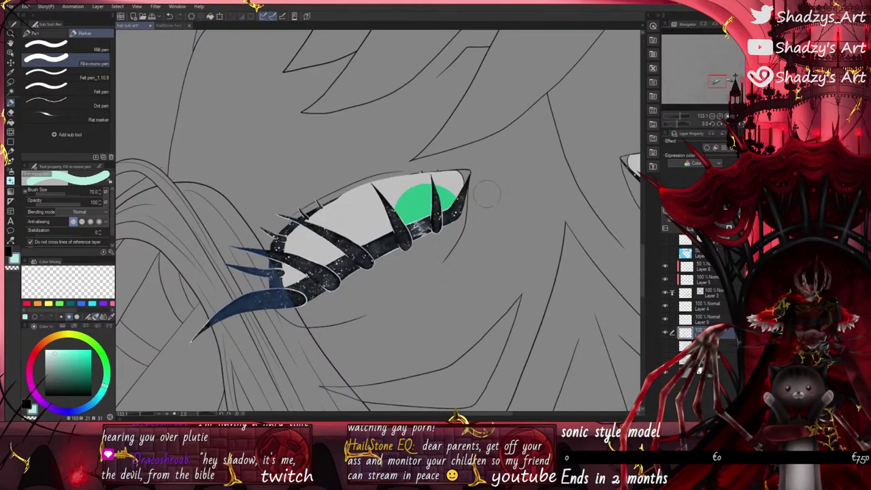
{"action": "scroll", "coordinate": [358, 202], "scroll_direction": "down", "scroll_amount": 10}
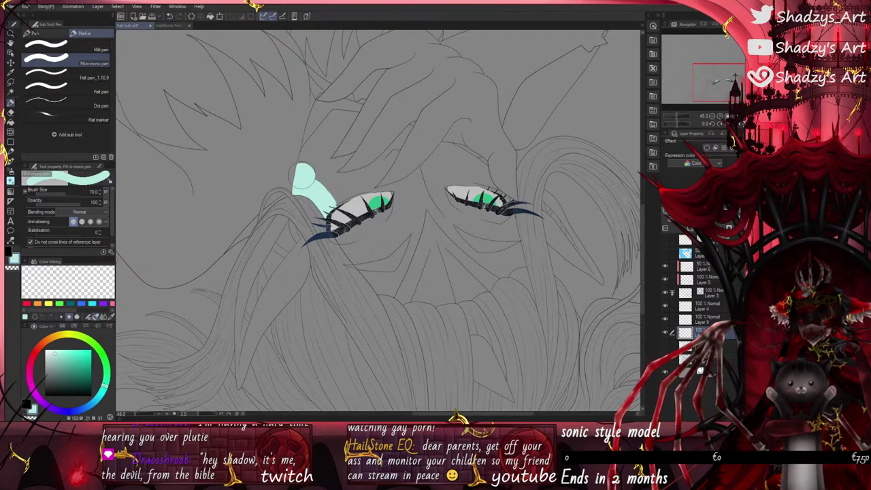
{"action": "mouse_move", "coordinate": [302, 176]}
{"action": "left_mouse_down"}
{"action": "mouse_move", "coordinate": [308, 148]}
{"action": "mouse_move", "coordinate": [332, 122]}
{"action": "mouse_move", "coordinate": [348, 121]}
{"action": "mouse_move", "coordinate": [320, 160]}
{"action": "mouse_move", "coordinate": [343, 160]}
{"action": "mouse_move", "coordinate": [324, 160]}
{"action": "mouse_move", "coordinate": [329, 177]}
{"action": "mouse_move", "coordinate": [358, 175]}
{"action": "mouse_move", "coordinate": [388, 149]}
{"action": "left_mouse_up"}
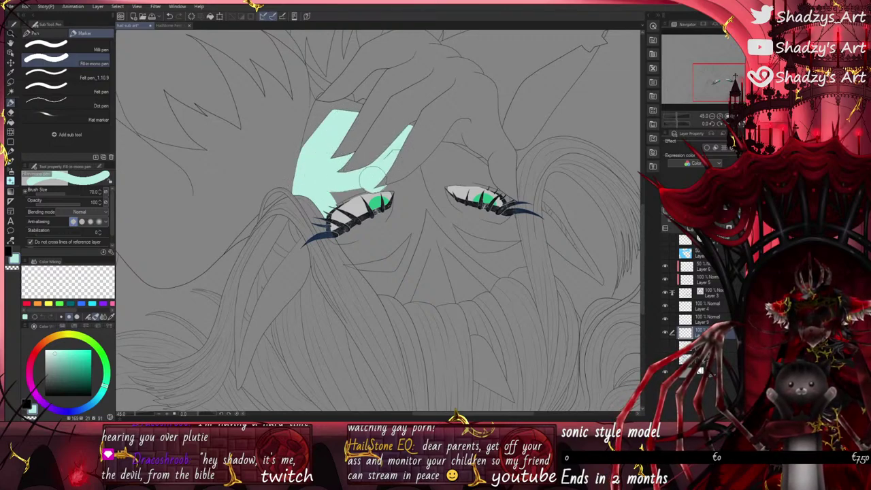
{"action": "left_click_drag", "start_coordinate": [371, 178], "coordinate": [339, 189]}
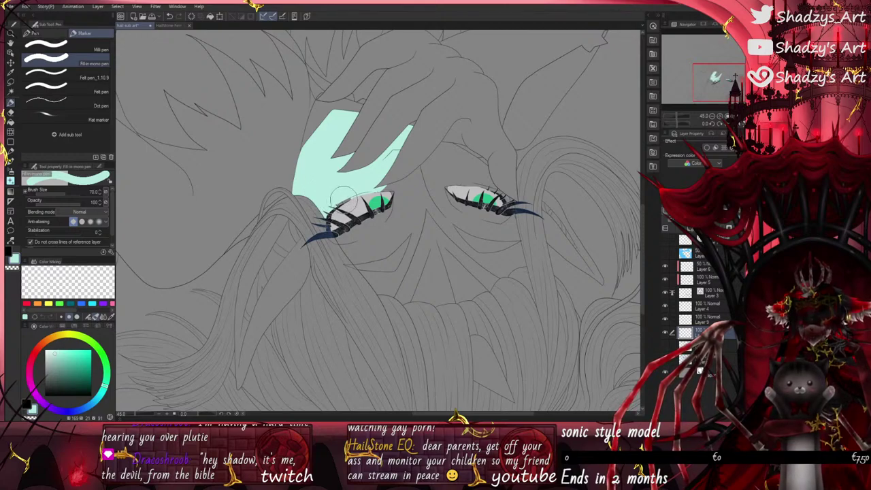
Step: Fill the rest of the face around both eyes with pale mint, leaving the dark facial markings and nose area unfilled
{"action": "mouse_move", "coordinate": [373, 179]}
{"action": "left_mouse_down"}
{"action": "mouse_move", "coordinate": [402, 191]}
{"action": "mouse_move", "coordinate": [400, 210]}
{"action": "mouse_move", "coordinate": [341, 240]}
{"action": "mouse_move", "coordinate": [354, 250]}
{"action": "mouse_move", "coordinate": [396, 230]}
{"action": "mouse_move", "coordinate": [379, 233]}
{"action": "mouse_move", "coordinate": [397, 225]}
{"action": "mouse_move", "coordinate": [414, 174]}
{"action": "mouse_move", "coordinate": [471, 252]}
{"action": "mouse_move", "coordinate": [514, 255]}
{"action": "left_mouse_up"}
{"action": "mouse_move", "coordinate": [411, 228]}
{"action": "left_mouse_down"}
{"action": "mouse_move", "coordinate": [400, 271]}
{"action": "mouse_move", "coordinate": [373, 280]}
{"action": "left_mouse_up"}
{"action": "mouse_move", "coordinate": [416, 174]}
{"action": "left_mouse_down"}
{"action": "mouse_move", "coordinate": [447, 155]}
{"action": "mouse_move", "coordinate": [483, 173]}
{"action": "mouse_move", "coordinate": [456, 167]}
{"action": "mouse_move", "coordinate": [443, 169]}
{"action": "mouse_move", "coordinate": [464, 173]}
{"action": "mouse_move", "coordinate": [433, 175]}
{"action": "mouse_move", "coordinate": [443, 203]}
{"action": "mouse_move", "coordinate": [445, 188]}
{"action": "mouse_move", "coordinate": [455, 208]}
{"action": "mouse_move", "coordinate": [497, 217]}
{"action": "mouse_move", "coordinate": [478, 205]}
{"action": "mouse_move", "coordinate": [463, 218]}
{"action": "mouse_move", "coordinate": [506, 225]}
{"action": "left_mouse_up"}
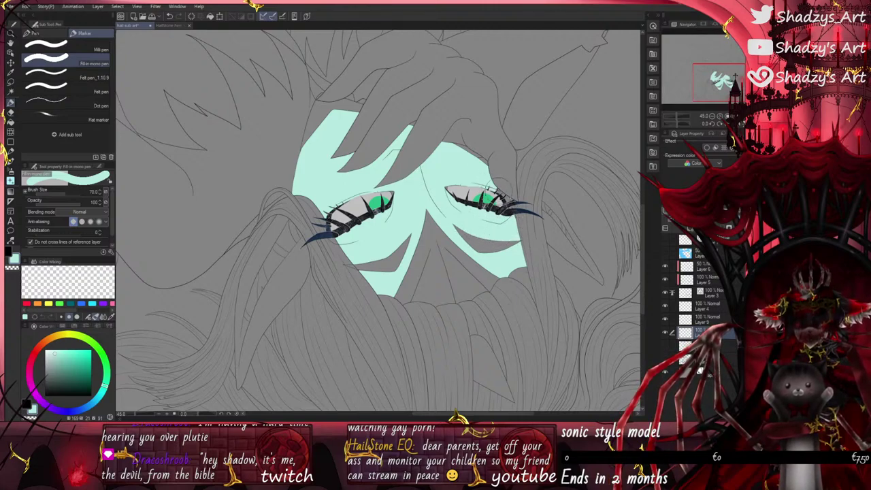
{"action": "left_click_drag", "start_coordinate": [493, 185], "coordinate": [505, 206]}
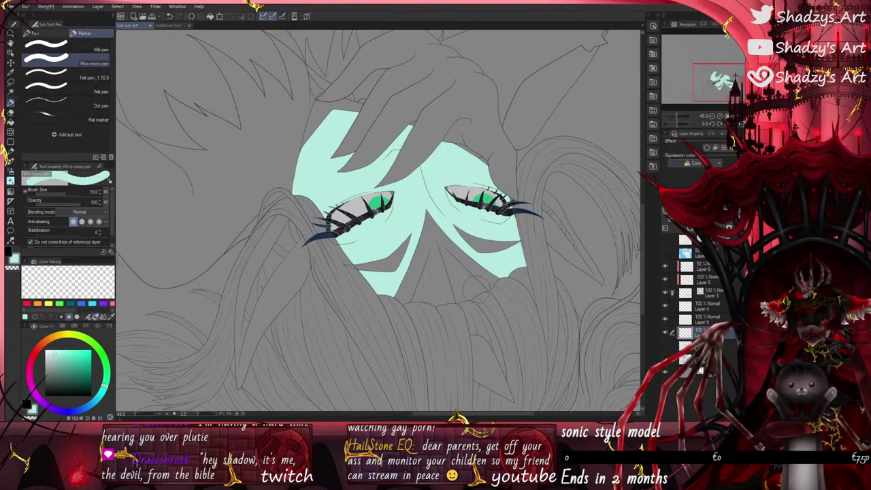
Step: Turn the canvas to 180 degrees and, with Layer 3 selected, show the rough sketch instead of the skin and eye-white layers
{"action": "scroll", "coordinate": [346, 170], "scroll_direction": "up", "scroll_amount": 4}
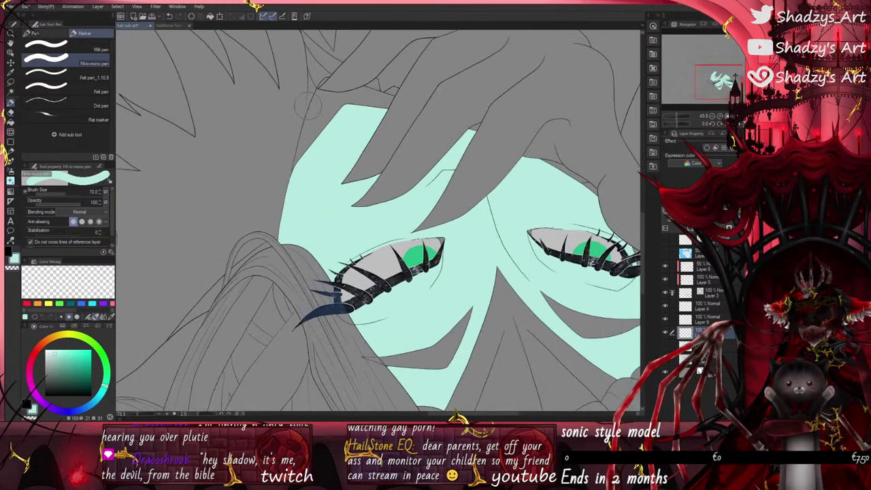
{"action": "left_click_drag", "start_coordinate": [677, 124], "coordinate": [743, 123]}
{"action": "left_click", "coordinate": [707, 291]}
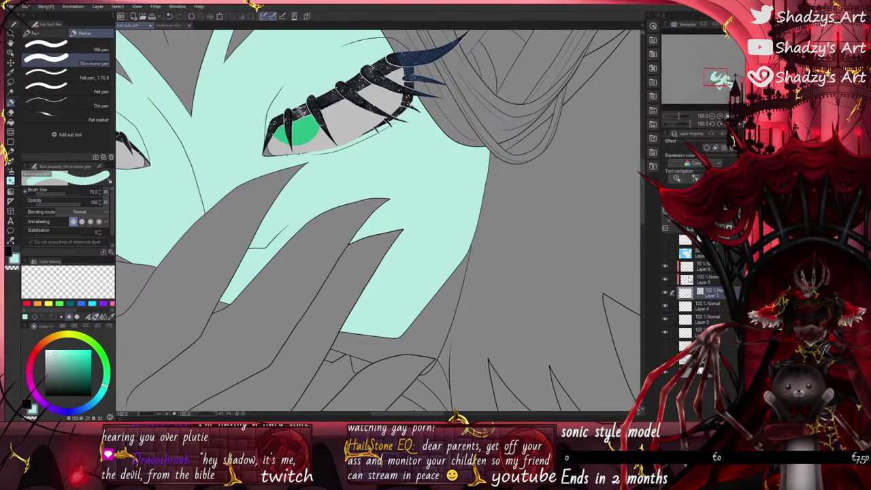
{"action": "left_click_drag", "start_coordinate": [665, 306], "coordinate": [664, 332]}
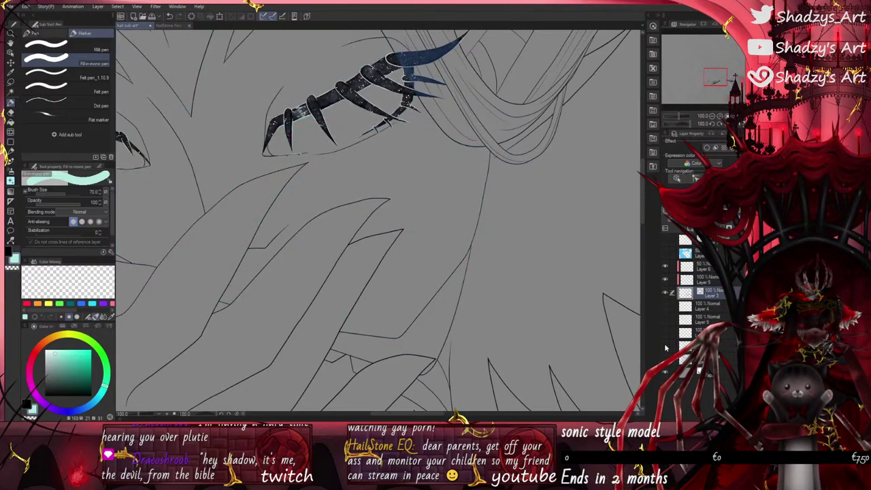
{"action": "left_click", "coordinate": [664, 346]}
{"action": "left_click", "coordinate": [664, 306]}
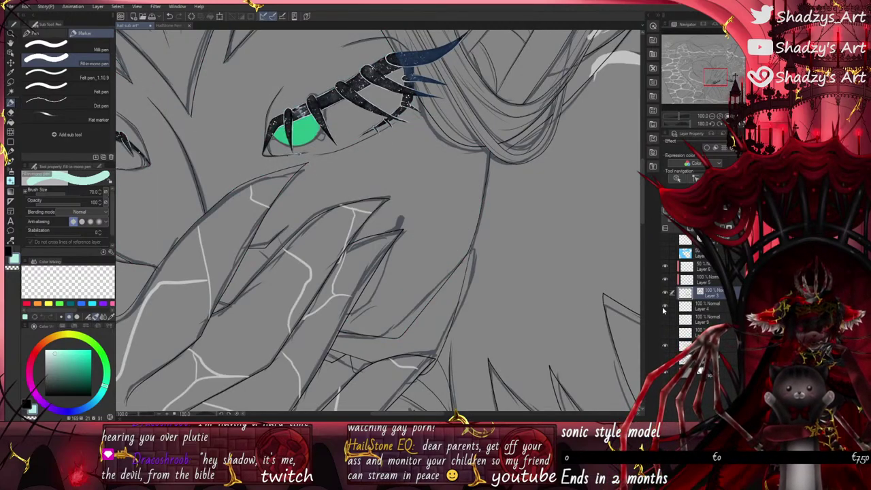
Step: Ink the small rounded stub at the fingertip claw as a solid black shape, using the G-pen at size 3.0
{"action": "left_click", "coordinate": [44, 34]}
{"action": "left_click", "coordinate": [9, 251]}
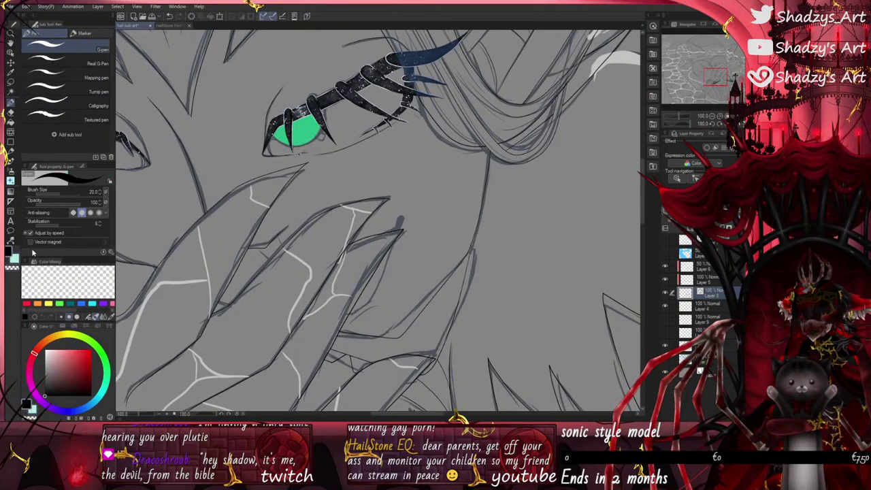
{"action": "scroll", "coordinate": [370, 300], "scroll_direction": "up", "scroll_amount": 2}
{"action": "scroll", "coordinate": [407, 202], "scroll_direction": "up", "scroll_amount": 1}
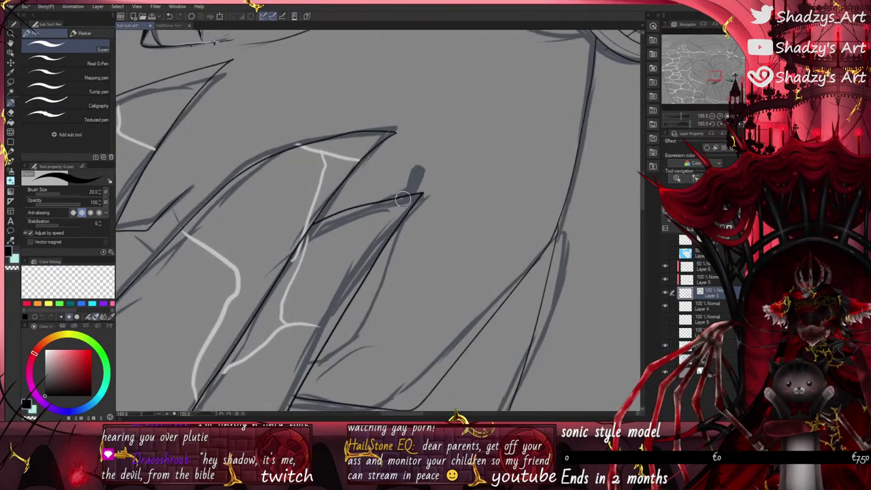
{"action": "left_click", "coordinate": [48, 195]}
{"action": "left_click", "coordinate": [100, 192]}
{"action": "scroll", "coordinate": [405, 184], "scroll_direction": "up", "scroll_amount": 3}
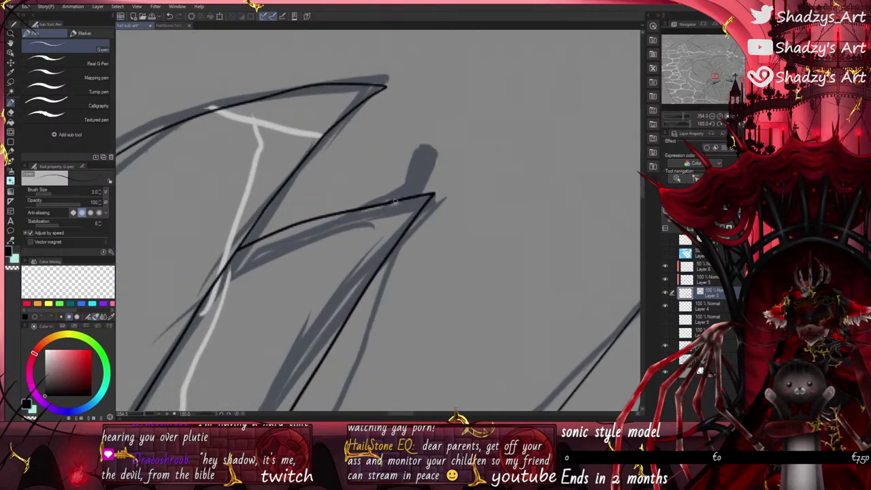
{"action": "mouse_move", "coordinate": [406, 184]}
{"action": "left_mouse_down"}
{"action": "mouse_move", "coordinate": [419, 147]}
{"action": "mouse_move", "coordinate": [433, 154]}
{"action": "mouse_move", "coordinate": [416, 189]}
{"action": "mouse_move", "coordinate": [416, 152]}
{"action": "left_mouse_up"}
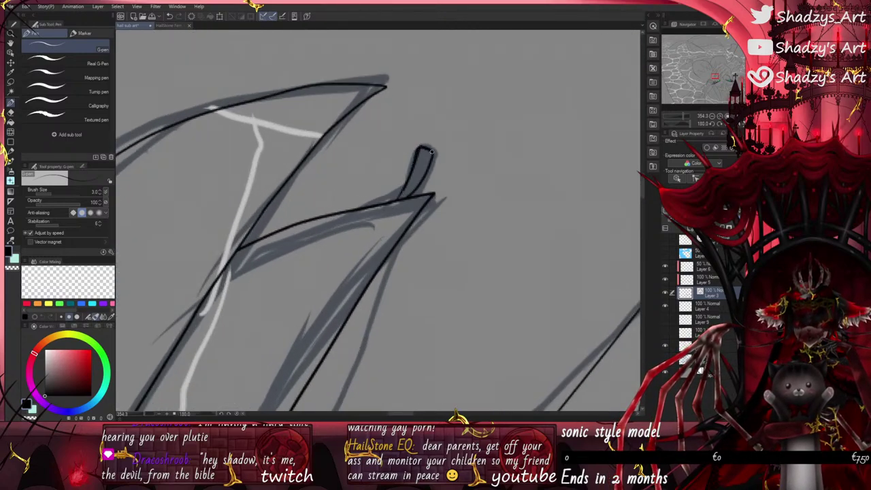
{"action": "left_click_drag", "start_coordinate": [404, 197], "coordinate": [419, 165]}
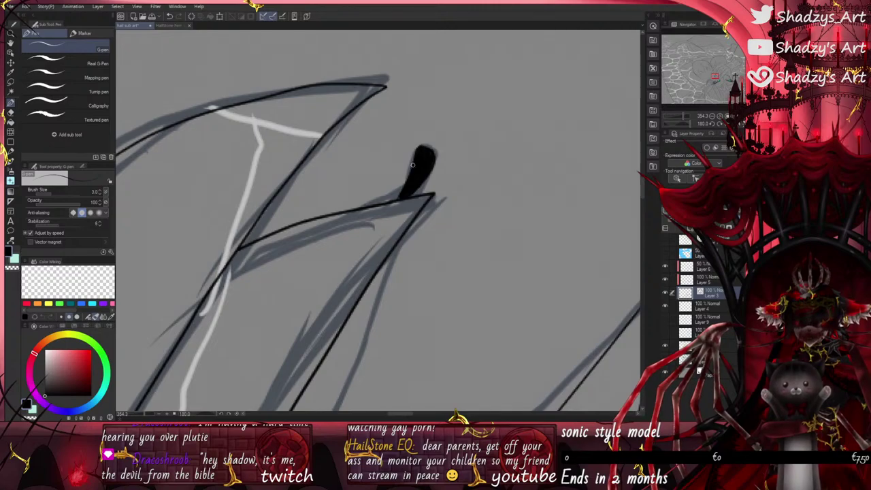
Step: Ink the thin sketch lines beside the claw and join the black stub to the claw's edge with a curved line
{"action": "scroll", "coordinate": [421, 133], "scroll_direction": "down", "scroll_amount": 3}
{"action": "scroll", "coordinate": [408, 170], "scroll_direction": "up", "scroll_amount": 3}
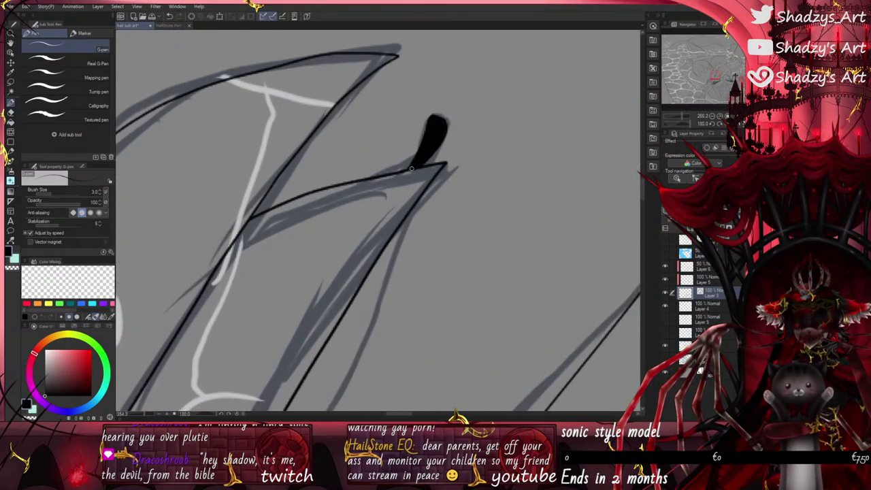
{"action": "scroll", "coordinate": [415, 149], "scroll_direction": "down", "scroll_amount": 3}
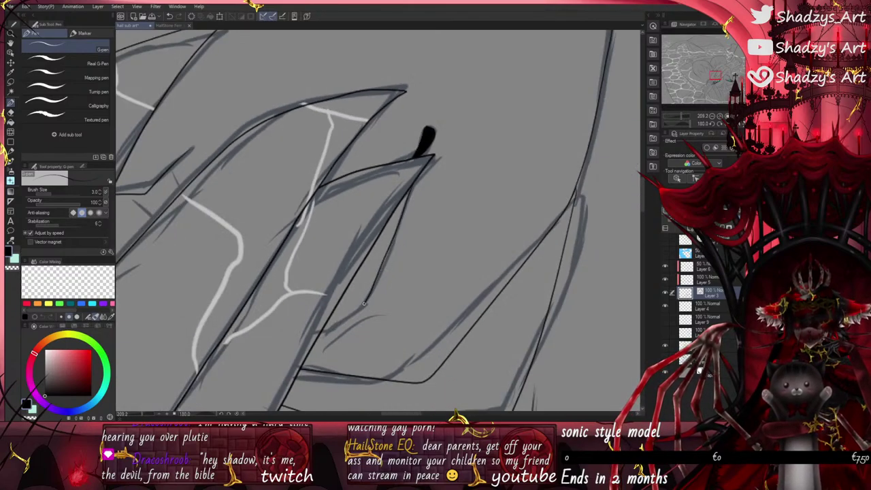
{"action": "scroll", "coordinate": [390, 167], "scroll_direction": "up", "scroll_amount": 4}
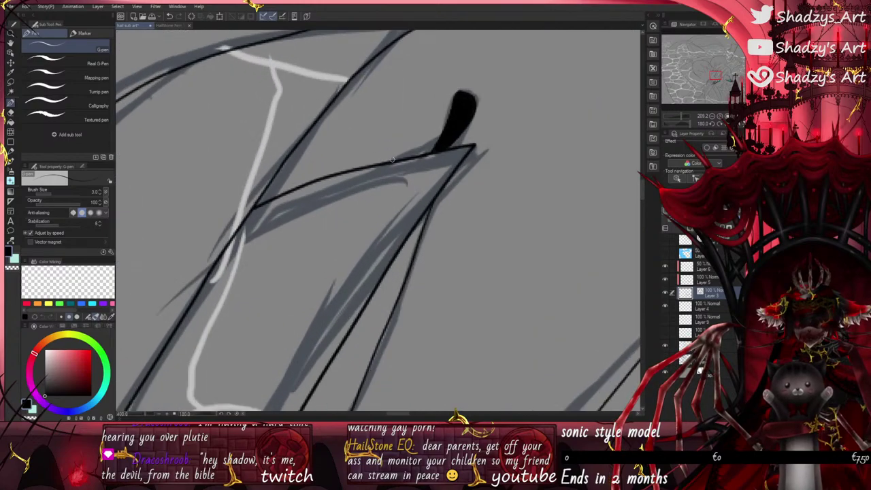
{"action": "left_click_drag", "start_coordinate": [389, 163], "coordinate": [446, 128]}
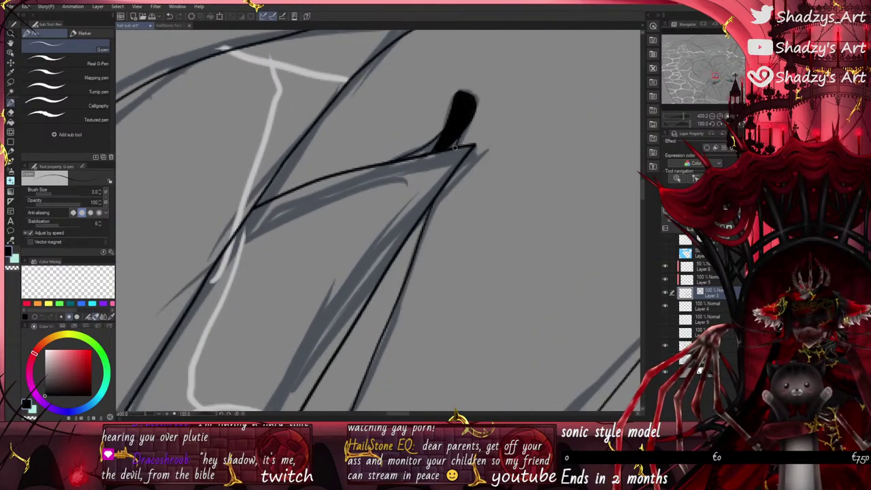
{"action": "scroll", "coordinate": [457, 151], "scroll_direction": "down", "scroll_amount": 3}
{"action": "scroll", "coordinate": [347, 368], "scroll_direction": "up", "scroll_amount": 2}
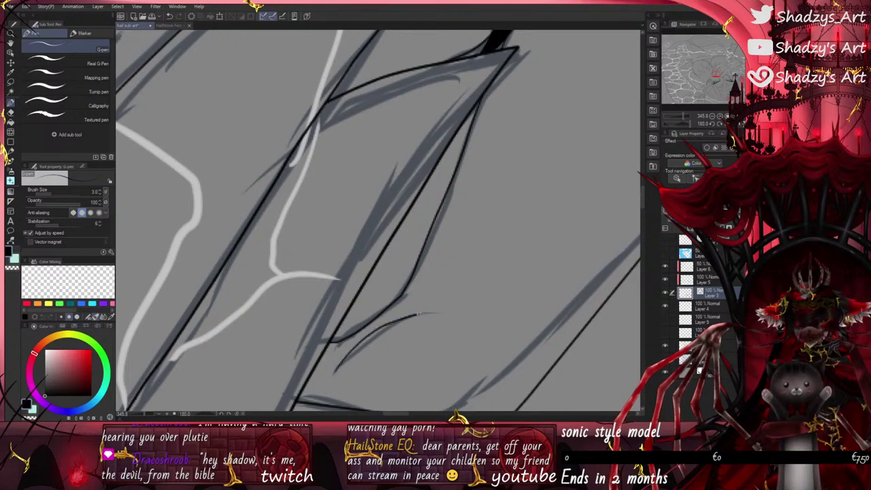
{"action": "scroll", "coordinate": [380, 239], "scroll_direction": "down", "scroll_amount": 6}
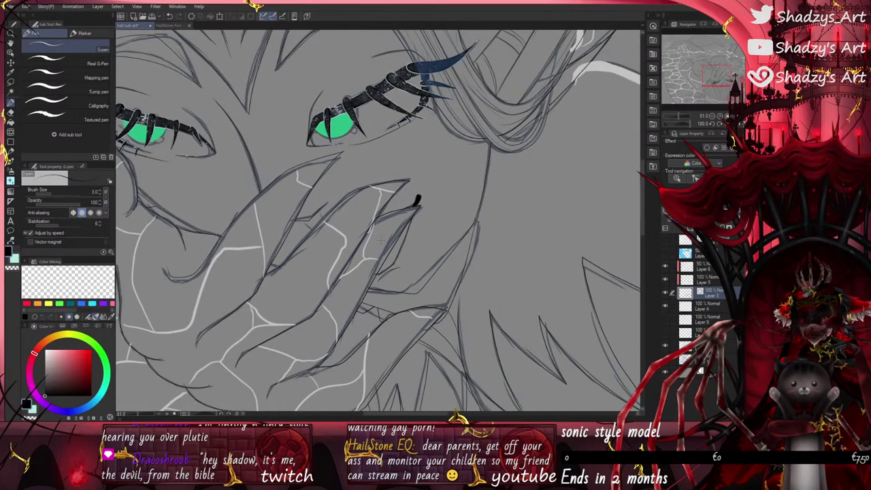
{"action": "scroll", "coordinate": [380, 240], "scroll_direction": "up", "scroll_amount": 2}
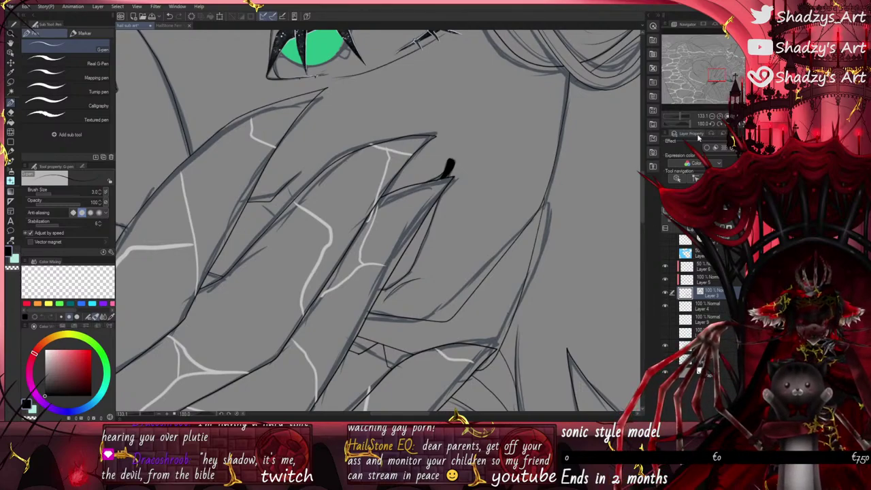
Step: Reset the canvas rotation, hide the rough sketch and show the skin and eye-white colour layers again
{"action": "left_click", "coordinate": [728, 124]}
{"action": "scroll", "coordinate": [317, 208], "scroll_direction": "down", "scroll_amount": 5}
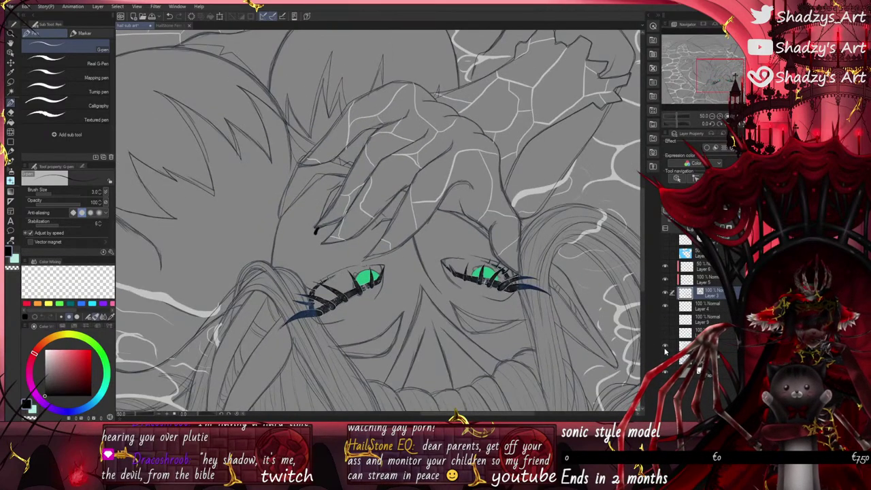
{"action": "left_click", "coordinate": [666, 322]}
{"action": "left_click_drag", "start_coordinate": [665, 334], "coordinate": [666, 320]}
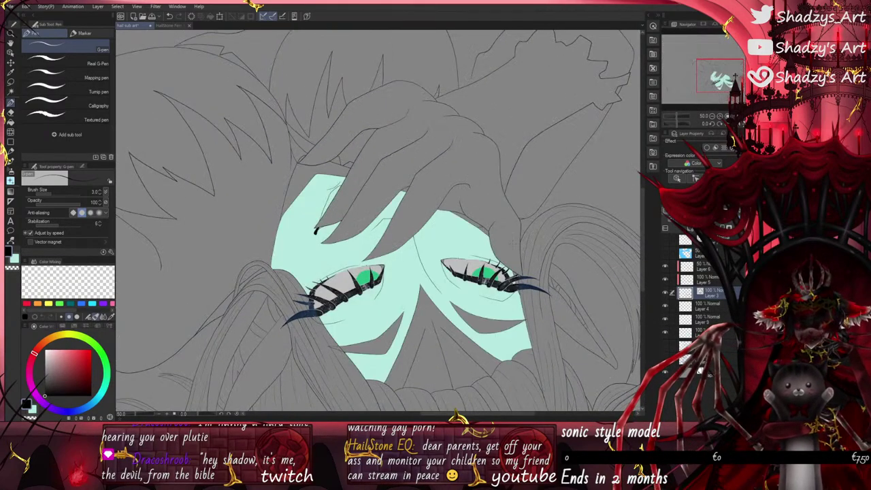
{"action": "scroll", "coordinate": [413, 202], "scroll_direction": "down", "scroll_amount": 1}
{"action": "scroll", "coordinate": [413, 205], "scroll_direction": "down", "scroll_amount": 4}
{"action": "scroll", "coordinate": [408, 272], "scroll_direction": "up", "scroll_amount": 5}
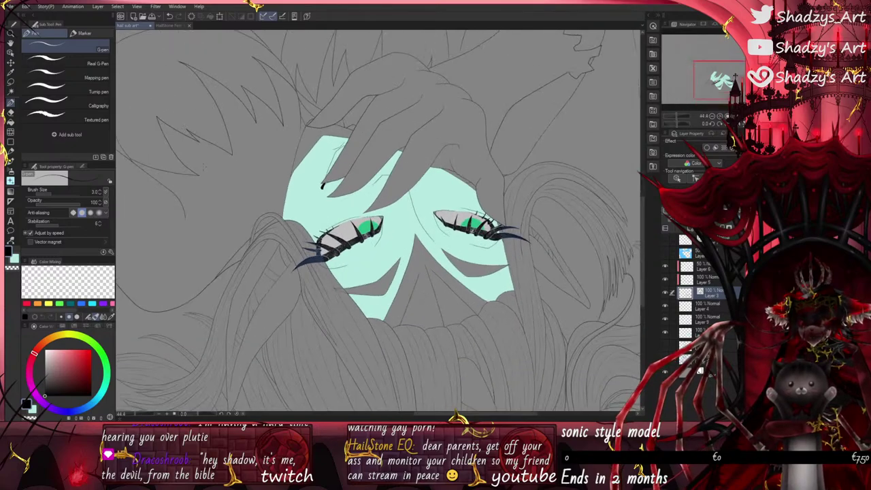
Step: Check the character reference drawing and return to the artwork with the fill-in mono pen set to pale mint
{"action": "left_click", "coordinate": [82, 34]}
{"action": "left_click", "coordinate": [170, 25]}
{"action": "scroll", "coordinate": [299, 142], "scroll_direction": "down", "scroll_amount": 2}
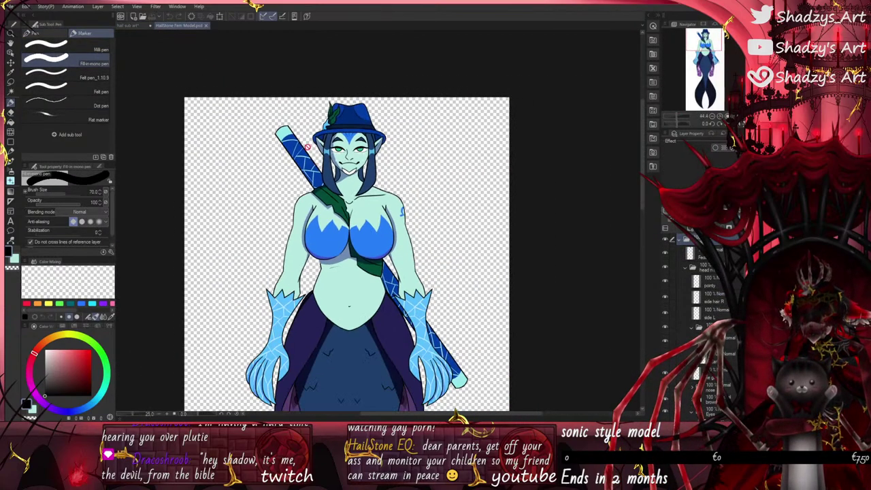
{"action": "scroll", "coordinate": [299, 142], "scroll_direction": "up", "scroll_amount": 2}
{"action": "left_click", "coordinate": [134, 26]}
{"action": "left_click", "coordinate": [15, 259]}
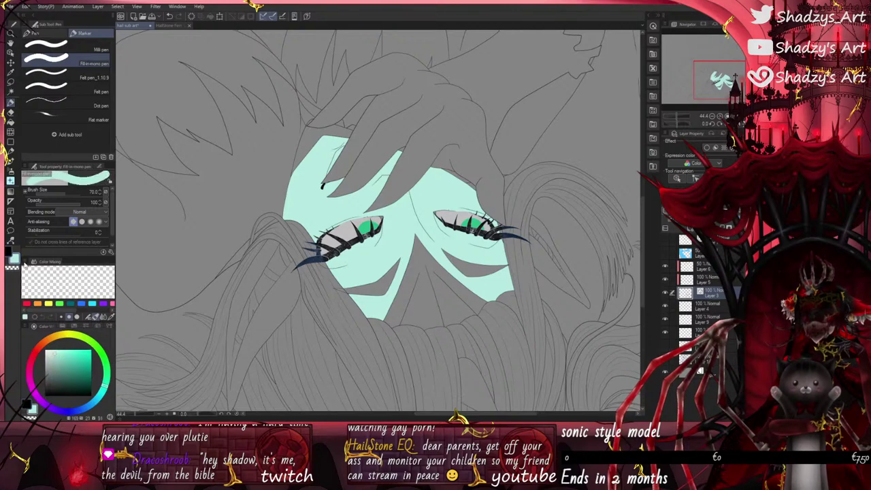
Step: On the skin layer, fill the bent arm and the adjoining skin beside the face with pale mint
{"action": "scroll", "coordinate": [401, 292], "scroll_direction": "down", "scroll_amount": 4}
{"action": "scroll", "coordinate": [261, 303], "scroll_direction": "up", "scroll_amount": 1}
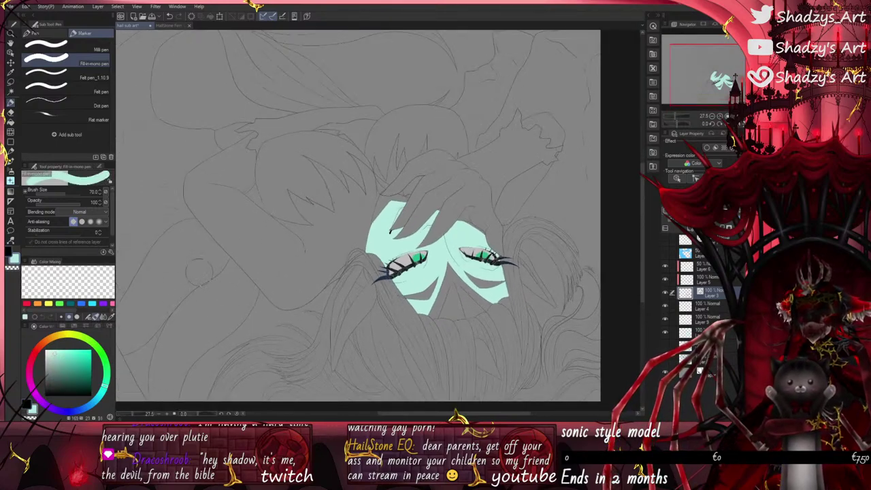
{"action": "left_click", "coordinate": [684, 334]}
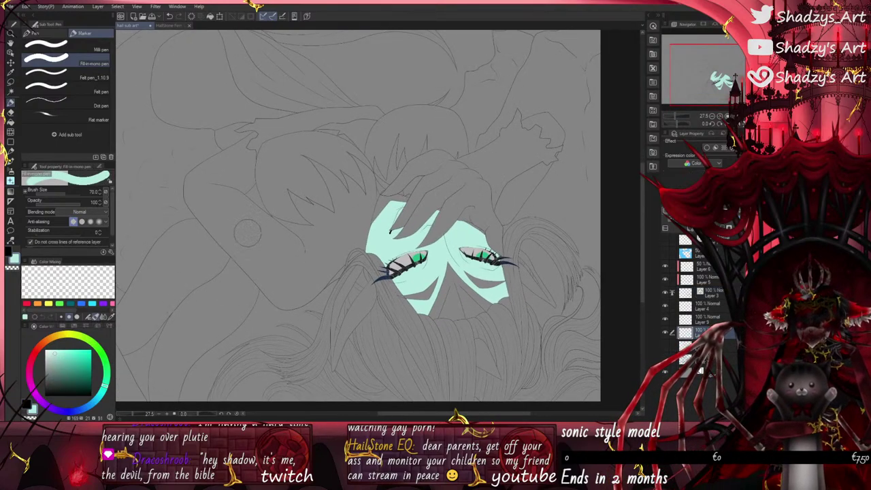
{"action": "mouse_move", "coordinate": [214, 176]}
{"action": "left_mouse_down"}
{"action": "mouse_move", "coordinate": [247, 179]}
{"action": "mouse_move", "coordinate": [246, 136]}
{"action": "mouse_move", "coordinate": [198, 178]}
{"action": "mouse_move", "coordinate": [228, 168]}
{"action": "mouse_move", "coordinate": [196, 184]}
{"action": "mouse_move", "coordinate": [207, 219]}
{"action": "mouse_move", "coordinate": [284, 298]}
{"action": "mouse_move", "coordinate": [324, 276]}
{"action": "mouse_move", "coordinate": [358, 240]}
{"action": "mouse_move", "coordinate": [365, 177]}
{"action": "mouse_move", "coordinate": [351, 160]}
{"action": "mouse_move", "coordinate": [359, 199]}
{"action": "mouse_move", "coordinate": [342, 179]}
{"action": "mouse_move", "coordinate": [352, 208]}
{"action": "mouse_move", "coordinate": [310, 164]}
{"action": "left_mouse_up"}
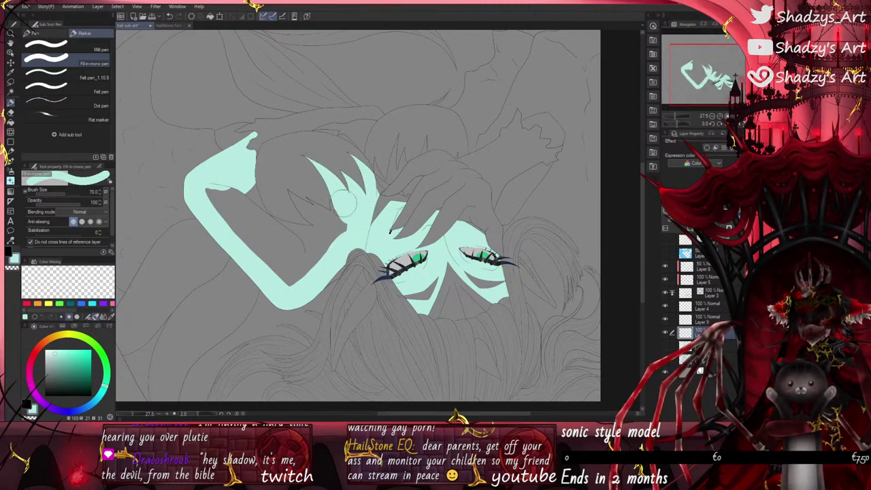
{"action": "mouse_move", "coordinate": [345, 203]}
{"action": "left_mouse_down"}
{"action": "mouse_move", "coordinate": [346, 229]}
{"action": "mouse_move", "coordinate": [294, 194]}
{"action": "mouse_move", "coordinate": [323, 233]}
{"action": "mouse_move", "coordinate": [276, 218]}
{"action": "mouse_move", "coordinate": [316, 248]}
{"action": "mouse_move", "coordinate": [314, 264]}
{"action": "mouse_move", "coordinate": [228, 193]}
{"action": "mouse_move", "coordinate": [216, 201]}
{"action": "mouse_move", "coordinate": [283, 274]}
{"action": "mouse_move", "coordinate": [253, 231]}
{"action": "mouse_move", "coordinate": [294, 270]}
{"action": "mouse_move", "coordinate": [325, 282]}
{"action": "mouse_move", "coordinate": [333, 272]}
{"action": "mouse_move", "coordinate": [313, 300]}
{"action": "mouse_move", "coordinate": [366, 249]}
{"action": "left_mouse_up"}
Step: Fill the small gaps around the looped hair strand with pale mint, letting the pen cross the reference layer's lines
{"action": "scroll", "coordinate": [324, 277], "scroll_direction": "up", "scroll_amount": 2}
{"action": "scroll", "coordinate": [326, 276], "scroll_direction": "up", "scroll_amount": 3}
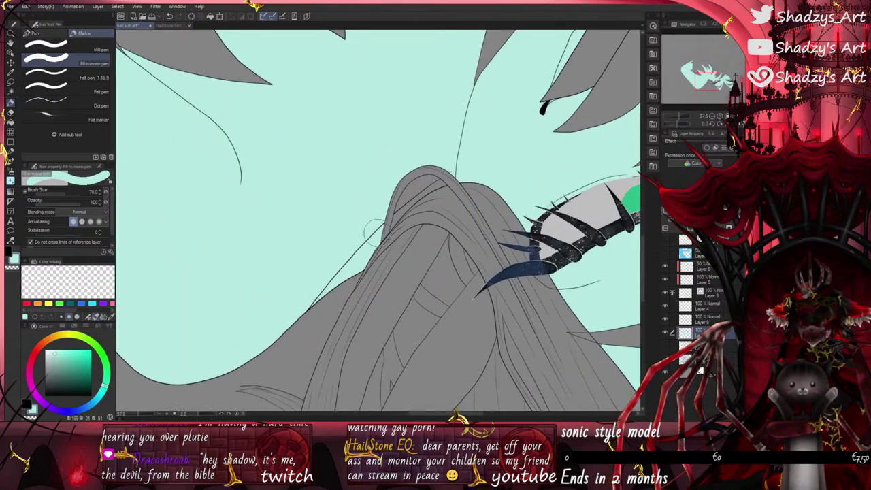
{"action": "left_click_drag", "start_coordinate": [394, 202], "coordinate": [430, 181]}
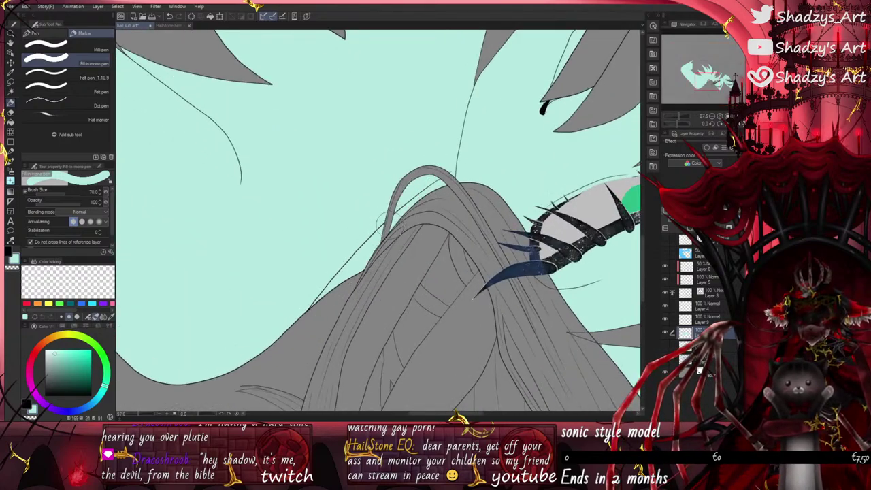
{"action": "scroll", "coordinate": [288, 301], "scroll_direction": "up", "scroll_amount": 8}
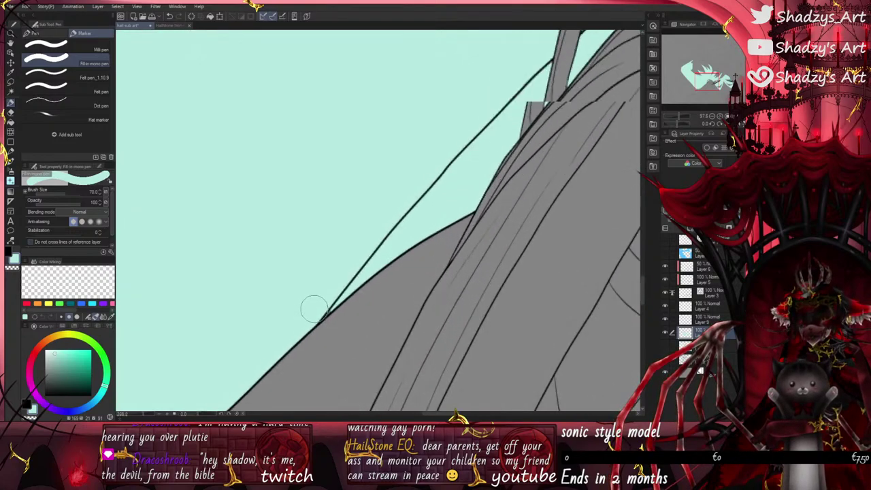
{"action": "scroll", "coordinate": [344, 297], "scroll_direction": "down", "scroll_amount": 8}
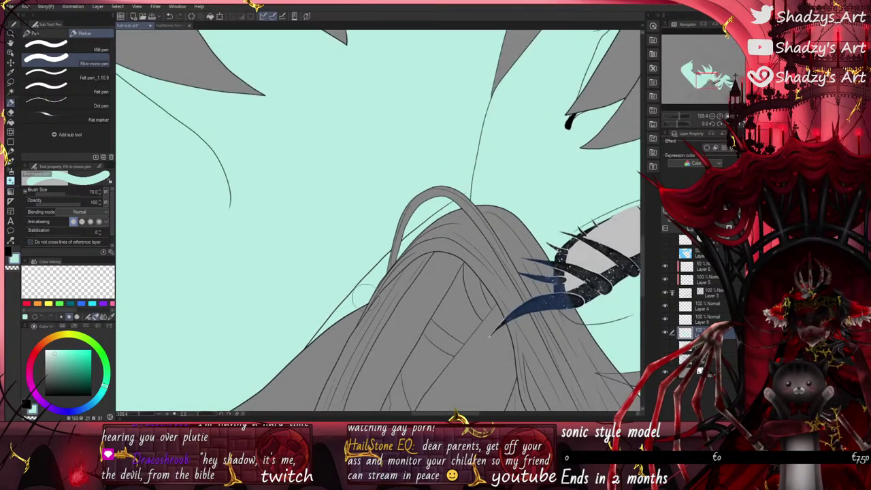
Step: Fill the pointed skin gaps above the hand and the gap between its fingers with pale mint, without crossing the reference layer's lines
{"action": "scroll", "coordinate": [393, 266], "scroll_direction": "down", "scroll_amount": 5}
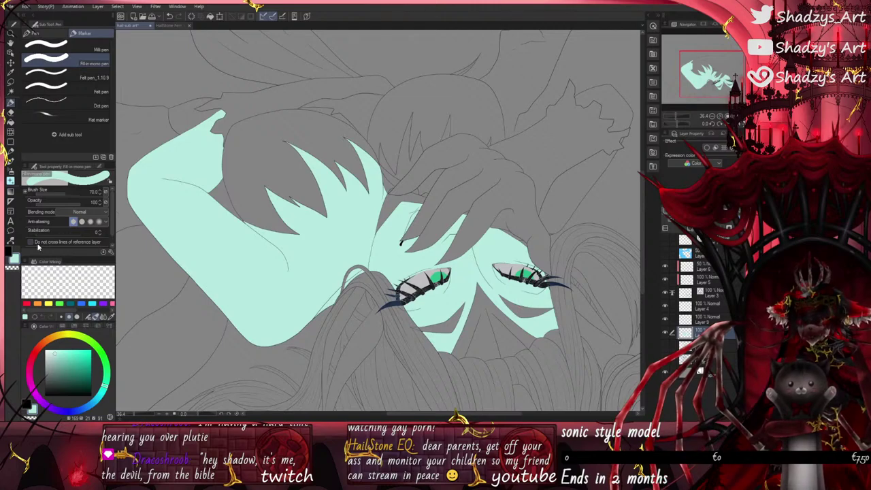
{"action": "scroll", "coordinate": [365, 190], "scroll_direction": "up", "scroll_amount": 2}
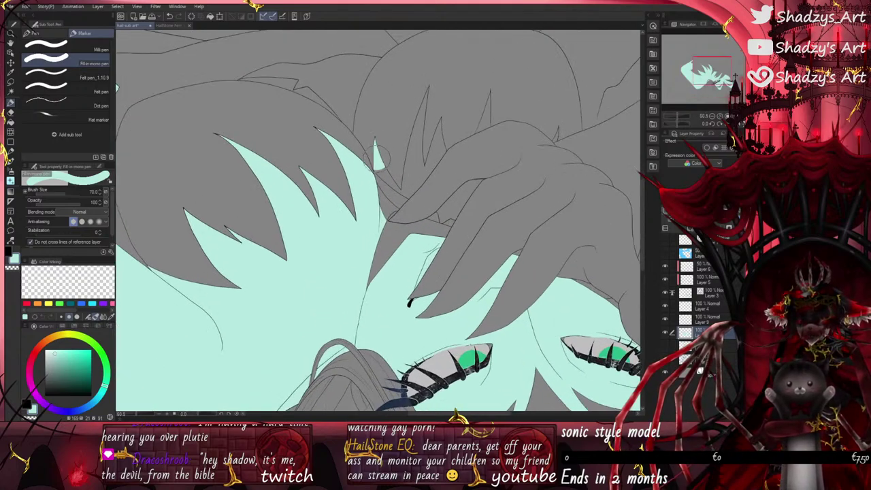
{"action": "mouse_move", "coordinate": [380, 155]}
{"action": "left_mouse_down"}
{"action": "mouse_move", "coordinate": [401, 189]}
{"action": "mouse_move", "coordinate": [425, 95]}
{"action": "left_mouse_up"}
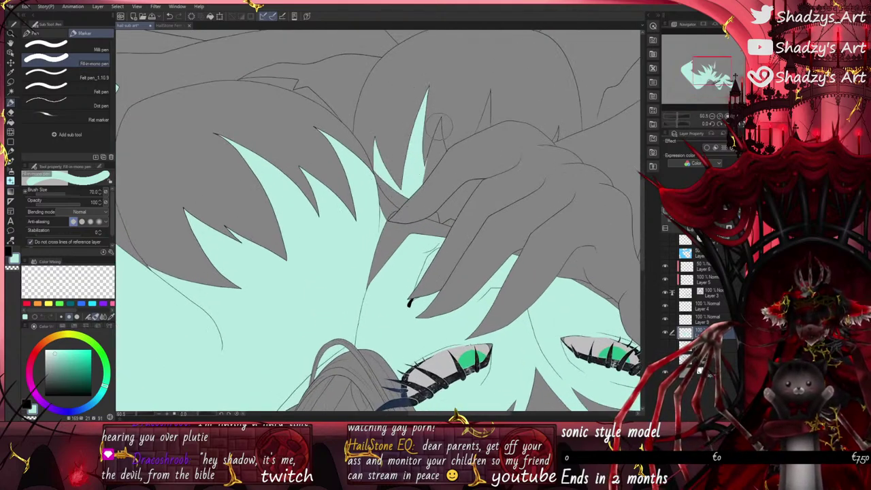
{"action": "mouse_move", "coordinate": [439, 126]}
{"action": "left_mouse_down"}
{"action": "mouse_move", "coordinate": [437, 151]}
{"action": "mouse_move", "coordinate": [416, 175]}
{"action": "left_mouse_up"}
{"action": "left_click_drag", "start_coordinate": [438, 204], "coordinate": [475, 182]}
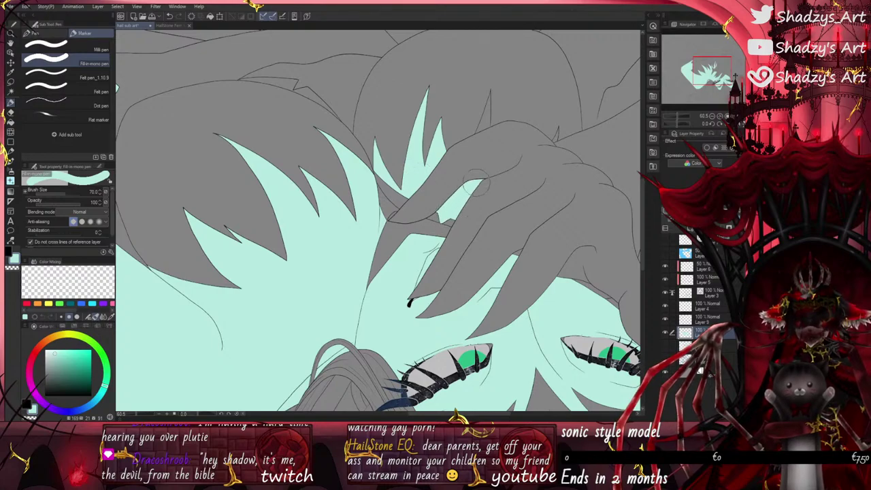
Step: Undo the spilled fill around the narrow spike above the hand and extend its vector line to meet the hand outline
{"action": "scroll", "coordinate": [484, 115], "scroll_direction": "up", "scroll_amount": 5}
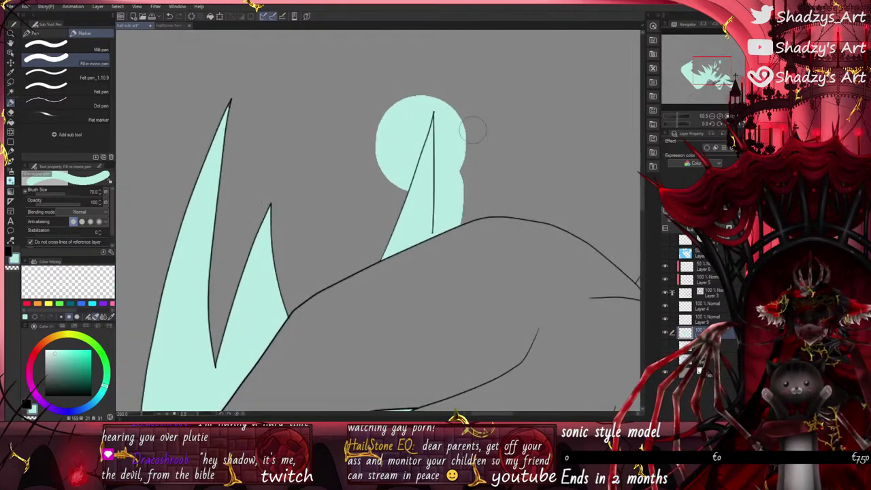
{"action": "left_click", "coordinate": [168, 15]}
{"action": "left_click", "coordinate": [10, 60]}
{"action": "left_click", "coordinate": [433, 208]}
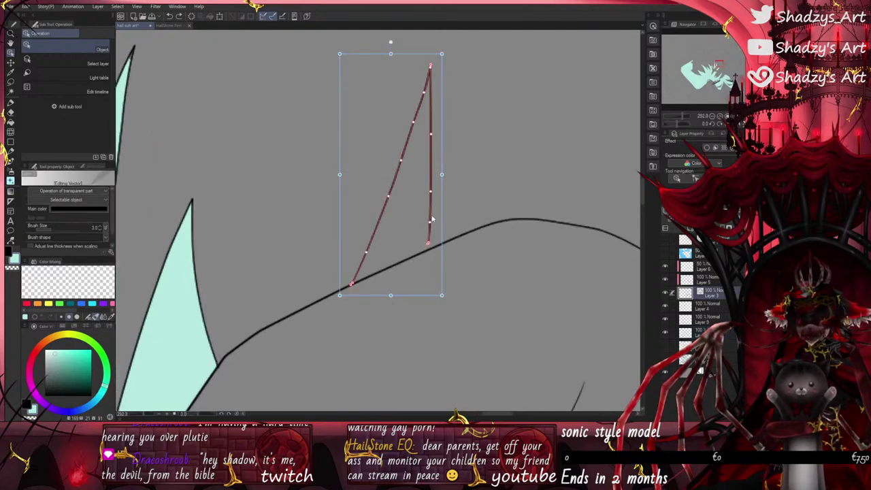
{"action": "scroll", "coordinate": [430, 244], "scroll_direction": "up", "scroll_amount": 5}
{"action": "scroll", "coordinate": [427, 253], "scroll_direction": "down", "scroll_amount": 6}
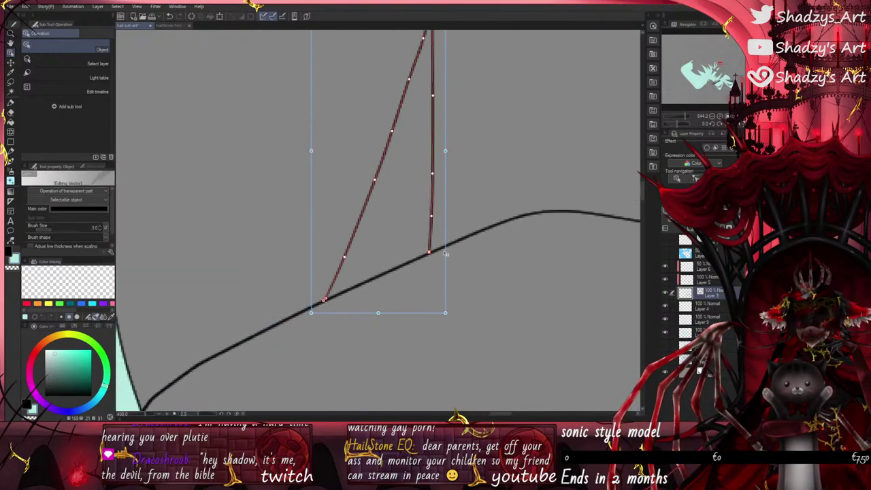
Step: Back on the skin layer with the fill-in mono pen, fill the narrow spikes behind the hand with pale mint
{"action": "left_click", "coordinate": [10, 107]}
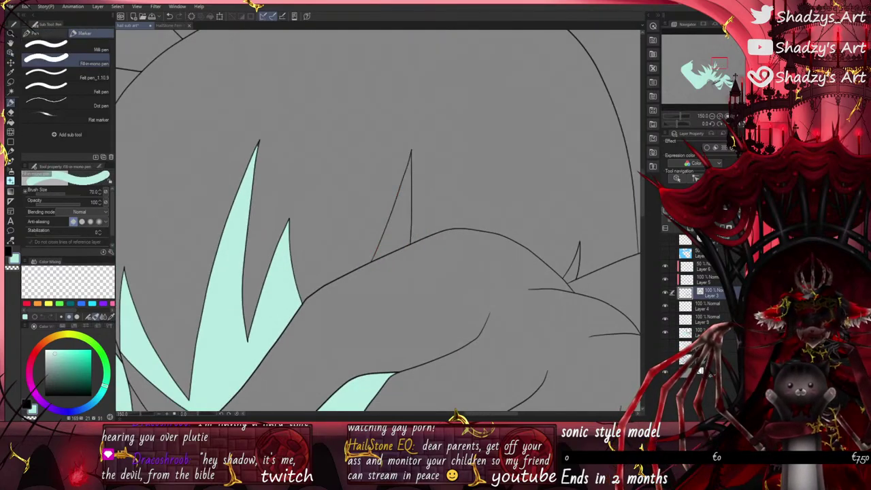
{"action": "left_click", "coordinate": [689, 332]}
{"action": "left_click_drag", "start_coordinate": [409, 160], "coordinate": [389, 233]}
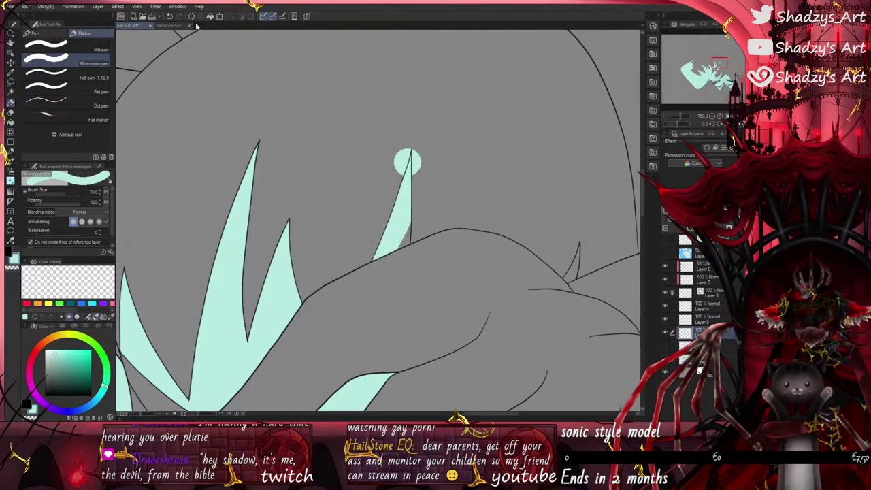
{"action": "left_click", "coordinate": [168, 16]}
{"action": "left_click_drag", "start_coordinate": [409, 161], "coordinate": [381, 250]}
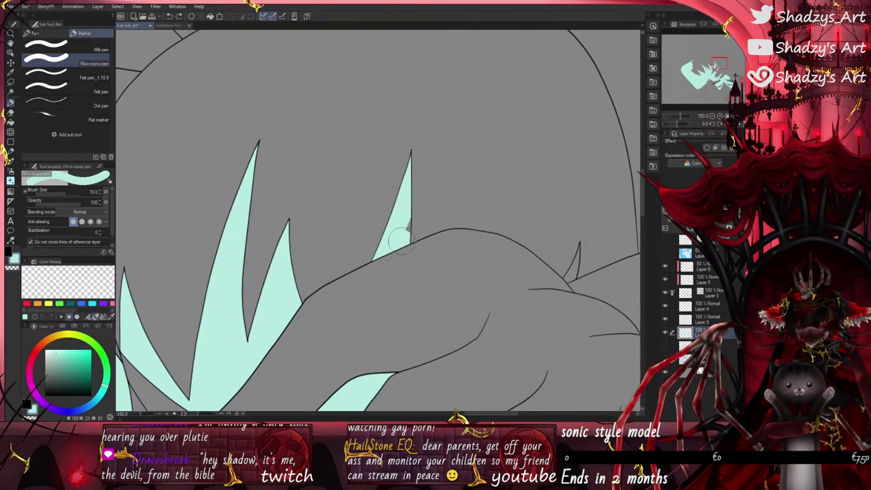
{"action": "scroll", "coordinate": [439, 216], "scroll_direction": "down", "scroll_amount": 3}
{"action": "scroll", "coordinate": [502, 233], "scroll_direction": "down", "scroll_amount": 5}
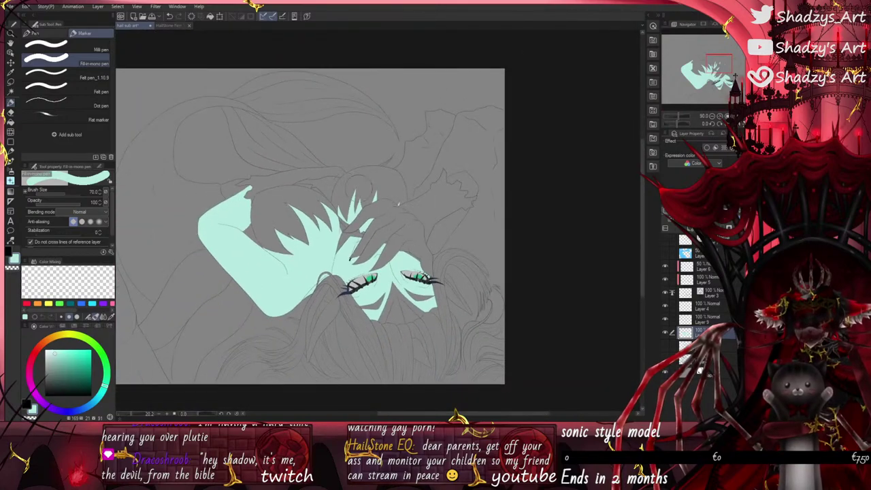
Step: Fill the far raised arm beyond the hand with pale mint up to its jagged edge
{"action": "mouse_move", "coordinate": [431, 239]}
{"action": "left_mouse_down"}
{"action": "mouse_move", "coordinate": [468, 196]}
{"action": "mouse_move", "coordinate": [475, 199]}
{"action": "mouse_move", "coordinate": [470, 165]}
{"action": "mouse_move", "coordinate": [473, 189]}
{"action": "left_mouse_up"}
{"action": "key", "text": "ctrl+z"}
{"action": "scroll", "coordinate": [463, 202], "scroll_direction": "up", "scroll_amount": 2}
{"action": "scroll", "coordinate": [446, 183], "scroll_direction": "down", "scroll_amount": 2}
{"action": "scroll", "coordinate": [425, 250], "scroll_direction": "up", "scroll_amount": 5}
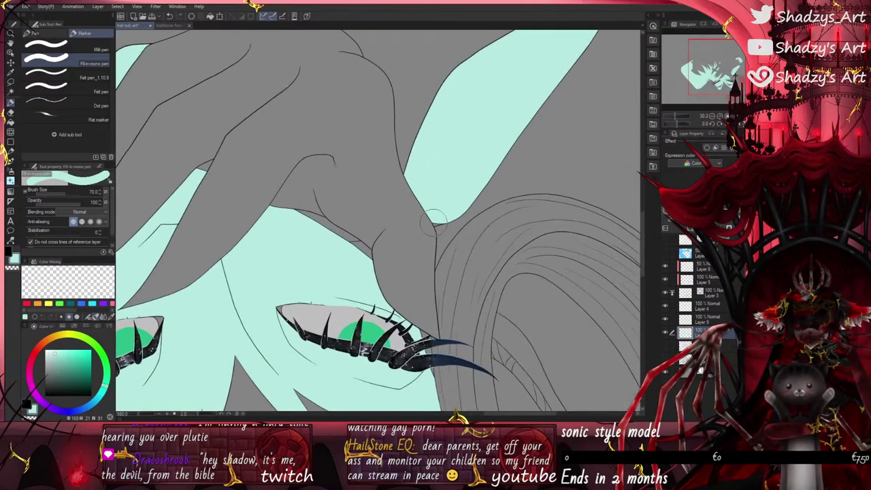
{"action": "scroll", "coordinate": [357, 200], "scroll_direction": "up", "scroll_amount": 2}
{"action": "scroll", "coordinate": [332, 261], "scroll_direction": "down", "scroll_amount": 2}
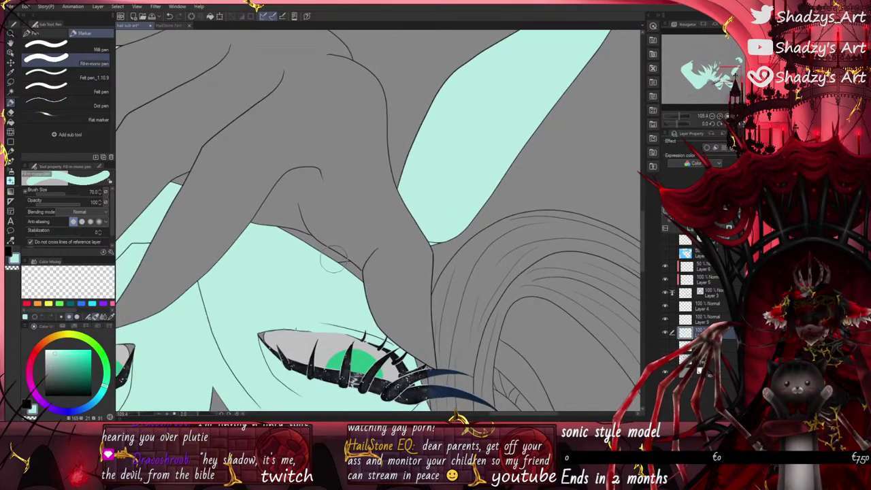
Step: Fill the slivers beneath the hand and at the far arm's base with pale mint, letting the pen cross the reference layer's lines
{"action": "left_click_drag", "start_coordinate": [338, 258], "coordinate": [293, 235]}
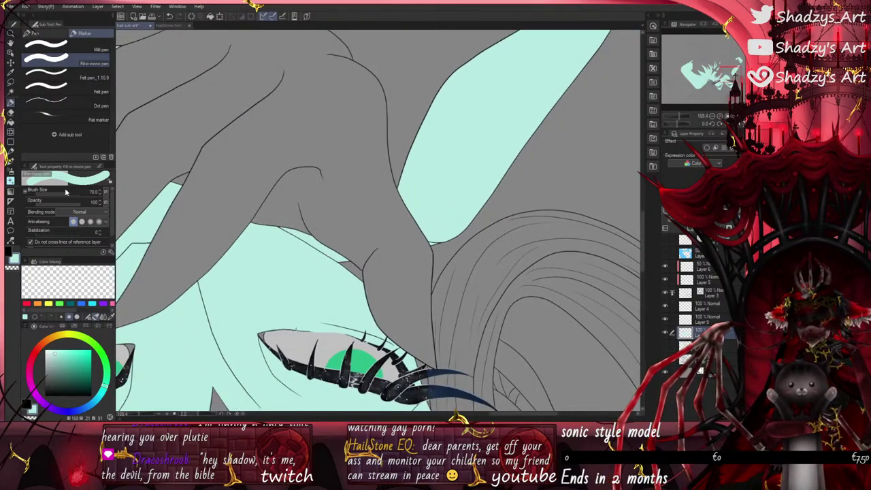
{"action": "scroll", "coordinate": [278, 189], "scroll_direction": "up", "scroll_amount": 4}
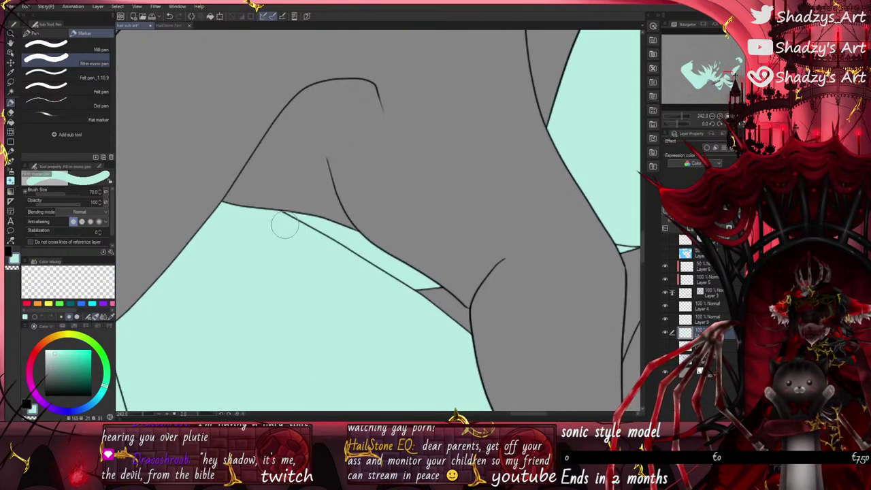
{"action": "scroll", "coordinate": [269, 231], "scroll_direction": "down", "scroll_amount": 3}
{"action": "scroll", "coordinate": [478, 235], "scroll_direction": "up", "scroll_amount": 5}
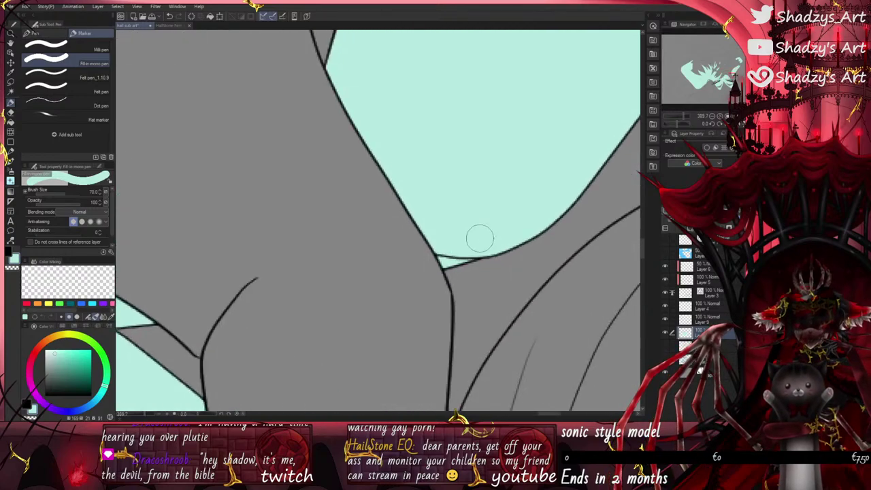
{"action": "scroll", "coordinate": [479, 237], "scroll_direction": "down", "scroll_amount": 6}
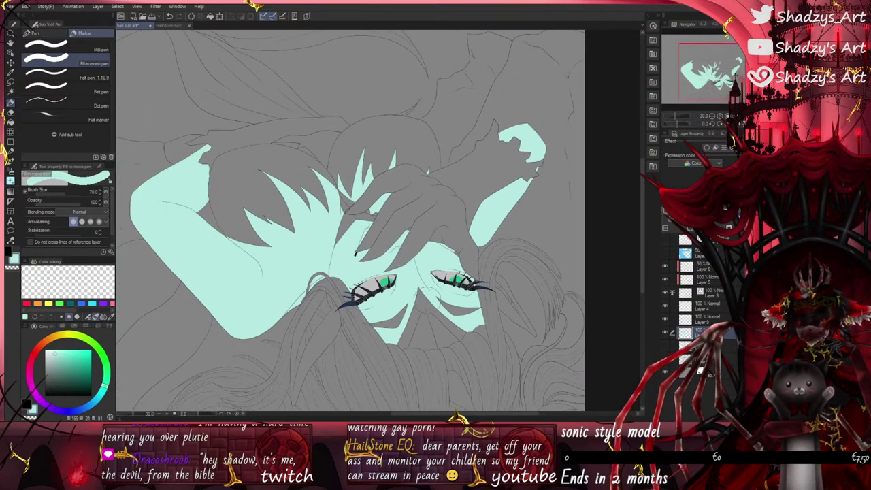
Step: Fill the large pointed ear beside the looped hair strand with pale mint, keeping within the reference layer's lines
{"action": "scroll", "coordinate": [400, 308], "scroll_direction": "up", "scroll_amount": 3}
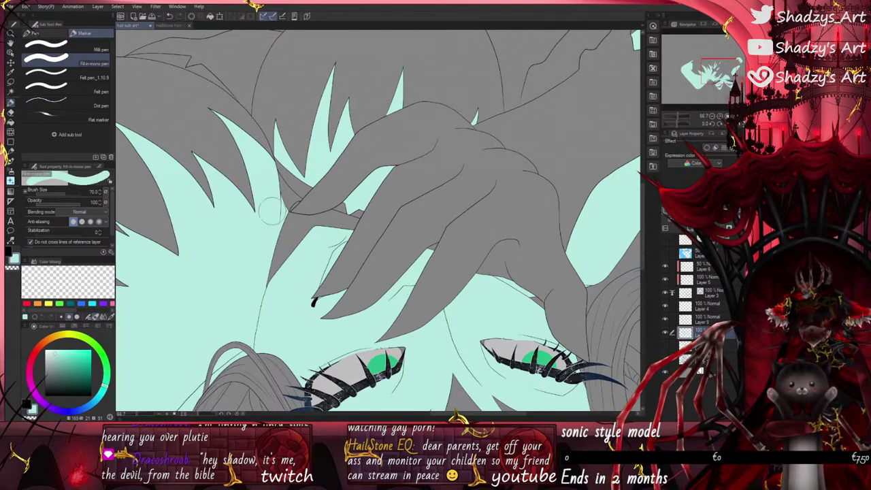
{"action": "scroll", "coordinate": [422, 246], "scroll_direction": "up", "scroll_amount": 2}
{"action": "scroll", "coordinate": [431, 255], "scroll_direction": "down", "scroll_amount": 3}
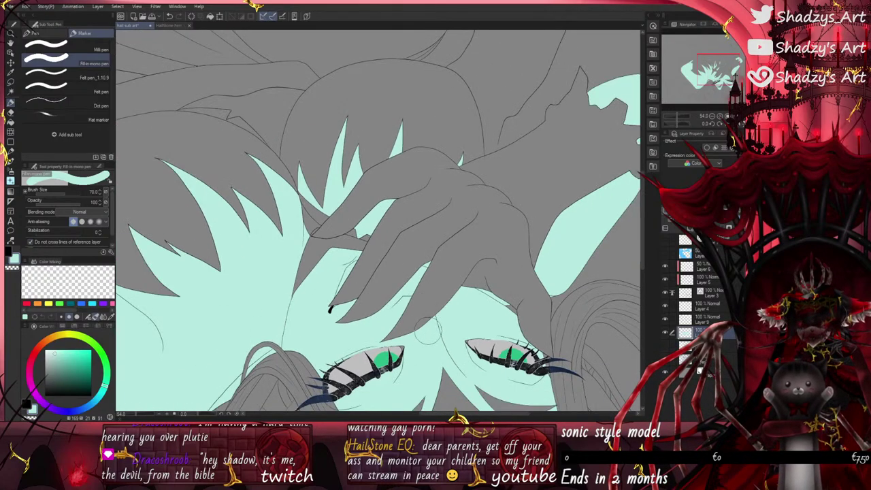
{"action": "scroll", "coordinate": [427, 336], "scroll_direction": "down", "scroll_amount": 3}
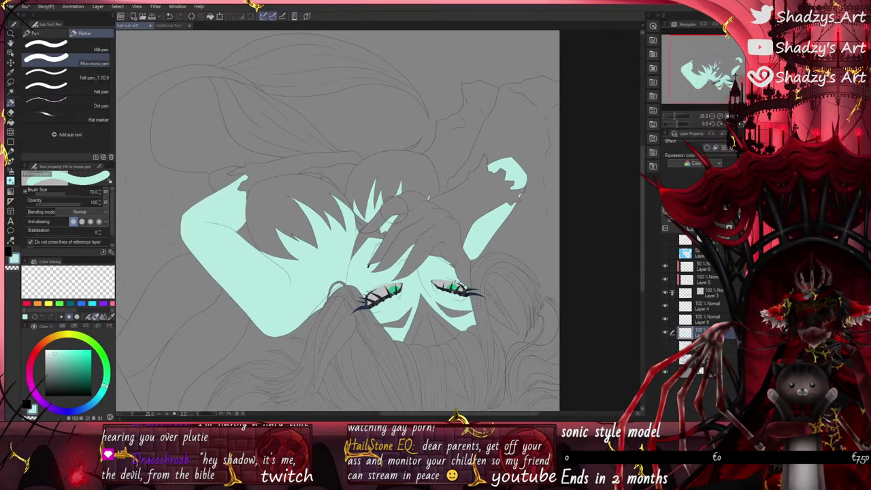
{"action": "scroll", "coordinate": [328, 259], "scroll_direction": "up", "scroll_amount": 3}
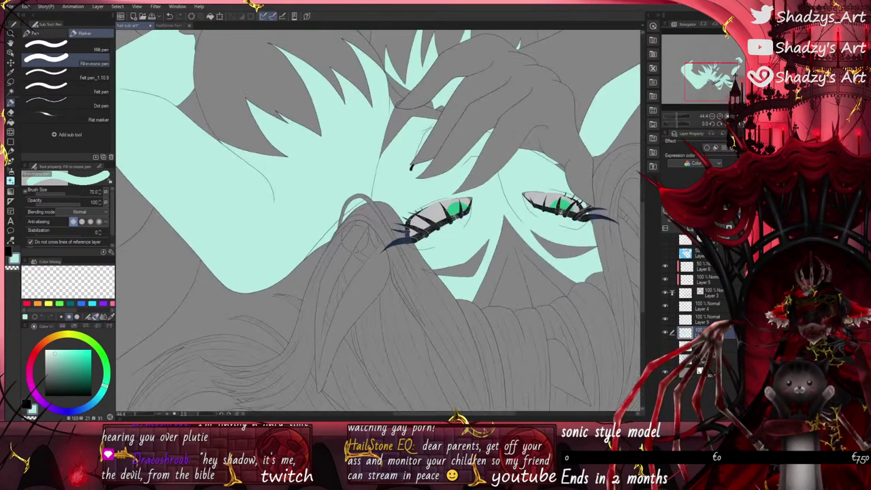
{"action": "mouse_move", "coordinate": [370, 235]}
{"action": "left_mouse_down"}
{"action": "mouse_move", "coordinate": [379, 272]}
{"action": "mouse_move", "coordinate": [360, 320]}
{"action": "mouse_move", "coordinate": [323, 368]}
{"action": "mouse_move", "coordinate": [320, 299]}
{"action": "mouse_move", "coordinate": [351, 240]}
{"action": "mouse_move", "coordinate": [328, 306]}
{"action": "mouse_move", "coordinate": [340, 314]}
{"action": "left_mouse_up"}
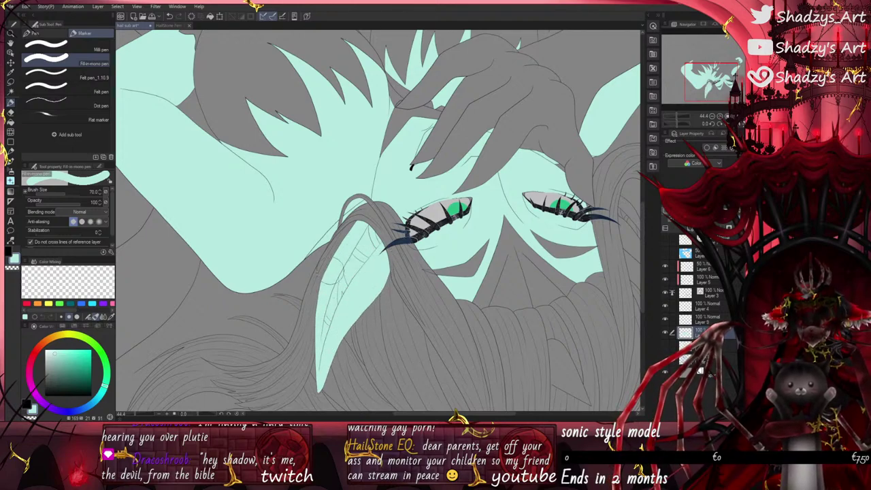
Step: Fill the smaller pointed ear on the far side of the face with pale mint
{"action": "scroll", "coordinate": [340, 289], "scroll_direction": "down", "scroll_amount": 3}
{"action": "scroll", "coordinate": [358, 277], "scroll_direction": "up", "scroll_amount": 3}
{"action": "scroll", "coordinate": [340, 292], "scroll_direction": "down", "scroll_amount": 3}
{"action": "scroll", "coordinate": [490, 255], "scroll_direction": "up", "scroll_amount": 3}
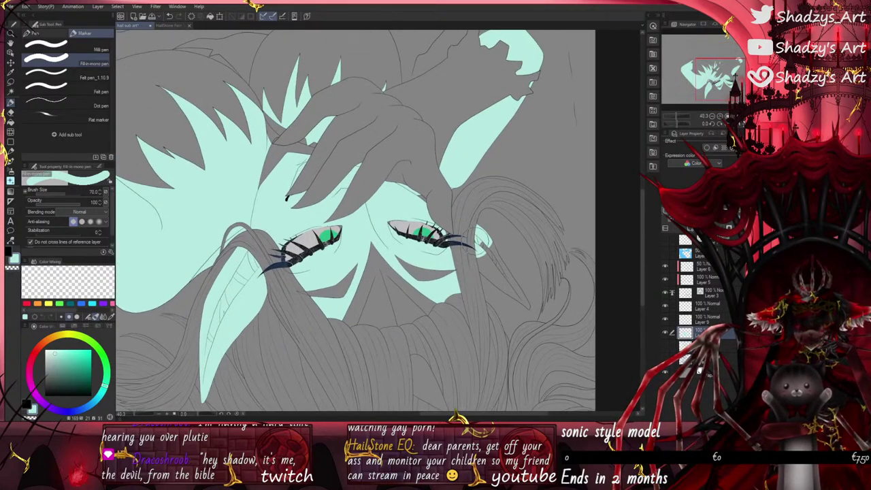
{"action": "left_click_drag", "start_coordinate": [506, 276], "coordinate": [500, 273]}
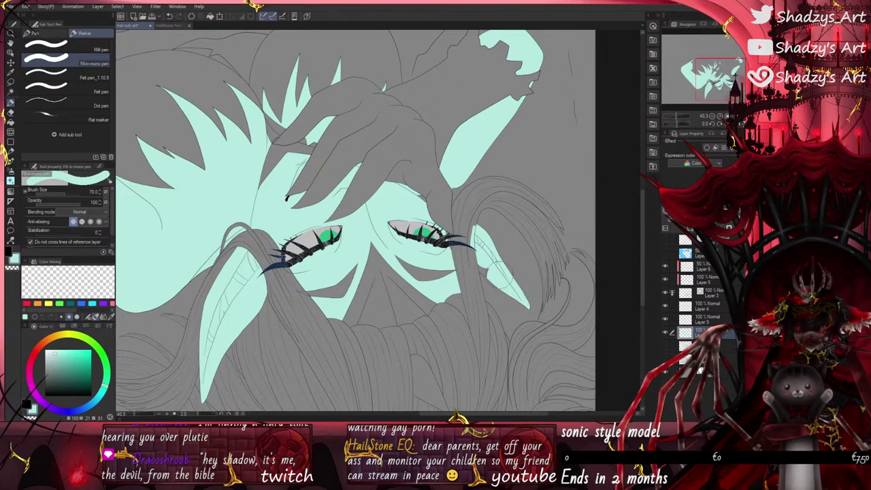
{"action": "left_click", "coordinate": [17, 269]}
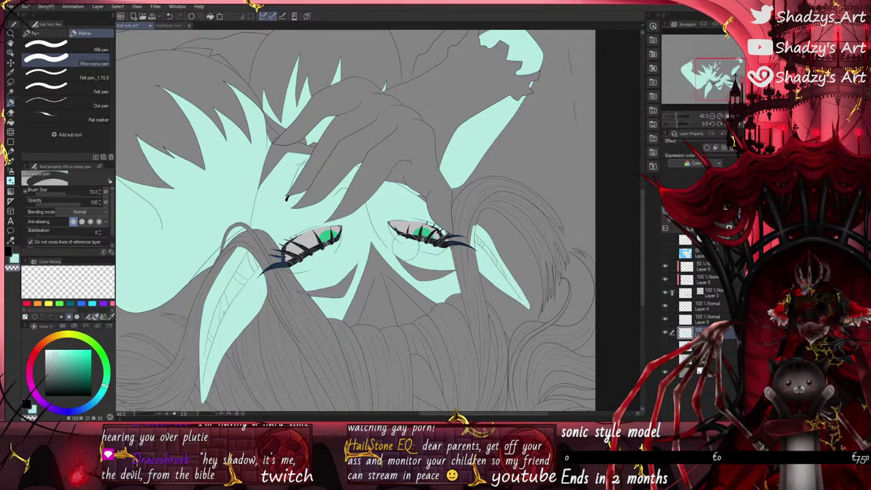
{"action": "left_click", "coordinate": [14, 257]}
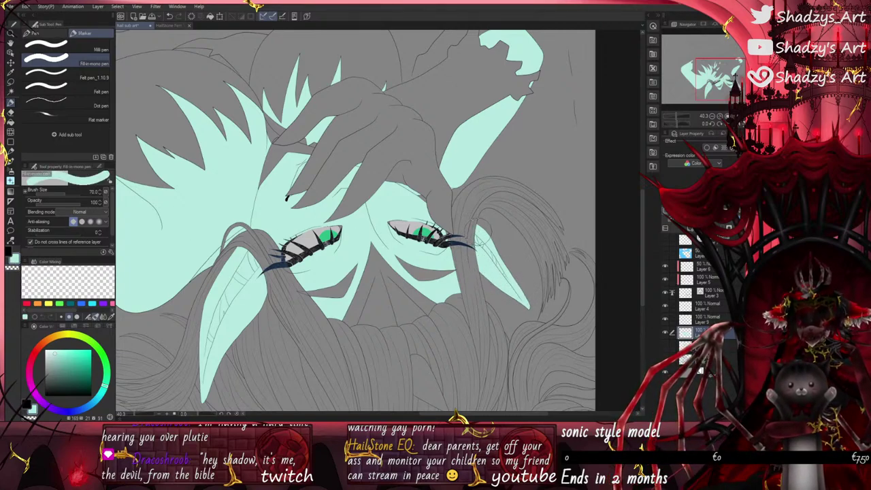
Step: Fill the skin patch above the jagged chest shape and the skin beyond the bent arm's end with pale mint, including its narrow tip
{"action": "scroll", "coordinate": [471, 240], "scroll_direction": "down", "scroll_amount": 2}
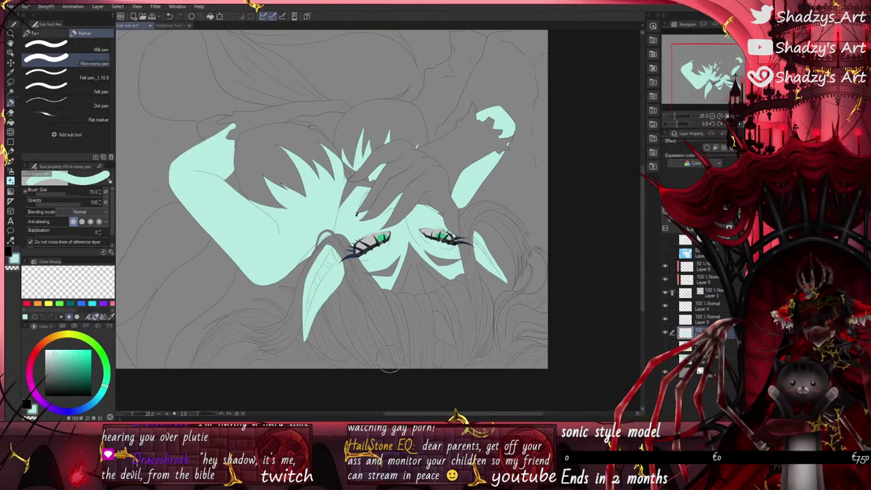
{"action": "scroll", "coordinate": [388, 369], "scroll_direction": "down", "scroll_amount": 1}
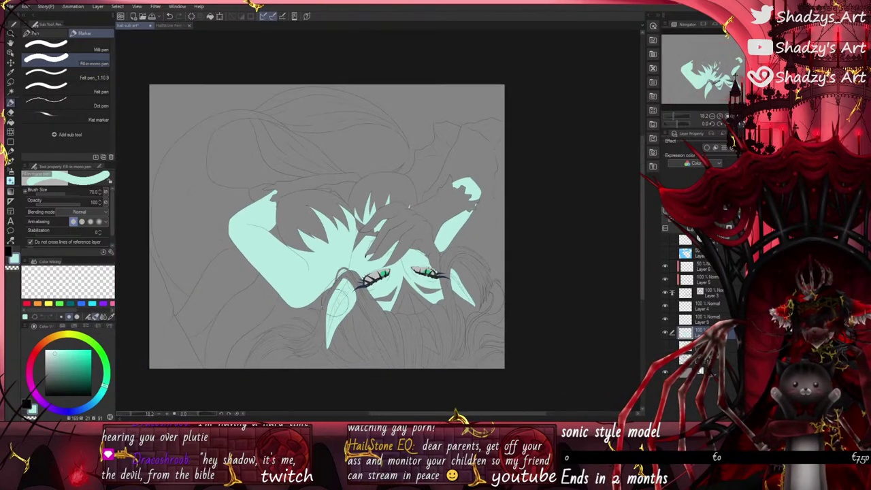
{"action": "scroll", "coordinate": [258, 208], "scroll_direction": "up", "scroll_amount": 2}
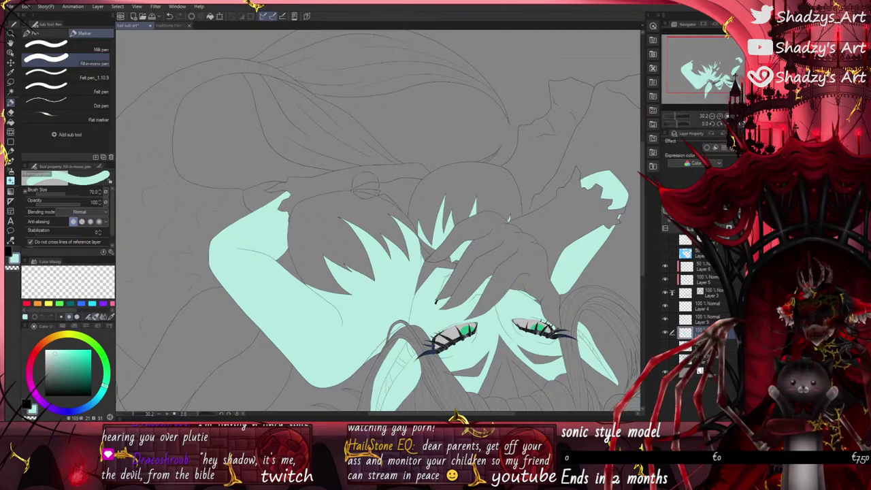
{"action": "left_click_drag", "start_coordinate": [366, 185], "coordinate": [403, 204]}
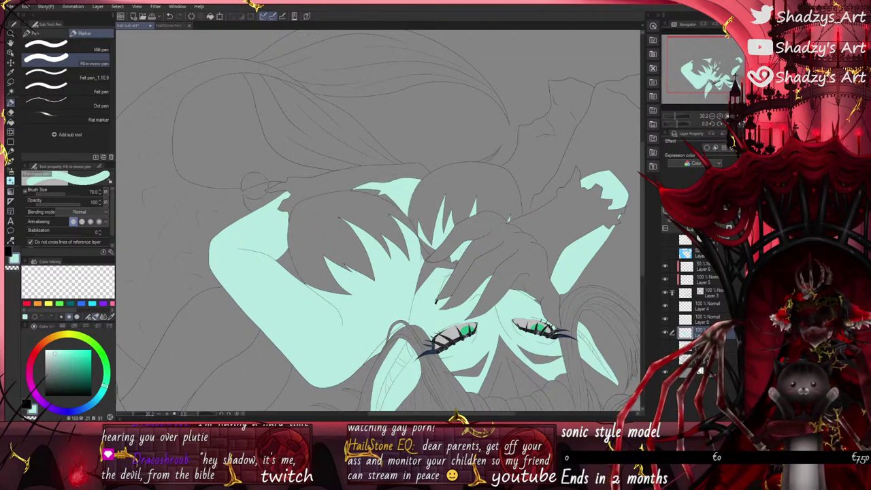
{"action": "left_click_drag", "start_coordinate": [260, 180], "coordinate": [255, 203]}
{"action": "scroll", "coordinate": [275, 180], "scroll_direction": "up", "scroll_amount": 5}
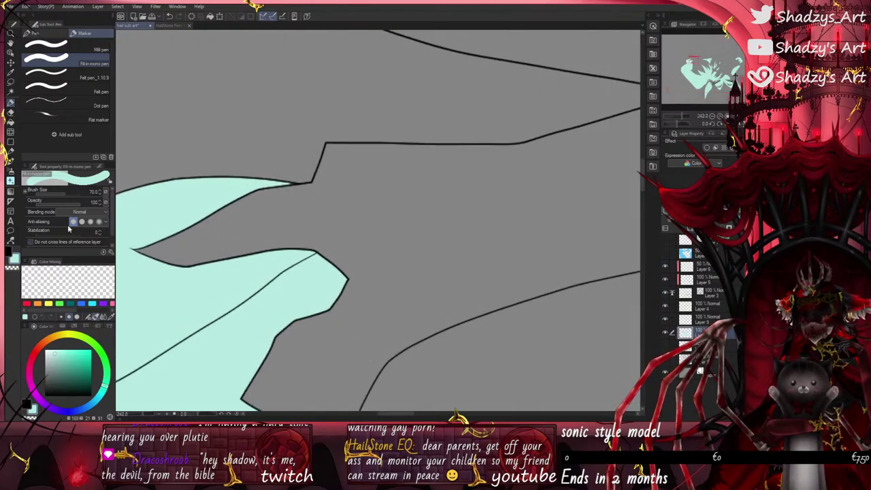
{"action": "scroll", "coordinate": [340, 188], "scroll_direction": "up", "scroll_amount": 8}
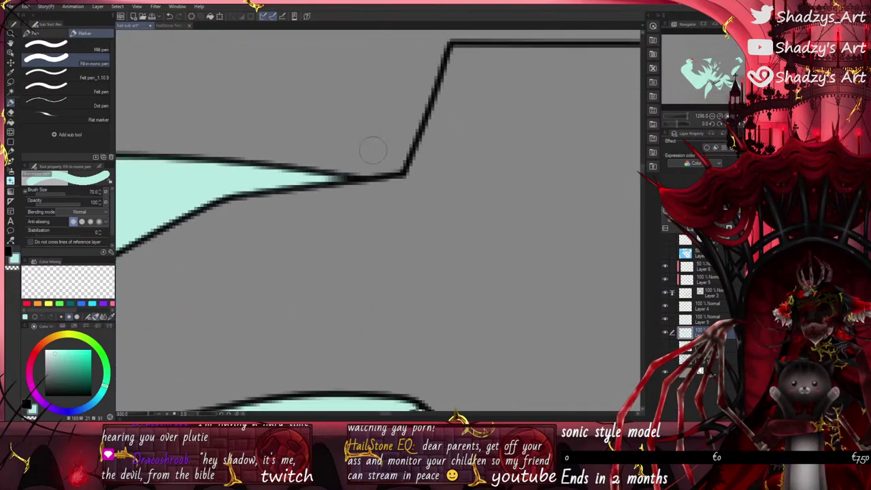
{"action": "scroll", "coordinate": [372, 150], "scroll_direction": "down", "scroll_amount": 8}
{"action": "scroll", "coordinate": [353, 211], "scroll_direction": "down", "scroll_amount": 10}
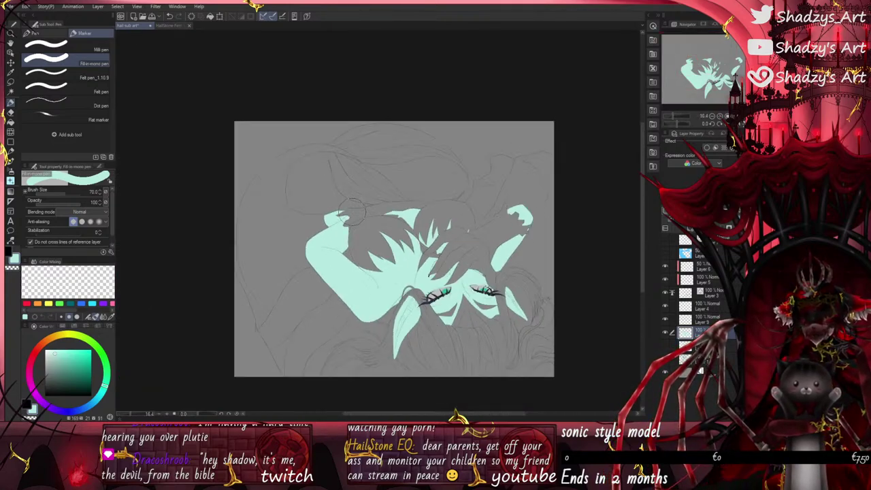
Step: Pick the bright blue of the markings from the character reference drawing and return to the artwork
{"action": "left_click", "coordinate": [170, 26]}
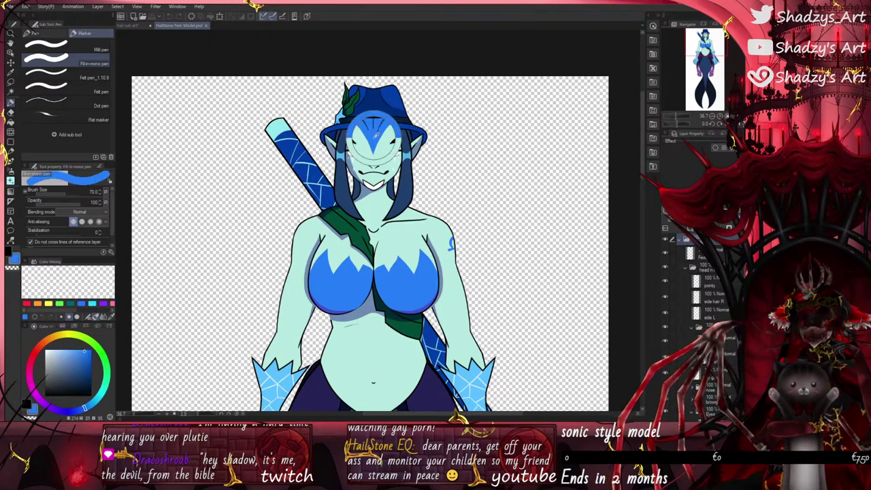
{"action": "left_click", "coordinate": [144, 26]}
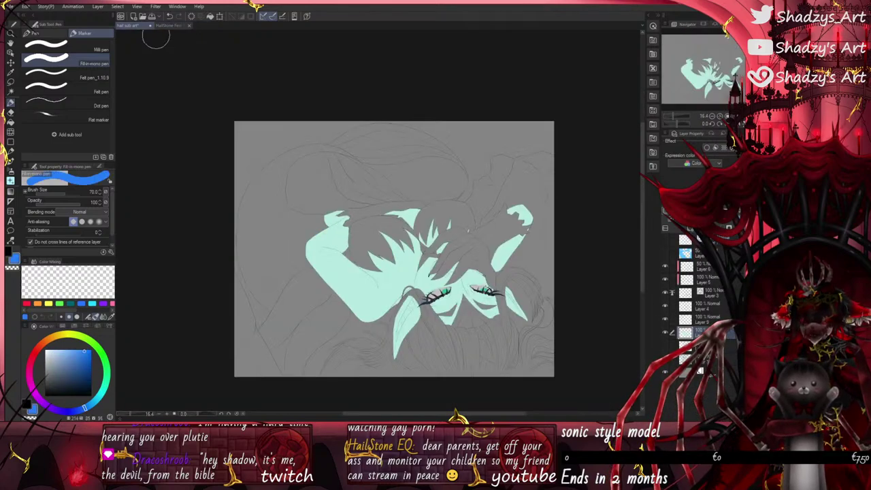
Step: Fill the triangular forehead marking and both jagged chest markings with bright blue, keeping within the line art
{"action": "left_click", "coordinate": [670, 221]}
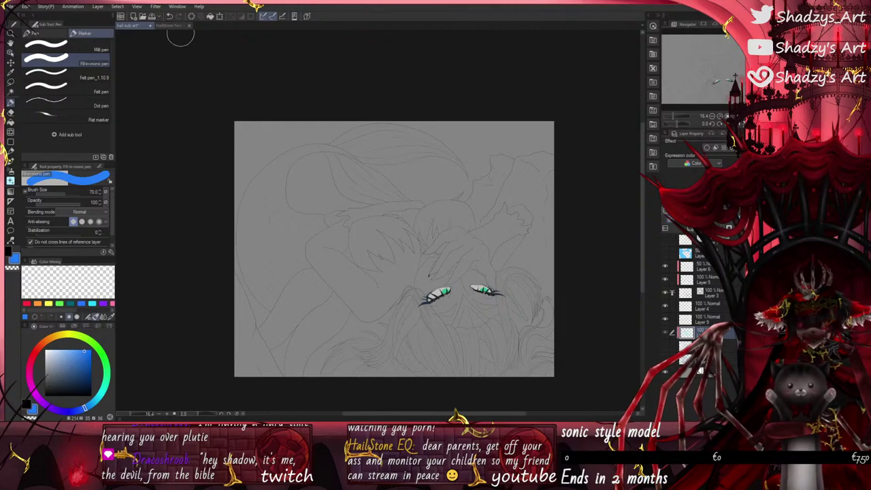
{"action": "left_click", "coordinate": [670, 223]}
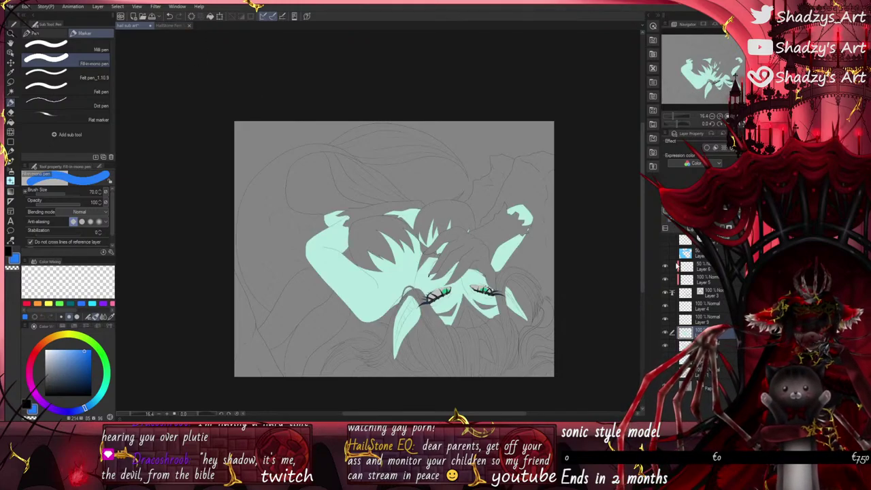
{"action": "scroll", "coordinate": [371, 267], "scroll_direction": "down", "scroll_amount": 1}
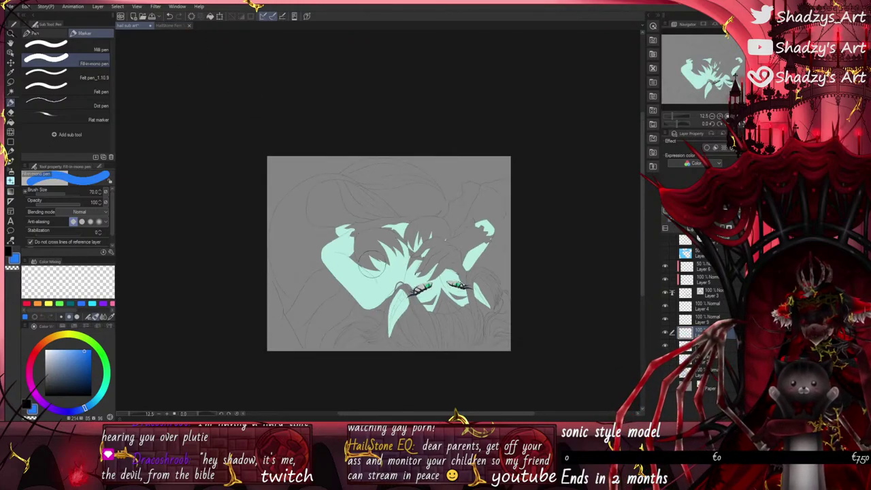
{"action": "left_click", "coordinate": [166, 25]}
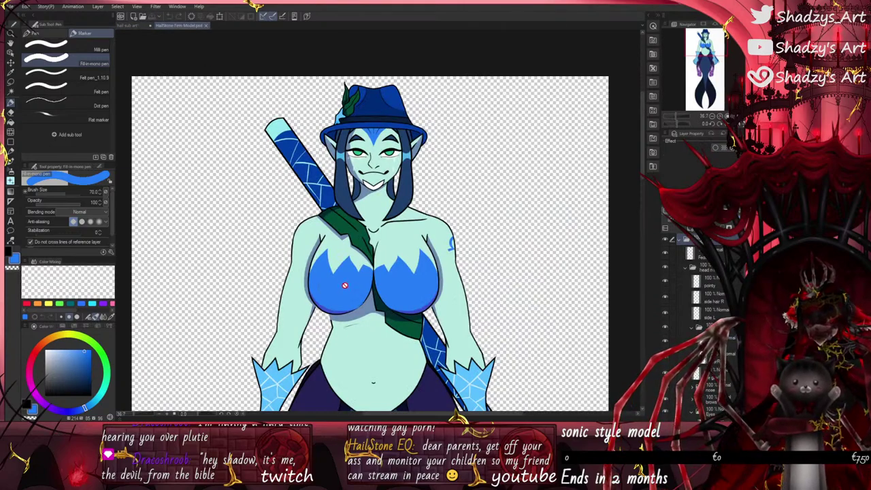
{"action": "left_click", "coordinate": [129, 25]}
{"action": "scroll", "coordinate": [445, 327], "scroll_direction": "up", "scroll_amount": 4}
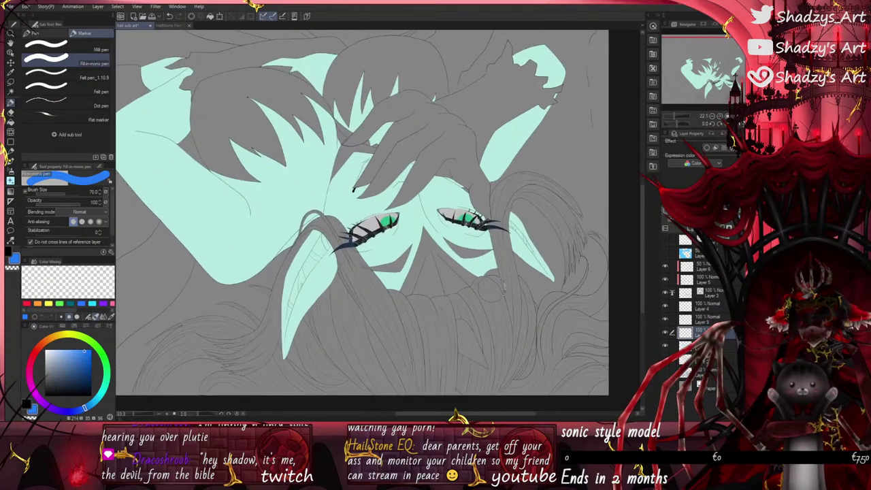
{"action": "mouse_move", "coordinate": [403, 294]}
{"action": "left_mouse_down"}
{"action": "mouse_move", "coordinate": [421, 230]}
{"action": "mouse_move", "coordinate": [476, 282]}
{"action": "mouse_move", "coordinate": [408, 294]}
{"action": "left_mouse_up"}
{"action": "scroll", "coordinate": [441, 278], "scroll_direction": "down", "scroll_amount": 3}
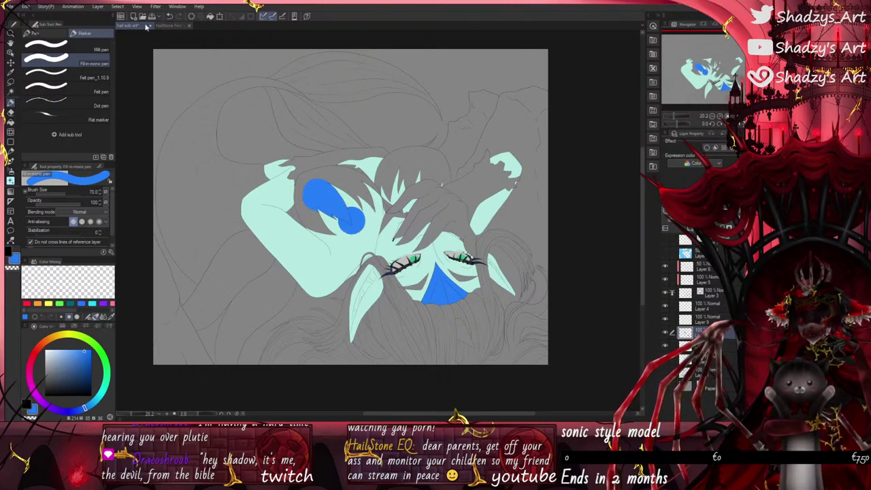
{"action": "mouse_move", "coordinate": [306, 174]}
{"action": "left_mouse_down"}
{"action": "mouse_move", "coordinate": [302, 198]}
{"action": "mouse_move", "coordinate": [326, 229]}
{"action": "mouse_move", "coordinate": [312, 187]}
{"action": "mouse_move", "coordinate": [342, 213]}
{"action": "mouse_move", "coordinate": [316, 181]}
{"action": "mouse_move", "coordinate": [328, 177]}
{"action": "mouse_move", "coordinate": [358, 202]}
{"action": "mouse_move", "coordinate": [355, 187]}
{"action": "mouse_move", "coordinate": [367, 204]}
{"action": "mouse_move", "coordinate": [344, 176]}
{"action": "mouse_move", "coordinate": [367, 185]}
{"action": "mouse_move", "coordinate": [391, 170]}
{"action": "mouse_move", "coordinate": [396, 149]}
{"action": "mouse_move", "coordinate": [400, 180]}
{"action": "mouse_move", "coordinate": [416, 157]}
{"action": "mouse_move", "coordinate": [445, 178]}
{"action": "left_mouse_up"}
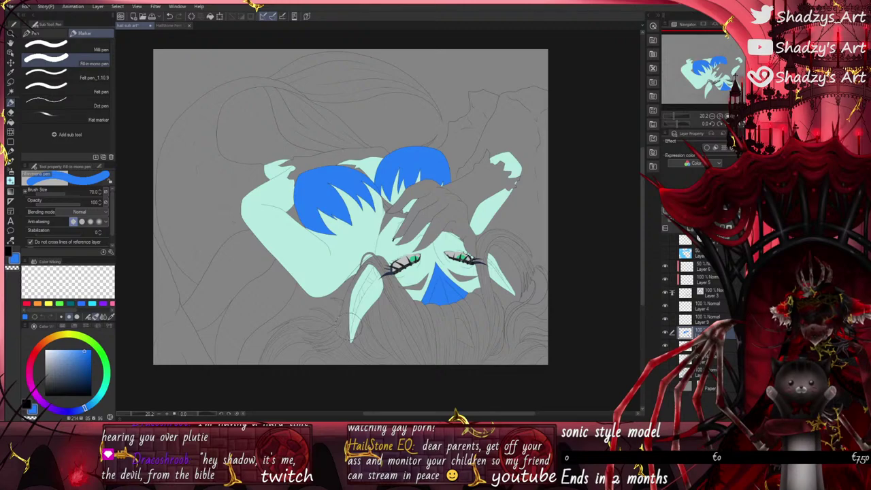
Step: Fill the thin gap between the forehead and the second finger's claw with bright blue
{"action": "scroll", "coordinate": [350, 326], "scroll_direction": "up", "scroll_amount": 2}
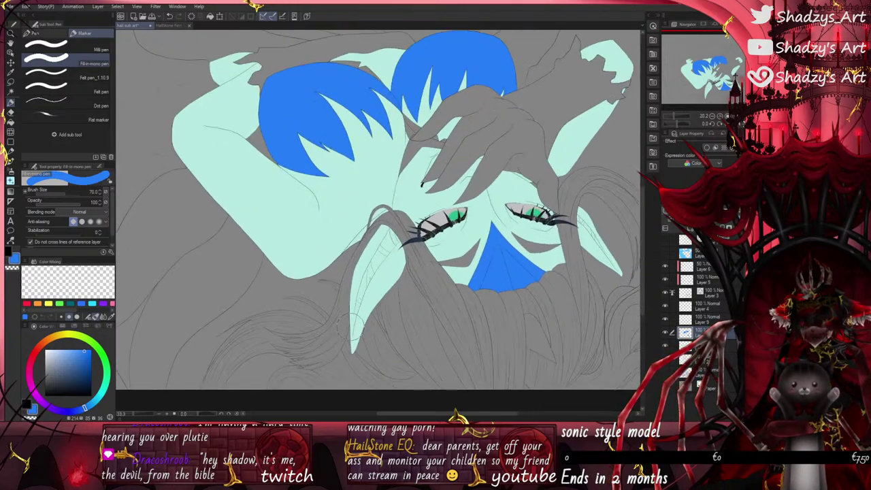
{"action": "scroll", "coordinate": [393, 203], "scroll_direction": "up", "scroll_amount": 3}
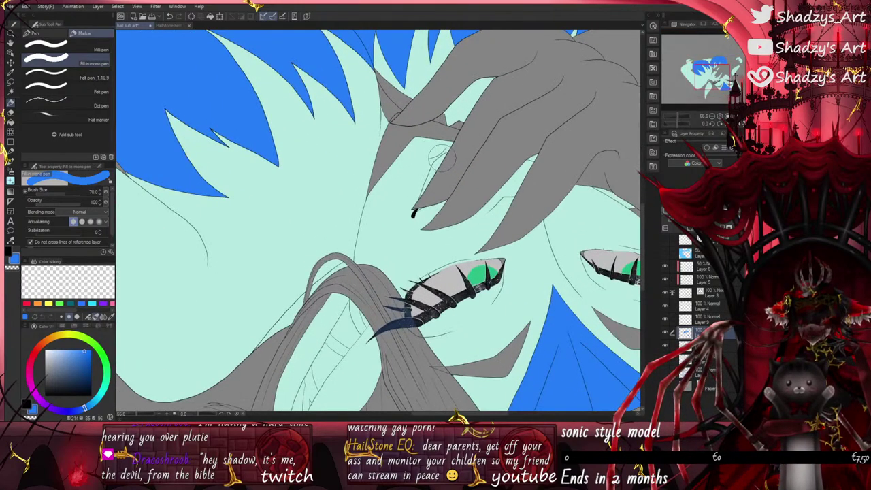
{"action": "mouse_move", "coordinate": [435, 148]}
{"action": "left_mouse_down"}
{"action": "mouse_move", "coordinate": [441, 170]}
{"action": "mouse_move", "coordinate": [418, 192]}
{"action": "left_mouse_up"}
Step: Allow the pen to cross the reference layer's lines and touch up the bright blue in the narrow corners around the second finger's claw tip
{"action": "scroll", "coordinate": [414, 204], "scroll_direction": "up", "scroll_amount": 5}
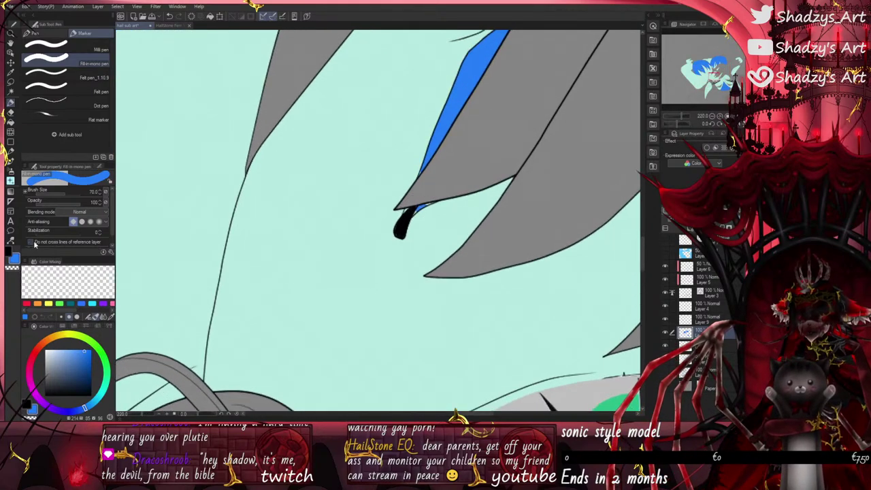
{"action": "scroll", "coordinate": [453, 75], "scroll_direction": "up", "scroll_amount": 8}
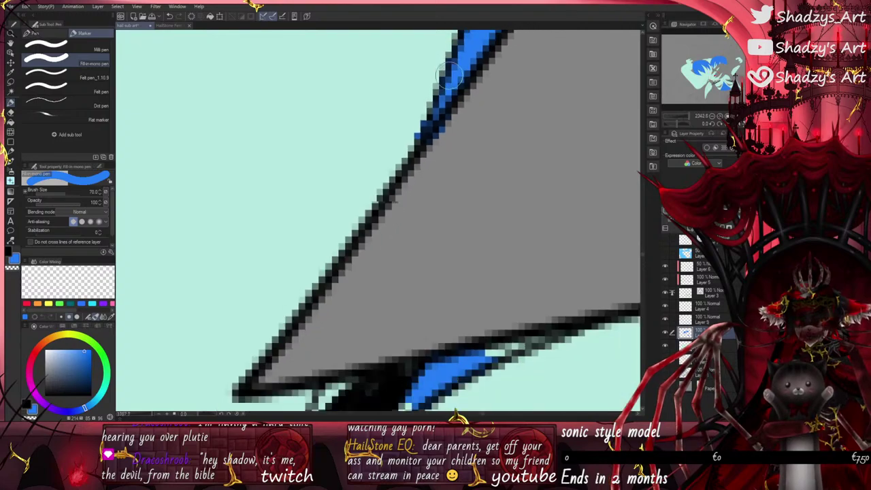
{"action": "scroll", "coordinate": [446, 76], "scroll_direction": "down", "scroll_amount": 2}
{"action": "scroll", "coordinate": [422, 95], "scroll_direction": "up", "scroll_amount": 4}
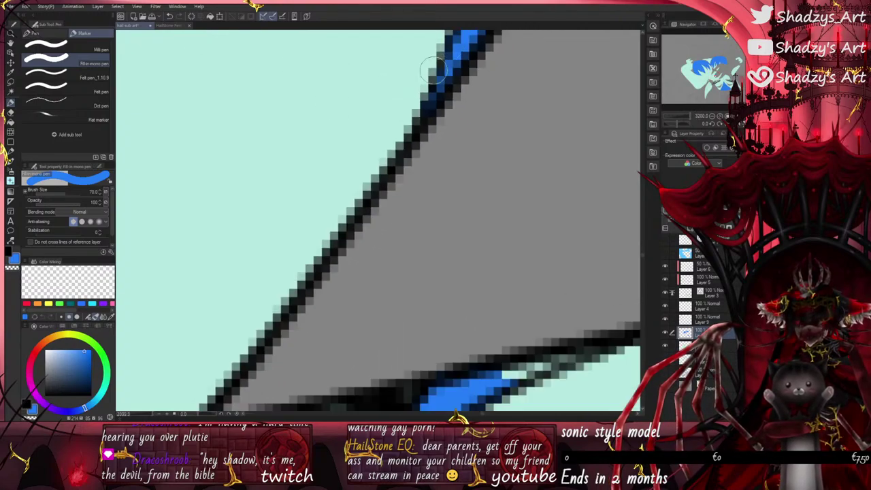
{"action": "scroll", "coordinate": [435, 68], "scroll_direction": "down", "scroll_amount": 3}
{"action": "mouse_move", "coordinate": [355, 324]}
{"action": "left_mouse_down"}
{"action": "mouse_move", "coordinate": [321, 348]}
{"action": "mouse_move", "coordinate": [316, 372]}
{"action": "left_mouse_up"}
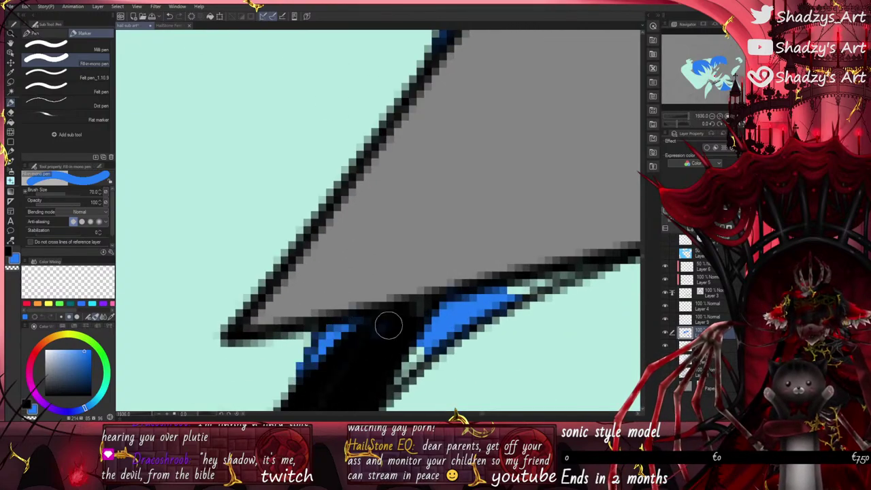
{"action": "mouse_move", "coordinate": [387, 326]}
{"action": "left_mouse_down"}
{"action": "mouse_move", "coordinate": [434, 306]}
{"action": "mouse_move", "coordinate": [382, 388]}
{"action": "mouse_move", "coordinate": [425, 347]}
{"action": "left_mouse_up"}
{"action": "scroll", "coordinate": [507, 296], "scroll_direction": "up", "scroll_amount": 2}
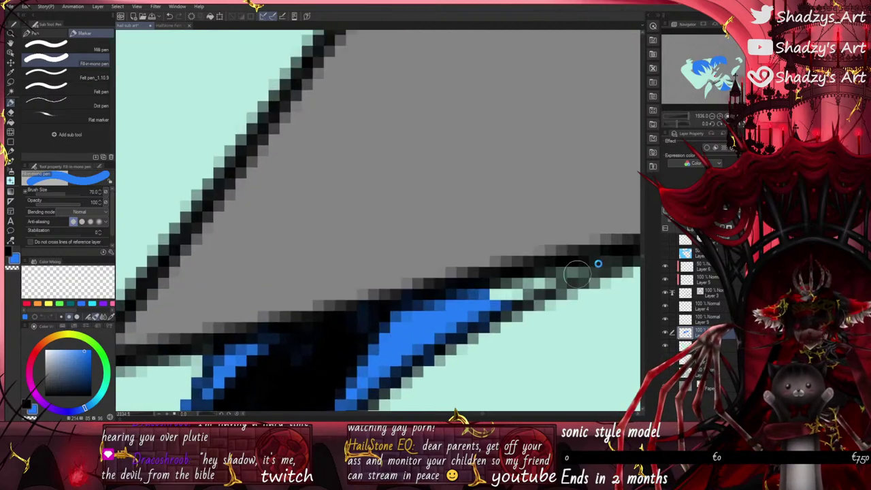
{"action": "left_click_drag", "start_coordinate": [583, 271], "coordinate": [481, 301]}
{"action": "scroll", "coordinate": [442, 279], "scroll_direction": "down", "scroll_amount": 6}
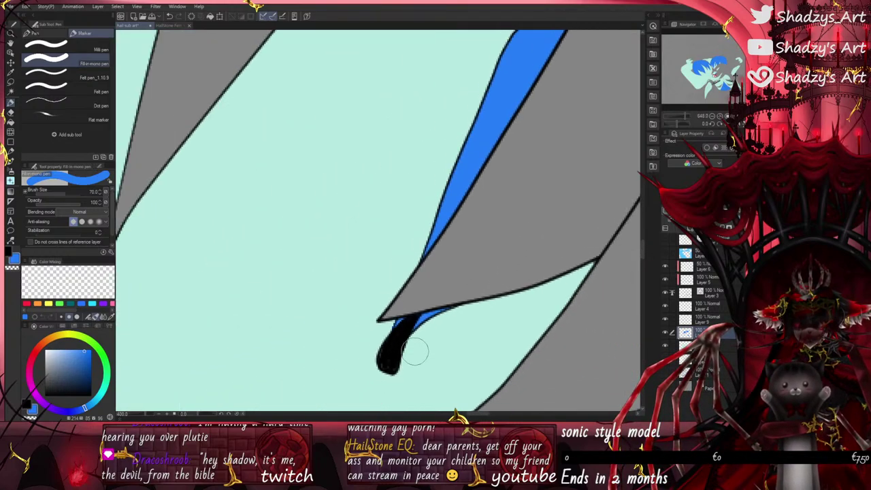
{"action": "scroll", "coordinate": [416, 351], "scroll_direction": "down", "scroll_amount": 8}
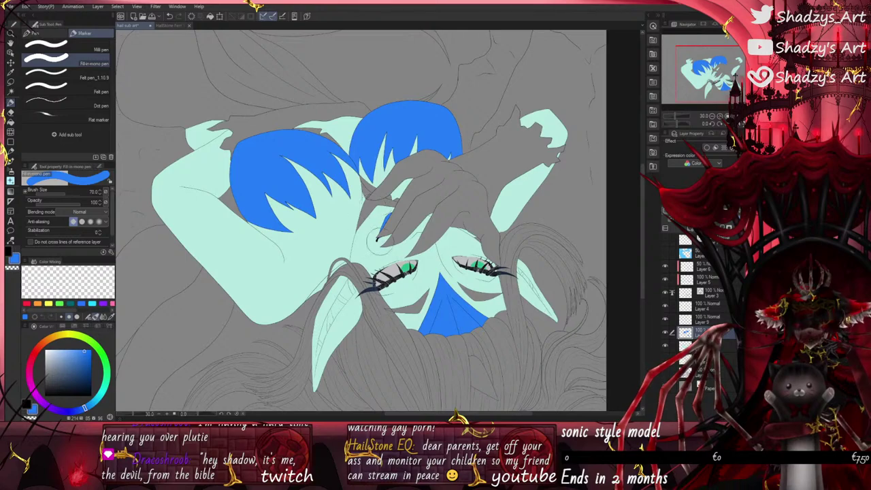
{"action": "scroll", "coordinate": [377, 239], "scroll_direction": "down", "scroll_amount": 3}
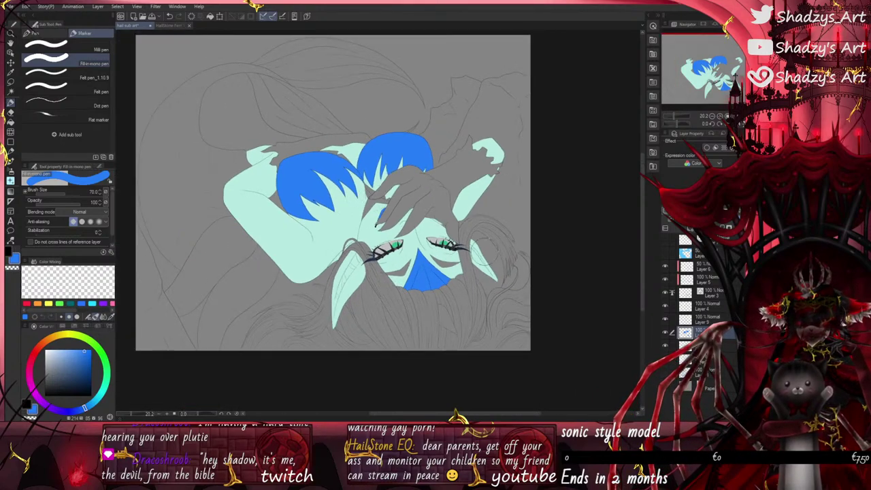
Step: Pick the gloves' light blue from the character reference and fill both hands and forearm gloves, keeping within the reference layer's lines
{"action": "left_click", "coordinate": [173, 25]}
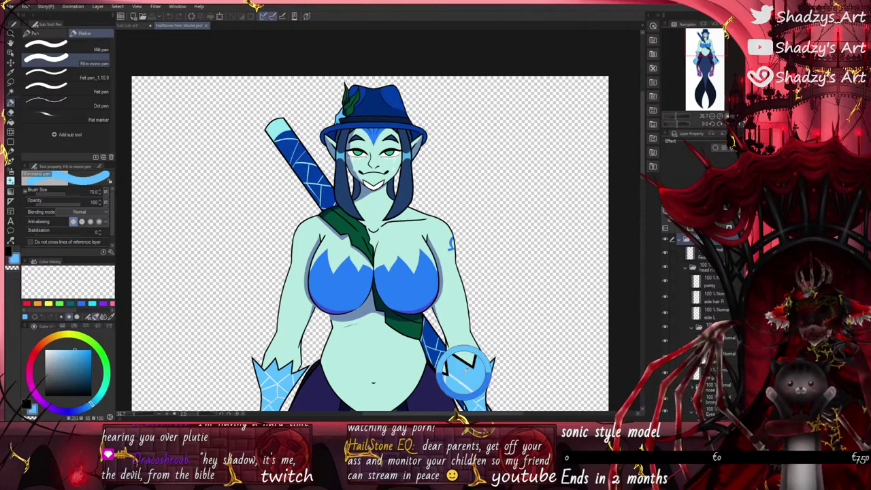
{"action": "left_click", "coordinate": [127, 25]}
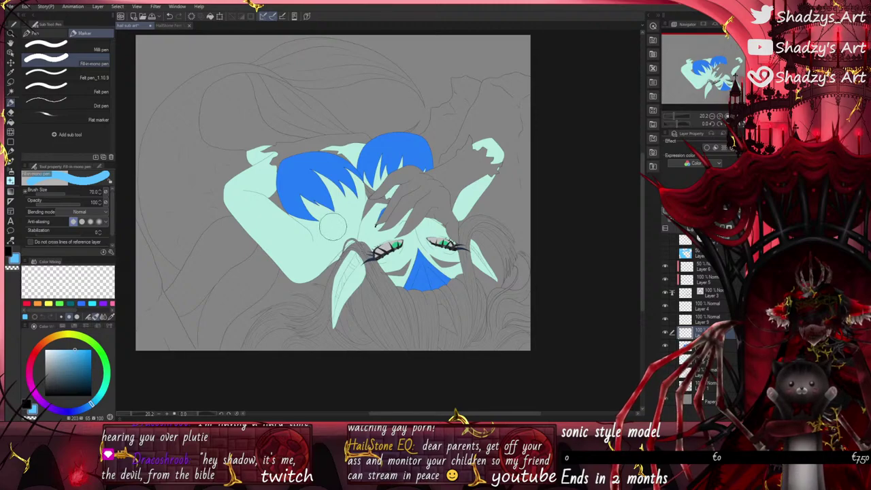
{"action": "left_click", "coordinate": [30, 243]}
{"action": "mouse_move", "coordinate": [371, 201]}
{"action": "left_mouse_down"}
{"action": "mouse_move", "coordinate": [384, 180]}
{"action": "mouse_move", "coordinate": [422, 160]}
{"action": "mouse_move", "coordinate": [367, 226]}
{"action": "mouse_move", "coordinate": [382, 238]}
{"action": "mouse_move", "coordinate": [412, 182]}
{"action": "mouse_move", "coordinate": [446, 193]}
{"action": "mouse_move", "coordinate": [397, 235]}
{"action": "mouse_move", "coordinate": [450, 213]}
{"action": "mouse_move", "coordinate": [439, 226]}
{"action": "mouse_move", "coordinate": [448, 241]}
{"action": "left_mouse_up"}
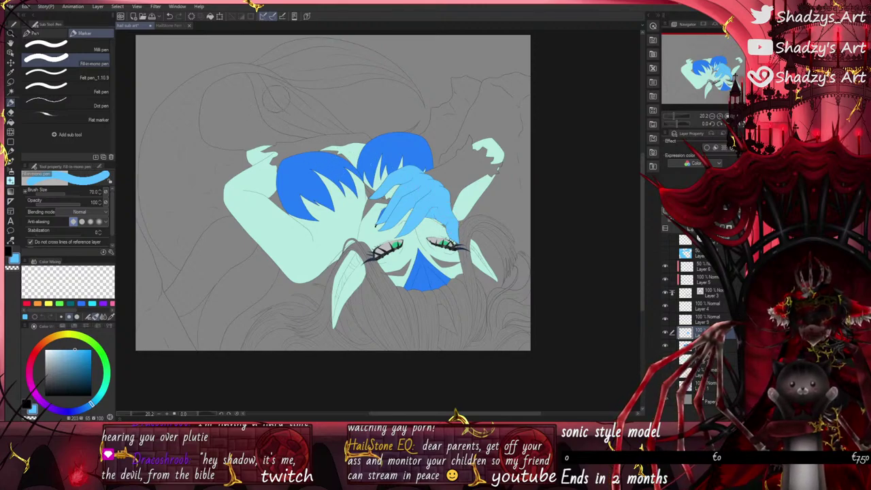
{"action": "mouse_move", "coordinate": [423, 163]}
{"action": "left_mouse_down"}
{"action": "mouse_move", "coordinate": [449, 166]}
{"action": "mouse_move", "coordinate": [474, 143]}
{"action": "mouse_move", "coordinate": [478, 158]}
{"action": "mouse_move", "coordinate": [496, 166]}
{"action": "mouse_move", "coordinate": [440, 197]}
{"action": "mouse_move", "coordinate": [427, 171]}
{"action": "left_mouse_up"}
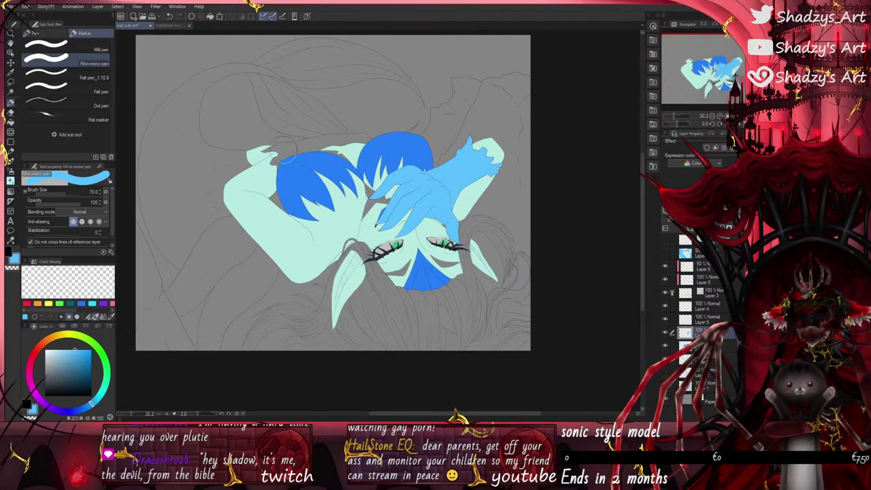
{"action": "mouse_move", "coordinate": [286, 158]}
{"action": "left_mouse_down"}
{"action": "mouse_move", "coordinate": [267, 151]}
{"action": "mouse_move", "coordinate": [276, 166]}
{"action": "mouse_move", "coordinate": [262, 157]}
{"action": "mouse_move", "coordinate": [370, 136]}
{"action": "mouse_move", "coordinate": [357, 146]}
{"action": "left_mouse_up"}
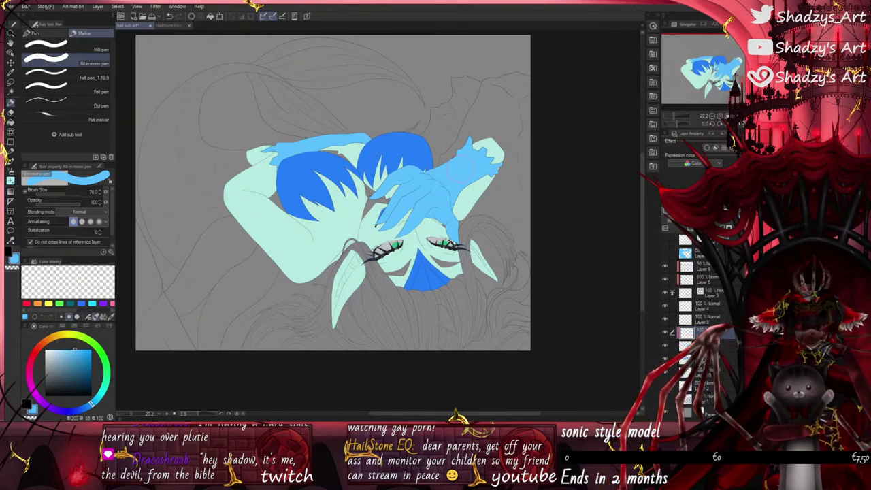
Step: Switch to the G-pen with white as the drawing colour and set its brush size to 15
{"action": "left_click_drag", "start_coordinate": [52, 353], "coordinate": [45, 350]}
{"action": "left_click", "coordinate": [40, 33]}
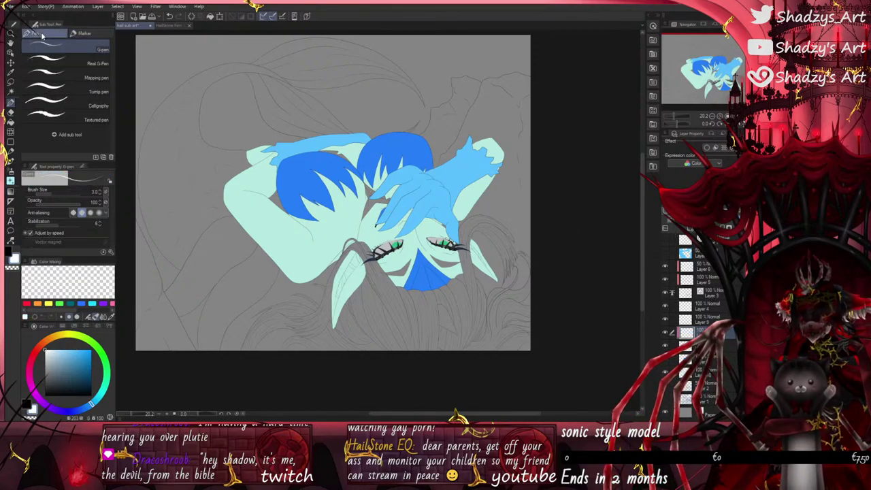
{"action": "scroll", "coordinate": [421, 175], "scroll_direction": "up", "scroll_amount": 2}
{"action": "scroll", "coordinate": [435, 170], "scroll_direction": "up", "scroll_amount": 2}
{"action": "scroll", "coordinate": [401, 238], "scroll_direction": "down", "scroll_amount": 2}
{"action": "left_click", "coordinate": [58, 195]}
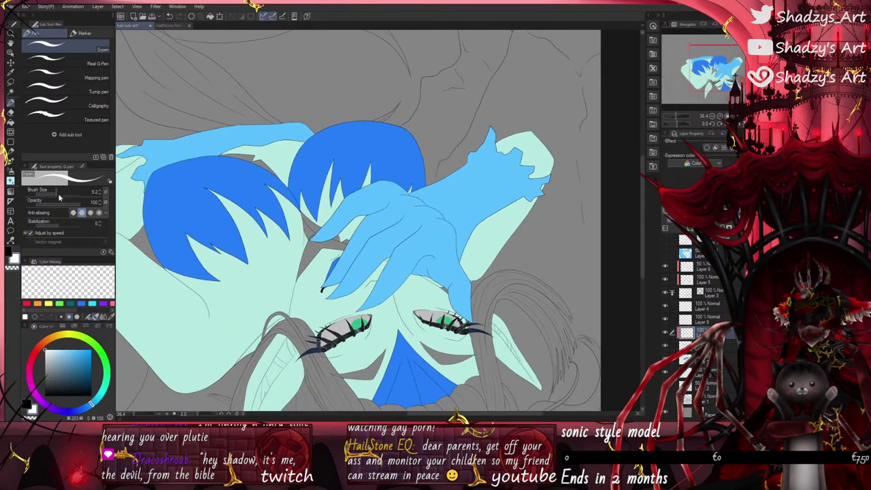
{"action": "left_click_drag", "start_coordinate": [59, 198], "coordinate": [95, 192]}
Step: Draw connected white crack lines on the uppermost finger of the glove over the face, redoing the first zigzag that joins them
{"action": "scroll", "coordinate": [367, 266], "scroll_direction": "up", "scroll_amount": 4}
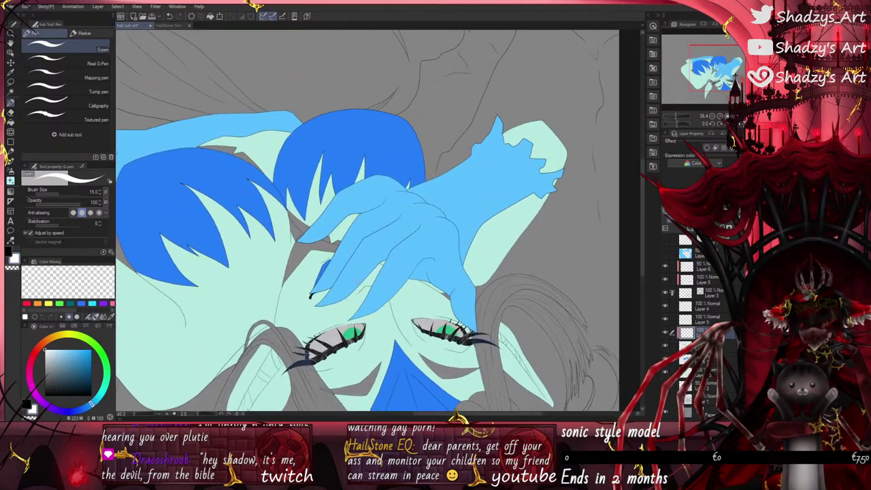
{"action": "left_click_drag", "start_coordinate": [309, 155], "coordinate": [313, 215]}
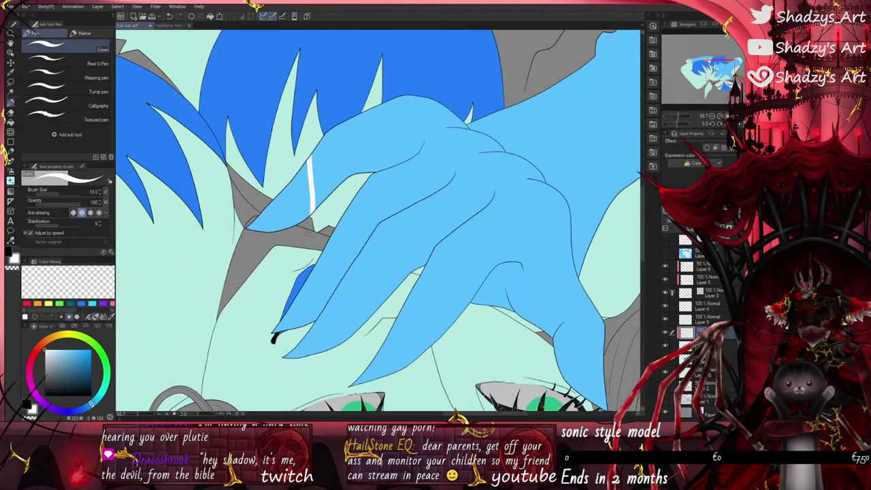
{"action": "mouse_move", "coordinate": [311, 171]}
{"action": "left_mouse_down"}
{"action": "mouse_move", "coordinate": [334, 174]}
{"action": "mouse_move", "coordinate": [362, 163]}
{"action": "left_mouse_up"}
{"action": "scroll", "coordinate": [336, 142], "scroll_direction": "up", "scroll_amount": 2}
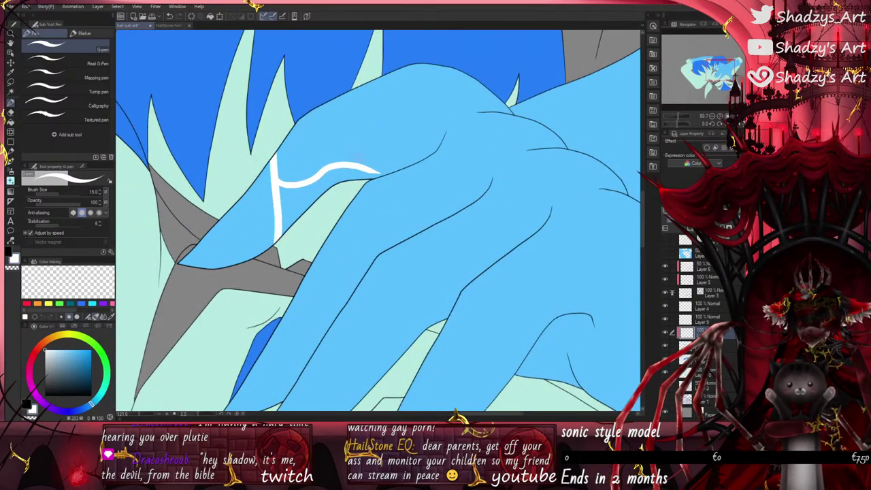
{"action": "key", "text": "ctrl+z"}
{"action": "mouse_move", "coordinate": [276, 181]}
{"action": "left_mouse_down"}
{"action": "mouse_move", "coordinate": [309, 190]}
{"action": "mouse_move", "coordinate": [377, 167]}
{"action": "mouse_move", "coordinate": [426, 181]}
{"action": "mouse_move", "coordinate": [406, 180]}
{"action": "mouse_move", "coordinate": [417, 177]}
{"action": "left_mouse_up"}
{"action": "scroll", "coordinate": [394, 171], "scroll_direction": "up", "scroll_amount": 5}
{"action": "left_click", "coordinate": [173, 19]}
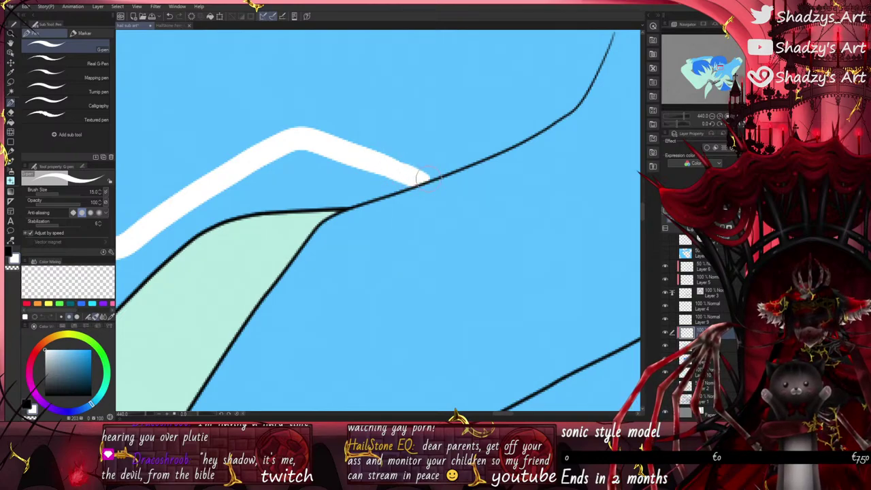
{"action": "scroll", "coordinate": [410, 207], "scroll_direction": "down", "scroll_amount": 17}
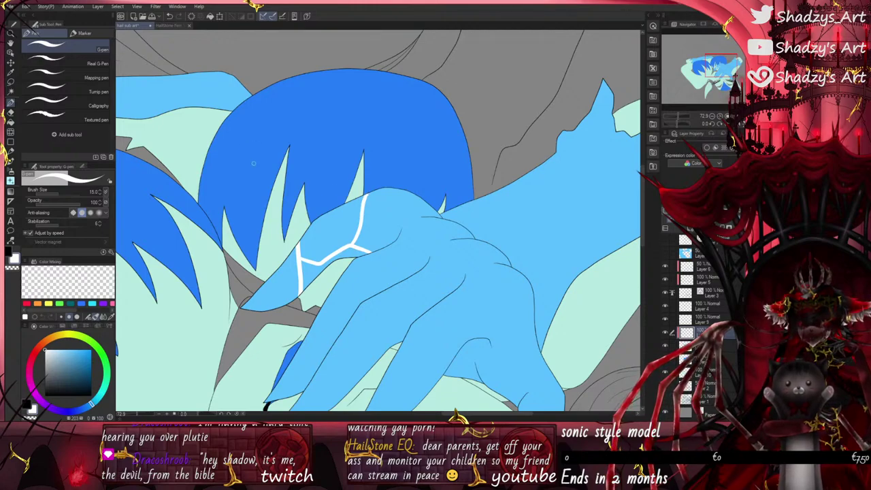
Step: Draw a bent white crack line across the middle of the second finger and clean up its end at the finger's outline
{"action": "scroll", "coordinate": [249, 155], "scroll_direction": "down", "scroll_amount": 5}
{"action": "scroll", "coordinate": [277, 273], "scroll_direction": "up", "scroll_amount": 7}
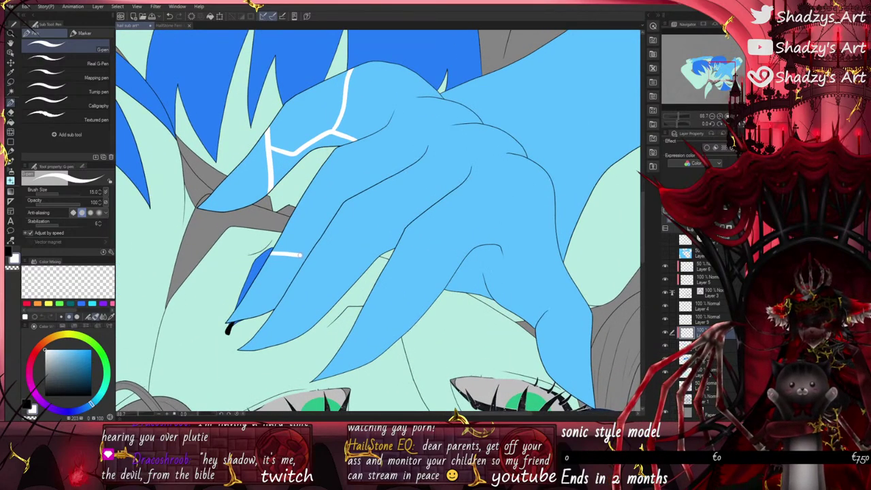
{"action": "scroll", "coordinate": [309, 236], "scroll_direction": "up", "scroll_amount": 2}
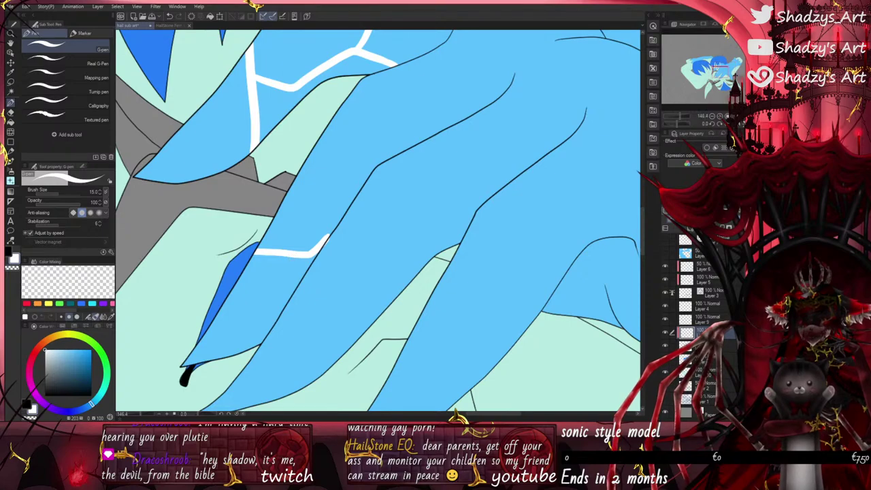
{"action": "scroll", "coordinate": [337, 233], "scroll_direction": "up", "scroll_amount": 2}
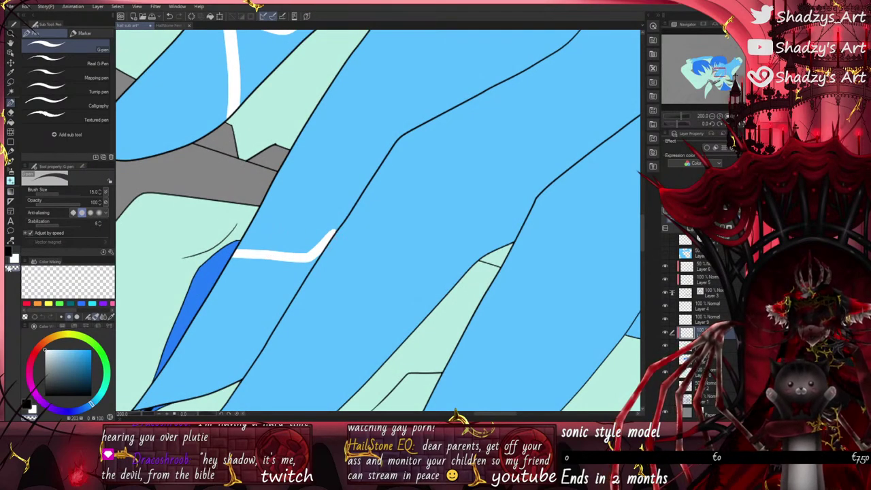
{"action": "scroll", "coordinate": [331, 245], "scroll_direction": "up", "scroll_amount": 3}
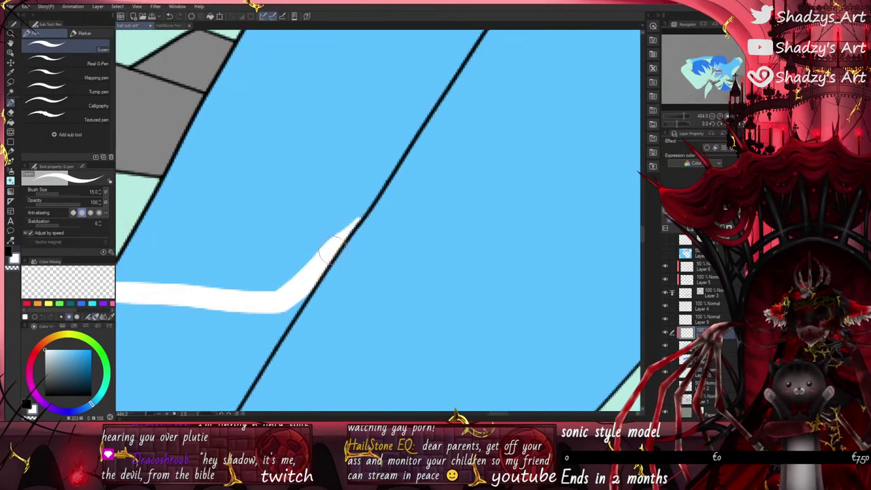
{"action": "scroll", "coordinate": [329, 250], "scroll_direction": "down", "scroll_amount": 3}
Step: Draw a branching white crack line near the second finger's claw tip, reaching across to its far outline
{"action": "scroll", "coordinate": [378, 221], "scroll_direction": "down", "scroll_amount": 2}
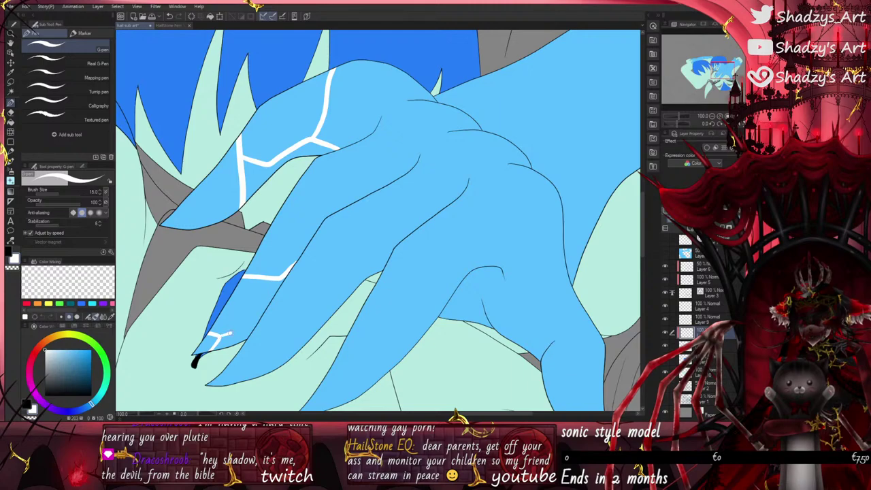
{"action": "scroll", "coordinate": [232, 334], "scroll_direction": "up", "scroll_amount": 3}
{"action": "mouse_move", "coordinate": [216, 333]}
{"action": "left_mouse_down"}
{"action": "mouse_move", "coordinate": [259, 326]}
{"action": "mouse_move", "coordinate": [291, 333]}
{"action": "left_mouse_up"}
{"action": "scroll", "coordinate": [291, 333], "scroll_direction": "down", "scroll_amount": 4}
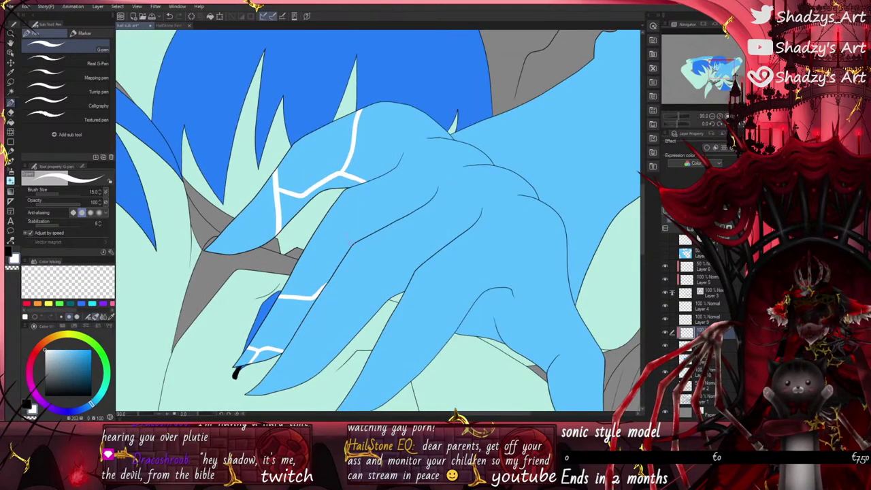
Step: Extend the white cracks across the bases of the second and uppermost fingers, redoing the branch that meets the hand's upper outline
{"action": "mouse_move", "coordinate": [353, 241]}
{"action": "left_mouse_down"}
{"action": "mouse_move", "coordinate": [341, 193]}
{"action": "mouse_move", "coordinate": [358, 204]}
{"action": "mouse_move", "coordinate": [429, 198]}
{"action": "mouse_move", "coordinate": [451, 146]}
{"action": "left_mouse_up"}
{"action": "scroll", "coordinate": [451, 140], "scroll_direction": "up", "scroll_amount": 6}
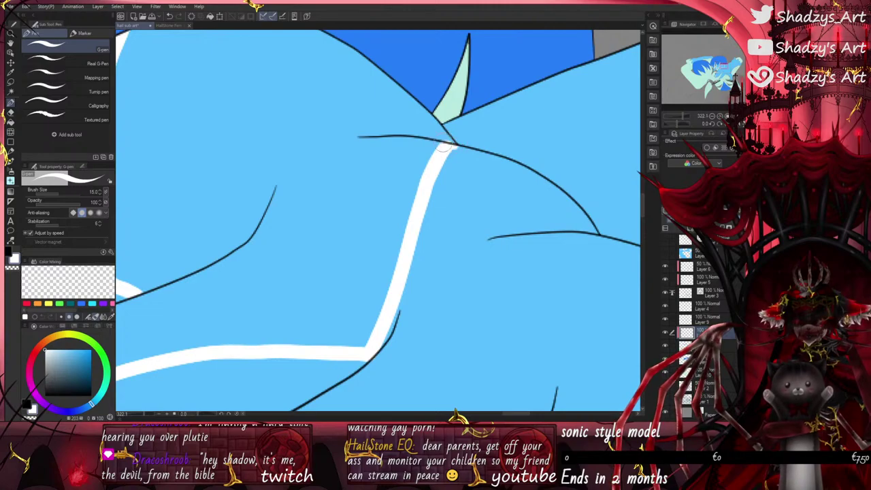
{"action": "scroll", "coordinate": [331, 157], "scroll_direction": "down", "scroll_amount": 6}
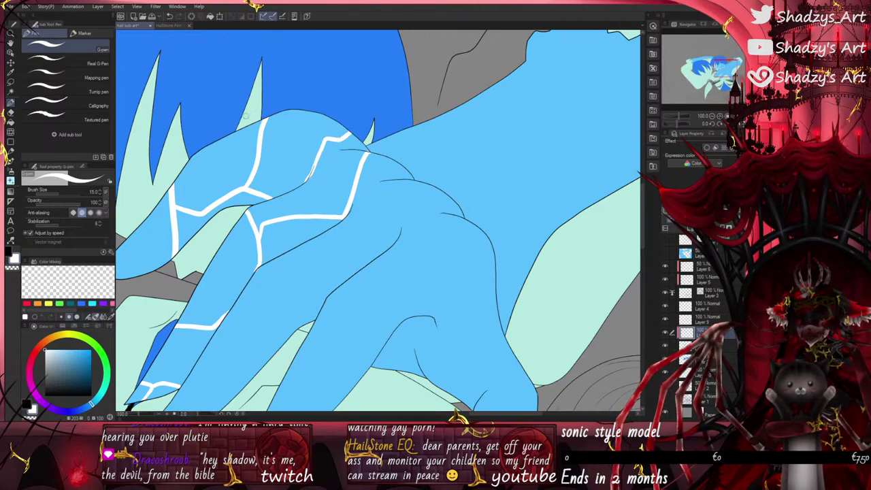
{"action": "left_click_drag", "start_coordinate": [320, 127], "coordinate": [298, 110]}
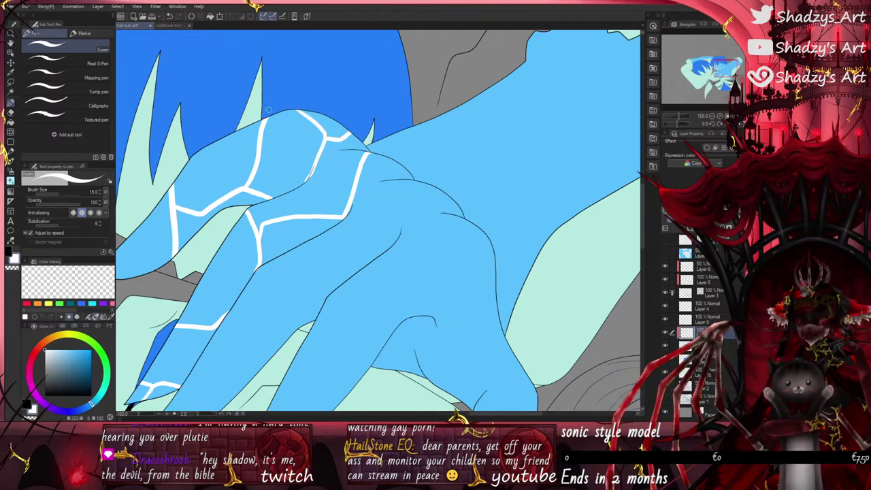
{"action": "key", "text": "ctrl+z"}
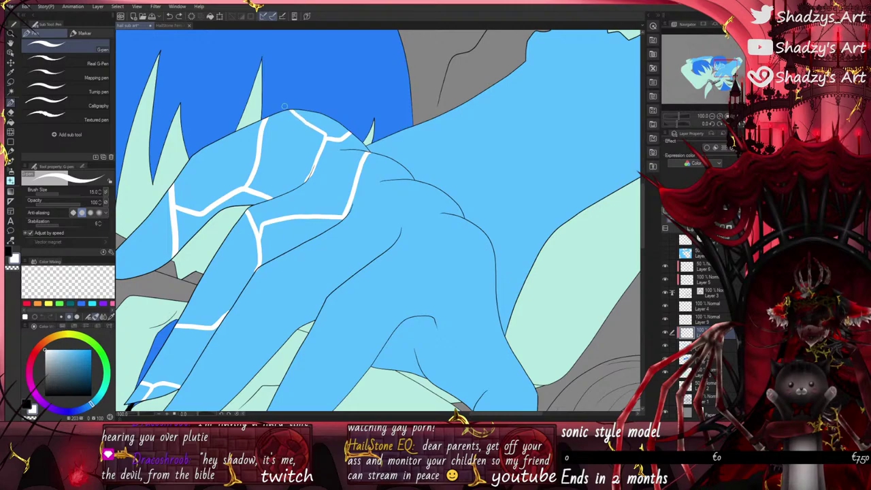
{"action": "scroll", "coordinate": [306, 250], "scroll_direction": "down", "scroll_amount": 3}
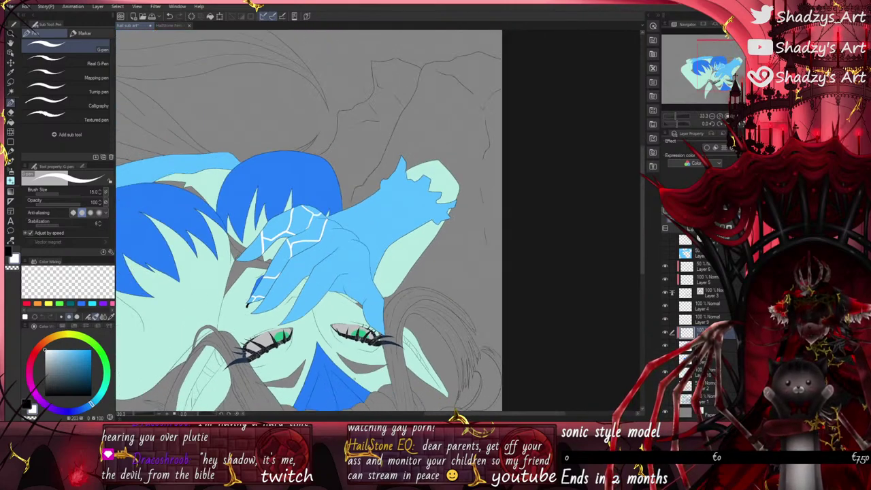
{"action": "scroll", "coordinate": [316, 263], "scroll_direction": "down", "scroll_amount": 3}
{"action": "scroll", "coordinate": [281, 311], "scroll_direction": "up", "scroll_amount": 4}
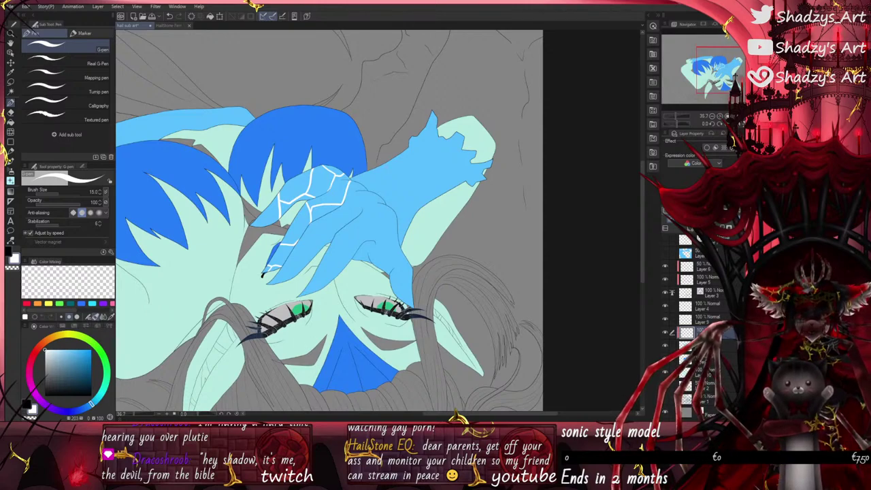
{"action": "scroll", "coordinate": [385, 160], "scroll_direction": "up", "scroll_amount": 2}
{"action": "left_click_drag", "start_coordinate": [392, 160], "coordinate": [422, 282]}
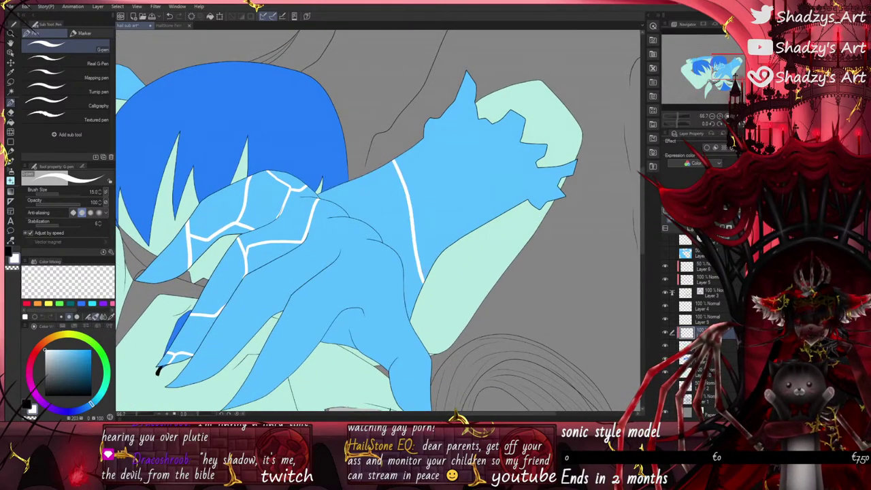
{"action": "scroll", "coordinate": [405, 192], "scroll_direction": "up", "scroll_amount": 1}
{"action": "left_click", "coordinate": [170, 16]}
{"action": "left_click", "coordinate": [170, 16]}
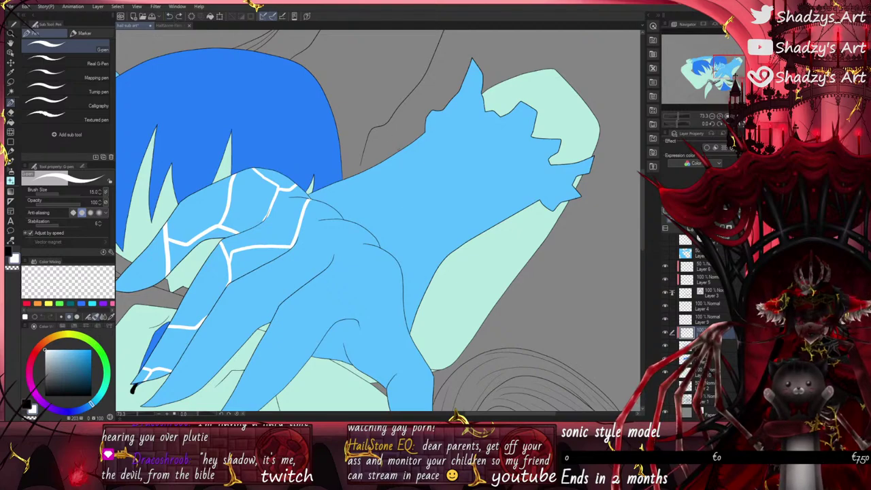
{"action": "left_click_drag", "start_coordinate": [400, 151], "coordinate": [428, 243]}
{"action": "key", "text": "ctrl+z"}
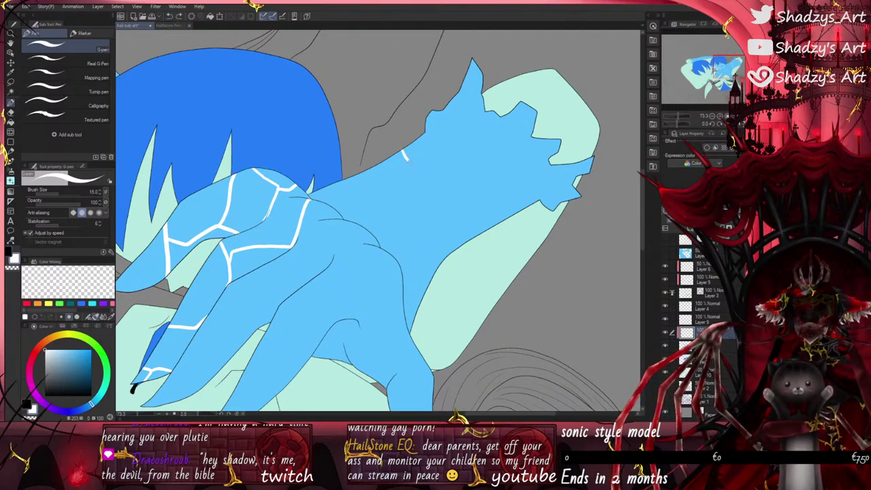
Step: Draw a bent white crack line across the glove's forearm between its two outlines, with a branch running to the jagged cuff
{"action": "mouse_move", "coordinate": [404, 160]}
{"action": "left_mouse_down"}
{"action": "mouse_move", "coordinate": [442, 202]}
{"action": "mouse_move", "coordinate": [421, 222]}
{"action": "mouse_move", "coordinate": [422, 269]}
{"action": "left_mouse_up"}
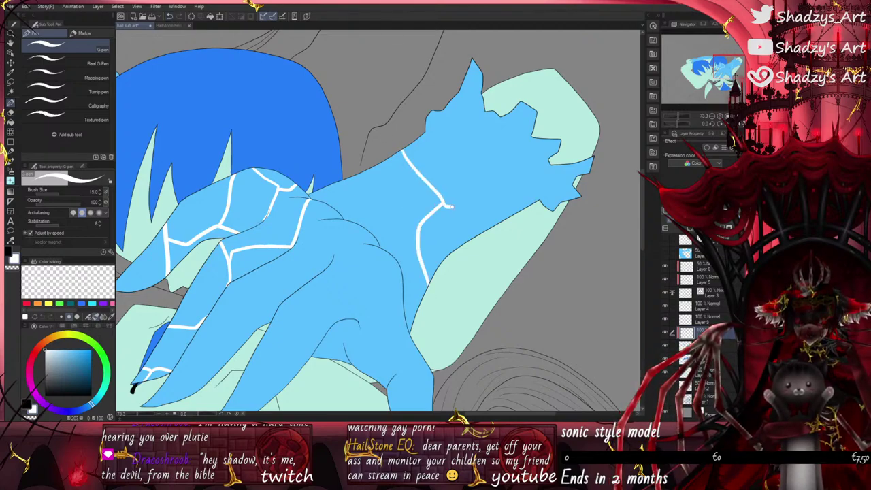
{"action": "mouse_move", "coordinate": [449, 206]}
{"action": "left_mouse_down"}
{"action": "mouse_move", "coordinate": [488, 215]}
{"action": "mouse_move", "coordinate": [520, 202]}
{"action": "left_mouse_up"}
{"action": "scroll", "coordinate": [429, 195], "scroll_direction": "up", "scroll_amount": 4}
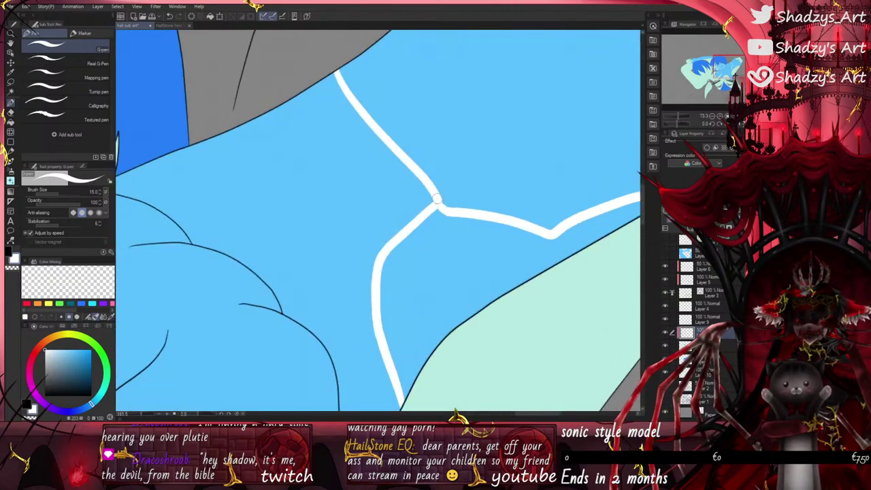
{"action": "scroll", "coordinate": [449, 210], "scroll_direction": "down", "scroll_amount": 4}
{"action": "scroll", "coordinate": [495, 271], "scroll_direction": "down", "scroll_amount": 1}
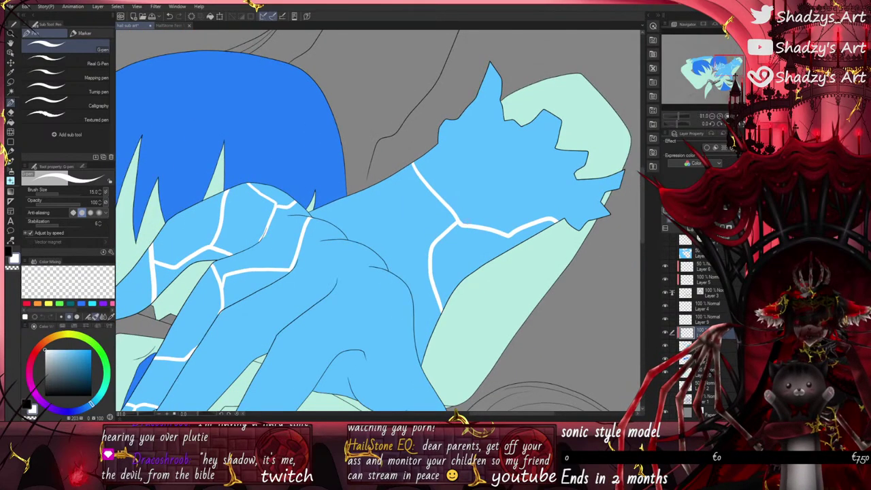
Step: Draw connected white crack lines between the forearm crack and the knuckles, tidying the end that meets the knuckle outline
{"action": "left_click_drag", "start_coordinate": [410, 255], "coordinate": [379, 252]}
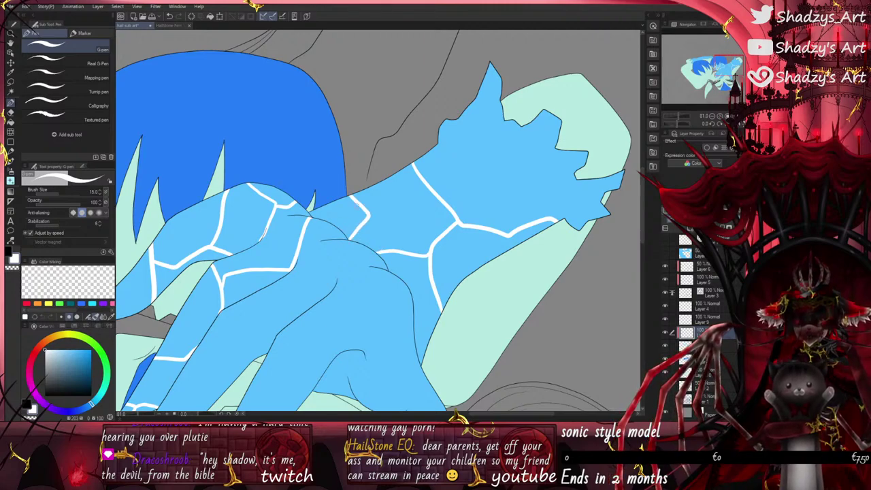
{"action": "left_click_drag", "start_coordinate": [367, 213], "coordinate": [392, 235]}
{"action": "scroll", "coordinate": [391, 236], "scroll_direction": "up", "scroll_amount": 5}
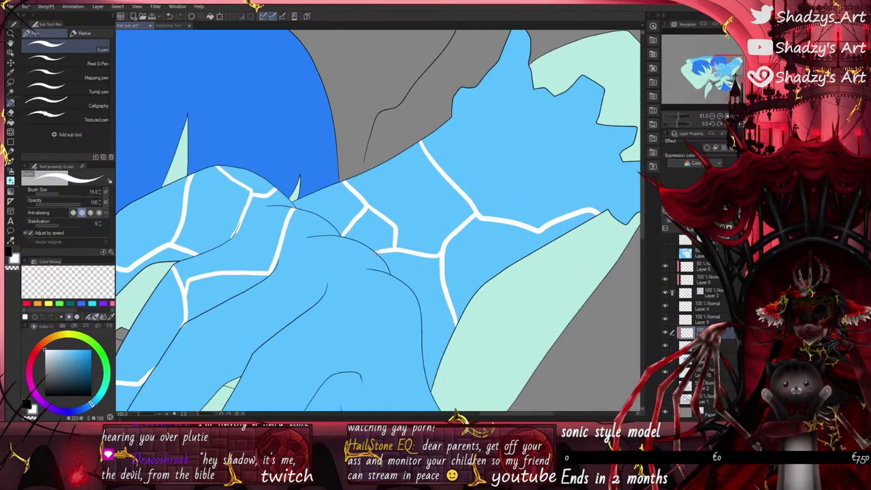
{"action": "left_click_drag", "start_coordinate": [350, 262], "coordinate": [372, 259]}
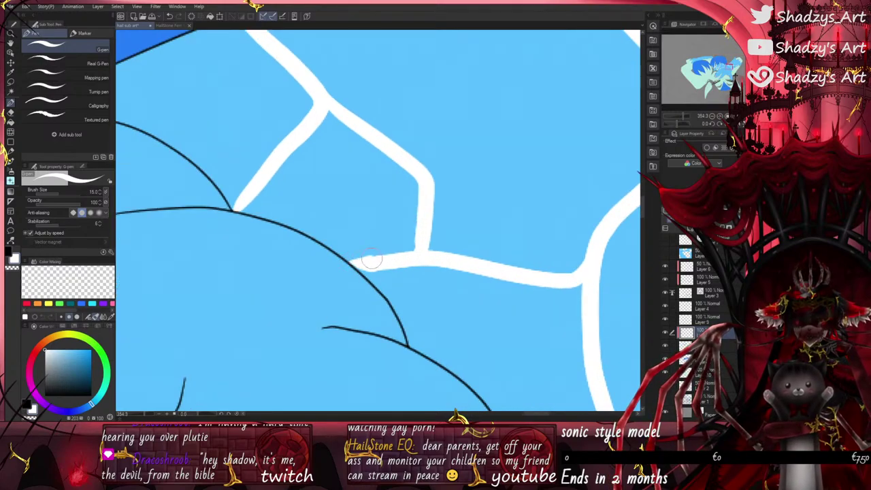
{"action": "scroll", "coordinate": [301, 173], "scroll_direction": "down", "scroll_amount": 3}
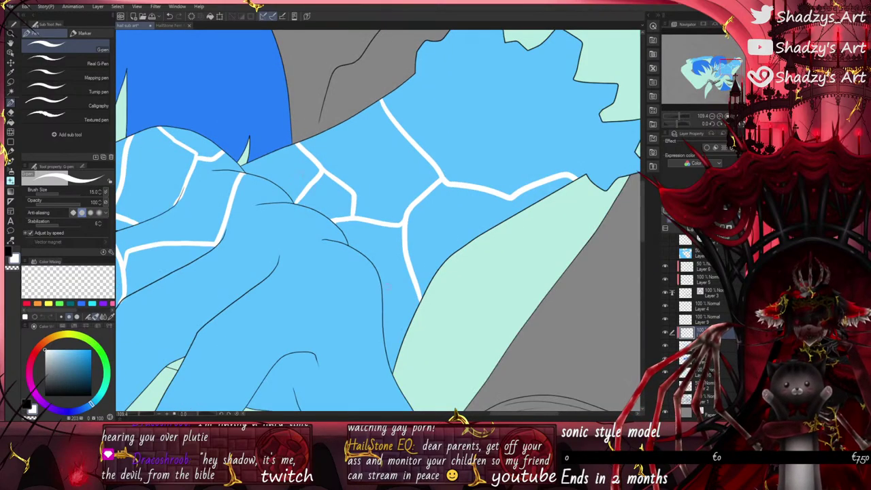
Step: Draw a short bent white crack across the narrow strip of glove beside the hand, redoing it closer to the wrist
{"action": "left_click_drag", "start_coordinate": [396, 305], "coordinate": [413, 315]}
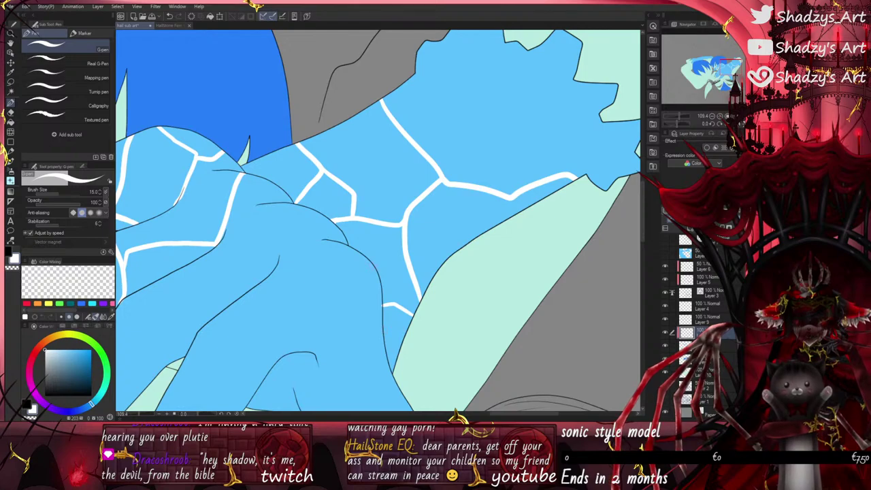
{"action": "left_click", "coordinate": [171, 17]}
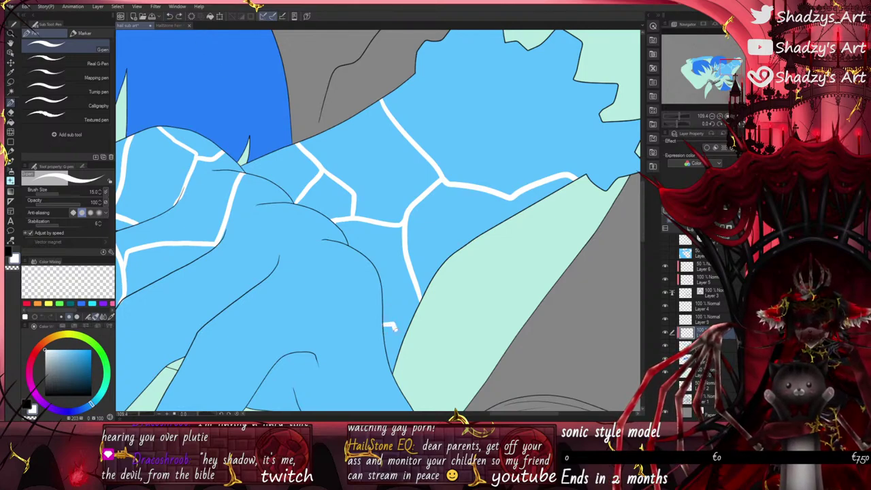
{"action": "left_click_drag", "start_coordinate": [394, 329], "coordinate": [401, 341]}
Step: Draw a white crack from the forearm crack to the cuff edge, with a branch enclosing a large cell and reaching the cuff
{"action": "scroll", "coordinate": [401, 362], "scroll_direction": "down", "scroll_amount": 1}
{"action": "scroll", "coordinate": [452, 139], "scroll_direction": "up", "scroll_amount": 1}
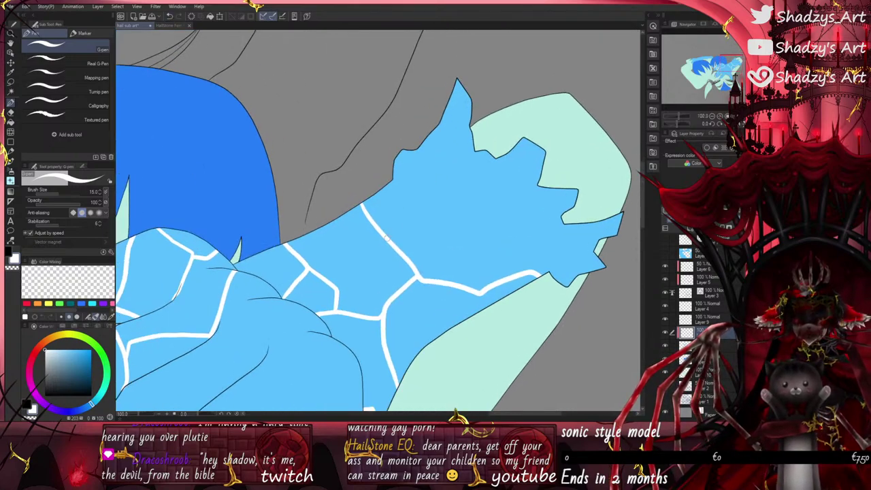
{"action": "mouse_move", "coordinate": [386, 236]}
{"action": "left_mouse_down"}
{"action": "mouse_move", "coordinate": [444, 224]}
{"action": "mouse_move", "coordinate": [474, 199]}
{"action": "mouse_move", "coordinate": [495, 161]}
{"action": "left_mouse_up"}
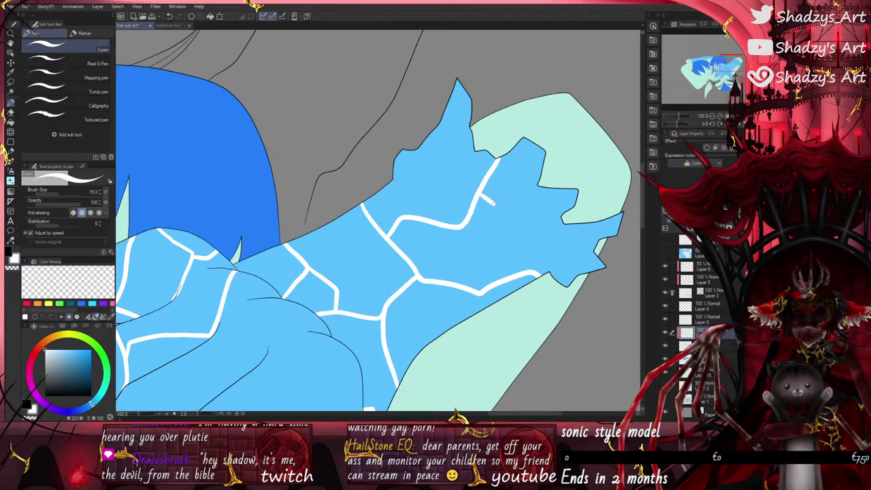
{"action": "mouse_move", "coordinate": [493, 203]}
{"action": "left_mouse_down"}
{"action": "mouse_move", "coordinate": [526, 223]}
{"action": "mouse_move", "coordinate": [548, 219]}
{"action": "mouse_move", "coordinate": [529, 270]}
{"action": "left_mouse_up"}
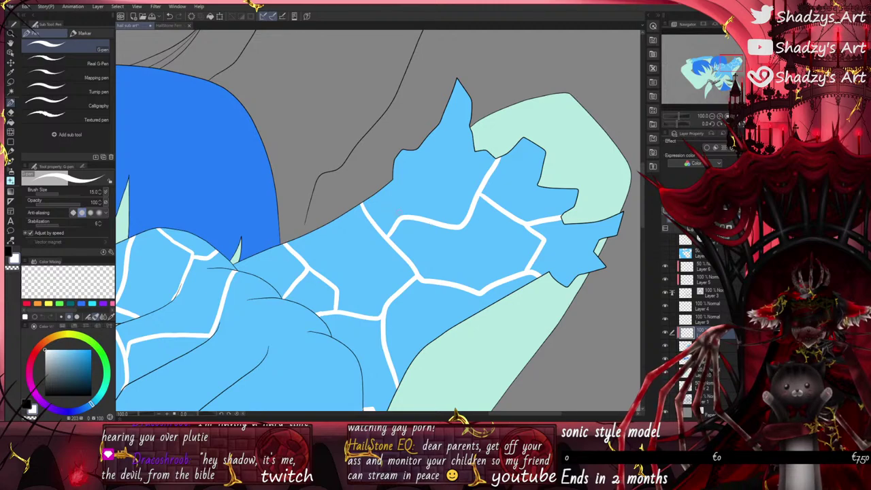
Step: Draw connected white cracks along the forearm's upper edge near the cuff, redoing the line that crosses the tall spike's base
{"action": "left_click_drag", "start_coordinate": [408, 209], "coordinate": [394, 179]}
{"action": "mouse_move", "coordinate": [416, 142]}
{"action": "left_mouse_down"}
{"action": "mouse_move", "coordinate": [422, 168]}
{"action": "mouse_move", "coordinate": [405, 190]}
{"action": "left_mouse_up"}
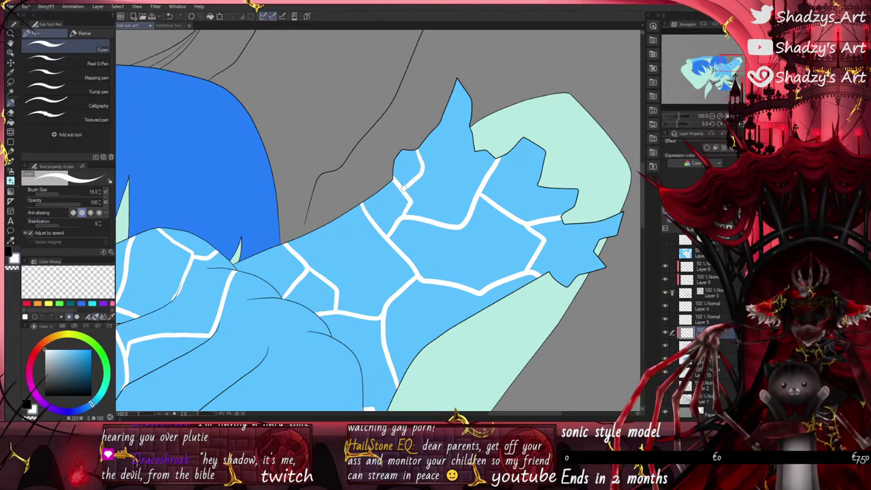
{"action": "mouse_move", "coordinate": [428, 159]}
{"action": "left_mouse_down"}
{"action": "mouse_move", "coordinate": [449, 133]}
{"action": "mouse_move", "coordinate": [478, 146]}
{"action": "mouse_move", "coordinate": [451, 108]}
{"action": "left_mouse_up"}
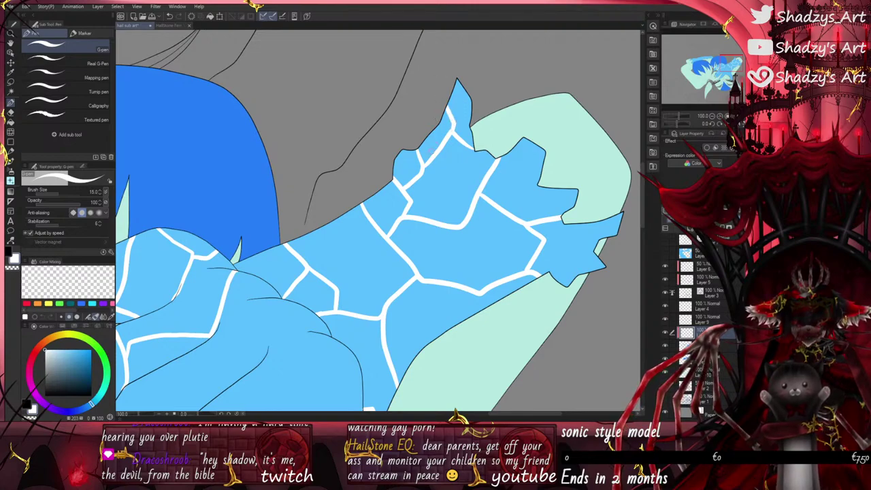
{"action": "left_click", "coordinate": [174, 15]}
{"action": "left_click", "coordinate": [173, 16]}
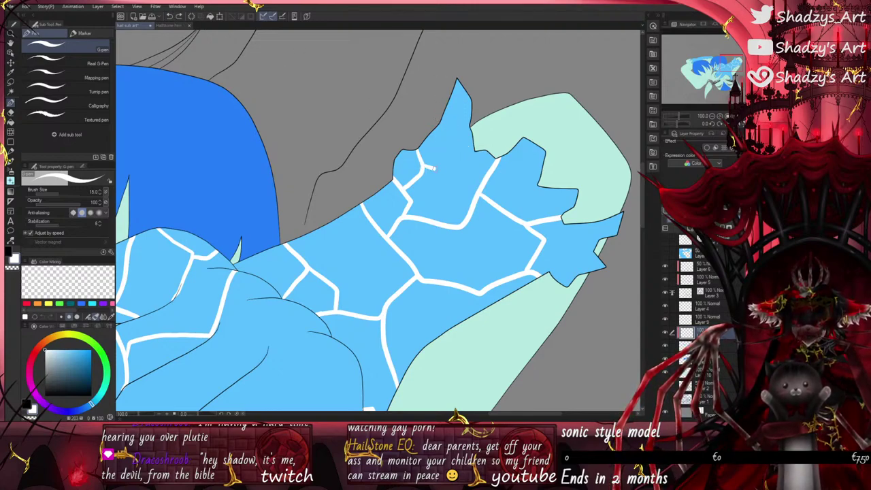
{"action": "left_click_drag", "start_coordinate": [430, 168], "coordinate": [484, 154]}
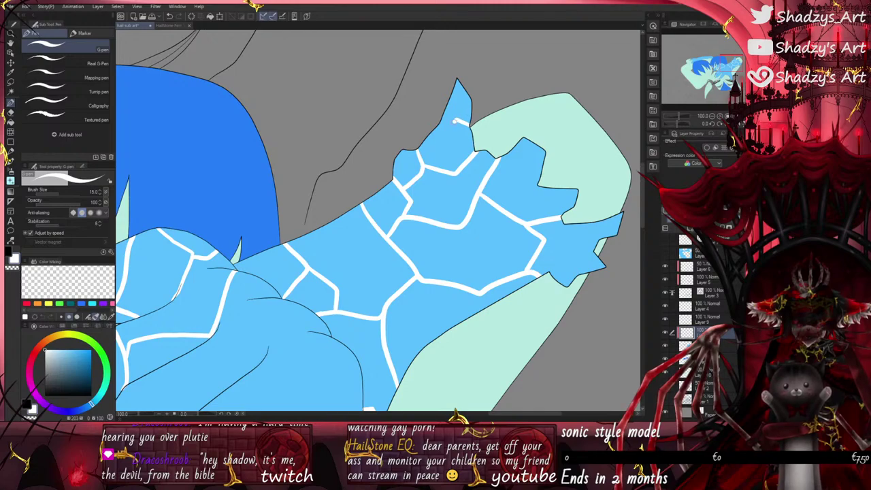
Step: Draw branching white cracks inside the cuff's tall spike, redoing the lines near its tip and the one down to its base crack
{"action": "left_click_drag", "start_coordinate": [451, 125], "coordinate": [470, 81]}
{"action": "left_click", "coordinate": [174, 15]}
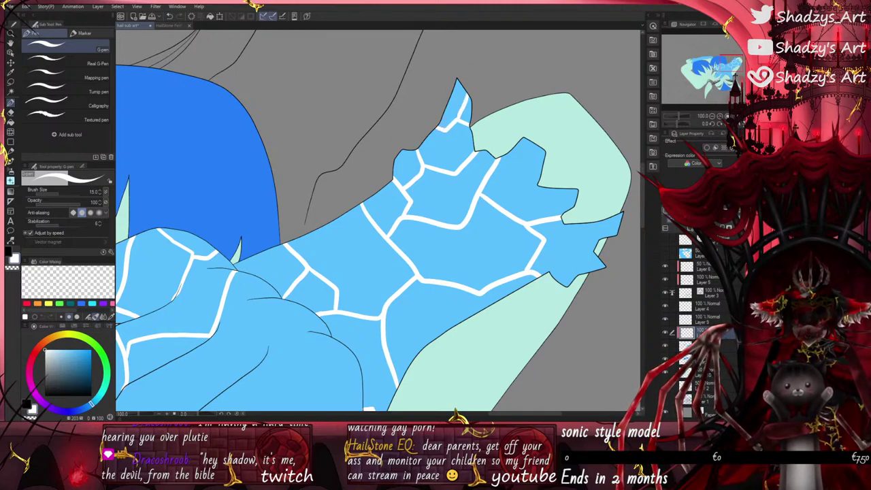
{"action": "left_click_drag", "start_coordinate": [443, 128], "coordinate": [451, 160]}
{"action": "left_click", "coordinate": [169, 16]}
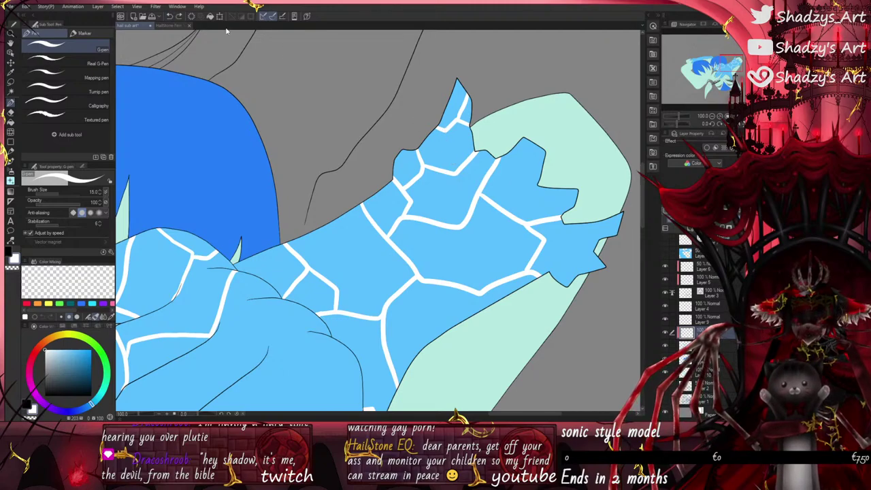
{"action": "left_click_drag", "start_coordinate": [443, 128], "coordinate": [454, 174]}
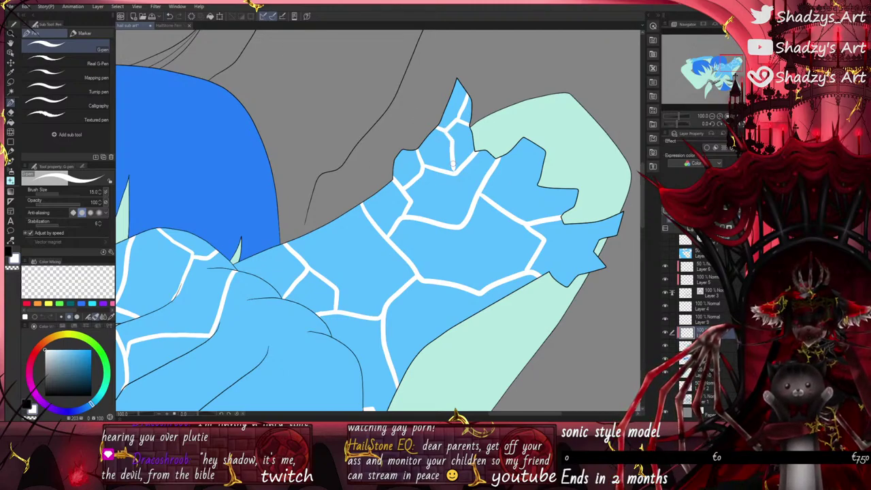
Step: Draw branching white cracks across the cuff's middle spikes, redoing the line that joins the two crack lines there
{"action": "left_click_drag", "start_coordinate": [332, 187], "coordinate": [298, 211]}
{"action": "scroll", "coordinate": [390, 194], "scroll_direction": "up", "scroll_amount": 6}
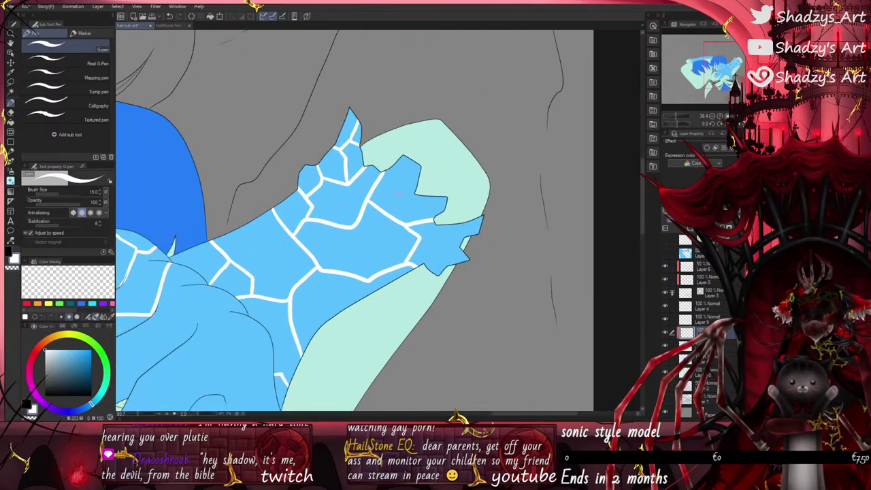
{"action": "mouse_move", "coordinate": [372, 169]}
{"action": "left_mouse_down"}
{"action": "mouse_move", "coordinate": [402, 196]}
{"action": "mouse_move", "coordinate": [427, 199]}
{"action": "mouse_move", "coordinate": [412, 239]}
{"action": "left_mouse_up"}
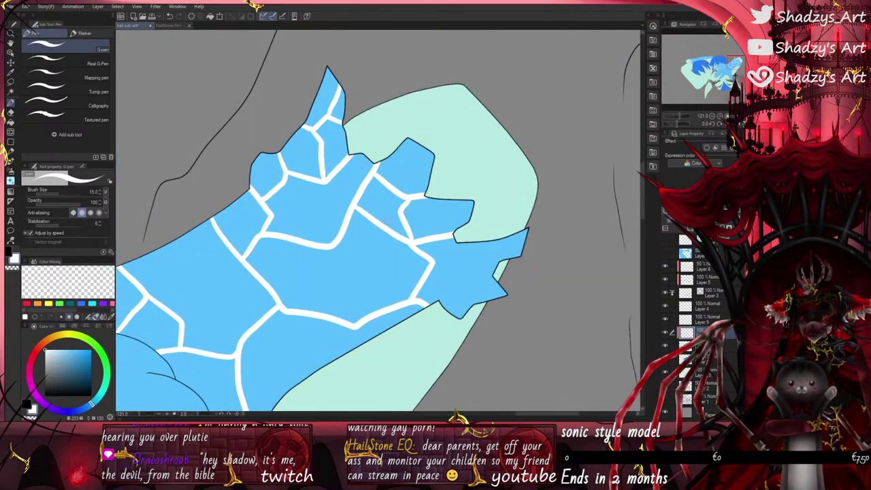
{"action": "key", "text": "ctrl+z"}
{"action": "mouse_move", "coordinate": [407, 196]}
{"action": "left_mouse_down"}
{"action": "mouse_move", "coordinate": [416, 246]}
{"action": "mouse_move", "coordinate": [434, 259]}
{"action": "mouse_move", "coordinate": [470, 262]}
{"action": "mouse_move", "coordinate": [495, 279]}
{"action": "mouse_move", "coordinate": [478, 246]}
{"action": "mouse_move", "coordinate": [490, 239]}
{"action": "left_mouse_up"}
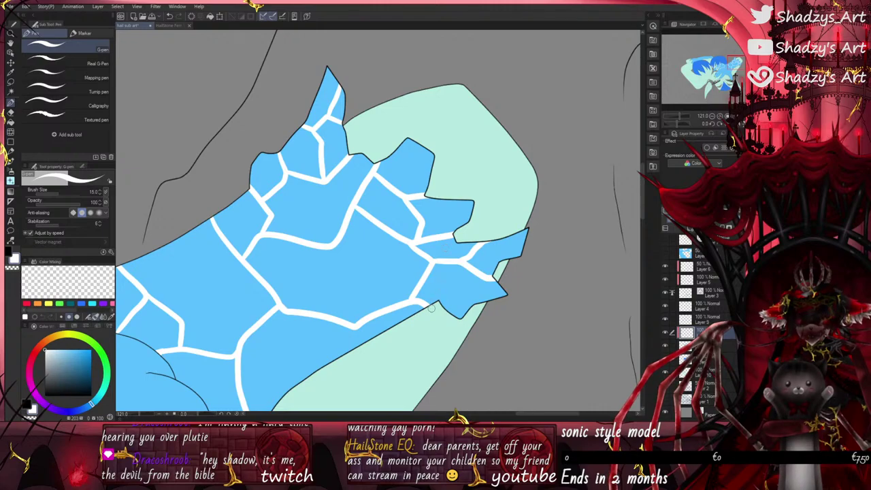
Step: Draw a white crack line through the cuff's lowest spike, replacing the first attempt
{"action": "left_click_drag", "start_coordinate": [446, 288], "coordinate": [429, 264]}
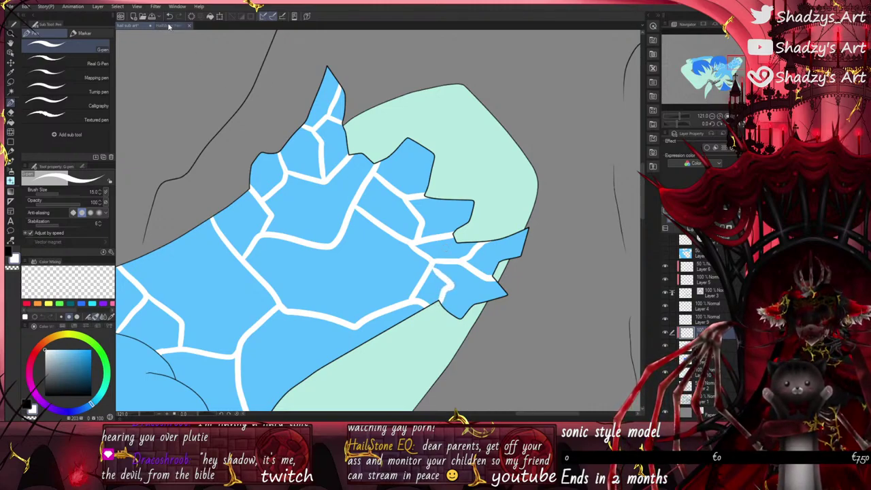
{"action": "key", "text": "ctrl+z"}
{"action": "mouse_move", "coordinate": [469, 268]}
{"action": "left_mouse_down"}
{"action": "mouse_move", "coordinate": [482, 284]}
{"action": "mouse_move", "coordinate": [437, 303]}
{"action": "mouse_move", "coordinate": [472, 313]}
{"action": "left_mouse_up"}
{"action": "scroll", "coordinate": [430, 226], "scroll_direction": "down", "scroll_amount": 3}
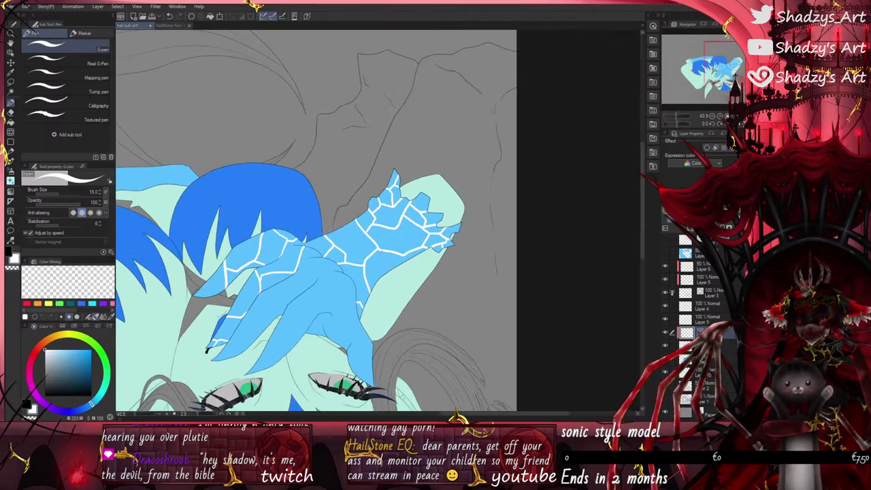
Step: Add white crack lines that divide the large cell in the forearm near the cuff into smaller ones
{"action": "scroll", "coordinate": [405, 263], "scroll_direction": "up", "scroll_amount": 2}
{"action": "left_click_drag", "start_coordinate": [408, 245], "coordinate": [403, 262]}
{"action": "mouse_move", "coordinate": [396, 186]}
{"action": "left_mouse_down"}
{"action": "mouse_move", "coordinate": [415, 217]}
{"action": "mouse_move", "coordinate": [408, 244]}
{"action": "mouse_move", "coordinate": [458, 203]}
{"action": "left_mouse_up"}
{"action": "scroll", "coordinate": [359, 173], "scroll_direction": "down", "scroll_amount": 2}
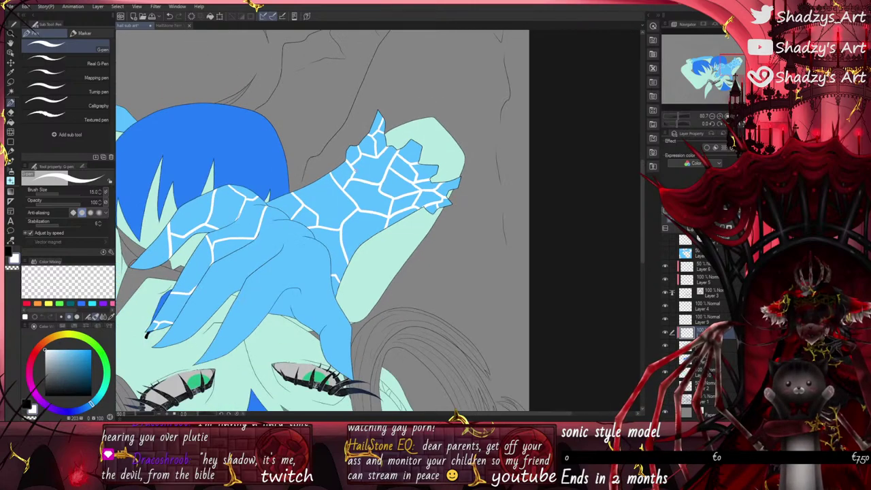
{"action": "scroll", "coordinate": [353, 171], "scroll_direction": "down", "scroll_amount": 1}
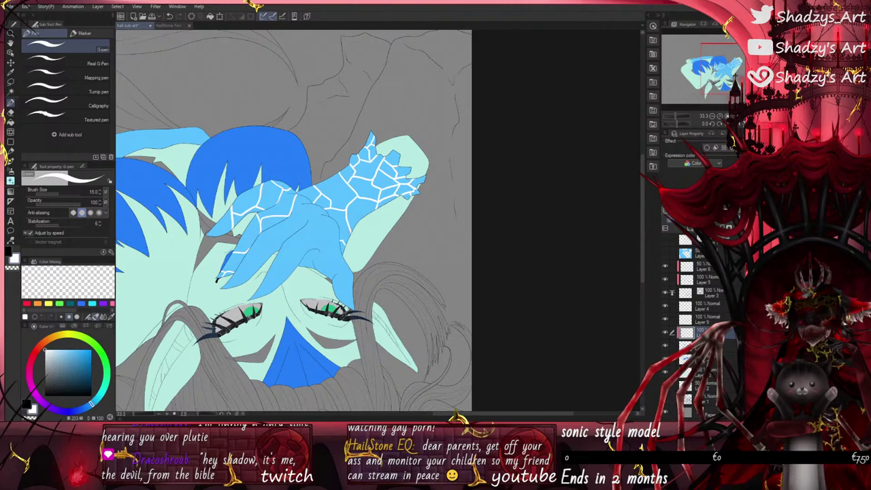
Step: Draw a white crack line across the back of the hand, joining the forearm cracks to those at the third finger's knuckle
{"action": "scroll", "coordinate": [315, 230], "scroll_direction": "up", "scroll_amount": 3}
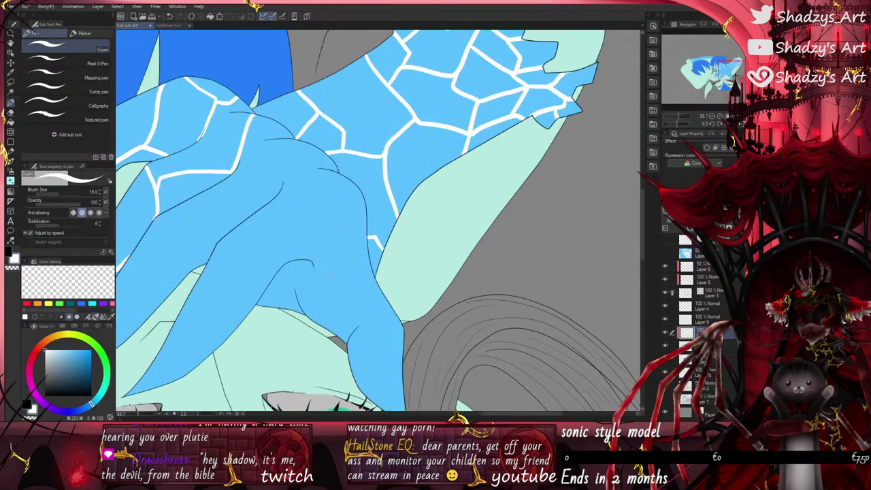
{"action": "scroll", "coordinate": [315, 230], "scroll_direction": "down", "scroll_amount": 3}
{"action": "scroll", "coordinate": [315, 230], "scroll_direction": "up", "scroll_amount": 2}
{"action": "scroll", "coordinate": [315, 230], "scroll_direction": "down", "scroll_amount": 1}
{"action": "scroll", "coordinate": [313, 224], "scroll_direction": "up", "scroll_amount": 2}
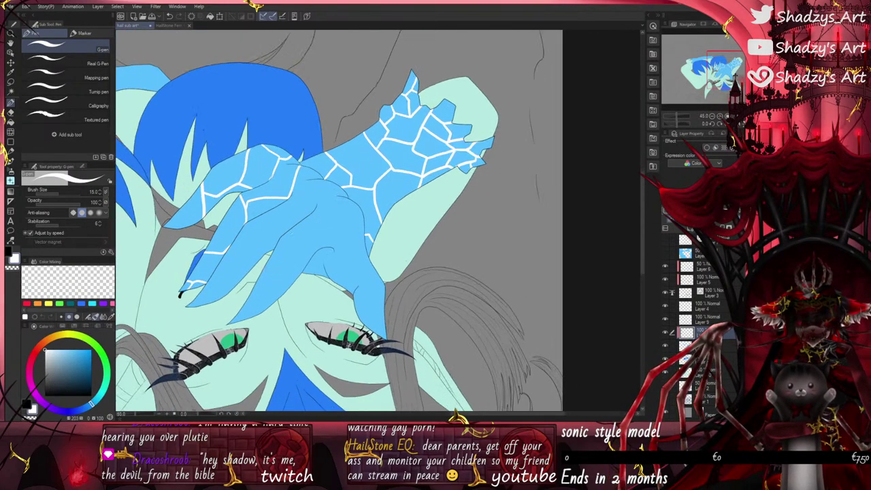
{"action": "mouse_move", "coordinate": [317, 145]}
{"action": "left_mouse_down"}
{"action": "mouse_move", "coordinate": [345, 187]}
{"action": "mouse_move", "coordinate": [383, 130]}
{"action": "mouse_move", "coordinate": [418, 122]}
{"action": "left_mouse_up"}
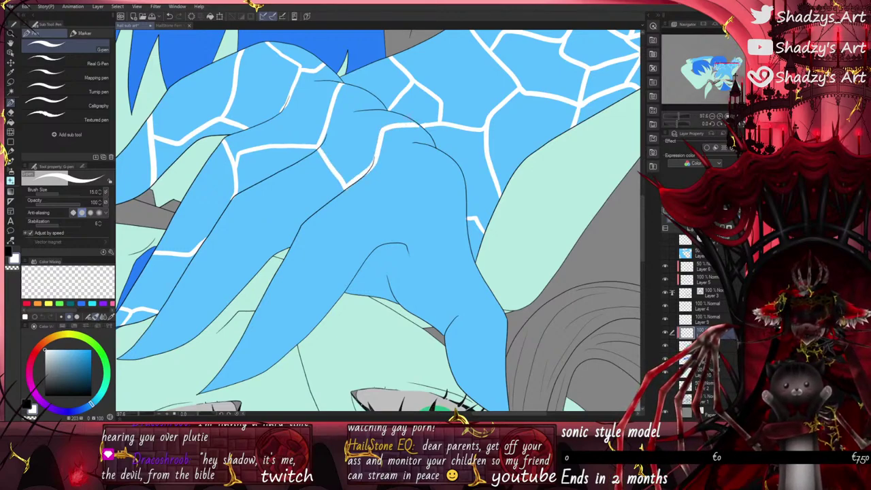
{"action": "scroll", "coordinate": [417, 124], "scroll_direction": "up", "scroll_amount": 2}
{"action": "scroll", "coordinate": [417, 125], "scroll_direction": "up", "scroll_amount": 1}
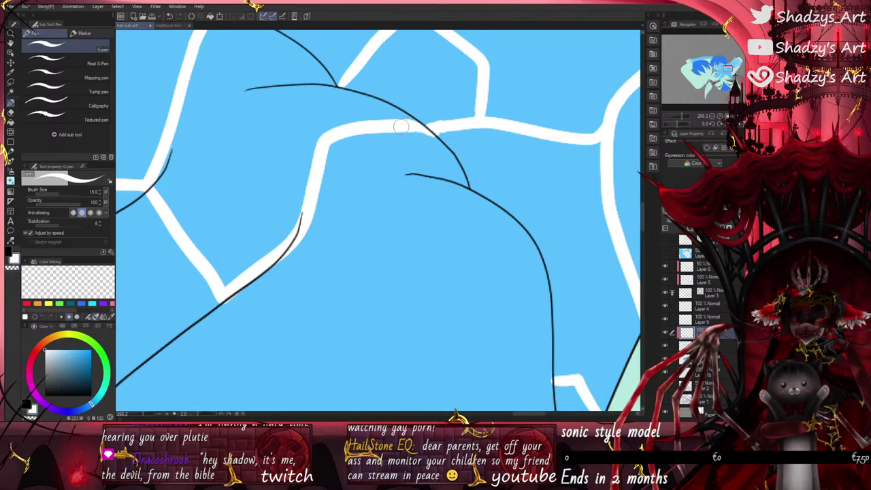
{"action": "scroll", "coordinate": [426, 127], "scroll_direction": "down", "scroll_amount": 2}
{"action": "scroll", "coordinate": [354, 266], "scroll_direction": "down", "scroll_amount": 2}
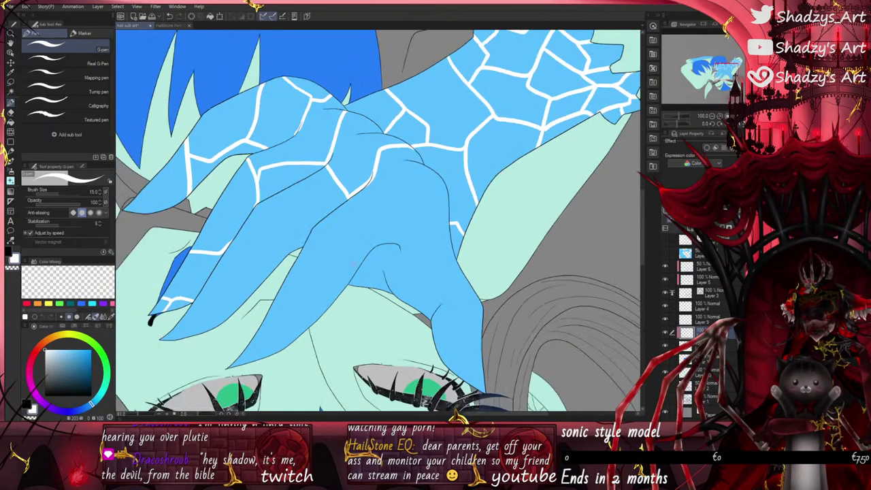
Step: Draw branching white cracks across the lower half of the third finger, extending one branch to the finger's outline
{"action": "scroll", "coordinate": [215, 334], "scroll_direction": "up", "scroll_amount": 1}
{"action": "mouse_move", "coordinate": [334, 223]}
{"action": "left_mouse_down"}
{"action": "mouse_move", "coordinate": [278, 202]}
{"action": "mouse_move", "coordinate": [298, 215]}
{"action": "mouse_move", "coordinate": [250, 256]}
{"action": "mouse_move", "coordinate": [250, 304]}
{"action": "left_mouse_up"}
{"action": "scroll", "coordinate": [246, 272], "scroll_direction": "up", "scroll_amount": 2}
{"action": "scroll", "coordinate": [249, 251], "scroll_direction": "up", "scroll_amount": 1}
{"action": "left_click_drag", "start_coordinate": [251, 260], "coordinate": [238, 256]}
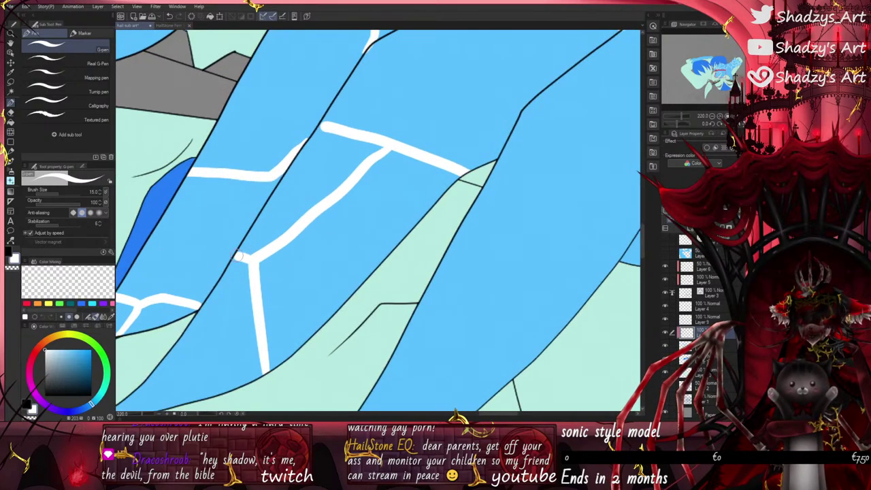
{"action": "scroll", "coordinate": [273, 224], "scroll_direction": "down", "scroll_amount": 1}
{"action": "scroll", "coordinate": [270, 219], "scroll_direction": "down", "scroll_amount": 2}
{"action": "scroll", "coordinate": [271, 219], "scroll_direction": "up", "scroll_amount": 4}
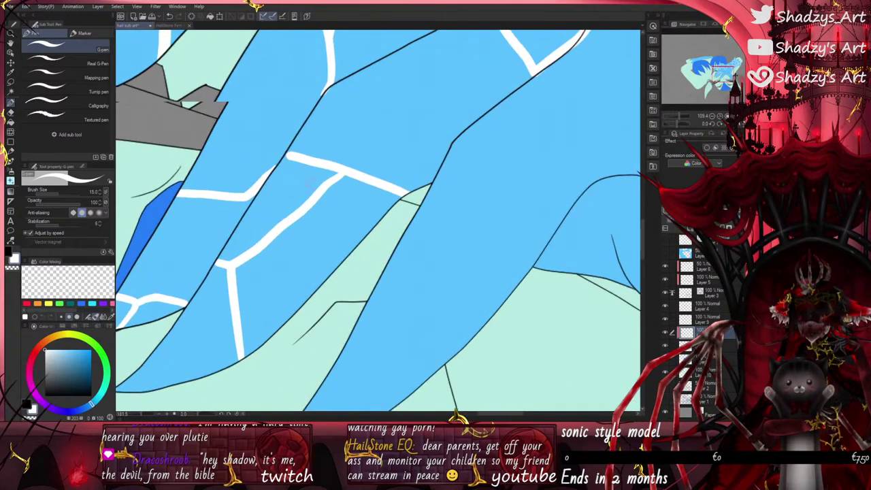
{"action": "scroll", "coordinate": [347, 157], "scroll_direction": "down", "scroll_amount": 3}
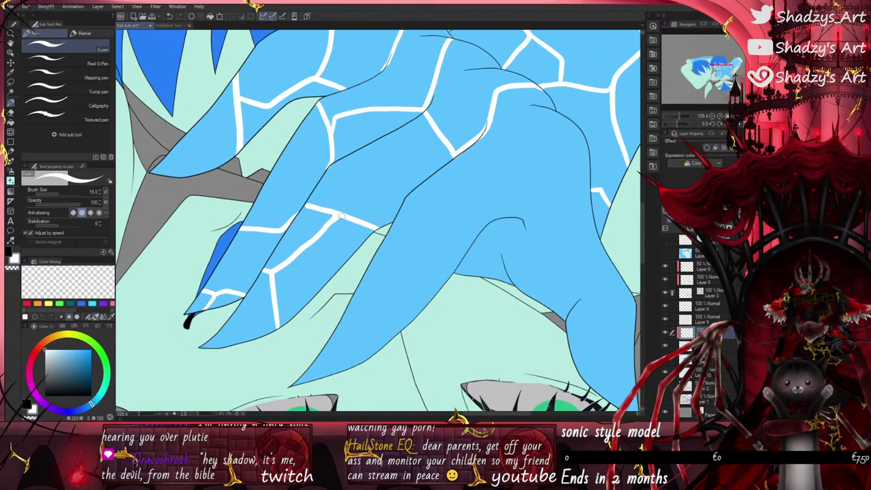
Step: Continue the white cracks up the third finger to its knuckle, redoing the branch beside the knuckle and extending the crossing crack to the outline
{"action": "mouse_move", "coordinate": [369, 224]}
{"action": "left_mouse_down"}
{"action": "mouse_move", "coordinate": [393, 178]}
{"action": "mouse_move", "coordinate": [369, 145]}
{"action": "left_mouse_up"}
{"action": "left_click_drag", "start_coordinate": [392, 175], "coordinate": [437, 136]}
{"action": "left_click", "coordinate": [169, 16]}
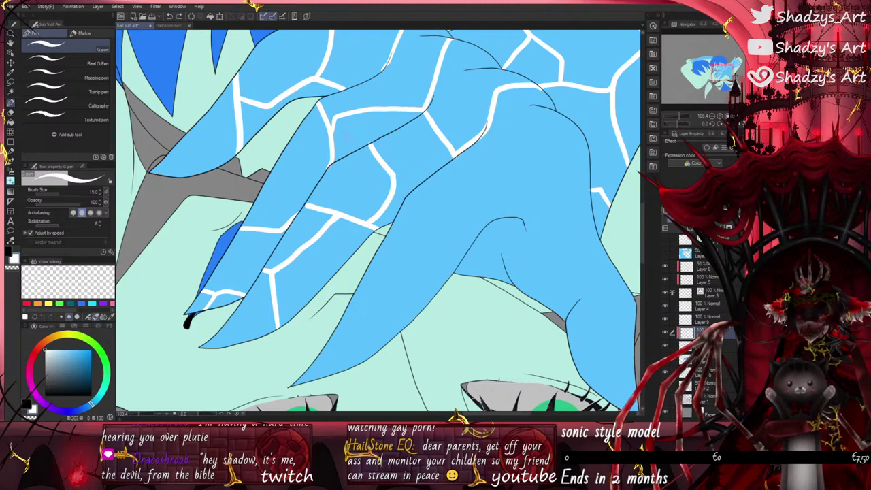
{"action": "mouse_move", "coordinate": [373, 151]}
{"action": "left_mouse_down"}
{"action": "mouse_move", "coordinate": [396, 159]}
{"action": "mouse_move", "coordinate": [427, 135]}
{"action": "mouse_move", "coordinate": [447, 142]}
{"action": "left_mouse_up"}
{"action": "scroll", "coordinate": [307, 205], "scroll_direction": "up", "scroll_amount": 5}
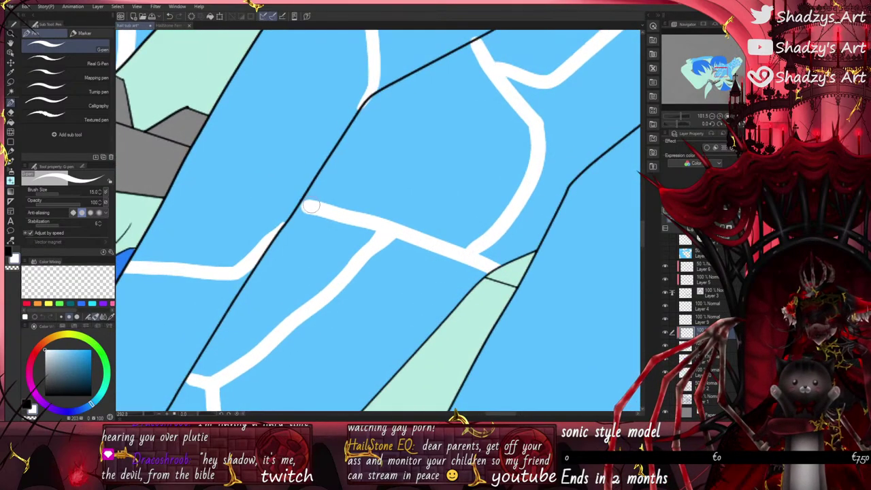
{"action": "left_click_drag", "start_coordinate": [312, 206], "coordinate": [301, 210]}
{"action": "scroll", "coordinate": [300, 189], "scroll_direction": "down", "scroll_amount": 4}
{"action": "scroll", "coordinate": [289, 158], "scroll_direction": "down", "scroll_amount": 2}
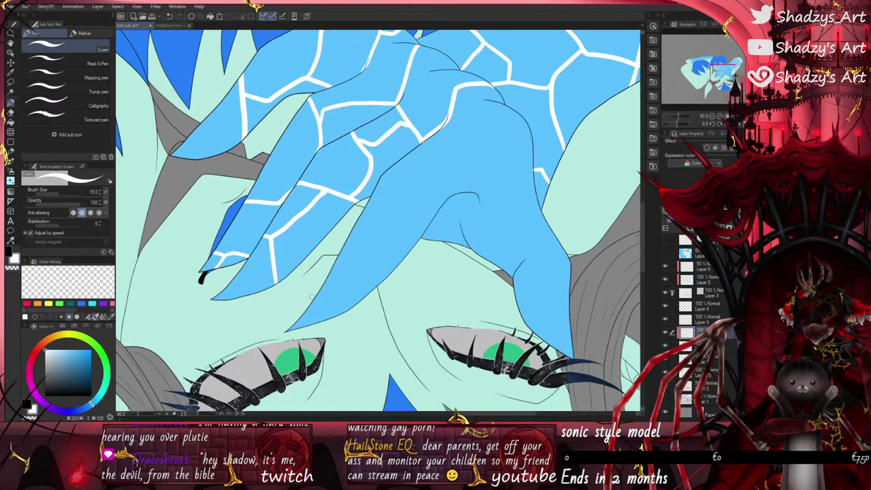
Step: Draw branching white cracks over the fourth finger and the back of the hand, erasing the overshoot past the hand's line art
{"action": "mouse_move", "coordinate": [316, 298]}
{"action": "left_mouse_down"}
{"action": "mouse_move", "coordinate": [341, 295]}
{"action": "mouse_move", "coordinate": [373, 258]}
{"action": "mouse_move", "coordinate": [372, 231]}
{"action": "mouse_move", "coordinate": [402, 218]}
{"action": "mouse_move", "coordinate": [416, 156]}
{"action": "mouse_move", "coordinate": [454, 167]}
{"action": "mouse_move", "coordinate": [498, 161]}
{"action": "mouse_move", "coordinate": [528, 214]}
{"action": "mouse_move", "coordinate": [554, 230]}
{"action": "left_mouse_up"}
{"action": "mouse_move", "coordinate": [497, 156]}
{"action": "left_mouse_down"}
{"action": "mouse_move", "coordinate": [513, 119]}
{"action": "mouse_move", "coordinate": [525, 128]}
{"action": "mouse_move", "coordinate": [496, 121]}
{"action": "mouse_move", "coordinate": [534, 138]}
{"action": "left_mouse_up"}
{"action": "scroll", "coordinate": [523, 115], "scroll_direction": "up", "scroll_amount": 6}
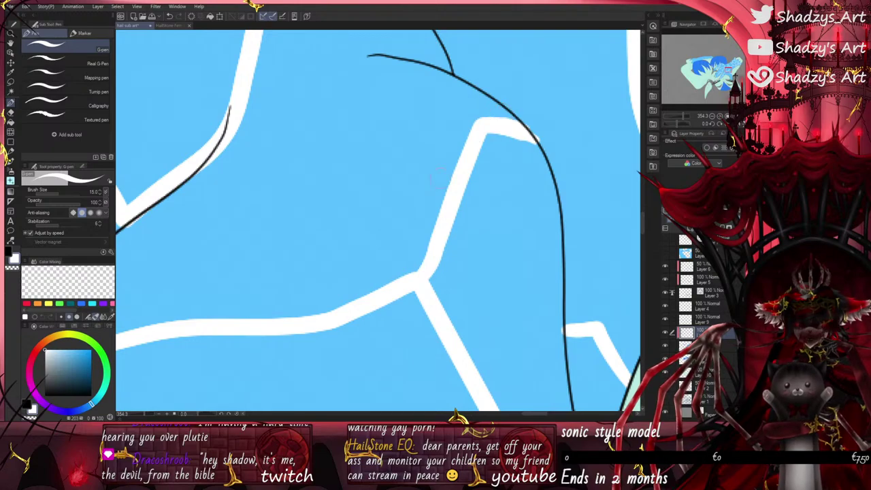
{"action": "left_click", "coordinate": [12, 267]}
{"action": "left_click_drag", "start_coordinate": [527, 121], "coordinate": [541, 140]}
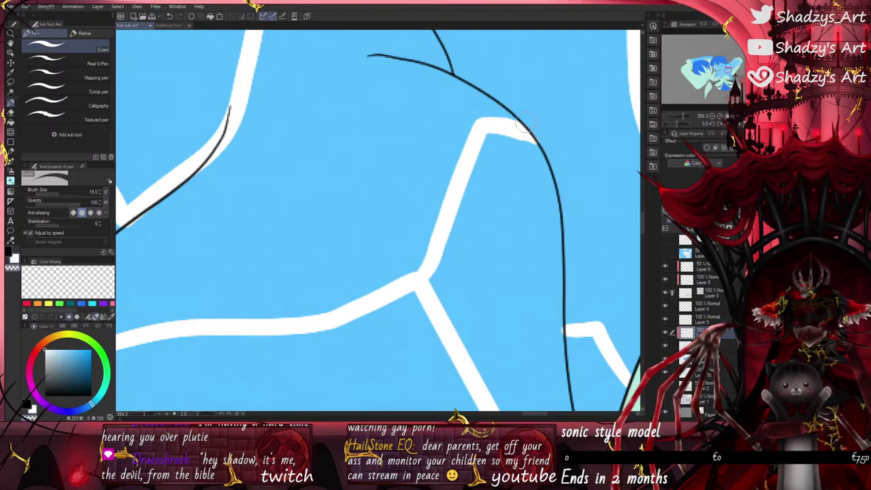
{"action": "scroll", "coordinate": [524, 124], "scroll_direction": "down", "scroll_amount": 5}
{"action": "scroll", "coordinate": [397, 174], "scroll_direction": "up", "scroll_amount": 2}
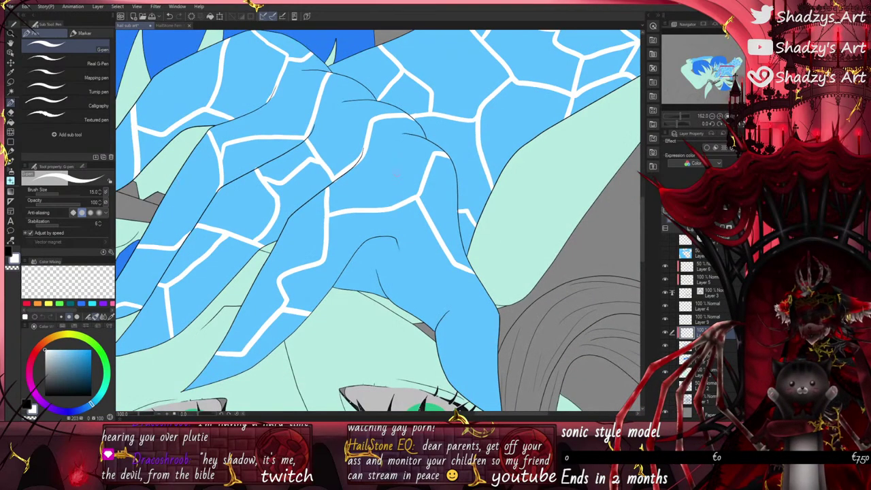
Step: Draw branching white cracks from the wrist side down the thumb to its tip, redoing the first branch
{"action": "left_click_drag", "start_coordinate": [447, 266], "coordinate": [406, 310]}
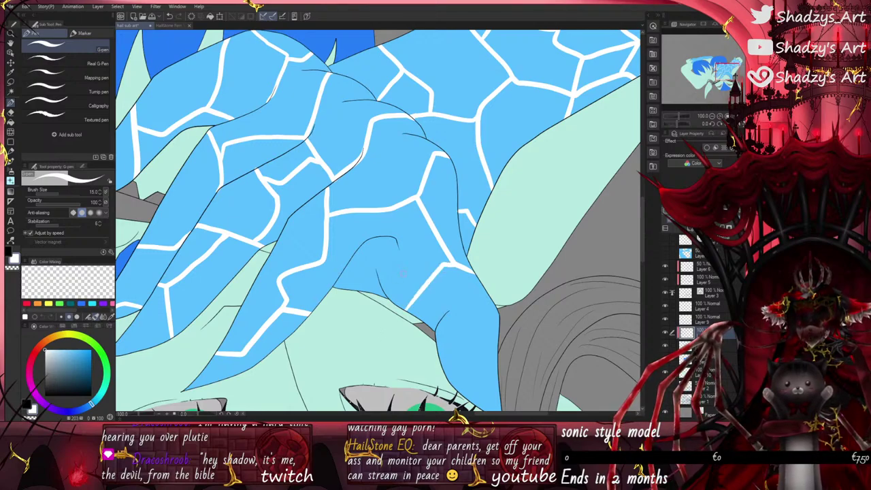
{"action": "left_click", "coordinate": [171, 15]}
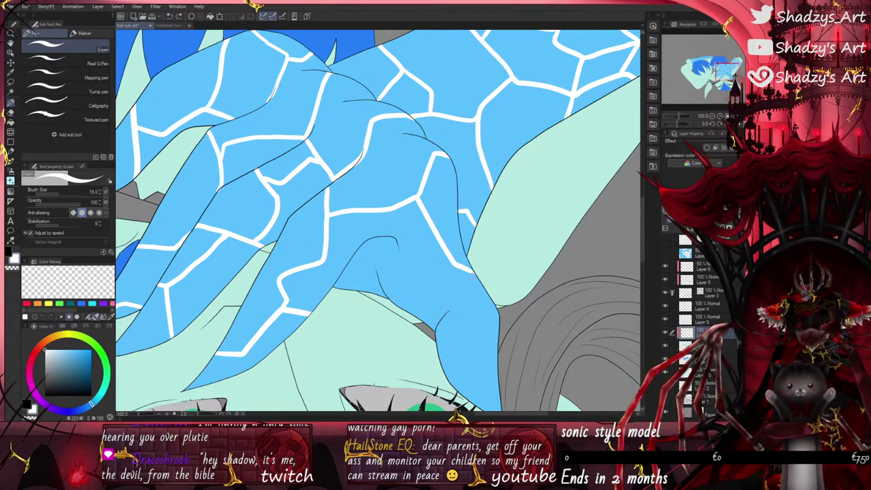
{"action": "mouse_move", "coordinate": [463, 266]}
{"action": "left_mouse_down"}
{"action": "mouse_move", "coordinate": [439, 268]}
{"action": "mouse_move", "coordinate": [411, 313]}
{"action": "mouse_move", "coordinate": [445, 324]}
{"action": "mouse_move", "coordinate": [475, 375]}
{"action": "left_mouse_up"}
{"action": "scroll", "coordinate": [411, 312], "scroll_direction": "down", "scroll_amount": 2}
{"action": "scroll", "coordinate": [418, 311], "scroll_direction": "up", "scroll_amount": 2}
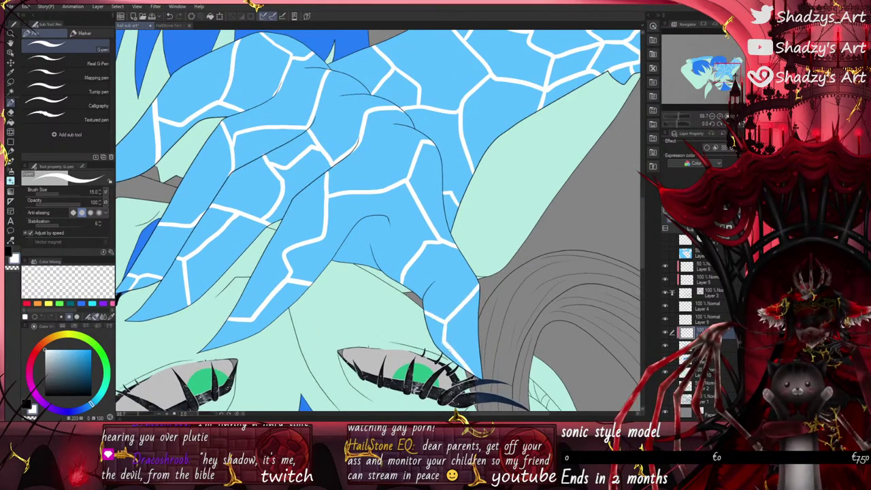
Step: Add white cracks in the fold between fourth finger and thumb, redoing the first line, and link the cracks above and at the knuckle
{"action": "mouse_move", "coordinate": [337, 263]}
{"action": "left_mouse_down"}
{"action": "mouse_move", "coordinate": [371, 259]}
{"action": "mouse_move", "coordinate": [391, 275]}
{"action": "left_mouse_up"}
{"action": "left_click", "coordinate": [170, 16]}
{"action": "mouse_move", "coordinate": [334, 261]}
{"action": "left_mouse_down"}
{"action": "mouse_move", "coordinate": [361, 254]}
{"action": "mouse_move", "coordinate": [377, 267]}
{"action": "mouse_move", "coordinate": [366, 242]}
{"action": "mouse_move", "coordinate": [373, 221]}
{"action": "left_mouse_up"}
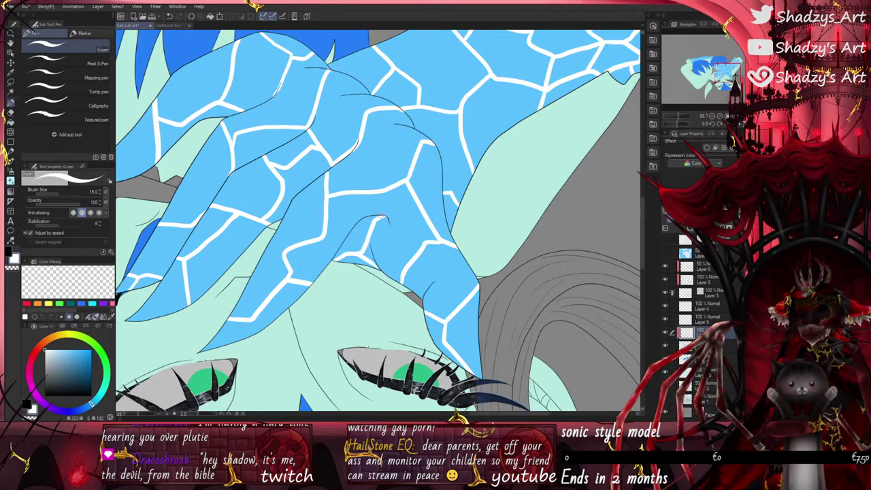
{"action": "left_click_drag", "start_coordinate": [378, 216], "coordinate": [374, 194]}
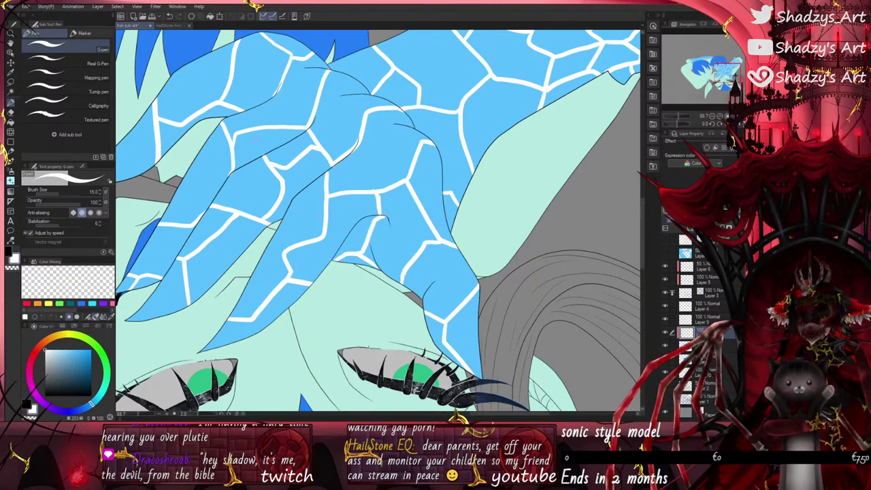
{"action": "mouse_move", "coordinate": [365, 111]}
{"action": "left_mouse_down"}
{"action": "mouse_move", "coordinate": [375, 140]}
{"action": "mouse_move", "coordinate": [428, 140]}
{"action": "left_mouse_up"}
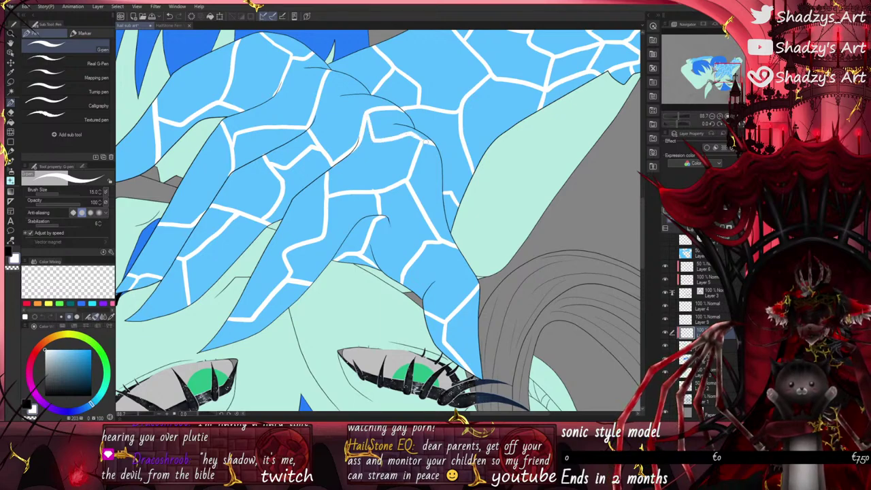
Step: Draw branching white cracks across the other glove's cuff, including its two pointed spikes
{"action": "scroll", "coordinate": [377, 259], "scroll_direction": "down", "scroll_amount": 6}
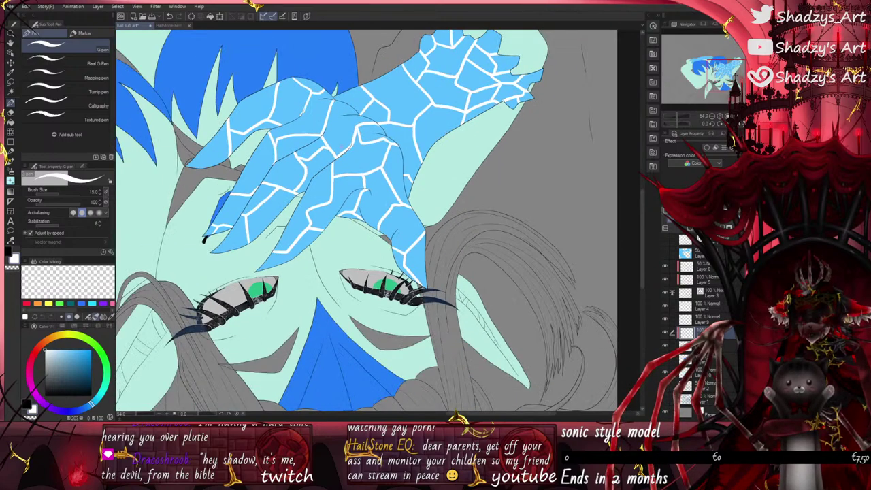
{"action": "scroll", "coordinate": [431, 348], "scroll_direction": "down", "scroll_amount": 2}
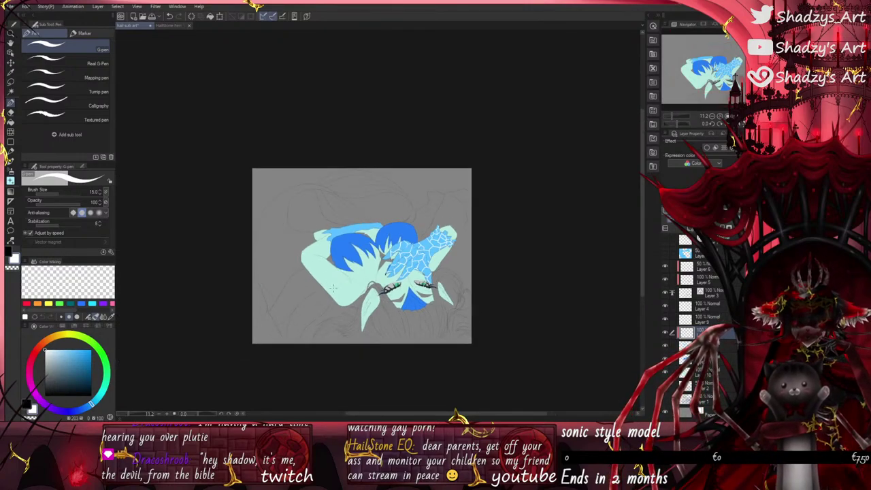
{"action": "scroll", "coordinate": [345, 247], "scroll_direction": "up", "scroll_amount": 8}
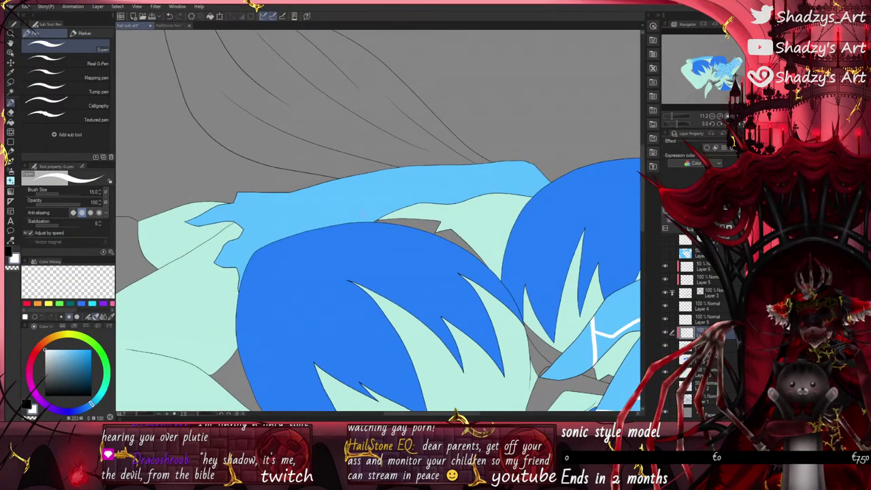
{"action": "mouse_move", "coordinate": [242, 204]}
{"action": "left_mouse_down"}
{"action": "mouse_move", "coordinate": [321, 198]}
{"action": "mouse_move", "coordinate": [352, 161]}
{"action": "left_mouse_up"}
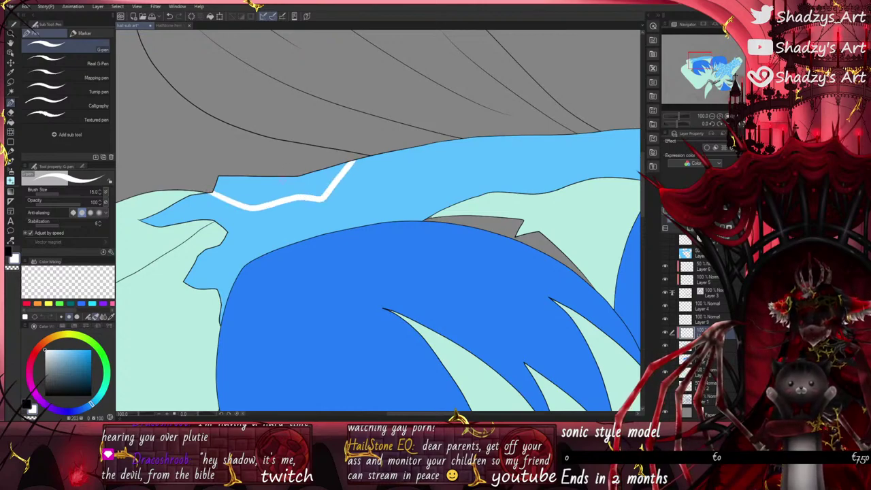
{"action": "left_click_drag", "start_coordinate": [318, 198], "coordinate": [336, 229]}
{"action": "mouse_move", "coordinate": [255, 206]}
{"action": "left_mouse_down"}
{"action": "mouse_move", "coordinate": [245, 259]}
{"action": "mouse_move", "coordinate": [196, 286]}
{"action": "left_mouse_up"}
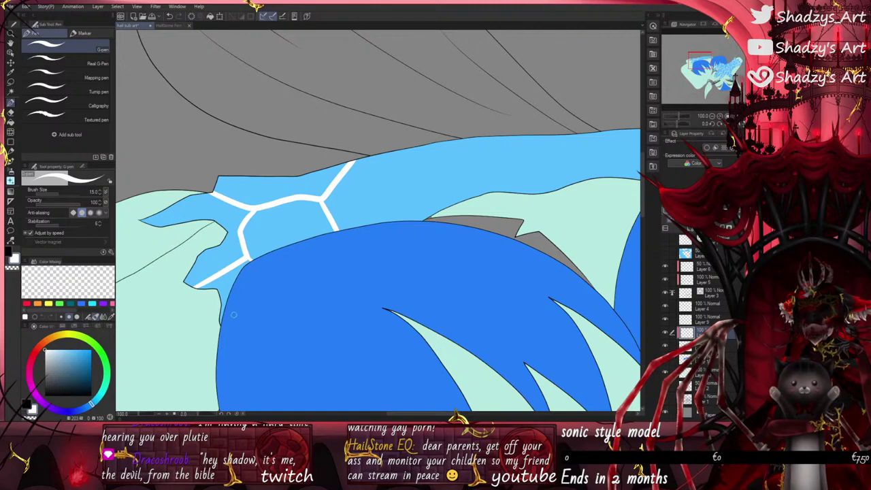
{"action": "left_click_drag", "start_coordinate": [166, 206], "coordinate": [165, 225]}
{"action": "scroll", "coordinate": [150, 258], "scroll_direction": "down", "scroll_amount": 2}
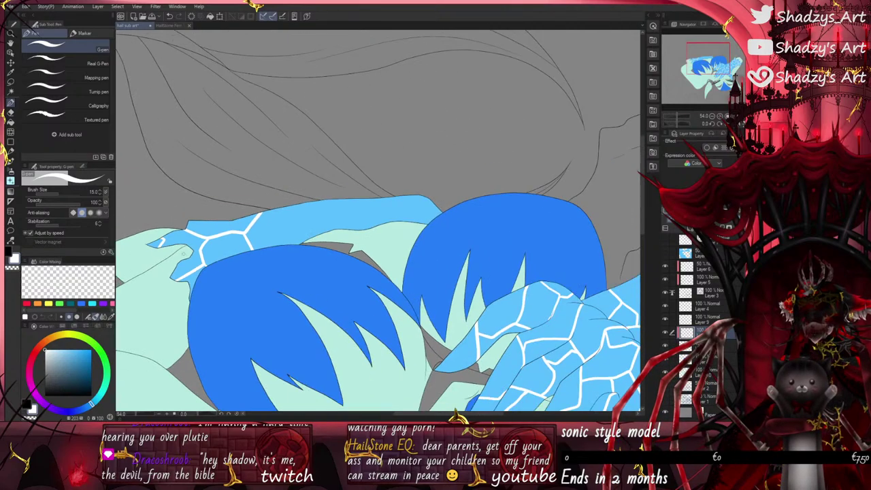
{"action": "scroll", "coordinate": [162, 221], "scroll_direction": "up", "scroll_amount": 1}
{"action": "scroll", "coordinate": [163, 241], "scroll_direction": "up", "scroll_amount": 1}
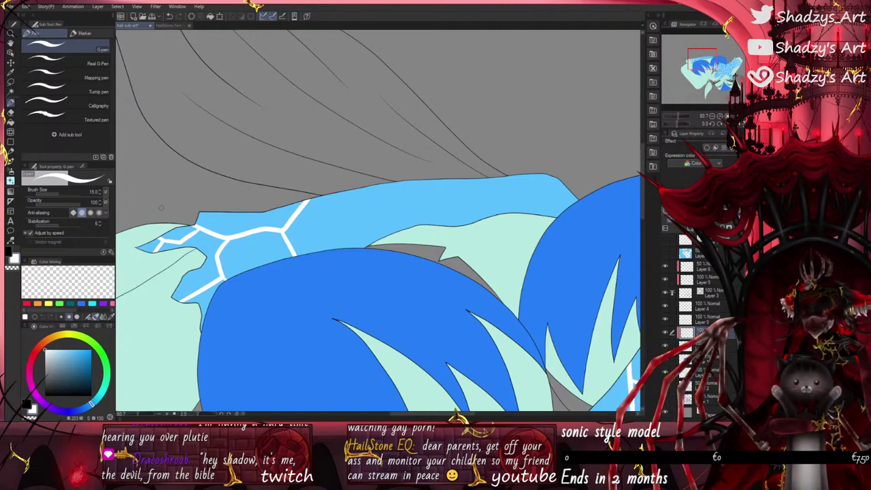
Step: Draw a zigzag white crack with side branches across the middle of the other glove's forearm
{"action": "mouse_move", "coordinate": [338, 194]}
{"action": "left_mouse_down"}
{"action": "mouse_move", "coordinate": [443, 203]}
{"action": "mouse_move", "coordinate": [465, 180]}
{"action": "mouse_move", "coordinate": [461, 224]}
{"action": "left_mouse_up"}
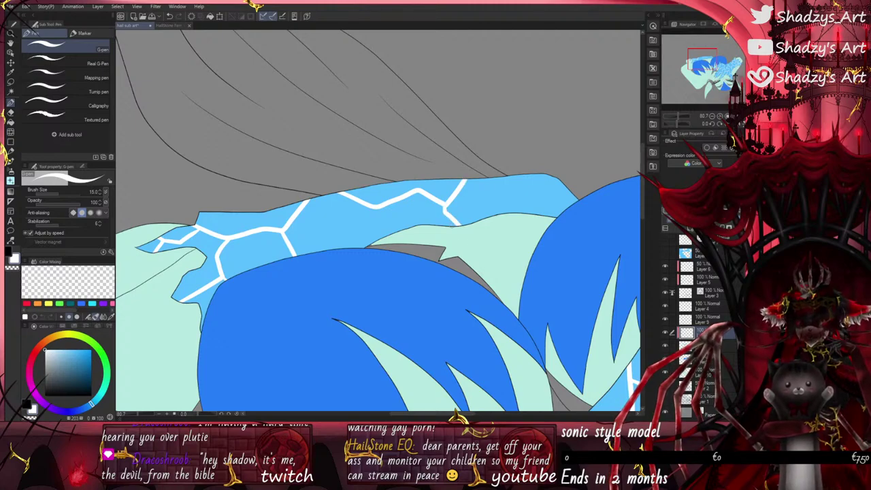
{"action": "left_click_drag", "start_coordinate": [375, 206], "coordinate": [341, 246]}
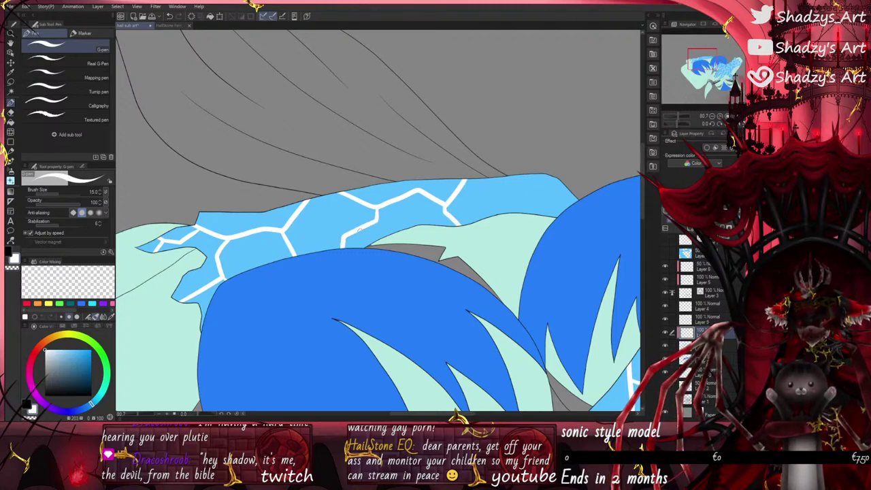
{"action": "left_click_drag", "start_coordinate": [376, 218], "coordinate": [411, 235]}
{"action": "scroll", "coordinate": [358, 294], "scroll_direction": "down", "scroll_amount": 5}
{"action": "scroll", "coordinate": [461, 205], "scroll_direction": "up", "scroll_amount": 7}
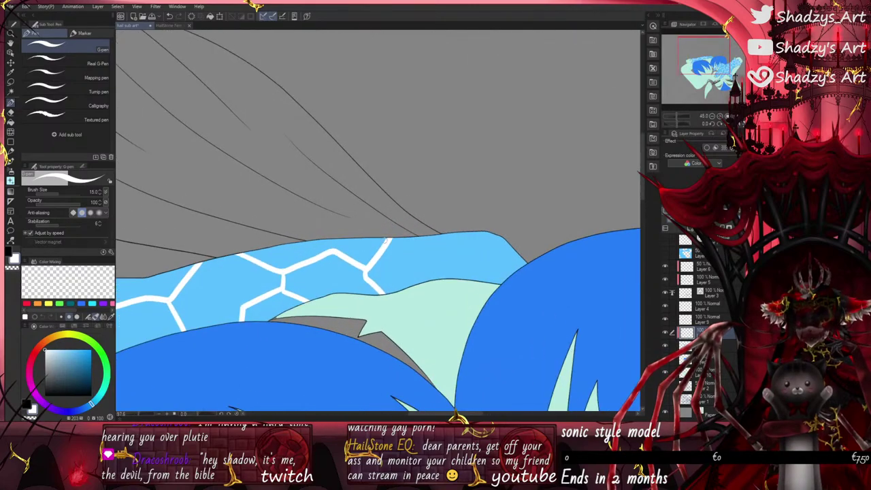
Step: Draw branching white cracks at the end of the other glove's forearm beside the blue hair
{"action": "mouse_move", "coordinate": [508, 243]}
{"action": "left_mouse_down"}
{"action": "mouse_move", "coordinate": [460, 244]}
{"action": "mouse_move", "coordinate": [436, 279]}
{"action": "left_mouse_up"}
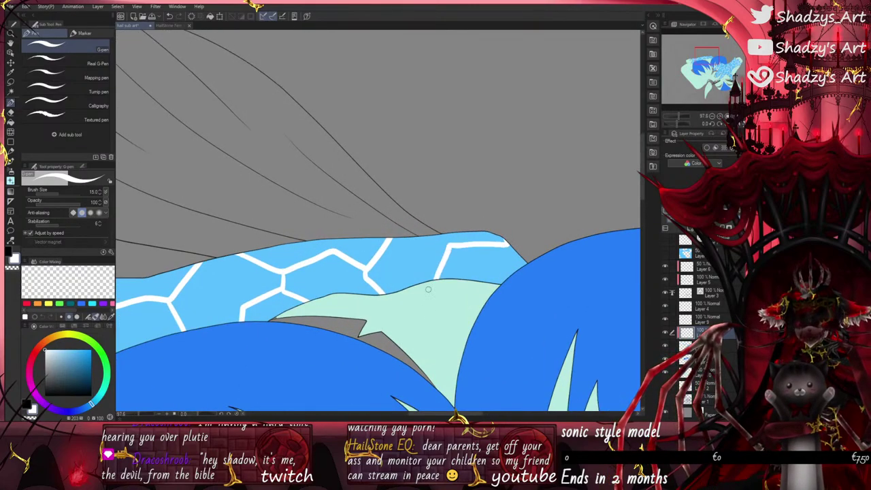
{"action": "left_click_drag", "start_coordinate": [448, 247], "coordinate": [440, 234]}
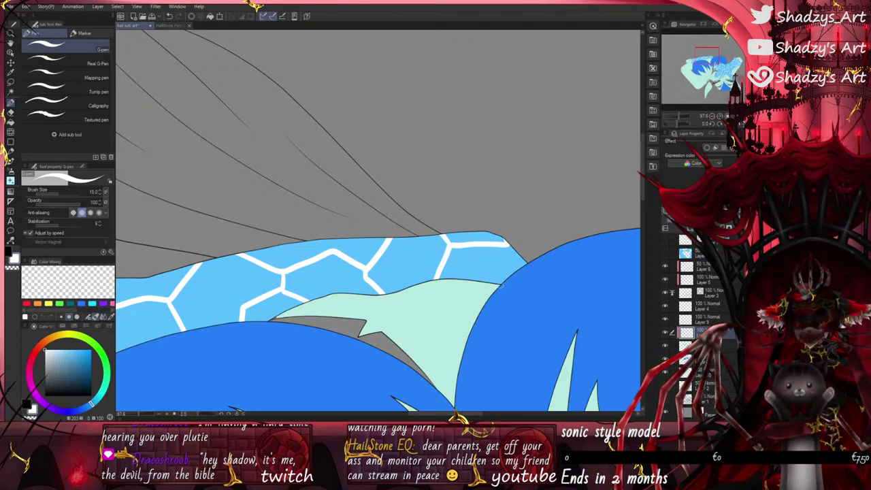
{"action": "left_click_drag", "start_coordinate": [506, 243], "coordinate": [519, 270]}
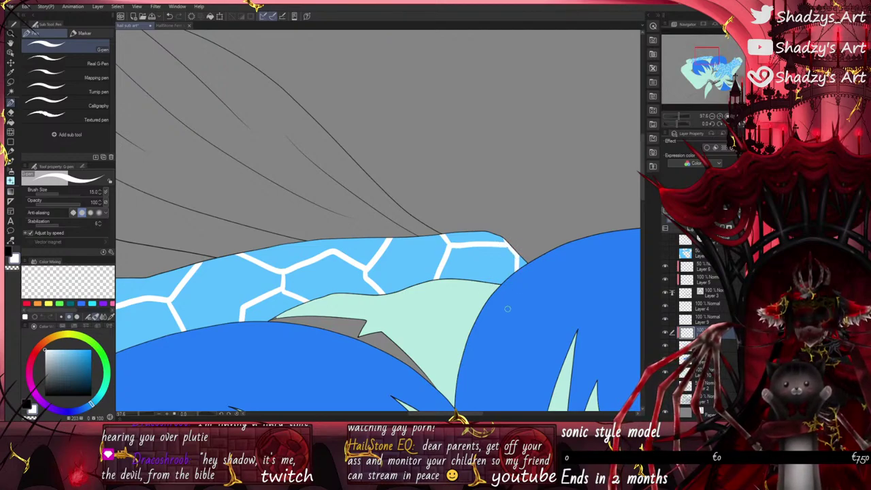
{"action": "left_click_drag", "start_coordinate": [465, 279], "coordinate": [515, 265]}
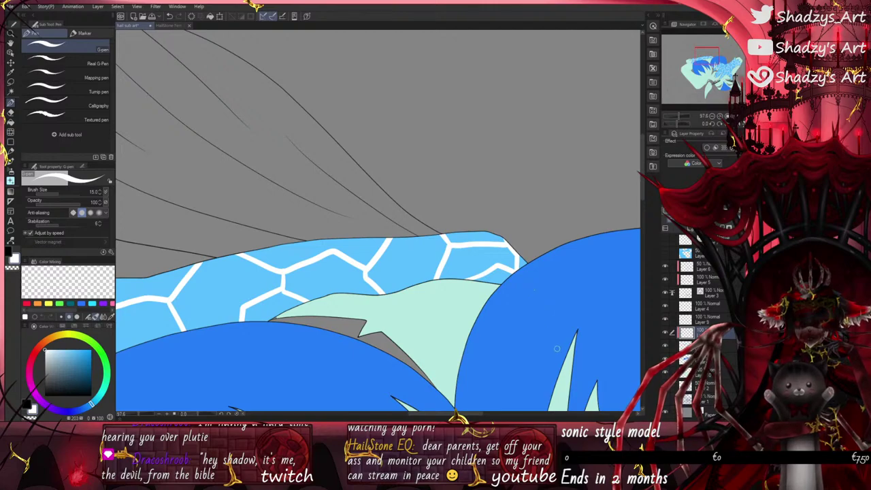
{"action": "scroll", "coordinate": [427, 249], "scroll_direction": "up", "scroll_amount": 4}
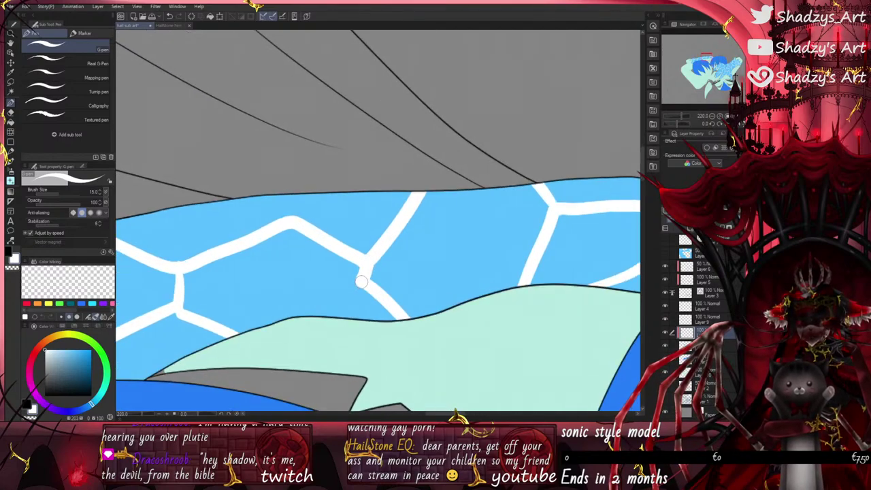
Step: Review the cracked gloves on the whole artwork and examine the chin, hair and sash colours in the HailStone Fem Model reference
{"action": "scroll", "coordinate": [361, 286], "scroll_direction": "down", "scroll_amount": 2}
{"action": "scroll", "coordinate": [544, 293], "scroll_direction": "down", "scroll_amount": 3}
{"action": "scroll", "coordinate": [488, 281], "scroll_direction": "up", "scroll_amount": 4}
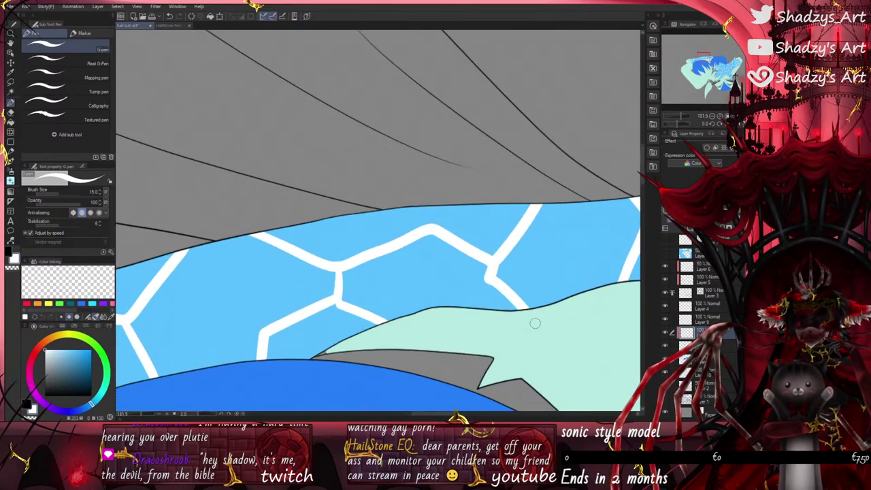
{"action": "scroll", "coordinate": [489, 270], "scroll_direction": "down", "scroll_amount": 5}
{"action": "scroll", "coordinate": [378, 242], "scroll_direction": "down", "scroll_amount": 5}
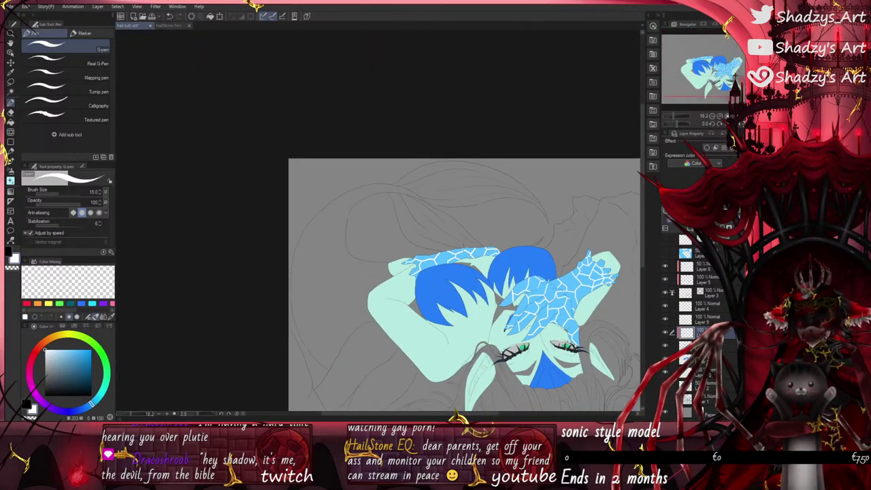
{"action": "scroll", "coordinate": [348, 252], "scroll_direction": "down", "scroll_amount": 3}
{"action": "scroll", "coordinate": [460, 358], "scroll_direction": "up", "scroll_amount": 4}
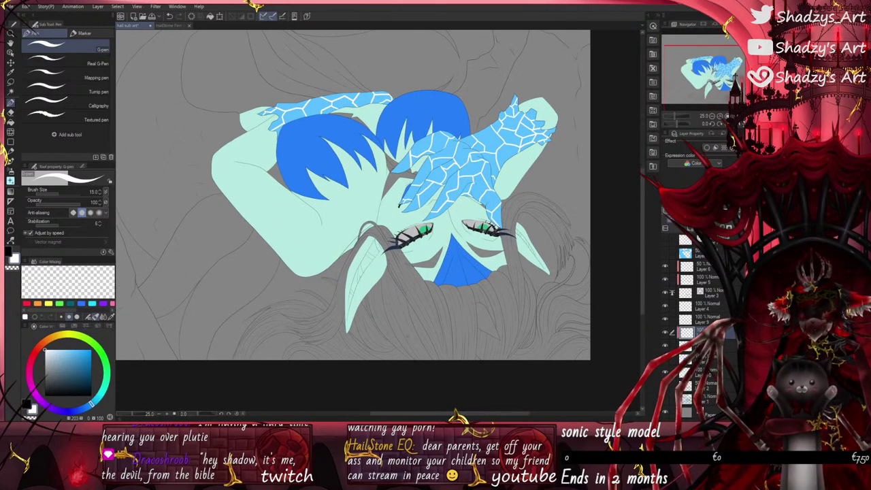
{"action": "left_click", "coordinate": [174, 26]}
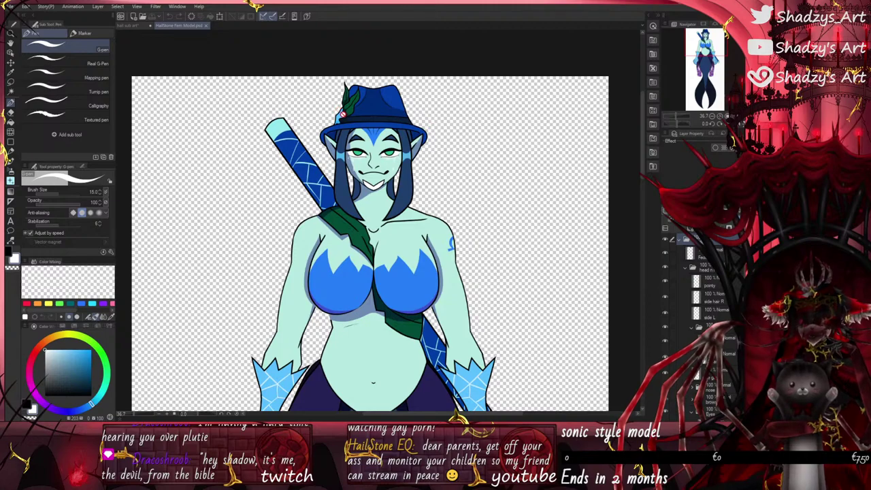
{"action": "scroll", "coordinate": [344, 117], "scroll_direction": "down", "scroll_amount": 2}
{"action": "scroll", "coordinate": [347, 129], "scroll_direction": "up", "scroll_amount": 2}
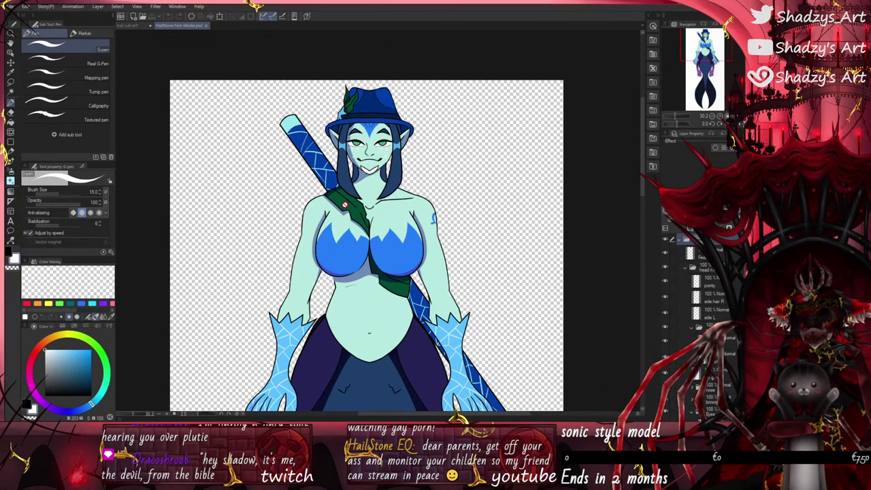
{"action": "scroll", "coordinate": [341, 220], "scroll_direction": "up", "scroll_amount": 2}
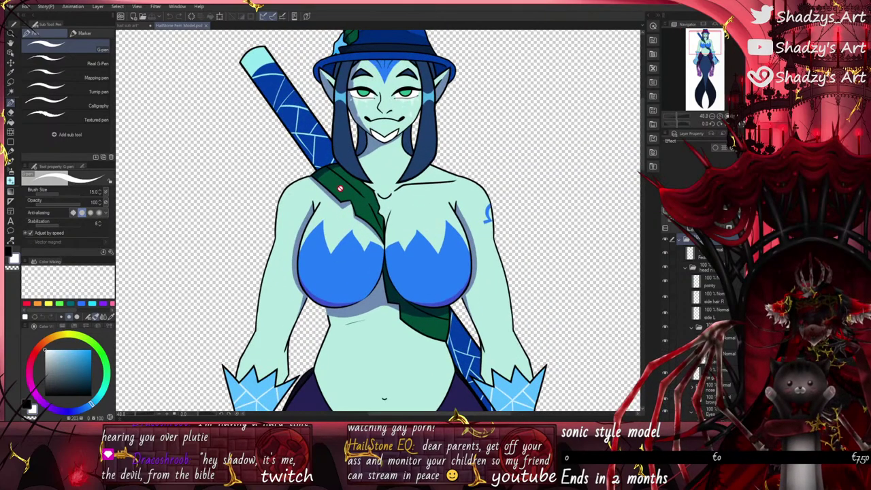
{"action": "scroll", "coordinate": [376, 147], "scroll_direction": "up", "scroll_amount": 3}
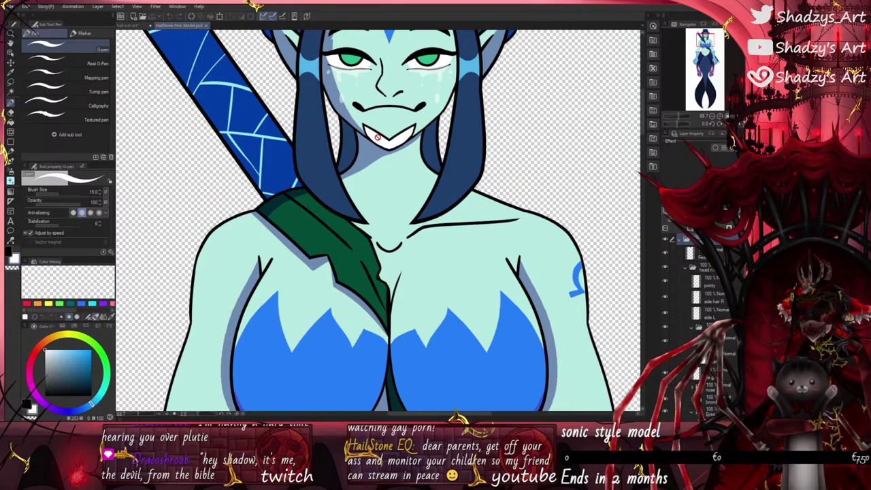
Step: Fill the pointed chin marking beside the fingertips with light grey using the Fill-in-mono pen, undoing and redoing the first stroke
{"action": "left_click", "coordinate": [136, 26]}
{"action": "scroll", "coordinate": [402, 245], "scroll_direction": "up", "scroll_amount": 2}
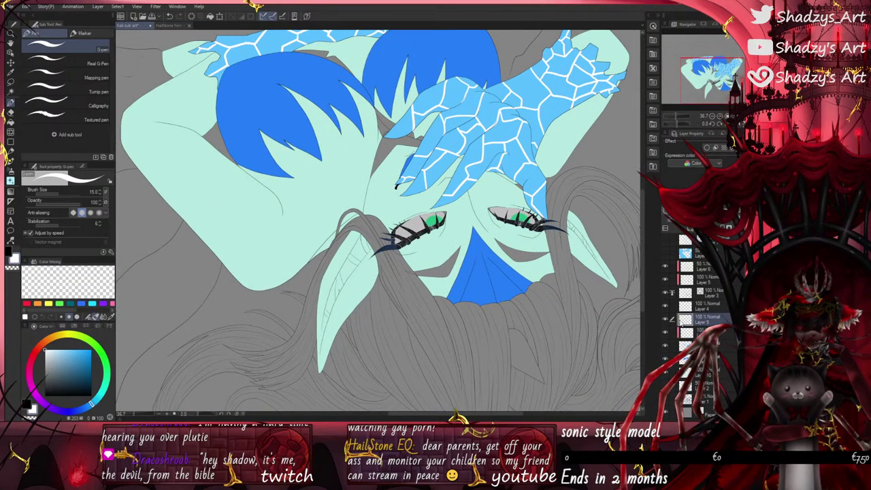
{"action": "scroll", "coordinate": [387, 216], "scroll_direction": "up", "scroll_amount": 3}
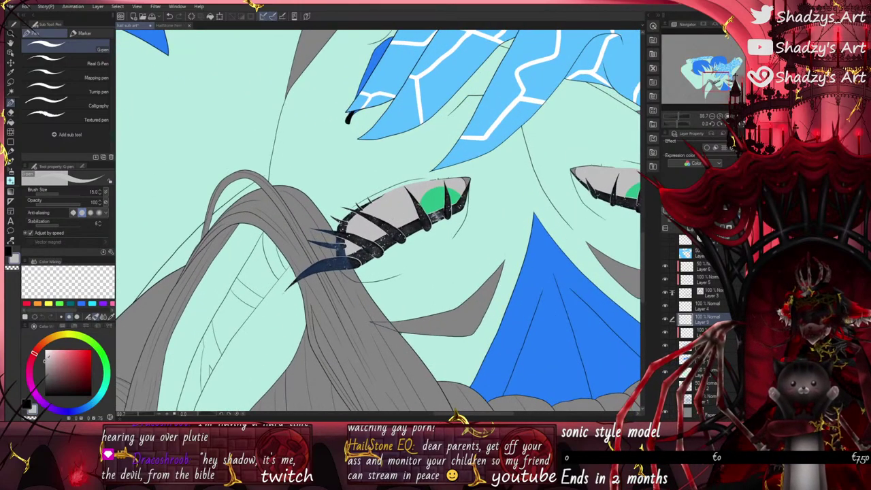
{"action": "left_click", "coordinate": [45, 358]}
{"action": "left_click", "coordinate": [84, 33]}
{"action": "scroll", "coordinate": [391, 189], "scroll_direction": "down", "scroll_amount": 2}
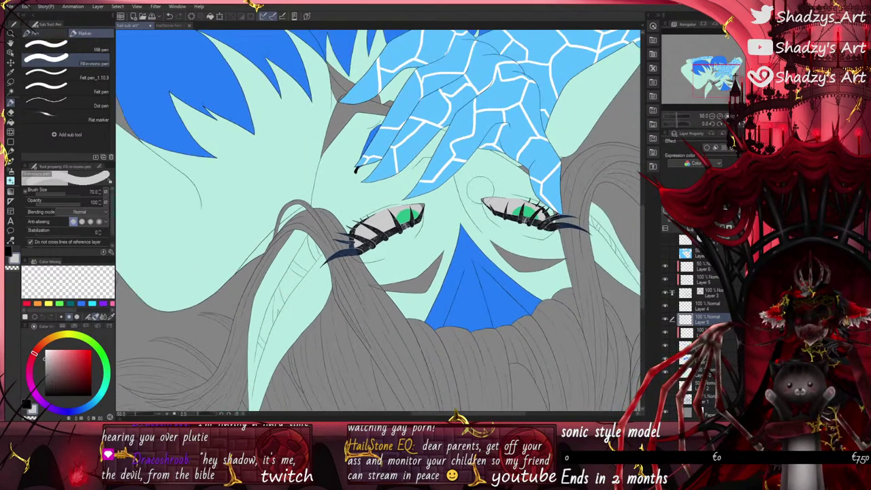
{"action": "scroll", "coordinate": [398, 337], "scroll_direction": "down", "scroll_amount": 3}
{"action": "scroll", "coordinate": [370, 223], "scroll_direction": "up", "scroll_amount": 4}
{"action": "scroll", "coordinate": [372, 225], "scroll_direction": "up", "scroll_amount": 1}
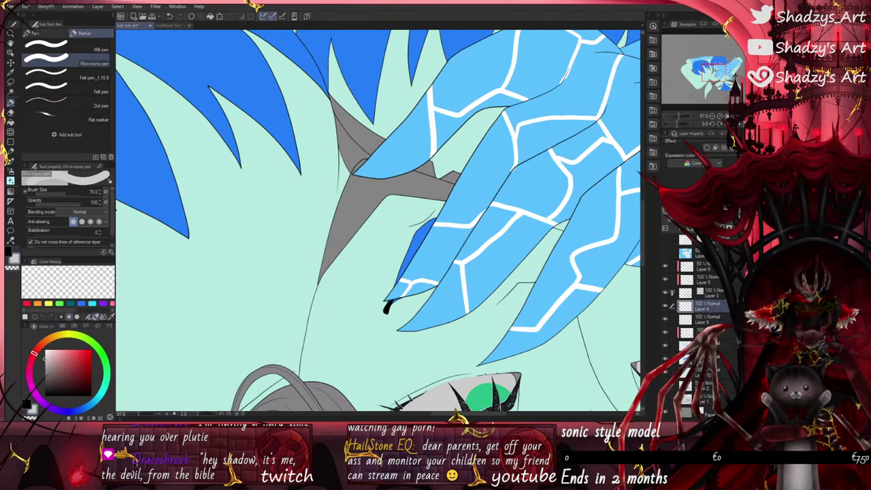
{"action": "scroll", "coordinate": [307, 208], "scroll_direction": "down", "scroll_amount": 5}
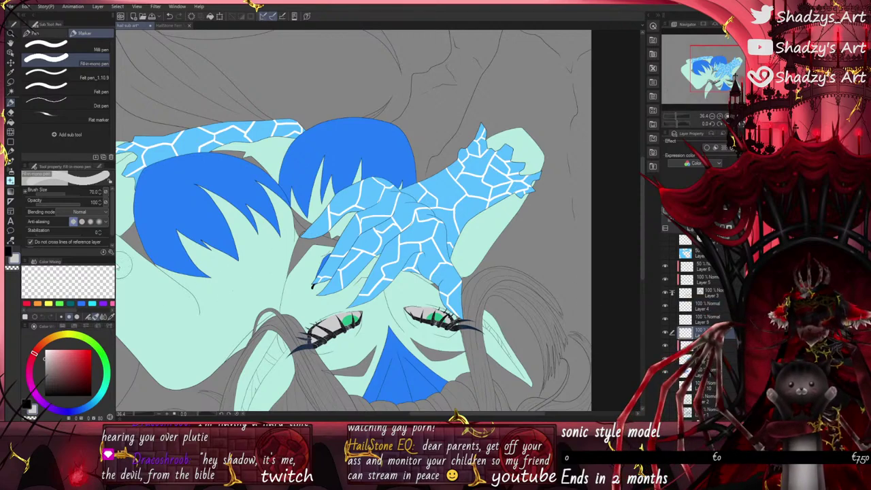
{"action": "scroll", "coordinate": [295, 243], "scroll_direction": "up", "scroll_amount": 2}
{"action": "left_click_drag", "start_coordinate": [305, 231], "coordinate": [293, 260]}
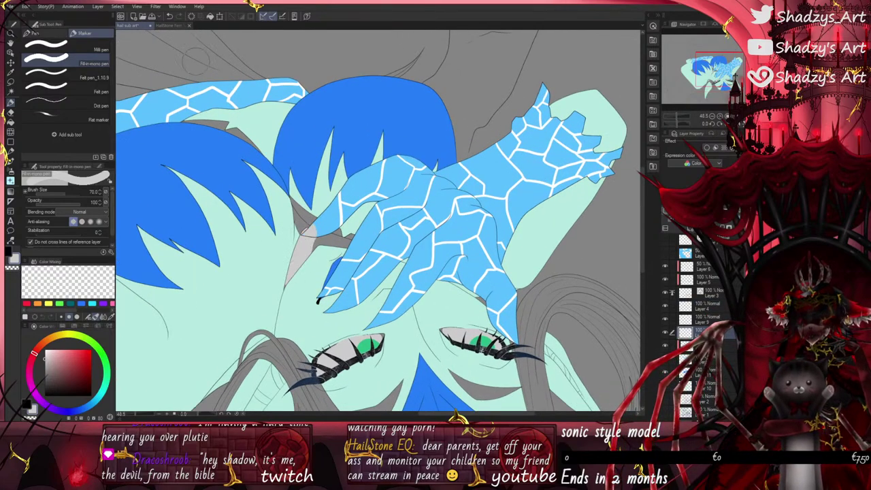
{"action": "left_click", "coordinate": [170, 16]}
{"action": "mouse_move", "coordinate": [301, 232]}
{"action": "left_mouse_down"}
{"action": "mouse_move", "coordinate": [282, 289]}
{"action": "mouse_move", "coordinate": [319, 239]}
{"action": "mouse_move", "coordinate": [340, 239]}
{"action": "left_mouse_up"}
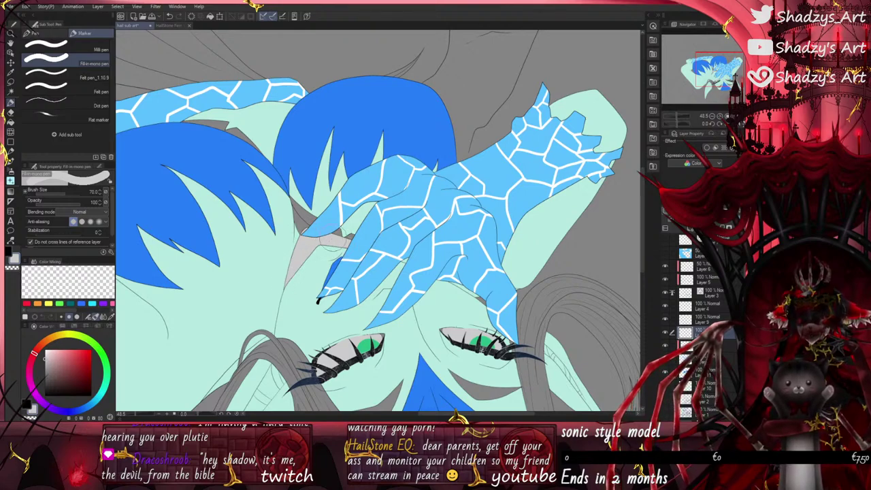
Step: Sample the sash's dark green from the reference model, fill the sash strip above the nearer breast and erase the overspill on the skin
{"action": "scroll", "coordinate": [343, 242], "scroll_direction": "down", "scroll_amount": 3}
{"action": "scroll", "coordinate": [333, 242], "scroll_direction": "up", "scroll_amount": 1}
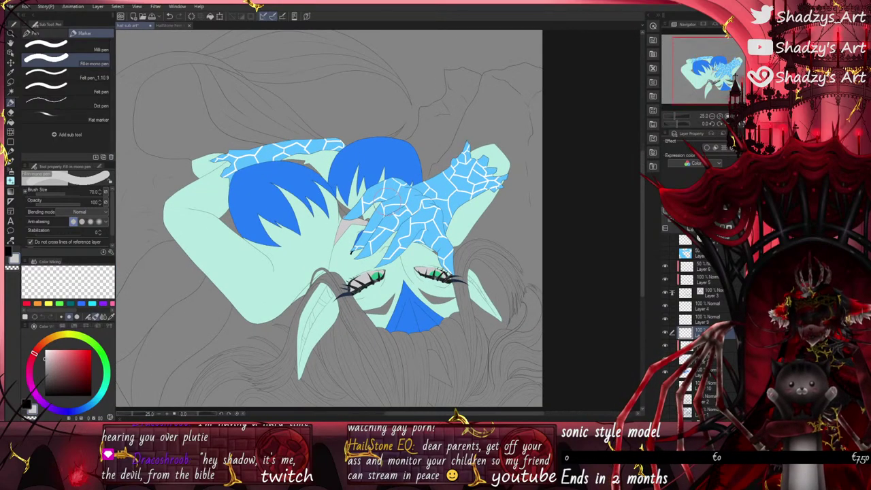
{"action": "left_click", "coordinate": [167, 26]}
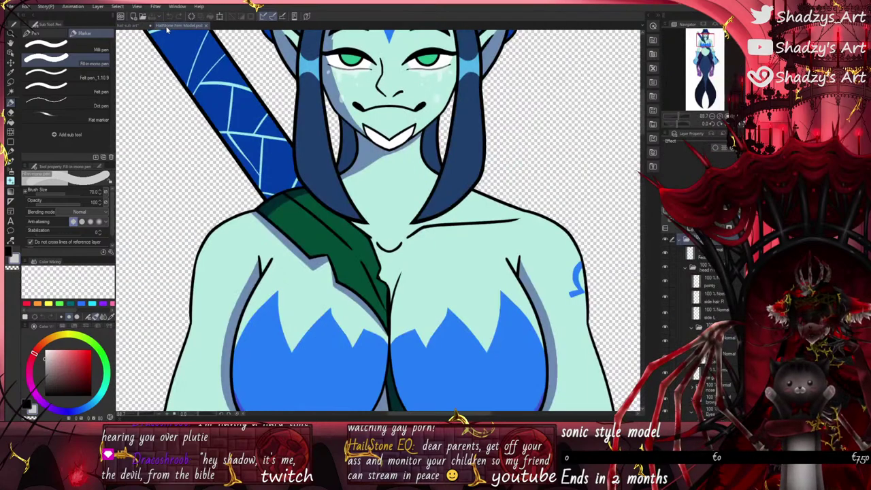
{"action": "left_click", "coordinate": [349, 270], "text": "alt"}
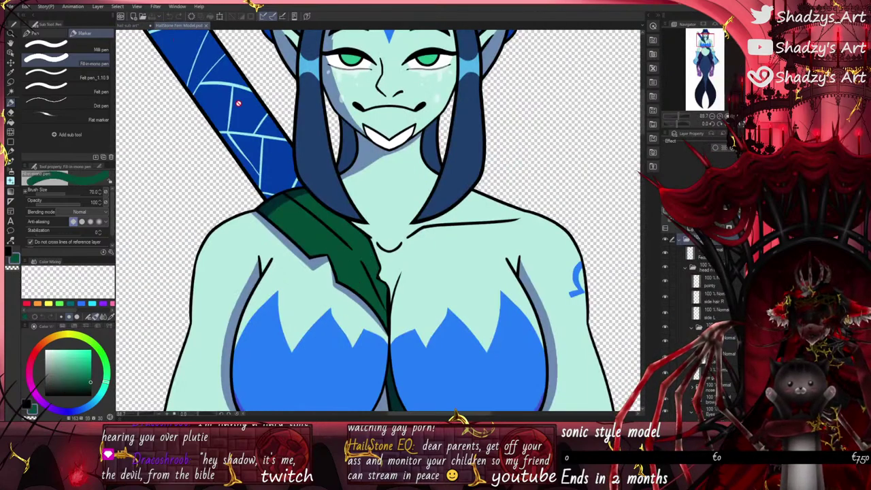
{"action": "left_click", "coordinate": [136, 26]}
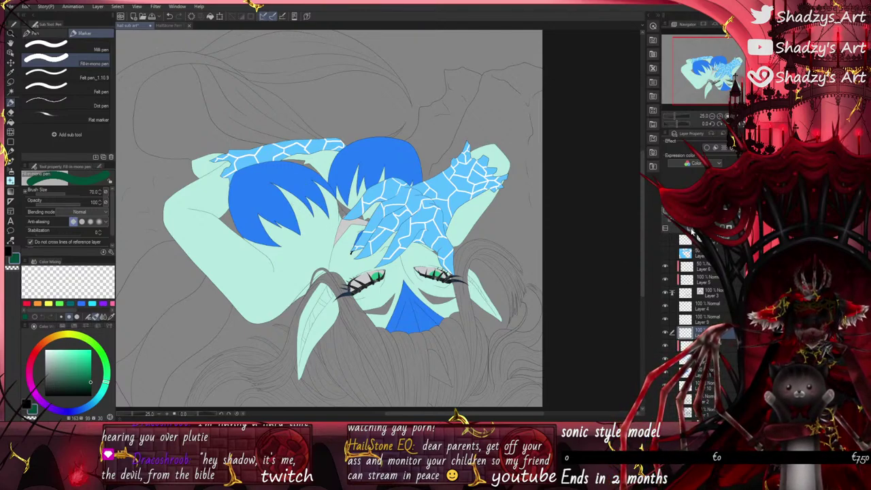
{"action": "scroll", "coordinate": [623, 202], "scroll_direction": "up", "scroll_amount": 1}
{"action": "scroll", "coordinate": [292, 173], "scroll_direction": "up", "scroll_amount": 3}
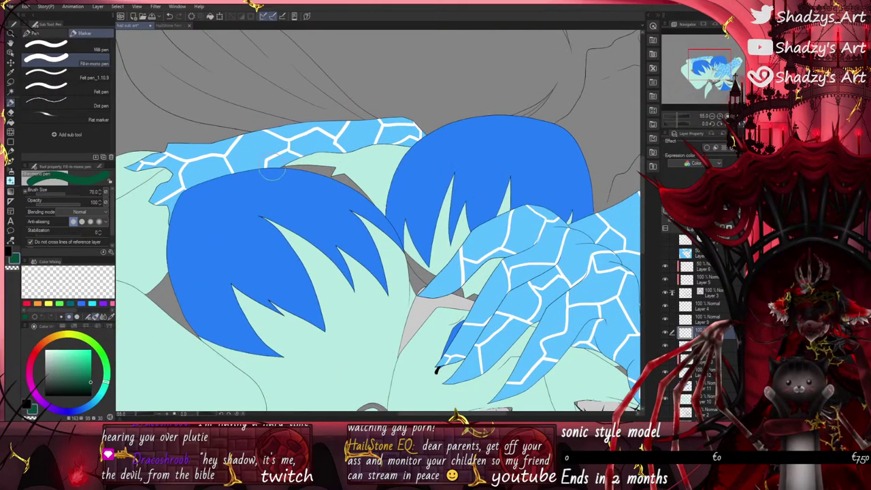
{"action": "mouse_move", "coordinate": [271, 174]}
{"action": "left_mouse_down"}
{"action": "mouse_move", "coordinate": [330, 172]}
{"action": "mouse_move", "coordinate": [368, 199]}
{"action": "left_mouse_up"}
{"action": "left_click", "coordinate": [13, 268]}
{"action": "left_click_drag", "start_coordinate": [319, 165], "coordinate": [334, 163]}
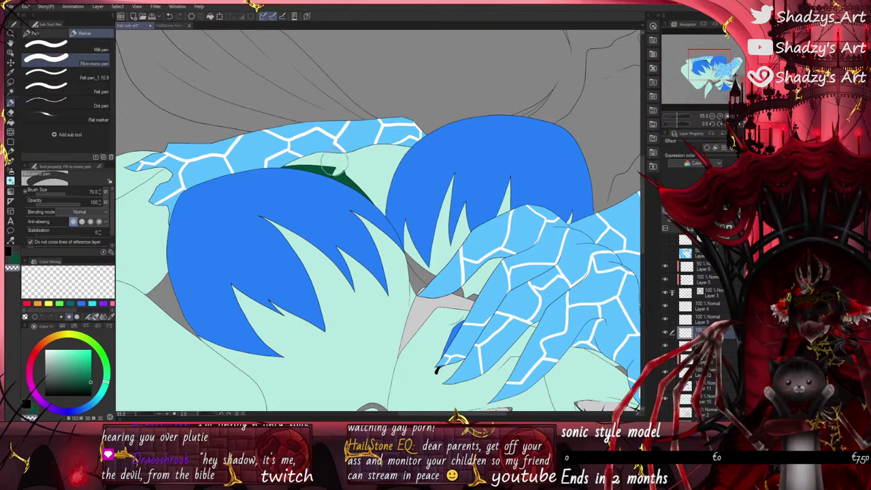
{"action": "left_click", "coordinate": [17, 258]}
Step: Paint the remaining sash pieces between the breasts and behind the fingers dark green
{"action": "scroll", "coordinate": [291, 177], "scroll_direction": "up", "scroll_amount": 3}
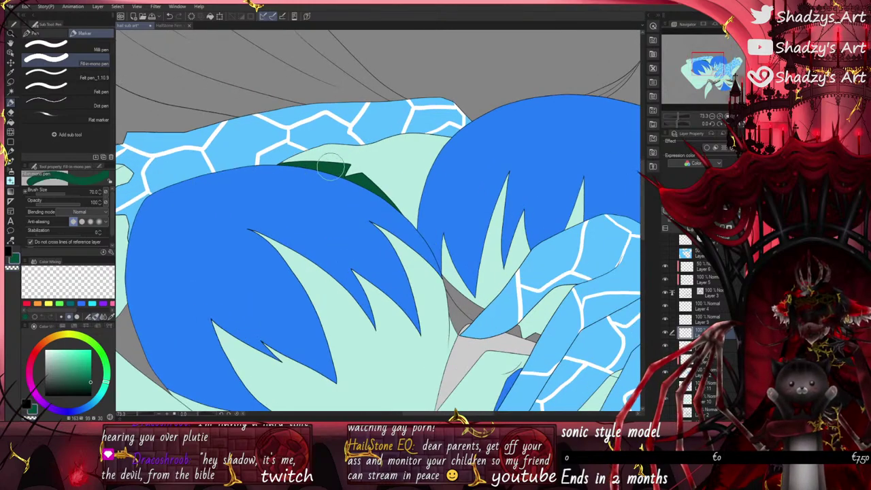
{"action": "scroll", "coordinate": [328, 168], "scroll_direction": "down", "scroll_amount": 2}
{"action": "scroll", "coordinate": [325, 167], "scroll_direction": "up", "scroll_amount": 2}
{"action": "mouse_move", "coordinate": [398, 225]}
{"action": "left_mouse_down"}
{"action": "mouse_move", "coordinate": [419, 279]}
{"action": "mouse_move", "coordinate": [430, 264]}
{"action": "left_mouse_up"}
{"action": "left_click_drag", "start_coordinate": [472, 282], "coordinate": [488, 291]}
Step: Fill the tiny gap at the skin's narrow tip above the green sash with mint, with the reference-line limit switched off
{"action": "scroll", "coordinate": [488, 290], "scroll_direction": "down", "scroll_amount": 3}
{"action": "scroll", "coordinate": [346, 196], "scroll_direction": "up", "scroll_amount": 2}
{"action": "scroll", "coordinate": [346, 195], "scroll_direction": "up", "scroll_amount": 4}
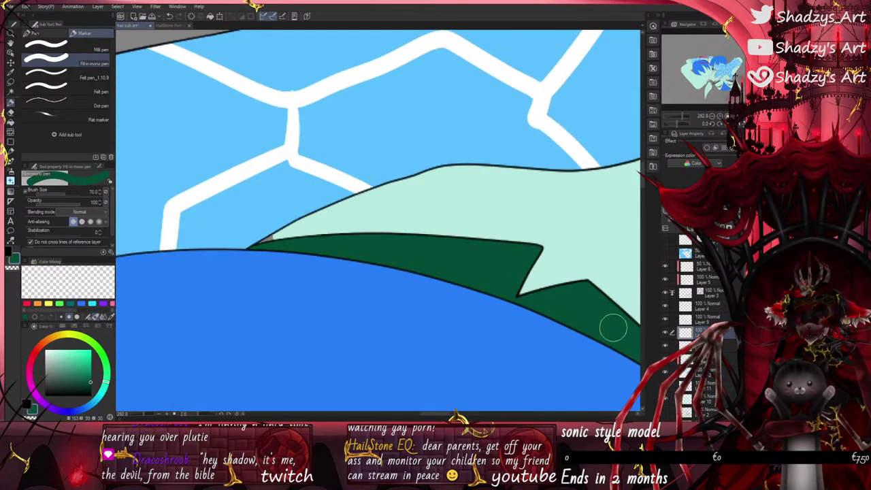
{"action": "left_click", "coordinate": [376, 210], "text": "alt"}
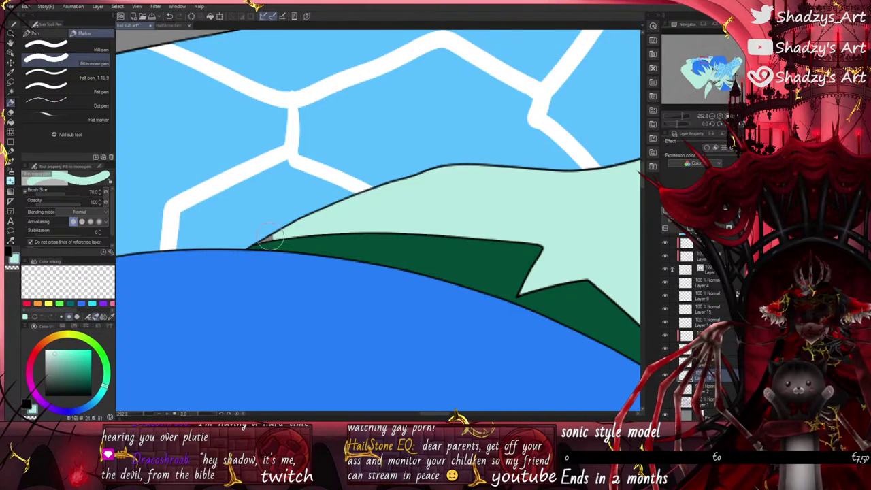
{"action": "left_click_drag", "start_coordinate": [270, 241], "coordinate": [260, 247]}
{"action": "scroll", "coordinate": [275, 244], "scroll_direction": "up", "scroll_amount": 6}
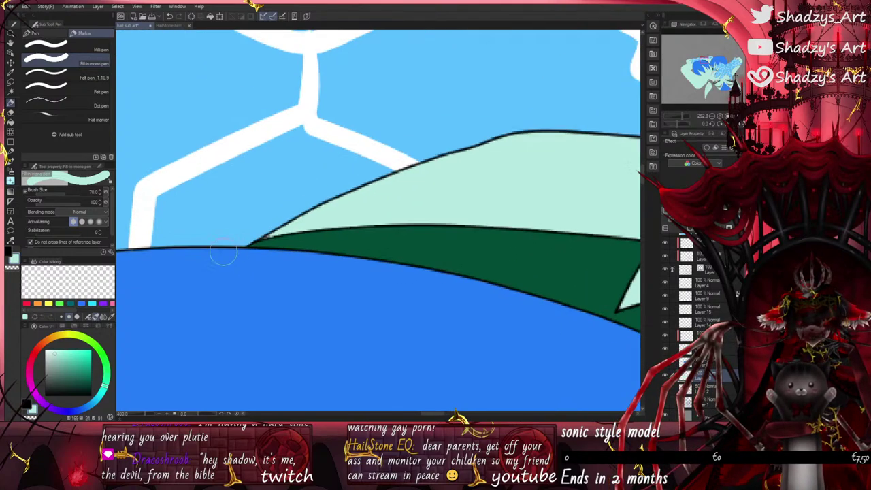
{"action": "scroll", "coordinate": [283, 239], "scroll_direction": "up", "scroll_amount": 3}
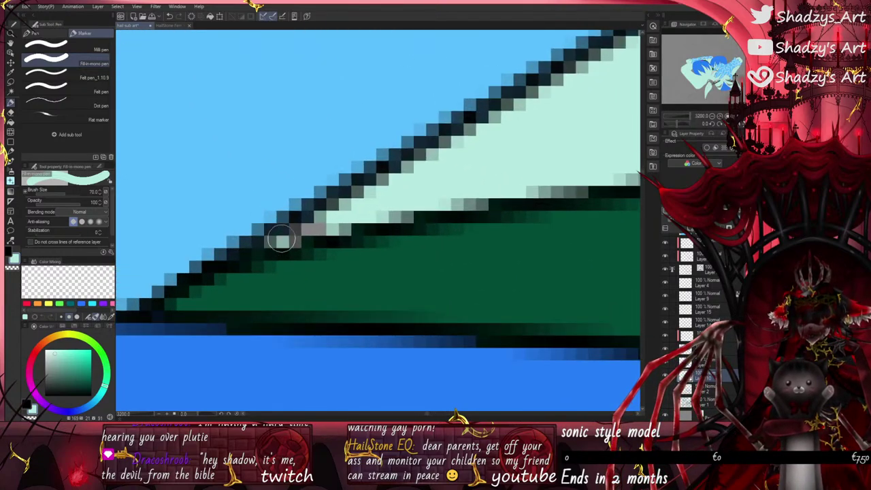
{"action": "scroll", "coordinate": [281, 237], "scroll_direction": "down", "scroll_amount": 6}
{"action": "scroll", "coordinate": [278, 139], "scroll_direction": "down", "scroll_amount": 8}
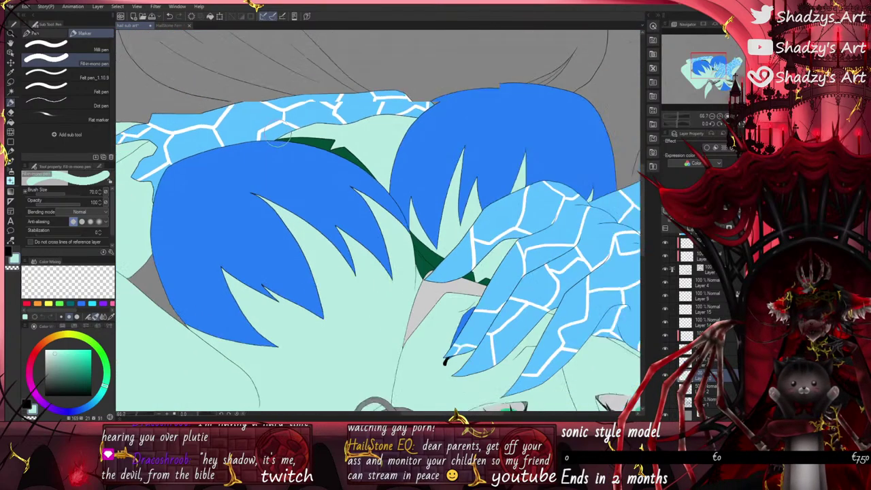
Step: Fill the small unpainted skin corner where the brow marking meets the hair strand with mint
{"action": "scroll", "coordinate": [445, 336], "scroll_direction": "up", "scroll_amount": 2}
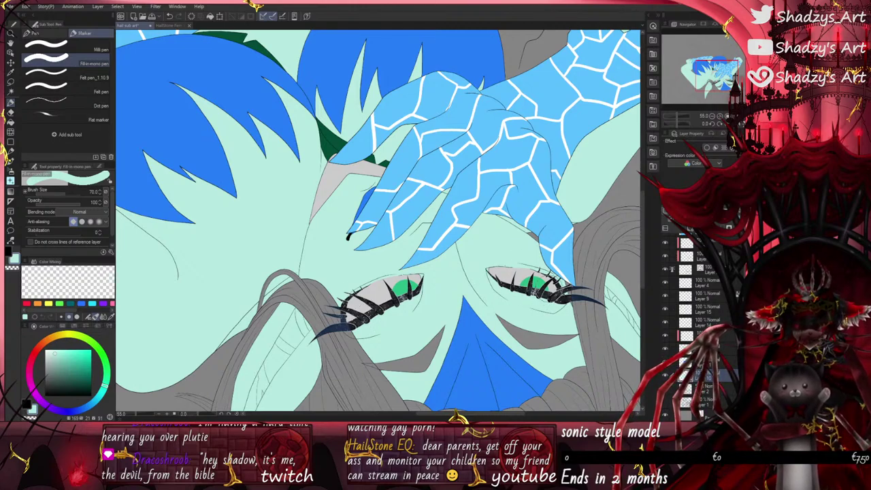
{"action": "scroll", "coordinate": [522, 257], "scroll_direction": "down", "scroll_amount": 2}
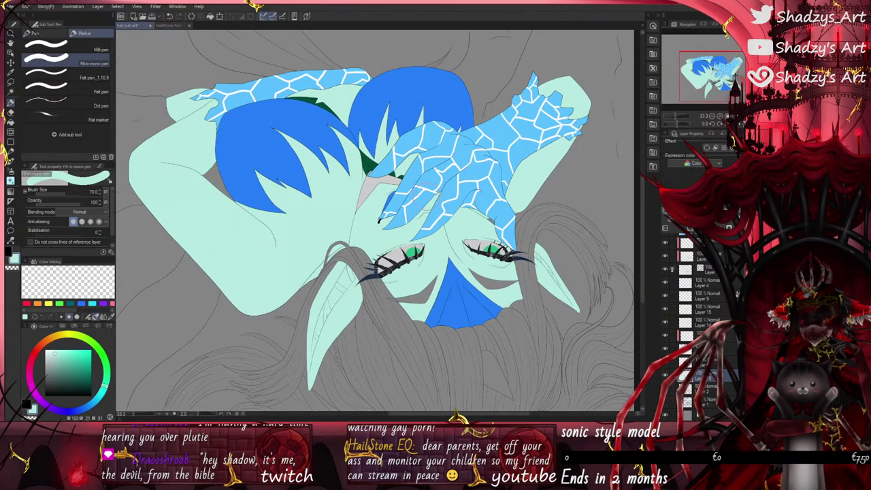
{"action": "scroll", "coordinate": [422, 192], "scroll_direction": "up", "scroll_amount": 8}
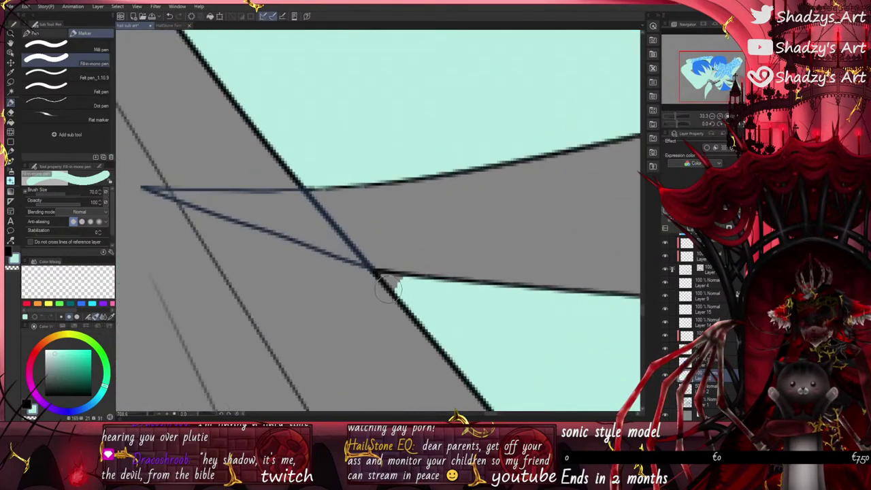
{"action": "scroll", "coordinate": [387, 280], "scroll_direction": "up", "scroll_amount": 3}
{"action": "mouse_move", "coordinate": [377, 266]}
{"action": "left_mouse_down"}
{"action": "mouse_move", "coordinate": [394, 271]}
{"action": "mouse_move", "coordinate": [404, 290]}
{"action": "left_mouse_up"}
{"action": "scroll", "coordinate": [401, 278], "scroll_direction": "down", "scroll_amount": 2}
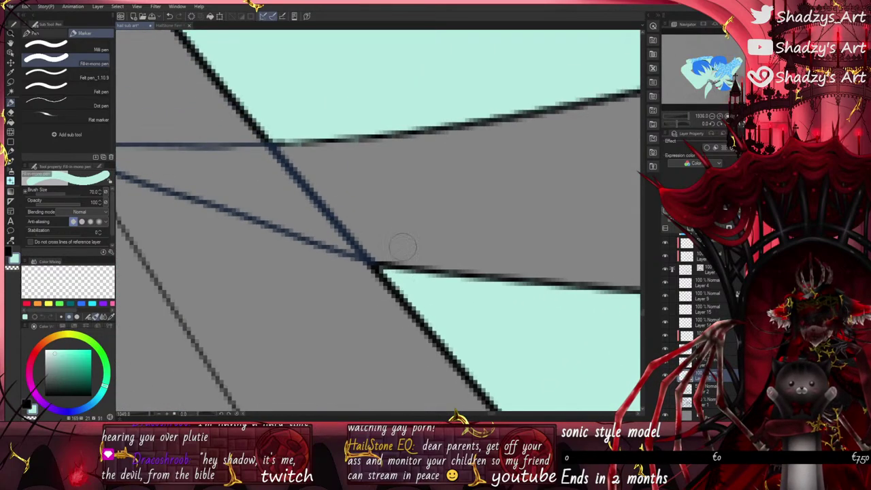
{"action": "scroll", "coordinate": [402, 246], "scroll_direction": "down", "scroll_amount": 7}
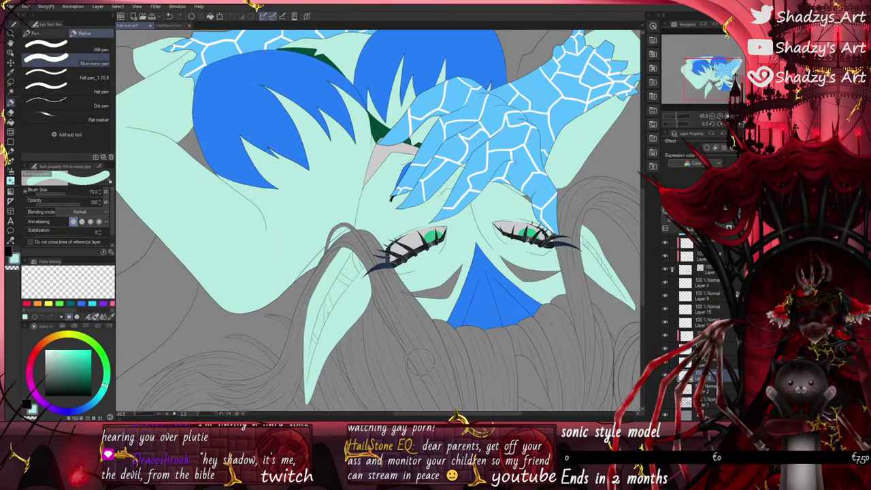
Step: Sample dark blue from the reference model's hair and paint along the large tail's outer edge, with strokes kept inside the reference lines
{"action": "scroll", "coordinate": [428, 309], "scroll_direction": "down", "scroll_amount": 3}
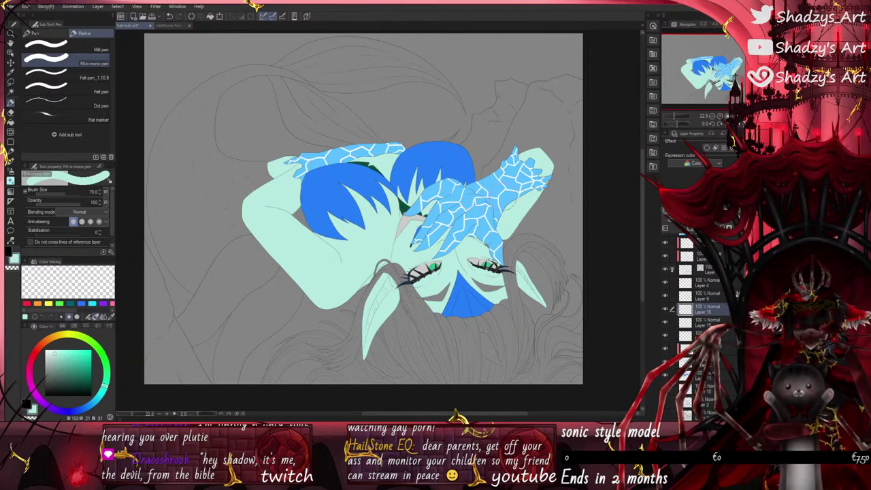
{"action": "left_click", "coordinate": [170, 26]}
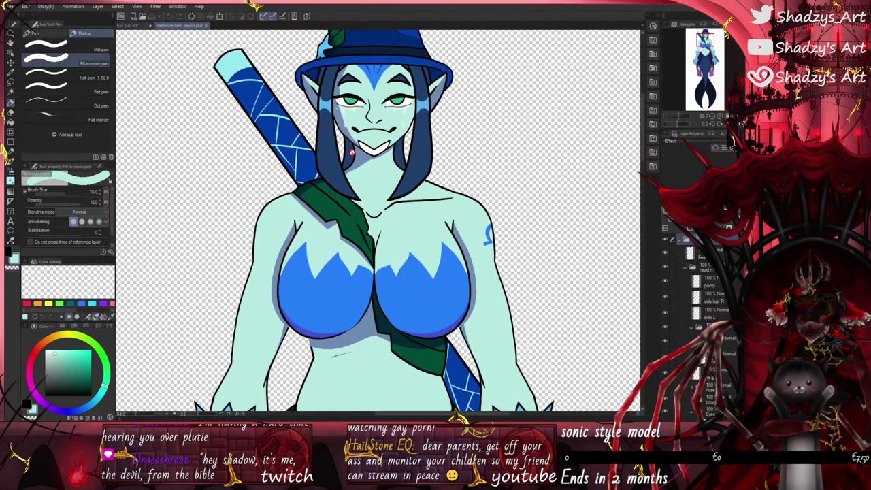
{"action": "left_click", "coordinate": [332, 163], "text": "alt"}
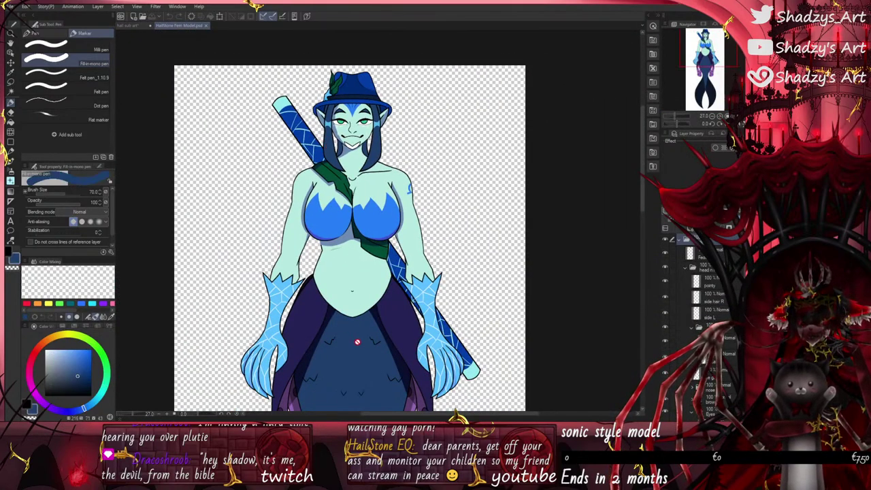
{"action": "left_click", "coordinate": [132, 25]}
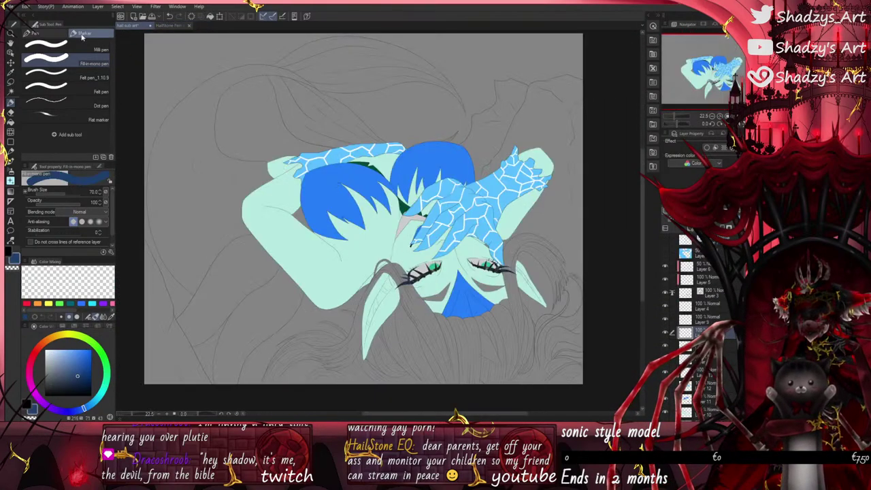
{"action": "scroll", "coordinate": [272, 181], "scroll_direction": "down", "scroll_amount": 3}
{"action": "scroll", "coordinate": [271, 204], "scroll_direction": "up", "scroll_amount": 4}
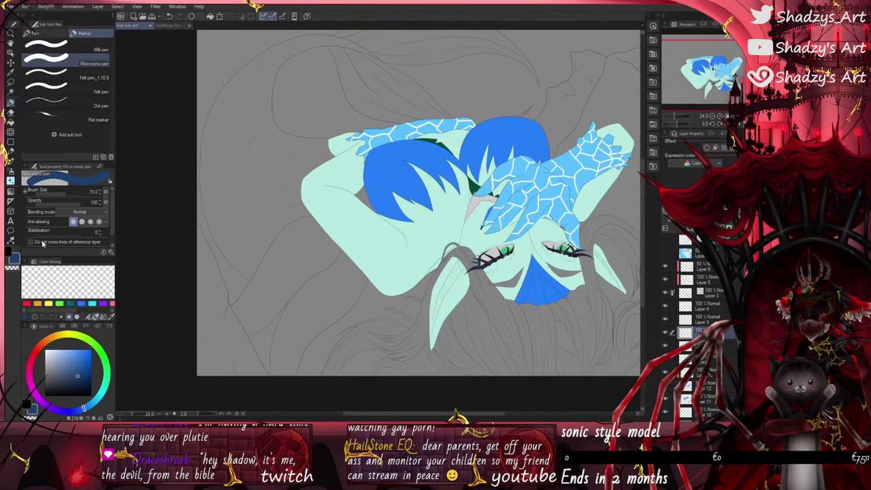
{"action": "left_click", "coordinate": [32, 242]}
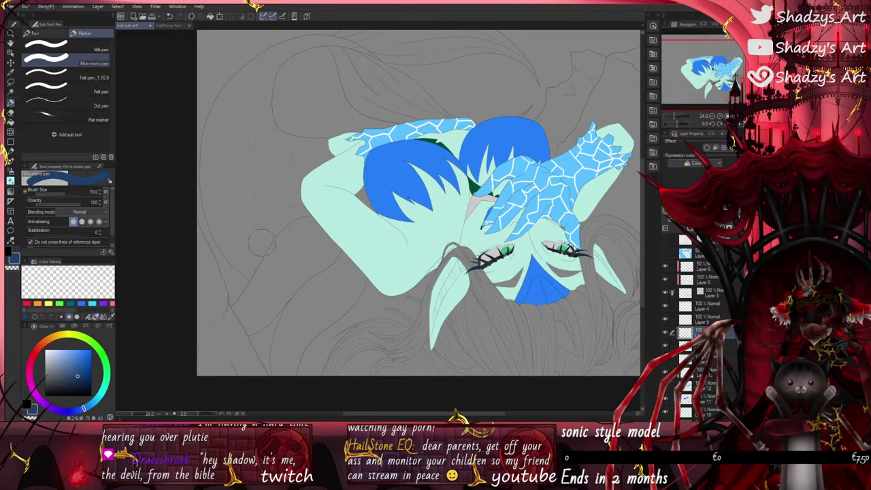
{"action": "mouse_move", "coordinate": [306, 204]}
{"action": "left_mouse_down"}
{"action": "mouse_move", "coordinate": [267, 227]}
{"action": "mouse_move", "coordinate": [247, 270]}
{"action": "mouse_move", "coordinate": [216, 221]}
{"action": "mouse_move", "coordinate": [206, 178]}
{"action": "mouse_move", "coordinate": [213, 125]}
{"action": "mouse_move", "coordinate": [236, 83]}
{"action": "mouse_move", "coordinate": [267, 57]}
{"action": "mouse_move", "coordinate": [302, 45]}
{"action": "mouse_move", "coordinate": [376, 59]}
{"action": "left_mouse_up"}
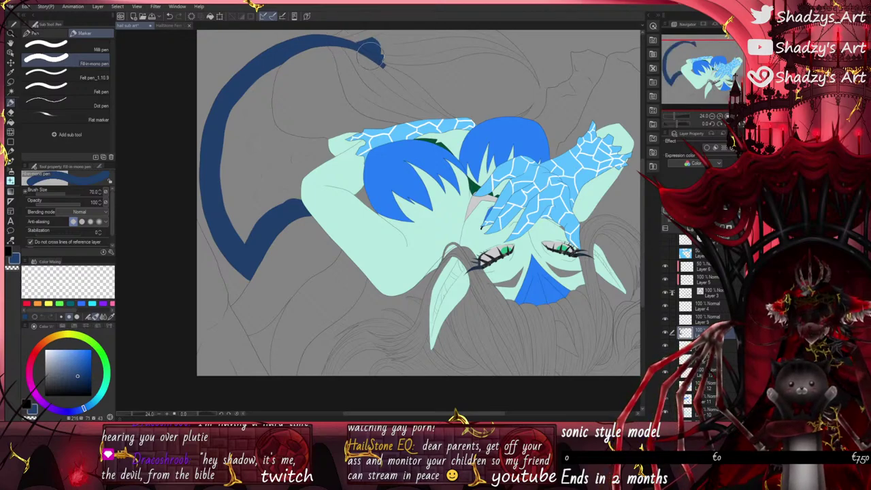
Step: Erase the dark blue overspill around the upper end of the tail's painted edge
{"action": "scroll", "coordinate": [378, 44], "scroll_direction": "up", "scroll_amount": 2}
{"action": "left_click", "coordinate": [12, 267]}
{"action": "mouse_move", "coordinate": [365, 113]}
{"action": "left_mouse_down"}
{"action": "mouse_move", "coordinate": [398, 145]}
{"action": "mouse_move", "coordinate": [373, 125]}
{"action": "mouse_move", "coordinate": [384, 140]}
{"action": "mouse_move", "coordinate": [344, 126]}
{"action": "mouse_move", "coordinate": [389, 158]}
{"action": "left_mouse_up"}
{"action": "left_click", "coordinate": [11, 256]}
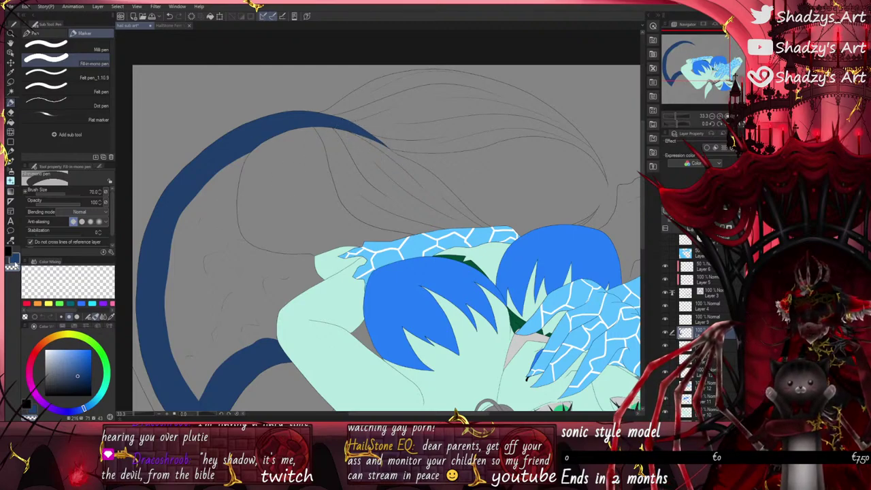
Step: Finish outlining the large tail fin in dark blue with the Fill-in mono pen and flood-fill its interior
{"action": "mouse_move", "coordinate": [238, 162]}
{"action": "left_mouse_down"}
{"action": "mouse_move", "coordinate": [230, 231]}
{"action": "mouse_move", "coordinate": [243, 249]}
{"action": "mouse_move", "coordinate": [306, 261]}
{"action": "mouse_move", "coordinate": [311, 275]}
{"action": "mouse_move", "coordinate": [267, 320]}
{"action": "mouse_move", "coordinate": [266, 340]}
{"action": "left_mouse_up"}
{"action": "scroll", "coordinate": [264, 295], "scroll_direction": "down", "scroll_amount": 2}
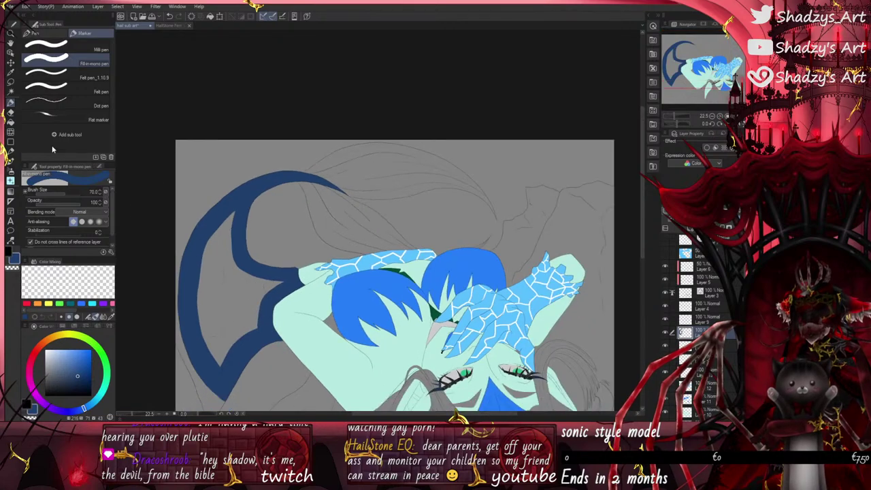
{"action": "left_click", "coordinate": [10, 122]}
{"action": "left_click", "coordinate": [216, 275]}
{"action": "scroll", "coordinate": [217, 274], "scroll_direction": "up", "scroll_amount": 4}
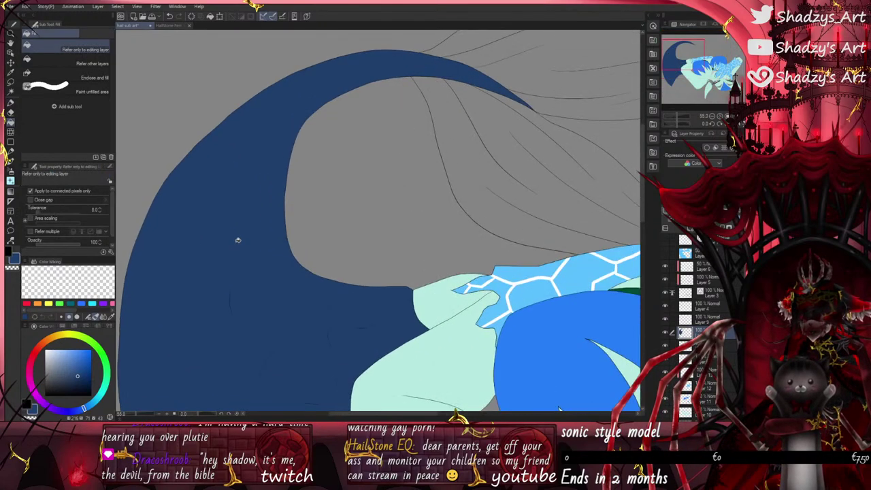
Step: Check the tail colors in the full-body character model reference file and return to the drawing
{"action": "left_click", "coordinate": [11, 105]}
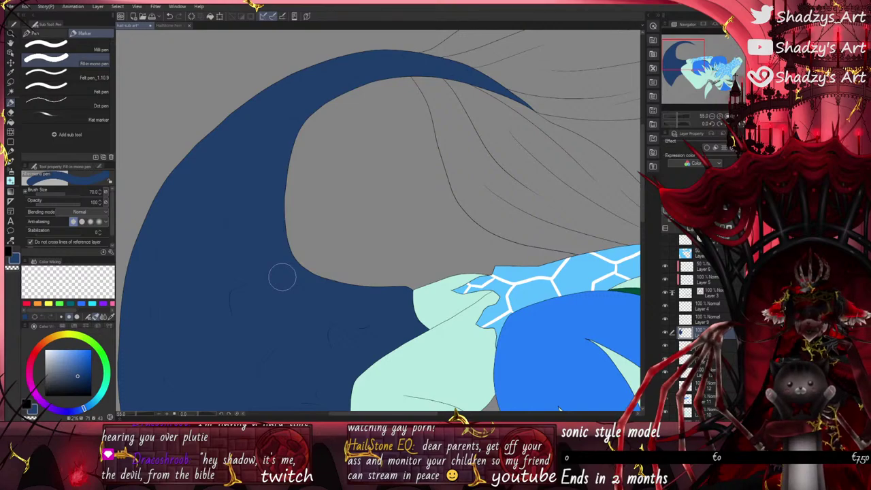
{"action": "left_click", "coordinate": [171, 25]}
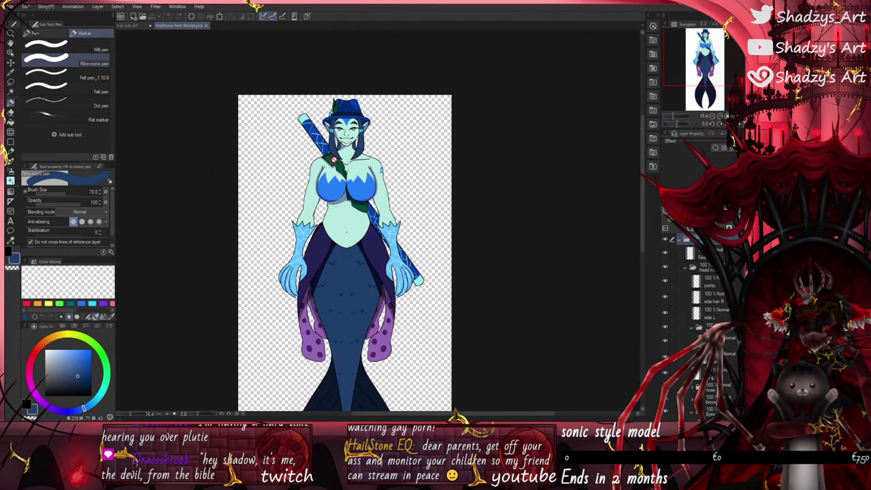
{"action": "left_click", "coordinate": [134, 25]}
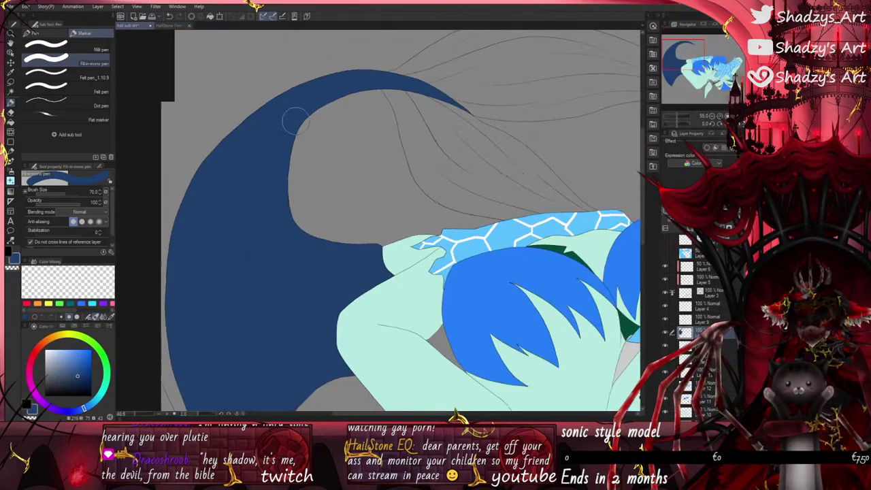
{"action": "scroll", "coordinate": [282, 145], "scroll_direction": "down", "scroll_amount": 3}
{"action": "scroll", "coordinate": [372, 272], "scroll_direction": "up", "scroll_amount": 3}
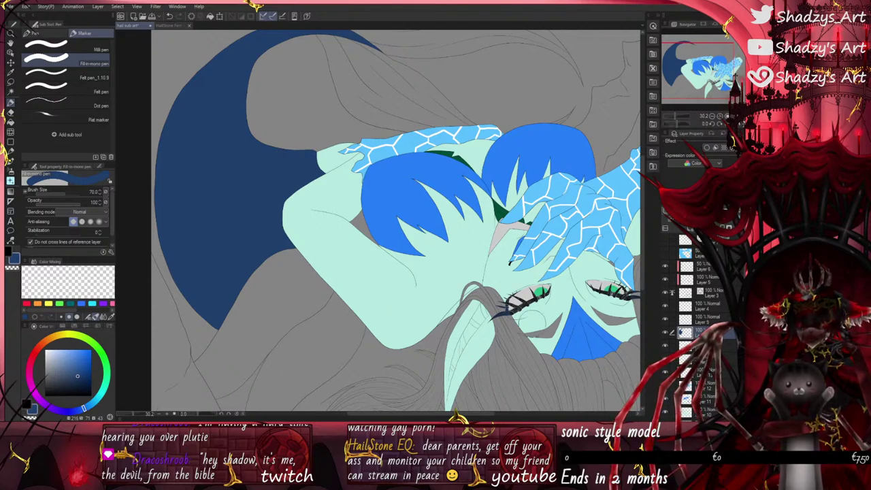
Step: Sample the mint skin color on the skin layer and paint the uncolored gap between the arm and chest
{"action": "scroll", "coordinate": [676, 389], "scroll_direction": "down", "scroll_amount": 2}
{"action": "left_click", "coordinate": [698, 379]}
{"action": "scroll", "coordinate": [327, 161], "scroll_direction": "up", "scroll_amount": 2}
{"action": "left_click", "coordinate": [328, 157], "text": "alt"}
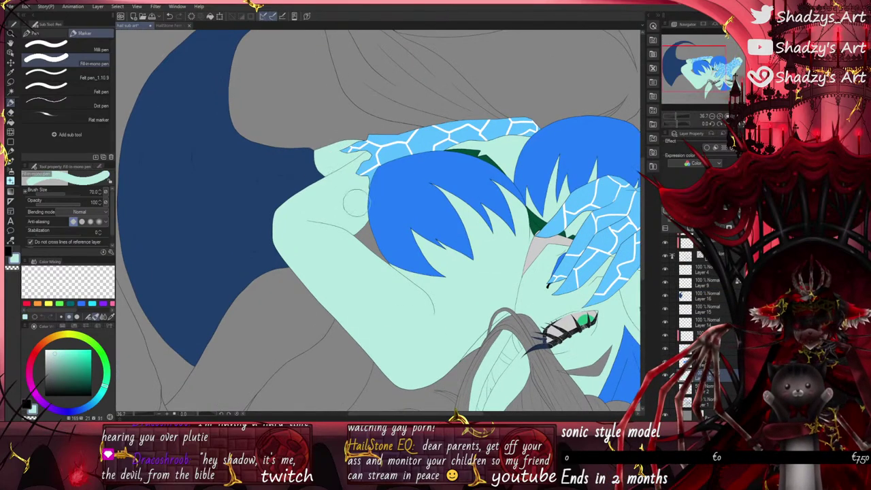
{"action": "left_click_drag", "start_coordinate": [365, 233], "coordinate": [381, 256]}
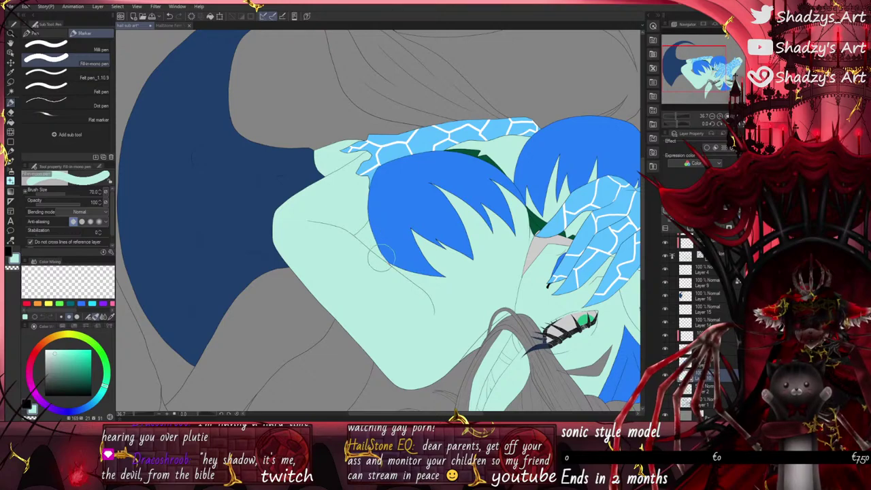
Step: Sample the fin's dark blue on Layer 16 and paint the eyebrows and the hair strands beside both eyes
{"action": "left_click", "coordinate": [316, 155]}
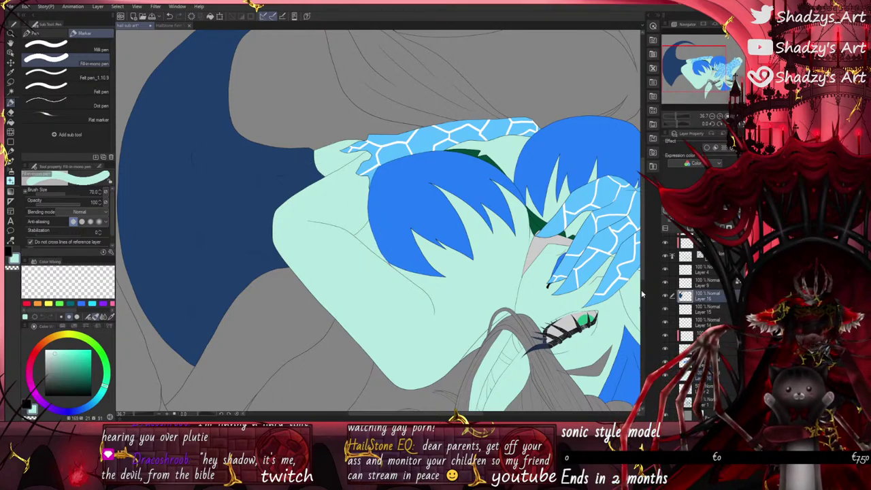
{"action": "scroll", "coordinate": [225, 219], "scroll_direction": "down", "scroll_amount": 3}
{"action": "left_click", "coordinate": [200, 206], "text": "alt"}
{"action": "scroll", "coordinate": [205, 208], "scroll_direction": "down", "scroll_amount": 2}
{"action": "scroll", "coordinate": [350, 299], "scroll_direction": "up", "scroll_amount": 4}
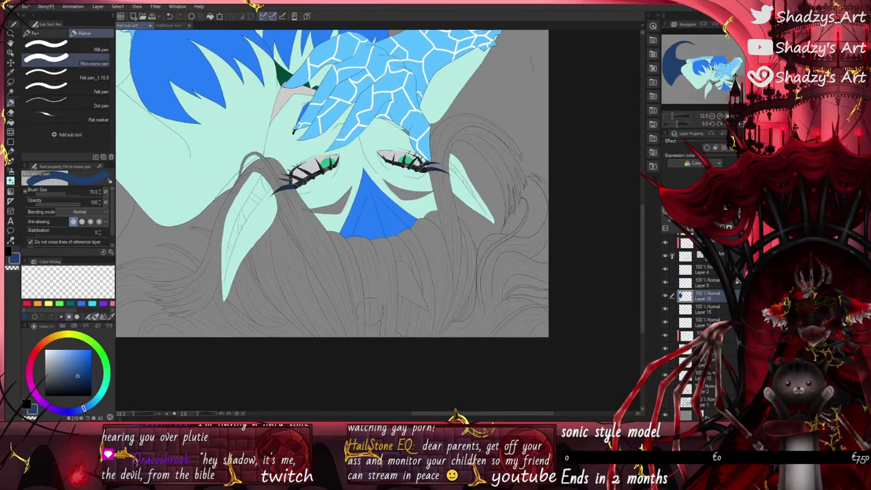
{"action": "mouse_move", "coordinate": [287, 208]}
{"action": "left_mouse_down"}
{"action": "mouse_move", "coordinate": [344, 311]}
{"action": "mouse_move", "coordinate": [289, 204]}
{"action": "mouse_move", "coordinate": [299, 218]}
{"action": "mouse_move", "coordinate": [292, 187]}
{"action": "mouse_move", "coordinate": [311, 230]}
{"action": "mouse_move", "coordinate": [306, 204]}
{"action": "mouse_move", "coordinate": [333, 205]}
{"action": "mouse_move", "coordinate": [343, 191]}
{"action": "mouse_move", "coordinate": [315, 202]}
{"action": "left_mouse_up"}
{"action": "left_click", "coordinate": [12, 269]}
{"action": "left_click", "coordinate": [15, 258]}
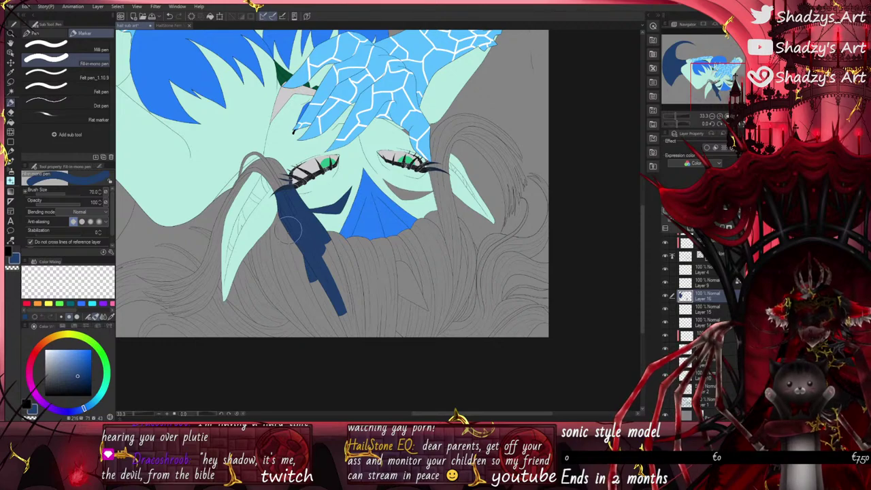
{"action": "scroll", "coordinate": [305, 204], "scroll_direction": "up", "scroll_amount": 1}
{"action": "mouse_move", "coordinate": [400, 176]}
{"action": "left_mouse_down"}
{"action": "mouse_move", "coordinate": [433, 197]}
{"action": "mouse_move", "coordinate": [452, 193]}
{"action": "mouse_move", "coordinate": [454, 178]}
{"action": "mouse_move", "coordinate": [476, 211]}
{"action": "mouse_move", "coordinate": [469, 183]}
{"action": "mouse_move", "coordinate": [452, 170]}
{"action": "mouse_move", "coordinate": [484, 283]}
{"action": "mouse_move", "coordinate": [471, 349]}
{"action": "mouse_move", "coordinate": [469, 267]}
{"action": "left_mouse_up"}
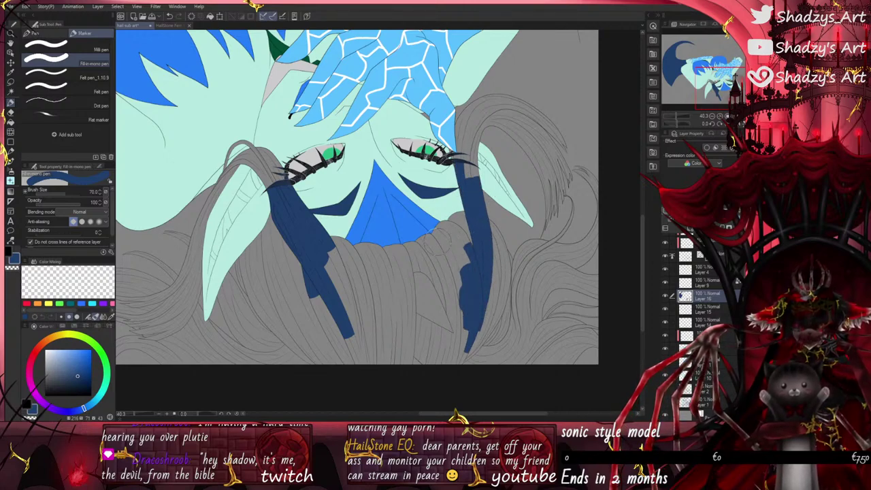
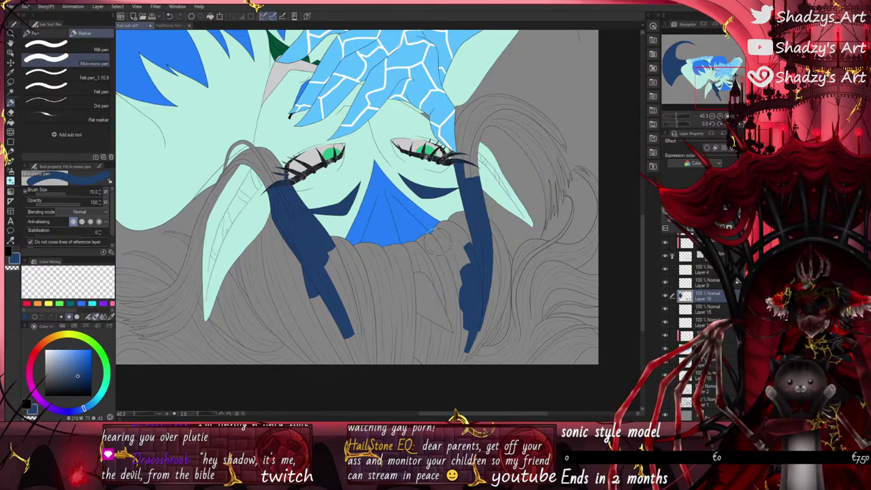
Step: Paint the hairline along the forehead and the central mass of hair between the ears in dark blue
{"action": "mouse_move", "coordinate": [326, 262]}
{"action": "left_mouse_down"}
{"action": "mouse_move", "coordinate": [344, 320]}
{"action": "mouse_move", "coordinate": [338, 277]}
{"action": "left_mouse_up"}
{"action": "left_click_drag", "start_coordinate": [334, 246], "coordinate": [350, 248]}
{"action": "mouse_move", "coordinate": [378, 248]}
{"action": "left_mouse_down"}
{"action": "mouse_move", "coordinate": [411, 247]}
{"action": "mouse_move", "coordinate": [466, 221]}
{"action": "mouse_move", "coordinate": [451, 234]}
{"action": "mouse_move", "coordinate": [442, 299]}
{"action": "mouse_move", "coordinate": [429, 272]}
{"action": "mouse_move", "coordinate": [464, 350]}
{"action": "mouse_move", "coordinate": [455, 360]}
{"action": "mouse_move", "coordinate": [440, 343]}
{"action": "mouse_move", "coordinate": [420, 344]}
{"action": "mouse_move", "coordinate": [412, 321]}
{"action": "left_mouse_up"}
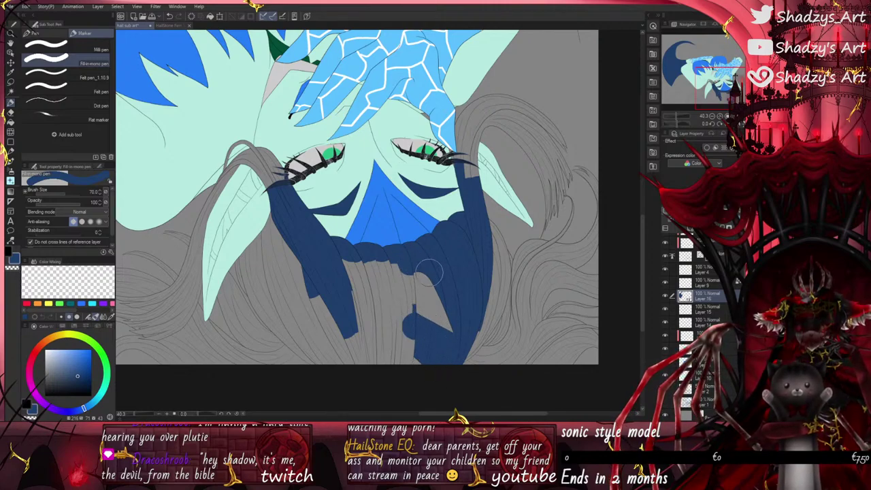
{"action": "mouse_move", "coordinate": [400, 262]}
{"action": "left_mouse_down"}
{"action": "mouse_move", "coordinate": [412, 305]}
{"action": "mouse_move", "coordinate": [406, 364]}
{"action": "left_mouse_up"}
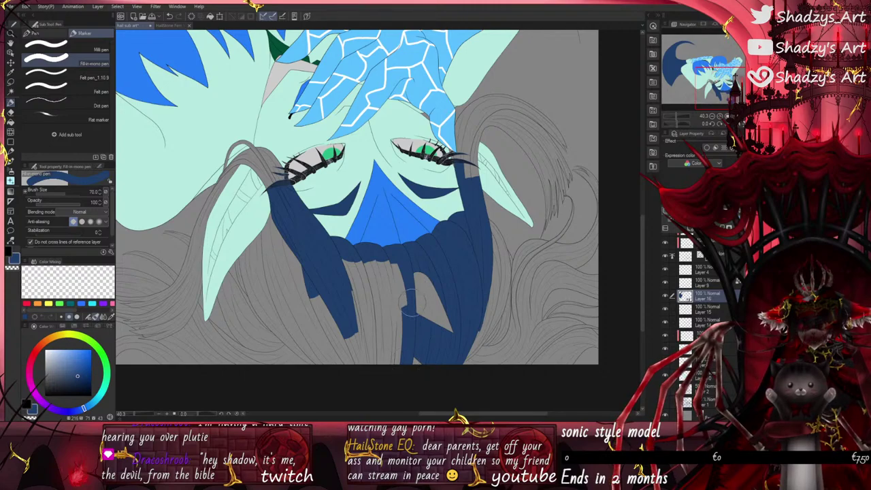
{"action": "mouse_move", "coordinate": [408, 303]}
{"action": "left_mouse_down"}
{"action": "mouse_move", "coordinate": [380, 257]}
{"action": "mouse_move", "coordinate": [372, 276]}
{"action": "mouse_move", "coordinate": [355, 276]}
{"action": "mouse_move", "coordinate": [364, 319]}
{"action": "mouse_move", "coordinate": [355, 309]}
{"action": "mouse_move", "coordinate": [346, 314]}
{"action": "mouse_move", "coordinate": [349, 336]}
{"action": "mouse_move", "coordinate": [375, 352]}
{"action": "mouse_move", "coordinate": [377, 298]}
{"action": "mouse_move", "coordinate": [384, 331]}
{"action": "mouse_move", "coordinate": [393, 331]}
{"action": "mouse_move", "coordinate": [390, 354]}
{"action": "left_mouse_up"}
{"action": "scroll", "coordinate": [375, 316], "scroll_direction": "down", "scroll_amount": 2}
{"action": "mouse_move", "coordinate": [267, 275]}
{"action": "left_mouse_down"}
{"action": "mouse_move", "coordinate": [300, 244]}
{"action": "mouse_move", "coordinate": [282, 281]}
{"action": "mouse_move", "coordinate": [291, 306]}
{"action": "mouse_move", "coordinate": [327, 350]}
{"action": "mouse_move", "coordinate": [289, 285]}
{"action": "mouse_move", "coordinate": [334, 355]}
{"action": "mouse_move", "coordinate": [307, 281]}
{"action": "mouse_move", "coordinate": [346, 353]}
{"action": "mouse_move", "coordinate": [335, 305]}
{"action": "mouse_move", "coordinate": [352, 342]}
{"action": "left_mouse_up"}
{"action": "scroll", "coordinate": [295, 217], "scroll_direction": "up", "scroll_amount": 2}
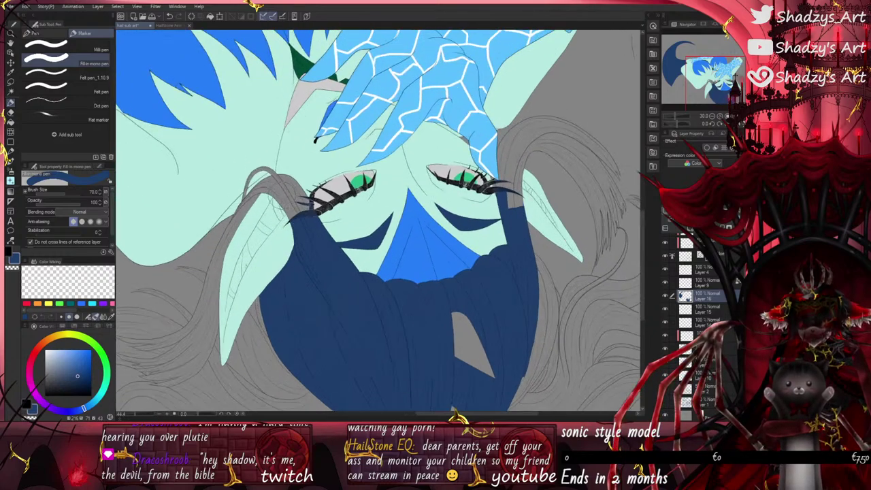
Step: Paint the thin hair strands looping over the base of the larger ear in dark blue
{"action": "mouse_move", "coordinate": [279, 193]}
{"action": "left_mouse_down"}
{"action": "mouse_move", "coordinate": [301, 234]}
{"action": "mouse_move", "coordinate": [295, 204]}
{"action": "mouse_move", "coordinate": [303, 192]}
{"action": "mouse_move", "coordinate": [278, 174]}
{"action": "left_mouse_up"}
{"action": "scroll", "coordinate": [232, 179], "scroll_direction": "up", "scroll_amount": 3}
{"action": "mouse_move", "coordinate": [231, 225]}
{"action": "left_mouse_down"}
{"action": "mouse_move", "coordinate": [251, 162]}
{"action": "mouse_move", "coordinate": [261, 148]}
{"action": "mouse_move", "coordinate": [286, 147]}
{"action": "left_mouse_up"}
{"action": "mouse_move", "coordinate": [250, 196]}
{"action": "left_mouse_down"}
{"action": "mouse_move", "coordinate": [289, 176]}
{"action": "mouse_move", "coordinate": [243, 211]}
{"action": "mouse_move", "coordinate": [286, 194]}
{"action": "mouse_move", "coordinate": [225, 231]}
{"action": "mouse_move", "coordinate": [261, 207]}
{"action": "mouse_move", "coordinate": [202, 280]}
{"action": "mouse_move", "coordinate": [228, 257]}
{"action": "mouse_move", "coordinate": [208, 265]}
{"action": "left_mouse_up"}
{"action": "scroll", "coordinate": [243, 161], "scroll_direction": "up", "scroll_amount": 10}
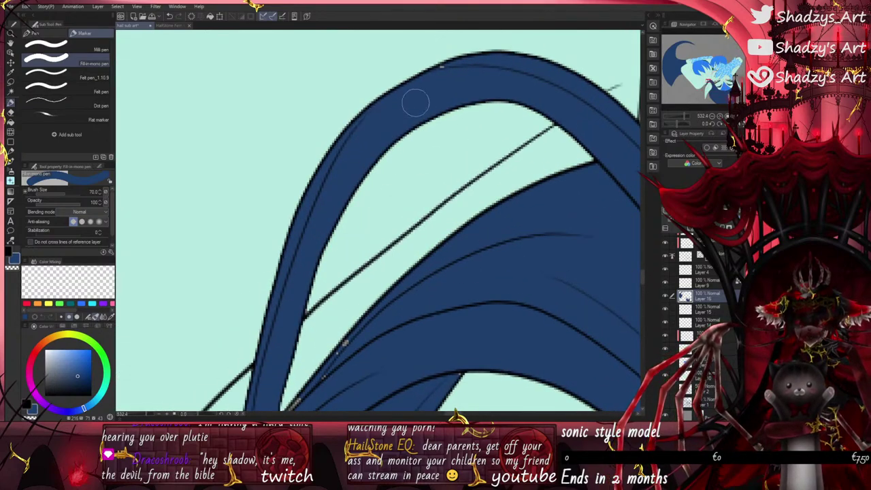
Step: Fill the small uncolored slivers along the line art of the looping hair strands in dark blue
{"action": "scroll", "coordinate": [435, 80], "scroll_direction": "down", "scroll_amount": 2}
{"action": "scroll", "coordinate": [408, 150], "scroll_direction": "down", "scroll_amount": 2}
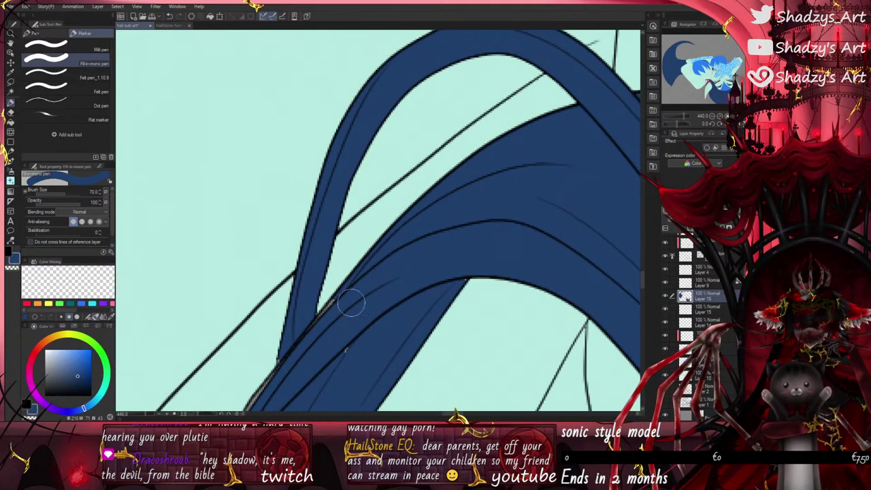
{"action": "scroll", "coordinate": [325, 313], "scroll_direction": "up", "scroll_amount": 2}
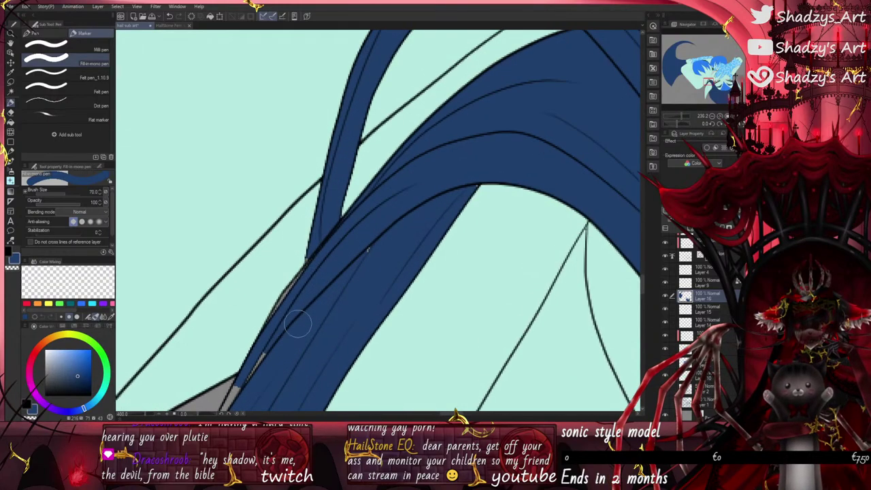
{"action": "left_click_drag", "start_coordinate": [390, 253], "coordinate": [546, 140]}
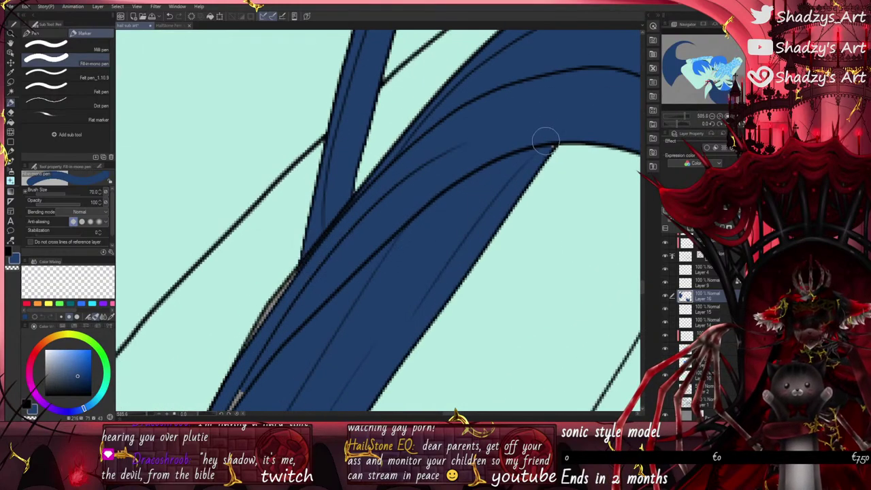
{"action": "scroll", "coordinate": [519, 124], "scroll_direction": "down", "scroll_amount": 5}
{"action": "scroll", "coordinate": [384, 228], "scroll_direction": "up", "scroll_amount": 3}
{"action": "left_click_drag", "start_coordinate": [382, 231], "coordinate": [347, 295]}
{"action": "scroll", "coordinate": [359, 143], "scroll_direction": "down", "scroll_amount": 9}
{"action": "scroll", "coordinate": [332, 140], "scroll_direction": "down", "scroll_amount": 4}
{"action": "scroll", "coordinate": [310, 173], "scroll_direction": "down", "scroll_amount": 5}
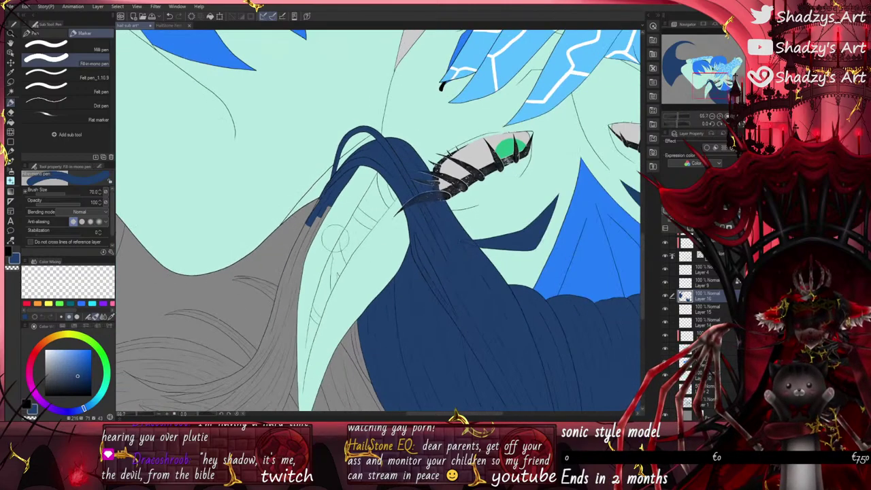
Step: Touch up the strand edge beside the ear without the reference-line restriction, and re-enable Do not cross lines of reference layer
{"action": "scroll", "coordinate": [415, 221], "scroll_direction": "up", "scroll_amount": 4}
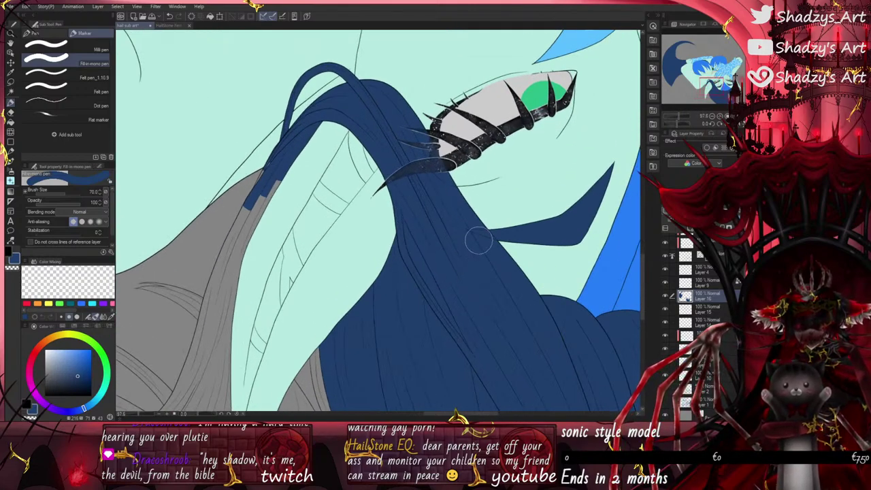
{"action": "scroll", "coordinate": [428, 211], "scroll_direction": "down", "scroll_amount": 3}
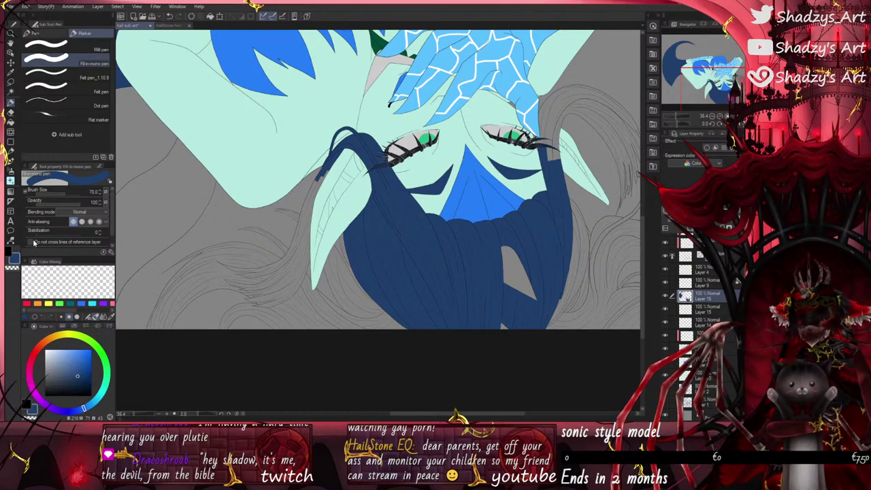
{"action": "scroll", "coordinate": [155, 218], "scroll_direction": "up", "scroll_amount": 2}
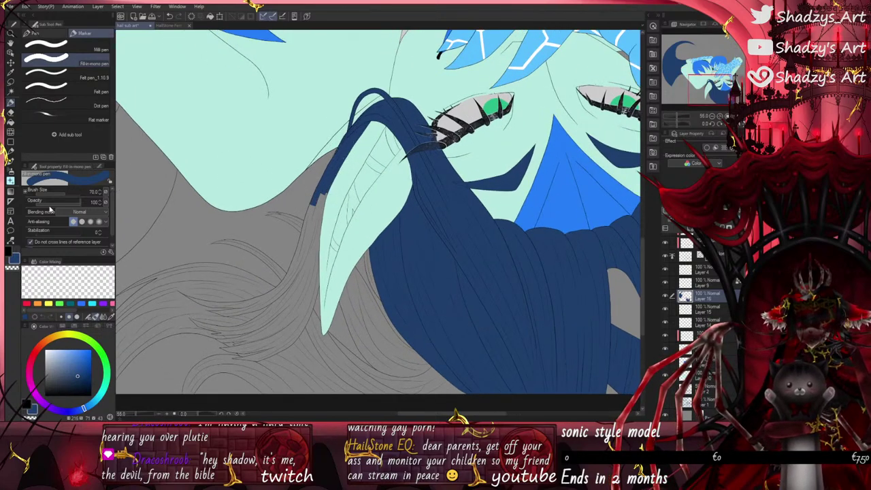
{"action": "scroll", "coordinate": [322, 191], "scroll_direction": "up", "scroll_amount": 5}
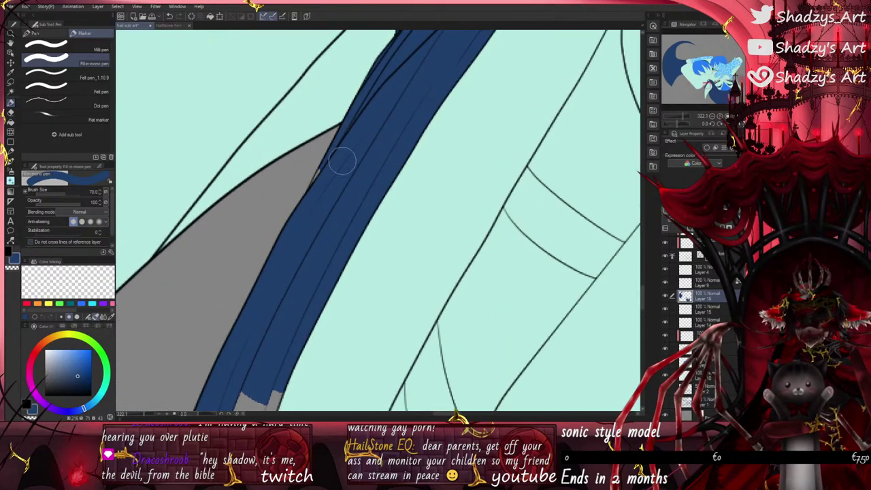
{"action": "scroll", "coordinate": [329, 177], "scroll_direction": "down", "scroll_amount": 3}
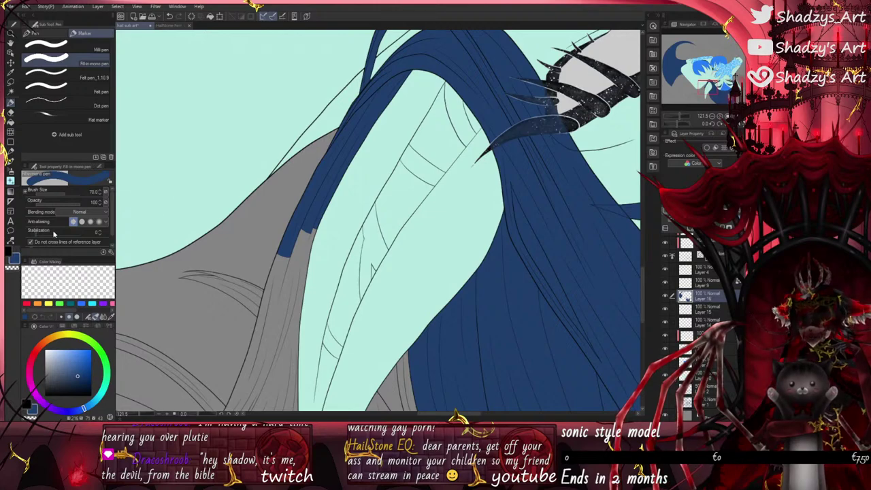
{"action": "scroll", "coordinate": [300, 218], "scroll_direction": "down", "scroll_amount": 3}
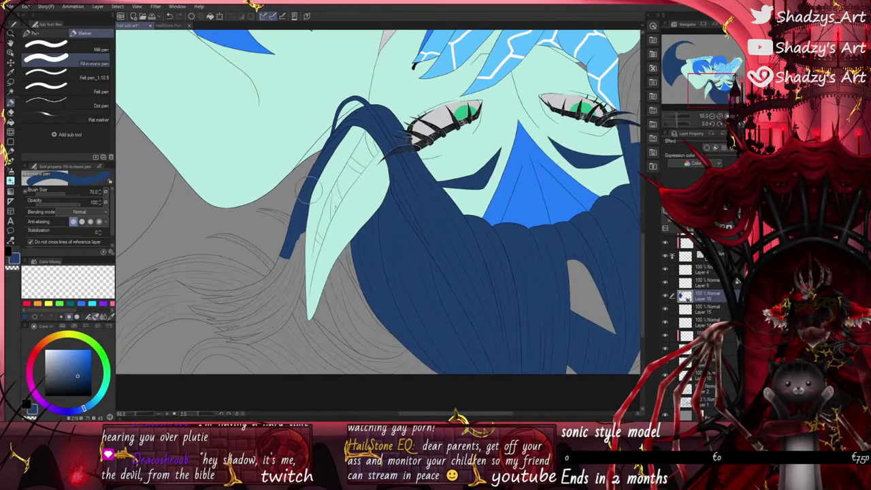
Step: Paint the side hair flowing behind the larger ear, including its first flyaway wisp, in dark blue
{"action": "mouse_move", "coordinate": [308, 216]}
{"action": "left_mouse_down"}
{"action": "mouse_move", "coordinate": [289, 299]}
{"action": "mouse_move", "coordinate": [296, 277]}
{"action": "left_mouse_up"}
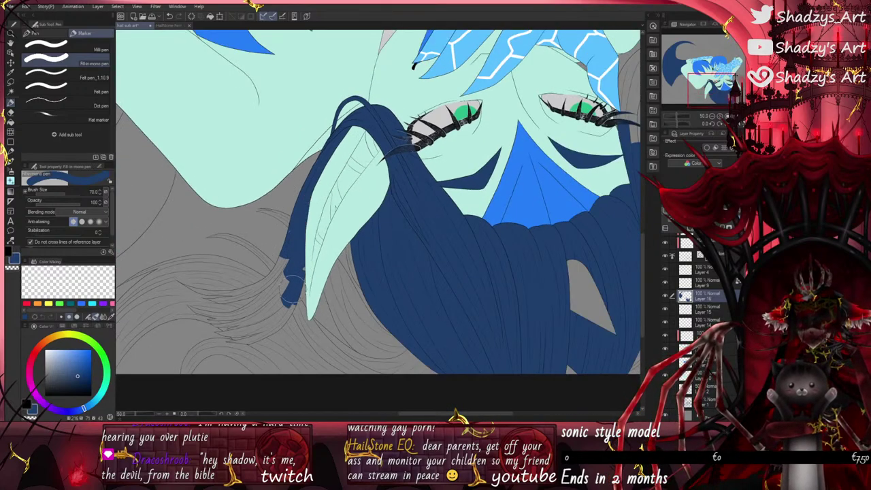
{"action": "scroll", "coordinate": [283, 213], "scroll_direction": "up", "scroll_amount": 4}
{"action": "mouse_move", "coordinate": [249, 212]}
{"action": "left_mouse_down"}
{"action": "mouse_move", "coordinate": [316, 235]}
{"action": "mouse_move", "coordinate": [293, 218]}
{"action": "mouse_move", "coordinate": [329, 231]}
{"action": "left_mouse_up"}
{"action": "scroll", "coordinate": [320, 228], "scroll_direction": "down", "scroll_amount": 3}
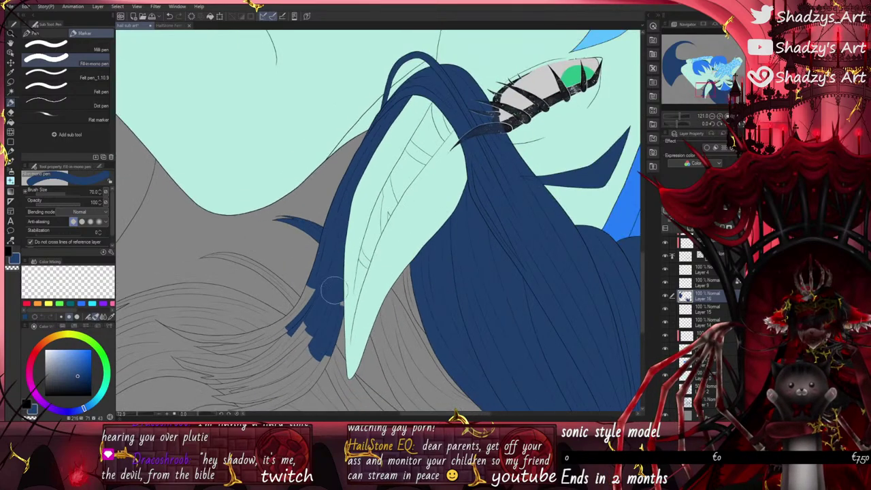
{"action": "mouse_move", "coordinate": [335, 289]}
{"action": "left_mouse_down"}
{"action": "mouse_move", "coordinate": [274, 311]}
{"action": "mouse_move", "coordinate": [237, 290]}
{"action": "mouse_move", "coordinate": [274, 297]}
{"action": "mouse_move", "coordinate": [244, 302]}
{"action": "mouse_move", "coordinate": [302, 305]}
{"action": "mouse_move", "coordinate": [341, 286]}
{"action": "mouse_move", "coordinate": [377, 317]}
{"action": "left_mouse_up"}
{"action": "scroll", "coordinate": [316, 252], "scroll_direction": "down", "scroll_amount": 2}
{"action": "scroll", "coordinate": [248, 256], "scroll_direction": "down", "scroll_amount": 1}
{"action": "scroll", "coordinate": [231, 292], "scroll_direction": "up", "scroll_amount": 2}
Step: Paint the second curved flyaway wisp and the lock between the ear and the central hair in dark blue
{"action": "left_click_drag", "start_coordinate": [309, 233], "coordinate": [340, 260]}
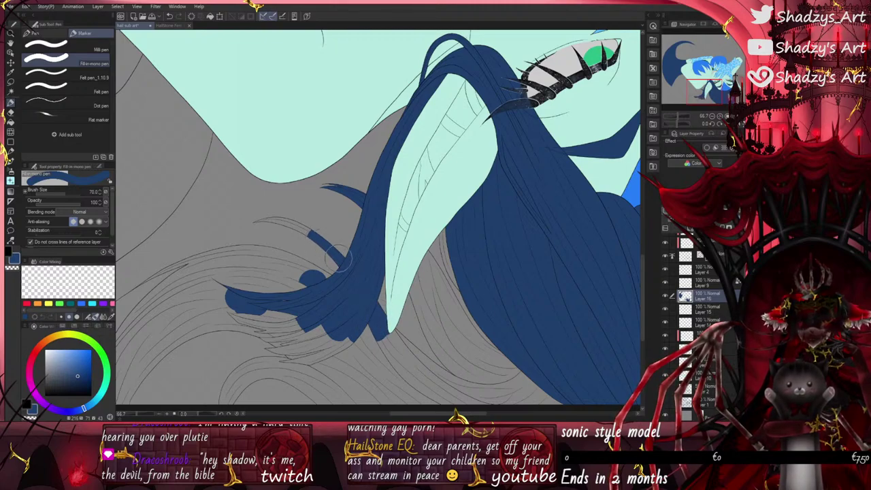
{"action": "mouse_move", "coordinate": [269, 218]}
{"action": "left_mouse_down"}
{"action": "mouse_move", "coordinate": [313, 228]}
{"action": "mouse_move", "coordinate": [296, 227]}
{"action": "left_mouse_up"}
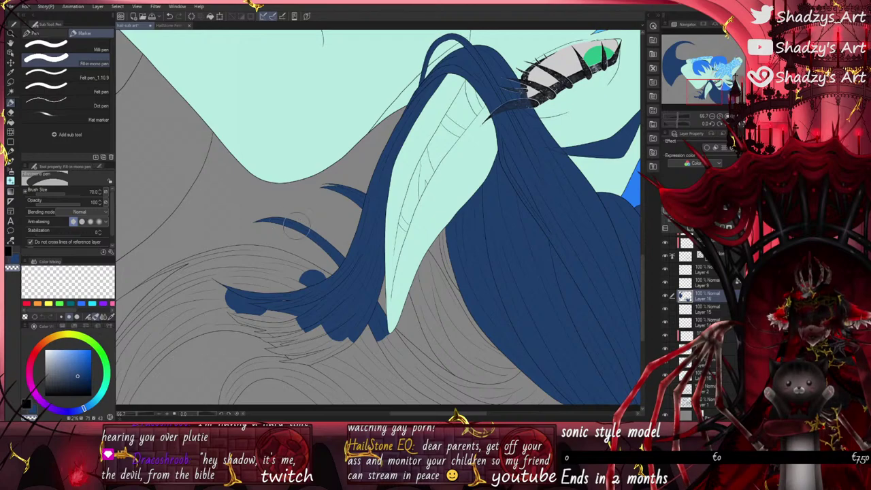
{"action": "mouse_move", "coordinate": [417, 277]}
{"action": "left_mouse_down"}
{"action": "mouse_move", "coordinate": [460, 368]}
{"action": "mouse_move", "coordinate": [431, 333]}
{"action": "mouse_move", "coordinate": [472, 374]}
{"action": "mouse_move", "coordinate": [513, 369]}
{"action": "mouse_move", "coordinate": [423, 256]}
{"action": "mouse_move", "coordinate": [464, 332]}
{"action": "mouse_move", "coordinate": [440, 316]}
{"action": "mouse_move", "coordinate": [456, 280]}
{"action": "mouse_move", "coordinate": [440, 231]}
{"action": "mouse_move", "coordinate": [474, 328]}
{"action": "mouse_move", "coordinate": [494, 345]}
{"action": "mouse_move", "coordinate": [468, 316]}
{"action": "mouse_move", "coordinate": [465, 340]}
{"action": "mouse_move", "coordinate": [485, 350]}
{"action": "mouse_move", "coordinate": [472, 330]}
{"action": "mouse_move", "coordinate": [454, 357]}
{"action": "left_mouse_up"}
{"action": "left_click", "coordinate": [15, 261]}
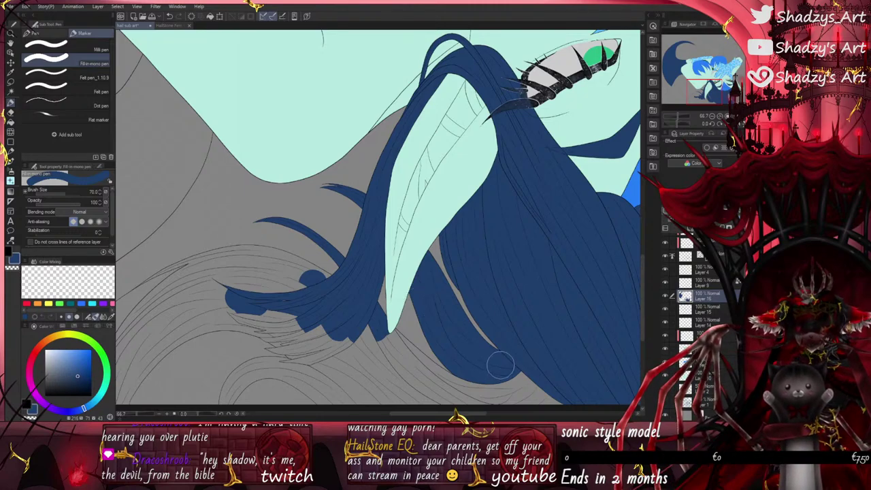
Step: Paint the side hair's jagged strands and the large lock curling away behind the larger ear in dark blue
{"action": "scroll", "coordinate": [393, 245], "scroll_direction": "down", "scroll_amount": 4}
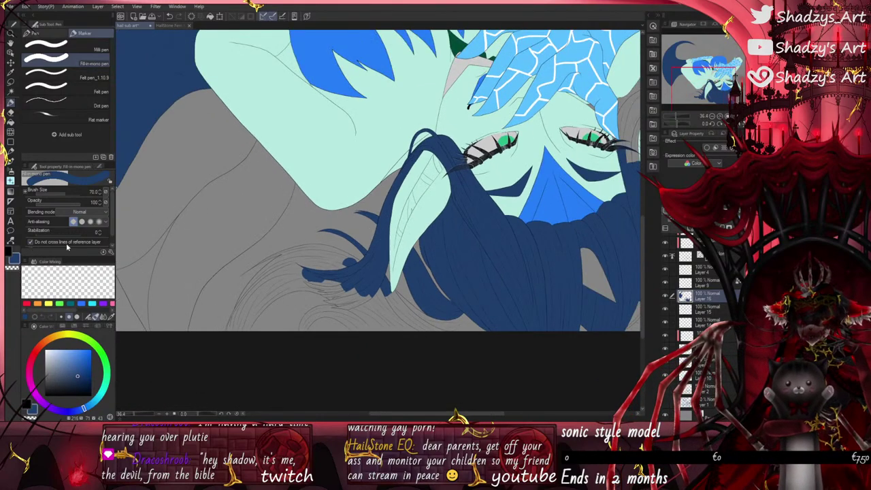
{"action": "scroll", "coordinate": [397, 303], "scroll_direction": "up", "scroll_amount": 5}
{"action": "mouse_move", "coordinate": [395, 282]}
{"action": "left_mouse_down"}
{"action": "mouse_move", "coordinate": [458, 333]}
{"action": "mouse_move", "coordinate": [507, 323]}
{"action": "mouse_move", "coordinate": [529, 354]}
{"action": "mouse_move", "coordinate": [449, 336]}
{"action": "mouse_move", "coordinate": [461, 359]}
{"action": "mouse_move", "coordinate": [395, 300]}
{"action": "mouse_move", "coordinate": [429, 345]}
{"action": "mouse_move", "coordinate": [353, 292]}
{"action": "mouse_move", "coordinate": [411, 359]}
{"action": "mouse_move", "coordinate": [336, 317]}
{"action": "mouse_move", "coordinate": [256, 324]}
{"action": "mouse_move", "coordinate": [241, 343]}
{"action": "mouse_move", "coordinate": [269, 315]}
{"action": "mouse_move", "coordinate": [310, 315]}
{"action": "mouse_move", "coordinate": [270, 277]}
{"action": "mouse_move", "coordinate": [319, 300]}
{"action": "mouse_move", "coordinate": [263, 269]}
{"action": "mouse_move", "coordinate": [299, 266]}
{"action": "left_mouse_up"}
{"action": "mouse_move", "coordinate": [319, 295]}
{"action": "left_mouse_down"}
{"action": "mouse_move", "coordinate": [251, 273]}
{"action": "mouse_move", "coordinate": [206, 273]}
{"action": "mouse_move", "coordinate": [166, 294]}
{"action": "mouse_move", "coordinate": [175, 301]}
{"action": "mouse_move", "coordinate": [142, 347]}
{"action": "left_mouse_up"}
{"action": "scroll", "coordinate": [179, 305], "scroll_direction": "down", "scroll_amount": 5}
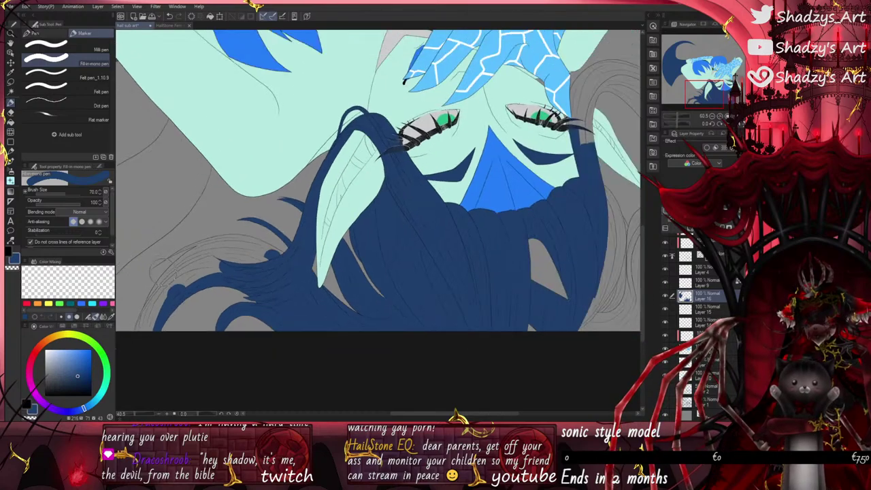
Step: Paint the outer strands at the curling lock's lower end, including the thin wisp at the canvas edge, in dark blue
{"action": "scroll", "coordinate": [156, 320], "scroll_direction": "up", "scroll_amount": 3}
{"action": "mouse_move", "coordinate": [145, 315]}
{"action": "left_mouse_down"}
{"action": "mouse_move", "coordinate": [146, 338]}
{"action": "mouse_move", "coordinate": [154, 302]}
{"action": "left_mouse_up"}
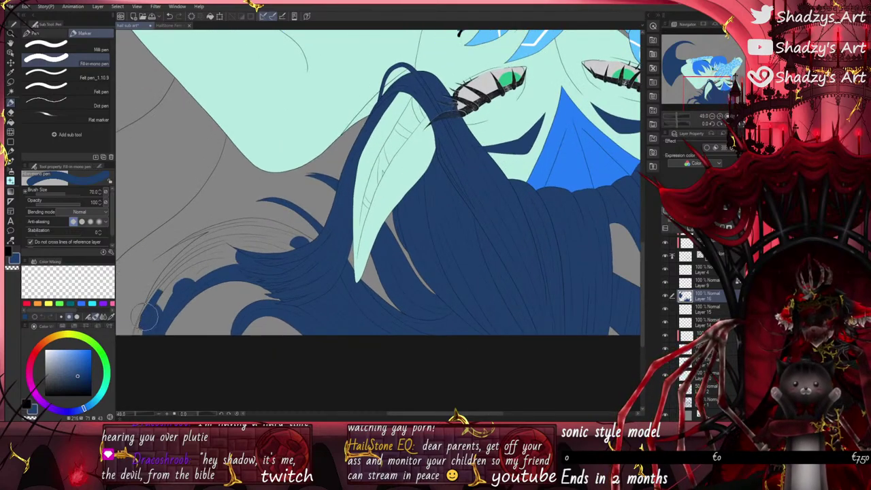
{"action": "mouse_move", "coordinate": [141, 336]}
{"action": "left_mouse_down"}
{"action": "mouse_move", "coordinate": [172, 284]}
{"action": "mouse_move", "coordinate": [195, 261]}
{"action": "mouse_move", "coordinate": [212, 257]}
{"action": "mouse_move", "coordinate": [174, 285]}
{"action": "left_mouse_up"}
{"action": "scroll", "coordinate": [146, 306], "scroll_direction": "up", "scroll_amount": 8}
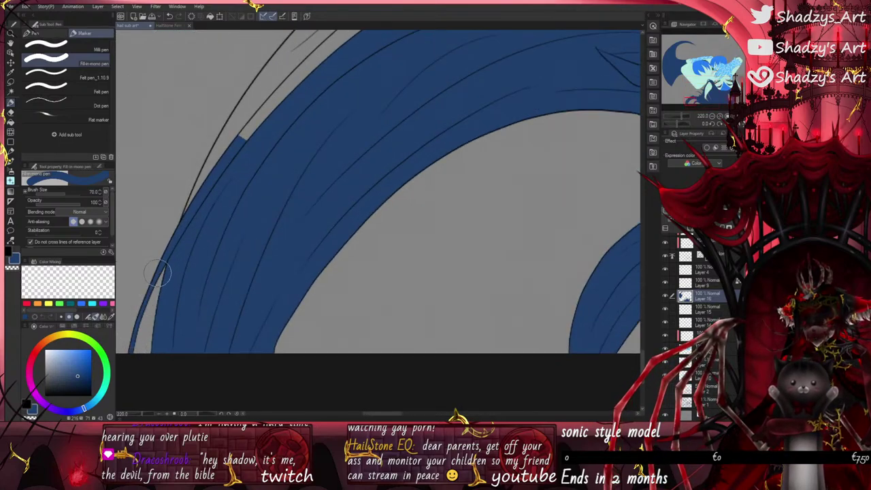
{"action": "scroll", "coordinate": [240, 330], "scroll_direction": "down", "scroll_amount": 6}
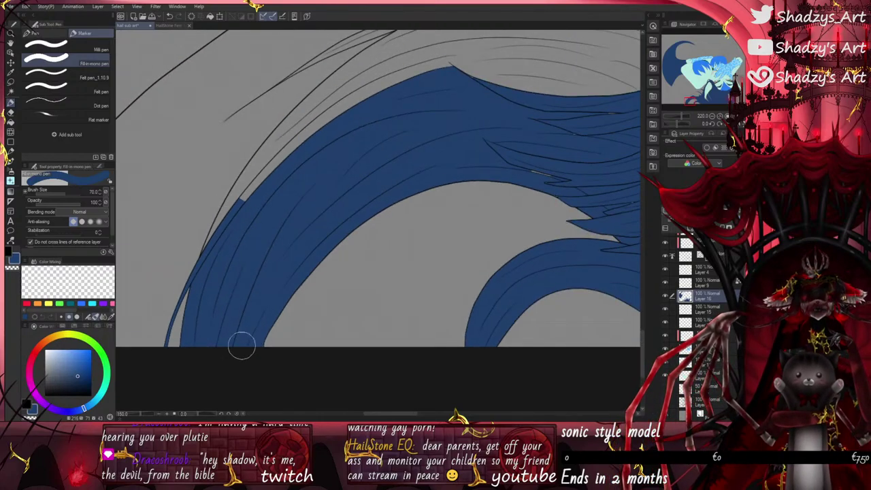
Step: Fill the curling lock's upper strands in dark blue, and clean up the spill and slivers along its line art
{"action": "mouse_move", "coordinate": [238, 290]}
{"action": "left_mouse_down"}
{"action": "mouse_move", "coordinate": [350, 219]}
{"action": "mouse_move", "coordinate": [411, 230]}
{"action": "mouse_move", "coordinate": [363, 210]}
{"action": "mouse_move", "coordinate": [446, 220]}
{"action": "mouse_move", "coordinate": [404, 200]}
{"action": "mouse_move", "coordinate": [433, 209]}
{"action": "mouse_move", "coordinate": [361, 199]}
{"action": "mouse_move", "coordinate": [421, 210]}
{"action": "mouse_move", "coordinate": [333, 214]}
{"action": "mouse_move", "coordinate": [367, 202]}
{"action": "mouse_move", "coordinate": [324, 202]}
{"action": "mouse_move", "coordinate": [358, 192]}
{"action": "mouse_move", "coordinate": [331, 193]}
{"action": "mouse_move", "coordinate": [268, 214]}
{"action": "mouse_move", "coordinate": [311, 207]}
{"action": "mouse_move", "coordinate": [260, 257]}
{"action": "mouse_move", "coordinate": [321, 223]}
{"action": "mouse_move", "coordinate": [272, 251]}
{"action": "mouse_move", "coordinate": [305, 211]}
{"action": "left_mouse_up"}
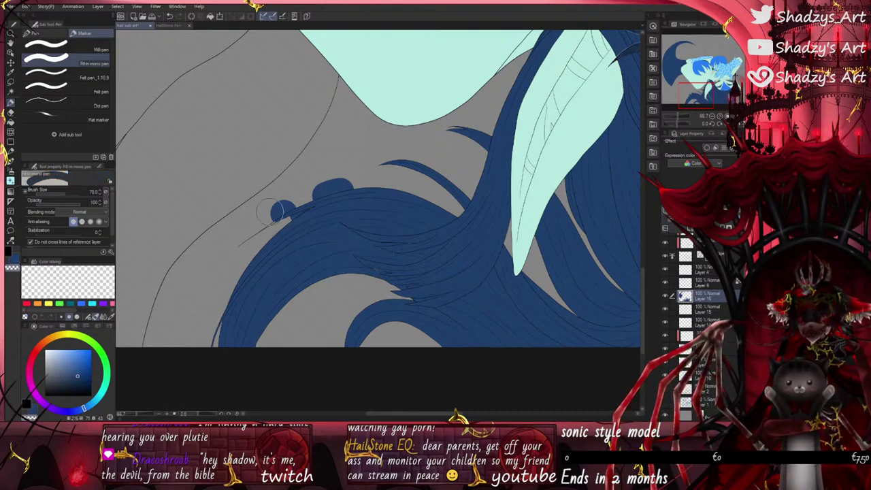
{"action": "scroll", "coordinate": [279, 212], "scroll_direction": "up", "scroll_amount": 3}
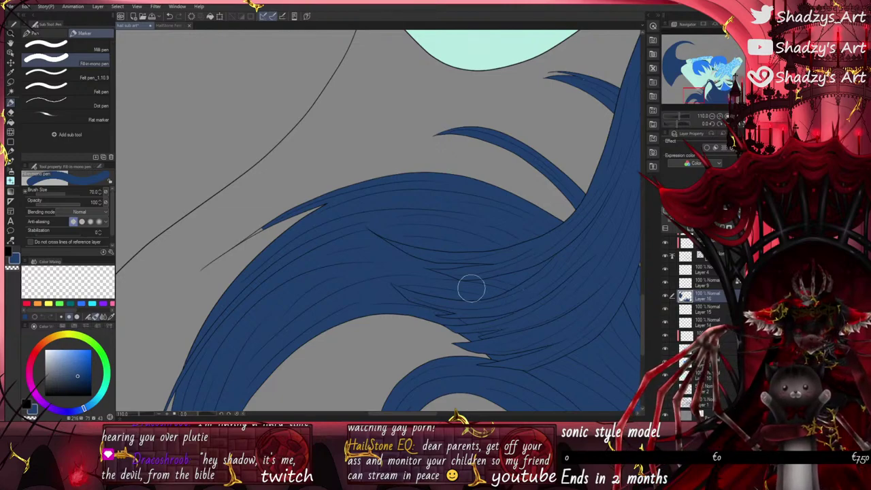
{"action": "scroll", "coordinate": [446, 250], "scroll_direction": "down", "scroll_amount": 4}
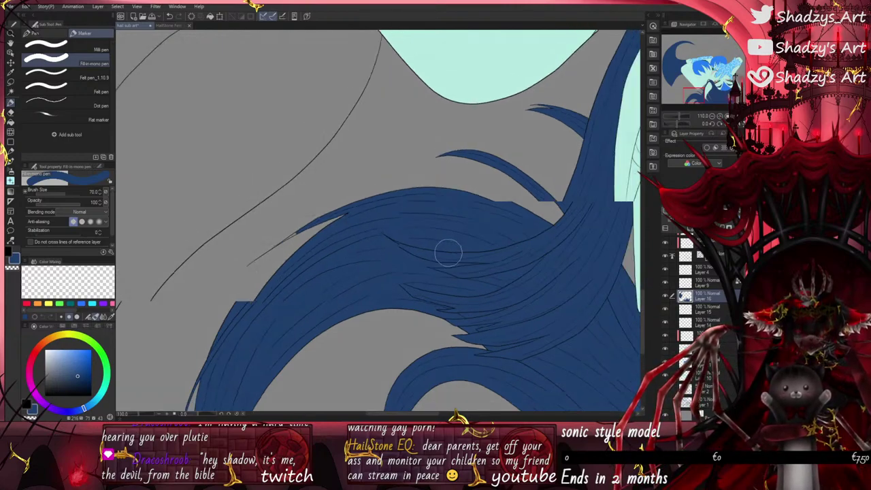
{"action": "scroll", "coordinate": [445, 265], "scroll_direction": "up", "scroll_amount": 4}
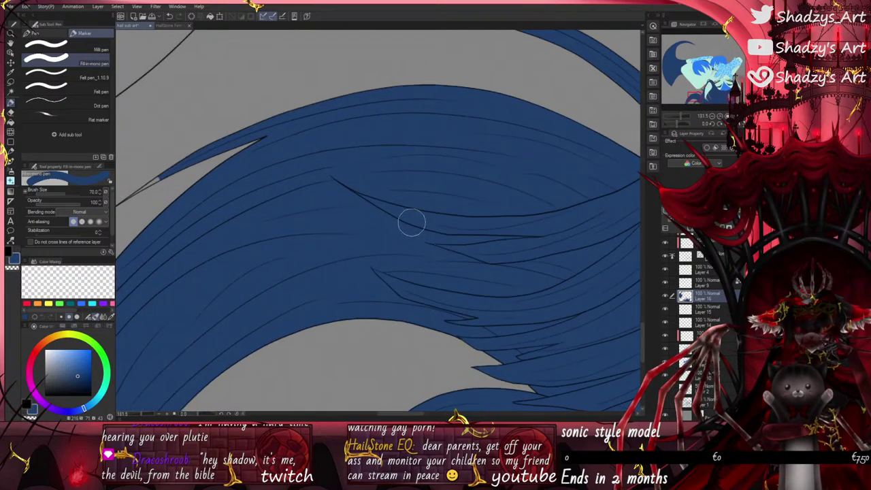
{"action": "scroll", "coordinate": [498, 326], "scroll_direction": "down", "scroll_amount": 4}
Step: Fill the curling lock's thin pointed wisp to its tip in dark blue, disabling Do not cross lines of reference layer for the narrowest part
{"action": "scroll", "coordinate": [299, 259], "scroll_direction": "up", "scroll_amount": 13}
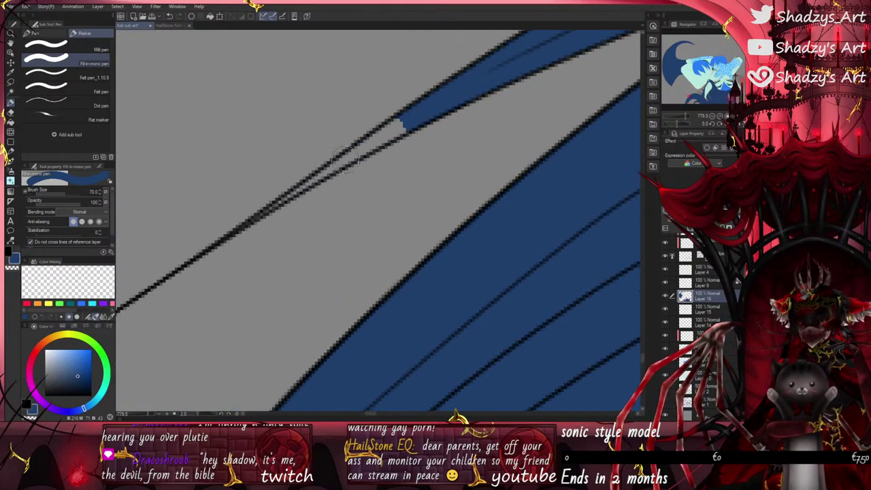
{"action": "mouse_move", "coordinate": [344, 160]}
{"action": "left_mouse_down"}
{"action": "mouse_move", "coordinate": [379, 139]}
{"action": "mouse_move", "coordinate": [267, 202]}
{"action": "left_mouse_up"}
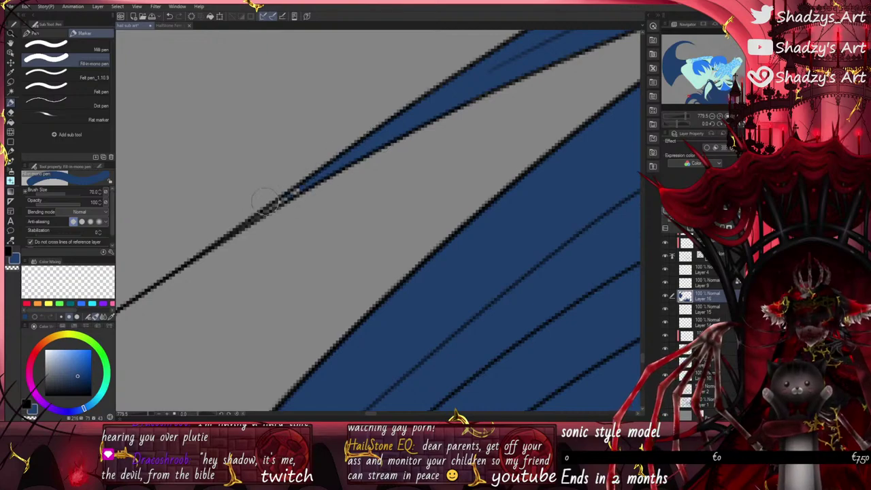
{"action": "left_click", "coordinate": [29, 243]}
{"action": "scroll", "coordinate": [252, 221], "scroll_direction": "up", "scroll_amount": 10}
{"action": "left_click_drag", "start_coordinate": [242, 233], "coordinate": [399, 129]}
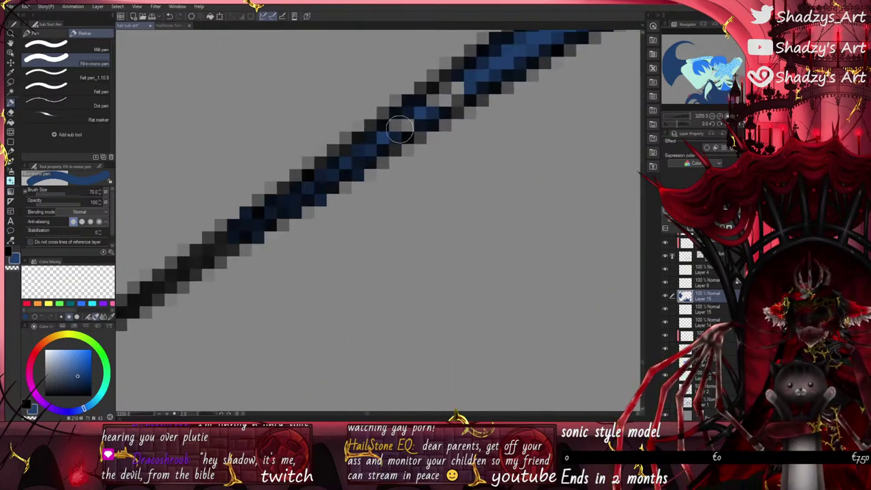
{"action": "scroll", "coordinate": [278, 171], "scroll_direction": "down", "scroll_amount": 5}
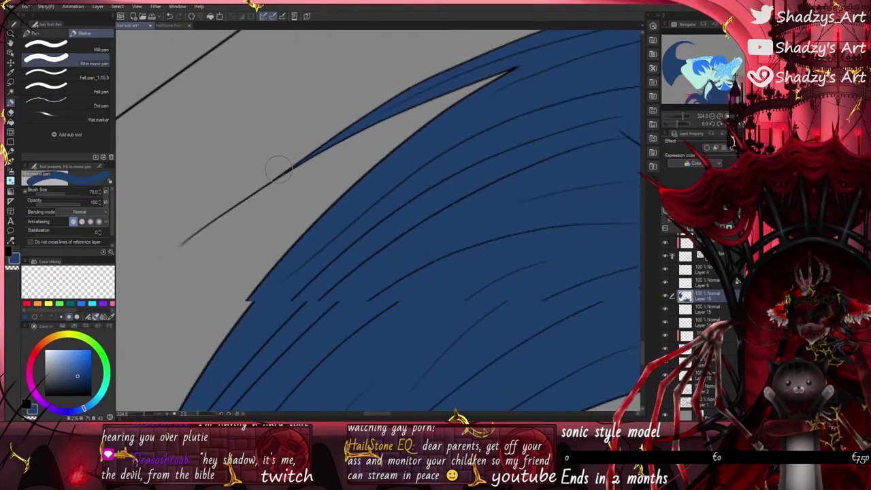
{"action": "scroll", "coordinate": [278, 171], "scroll_direction": "down", "scroll_amount": 4}
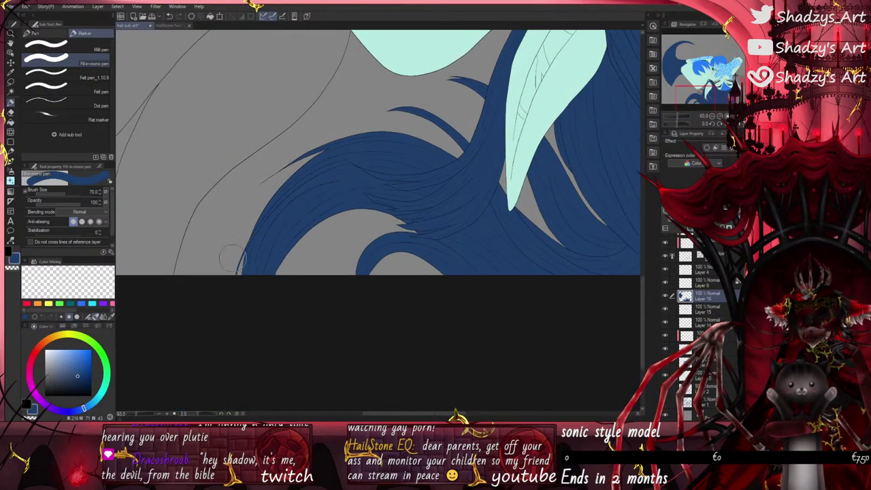
Step: Paint the wavy hair locks below the smaller ear in dark blue, keeping within the reference lines
{"action": "scroll", "coordinate": [234, 251], "scroll_direction": "down", "scroll_amount": 4}
{"action": "scroll", "coordinate": [435, 246], "scroll_direction": "up", "scroll_amount": 3}
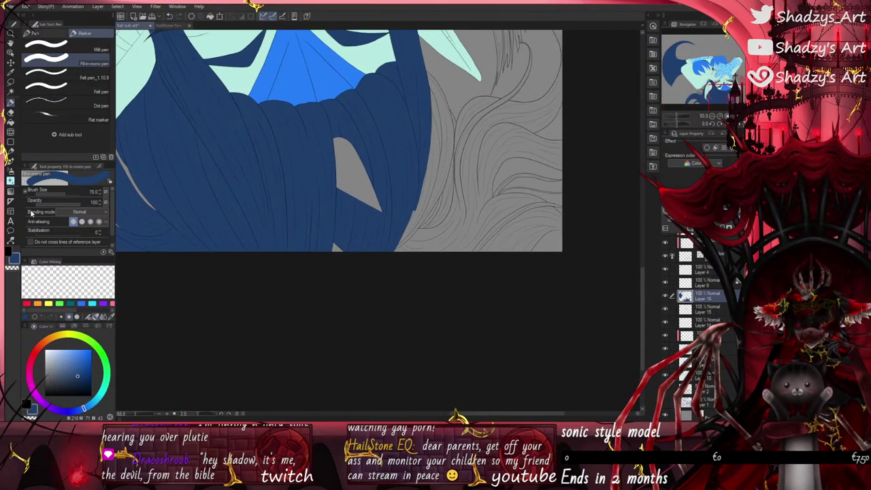
{"action": "scroll", "coordinate": [297, 270], "scroll_direction": "up", "scroll_amount": 3}
{"action": "mouse_move", "coordinate": [415, 99]}
{"action": "left_mouse_down"}
{"action": "mouse_move", "coordinate": [446, 144]}
{"action": "mouse_move", "coordinate": [442, 128]}
{"action": "mouse_move", "coordinate": [448, 160]}
{"action": "left_mouse_up"}
{"action": "mouse_move", "coordinate": [419, 102]}
{"action": "left_mouse_down"}
{"action": "mouse_move", "coordinate": [434, 152]}
{"action": "mouse_move", "coordinate": [430, 202]}
{"action": "mouse_move", "coordinate": [390, 311]}
{"action": "mouse_move", "coordinate": [416, 279]}
{"action": "mouse_move", "coordinate": [426, 223]}
{"action": "mouse_move", "coordinate": [328, 201]}
{"action": "mouse_move", "coordinate": [294, 242]}
{"action": "mouse_move", "coordinate": [395, 289]}
{"action": "mouse_move", "coordinate": [427, 185]}
{"action": "mouse_move", "coordinate": [430, 233]}
{"action": "mouse_move", "coordinate": [445, 215]}
{"action": "mouse_move", "coordinate": [432, 255]}
{"action": "mouse_move", "coordinate": [453, 225]}
{"action": "left_mouse_up"}
{"action": "mouse_move", "coordinate": [449, 182]}
{"action": "left_mouse_down"}
{"action": "mouse_move", "coordinate": [457, 212]}
{"action": "mouse_move", "coordinate": [441, 275]}
{"action": "mouse_move", "coordinate": [452, 252]}
{"action": "mouse_move", "coordinate": [387, 321]}
{"action": "mouse_move", "coordinate": [399, 323]}
{"action": "mouse_move", "coordinate": [454, 260]}
{"action": "mouse_move", "coordinate": [481, 332]}
{"action": "mouse_move", "coordinate": [497, 325]}
{"action": "mouse_move", "coordinate": [523, 262]}
{"action": "mouse_move", "coordinate": [524, 277]}
{"action": "mouse_move", "coordinate": [514, 260]}
{"action": "mouse_move", "coordinate": [578, 268]}
{"action": "mouse_move", "coordinate": [527, 272]}
{"action": "mouse_move", "coordinate": [569, 271]}
{"action": "mouse_move", "coordinate": [584, 282]}
{"action": "mouse_move", "coordinate": [534, 294]}
{"action": "mouse_move", "coordinate": [569, 286]}
{"action": "mouse_move", "coordinate": [544, 316]}
{"action": "mouse_move", "coordinate": [575, 293]}
{"action": "left_mouse_up"}
{"action": "mouse_move", "coordinate": [504, 271]}
{"action": "left_mouse_down"}
{"action": "mouse_move", "coordinate": [481, 190]}
{"action": "mouse_move", "coordinate": [482, 251]}
{"action": "mouse_move", "coordinate": [503, 178]}
{"action": "mouse_move", "coordinate": [579, 194]}
{"action": "mouse_move", "coordinate": [523, 185]}
{"action": "mouse_move", "coordinate": [494, 220]}
{"action": "mouse_move", "coordinate": [496, 244]}
{"action": "mouse_move", "coordinate": [527, 201]}
{"action": "mouse_move", "coordinate": [553, 202]}
{"action": "left_mouse_up"}
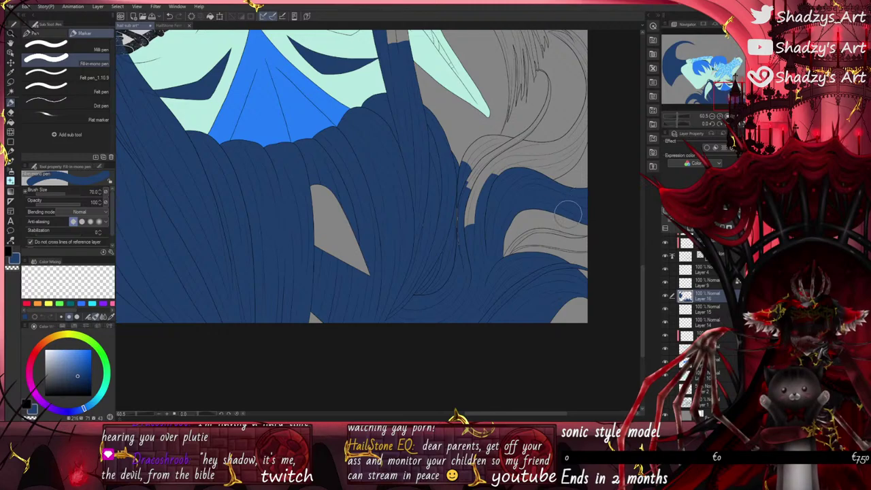
Step: Paint the thin flyaway strand between the wavy locks in dark blue and erase the overflow at its base
{"action": "left_click_drag", "start_coordinate": [523, 226], "coordinate": [503, 256]}
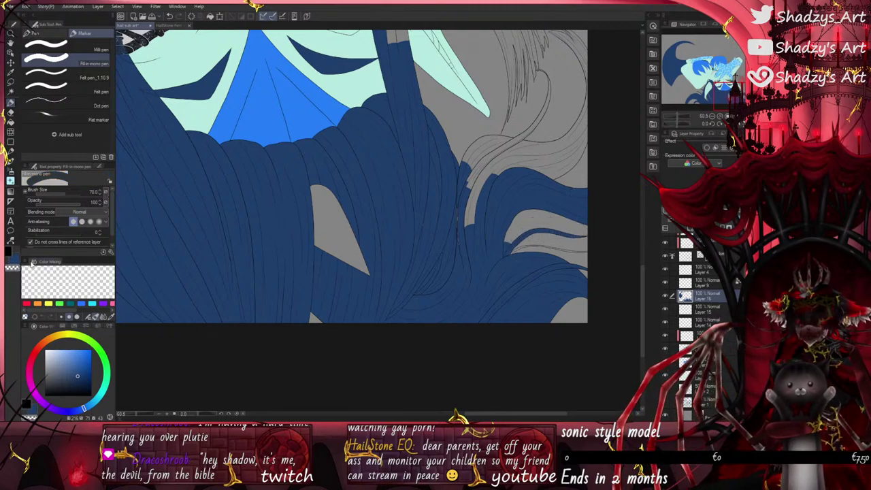
{"action": "scroll", "coordinate": [410, 231], "scroll_direction": "up", "scroll_amount": 5}
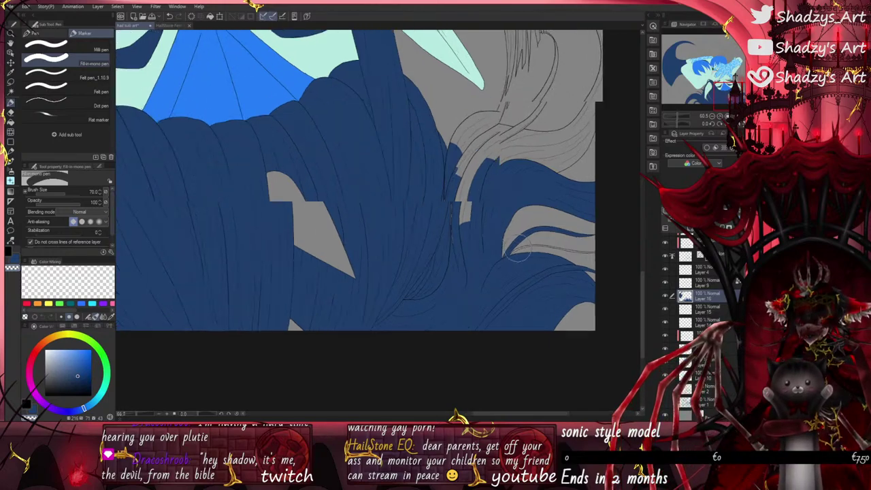
{"action": "scroll", "coordinate": [324, 325], "scroll_direction": "down", "scroll_amount": 3}
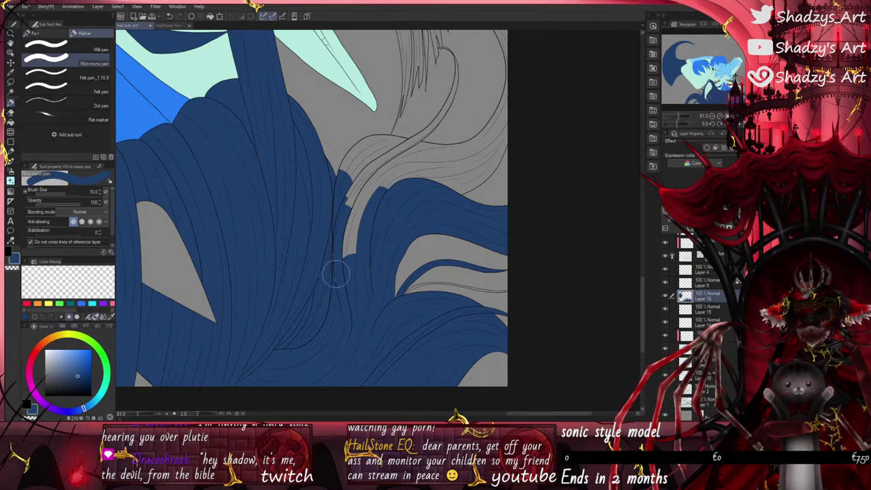
Step: Fill the remaining upper wavy locks and the slender curled strand in dark blue, erasing the overflow at its tip
{"action": "mouse_move", "coordinate": [335, 275]}
{"action": "left_mouse_down"}
{"action": "mouse_move", "coordinate": [366, 188]}
{"action": "mouse_move", "coordinate": [347, 210]}
{"action": "mouse_move", "coordinate": [379, 160]}
{"action": "left_mouse_up"}
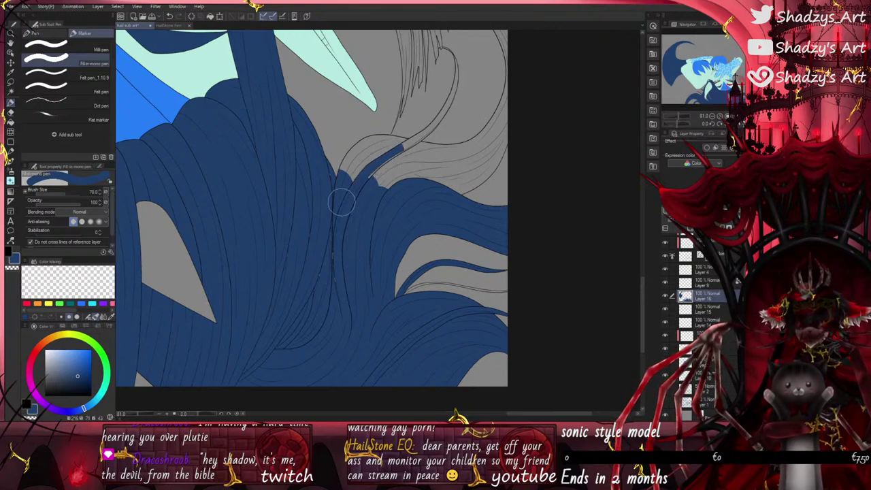
{"action": "mouse_move", "coordinate": [341, 201]}
{"action": "left_mouse_down"}
{"action": "mouse_move", "coordinate": [365, 157]}
{"action": "mouse_move", "coordinate": [396, 142]}
{"action": "mouse_move", "coordinate": [360, 160]}
{"action": "mouse_move", "coordinate": [361, 145]}
{"action": "mouse_move", "coordinate": [341, 172]}
{"action": "mouse_move", "coordinate": [371, 174]}
{"action": "left_mouse_up"}
{"action": "mouse_move", "coordinate": [413, 143]}
{"action": "left_mouse_down"}
{"action": "mouse_move", "coordinate": [383, 166]}
{"action": "mouse_move", "coordinate": [489, 131]}
{"action": "mouse_move", "coordinate": [509, 78]}
{"action": "mouse_move", "coordinate": [503, 138]}
{"action": "mouse_move", "coordinate": [489, 163]}
{"action": "mouse_move", "coordinate": [462, 184]}
{"action": "mouse_move", "coordinate": [449, 171]}
{"action": "mouse_move", "coordinate": [395, 178]}
{"action": "mouse_move", "coordinate": [442, 157]}
{"action": "mouse_move", "coordinate": [419, 162]}
{"action": "mouse_move", "coordinate": [386, 193]}
{"action": "mouse_move", "coordinate": [447, 181]}
{"action": "mouse_move", "coordinate": [382, 166]}
{"action": "mouse_move", "coordinate": [420, 141]}
{"action": "mouse_move", "coordinate": [450, 70]}
{"action": "left_mouse_up"}
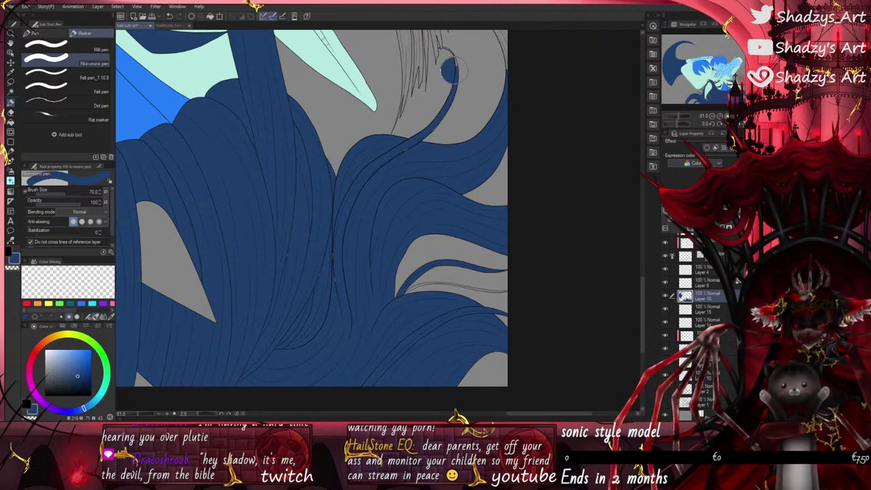
{"action": "left_click", "coordinate": [14, 267]}
{"action": "left_click_drag", "start_coordinate": [442, 56], "coordinate": [446, 63]}
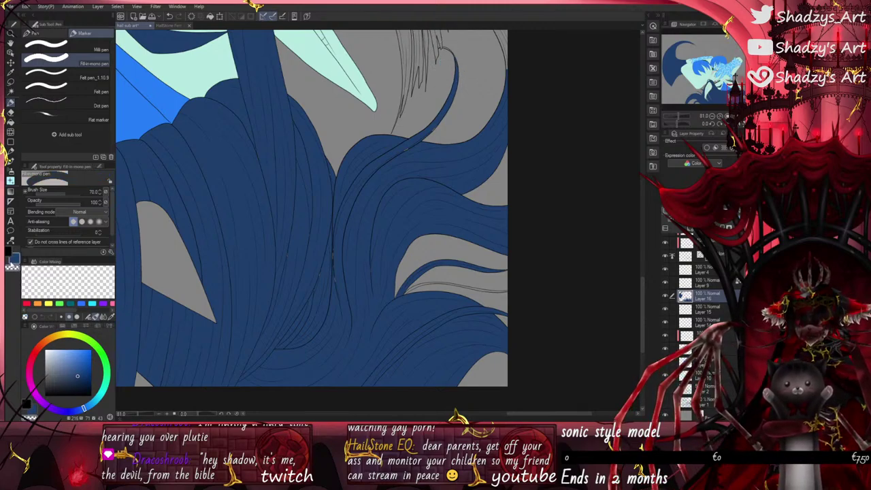
Step: Touch up uncolored slivers between the wavy locks and along the slender curled strand without the reference-line restriction
{"action": "scroll", "coordinate": [411, 292], "scroll_direction": "up", "scroll_amount": 2}
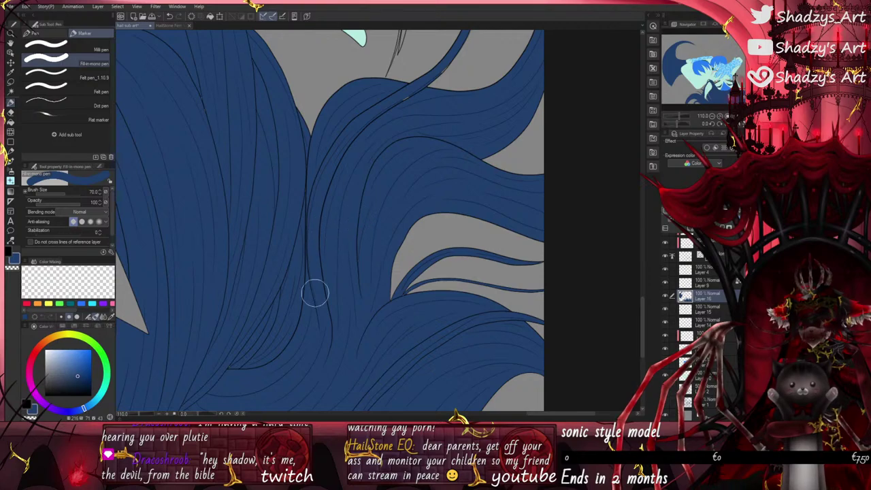
{"action": "scroll", "coordinate": [347, 255], "scroll_direction": "down", "scroll_amount": 5}
{"action": "scroll", "coordinate": [310, 287], "scroll_direction": "up", "scroll_amount": 5}
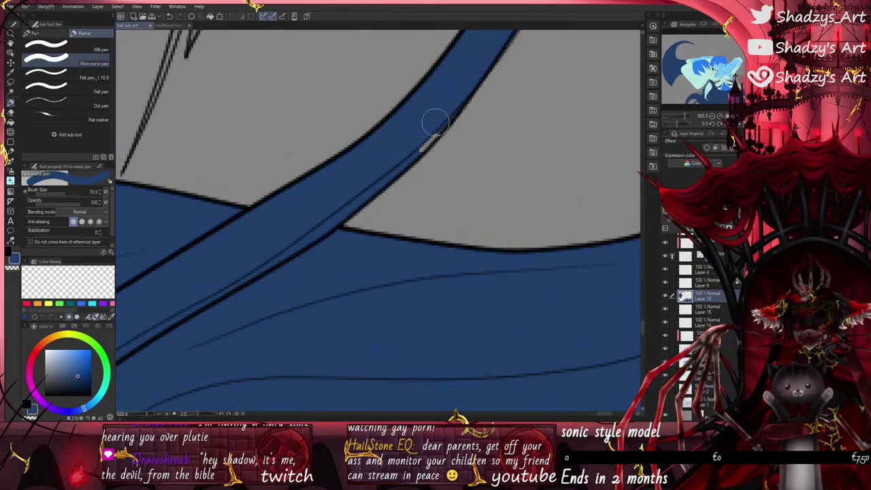
{"action": "scroll", "coordinate": [408, 132], "scroll_direction": "down", "scroll_amount": 4}
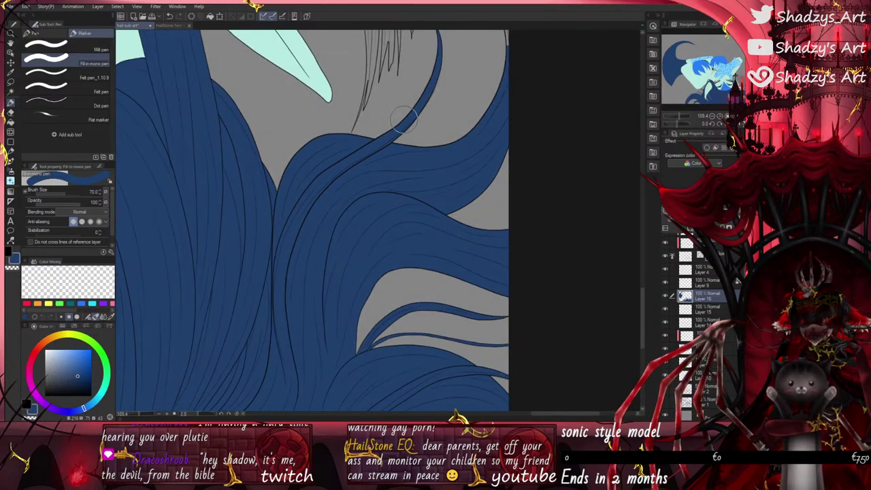
Step: Fill the small gaps at the base of the two thin flyaway strands in dark blue
{"action": "scroll", "coordinate": [341, 282], "scroll_direction": "down", "scroll_amount": 3}
{"action": "scroll", "coordinate": [350, 303], "scroll_direction": "up", "scroll_amount": 7}
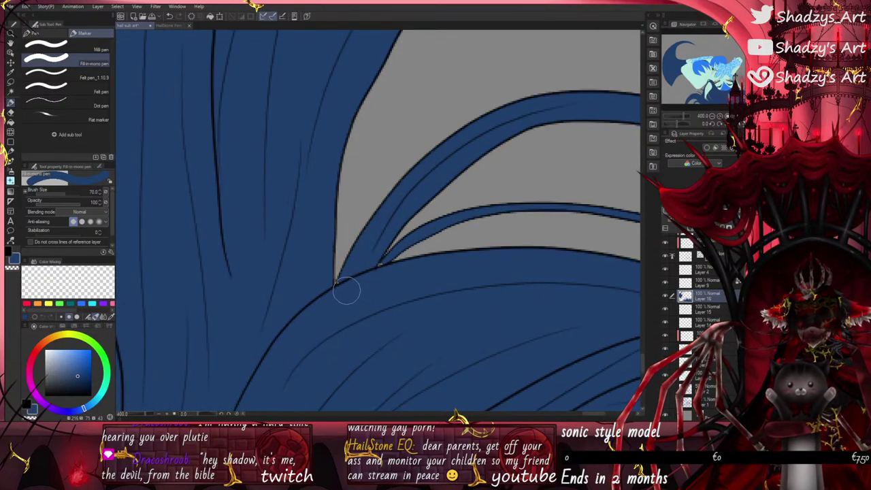
{"action": "scroll", "coordinate": [340, 204], "scroll_direction": "down", "scroll_amount": 5}
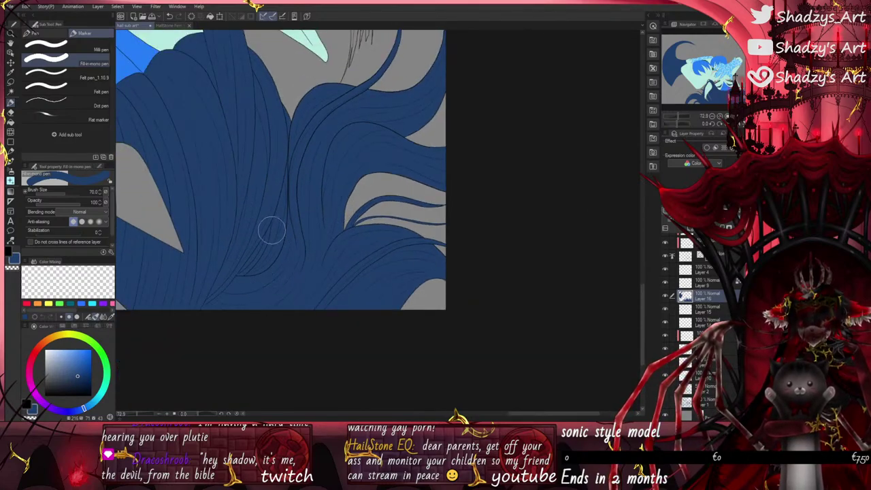
{"action": "scroll", "coordinate": [271, 230], "scroll_direction": "down", "scroll_amount": 1}
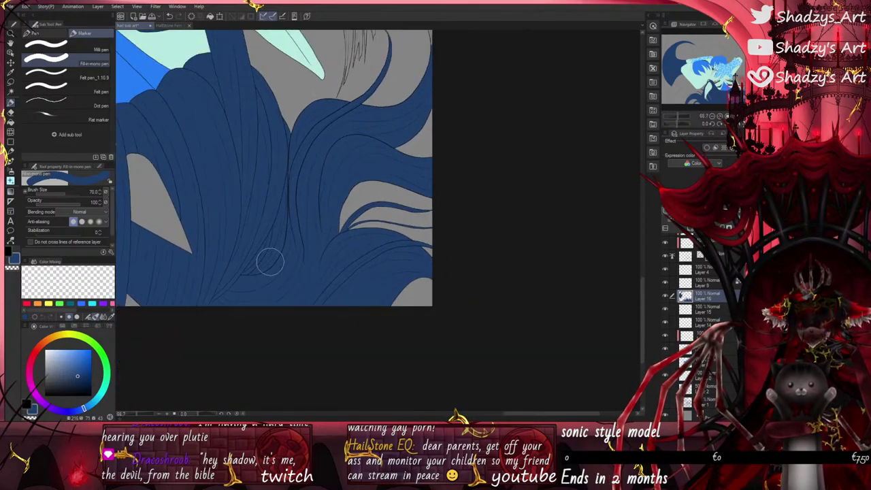
{"action": "scroll", "coordinate": [289, 282], "scroll_direction": "down", "scroll_amount": 5}
Step: Re-enable Do not cross lines of reference layer and paint the upswept, split-tipped lock at the canvas edge in dark blue
{"action": "scroll", "coordinate": [310, 133], "scroll_direction": "up", "scroll_amount": 5}
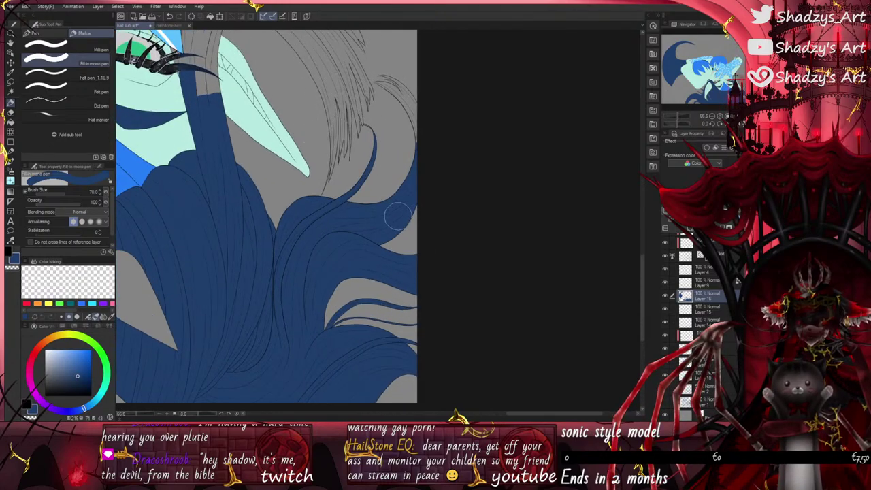
{"action": "scroll", "coordinate": [273, 248], "scroll_direction": "down", "scroll_amount": 5}
{"action": "scroll", "coordinate": [338, 154], "scroll_direction": "up", "scroll_amount": 12}
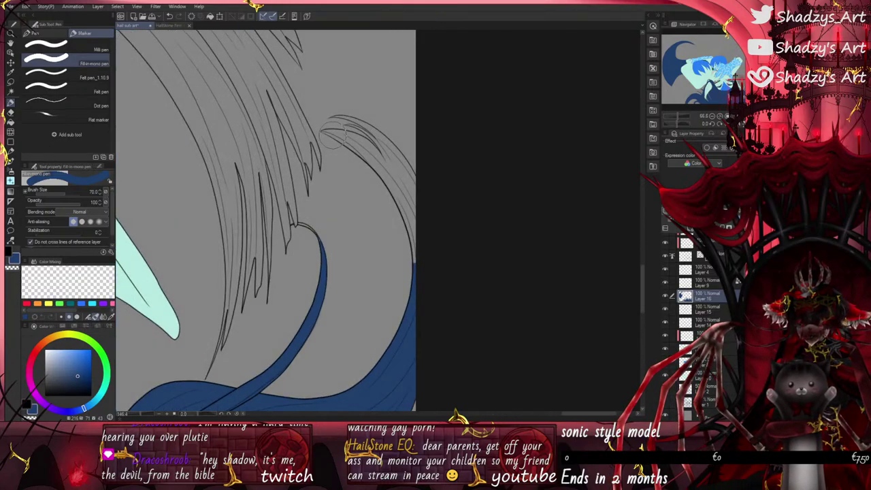
{"action": "mouse_move", "coordinate": [340, 139]}
{"action": "left_mouse_down"}
{"action": "mouse_move", "coordinate": [329, 131]}
{"action": "mouse_move", "coordinate": [364, 153]}
{"action": "mouse_move", "coordinate": [404, 204]}
{"action": "mouse_move", "coordinate": [417, 255]}
{"action": "mouse_move", "coordinate": [408, 170]}
{"action": "mouse_move", "coordinate": [342, 114]}
{"action": "left_mouse_up"}
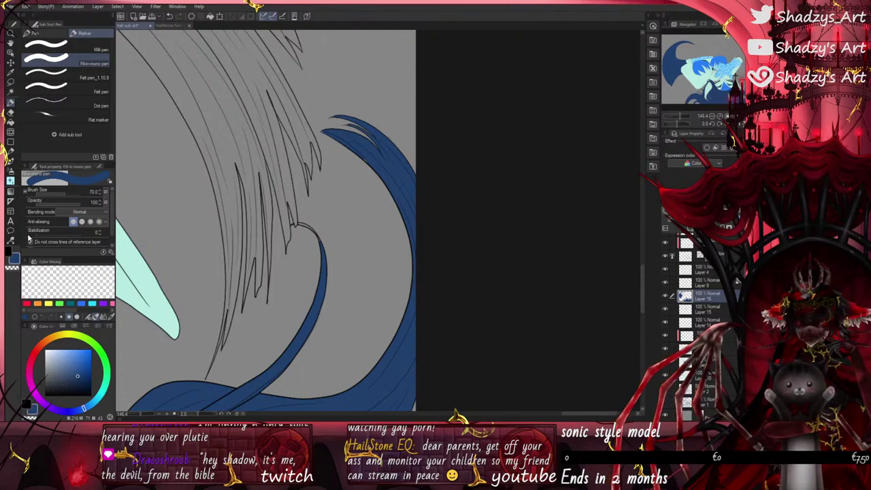
Step: Touch up the split tips of the upswept lock at the canvas edge in dark blue, with the reference-line restriction off
{"action": "scroll", "coordinate": [381, 157], "scroll_direction": "up", "scroll_amount": 5}
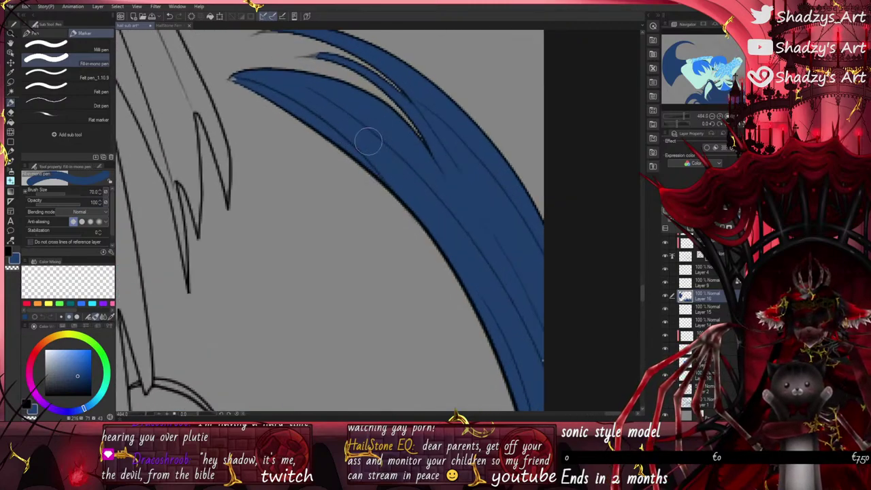
{"action": "scroll", "coordinate": [301, 189], "scroll_direction": "up", "scroll_amount": 5}
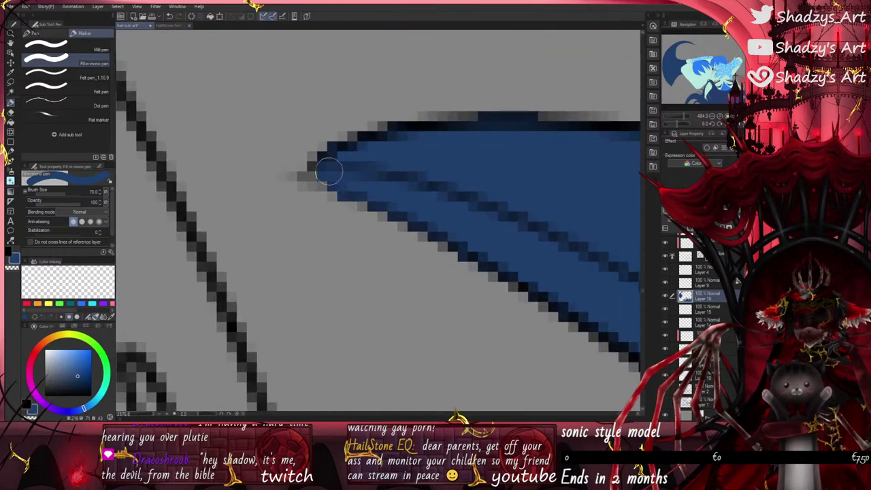
{"action": "scroll", "coordinate": [302, 188], "scroll_direction": "down", "scroll_amount": 5}
{"action": "scroll", "coordinate": [434, 177], "scroll_direction": "up", "scroll_amount": 2}
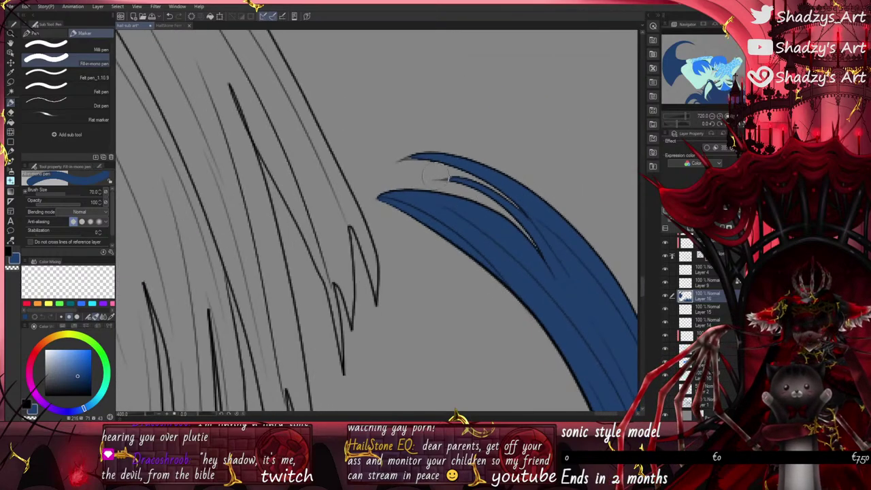
{"action": "scroll", "coordinate": [408, 167], "scroll_direction": "up", "scroll_amount": 6}
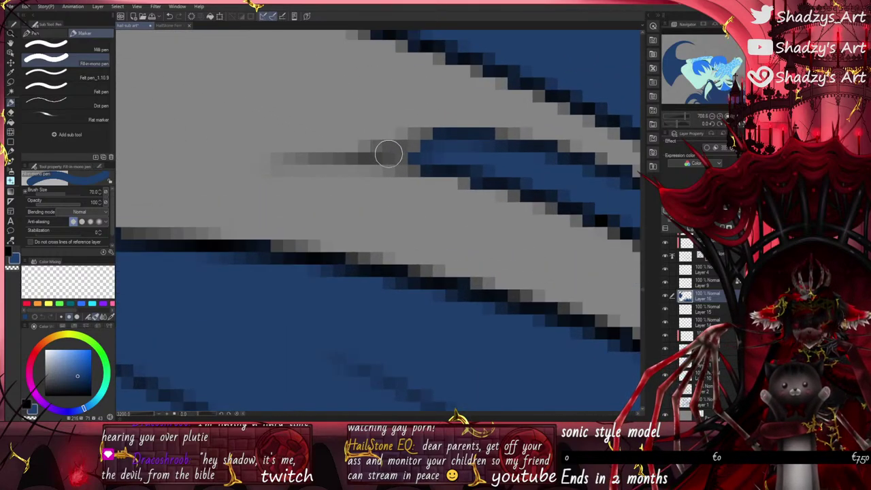
{"action": "scroll", "coordinate": [450, 164], "scroll_direction": "down", "scroll_amount": 4}
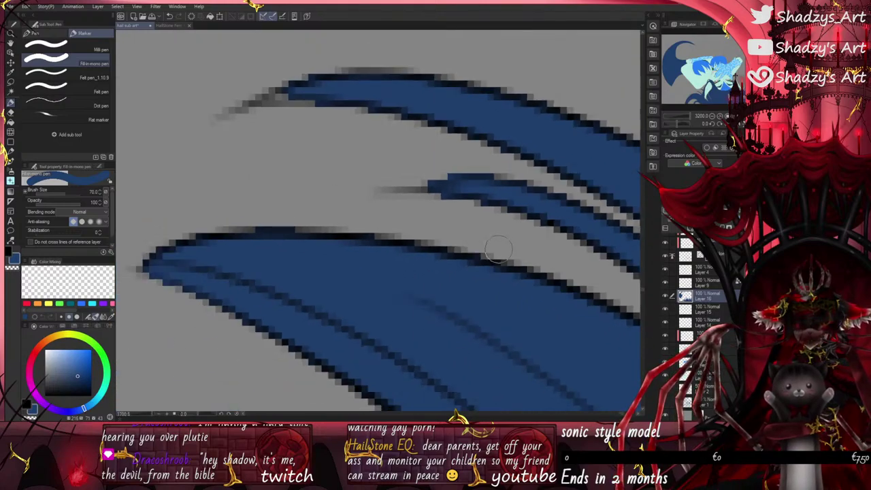
{"action": "scroll", "coordinate": [307, 136], "scroll_direction": "up", "scroll_amount": 5}
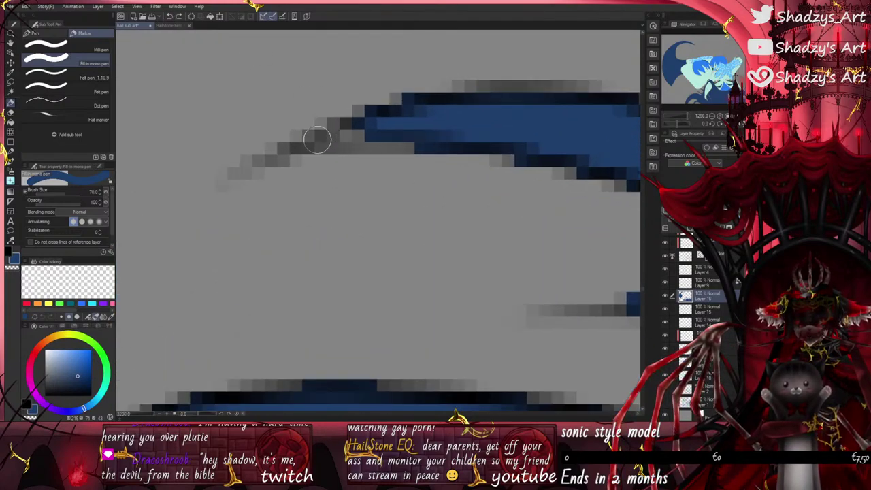
{"action": "scroll", "coordinate": [453, 118], "scroll_direction": "down", "scroll_amount": 1}
{"action": "scroll", "coordinate": [453, 118], "scroll_direction": "down", "scroll_amount": 8}
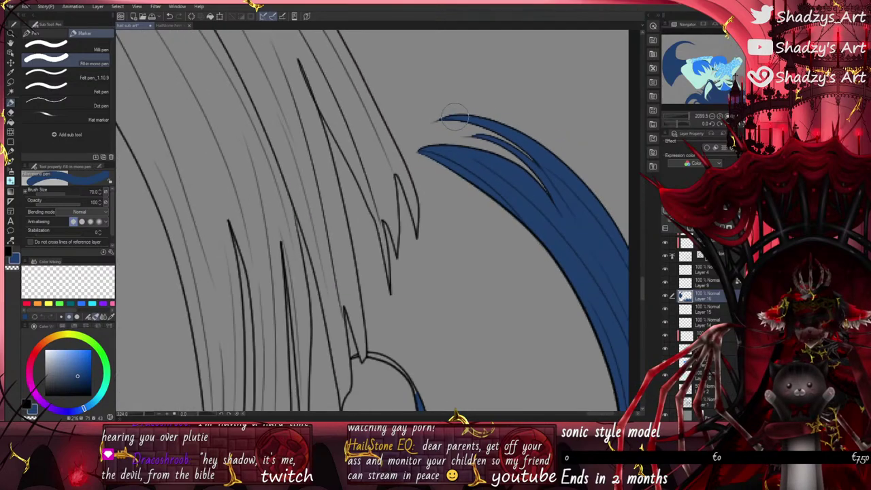
Step: Fill the thin upper end of the slender curled strand in dark blue, up to where it meets the hanging forelock
{"action": "scroll", "coordinate": [422, 257], "scroll_direction": "up", "scroll_amount": 8}
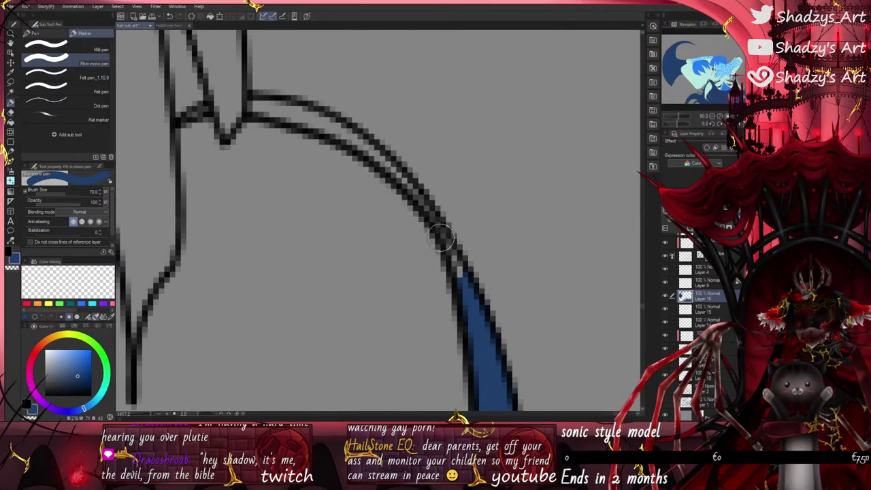
{"action": "scroll", "coordinate": [498, 362], "scroll_direction": "down", "scroll_amount": 2}
{"action": "mouse_move", "coordinate": [282, 134]}
{"action": "left_mouse_down"}
{"action": "mouse_move", "coordinate": [329, 144]}
{"action": "mouse_move", "coordinate": [190, 112]}
{"action": "mouse_move", "coordinate": [244, 117]}
{"action": "mouse_move", "coordinate": [367, 173]}
{"action": "mouse_move", "coordinate": [408, 212]}
{"action": "mouse_move", "coordinate": [509, 349]}
{"action": "left_mouse_up"}
{"action": "scroll", "coordinate": [389, 191], "scroll_direction": "up", "scroll_amount": 2}
{"action": "scroll", "coordinate": [508, 348], "scroll_direction": "down", "scroll_amount": 3}
{"action": "scroll", "coordinate": [217, 182], "scroll_direction": "down", "scroll_amount": 2}
{"action": "scroll", "coordinate": [388, 181], "scroll_direction": "down", "scroll_amount": 5}
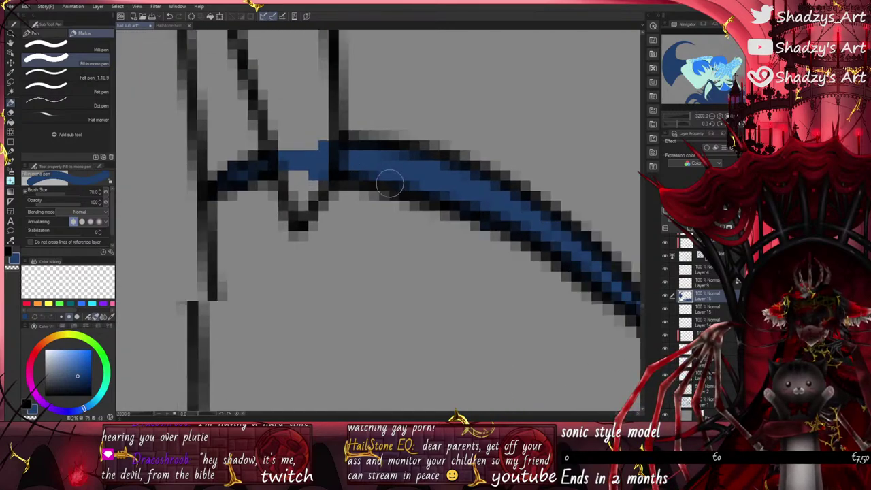
{"action": "scroll", "coordinate": [398, 176], "scroll_direction": "down", "scroll_amount": 6}
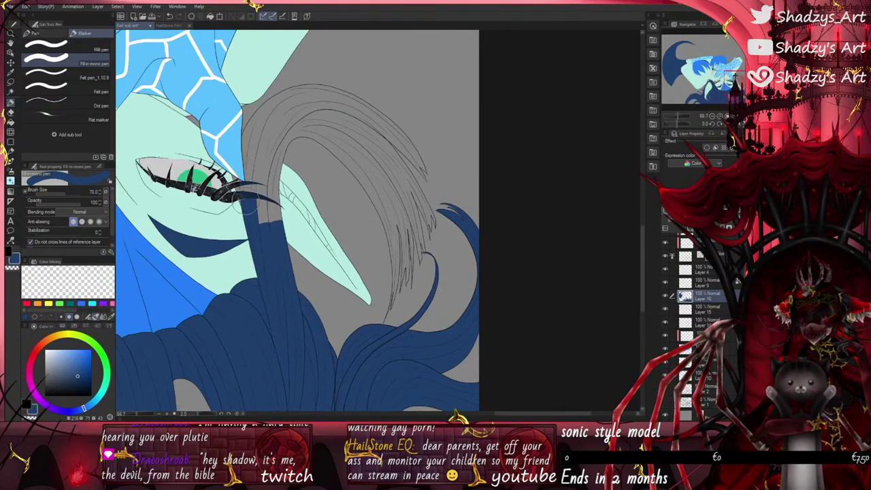
Step: Paint the outer locks of the arching forelock in dark blue within the reference lines, erasing the overflow at their tip
{"action": "left_click", "coordinate": [239, 179]}
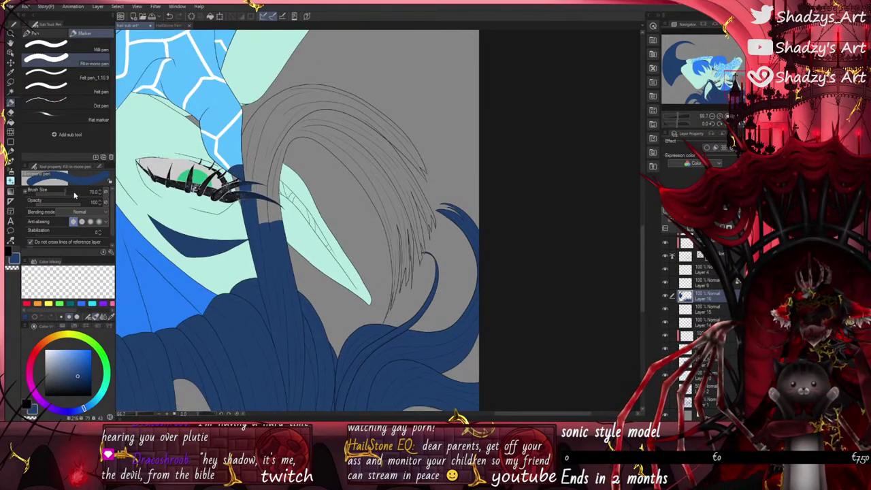
{"action": "left_click", "coordinate": [12, 267]}
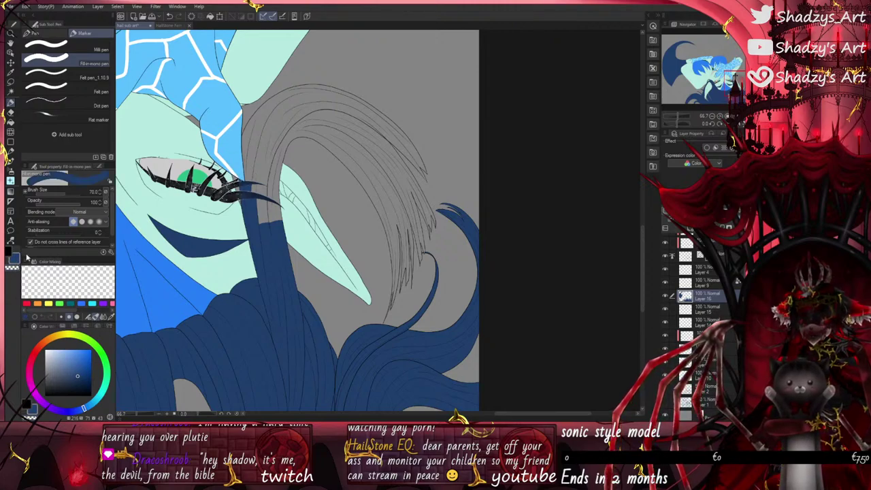
{"action": "mouse_move", "coordinate": [236, 198]}
{"action": "left_mouse_down"}
{"action": "mouse_move", "coordinate": [255, 126]}
{"action": "mouse_move", "coordinate": [305, 85]}
{"action": "mouse_move", "coordinate": [359, 100]}
{"action": "mouse_move", "coordinate": [300, 90]}
{"action": "mouse_move", "coordinate": [353, 107]}
{"action": "mouse_move", "coordinate": [295, 109]}
{"action": "mouse_move", "coordinate": [270, 140]}
{"action": "mouse_move", "coordinate": [284, 106]}
{"action": "mouse_move", "coordinate": [253, 145]}
{"action": "mouse_move", "coordinate": [254, 191]}
{"action": "mouse_move", "coordinate": [265, 170]}
{"action": "mouse_move", "coordinate": [270, 183]}
{"action": "mouse_move", "coordinate": [282, 144]}
{"action": "mouse_move", "coordinate": [272, 160]}
{"action": "mouse_move", "coordinate": [296, 126]}
{"action": "mouse_move", "coordinate": [320, 113]}
{"action": "mouse_move", "coordinate": [378, 141]}
{"action": "mouse_move", "coordinate": [347, 116]}
{"action": "mouse_move", "coordinate": [356, 106]}
{"action": "mouse_move", "coordinate": [387, 122]}
{"action": "mouse_move", "coordinate": [363, 102]}
{"action": "mouse_move", "coordinate": [375, 129]}
{"action": "mouse_move", "coordinate": [309, 98]}
{"action": "mouse_move", "coordinate": [405, 142]}
{"action": "mouse_move", "coordinate": [432, 180]}
{"action": "left_mouse_up"}
{"action": "left_click", "coordinate": [16, 270]}
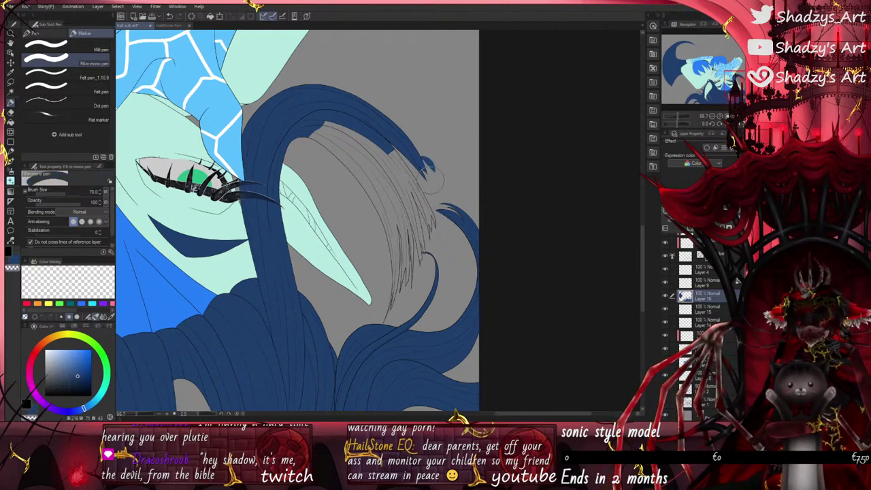
{"action": "left_click", "coordinate": [9, 251]}
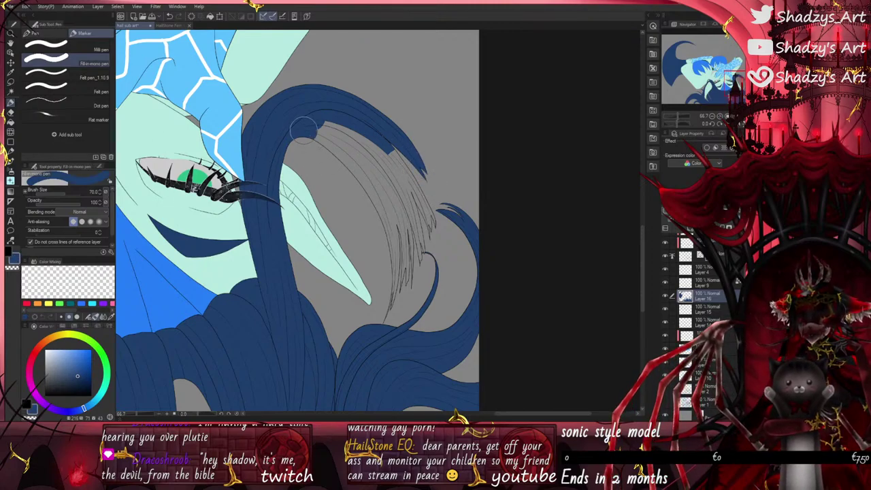
Step: Fill the forelock's remaining inner locks and hanging pointed ends in dark blue
{"action": "mouse_move", "coordinate": [303, 129]}
{"action": "left_mouse_down"}
{"action": "mouse_move", "coordinate": [364, 184]}
{"action": "mouse_move", "coordinate": [313, 124]}
{"action": "mouse_move", "coordinate": [387, 192]}
{"action": "mouse_move", "coordinate": [368, 145]}
{"action": "mouse_move", "coordinate": [399, 161]}
{"action": "mouse_move", "coordinate": [403, 197]}
{"action": "mouse_move", "coordinate": [395, 200]}
{"action": "mouse_move", "coordinate": [383, 173]}
{"action": "mouse_move", "coordinate": [398, 197]}
{"action": "mouse_move", "coordinate": [388, 239]}
{"action": "mouse_move", "coordinate": [393, 299]}
{"action": "mouse_move", "coordinate": [396, 274]}
{"action": "mouse_move", "coordinate": [396, 238]}
{"action": "mouse_move", "coordinate": [385, 310]}
{"action": "mouse_move", "coordinate": [400, 246]}
{"action": "mouse_move", "coordinate": [393, 330]}
{"action": "left_mouse_up"}
{"action": "scroll", "coordinate": [392, 259], "scroll_direction": "up", "scroll_amount": 5}
{"action": "mouse_move", "coordinate": [417, 293]}
{"action": "left_mouse_down"}
{"action": "mouse_move", "coordinate": [427, 141]}
{"action": "mouse_move", "coordinate": [427, 219]}
{"action": "mouse_move", "coordinate": [439, 107]}
{"action": "mouse_move", "coordinate": [439, 268]}
{"action": "mouse_move", "coordinate": [459, 197]}
{"action": "mouse_move", "coordinate": [445, 80]}
{"action": "mouse_move", "coordinate": [454, 141]}
{"action": "mouse_move", "coordinate": [449, 109]}
{"action": "left_mouse_up"}
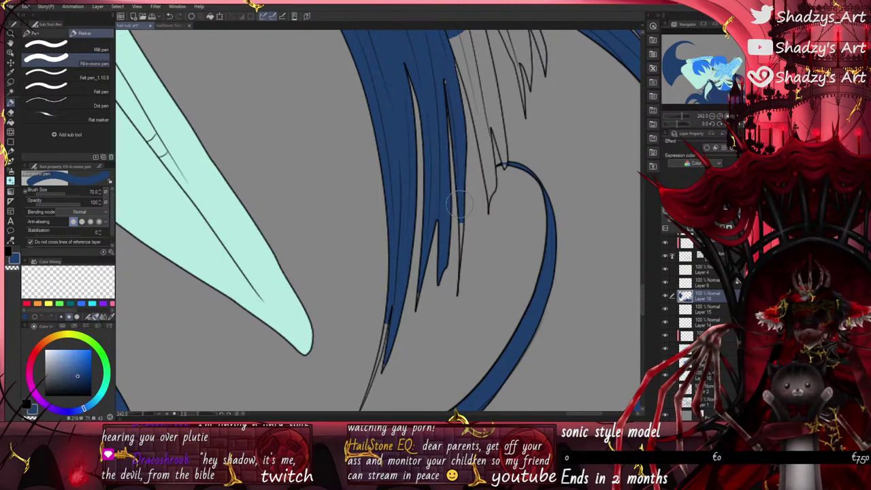
{"action": "left_click_drag", "start_coordinate": [459, 204], "coordinate": [457, 267]}
{"action": "mouse_move", "coordinate": [456, 92]}
{"action": "left_mouse_down"}
{"action": "mouse_move", "coordinate": [484, 267]}
{"action": "mouse_move", "coordinate": [472, 168]}
{"action": "mouse_move", "coordinate": [501, 234]}
{"action": "mouse_move", "coordinate": [462, 62]}
{"action": "left_mouse_up"}
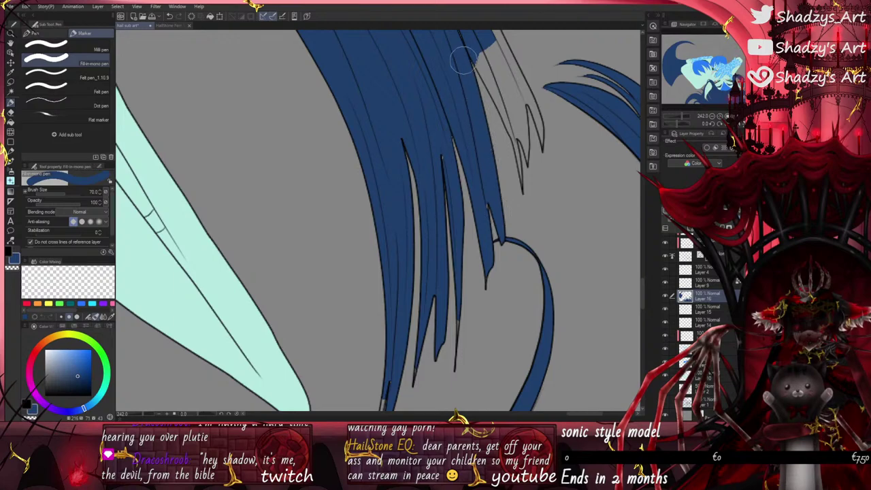
{"action": "scroll", "coordinate": [481, 212], "scroll_direction": "down", "scroll_amount": 5}
{"action": "scroll", "coordinate": [474, 117], "scroll_direction": "up", "scroll_amount": 3}
{"action": "mouse_move", "coordinate": [477, 123]}
{"action": "left_mouse_down"}
{"action": "mouse_move", "coordinate": [509, 207]}
{"action": "mouse_move", "coordinate": [484, 117]}
{"action": "mouse_move", "coordinate": [517, 158]}
{"action": "mouse_move", "coordinate": [513, 173]}
{"action": "mouse_move", "coordinate": [449, 38]}
{"action": "left_mouse_up"}
{"action": "scroll", "coordinate": [449, 39], "scroll_direction": "down", "scroll_amount": 4}
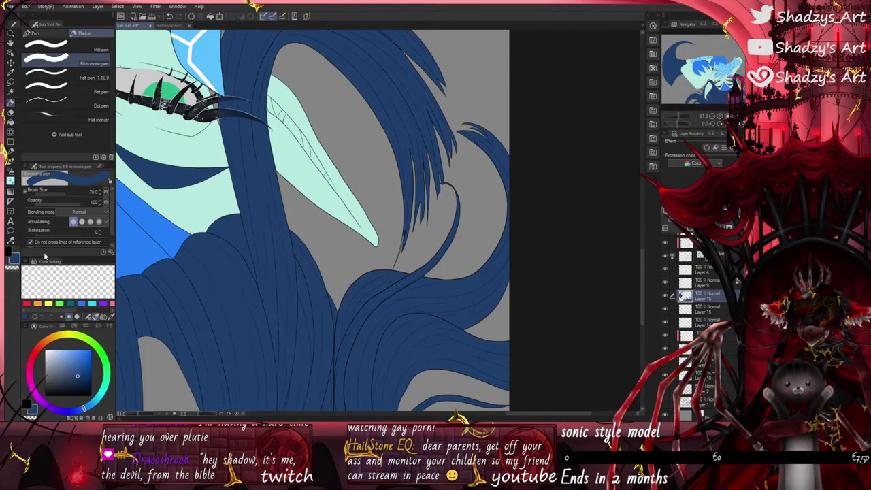
Step: Turn off Do not cross lines of reference layer and fill the upper part of the forelock's thin innermost wisp in dark blue
{"action": "scroll", "coordinate": [421, 191], "scroll_direction": "up", "scroll_amount": 10}
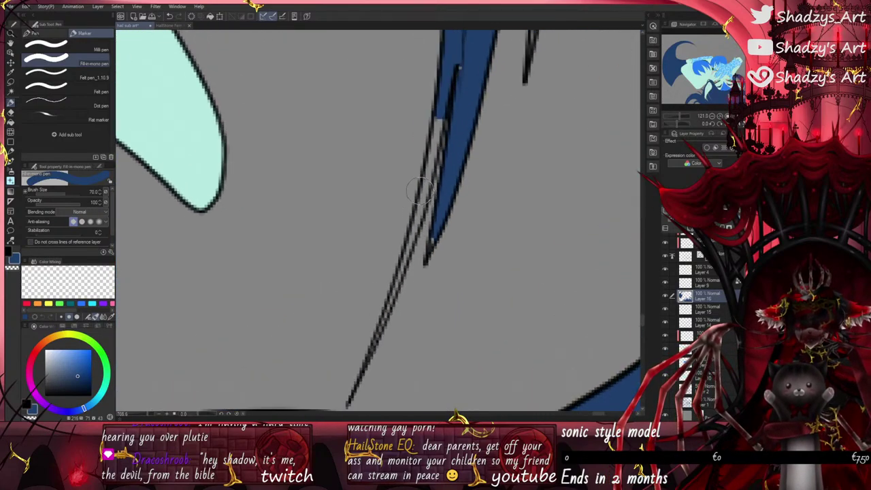
{"action": "mouse_move", "coordinate": [423, 191]}
{"action": "left_mouse_down"}
{"action": "mouse_move", "coordinate": [458, 59]}
{"action": "mouse_move", "coordinate": [420, 219]}
{"action": "mouse_move", "coordinate": [454, 117]}
{"action": "mouse_move", "coordinate": [402, 318]}
{"action": "left_mouse_up"}
{"action": "scroll", "coordinate": [456, 64], "scroll_direction": "down", "scroll_amount": 2}
{"action": "scroll", "coordinate": [456, 63], "scroll_direction": "up", "scroll_amount": 2}
{"action": "scroll", "coordinate": [442, 118], "scroll_direction": "down", "scroll_amount": 2}
{"action": "scroll", "coordinate": [442, 117], "scroll_direction": "up", "scroll_amount": 2}
{"action": "scroll", "coordinate": [469, 270], "scroll_direction": "up", "scroll_amount": 2}
{"action": "left_click_drag", "start_coordinate": [469, 270], "coordinate": [489, 202]}
{"action": "scroll", "coordinate": [486, 151], "scroll_direction": "down", "scroll_amount": 5}
{"action": "scroll", "coordinate": [410, 302], "scroll_direction": "up", "scroll_amount": 4}
{"action": "left_click_drag", "start_coordinate": [405, 295], "coordinate": [429, 211]}
{"action": "scroll", "coordinate": [431, 170], "scroll_direction": "down", "scroll_amount": 4}
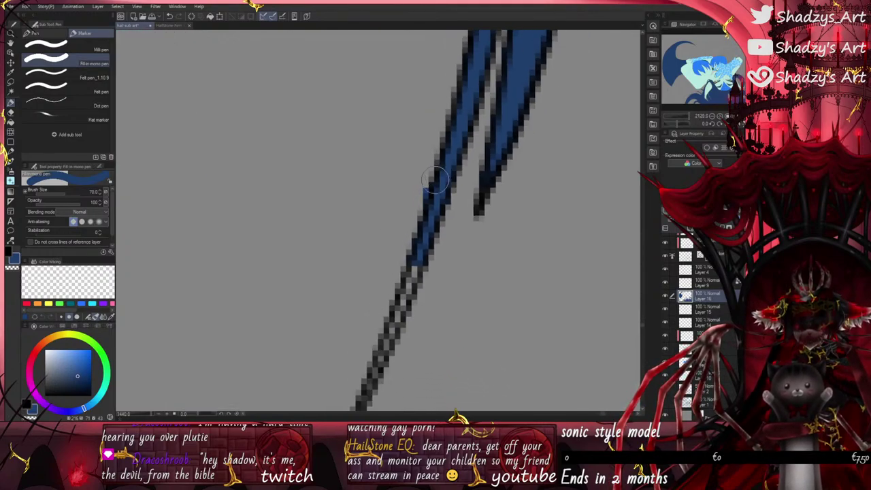
Step: Undo the stray strokes on the thin wisp and repaint its narrow middle section in dark blue
{"action": "scroll", "coordinate": [392, 317], "scroll_direction": "up", "scroll_amount": 4}
{"action": "left_click", "coordinate": [170, 17]}
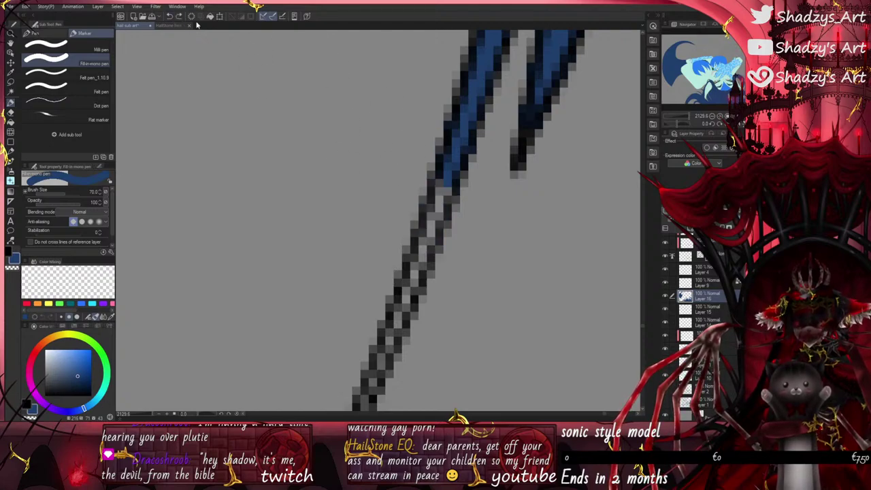
{"action": "mouse_move", "coordinate": [449, 175]}
{"action": "left_mouse_down"}
{"action": "mouse_move", "coordinate": [401, 313]}
{"action": "mouse_move", "coordinate": [466, 99]}
{"action": "left_mouse_up"}
{"action": "left_click", "coordinate": [170, 17]}
{"action": "scroll", "coordinate": [414, 259], "scroll_direction": "up", "scroll_amount": 2}
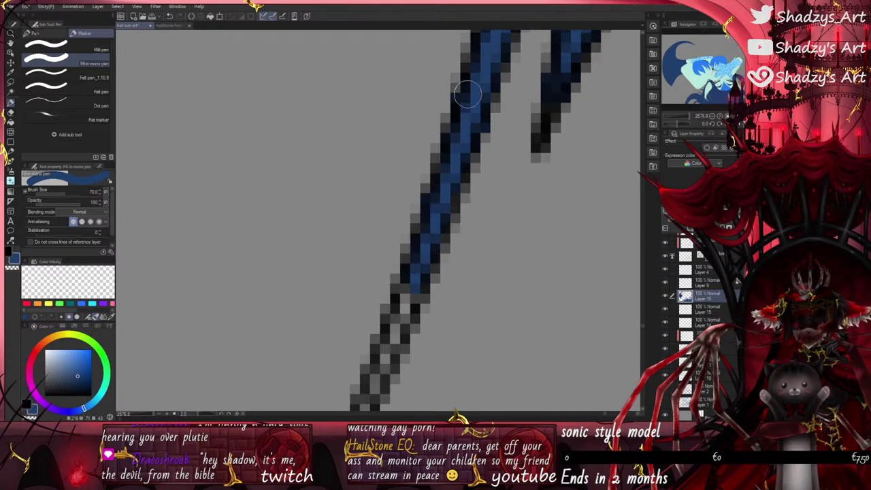
Step: Fill the rest of the thin wisp toward its point in dark blue and erase the overflow outside its outline
{"action": "scroll", "coordinate": [464, 106], "scroll_direction": "down", "scroll_amount": 5}
{"action": "scroll", "coordinate": [420, 246], "scroll_direction": "up", "scroll_amount": 5}
{"action": "left_click_drag", "start_coordinate": [424, 252], "coordinate": [442, 206]}
{"action": "scroll", "coordinate": [415, 272], "scroll_direction": "up", "scroll_amount": 1}
{"action": "left_click_drag", "start_coordinate": [395, 311], "coordinate": [426, 174]}
{"action": "scroll", "coordinate": [420, 204], "scroll_direction": "down", "scroll_amount": 3}
{"action": "scroll", "coordinate": [382, 325], "scroll_direction": "up", "scroll_amount": 3}
{"action": "left_click_drag", "start_coordinate": [377, 331], "coordinate": [424, 243]}
{"action": "scroll", "coordinate": [415, 252], "scroll_direction": "down", "scroll_amount": 3}
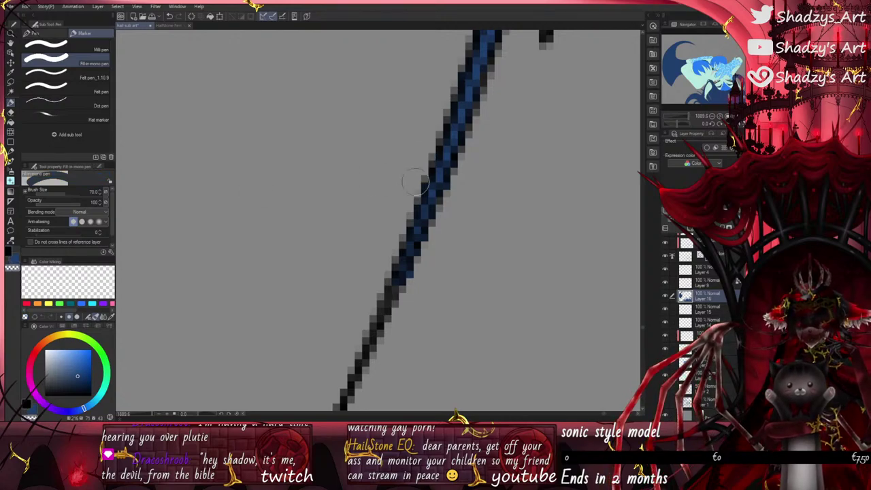
{"action": "scroll", "coordinate": [418, 277], "scroll_direction": "down", "scroll_amount": 2}
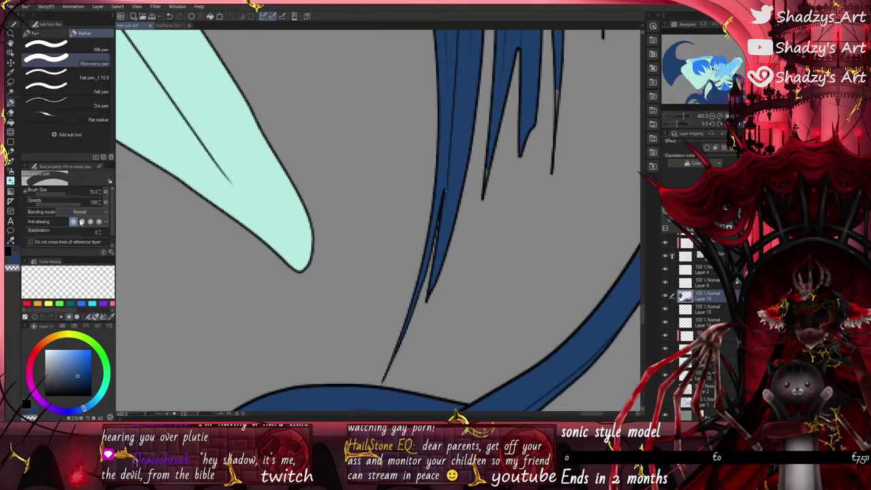
Step: Fill the narrow uncolored tips of the neighboring hanging forelock spikes in dark blue
{"action": "left_click", "coordinate": [12, 264]}
{"action": "scroll", "coordinate": [442, 197], "scroll_direction": "up", "scroll_amount": 6}
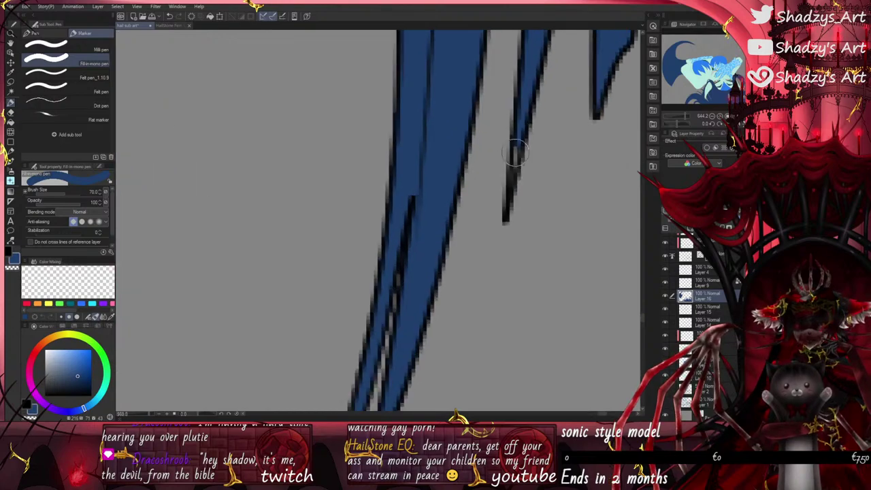
{"action": "left_click_drag", "start_coordinate": [510, 197], "coordinate": [521, 64]}
{"action": "scroll", "coordinate": [442, 265], "scroll_direction": "down", "scroll_amount": 4}
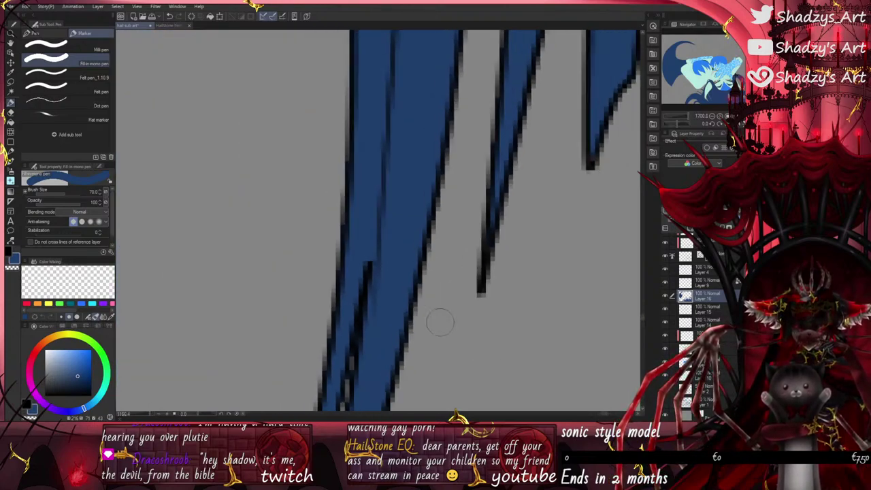
{"action": "scroll", "coordinate": [488, 257], "scroll_direction": "up", "scroll_amount": 5}
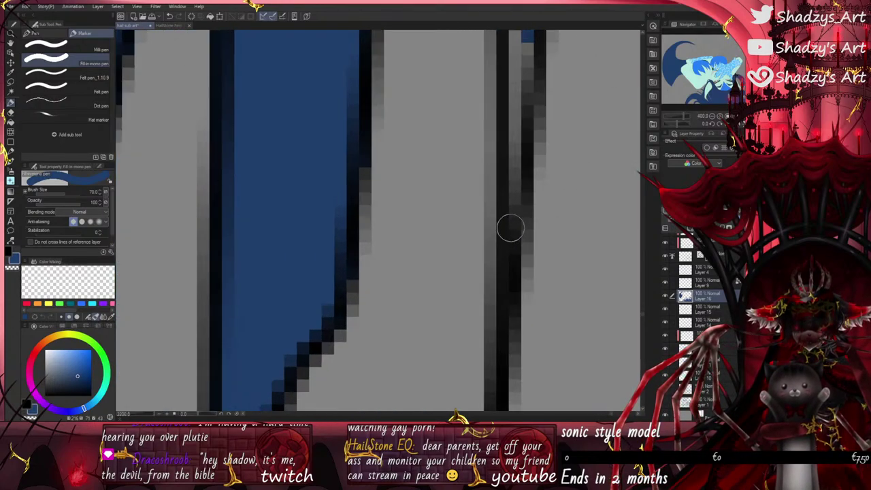
{"action": "left_click_drag", "start_coordinate": [510, 228], "coordinate": [521, 45]}
{"action": "scroll", "coordinate": [482, 241], "scroll_direction": "down", "scroll_amount": 2}
{"action": "scroll", "coordinate": [472, 269], "scroll_direction": "down", "scroll_amount": 3}
{"action": "scroll", "coordinate": [422, 327], "scroll_direction": "up", "scroll_amount": 5}
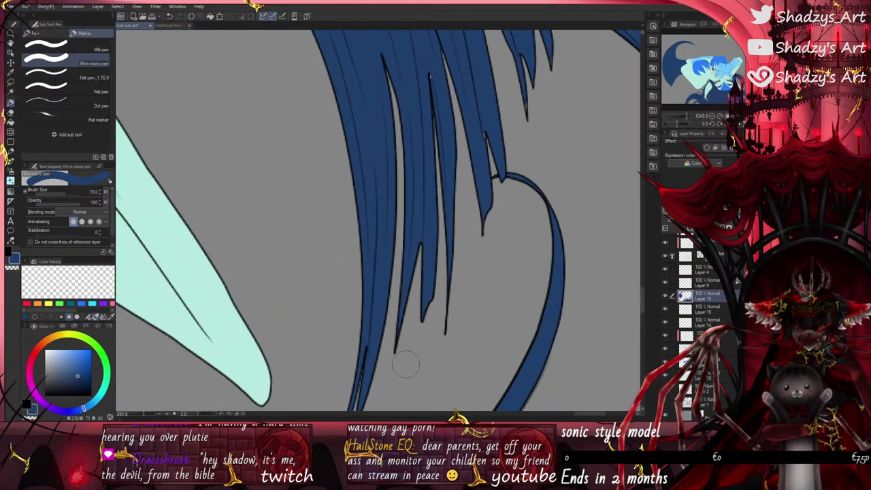
Step: Touch up the remaining tips and notches between the forelock's hanging strands in dark blue
{"action": "scroll", "coordinate": [487, 210], "scroll_direction": "up", "scroll_amount": 1}
{"action": "scroll", "coordinate": [470, 306], "scroll_direction": "down", "scroll_amount": 4}
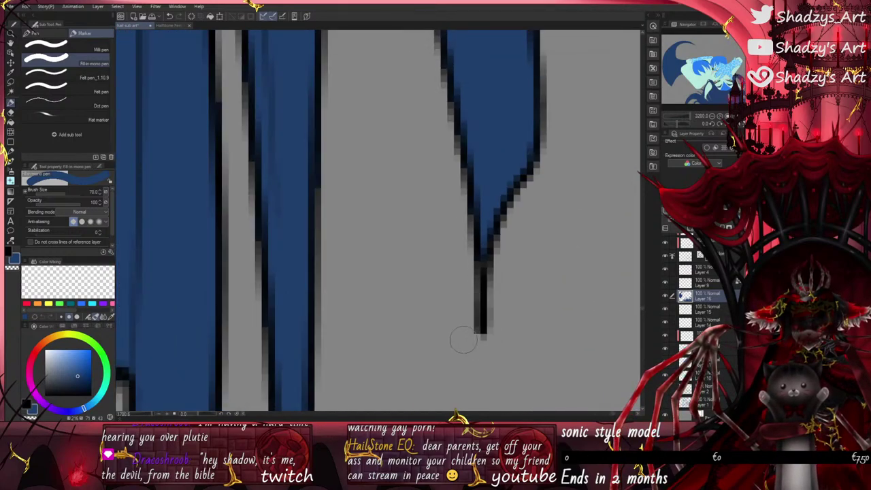
{"action": "scroll", "coordinate": [388, 163], "scroll_direction": "up", "scroll_amount": 2}
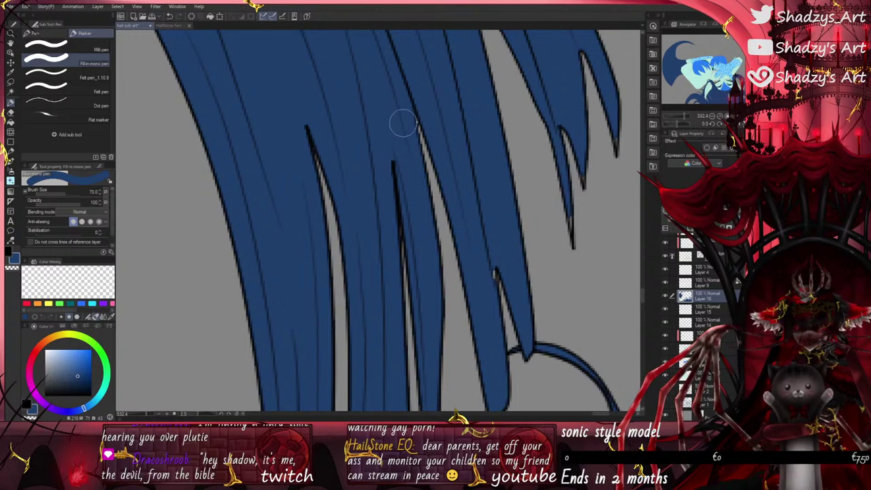
{"action": "scroll", "coordinate": [420, 258], "scroll_direction": "down", "scroll_amount": 5}
{"action": "scroll", "coordinate": [425, 163], "scroll_direction": "up", "scroll_amount": 3}
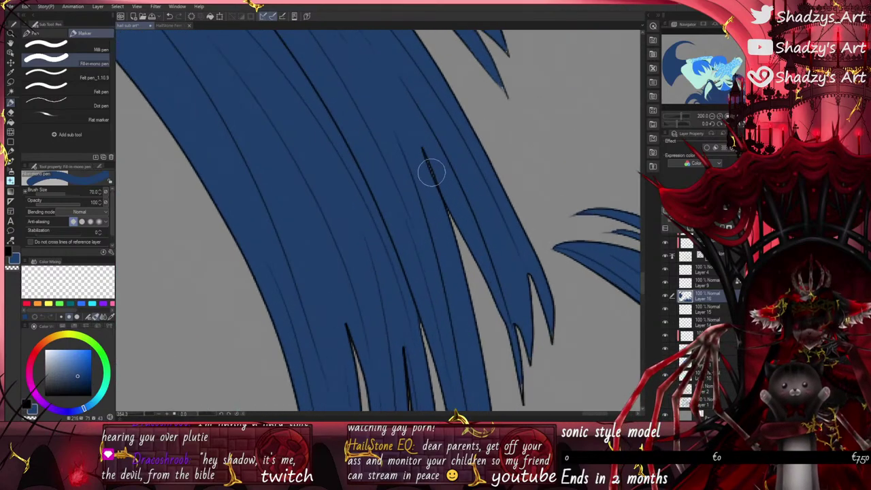
{"action": "scroll", "coordinate": [407, 142], "scroll_direction": "down", "scroll_amount": 2}
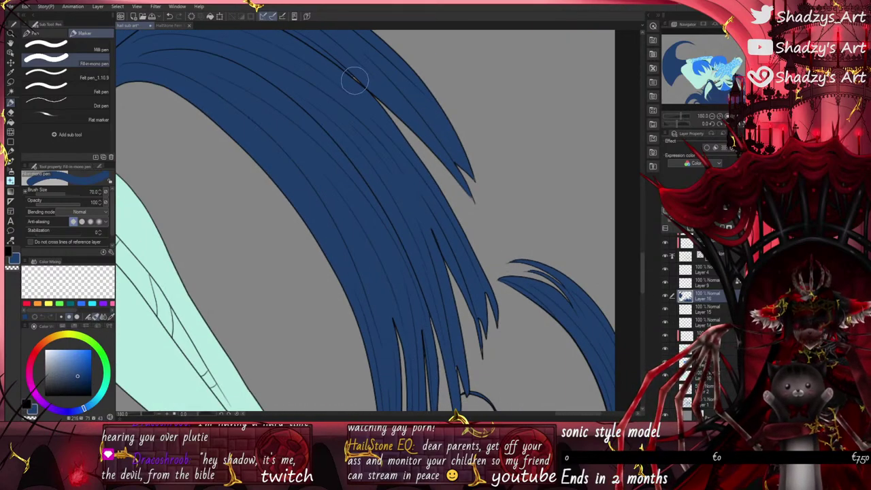
Step: Fill the two split tips of the forelock's outermost lock in dark blue and erase the overflow around them
{"action": "scroll", "coordinate": [377, 219], "scroll_direction": "up", "scroll_amount": 6}
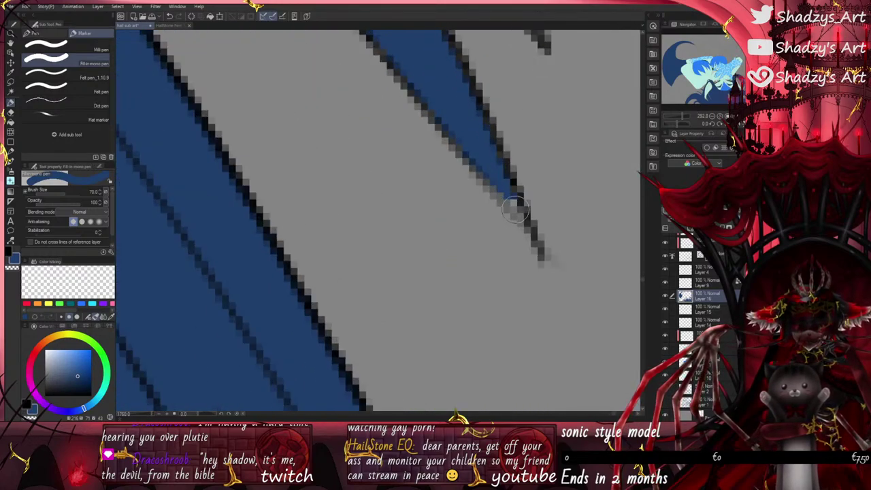
{"action": "mouse_move", "coordinate": [525, 220]}
{"action": "left_mouse_down"}
{"action": "mouse_move", "coordinate": [500, 194]}
{"action": "mouse_move", "coordinate": [507, 204]}
{"action": "left_mouse_up"}
{"action": "scroll", "coordinate": [471, 320], "scroll_direction": "down", "scroll_amount": 3}
{"action": "scroll", "coordinate": [491, 177], "scroll_direction": "up", "scroll_amount": 3}
{"action": "scroll", "coordinate": [505, 182], "scroll_direction": "down", "scroll_amount": 3}
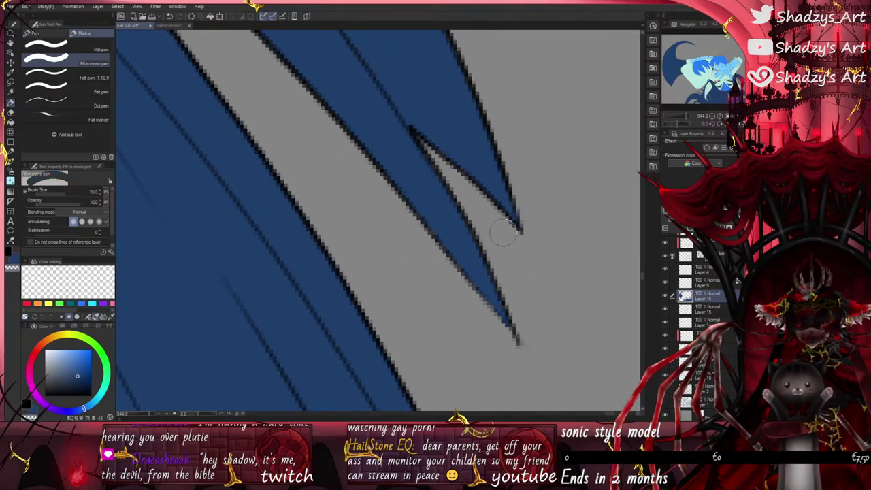
{"action": "scroll", "coordinate": [503, 232], "scroll_direction": "down", "scroll_amount": 3}
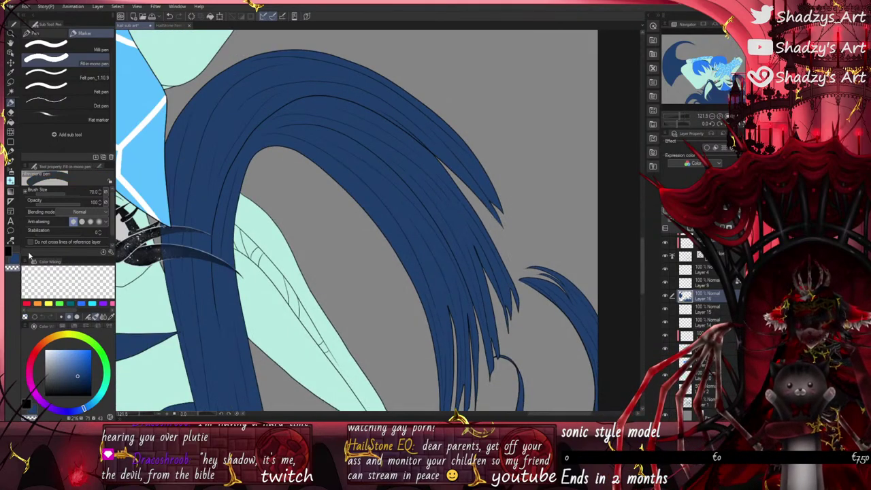
{"action": "scroll", "coordinate": [333, 137], "scroll_direction": "down", "scroll_amount": 6}
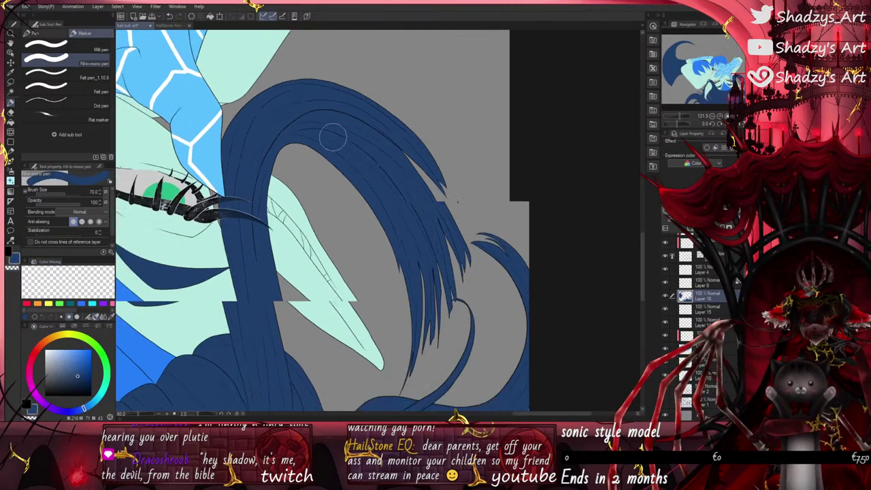
Step: Sample the very dark navy of the tail flukes from the HailStone Fem Model reference and return to the mermaid drawing
{"action": "scroll", "coordinate": [307, 353], "scroll_direction": "up", "scroll_amount": 3}
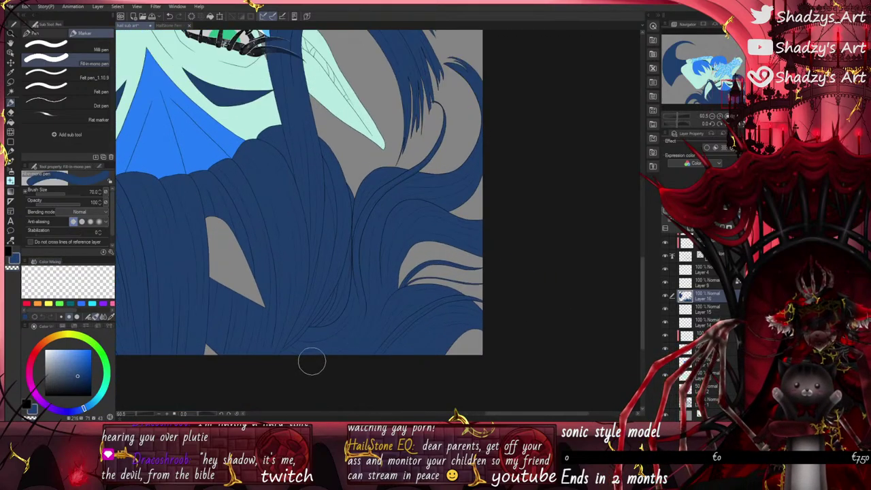
{"action": "scroll", "coordinate": [432, 311], "scroll_direction": "down", "scroll_amount": 3}
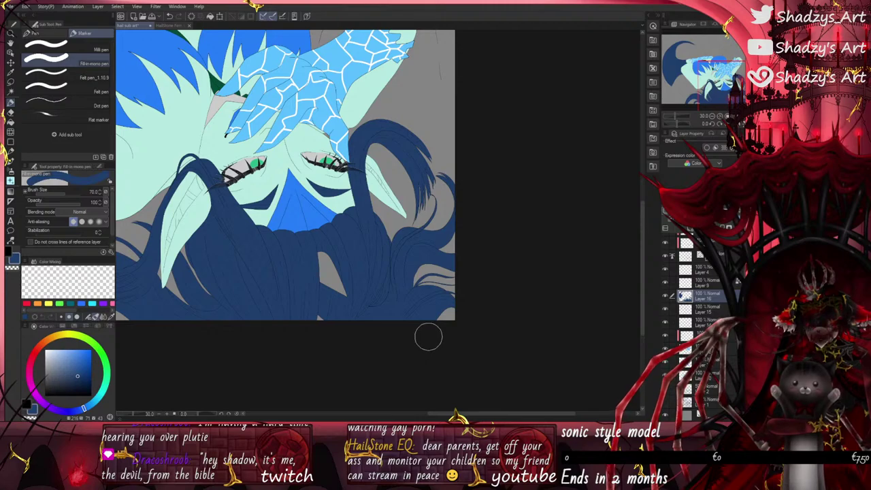
{"action": "scroll", "coordinate": [429, 338], "scroll_direction": "down", "scroll_amount": 2}
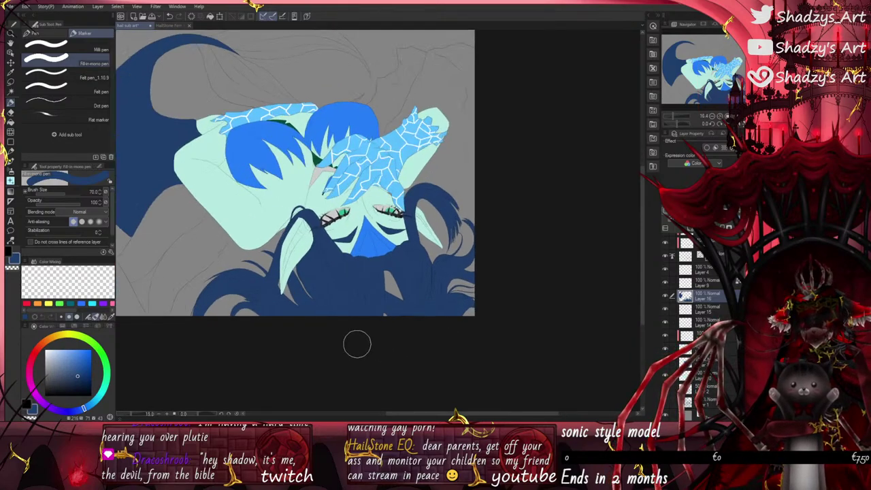
{"action": "scroll", "coordinate": [357, 344], "scroll_direction": "up", "scroll_amount": 5}
{"action": "scroll", "coordinate": [351, 342], "scroll_direction": "down", "scroll_amount": 4}
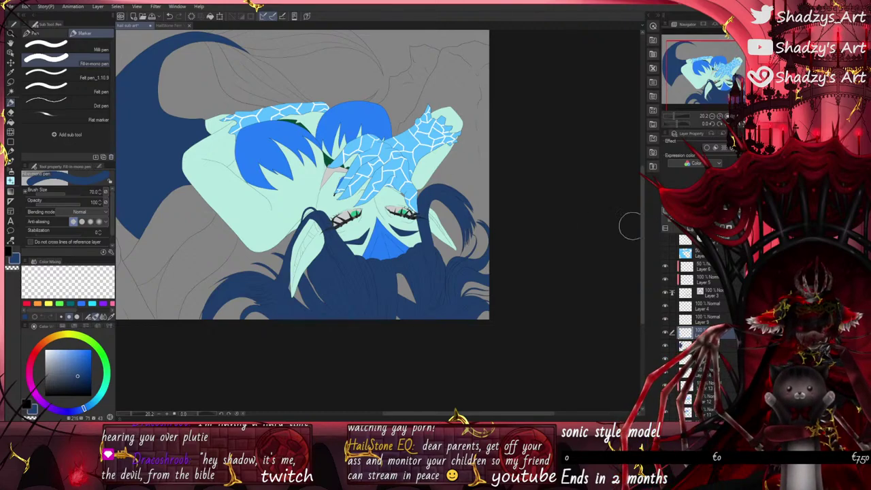
{"action": "left_click", "coordinate": [177, 26]}
{"action": "scroll", "coordinate": [355, 149], "scroll_direction": "down", "scroll_amount": 4}
{"action": "scroll", "coordinate": [337, 312], "scroll_direction": "up", "scroll_amount": 6}
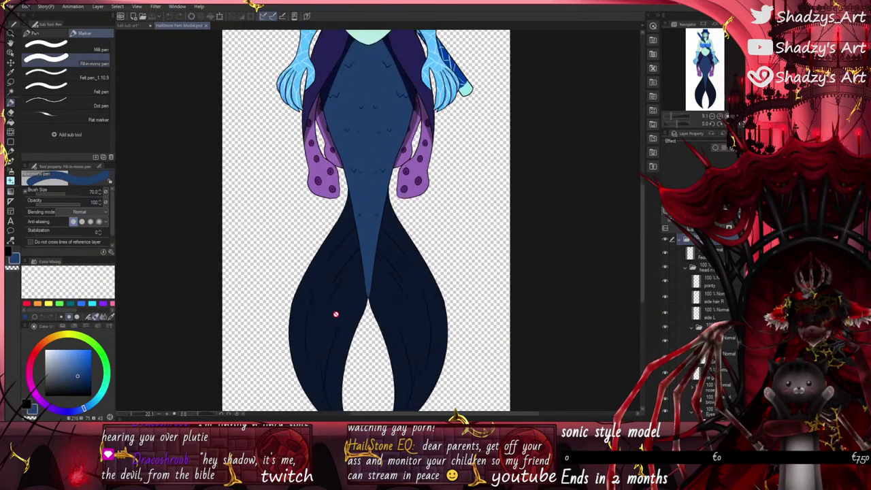
{"action": "left_click", "coordinate": [345, 304], "text": "alt"}
{"action": "left_click", "coordinate": [131, 26]}
{"action": "scroll", "coordinate": [417, 317], "scroll_direction": "down", "scroll_amount": 2}
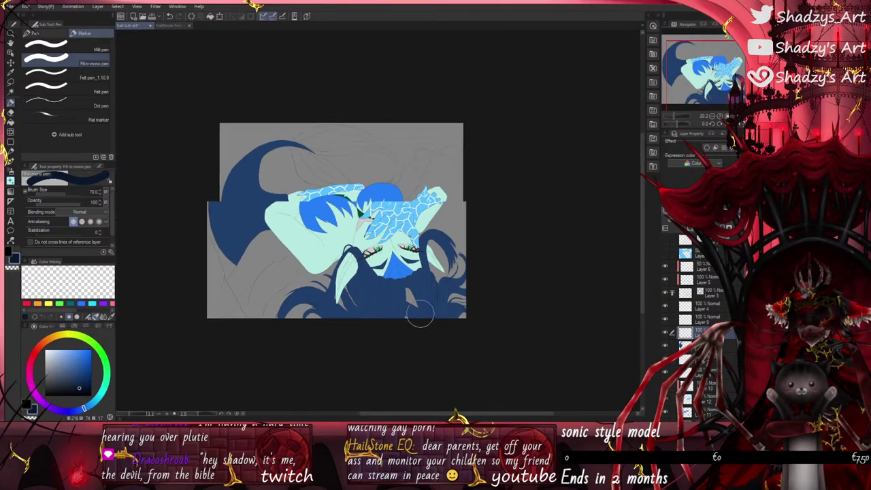
Step: Fill the lower tail fluke, from the bent tail down to the scaled arm, with the dark navy without crossing the reference lines
{"action": "scroll", "coordinate": [148, 221], "scroll_direction": "up", "scroll_amount": 3}
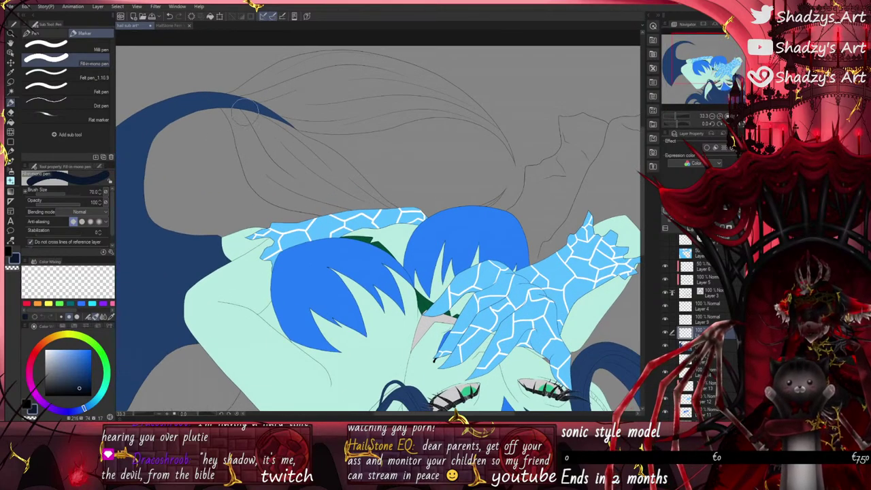
{"action": "mouse_move", "coordinate": [246, 109]}
{"action": "left_mouse_down"}
{"action": "mouse_move", "coordinate": [279, 128]}
{"action": "mouse_move", "coordinate": [256, 113]}
{"action": "mouse_move", "coordinate": [304, 139]}
{"action": "mouse_move", "coordinate": [387, 198]}
{"action": "mouse_move", "coordinate": [312, 206]}
{"action": "mouse_move", "coordinate": [258, 178]}
{"action": "mouse_move", "coordinate": [242, 140]}
{"action": "mouse_move", "coordinate": [287, 178]}
{"action": "mouse_move", "coordinate": [248, 136]}
{"action": "mouse_move", "coordinate": [319, 184]}
{"action": "mouse_move", "coordinate": [358, 196]}
{"action": "left_mouse_up"}
{"action": "scroll", "coordinate": [285, 196], "scroll_direction": "down", "scroll_amount": 1}
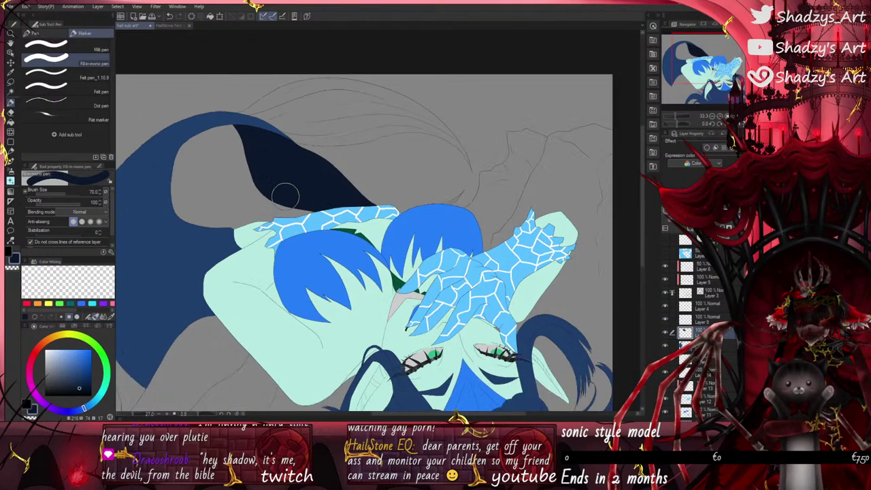
{"action": "scroll", "coordinate": [285, 196], "scroll_direction": "down", "scroll_amount": 1}
Step: Fill the long upper tail fluke with the dark navy, from the tail bend to its curved tip
{"action": "scroll", "coordinate": [285, 196], "scroll_direction": "up", "scroll_amount": 2}
{"action": "mouse_move", "coordinate": [228, 107]}
{"action": "left_mouse_down"}
{"action": "mouse_move", "coordinate": [294, 144]}
{"action": "mouse_move", "coordinate": [351, 145]}
{"action": "mouse_move", "coordinate": [272, 133]}
{"action": "mouse_move", "coordinate": [377, 145]}
{"action": "mouse_move", "coordinate": [474, 130]}
{"action": "mouse_move", "coordinate": [481, 136]}
{"action": "mouse_move", "coordinate": [423, 127]}
{"action": "mouse_move", "coordinate": [512, 161]}
{"action": "left_mouse_up"}
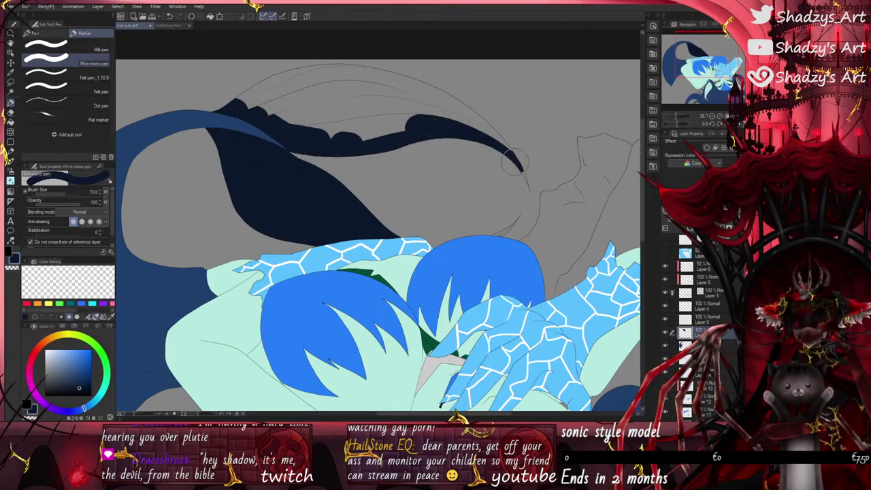
{"action": "mouse_move", "coordinate": [231, 109]}
{"action": "left_mouse_down"}
{"action": "mouse_move", "coordinate": [314, 71]}
{"action": "mouse_move", "coordinate": [364, 69]}
{"action": "mouse_move", "coordinate": [467, 113]}
{"action": "mouse_move", "coordinate": [504, 147]}
{"action": "left_mouse_up"}
{"action": "mouse_move", "coordinate": [318, 75]}
{"action": "left_mouse_down"}
{"action": "mouse_move", "coordinate": [356, 68]}
{"action": "mouse_move", "coordinate": [307, 75]}
{"action": "mouse_move", "coordinate": [250, 106]}
{"action": "mouse_move", "coordinate": [338, 76]}
{"action": "mouse_move", "coordinate": [278, 88]}
{"action": "mouse_move", "coordinate": [267, 106]}
{"action": "mouse_move", "coordinate": [345, 89]}
{"action": "mouse_move", "coordinate": [446, 112]}
{"action": "mouse_move", "coordinate": [322, 104]}
{"action": "mouse_move", "coordinate": [278, 117]}
{"action": "mouse_move", "coordinate": [351, 105]}
{"action": "mouse_move", "coordinate": [295, 121]}
{"action": "mouse_move", "coordinate": [338, 132]}
{"action": "left_mouse_up"}
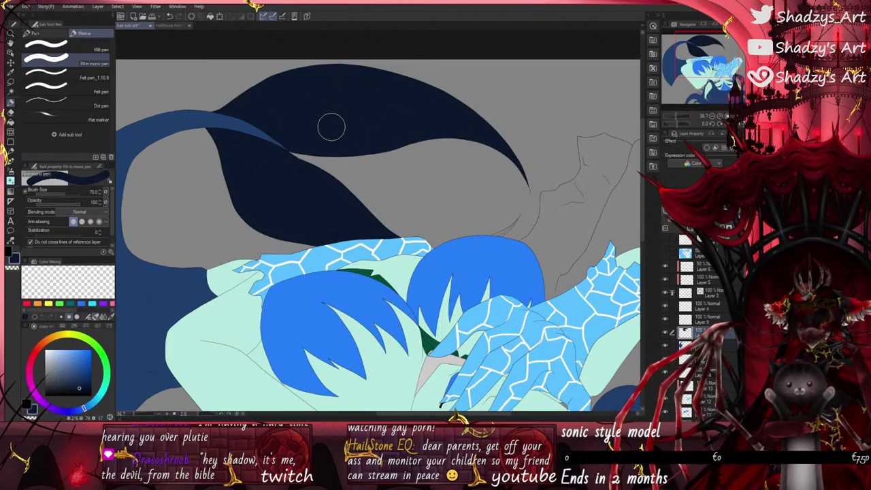
Step: Fill the small fluke tip peeking out above the bright blue chest shape with dark navy, redoing the first stroke
{"action": "scroll", "coordinate": [330, 126], "scroll_direction": "down", "scroll_amount": 2}
{"action": "scroll", "coordinate": [515, 265], "scroll_direction": "up", "scroll_amount": 4}
{"action": "scroll", "coordinate": [531, 265], "scroll_direction": "down", "scroll_amount": 2}
{"action": "scroll", "coordinate": [560, 260], "scroll_direction": "up", "scroll_amount": 4}
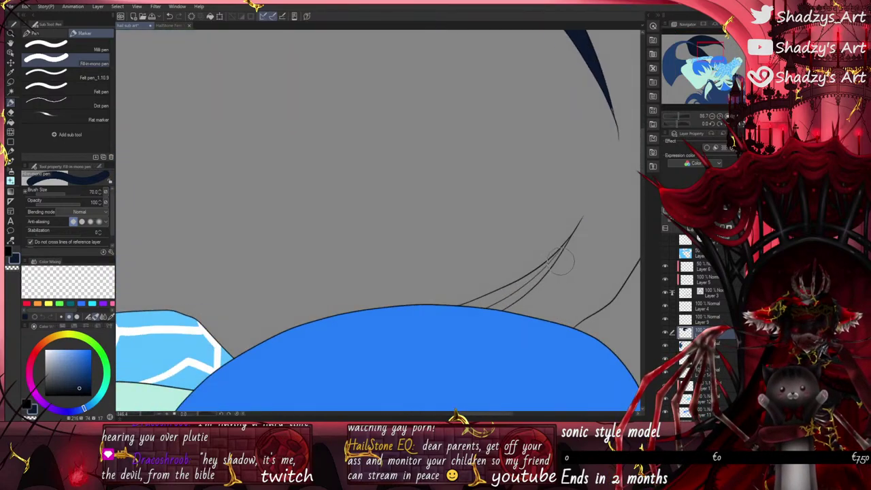
{"action": "scroll", "coordinate": [560, 260], "scroll_direction": "up", "scroll_amount": 1}
{"action": "mouse_move", "coordinate": [560, 261]}
{"action": "left_mouse_down"}
{"action": "mouse_move", "coordinate": [570, 235]}
{"action": "mouse_move", "coordinate": [548, 257]}
{"action": "left_mouse_up"}
{"action": "left_click", "coordinate": [168, 16]}
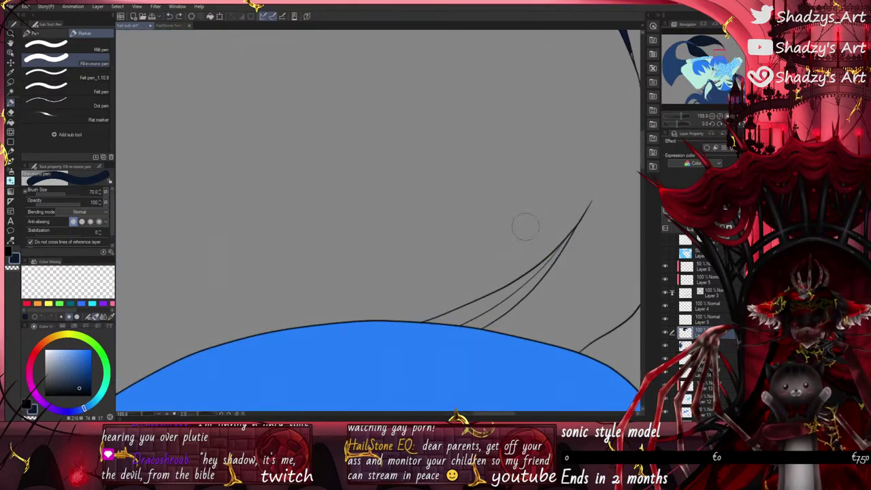
{"action": "mouse_move", "coordinate": [577, 226]}
{"action": "left_mouse_down"}
{"action": "mouse_move", "coordinate": [487, 318]}
{"action": "mouse_move", "coordinate": [431, 319]}
{"action": "mouse_move", "coordinate": [519, 282]}
{"action": "mouse_move", "coordinate": [556, 249]}
{"action": "left_mouse_up"}
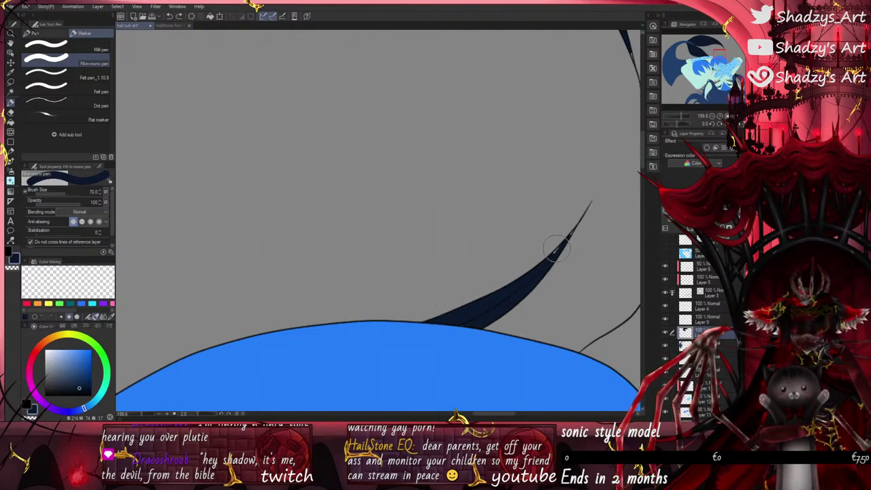
Step: Disable the reference-line limit and fill the remaining gaps toward the point of the small fluke tip in dark navy
{"action": "left_click", "coordinate": [30, 243]}
{"action": "scroll", "coordinate": [449, 325], "scroll_direction": "up", "scroll_amount": 3}
{"action": "scroll", "coordinate": [437, 321], "scroll_direction": "down", "scroll_amount": 2}
{"action": "scroll", "coordinate": [586, 220], "scroll_direction": "up", "scroll_amount": 2}
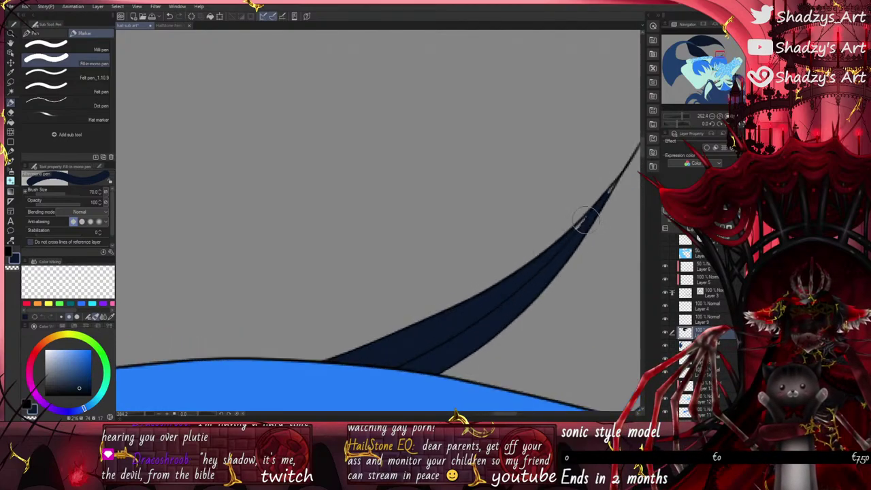
{"action": "scroll", "coordinate": [584, 221], "scroll_direction": "up", "scroll_amount": 8}
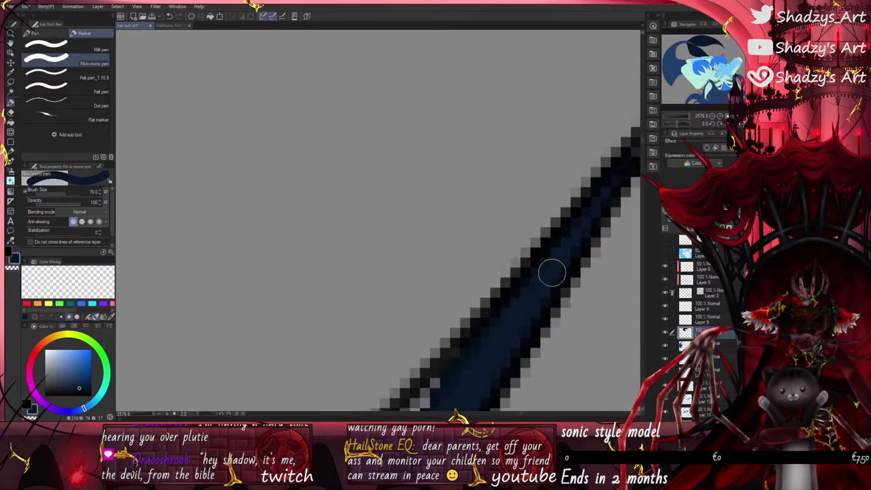
{"action": "scroll", "coordinate": [440, 393], "scroll_direction": "down", "scroll_amount": 6}
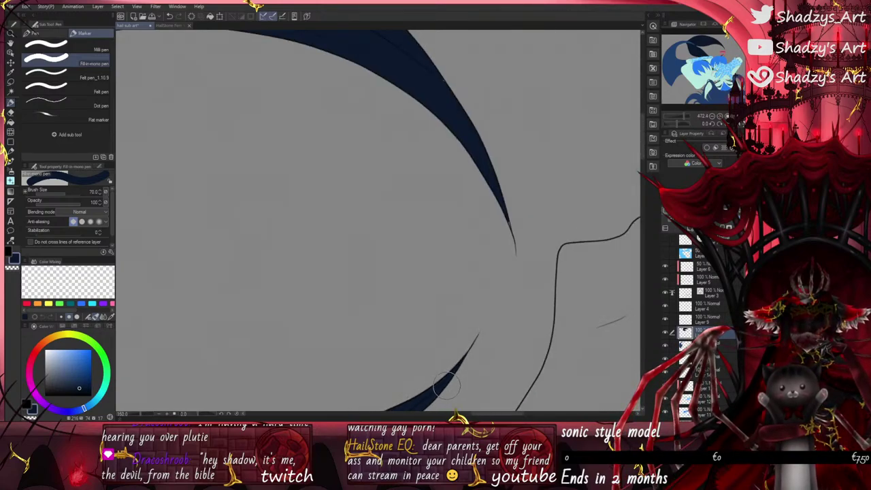
Step: Touch up the thin curved point of the upper fluke in dark navy
{"action": "scroll", "coordinate": [447, 386], "scroll_direction": "down", "scroll_amount": 1}
{"action": "scroll", "coordinate": [447, 180], "scroll_direction": "up", "scroll_amount": 2}
{"action": "scroll", "coordinate": [452, 181], "scroll_direction": "down", "scroll_amount": 1}
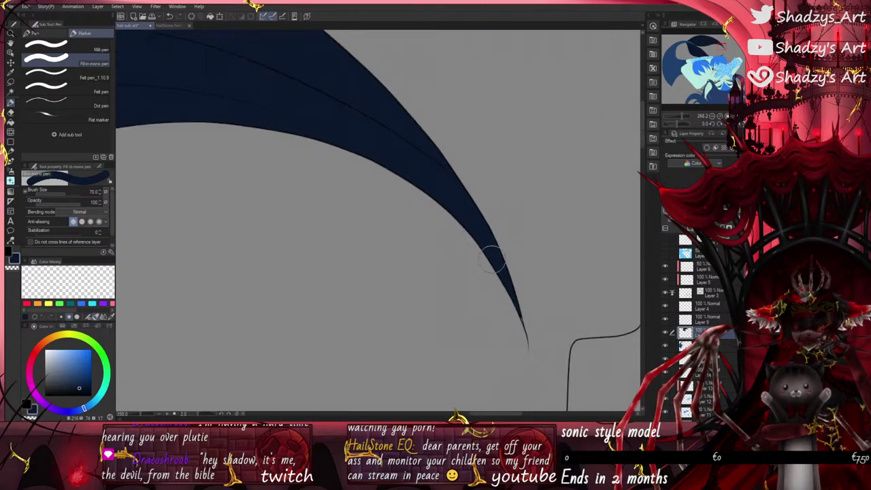
{"action": "scroll", "coordinate": [493, 258], "scroll_direction": "up", "scroll_amount": 8}
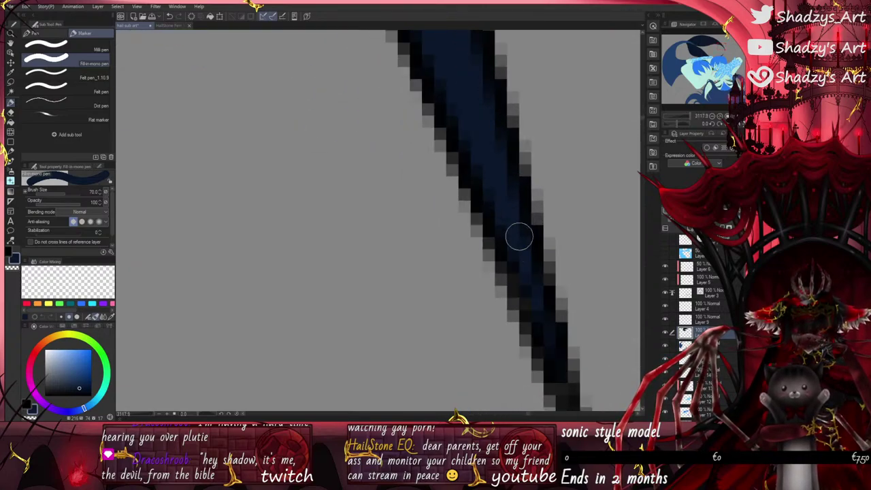
{"action": "scroll", "coordinate": [518, 236], "scroll_direction": "down", "scroll_amount": 8}
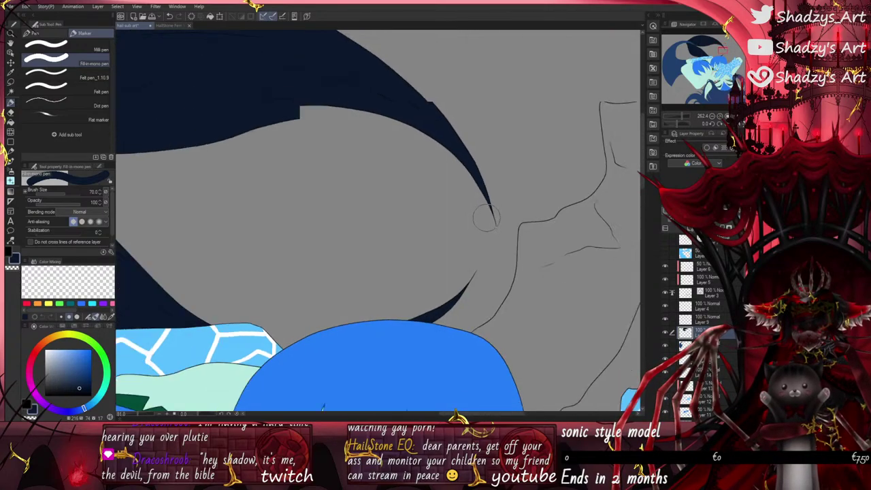
{"action": "scroll", "coordinate": [485, 217], "scroll_direction": "down", "scroll_amount": 5}
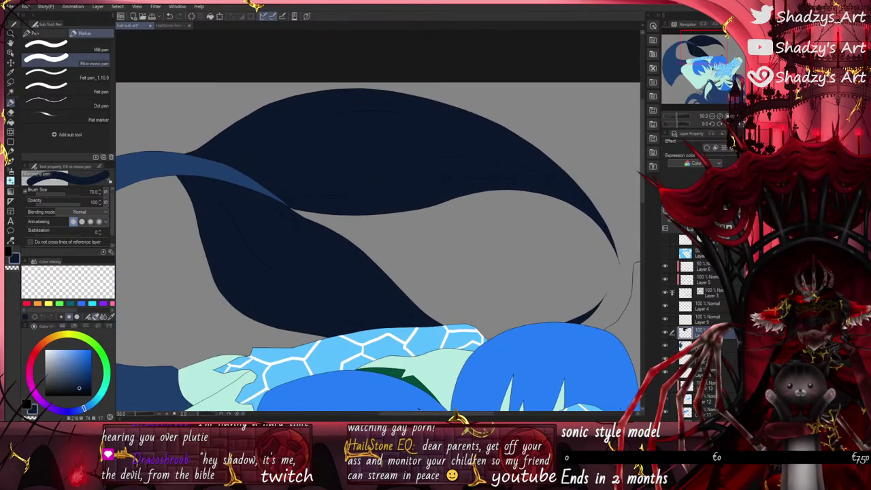
Step: Fill the uncolored sliver at the tail's pointed end between the two flukes with the tail's medium blue
{"action": "scroll", "coordinate": [332, 202], "scroll_direction": "up", "scroll_amount": 10}
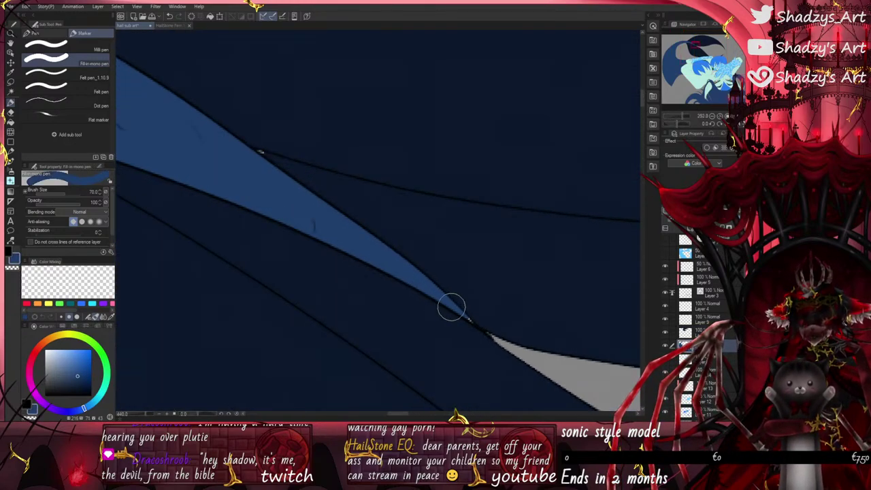
{"action": "scroll", "coordinate": [494, 340], "scroll_direction": "up", "scroll_amount": 2}
{"action": "scroll", "coordinate": [576, 323], "scroll_direction": "down", "scroll_amount": 8}
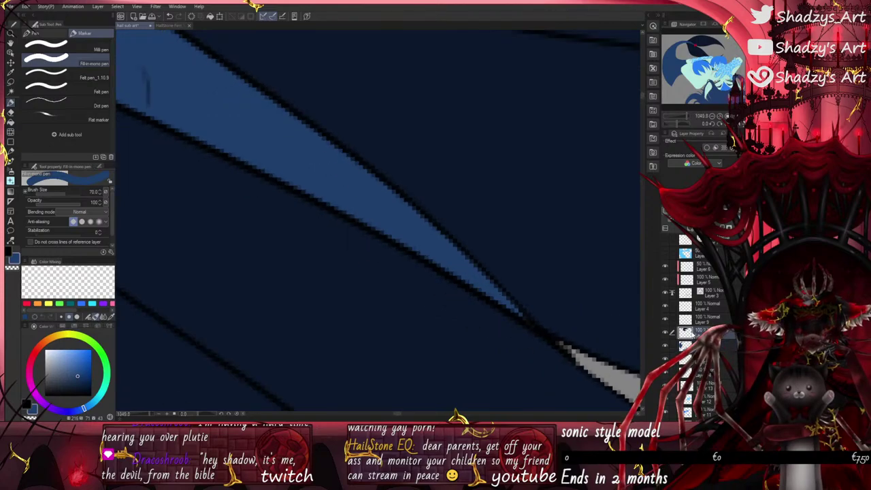
Step: Resample the fluke's dark navy and fill the small gaps where the fin lines meet the edges of the tail
{"action": "scroll", "coordinate": [465, 315], "scroll_direction": "down", "scroll_amount": 2}
{"action": "left_click", "coordinate": [404, 286], "text": "alt"}
{"action": "scroll", "coordinate": [367, 211], "scroll_direction": "up", "scroll_amount": 3}
{"action": "left_click_drag", "start_coordinate": [362, 178], "coordinate": [359, 175]}
{"action": "scroll", "coordinate": [479, 275], "scroll_direction": "down", "scroll_amount": 4}
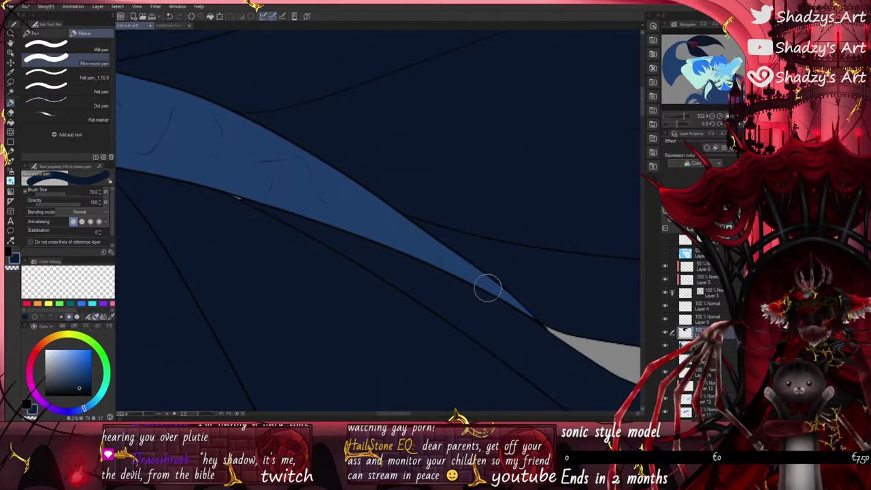
{"action": "scroll", "coordinate": [224, 205], "scroll_direction": "up", "scroll_amount": 3}
{"action": "scroll", "coordinate": [265, 211], "scroll_direction": "down", "scroll_amount": 4}
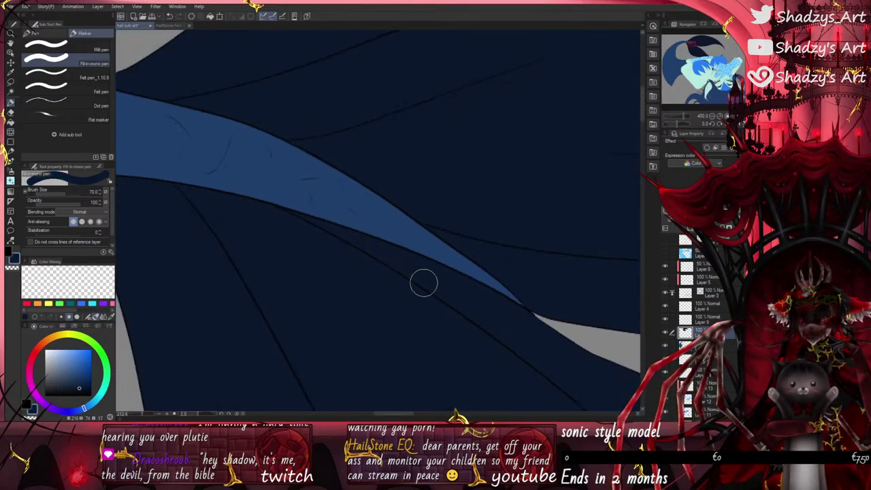
{"action": "scroll", "coordinate": [268, 149], "scroll_direction": "up", "scroll_amount": 2}
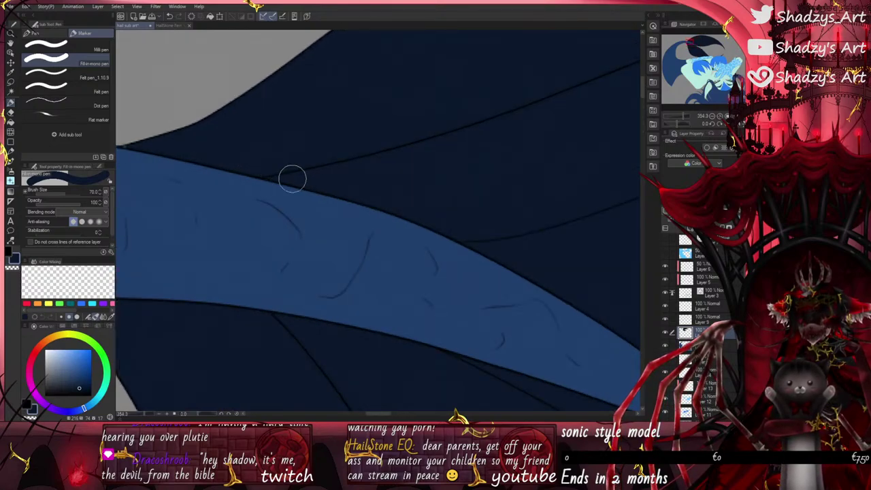
{"action": "scroll", "coordinate": [292, 177], "scroll_direction": "up", "scroll_amount": 2}
{"action": "scroll", "coordinate": [223, 169], "scroll_direction": "up", "scroll_amount": 8}
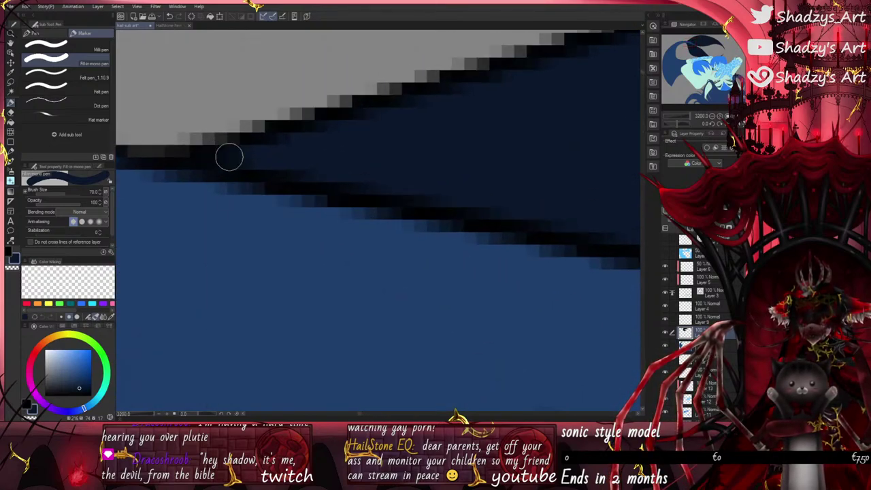
{"action": "scroll", "coordinate": [325, 129], "scroll_direction": "down", "scroll_amount": 10}
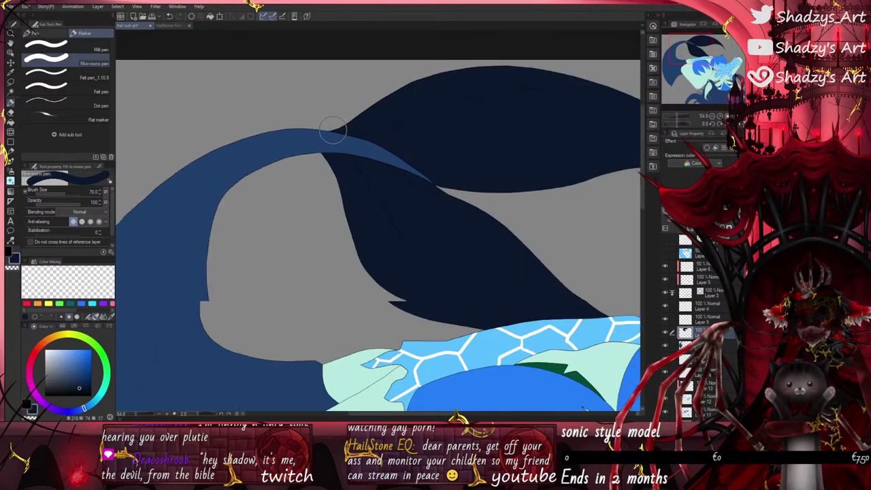
Step: Sample the mint skin color from the ear and fill the open gaps between the central hair strands with it
{"action": "scroll", "coordinate": [333, 131], "scroll_direction": "down", "scroll_amount": 3}
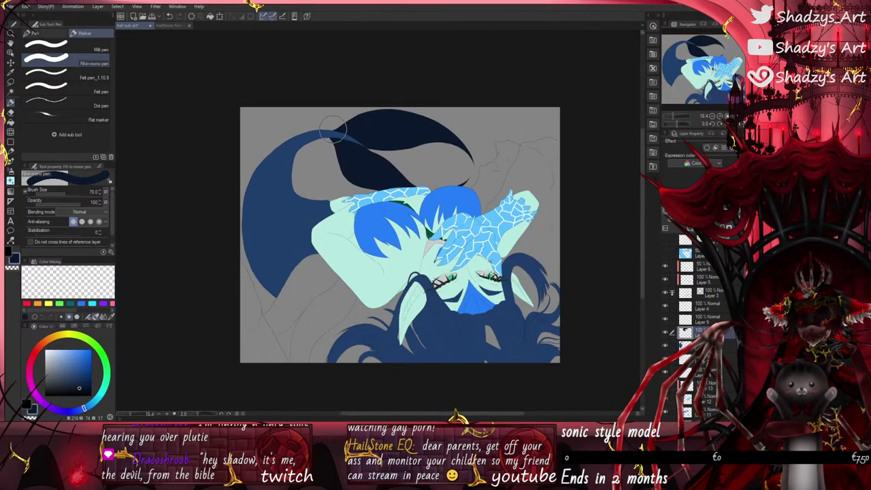
{"action": "scroll", "coordinate": [560, 360], "scroll_direction": "down", "scroll_amount": 3}
{"action": "scroll", "coordinate": [701, 333], "scroll_direction": "down", "scroll_amount": 3}
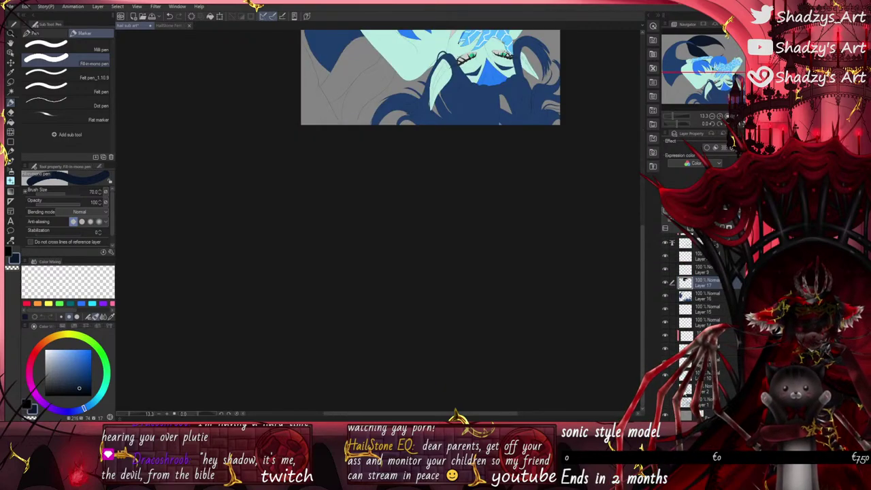
{"action": "scroll", "coordinate": [413, 292], "scroll_direction": "up", "scroll_amount": 5}
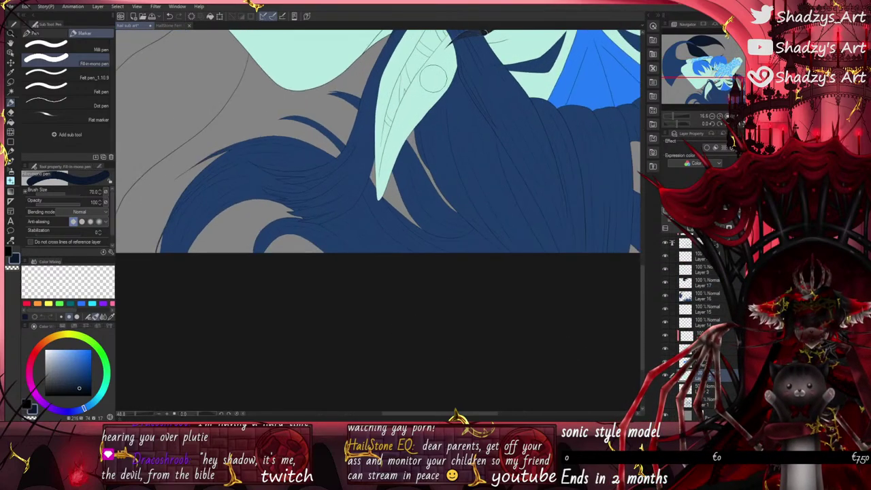
{"action": "left_click", "coordinate": [433, 78], "text": "alt"}
{"action": "scroll", "coordinate": [491, 159], "scroll_direction": "up", "scroll_amount": 4}
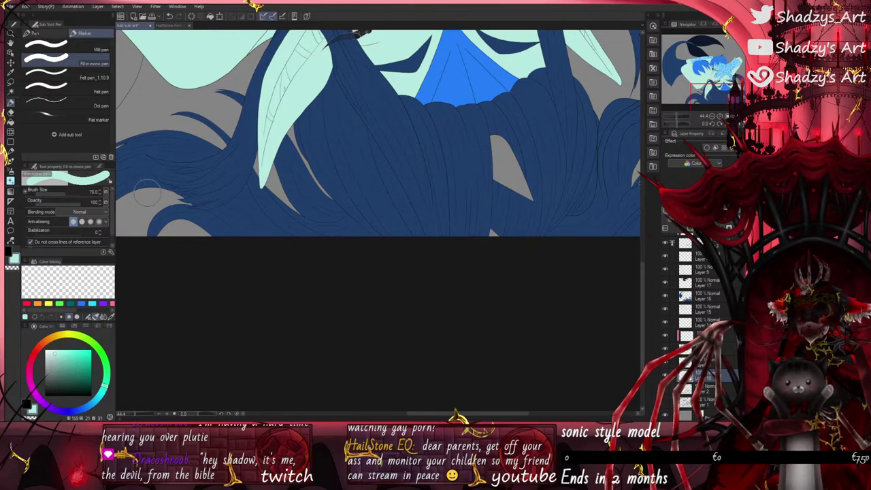
{"action": "mouse_move", "coordinate": [484, 168]}
{"action": "left_mouse_down"}
{"action": "mouse_move", "coordinate": [500, 155]}
{"action": "mouse_move", "coordinate": [526, 193]}
{"action": "mouse_move", "coordinate": [498, 174]}
{"action": "left_mouse_up"}
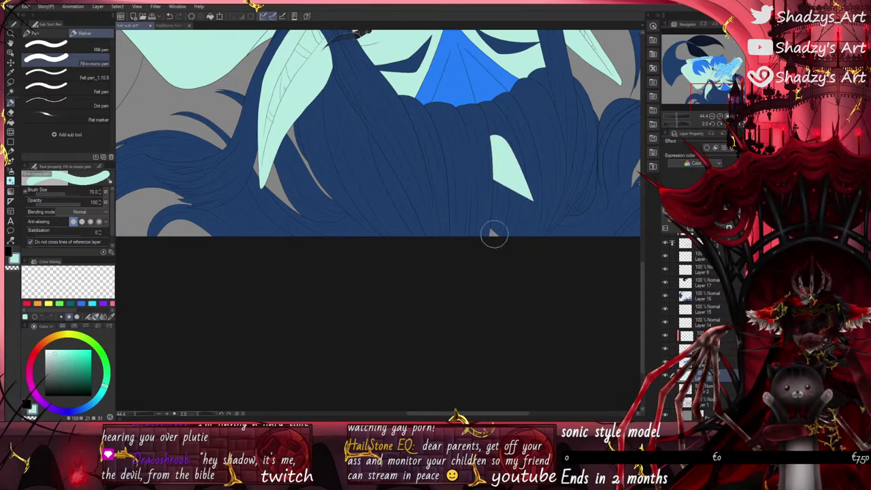
{"action": "scroll", "coordinate": [408, 336], "scroll_direction": "down", "scroll_amount": 5}
Step: Sample the dark purple of the fin draped at the hips from the HailStone Fem Model reference
{"action": "left_click", "coordinate": [165, 27]}
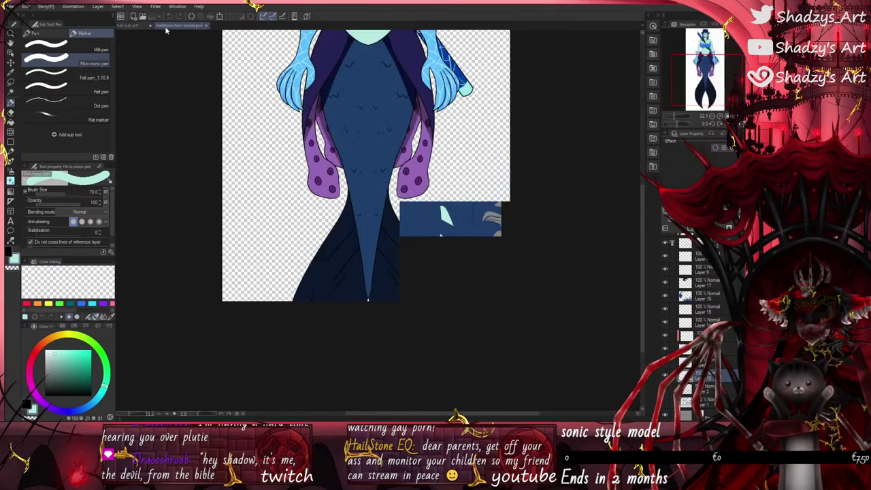
{"action": "scroll", "coordinate": [412, 327], "scroll_direction": "down", "scroll_amount": 6}
{"action": "scroll", "coordinate": [409, 66], "scroll_direction": "up", "scroll_amount": 5}
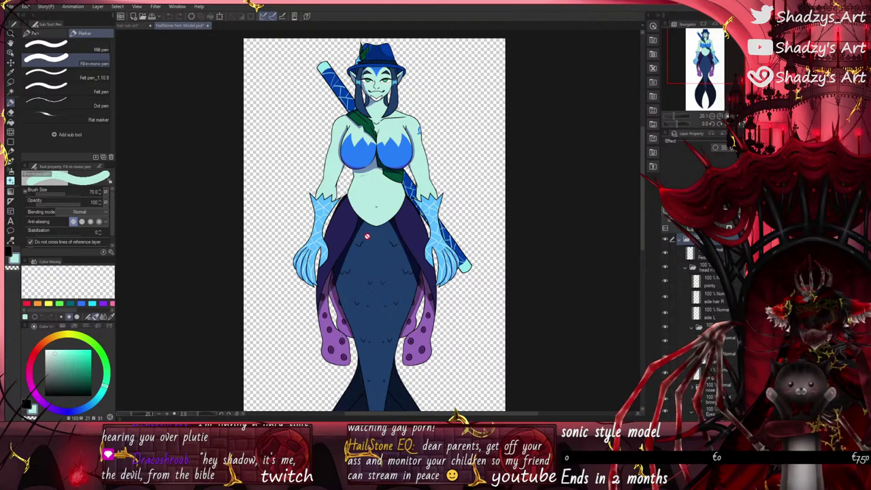
{"action": "left_click", "coordinate": [340, 230], "text": "alt"}
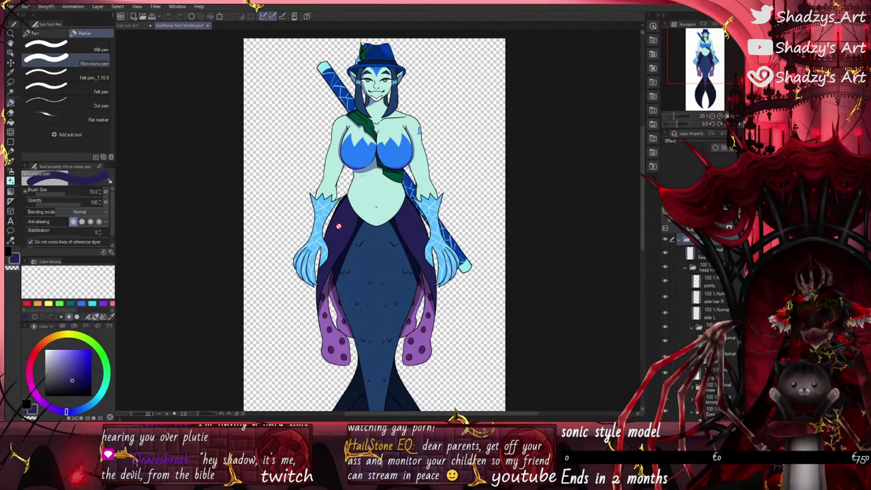
Step: Switch back to the mermaid illustration and fill the hip fins draped below her torso with the sampled dark purple on the fin layer
{"action": "left_click", "coordinate": [134, 25]}
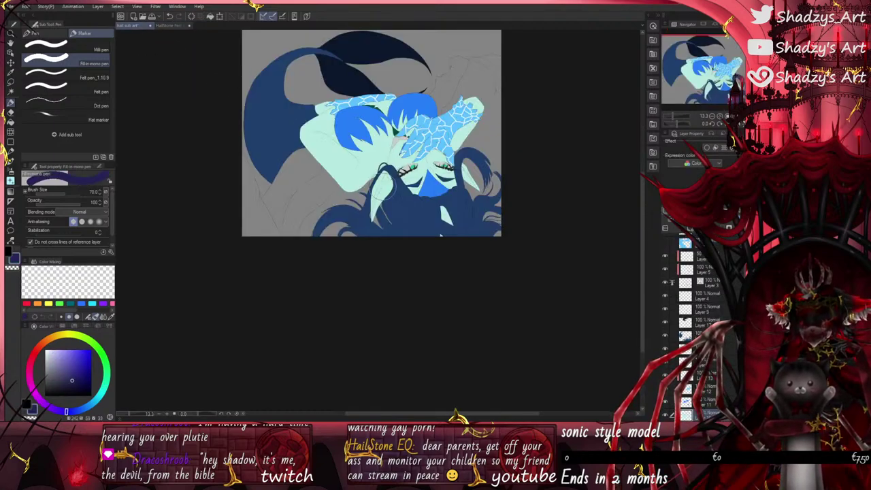
{"action": "scroll", "coordinate": [678, 335], "scroll_direction": "down", "scroll_amount": 2}
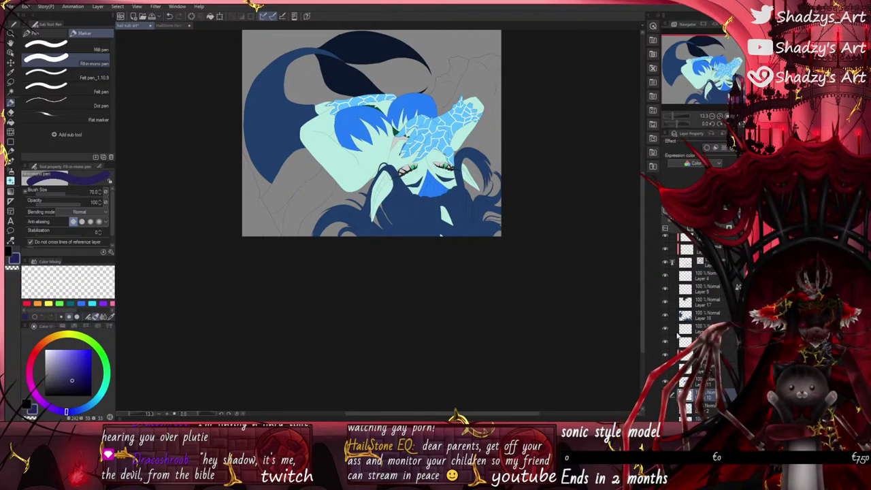
{"action": "scroll", "coordinate": [677, 335], "scroll_direction": "up", "scroll_amount": 2}
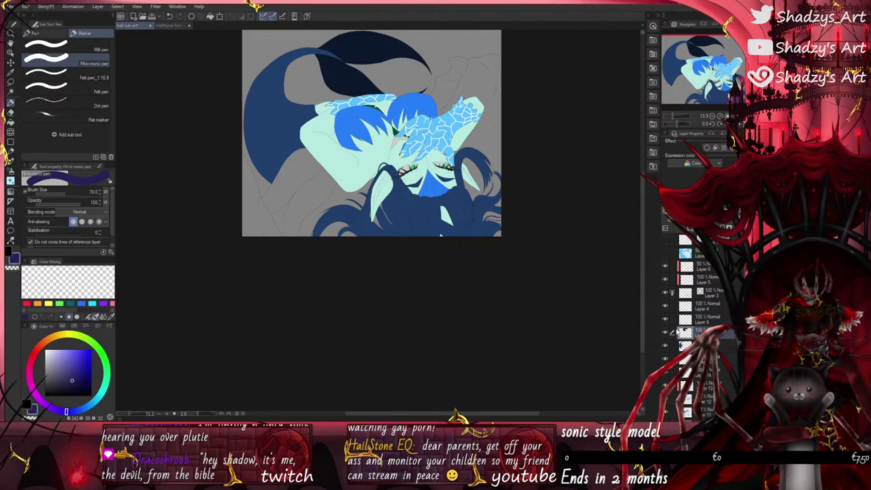
{"action": "scroll", "coordinate": [344, 227], "scroll_direction": "up", "scroll_amount": 2}
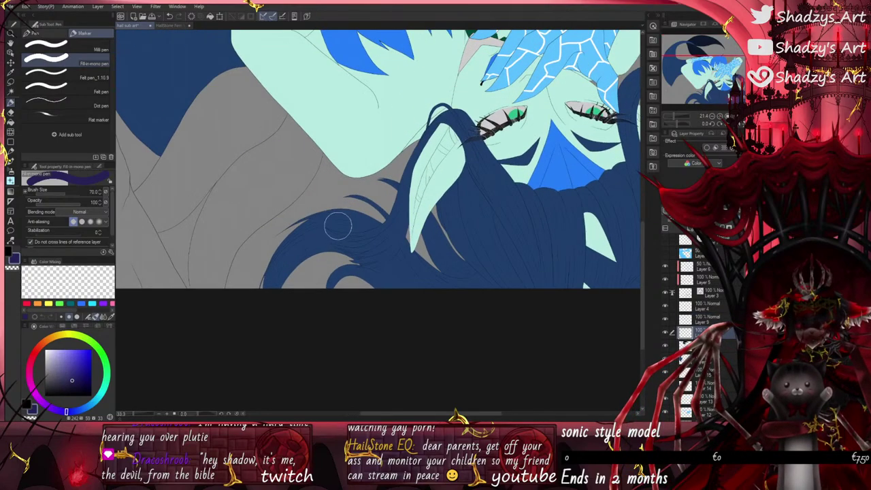
{"action": "scroll", "coordinate": [344, 240], "scroll_direction": "down", "scroll_amount": 2}
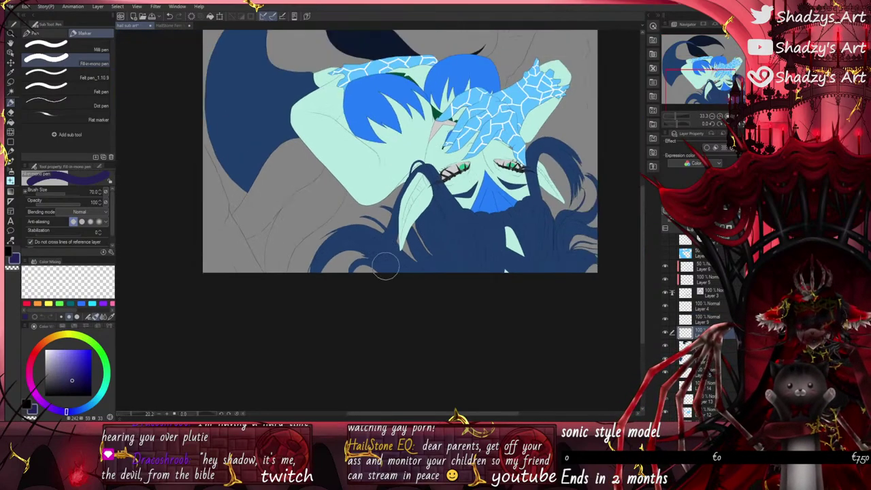
{"action": "mouse_move", "coordinate": [250, 203]}
{"action": "left_mouse_down"}
{"action": "mouse_move", "coordinate": [238, 216]}
{"action": "mouse_move", "coordinate": [255, 187]}
{"action": "mouse_move", "coordinate": [303, 146]}
{"action": "mouse_move", "coordinate": [286, 194]}
{"action": "mouse_move", "coordinate": [249, 228]}
{"action": "mouse_move", "coordinate": [300, 160]}
{"action": "mouse_move", "coordinate": [337, 197]}
{"action": "mouse_move", "coordinate": [286, 261]}
{"action": "mouse_move", "coordinate": [283, 218]}
{"action": "mouse_move", "coordinate": [297, 217]}
{"action": "left_mouse_up"}
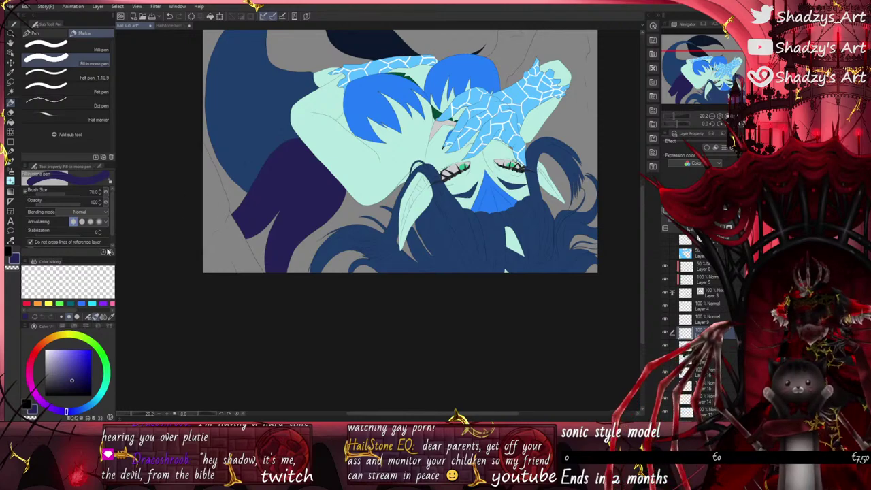
Step: Mix a muted grey-green and fill the rock in the lower-left corner of the illustration with it
{"action": "scroll", "coordinate": [328, 272], "scroll_direction": "down", "scroll_amount": 2}
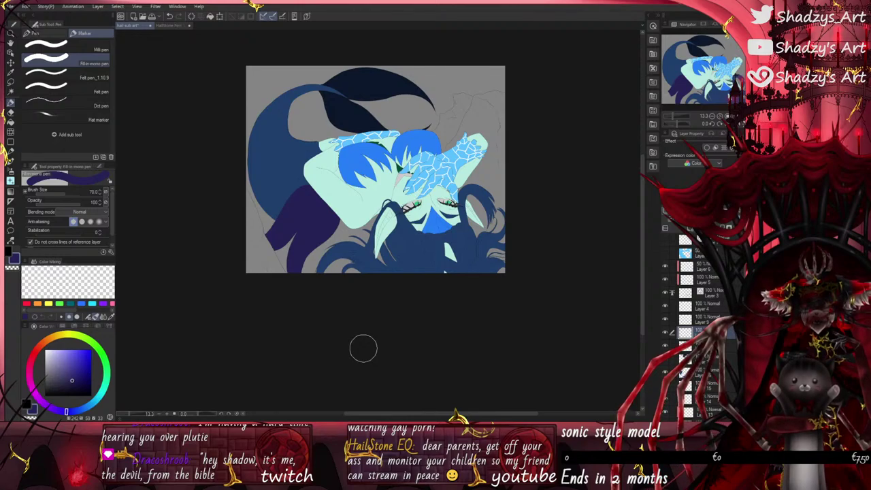
{"action": "left_click_drag", "start_coordinate": [52, 368], "coordinate": [45, 375]}
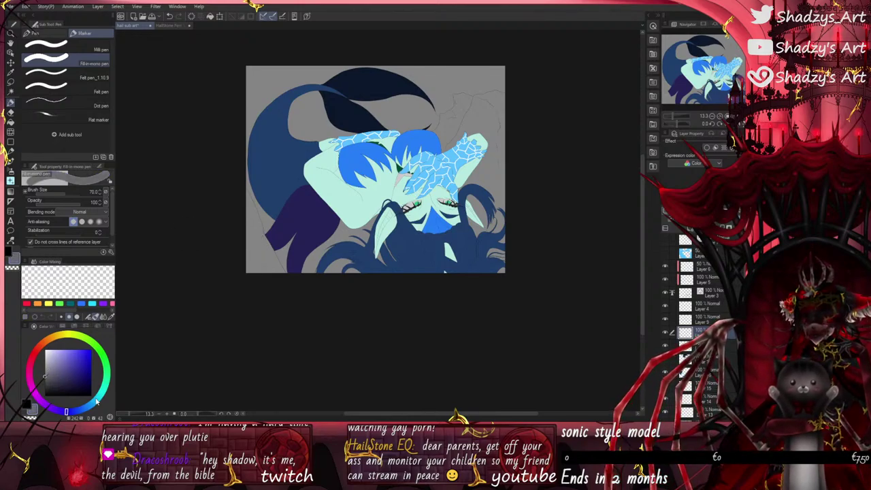
{"action": "left_click", "coordinate": [97, 402]}
{"action": "left_click", "coordinate": [106, 378]}
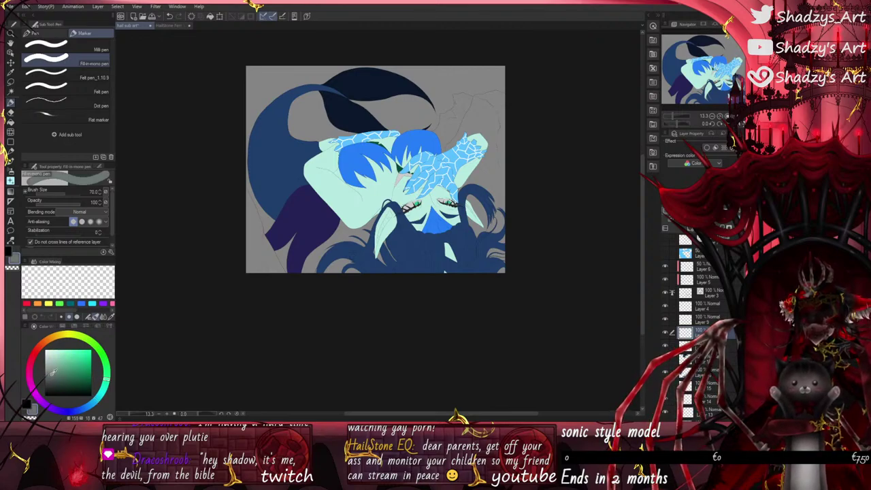
{"action": "scroll", "coordinate": [247, 216], "scroll_direction": "up", "scroll_amount": 2}
{"action": "mouse_move", "coordinate": [249, 216]}
{"action": "left_mouse_down"}
{"action": "mouse_move", "coordinate": [243, 181]}
{"action": "mouse_move", "coordinate": [261, 231]}
{"action": "mouse_move", "coordinate": [261, 276]}
{"action": "left_mouse_up"}
{"action": "scroll", "coordinate": [270, 322], "scroll_direction": "down", "scroll_amount": 2}
Step: Fill the large rock behind the raised arm with the grey-green and fade its lower edge with a large, transparent Soft airbrush
{"action": "scroll", "coordinate": [270, 322], "scroll_direction": "up", "scroll_amount": 4}
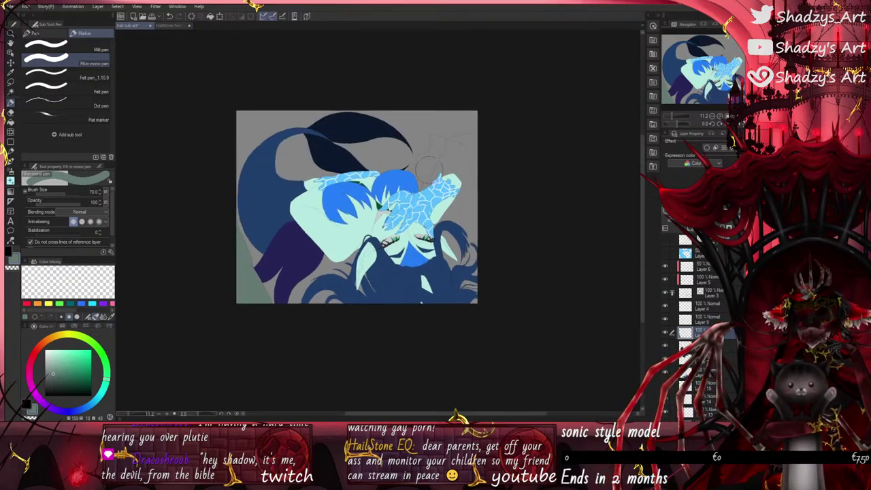
{"action": "mouse_move", "coordinate": [384, 181]}
{"action": "left_mouse_down"}
{"action": "mouse_move", "coordinate": [393, 219]}
{"action": "mouse_move", "coordinate": [445, 130]}
{"action": "mouse_move", "coordinate": [425, 126]}
{"action": "mouse_move", "coordinate": [425, 139]}
{"action": "mouse_move", "coordinate": [392, 170]}
{"action": "mouse_move", "coordinate": [400, 189]}
{"action": "mouse_move", "coordinate": [394, 222]}
{"action": "mouse_move", "coordinate": [436, 187]}
{"action": "mouse_move", "coordinate": [448, 197]}
{"action": "mouse_move", "coordinate": [471, 192]}
{"action": "mouse_move", "coordinate": [491, 217]}
{"action": "mouse_move", "coordinate": [484, 255]}
{"action": "mouse_move", "coordinate": [514, 180]}
{"action": "mouse_move", "coordinate": [477, 185]}
{"action": "mouse_move", "coordinate": [443, 169]}
{"action": "mouse_move", "coordinate": [471, 124]}
{"action": "mouse_move", "coordinate": [504, 119]}
{"action": "mouse_move", "coordinate": [496, 147]}
{"action": "mouse_move", "coordinate": [511, 148]}
{"action": "mouse_move", "coordinate": [472, 195]}
{"action": "mouse_move", "coordinate": [462, 272]}
{"action": "mouse_move", "coordinate": [503, 293]}
{"action": "left_mouse_up"}
{"action": "left_click", "coordinate": [11, 172]}
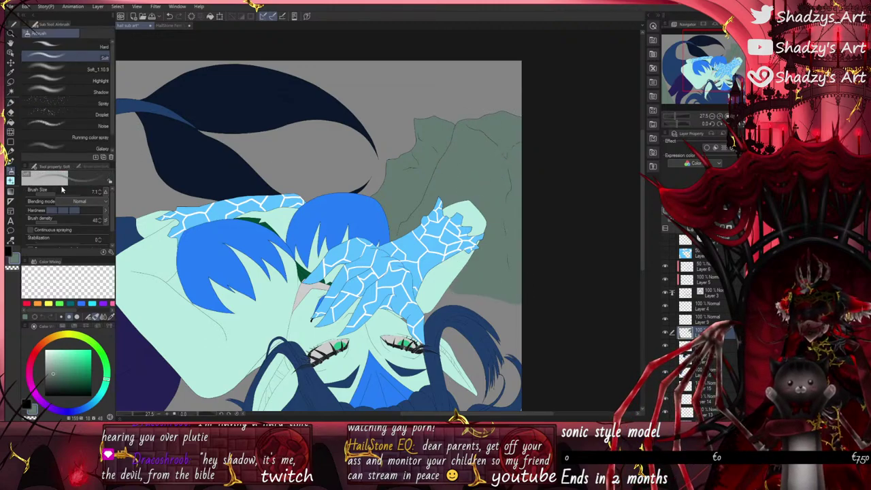
{"action": "left_click_drag", "start_coordinate": [61, 190], "coordinate": [75, 193]}
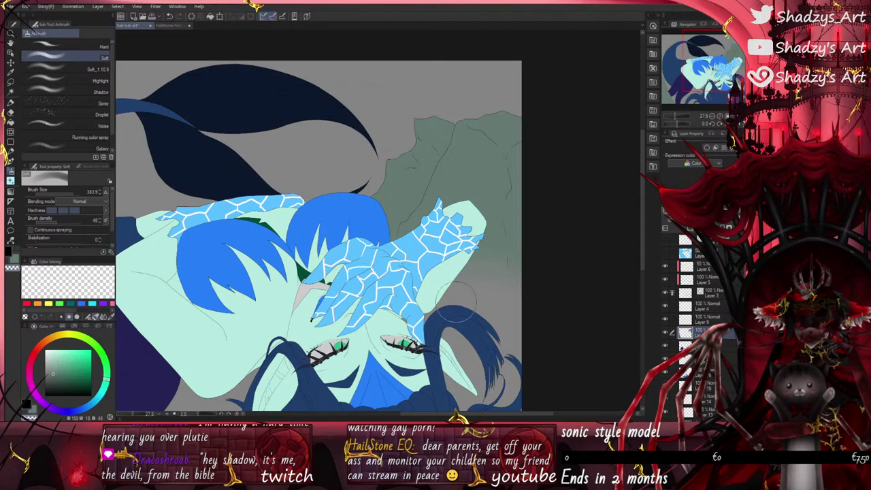
{"action": "scroll", "coordinate": [367, 235], "scroll_direction": "down", "scroll_amount": 2}
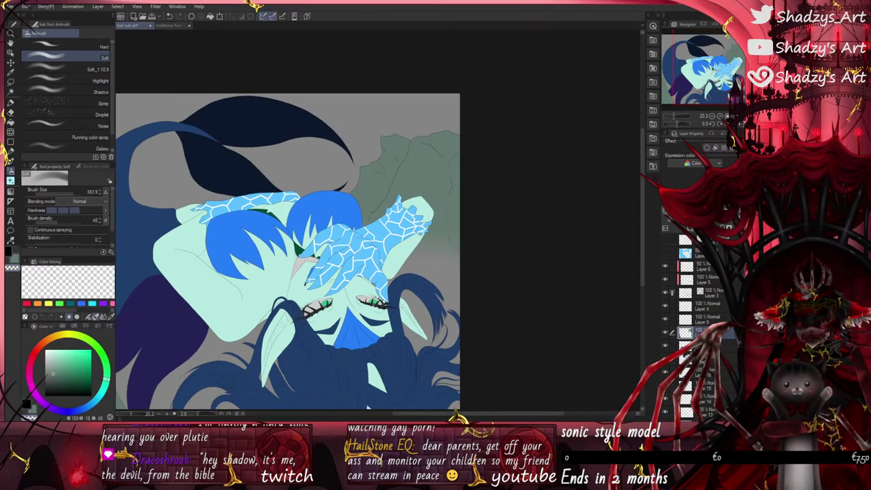
Step: Fill the layer beneath the character with the tail's medium blue and show the hidden water layers over the artwork
{"action": "scroll", "coordinate": [693, 320], "scroll_direction": "down", "scroll_amount": 3}
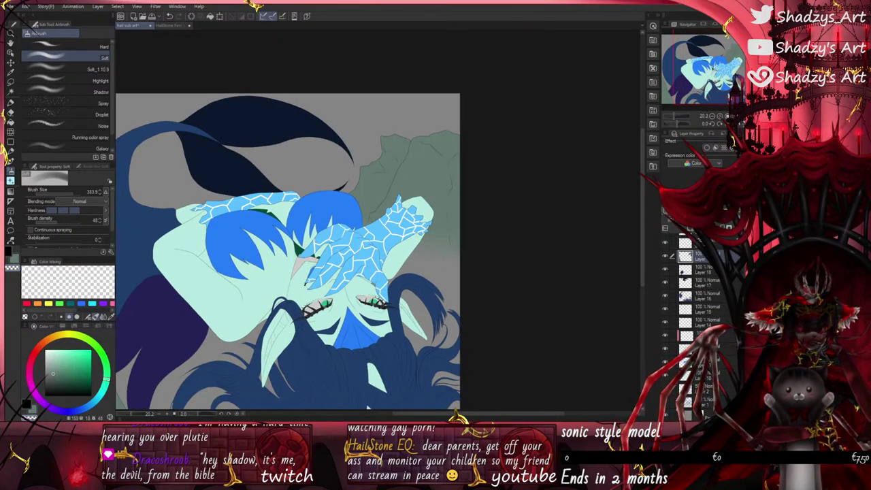
{"action": "left_click", "coordinate": [704, 387]}
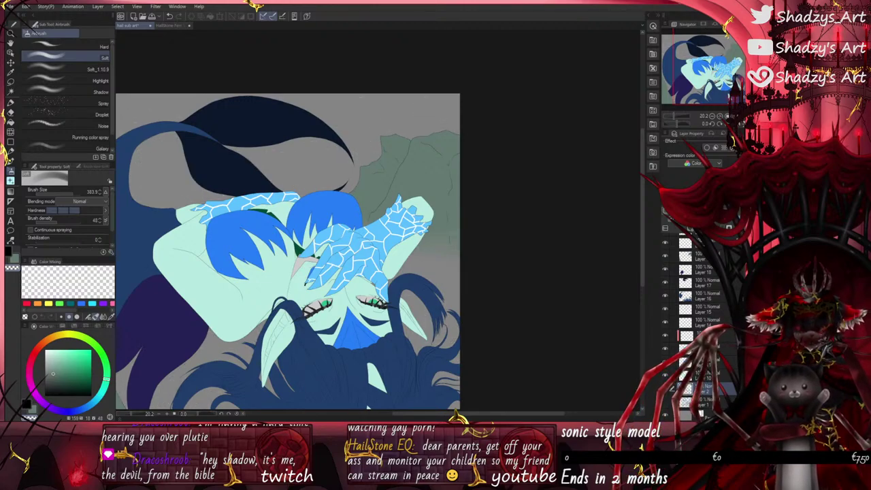
{"action": "left_click", "coordinate": [672, 245]}
{"action": "left_click", "coordinate": [674, 228]}
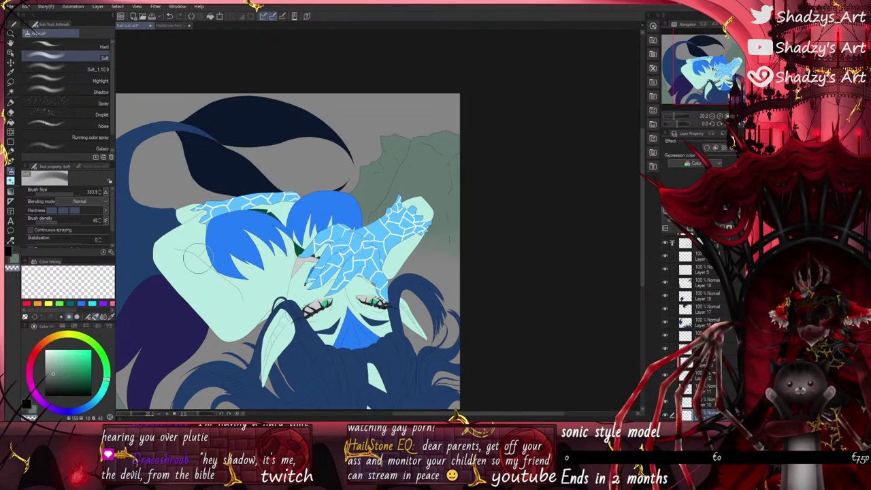
{"action": "left_click", "coordinate": [140, 211], "text": "alt"}
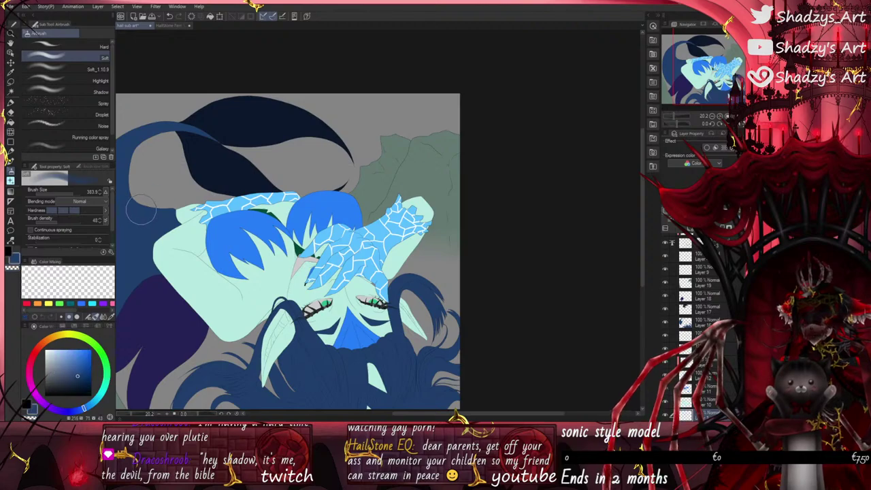
{"action": "left_click", "coordinate": [12, 125]}
{"action": "left_click", "coordinate": [167, 181]}
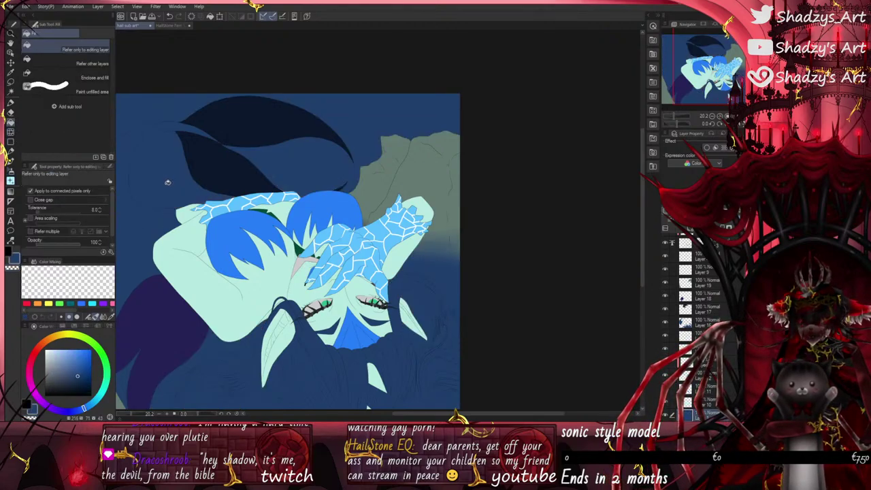
{"action": "scroll", "coordinate": [435, 187], "scroll_direction": "down", "scroll_amount": 2}
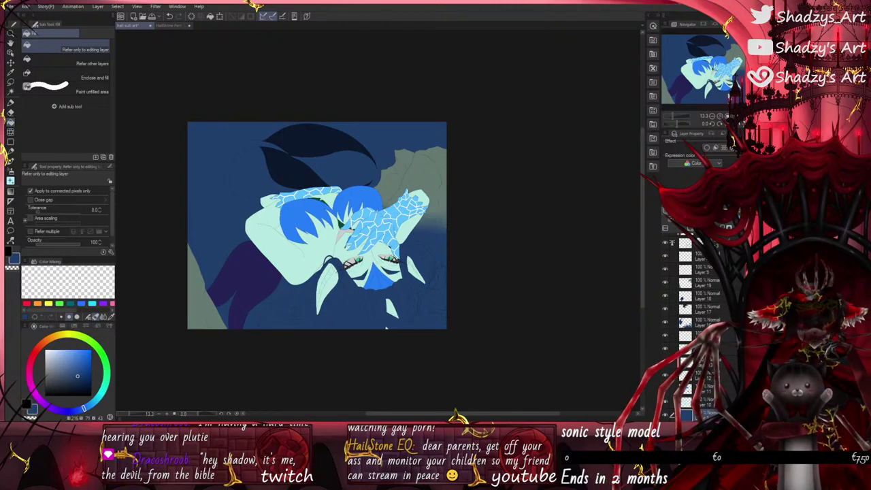
{"action": "scroll", "coordinate": [686, 320], "scroll_direction": "up", "scroll_amount": 2}
{"action": "left_click", "coordinate": [666, 240]}
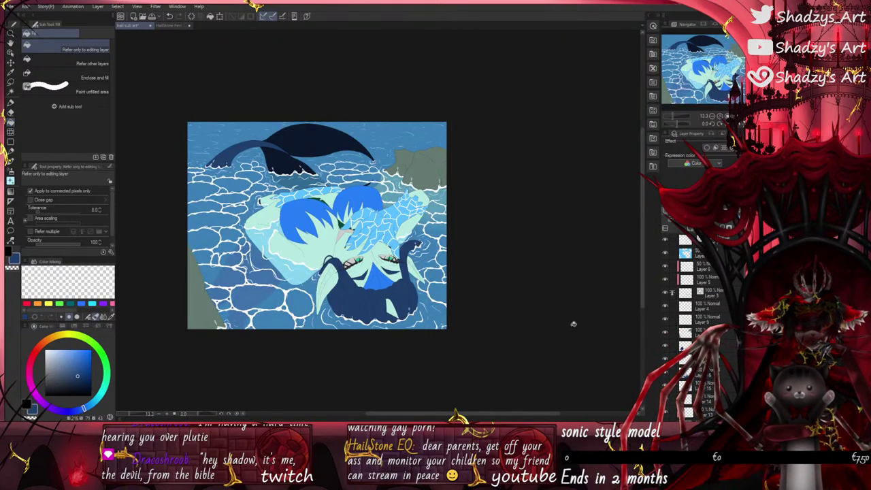
Step: Shift the background color toward a deeper blue and refill the background layer with darker shades, ending on a dark navy
{"action": "scroll", "coordinate": [213, 309], "scroll_direction": "up", "scroll_amount": 2}
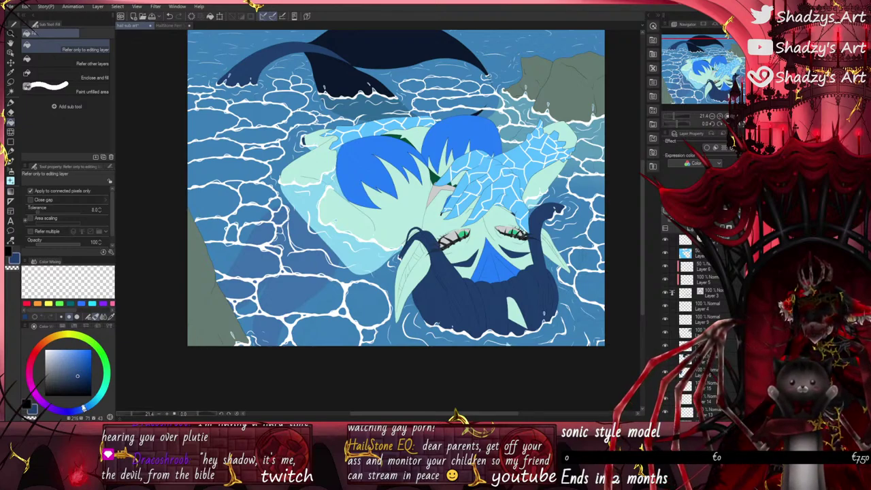
{"action": "left_click_drag", "start_coordinate": [83, 406], "coordinate": [77, 411]}
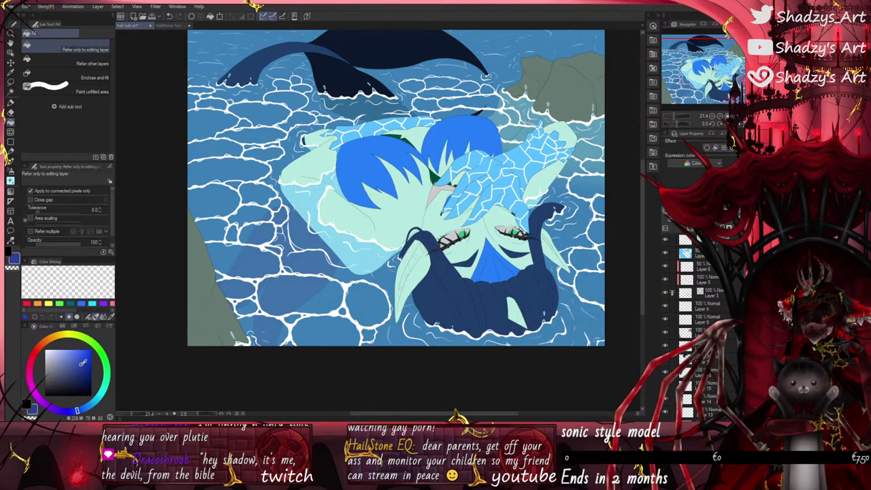
{"action": "scroll", "coordinate": [617, 311], "scroll_direction": "down", "scroll_amount": 3}
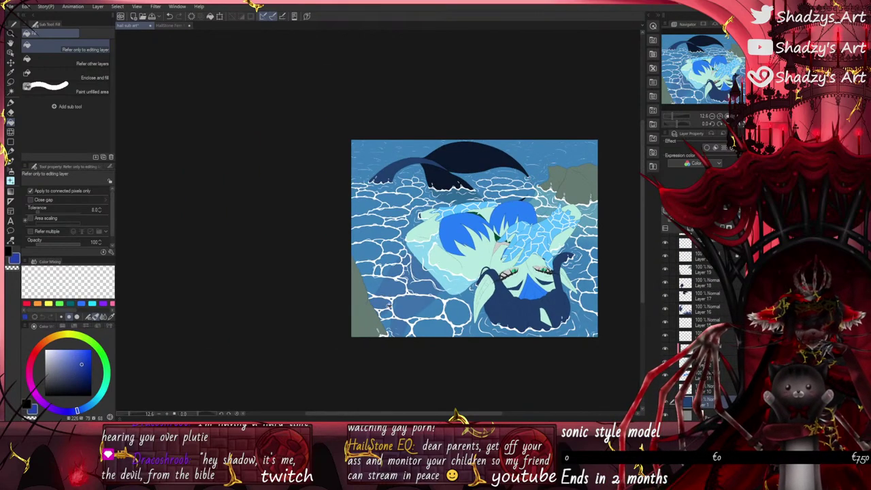
{"action": "scroll", "coordinate": [368, 326], "scroll_direction": "up", "scroll_amount": 3}
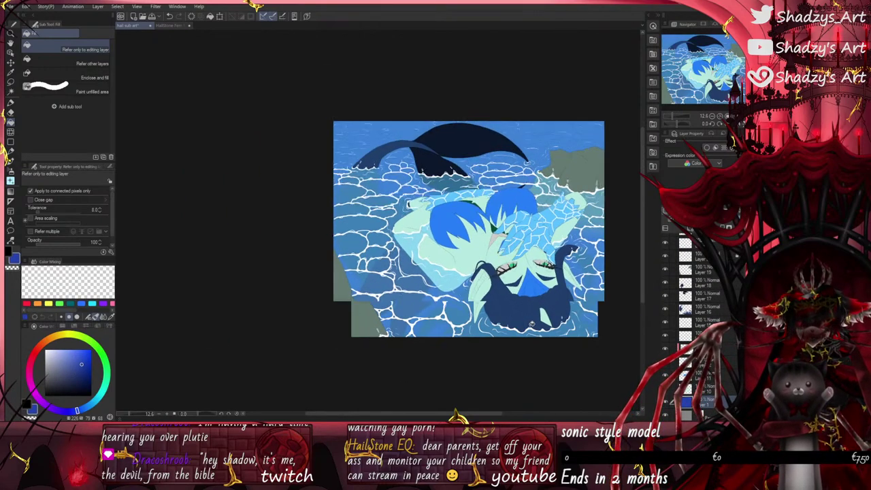
{"action": "left_click", "coordinate": [85, 379]}
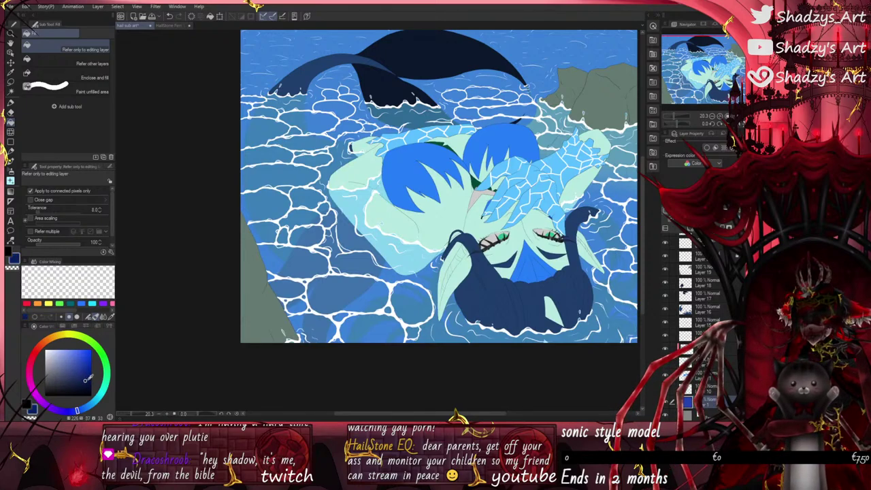
{"action": "left_click", "coordinate": [358, 318]}
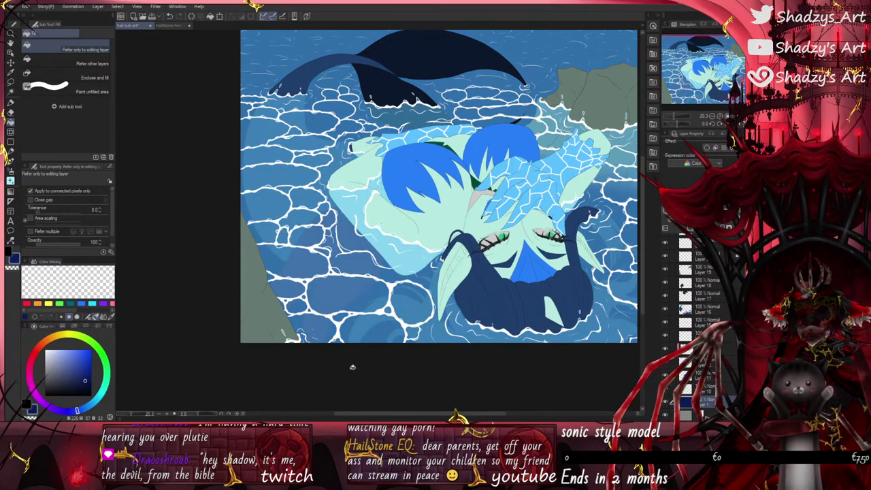
{"action": "scroll", "coordinate": [265, 265], "scroll_direction": "down", "scroll_amount": 2}
{"action": "scroll", "coordinate": [412, 308], "scroll_direction": "up", "scroll_amount": 3}
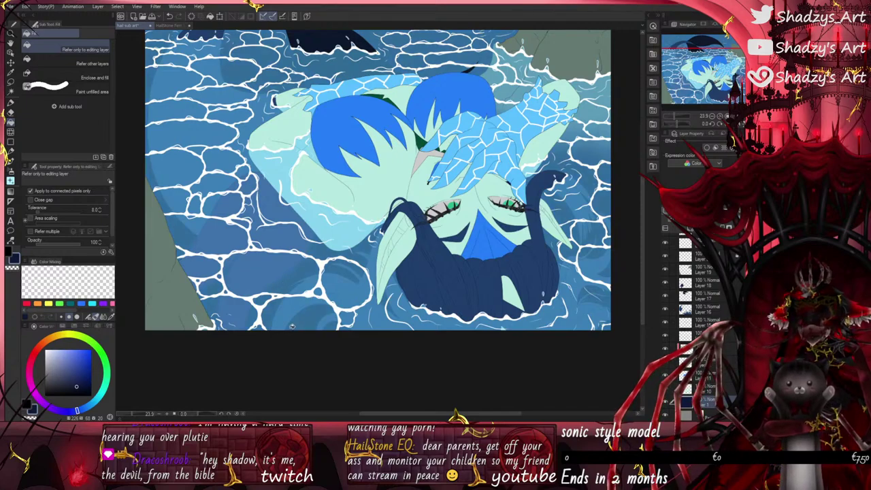
{"action": "scroll", "coordinate": [303, 345], "scroll_direction": "down", "scroll_amount": 1}
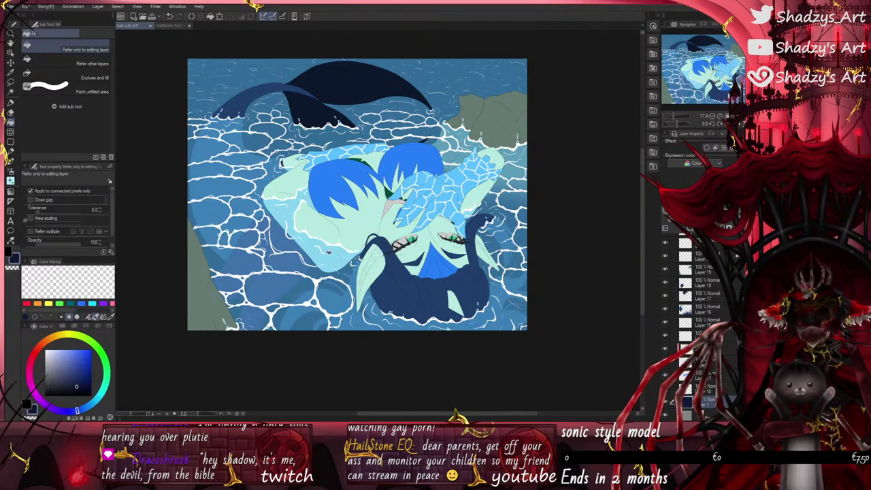
{"action": "scroll", "coordinate": [327, 252], "scroll_direction": "up", "scroll_amount": 2}
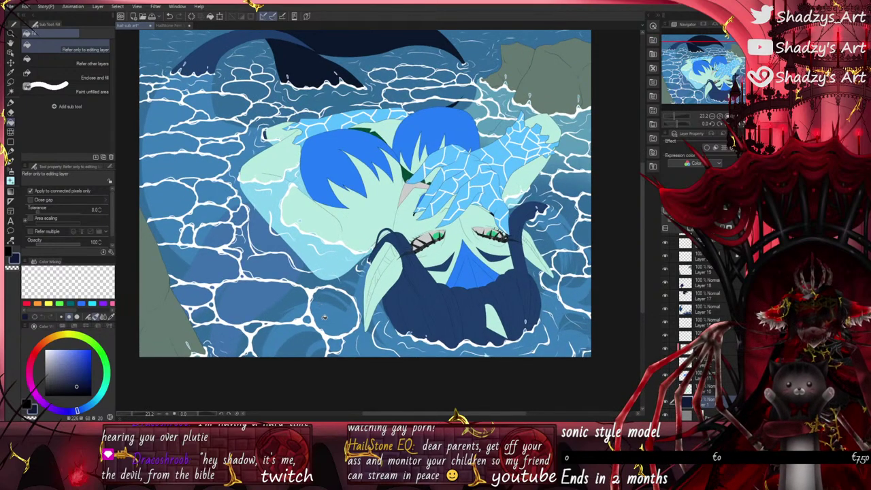
{"action": "scroll", "coordinate": [325, 321], "scroll_direction": "down", "scroll_amount": 1}
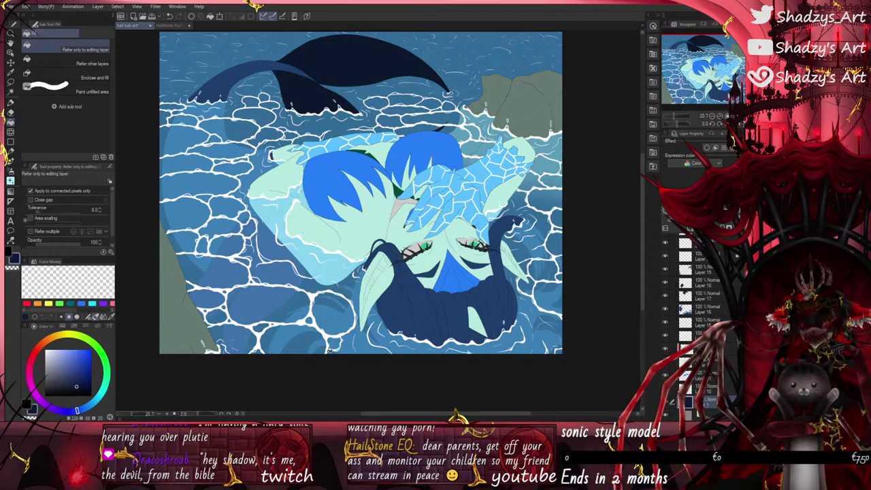
{"action": "scroll", "coordinate": [329, 352], "scroll_direction": "down", "scroll_amount": 2}
Step: Select Layer 19 with the rocks, sample their grey-green and switch to the Fill-in-mono pen
{"action": "scroll", "coordinate": [485, 147], "scroll_direction": "up", "scroll_amount": 9}
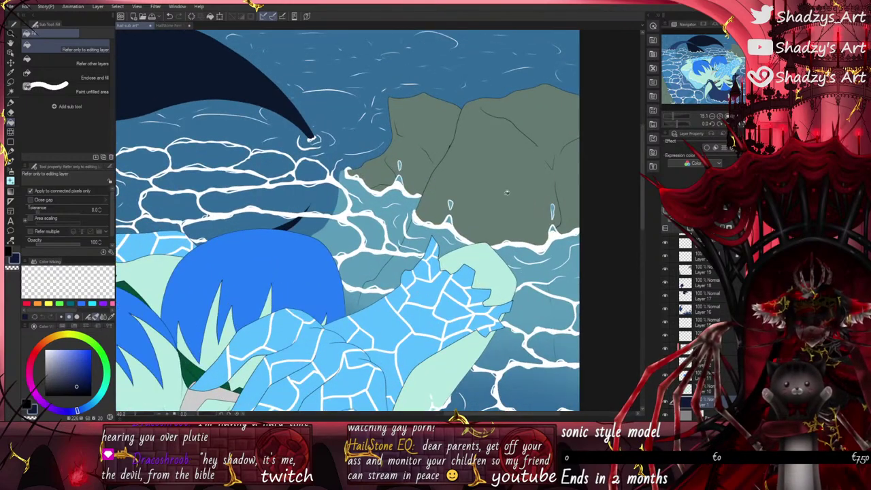
{"action": "left_click", "coordinate": [701, 271]}
{"action": "left_click", "coordinate": [403, 104], "text": "alt"}
{"action": "left_click", "coordinate": [11, 103]}
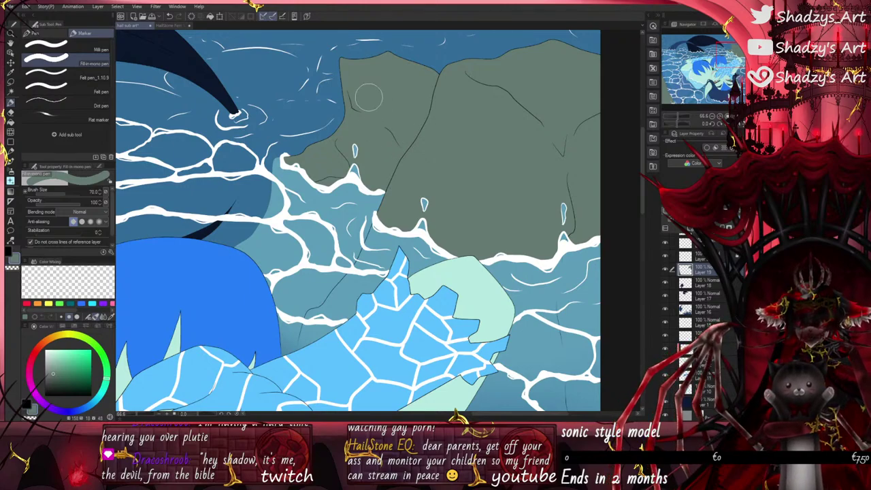
Step: Fit the whole illustration in the canvas view
{"action": "scroll", "coordinate": [368, 98], "scroll_direction": "down", "scroll_amount": 6}
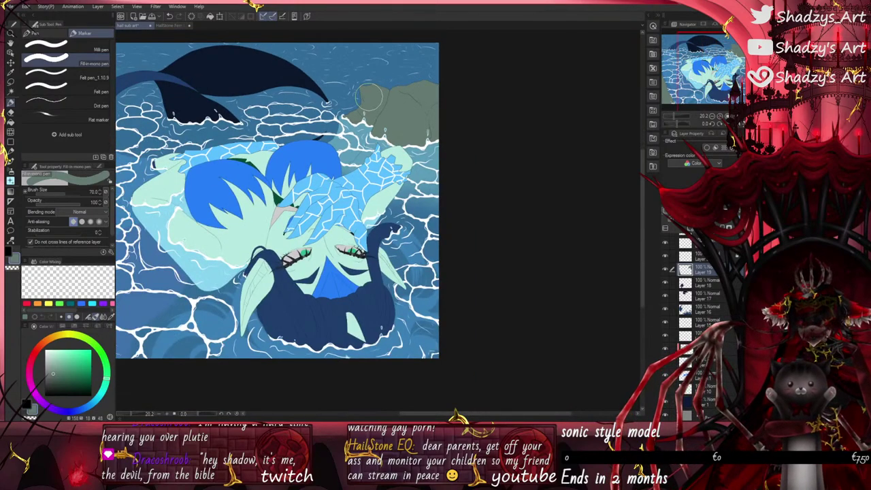
{"action": "left_click", "coordinate": [138, 7]}
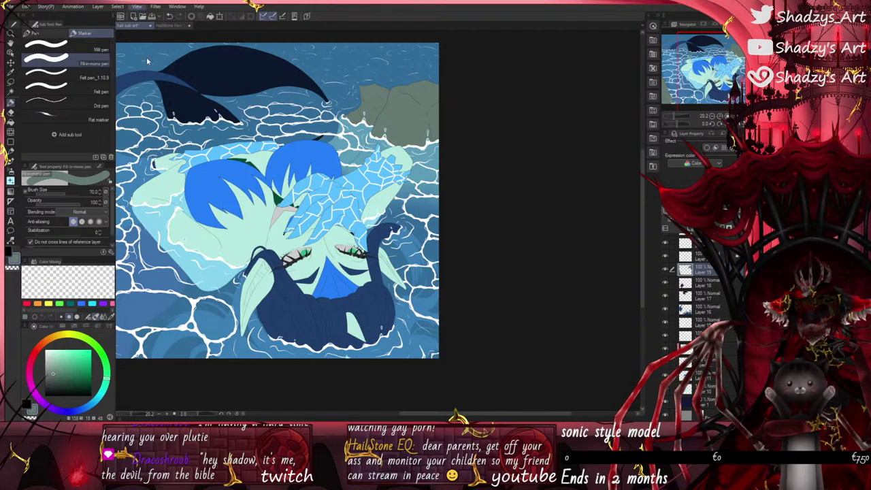
{"action": "left_click", "coordinate": [148, 62]}
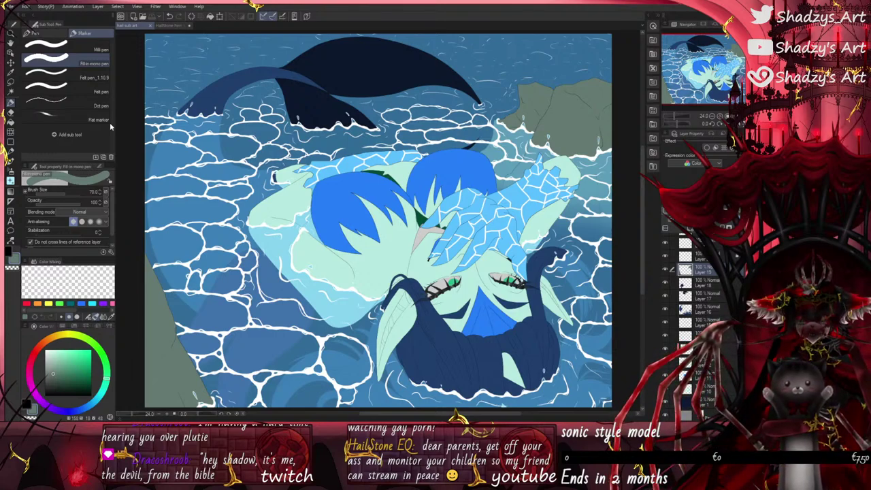
Step: Check the upper-arm marking on the HailStone Fem Model reference drawing and return to the mermaid illustration
{"action": "left_click", "coordinate": [180, 26]}
{"action": "scroll", "coordinate": [226, 123], "scroll_direction": "up", "scroll_amount": 3}
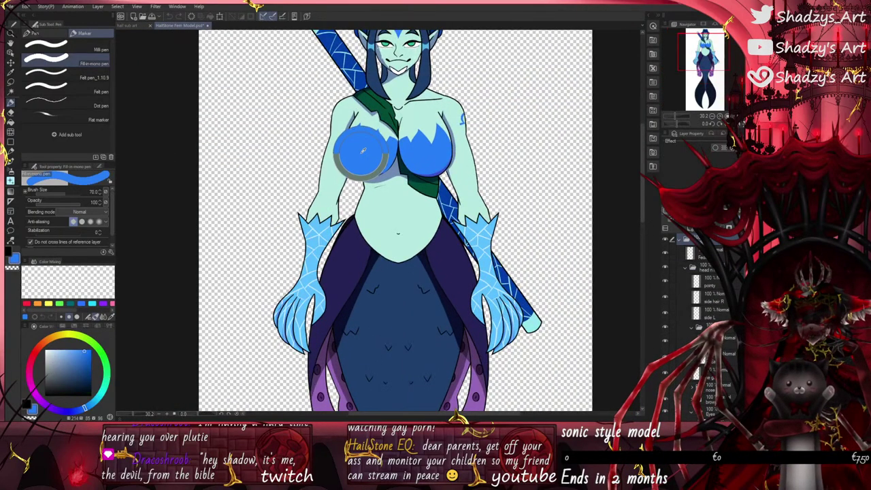
{"action": "left_click", "coordinate": [131, 26]}
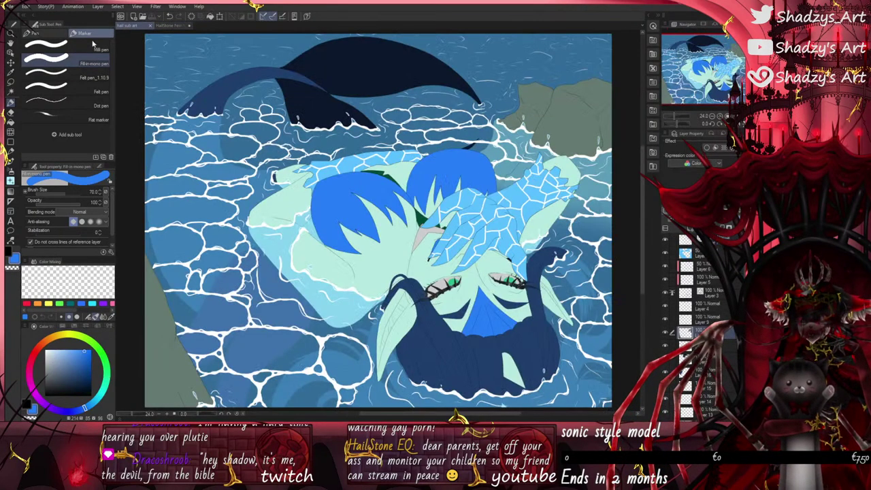
Step: On vector Layer 3, outline a crescent marking with hooked ends on the half-submerged upper arm, using a black G-pen at size 3.0
{"action": "left_click", "coordinate": [34, 34]}
{"action": "left_click", "coordinate": [8, 252]}
{"action": "scroll", "coordinate": [272, 235], "scroll_direction": "up", "scroll_amount": 5}
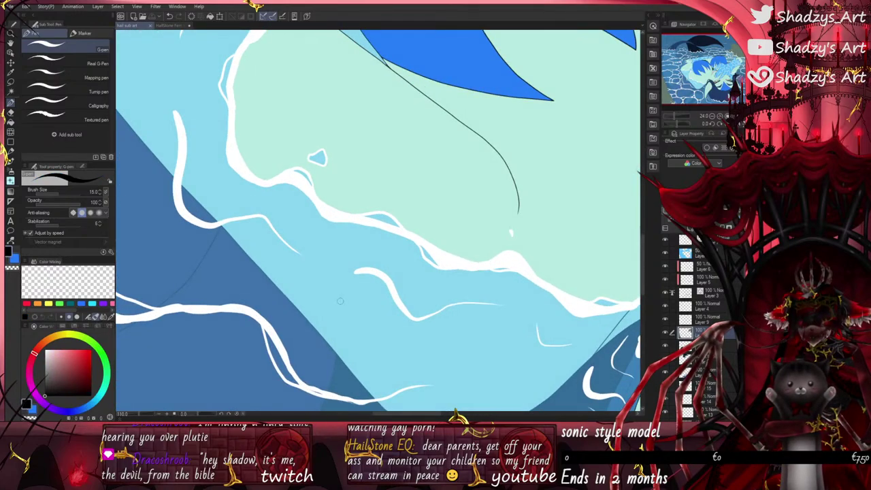
{"action": "left_click", "coordinate": [688, 294]}
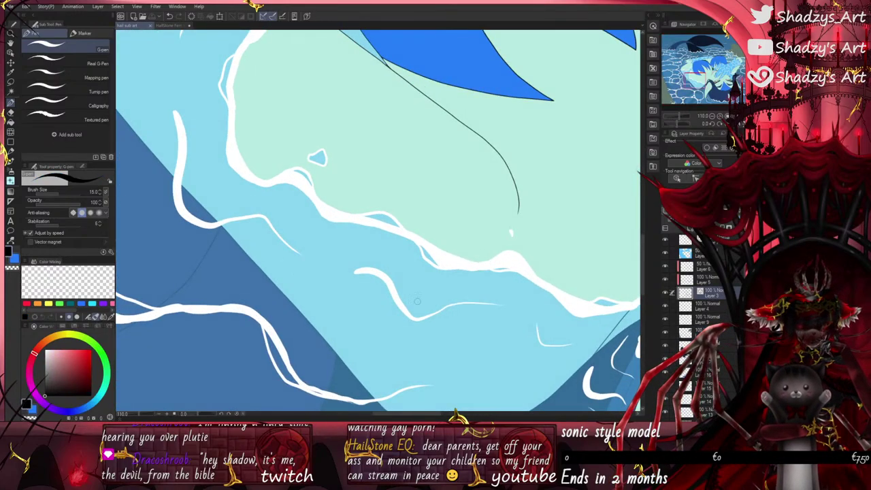
{"action": "left_click", "coordinate": [58, 193]}
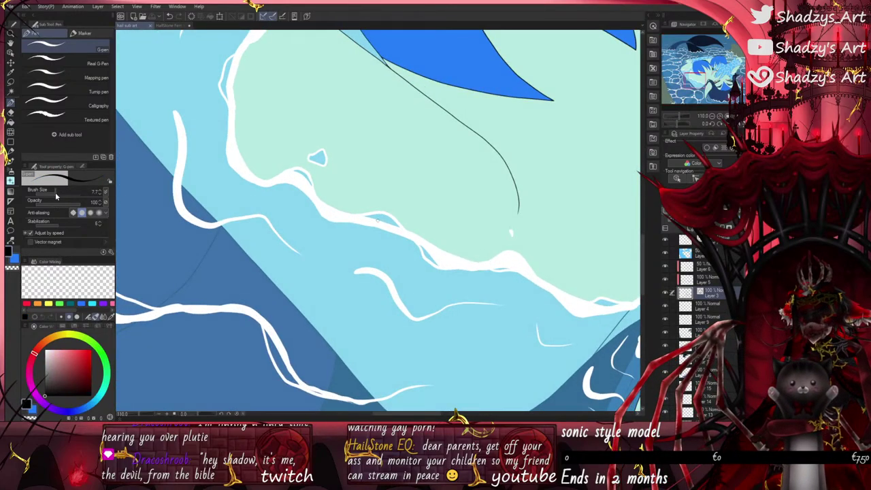
{"action": "left_click", "coordinate": [102, 194]}
{"action": "scroll", "coordinate": [351, 224], "scroll_direction": "up", "scroll_amount": 2}
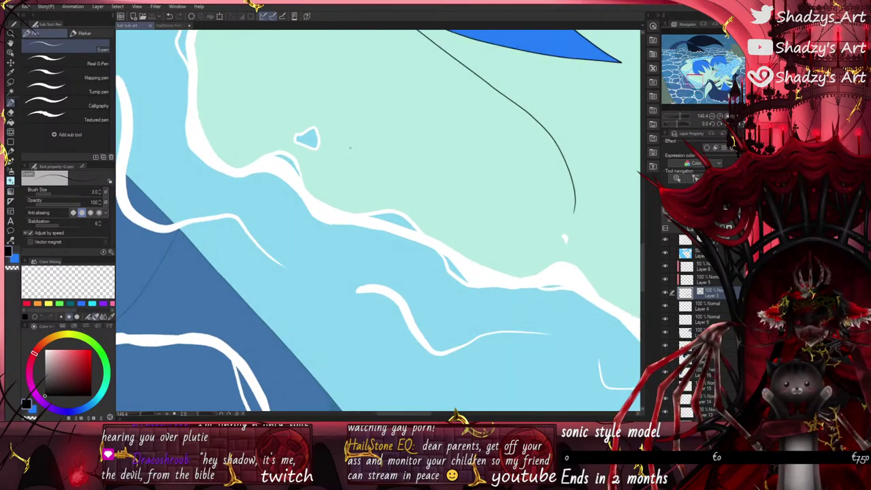
{"action": "mouse_move", "coordinate": [350, 147]}
{"action": "left_mouse_down"}
{"action": "mouse_move", "coordinate": [423, 202]}
{"action": "mouse_move", "coordinate": [419, 266]}
{"action": "mouse_move", "coordinate": [378, 302]}
{"action": "mouse_move", "coordinate": [334, 306]}
{"action": "mouse_move", "coordinate": [291, 278]}
{"action": "left_mouse_up"}
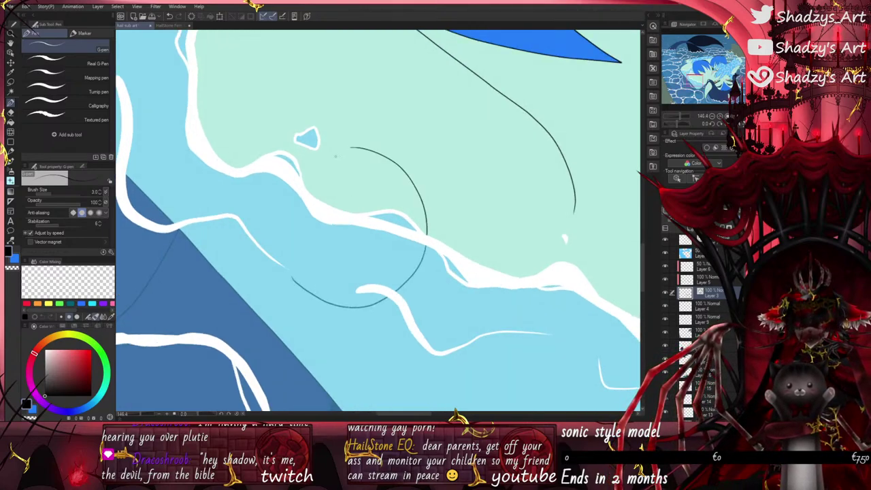
{"action": "left_click", "coordinate": [173, 27]}
{"action": "left_click", "coordinate": [138, 26]}
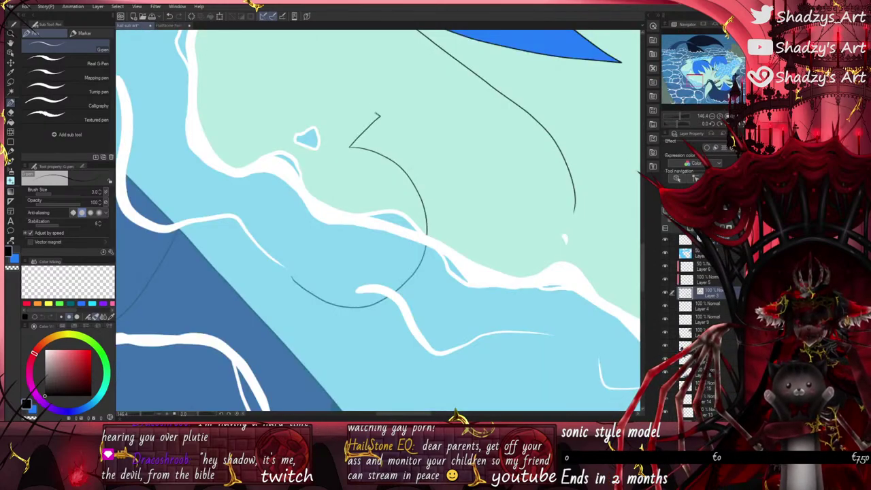
{"action": "mouse_move", "coordinate": [327, 156]}
{"action": "left_mouse_down"}
{"action": "mouse_move", "coordinate": [380, 167]}
{"action": "mouse_move", "coordinate": [405, 235]}
{"action": "mouse_move", "coordinate": [389, 280]}
{"action": "left_mouse_up"}
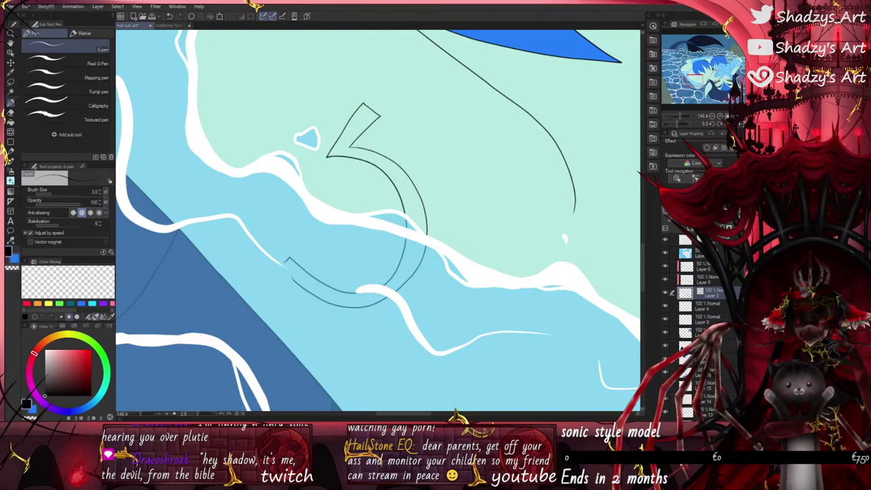
{"action": "left_click_drag", "start_coordinate": [288, 259], "coordinate": [251, 295]}
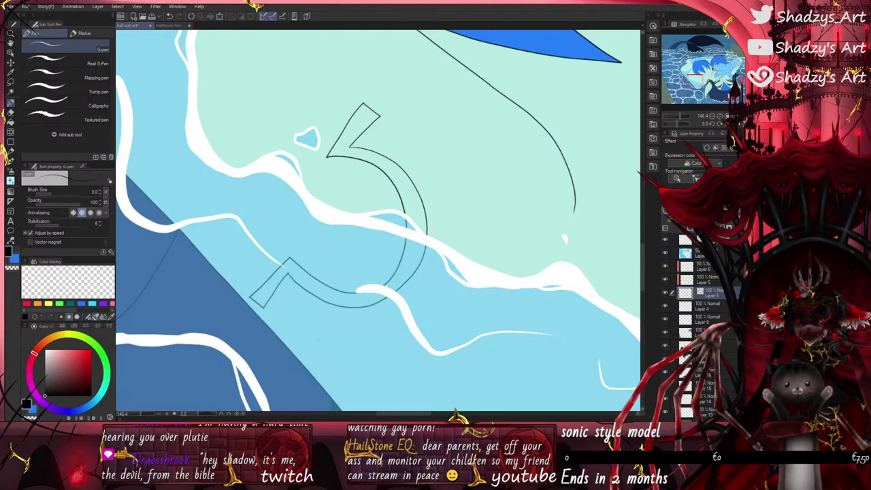
Step: Reshape the lower curve of the arm marking with Pinch vector line at a higher pinch level
{"action": "key", "text": "y"}
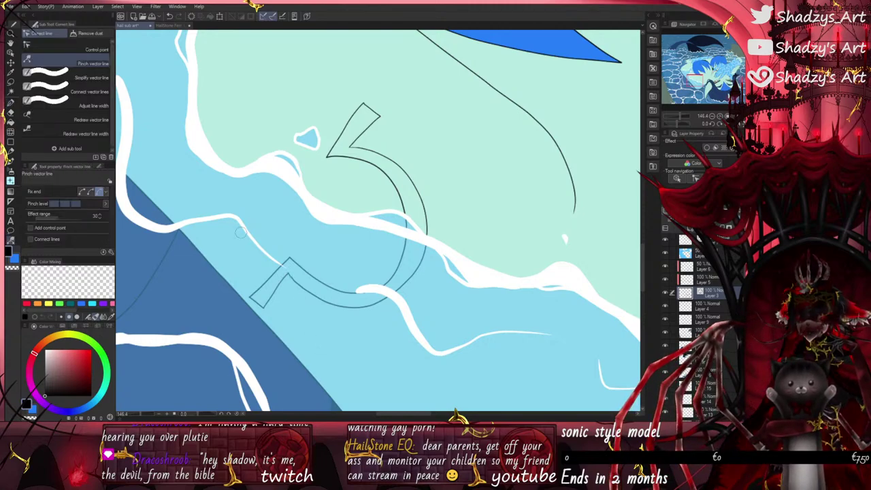
{"action": "left_click", "coordinate": [96, 205]}
{"action": "left_click_drag", "start_coordinate": [400, 298], "coordinate": [412, 311]}
{"action": "left_click_drag", "start_coordinate": [389, 282], "coordinate": [397, 292]}
{"action": "scroll", "coordinate": [304, 289], "scroll_direction": "up", "scroll_amount": 3}
{"action": "left_click_drag", "start_coordinate": [297, 290], "coordinate": [293, 286]}
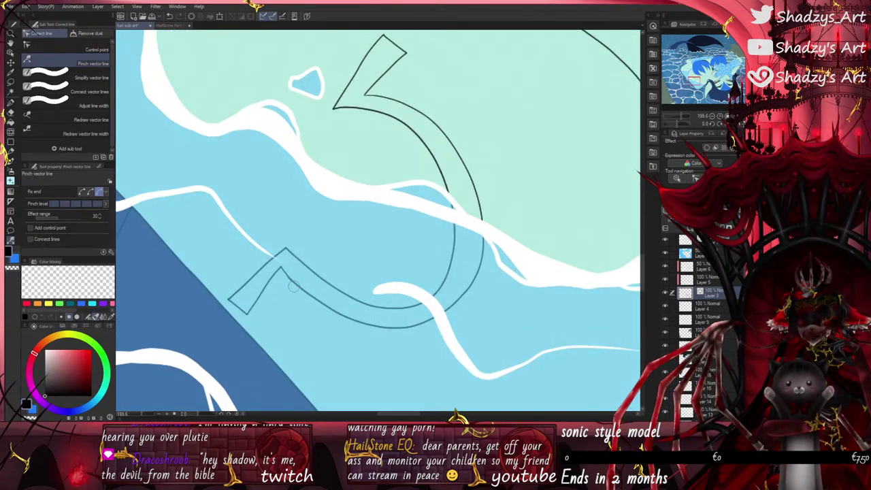
Step: Pinch the marking's outer line to meet the inner corner of its upper hook and smooth the upper arc
{"action": "scroll", "coordinate": [302, 295], "scroll_direction": "down", "scroll_amount": 4}
{"action": "scroll", "coordinate": [402, 215], "scroll_direction": "up", "scroll_amount": 2}
{"action": "left_click_drag", "start_coordinate": [409, 249], "coordinate": [413, 251]}
{"action": "left_click_drag", "start_coordinate": [364, 113], "coordinate": [374, 102]}
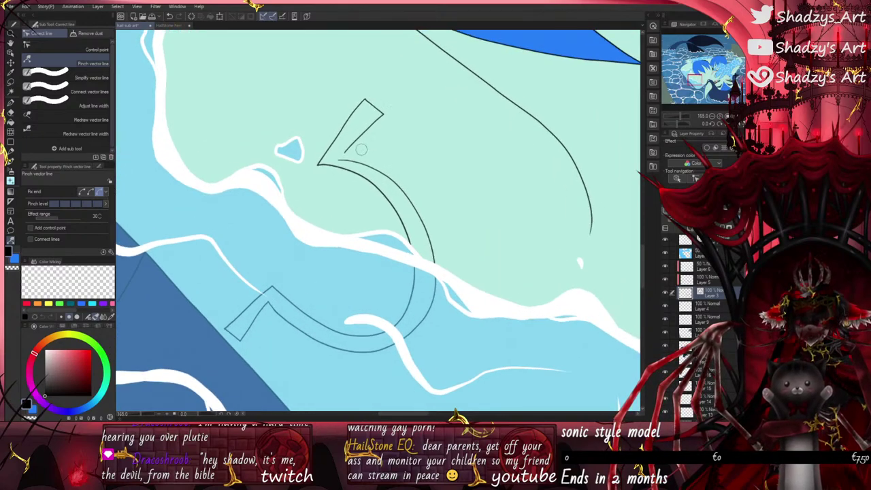
{"action": "left_click_drag", "start_coordinate": [364, 165], "coordinate": [368, 160]}
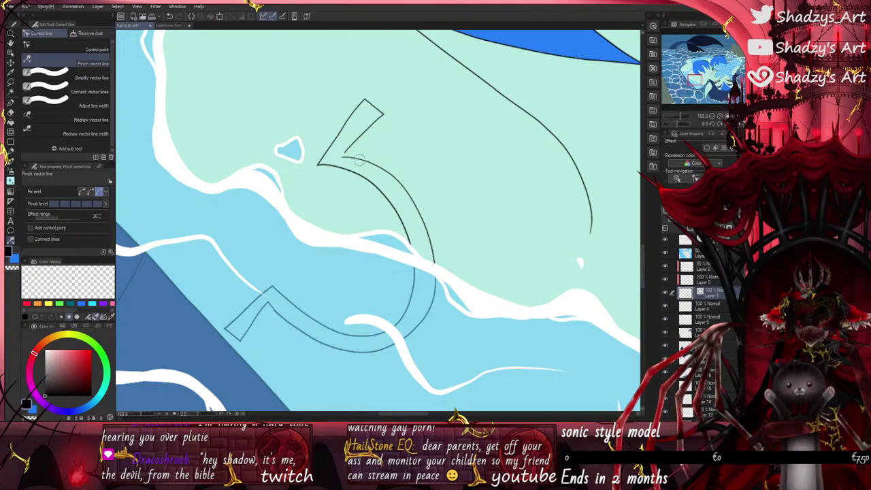
{"action": "scroll", "coordinate": [344, 155], "scroll_direction": "up", "scroll_amount": 2}
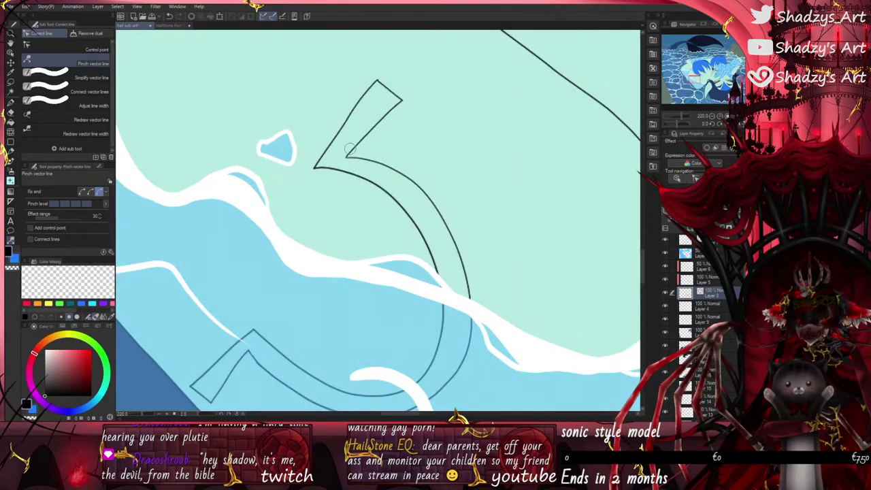
{"action": "left_click_drag", "start_coordinate": [424, 194], "coordinate": [418, 191]}
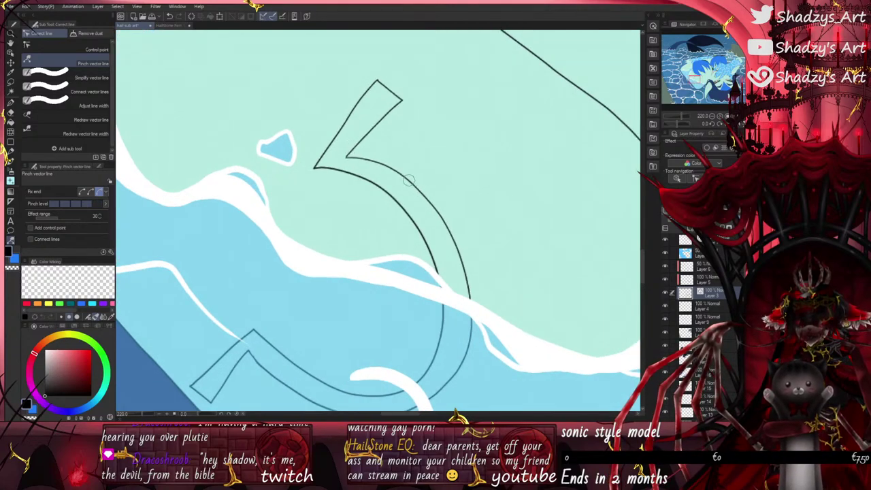
Step: Refine the marking's outer curve below the waterline with a stronger pinch level and nudge the lower hook's inner corner
{"action": "scroll", "coordinate": [398, 169], "scroll_direction": "down", "scroll_amount": 2}
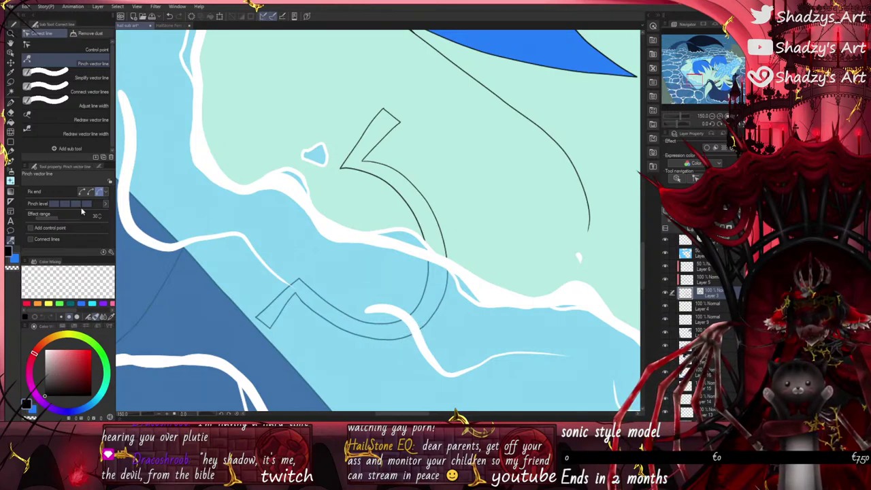
{"action": "left_click_drag", "start_coordinate": [442, 283], "coordinate": [440, 281]}
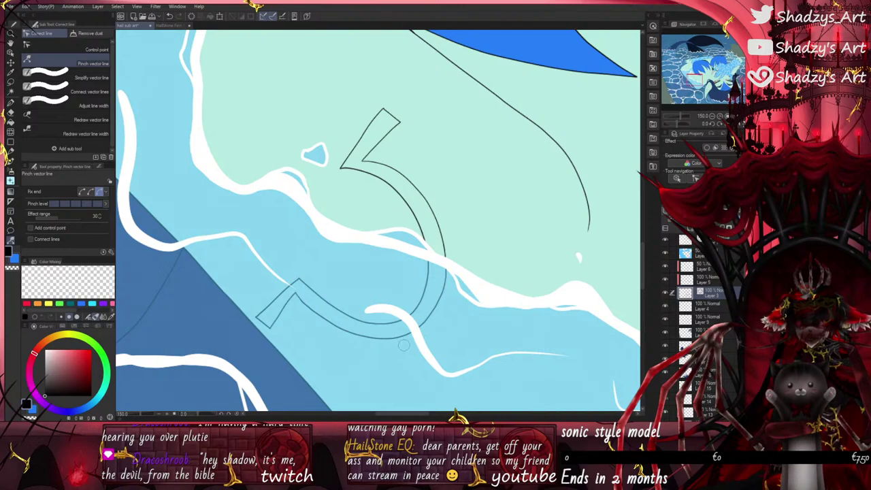
{"action": "left_click_drag", "start_coordinate": [402, 340], "coordinate": [391, 334]}
{"action": "left_click_drag", "start_coordinate": [293, 297], "coordinate": [294, 298]}
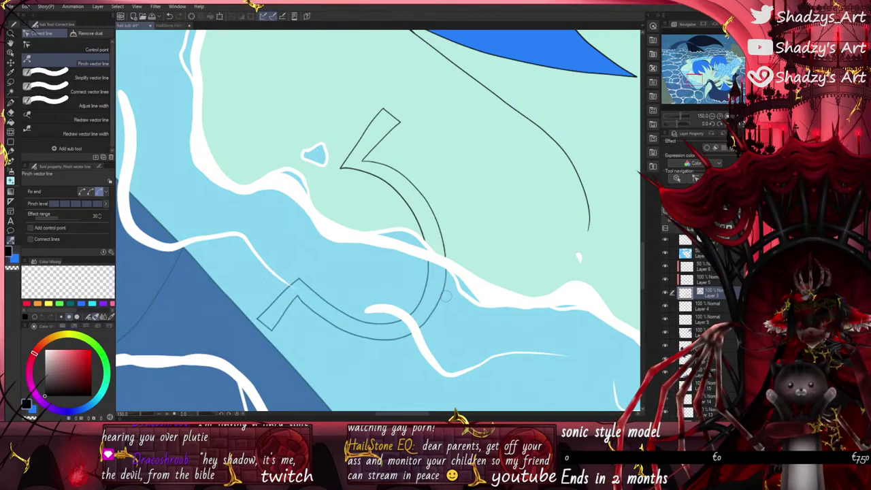
{"action": "left_click_drag", "start_coordinate": [442, 285], "coordinate": [426, 289]}
{"action": "scroll", "coordinate": [364, 210], "scroll_direction": "down", "scroll_amount": 3}
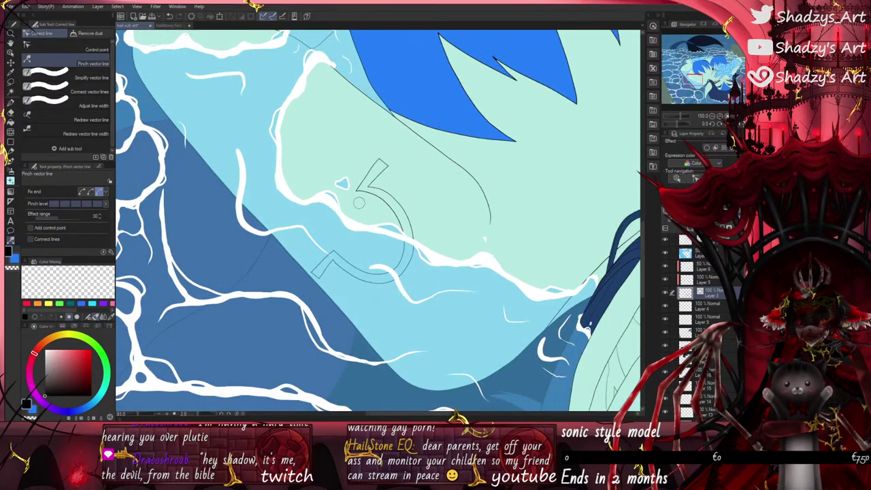
Step: Even out the thickness of the marking's bottom arc by pinching its outer line
{"action": "scroll", "coordinate": [323, 247], "scroll_direction": "up", "scroll_amount": 2}
{"action": "scroll", "coordinate": [321, 248], "scroll_direction": "up", "scroll_amount": 2}
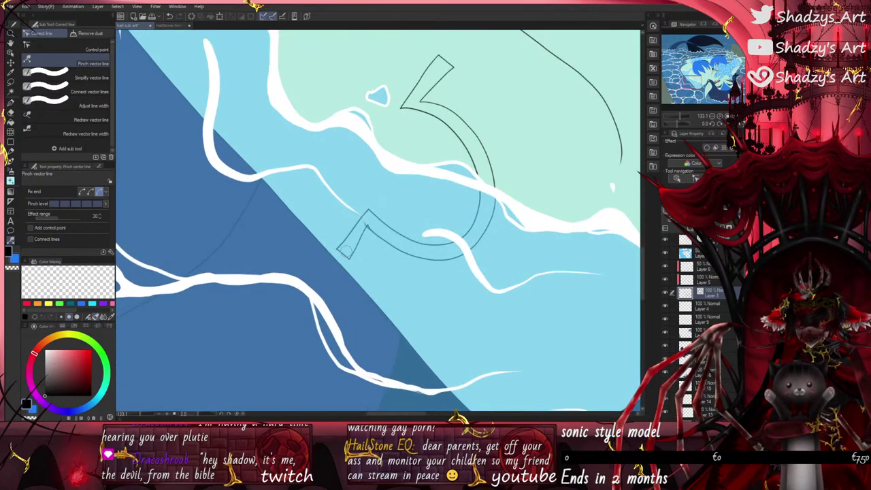
{"action": "scroll", "coordinate": [379, 241], "scroll_direction": "up", "scroll_amount": 2}
{"action": "left_click_drag", "start_coordinate": [401, 256], "coordinate": [397, 256]}
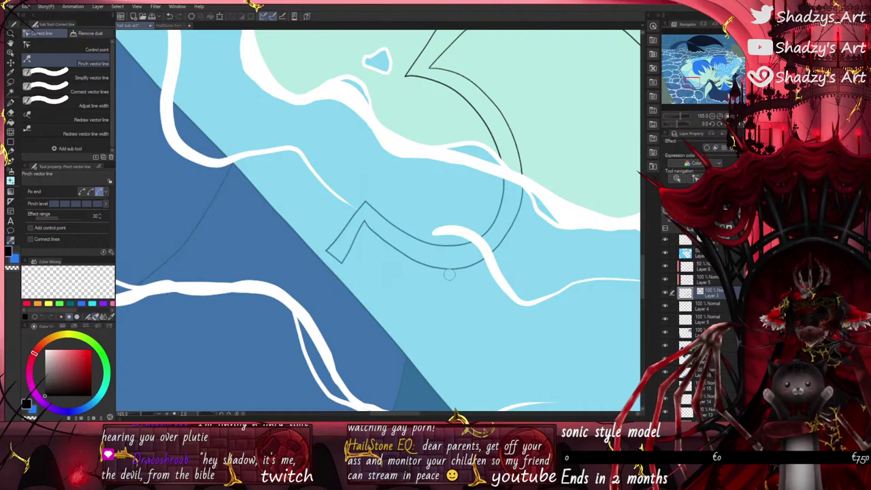
{"action": "left_click_drag", "start_coordinate": [448, 274], "coordinate": [449, 268]}
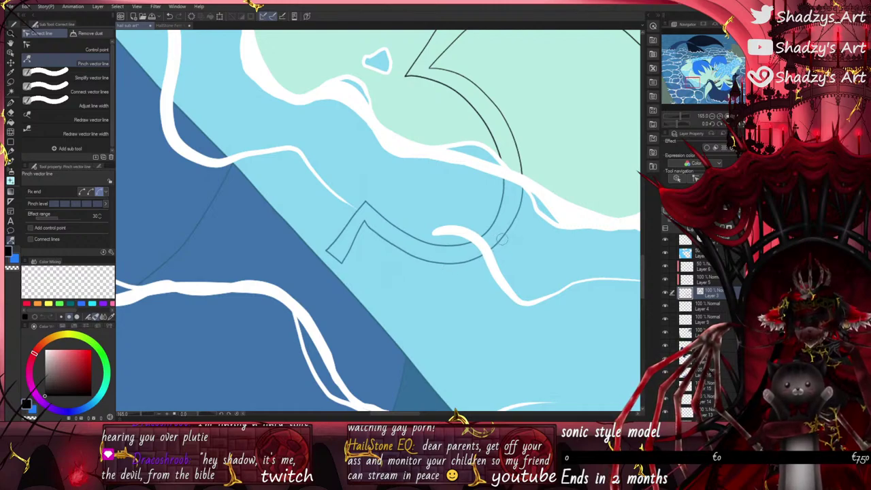
{"action": "left_click_drag", "start_coordinate": [502, 240], "coordinate": [505, 245]}
{"action": "scroll", "coordinate": [455, 267], "scroll_direction": "down", "scroll_amount": 3}
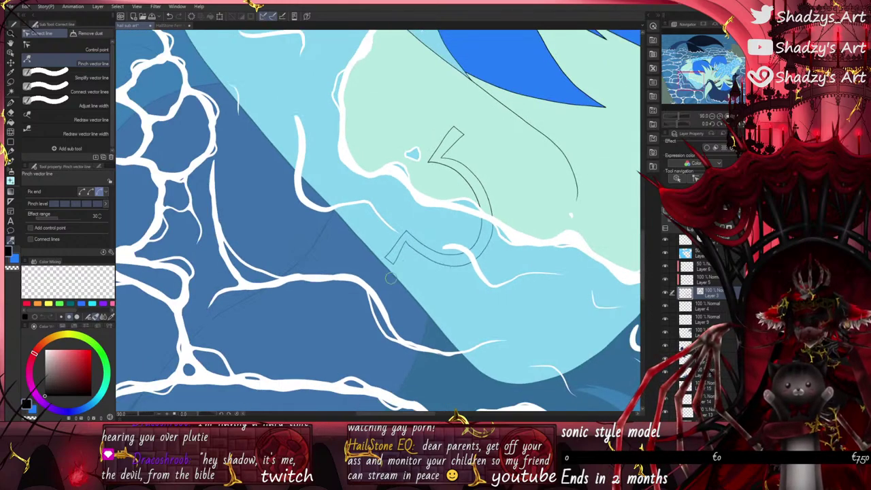
Step: Adjust the marking's lower hook with a reduced pinch level, moving its tip inward and its outer corner slightly outward
{"action": "scroll", "coordinate": [390, 278], "scroll_direction": "up", "scroll_amount": 1}
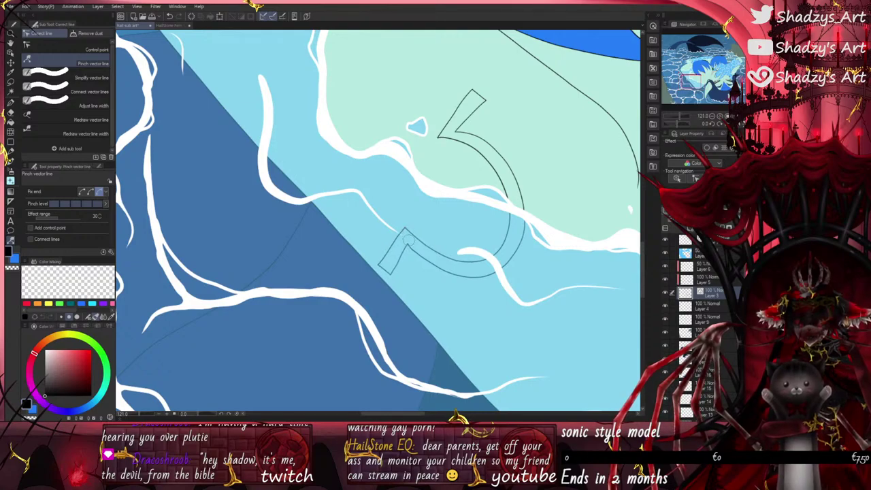
{"action": "scroll", "coordinate": [375, 276], "scroll_direction": "up", "scroll_amount": 1}
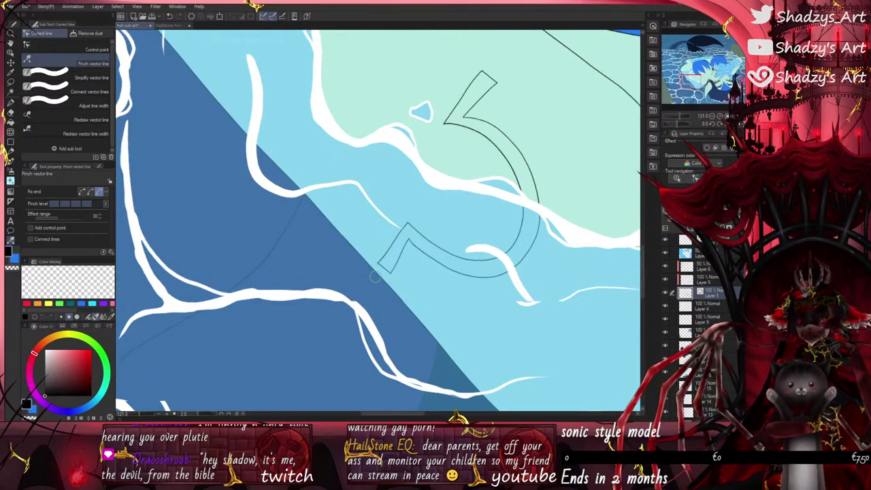
{"action": "scroll", "coordinate": [375, 276], "scroll_direction": "up", "scroll_amount": 1}
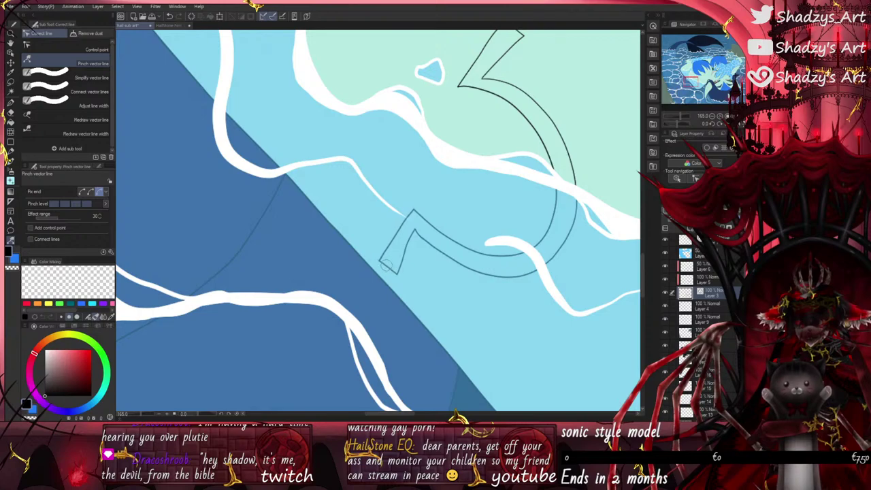
{"action": "left_click_drag", "start_coordinate": [387, 267], "coordinate": [406, 247]}
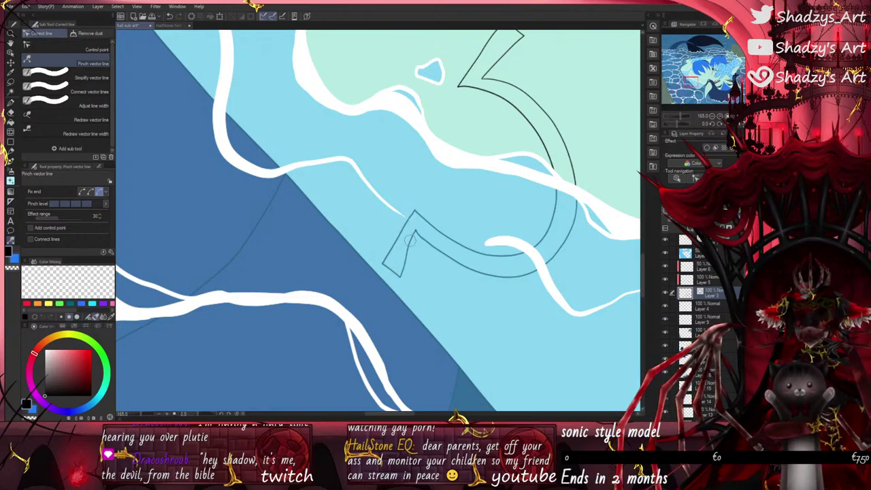
{"action": "scroll", "coordinate": [401, 278], "scroll_direction": "down", "scroll_amount": 4}
{"action": "scroll", "coordinate": [393, 215], "scroll_direction": "up", "scroll_amount": 3}
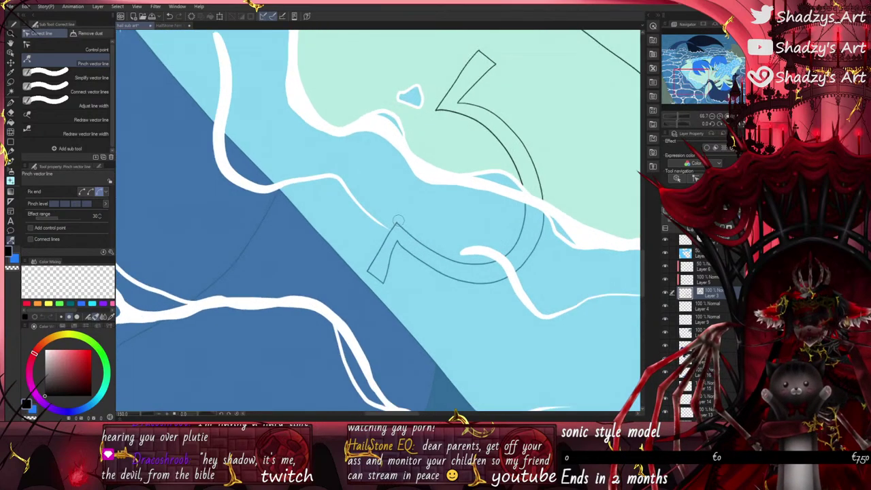
{"action": "left_click_drag", "start_coordinate": [397, 220], "coordinate": [395, 217]}
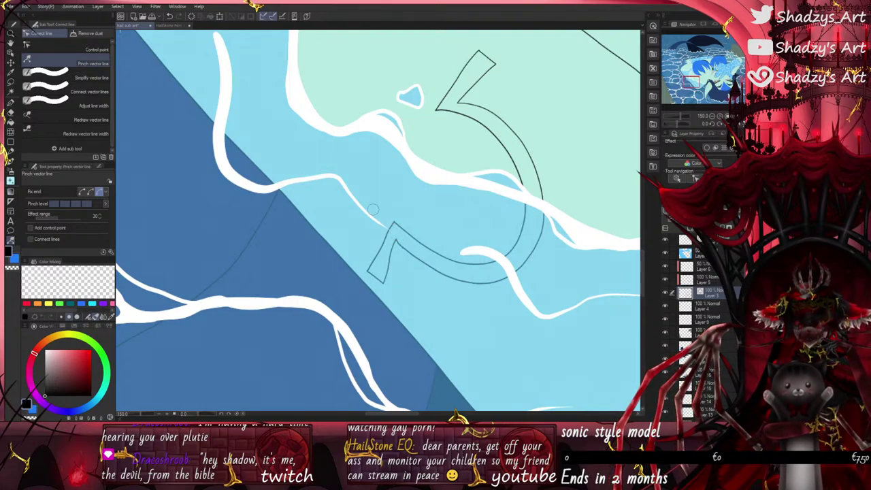
{"action": "left_click_drag", "start_coordinate": [367, 273], "coordinate": [381, 279]}
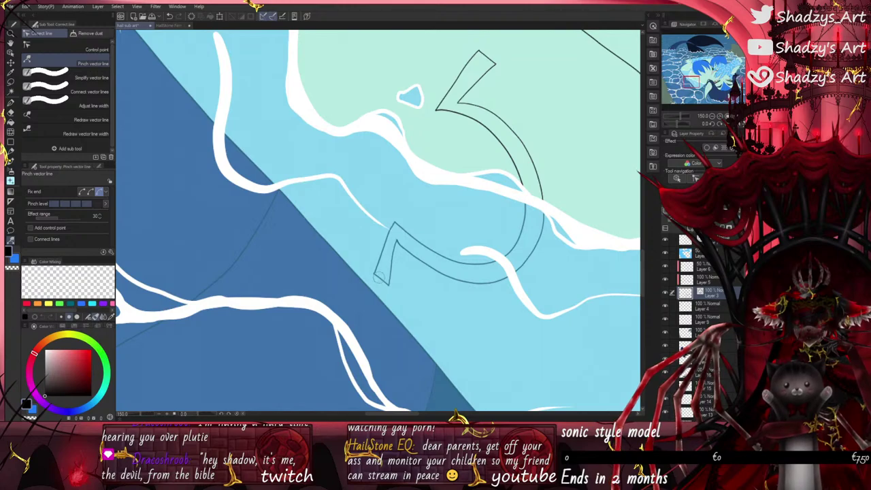
{"action": "left_click_drag", "start_coordinate": [393, 221], "coordinate": [389, 218]}
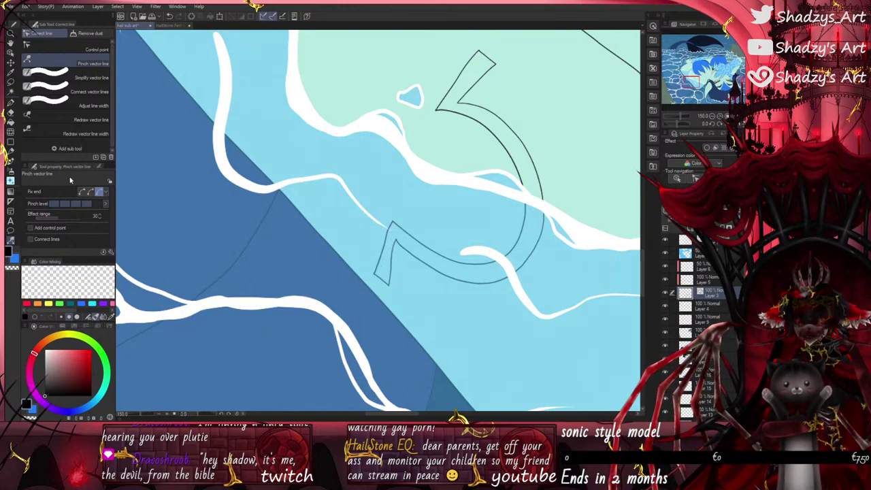
{"action": "left_click", "coordinate": [69, 75]}
{"action": "scroll", "coordinate": [384, 261], "scroll_direction": "up", "scroll_amount": 3}
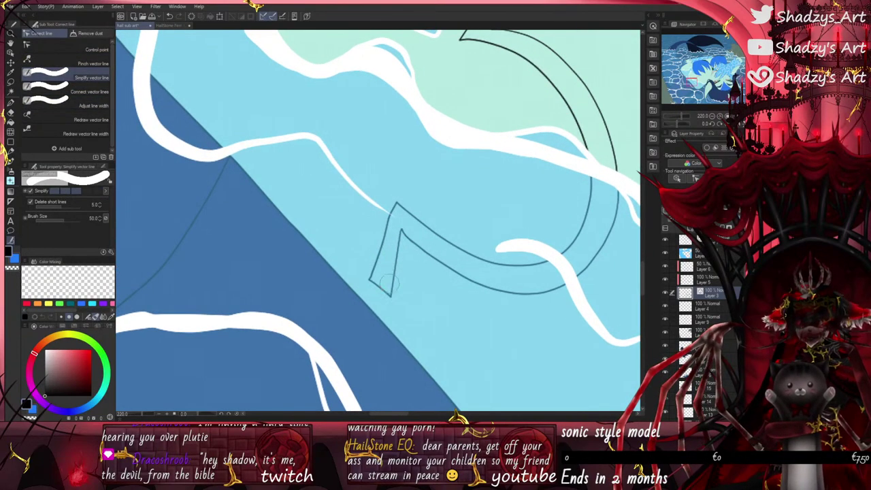
{"action": "scroll", "coordinate": [361, 276], "scroll_direction": "down", "scroll_amount": 2}
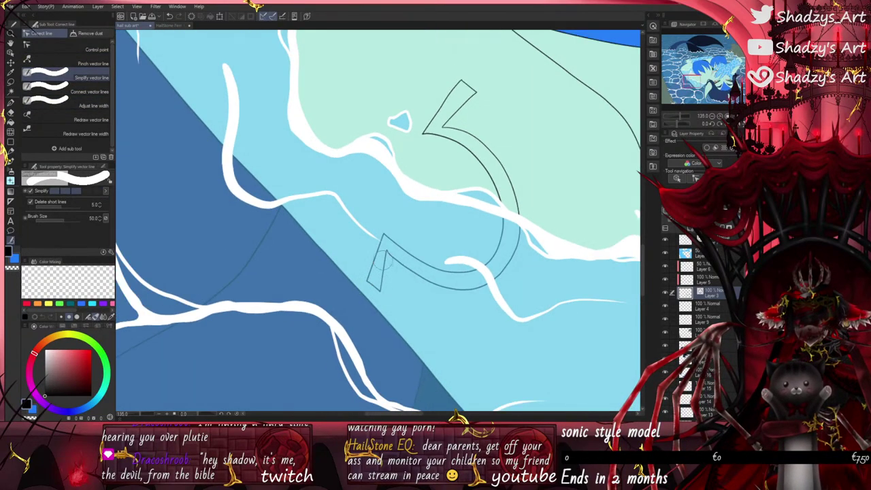
{"action": "scroll", "coordinate": [423, 121], "scroll_direction": "down", "scroll_amount": 3}
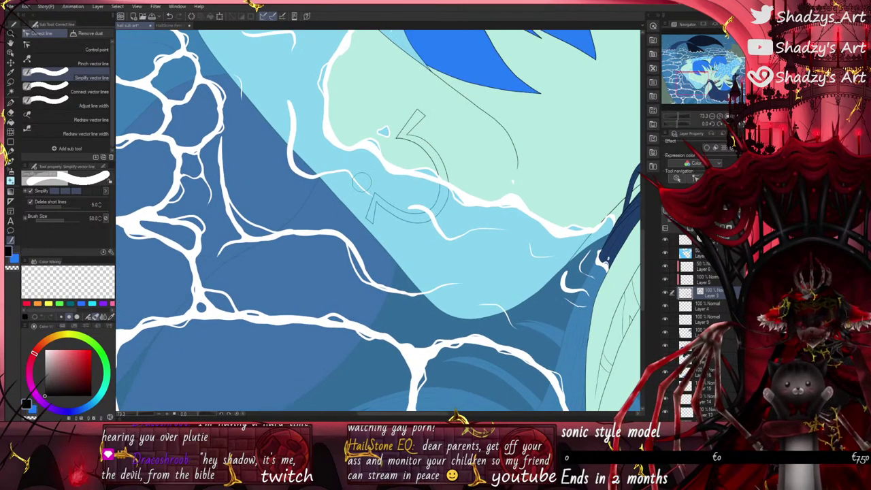
Step: Sample the bright blue of the reference model's top for the Fill-in-mono pen in the illustration
{"action": "scroll", "coordinate": [666, 333], "scroll_direction": "down", "scroll_amount": 3}
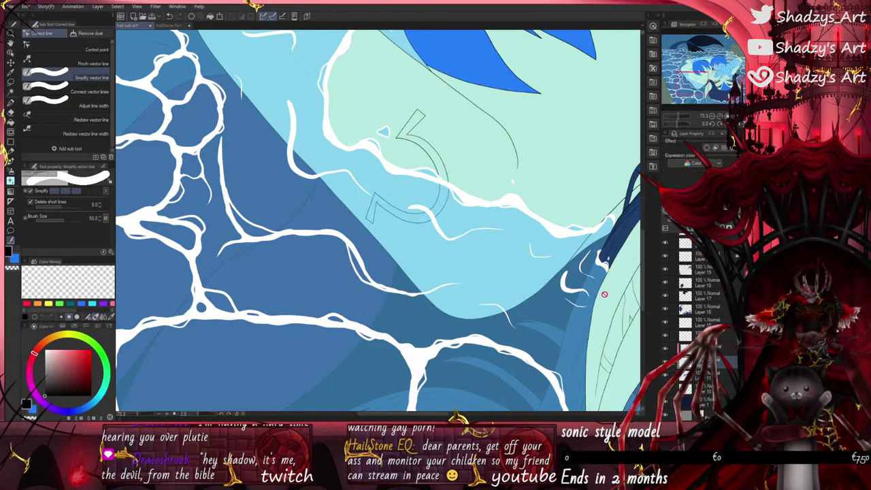
{"action": "left_click", "coordinate": [178, 26]}
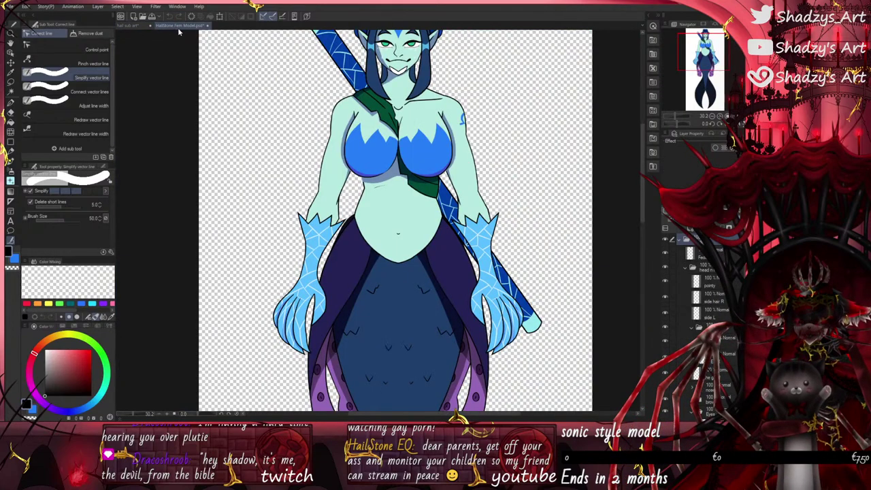
{"action": "left_click", "coordinate": [426, 151], "text": "alt"}
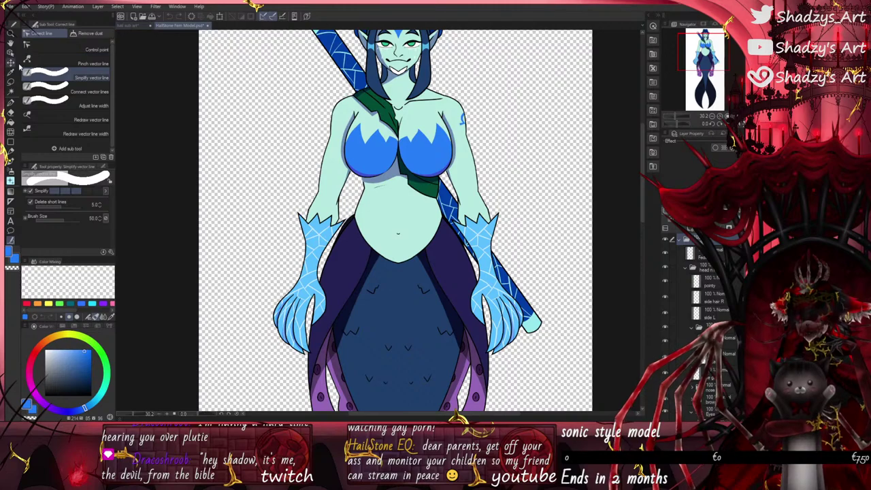
{"action": "left_click", "coordinate": [125, 27]}
{"action": "left_click", "coordinate": [10, 103]}
{"action": "left_click", "coordinate": [82, 33]}
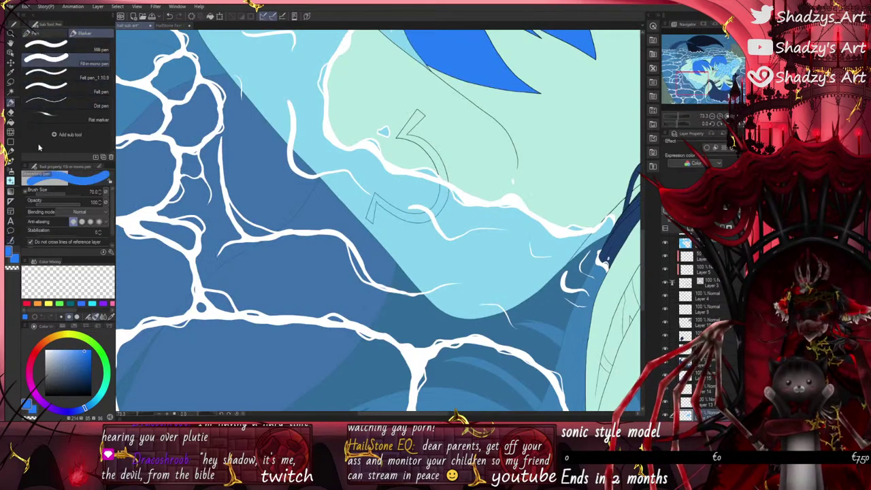
Step: Fill the outlined upper-arm marking with the sampled blue on the color layer, redoing the first stroke
{"action": "scroll", "coordinate": [343, 187], "scroll_direction": "down", "scroll_amount": 3}
{"action": "scroll", "coordinate": [393, 137], "scroll_direction": "up", "scroll_amount": 3}
{"action": "mouse_move", "coordinate": [397, 135]}
{"action": "left_mouse_down"}
{"action": "mouse_move", "coordinate": [381, 148]}
{"action": "mouse_move", "coordinate": [410, 168]}
{"action": "left_mouse_up"}
{"action": "left_click", "coordinate": [170, 16]}
{"action": "mouse_move", "coordinate": [393, 138]}
{"action": "left_mouse_down"}
{"action": "mouse_move", "coordinate": [385, 157]}
{"action": "mouse_move", "coordinate": [416, 179]}
{"action": "mouse_move", "coordinate": [424, 219]}
{"action": "mouse_move", "coordinate": [395, 238]}
{"action": "mouse_move", "coordinate": [376, 232]}
{"action": "left_mouse_up"}
{"action": "scroll", "coordinate": [367, 232], "scroll_direction": "down", "scroll_amount": 5}
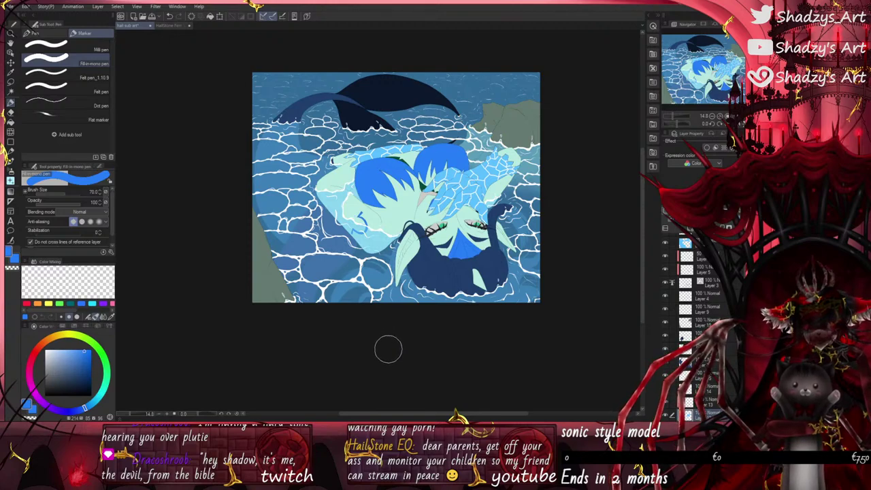
{"action": "key", "text": "ctrl+0"}
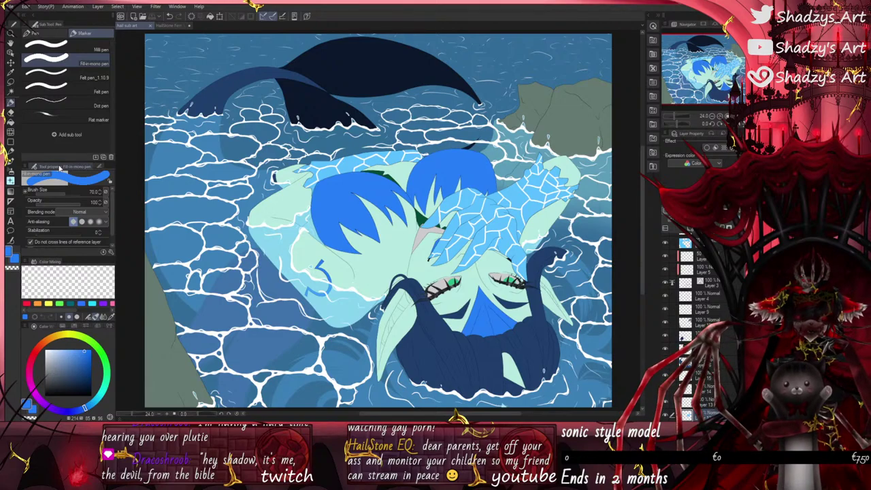
Step: Add a new layer at the top of the stack and ready the G-pen in black at size 3
{"action": "scroll", "coordinate": [714, 296], "scroll_direction": "up", "scroll_amount": 1}
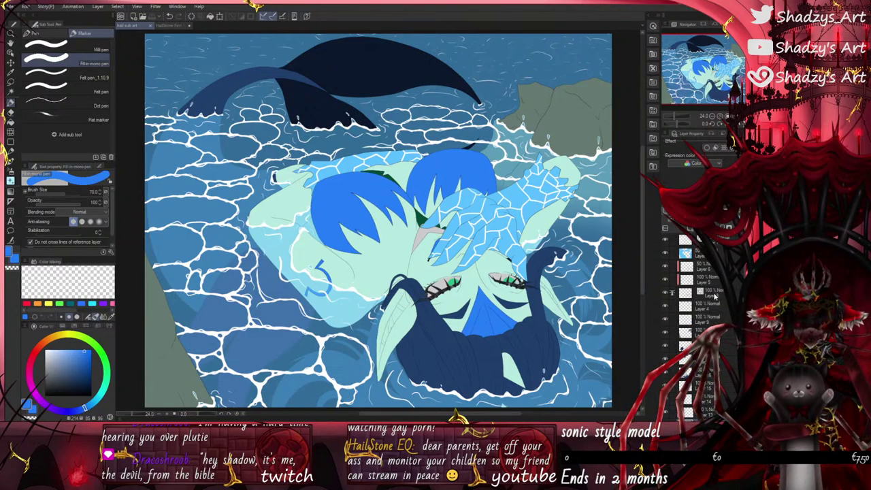
{"action": "left_click", "coordinate": [686, 240]}
{"action": "left_click", "coordinate": [690, 229]}
{"action": "left_click", "coordinate": [41, 33]}
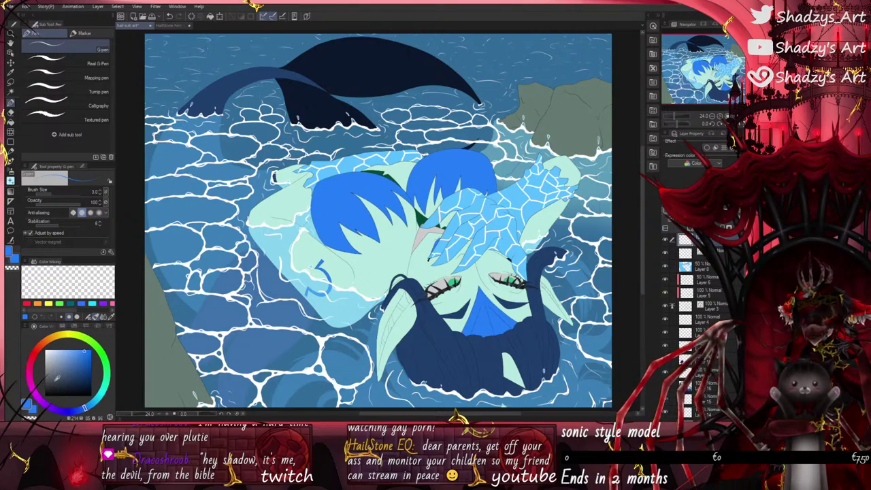
{"action": "left_click", "coordinate": [45, 394]}
{"action": "scroll", "coordinate": [287, 211], "scroll_direction": "down", "scroll_amount": 3}
{"action": "scroll", "coordinate": [509, 345], "scroll_direction": "up", "scroll_amount": 9}
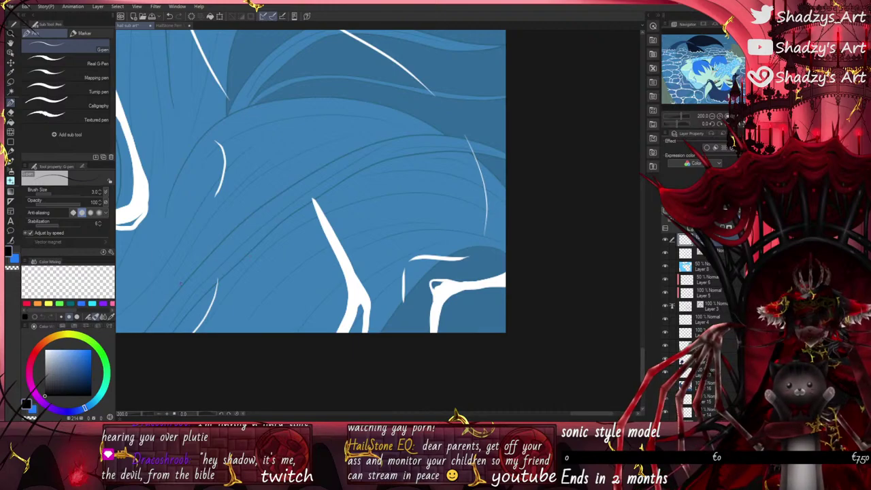
Step: Handwrite the artist's handle as a thin black signature near the canvas's lower-right corner, redrawing its opening @ sign once
{"action": "mouse_move", "coordinate": [183, 283]}
{"action": "left_mouse_down"}
{"action": "mouse_move", "coordinate": [182, 291]}
{"action": "mouse_move", "coordinate": [208, 258]}
{"action": "mouse_move", "coordinate": [208, 302]}
{"action": "left_mouse_up"}
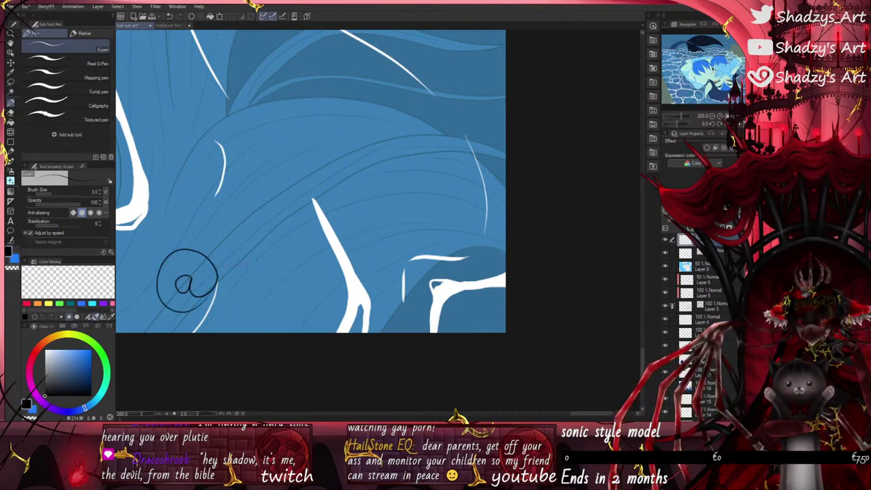
{"action": "key", "text": "ctrl+z"}
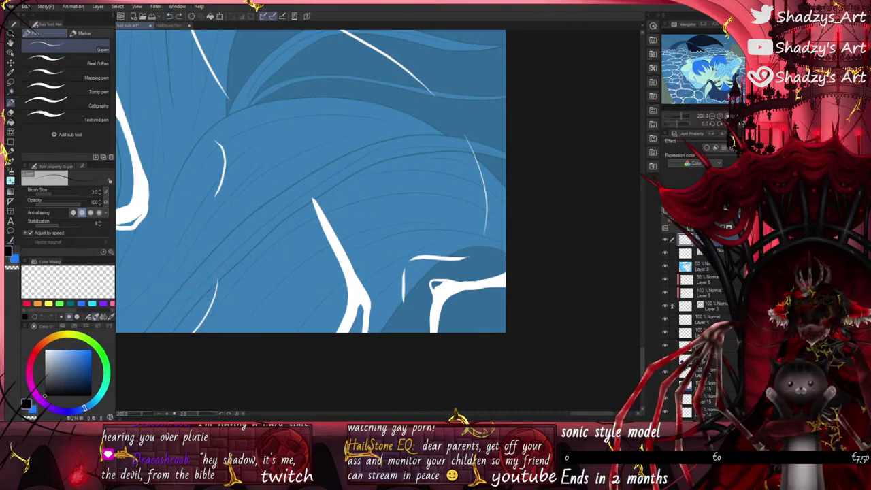
{"action": "mouse_move", "coordinate": [184, 289]}
{"action": "left_mouse_down"}
{"action": "mouse_move", "coordinate": [213, 270]}
{"action": "mouse_move", "coordinate": [172, 294]}
{"action": "mouse_move", "coordinate": [212, 303]}
{"action": "left_mouse_up"}
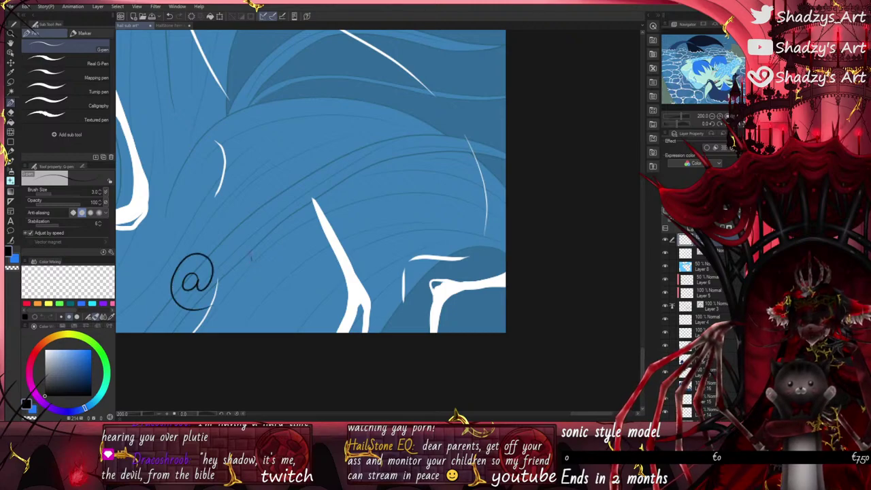
{"action": "mouse_move", "coordinate": [250, 255]}
{"action": "left_mouse_down"}
{"action": "mouse_move", "coordinate": [221, 275]}
{"action": "mouse_move", "coordinate": [236, 297]}
{"action": "left_mouse_up"}
{"action": "mouse_move", "coordinate": [257, 257]}
{"action": "left_mouse_down"}
{"action": "mouse_move", "coordinate": [275, 297]}
{"action": "mouse_move", "coordinate": [300, 286]}
{"action": "mouse_move", "coordinate": [304, 296]}
{"action": "mouse_move", "coordinate": [317, 294]}
{"action": "mouse_move", "coordinate": [334, 235]}
{"action": "left_mouse_up"}
{"action": "mouse_move", "coordinate": [342, 272]}
{"action": "left_mouse_down"}
{"action": "mouse_move", "coordinate": [352, 295]}
{"action": "mouse_move", "coordinate": [384, 293]}
{"action": "left_mouse_up"}
{"action": "left_click_drag", "start_coordinate": [403, 266], "coordinate": [393, 311]}
{"action": "left_click_drag", "start_coordinate": [431, 266], "coordinate": [412, 296]}
{"action": "mouse_move", "coordinate": [444, 248]}
{"action": "left_mouse_down"}
{"action": "mouse_move", "coordinate": [431, 296]}
{"action": "mouse_move", "coordinate": [454, 299]}
{"action": "left_mouse_up"}
{"action": "mouse_move", "coordinate": [438, 280]}
{"action": "left_mouse_down"}
{"action": "mouse_move", "coordinate": [500, 253]}
{"action": "mouse_move", "coordinate": [495, 293]}
{"action": "left_mouse_up"}
{"action": "left_click_drag", "start_coordinate": [473, 277], "coordinate": [489, 276]}
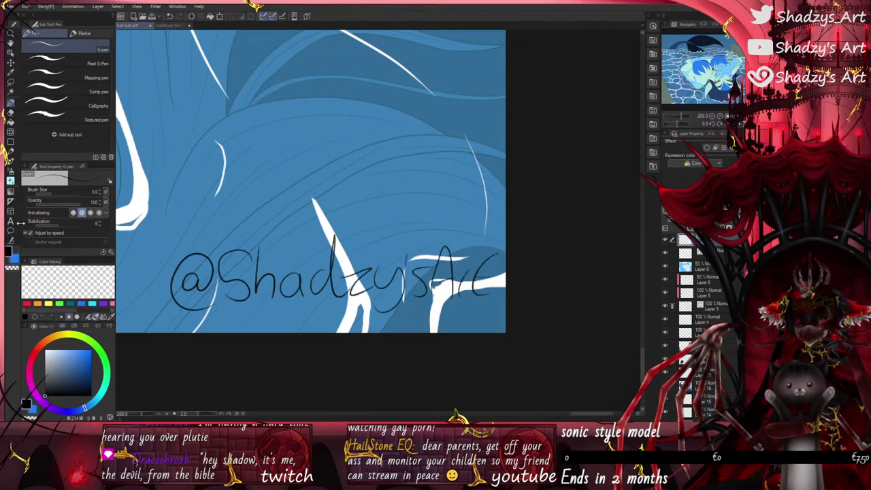
Step: Move the signature down so it sits closer to the canvas's bottom edge
{"action": "left_click", "coordinate": [11, 53]}
{"action": "left_click_drag", "start_coordinate": [197, 278], "coordinate": [195, 304]}
{"action": "scroll", "coordinate": [442, 312], "scroll_direction": "down", "scroll_amount": 4}
{"action": "left_click", "coordinate": [10, 102]}
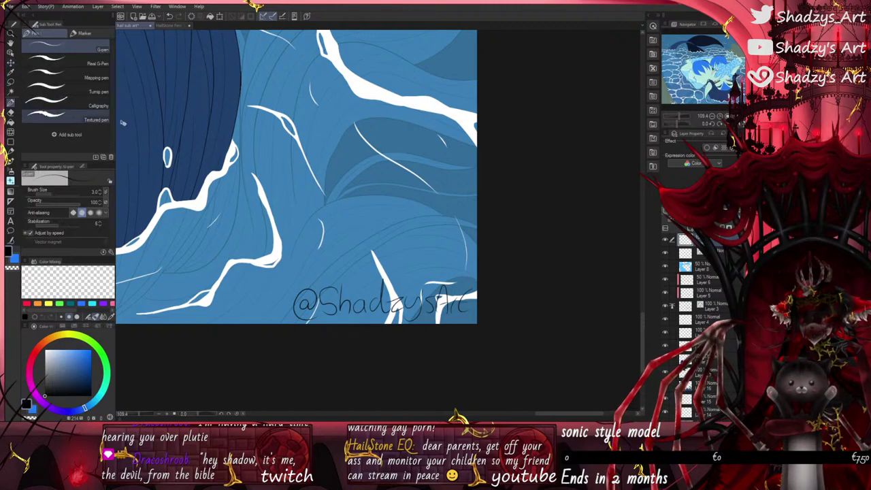
{"action": "scroll", "coordinate": [456, 302], "scroll_direction": "up", "scroll_amount": 10}
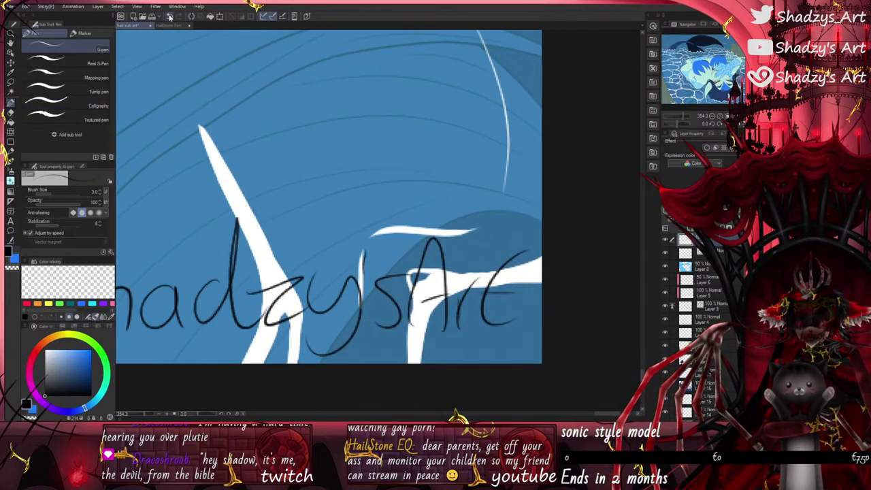
{"action": "scroll", "coordinate": [456, 302], "scroll_direction": "down", "scroll_amount": 10}
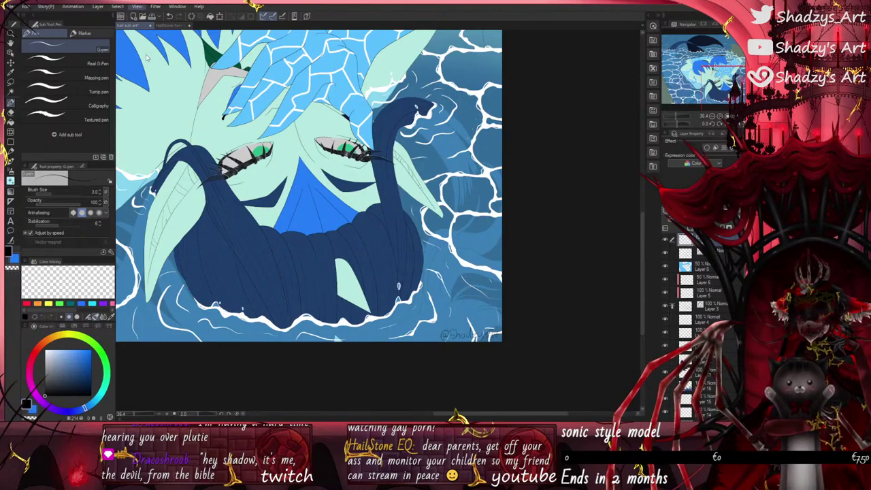
{"action": "key", "text": "ctrl+0"}
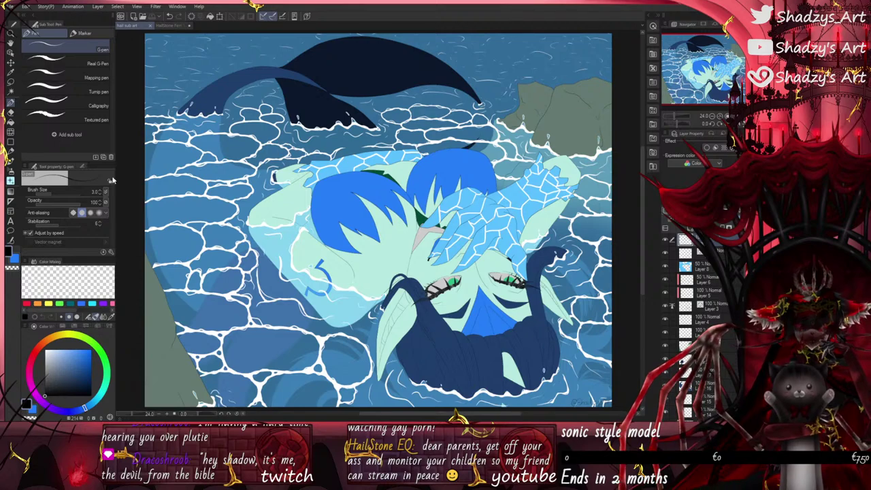
Step: On Layer 4, with the canvas rotated 180 degrees, sample the iris green and choose a darker, more saturated shade
{"action": "scroll", "coordinate": [671, 307], "scroll_direction": "down", "scroll_amount": 3}
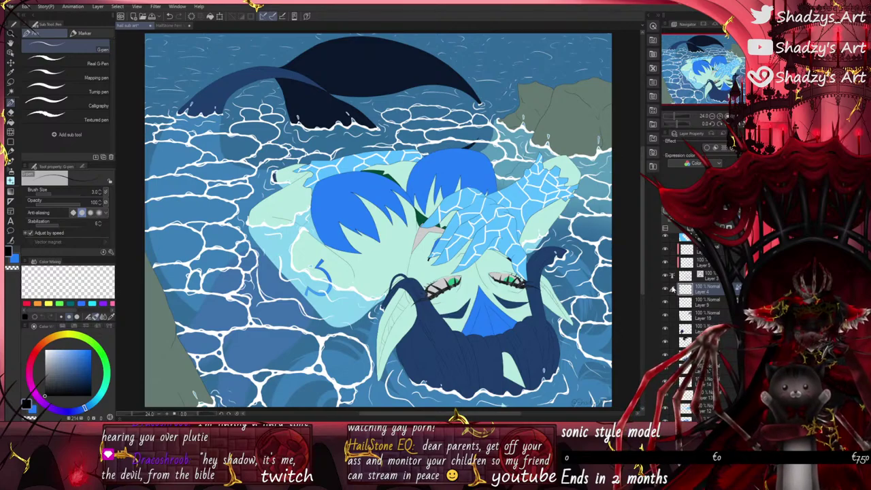
{"action": "left_click", "coordinate": [665, 289]}
{"action": "left_click", "coordinate": [665, 289]}
{"action": "left_click_drag", "start_coordinate": [675, 124], "coordinate": [657, 129]}
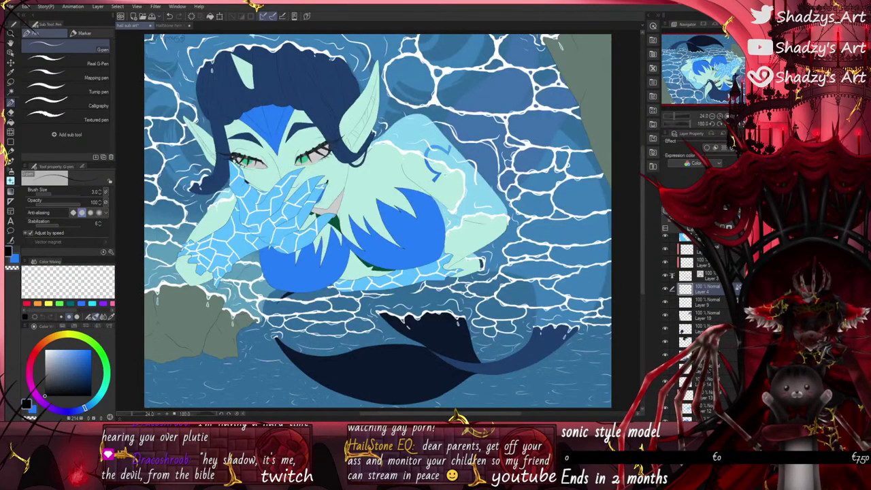
{"action": "scroll", "coordinate": [257, 156], "scroll_direction": "up", "scroll_amount": 5}
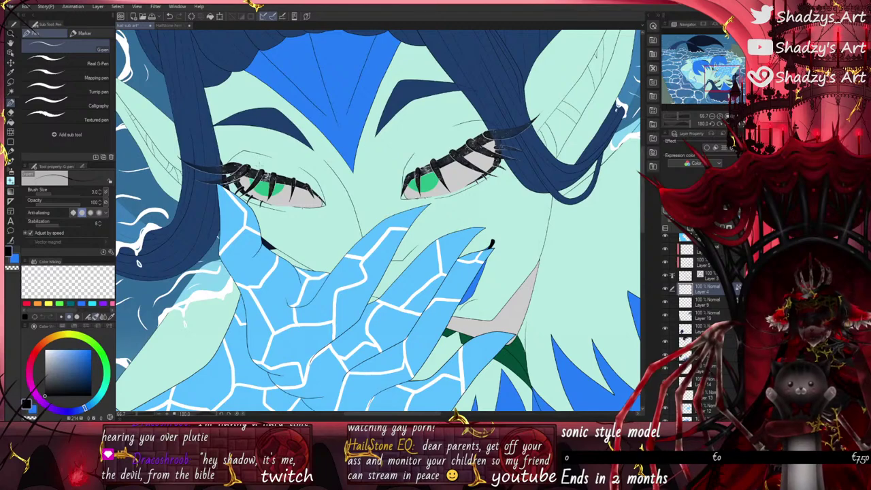
{"action": "scroll", "coordinate": [257, 156], "scroll_direction": "up", "scroll_amount": 5}
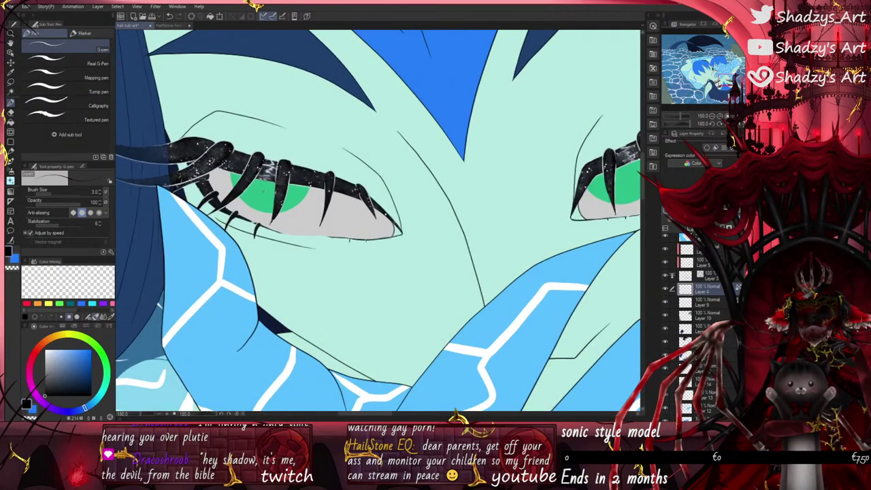
{"action": "left_click", "coordinate": [263, 190], "text": "alt"}
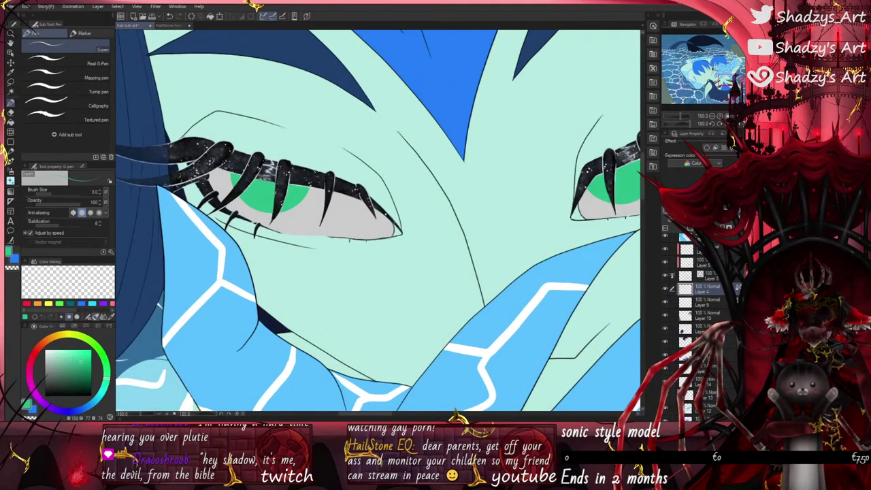
{"action": "left_click", "coordinate": [88, 368]}
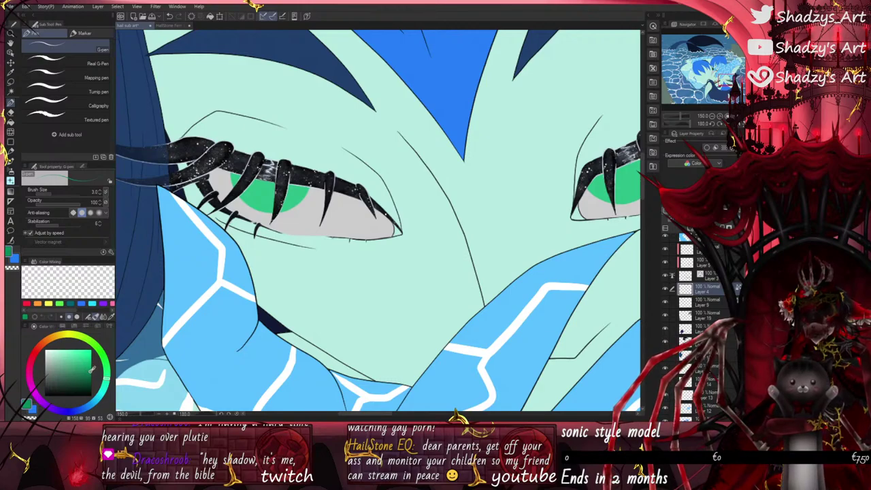
Step: Shade the left eye's iris below the upper lashes with the Soft airbrush at about size 20 in the darker green
{"action": "left_click", "coordinate": [11, 171]}
{"action": "scroll", "coordinate": [279, 188], "scroll_direction": "up", "scroll_amount": 1}
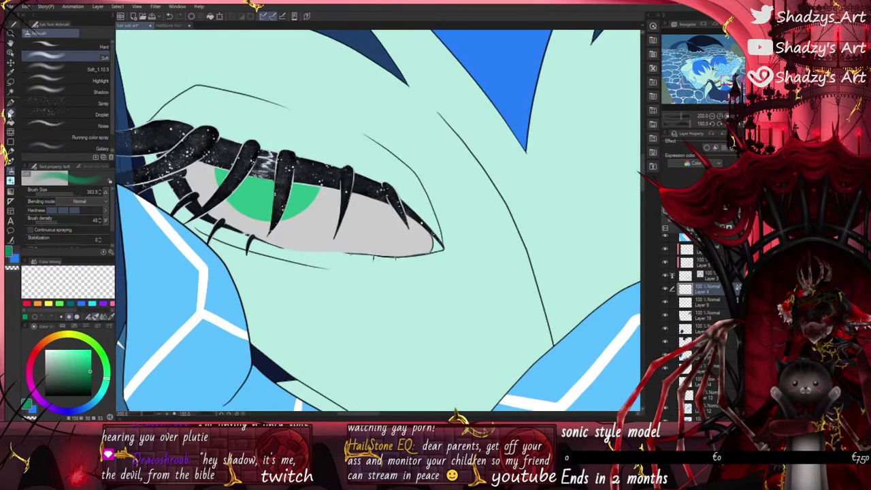
{"action": "left_click_drag", "start_coordinate": [71, 195], "coordinate": [59, 191]}
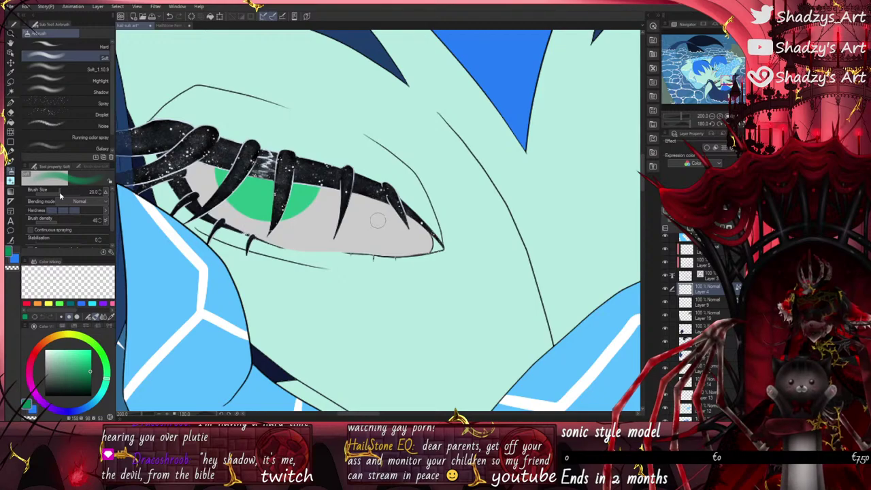
{"action": "scroll", "coordinate": [270, 194], "scroll_direction": "up", "scroll_amount": 1}
{"action": "scroll", "coordinate": [270, 193], "scroll_direction": "up", "scroll_amount": 1}
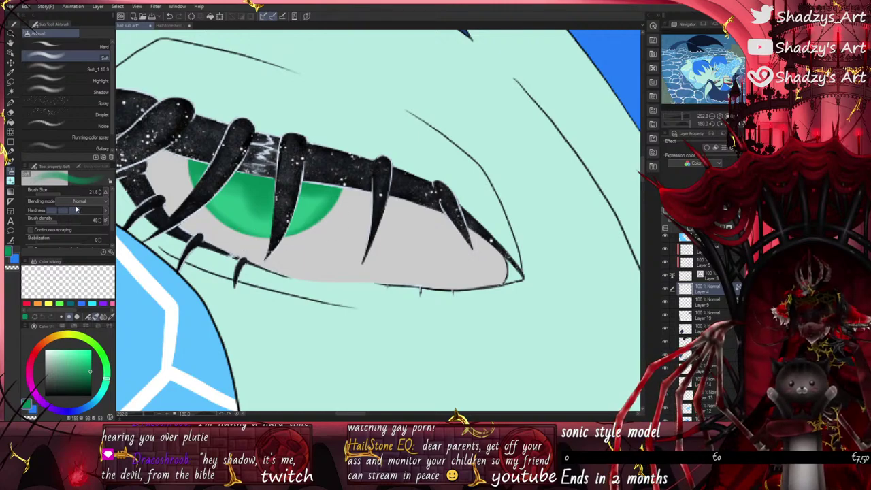
Step: Airbrush the same darker green shading into the upper part of the right eye's iris
{"action": "scroll", "coordinate": [184, 235], "scroll_direction": "down", "scroll_amount": 4}
{"action": "scroll", "coordinate": [421, 226], "scroll_direction": "up", "scroll_amount": 4}
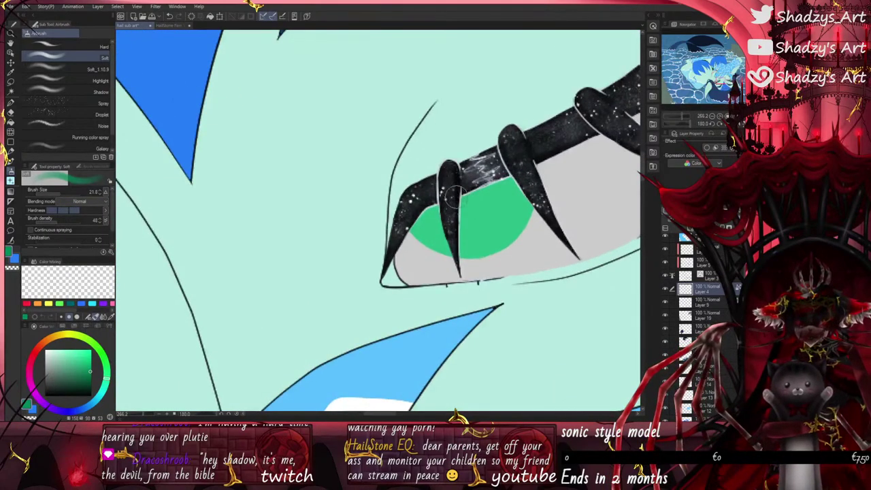
{"action": "mouse_move", "coordinate": [456, 196]}
{"action": "left_mouse_down"}
{"action": "mouse_move", "coordinate": [472, 206]}
{"action": "mouse_move", "coordinate": [428, 216]}
{"action": "mouse_move", "coordinate": [516, 164]}
{"action": "left_mouse_up"}
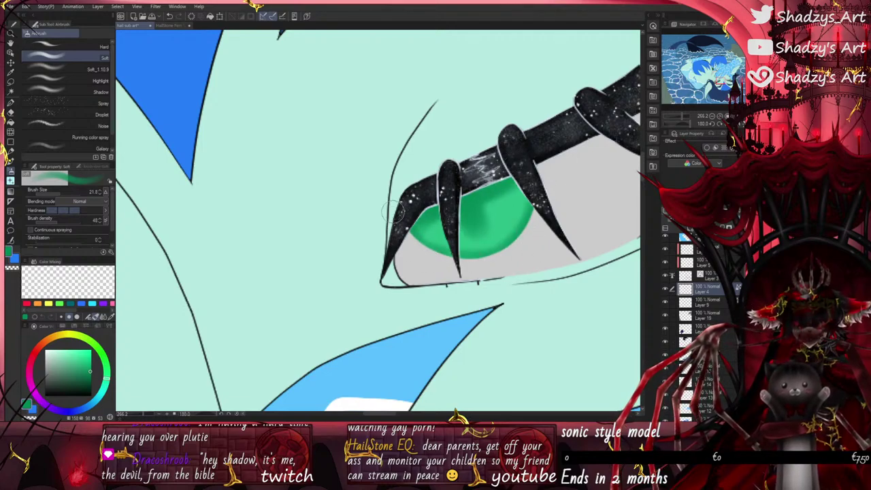
{"action": "scroll", "coordinate": [531, 245], "scroll_direction": "down", "scroll_amount": 11}
Step: Set the Soft airbrush's blending mode to Multiply and deepen the left iris's shading along its rim and upper edge
{"action": "scroll", "coordinate": [321, 238], "scroll_direction": "up", "scroll_amount": 13}
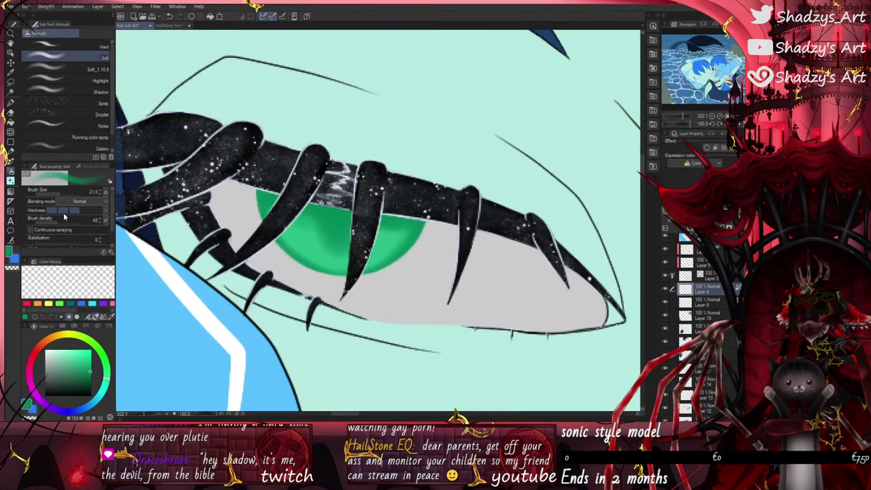
{"action": "left_click", "coordinate": [67, 308]}
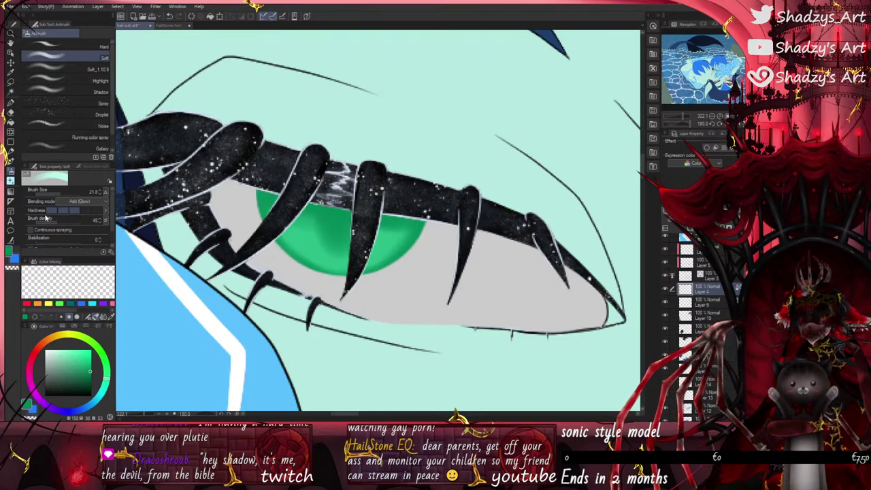
{"action": "left_click", "coordinate": [68, 221]}
{"action": "mouse_move", "coordinate": [263, 187]}
{"action": "left_mouse_down"}
{"action": "mouse_move", "coordinate": [283, 193]}
{"action": "mouse_move", "coordinate": [243, 179]}
{"action": "mouse_move", "coordinate": [432, 215]}
{"action": "left_mouse_up"}
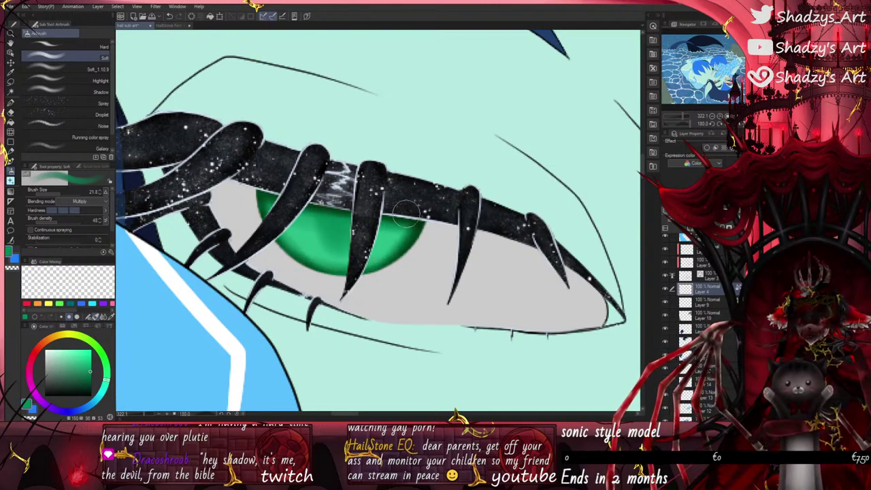
Step: Deepen the right iris's shading along its rim and upper edge with the Multiply airbrush at about size 21
{"action": "left_click", "coordinate": [45, 327]}
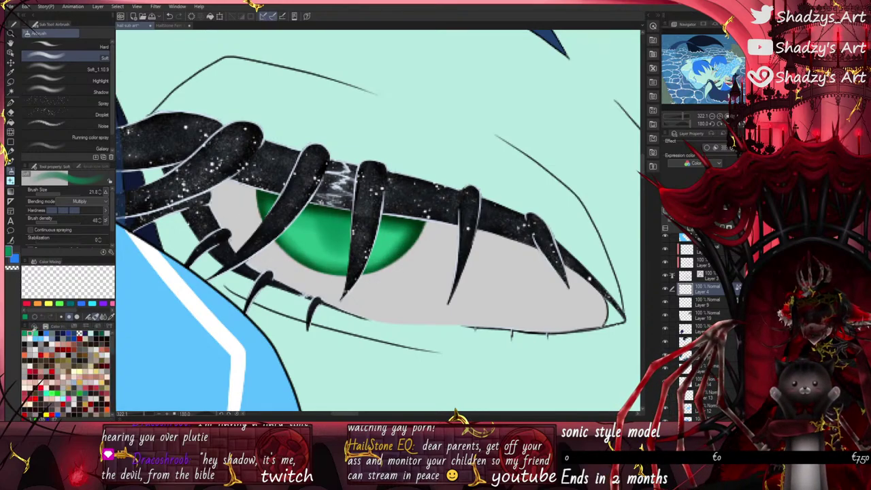
{"action": "left_click", "coordinate": [35, 326]}
{"action": "scroll", "coordinate": [181, 254], "scroll_direction": "down", "scroll_amount": 5}
{"action": "scroll", "coordinate": [469, 235], "scroll_direction": "up", "scroll_amount": 4}
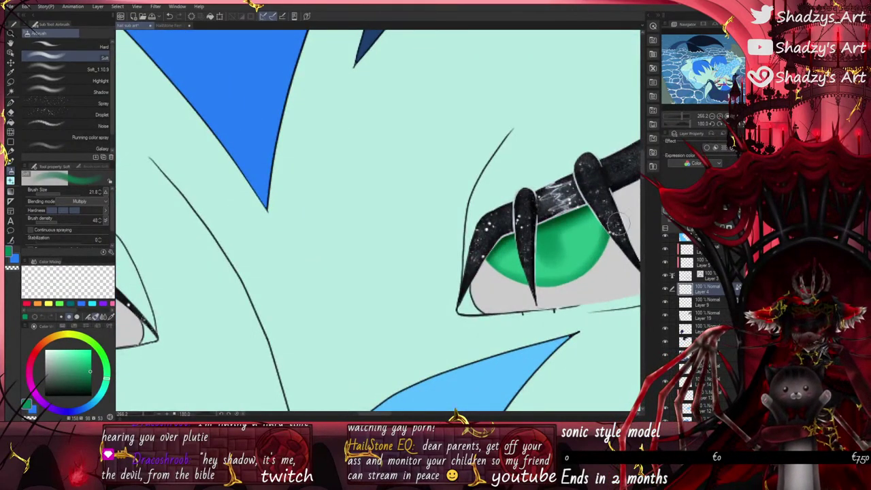
{"action": "mouse_move", "coordinate": [616, 228]}
{"action": "left_mouse_down"}
{"action": "mouse_move", "coordinate": [591, 283]}
{"action": "mouse_move", "coordinate": [618, 239]}
{"action": "mouse_move", "coordinate": [594, 270]}
{"action": "mouse_move", "coordinate": [501, 280]}
{"action": "mouse_move", "coordinate": [482, 267]}
{"action": "mouse_move", "coordinate": [592, 253]}
{"action": "left_mouse_up"}
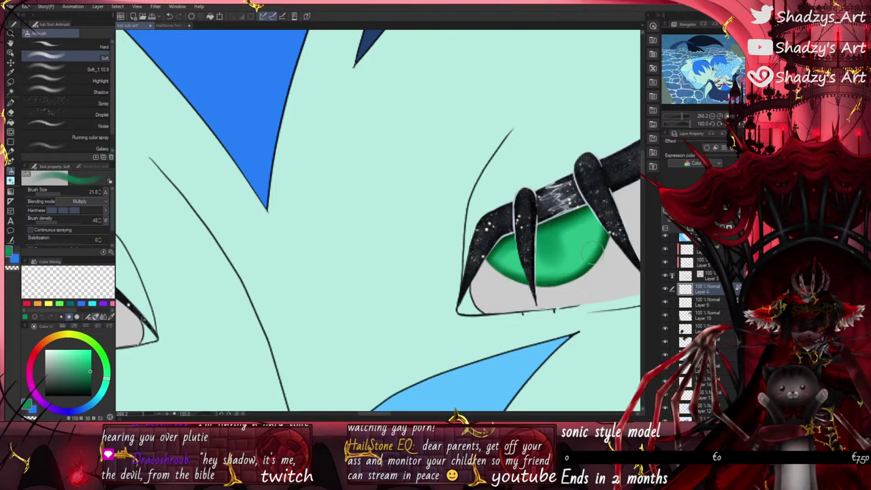
{"action": "scroll", "coordinate": [527, 247], "scroll_direction": "down", "scroll_amount": 2}
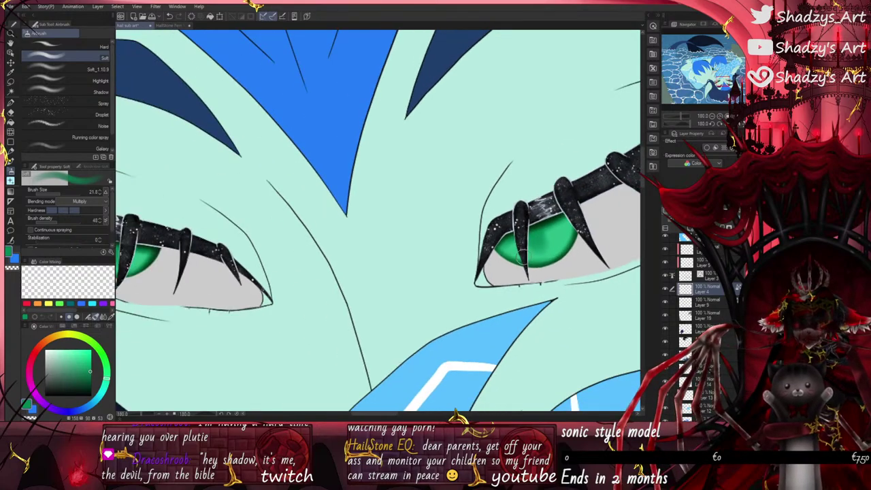
{"action": "scroll", "coordinate": [524, 263], "scroll_direction": "down", "scroll_amount": 2}
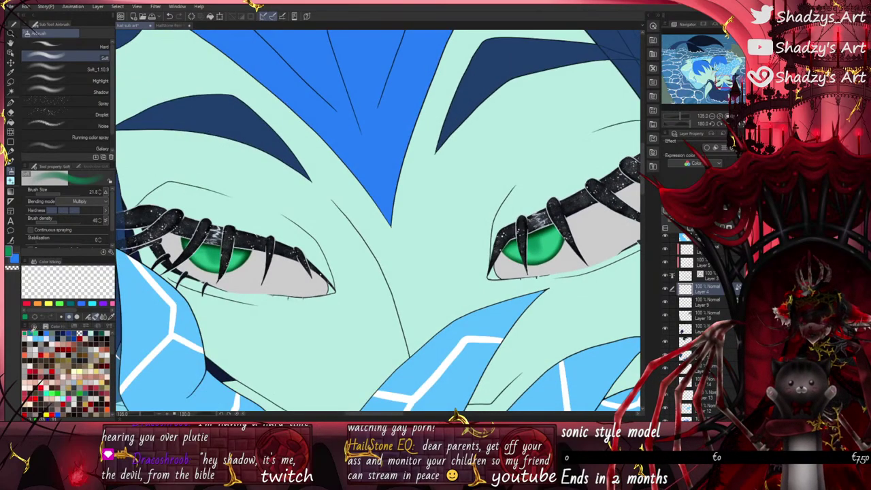
{"action": "scroll", "coordinate": [528, 231], "scroll_direction": "up", "scroll_amount": 2}
{"action": "mouse_move", "coordinate": [527, 232]}
{"action": "left_mouse_down"}
{"action": "mouse_move", "coordinate": [567, 217]}
{"action": "mouse_move", "coordinate": [521, 227]}
{"action": "mouse_move", "coordinate": [502, 266]}
{"action": "mouse_move", "coordinate": [601, 240]}
{"action": "left_mouse_up"}
{"action": "scroll", "coordinate": [604, 236], "scroll_direction": "down", "scroll_amount": 2}
Step: Paint a slit pupil in the left iris and darken its rim with a deeper green at brush size 9.2
{"action": "scroll", "coordinate": [245, 250], "scroll_direction": "up", "scroll_amount": 2}
{"action": "scroll", "coordinate": [198, 214], "scroll_direction": "up", "scroll_amount": 1}
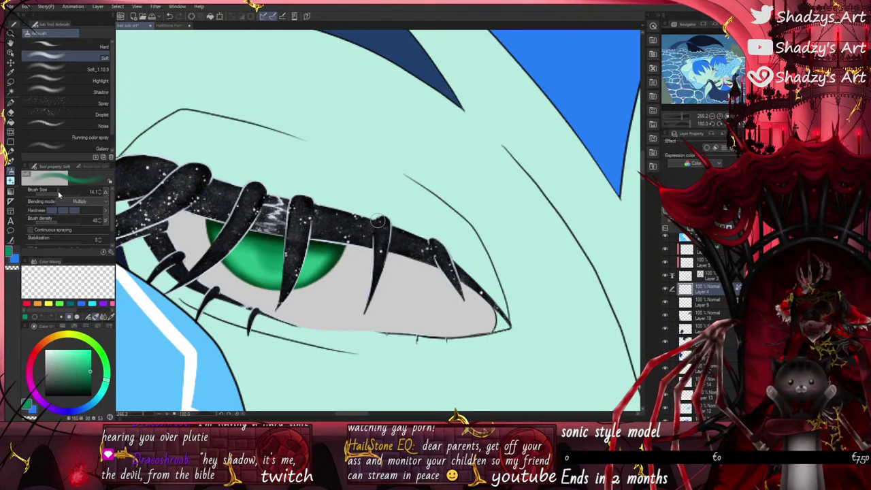
{"action": "left_click_drag", "start_coordinate": [57, 191], "coordinate": [56, 193]}
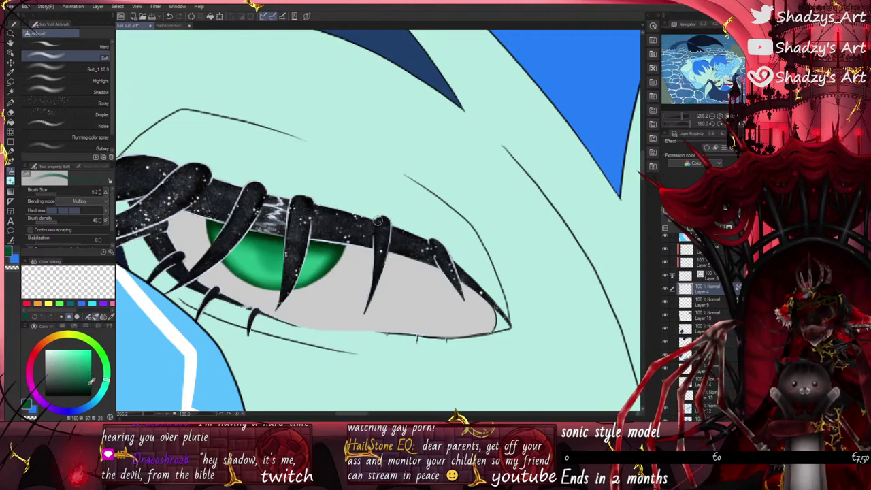
{"action": "scroll", "coordinate": [298, 174], "scroll_direction": "up", "scroll_amount": 2}
{"action": "mouse_move", "coordinate": [298, 175]}
{"action": "left_mouse_down"}
{"action": "mouse_move", "coordinate": [283, 197]}
{"action": "mouse_move", "coordinate": [272, 177]}
{"action": "mouse_move", "coordinate": [306, 209]}
{"action": "left_mouse_up"}
{"action": "scroll", "coordinate": [220, 130], "scroll_direction": "down", "scroll_amount": 2}
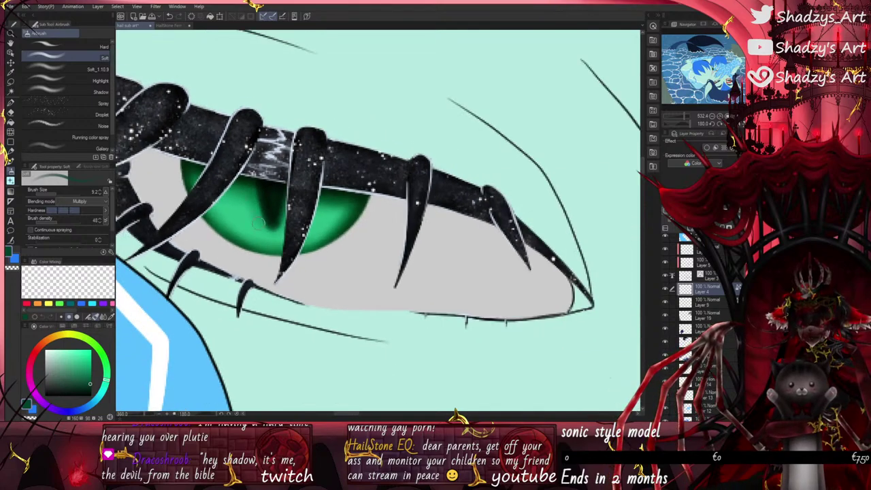
{"action": "mouse_move", "coordinate": [333, 190]}
{"action": "left_mouse_down"}
{"action": "mouse_move", "coordinate": [364, 206]}
{"action": "mouse_move", "coordinate": [356, 217]}
{"action": "mouse_move", "coordinate": [276, 252]}
{"action": "left_mouse_up"}
{"action": "mouse_move", "coordinate": [189, 159]}
{"action": "left_mouse_down"}
{"action": "mouse_move", "coordinate": [201, 218]}
{"action": "mouse_move", "coordinate": [281, 254]}
{"action": "left_mouse_up"}
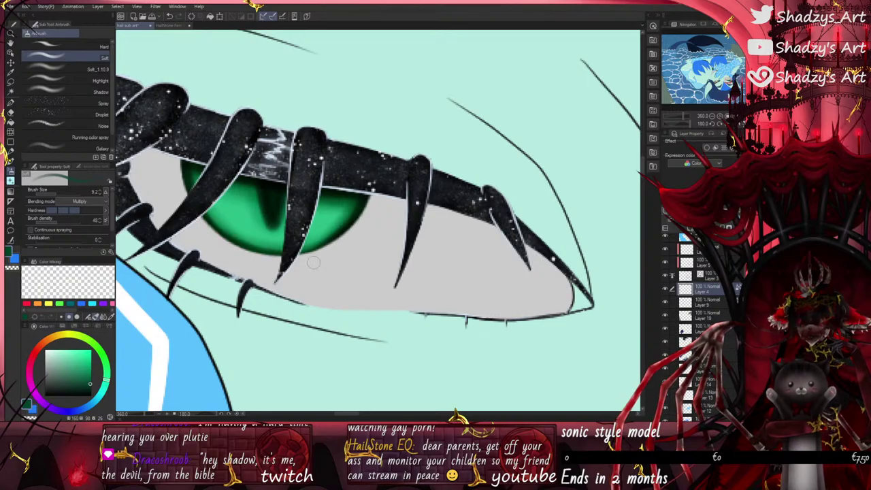
Step: Paint a matching slit pupil in the right iris and darken its rim and upper edge in the same deep green
{"action": "scroll", "coordinate": [239, 242], "scroll_direction": "down", "scroll_amount": 3}
{"action": "scroll", "coordinate": [234, 250], "scroll_direction": "down", "scroll_amount": 5}
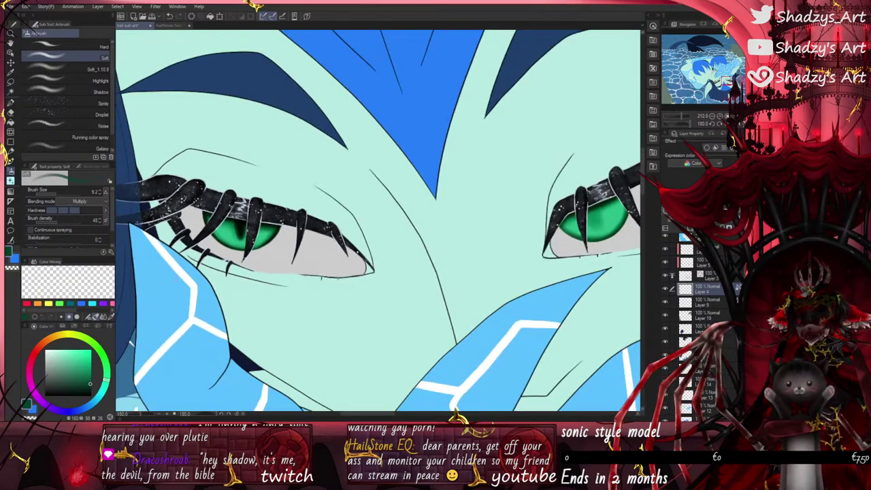
{"action": "scroll", "coordinate": [423, 241], "scroll_direction": "up", "scroll_amount": 9}
{"action": "scroll", "coordinate": [393, 188], "scroll_direction": "down", "scroll_amount": 2}
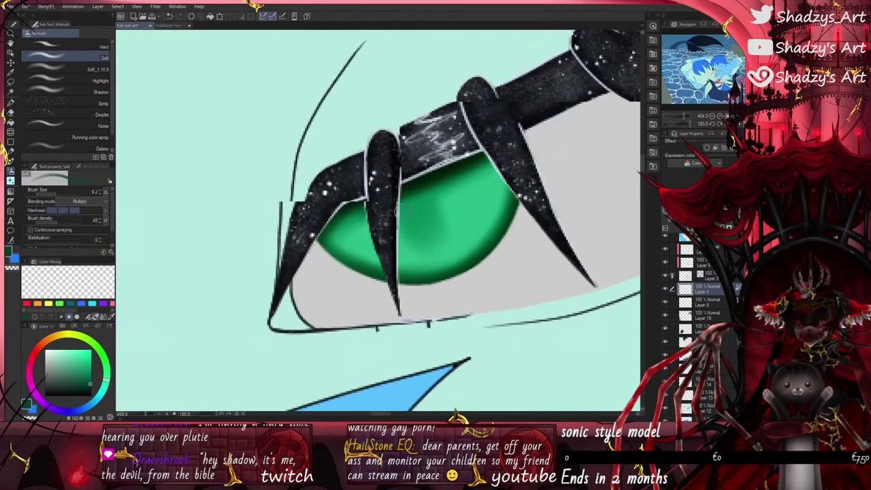
{"action": "mouse_move", "coordinate": [399, 197]}
{"action": "left_mouse_down"}
{"action": "mouse_move", "coordinate": [412, 182]}
{"action": "mouse_move", "coordinate": [401, 194]}
{"action": "mouse_move", "coordinate": [424, 232]}
{"action": "mouse_move", "coordinate": [422, 200]}
{"action": "left_mouse_up"}
{"action": "left_click_drag", "start_coordinate": [344, 230], "coordinate": [374, 205]}
{"action": "mouse_move", "coordinate": [428, 187]}
{"action": "left_mouse_down"}
{"action": "mouse_move", "coordinate": [478, 229]}
{"action": "mouse_move", "coordinate": [493, 164]}
{"action": "mouse_move", "coordinate": [426, 265]}
{"action": "mouse_move", "coordinate": [442, 245]}
{"action": "mouse_move", "coordinate": [355, 248]}
{"action": "mouse_move", "coordinate": [342, 217]}
{"action": "mouse_move", "coordinate": [406, 260]}
{"action": "left_mouse_up"}
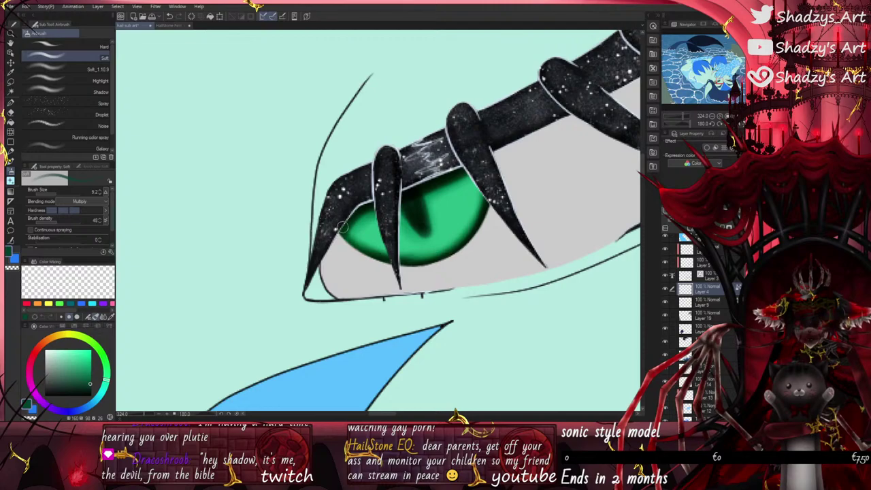
{"action": "mouse_move", "coordinate": [343, 227]}
{"action": "left_mouse_down"}
{"action": "mouse_move", "coordinate": [355, 240]}
{"action": "mouse_move", "coordinate": [359, 221]}
{"action": "mouse_move", "coordinate": [348, 229]}
{"action": "left_mouse_up"}
{"action": "left_click_drag", "start_coordinate": [406, 198], "coordinate": [480, 167]}
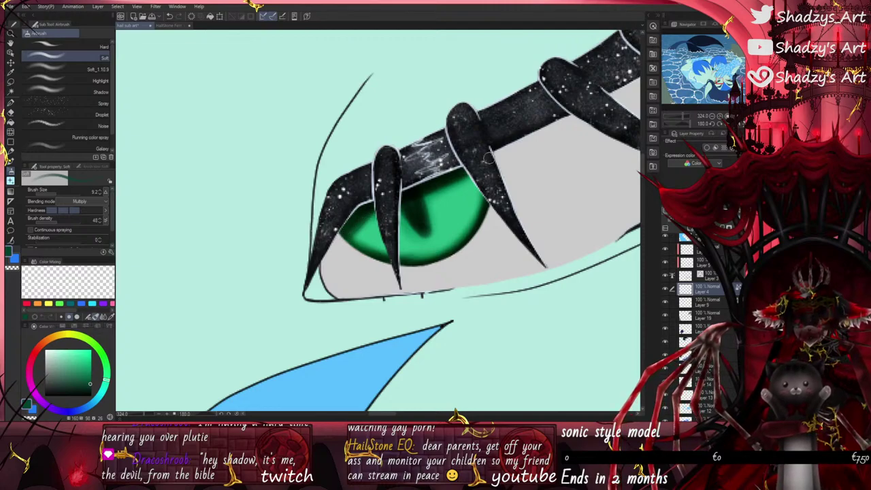
Step: Set the Soft airbrush to Add (Glow) blending at about size 18 and choose a brighter green
{"action": "scroll", "coordinate": [489, 176], "scroll_direction": "down", "scroll_amount": 8}
{"action": "scroll", "coordinate": [381, 226], "scroll_direction": "up", "scroll_amount": 5}
{"action": "scroll", "coordinate": [452, 182], "scroll_direction": "down", "scroll_amount": 5}
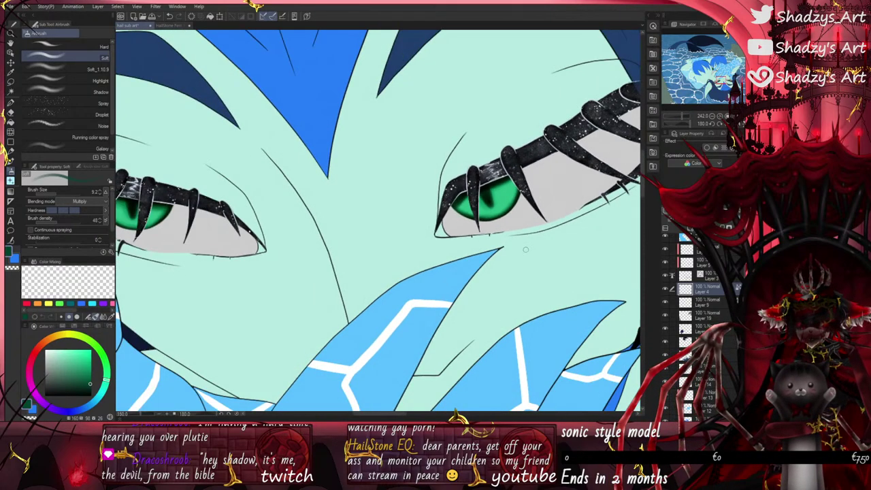
{"action": "scroll", "coordinate": [475, 190], "scroll_direction": "up", "scroll_amount": 4}
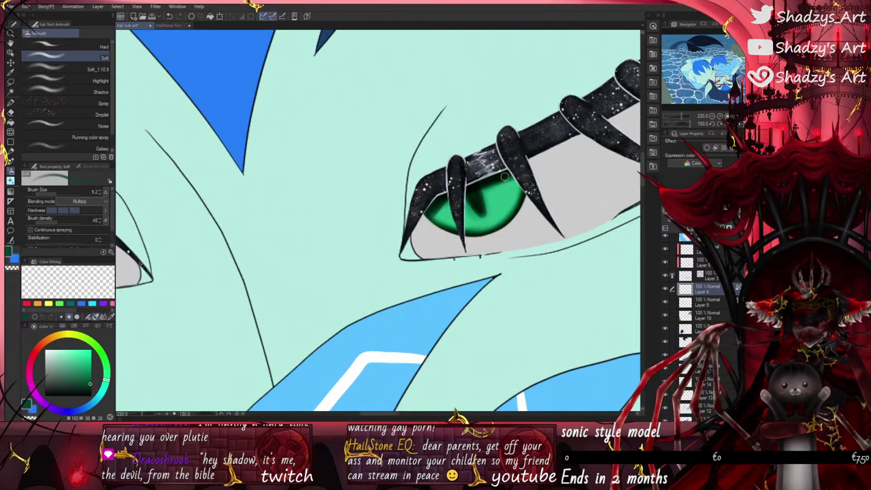
{"action": "scroll", "coordinate": [497, 178], "scroll_direction": "down", "scroll_amount": 5}
{"action": "scroll", "coordinate": [201, 174], "scroll_direction": "up", "scroll_amount": 6}
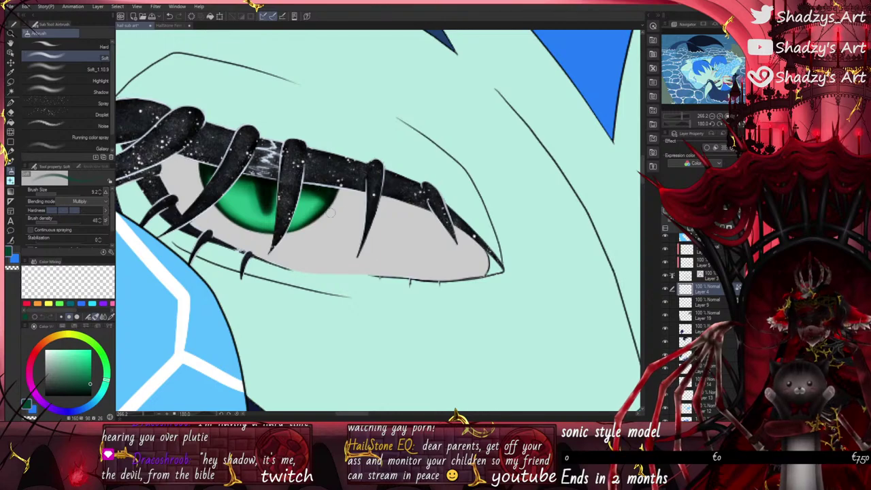
{"action": "left_click", "coordinate": [62, 294]}
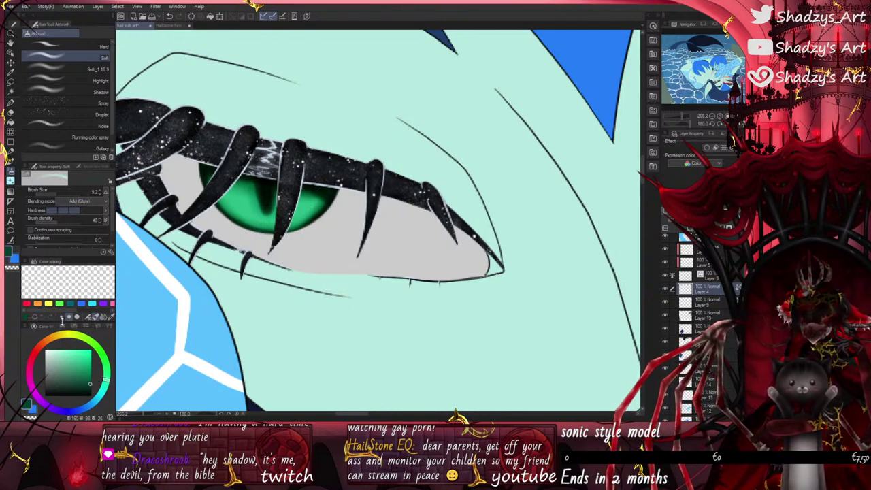
{"action": "left_click", "coordinate": [82, 350]}
{"action": "scroll", "coordinate": [249, 197], "scroll_direction": "up", "scroll_amount": 4}
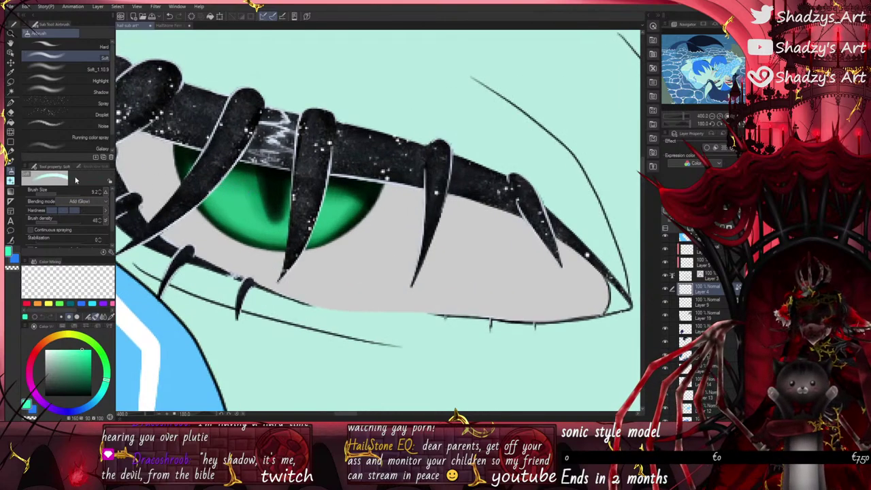
{"action": "left_click", "coordinate": [58, 193]}
{"action": "left_click_drag", "start_coordinate": [57, 192], "coordinate": [60, 192]}
Step: Try a glow across the lower part of the left iris, and undo its strokes
{"action": "mouse_move", "coordinate": [215, 182]}
{"action": "left_mouse_down"}
{"action": "mouse_move", "coordinate": [282, 228]}
{"action": "mouse_move", "coordinate": [322, 209]}
{"action": "left_mouse_up"}
{"action": "scroll", "coordinate": [199, 228], "scroll_direction": "down", "scroll_amount": 3}
{"action": "scroll", "coordinate": [153, 170], "scroll_direction": "up", "scroll_amount": 1}
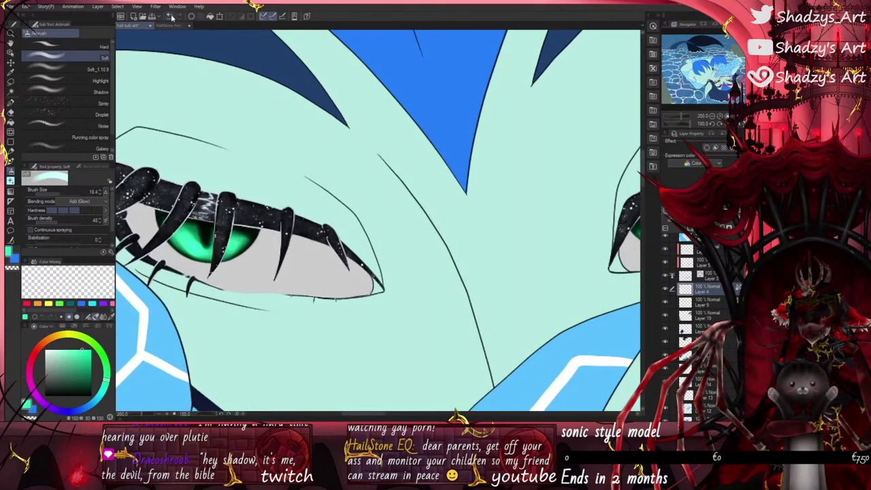
{"action": "left_click", "coordinate": [171, 17]}
{"action": "left_click", "coordinate": [172, 18]}
{"action": "left_click", "coordinate": [172, 18]}
{"action": "left_click", "coordinate": [171, 17]}
Step: Airbrush a soft bright green glow into the left iris and on both sides of the right iris's pupil
{"action": "mouse_move", "coordinate": [177, 231]}
{"action": "left_mouse_down"}
{"action": "mouse_move", "coordinate": [202, 250]}
{"action": "mouse_move", "coordinate": [219, 236]}
{"action": "left_mouse_up"}
{"action": "scroll", "coordinate": [220, 236], "scroll_direction": "down", "scroll_amount": 3}
{"action": "scroll", "coordinate": [421, 234], "scroll_direction": "up", "scroll_amount": 4}
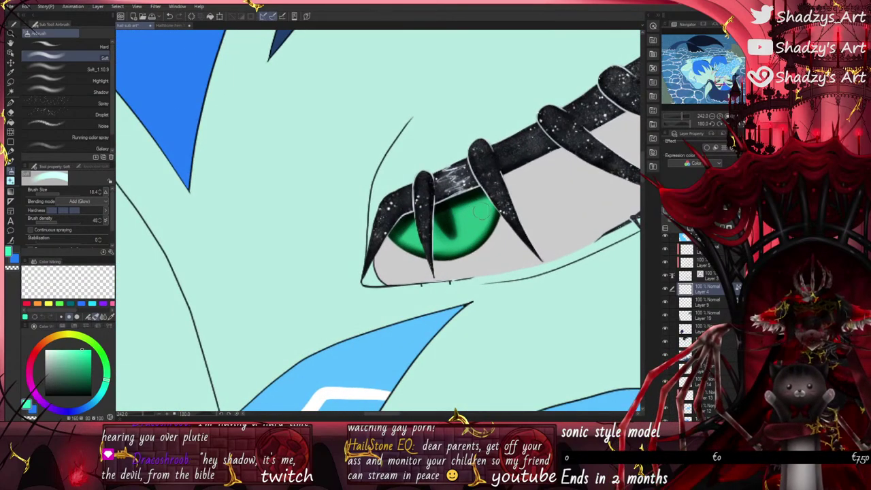
{"action": "left_click_drag", "start_coordinate": [425, 239], "coordinate": [412, 213]}
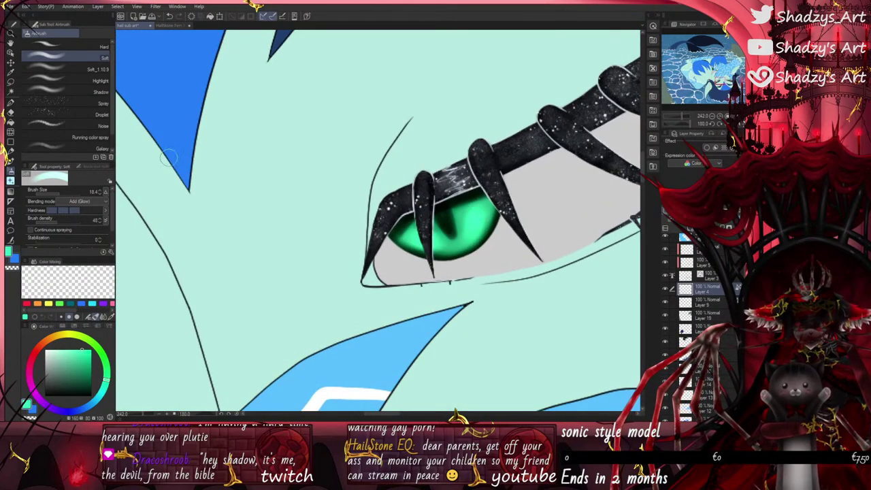
Step: Reduce the brush size to about 7 and paint short radial glow streaks around the right iris's pupil
{"action": "left_click", "coordinate": [55, 192]}
{"action": "left_click_drag", "start_coordinate": [55, 195], "coordinate": [56, 194]}
{"action": "scroll", "coordinate": [480, 219], "scroll_direction": "up", "scroll_amount": 10}
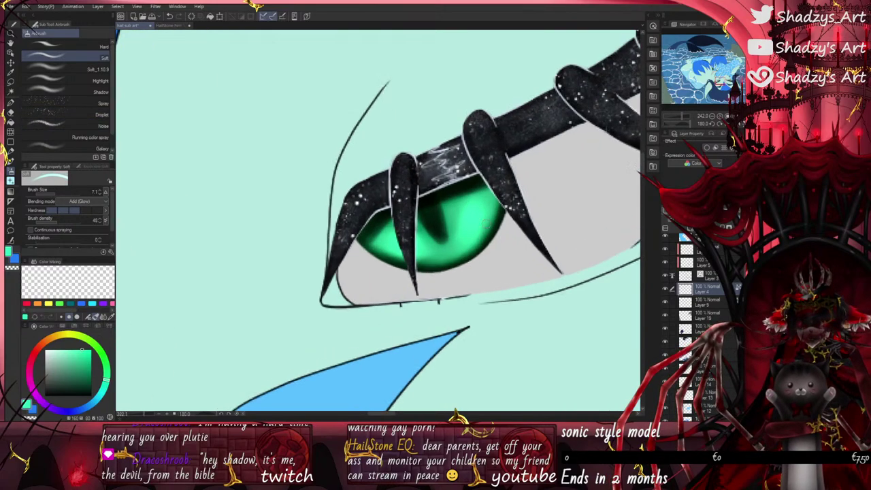
{"action": "mouse_move", "coordinate": [494, 194]}
{"action": "left_mouse_down"}
{"action": "mouse_move", "coordinate": [446, 207]}
{"action": "mouse_move", "coordinate": [453, 232]}
{"action": "left_mouse_up"}
{"action": "mouse_move", "coordinate": [473, 243]}
{"action": "left_mouse_down"}
{"action": "mouse_move", "coordinate": [440, 275]}
{"action": "mouse_move", "coordinate": [371, 291]}
{"action": "left_mouse_up"}
{"action": "left_click_drag", "start_coordinate": [322, 256], "coordinate": [312, 240]}
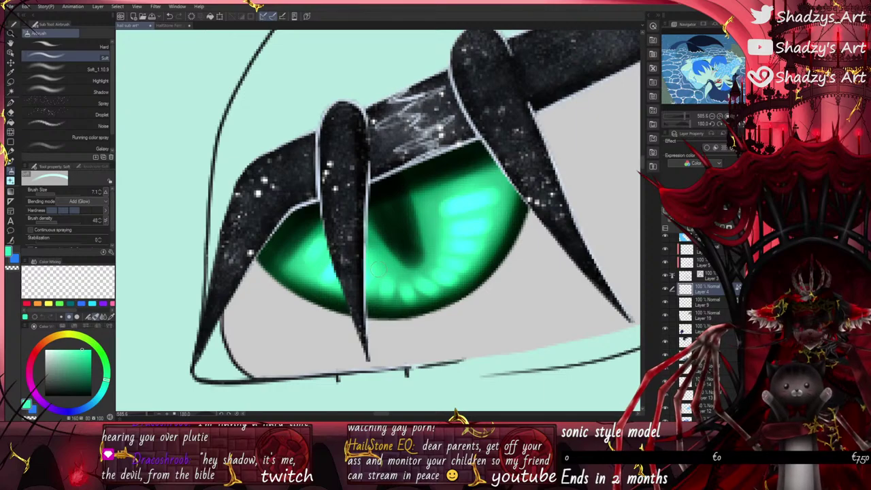
{"action": "mouse_move", "coordinate": [375, 293]}
{"action": "left_mouse_down"}
{"action": "mouse_move", "coordinate": [378, 282]}
{"action": "mouse_move", "coordinate": [398, 282]}
{"action": "left_mouse_up"}
{"action": "scroll", "coordinate": [500, 165], "scroll_direction": "down", "scroll_amount": 8}
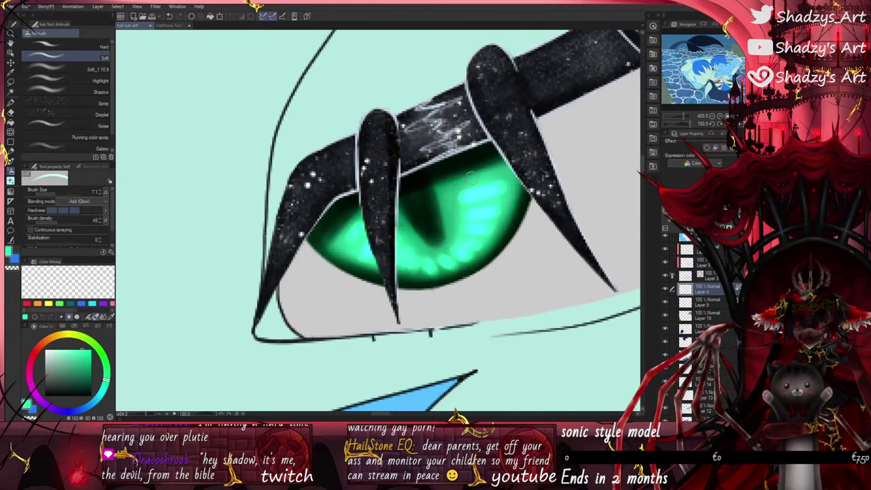
Step: Paint radial glow streaks around the left iris's pupil, adding finer ones at brush size 3.2
{"action": "scroll", "coordinate": [259, 268], "scroll_direction": "up", "scroll_amount": 8}
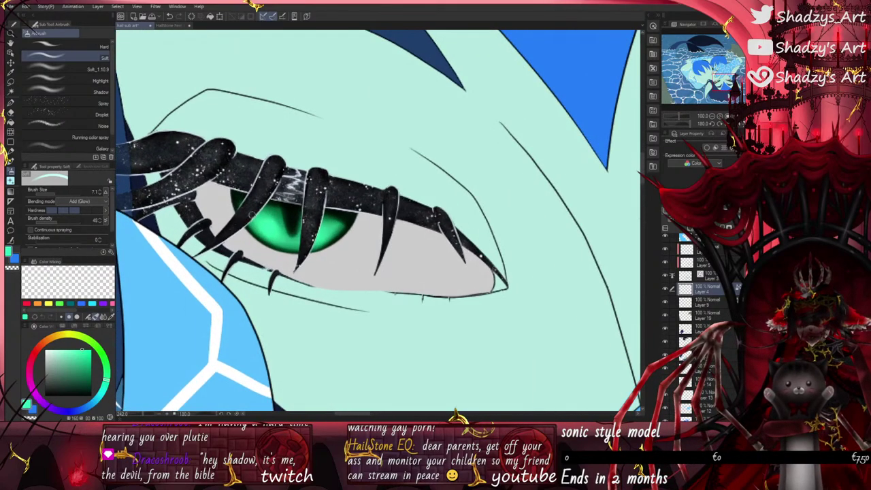
{"action": "mouse_move", "coordinate": [248, 206]}
{"action": "left_mouse_down"}
{"action": "mouse_move", "coordinate": [267, 247]}
{"action": "mouse_move", "coordinate": [312, 266]}
{"action": "mouse_move", "coordinate": [342, 247]}
{"action": "mouse_move", "coordinate": [348, 226]}
{"action": "mouse_move", "coordinate": [372, 216]}
{"action": "left_mouse_up"}
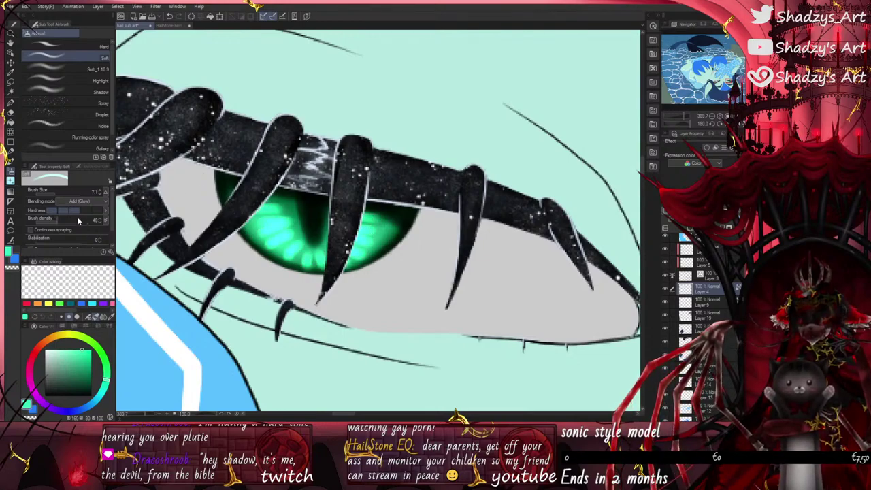
{"action": "left_click_drag", "start_coordinate": [54, 196], "coordinate": [52, 195]}
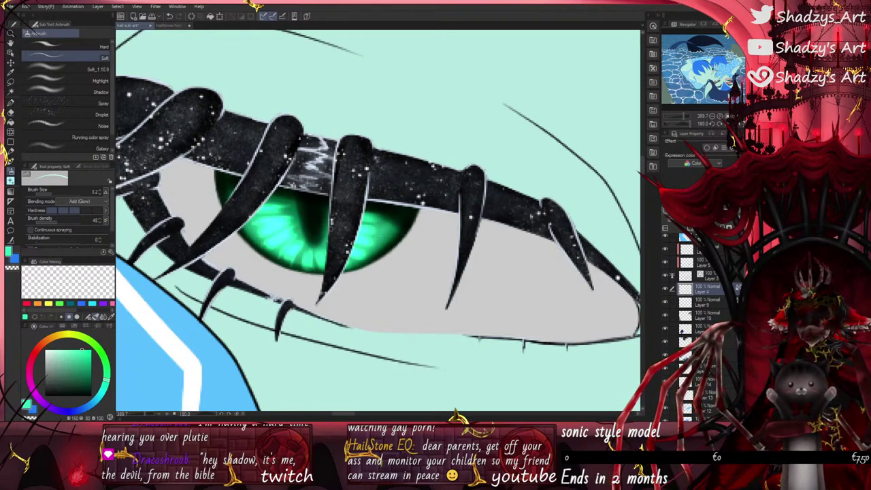
{"action": "scroll", "coordinate": [391, 225], "scroll_direction": "down", "scroll_amount": 4}
{"action": "scroll", "coordinate": [228, 231], "scroll_direction": "up", "scroll_amount": 4}
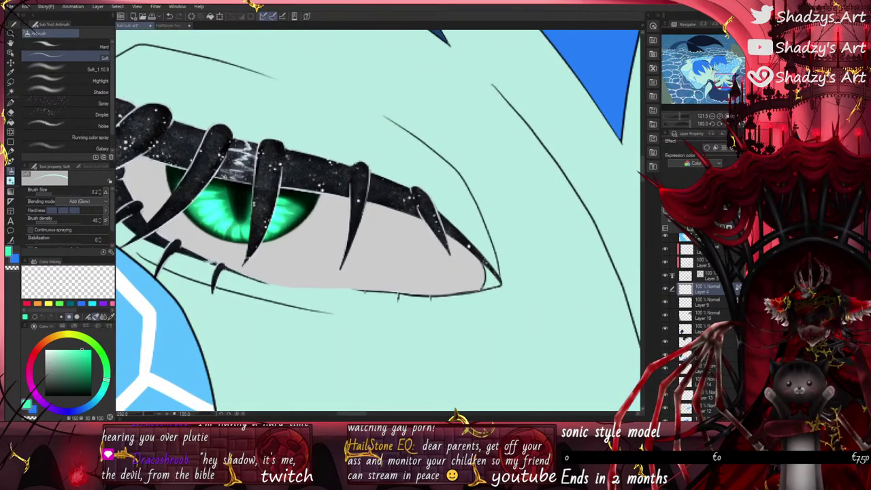
Step: Add fine radial glow streaks between the broader ones in the right iris at brush size 3.2
{"action": "scroll", "coordinate": [160, 257], "scroll_direction": "down", "scroll_amount": 5}
{"action": "scroll", "coordinate": [452, 260], "scroll_direction": "up", "scroll_amount": 6}
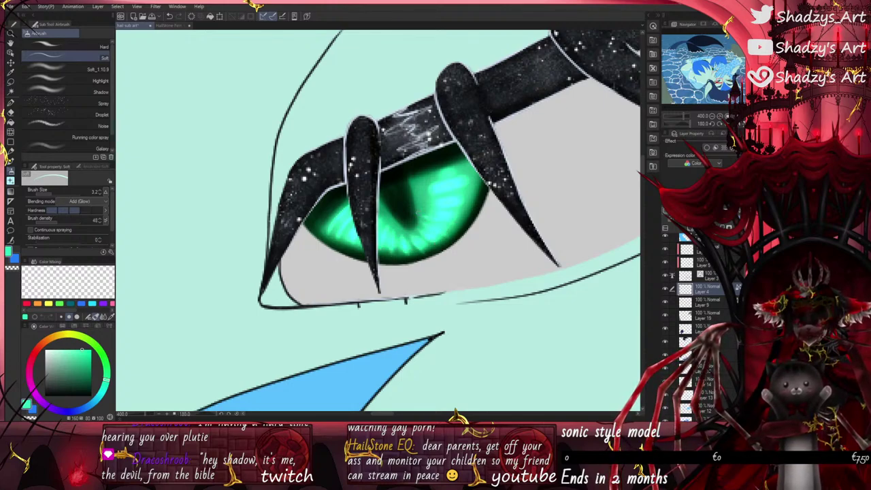
{"action": "left_click_drag", "start_coordinate": [466, 166], "coordinate": [426, 180]}
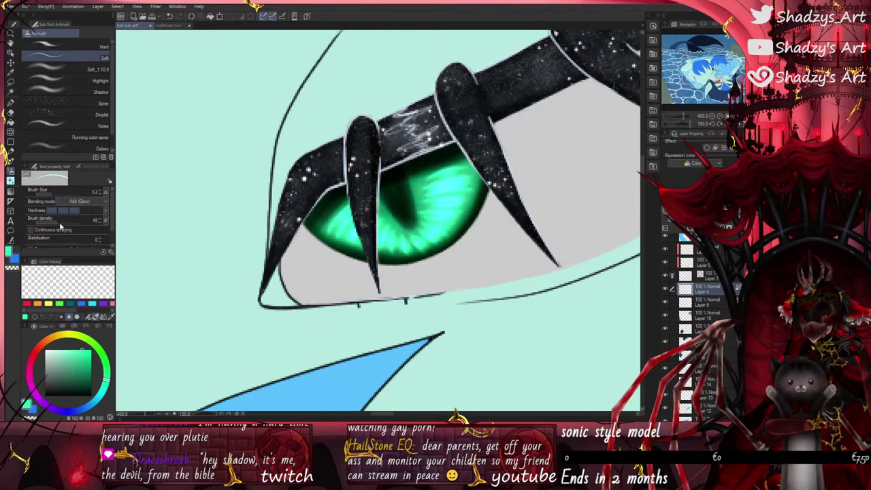
Step: Switch to Multiply with a dark green and paint fine dark streaks radiating from the pupils of both irises
{"action": "left_click", "coordinate": [91, 385]}
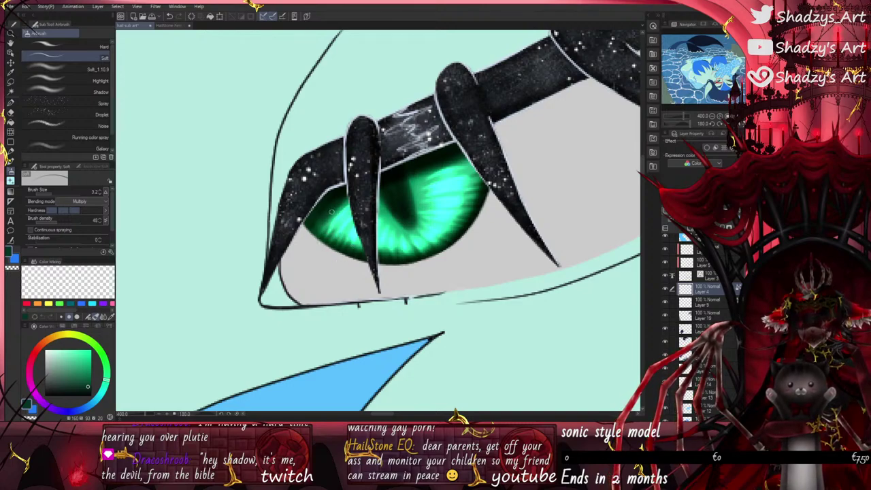
{"action": "mouse_move", "coordinate": [379, 206]}
{"action": "left_mouse_down"}
{"action": "mouse_move", "coordinate": [403, 234]}
{"action": "mouse_move", "coordinate": [423, 195]}
{"action": "left_mouse_up"}
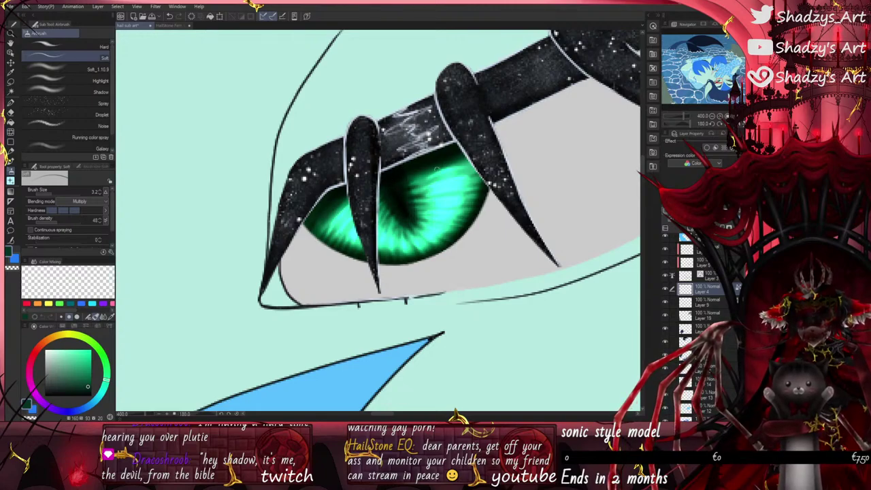
{"action": "scroll", "coordinate": [486, 217], "scroll_direction": "down", "scroll_amount": 8}
{"action": "scroll", "coordinate": [306, 239], "scroll_direction": "up", "scroll_amount": 6}
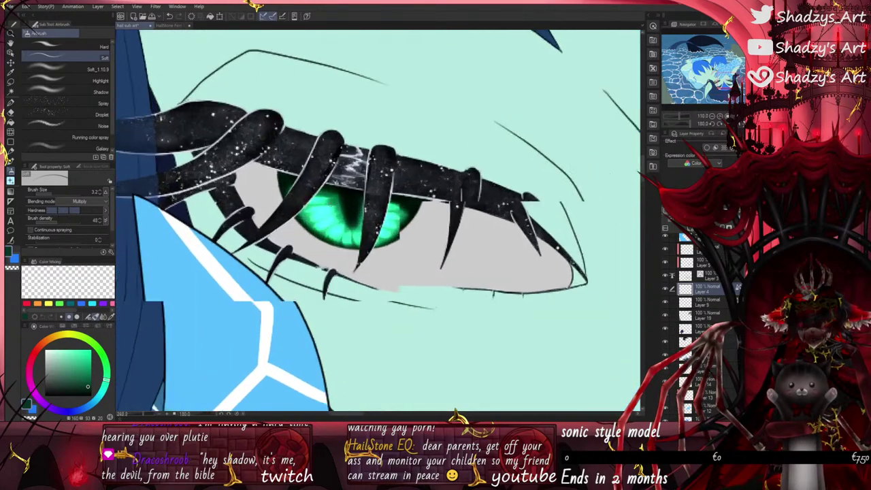
{"action": "scroll", "coordinate": [265, 195], "scroll_direction": "up", "scroll_amount": 2}
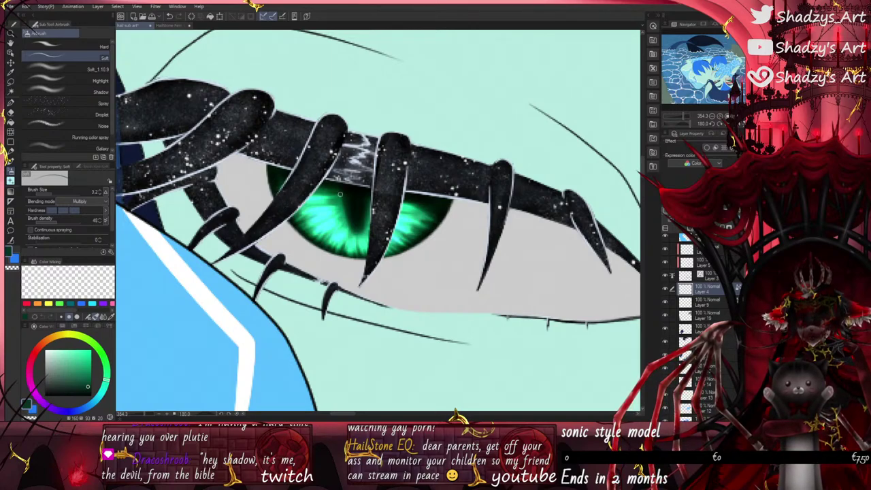
{"action": "left_click_drag", "start_coordinate": [340, 216], "coordinate": [351, 227]}
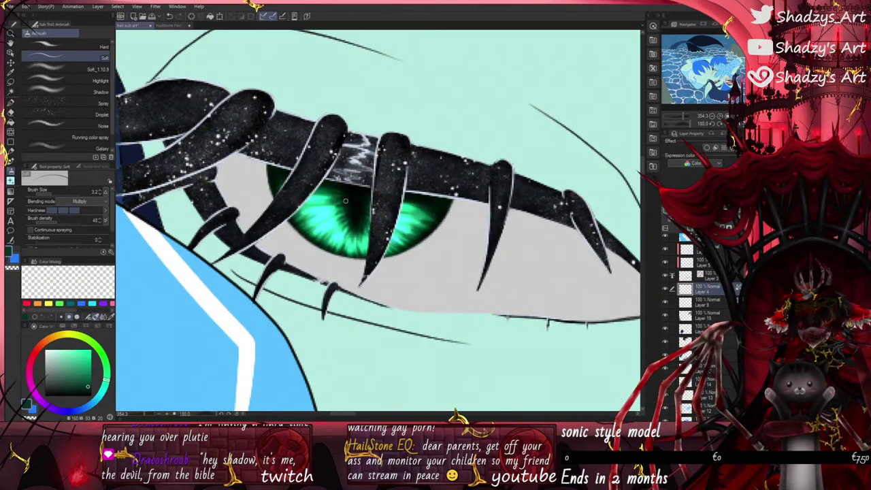
Step: Add a fine dark green Multiply streak beside the left iris's pupil and compare both eyes
{"action": "left_click_drag", "start_coordinate": [351, 225], "coordinate": [363, 233]}
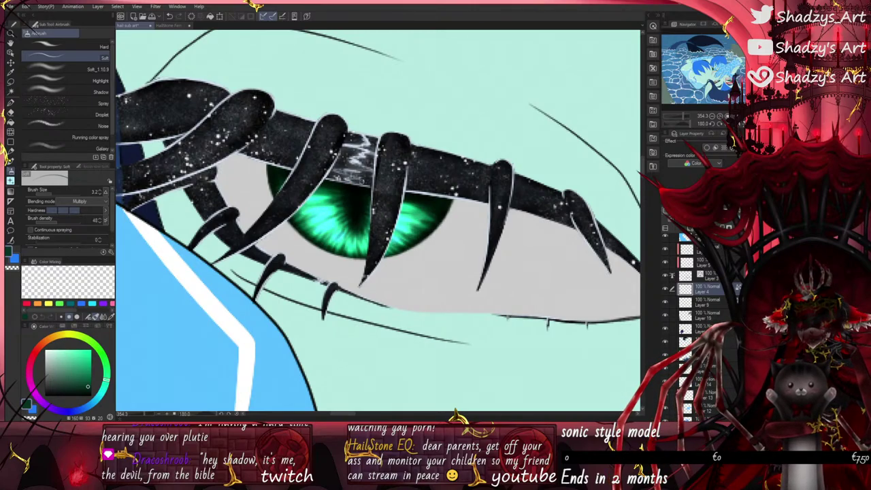
{"action": "scroll", "coordinate": [246, 223], "scroll_direction": "down", "scroll_amount": 16}
{"action": "scroll", "coordinate": [470, 212], "scroll_direction": "up", "scroll_amount": 14}
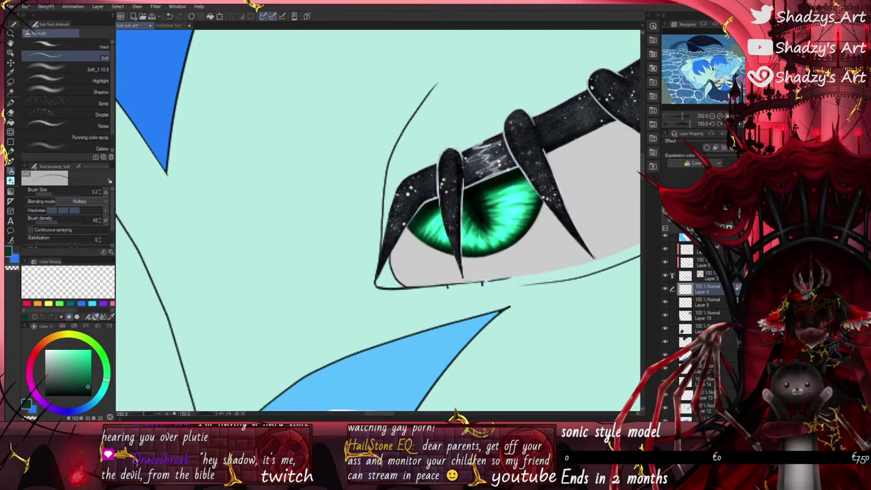
{"action": "scroll", "coordinate": [461, 240], "scroll_direction": "down", "scroll_amount": 2}
{"action": "scroll", "coordinate": [461, 240], "scroll_direction": "up", "scroll_amount": 3}
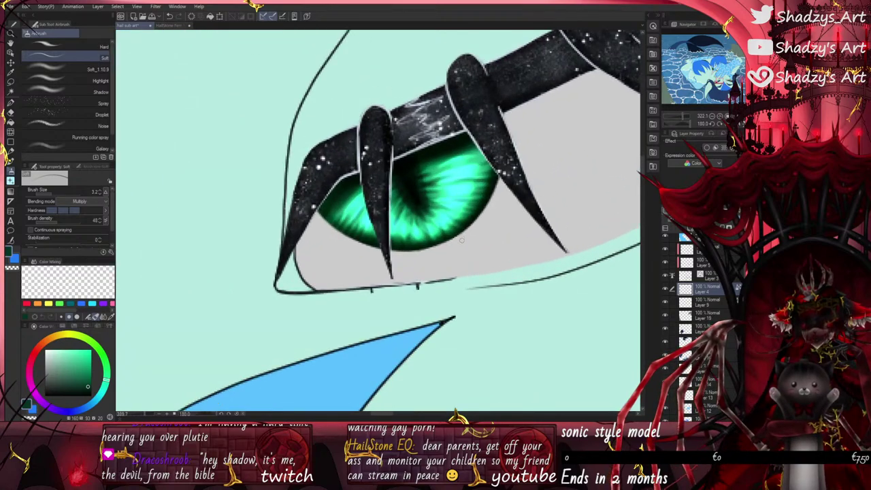
{"action": "scroll", "coordinate": [406, 226], "scroll_direction": "down", "scroll_amount": 12}
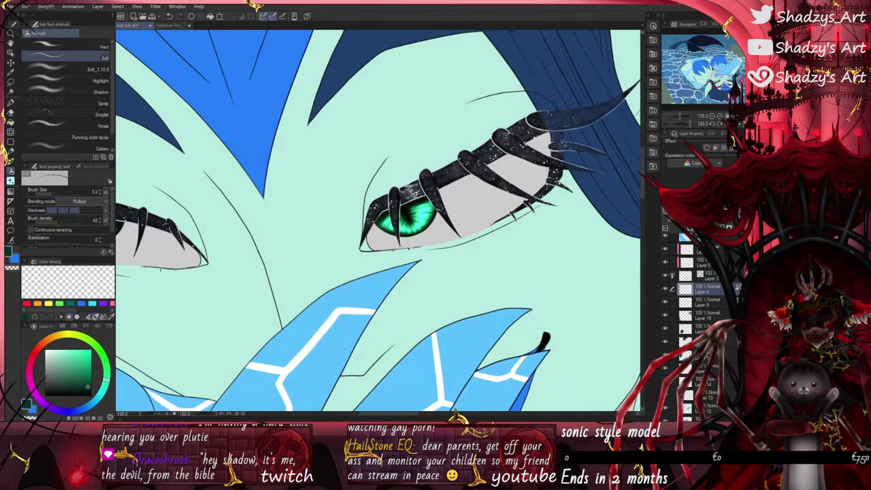
Step: Enlarge the soft airbrush to about 11 and darken the right iris's outer rim and the area around its pupil
{"action": "scroll", "coordinate": [396, 232], "scroll_direction": "up", "scroll_amount": 10}
{"action": "left_click_drag", "start_coordinate": [53, 193], "coordinate": [59, 193]}
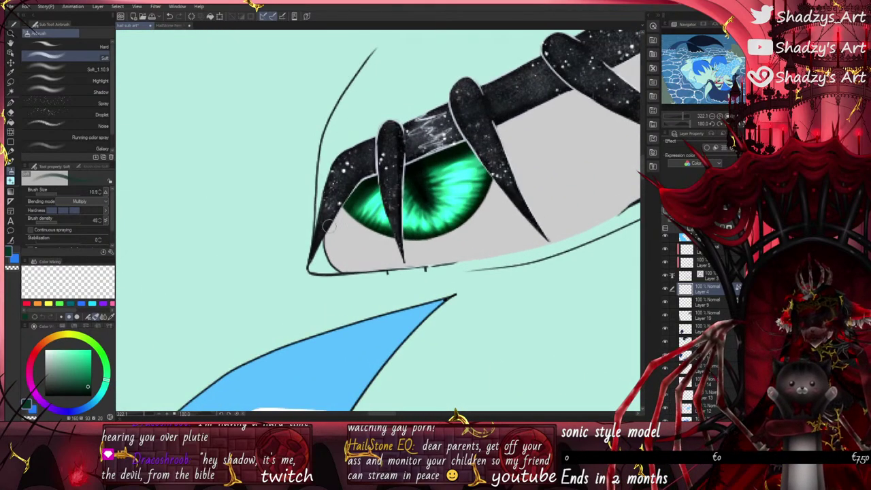
{"action": "mouse_move", "coordinate": [344, 208]}
{"action": "left_mouse_down"}
{"action": "mouse_move", "coordinate": [375, 227]}
{"action": "mouse_move", "coordinate": [350, 205]}
{"action": "left_mouse_up"}
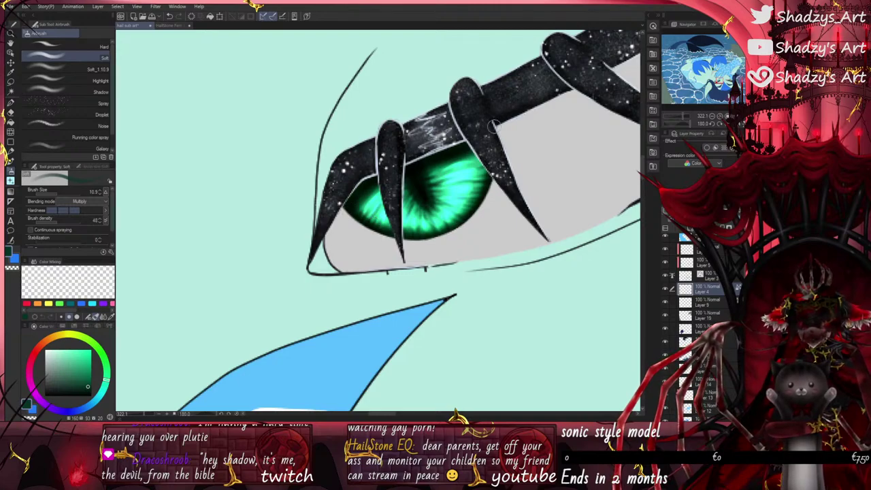
{"action": "mouse_move", "coordinate": [399, 174]}
{"action": "left_mouse_down"}
{"action": "mouse_move", "coordinate": [406, 250]}
{"action": "mouse_move", "coordinate": [406, 208]}
{"action": "left_mouse_up"}
{"action": "scroll", "coordinate": [532, 241], "scroll_direction": "down", "scroll_amount": 4}
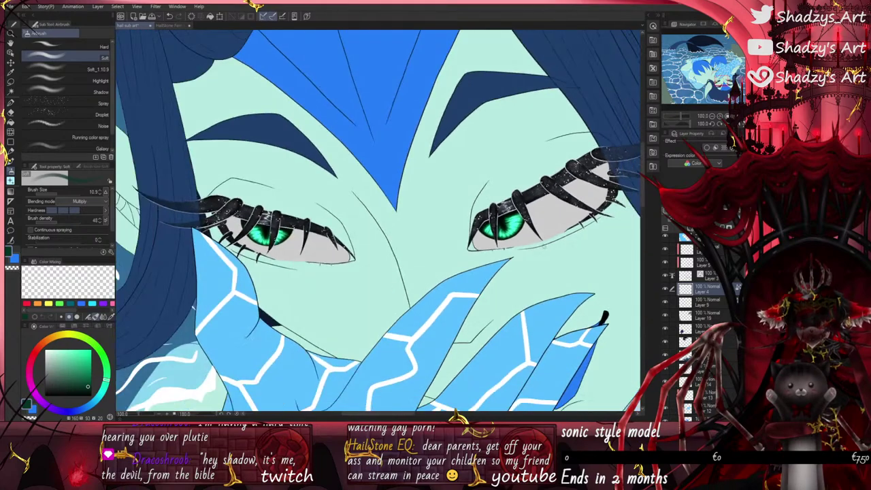
{"action": "scroll", "coordinate": [223, 270], "scroll_direction": "up", "scroll_amount": 1}
{"action": "scroll", "coordinate": [258, 209], "scroll_direction": "up", "scroll_amount": 3}
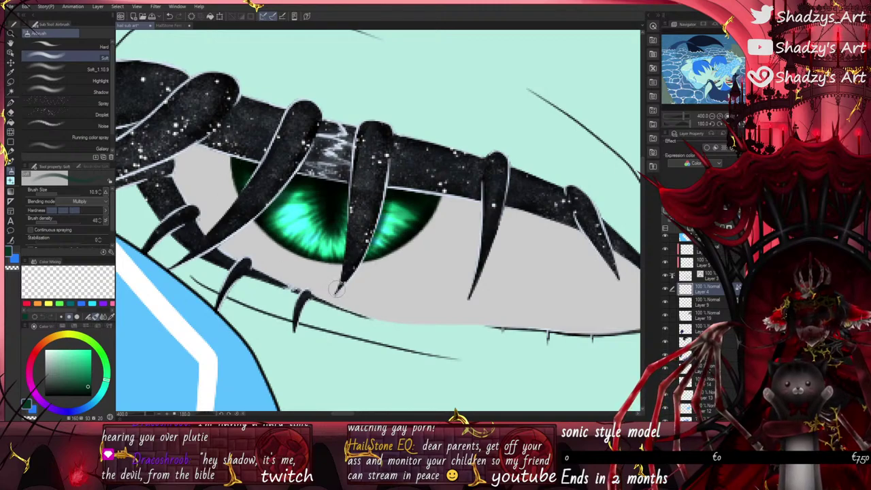
{"action": "scroll", "coordinate": [357, 355], "scroll_direction": "down", "scroll_amount": 2}
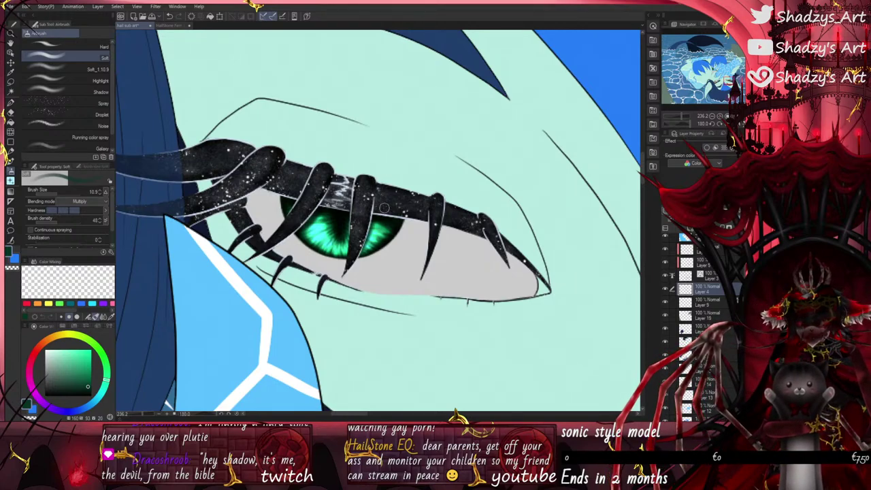
Step: Smudge the left iris's outer edge into the eye white with the Finger tip blender
{"action": "left_click", "coordinate": [11, 132]}
{"action": "left_click", "coordinate": [43, 33]}
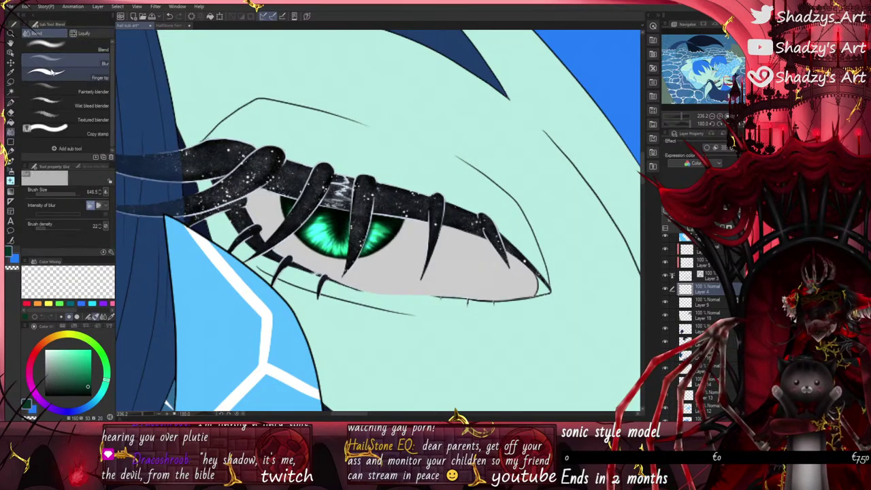
{"action": "left_click", "coordinate": [53, 75]}
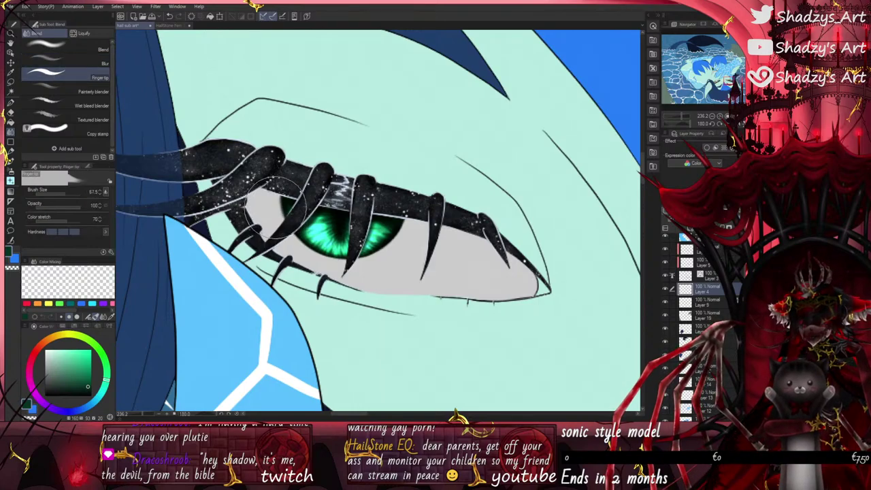
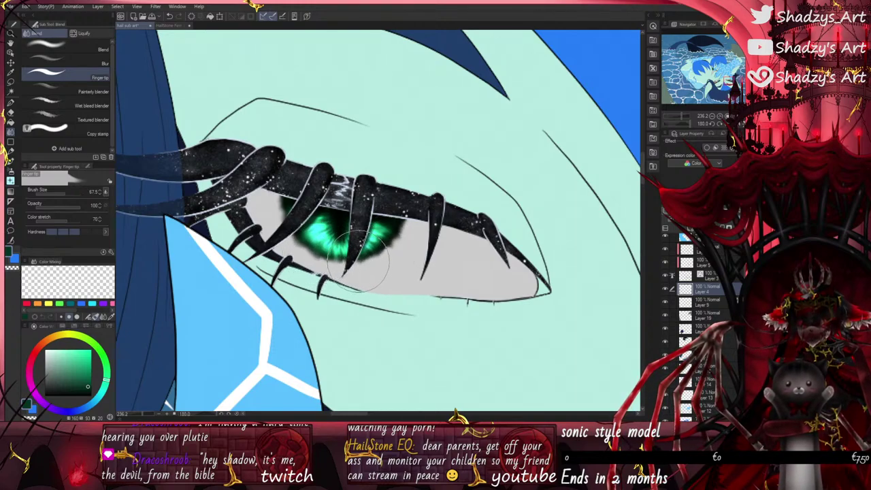
{"action": "scroll", "coordinate": [277, 262], "scroll_direction": "down", "scroll_amount": 5}
{"action": "scroll", "coordinate": [288, 262], "scroll_direction": "up", "scroll_amount": 3}
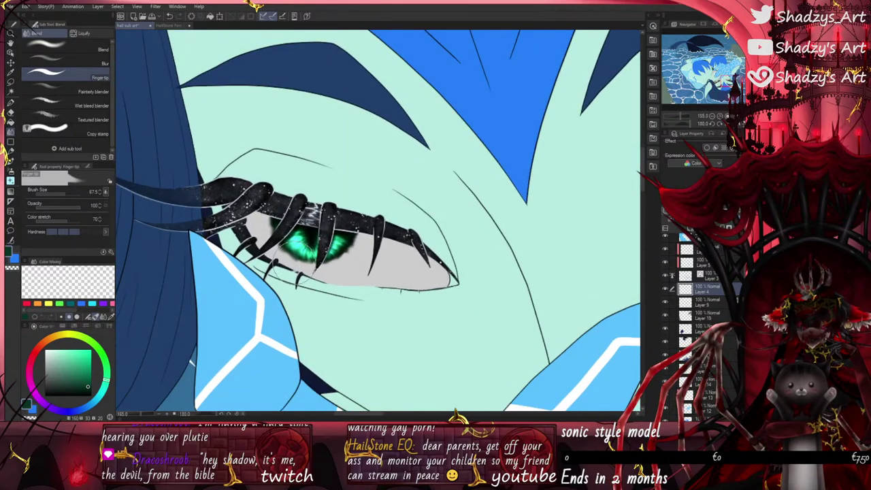
{"action": "scroll", "coordinate": [333, 272], "scroll_direction": "down", "scroll_amount": 5}
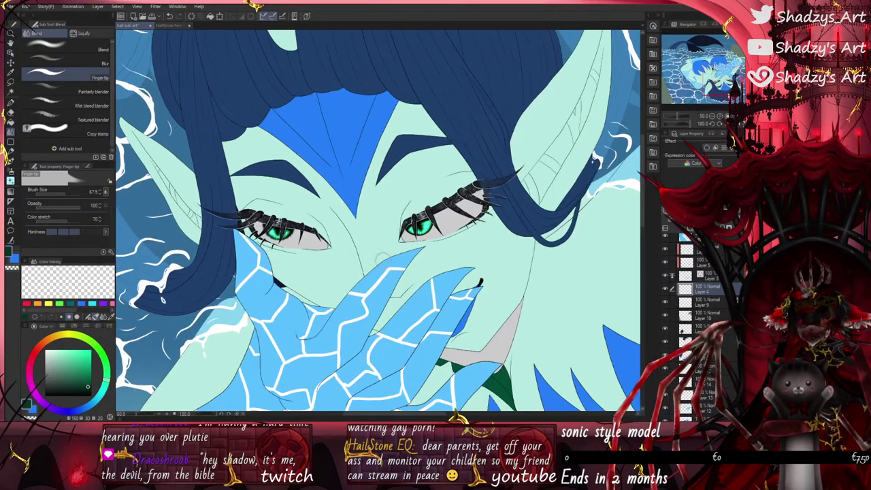
Step: Smudge the right iris's outer edge into the eye white with the Finger tip blender, redoing the outer corner
{"action": "scroll", "coordinate": [383, 258], "scroll_direction": "up", "scroll_amount": 5}
{"action": "scroll", "coordinate": [409, 243], "scroll_direction": "up", "scroll_amount": 4}
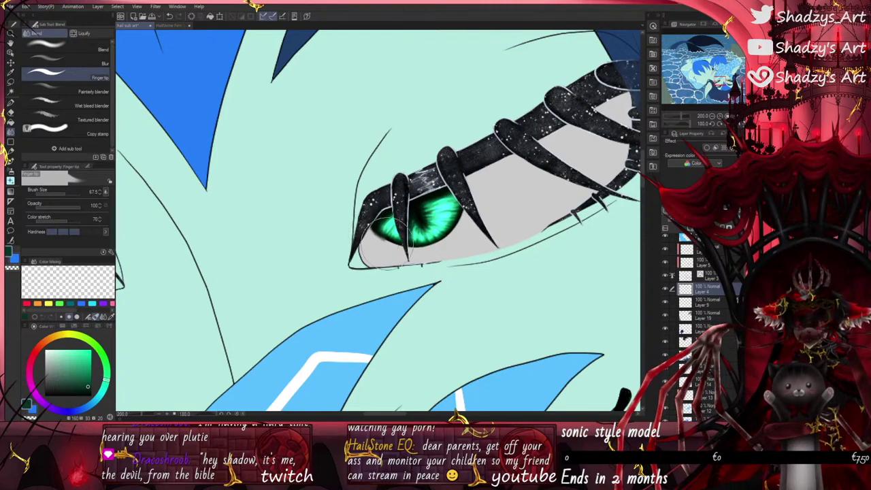
{"action": "mouse_move", "coordinate": [385, 243]}
{"action": "left_mouse_down"}
{"action": "mouse_move", "coordinate": [407, 253]}
{"action": "mouse_move", "coordinate": [444, 241]}
{"action": "mouse_move", "coordinate": [462, 216]}
{"action": "mouse_move", "coordinate": [465, 187]}
{"action": "mouse_move", "coordinate": [460, 224]}
{"action": "left_mouse_up"}
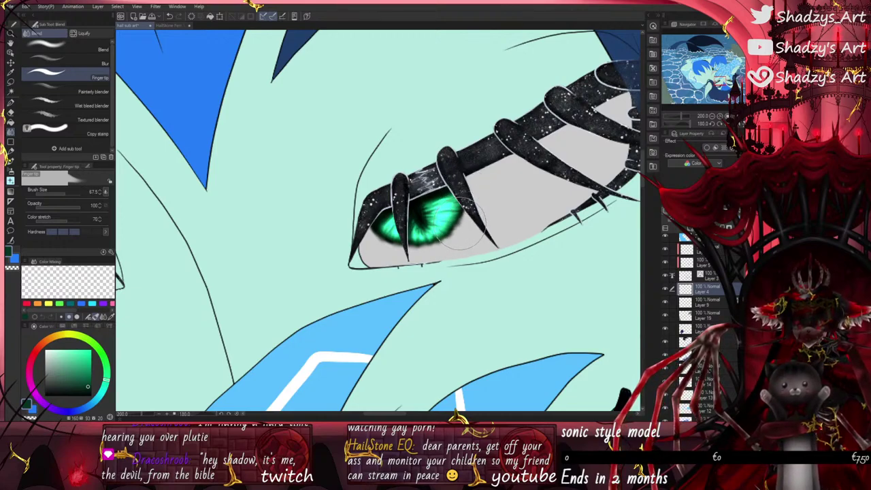
{"action": "left_click", "coordinate": [174, 17]}
{"action": "left_click_drag", "start_coordinate": [465, 223], "coordinate": [444, 239]}
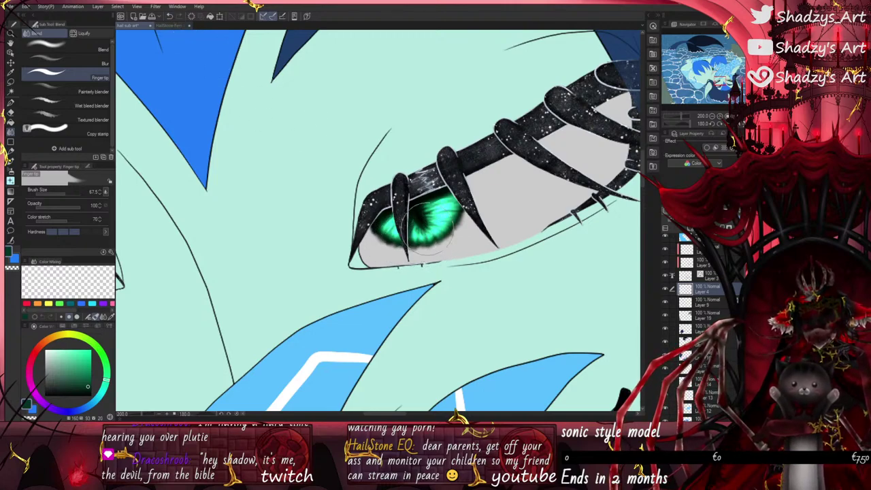
{"action": "scroll", "coordinate": [434, 230], "scroll_direction": "down", "scroll_amount": 9}
{"action": "scroll", "coordinate": [421, 260], "scroll_direction": "up", "scroll_amount": 8}
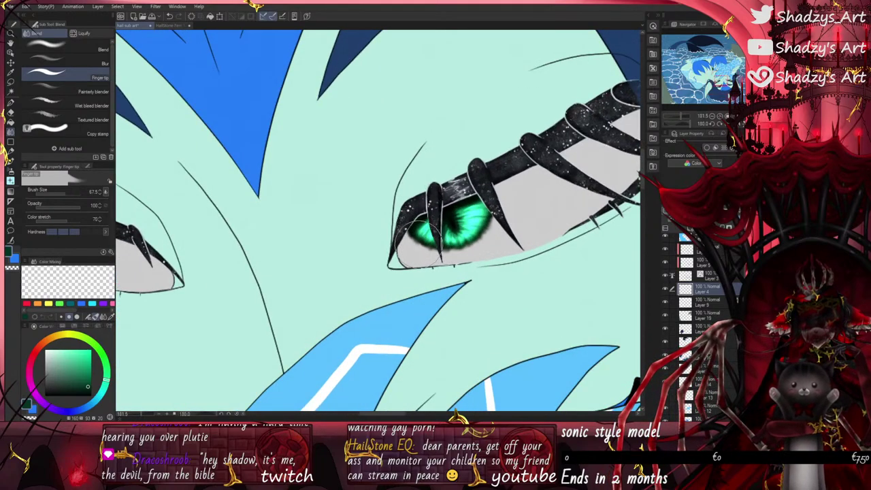
{"action": "scroll", "coordinate": [426, 249], "scroll_direction": "down", "scroll_amount": 6}
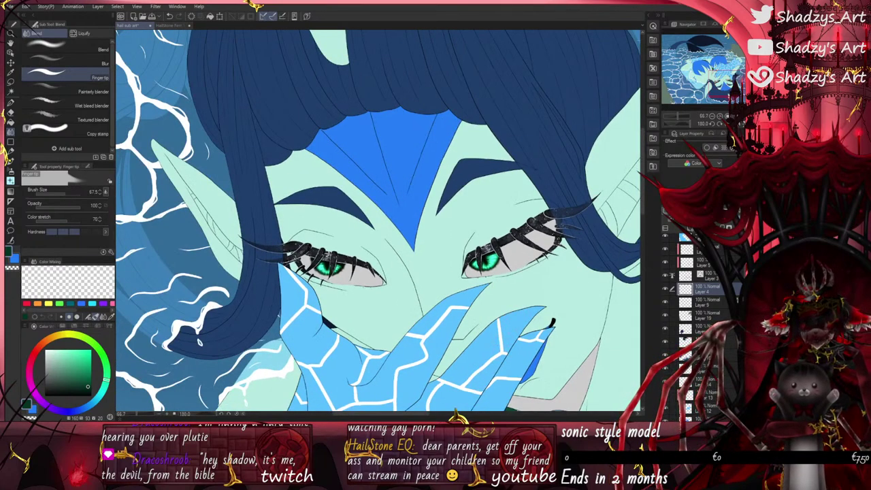
Step: Touch up the dark green iris shading with the Soft airbrush in Multiply mode
{"action": "left_click", "coordinate": [10, 172]}
{"action": "scroll", "coordinate": [500, 265], "scroll_direction": "up", "scroll_amount": 8}
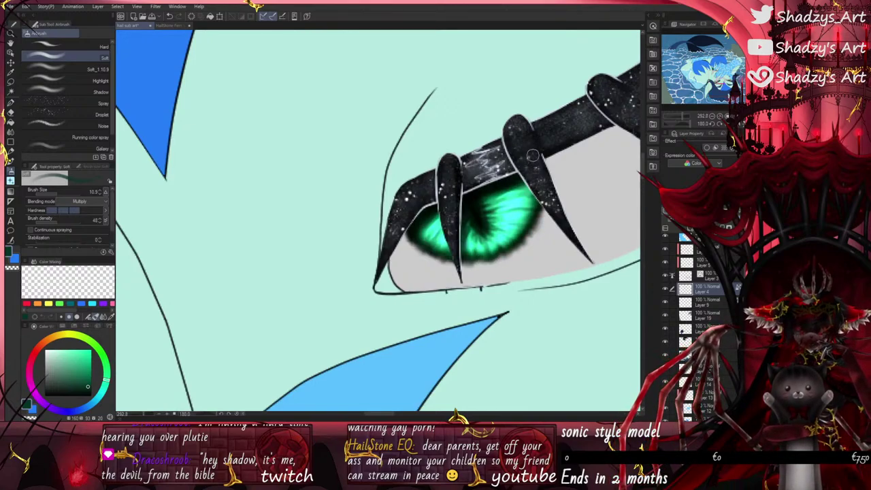
{"action": "scroll", "coordinate": [530, 194], "scroll_direction": "down", "scroll_amount": 4}
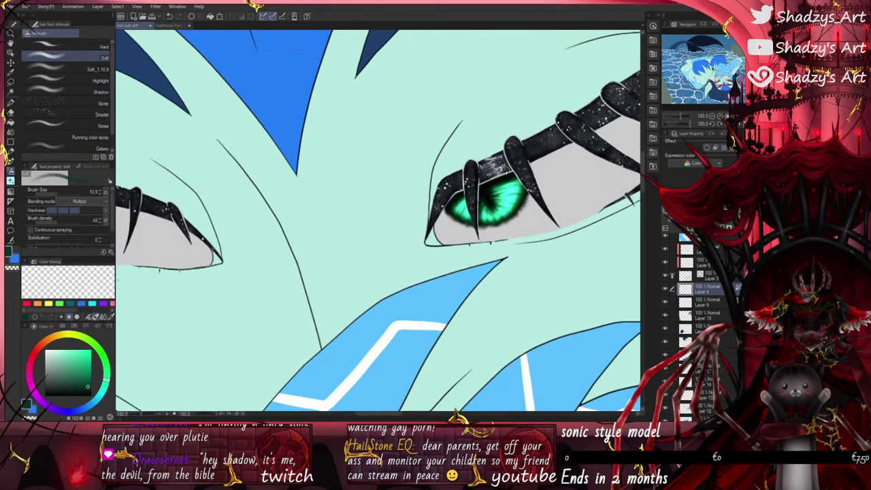
{"action": "scroll", "coordinate": [396, 285], "scroll_direction": "up", "scroll_amount": 4}
{"action": "scroll", "coordinate": [223, 228], "scroll_direction": "up", "scroll_amount": 4}
{"action": "left_click_drag", "start_coordinate": [210, 217], "coordinate": [233, 253]}
{"action": "scroll", "coordinate": [265, 232], "scroll_direction": "down", "scroll_amount": 4}
{"action": "scroll", "coordinate": [389, 239], "scroll_direction": "down", "scroll_amount": 3}
{"action": "scroll", "coordinate": [568, 255], "scroll_direction": "up", "scroll_amount": 4}
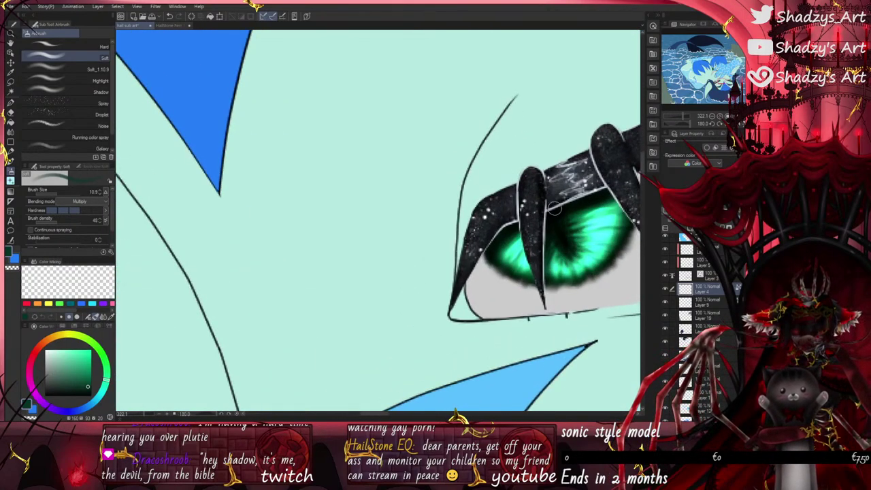
{"action": "scroll", "coordinate": [534, 205], "scroll_direction": "down", "scroll_amount": 3}
{"action": "scroll", "coordinate": [353, 223], "scroll_direction": "down", "scroll_amount": 2}
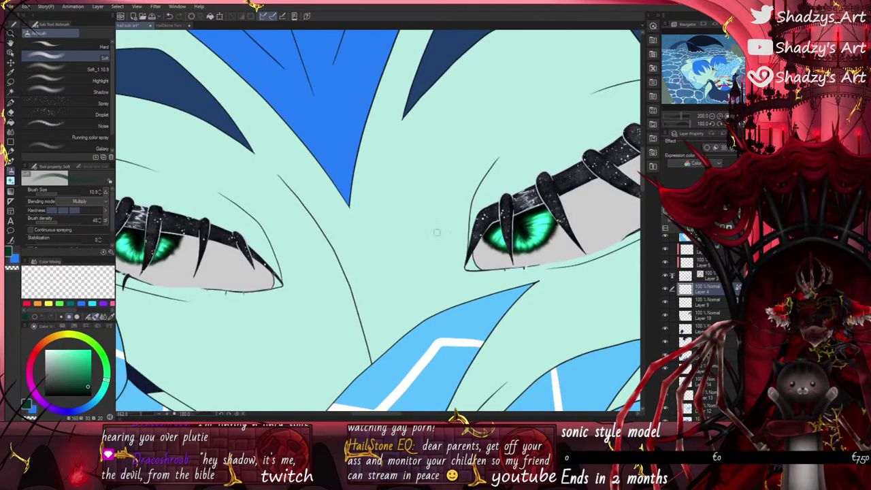
Step: On a new Add (Glow) layer, draw very pale green triangular sparkles around the right iris's pupil with the G-pen at size 3
{"action": "scroll", "coordinate": [436, 233], "scroll_direction": "up", "scroll_amount": 4}
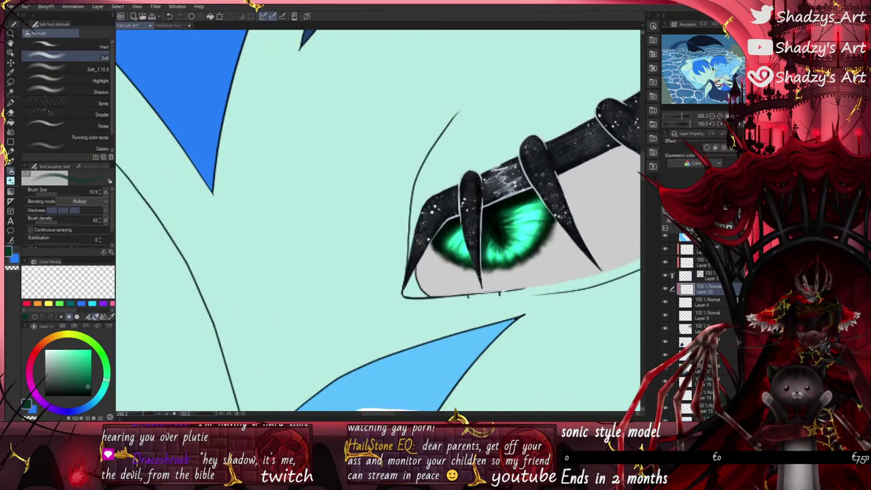
{"action": "left_click", "coordinate": [10, 102]}
{"action": "scroll", "coordinate": [530, 213], "scroll_direction": "up", "scroll_amount": 4}
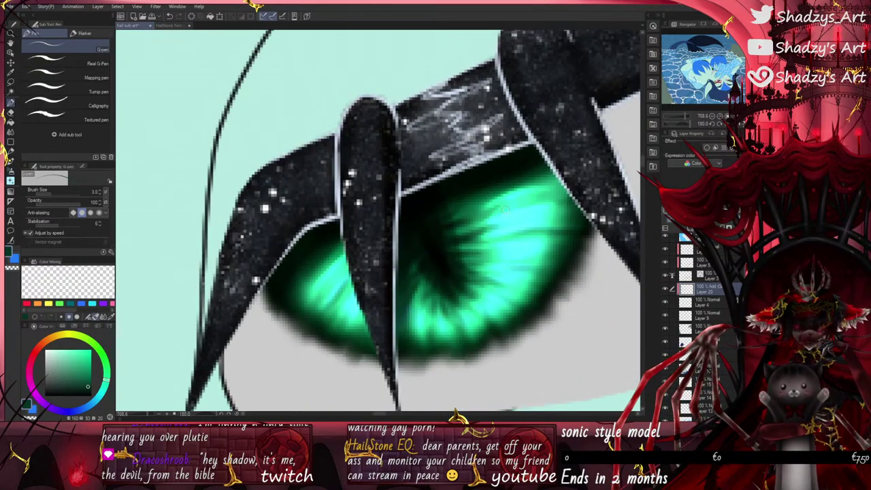
{"action": "left_click", "coordinate": [55, 350]}
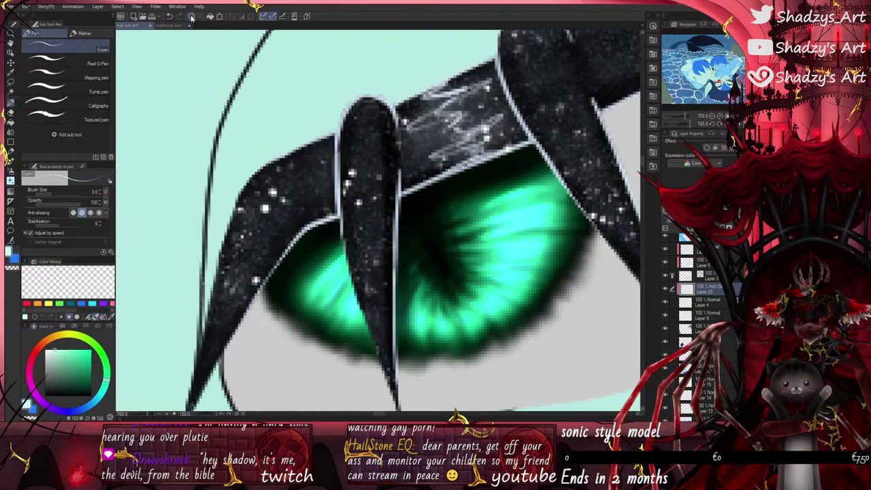
{"action": "left_click_drag", "start_coordinate": [495, 215], "coordinate": [514, 197]}
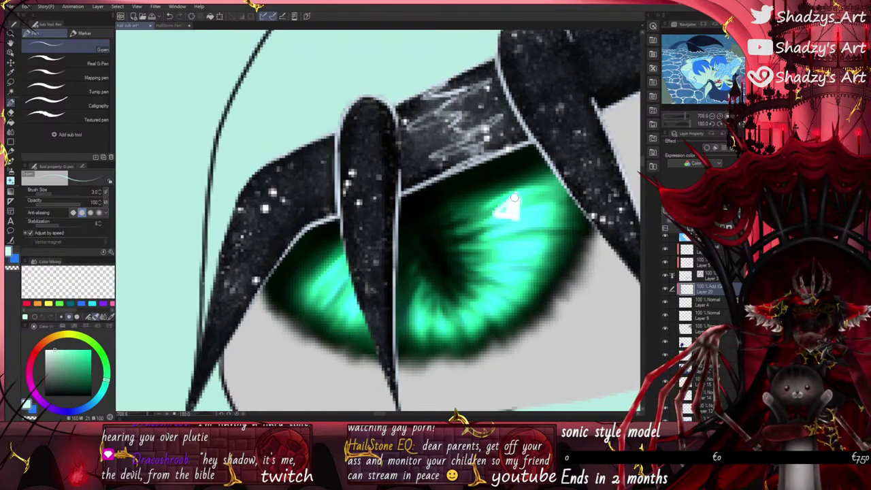
{"action": "mouse_move", "coordinate": [543, 240]}
{"action": "left_mouse_down"}
{"action": "mouse_move", "coordinate": [521, 268]}
{"action": "mouse_move", "coordinate": [522, 243]}
{"action": "left_mouse_up"}
{"action": "left_click_drag", "start_coordinate": [480, 264], "coordinate": [486, 272]}
{"action": "mouse_move", "coordinate": [548, 203]}
{"action": "left_mouse_down"}
{"action": "mouse_move", "coordinate": [536, 217]}
{"action": "mouse_move", "coordinate": [543, 212]}
{"action": "left_mouse_up"}
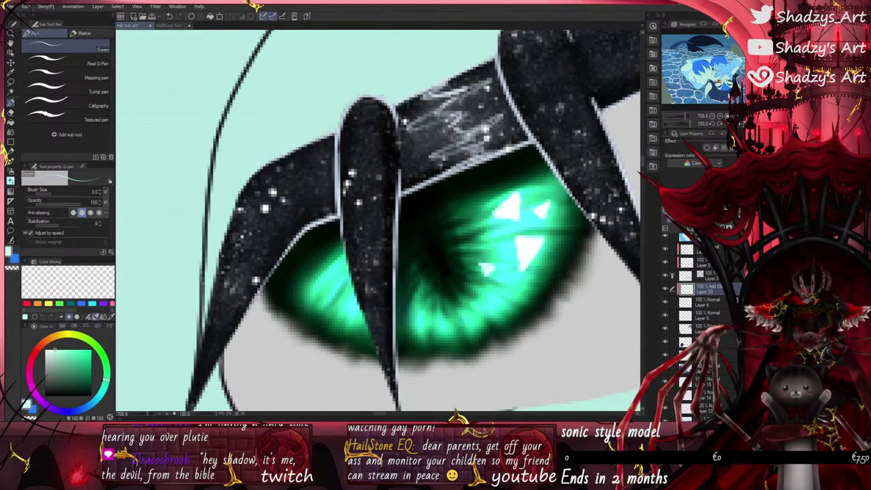
{"action": "mouse_move", "coordinate": [526, 257]}
{"action": "left_mouse_down"}
{"action": "mouse_move", "coordinate": [541, 272]}
{"action": "mouse_move", "coordinate": [528, 257]}
{"action": "left_mouse_up"}
{"action": "mouse_move", "coordinate": [507, 291]}
{"action": "left_mouse_down"}
{"action": "mouse_move", "coordinate": [485, 300]}
{"action": "mouse_move", "coordinate": [502, 306]}
{"action": "mouse_move", "coordinate": [497, 298]}
{"action": "mouse_move", "coordinate": [443, 321]}
{"action": "left_mouse_up"}
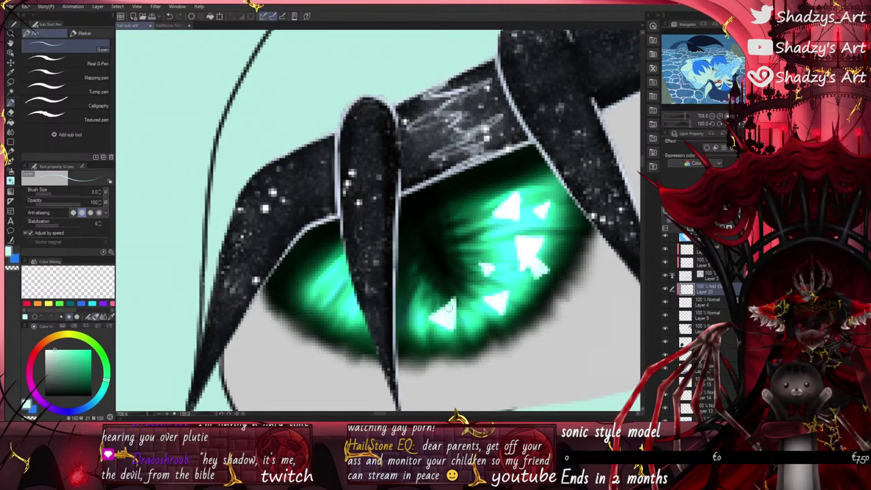
Step: Add triangular sparkles to the inner and lower parts of the right iris, plus smaller ones between the existing shapes
{"action": "mouse_move", "coordinate": [329, 281]}
{"action": "left_mouse_down"}
{"action": "mouse_move", "coordinate": [360, 291]}
{"action": "mouse_move", "coordinate": [320, 277]}
{"action": "mouse_move", "coordinate": [349, 291]}
{"action": "mouse_move", "coordinate": [331, 287]}
{"action": "mouse_move", "coordinate": [314, 299]}
{"action": "mouse_move", "coordinate": [333, 285]}
{"action": "left_mouse_up"}
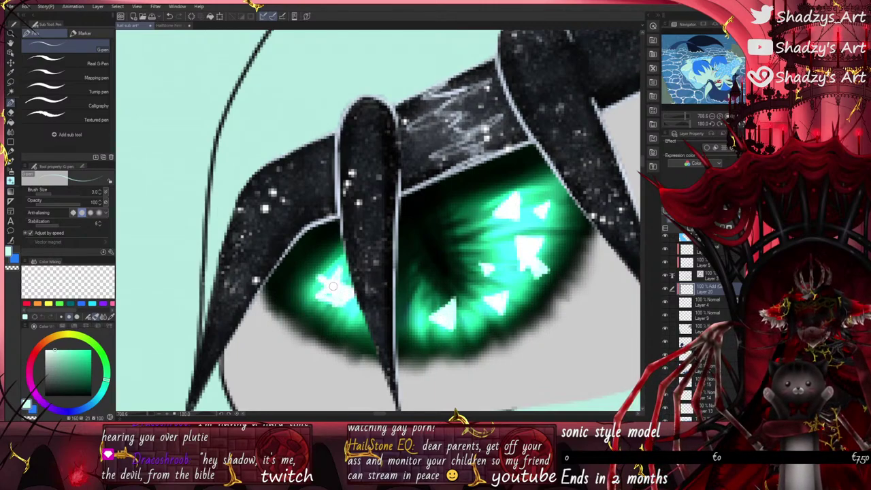
{"action": "mouse_move", "coordinate": [365, 315]}
{"action": "left_mouse_down"}
{"action": "mouse_move", "coordinate": [343, 330]}
{"action": "mouse_move", "coordinate": [354, 332]}
{"action": "left_mouse_up"}
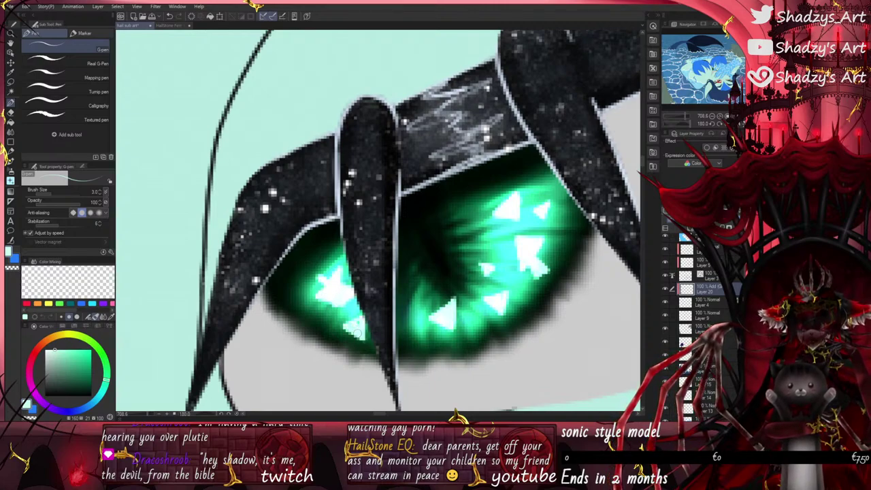
{"action": "mouse_move", "coordinate": [406, 308]}
{"action": "left_mouse_down"}
{"action": "mouse_move", "coordinate": [395, 320]}
{"action": "mouse_move", "coordinate": [408, 299]}
{"action": "mouse_move", "coordinate": [401, 309]}
{"action": "mouse_move", "coordinate": [417, 342]}
{"action": "mouse_move", "coordinate": [423, 330]}
{"action": "mouse_move", "coordinate": [474, 314]}
{"action": "left_mouse_up"}
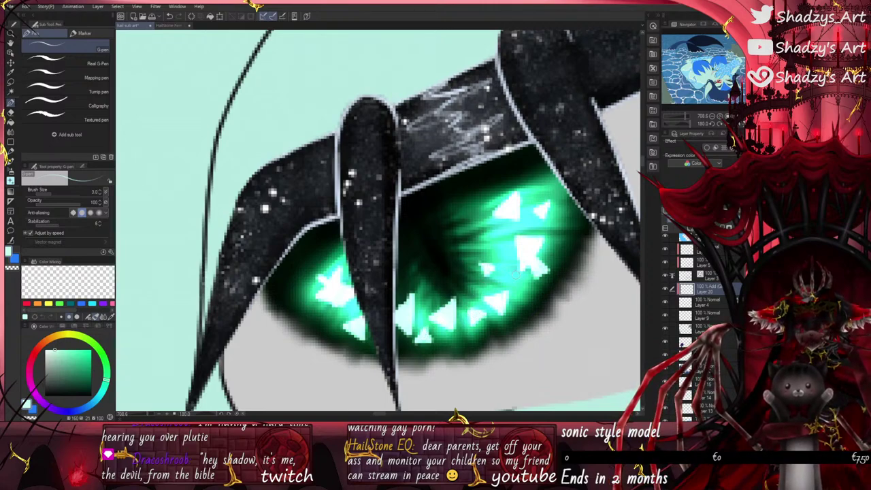
{"action": "mouse_move", "coordinate": [483, 233]}
{"action": "left_mouse_down"}
{"action": "mouse_move", "coordinate": [493, 244]}
{"action": "mouse_move", "coordinate": [491, 228]}
{"action": "left_mouse_up"}
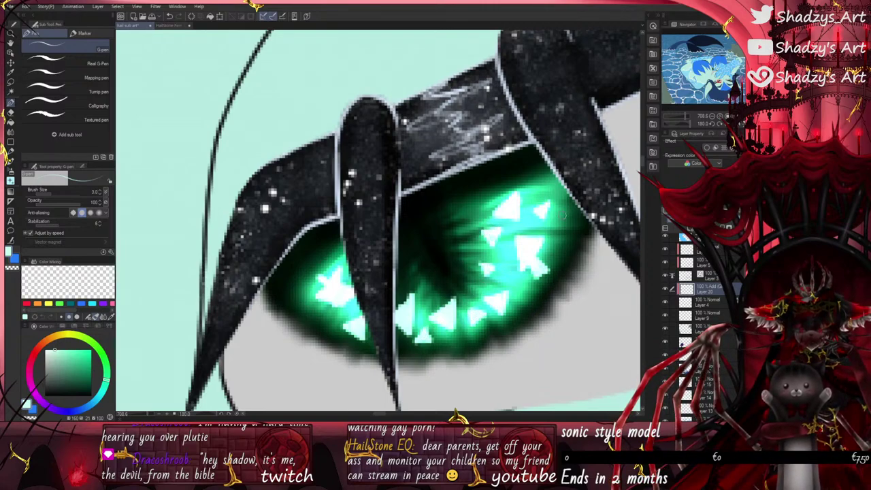
{"action": "left_click_drag", "start_coordinate": [549, 219], "coordinate": [556, 230]}
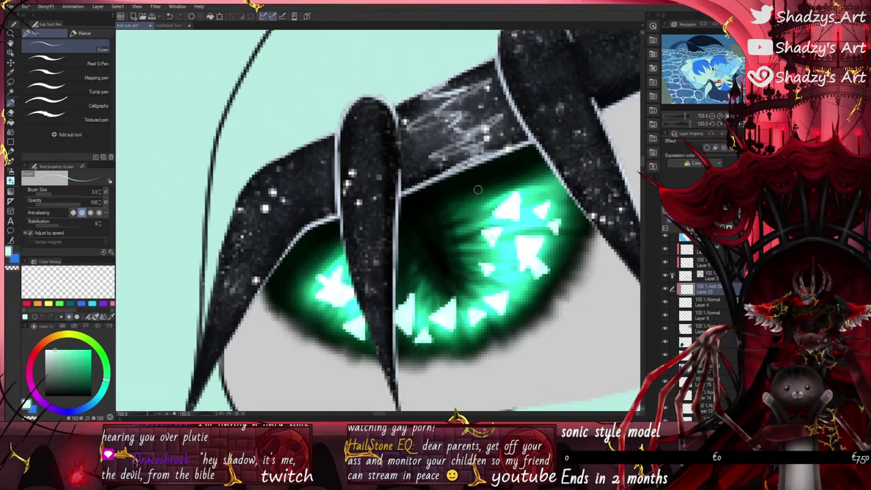
{"action": "left_click_drag", "start_coordinate": [467, 278], "coordinate": [469, 282]}
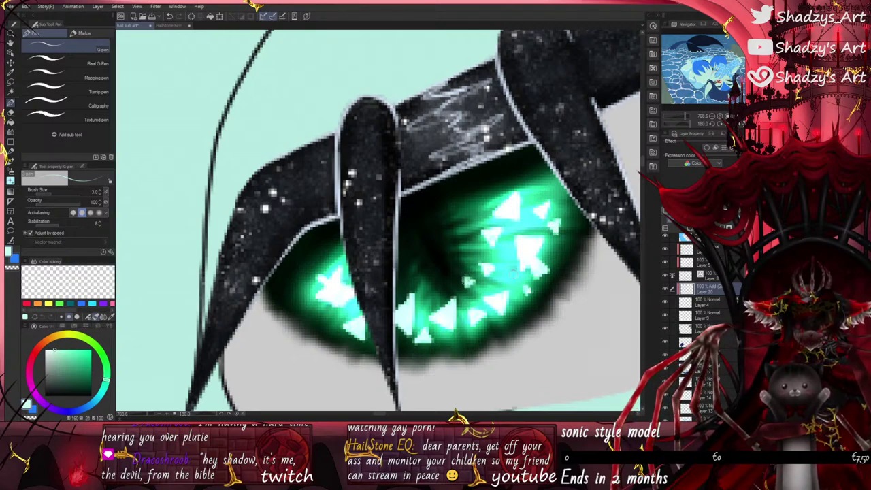
Step: Add a small sparkle to the right iris and draw pale green triangular sparkles across the outer and lower left iris
{"action": "left_click_drag", "start_coordinate": [336, 309], "coordinate": [329, 319]}
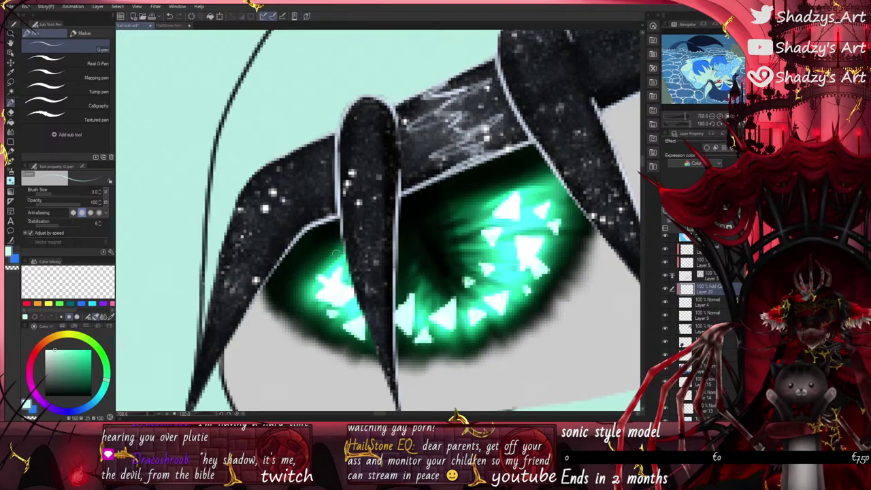
{"action": "scroll", "coordinate": [478, 314], "scroll_direction": "down", "scroll_amount": 6}
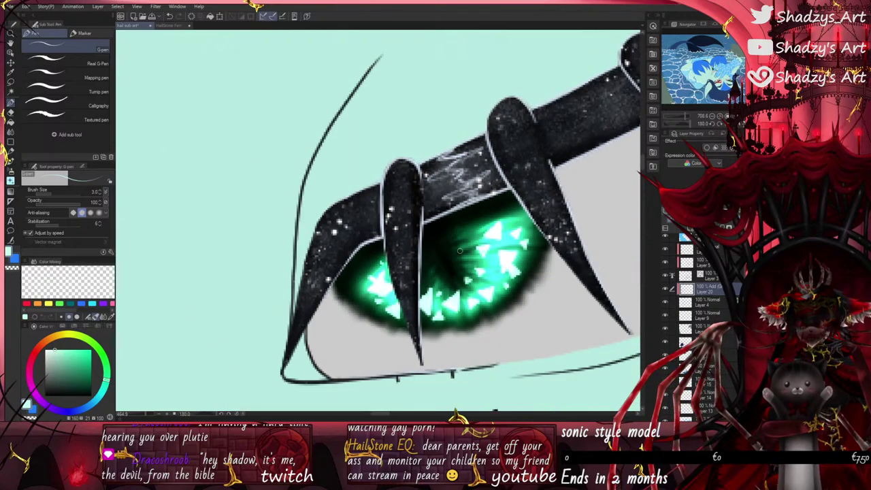
{"action": "scroll", "coordinate": [262, 272], "scroll_direction": "up", "scroll_amount": 6}
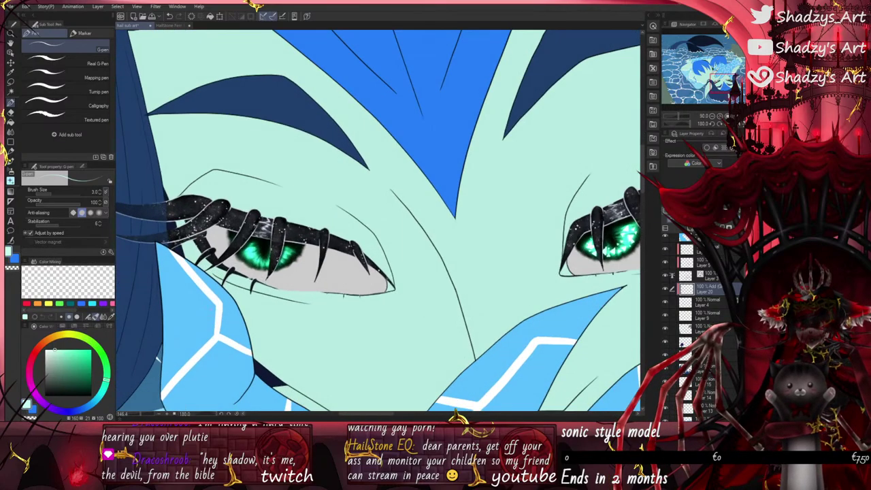
{"action": "mouse_move", "coordinate": [245, 230]}
{"action": "left_mouse_down"}
{"action": "mouse_move", "coordinate": [288, 246]}
{"action": "mouse_move", "coordinate": [269, 251]}
{"action": "mouse_move", "coordinate": [264, 241]}
{"action": "mouse_move", "coordinate": [286, 241]}
{"action": "mouse_move", "coordinate": [262, 238]}
{"action": "mouse_move", "coordinate": [293, 281]}
{"action": "mouse_move", "coordinate": [313, 284]}
{"action": "left_mouse_up"}
{"action": "mouse_move", "coordinate": [253, 247]}
{"action": "left_mouse_down"}
{"action": "mouse_move", "coordinate": [261, 255]}
{"action": "mouse_move", "coordinate": [248, 257]}
{"action": "left_mouse_up"}
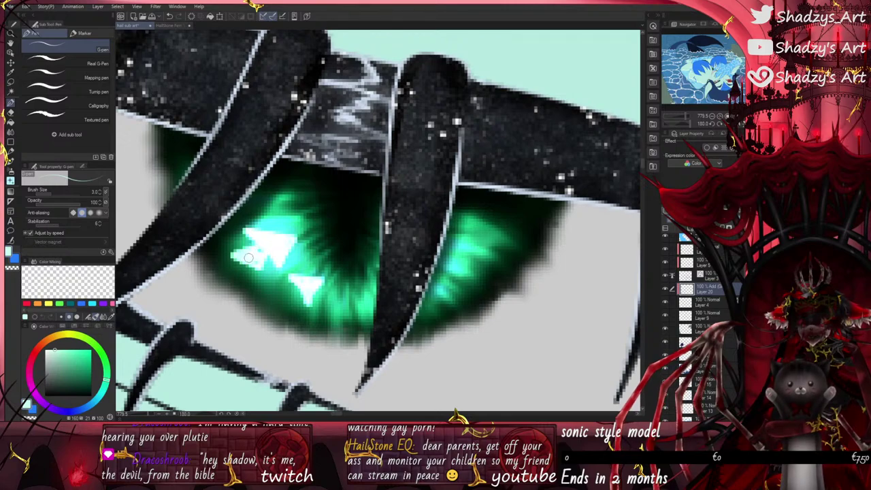
{"action": "left_click_drag", "start_coordinate": [268, 200], "coordinate": [262, 208]}
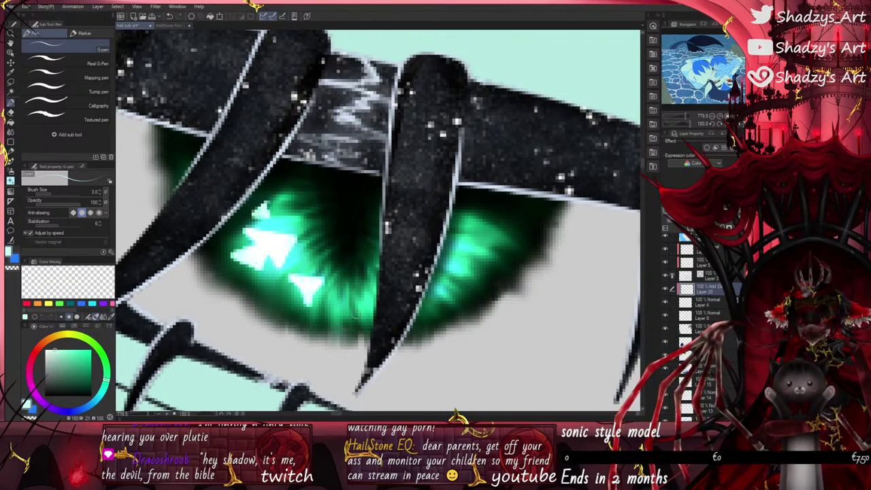
{"action": "mouse_move", "coordinate": [341, 294]}
{"action": "left_mouse_down"}
{"action": "mouse_move", "coordinate": [360, 303]}
{"action": "mouse_move", "coordinate": [340, 320]}
{"action": "mouse_move", "coordinate": [354, 306]}
{"action": "left_mouse_up"}
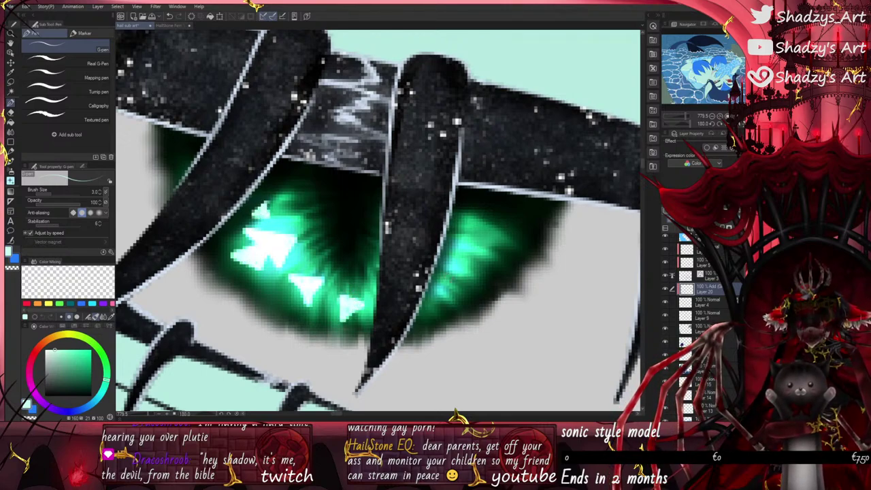
Step: Draw triangular sparkles on the inner side of the left iris and beside the lash crossing it
{"action": "mouse_move", "coordinate": [443, 271]}
{"action": "left_mouse_down"}
{"action": "mouse_move", "coordinate": [449, 289]}
{"action": "mouse_move", "coordinate": [467, 247]}
{"action": "mouse_move", "coordinate": [454, 238]}
{"action": "mouse_move", "coordinate": [460, 252]}
{"action": "mouse_move", "coordinate": [476, 244]}
{"action": "mouse_move", "coordinate": [452, 238]}
{"action": "mouse_move", "coordinate": [465, 217]}
{"action": "left_mouse_up"}
{"action": "mouse_move", "coordinate": [476, 268]}
{"action": "left_mouse_down"}
{"action": "mouse_move", "coordinate": [484, 278]}
{"action": "mouse_move", "coordinate": [480, 271]}
{"action": "left_mouse_up"}
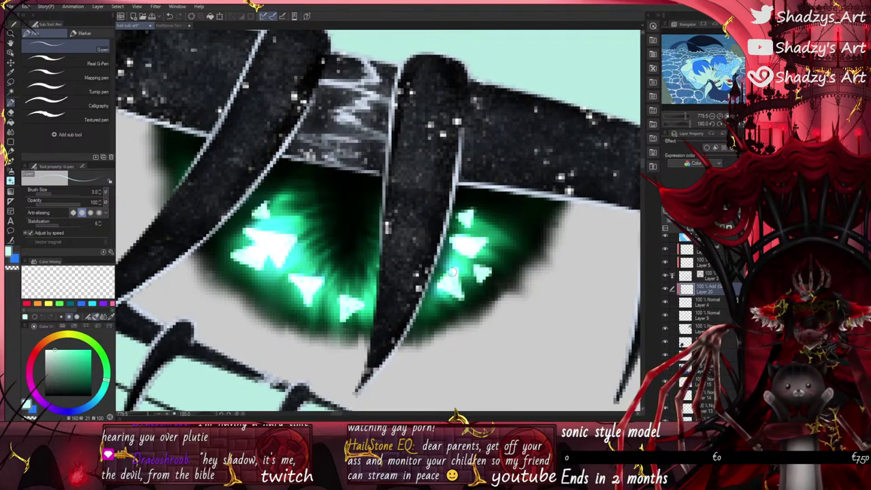
{"action": "left_click_drag", "start_coordinate": [417, 308], "coordinate": [421, 312]}
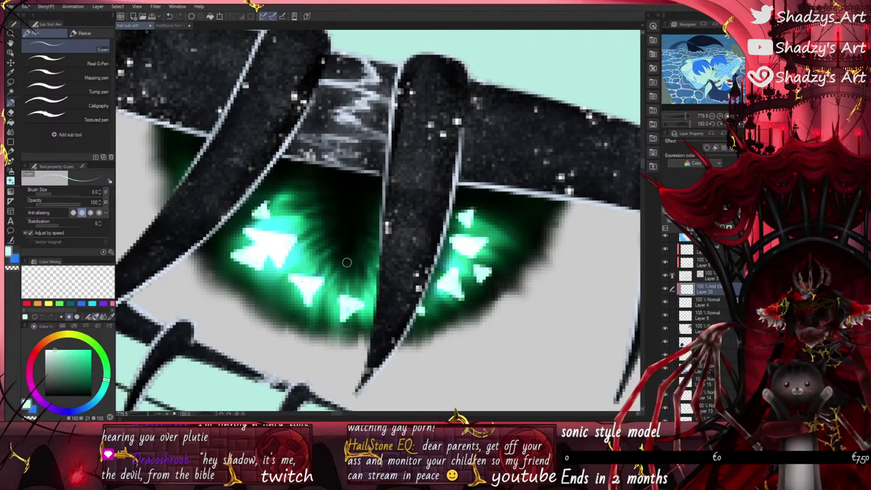
{"action": "mouse_move", "coordinate": [377, 284]}
{"action": "left_mouse_down"}
{"action": "mouse_move", "coordinate": [366, 299]}
{"action": "mouse_move", "coordinate": [371, 293]}
{"action": "left_mouse_up"}
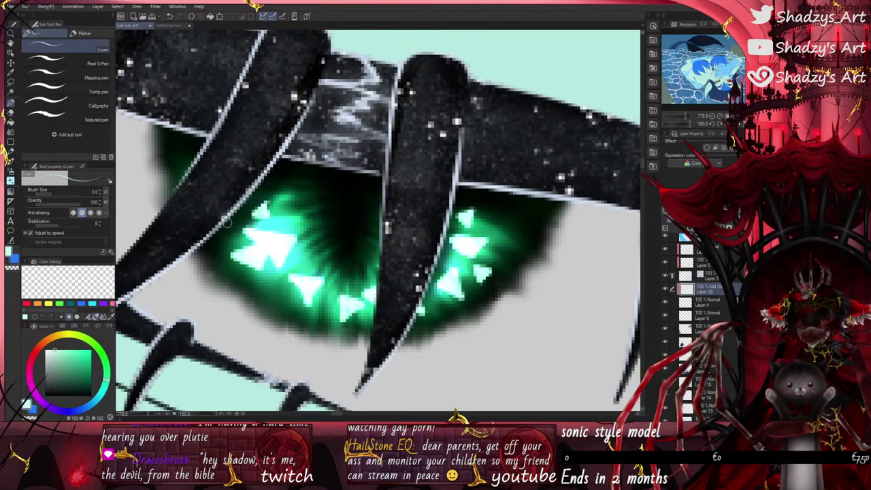
Step: Fill the gaps in the left iris's outer half with smaller triangular and elongated sparkles around the existing ones
{"action": "left_click_drag", "start_coordinate": [215, 224], "coordinate": [226, 228]}
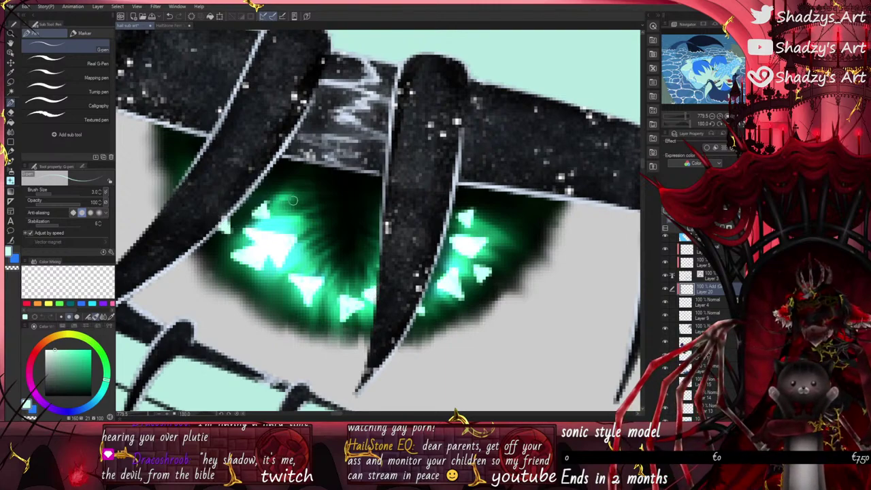
{"action": "mouse_move", "coordinate": [295, 186]}
{"action": "left_mouse_down"}
{"action": "mouse_move", "coordinate": [287, 219]}
{"action": "mouse_move", "coordinate": [298, 198]}
{"action": "left_mouse_up"}
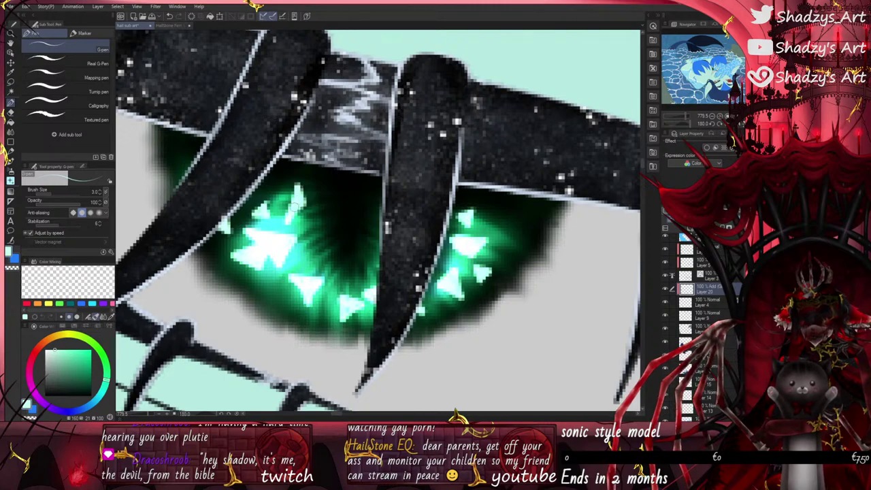
{"action": "left_click_drag", "start_coordinate": [267, 274], "coordinate": [270, 283]}
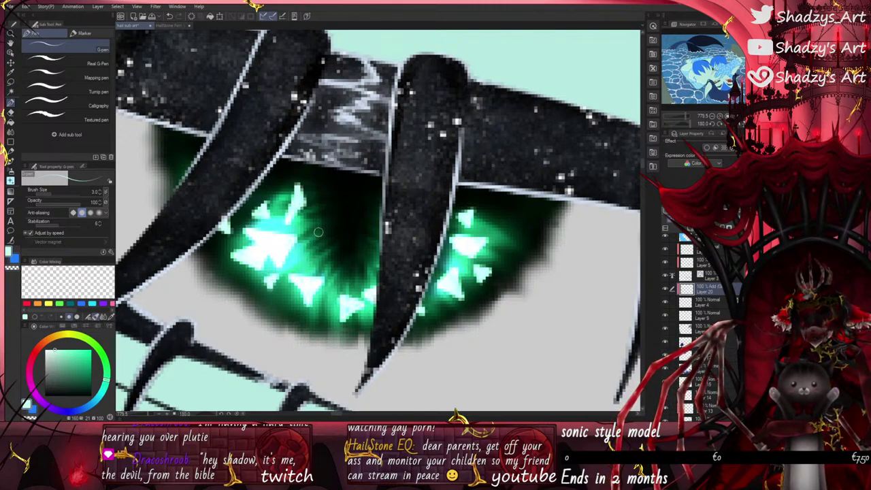
{"action": "left_click_drag", "start_coordinate": [317, 232], "coordinate": [307, 257]}
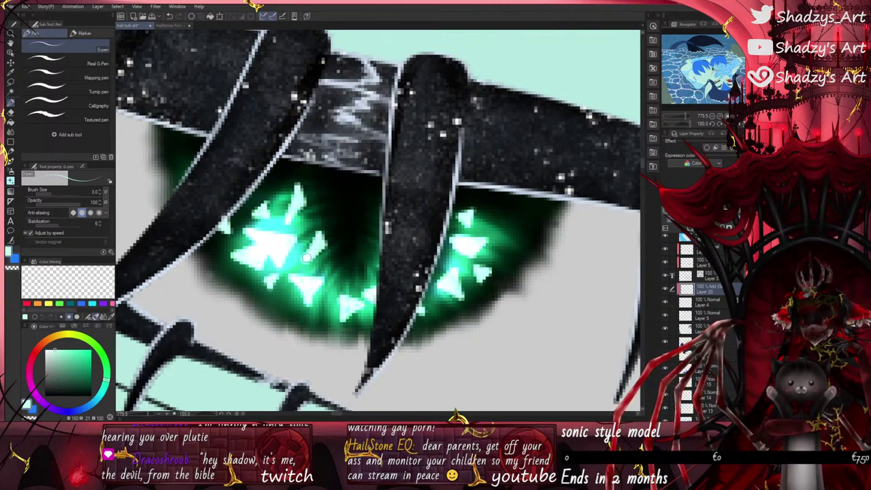
{"action": "left_click_drag", "start_coordinate": [335, 299], "coordinate": [326, 313]}
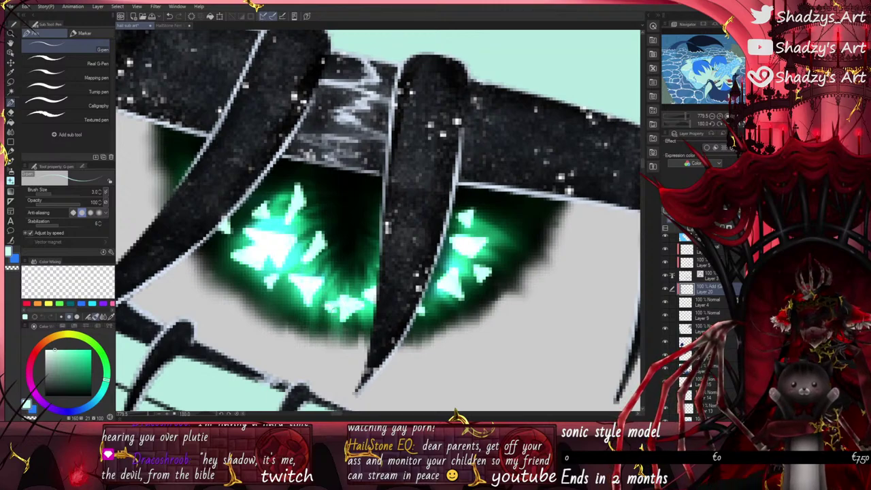
Step: Lower the opacity of the Add (Glow) sparkle layer to 30%
{"action": "scroll", "coordinate": [328, 306], "scroll_direction": "down", "scroll_amount": 5}
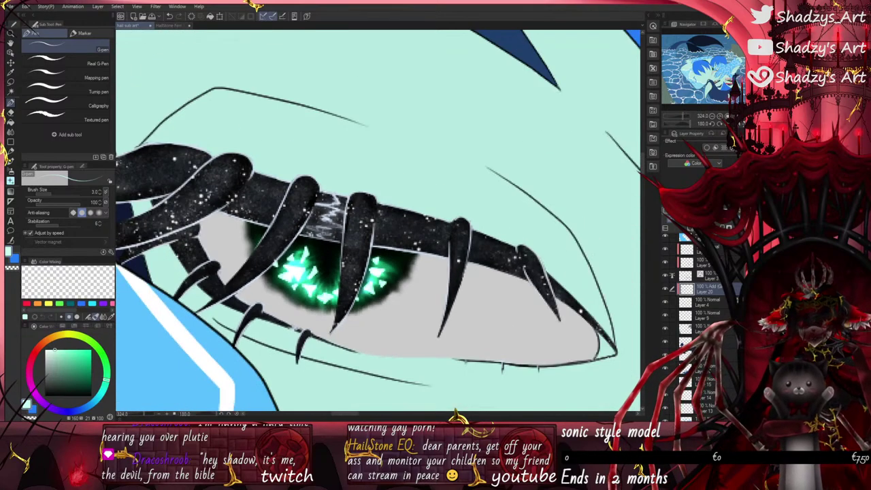
{"action": "left_click", "coordinate": [739, 212]}
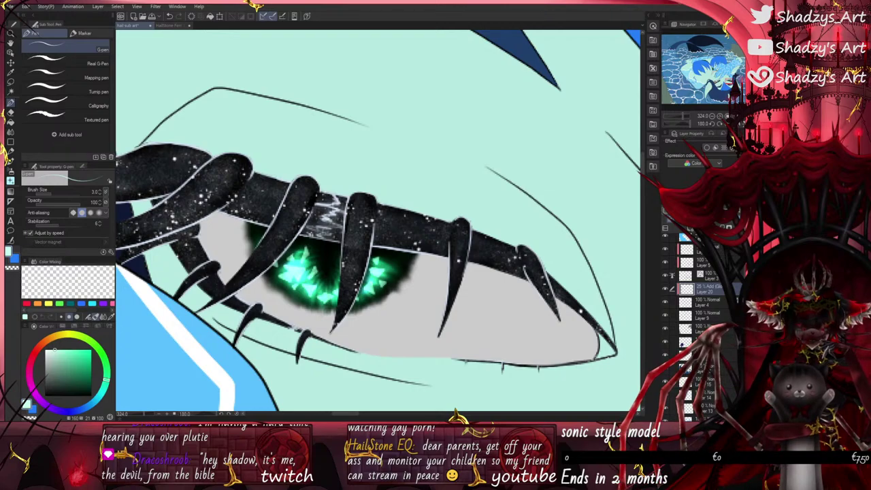
{"action": "key", "text": "ctrl+z"}
{"action": "key", "text": "ctrl+z"}
{"action": "key", "text": "ctrl+z"}
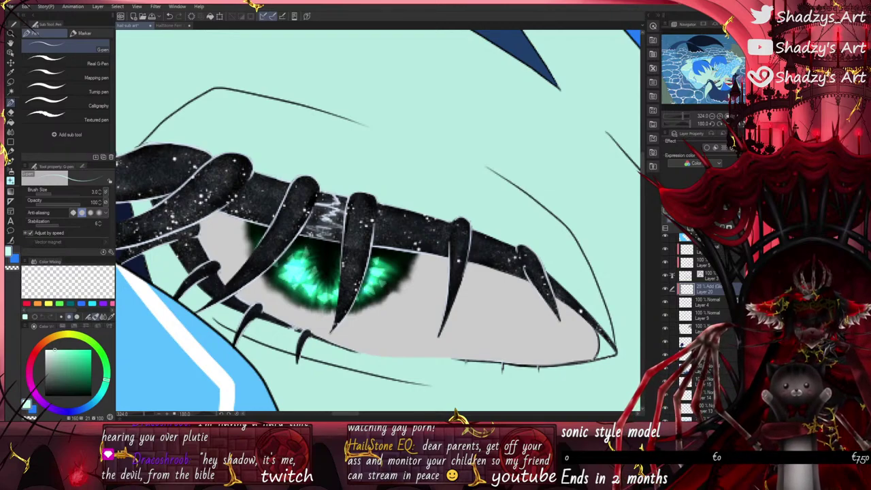
{"action": "scroll", "coordinate": [316, 245], "scroll_direction": "down", "scroll_amount": 7}
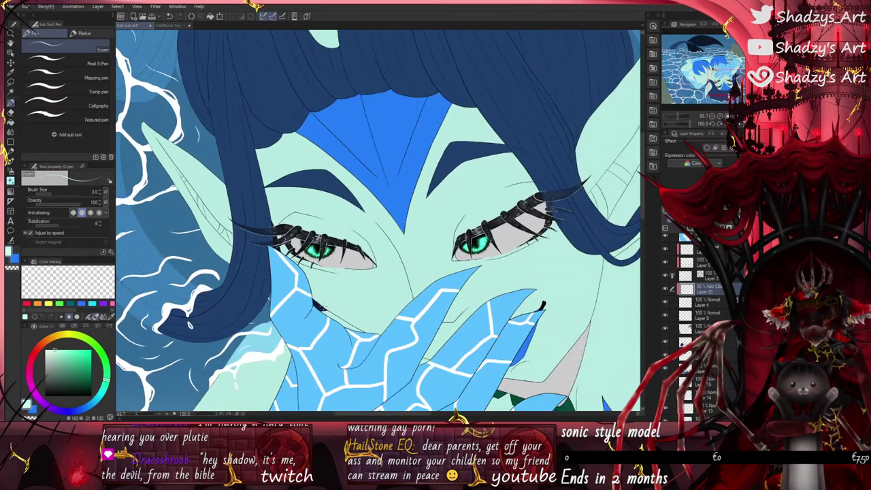
Step: On a new Normal-mode layer, outline an oval reflection over the upper right iris with the G-pen and fill it pale green
{"action": "scroll", "coordinate": [491, 254], "scroll_direction": "up", "scroll_amount": 5}
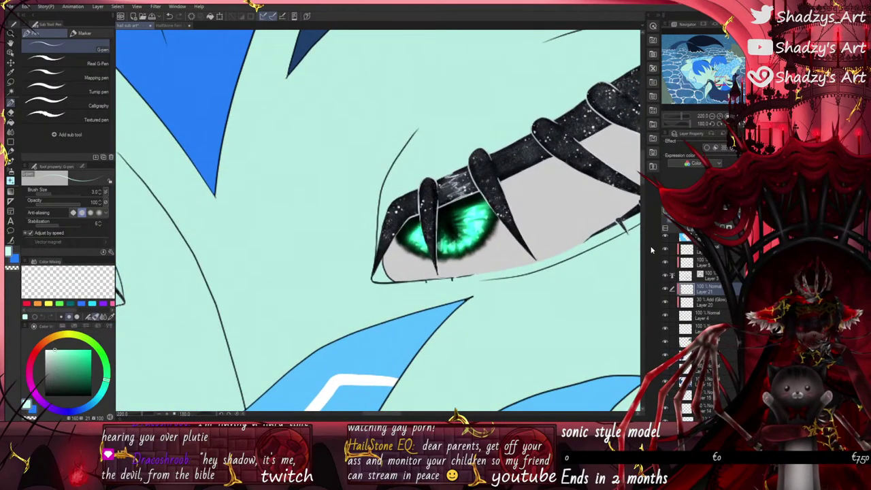
{"action": "scroll", "coordinate": [434, 233], "scroll_direction": "up", "scroll_amount": 4}
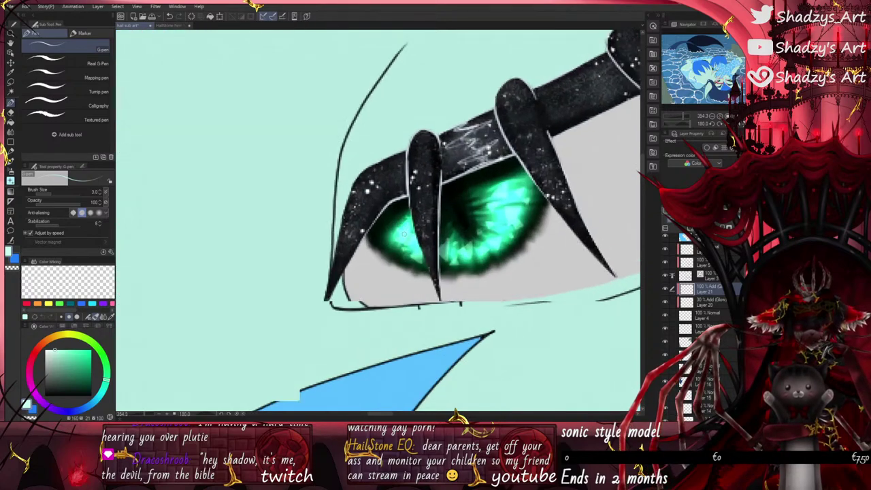
{"action": "mouse_move", "coordinate": [441, 190]}
{"action": "left_mouse_down"}
{"action": "mouse_move", "coordinate": [533, 179]}
{"action": "mouse_move", "coordinate": [491, 233]}
{"action": "mouse_move", "coordinate": [439, 246]}
{"action": "mouse_move", "coordinate": [391, 243]}
{"action": "left_mouse_up"}
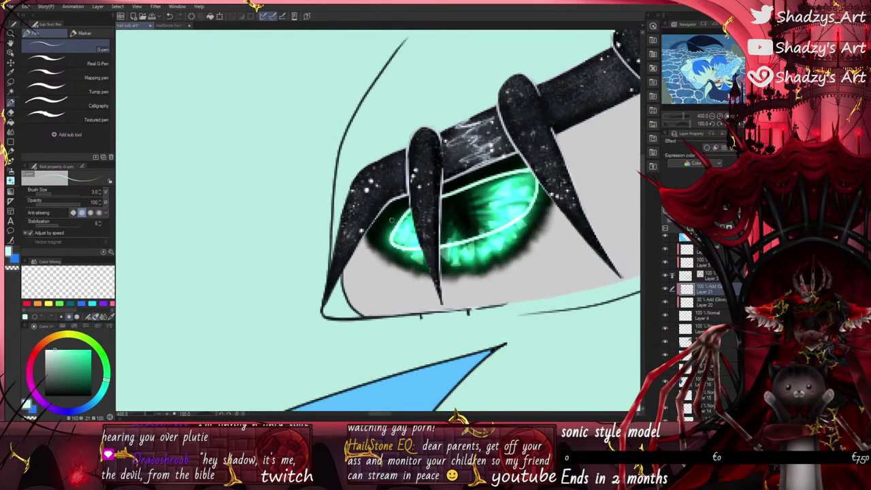
{"action": "left_click", "coordinate": [10, 123]}
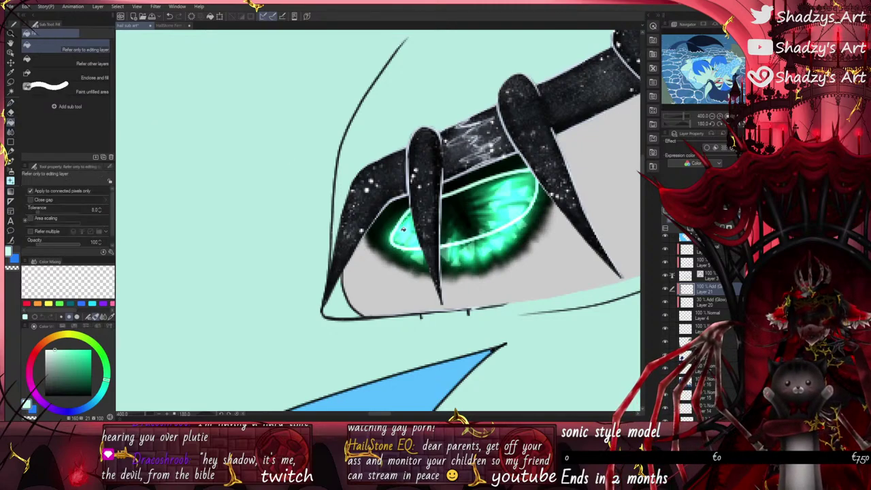
{"action": "left_click", "coordinate": [403, 230]}
{"action": "key", "text": "p"}
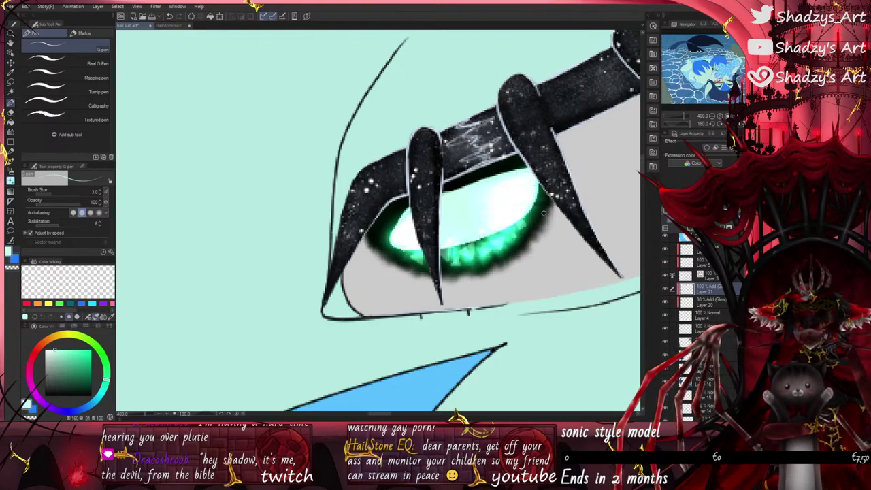
{"action": "key", "text": "ctrl+z"}
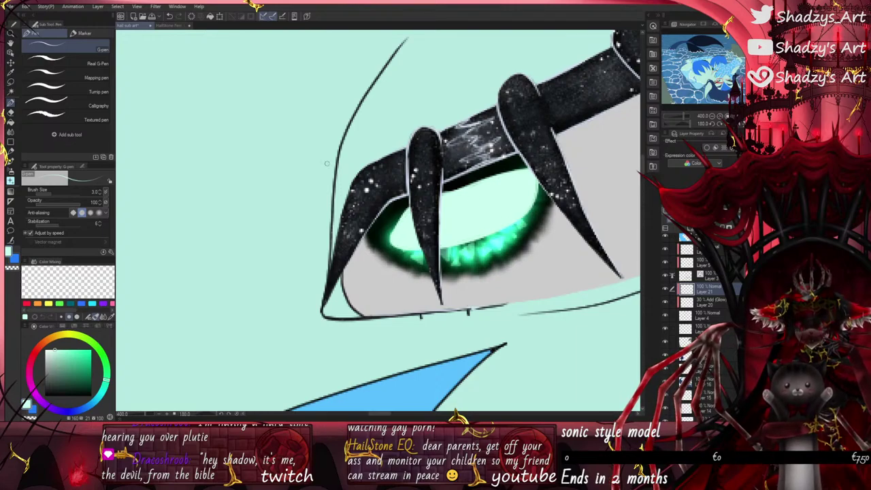
Step: Fade the lower part of the right iris's reflection with the Soft airbrush in Normal mode, using transparent colour at size 47.7
{"action": "key", "text": "b"}
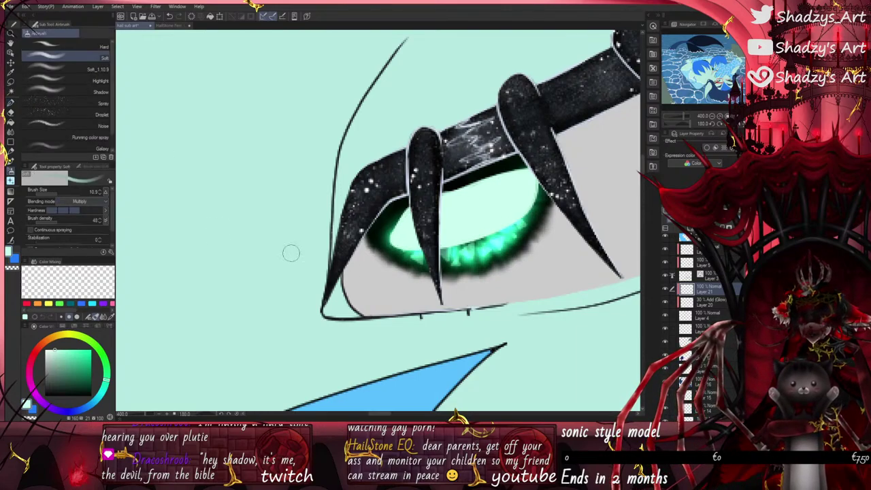
{"action": "left_click", "coordinate": [67, 208]}
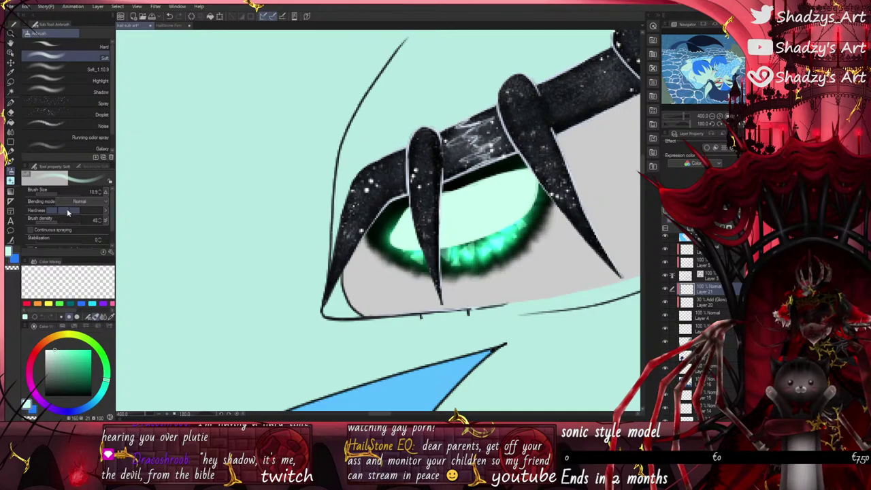
{"action": "left_click", "coordinate": [12, 268]}
{"action": "mouse_move", "coordinate": [400, 254]}
{"action": "left_mouse_down"}
{"action": "mouse_move", "coordinate": [512, 216]}
{"action": "mouse_move", "coordinate": [428, 245]}
{"action": "mouse_move", "coordinate": [554, 177]}
{"action": "left_mouse_up"}
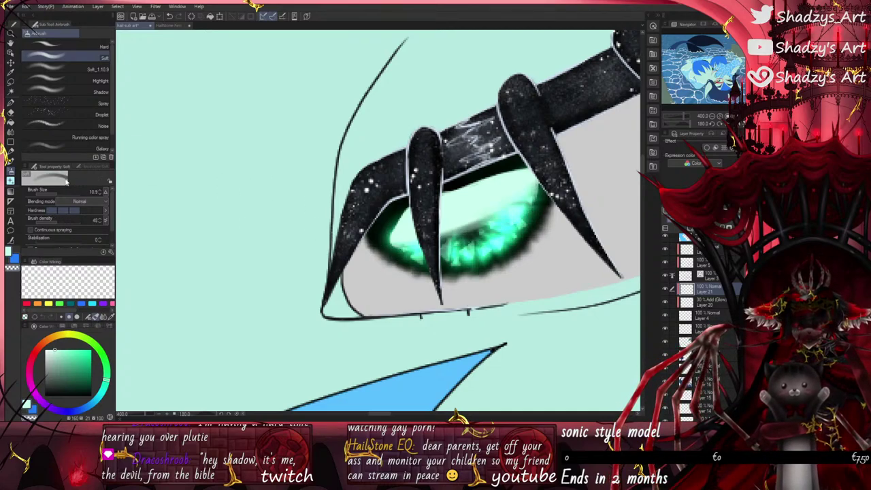
{"action": "left_click", "coordinate": [66, 195]}
{"action": "left_click_drag", "start_coordinate": [452, 237], "coordinate": [505, 226]}
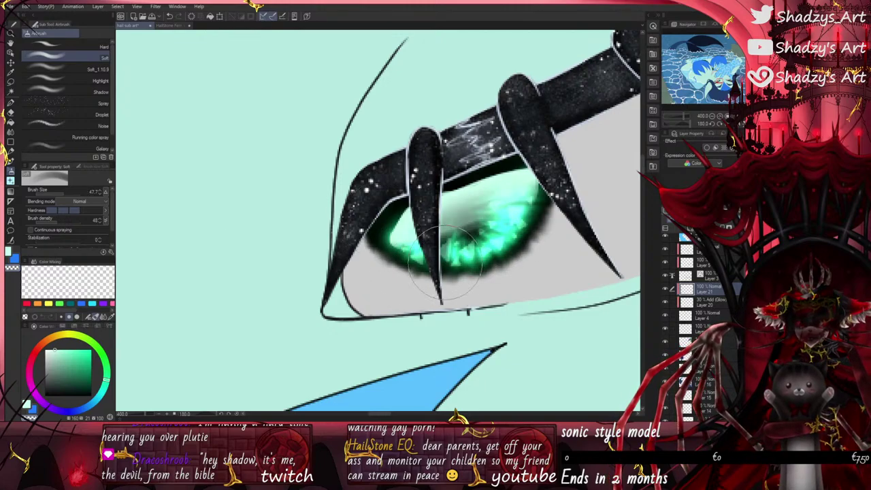
{"action": "left_click", "coordinate": [170, 17]}
{"action": "left_click", "coordinate": [170, 16]}
{"action": "mouse_move", "coordinate": [467, 254]}
{"action": "left_mouse_down"}
{"action": "mouse_move", "coordinate": [562, 255]}
{"action": "mouse_move", "coordinate": [469, 284]}
{"action": "mouse_move", "coordinate": [536, 215]}
{"action": "mouse_move", "coordinate": [403, 269]}
{"action": "left_mouse_up"}
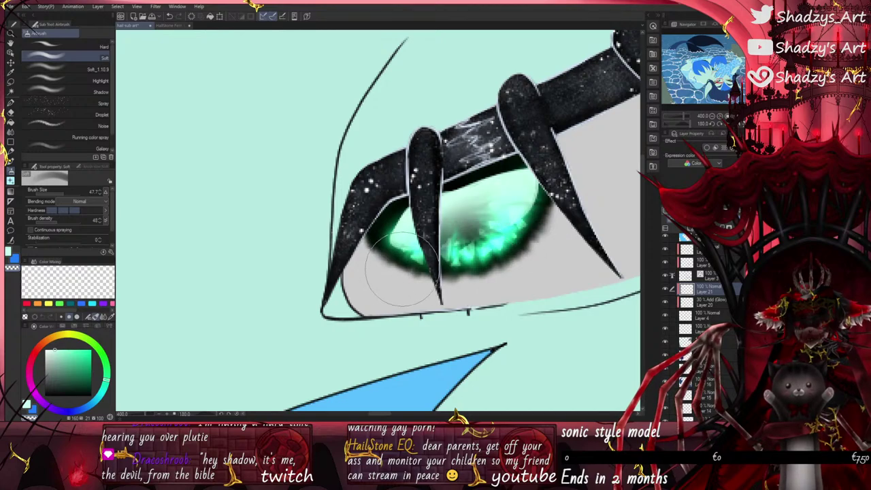
Step: Lower the reflection layer's opacity to 50% and check the right eye from near and far
{"action": "left_click", "coordinate": [10, 102]}
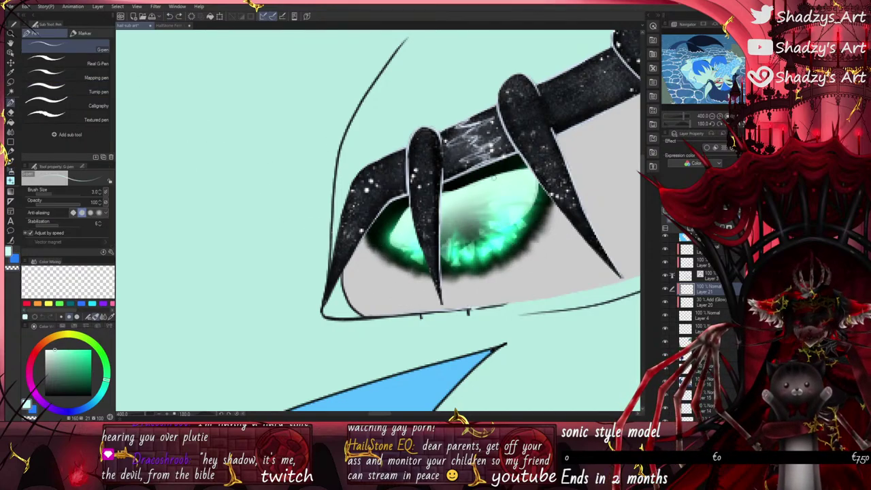
{"action": "left_click", "coordinate": [714, 219]}
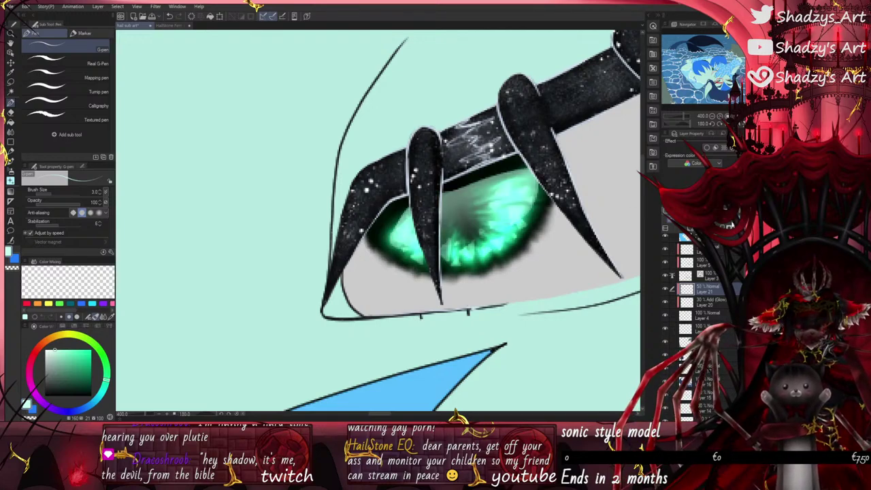
{"action": "scroll", "coordinate": [560, 170], "scroll_direction": "down", "scroll_amount": 6}
{"action": "scroll", "coordinate": [561, 165], "scroll_direction": "up", "scroll_amount": 6}
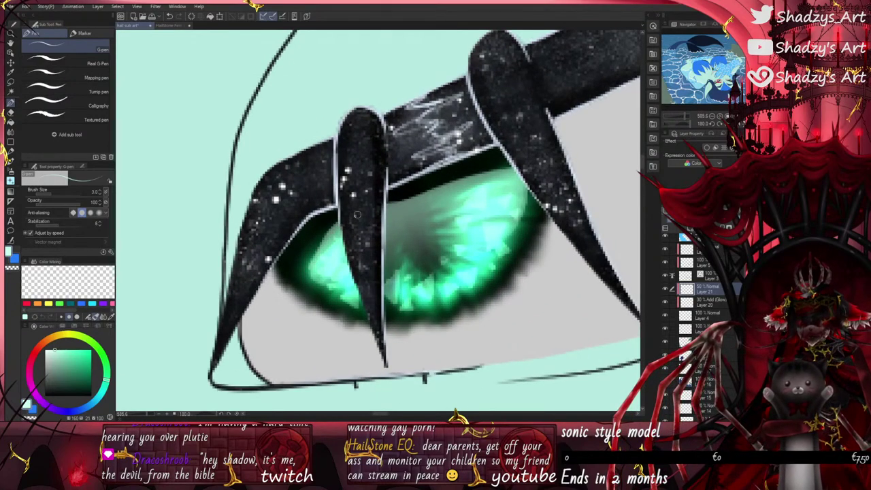
{"action": "scroll", "coordinate": [469, 175], "scroll_direction": "down", "scroll_amount": 6}
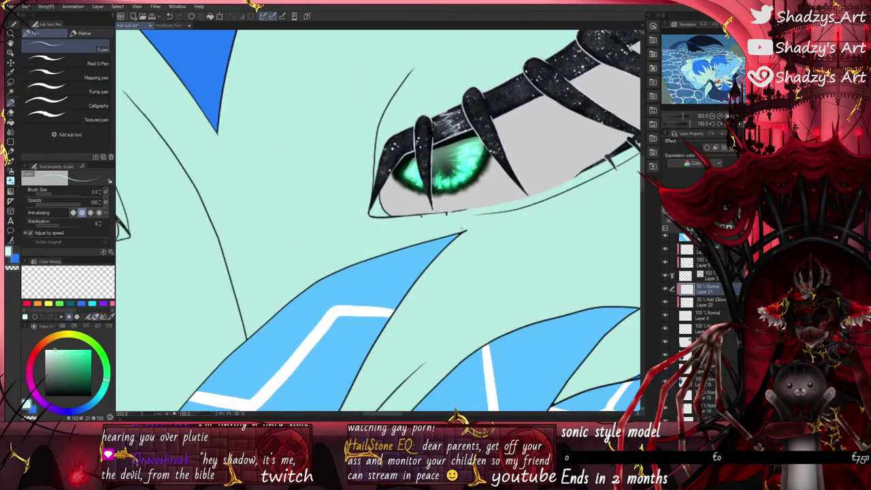
Step: Outline a matching oval reflection over the upper left iris with the G-pen and fill it with the same pale green
{"action": "scroll", "coordinate": [275, 199], "scroll_direction": "up", "scroll_amount": 6}
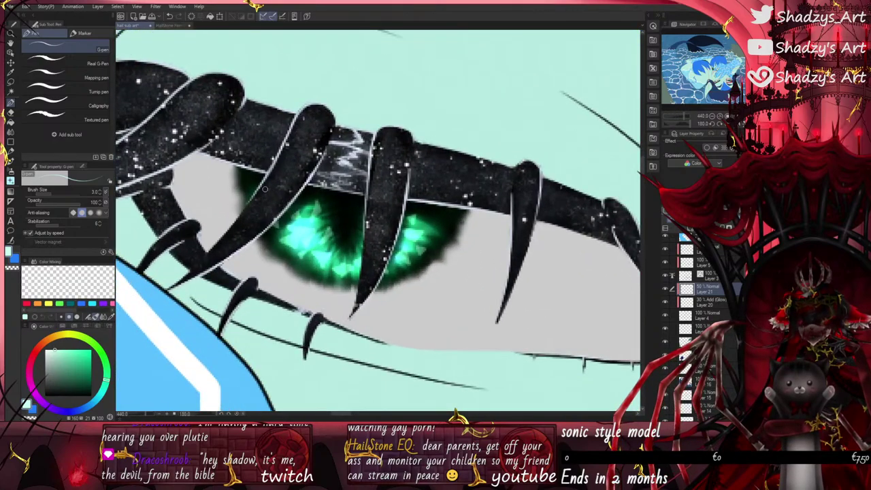
{"action": "mouse_move", "coordinate": [437, 221]}
{"action": "left_mouse_down"}
{"action": "mouse_move", "coordinate": [293, 239]}
{"action": "mouse_move", "coordinate": [258, 204]}
{"action": "mouse_move", "coordinate": [255, 185]}
{"action": "mouse_move", "coordinate": [311, 194]}
{"action": "left_mouse_up"}
{"action": "left_click", "coordinate": [10, 123]}
{"action": "left_click", "coordinate": [293, 212]}
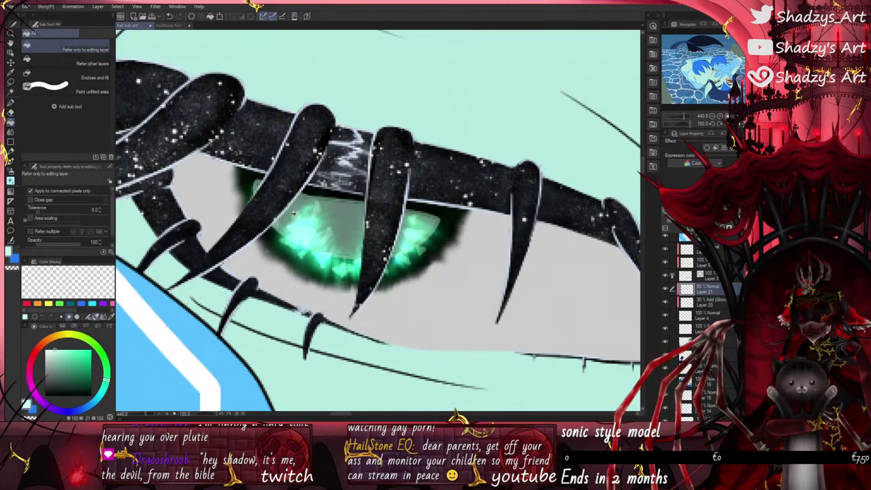
Step: Fade the lower part of the left iris's reflection with the Soft airbrush in Normal mode, using transparent colour at size 47.7
{"action": "left_click", "coordinate": [10, 103]}
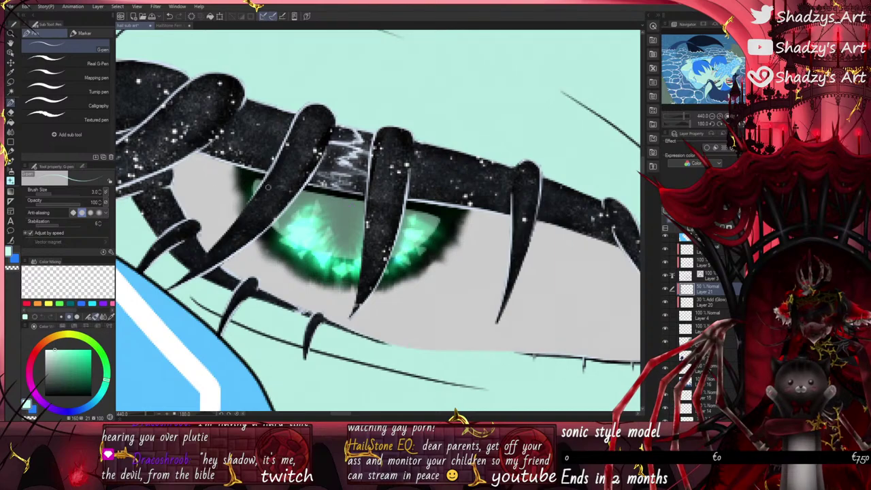
{"action": "left_click", "coordinate": [10, 171]}
{"action": "left_click_drag", "start_coordinate": [234, 232], "coordinate": [427, 278]}
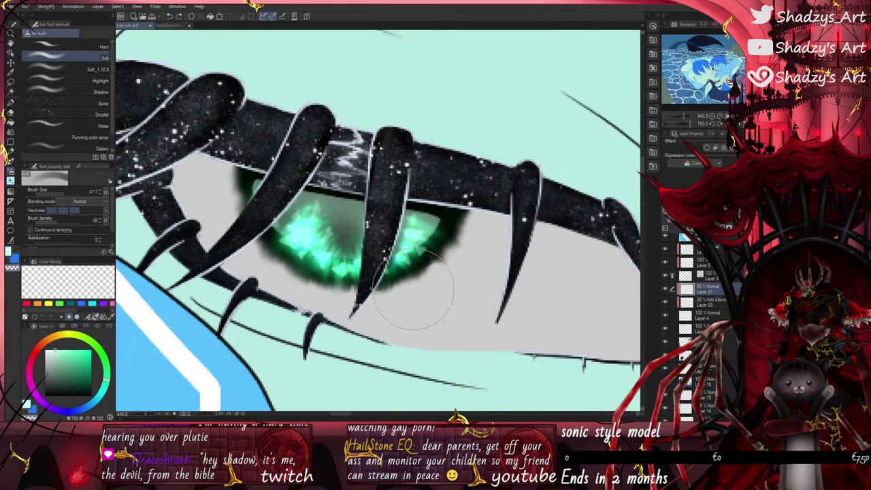
{"action": "mouse_move", "coordinate": [413, 288]}
{"action": "left_mouse_down"}
{"action": "mouse_move", "coordinate": [335, 261]}
{"action": "mouse_move", "coordinate": [323, 239]}
{"action": "left_mouse_up"}
{"action": "left_click", "coordinate": [169, 16]}
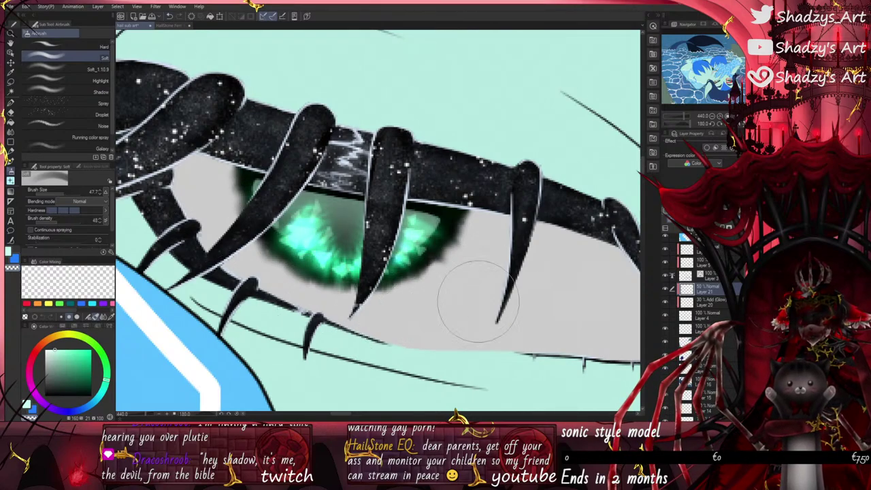
{"action": "scroll", "coordinate": [409, 307], "scroll_direction": "down", "scroll_amount": 3}
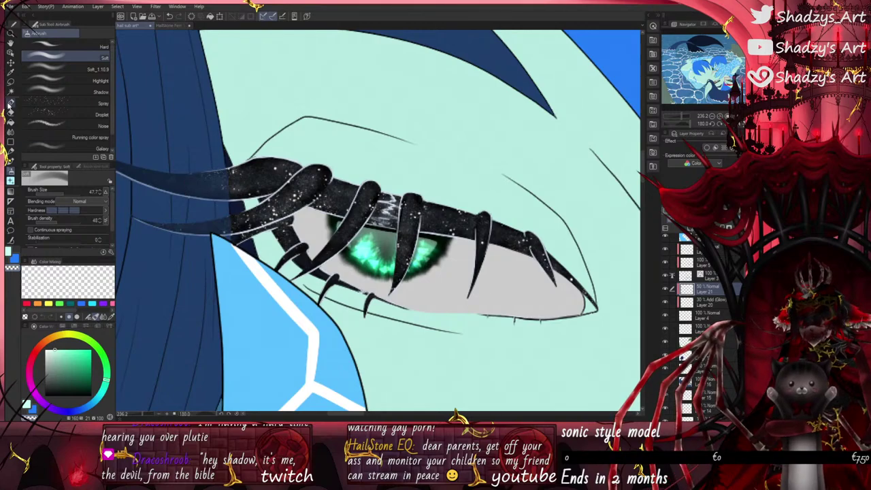
Step: Add a Normal-mode layer above the reflections and prepare the G-pen at size 5 with a near-white colour
{"action": "left_click", "coordinate": [10, 103]}
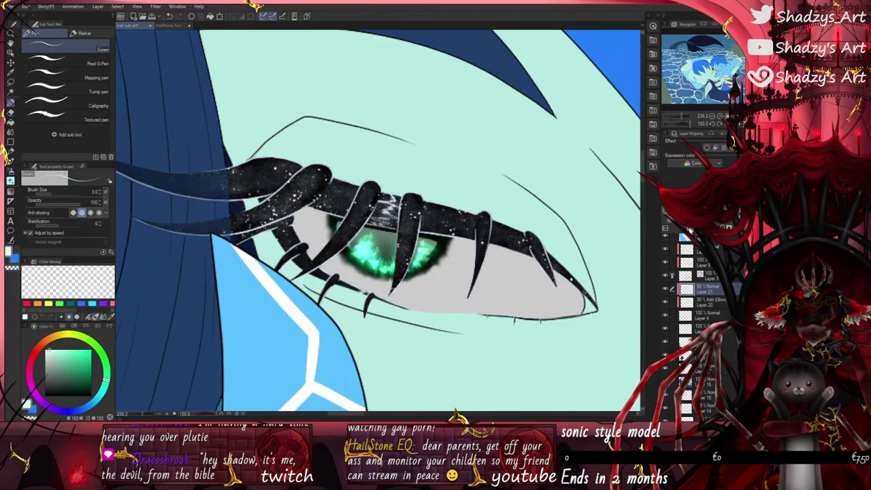
{"action": "scroll", "coordinate": [400, 267], "scroll_direction": "up", "scroll_amount": 4}
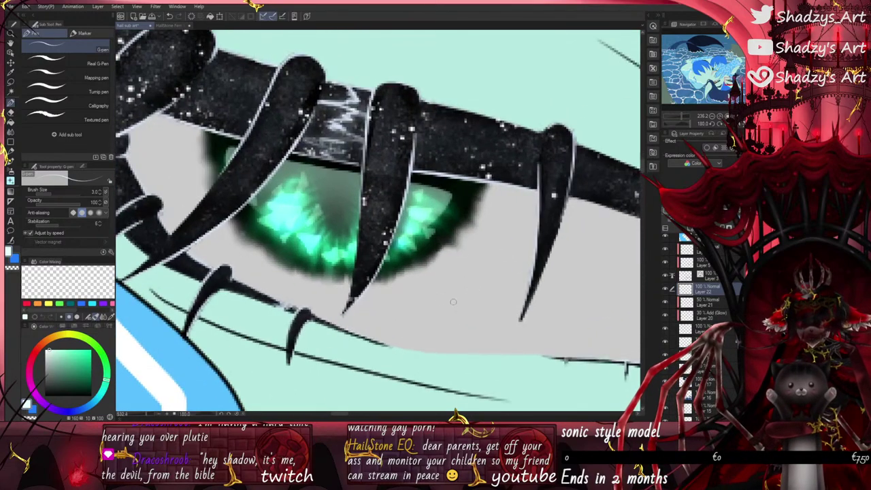
{"action": "left_click", "coordinate": [53, 195]}
Step: Try a long near-white highlight across the outer edge of the left iris and a small one at its lower inner edge
{"action": "mouse_move", "coordinate": [181, 190]}
{"action": "left_mouse_down"}
{"action": "mouse_move", "coordinate": [266, 211]}
{"action": "mouse_move", "coordinate": [185, 191]}
{"action": "left_mouse_up"}
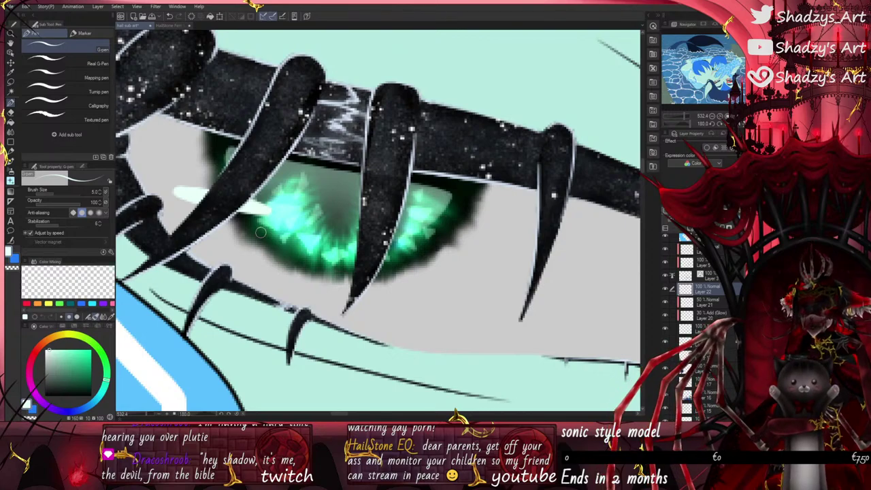
{"action": "mouse_move", "coordinate": [395, 254]}
{"action": "left_mouse_down"}
{"action": "mouse_move", "coordinate": [397, 279]}
{"action": "mouse_move", "coordinate": [429, 269]}
{"action": "mouse_move", "coordinate": [401, 260]}
{"action": "left_mouse_up"}
{"action": "scroll", "coordinate": [402, 260], "scroll_direction": "down", "scroll_amount": 5}
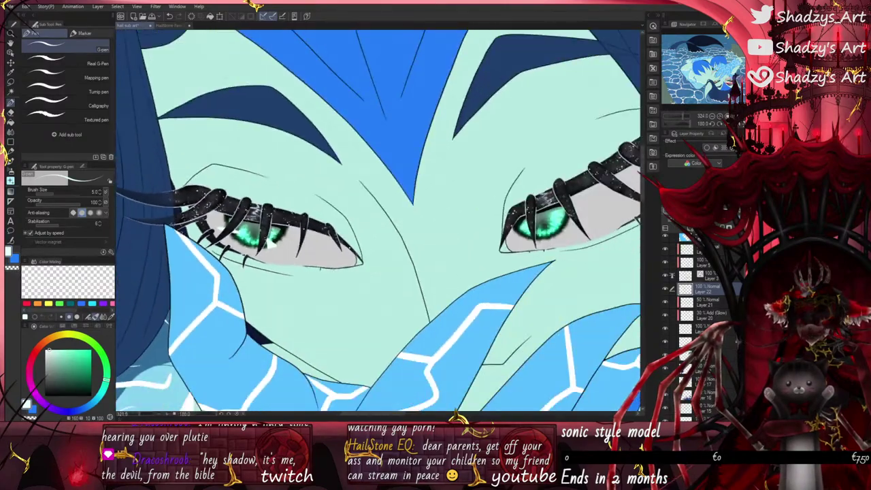
{"action": "scroll", "coordinate": [190, 233], "scroll_direction": "up", "scroll_amount": 3}
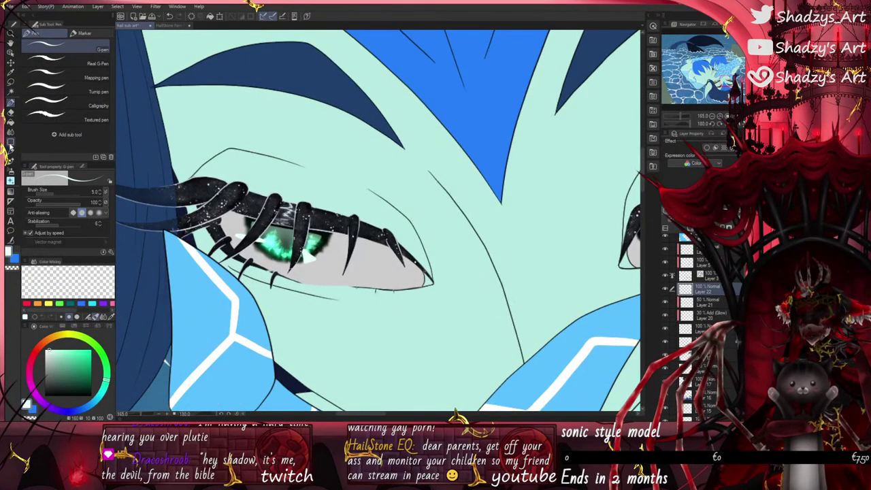
{"action": "scroll", "coordinate": [191, 234], "scroll_direction": "up", "scroll_amount": 1}
{"action": "scroll", "coordinate": [241, 224], "scroll_direction": "up", "scroll_amount": 4}
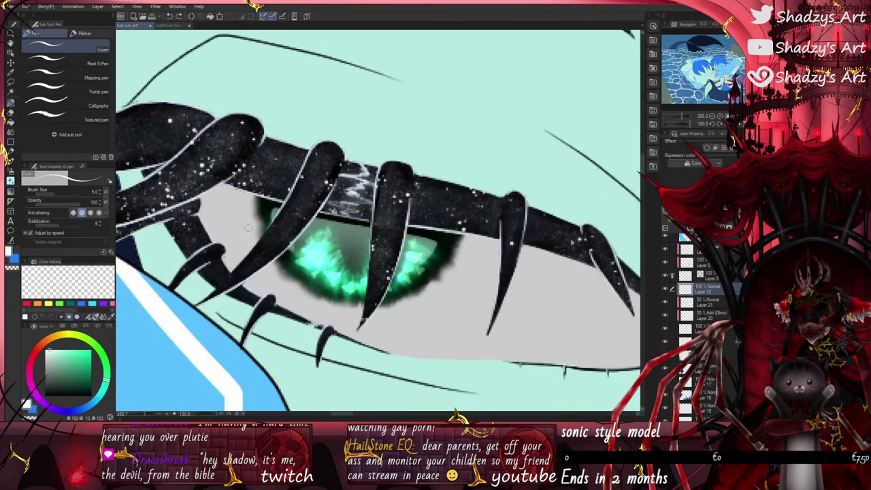
Step: Paint a tapered near-white highlight across the left iris's outer edge and a wedge-shaped one at its lower inner edge with the G-pen
{"action": "mouse_move", "coordinate": [301, 253]}
{"action": "left_mouse_down"}
{"action": "mouse_move", "coordinate": [313, 260]}
{"action": "mouse_move", "coordinate": [236, 227]}
{"action": "mouse_move", "coordinate": [304, 254]}
{"action": "left_mouse_up"}
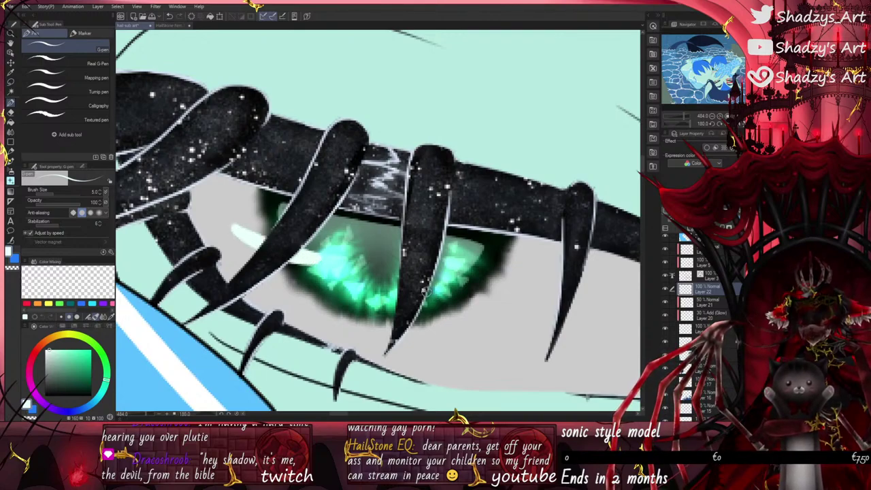
{"action": "mouse_move", "coordinate": [427, 291]}
{"action": "left_mouse_down"}
{"action": "mouse_move", "coordinate": [465, 312]}
{"action": "mouse_move", "coordinate": [441, 315]}
{"action": "mouse_move", "coordinate": [446, 306]}
{"action": "left_mouse_up"}
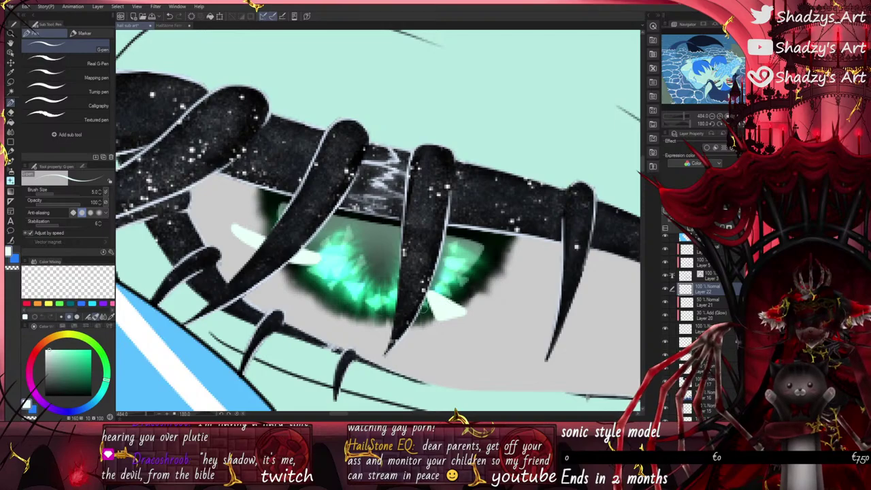
{"action": "scroll", "coordinate": [354, 272], "scroll_direction": "down", "scroll_amount": 8}
Step: Paint a curved near-white highlight on the right iris's inner edge and a triangular one on its lower outer edge
{"action": "scroll", "coordinate": [405, 235], "scroll_direction": "up", "scroll_amount": 6}
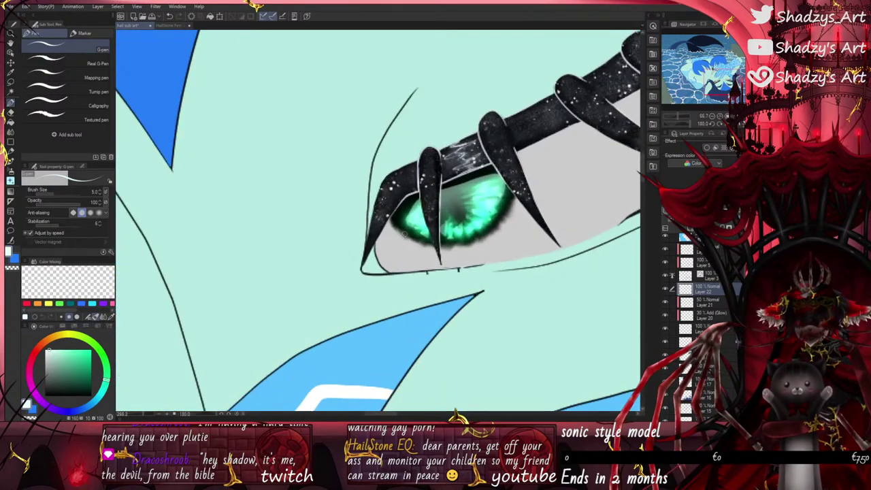
{"action": "scroll", "coordinate": [404, 233], "scroll_direction": "up", "scroll_amount": 3}
{"action": "mouse_move", "coordinate": [371, 239]}
{"action": "left_mouse_down"}
{"action": "mouse_move", "coordinate": [438, 220]}
{"action": "mouse_move", "coordinate": [366, 243]}
{"action": "left_mouse_up"}
{"action": "mouse_move", "coordinate": [572, 195]}
{"action": "left_mouse_down"}
{"action": "mouse_move", "coordinate": [598, 237]}
{"action": "mouse_move", "coordinate": [573, 196]}
{"action": "mouse_move", "coordinate": [592, 212]}
{"action": "mouse_move", "coordinate": [584, 206]}
{"action": "left_mouse_up"}
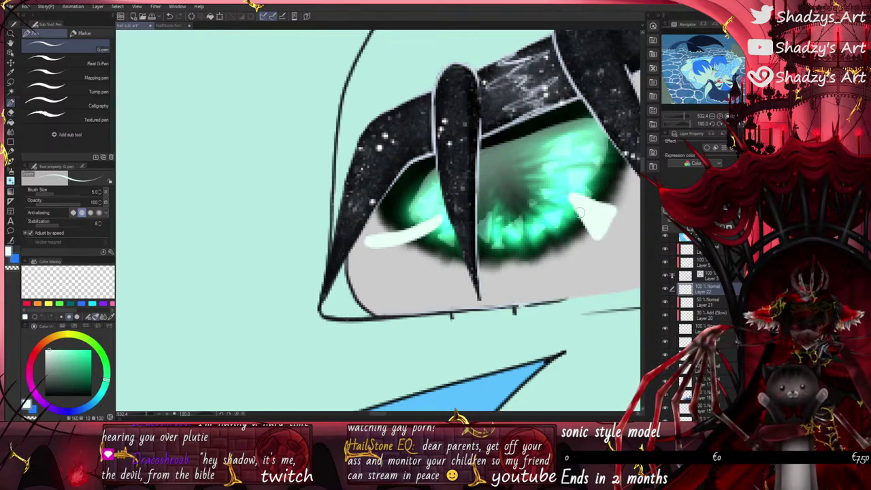
{"action": "scroll", "coordinate": [503, 294], "scroll_direction": "down", "scroll_amount": 6}
{"action": "scroll", "coordinate": [378, 221], "scroll_direction": "down", "scroll_amount": 3}
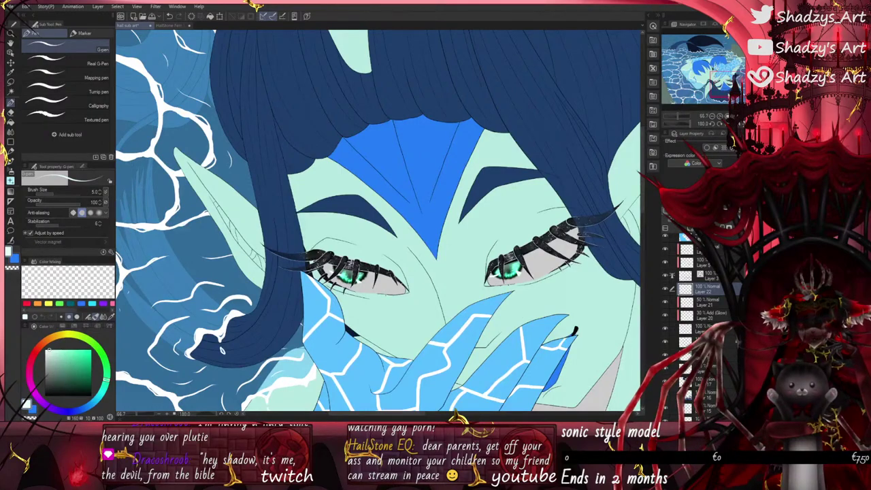
Step: Make the layer just beneath the 30% Add (Glow) layer active and choose the Liquify tool while inspecting both eyes
{"action": "left_click", "coordinate": [700, 330]}
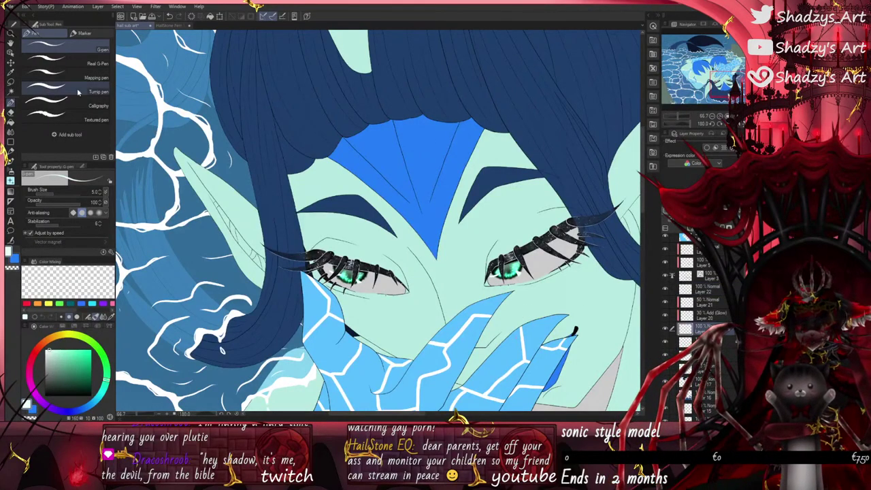
{"action": "left_click", "coordinate": [79, 33]}
{"action": "left_click", "coordinate": [38, 34]}
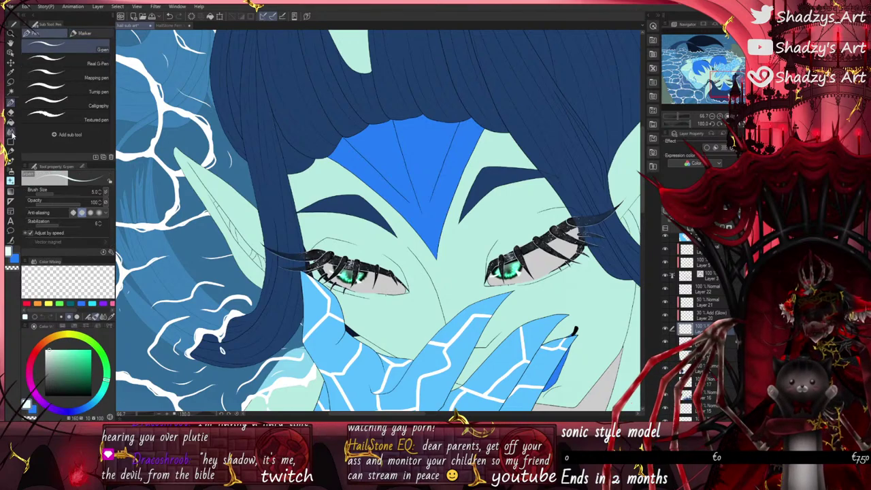
{"action": "left_click", "coordinate": [10, 132]}
{"action": "left_click", "coordinate": [79, 35]}
{"action": "scroll", "coordinate": [331, 288], "scroll_direction": "up", "scroll_amount": 3}
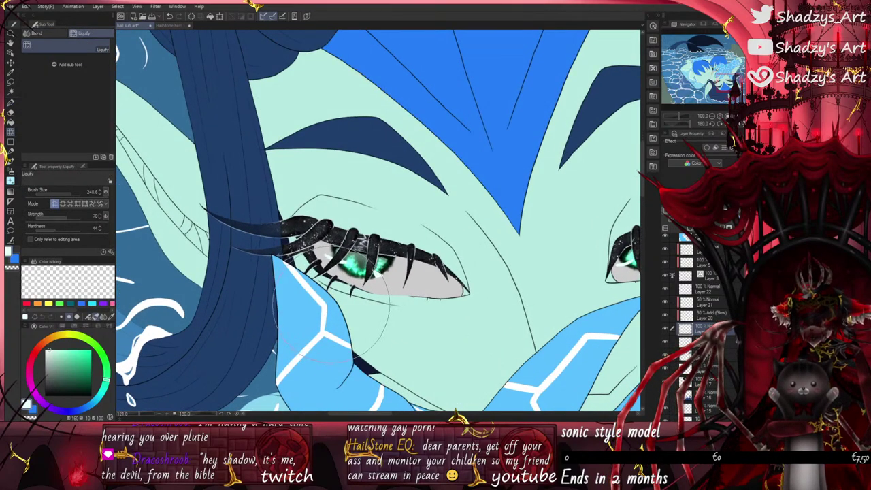
{"action": "scroll", "coordinate": [366, 314], "scroll_direction": "down", "scroll_amount": 5}
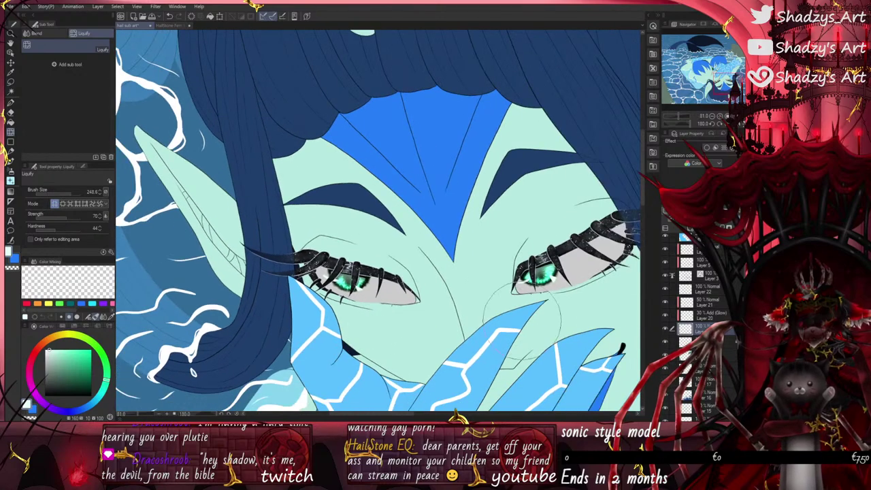
{"action": "scroll", "coordinate": [522, 311], "scroll_direction": "up", "scroll_amount": 3}
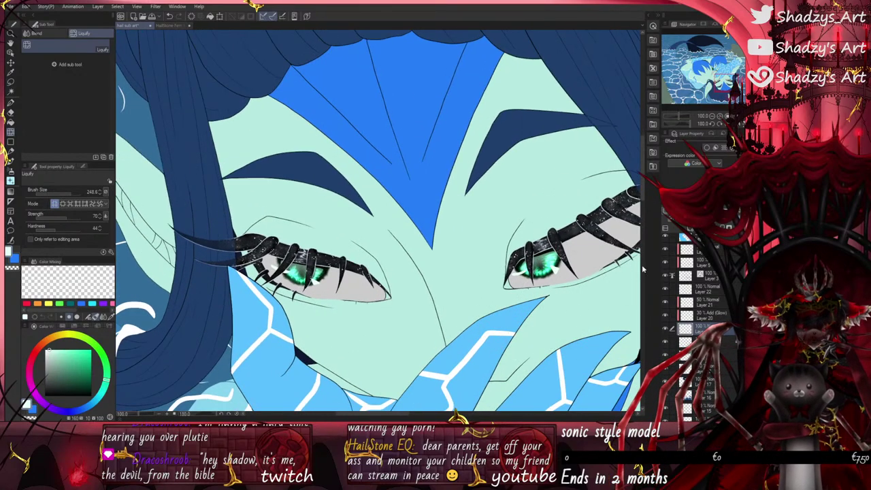
Step: Switch to the Soft airbrush with a dark green in Multiply mode and reduce its size to 2.3 over the left iris
{"action": "left_click", "coordinate": [11, 171]}
{"action": "left_click", "coordinate": [91, 382]}
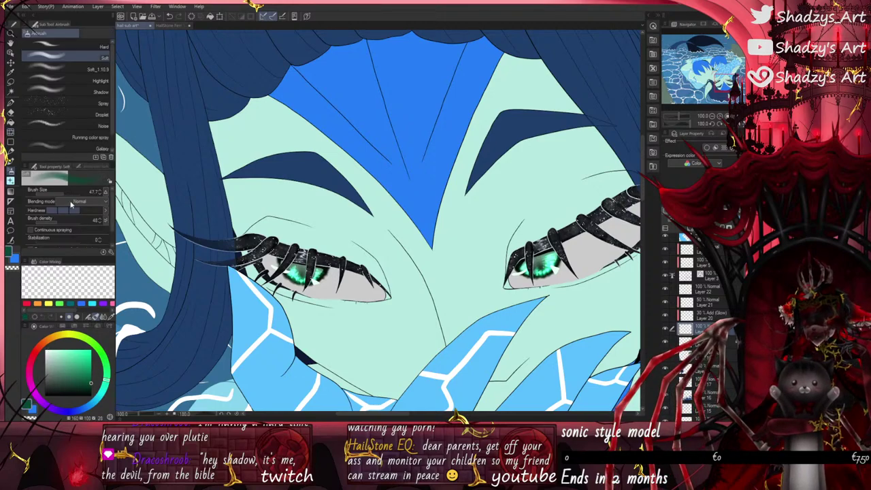
{"action": "scroll", "coordinate": [327, 313], "scroll_direction": "up", "scroll_amount": 6}
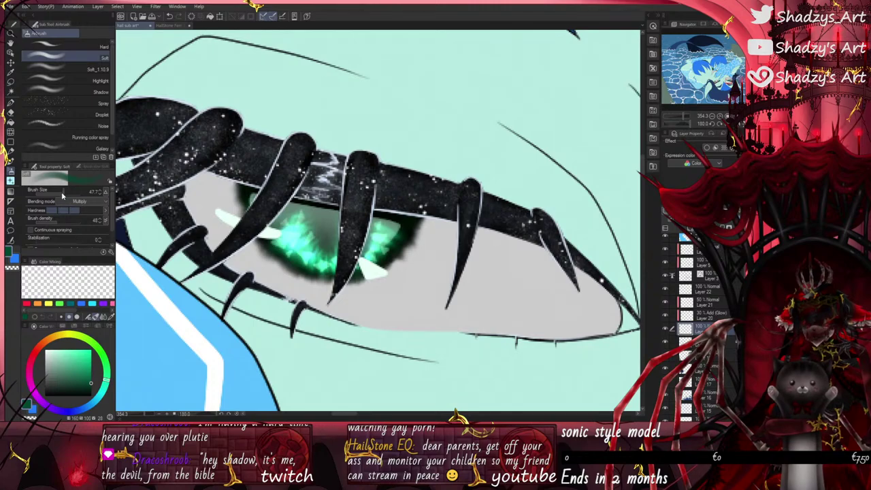
{"action": "left_click_drag", "start_coordinate": [62, 194], "coordinate": [51, 194]}
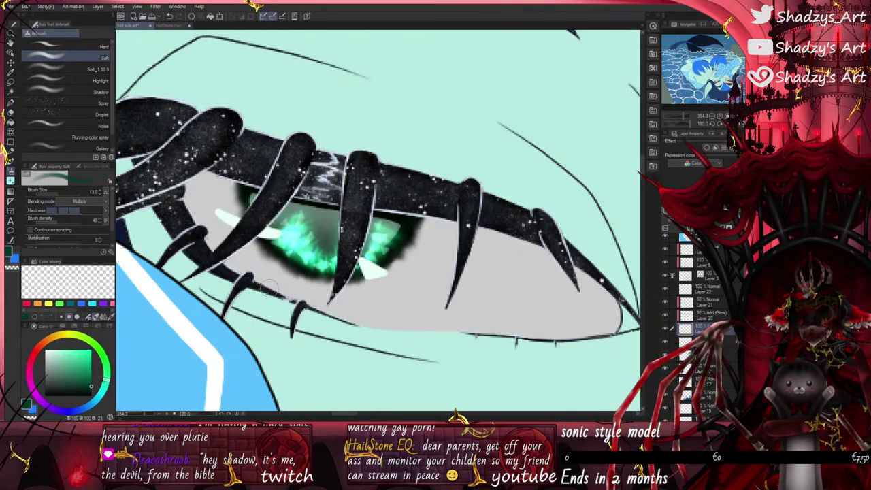
{"action": "scroll", "coordinate": [270, 296], "scroll_direction": "up", "scroll_amount": 3}
{"action": "left_click_drag", "start_coordinate": [54, 195], "coordinate": [49, 193]}
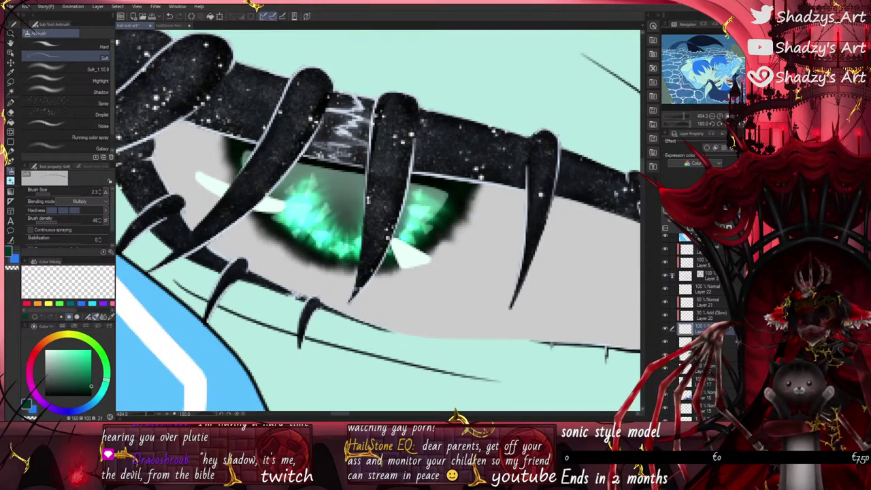
Step: Set the Multiply Soft airbrush to size 15.4 and density 51 for the right iris
{"action": "scroll", "coordinate": [266, 214], "scroll_direction": "down", "scroll_amount": 5}
{"action": "scroll", "coordinate": [109, 223], "scroll_direction": "down", "scroll_amount": 2}
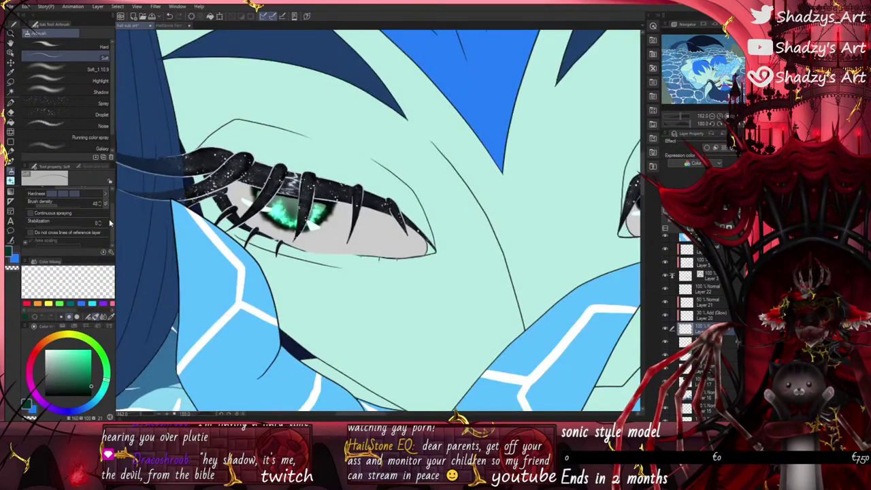
{"action": "scroll", "coordinate": [349, 267], "scroll_direction": "down", "scroll_amount": 2}
{"action": "scroll", "coordinate": [360, 238], "scroll_direction": "up", "scroll_amount": 6}
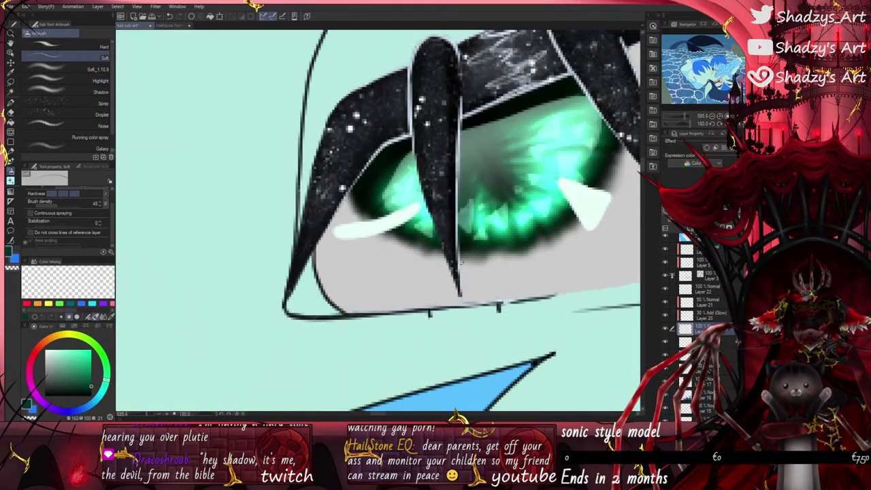
{"action": "scroll", "coordinate": [428, 293], "scroll_direction": "down", "scroll_amount": 2}
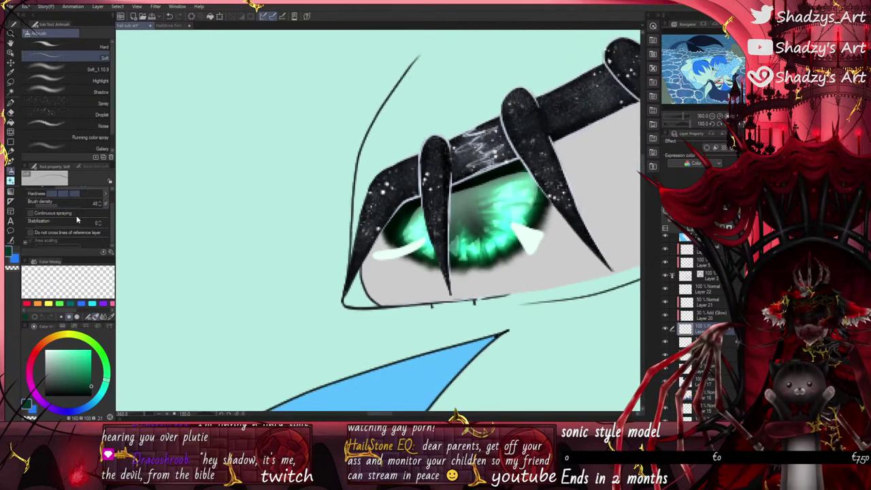
{"action": "scroll", "coordinate": [77, 219], "scroll_direction": "up", "scroll_amount": 2}
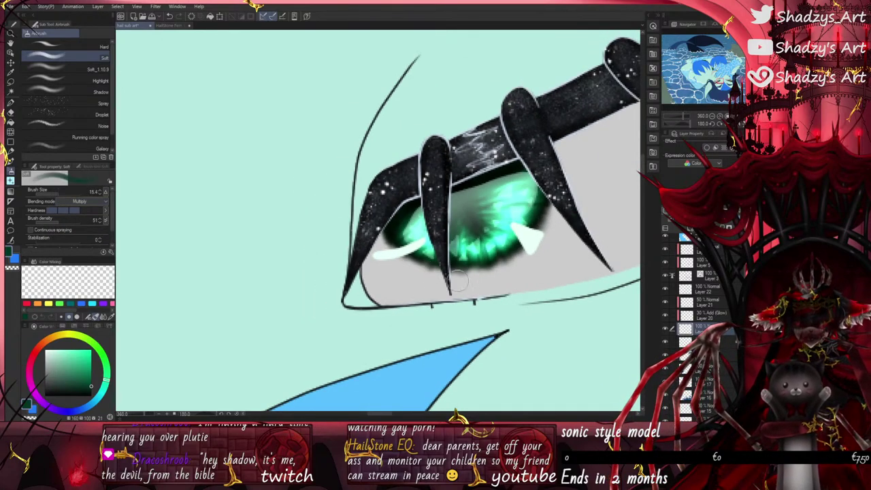
{"action": "scroll", "coordinate": [457, 280], "scroll_direction": "down", "scroll_amount": 5}
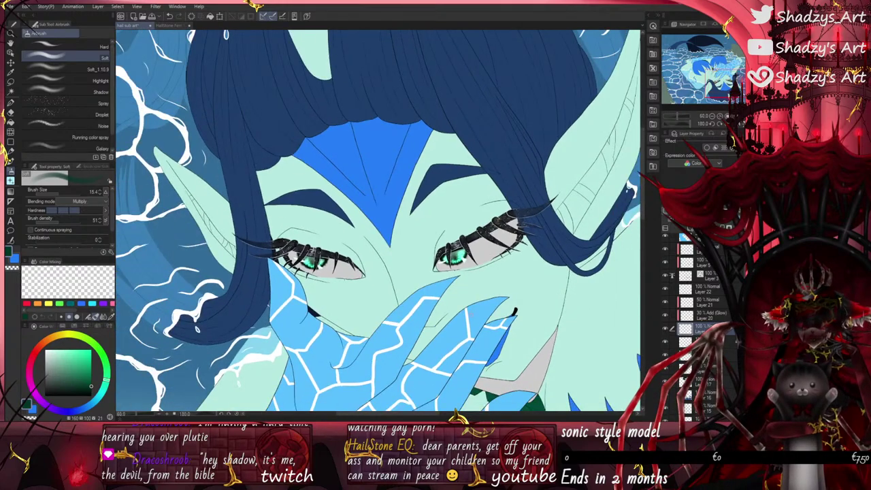
Step: Airbrush a dark green glow around the right iris's highlights in Add (Glow) mode at size 4.6
{"action": "scroll", "coordinate": [443, 270], "scroll_direction": "up", "scroll_amount": 5}
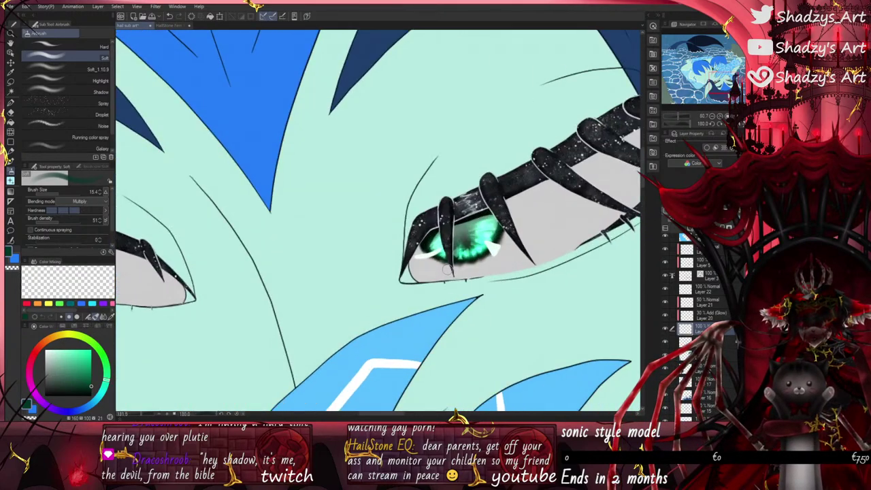
{"action": "left_click", "coordinate": [63, 290]}
{"action": "left_click", "coordinate": [53, 194]}
{"action": "scroll", "coordinate": [418, 246], "scroll_direction": "up", "scroll_amount": 8}
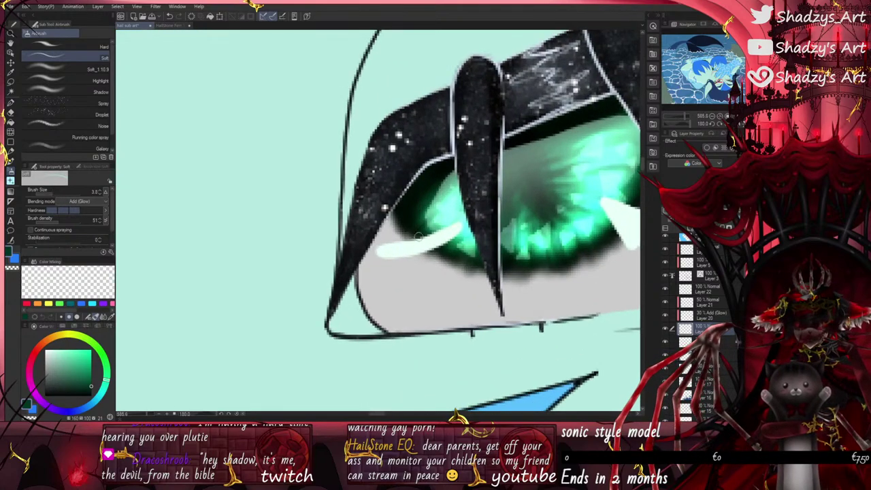
{"action": "left_click", "coordinate": [53, 193]}
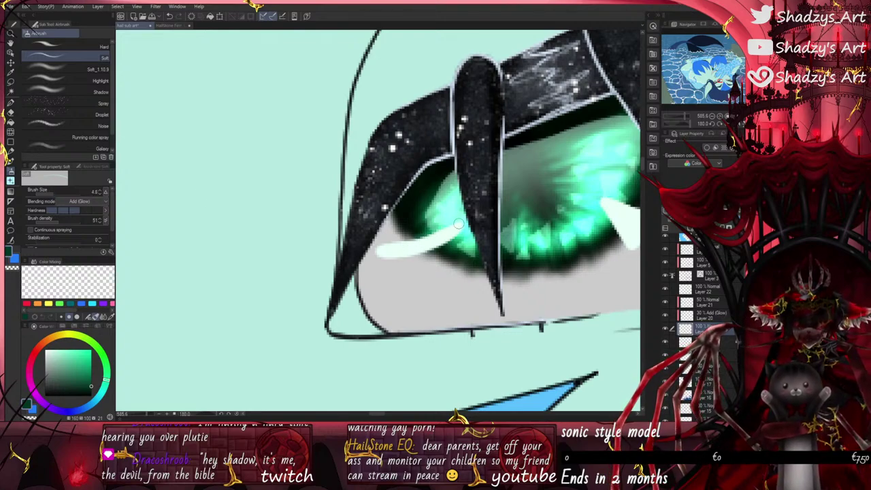
{"action": "left_click_drag", "start_coordinate": [455, 236], "coordinate": [416, 251]}
{"action": "scroll", "coordinate": [538, 246], "scroll_direction": "down", "scroll_amount": 2}
{"action": "mouse_move", "coordinate": [616, 236]}
{"action": "left_mouse_down"}
{"action": "mouse_move", "coordinate": [537, 248]}
{"action": "mouse_move", "coordinate": [538, 257]}
{"action": "left_mouse_up"}
{"action": "scroll", "coordinate": [537, 241], "scroll_direction": "up", "scroll_amount": 1}
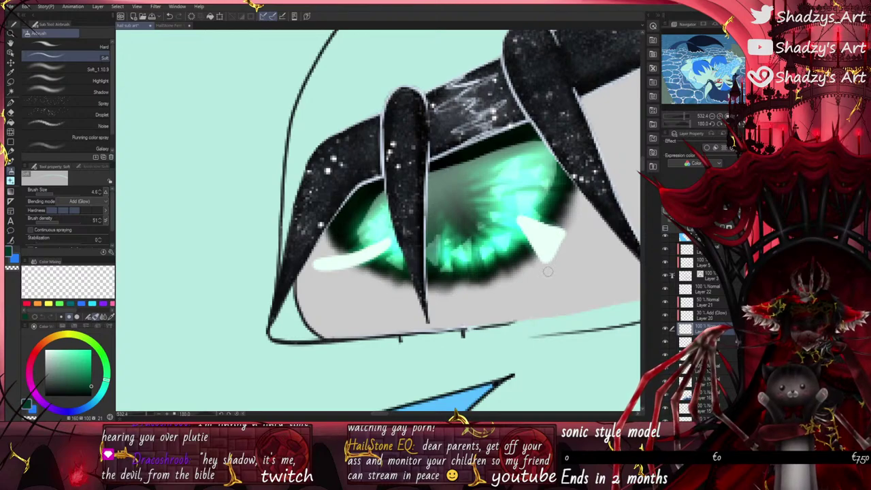
Step: Add the same Add (Glow) airbrush glow beside the left iris's outer highlight
{"action": "scroll", "coordinate": [514, 206], "scroll_direction": "down", "scroll_amount": 13}
{"action": "scroll", "coordinate": [159, 216], "scroll_direction": "up", "scroll_amount": 5}
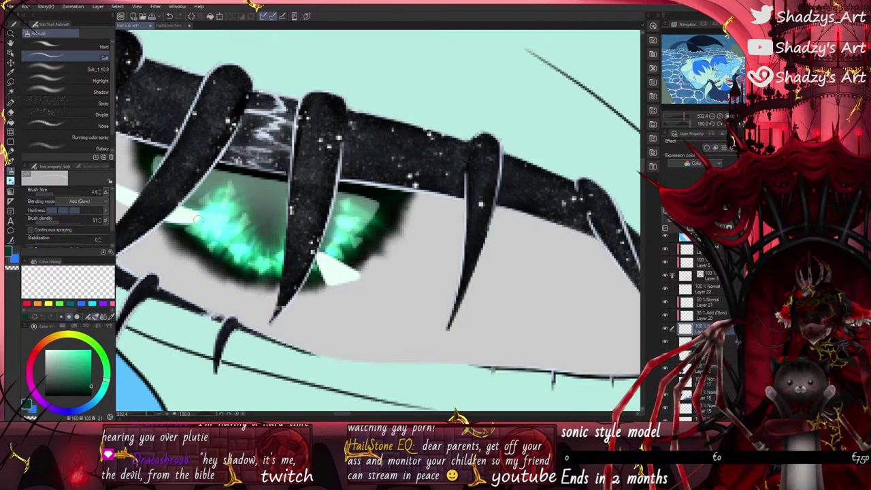
{"action": "mouse_move", "coordinate": [198, 219]}
{"action": "left_mouse_down"}
{"action": "mouse_move", "coordinate": [155, 216]}
{"action": "mouse_move", "coordinate": [197, 210]}
{"action": "left_mouse_up"}
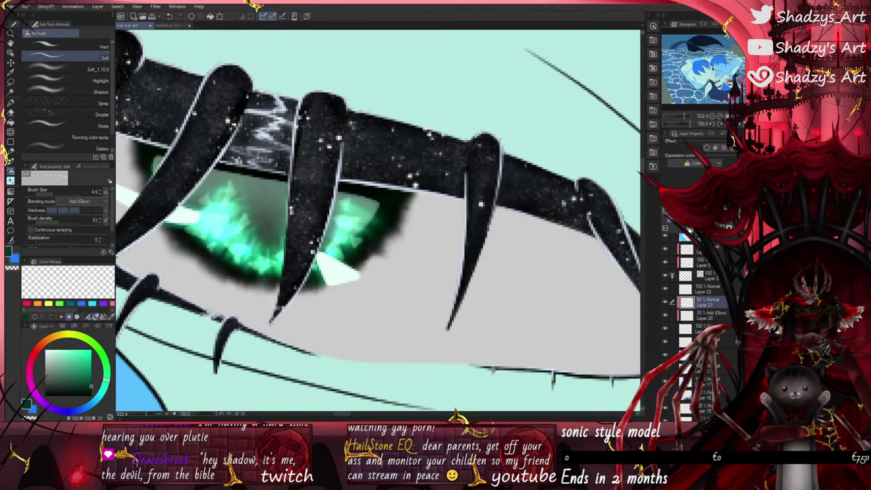
Step: Add Galaxy Stars sparkles over both irises on Layer 23 with the decoration brush at size 646.5, density 100 and Adjust by speed enabled
{"action": "scroll", "coordinate": [331, 198], "scroll_direction": "down", "scroll_amount": 8}
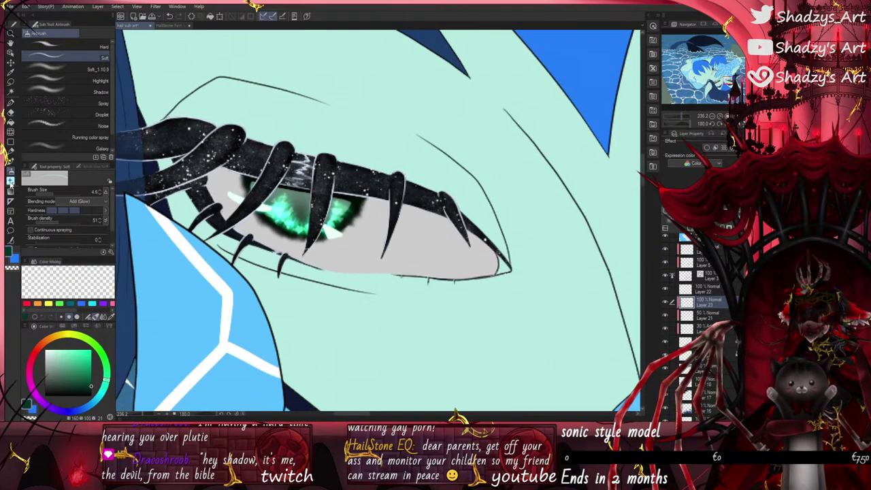
{"action": "left_click", "coordinate": [10, 181]}
{"action": "left_click", "coordinate": [30, 245]}
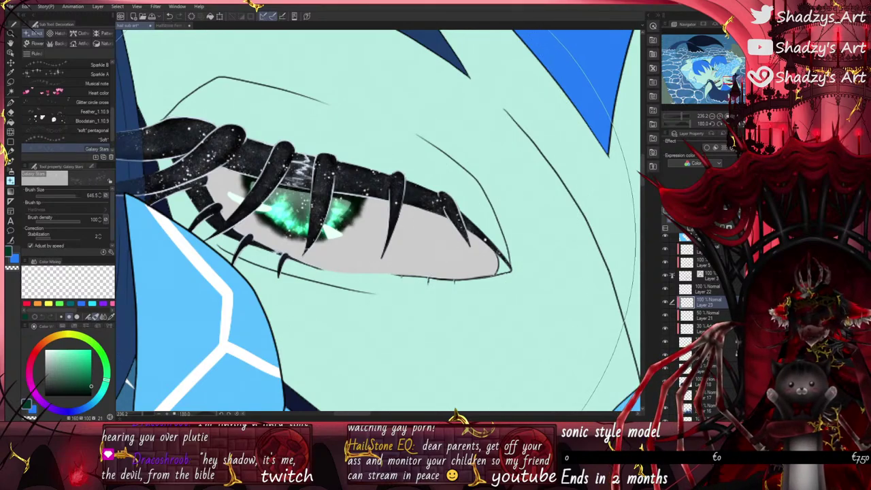
{"action": "scroll", "coordinate": [205, 208], "scroll_direction": "down", "scroll_amount": 3}
{"action": "scroll", "coordinate": [452, 202], "scroll_direction": "up", "scroll_amount": 6}
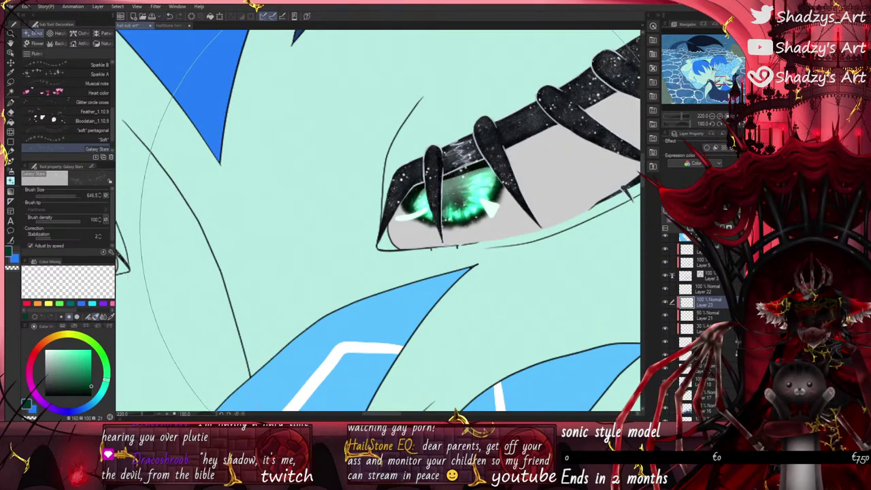
{"action": "scroll", "coordinate": [478, 199], "scroll_direction": "down", "scroll_amount": 5}
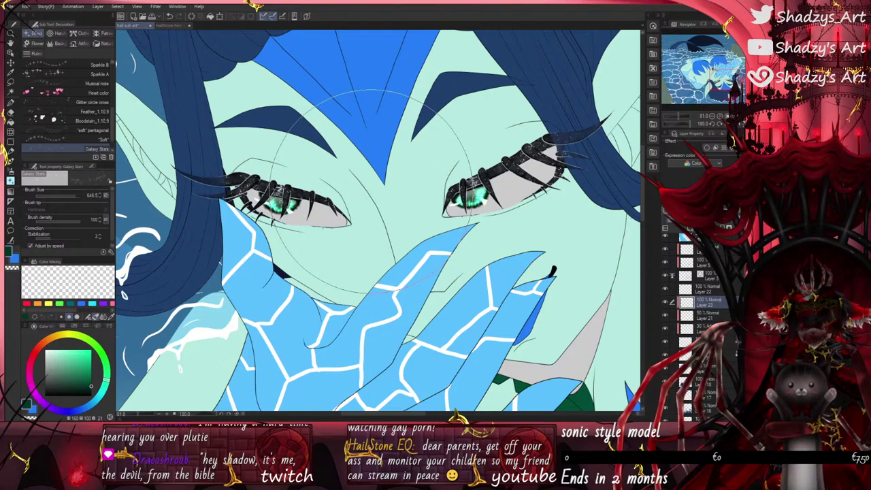
Step: Switch to the Liquify tool at size 248.6 and strength 70, and select the 50% Normal Layer 21 for work on the eyes
{"action": "left_click", "coordinate": [707, 342]}
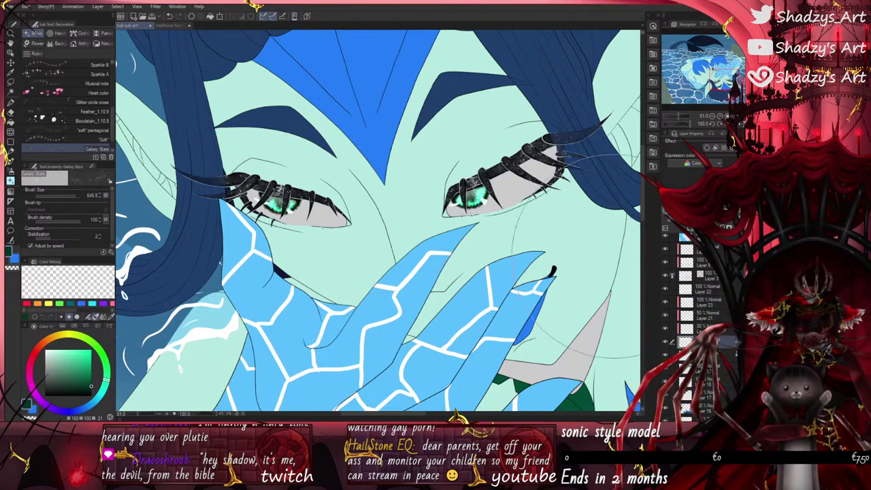
{"action": "left_click", "coordinate": [11, 135]}
{"action": "scroll", "coordinate": [238, 184], "scroll_direction": "up", "scroll_amount": 3}
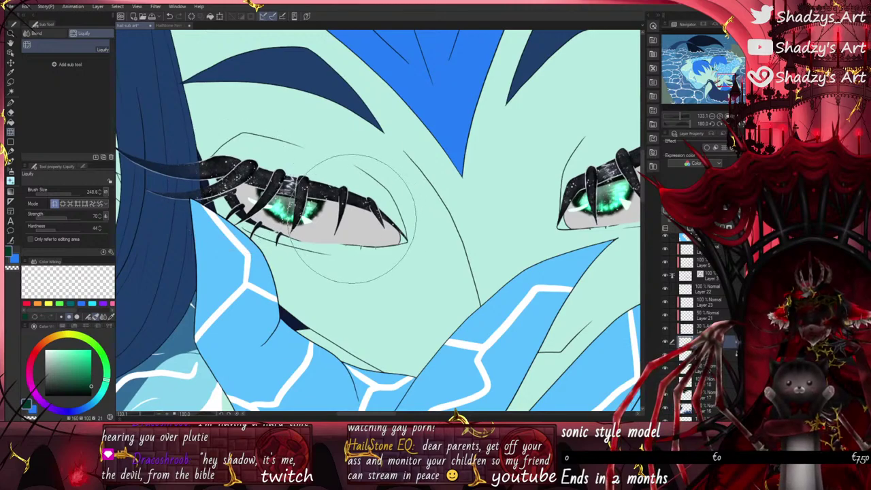
{"action": "left_click", "coordinate": [699, 317]}
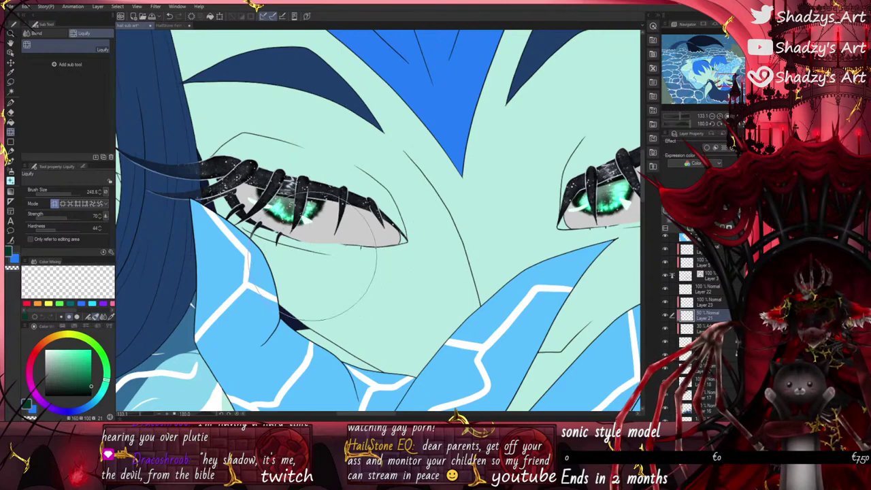
{"action": "scroll", "coordinate": [321, 265], "scroll_direction": "down", "scroll_amount": 4}
{"action": "scroll", "coordinate": [488, 173], "scroll_direction": "up", "scroll_amount": 7}
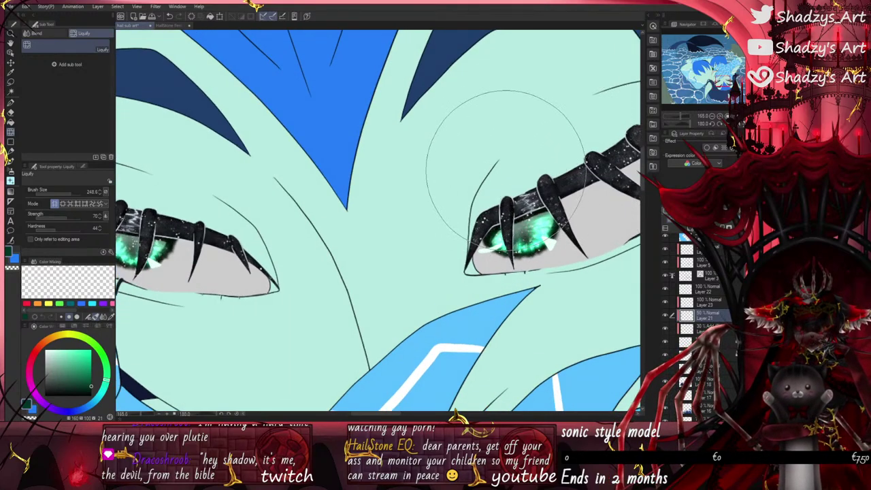
Step: Paint light-grey lash shadows over the left eye's iris with the G-pen on Multiply Layer 24
{"action": "scroll", "coordinate": [476, 245], "scroll_direction": "down", "scroll_amount": 3}
{"action": "scroll", "coordinate": [475, 249], "scroll_direction": "down", "scroll_amount": 3}
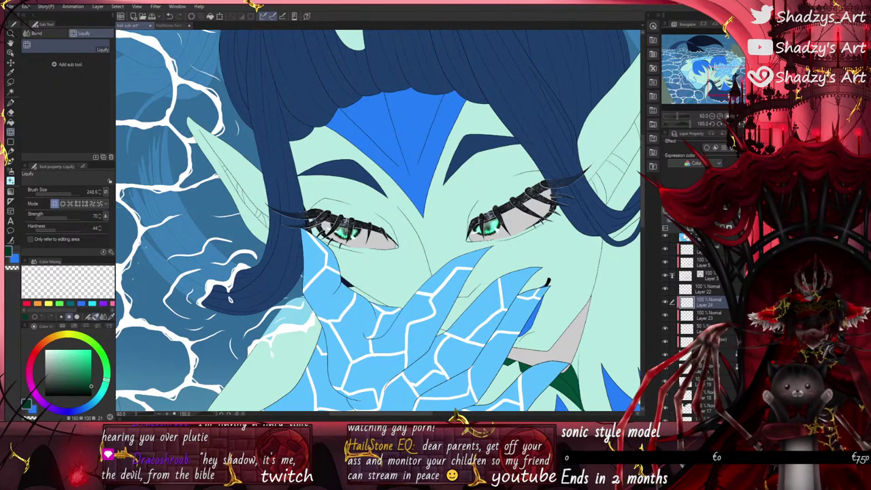
{"action": "scroll", "coordinate": [357, 272], "scroll_direction": "up", "scroll_amount": 10}
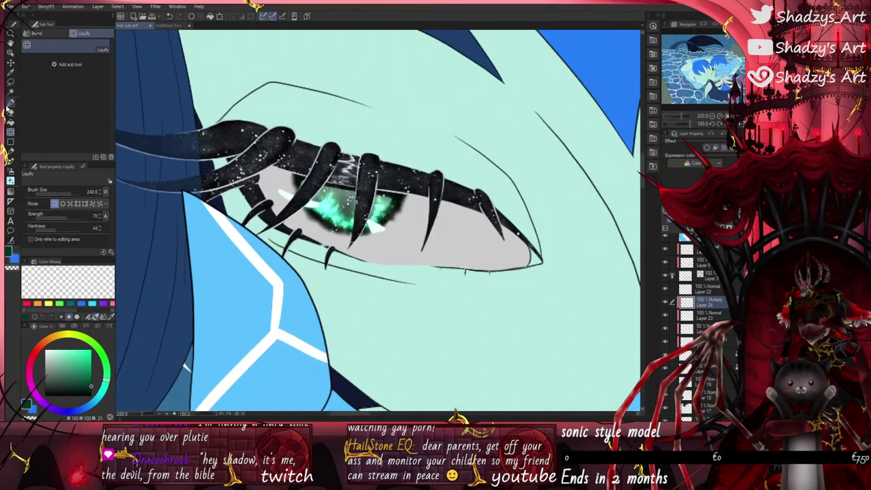
{"action": "left_click", "coordinate": [10, 102]}
{"action": "left_click", "coordinate": [43, 368]}
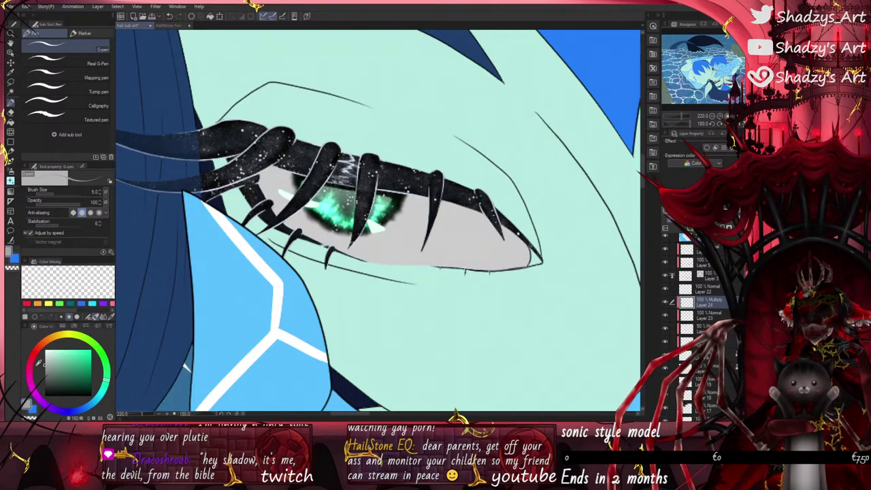
{"action": "scroll", "coordinate": [312, 184], "scroll_direction": "up", "scroll_amount": 2}
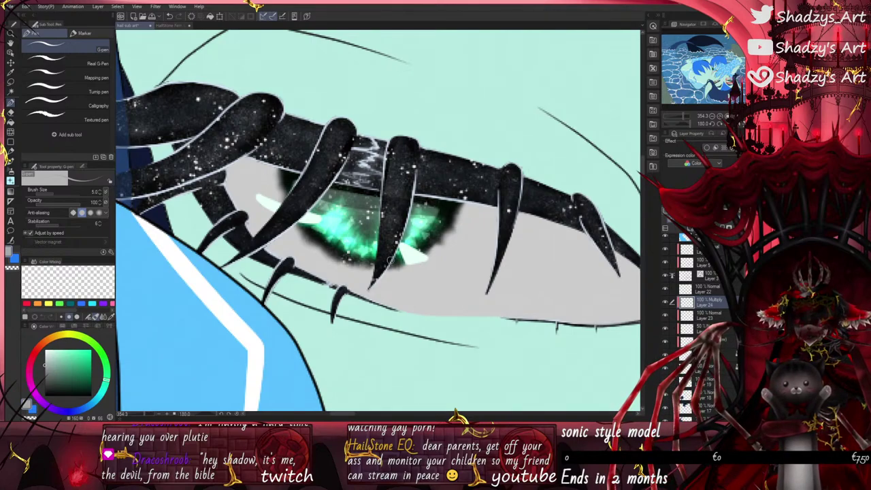
{"action": "left_click_drag", "start_coordinate": [419, 214], "coordinate": [389, 278]}
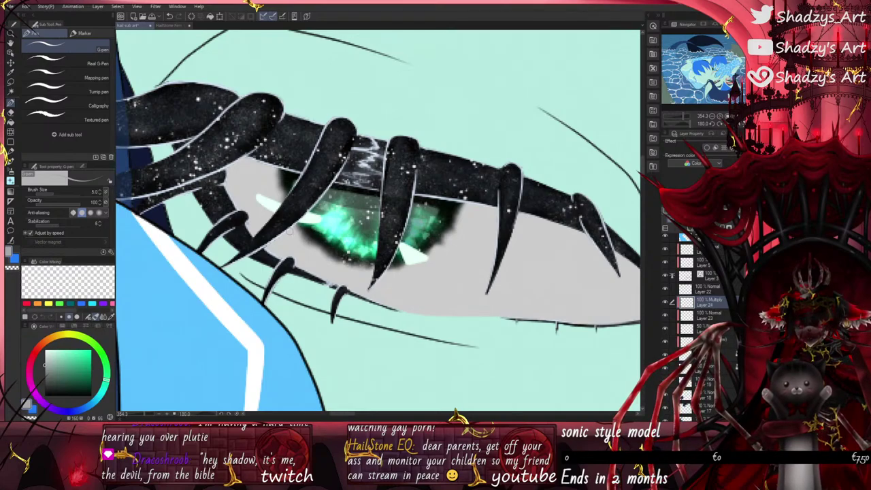
{"action": "left_click_drag", "start_coordinate": [333, 199], "coordinate": [322, 219]}
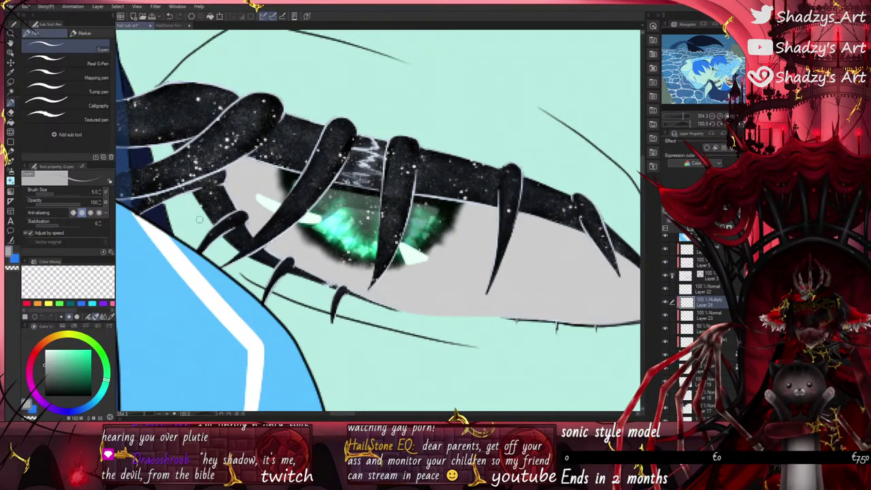
Step: Try to soften the lash shadows on the left eye's iris with the Blur tool at brush size 87.7
{"action": "left_click", "coordinate": [11, 131]}
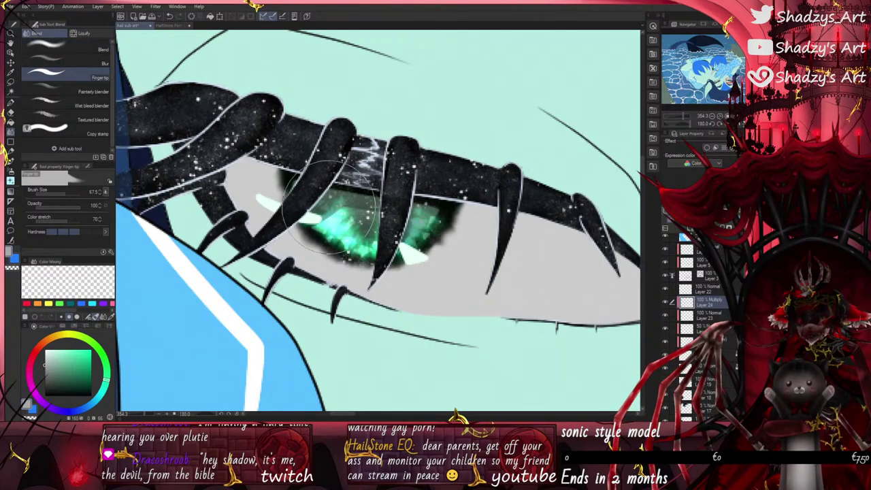
{"action": "left_click", "coordinate": [68, 62]}
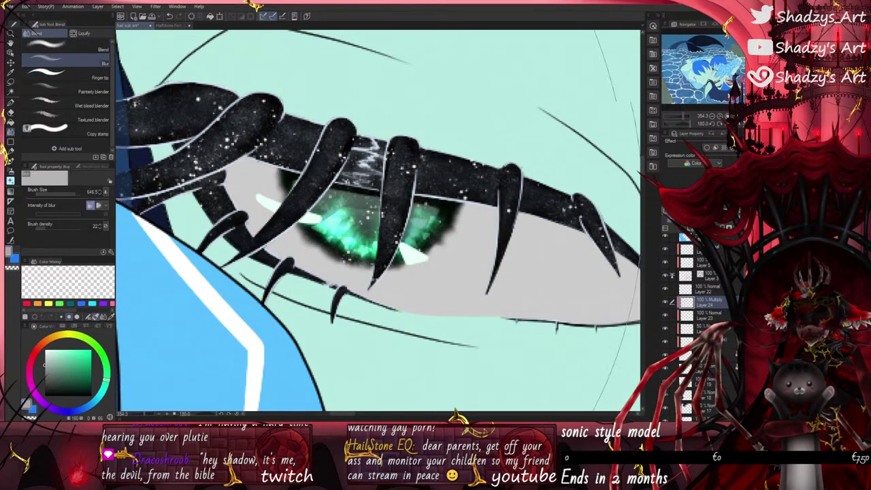
{"action": "left_click_drag", "start_coordinate": [74, 193], "coordinate": [66, 194]}
{"action": "key", "text": "ctrl+z"}
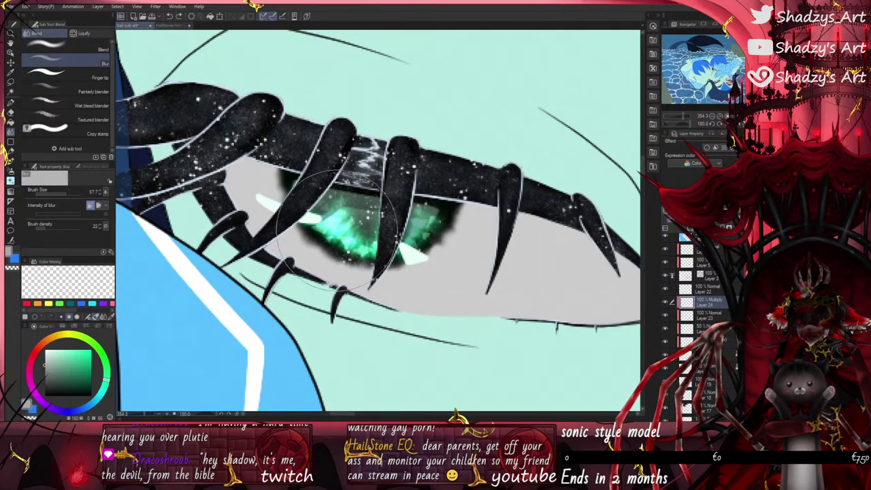
Step: Paint a matching light-grey lash shadow over the right eye's iris with the G-pen
{"action": "scroll", "coordinate": [204, 217], "scroll_direction": "down", "scroll_amount": 3}
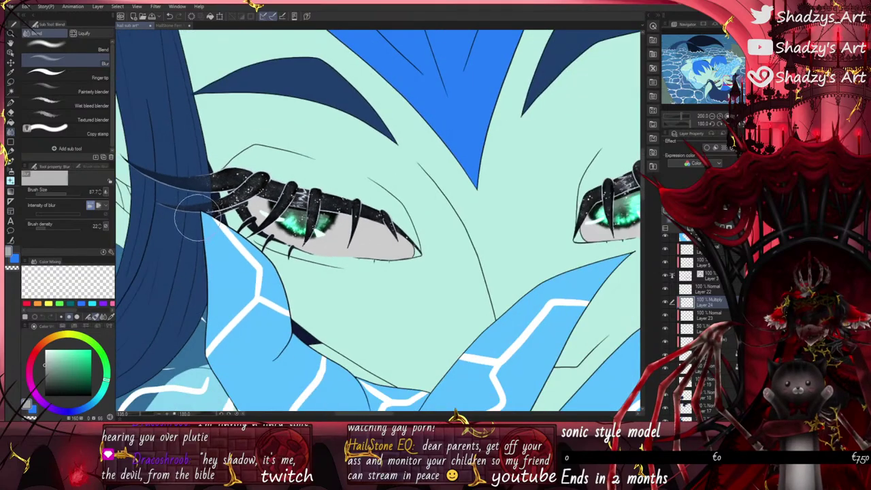
{"action": "scroll", "coordinate": [207, 129], "scroll_direction": "down", "scroll_amount": 5}
{"action": "scroll", "coordinate": [466, 163], "scroll_direction": "up", "scroll_amount": 9}
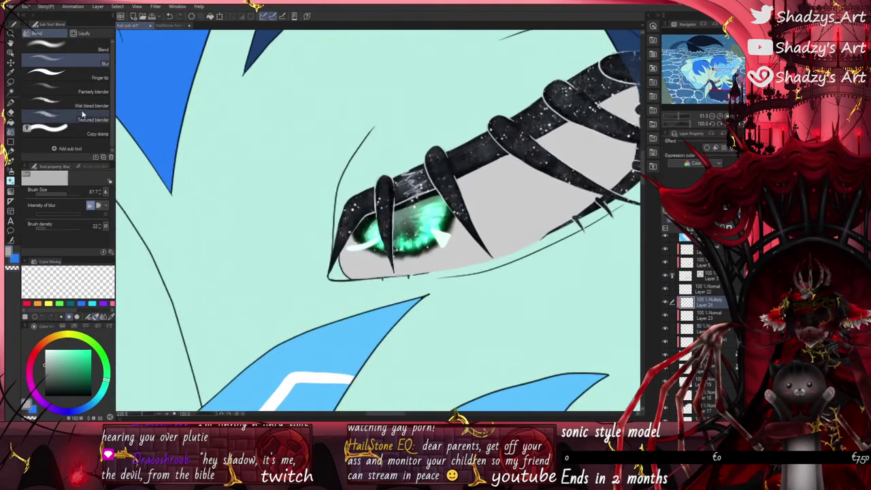
{"action": "left_click", "coordinate": [11, 102]}
{"action": "scroll", "coordinate": [356, 216], "scroll_direction": "up", "scroll_amount": 5}
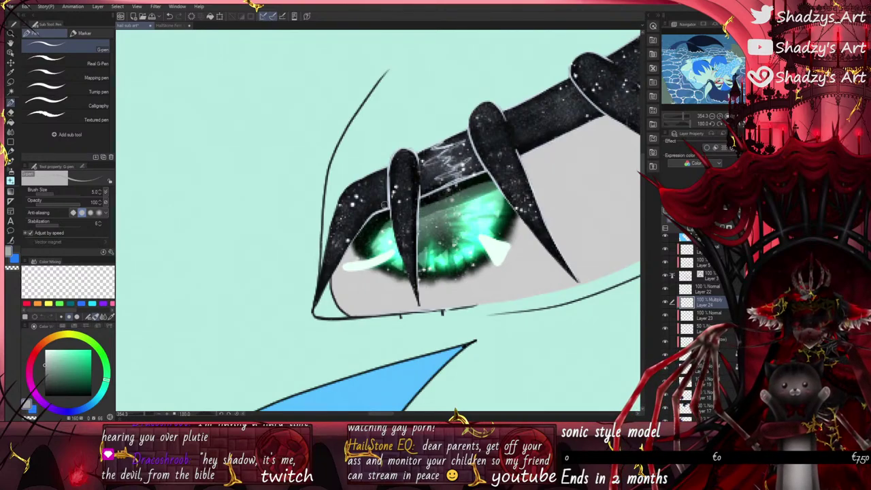
{"action": "mouse_move", "coordinate": [418, 212]}
{"action": "left_mouse_down"}
{"action": "mouse_move", "coordinate": [421, 280]}
{"action": "mouse_move", "coordinate": [427, 220]}
{"action": "mouse_move", "coordinate": [424, 272]}
{"action": "left_mouse_up"}
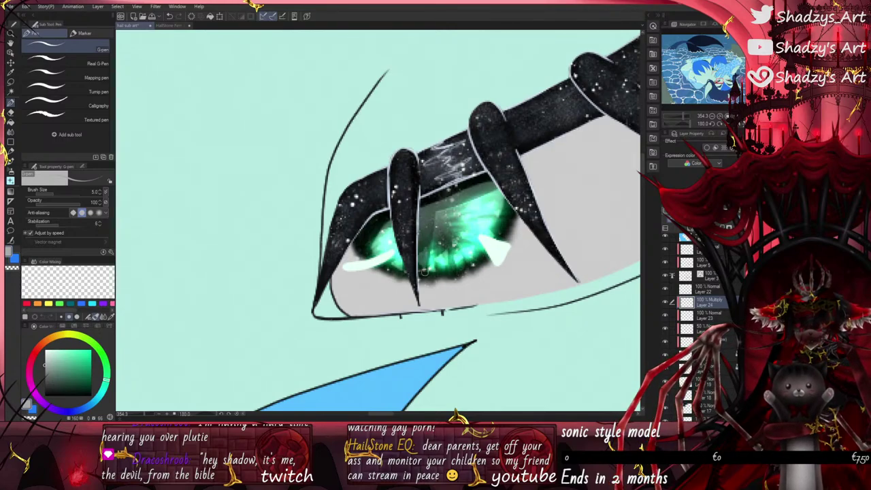
{"action": "scroll", "coordinate": [467, 181], "scroll_direction": "down", "scroll_amount": 3}
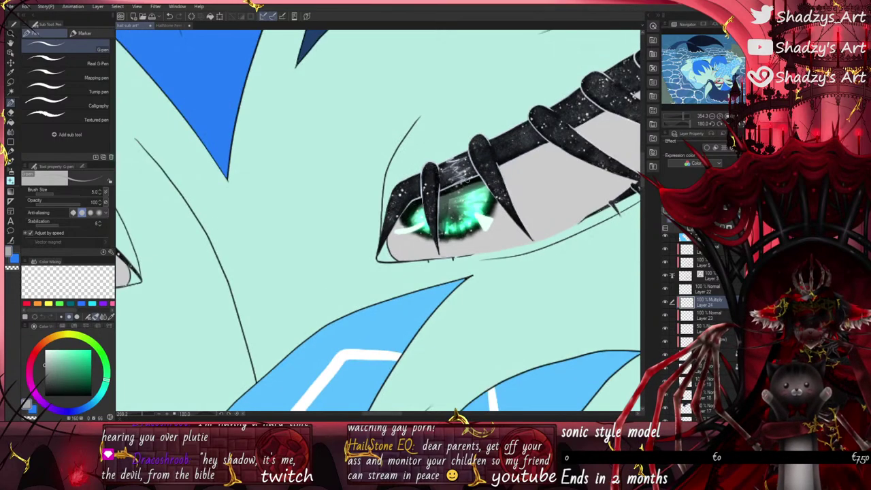
{"action": "left_click", "coordinate": [11, 134]}
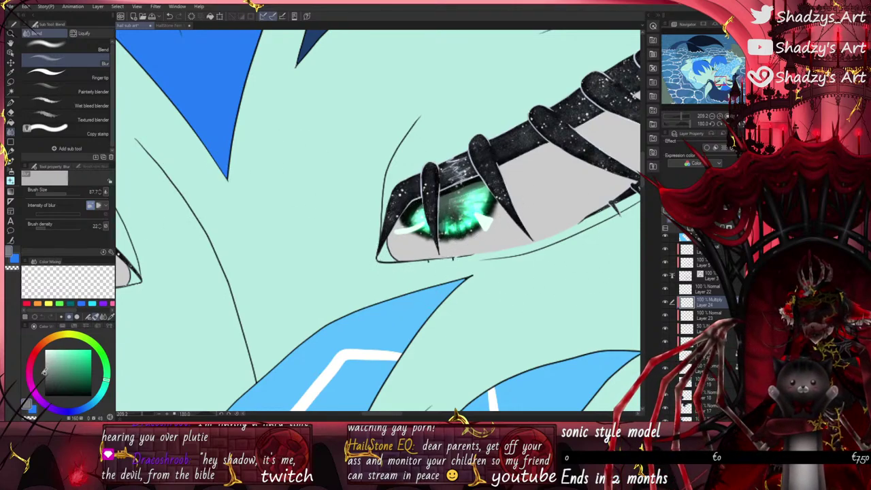
{"action": "left_click", "coordinate": [11, 103]}
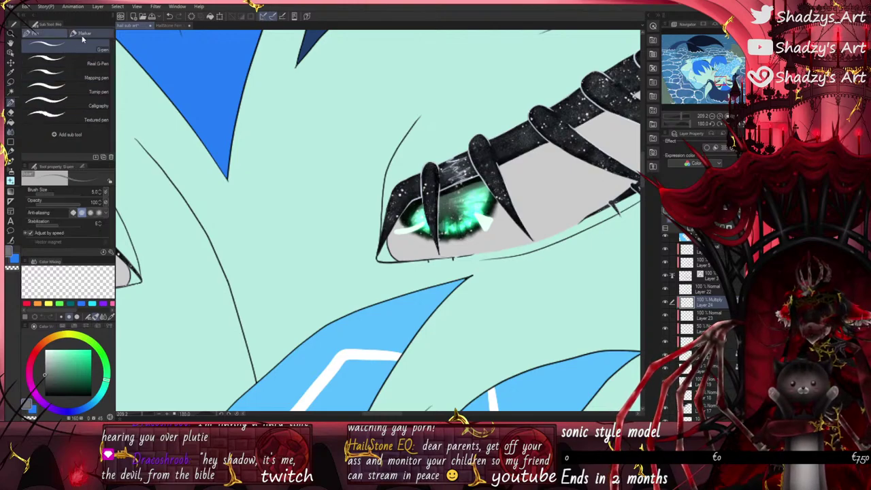
{"action": "scroll", "coordinate": [417, 227], "scroll_direction": "down", "scroll_amount": 3}
{"action": "scroll", "coordinate": [544, 262], "scroll_direction": "down", "scroll_amount": 2}
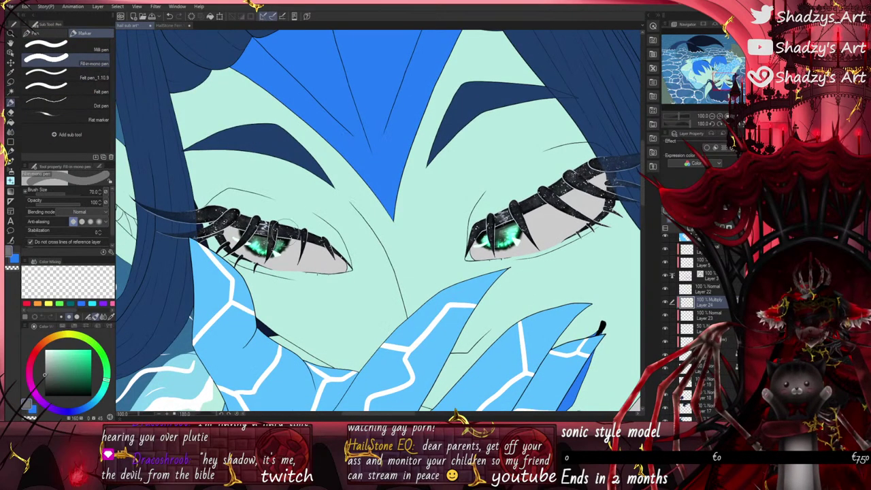
Step: Examine the shape and placement of both eyes within the whole illustration with the canvas rotation reset
{"action": "left_click", "coordinate": [727, 125]}
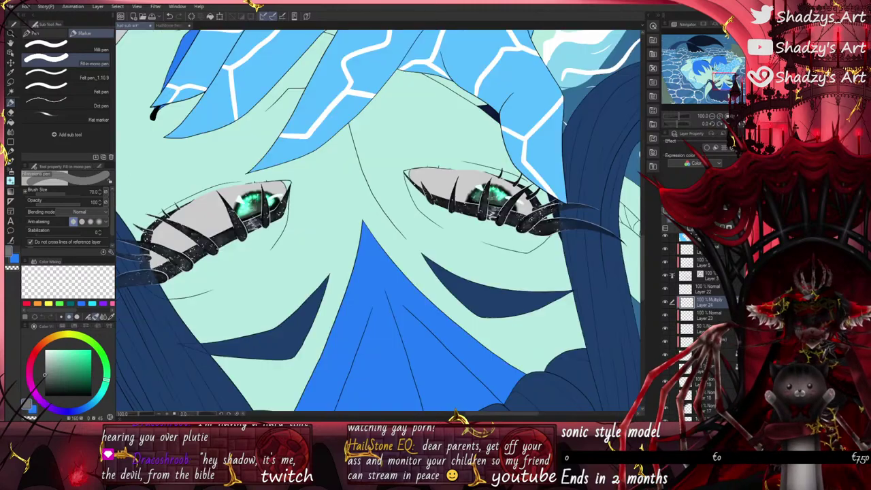
{"action": "scroll", "coordinate": [461, 177], "scroll_direction": "down", "scroll_amount": 2}
{"action": "scroll", "coordinate": [458, 188], "scroll_direction": "down", "scroll_amount": 3}
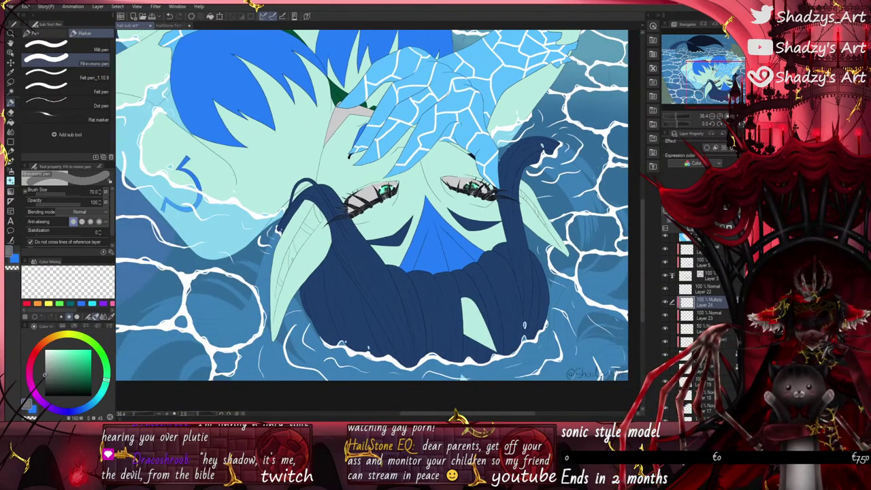
{"action": "left_click", "coordinate": [11, 134]}
{"action": "scroll", "coordinate": [335, 181], "scroll_direction": "up", "scroll_amount": 4}
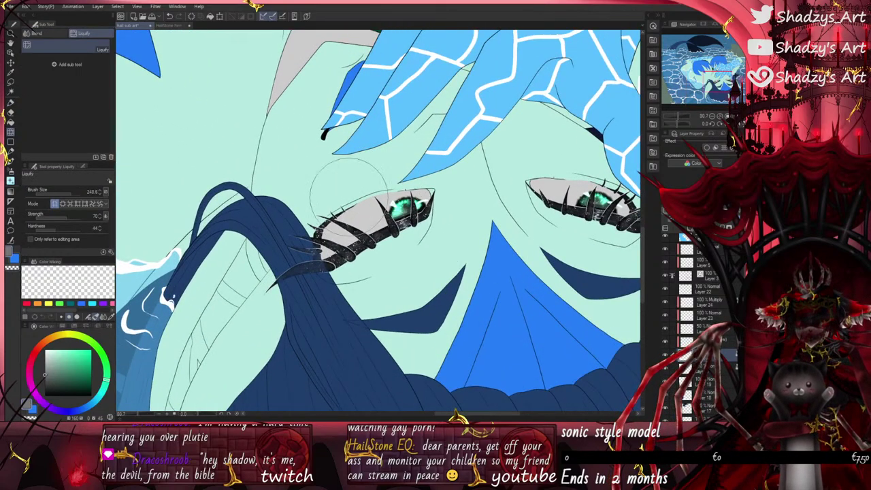
{"action": "scroll", "coordinate": [328, 193], "scroll_direction": "down", "scroll_amount": 2}
{"action": "scroll", "coordinate": [329, 177], "scroll_direction": "down", "scroll_amount": 2}
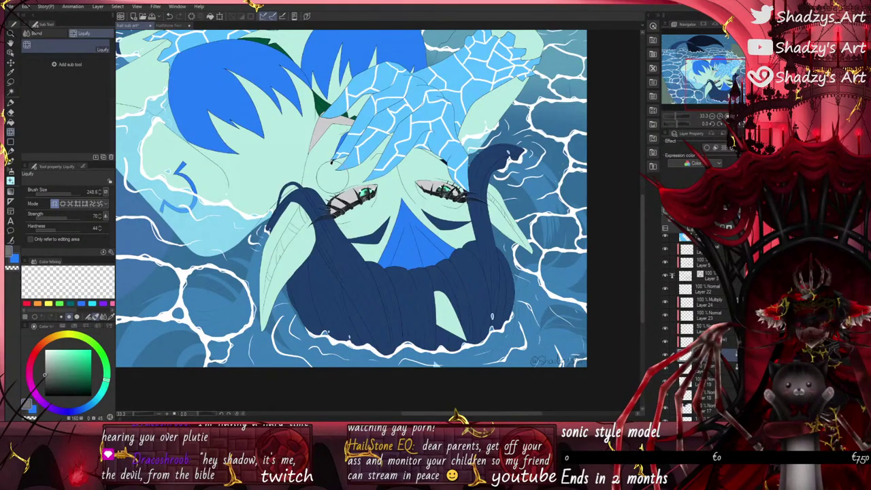
{"action": "scroll", "coordinate": [423, 258], "scroll_direction": "down", "scroll_amount": 3}
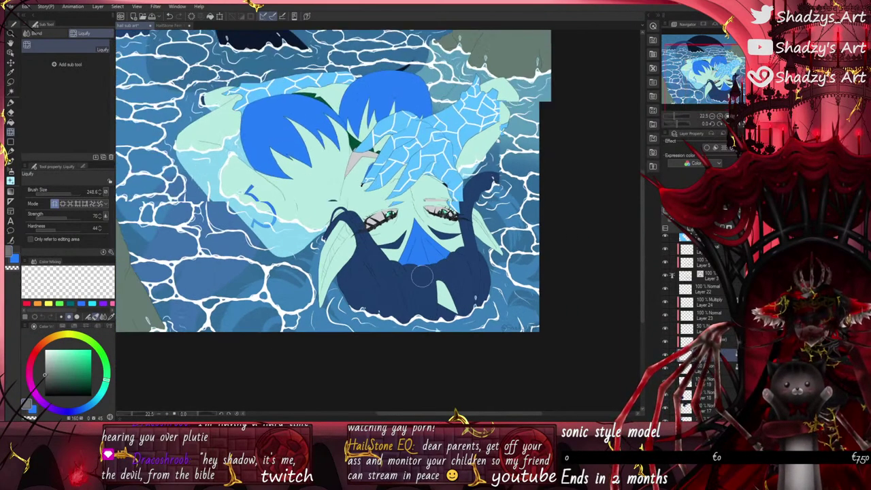
{"action": "scroll", "coordinate": [422, 276], "scroll_direction": "up", "scroll_amount": 2}
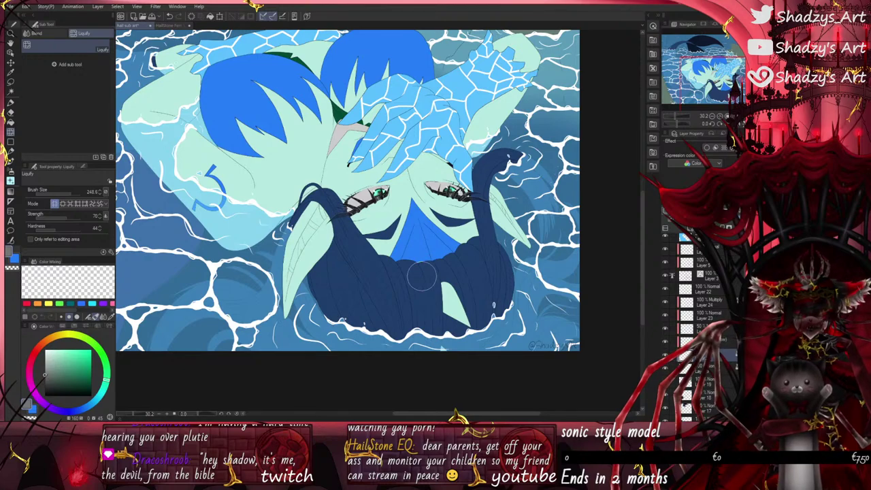
{"action": "scroll", "coordinate": [421, 275], "scroll_direction": "up", "scroll_amount": 5}
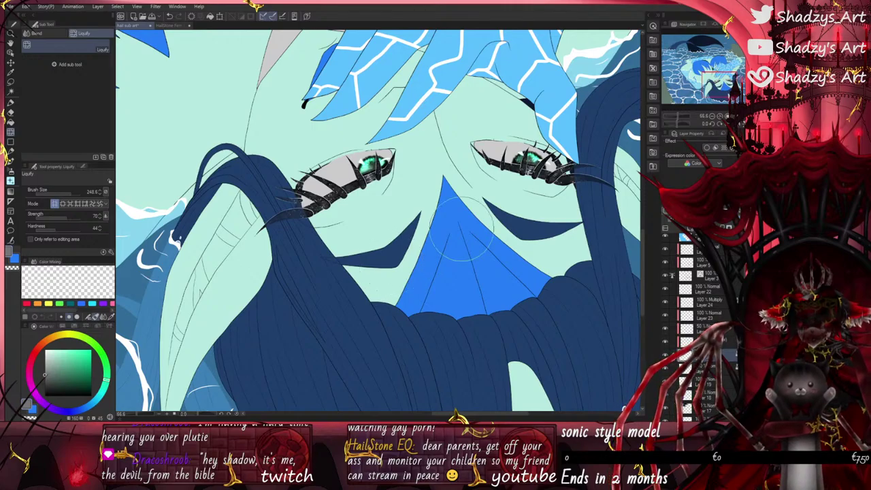
Step: Identify the eye-white layer by hiding and showing Layer 9, and make it the active layer
{"action": "left_click_drag", "start_coordinate": [677, 124], "coordinate": [692, 124]}
{"action": "scroll", "coordinate": [469, 197], "scroll_direction": "down", "scroll_amount": 4}
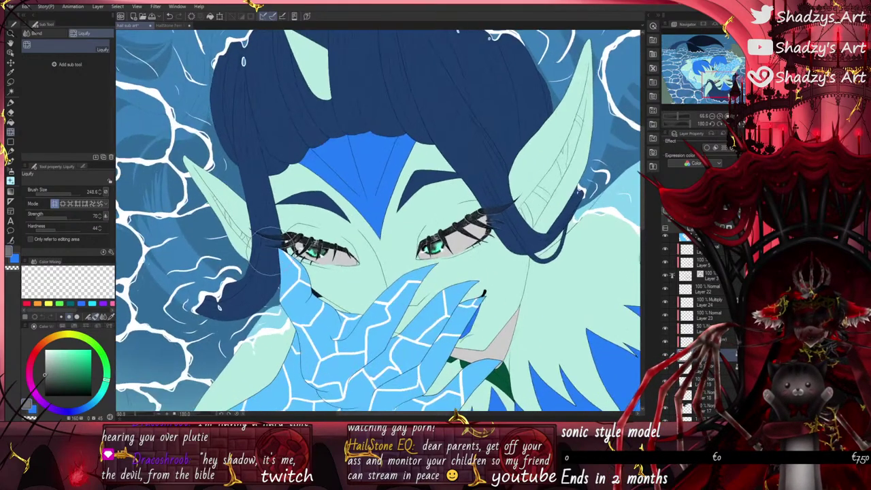
{"action": "scroll", "coordinate": [293, 248], "scroll_direction": "up", "scroll_amount": 7}
{"action": "scroll", "coordinate": [694, 306], "scroll_direction": "down", "scroll_amount": 2}
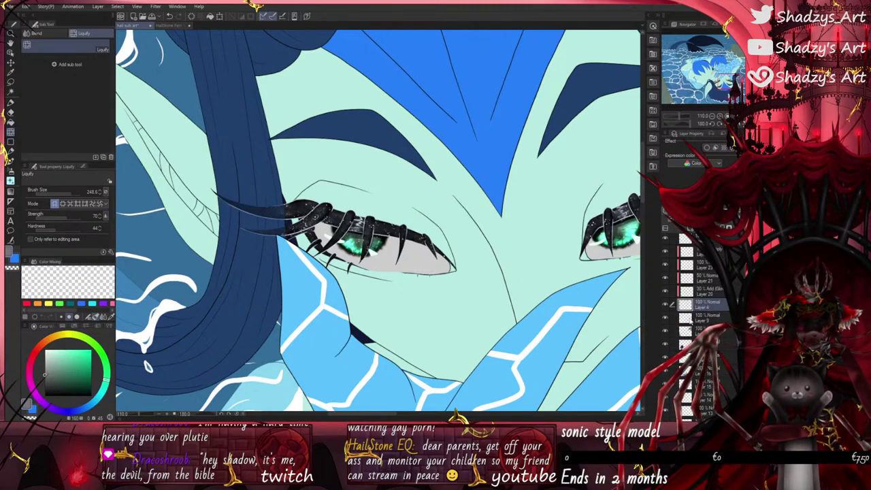
{"action": "left_click", "coordinate": [666, 319]}
{"action": "left_click", "coordinate": [665, 319]}
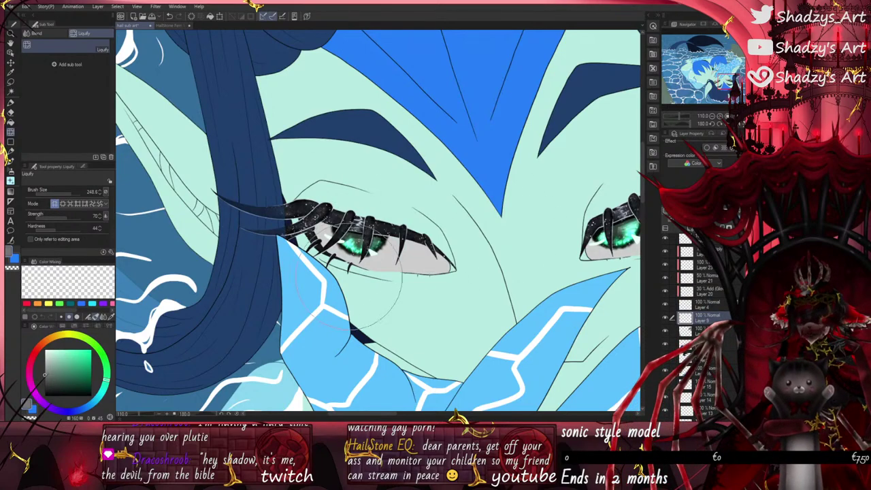
Step: Shade the left eye's white beneath the upper lid with the Soft airbrush in Multiply mode, size 43.8, using the sampled eye-white colour
{"action": "scroll", "coordinate": [391, 276], "scroll_direction": "up", "scroll_amount": 3}
{"action": "right_click", "coordinate": [423, 249]}
{"action": "left_click", "coordinate": [12, 173]}
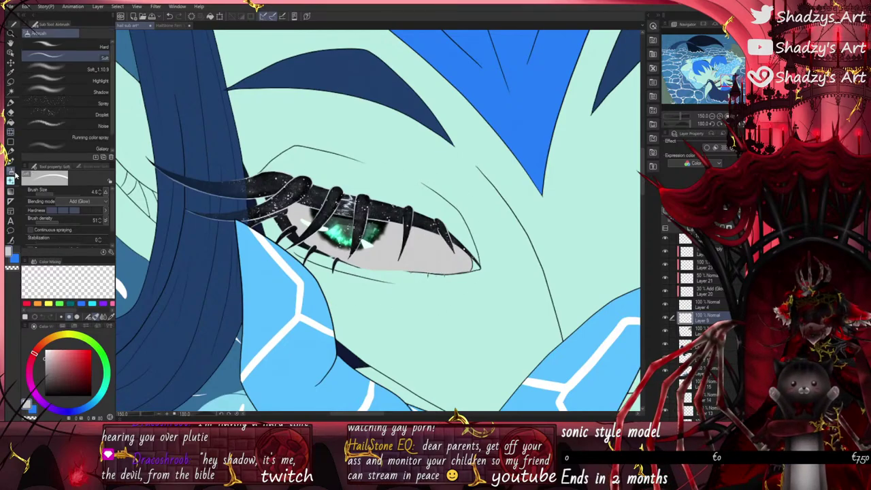
{"action": "left_click", "coordinate": [86, 202]}
{"action": "left_click", "coordinate": [92, 214]}
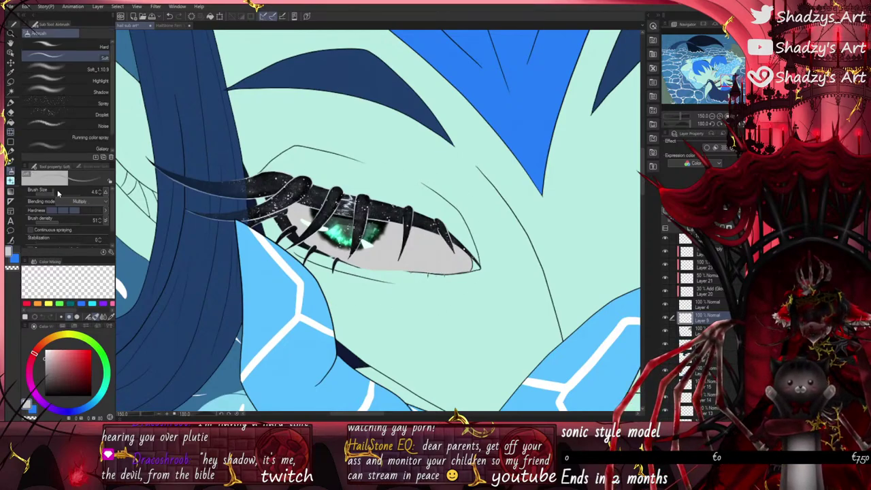
{"action": "left_click", "coordinate": [57, 194]}
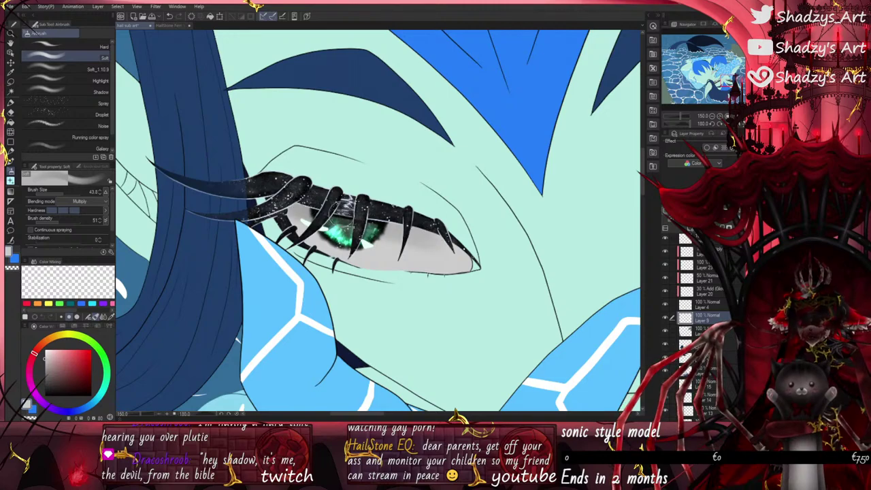
{"action": "mouse_move", "coordinate": [403, 219]}
{"action": "left_mouse_down"}
{"action": "mouse_move", "coordinate": [445, 237]}
{"action": "mouse_move", "coordinate": [257, 193]}
{"action": "mouse_move", "coordinate": [403, 217]}
{"action": "left_mouse_up"}
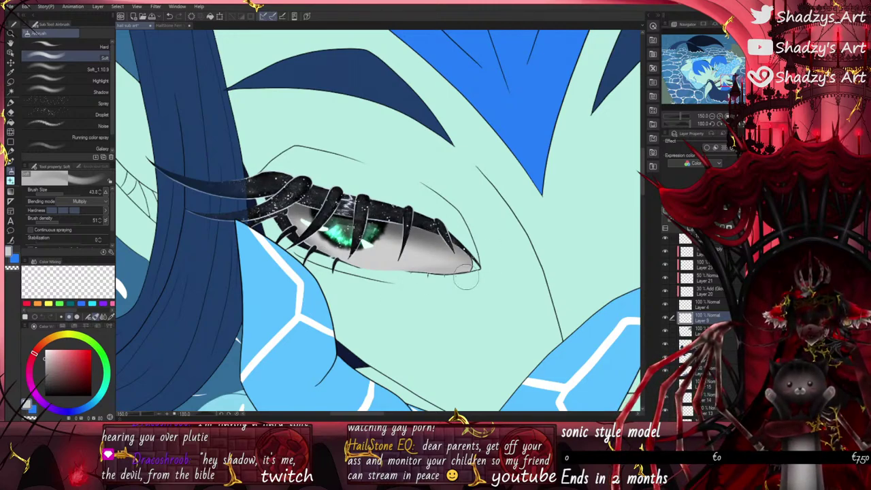
Step: Shade the right eye's white along its upper and lower edges with the Multiply airbrush, and deepen the left eye's upper shadow
{"action": "scroll", "coordinate": [199, 192], "scroll_direction": "down", "scroll_amount": 1}
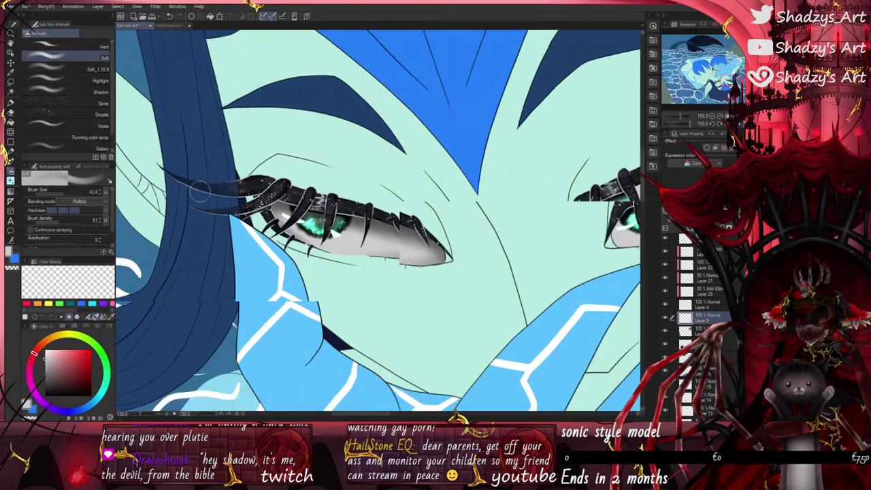
{"action": "scroll", "coordinate": [199, 192], "scroll_direction": "down", "scroll_amount": 2}
{"action": "scroll", "coordinate": [463, 201], "scroll_direction": "up", "scroll_amount": 1}
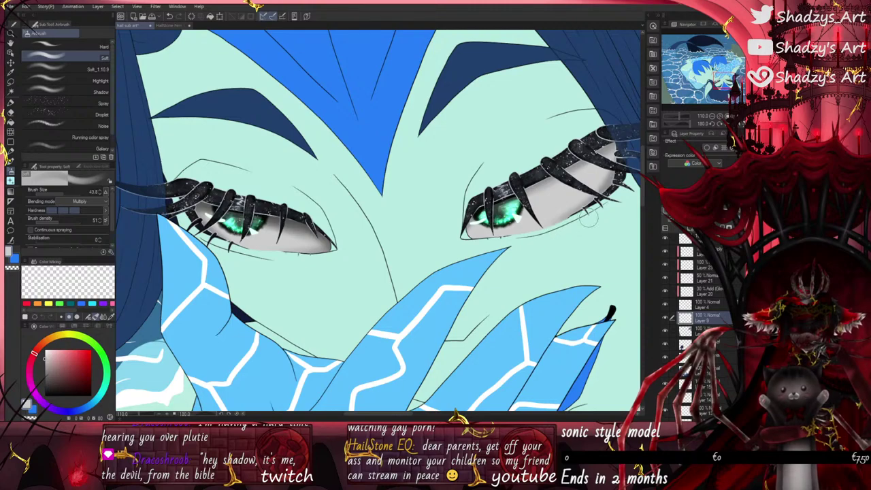
{"action": "mouse_move", "coordinate": [604, 181]}
{"action": "left_mouse_down"}
{"action": "mouse_move", "coordinate": [553, 230]}
{"action": "mouse_move", "coordinate": [443, 241]}
{"action": "left_mouse_up"}
{"action": "mouse_move", "coordinate": [469, 213]}
{"action": "left_mouse_down"}
{"action": "mouse_move", "coordinate": [622, 151]}
{"action": "mouse_move", "coordinate": [616, 188]}
{"action": "left_mouse_up"}
{"action": "mouse_move", "coordinate": [193, 201]}
{"action": "left_mouse_down"}
{"action": "mouse_move", "coordinate": [292, 225]}
{"action": "mouse_move", "coordinate": [265, 217]}
{"action": "left_mouse_up"}
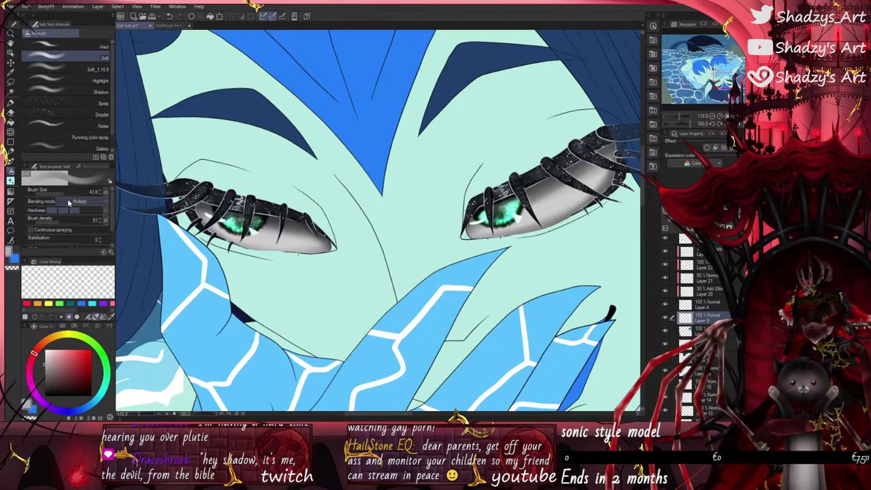
Step: Brighten the middle of the left eye's white with the Soft airbrush in Add (Glow) mode
{"action": "left_click", "coordinate": [66, 294]}
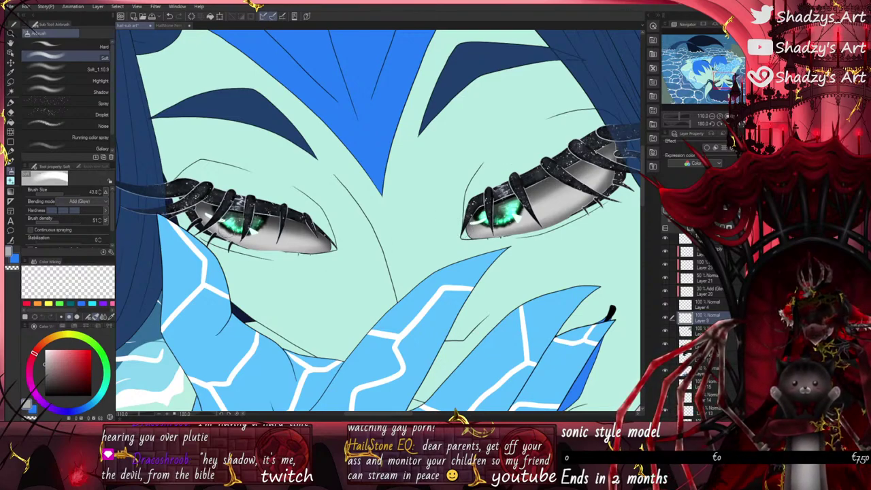
{"action": "left_click_drag", "start_coordinate": [226, 231], "coordinate": [302, 241]}
{"action": "left_click", "coordinate": [170, 19]}
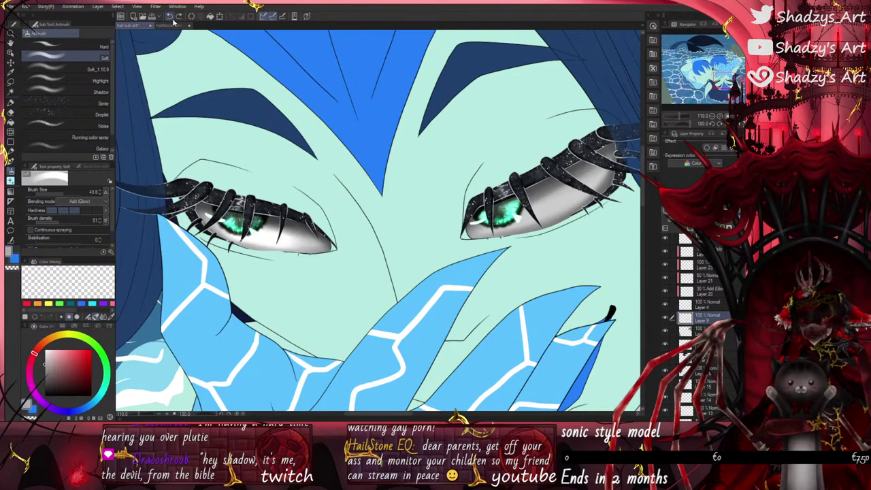
Step: Paint a soft highlight along the middle of the right eye's white with the Add (Glow) airbrush, undoing and repainting unsatisfactory strokes
{"action": "mouse_move", "coordinate": [519, 221]}
{"action": "left_mouse_down"}
{"action": "mouse_move", "coordinate": [591, 180]}
{"action": "mouse_move", "coordinate": [604, 159]}
{"action": "left_mouse_up"}
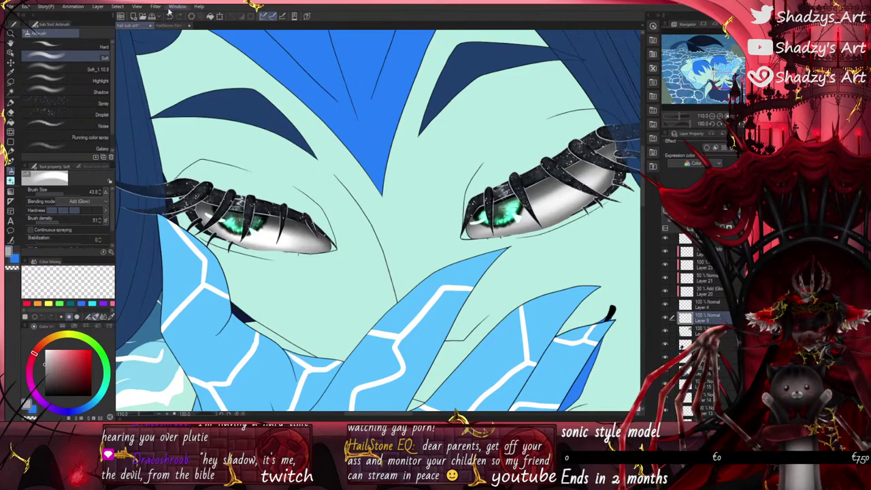
{"action": "left_click", "coordinate": [170, 18]}
{"action": "left_click", "coordinate": [172, 19]}
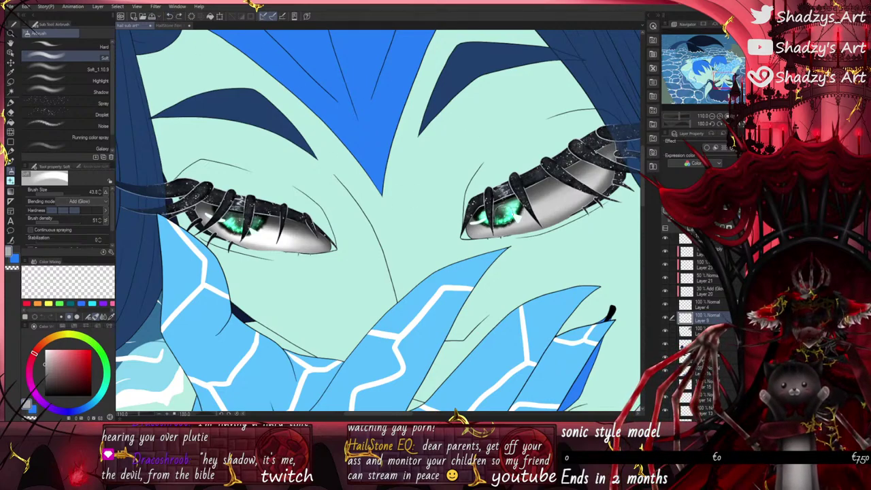
{"action": "left_click_drag", "start_coordinate": [529, 214], "coordinate": [593, 175]}
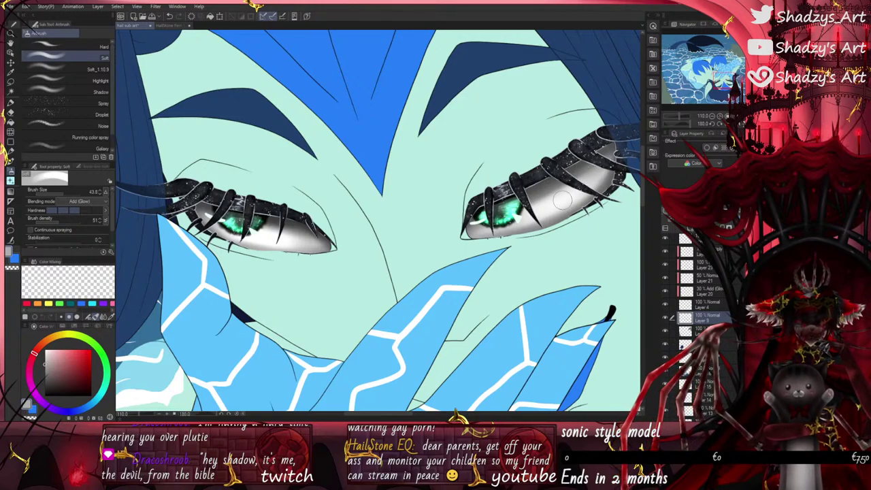
{"action": "left_click", "coordinate": [170, 17]}
{"action": "left_click_drag", "start_coordinate": [523, 216], "coordinate": [589, 155]}
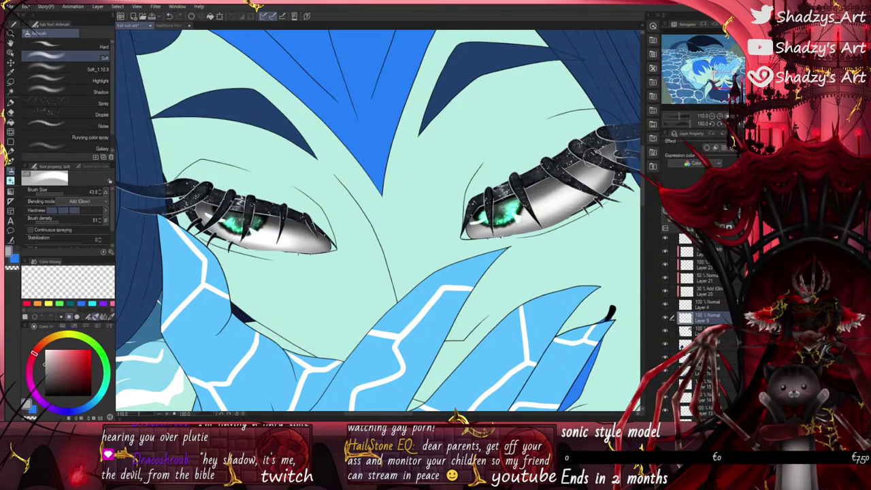
{"action": "left_click", "coordinate": [169, 17]}
{"action": "left_click_drag", "start_coordinate": [538, 211], "coordinate": [569, 171]}
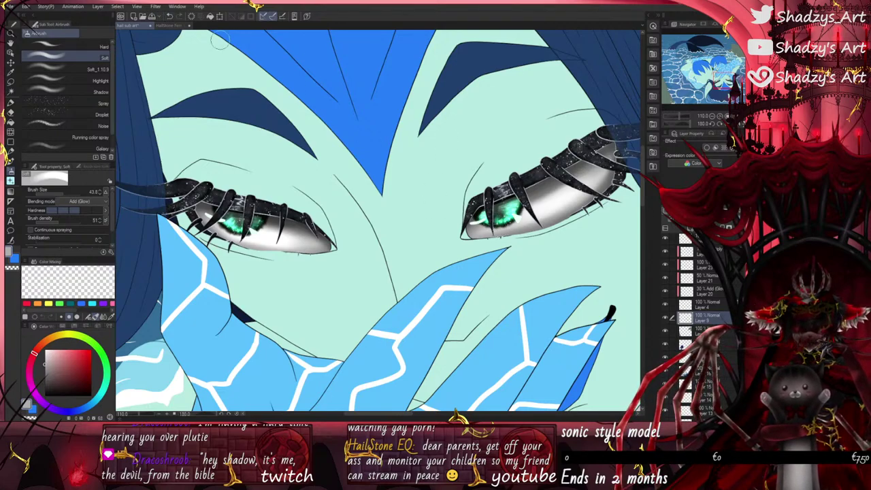
{"action": "left_click", "coordinate": [170, 16]}
{"action": "left_click_drag", "start_coordinate": [522, 216], "coordinate": [590, 152]}
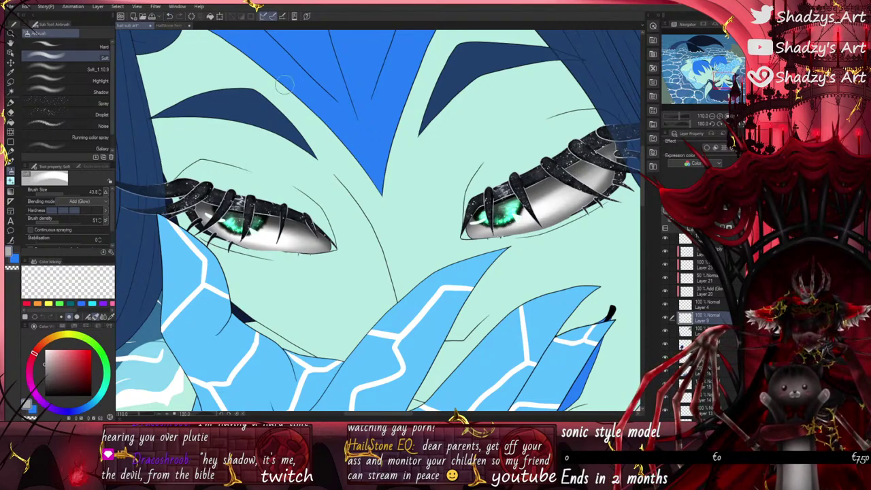
{"action": "left_click", "coordinate": [169, 17]}
{"action": "left_click_drag", "start_coordinate": [514, 218], "coordinate": [590, 162]}
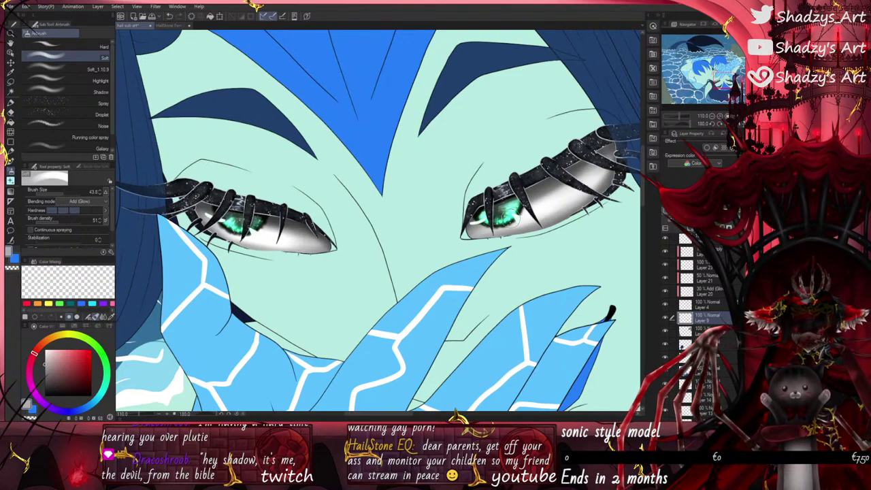
{"action": "left_click", "coordinate": [170, 17]}
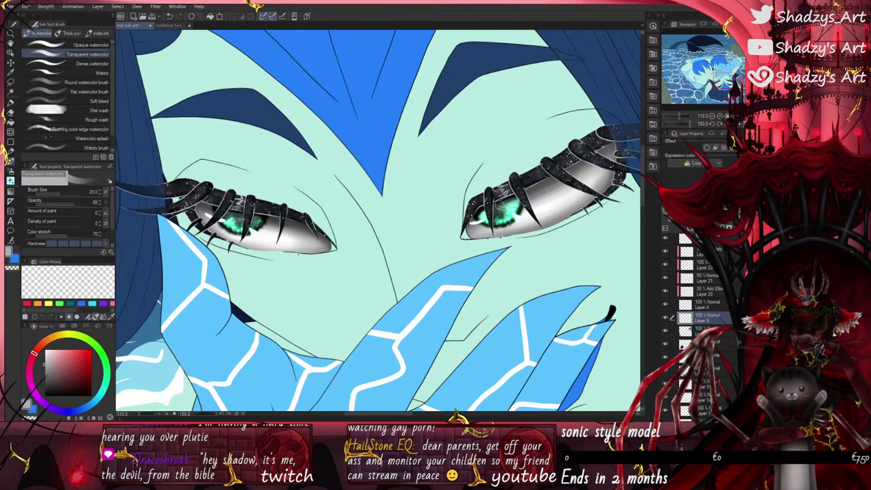
Step: Set the Soft airbrush back to Multiply mode with a smaller brush size, and add a new layer above the eye whites
{"action": "left_click", "coordinate": [11, 172]}
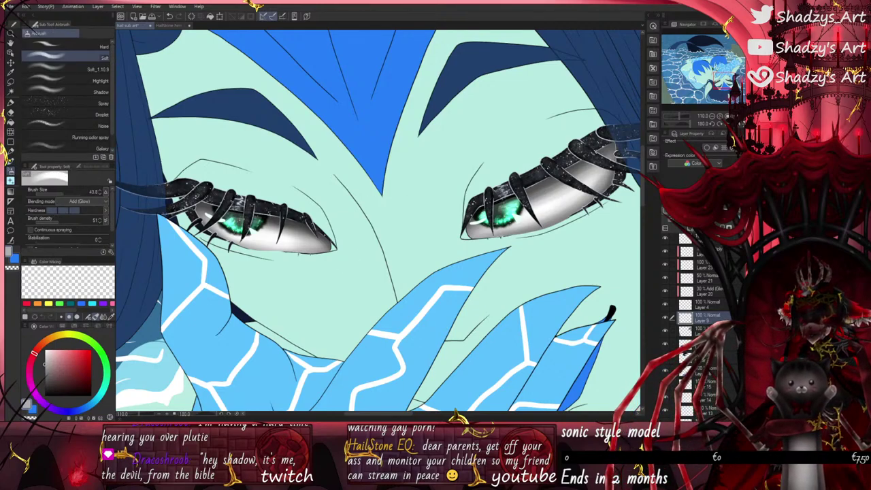
{"action": "left_click", "coordinate": [62, 227]}
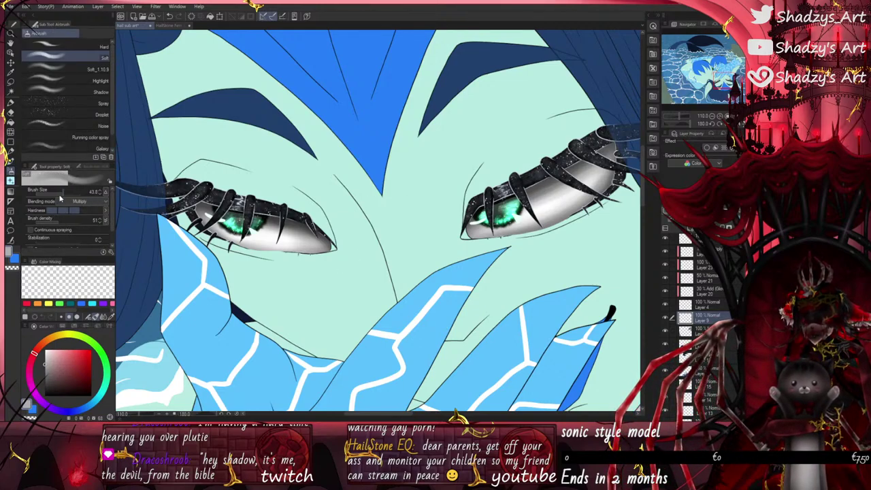
{"action": "left_click_drag", "start_coordinate": [61, 193], "coordinate": [62, 193]}
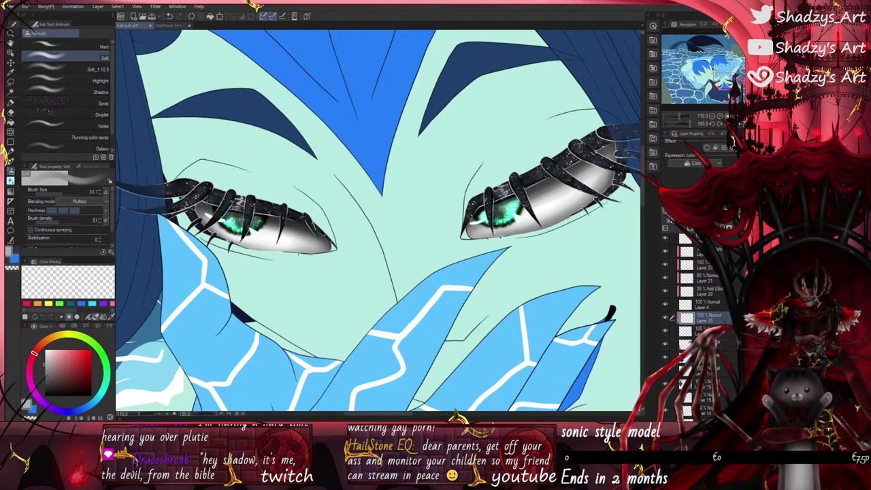
Step: Set the new layer to Multiply and paint lash shadows across the left eye's white with the G-pen, size 5.0
{"action": "left_click", "coordinate": [10, 102]}
{"action": "left_click", "coordinate": [44, 33]}
{"action": "scroll", "coordinate": [211, 212], "scroll_direction": "up", "scroll_amount": 1}
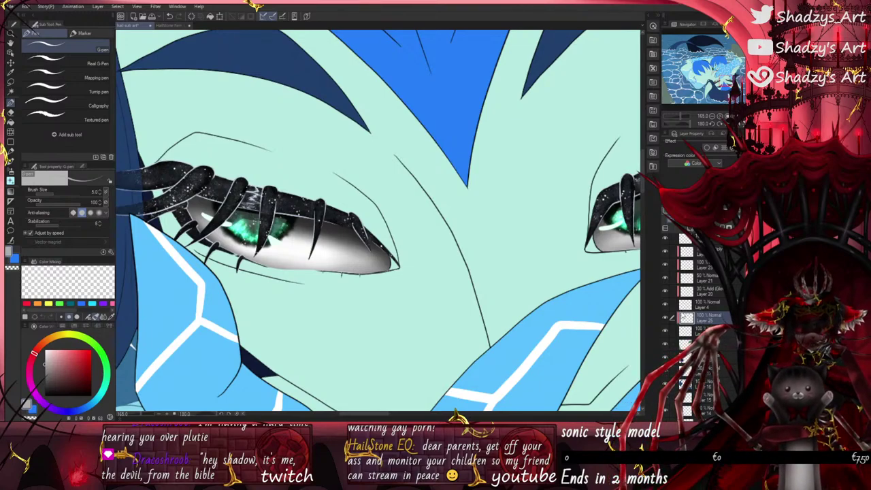
{"action": "scroll", "coordinate": [242, 209], "scroll_direction": "up", "scroll_amount": 1}
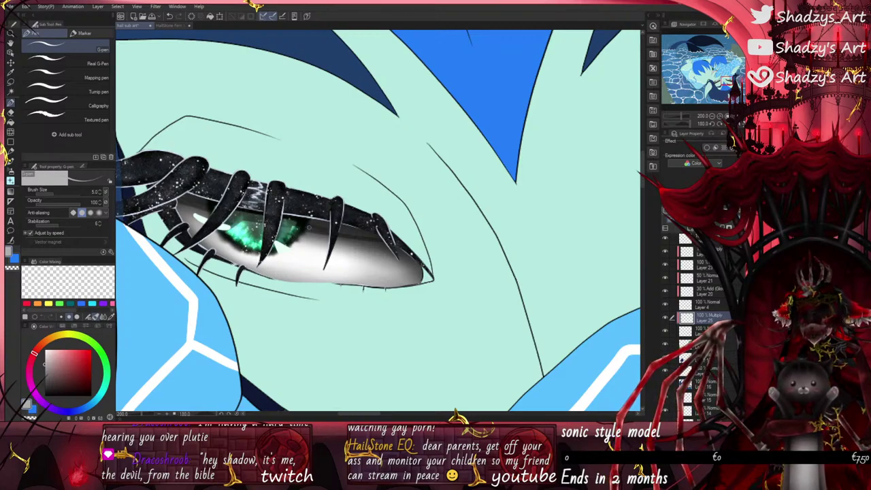
{"action": "left_click_drag", "start_coordinate": [308, 227], "coordinate": [375, 239]}
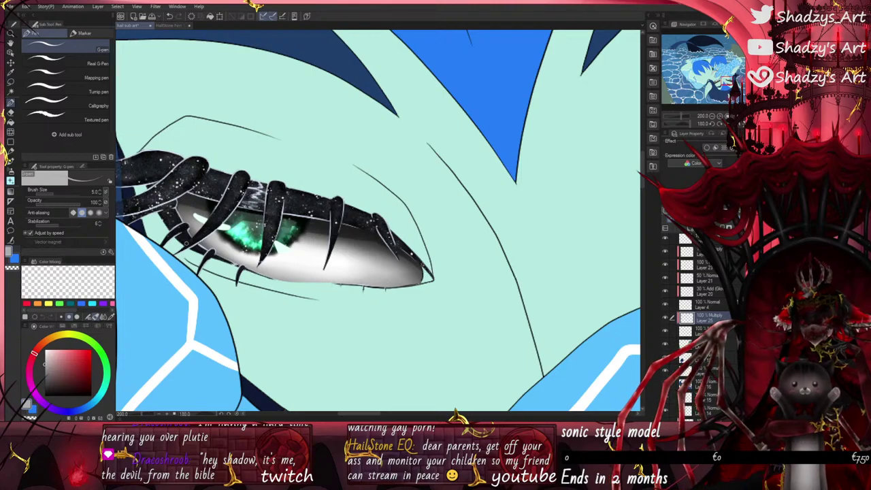
{"action": "scroll", "coordinate": [198, 249], "scroll_direction": "up", "scroll_amount": 2}
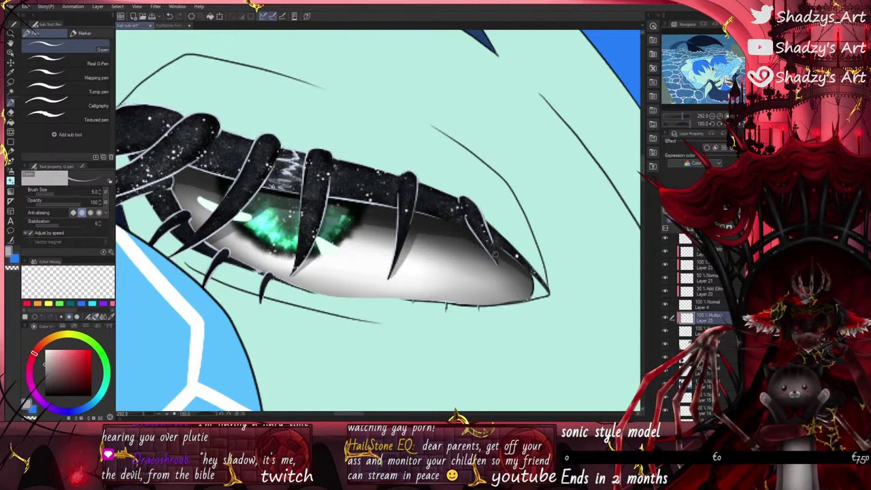
{"action": "scroll", "coordinate": [507, 279], "scroll_direction": "down", "scroll_amount": 2}
{"action": "scroll", "coordinate": [265, 178], "scroll_direction": "up", "scroll_amount": 3}
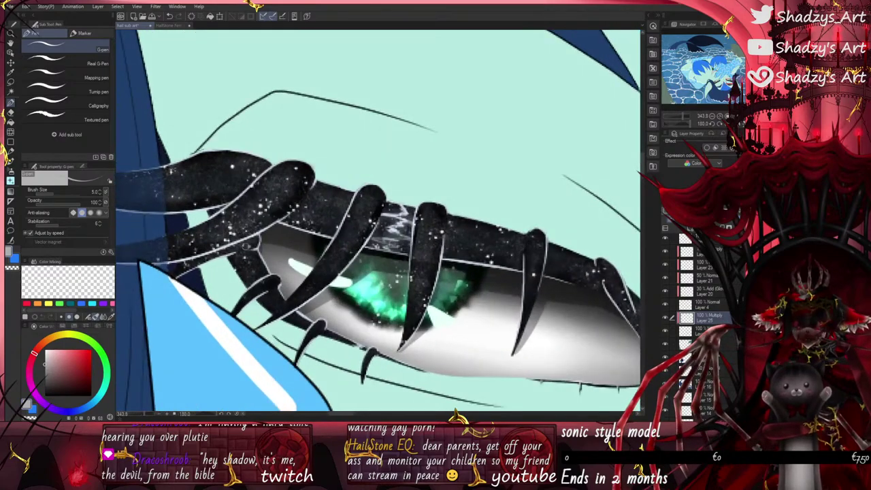
{"action": "scroll", "coordinate": [270, 243], "scroll_direction": "down", "scroll_amount": 5}
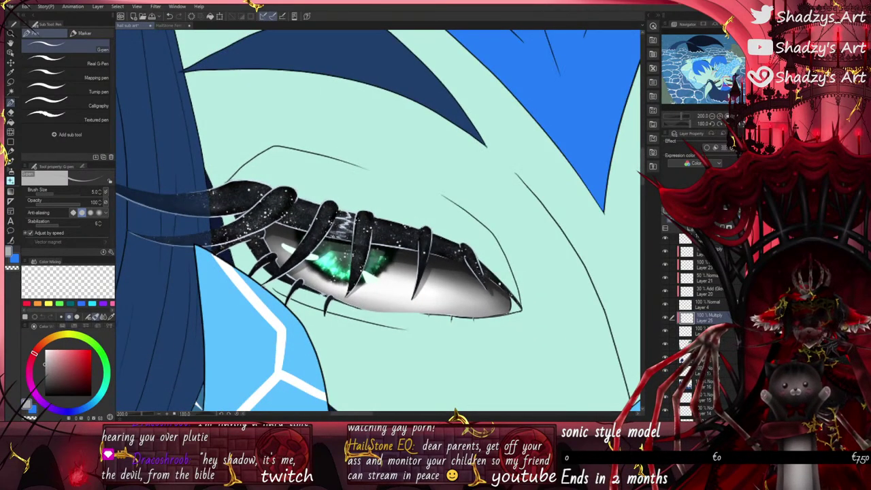
{"action": "scroll", "coordinate": [582, 247], "scroll_direction": "down", "scroll_amount": 2}
{"action": "scroll", "coordinate": [582, 247], "scroll_direction": "up", "scroll_amount": 5}
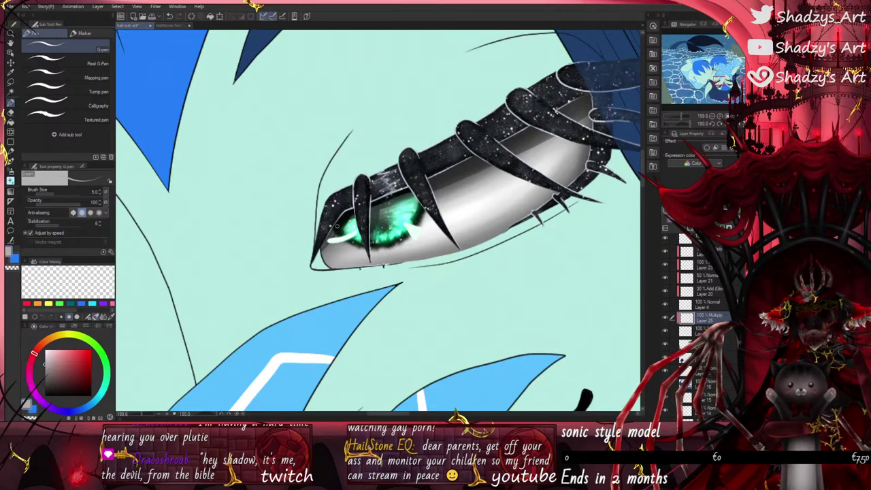
{"action": "scroll", "coordinate": [316, 258], "scroll_direction": "down", "scroll_amount": 4}
{"action": "scroll", "coordinate": [361, 261], "scroll_direction": "up", "scroll_amount": 2}
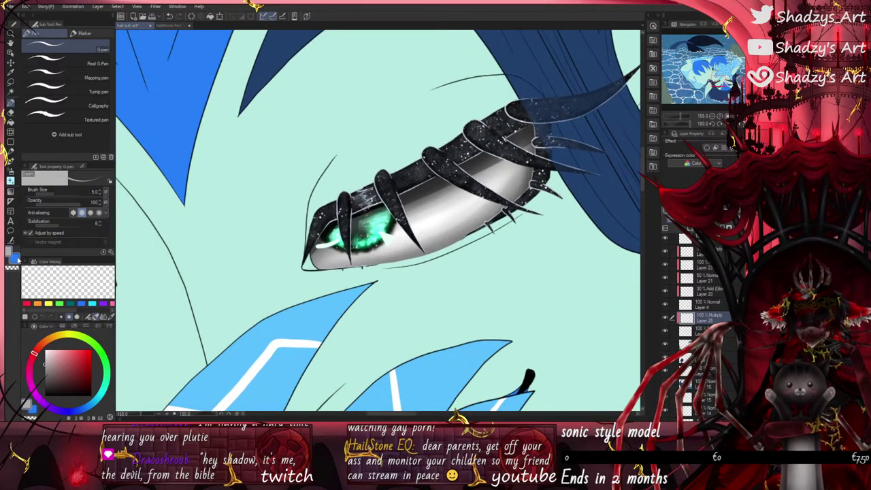
{"action": "left_click", "coordinate": [12, 267]}
{"action": "left_click_drag", "start_coordinate": [690, 124], "coordinate": [677, 139]}
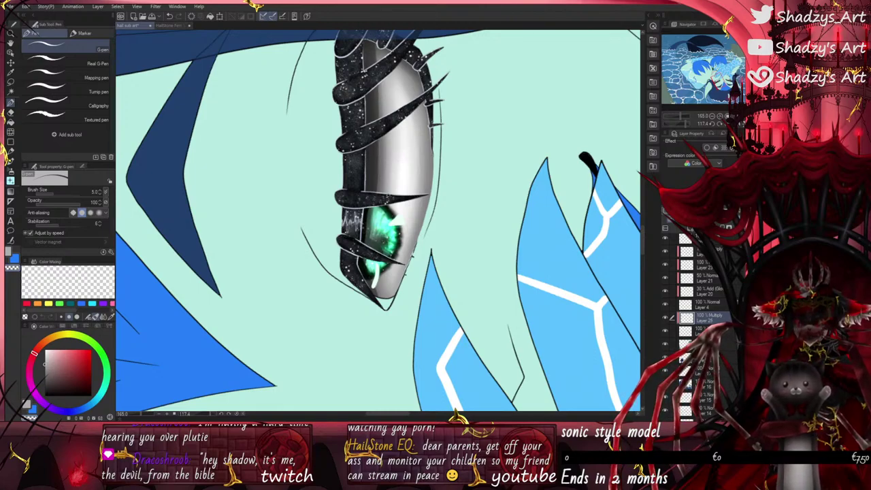
{"action": "left_click", "coordinate": [727, 123]}
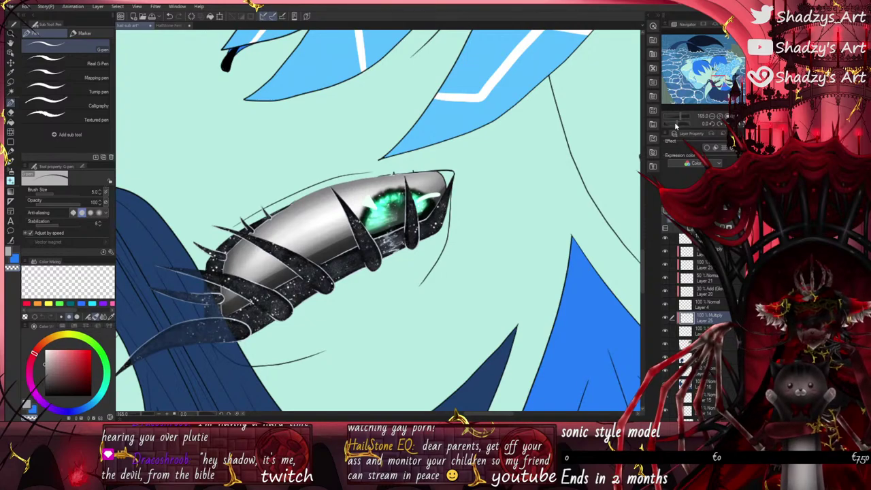
{"action": "left_click_drag", "start_coordinate": [676, 125], "coordinate": [690, 125]}
{"action": "left_click", "coordinate": [10, 255]}
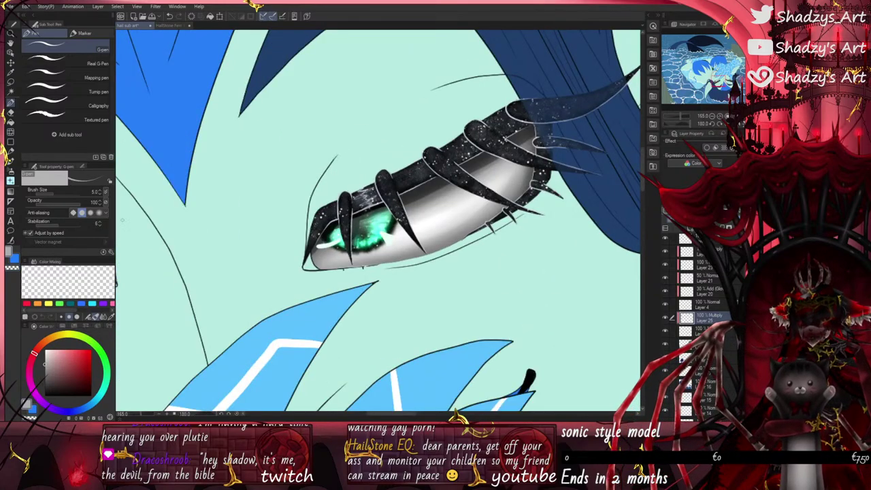
Step: Paint shadows beside the two lashes that cross the right eye's iris with the G-pen on the Multiply layer
{"action": "scroll", "coordinate": [441, 238], "scroll_direction": "up", "scroll_amount": 7}
{"action": "key", "text": "ctrl+plus"}
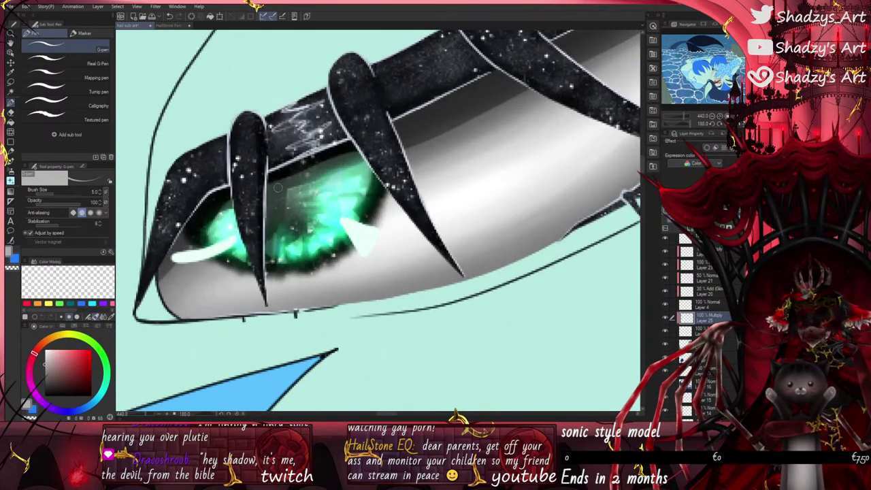
{"action": "left_click_drag", "start_coordinate": [275, 278], "coordinate": [272, 308]}
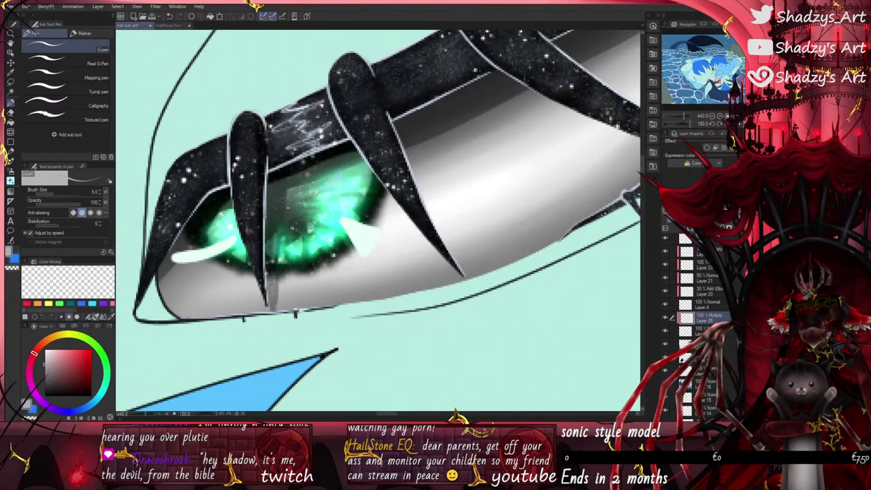
{"action": "left_click_drag", "start_coordinate": [418, 147], "coordinate": [465, 252]}
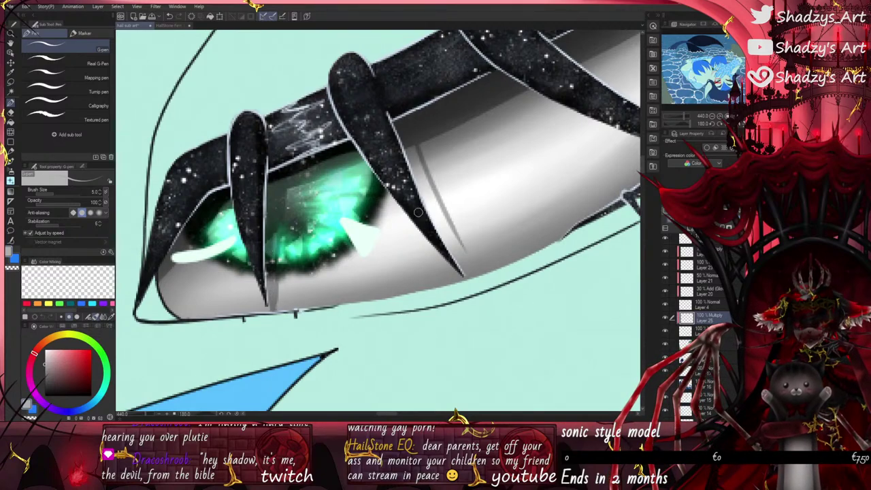
{"action": "mouse_move", "coordinate": [417, 204]}
{"action": "left_mouse_down"}
{"action": "mouse_move", "coordinate": [472, 262]}
{"action": "mouse_move", "coordinate": [401, 136]}
{"action": "mouse_move", "coordinate": [394, 141]}
{"action": "mouse_move", "coordinate": [407, 139]}
{"action": "mouse_move", "coordinate": [413, 193]}
{"action": "mouse_move", "coordinate": [459, 247]}
{"action": "left_mouse_up"}
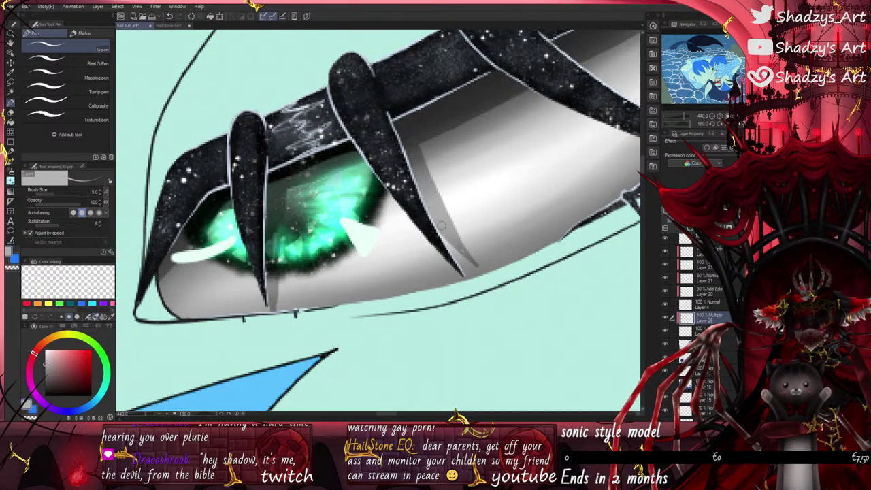
Step: Paint G-pen shadows along the outer lashes of the right eye, following the lashes down to the corner of the eye white
{"action": "scroll", "coordinate": [272, 239], "scroll_direction": "down", "scroll_amount": 7}
{"action": "scroll", "coordinate": [401, 221], "scroll_direction": "up", "scroll_amount": 9}
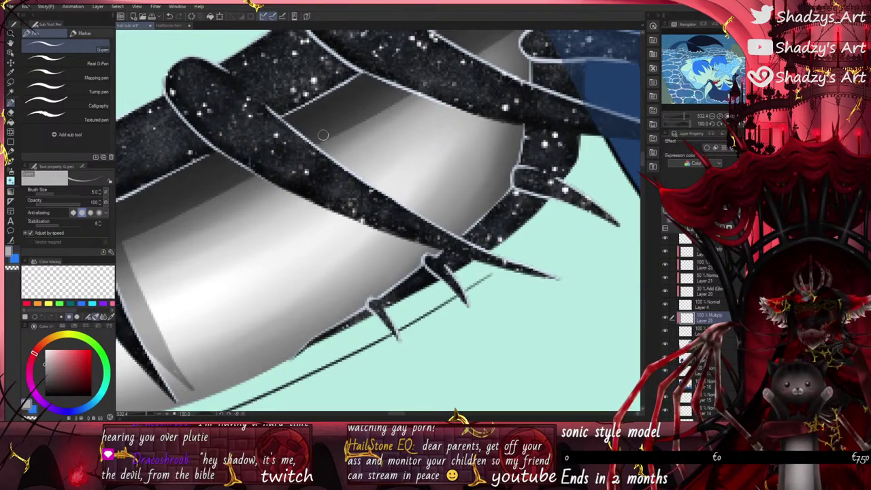
{"action": "mouse_move", "coordinate": [322, 137]}
{"action": "left_mouse_down"}
{"action": "mouse_move", "coordinate": [459, 233]}
{"action": "mouse_move", "coordinate": [385, 191]}
{"action": "mouse_move", "coordinate": [446, 228]}
{"action": "left_mouse_up"}
{"action": "scroll", "coordinate": [370, 228], "scroll_direction": "down", "scroll_amount": 5}
{"action": "scroll", "coordinate": [419, 116], "scroll_direction": "up", "scroll_amount": 5}
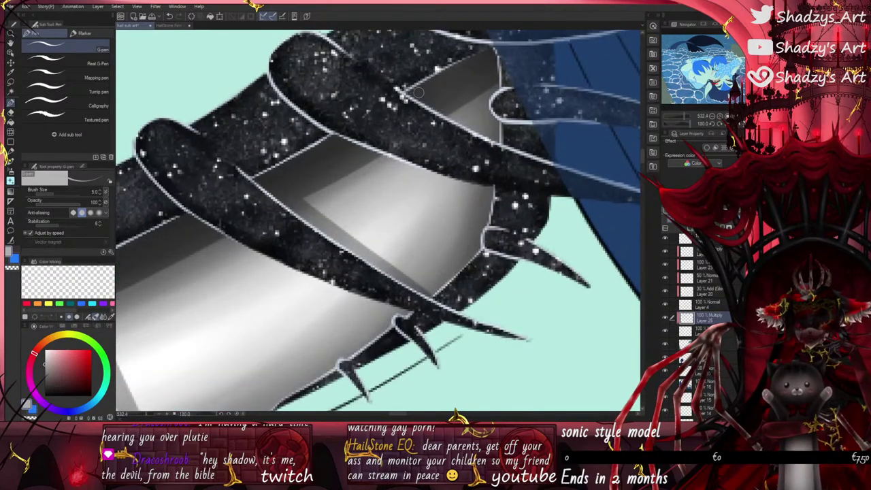
{"action": "left_click_drag", "start_coordinate": [445, 108], "coordinate": [511, 151]}
{"action": "mouse_move", "coordinate": [453, 111]}
{"action": "left_mouse_down"}
{"action": "mouse_move", "coordinate": [499, 140]}
{"action": "mouse_move", "coordinate": [496, 132]}
{"action": "left_mouse_up"}
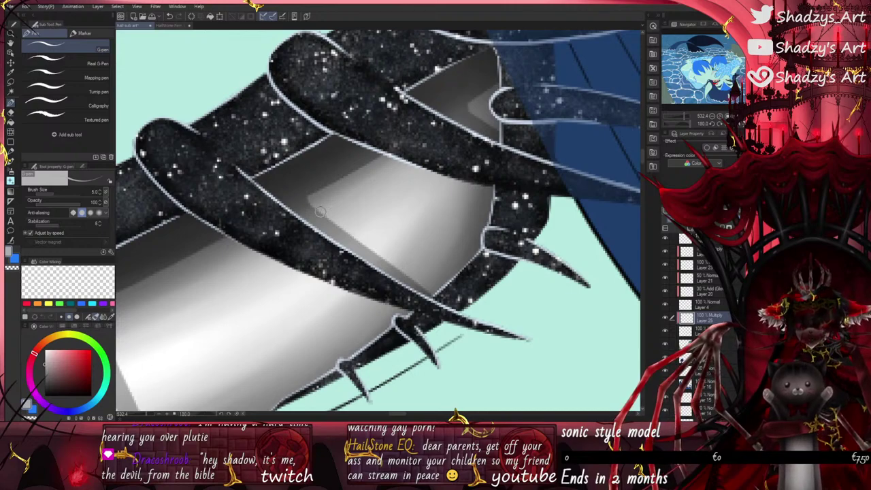
Step: Examine the right eye's lash shadows up close and compare both eyes within the whole face
{"action": "scroll", "coordinate": [467, 207], "scroll_direction": "down", "scroll_amount": 6}
{"action": "scroll", "coordinate": [469, 207], "scroll_direction": "down", "scroll_amount": 3}
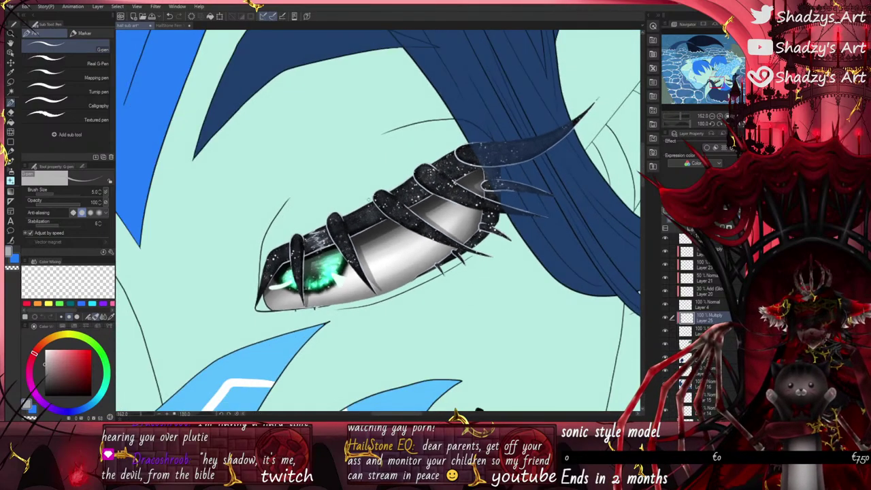
{"action": "scroll", "coordinate": [490, 178], "scroll_direction": "up", "scroll_amount": 3}
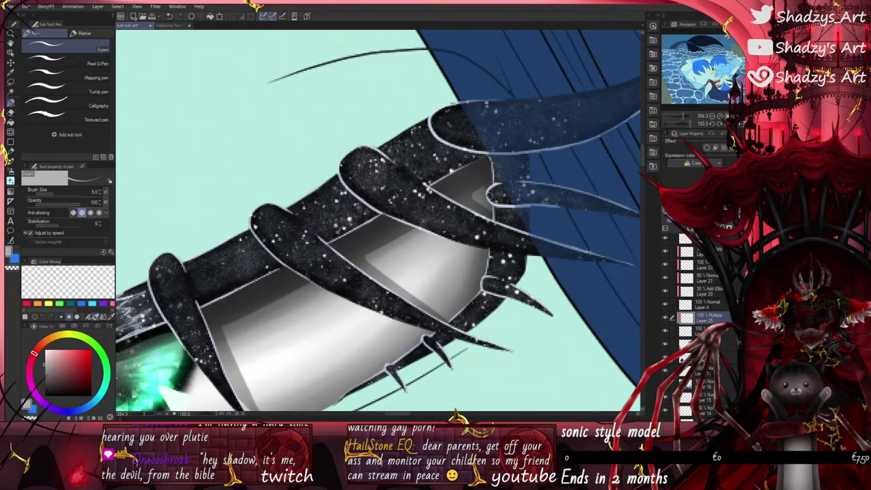
{"action": "scroll", "coordinate": [476, 194], "scroll_direction": "down", "scroll_amount": 10}
{"action": "scroll", "coordinate": [470, 188], "scroll_direction": "up", "scroll_amount": 8}
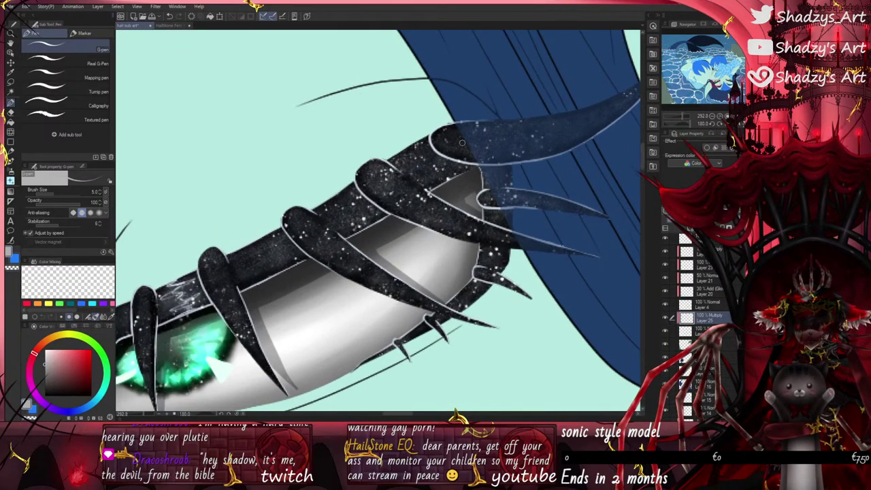
{"action": "scroll", "coordinate": [462, 153], "scroll_direction": "down", "scroll_amount": 14}
{"action": "scroll", "coordinate": [461, 163], "scroll_direction": "up", "scroll_amount": 2}
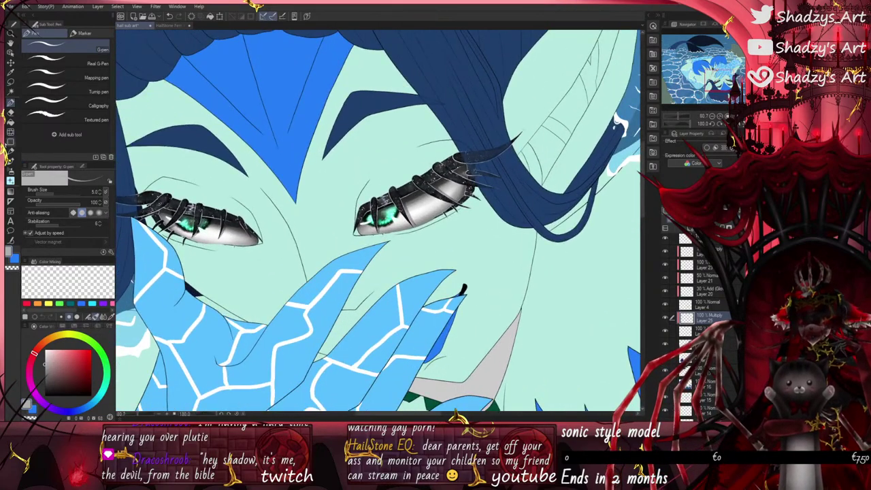
Step: Paint soft shading around the left eye's iris with the Soft airbrush, size 21.8, on the layer below the Multiply lash shadows
{"action": "key", "text": "j"}
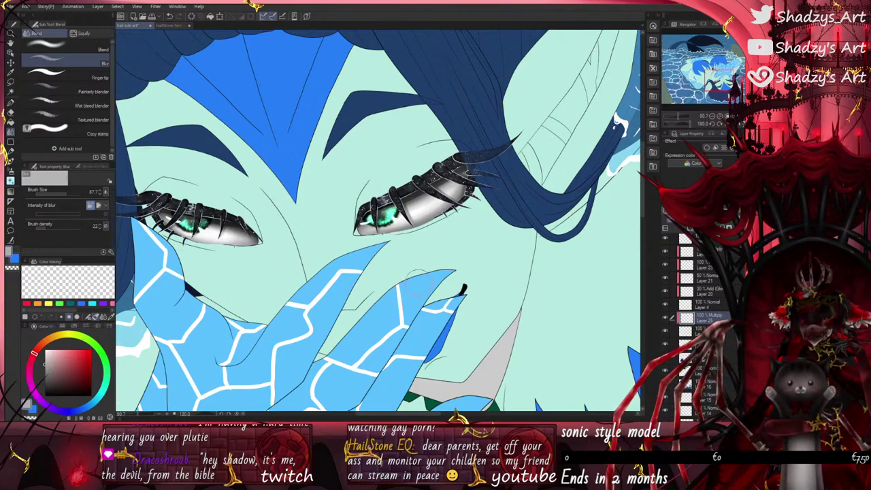
{"action": "scroll", "coordinate": [425, 292], "scroll_direction": "down", "scroll_amount": 2}
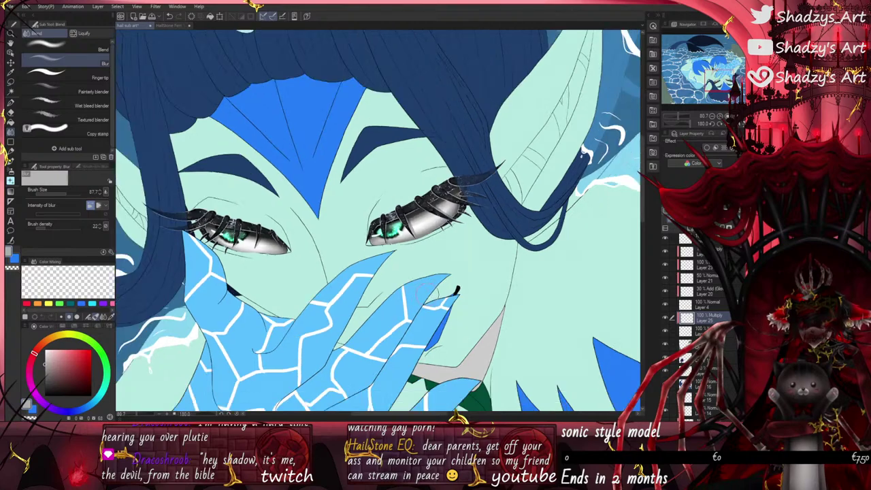
{"action": "scroll", "coordinate": [184, 257], "scroll_direction": "up", "scroll_amount": 3}
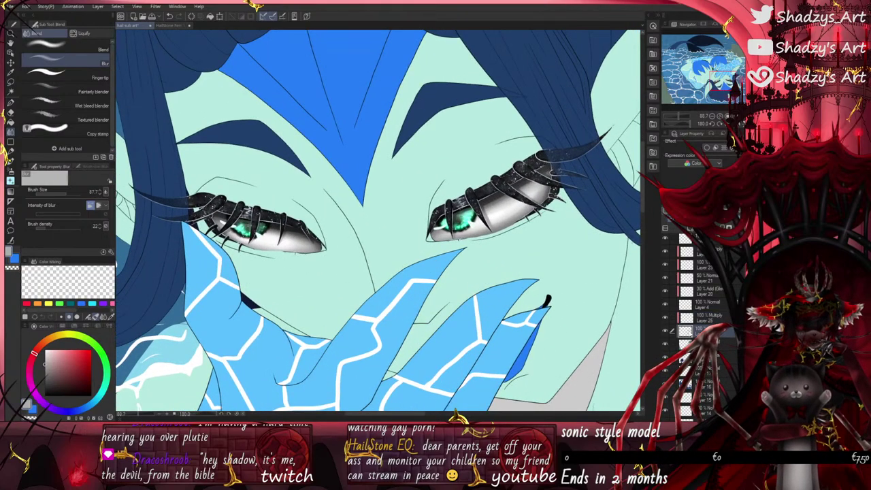
{"action": "left_click", "coordinate": [664, 331]}
{"action": "left_click", "coordinate": [665, 332]}
{"action": "left_click", "coordinate": [10, 171]}
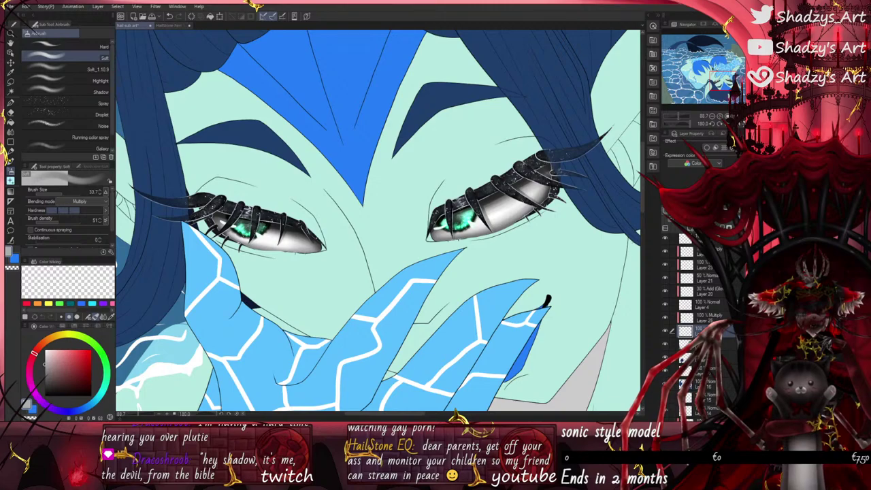
{"action": "scroll", "coordinate": [404, 157], "scroll_direction": "down", "scroll_amount": 3}
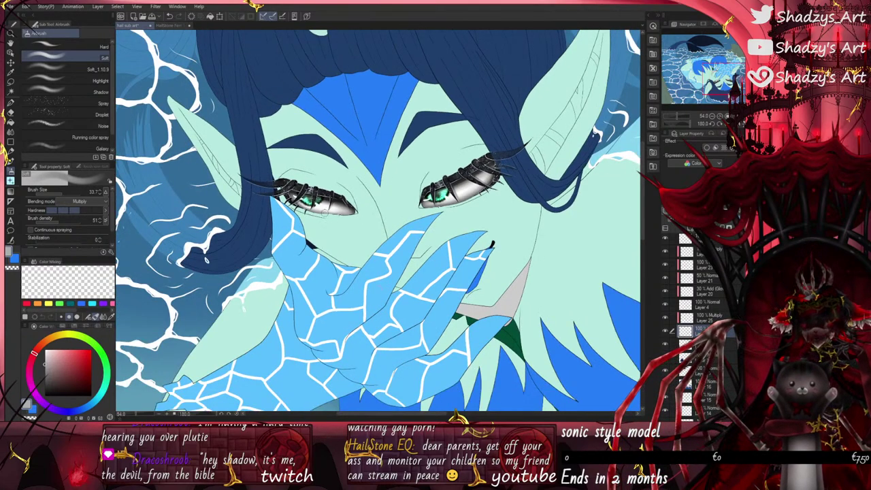
{"action": "scroll", "coordinate": [326, 212], "scroll_direction": "up", "scroll_amount": 1}
{"action": "scroll", "coordinate": [291, 202], "scroll_direction": "up", "scroll_amount": 2}
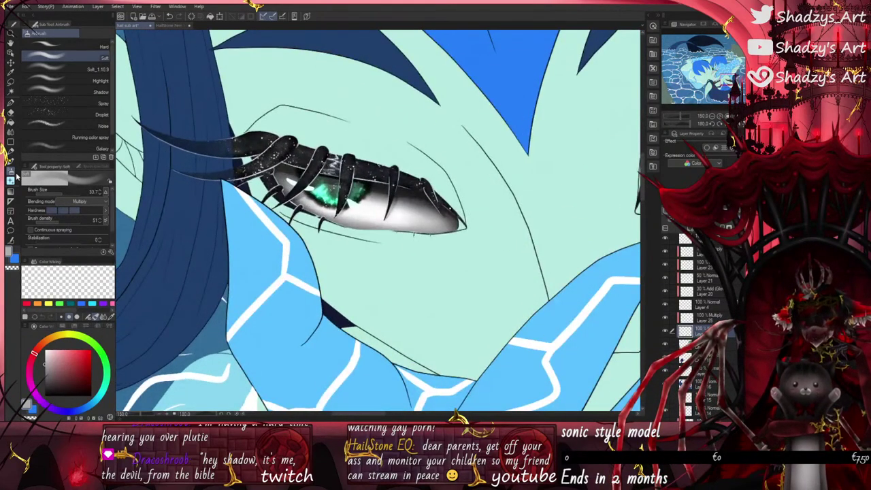
{"action": "scroll", "coordinate": [299, 197], "scroll_direction": "up", "scroll_amount": 3}
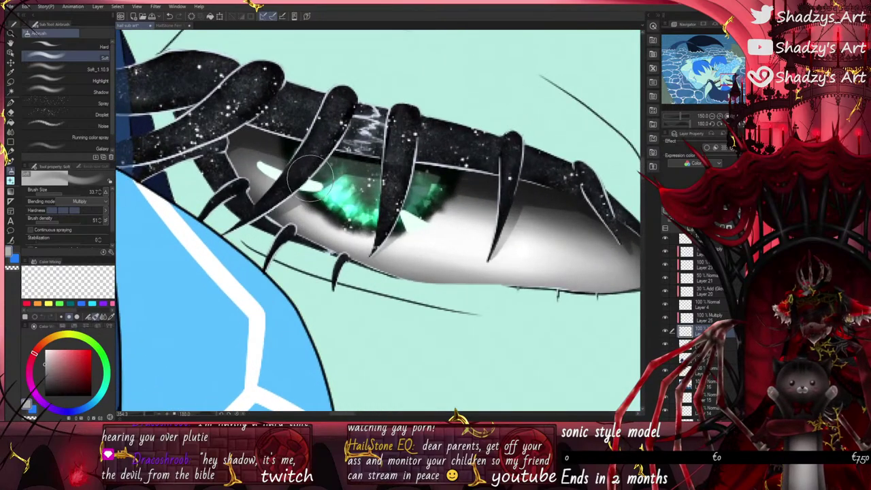
{"action": "left_click", "coordinate": [60, 191]}
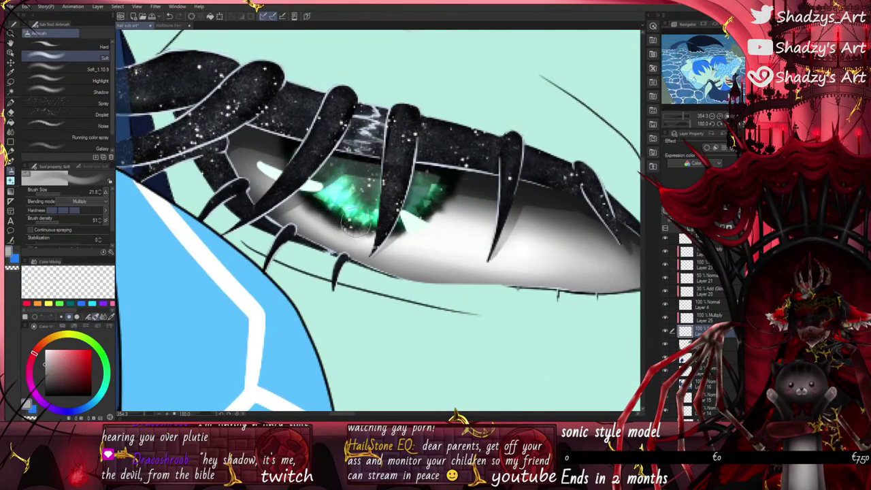
{"action": "mouse_move", "coordinate": [355, 223]}
{"action": "left_mouse_down"}
{"action": "mouse_move", "coordinate": [388, 224]}
{"action": "mouse_move", "coordinate": [455, 172]}
{"action": "mouse_move", "coordinate": [389, 226]}
{"action": "mouse_move", "coordinate": [419, 225]}
{"action": "mouse_move", "coordinate": [298, 163]}
{"action": "mouse_move", "coordinate": [285, 141]}
{"action": "mouse_move", "coordinate": [341, 218]}
{"action": "mouse_move", "coordinate": [457, 176]}
{"action": "left_mouse_up"}
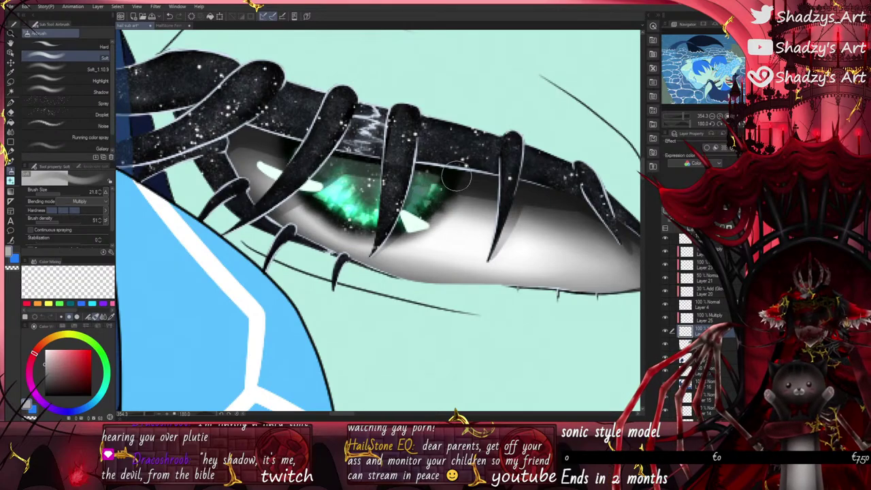
Step: Shade the edges of the right eye's iris with the same Soft airbrush
{"action": "scroll", "coordinate": [456, 176], "scroll_direction": "down", "scroll_amount": 8}
{"action": "scroll", "coordinate": [457, 221], "scroll_direction": "up", "scroll_amount": 5}
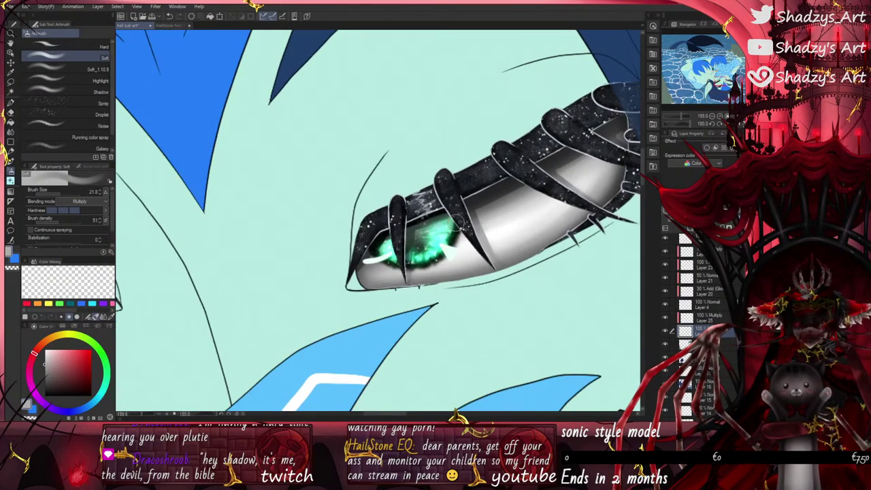
{"action": "mouse_move", "coordinate": [457, 221]}
{"action": "left_mouse_down"}
{"action": "mouse_move", "coordinate": [446, 241]}
{"action": "mouse_move", "coordinate": [458, 214]}
{"action": "mouse_move", "coordinate": [443, 249]}
{"action": "mouse_move", "coordinate": [462, 218]}
{"action": "mouse_move", "coordinate": [390, 259]}
{"action": "mouse_move", "coordinate": [373, 242]}
{"action": "mouse_move", "coordinate": [421, 258]}
{"action": "mouse_move", "coordinate": [468, 208]}
{"action": "mouse_move", "coordinate": [449, 245]}
{"action": "mouse_move", "coordinate": [368, 241]}
{"action": "left_mouse_up"}
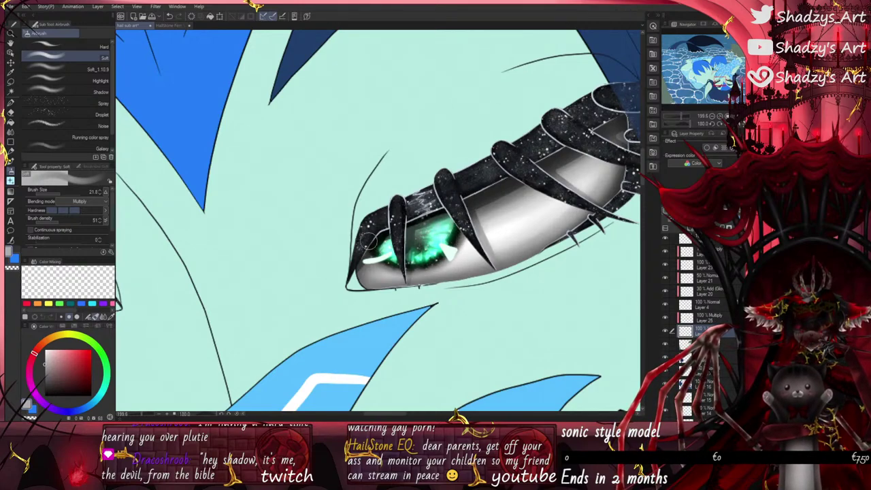
{"action": "scroll", "coordinate": [367, 239], "scroll_direction": "down", "scroll_amount": 4}
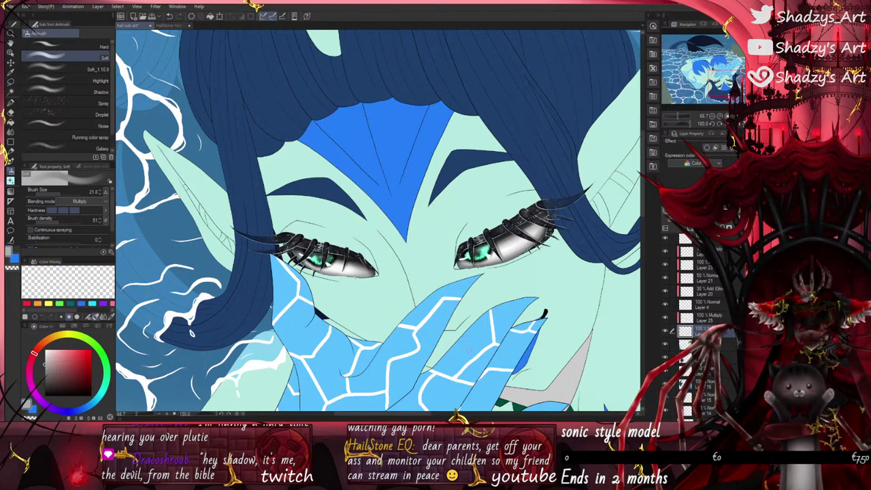
Step: Examine the shading of both eyes up close and within the whole face and figure
{"action": "left_click", "coordinate": [11, 182]}
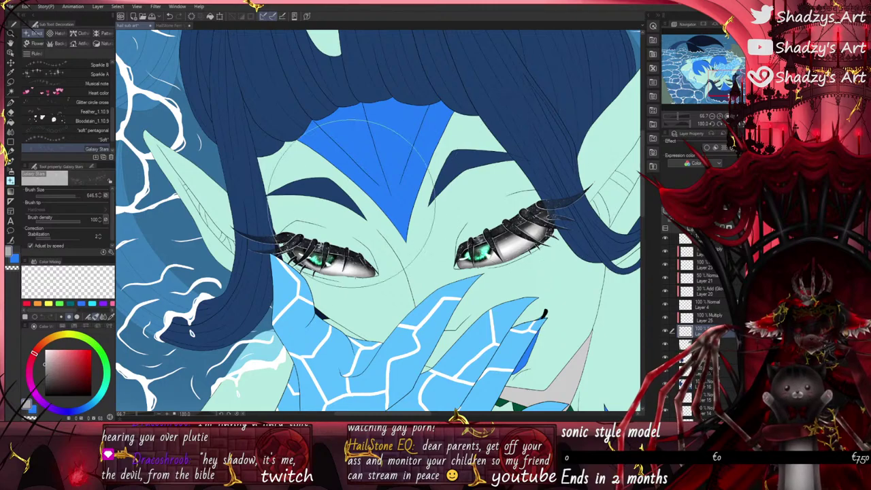
{"action": "scroll", "coordinate": [327, 262], "scroll_direction": "up", "scroll_amount": 4}
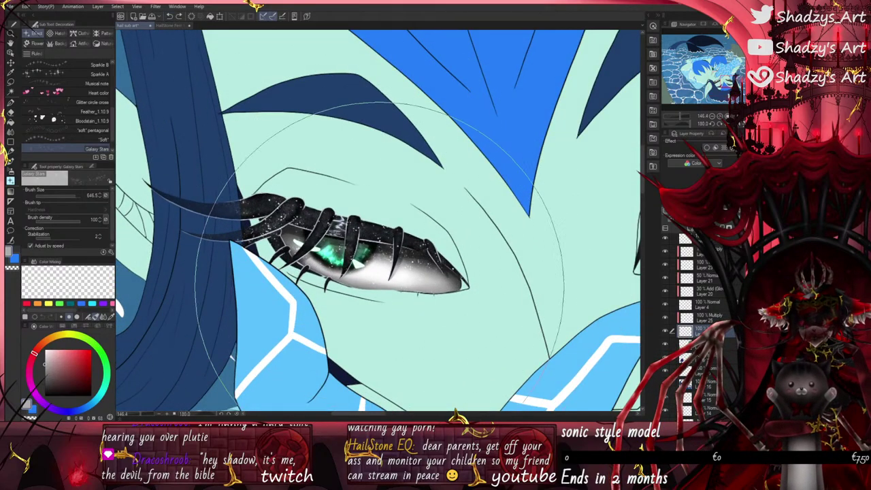
{"action": "scroll", "coordinate": [402, 293], "scroll_direction": "down", "scroll_amount": 3}
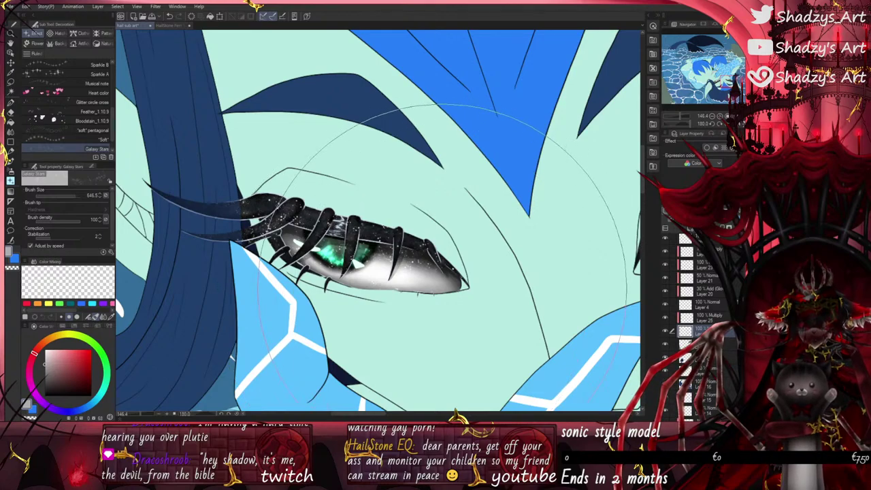
{"action": "scroll", "coordinate": [333, 187], "scroll_direction": "down", "scroll_amount": 4}
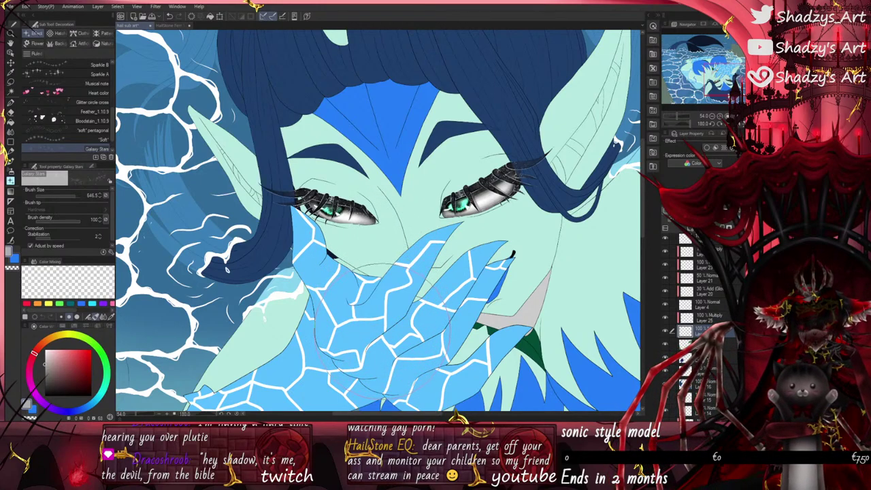
{"action": "scroll", "coordinate": [381, 333], "scroll_direction": "down", "scroll_amount": 3}
{"action": "scroll", "coordinate": [381, 335], "scroll_direction": "up", "scroll_amount": 3}
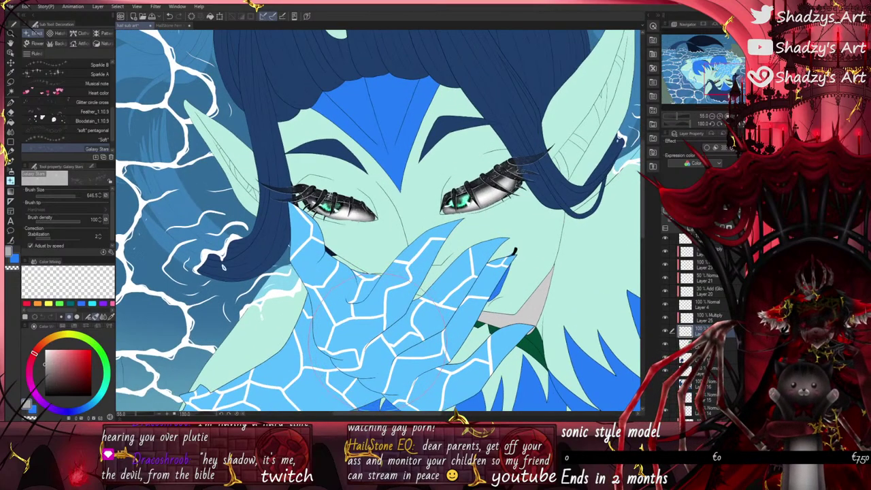
{"action": "scroll", "coordinate": [426, 212], "scroll_direction": "up", "scroll_amount": 3}
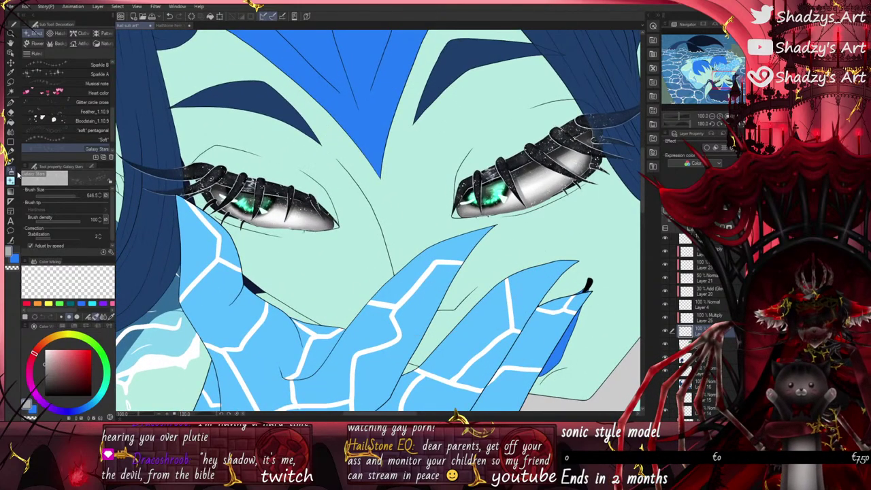
{"action": "left_click", "coordinate": [10, 131]}
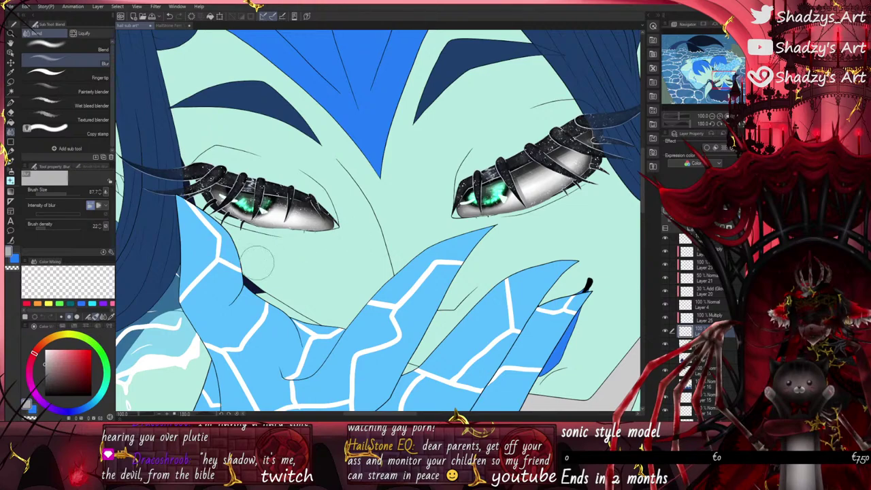
{"action": "scroll", "coordinate": [437, 271], "scroll_direction": "down", "scroll_amount": 2}
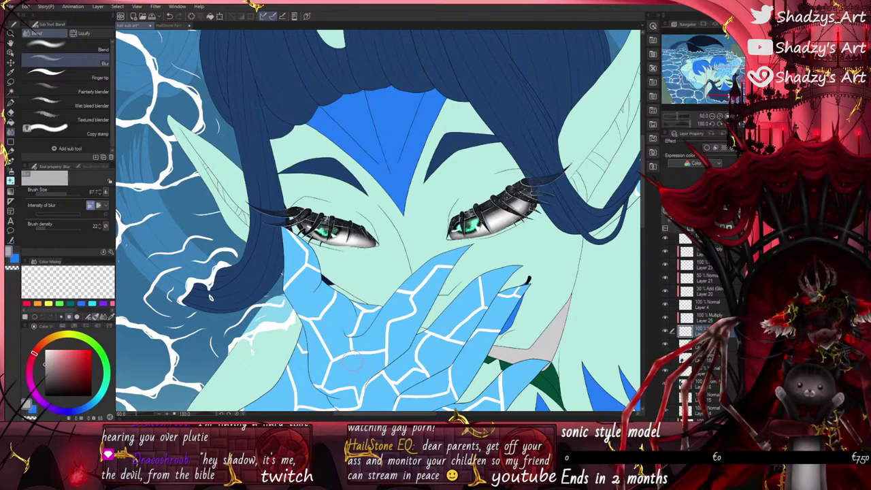
{"action": "scroll", "coordinate": [351, 363], "scroll_direction": "down", "scroll_amount": 2}
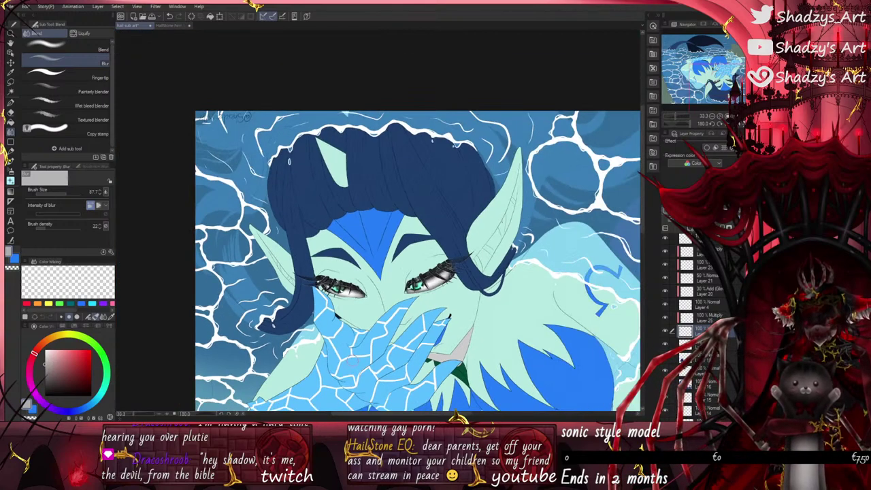
{"action": "scroll", "coordinate": [385, 287], "scroll_direction": "down", "scroll_amount": 1}
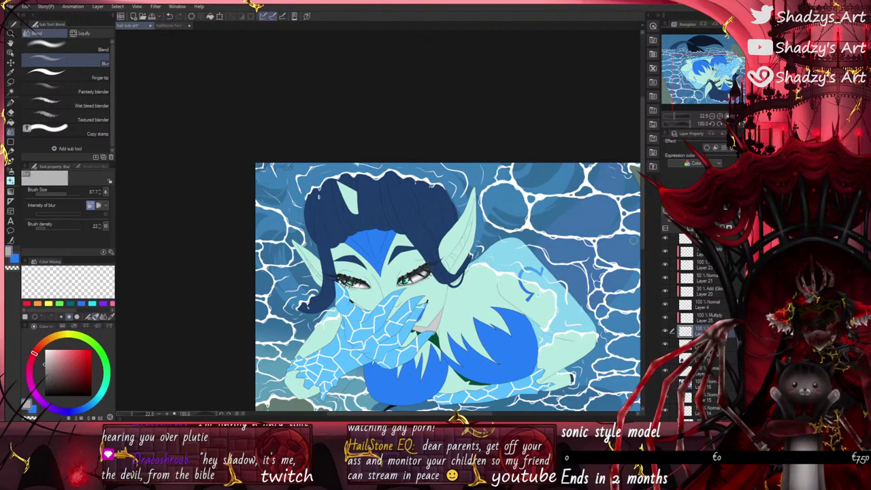
Step: Reset the canvas rotation to 0 and view the whole illustration, comparing it with the flipped-over orientation
{"action": "left_click", "coordinate": [727, 123]}
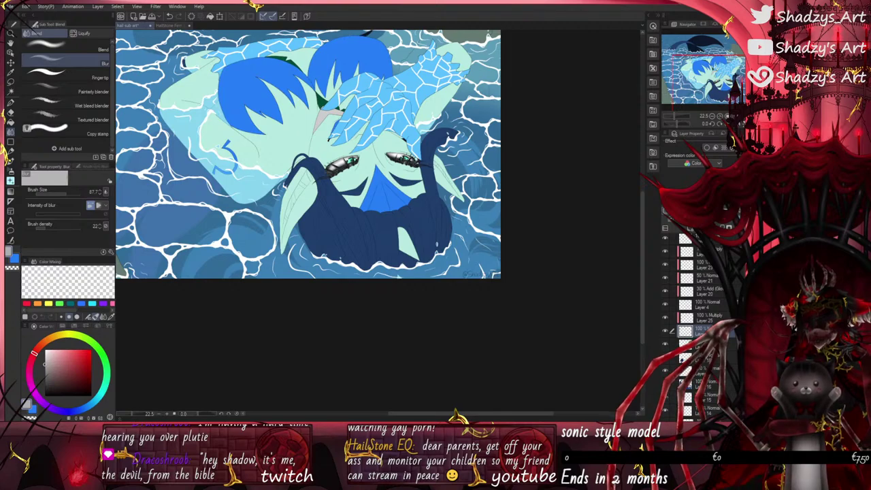
{"action": "left_click", "coordinate": [137, 6]}
{"action": "left_click", "coordinate": [151, 66]}
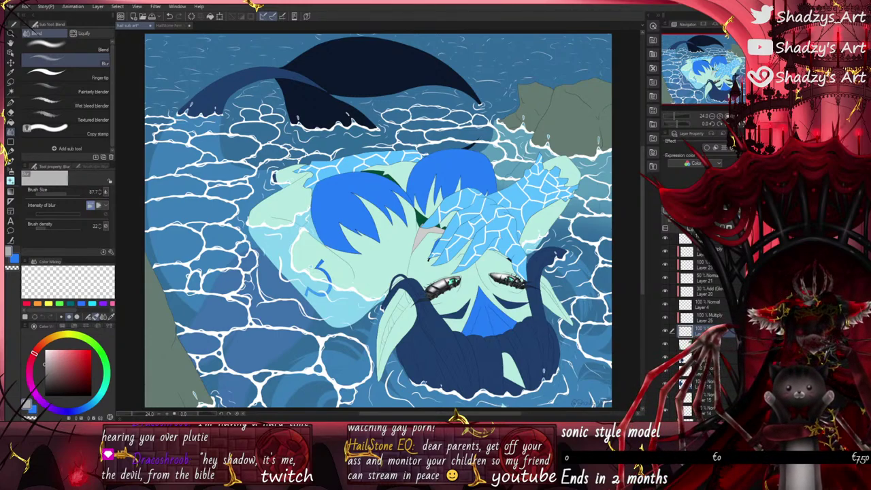
{"action": "scroll", "coordinate": [708, 320], "scroll_direction": "up", "scroll_amount": 3}
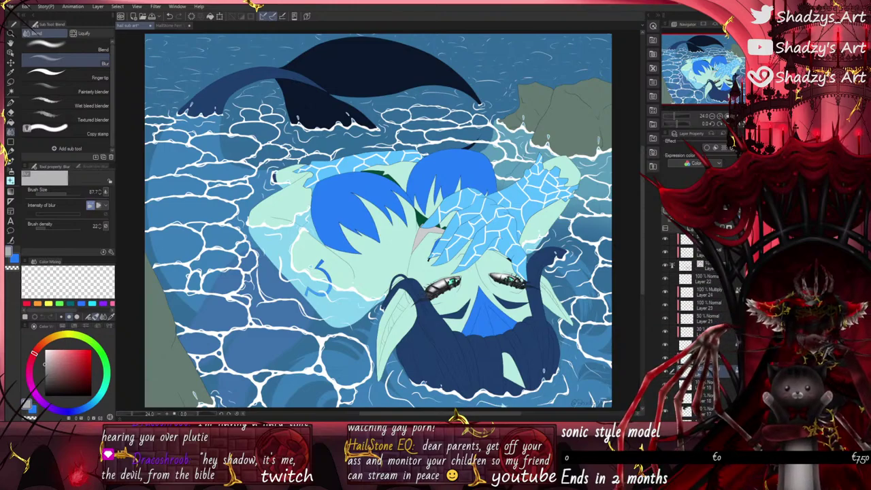
{"action": "left_click_drag", "start_coordinate": [675, 124], "coordinate": [657, 128]}
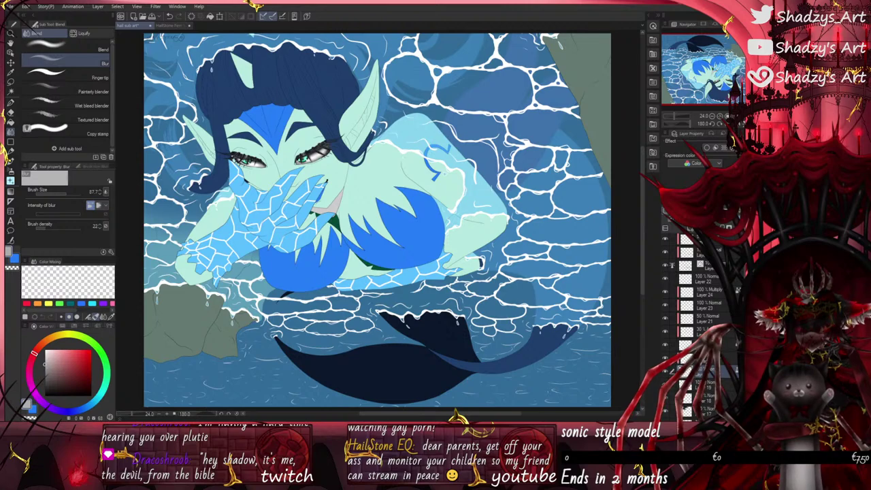
{"action": "left_click", "coordinate": [726, 124]}
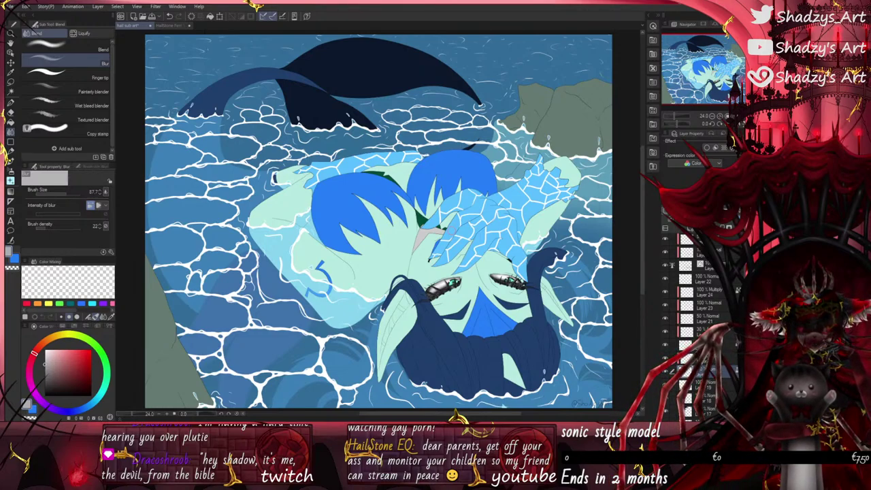
Step: Select a lower layer for the skin shading and sample the blue-grey skin shadow colour from the Hailstone Fem Model file
{"action": "scroll", "coordinate": [503, 323], "scroll_direction": "up", "scroll_amount": 5}
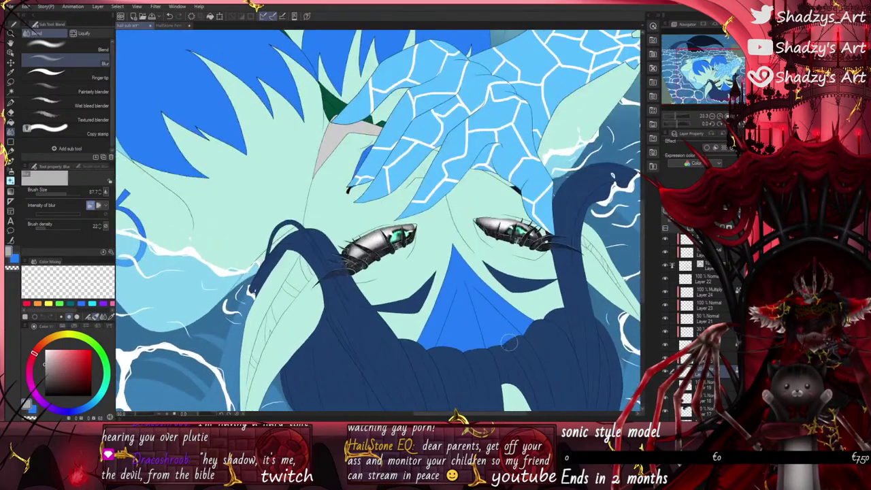
{"action": "scroll", "coordinate": [665, 377], "scroll_direction": "down", "scroll_amount": 3}
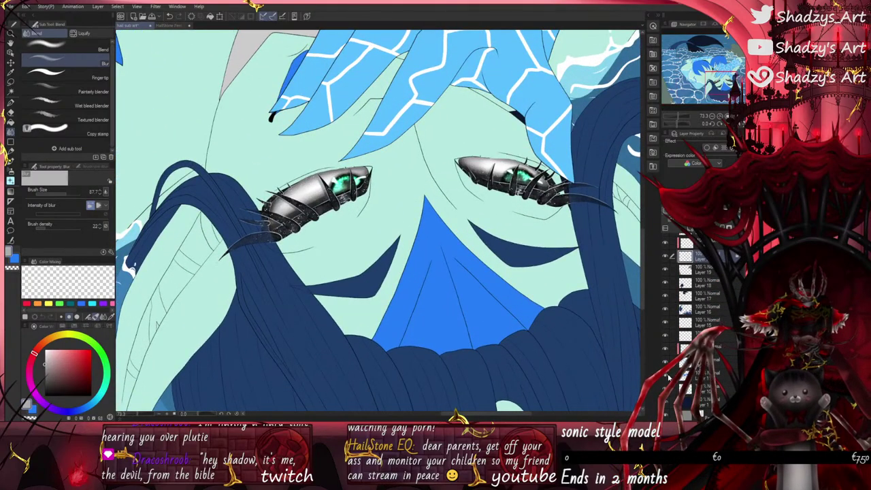
{"action": "left_click", "coordinate": [705, 388]}
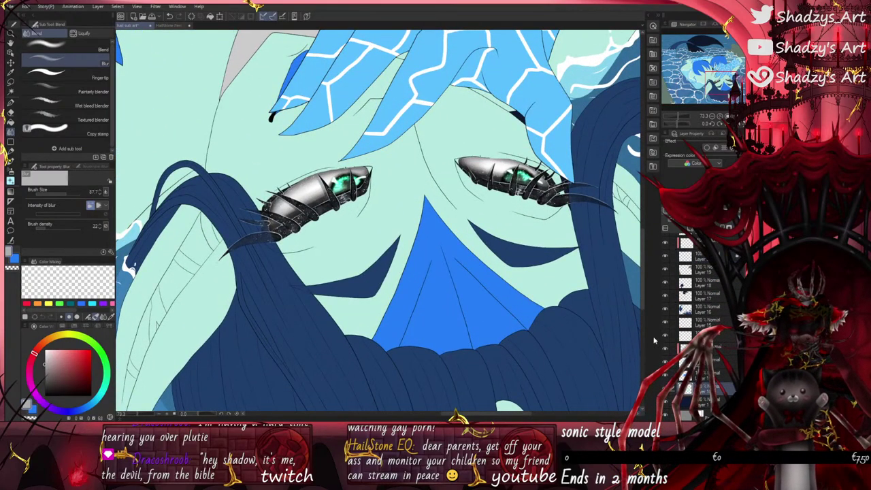
{"action": "left_click", "coordinate": [178, 25]}
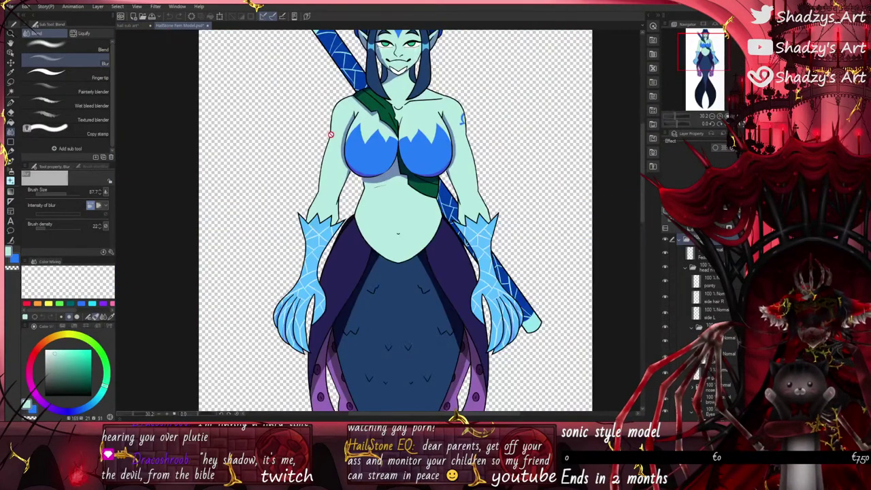
{"action": "scroll", "coordinate": [386, 79], "scroll_direction": "up", "scroll_amount": 3}
{"action": "left_click", "coordinate": [391, 74], "text": "alt"}
{"action": "left_click", "coordinate": [138, 26]}
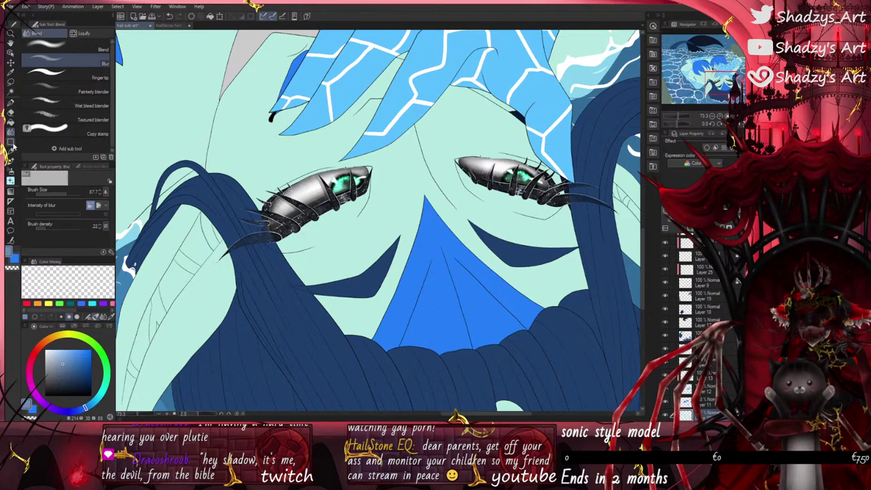
Step: Paint skin shadows with the Fill-in-mono pen at size 70 along the edges of the dark blue beard hair below both eyes
{"action": "left_click", "coordinate": [10, 104]}
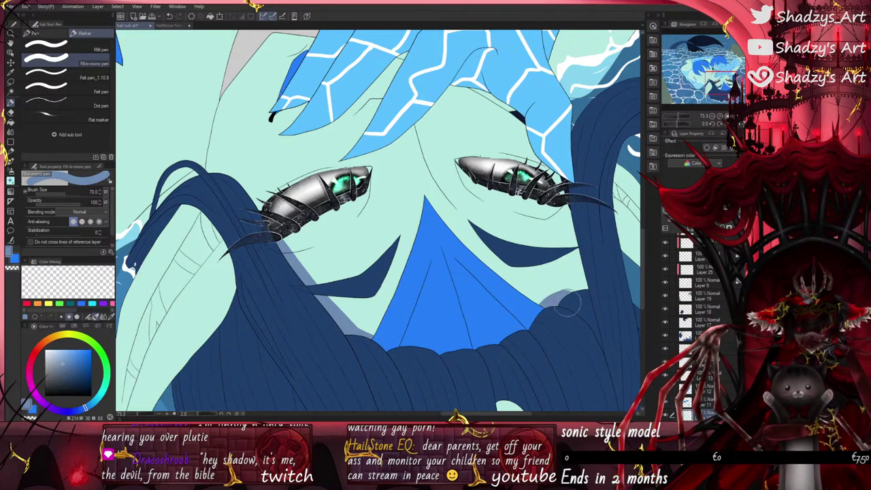
{"action": "mouse_move", "coordinate": [567, 303]}
{"action": "left_mouse_down"}
{"action": "mouse_move", "coordinate": [585, 281]}
{"action": "mouse_move", "coordinate": [571, 153]}
{"action": "left_mouse_up"}
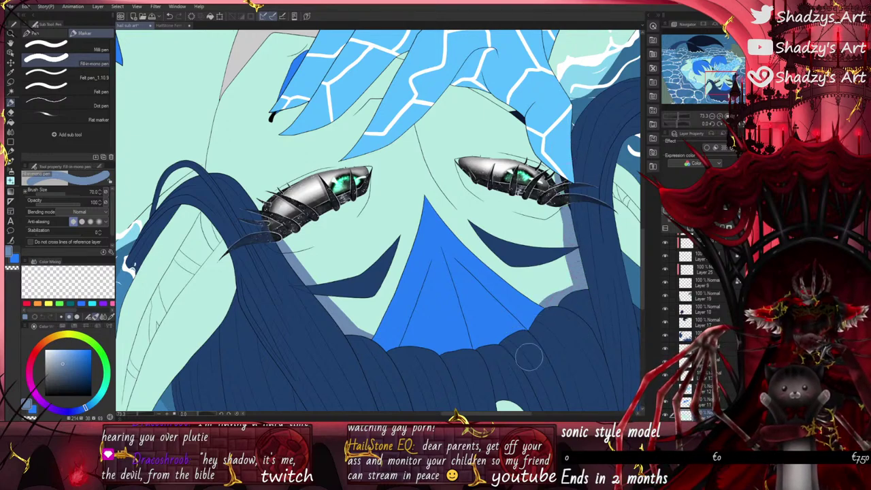
{"action": "scroll", "coordinate": [380, 345], "scroll_direction": "down", "scroll_amount": 1}
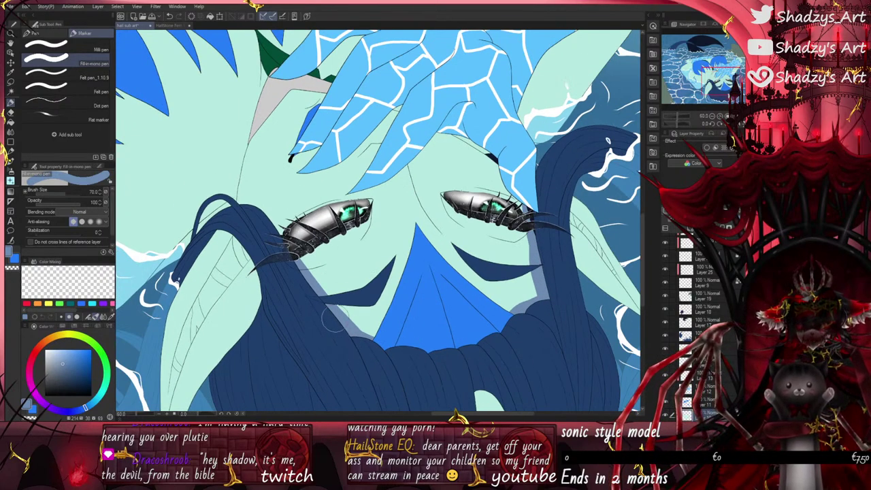
Step: Paint shadows directly beneath the left eye and along the crease lines at its inner and outer corners
{"action": "scroll", "coordinate": [307, 259], "scroll_direction": "up", "scroll_amount": 4}
{"action": "left_click_drag", "start_coordinate": [291, 257], "coordinate": [432, 164]}
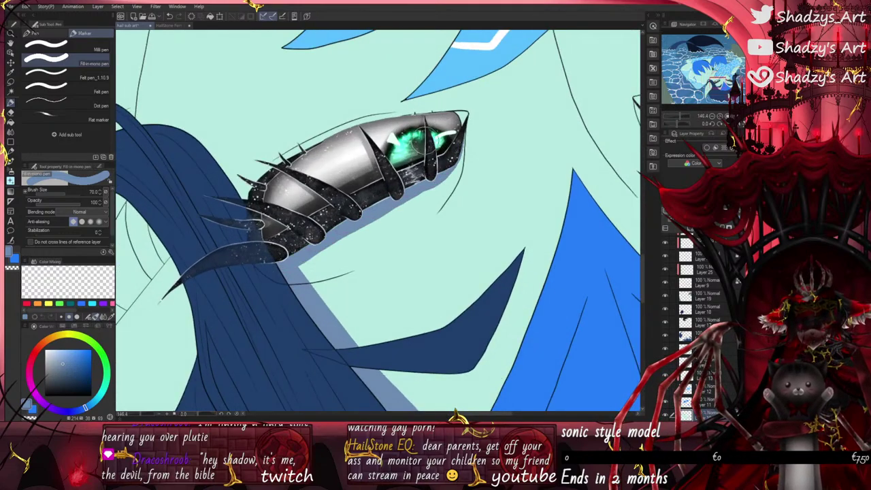
{"action": "scroll", "coordinate": [421, 140], "scroll_direction": "up", "scroll_amount": 4}
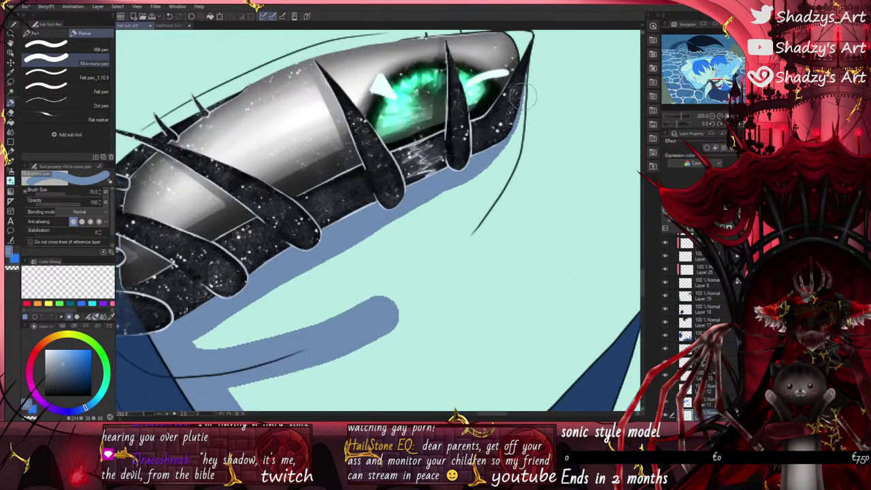
{"action": "scroll", "coordinate": [476, 204], "scroll_direction": "down", "scroll_amount": 4}
{"action": "scroll", "coordinate": [447, 281], "scroll_direction": "up", "scroll_amount": 2}
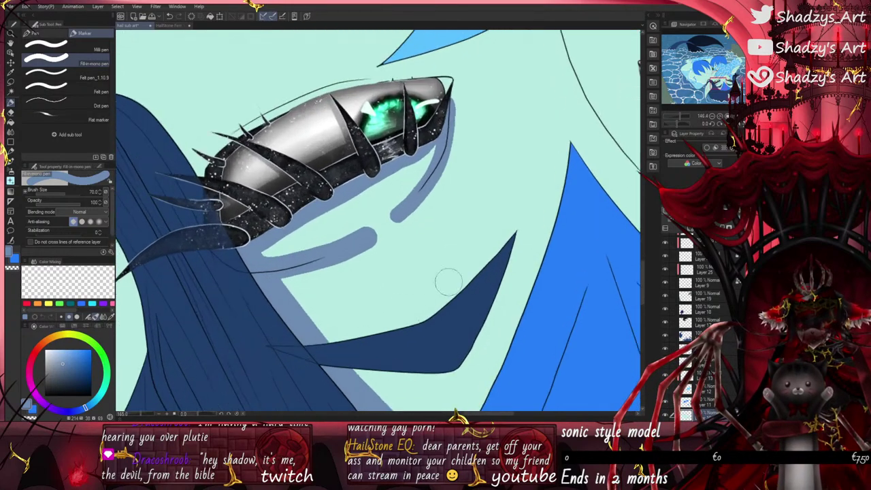
Step: Paint a broad shadow along the upper edge of the dark blue marking under the left eye
{"action": "mouse_move", "coordinate": [284, 325]}
{"action": "left_mouse_down"}
{"action": "mouse_move", "coordinate": [427, 289]}
{"action": "mouse_move", "coordinate": [475, 242]}
{"action": "mouse_move", "coordinate": [492, 179]}
{"action": "mouse_move", "coordinate": [503, 223]}
{"action": "mouse_move", "coordinate": [451, 285]}
{"action": "mouse_move", "coordinate": [353, 333]}
{"action": "mouse_move", "coordinate": [275, 310]}
{"action": "mouse_move", "coordinate": [326, 309]}
{"action": "mouse_move", "coordinate": [425, 272]}
{"action": "mouse_move", "coordinate": [469, 230]}
{"action": "mouse_move", "coordinate": [490, 153]}
{"action": "left_mouse_up"}
{"action": "scroll", "coordinate": [490, 153], "scroll_direction": "down", "scroll_amount": 4}
{"action": "scroll", "coordinate": [503, 225], "scroll_direction": "up", "scroll_amount": 2}
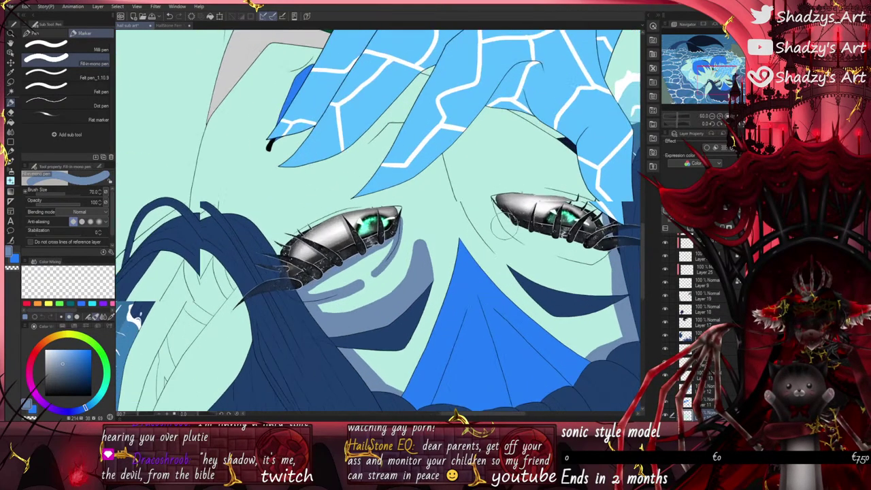
Step: Paint a shadow strip along the nose bridge line from the hair fringe down between the eyes, and tidy its lower end
{"action": "scroll", "coordinate": [507, 227], "scroll_direction": "up", "scroll_amount": 3}
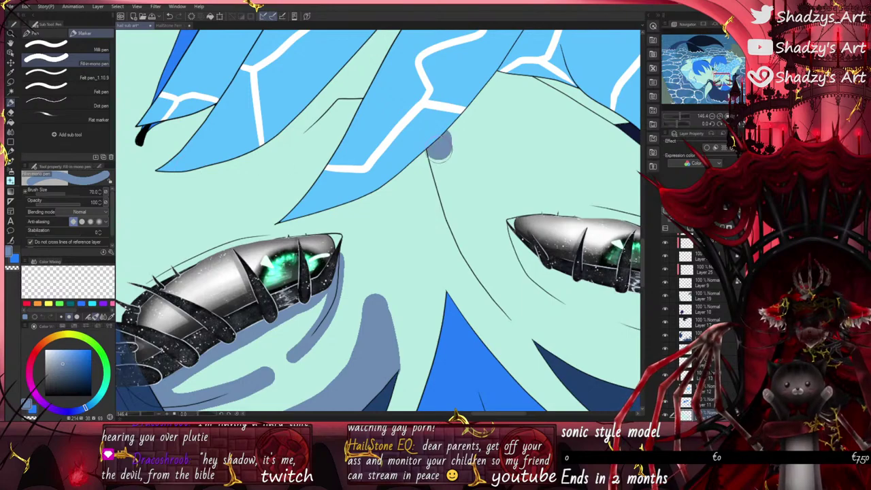
{"action": "mouse_move", "coordinate": [439, 146]}
{"action": "left_mouse_down"}
{"action": "mouse_move", "coordinate": [453, 215]}
{"action": "mouse_move", "coordinate": [506, 306]}
{"action": "left_mouse_up"}
{"action": "scroll", "coordinate": [411, 234], "scroll_direction": "down", "scroll_amount": 3}
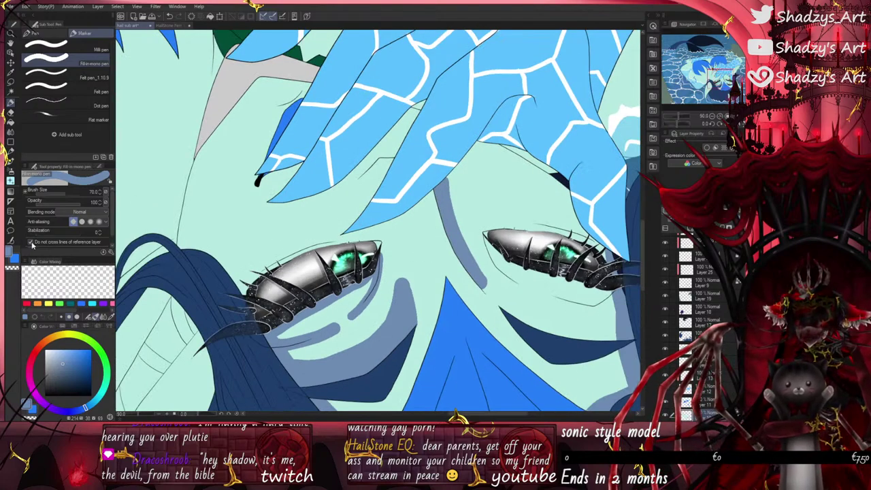
{"action": "scroll", "coordinate": [491, 299], "scroll_direction": "up", "scroll_amount": 5}
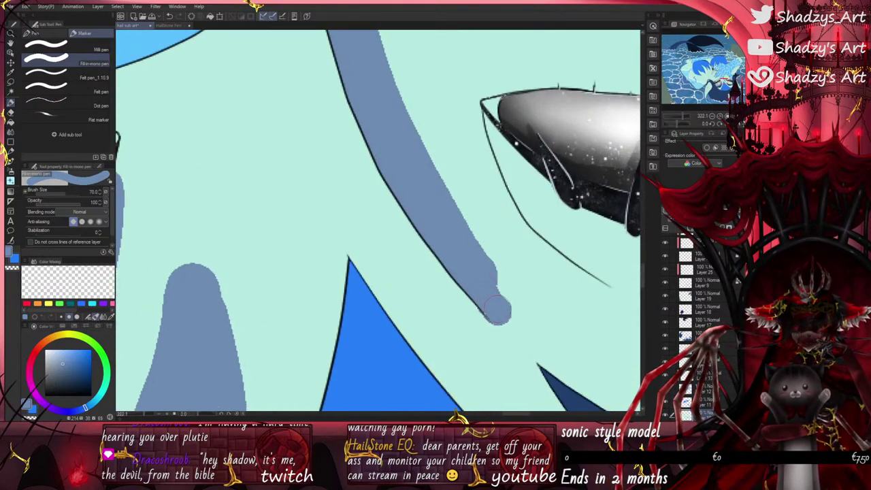
{"action": "scroll", "coordinate": [478, 275], "scroll_direction": "down", "scroll_amount": 4}
{"action": "mouse_move", "coordinate": [498, 309]}
{"action": "left_mouse_down"}
{"action": "mouse_move", "coordinate": [497, 294]}
{"action": "mouse_move", "coordinate": [447, 199]}
{"action": "mouse_move", "coordinate": [424, 82]}
{"action": "left_mouse_up"}
{"action": "scroll", "coordinate": [478, 275], "scroll_direction": "up", "scroll_amount": 1}
{"action": "scroll", "coordinate": [385, 203], "scroll_direction": "down", "scroll_amount": 5}
{"action": "scroll", "coordinate": [319, 88], "scroll_direction": "up", "scroll_amount": 4}
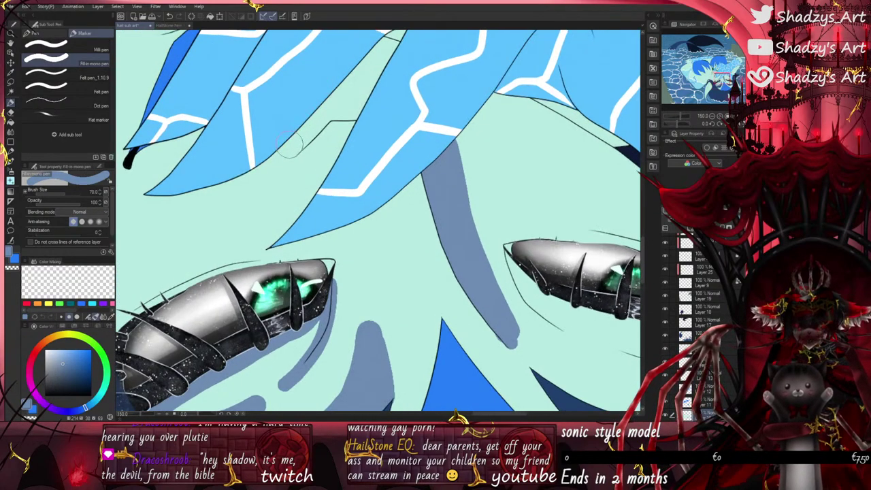
Step: Paint a shadow along the brow line between the hair spikes above the left eye and undo the last stroke
{"action": "mouse_move", "coordinate": [289, 143]}
{"action": "left_mouse_down"}
{"action": "mouse_move", "coordinate": [333, 107]}
{"action": "mouse_move", "coordinate": [350, 106]}
{"action": "mouse_move", "coordinate": [330, 96]}
{"action": "left_mouse_up"}
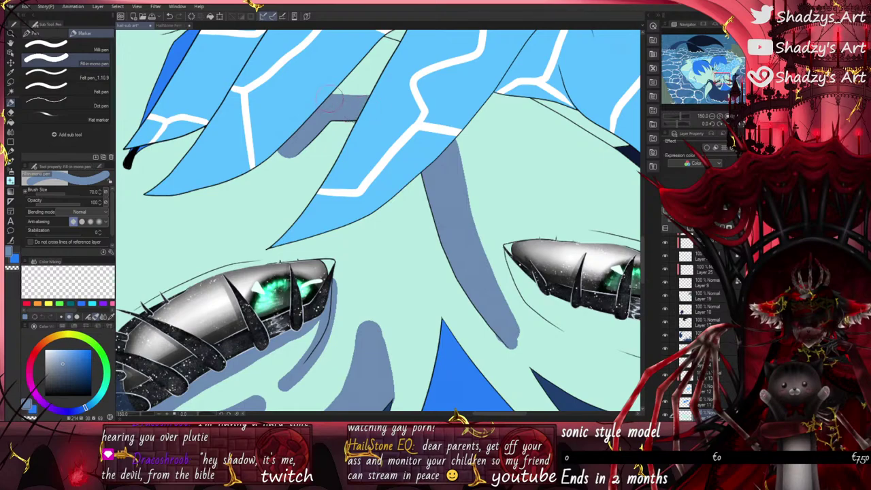
{"action": "scroll", "coordinate": [328, 96], "scroll_direction": "down", "scroll_amount": 2}
{"action": "mouse_move", "coordinate": [405, 130]}
{"action": "left_mouse_down"}
{"action": "mouse_move", "coordinate": [412, 182]}
{"action": "mouse_move", "coordinate": [410, 89]}
{"action": "left_mouse_up"}
{"action": "scroll", "coordinate": [414, 204], "scroll_direction": "up", "scroll_amount": 5}
{"action": "left_click", "coordinate": [170, 16]}
{"action": "scroll", "coordinate": [417, 186], "scroll_direction": "up", "scroll_amount": 1}
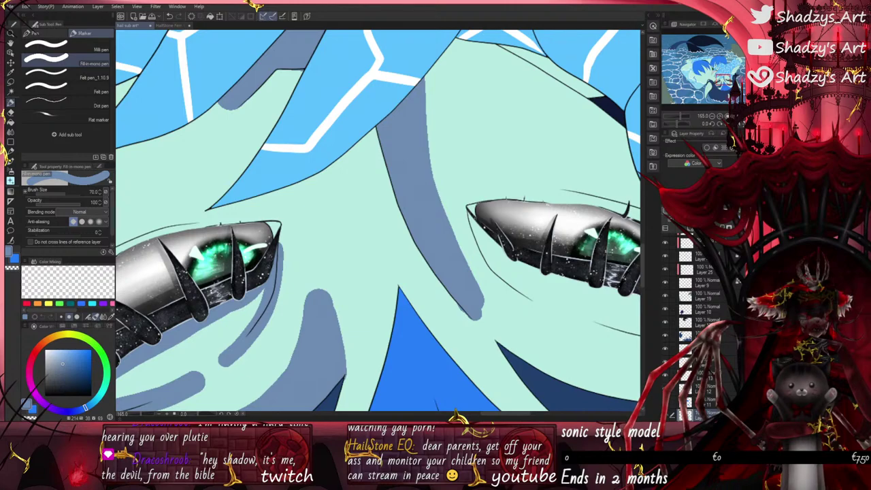
Step: Paint a thin shadow along the upper eyelid line of the left eye
{"action": "scroll", "coordinate": [268, 245], "scroll_direction": "up", "scroll_amount": 5}
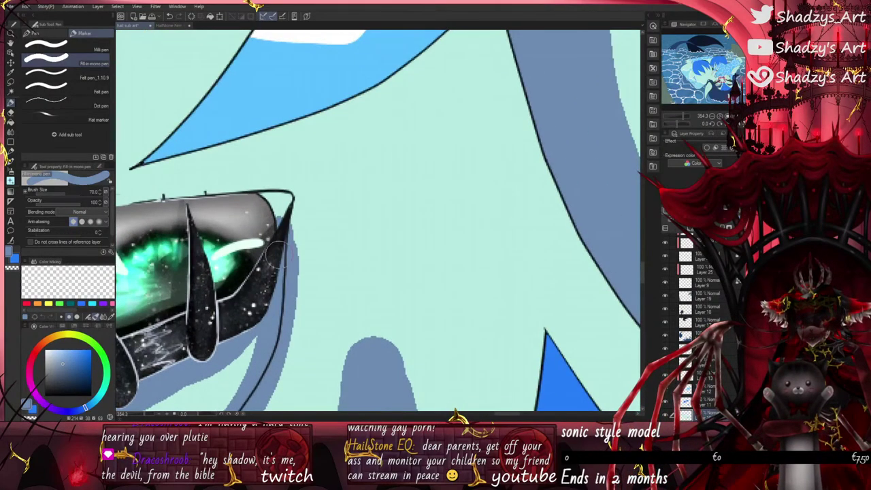
{"action": "scroll", "coordinate": [279, 212], "scroll_direction": "down", "scroll_amount": 6}
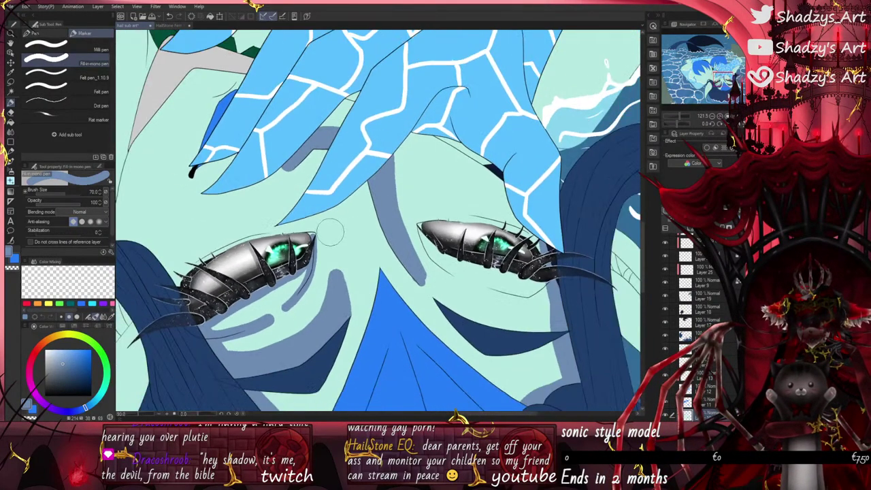
{"action": "scroll", "coordinate": [182, 290], "scroll_direction": "up", "scroll_amount": 3}
{"action": "mouse_move", "coordinate": [174, 292]}
{"action": "left_mouse_down"}
{"action": "mouse_move", "coordinate": [246, 226]}
{"action": "mouse_move", "coordinate": [325, 201]}
{"action": "mouse_move", "coordinate": [374, 197]}
{"action": "mouse_move", "coordinate": [371, 214]}
{"action": "left_mouse_up"}
{"action": "scroll", "coordinate": [179, 305], "scroll_direction": "down", "scroll_amount": 4}
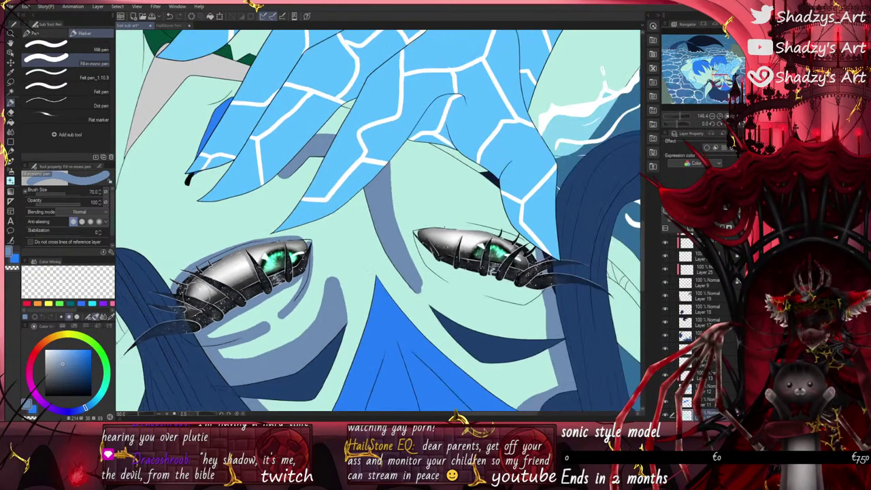
Step: Paint a cast shadow on the cheek above the dark hair strand, running into the outer corner of the left eye
{"action": "scroll", "coordinate": [332, 257], "scroll_direction": "up", "scroll_amount": 3}
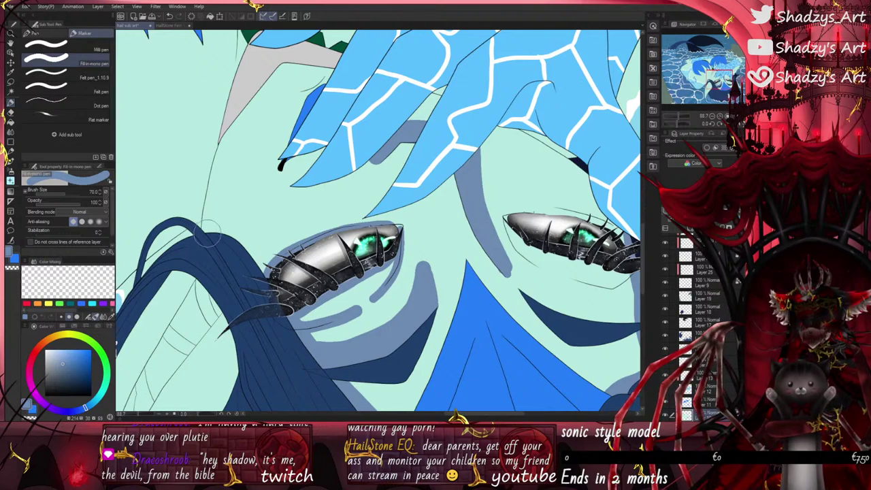
{"action": "left_click_drag", "start_coordinate": [211, 224], "coordinate": [279, 276]}
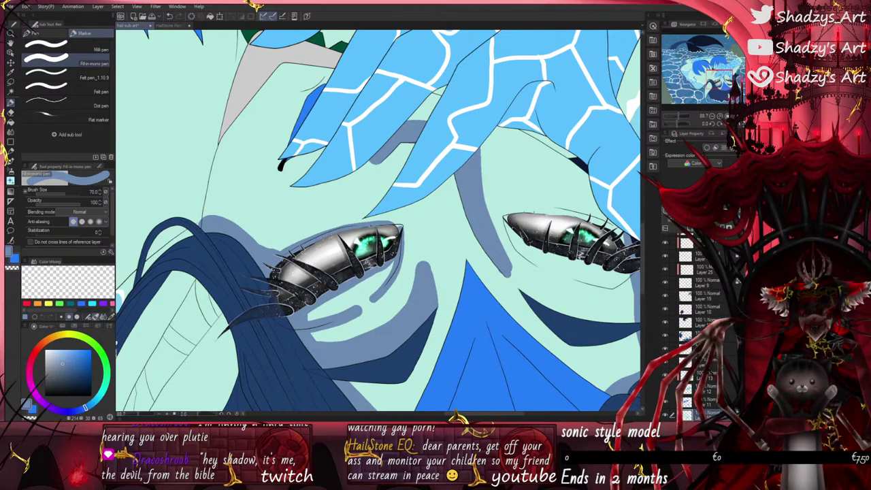
{"action": "scroll", "coordinate": [369, 208], "scroll_direction": "down", "scroll_amount": 1}
{"action": "scroll", "coordinate": [587, 296], "scroll_direction": "up", "scroll_amount": 2}
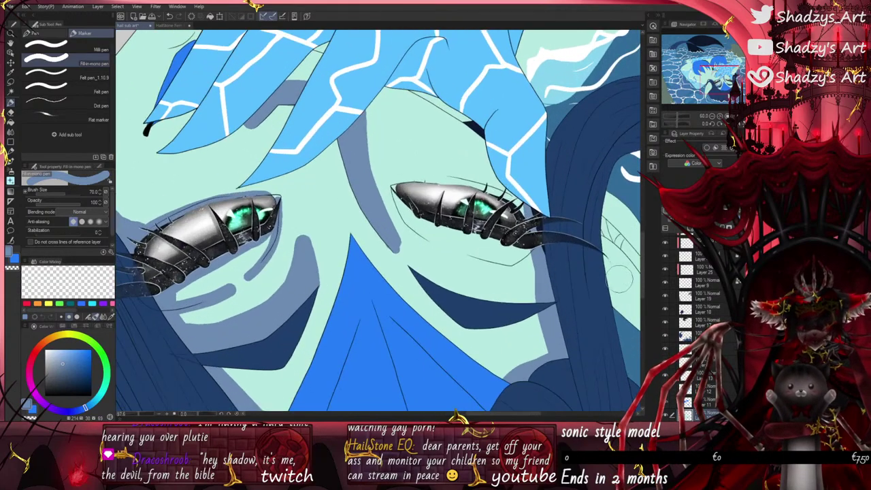
Step: Extend the nose bridge shadow along the upper edge of the dark blue marking under the right eye to the hair
{"action": "scroll", "coordinate": [309, 239], "scroll_direction": "up", "scroll_amount": 1}
{"action": "scroll", "coordinate": [292, 219], "scroll_direction": "up", "scroll_amount": 1}
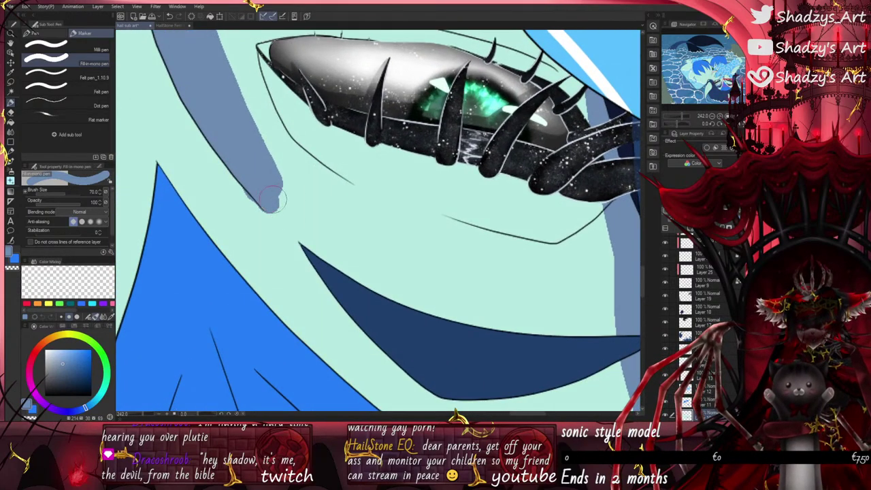
{"action": "left_click_drag", "start_coordinate": [279, 197], "coordinate": [311, 242]}
{"action": "scroll", "coordinate": [289, 213], "scroll_direction": "up", "scroll_amount": 2}
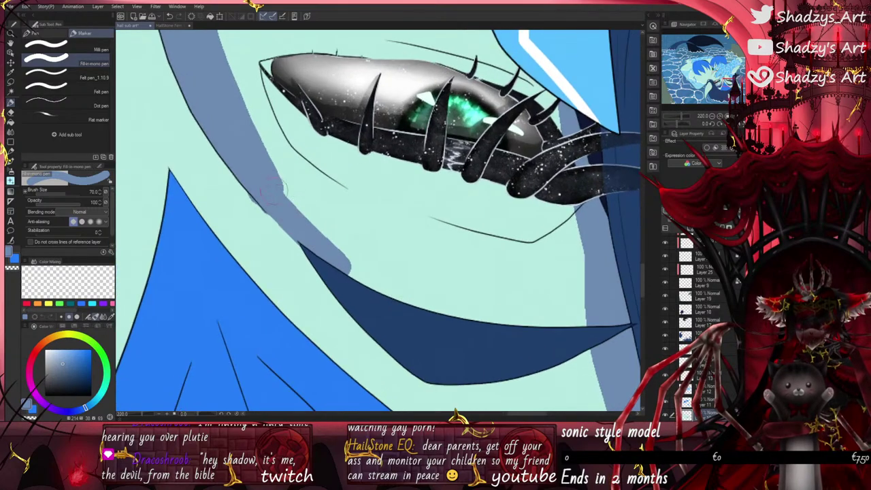
{"action": "left_click_drag", "start_coordinate": [255, 162], "coordinate": [415, 306]}
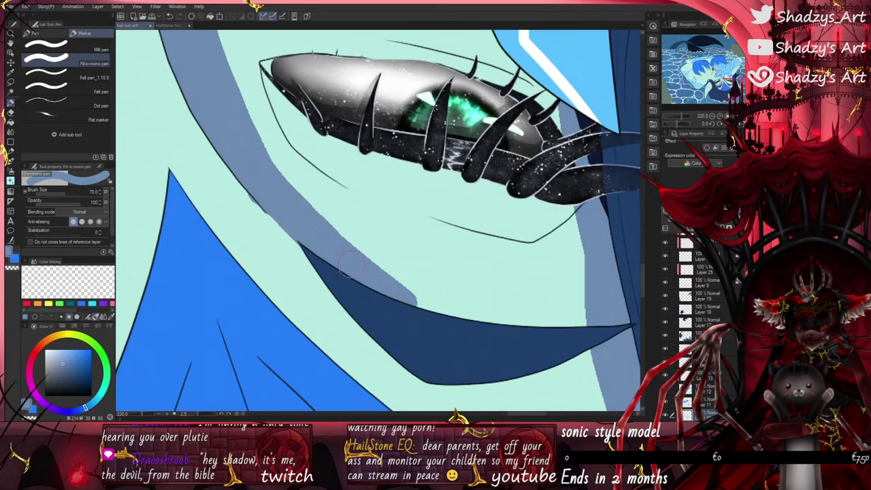
{"action": "mouse_move", "coordinate": [347, 275]}
{"action": "left_mouse_down"}
{"action": "mouse_move", "coordinate": [445, 309]}
{"action": "mouse_move", "coordinate": [546, 324]}
{"action": "left_mouse_up"}
{"action": "mouse_move", "coordinate": [277, 167]}
{"action": "left_mouse_down"}
{"action": "mouse_move", "coordinate": [357, 240]}
{"action": "mouse_move", "coordinate": [462, 282]}
{"action": "mouse_move", "coordinate": [576, 296]}
{"action": "mouse_move", "coordinate": [614, 277]}
{"action": "mouse_move", "coordinate": [388, 269]}
{"action": "left_mouse_up"}
{"action": "scroll", "coordinate": [381, 326], "scroll_direction": "down", "scroll_amount": 3}
{"action": "scroll", "coordinate": [355, 193], "scroll_direction": "up", "scroll_amount": 2}
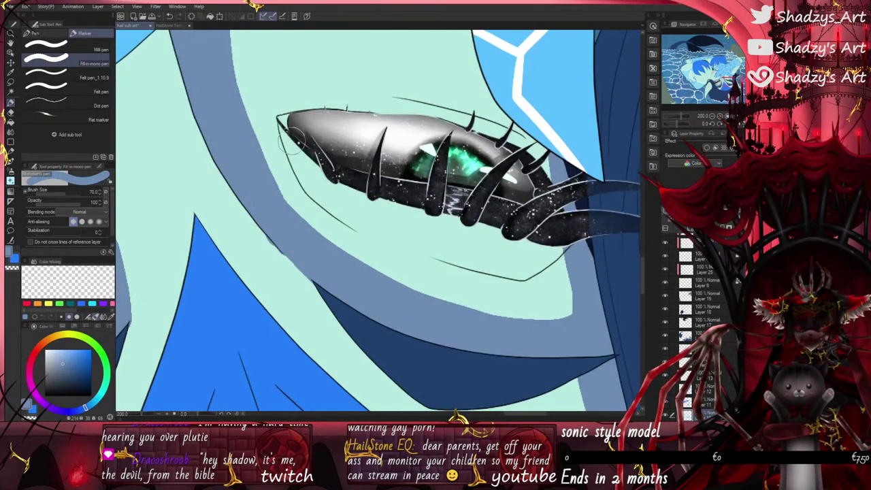
Step: Paint a shadow directly beneath the right eye, from its inner corner along the lower lashes
{"action": "scroll", "coordinate": [292, 140], "scroll_direction": "up", "scroll_amount": 3}
{"action": "scroll", "coordinate": [290, 135], "scroll_direction": "down", "scroll_amount": 2}
{"action": "scroll", "coordinate": [289, 134], "scroll_direction": "up", "scroll_amount": 2}
{"action": "scroll", "coordinate": [281, 125], "scroll_direction": "up", "scroll_amount": 2}
{"action": "left_click_drag", "start_coordinate": [279, 122], "coordinate": [429, 232]}
{"action": "scroll", "coordinate": [431, 235], "scroll_direction": "down", "scroll_amount": 4}
{"action": "scroll", "coordinate": [373, 211], "scroll_direction": "up", "scroll_amount": 2}
{"action": "mouse_move", "coordinate": [356, 194]}
{"action": "left_mouse_down"}
{"action": "mouse_move", "coordinate": [549, 271]}
{"action": "mouse_move", "coordinate": [621, 287]}
{"action": "left_mouse_up"}
{"action": "scroll", "coordinate": [398, 247], "scroll_direction": "down", "scroll_amount": 4}
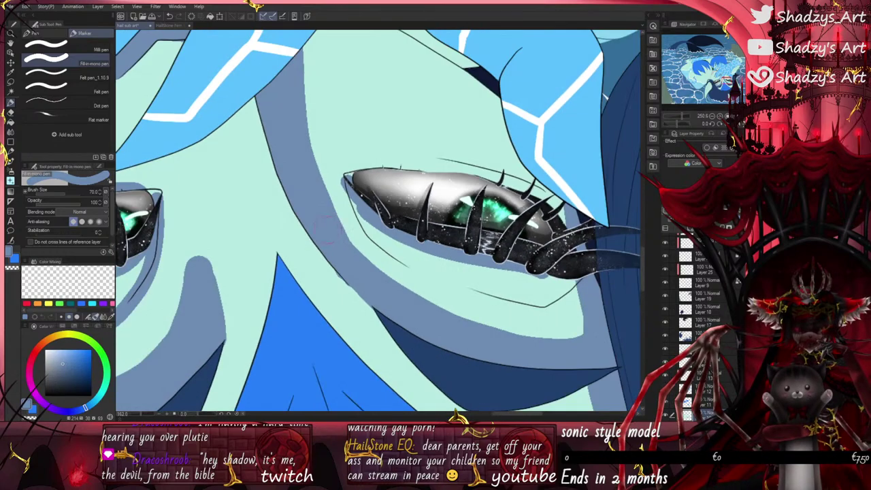
Step: Paint shadows along the two crease lines below the right eye, at its inner corner and toward the outer corner
{"action": "scroll", "coordinate": [478, 268], "scroll_direction": "up", "scroll_amount": 4}
{"action": "left_click_drag", "start_coordinate": [478, 250], "coordinate": [603, 285]}
{"action": "scroll", "coordinate": [300, 180], "scroll_direction": "up", "scroll_amount": 3}
{"action": "mouse_move", "coordinate": [282, 153]}
{"action": "left_mouse_down"}
{"action": "mouse_move", "coordinate": [305, 207]}
{"action": "mouse_move", "coordinate": [383, 285]}
{"action": "left_mouse_up"}
{"action": "scroll", "coordinate": [386, 285], "scroll_direction": "down", "scroll_amount": 5}
{"action": "scroll", "coordinate": [470, 319], "scroll_direction": "up", "scroll_amount": 3}
{"action": "left_click_drag", "start_coordinate": [459, 313], "coordinate": [645, 319]}
{"action": "scroll", "coordinate": [488, 336], "scroll_direction": "down", "scroll_amount": 6}
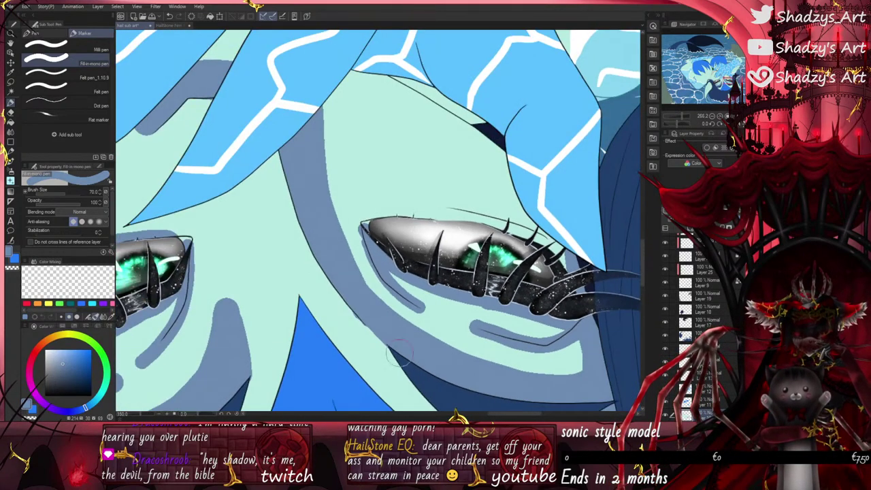
Step: Paint a shadow along the upper eyelid line of the right eye, down to its outer lashes
{"action": "scroll", "coordinate": [468, 245], "scroll_direction": "up", "scroll_amount": 3}
{"action": "mouse_move", "coordinate": [175, 146]}
{"action": "left_mouse_down"}
{"action": "mouse_move", "coordinate": [268, 154]}
{"action": "mouse_move", "coordinate": [552, 270]}
{"action": "left_mouse_up"}
{"action": "scroll", "coordinate": [531, 292], "scroll_direction": "down", "scroll_amount": 3}
{"action": "scroll", "coordinate": [357, 241], "scroll_direction": "up", "scroll_amount": 2}
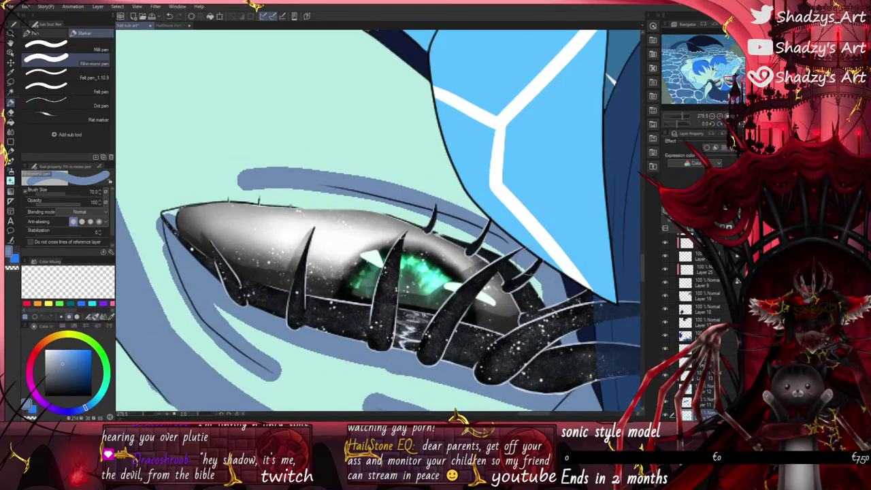
{"action": "scroll", "coordinate": [415, 299], "scroll_direction": "down", "scroll_amount": 4}
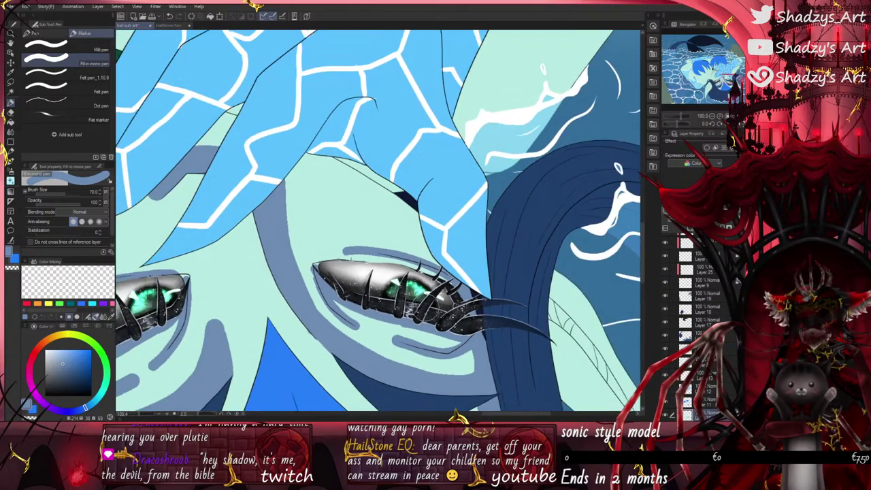
Step: Paint a shadow along the face contour line from the dark hair loop up beside the grey shape
{"action": "scroll", "coordinate": [442, 278], "scroll_direction": "down", "scroll_amount": 5}
{"action": "scroll", "coordinate": [343, 346], "scroll_direction": "up", "scroll_amount": 3}
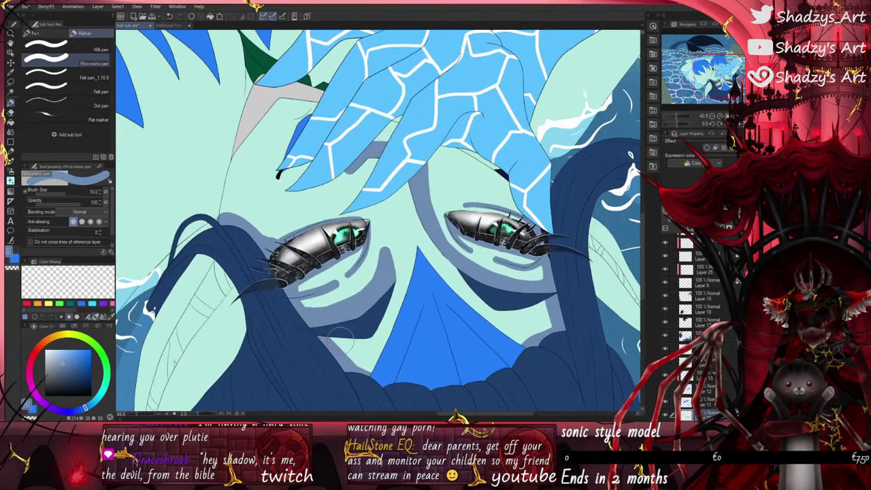
{"action": "scroll", "coordinate": [343, 371], "scroll_direction": "up", "scroll_amount": 3}
{"action": "scroll", "coordinate": [341, 372], "scroll_direction": "down", "scroll_amount": 4}
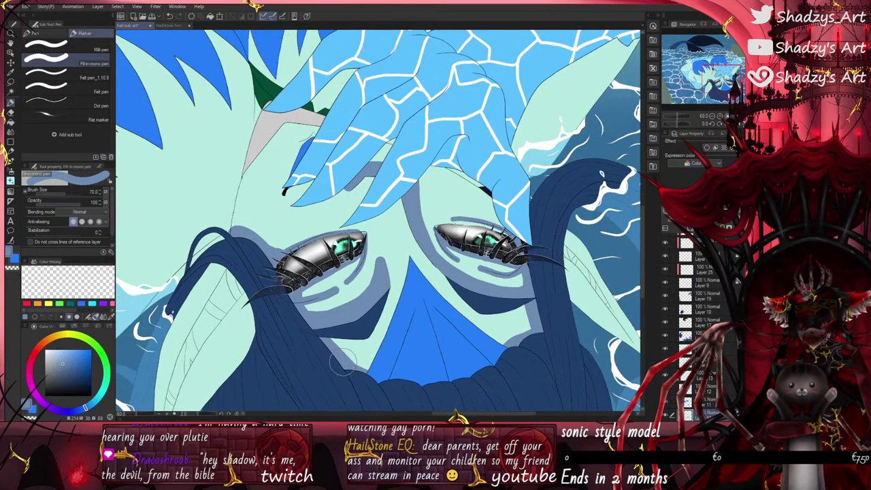
{"action": "scroll", "coordinate": [421, 325], "scroll_direction": "down", "scroll_amount": 1}
{"action": "scroll", "coordinate": [421, 325], "scroll_direction": "down", "scroll_amount": 3}
{"action": "scroll", "coordinate": [264, 247], "scroll_direction": "up", "scroll_amount": 7}
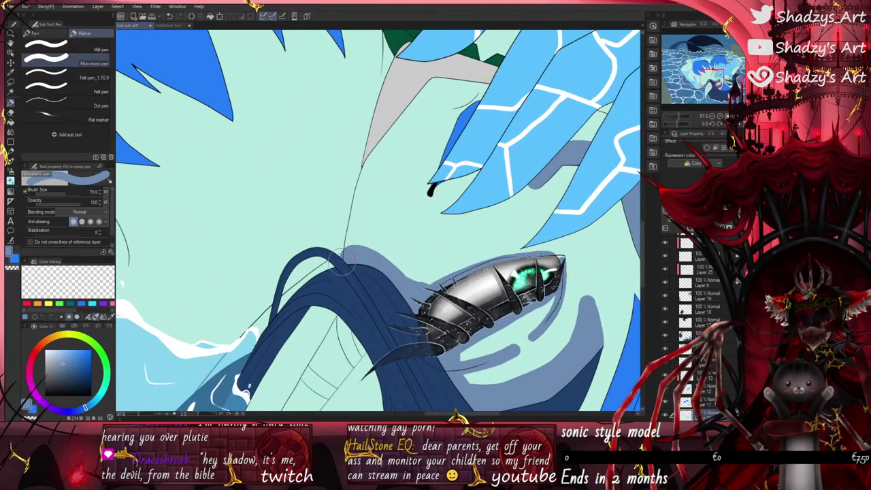
{"action": "mouse_move", "coordinate": [341, 262]}
{"action": "left_mouse_down"}
{"action": "mouse_move", "coordinate": [362, 167]}
{"action": "mouse_move", "coordinate": [407, 76]}
{"action": "left_mouse_up"}
Step: Soften the shadow edge along the face contour and above the left eye with the Transparent watercolor brush at size 36.8
{"action": "left_click", "coordinate": [11, 164]}
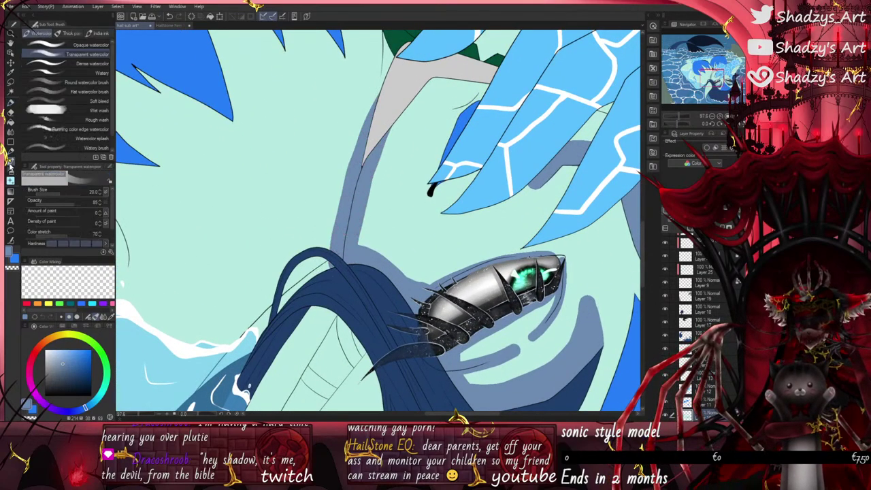
{"action": "scroll", "coordinate": [345, 249], "scroll_direction": "down", "scroll_amount": 5}
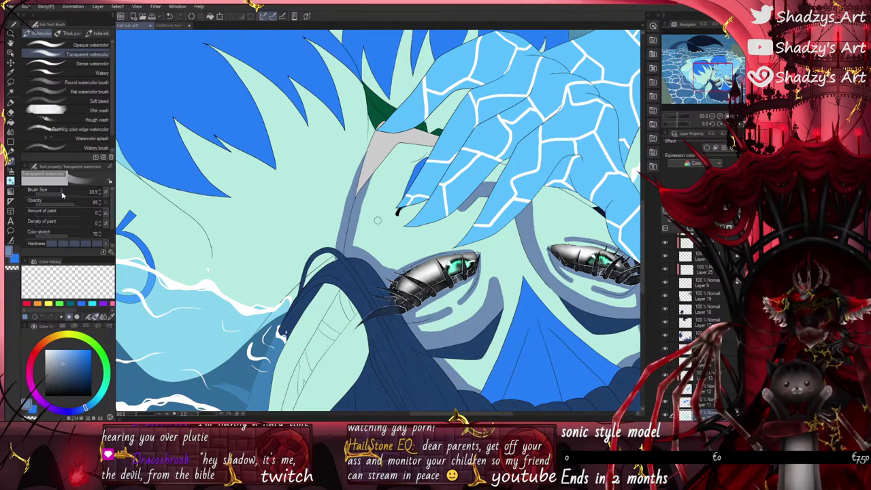
{"action": "mouse_move", "coordinate": [359, 226]}
{"action": "left_mouse_down"}
{"action": "mouse_move", "coordinate": [359, 198]}
{"action": "mouse_move", "coordinate": [354, 241]}
{"action": "left_mouse_up"}
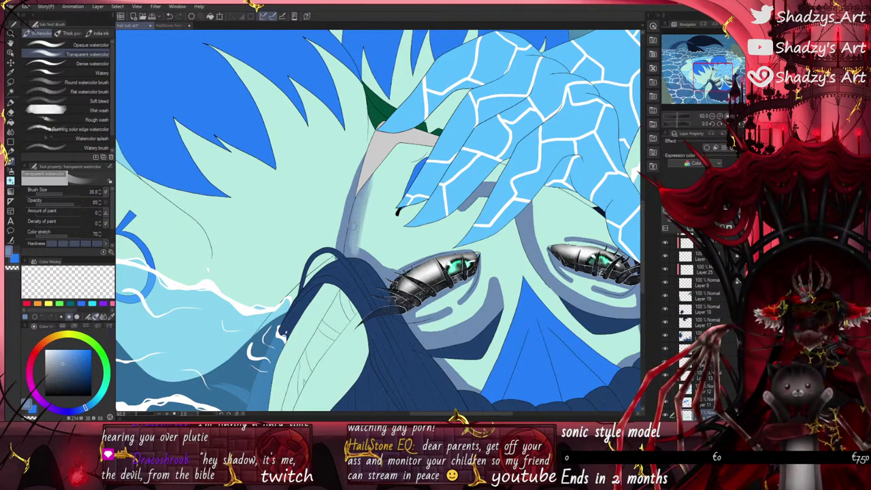
{"action": "mouse_move", "coordinate": [372, 175]}
{"action": "left_mouse_down"}
{"action": "mouse_move", "coordinate": [353, 222]}
{"action": "mouse_move", "coordinate": [385, 274]}
{"action": "left_mouse_up"}
{"action": "left_click_drag", "start_coordinate": [367, 249], "coordinate": [371, 176]}
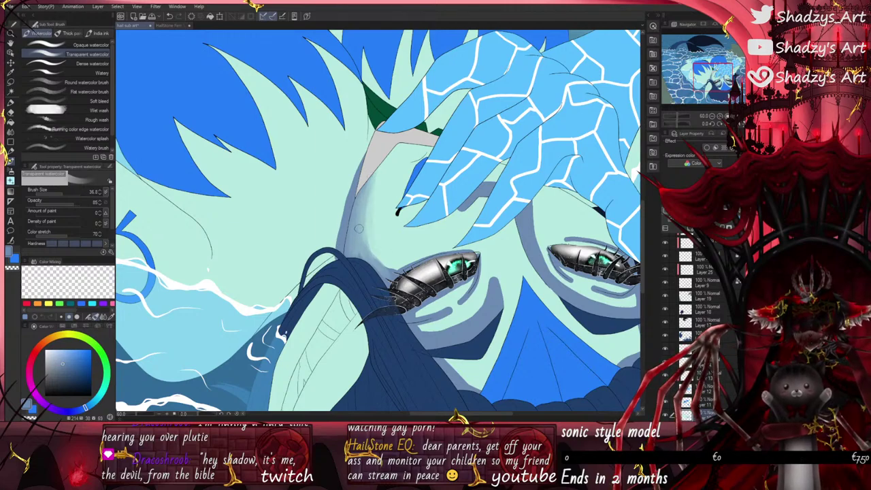
{"action": "mouse_move", "coordinate": [359, 229]}
{"action": "left_mouse_down"}
{"action": "mouse_move", "coordinate": [391, 269]}
{"action": "mouse_move", "coordinate": [425, 253]}
{"action": "mouse_move", "coordinate": [478, 254]}
{"action": "left_mouse_up"}
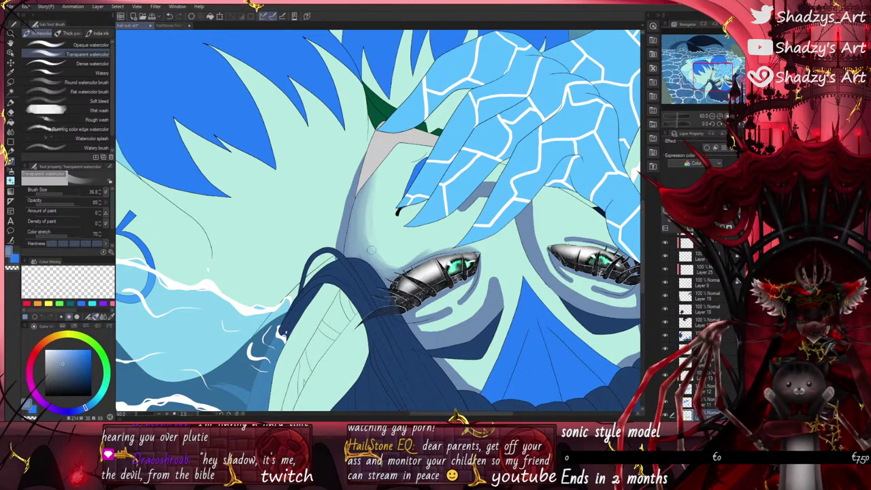
Step: Soften the shadows above the left eye and blend the crease and eye-bag shadows beneath it into the skin
{"action": "mouse_move", "coordinate": [371, 250]}
{"action": "left_mouse_down"}
{"action": "mouse_move", "coordinate": [387, 263]}
{"action": "mouse_move", "coordinate": [443, 246]}
{"action": "left_mouse_up"}
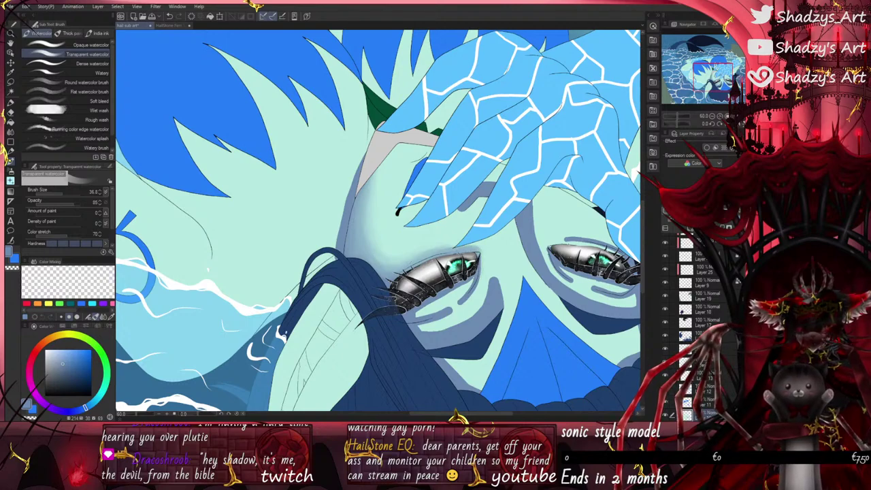
{"action": "scroll", "coordinate": [475, 279], "scroll_direction": "up", "scroll_amount": 2}
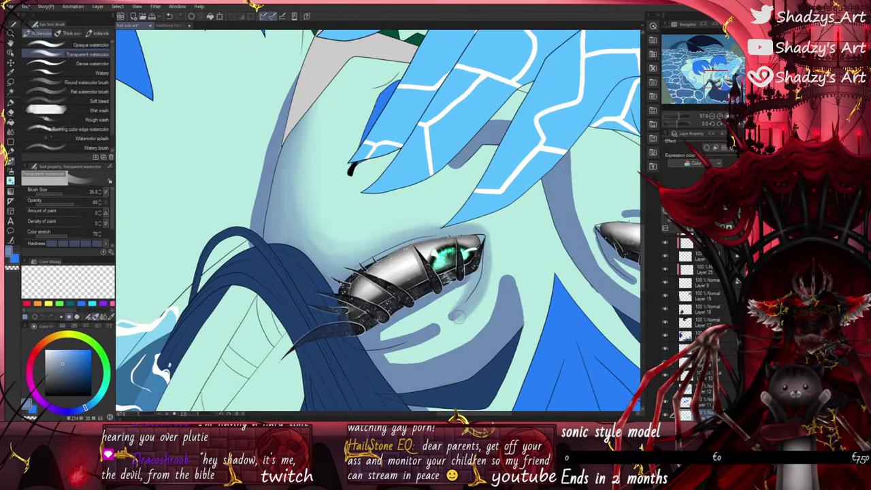
{"action": "mouse_move", "coordinate": [462, 295]}
{"action": "left_mouse_down"}
{"action": "mouse_move", "coordinate": [409, 315]}
{"action": "mouse_move", "coordinate": [425, 330]}
{"action": "mouse_move", "coordinate": [442, 324]}
{"action": "mouse_move", "coordinate": [393, 340]}
{"action": "mouse_move", "coordinate": [457, 300]}
{"action": "mouse_move", "coordinate": [384, 335]}
{"action": "mouse_move", "coordinate": [447, 301]}
{"action": "mouse_move", "coordinate": [456, 304]}
{"action": "mouse_move", "coordinate": [434, 323]}
{"action": "mouse_move", "coordinate": [452, 328]}
{"action": "mouse_move", "coordinate": [475, 304]}
{"action": "mouse_move", "coordinate": [402, 348]}
{"action": "mouse_move", "coordinate": [449, 342]}
{"action": "mouse_move", "coordinate": [482, 323]}
{"action": "mouse_move", "coordinate": [418, 360]}
{"action": "mouse_move", "coordinate": [427, 361]}
{"action": "mouse_move", "coordinate": [498, 298]}
{"action": "mouse_move", "coordinate": [411, 365]}
{"action": "mouse_move", "coordinate": [472, 328]}
{"action": "mouse_move", "coordinate": [473, 321]}
{"action": "mouse_move", "coordinate": [465, 325]}
{"action": "mouse_move", "coordinate": [501, 289]}
{"action": "left_mouse_up"}
{"action": "mouse_move", "coordinate": [511, 324]}
{"action": "left_mouse_down"}
{"action": "mouse_move", "coordinate": [513, 289]}
{"action": "mouse_move", "coordinate": [504, 330]}
{"action": "mouse_move", "coordinate": [483, 334]}
{"action": "mouse_move", "coordinate": [480, 323]}
{"action": "mouse_move", "coordinate": [507, 280]}
{"action": "mouse_move", "coordinate": [513, 234]}
{"action": "mouse_move", "coordinate": [523, 256]}
{"action": "mouse_move", "coordinate": [508, 350]}
{"action": "mouse_move", "coordinate": [508, 282]}
{"action": "left_mouse_up"}
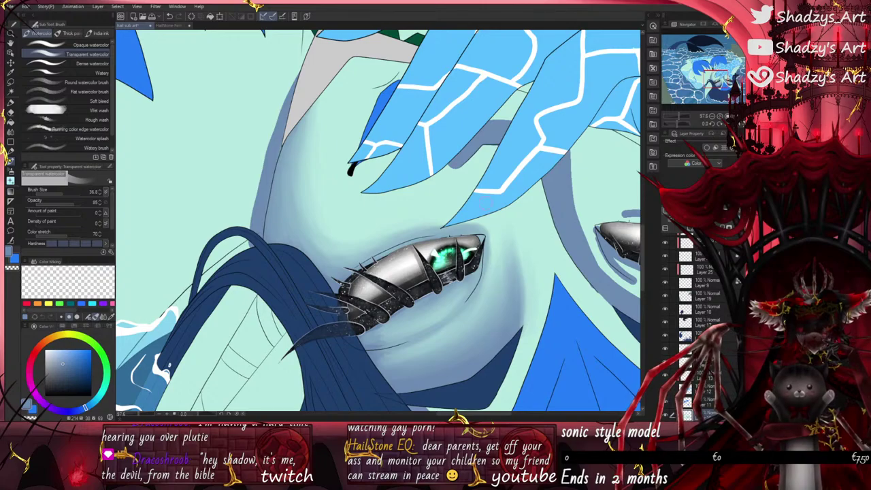
Step: Soften the brow shadow between the hair strands and the shadow along the nose side of the right eye socket
{"action": "scroll", "coordinate": [408, 234], "scroll_direction": "down", "scroll_amount": 4}
{"action": "scroll", "coordinate": [401, 211], "scroll_direction": "up", "scroll_amount": 4}
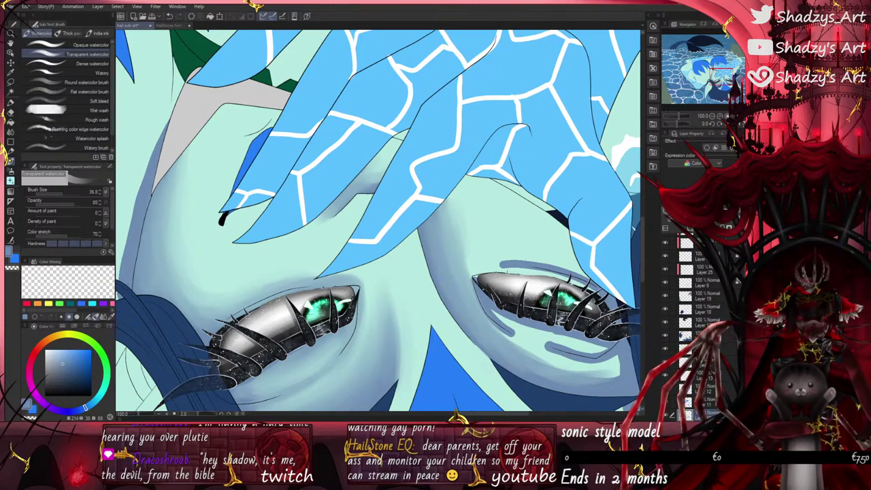
{"action": "scroll", "coordinate": [385, 171], "scroll_direction": "down", "scroll_amount": 5}
{"action": "scroll", "coordinate": [478, 293], "scroll_direction": "up", "scroll_amount": 6}
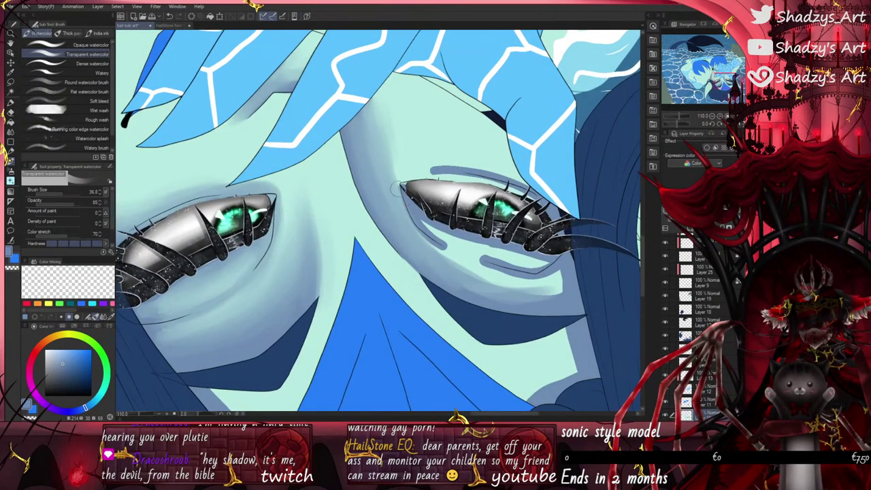
{"action": "scroll", "coordinate": [377, 228], "scroll_direction": "down", "scroll_amount": 3}
{"action": "scroll", "coordinate": [480, 281], "scroll_direction": "up", "scroll_amount": 2}
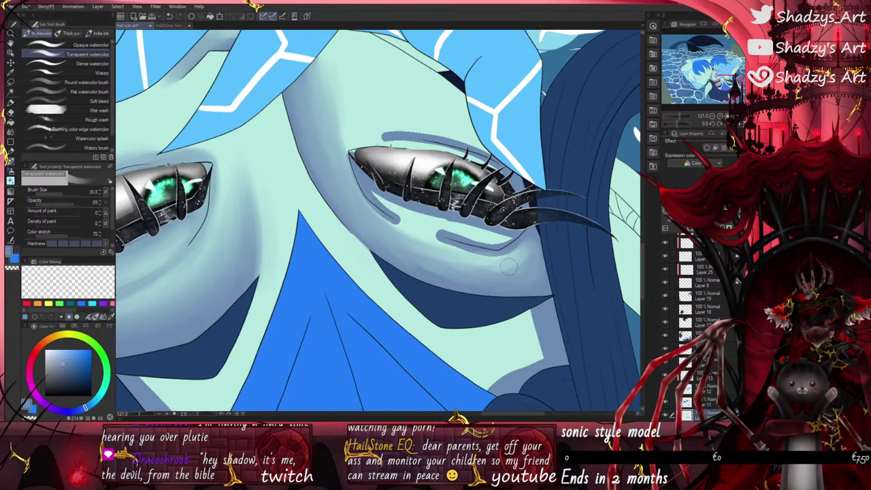
Step: Soften the cheek shadows below both eyes where the skin meets the dark hair
{"action": "scroll", "coordinate": [507, 285], "scroll_direction": "down", "scroll_amount": 1}
{"action": "scroll", "coordinate": [544, 327], "scroll_direction": "up", "scroll_amount": 1}
{"action": "left_click_drag", "start_coordinate": [511, 289], "coordinate": [527, 323]}
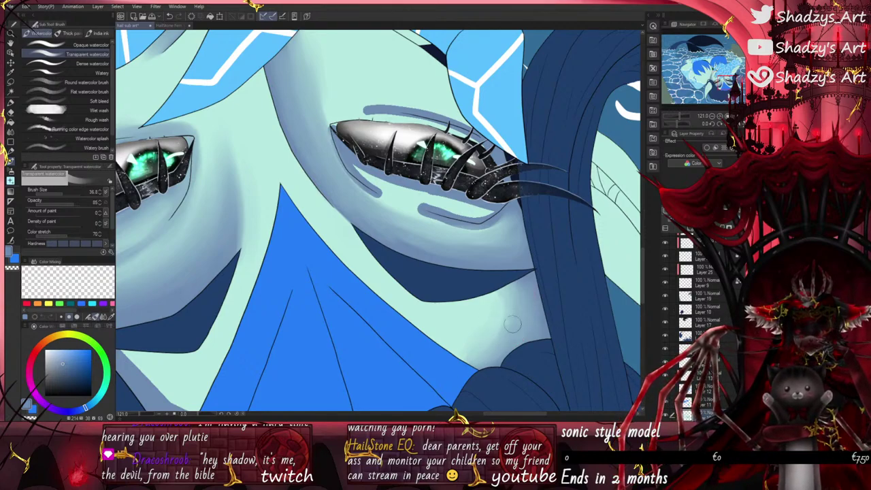
{"action": "scroll", "coordinate": [499, 231], "scroll_direction": "down", "scroll_amount": 4}
{"action": "scroll", "coordinate": [400, 187], "scroll_direction": "down", "scroll_amount": 7}
{"action": "scroll", "coordinate": [335, 257], "scroll_direction": "up", "scroll_amount": 10}
{"action": "left_click_drag", "start_coordinate": [314, 235], "coordinate": [349, 277]}
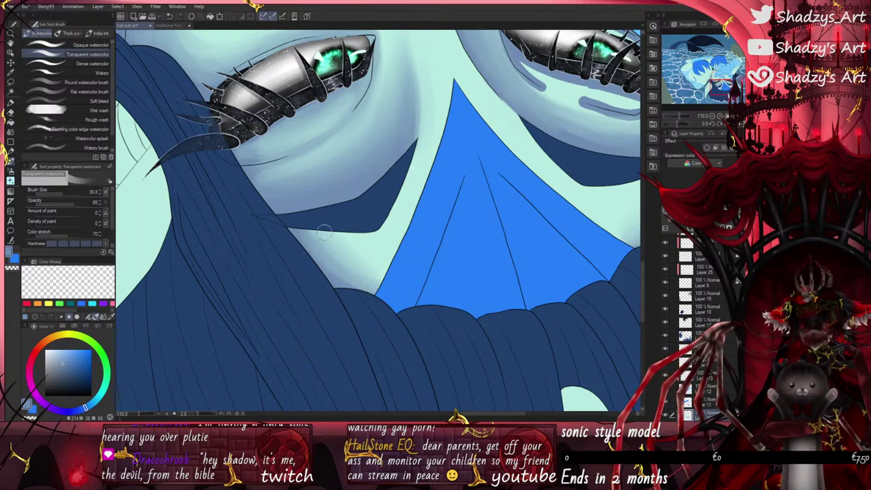
Step: Reduce the Transparent watercolor brush size to 13.0 and soften the shadow along the right eye's upper eyelid
{"action": "scroll", "coordinate": [395, 292], "scroll_direction": "down", "scroll_amount": 2}
{"action": "scroll", "coordinate": [374, 319], "scroll_direction": "down", "scroll_amount": 2}
{"action": "scroll", "coordinate": [402, 255], "scroll_direction": "up", "scroll_amount": 4}
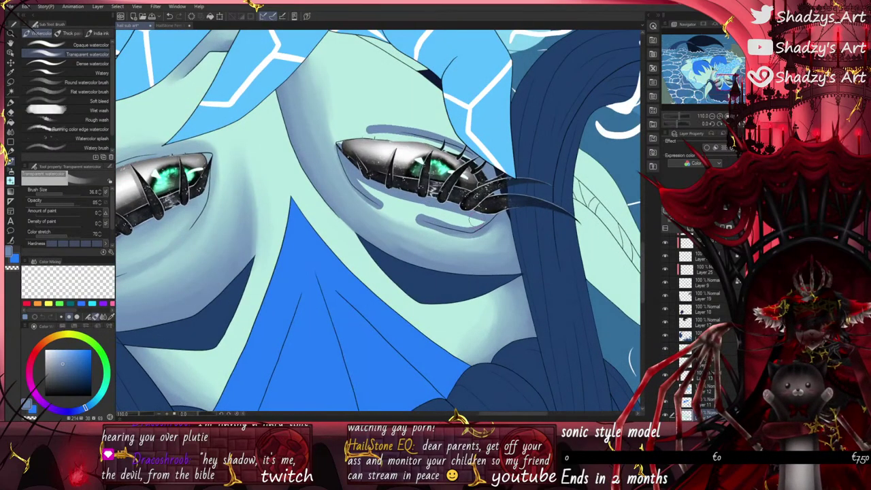
{"action": "left_click_drag", "start_coordinate": [59, 193], "coordinate": [61, 193]}
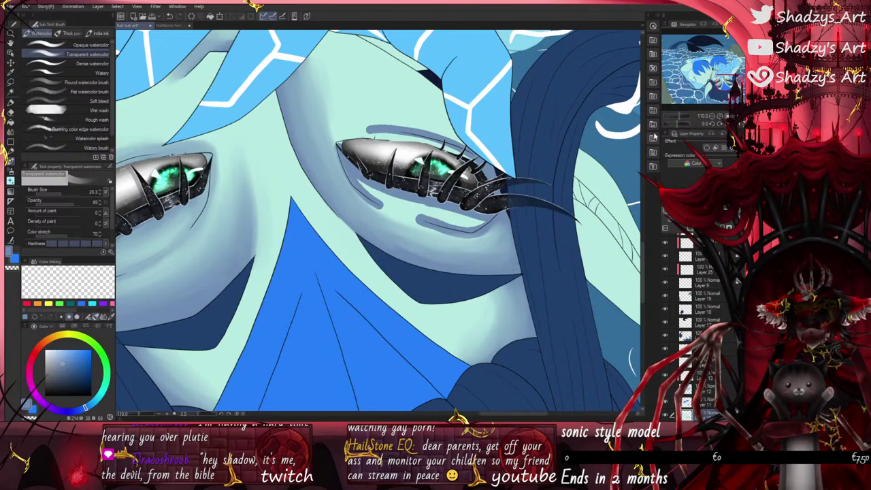
{"action": "left_click_drag", "start_coordinate": [676, 125], "coordinate": [678, 126]}
{"action": "scroll", "coordinate": [431, 150], "scroll_direction": "up", "scroll_amount": 2}
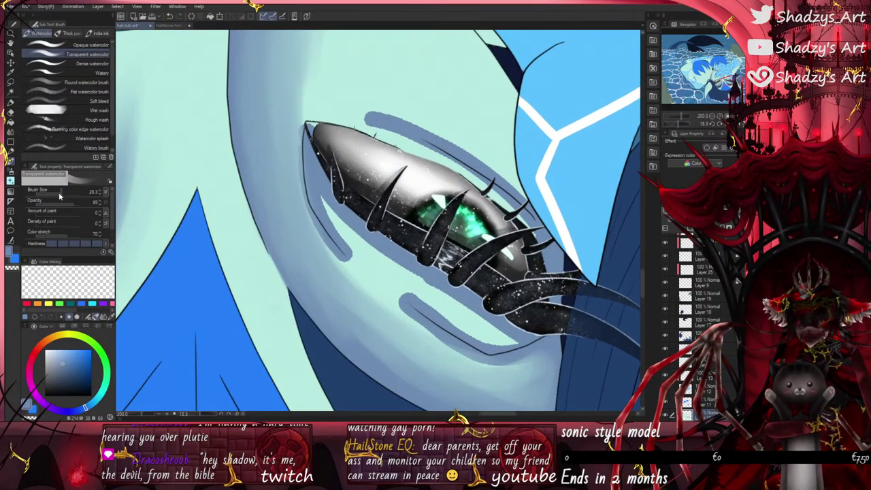
{"action": "left_click_drag", "start_coordinate": [61, 194], "coordinate": [58, 194]}
{"action": "mouse_move", "coordinate": [400, 121]}
{"action": "left_mouse_down"}
{"action": "mouse_move", "coordinate": [522, 196]}
{"action": "mouse_move", "coordinate": [502, 197]}
{"action": "mouse_move", "coordinate": [415, 140]}
{"action": "mouse_move", "coordinate": [345, 114]}
{"action": "left_mouse_up"}
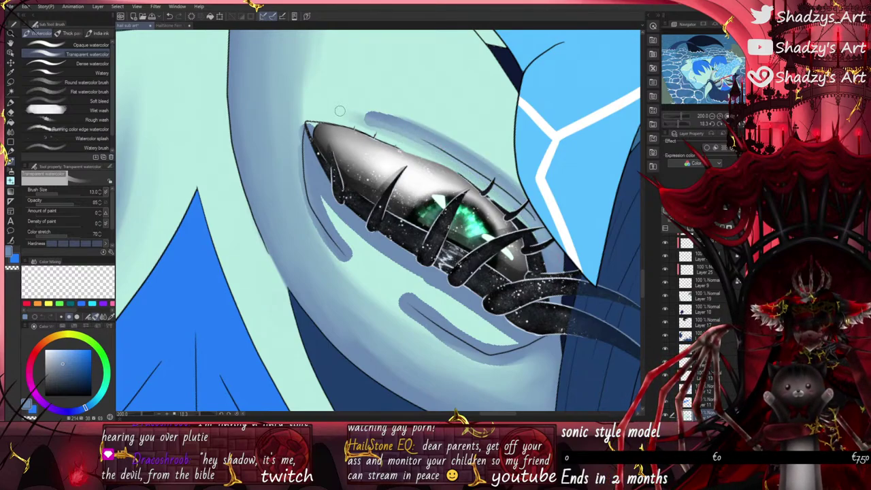
{"action": "mouse_move", "coordinate": [406, 140]}
{"action": "left_mouse_down"}
{"action": "mouse_move", "coordinate": [476, 159]}
{"action": "mouse_move", "coordinate": [503, 180]}
{"action": "mouse_move", "coordinate": [341, 103]}
{"action": "mouse_move", "coordinate": [369, 103]}
{"action": "mouse_move", "coordinate": [551, 207]}
{"action": "left_mouse_up"}
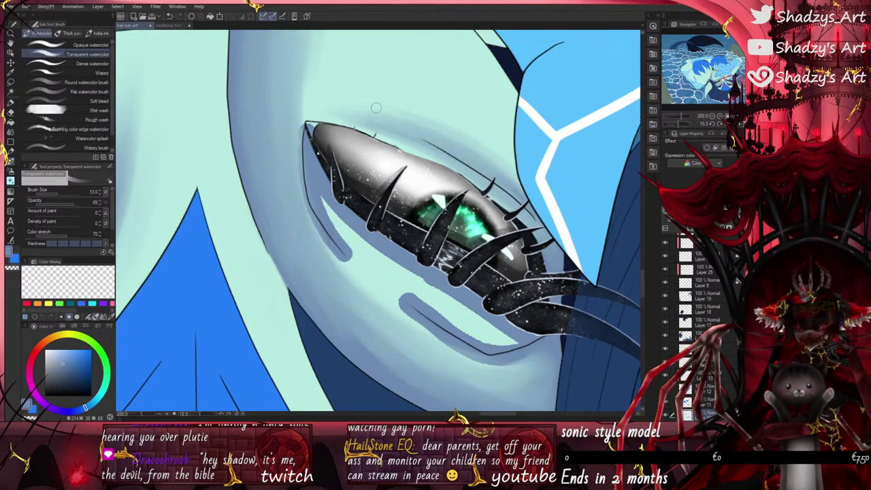
{"action": "mouse_move", "coordinate": [343, 118]}
{"action": "left_mouse_down"}
{"action": "mouse_move", "coordinate": [401, 138]}
{"action": "mouse_move", "coordinate": [577, 285]}
{"action": "left_mouse_up"}
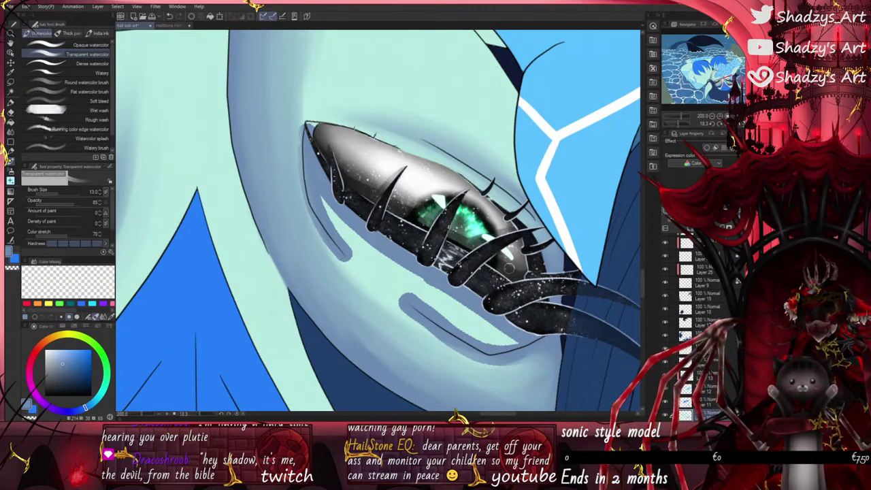
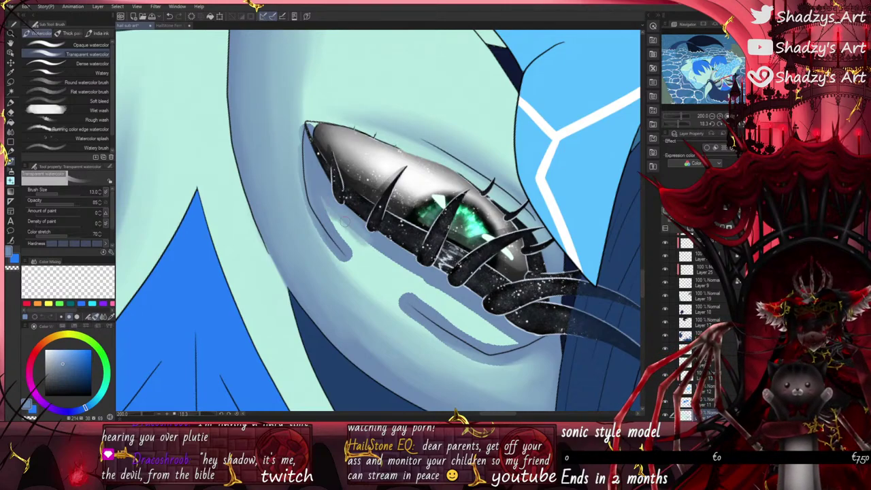
Step: Blend the shadows of the lower lash line and the two creases beneath the right eye
{"action": "left_click_drag", "start_coordinate": [426, 280], "coordinate": [491, 327]}
{"action": "mouse_move", "coordinate": [375, 237]}
{"action": "left_mouse_down"}
{"action": "mouse_move", "coordinate": [416, 265]}
{"action": "mouse_move", "coordinate": [435, 295]}
{"action": "left_mouse_up"}
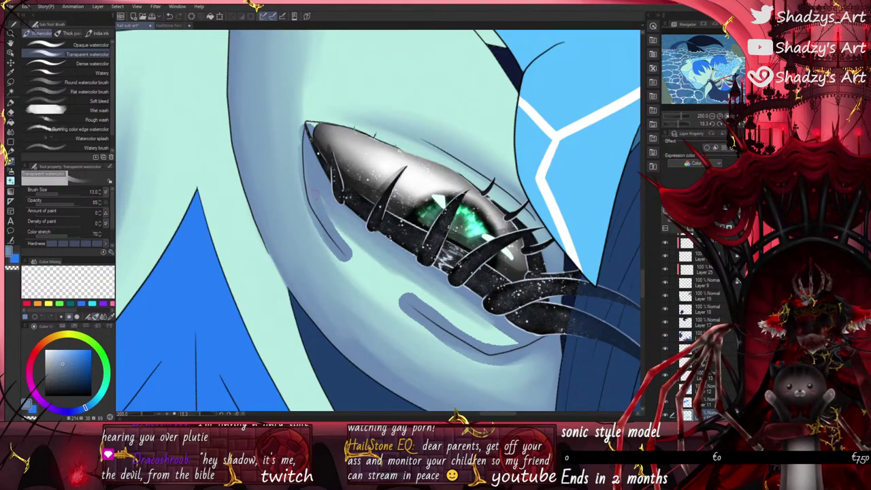
{"action": "left_click_drag", "start_coordinate": [331, 216], "coordinate": [381, 293]}
{"action": "mouse_move", "coordinate": [343, 260]}
{"action": "left_mouse_down"}
{"action": "mouse_move", "coordinate": [380, 292]}
{"action": "mouse_move", "coordinate": [308, 217]}
{"action": "mouse_move", "coordinate": [332, 249]}
{"action": "mouse_move", "coordinate": [305, 199]}
{"action": "mouse_move", "coordinate": [384, 291]}
{"action": "mouse_move", "coordinate": [353, 256]}
{"action": "mouse_move", "coordinate": [421, 314]}
{"action": "mouse_move", "coordinate": [450, 320]}
{"action": "mouse_move", "coordinate": [477, 310]}
{"action": "mouse_move", "coordinate": [517, 334]}
{"action": "mouse_move", "coordinate": [456, 329]}
{"action": "mouse_move", "coordinate": [378, 274]}
{"action": "mouse_move", "coordinate": [411, 320]}
{"action": "mouse_move", "coordinate": [493, 360]}
{"action": "mouse_move", "coordinate": [540, 353]}
{"action": "mouse_move", "coordinate": [499, 359]}
{"action": "mouse_move", "coordinate": [493, 349]}
{"action": "mouse_move", "coordinate": [521, 343]}
{"action": "mouse_move", "coordinate": [485, 356]}
{"action": "mouse_move", "coordinate": [490, 359]}
{"action": "mouse_move", "coordinate": [454, 347]}
{"action": "mouse_move", "coordinate": [486, 362]}
{"action": "mouse_move", "coordinate": [498, 362]}
{"action": "mouse_move", "coordinate": [457, 346]}
{"action": "mouse_move", "coordinate": [367, 278]}
{"action": "mouse_move", "coordinate": [512, 344]}
{"action": "left_mouse_up"}
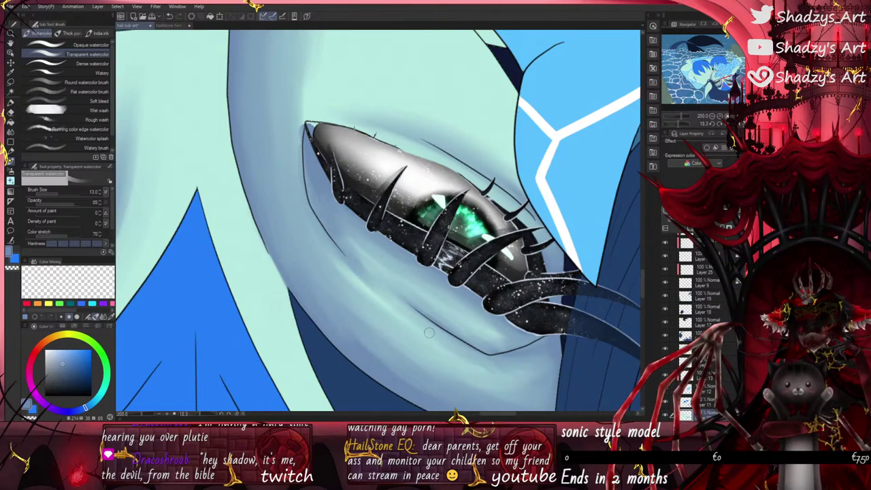
Step: Paint a shadow on the skin along the hair edge above the right eye with the Fill-in mono pen and soften it with Transparent watercolor
{"action": "scroll", "coordinate": [336, 261], "scroll_direction": "down", "scroll_amount": 4}
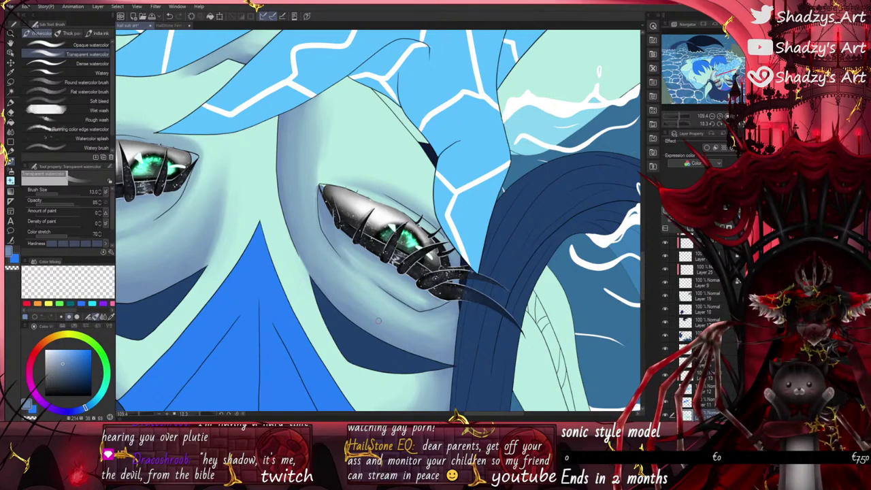
{"action": "scroll", "coordinate": [336, 148], "scroll_direction": "up", "scroll_amount": 3}
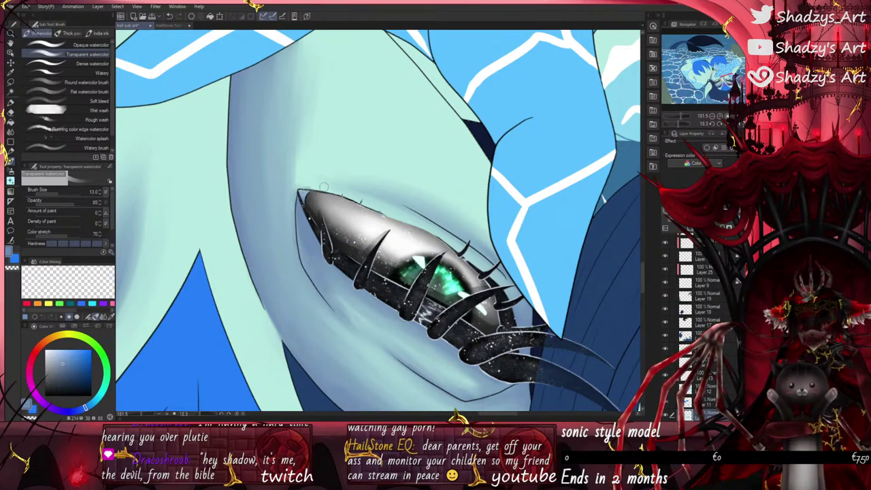
{"action": "scroll", "coordinate": [472, 296], "scroll_direction": "down", "scroll_amount": 4}
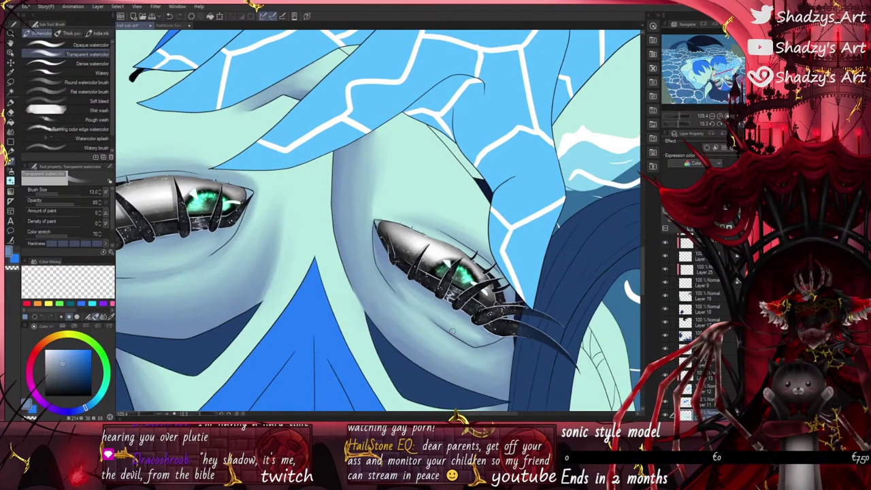
{"action": "left_click", "coordinate": [10, 103]}
{"action": "scroll", "coordinate": [434, 194], "scroll_direction": "up", "scroll_amount": 2}
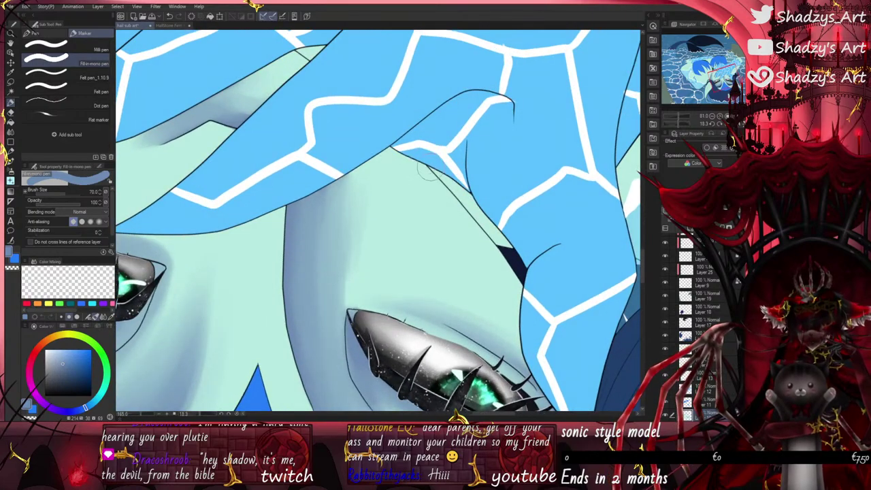
{"action": "left_click_drag", "start_coordinate": [423, 169], "coordinate": [502, 249]}
{"action": "scroll", "coordinate": [484, 257], "scroll_direction": "down", "scroll_amount": 1}
{"action": "left_click", "coordinate": [10, 164]}
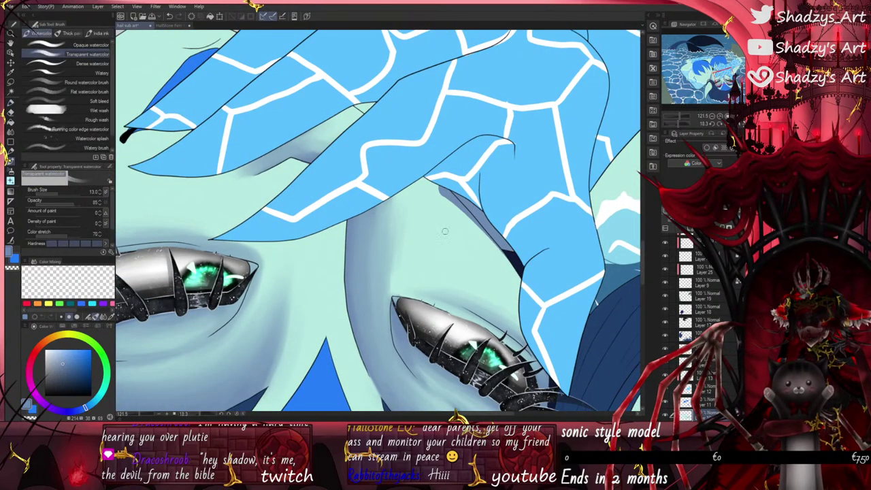
{"action": "left_click_drag", "start_coordinate": [445, 191], "coordinate": [513, 273]}
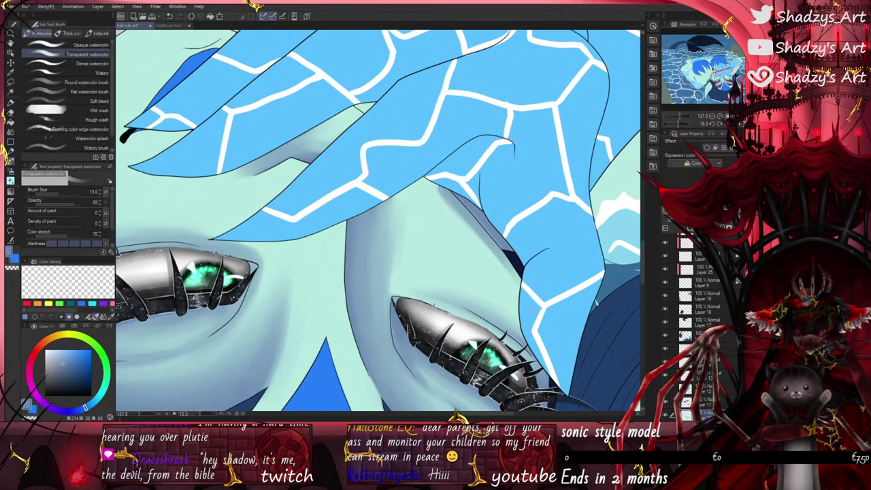
{"action": "key", "text": "ctrl+z"}
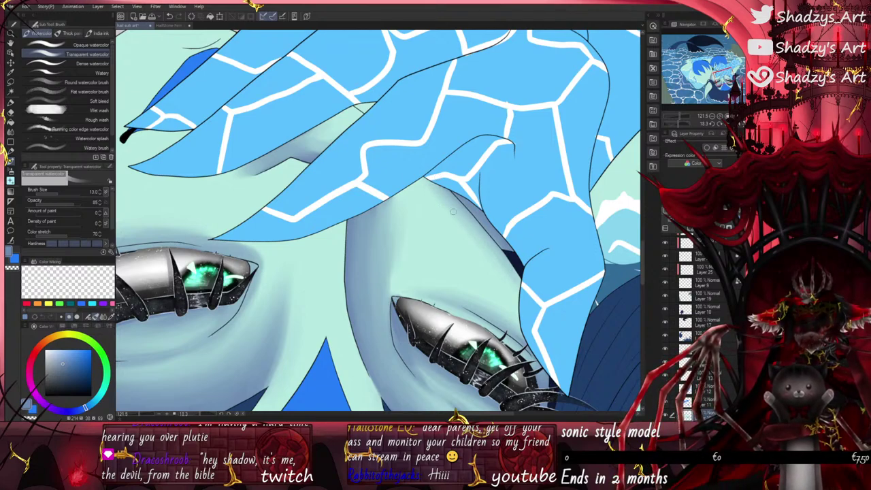
Step: Add a small shadow at the upper end of the skin gap between the hair strands on the forehead and soften it
{"action": "scroll", "coordinate": [452, 211], "scroll_direction": "down", "scroll_amount": 5}
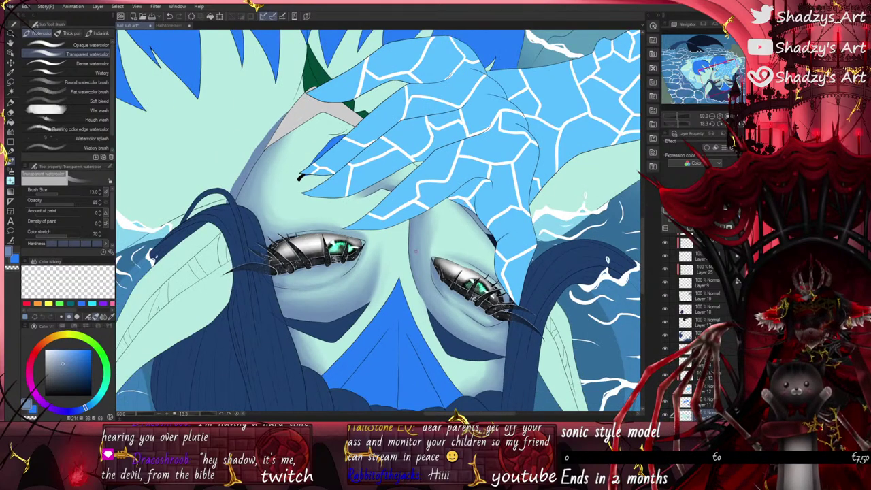
{"action": "scroll", "coordinate": [408, 174], "scroll_direction": "up", "scroll_amount": 5}
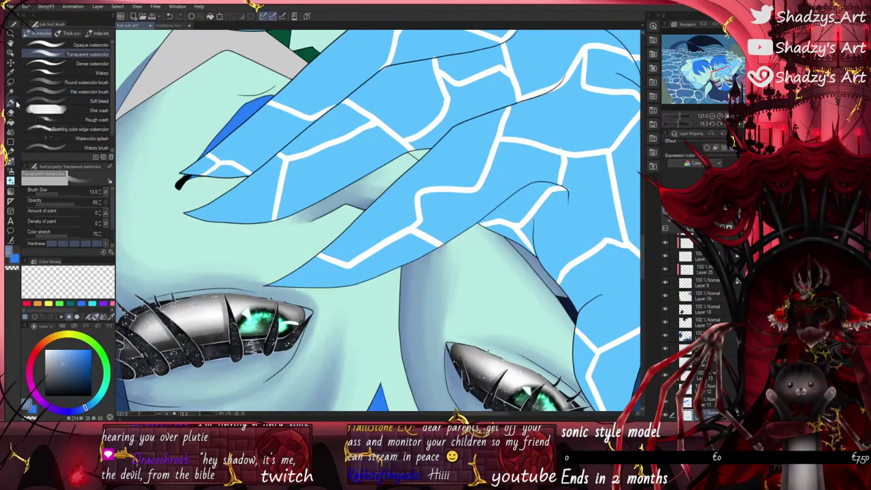
{"action": "key", "text": "p"}
{"action": "key", "text": "b"}
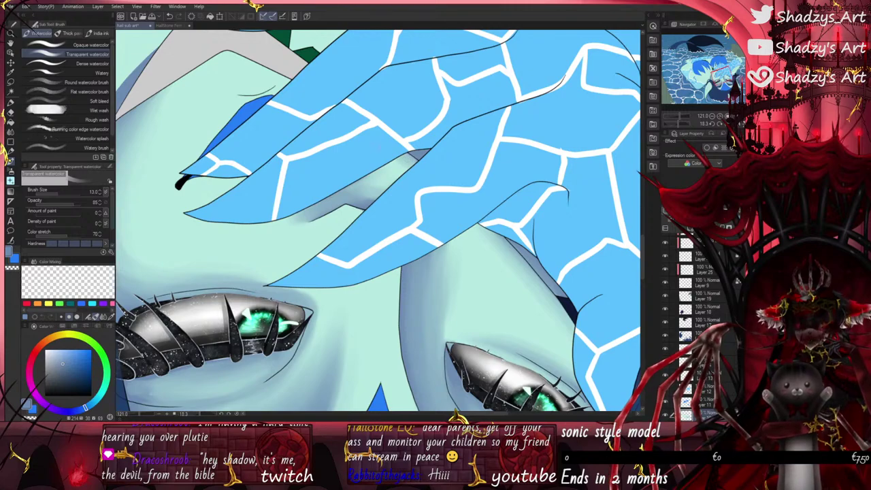
{"action": "scroll", "coordinate": [401, 182], "scroll_direction": "down", "scroll_amount": 2}
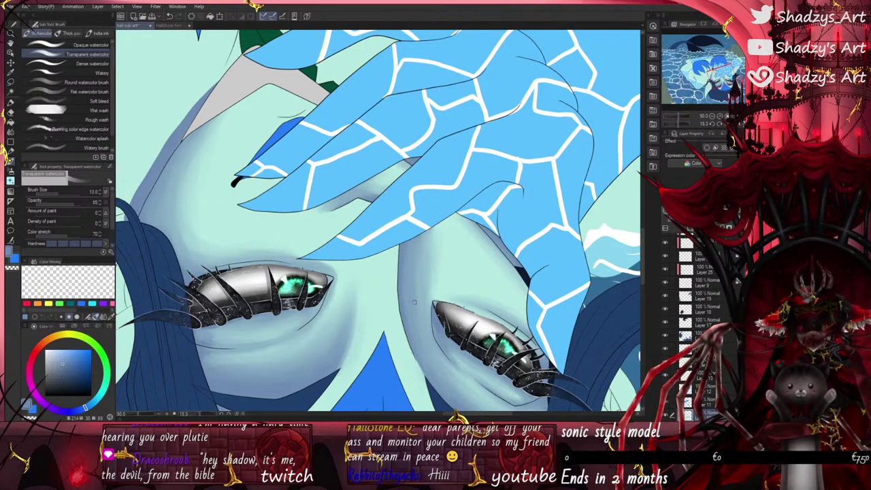
{"action": "scroll", "coordinate": [436, 303], "scroll_direction": "up", "scroll_amount": 2}
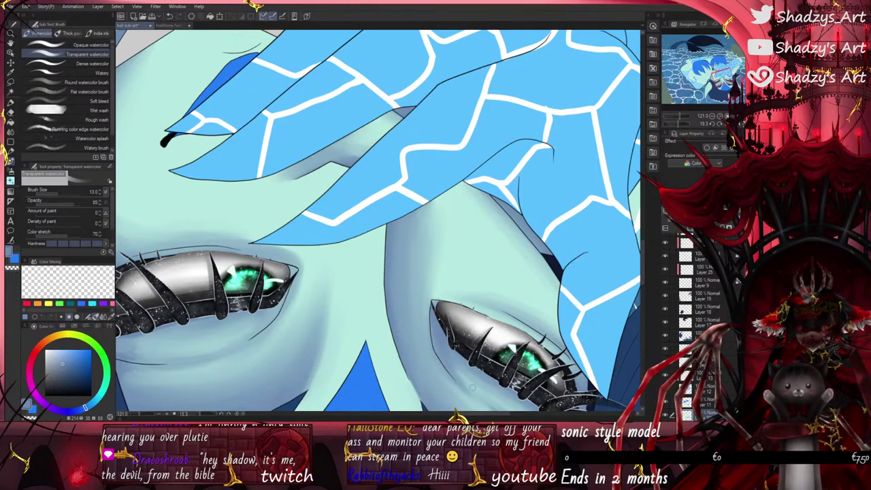
Step: Set the Soft airbrush to Normal blending and size 124.1, and brush a light shadow above the left eye's inner corner
{"action": "scroll", "coordinate": [384, 262], "scroll_direction": "down", "scroll_amount": 6}
{"action": "scroll", "coordinate": [416, 305], "scroll_direction": "up", "scroll_amount": 5}
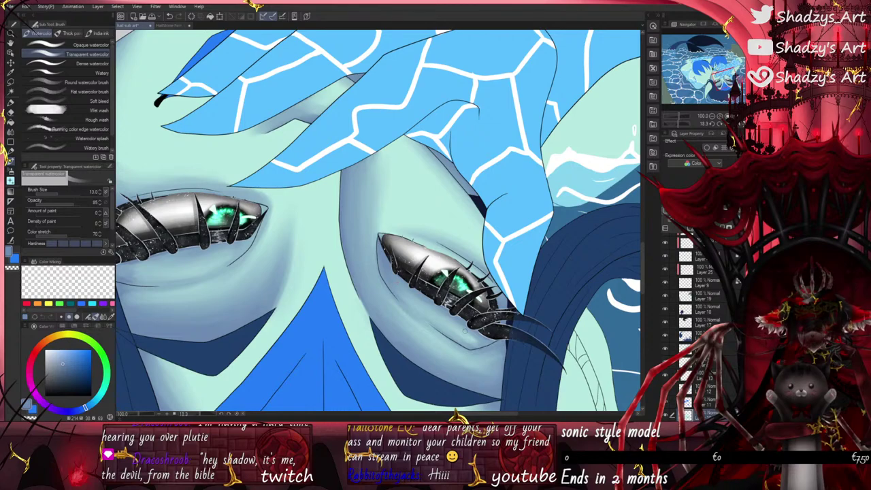
{"action": "left_click_drag", "start_coordinate": [438, 321], "coordinate": [529, 306]}
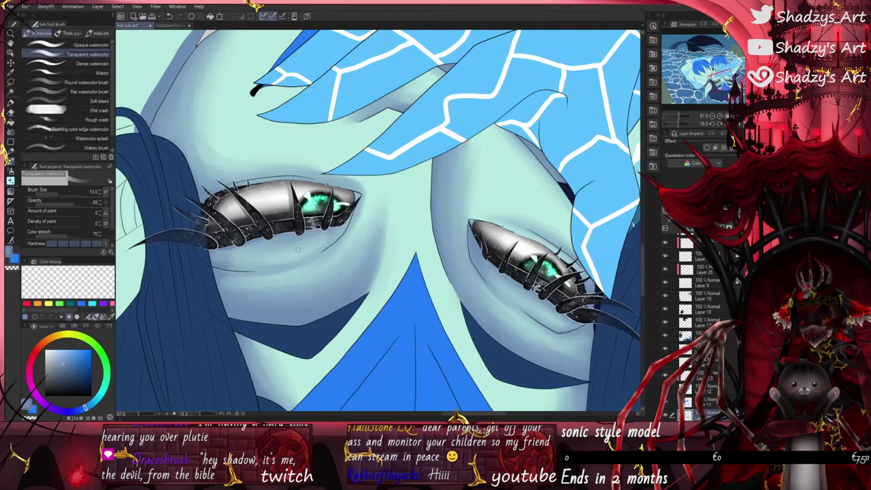
{"action": "scroll", "coordinate": [331, 253], "scroll_direction": "down", "scroll_amount": 6}
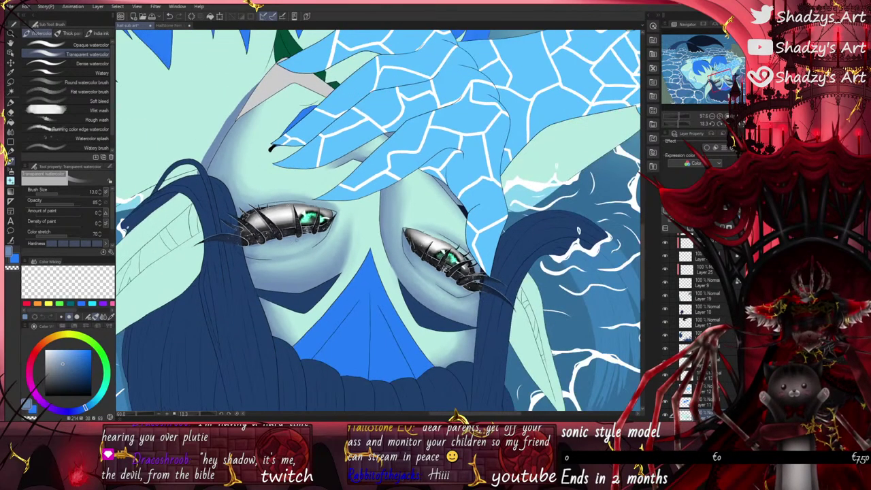
{"action": "left_click", "coordinate": [10, 132]}
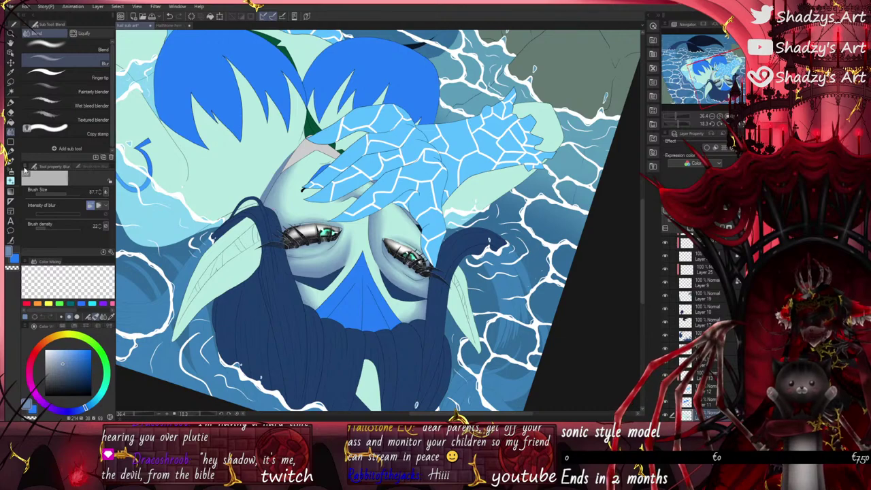
{"action": "left_click", "coordinate": [11, 171]}
{"action": "scroll", "coordinate": [339, 225], "scroll_direction": "up", "scroll_amount": 5}
{"action": "left_click", "coordinate": [62, 191]}
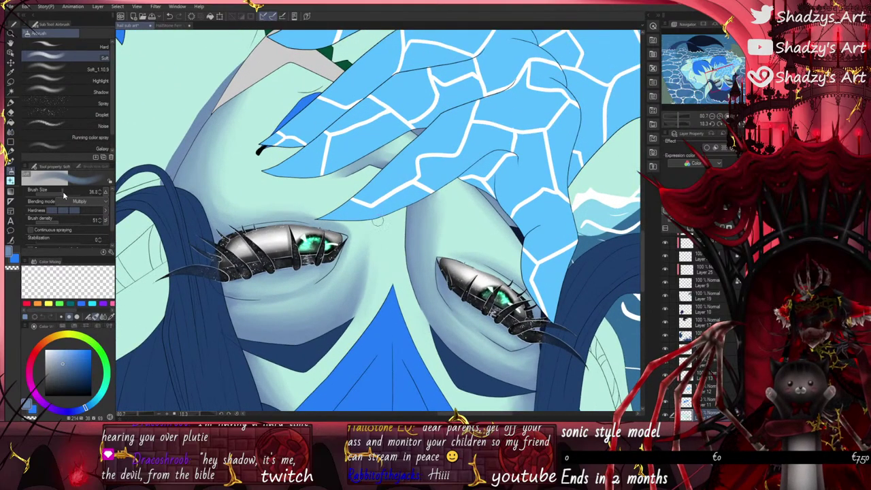
{"action": "left_click", "coordinate": [63, 215]}
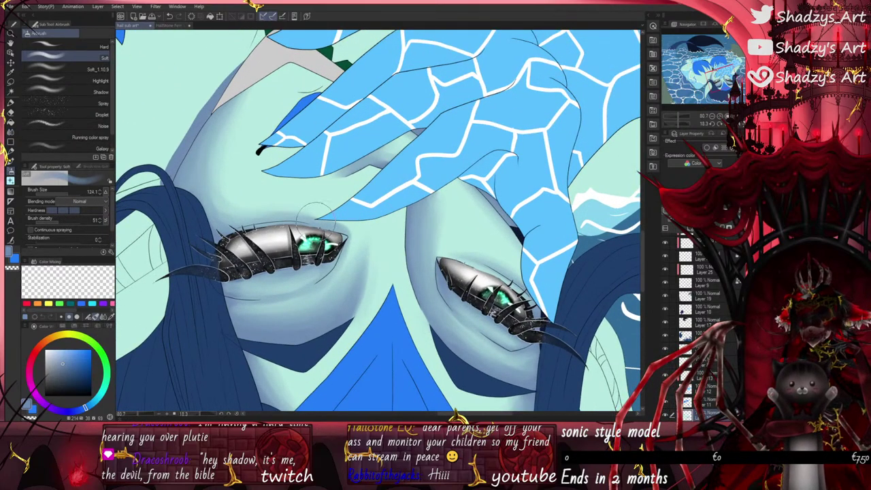
{"action": "left_click_drag", "start_coordinate": [317, 221], "coordinate": [346, 237]}
Step: Set the Transparent watercolor brush to size 33.7 and blend the shadows above the left eye and along the nose bridge
{"action": "left_click", "coordinate": [11, 162]}
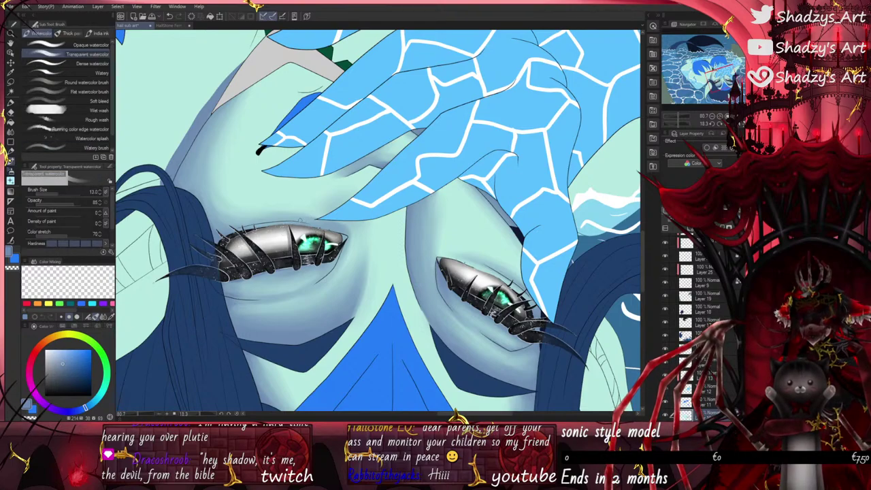
{"action": "left_click", "coordinate": [61, 193]}
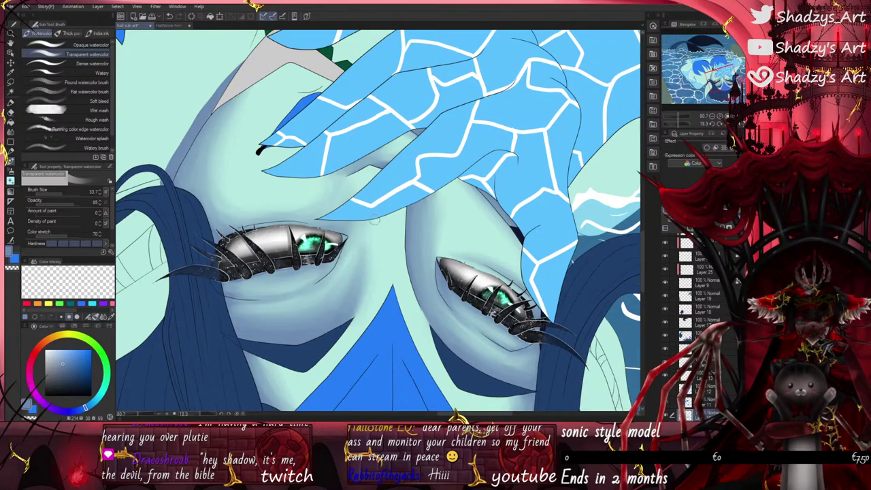
{"action": "scroll", "coordinate": [372, 220], "scroll_direction": "down", "scroll_amount": 4}
{"action": "scroll", "coordinate": [385, 307], "scroll_direction": "up", "scroll_amount": 5}
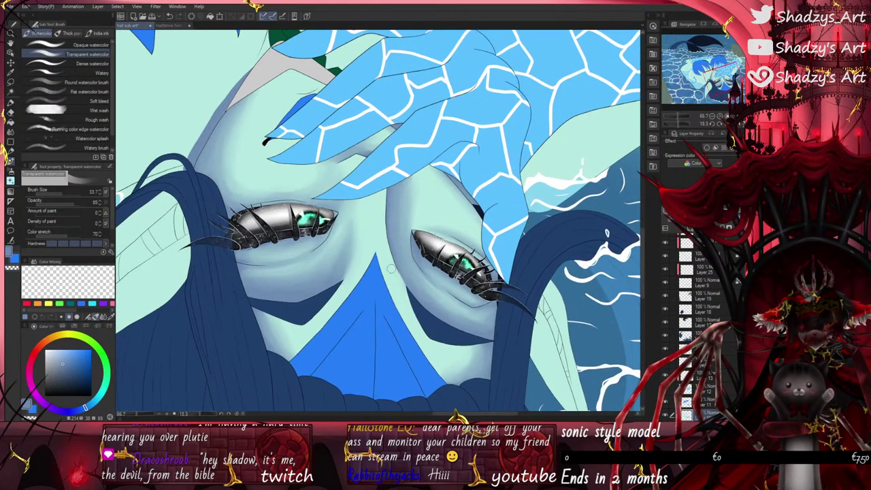
{"action": "scroll", "coordinate": [401, 267], "scroll_direction": "up", "scroll_amount": 2}
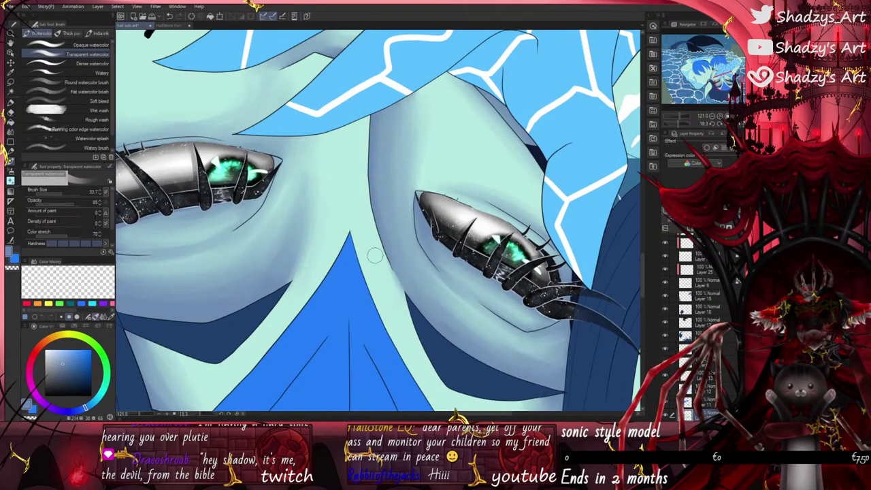
{"action": "scroll", "coordinate": [382, 269], "scroll_direction": "down", "scroll_amount": 3}
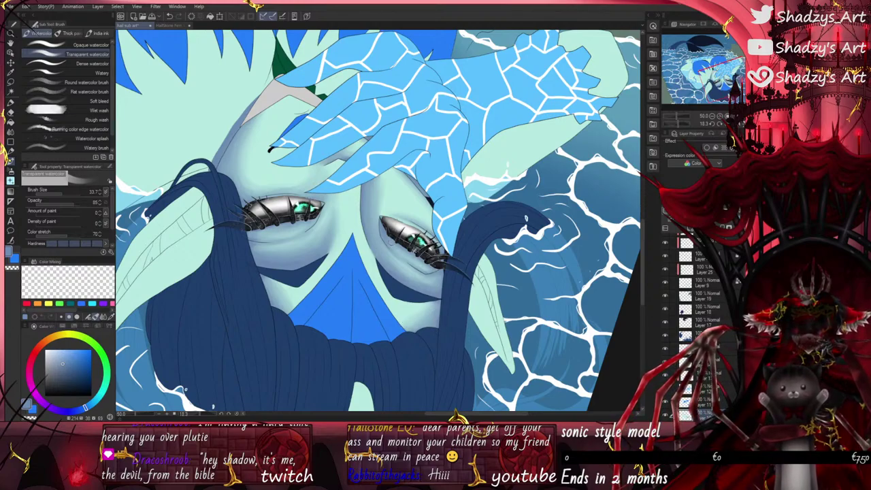
Step: Paint a shadow on the forehead skin around the small royal-blue patch with the Fill-in mono pen and soften it with Transparent watercolor
{"action": "scroll", "coordinate": [429, 316], "scroll_direction": "down", "scroll_amount": 2}
{"action": "scroll", "coordinate": [373, 216], "scroll_direction": "up", "scroll_amount": 5}
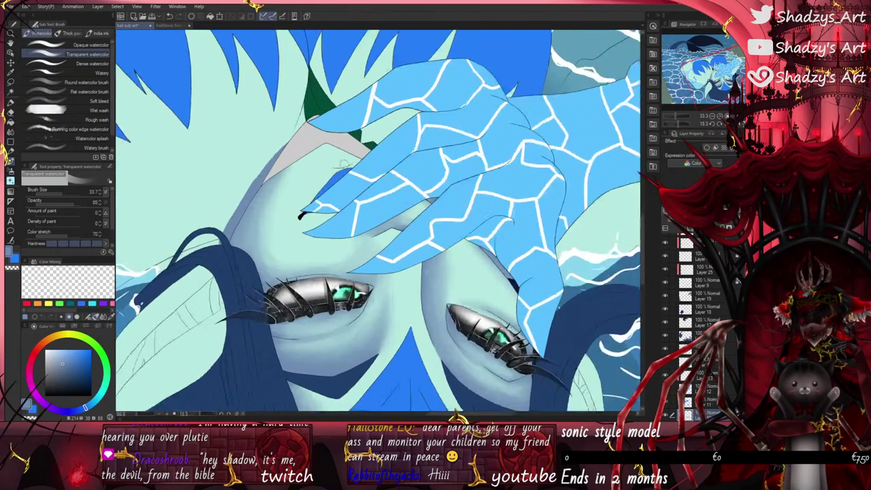
{"action": "key", "text": "p"}
{"action": "mouse_move", "coordinate": [373, 217]}
{"action": "left_mouse_down"}
{"action": "mouse_move", "coordinate": [372, 207]}
{"action": "mouse_move", "coordinate": [412, 207]}
{"action": "mouse_move", "coordinate": [437, 191]}
{"action": "left_mouse_up"}
{"action": "left_click", "coordinate": [11, 161]}
{"action": "mouse_move", "coordinate": [355, 218]}
{"action": "left_mouse_down"}
{"action": "mouse_move", "coordinate": [369, 202]}
{"action": "mouse_move", "coordinate": [349, 246]}
{"action": "mouse_move", "coordinate": [339, 233]}
{"action": "mouse_move", "coordinate": [357, 188]}
{"action": "mouse_move", "coordinate": [336, 251]}
{"action": "mouse_move", "coordinate": [362, 225]}
{"action": "mouse_move", "coordinate": [357, 189]}
{"action": "mouse_move", "coordinate": [338, 179]}
{"action": "mouse_move", "coordinate": [339, 238]}
{"action": "mouse_move", "coordinate": [360, 220]}
{"action": "left_mouse_up"}
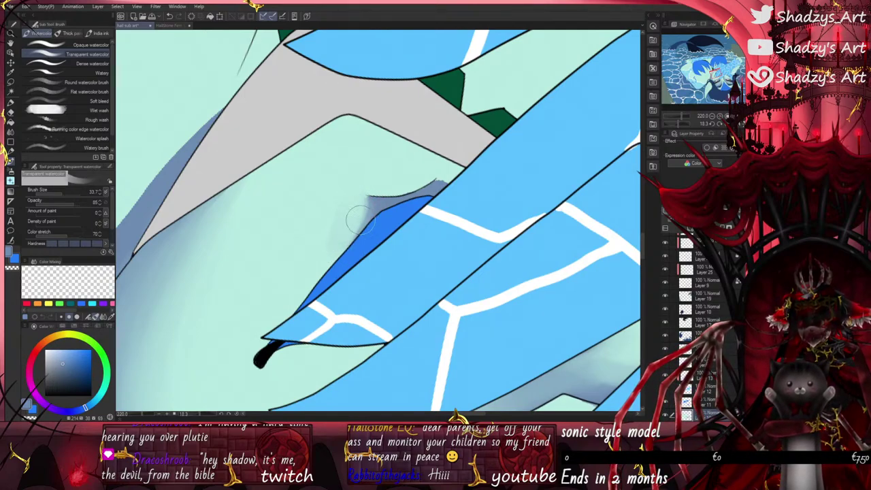
{"action": "mouse_move", "coordinate": [446, 167]}
{"action": "left_mouse_down"}
{"action": "mouse_move", "coordinate": [444, 184]}
{"action": "mouse_move", "coordinate": [428, 163]}
{"action": "mouse_move", "coordinate": [443, 170]}
{"action": "left_mouse_up"}
{"action": "left_click_drag", "start_coordinate": [381, 168], "coordinate": [365, 221]}
{"action": "mouse_move", "coordinate": [448, 171]}
{"action": "left_mouse_down"}
{"action": "mouse_move", "coordinate": [412, 174]}
{"action": "mouse_move", "coordinate": [449, 171]}
{"action": "left_mouse_up"}
{"action": "scroll", "coordinate": [373, 153], "scroll_direction": "down", "scroll_amount": 2}
{"action": "scroll", "coordinate": [362, 168], "scroll_direction": "down", "scroll_amount": 2}
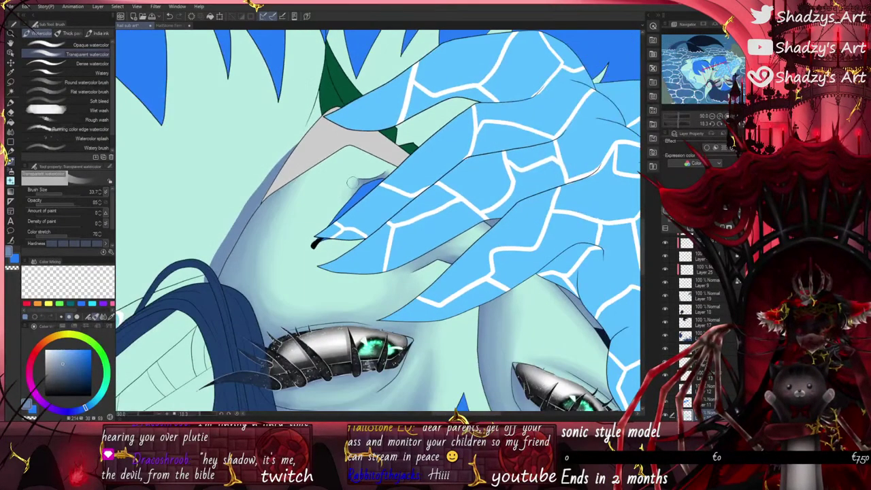
{"action": "scroll", "coordinate": [354, 179], "scroll_direction": "up", "scroll_amount": 1}
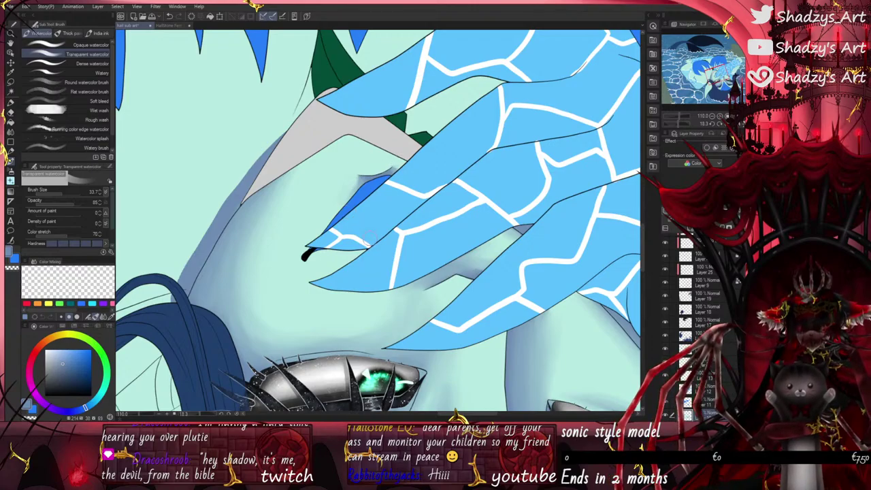
Step: Touch up the forehead shading beside the royal-blue patch with the Soft airbrush and blend it using Transparent watercolor
{"action": "scroll", "coordinate": [360, 239], "scroll_direction": "down", "scroll_amount": 2}
{"action": "scroll", "coordinate": [354, 239], "scroll_direction": "up", "scroll_amount": 1}
{"action": "scroll", "coordinate": [343, 234], "scroll_direction": "down", "scroll_amount": 1}
{"action": "scroll", "coordinate": [328, 249], "scroll_direction": "up", "scroll_amount": 2}
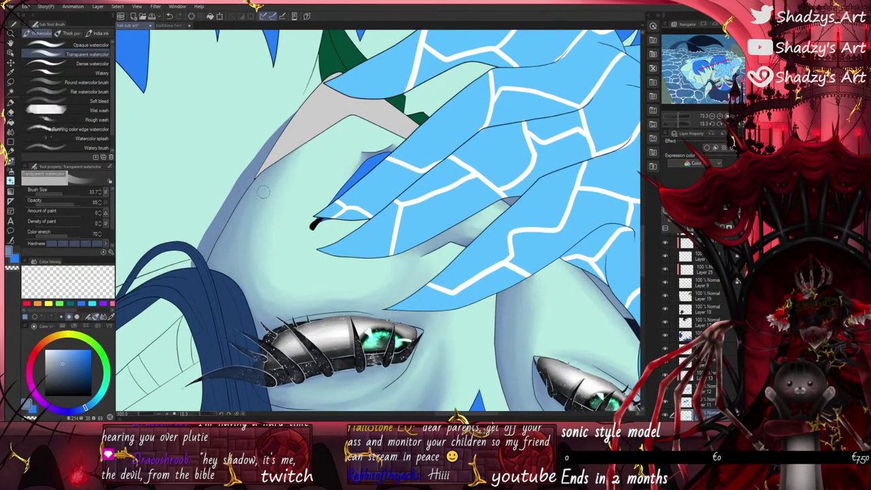
{"action": "key", "text": "b"}
{"action": "scroll", "coordinate": [319, 221], "scroll_direction": "up", "scroll_amount": 2}
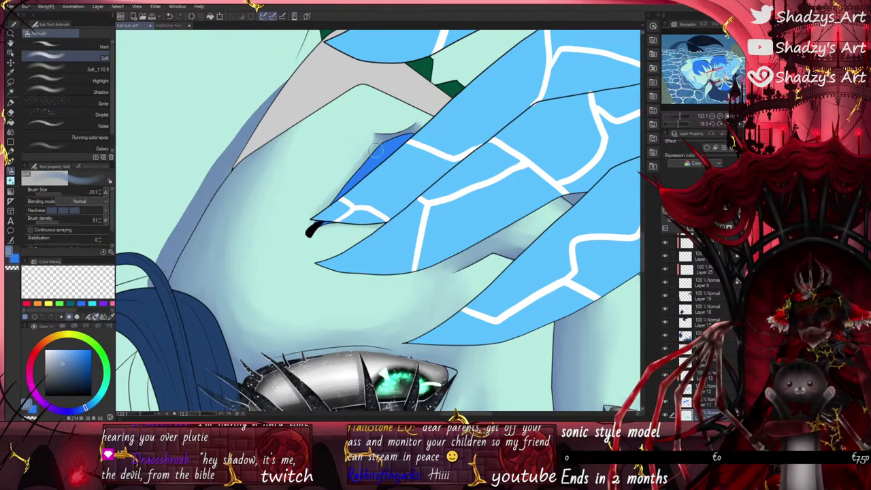
{"action": "left_click", "coordinate": [10, 164]}
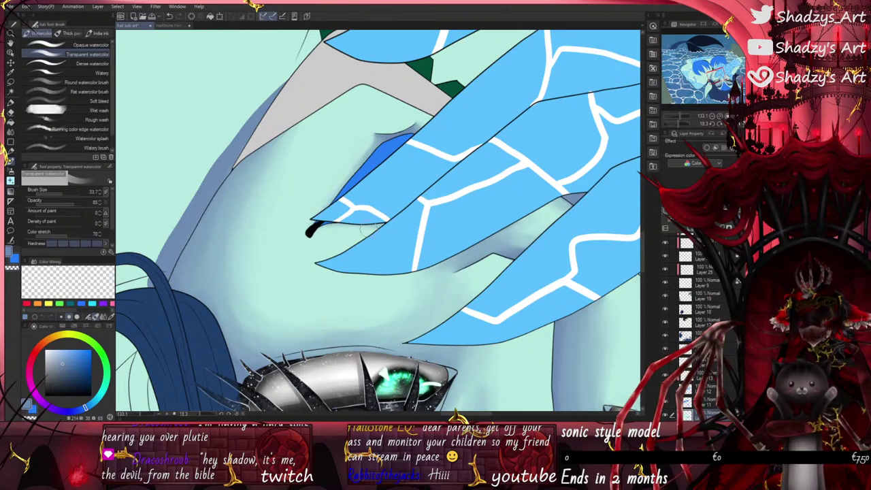
{"action": "scroll", "coordinate": [339, 177], "scroll_direction": "down", "scroll_amount": 1}
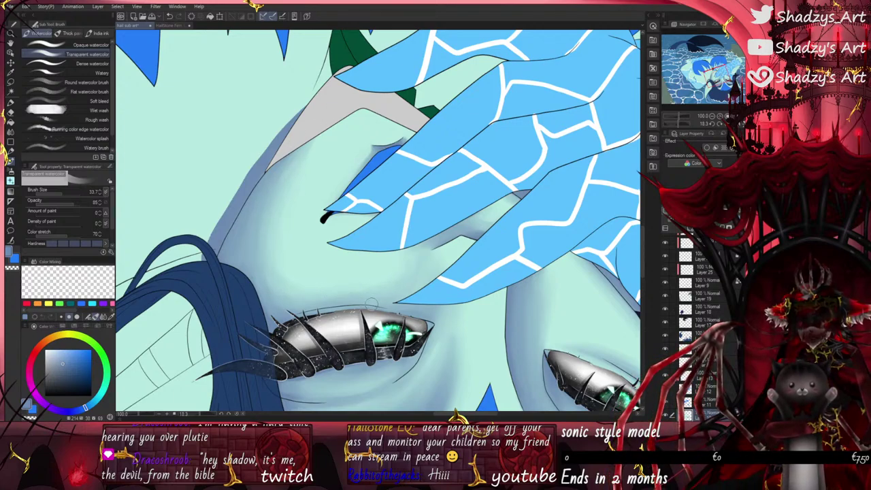
{"action": "scroll", "coordinate": [342, 288], "scroll_direction": "down", "scroll_amount": 1}
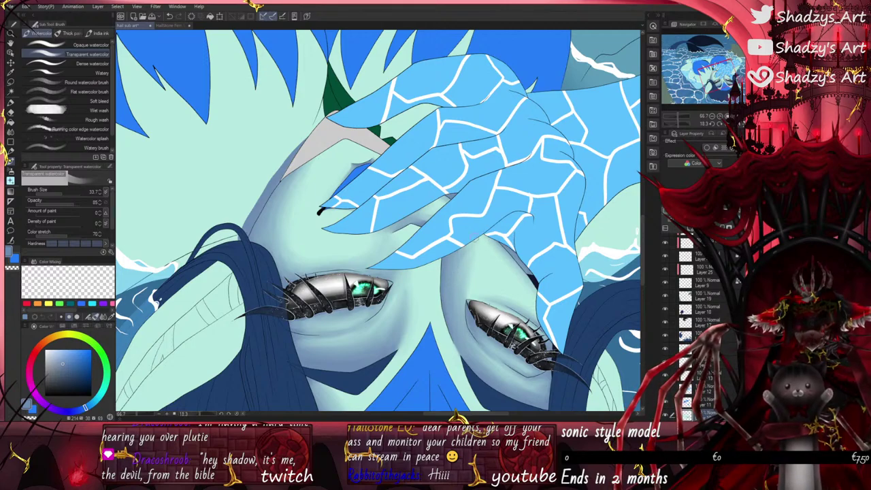
{"action": "scroll", "coordinate": [480, 206], "scroll_direction": "down", "scroll_amount": 2}
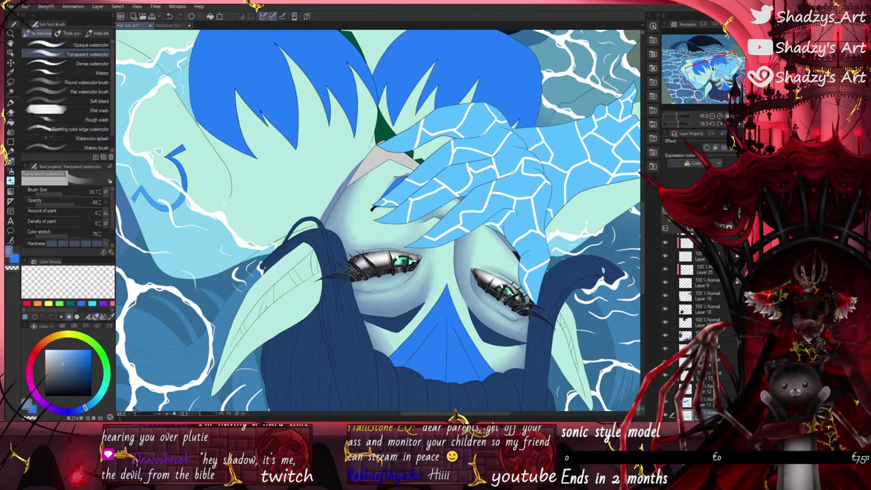
Step: Paint a flat blue-grey shadow on the skin behind the looped hair strand above the left ear with the Fill-in mono pen
{"action": "scroll", "coordinate": [341, 239], "scroll_direction": "down", "scroll_amount": 1}
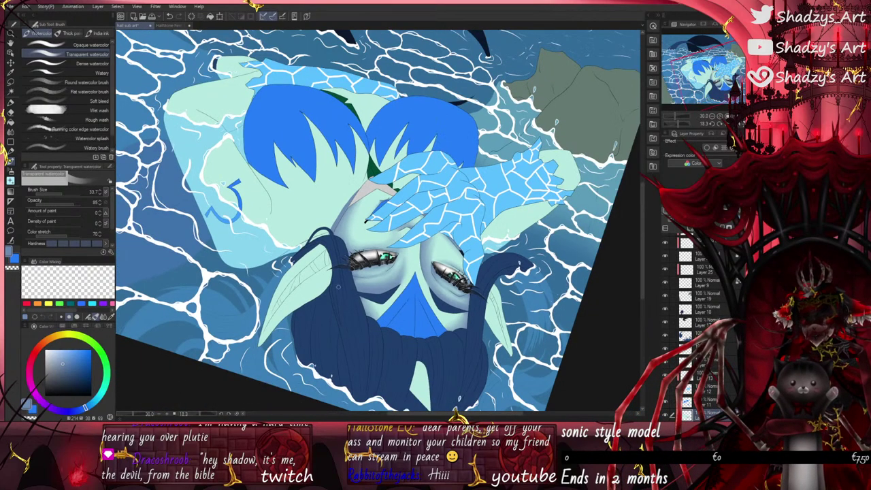
{"action": "scroll", "coordinate": [308, 281], "scroll_direction": "up", "scroll_amount": 2}
{"action": "left_click", "coordinate": [11, 102]}
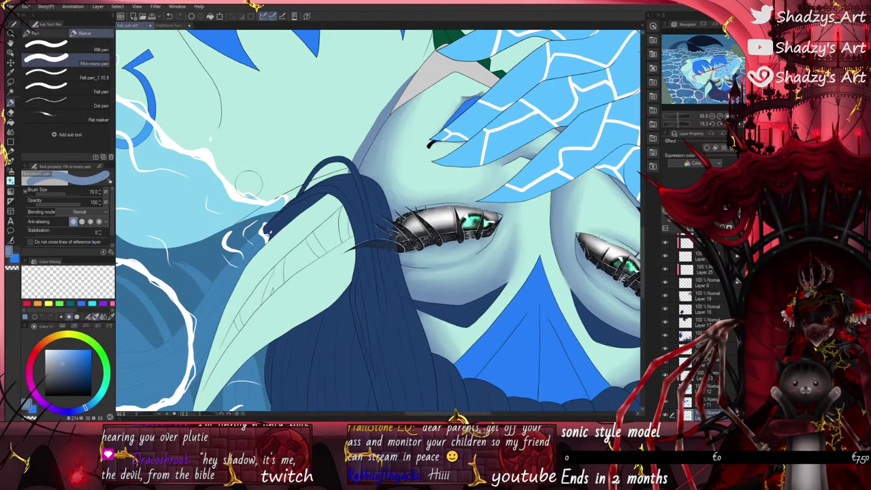
{"action": "scroll", "coordinate": [266, 231], "scroll_direction": "up", "scroll_amount": 3}
{"action": "left_click_drag", "start_coordinate": [261, 219], "coordinate": [358, 166]}
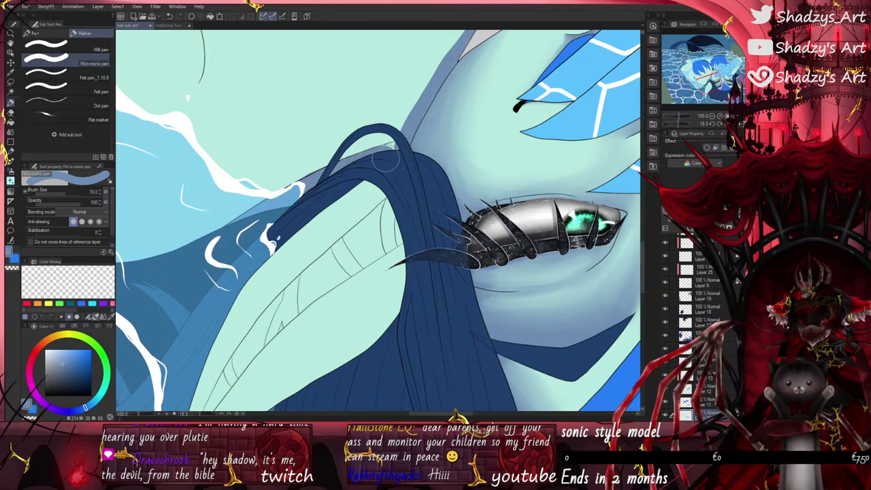
{"action": "scroll", "coordinate": [341, 269], "scroll_direction": "down", "scroll_amount": 3}
{"action": "scroll", "coordinate": [364, 204], "scroll_direction": "up", "scroll_amount": 3}
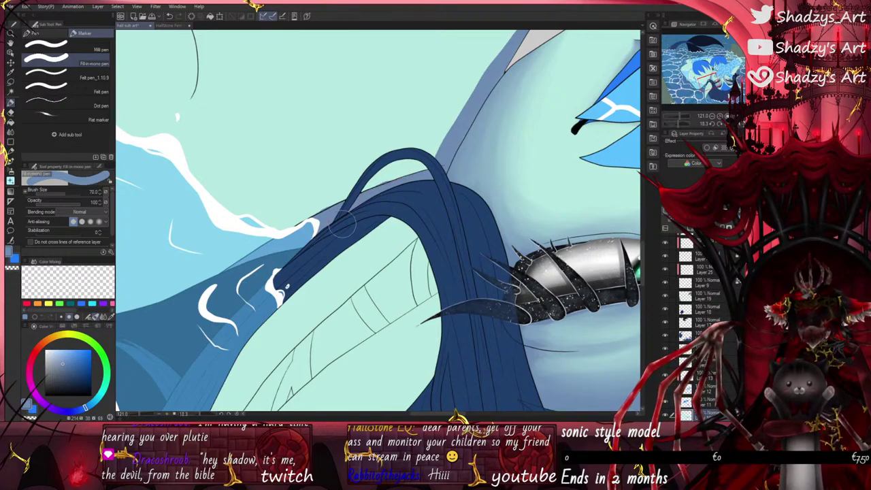
{"action": "scroll", "coordinate": [378, 187], "scroll_direction": "up", "scroll_amount": 1}
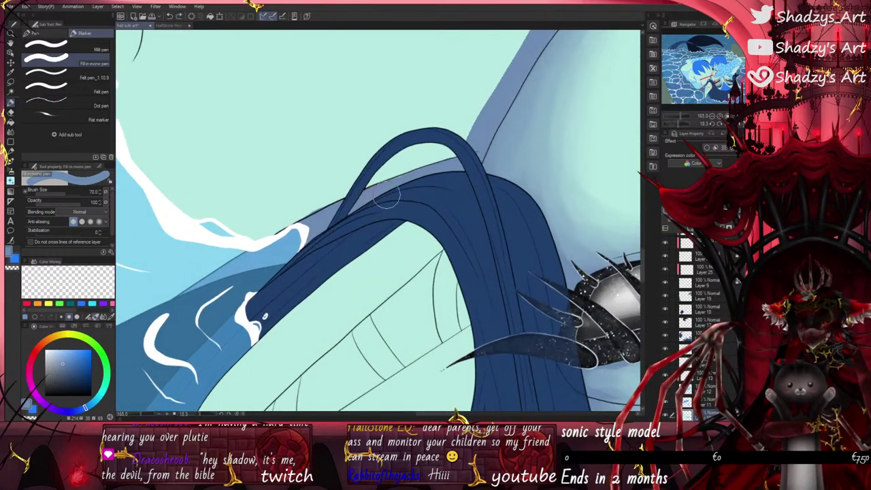
{"action": "scroll", "coordinate": [376, 243], "scroll_direction": "down", "scroll_amount": 4}
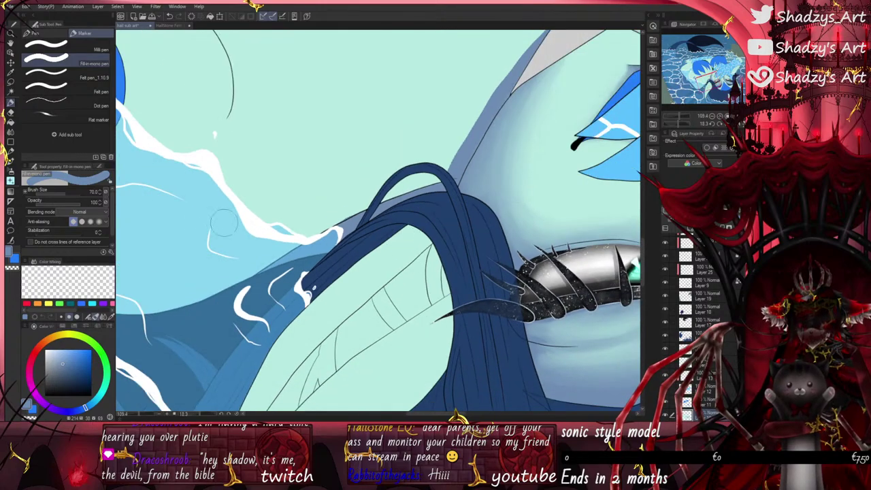
Step: Sample the mint skin colour to clean up the shadow's edge around the hair loop, and resample the blue-grey shadow colour
{"action": "scroll", "coordinate": [221, 226], "scroll_direction": "up", "scroll_amount": 4}
{"action": "left_click", "coordinate": [356, 202], "text": "alt"}
{"action": "scroll", "coordinate": [379, 206], "scroll_direction": "up", "scroll_amount": 2}
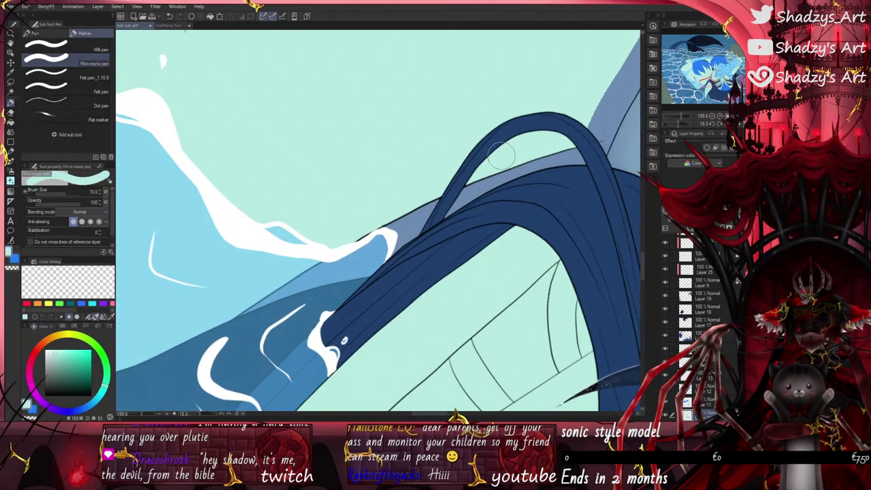
{"action": "scroll", "coordinate": [504, 155], "scroll_direction": "down", "scroll_amount": 2}
{"action": "left_click", "coordinate": [551, 122], "text": "alt"}
{"action": "scroll", "coordinate": [552, 126], "scroll_direction": "down", "scroll_amount": 1}
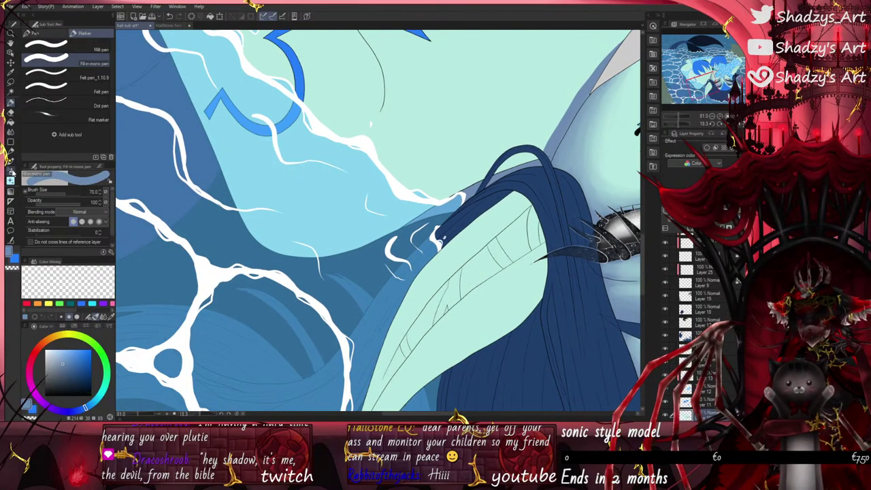
Step: Soften the outer edge of the body shadow running beside the face down to the hair loop with Transparent watercolor
{"action": "left_click", "coordinate": [11, 161]}
{"action": "scroll", "coordinate": [491, 189], "scroll_direction": "down", "scroll_amount": 1}
{"action": "scroll", "coordinate": [564, 106], "scroll_direction": "up", "scroll_amount": 1}
{"action": "mouse_move", "coordinate": [569, 101]}
{"action": "left_mouse_down"}
{"action": "mouse_move", "coordinate": [590, 74]}
{"action": "mouse_move", "coordinate": [514, 185]}
{"action": "left_mouse_up"}
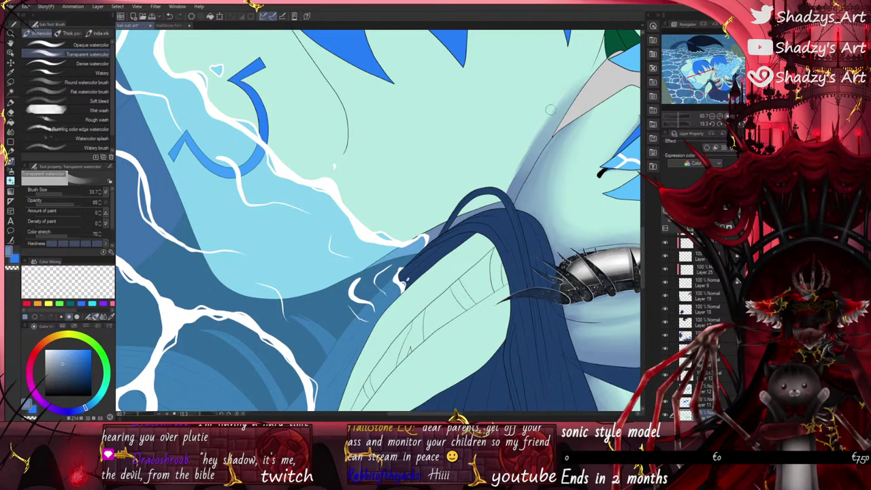
{"action": "mouse_move", "coordinate": [549, 109]}
{"action": "left_mouse_down"}
{"action": "mouse_move", "coordinate": [520, 156]}
{"action": "mouse_move", "coordinate": [543, 139]}
{"action": "mouse_move", "coordinate": [537, 148]}
{"action": "mouse_move", "coordinate": [497, 191]}
{"action": "left_mouse_up"}
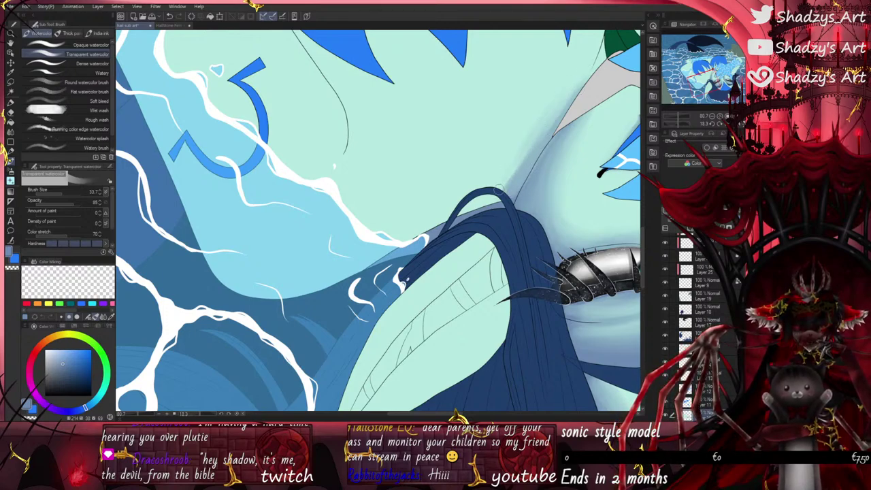
{"action": "left_click_drag", "start_coordinate": [526, 153], "coordinate": [502, 186]}
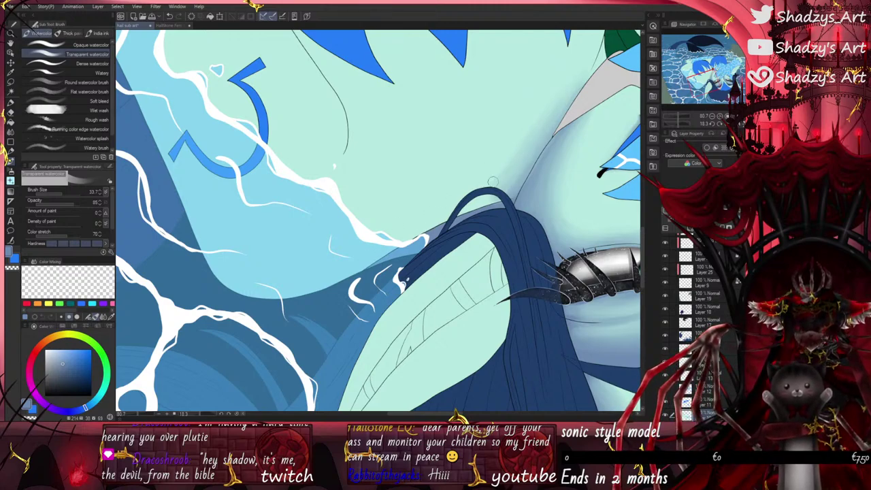
Step: Paint a flat blue-grey shadow inside the left ear's inner fold with the Fill-in mono pen, keeping it from crossing reference layer lines
{"action": "scroll", "coordinate": [435, 210], "scroll_direction": "down", "scroll_amount": 7}
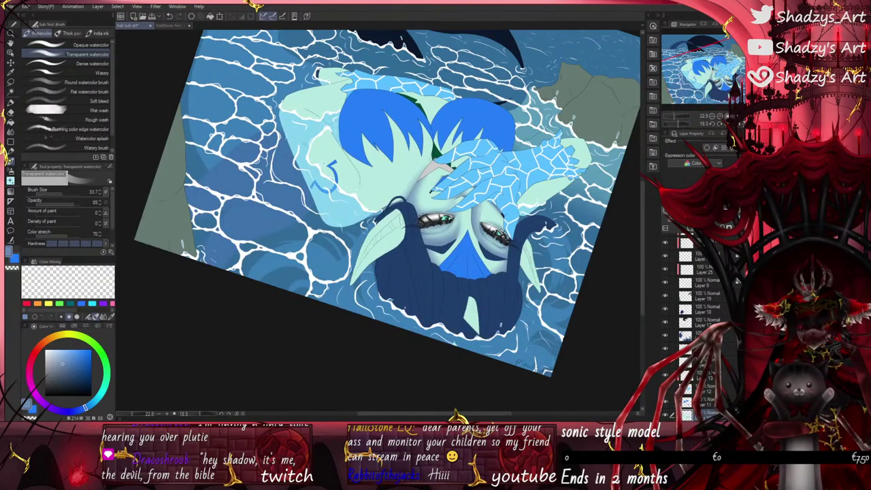
{"action": "scroll", "coordinate": [409, 224], "scroll_direction": "up", "scroll_amount": 5}
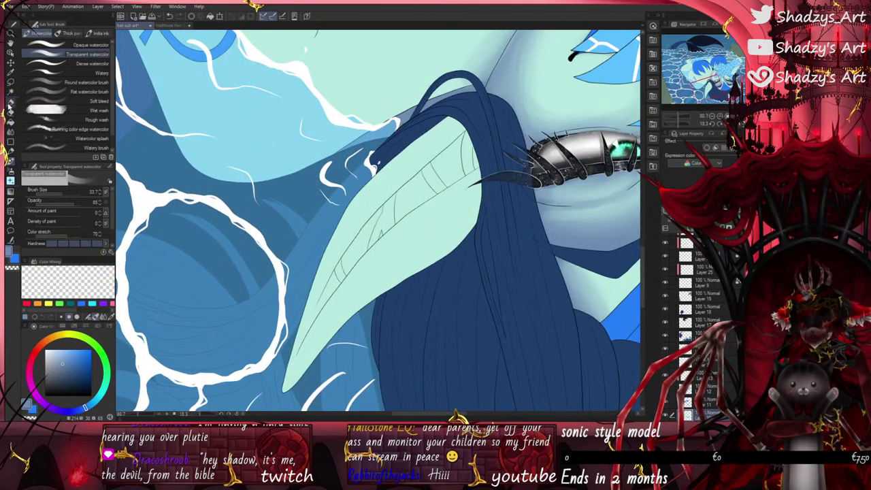
{"action": "left_click", "coordinate": [10, 104]}
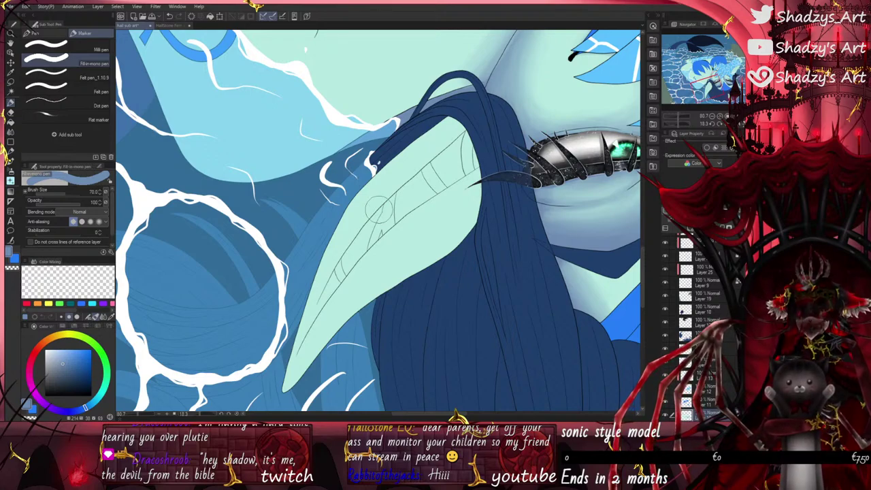
{"action": "scroll", "coordinate": [452, 158], "scroll_direction": "up", "scroll_amount": 2}
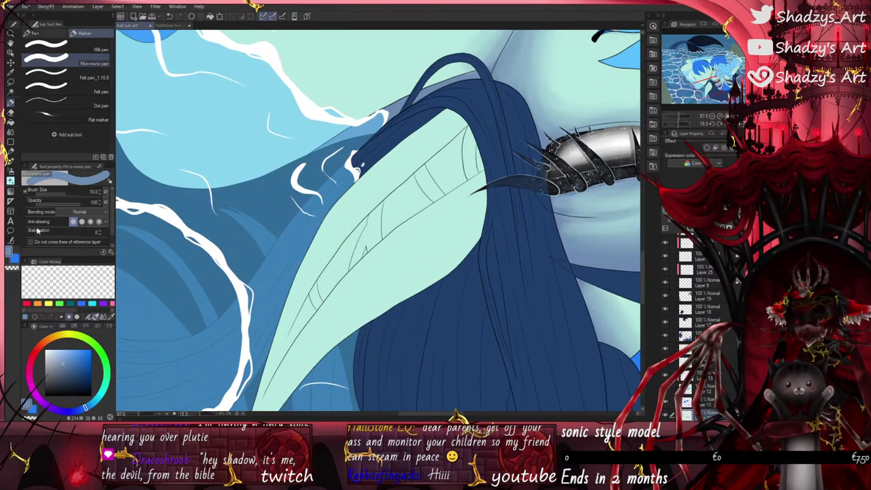
{"action": "mouse_move", "coordinate": [480, 155]}
{"action": "left_mouse_down"}
{"action": "mouse_move", "coordinate": [357, 255]}
{"action": "mouse_move", "coordinate": [313, 307]}
{"action": "left_mouse_up"}
{"action": "mouse_move", "coordinate": [285, 351]}
{"action": "left_mouse_down"}
{"action": "mouse_move", "coordinate": [307, 297]}
{"action": "mouse_move", "coordinate": [391, 177]}
{"action": "left_mouse_up"}
{"action": "scroll", "coordinate": [307, 297], "scroll_direction": "up", "scroll_amount": 3}
{"action": "scroll", "coordinate": [307, 298], "scroll_direction": "up", "scroll_amount": 1}
{"action": "scroll", "coordinate": [349, 317], "scroll_direction": "down", "scroll_amount": 5}
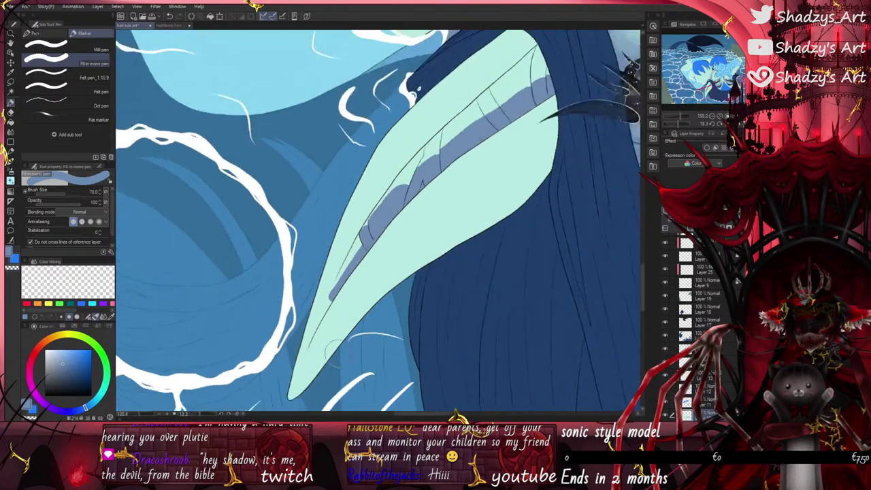
Step: Rotate the canvas to 143.5 degrees and blend the inner ear shadow toward the ear tip with Transparent watercolor
{"action": "left_click", "coordinate": [10, 161]}
{"action": "left_click_drag", "start_coordinate": [674, 125], "coordinate": [688, 125]}
{"action": "left_click_drag", "start_coordinate": [371, 223], "coordinate": [383, 339]}
{"action": "mouse_move", "coordinate": [379, 238]}
{"action": "left_mouse_down"}
{"action": "mouse_move", "coordinate": [384, 369]}
{"action": "mouse_move", "coordinate": [366, 258]}
{"action": "mouse_move", "coordinate": [377, 332]}
{"action": "mouse_move", "coordinate": [370, 394]}
{"action": "mouse_move", "coordinate": [380, 400]}
{"action": "mouse_move", "coordinate": [376, 261]}
{"action": "mouse_move", "coordinate": [391, 400]}
{"action": "left_mouse_up"}
{"action": "mouse_move", "coordinate": [376, 270]}
{"action": "left_mouse_down"}
{"action": "mouse_move", "coordinate": [334, 138]}
{"action": "mouse_move", "coordinate": [304, 92]}
{"action": "mouse_move", "coordinate": [347, 218]}
{"action": "mouse_move", "coordinate": [317, 123]}
{"action": "left_mouse_up"}
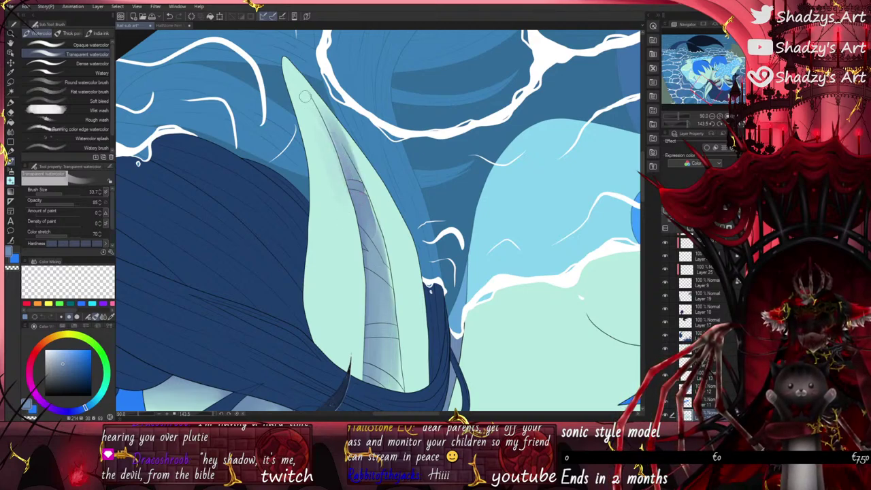
{"action": "left_click_drag", "start_coordinate": [380, 201], "coordinate": [315, 90]}
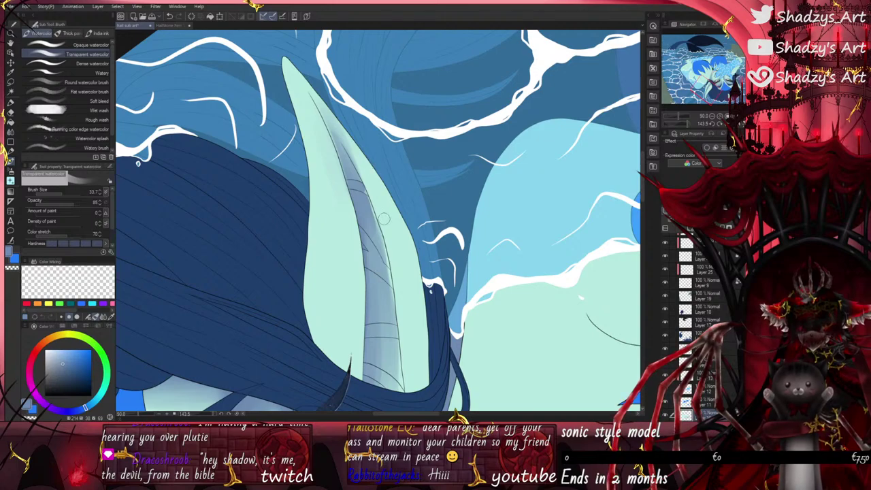
Step: Soften the inner ear shadow across the fold line into the ear's outer rim, working from the tip down to the base
{"action": "left_click_drag", "start_coordinate": [346, 153], "coordinate": [379, 252]}
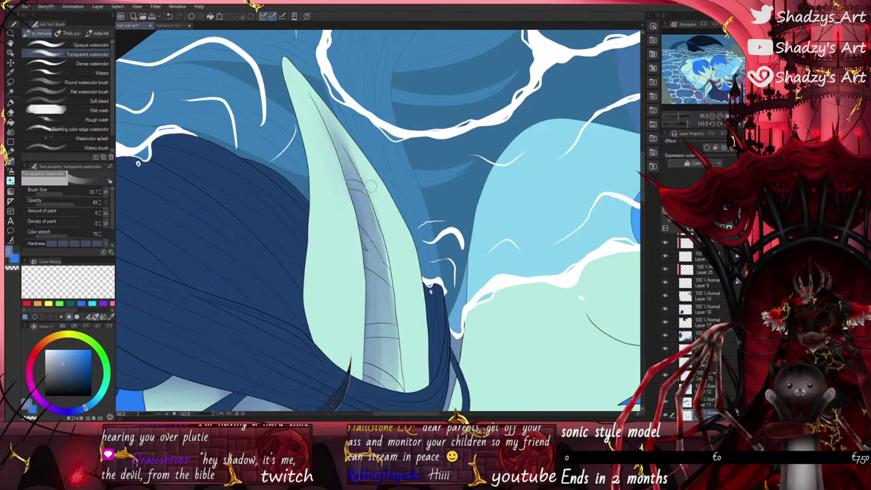
{"action": "mouse_move", "coordinate": [357, 154]}
{"action": "left_mouse_down"}
{"action": "mouse_move", "coordinate": [400, 299]}
{"action": "mouse_move", "coordinate": [349, 146]}
{"action": "mouse_move", "coordinate": [407, 337]}
{"action": "mouse_move", "coordinate": [348, 143]}
{"action": "mouse_move", "coordinate": [410, 356]}
{"action": "left_mouse_up"}
{"action": "left_click_drag", "start_coordinate": [336, 129], "coordinate": [400, 355]}
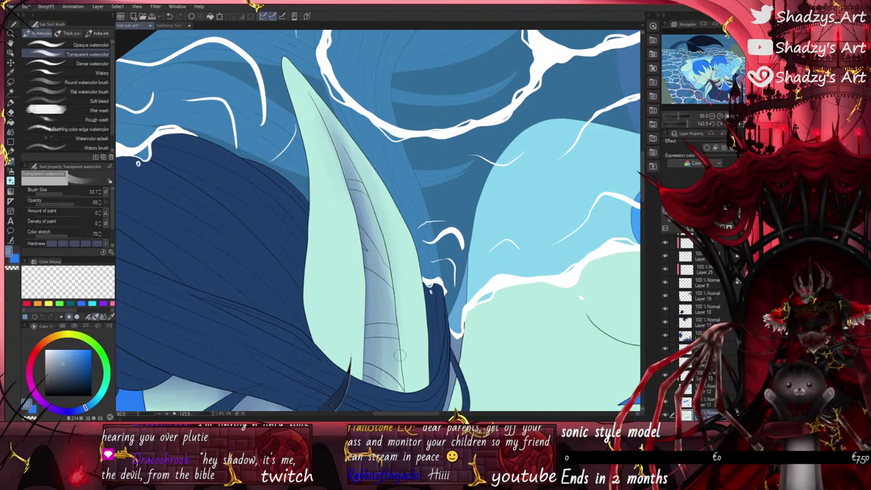
{"action": "left_click_drag", "start_coordinate": [383, 268], "coordinate": [401, 377]}
{"action": "mouse_move", "coordinate": [197, 224]}
{"action": "left_mouse_down"}
{"action": "mouse_move", "coordinate": [501, 223]}
{"action": "mouse_move", "coordinate": [429, 202]}
{"action": "left_mouse_up"}
Step: Reduce the Transparent watercolor brush to size 13.0 and model the lowest ridges at the base of the inner ear
{"action": "scroll", "coordinate": [309, 231], "scroll_direction": "down", "scroll_amount": 5}
{"action": "scroll", "coordinate": [502, 224], "scroll_direction": "up", "scroll_amount": 5}
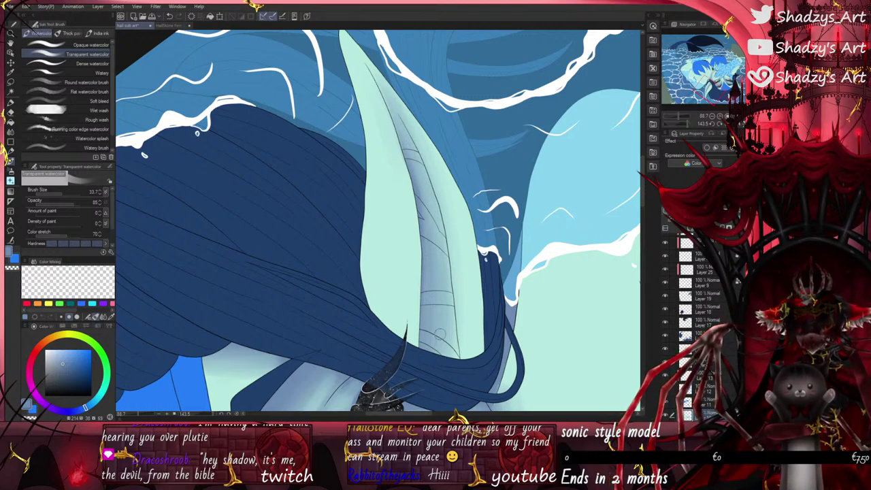
{"action": "scroll", "coordinate": [465, 378], "scroll_direction": "up", "scroll_amount": 7}
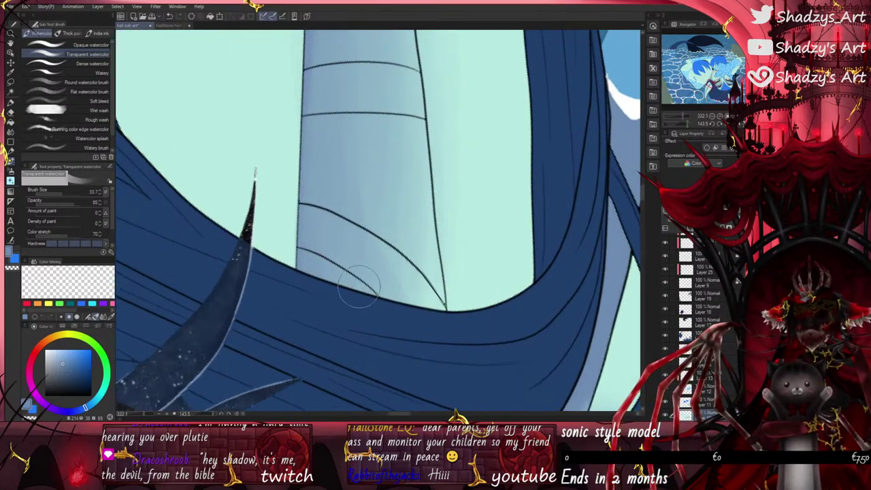
{"action": "left_click_drag", "start_coordinate": [63, 192], "coordinate": [57, 193]}
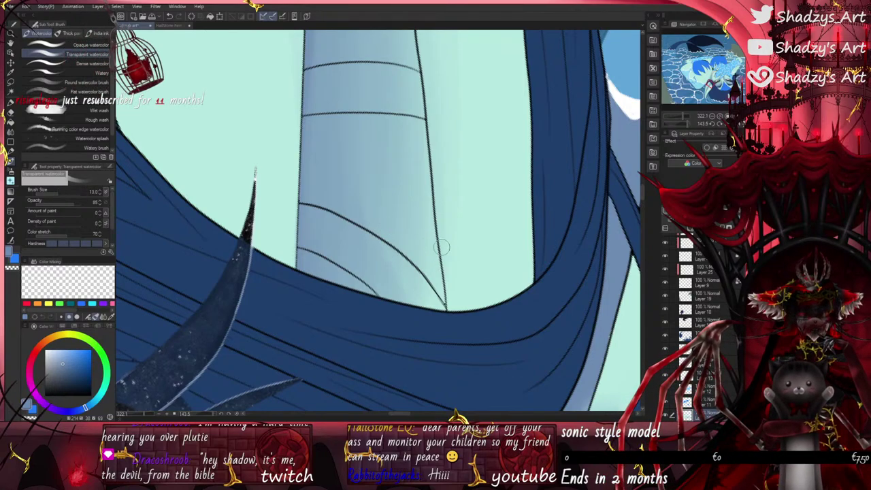
{"action": "scroll", "coordinate": [429, 249], "scroll_direction": "down", "scroll_amount": 1}
{"action": "mouse_move", "coordinate": [351, 231]}
{"action": "left_mouse_down"}
{"action": "mouse_move", "coordinate": [406, 277]}
{"action": "mouse_move", "coordinate": [393, 247]}
{"action": "mouse_move", "coordinate": [418, 295]}
{"action": "mouse_move", "coordinate": [355, 244]}
{"action": "mouse_move", "coordinate": [377, 280]}
{"action": "left_mouse_up"}
{"action": "scroll", "coordinate": [379, 220], "scroll_direction": "down", "scroll_amount": 1}
{"action": "mouse_move", "coordinate": [344, 175]}
{"action": "left_mouse_down"}
{"action": "mouse_move", "coordinate": [396, 183]}
{"action": "mouse_move", "coordinate": [330, 179]}
{"action": "mouse_move", "coordinate": [394, 183]}
{"action": "mouse_move", "coordinate": [386, 168]}
{"action": "mouse_move", "coordinate": [347, 178]}
{"action": "mouse_move", "coordinate": [382, 186]}
{"action": "mouse_move", "coordinate": [308, 97]}
{"action": "left_mouse_up"}
Step: Blend light and shadow around the middle ridges and the notch of the inner ear with the small watercolor brush
{"action": "scroll", "coordinate": [367, 306], "scroll_direction": "down", "scroll_amount": 5}
{"action": "scroll", "coordinate": [388, 153], "scroll_direction": "up", "scroll_amount": 9}
{"action": "left_click_drag", "start_coordinate": [379, 129], "coordinate": [296, 82]}
{"action": "left_click_drag", "start_coordinate": [367, 104], "coordinate": [280, 64]}
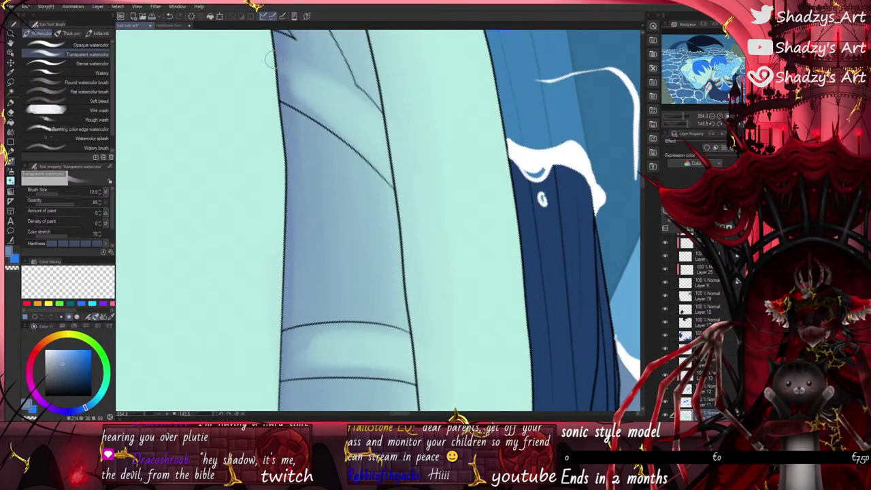
{"action": "scroll", "coordinate": [397, 270], "scroll_direction": "down", "scroll_amount": 5}
{"action": "scroll", "coordinate": [354, 136], "scroll_direction": "up", "scroll_amount": 6}
{"action": "left_click_drag", "start_coordinate": [360, 167], "coordinate": [311, 82]}
{"action": "mouse_move", "coordinate": [348, 136]}
{"action": "left_mouse_down"}
{"action": "mouse_move", "coordinate": [302, 81]}
{"action": "mouse_move", "coordinate": [310, 128]}
{"action": "mouse_move", "coordinate": [338, 168]}
{"action": "mouse_move", "coordinate": [311, 142]}
{"action": "mouse_move", "coordinate": [332, 178]}
{"action": "mouse_move", "coordinate": [325, 177]}
{"action": "mouse_move", "coordinate": [343, 166]}
{"action": "mouse_move", "coordinate": [347, 187]}
{"action": "mouse_move", "coordinate": [312, 167]}
{"action": "mouse_move", "coordinate": [402, 217]}
{"action": "left_mouse_up"}
{"action": "scroll", "coordinate": [421, 278], "scroll_direction": "down", "scroll_amount": 6}
{"action": "scroll", "coordinate": [429, 245], "scroll_direction": "down", "scroll_amount": 4}
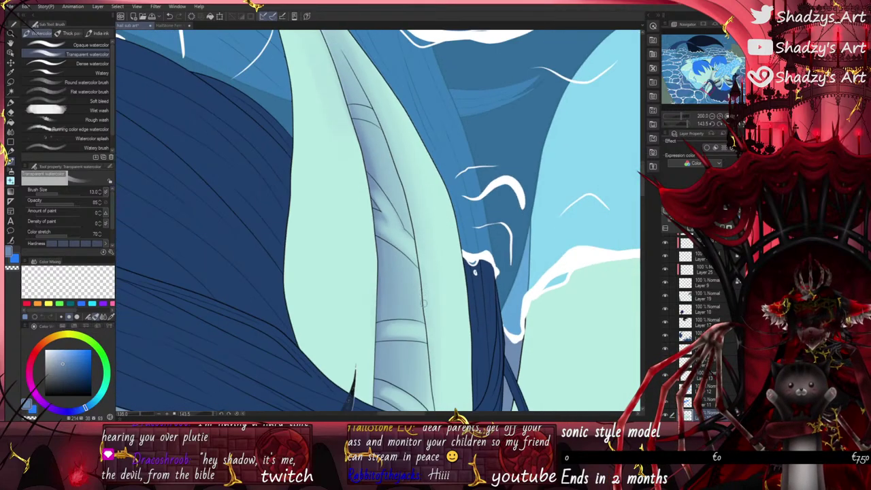
Step: Refine the shading of the inner ear's upper ridges and touch up the lower ones with Transparent watercolor
{"action": "scroll", "coordinate": [382, 123], "scroll_direction": "up", "scroll_amount": 8}
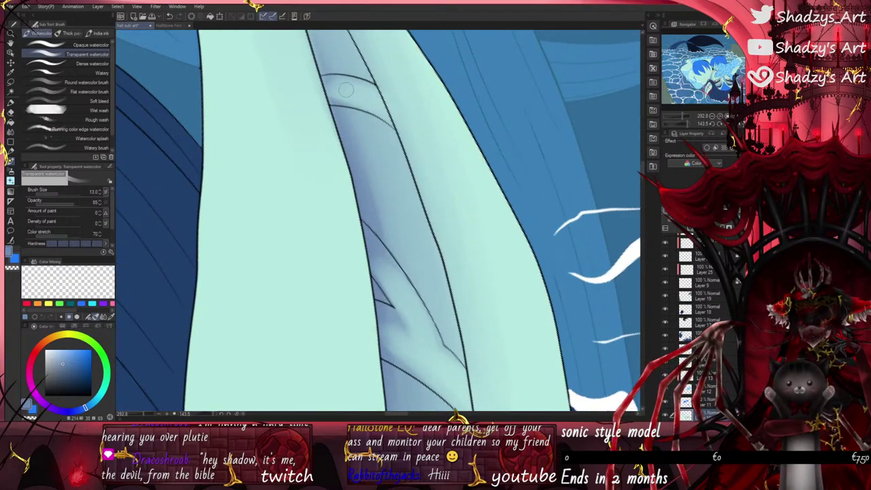
{"action": "scroll", "coordinate": [357, 82], "scroll_direction": "down", "scroll_amount": 4}
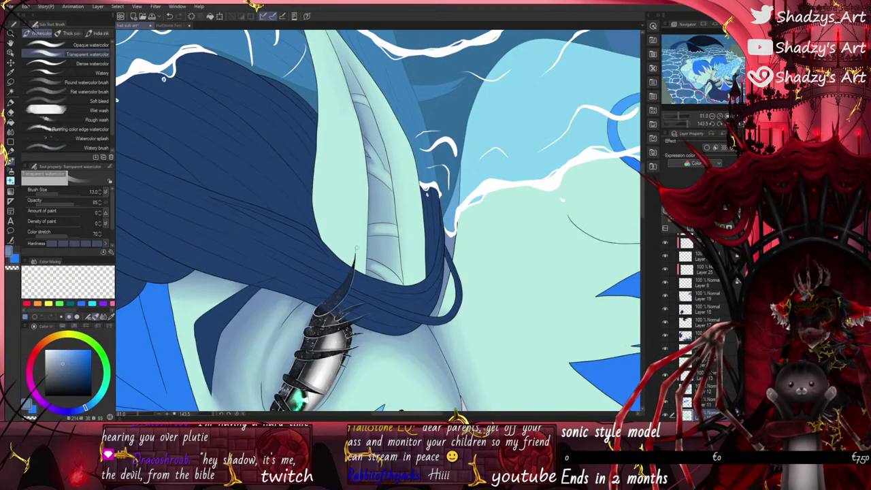
{"action": "scroll", "coordinate": [356, 248], "scroll_direction": "up", "scroll_amount": 2}
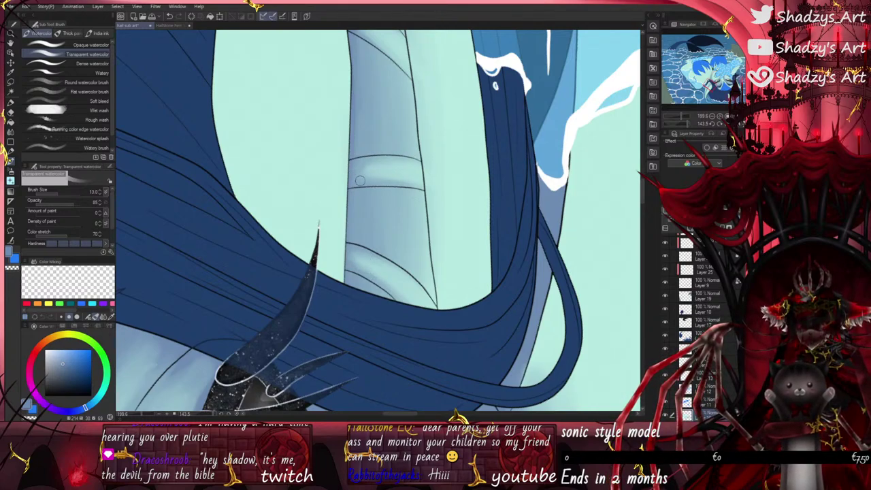
{"action": "scroll", "coordinate": [435, 225], "scroll_direction": "down", "scroll_amount": 2}
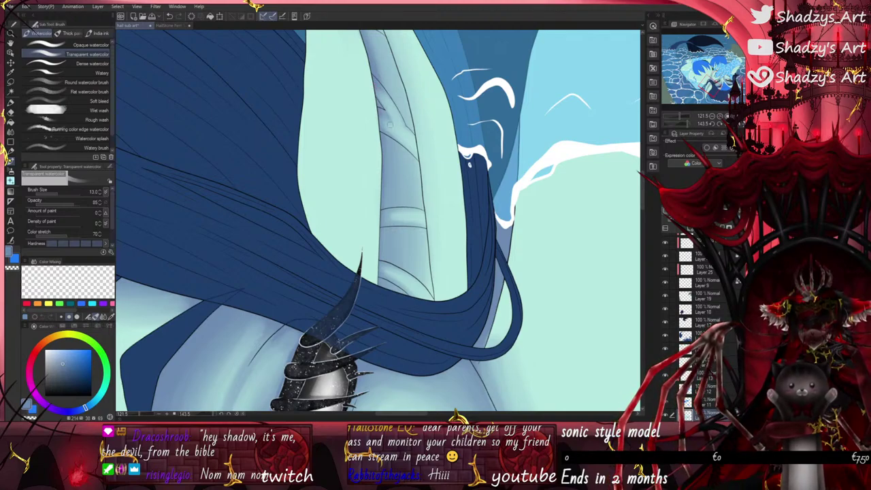
{"action": "scroll", "coordinate": [408, 146], "scroll_direction": "down", "scroll_amount": 3}
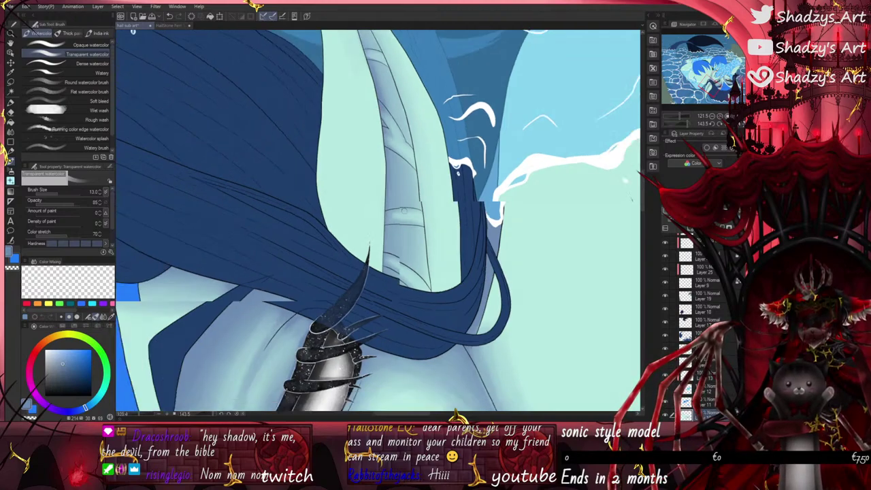
Step: Shade the ear's base beside the hair with an enlarged Soft airbrush and blend it with Transparent watercolor at size 40.1
{"action": "key", "text": "b"}
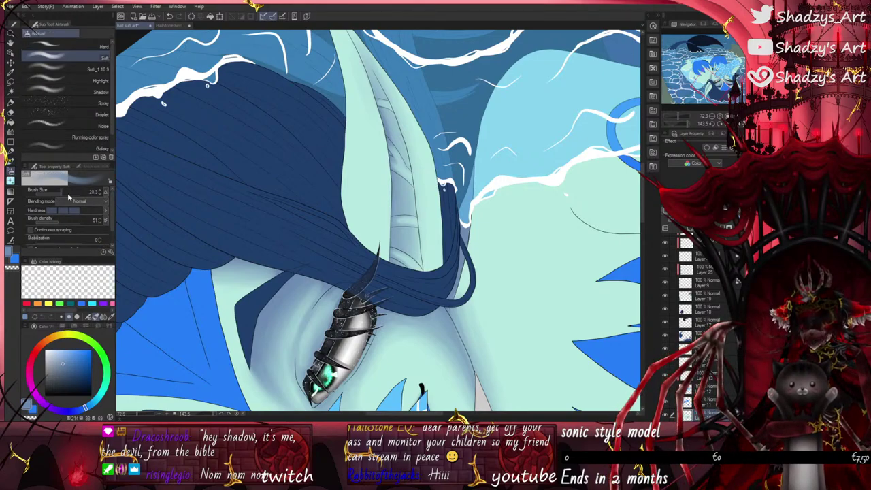
{"action": "left_click_drag", "start_coordinate": [60, 194], "coordinate": [66, 194]}
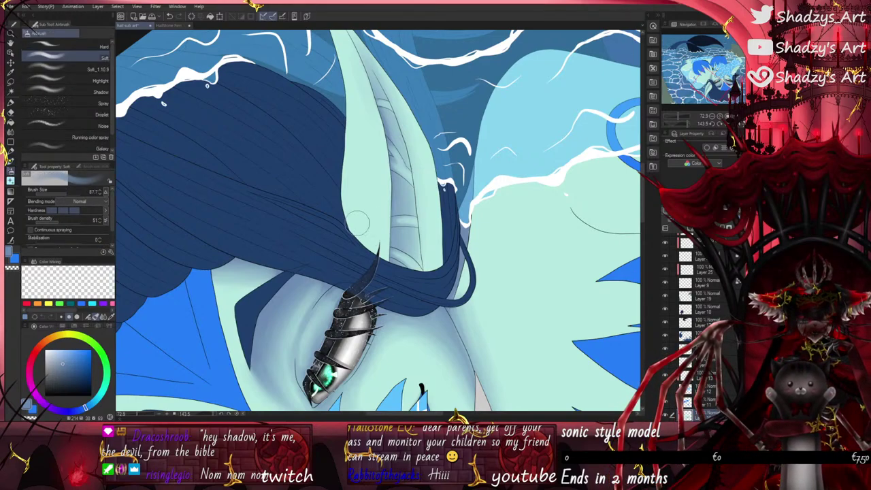
{"action": "mouse_move", "coordinate": [333, 198]}
{"action": "left_mouse_down"}
{"action": "mouse_move", "coordinate": [397, 279]}
{"action": "mouse_move", "coordinate": [384, 271]}
{"action": "mouse_move", "coordinate": [442, 265]}
{"action": "left_mouse_up"}
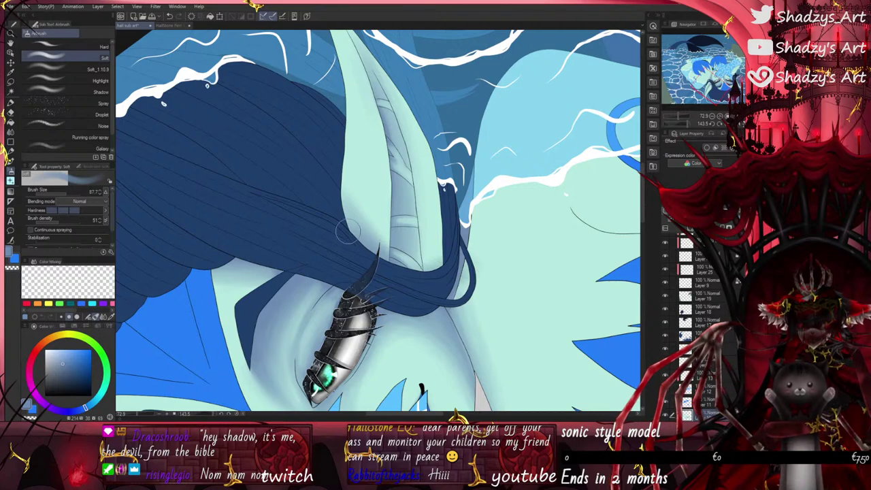
{"action": "key", "text": "b"}
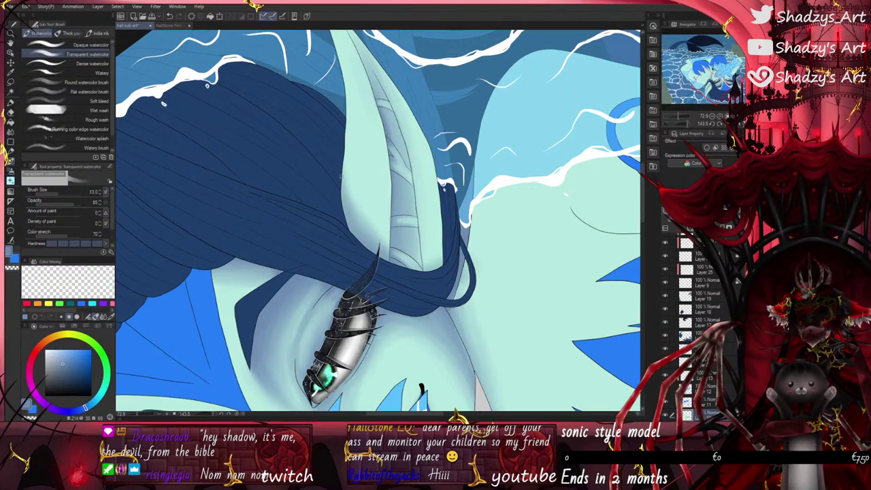
{"action": "key", "text": "bracketright"}
{"action": "key", "text": "bracketright"}
{"action": "key", "text": "bracketright"}
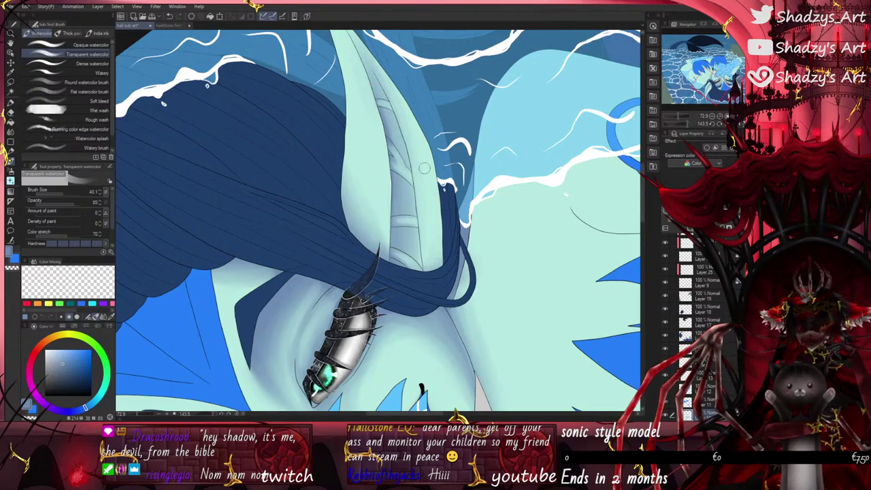
Step: Add blue-grey shadows along the left ear's outer edges with the Fill-in mono pen, blending the side facing the hair mass
{"action": "key", "text": "p"}
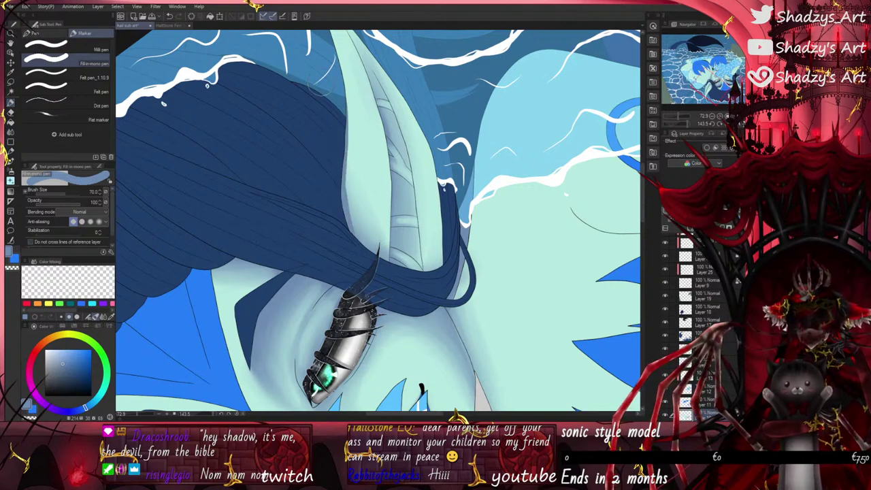
{"action": "left_click", "coordinate": [11, 161]}
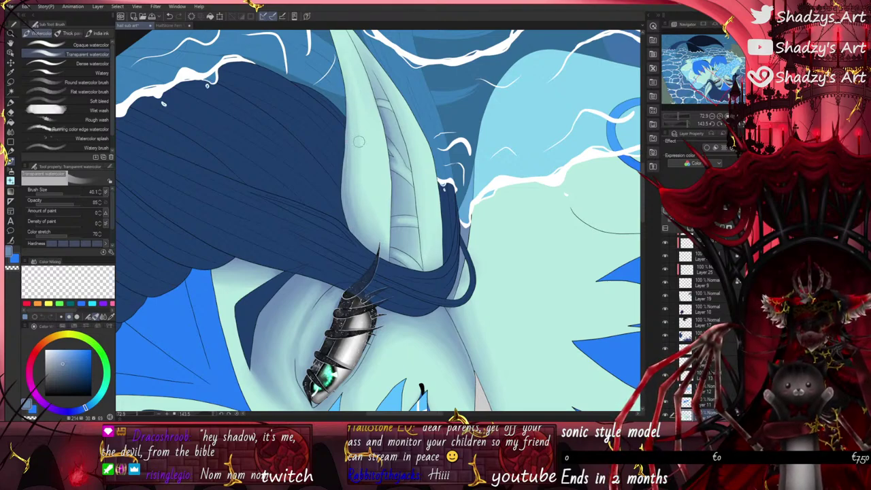
{"action": "left_click", "coordinate": [10, 102]}
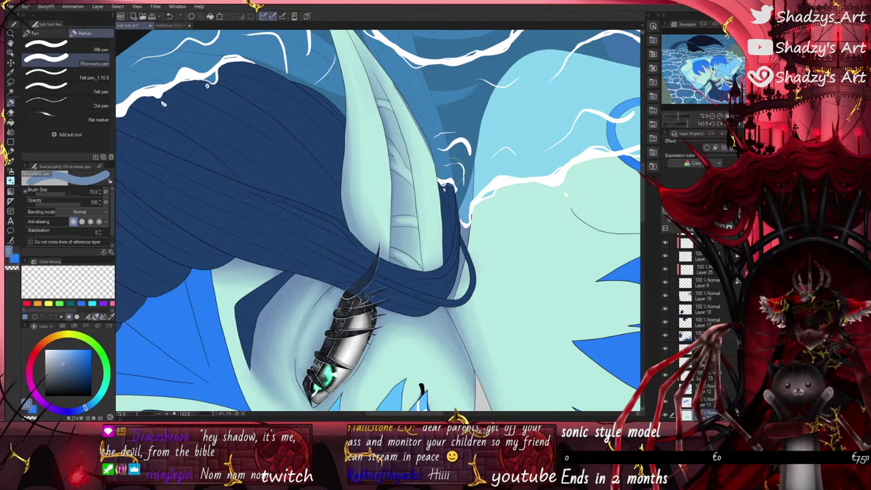
{"action": "left_click_drag", "start_coordinate": [452, 184], "coordinate": [453, 293]}
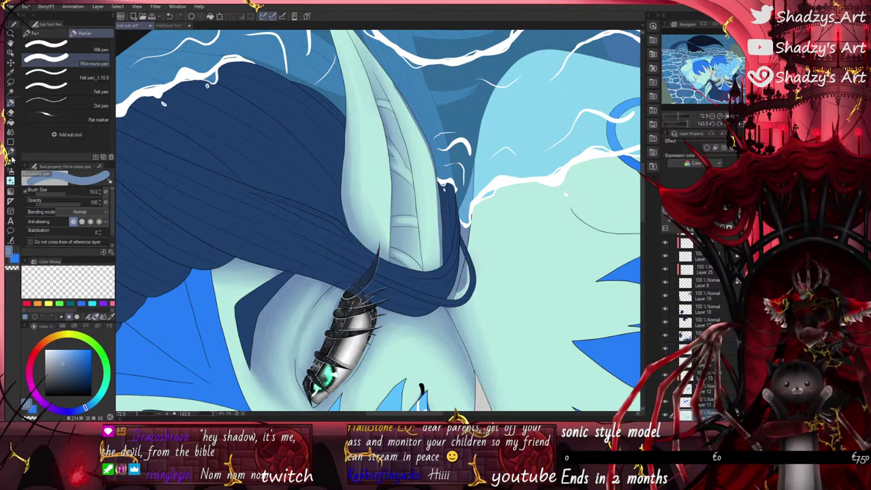
Step: Soften the shadow along the ear's outer rim down to the hair strand with Transparent watercolor at size 23.8
{"action": "left_click", "coordinate": [11, 160]}
{"action": "scroll", "coordinate": [435, 274], "scroll_direction": "down", "scroll_amount": 2}
{"action": "scroll", "coordinate": [407, 148], "scroll_direction": "up", "scroll_amount": 2}
{"action": "left_click_drag", "start_coordinate": [65, 194], "coordinate": [61, 194]}
{"action": "scroll", "coordinate": [377, 220], "scroll_direction": "down", "scroll_amount": 1}
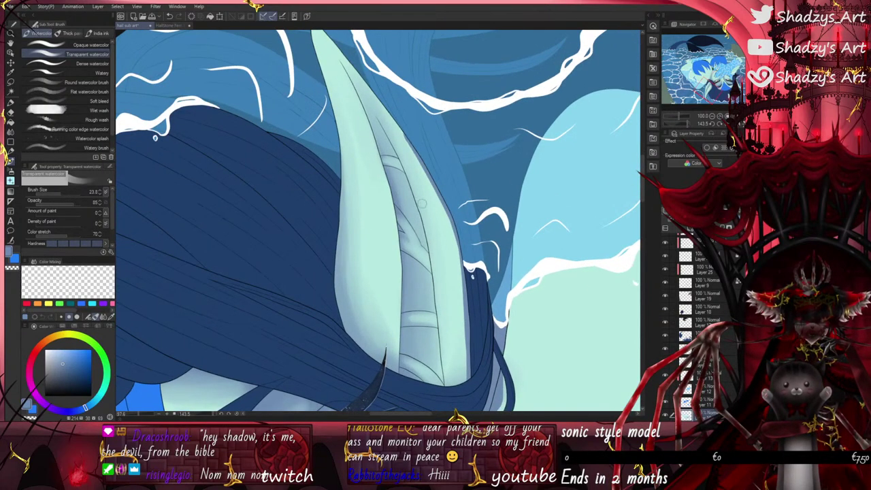
{"action": "mouse_move", "coordinate": [399, 128]}
{"action": "left_mouse_down"}
{"action": "mouse_move", "coordinate": [448, 216]}
{"action": "mouse_move", "coordinate": [464, 309]}
{"action": "left_mouse_up"}
{"action": "left_click_drag", "start_coordinate": [453, 236], "coordinate": [468, 394]}
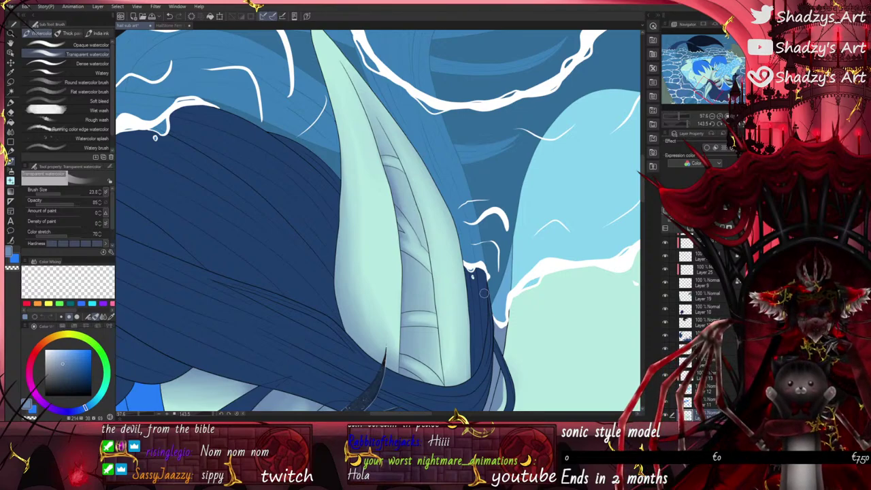
{"action": "left_click_drag", "start_coordinate": [483, 292], "coordinate": [475, 299]}
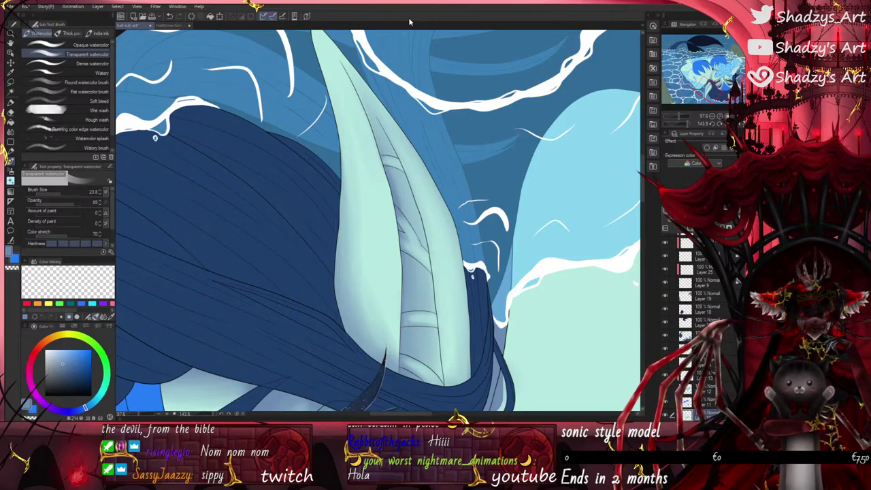
Step: Reset the canvas rotation and shade the base of the other ear beside the hair strand with the Soft airbrush
{"action": "scroll", "coordinate": [410, 163], "scroll_direction": "down", "scroll_amount": 8}
{"action": "scroll", "coordinate": [406, 172], "scroll_direction": "up", "scroll_amount": 2}
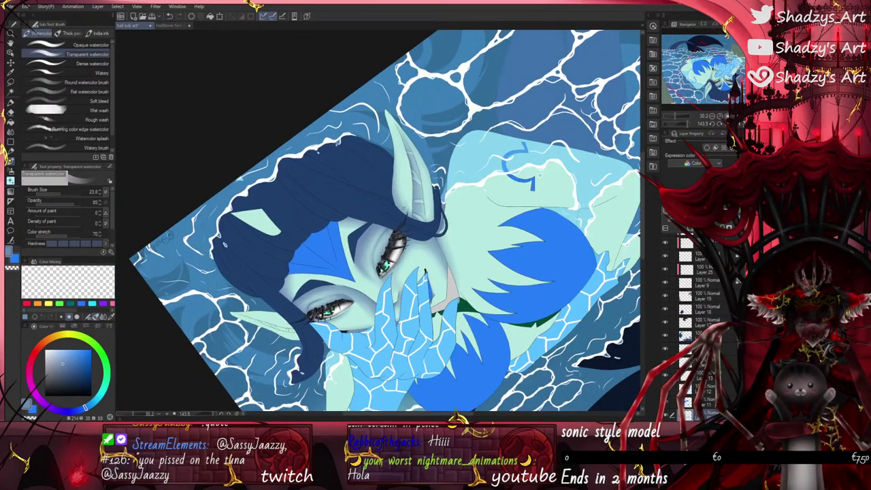
{"action": "left_click", "coordinate": [727, 123]}
{"action": "scroll", "coordinate": [344, 244], "scroll_direction": "down", "scroll_amount": 2}
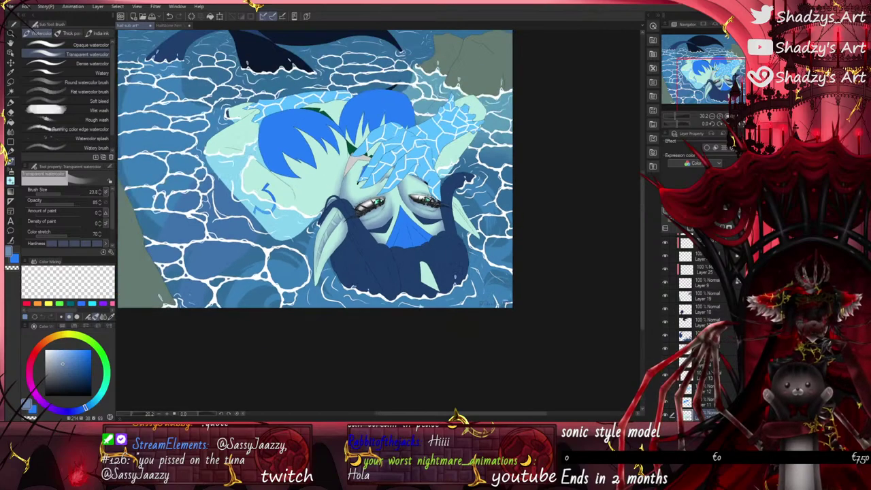
{"action": "scroll", "coordinate": [444, 250], "scroll_direction": "up", "scroll_amount": 5}
{"action": "key", "text": "b"}
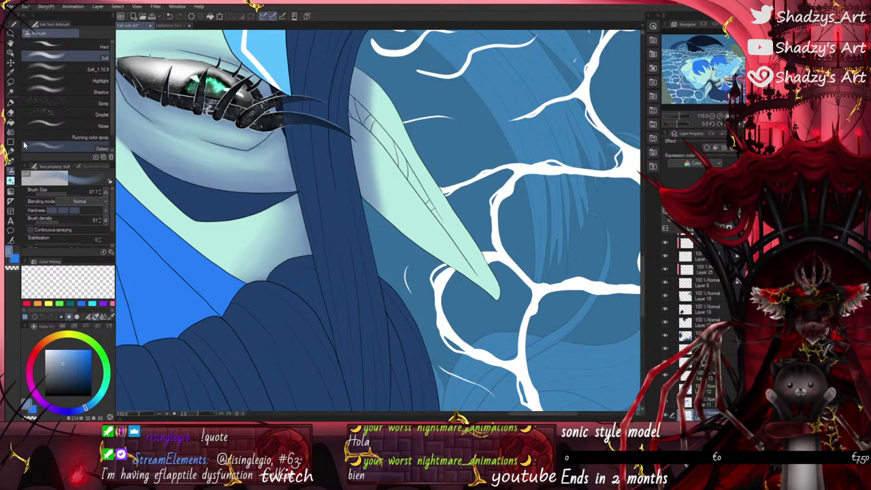
Step: Fill blue-grey shadows into the inner ear folds with the Fill-in mono pen, enabling Do not cross lines of reference layer
{"action": "left_click", "coordinate": [10, 102]}
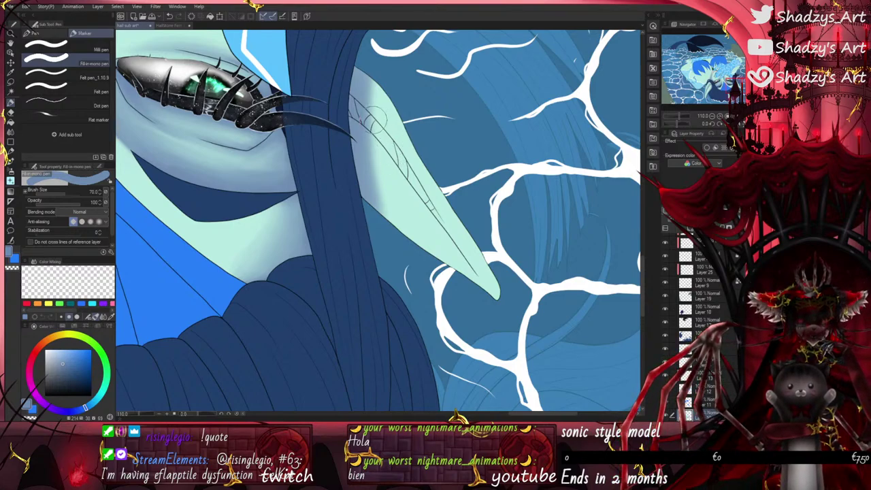
{"action": "scroll", "coordinate": [389, 160], "scroll_direction": "up", "scroll_amount": 4}
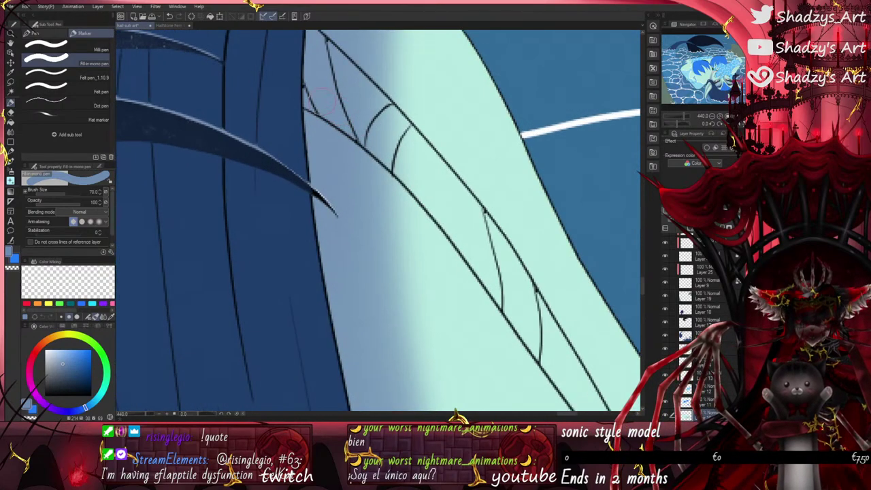
{"action": "left_click_drag", "start_coordinate": [308, 87], "coordinate": [401, 146]}
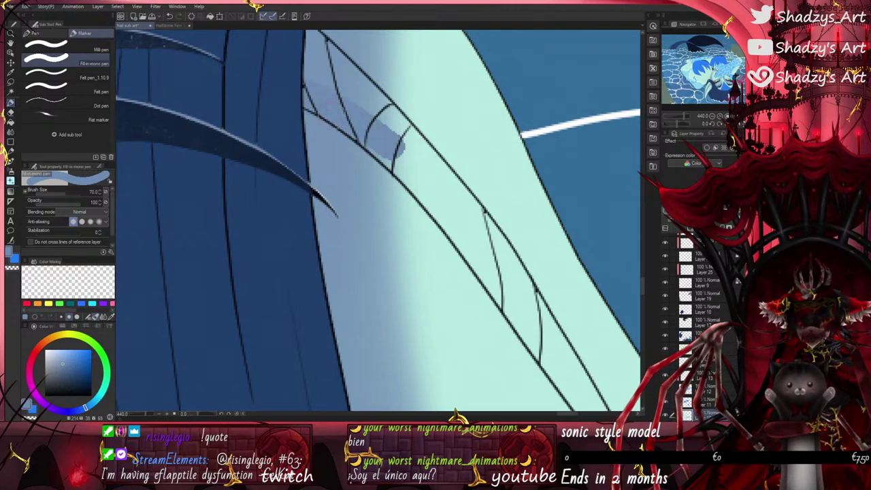
{"action": "left_click", "coordinate": [30, 243]}
{"action": "scroll", "coordinate": [192, 247], "scroll_direction": "down", "scroll_amount": 2}
{"action": "mouse_move", "coordinate": [351, 178]}
{"action": "left_mouse_down"}
{"action": "mouse_move", "coordinate": [440, 284]}
{"action": "mouse_move", "coordinate": [500, 379]}
{"action": "left_mouse_up"}
{"action": "scroll", "coordinate": [482, 352], "scroll_direction": "down", "scroll_amount": 2}
{"action": "scroll", "coordinate": [482, 353], "scroll_direction": "up", "scroll_amount": 2}
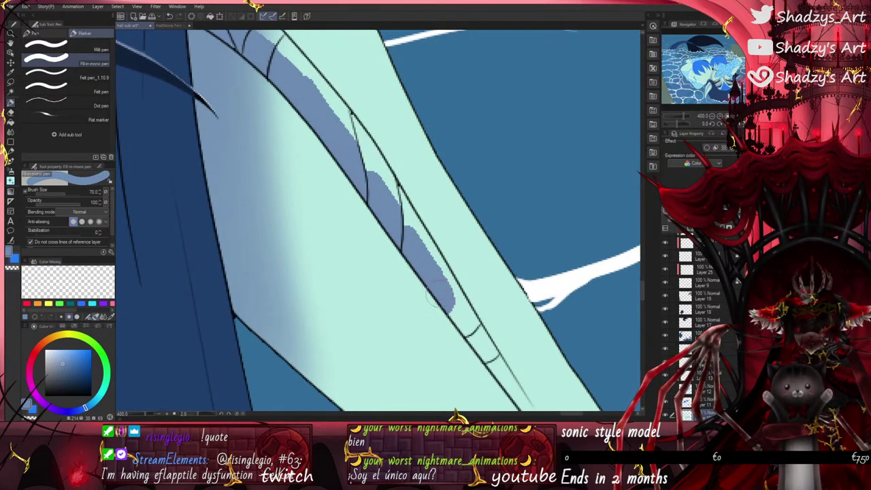
{"action": "left_click_drag", "start_coordinate": [458, 299], "coordinate": [506, 397]}
{"action": "scroll", "coordinate": [364, 175], "scroll_direction": "down", "scroll_amount": 5}
{"action": "scroll", "coordinate": [437, 321], "scroll_direction": "up", "scroll_amount": 4}
{"action": "left_click", "coordinate": [170, 16]}
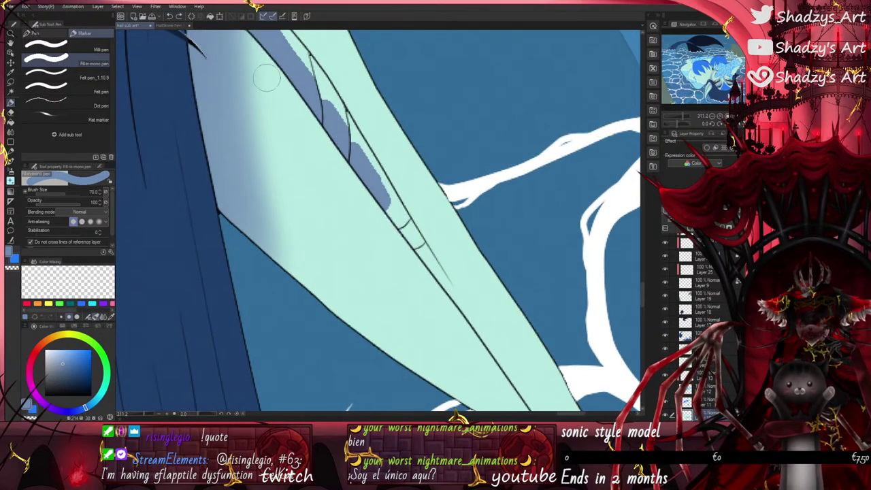
Step: Extend the inner ear shadow past the last small folds toward the tip with the Fill-in mono pen
{"action": "scroll", "coordinate": [389, 210], "scroll_direction": "up", "scroll_amount": 6}
{"action": "left_click_drag", "start_coordinate": [390, 207], "coordinate": [487, 352]}
{"action": "scroll", "coordinate": [411, 231], "scroll_direction": "down", "scroll_amount": 5}
{"action": "scroll", "coordinate": [400, 202], "scroll_direction": "down", "scroll_amount": 6}
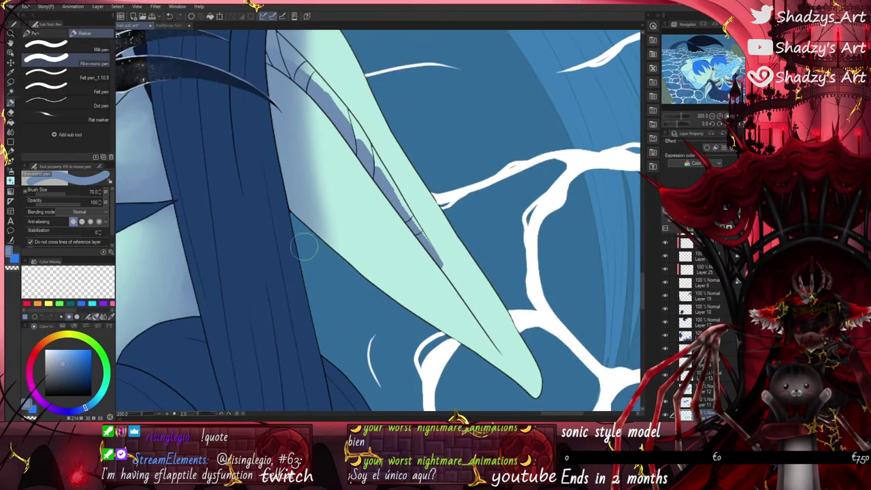
Step: Blend the lower end of the inner ear shadow toward the tip with Transparent watercolor at size 6.5
{"action": "left_click", "coordinate": [11, 161]}
{"action": "scroll", "coordinate": [434, 251], "scroll_direction": "up", "scroll_amount": 8}
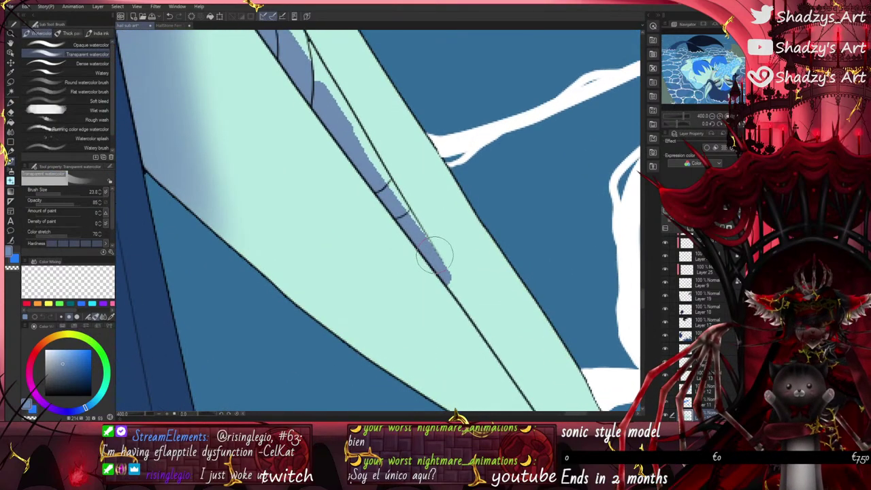
{"action": "left_click", "coordinate": [58, 193]}
{"action": "left_click_drag", "start_coordinate": [57, 193], "coordinate": [54, 193]}
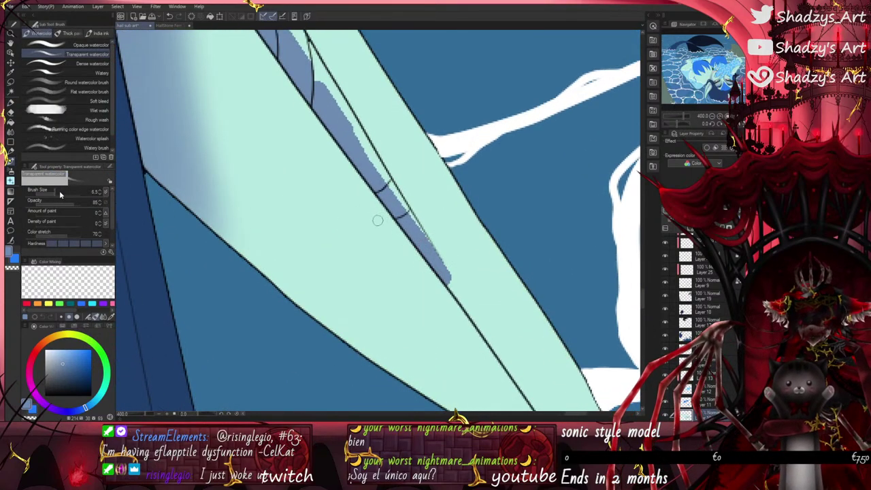
{"action": "left_click_drag", "start_coordinate": [447, 269], "coordinate": [478, 317]}
{"action": "left_click_drag", "start_coordinate": [435, 249], "coordinate": [458, 289]}
{"action": "scroll", "coordinate": [458, 289], "scroll_direction": "down", "scroll_amount": 1}
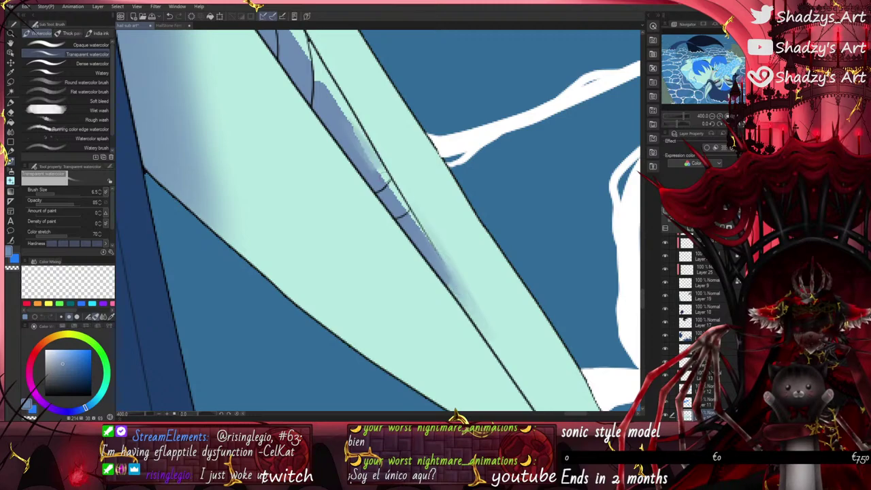
{"action": "scroll", "coordinate": [509, 354], "scroll_direction": "down", "scroll_amount": 1}
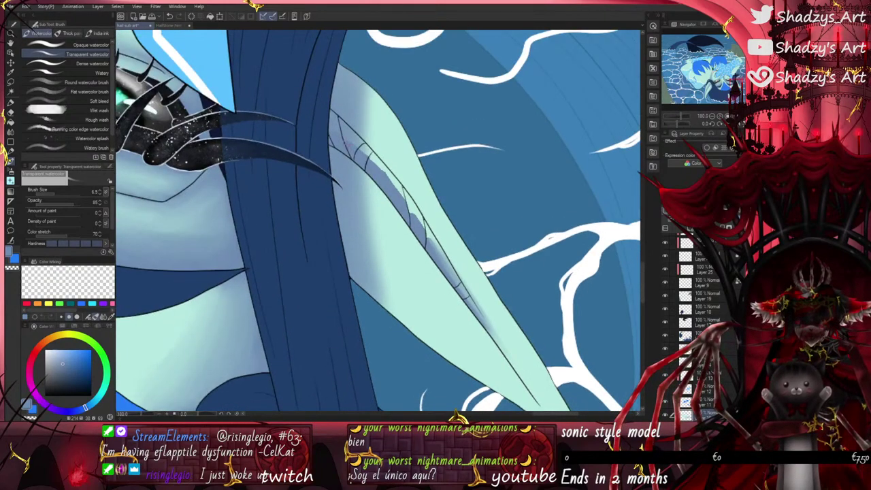
Step: Smooth the jagged shadow edges along the upper and middle inner ear folds with the same watercolor brush
{"action": "left_click_drag", "start_coordinate": [376, 164], "coordinate": [434, 249]}
{"action": "left_click_drag", "start_coordinate": [393, 179], "coordinate": [448, 281]}
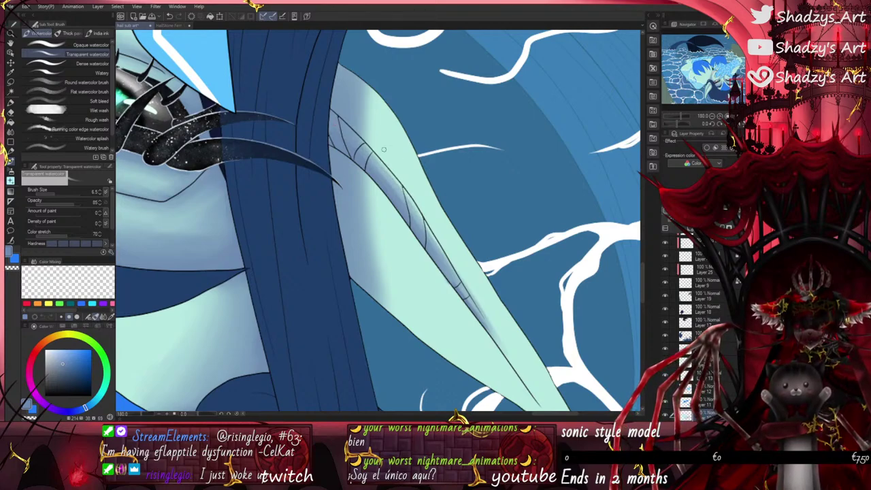
{"action": "left_click_drag", "start_coordinate": [419, 204], "coordinate": [452, 275]}
{"action": "left_click_drag", "start_coordinate": [427, 230], "coordinate": [437, 246]}
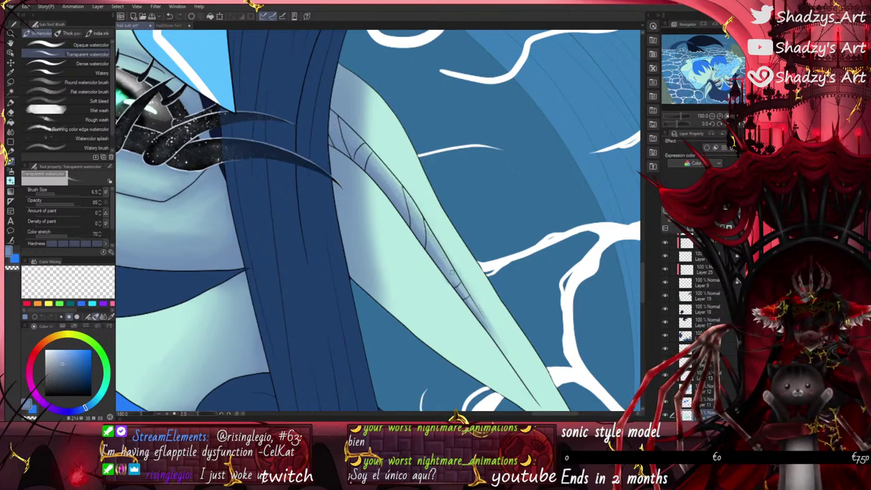
Step: Soften the inner ear folds and the shadow at the ear's base with Transparent watercolor enlarged to 16.8
{"action": "left_click", "coordinate": [57, 193]}
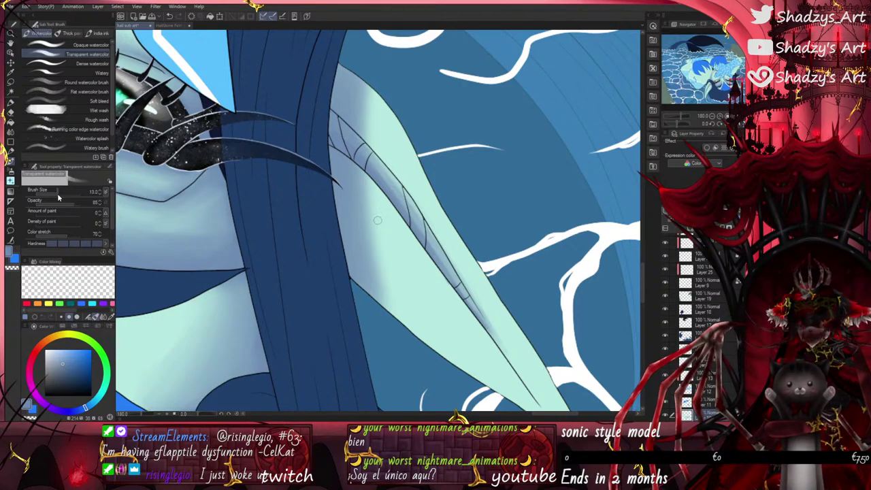
{"action": "left_click_drag", "start_coordinate": [432, 230], "coordinate": [461, 287]}
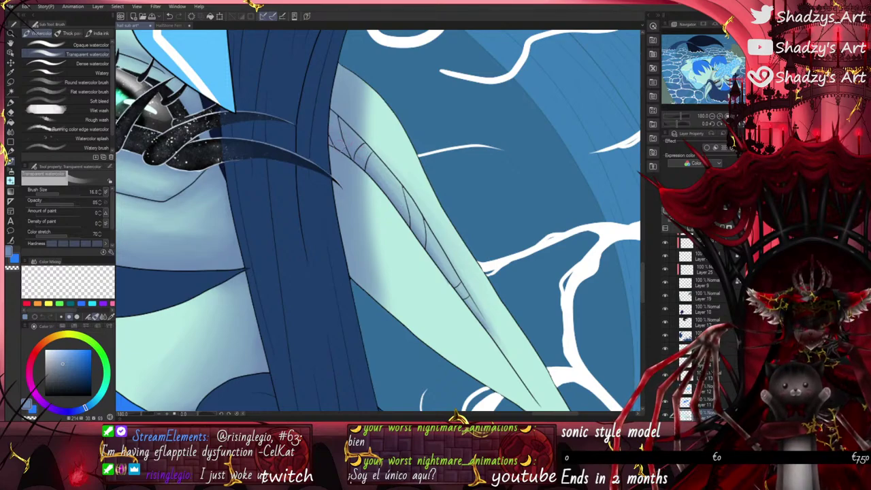
{"action": "left_click_drag", "start_coordinate": [370, 94], "coordinate": [370, 117]}
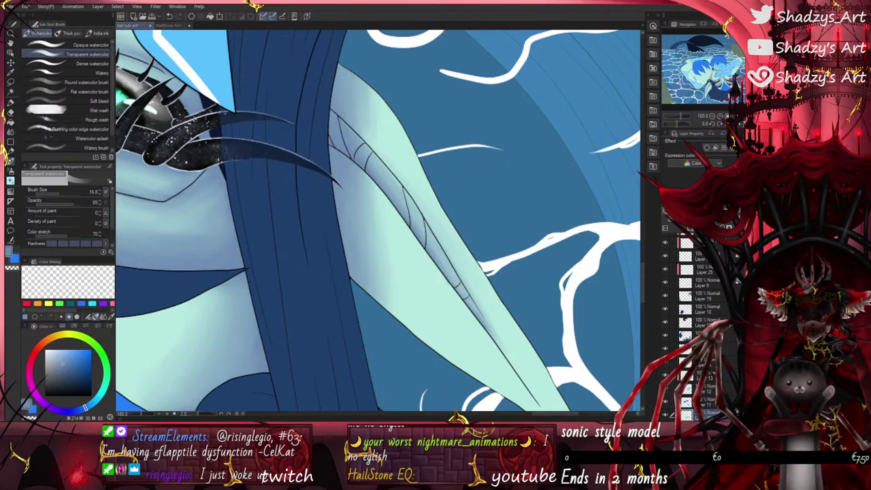
Step: Shade the ear's lower outer edge with the Fill-in mono pen, reference-line limit off, and blend it with Transparent watercolor
{"action": "scroll", "coordinate": [398, 231], "scroll_direction": "down", "scroll_amount": 5}
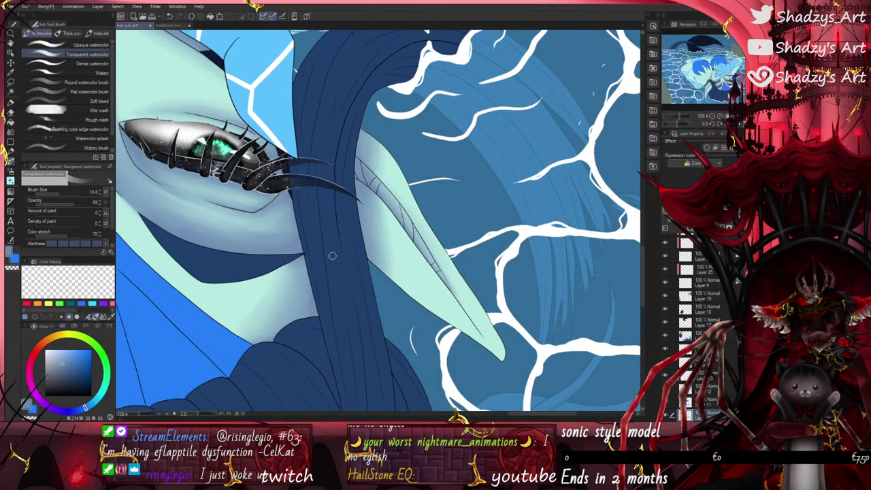
{"action": "left_click", "coordinate": [10, 103]}
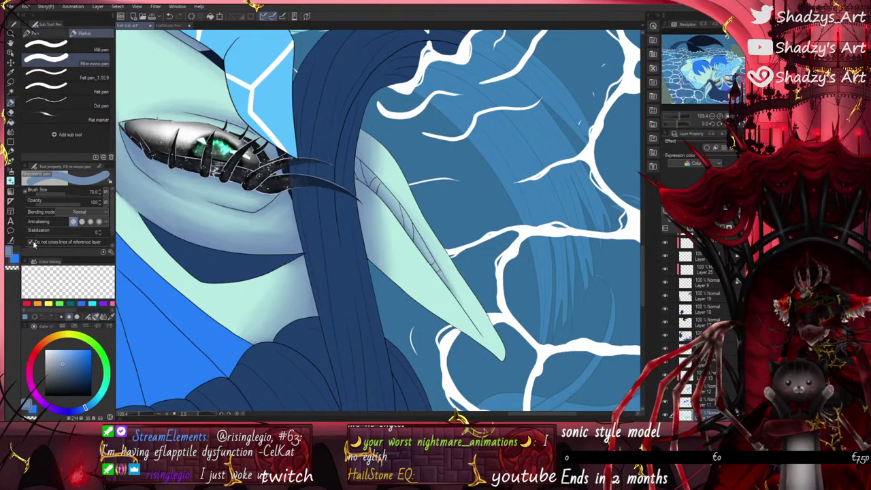
{"action": "scroll", "coordinate": [367, 294], "scroll_direction": "up", "scroll_amount": 2}
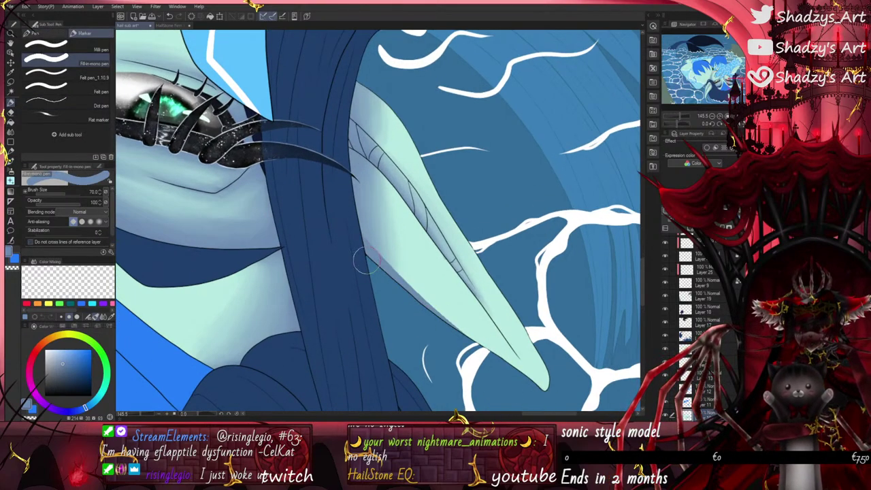
{"action": "mouse_move", "coordinate": [361, 235]}
{"action": "left_mouse_down"}
{"action": "mouse_move", "coordinate": [377, 269]}
{"action": "mouse_move", "coordinate": [544, 407]}
{"action": "left_mouse_up"}
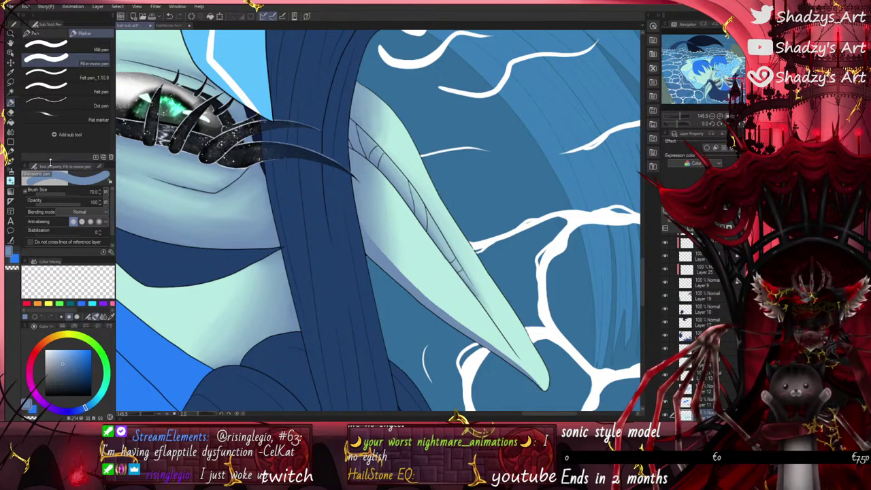
{"action": "left_click", "coordinate": [11, 161]}
{"action": "left_click_drag", "start_coordinate": [373, 239], "coordinate": [427, 299]}
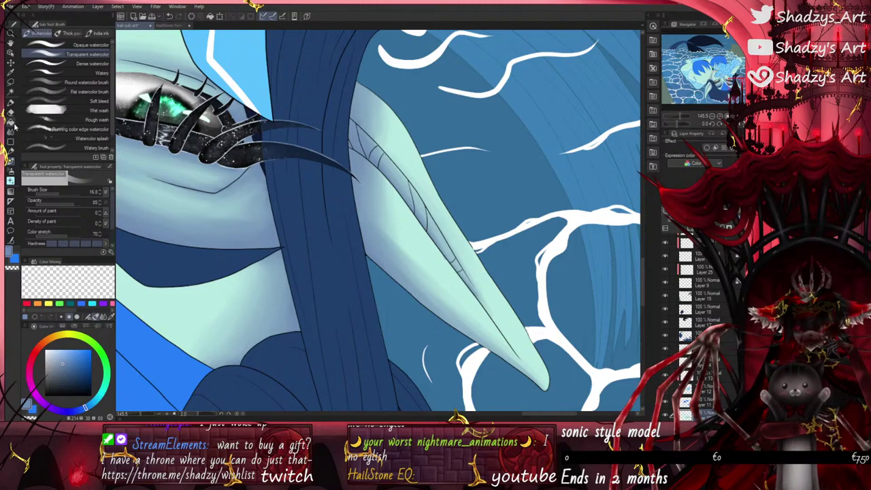
Step: Add a Fill-in mono pen shadow along the ear's upper outer edge and soften it with Transparent watercolor at size 16.8
{"action": "left_click", "coordinate": [10, 103]}
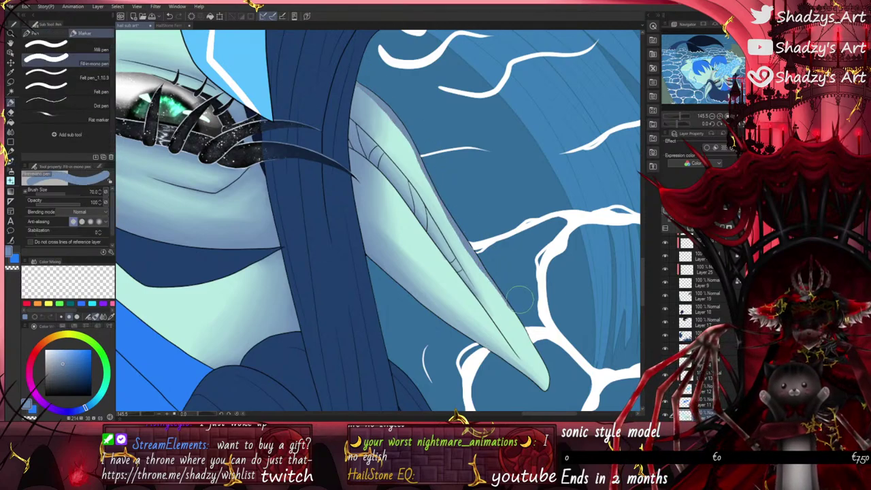
{"action": "left_click", "coordinate": [10, 162]}
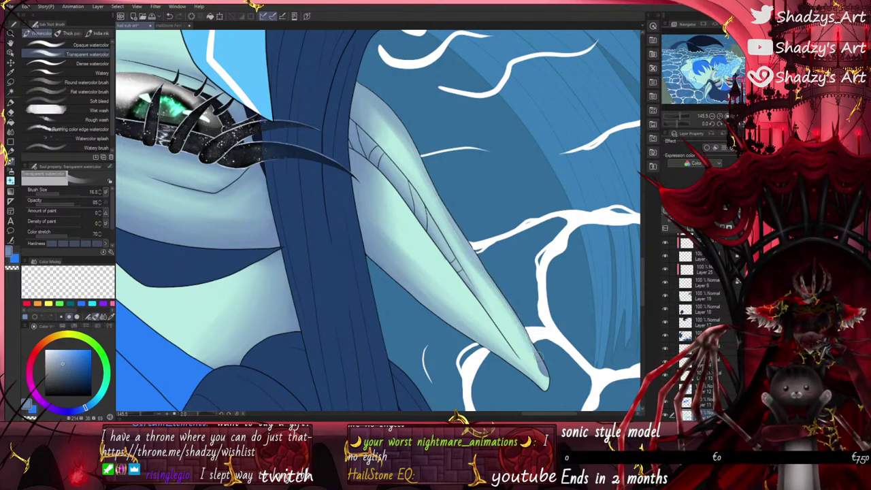
{"action": "key", "text": "ctrl+z"}
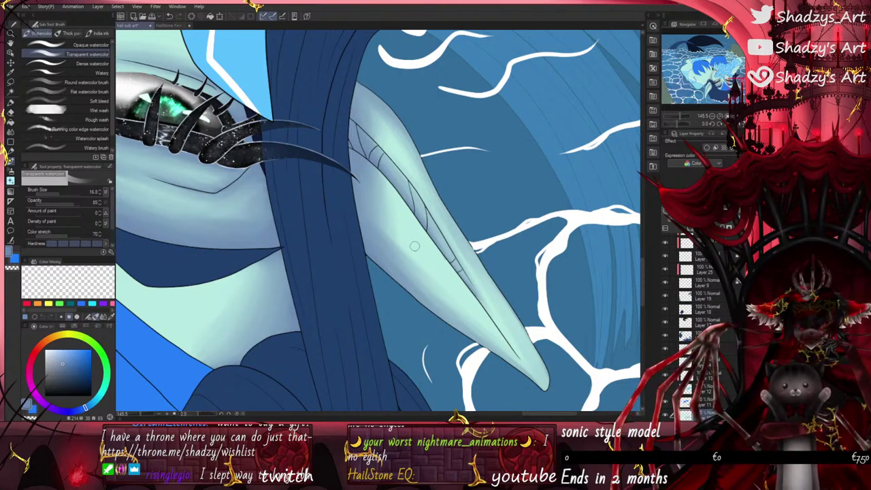
Step: Refine the light and shadow on the inner ear ridges with Transparent watercolor at size 7.7
{"action": "scroll", "coordinate": [414, 246], "scroll_direction": "up", "scroll_amount": 6}
{"action": "left_click_drag", "start_coordinate": [58, 194], "coordinate": [54, 195]}
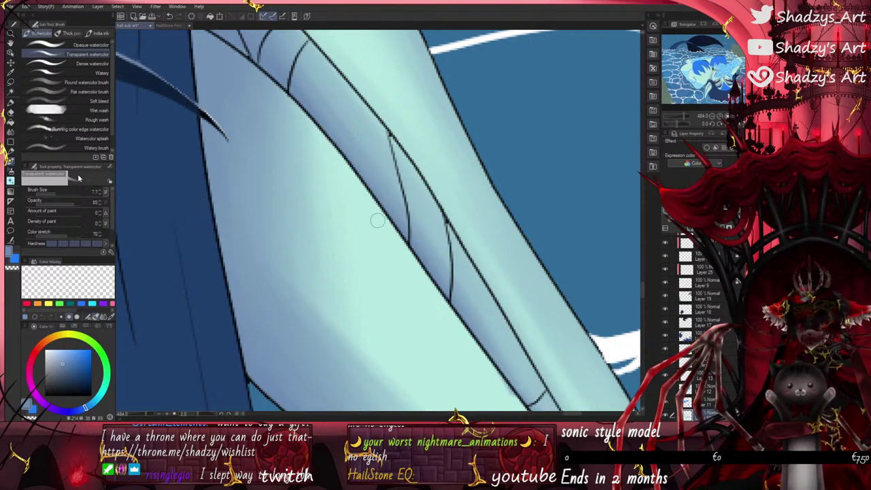
{"action": "left_click_drag", "start_coordinate": [412, 183], "coordinate": [425, 237]}
{"action": "left_click_drag", "start_coordinate": [428, 207], "coordinate": [431, 251]}
{"action": "scroll", "coordinate": [421, 262], "scroll_direction": "down", "scroll_amount": 6}
{"action": "scroll", "coordinate": [344, 150], "scroll_direction": "up", "scroll_amount": 6}
{"action": "mouse_move", "coordinate": [353, 133]}
{"action": "left_mouse_down"}
{"action": "mouse_move", "coordinate": [338, 159]}
{"action": "mouse_move", "coordinate": [354, 146]}
{"action": "mouse_move", "coordinate": [352, 127]}
{"action": "mouse_move", "coordinate": [338, 154]}
{"action": "mouse_move", "coordinate": [343, 144]}
{"action": "mouse_move", "coordinate": [341, 172]}
{"action": "left_mouse_up"}
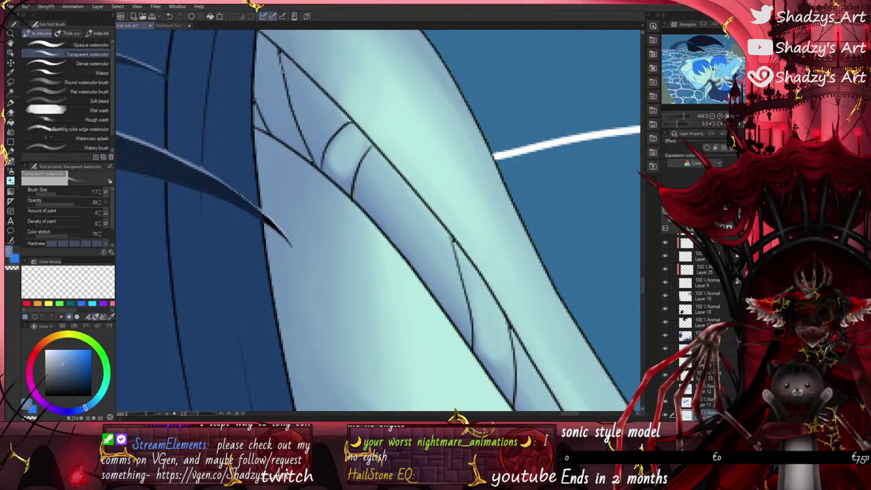
{"action": "scroll", "coordinate": [293, 136], "scroll_direction": "down", "scroll_amount": 5}
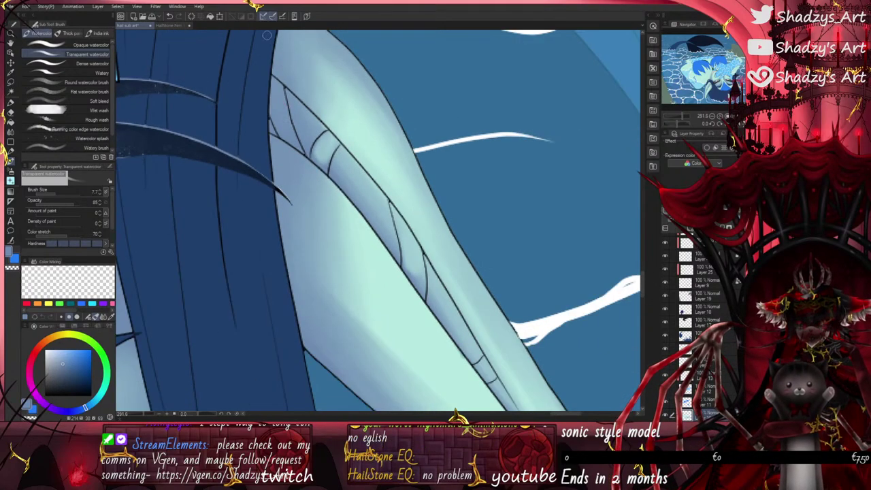
Step: Touch up the shading between the middle folds and on the upper ridge of the inner ear with Transparent watercolor
{"action": "scroll", "coordinate": [428, 276], "scroll_direction": "up", "scroll_amount": 5}
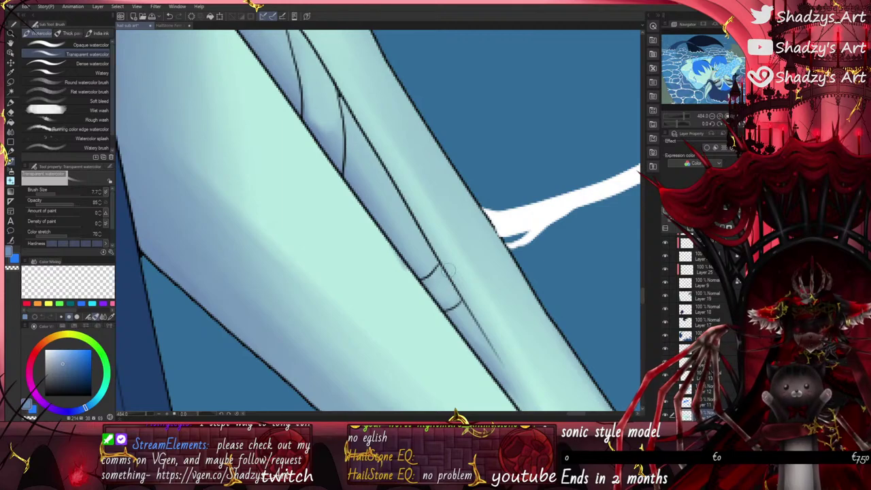
{"action": "left_click_drag", "start_coordinate": [309, 106], "coordinate": [310, 86]}
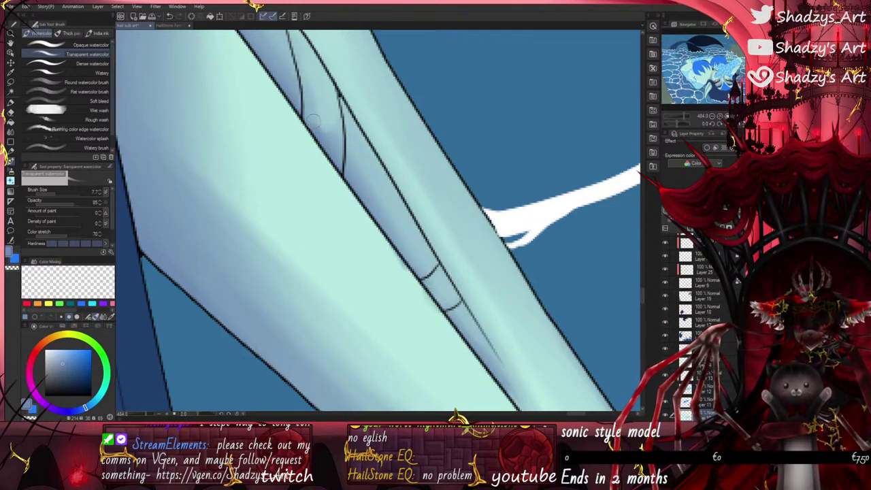
{"action": "left_click_drag", "start_coordinate": [336, 141], "coordinate": [333, 109]}
{"action": "scroll", "coordinate": [355, 177], "scroll_direction": "down", "scroll_amount": 3}
{"action": "scroll", "coordinate": [369, 214], "scroll_direction": "down", "scroll_amount": 3}
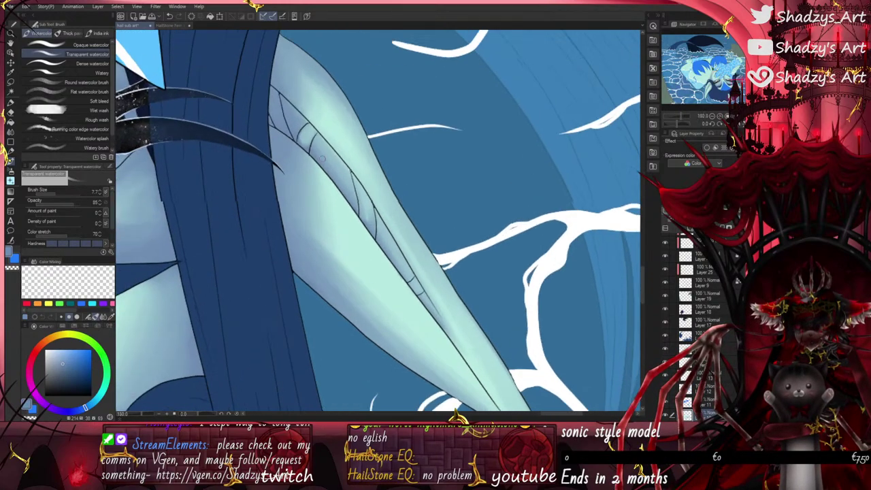
{"action": "scroll", "coordinate": [295, 153], "scroll_direction": "up", "scroll_amount": 5}
{"action": "left_click_drag", "start_coordinate": [302, 156], "coordinate": [313, 115]}
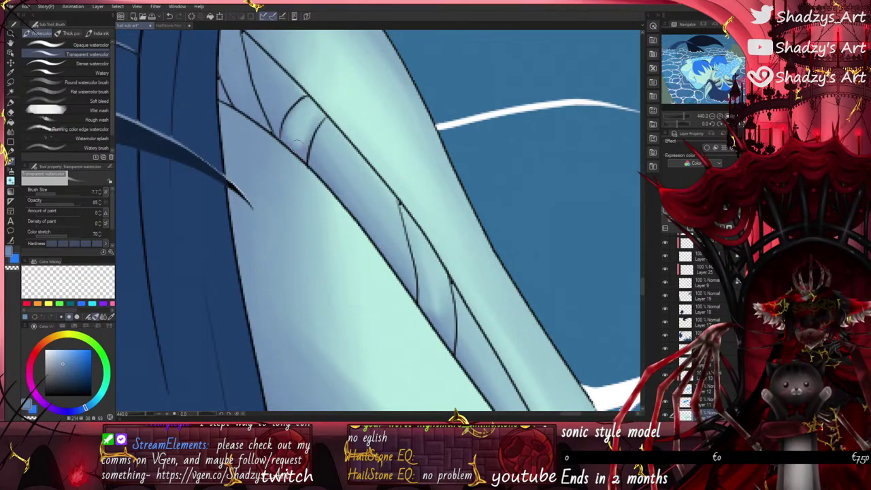
{"action": "scroll", "coordinate": [297, 119], "scroll_direction": "down", "scroll_amount": 14}
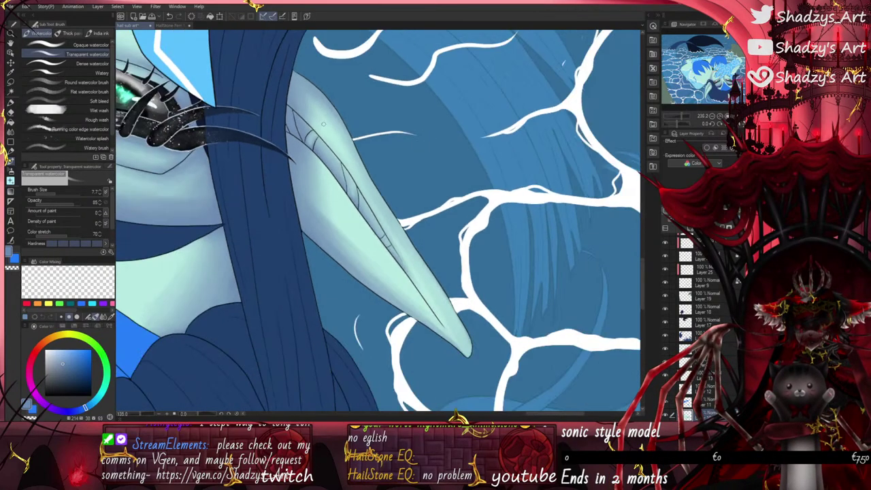
{"action": "scroll", "coordinate": [454, 300], "scroll_direction": "down", "scroll_amount": 5}
{"action": "scroll", "coordinate": [452, 312], "scroll_direction": "down", "scroll_amount": 5}
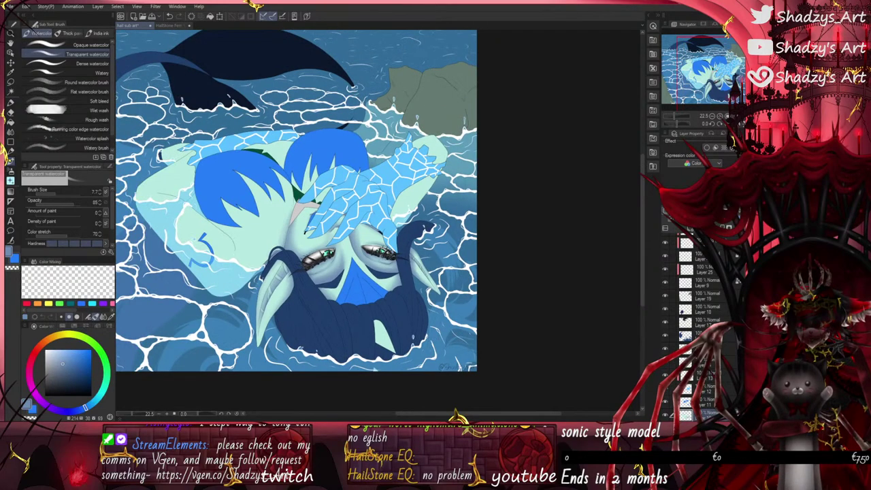
Step: Lay a flat blue-grey shadow on the skin patch showing through the dark hair with the Fill-in mono pen at size 70
{"action": "scroll", "coordinate": [391, 362], "scroll_direction": "up", "scroll_amount": 5}
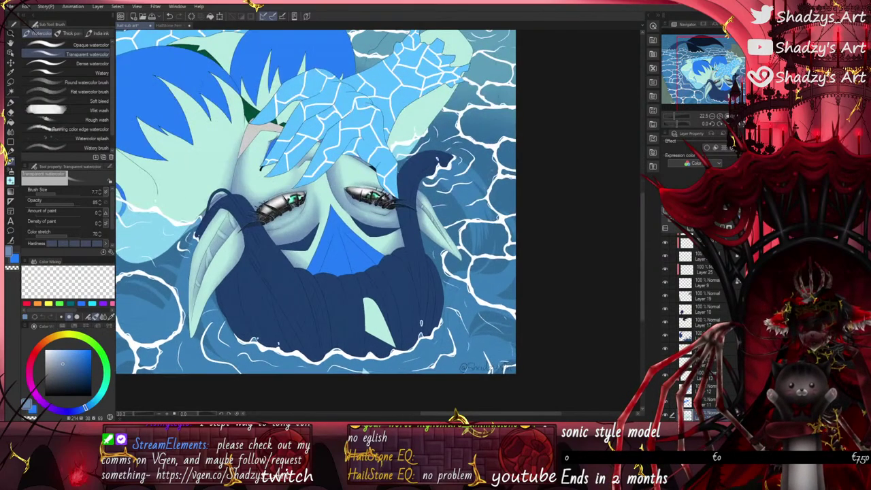
{"action": "left_click", "coordinate": [10, 103]}
{"action": "scroll", "coordinate": [350, 298], "scroll_direction": "up", "scroll_amount": 2}
{"action": "scroll", "coordinate": [348, 280], "scroll_direction": "up", "scroll_amount": 2}
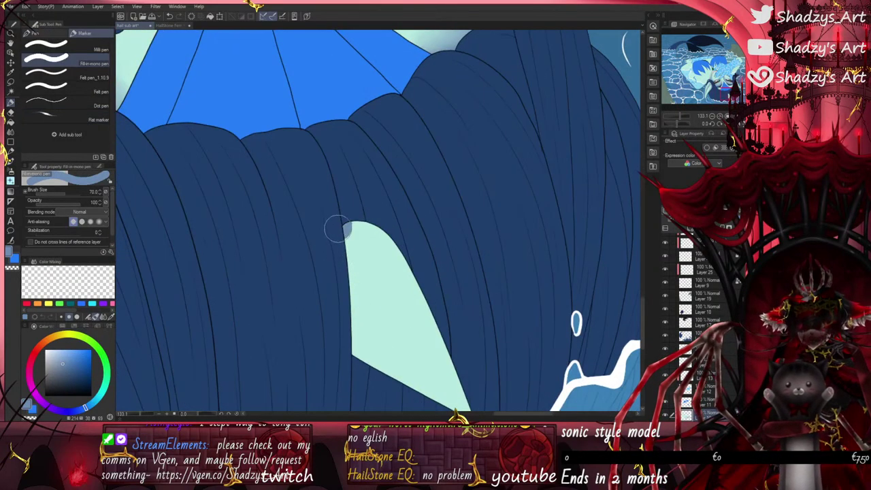
{"action": "scroll", "coordinate": [341, 303], "scroll_direction": "down", "scroll_amount": 3}
{"action": "mouse_move", "coordinate": [337, 230]}
{"action": "left_mouse_down"}
{"action": "mouse_move", "coordinate": [344, 339]}
{"action": "mouse_move", "coordinate": [390, 334]}
{"action": "mouse_move", "coordinate": [309, 262]}
{"action": "mouse_move", "coordinate": [378, 311]}
{"action": "mouse_move", "coordinate": [306, 235]}
{"action": "left_mouse_up"}
{"action": "scroll", "coordinate": [374, 336], "scroll_direction": "up", "scroll_amount": 4}
{"action": "scroll", "coordinate": [310, 236], "scroll_direction": "down", "scroll_amount": 4}
Step: Blend the shadow on the skin patch between the hair strands with Transparent watercolor at size 26
{"action": "left_click", "coordinate": [11, 161]}
{"action": "left_click", "coordinate": [58, 196]}
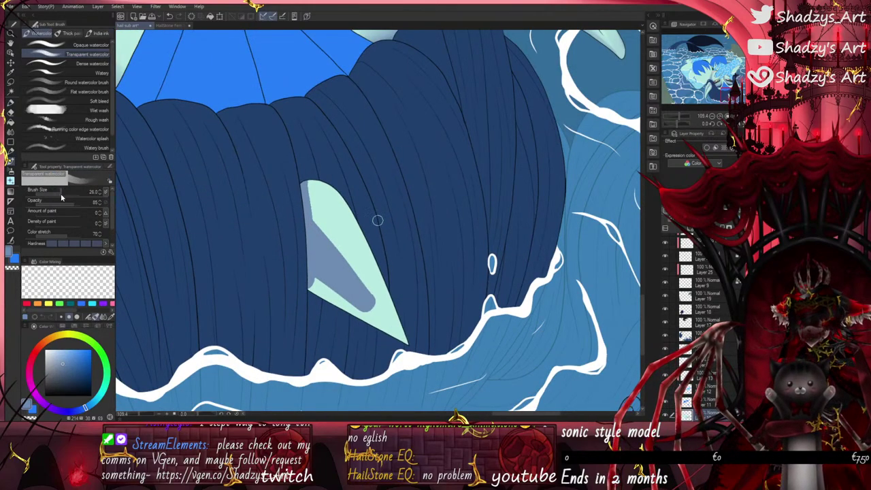
{"action": "mouse_move", "coordinate": [305, 182]}
{"action": "left_mouse_down"}
{"action": "mouse_move", "coordinate": [305, 201]}
{"action": "mouse_move", "coordinate": [392, 325]}
{"action": "mouse_move", "coordinate": [322, 278]}
{"action": "mouse_move", "coordinate": [378, 315]}
{"action": "mouse_move", "coordinate": [304, 281]}
{"action": "mouse_move", "coordinate": [393, 322]}
{"action": "mouse_move", "coordinate": [344, 223]}
{"action": "mouse_move", "coordinate": [387, 292]}
{"action": "mouse_move", "coordinate": [339, 219]}
{"action": "mouse_move", "coordinate": [407, 333]}
{"action": "left_mouse_up"}
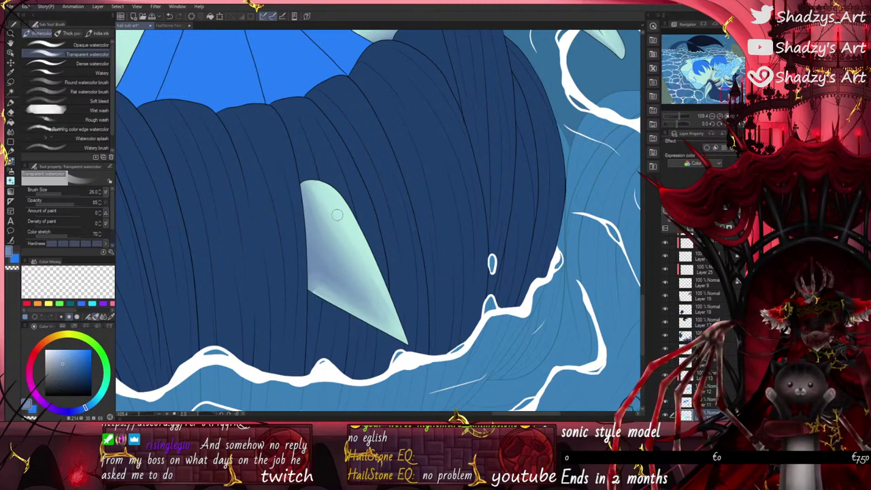
{"action": "key", "text": "ctrl+minus"}
{"action": "key", "text": "ctrl+minus"}
{"action": "key", "text": "ctrl+minus"}
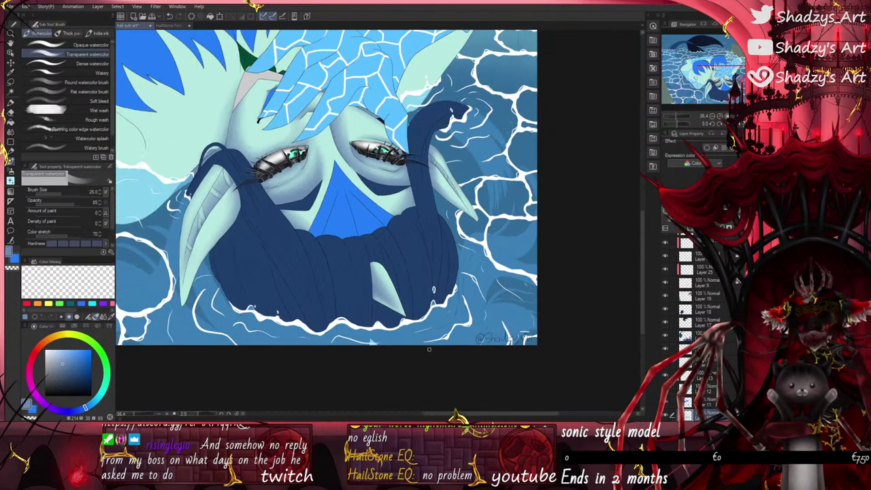
{"action": "scroll", "coordinate": [393, 332], "scroll_direction": "up", "scroll_amount": 4}
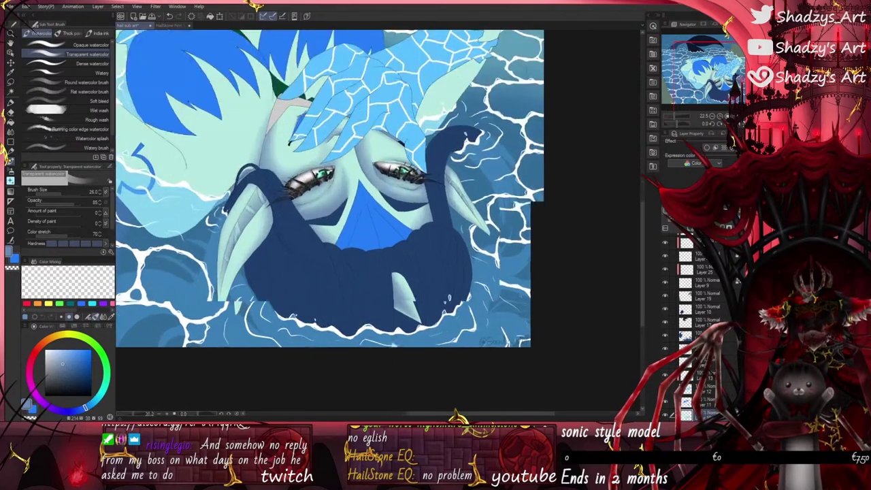
{"action": "scroll", "coordinate": [401, 285], "scroll_direction": "down", "scroll_amount": 2}
{"action": "scroll", "coordinate": [367, 344], "scroll_direction": "up", "scroll_amount": 5}
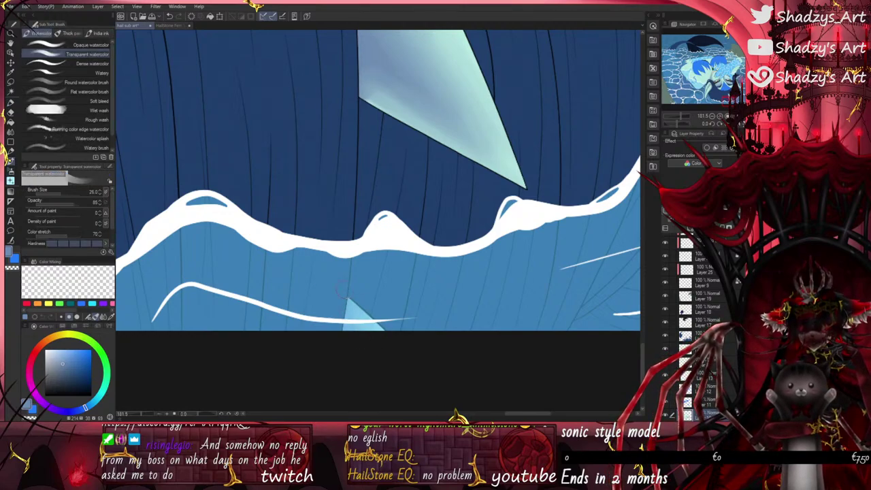
{"action": "scroll", "coordinate": [373, 371], "scroll_direction": "down", "scroll_amount": 3}
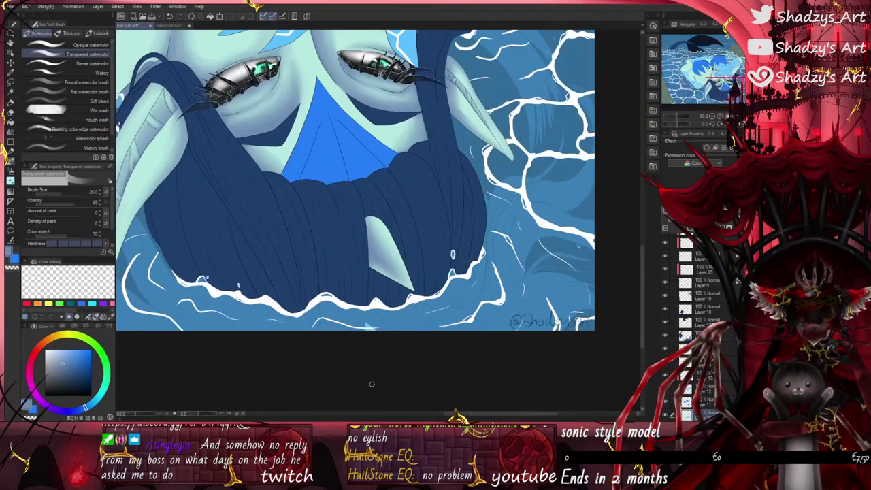
{"action": "scroll", "coordinate": [372, 381], "scroll_direction": "down", "scroll_amount": 2}
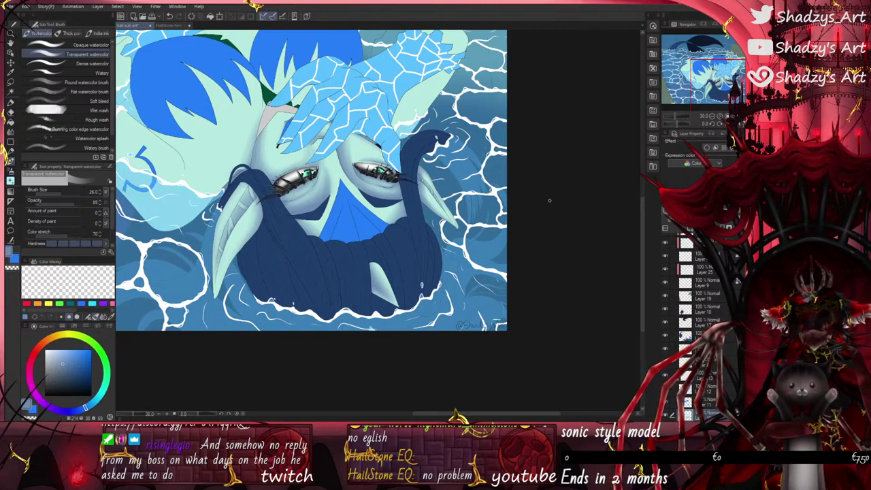
Step: On a new Multiply layer, paint a hard cast shadow above the eye nearest the larger ear with the G-pen at size 36.8
{"action": "scroll", "coordinate": [700, 326], "scroll_direction": "down", "scroll_amount": 2}
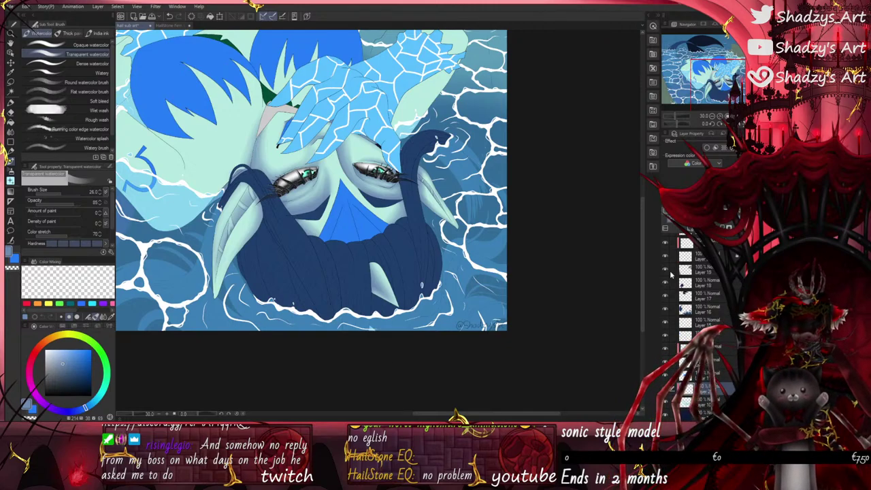
{"action": "scroll", "coordinate": [299, 121], "scroll_direction": "up", "scroll_amount": 3}
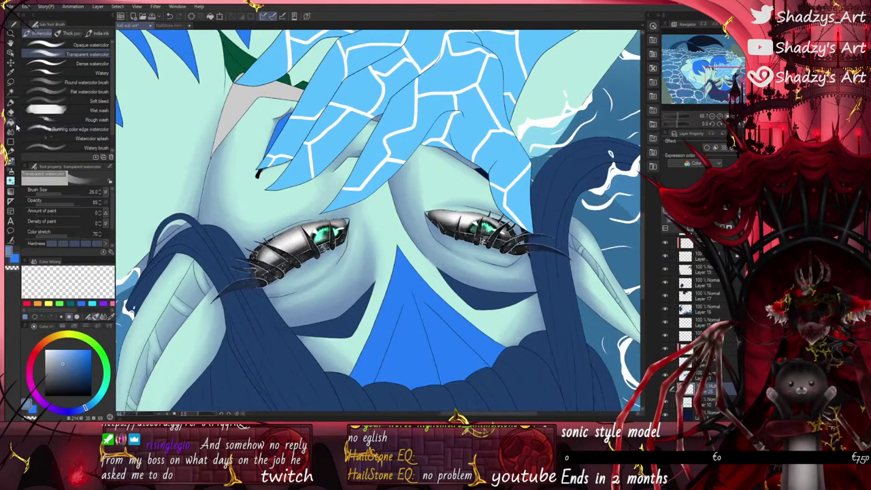
{"action": "left_click", "coordinate": [10, 108]}
{"action": "left_click", "coordinate": [34, 32]}
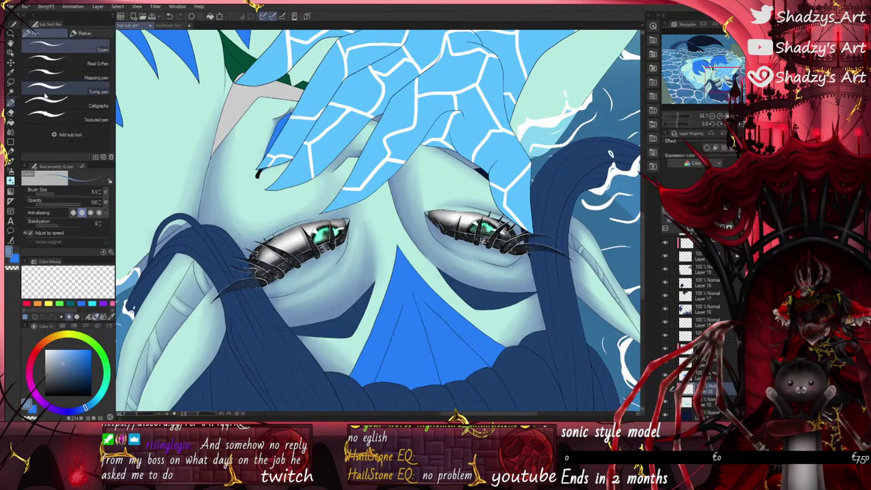
{"action": "left_click_drag", "start_coordinate": [64, 198], "coordinate": [62, 197]}
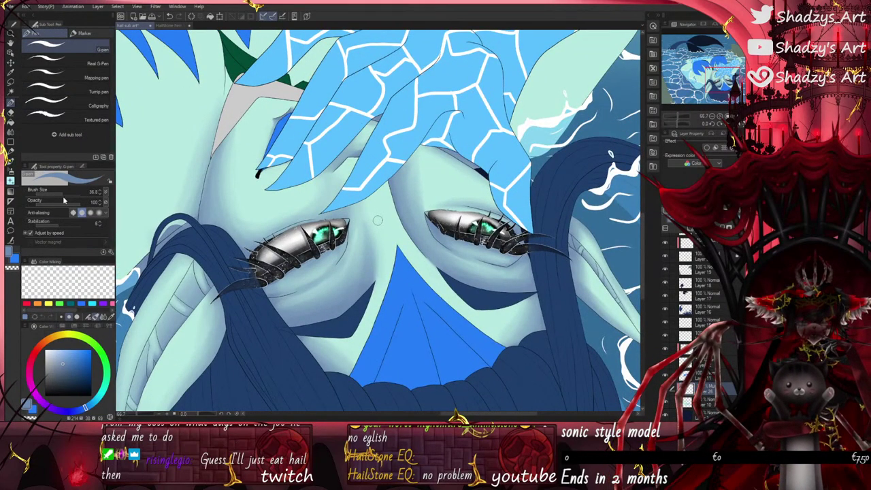
{"action": "scroll", "coordinate": [394, 215], "scroll_direction": "down", "scroll_amount": 3}
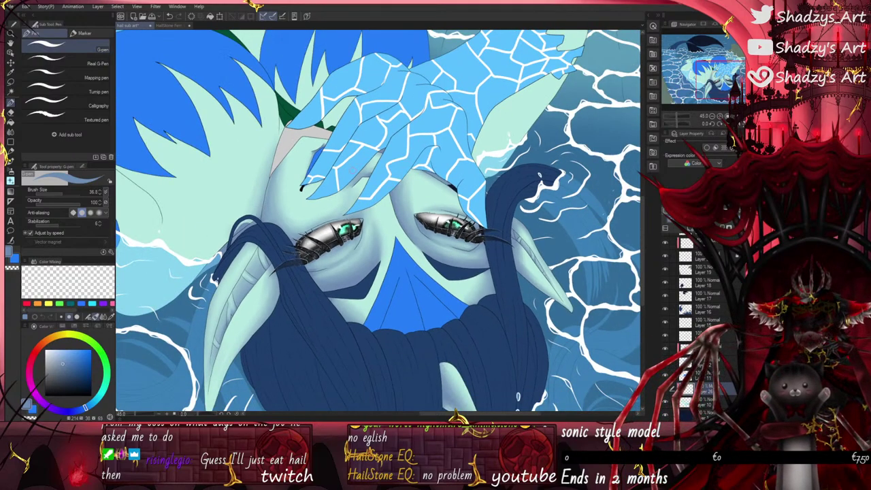
{"action": "mouse_move", "coordinate": [345, 188]}
{"action": "left_mouse_down"}
{"action": "mouse_move", "coordinate": [283, 242]}
{"action": "mouse_move", "coordinate": [331, 219]}
{"action": "mouse_move", "coordinate": [348, 203]}
{"action": "mouse_move", "coordinate": [299, 233]}
{"action": "mouse_move", "coordinate": [367, 170]}
{"action": "mouse_move", "coordinate": [328, 220]}
{"action": "mouse_move", "coordinate": [360, 190]}
{"action": "left_mouse_up"}
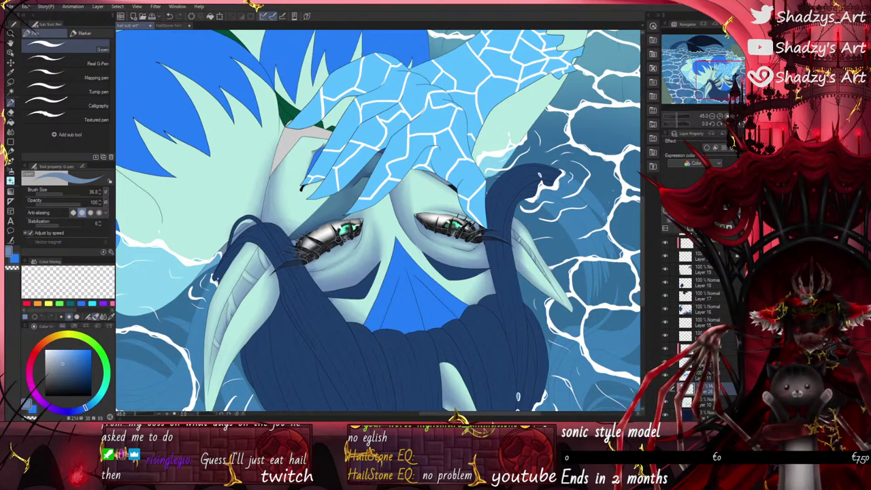
{"action": "left_click_drag", "start_coordinate": [412, 170], "coordinate": [360, 224]}
{"action": "left_click_drag", "start_coordinate": [382, 197], "coordinate": [345, 219]}
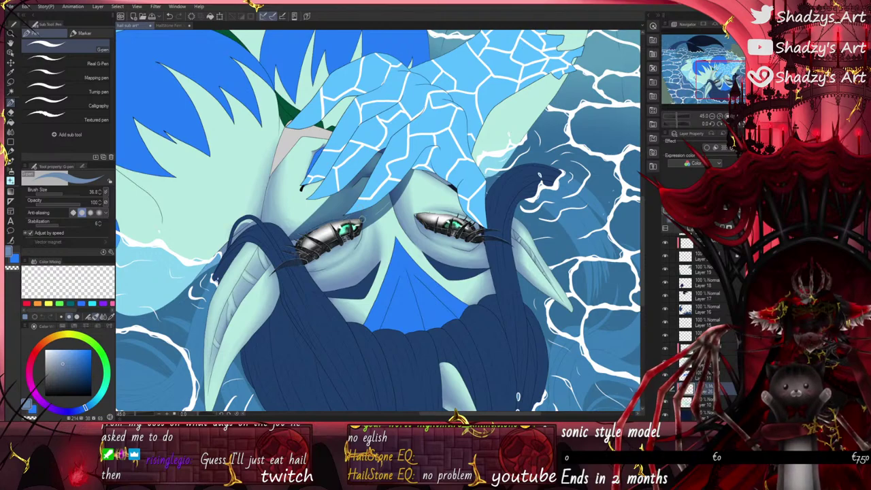
Step: Extend the cast shadow diagonally between the eyes, beside the bright blue triangle and onto the second eye's brow area
{"action": "left_click_drag", "start_coordinate": [412, 170], "coordinate": [355, 278]}
{"action": "left_click_drag", "start_coordinate": [439, 184], "coordinate": [397, 239]}
{"action": "left_click_drag", "start_coordinate": [435, 176], "coordinate": [410, 224]}
{"action": "left_click_drag", "start_coordinate": [431, 194], "coordinate": [411, 224]}
{"action": "mouse_move", "coordinate": [432, 174]}
{"action": "left_mouse_down"}
{"action": "mouse_move", "coordinate": [411, 222]}
{"action": "mouse_move", "coordinate": [415, 199]}
{"action": "mouse_move", "coordinate": [402, 209]}
{"action": "mouse_move", "coordinate": [412, 171]}
{"action": "mouse_move", "coordinate": [377, 252]}
{"action": "mouse_move", "coordinate": [359, 271]}
{"action": "mouse_move", "coordinate": [385, 244]}
{"action": "mouse_move", "coordinate": [354, 275]}
{"action": "left_mouse_up"}
{"action": "left_click_drag", "start_coordinate": [415, 208], "coordinate": [394, 239]}
{"action": "left_click_drag", "start_coordinate": [410, 214], "coordinate": [388, 243]}
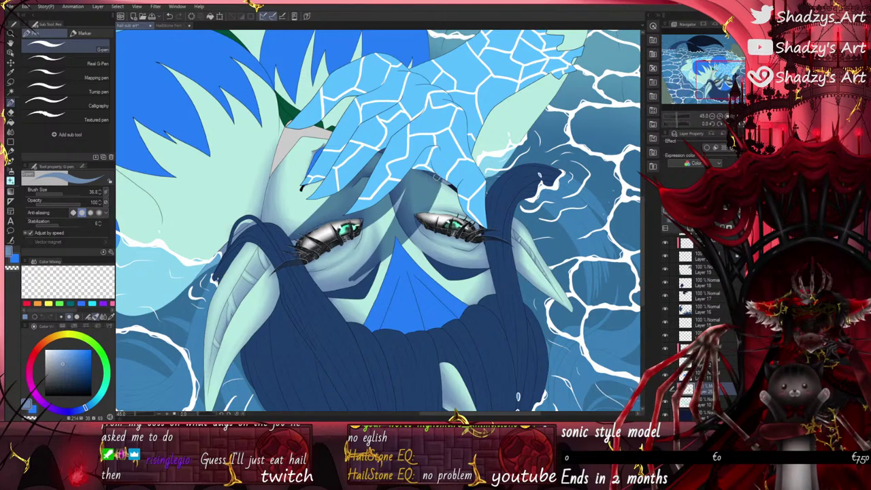
Step: Paint the cast shadow around the outer side of the second eye and beneath the outermost light blue spike over the face
{"action": "left_click_drag", "start_coordinate": [437, 177], "coordinate": [461, 217]}
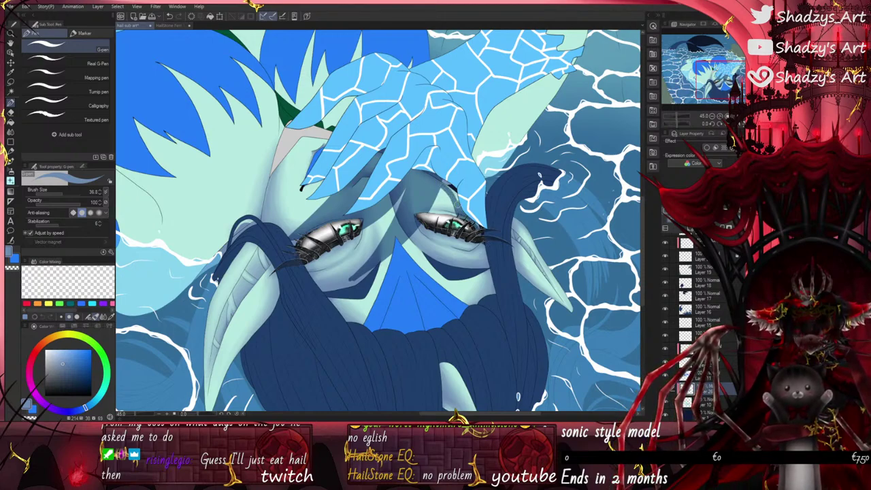
{"action": "mouse_move", "coordinate": [439, 179]}
{"action": "left_mouse_down"}
{"action": "mouse_move", "coordinate": [462, 235]}
{"action": "mouse_move", "coordinate": [485, 251]}
{"action": "left_mouse_up"}
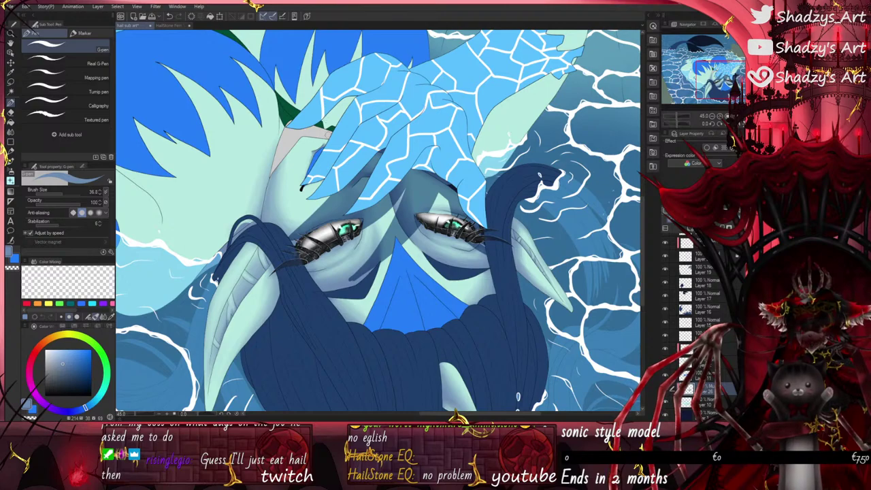
{"action": "mouse_move", "coordinate": [328, 134]}
{"action": "left_mouse_down"}
{"action": "mouse_move", "coordinate": [270, 191]}
{"action": "mouse_move", "coordinate": [313, 187]}
{"action": "mouse_move", "coordinate": [281, 188]}
{"action": "left_mouse_up"}
{"action": "left_click", "coordinate": [170, 15]}
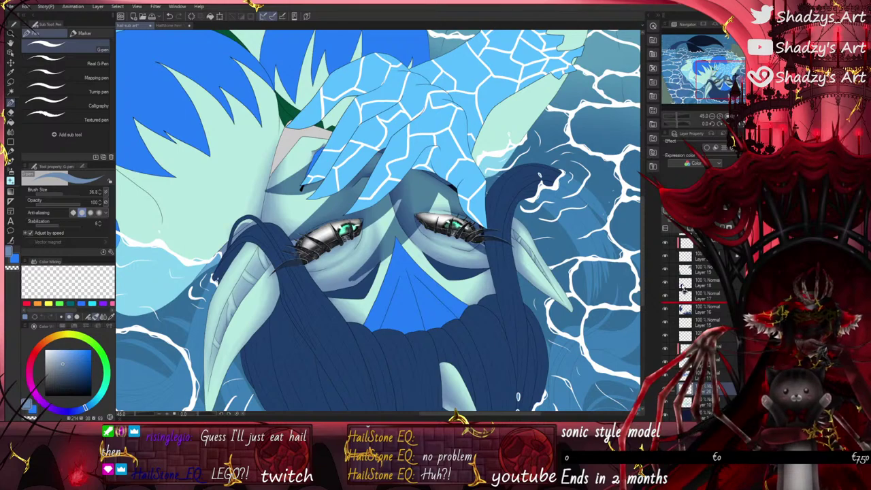
Step: Move the Multiply shadow layer above the light blue spike and eye layers, and paint the cast shadow across the first eye
{"action": "mouse_move", "coordinate": [683, 285]}
{"action": "left_mouse_down"}
{"action": "mouse_move", "coordinate": [673, 238]}
{"action": "mouse_move", "coordinate": [671, 308]}
{"action": "left_mouse_up"}
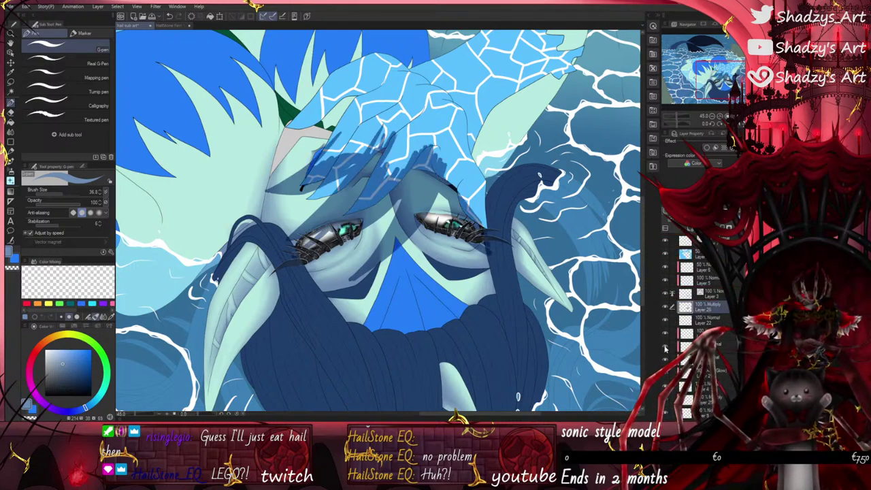
{"action": "scroll", "coordinate": [305, 262], "scroll_direction": "up", "scroll_amount": 2}
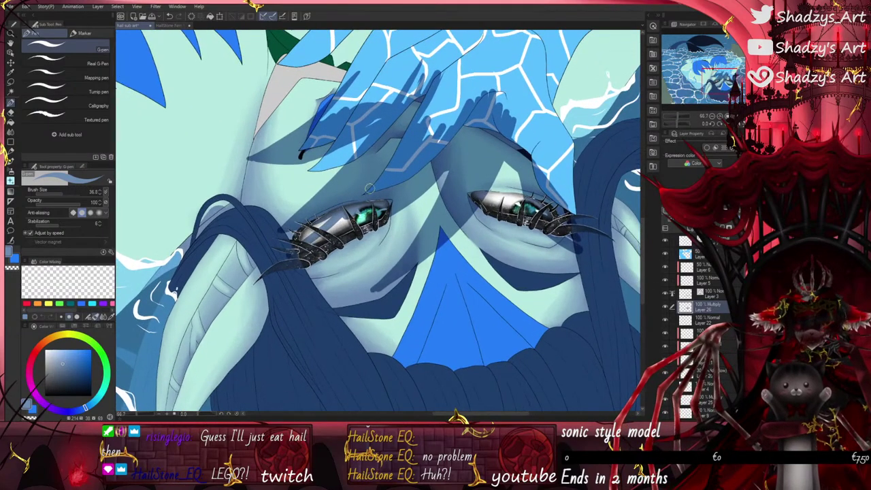
{"action": "mouse_move", "coordinate": [314, 243]}
{"action": "left_mouse_down"}
{"action": "mouse_move", "coordinate": [340, 228]}
{"action": "mouse_move", "coordinate": [332, 234]}
{"action": "left_mouse_up"}
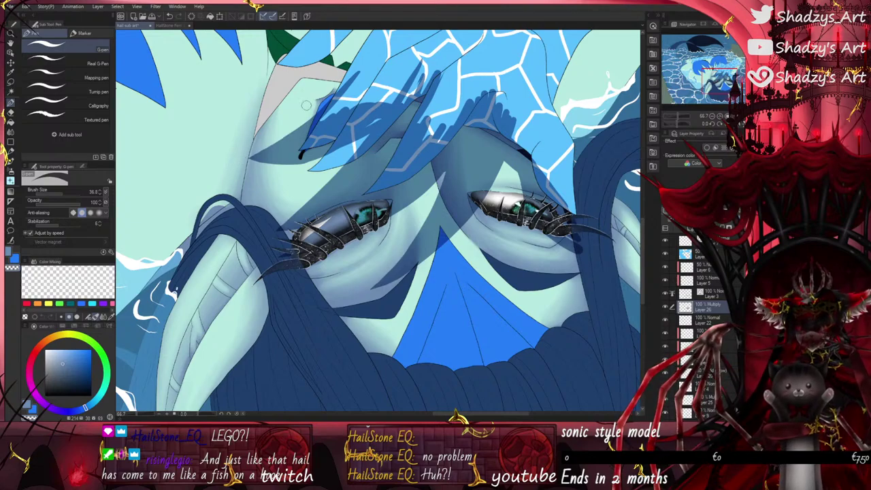
Step: Try to erase the shadow overlapping the outermost light blue spikes using the G-pen with transparent colour
{"action": "scroll", "coordinate": [261, 183], "scroll_direction": "down", "scroll_amount": 2}
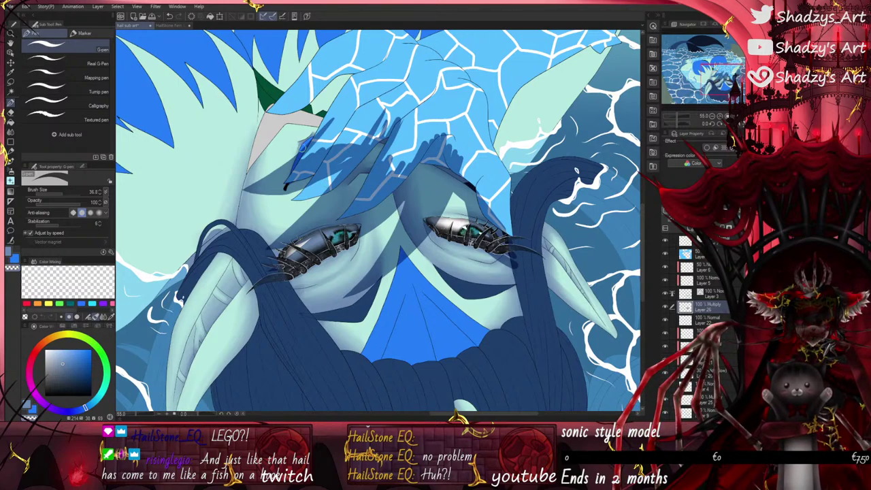
{"action": "scroll", "coordinate": [301, 147], "scroll_direction": "up", "scroll_amount": 2}
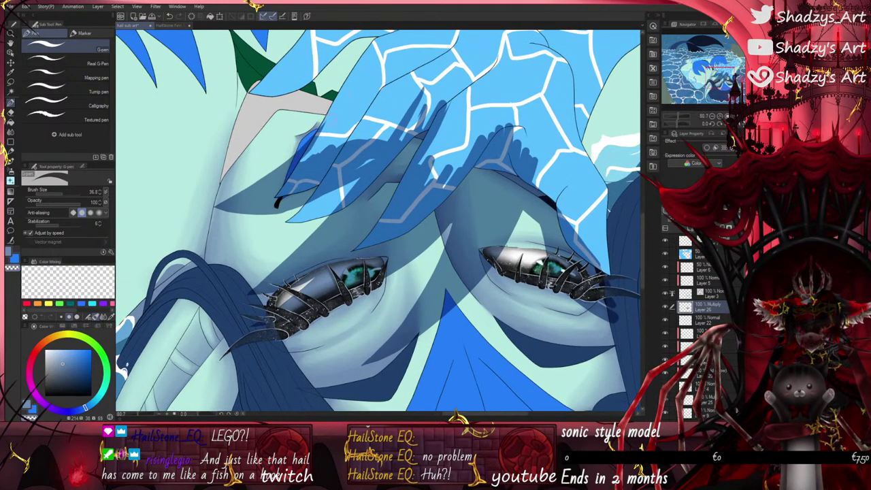
{"action": "scroll", "coordinate": [299, 149], "scroll_direction": "up", "scroll_amount": 4}
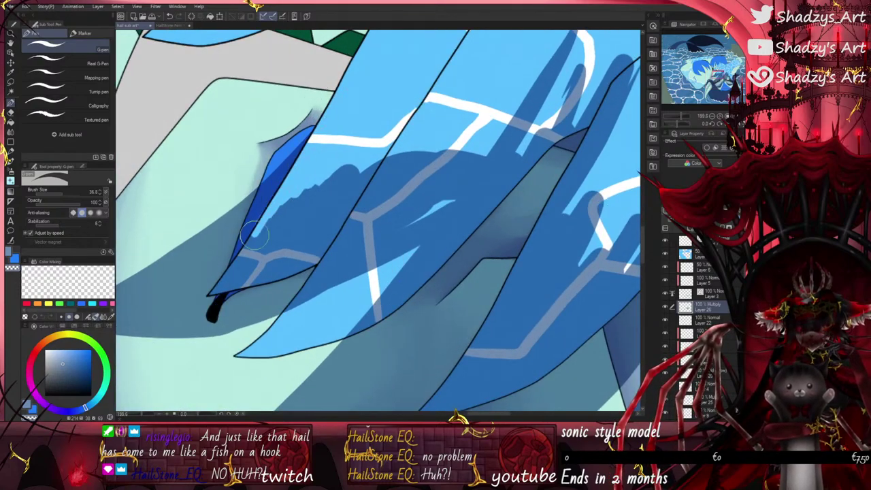
{"action": "left_click_drag", "start_coordinate": [248, 238], "coordinate": [328, 112]}
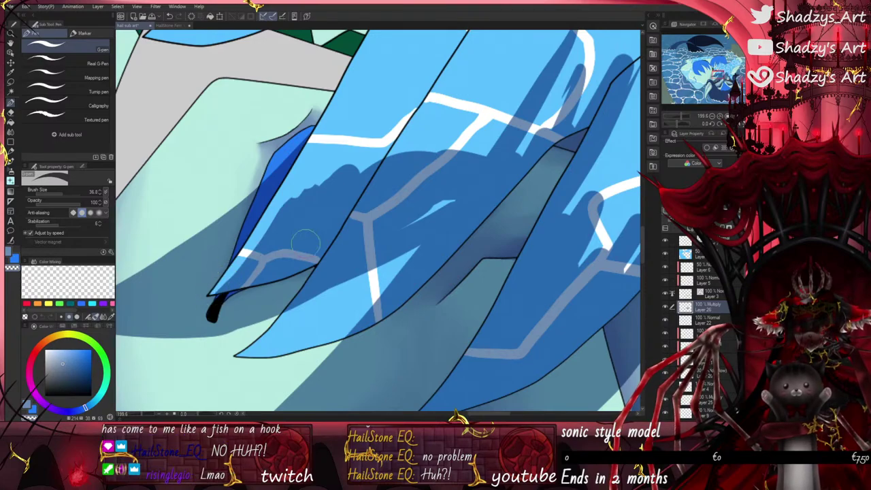
Step: Undo the shadow erasing on the outermost light blue spikes
{"action": "left_click", "coordinate": [170, 16]}
{"action": "left_click", "coordinate": [170, 16]}
{"action": "left_click", "coordinate": [170, 16]}
{"action": "left_click", "coordinate": [170, 16]}
{"action": "left_click", "coordinate": [170, 15]}
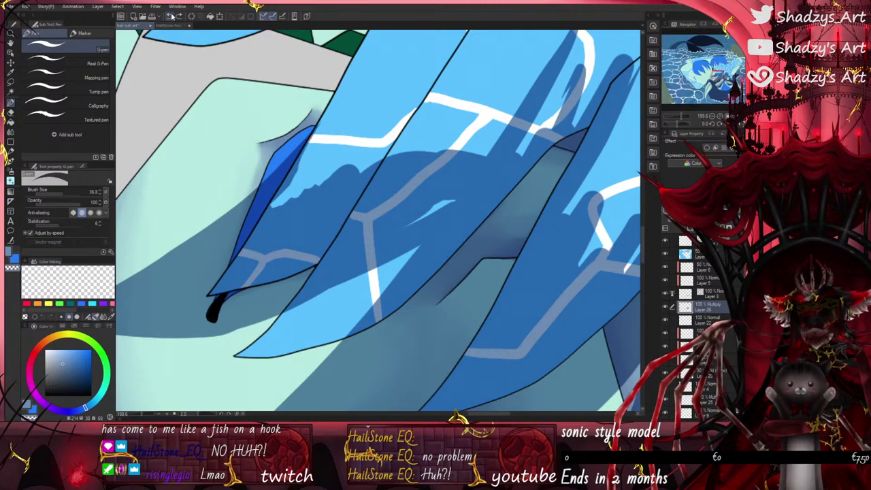
{"action": "left_click", "coordinate": [171, 16]}
{"action": "left_click", "coordinate": [173, 16]}
{"action": "left_click", "coordinate": [175, 17]}
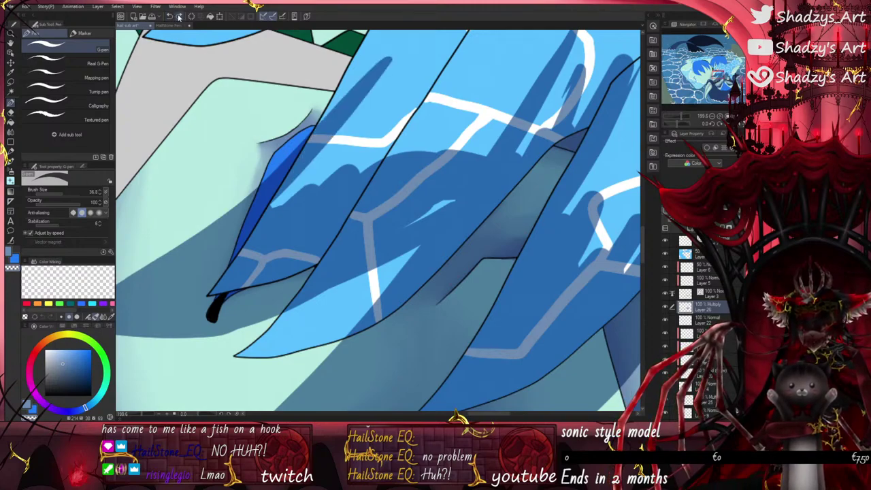
Step: Fill the cast shadow across the light blue spikes above both eyes with the G-pen, giving it a smooth curved edge
{"action": "scroll", "coordinate": [231, 174], "scroll_direction": "down", "scroll_amount": 5}
{"action": "left_click_drag", "start_coordinate": [248, 174], "coordinate": [300, 124]}
{"action": "left_click", "coordinate": [227, 151], "text": "alt"}
{"action": "left_click", "coordinate": [170, 16]}
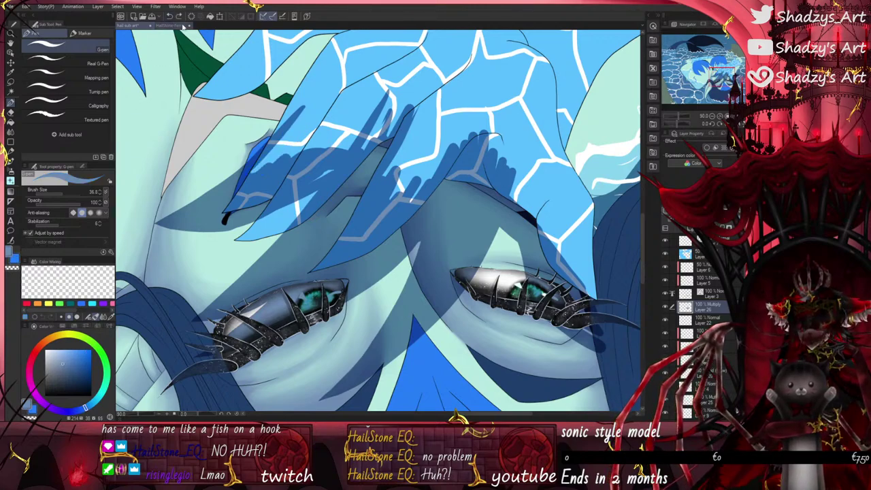
{"action": "mouse_move", "coordinate": [253, 173]}
{"action": "left_mouse_down"}
{"action": "mouse_move", "coordinate": [308, 107]}
{"action": "mouse_move", "coordinate": [354, 97]}
{"action": "mouse_move", "coordinate": [404, 100]}
{"action": "mouse_move", "coordinate": [404, 117]}
{"action": "mouse_move", "coordinate": [385, 138]}
{"action": "mouse_move", "coordinate": [371, 137]}
{"action": "mouse_move", "coordinate": [383, 113]}
{"action": "mouse_move", "coordinate": [360, 146]}
{"action": "mouse_move", "coordinate": [317, 171]}
{"action": "mouse_move", "coordinate": [286, 166]}
{"action": "mouse_move", "coordinate": [277, 153]}
{"action": "mouse_move", "coordinate": [301, 124]}
{"action": "mouse_move", "coordinate": [341, 103]}
{"action": "mouse_move", "coordinate": [374, 105]}
{"action": "mouse_move", "coordinate": [328, 153]}
{"action": "mouse_move", "coordinate": [338, 118]}
{"action": "mouse_move", "coordinate": [297, 145]}
{"action": "mouse_move", "coordinate": [393, 155]}
{"action": "mouse_move", "coordinate": [387, 188]}
{"action": "mouse_move", "coordinate": [435, 129]}
{"action": "mouse_move", "coordinate": [414, 184]}
{"action": "left_mouse_up"}
{"action": "scroll", "coordinate": [388, 129], "scroll_direction": "down", "scroll_amount": 2}
{"action": "mouse_move", "coordinate": [388, 114]}
{"action": "left_mouse_down"}
{"action": "mouse_move", "coordinate": [467, 149]}
{"action": "mouse_move", "coordinate": [400, 108]}
{"action": "mouse_move", "coordinate": [489, 166]}
{"action": "mouse_move", "coordinate": [484, 182]}
{"action": "mouse_move", "coordinate": [436, 124]}
{"action": "mouse_move", "coordinate": [504, 178]}
{"action": "mouse_move", "coordinate": [531, 241]}
{"action": "mouse_move", "coordinate": [489, 164]}
{"action": "left_mouse_up"}
{"action": "scroll", "coordinate": [450, 139], "scroll_direction": "down", "scroll_amount": 3}
{"action": "scroll", "coordinate": [527, 254], "scroll_direction": "up", "scroll_amount": 3}
{"action": "scroll", "coordinate": [489, 198], "scroll_direction": "up", "scroll_amount": 3}
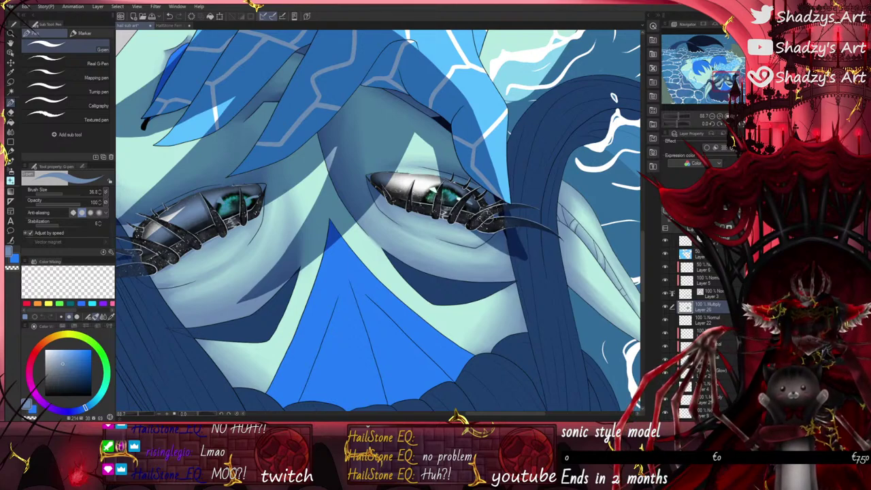
Step: Trim the shadow below the second eye's lashes with transparent colour and paint shadow over the bright blue triangle's tip
{"action": "left_click", "coordinate": [13, 268]}
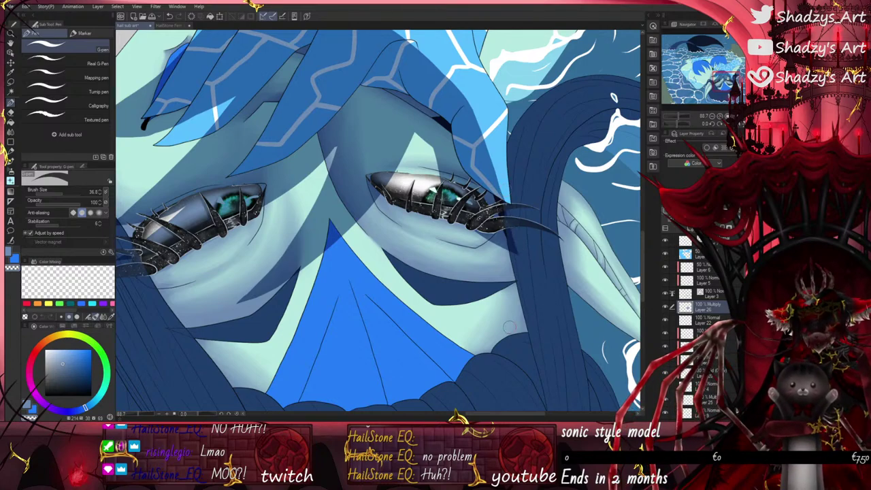
{"action": "scroll", "coordinate": [483, 294], "scroll_direction": "down", "scroll_amount": 1}
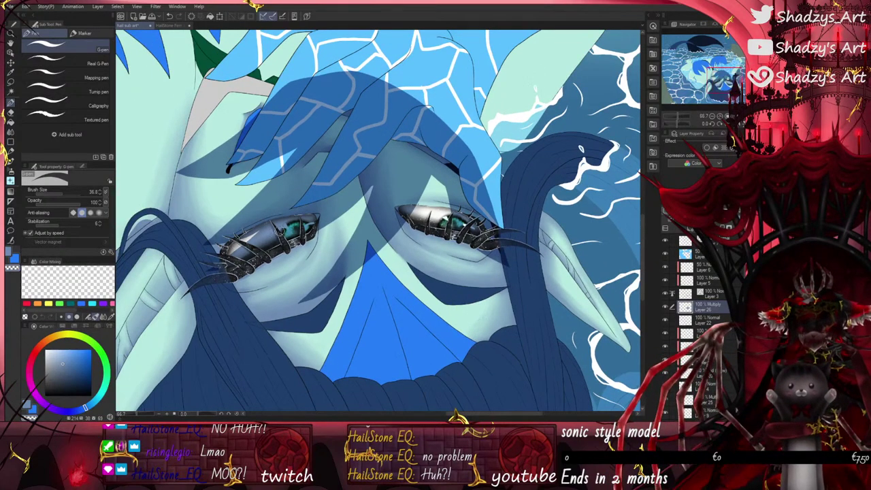
{"action": "left_click", "coordinate": [8, 252]}
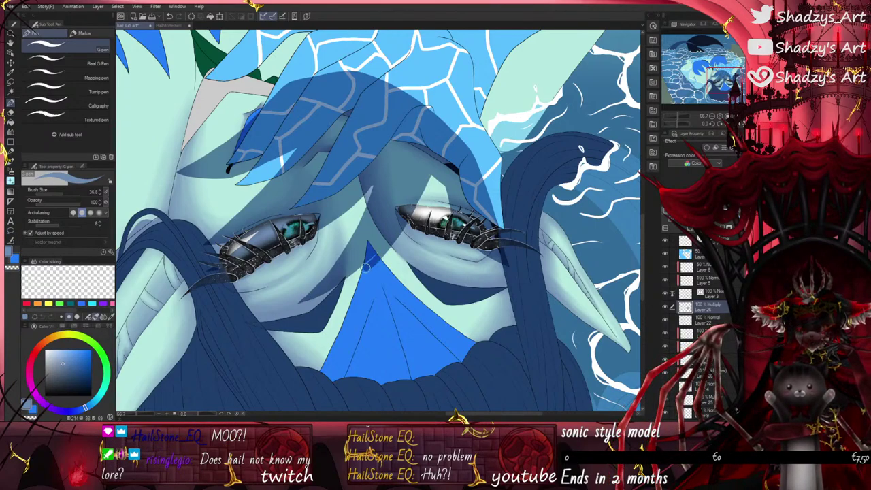
{"action": "scroll", "coordinate": [349, 274], "scroll_direction": "up", "scroll_amount": 2}
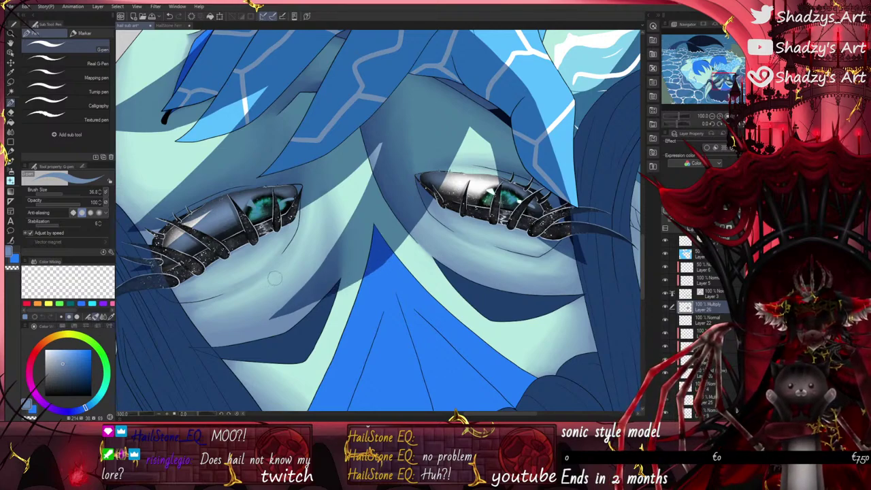
Step: Soften the cast shadow on the face on the Multiply layer with the Blur tool at brush size 646.5
{"action": "scroll", "coordinate": [401, 292], "scroll_direction": "down", "scroll_amount": 2}
{"action": "scroll", "coordinate": [286, 272], "scroll_direction": "up", "scroll_amount": 3}
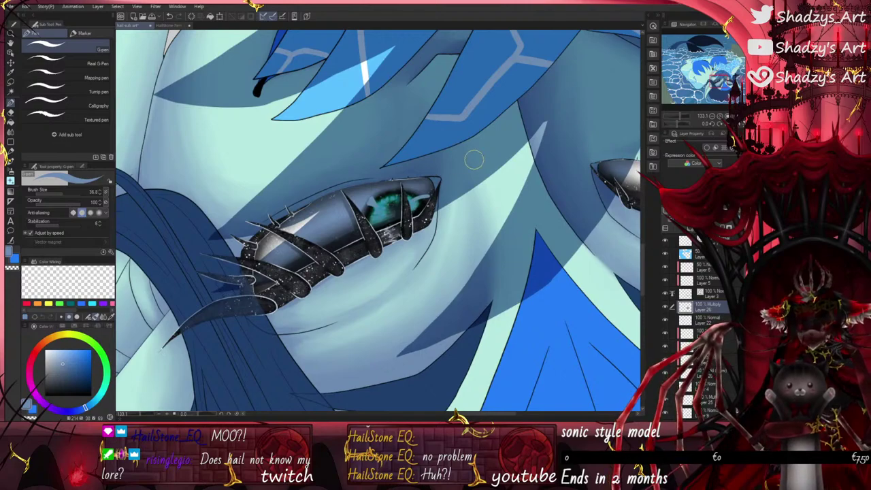
{"action": "scroll", "coordinate": [469, 158], "scroll_direction": "down", "scroll_amount": 4}
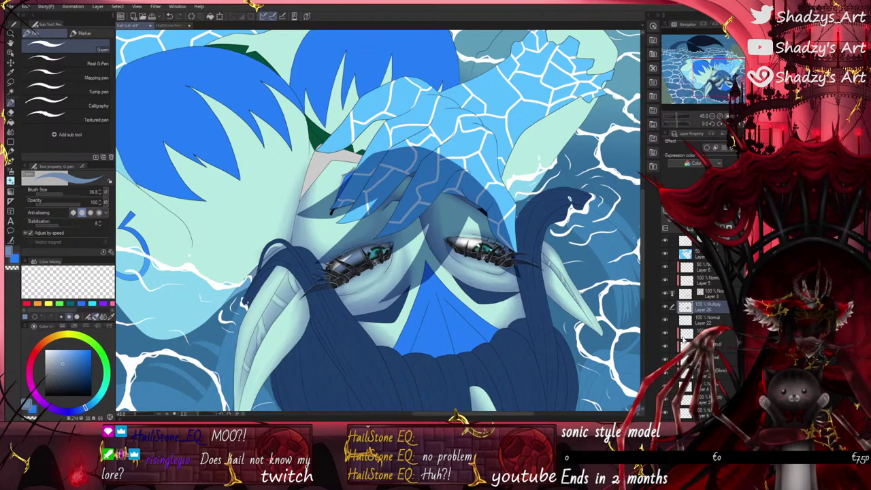
{"action": "left_click", "coordinate": [671, 293]}
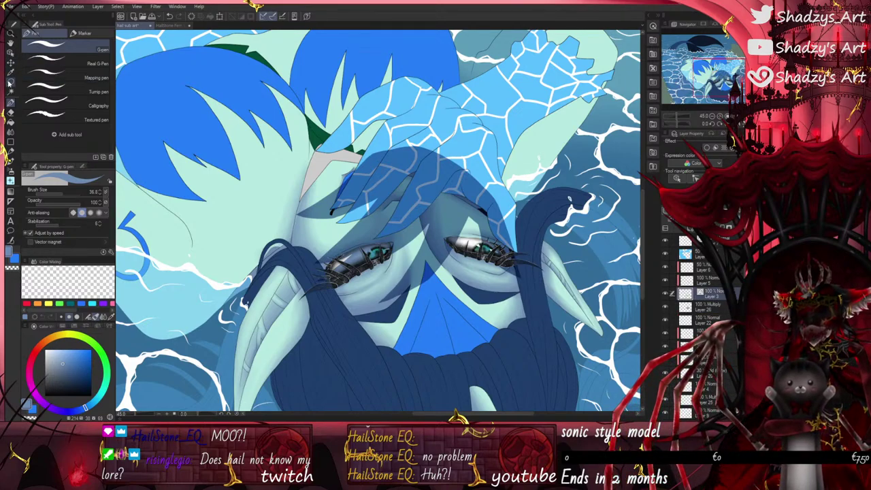
{"action": "left_click", "coordinate": [686, 307]}
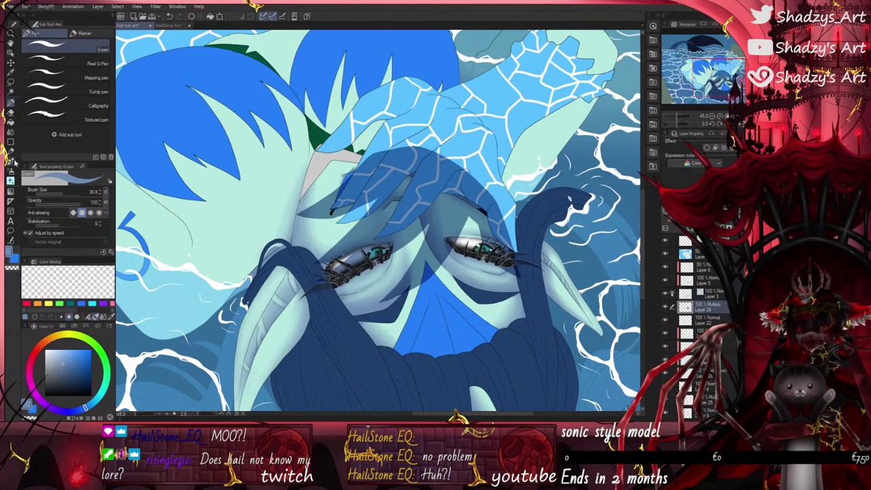
{"action": "left_click", "coordinate": [10, 161]}
{"action": "left_click", "coordinate": [11, 131]}
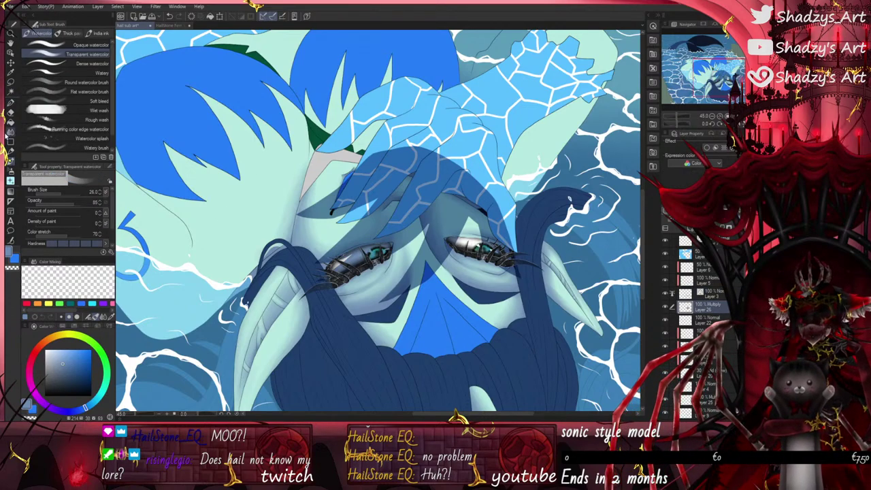
{"action": "left_click", "coordinate": [67, 198]}
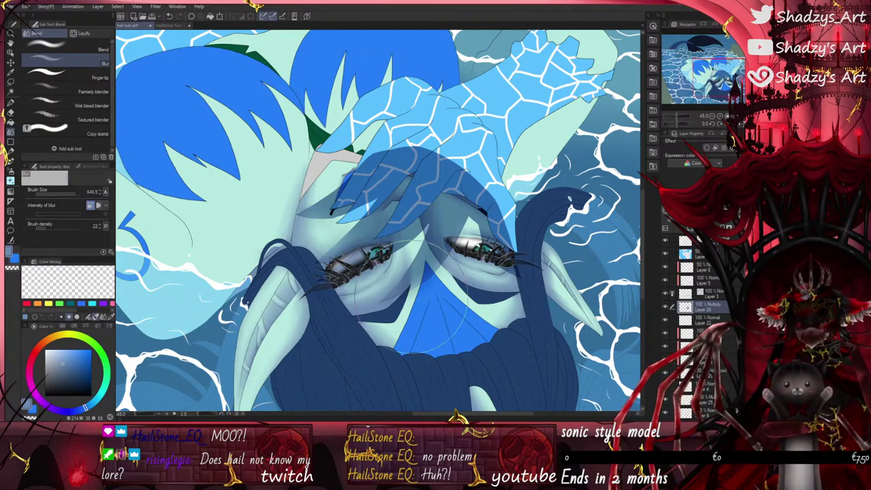
Step: Blend the shadow edges around both eyes with the Transparent watercolor brush at size 47.7, then blur them
{"action": "left_click", "coordinate": [10, 162]}
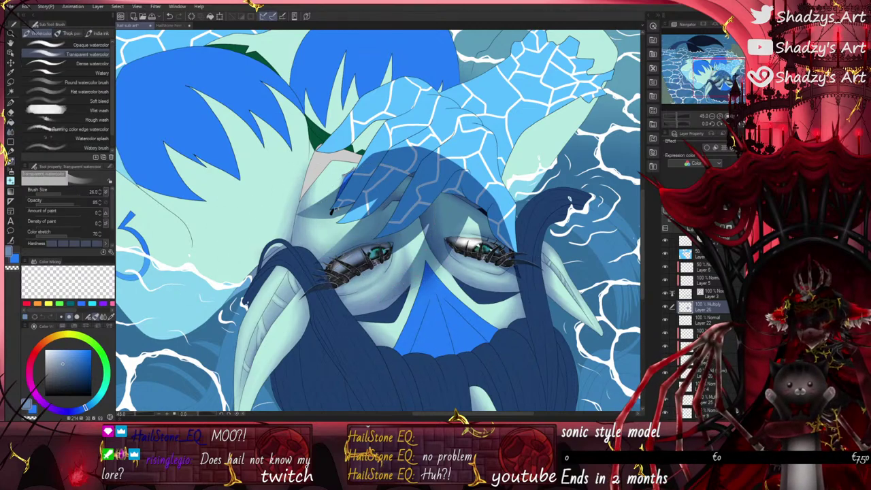
{"action": "left_click", "coordinate": [65, 195]}
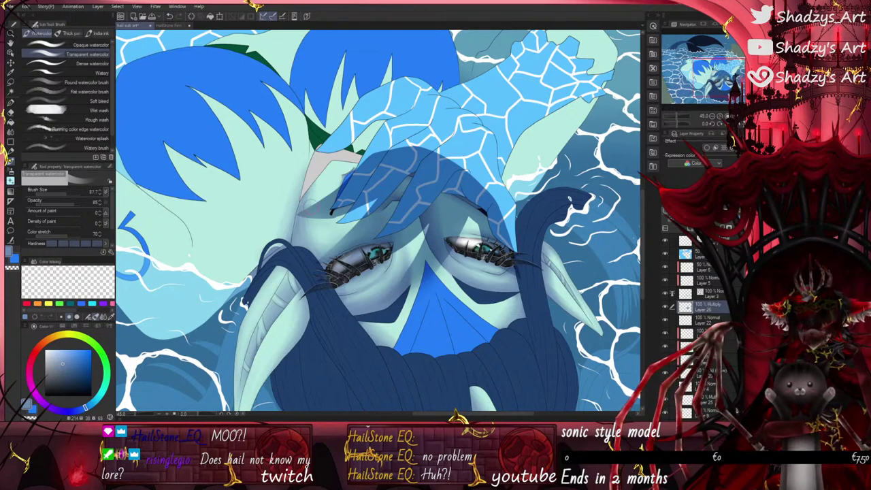
{"action": "left_click", "coordinate": [58, 195]}
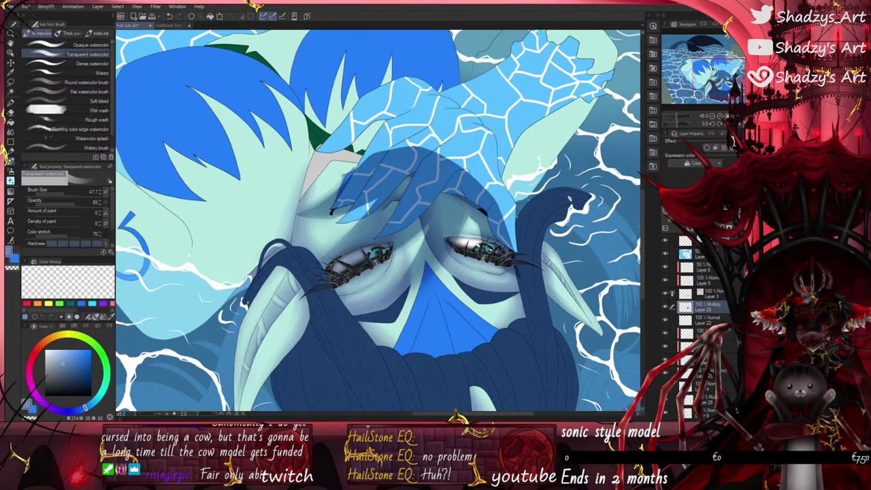
{"action": "key", "text": "j"}
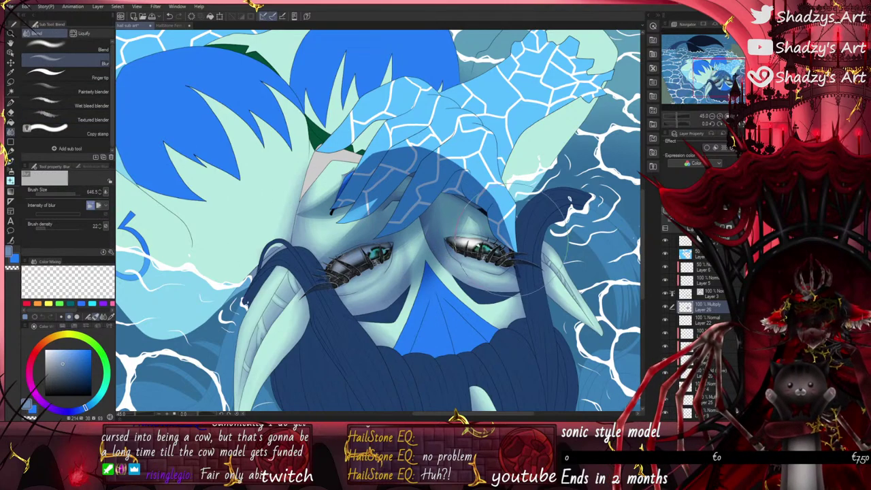
{"action": "mouse_move", "coordinate": [299, 198]}
{"action": "left_mouse_down"}
{"action": "mouse_move", "coordinate": [309, 226]}
{"action": "mouse_move", "coordinate": [300, 176]}
{"action": "mouse_move", "coordinate": [294, 224]}
{"action": "mouse_move", "coordinate": [304, 181]}
{"action": "left_mouse_up"}
{"action": "key", "text": "b"}
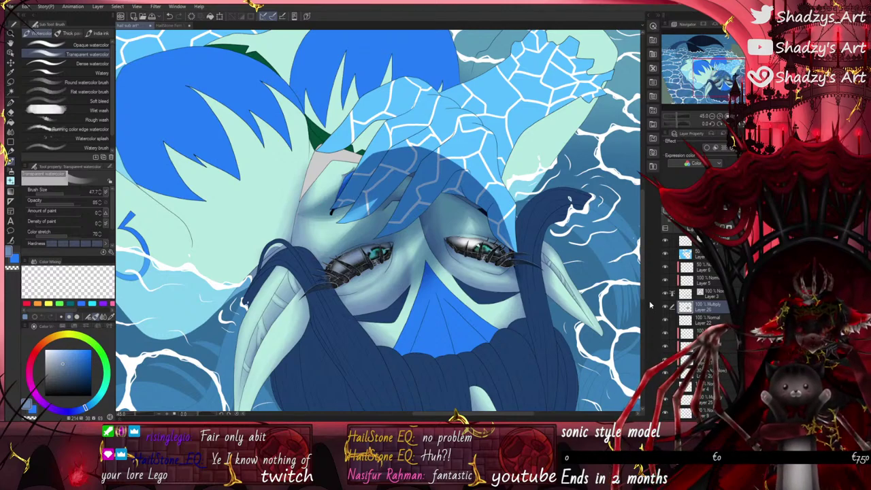
Step: Auto-select the light blue spikes from Layer 3 and clear the shadow inside that selection on the Multiply layer
{"action": "left_click", "coordinate": [708, 292]}
{"action": "left_click", "coordinate": [11, 94]}
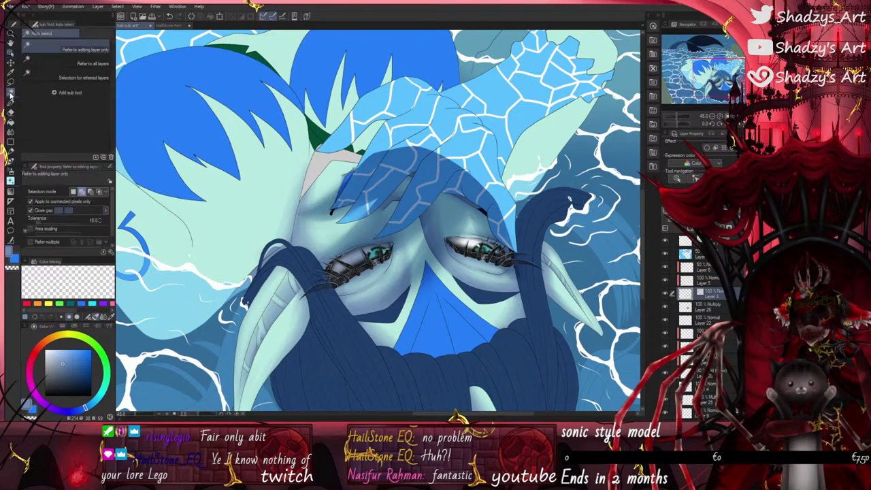
{"action": "left_click", "coordinate": [361, 180]}
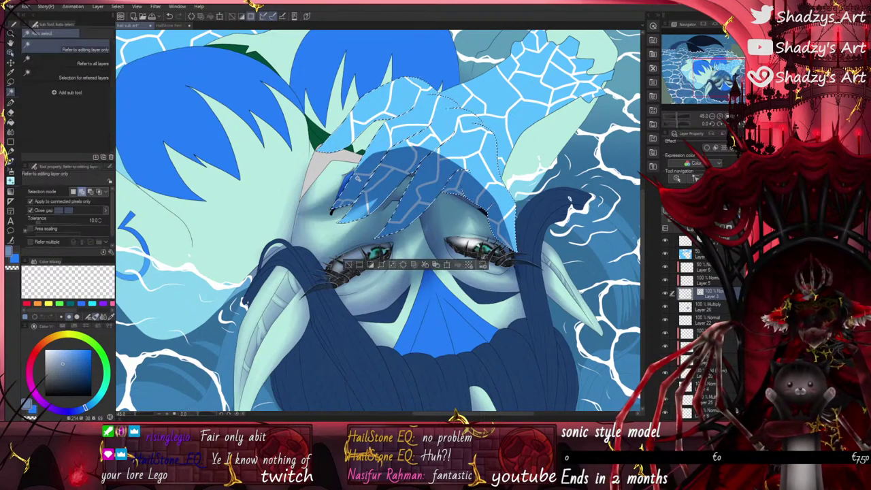
{"action": "left_click", "coordinate": [707, 308]}
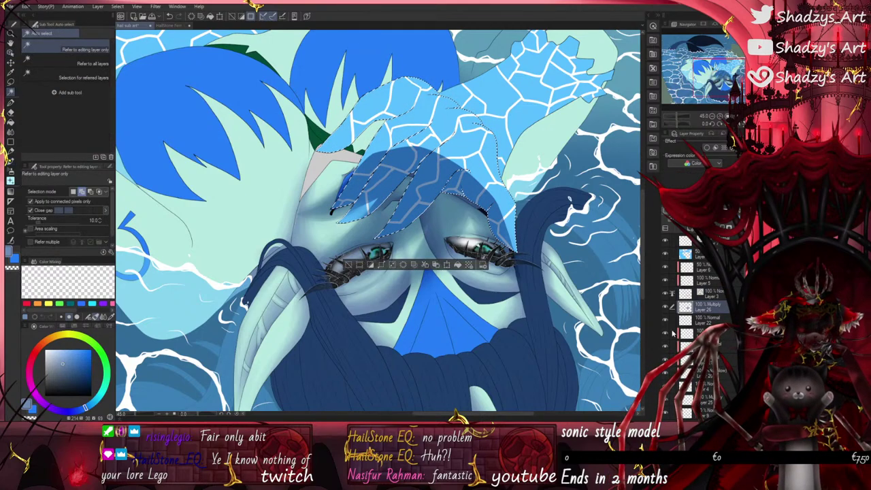
{"action": "key", "text": "Delete"}
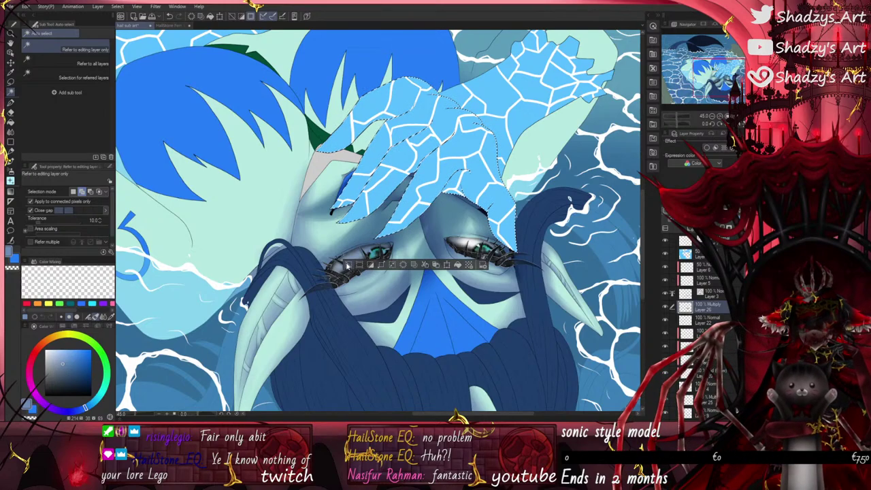
{"action": "key", "text": "ctrl+d"}
Step: Clean up stray shadow around the spikes and eyes using the Fill-in-mono pen at size 70 with transparent colour
{"action": "left_click", "coordinate": [10, 102]}
{"action": "left_click", "coordinate": [85, 33]}
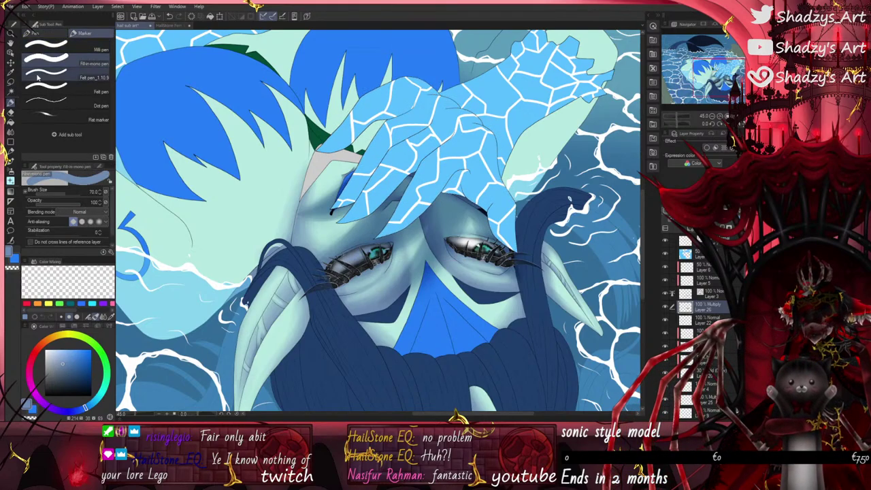
{"action": "left_click", "coordinate": [12, 268]}
{"action": "scroll", "coordinate": [355, 194], "scroll_direction": "up", "scroll_amount": 2}
{"action": "scroll", "coordinate": [405, 133], "scroll_direction": "up", "scroll_amount": 1}
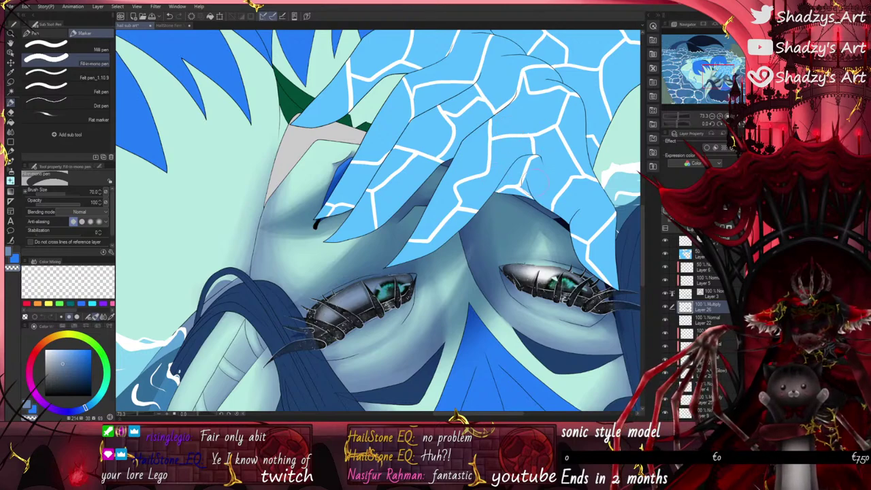
{"action": "scroll", "coordinate": [581, 212], "scroll_direction": "down", "scroll_amount": 2}
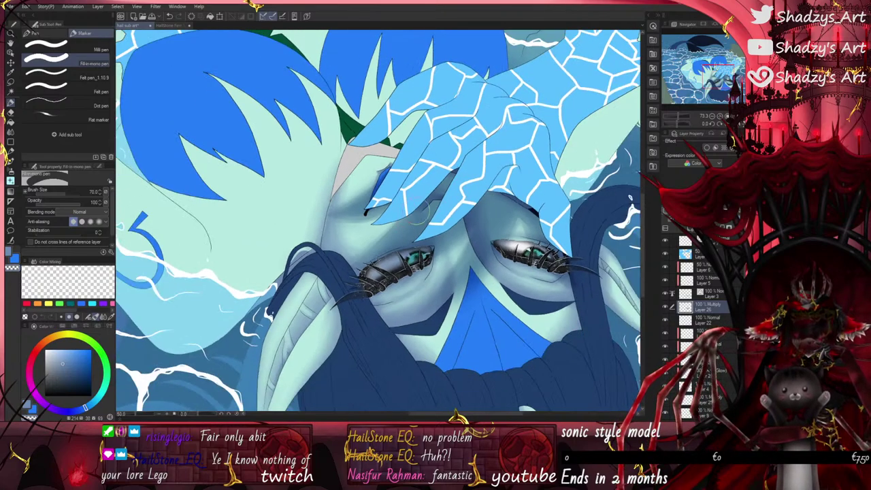
{"action": "scroll", "coordinate": [429, 293], "scroll_direction": "down", "scroll_amount": 9}
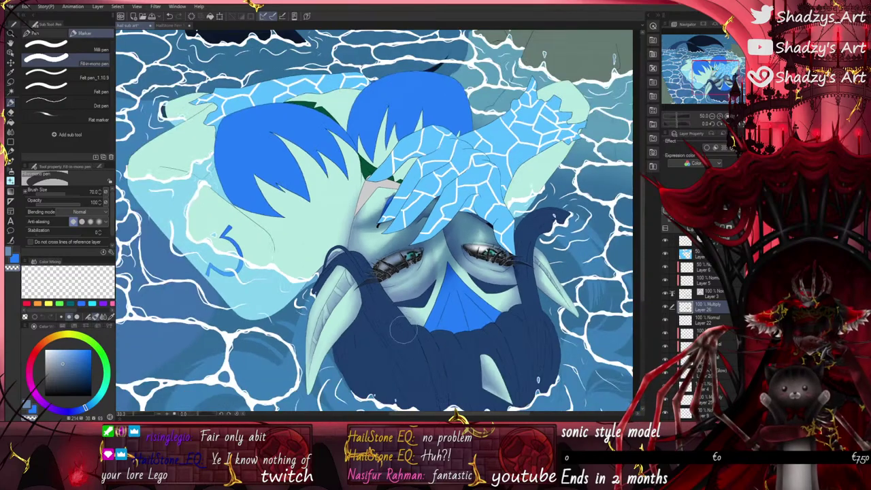
{"action": "scroll", "coordinate": [459, 327], "scroll_direction": "up", "scroll_amount": 11}
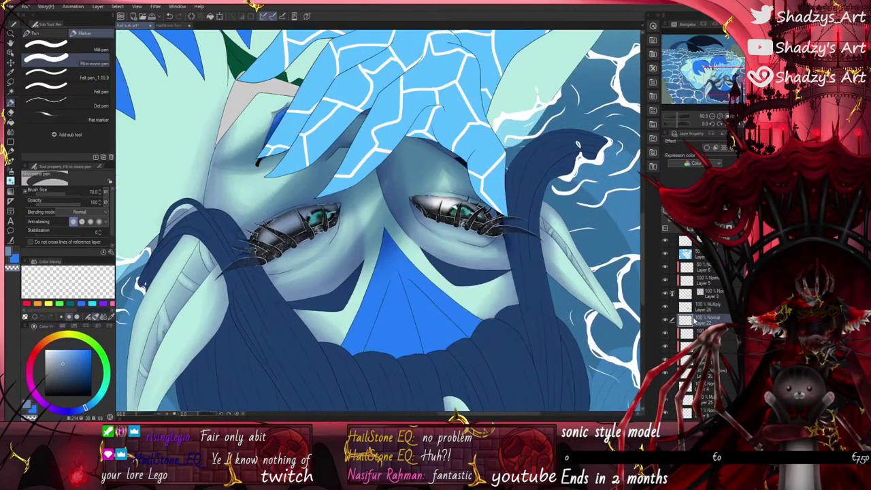
Step: Smooth the remaining shadow around the eyes on the Multiply layer with the Blur tool at brush size 87.7
{"action": "left_click", "coordinate": [11, 164]}
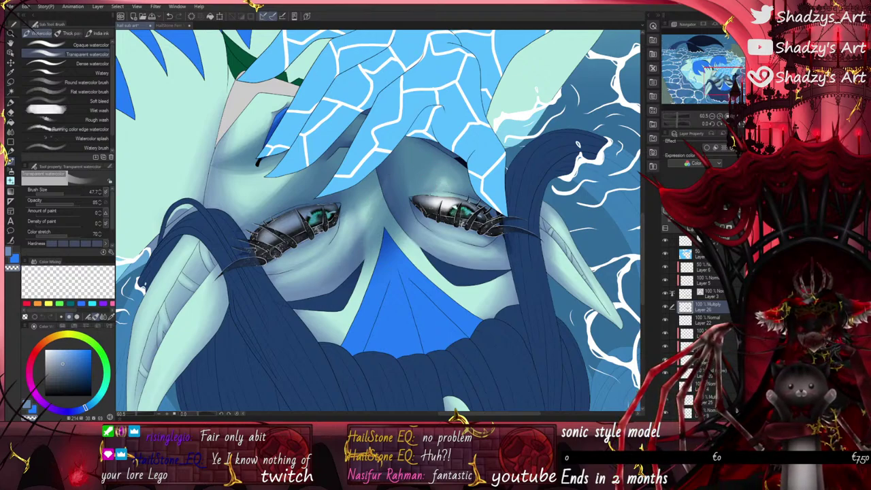
{"action": "left_click", "coordinate": [10, 132]}
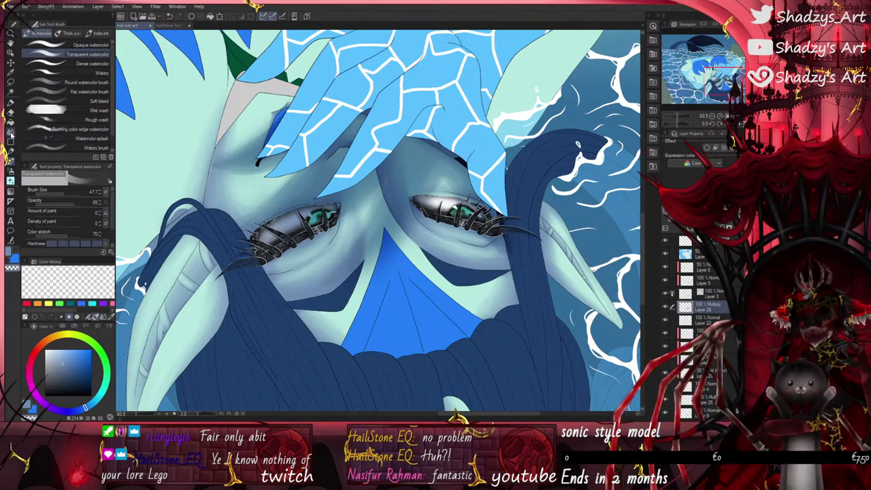
{"action": "left_click_drag", "start_coordinate": [73, 193], "coordinate": [66, 193]}
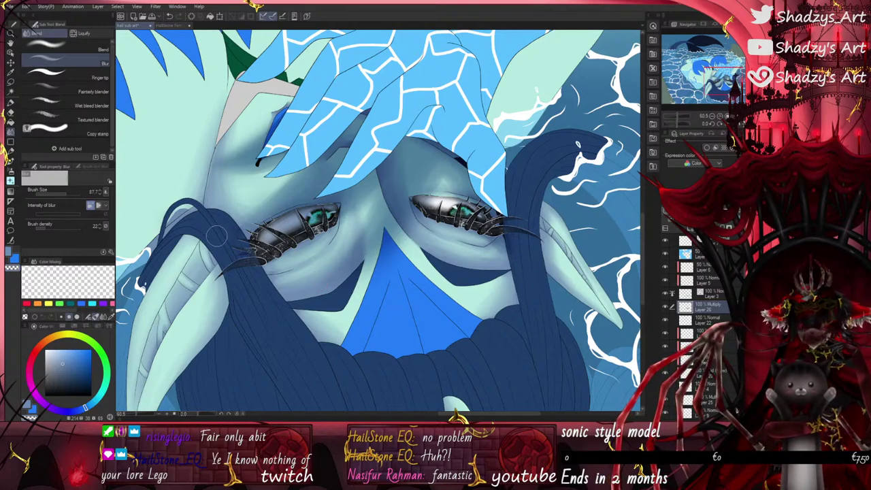
{"action": "scroll", "coordinate": [410, 256], "scroll_direction": "down", "scroll_amount": 5}
{"action": "scroll", "coordinate": [410, 259], "scroll_direction": "up", "scroll_amount": 3}
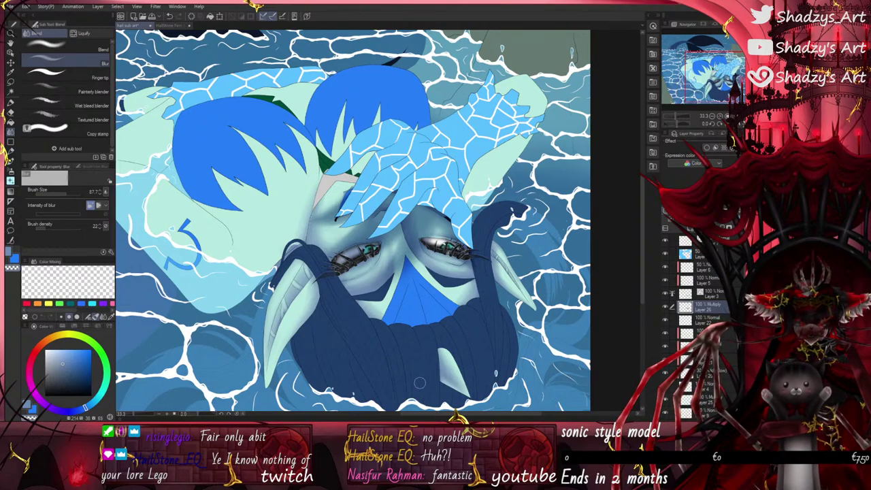
Step: Select the character's layers from Layer 22 downwards and group them into a folder
{"action": "scroll", "coordinate": [420, 382], "scroll_direction": "down", "scroll_amount": 1}
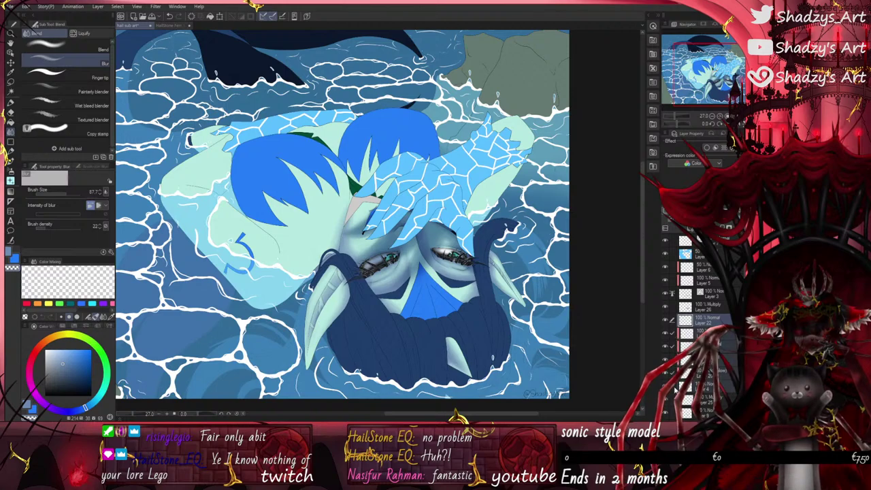
{"action": "scroll", "coordinate": [700, 286], "scroll_direction": "down", "scroll_amount": 1}
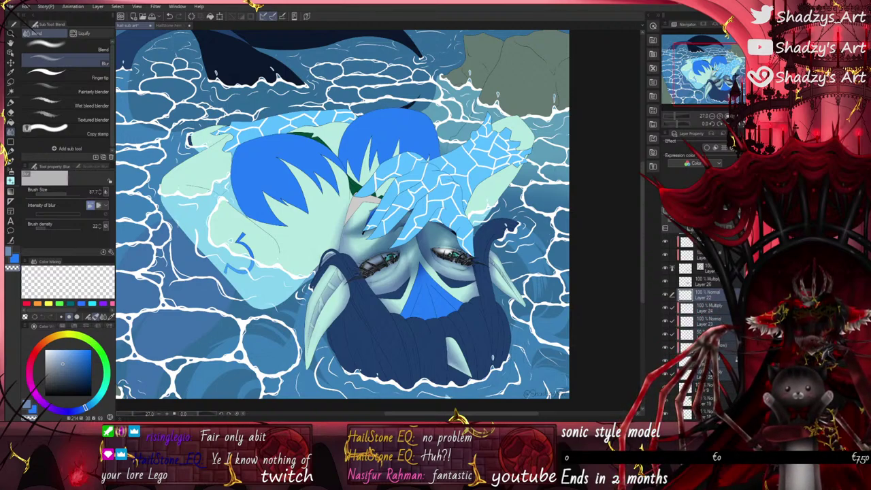
{"action": "scroll", "coordinate": [693, 327], "scroll_direction": "down", "scroll_amount": 3}
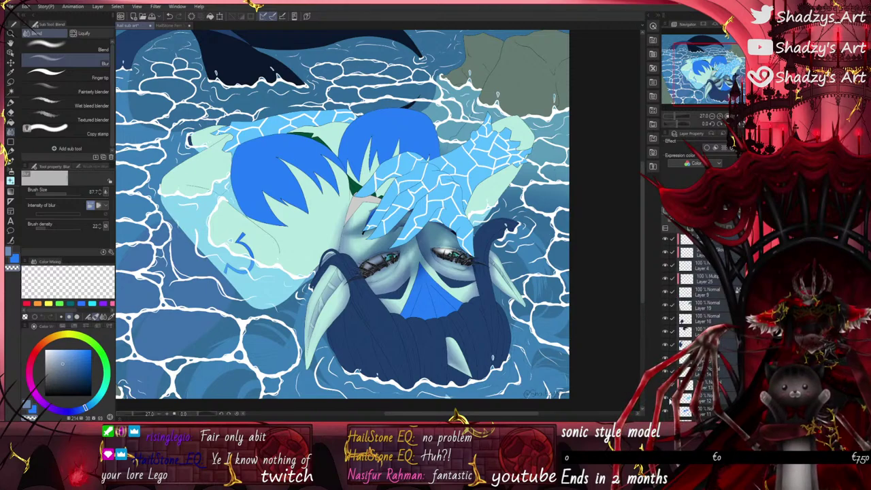
{"action": "scroll", "coordinate": [735, 364], "scroll_direction": "down", "scroll_amount": 2}
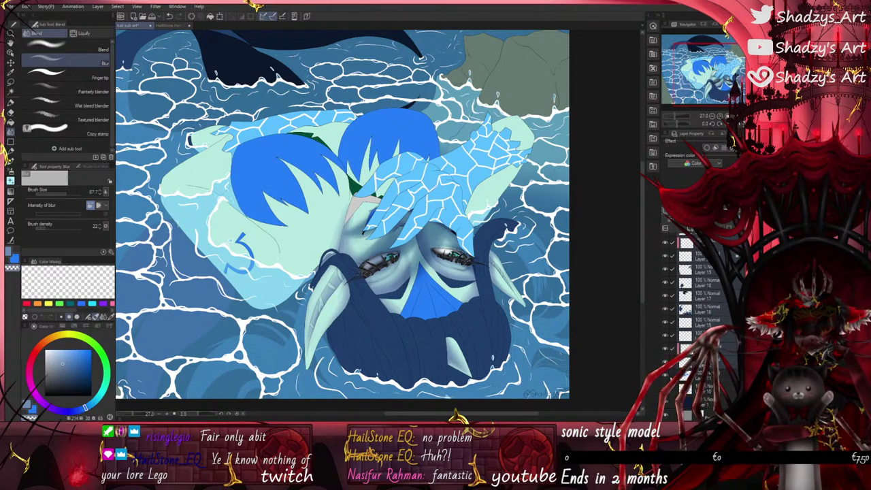
{"action": "scroll", "coordinate": [676, 308], "scroll_direction": "up", "scroll_amount": 4}
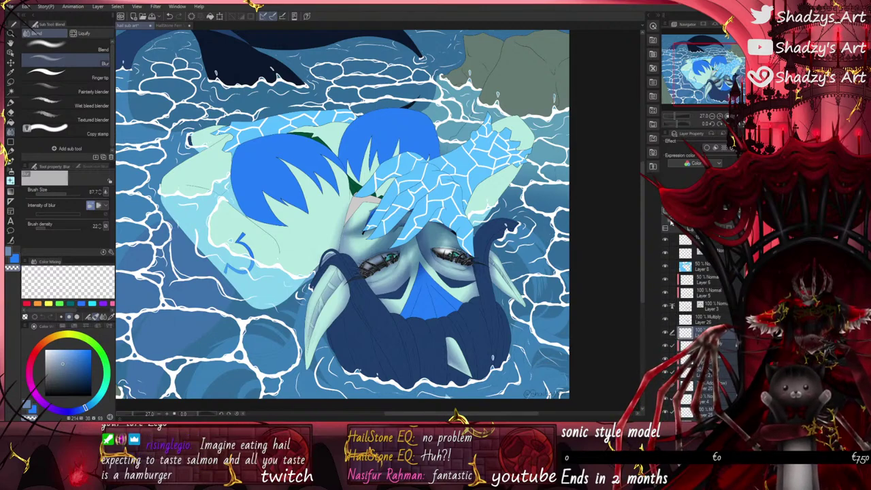
{"action": "key", "text": "ctrl+g"}
Step: Extend the multi-layer selection inside Folder 1 from Layer 16 downwards and collapse the folder
{"action": "left_click", "coordinate": [690, 344]}
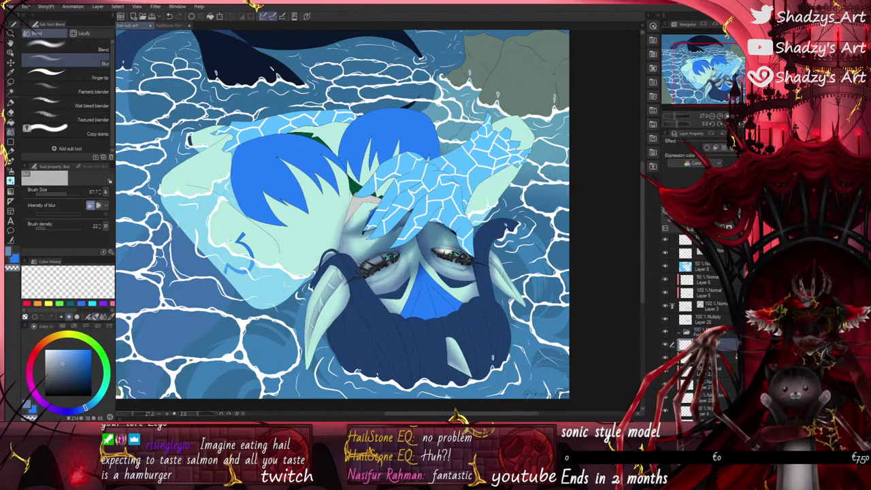
{"action": "scroll", "coordinate": [688, 333], "scroll_direction": "down", "scroll_amount": 5}
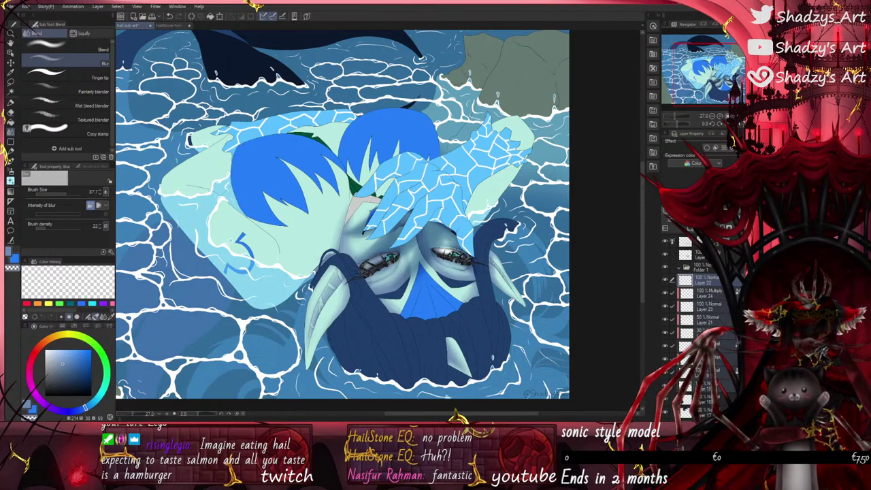
{"action": "scroll", "coordinate": [688, 313], "scroll_direction": "down", "scroll_amount": 3}
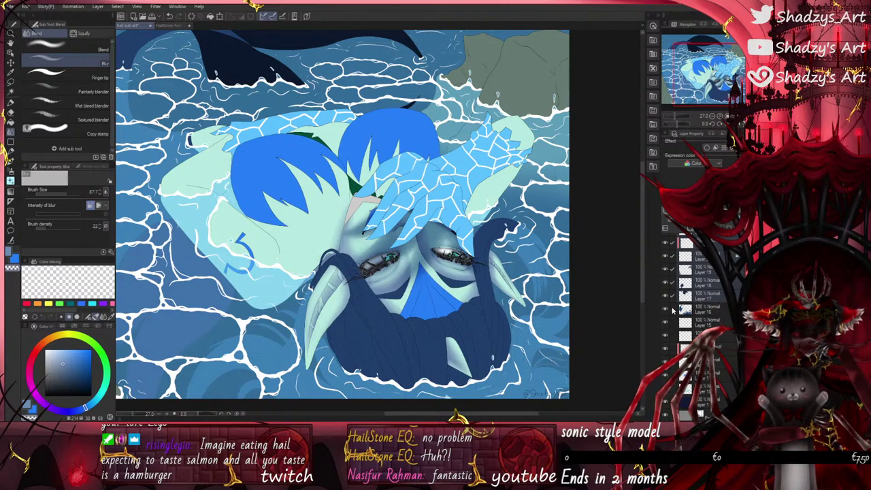
{"action": "left_click_drag", "start_coordinate": [672, 309], "coordinate": [673, 388]}
{"action": "scroll", "coordinate": [700, 408], "scroll_direction": "down", "scroll_amount": 5}
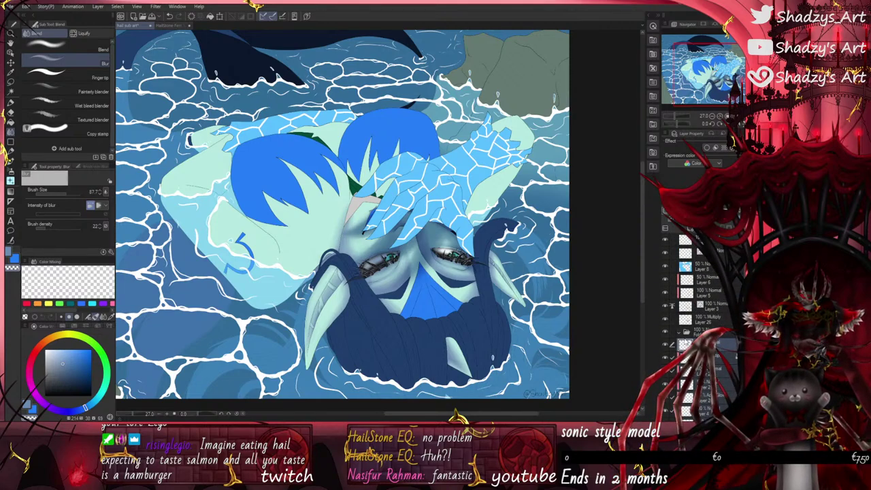
{"action": "left_click", "coordinate": [677, 333]}
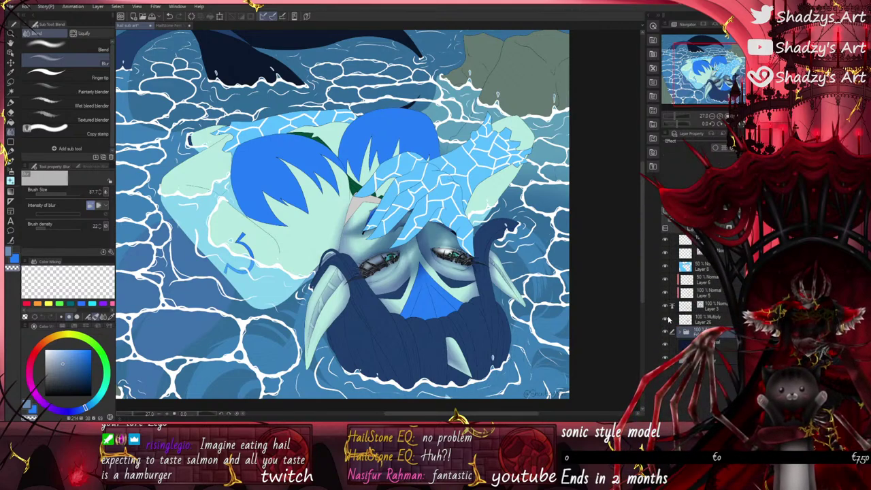
{"action": "left_click", "coordinate": [670, 318]}
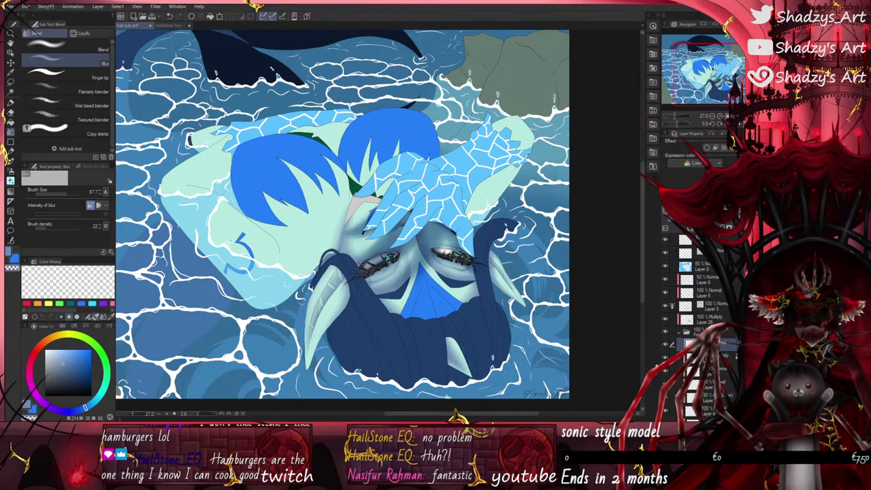
Step: Add a new Add (Glow) layer above the Multiply shadow layer and pick a muted golden-brown drawing colour
{"action": "left_click", "coordinate": [686, 227]}
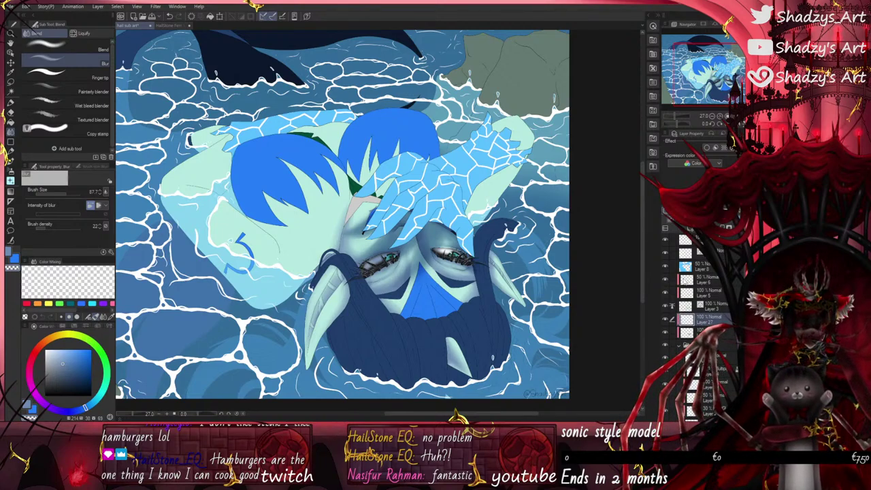
{"action": "left_click", "coordinate": [67, 336]}
{"action": "left_click", "coordinate": [56, 337]}
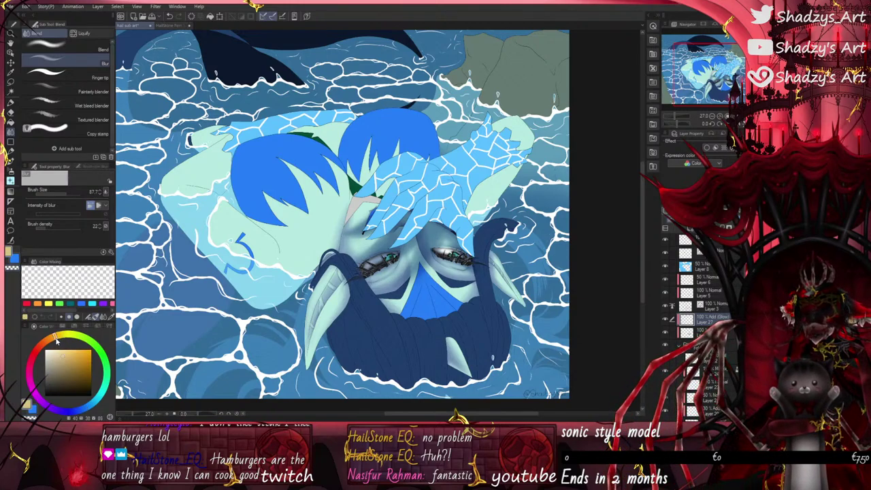
{"action": "left_click", "coordinate": [73, 355]}
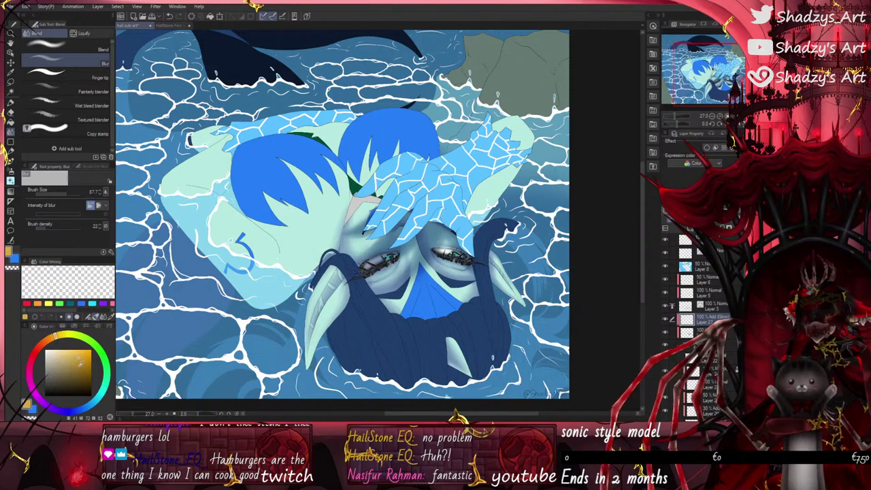
{"action": "left_click_drag", "start_coordinate": [77, 363], "coordinate": [74, 368]}
Step: Paint soft highlights on the character's blue leg markings and scaled arm with the Soft airbrush, starting at brush size 456.7 and finishing smaller
{"action": "left_click", "coordinate": [11, 173]}
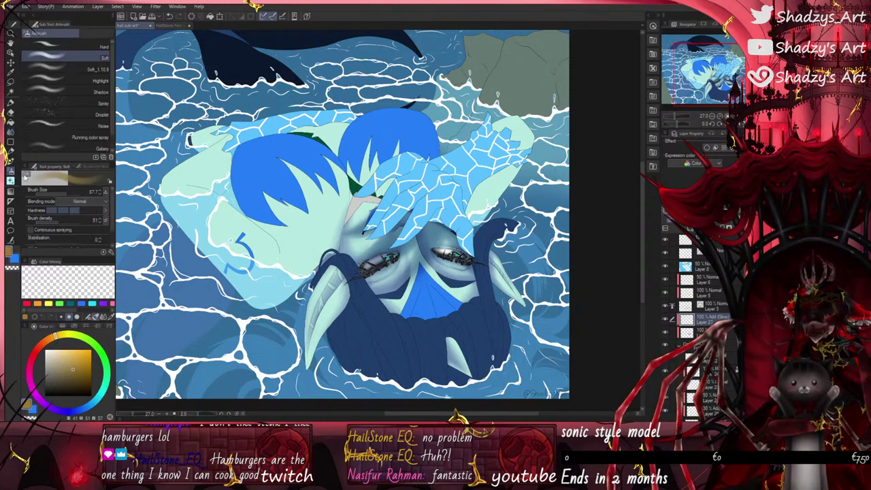
{"action": "left_click", "coordinate": [73, 194]}
{"action": "left_click_drag", "start_coordinate": [260, 152], "coordinate": [321, 163]}
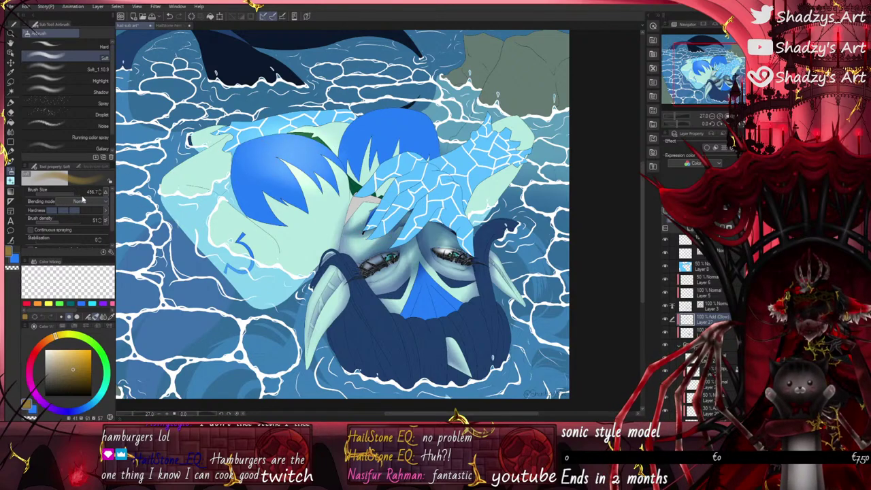
{"action": "left_click", "coordinate": [70, 195]}
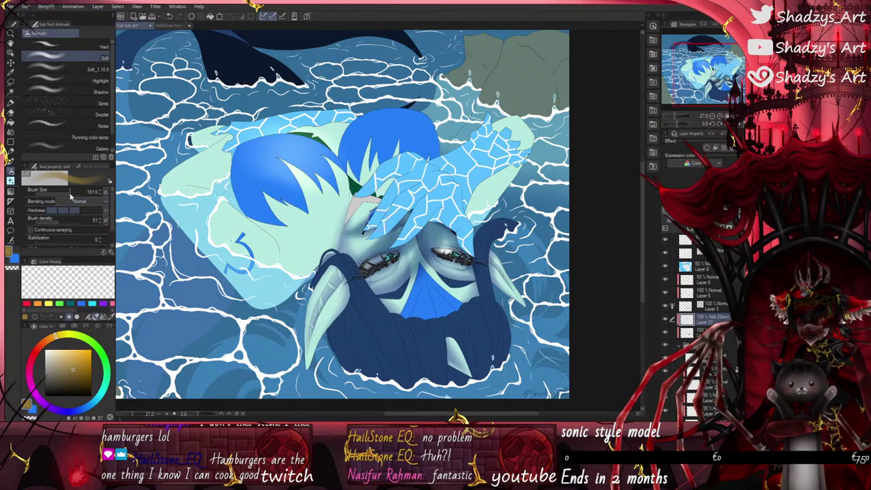
{"action": "left_click", "coordinate": [191, 18]}
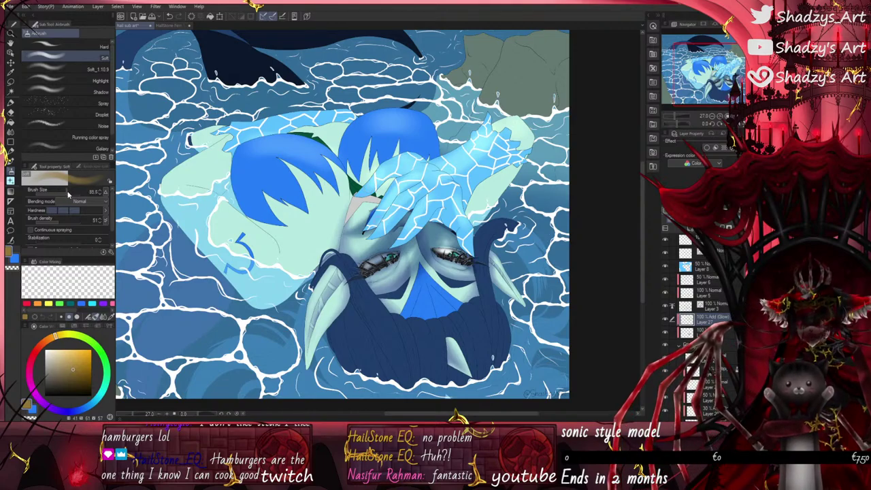
{"action": "left_click_drag", "start_coordinate": [68, 194], "coordinate": [78, 195]}
{"action": "scroll", "coordinate": [373, 272], "scroll_direction": "down", "scroll_amount": 3}
{"action": "scroll", "coordinate": [375, 268], "scroll_direction": "up", "scroll_amount": 2}
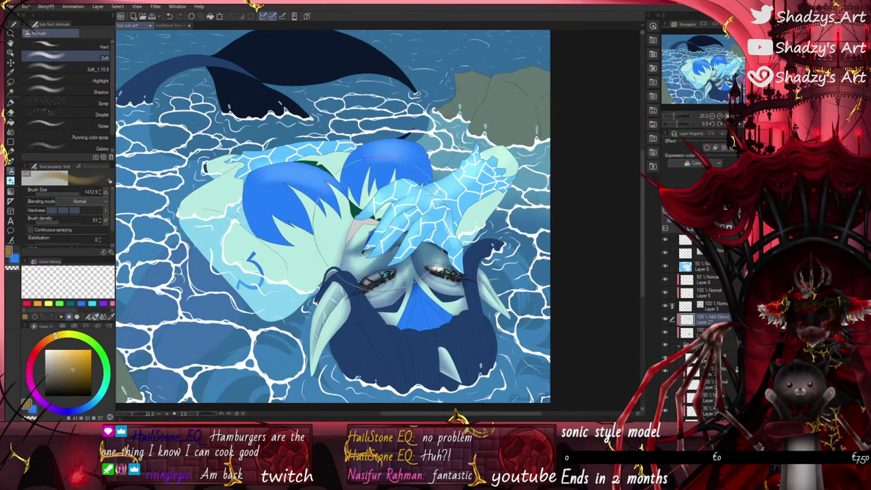
{"action": "left_click", "coordinate": [170, 17]}
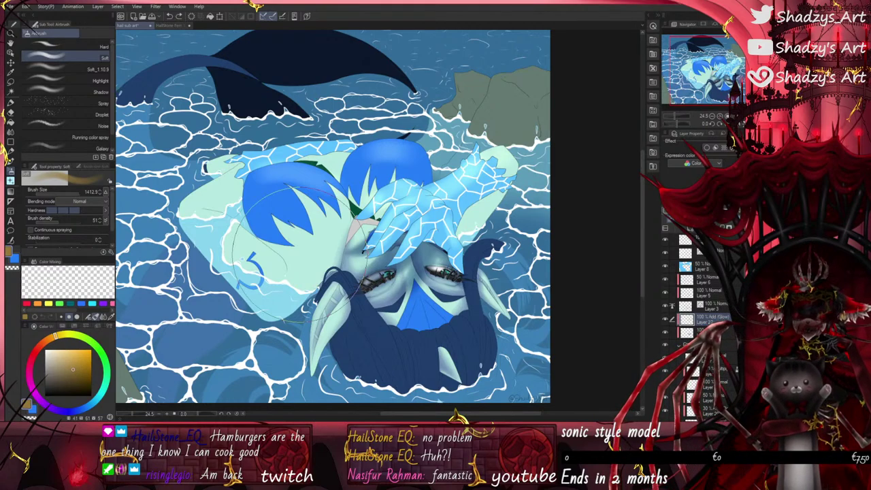
Step: Airbrush soft highlights onto the pale skin of the body, the raised hand and the ears at brush size 147.6
{"action": "left_click_drag", "start_coordinate": [76, 196], "coordinate": [69, 196]}
{"action": "left_click_drag", "start_coordinate": [188, 202], "coordinate": [230, 179]}
{"action": "left_click", "coordinate": [169, 15]}
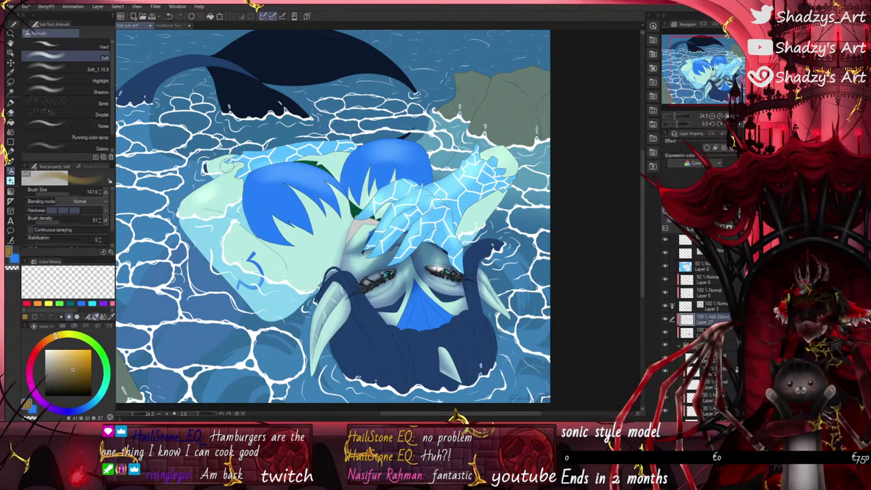
{"action": "left_click_drag", "start_coordinate": [263, 154], "coordinate": [330, 145]}
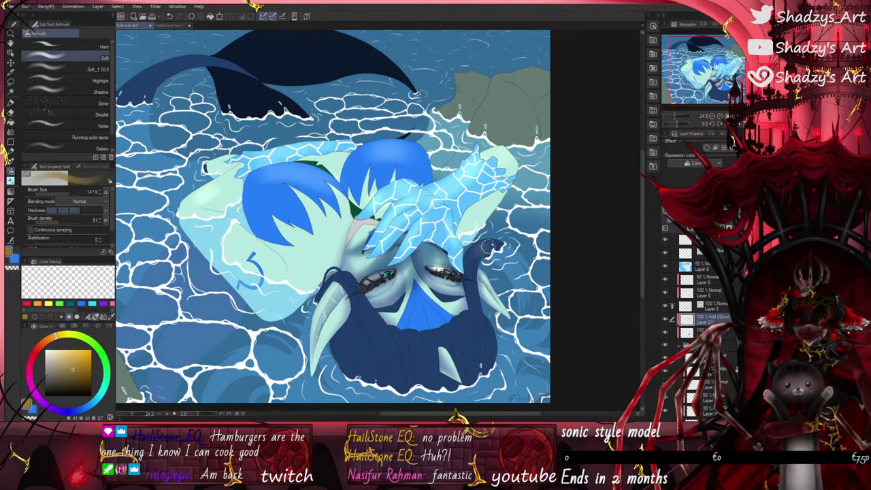
{"action": "left_click", "coordinate": [170, 16]}
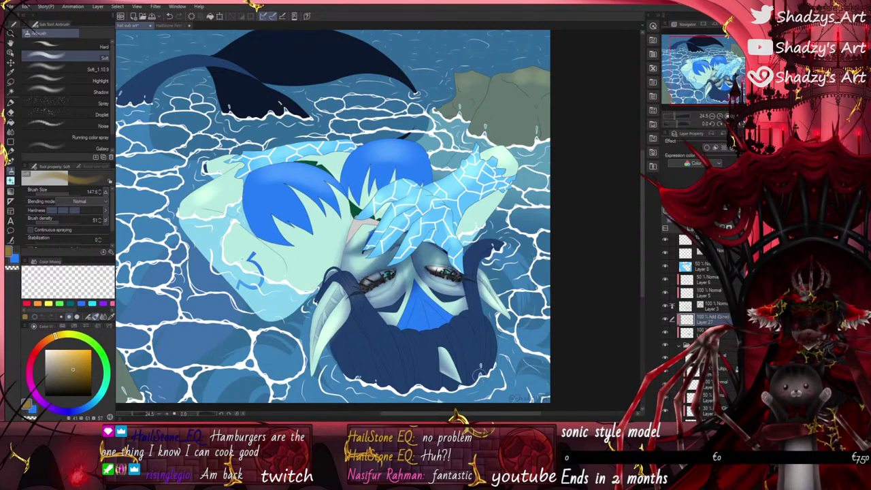
Step: Airbrush strand-like highlights through the dark blue hair and a soft glow on the blue marking above it
{"action": "mouse_move", "coordinate": [358, 349]}
{"action": "left_mouse_down"}
{"action": "mouse_move", "coordinate": [363, 325]}
{"action": "mouse_move", "coordinate": [406, 382]}
{"action": "mouse_move", "coordinate": [479, 365]}
{"action": "mouse_move", "coordinate": [431, 348]}
{"action": "mouse_move", "coordinate": [461, 351]}
{"action": "mouse_move", "coordinate": [473, 367]}
{"action": "mouse_move", "coordinate": [487, 342]}
{"action": "mouse_move", "coordinate": [463, 370]}
{"action": "left_mouse_up"}
{"action": "left_click_drag", "start_coordinate": [451, 339], "coordinate": [457, 369]}
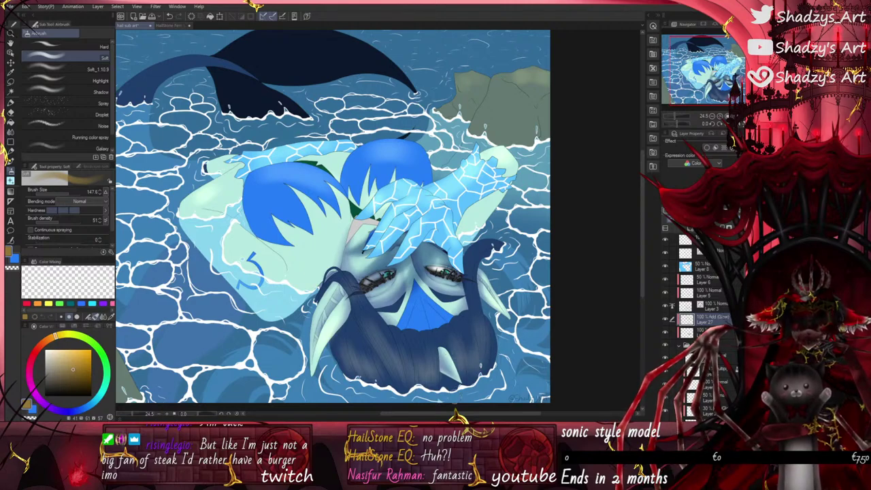
{"action": "mouse_move", "coordinate": [362, 380]}
{"action": "left_mouse_down"}
{"action": "mouse_move", "coordinate": [420, 299]}
{"action": "mouse_move", "coordinate": [445, 327]}
{"action": "left_mouse_up"}
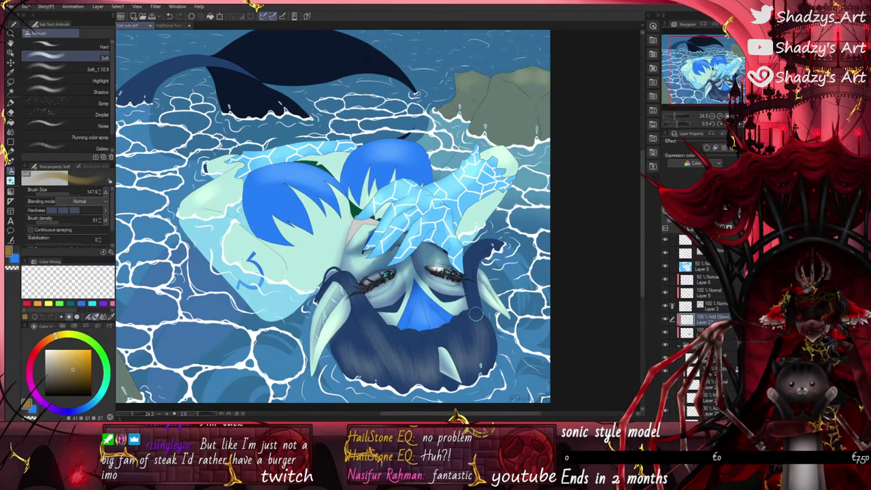
Step: Airbrush broad soft highlights over the dark tail fin and the tail, reducing the brush from size 438.2 for finer areas
{"action": "scroll", "coordinate": [361, 287], "scroll_direction": "down", "scroll_amount": 2}
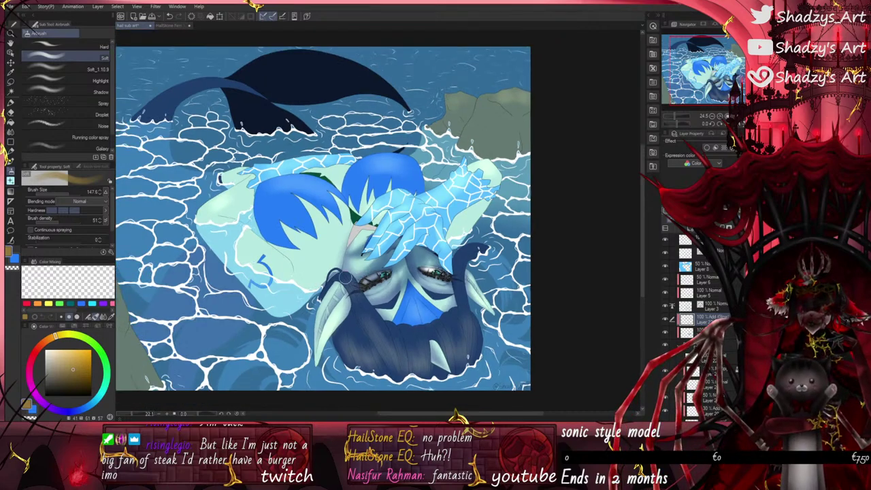
{"action": "left_click", "coordinate": [74, 193]}
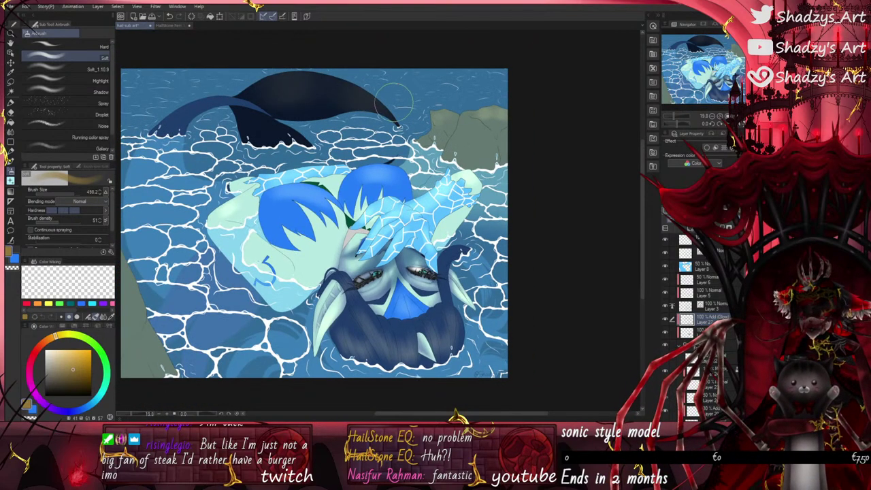
{"action": "left_click", "coordinate": [70, 194]}
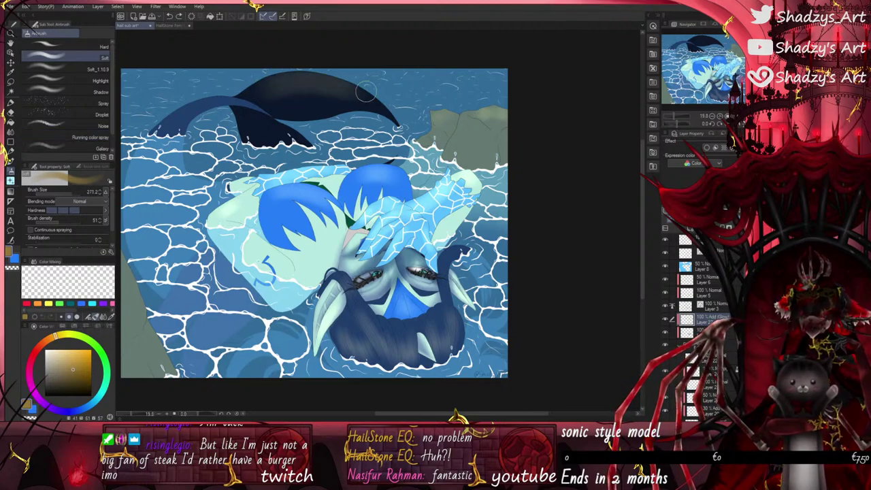
{"action": "left_click", "coordinate": [72, 193]}
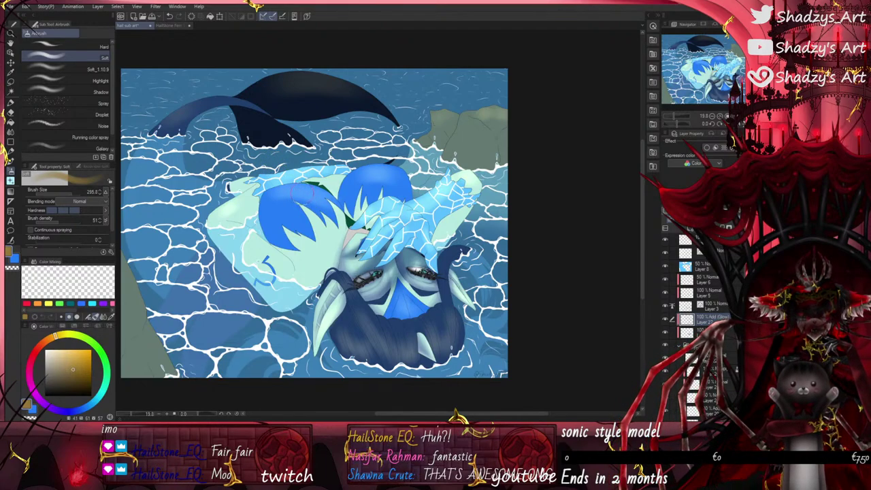
{"action": "left_click", "coordinate": [72, 193]}
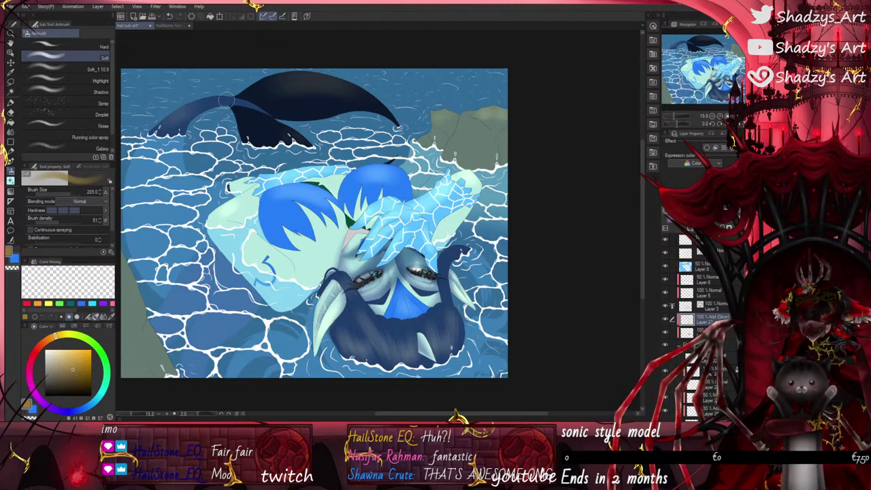
Step: Airbrush soft highlights along the edges of the rocks and down the pale leg beside the blue tattoo, redoing the first rock stroke
{"action": "left_click_drag", "start_coordinate": [124, 265], "coordinate": [148, 324]}
{"action": "left_click", "coordinate": [169, 16]}
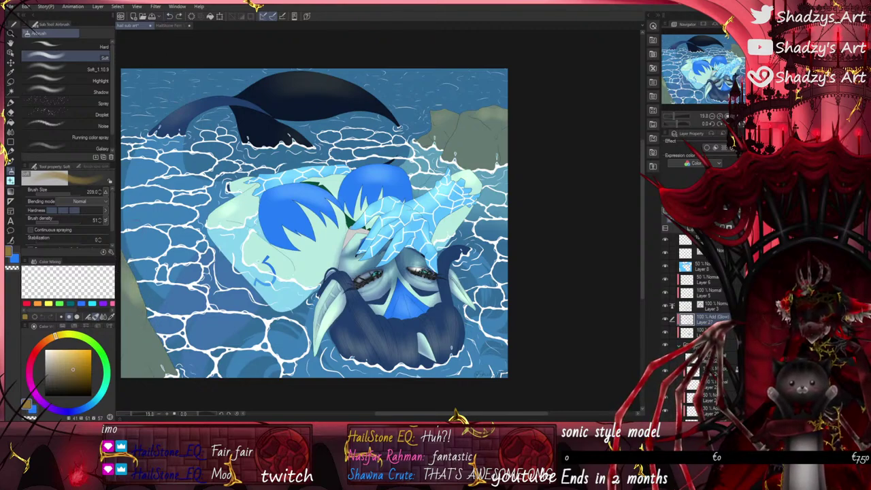
{"action": "mouse_move", "coordinate": [136, 280]}
{"action": "left_mouse_down"}
{"action": "mouse_move", "coordinate": [162, 348]}
{"action": "mouse_move", "coordinate": [135, 299]}
{"action": "left_mouse_up"}
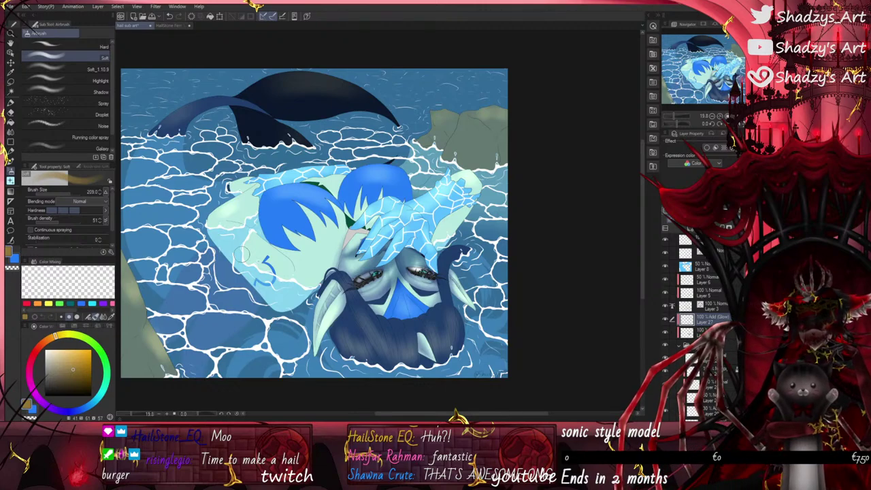
{"action": "mouse_move", "coordinate": [244, 238]}
{"action": "left_mouse_down"}
{"action": "mouse_move", "coordinate": [285, 271]}
{"action": "mouse_move", "coordinate": [264, 282]}
{"action": "left_mouse_up"}
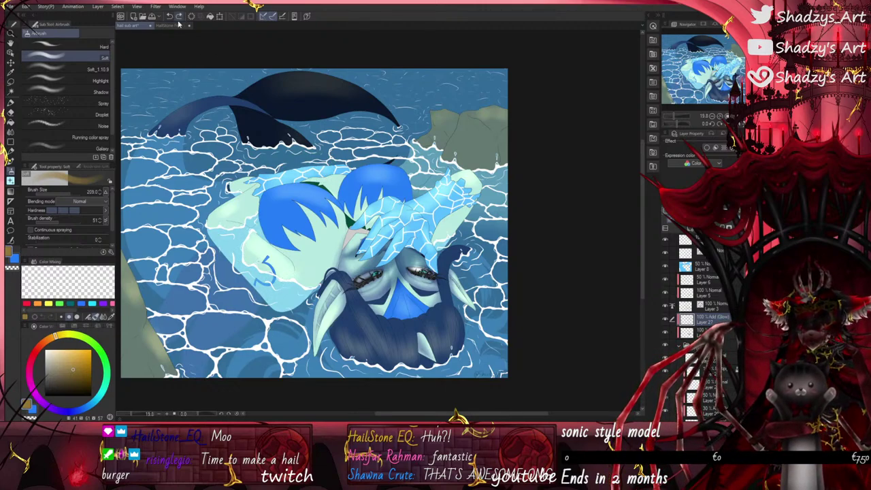
Step: Add smaller airbrushed highlights around the eyes and on the face's blue marking, starting at brush size 113.8 and undoing an unwanted stroke
{"action": "left_click", "coordinate": [68, 195]}
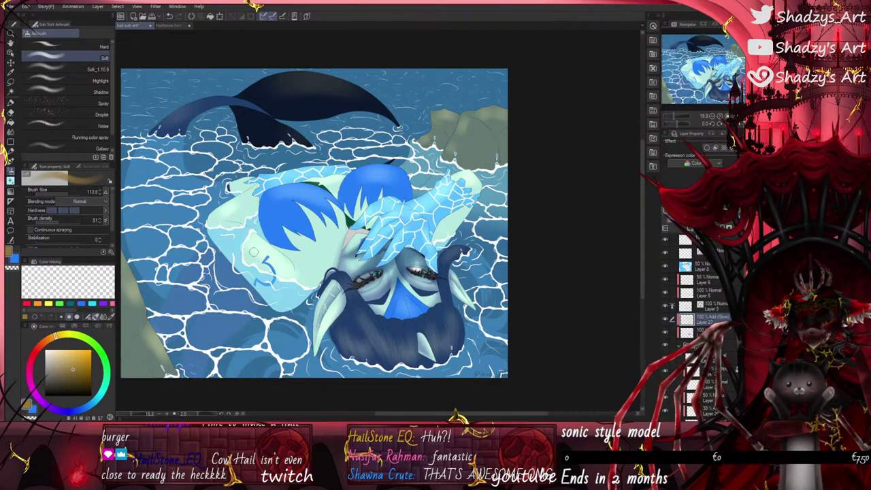
{"action": "left_click_drag", "start_coordinate": [368, 290], "coordinate": [385, 278]}
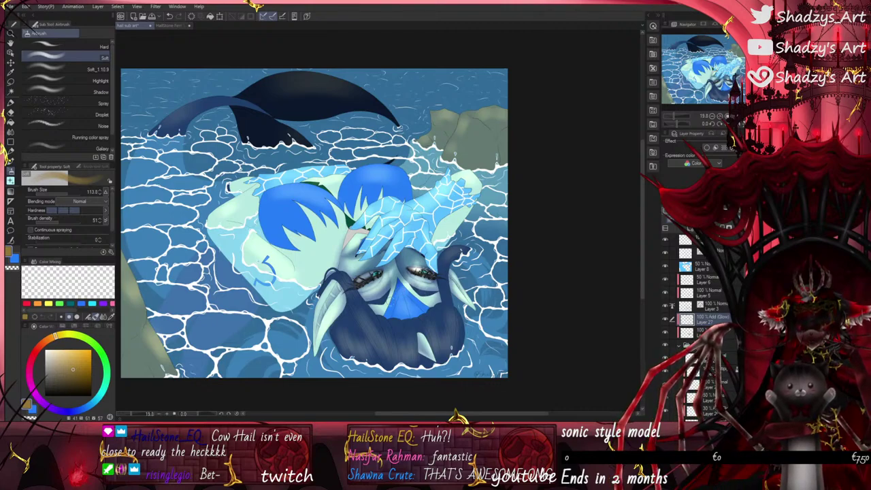
{"action": "left_click_drag", "start_coordinate": [68, 193], "coordinate": [70, 194]}
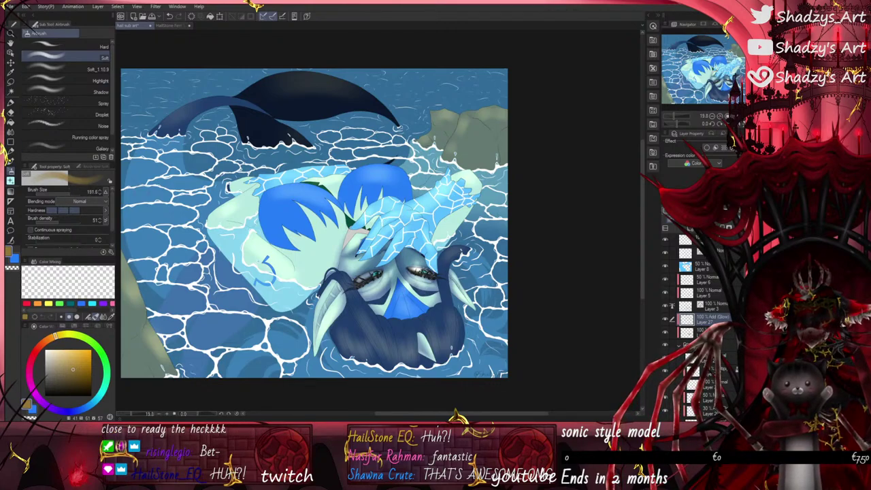
{"action": "left_click", "coordinate": [170, 17]}
{"action": "left_click_drag", "start_coordinate": [416, 281], "coordinate": [400, 305]}
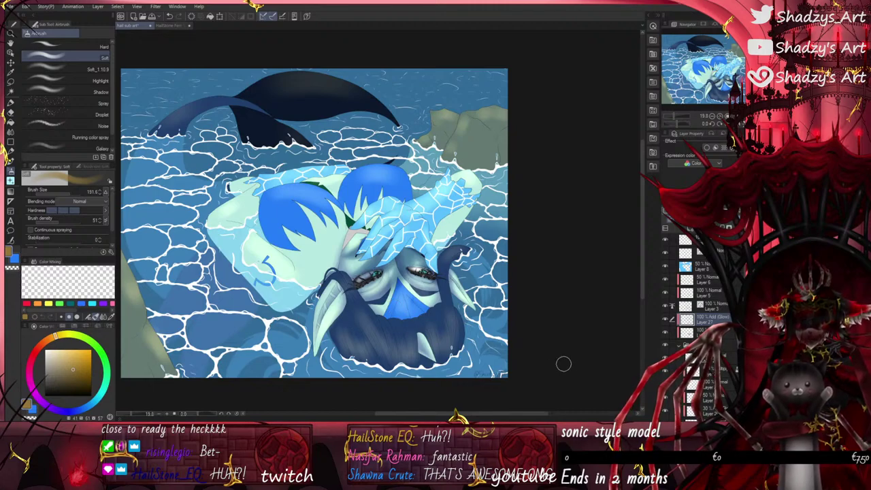
Step: Compare the illustration with the Add (Glow) layer hidden and shown, undo the stray stroke, and review the whole picture
{"action": "left_click", "coordinate": [666, 318]}
{"action": "left_click", "coordinate": [666, 319]}
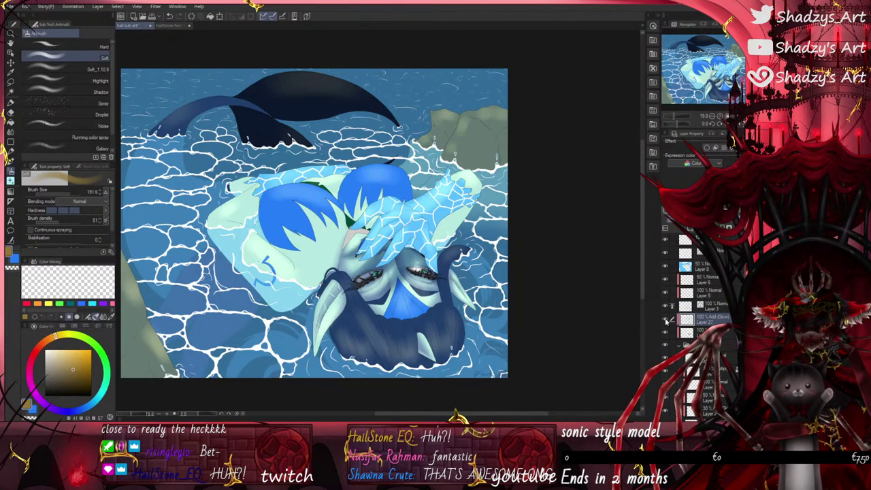
{"action": "left_click", "coordinate": [665, 319]}
{"action": "left_click", "coordinate": [665, 319]}
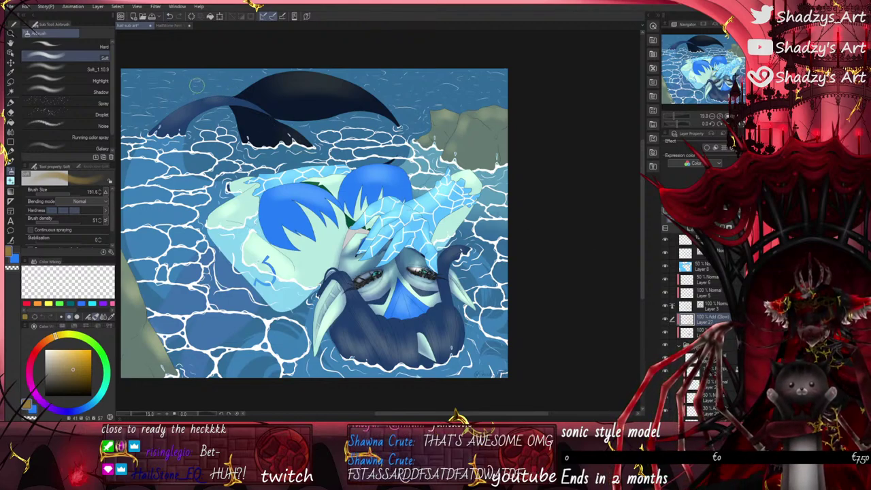
{"action": "left_click", "coordinate": [169, 19]}
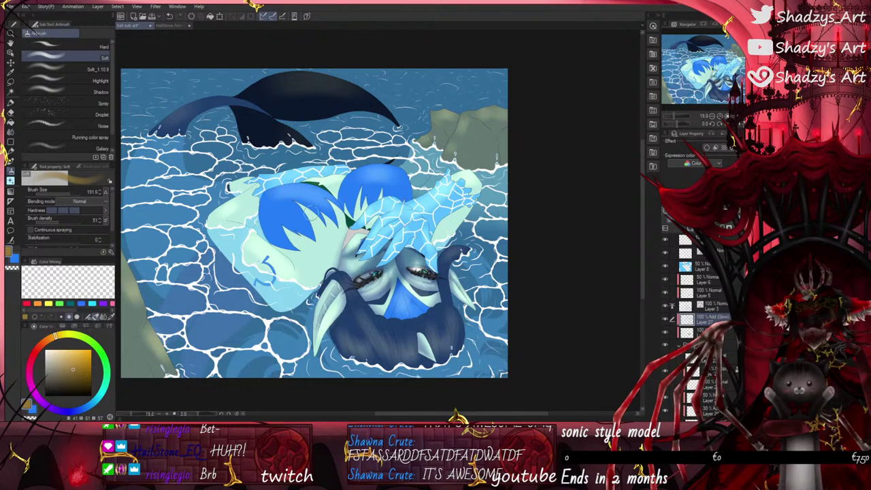
{"action": "scroll", "coordinate": [529, 324], "scroll_direction": "down", "scroll_amount": 2}
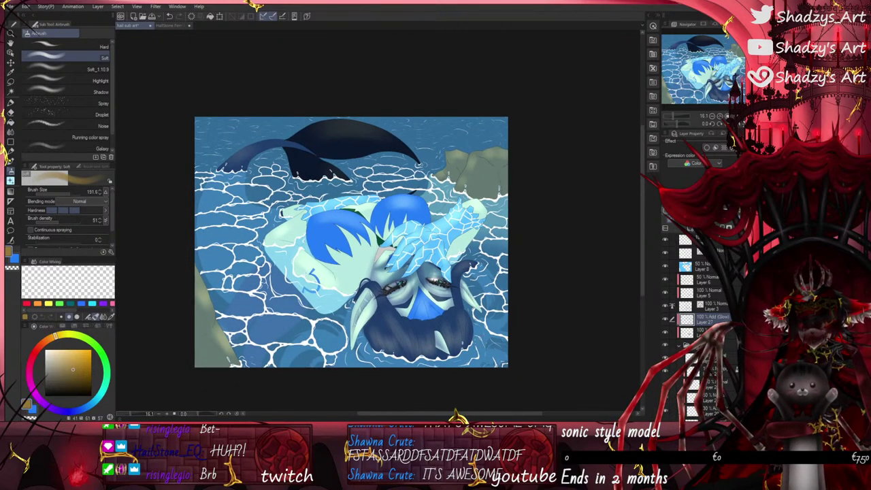
{"action": "scroll", "coordinate": [349, 329], "scroll_direction": "up", "scroll_amount": 3}
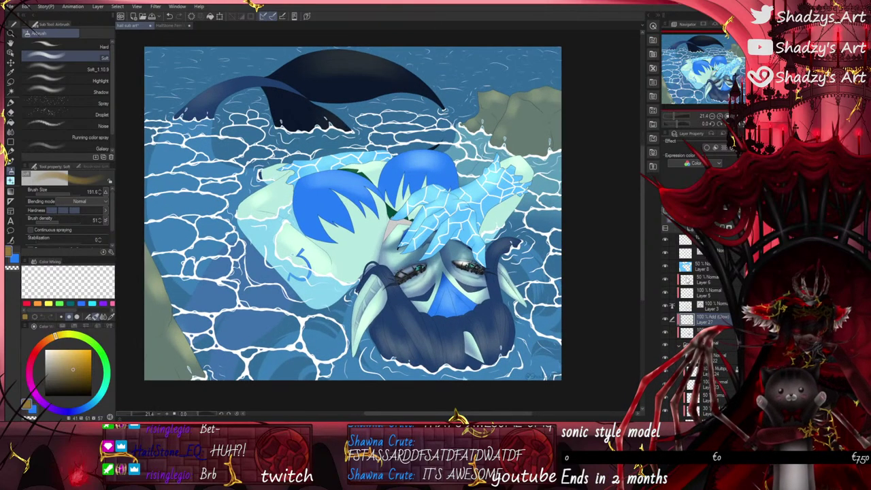
Step: Make the character's base shading layer active, identifying it by toggling its visibility, and choose a muted blue from the colour set for the shadows
{"action": "scroll", "coordinate": [676, 319], "scroll_direction": "down", "scroll_amount": 3}
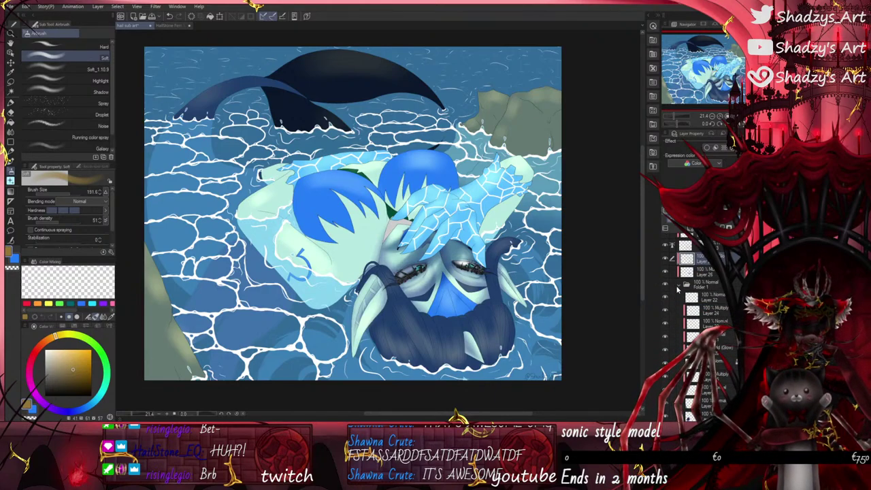
{"action": "scroll", "coordinate": [677, 300], "scroll_direction": "down", "scroll_amount": 3}
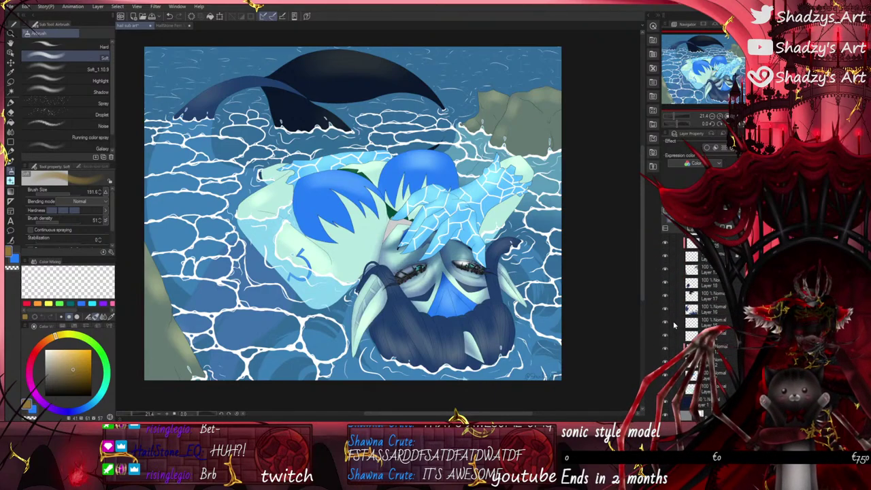
{"action": "left_click", "coordinate": [666, 391]}
{"action": "left_click", "coordinate": [666, 391]}
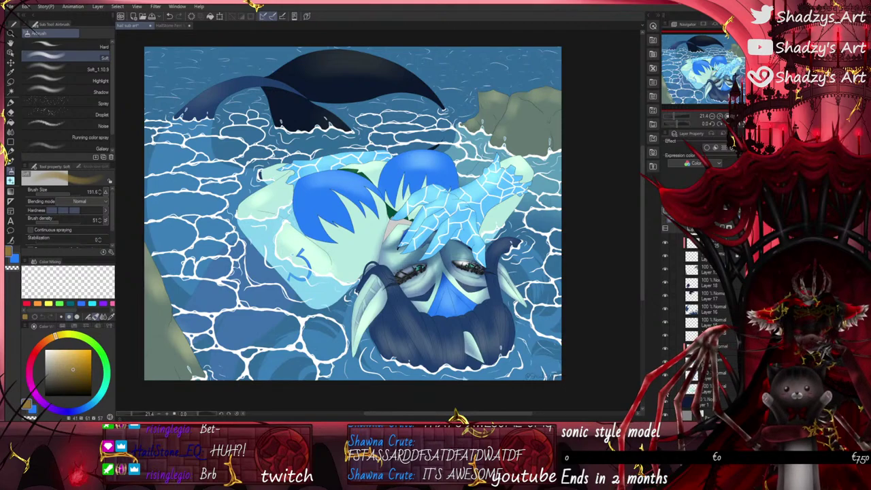
{"action": "left_click", "coordinate": [62, 327]}
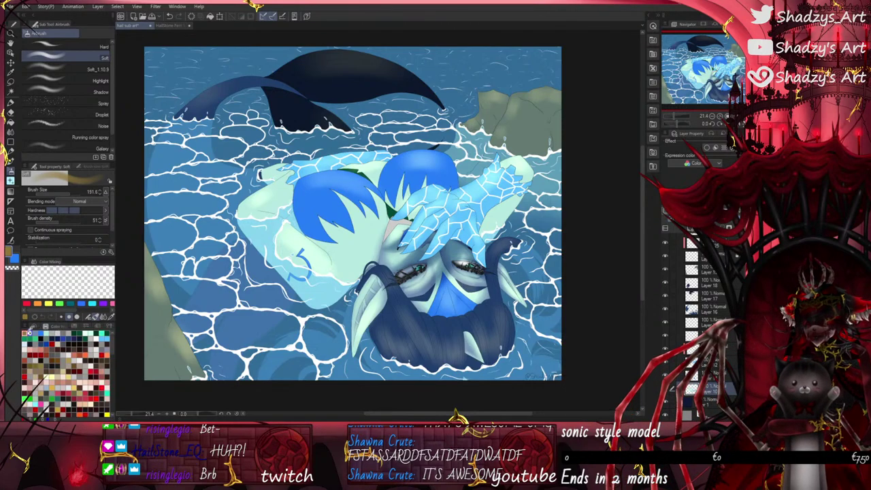
{"action": "left_click", "coordinate": [52, 417]}
{"action": "left_click", "coordinate": [34, 327]}
Step: Paint a shadow along the submerged edge of the pale leg with the Fill-in-mono pen and blend it using Transparent watercolor at size 73.7
{"action": "left_click", "coordinate": [11, 103]}
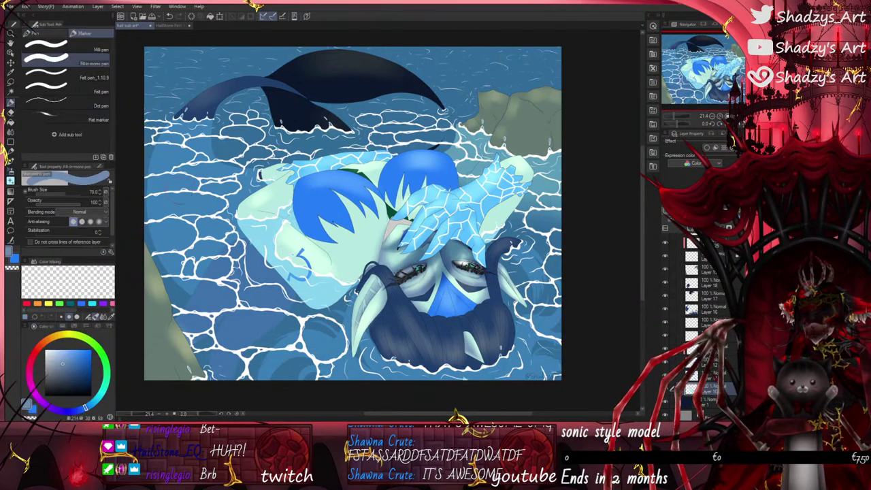
{"action": "scroll", "coordinate": [295, 290], "scroll_direction": "up", "scroll_amount": 6}
{"action": "mouse_move", "coordinate": [171, 129]}
{"action": "left_mouse_down"}
{"action": "mouse_move", "coordinate": [384, 350]}
{"action": "mouse_move", "coordinate": [411, 309]}
{"action": "mouse_move", "coordinate": [231, 222]}
{"action": "left_mouse_up"}
{"action": "left_click", "coordinate": [11, 162]}
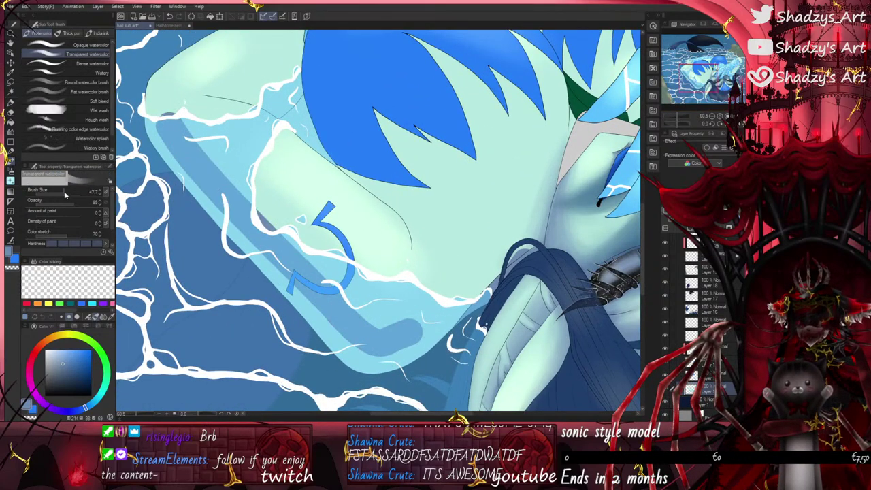
{"action": "left_click_drag", "start_coordinate": [65, 193], "coordinate": [68, 194]}
{"action": "scroll", "coordinate": [138, 194], "scroll_direction": "down", "scroll_amount": 2}
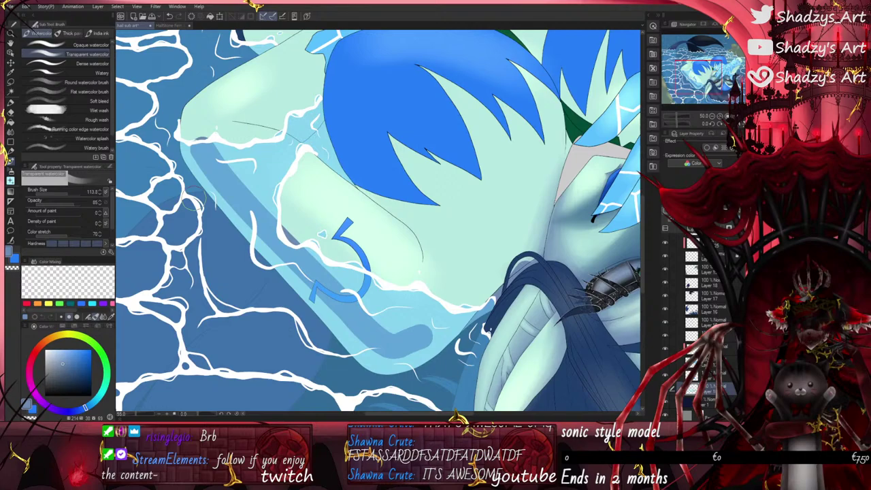
{"action": "left_click", "coordinate": [66, 193]}
{"action": "mouse_move", "coordinate": [202, 138]}
{"action": "left_mouse_down"}
{"action": "mouse_move", "coordinate": [362, 312]}
{"action": "mouse_move", "coordinate": [205, 143]}
{"action": "mouse_move", "coordinate": [347, 294]}
{"action": "mouse_move", "coordinate": [227, 156]}
{"action": "mouse_move", "coordinate": [327, 238]}
{"action": "mouse_move", "coordinate": [198, 145]}
{"action": "mouse_move", "coordinate": [371, 328]}
{"action": "mouse_move", "coordinate": [369, 340]}
{"action": "mouse_move", "coordinate": [337, 309]}
{"action": "mouse_move", "coordinate": [408, 347]}
{"action": "mouse_move", "coordinate": [417, 336]}
{"action": "mouse_move", "coordinate": [348, 252]}
{"action": "left_mouse_up"}
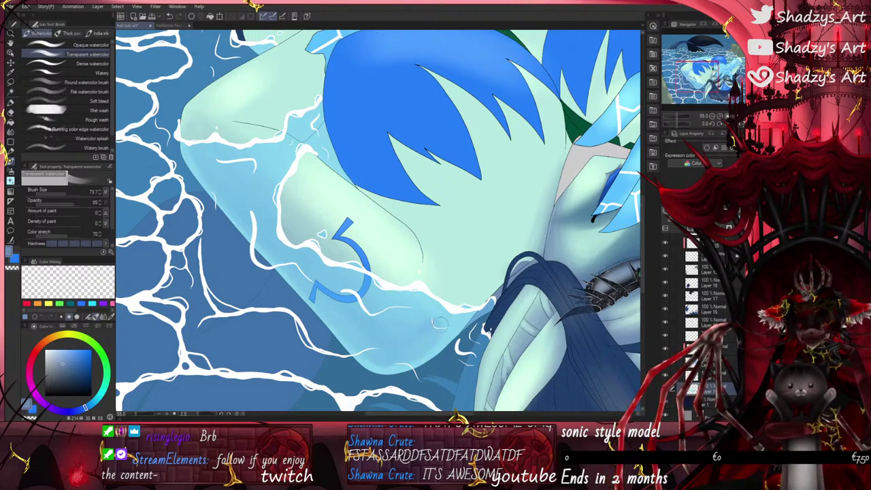
{"action": "scroll", "coordinate": [309, 328], "scroll_direction": "down", "scroll_amount": 2}
{"action": "scroll", "coordinate": [321, 316], "scroll_direction": "up", "scroll_amount": 1}
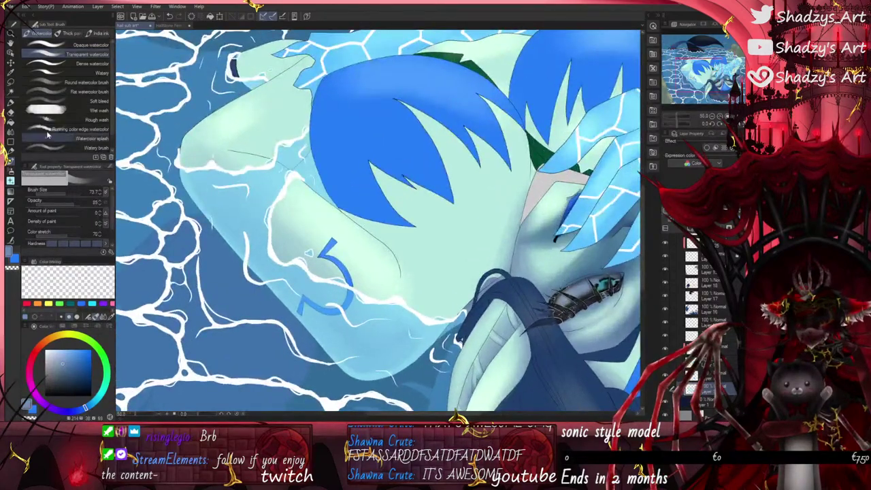
Step: Shade the pale skin beneath the jagged blue marking with airbrush and marker, blend with Transparent watercolor, and soften using Blur at size 271.2
{"action": "left_click", "coordinate": [11, 103]}
{"action": "left_click", "coordinate": [12, 178]}
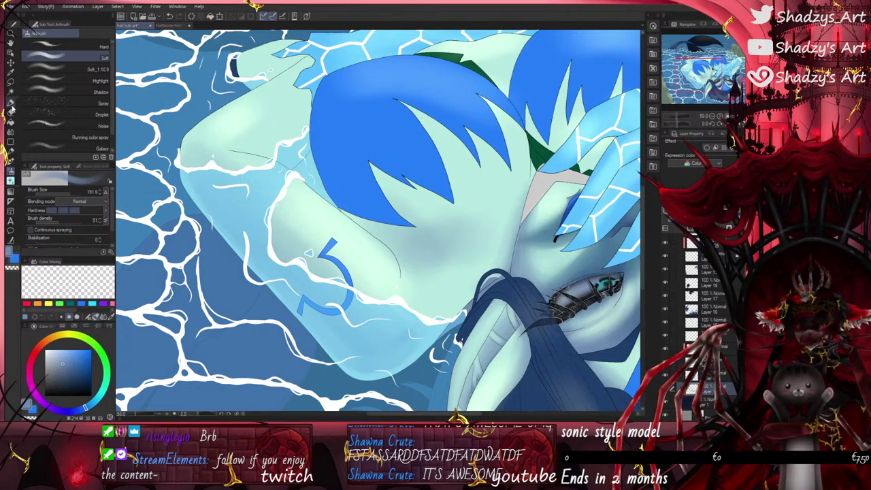
{"action": "left_click", "coordinate": [11, 102]}
{"action": "mouse_move", "coordinate": [365, 158]}
{"action": "left_mouse_down"}
{"action": "mouse_move", "coordinate": [426, 232]}
{"action": "mouse_move", "coordinate": [401, 186]}
{"action": "left_mouse_up"}
{"action": "left_click", "coordinate": [16, 162]}
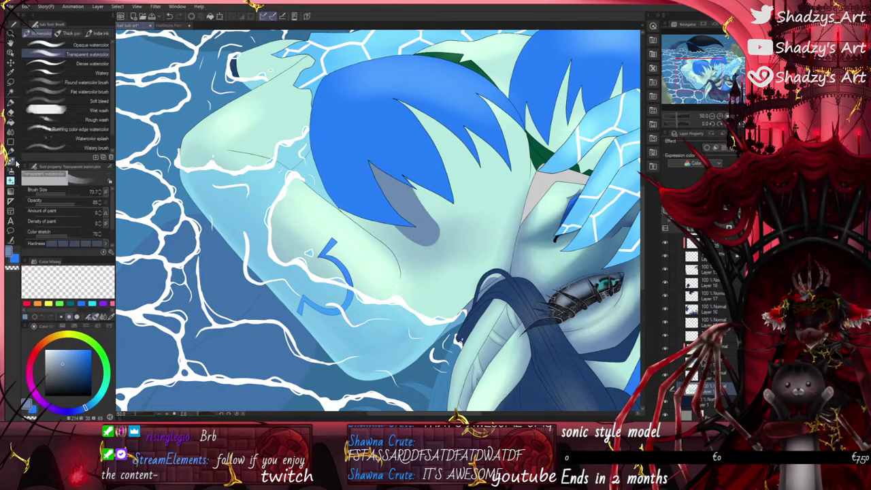
{"action": "mouse_move", "coordinate": [416, 216]}
{"action": "left_mouse_down"}
{"action": "mouse_move", "coordinate": [425, 204]}
{"action": "mouse_move", "coordinate": [439, 231]}
{"action": "mouse_move", "coordinate": [408, 245]}
{"action": "mouse_move", "coordinate": [406, 236]}
{"action": "left_mouse_up"}
{"action": "mouse_move", "coordinate": [389, 159]}
{"action": "left_mouse_down"}
{"action": "mouse_move", "coordinate": [428, 206]}
{"action": "mouse_move", "coordinate": [439, 205]}
{"action": "mouse_move", "coordinate": [425, 213]}
{"action": "mouse_move", "coordinate": [411, 191]}
{"action": "mouse_move", "coordinate": [431, 252]}
{"action": "left_mouse_up"}
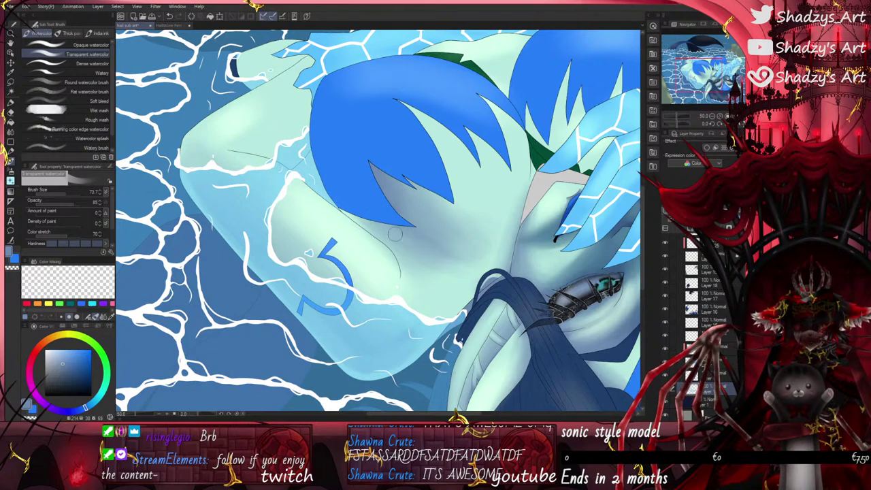
{"action": "scroll", "coordinate": [476, 261], "scroll_direction": "up", "scroll_amount": 3}
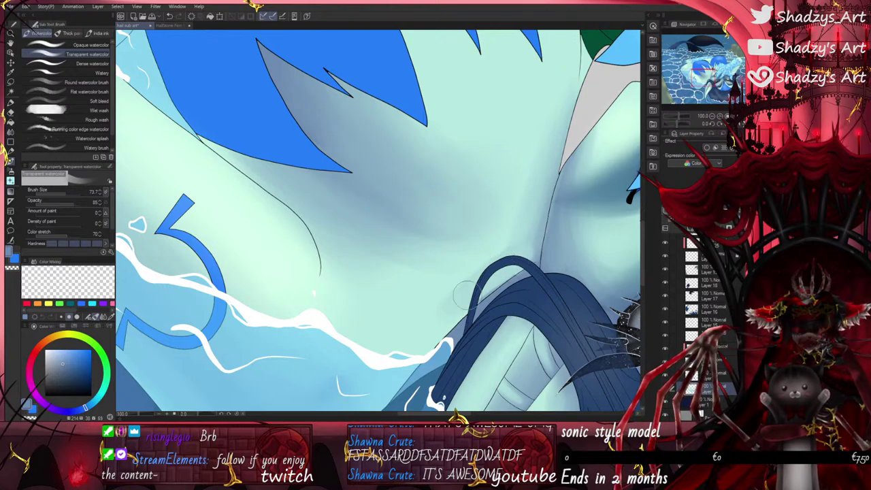
{"action": "scroll", "coordinate": [506, 248], "scroll_direction": "down", "scroll_amount": 5}
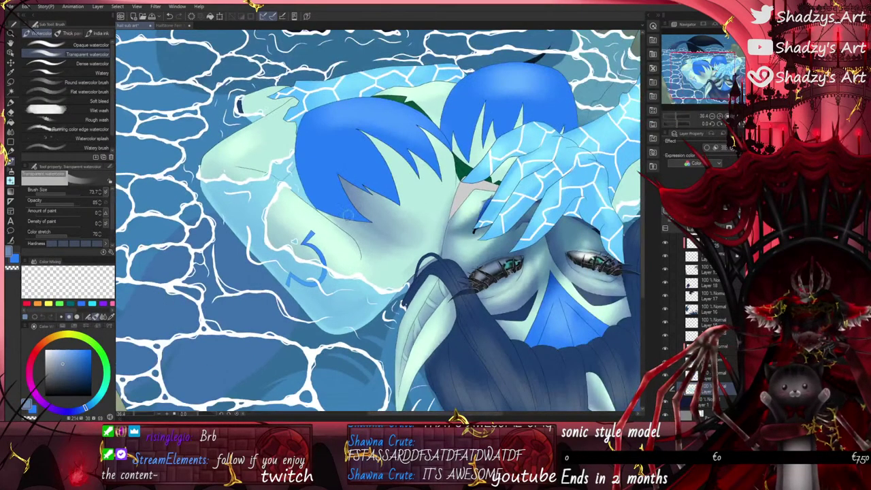
{"action": "key", "text": "j"}
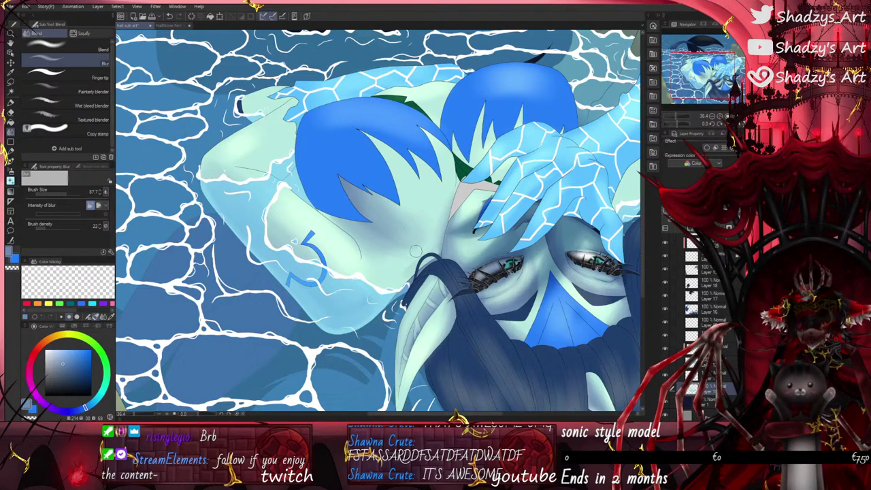
{"action": "left_click_drag", "start_coordinate": [58, 196], "coordinate": [85, 195]}
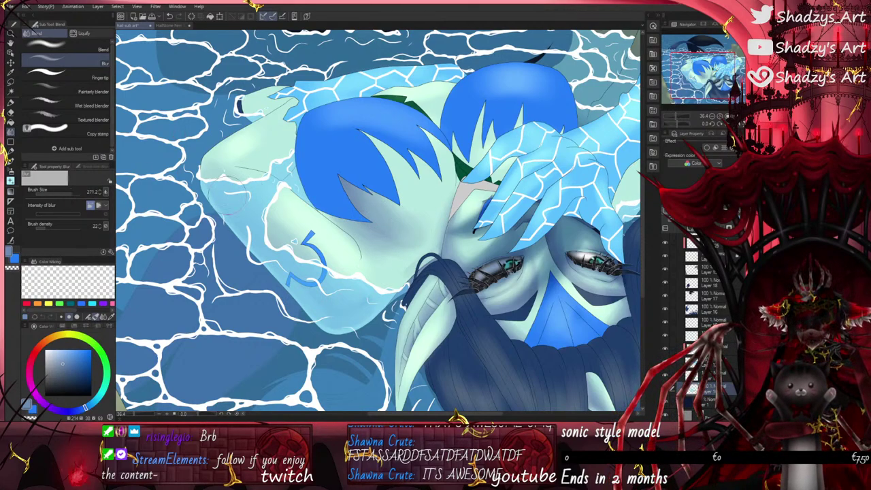
Step: Block in a shadow on the pale leg beside the rounded blue marking with the Fill-in-mono pen at size 70
{"action": "left_click", "coordinate": [12, 102]}
{"action": "scroll", "coordinate": [269, 156], "scroll_direction": "up", "scroll_amount": 2}
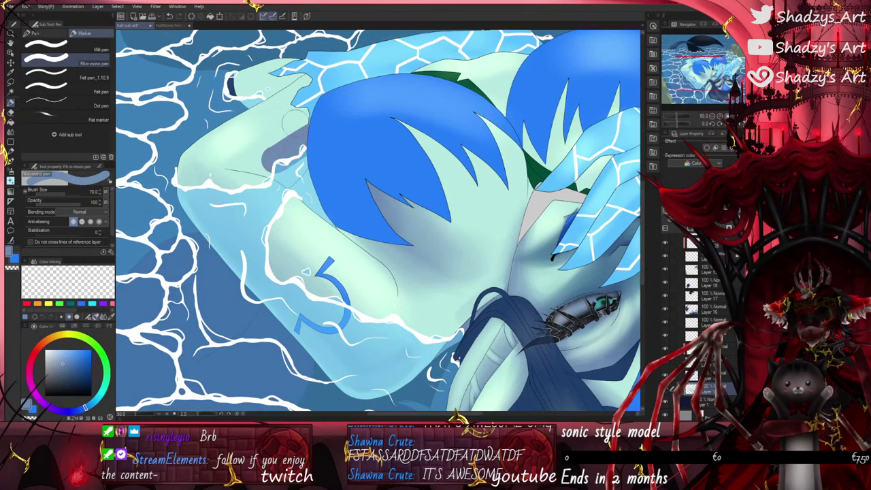
Step: Blend the shadow on the bent arm above the waterline into the skin using the Transparent watercolor brush
{"action": "left_click", "coordinate": [11, 162]}
{"action": "mouse_move", "coordinate": [300, 129]}
{"action": "left_mouse_down"}
{"action": "mouse_move", "coordinate": [252, 163]}
{"action": "mouse_move", "coordinate": [293, 167]}
{"action": "mouse_move", "coordinate": [235, 164]}
{"action": "mouse_move", "coordinate": [264, 168]}
{"action": "left_mouse_up"}
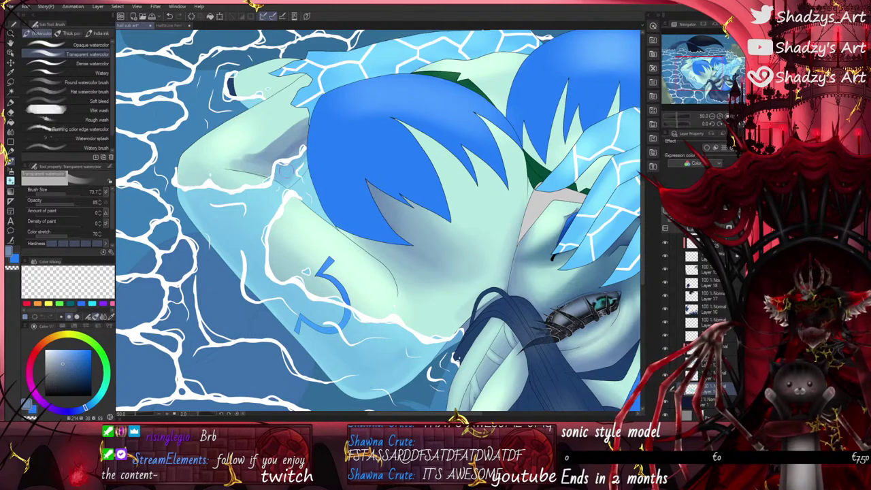
{"action": "mouse_move", "coordinate": [306, 121]}
{"action": "left_mouse_down"}
{"action": "mouse_move", "coordinate": [244, 153]}
{"action": "mouse_move", "coordinate": [282, 134]}
{"action": "mouse_move", "coordinate": [249, 160]}
{"action": "mouse_move", "coordinate": [222, 162]}
{"action": "mouse_move", "coordinate": [265, 139]}
{"action": "mouse_move", "coordinate": [252, 157]}
{"action": "mouse_move", "coordinate": [273, 145]}
{"action": "mouse_move", "coordinate": [249, 142]}
{"action": "mouse_move", "coordinate": [221, 163]}
{"action": "mouse_move", "coordinate": [251, 160]}
{"action": "mouse_move", "coordinate": [285, 140]}
{"action": "mouse_move", "coordinate": [271, 150]}
{"action": "mouse_move", "coordinate": [265, 142]}
{"action": "mouse_move", "coordinate": [299, 114]}
{"action": "mouse_move", "coordinate": [284, 142]}
{"action": "left_mouse_up"}
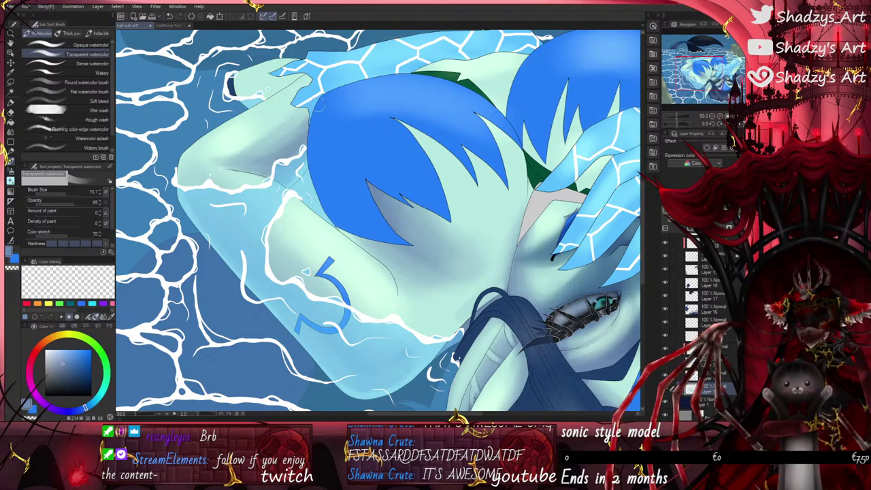
{"action": "mouse_move", "coordinate": [320, 109]}
{"action": "left_mouse_down"}
{"action": "mouse_move", "coordinate": [301, 141]}
{"action": "mouse_move", "coordinate": [294, 103]}
{"action": "left_mouse_up"}
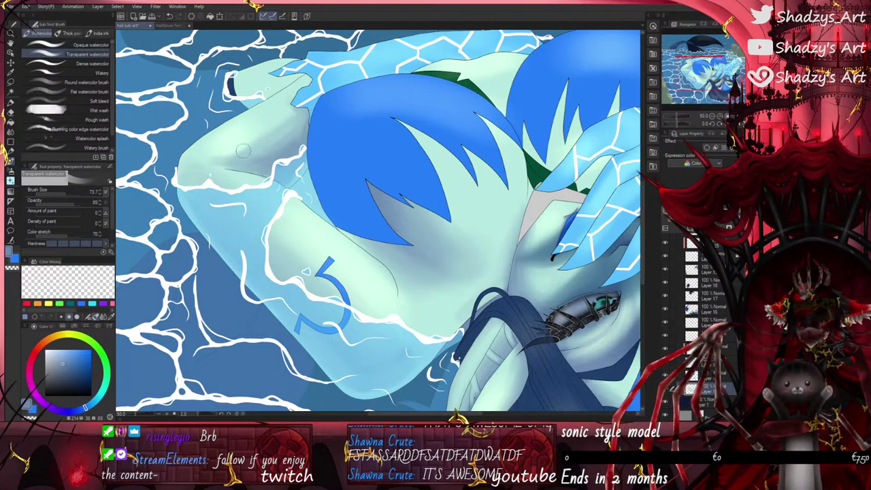
Step: Add a small shadow at the tip of the bent arm beside the scaled sleeve with the Fill-in mono pen and soften it with Transparent watercolor
{"action": "left_click", "coordinate": [11, 102]}
{"action": "scroll", "coordinate": [303, 88], "scroll_direction": "up", "scroll_amount": 4}
{"action": "left_click", "coordinate": [314, 76]}
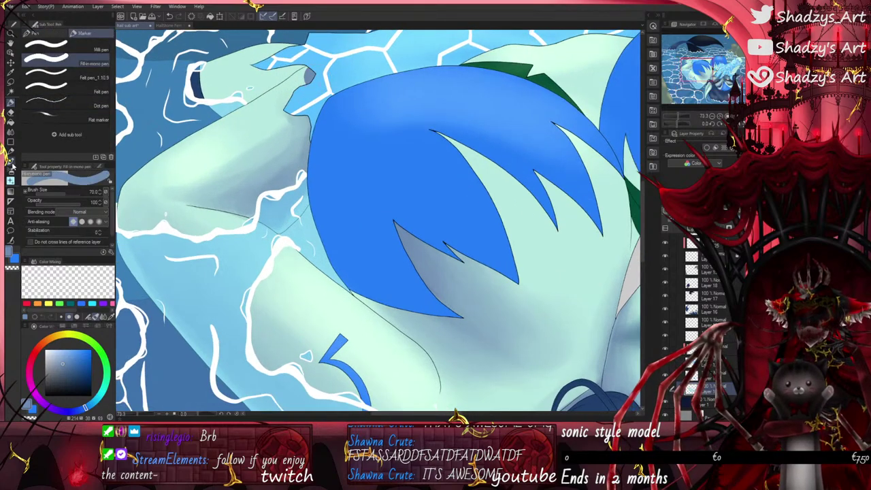
{"action": "left_click", "coordinate": [10, 162]}
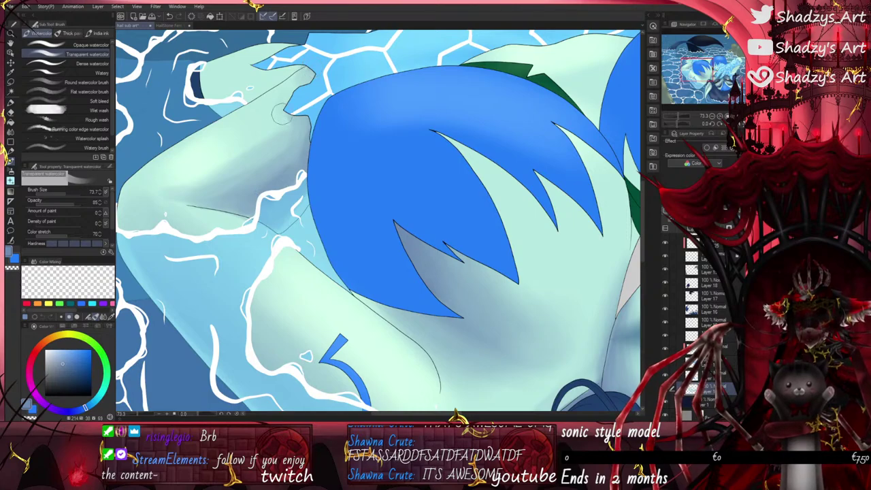
{"action": "scroll", "coordinate": [250, 180], "scroll_direction": "down", "scroll_amount": 4}
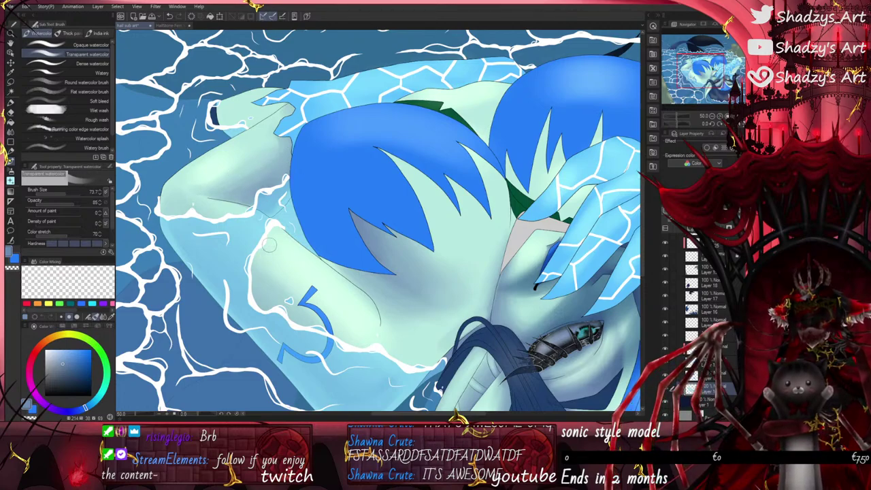
Step: Try to shade the skin fold beside the green strap with Transparent watercolor, and undo the strokes
{"action": "scroll", "coordinate": [269, 245], "scroll_direction": "down", "scroll_amount": 7}
{"action": "scroll", "coordinate": [434, 216], "scroll_direction": "up", "scroll_amount": 5}
{"action": "scroll", "coordinate": [389, 223], "scroll_direction": "up", "scroll_amount": 2}
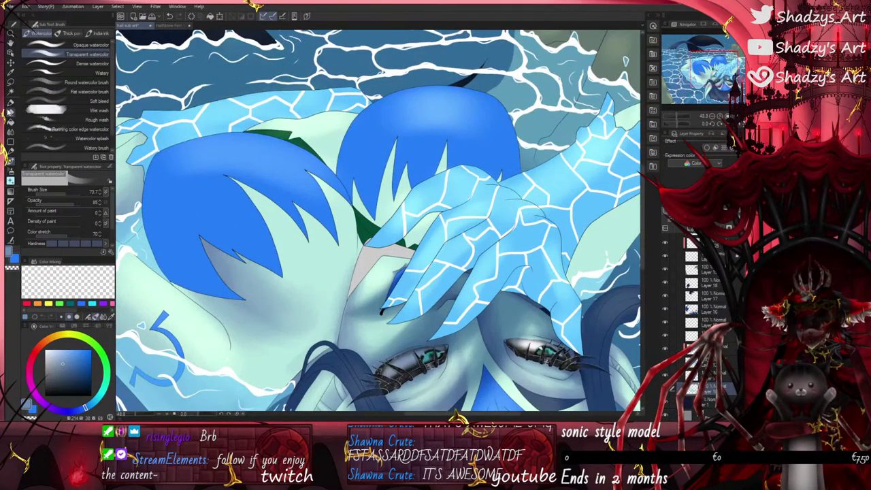
{"action": "left_click", "coordinate": [10, 171]}
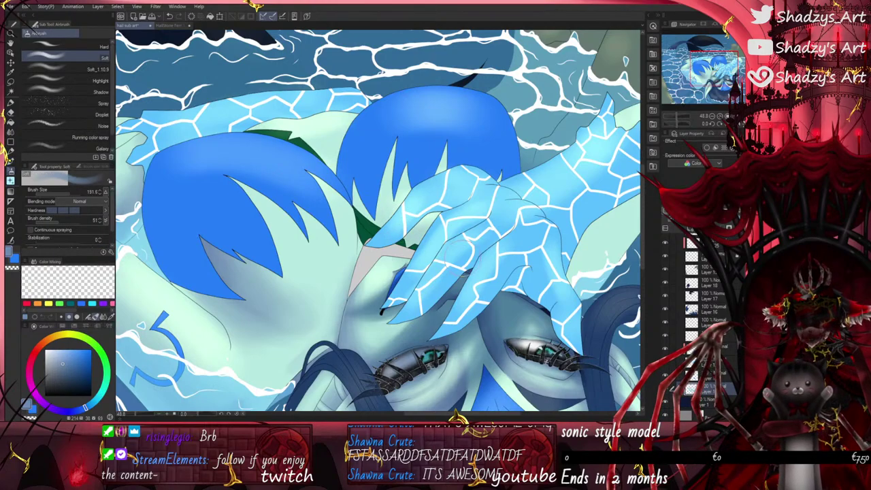
{"action": "key", "text": "p"}
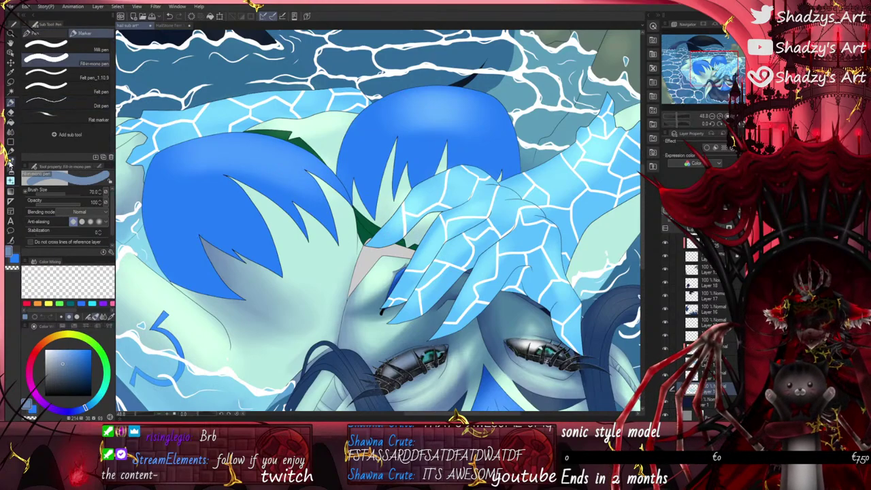
{"action": "scroll", "coordinate": [357, 210], "scroll_direction": "up", "scroll_amount": 4}
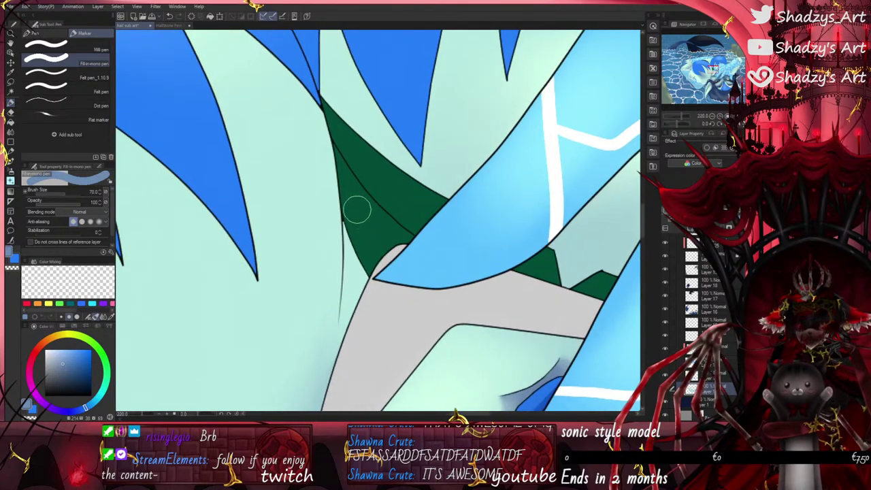
{"action": "scroll", "coordinate": [350, 224], "scroll_direction": "down", "scroll_amount": 3}
{"action": "key", "text": "b"}
{"action": "mouse_move", "coordinate": [353, 248]}
{"action": "left_mouse_down"}
{"action": "mouse_move", "coordinate": [357, 285]}
{"action": "mouse_move", "coordinate": [347, 291]}
{"action": "left_mouse_up"}
{"action": "left_click", "coordinate": [63, 194]}
{"action": "key", "text": "ctrl+z"}
{"action": "key", "text": "ctrl+z"}
{"action": "key", "text": "ctrl+z"}
{"action": "key", "text": "ctrl+z"}
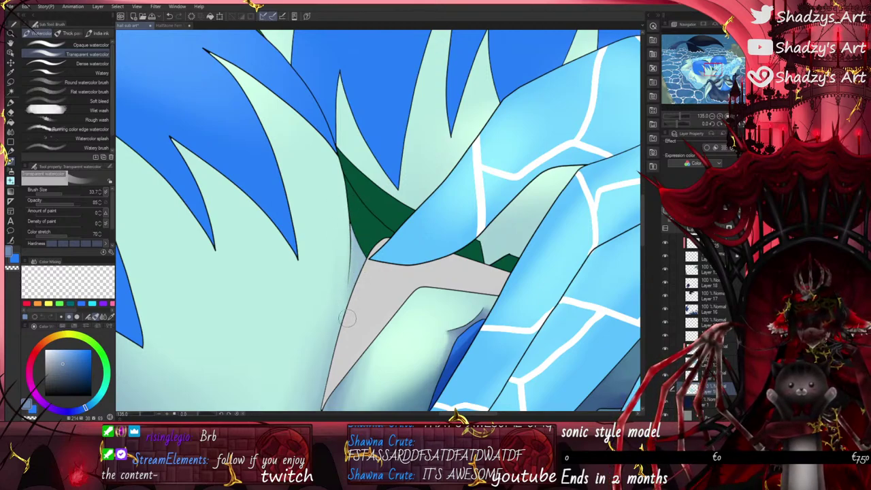
Step: Try shading the skin fold below the green strap with the Soft airbrush
{"action": "left_click", "coordinate": [11, 171]}
{"action": "left_click_drag", "start_coordinate": [363, 278], "coordinate": [381, 337]}
{"action": "scroll", "coordinate": [355, 259], "scroll_direction": "down", "scroll_amount": 2}
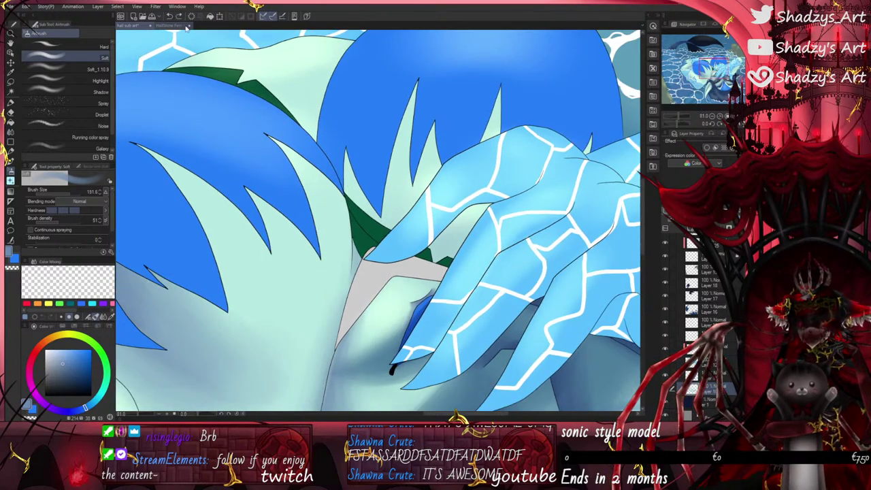
{"action": "left_click", "coordinate": [10, 161]}
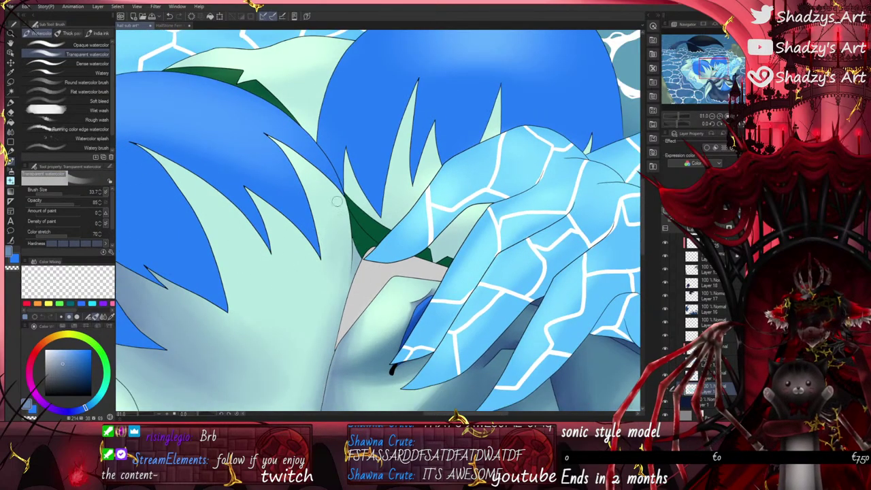
{"action": "scroll", "coordinate": [292, 295], "scroll_direction": "down", "scroll_amount": 1}
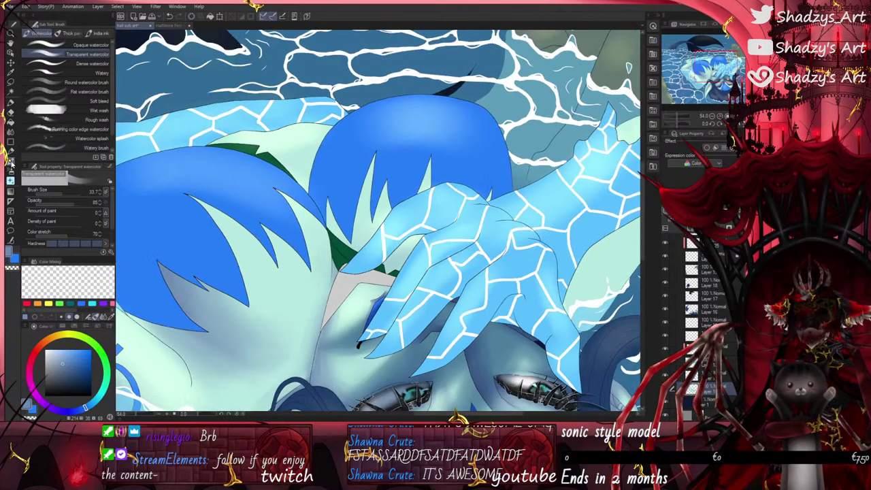
Step: Shade the pale gaps between the spikes of the farther blue dome with the Fill-in mono pen and blend them with Transparent watercolor
{"action": "left_click", "coordinate": [10, 102]}
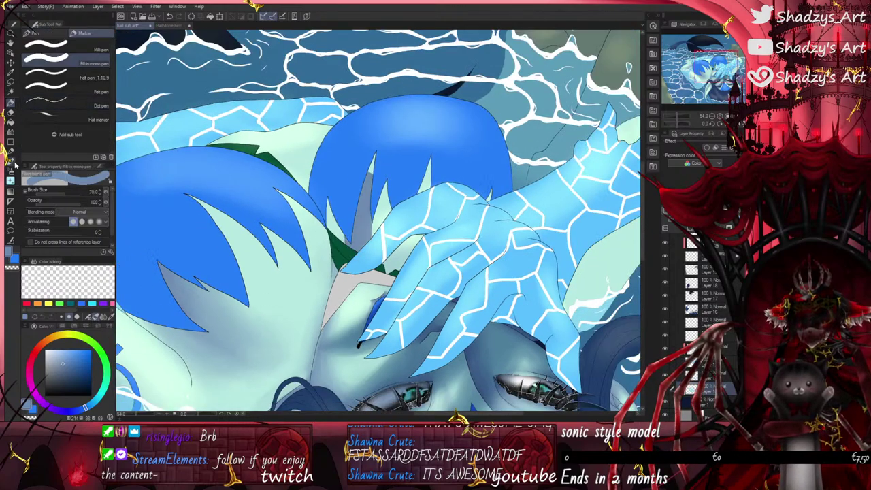
{"action": "left_click", "coordinate": [11, 162]}
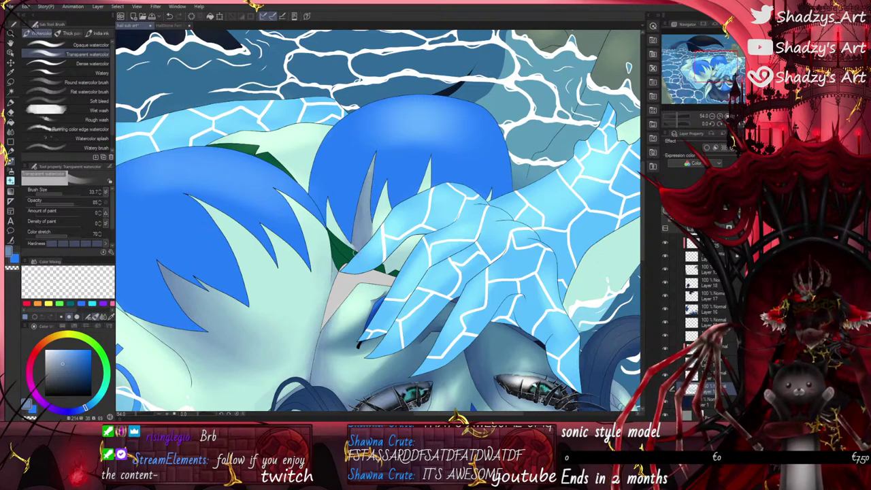
{"action": "left_click_drag", "start_coordinate": [373, 215], "coordinate": [363, 242]}
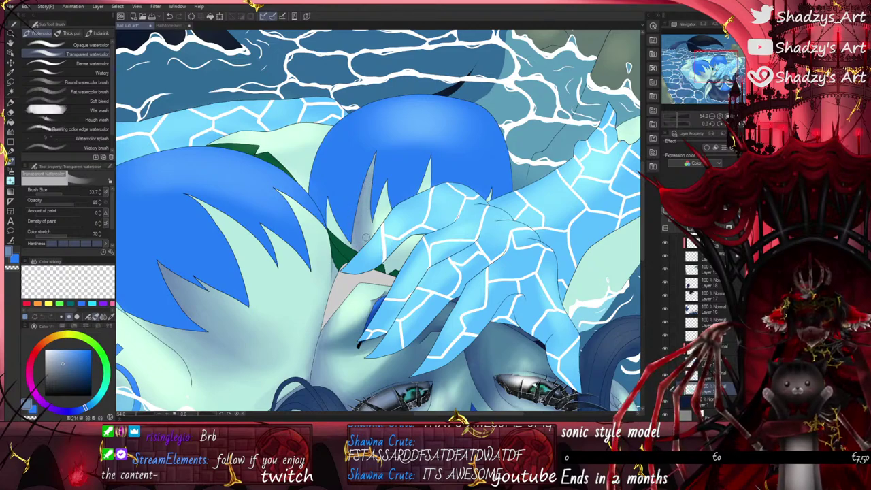
{"action": "left_click_drag", "start_coordinate": [365, 236], "coordinate": [378, 201]}
{"action": "mouse_move", "coordinate": [367, 235]}
{"action": "left_mouse_down"}
{"action": "mouse_move", "coordinate": [374, 208]}
{"action": "mouse_move", "coordinate": [383, 214]}
{"action": "mouse_move", "coordinate": [339, 245]}
{"action": "mouse_move", "coordinate": [346, 240]}
{"action": "left_mouse_up"}
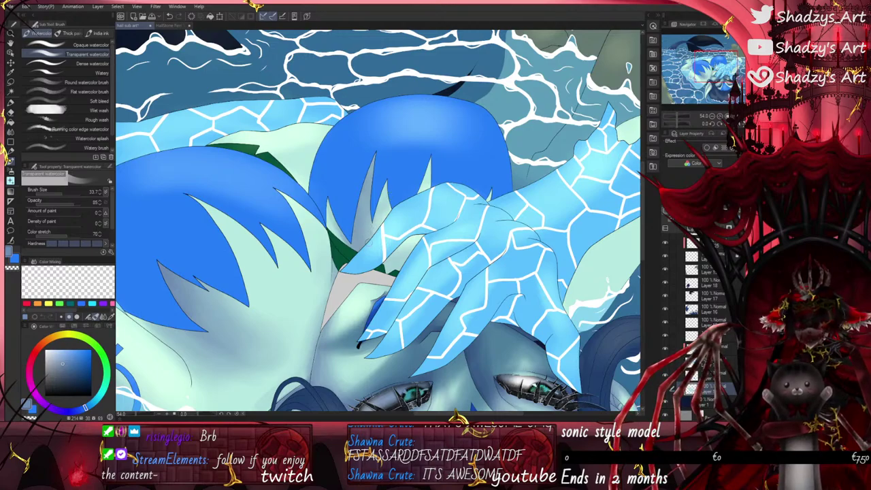
{"action": "scroll", "coordinate": [310, 124], "scroll_direction": "down", "scroll_amount": 4}
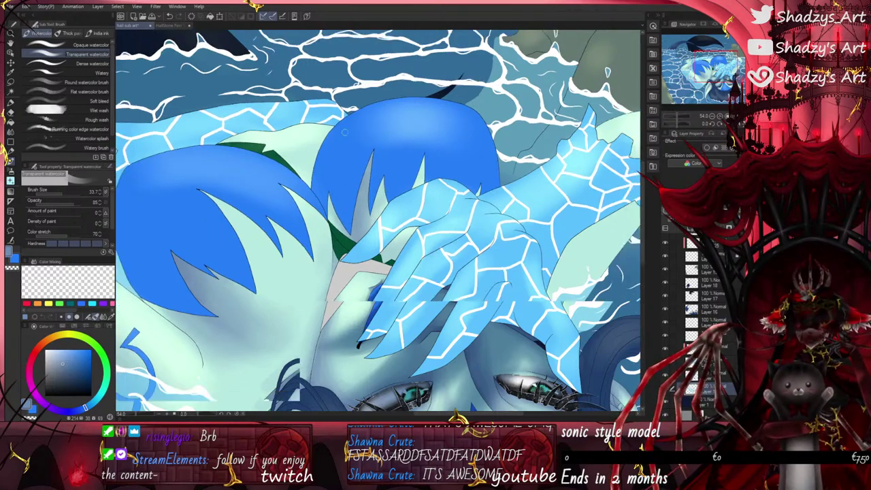
{"action": "scroll", "coordinate": [257, 224], "scroll_direction": "up", "scroll_amount": 3}
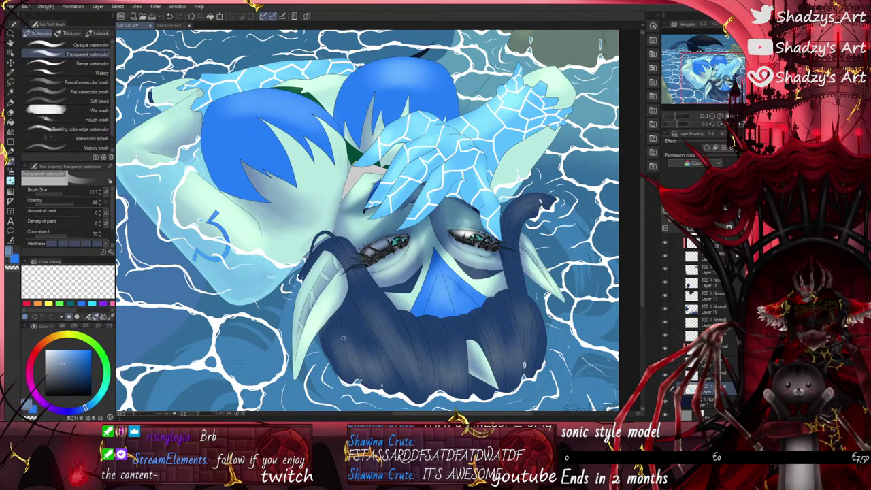
Step: Block in a shadow on the raised arm along the lower edge of the scaled glove with the Fill-in mono pen
{"action": "left_click", "coordinate": [11, 103]}
{"action": "scroll", "coordinate": [556, 120], "scroll_direction": "up", "scroll_amount": 3}
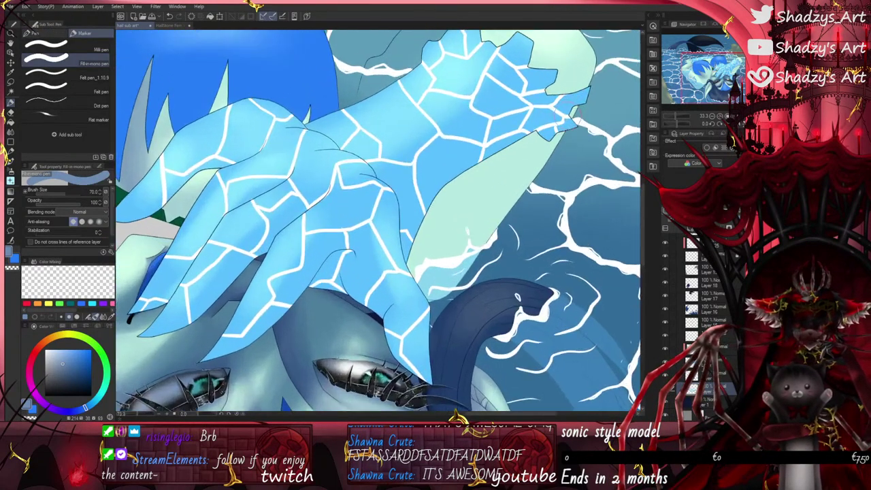
{"action": "scroll", "coordinate": [578, 118], "scroll_direction": "up", "scroll_amount": 1}
{"action": "mouse_move", "coordinate": [578, 115]}
{"action": "left_mouse_down"}
{"action": "mouse_move", "coordinate": [547, 142]}
{"action": "mouse_move", "coordinate": [527, 138]}
{"action": "mouse_move", "coordinate": [446, 197]}
{"action": "mouse_move", "coordinate": [396, 279]}
{"action": "left_mouse_up"}
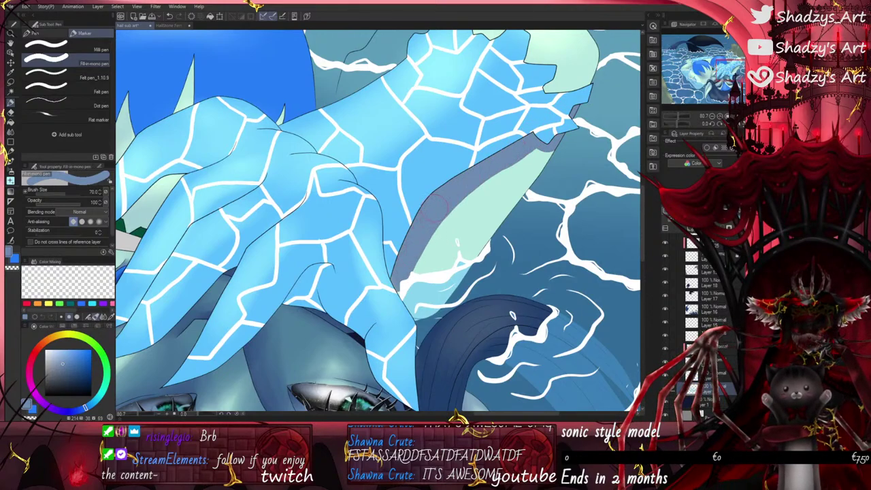
{"action": "mouse_move", "coordinate": [434, 208]}
{"action": "left_mouse_down"}
{"action": "mouse_move", "coordinate": [402, 291]}
{"action": "mouse_move", "coordinate": [495, 165]}
{"action": "left_mouse_up"}
Step: Blend the raised arm's shadow smoothly down toward the waterline with the Transparent watercolor brush
{"action": "scroll", "coordinate": [457, 177], "scroll_direction": "down", "scroll_amount": 3}
{"action": "left_click", "coordinate": [11, 161]}
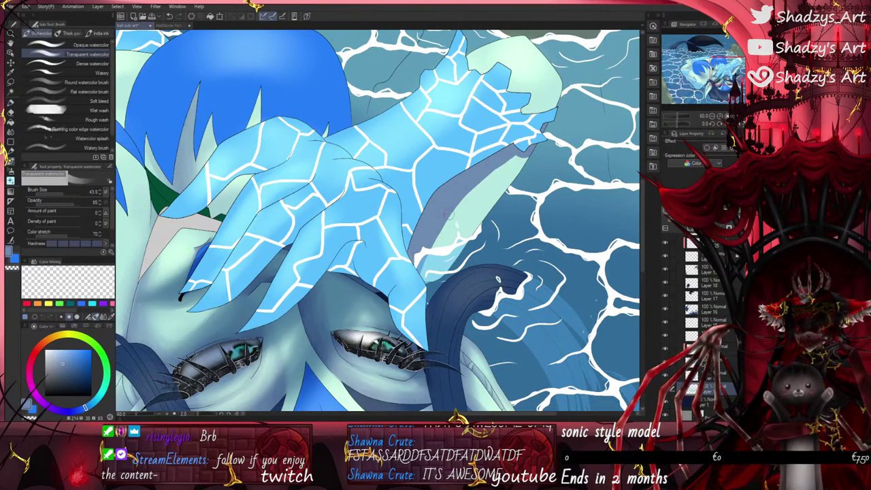
{"action": "left_click_drag", "start_coordinate": [443, 213], "coordinate": [455, 226]}
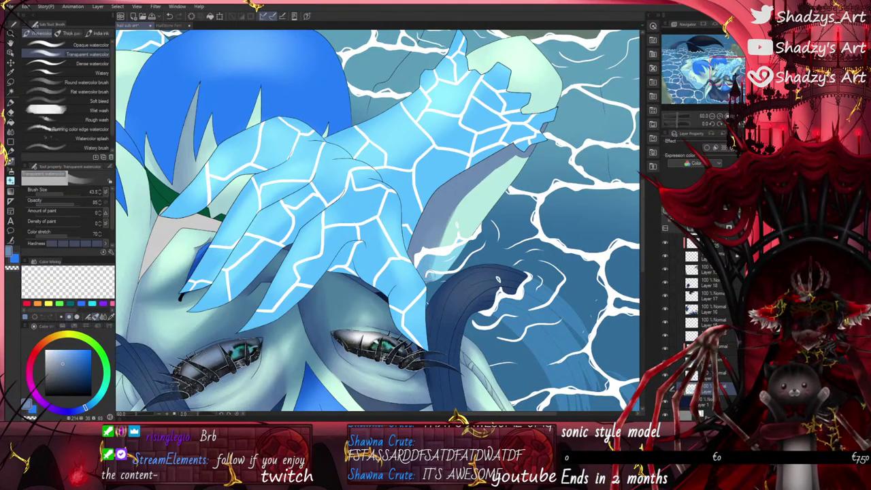
{"action": "mouse_move", "coordinate": [436, 275]}
{"action": "left_mouse_down"}
{"action": "mouse_move", "coordinate": [491, 176]}
{"action": "mouse_move", "coordinate": [462, 199]}
{"action": "mouse_move", "coordinate": [477, 177]}
{"action": "left_mouse_up"}
{"action": "left_click_drag", "start_coordinate": [436, 221], "coordinate": [511, 155]}
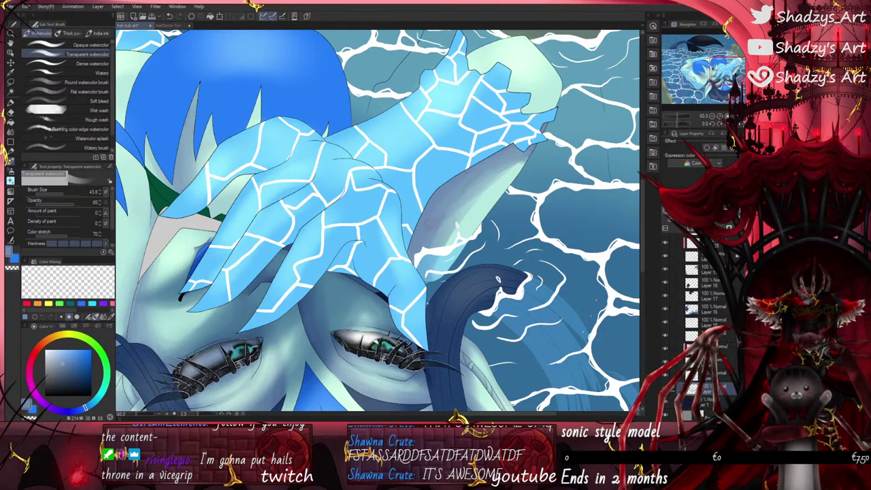
{"action": "left_click_drag", "start_coordinate": [430, 223], "coordinate": [520, 161]}
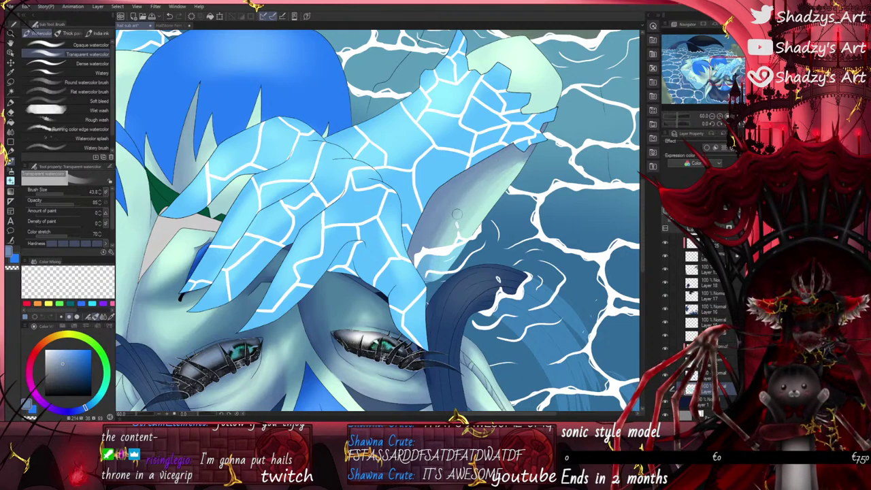
{"action": "left_click_drag", "start_coordinate": [457, 214], "coordinate": [434, 239]}
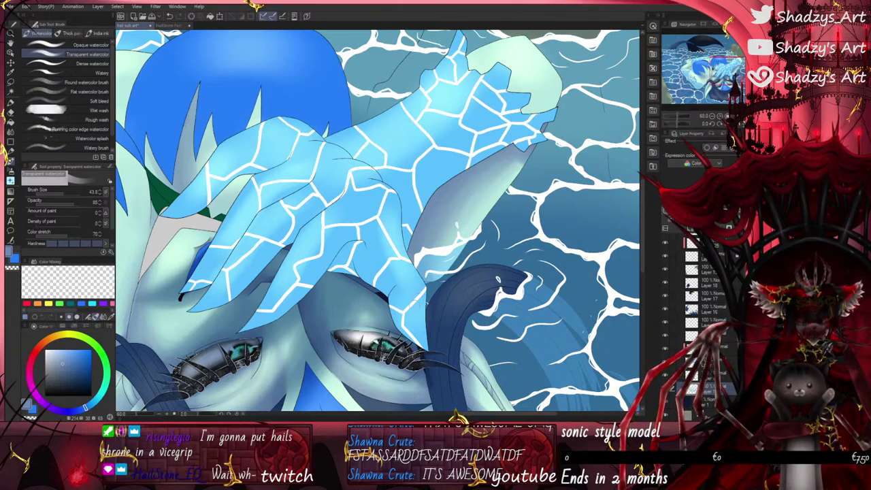
Step: Shade the raised arm's elbow along the jagged glove edge with the Fill-in mono pen and blend it with Transparent watercolor
{"action": "scroll", "coordinate": [464, 257], "scroll_direction": "down", "scroll_amount": 4}
{"action": "scroll", "coordinate": [463, 235], "scroll_direction": "up", "scroll_amount": 4}
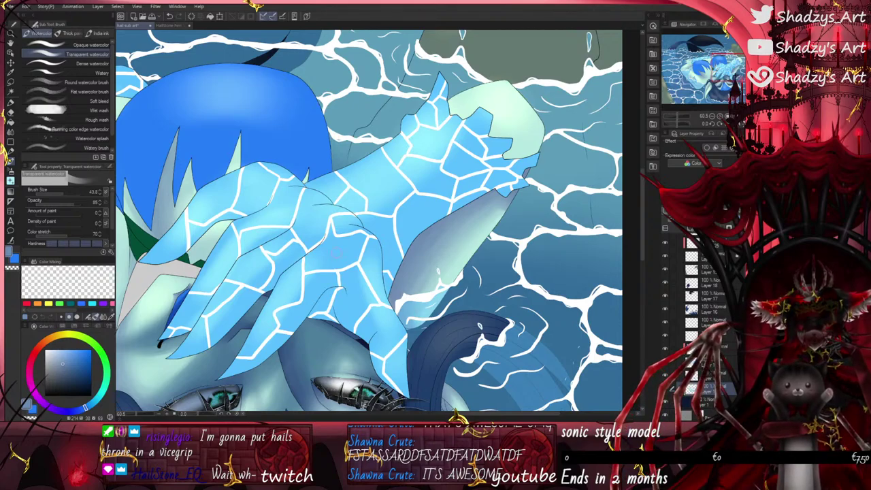
{"action": "scroll", "coordinate": [333, 258], "scroll_direction": "down", "scroll_amount": 3}
{"action": "scroll", "coordinate": [430, 211], "scroll_direction": "up", "scroll_amount": 3}
{"action": "left_click", "coordinate": [10, 104]}
{"action": "scroll", "coordinate": [384, 162], "scroll_direction": "up", "scroll_amount": 4}
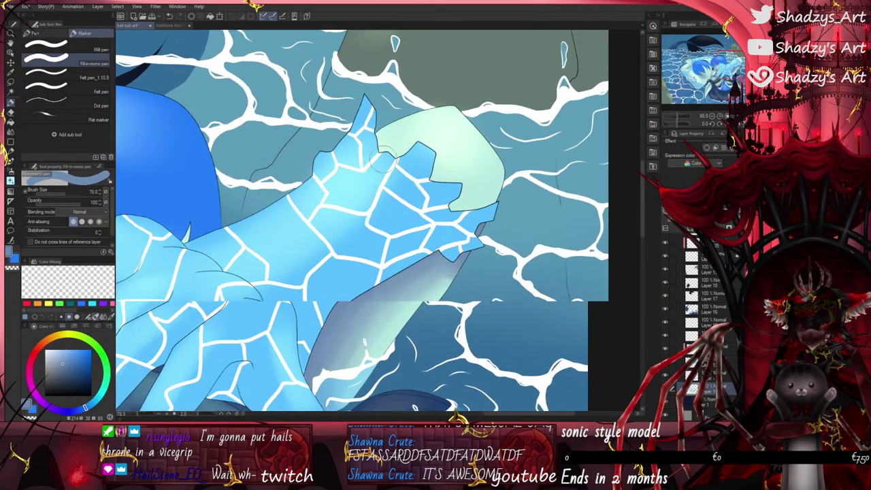
{"action": "mouse_move", "coordinate": [368, 138]}
{"action": "left_mouse_down"}
{"action": "mouse_move", "coordinate": [378, 163]}
{"action": "mouse_move", "coordinate": [423, 155]}
{"action": "mouse_move", "coordinate": [439, 178]}
{"action": "mouse_move", "coordinate": [477, 188]}
{"action": "mouse_move", "coordinate": [478, 204]}
{"action": "mouse_move", "coordinate": [486, 178]}
{"action": "mouse_move", "coordinate": [477, 211]}
{"action": "mouse_move", "coordinate": [509, 187]}
{"action": "mouse_move", "coordinate": [500, 203]}
{"action": "mouse_move", "coordinate": [499, 183]}
{"action": "mouse_move", "coordinate": [466, 160]}
{"action": "mouse_move", "coordinate": [490, 183]}
{"action": "mouse_move", "coordinate": [449, 172]}
{"action": "mouse_move", "coordinate": [489, 177]}
{"action": "mouse_move", "coordinate": [482, 196]}
{"action": "mouse_move", "coordinate": [504, 196]}
{"action": "mouse_move", "coordinate": [477, 170]}
{"action": "mouse_move", "coordinate": [485, 191]}
{"action": "mouse_move", "coordinate": [493, 188]}
{"action": "mouse_move", "coordinate": [448, 174]}
{"action": "mouse_move", "coordinate": [439, 145]}
{"action": "mouse_move", "coordinate": [384, 142]}
{"action": "mouse_move", "coordinate": [383, 130]}
{"action": "mouse_move", "coordinate": [407, 141]}
{"action": "mouse_move", "coordinate": [400, 134]}
{"action": "mouse_move", "coordinate": [400, 153]}
{"action": "mouse_move", "coordinate": [427, 142]}
{"action": "mouse_move", "coordinate": [410, 124]}
{"action": "mouse_move", "coordinate": [433, 128]}
{"action": "mouse_move", "coordinate": [455, 169]}
{"action": "mouse_move", "coordinate": [469, 168]}
{"action": "mouse_move", "coordinate": [404, 127]}
{"action": "mouse_move", "coordinate": [482, 163]}
{"action": "mouse_move", "coordinate": [505, 188]}
{"action": "mouse_move", "coordinate": [468, 175]}
{"action": "mouse_move", "coordinate": [488, 156]}
{"action": "mouse_move", "coordinate": [494, 189]}
{"action": "left_mouse_up"}
{"action": "left_click", "coordinate": [10, 161]}
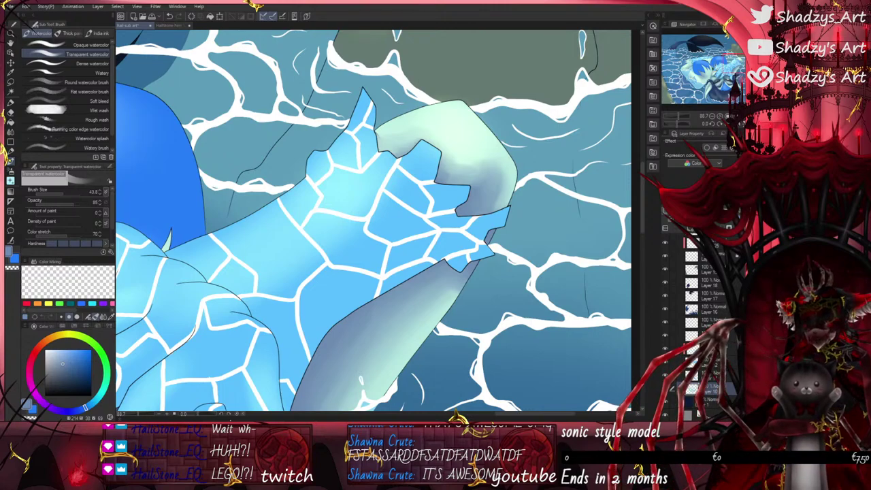
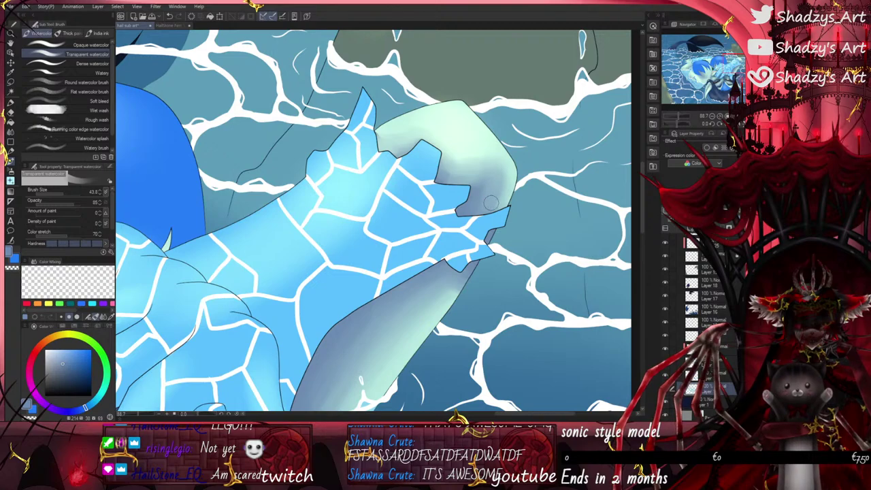
Step: Block in a shadow on the pale skin between the two blue domes with the Fill-in mono pen
{"action": "scroll", "coordinate": [490, 202], "scroll_direction": "down", "scroll_amount": 2}
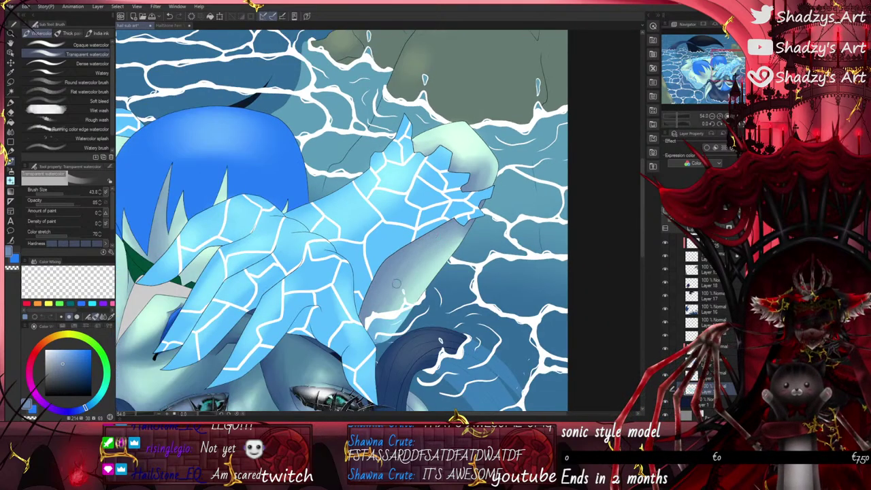
{"action": "scroll", "coordinate": [472, 142], "scroll_direction": "down", "scroll_amount": 2}
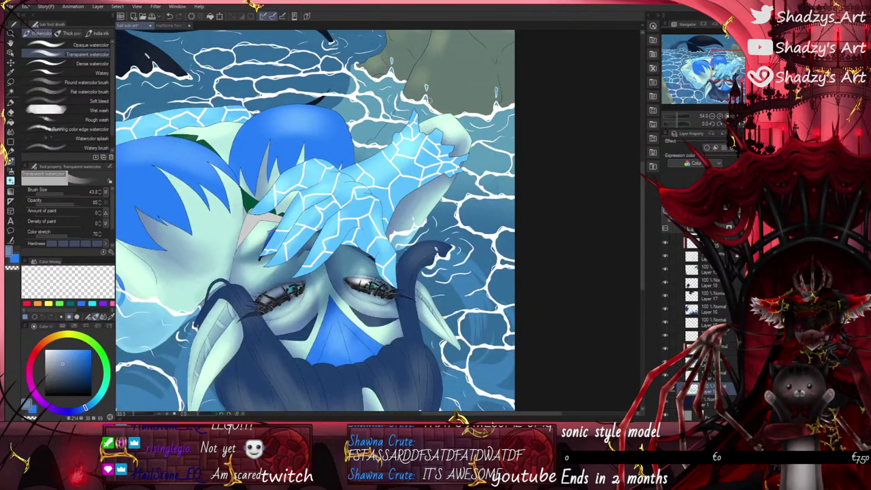
{"action": "scroll", "coordinate": [490, 264], "scroll_direction": "down", "scroll_amount": 2}
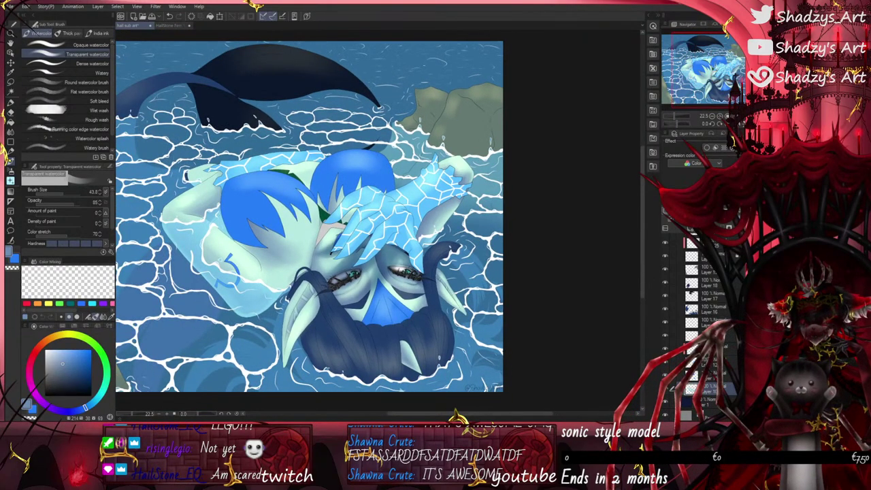
{"action": "left_click", "coordinate": [10, 102]}
{"action": "scroll", "coordinate": [210, 218], "scroll_direction": "up", "scroll_amount": 2}
{"action": "scroll", "coordinate": [285, 181], "scroll_direction": "up", "scroll_amount": 3}
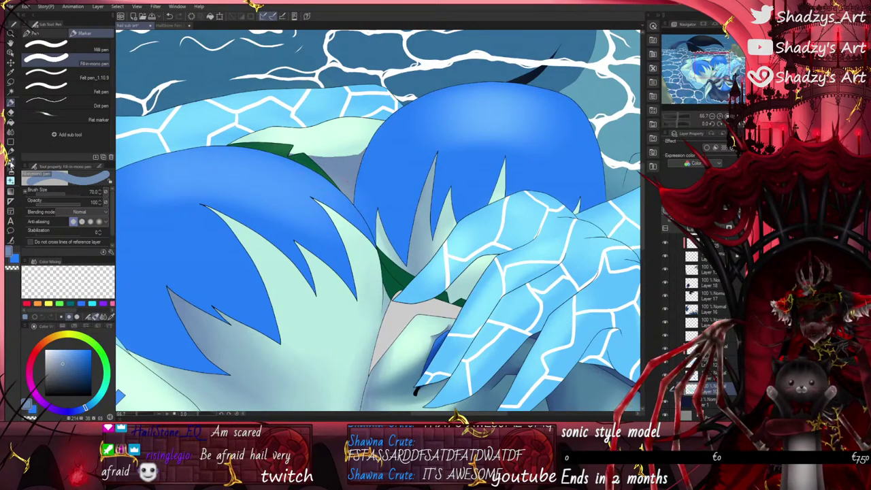
Step: Blend the shadow between the two blue domes softly into the pale skin with the Transparent watercolor brush
{"action": "key", "text": "b"}
{"action": "mouse_move", "coordinate": [346, 155]}
{"action": "left_mouse_down"}
{"action": "mouse_move", "coordinate": [271, 143]}
{"action": "mouse_move", "coordinate": [335, 135]}
{"action": "mouse_move", "coordinate": [347, 142]}
{"action": "mouse_move", "coordinate": [376, 123]}
{"action": "mouse_move", "coordinate": [282, 146]}
{"action": "mouse_move", "coordinate": [339, 136]}
{"action": "mouse_move", "coordinate": [363, 120]}
{"action": "mouse_move", "coordinate": [373, 127]}
{"action": "mouse_move", "coordinate": [322, 163]}
{"action": "left_mouse_up"}
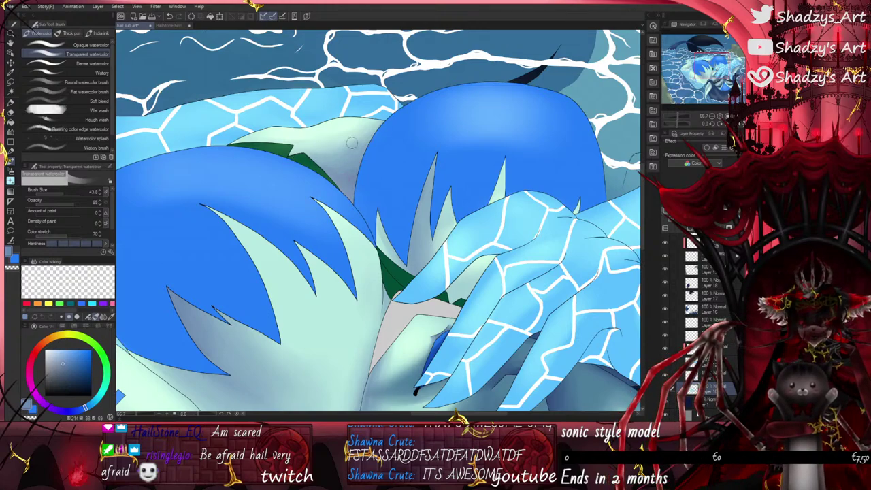
{"action": "scroll", "coordinate": [368, 126], "scroll_direction": "down", "scroll_amount": 3}
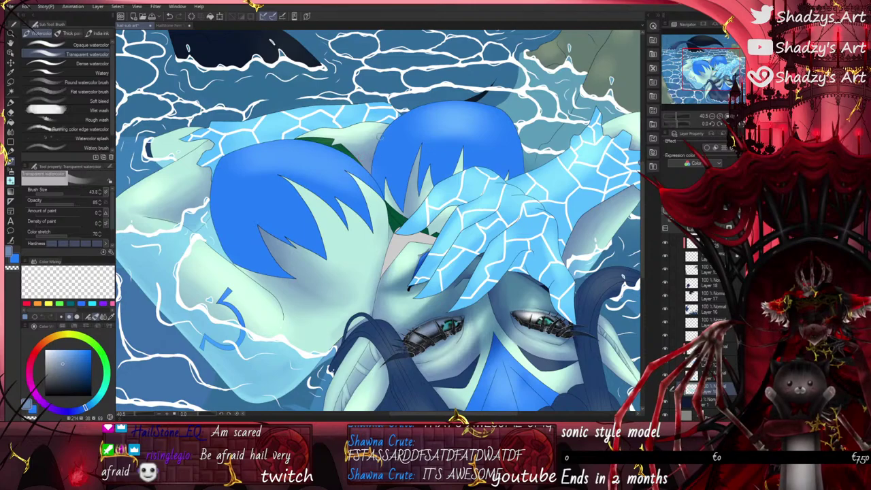
Step: Block in a shadow along the lower part of the half-submerged pale hand with the Fill-in mono pen, without crossing reference layer lines
{"action": "scroll", "coordinate": [379, 137], "scroll_direction": "down", "scroll_amount": 3}
{"action": "scroll", "coordinate": [265, 188], "scroll_direction": "up", "scroll_amount": 3}
{"action": "left_click", "coordinate": [10, 104]}
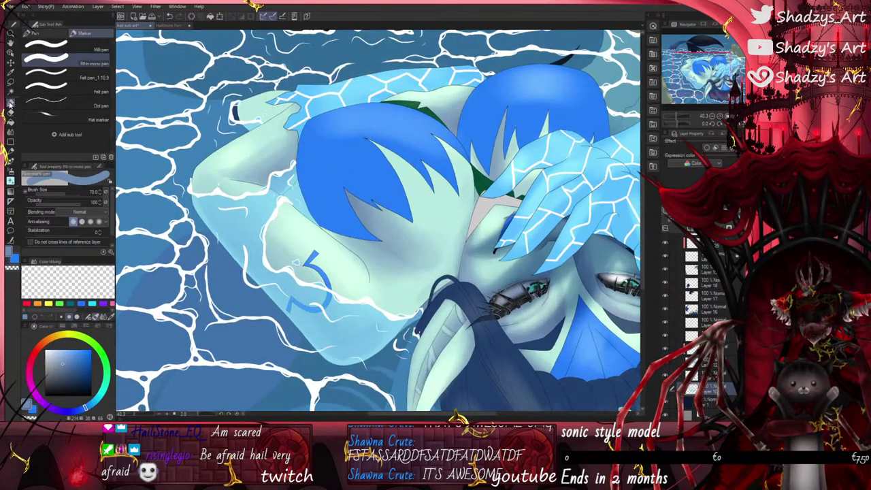
{"action": "scroll", "coordinate": [240, 99], "scroll_direction": "up", "scroll_amount": 7}
{"action": "mouse_move", "coordinate": [234, 107]}
{"action": "left_mouse_down"}
{"action": "mouse_move", "coordinate": [246, 135]}
{"action": "mouse_move", "coordinate": [324, 178]}
{"action": "mouse_move", "coordinate": [219, 144]}
{"action": "left_mouse_up"}
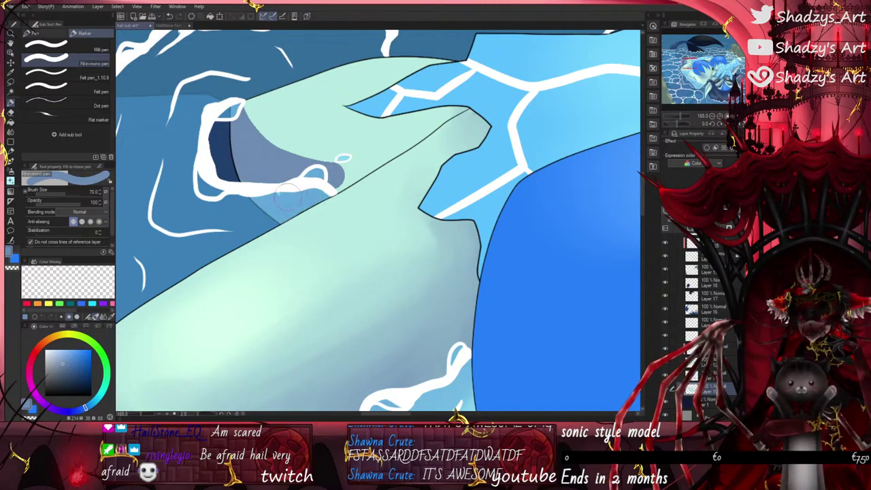
{"action": "left_click_drag", "start_coordinate": [309, 184], "coordinate": [400, 153]}
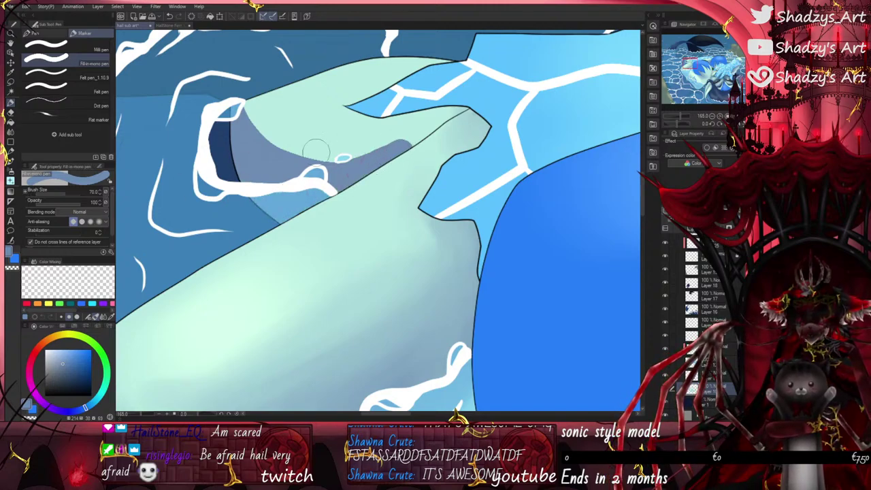
Step: Blend the half-submerged hand's shadow into the pale skin with the Transparent watercolor brush and undo the last stroke
{"action": "left_click", "coordinate": [11, 162]}
{"action": "scroll", "coordinate": [270, 179], "scroll_direction": "down", "scroll_amount": 2}
{"action": "mouse_move", "coordinate": [278, 159]}
{"action": "left_mouse_down"}
{"action": "mouse_move", "coordinate": [262, 150]}
{"action": "mouse_move", "coordinate": [309, 167]}
{"action": "mouse_move", "coordinate": [389, 136]}
{"action": "left_mouse_up"}
{"action": "key", "text": "ctrl+z"}
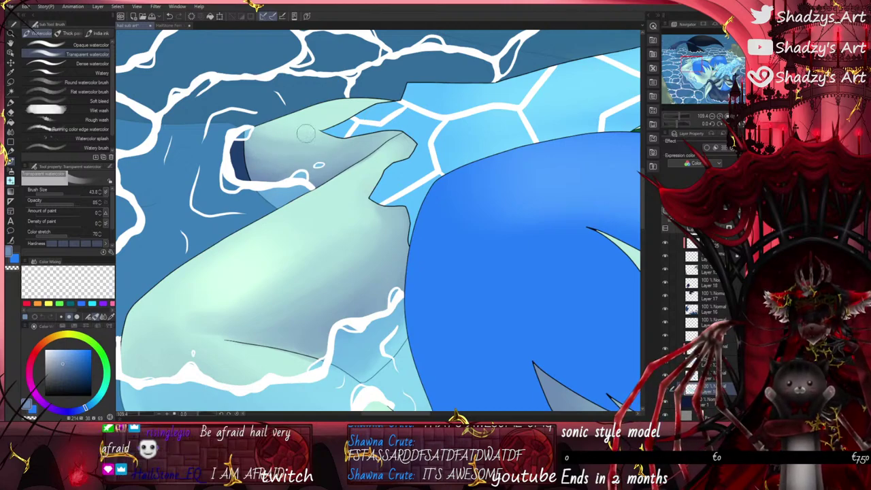
Step: Look over the shaded skin, take the pale mint skin colour from the character reference document and lighten it for highlights
{"action": "scroll", "coordinate": [285, 143], "scroll_direction": "down", "scroll_amount": 3}
{"action": "scroll", "coordinate": [270, 131], "scroll_direction": "down", "scroll_amount": 3}
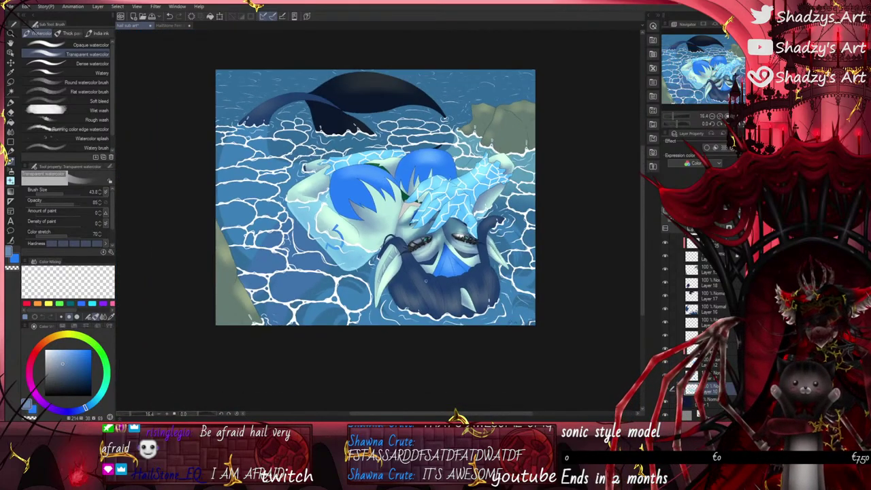
{"action": "scroll", "coordinate": [437, 293], "scroll_direction": "up", "scroll_amount": 8}
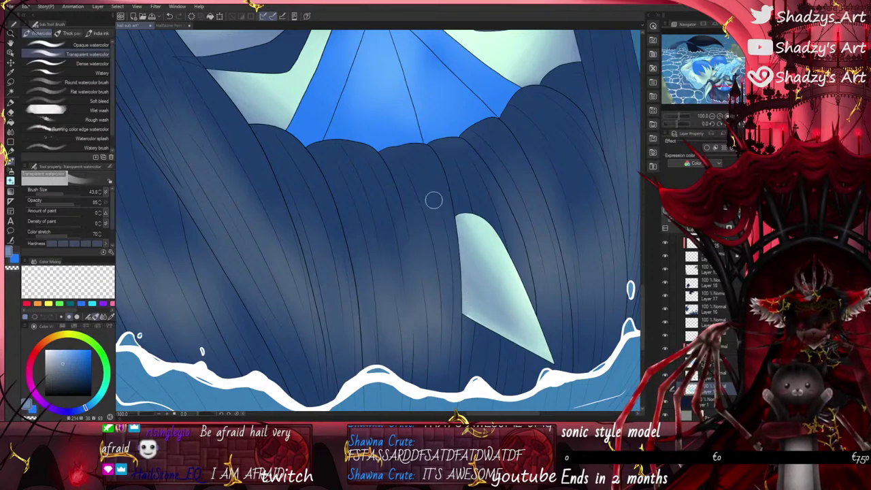
{"action": "scroll", "coordinate": [476, 233], "scroll_direction": "down", "scroll_amount": 6}
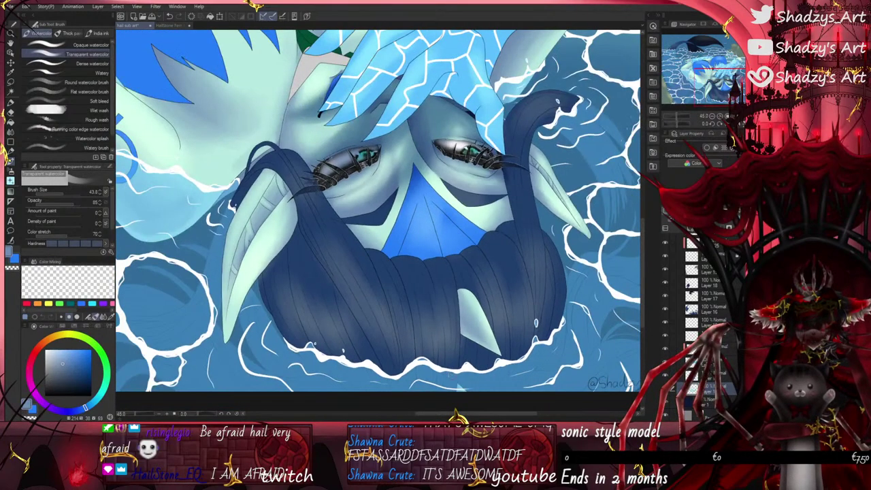
{"action": "scroll", "coordinate": [451, 386], "scroll_direction": "down", "scroll_amount": 2}
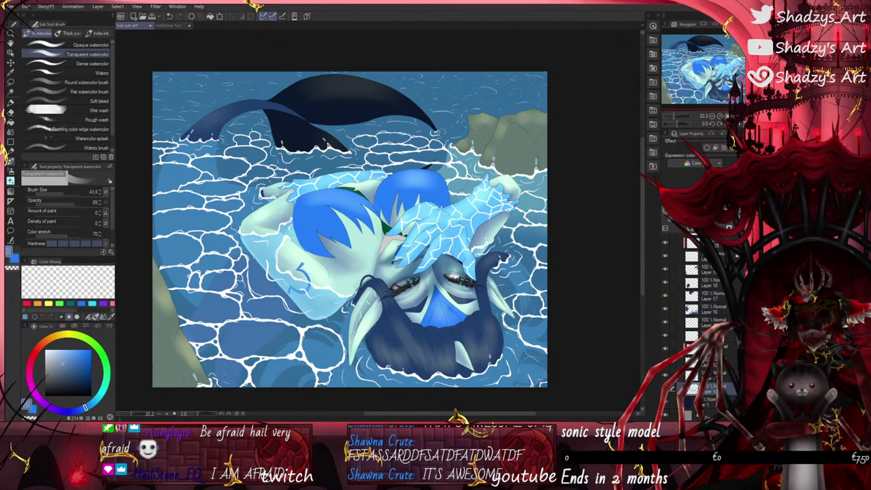
{"action": "scroll", "coordinate": [412, 349], "scroll_direction": "up", "scroll_amount": 2}
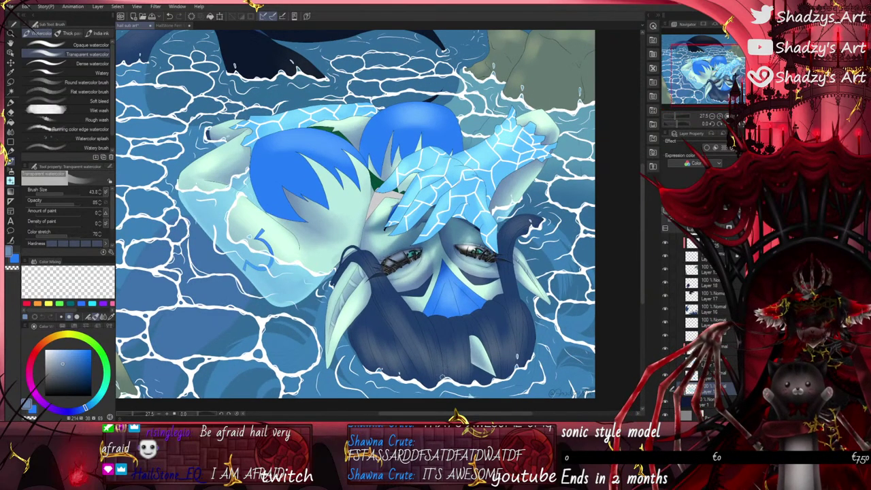
{"action": "left_click", "coordinate": [176, 25]}
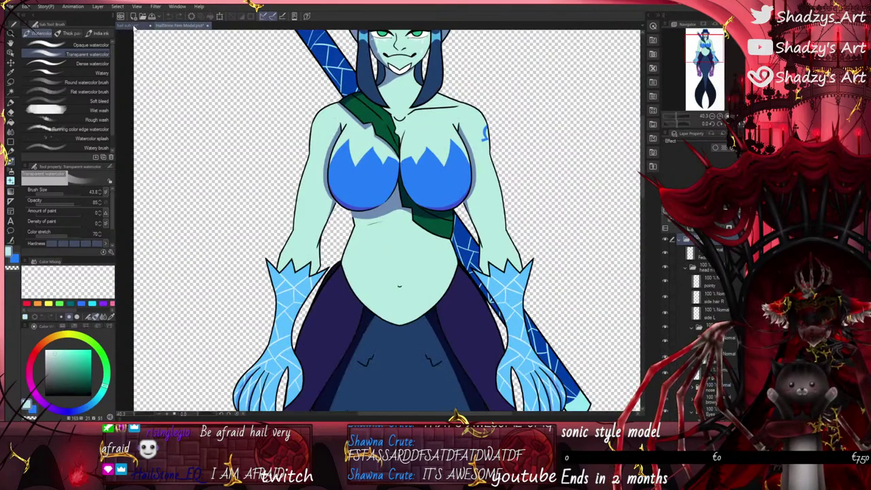
{"action": "left_click", "coordinate": [134, 25]}
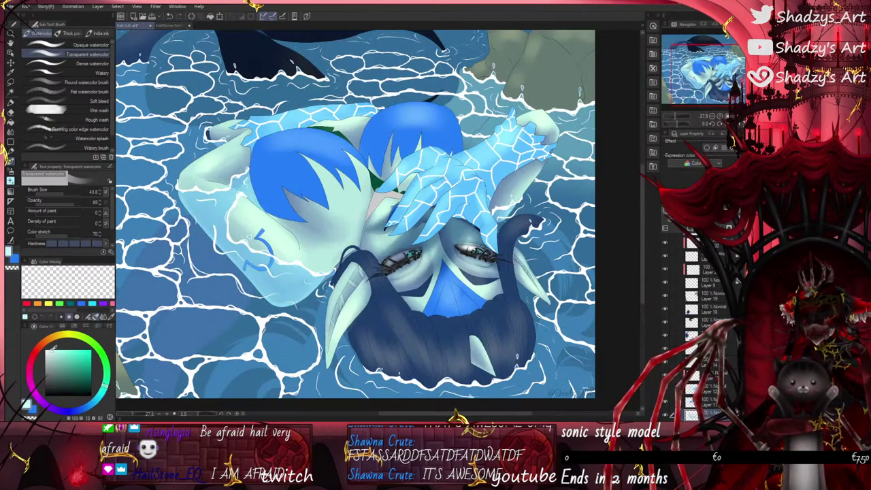
Step: Choose the Soft airbrush and hide the Add layer 27 and the Multiply layer 26
{"action": "scroll", "coordinate": [451, 307], "scroll_direction": "up", "scroll_amount": 3}
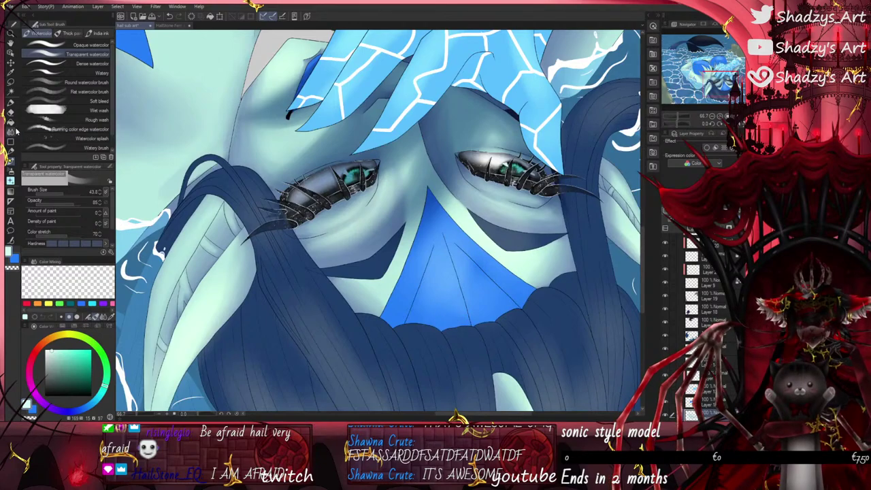
{"action": "left_click", "coordinate": [10, 171]}
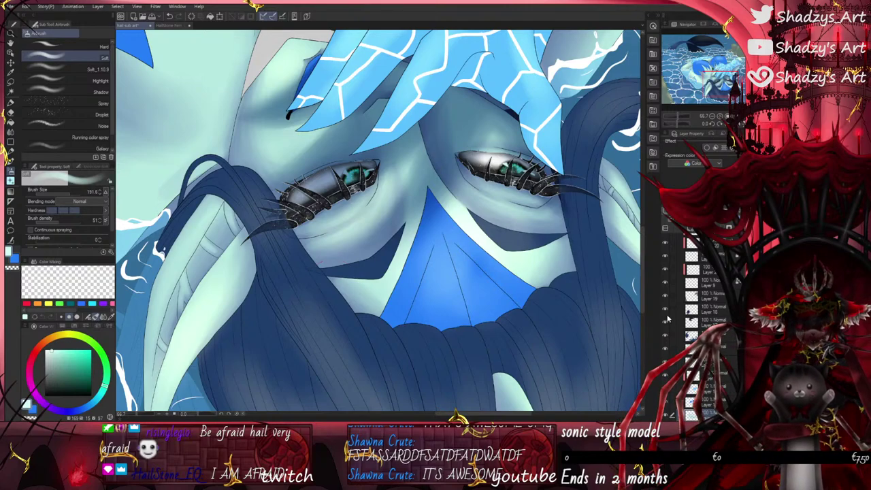
{"action": "scroll", "coordinate": [674, 318], "scroll_direction": "up", "scroll_amount": 3}
{"action": "scroll", "coordinate": [669, 319], "scroll_direction": "up", "scroll_amount": 2}
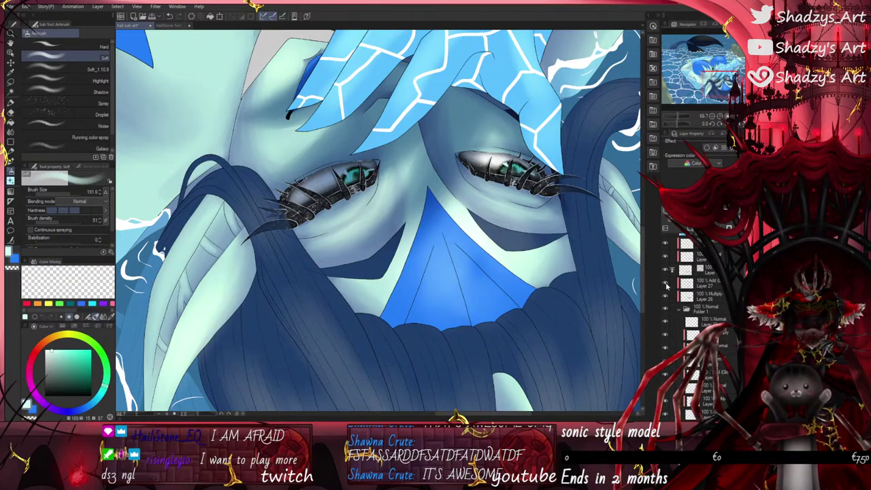
{"action": "left_click", "coordinate": [666, 296]}
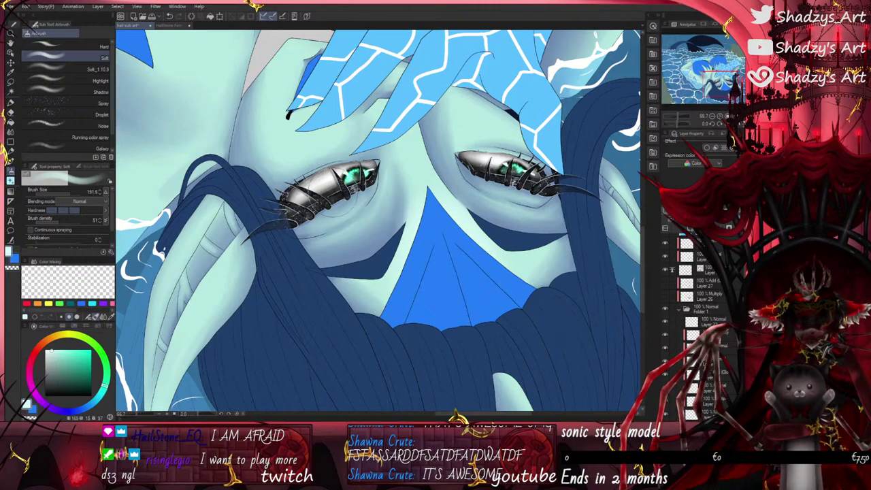
Step: Highlight the pale skin around the blue nose patch with the Soft airbrush at size 52.1 and blend it with Transparent watercolor
{"action": "left_click", "coordinate": [11, 162]}
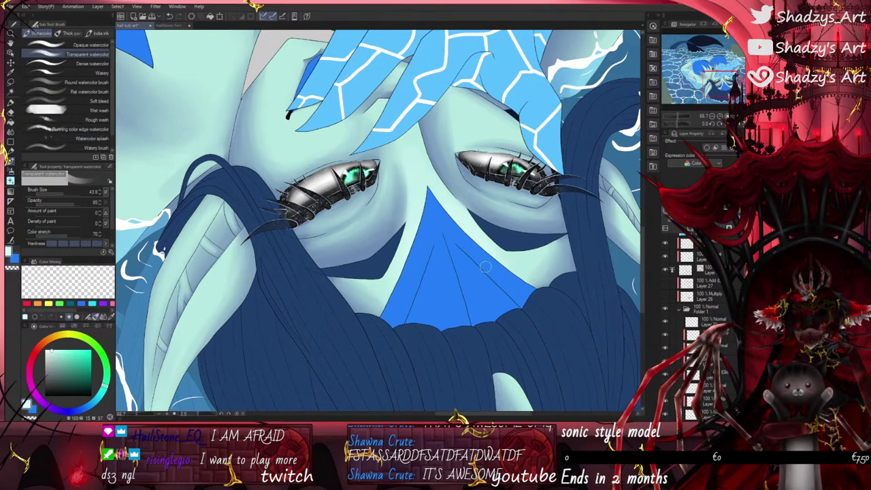
{"action": "left_click", "coordinate": [11, 171]}
{"action": "left_click_drag", "start_coordinate": [72, 193], "coordinate": [64, 192]}
{"action": "scroll", "coordinate": [328, 165], "scroll_direction": "up", "scroll_amount": 1}
{"action": "scroll", "coordinate": [439, 146], "scroll_direction": "up", "scroll_amount": 1}
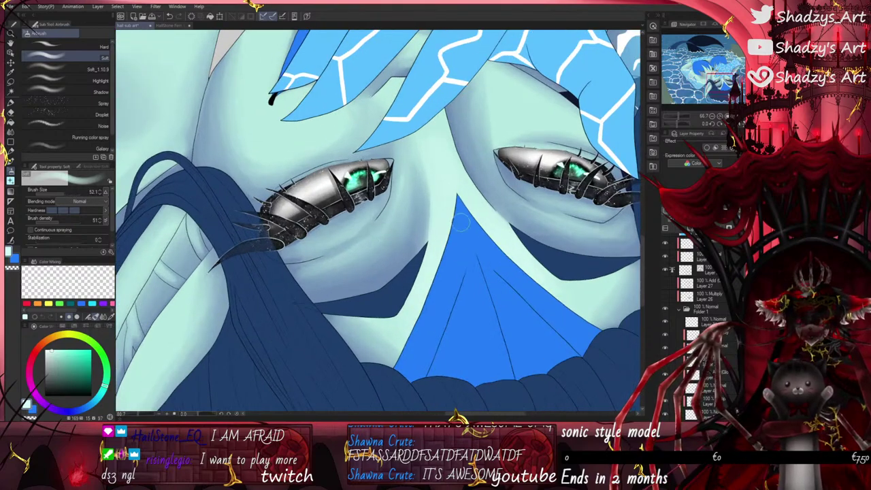
{"action": "left_click", "coordinate": [11, 161]}
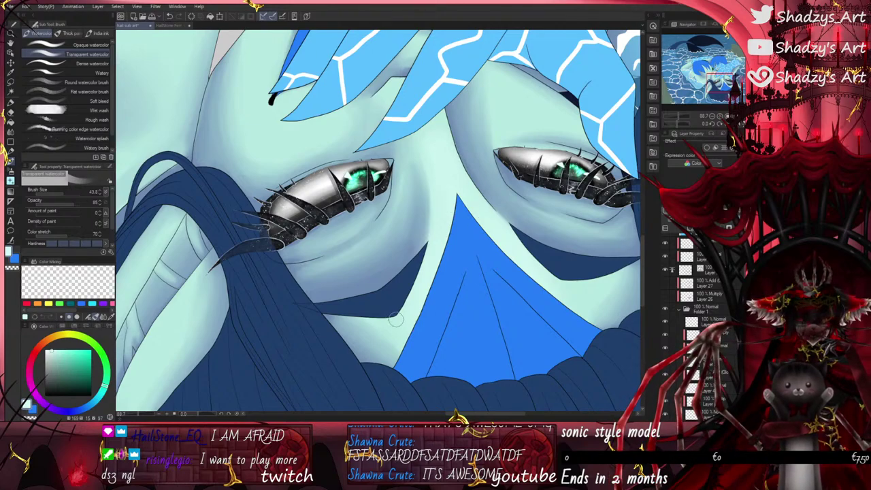
Step: Airbrush a broad and a smaller soft highlight on the skin above the left-hand eye and blend them with Transparent watercolor
{"action": "left_click", "coordinate": [11, 172]}
{"action": "scroll", "coordinate": [291, 146], "scroll_direction": "down", "scroll_amount": 3}
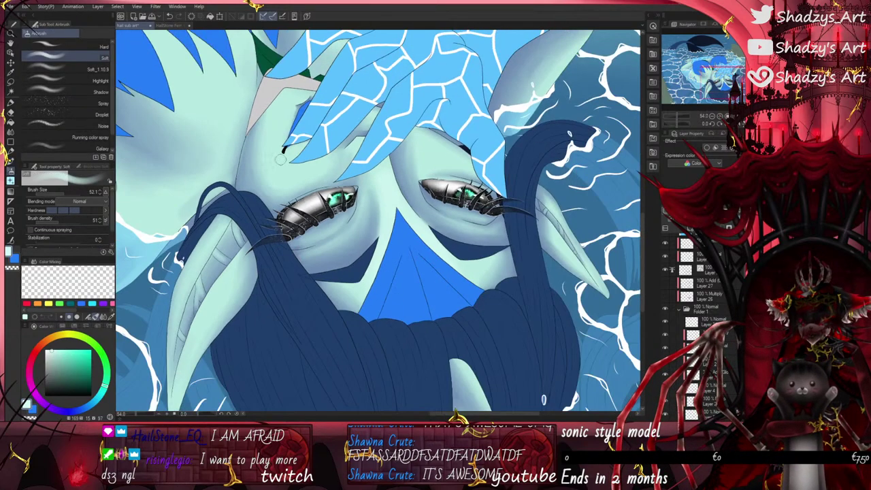
{"action": "scroll", "coordinate": [279, 158], "scroll_direction": "up", "scroll_amount": 2}
{"action": "left_click_drag", "start_coordinate": [62, 195], "coordinate": [69, 194]}
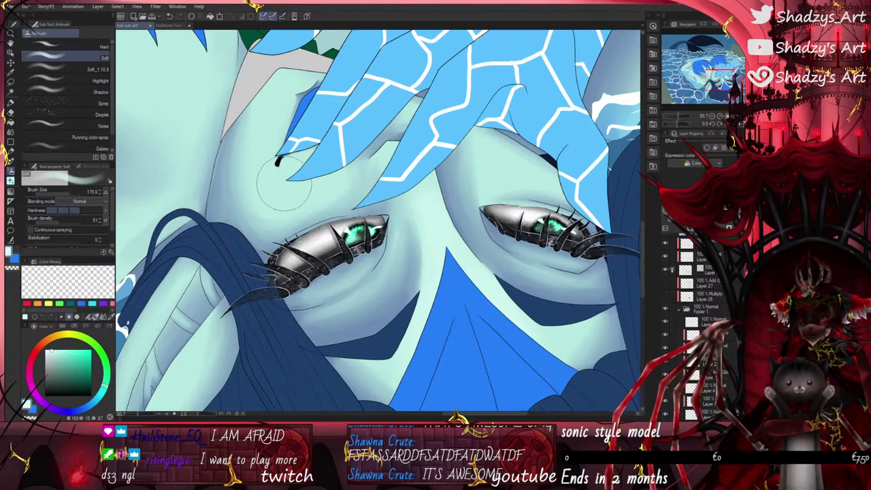
{"action": "left_click_drag", "start_coordinate": [285, 184], "coordinate": [288, 171]}
{"action": "left_click", "coordinate": [66, 194]}
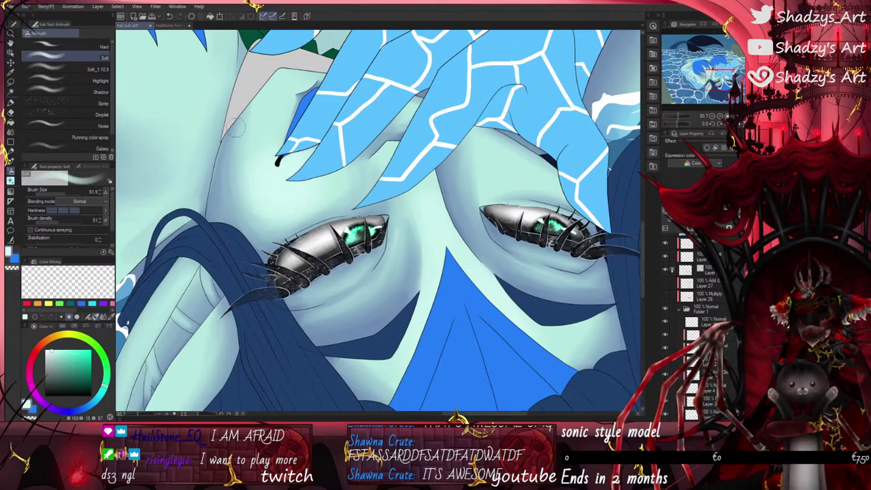
{"action": "mouse_move", "coordinate": [272, 105]}
{"action": "left_mouse_down"}
{"action": "mouse_move", "coordinate": [302, 79]}
{"action": "mouse_move", "coordinate": [287, 82]}
{"action": "left_mouse_up"}
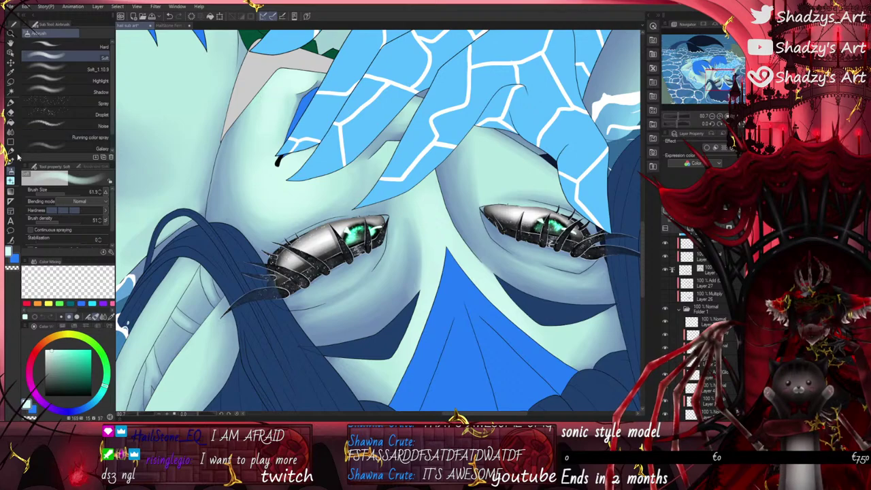
{"action": "left_click", "coordinate": [11, 161]}
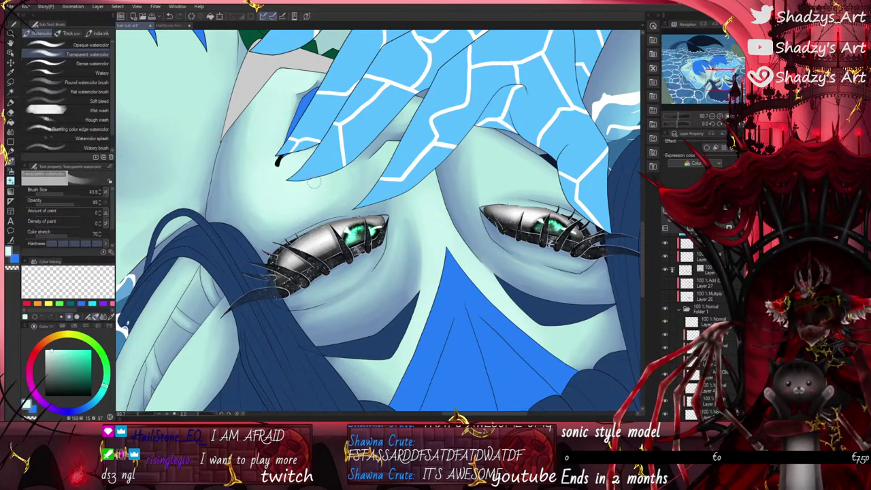
Step: Add a soft airbrush highlight to the skin above the right-hand eye and blend it with Transparent watercolor
{"action": "scroll", "coordinate": [298, 204], "scroll_direction": "down", "scroll_amount": 7}
{"action": "scroll", "coordinate": [401, 195], "scroll_direction": "up", "scroll_amount": 11}
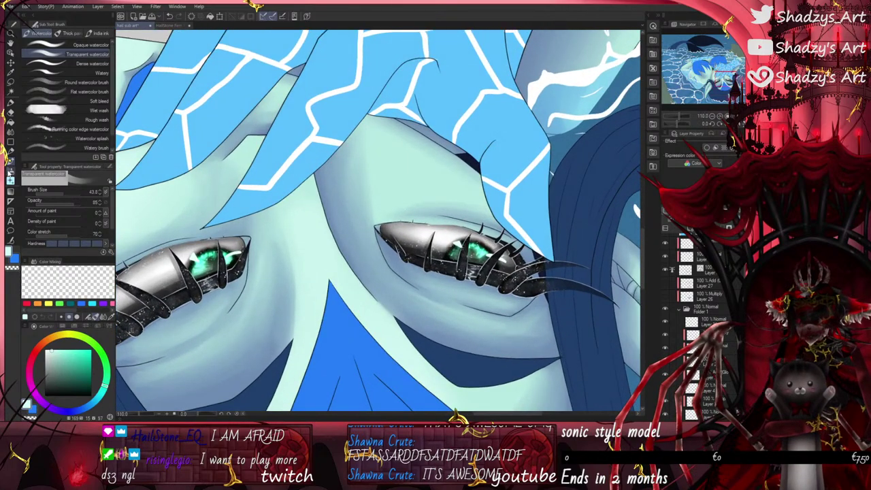
{"action": "left_click", "coordinate": [11, 176]}
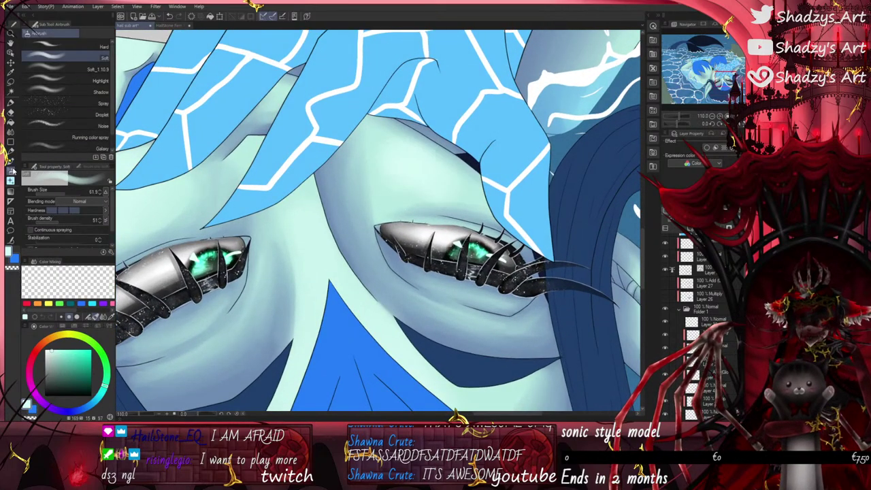
{"action": "left_click", "coordinate": [11, 170]}
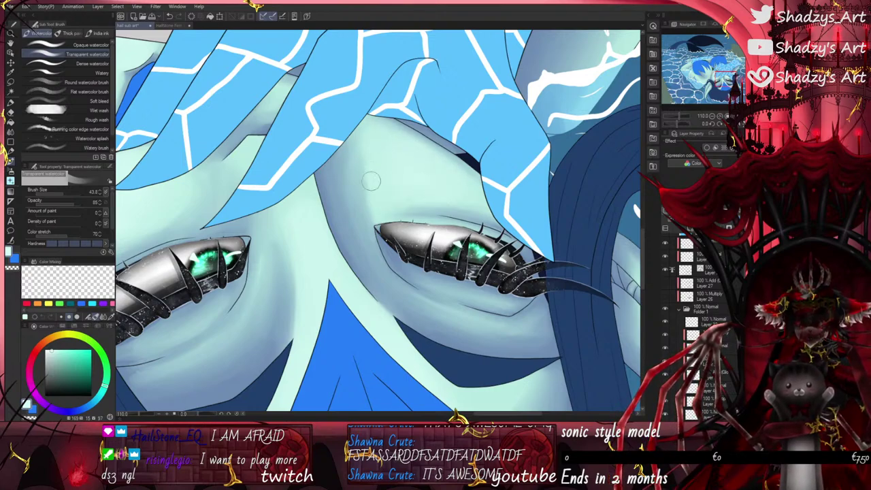
Step: Airbrush a highlight along the skin fold below the right-hand eye with the Soft airbrush, reducing its size to 36.8 and 16.8
{"action": "left_click_drag", "start_coordinate": [401, 253], "coordinate": [285, 183]}
{"action": "scroll", "coordinate": [285, 183], "scroll_direction": "up", "scroll_amount": 3}
{"action": "left_click", "coordinate": [10, 171]}
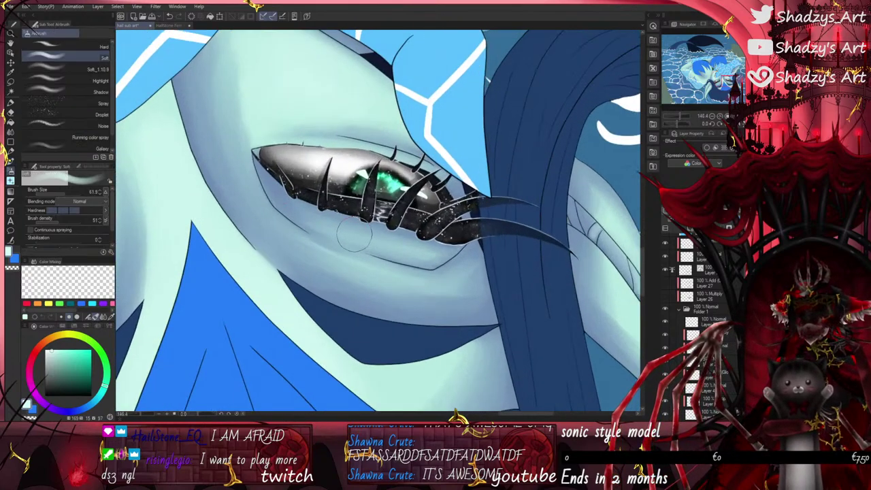
{"action": "left_click", "coordinate": [63, 193]}
{"action": "left_click_drag", "start_coordinate": [320, 222], "coordinate": [409, 250]}
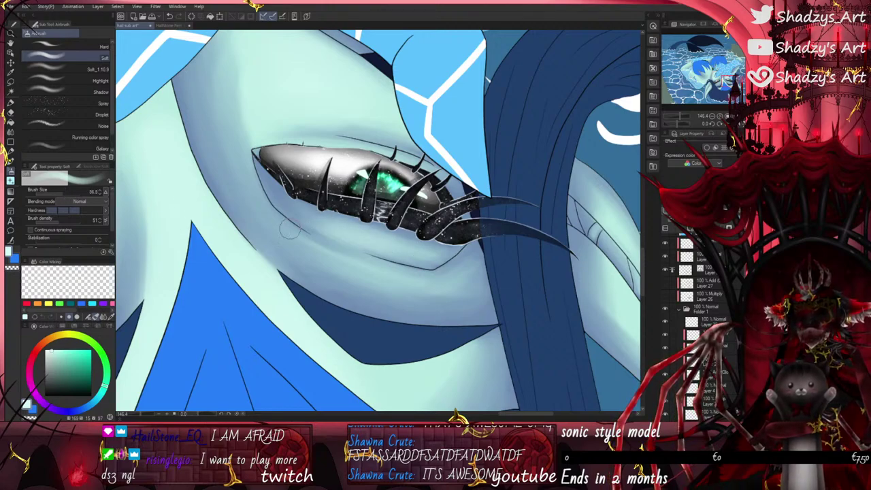
{"action": "left_click_drag", "start_coordinate": [58, 194], "coordinate": [60, 195]}
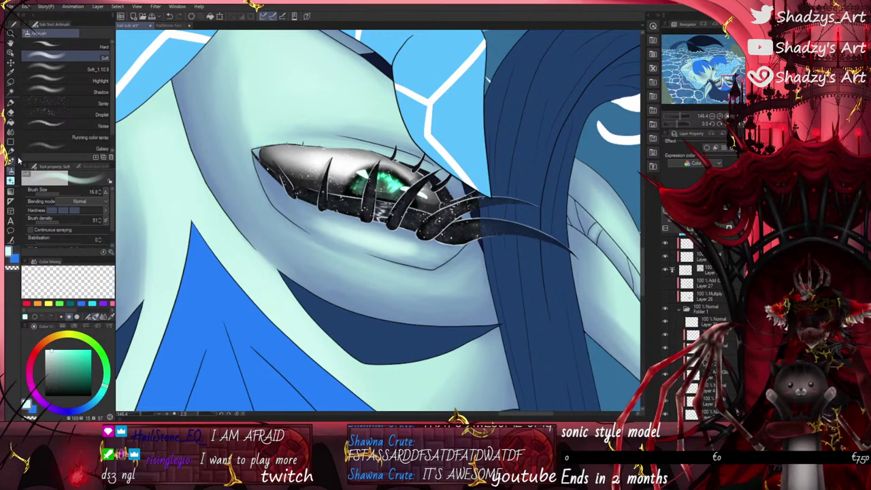
Step: Undo the first blending strokes below the right-hand eye and reblend the highlight with Transparent watercolor at size 36.8
{"action": "key", "text": "b"}
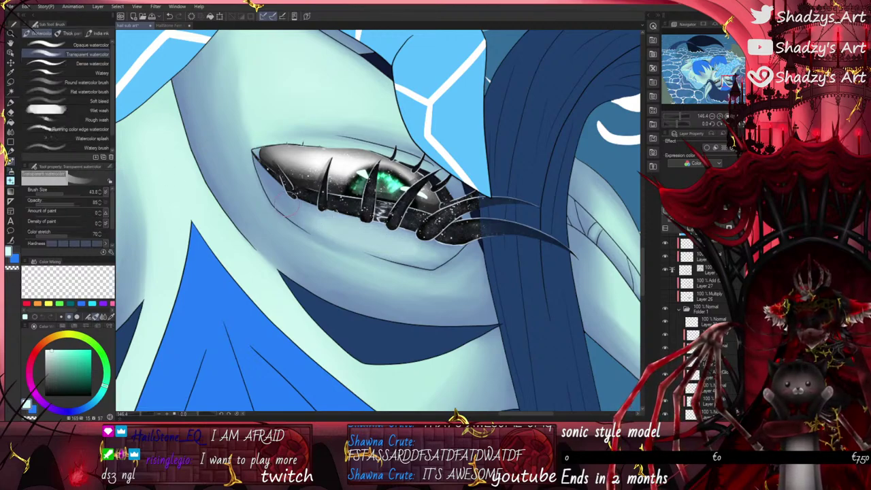
{"action": "left_click", "coordinate": [170, 16]}
{"action": "left_click", "coordinate": [170, 16]}
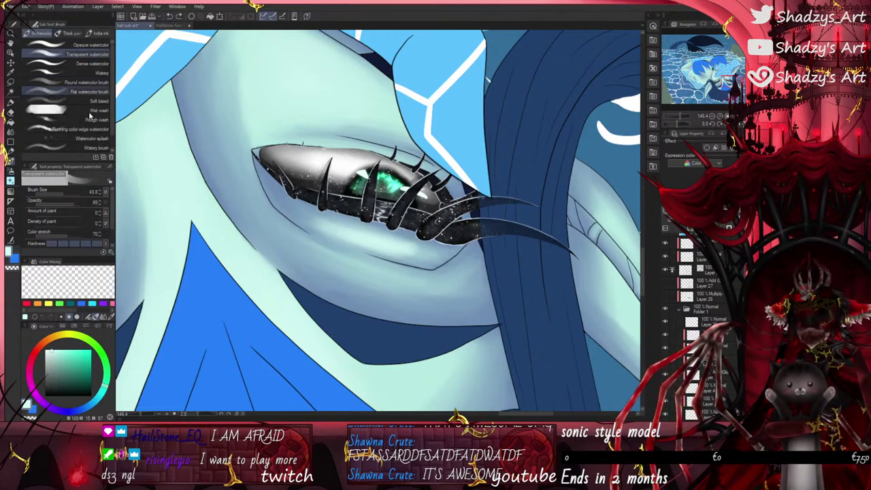
{"action": "left_click_drag", "start_coordinate": [64, 190], "coordinate": [60, 190]}
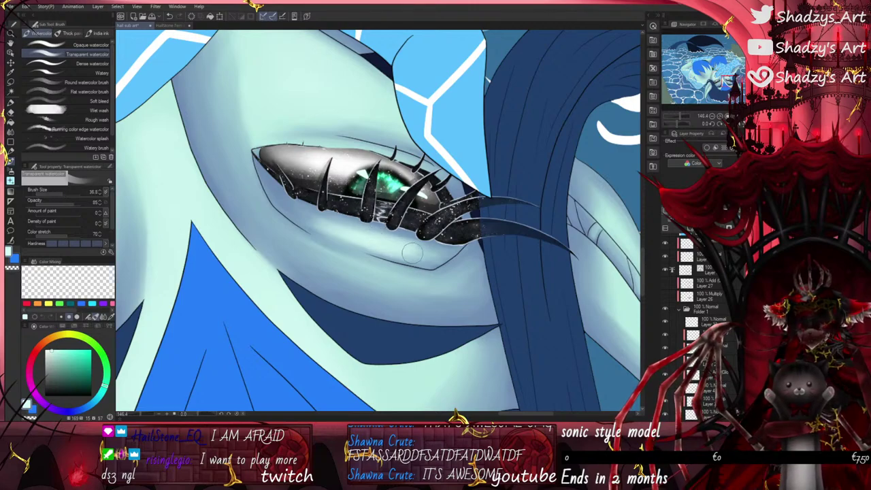
{"action": "left_click_drag", "start_coordinate": [323, 228], "coordinate": [402, 245]}
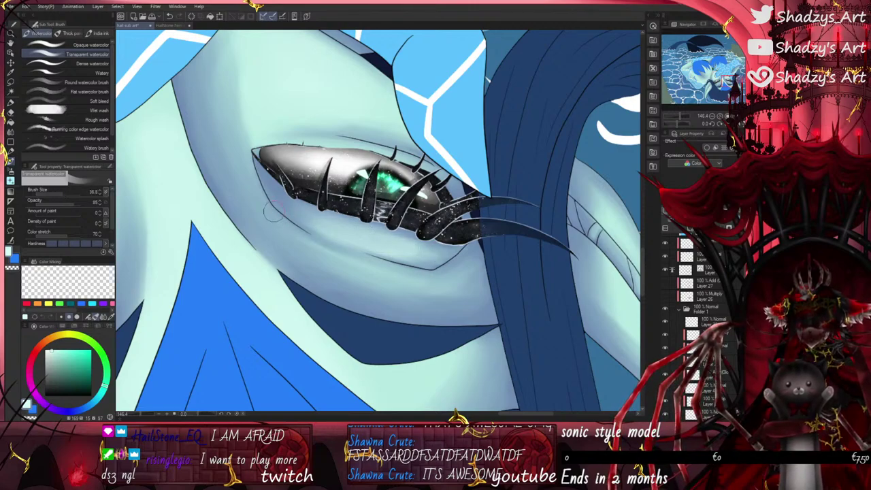
Step: Airbrush a soft highlight on the skin fold below the left-hand eye and blend it with Transparent watercolor at size 36.8
{"action": "scroll", "coordinate": [415, 245], "scroll_direction": "down", "scroll_amount": 5}
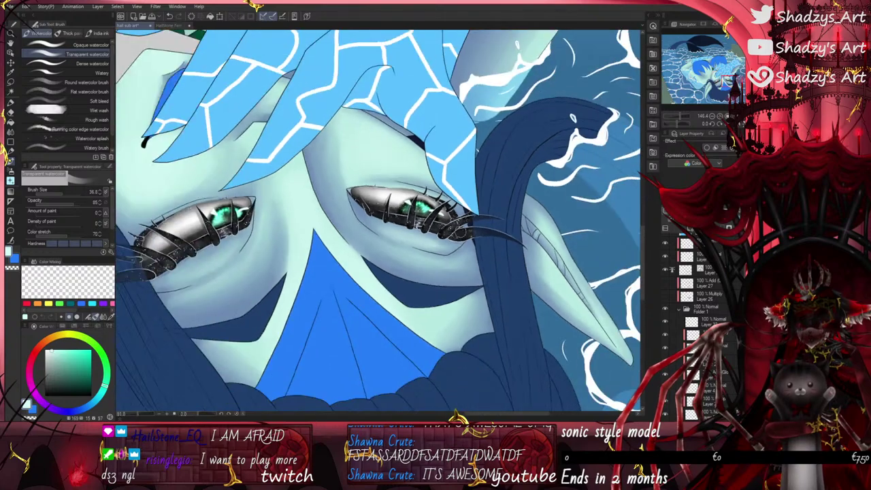
{"action": "scroll", "coordinate": [436, 324], "scroll_direction": "up", "scroll_amount": 4}
{"action": "key", "text": "b"}
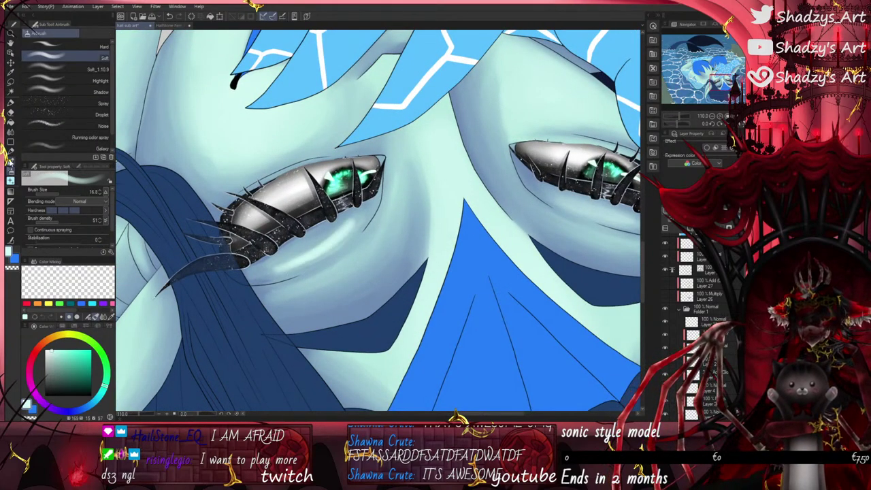
{"action": "key", "text": "b"}
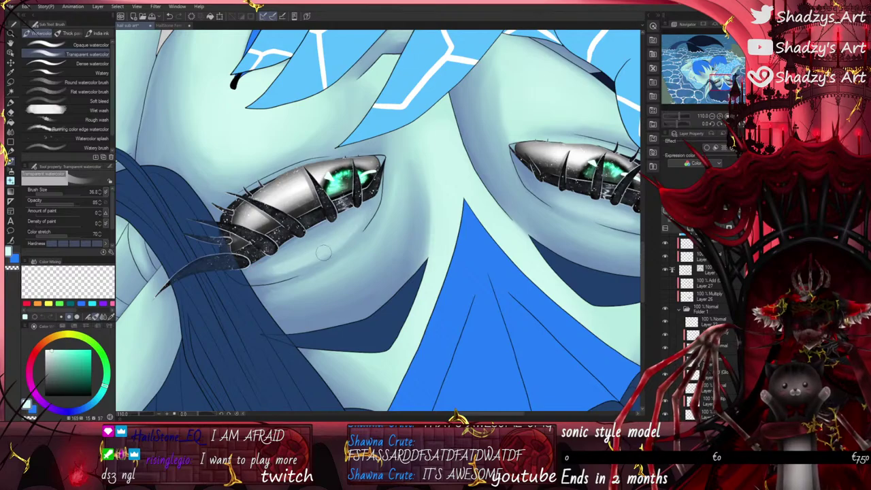
{"action": "scroll", "coordinate": [309, 245], "scroll_direction": "down", "scroll_amount": 4}
{"action": "scroll", "coordinate": [279, 251], "scroll_direction": "up", "scroll_amount": 3}
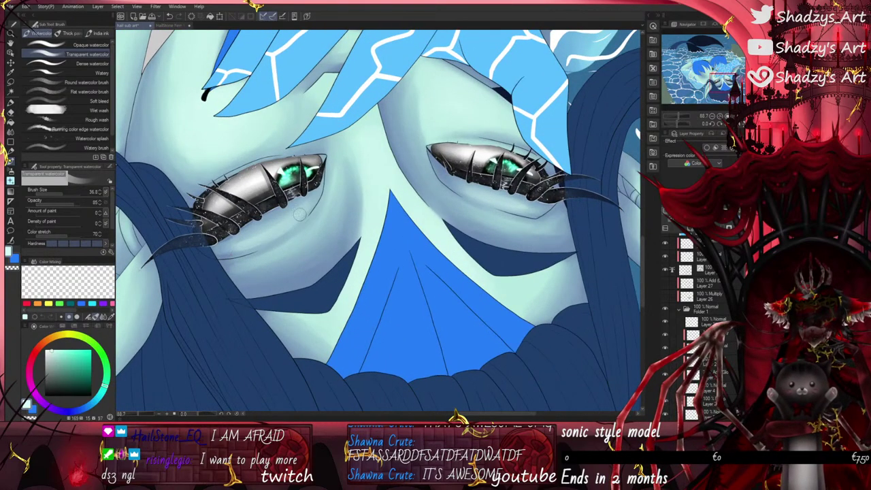
{"action": "scroll", "coordinate": [299, 210], "scroll_direction": "down", "scroll_amount": 1}
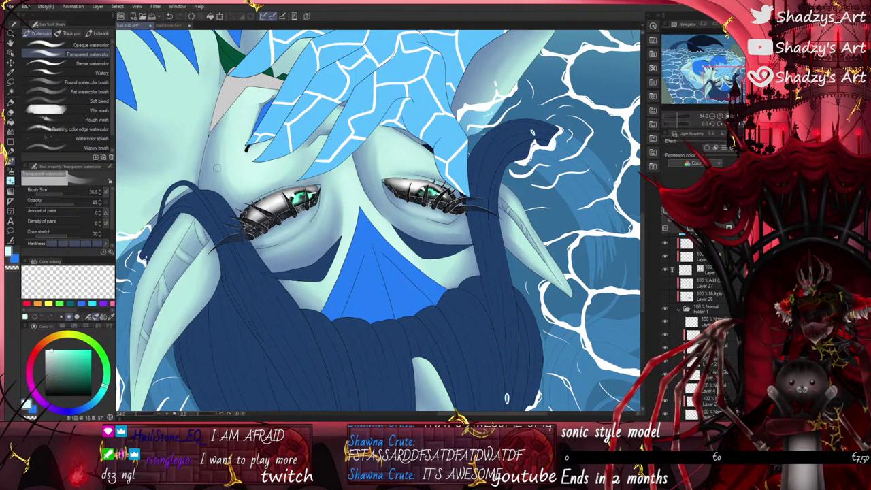
Step: Airbrush a highlight along the lower lobe of the right-hand ear and blend it with Transparent watercolor at size 18.4
{"action": "left_click", "coordinate": [12, 136]}
{"action": "scroll", "coordinate": [340, 204], "scroll_direction": "down", "scroll_amount": 2}
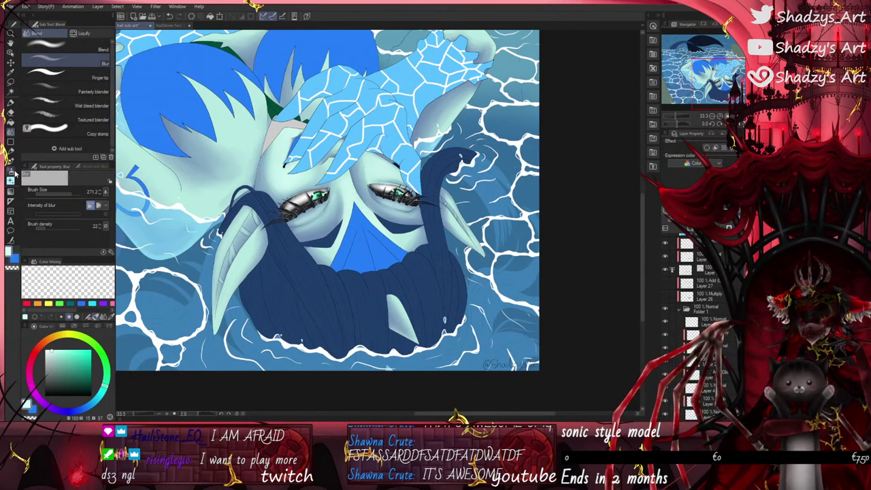
{"action": "left_click", "coordinate": [10, 178]}
{"action": "scroll", "coordinate": [329, 230], "scroll_direction": "up", "scroll_amount": 4}
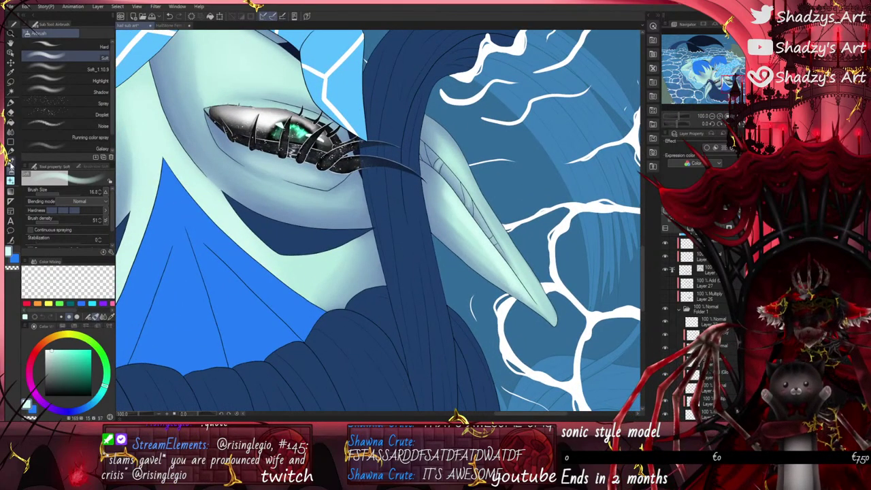
{"action": "left_click", "coordinate": [11, 169]}
{"action": "scroll", "coordinate": [518, 241], "scroll_direction": "up", "scroll_amount": 1}
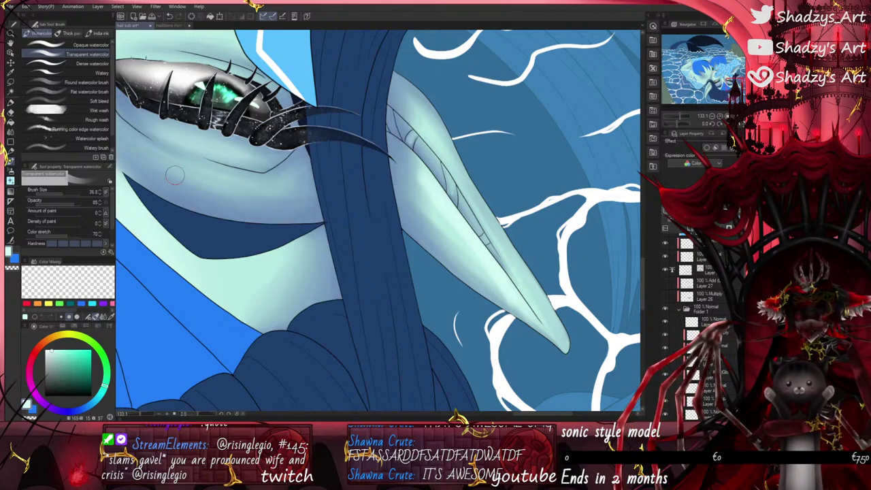
{"action": "left_click", "coordinate": [66, 194]}
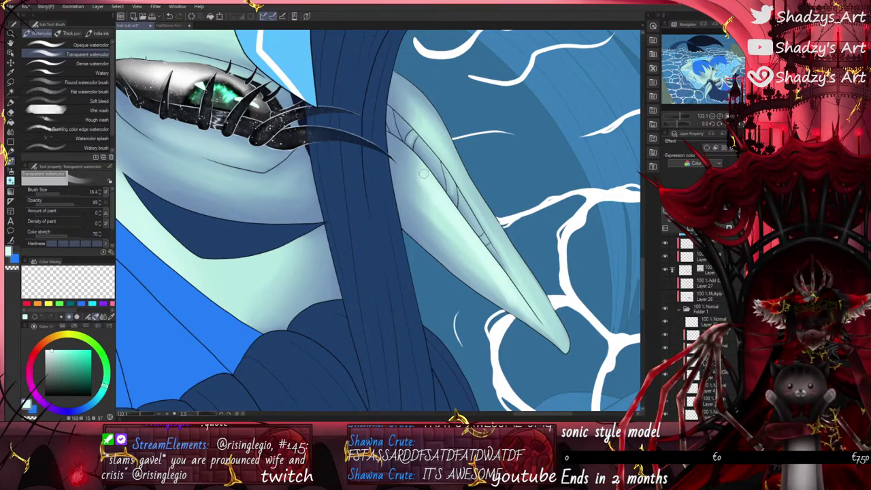
{"action": "left_click_drag", "start_coordinate": [519, 313], "coordinate": [476, 268]}
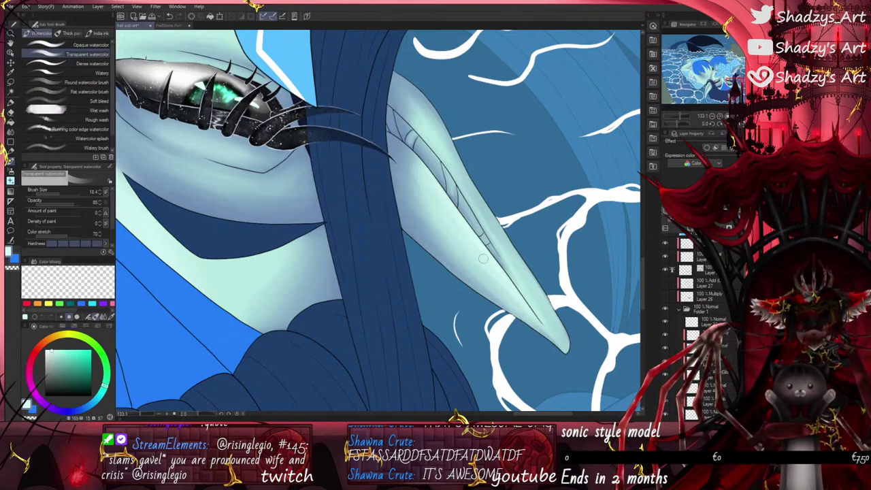
Step: Airbrush highlights on the outer rim and inner folds of the right-hand ear at size 16.8 and blend them with Transparent watercolor
{"action": "key", "text": "b"}
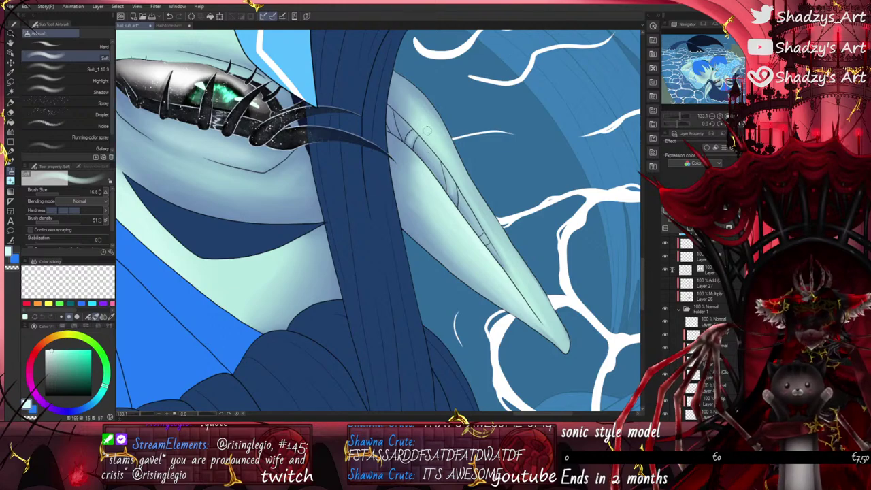
{"action": "left_click_drag", "start_coordinate": [429, 132], "coordinate": [551, 321]}
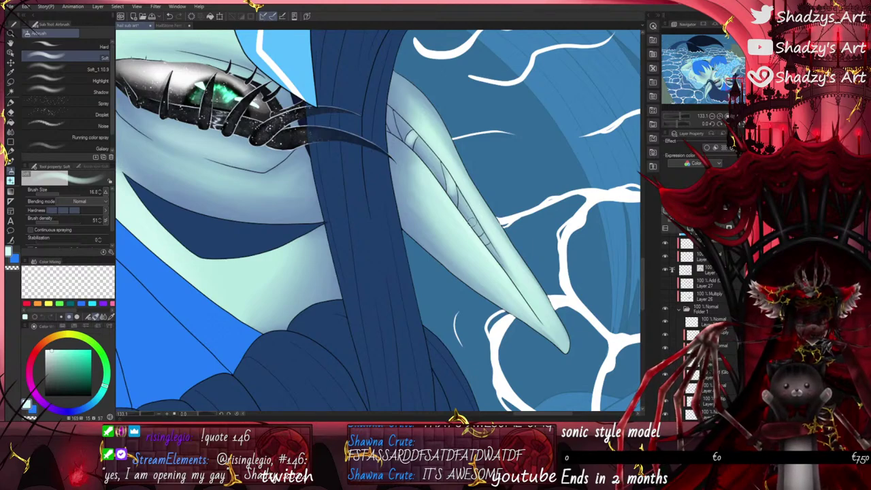
{"action": "key", "text": "b"}
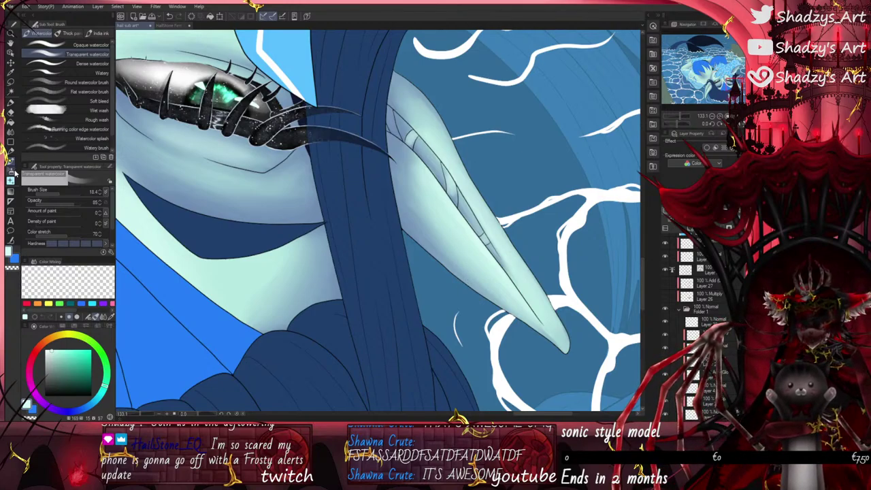
Step: Airbrush a highlight down the broad lobe of the left-hand ear at size 36.8 and blend it with Transparent watercolor at size 30.9
{"action": "scroll", "coordinate": [521, 269], "scroll_direction": "down", "scroll_amount": 12}
{"action": "scroll", "coordinate": [231, 309], "scroll_direction": "up", "scroll_amount": 5}
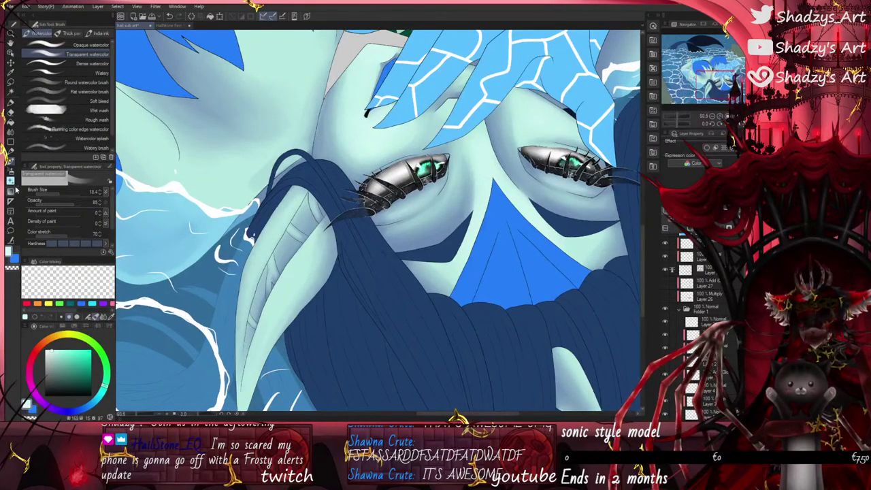
{"action": "left_click", "coordinate": [11, 171]}
{"action": "left_click_drag", "start_coordinate": [59, 195], "coordinate": [61, 195]}
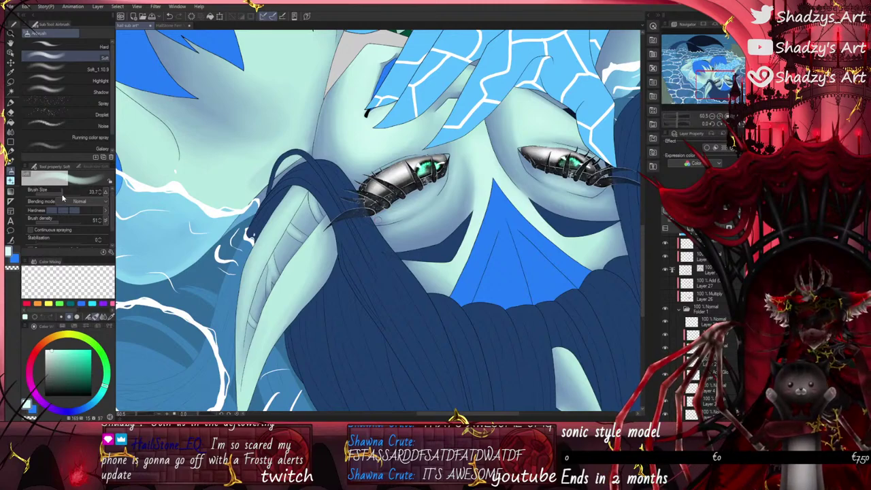
{"action": "scroll", "coordinate": [272, 299], "scroll_direction": "up", "scroll_amount": 1}
{"action": "left_click_drag", "start_coordinate": [315, 223], "coordinate": [272, 318]}
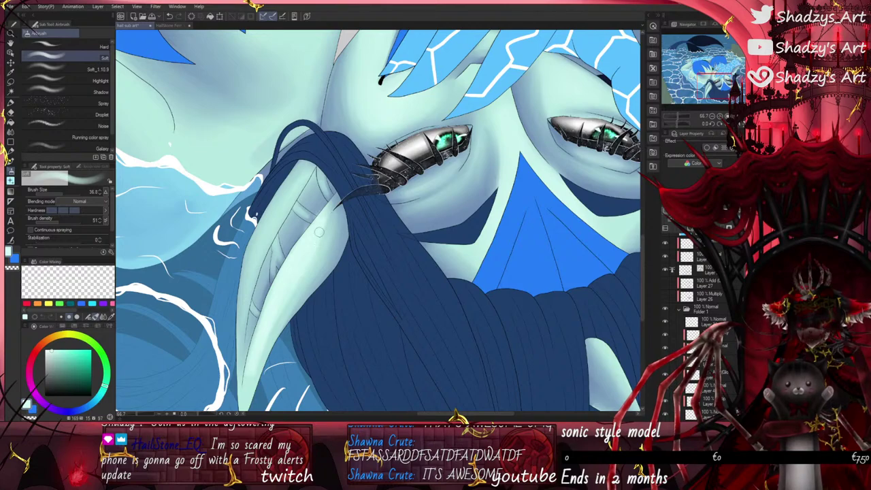
{"action": "left_click", "coordinate": [12, 168]}
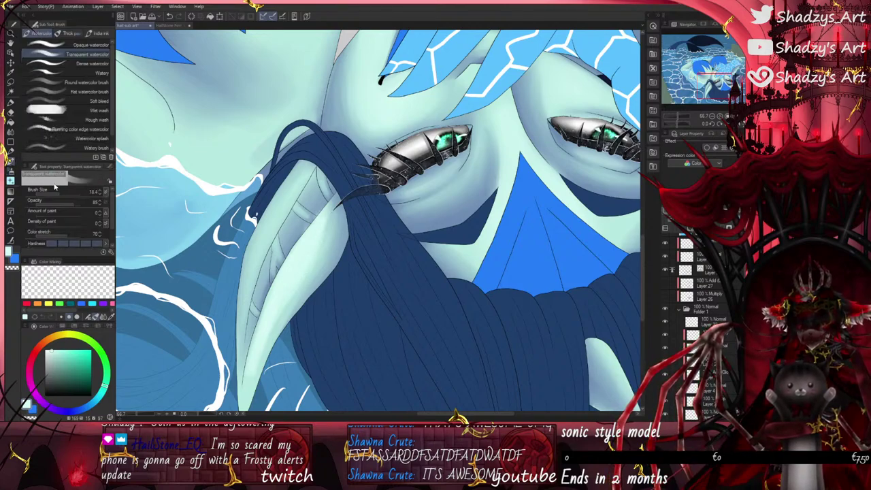
{"action": "left_click_drag", "start_coordinate": [55, 186], "coordinate": [61, 195]}
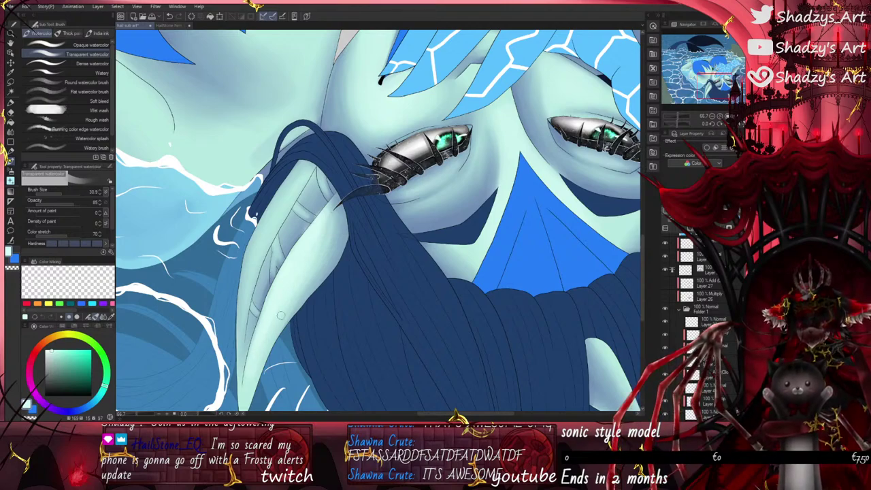
{"action": "scroll", "coordinate": [307, 279], "scroll_direction": "down", "scroll_amount": 1}
{"action": "left_click_drag", "start_coordinate": [307, 279], "coordinate": [313, 219]}
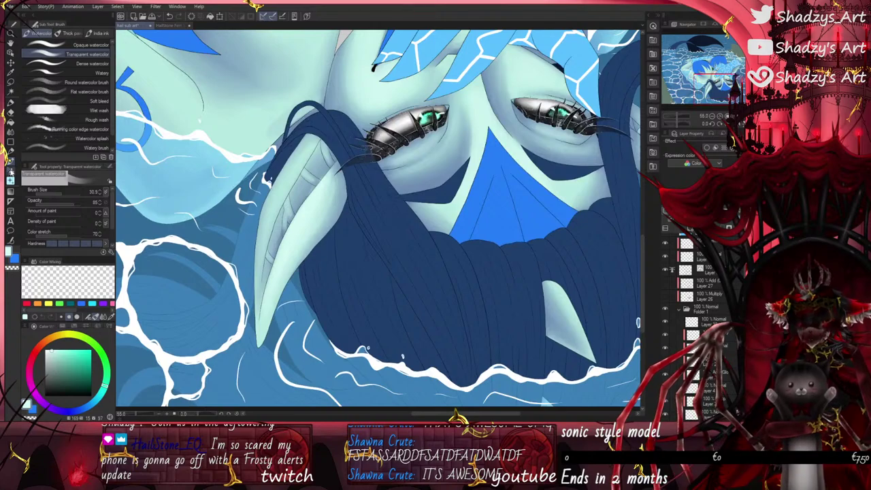
Step: Airbrush a highlight along the outer rim of the left-hand ear and blend it with Transparent watercolor
{"action": "left_click", "coordinate": [11, 172]}
{"action": "scroll", "coordinate": [301, 154], "scroll_direction": "up", "scroll_amount": 1}
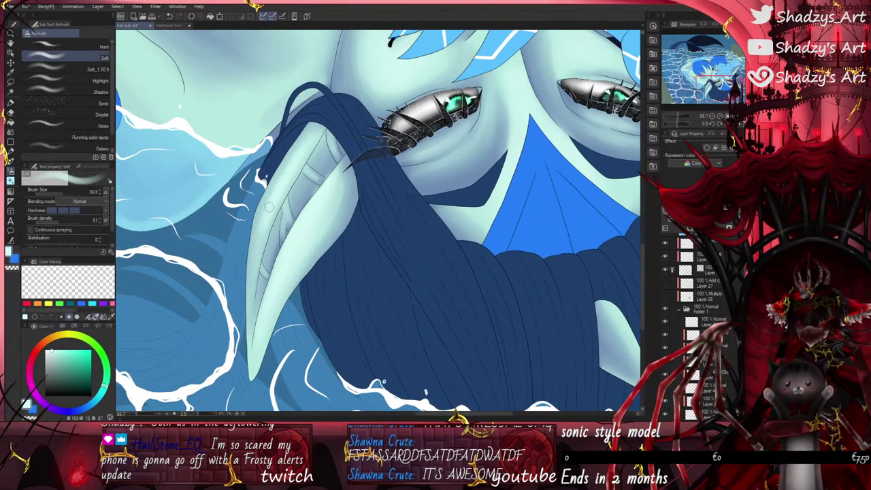
{"action": "left_click", "coordinate": [11, 163]}
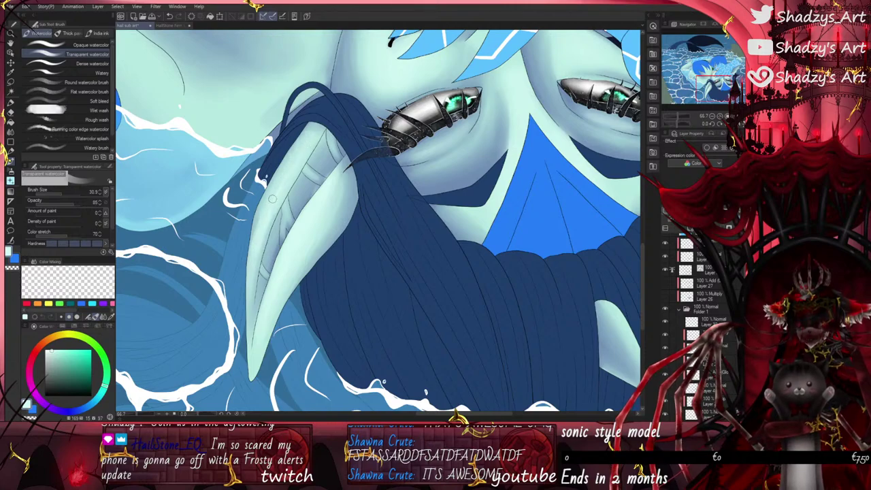
Step: Highlight the inner folds of the left-hand ear with the Soft airbrush at sizes 30.9 and 21.8, and blend them with Transparent watercolor
{"action": "left_click", "coordinate": [12, 173]}
{"action": "scroll", "coordinate": [293, 200], "scroll_direction": "up", "scroll_amount": 5}
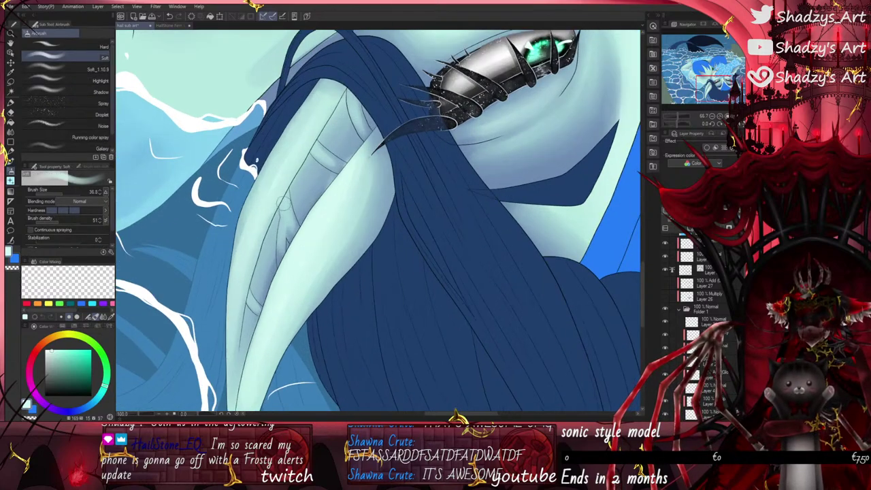
{"action": "left_click", "coordinate": [62, 192]}
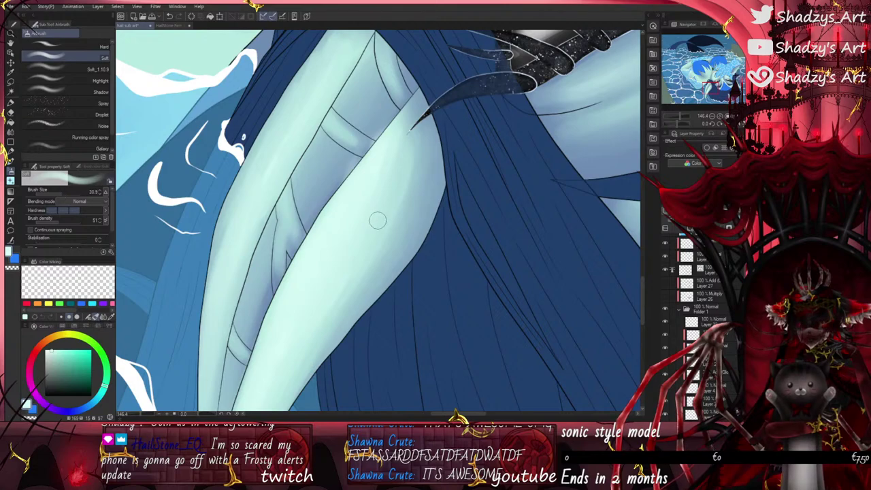
{"action": "left_click_drag", "start_coordinate": [285, 204], "coordinate": [291, 233]}
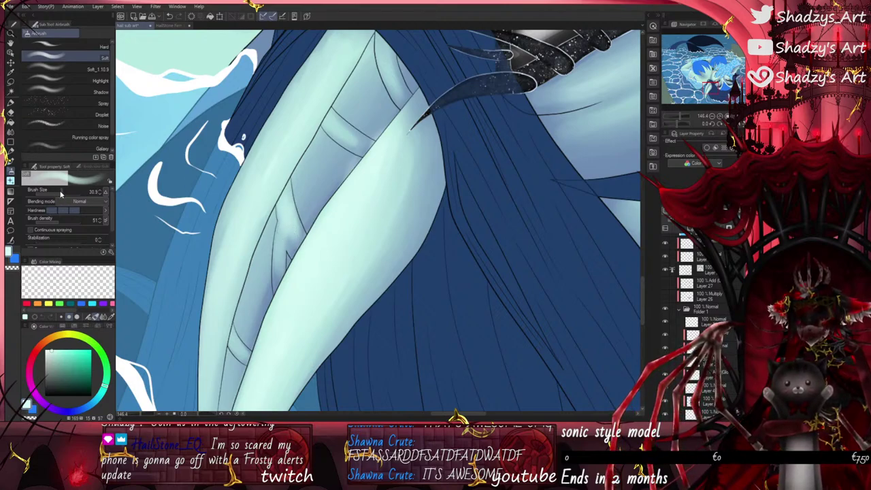
{"action": "left_click", "coordinate": [60, 192]}
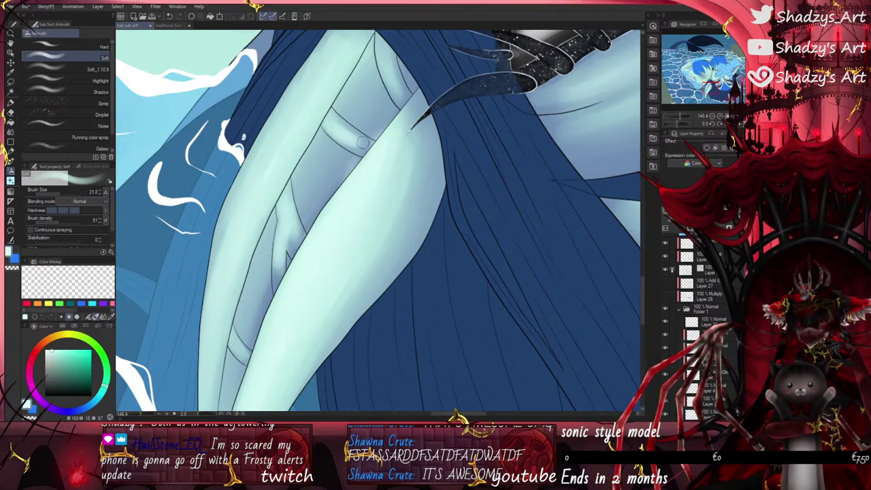
{"action": "left_click_drag", "start_coordinate": [384, 50], "coordinate": [395, 84]}
{"action": "scroll", "coordinate": [384, 85], "scroll_direction": "down", "scroll_amount": 5}
{"action": "scroll", "coordinate": [290, 250], "scroll_direction": "up", "scroll_amount": 4}
{"action": "left_click_drag", "start_coordinate": [289, 246], "coordinate": [298, 256]}
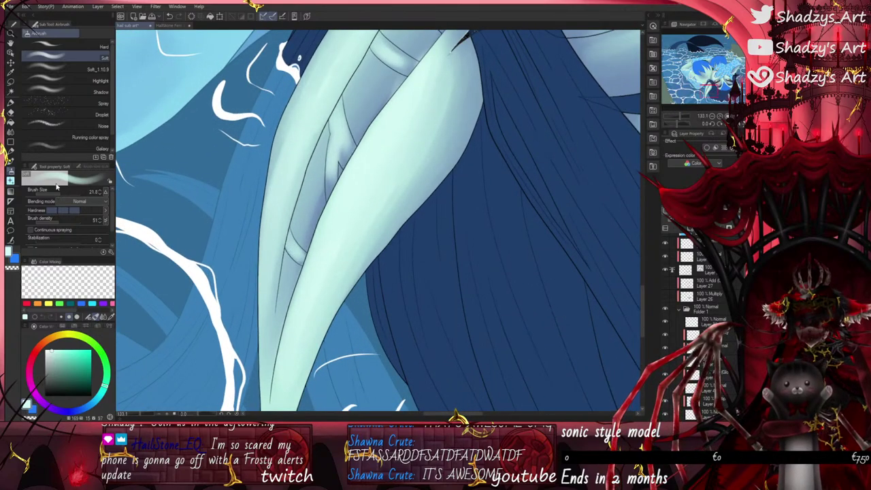
{"action": "left_click", "coordinate": [11, 163]}
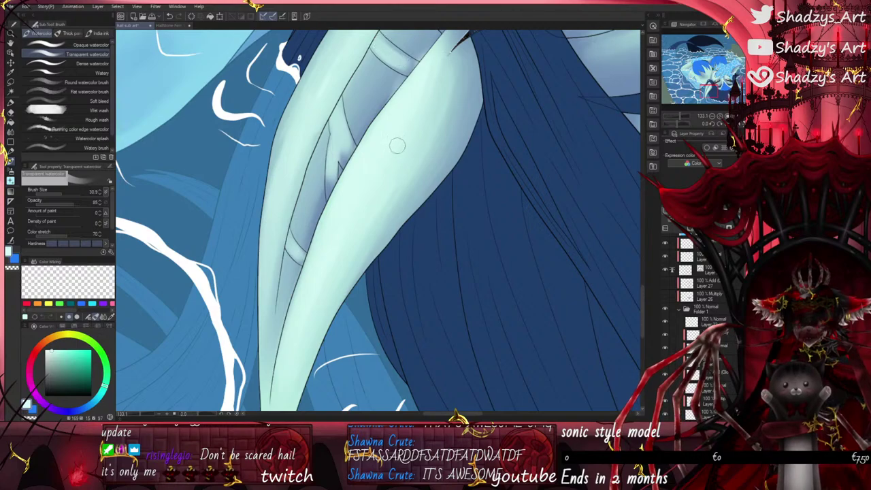
{"action": "scroll", "coordinate": [397, 144], "scroll_direction": "down", "scroll_amount": 3}
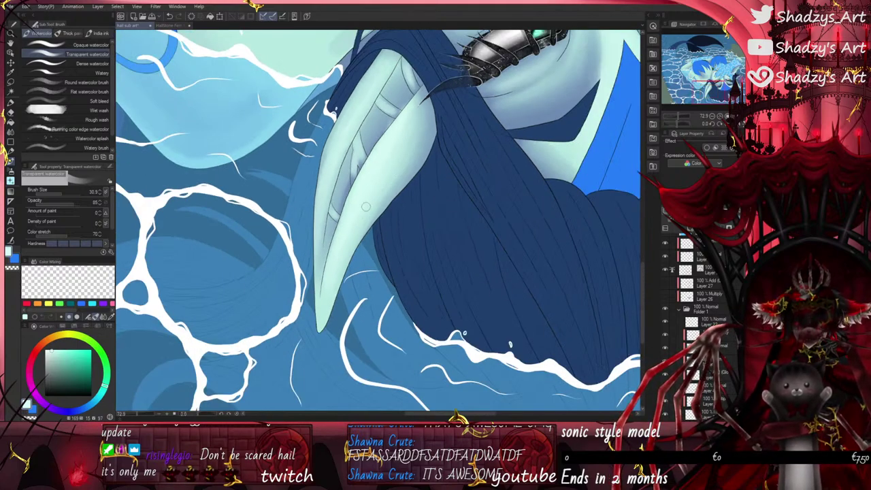
{"action": "scroll", "coordinate": [464, 334], "scroll_direction": "down", "scroll_amount": 3}
{"action": "scroll", "coordinate": [313, 367], "scroll_direction": "up", "scroll_amount": 2}
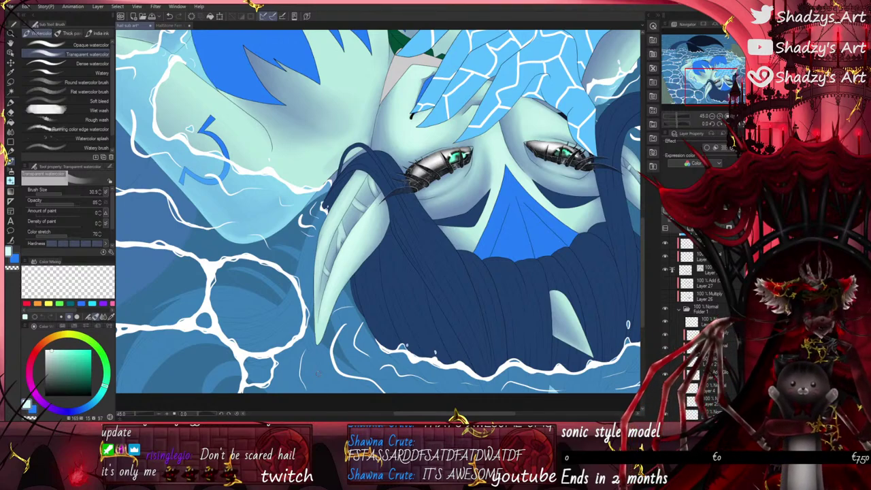
Step: Airbrush a highlight on the arm beside the blue marking at size 80.4 and blend it with Transparent watercolor at size 80.4
{"action": "scroll", "coordinate": [487, 264], "scroll_direction": "down", "scroll_amount": 3}
{"action": "scroll", "coordinate": [436, 192], "scroll_direction": "up", "scroll_amount": 3}
{"action": "left_click", "coordinate": [11, 171]}
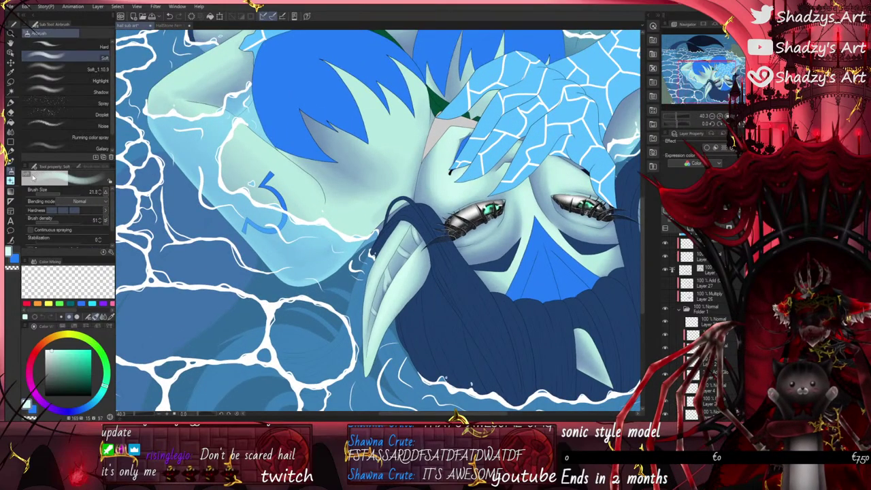
{"action": "left_click_drag", "start_coordinate": [62, 194], "coordinate": [66, 194]}
{"action": "scroll", "coordinate": [223, 121], "scroll_direction": "up", "scroll_amount": 1}
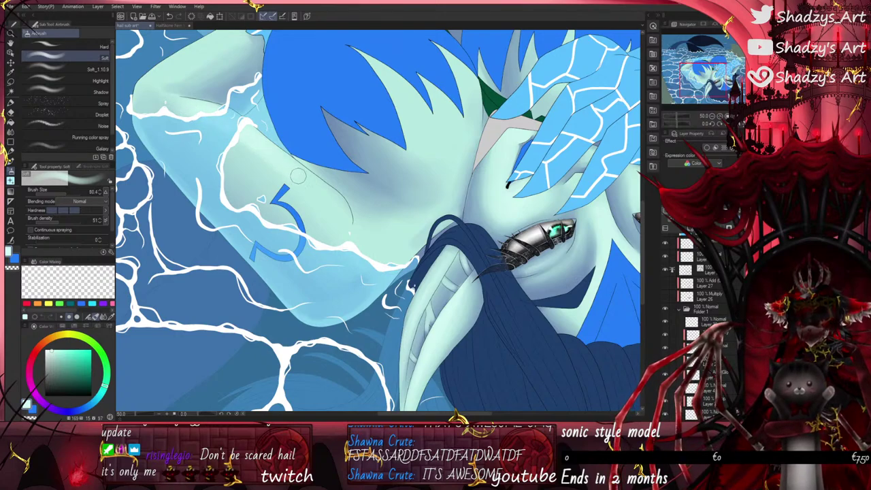
{"action": "key", "text": "b"}
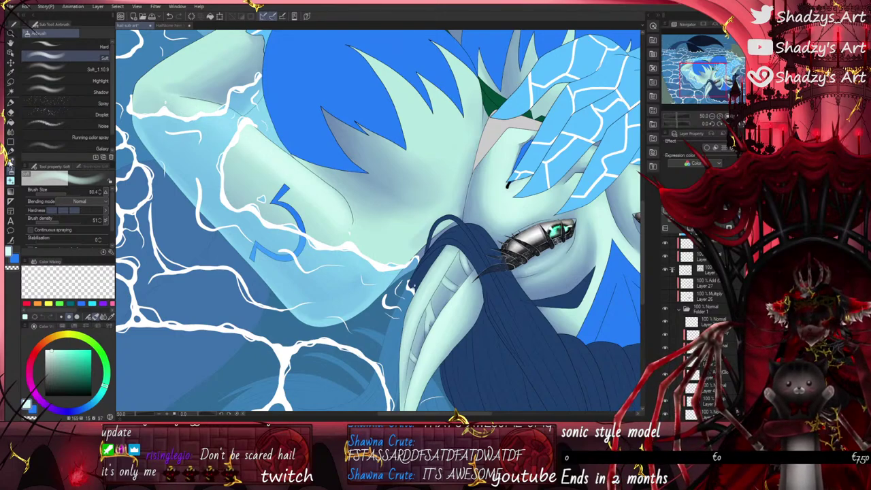
{"action": "left_click_drag", "start_coordinate": [61, 193], "coordinate": [66, 194]}
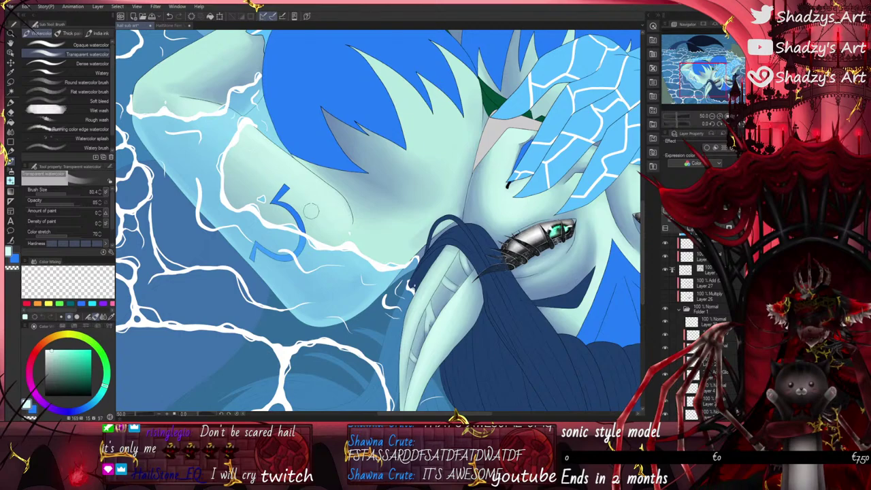
Step: Highlight the lower edge of the submerged shoulder with the Soft airbrush at size 80.4 and blend it with Transparent watercolor
{"action": "left_click", "coordinate": [10, 170]}
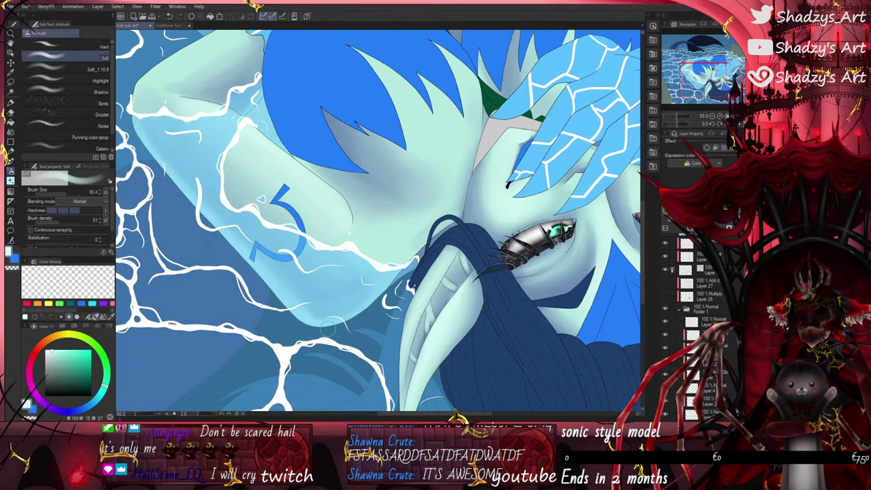
{"action": "scroll", "coordinate": [317, 306], "scroll_direction": "down", "scroll_amount": 3}
{"action": "scroll", "coordinate": [217, 204], "scroll_direction": "up", "scroll_amount": 3}
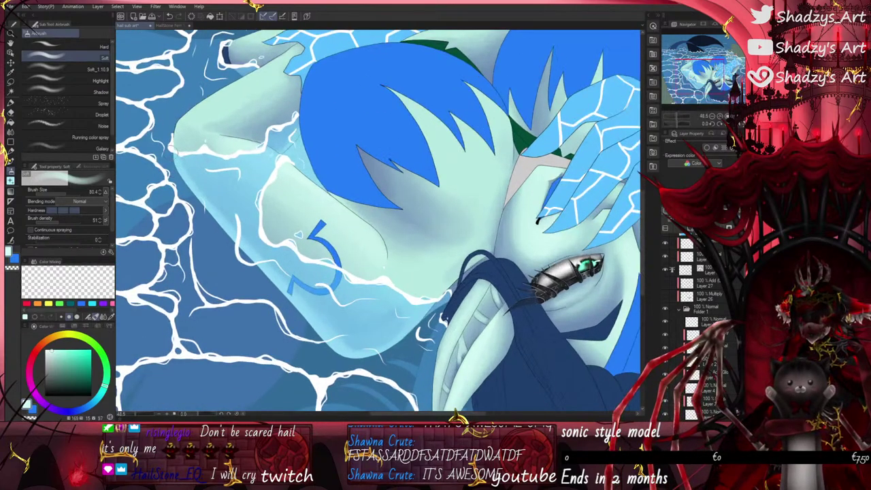
{"action": "left_click", "coordinate": [10, 161]}
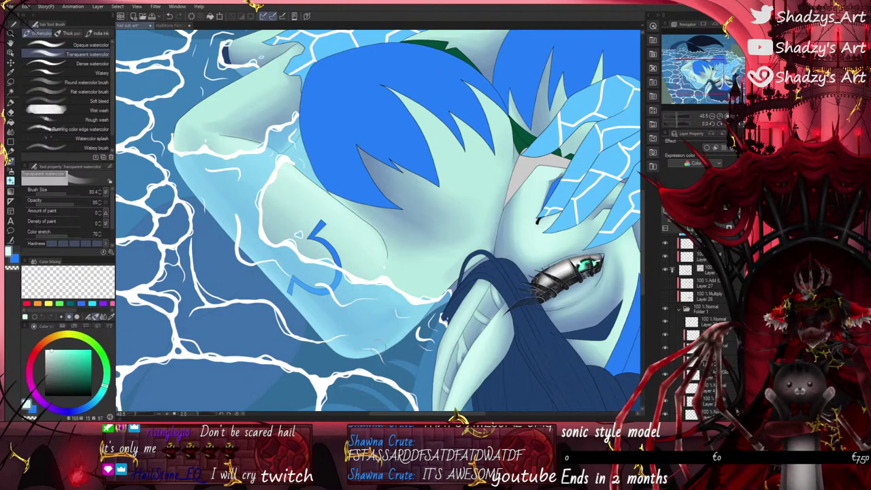
Step: Airbrush a soft highlight on the skin beside the dark hair loop at size 80.4 and blend it with Transparent watercolor
{"action": "scroll", "coordinate": [318, 345], "scroll_direction": "down", "scroll_amount": 1}
{"action": "scroll", "coordinate": [404, 331], "scroll_direction": "up", "scroll_amount": 2}
{"action": "left_click", "coordinate": [10, 170]}
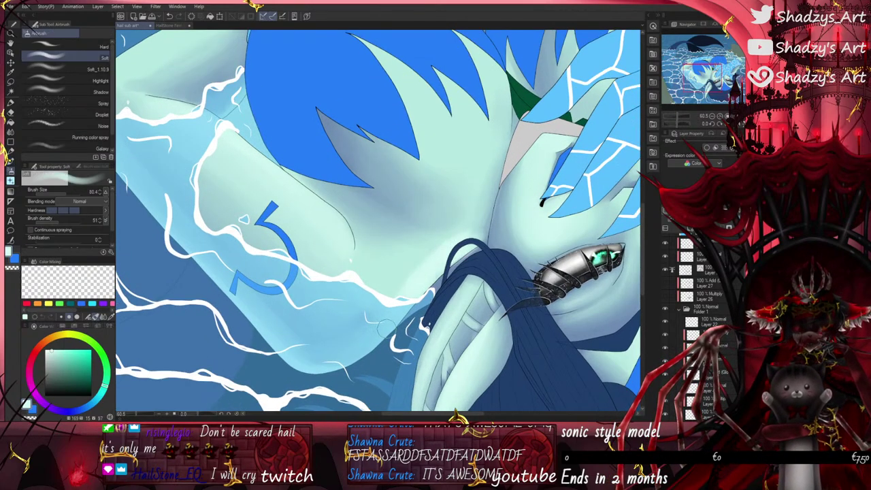
{"action": "left_click", "coordinate": [11, 170]}
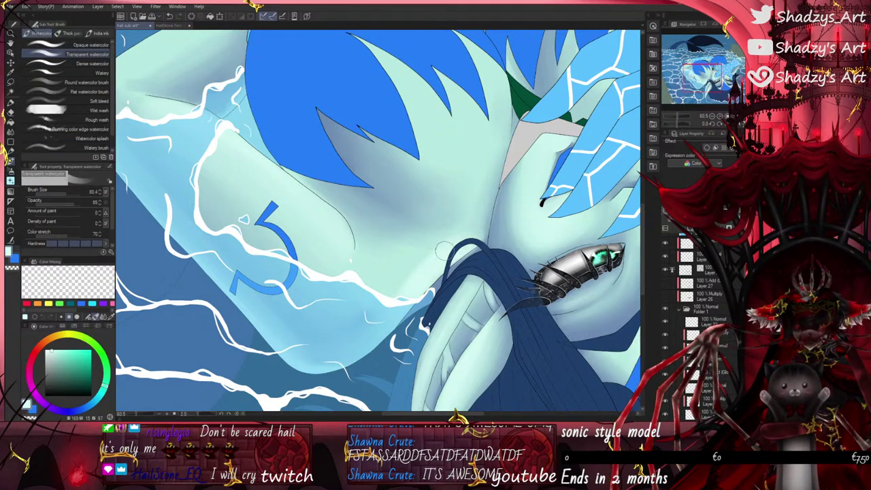
{"action": "scroll", "coordinate": [455, 242], "scroll_direction": "down", "scroll_amount": 2}
{"action": "scroll", "coordinate": [445, 200], "scroll_direction": "up", "scroll_amount": 1}
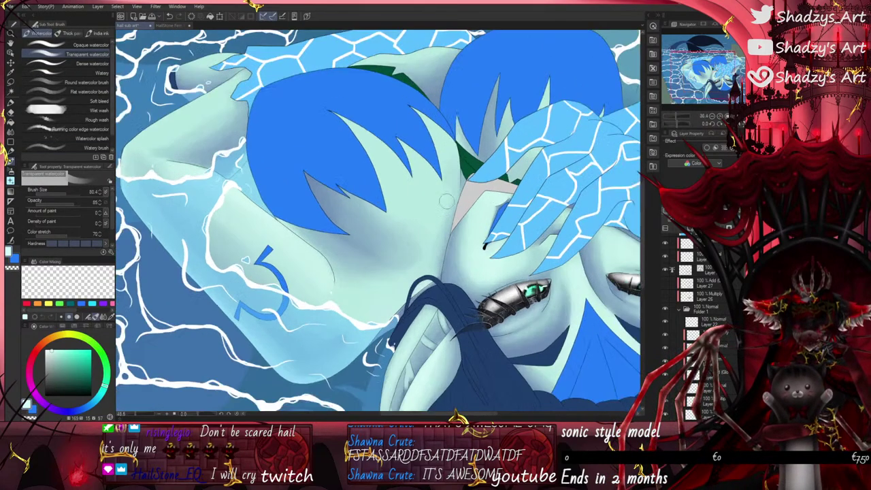
Step: Enlarge the Soft airbrush to 161.0, highlight the chest skin below the blue marking, and blend it with Transparent watercolor at size 80.4
{"action": "left_click", "coordinate": [10, 169]}
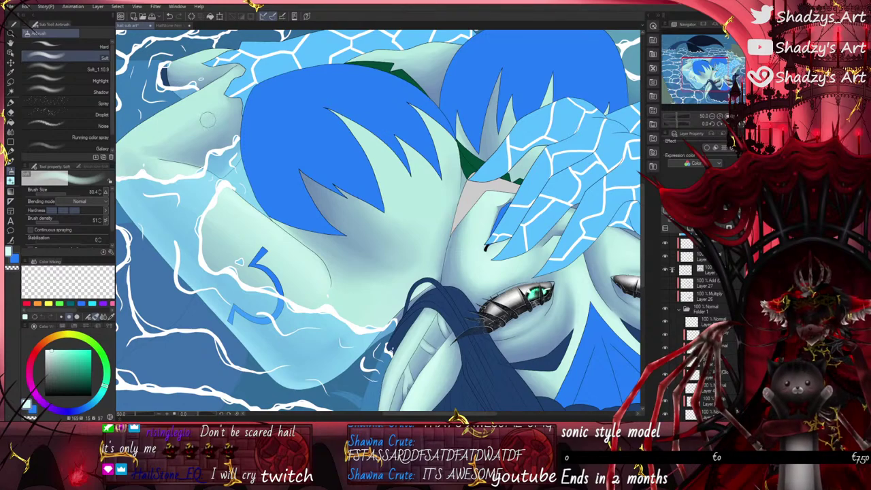
{"action": "left_click_drag", "start_coordinate": [66, 194], "coordinate": [69, 195]}
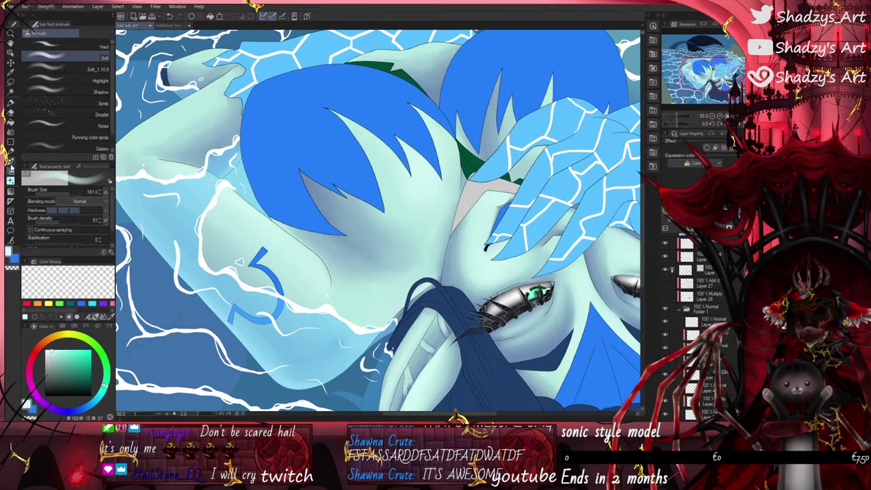
{"action": "left_click", "coordinate": [11, 162]}
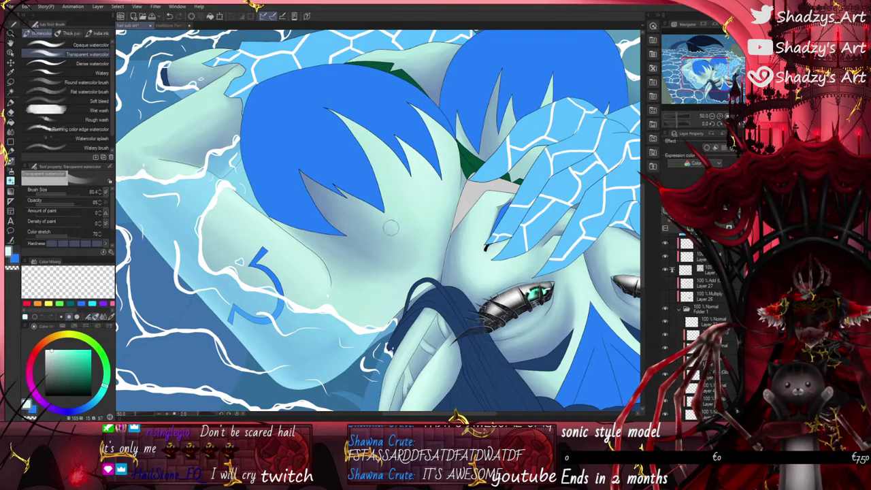
{"action": "scroll", "coordinate": [277, 130], "scroll_direction": "down", "scroll_amount": 2}
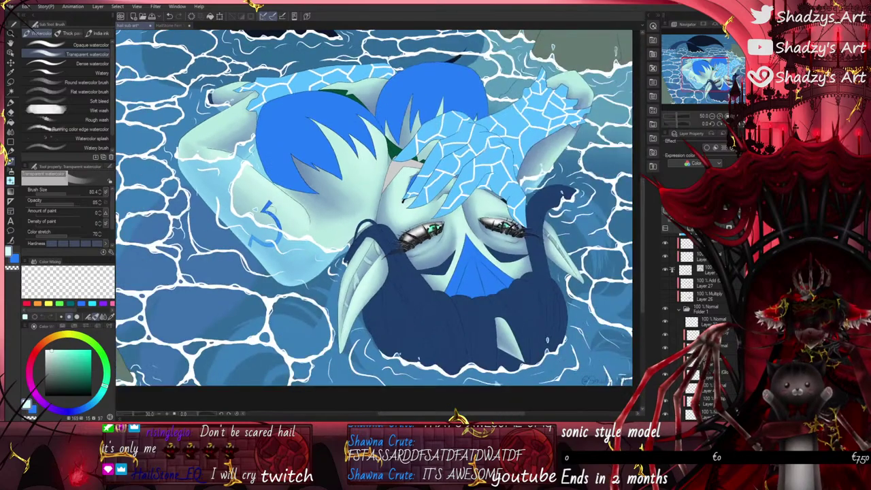
{"action": "scroll", "coordinate": [267, 206], "scroll_direction": "up", "scroll_amount": 2}
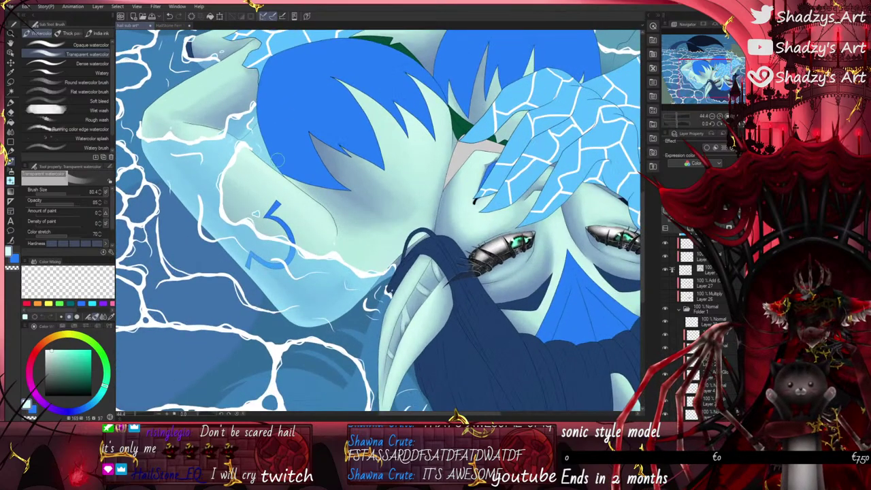
Step: Airbrush a highlight from the left-hand elbow up the forearm at size 161.0 and blend it with Transparent watercolor at size 80.4
{"action": "left_click", "coordinate": [10, 171]}
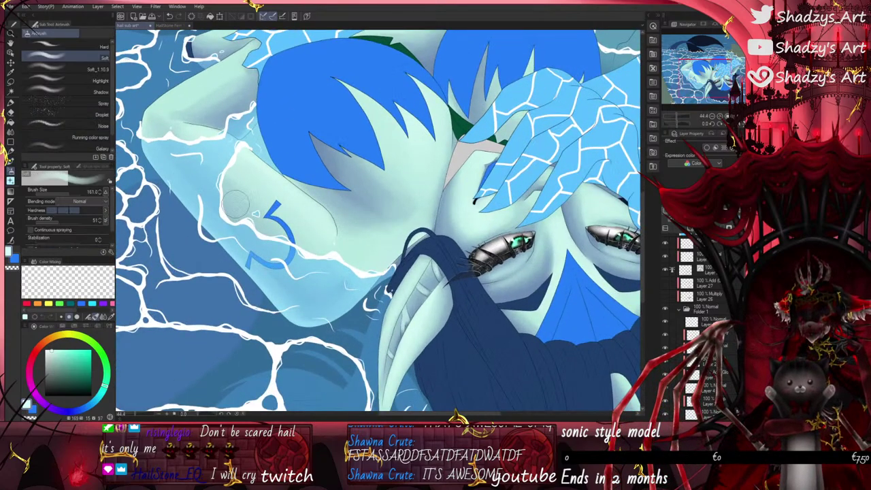
{"action": "scroll", "coordinate": [256, 228], "scroll_direction": "down", "scroll_amount": 2}
{"action": "scroll", "coordinate": [197, 129], "scroll_direction": "up", "scroll_amount": 3}
{"action": "left_click_drag", "start_coordinate": [178, 144], "coordinate": [247, 103]}
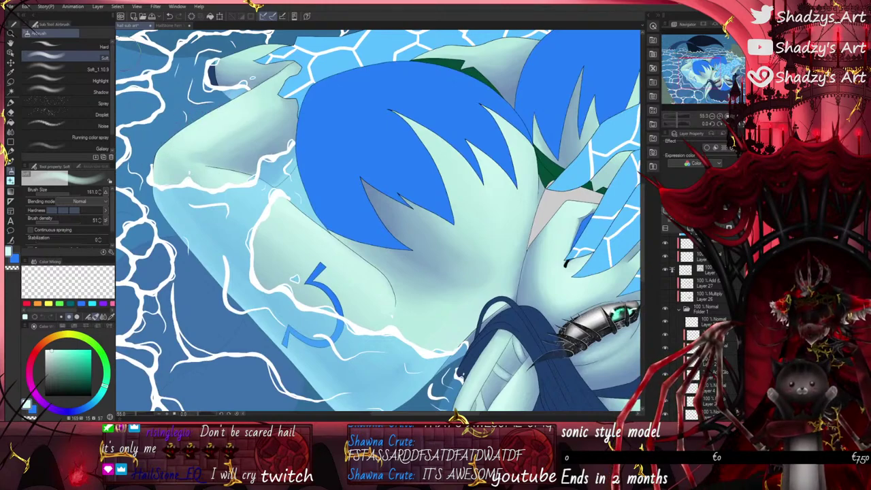
{"action": "left_click", "coordinate": [10, 160]}
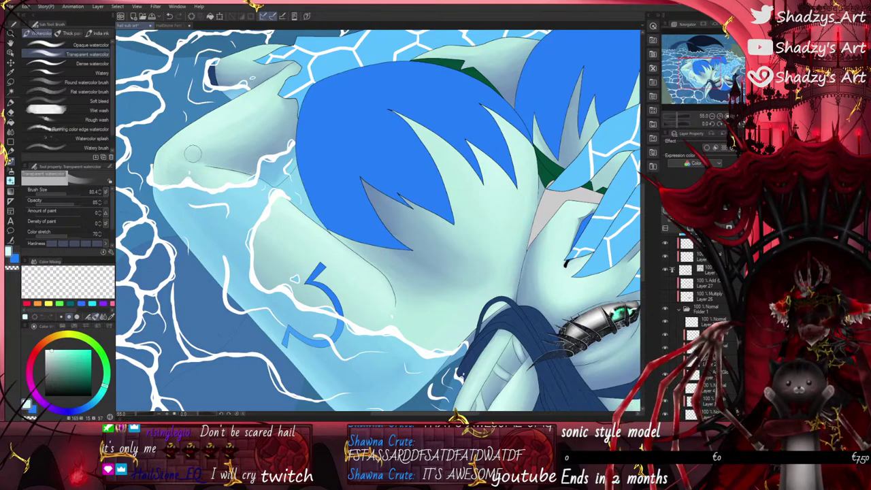
{"action": "scroll", "coordinate": [345, 255], "scroll_direction": "down", "scroll_amount": 1}
{"action": "key", "text": "ctrl+0"}
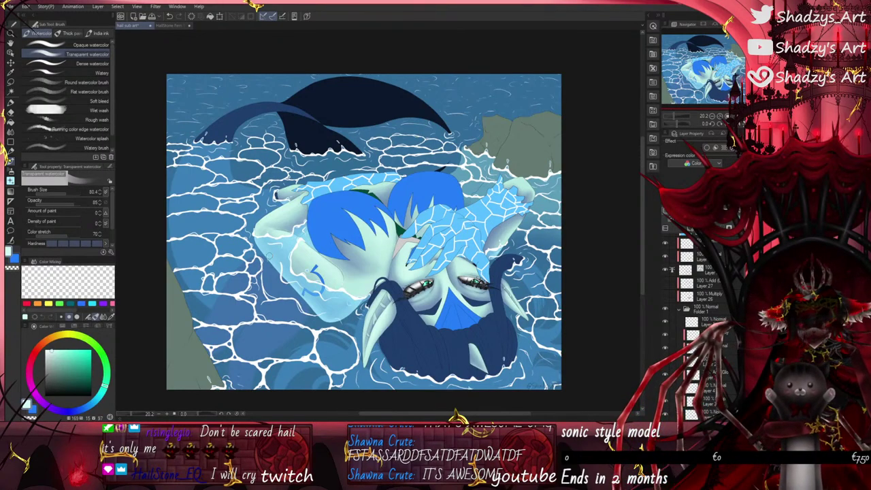
Step: Highlight the bent arm near the rock with the Soft airbrush at size 161.0 and blend it with Transparent watercolor
{"action": "scroll", "coordinate": [395, 273], "scroll_direction": "up", "scroll_amount": 7}
{"action": "left_click", "coordinate": [10, 172]}
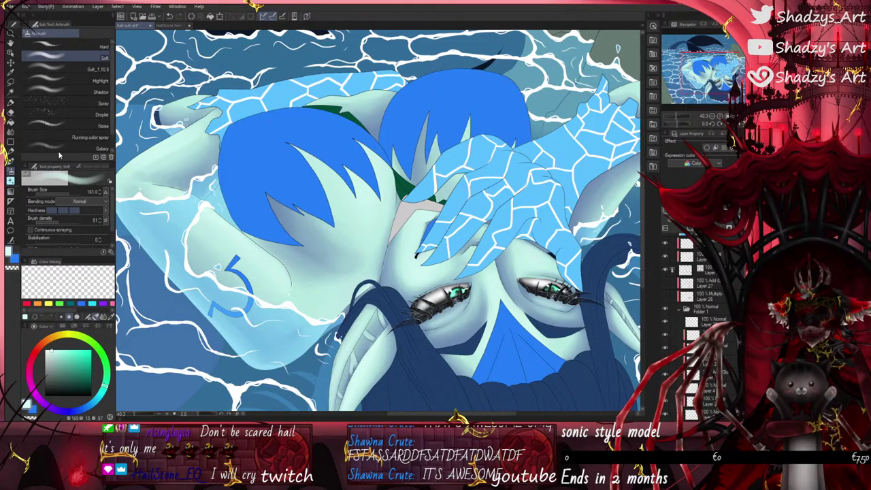
{"action": "scroll", "coordinate": [250, 230], "scroll_direction": "down", "scroll_amount": 1}
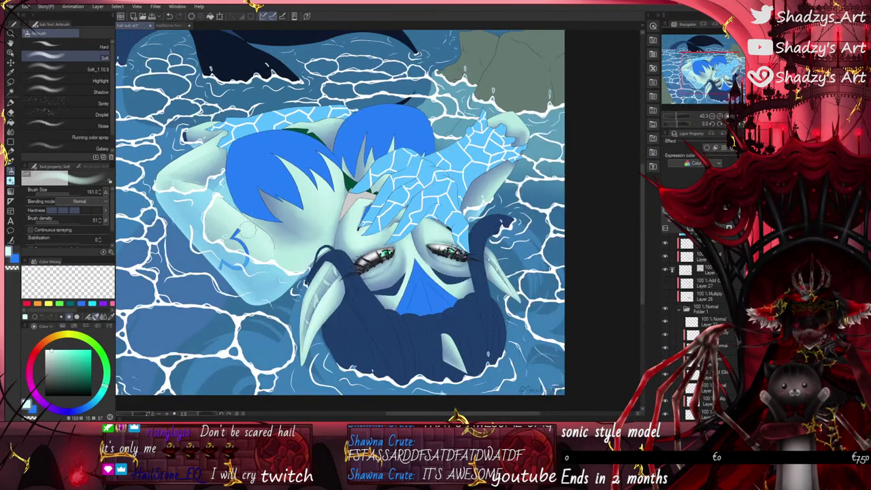
{"action": "scroll", "coordinate": [490, 136], "scroll_direction": "up", "scroll_amount": 2}
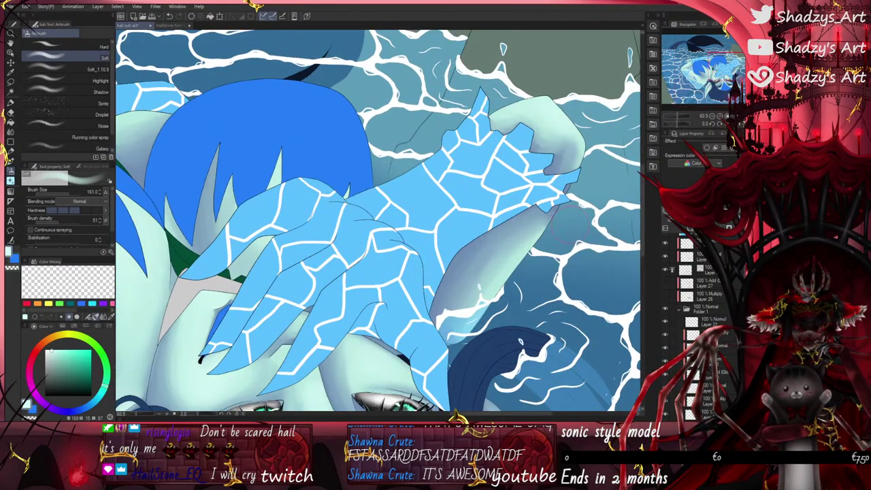
{"action": "key", "text": "b"}
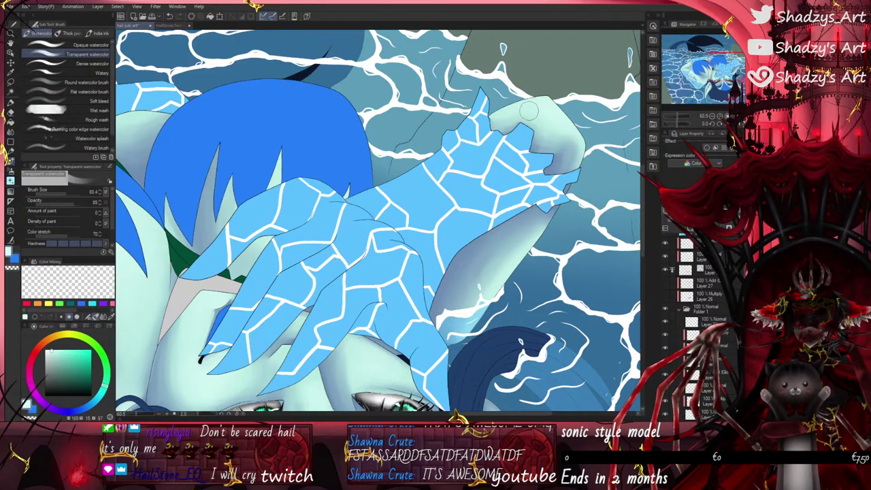
{"action": "scroll", "coordinate": [469, 194], "scroll_direction": "down", "scroll_amount": 3}
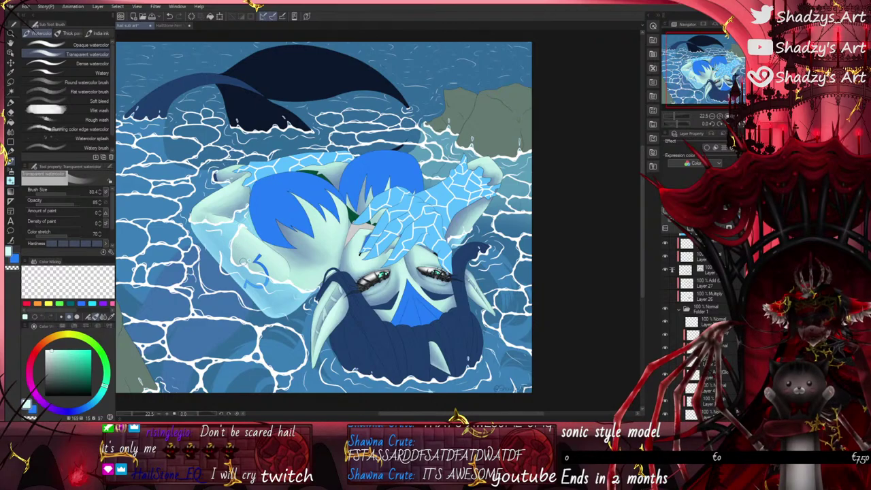
Step: Airbrush a highlight on the pale skin between the two large blue shapes at size 161.0 and blend it with Transparent watercolor
{"action": "scroll", "coordinate": [278, 204], "scroll_direction": "up", "scroll_amount": 2}
{"action": "left_click", "coordinate": [12, 171]}
{"action": "scroll", "coordinate": [326, 150], "scroll_direction": "up", "scroll_amount": 3}
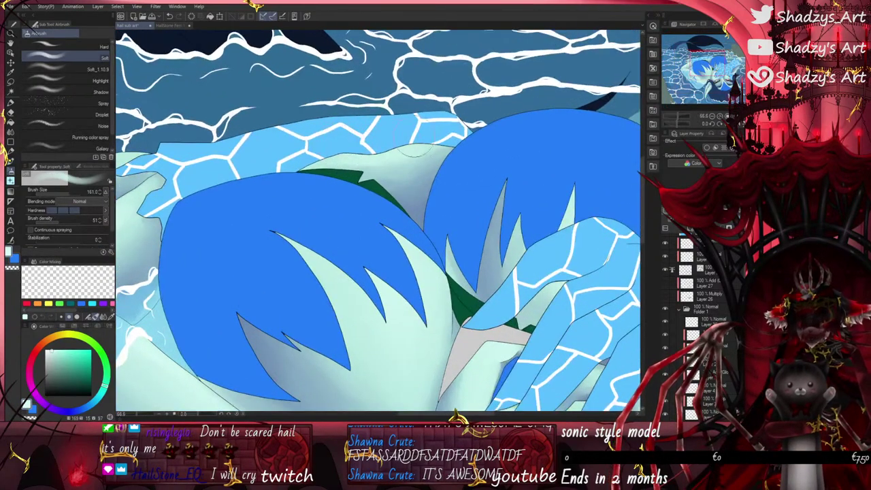
{"action": "key", "text": "b"}
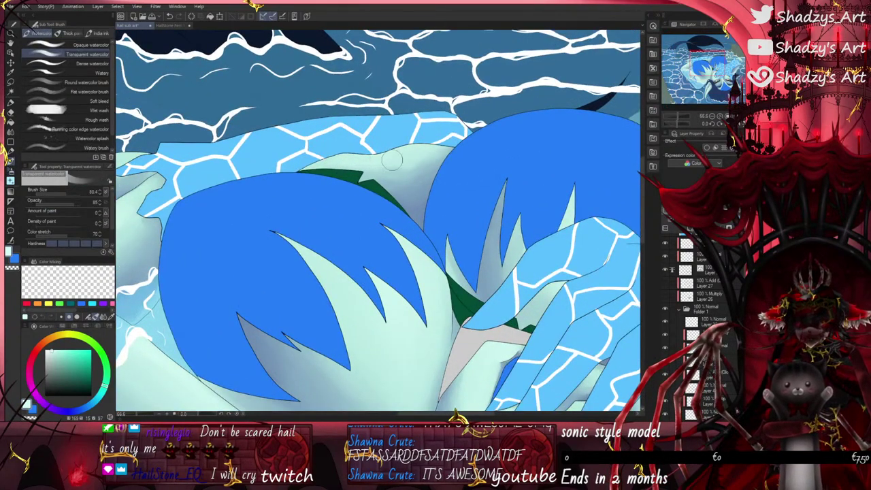
{"action": "scroll", "coordinate": [453, 174], "scroll_direction": "down", "scroll_amount": 2}
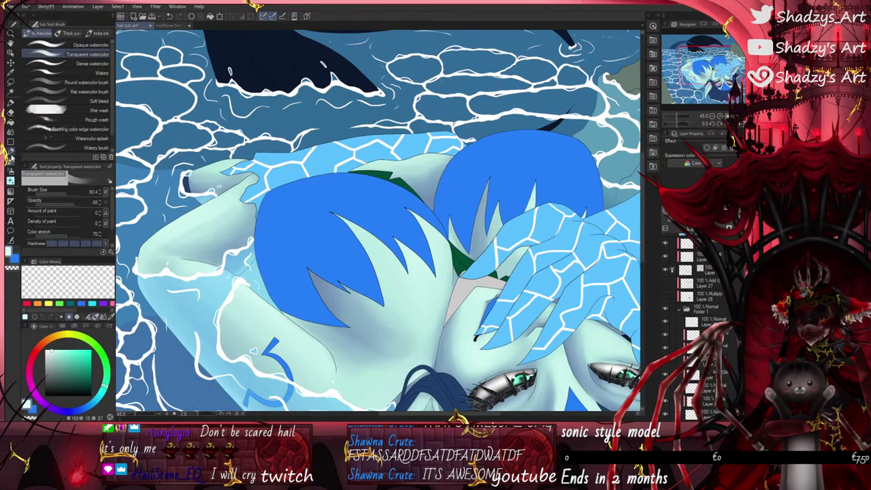
Step: Airbrush a highlight across the left-hand hand and wrist at the water's edge and blend it with Transparent watercolor
{"action": "left_click", "coordinate": [12, 170]}
{"action": "scroll", "coordinate": [226, 158], "scroll_direction": "up", "scroll_amount": 3}
{"action": "left_click_drag", "start_coordinate": [234, 163], "coordinate": [183, 162]}
{"action": "left_click", "coordinate": [12, 161]}
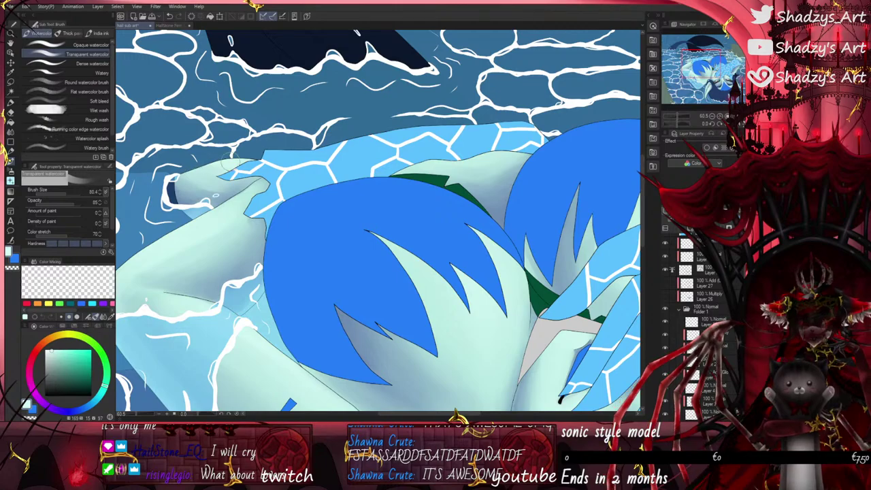
{"action": "scroll", "coordinate": [388, 169], "scroll_direction": "down", "scroll_amount": 6}
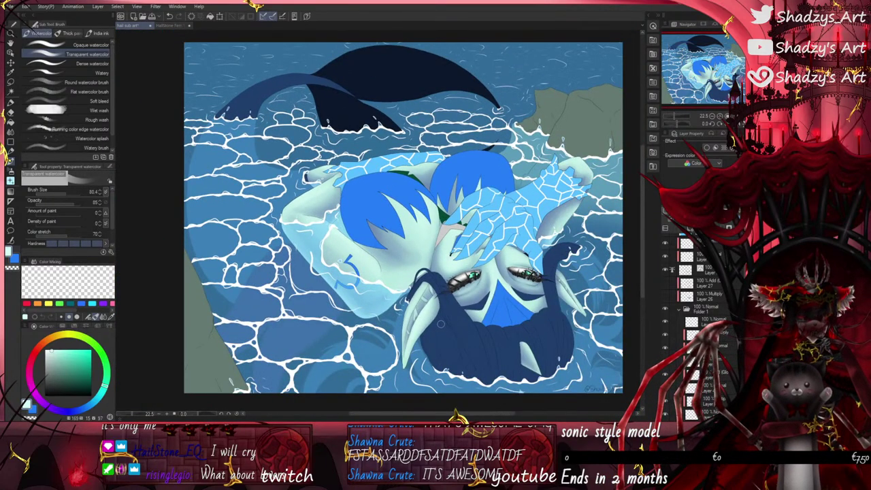
Step: Highlight the pale pointed shape in the dark hair with the Soft airbrush at size 87.7 and blend it with Transparent watercolor
{"action": "scroll", "coordinate": [440, 324], "scroll_direction": "up", "scroll_amount": 5}
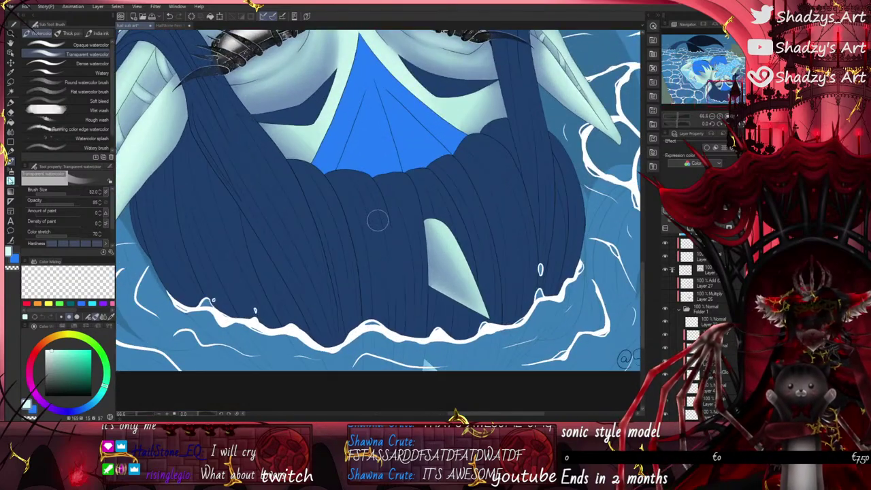
{"action": "key", "text": "b"}
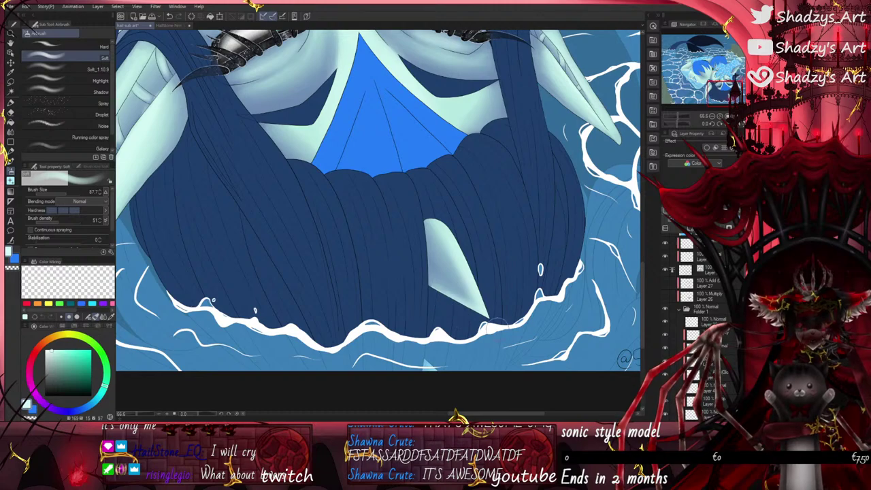
{"action": "key", "text": "b"}
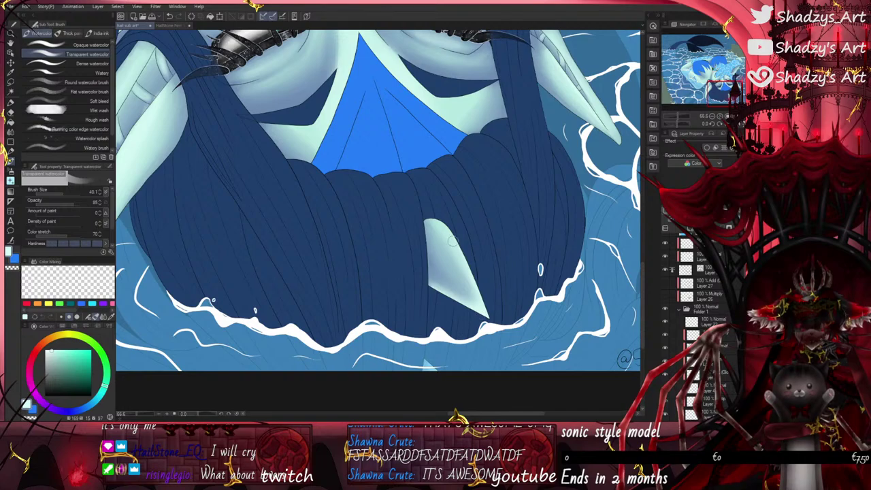
{"action": "scroll", "coordinate": [435, 251], "scroll_direction": "down", "scroll_amount": 1}
{"action": "scroll", "coordinate": [446, 337], "scroll_direction": "up", "scroll_amount": 3}
{"action": "key", "text": "b"}
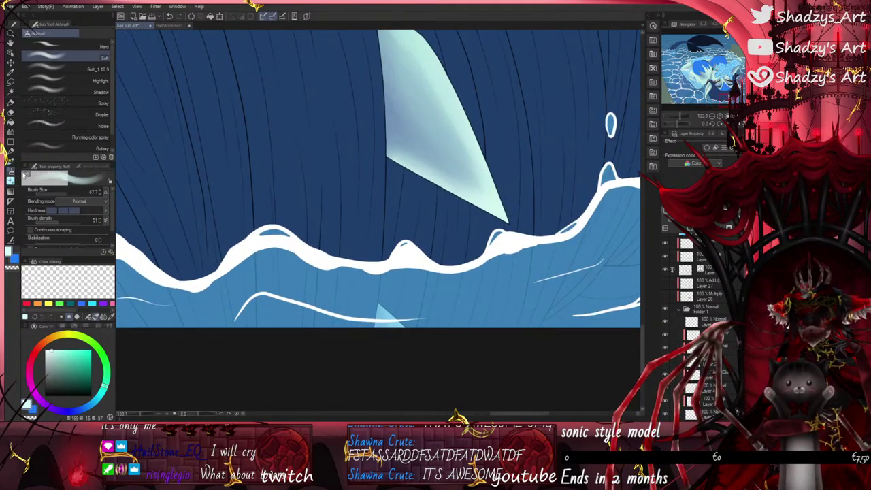
{"action": "scroll", "coordinate": [402, 347], "scroll_direction": "down", "scroll_amount": 3}
{"action": "scroll", "coordinate": [402, 347], "scroll_direction": "down", "scroll_amount": 4}
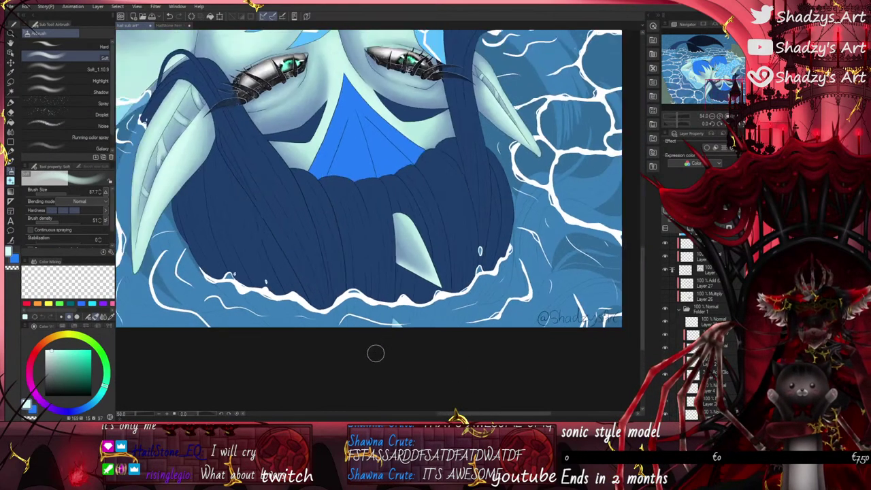
{"action": "scroll", "coordinate": [418, 268], "scroll_direction": "up", "scroll_amount": 5}
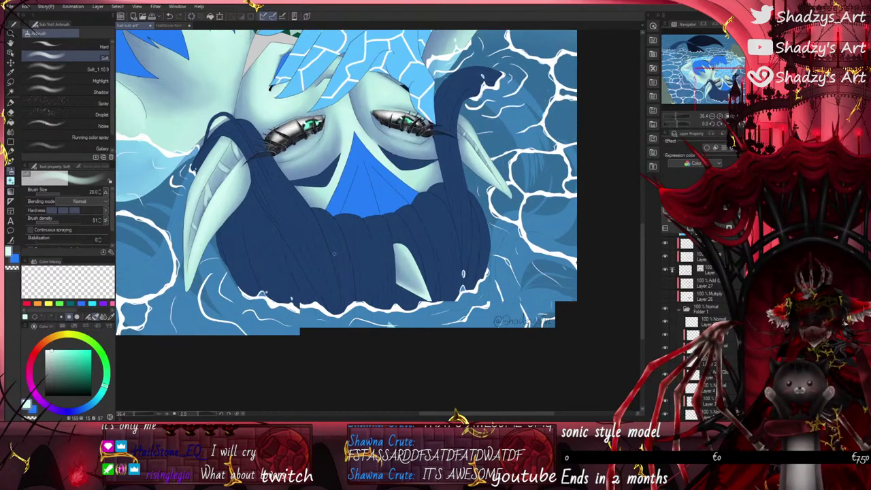
{"action": "mouse_move", "coordinate": [404, 248]}
{"action": "left_mouse_down"}
{"action": "mouse_move", "coordinate": [430, 277]}
{"action": "mouse_move", "coordinate": [420, 270]}
{"action": "left_mouse_up"}
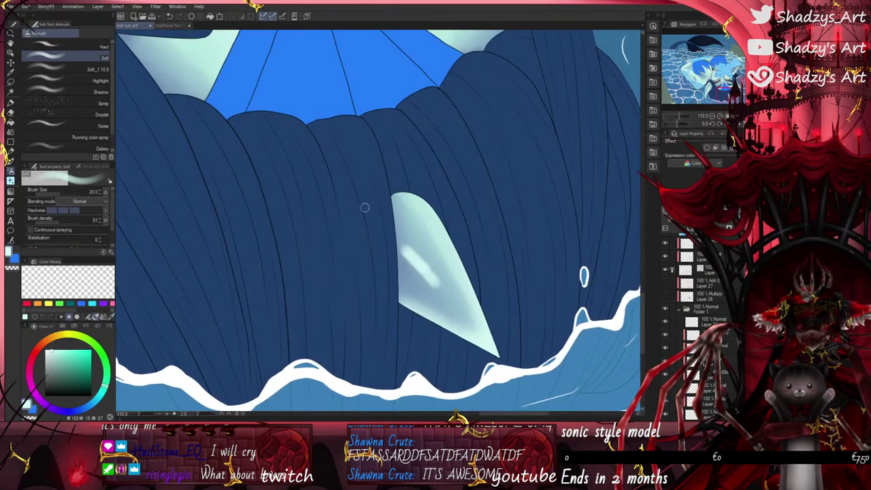
{"action": "left_click", "coordinate": [169, 16]}
Step: Reduce the Soft airbrush to size 6.9 and paint a thin diagonal glint with a small dot on the pale shape in the hair
{"action": "left_click", "coordinate": [56, 194]}
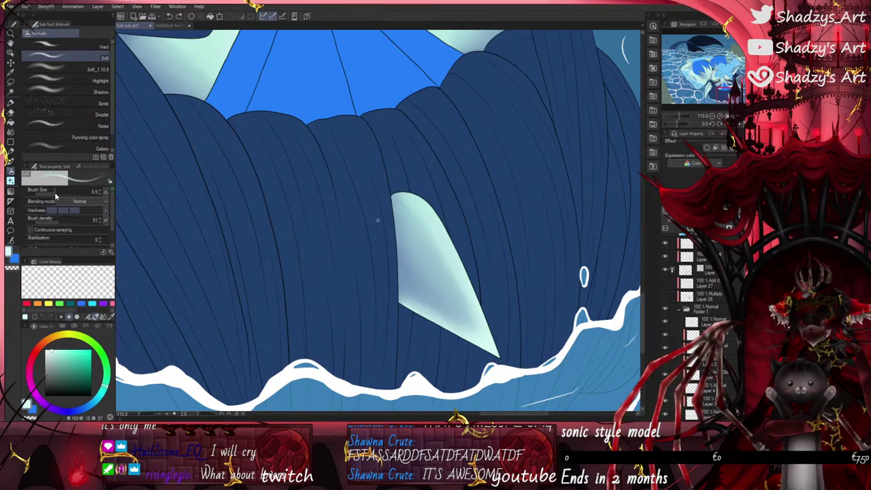
{"action": "left_click_drag", "start_coordinate": [412, 248], "coordinate": [441, 280]}
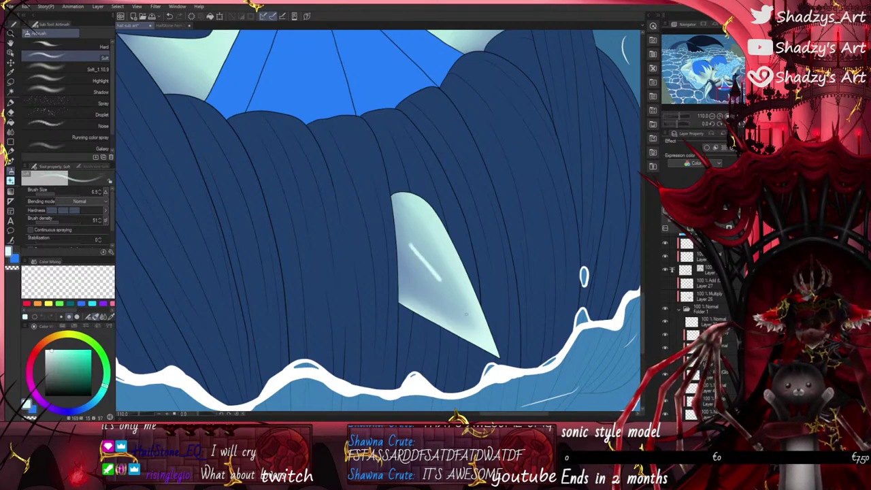
{"action": "scroll", "coordinate": [468, 325], "scroll_direction": "up", "scroll_amount": 2}
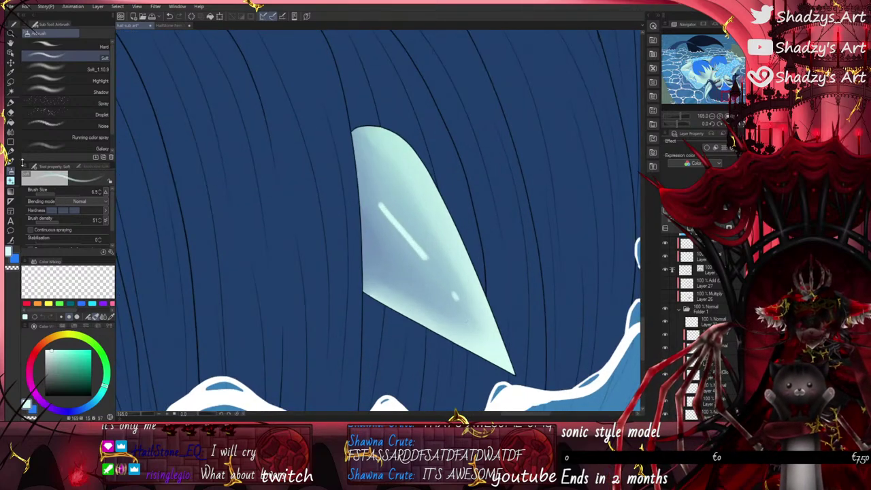
Step: Soften the diagonal glint and dot on the pale shape in the hair with Transparent watercolor at size 8.4
{"action": "left_click", "coordinate": [10, 161]}
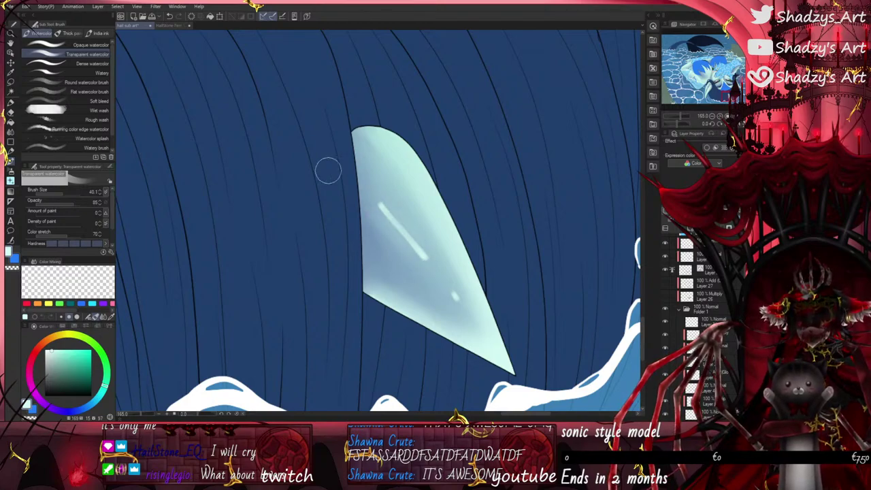
{"action": "left_click", "coordinate": [63, 191]}
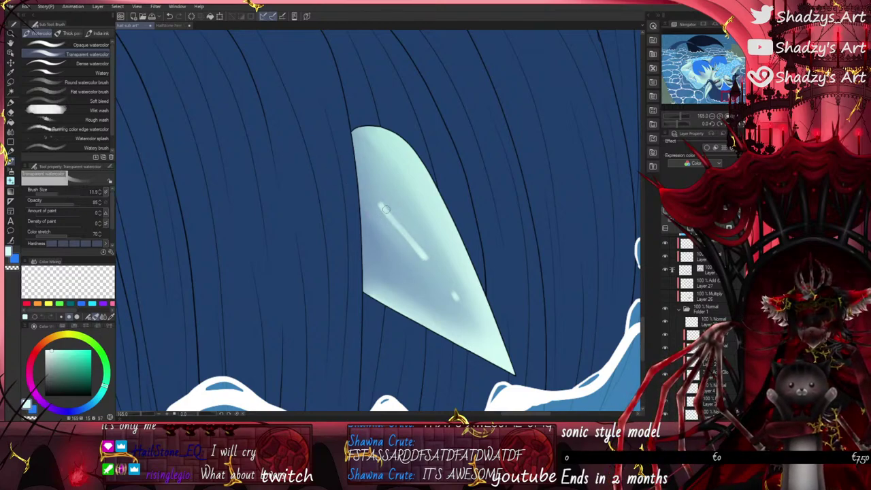
{"action": "left_click_drag", "start_coordinate": [385, 209], "coordinate": [411, 239]}
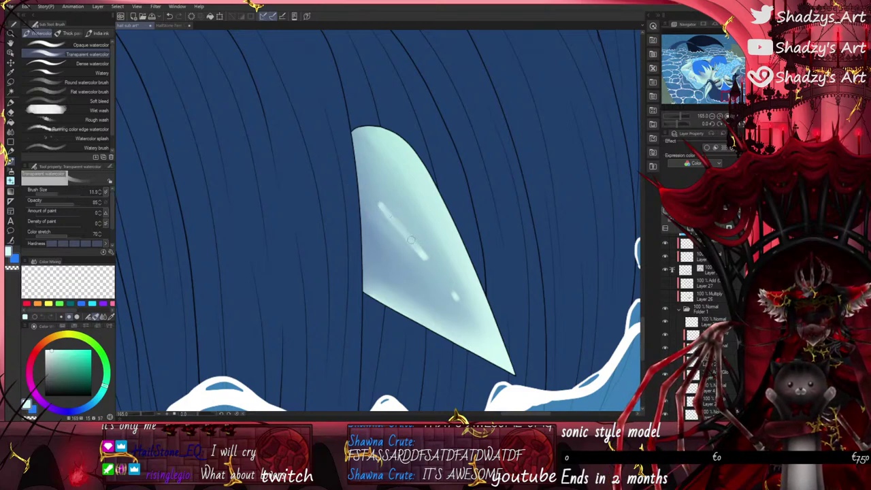
{"action": "left_click", "coordinate": [169, 19]}
{"action": "left_click", "coordinate": [55, 191]}
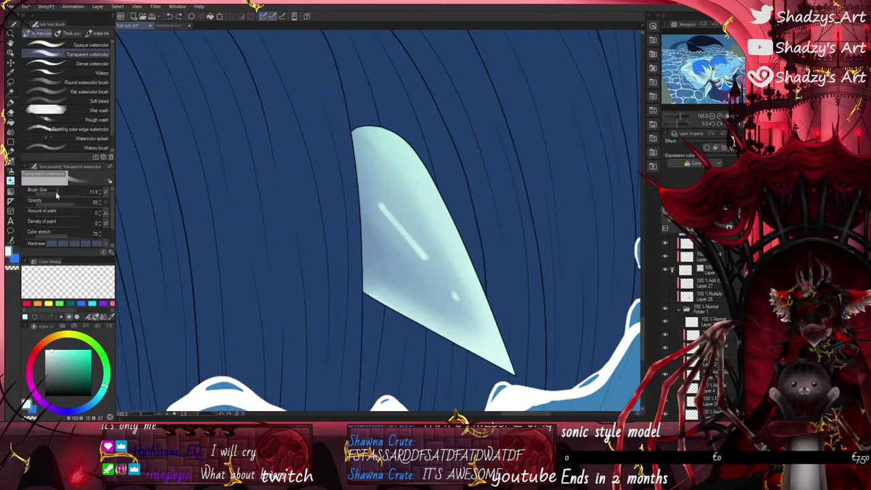
{"action": "left_click", "coordinate": [56, 190]}
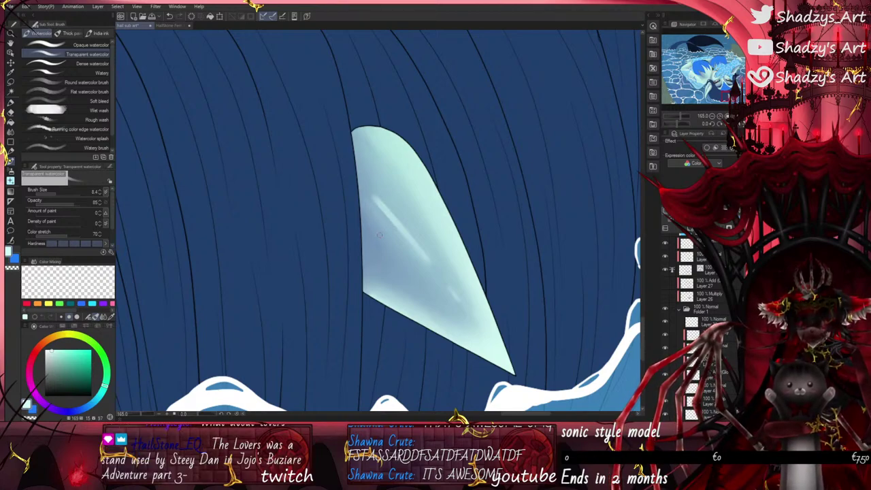
{"action": "scroll", "coordinate": [453, 278], "scroll_direction": "down", "scroll_amount": 2}
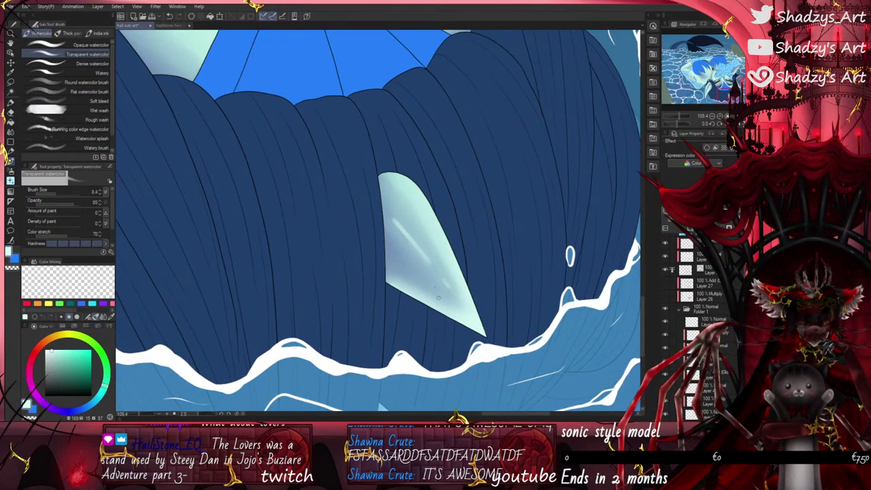
{"action": "scroll", "coordinate": [438, 297], "scroll_direction": "down", "scroll_amount": 6}
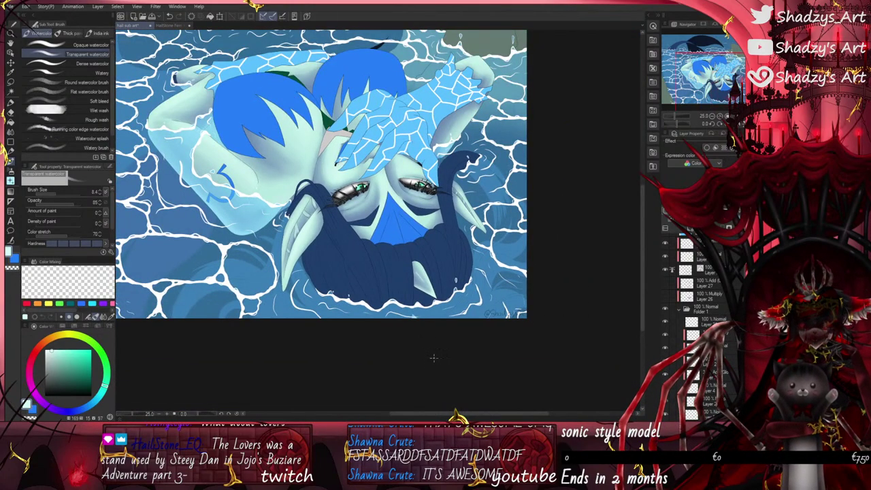
{"action": "scroll", "coordinate": [440, 342], "scroll_direction": "up", "scroll_amount": 2}
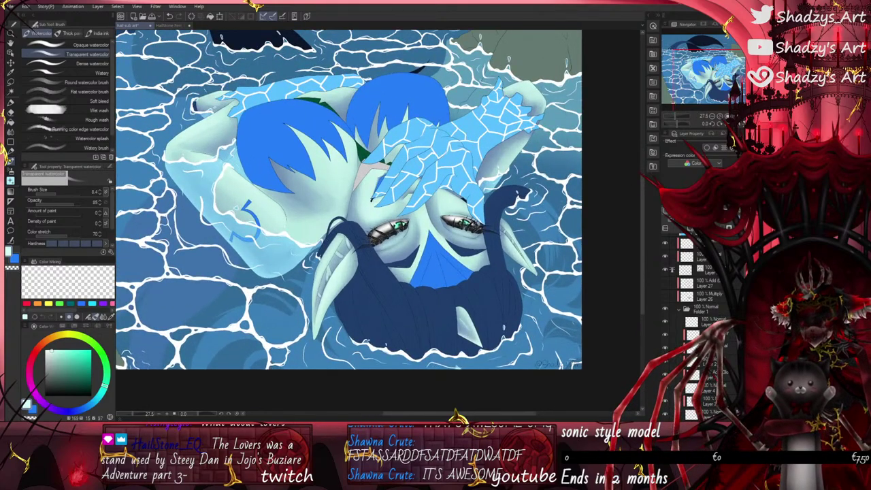
{"action": "left_click", "coordinate": [10, 132]}
{"action": "scroll", "coordinate": [382, 288], "scroll_direction": "down", "scroll_amount": 2}
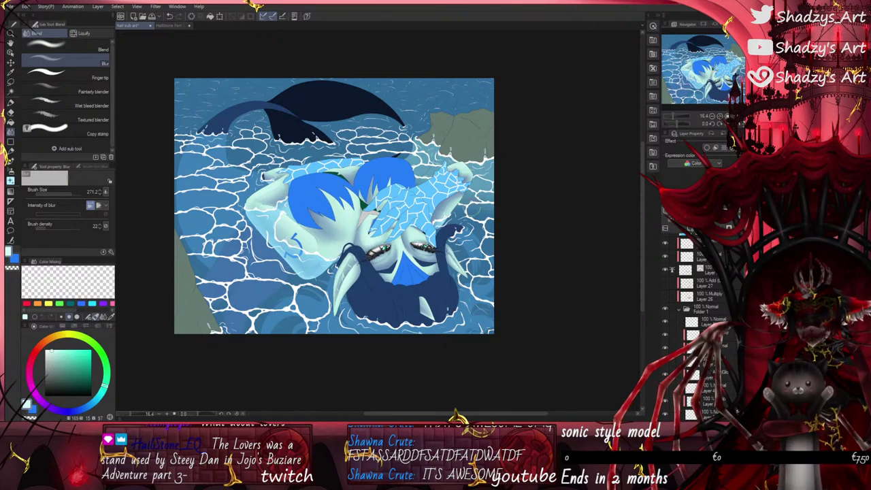
{"action": "left_click_drag", "start_coordinate": [71, 194], "coordinate": [76, 195]}
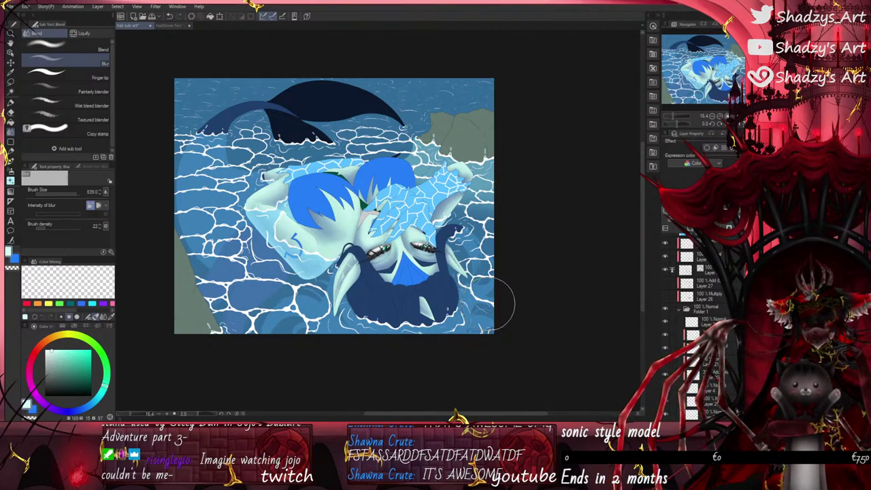
Step: Choose a muted grey-blue from the color set as the shadow color for the Soft airbrush
{"action": "left_click", "coordinate": [10, 171]}
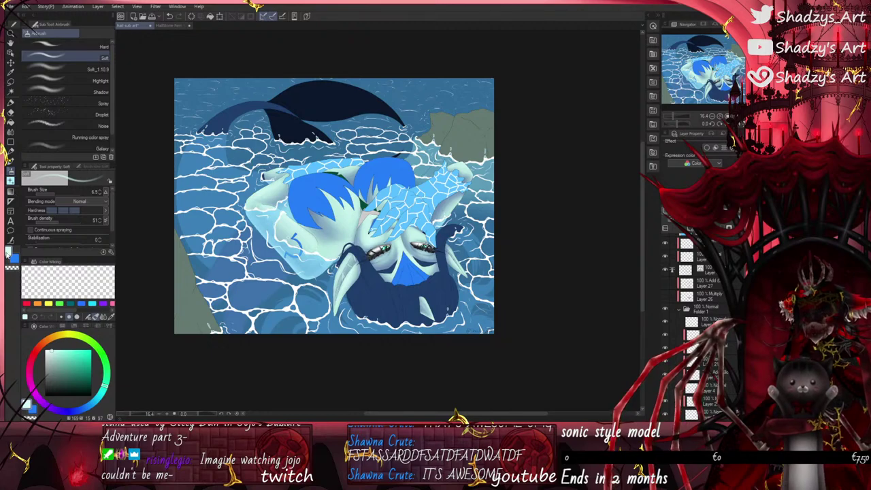
{"action": "left_click", "coordinate": [62, 327]}
{"action": "left_click", "coordinate": [30, 332]}
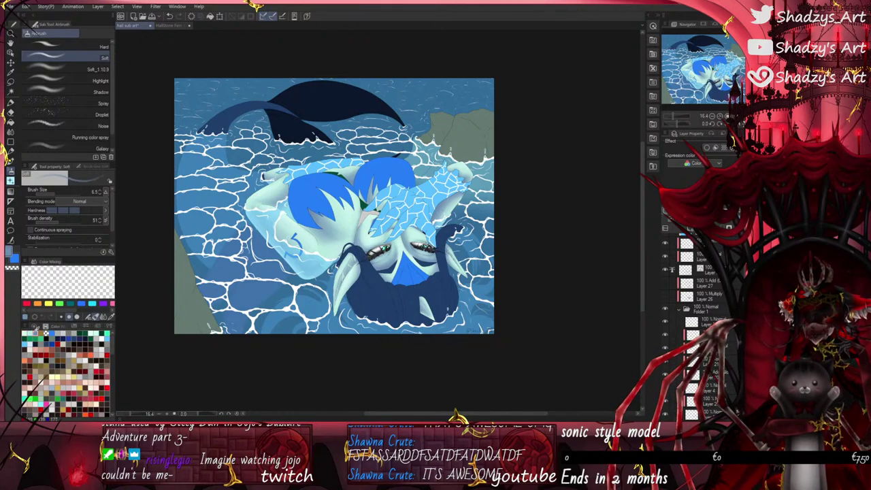
{"action": "left_click", "coordinate": [35, 327]}
{"action": "scroll", "coordinate": [378, 221], "scroll_direction": "up", "scroll_amount": 5}
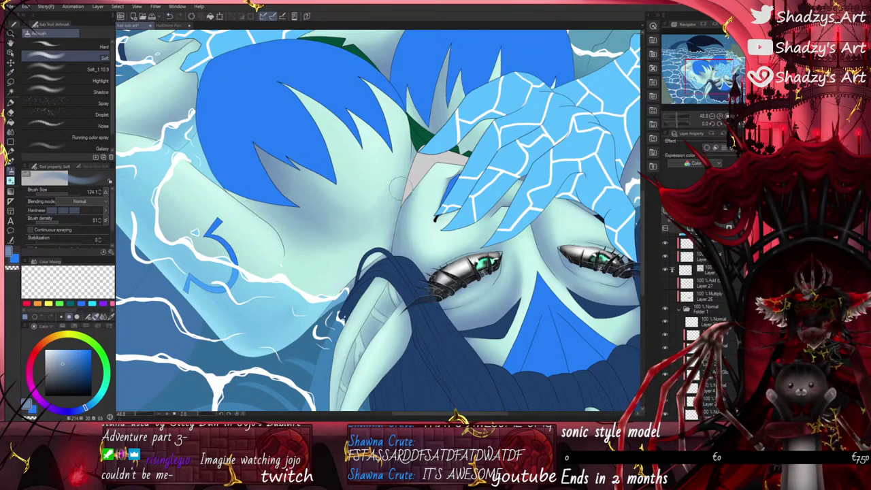
{"action": "scroll", "coordinate": [351, 247], "scroll_direction": "down", "scroll_amount": 5}
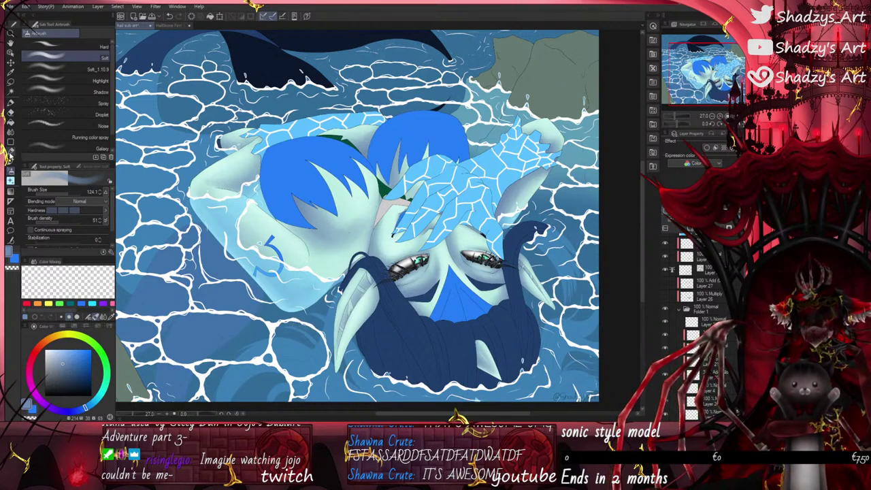
{"action": "left_click", "coordinate": [10, 132]}
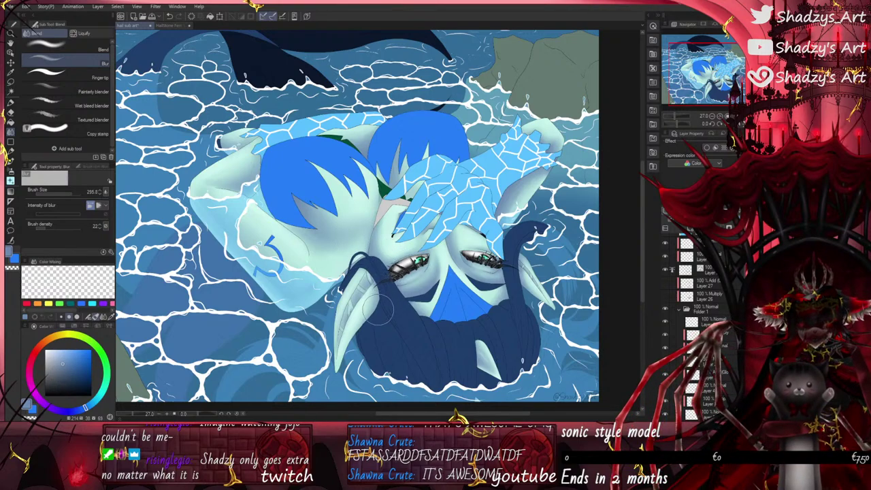
Step: Set the Soft airbrush to Multiply at size 33.7 and shade the inner hollow of the left-hand ear
{"action": "key", "text": "b"}
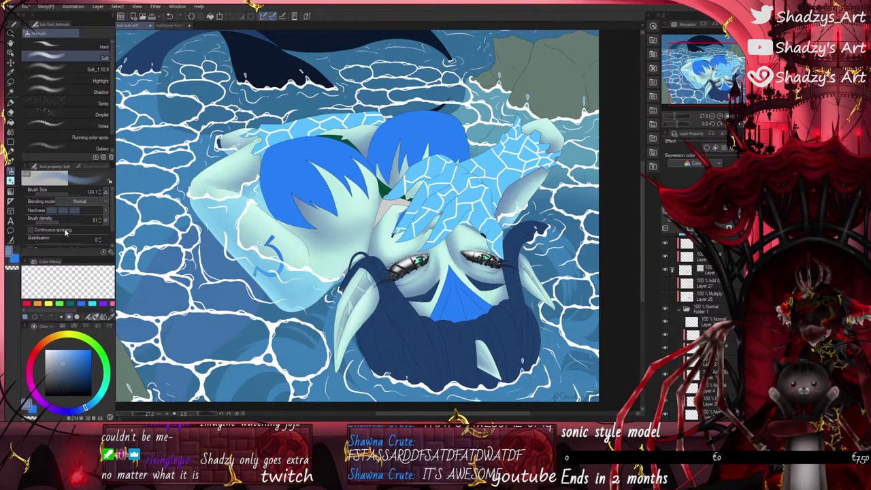
{"action": "left_click", "coordinate": [60, 230]}
{"action": "left_click_drag", "start_coordinate": [65, 194], "coordinate": [62, 195]}
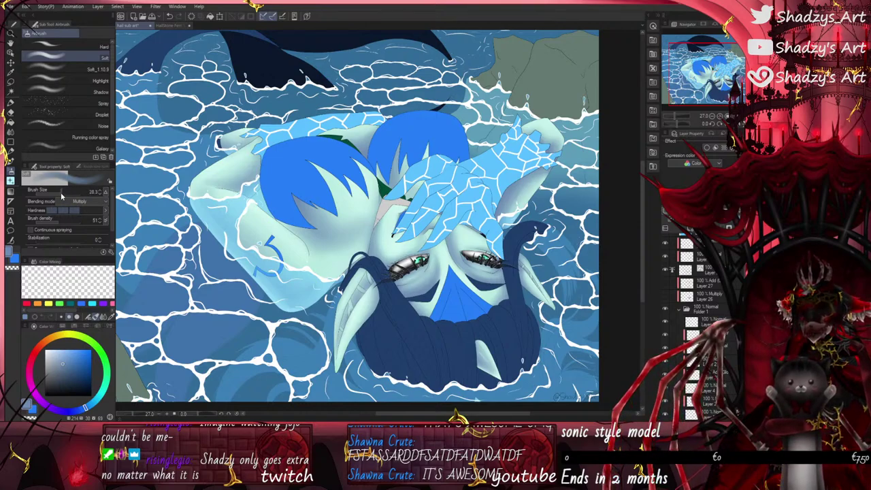
{"action": "scroll", "coordinate": [349, 314], "scroll_direction": "up", "scroll_amount": 6}
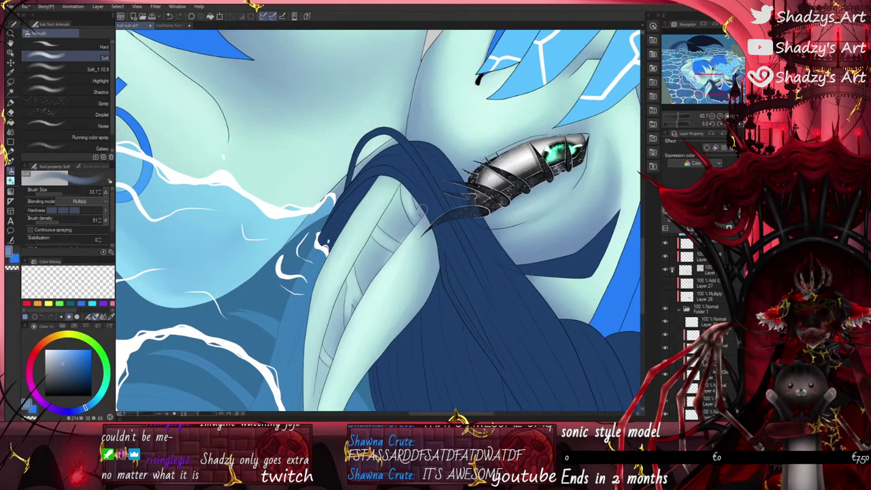
{"action": "mouse_move", "coordinate": [385, 255]}
{"action": "left_mouse_down"}
{"action": "mouse_move", "coordinate": [417, 210]}
{"action": "mouse_move", "coordinate": [325, 364]}
{"action": "left_mouse_up"}
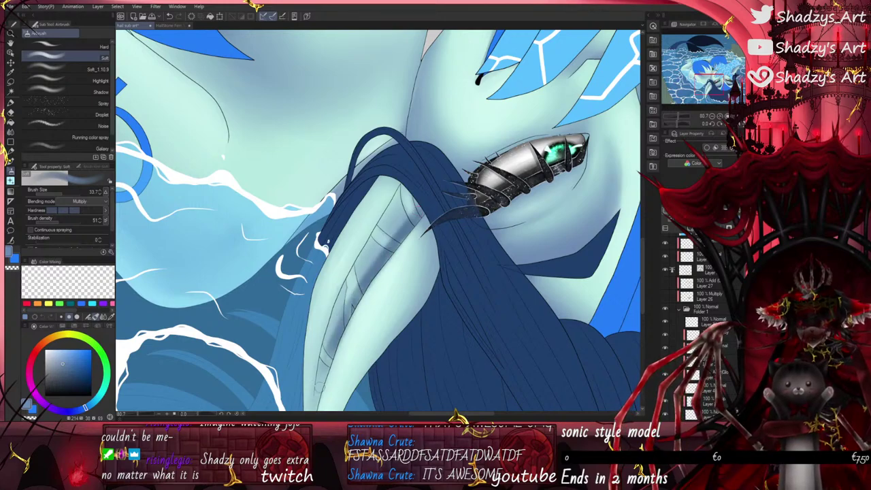
{"action": "scroll", "coordinate": [320, 395], "scroll_direction": "down", "scroll_amount": 1}
{"action": "left_click_drag", "start_coordinate": [318, 403], "coordinate": [345, 289]}
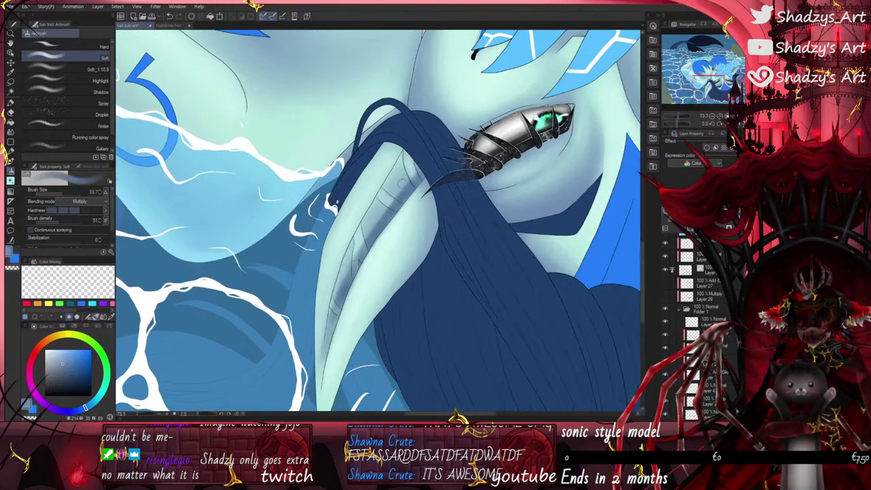
{"action": "mouse_move", "coordinate": [410, 191]}
{"action": "left_mouse_down"}
{"action": "mouse_move", "coordinate": [412, 160]}
{"action": "mouse_move", "coordinate": [414, 182]}
{"action": "left_mouse_up"}
{"action": "left_click", "coordinate": [170, 16]}
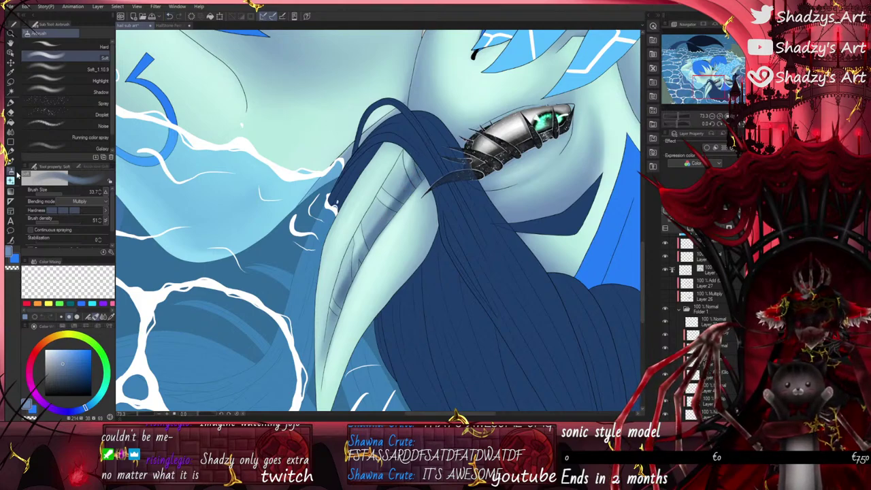
Step: Blend the shading inside the left-hand ear with the Blur tool at size 80.4
{"action": "left_click", "coordinate": [11, 132]}
{"action": "left_click_drag", "start_coordinate": [72, 193], "coordinate": [71, 191]}
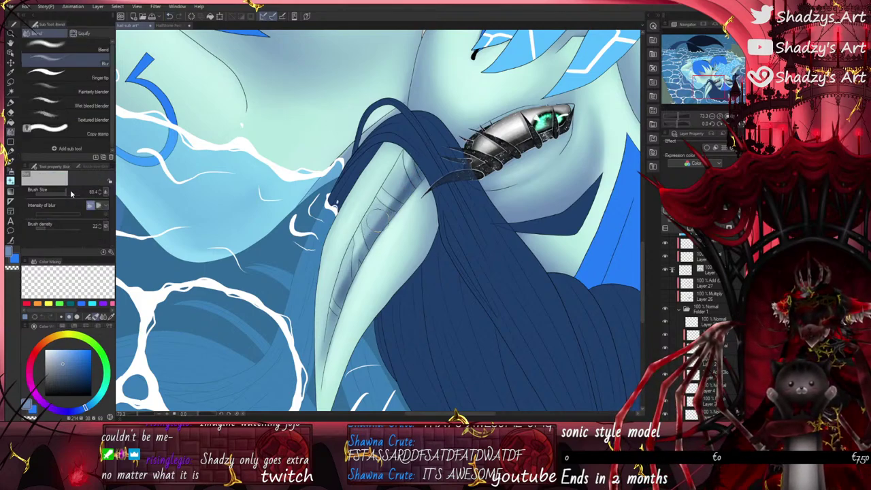
{"action": "mouse_move", "coordinate": [402, 188]}
{"action": "left_mouse_down"}
{"action": "mouse_move", "coordinate": [412, 158]}
{"action": "mouse_move", "coordinate": [355, 242]}
{"action": "mouse_move", "coordinate": [412, 164]}
{"action": "mouse_move", "coordinate": [370, 234]}
{"action": "mouse_move", "coordinate": [412, 166]}
{"action": "mouse_move", "coordinate": [387, 211]}
{"action": "mouse_move", "coordinate": [411, 160]}
{"action": "mouse_move", "coordinate": [353, 272]}
{"action": "mouse_move", "coordinate": [323, 363]}
{"action": "left_mouse_up"}
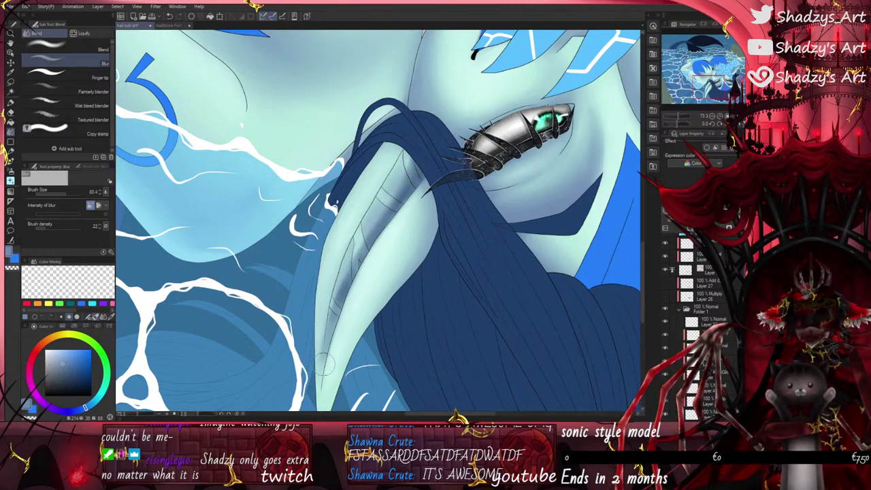
Step: Darken the inner edge and folds of the left-hand ear from tip to base with the Soft airbrush at size 18.4
{"action": "left_click", "coordinate": [11, 172]}
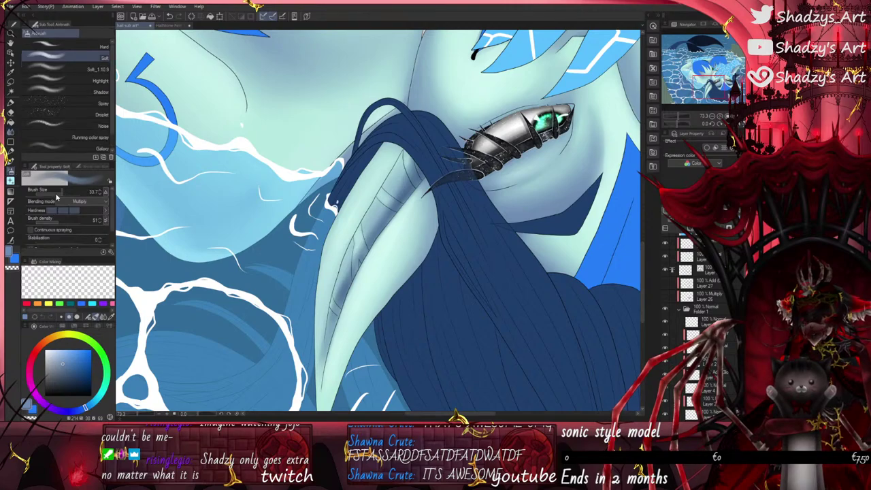
{"action": "left_click_drag", "start_coordinate": [62, 197], "coordinate": [59, 196]}
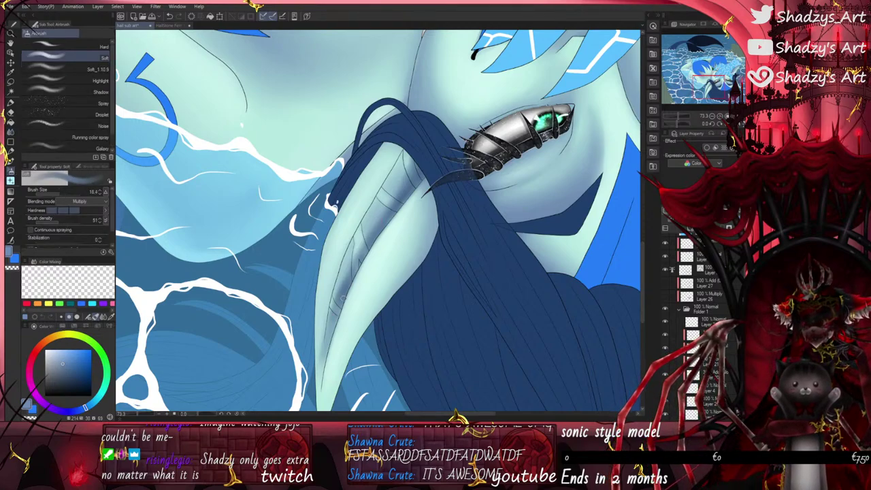
{"action": "left_click_drag", "start_coordinate": [343, 300], "coordinate": [322, 371]}
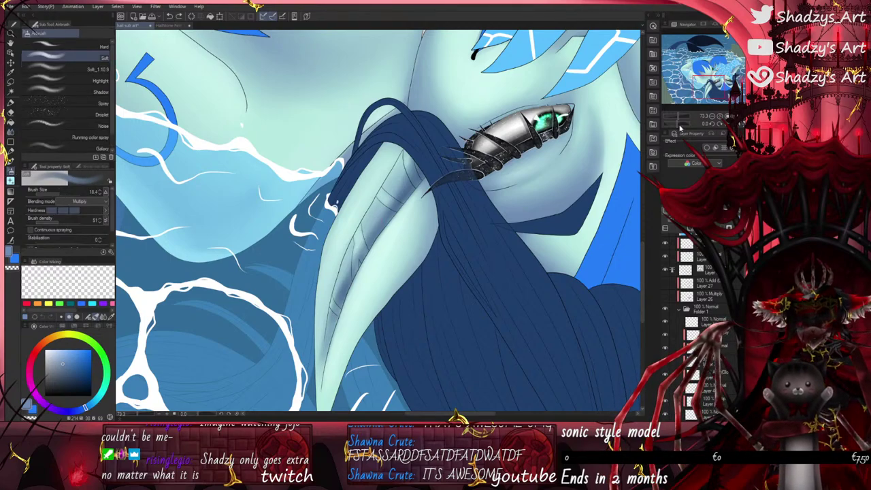
{"action": "left_click", "coordinate": [682, 128]}
{"action": "left_click", "coordinate": [684, 126]}
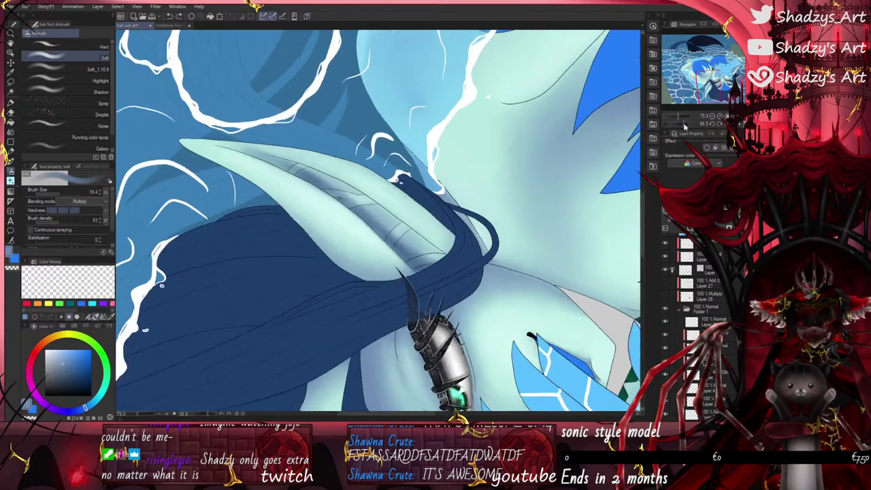
{"action": "mouse_move", "coordinate": [227, 146]}
{"action": "left_mouse_down"}
{"action": "mouse_move", "coordinate": [318, 184]}
{"action": "mouse_move", "coordinate": [290, 168]}
{"action": "mouse_move", "coordinate": [357, 212]}
{"action": "mouse_move", "coordinate": [343, 201]}
{"action": "mouse_move", "coordinate": [420, 275]}
{"action": "left_mouse_up"}
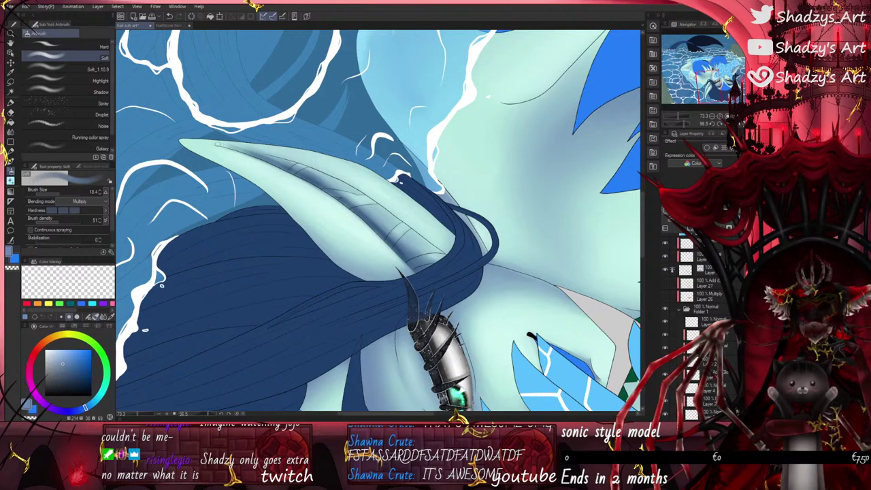
{"action": "mouse_move", "coordinate": [294, 168]}
{"action": "left_mouse_down"}
{"action": "mouse_move", "coordinate": [351, 194]}
{"action": "mouse_move", "coordinate": [330, 195]}
{"action": "mouse_move", "coordinate": [353, 208]}
{"action": "mouse_move", "coordinate": [375, 207]}
{"action": "left_mouse_up"}
{"action": "mouse_move", "coordinate": [385, 239]}
{"action": "left_mouse_down"}
{"action": "mouse_move", "coordinate": [406, 224]}
{"action": "mouse_move", "coordinate": [408, 232]}
{"action": "left_mouse_up"}
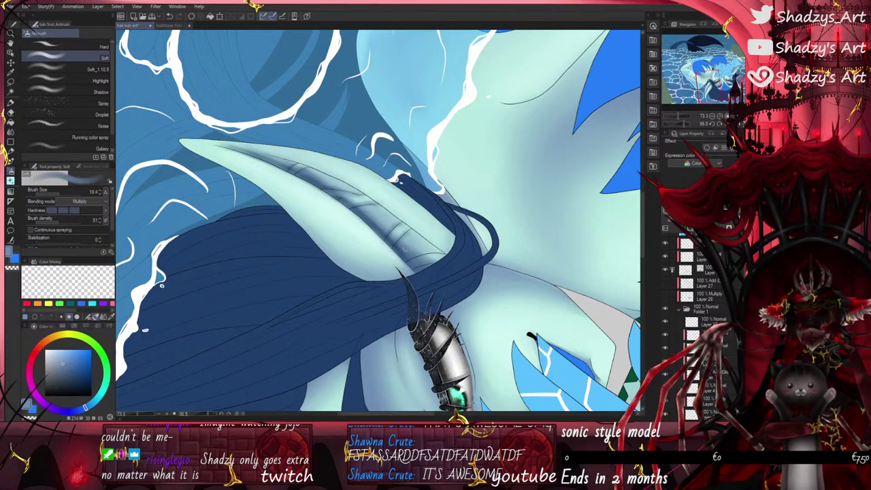
{"action": "left_click_drag", "start_coordinate": [404, 262], "coordinate": [443, 254]}
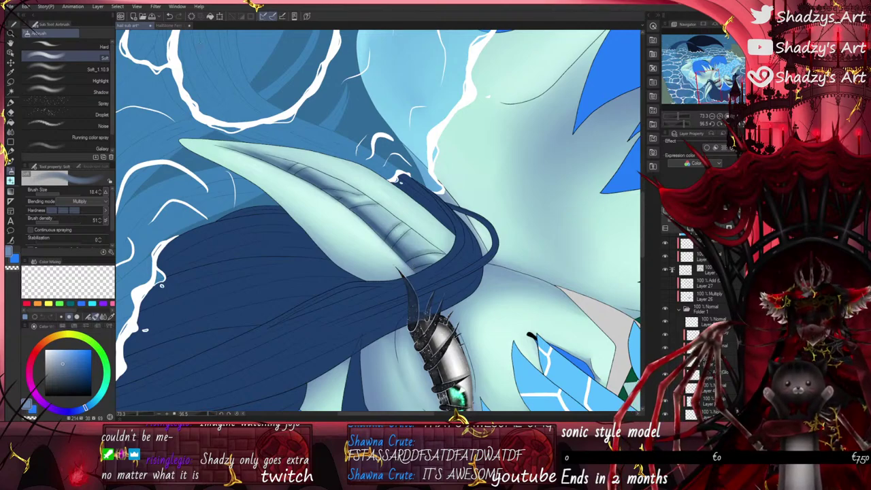
Step: Deepen the shadows along the individual crease lines inside the left-hand ear, working from its base toward the tip
{"action": "scroll", "coordinate": [416, 263], "scroll_direction": "up", "scroll_amount": 4}
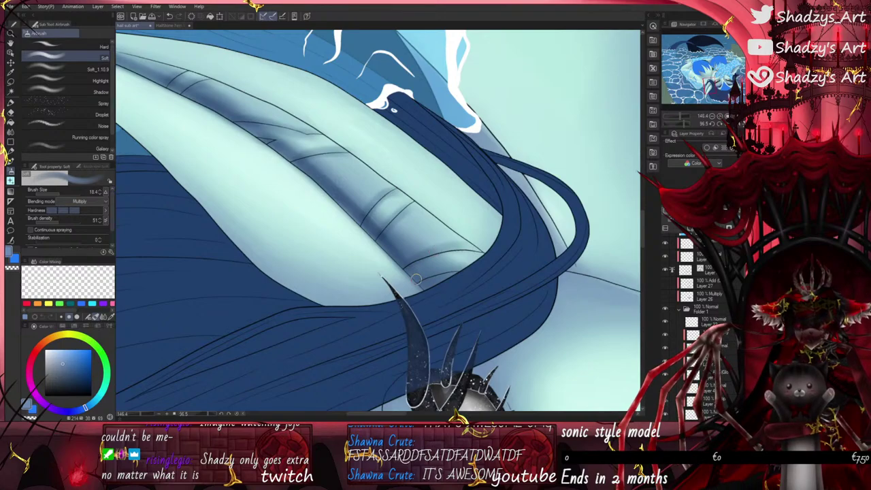
{"action": "left_click_drag", "start_coordinate": [417, 279], "coordinate": [450, 274]}
{"action": "left_click_drag", "start_coordinate": [367, 213], "coordinate": [390, 189]}
{"action": "left_click_drag", "start_coordinate": [389, 221], "coordinate": [410, 206]}
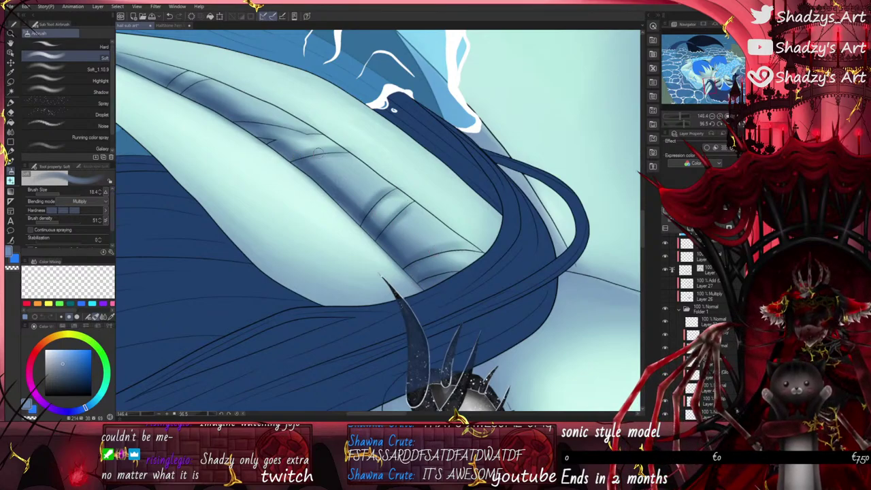
{"action": "left_click_drag", "start_coordinate": [265, 123], "coordinate": [308, 134]}
{"action": "mouse_move", "coordinate": [181, 90]}
{"action": "left_mouse_down"}
{"action": "mouse_move", "coordinate": [189, 78]}
{"action": "mouse_move", "coordinate": [200, 99]}
{"action": "left_mouse_up"}
Step: Enlarge the Soft airbrush to size 56.8 and shade the left-hand ear's rim on the side facing the water
{"action": "scroll", "coordinate": [211, 259], "scroll_direction": "down", "scroll_amount": 4}
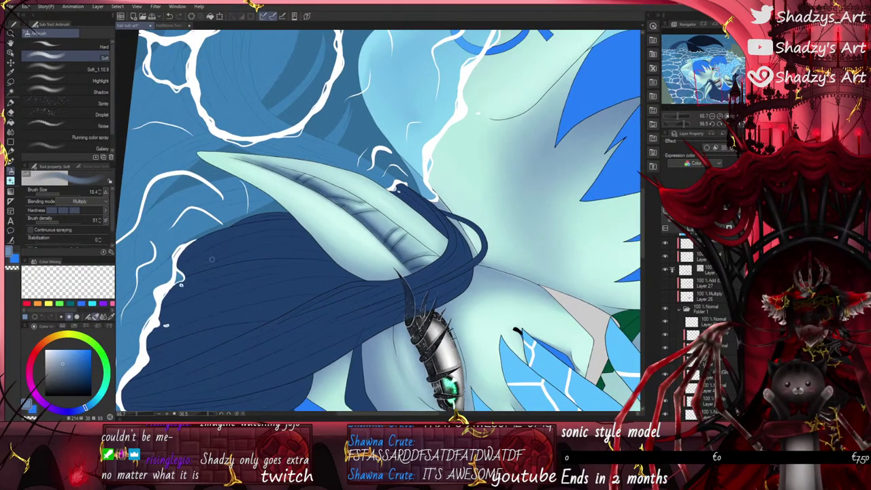
{"action": "left_click", "coordinate": [65, 197]}
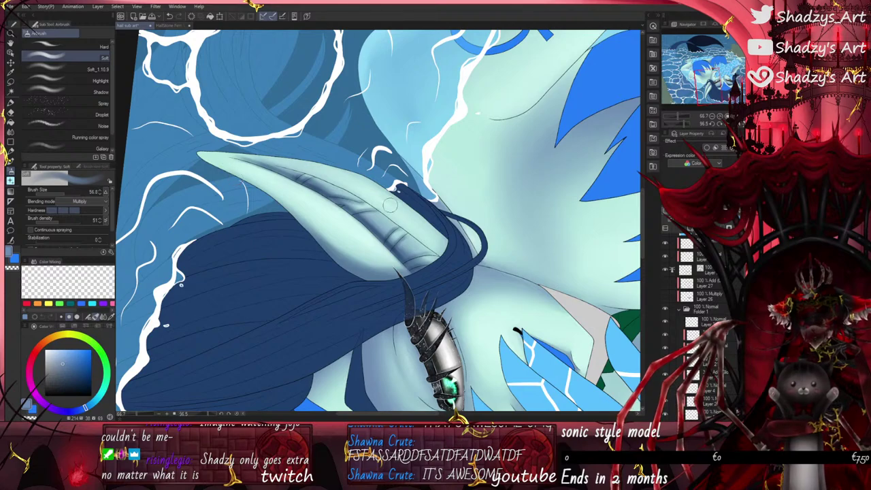
{"action": "mouse_move", "coordinate": [389, 200]}
{"action": "left_mouse_down"}
{"action": "mouse_move", "coordinate": [439, 228]}
{"action": "mouse_move", "coordinate": [310, 147]}
{"action": "left_mouse_up"}
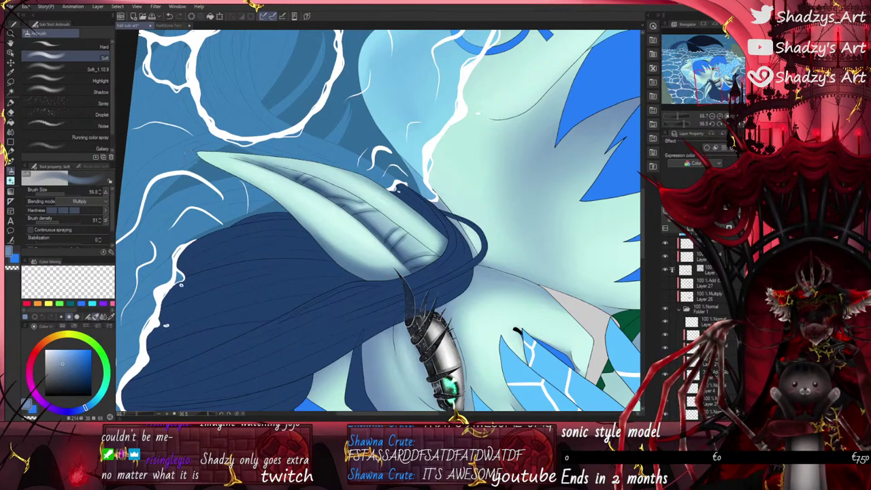
Step: Undo the last rim stroke on the left-hand ear and refine its inner fold edges with Transparent watercolor at size 8.4
{"action": "mouse_move", "coordinate": [205, 161]}
{"action": "left_mouse_down"}
{"action": "mouse_move", "coordinate": [240, 175]}
{"action": "mouse_move", "coordinate": [299, 234]}
{"action": "left_mouse_up"}
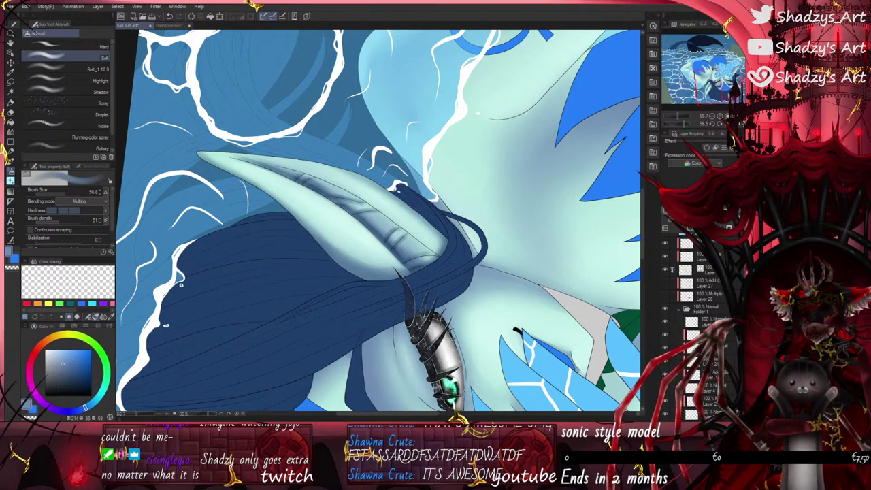
{"action": "left_click", "coordinate": [168, 17]}
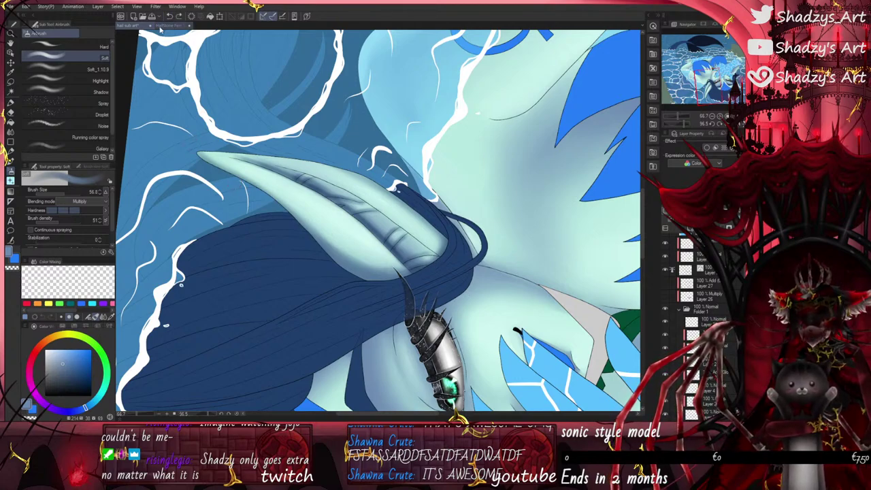
{"action": "left_click", "coordinate": [10, 161]}
{"action": "scroll", "coordinate": [268, 155], "scroll_direction": "up", "scroll_amount": 2}
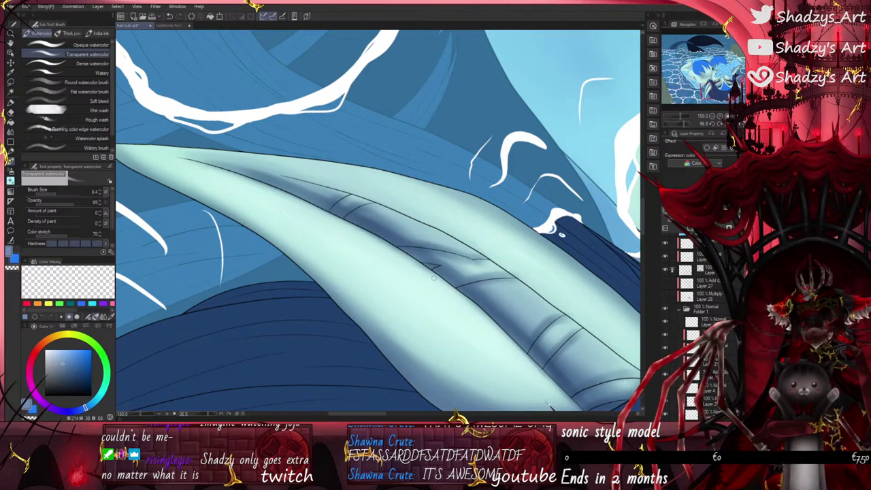
{"action": "scroll", "coordinate": [433, 278], "scroll_direction": "down", "scroll_amount": 5}
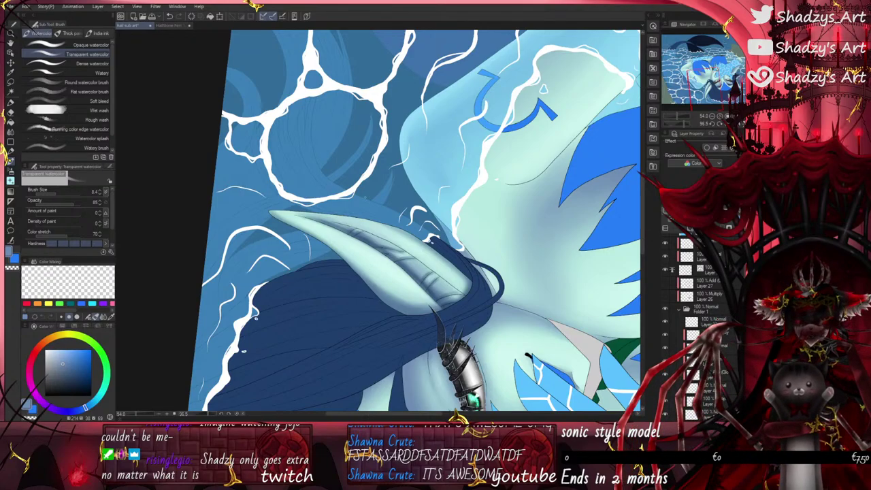
Step: Reset the canvas rotation and shade the skin under the left-hand eye with the Soft airbrush at size 47.7
{"action": "scroll", "coordinate": [374, 187], "scroll_direction": "down", "scroll_amount": 3}
{"action": "scroll", "coordinate": [374, 204], "scroll_direction": "up", "scroll_amount": 1}
{"action": "left_click", "coordinate": [727, 123]}
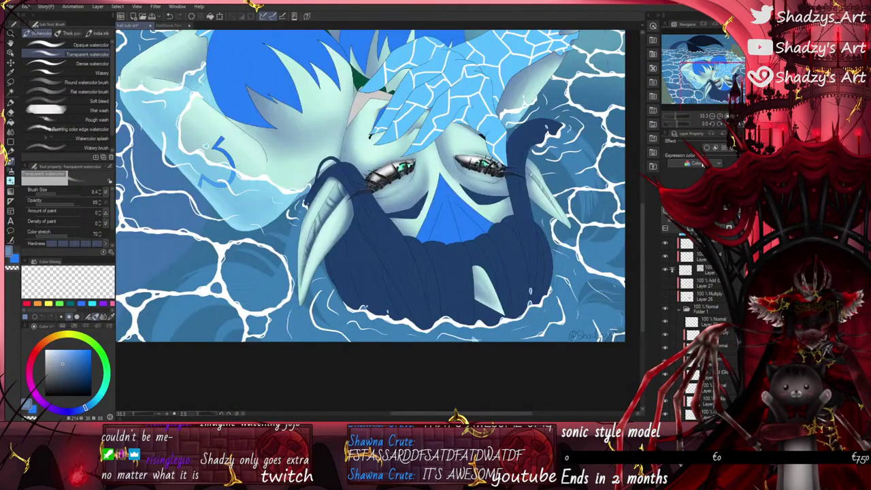
{"action": "left_click", "coordinate": [11, 172]}
{"action": "left_click_drag", "start_coordinate": [67, 194], "coordinate": [71, 194]}
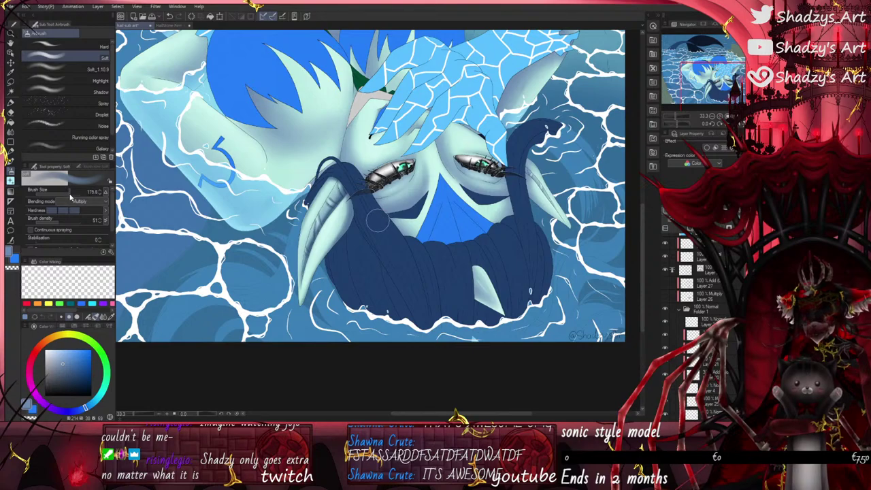
{"action": "scroll", "coordinate": [356, 151], "scroll_direction": "up", "scroll_amount": 1}
{"action": "scroll", "coordinate": [337, 146], "scroll_direction": "up", "scroll_amount": 1}
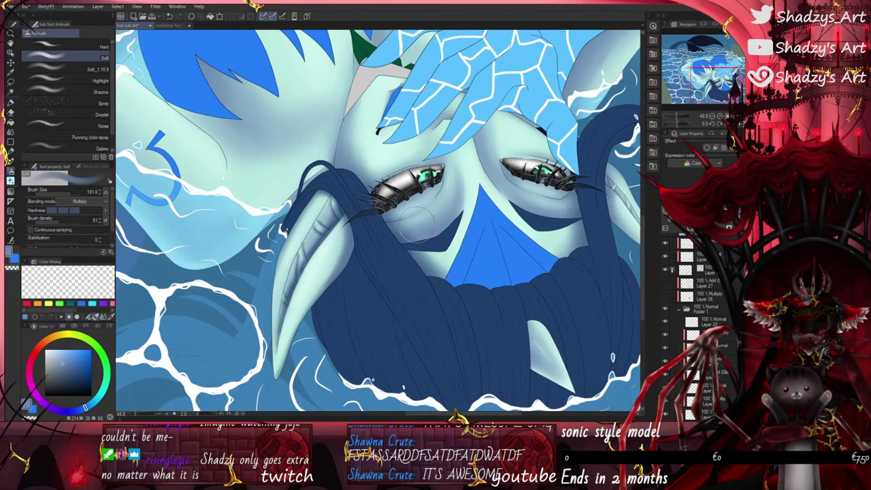
{"action": "left_click", "coordinate": [57, 197]}
{"action": "scroll", "coordinate": [378, 221], "scroll_direction": "up", "scroll_amount": 1}
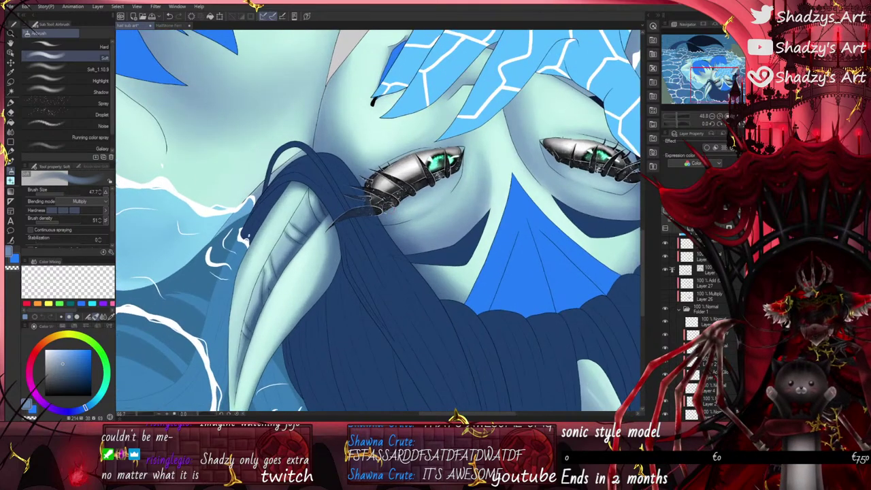
{"action": "mouse_move", "coordinate": [426, 187]}
{"action": "left_mouse_down"}
{"action": "mouse_move", "coordinate": [461, 158]}
{"action": "mouse_move", "coordinate": [440, 202]}
{"action": "left_mouse_up"}
{"action": "left_click_drag", "start_coordinate": [373, 216], "coordinate": [415, 199]}
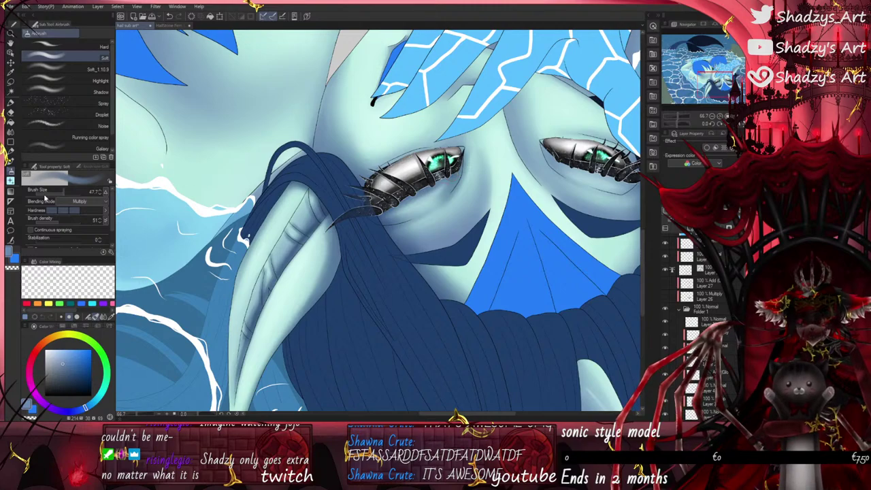
Step: Enlarge the Soft airbrush to size 113.8 and shade the face's outer edge from the left-hand cheek toward the neck
{"action": "left_click_drag", "start_coordinate": [64, 195], "coordinate": [69, 193]}
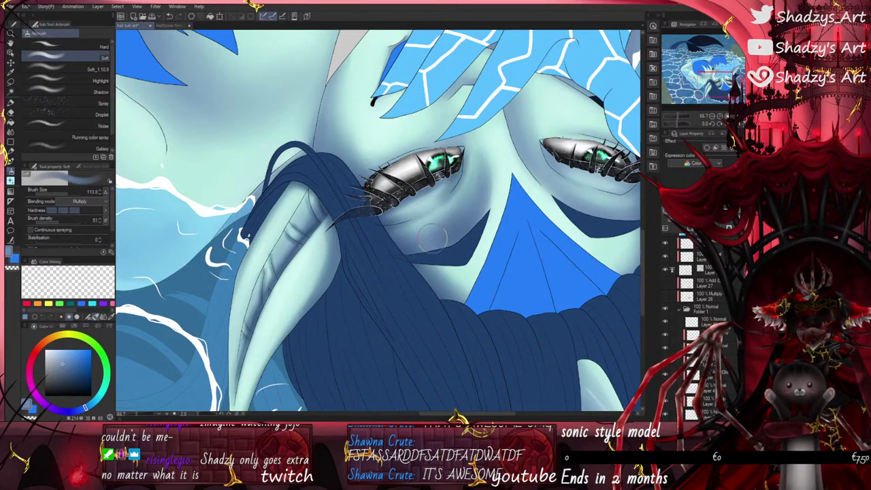
{"action": "left_click_drag", "start_coordinate": [322, 120], "coordinate": [340, 51]}
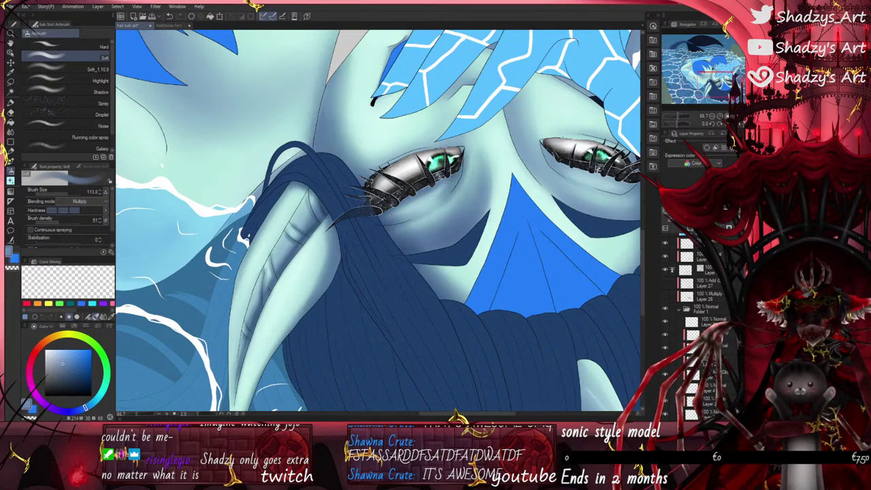
{"action": "scroll", "coordinate": [371, 228], "scroll_direction": "down", "scroll_amount": 5}
{"action": "scroll", "coordinate": [413, 163], "scroll_direction": "up", "scroll_amount": 4}
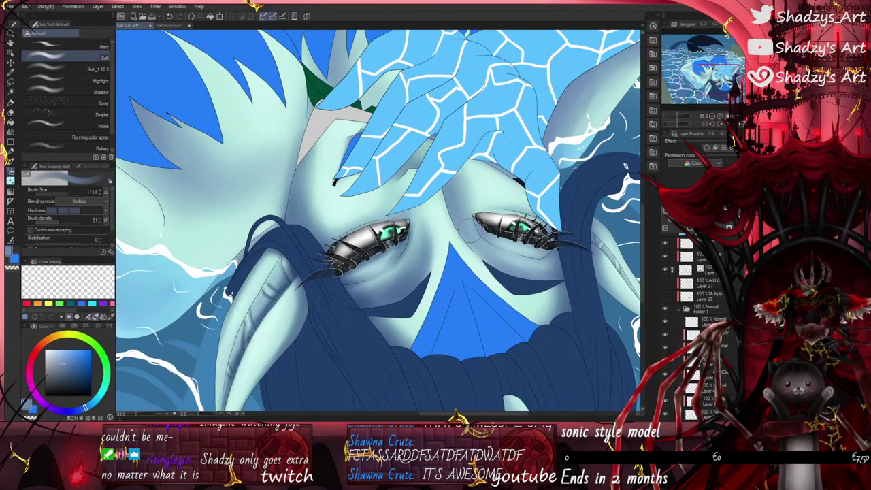
Step: Reduce the Soft airbrush to size 47.7 and deepen the shadows around both eyes and under the left-hand lashes
{"action": "left_click", "coordinate": [63, 194]}
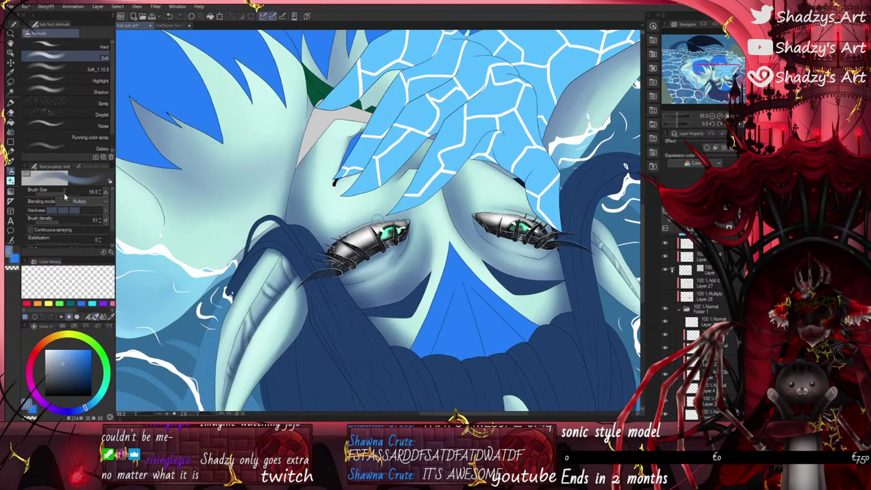
{"action": "scroll", "coordinate": [479, 251], "scroll_direction": "up", "scroll_amount": 1}
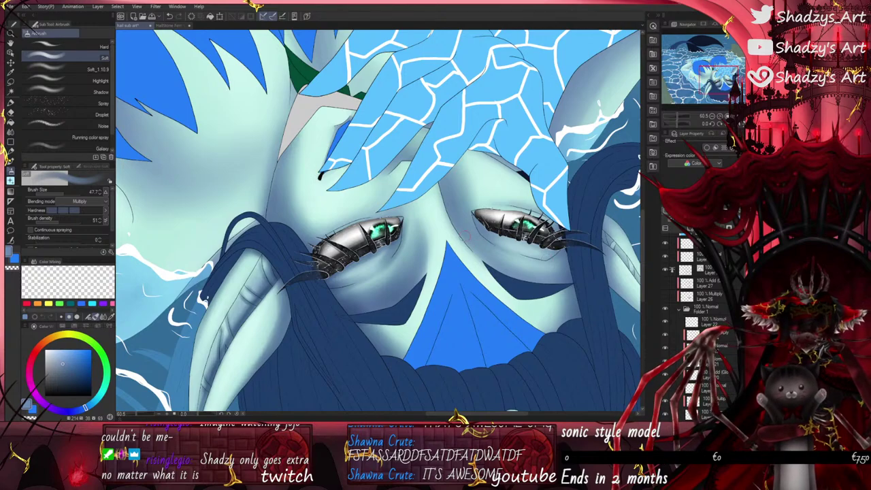
{"action": "scroll", "coordinate": [466, 235], "scroll_direction": "up", "scroll_amount": 2}
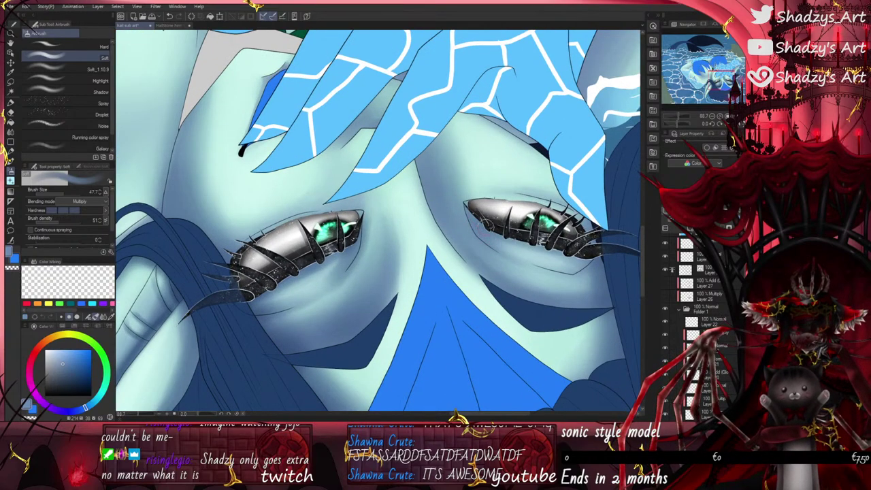
{"action": "scroll", "coordinate": [530, 232], "scroll_direction": "down", "scroll_amount": 2}
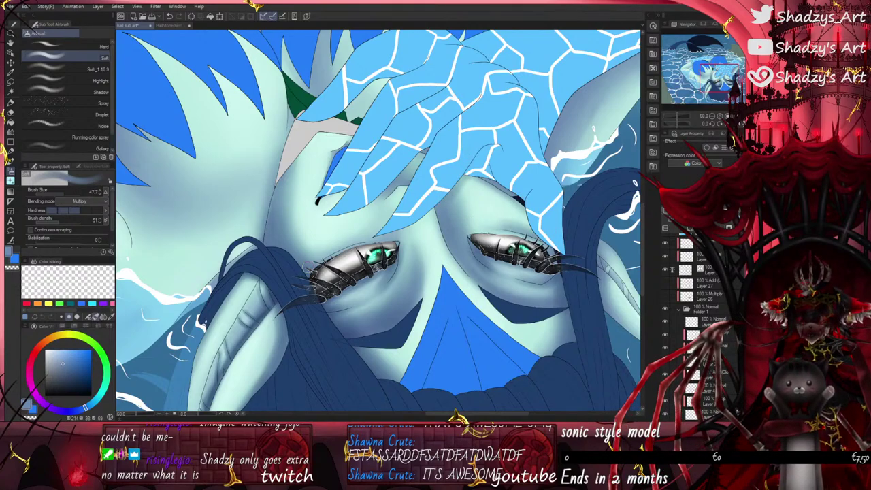
{"action": "mouse_move", "coordinate": [309, 267]}
{"action": "left_mouse_down"}
{"action": "mouse_move", "coordinate": [391, 246]}
{"action": "mouse_move", "coordinate": [401, 283]}
{"action": "left_mouse_up"}
Step: Undo the last airbrush stroke and shade the face edge beside the grey neck area with the Soft airbrush at size 73.7
{"action": "left_click", "coordinate": [67, 194]}
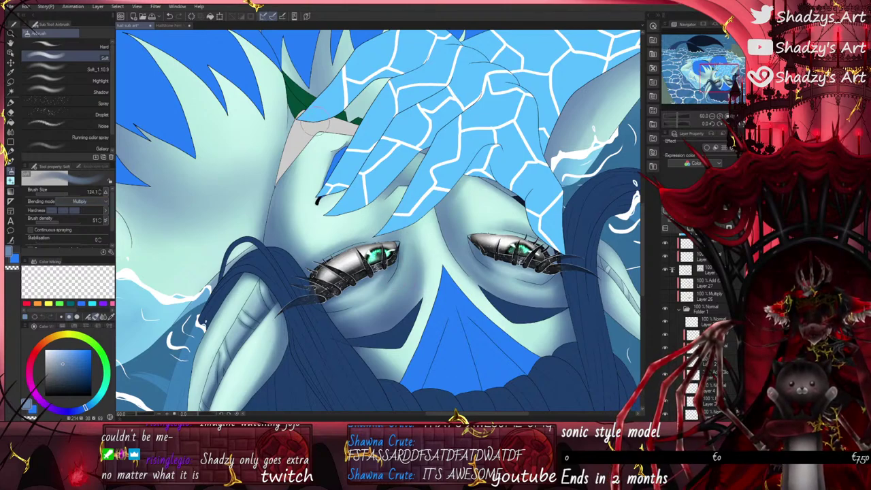
{"action": "left_click", "coordinate": [171, 18]}
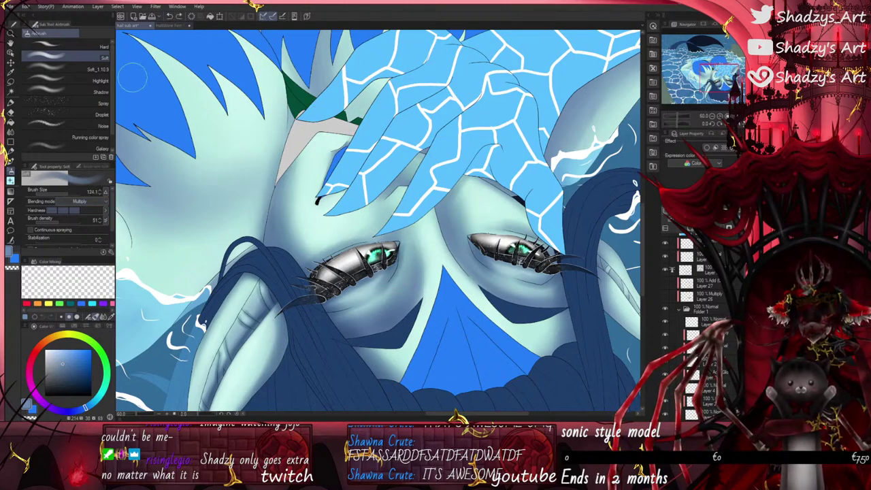
{"action": "left_click", "coordinate": [64, 194]}
{"action": "left_click_drag", "start_coordinate": [295, 160], "coordinate": [317, 127]}
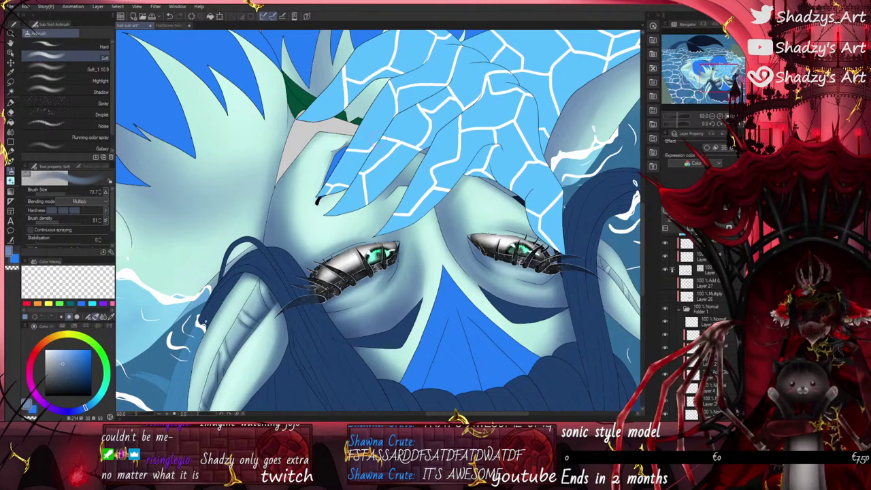
{"action": "scroll", "coordinate": [354, 116], "scroll_direction": "down", "scroll_amount": 3}
{"action": "scroll", "coordinate": [354, 116], "scroll_direction": "up", "scroll_amount": 4}
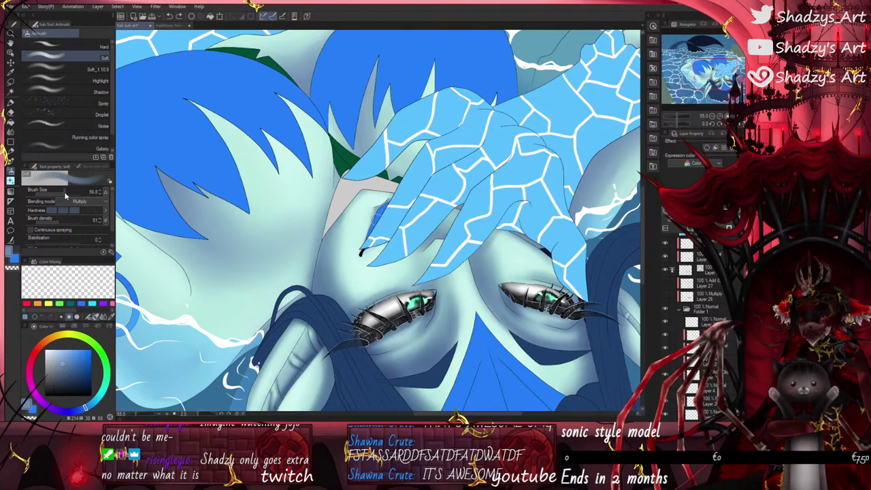
Step: Shade the pale skin along the chest's edge from the neck up past the green strap with a resized Soft airbrush
{"action": "left_click_drag", "start_coordinate": [64, 194], "coordinate": [73, 196]}
{"action": "scroll", "coordinate": [333, 245], "scroll_direction": "down", "scroll_amount": 3}
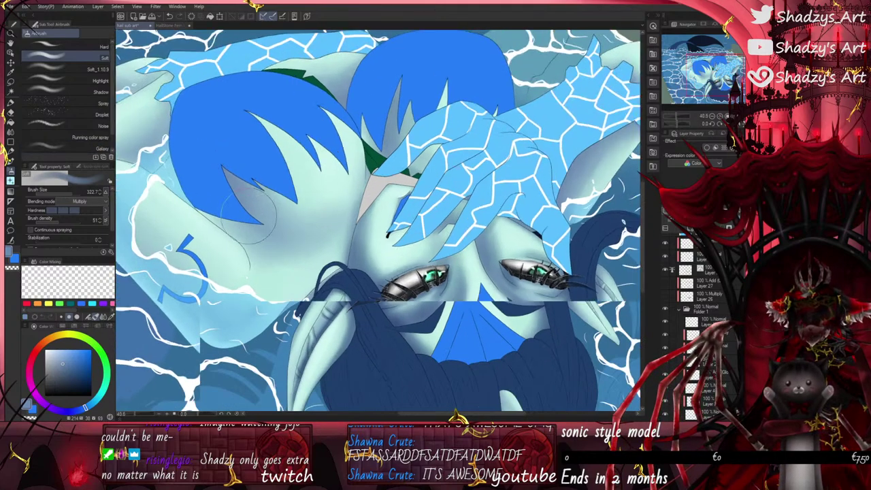
{"action": "scroll", "coordinate": [334, 245], "scroll_direction": "up", "scroll_amount": 1}
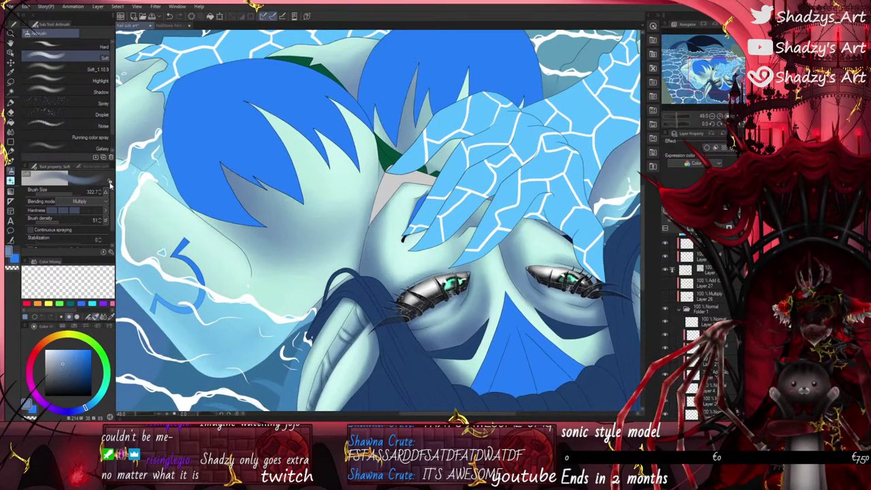
{"action": "left_click", "coordinate": [73, 193]}
{"action": "left_click_drag", "start_coordinate": [73, 194], "coordinate": [66, 194]}
{"action": "left_click_drag", "start_coordinate": [376, 192], "coordinate": [364, 104]}
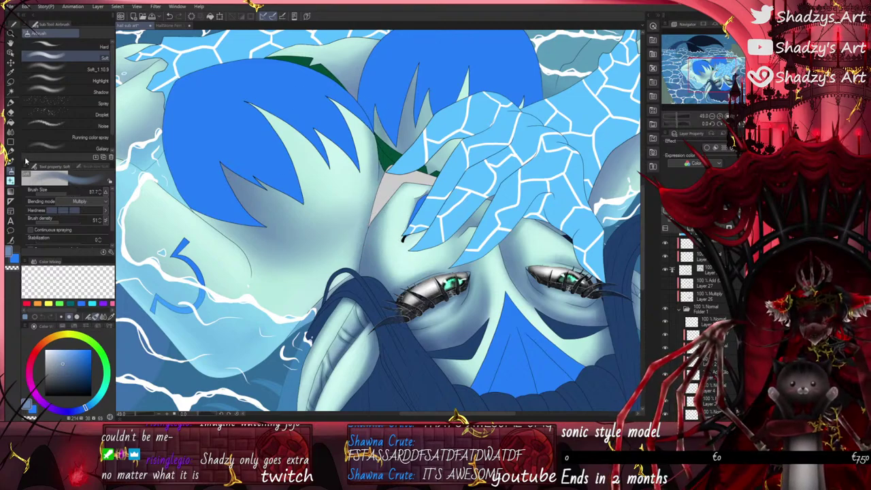
Step: Set the Transparent watercolor brush to size 52.1 and check the shading across the chest and face
{"action": "left_click", "coordinate": [10, 163]}
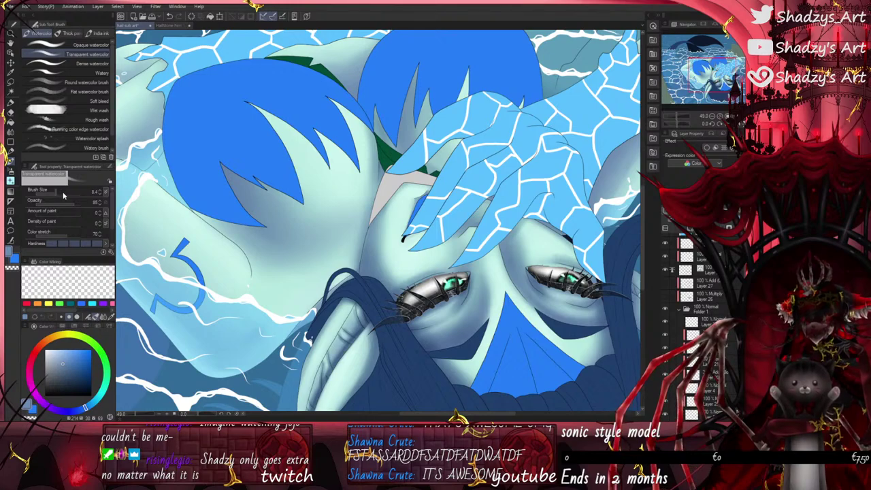
{"action": "left_click", "coordinate": [63, 195]}
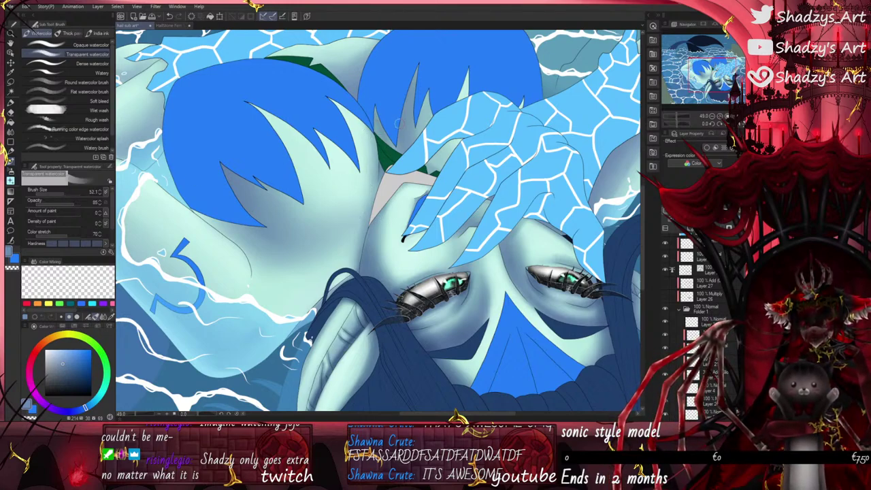
{"action": "scroll", "coordinate": [378, 145], "scroll_direction": "down", "scroll_amount": 3}
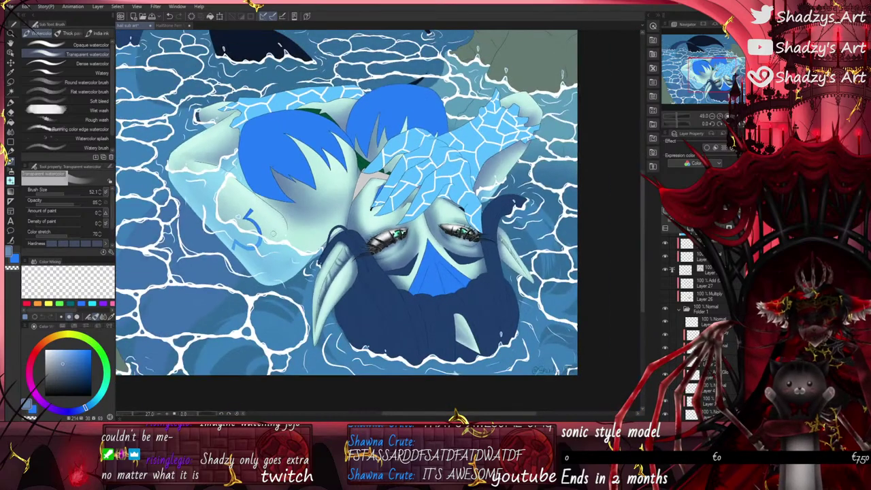
{"action": "scroll", "coordinate": [435, 238], "scroll_direction": "up", "scroll_amount": 3}
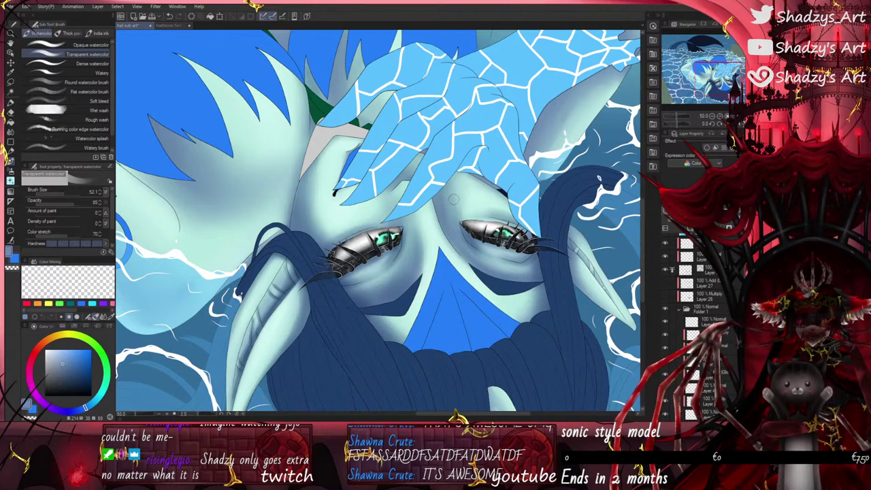
{"action": "scroll", "coordinate": [455, 204], "scroll_direction": "down", "scroll_amount": 2}
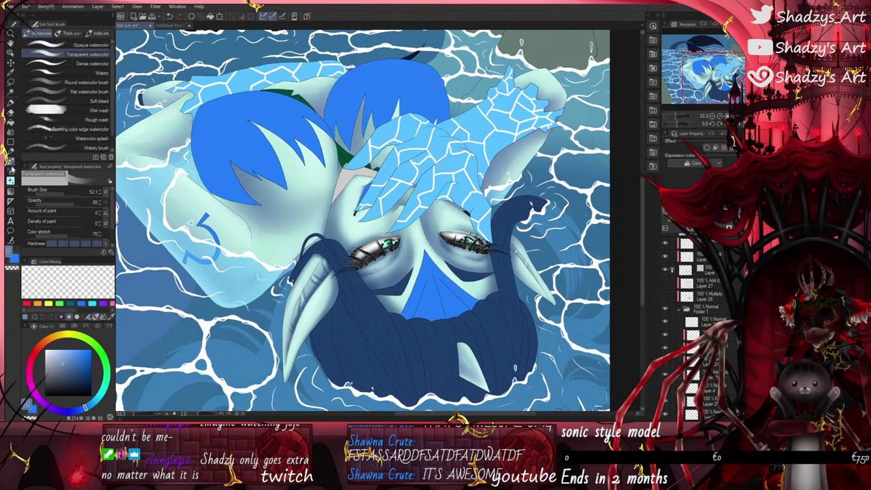
Step: Shade the inner folds of the right-hand ear from base toward tip with the Soft airbrush at size 13
{"action": "left_click", "coordinate": [11, 170]}
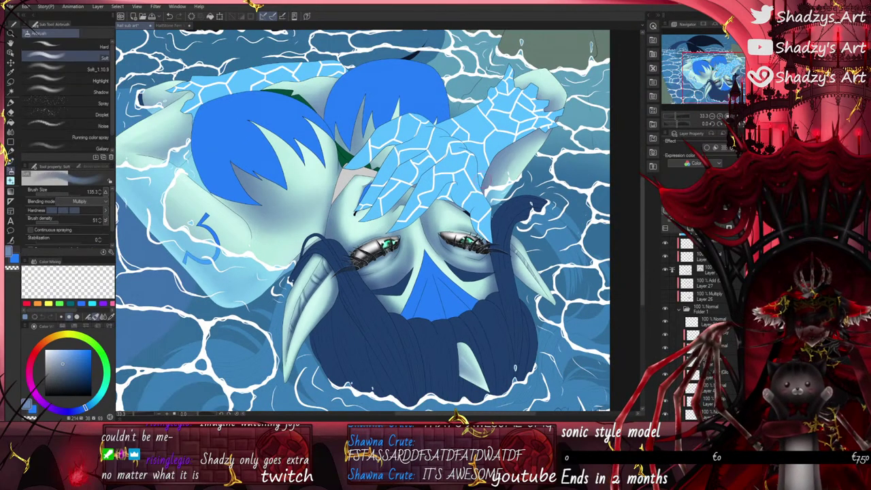
{"action": "scroll", "coordinate": [517, 146], "scroll_direction": "down", "scroll_amount": 2}
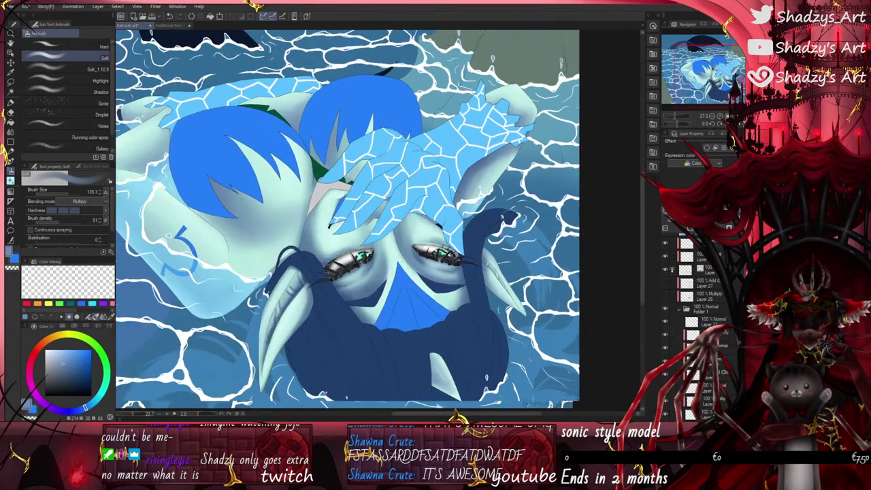
{"action": "scroll", "coordinate": [501, 295], "scroll_direction": "up", "scroll_amount": 5}
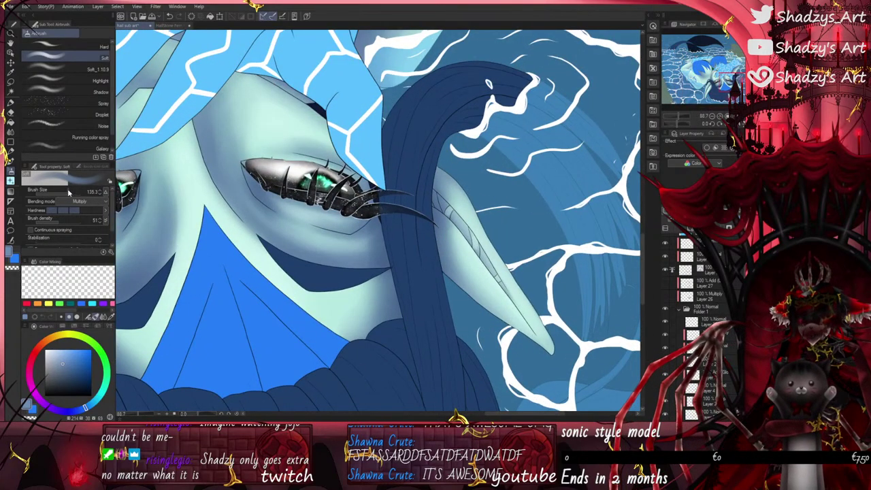
{"action": "left_click_drag", "start_coordinate": [68, 193], "coordinate": [58, 197]}
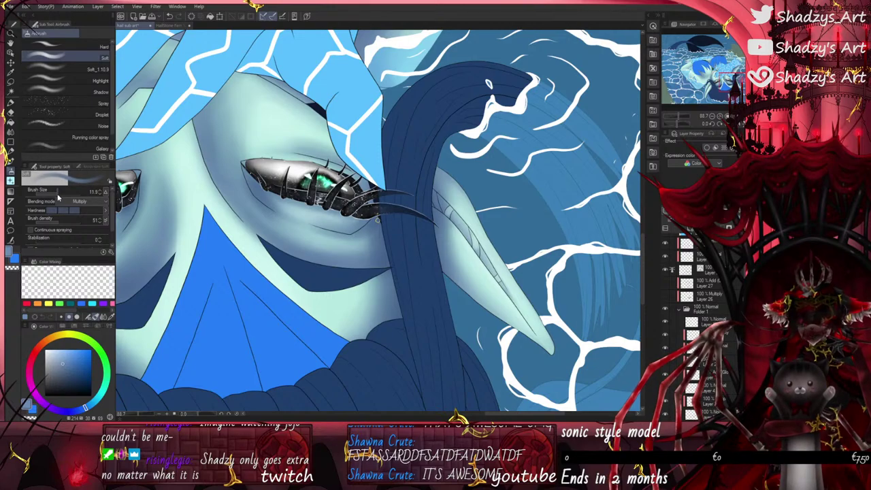
{"action": "scroll", "coordinate": [435, 202], "scroll_direction": "up", "scroll_amount": 2}
{"action": "mouse_move", "coordinate": [431, 201]}
{"action": "left_mouse_down"}
{"action": "mouse_move", "coordinate": [470, 233]}
{"action": "mouse_move", "coordinate": [499, 275]}
{"action": "left_mouse_up"}
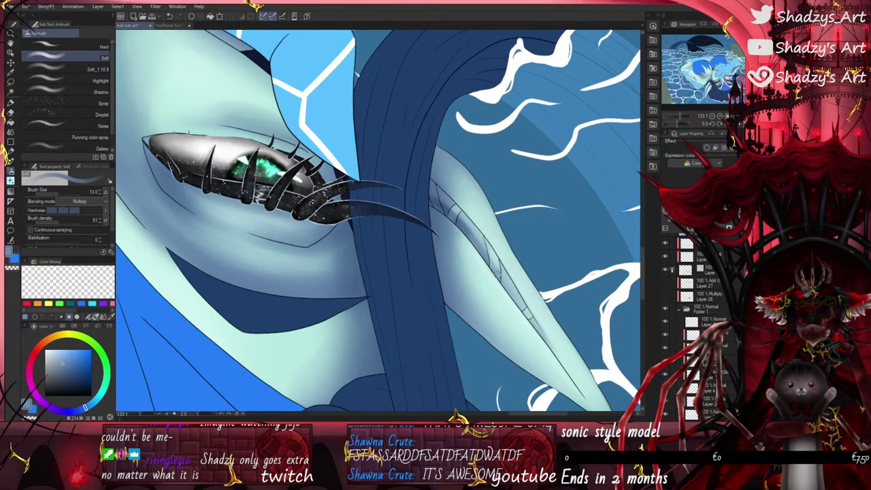
{"action": "left_click_drag", "start_coordinate": [468, 232], "coordinate": [524, 319]}
{"action": "left_click_drag", "start_coordinate": [506, 281], "coordinate": [546, 344]}
Step: Undo the last two strokes and repaint the shadow along the right-hand ear's inner fold toward its tip
{"action": "left_click", "coordinate": [169, 16]}
{"action": "left_click", "coordinate": [170, 15]}
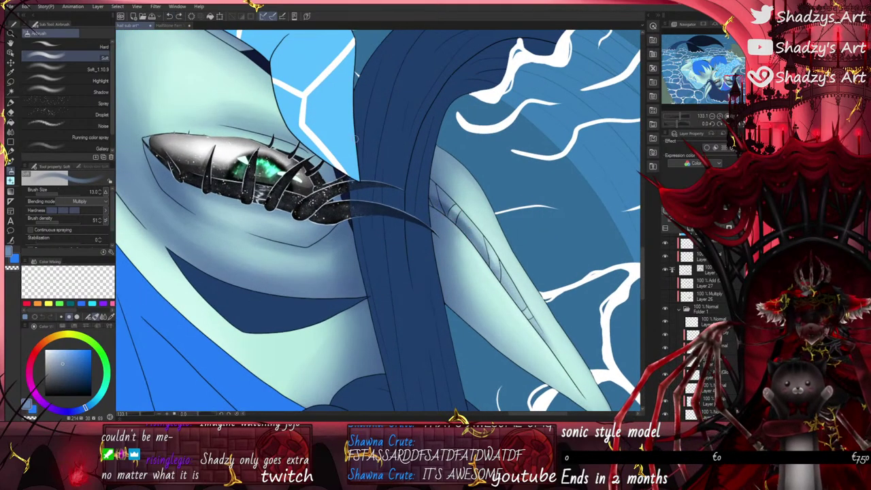
{"action": "left_click_drag", "start_coordinate": [474, 240], "coordinate": [531, 319]}
{"action": "left_click_drag", "start_coordinate": [508, 286], "coordinate": [548, 345]}
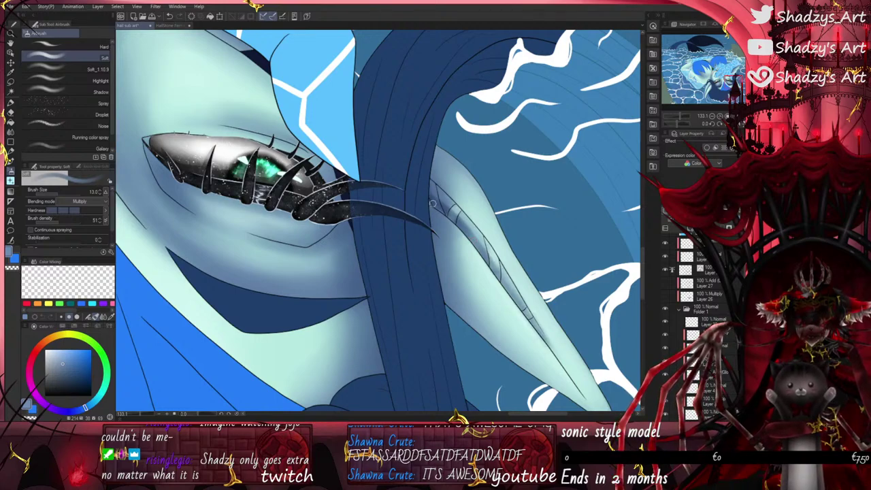
Step: Shade the right-hand ear's inner fold and both outer edges toward the tip with the Soft airbrush, enlarging it to size 30.9
{"action": "mouse_move", "coordinate": [436, 185]}
{"action": "left_mouse_down"}
{"action": "mouse_move", "coordinate": [447, 212]}
{"action": "mouse_move", "coordinate": [455, 205]}
{"action": "mouse_move", "coordinate": [460, 231]}
{"action": "mouse_move", "coordinate": [483, 239]}
{"action": "mouse_move", "coordinate": [488, 262]}
{"action": "mouse_move", "coordinate": [497, 258]}
{"action": "mouse_move", "coordinate": [504, 283]}
{"action": "left_mouse_up"}
{"action": "scroll", "coordinate": [416, 200], "scroll_direction": "down", "scroll_amount": 4}
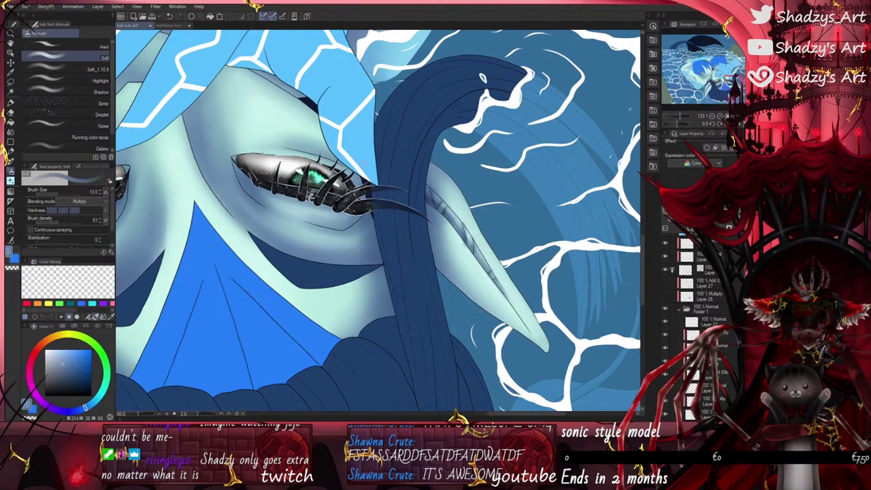
{"action": "left_click", "coordinate": [61, 193]}
{"action": "mouse_move", "coordinate": [424, 162]}
{"action": "left_mouse_down"}
{"action": "mouse_move", "coordinate": [447, 178]}
{"action": "mouse_move", "coordinate": [537, 313]}
{"action": "left_mouse_up"}
{"action": "left_click_drag", "start_coordinate": [437, 256], "coordinate": [526, 337]}
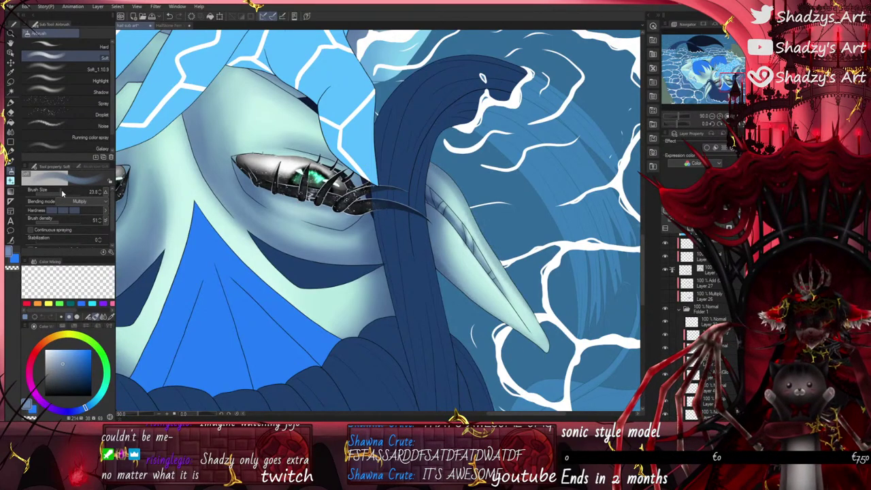
{"action": "left_click", "coordinate": [62, 193]}
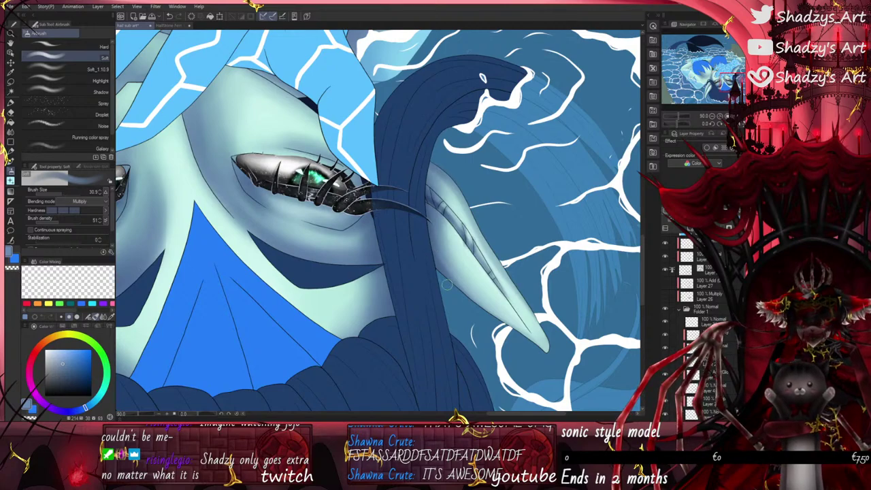
{"action": "left_click_drag", "start_coordinate": [427, 256], "coordinate": [543, 347]}
{"action": "left_click_drag", "start_coordinate": [443, 170], "coordinate": [544, 325]}
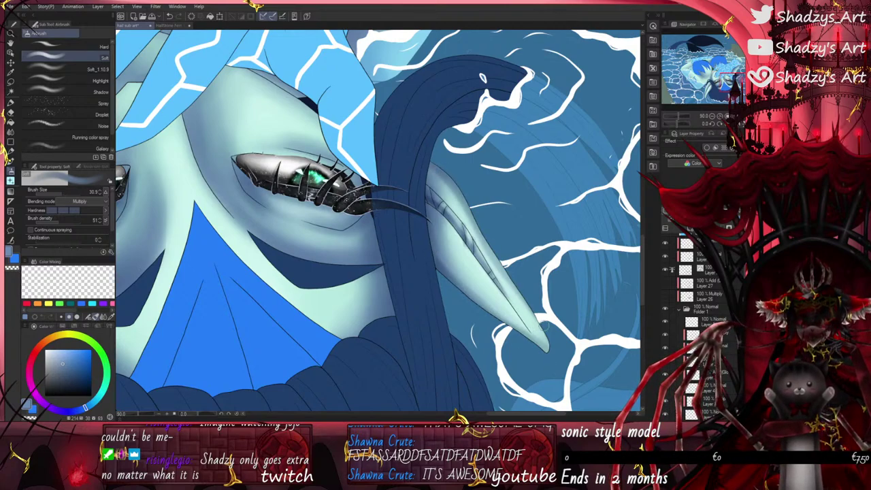
{"action": "scroll", "coordinate": [546, 325], "scroll_direction": "down", "scroll_amount": 3}
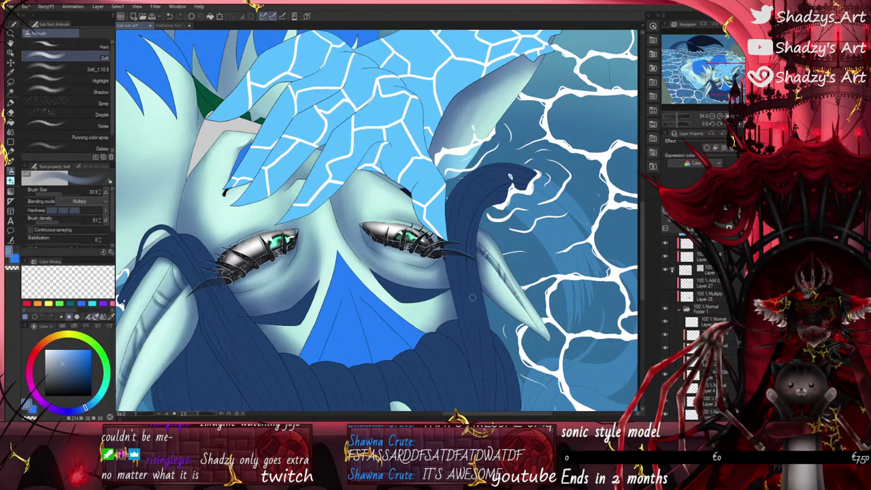
Step: Shade the pale hand of the raised right-hand arm with the Soft airbrush and soften it with Transparent watercolor at size 52.1
{"action": "scroll", "coordinate": [441, 251], "scroll_direction": "down", "scroll_amount": 2}
{"action": "scroll", "coordinate": [469, 133], "scroll_direction": "up", "scroll_amount": 3}
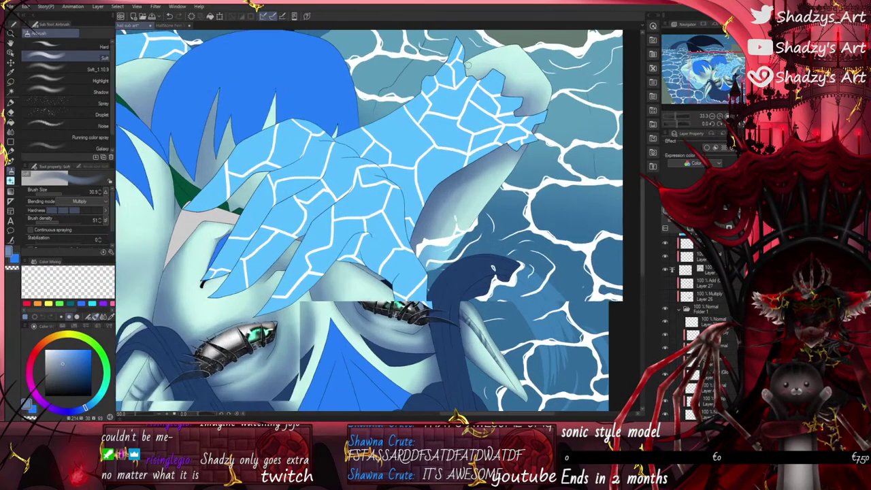
{"action": "mouse_move", "coordinate": [466, 75]}
{"action": "left_mouse_down"}
{"action": "mouse_move", "coordinate": [507, 78]}
{"action": "mouse_move", "coordinate": [531, 124]}
{"action": "mouse_move", "coordinate": [558, 124]}
{"action": "left_mouse_up"}
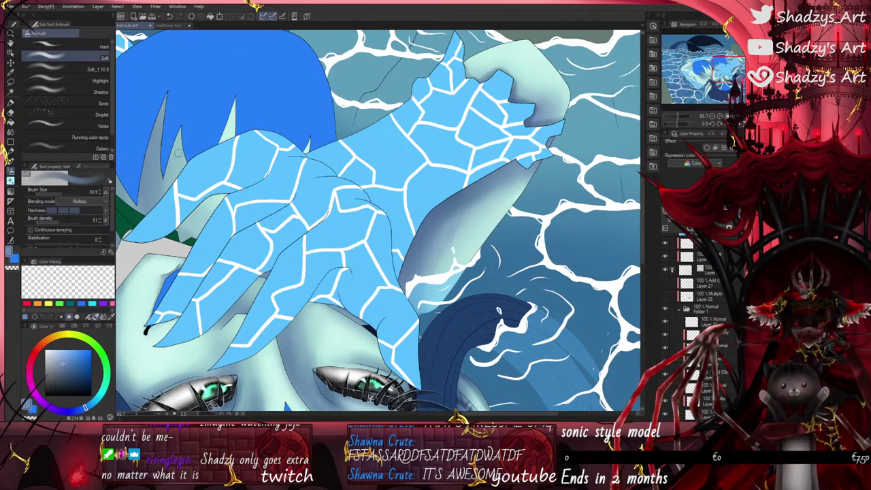
{"action": "left_click", "coordinate": [11, 162]}
{"action": "left_click_drag", "start_coordinate": [517, 93], "coordinate": [552, 115]}
{"action": "scroll", "coordinate": [519, 109], "scroll_direction": "down", "scroll_amount": 5}
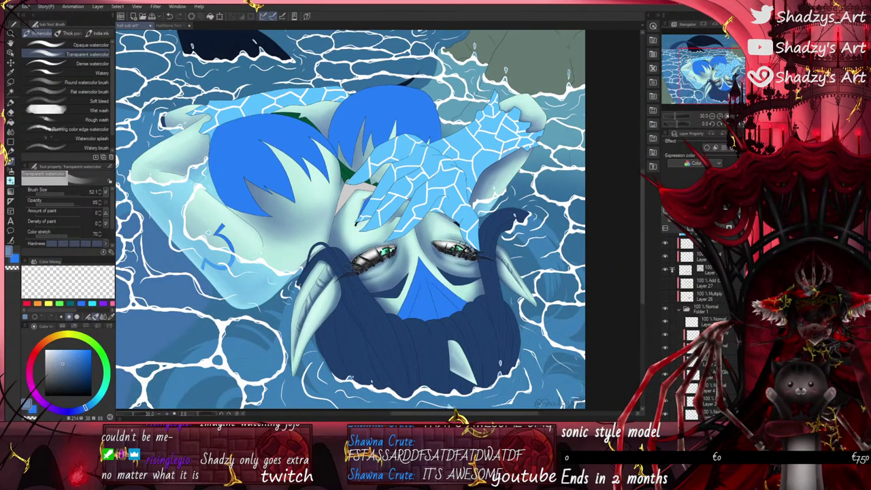
{"action": "scroll", "coordinate": [328, 302], "scroll_direction": "down", "scroll_amount": 1}
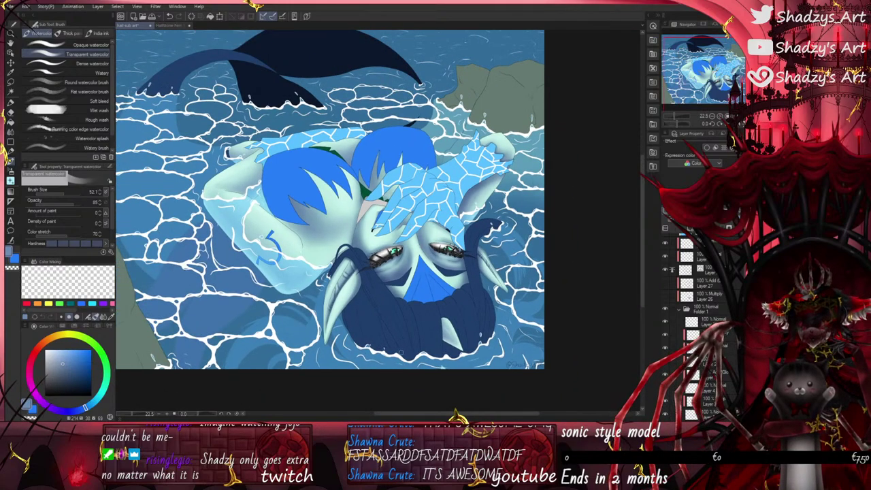
Step: Examine the shading across the chest, arms and face with the Soft airbrush set to size 147.6
{"action": "left_click", "coordinate": [11, 171]}
{"action": "scroll", "coordinate": [345, 155], "scroll_direction": "up", "scroll_amount": 3}
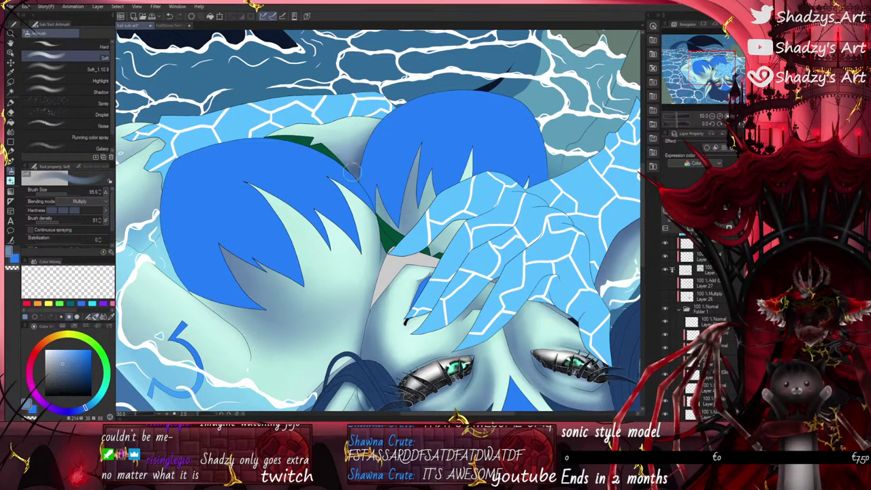
{"action": "left_click", "coordinate": [10, 141]}
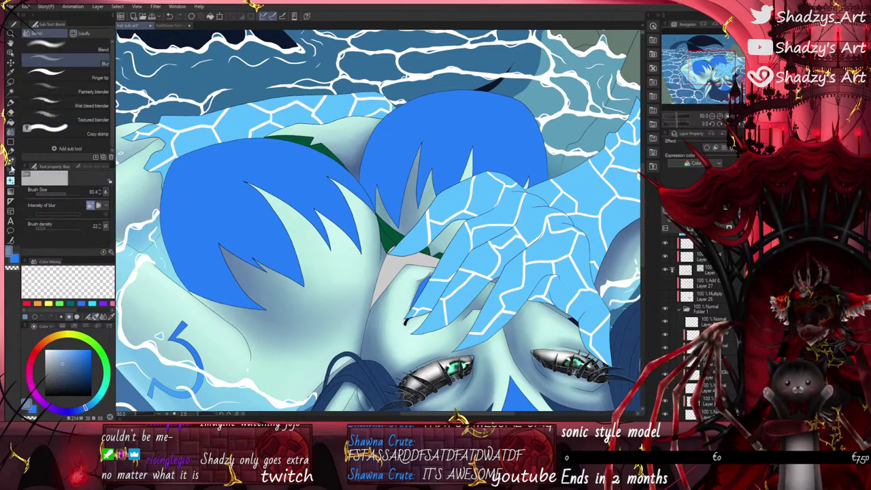
{"action": "left_click", "coordinate": [12, 167]}
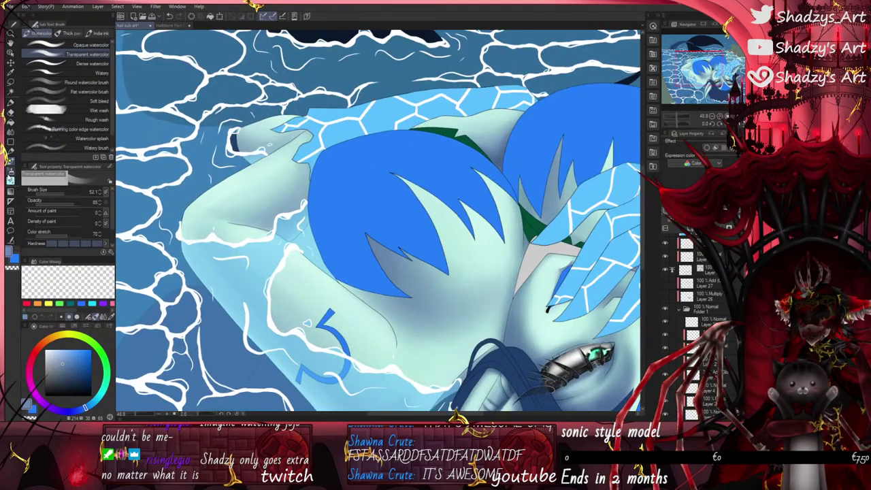
{"action": "left_click", "coordinate": [10, 178]}
{"action": "scroll", "coordinate": [227, 210], "scroll_direction": "down", "scroll_amount": 5}
{"action": "left_click", "coordinate": [69, 195]}
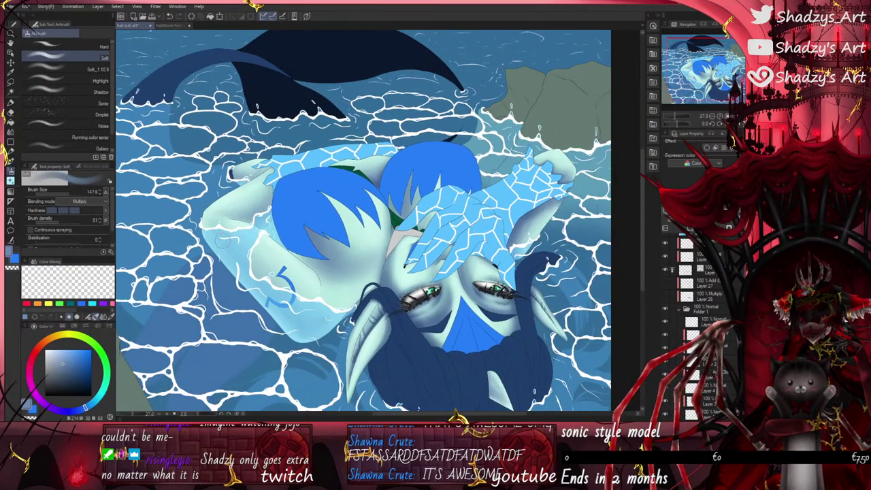
{"action": "scroll", "coordinate": [239, 209], "scroll_direction": "up", "scroll_amount": 1}
{"action": "scroll", "coordinate": [239, 208], "scroll_direction": "up", "scroll_amount": 1}
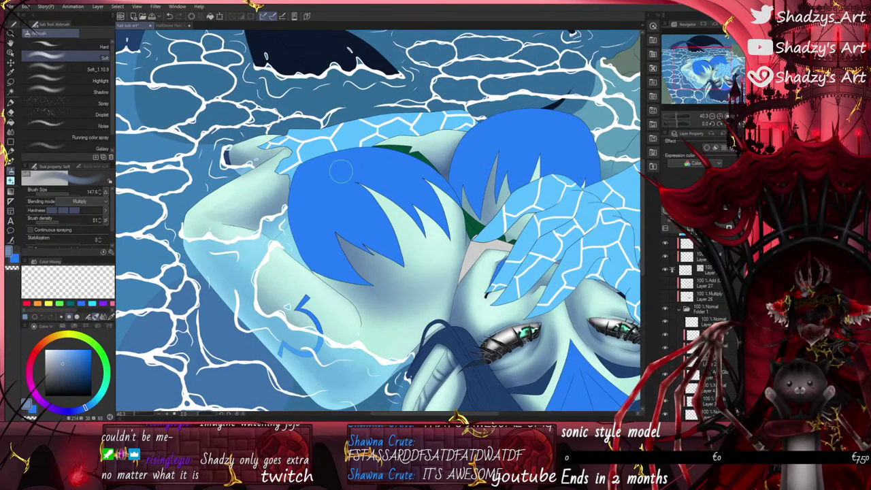
{"action": "scroll", "coordinate": [342, 171], "scroll_direction": "down", "scroll_amount": 1}
{"action": "scroll", "coordinate": [394, 225], "scroll_direction": "down", "scroll_amount": 1}
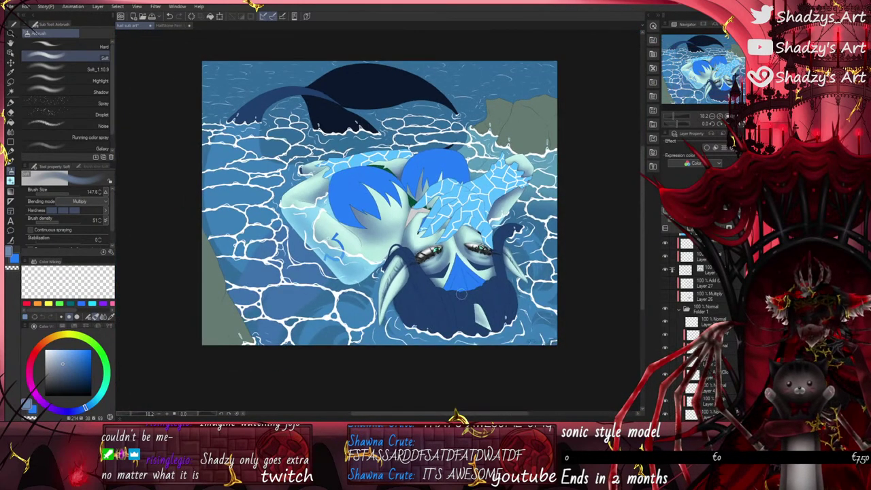
{"action": "scroll", "coordinate": [462, 299], "scroll_direction": "up", "scroll_amount": 6}
{"action": "left_click", "coordinate": [65, 193]}
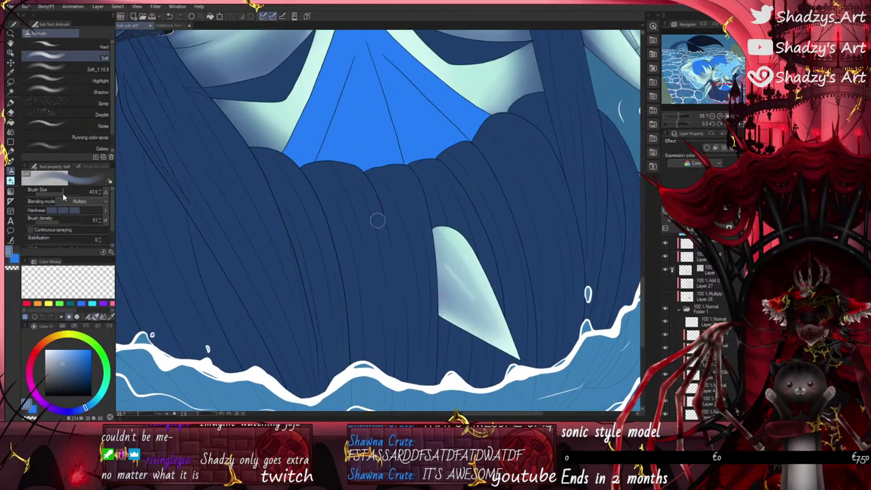
{"action": "mouse_move", "coordinate": [476, 316]}
{"action": "left_mouse_down"}
{"action": "mouse_move", "coordinate": [482, 326]}
{"action": "mouse_move", "coordinate": [470, 313]}
{"action": "left_mouse_up"}
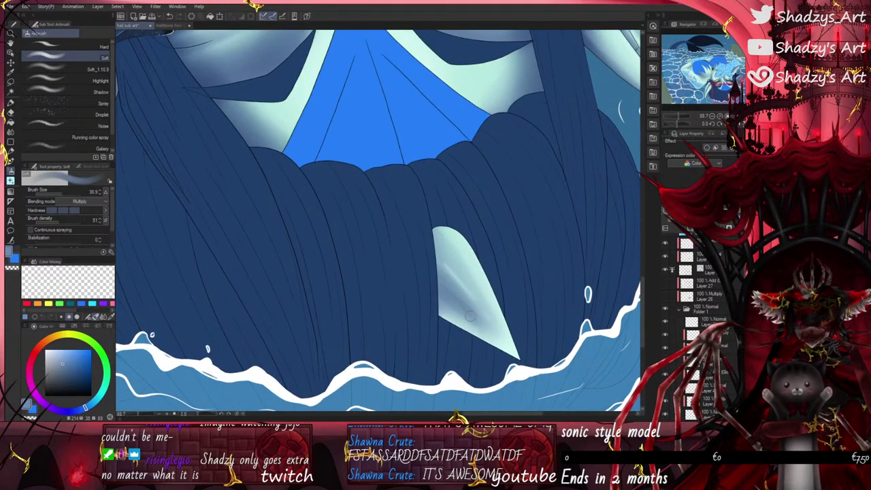
{"action": "left_click", "coordinate": [169, 16]}
{"action": "left_click", "coordinate": [168, 16]}
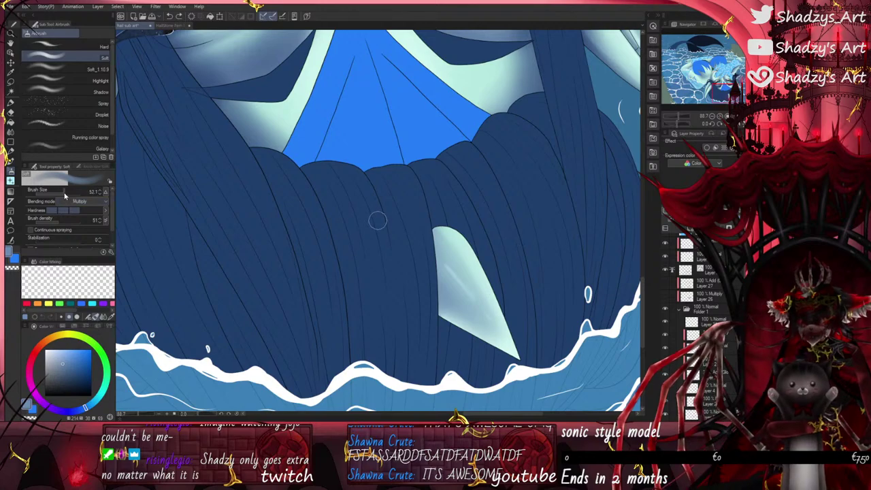
Step: Shade the pale patch showing between the dark hair strands along its inner edge with the Soft airbrush at size 56.8
{"action": "mouse_move", "coordinate": [475, 318]}
{"action": "left_mouse_down"}
{"action": "mouse_move", "coordinate": [389, 237]}
{"action": "mouse_move", "coordinate": [347, 242]}
{"action": "left_mouse_up"}
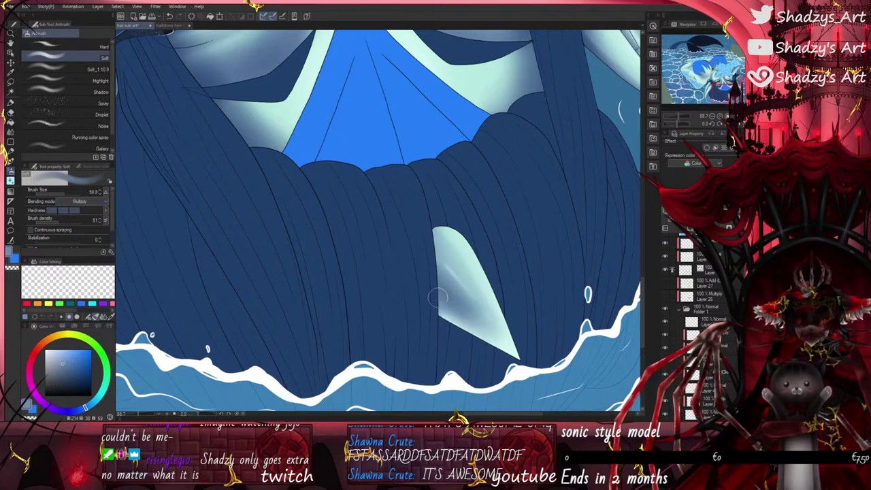
{"action": "mouse_move", "coordinate": [437, 297]}
{"action": "left_mouse_down"}
{"action": "mouse_move", "coordinate": [429, 238]}
{"action": "mouse_move", "coordinate": [451, 347]}
{"action": "left_mouse_up"}
{"action": "left_click_drag", "start_coordinate": [434, 279], "coordinate": [441, 195]}
{"action": "scroll", "coordinate": [372, 204], "scroll_direction": "down", "scroll_amount": 1}
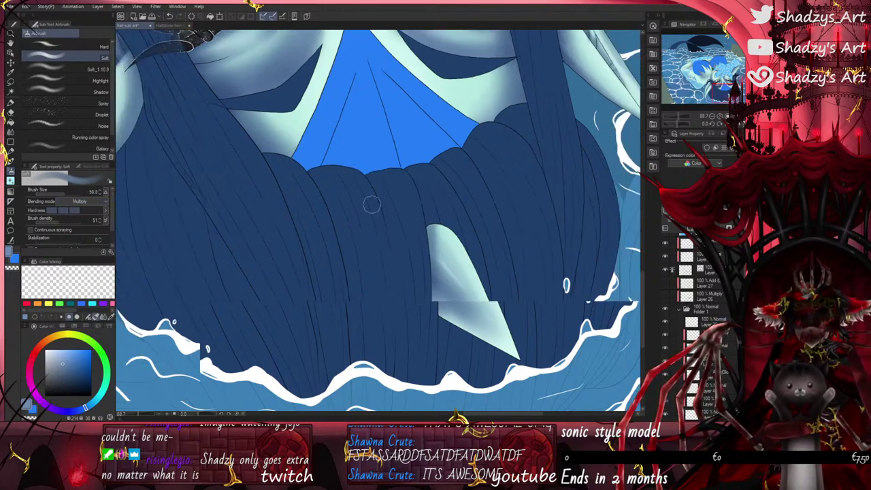
{"action": "scroll", "coordinate": [371, 204], "scroll_direction": "down", "scroll_amount": 1}
{"action": "left_click_drag", "start_coordinate": [425, 359], "coordinate": [417, 387]}
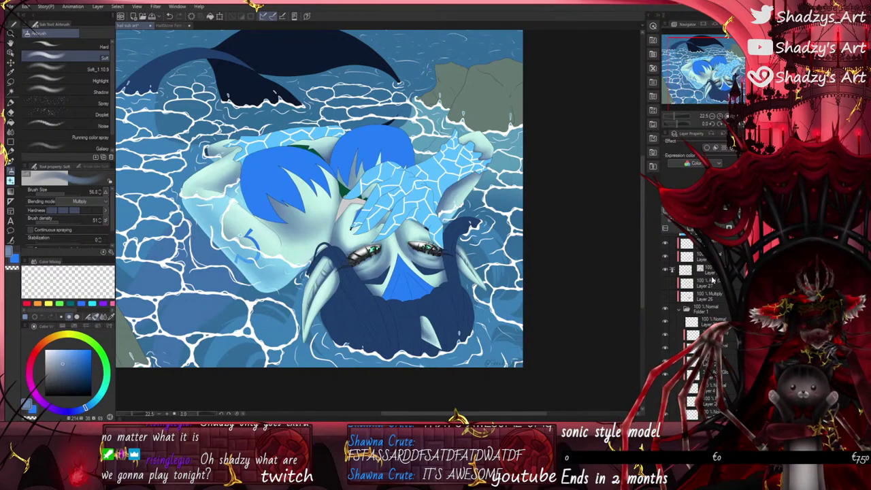
Step: Toggle the visibility of Add (Glow) Layer 27 and Multiply Layer 26 to compare the painting with and without the lighting
{"action": "scroll", "coordinate": [712, 279], "scroll_direction": "up", "scroll_amount": 2}
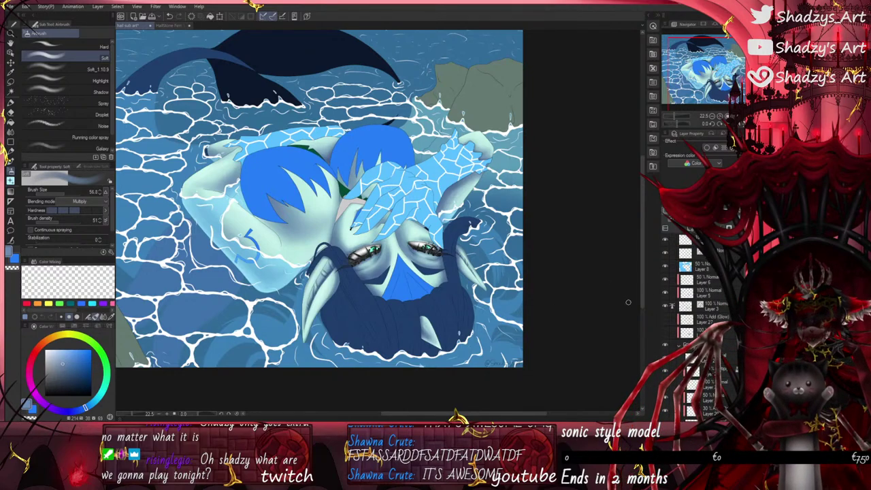
{"action": "left_click_drag", "start_coordinate": [664, 321], "coordinate": [664, 332]}
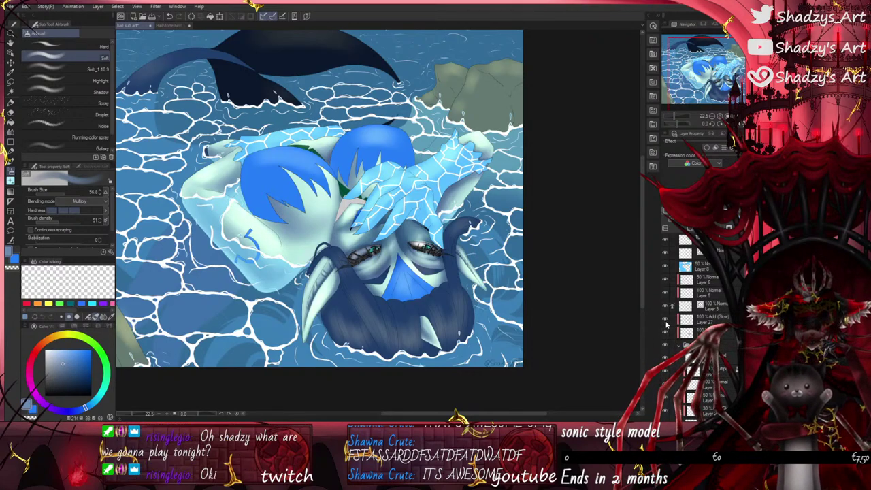
{"action": "left_click", "coordinate": [666, 322]}
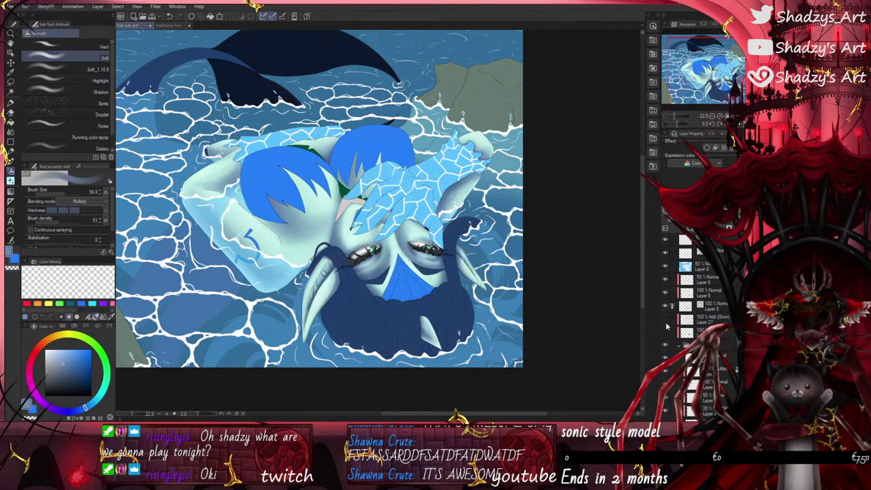
{"action": "left_click", "coordinate": [666, 323]}
{"action": "left_click_drag", "start_coordinate": [665, 320], "coordinate": [665, 332]}
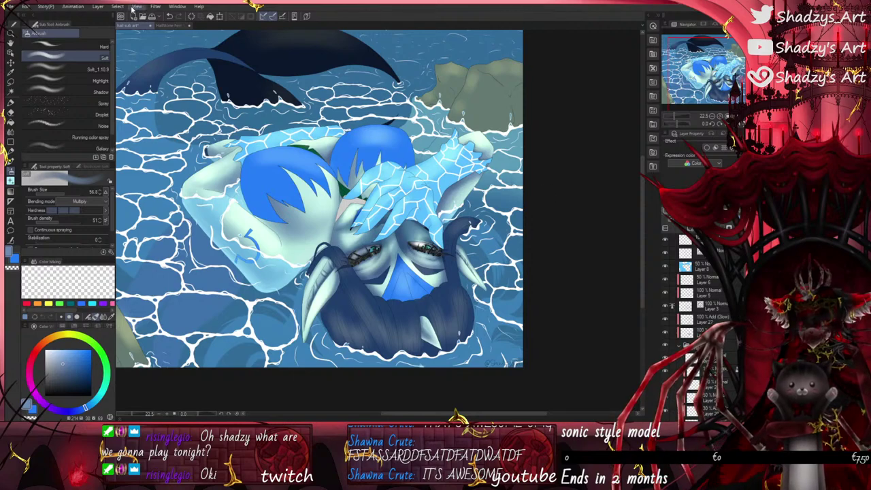
{"action": "left_click", "coordinate": [144, 64]}
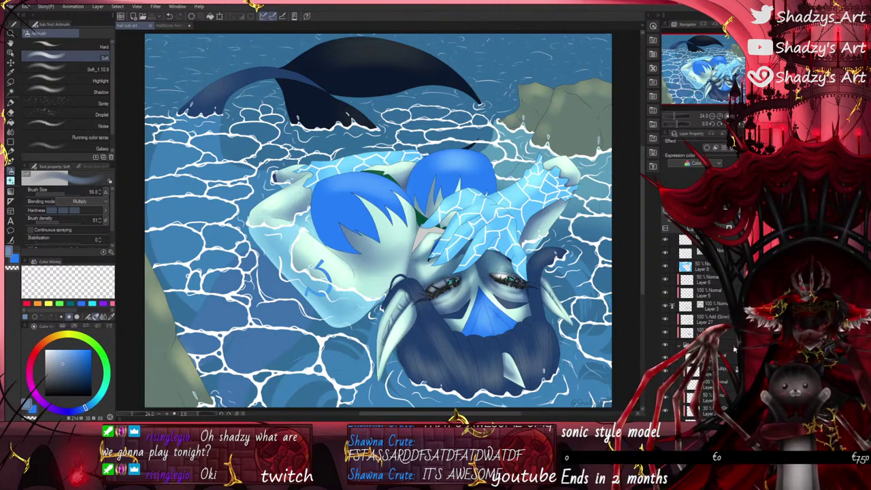
Step: Add a new raster layer above Layer 3 and hide the Add (Glow) and Multiply lighting layers
{"action": "left_click", "coordinate": [722, 306]}
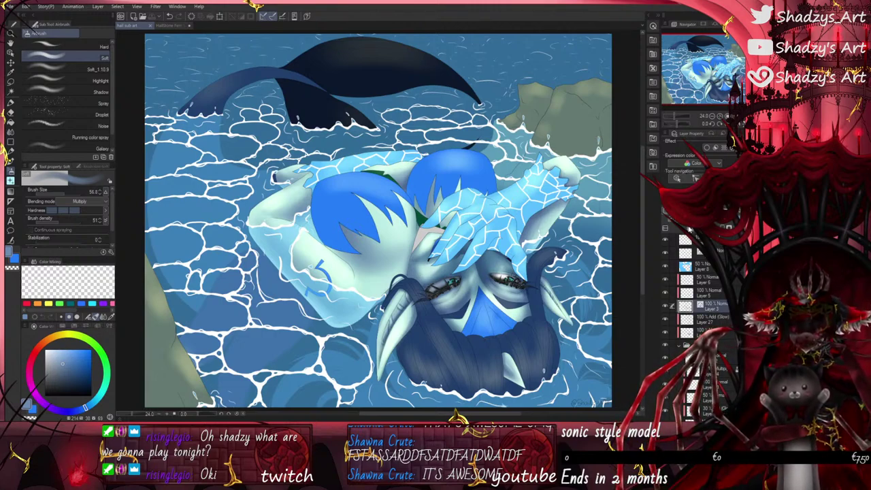
{"action": "key", "text": "ctrl+shift+n"}
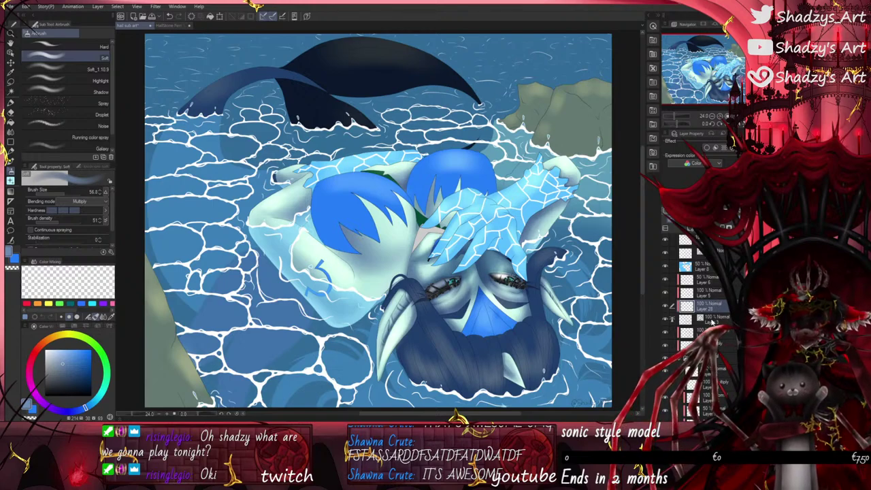
{"action": "left_click", "coordinate": [664, 339]}
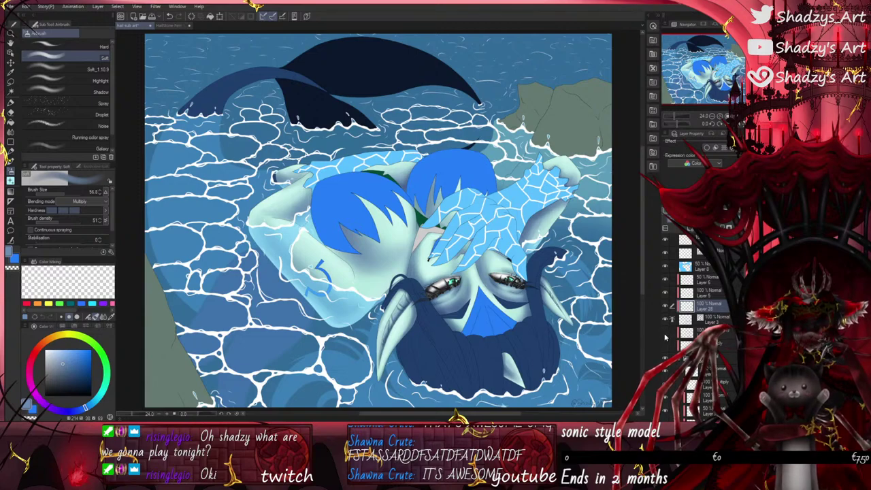
Step: Move the layers from Layer 6 down to Layer 3 into Folder 1 and show the Add (Glow) and Multiply layers
{"action": "left_click", "coordinate": [702, 278]}
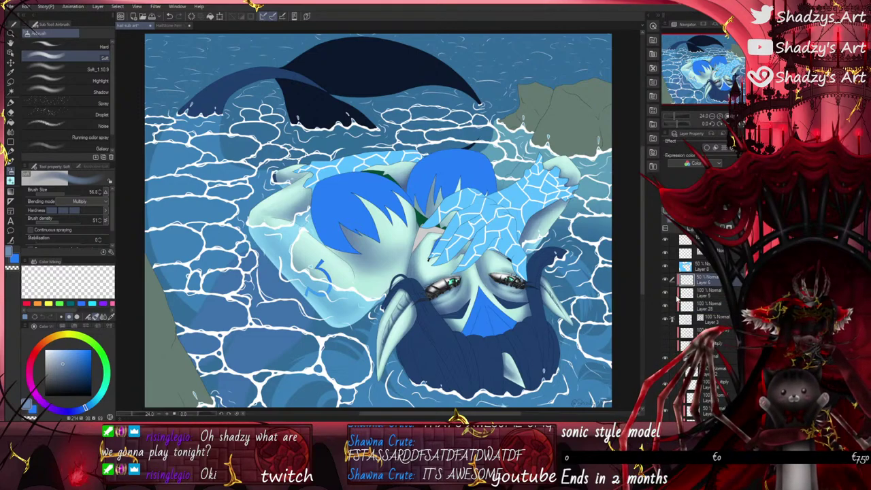
{"action": "left_click_drag", "start_coordinate": [672, 293], "coordinate": [690, 359]}
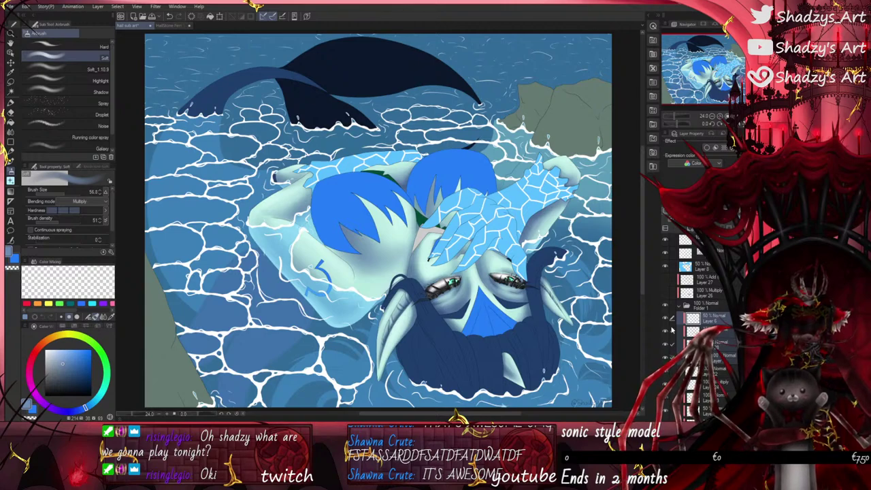
{"action": "left_click_drag", "start_coordinate": [665, 280], "coordinate": [666, 293]}
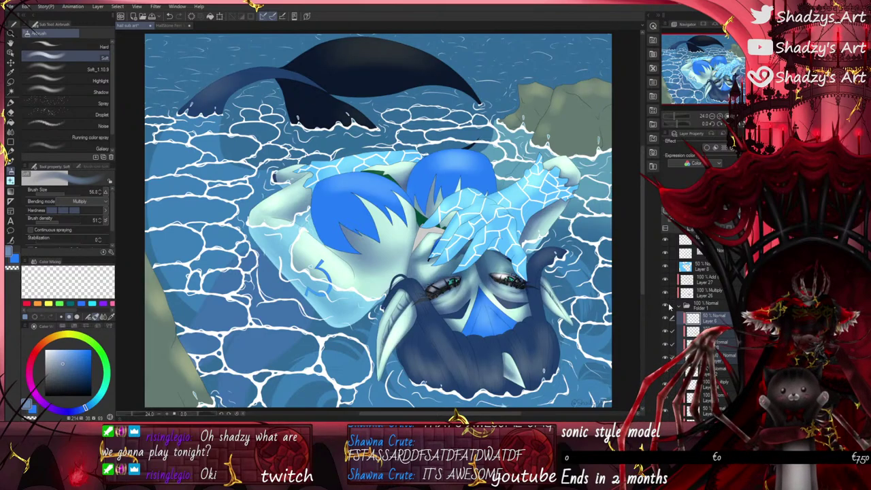
Step: Recolour the black skin outline running from the grey collar to the hair loop in darker blue using the Fill-in mono pen at size 70
{"action": "scroll", "coordinate": [449, 289], "scroll_direction": "up", "scroll_amount": 4}
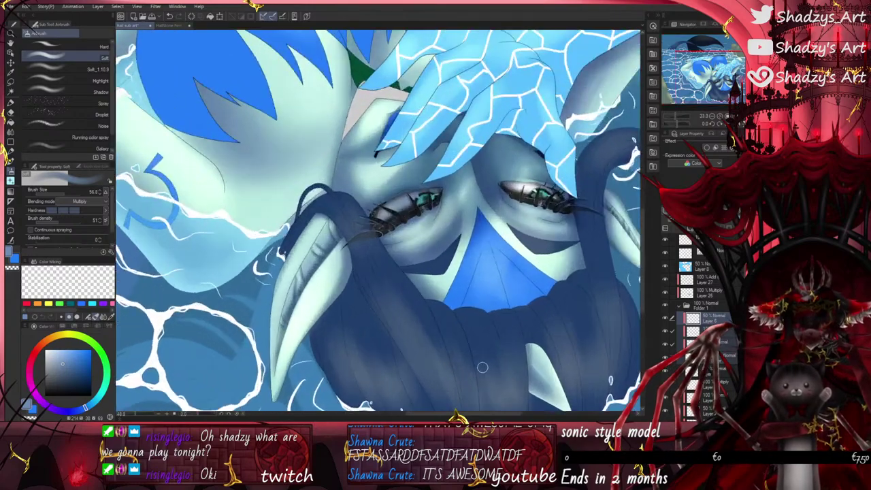
{"action": "scroll", "coordinate": [479, 363], "scroll_direction": "down", "scroll_amount": 3}
{"action": "scroll", "coordinate": [253, 164], "scroll_direction": "up", "scroll_amount": 3}
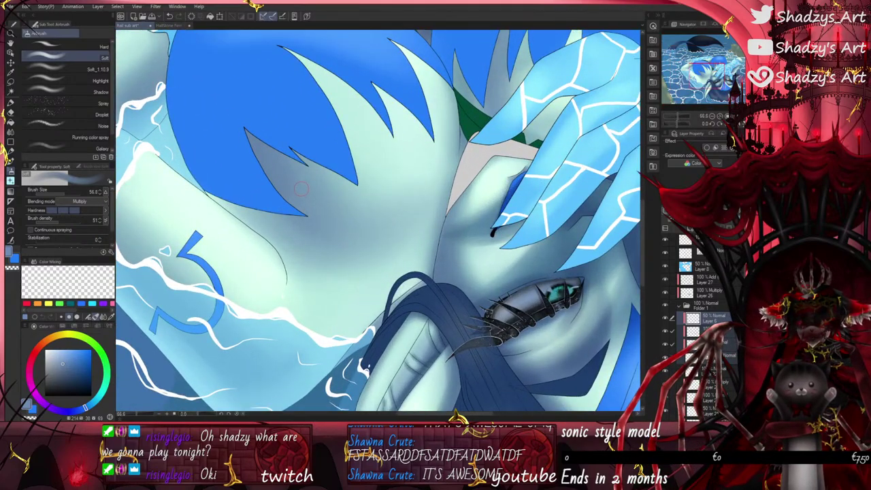
{"action": "left_click", "coordinate": [67, 371]}
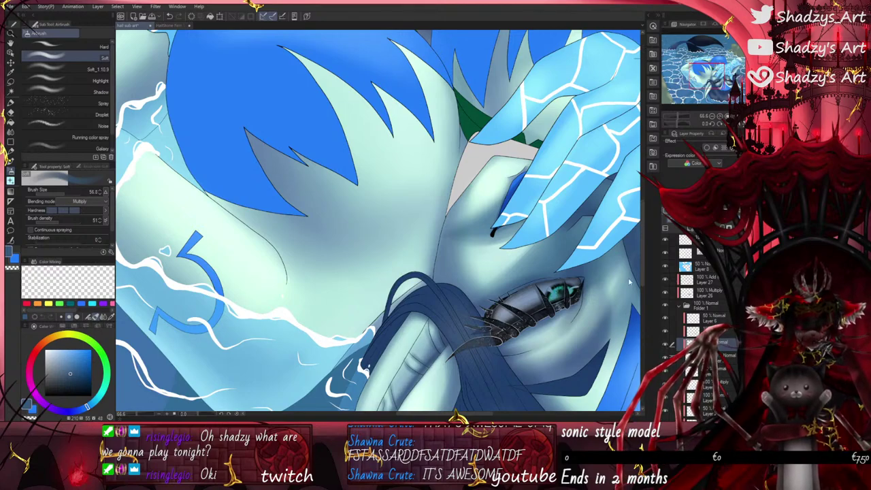
{"action": "scroll", "coordinate": [437, 232], "scroll_direction": "up", "scroll_amount": 3}
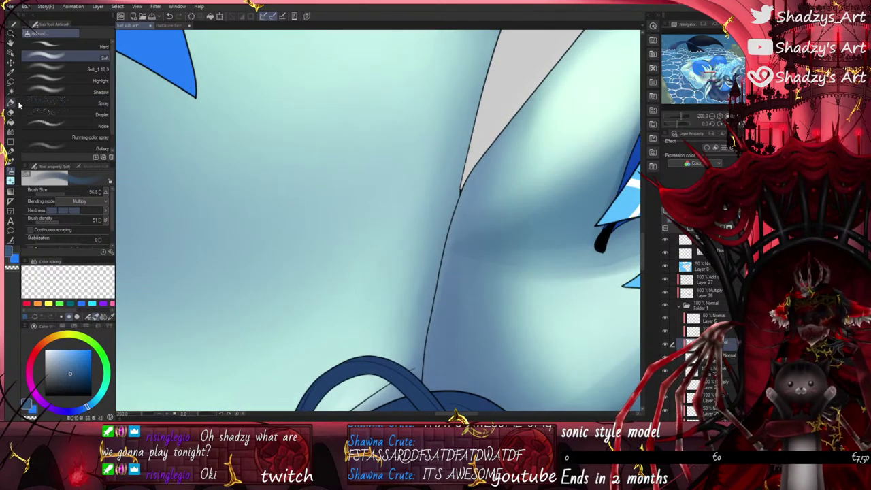
{"action": "left_click", "coordinate": [10, 103]}
{"action": "scroll", "coordinate": [449, 209], "scroll_direction": "up", "scroll_amount": 1}
{"action": "scroll", "coordinate": [456, 228], "scroll_direction": "down", "scroll_amount": 3}
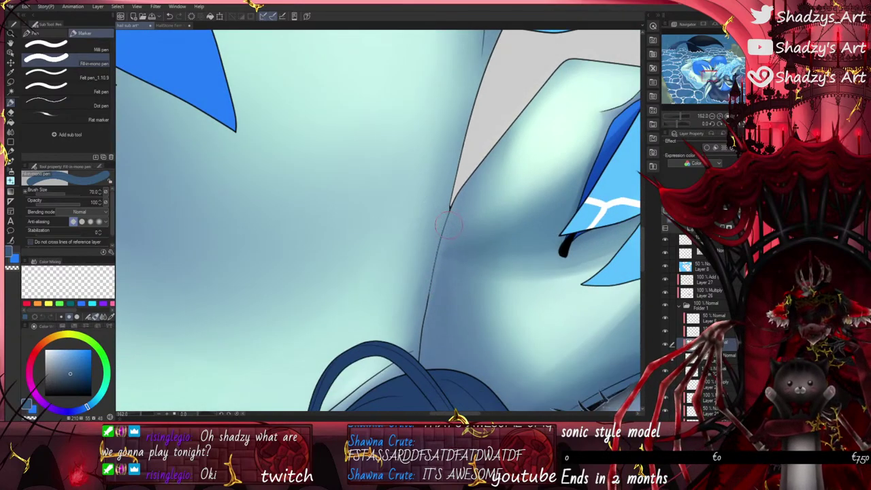
{"action": "scroll", "coordinate": [437, 258], "scroll_direction": "up", "scroll_amount": 4}
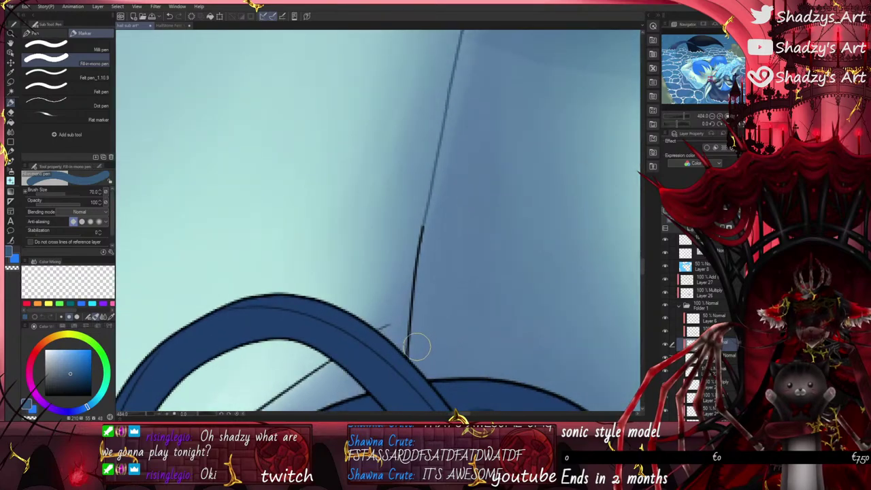
{"action": "left_click_drag", "start_coordinate": [415, 263], "coordinate": [422, 228]}
{"action": "scroll", "coordinate": [413, 218], "scroll_direction": "down", "scroll_amount": 2}
{"action": "scroll", "coordinate": [398, 253], "scroll_direction": "up", "scroll_amount": 3}
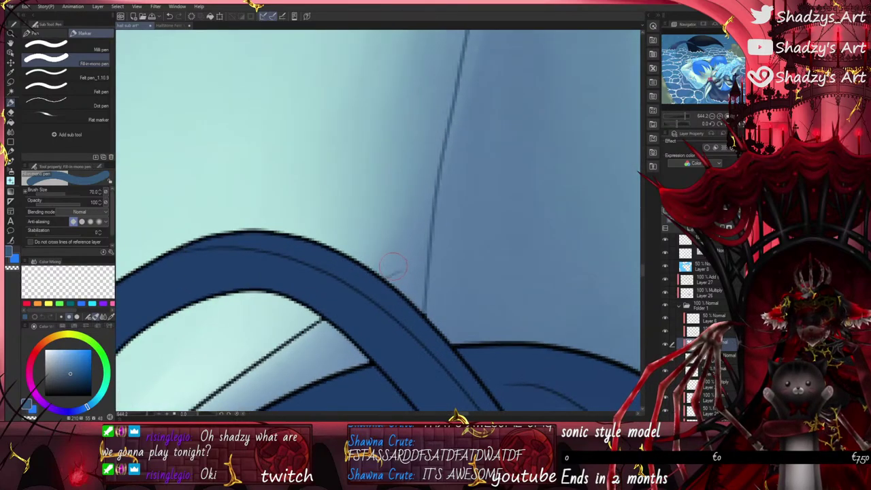
{"action": "scroll", "coordinate": [417, 184], "scroll_direction": "down", "scroll_amount": 5}
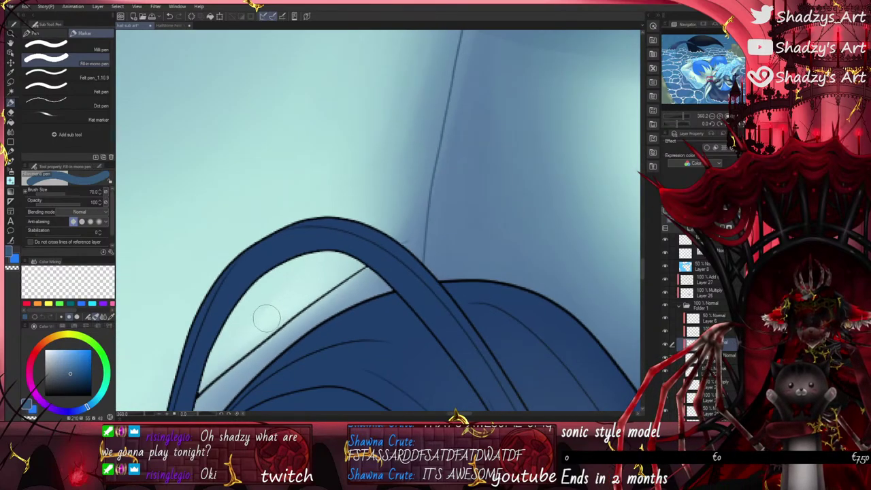
Step: Paint the skin outline seen through the dark hair loop dark blue with the Fill-in mono pen
{"action": "scroll", "coordinate": [257, 327], "scroll_direction": "up", "scroll_amount": 2}
{"action": "mouse_move", "coordinate": [239, 356]}
{"action": "left_mouse_down"}
{"action": "mouse_move", "coordinate": [266, 349]}
{"action": "mouse_move", "coordinate": [357, 275]}
{"action": "left_mouse_up"}
{"action": "scroll", "coordinate": [372, 270], "scroll_direction": "up", "scroll_amount": 4}
{"action": "scroll", "coordinate": [398, 255], "scroll_direction": "down", "scroll_amount": 4}
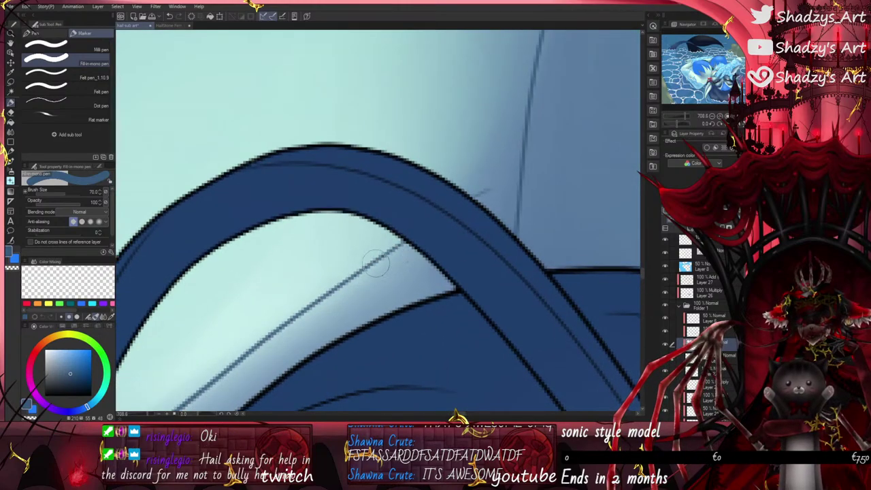
{"action": "scroll", "coordinate": [317, 306], "scroll_direction": "up", "scroll_amount": 4}
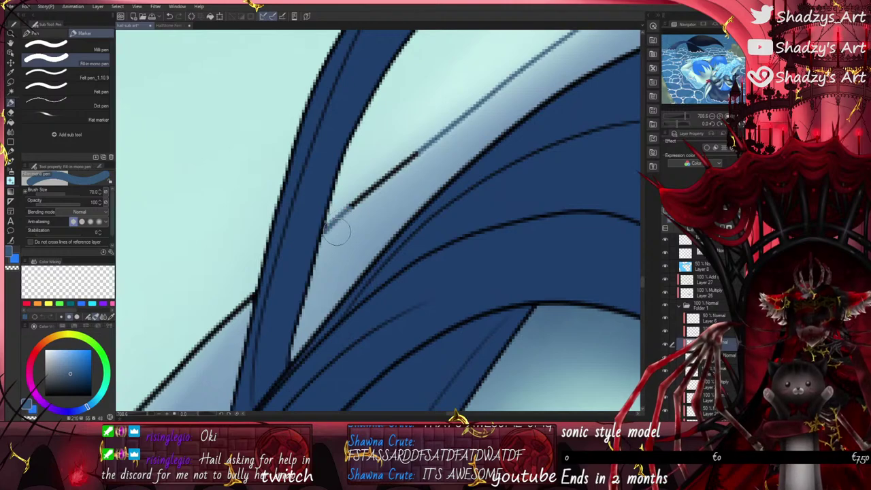
{"action": "key", "text": "ctrl+z"}
{"action": "scroll", "coordinate": [294, 242], "scroll_direction": "down", "scroll_amount": 2}
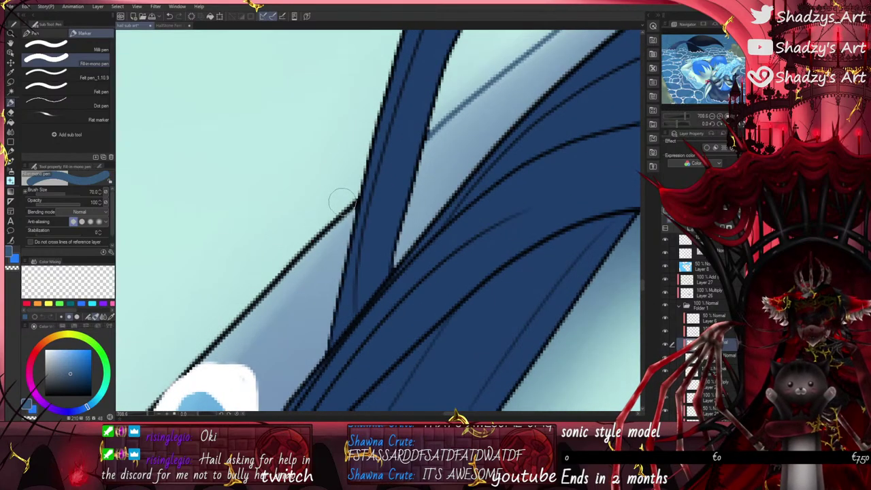
Step: Recolour the outline from the hair loop to the white foam and just below the waterline in dark blue
{"action": "scroll", "coordinate": [249, 288], "scroll_direction": "down", "scroll_amount": 3}
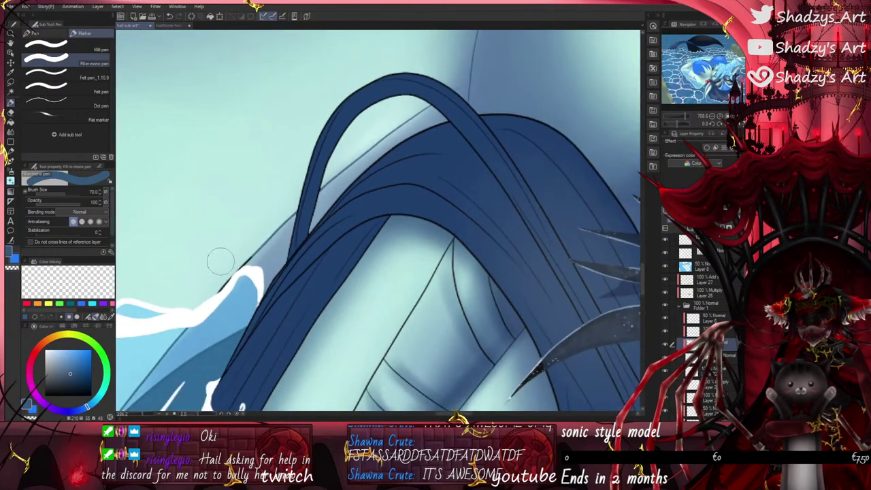
{"action": "scroll", "coordinate": [221, 260], "scroll_direction": "up", "scroll_amount": 3}
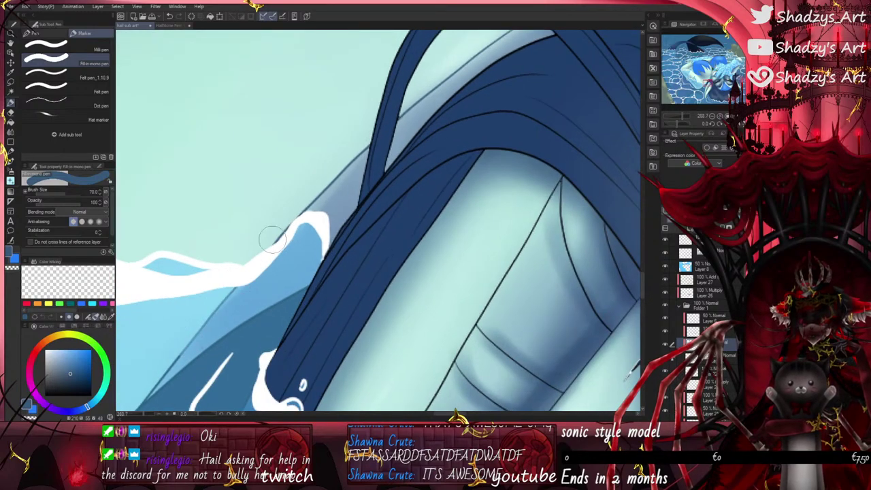
{"action": "scroll", "coordinate": [278, 291], "scroll_direction": "up", "scroll_amount": 3}
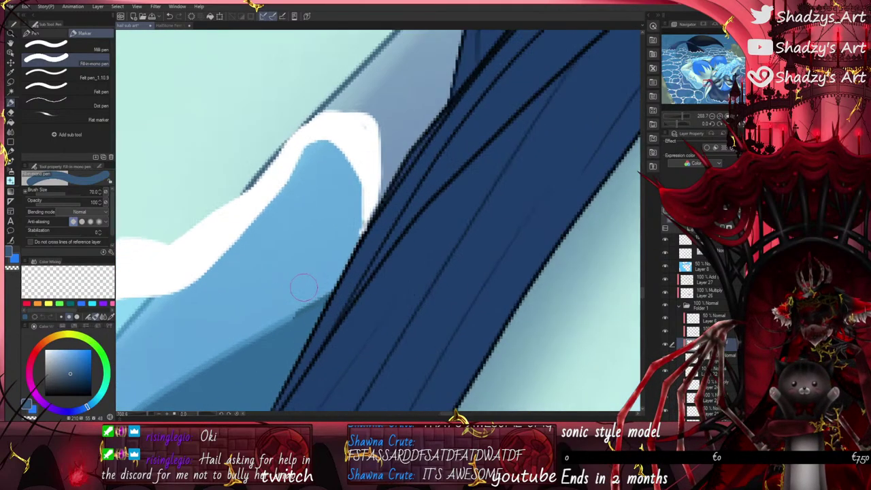
{"action": "scroll", "coordinate": [295, 274], "scroll_direction": "down", "scroll_amount": 5}
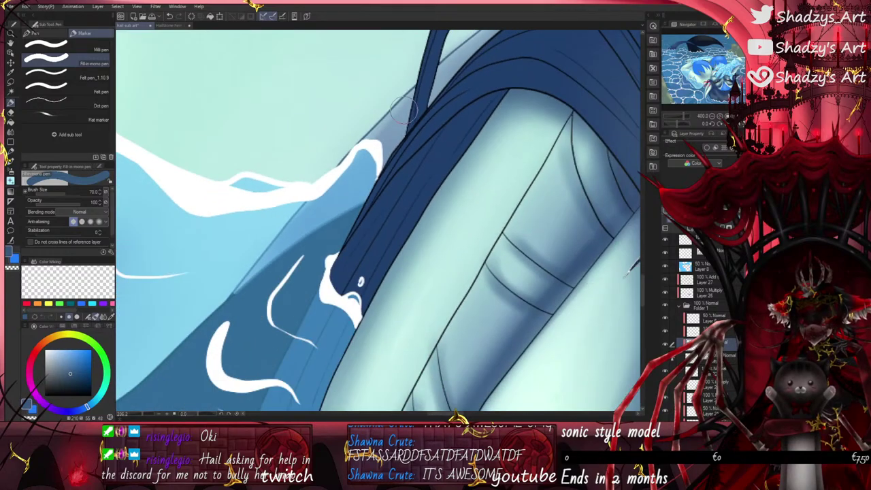
{"action": "scroll", "coordinate": [239, 278], "scroll_direction": "down", "scroll_amount": 6}
Step: Paint dark blue over the lower outline of the submerged body, up to where the darker water shape meets it
{"action": "left_click_drag", "start_coordinate": [183, 280], "coordinate": [238, 277]}
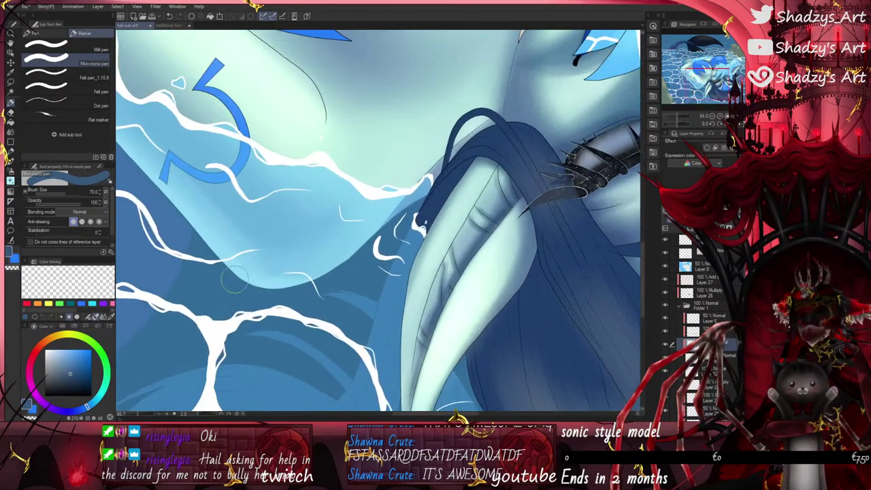
{"action": "scroll", "coordinate": [238, 278], "scroll_direction": "up", "scroll_amount": 5}
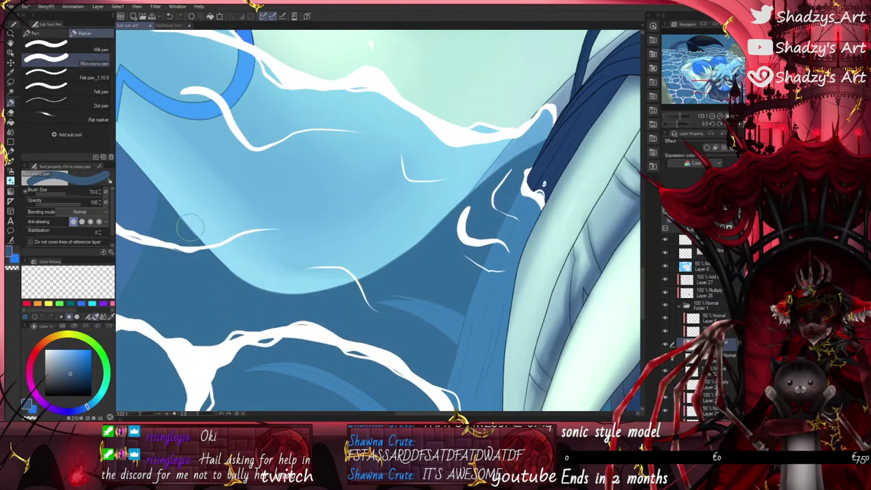
{"action": "scroll", "coordinate": [190, 230], "scroll_direction": "down", "scroll_amount": 6}
{"action": "scroll", "coordinate": [172, 214], "scroll_direction": "up", "scroll_amount": 15}
{"action": "scroll", "coordinate": [320, 261], "scroll_direction": "up", "scroll_amount": 3}
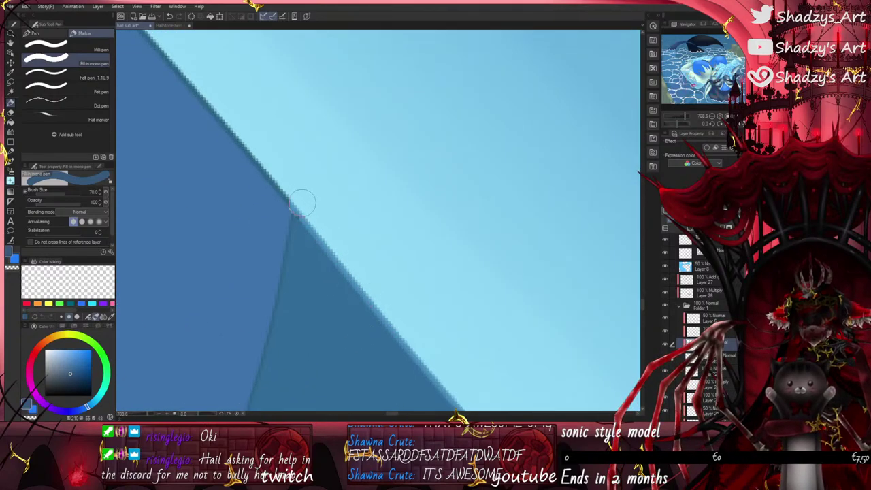
{"action": "scroll", "coordinate": [272, 173], "scroll_direction": "down", "scroll_amount": 5}
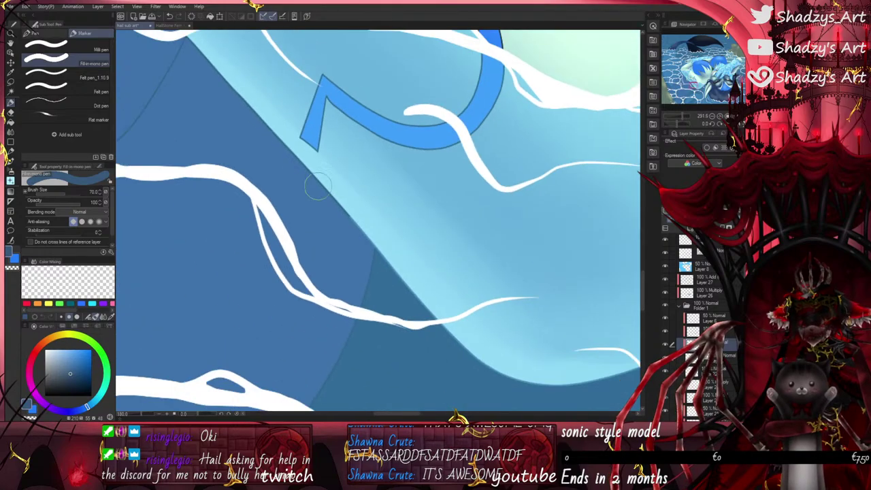
Step: Recolour the long diagonal outline of the submerged body beside the blue marking dark blue, following it up past the foam lines
{"action": "scroll", "coordinate": [343, 235], "scroll_direction": "down", "scroll_amount": 2}
{"action": "scroll", "coordinate": [280, 168], "scroll_direction": "up", "scroll_amount": 3}
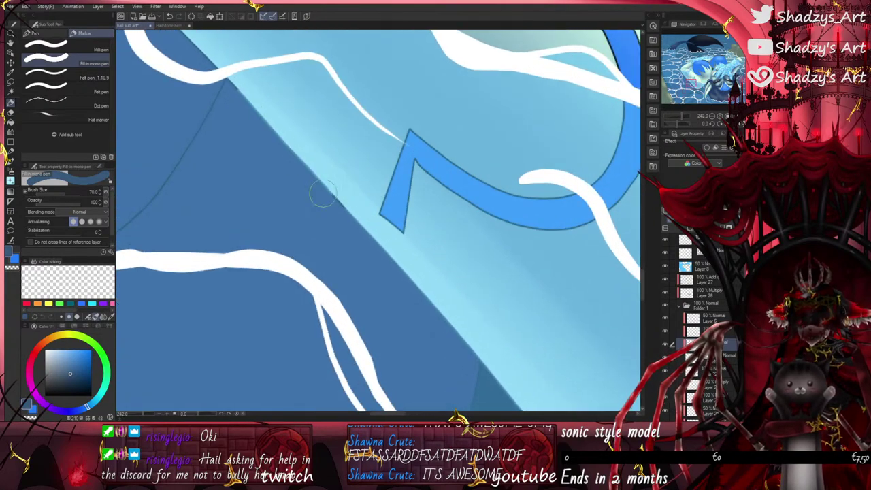
{"action": "scroll", "coordinate": [396, 303], "scroll_direction": "down", "scroll_amount": 2}
{"action": "scroll", "coordinate": [404, 322], "scroll_direction": "up", "scroll_amount": 3}
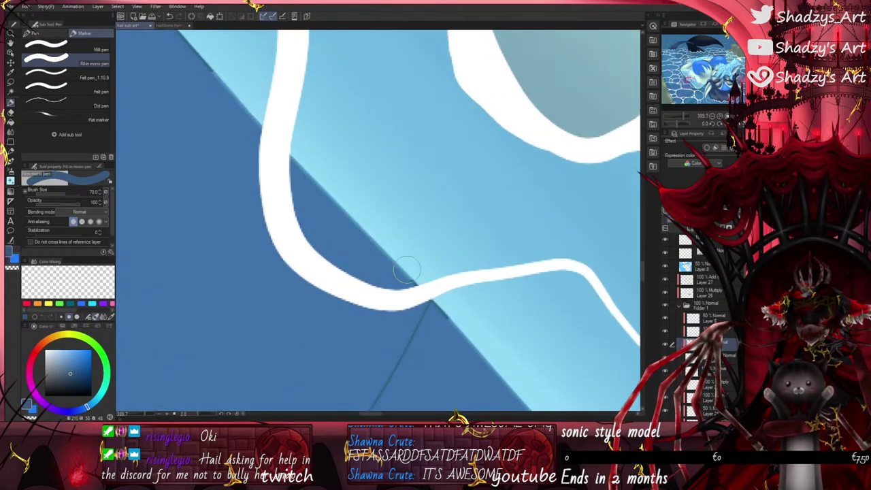
{"action": "scroll", "coordinate": [463, 340], "scroll_direction": "down", "scroll_amount": 5}
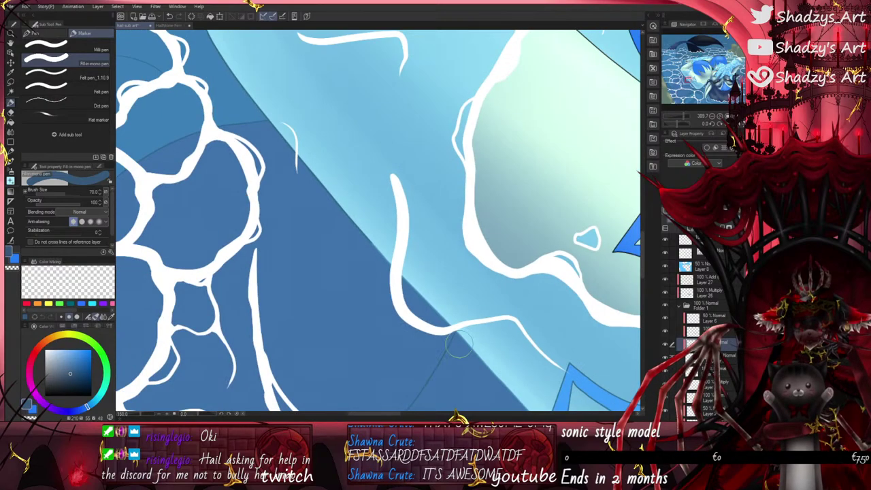
{"action": "scroll", "coordinate": [325, 196], "scroll_direction": "up", "scroll_amount": 8}
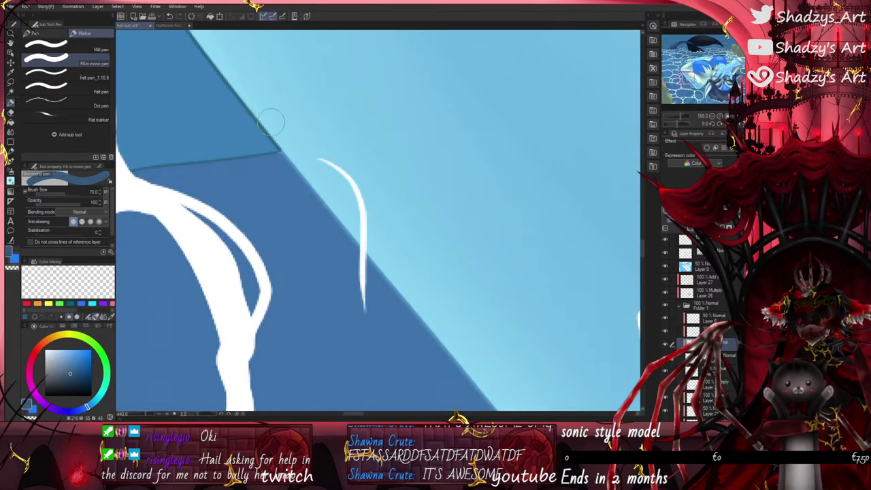
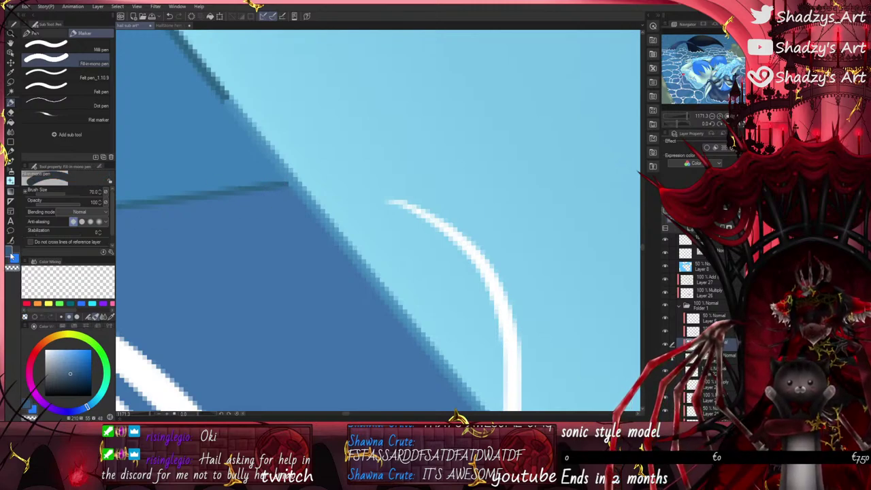
Step: Paint the outlines around the bent elbow and its inner fold dark blue, above and below the waterline
{"action": "scroll", "coordinate": [374, 216], "scroll_direction": "down", "scroll_amount": 8}
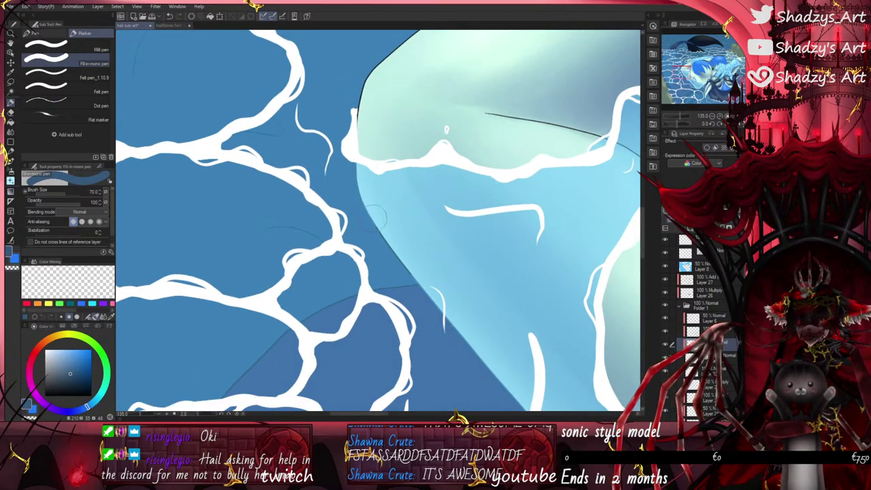
{"action": "scroll", "coordinate": [403, 268], "scroll_direction": "down", "scroll_amount": 4}
{"action": "scroll", "coordinate": [326, 213], "scroll_direction": "up", "scroll_amount": 3}
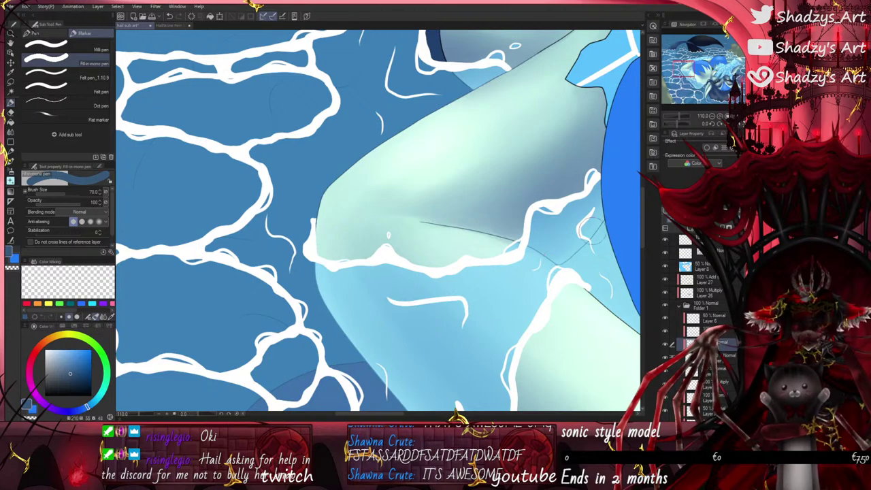
{"action": "scroll", "coordinate": [591, 229], "scroll_direction": "up", "scroll_amount": 3}
{"action": "scroll", "coordinate": [528, 188], "scroll_direction": "down", "scroll_amount": 4}
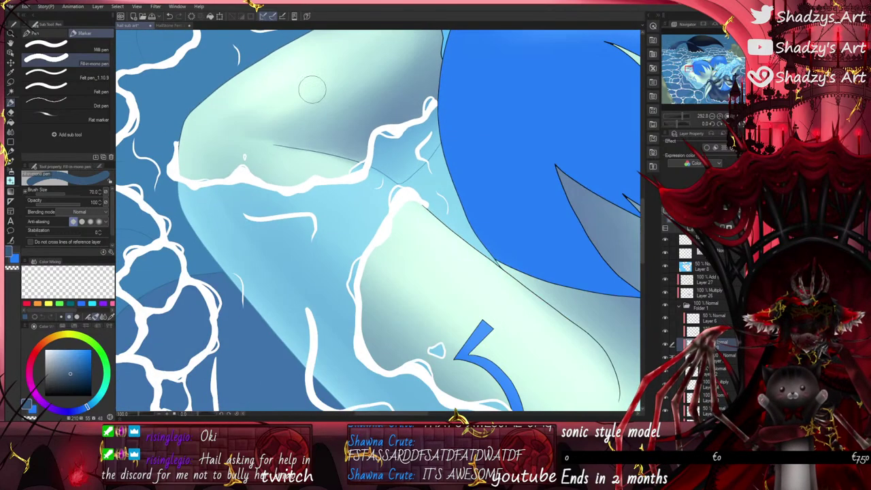
Step: Recolour the pale arm's upper outline next to the bright blue spiky shape with the dark blue Fill-in mono pen
{"action": "scroll", "coordinate": [497, 284], "scroll_direction": "up", "scroll_amount": 5}
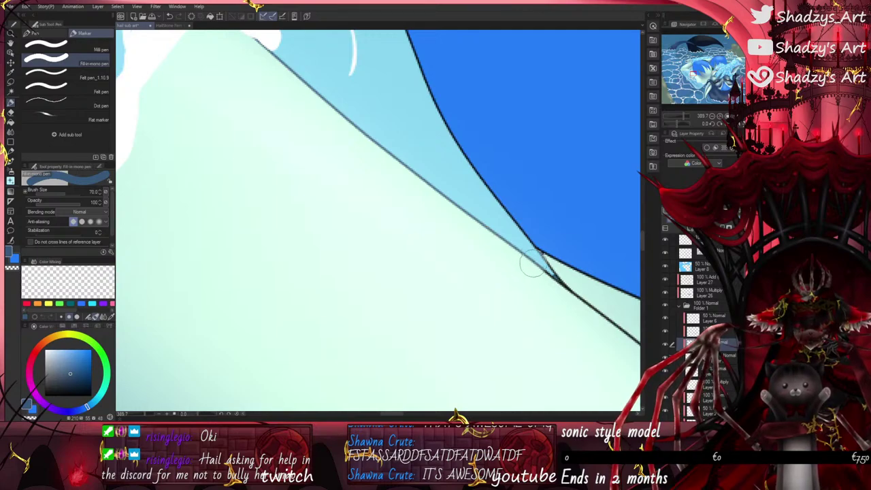
{"action": "scroll", "coordinate": [576, 307], "scroll_direction": "down", "scroll_amount": 3}
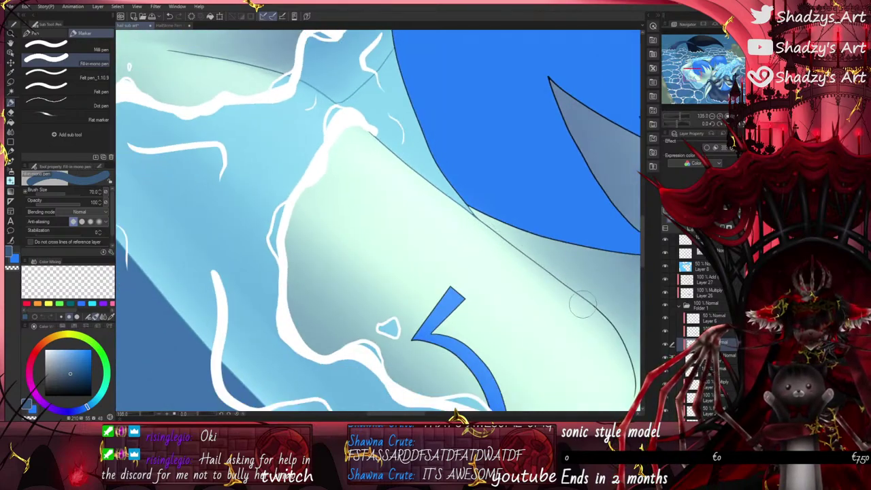
{"action": "scroll", "coordinate": [582, 304], "scroll_direction": "down", "scroll_amount": 2}
{"action": "scroll", "coordinate": [517, 290], "scroll_direction": "down", "scroll_amount": 4}
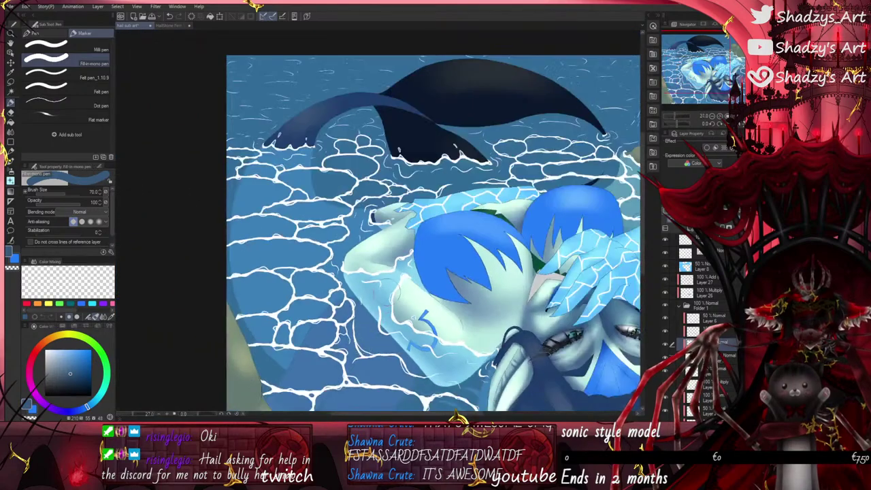
Step: Recolour the outlines of the far limb and the overlapping forearm beside the white-veined light blue pattern dark blue
{"action": "scroll", "coordinate": [459, 167], "scroll_direction": "up", "scroll_amount": 8}
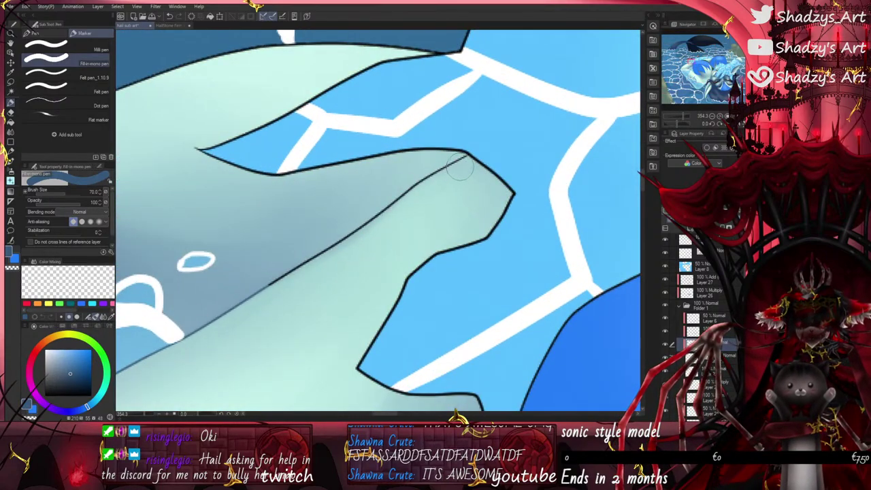
{"action": "scroll", "coordinate": [272, 170], "scroll_direction": "down", "scroll_amount": 4}
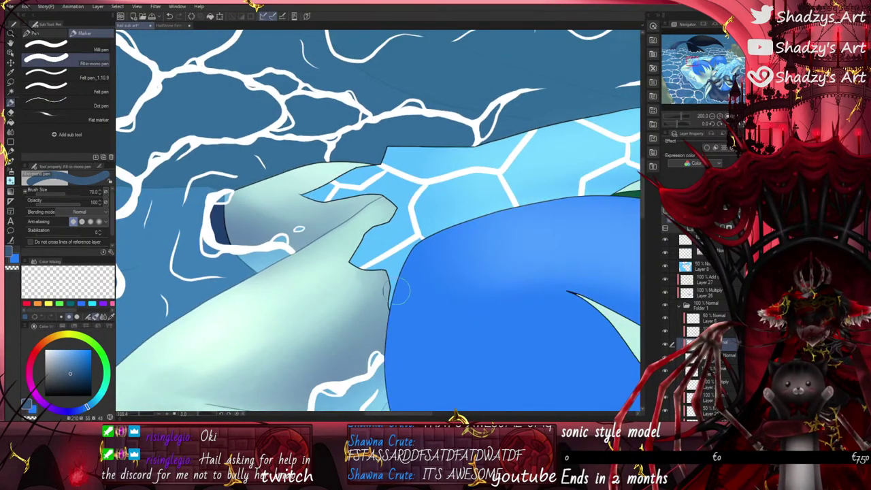
{"action": "scroll", "coordinate": [252, 251], "scroll_direction": "up", "scroll_amount": 2}
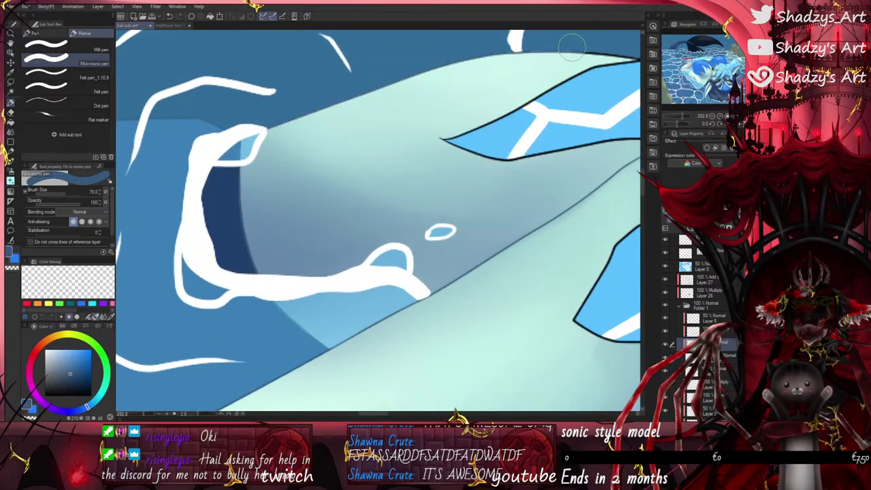
{"action": "scroll", "coordinate": [571, 47], "scroll_direction": "up", "scroll_amount": 5}
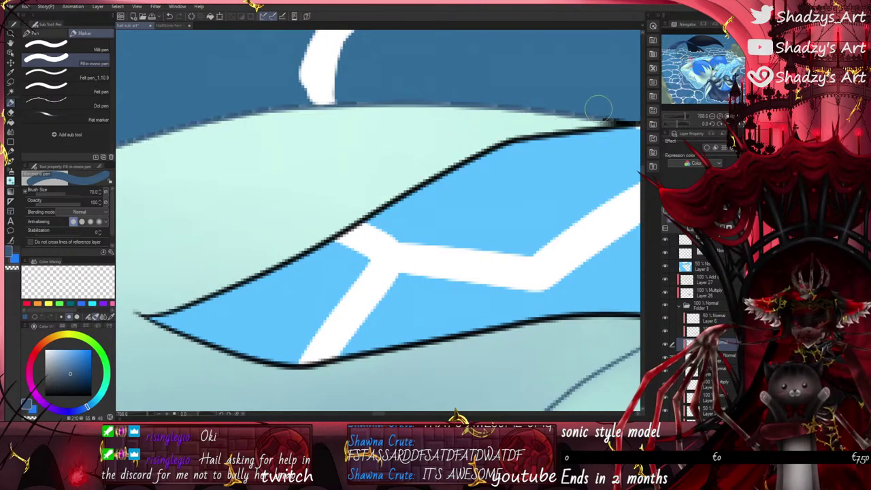
{"action": "scroll", "coordinate": [598, 106], "scroll_direction": "down", "scroll_amount": 3}
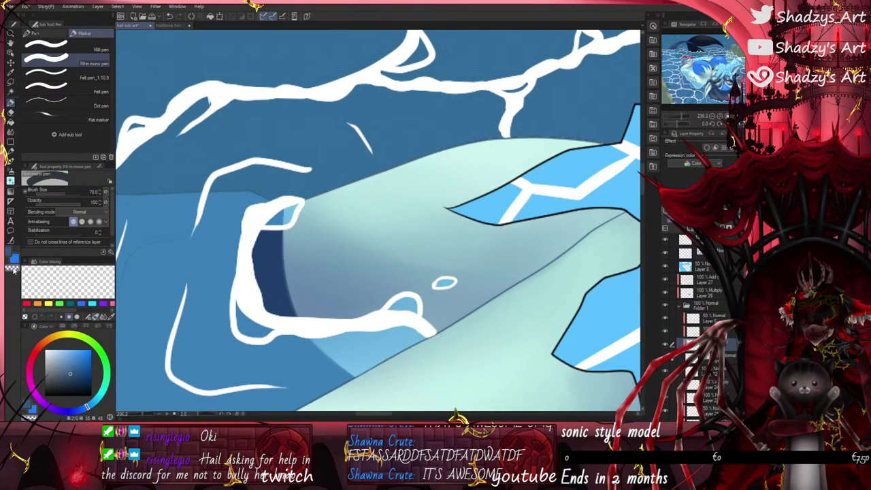
Step: Recolour the upper outline of the pale skin between the light blue pattern and the blue bulge dark blue with the Fill-in mono pen
{"action": "scroll", "coordinate": [276, 202], "scroll_direction": "up", "scroll_amount": 2}
{"action": "left_click", "coordinate": [12, 258]}
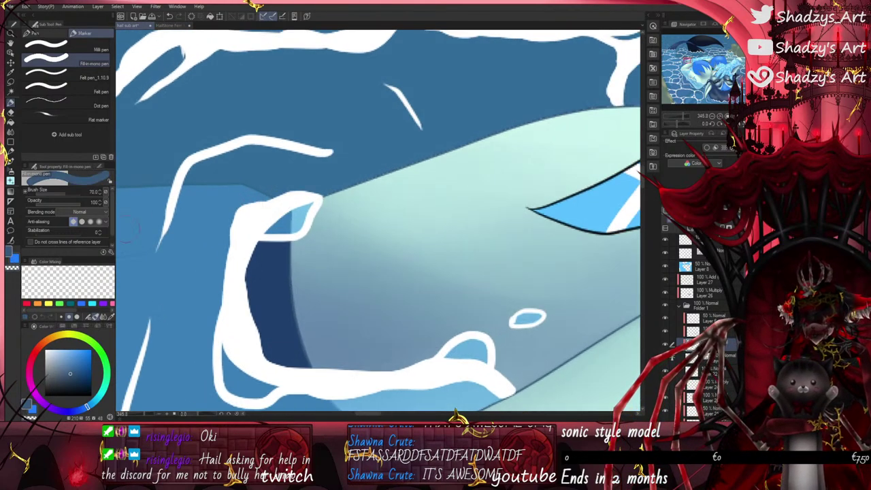
{"action": "scroll", "coordinate": [209, 201], "scroll_direction": "down", "scroll_amount": 6}
{"action": "scroll", "coordinate": [408, 204], "scroll_direction": "up", "scroll_amount": 6}
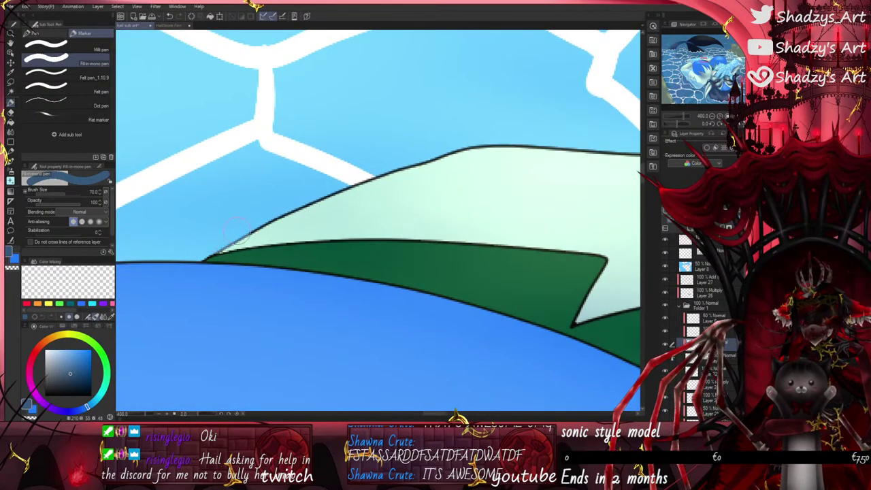
{"action": "scroll", "coordinate": [249, 198], "scroll_direction": "down", "scroll_amount": 3}
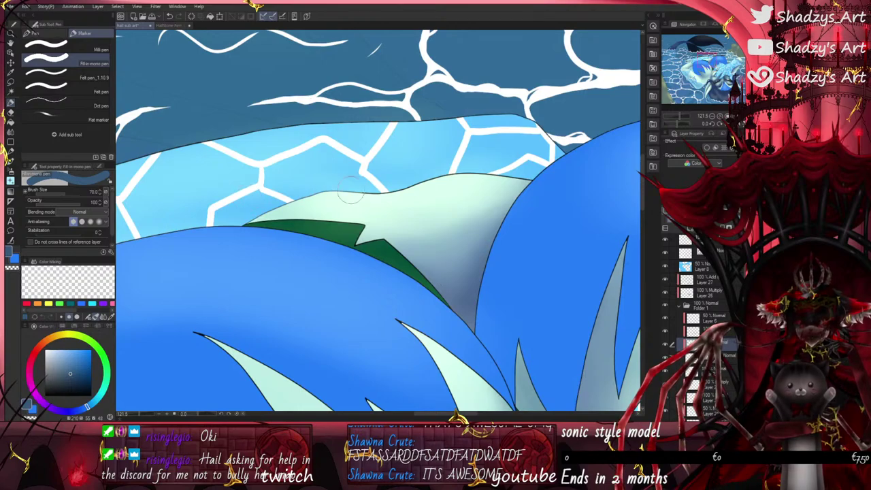
{"action": "scroll", "coordinate": [531, 181], "scroll_direction": "up", "scroll_amount": 6}
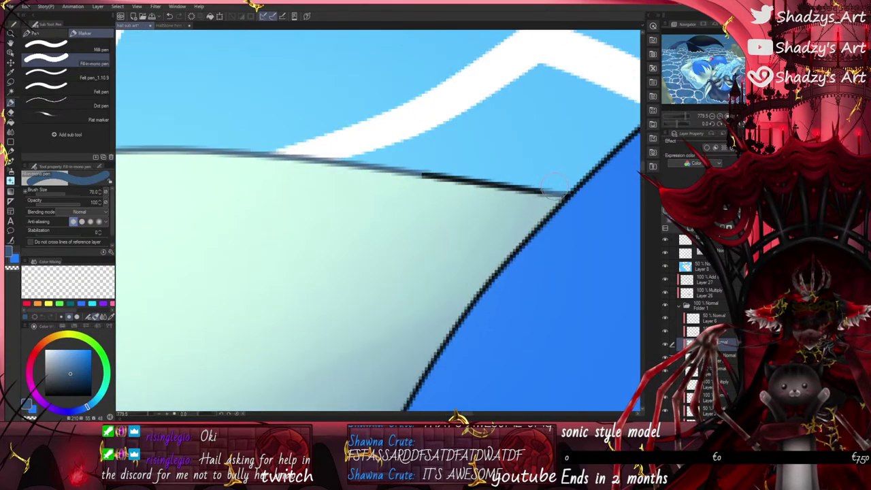
{"action": "left_click_drag", "start_coordinate": [554, 182], "coordinate": [387, 170]}
{"action": "scroll", "coordinate": [507, 188], "scroll_direction": "down", "scroll_amount": 6}
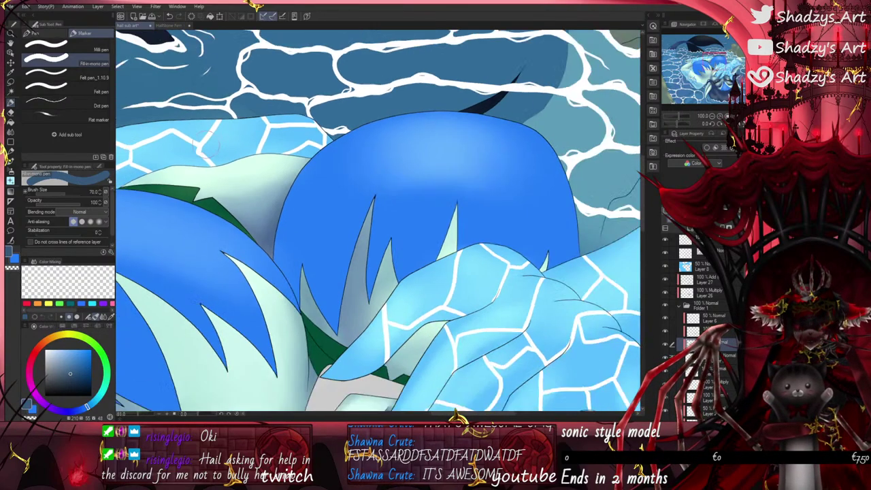
Step: Paint the thin crease in the pale skin beside the dark green band dark blue
{"action": "scroll", "coordinate": [286, 163], "scroll_direction": "up", "scroll_amount": 8}
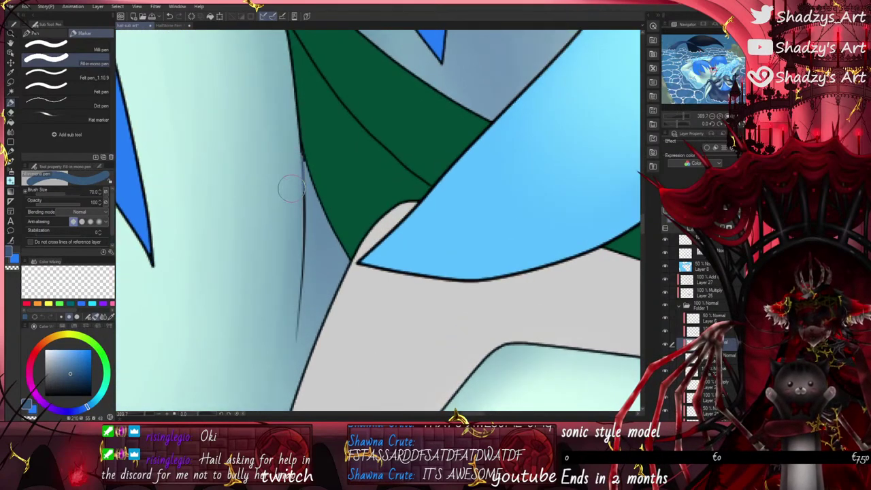
{"action": "left_click_drag", "start_coordinate": [289, 189], "coordinate": [286, 335]}
{"action": "scroll", "coordinate": [298, 257], "scroll_direction": "down", "scroll_amount": 1}
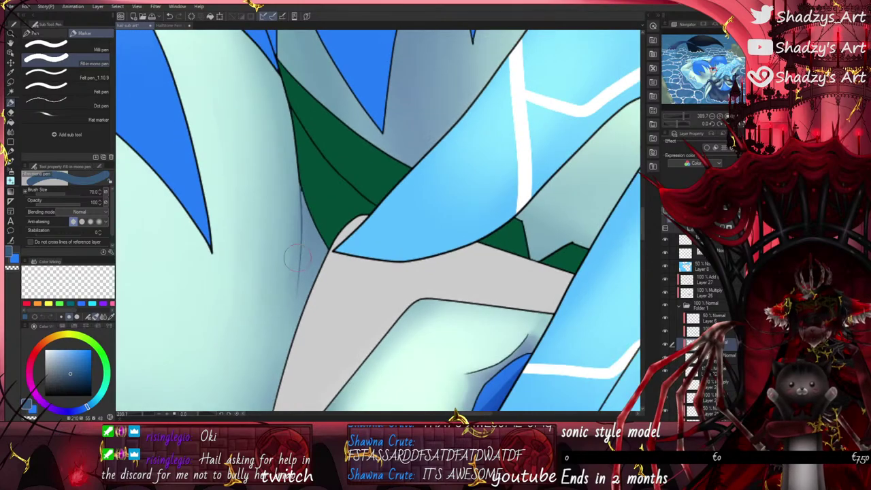
{"action": "scroll", "coordinate": [303, 156], "scroll_direction": "down", "scroll_amount": 2}
{"action": "scroll", "coordinate": [299, 187], "scroll_direction": "down", "scroll_amount": 5}
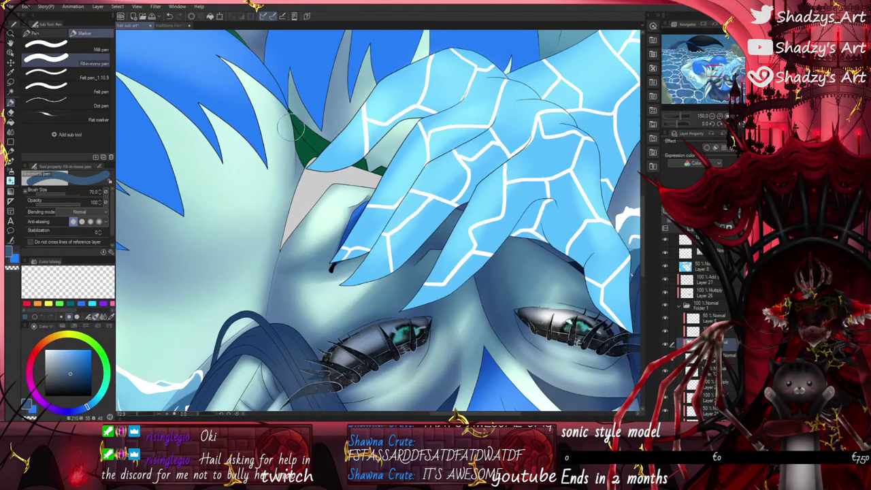
{"action": "scroll", "coordinate": [415, 165], "scroll_direction": "up", "scroll_amount": 6}
{"action": "mouse_move", "coordinate": [415, 164]}
{"action": "left_mouse_down"}
{"action": "mouse_move", "coordinate": [387, 199]}
{"action": "mouse_move", "coordinate": [335, 224]}
{"action": "mouse_move", "coordinate": [283, 228]}
{"action": "mouse_move", "coordinate": [328, 230]}
{"action": "mouse_move", "coordinate": [381, 200]}
{"action": "mouse_move", "coordinate": [409, 161]}
{"action": "left_mouse_up"}
{"action": "left_click", "coordinate": [171, 18]}
{"action": "scroll", "coordinate": [411, 154], "scroll_direction": "down", "scroll_amount": 1}
{"action": "scroll", "coordinate": [414, 153], "scroll_direction": "down", "scroll_amount": 4}
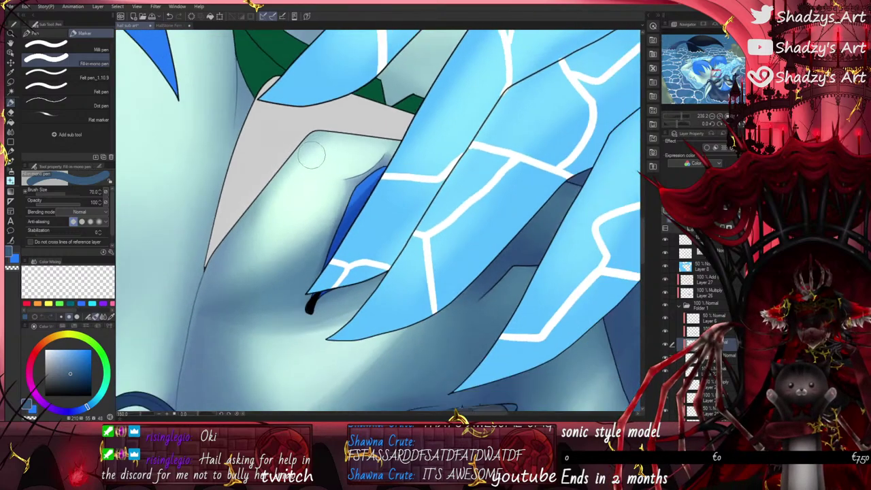
Step: Recolour the bent forehead crease in the shadowed gap between the light blue fingers dark blue
{"action": "scroll", "coordinate": [369, 145], "scroll_direction": "up", "scroll_amount": 4}
{"action": "scroll", "coordinate": [371, 175], "scroll_direction": "down", "scroll_amount": 3}
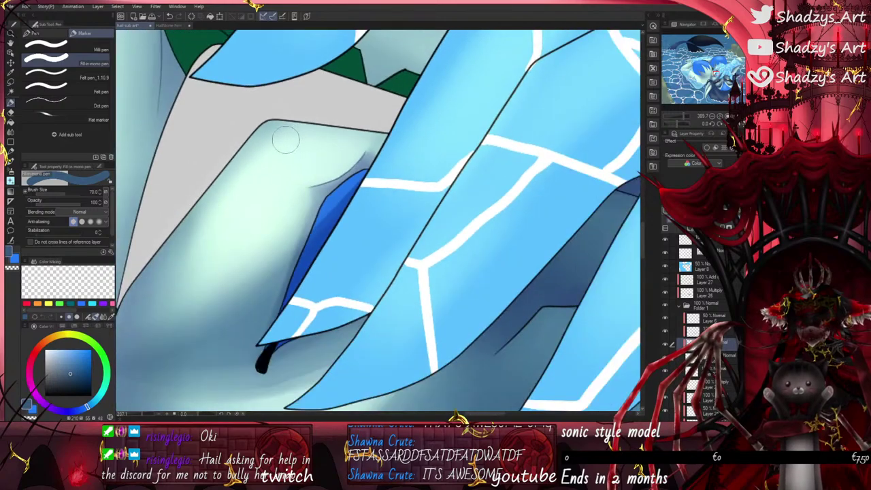
{"action": "scroll", "coordinate": [324, 200], "scroll_direction": "up", "scroll_amount": 5}
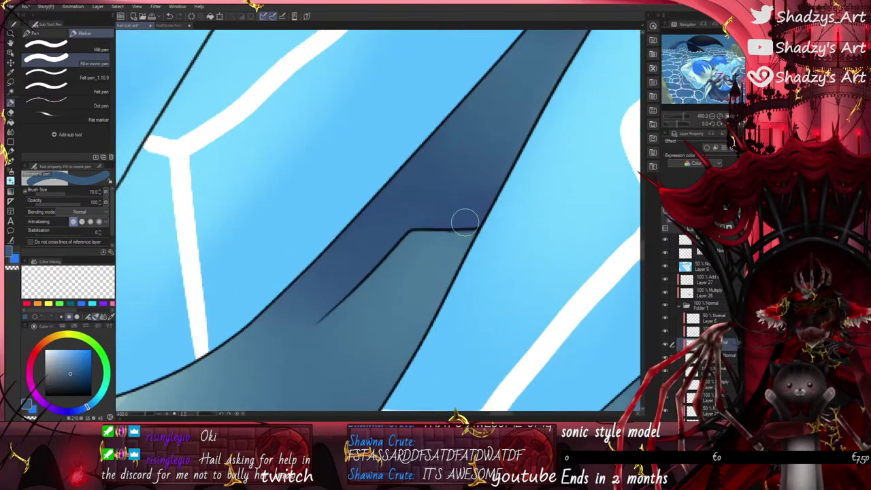
{"action": "mouse_move", "coordinate": [465, 223]}
{"action": "left_mouse_down"}
{"action": "mouse_move", "coordinate": [413, 233]}
{"action": "mouse_move", "coordinate": [316, 325]}
{"action": "left_mouse_up"}
{"action": "scroll", "coordinate": [326, 313], "scroll_direction": "down", "scroll_amount": 4}
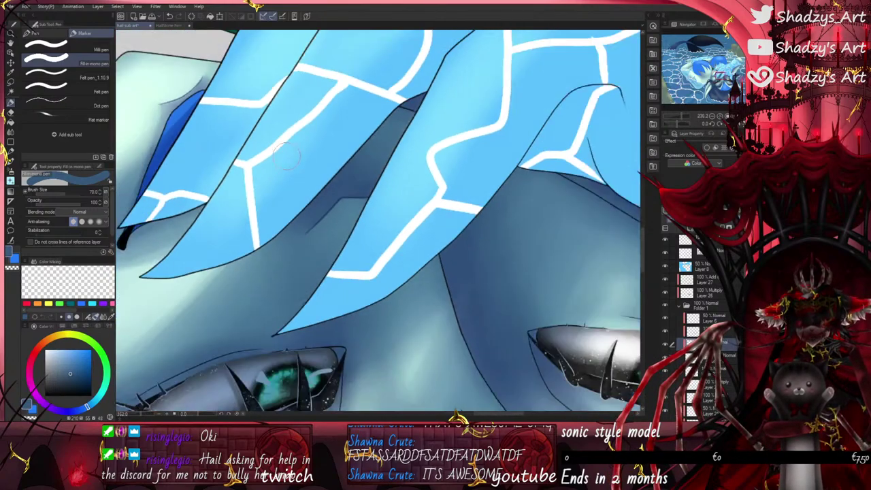
Step: Recolour the long curved line beside the nose bridge and the fold below the neighbouring eye's inner corner dark blue
{"action": "scroll", "coordinate": [427, 252], "scroll_direction": "up", "scroll_amount": 2}
{"action": "scroll", "coordinate": [427, 252], "scroll_direction": "up", "scroll_amount": 1}
{"action": "scroll", "coordinate": [408, 228], "scroll_direction": "down", "scroll_amount": 3}
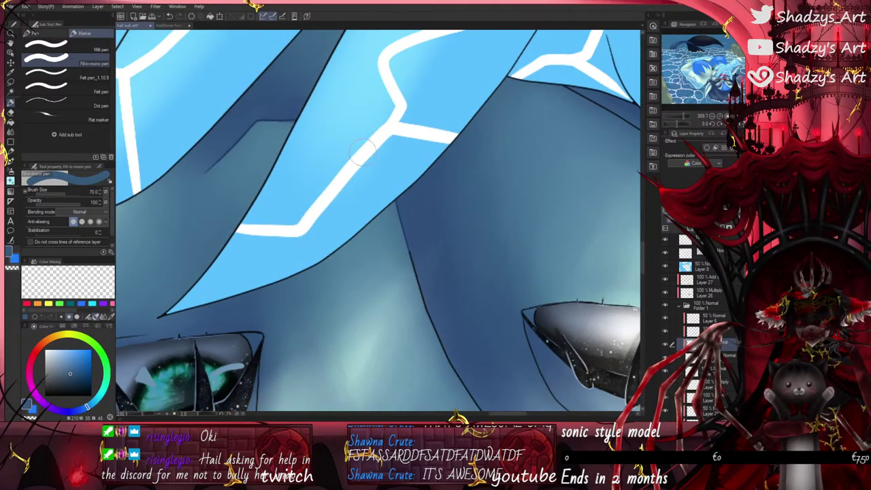
{"action": "scroll", "coordinate": [487, 337], "scroll_direction": "up", "scroll_amount": 2}
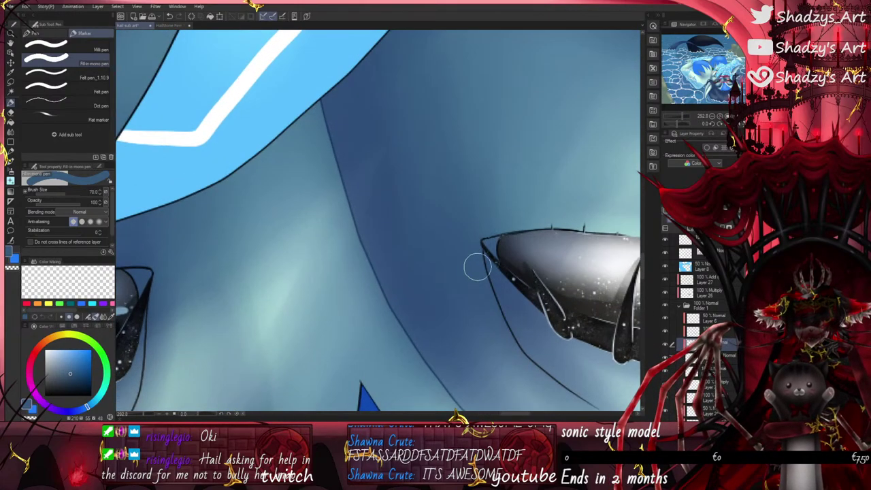
{"action": "mouse_move", "coordinate": [473, 258]}
{"action": "left_mouse_down"}
{"action": "mouse_move", "coordinate": [482, 289]}
{"action": "mouse_move", "coordinate": [534, 364]}
{"action": "left_mouse_up"}
{"action": "scroll", "coordinate": [340, 238], "scroll_direction": "down", "scroll_amount": 11}
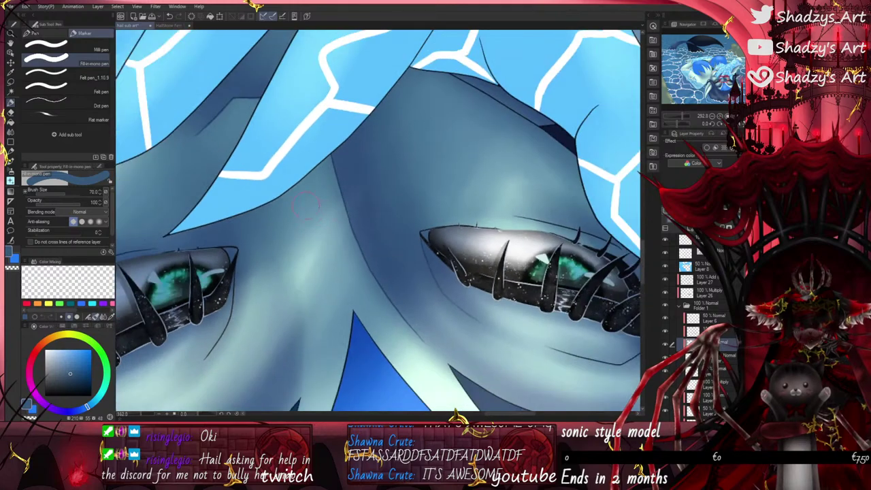
Step: Paint the black crease beneath the eye's thick lower lashes dark blue, up to the lash edge
{"action": "scroll", "coordinate": [494, 272], "scroll_direction": "up", "scroll_amount": 12}
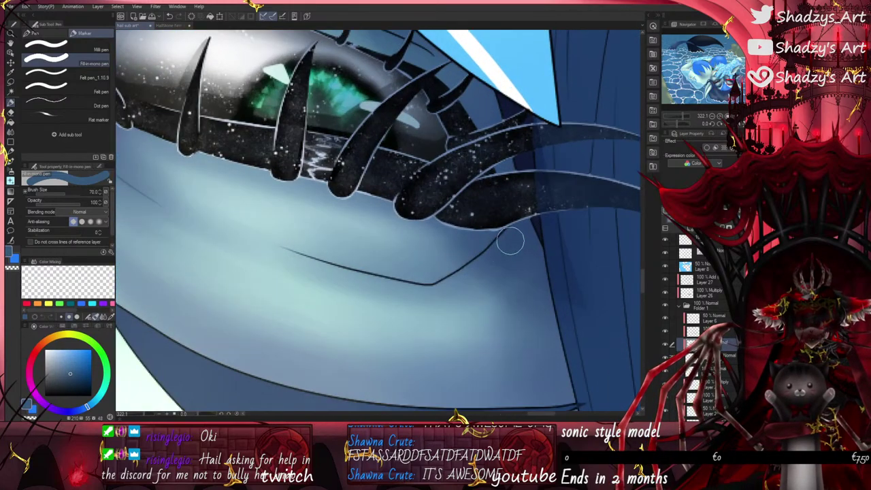
{"action": "mouse_move", "coordinate": [510, 242]}
{"action": "left_mouse_down"}
{"action": "mouse_move", "coordinate": [417, 279]}
{"action": "mouse_move", "coordinate": [336, 268]}
{"action": "left_mouse_up"}
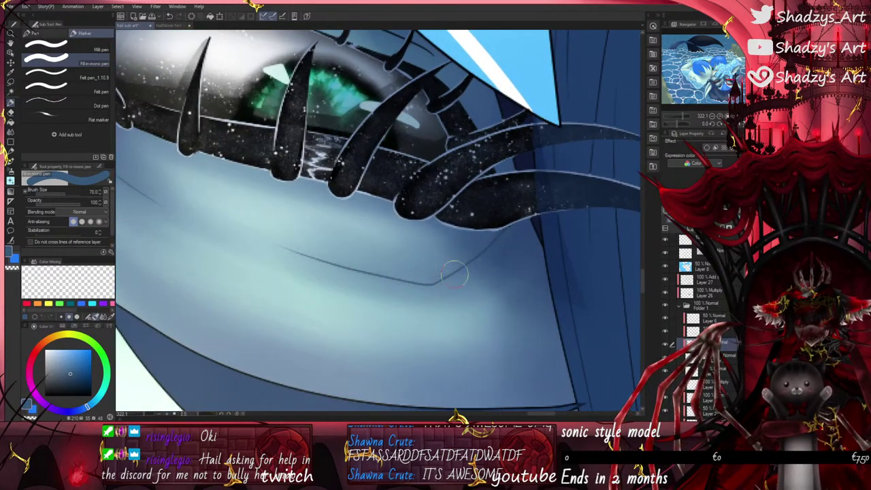
{"action": "scroll", "coordinate": [517, 219], "scroll_direction": "up", "scroll_amount": 3}
{"action": "scroll", "coordinate": [517, 227], "scroll_direction": "down", "scroll_amount": 11}
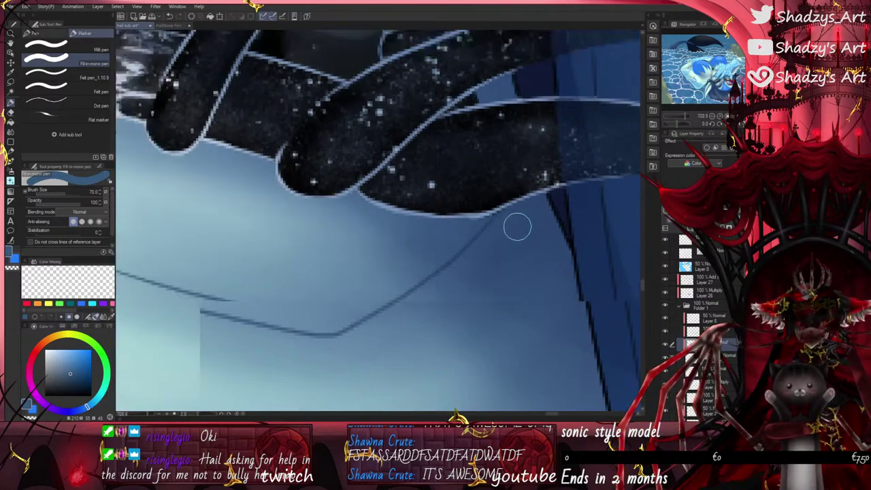
Step: Recolour the eyelid crease above the green eye dark blue, following it past the upper lashes to the light blue finger
{"action": "scroll", "coordinate": [190, 82], "scroll_direction": "up", "scroll_amount": 13}
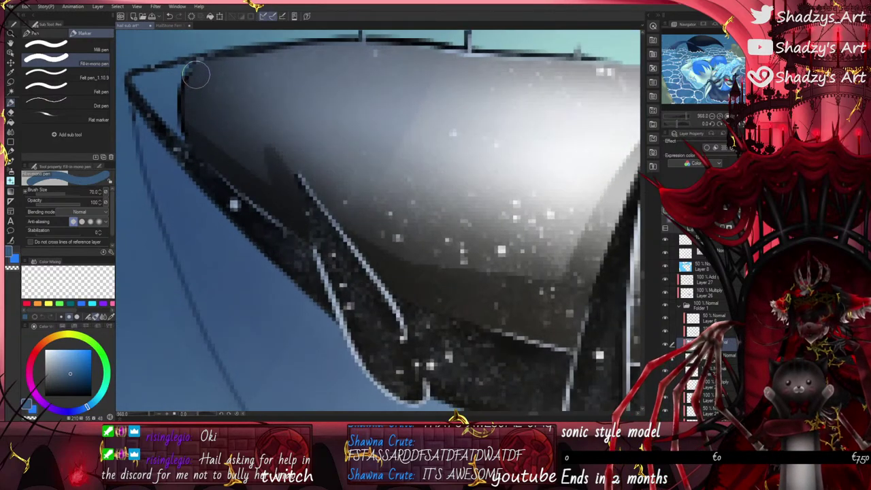
{"action": "scroll", "coordinate": [229, 235], "scroll_direction": "down", "scroll_amount": 4}
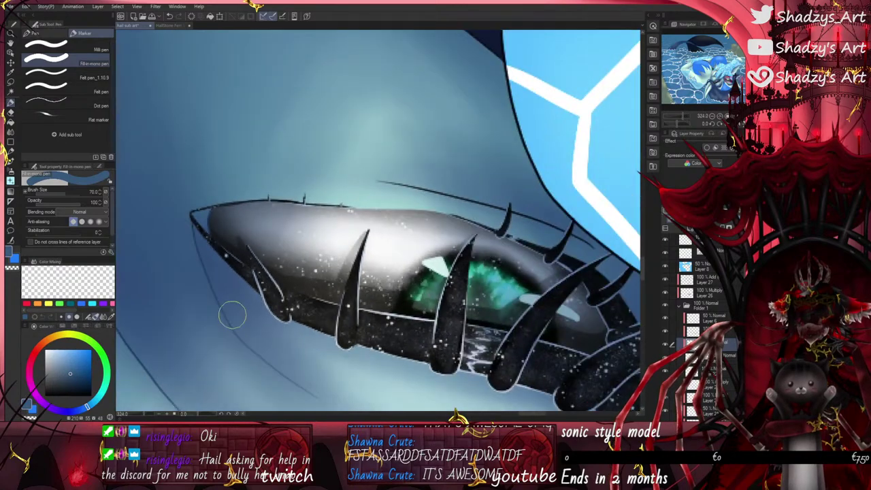
{"action": "scroll", "coordinate": [490, 202], "scroll_direction": "up", "scroll_amount": 2}
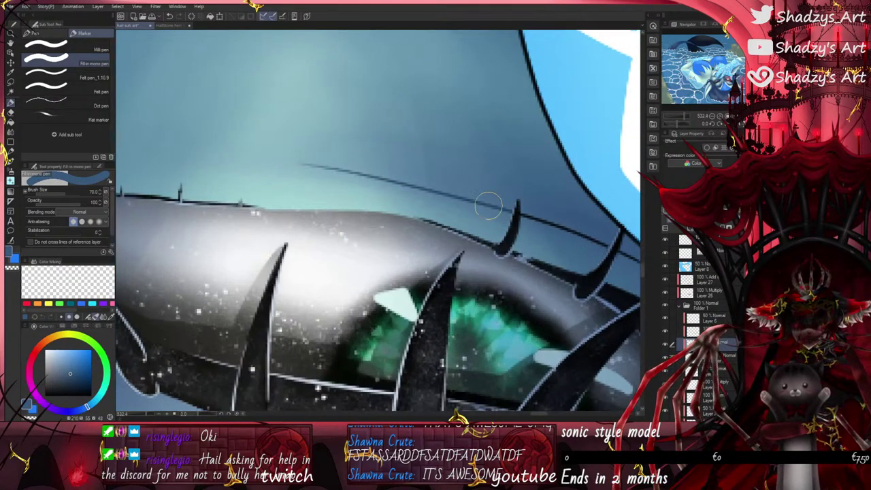
{"action": "scroll", "coordinate": [476, 201], "scroll_direction": "down", "scroll_amount": 3}
{"action": "scroll", "coordinate": [459, 198], "scroll_direction": "up", "scroll_amount": 2}
{"action": "left_click_drag", "start_coordinate": [412, 185], "coordinate": [518, 226]}
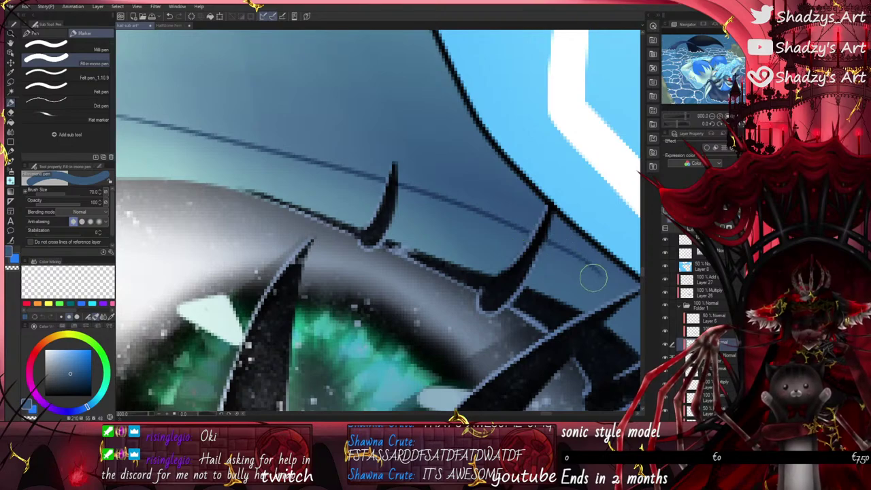
{"action": "scroll", "coordinate": [578, 216], "scroll_direction": "down", "scroll_amount": 6}
Step: Recolour the diagonal brow line under the hand and the short line in the narrow gap between the fingers dark blue
{"action": "scroll", "coordinate": [402, 154], "scroll_direction": "up", "scroll_amount": 2}
{"action": "scroll", "coordinate": [401, 154], "scroll_direction": "up", "scroll_amount": 2}
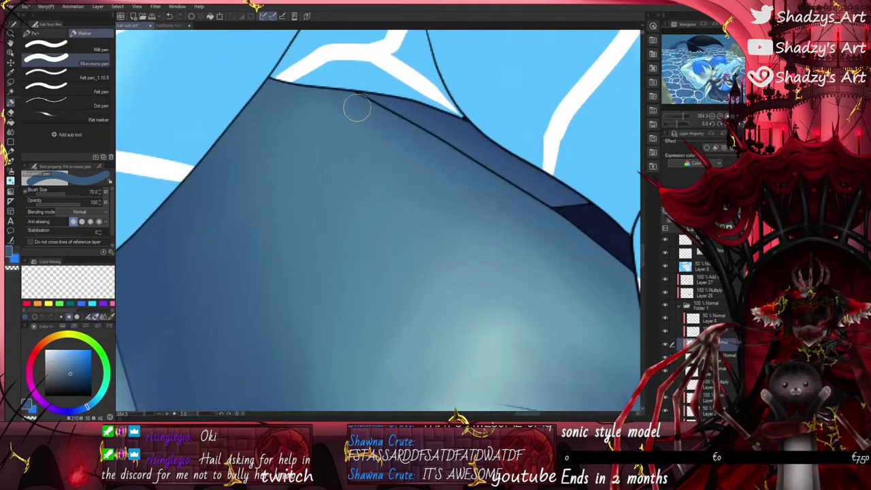
{"action": "mouse_move", "coordinate": [357, 103]}
{"action": "left_mouse_down"}
{"action": "mouse_move", "coordinate": [527, 202]}
{"action": "mouse_move", "coordinate": [579, 213]}
{"action": "mouse_move", "coordinate": [571, 218]}
{"action": "mouse_move", "coordinate": [618, 270]}
{"action": "left_mouse_up"}
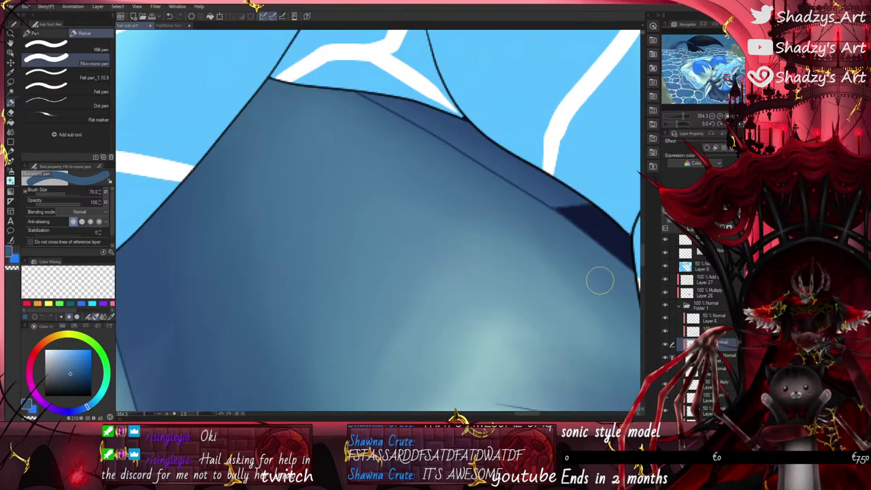
{"action": "scroll", "coordinate": [599, 280], "scroll_direction": "down", "scroll_amount": 3}
{"action": "scroll", "coordinate": [483, 197], "scroll_direction": "up", "scroll_amount": 6}
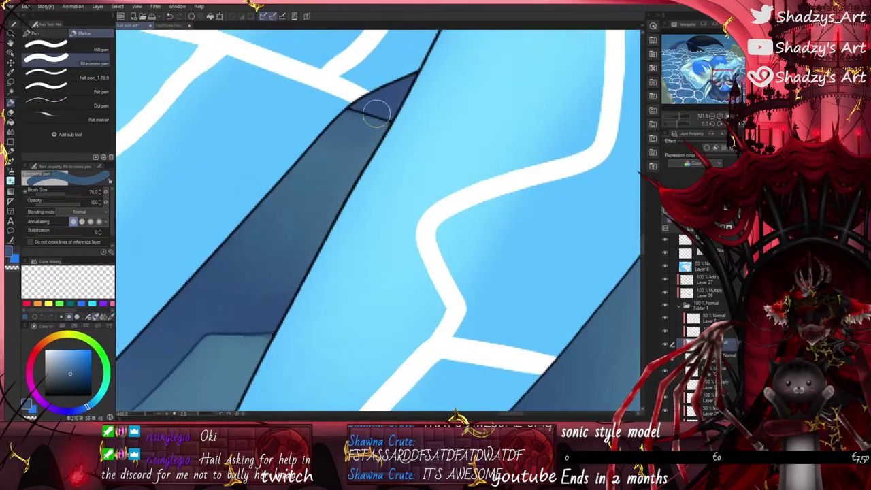
{"action": "left_click_drag", "start_coordinate": [388, 120], "coordinate": [332, 110]}
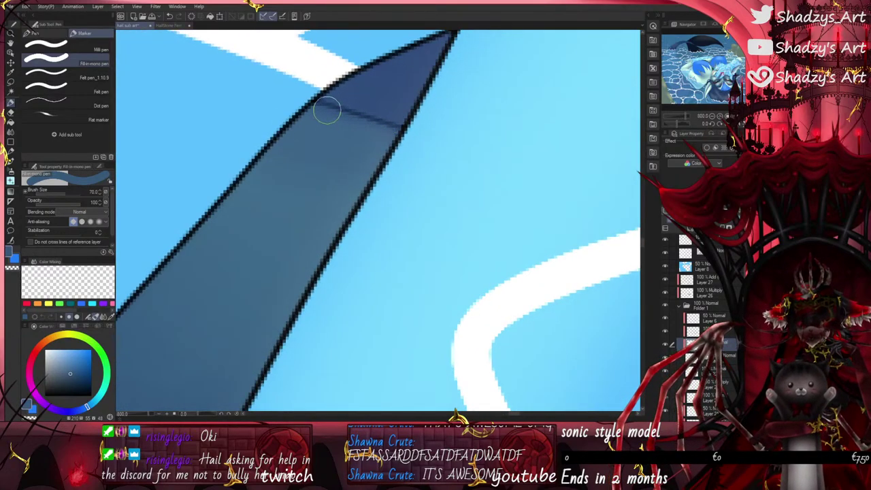
{"action": "scroll", "coordinate": [326, 111], "scroll_direction": "down", "scroll_amount": 8}
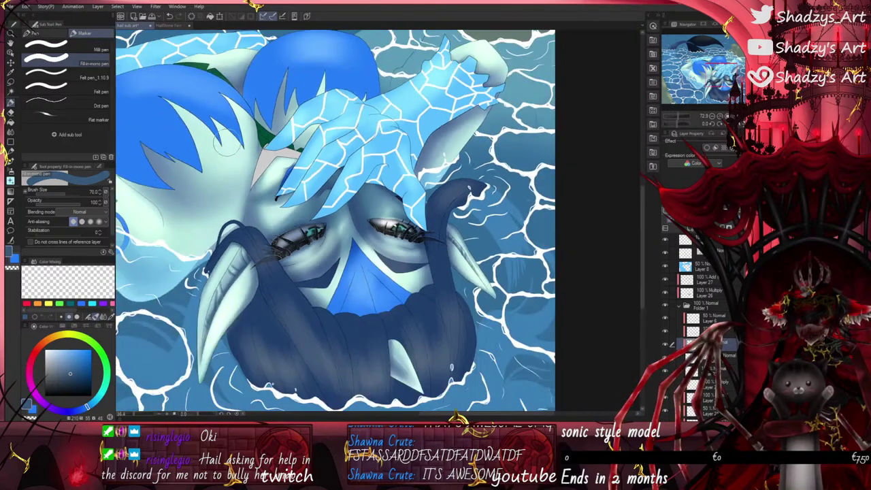
Step: Recolour the submerged arm's lower outline between the light blue hand and the dark blue hair dark blue
{"action": "scroll", "coordinate": [421, 211], "scroll_direction": "up", "scroll_amount": 6}
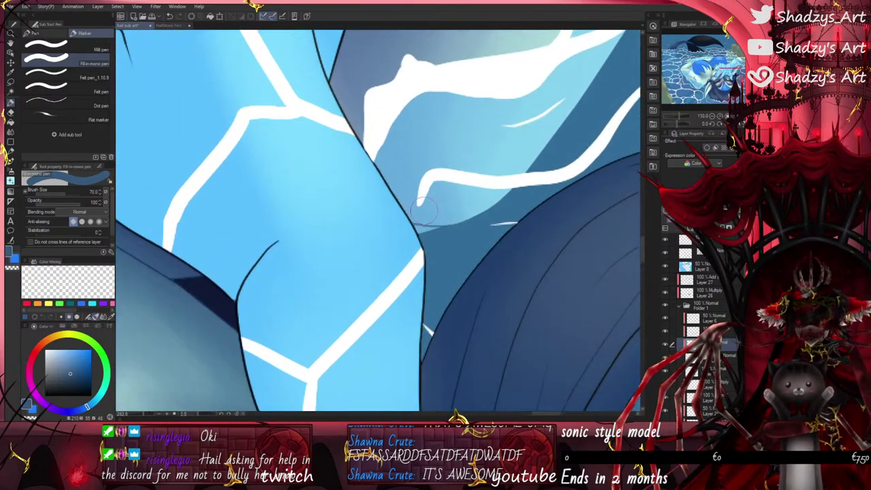
{"action": "scroll", "coordinate": [422, 211], "scroll_direction": "up", "scroll_amount": 2}
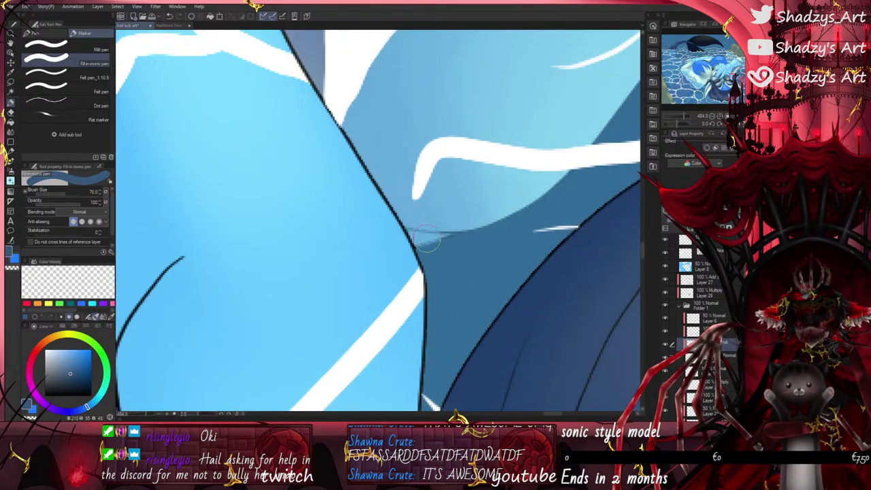
{"action": "scroll", "coordinate": [435, 234], "scroll_direction": "down", "scroll_amount": 3}
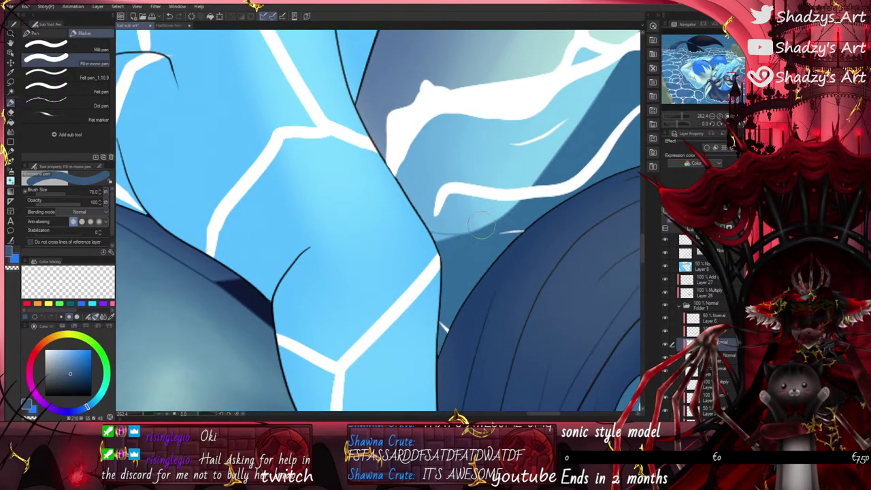
{"action": "scroll", "coordinate": [479, 225], "scroll_direction": "down", "scroll_amount": 4}
Step: Paint the pale forearm's outer outline dark blue where it meets the jagged light blue pattern, including the small gap near the wrist
{"action": "scroll", "coordinate": [515, 170], "scroll_direction": "up", "scroll_amount": 2}
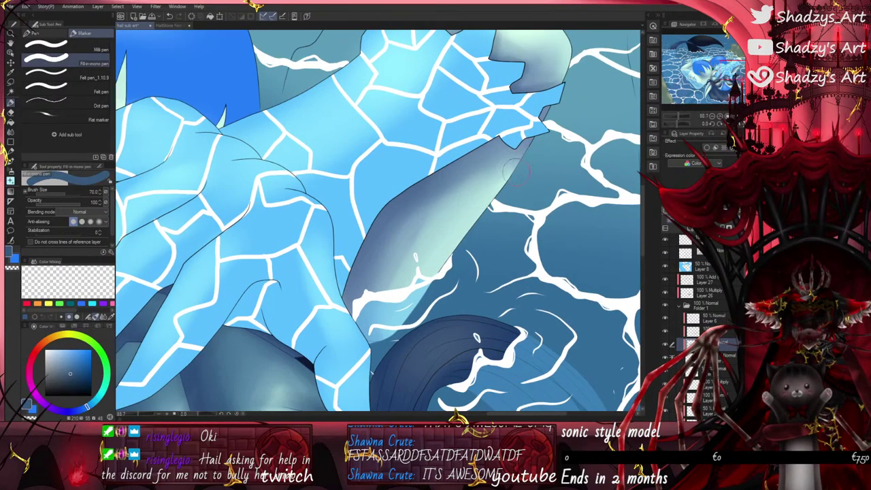
{"action": "scroll", "coordinate": [431, 282], "scroll_direction": "up", "scroll_amount": 5}
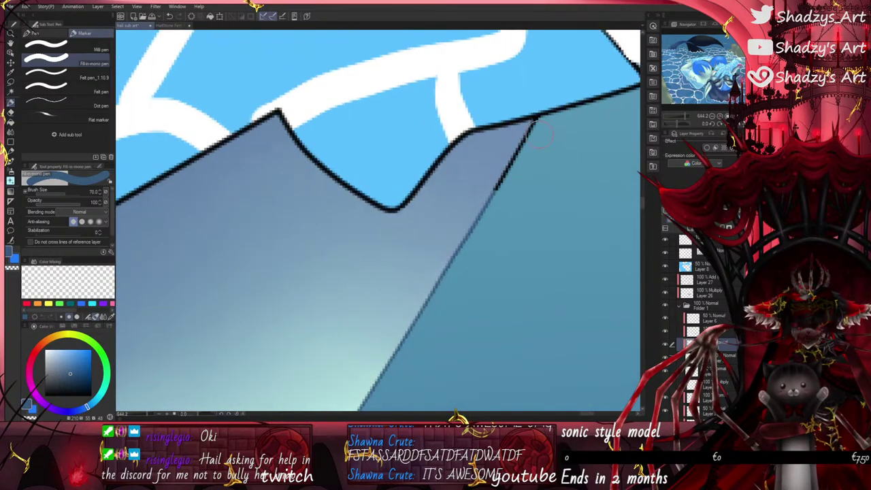
{"action": "scroll", "coordinate": [449, 266], "scroll_direction": "down", "scroll_amount": 5}
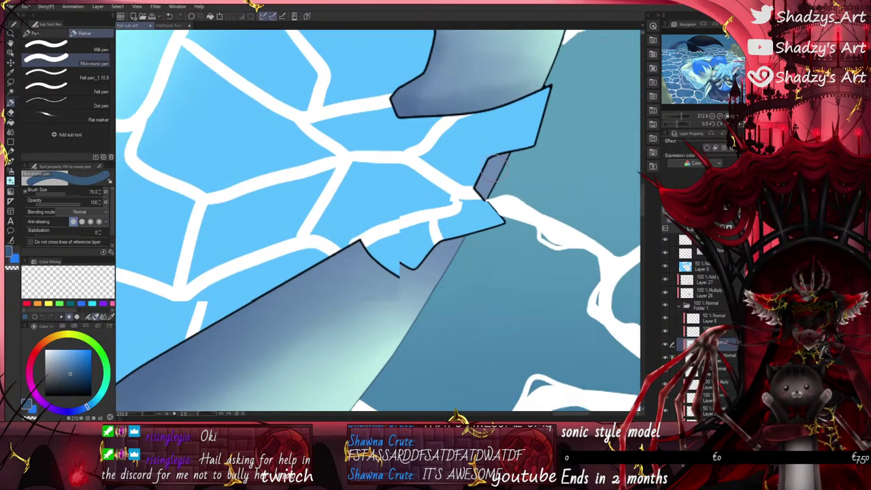
{"action": "scroll", "coordinate": [507, 170], "scroll_direction": "up", "scroll_amount": 5}
{"action": "left_click_drag", "start_coordinate": [524, 142], "coordinate": [476, 218]}
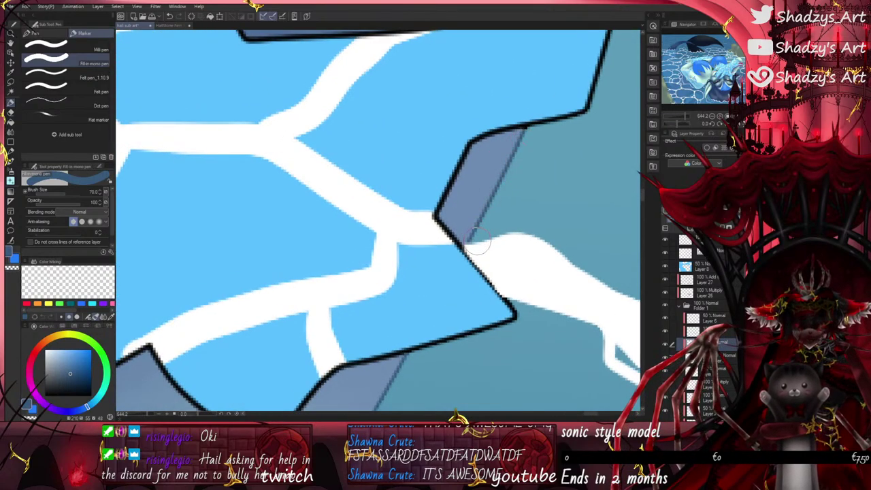
{"action": "scroll", "coordinate": [476, 248], "scroll_direction": "down", "scroll_amount": 3}
{"action": "scroll", "coordinate": [505, 197], "scroll_direction": "up", "scroll_amount": 2}
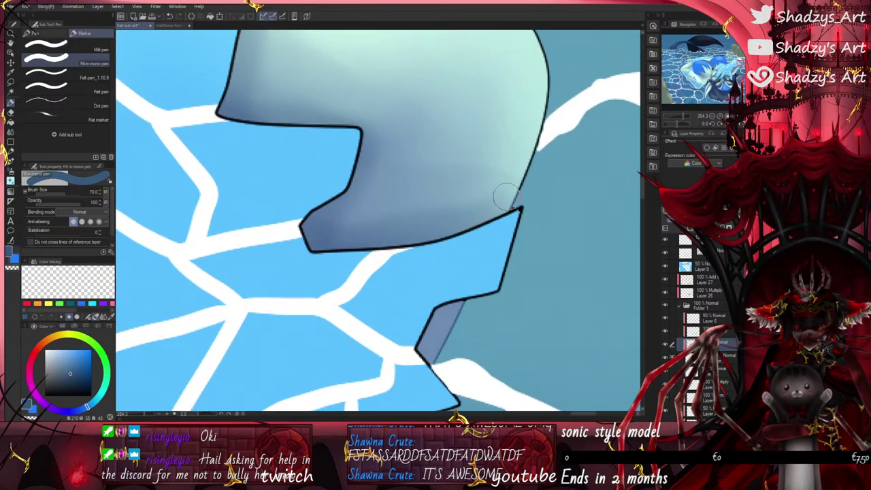
Step: Recolour the pale forearm's outer outline dark blue around to the jagged light blue pattern's pointed tip, and undo the last stroke
{"action": "scroll", "coordinate": [476, 142], "scroll_direction": "down", "scroll_amount": 2}
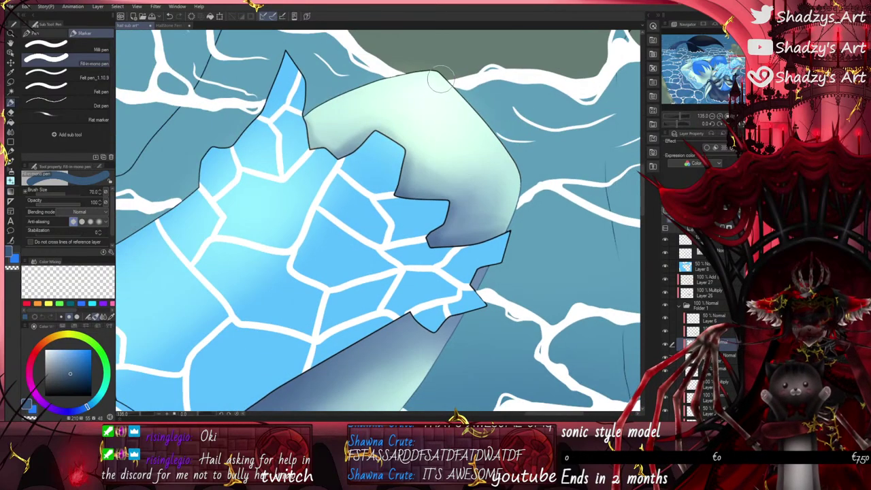
{"action": "scroll", "coordinate": [457, 99], "scroll_direction": "up", "scroll_amount": 3}
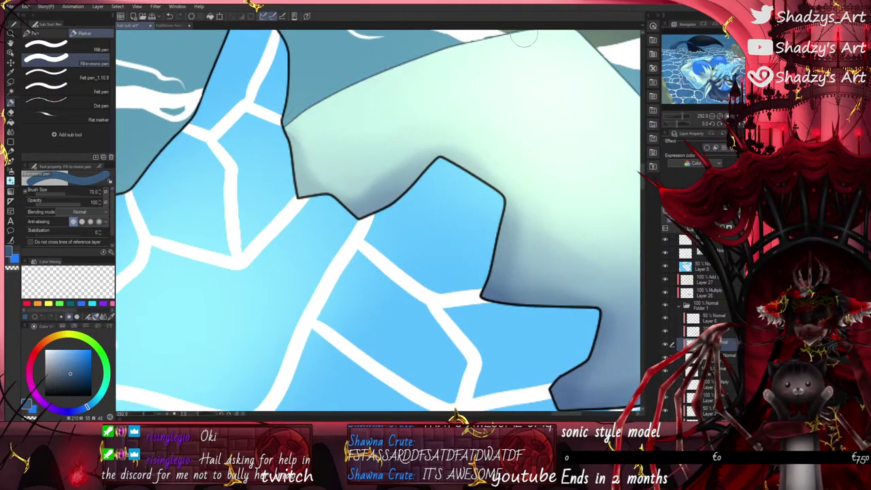
{"action": "scroll", "coordinate": [503, 48], "scroll_direction": "down", "scroll_amount": 2}
{"action": "scroll", "coordinate": [422, 63], "scroll_direction": "up", "scroll_amount": 1}
{"action": "scroll", "coordinate": [421, 61], "scroll_direction": "up", "scroll_amount": 5}
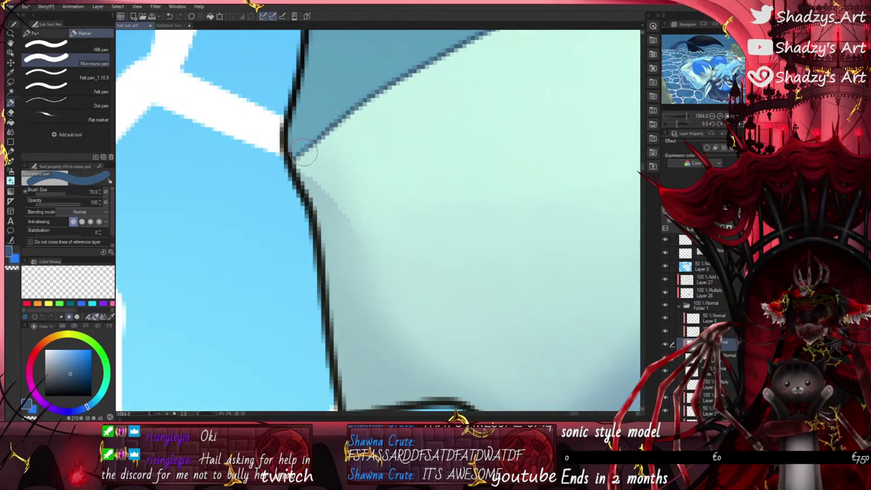
{"action": "scroll", "coordinate": [442, 197], "scroll_direction": "down", "scroll_amount": 4}
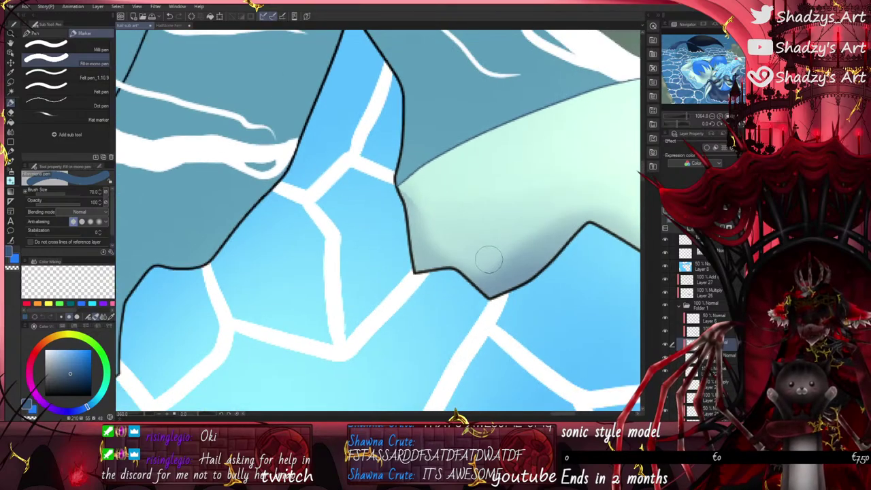
{"action": "left_click", "coordinate": [169, 16]}
{"action": "scroll", "coordinate": [425, 190], "scroll_direction": "down", "scroll_amount": 12}
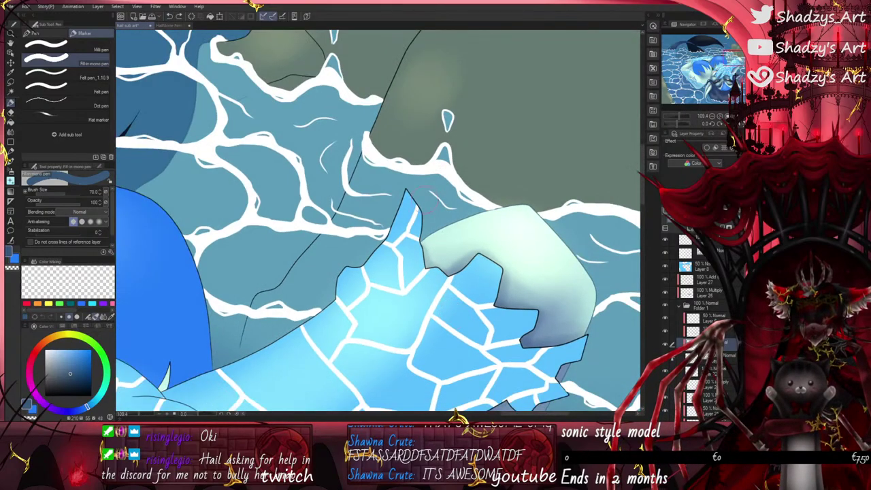
Step: Recolour the curved skin line beside the green eye's inner corner and the short lid edge inside that corner dark blue
{"action": "scroll", "coordinate": [420, 298], "scroll_direction": "up", "scroll_amount": 3}
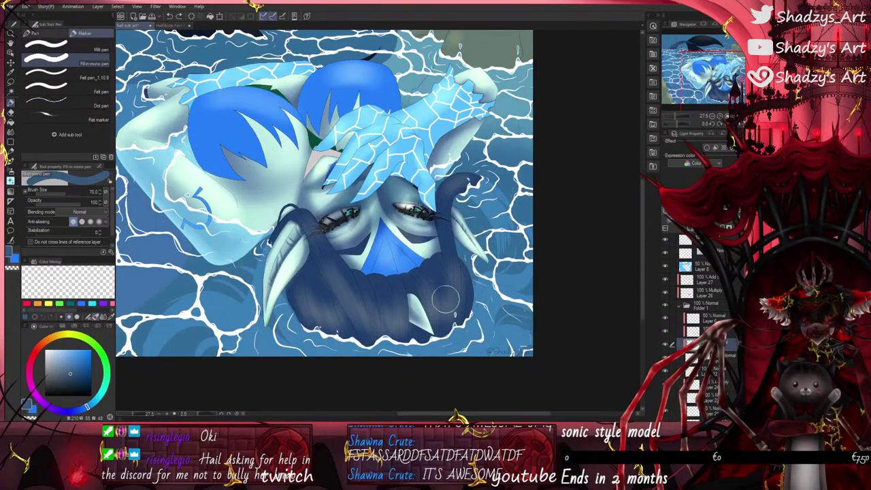
{"action": "scroll", "coordinate": [446, 272], "scroll_direction": "up", "scroll_amount": 8}
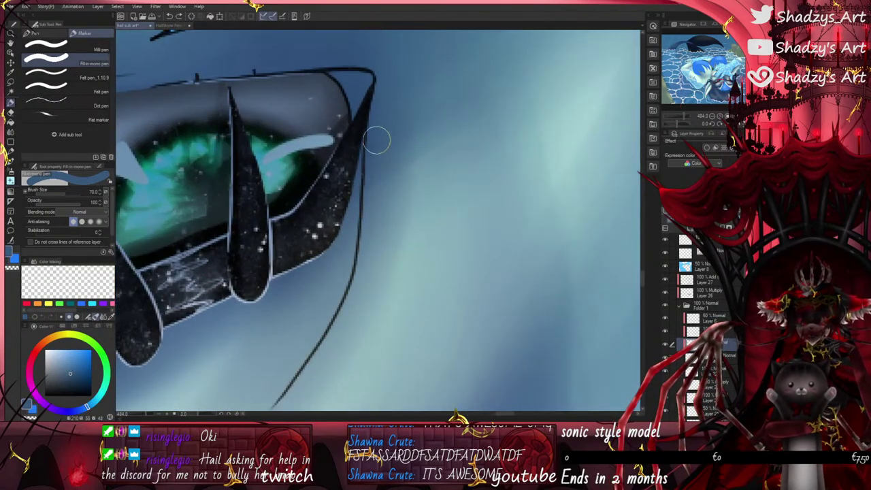
{"action": "left_click_drag", "start_coordinate": [378, 139], "coordinate": [350, 279]}
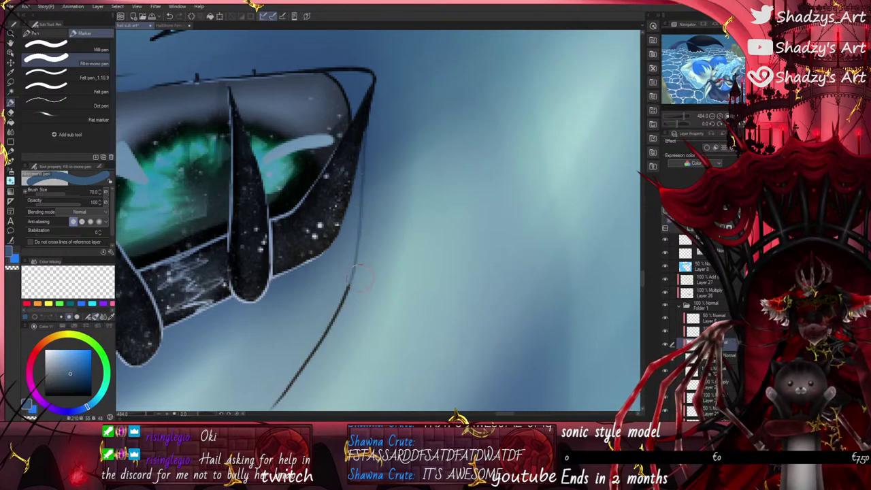
{"action": "scroll", "coordinate": [361, 276], "scroll_direction": "down", "scroll_amount": 2}
{"action": "scroll", "coordinate": [342, 121], "scroll_direction": "up", "scroll_amount": 4}
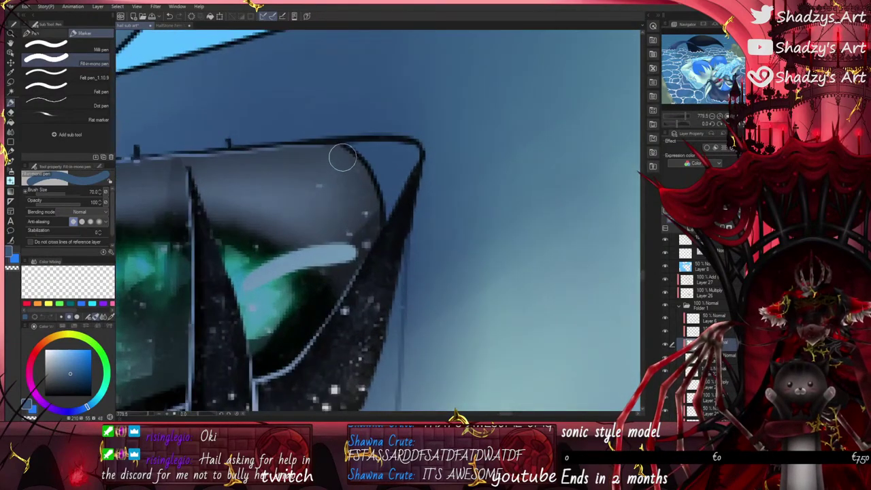
{"action": "mouse_move", "coordinate": [342, 157]}
{"action": "left_mouse_down"}
{"action": "mouse_move", "coordinate": [373, 185]}
{"action": "mouse_move", "coordinate": [375, 207]}
{"action": "left_mouse_up"}
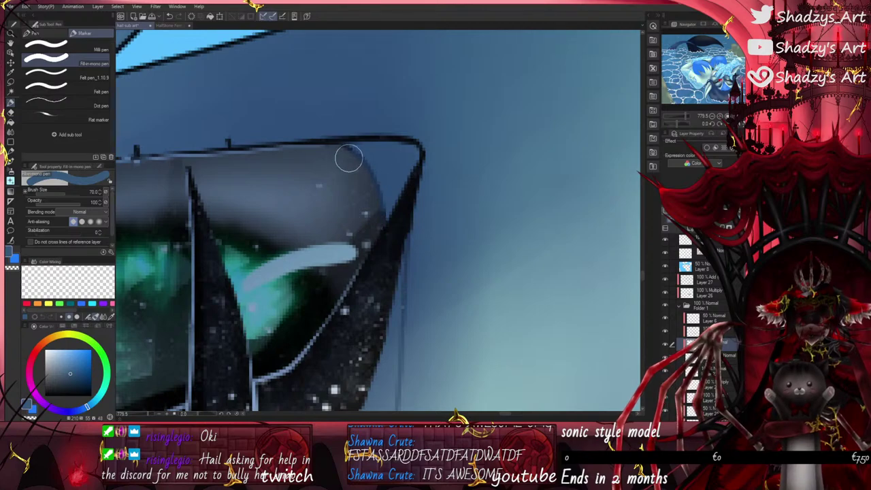
{"action": "scroll", "coordinate": [344, 157], "scroll_direction": "down", "scroll_amount": 3}
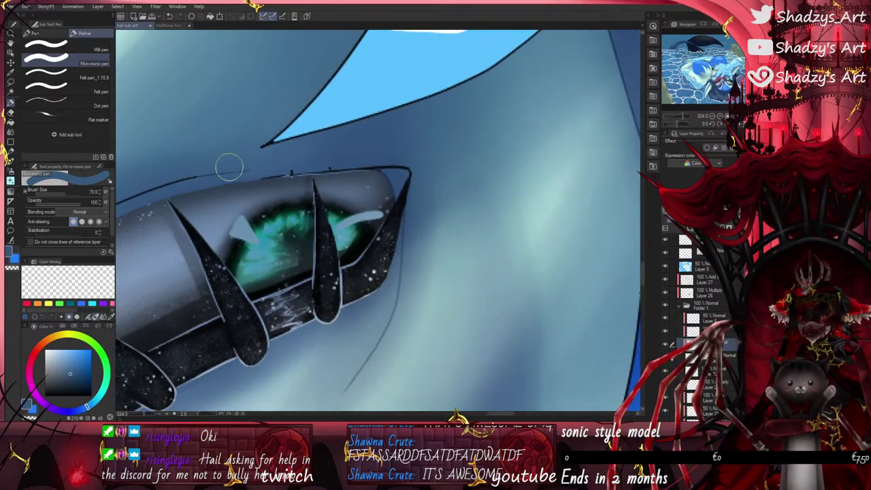
Step: Recolour the crease line above the same eye's upper lid dark blue, including the stretches between the small upper lashes
{"action": "scroll", "coordinate": [327, 170], "scroll_direction": "up", "scroll_amount": 2}
{"action": "scroll", "coordinate": [327, 170], "scroll_direction": "up", "scroll_amount": 2}
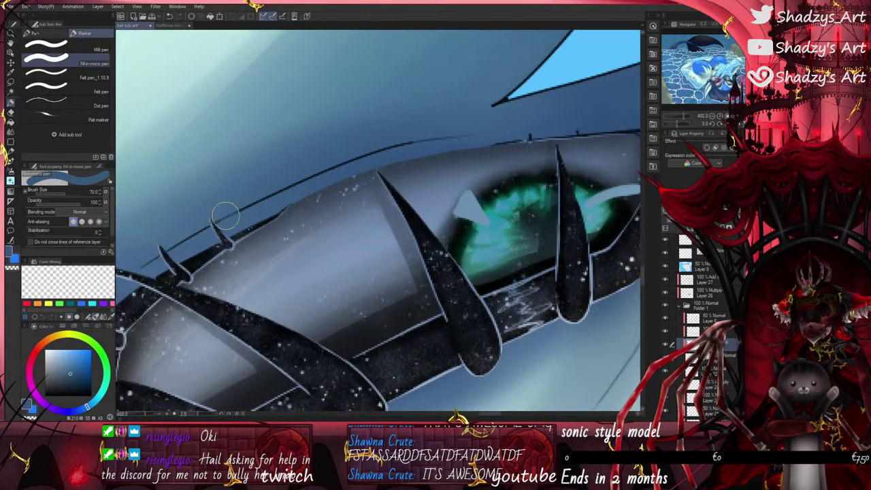
{"action": "left_click_drag", "start_coordinate": [225, 216], "coordinate": [389, 141]}
{"action": "scroll", "coordinate": [401, 144], "scroll_direction": "down", "scroll_amount": 2}
{"action": "scroll", "coordinate": [282, 200], "scroll_direction": "up", "scroll_amount": 4}
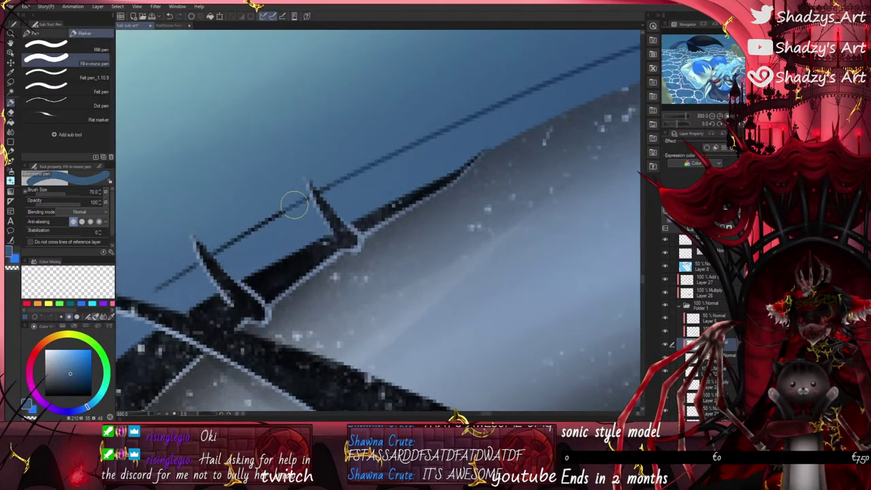
{"action": "left_click_drag", "start_coordinate": [294, 205], "coordinate": [224, 248]}
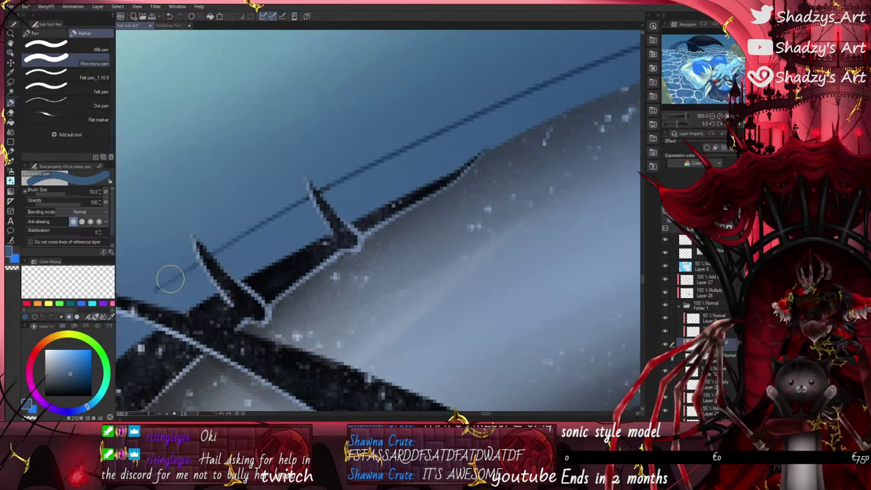
Step: Recolour the curved under-eye line below the outer lashes dark blue, including the part showing through the hair strand
{"action": "scroll", "coordinate": [252, 200], "scroll_direction": "down", "scroll_amount": 6}
{"action": "scroll", "coordinate": [372, 316], "scroll_direction": "up", "scroll_amount": 6}
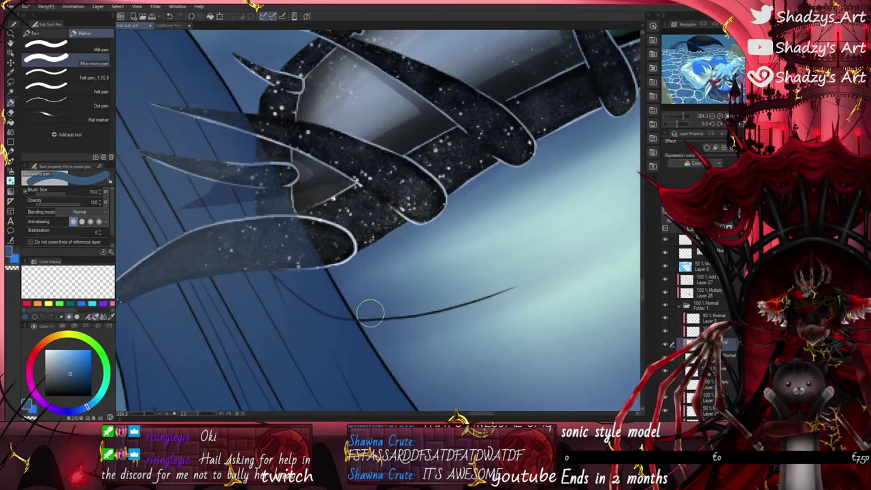
{"action": "left_click_drag", "start_coordinate": [369, 313], "coordinate": [534, 278]}
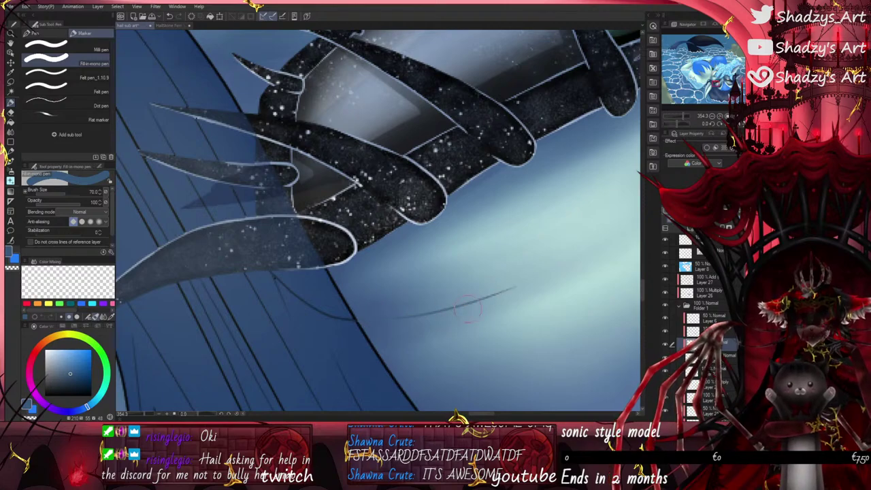
{"action": "scroll", "coordinate": [278, 282], "scroll_direction": "up", "scroll_amount": 5}
{"action": "mouse_move", "coordinate": [299, 296]}
{"action": "left_mouse_down"}
{"action": "mouse_move", "coordinate": [349, 336]}
{"action": "mouse_move", "coordinate": [425, 366]}
{"action": "left_mouse_up"}
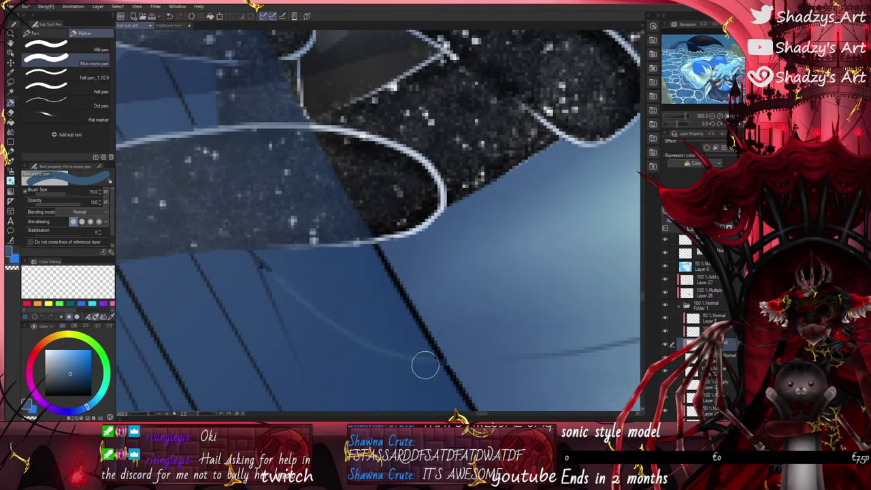
{"action": "scroll", "coordinate": [270, 303], "scroll_direction": "up", "scroll_amount": 4}
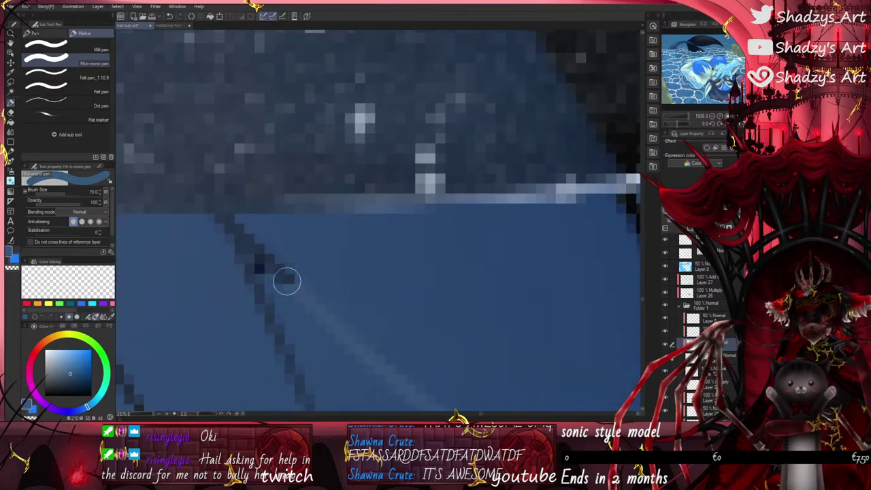
{"action": "left_click_drag", "start_coordinate": [286, 279], "coordinate": [221, 227]}
{"action": "scroll", "coordinate": [278, 232], "scroll_direction": "down", "scroll_amount": 6}
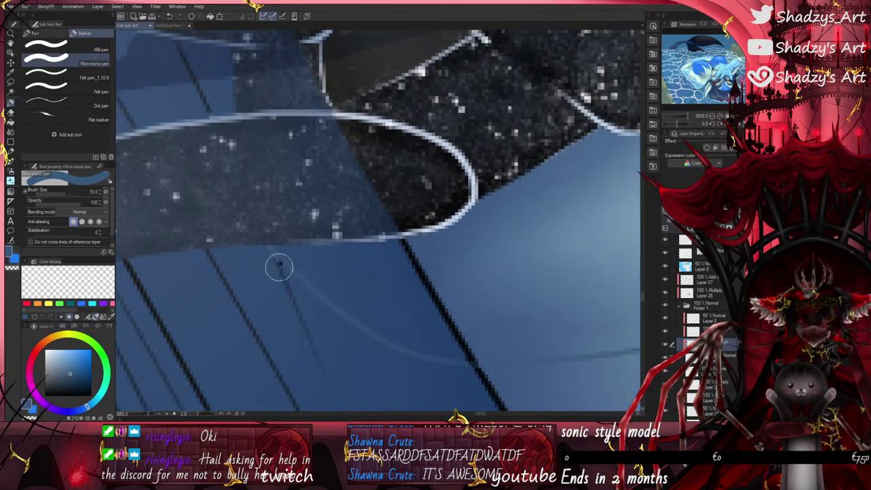
{"action": "scroll", "coordinate": [279, 224], "scroll_direction": "up", "scroll_amount": 2}
{"action": "scroll", "coordinate": [343, 267], "scroll_direction": "down", "scroll_amount": 4}
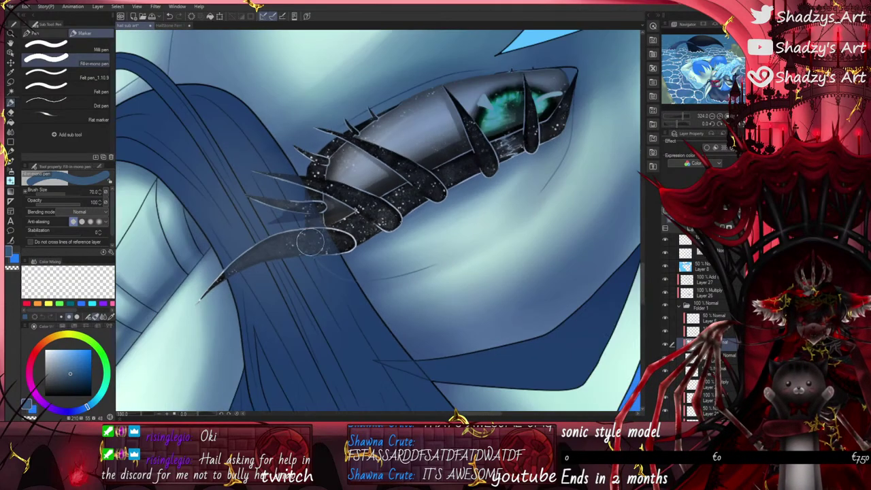
{"action": "scroll", "coordinate": [356, 291], "scroll_direction": "up", "scroll_amount": 3}
{"action": "scroll", "coordinate": [358, 273], "scroll_direction": "up", "scroll_amount": 8}
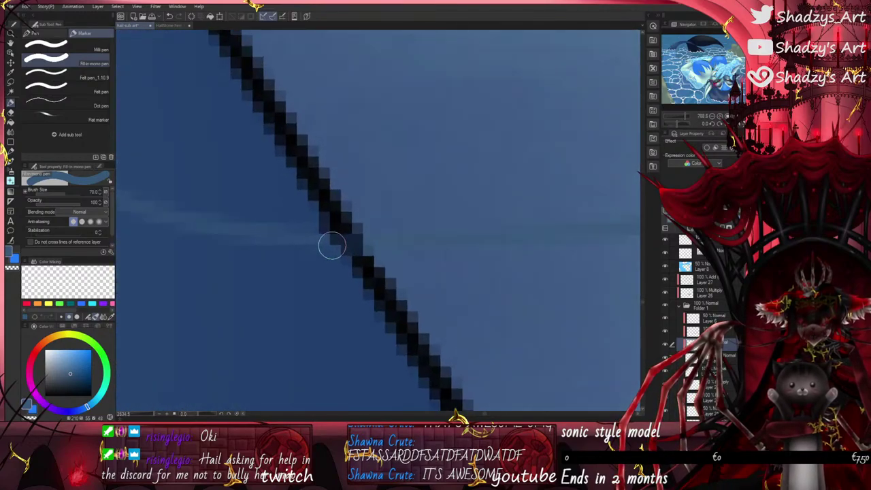
{"action": "scroll", "coordinate": [389, 247], "scroll_direction": "down", "scroll_amount": 10}
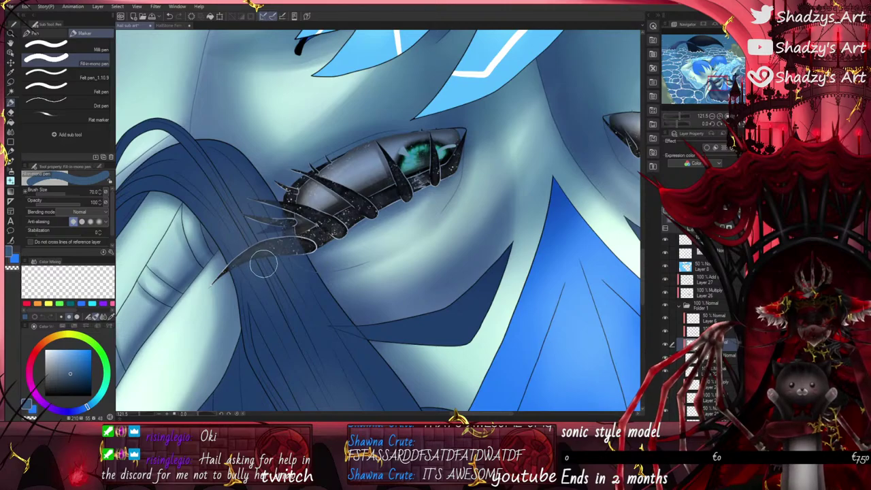
Step: Recolour the outer outline and long inner fold line dark blue on the pale ear beside the curled hair strand
{"action": "scroll", "coordinate": [319, 323], "scroll_direction": "down", "scroll_amount": 3}
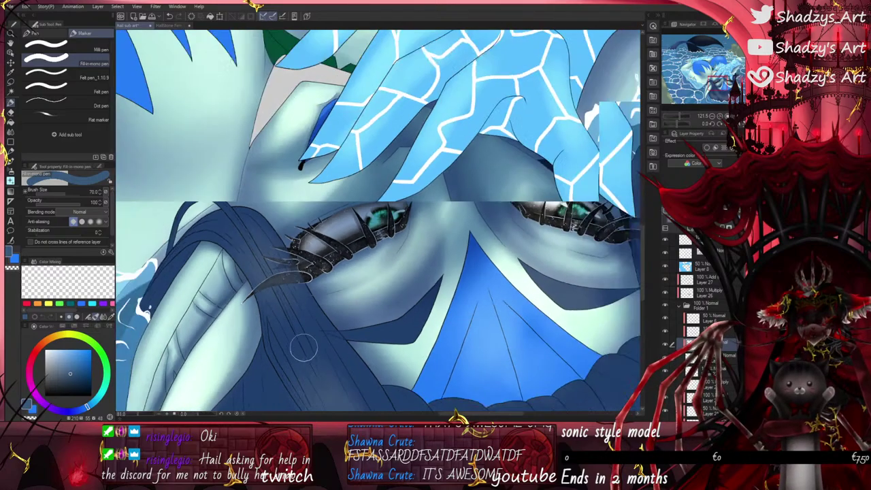
{"action": "scroll", "coordinate": [318, 244], "scroll_direction": "down", "scroll_amount": 2}
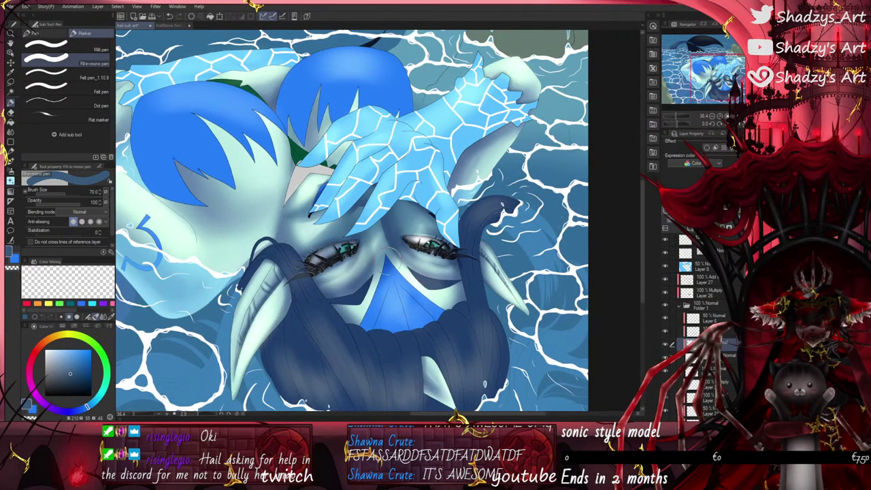
{"action": "scroll", "coordinate": [492, 272], "scroll_direction": "up", "scroll_amount": 8}
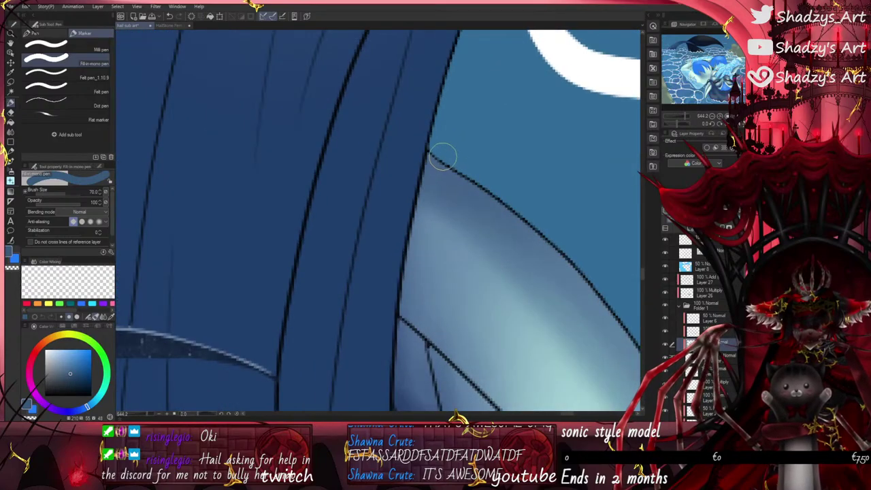
{"action": "scroll", "coordinate": [471, 178], "scroll_direction": "down", "scroll_amount": 5}
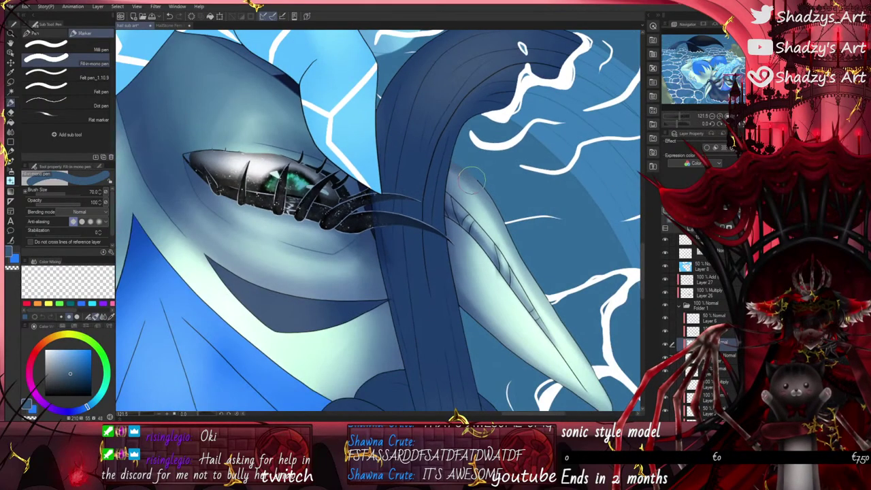
{"action": "left_click_drag", "start_coordinate": [486, 198], "coordinate": [535, 309]}
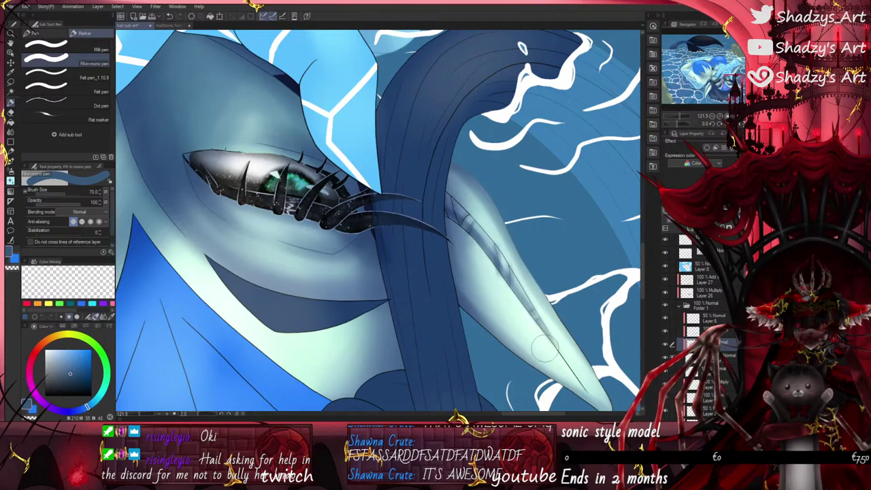
{"action": "scroll", "coordinate": [593, 386], "scroll_direction": "down", "scroll_amount": 3}
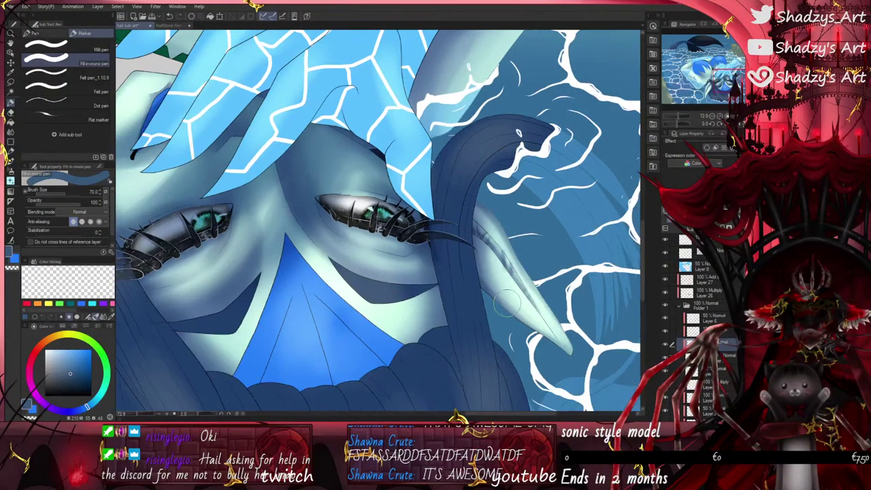
Step: Recolour the same ear's lower outline beside the hair and the small inner fold lines near its base dark blue
{"action": "scroll", "coordinate": [555, 348], "scroll_direction": "up", "scroll_amount": 10}
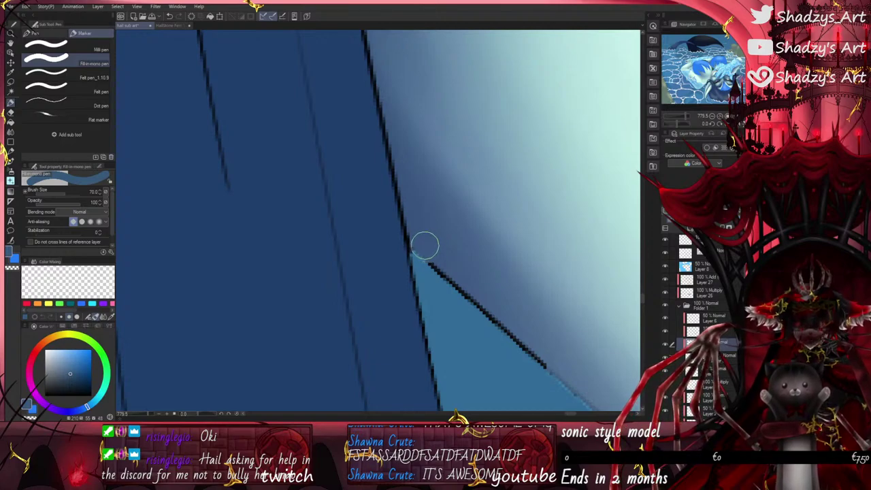
{"action": "scroll", "coordinate": [363, 351], "scroll_direction": "down", "scroll_amount": 6}
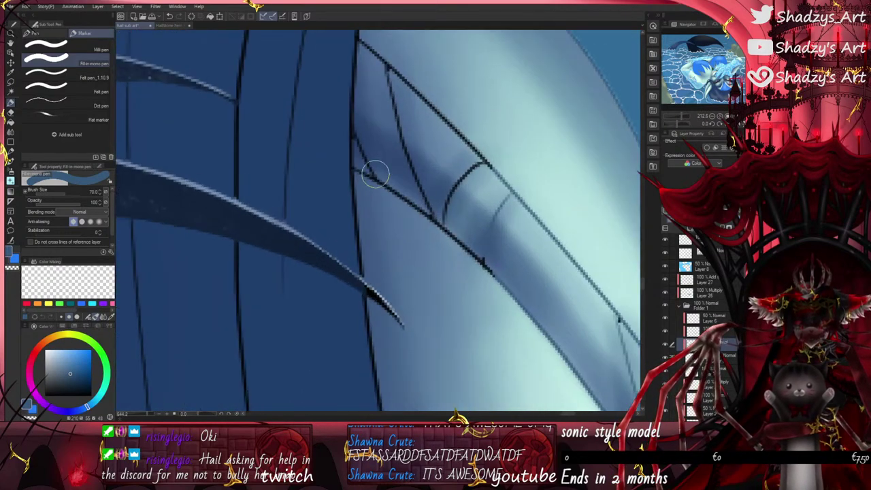
{"action": "left_click_drag", "start_coordinate": [370, 166], "coordinate": [506, 282]}
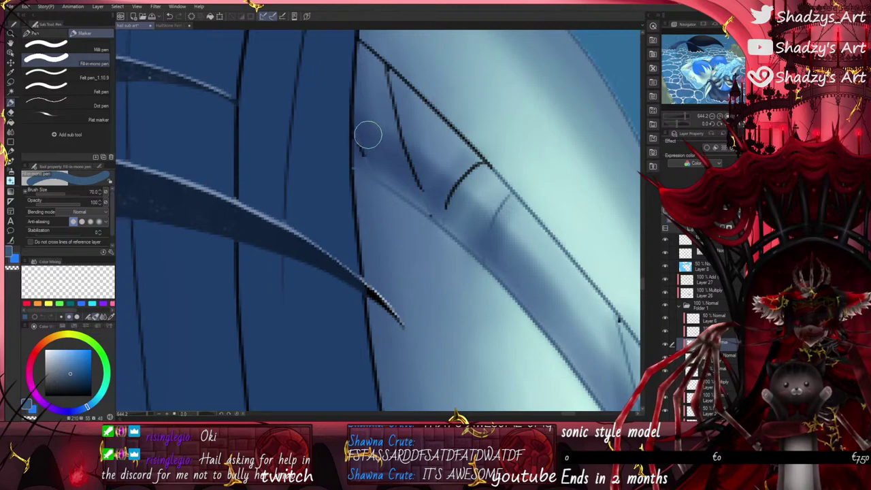
{"action": "mouse_move", "coordinate": [367, 134]}
{"action": "left_mouse_down"}
{"action": "mouse_move", "coordinate": [377, 165]}
{"action": "mouse_move", "coordinate": [403, 182]}
{"action": "mouse_move", "coordinate": [409, 146]}
{"action": "mouse_move", "coordinate": [373, 44]}
{"action": "mouse_move", "coordinate": [442, 151]}
{"action": "mouse_move", "coordinate": [425, 102]}
{"action": "mouse_move", "coordinate": [467, 162]}
{"action": "mouse_move", "coordinate": [446, 208]}
{"action": "left_mouse_up"}
{"action": "scroll", "coordinate": [413, 183], "scroll_direction": "down", "scroll_amount": 3}
{"action": "scroll", "coordinate": [534, 272], "scroll_direction": "down", "scroll_amount": 5}
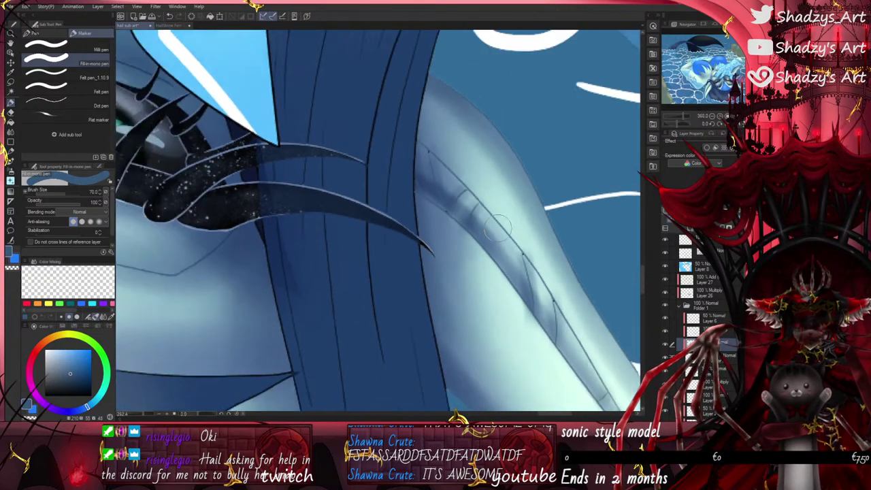
Step: Recolour the hair-side outline of the opposite ear dark blue, from its widest bend down along the dark hair
{"action": "scroll", "coordinate": [314, 192], "scroll_direction": "up", "scroll_amount": 5}
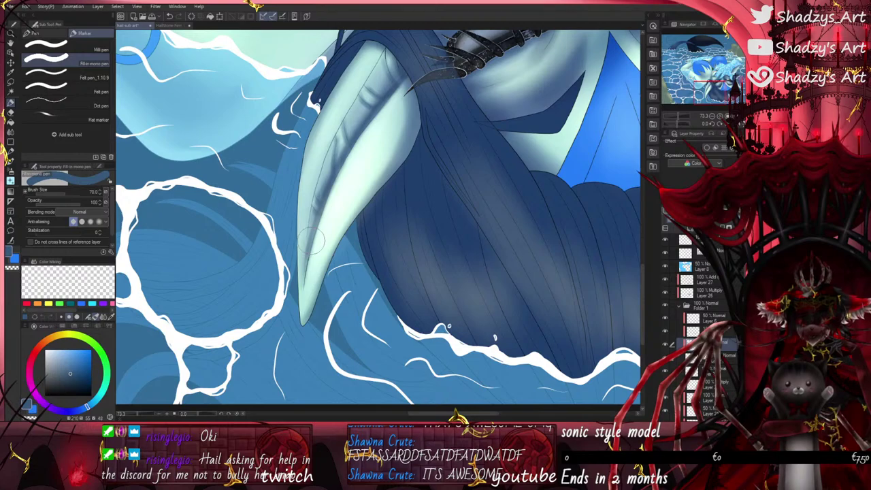
{"action": "scroll", "coordinate": [311, 239], "scroll_direction": "up", "scroll_amount": 5}
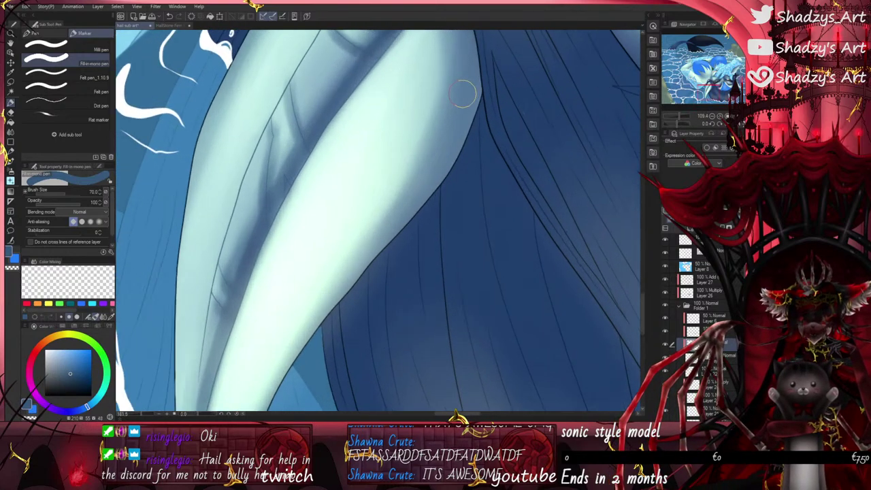
{"action": "scroll", "coordinate": [462, 94], "scroll_direction": "up", "scroll_amount": 3}
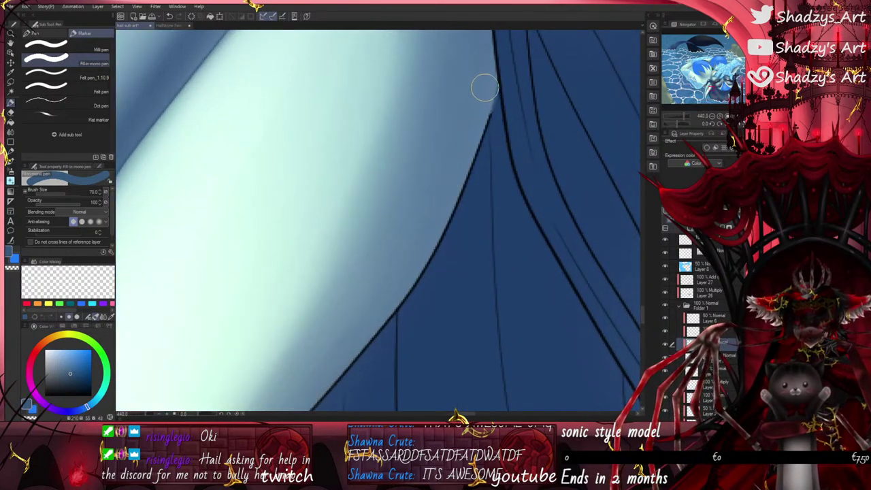
{"action": "mouse_move", "coordinate": [479, 110]}
{"action": "left_mouse_down"}
{"action": "mouse_move", "coordinate": [440, 224]}
{"action": "mouse_move", "coordinate": [400, 293]}
{"action": "left_mouse_up"}
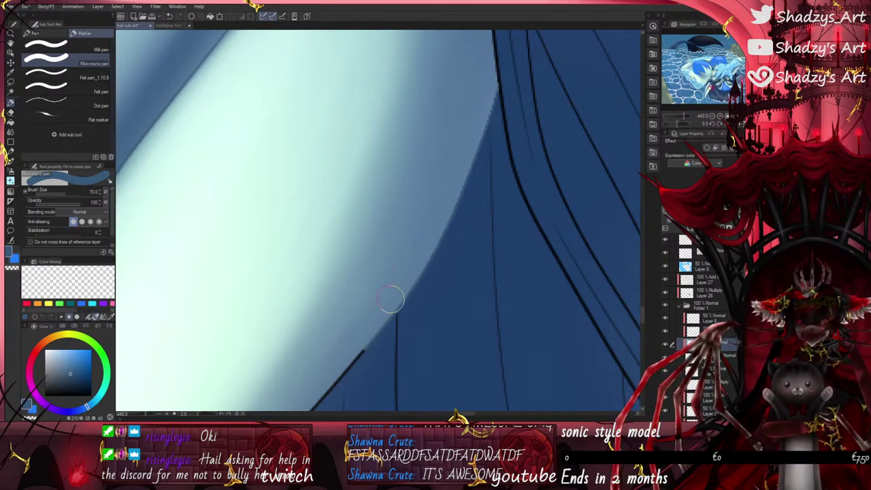
{"action": "left_click_drag", "start_coordinate": [370, 330], "coordinate": [340, 369]}
{"action": "scroll", "coordinate": [336, 234], "scroll_direction": "down", "scroll_amount": 5}
{"action": "scroll", "coordinate": [317, 287], "scroll_direction": "up", "scroll_amount": 5}
{"action": "left_click_drag", "start_coordinate": [344, 287], "coordinate": [348, 273]}
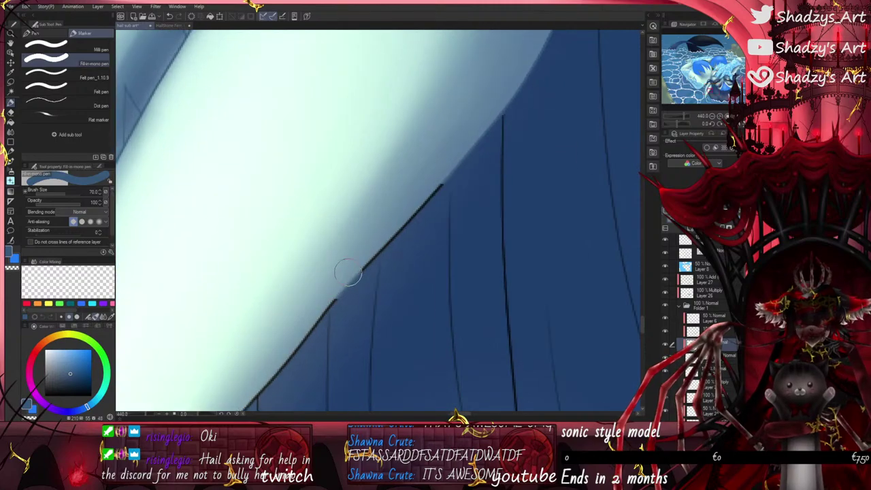
Step: Recolour the next stretch of the same ear outline dark blue, past the last dark hair strands to the open water
{"action": "scroll", "coordinate": [412, 208], "scroll_direction": "down", "scroll_amount": 3}
{"action": "scroll", "coordinate": [418, 201], "scroll_direction": "up", "scroll_amount": 4}
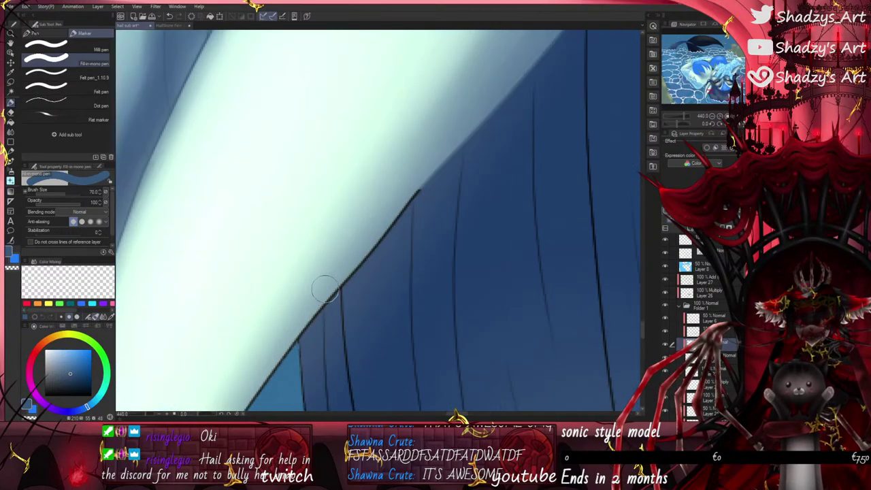
{"action": "left_click_drag", "start_coordinate": [427, 191], "coordinate": [475, 123]}
{"action": "scroll", "coordinate": [469, 95], "scroll_direction": "down", "scroll_amount": 4}
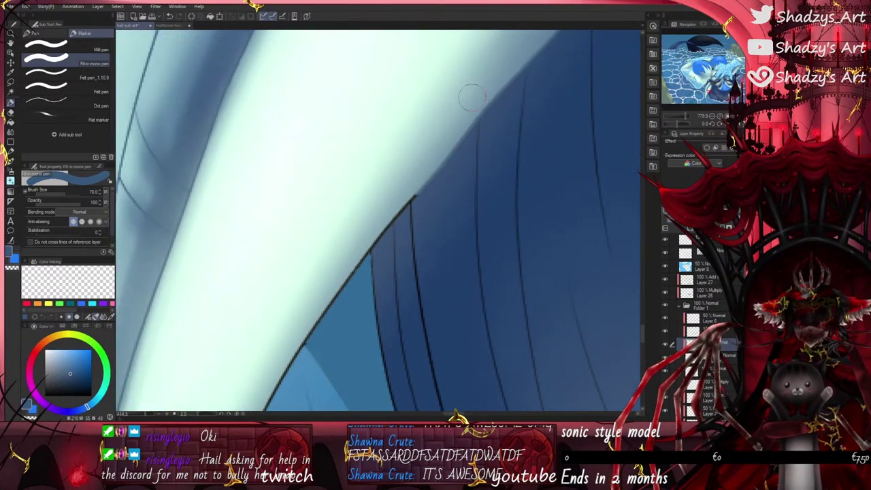
{"action": "scroll", "coordinate": [356, 242], "scroll_direction": "up", "scroll_amount": 3}
{"action": "left_click_drag", "start_coordinate": [358, 251], "coordinate": [453, 136]}
{"action": "scroll", "coordinate": [395, 197], "scroll_direction": "down", "scroll_amount": 3}
{"action": "scroll", "coordinate": [394, 197], "scroll_direction": "up", "scroll_amount": 2}
{"action": "left_click_drag", "start_coordinate": [402, 188], "coordinate": [352, 269]}
{"action": "left_click_drag", "start_coordinate": [322, 312], "coordinate": [298, 355]}
{"action": "scroll", "coordinate": [346, 107], "scroll_direction": "down", "scroll_amount": 4}
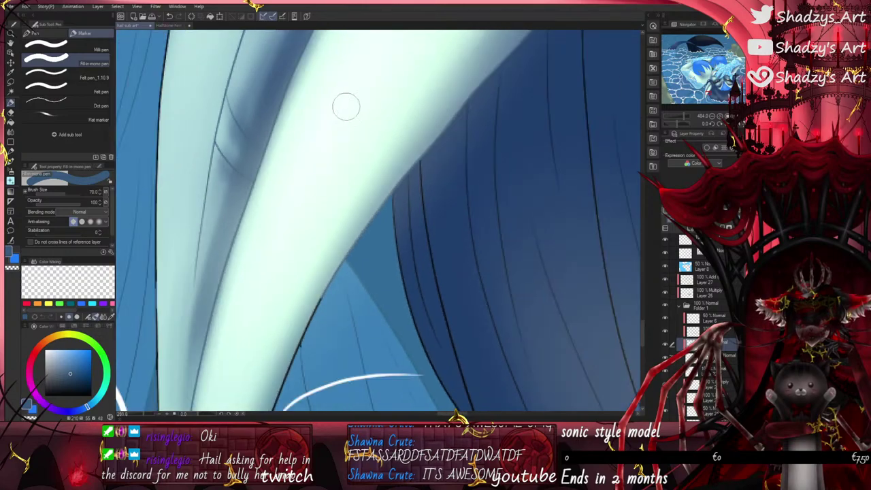
Step: Recolour the lower ear outline bordering the water dark blue, beside the thin curved white ripple
{"action": "scroll", "coordinate": [280, 311], "scroll_direction": "up", "scroll_amount": 4}
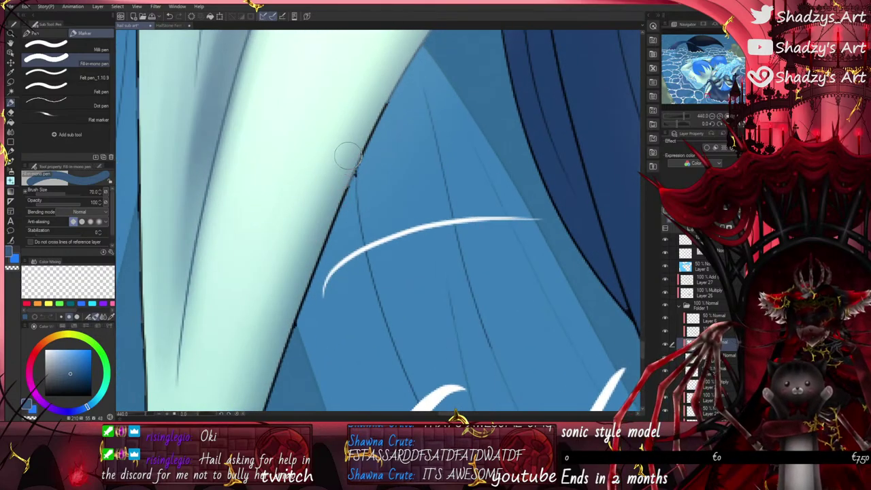
{"action": "left_click_drag", "start_coordinate": [347, 156], "coordinate": [376, 106]}
{"action": "scroll", "coordinate": [357, 154], "scroll_direction": "up", "scroll_amount": 3}
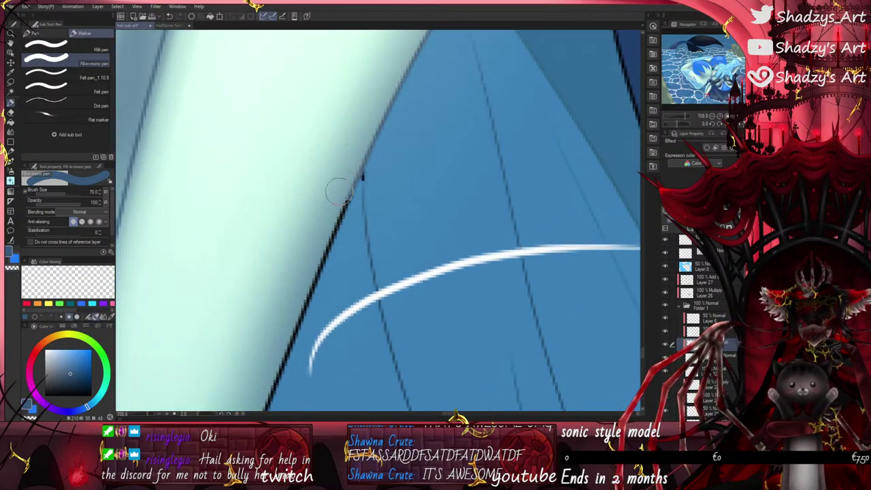
{"action": "left_click_drag", "start_coordinate": [339, 192], "coordinate": [324, 241]}
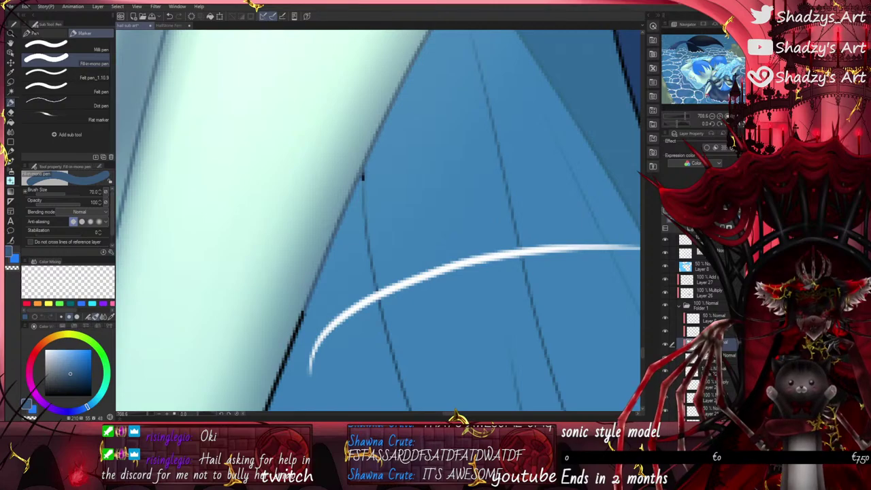
{"action": "scroll", "coordinate": [398, 130], "scroll_direction": "down", "scroll_amount": 10}
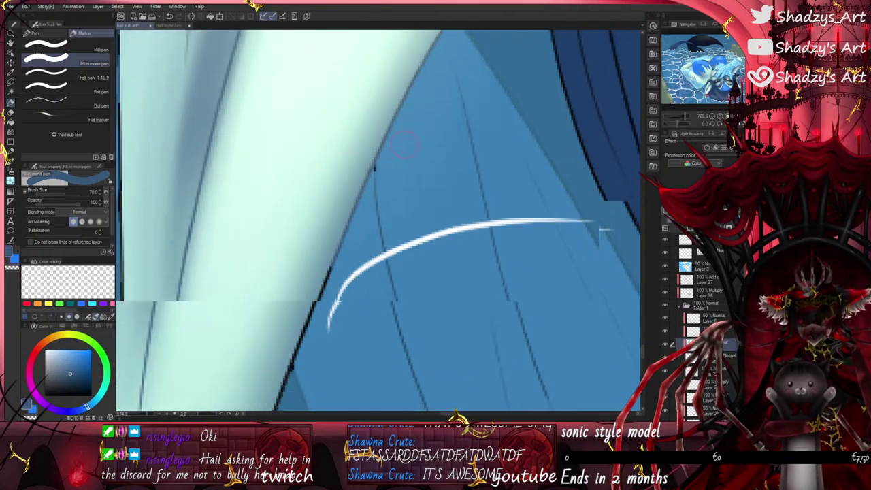
{"action": "scroll", "coordinate": [344, 214], "scroll_direction": "up", "scroll_amount": 9}
{"action": "left_click_drag", "start_coordinate": [373, 183], "coordinate": [356, 235]}
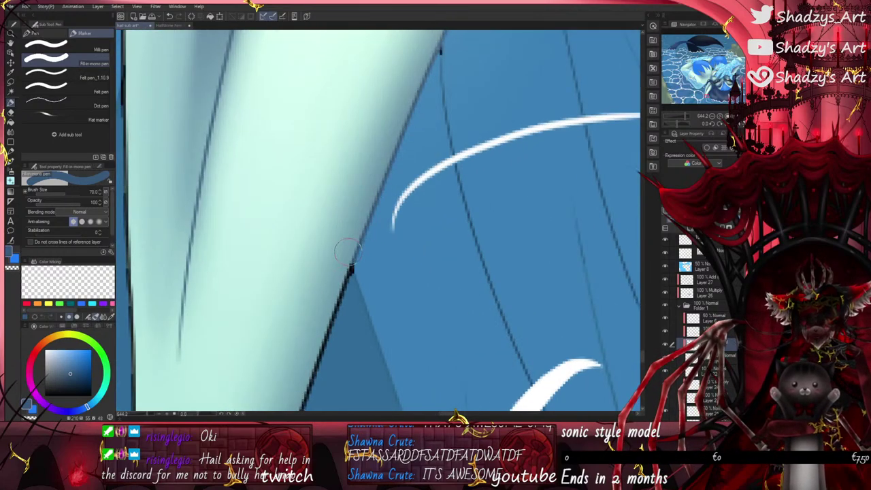
Step: Recolour the outline around the ear's pointed tip dark blue, continuing onto the start of its outer edge
{"action": "scroll", "coordinate": [340, 266], "scroll_direction": "down", "scroll_amount": 4}
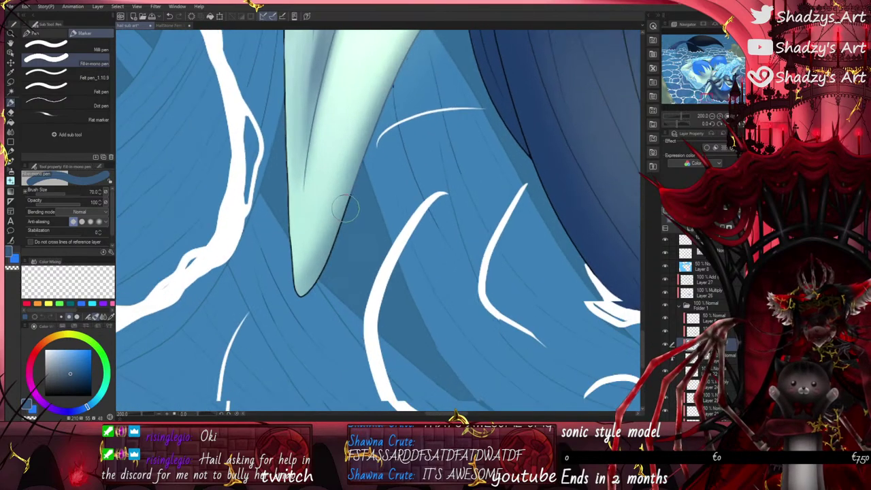
{"action": "scroll", "coordinate": [345, 211], "scroll_direction": "up", "scroll_amount": 1}
{"action": "scroll", "coordinate": [281, 343], "scroll_direction": "up", "scroll_amount": 3}
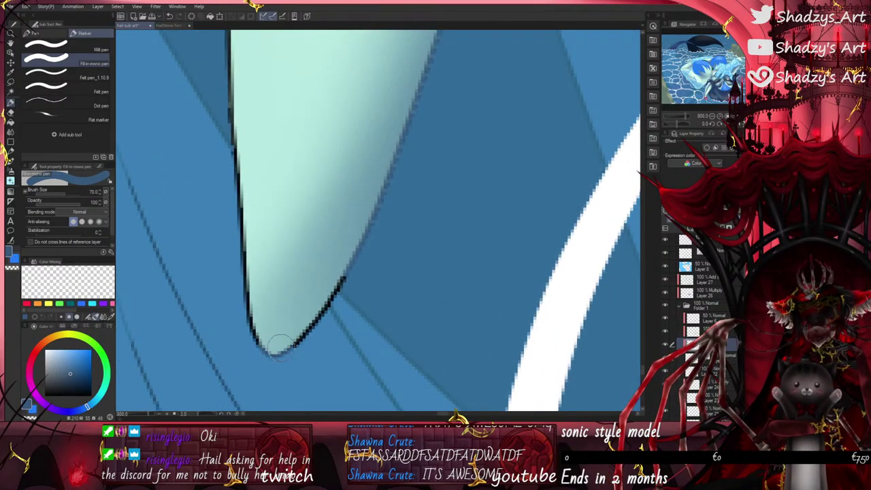
{"action": "mouse_move", "coordinate": [272, 344]}
{"action": "left_mouse_down"}
{"action": "mouse_move", "coordinate": [250, 309]}
{"action": "mouse_move", "coordinate": [241, 64]}
{"action": "left_mouse_up"}
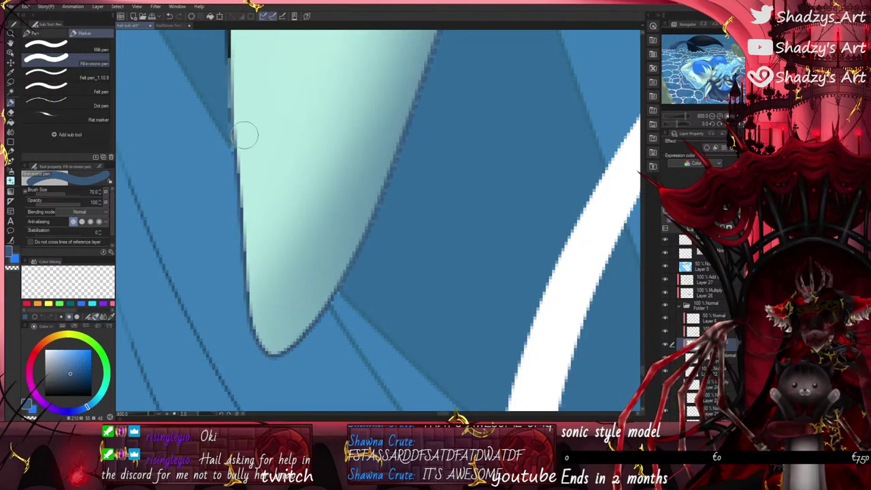
{"action": "scroll", "coordinate": [252, 135], "scroll_direction": "down", "scroll_amount": 4}
{"action": "scroll", "coordinate": [303, 240], "scroll_direction": "up", "scroll_amount": 1}
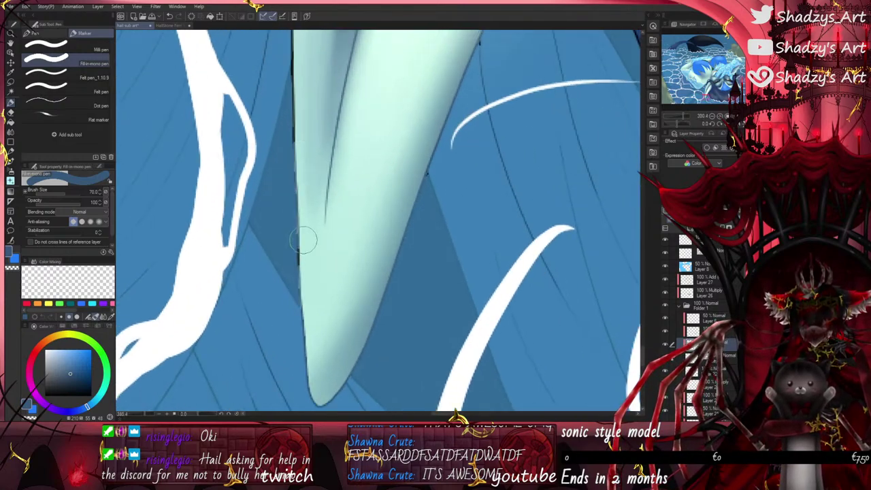
Step: Recolour the ear's long outer outline dark blue where it runs beside the submerged hair
{"action": "scroll", "coordinate": [303, 181], "scroll_direction": "up", "scroll_amount": 3}
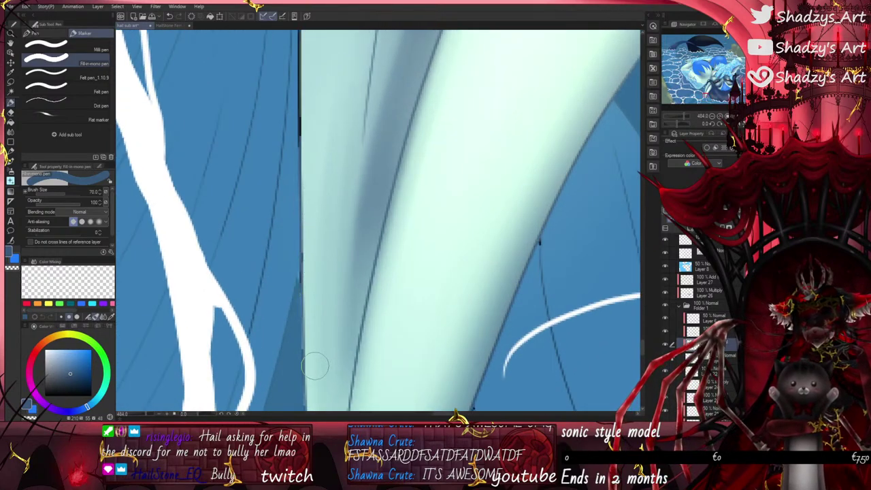
{"action": "scroll", "coordinate": [311, 161], "scroll_direction": "up", "scroll_amount": 3}
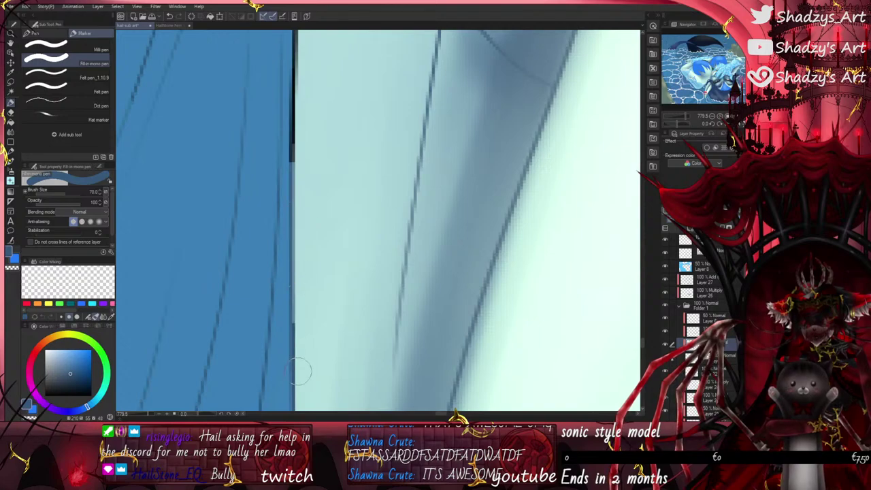
{"action": "scroll", "coordinate": [302, 371], "scroll_direction": "down", "scroll_amount": 2}
{"action": "scroll", "coordinate": [305, 288], "scroll_direction": "up", "scroll_amount": 3}
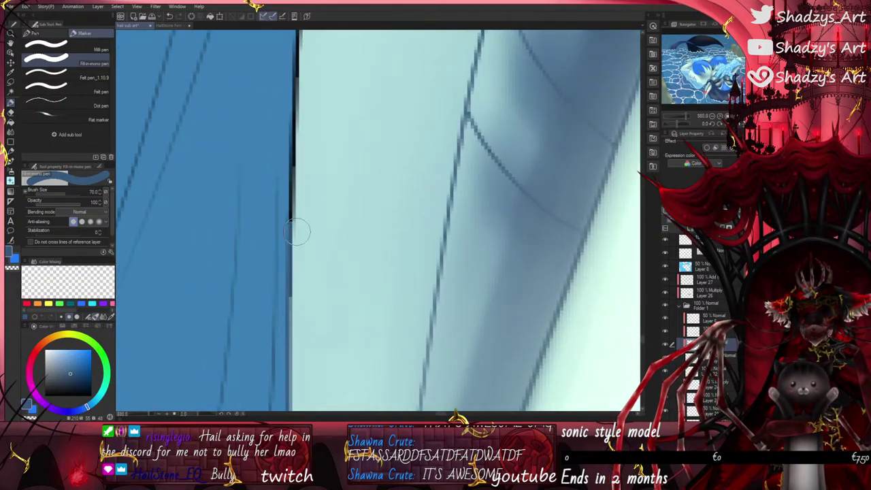
{"action": "scroll", "coordinate": [320, 272], "scroll_direction": "down", "scroll_amount": 3}
{"action": "left_click_drag", "start_coordinate": [328, 102], "coordinate": [325, 218]}
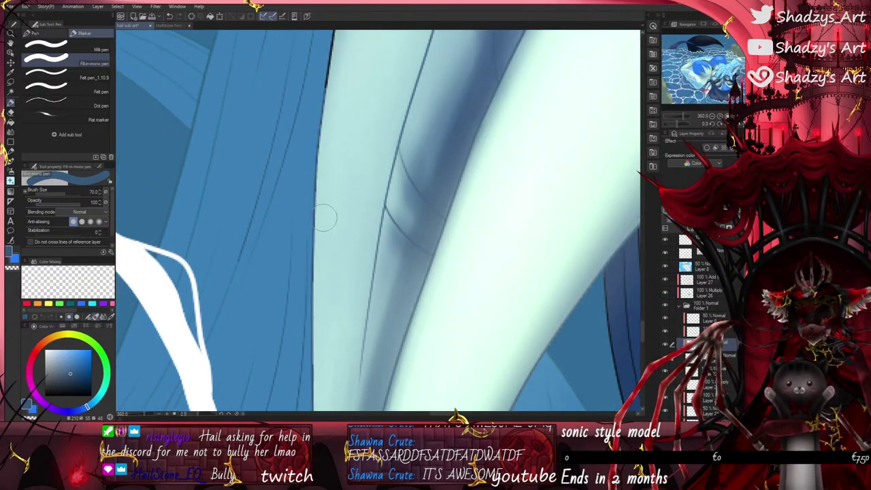
{"action": "scroll", "coordinate": [326, 217], "scroll_direction": "down", "scroll_amount": 2}
{"action": "scroll", "coordinate": [338, 130], "scroll_direction": "up", "scroll_amount": 3}
{"action": "left_click_drag", "start_coordinate": [337, 83], "coordinate": [321, 210]}
{"action": "scroll", "coordinate": [311, 317], "scroll_direction": "down", "scroll_amount": 1}
Step: Recolour the remaining upper part of the ear's outer outline dark blue, past the foam splash and up to the arched hair
{"action": "scroll", "coordinate": [311, 316], "scroll_direction": "down", "scroll_amount": 4}
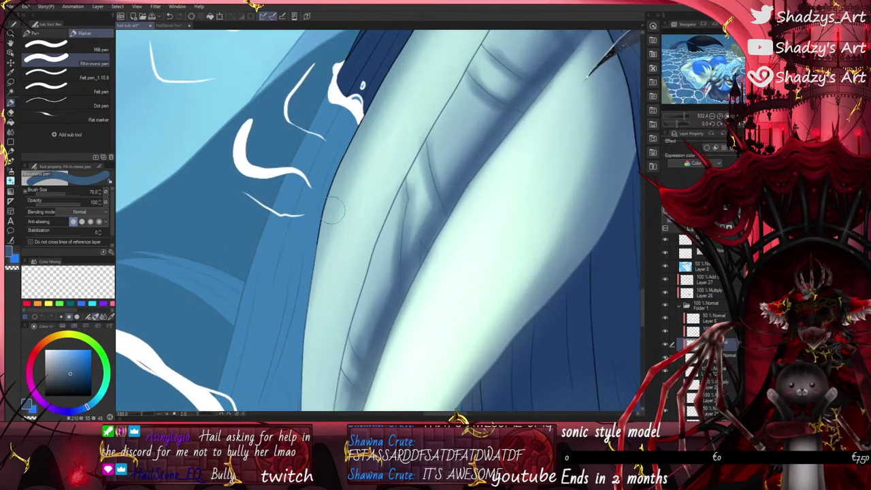
{"action": "scroll", "coordinate": [335, 201], "scroll_direction": "up", "scroll_amount": 4}
{"action": "mouse_move", "coordinate": [350, 144]}
{"action": "left_mouse_down"}
{"action": "mouse_move", "coordinate": [303, 279]}
{"action": "mouse_move", "coordinate": [292, 344]}
{"action": "left_mouse_up"}
{"action": "scroll", "coordinate": [289, 354], "scroll_direction": "down", "scroll_amount": 1}
{"action": "scroll", "coordinate": [289, 352], "scroll_direction": "up", "scroll_amount": 4}
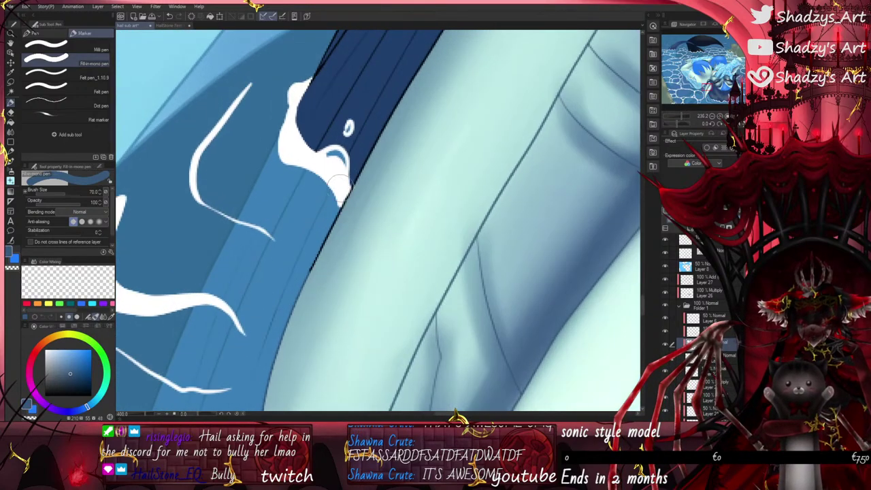
{"action": "scroll", "coordinate": [286, 316], "scroll_direction": "down", "scroll_amount": 4}
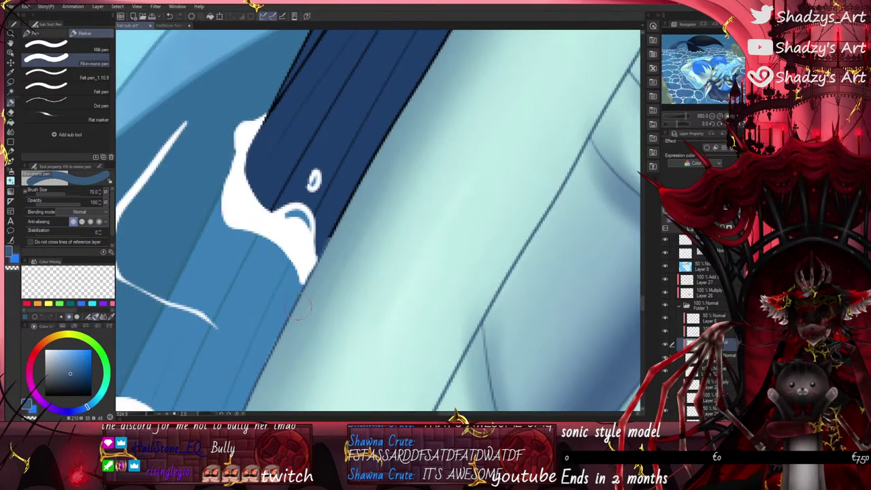
{"action": "scroll", "coordinate": [368, 228], "scroll_direction": "down", "scroll_amount": 4}
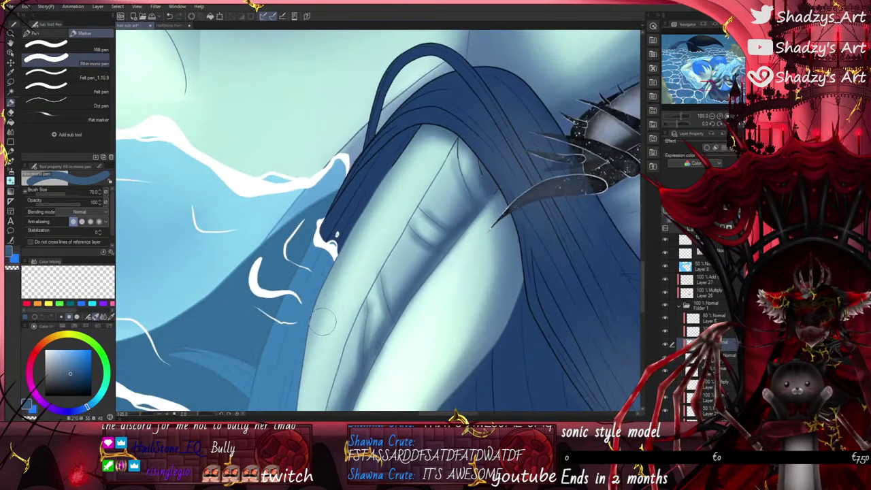
{"action": "scroll", "coordinate": [414, 153], "scroll_direction": "up", "scroll_amount": 5}
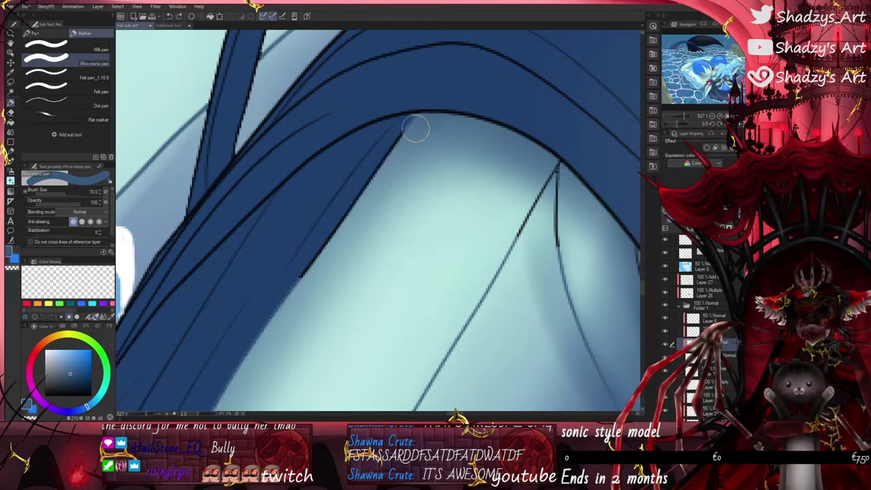
{"action": "left_click_drag", "start_coordinate": [415, 130], "coordinate": [353, 208]}
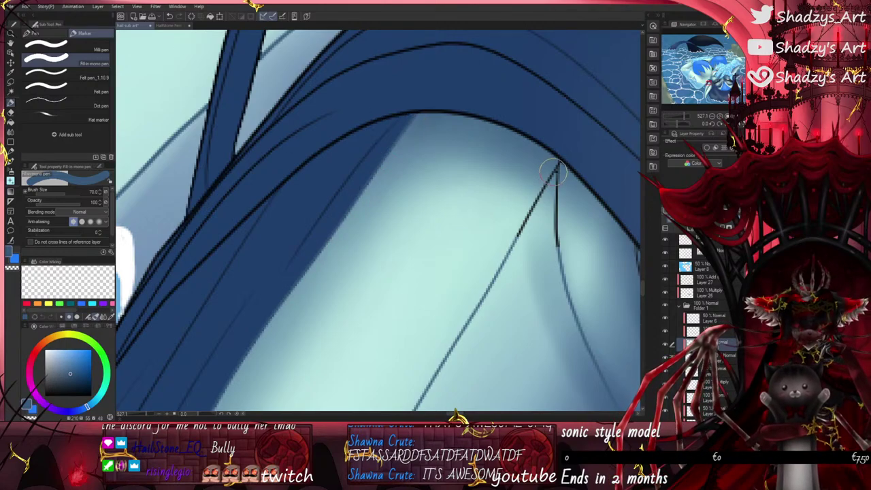
Step: Recolour the inner fold lines at the ear's base under the arched hair dark blue, including the short lines near the lash
{"action": "mouse_move", "coordinate": [553, 172]}
{"action": "left_mouse_down"}
{"action": "mouse_move", "coordinate": [539, 216]}
{"action": "mouse_move", "coordinate": [547, 178]}
{"action": "mouse_move", "coordinate": [557, 249]}
{"action": "left_mouse_up"}
{"action": "scroll", "coordinate": [511, 231], "scroll_direction": "up", "scroll_amount": 2}
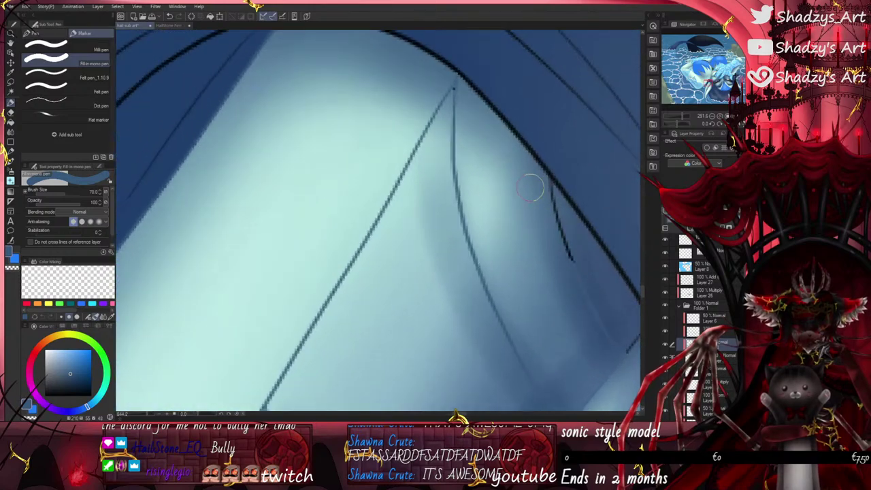
{"action": "scroll", "coordinate": [584, 296], "scroll_direction": "up", "scroll_amount": 1}
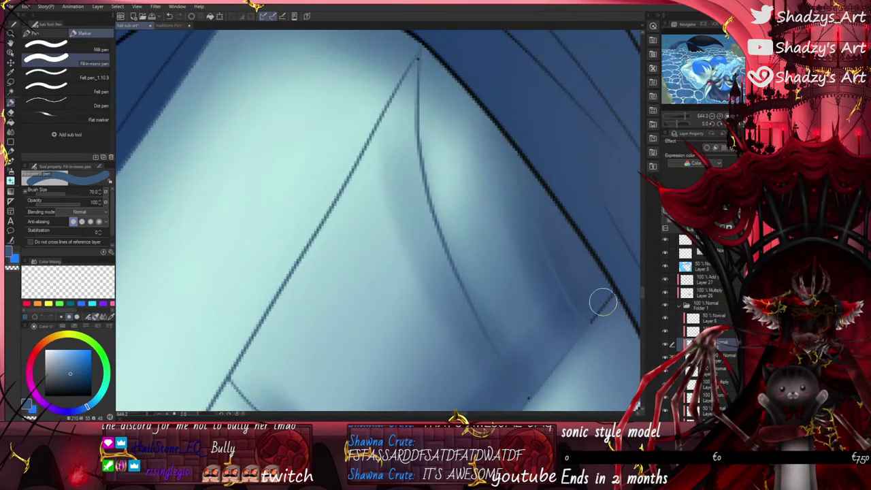
{"action": "scroll", "coordinate": [521, 329], "scroll_direction": "down", "scroll_amount": 2}
{"action": "scroll", "coordinate": [432, 129], "scroll_direction": "down", "scroll_amount": 2}
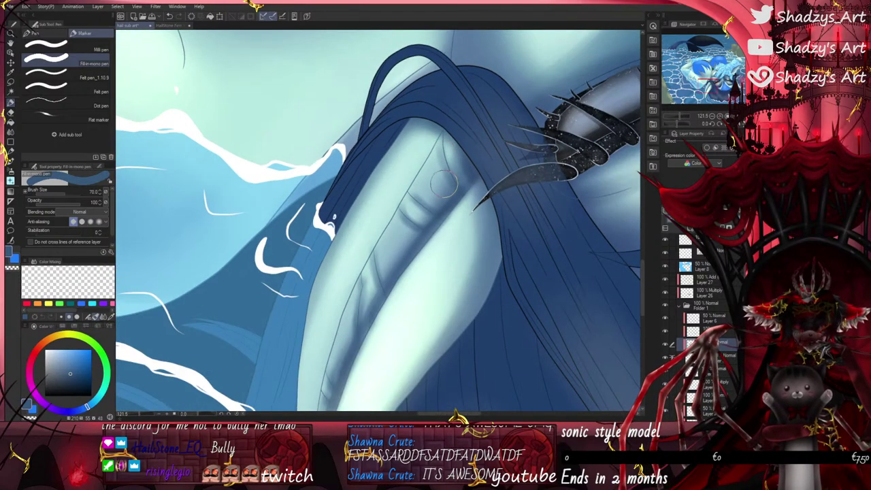
{"action": "scroll", "coordinate": [436, 242], "scroll_direction": "down", "scroll_amount": 3}
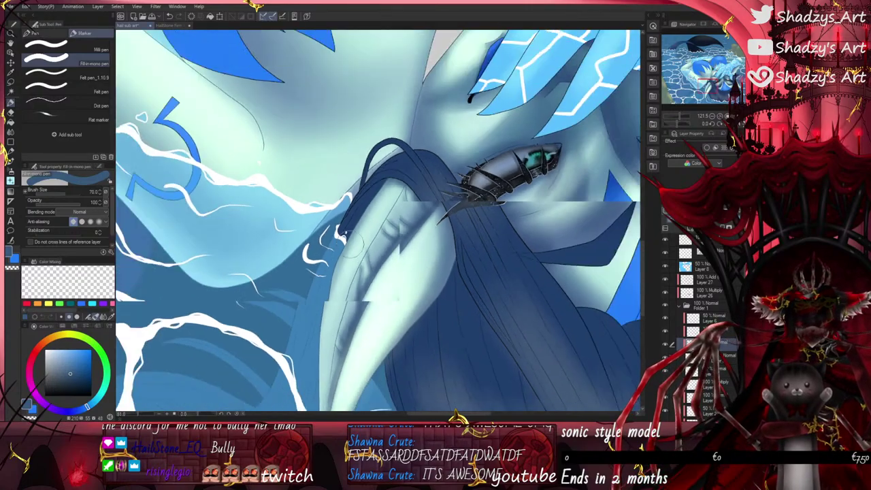
{"action": "scroll", "coordinate": [398, 327], "scroll_direction": "down", "scroll_amount": 4}
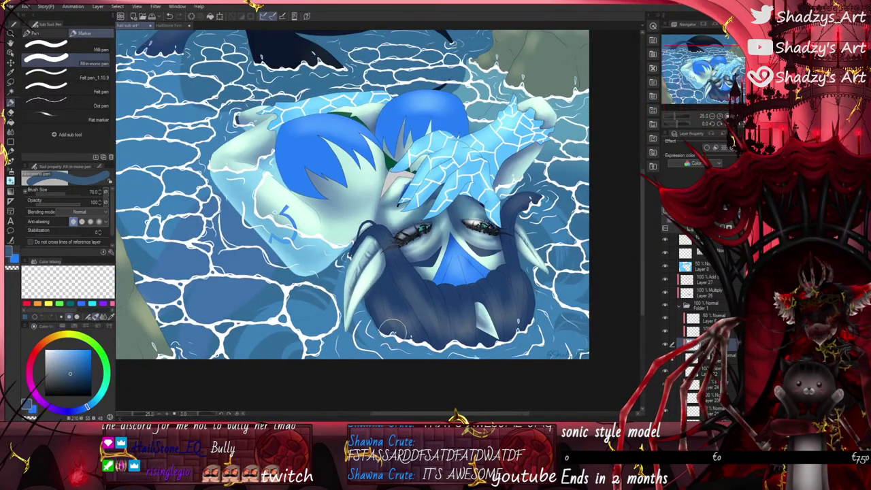
{"action": "scroll", "coordinate": [418, 353], "scroll_direction": "up", "scroll_amount": 2}
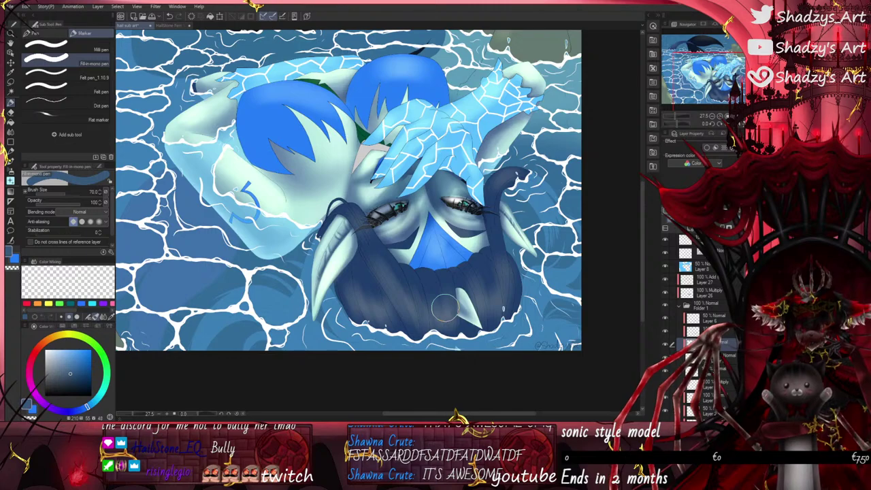
{"action": "key", "text": "ctrl+0"}
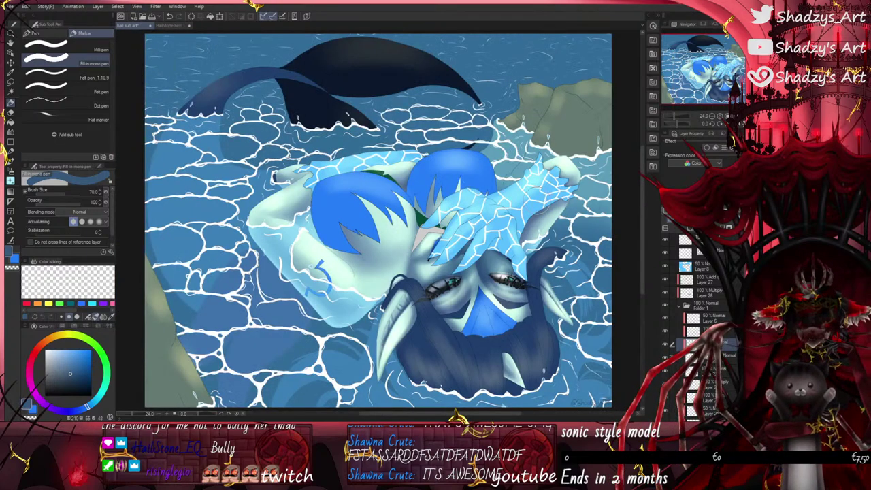
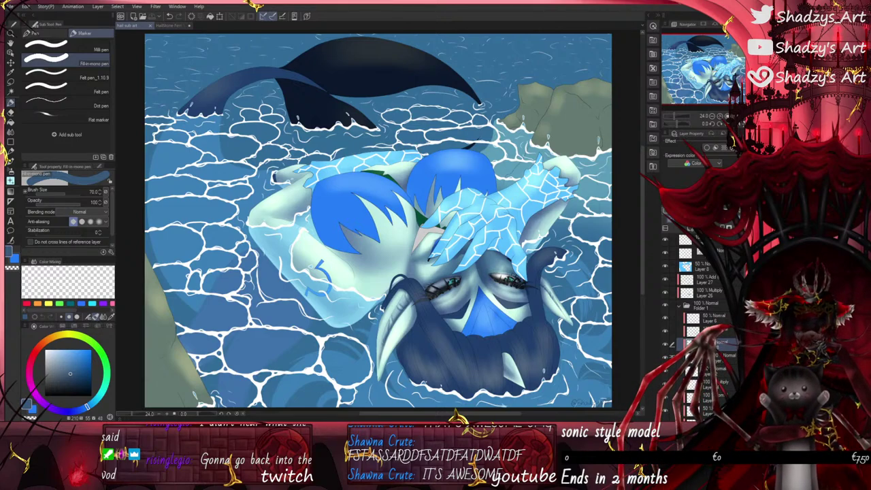
Step: Select a layer further down the stack, switch to the Transparent watercolor brush, and fit the whole illustration in view
{"action": "scroll", "coordinate": [708, 327], "scroll_direction": "down", "scroll_amount": 5}
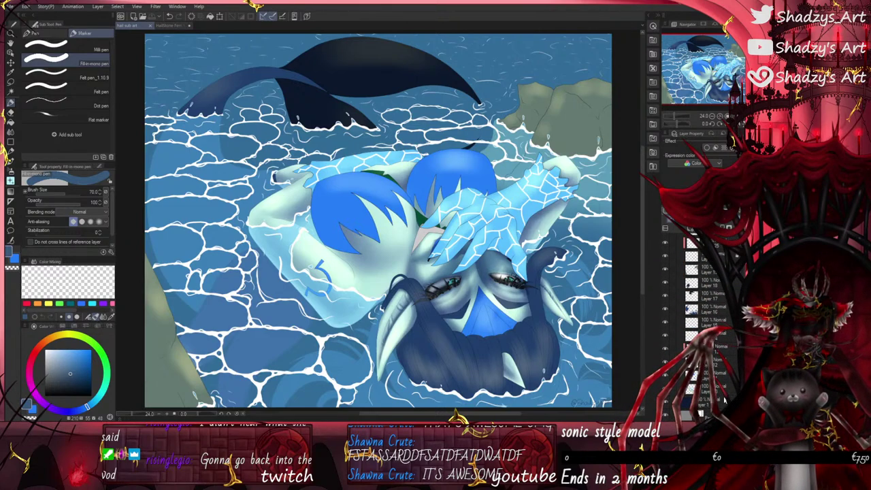
{"action": "left_click", "coordinate": [714, 389]}
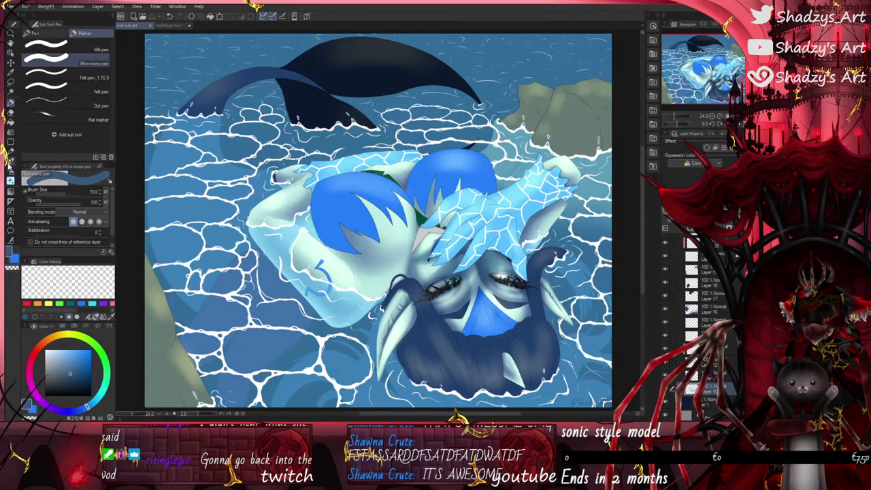
{"action": "left_click", "coordinate": [11, 161]}
{"action": "scroll", "coordinate": [477, 298], "scroll_direction": "up", "scroll_amount": 2}
{"action": "scroll", "coordinate": [467, 294], "scroll_direction": "up", "scroll_amount": 3}
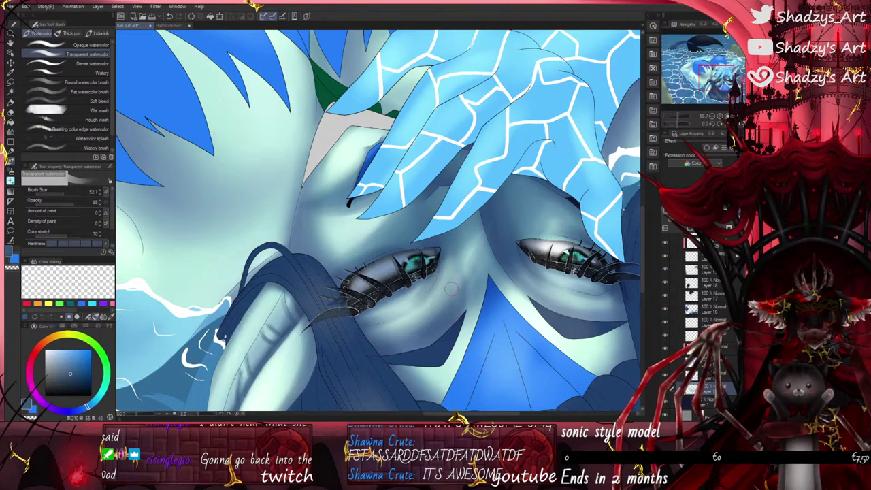
{"action": "scroll", "coordinate": [445, 306], "scroll_direction": "down", "scroll_amount": 2}
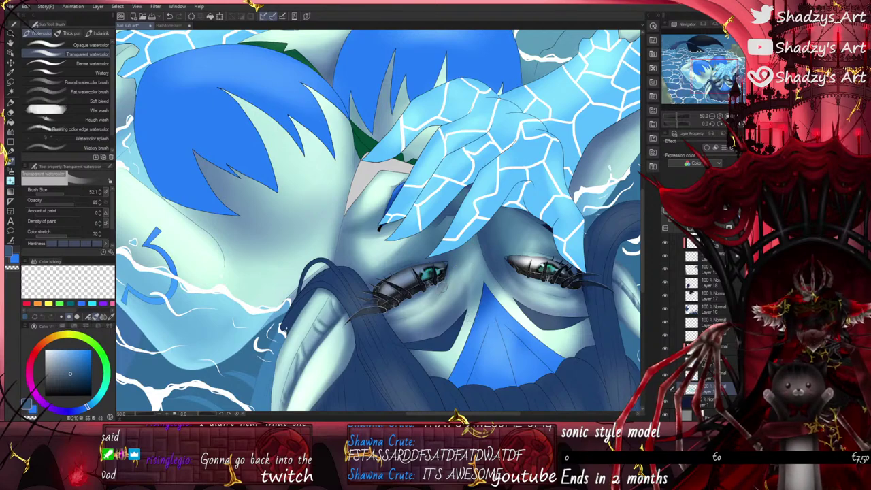
{"action": "left_click", "coordinate": [137, 7]}
{"action": "left_click", "coordinate": [151, 63]}
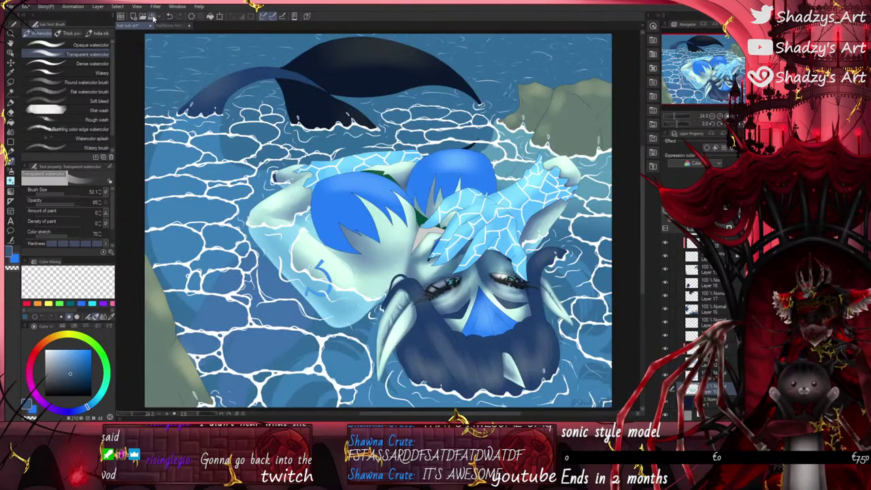